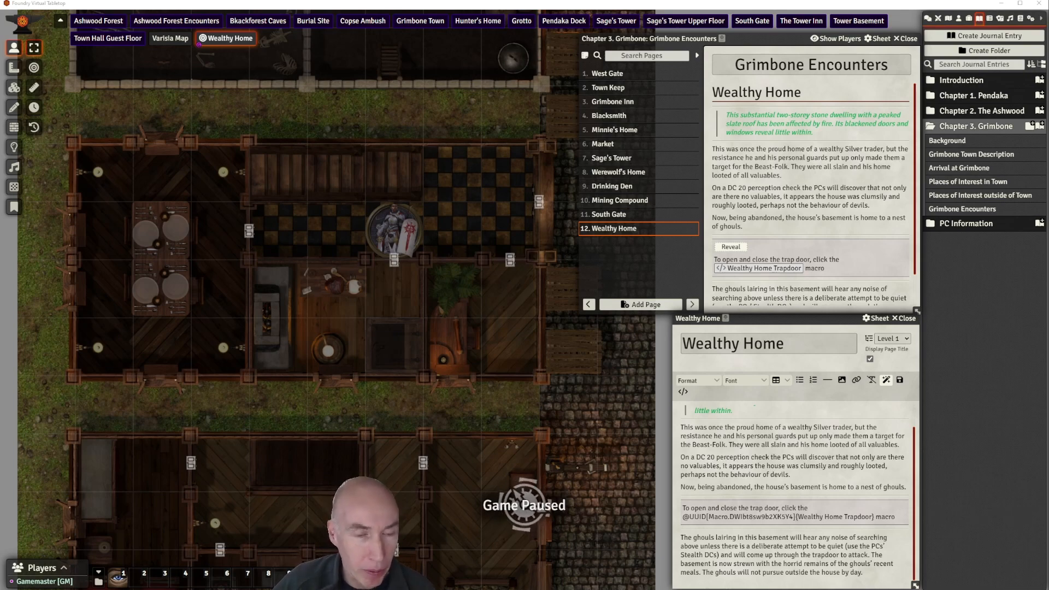
Examine the Wealthy Home scene's walls, ambient sounds and Darkness region across the basement and house floors
{"action": "scroll", "coordinate": [474, 221], "scroll_direction": "up", "scroll_amount": 3}
{"action": "scroll", "coordinate": [474, 221], "scroll_direction": "down", "scroll_amount": 3}
{"action": "mouse_move", "coordinate": [473, 220]}
{"action": "left_mouse_down"}
{"action": "mouse_move", "coordinate": [482, 233]}
{"action": "mouse_move", "coordinate": [474, 215]}
{"action": "left_mouse_up"}
{"action": "left_click", "coordinate": [12, 109]}
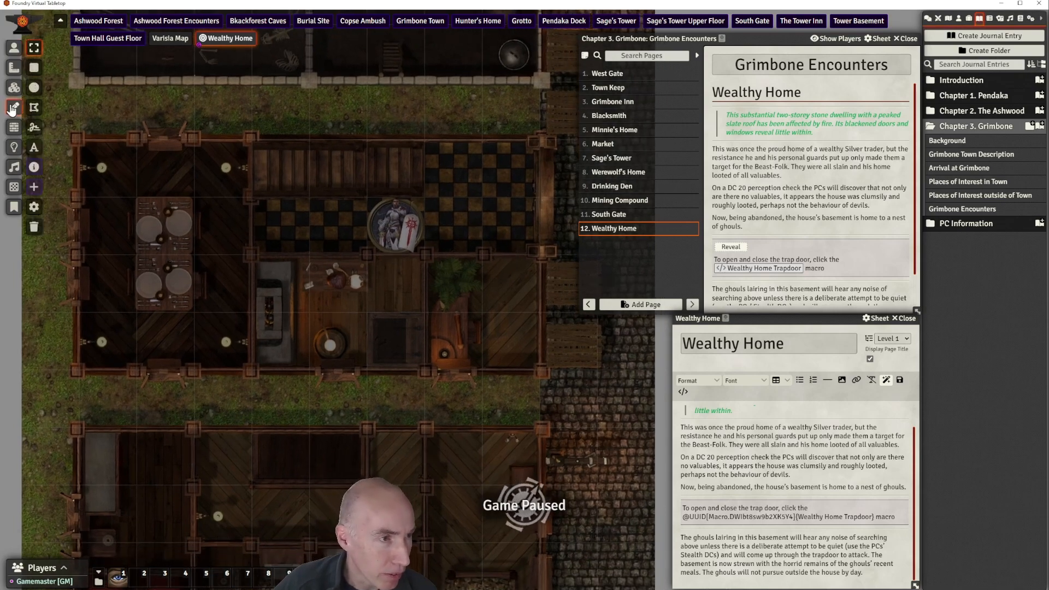
{"action": "left_click", "coordinate": [14, 128]}
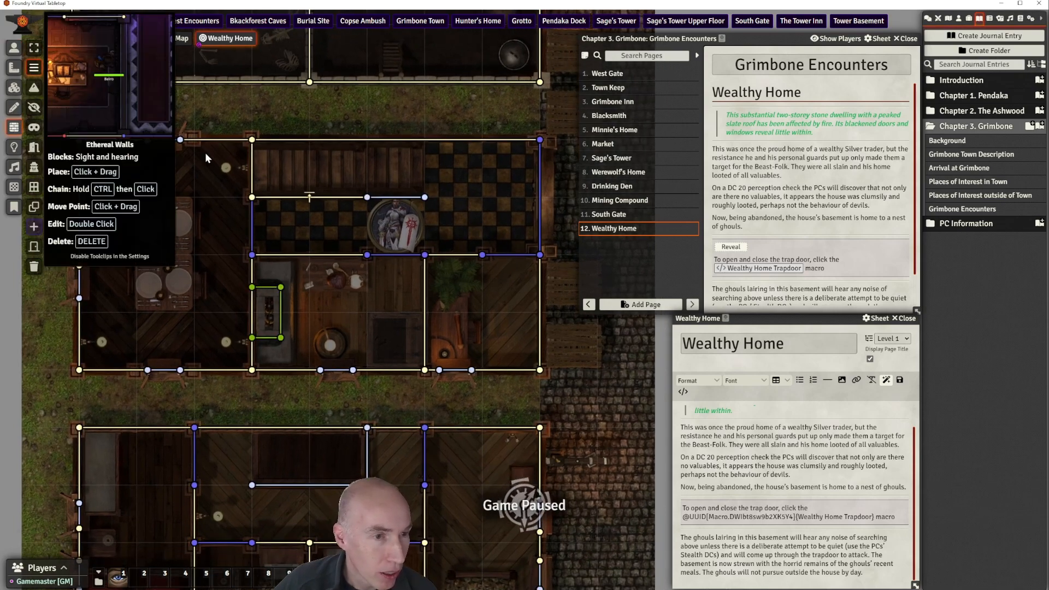
{"action": "scroll", "coordinate": [460, 188], "scroll_direction": "down", "scroll_amount": 4}
{"action": "scroll", "coordinate": [473, 200], "scroll_direction": "up", "scroll_amount": 4}
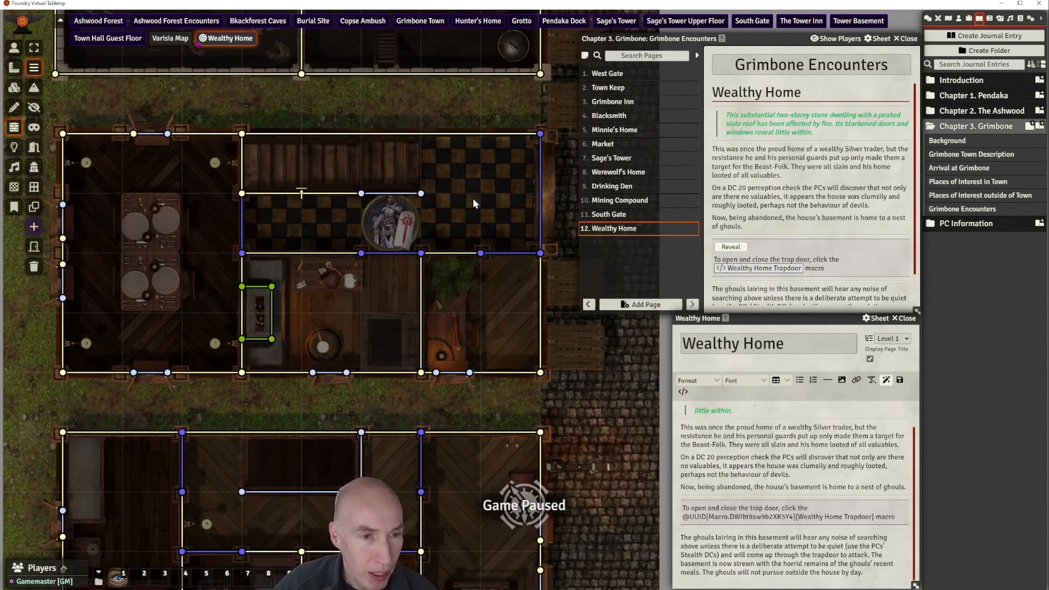
{"action": "left_click", "coordinate": [14, 147]}
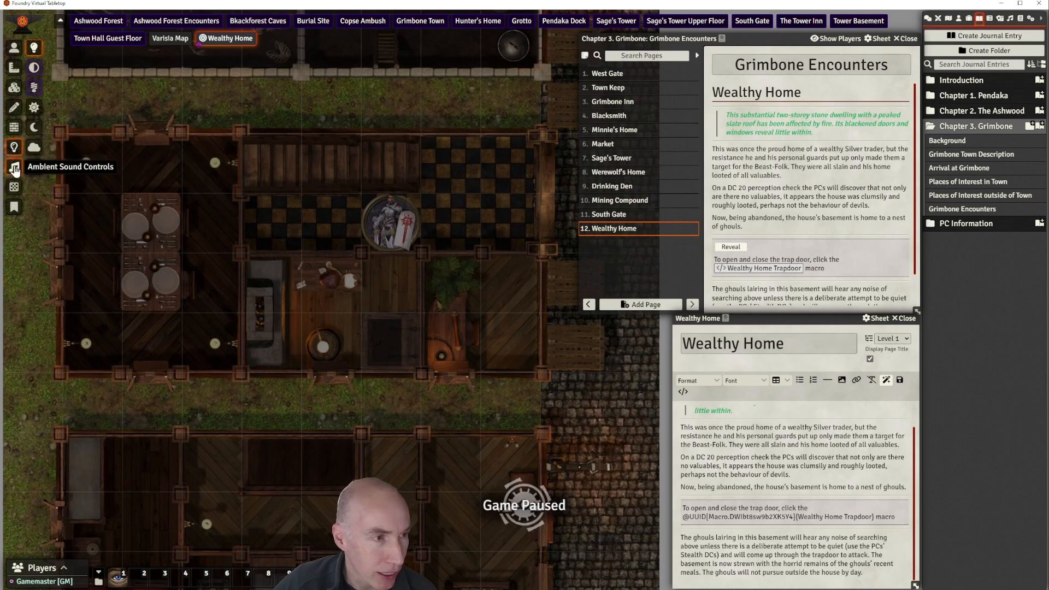
{"action": "left_click", "coordinate": [15, 168]}
{"action": "scroll", "coordinate": [446, 241], "scroll_direction": "down", "scroll_amount": 2}
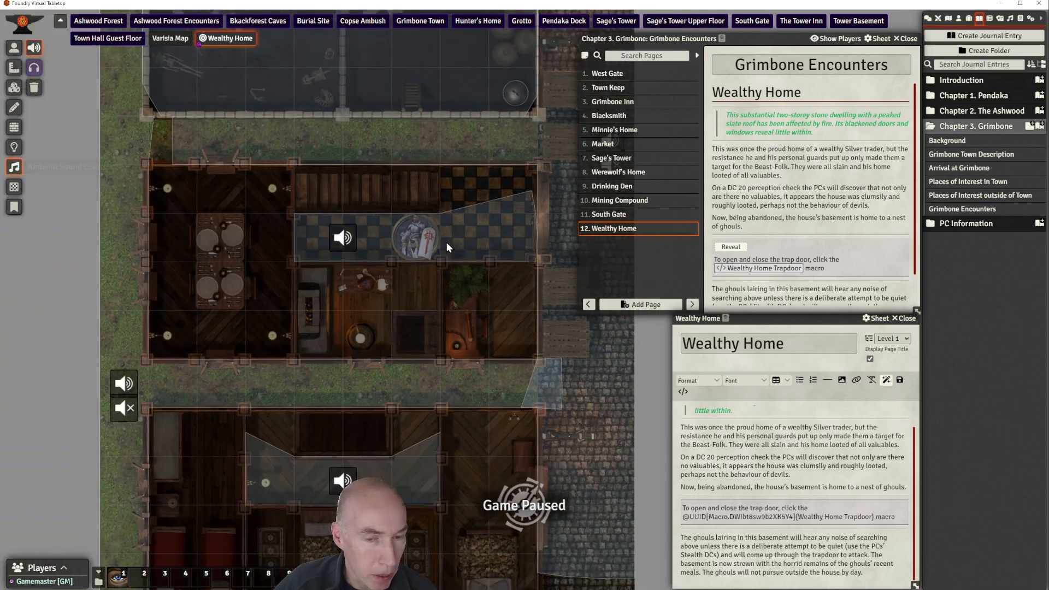
{"action": "scroll", "coordinate": [447, 241], "scroll_direction": "up", "scroll_amount": 1}
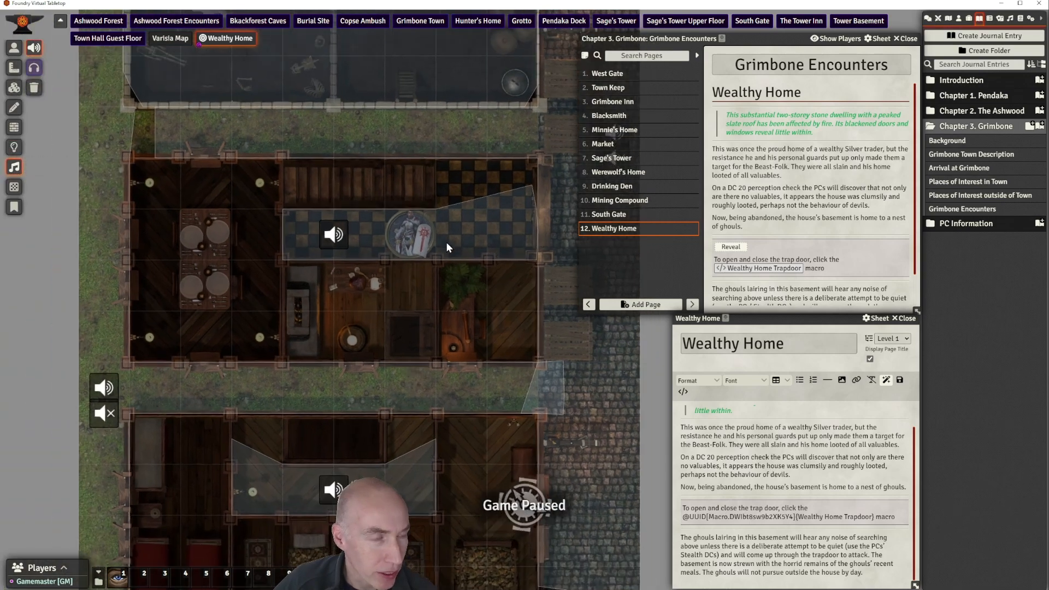
{"action": "left_click", "coordinate": [14, 187]}
{"action": "scroll", "coordinate": [425, 251], "scroll_direction": "down", "scroll_amount": 2}
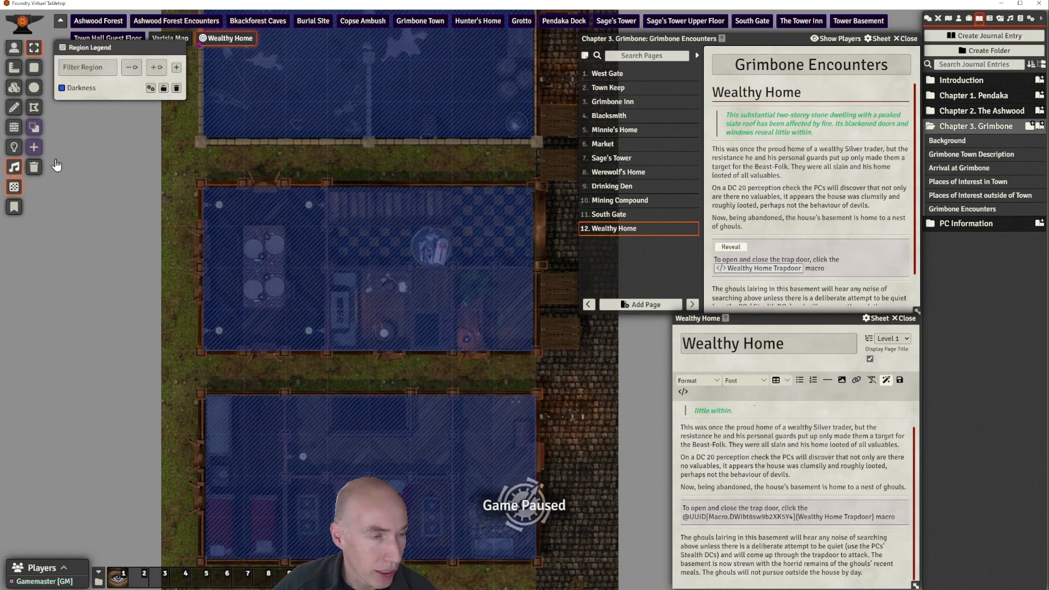
{"action": "left_click_drag", "start_coordinate": [421, 153], "coordinate": [404, 369]}
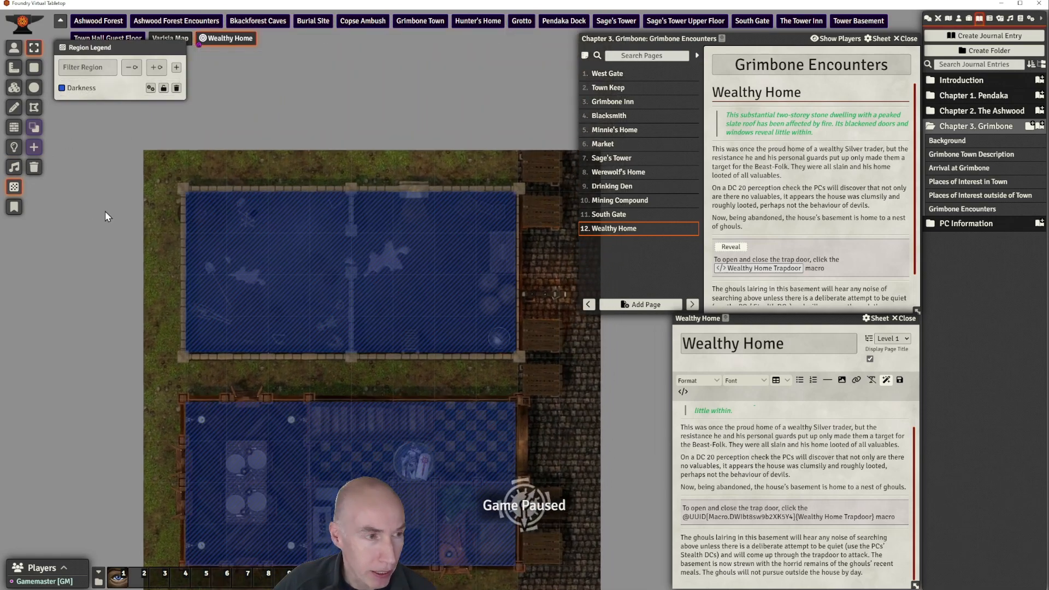
Check the configuration of the ambient light outside the basement, including its darkness activation range
{"action": "left_click", "coordinate": [14, 147]}
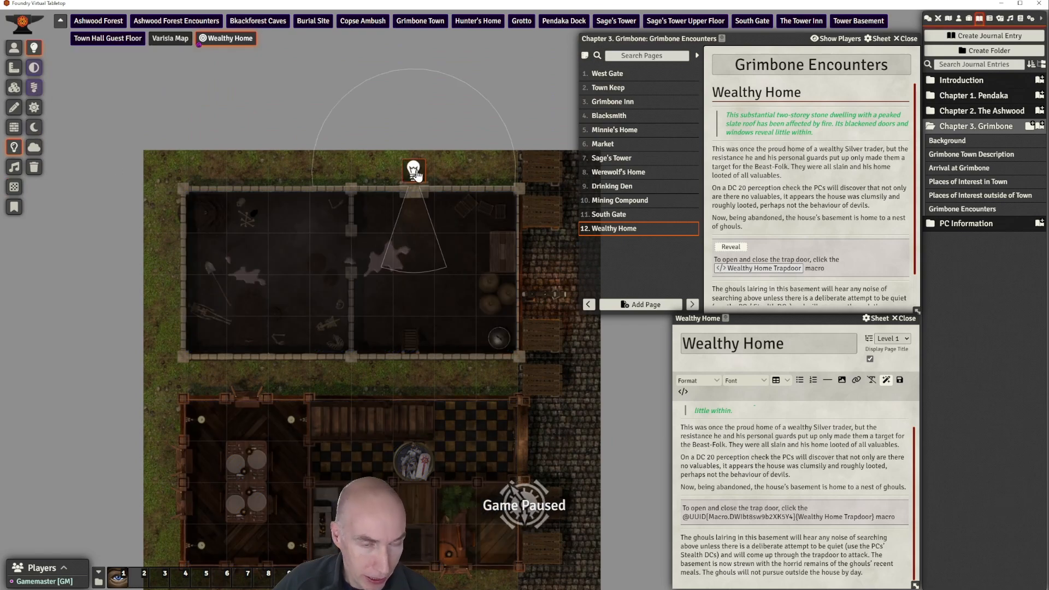
{"action": "double_click", "coordinate": [415, 173]}
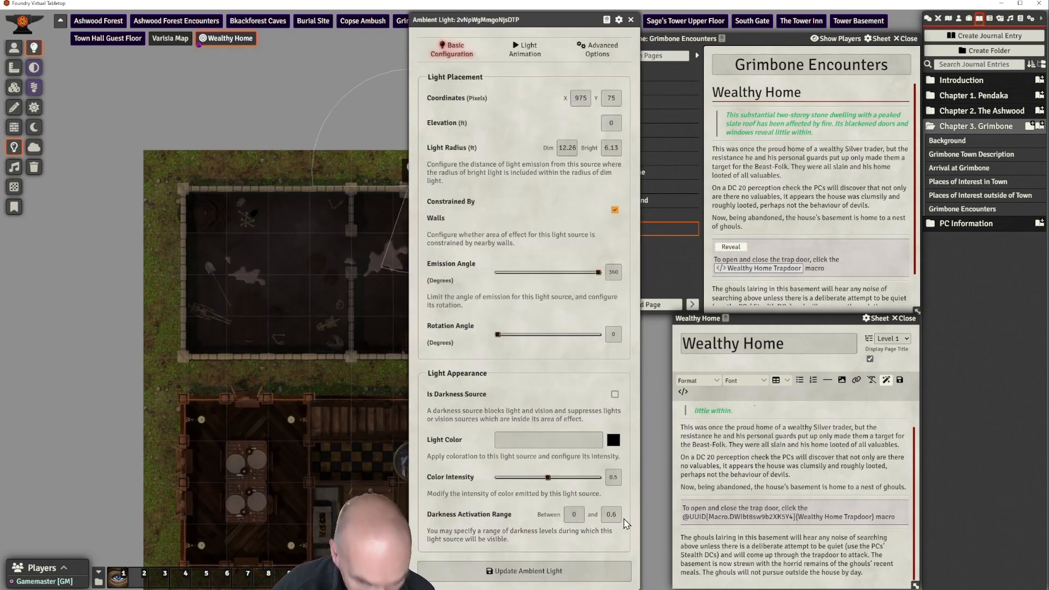
{"action": "left_click", "coordinate": [630, 20]}
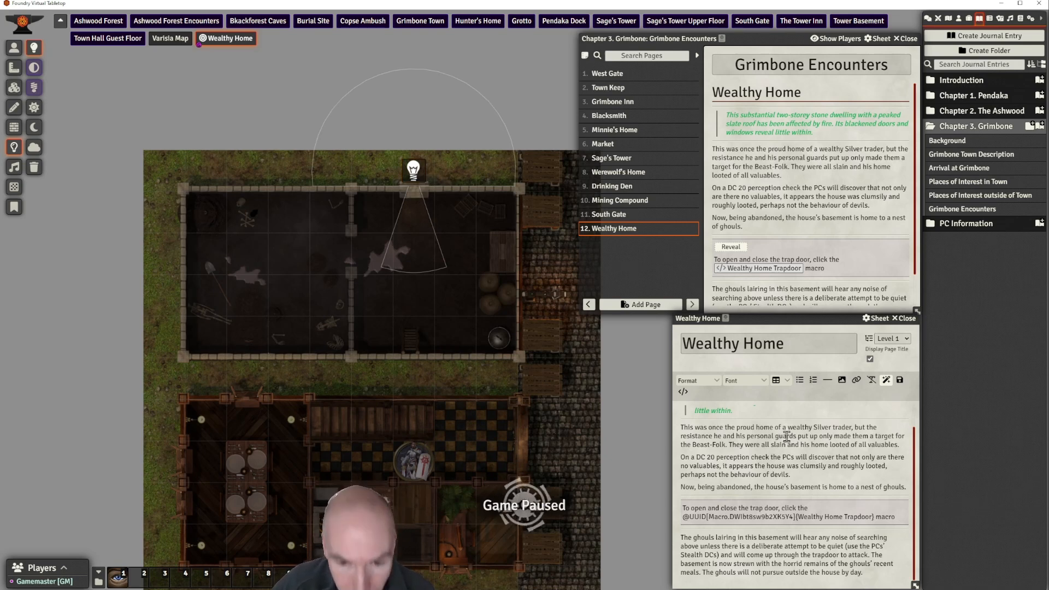
Read the Wealthy Home page's encounter notes and show the chat log of earlier checks
{"action": "scroll", "coordinate": [789, 436], "scroll_direction": "up", "scroll_amount": 1}
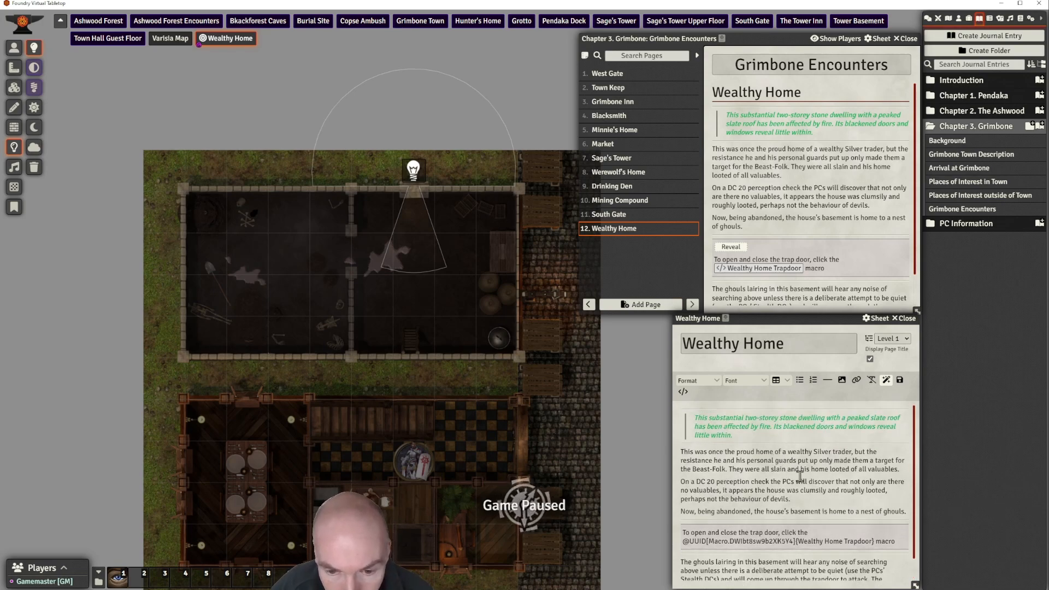
{"action": "scroll", "coordinate": [798, 476], "scroll_direction": "down", "scroll_amount": 1}
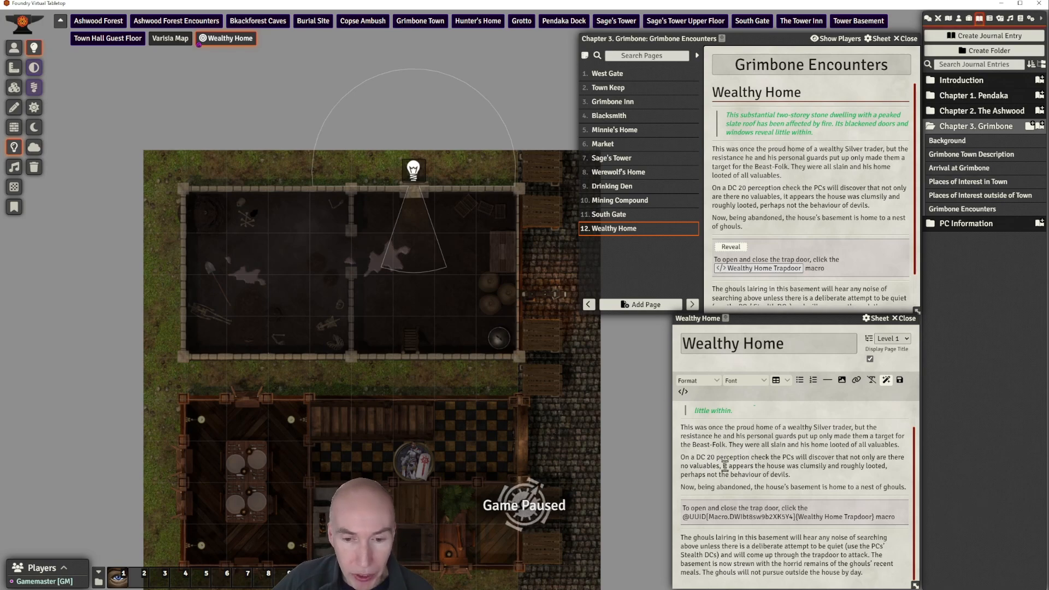
{"action": "left_click", "coordinate": [928, 18]}
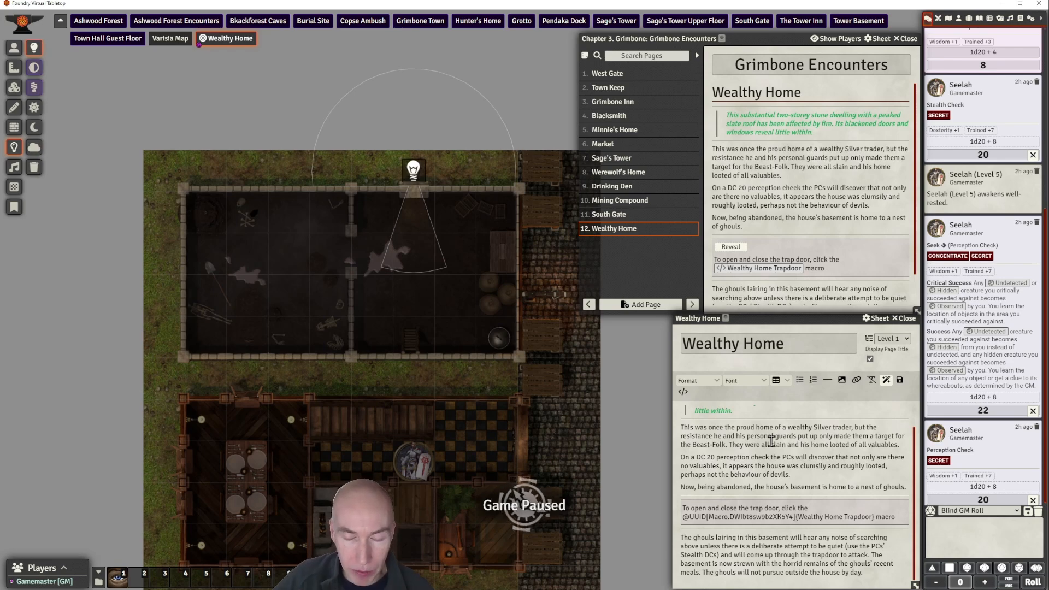
{"action": "scroll", "coordinate": [771, 440], "scroll_direction": "up", "scroll_amount": 1}
{"action": "scroll", "coordinate": [771, 439], "scroll_direction": "down", "scroll_amount": 1}
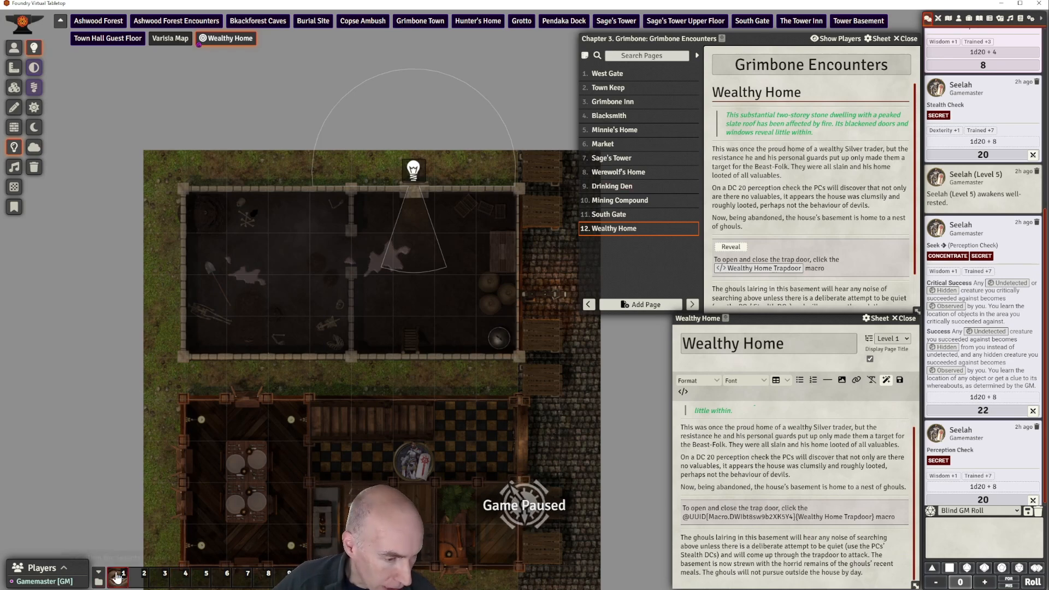
Assign the Perception for Selected Tokens macro from the PF2e Macros compendium to hotbar slot 1 and view its script
{"action": "left_click", "coordinate": [1020, 18]}
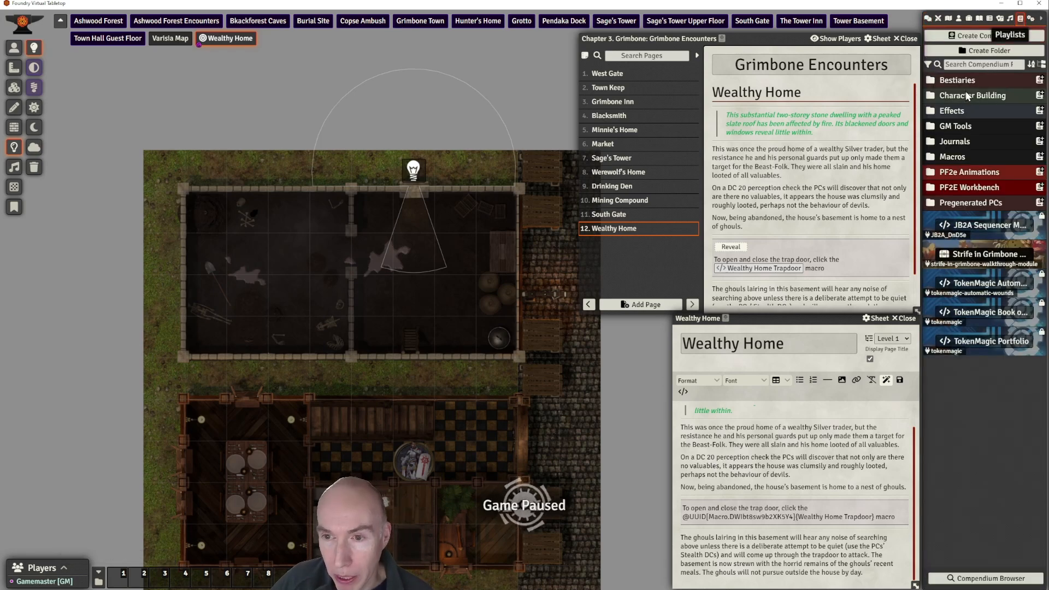
{"action": "left_click", "coordinate": [956, 155]}
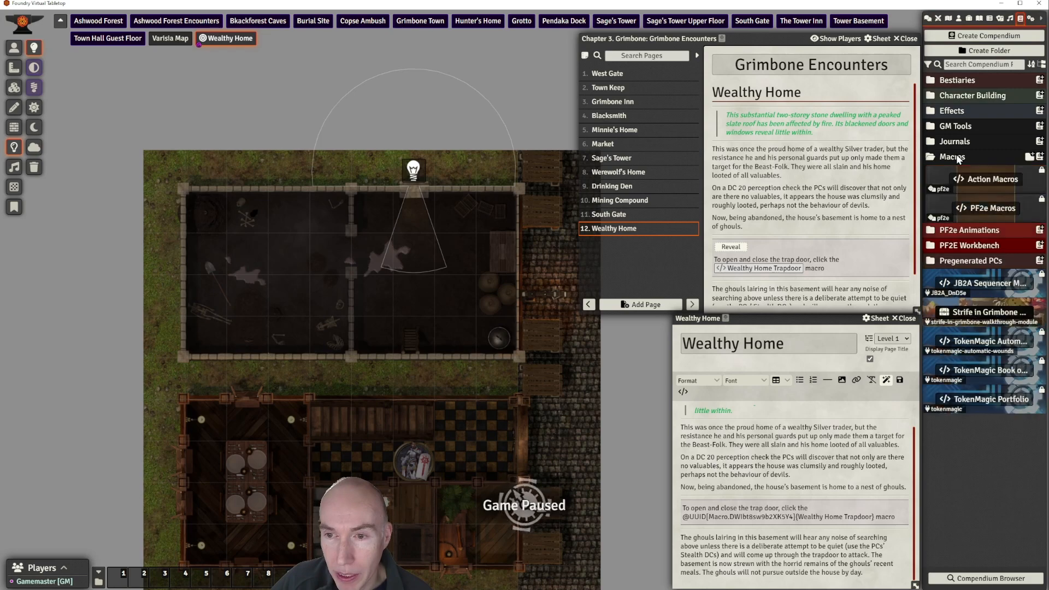
{"action": "left_click", "coordinate": [989, 211]}
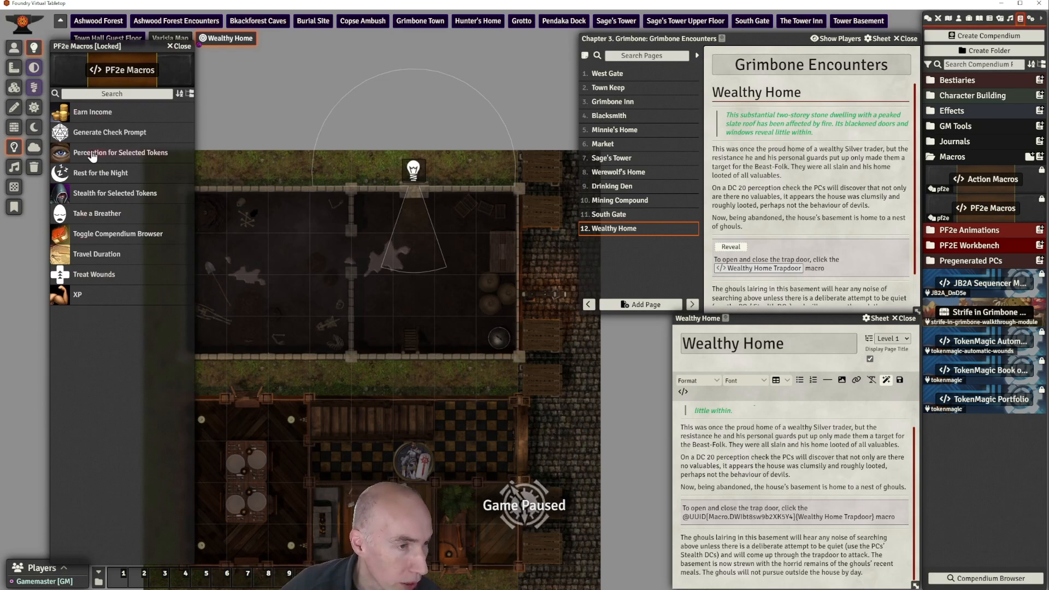
{"action": "left_click_drag", "start_coordinate": [92, 156], "coordinate": [116, 571]}
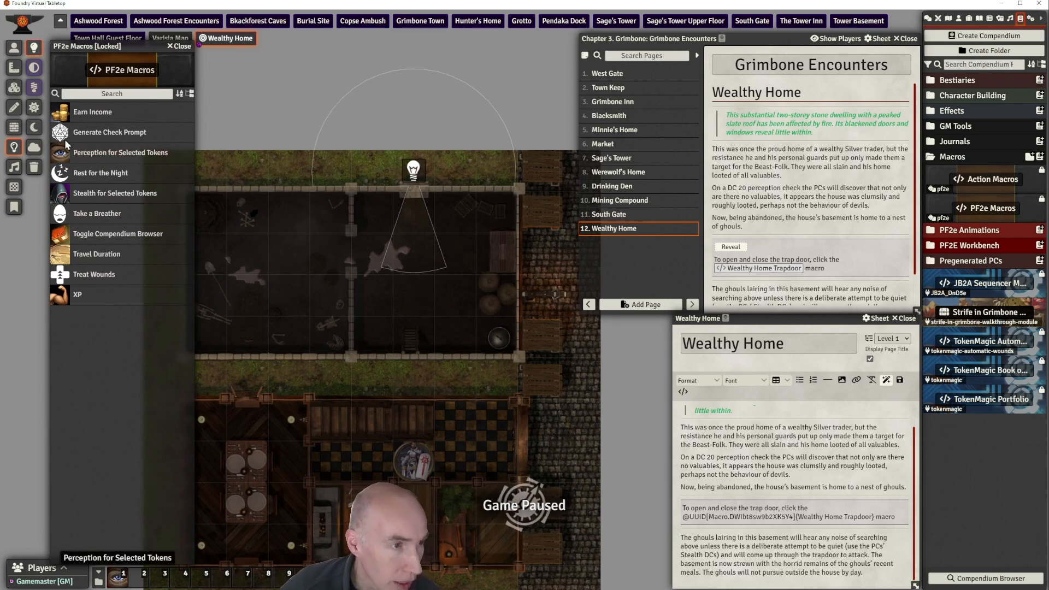
{"action": "left_click", "coordinate": [89, 153]}
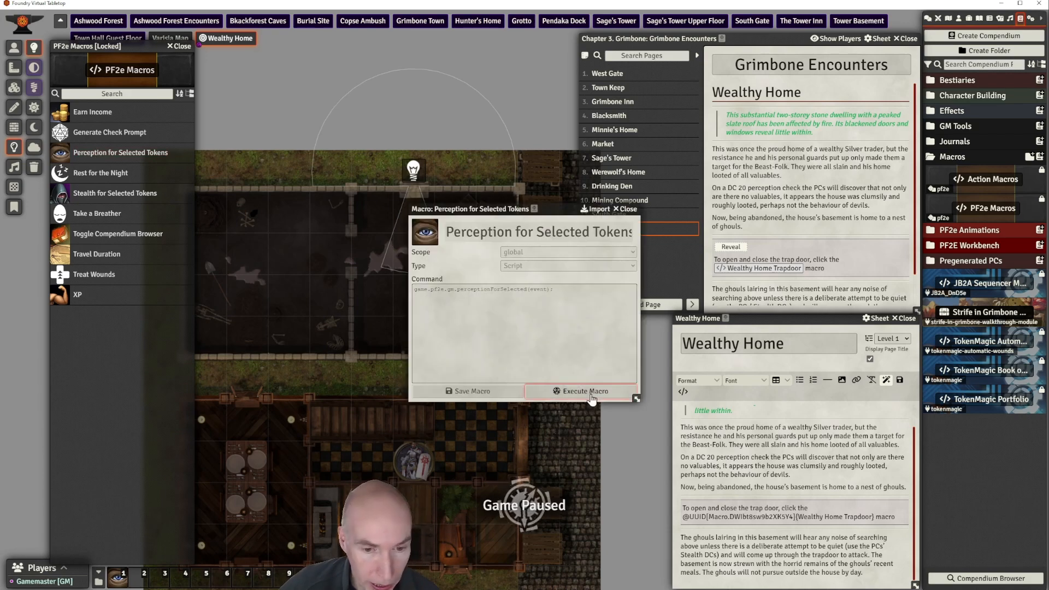
{"action": "left_click", "coordinate": [634, 207]}
Select the knight token in the house's hallway and roll its Perception check with the hotbar macro
{"action": "left_click_drag", "start_coordinate": [377, 300], "coordinate": [401, 202]}
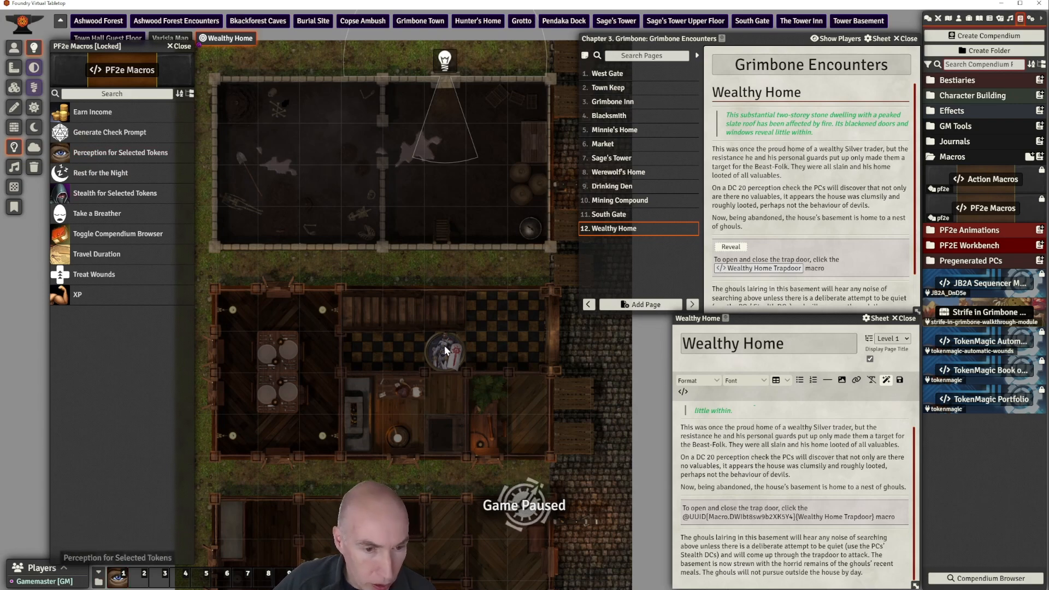
{"action": "left_click", "coordinate": [14, 47]}
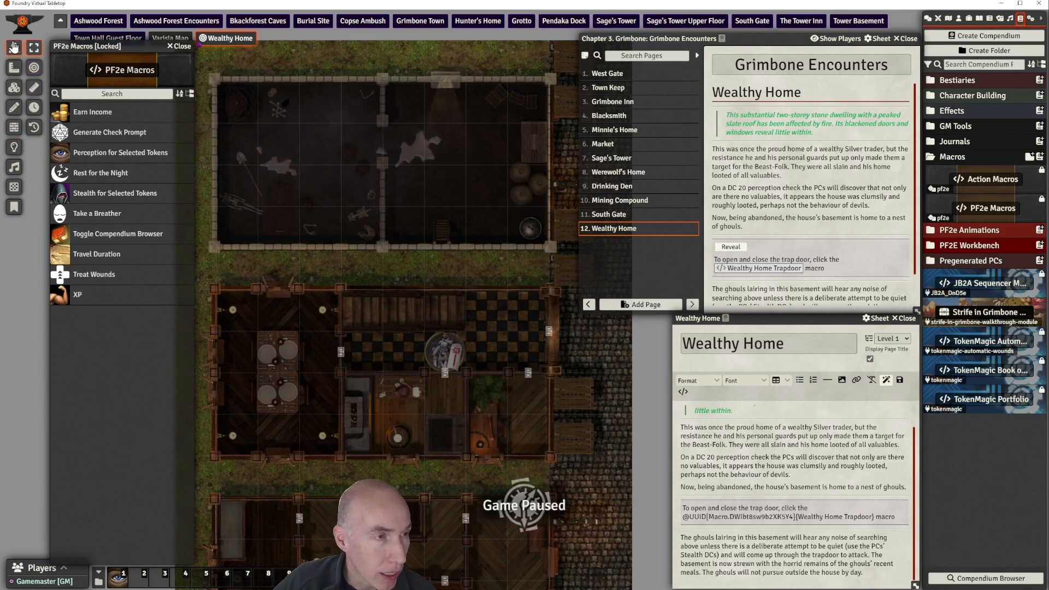
{"action": "left_click", "coordinate": [455, 365]}
{"action": "left_click_drag", "start_coordinate": [504, 338], "coordinate": [503, 307]}
{"action": "scroll", "coordinate": [520, 396], "scroll_direction": "up", "scroll_amount": 1}
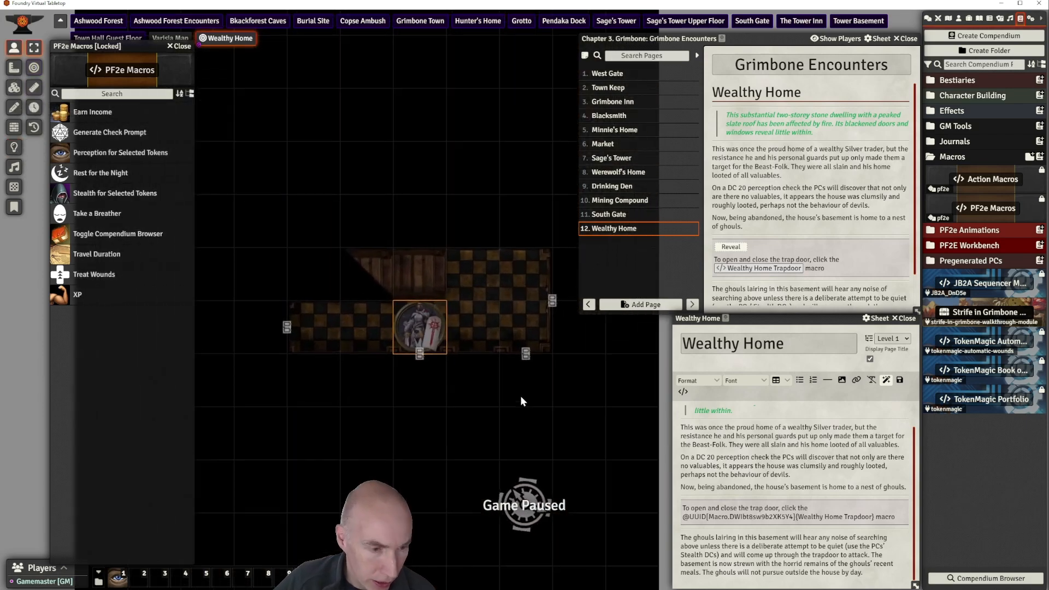
{"action": "left_click", "coordinate": [122, 577]}
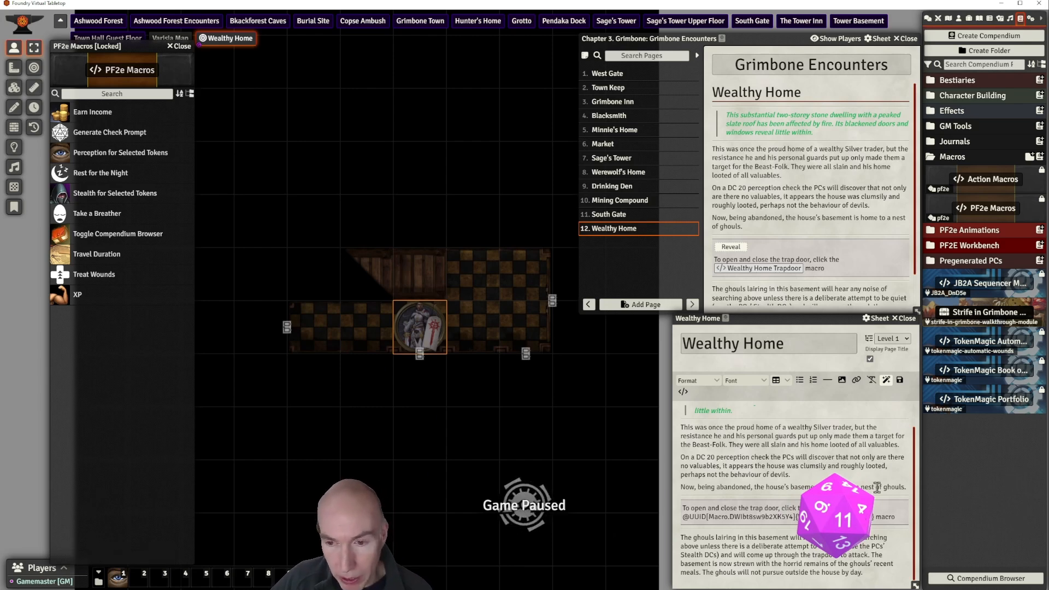
Check the secret Perception roll in the chat log and the message options available for it
{"action": "left_click", "coordinate": [928, 18]}
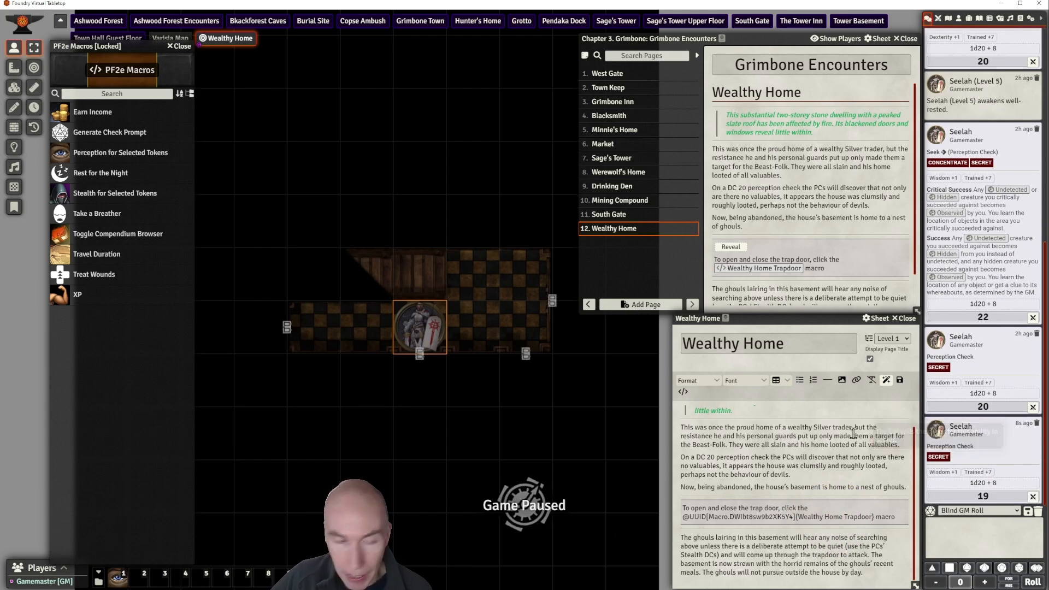
{"action": "right_click", "coordinate": [998, 498]}
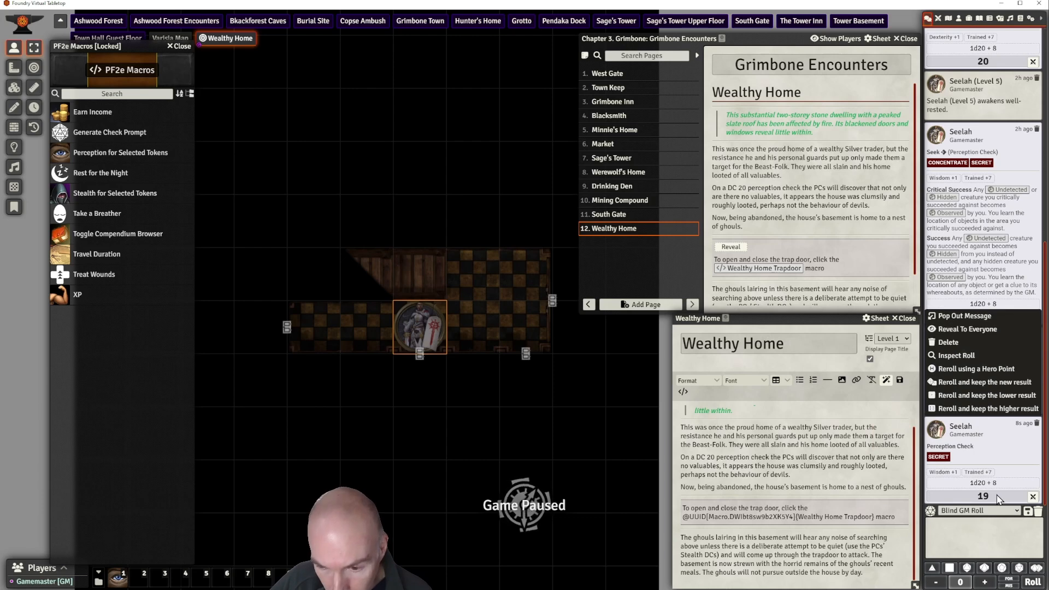
{"action": "left_click", "coordinate": [980, 529]}
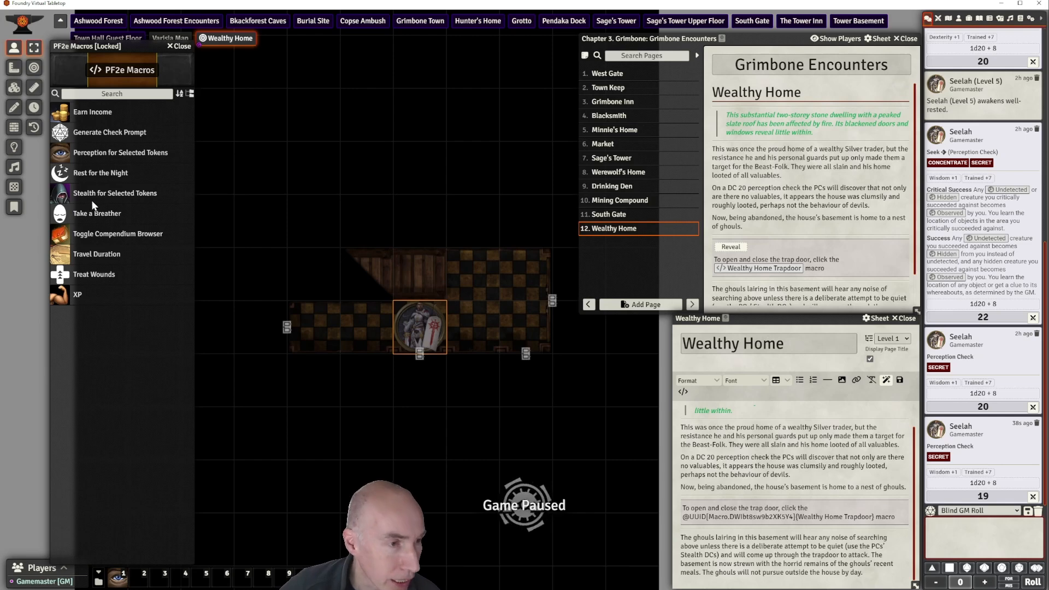
Assign the Stealth for Selected Tokens macro to hotbar slot 2 and roll a Stealth check for the knight token
{"action": "left_click_drag", "start_coordinate": [87, 201], "coordinate": [143, 579]}
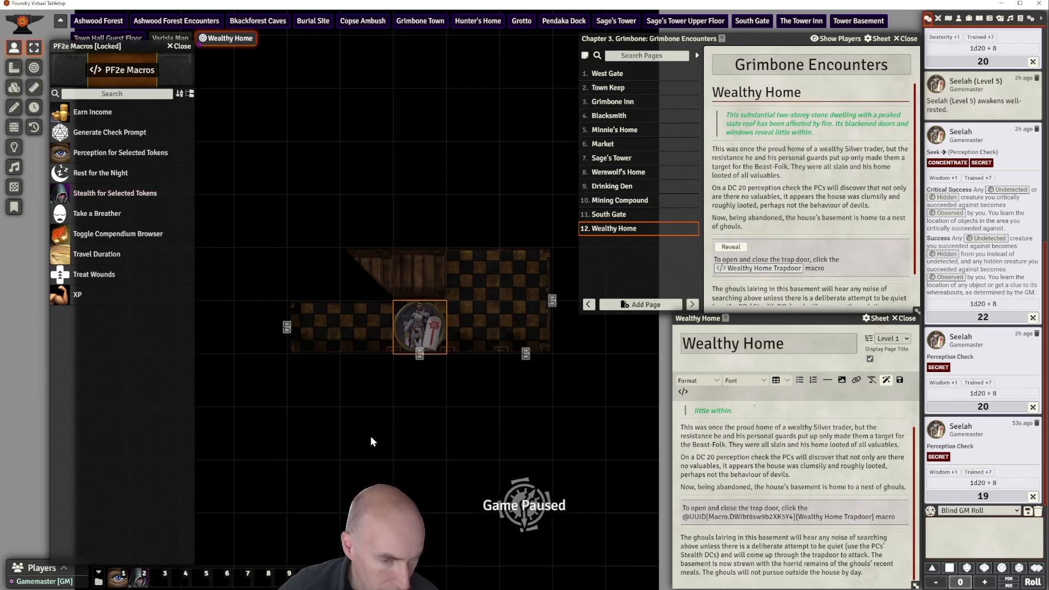
{"action": "scroll", "coordinate": [371, 436], "scroll_direction": "up", "scroll_amount": 4}
{"action": "scroll", "coordinate": [370, 436], "scroll_direction": "down", "scroll_amount": 3}
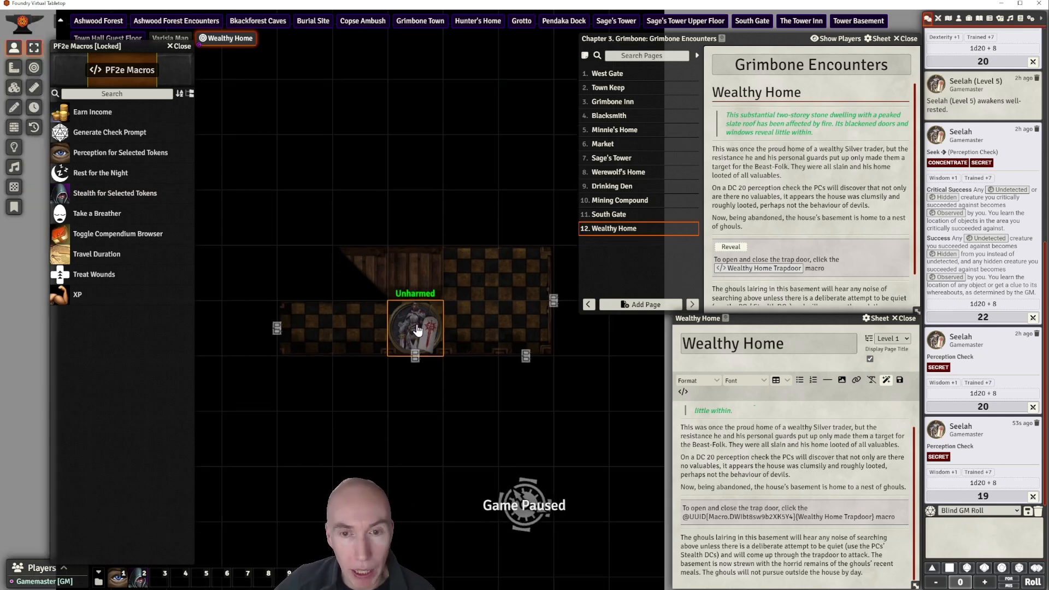
{"action": "scroll", "coordinate": [418, 330], "scroll_direction": "up", "scroll_amount": 1}
{"action": "scroll", "coordinate": [419, 329], "scroll_direction": "up", "scroll_amount": 1}
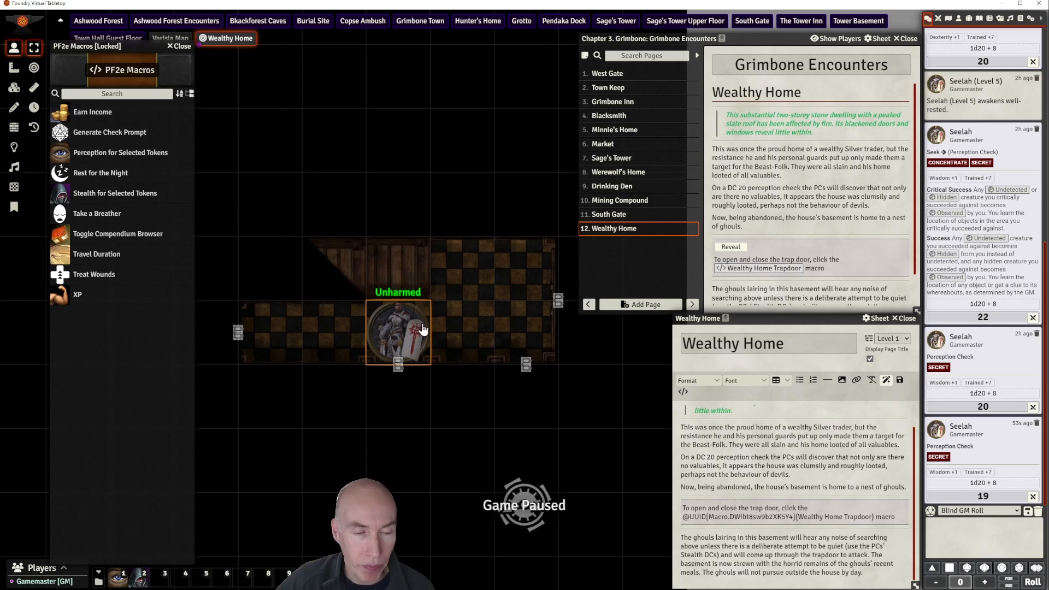
{"action": "scroll", "coordinate": [422, 328], "scroll_direction": "up", "scroll_amount": 1}
{"action": "scroll", "coordinate": [422, 324], "scroll_direction": "down", "scroll_amount": 1}
{"action": "scroll", "coordinate": [418, 328], "scroll_direction": "down", "scroll_amount": 1}
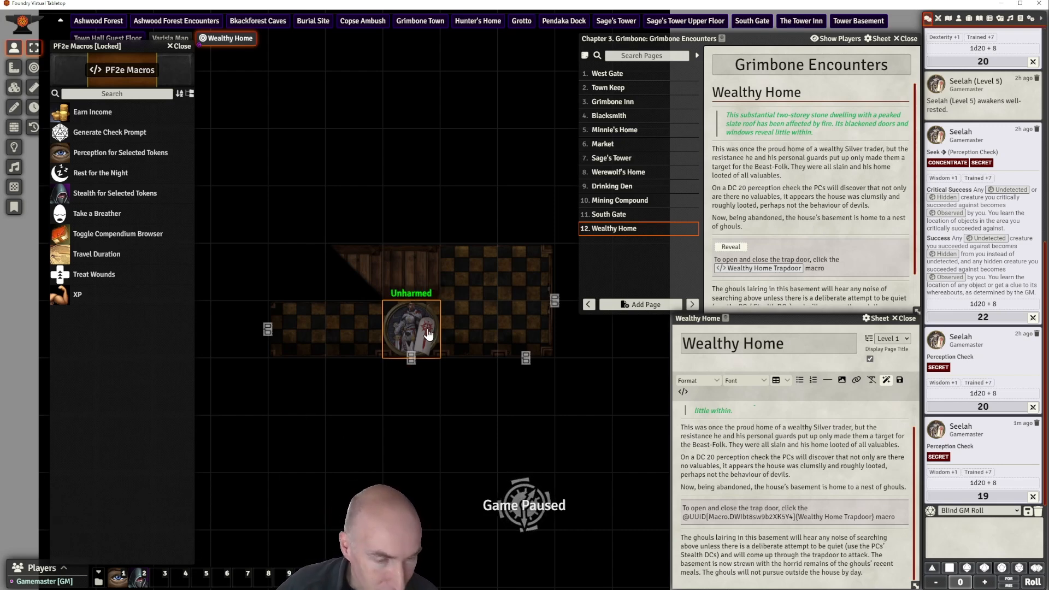
{"action": "left_click", "coordinate": [139, 579]}
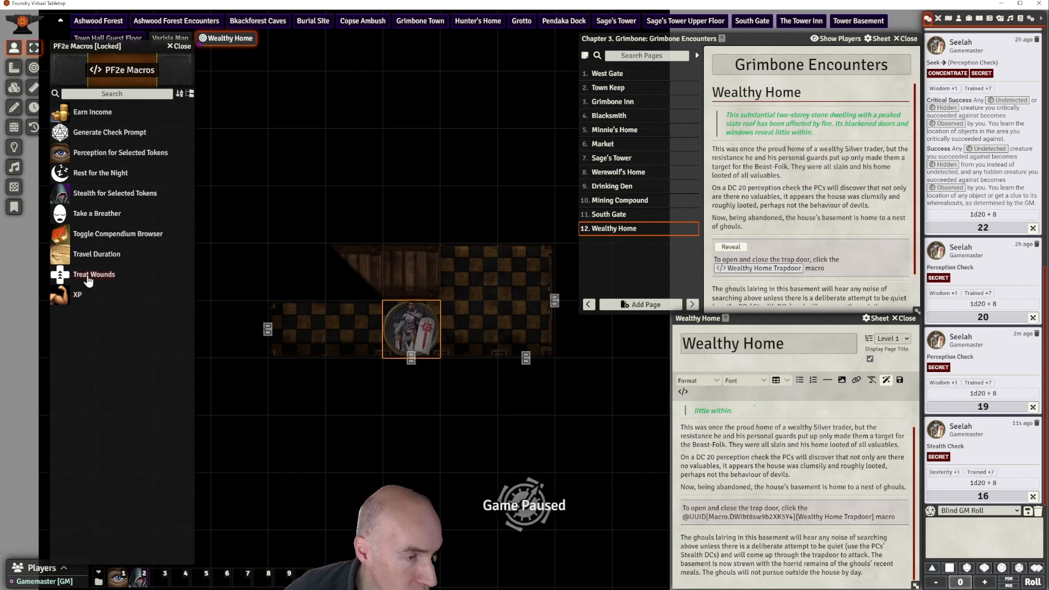
Assign the Treat Wounds macro to hotbar slot 3 and try it on the knight token with Medicine DC set to Trained DC 15
{"action": "left_click_drag", "start_coordinate": [162, 585], "coordinate": [162, 580]}
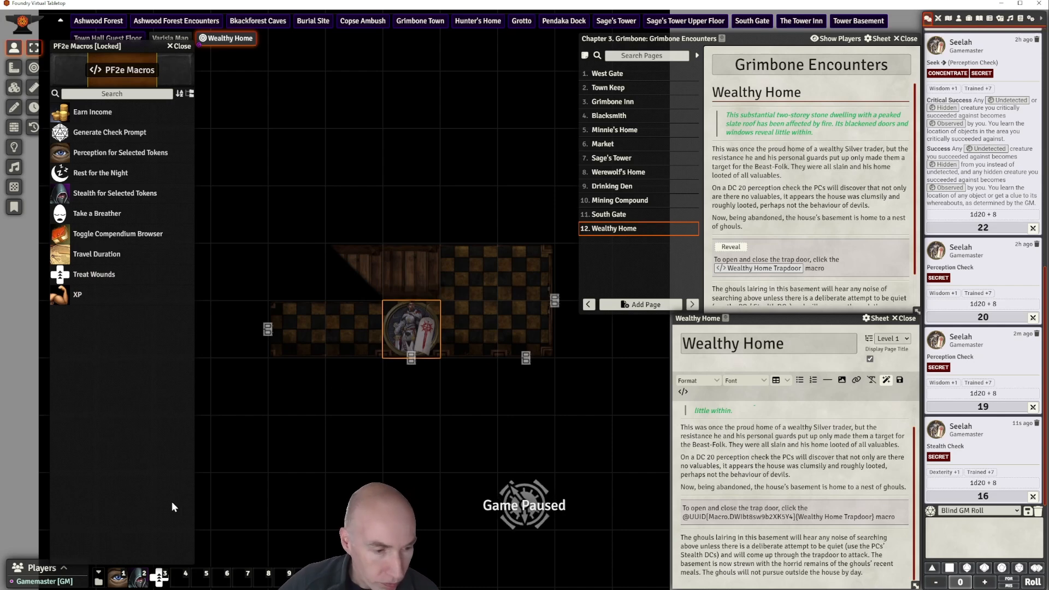
{"action": "left_click", "coordinate": [155, 581]}
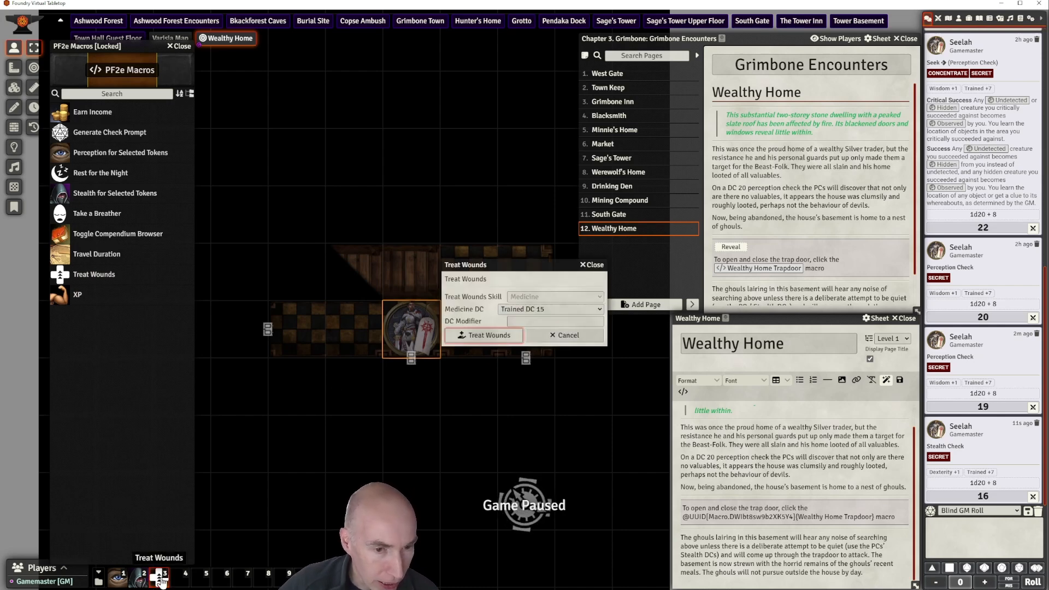
{"action": "left_click_drag", "start_coordinate": [543, 264], "coordinate": [587, 261]}
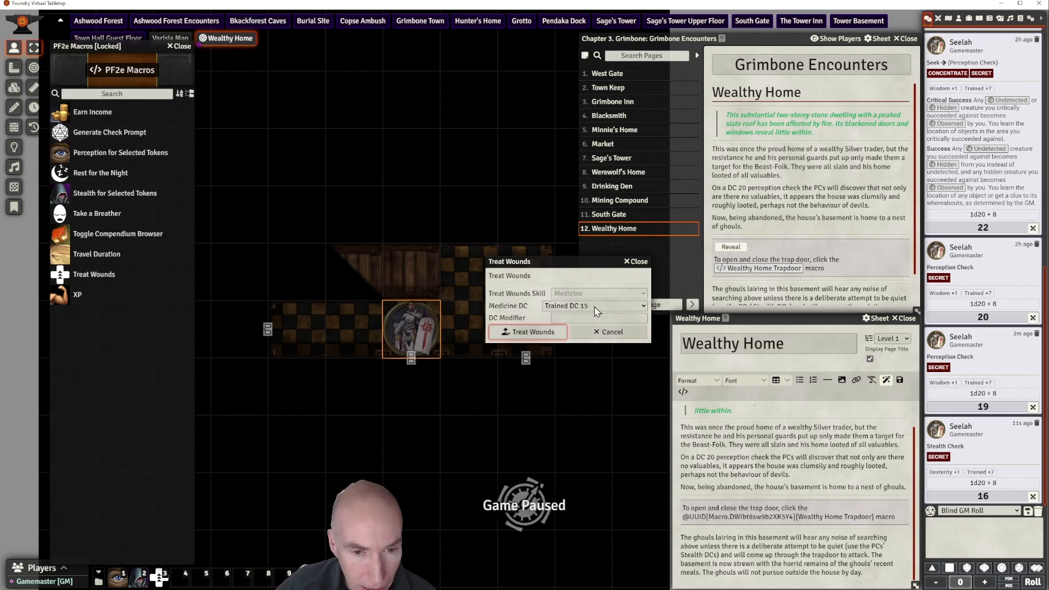
{"action": "left_click", "coordinate": [645, 307]}
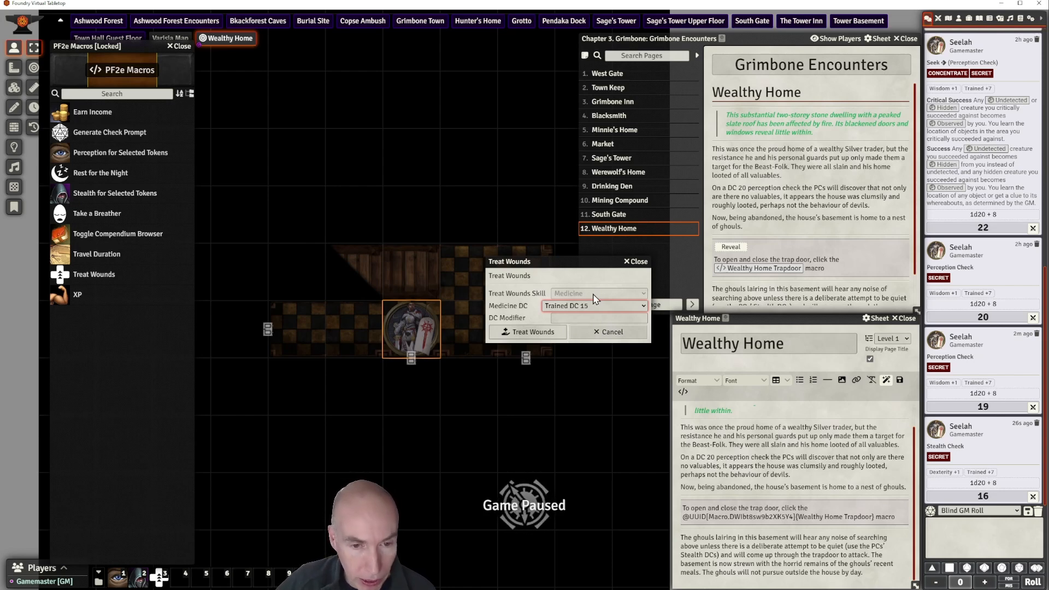
{"action": "left_click", "coordinate": [597, 273]}
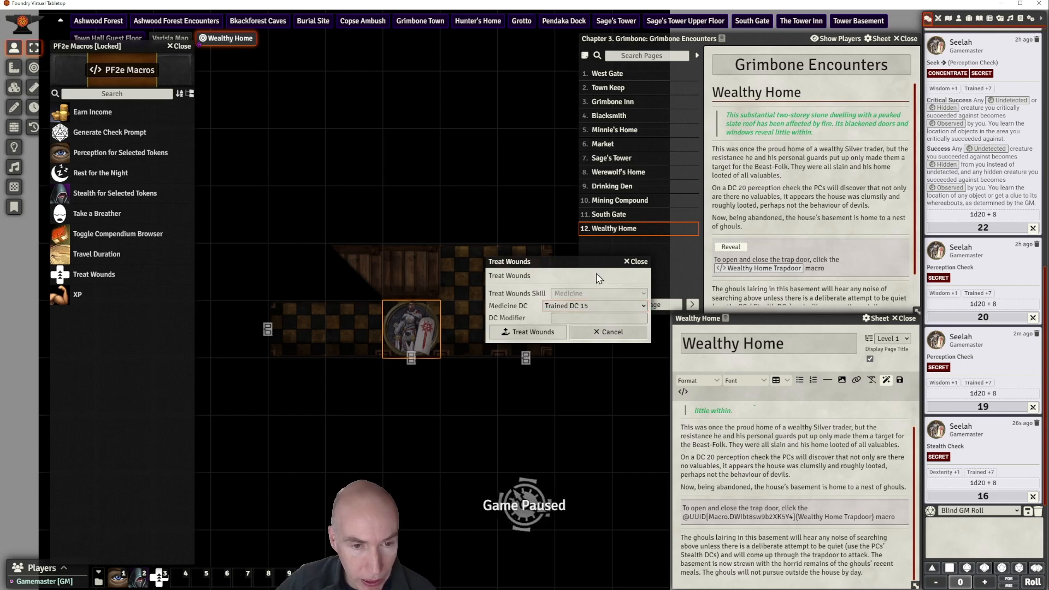
{"action": "left_click", "coordinate": [528, 332]}
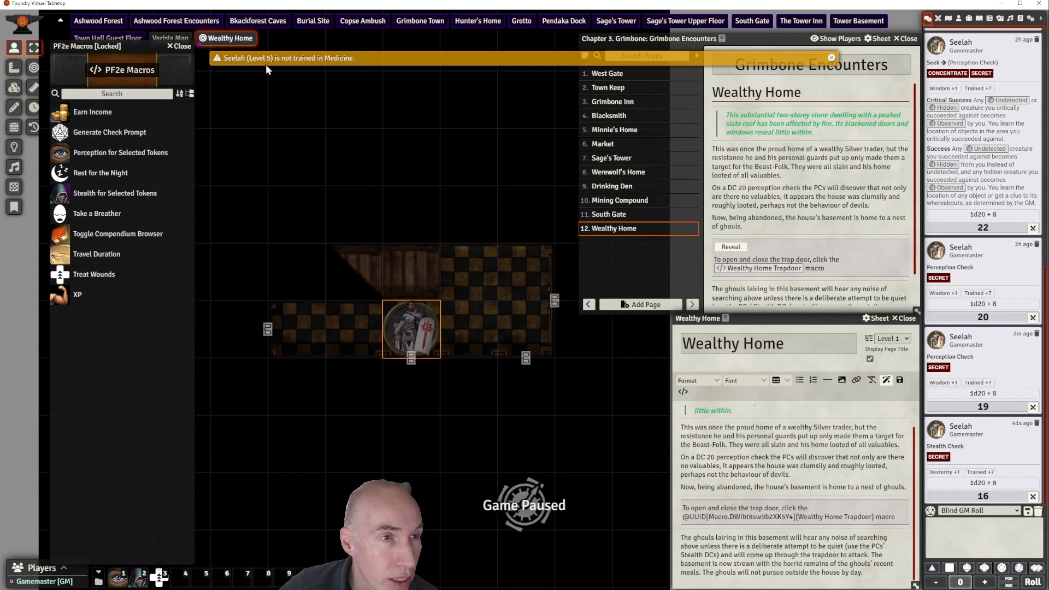
Set the Medicine proficiency to Trained on the knight token's character sheet and close the sheet
{"action": "scroll", "coordinate": [490, 379], "scroll_direction": "up", "scroll_amount": 4}
{"action": "scroll", "coordinate": [491, 379], "scroll_direction": "down", "scroll_amount": 3}
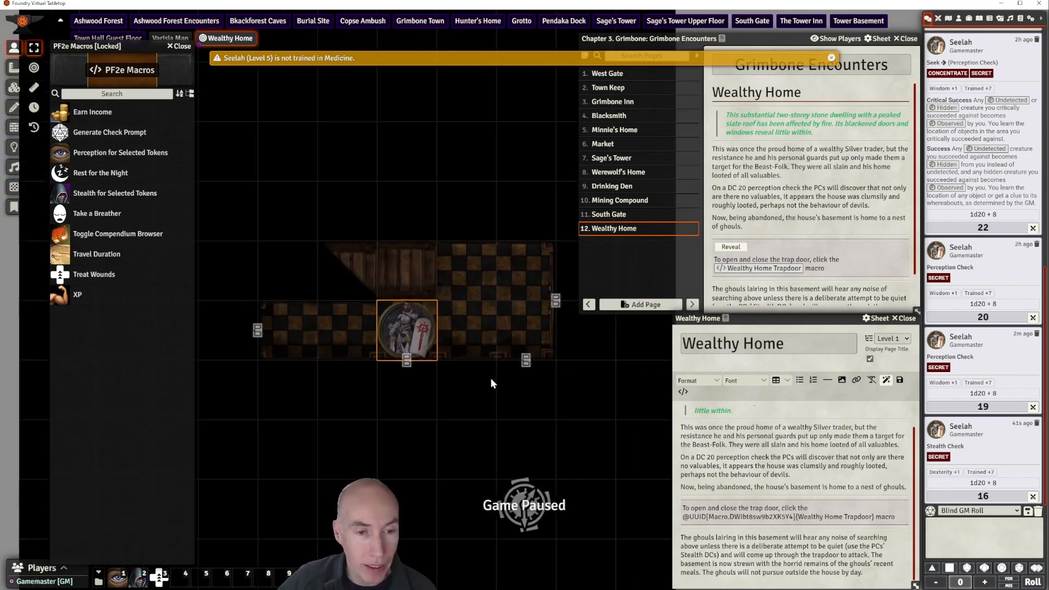
{"action": "left_click", "coordinate": [490, 377]}
{"action": "left_click", "coordinate": [406, 332]}
{"action": "double_click", "coordinate": [407, 332]}
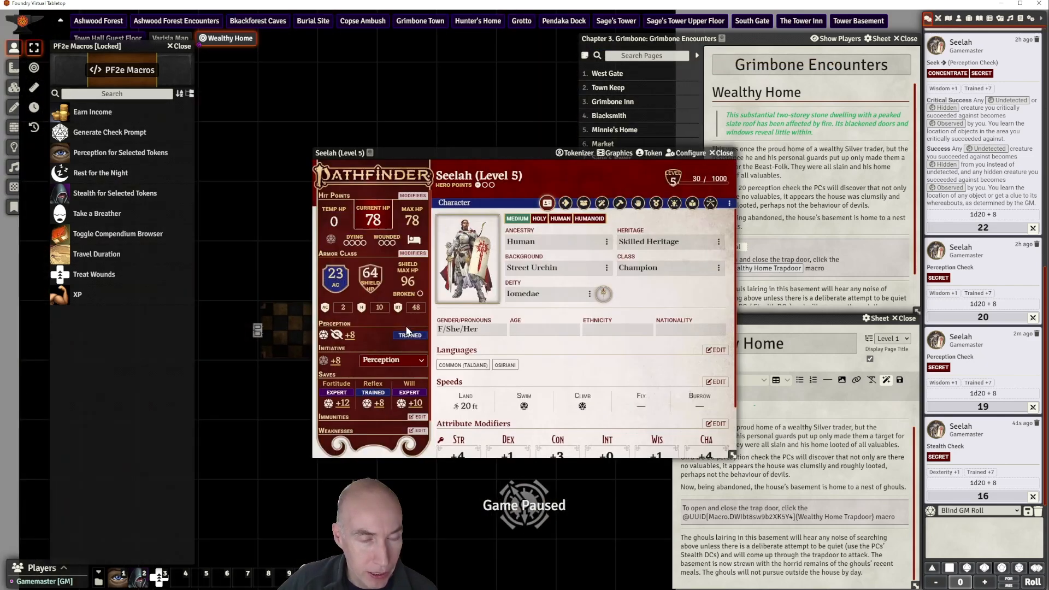
{"action": "left_click", "coordinate": [639, 205]}
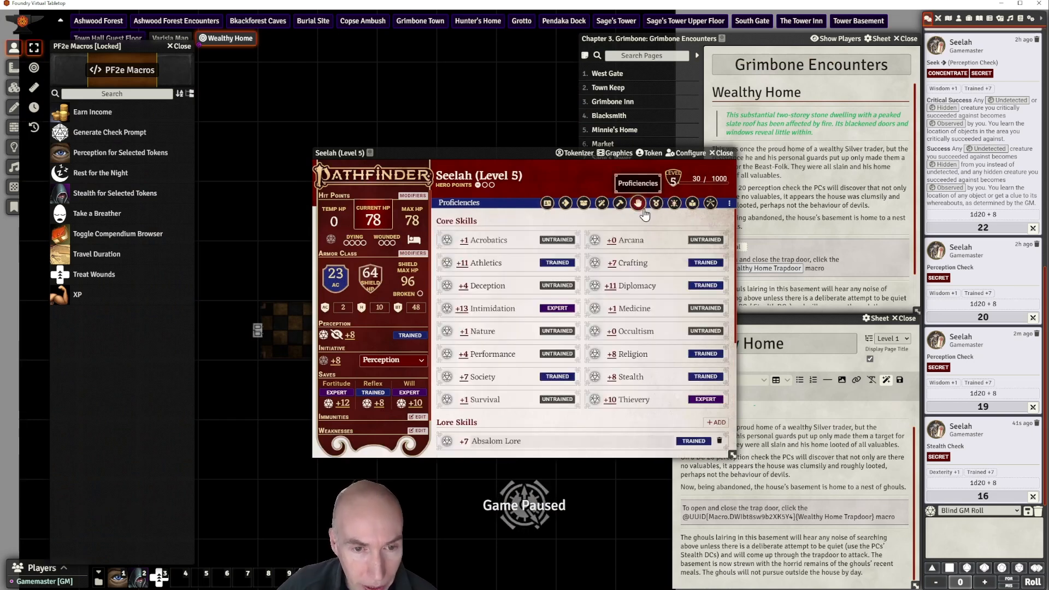
{"action": "left_click", "coordinate": [705, 308]}
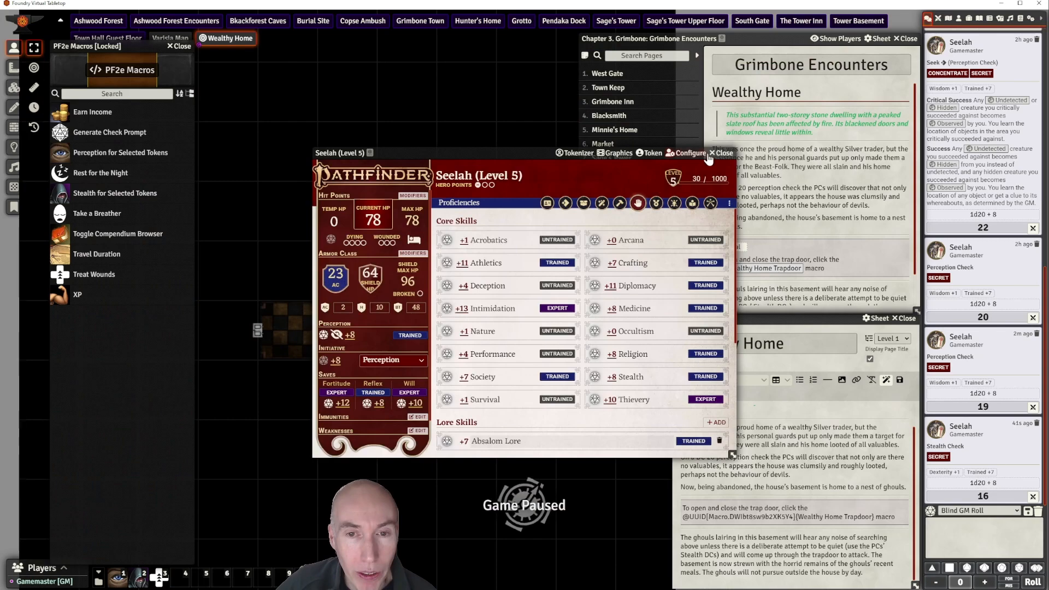
{"action": "left_click", "coordinate": [725, 153]}
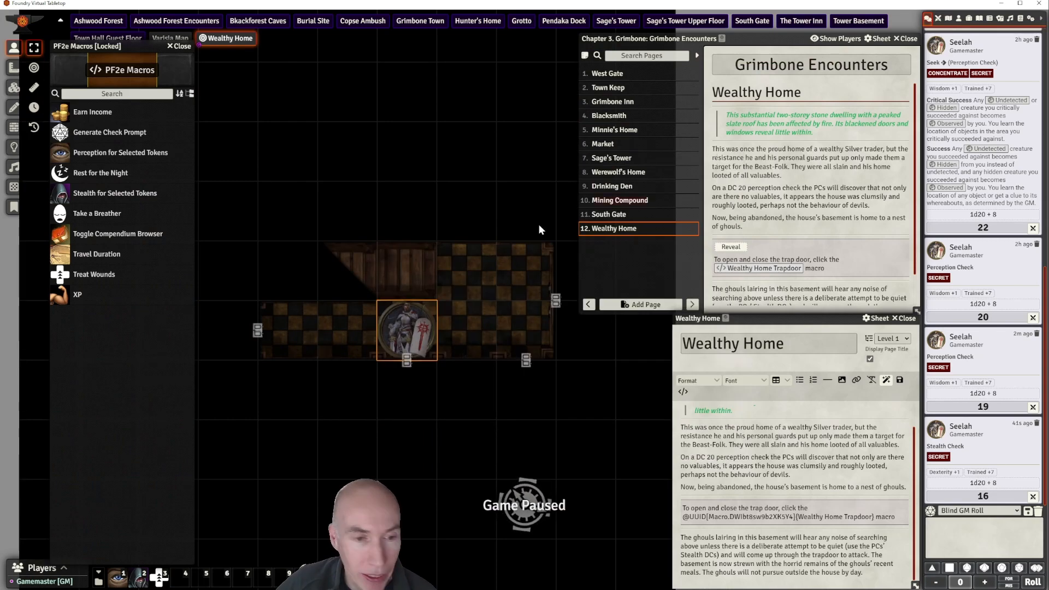
{"action": "double_click", "coordinate": [414, 328]}
{"action": "left_click", "coordinate": [726, 153]}
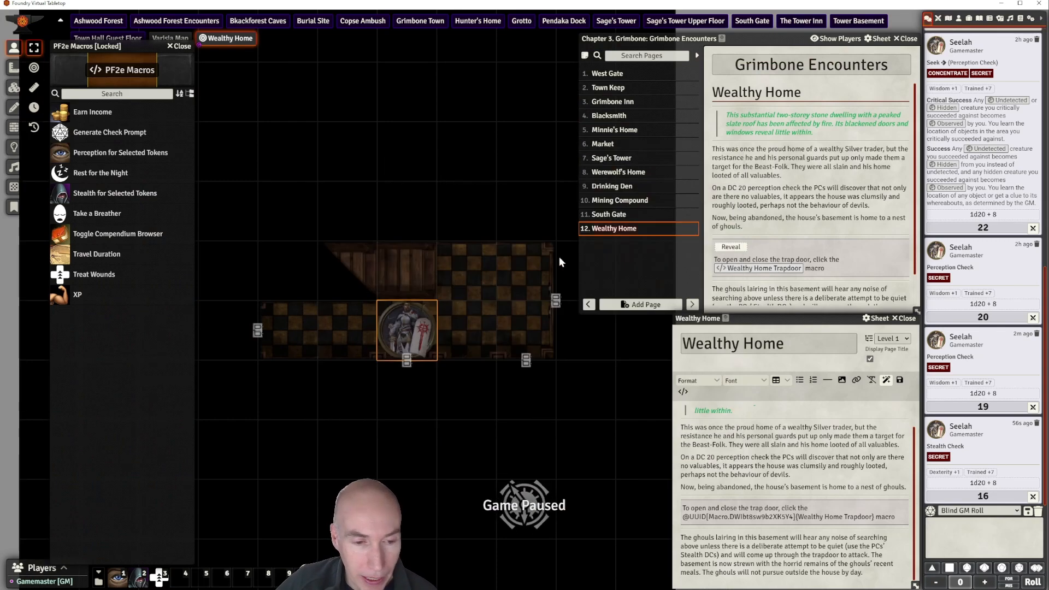
Roll Treat Wounds for the knight at Trained DC 15, apply the healing from the chat log, and close the PF2e Macros compendium
{"action": "left_click", "coordinate": [159, 577]}
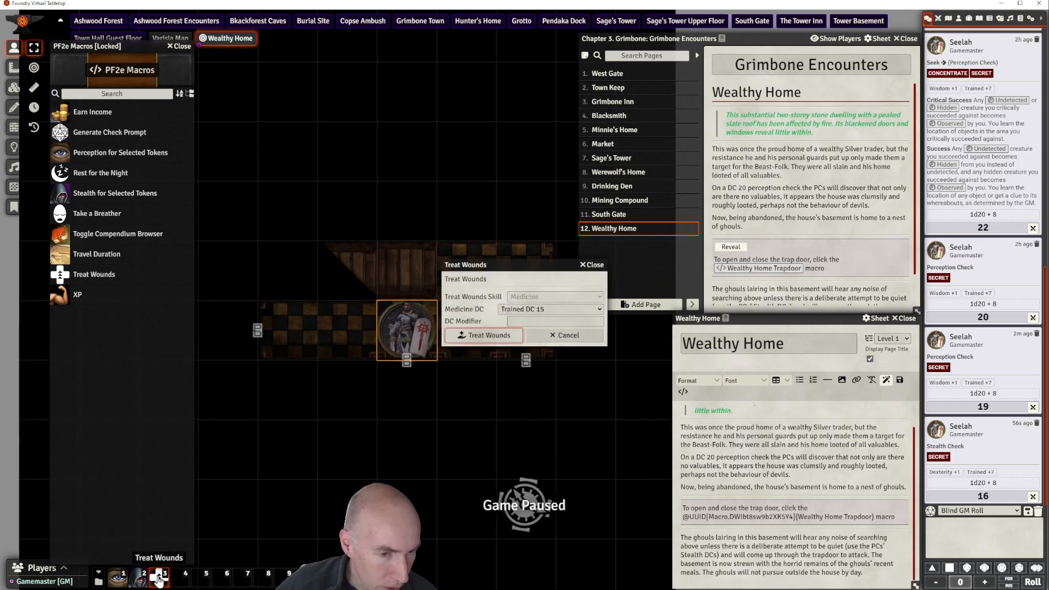
{"action": "left_click", "coordinate": [487, 338]}
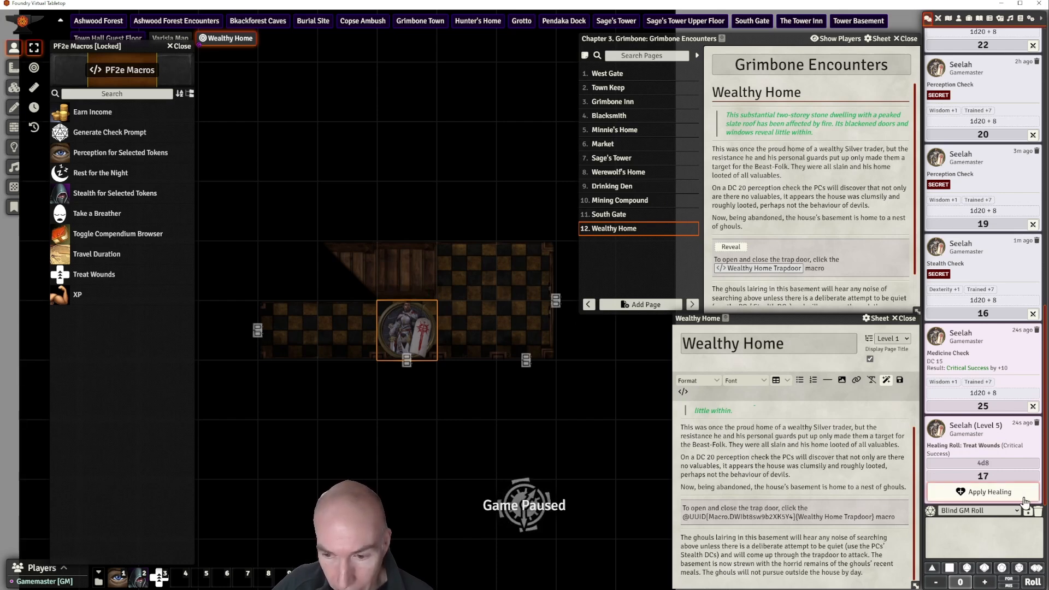
{"action": "left_click", "coordinate": [1004, 494]}
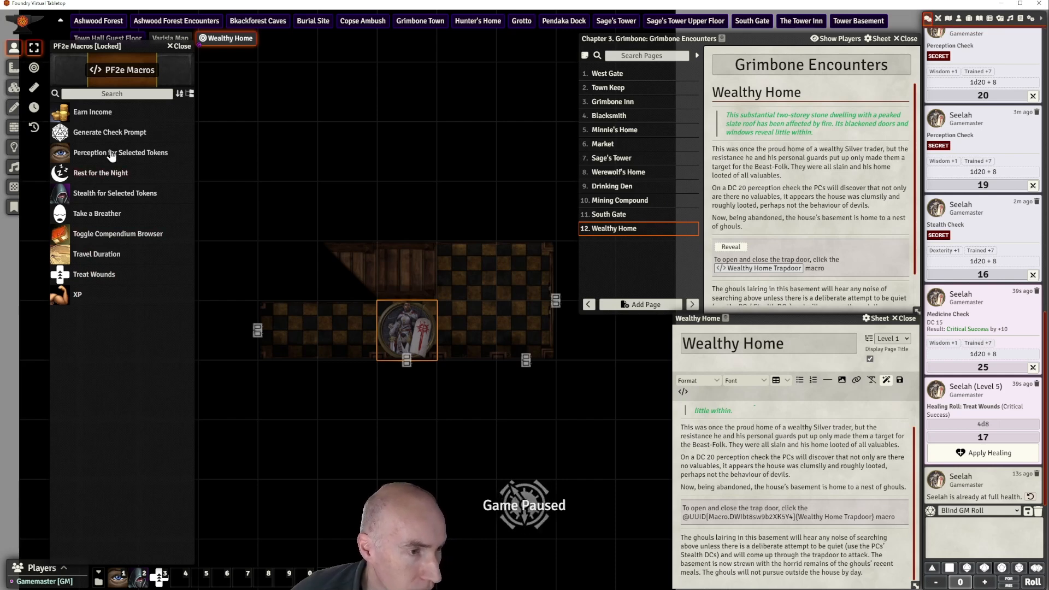
{"action": "left_click", "coordinate": [180, 47]}
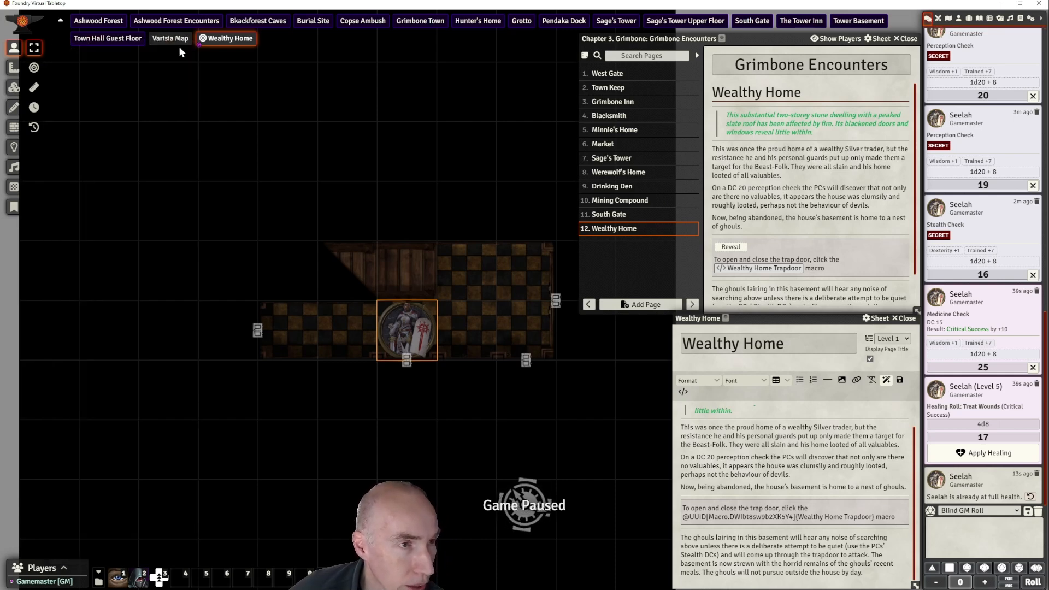
{"action": "scroll", "coordinate": [499, 225], "scroll_direction": "down", "scroll_amount": 1}
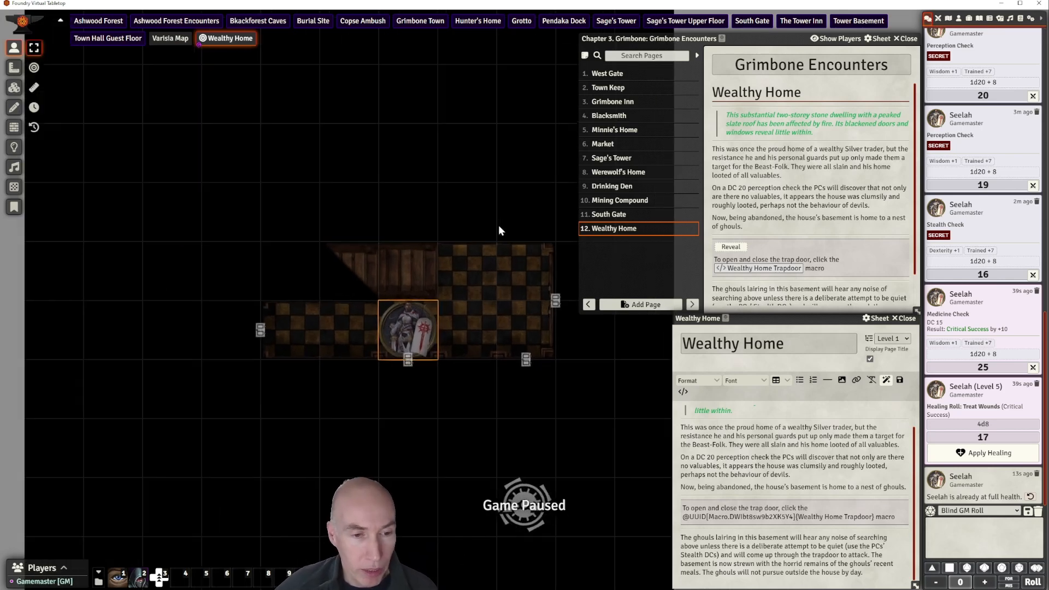
Reread the Wealthy Home page's notes on the basement ghouls and search the compendium packs for "ghoul"
{"action": "left_click_drag", "start_coordinate": [831, 319], "coordinate": [828, 320]}
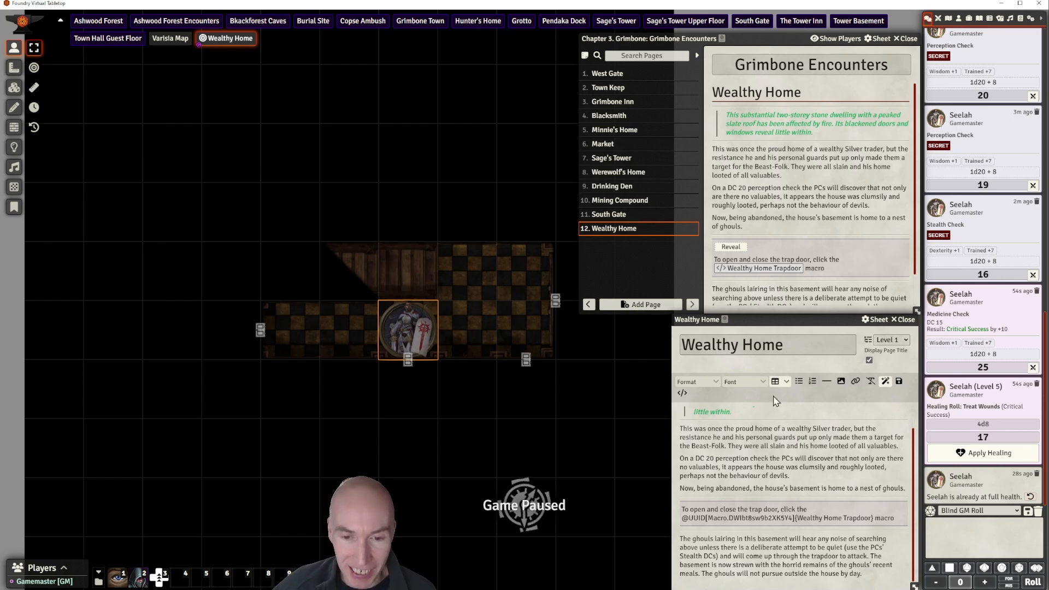
{"action": "scroll", "coordinate": [802, 448], "scroll_direction": "up", "scroll_amount": 1}
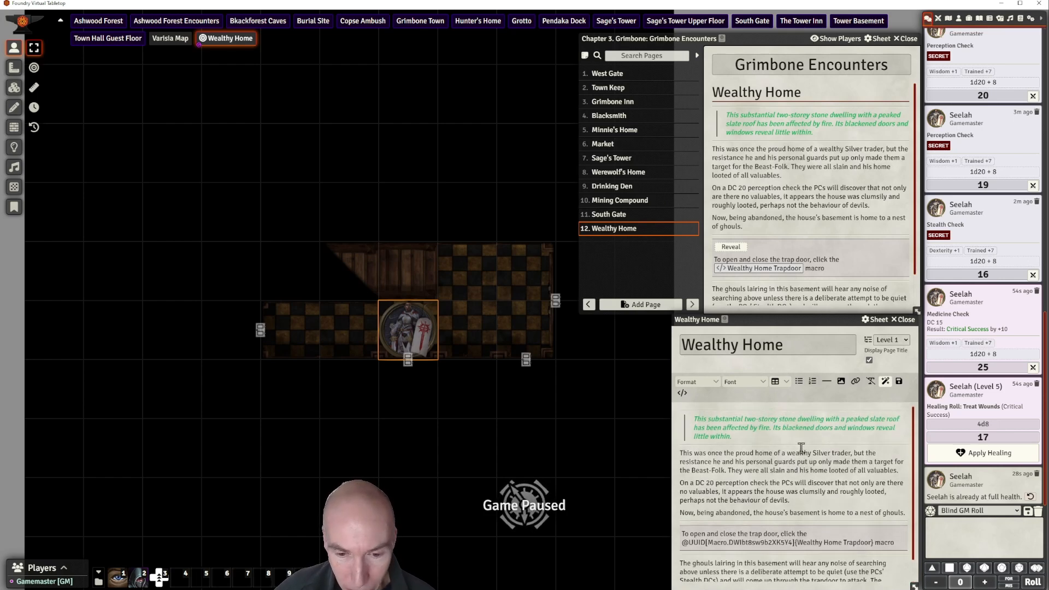
{"action": "scroll", "coordinate": [801, 450], "scroll_direction": "down", "scroll_amount": 1}
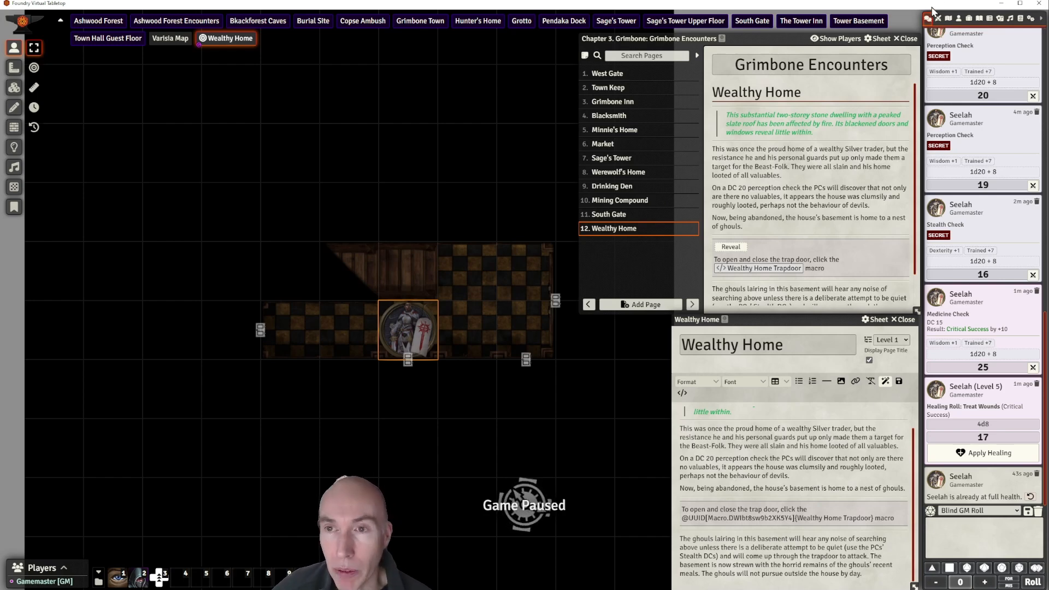
{"action": "left_click", "coordinate": [1021, 19]}
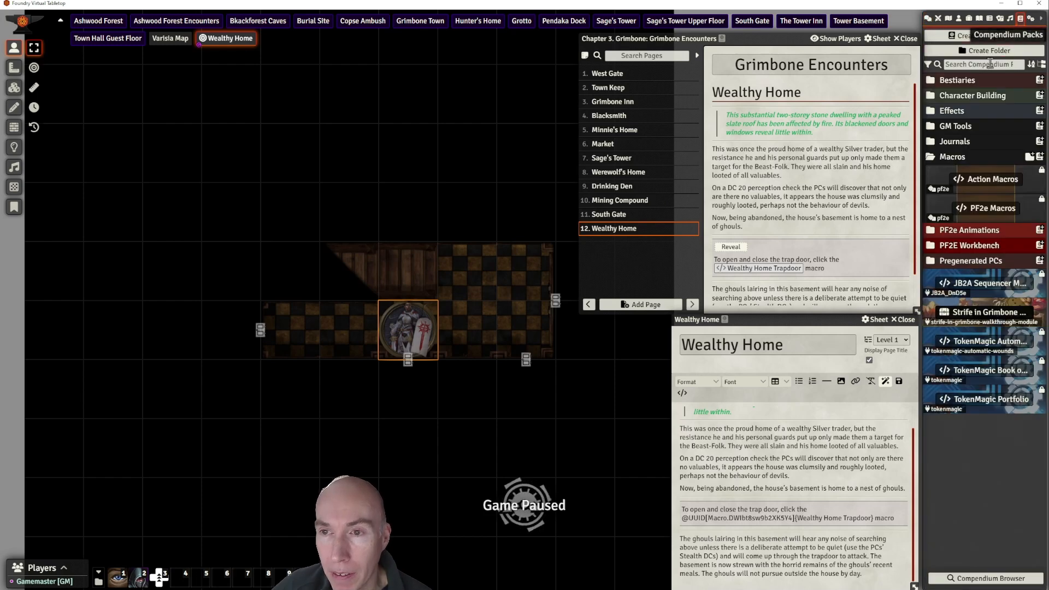
{"action": "left_click", "coordinate": [1014, 62]}
{"action": "type", "text": "ghoul"}
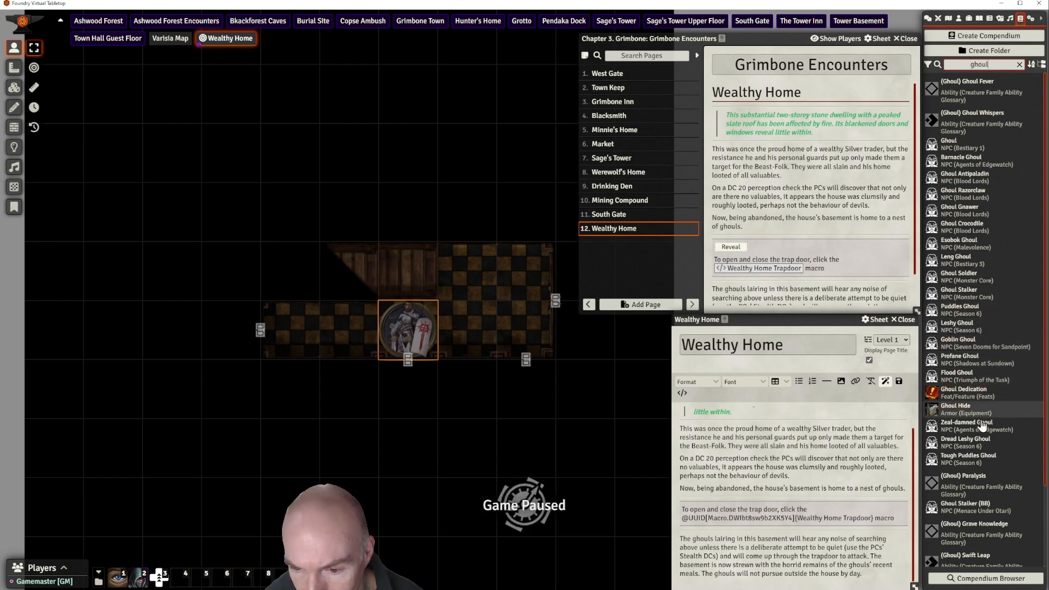
{"action": "scroll", "coordinate": [988, 484], "scroll_direction": "down", "scroll_amount": 3}
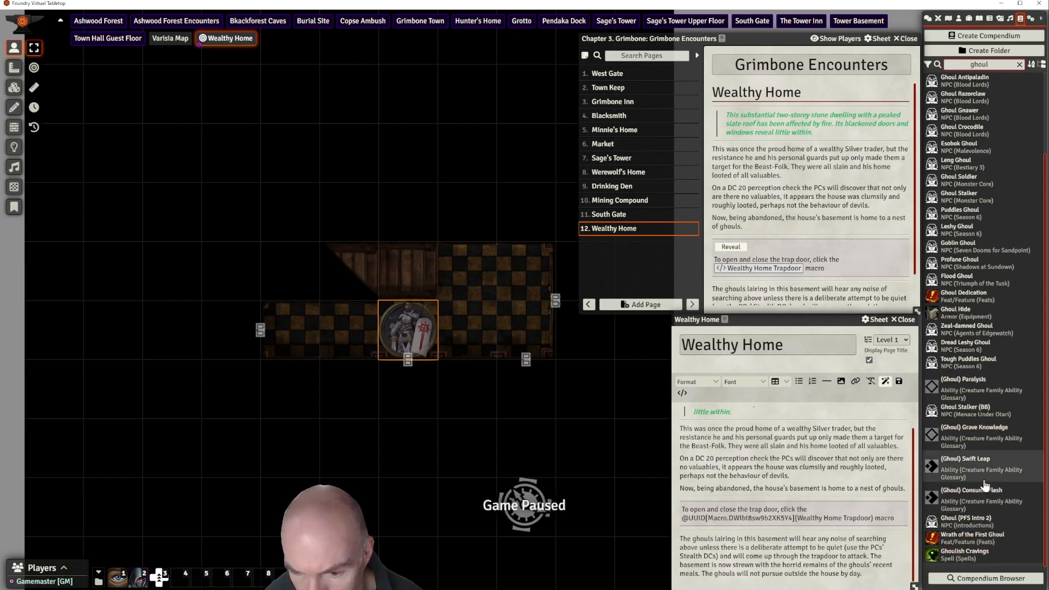
{"action": "scroll", "coordinate": [985, 481], "scroll_direction": "up", "scroll_amount": 1}
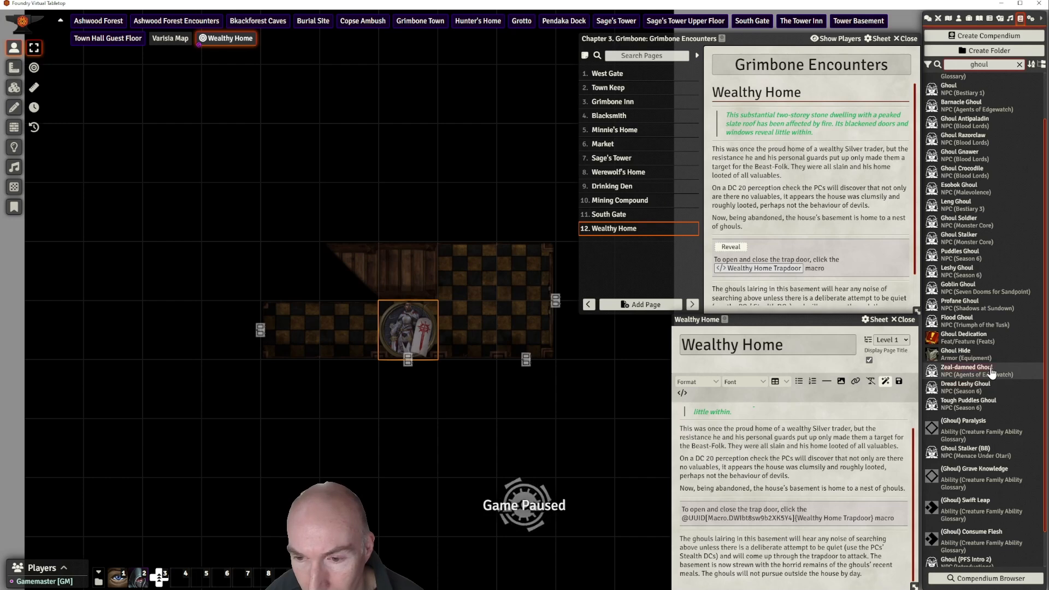
{"action": "scroll", "coordinate": [980, 273], "scroll_direction": "up", "scroll_amount": 1}
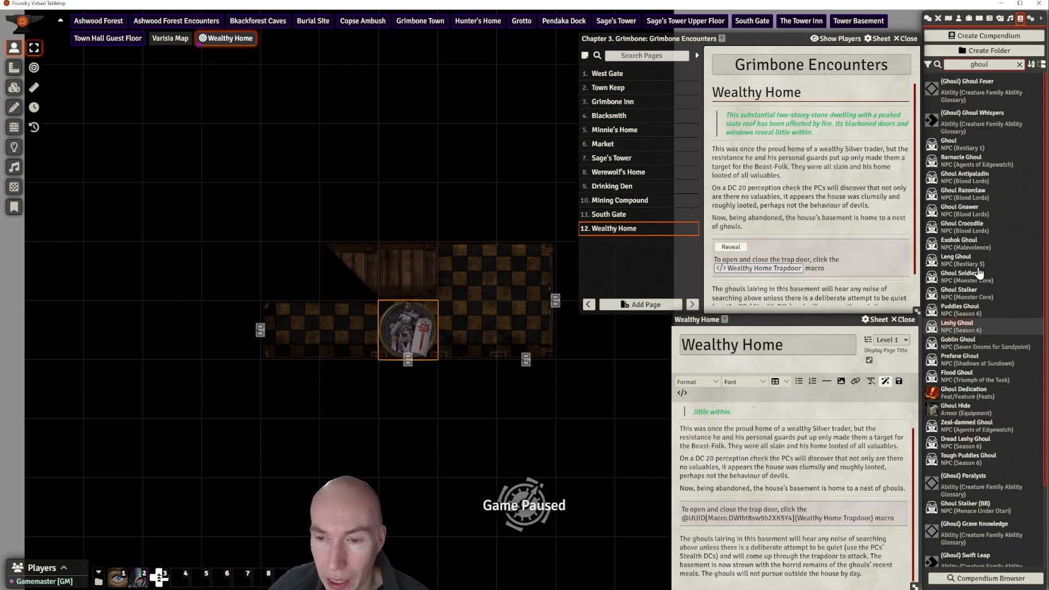
Examine the attacks, actions and passives of the Bestiary 1 Ghoul, then close its sheet
{"action": "left_click", "coordinate": [966, 143]}
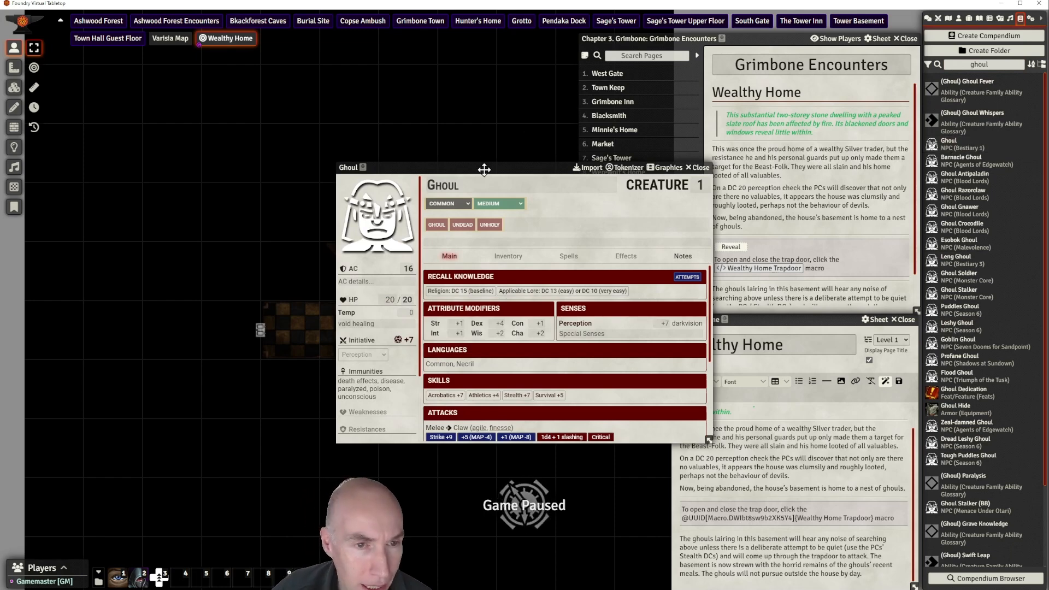
{"action": "left_click_drag", "start_coordinate": [484, 170], "coordinate": [439, 124]}
{"action": "scroll", "coordinate": [478, 324], "scroll_direction": "down", "scroll_amount": 3}
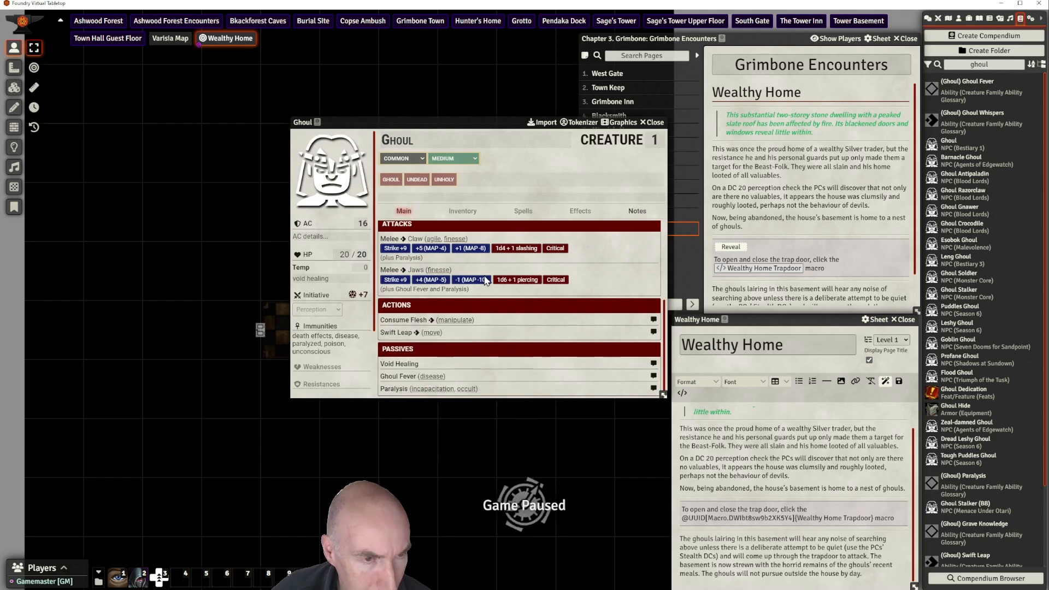
{"action": "left_click_drag", "start_coordinate": [489, 121], "coordinate": [509, 167]}
{"action": "left_click", "coordinate": [641, 168]}
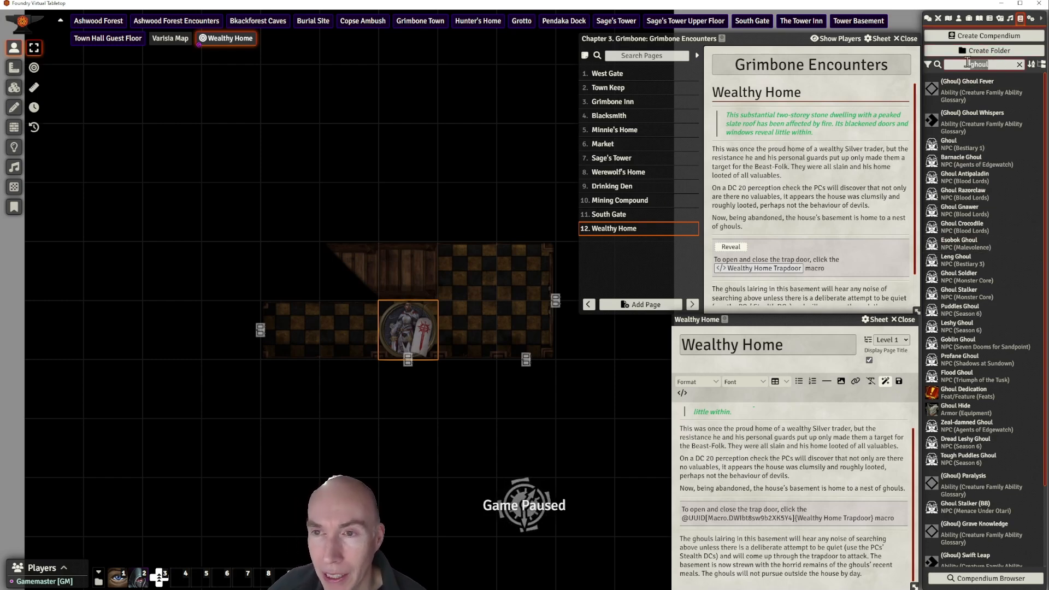
Clear the compendium search, open the Monster Core bestiary and browse to its ghoul creatures
{"action": "key", "text": "BackSpace"}
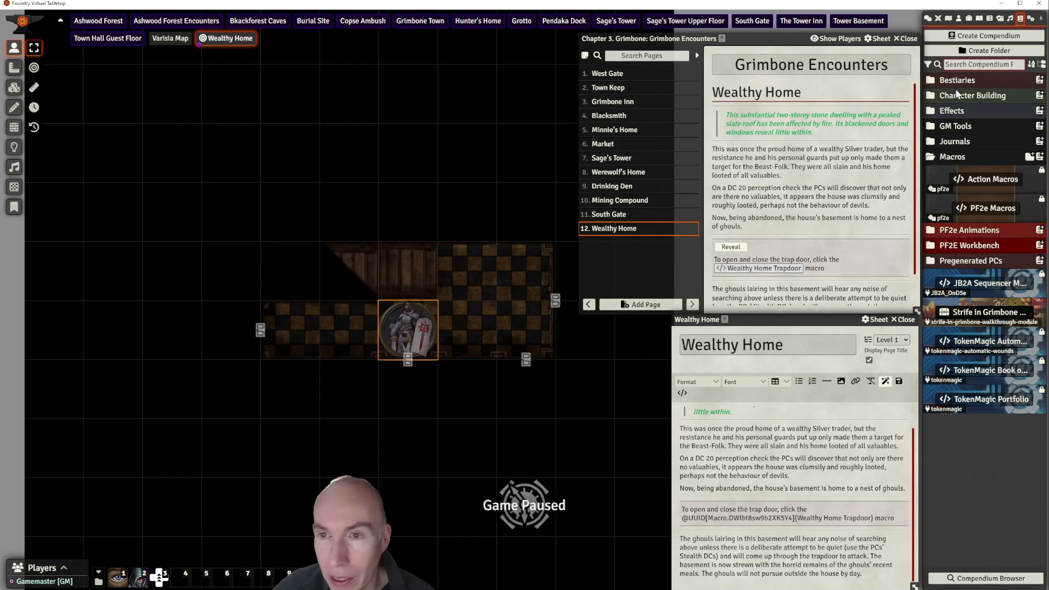
{"action": "left_click", "coordinate": [956, 82]}
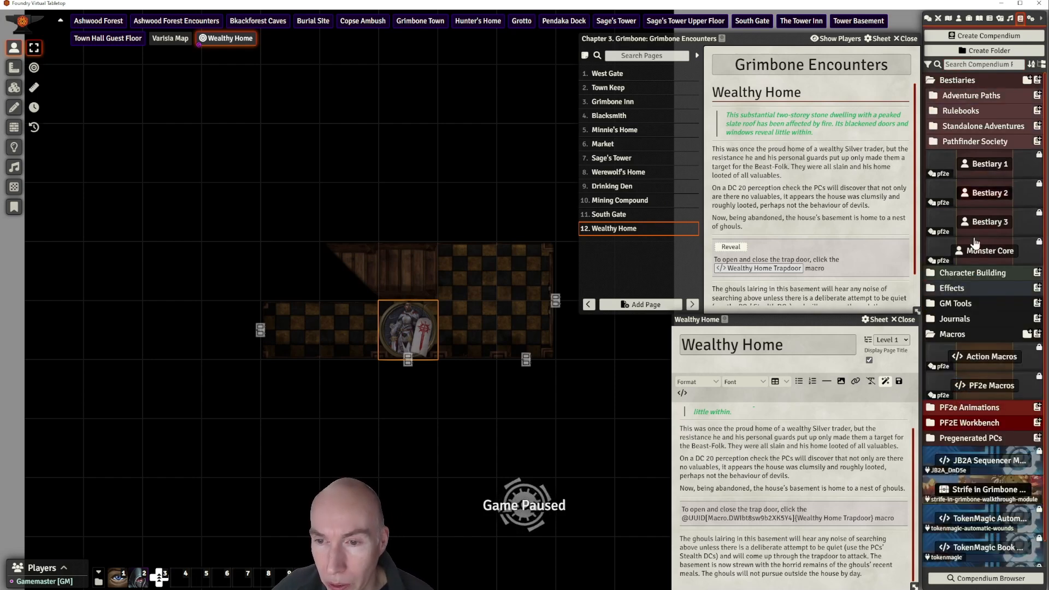
{"action": "left_click", "coordinate": [984, 253]}
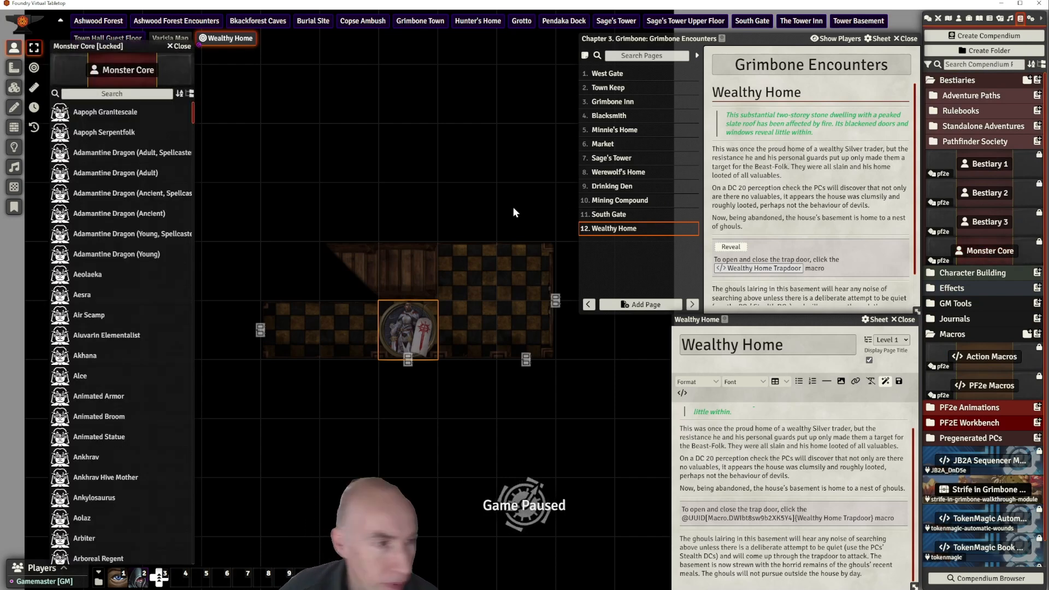
{"action": "scroll", "coordinate": [115, 306], "scroll_direction": "down", "scroll_amount": 2}
{"action": "scroll", "coordinate": [113, 318], "scroll_direction": "down", "scroll_amount": 15}
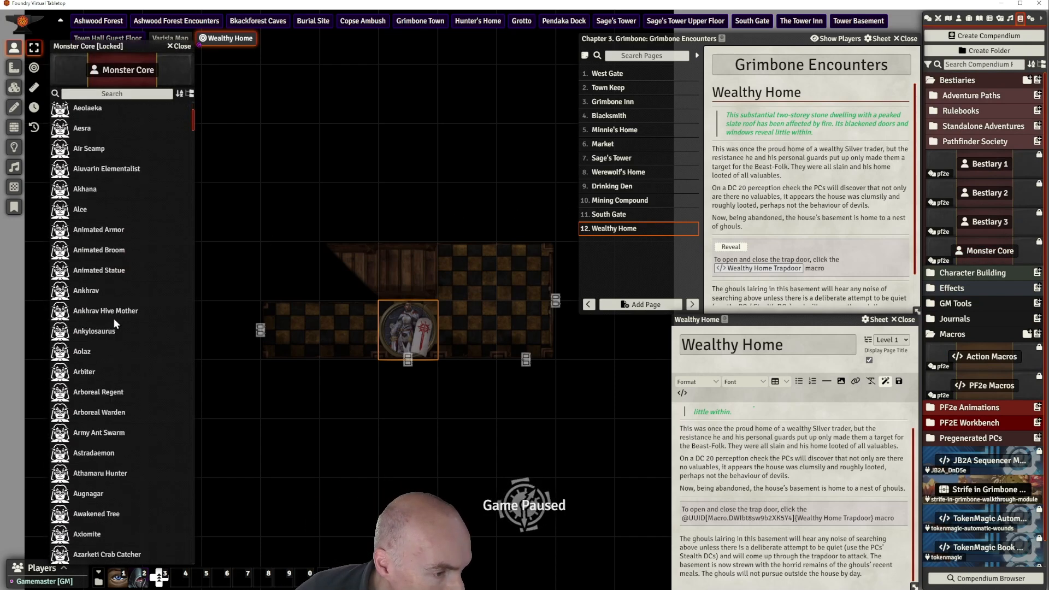
{"action": "scroll", "coordinate": [114, 320], "scroll_direction": "down", "scroll_amount": 15}
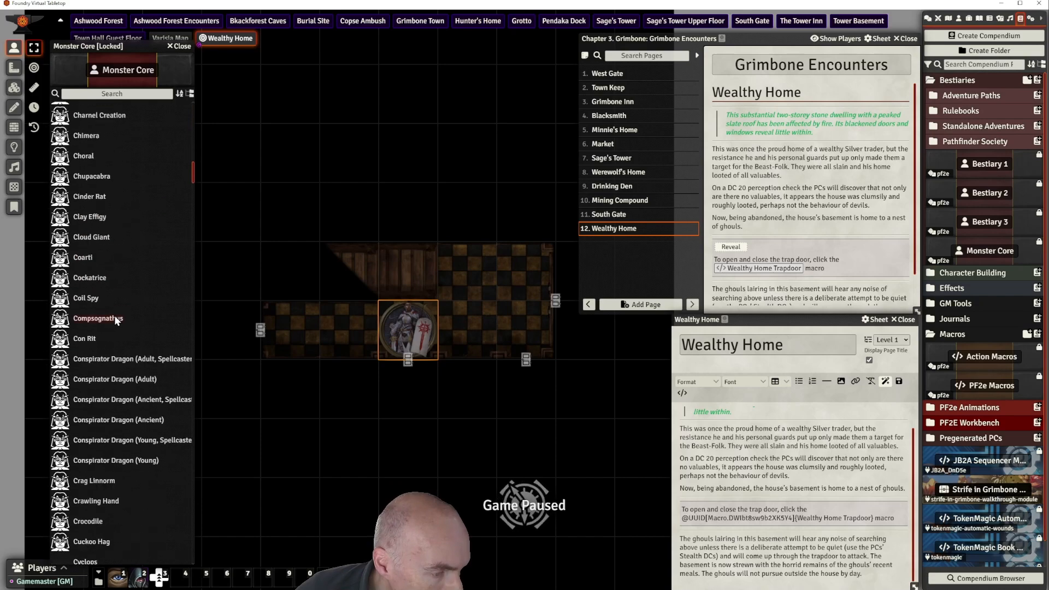
{"action": "scroll", "coordinate": [115, 317], "scroll_direction": "down", "scroll_amount": 15}
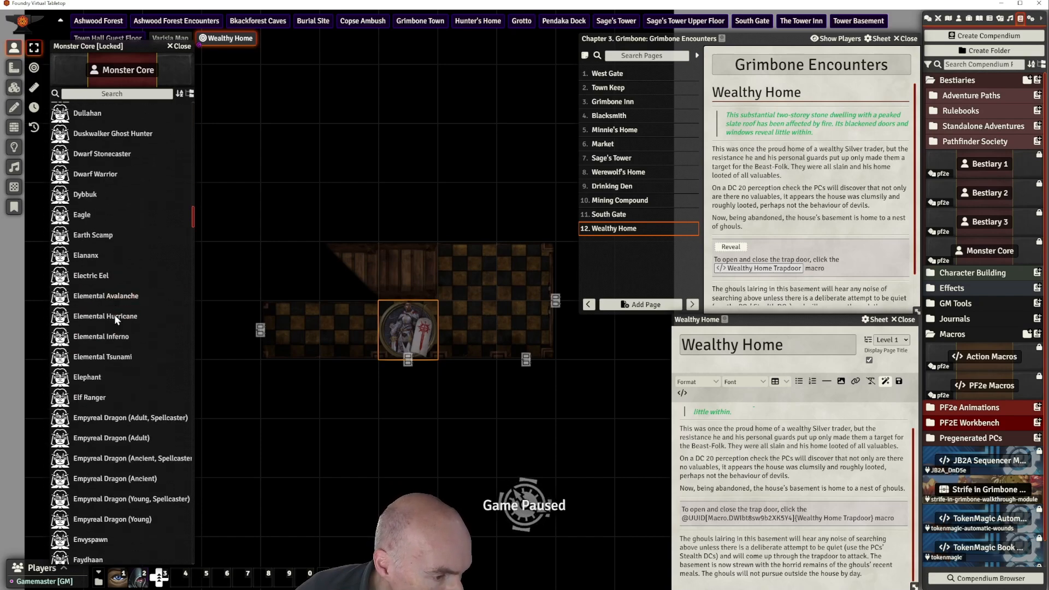
{"action": "scroll", "coordinate": [115, 318], "scroll_direction": "down", "scroll_amount": 1}
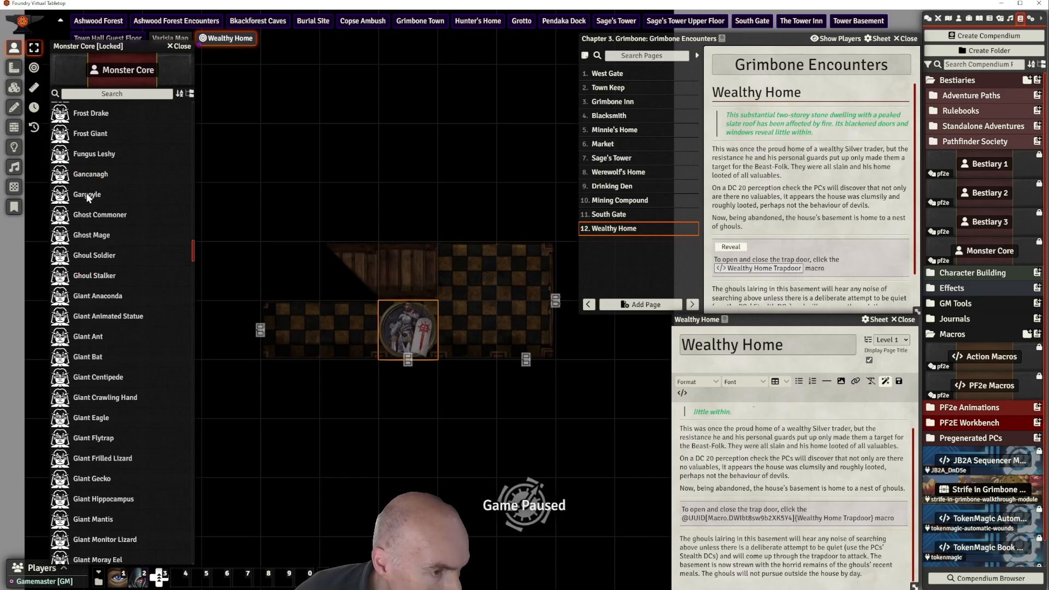
Open the Ghoul Stalker from the Monster Core bestiary, look over its core statistics, and close its sheet
{"action": "left_click", "coordinate": [89, 276]}
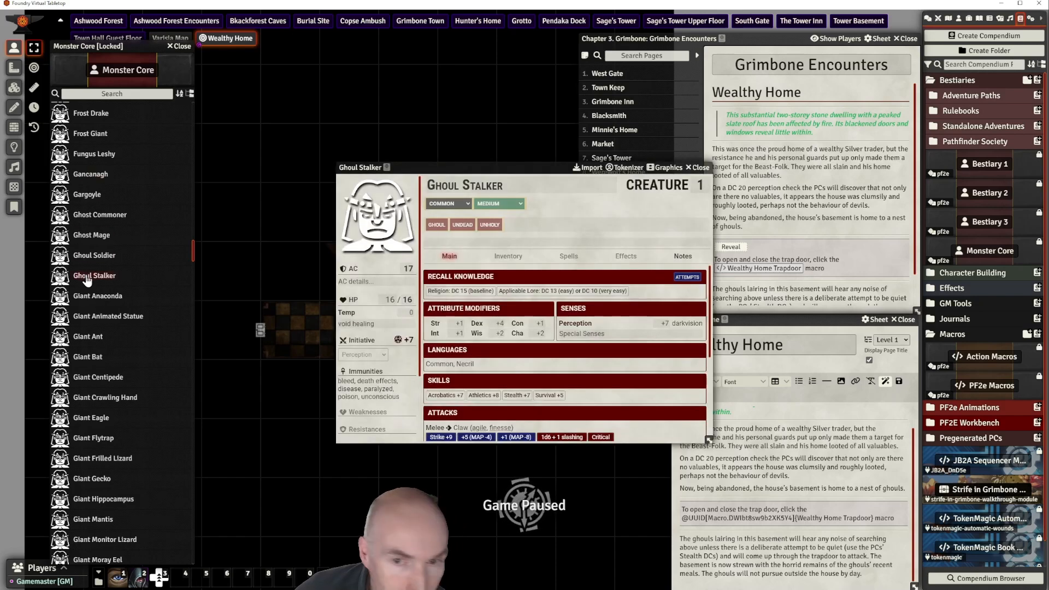
{"action": "left_click_drag", "start_coordinate": [536, 165], "coordinate": [544, 169]}
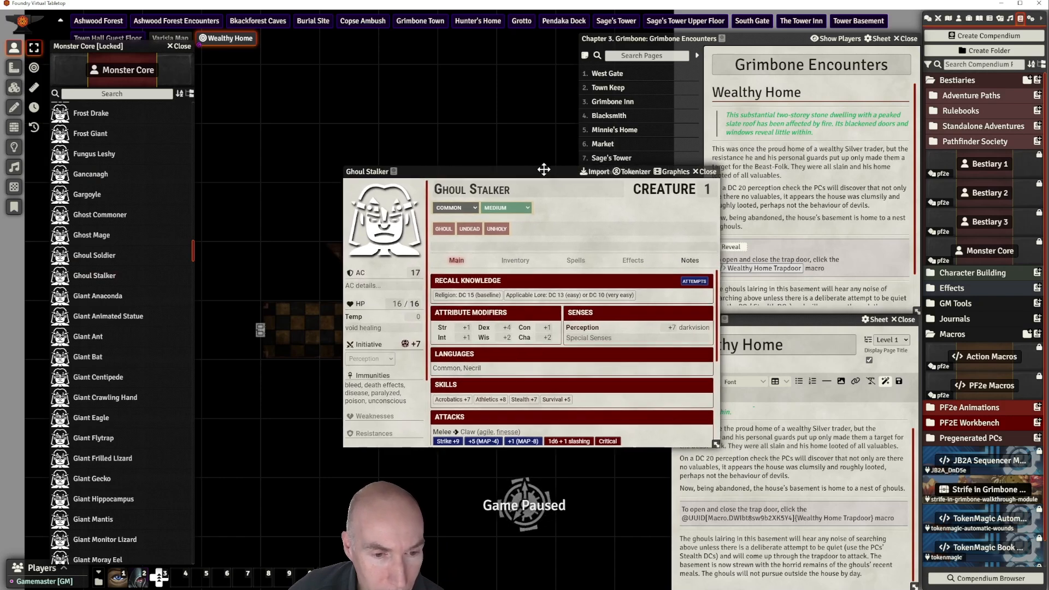
{"action": "left_click", "coordinate": [704, 172]}
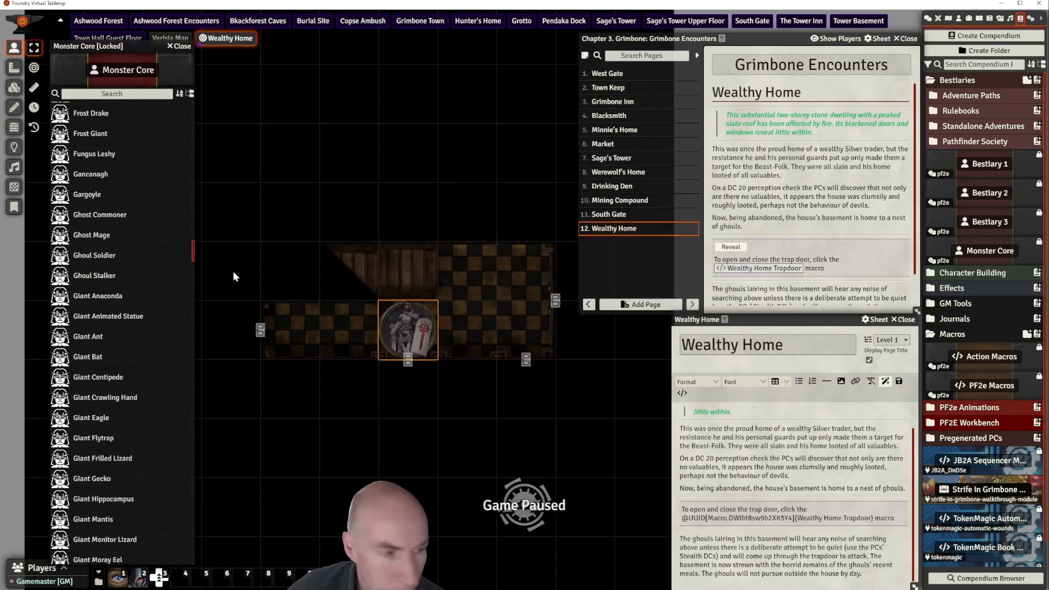
Reopen the Ghoul Stalker's sheet and examine its attacks and the Ghoul Whispers action with its curse stages
{"action": "left_click", "coordinate": [95, 276]}
{"action": "scroll", "coordinate": [524, 381], "scroll_direction": "down", "scroll_amount": 5}
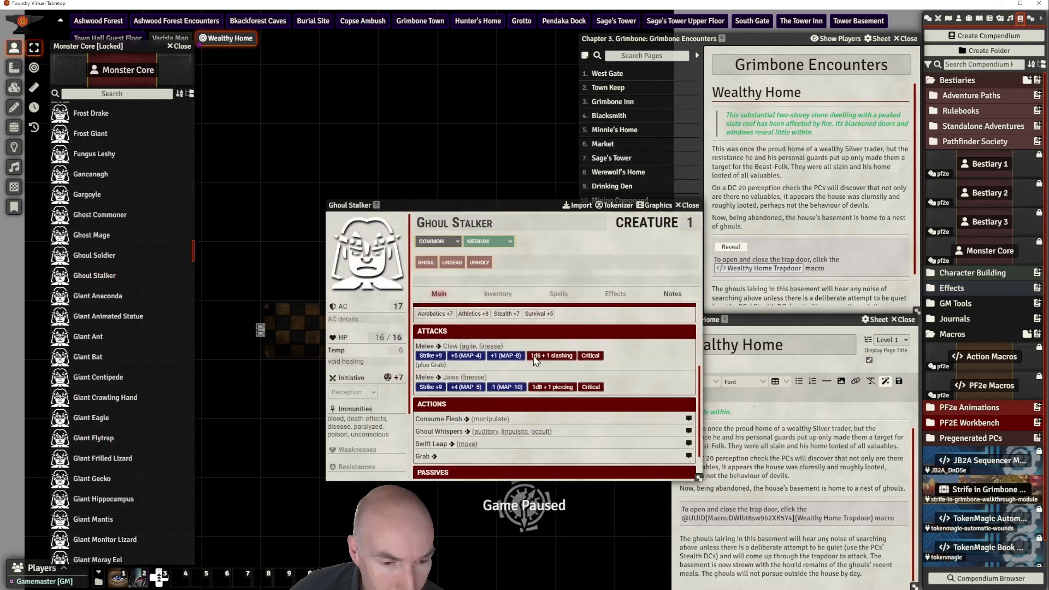
{"action": "left_click", "coordinate": [435, 427]}
{"action": "scroll", "coordinate": [556, 418], "scroll_direction": "down", "scroll_amount": 2}
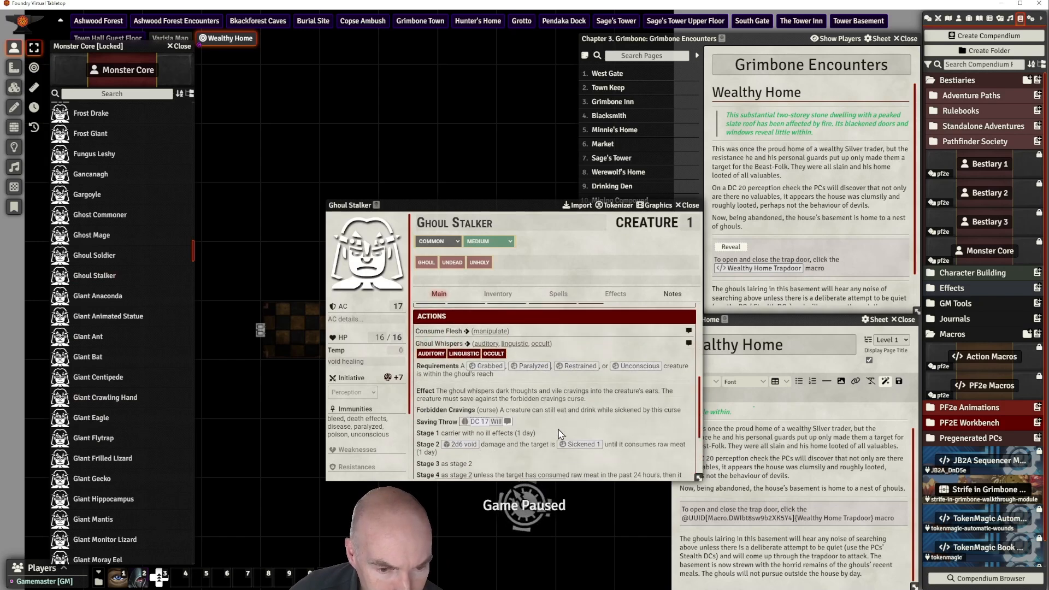
{"action": "scroll", "coordinate": [560, 432], "scroll_direction": "down", "scroll_amount": 2}
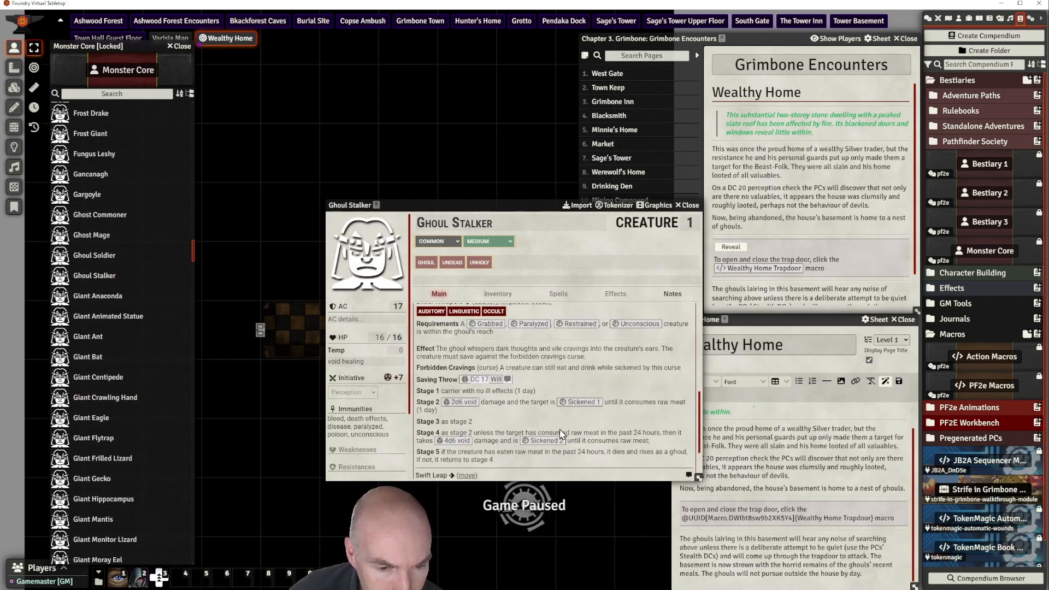
{"action": "scroll", "coordinate": [562, 434], "scroll_direction": "down", "scroll_amount": 1}
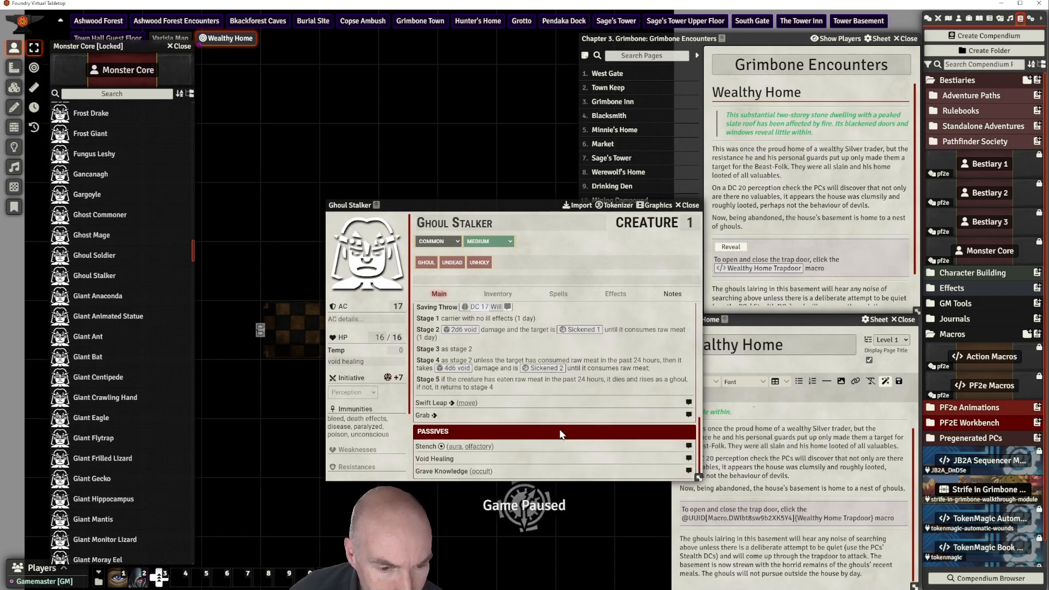
{"action": "scroll", "coordinate": [558, 434], "scroll_direction": "up", "scroll_amount": 2}
{"action": "scroll", "coordinate": [553, 433], "scroll_direction": "down", "scroll_amount": 2}
{"action": "scroll", "coordinate": [553, 433], "scroll_direction": "up", "scroll_amount": 8}
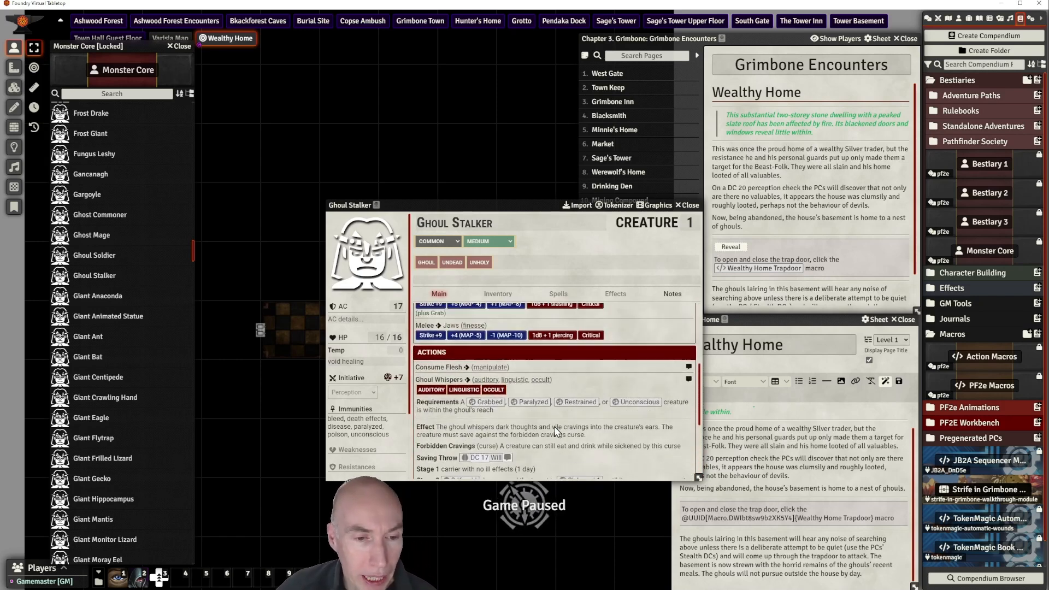
{"action": "scroll", "coordinate": [562, 432], "scroll_direction": "down", "scroll_amount": 6}
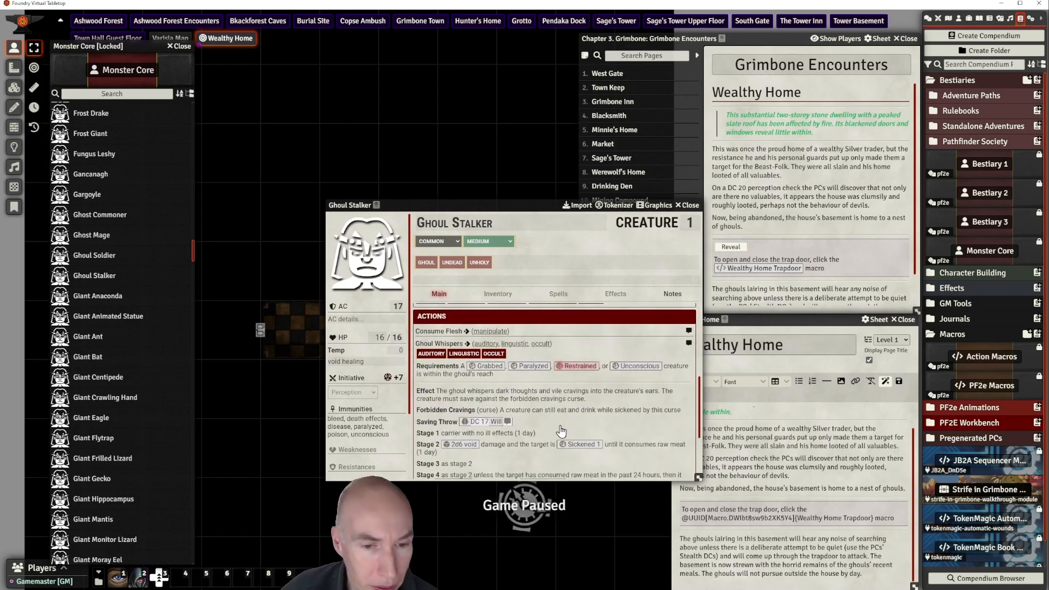
{"action": "scroll", "coordinate": [563, 434], "scroll_direction": "up", "scroll_amount": 2}
{"action": "scroll", "coordinate": [563, 436], "scroll_direction": "down", "scroll_amount": 2}
{"action": "scroll", "coordinate": [563, 436], "scroll_direction": "up", "scroll_amount": 3}
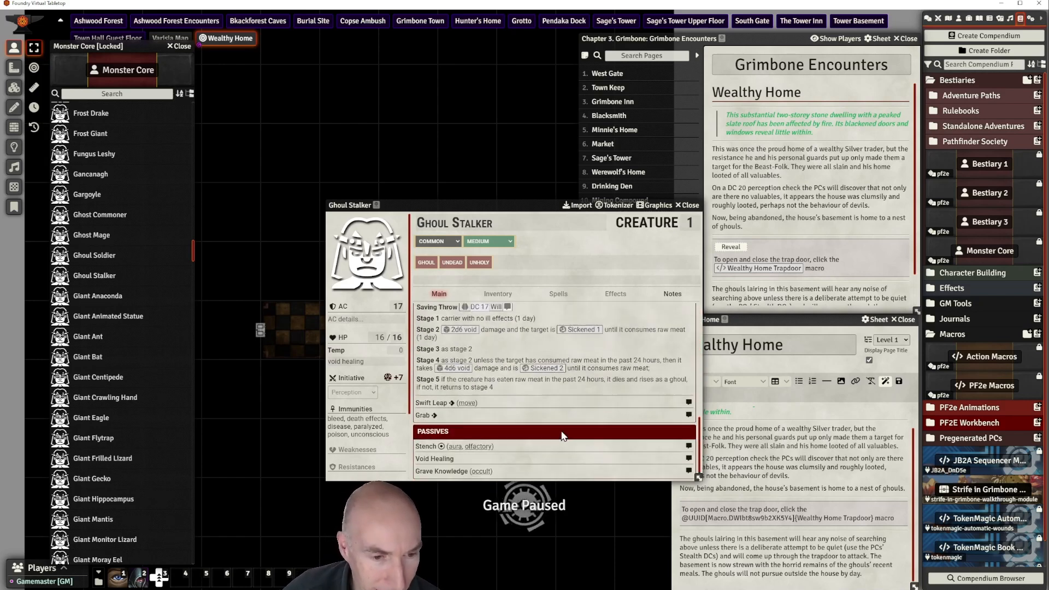
{"action": "scroll", "coordinate": [562, 434], "scroll_direction": "down", "scroll_amount": 2}
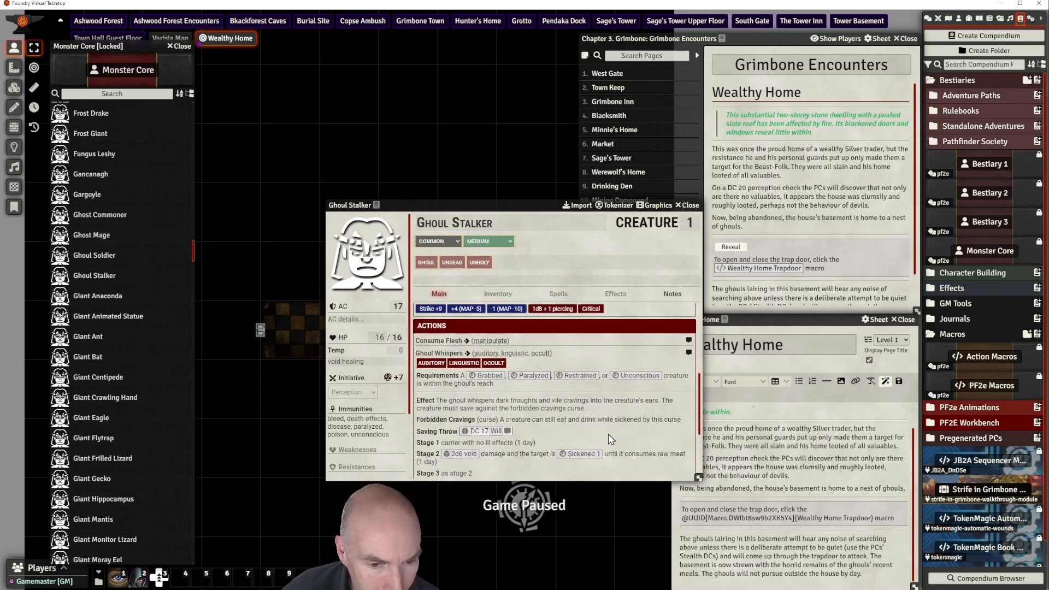
{"action": "scroll", "coordinate": [610, 439], "scroll_direction": "down", "scroll_amount": 3}
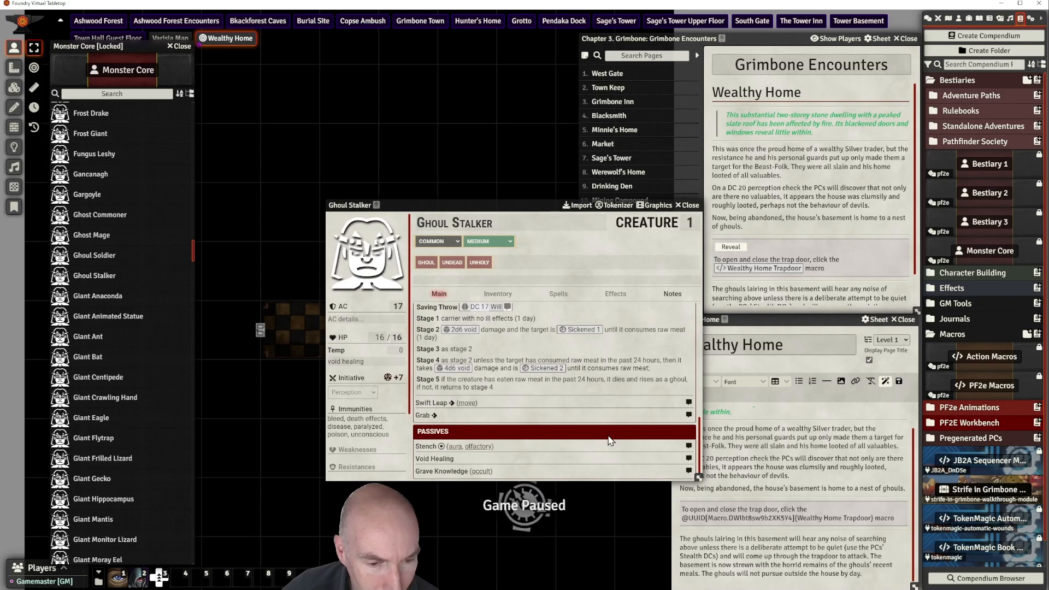
Read the Ghoul Stalker's Grave Knowledge passive, return to its main statistics, and close the sheet
{"action": "left_click", "coordinate": [447, 472]}
{"action": "scroll", "coordinate": [589, 436], "scroll_direction": "down", "scroll_amount": 3}
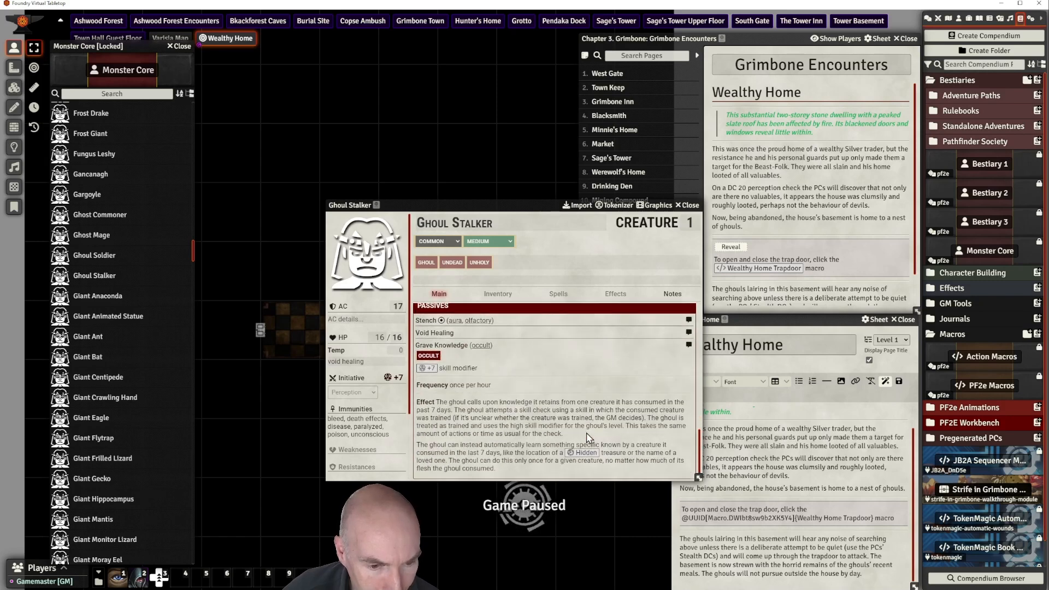
{"action": "scroll", "coordinate": [622, 432], "scroll_direction": "up", "scroll_amount": 3}
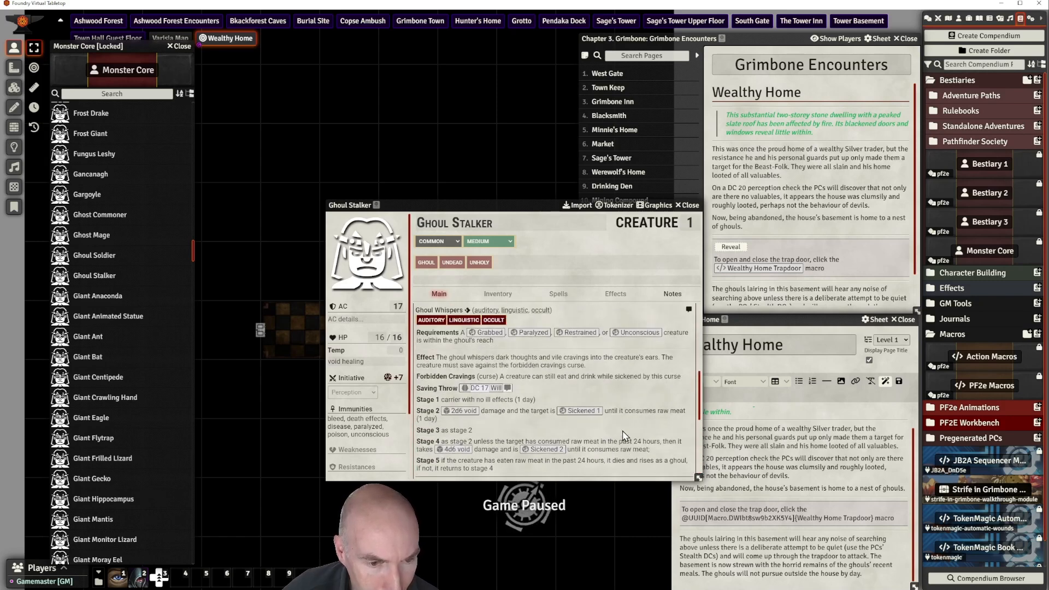
{"action": "scroll", "coordinate": [624, 435], "scroll_direction": "up", "scroll_amount": 5}
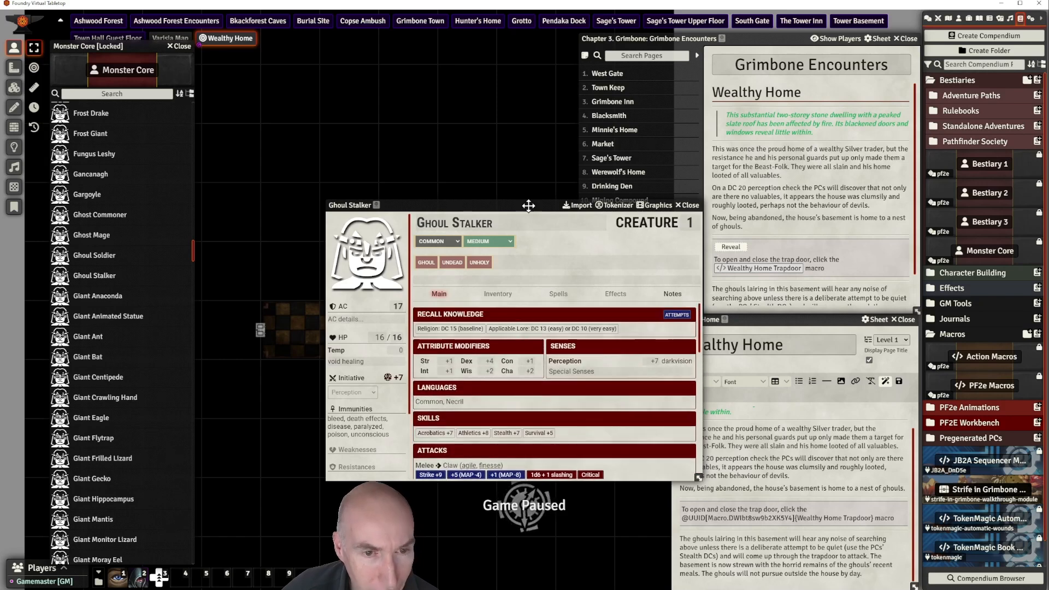
{"action": "left_click_drag", "start_coordinate": [528, 206], "coordinate": [488, 231]}
{"action": "left_click", "coordinate": [646, 231]}
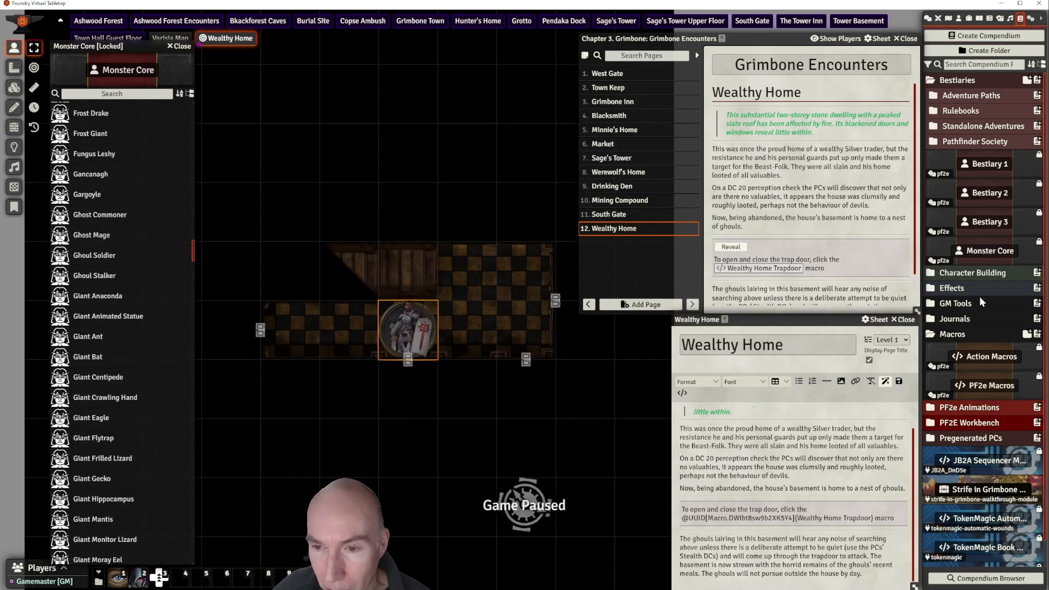
Open the Bestiary 1 compendium, find the Ghoul, and import it into the world's actors
{"action": "left_click", "coordinate": [985, 166]}
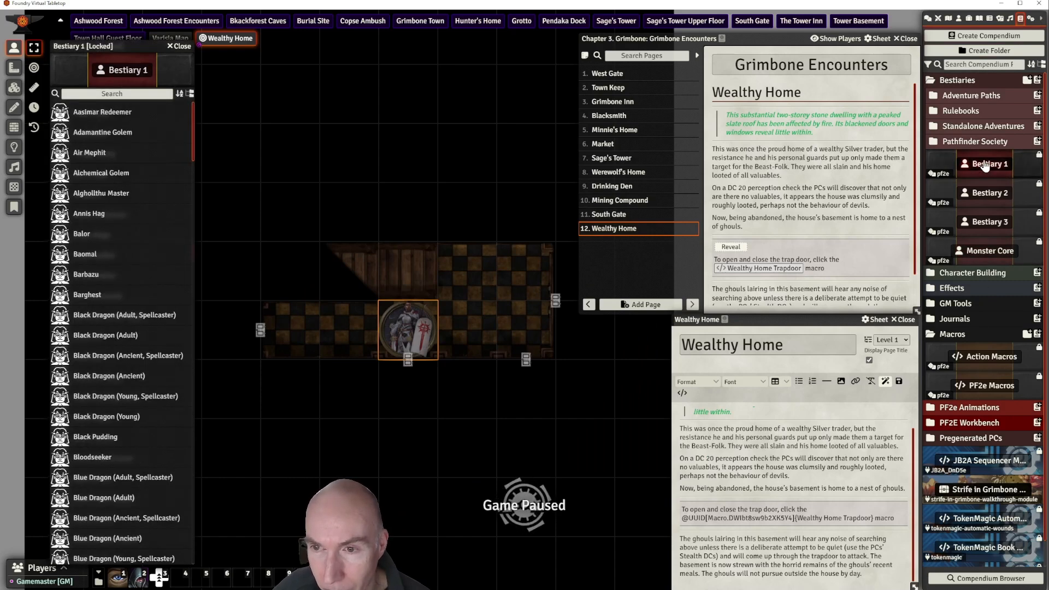
{"action": "scroll", "coordinate": [120, 399], "scroll_direction": "down", "scroll_amount": 10}
{"action": "scroll", "coordinate": [132, 408], "scroll_direction": "down", "scroll_amount": 15}
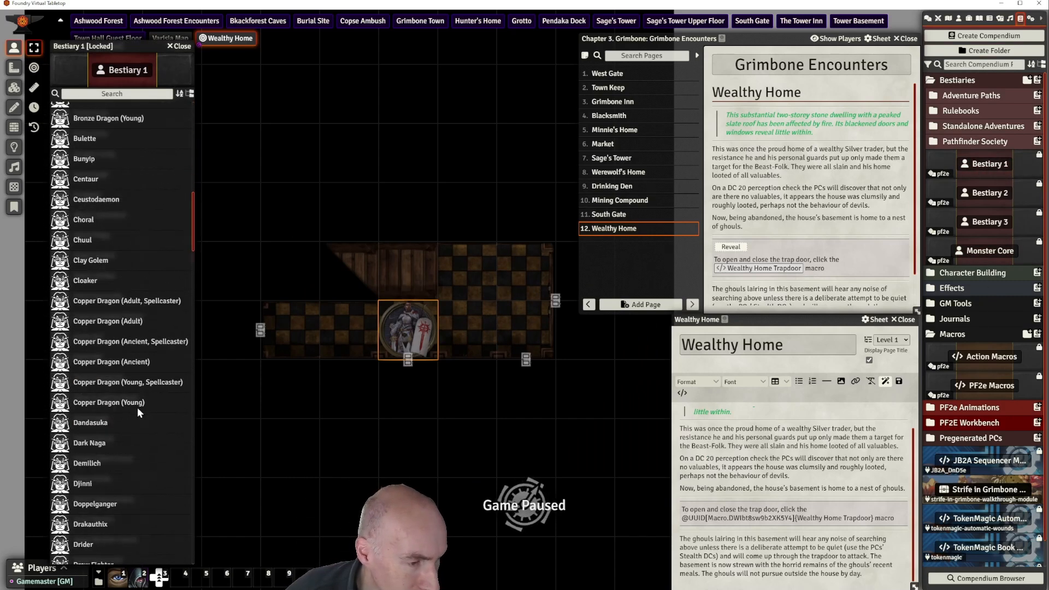
{"action": "scroll", "coordinate": [136, 417], "scroll_direction": "down", "scroll_amount": 5}
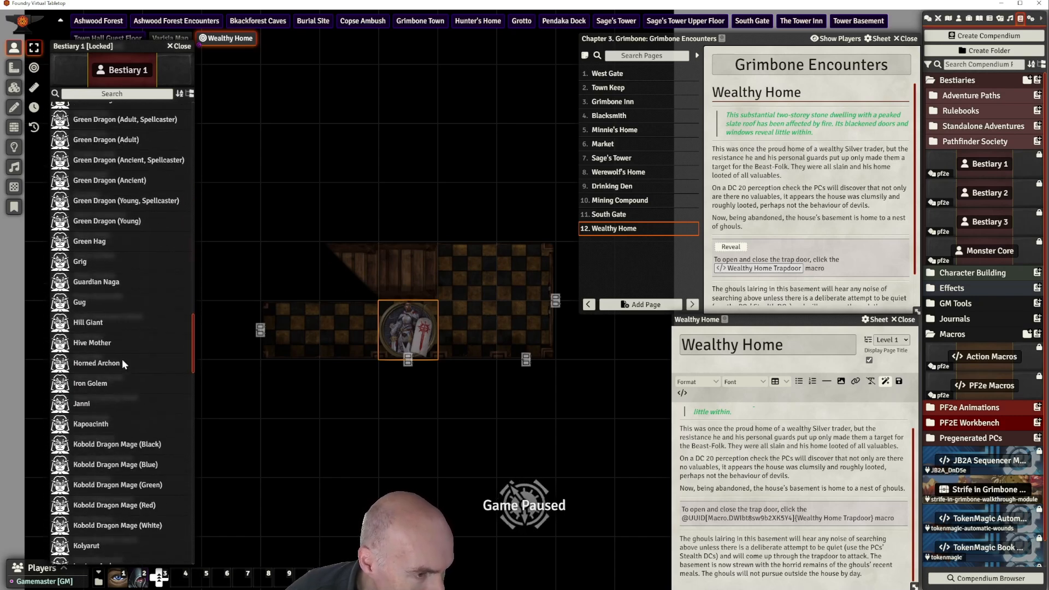
{"action": "scroll", "coordinate": [118, 288], "scroll_direction": "up", "scroll_amount": 8}
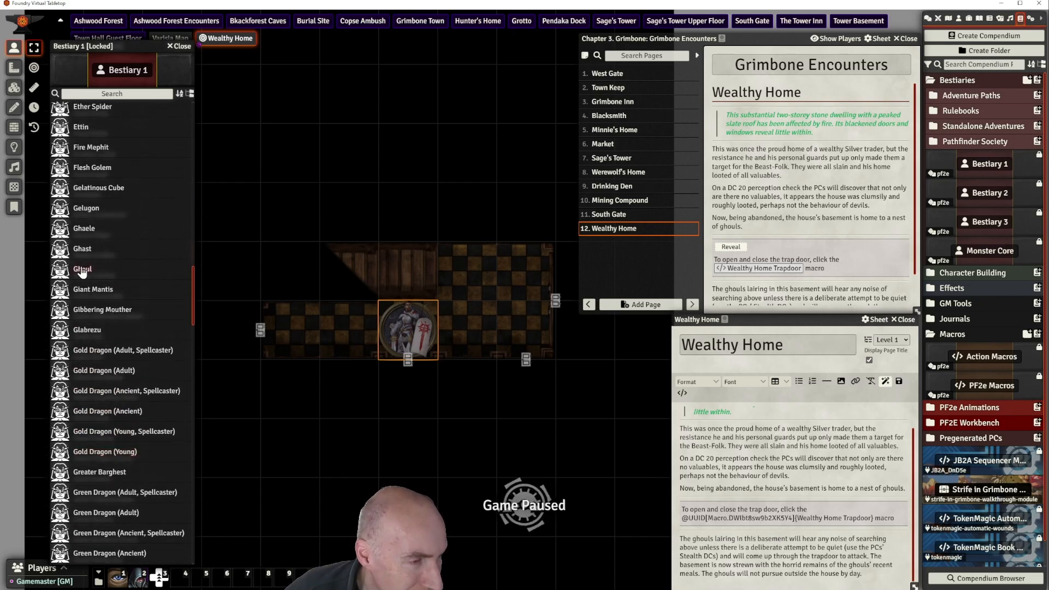
{"action": "left_click", "coordinate": [82, 270]}
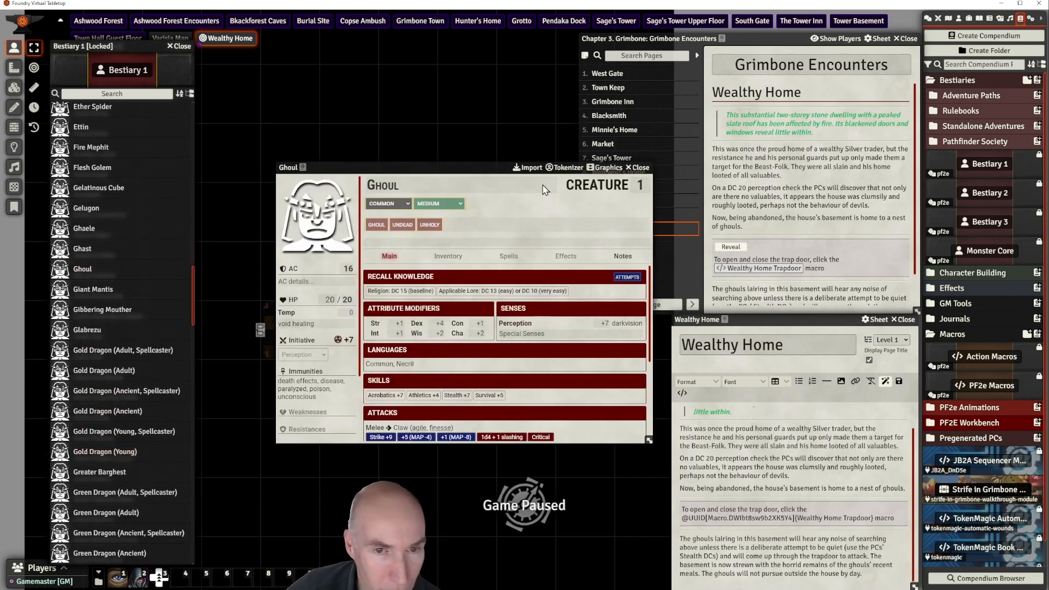
{"action": "left_click", "coordinate": [529, 168]}
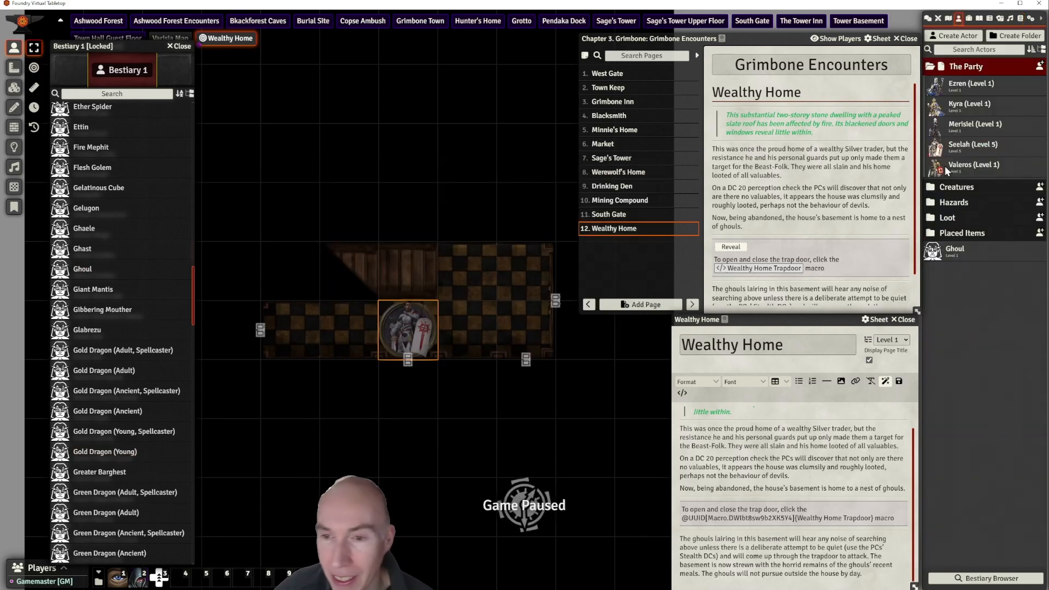
File the imported Ghoul actor in the Creatures folder and open its sheet from there
{"action": "left_click_drag", "start_coordinate": [953, 256], "coordinate": [966, 185]}
{"action": "left_click", "coordinate": [966, 186]}
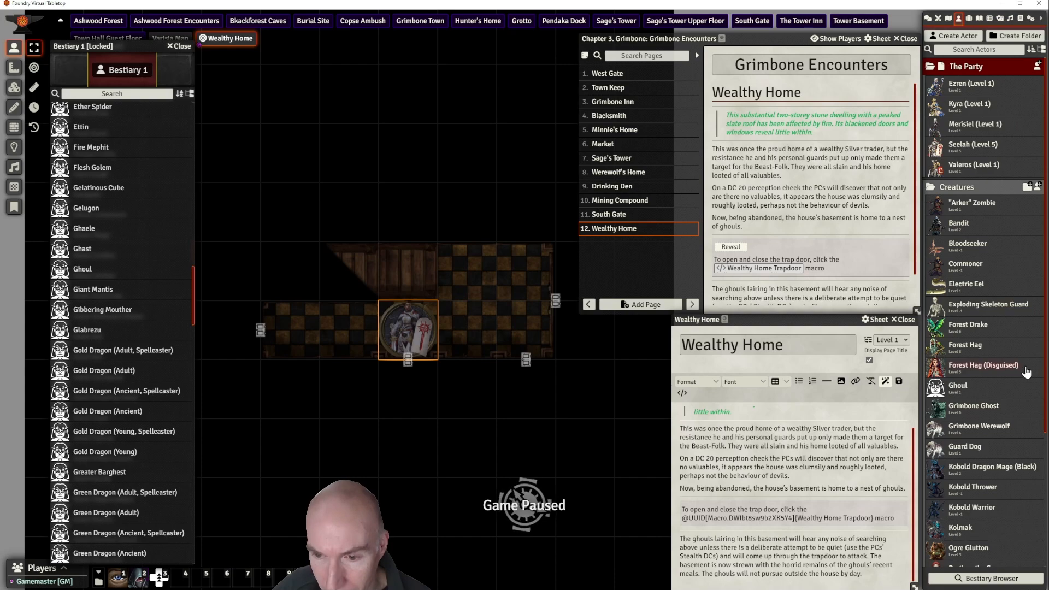
{"action": "scroll", "coordinate": [1020, 367], "scroll_direction": "down", "scroll_amount": 3}
{"action": "left_click", "coordinate": [962, 305]}
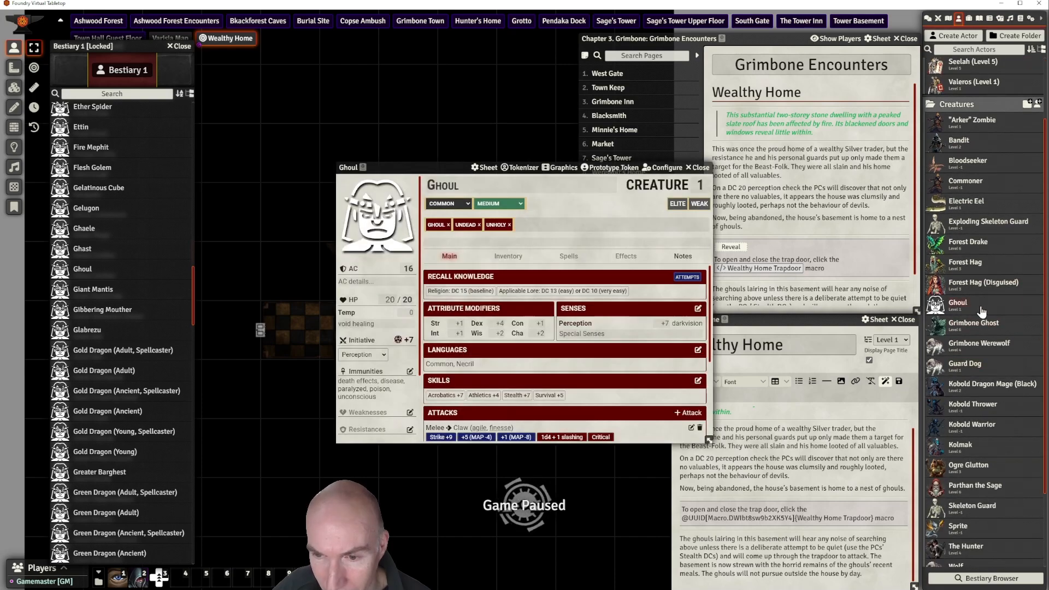
{"action": "left_click_drag", "start_coordinate": [422, 165], "coordinate": [344, 139]}
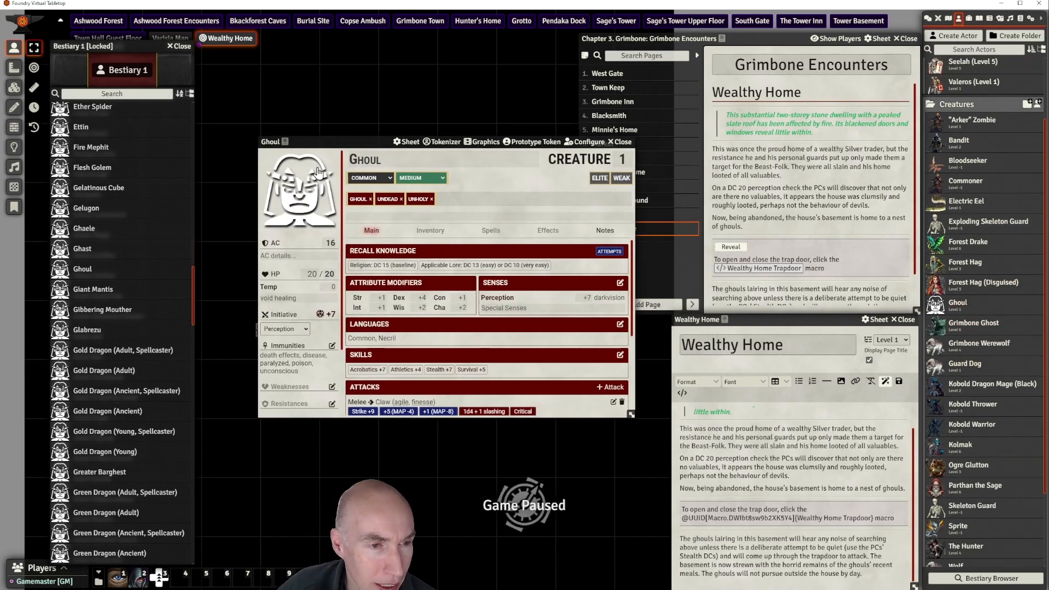
Browse for a new Ghoul portrait in the strife-in-grimbone-walkthrough-module's assets/tokens folder under modules
{"action": "left_click", "coordinate": [293, 210]}
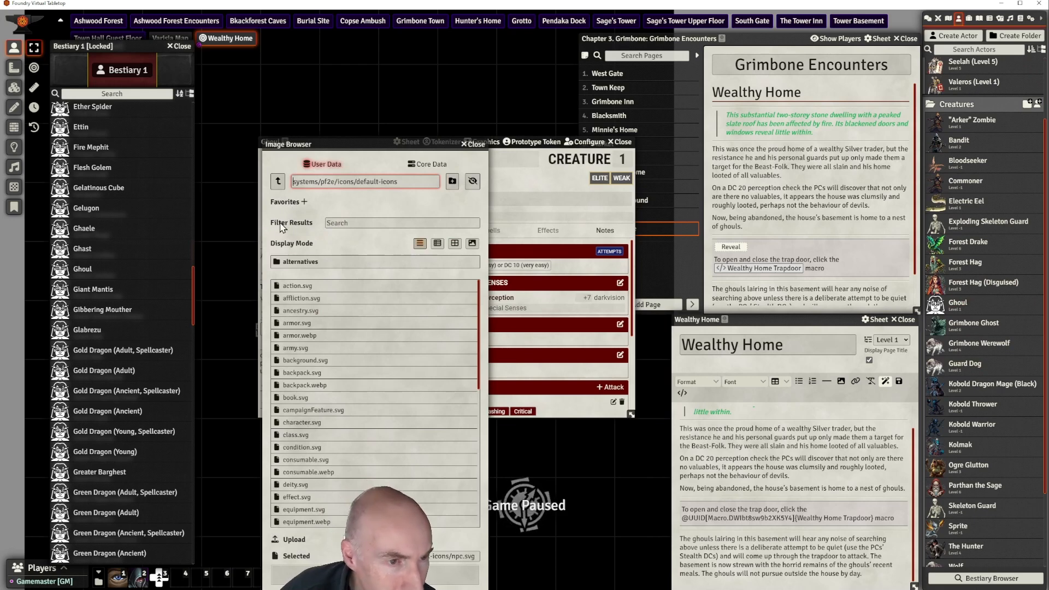
{"action": "left_click", "coordinate": [278, 181]}
{"action": "left_click", "coordinate": [278, 182]}
{"action": "left_click", "coordinate": [278, 181]}
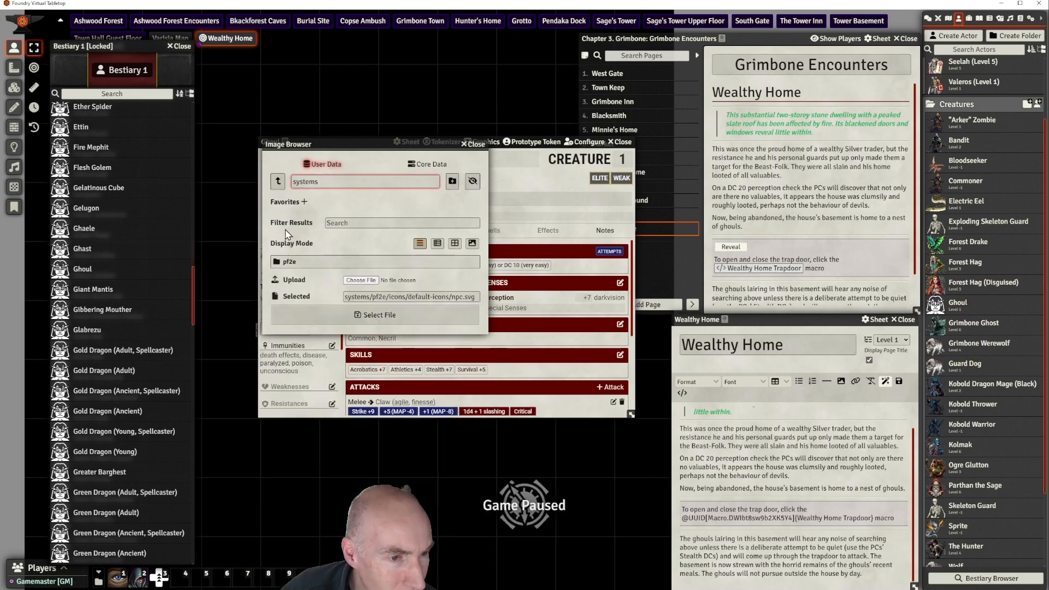
{"action": "left_click", "coordinate": [278, 181]}
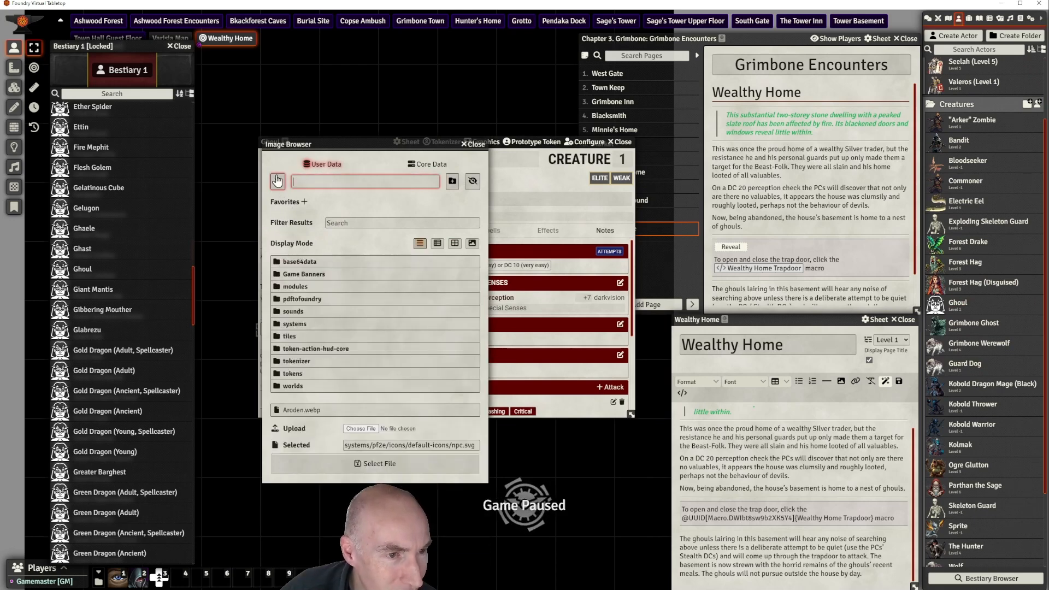
{"action": "left_click", "coordinate": [310, 302]}
{"action": "scroll", "coordinate": [346, 415], "scroll_direction": "down", "scroll_amount": 10}
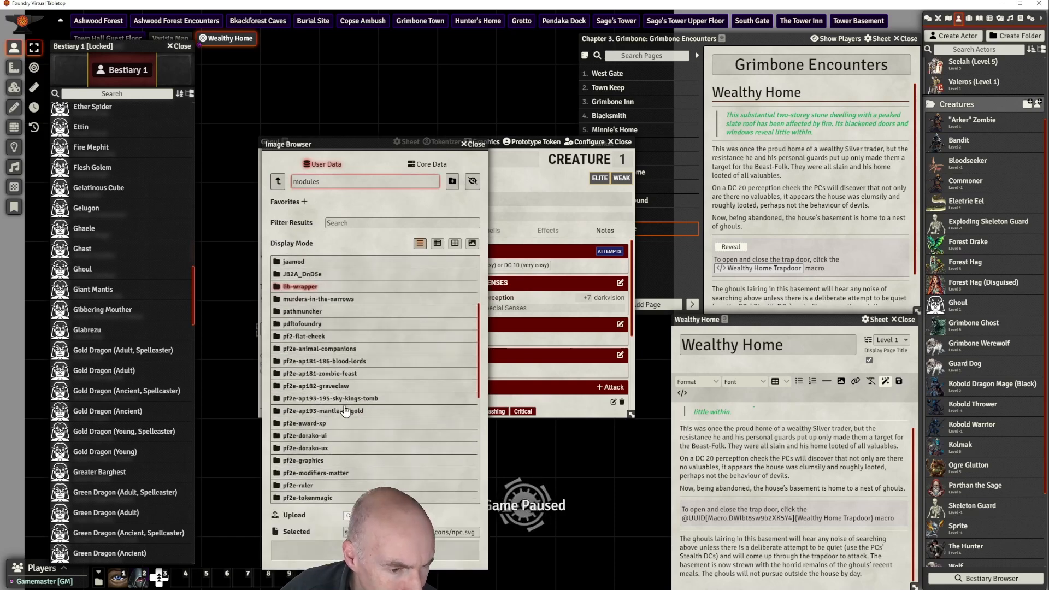
{"action": "left_click", "coordinate": [330, 405]}
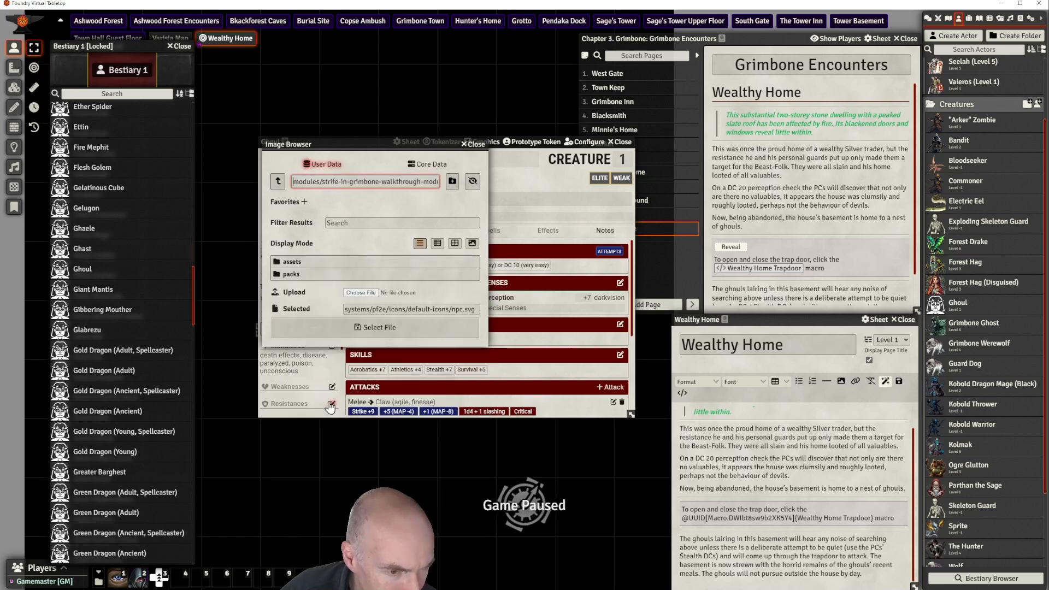
{"action": "left_click", "coordinate": [292, 262]}
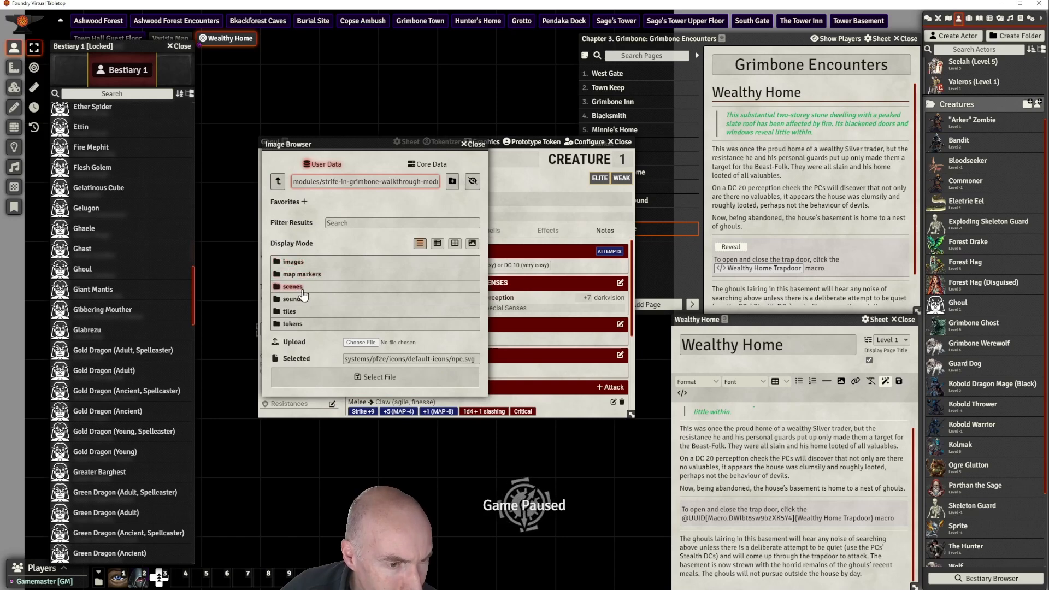
{"action": "left_click", "coordinate": [292, 324]}
Set ghoul.webp as the Ghoul's portrait image and reposition the creature's sheet
{"action": "scroll", "coordinate": [399, 374], "scroll_direction": "down", "scroll_amount": 6}
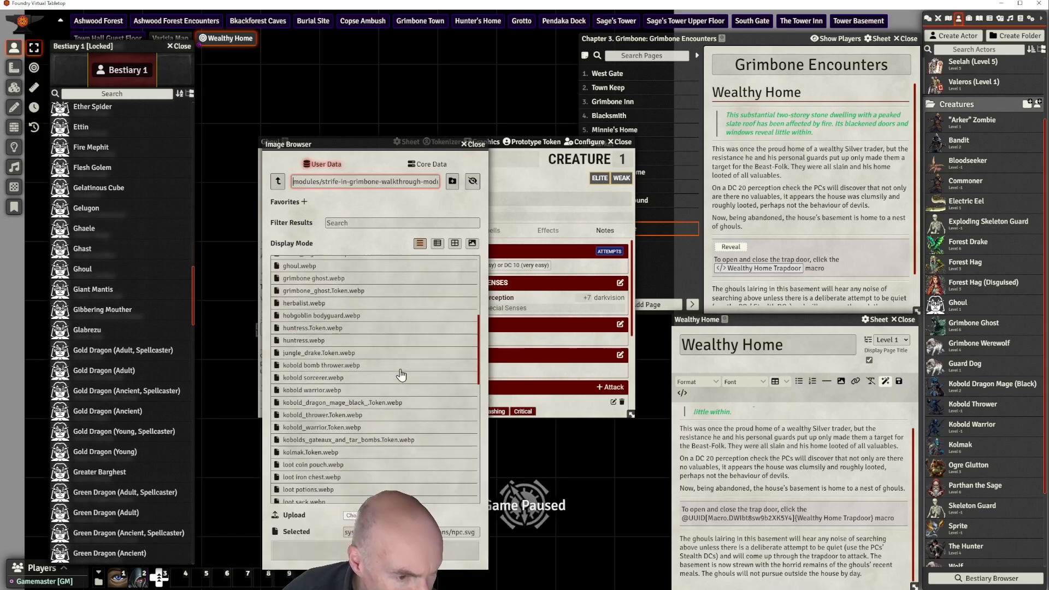
{"action": "left_click", "coordinate": [398, 348]}
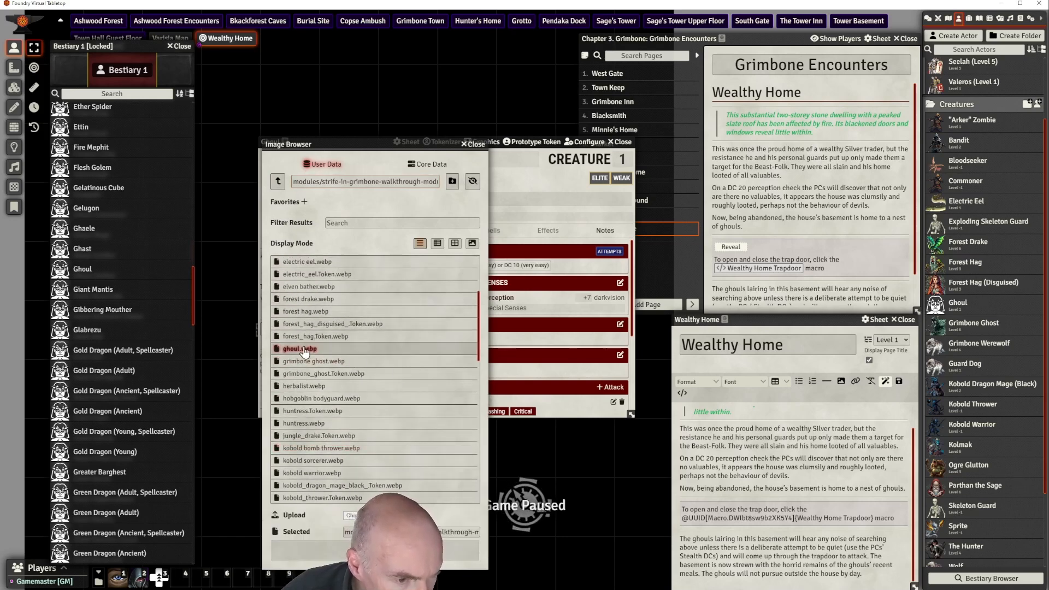
{"action": "left_click", "coordinate": [383, 551]}
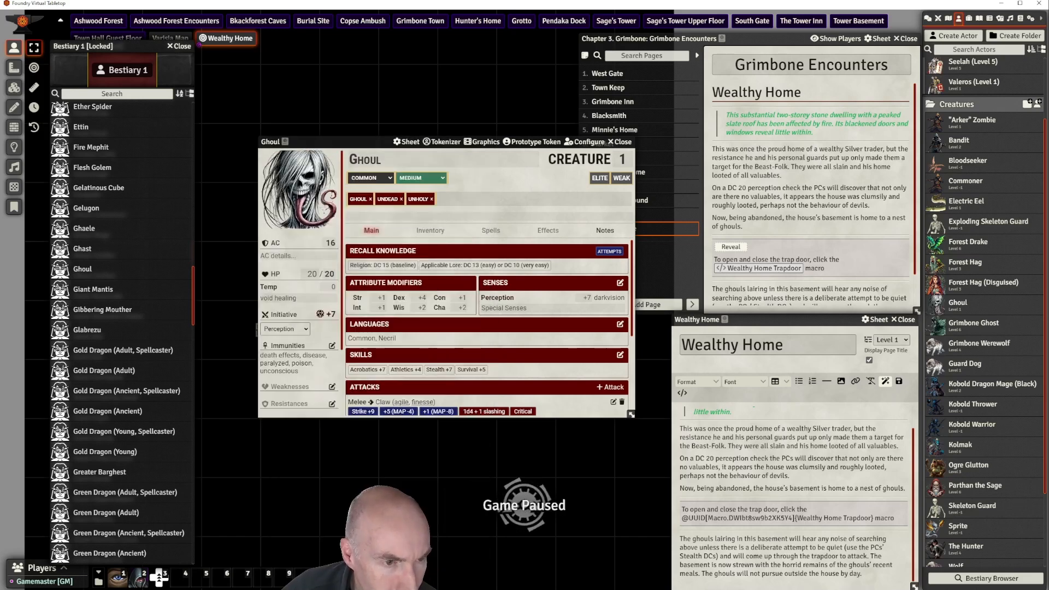
{"action": "left_click_drag", "start_coordinate": [356, 140], "coordinate": [370, 163]}
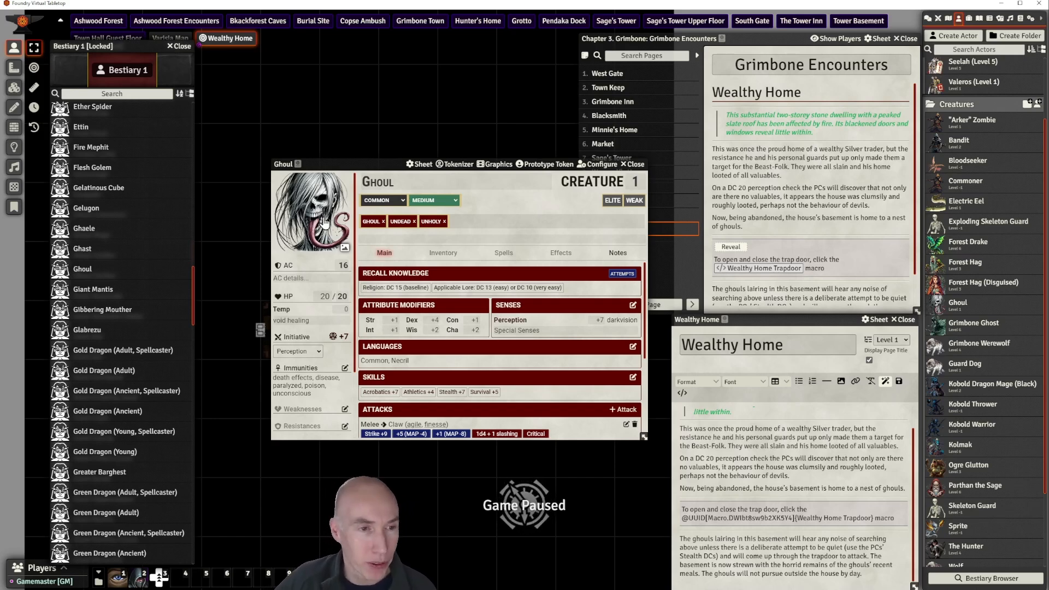
Open the Ghoul in Tokenizer, remove the token's plain background layer, and replace its brown frame with a teal runic ring
{"action": "mouse_move", "coordinate": [379, 163]}
{"action": "left_mouse_down"}
{"action": "mouse_move", "coordinate": [401, 167]}
{"action": "mouse_move", "coordinate": [375, 163]}
{"action": "left_mouse_up"}
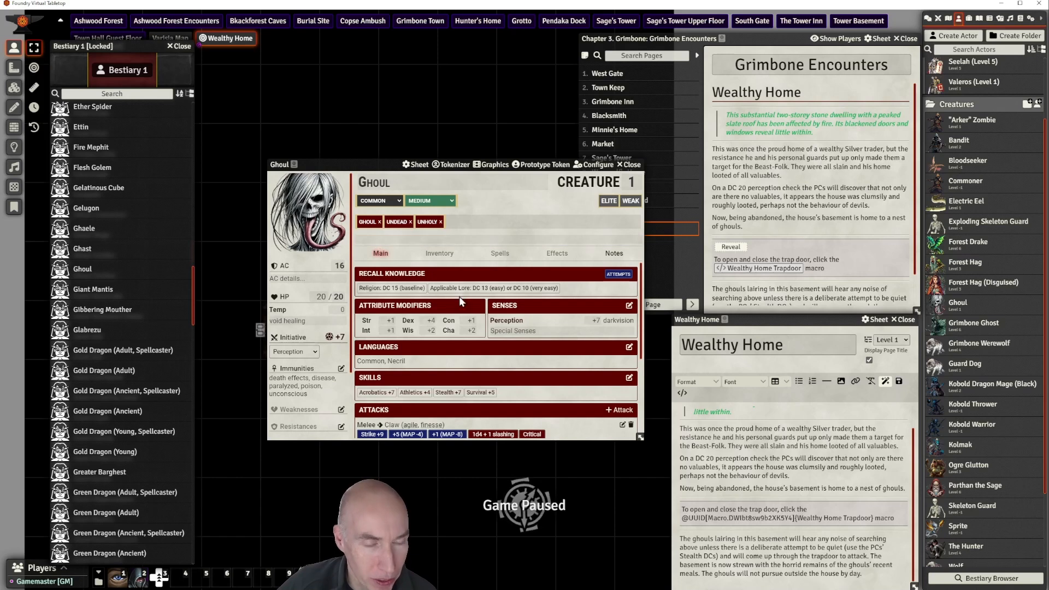
{"action": "scroll", "coordinate": [522, 392], "scroll_direction": "down", "scroll_amount": 3}
{"action": "scroll", "coordinate": [522, 392], "scroll_direction": "up", "scroll_amount": 3}
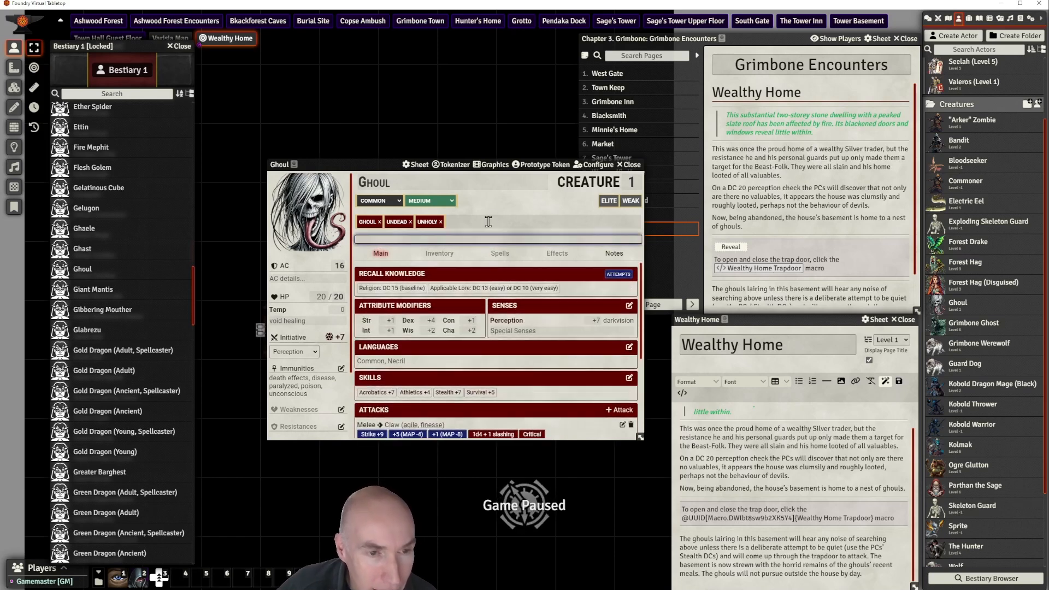
{"action": "left_click", "coordinate": [455, 165]}
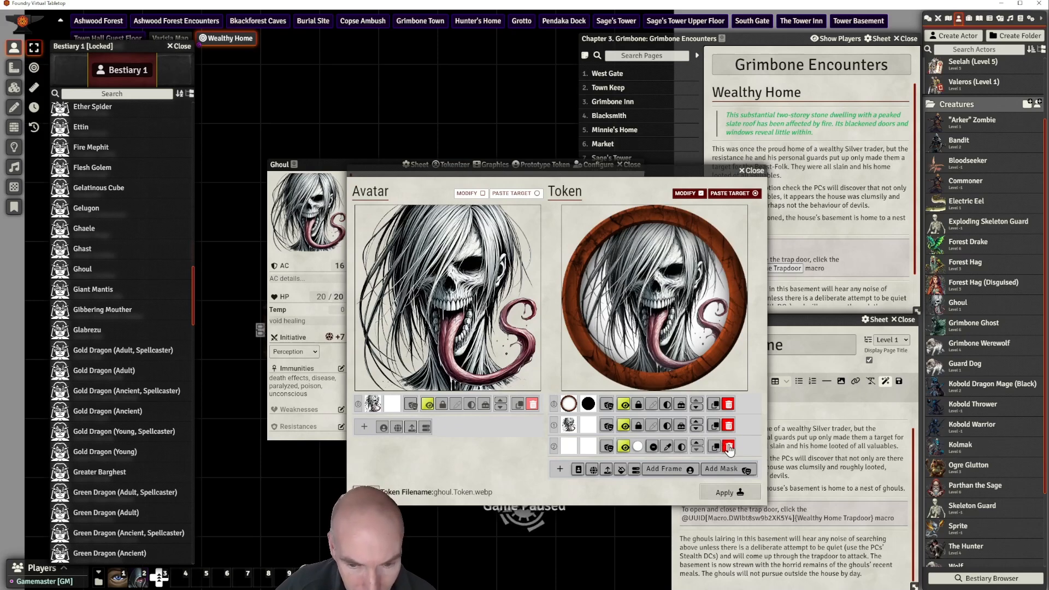
{"action": "left_click", "coordinate": [728, 447]}
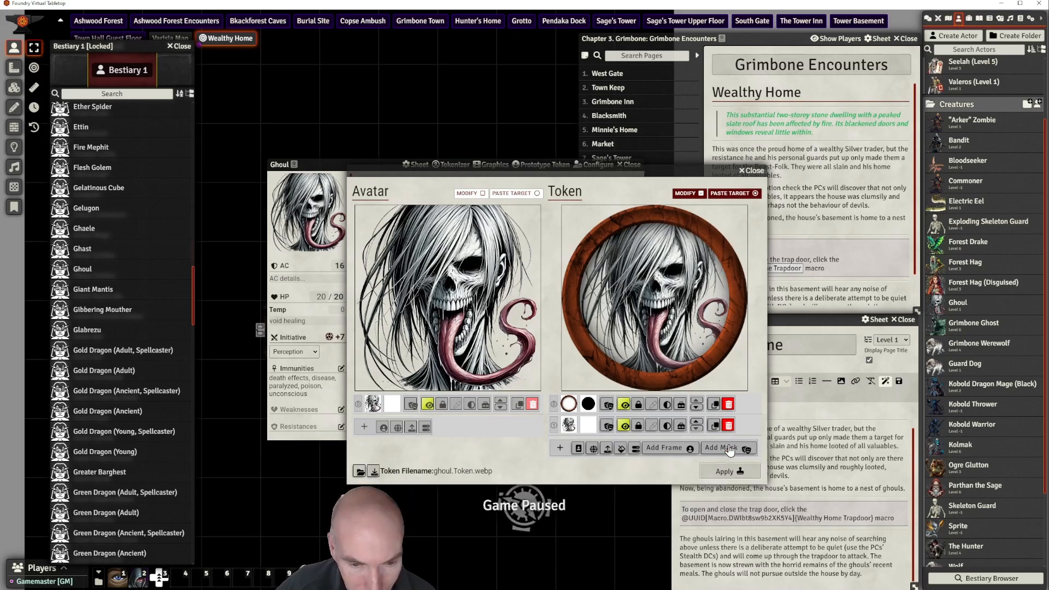
{"action": "left_click", "coordinate": [662, 449]}
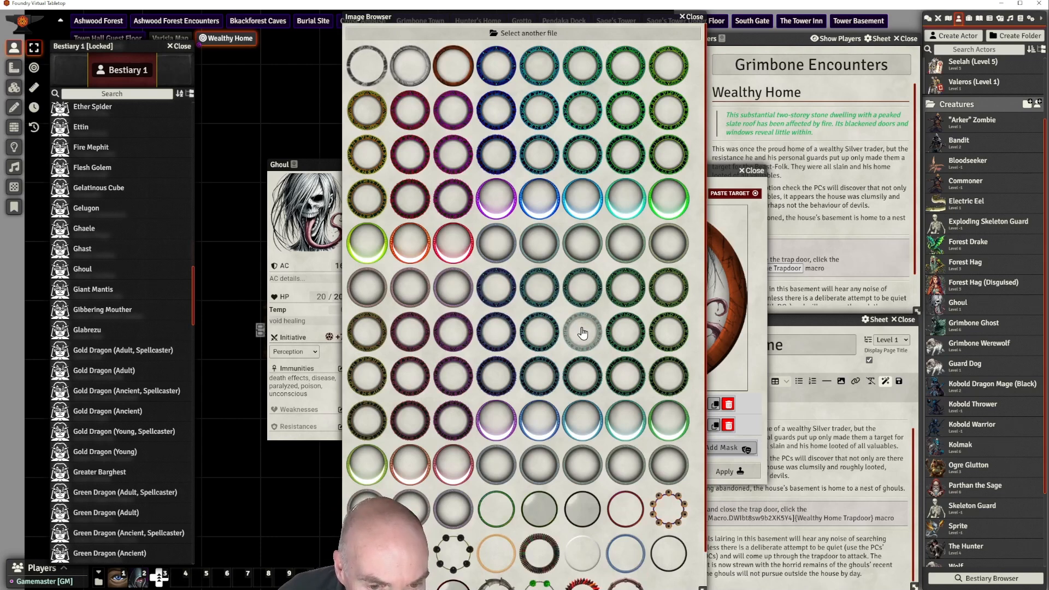
{"action": "left_click", "coordinate": [579, 378]}
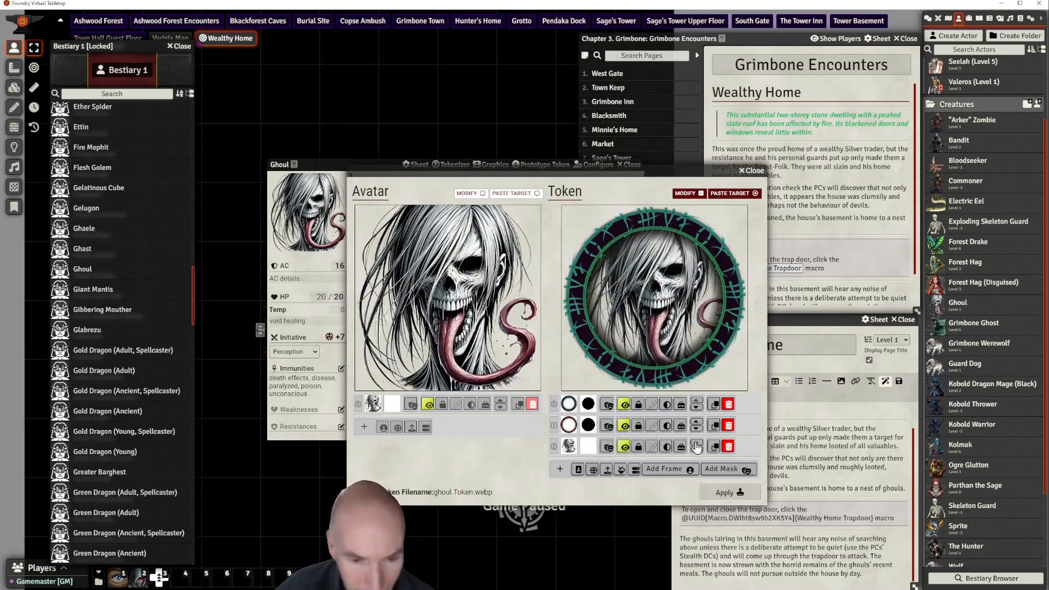
{"action": "left_click", "coordinate": [728, 426]}
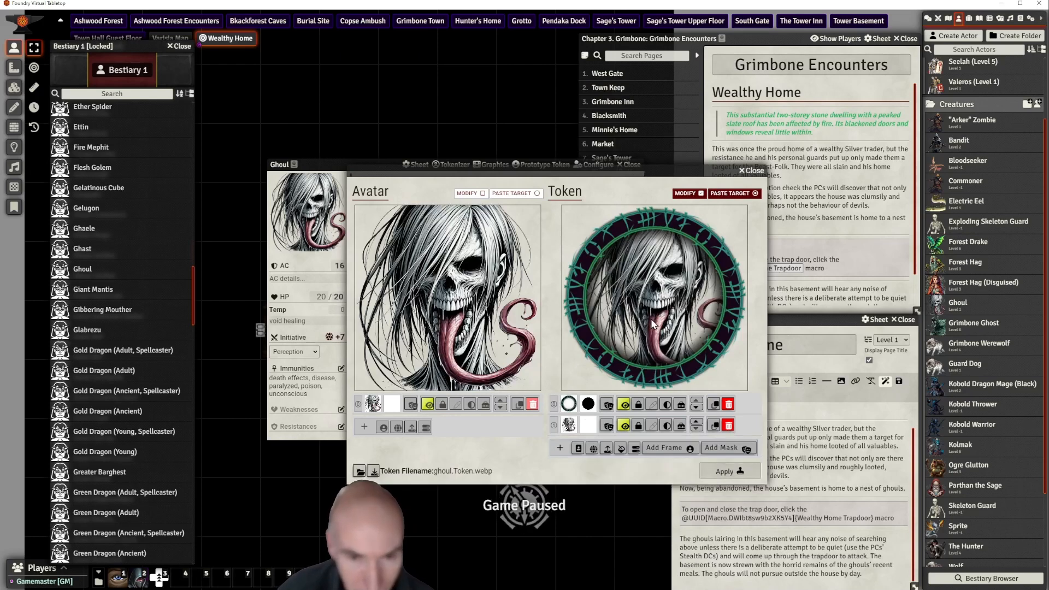
Unlock the token's ghoul image layer, scale and position the artwork inside the runic ring, and apply the token
{"action": "left_click", "coordinate": [637, 429]}
{"action": "scroll", "coordinate": [674, 342], "scroll_direction": "up", "scroll_amount": 5}
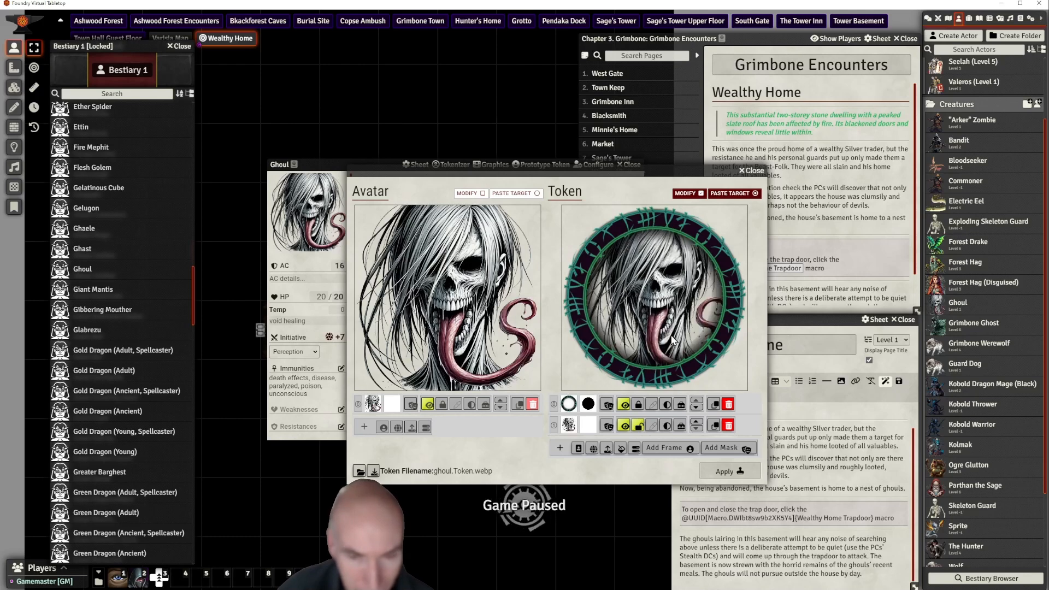
{"action": "scroll", "coordinate": [673, 340], "scroll_direction": "down", "scroll_amount": 2}
{"action": "scroll", "coordinate": [674, 336], "scroll_direction": "down", "scroll_amount": 3}
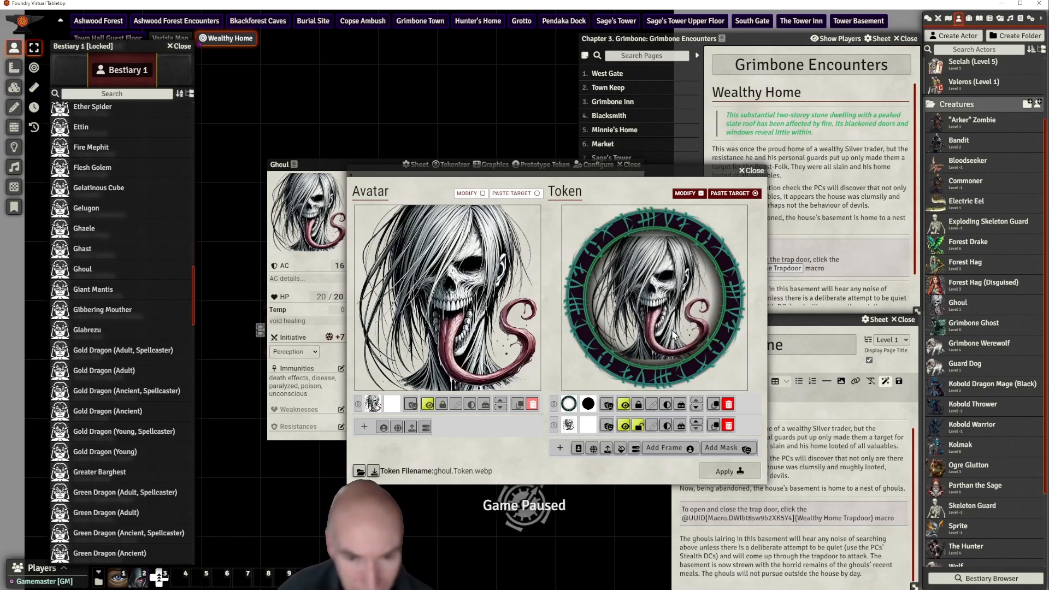
{"action": "left_click_drag", "start_coordinate": [673, 330], "coordinate": [672, 332]}
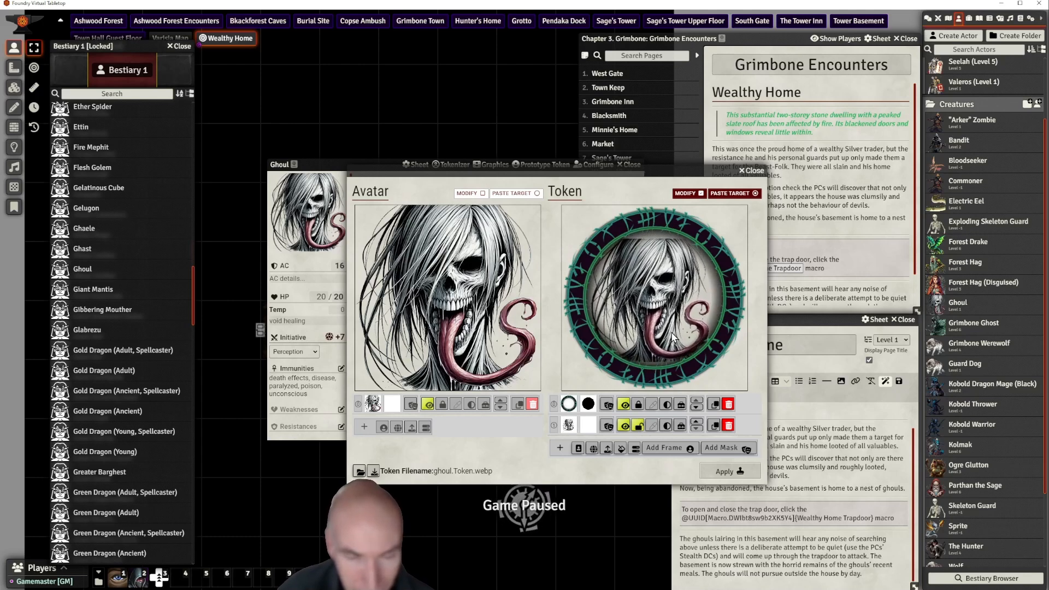
{"action": "scroll", "coordinate": [671, 306], "scroll_direction": "up", "scroll_amount": 2}
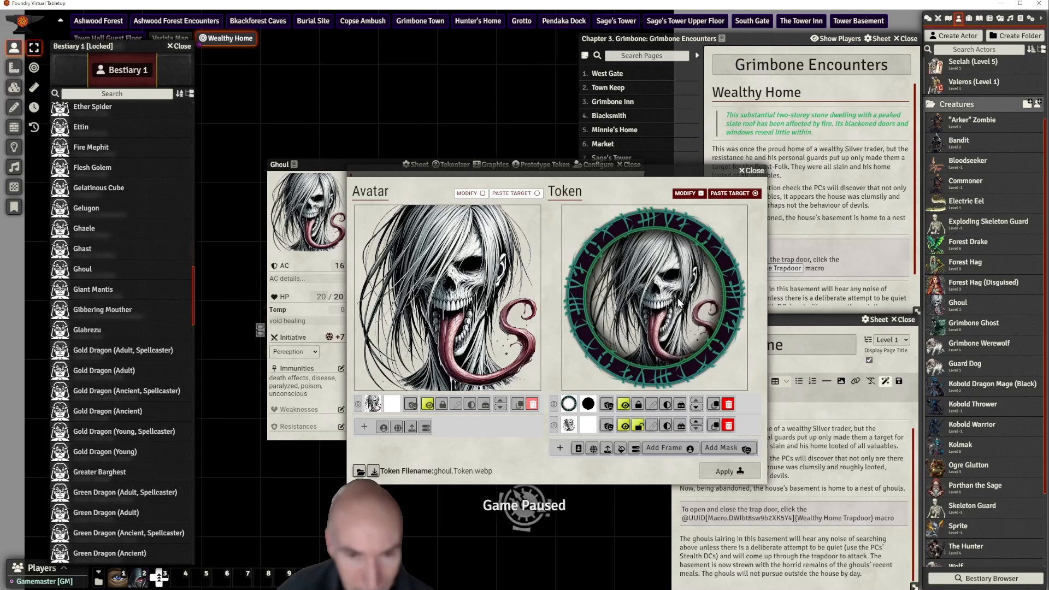
{"action": "left_click", "coordinate": [722, 473]}
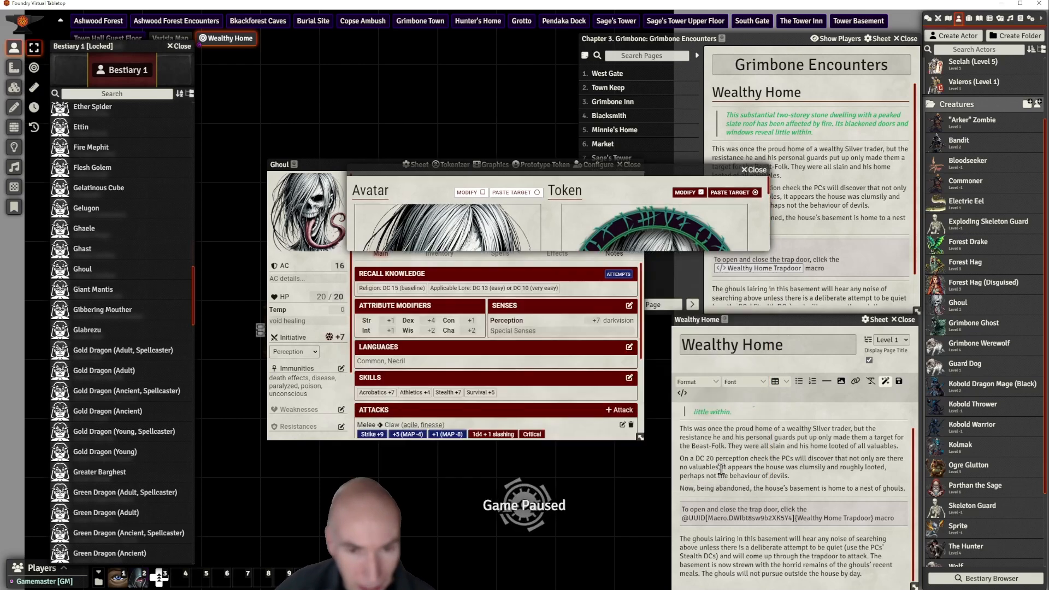
Review the Ghoul's attacks, actions and attribute modifiers on its sheet, and close the sheet
{"action": "left_click_drag", "start_coordinate": [392, 165], "coordinate": [421, 151]}
{"action": "scroll", "coordinate": [454, 292], "scroll_direction": "down", "scroll_amount": 3}
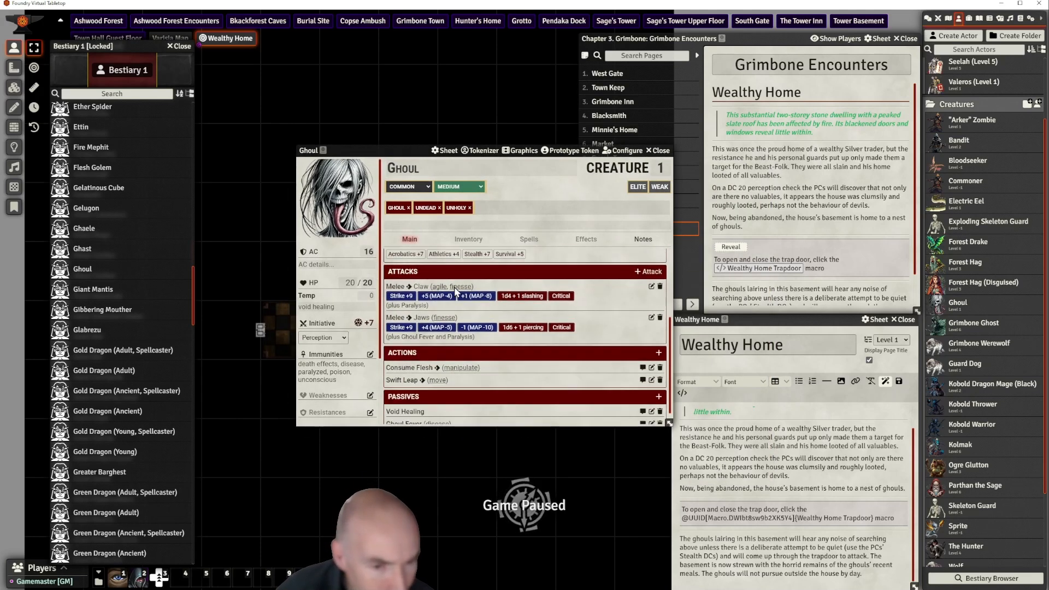
{"action": "scroll", "coordinate": [459, 292], "scroll_direction": "up", "scroll_amount": 3}
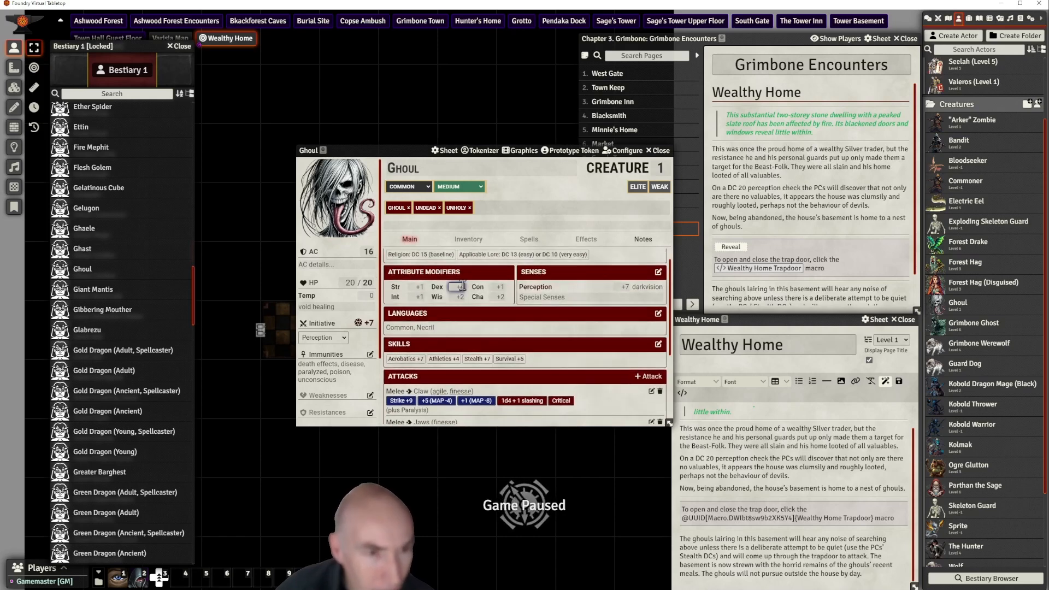
{"action": "left_click", "coordinate": [660, 151]}
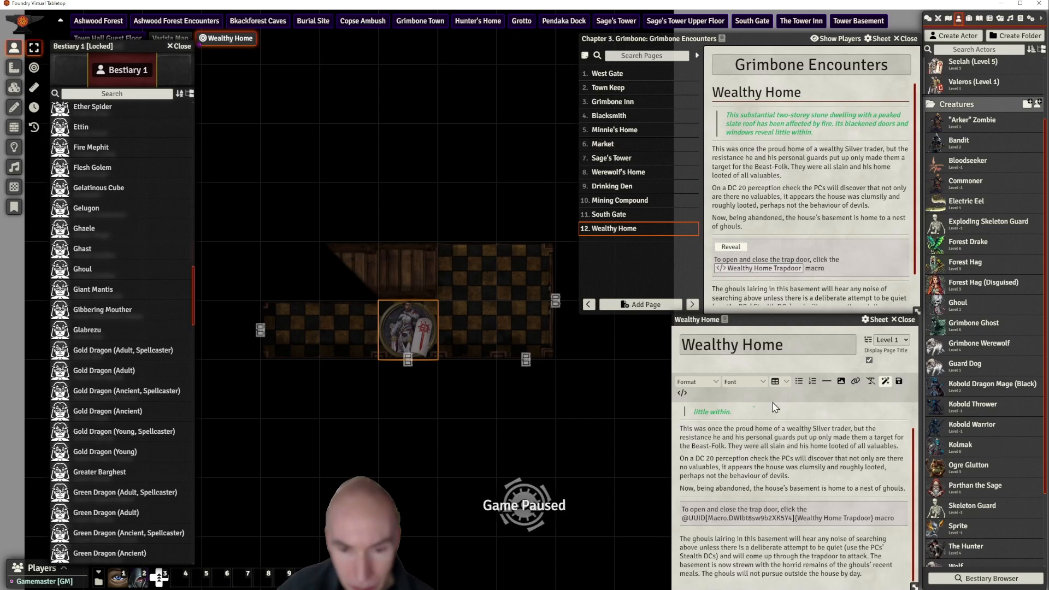
Add a horizontal rule and a link to the Ghoul actor at the end of the Wealthy Home page text, and save it
{"action": "left_click", "coordinate": [681, 540]}
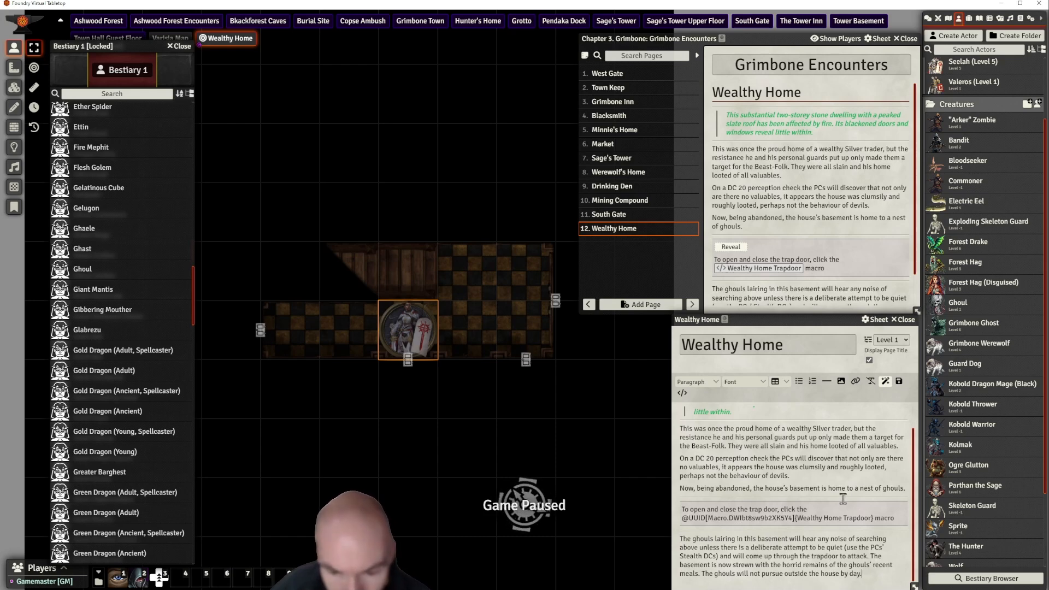
{"action": "left_click", "coordinate": [827, 382]}
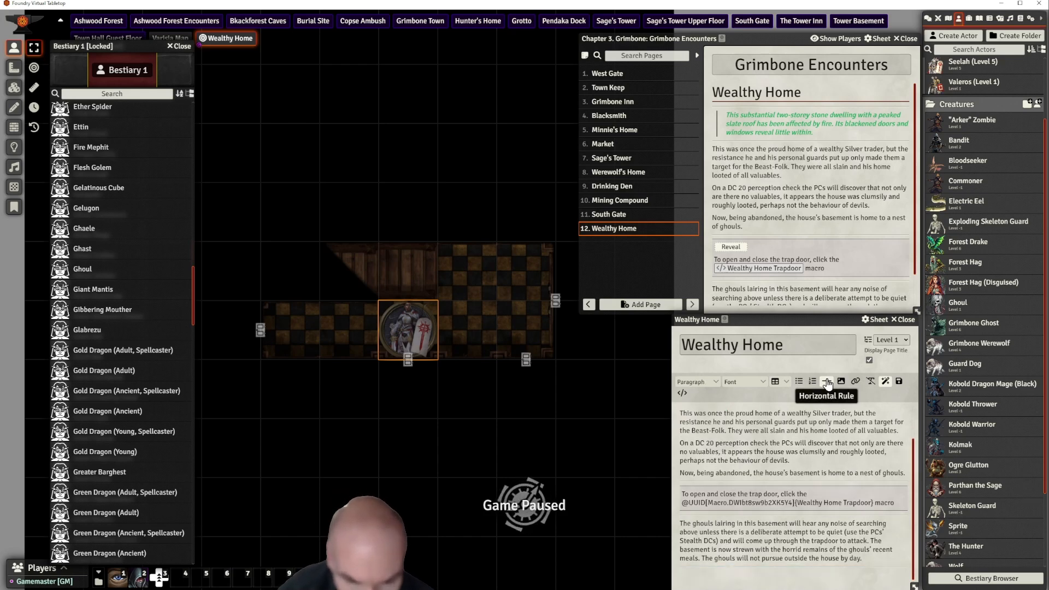
{"action": "left_click", "coordinate": [827, 382]}
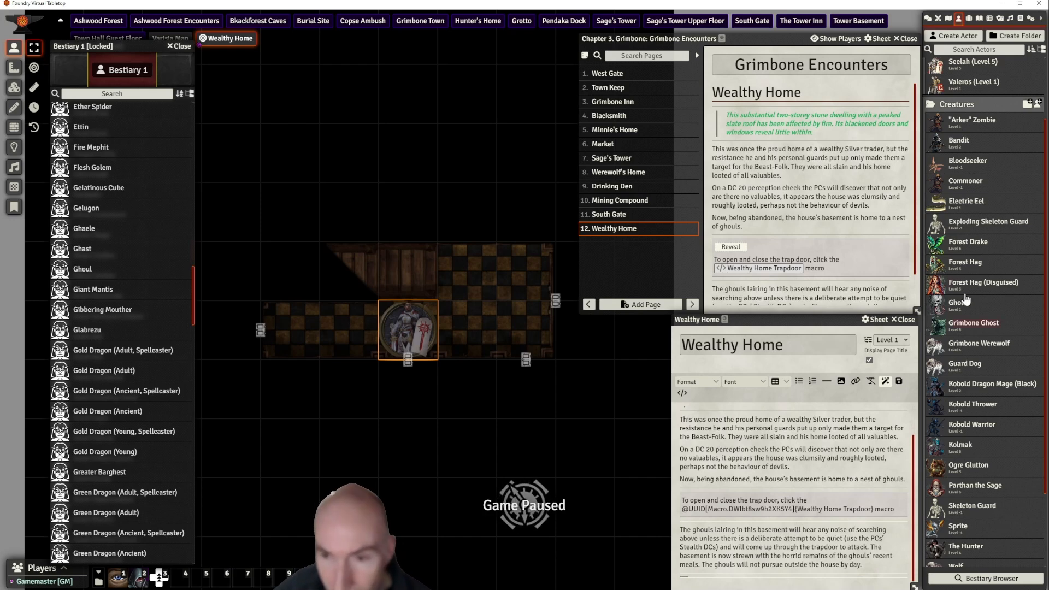
{"action": "left_click_drag", "start_coordinate": [961, 306], "coordinate": [713, 578]}
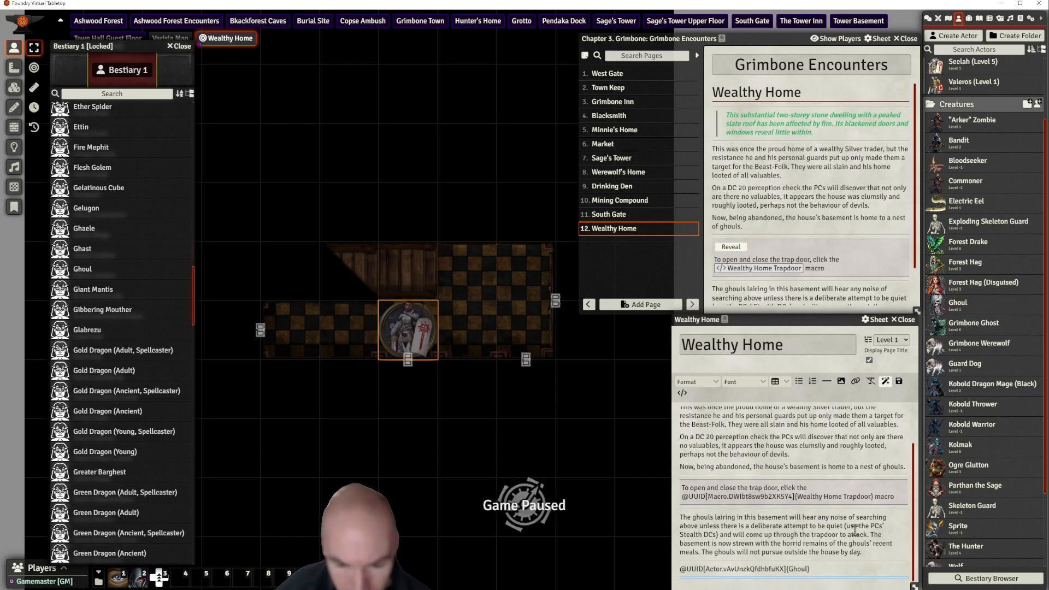
{"action": "left_click", "coordinate": [899, 381]}
{"action": "scroll", "coordinate": [803, 219], "scroll_direction": "down", "scroll_amount": 1}
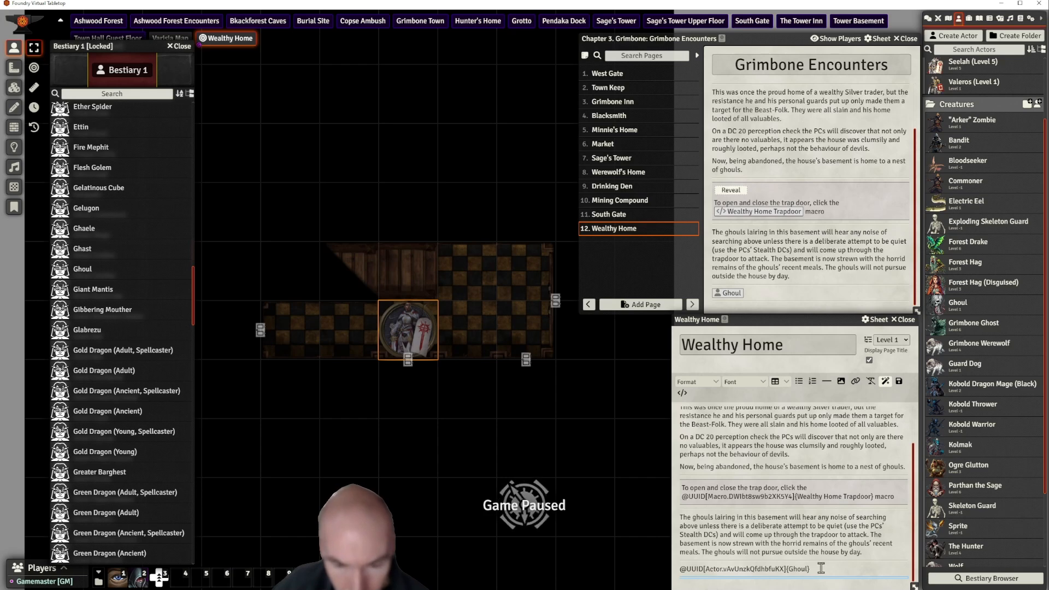
{"action": "left_click", "coordinate": [718, 581]}
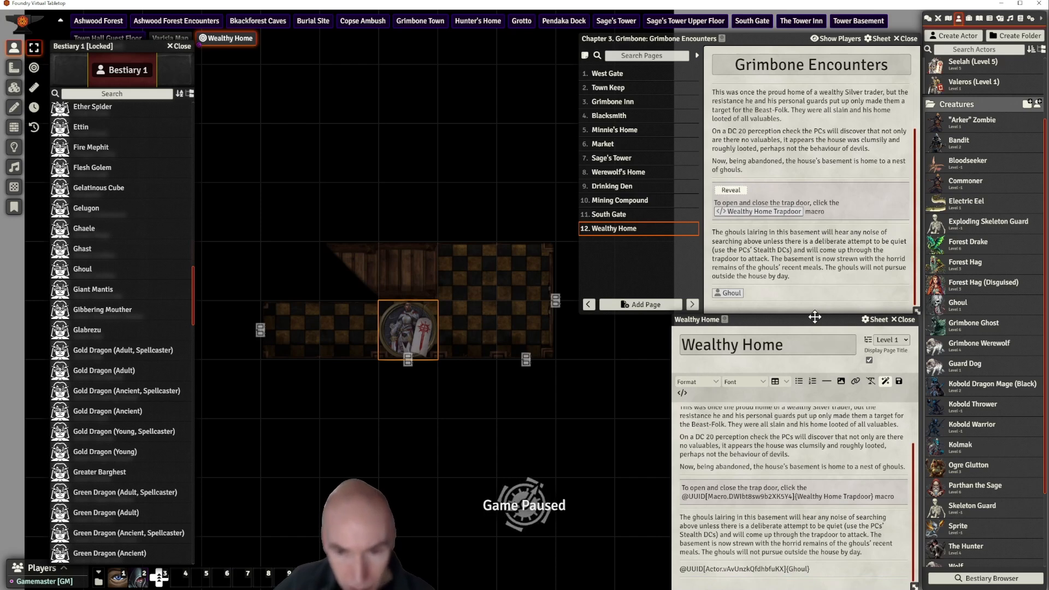
{"action": "left_click_drag", "start_coordinate": [811, 319], "coordinate": [813, 319]}
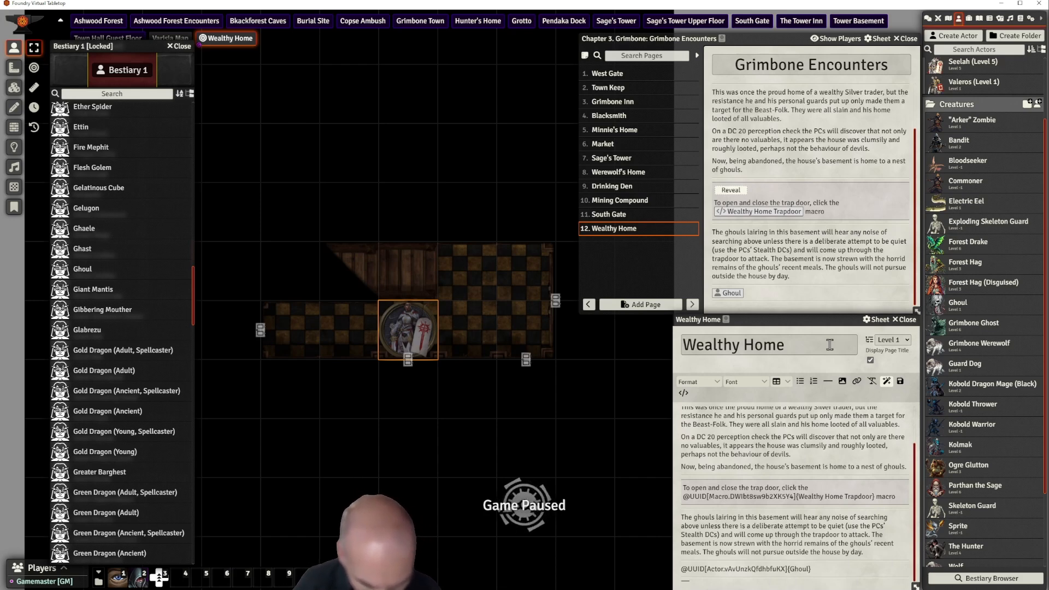
{"action": "type", "text": "Cl"}
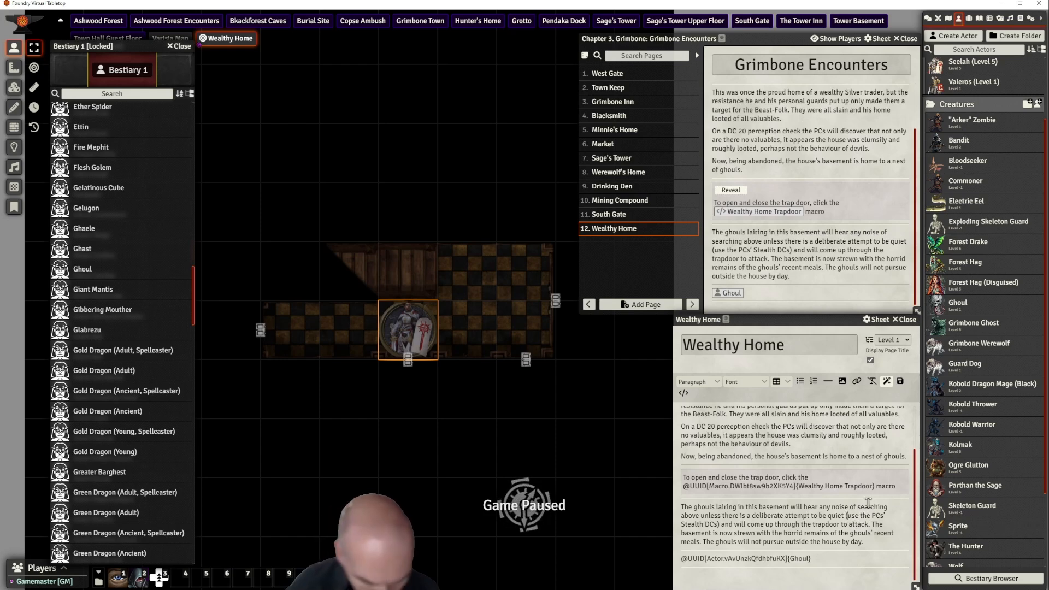
{"action": "type", "text": "@CHeck"}
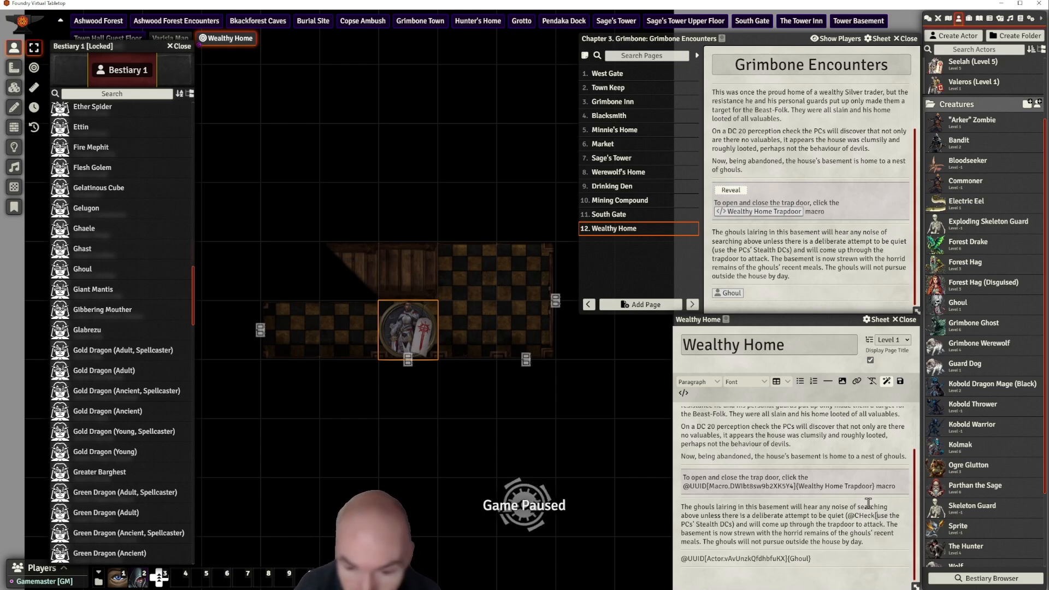
{"action": "key", "text": "BackSpace"}
{"action": "key", "text": "BackSpace"}
{"action": "key", "text": "BackSpace"}
{"action": "key", "text": "BackSpace"}
{"action": "key", "text": "BackSpace"}
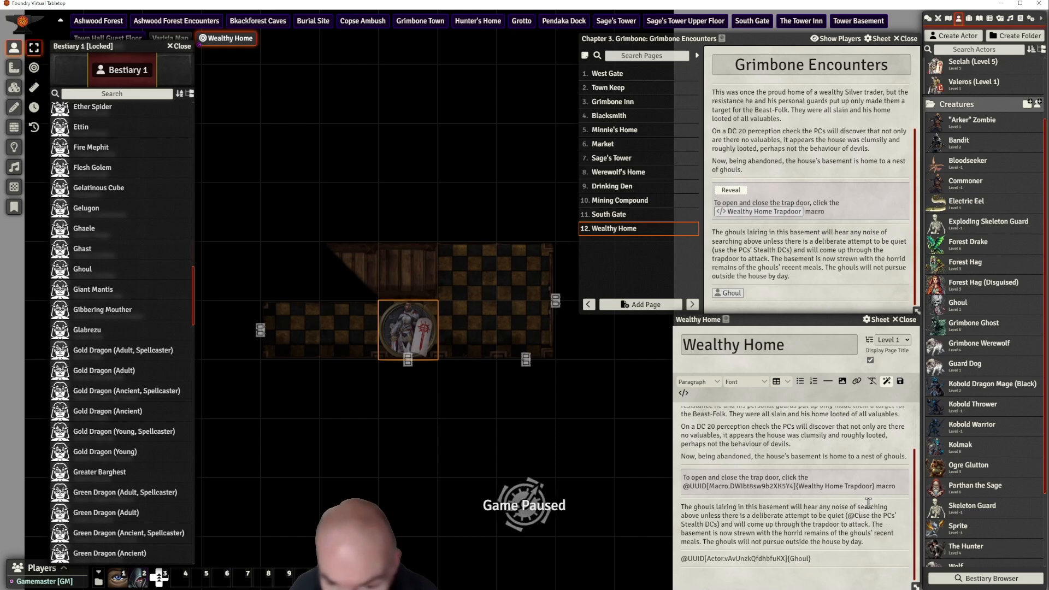
{"action": "type", "text": "Check"}
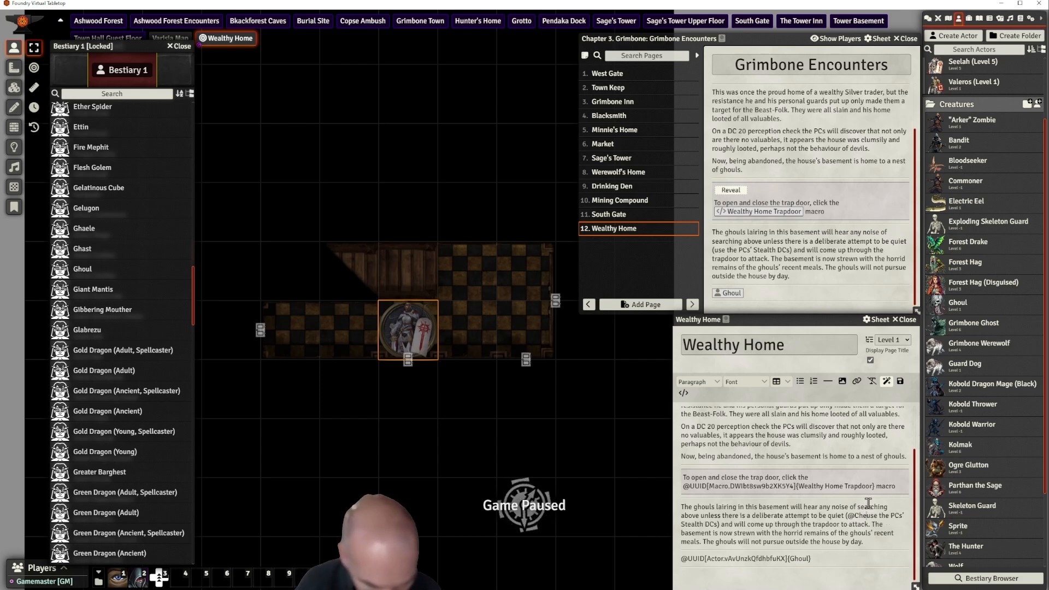
{"action": "type", "text": "["}
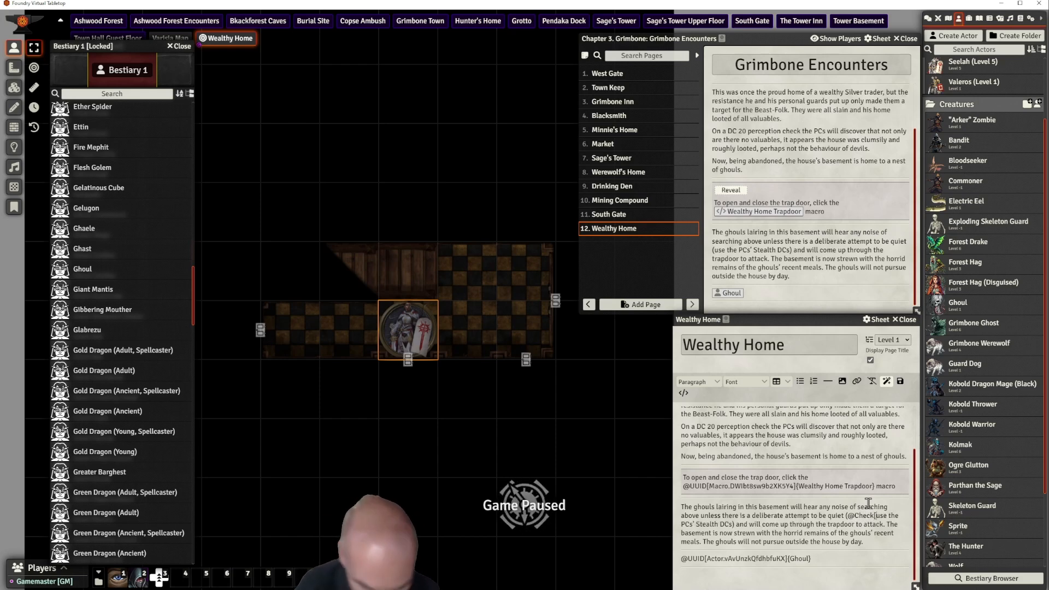
{"action": "type", "text": "perception"}
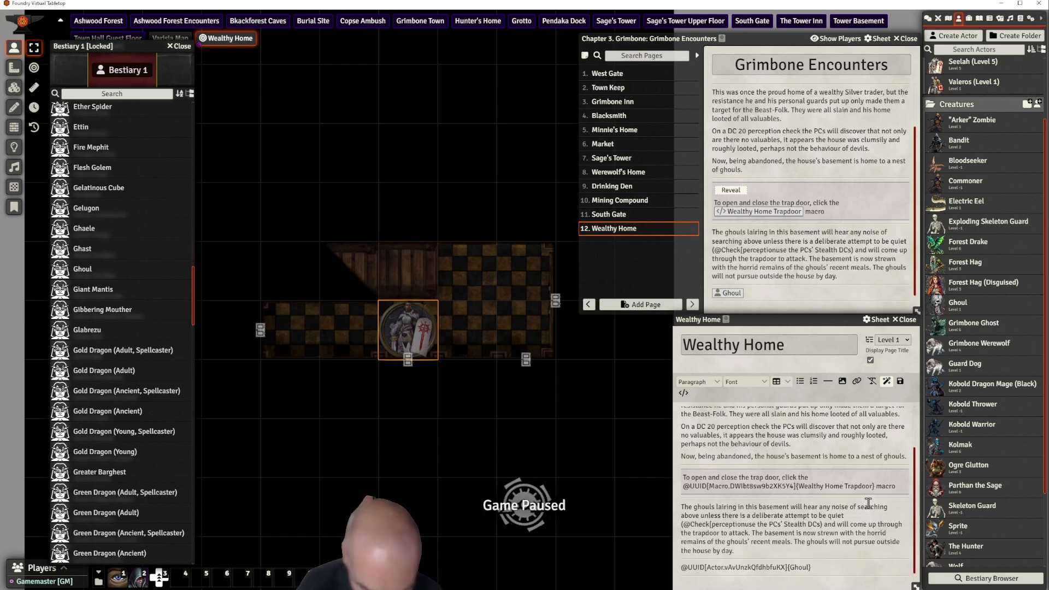
{"action": "type", "text": ":"}
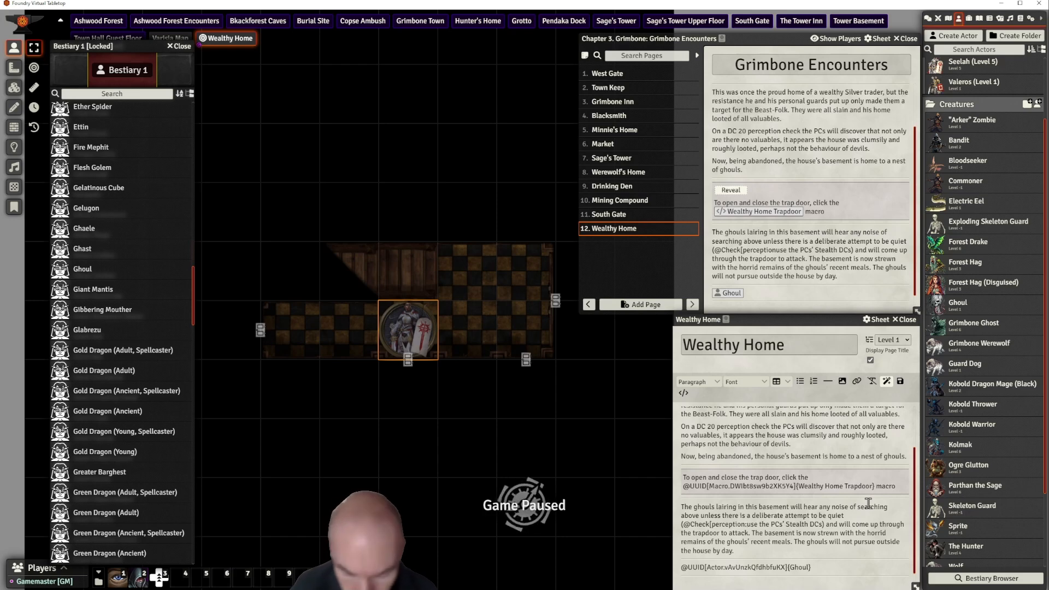
{"action": "key", "text": "BackSpace"}
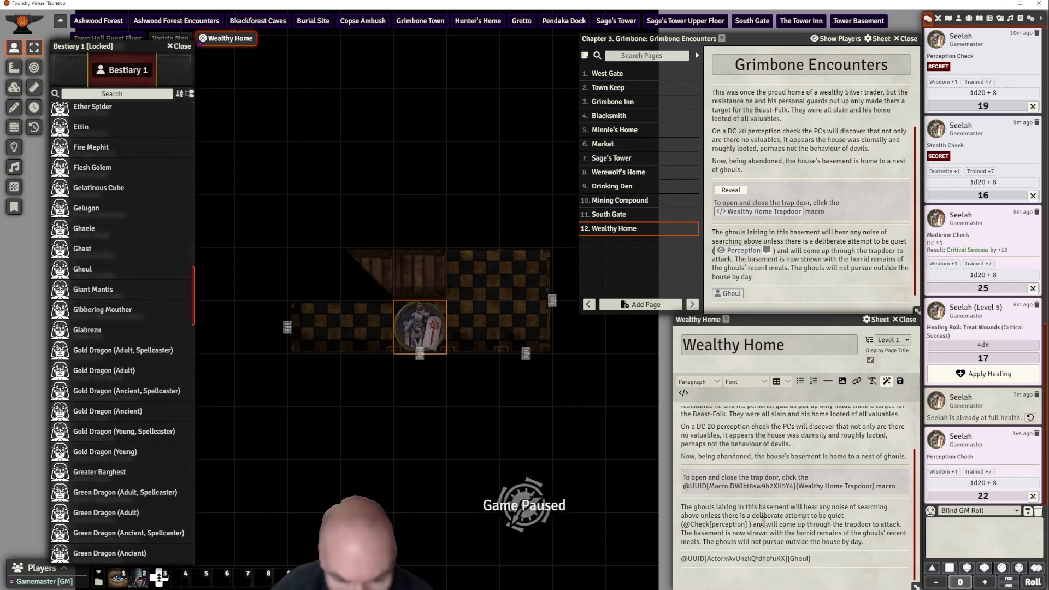
Add "check vs PCs' Stealth DC" after the inline Perception check in the Wealthy Home text and save the page
{"action": "type", "text": "check "}
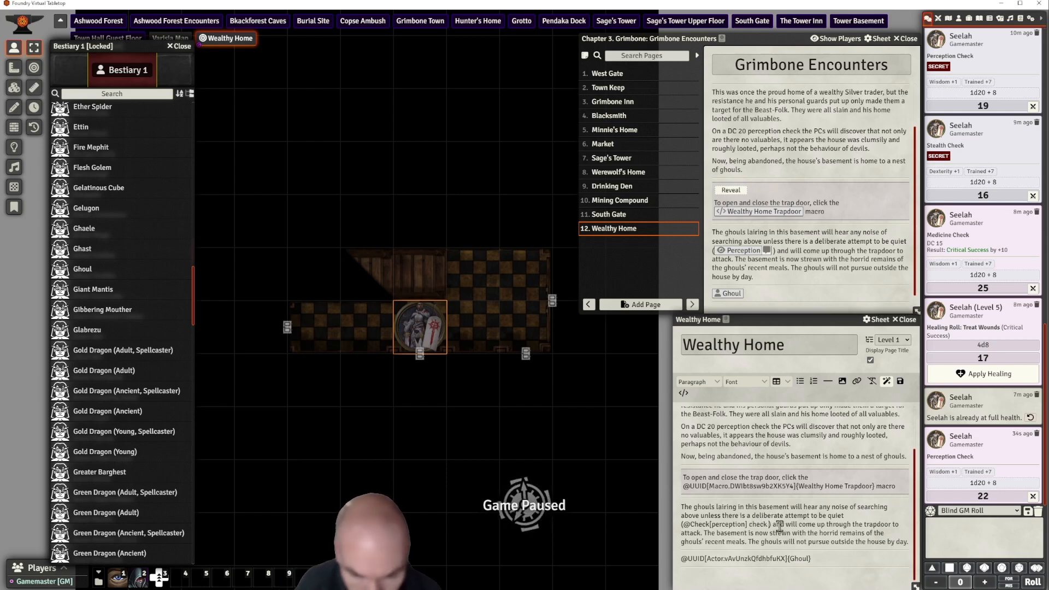
{"action": "type", "text": "vs "}
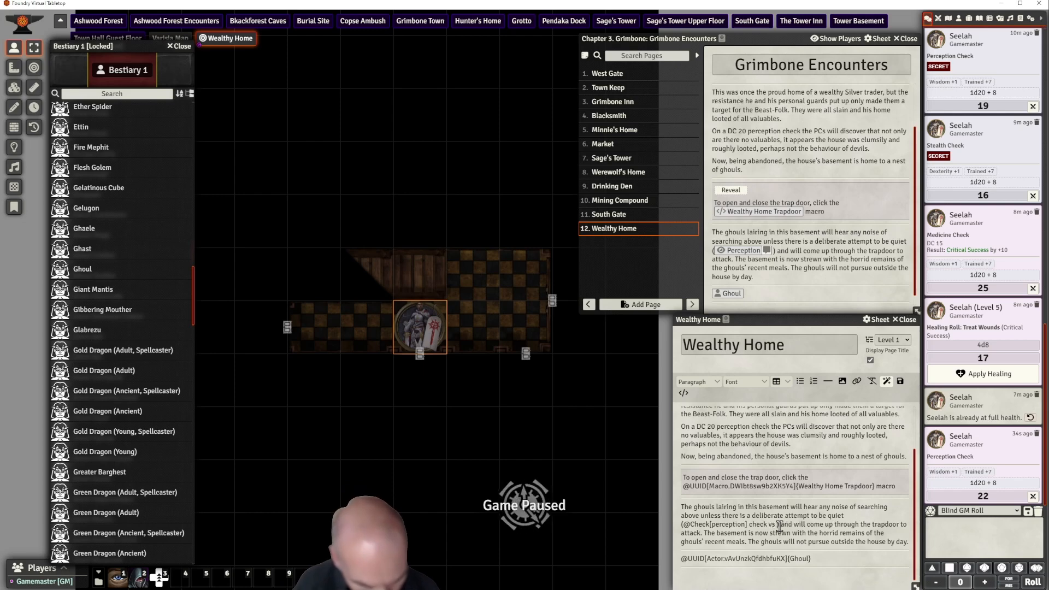
{"action": "type", "text": "PCs'"}
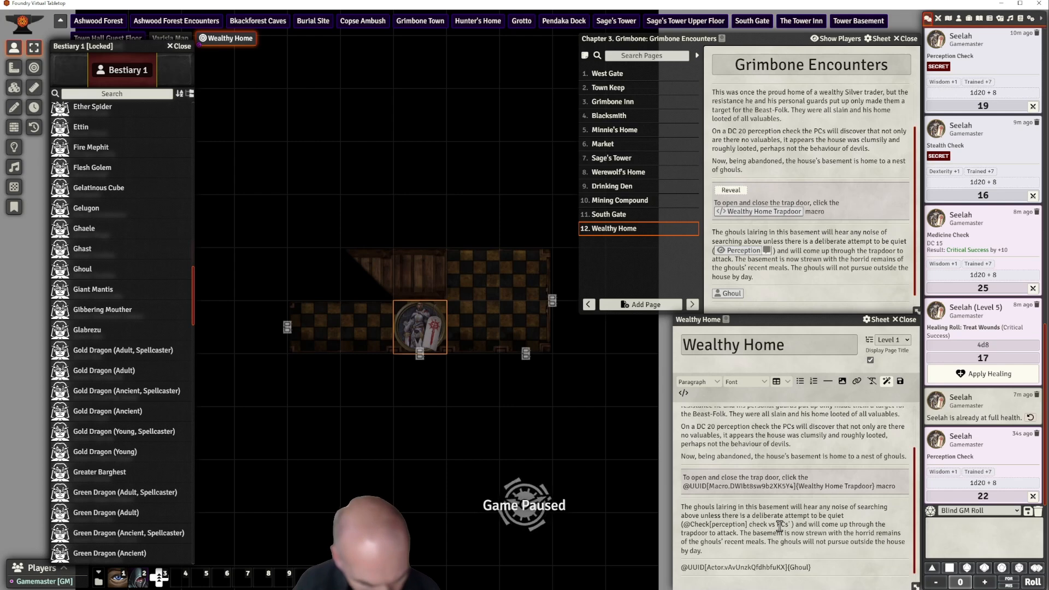
{"action": "type", "text": " Steal"}
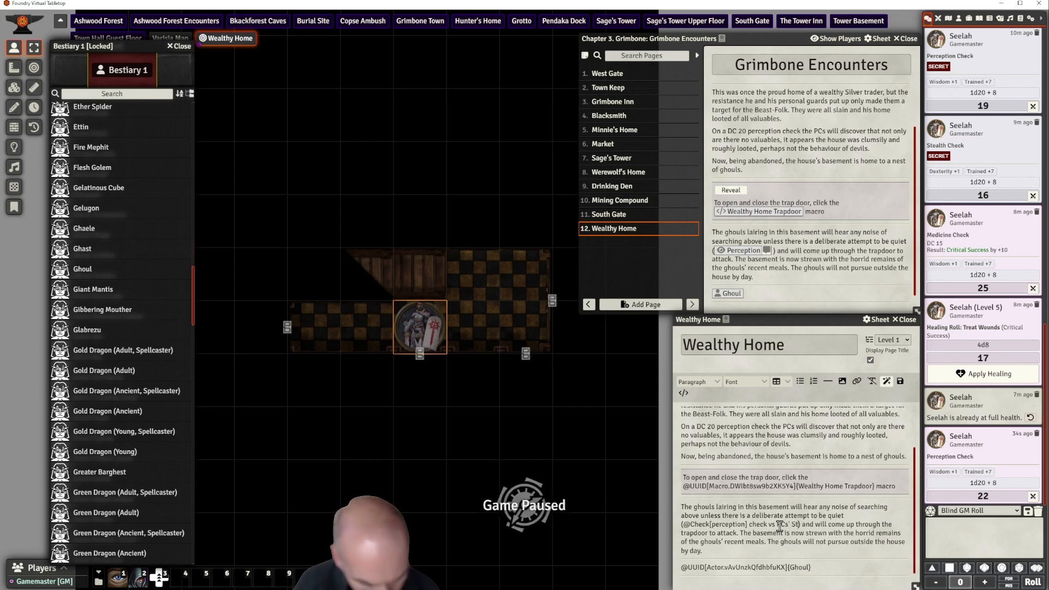
{"action": "type", "text": "th DC"}
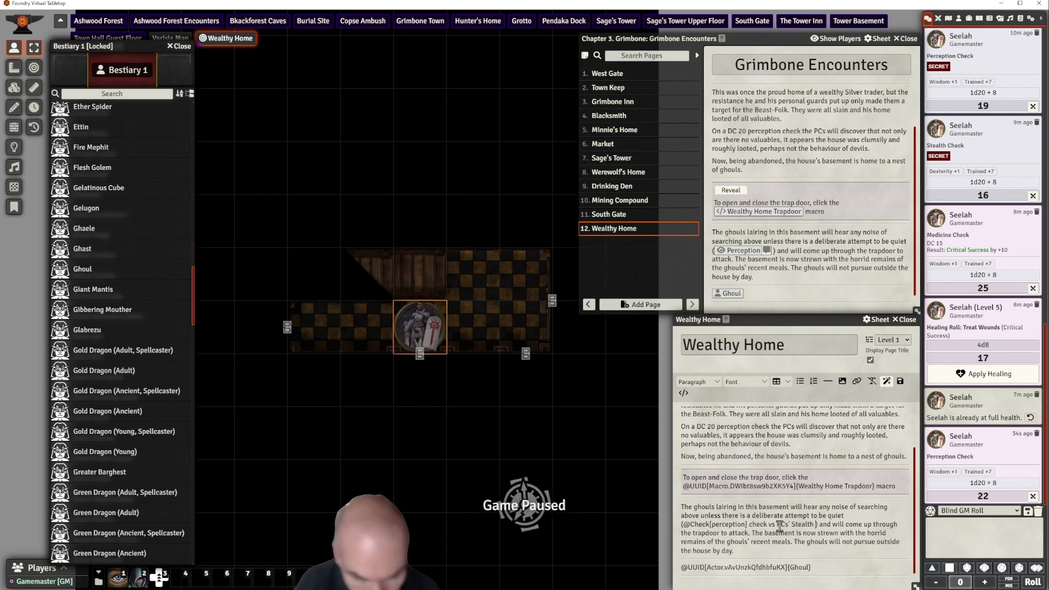
{"action": "left_click", "coordinate": [821, 535]}
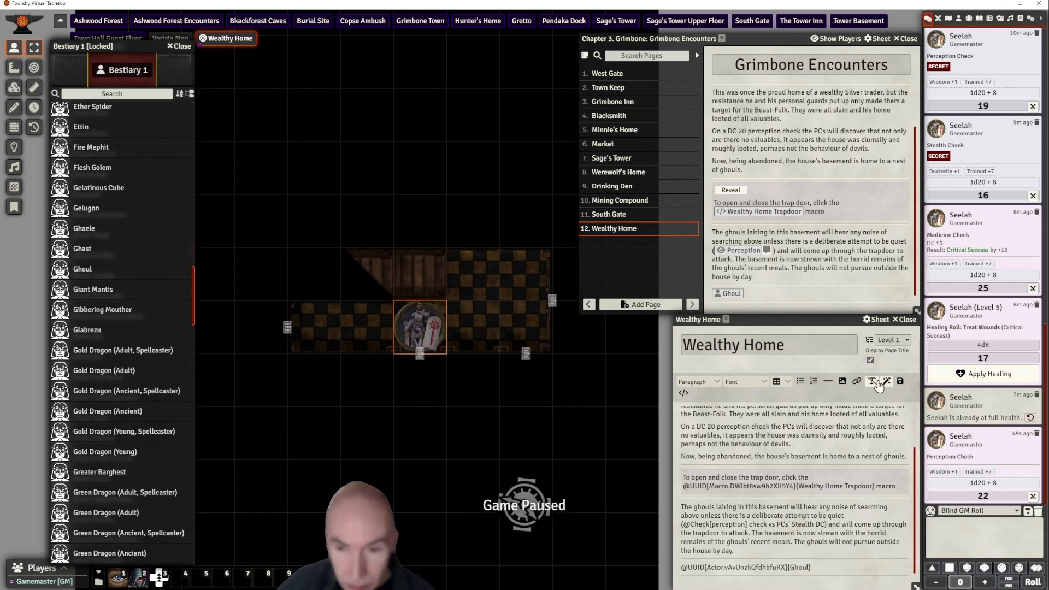
{"action": "left_click", "coordinate": [896, 382]}
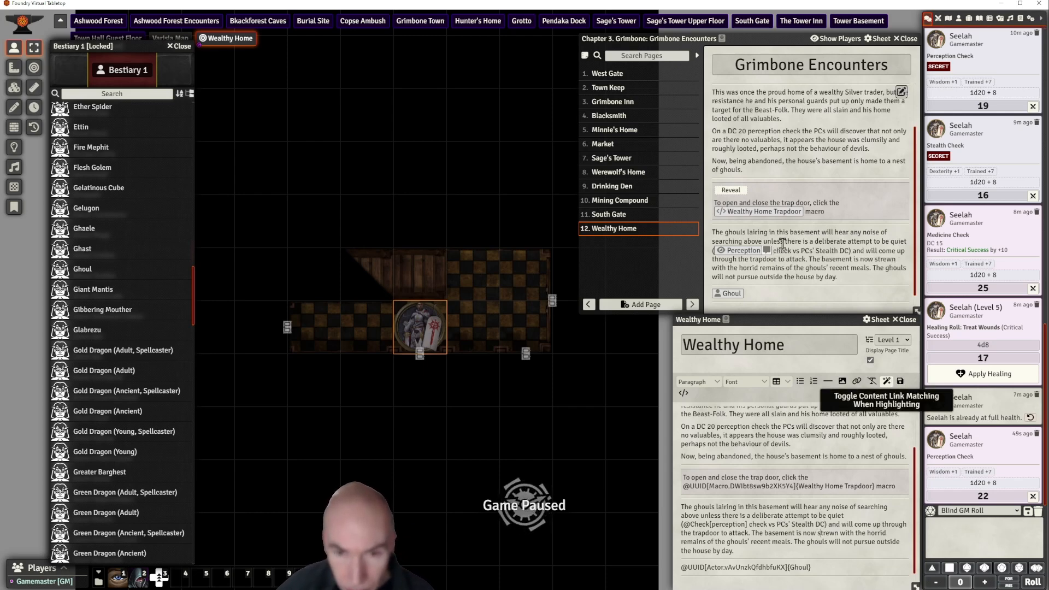
Roll the inline Perception check, look up the Stealth skill on Seelah's character sheet, and close the sheet
{"action": "scroll", "coordinate": [782, 244], "scroll_direction": "down", "scroll_amount": 2}
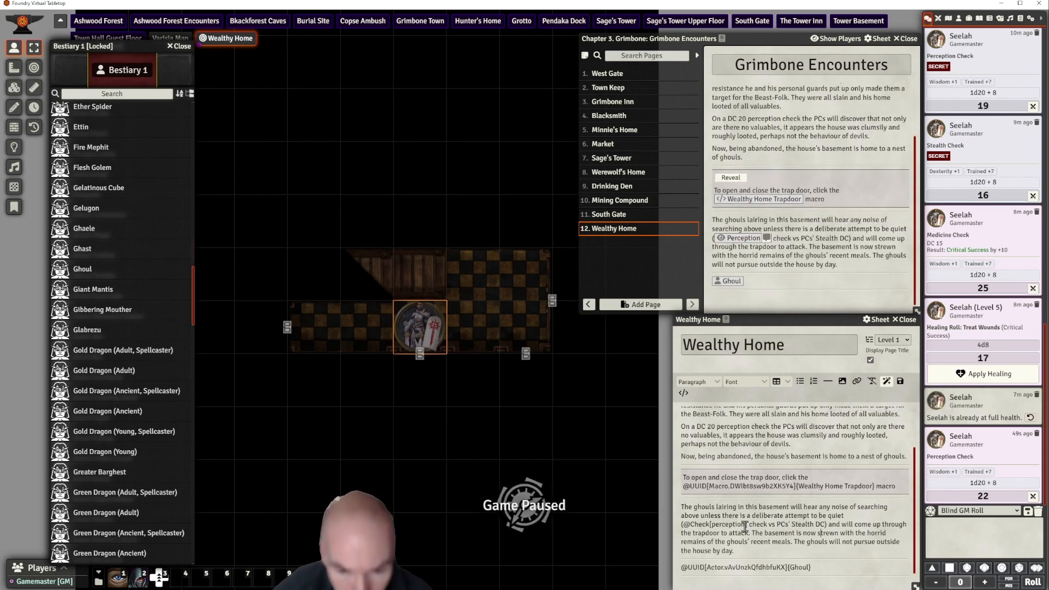
{"action": "left_click", "coordinate": [750, 238]}
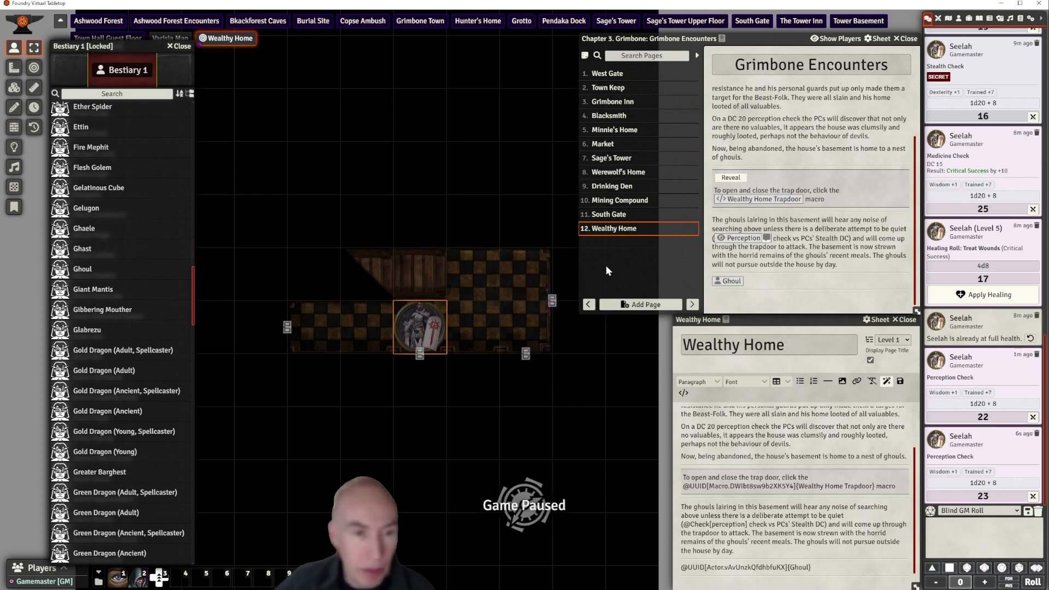
{"action": "left_click", "coordinate": [459, 417]}
{"action": "double_click", "coordinate": [415, 323]}
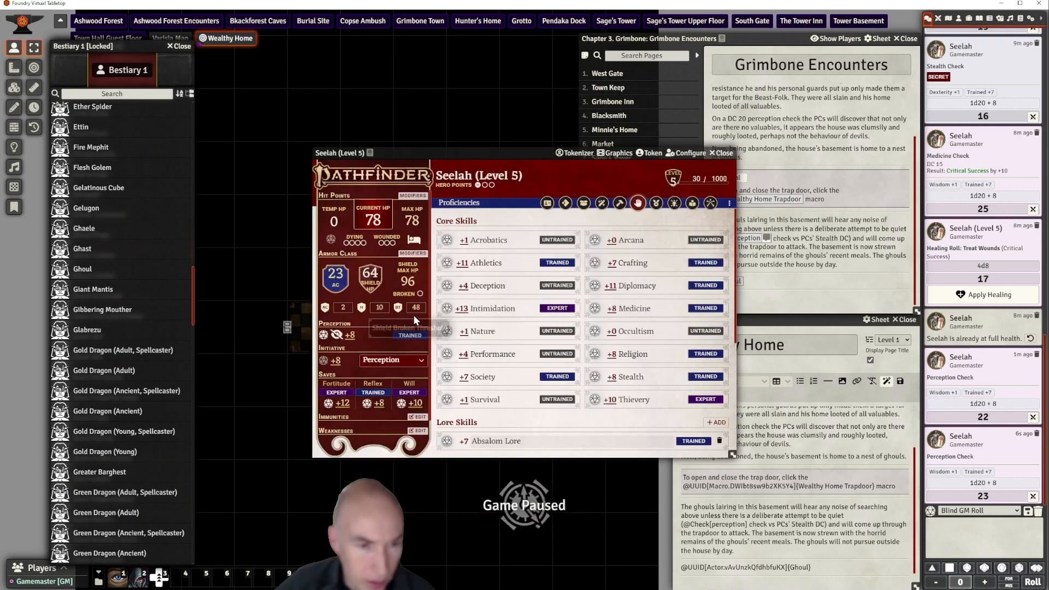
{"action": "left_click_drag", "start_coordinate": [518, 153], "coordinate": [443, 143]}
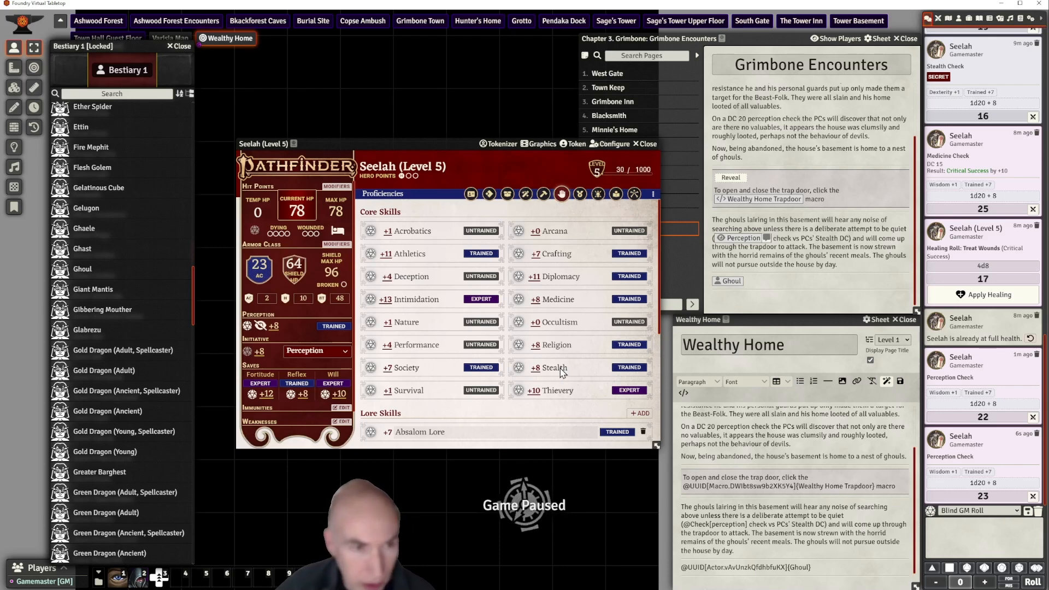
{"action": "left_click_drag", "start_coordinate": [445, 143], "coordinate": [428, 168]}
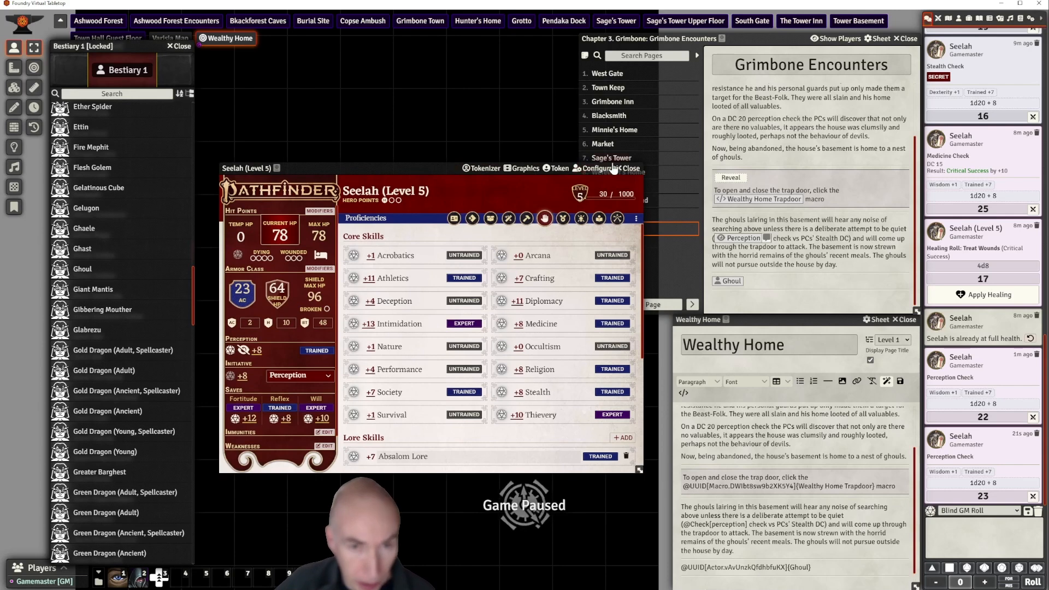
{"action": "left_click", "coordinate": [630, 168]}
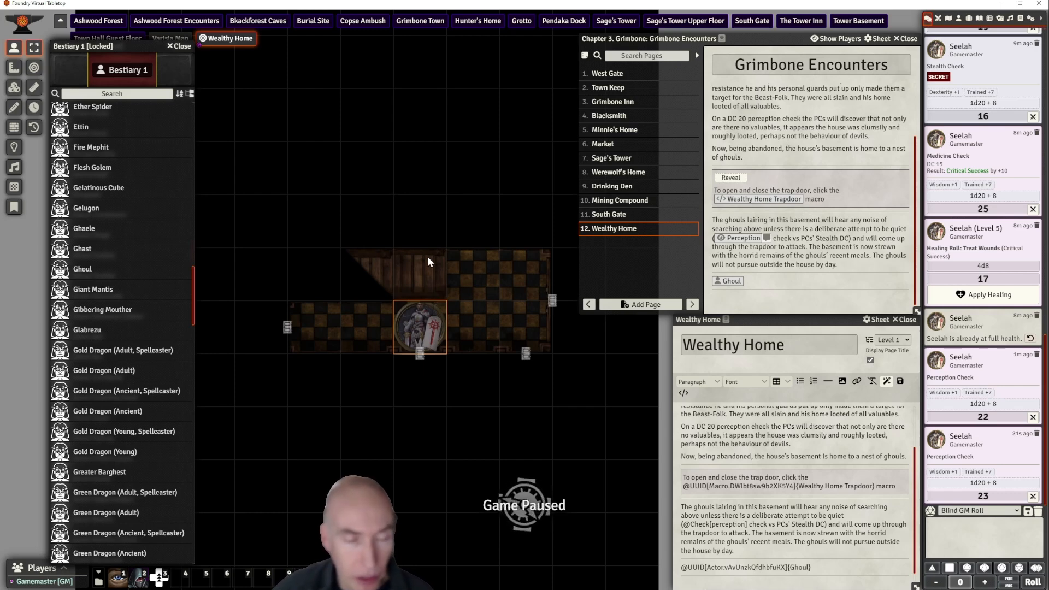
Open the door directly below Seelah's token and run the Wealthy Home Trapdoor macro twice to open and close the trapdoor
{"action": "scroll", "coordinate": [497, 350], "scroll_direction": "up", "scroll_amount": 4}
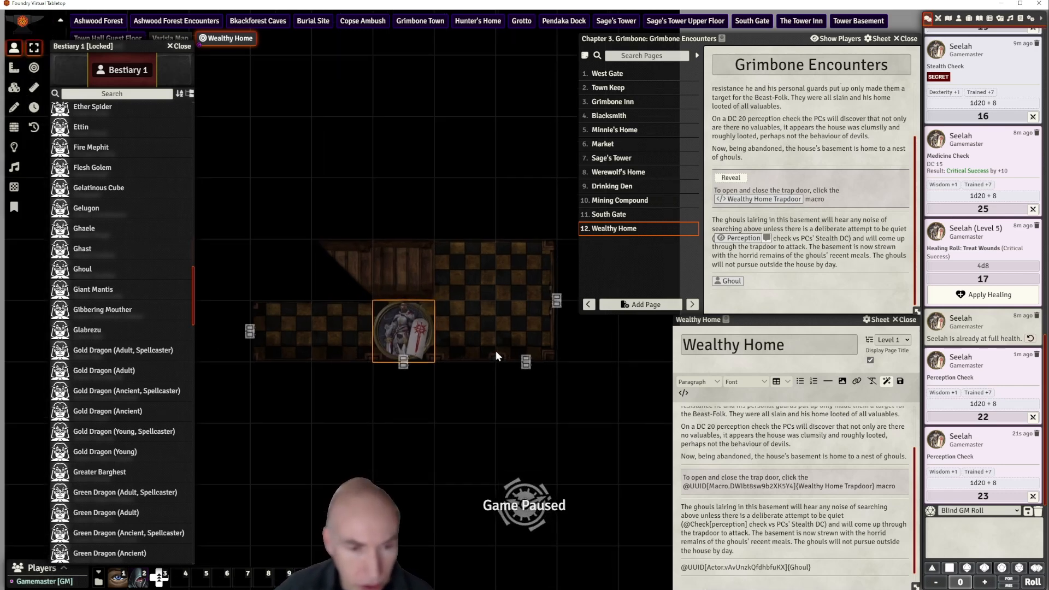
{"action": "scroll", "coordinate": [497, 350], "scroll_direction": "down", "scroll_amount": 4}
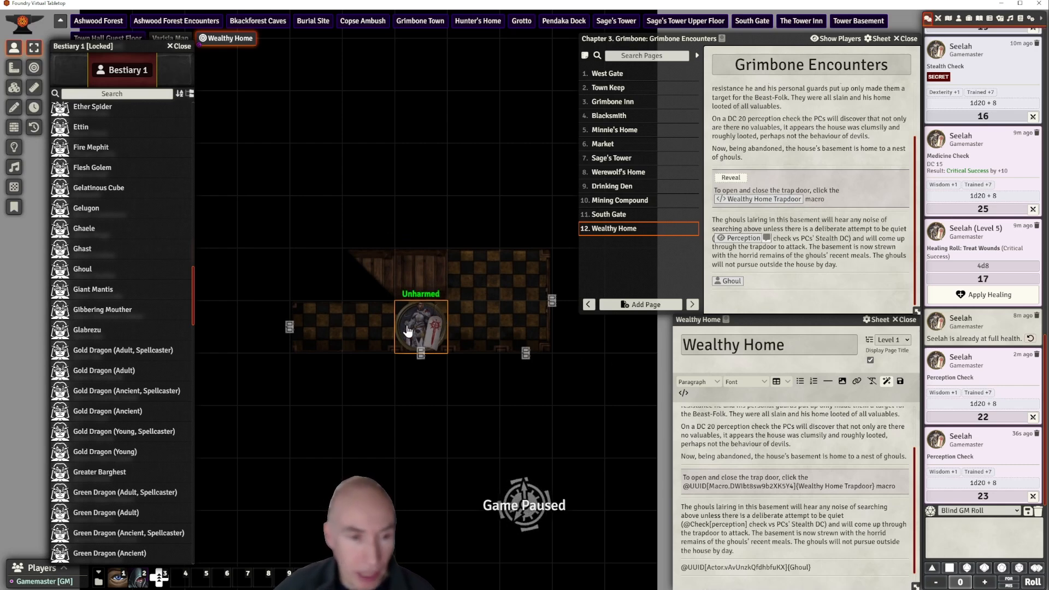
{"action": "scroll", "coordinate": [483, 326], "scroll_direction": "up", "scroll_amount": 3}
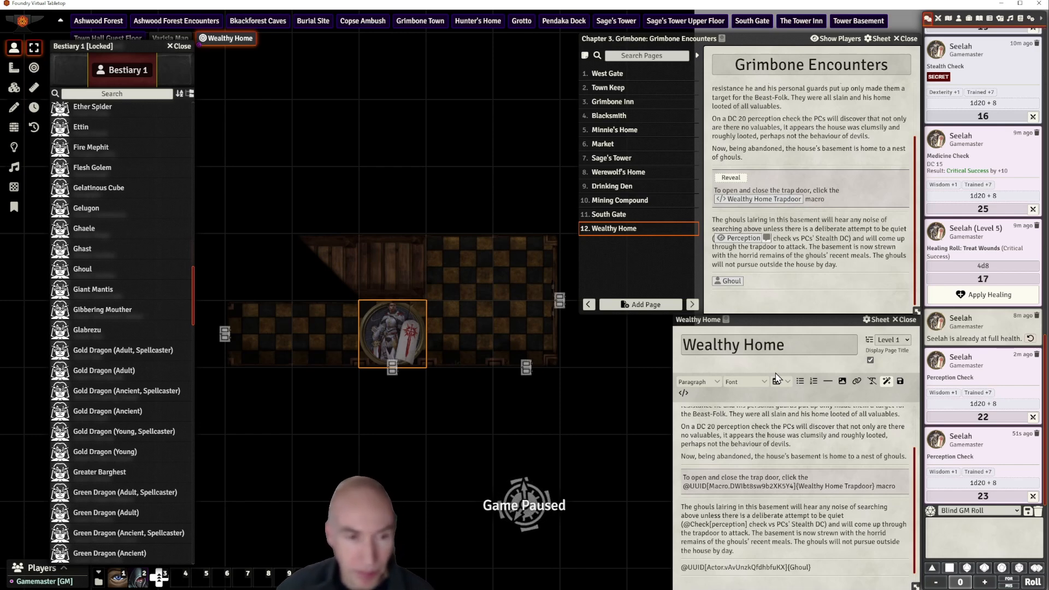
{"action": "scroll", "coordinate": [504, 303], "scroll_direction": "down", "scroll_amount": 3}
{"action": "scroll", "coordinate": [504, 300], "scroll_direction": "up", "scroll_amount": 1}
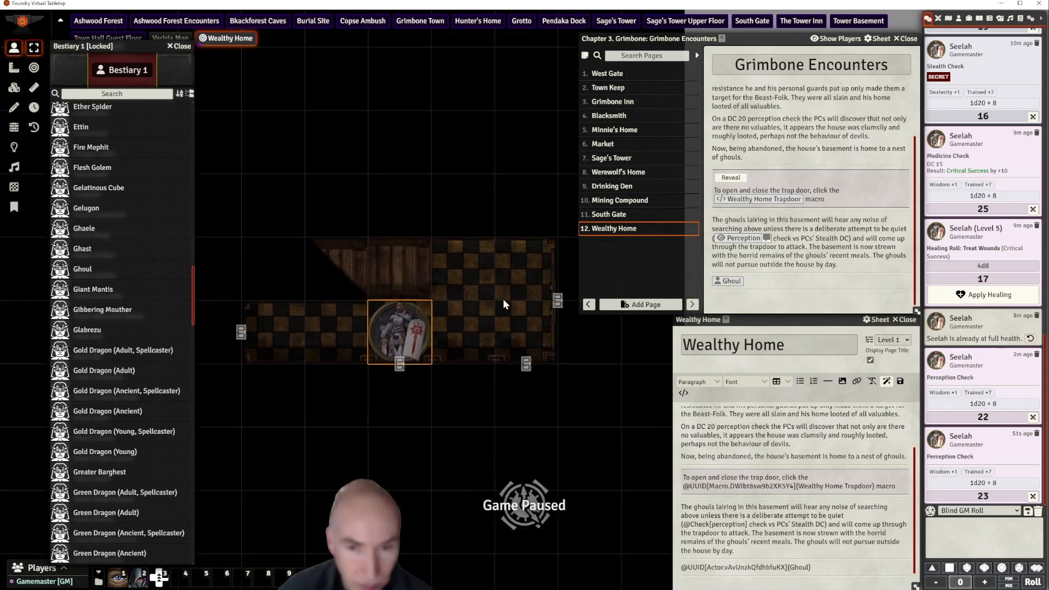
{"action": "left_click", "coordinate": [400, 366]}
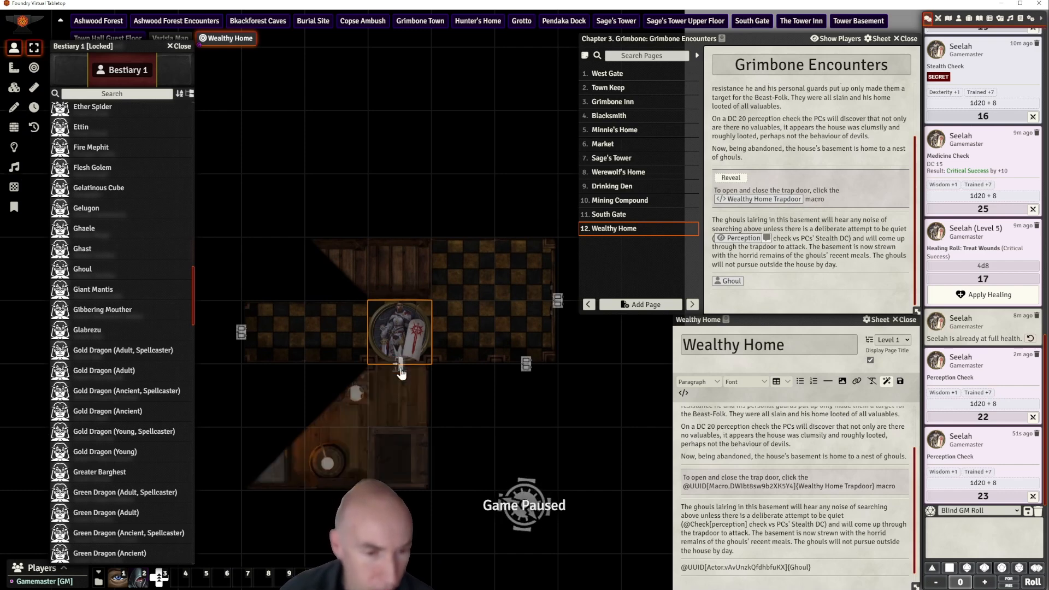
{"action": "left_click_drag", "start_coordinate": [471, 301], "coordinate": [503, 250]}
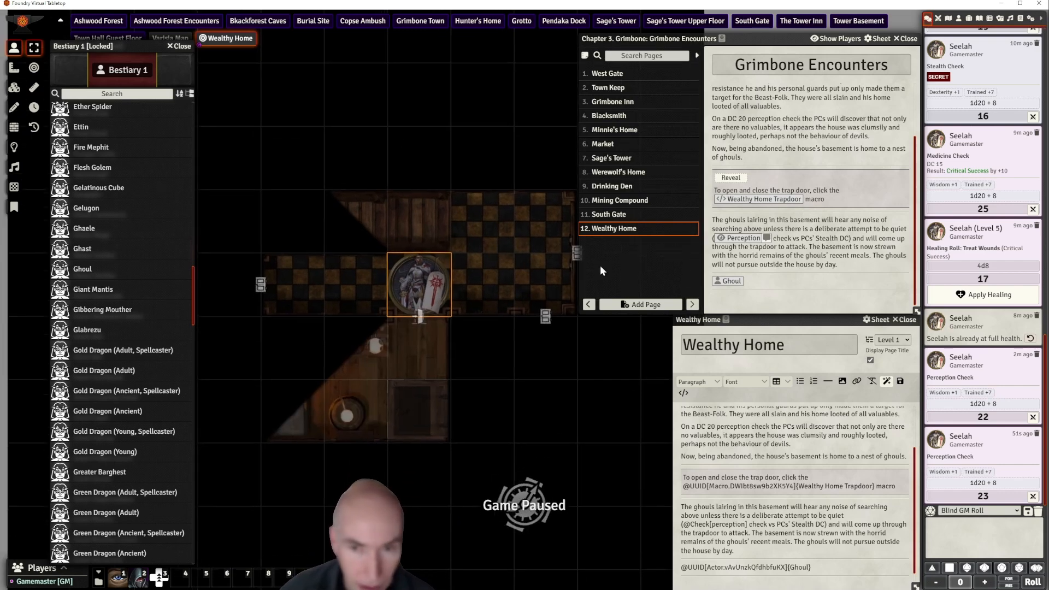
{"action": "left_click", "coordinate": [770, 200]}
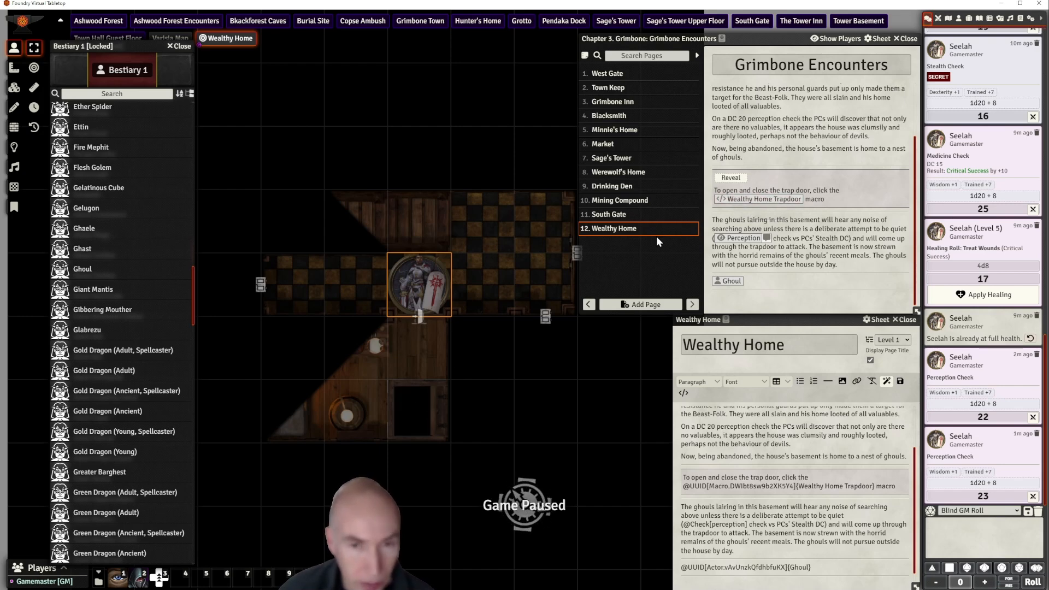
{"action": "left_click", "coordinate": [763, 199]}
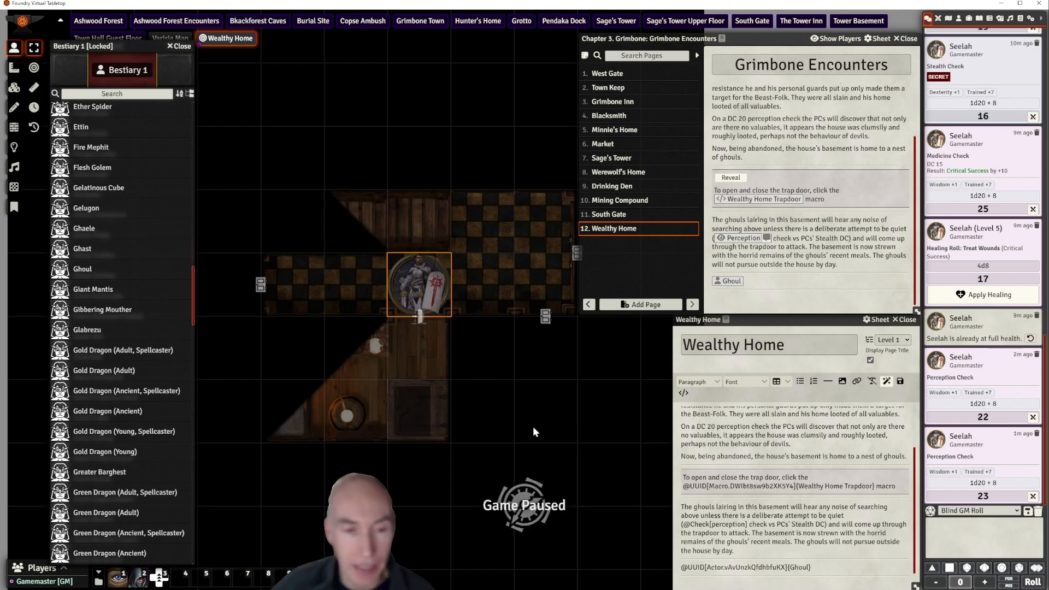
Add "x2" after the Ghoul actor link at the end of the Wealthy Home text
{"action": "scroll", "coordinate": [820, 465], "scroll_direction": "down", "scroll_amount": 1}
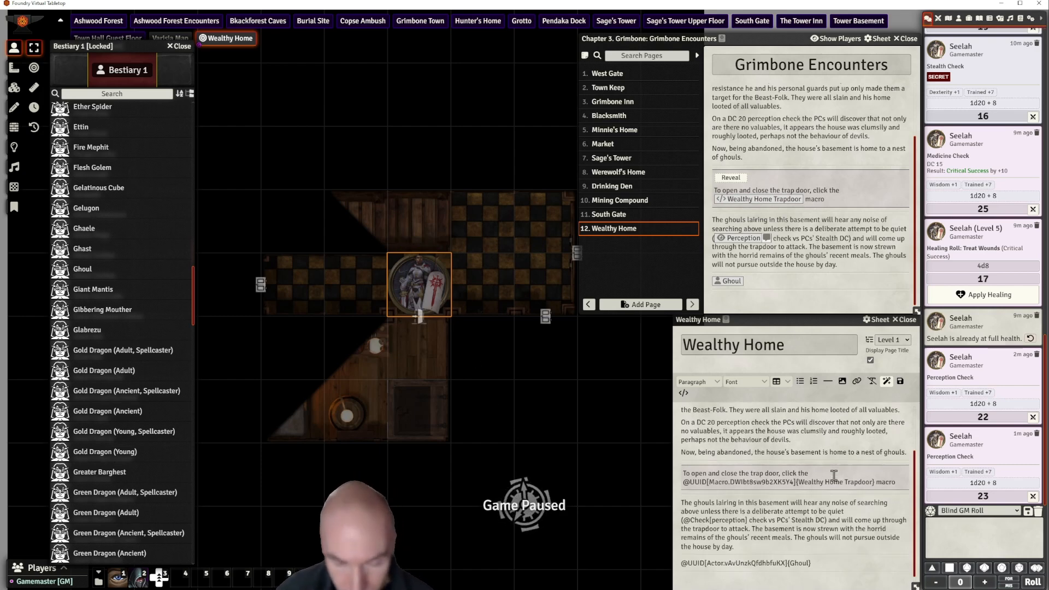
{"action": "left_click", "coordinate": [822, 555]}
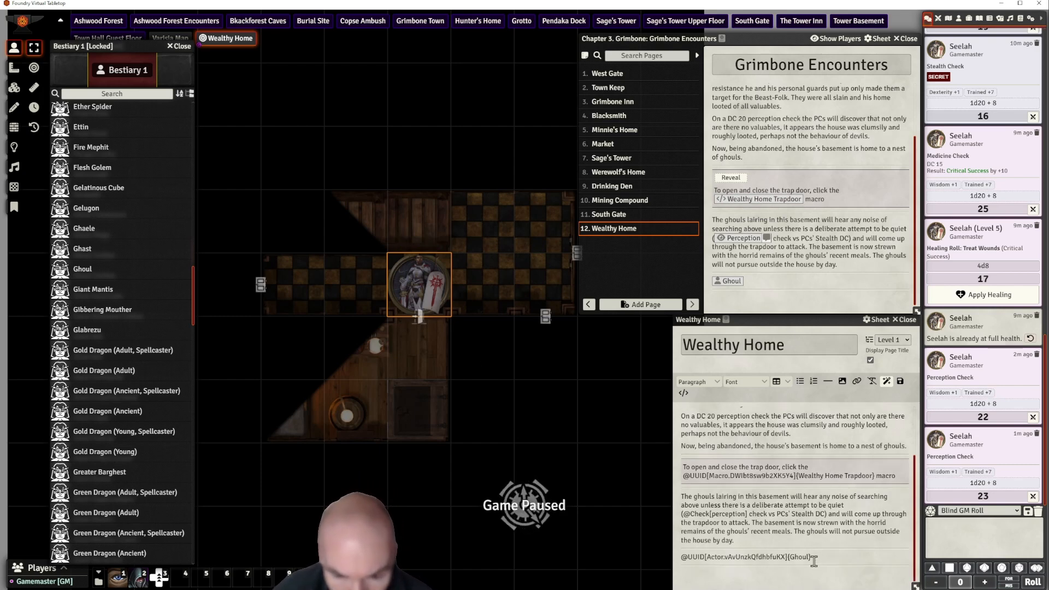
{"action": "type", "text": "x2"}
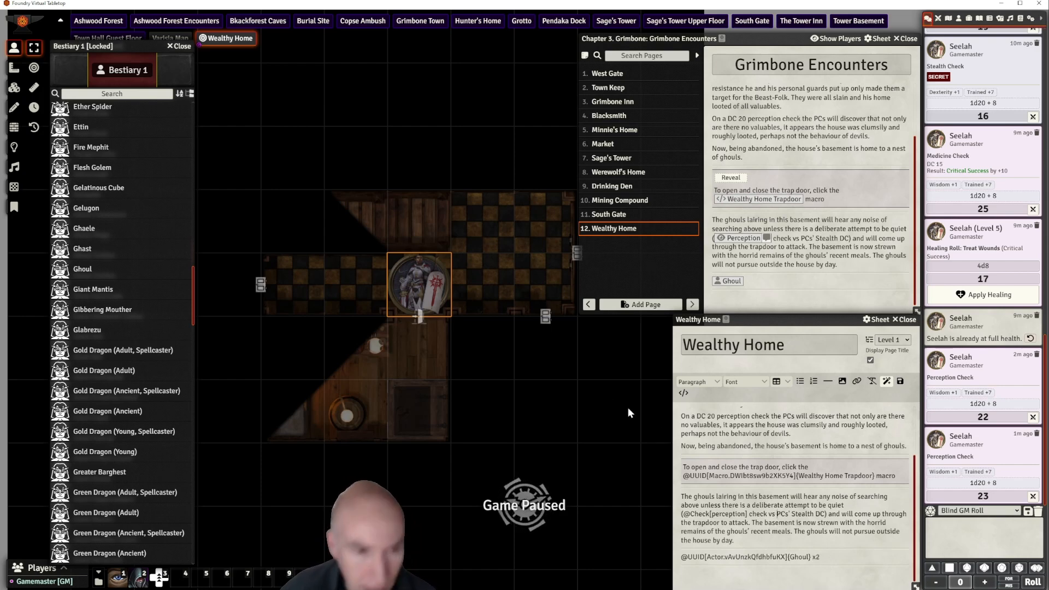
Deselect Seelah's token and place two Ghoul tokens from the journal's actor link in the basement's western room
{"action": "scroll", "coordinate": [489, 297], "scroll_direction": "down", "scroll_amount": 3}
{"action": "left_click_drag", "start_coordinate": [485, 304], "coordinate": [478, 329]}
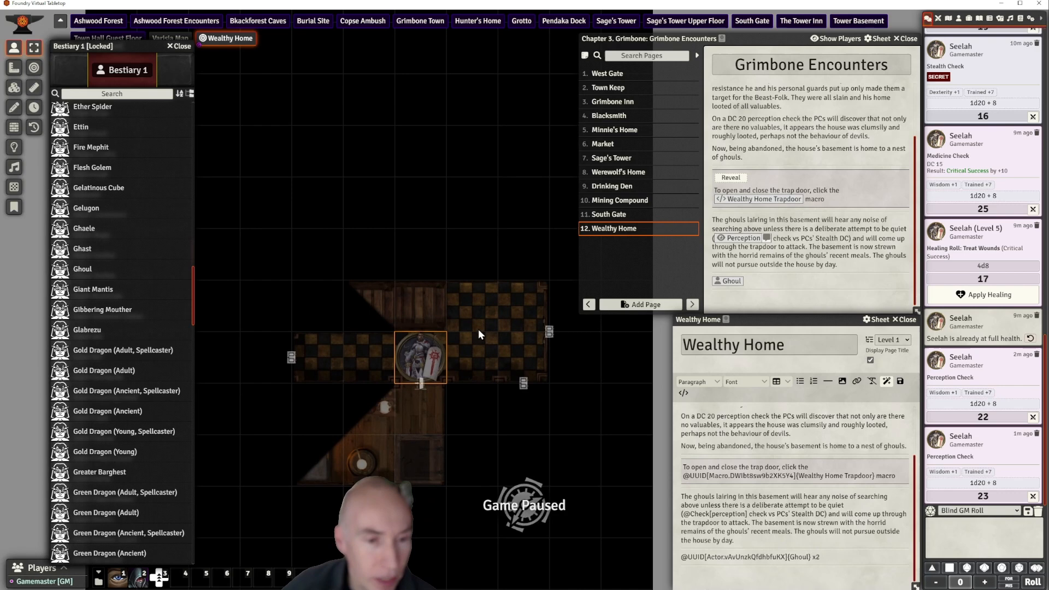
{"action": "left_click", "coordinate": [480, 310]}
{"action": "left_click_drag", "start_coordinate": [424, 283], "coordinate": [517, 359]}
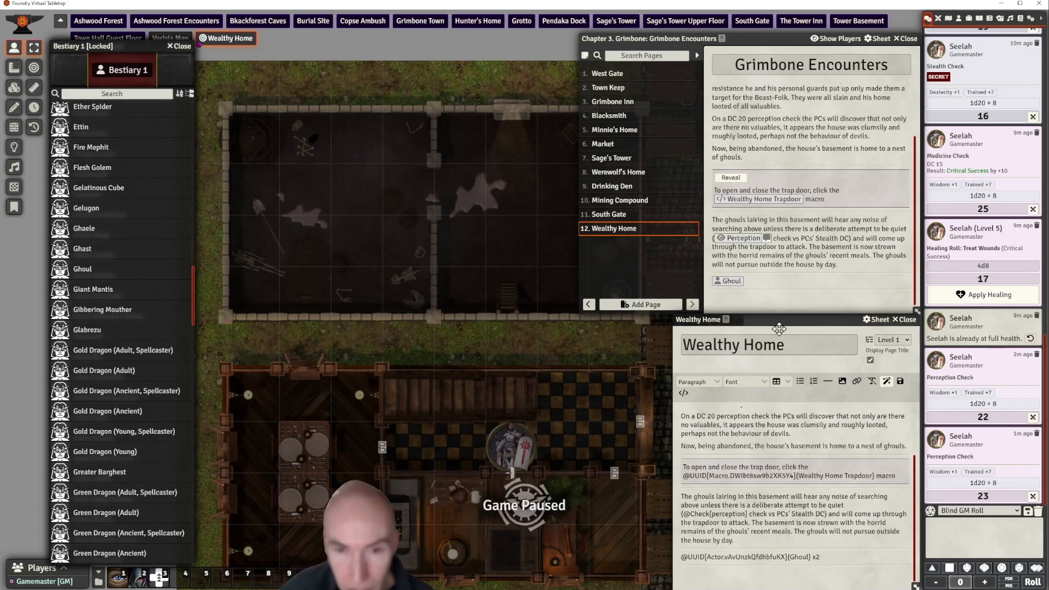
{"action": "left_click_drag", "start_coordinate": [730, 281], "coordinate": [307, 245]}
{"action": "left_click_drag", "start_coordinate": [735, 285], "coordinate": [357, 291]}
{"action": "scroll", "coordinate": [416, 233], "scroll_direction": "up", "scroll_amount": 2}
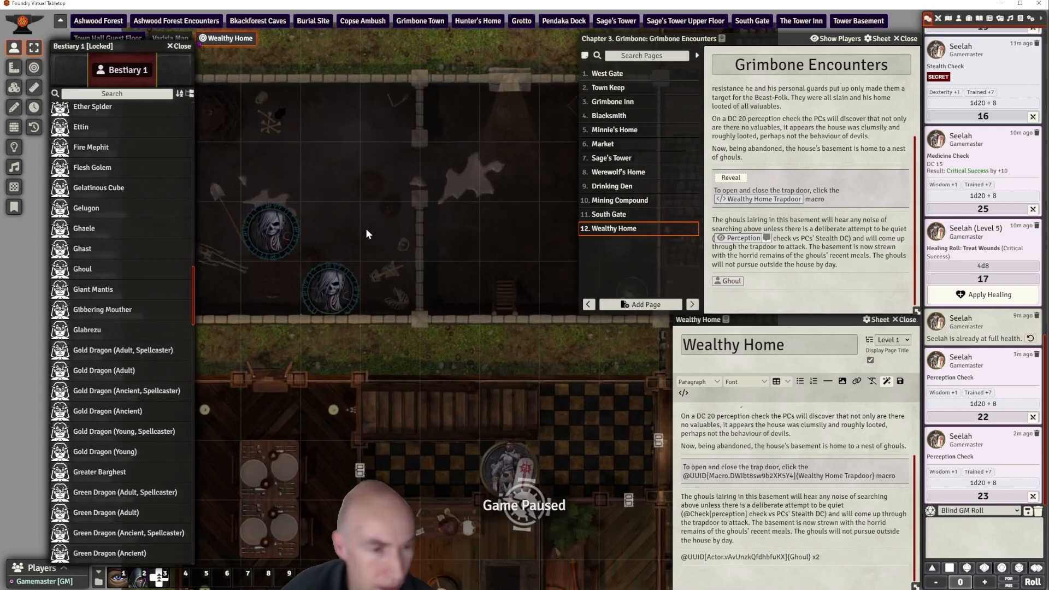
Hide both Ghoul tokens in the basement from the players and deselect them
{"action": "right_click", "coordinate": [270, 231]}
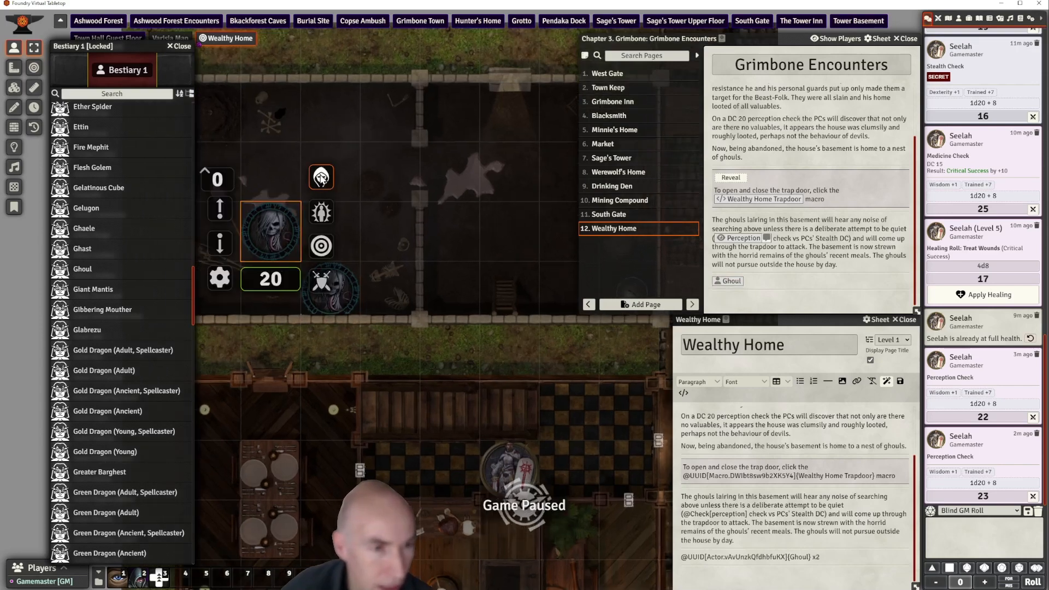
{"action": "right_click", "coordinate": [338, 285]}
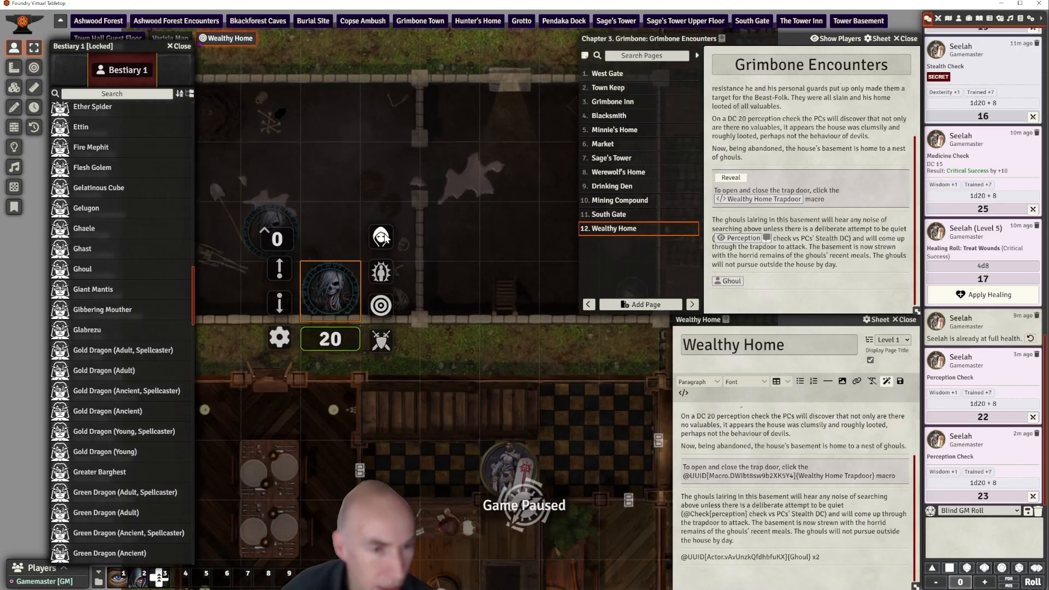
{"action": "scroll", "coordinate": [492, 235], "scroll_direction": "down", "scroll_amount": 2}
{"action": "left_click", "coordinate": [417, 201]}
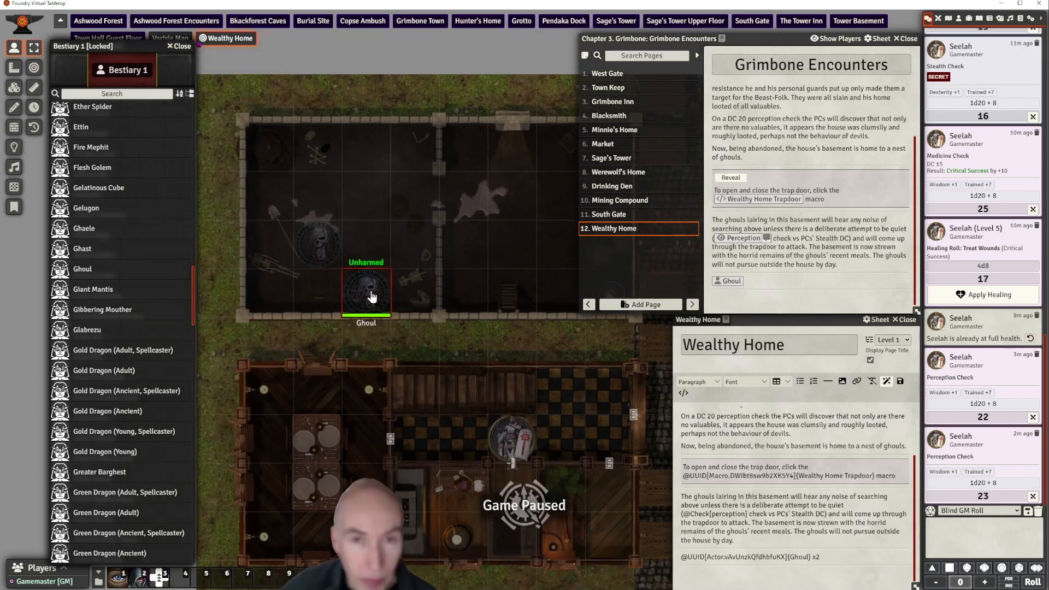
Move the lower Ghoul token to the basement stairs, bring it up onto the kitchen trapdoor, and reveal it to the players
{"action": "left_click_drag", "start_coordinate": [361, 299], "coordinate": [504, 282]}
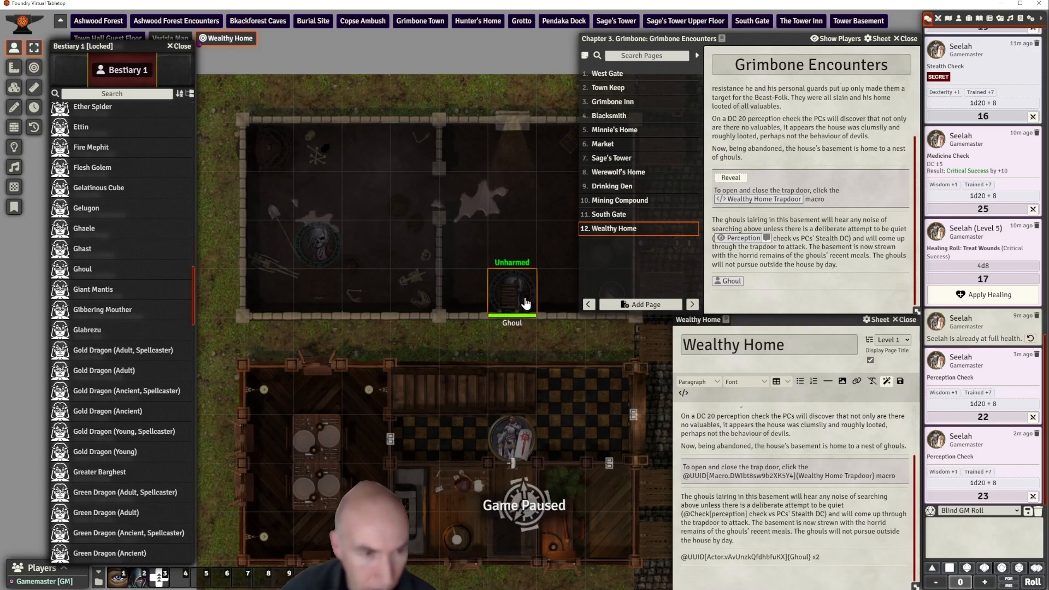
{"action": "left_click_drag", "start_coordinate": [526, 301], "coordinate": [528, 538]}
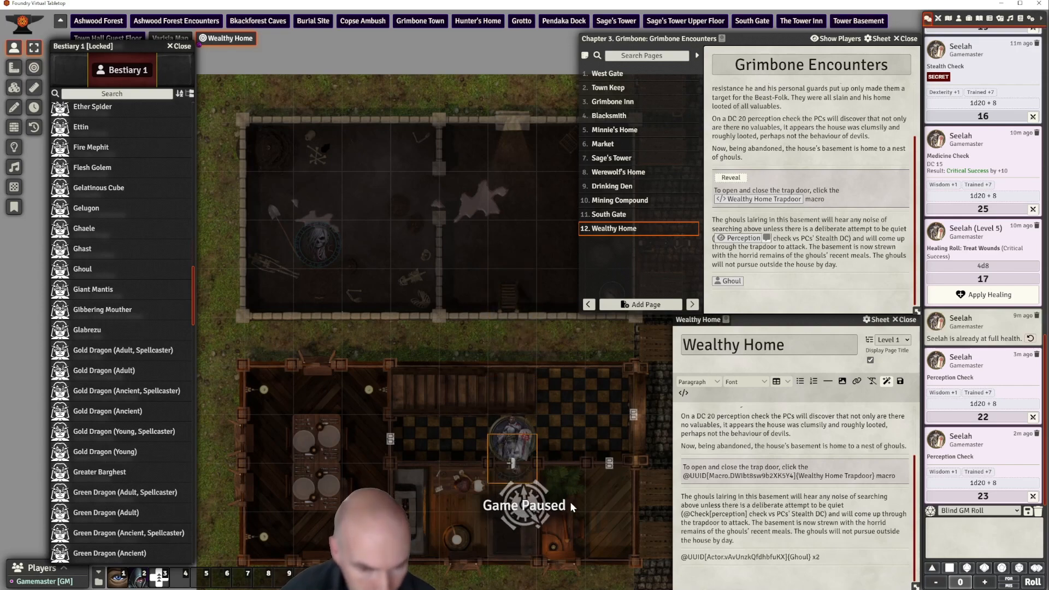
{"action": "left_click_drag", "start_coordinate": [577, 439], "coordinate": [534, 329]}
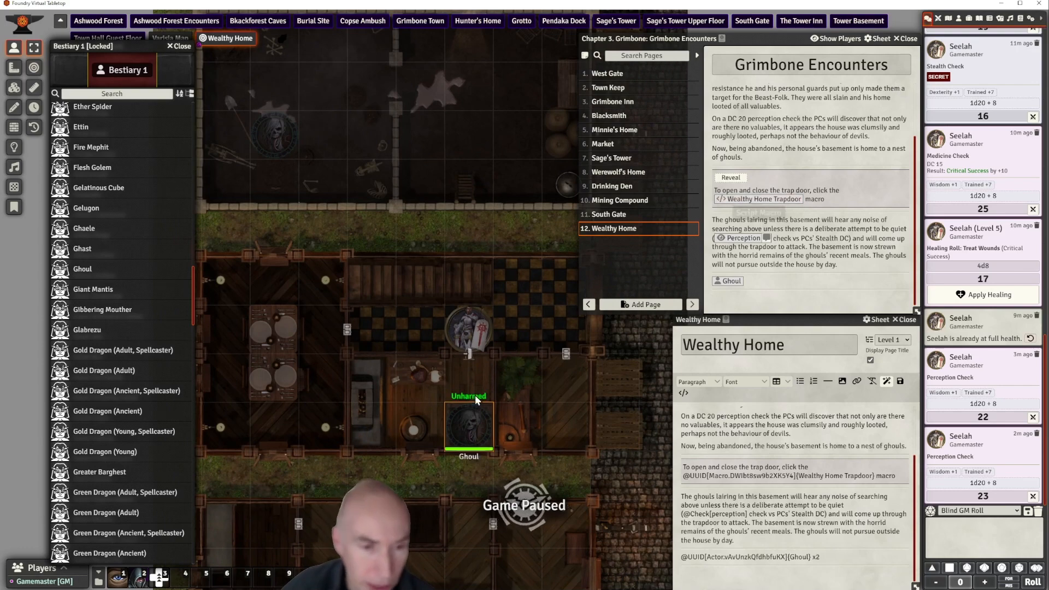
{"action": "right_click", "coordinate": [474, 422]}
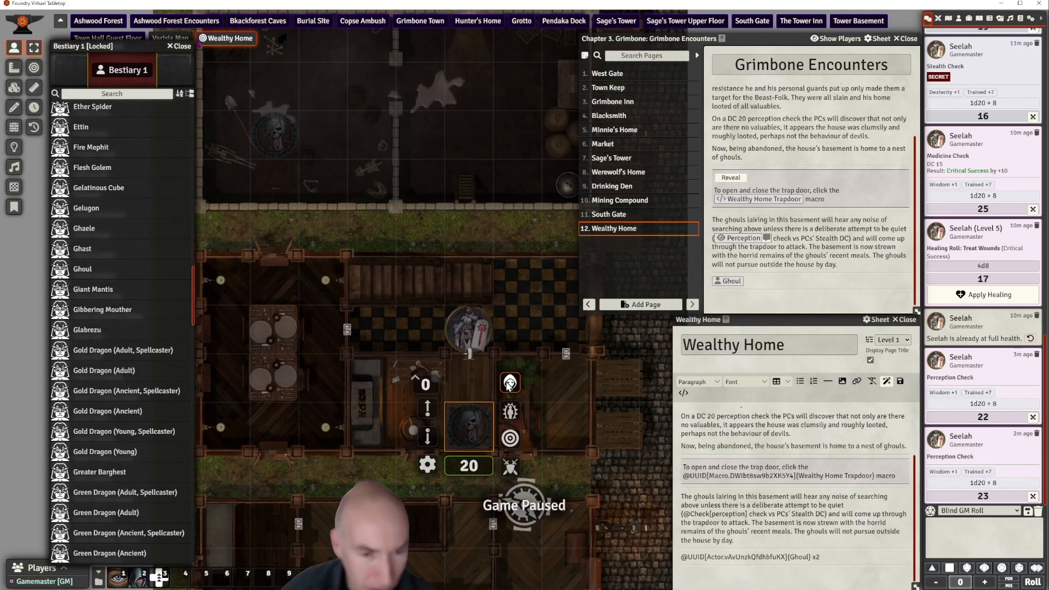
{"action": "left_click", "coordinate": [510, 383]}
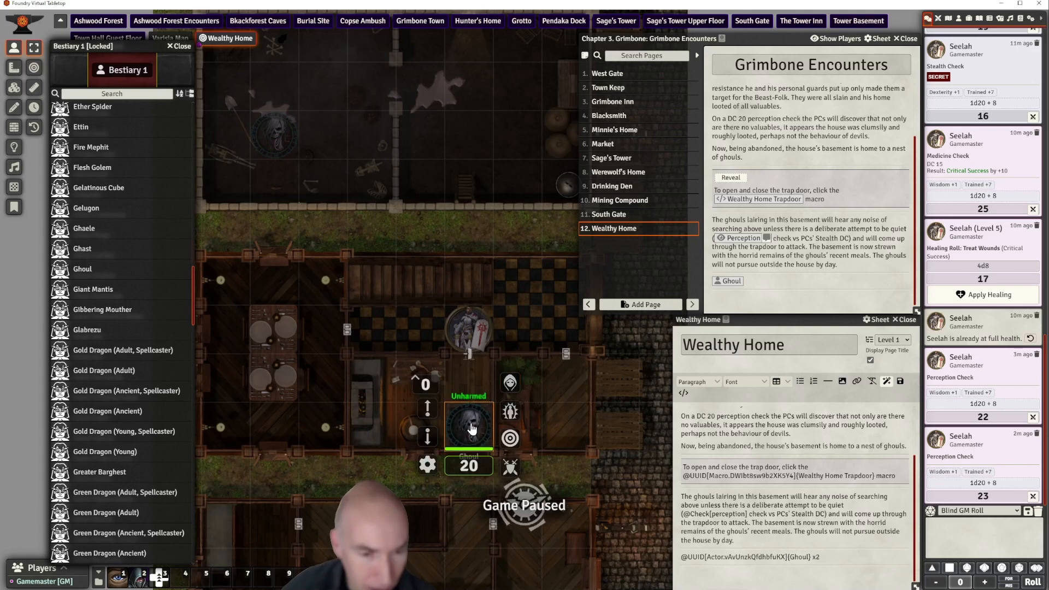
Return the Ghoul token from the kitchen trapdoor to the basement's western room, hide it from the players and deselect it
{"action": "left_click_drag", "start_coordinate": [477, 428], "coordinate": [326, 174]}
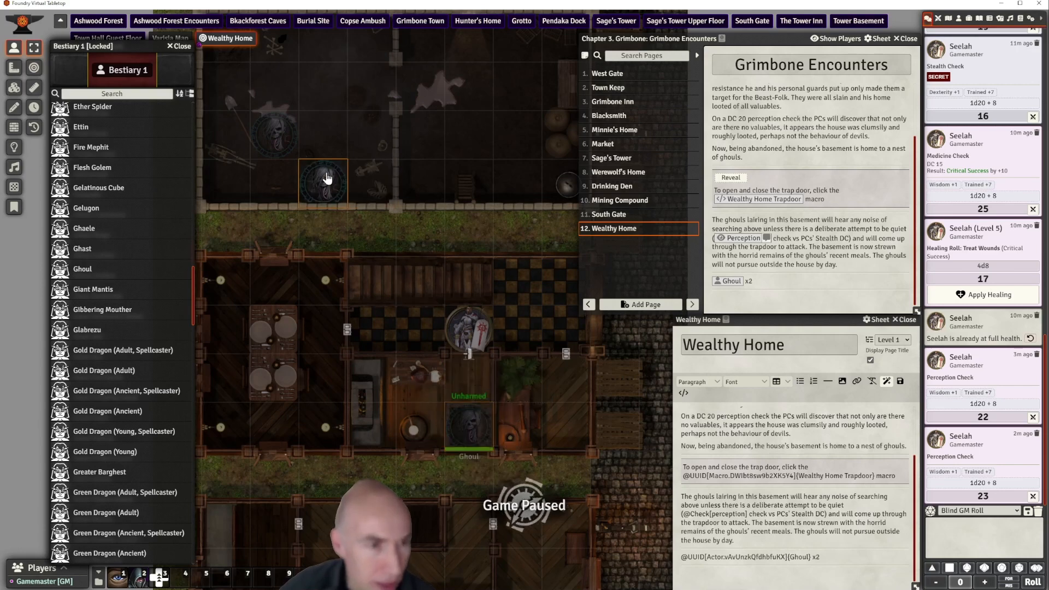
{"action": "right_click", "coordinate": [325, 177]}
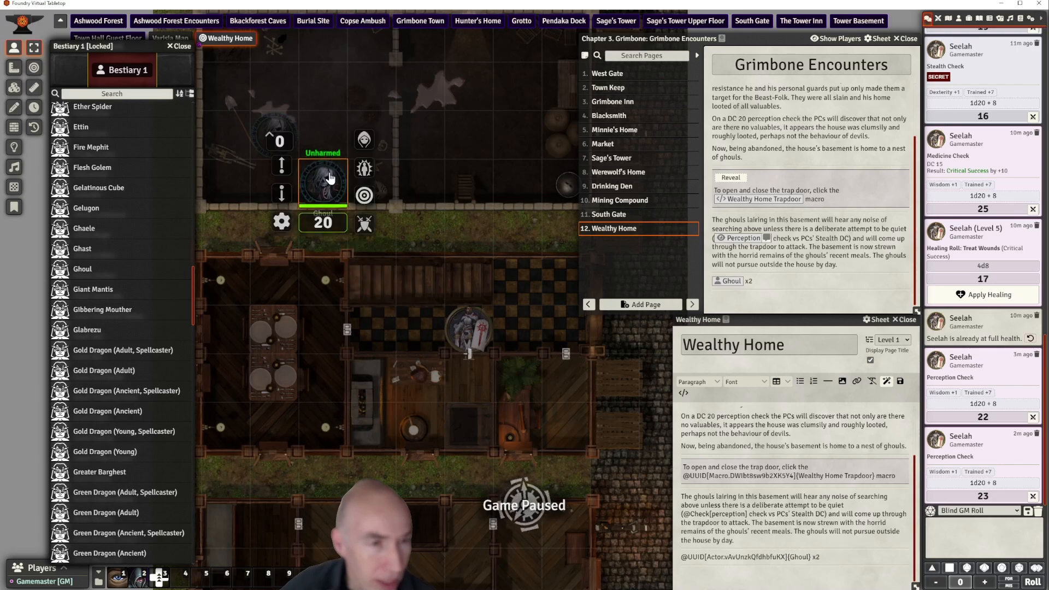
{"action": "left_click", "coordinate": [363, 141]}
{"action": "scroll", "coordinate": [451, 143], "scroll_direction": "up", "scroll_amount": 1}
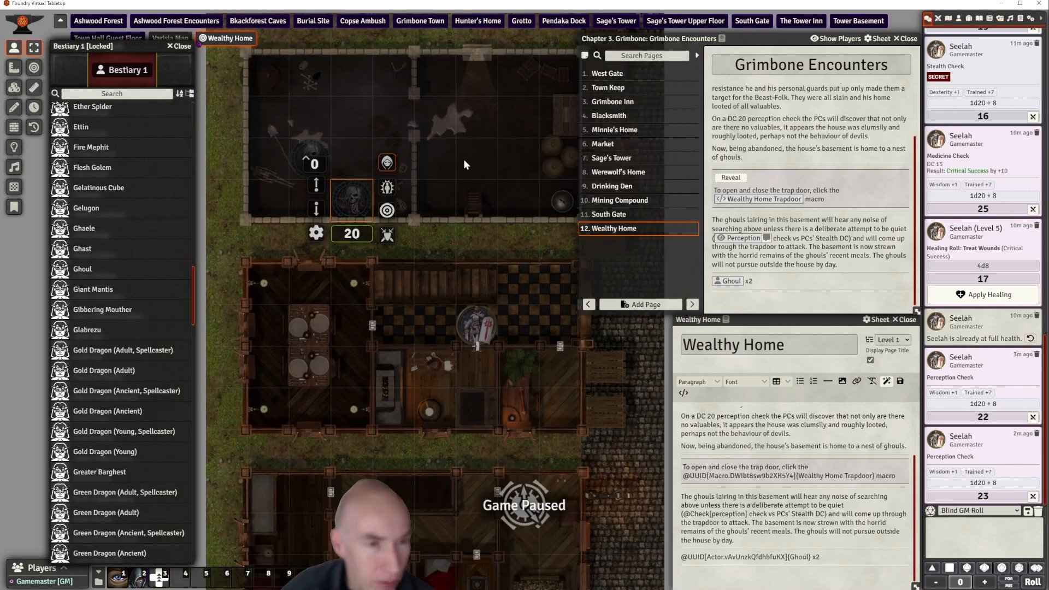
{"action": "left_click", "coordinate": [463, 159]}
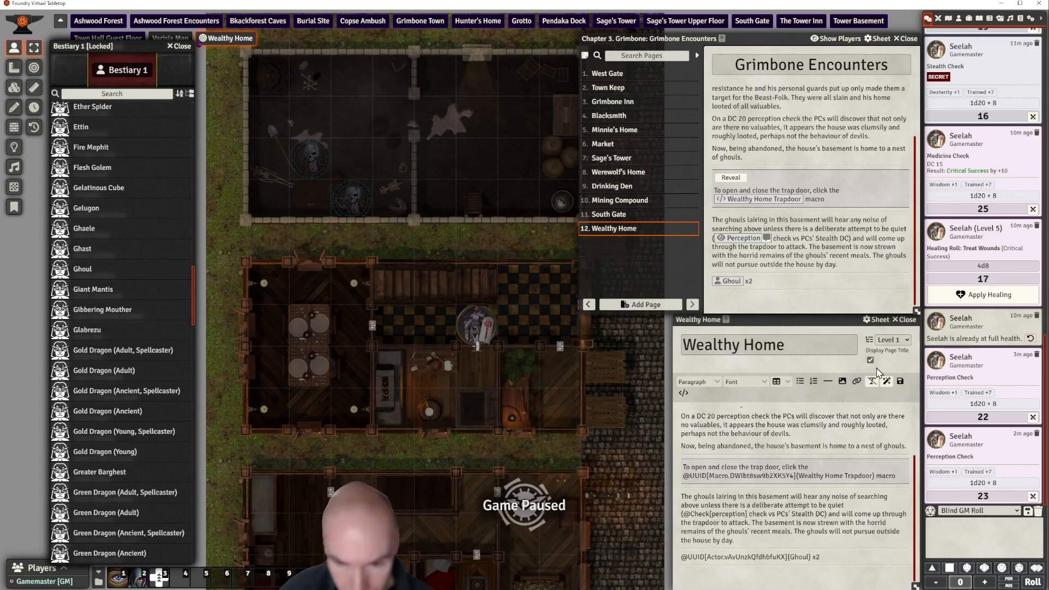
Close the Wealthy Home page editor, the Grimbone Encounters journal, and the Bestiary 1 and Monster Core compendiums
{"action": "left_click", "coordinate": [905, 323]}
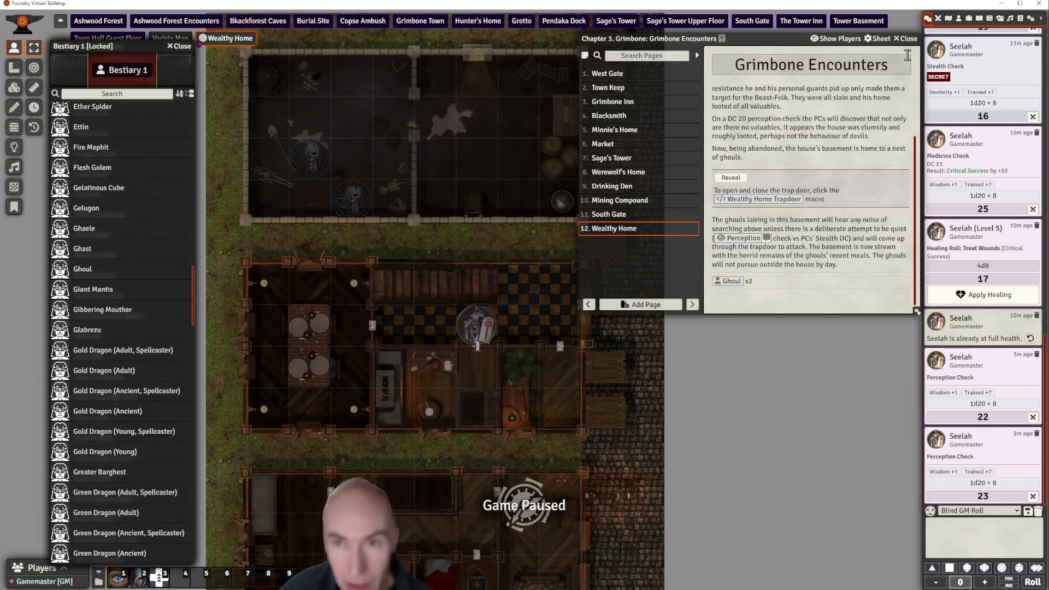
{"action": "left_click", "coordinate": [908, 39]}
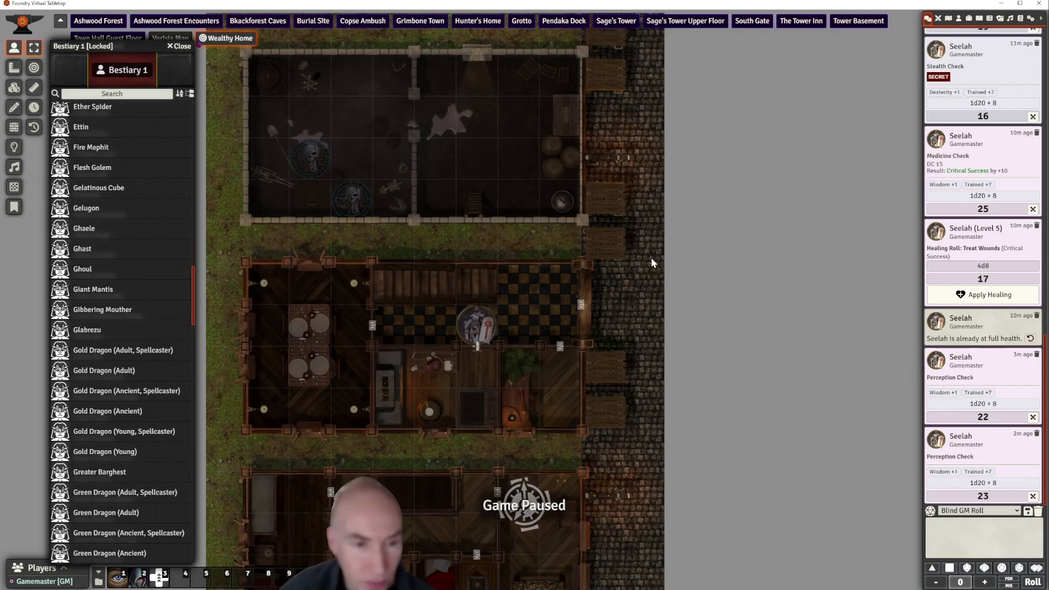
{"action": "scroll", "coordinate": [651, 263], "scroll_direction": "down", "scroll_amount": 3}
{"action": "left_click", "coordinate": [179, 47]}
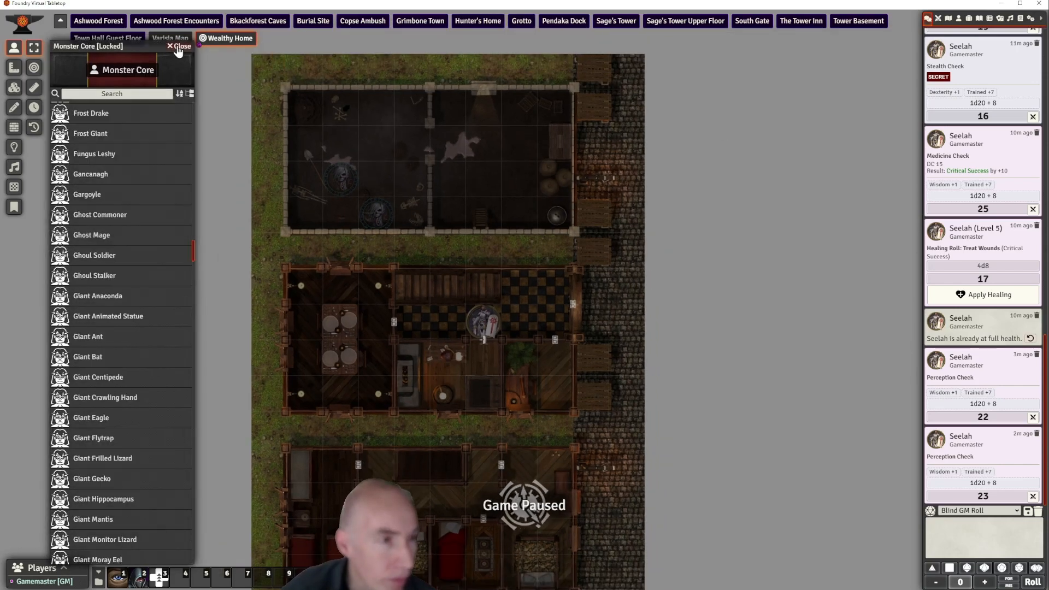
{"action": "left_click", "coordinate": [178, 47]}
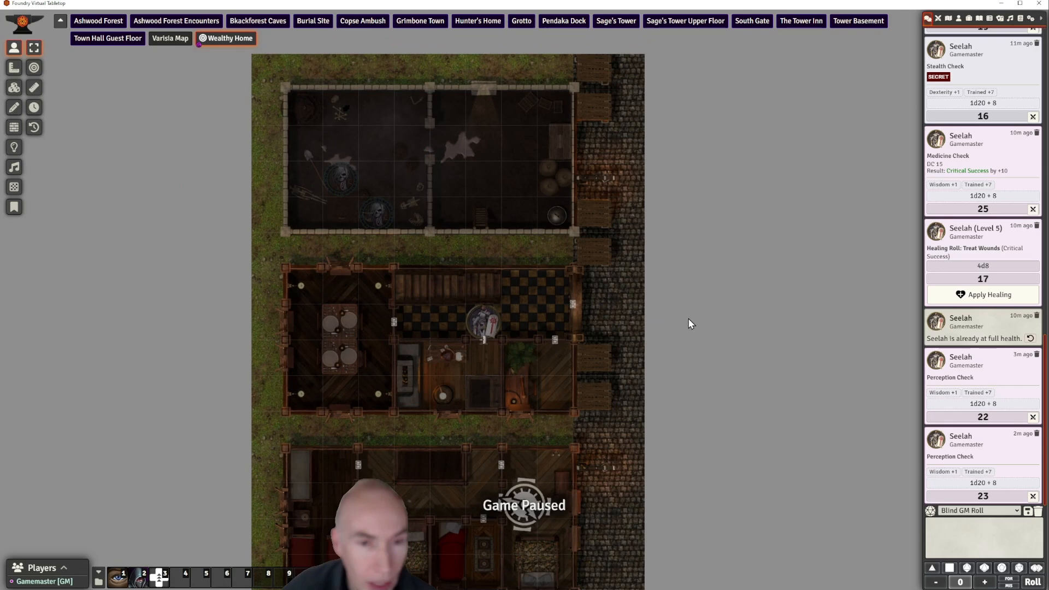
{"action": "scroll", "coordinate": [691, 325], "scroll_direction": "down", "scroll_amount": 1}
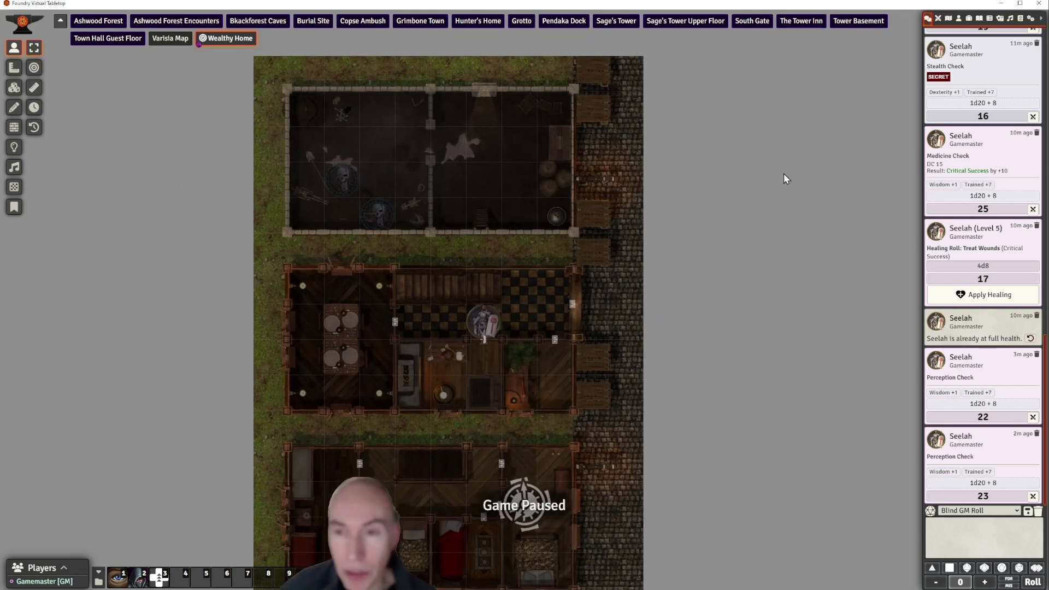
Open the Arrival at Grimbone and Grimbone Encounters journals and arrange them side by side
{"action": "left_click", "coordinate": [979, 18]}
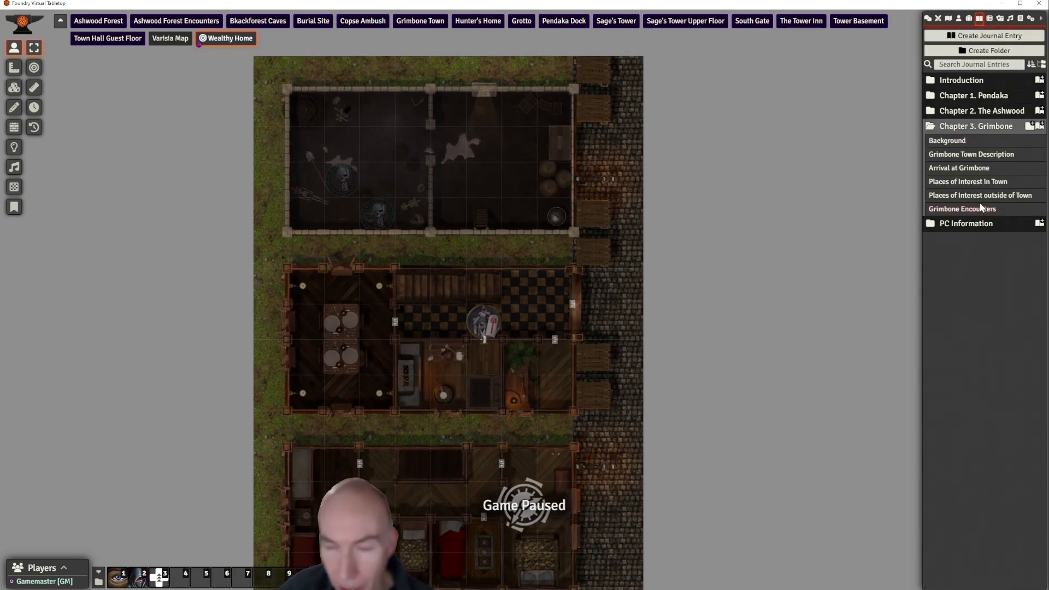
{"action": "left_click", "coordinate": [973, 173]}
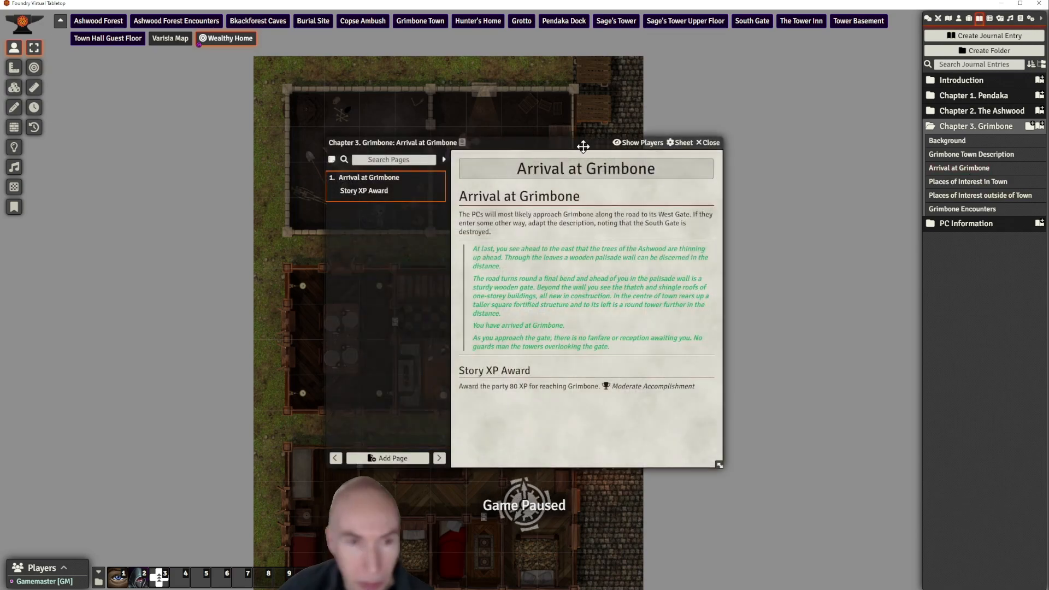
{"action": "left_click_drag", "start_coordinate": [560, 136], "coordinate": [522, 116]}
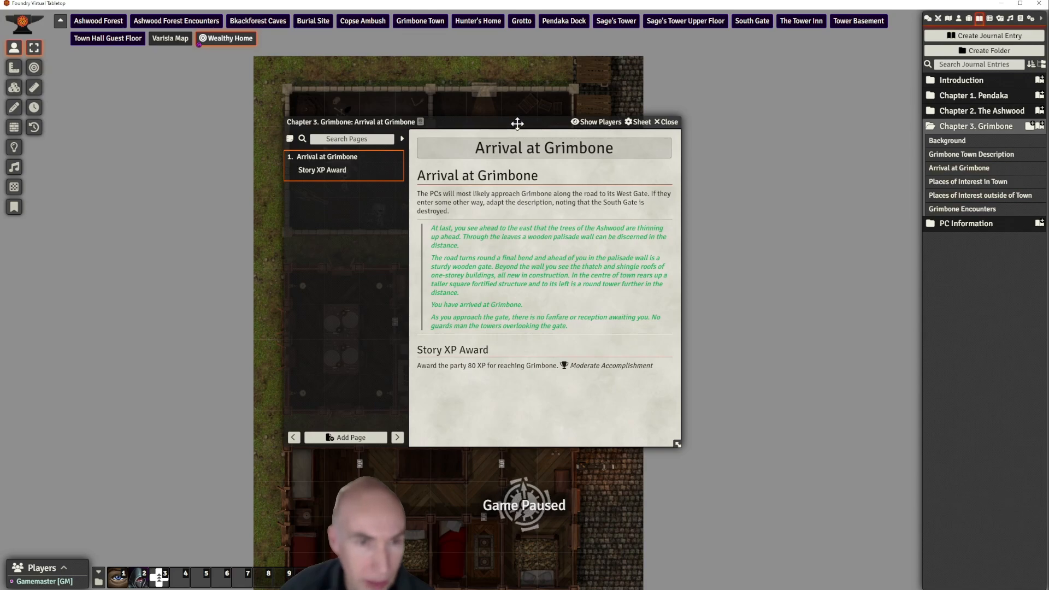
{"action": "left_click_drag", "start_coordinate": [515, 122], "coordinate": [647, 101]}
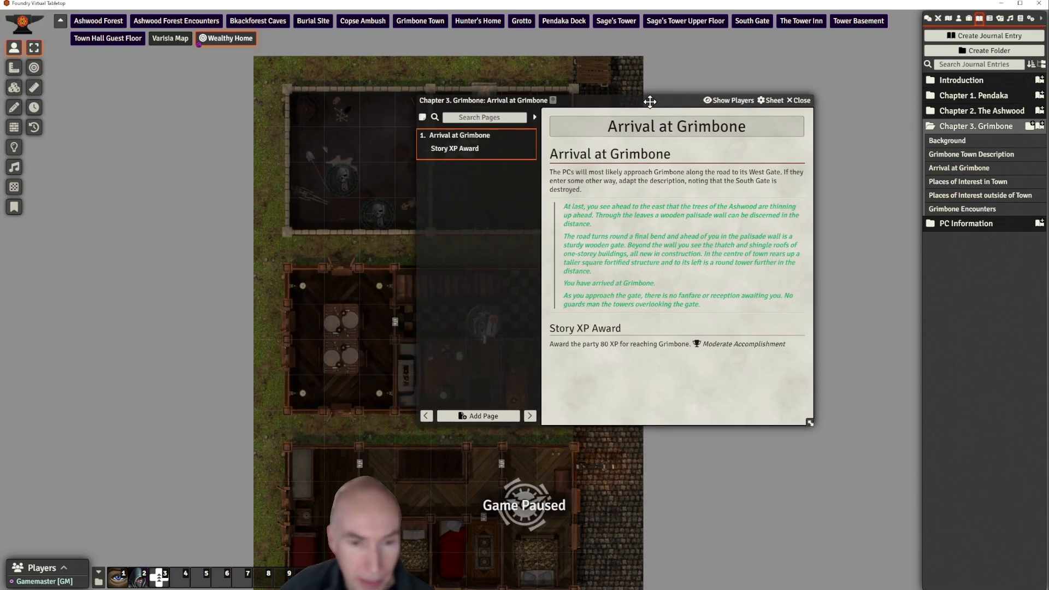
{"action": "left_click", "coordinate": [987, 212]}
{"action": "left_click_drag", "start_coordinate": [636, 46], "coordinate": [119, 85]}
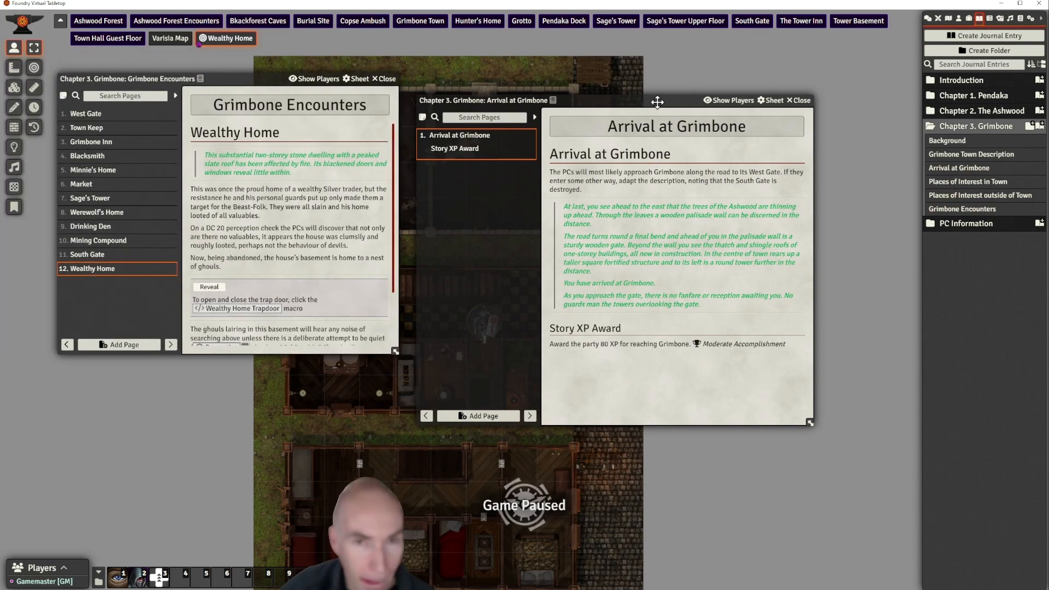
{"action": "left_click_drag", "start_coordinate": [658, 102], "coordinate": [668, 64]}
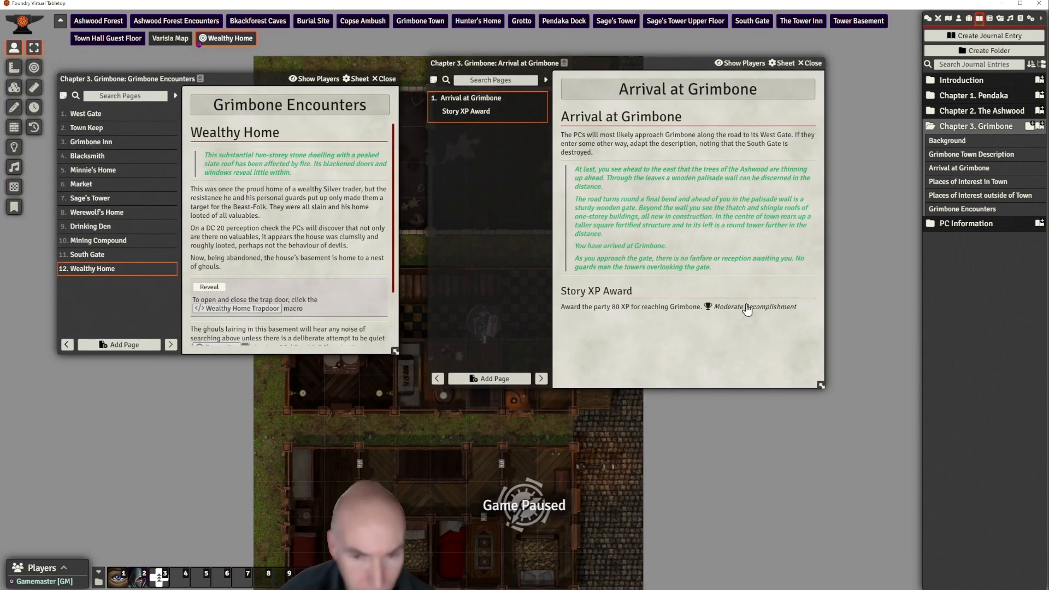
Open the Arrival at Grimbone page for editing and insert a horizontal rule below the Story XP Award paragraph
{"action": "left_click", "coordinate": [808, 116]}
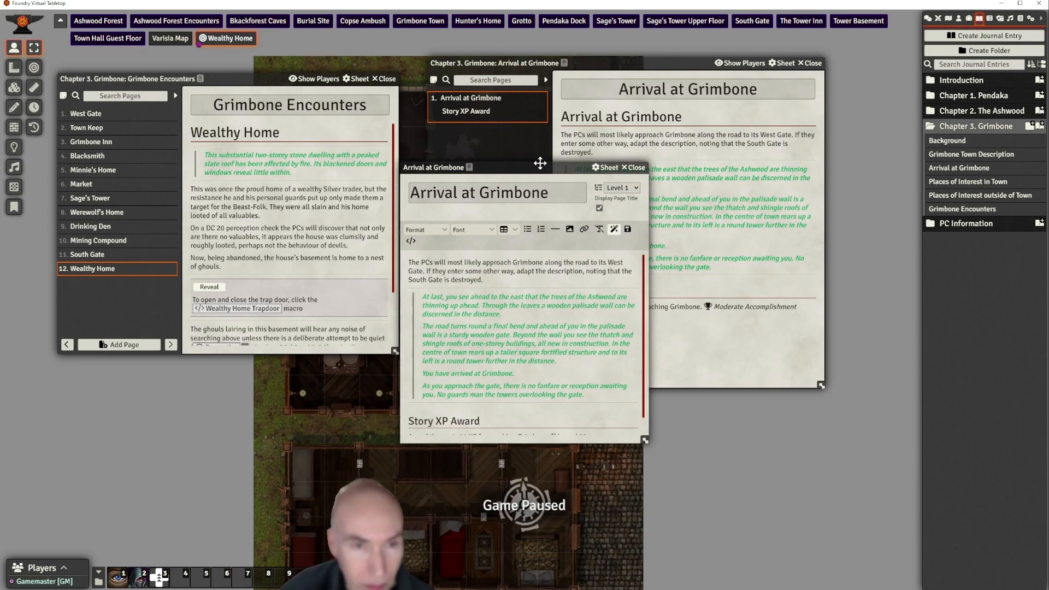
{"action": "left_click_drag", "start_coordinate": [540, 163], "coordinate": [776, 125]}
{"action": "scroll", "coordinate": [813, 389], "scroll_direction": "down", "scroll_amount": 2}
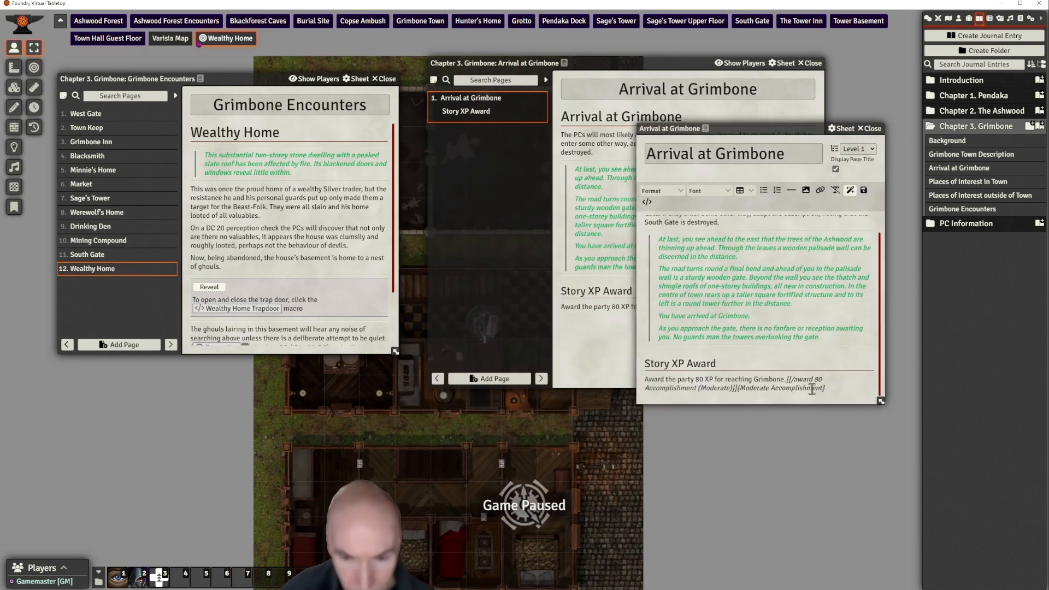
{"action": "key", "text": "Return"}
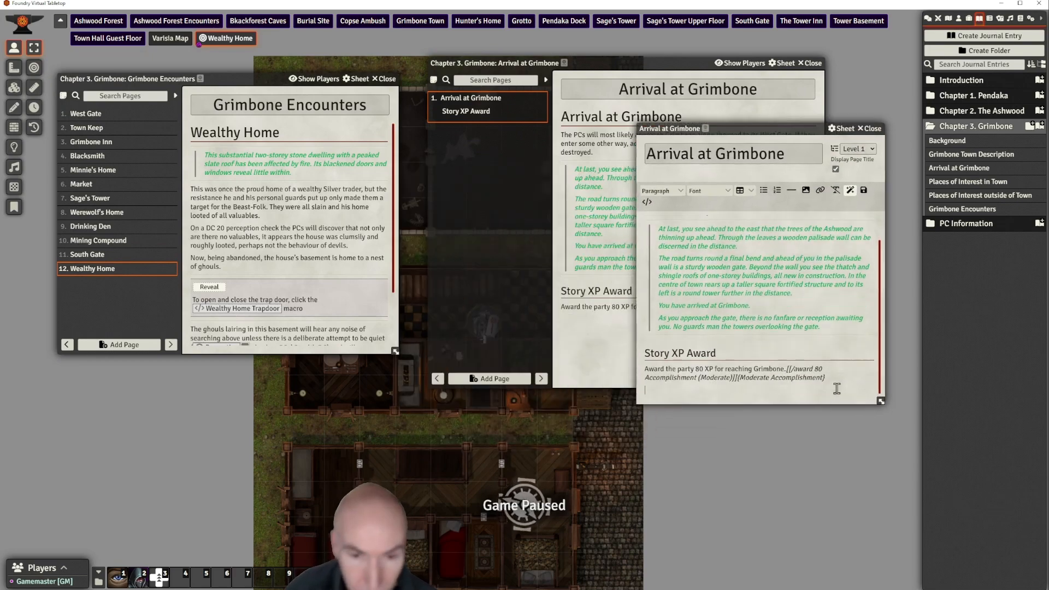
{"action": "left_click", "coordinate": [791, 190]}
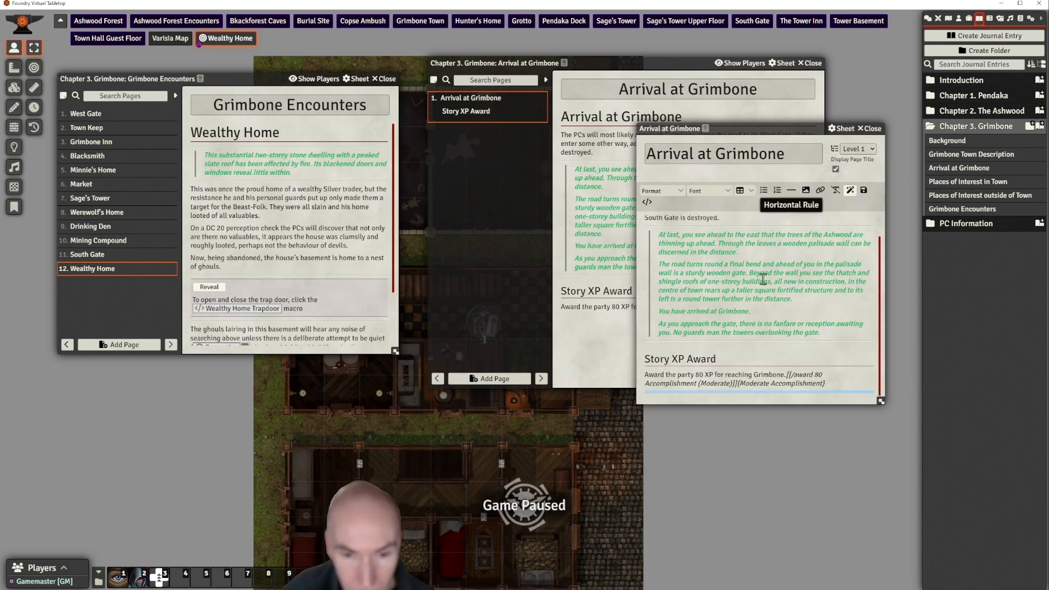
Below the rule, write "When the PCs arrive at the West Gate, turn to the [West Gate] journal page." with West Gate as a page link
{"action": "left_click", "coordinate": [680, 395]}
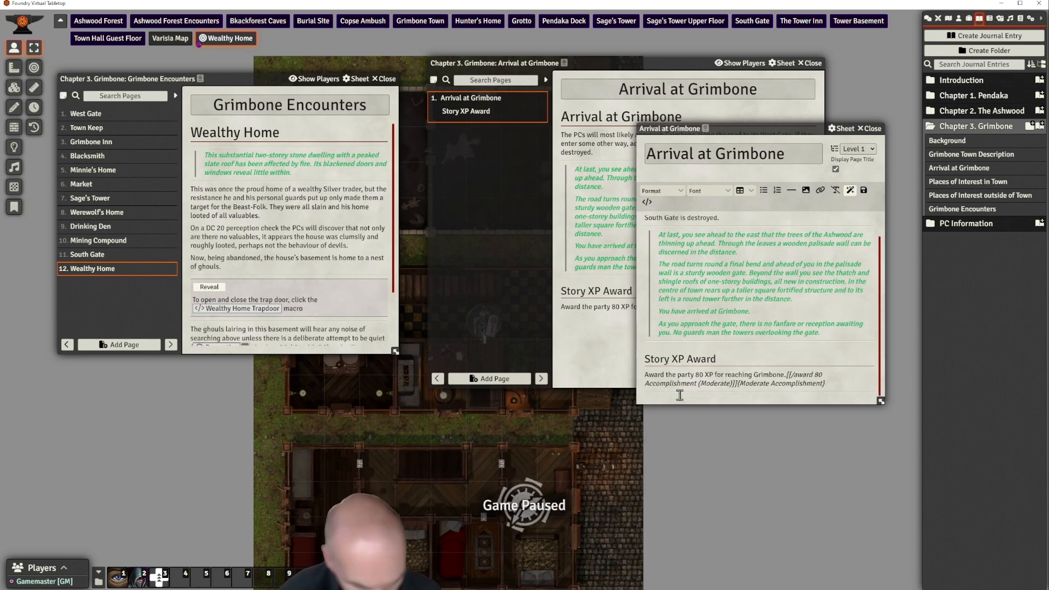
{"action": "type", "text": "Wh"}
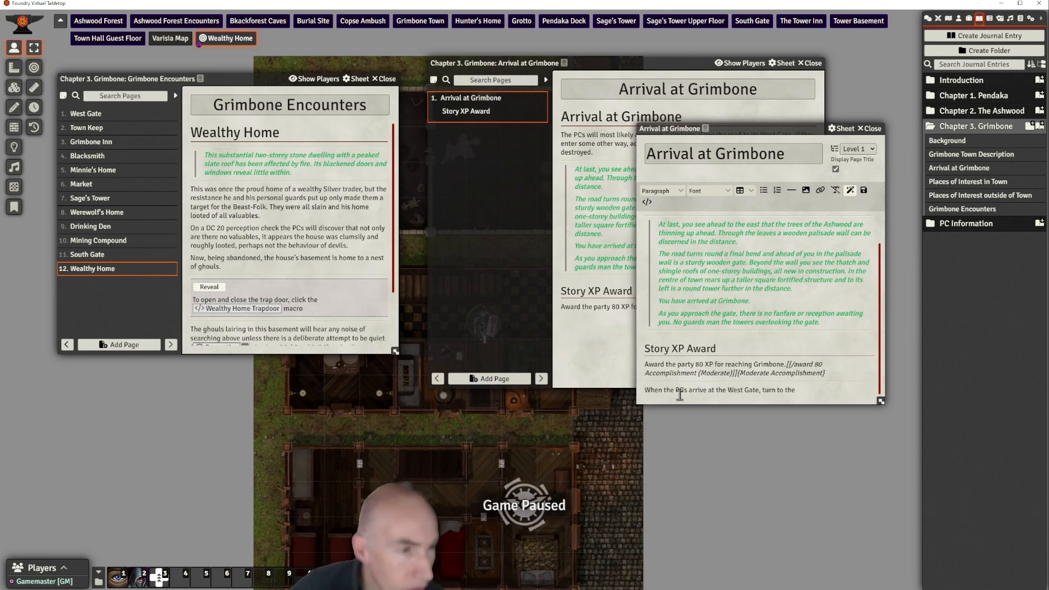
{"action": "left_click_drag", "start_coordinate": [91, 118], "coordinate": [800, 390]}
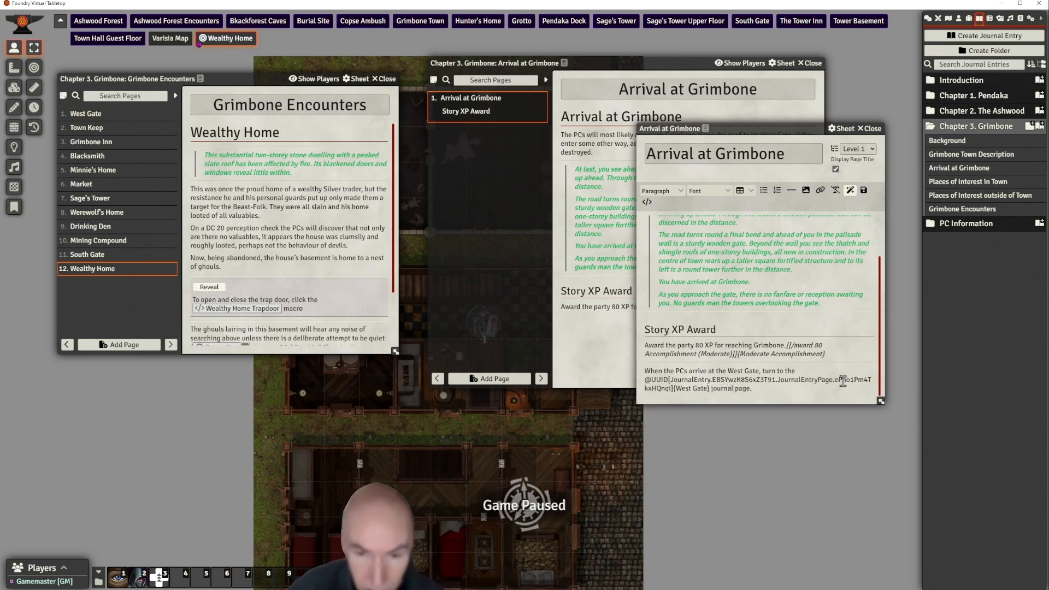
{"action": "mouse_move", "coordinate": [785, 131]}
{"action": "left_mouse_down"}
{"action": "mouse_move", "coordinate": [818, 152]}
{"action": "mouse_move", "coordinate": [844, 197]}
{"action": "mouse_move", "coordinate": [853, 313]}
{"action": "mouse_move", "coordinate": [706, 279]}
{"action": "mouse_move", "coordinate": [777, 125]}
{"action": "left_mouse_up"}
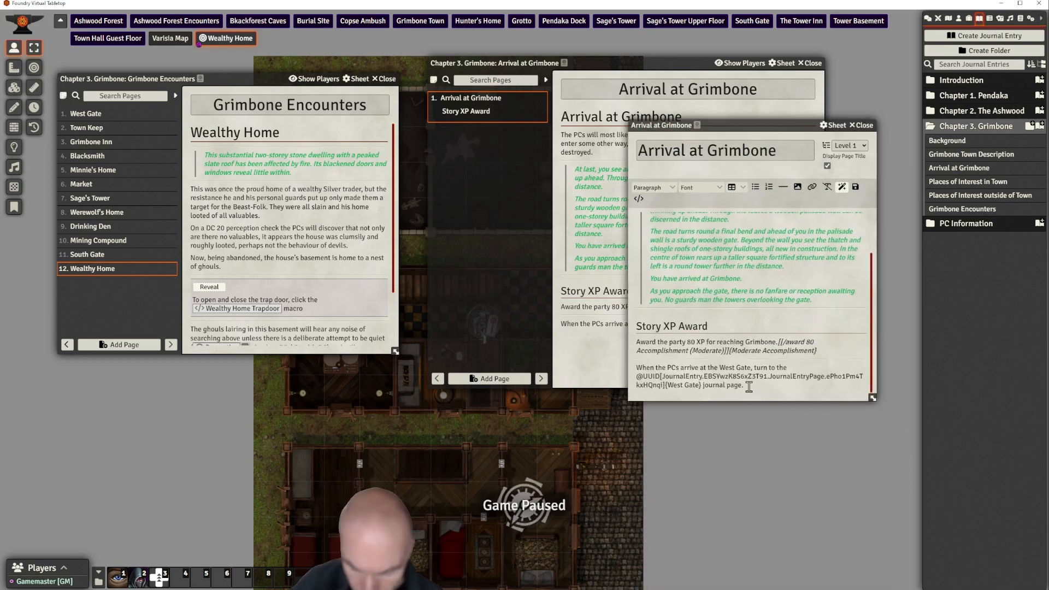
Add the line "Alternatively they may enter through the [South Gate]." with South Gate as a page link, then save and close the page editor
{"action": "key", "text": "Return"}
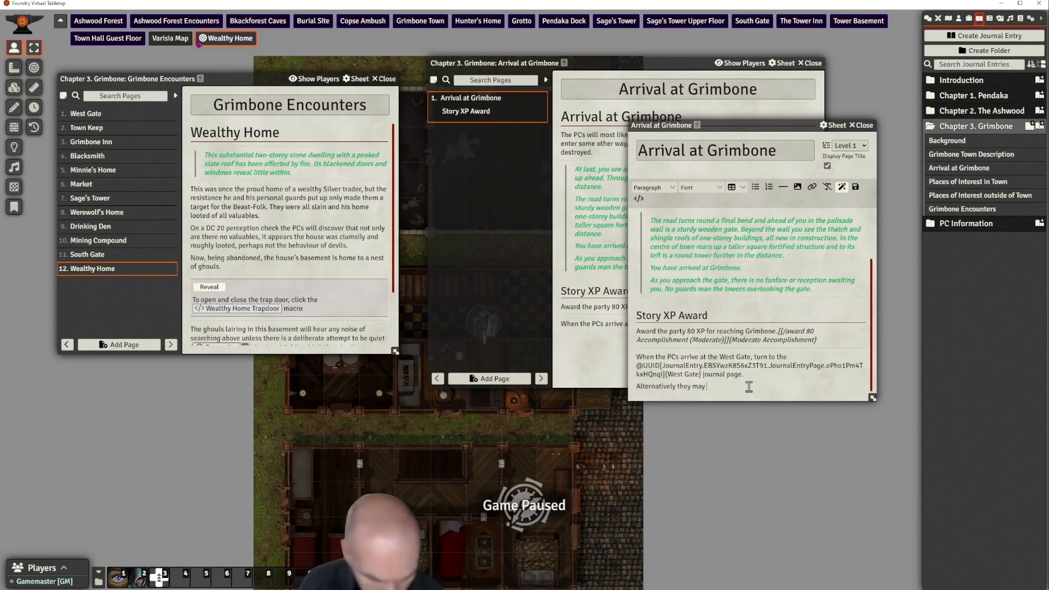
{"action": "type", "text": "er throgh the south gate."}
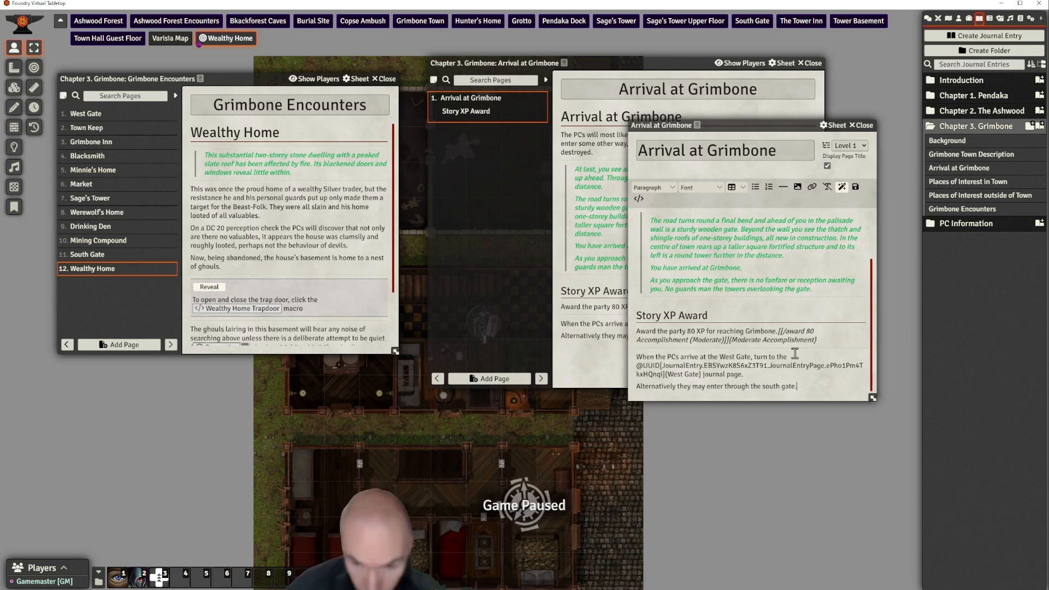
{"action": "left_click_drag", "start_coordinate": [98, 256], "coordinate": [705, 384]}
{"action": "scroll", "coordinate": [794, 363], "scroll_direction": "down", "scroll_amount": 1}
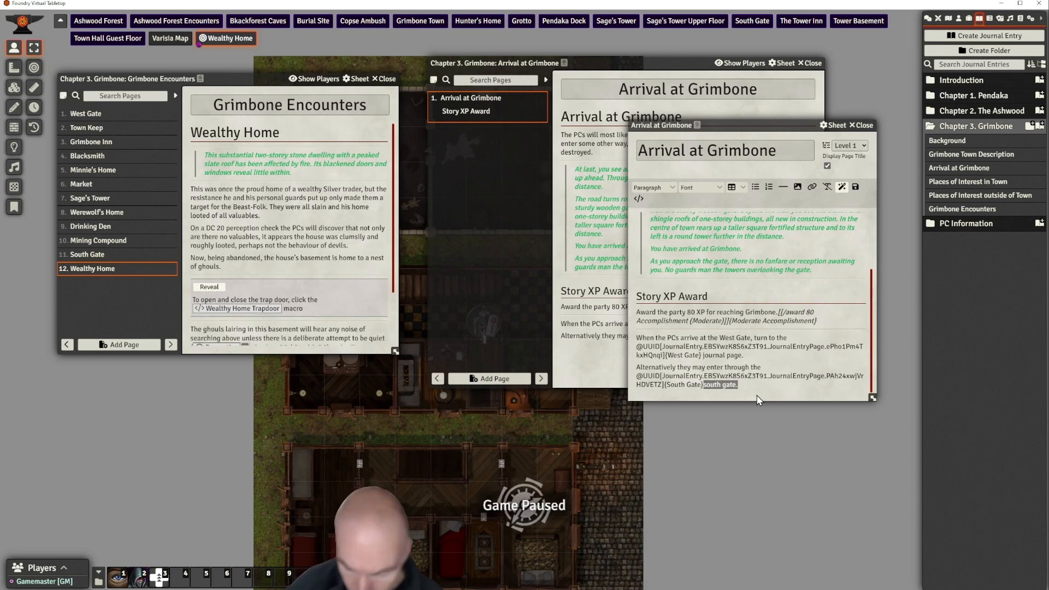
{"action": "key", "text": "BackSpace"}
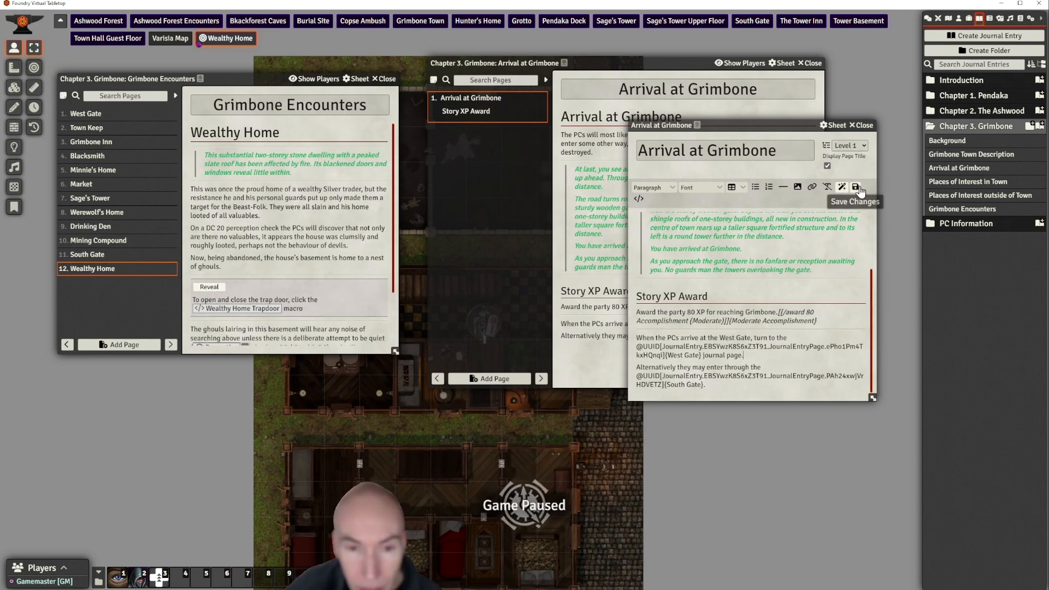
{"action": "left_click_drag", "start_coordinate": [773, 133], "coordinate": [408, 290]}
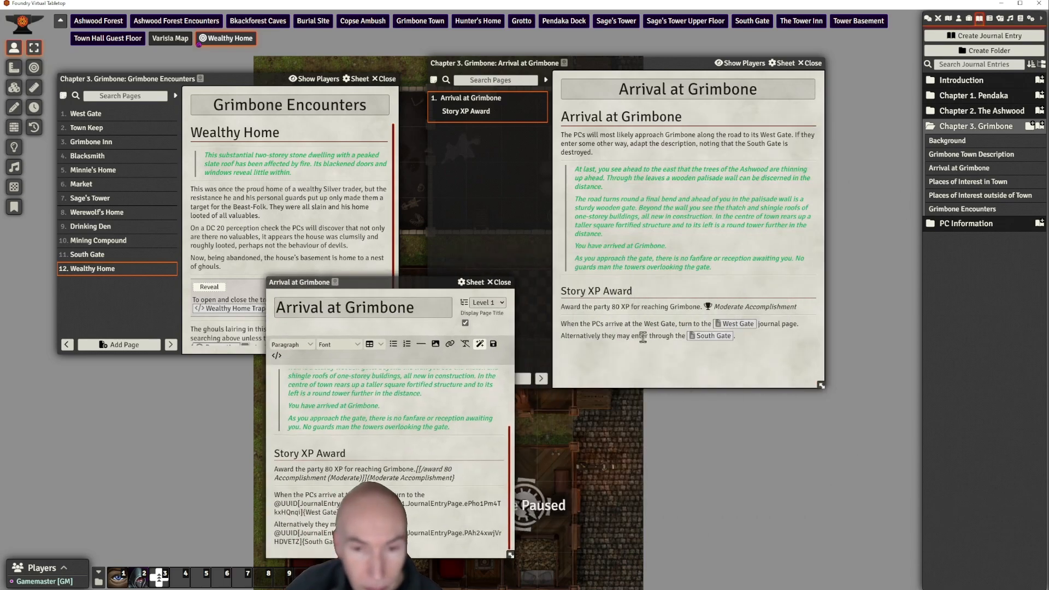
{"action": "left_click", "coordinate": [500, 283]}
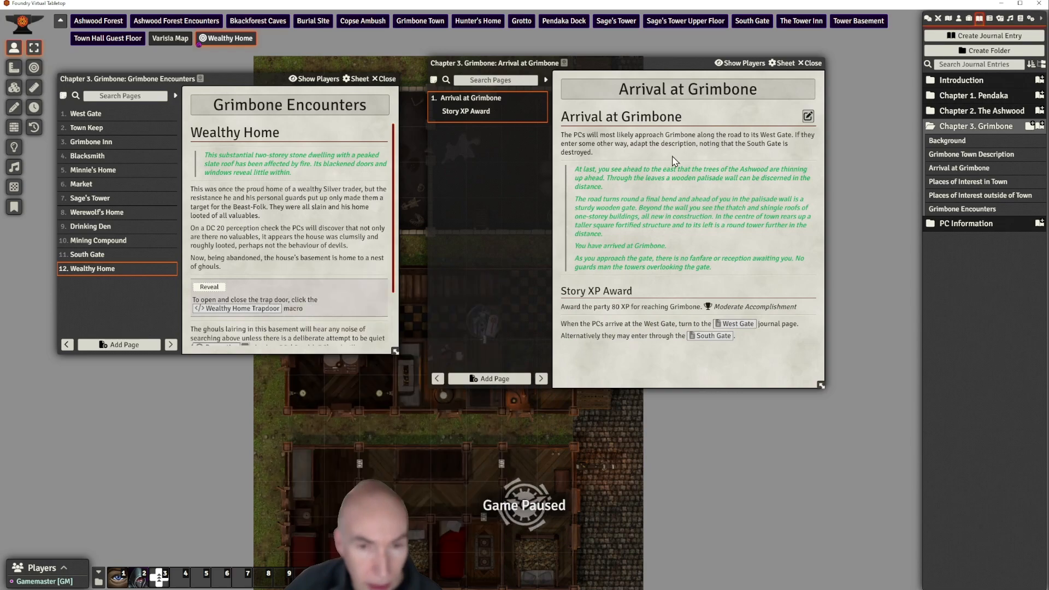
Follow the West Gate link from the Arrival at Grimbone page and reposition the Grimbone Encounters journal for reading
{"action": "left_click", "coordinate": [735, 324]}
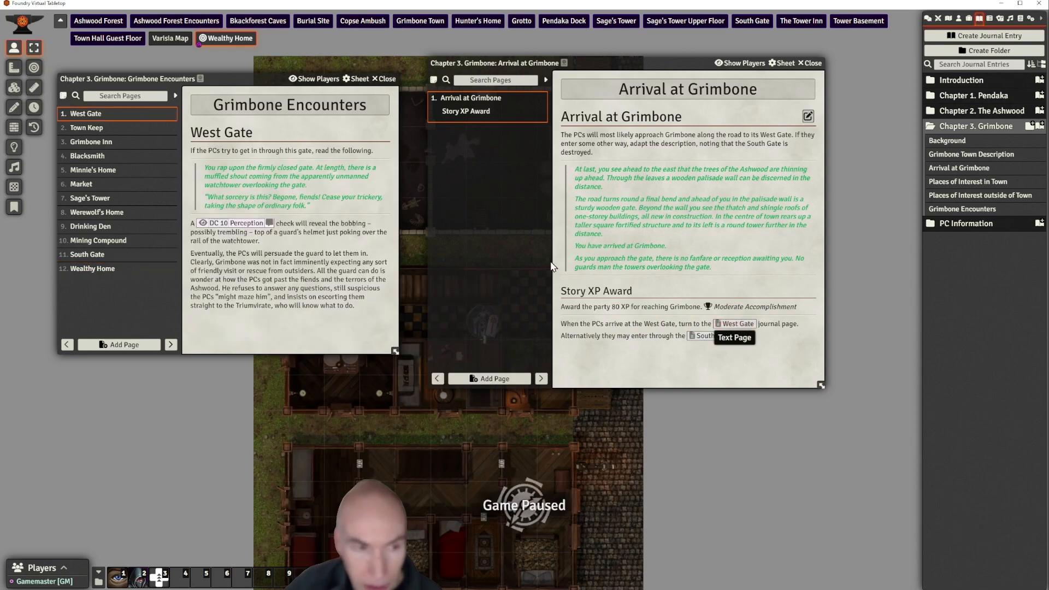
{"action": "left_click_drag", "start_coordinate": [237, 80], "coordinate": [314, 111]}
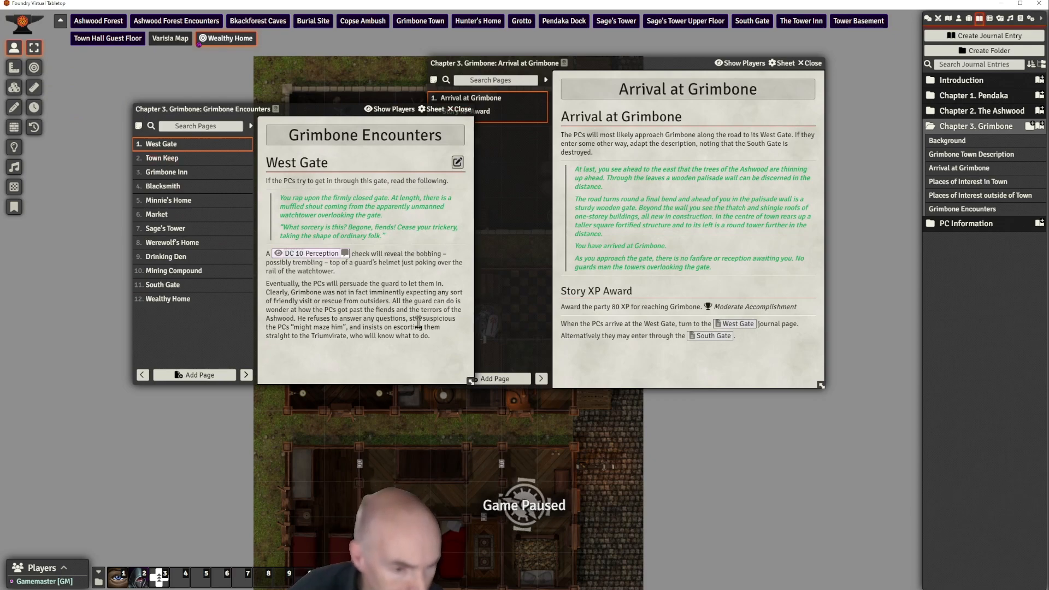
{"action": "left_click_drag", "start_coordinate": [304, 109], "coordinate": [336, 89]}
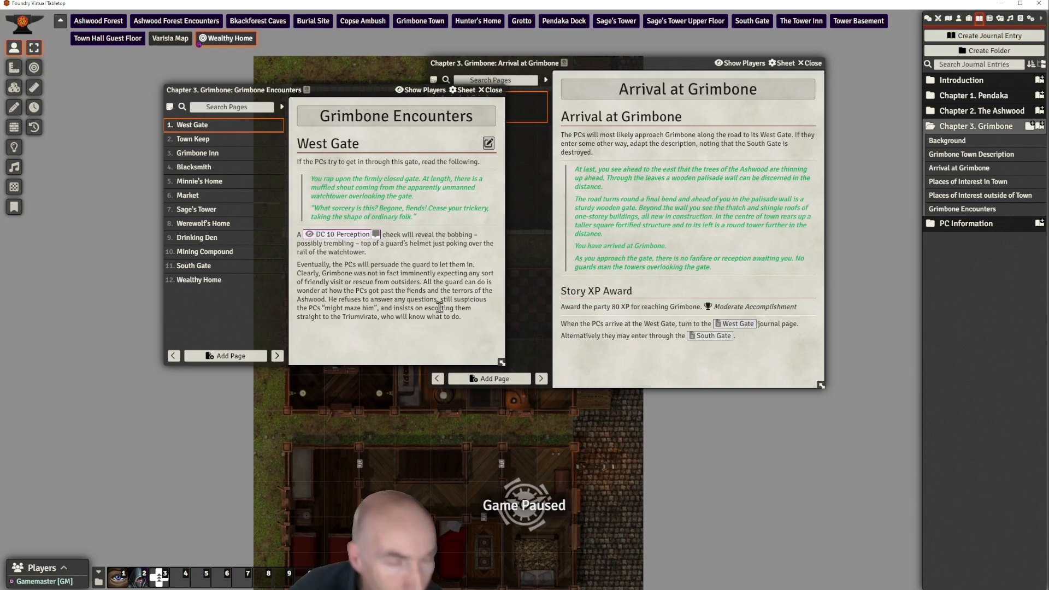
Edit the West Gate page so that "in the" and a link to the Town Keep page follow "Triumvirate" in the last sentence
{"action": "left_click", "coordinate": [488, 143]}
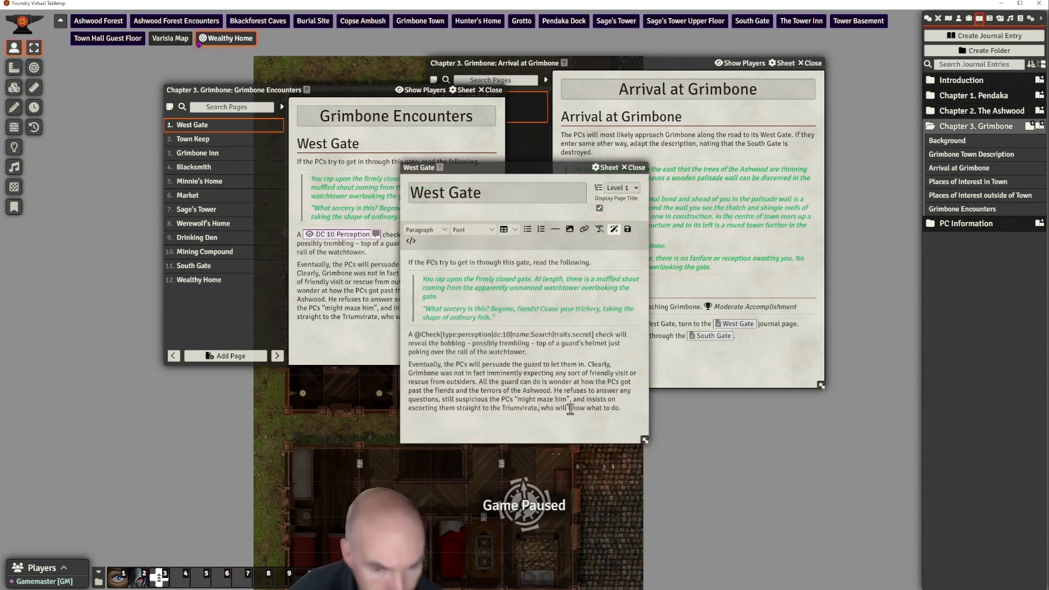
{"action": "key", "text": "BackSpace"}
{"action": "type", "text": "in the"}
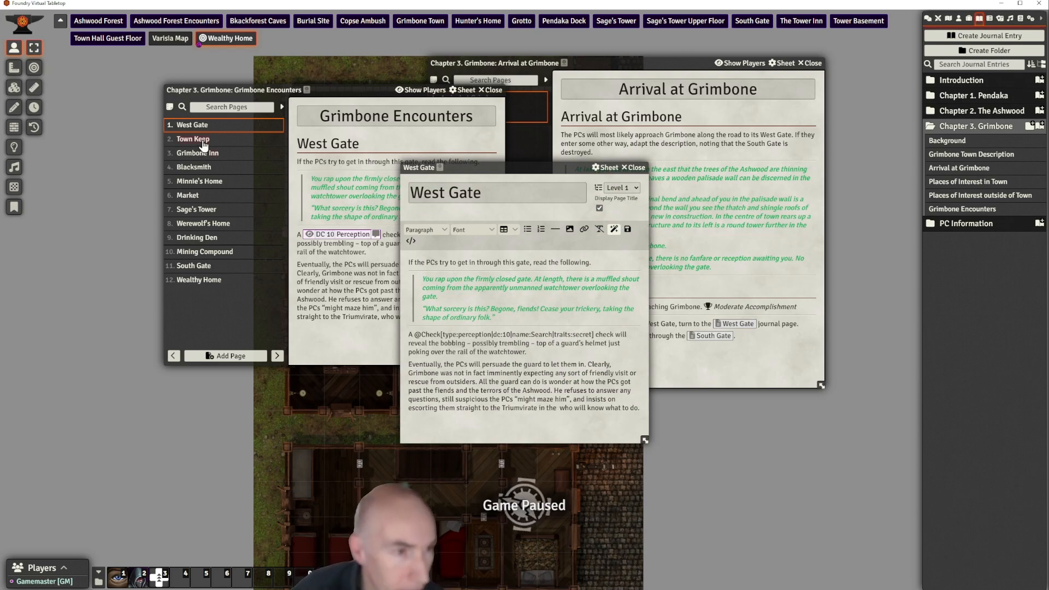
{"action": "left_click_drag", "start_coordinate": [201, 141], "coordinate": [558, 409]}
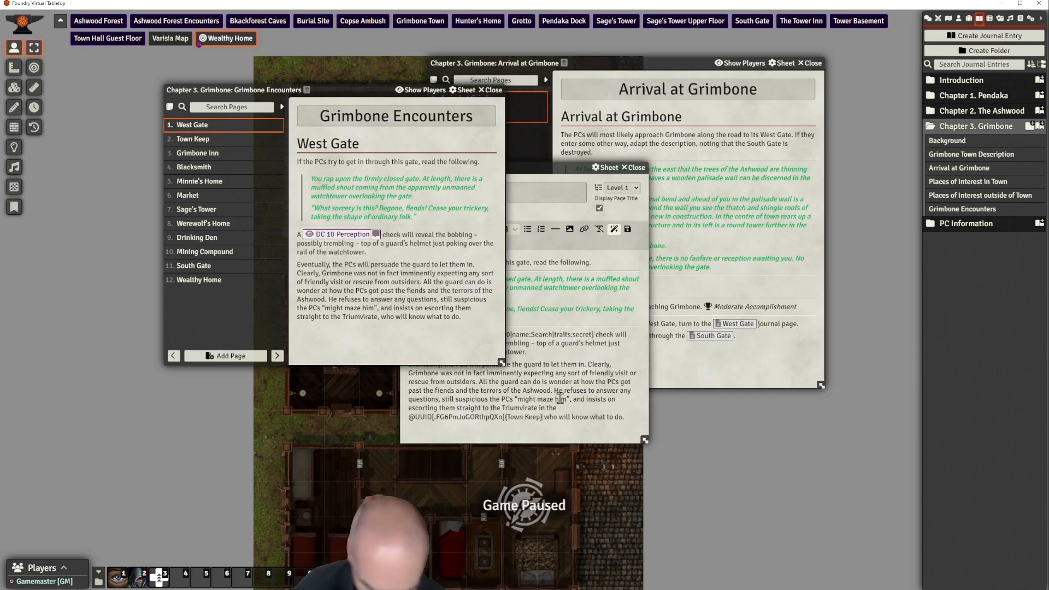
Add a comma after the Town Keep link in the West Gate page, then save and close the page editor
{"action": "type", "text": ","}
{"action": "left_click", "coordinate": [560, 397]}
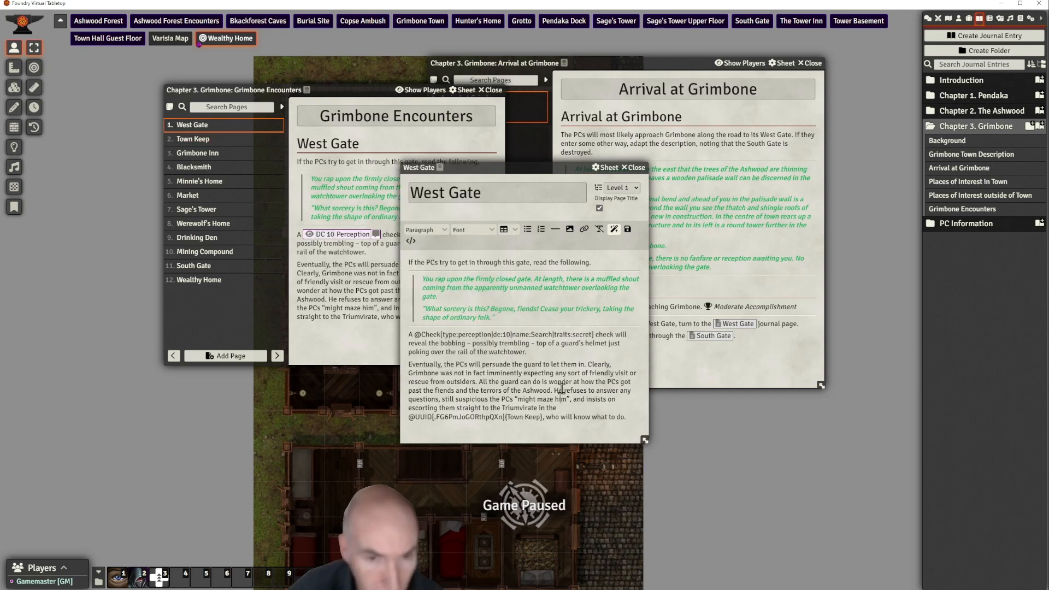
{"action": "left_click", "coordinate": [627, 229]}
{"action": "left_click_drag", "start_coordinate": [552, 168], "coordinate": [627, 147]}
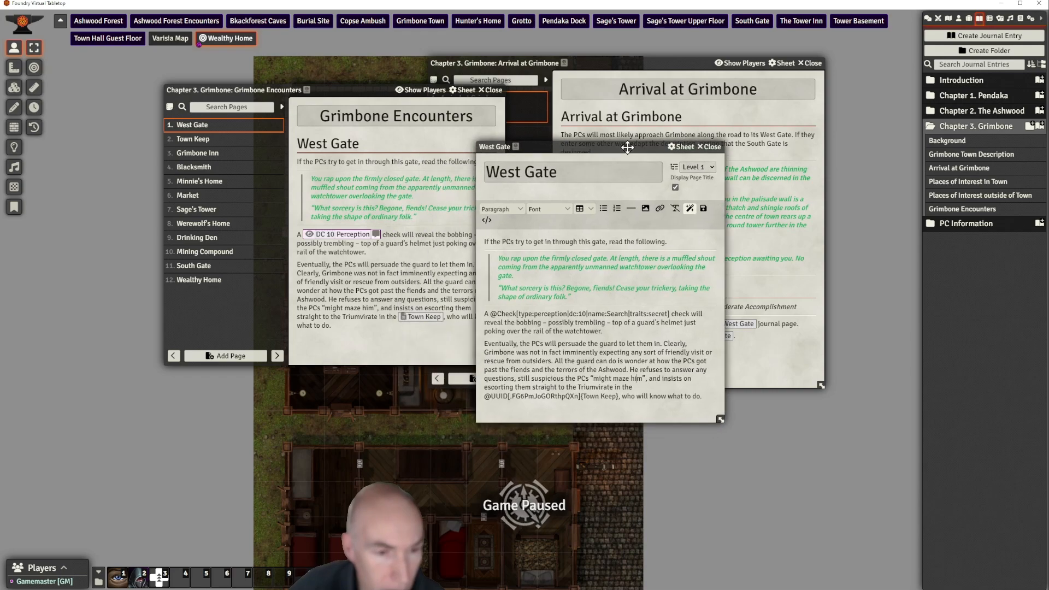
{"action": "left_click", "coordinate": [712, 147]}
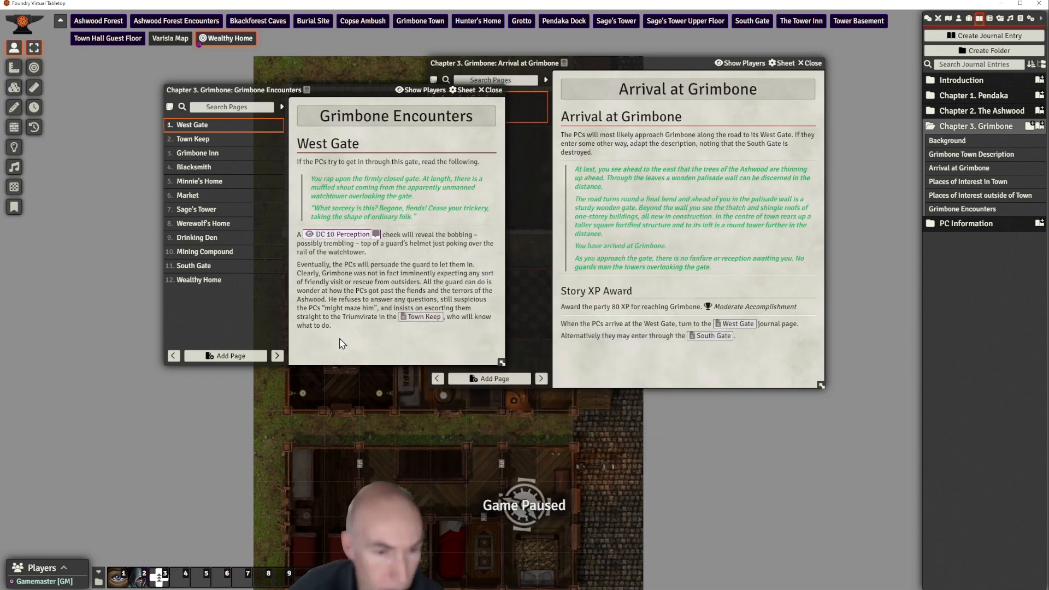
Open the Town Keep page of Grimbone Encounters for editing and reposition the journal and editor windows
{"action": "left_click", "coordinate": [202, 141]}
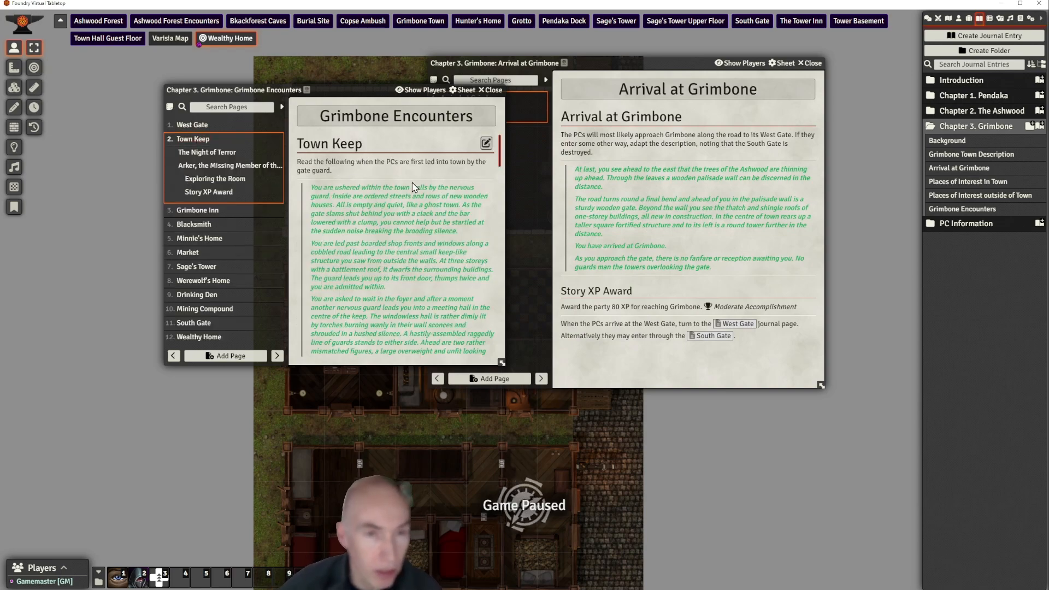
{"action": "scroll", "coordinate": [412, 182], "scroll_direction": "down", "scroll_amount": 3}
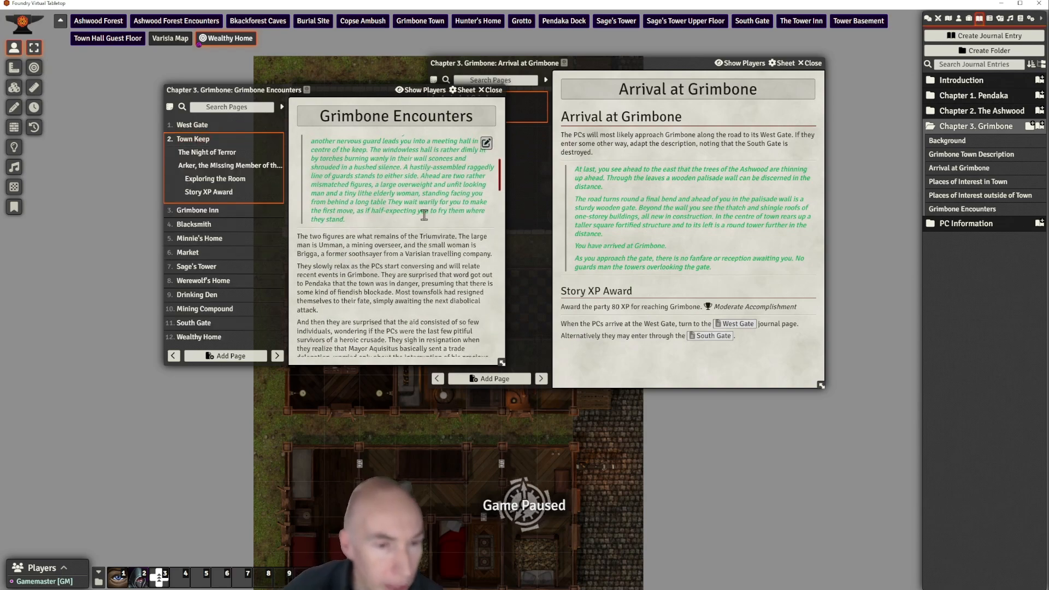
{"action": "scroll", "coordinate": [424, 215], "scroll_direction": "down", "scroll_amount": 1}
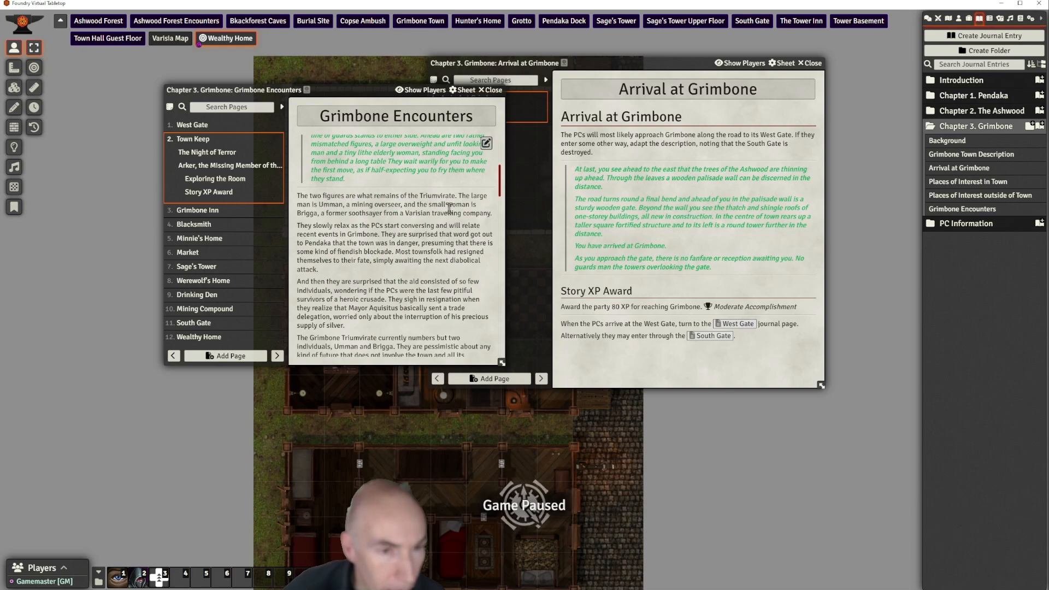
{"action": "left_click", "coordinate": [486, 143]}
{"action": "left_click_drag", "start_coordinate": [370, 93], "coordinate": [265, 59]}
{"action": "left_click_drag", "start_coordinate": [491, 167], "coordinate": [372, 88]}
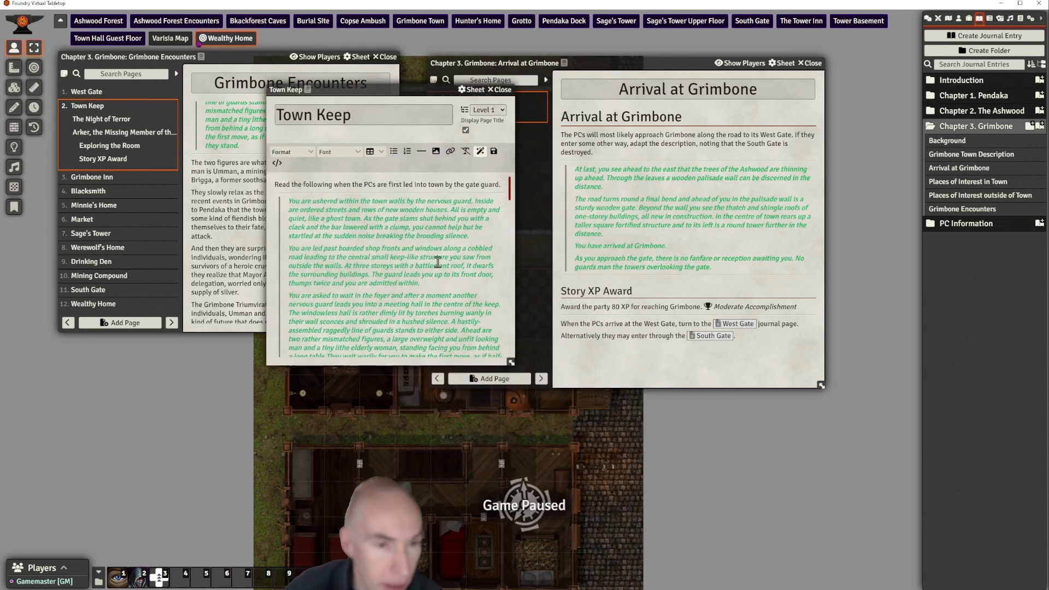
Insert a horizontal rule in the Town Keep page after the paragraph ending "a former soothsayer from a Varisian travelling company."
{"action": "scroll", "coordinate": [438, 263], "scroll_direction": "down", "scroll_amount": 5}
{"action": "scroll", "coordinate": [438, 263], "scroll_direction": "up", "scroll_amount": 3}
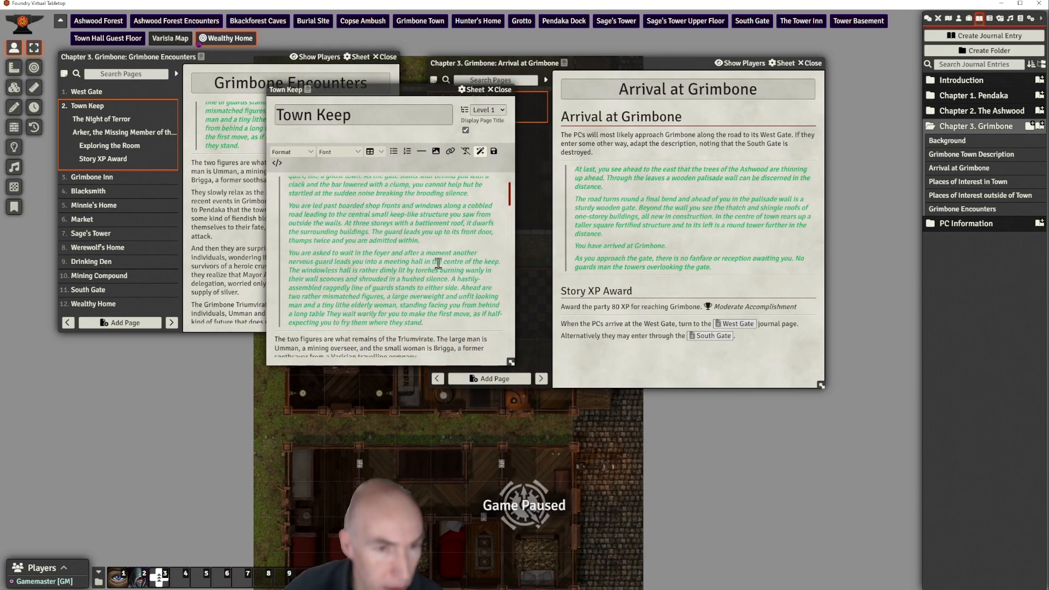
{"action": "scroll", "coordinate": [438, 263], "scroll_direction": "down", "scroll_amount": 6}
{"action": "scroll", "coordinate": [438, 263], "scroll_direction": "down", "scroll_amount": 6}
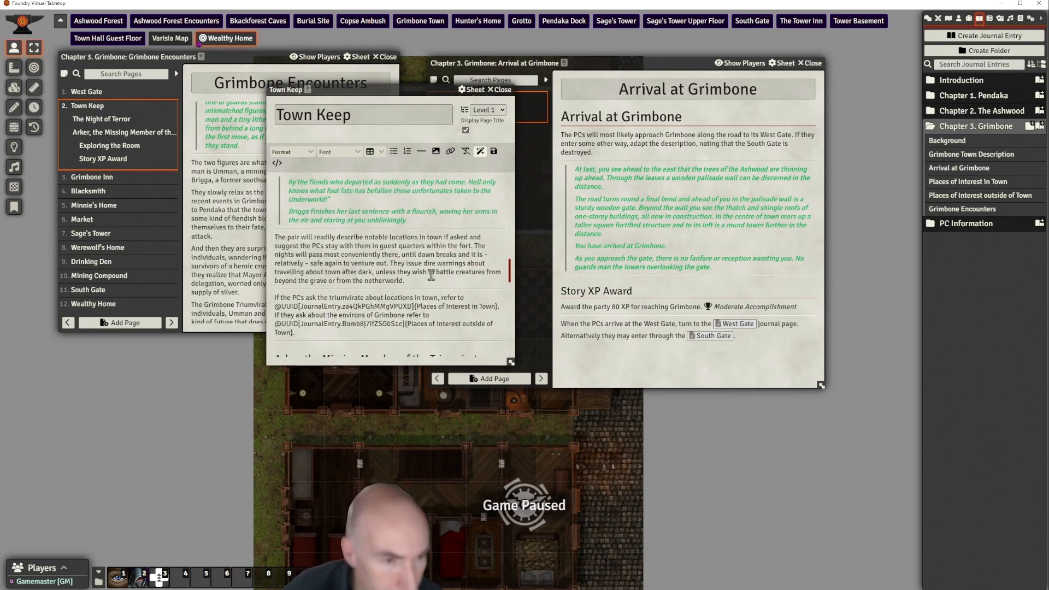
{"action": "scroll", "coordinate": [427, 287], "scroll_direction": "up", "scroll_amount": 5}
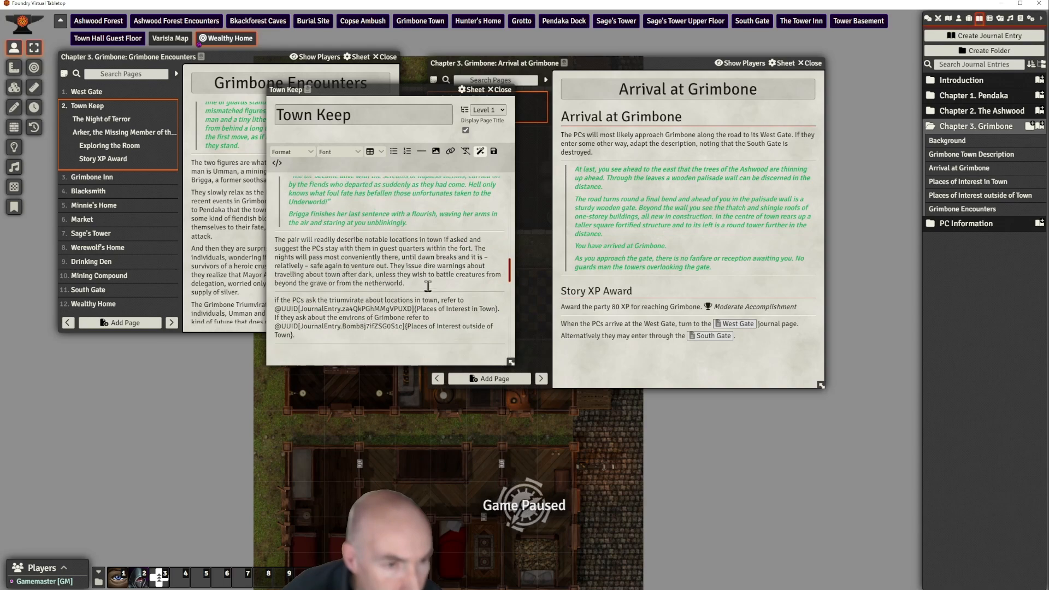
{"action": "scroll", "coordinate": [431, 286], "scroll_direction": "up", "scroll_amount": 5}
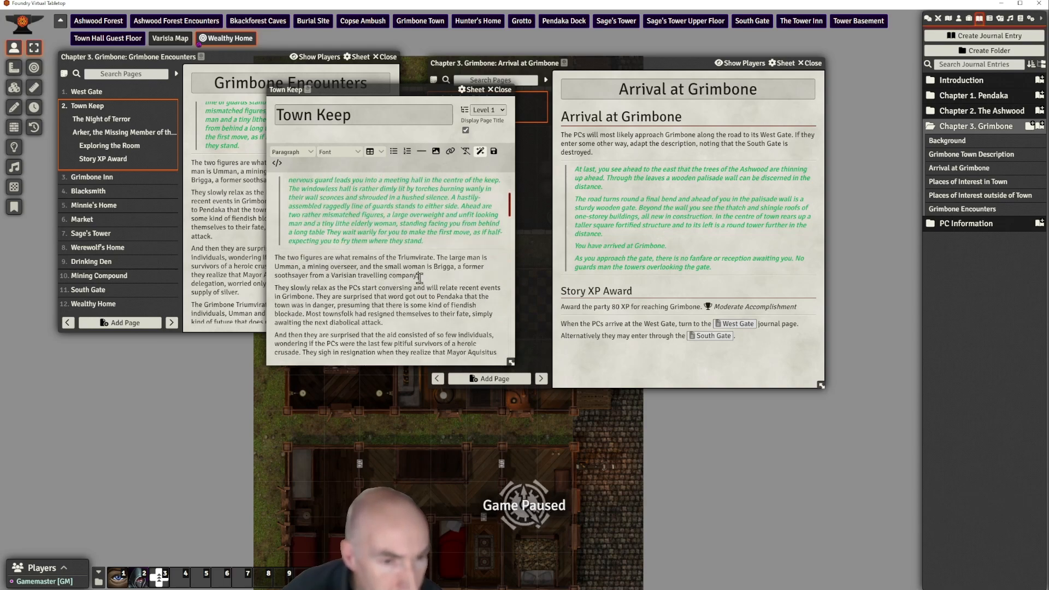
{"action": "left_click", "coordinate": [431, 276]}
{"action": "key", "text": "Return"}
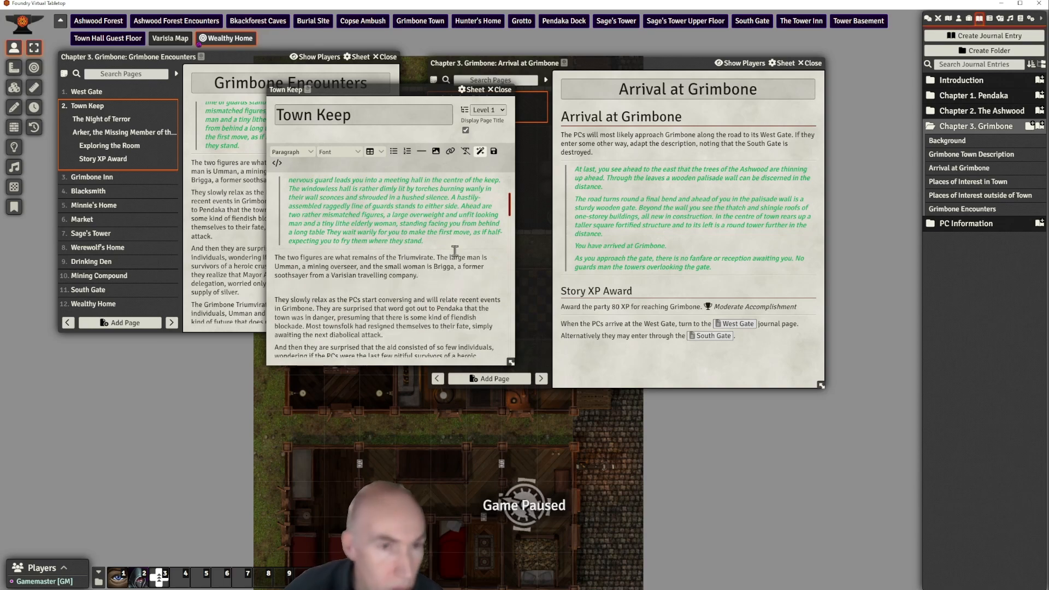
{"action": "key", "text": "BackSpace"}
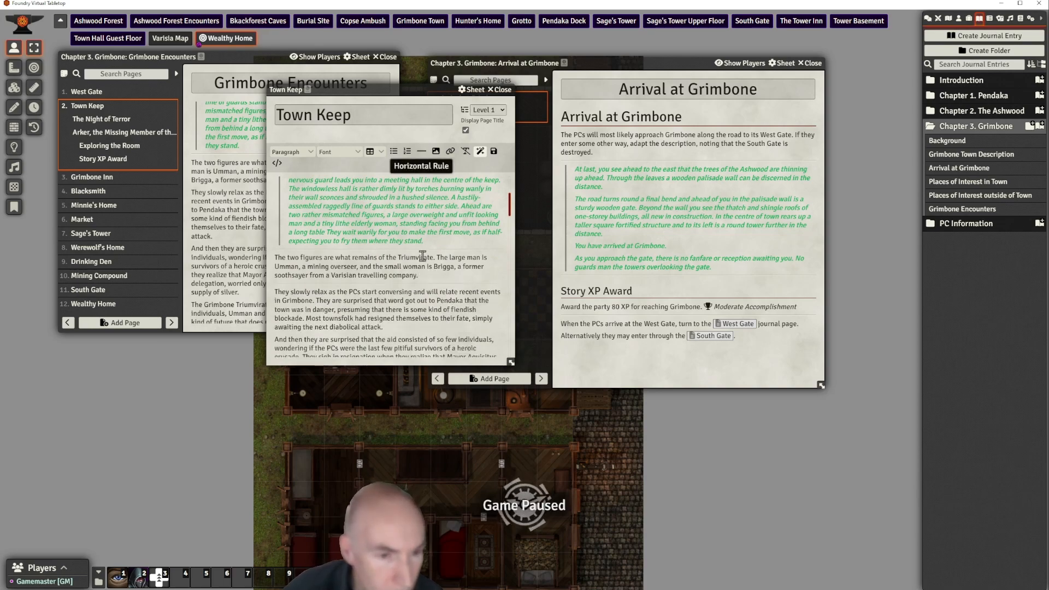
{"action": "left_click", "coordinate": [422, 152]}
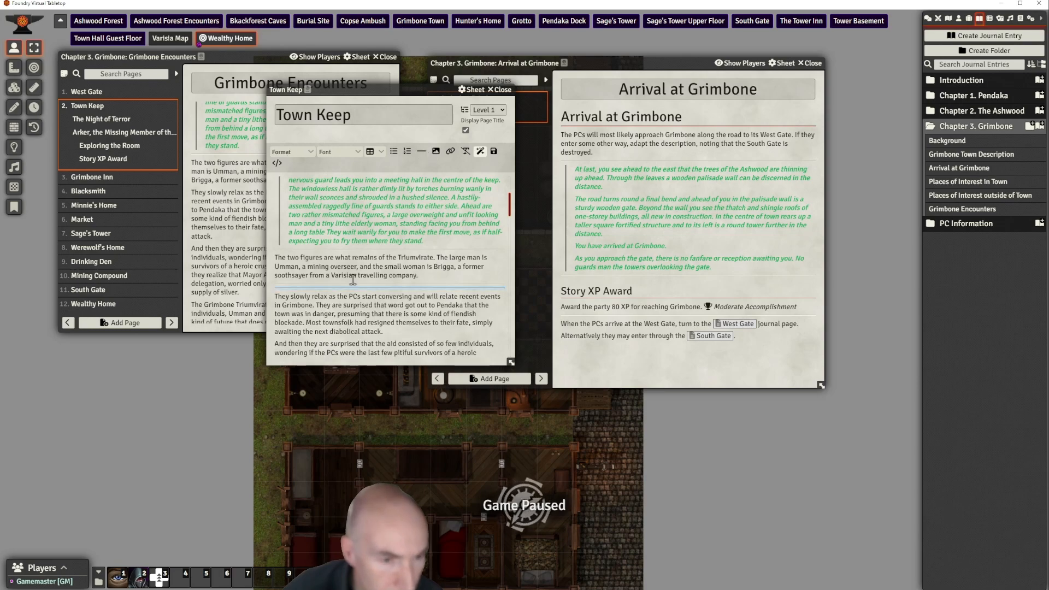
Start inserting an image into the Town Keep page and browse the module's images folder with thumbnails for a suitable picture
{"action": "left_click", "coordinate": [437, 152]}
{"action": "left_click", "coordinate": [508, 169]}
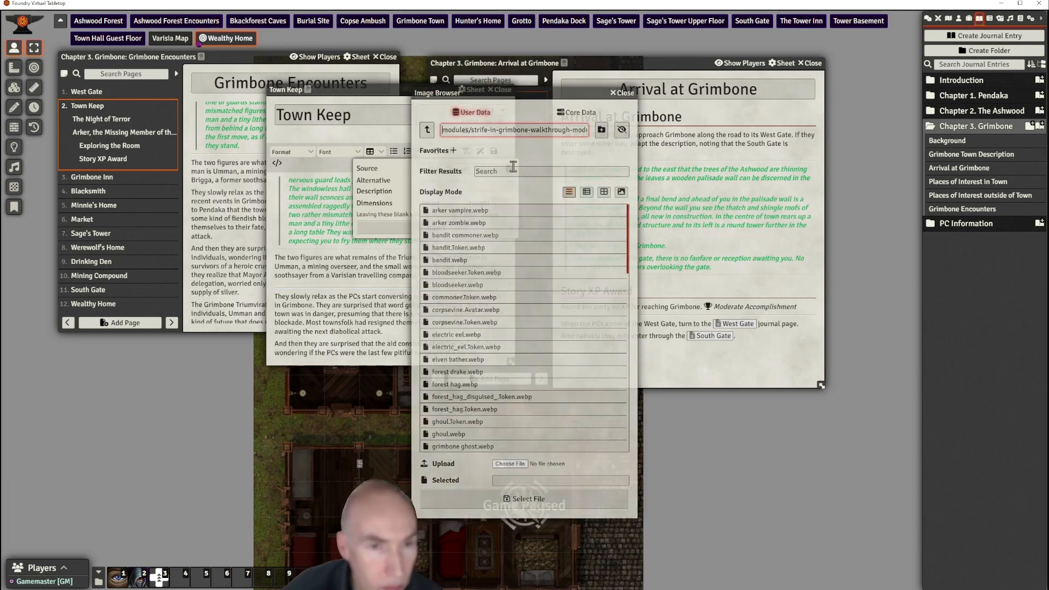
{"action": "left_click", "coordinate": [427, 131]}
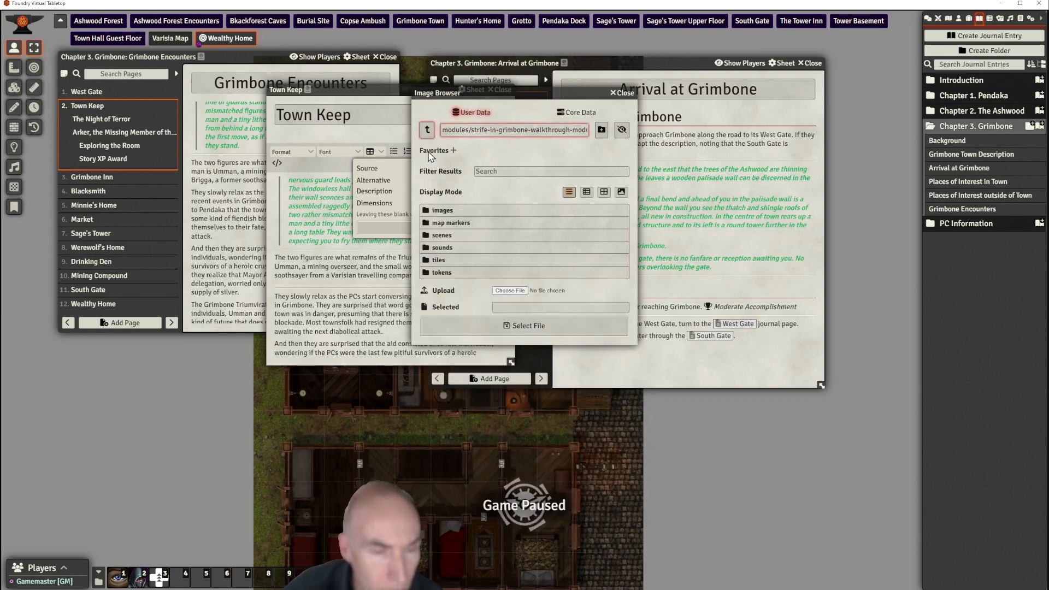
{"action": "left_click", "coordinate": [441, 210]}
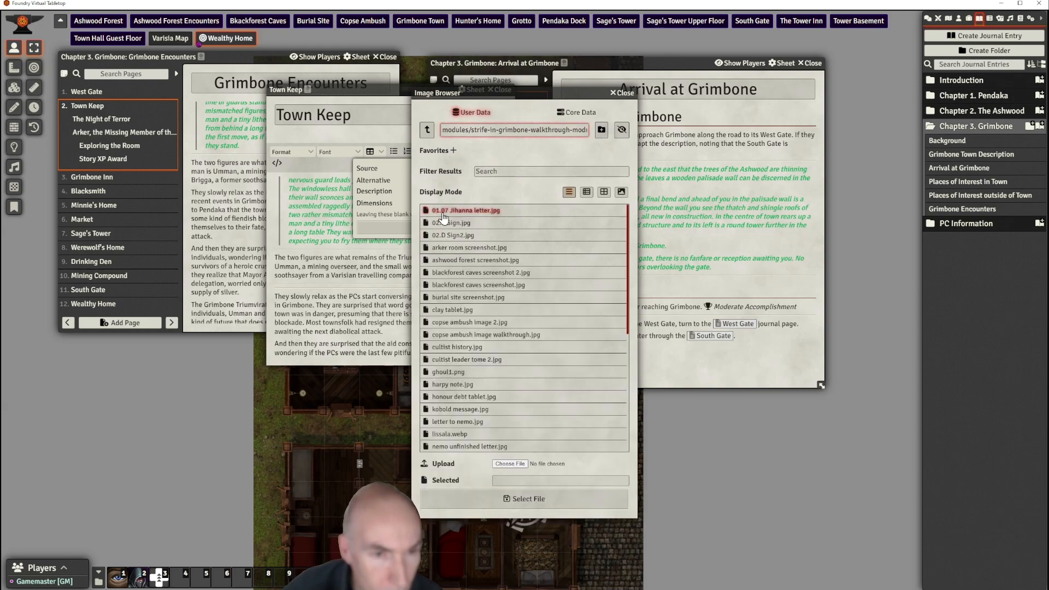
{"action": "left_click", "coordinate": [586, 192]}
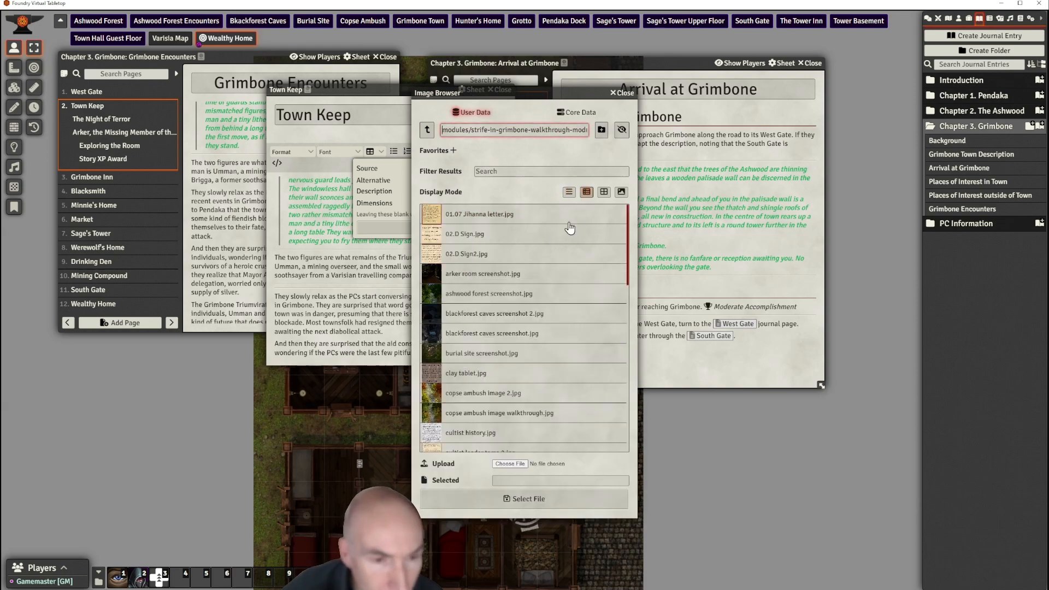
{"action": "scroll", "coordinate": [519, 334], "scroll_direction": "down", "scroll_amount": 1}
{"action": "scroll", "coordinate": [519, 334], "scroll_direction": "down", "scroll_amount": 10}
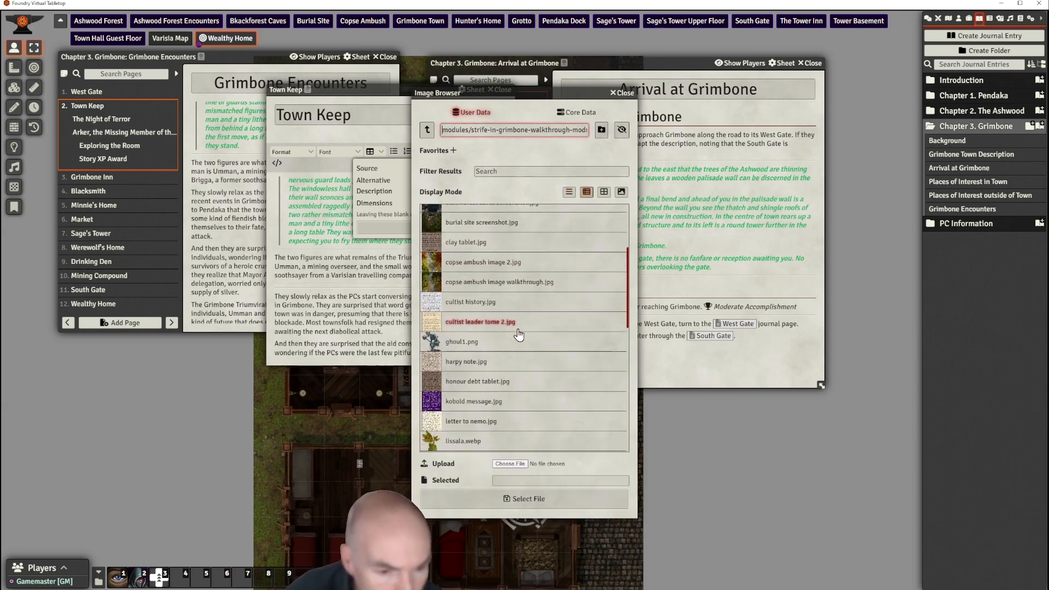
{"action": "scroll", "coordinate": [519, 334], "scroll_direction": "down", "scroll_amount": 3}
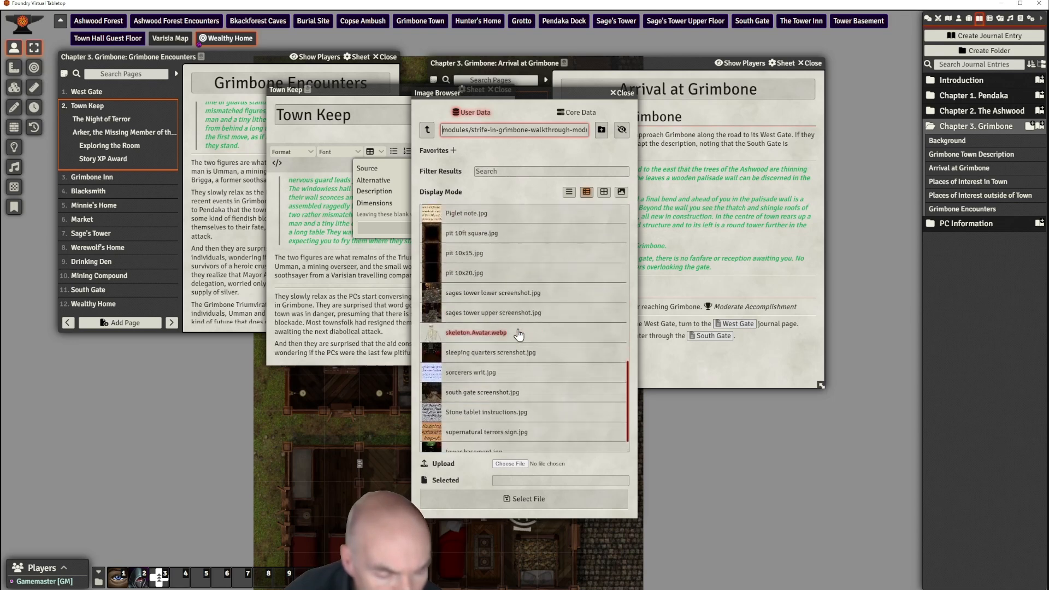
{"action": "scroll", "coordinate": [519, 334], "scroll_direction": "up", "scroll_amount": 7}
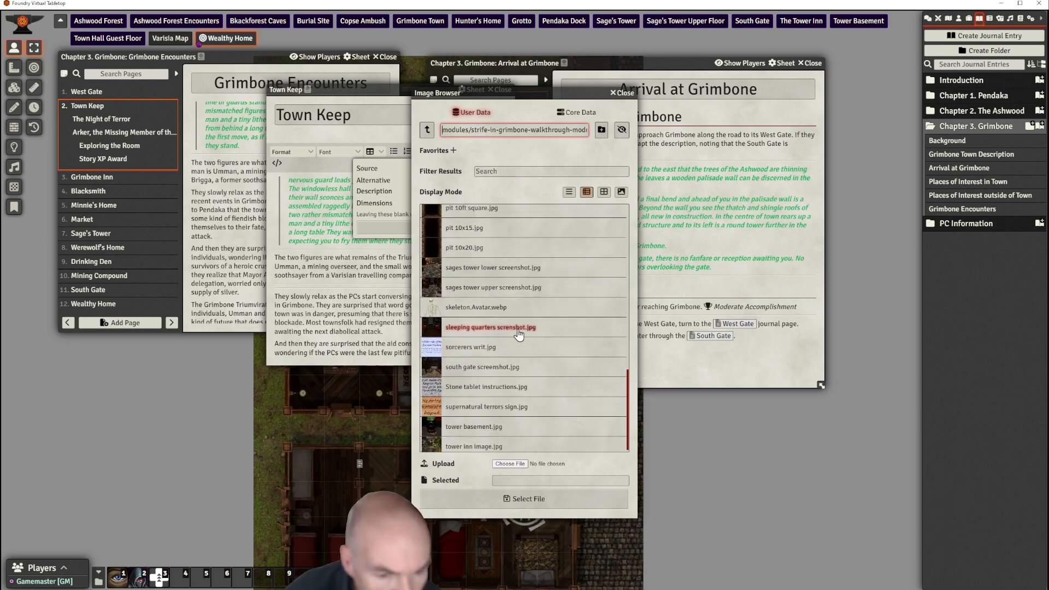
{"action": "scroll", "coordinate": [525, 334], "scroll_direction": "up", "scroll_amount": 8}
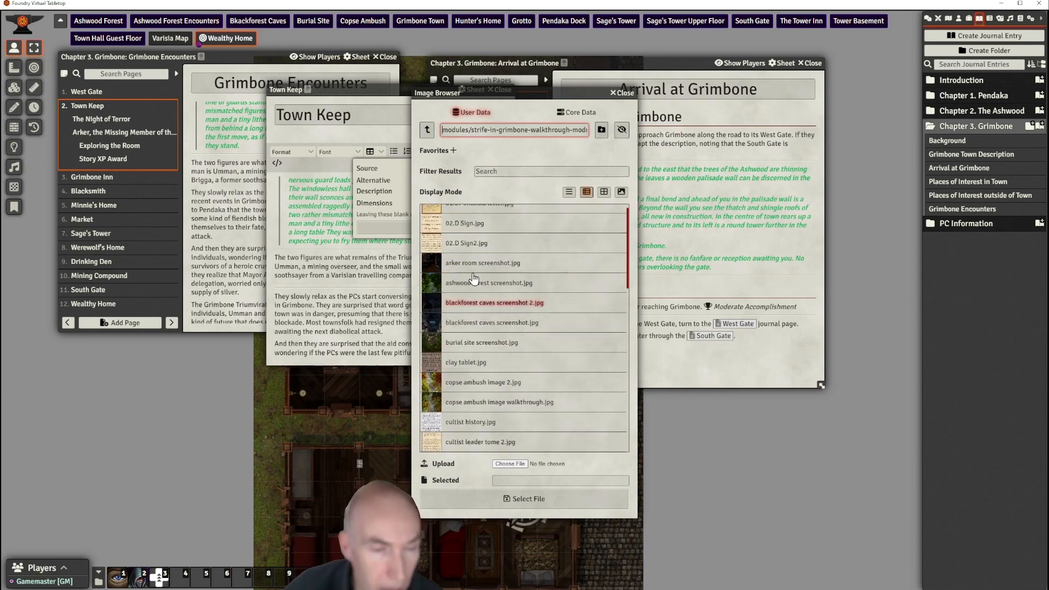
Switch to the module's tokens folder and look through its thumbnails for a suitable character picture
{"action": "left_click", "coordinate": [428, 130]}
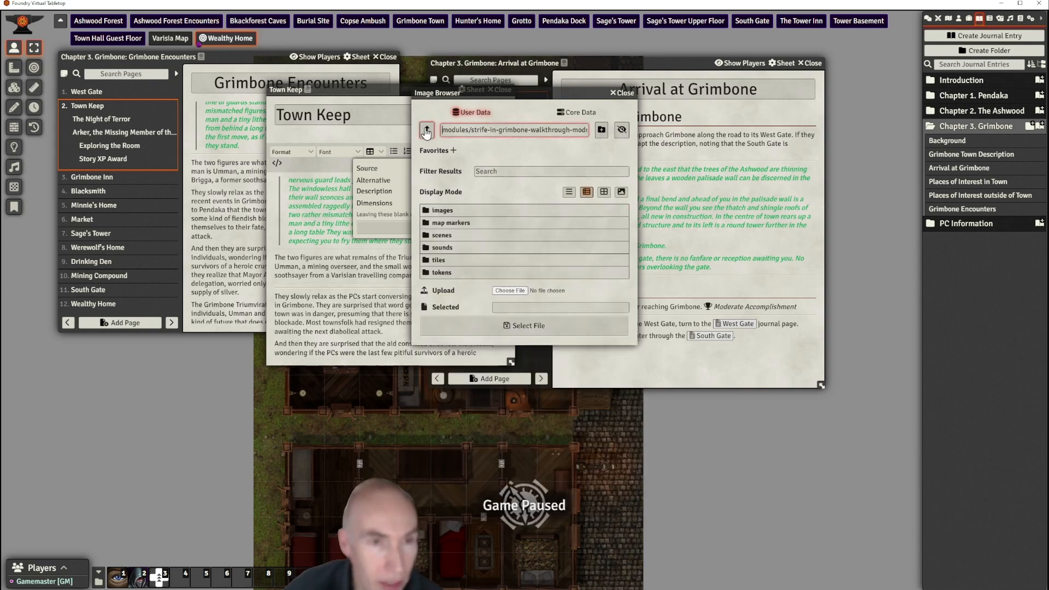
{"action": "left_click", "coordinate": [442, 272]}
{"action": "scroll", "coordinate": [541, 325], "scroll_direction": "down", "scroll_amount": 7}
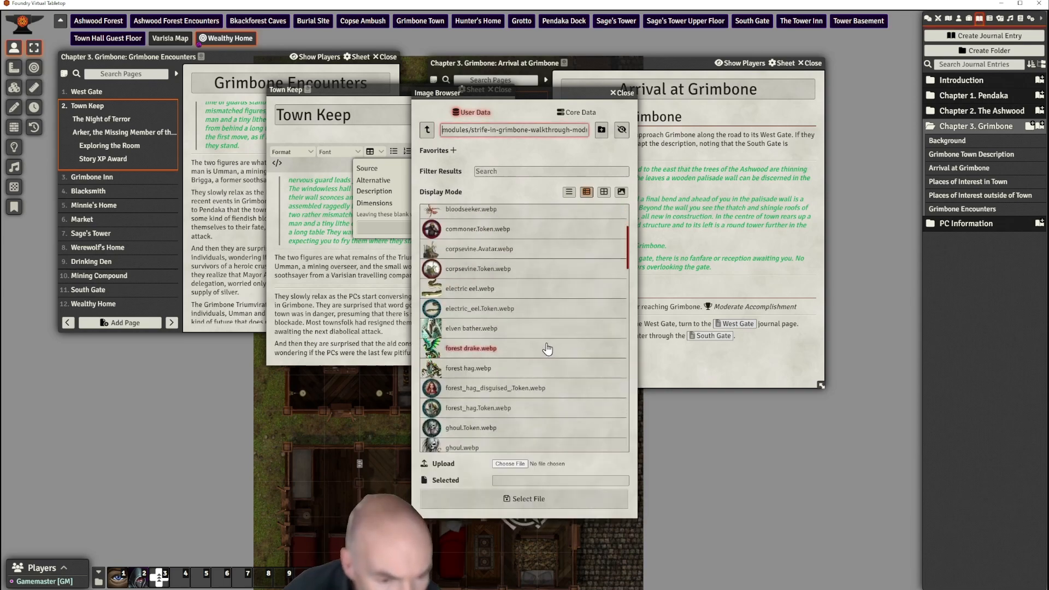
{"action": "scroll", "coordinate": [492, 378], "scroll_direction": "down", "scroll_amount": 10}
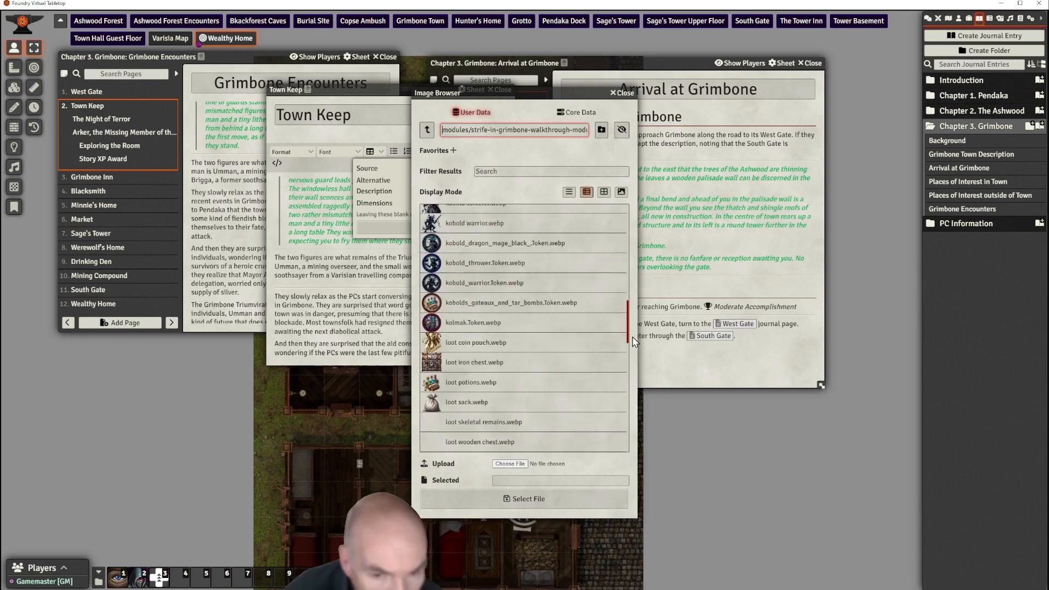
{"action": "scroll", "coordinate": [489, 352], "scroll_direction": "up", "scroll_amount": 1}
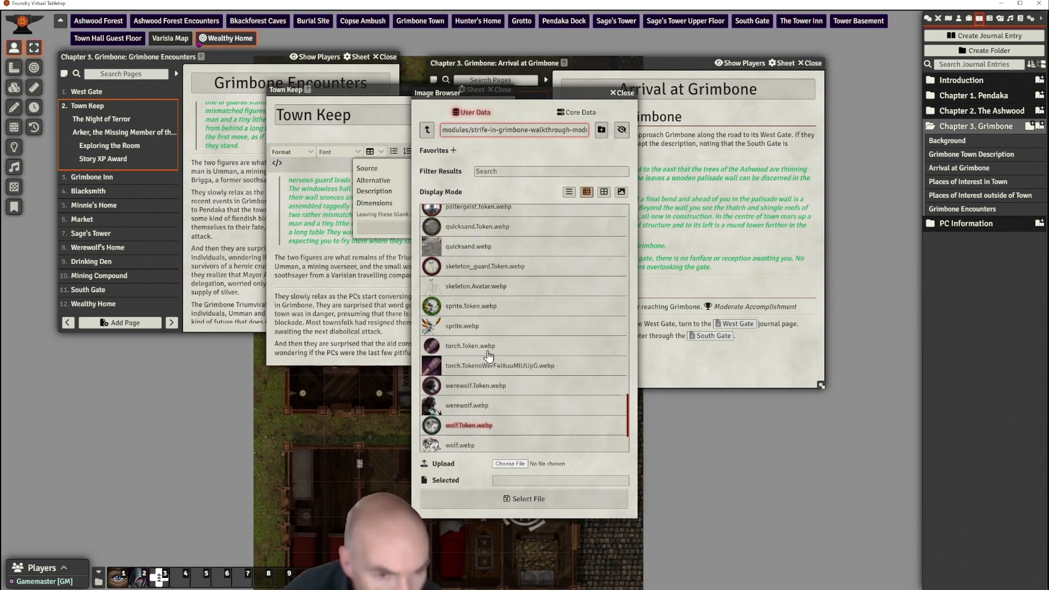
{"action": "scroll", "coordinate": [489, 351], "scroll_direction": "up", "scroll_amount": 1}
{"action": "scroll", "coordinate": [488, 351], "scroll_direction": "down", "scroll_amount": 2}
{"action": "scroll", "coordinate": [489, 354], "scroll_direction": "down", "scroll_amount": 1}
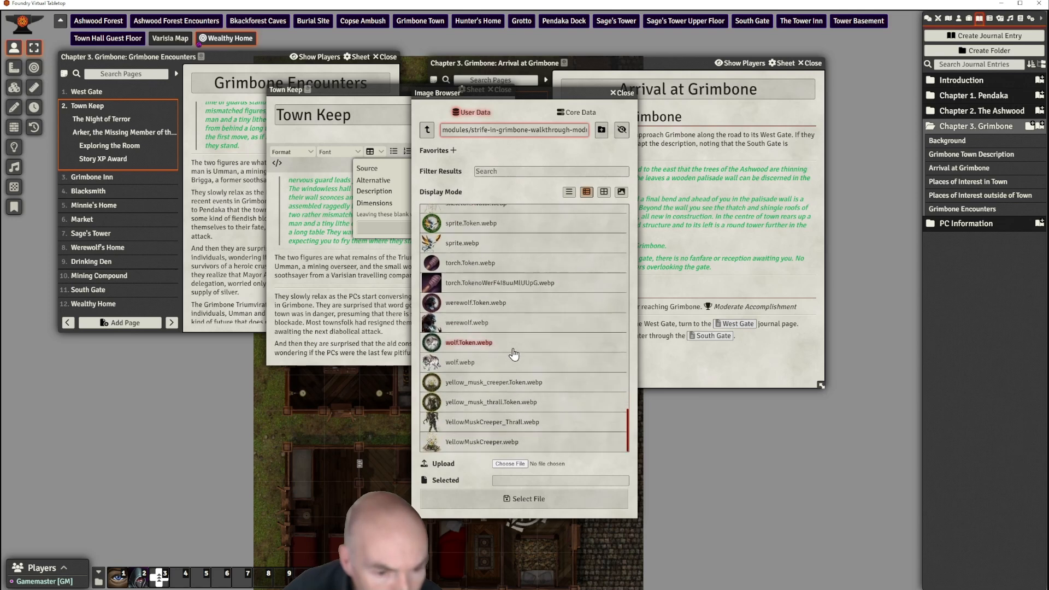
{"action": "scroll", "coordinate": [526, 337], "scroll_direction": "up", "scroll_amount": 2}
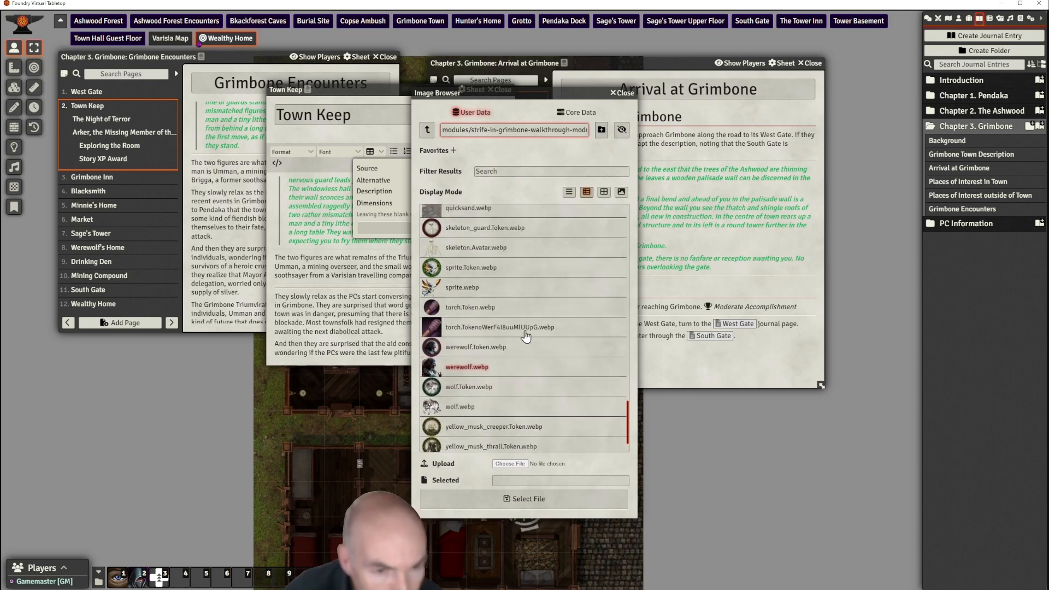
{"action": "scroll", "coordinate": [526, 336], "scroll_direction": "up", "scroll_amount": 4}
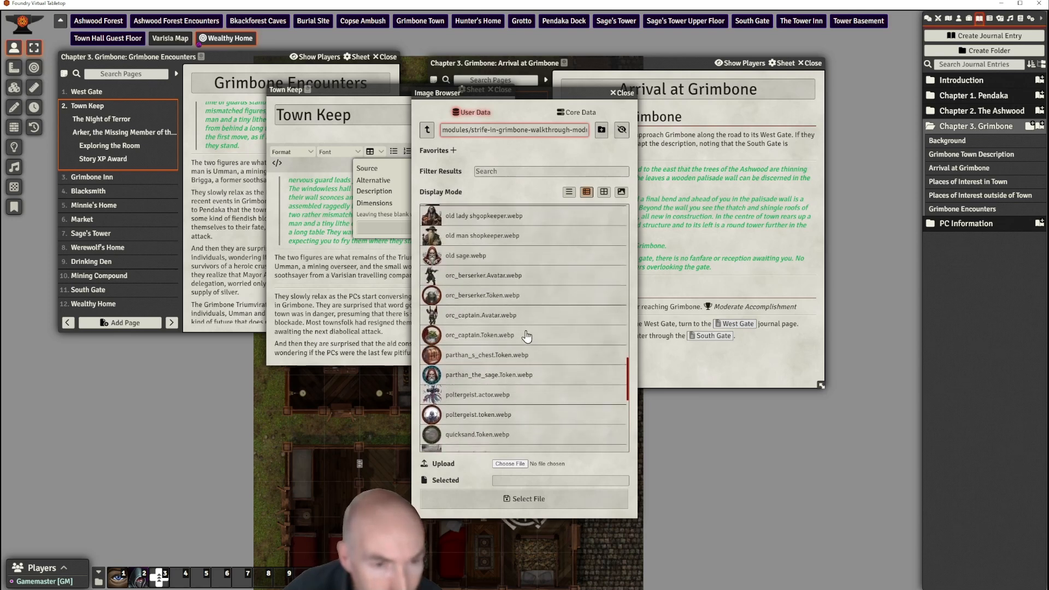
{"action": "scroll", "coordinate": [528, 337], "scroll_direction": "up", "scroll_amount": 4}
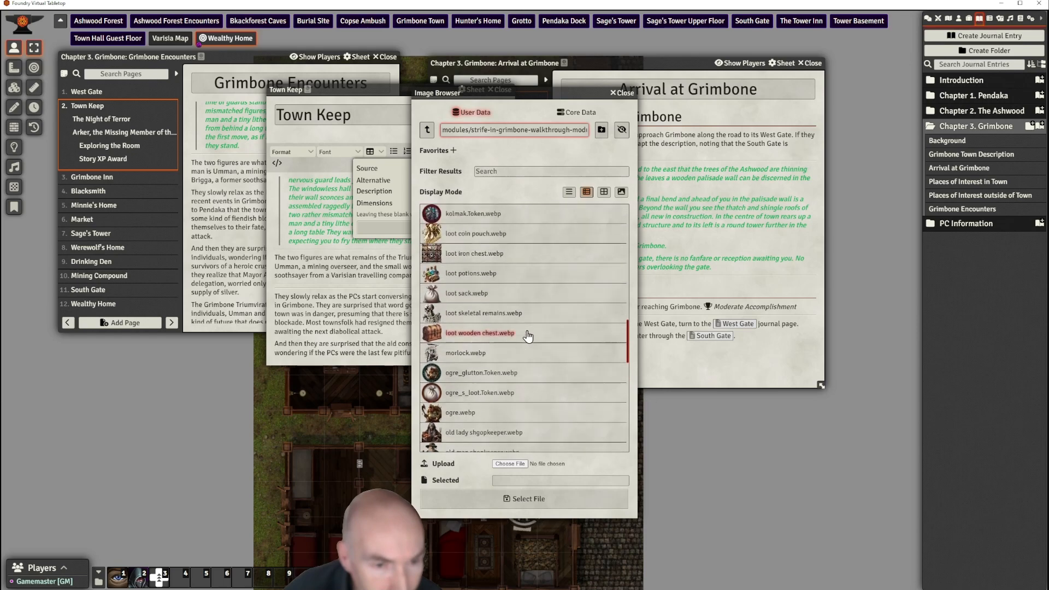
{"action": "scroll", "coordinate": [528, 336], "scroll_direction": "up", "scroll_amount": 3}
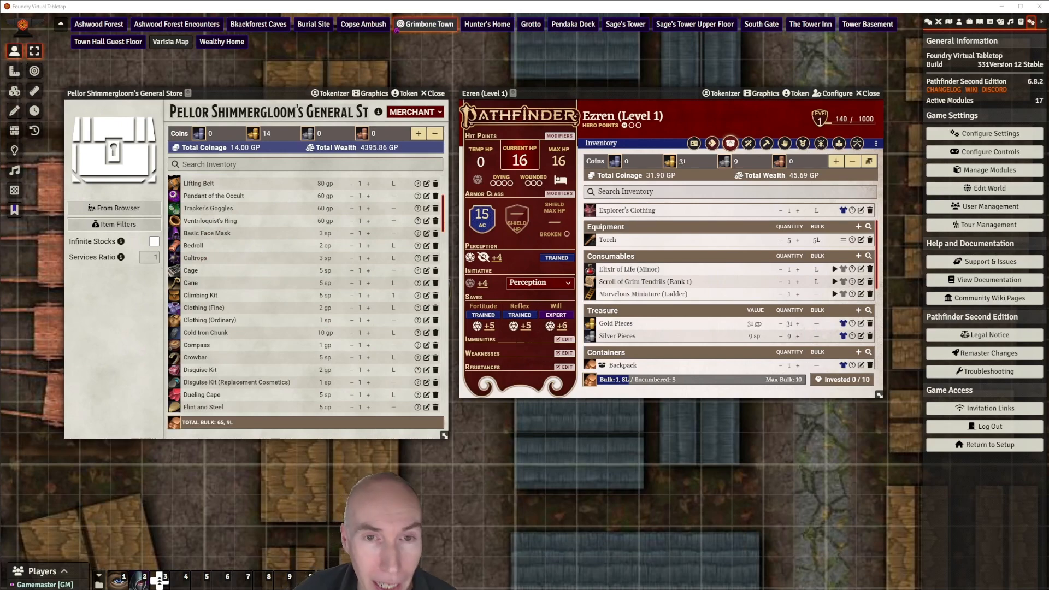
Arrange the Pellor Shimmergloom's General Store and Ezren sheets side by side, with the merchant and character tokens visible between them on the Grimbone Town scene
{"action": "left_click_drag", "start_coordinate": [677, 93], "coordinate": [715, 99]}
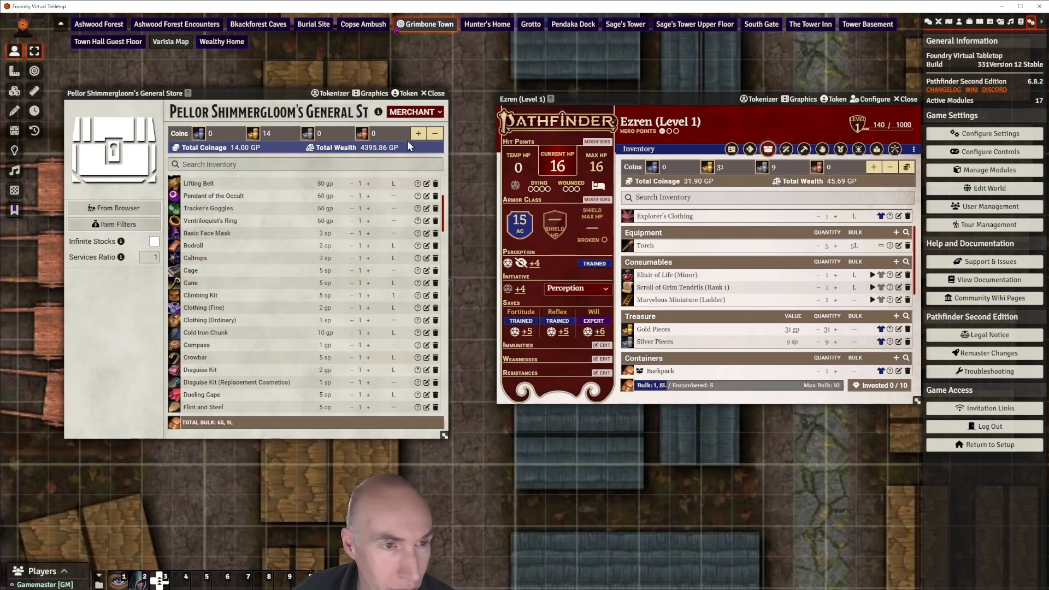
{"action": "left_click_drag", "start_coordinate": [269, 93], "coordinate": [168, 89]}
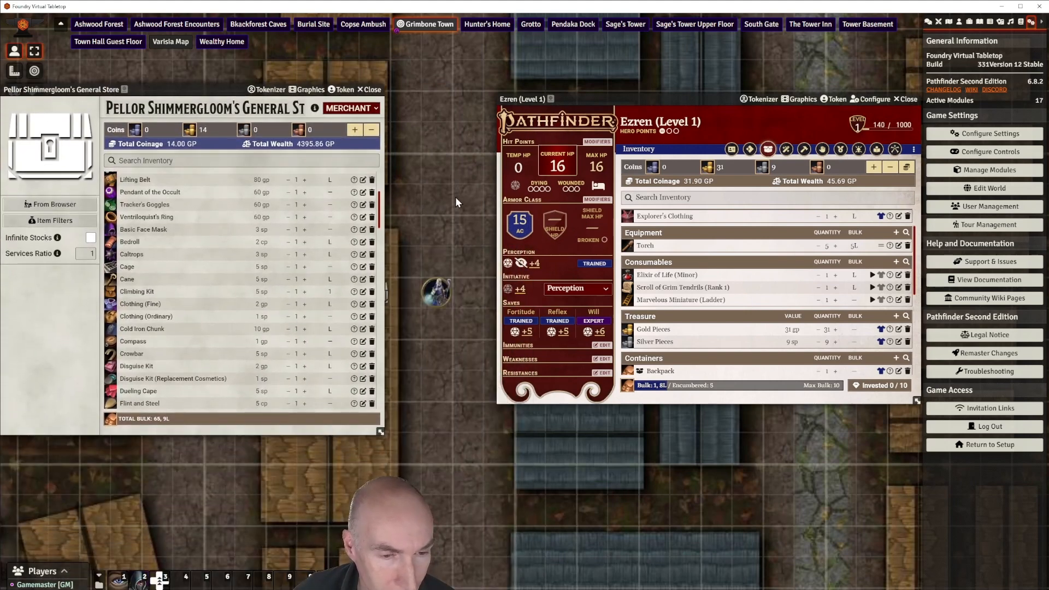
{"action": "left_click_drag", "start_coordinate": [457, 199], "coordinate": [488, 33]}
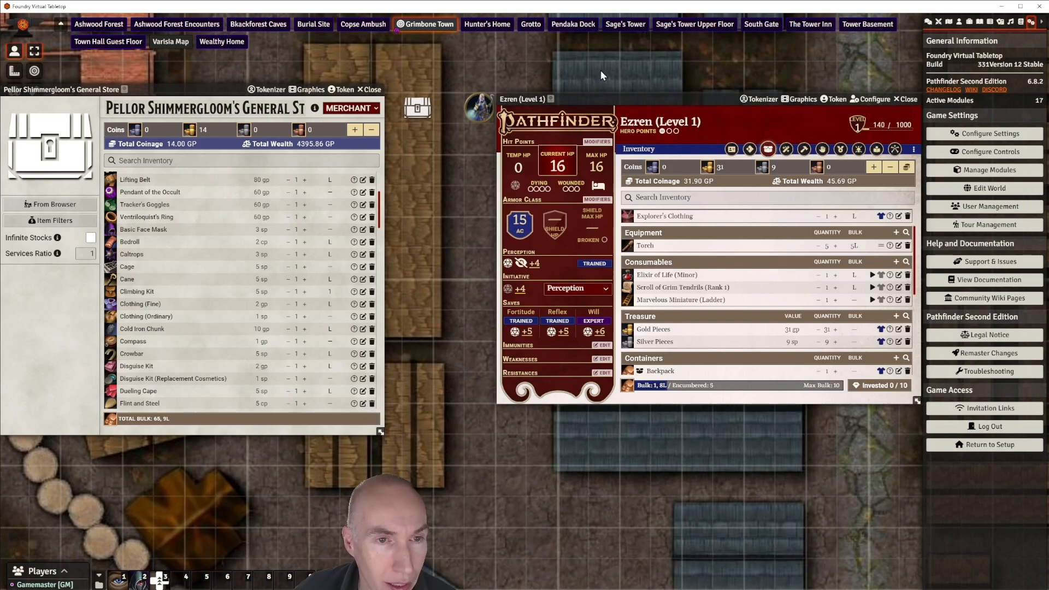
{"action": "left_click_drag", "start_coordinate": [607, 99], "coordinate": [622, 78]}
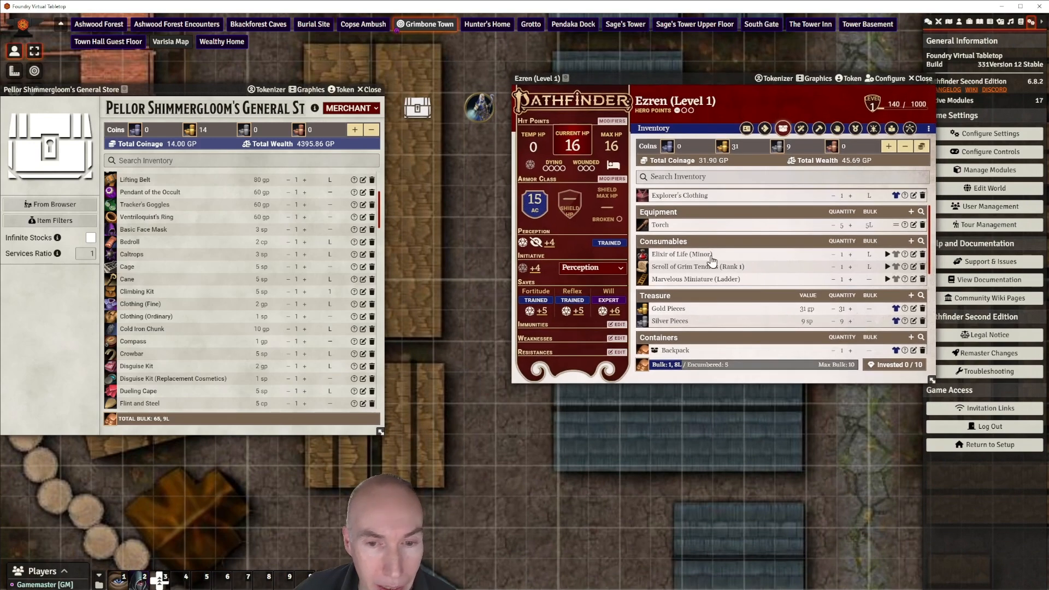
Check the Marvelous Miniature (Ladder) details in Ezren's inventory and the price ratios in the store's buy and sell filters
{"action": "left_click", "coordinate": [703, 281]}
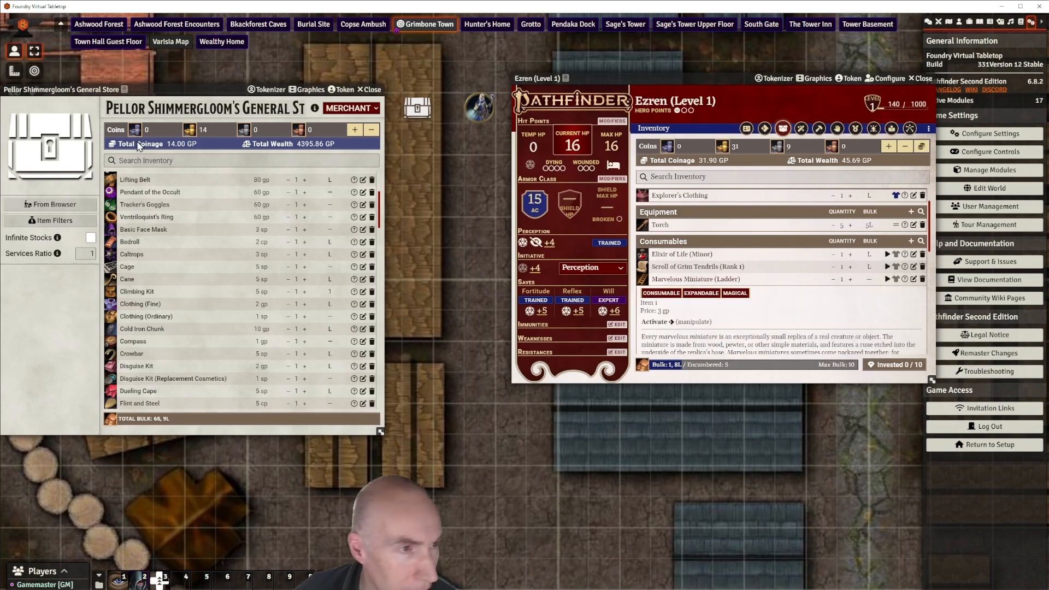
{"action": "left_click_drag", "start_coordinate": [155, 91], "coordinate": [196, 84]}
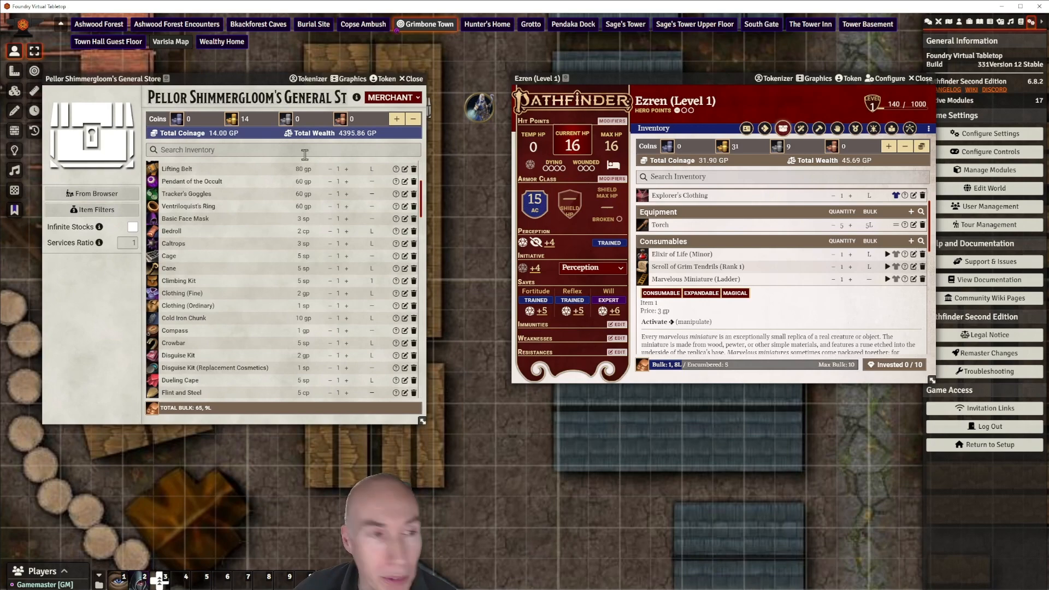
{"action": "left_click", "coordinate": [98, 211]}
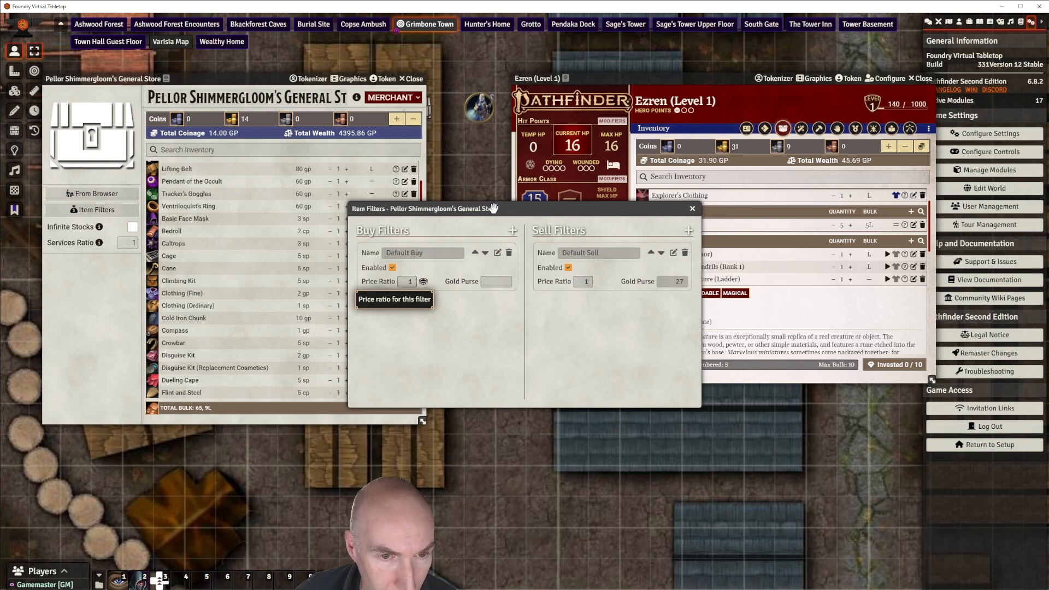
{"action": "left_click_drag", "start_coordinate": [491, 208], "coordinate": [450, 200]}
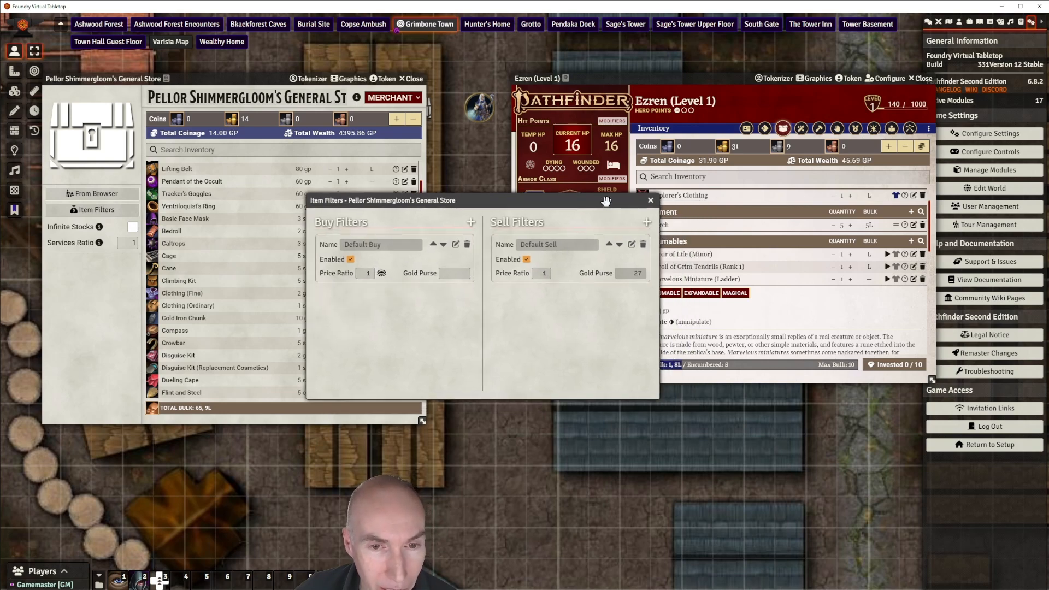
{"action": "left_click_drag", "start_coordinate": [603, 199], "coordinate": [546, 205]}
{"action": "left_click", "coordinate": [591, 207]}
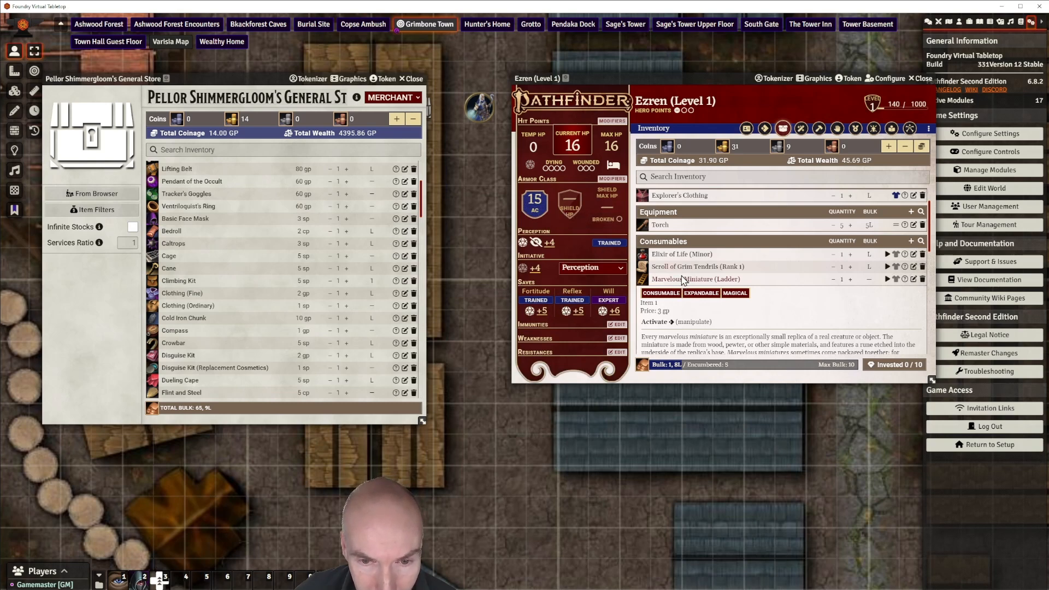
Sell the Marvelous Miniature (Ladder) from Ezren's inventory to Pellor Shimmergloom's General Store
{"action": "left_click", "coordinate": [687, 281]}
{"action": "left_click", "coordinate": [687, 281]}
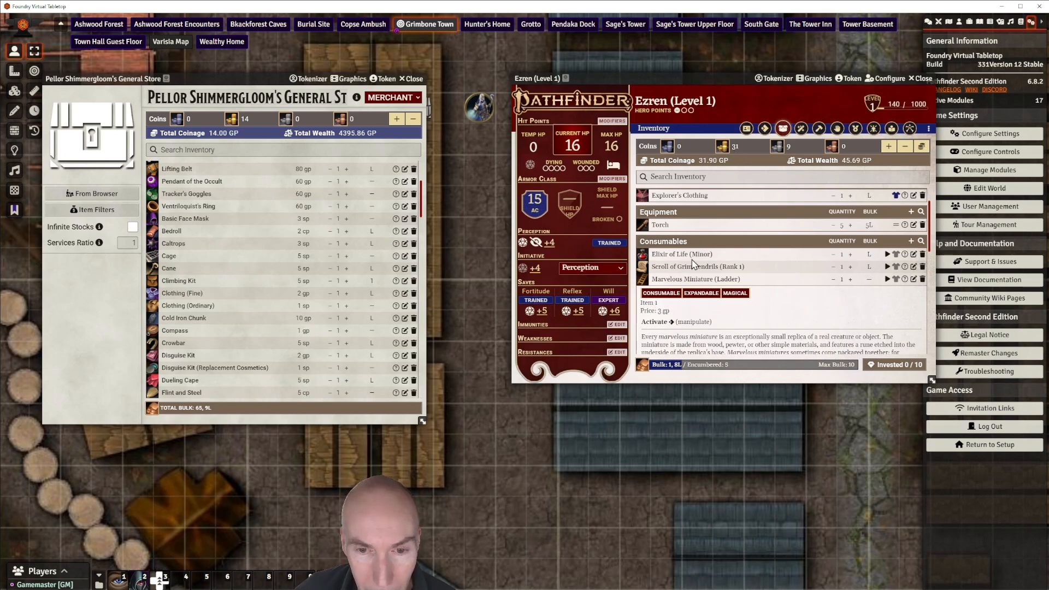
{"action": "left_click_drag", "start_coordinate": [698, 279], "coordinate": [424, 293]}
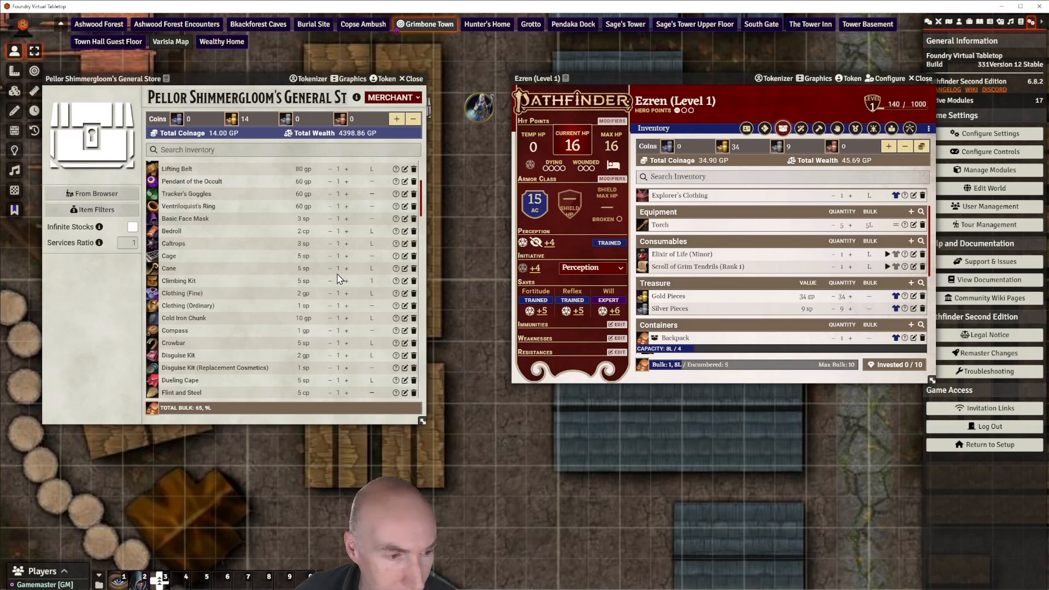
Find the Marvelous Miniature (Ladder) among the store's consumables and have Ezren purchase it for 3 gp
{"action": "scroll", "coordinate": [283, 310], "scroll_direction": "down", "scroll_amount": 5}
{"action": "scroll", "coordinate": [247, 332], "scroll_direction": "down", "scroll_amount": 2}
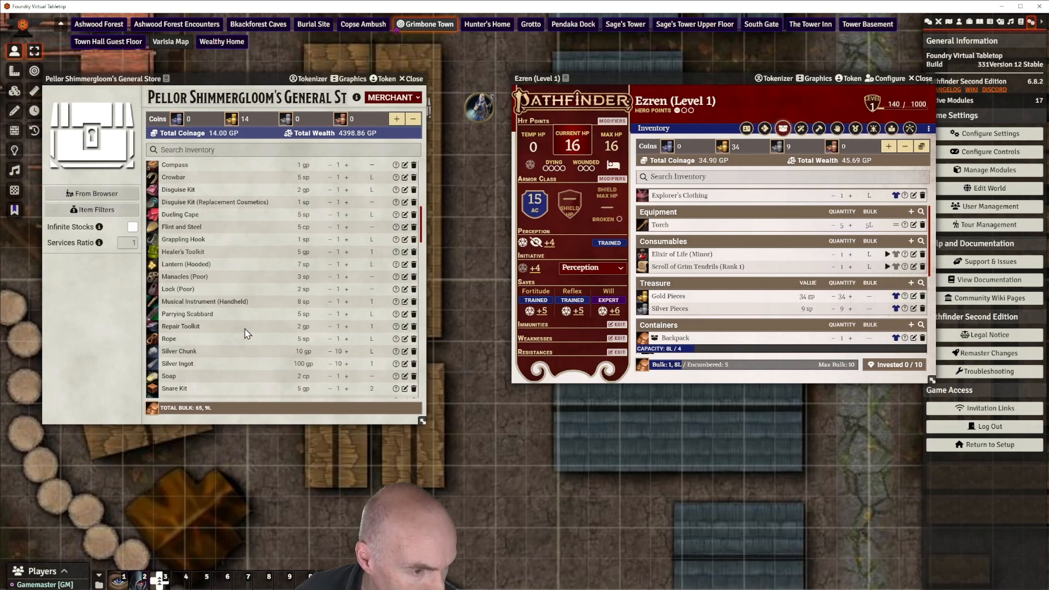
{"action": "scroll", "coordinate": [247, 333], "scroll_direction": "down", "scroll_amount": 10}
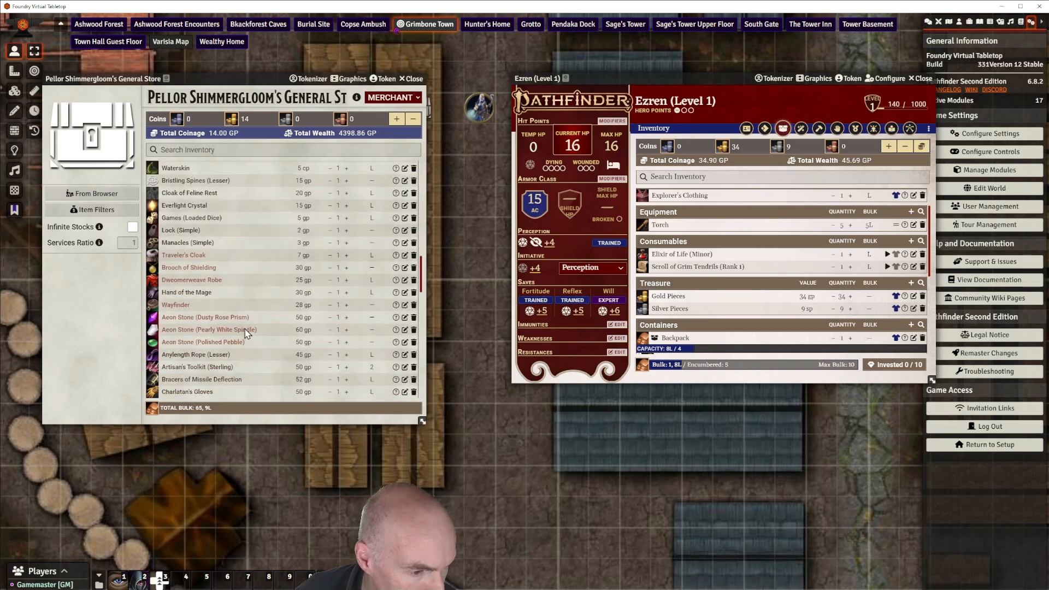
{"action": "scroll", "coordinate": [246, 334], "scroll_direction": "down", "scroll_amount": 10}
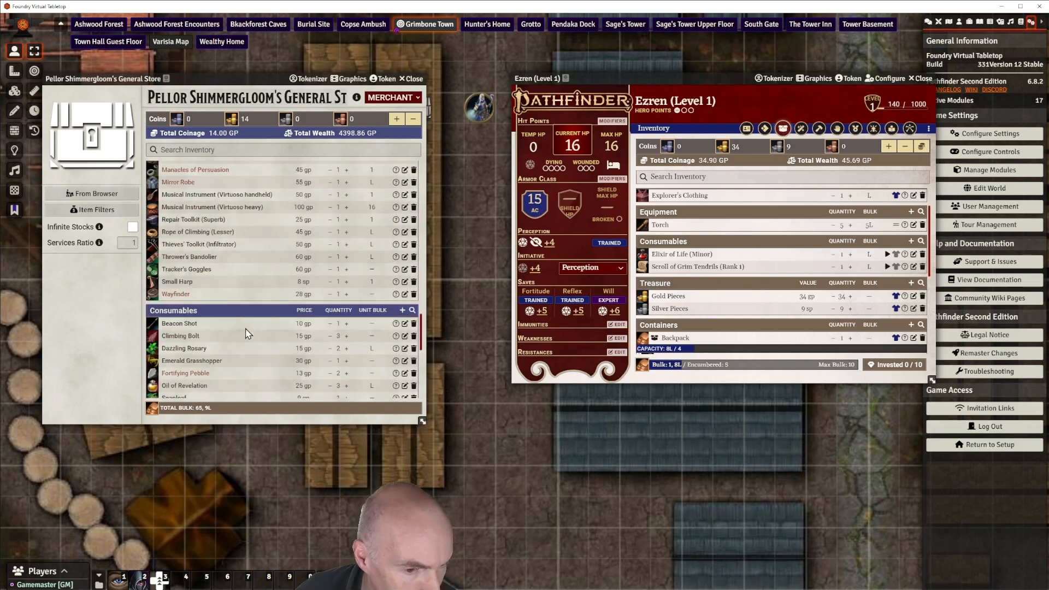
{"action": "scroll", "coordinate": [246, 333], "scroll_direction": "down", "scroll_amount": 10}
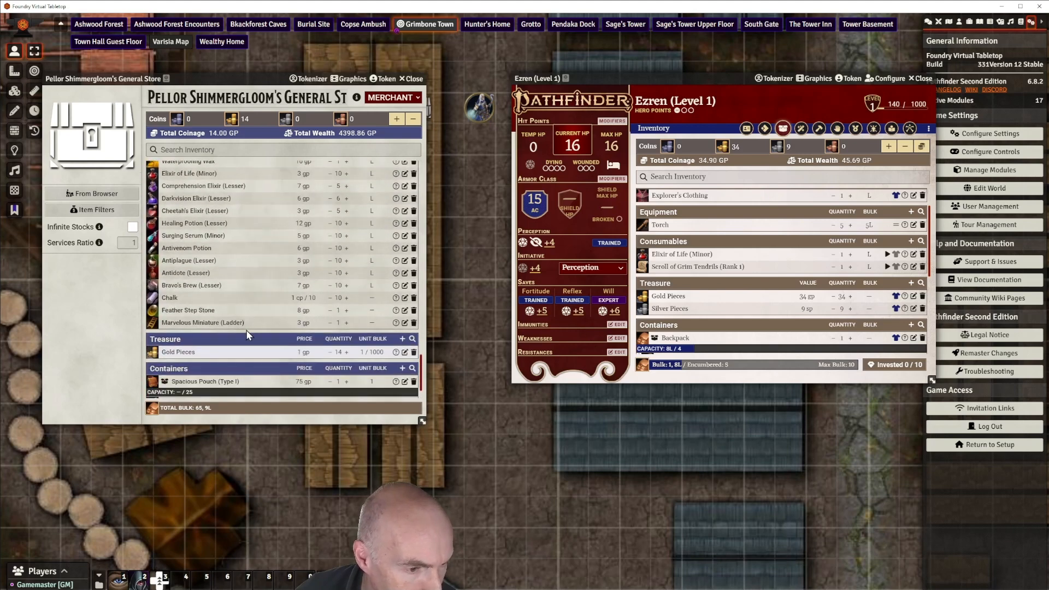
{"action": "left_click_drag", "start_coordinate": [213, 323], "coordinate": [763, 258]}
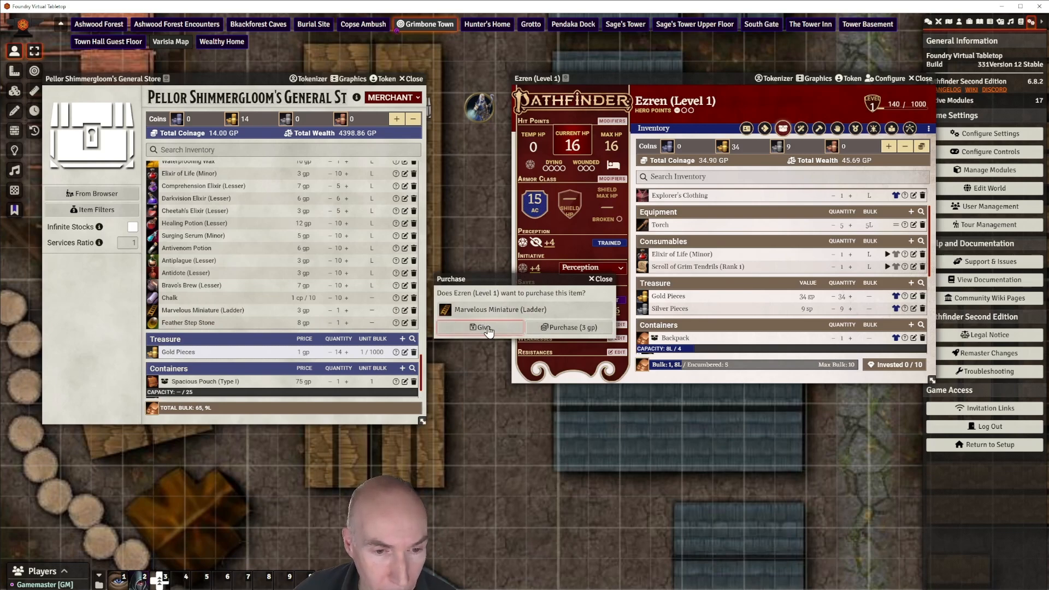
{"action": "left_click", "coordinate": [569, 328]}
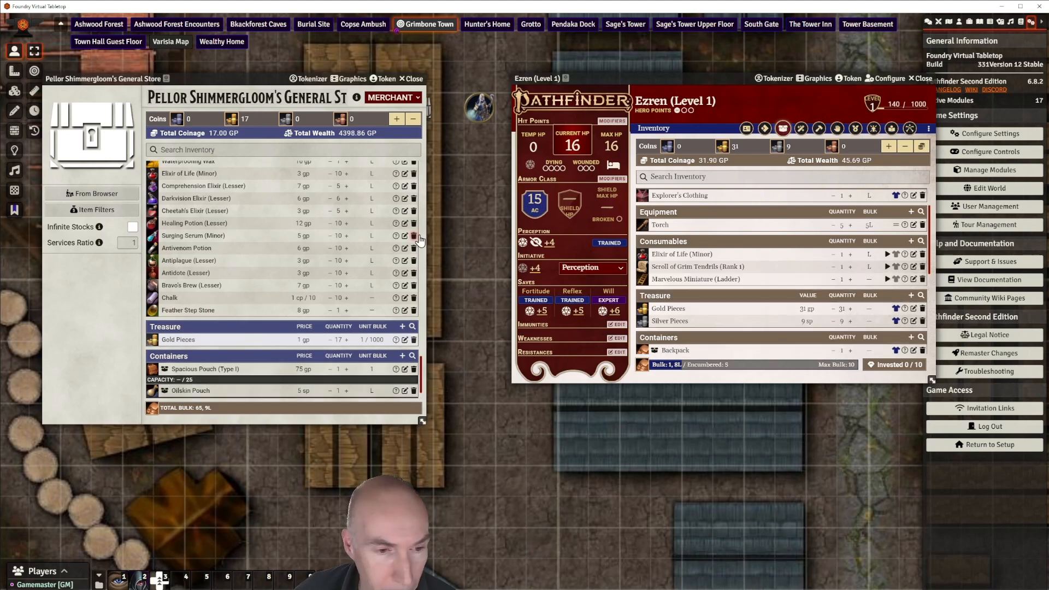
Examine the Better Merchant options in the PF2e Toolbelt module settings, with both sheets kept side by side
{"action": "left_click_drag", "start_coordinate": [723, 82], "coordinate": [639, 82]}
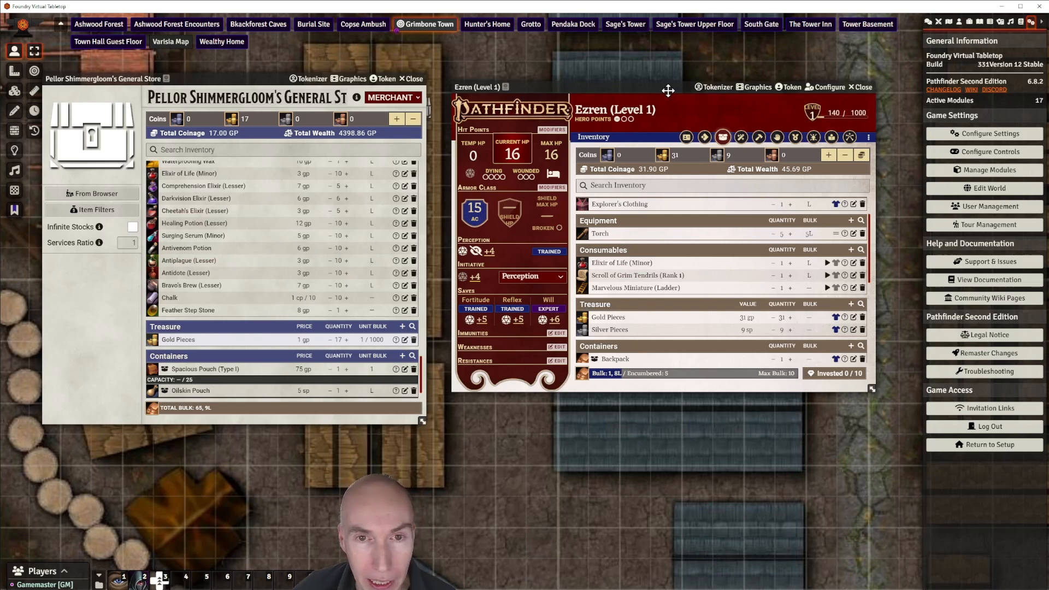
{"action": "left_click_drag", "start_coordinate": [668, 88], "coordinate": [659, 85]}
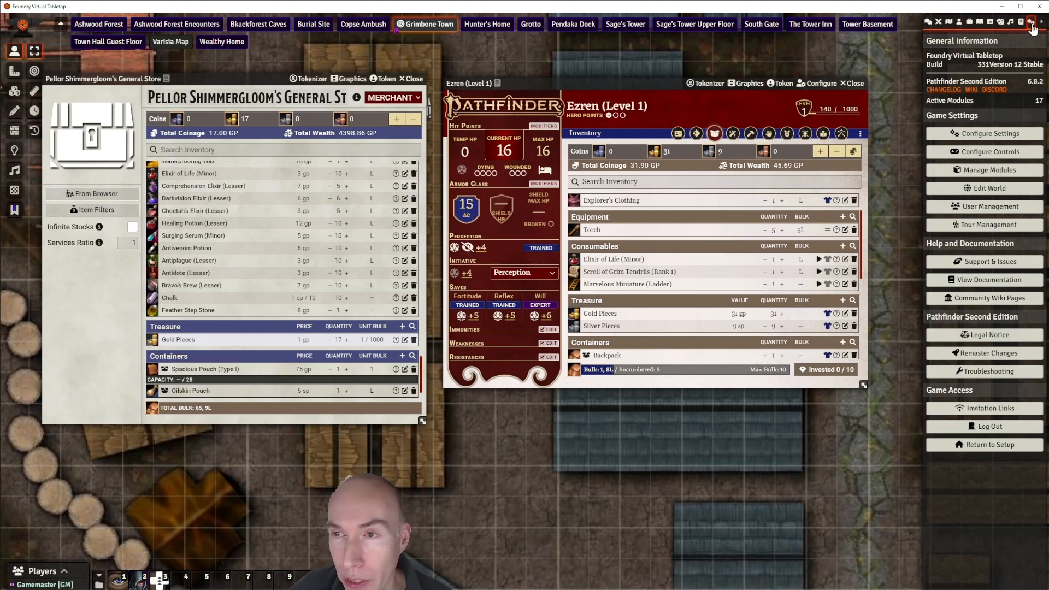
{"action": "left_click", "coordinate": [994, 135]}
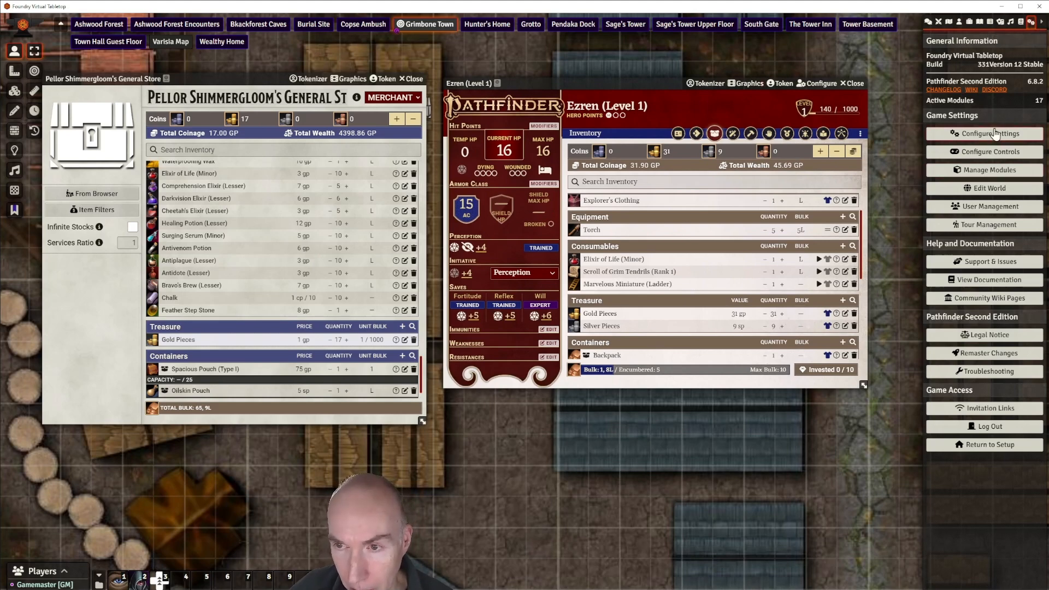
{"action": "left_click_drag", "start_coordinate": [601, 173], "coordinate": [633, 146]}
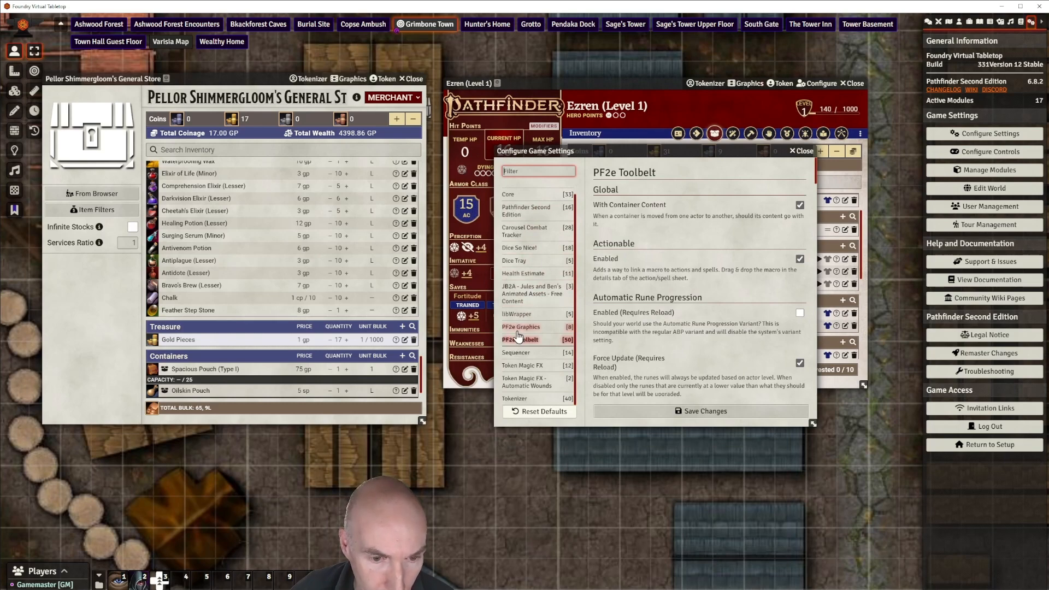
{"action": "left_click", "coordinate": [522, 341]}
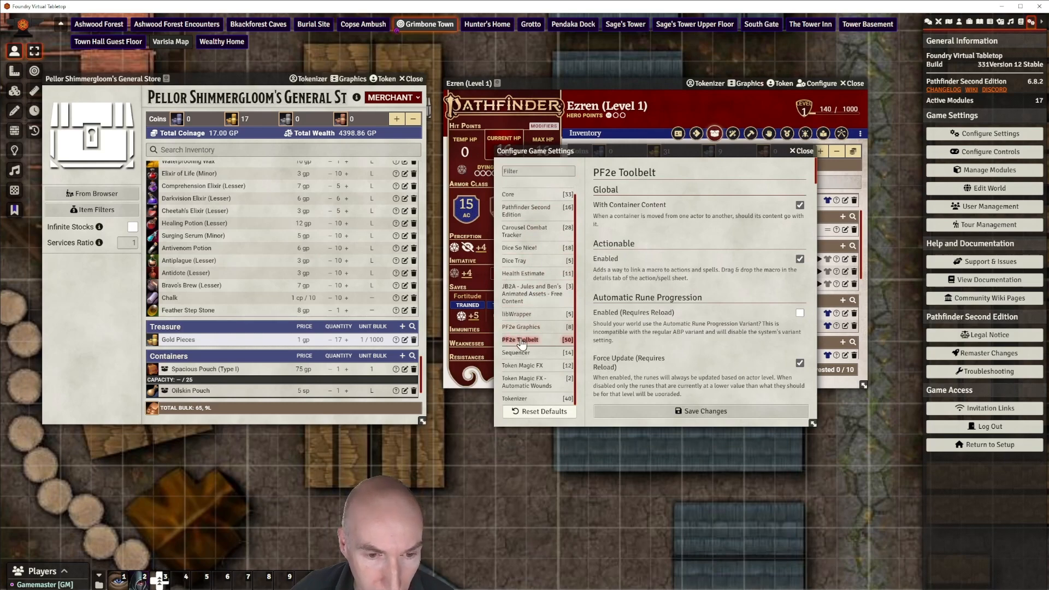
{"action": "scroll", "coordinate": [694, 247], "scroll_direction": "down", "scroll_amount": 3}
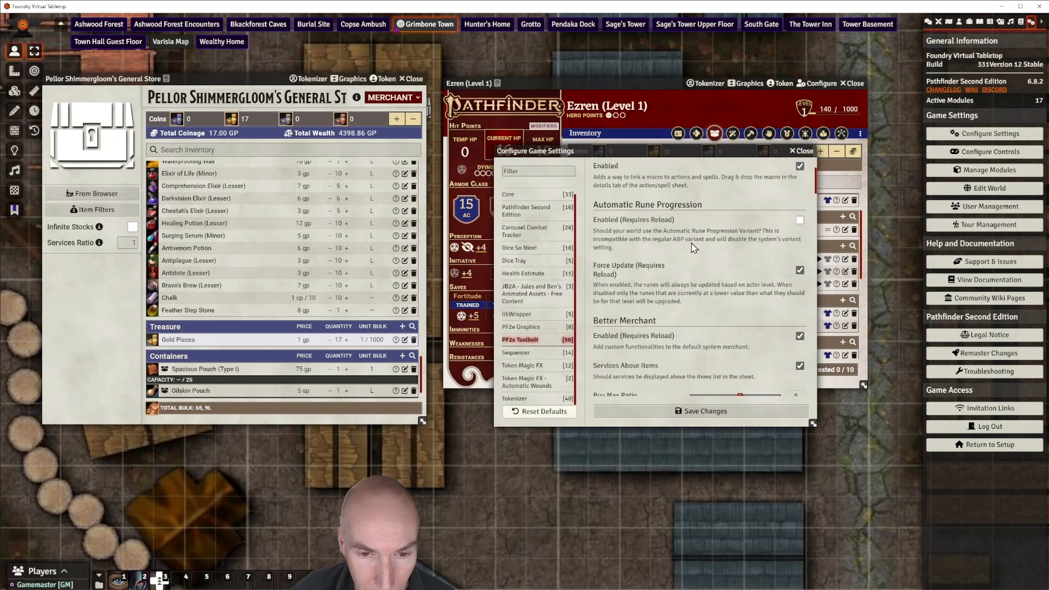
{"action": "scroll", "coordinate": [692, 247], "scroll_direction": "down", "scroll_amount": 2}
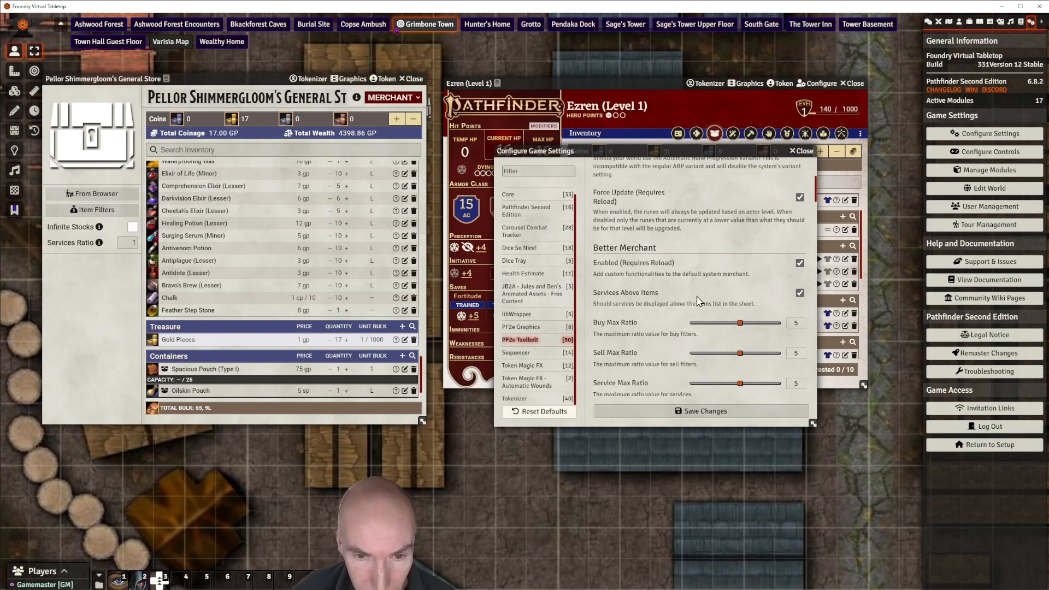
{"action": "left_click", "coordinate": [695, 412]}
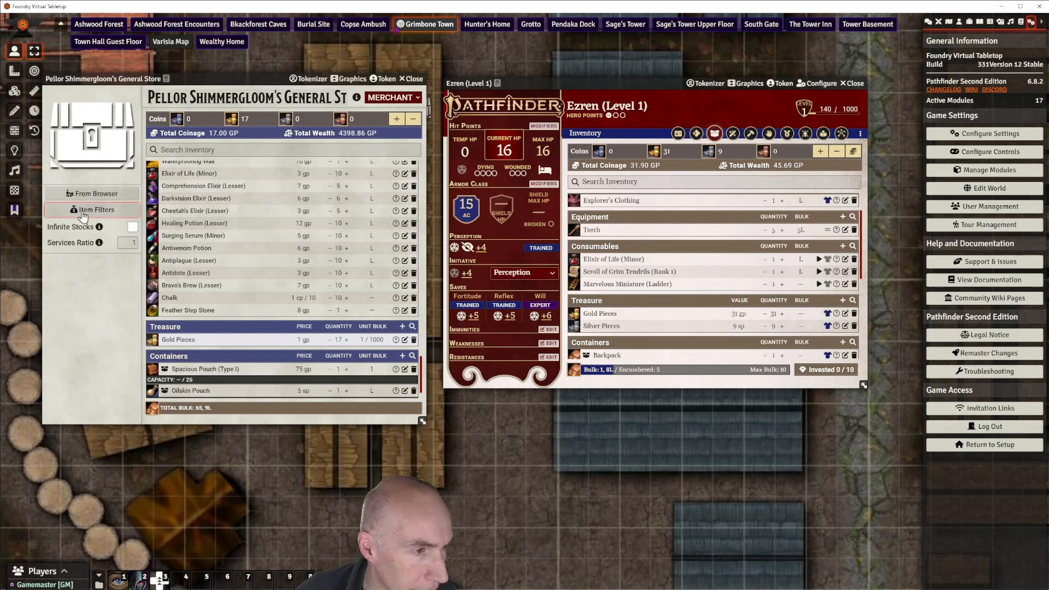
Set the price ratio of the store's Default Buy filter to 0.5
{"action": "left_click", "coordinate": [96, 211]}
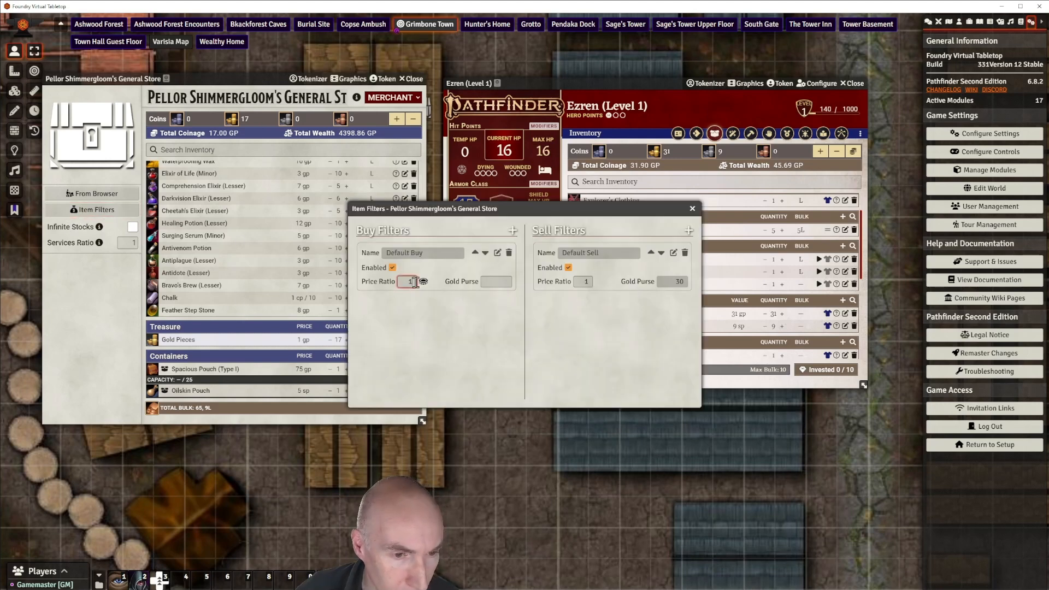
{"action": "key", "text": "BackSpace"}
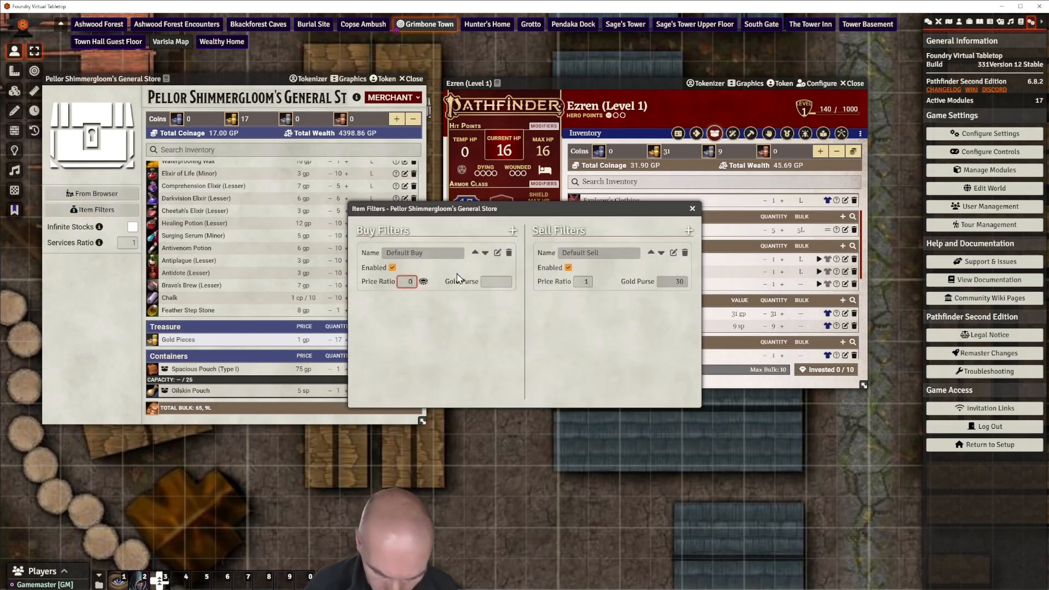
{"action": "type", "text": "0.5"}
{"action": "left_click", "coordinate": [452, 302]}
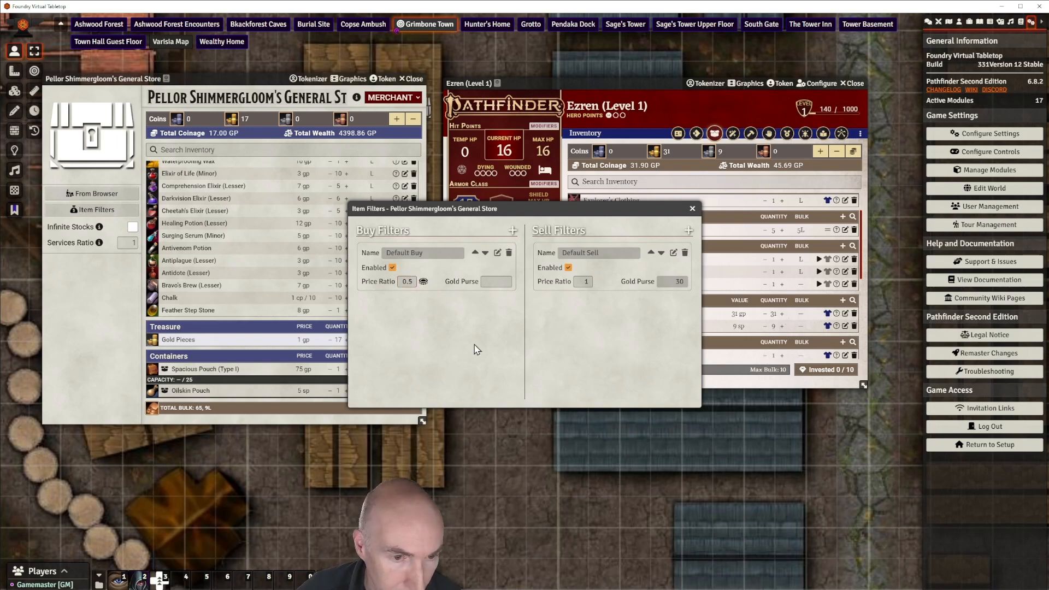
{"action": "left_click", "coordinate": [692, 208]}
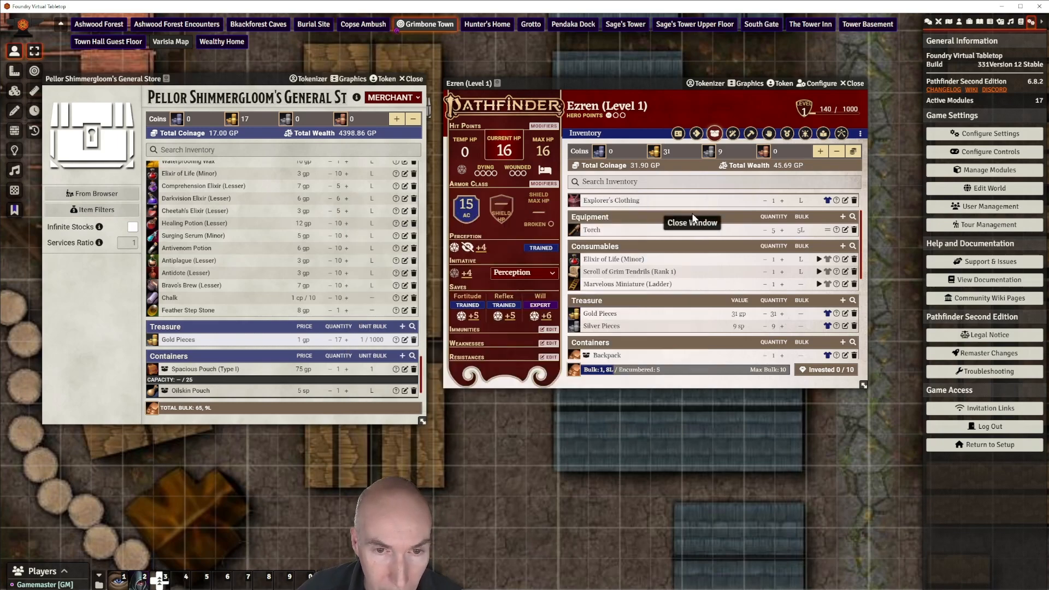
Check the prices of Ezren's Elixir of Life (Minor) and Scroll of Grim Tendrils (Rank 1), and sell the scroll to the store
{"action": "scroll", "coordinate": [606, 328], "scroll_direction": "down", "scroll_amount": 1}
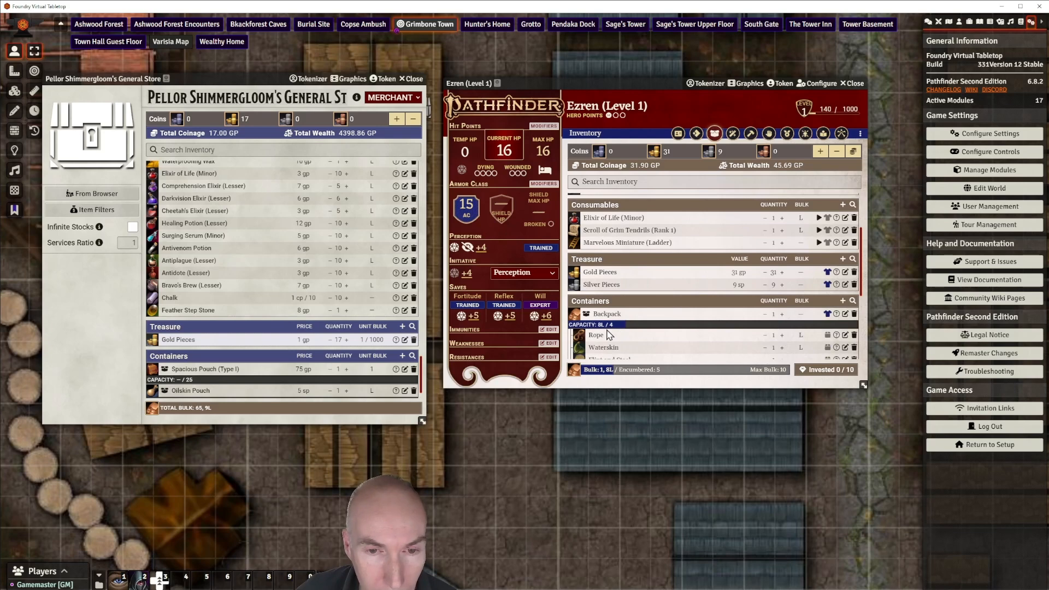
{"action": "left_click", "coordinate": [615, 219]}
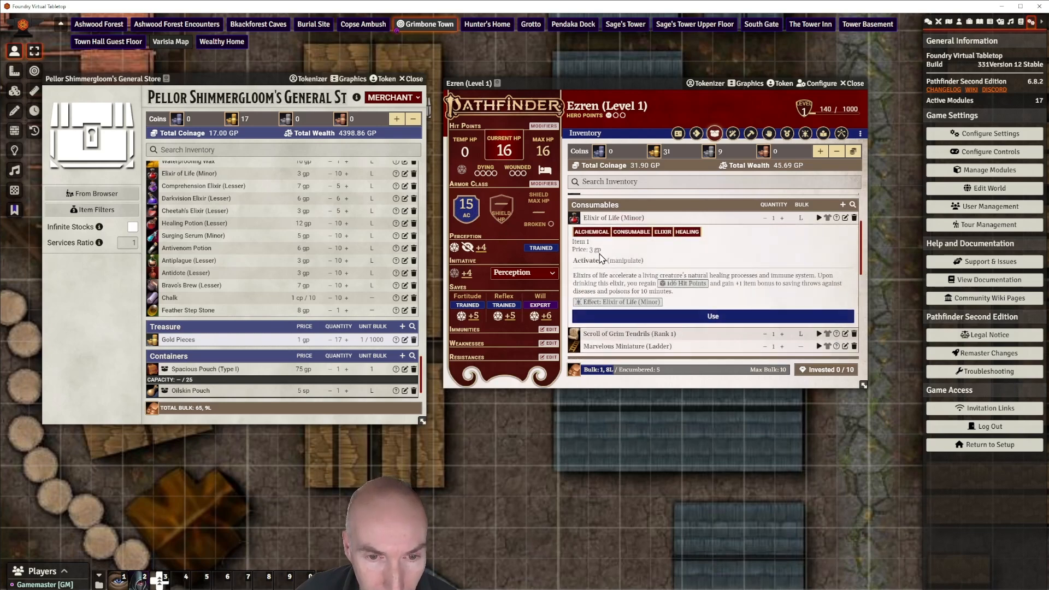
{"action": "left_click", "coordinate": [609, 218]}
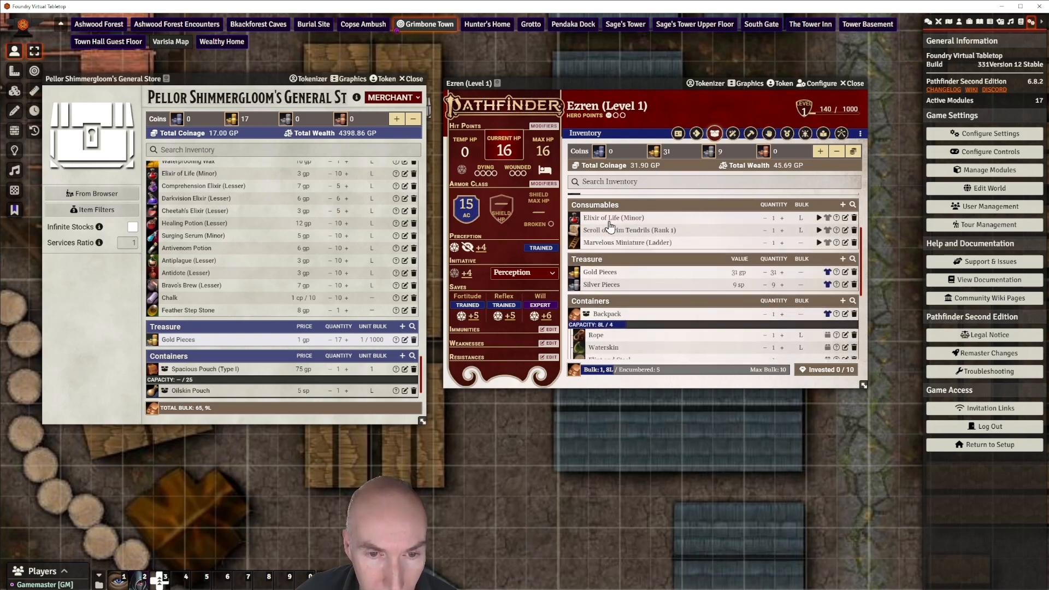
{"action": "left_click", "coordinate": [608, 233]}
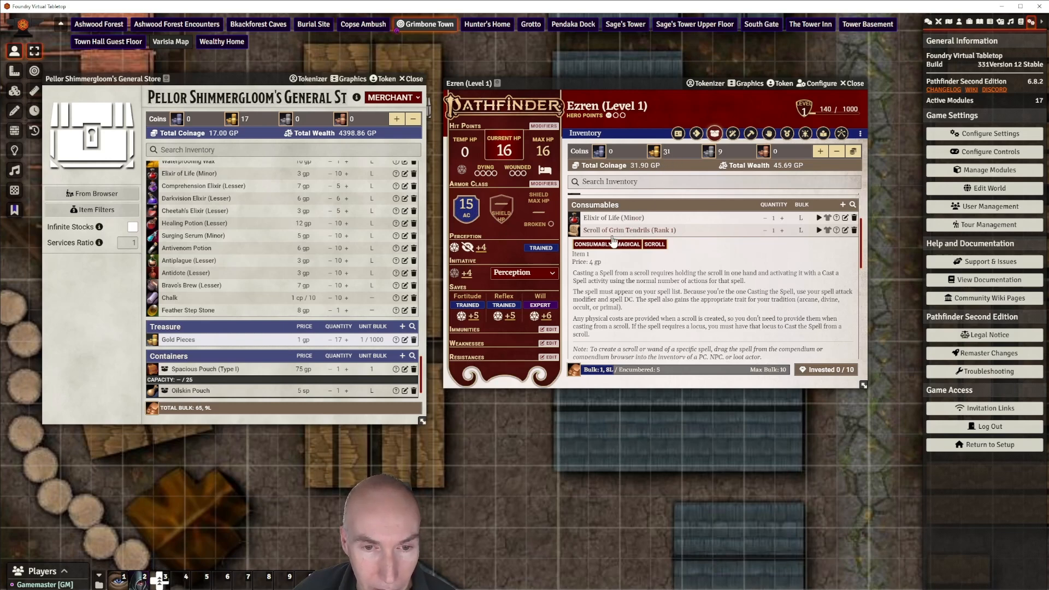
{"action": "left_click_drag", "start_coordinate": [617, 233], "coordinate": [268, 272]}
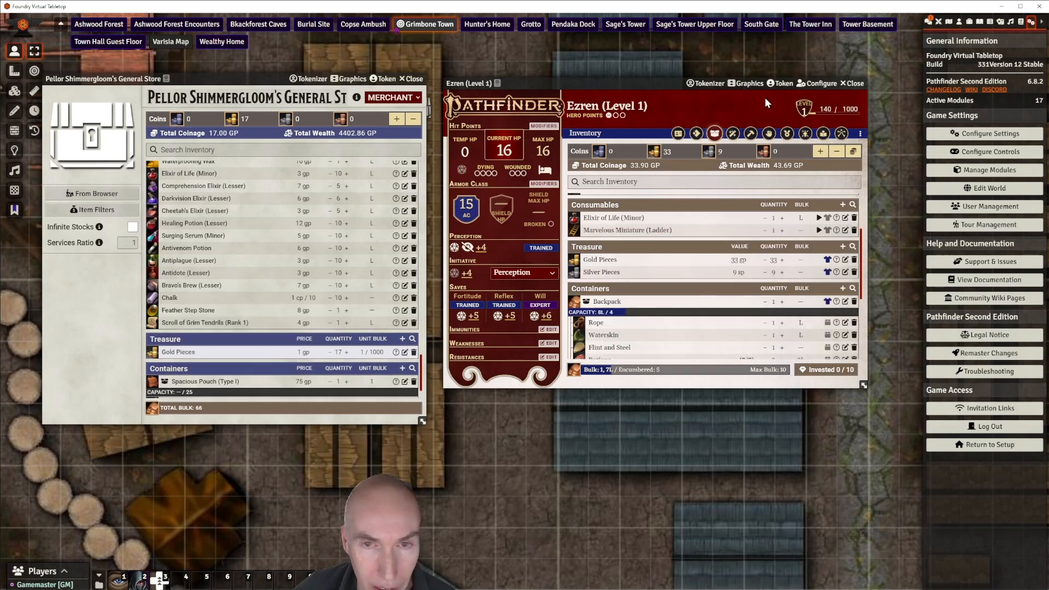
Close the Ezren and Pellor Shimmergloom's General Store sheets to reveal their tokens on the Grimbone Town scene
{"action": "left_click", "coordinate": [853, 84]}
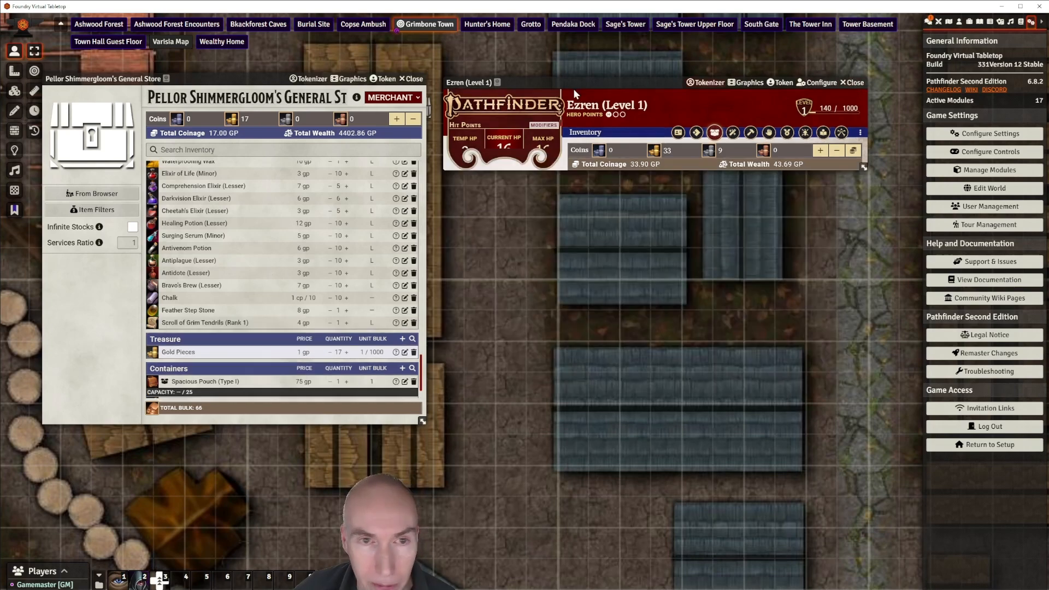
{"action": "left_click", "coordinate": [413, 80]}
{"action": "left_click_drag", "start_coordinate": [494, 177], "coordinate": [552, 326]}
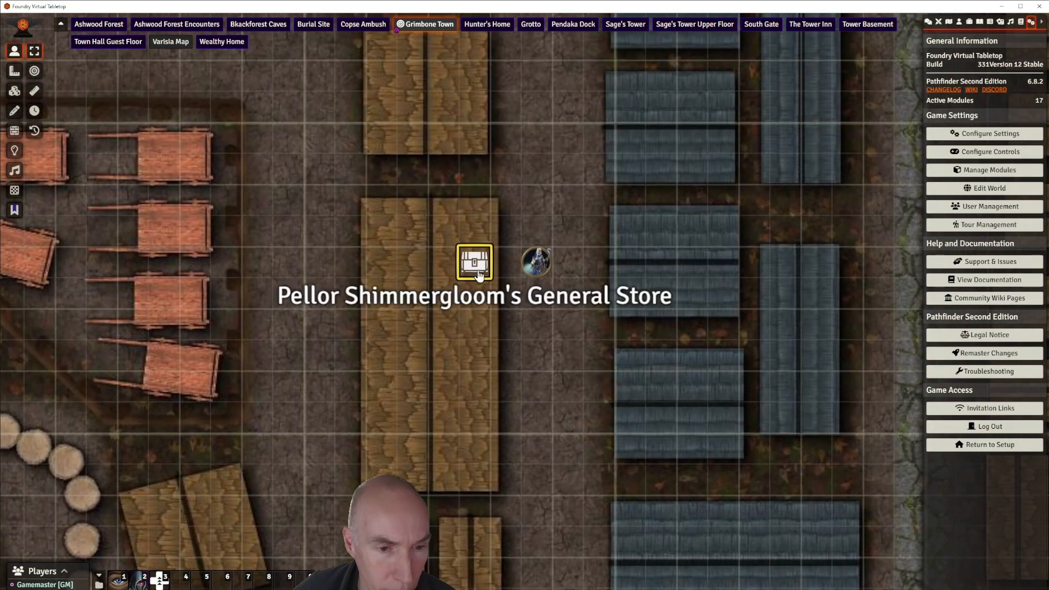
Move the Pellor Shimmergloom's General Store token one grid square down within its building and hide it from players
{"action": "right_click", "coordinate": [475, 263]}
{"action": "left_click_drag", "start_coordinate": [474, 264], "coordinate": [477, 323]}
{"action": "right_click", "coordinate": [476, 323]}
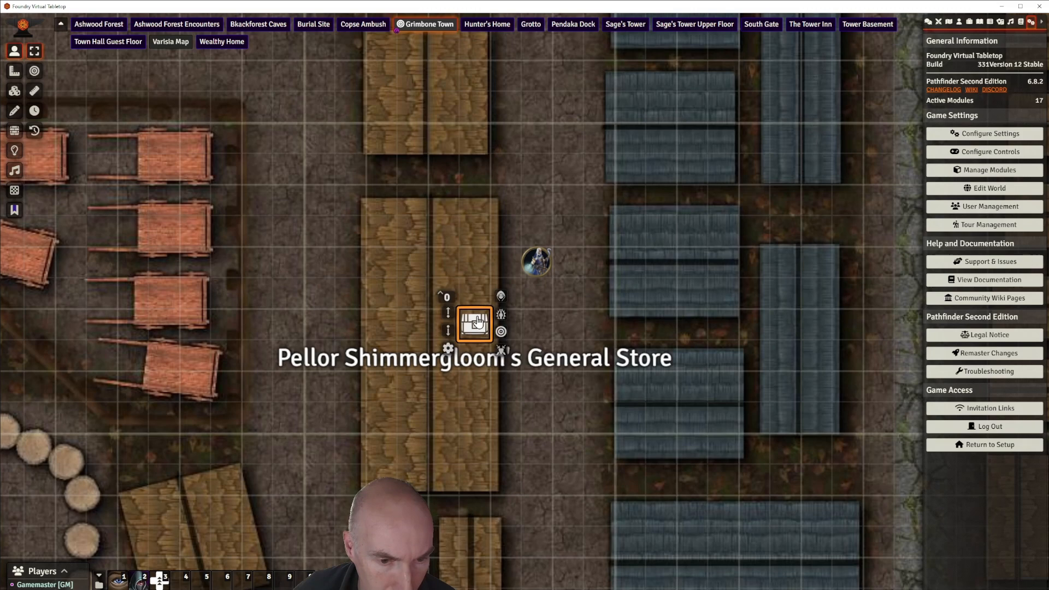
{"action": "left_click", "coordinate": [501, 295]}
{"action": "left_click", "coordinate": [574, 321]}
Delete Ezren's token from the street beside the general store on the Grimbone Town scene
{"action": "scroll", "coordinate": [572, 316], "scroll_direction": "down", "scroll_amount": 4}
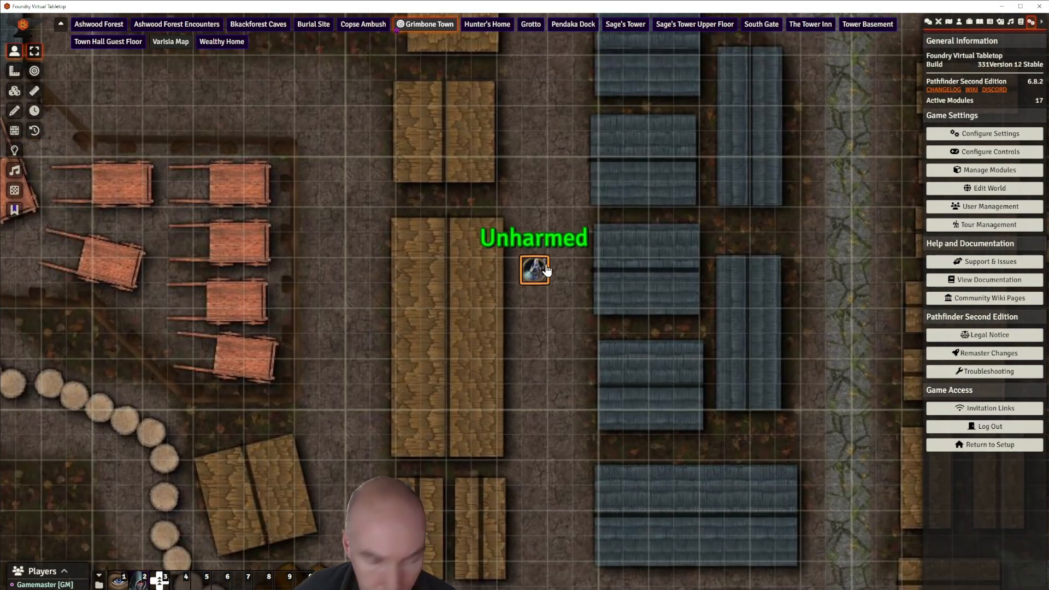
{"action": "key", "text": "Delete"}
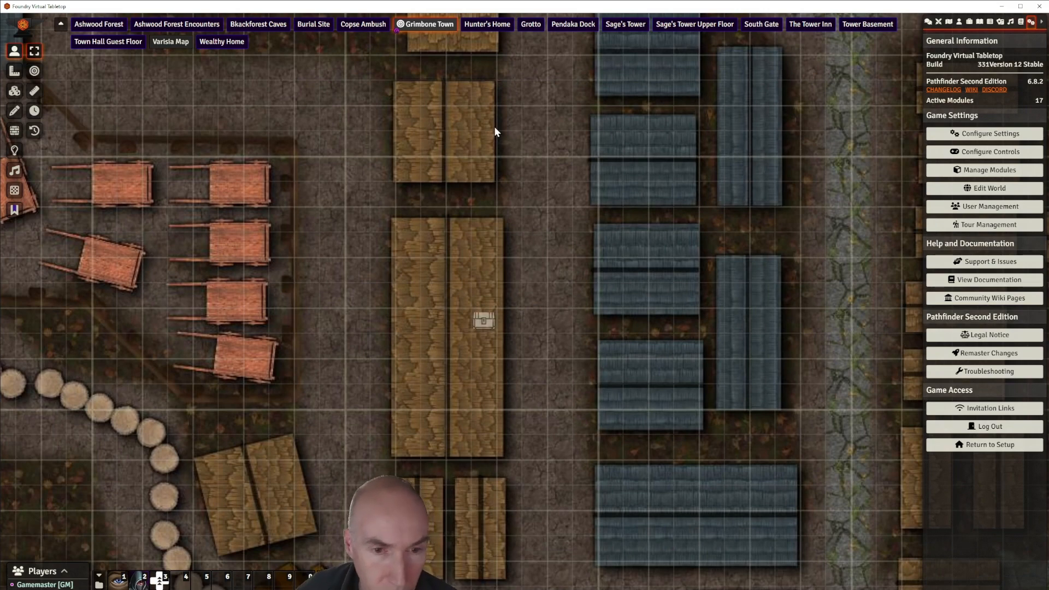
Open the General Store page of the Chapter 3 Grimbone Encounters journal and place its window over the carts on the scene
{"action": "scroll", "coordinate": [494, 127], "scroll_direction": "down", "scroll_amount": 2}
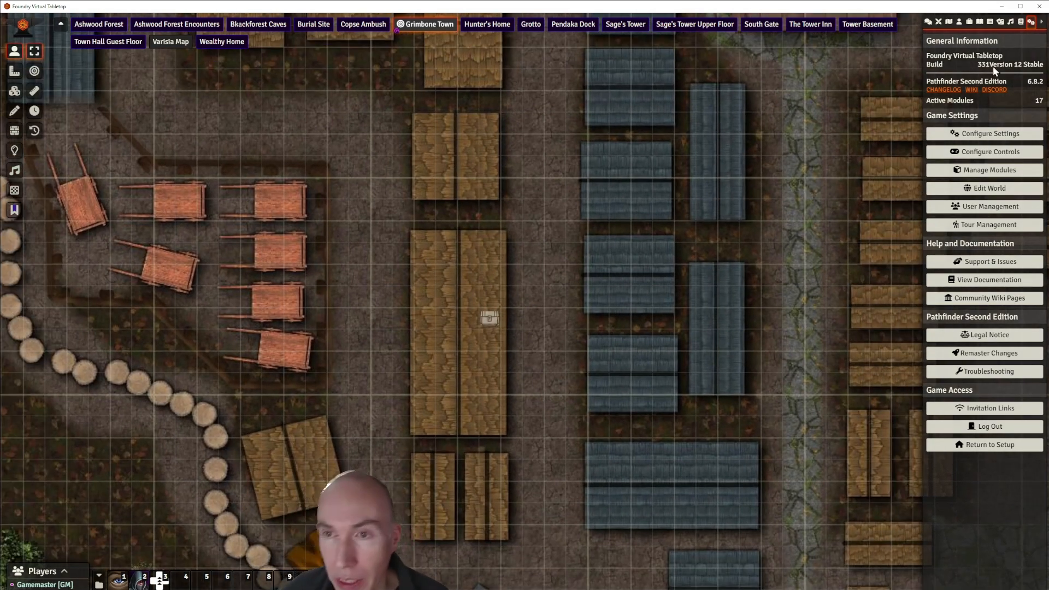
{"action": "left_click", "coordinate": [980, 23]}
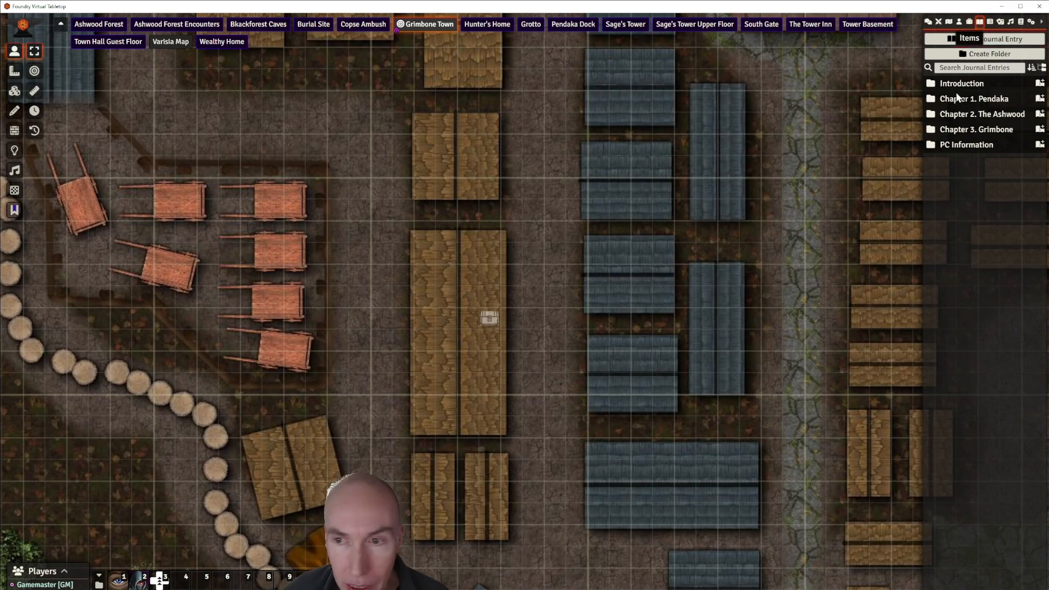
{"action": "left_click", "coordinate": [965, 129]}
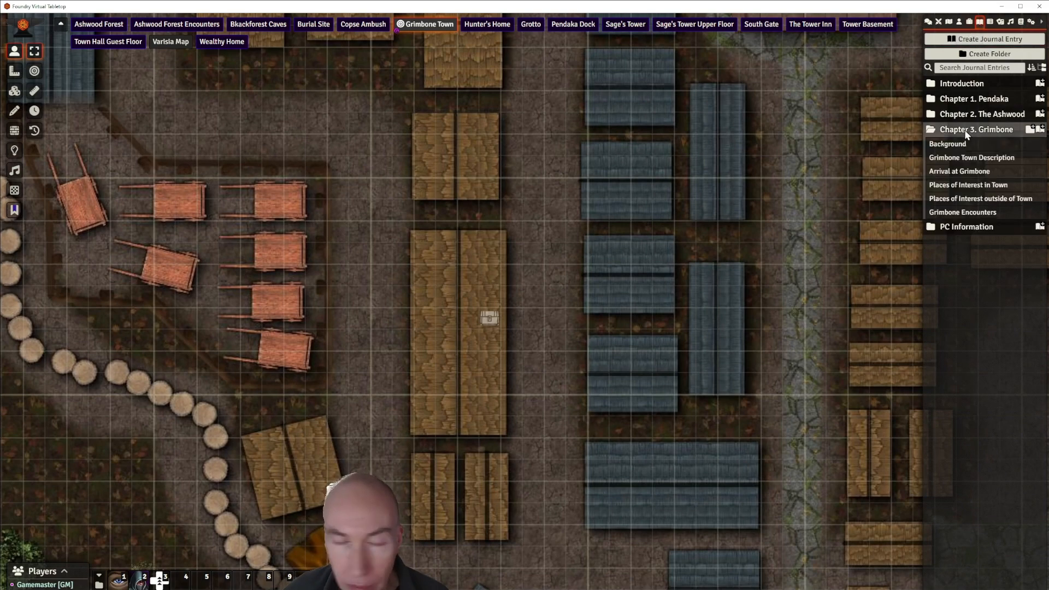
{"action": "left_click", "coordinate": [982, 211]}
{"action": "left_click", "coordinate": [359, 350]}
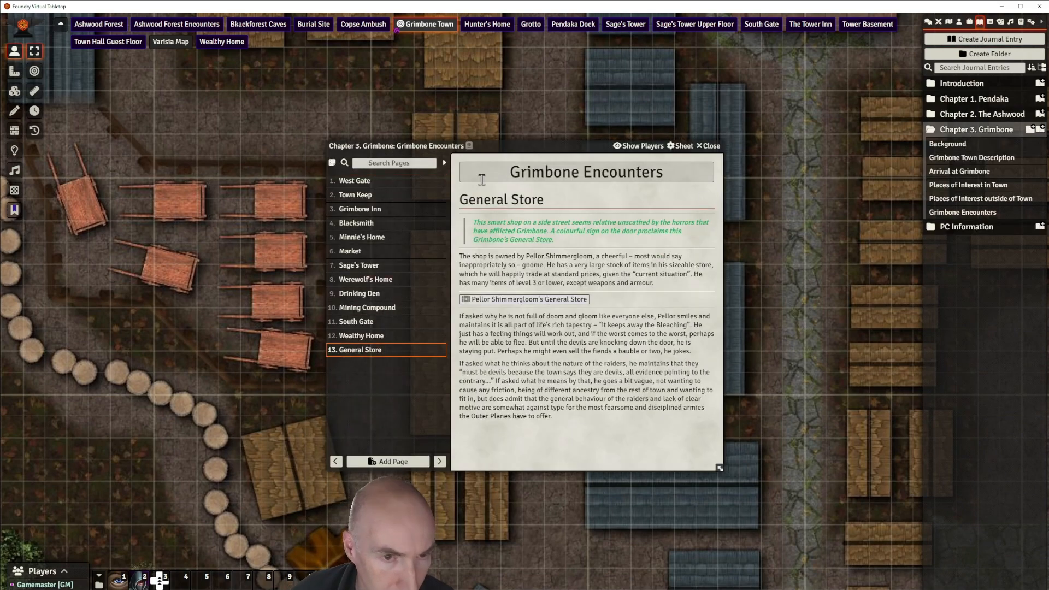
{"action": "left_click_drag", "start_coordinate": [415, 146], "coordinate": [170, 39]}
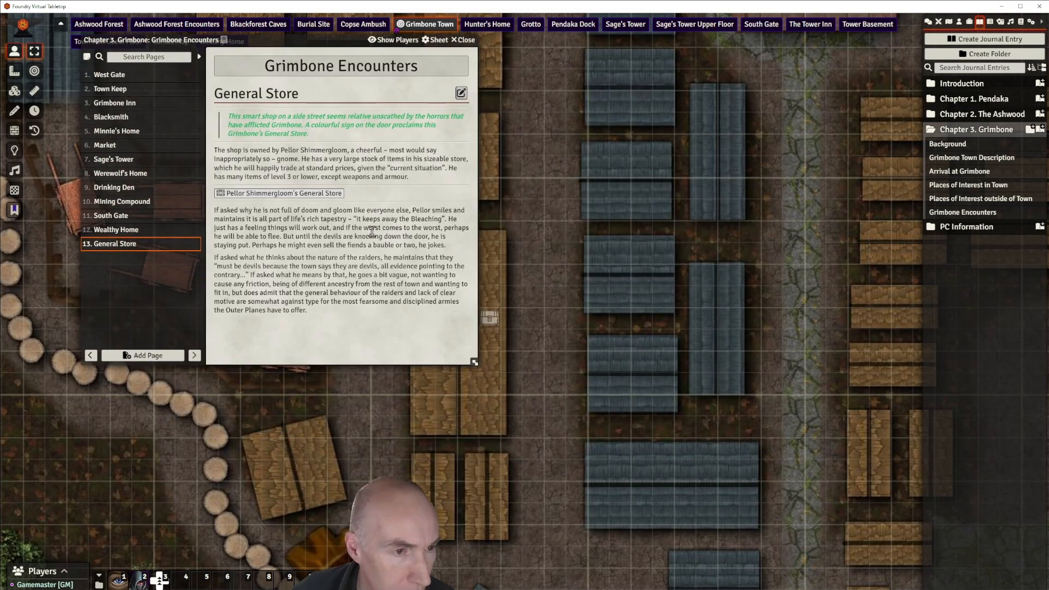
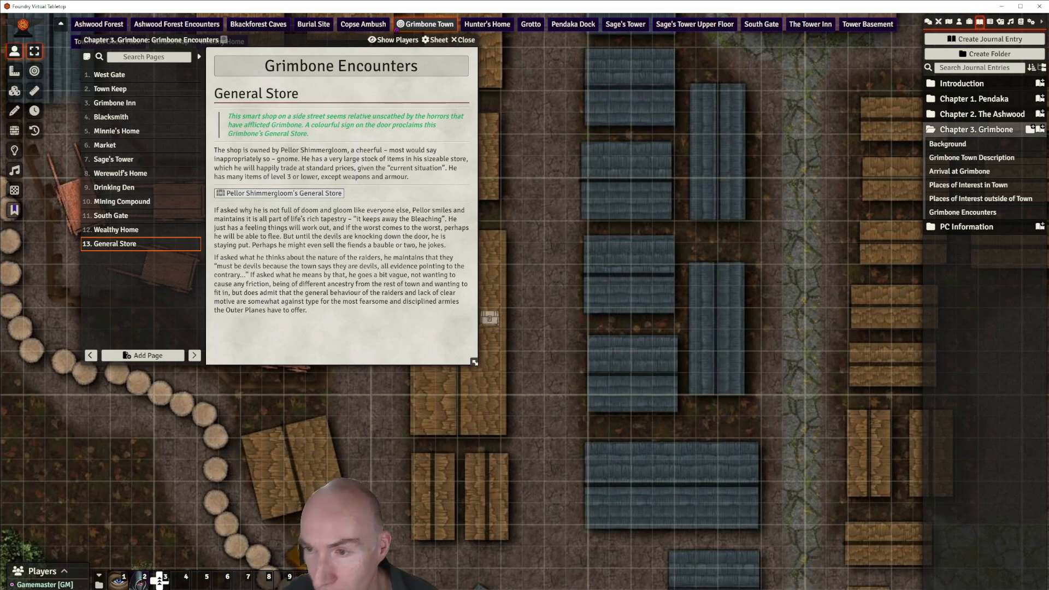
Try to add a text page titled "Screams by the Cartload" to the Grimbone Encounters journal
{"action": "left_click", "coordinate": [151, 357]}
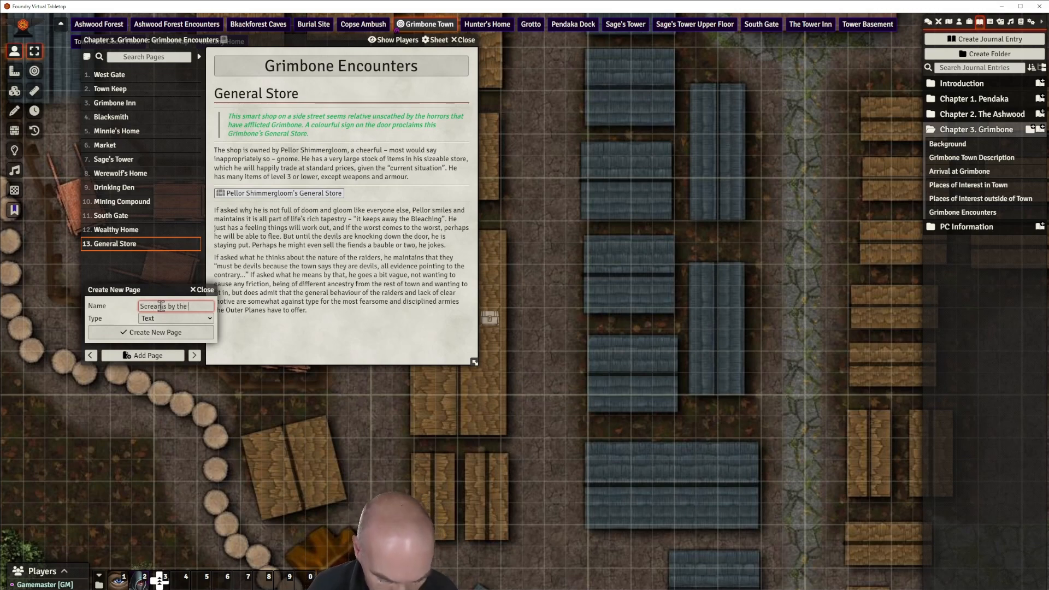
{"action": "type", "text": "Screams by the Cartload"}
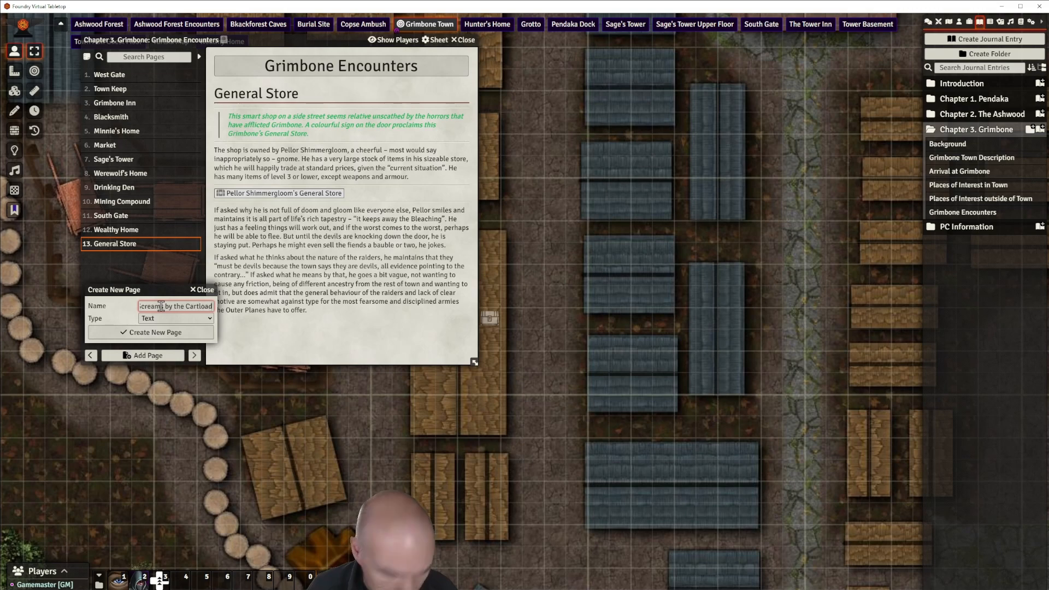
{"action": "left_click", "coordinate": [176, 335]}
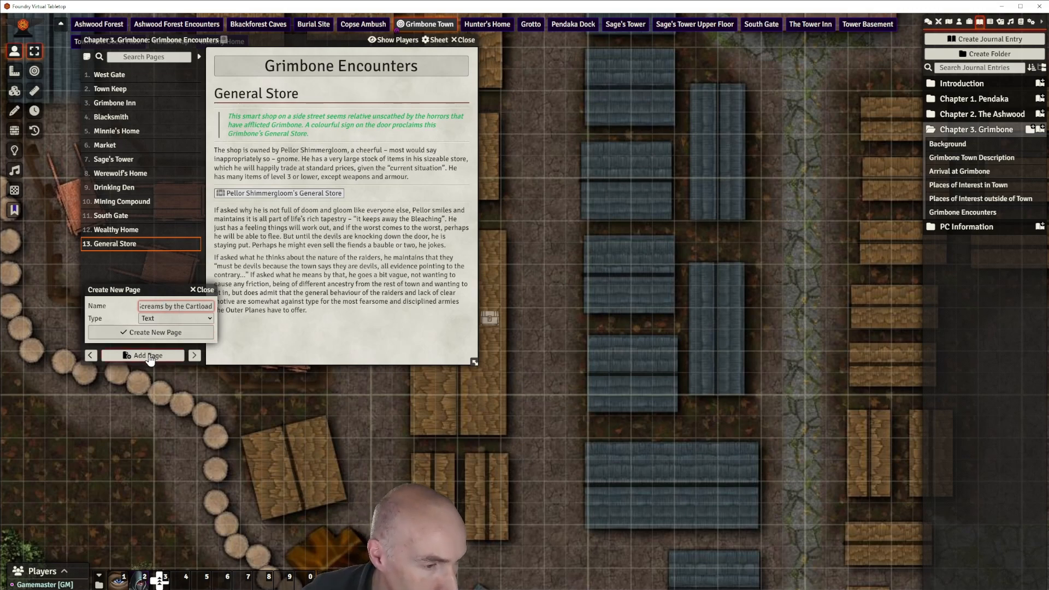
Create a new text page named "Screams by the Cartload" after General Store in the Grimbone Encounters journal
{"action": "left_click", "coordinate": [152, 354]}
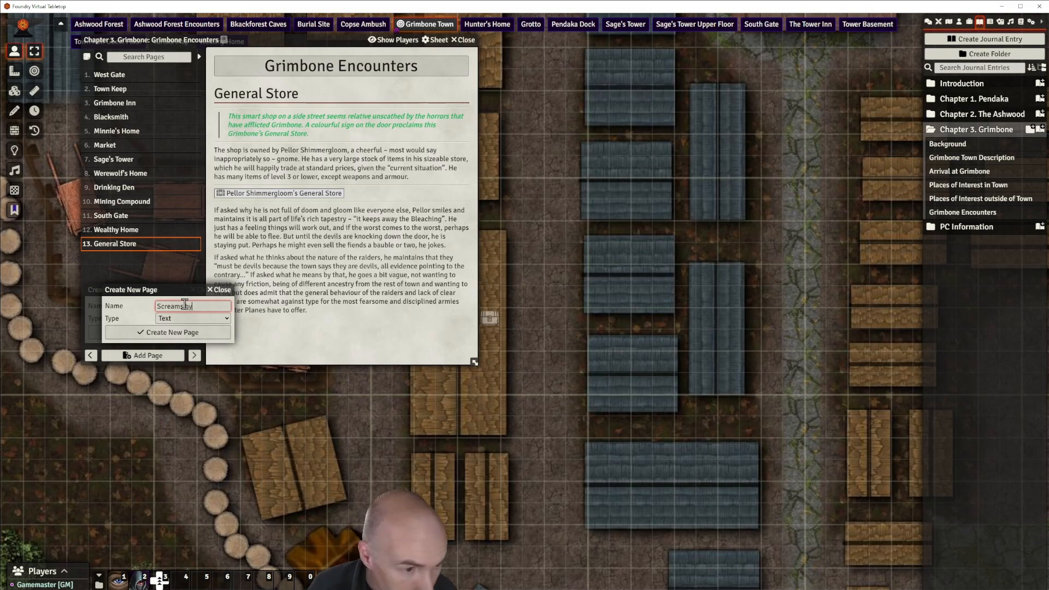
{"action": "type", "text": "Screams by the Cart"}
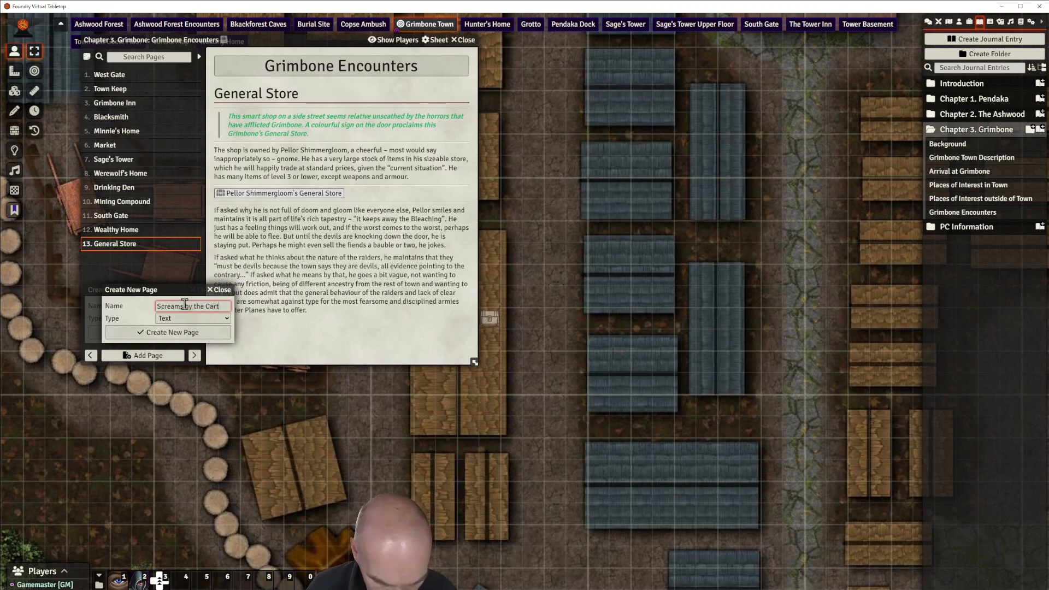
{"action": "type", "text": "load"}
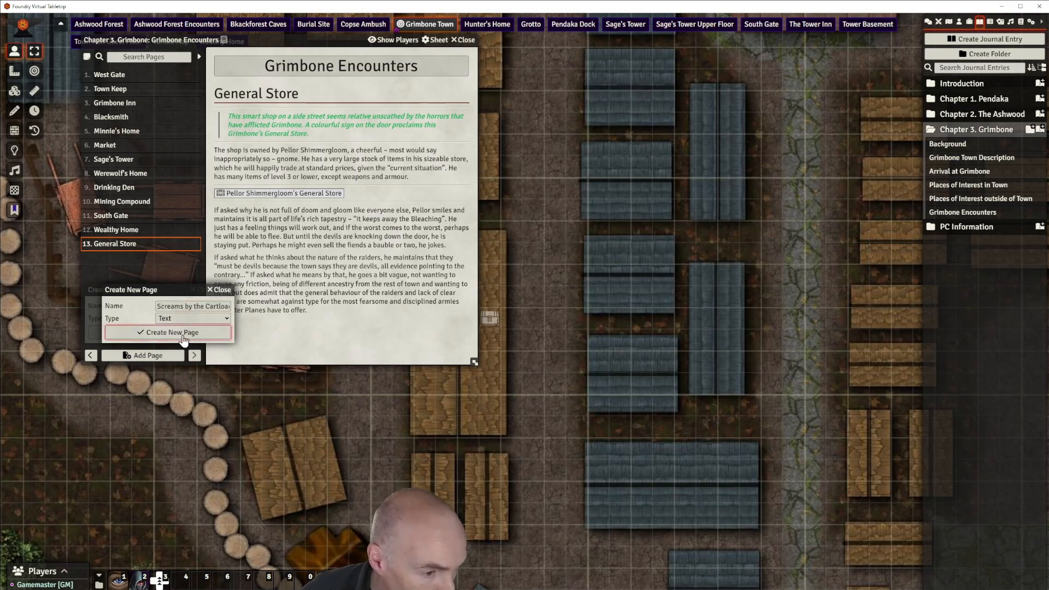
{"action": "left_click", "coordinate": [183, 334]}
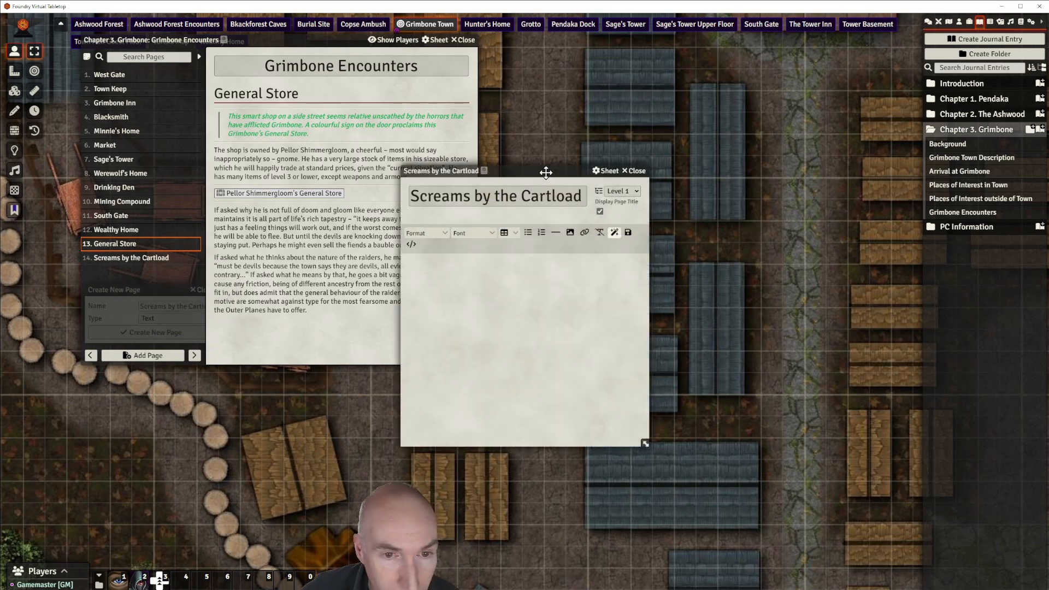
Paste the ghoul encounter text into the Screams by the Cartload page and clear the formatting of its four ghouls paragraph
{"action": "left_click_drag", "start_coordinate": [546, 173], "coordinate": [567, 162]}
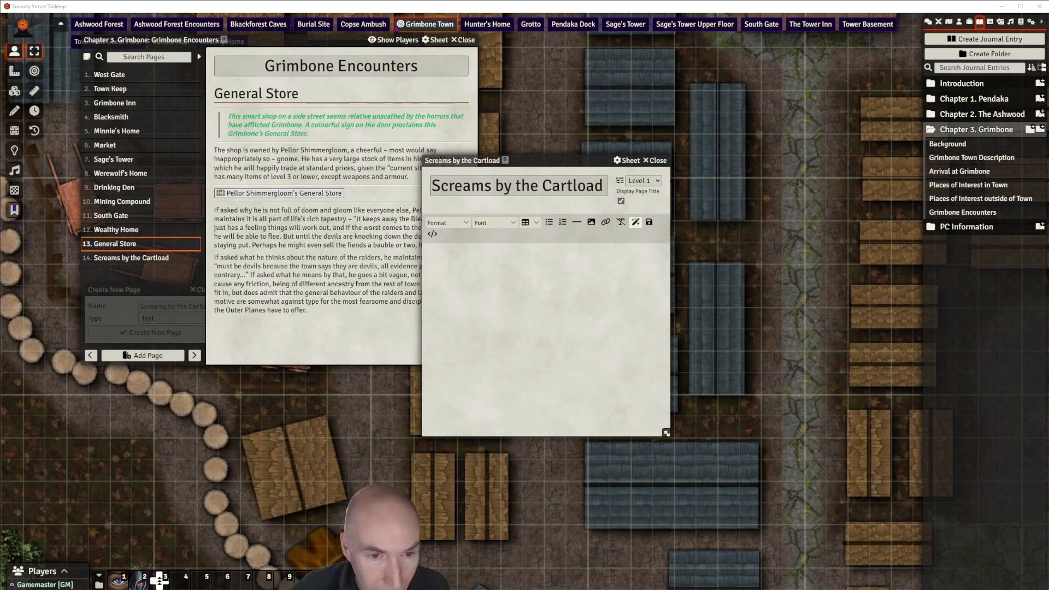
{"action": "left_click", "coordinate": [562, 263]}
{"action": "key", "text": "ctrl+v"}
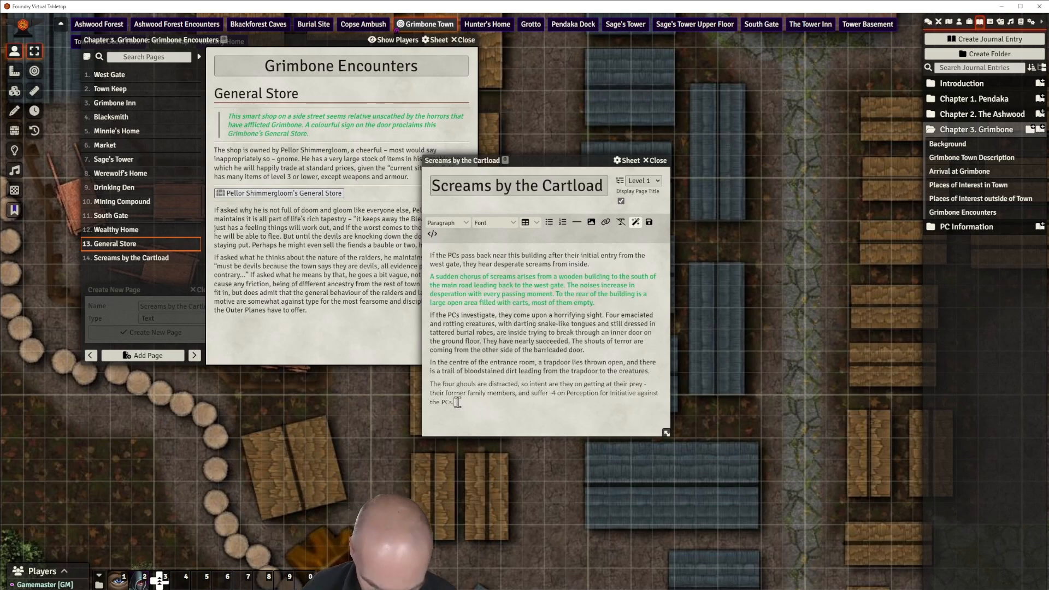
{"action": "left_click_drag", "start_coordinate": [453, 401], "coordinate": [431, 371]}
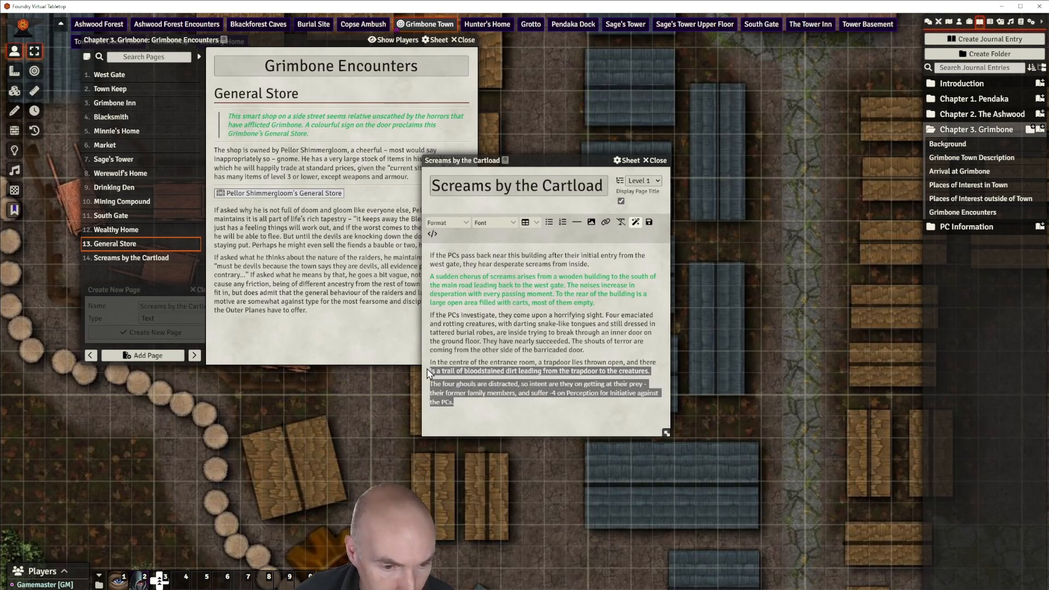
{"action": "left_click", "coordinate": [621, 222]}
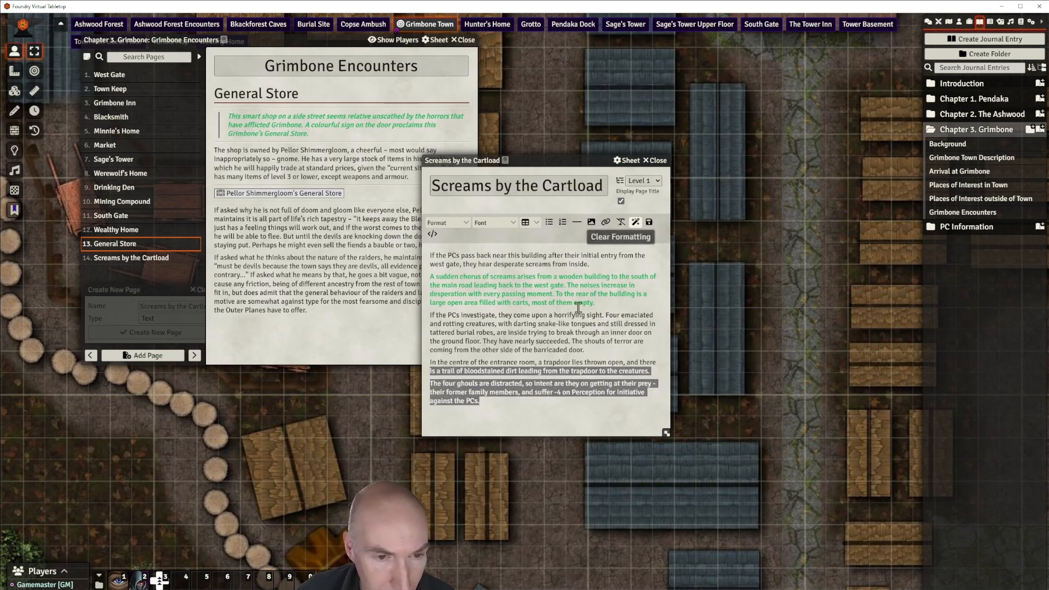
Insert horizontal rules before and after the green paragraph describing the chorus of screams
{"action": "left_click", "coordinate": [595, 260]}
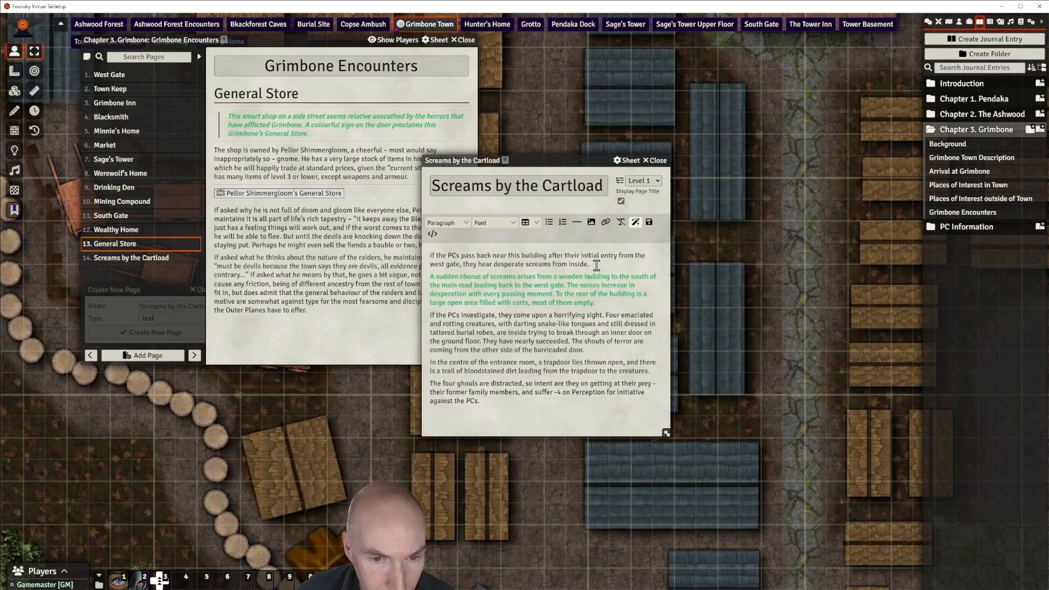
{"action": "left_click", "coordinate": [577, 222]}
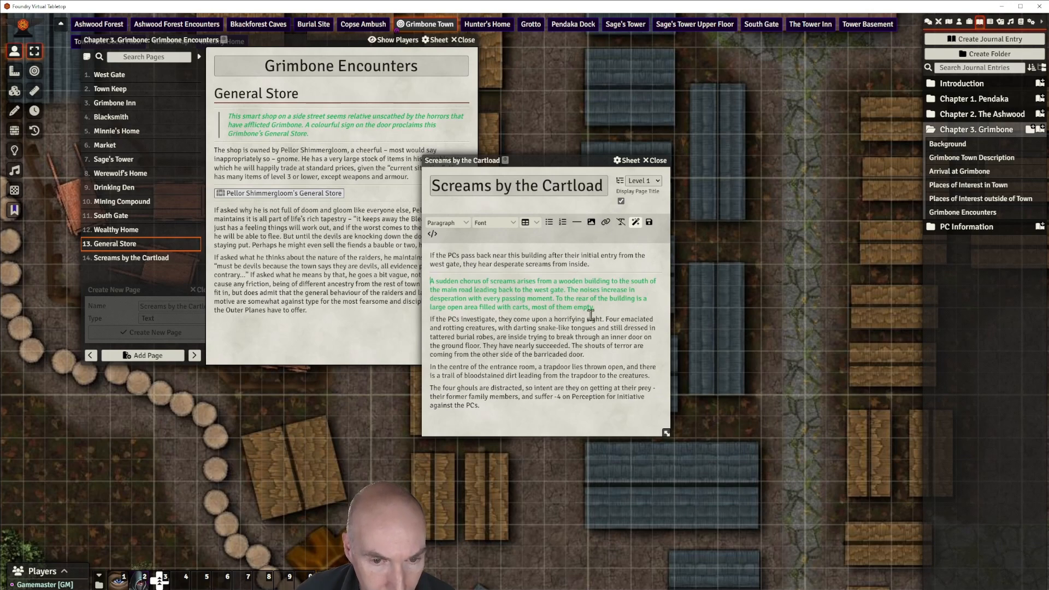
{"action": "left_click", "coordinate": [577, 223]}
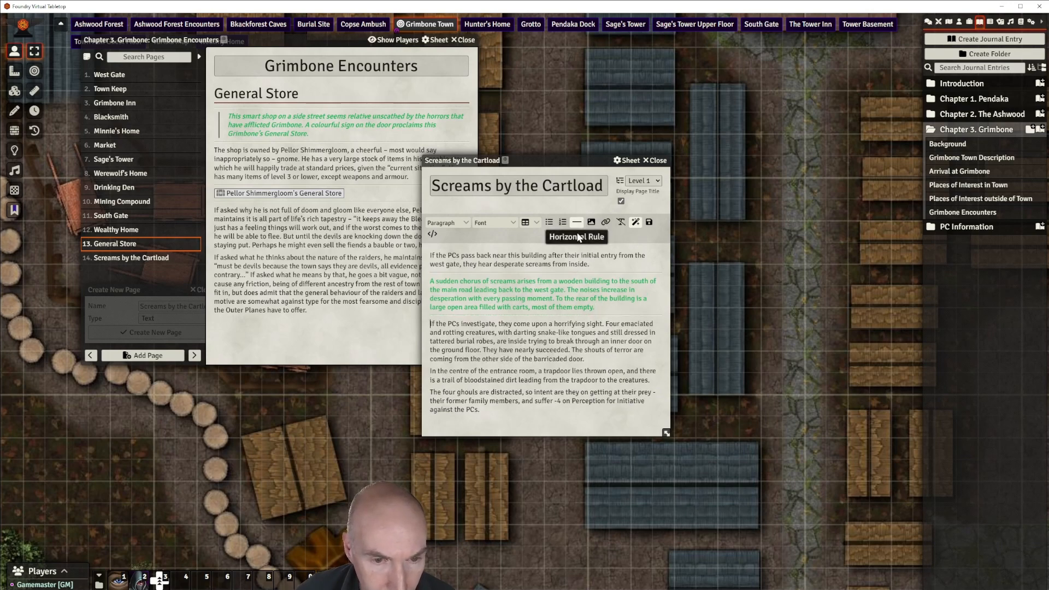
Remove the bold from the green chorus of screams paragraph and format it as an italic block quote
{"action": "left_click_drag", "start_coordinate": [616, 307], "coordinate": [430, 281]}
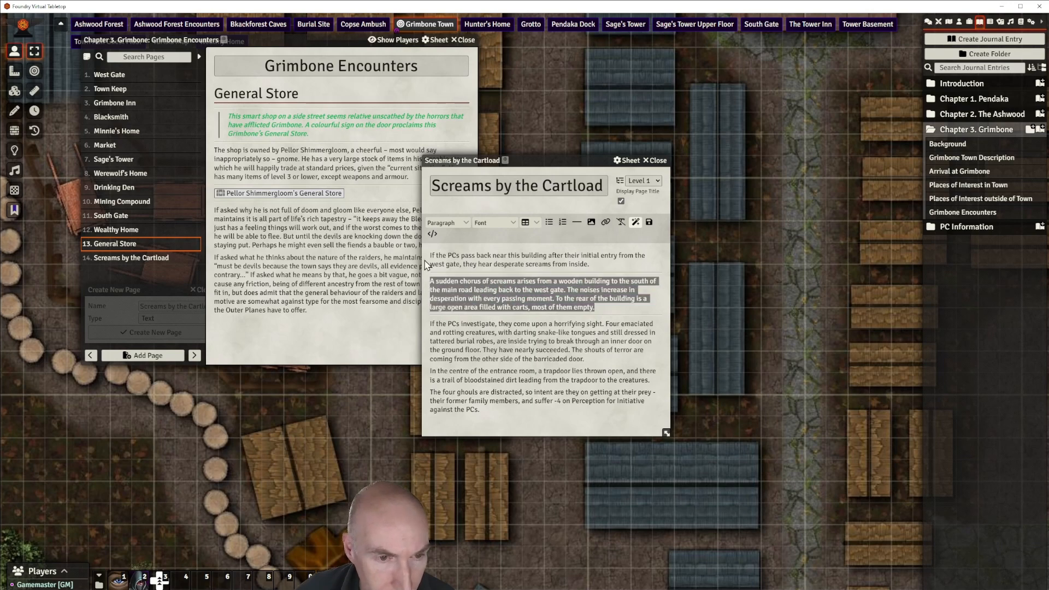
{"action": "left_click", "coordinate": [447, 222]}
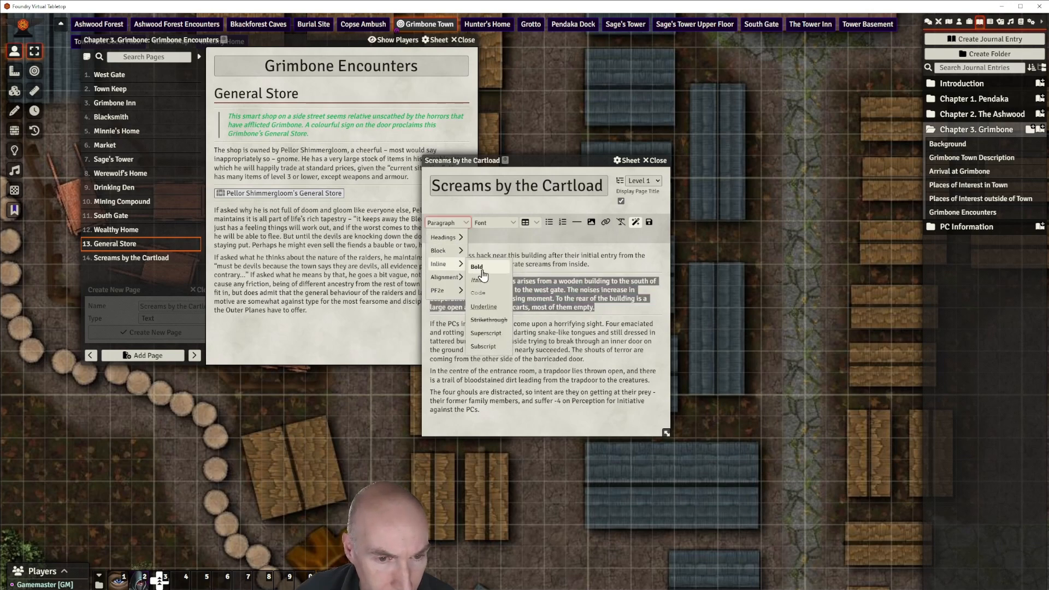
{"action": "left_click", "coordinate": [483, 268]}
{"action": "left_click", "coordinate": [446, 222]}
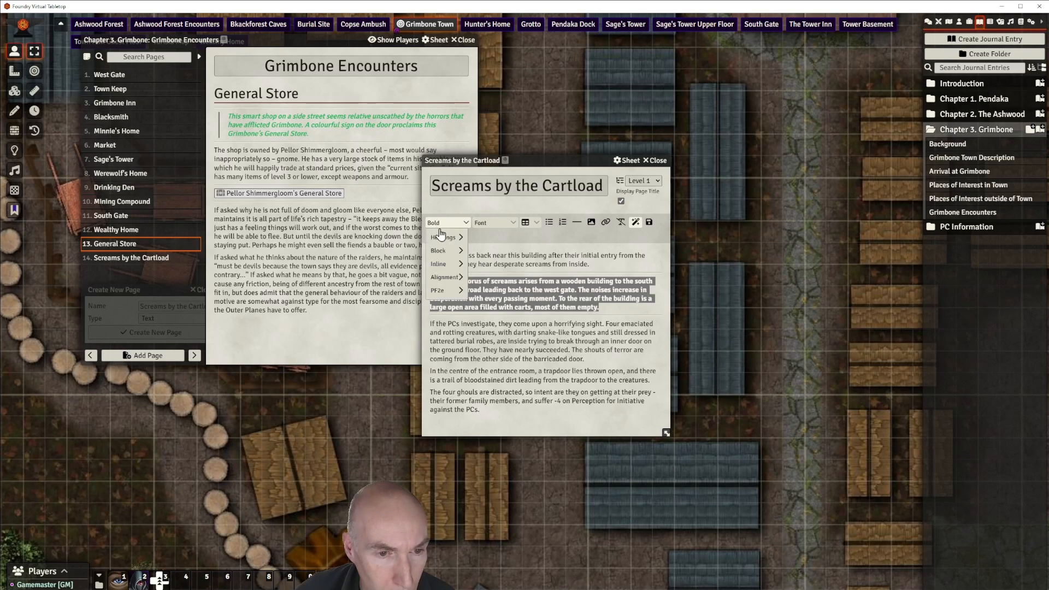
{"action": "mouse_move", "coordinate": [450, 264]}
{"action": "left_click", "coordinate": [485, 267]}
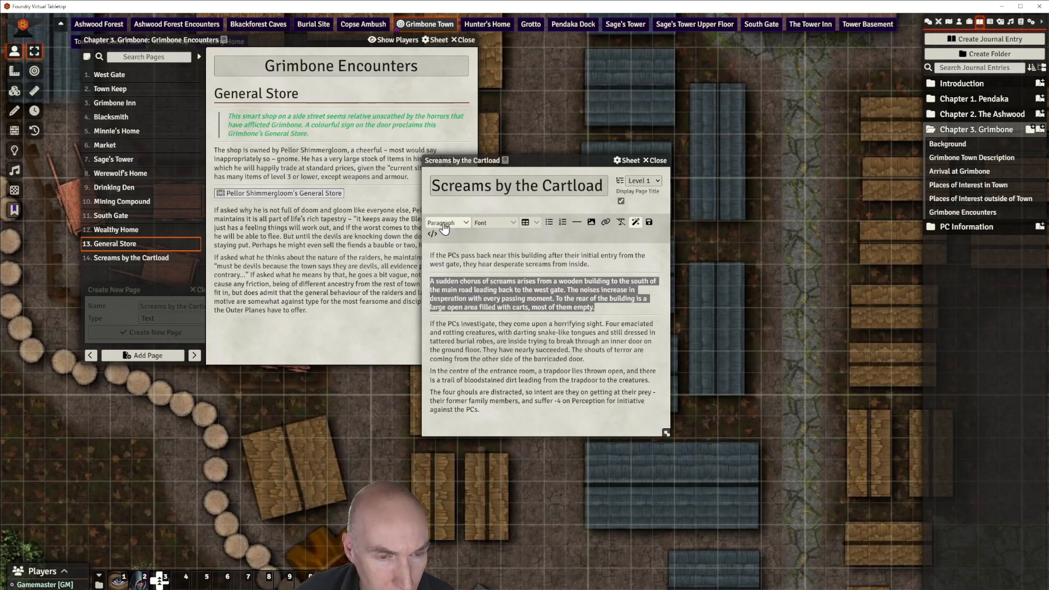
{"action": "left_click", "coordinate": [447, 223]}
{"action": "left_click", "coordinate": [483, 266]}
{"action": "left_click", "coordinate": [578, 350]}
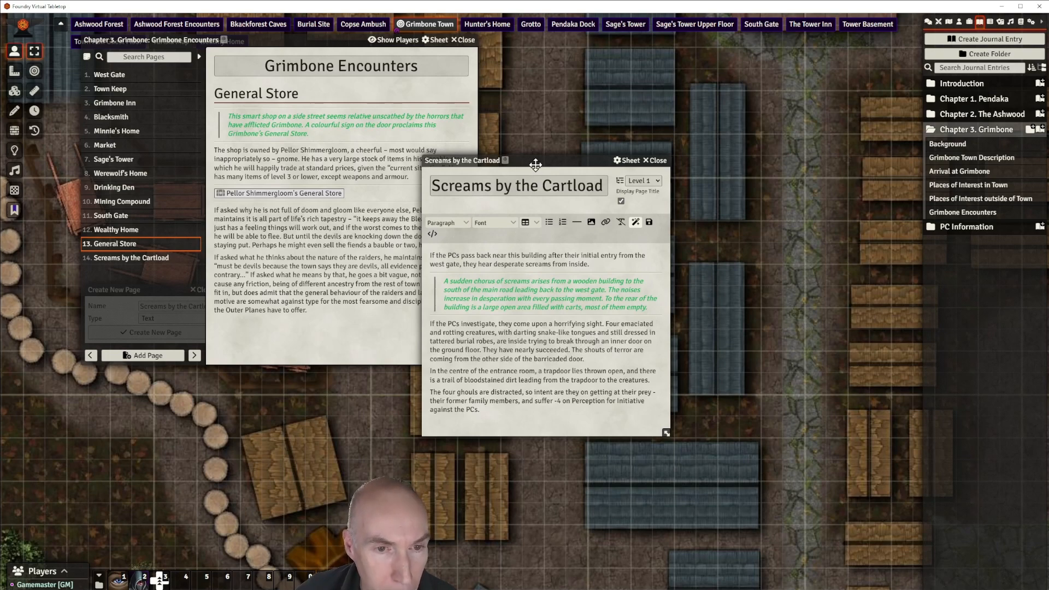
Move the Screams by the Cartload editor aside, and close the Grimbone Encounters journal and the leftover Create New Page dialog
{"action": "left_click_drag", "start_coordinate": [558, 159], "coordinate": [708, 115]}
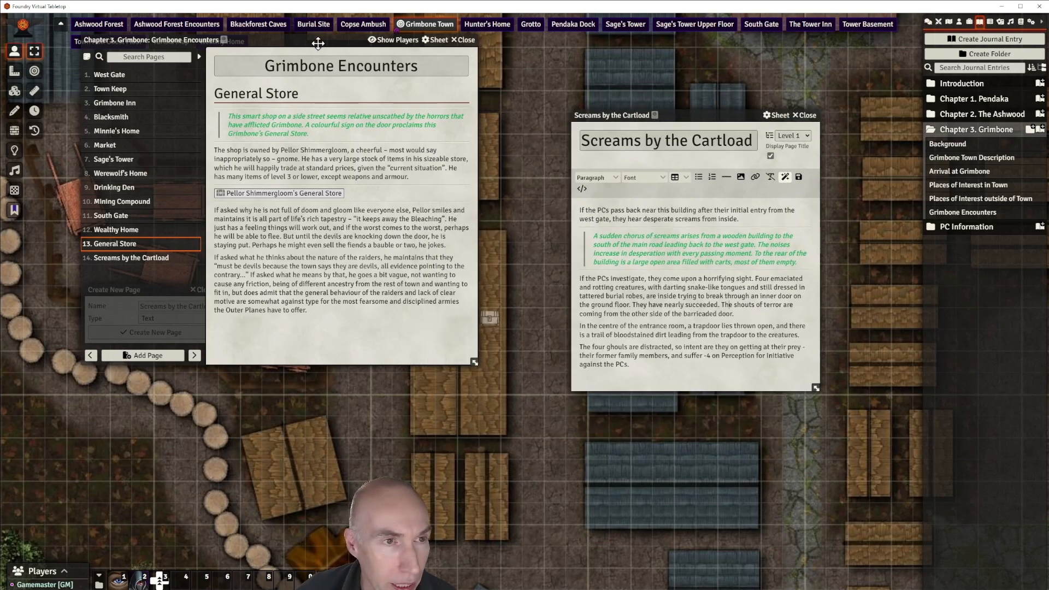
{"action": "left_click_drag", "start_coordinate": [319, 39], "coordinate": [376, 271]}
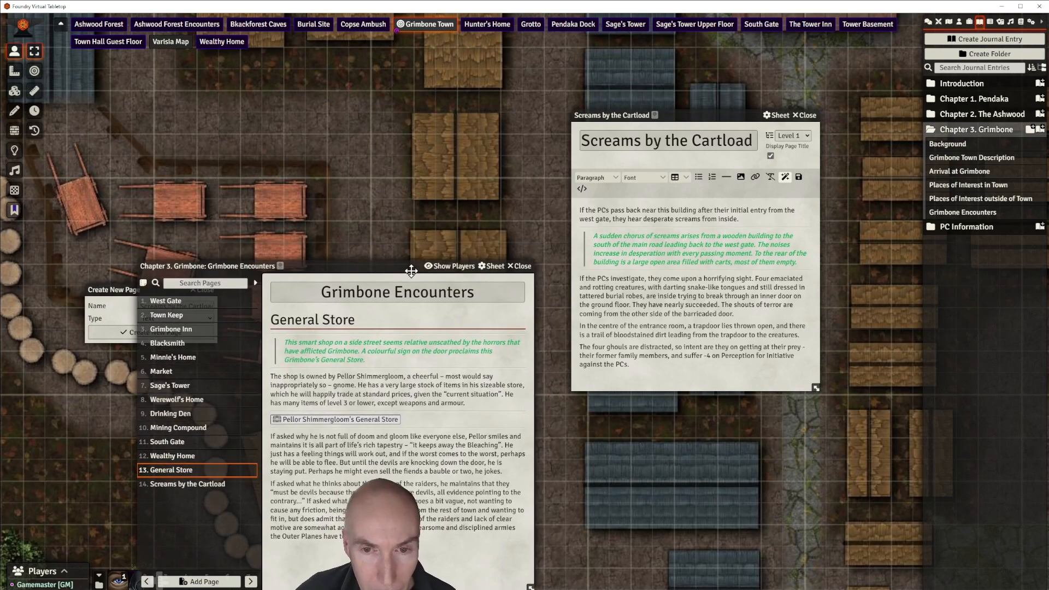
{"action": "left_click", "coordinate": [520, 267]}
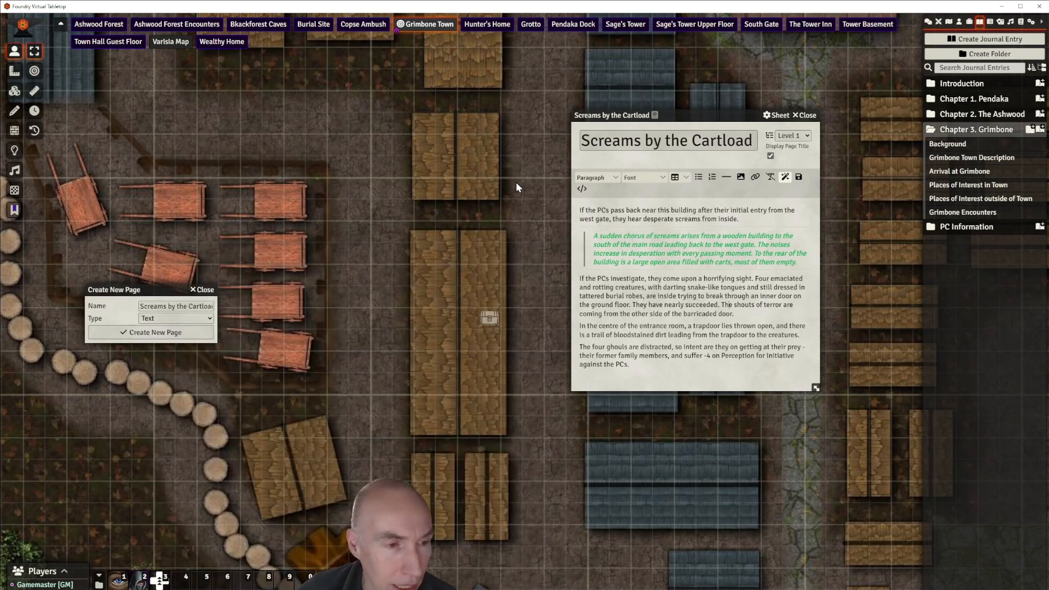
{"action": "scroll", "coordinate": [515, 182], "scroll_direction": "up", "scroll_amount": 1}
{"action": "left_click", "coordinate": [209, 292]}
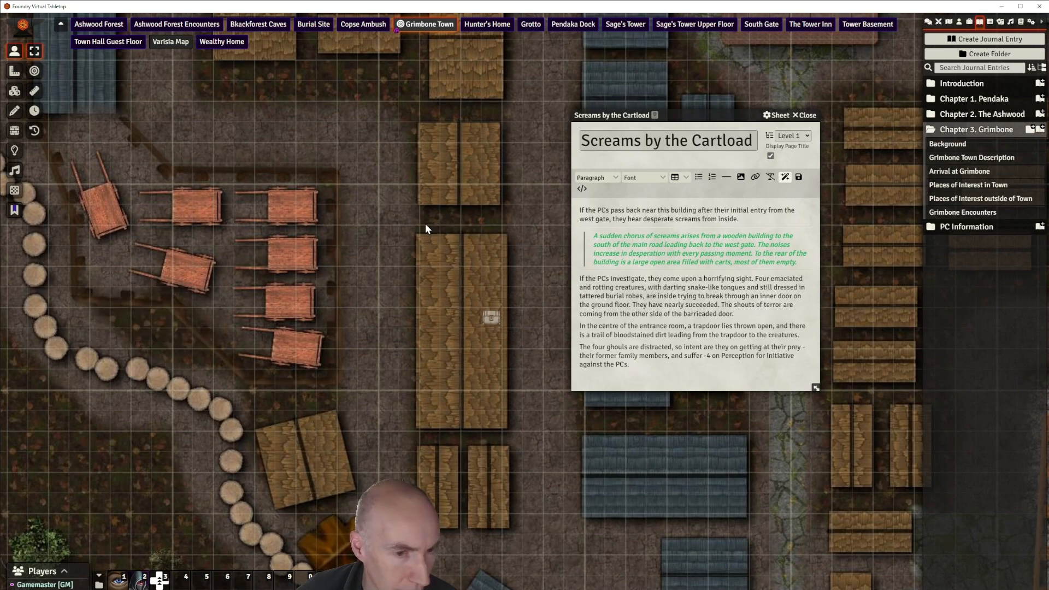
Move the Screams by the Cartload editor below the cart yard on the scene and reopen the Grimbone Encounters journal above it
{"action": "scroll", "coordinate": [426, 224], "scroll_direction": "down", "scroll_amount": 3}
{"action": "left_click_drag", "start_coordinate": [692, 114], "coordinate": [241, 145]}
{"action": "scroll", "coordinate": [691, 279], "scroll_direction": "down", "scroll_amount": 3}
{"action": "scroll", "coordinate": [690, 279], "scroll_direction": "down", "scroll_amount": 2}
{"action": "left_click_drag", "start_coordinate": [769, 327], "coordinate": [694, 285]}
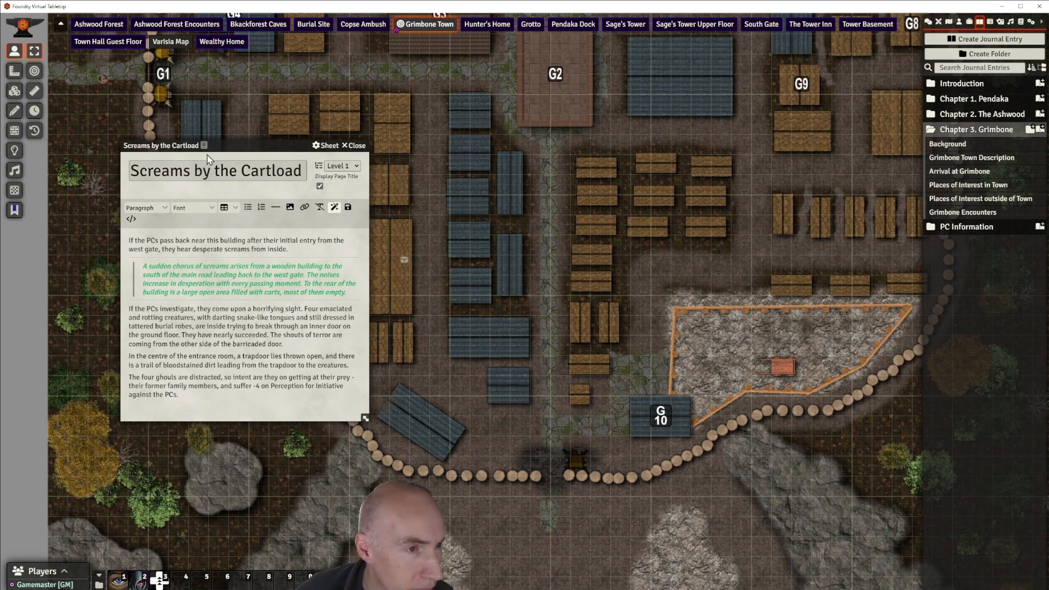
{"action": "left_click_drag", "start_coordinate": [241, 149], "coordinate": [187, 302]}
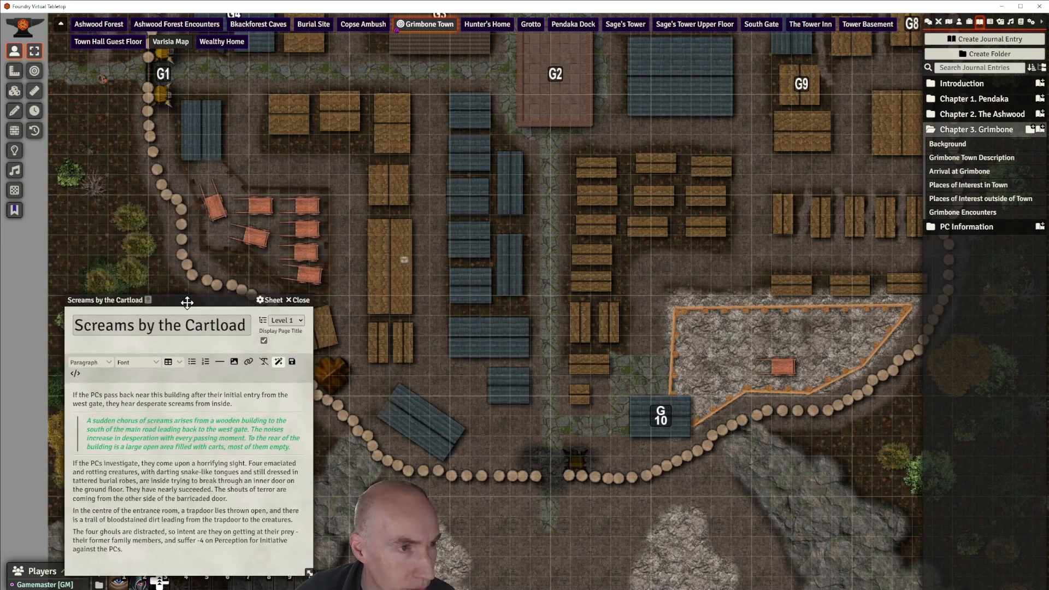
{"action": "left_click", "coordinate": [964, 213]}
{"action": "left_click_drag", "start_coordinate": [321, 272], "coordinate": [204, 79]}
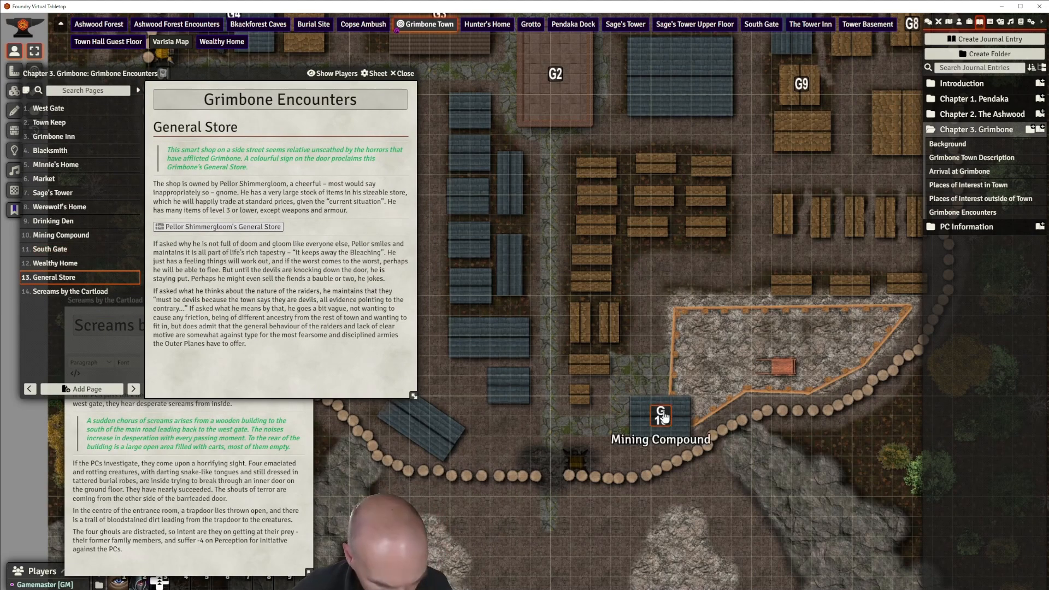
Copy the G10 Mining Compound map note and place the duplicate just outside the south gate in the town wall
{"action": "key", "text": "ctrl+c"}
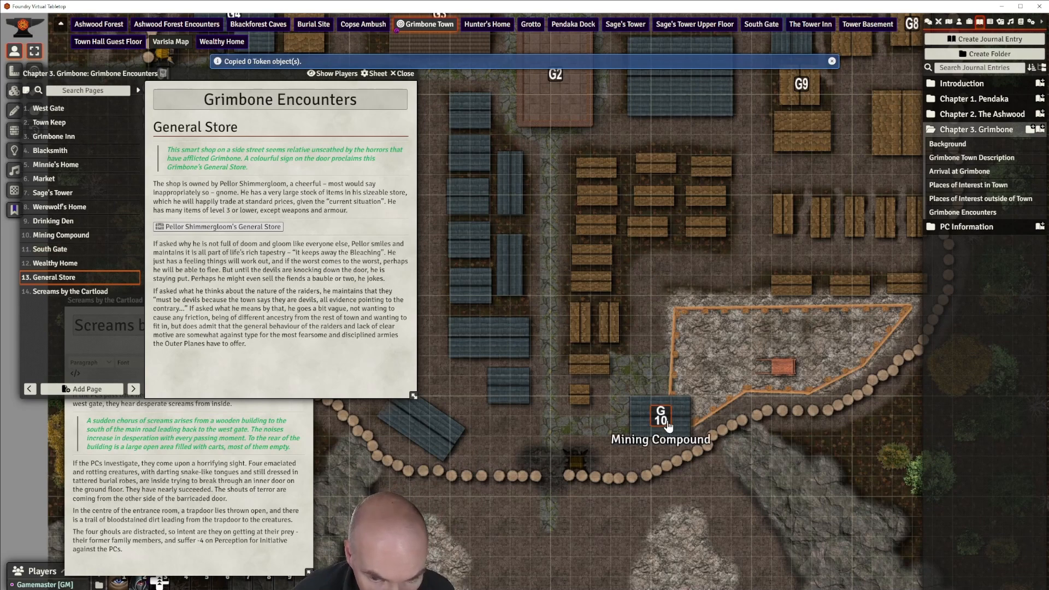
{"action": "left_click", "coordinate": [14, 210]}
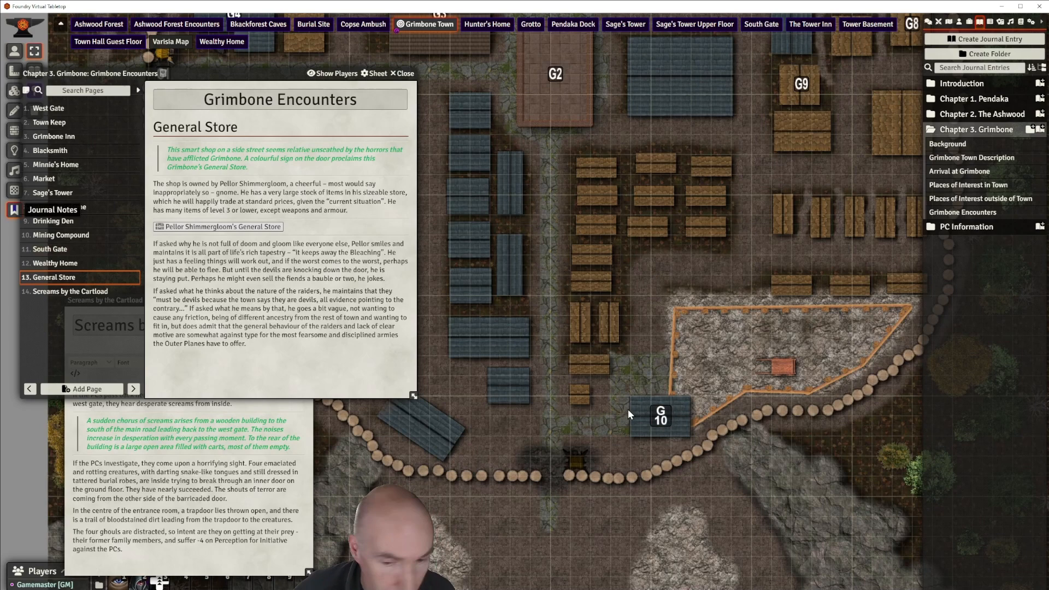
{"action": "key", "text": "ctrl+c"}
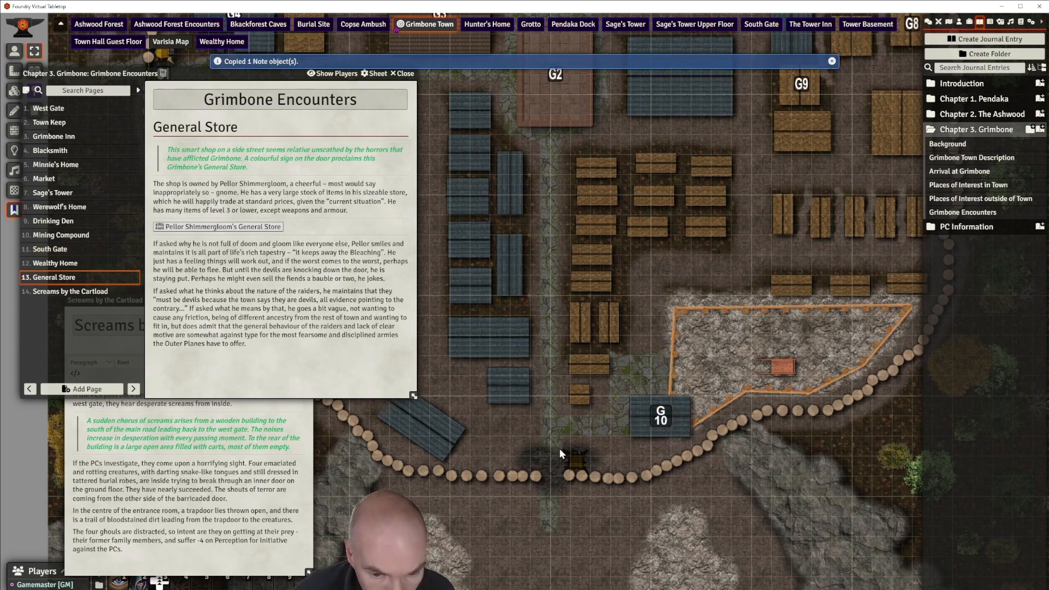
{"action": "key", "text": "ctrl+v"}
{"action": "left_click_drag", "start_coordinate": [553, 454], "coordinate": [549, 500]}
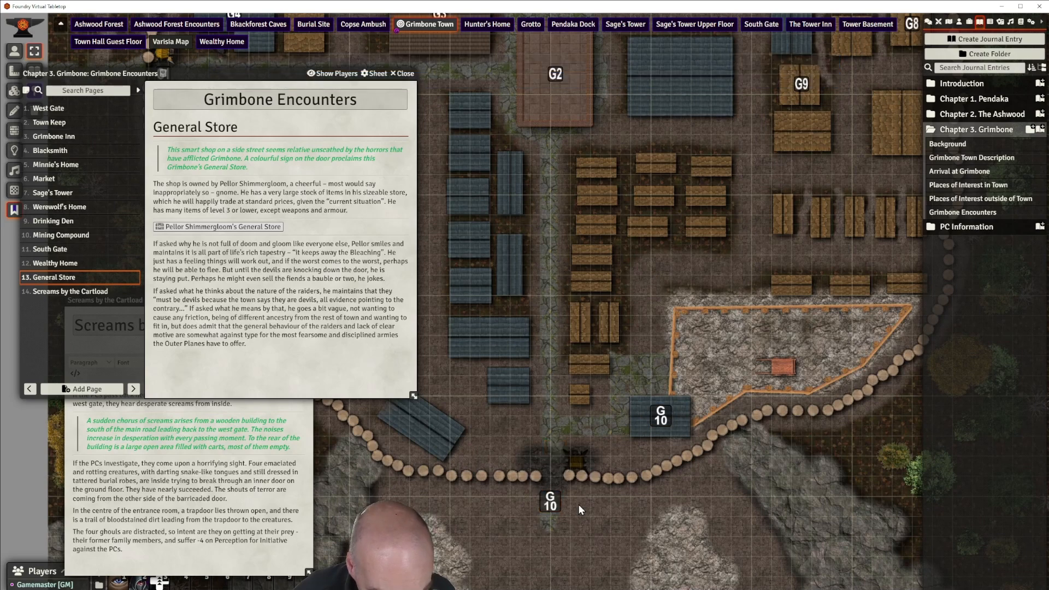
Link the duplicate note at the south gate to the South Gate page, set its icon to map-marker-G-11.svg and update it
{"action": "double_click", "coordinate": [550, 505]}
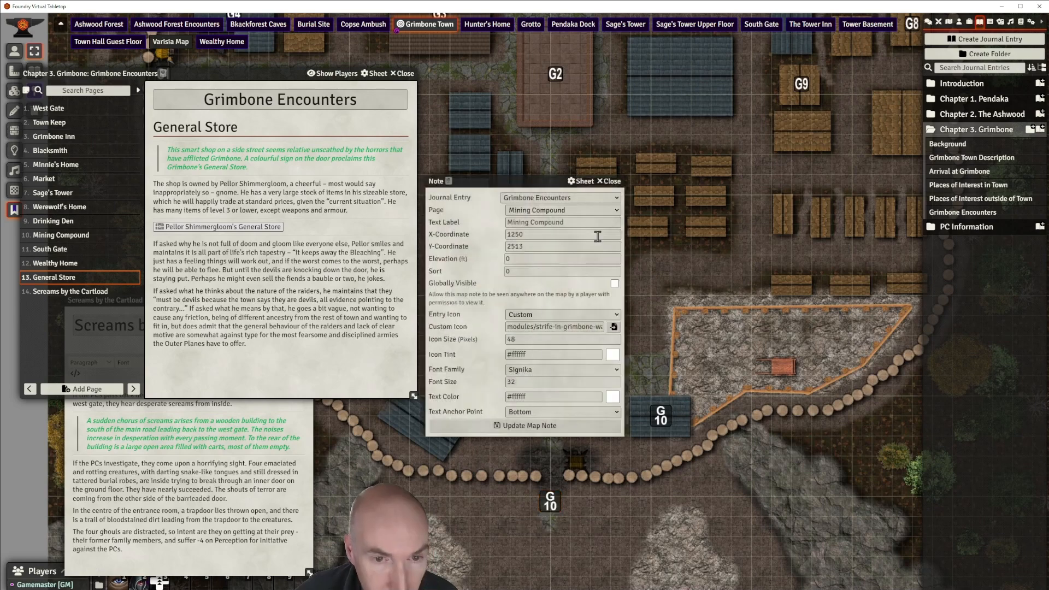
{"action": "key", "text": "Down"}
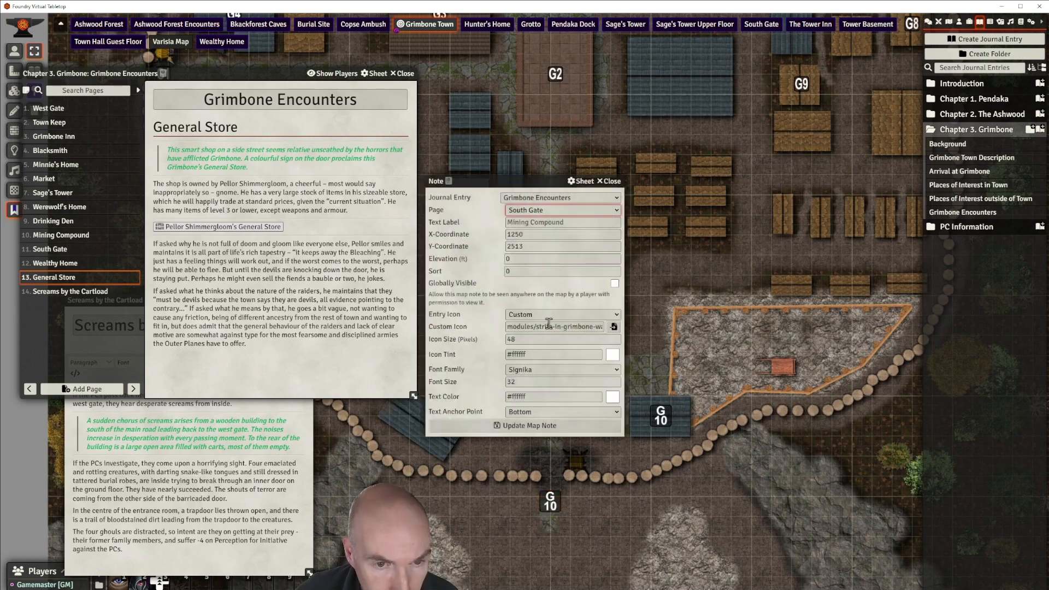
{"action": "left_click", "coordinate": [614, 326]}
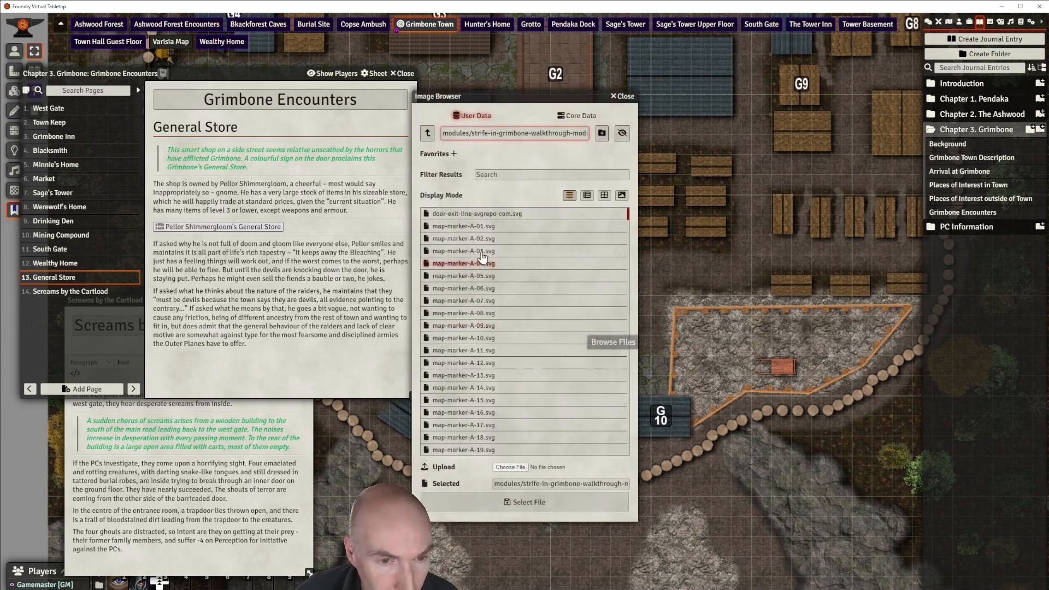
{"action": "scroll", "coordinate": [525, 363], "scroll_direction": "down", "scroll_amount": 10}
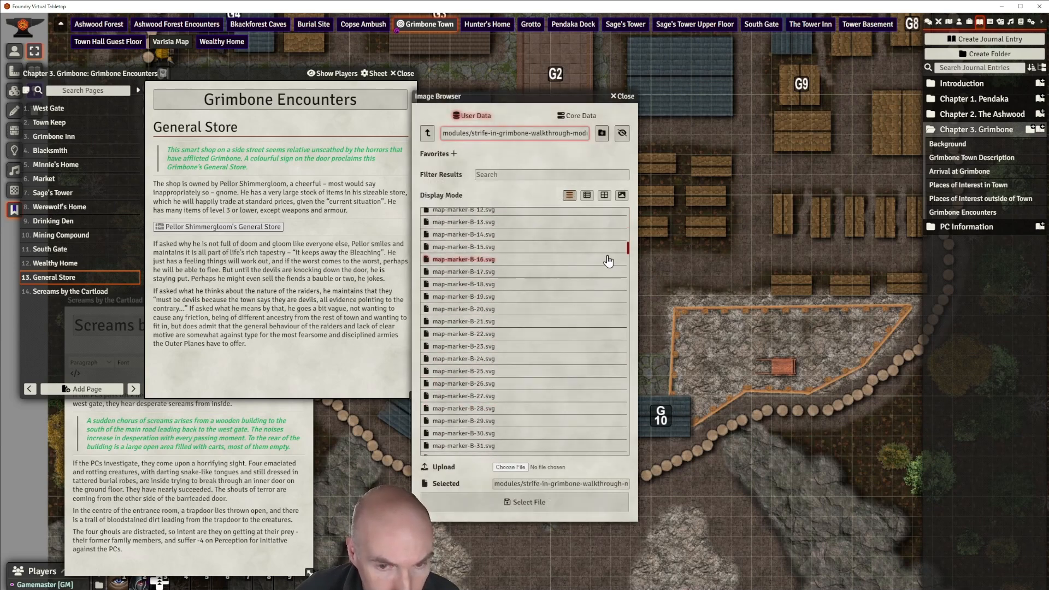
{"action": "left_click_drag", "start_coordinate": [630, 252], "coordinate": [631, 378]}
{"action": "left_click", "coordinate": [492, 303]}
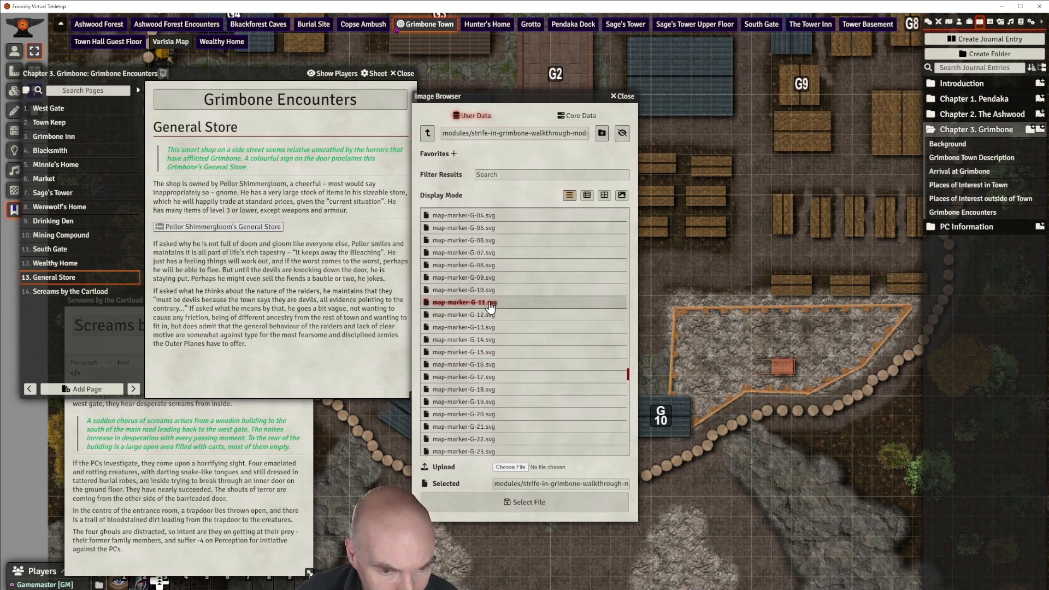
{"action": "left_click", "coordinate": [541, 504]}
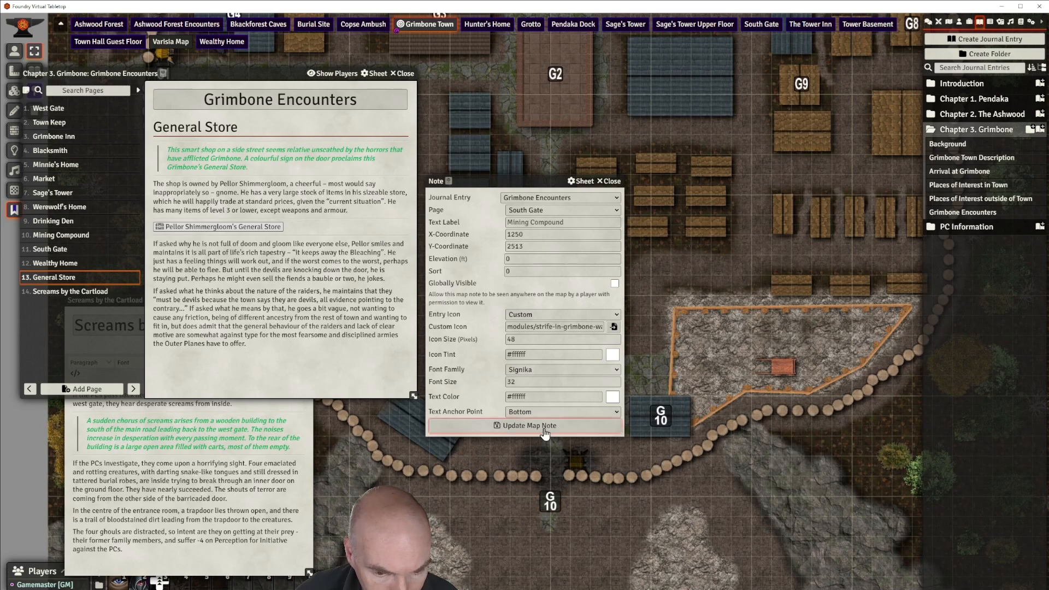
{"action": "left_click", "coordinate": [543, 427]}
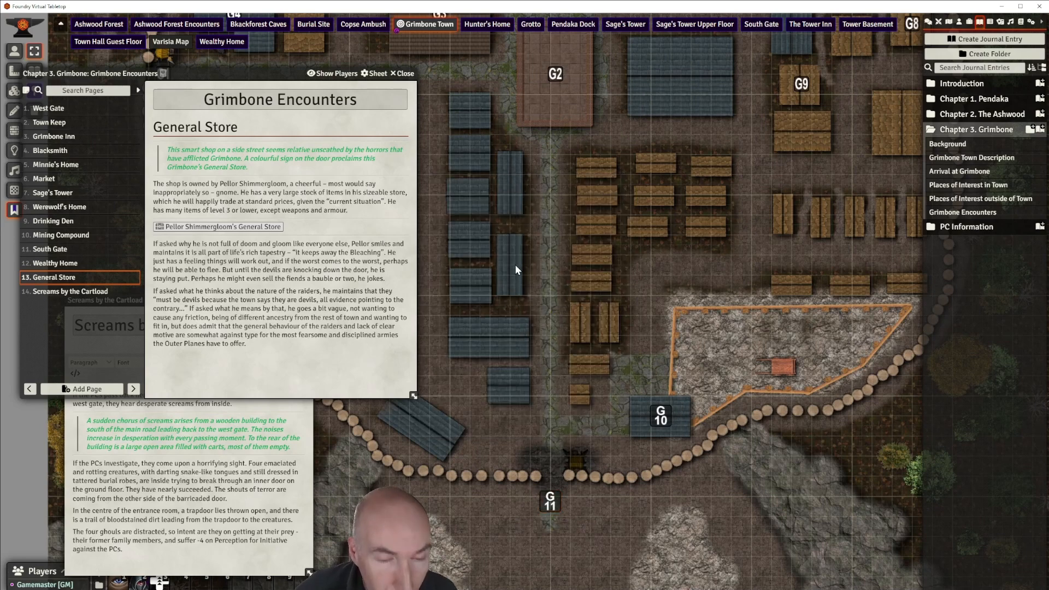
Paste another copy of the Mining Compound note on the large blue-roofed building west of the road to the south gate
{"action": "left_click_drag", "start_coordinate": [538, 225], "coordinate": [601, 218]}
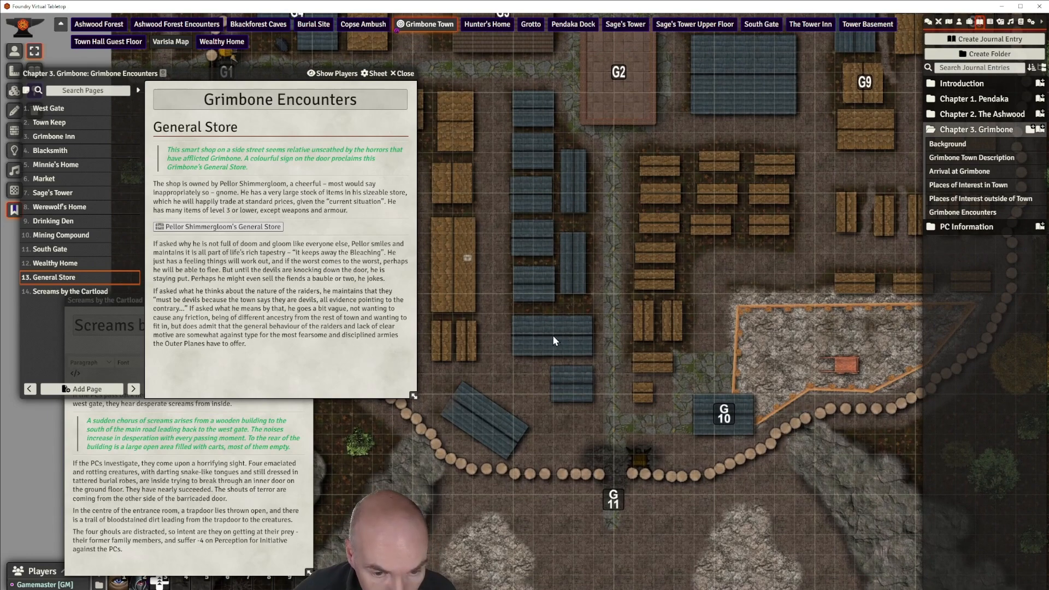
{"action": "key", "text": "ctrl+v"}
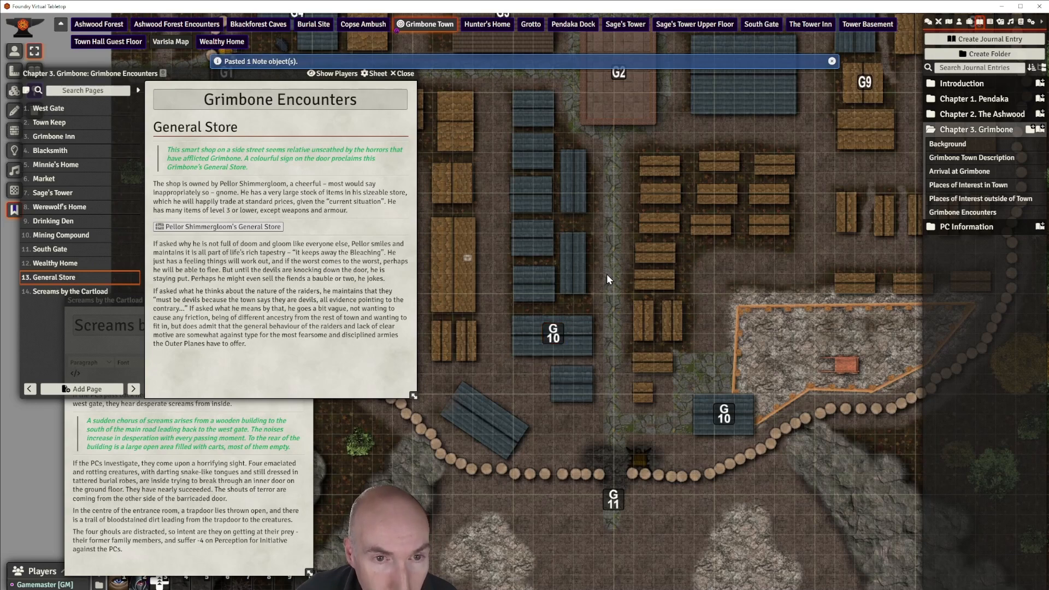
{"action": "left_click_drag", "start_coordinate": [607, 271], "coordinate": [605, 311]}
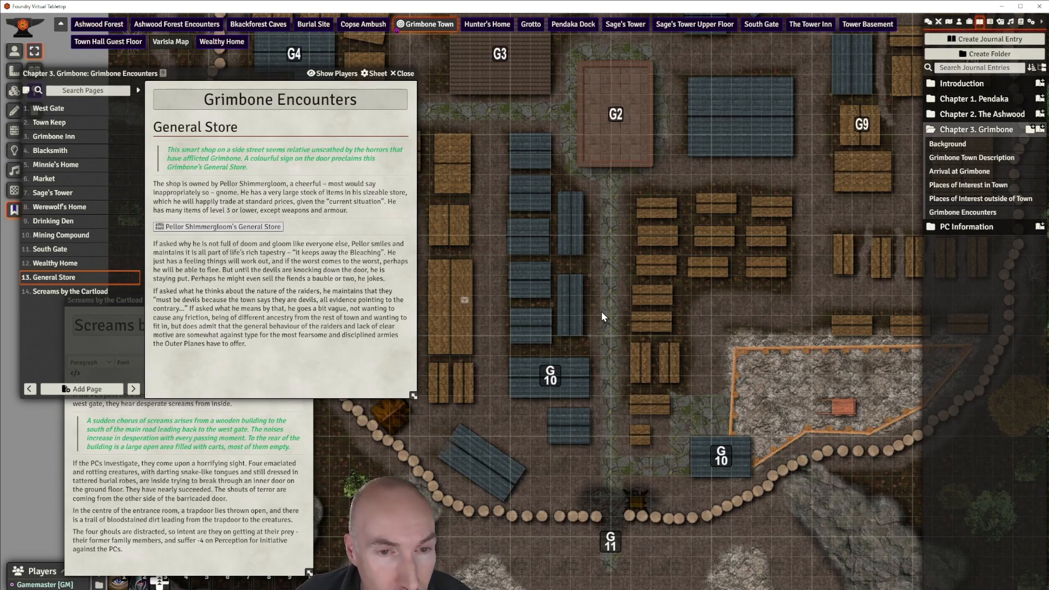
Link the note on the blue-roofed building to the Wealthy Home page, set its icon to map-marker-G-12.svg and update it
{"action": "double_click", "coordinate": [553, 378]}
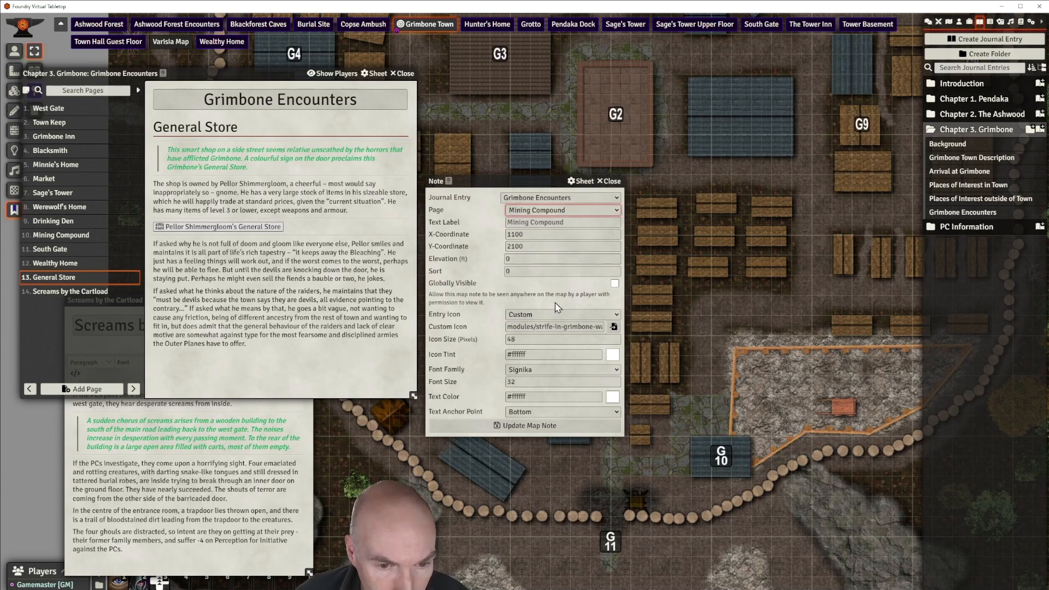
{"action": "left_click", "coordinate": [553, 330]}
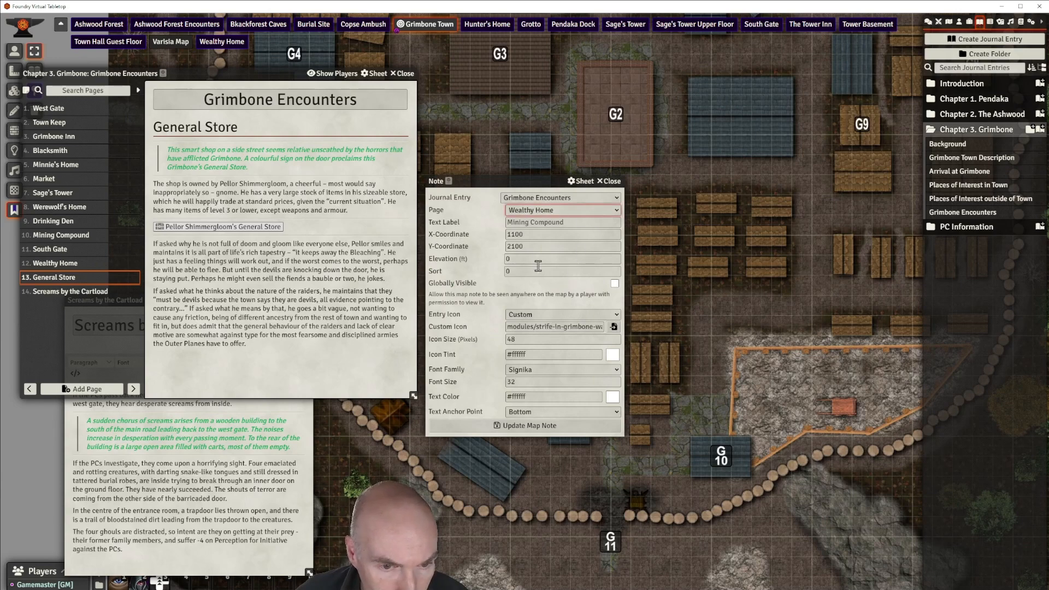
{"action": "left_click", "coordinate": [614, 327]}
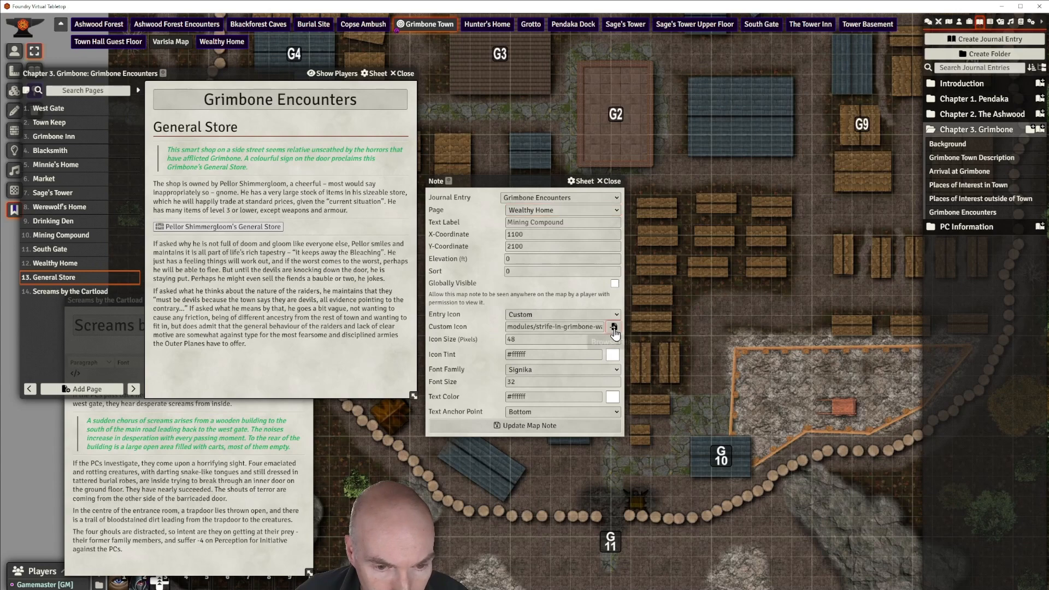
{"action": "scroll", "coordinate": [495, 393], "scroll_direction": "down", "scroll_amount": 20}
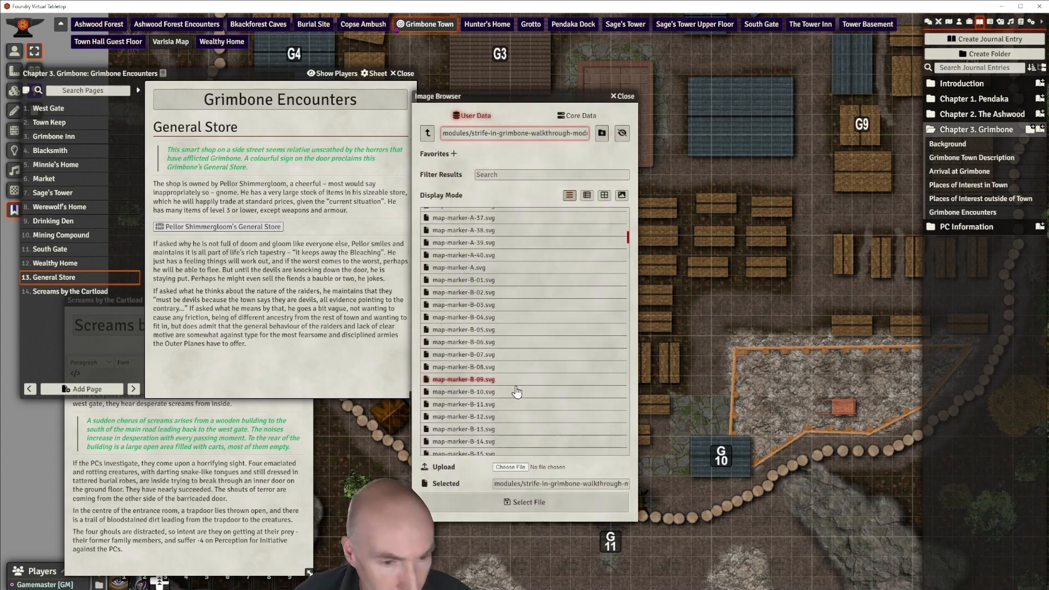
{"action": "scroll", "coordinate": [518, 384], "scroll_direction": "down", "scroll_amount": 15}
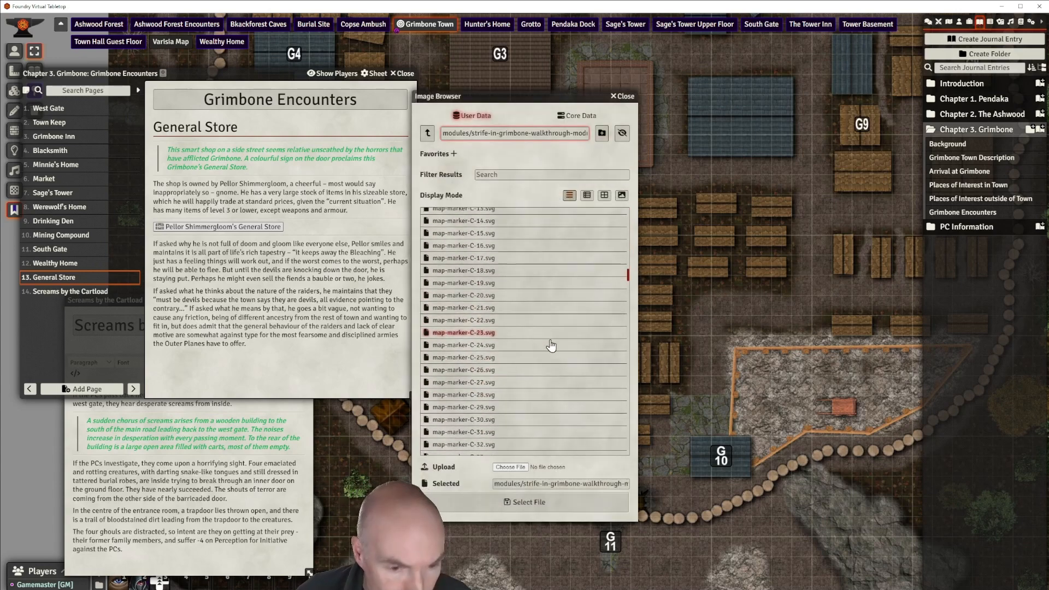
{"action": "scroll", "coordinate": [524, 377], "scroll_direction": "down", "scroll_amount": 20}
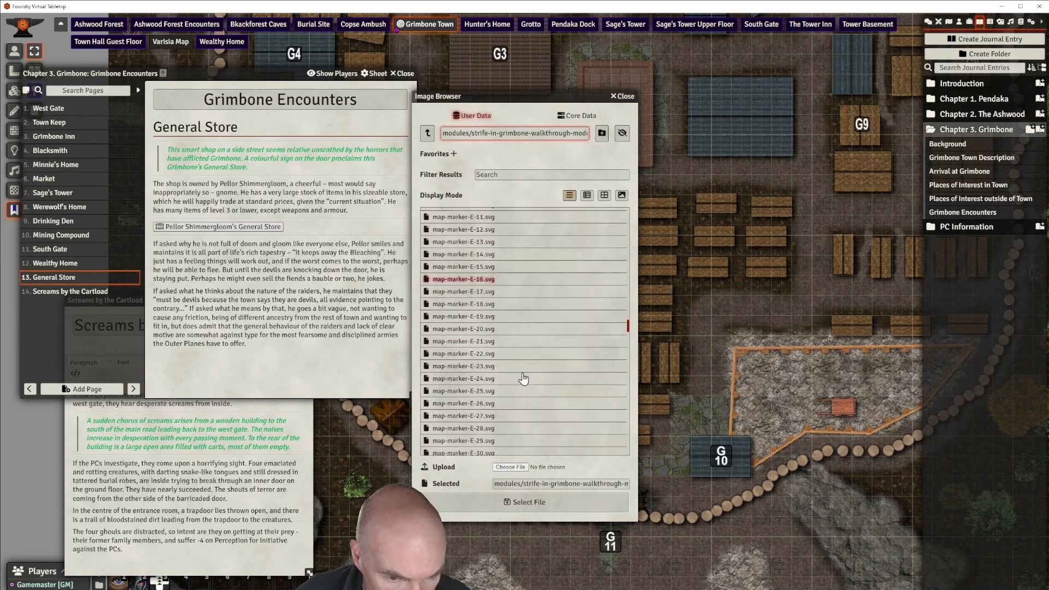
{"action": "scroll", "coordinate": [524, 379], "scroll_direction": "down", "scroll_amount": 8}
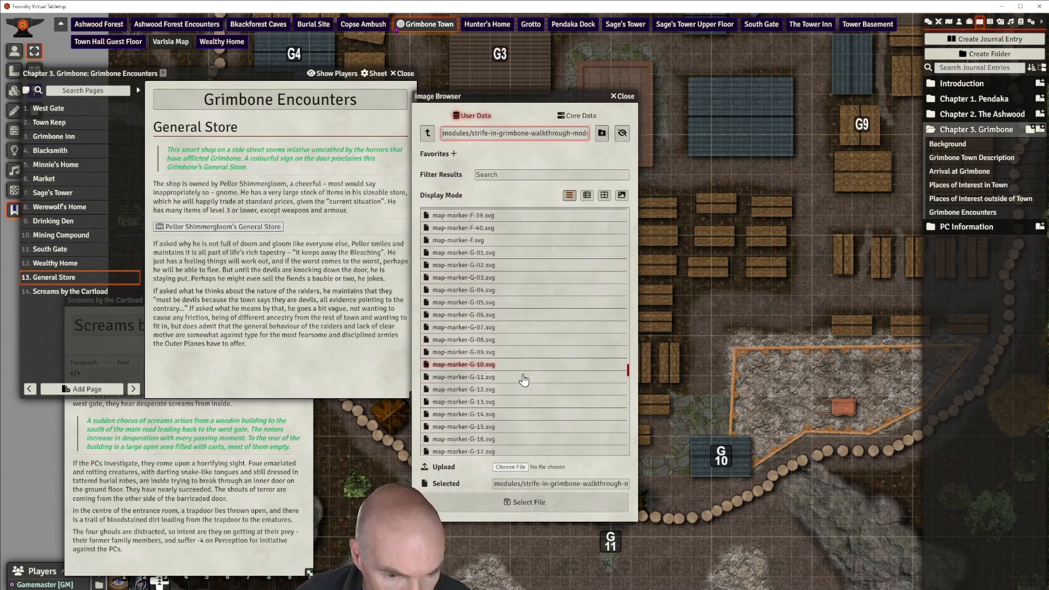
{"action": "left_click", "coordinate": [505, 372]}
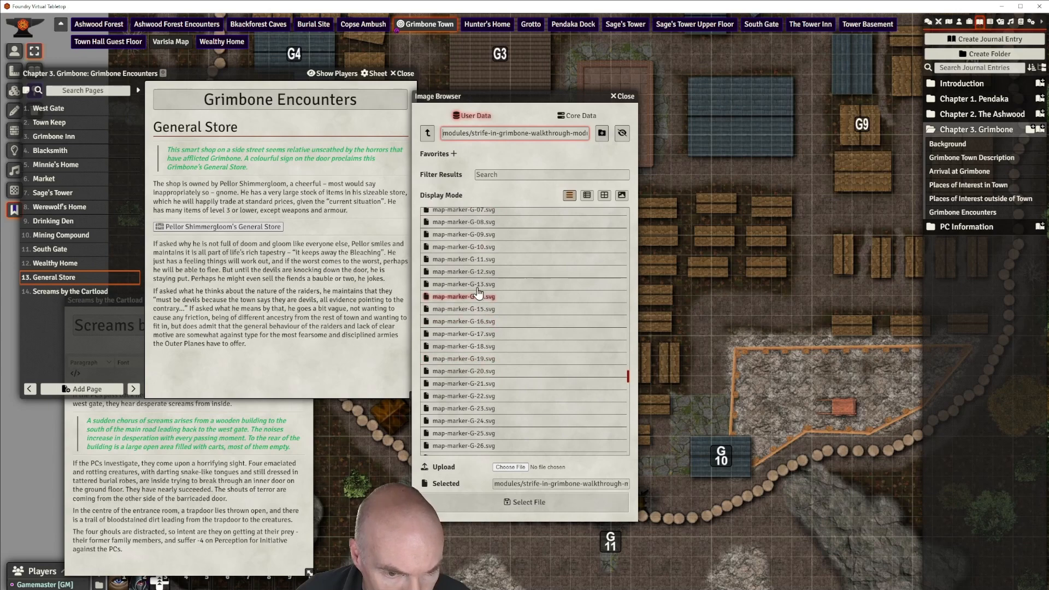
{"action": "left_click", "coordinate": [489, 272]}
{"action": "left_click", "coordinate": [535, 502]}
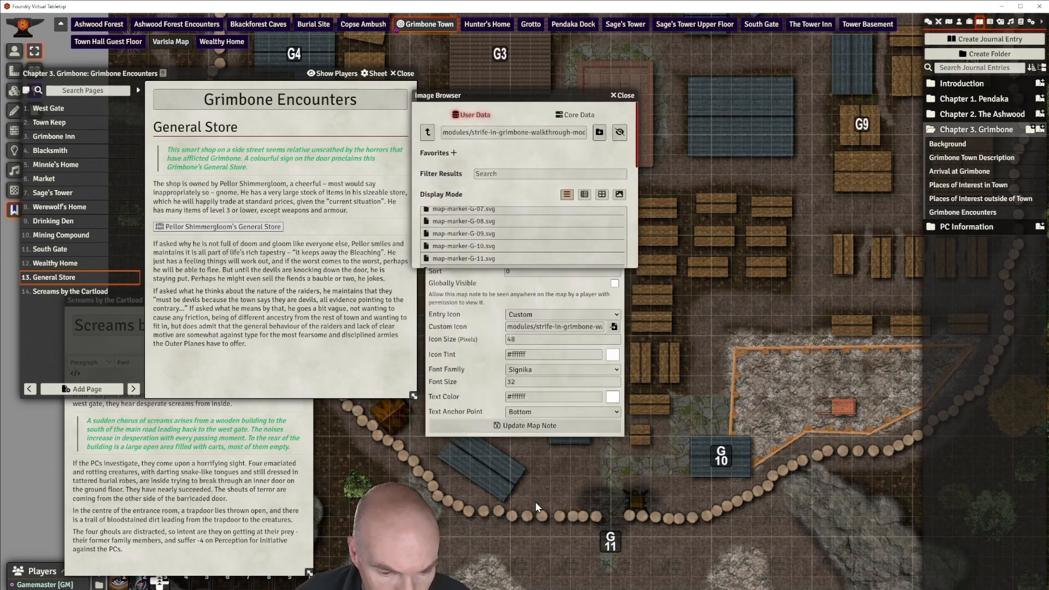
{"action": "left_click", "coordinate": [544, 432]}
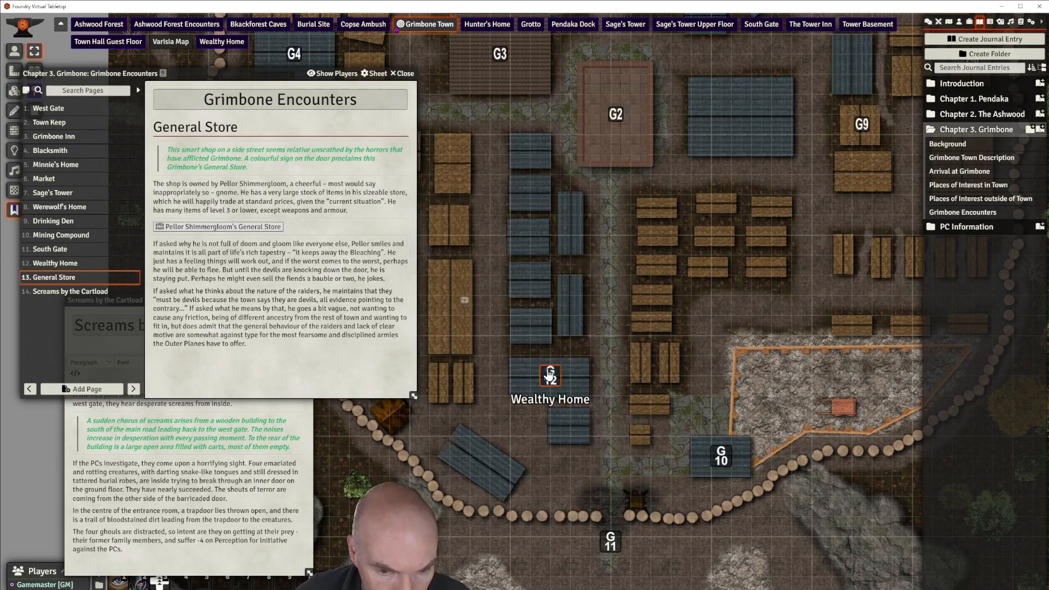
Paste a copy of the Mining Compound note on the long brown-roofed building west of G12 and link it to the General Store page
{"action": "left_click_drag", "start_coordinate": [612, 308], "coordinate": [687, 354]}
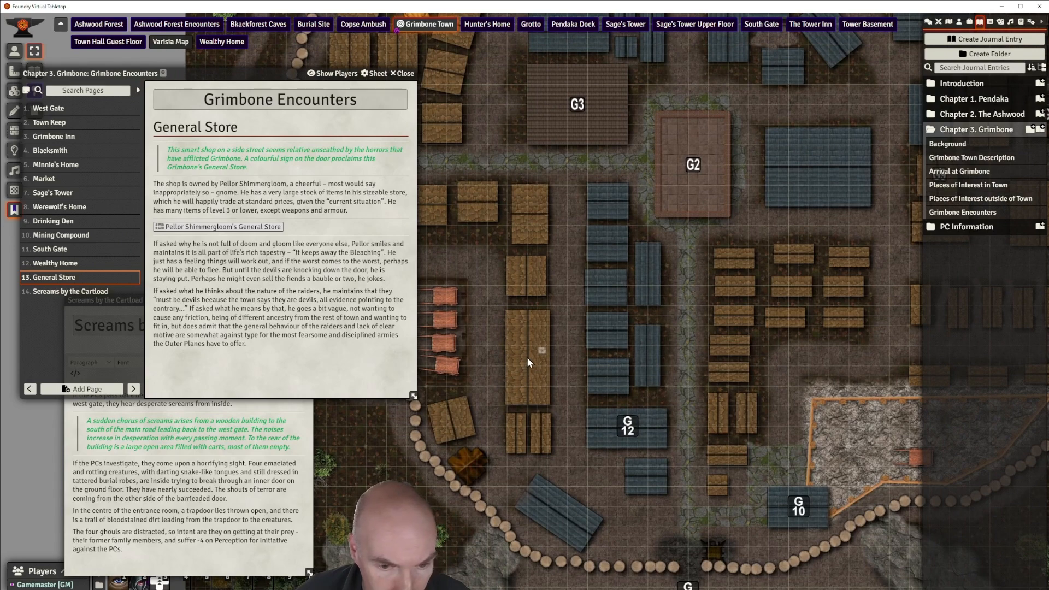
{"action": "key", "text": "ctrl+v"}
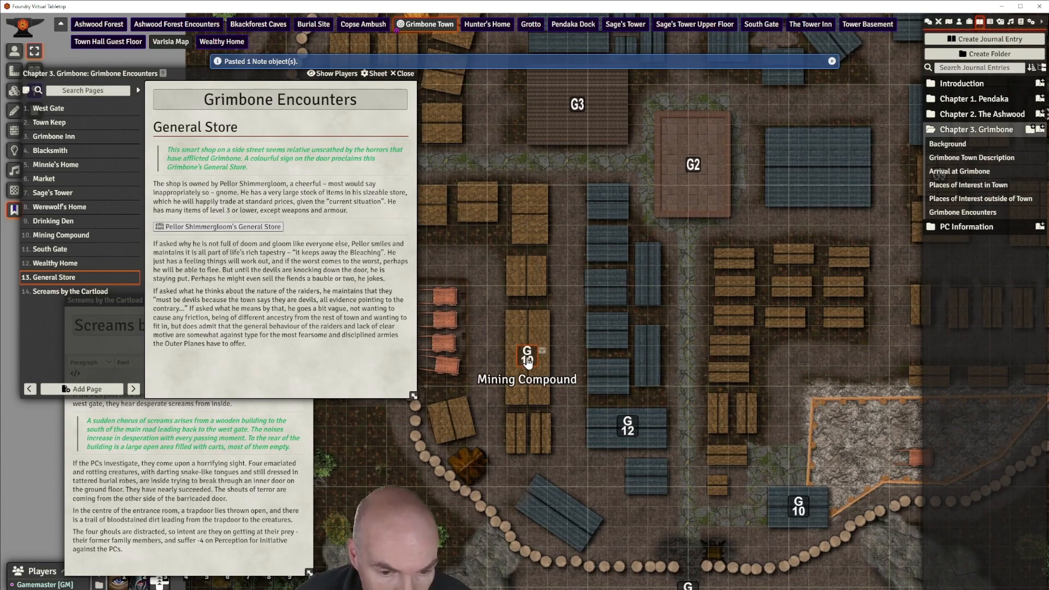
{"action": "right_click", "coordinate": [528, 360]}
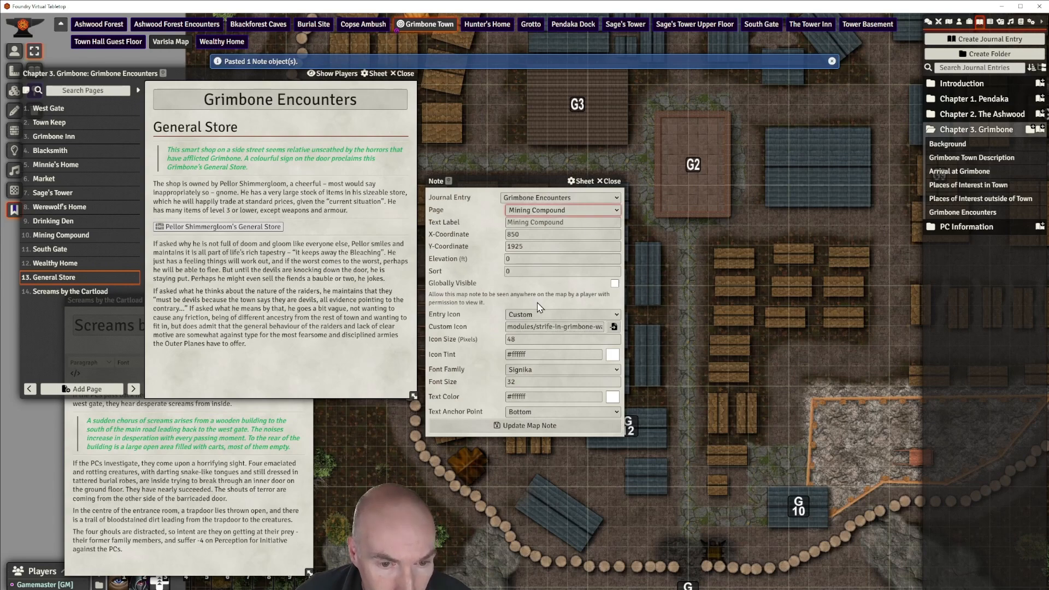
{"action": "left_click", "coordinate": [556, 345]}
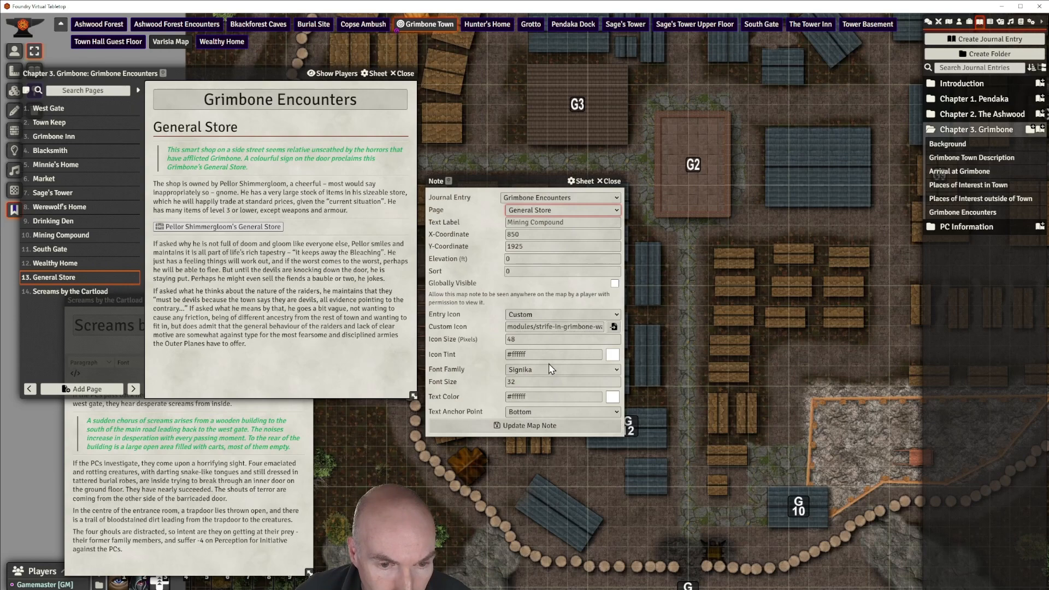
Set the General Store note's custom icon to map-marker-G-13.svg and update the note
{"action": "left_click", "coordinate": [614, 327]}
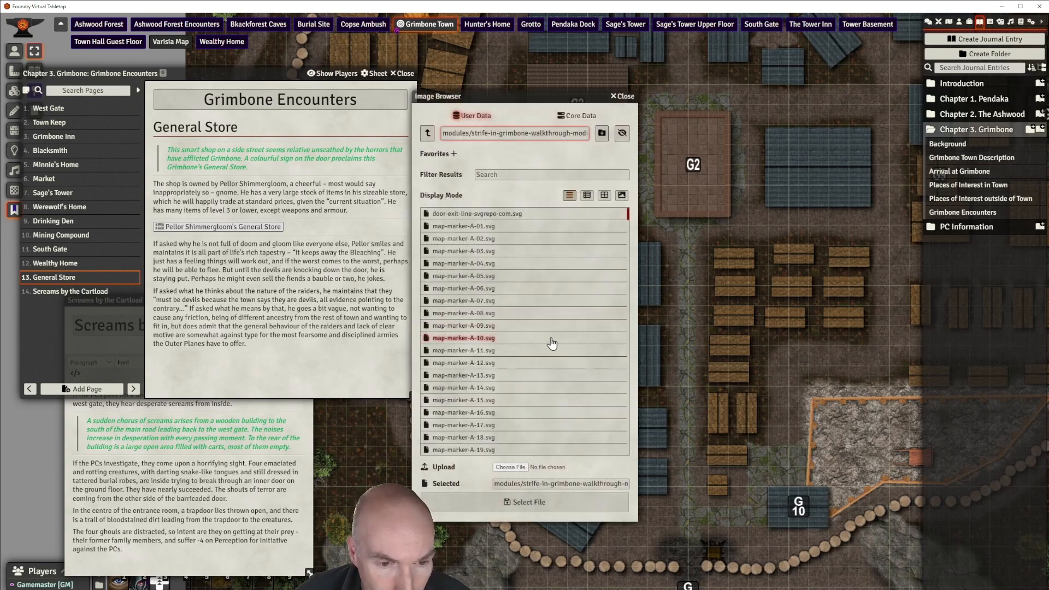
{"action": "scroll", "coordinate": [502, 403], "scroll_direction": "down", "scroll_amount": 5}
{"action": "left_click_drag", "start_coordinate": [630, 228], "coordinate": [618, 328]}
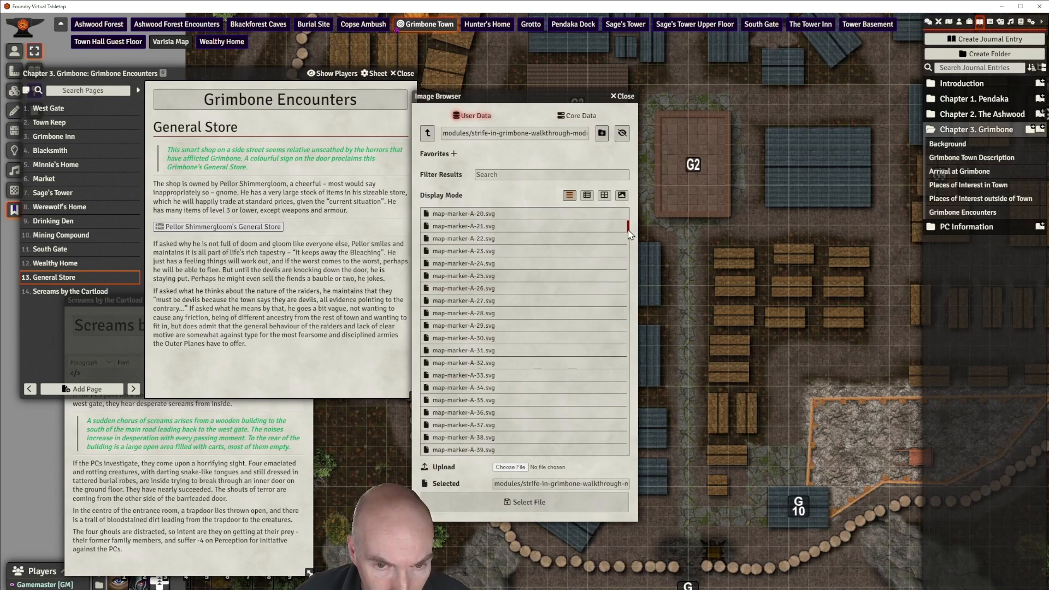
{"action": "scroll", "coordinate": [611, 365], "scroll_direction": "down", "scroll_amount": 11}
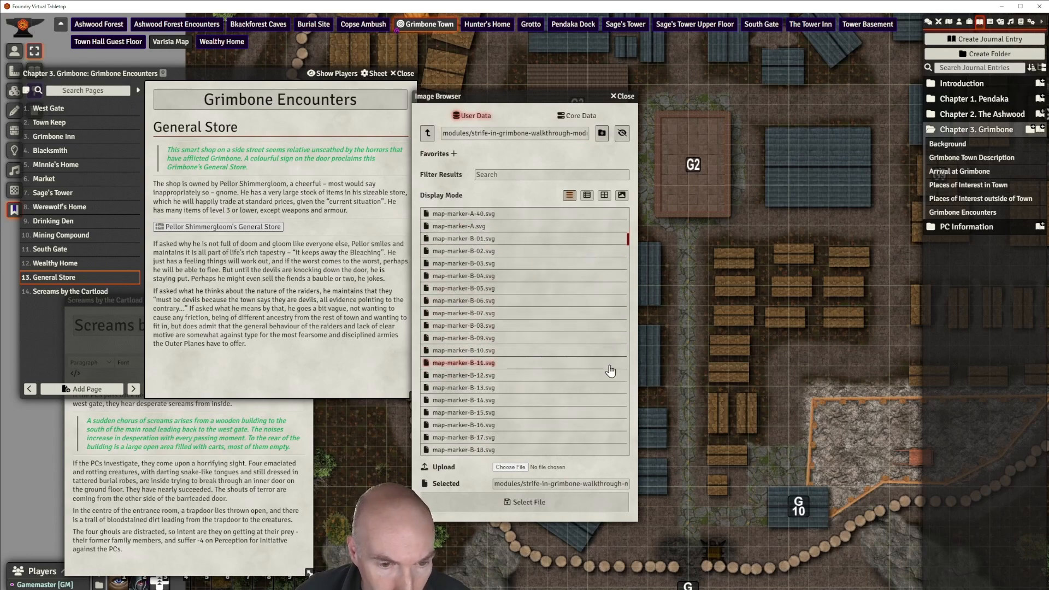
{"action": "middle_click", "coordinate": [593, 411]}
{"action": "scroll", "coordinate": [593, 397], "scroll_direction": "up", "scroll_amount": 16}
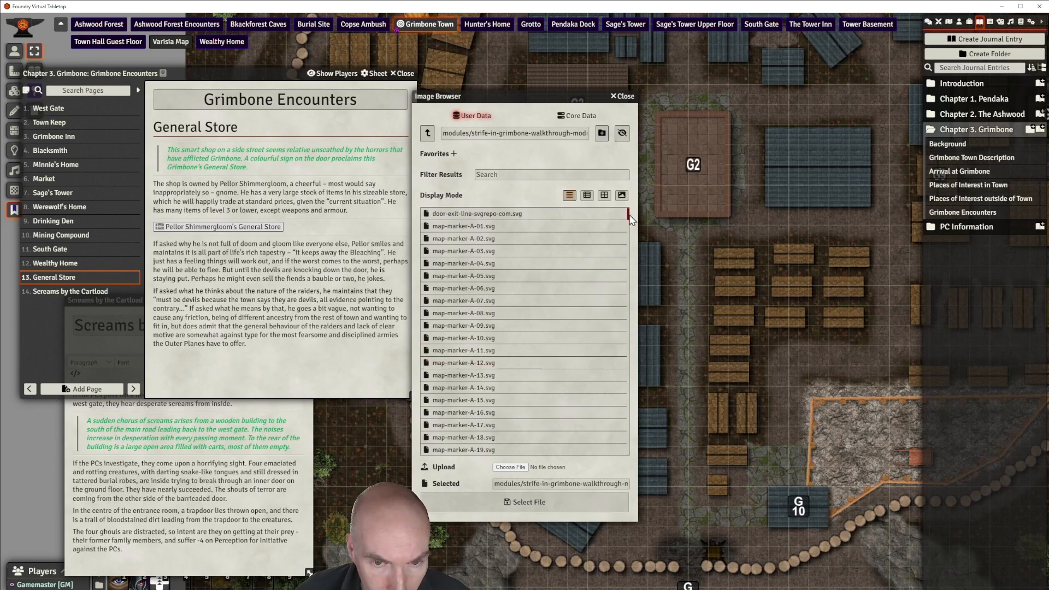
{"action": "mouse_move", "coordinate": [631, 220]}
{"action": "left_mouse_down"}
{"action": "mouse_move", "coordinate": [632, 398]}
{"action": "mouse_move", "coordinate": [632, 375]}
{"action": "left_mouse_up"}
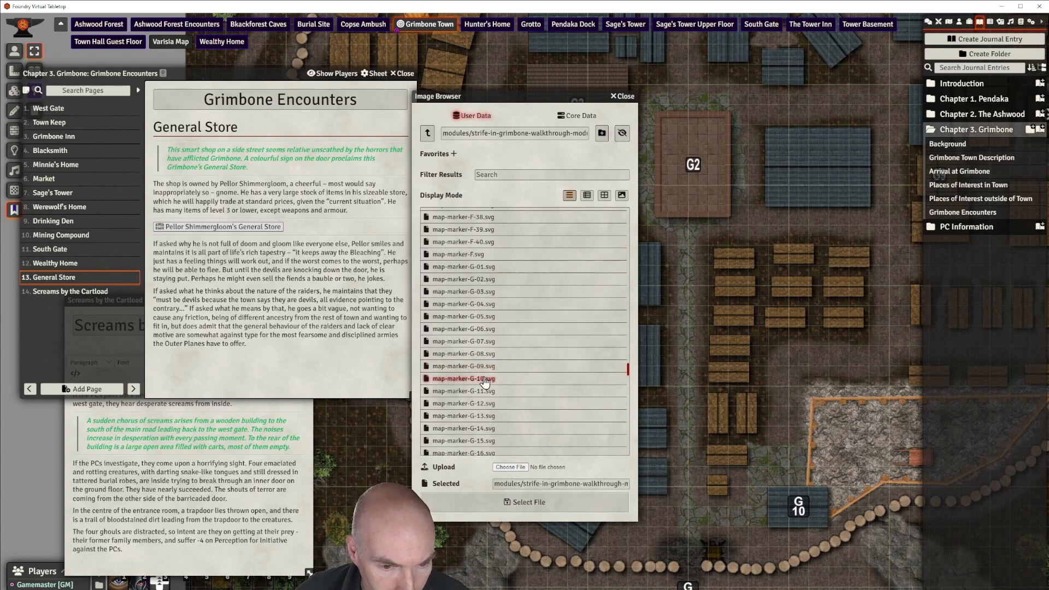
{"action": "left_click", "coordinate": [490, 418]}
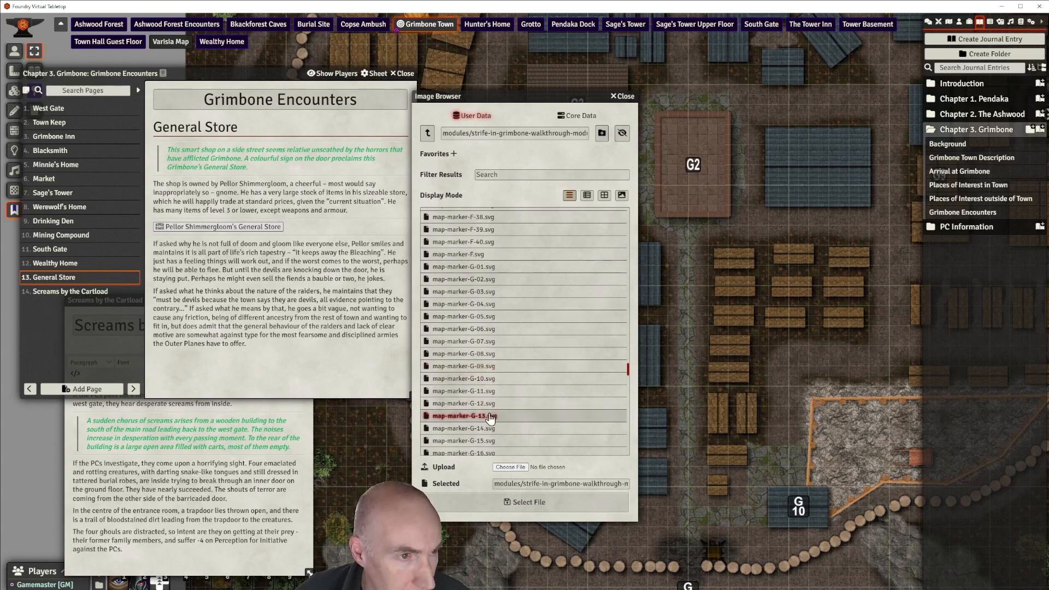
{"action": "left_click", "coordinate": [537, 504]}
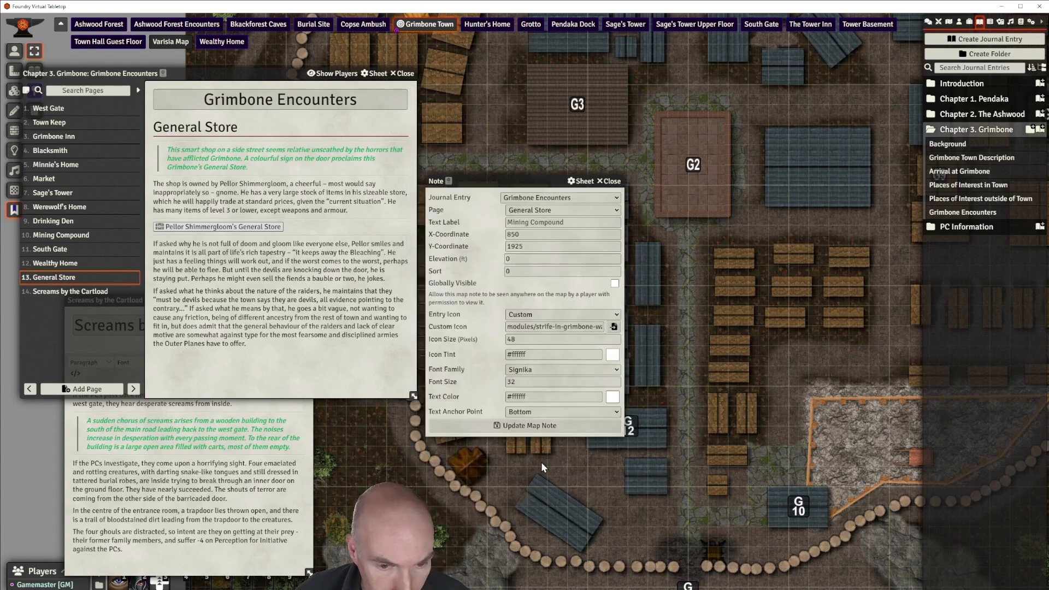
{"action": "left_click", "coordinate": [547, 425]}
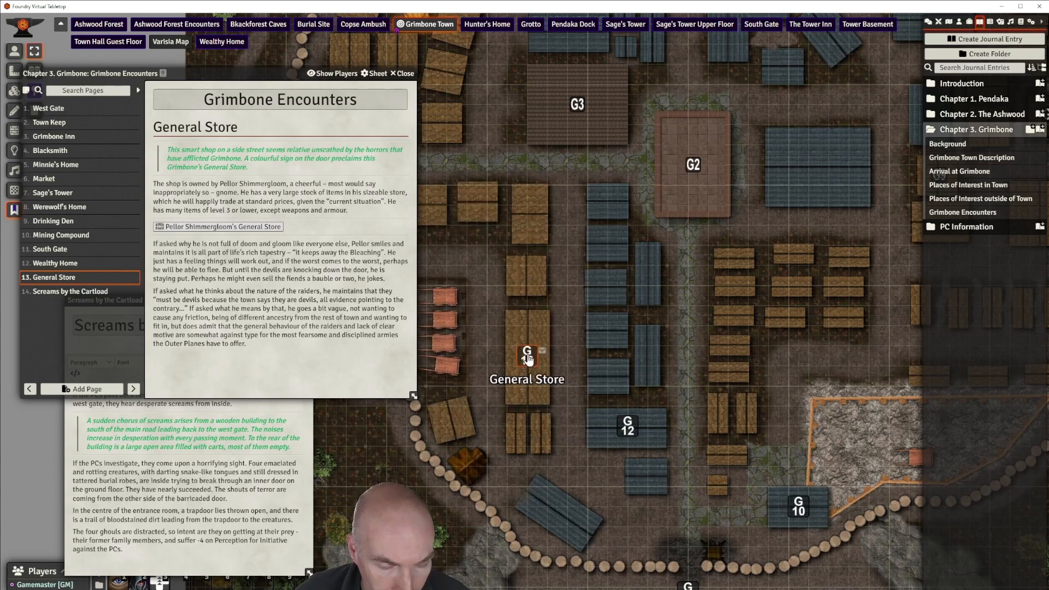
Paste a copy of the Mining Compound note on the blue-roofed building just south of the west gate and link it to the Screams by the Cartload page
{"action": "left_click_drag", "start_coordinate": [568, 289], "coordinate": [744, 382]}
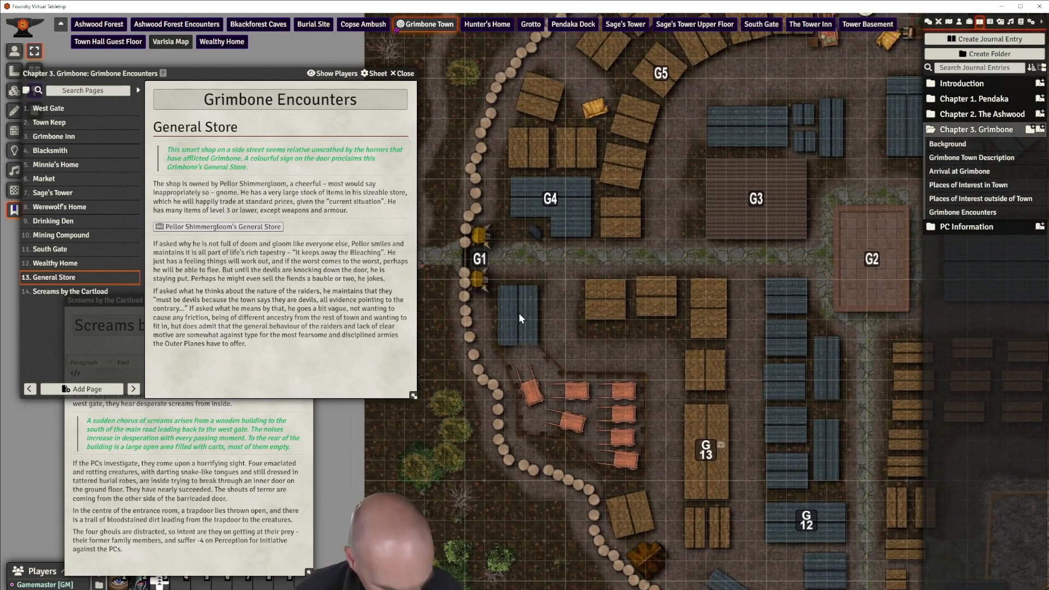
{"action": "key", "text": "ctrl+v"}
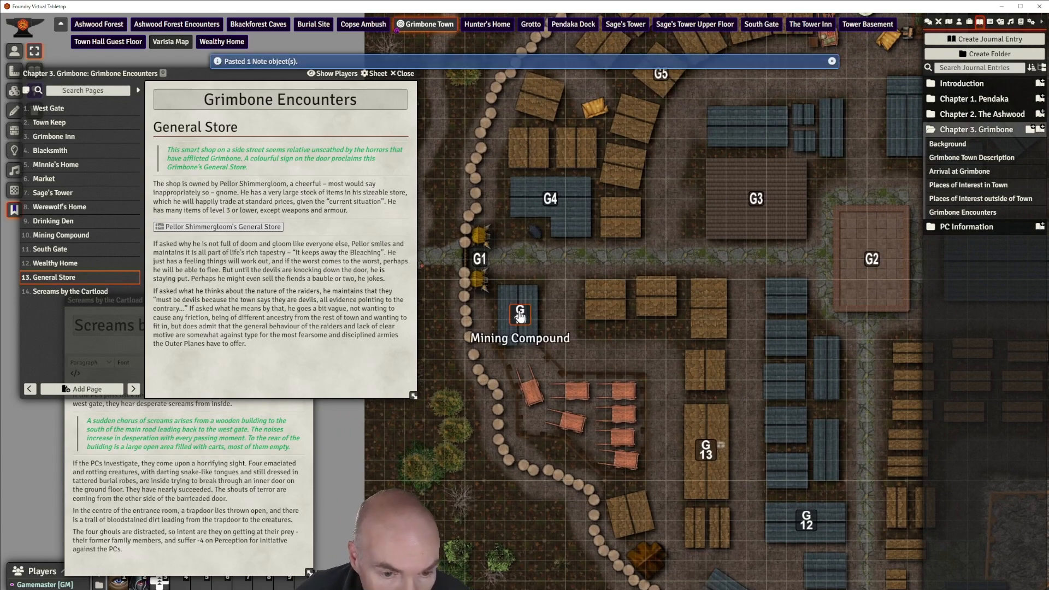
{"action": "double_click", "coordinate": [520, 315]}
{"action": "left_click", "coordinate": [604, 213]}
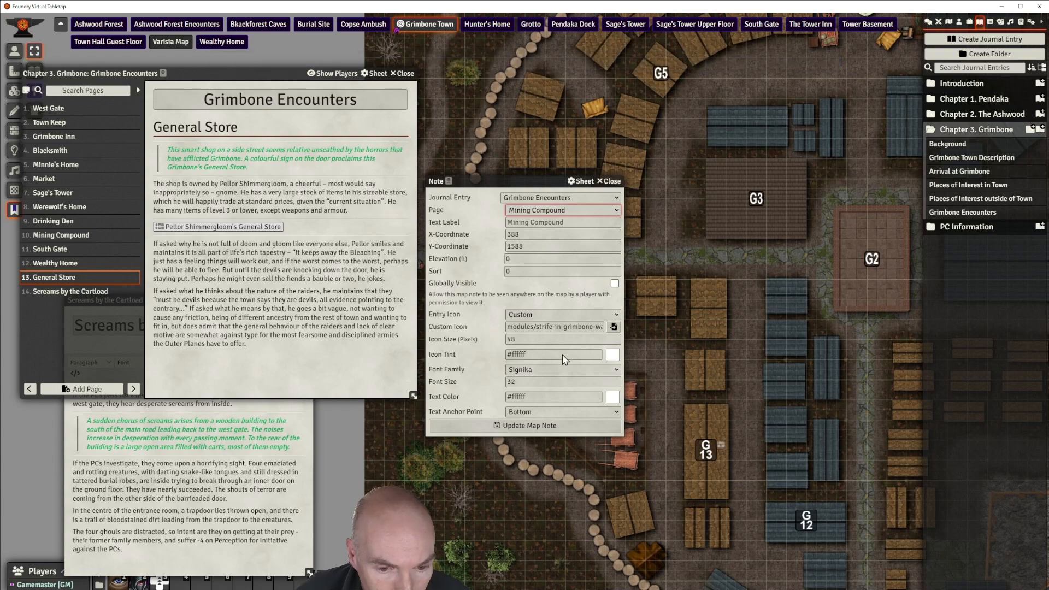
{"action": "left_click", "coordinate": [563, 354]}
Set the Screams by the Cartload note's custom icon to map-marker-G-14.svg and update the note
{"action": "left_click", "coordinate": [614, 326]}
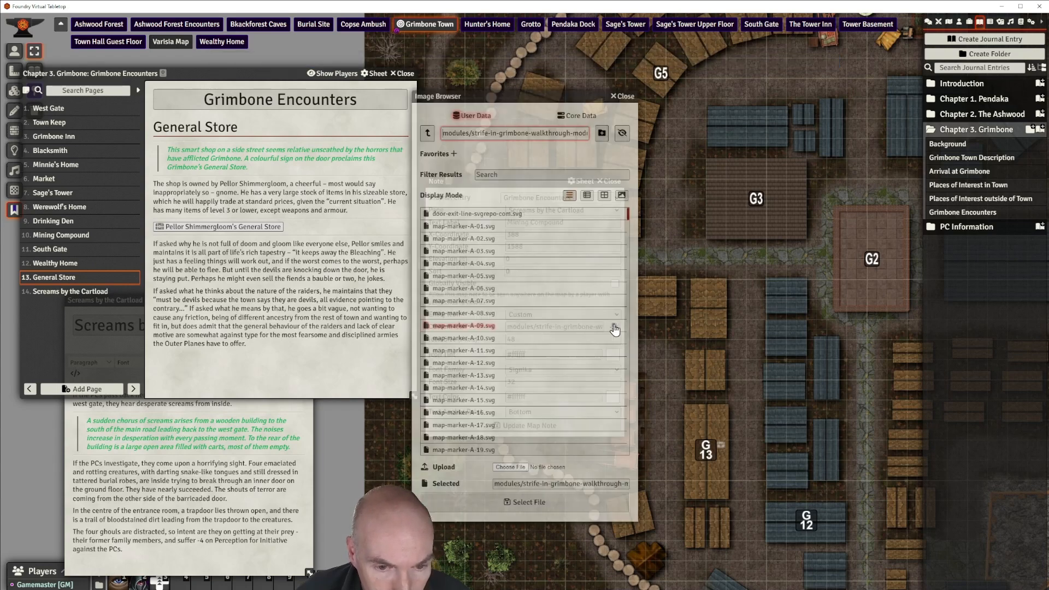
{"action": "scroll", "coordinate": [558, 328], "scroll_direction": "down", "scroll_amount": 10}
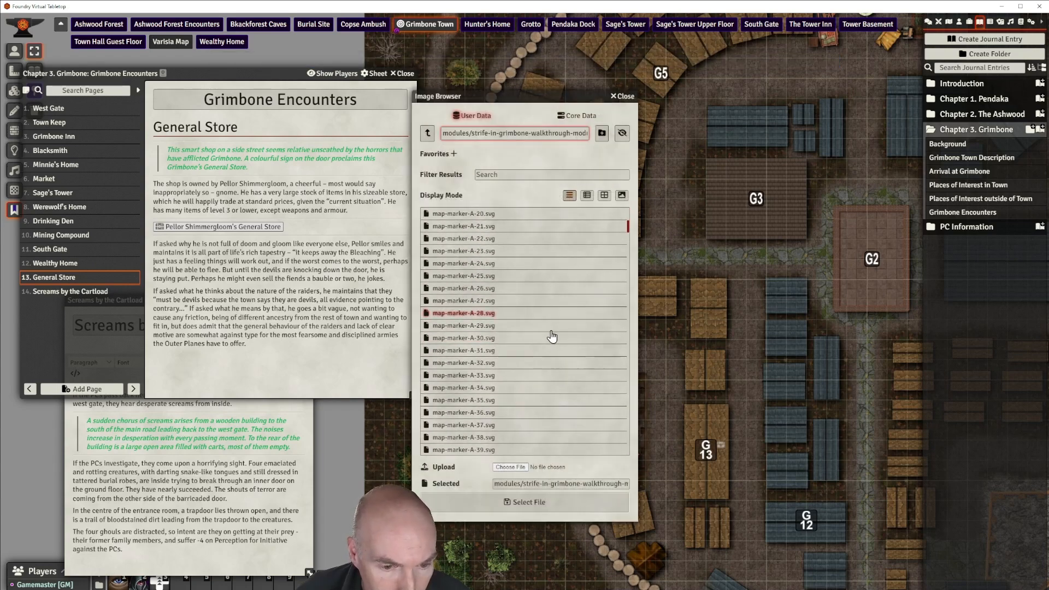
{"action": "scroll", "coordinate": [551, 345], "scroll_direction": "down", "scroll_amount": 5}
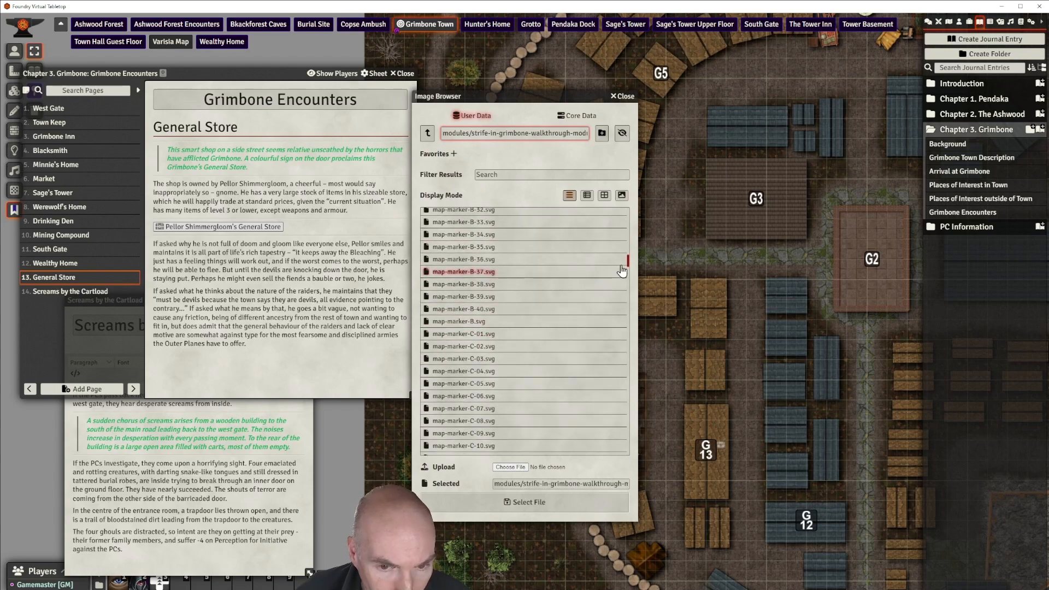
{"action": "left_click_drag", "start_coordinate": [628, 266], "coordinate": [628, 291]}
{"action": "scroll", "coordinate": [627, 412], "scroll_direction": "up", "scroll_amount": 5}
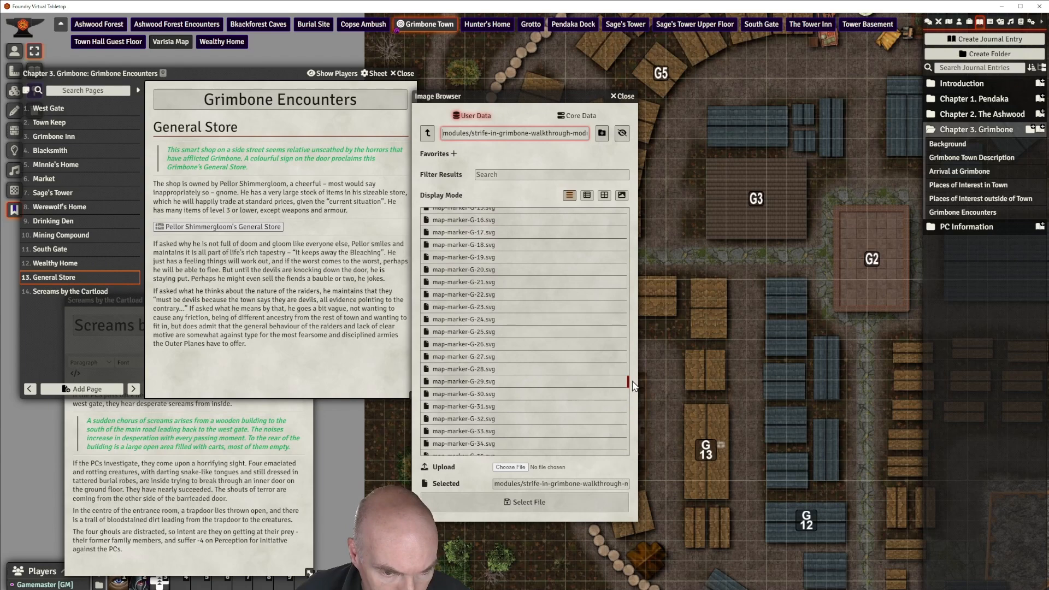
{"action": "scroll", "coordinate": [634, 386], "scroll_direction": "up", "scroll_amount": 3}
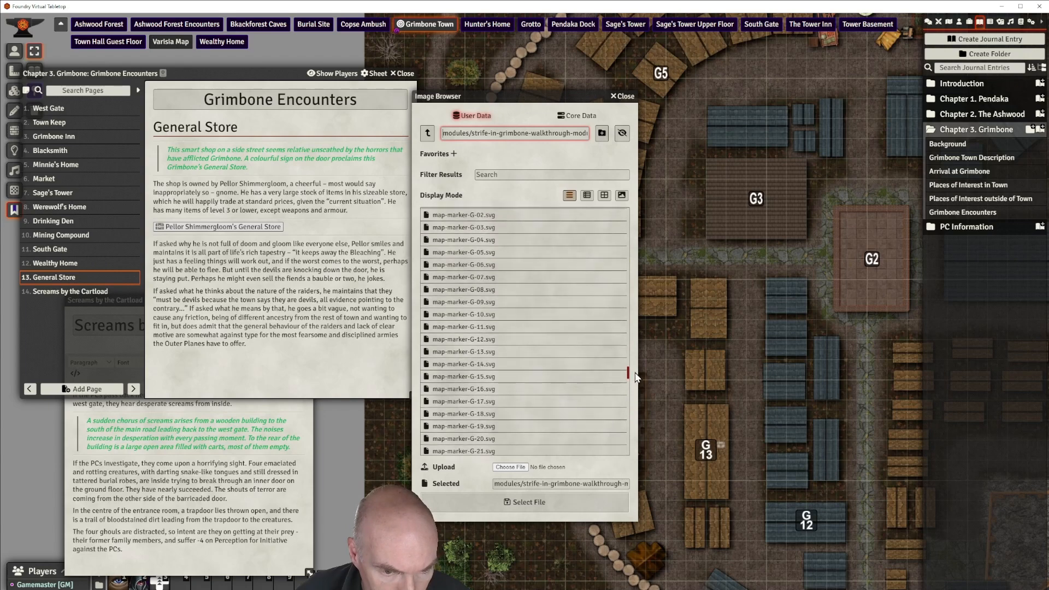
{"action": "left_click", "coordinate": [484, 364]}
{"action": "left_click", "coordinate": [531, 502]}
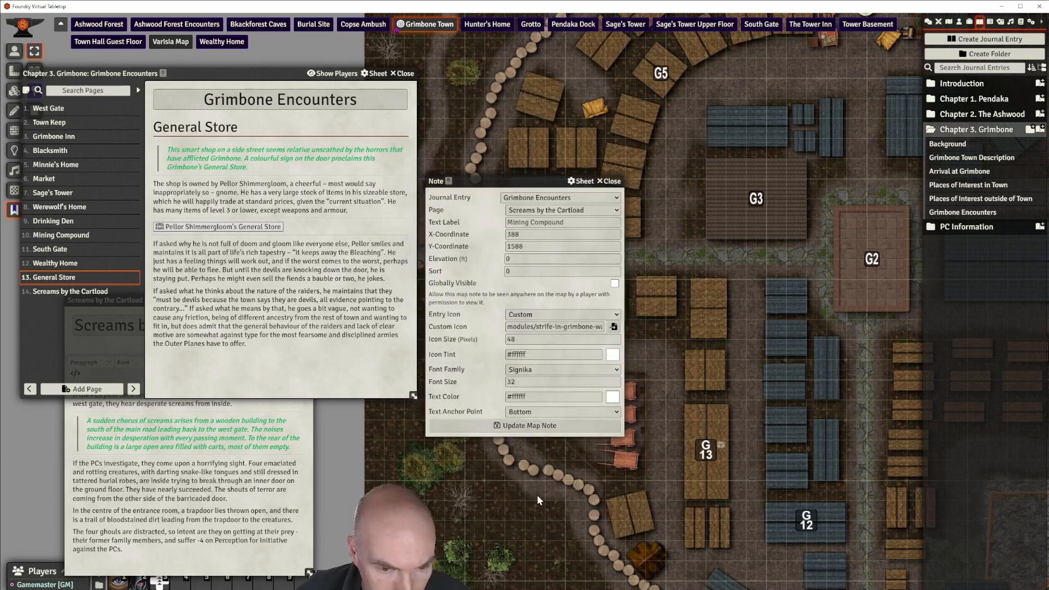
{"action": "left_click", "coordinate": [551, 429]}
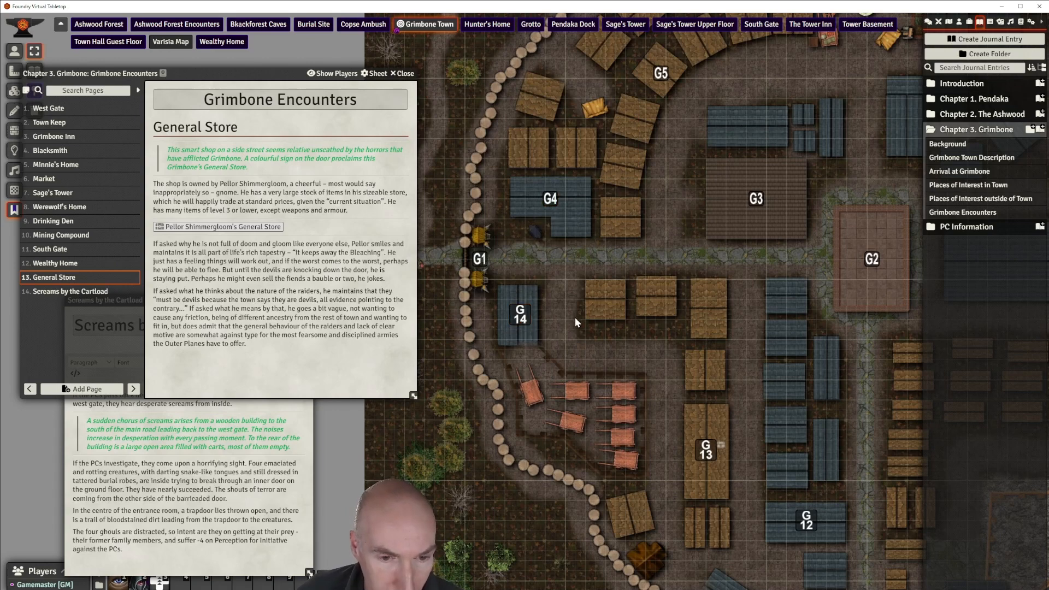
Open the Screams by the Cartload page and compare its text with the G14 building and the cart yard on the map
{"action": "left_click", "coordinate": [82, 292]}
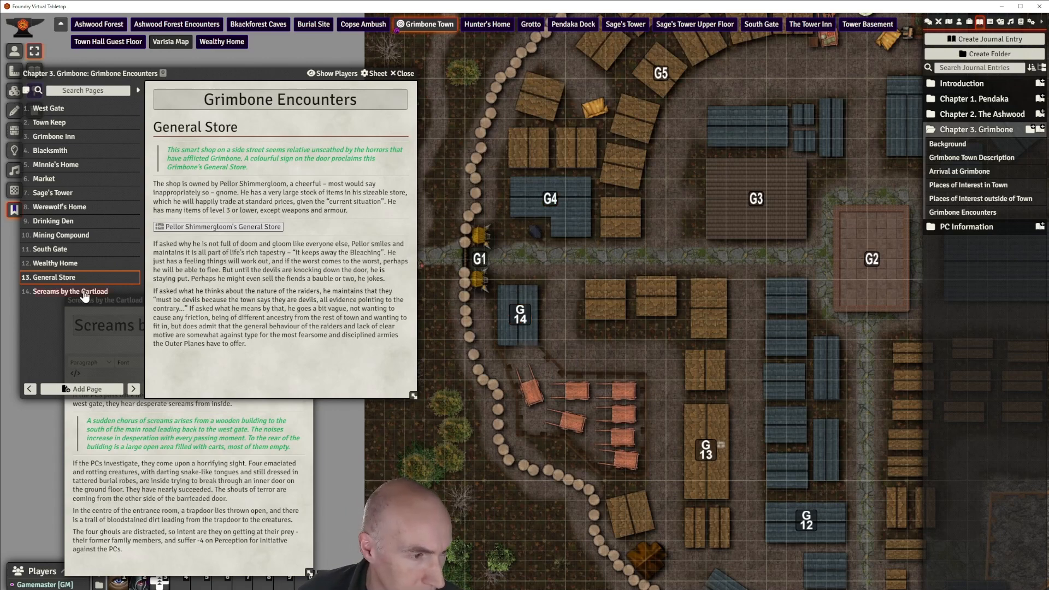
{"action": "left_click_drag", "start_coordinate": [232, 76], "coordinate": [237, 75]}
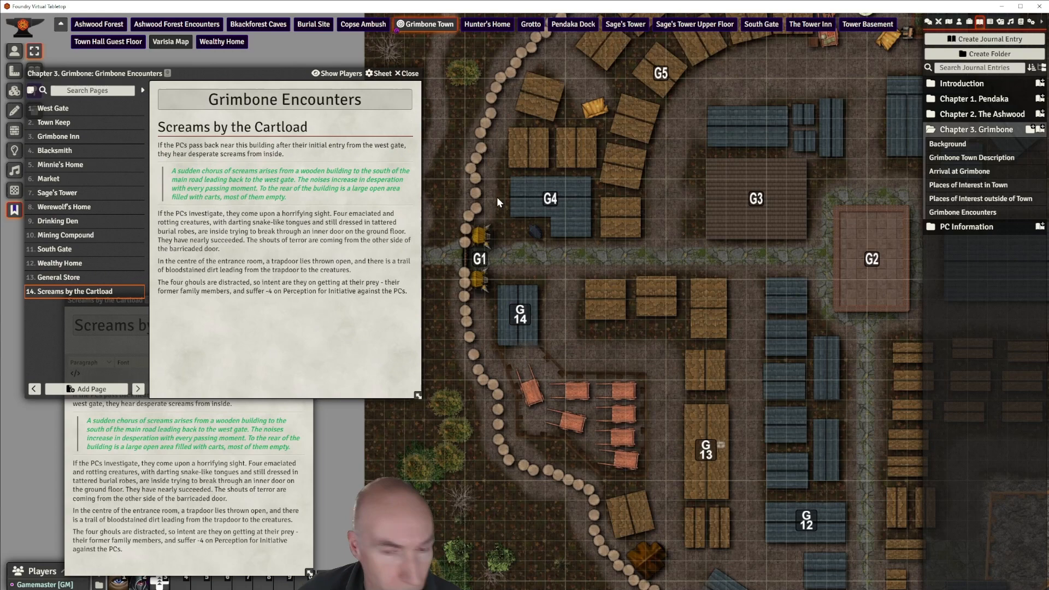
{"action": "left_click_drag", "start_coordinate": [251, 74], "coordinate": [275, 77]}
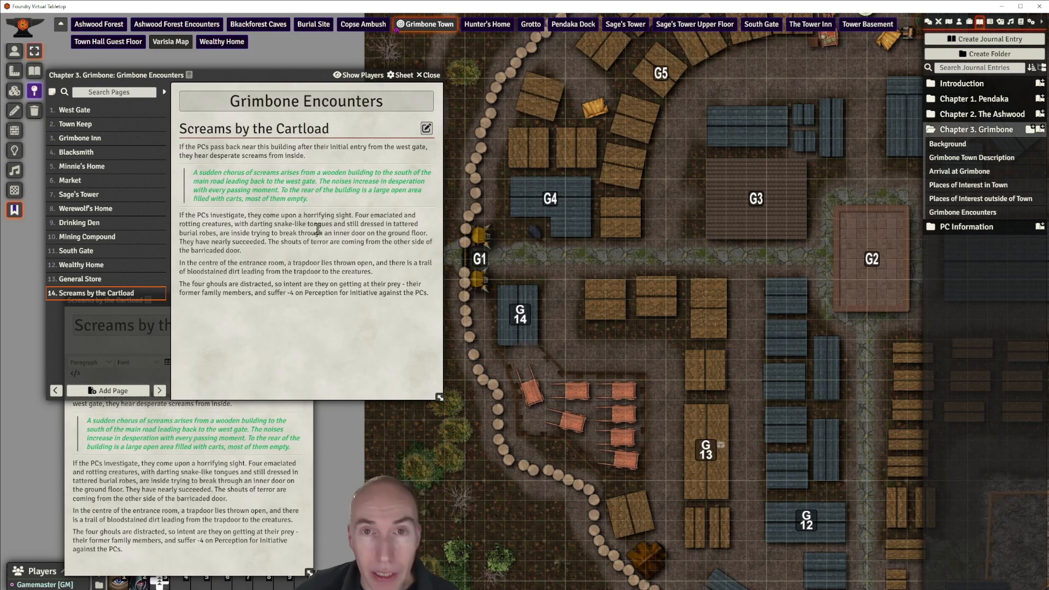
{"action": "scroll", "coordinate": [616, 317], "scroll_direction": "up", "scroll_amount": 3}
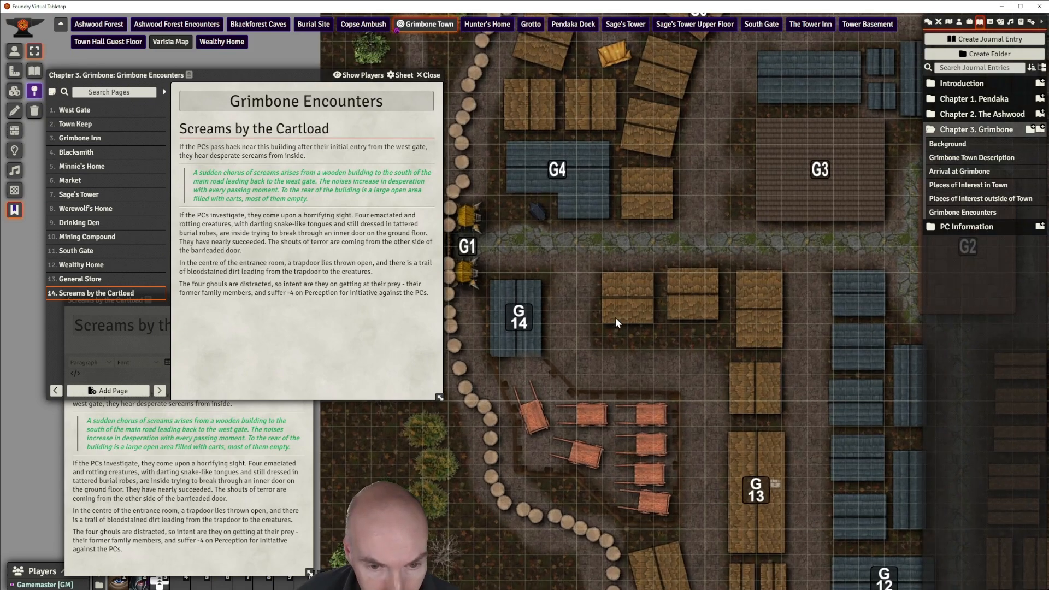
{"action": "scroll", "coordinate": [559, 303], "scroll_direction": "down", "scroll_amount": 4}
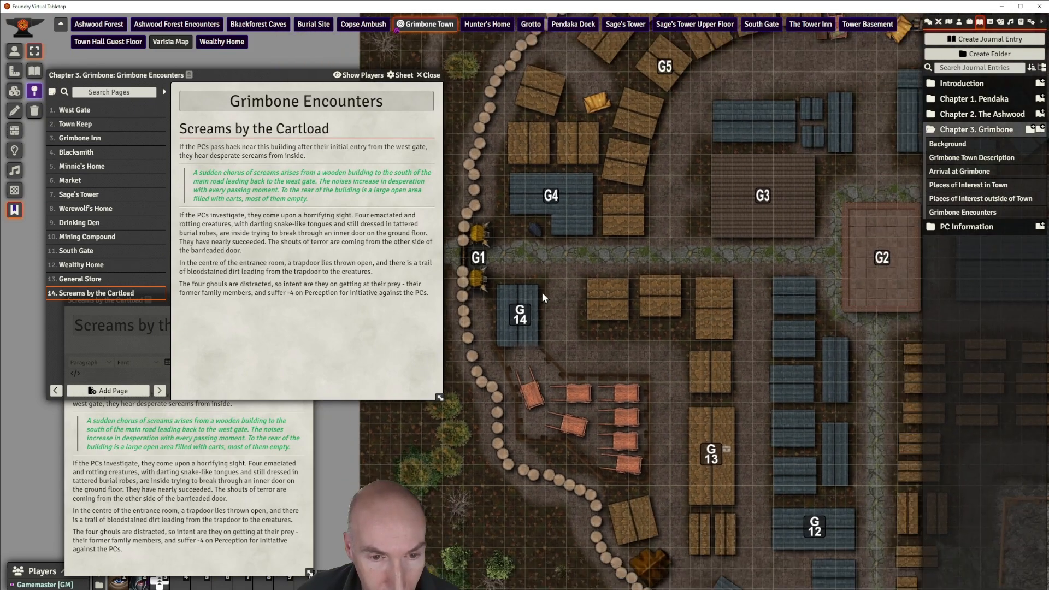
{"action": "scroll", "coordinate": [549, 290], "scroll_direction": "down", "scroll_amount": 2}
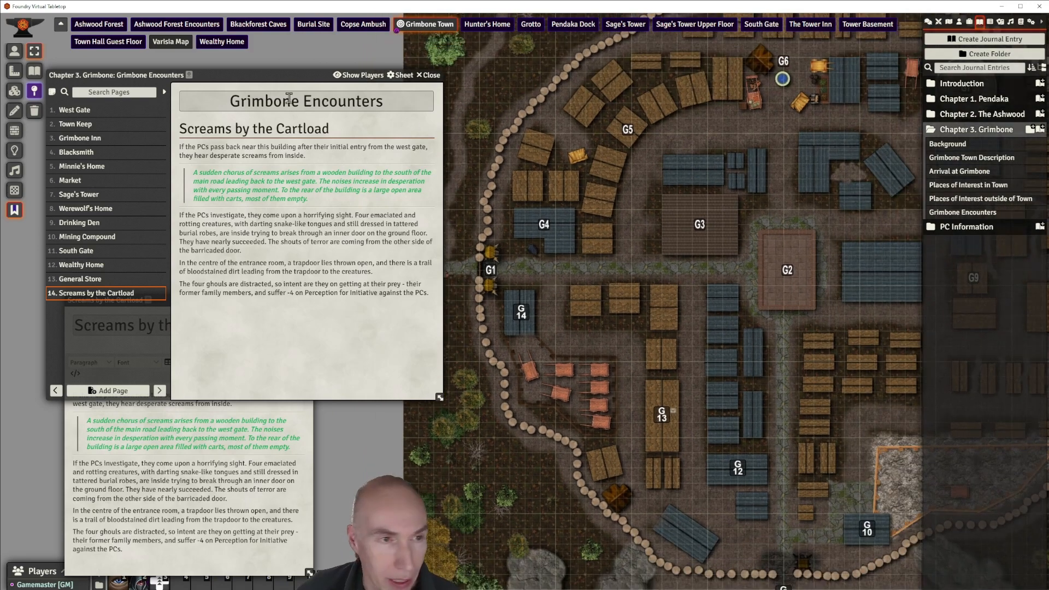
{"action": "left_click_drag", "start_coordinate": [289, 71], "coordinate": [268, 66]}
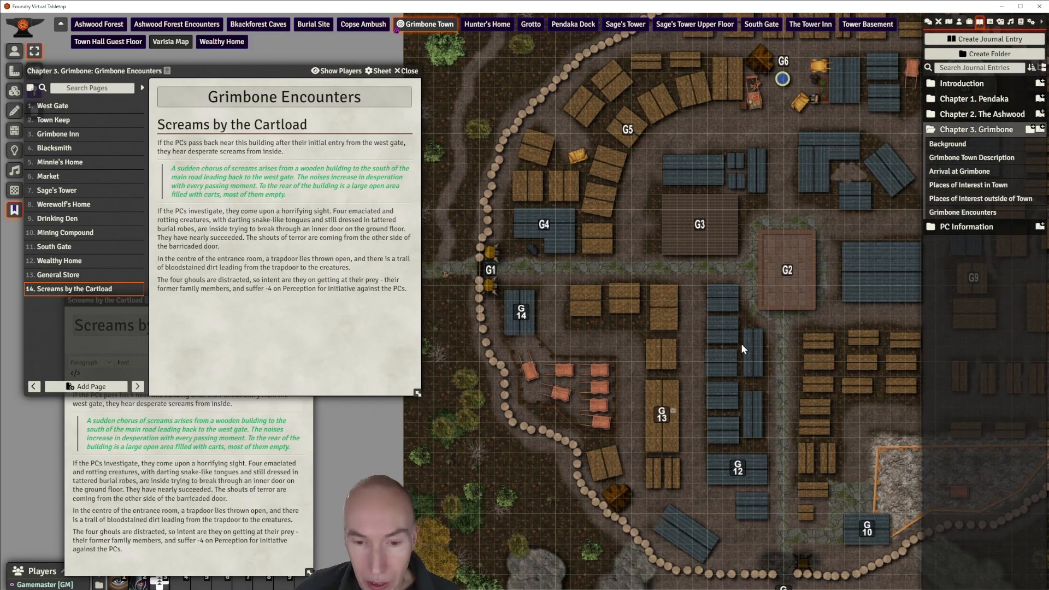
{"action": "scroll", "coordinate": [589, 287], "scroll_direction": "up", "scroll_amount": 5}
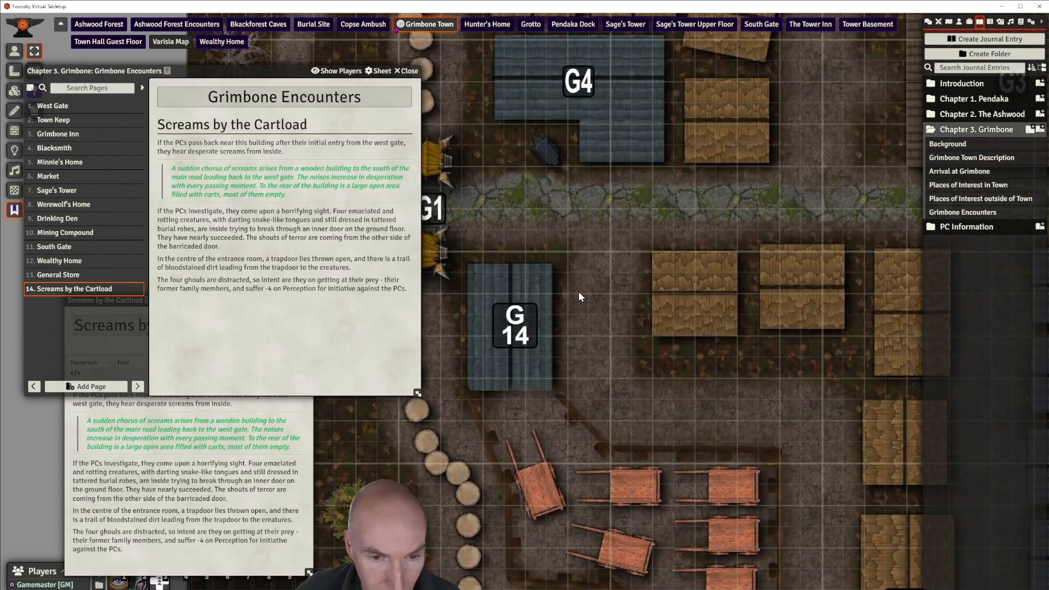
{"action": "scroll", "coordinate": [582, 295], "scroll_direction": "down", "scroll_amount": 4}
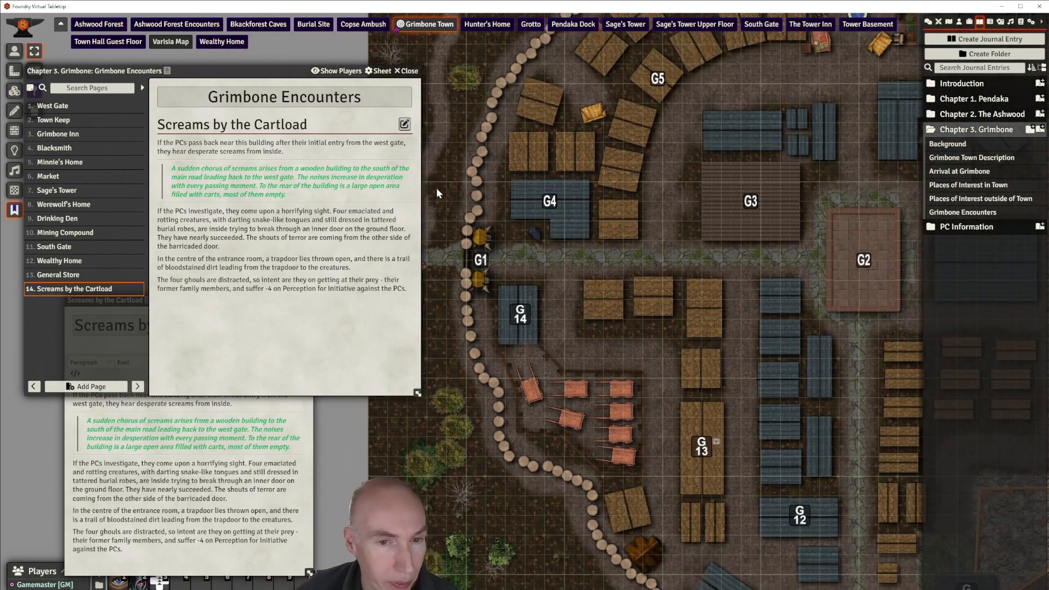
{"action": "left_click_drag", "start_coordinate": [688, 254], "coordinate": [670, 242]}
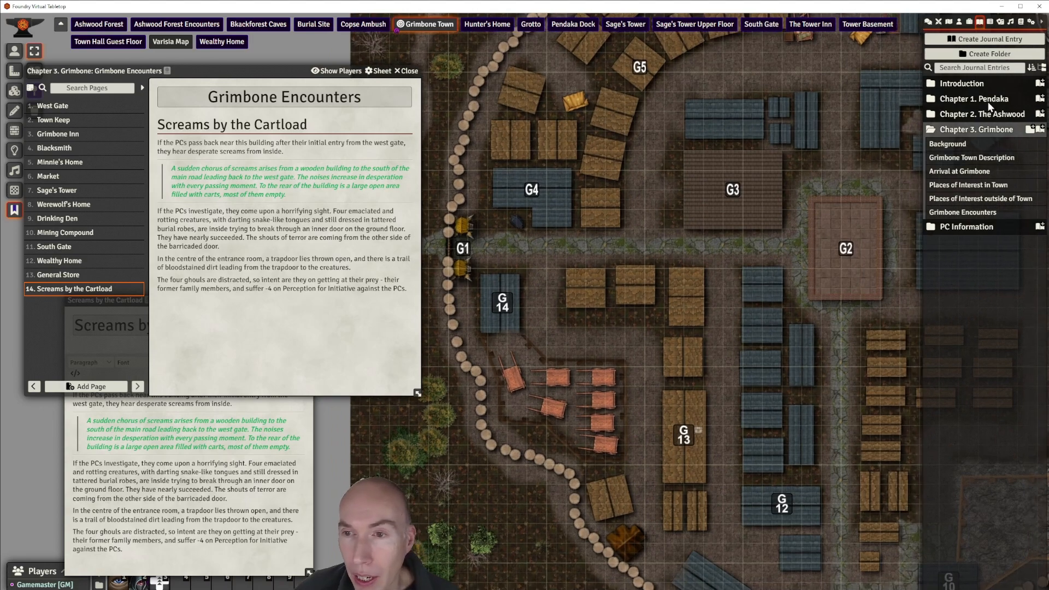
Create a new scene named Carter's Home in the Chapter 3. Grimbone scene folder
{"action": "left_click", "coordinate": [950, 23]}
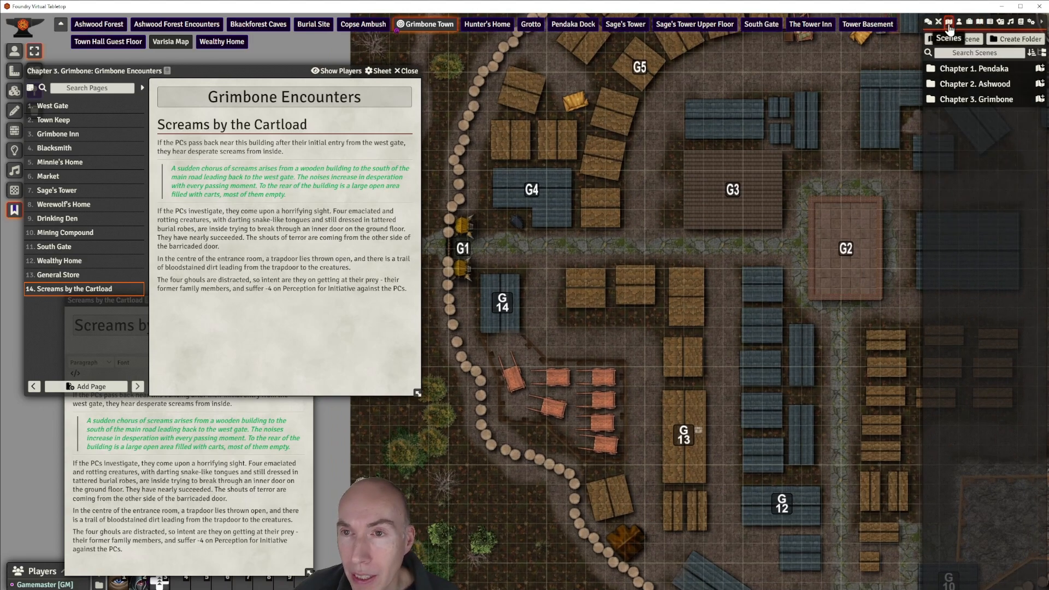
{"action": "left_click", "coordinate": [978, 100]}
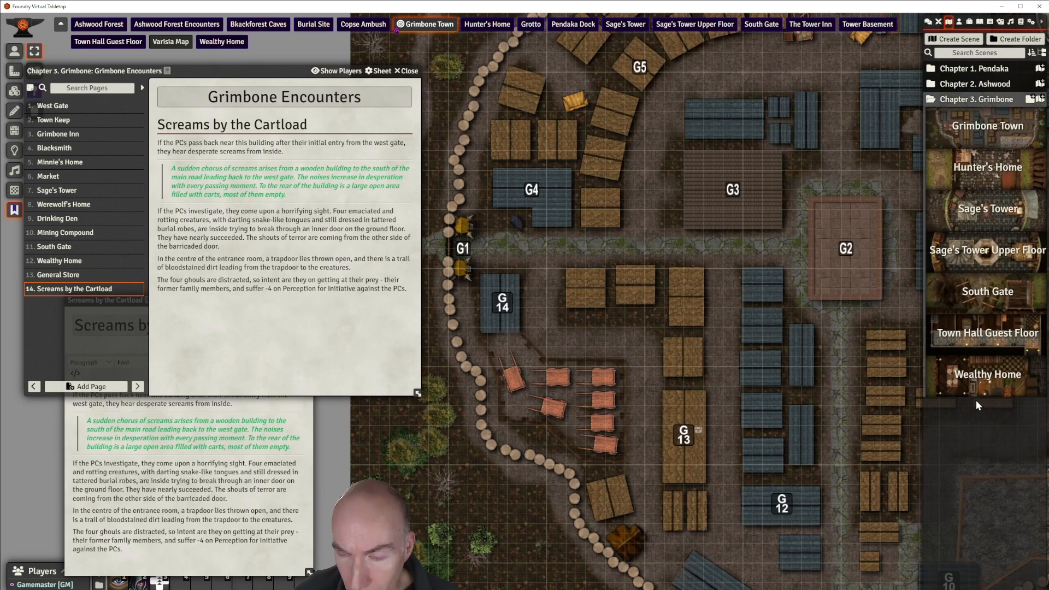
{"action": "left_click", "coordinate": [1029, 99]}
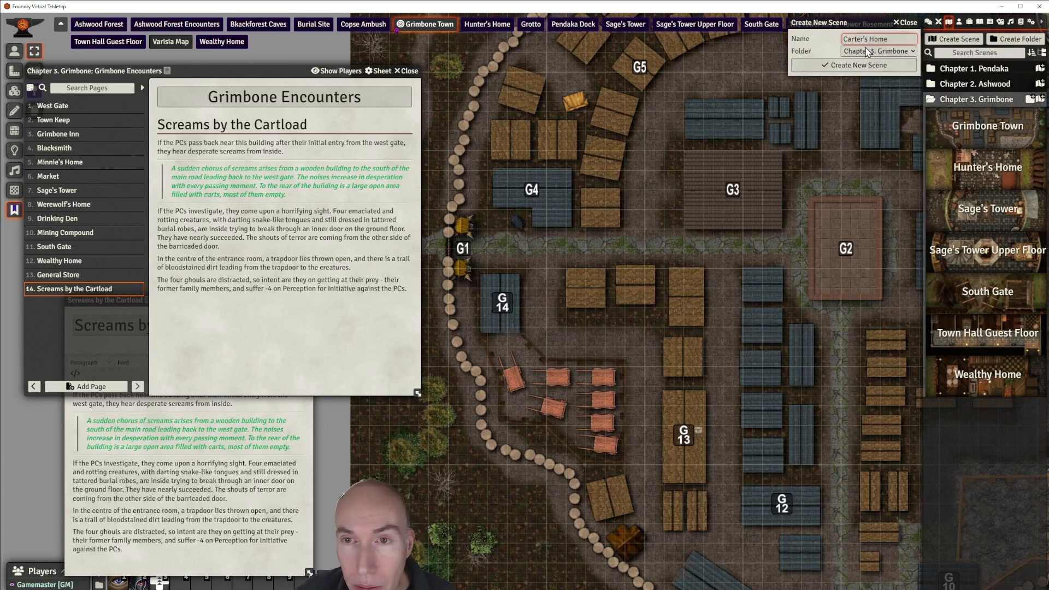
{"action": "left_click", "coordinate": [868, 64]}
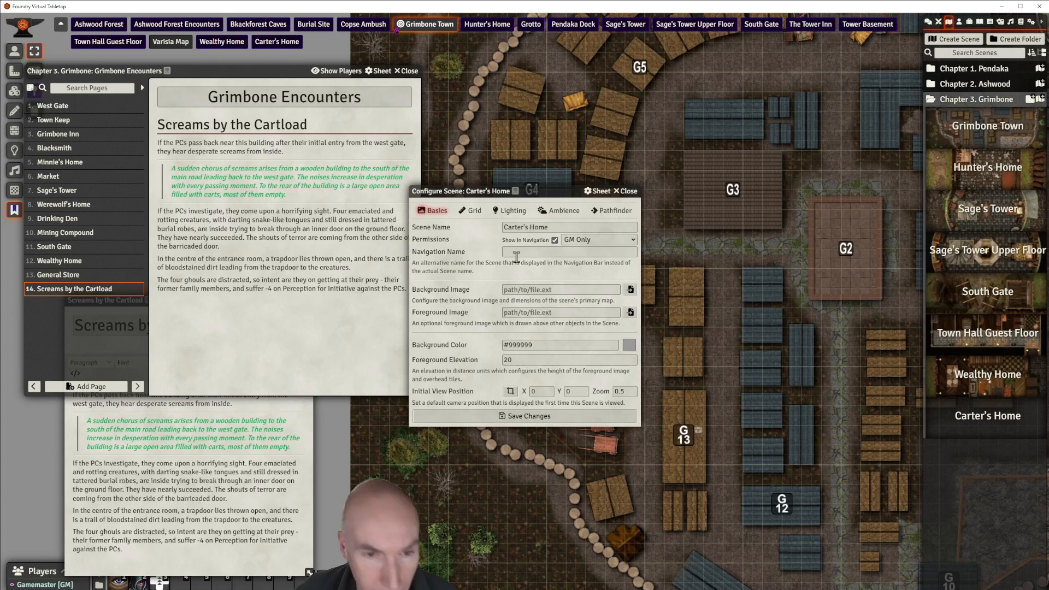
Set the Carter's Home scene's background image to carter home.jpg from the module's scenes folder
{"action": "left_click", "coordinate": [630, 289]}
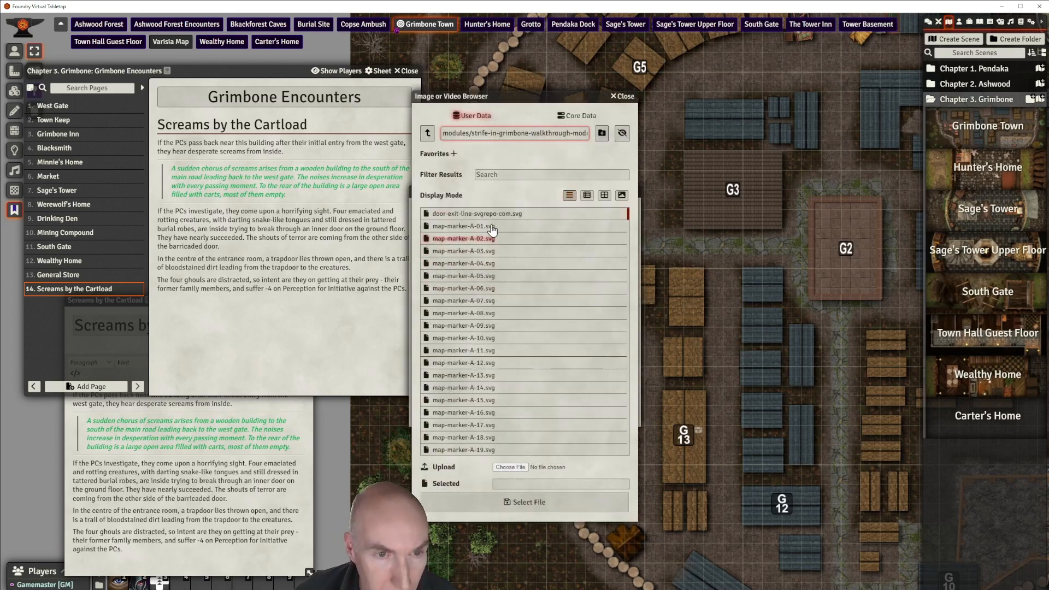
{"action": "left_click", "coordinate": [427, 134]}
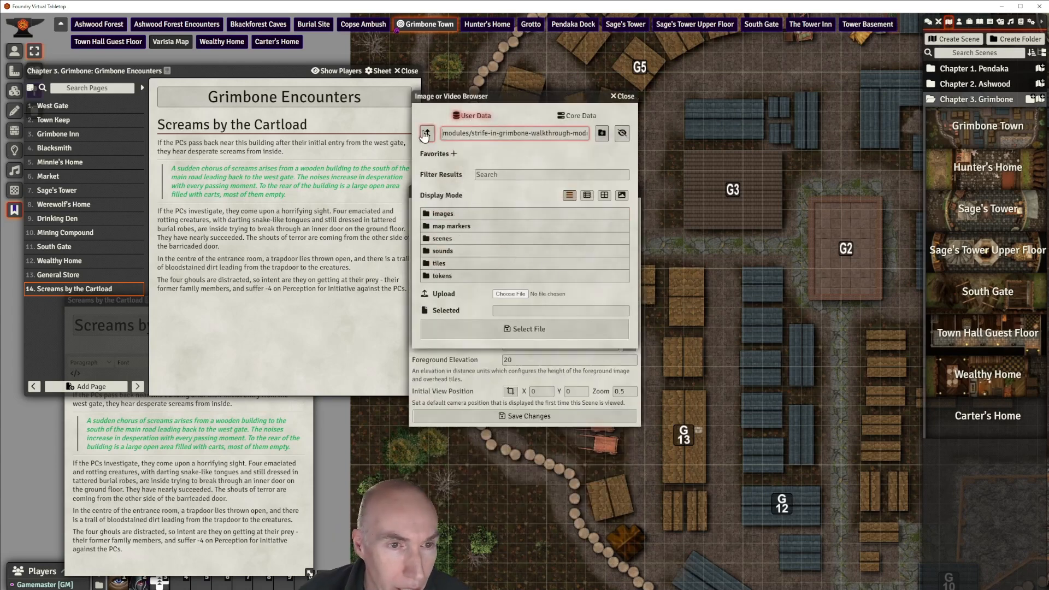
{"action": "left_click", "coordinate": [444, 239]}
{"action": "scroll", "coordinate": [480, 293], "scroll_direction": "down", "scroll_amount": 3}
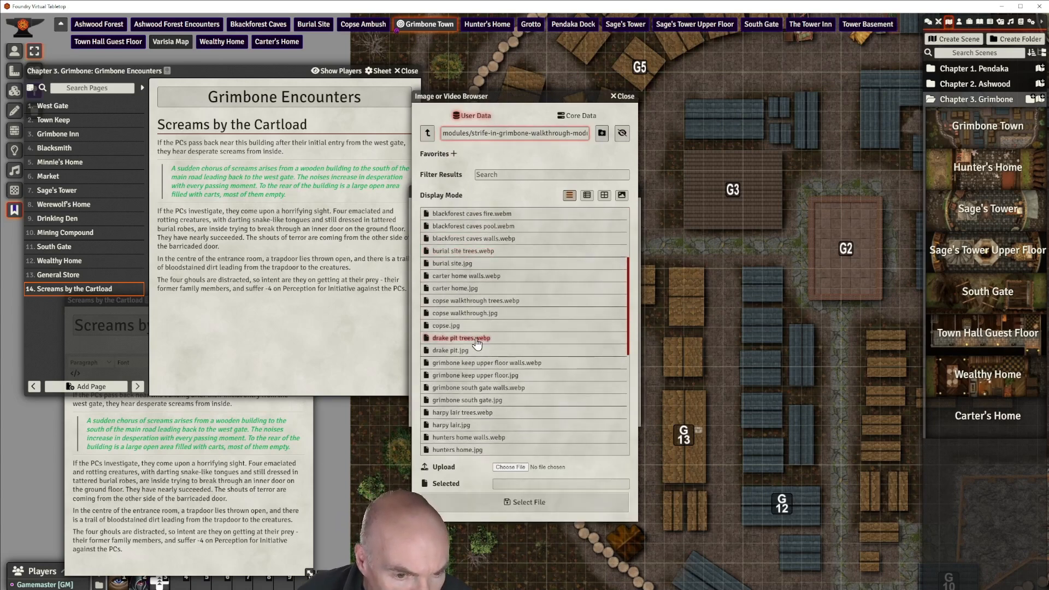
{"action": "left_click", "coordinate": [447, 290]}
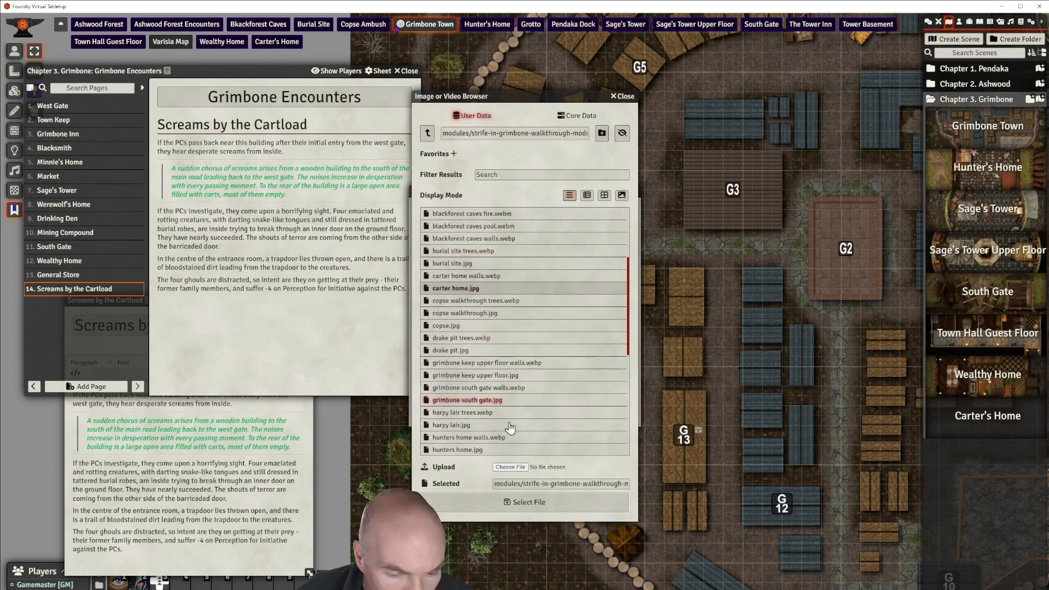
{"action": "left_click", "coordinate": [528, 503]}
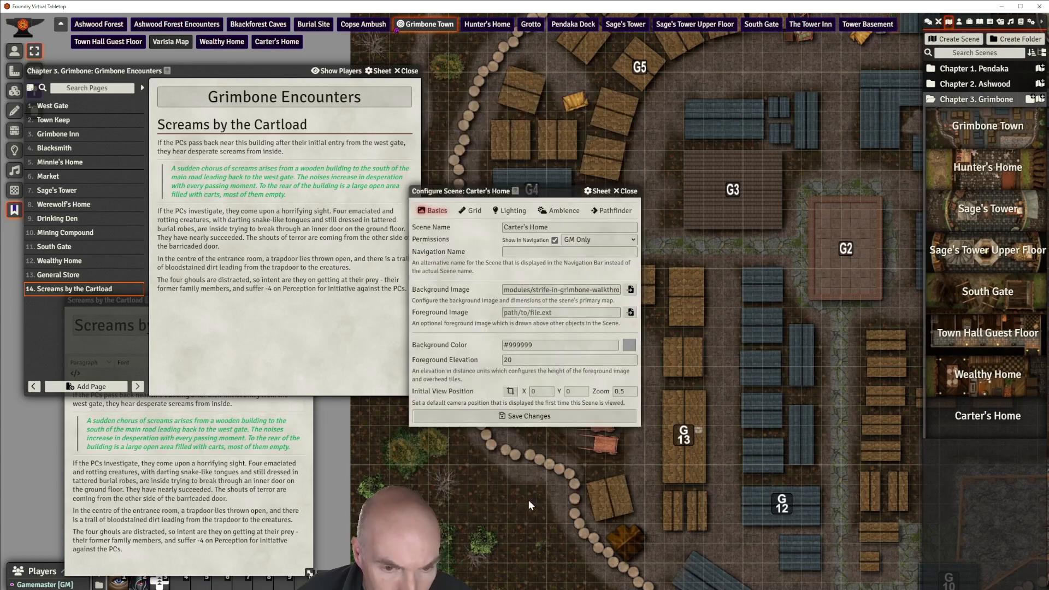
Set the Carter's Home scene's foreground elevation to 10 and its padding percentage to 0
{"action": "double_click", "coordinate": [503, 360]}
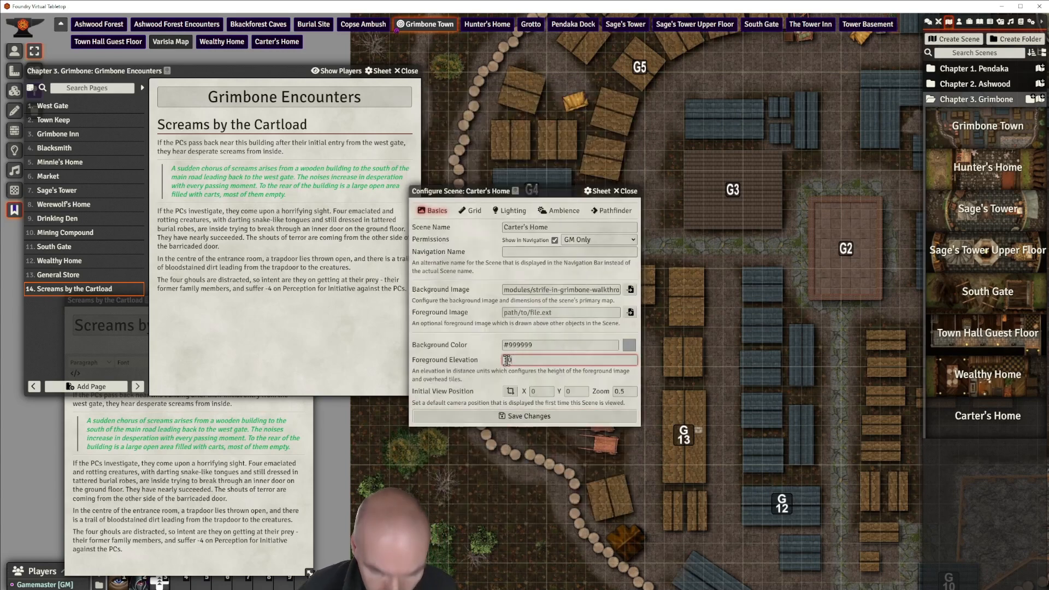
{"action": "left_click", "coordinate": [472, 210]}
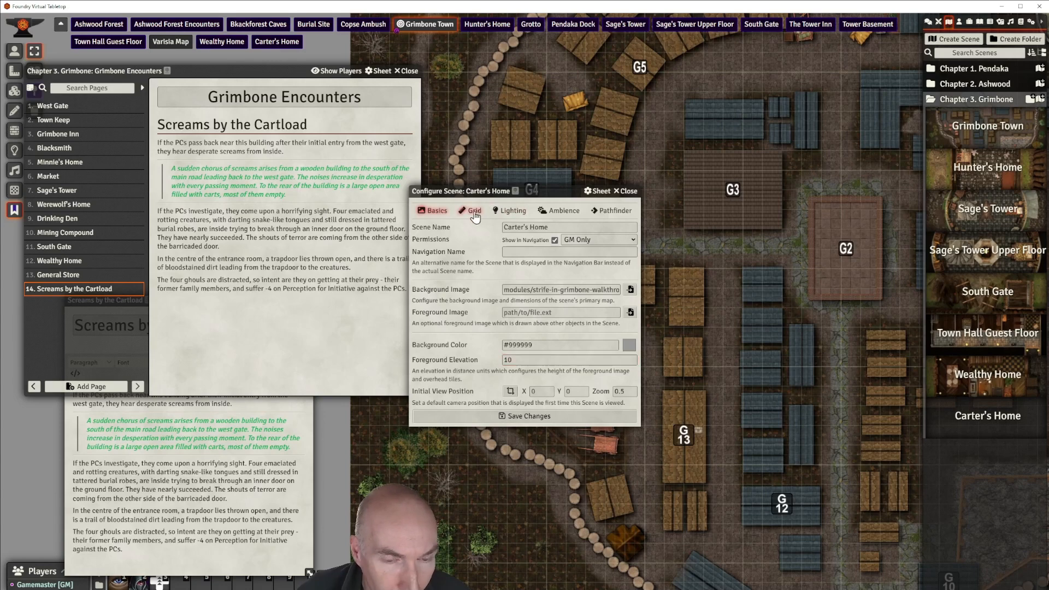
{"action": "left_click_drag", "start_coordinate": [560, 305], "coordinate": [500, 305]}
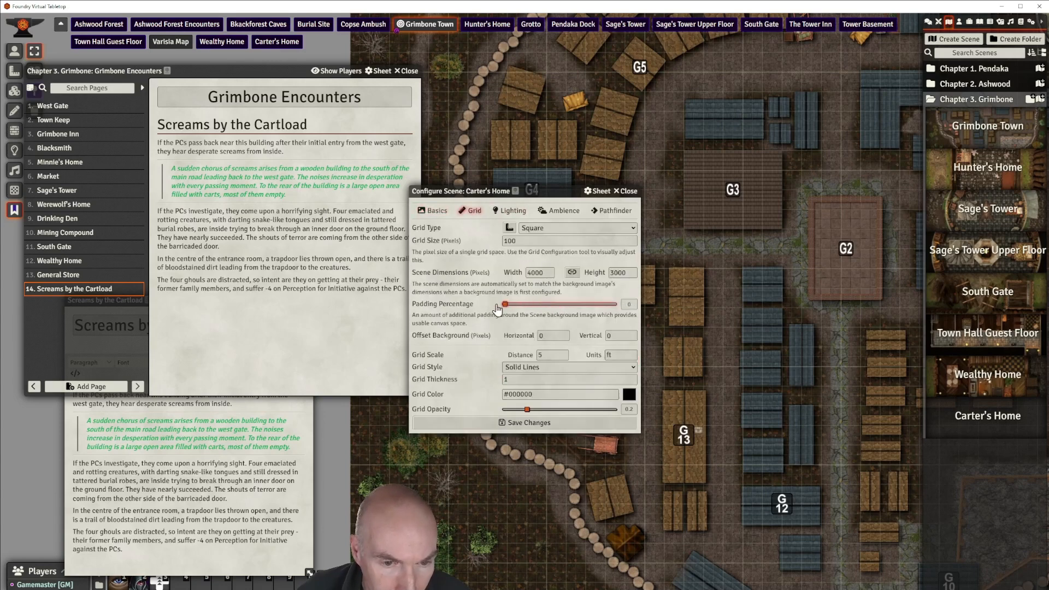
Configure the scene's grid with size 300 pixels, thickness 2 and color #7e7c7c, and save the scene, accepting the dimension change
{"action": "left_click_drag", "start_coordinate": [521, 242], "coordinate": [502, 246]}
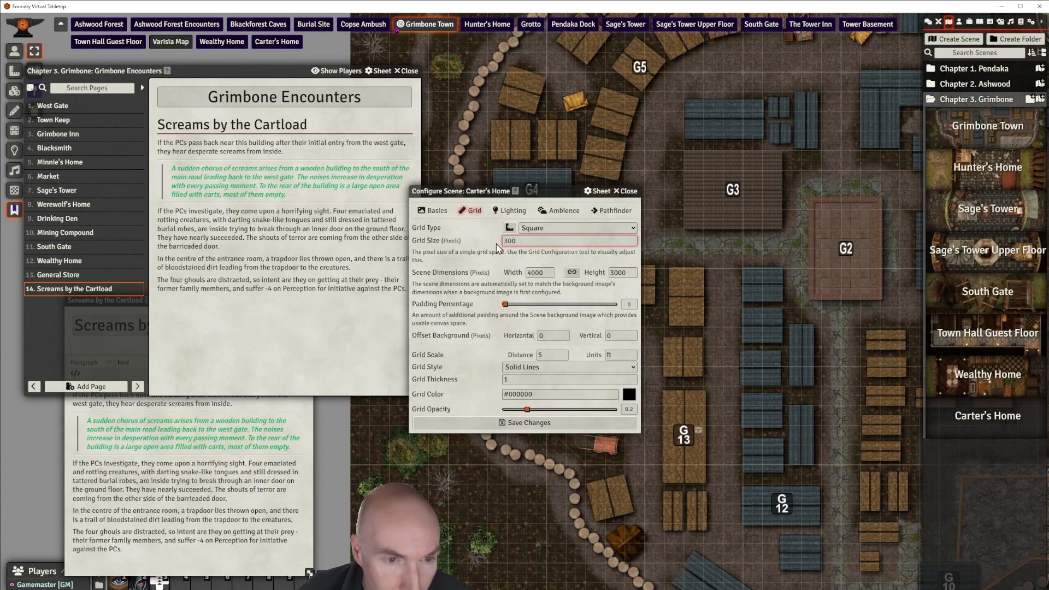
{"action": "type", "text": "300"}
{"action": "left_click", "coordinate": [512, 381]}
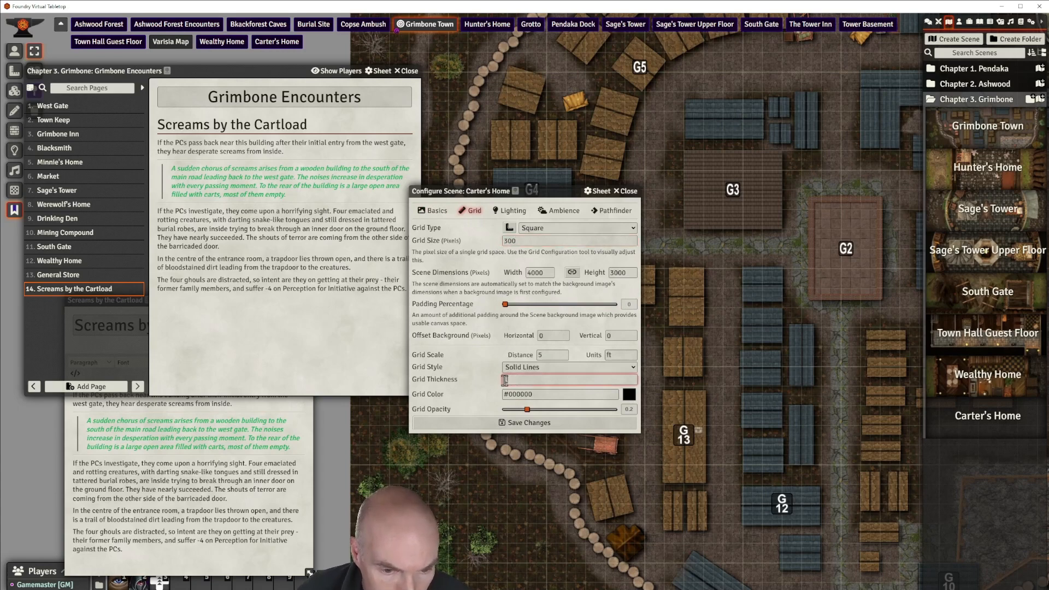
{"action": "left_click", "coordinate": [628, 395]}
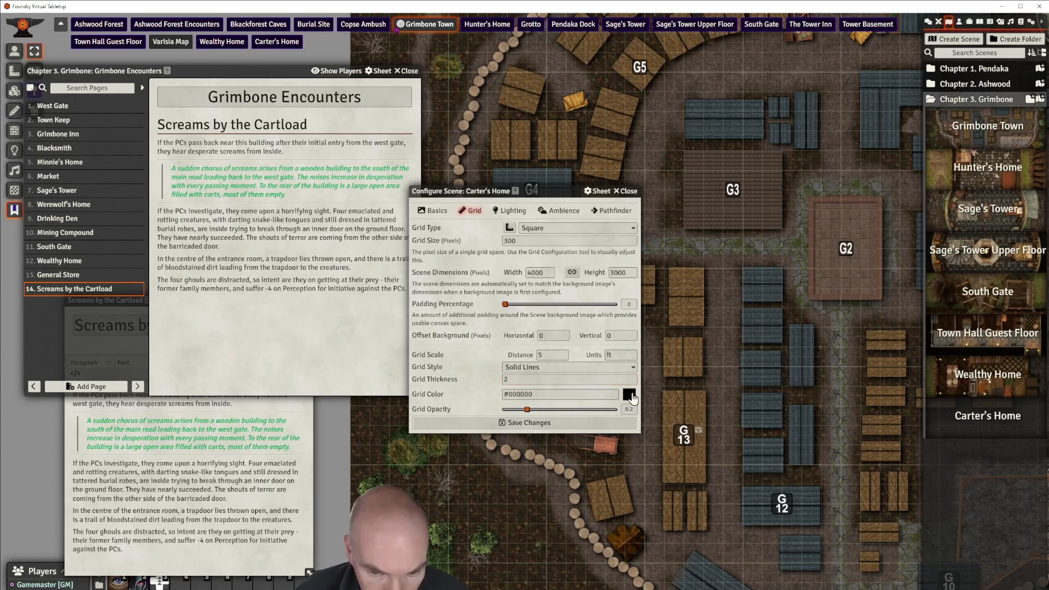
{"action": "left_click", "coordinate": [625, 431]}
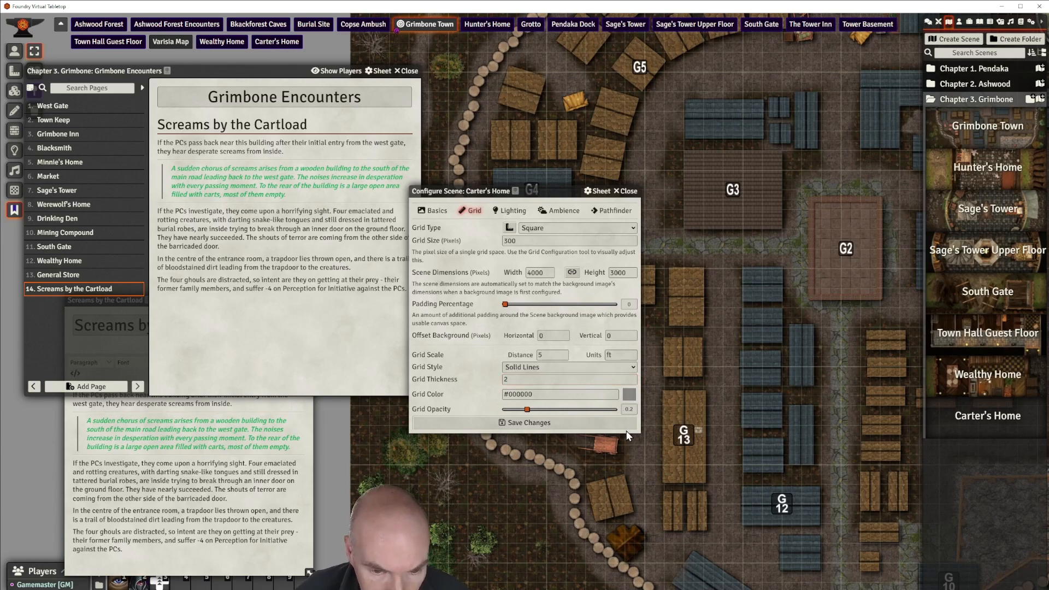
{"action": "left_click", "coordinate": [466, 357]}
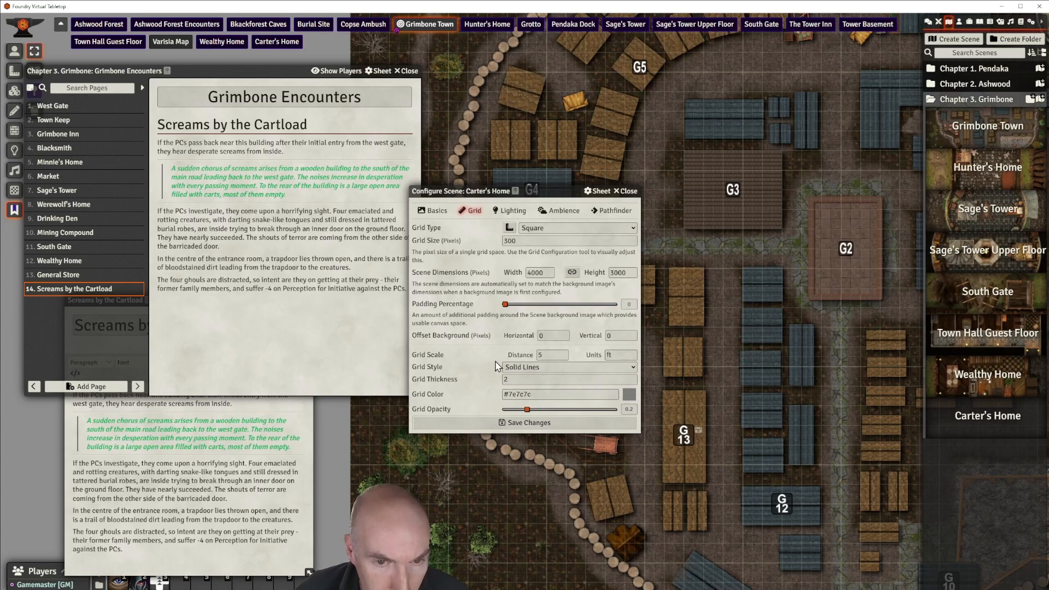
{"action": "left_click", "coordinate": [525, 424]}
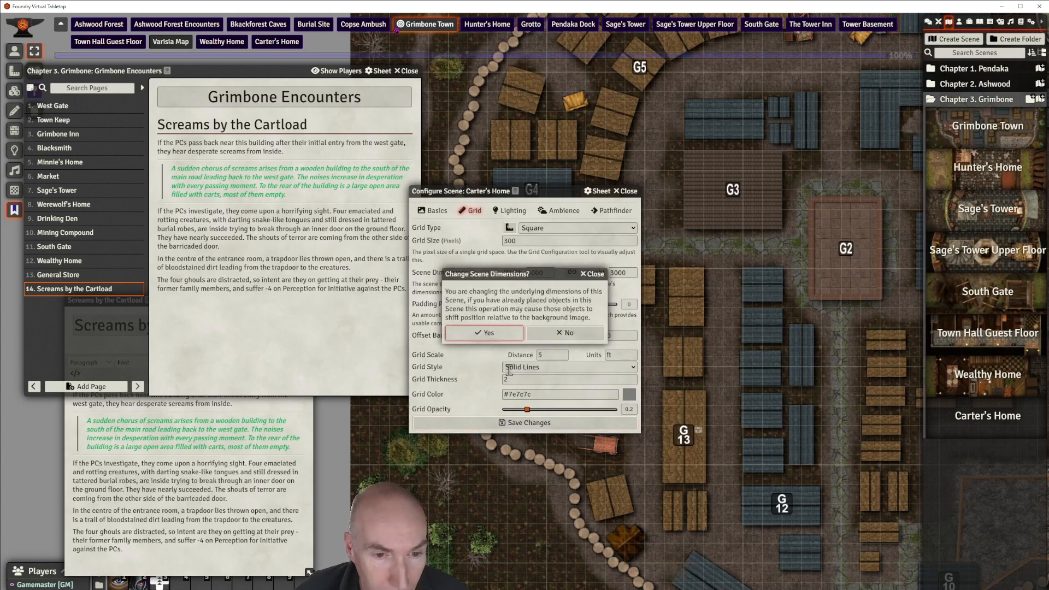
{"action": "left_click", "coordinate": [500, 332]}
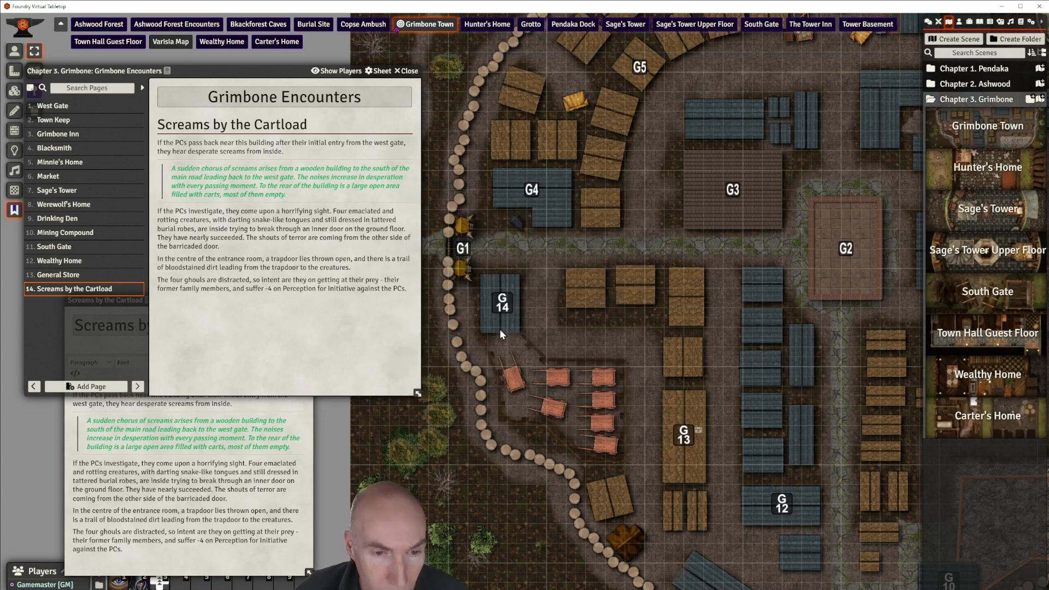
Activate the Carter's Home scene and examine the house's rooms and the grid's visibility on the map
{"action": "right_click", "coordinate": [957, 414]}
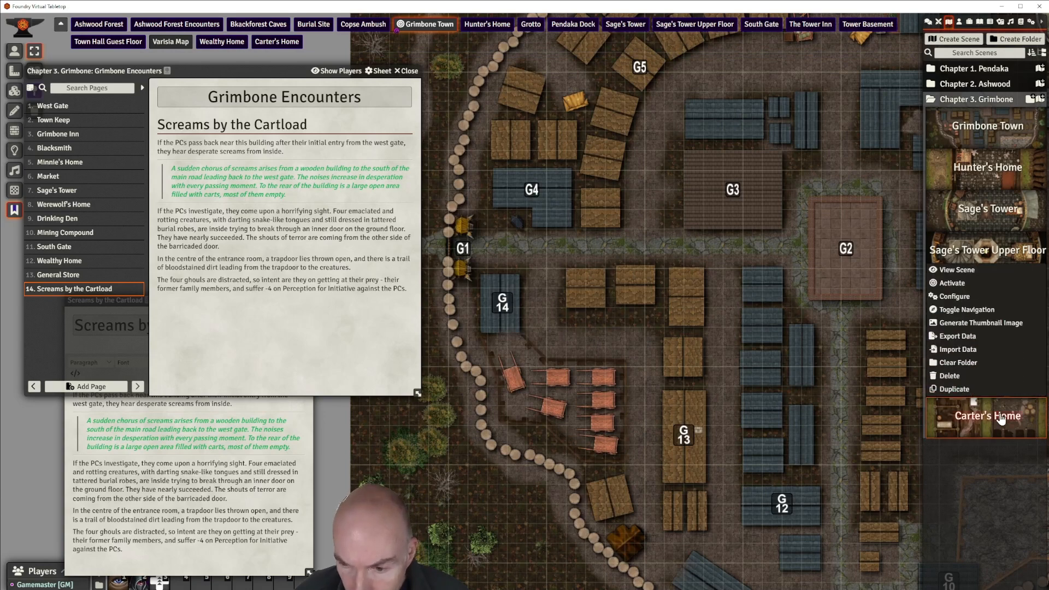
{"action": "left_click", "coordinate": [962, 285]}
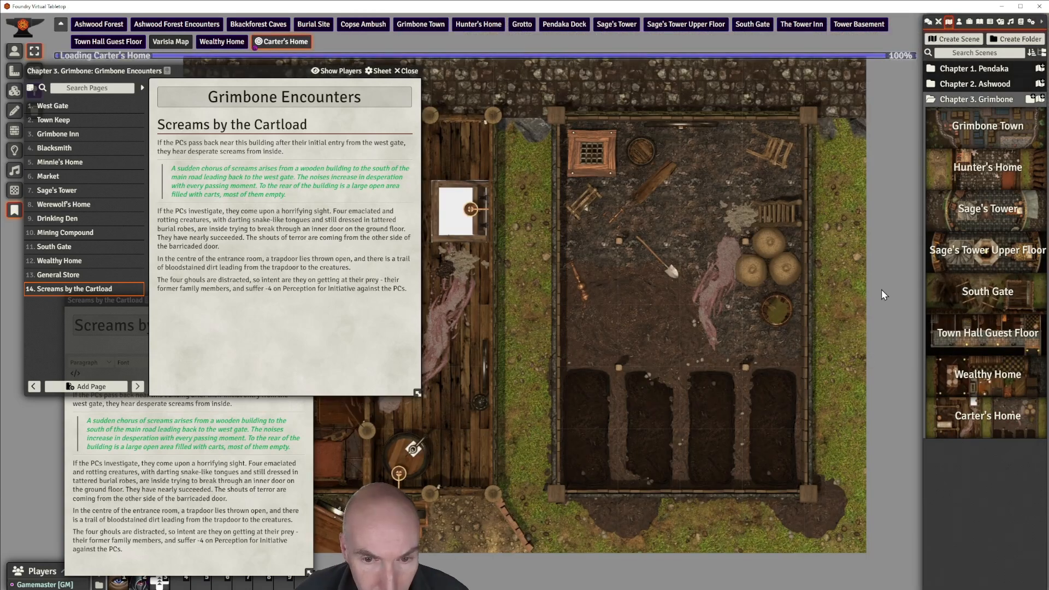
{"action": "scroll", "coordinate": [579, 306], "scroll_direction": "up", "scroll_amount": 2}
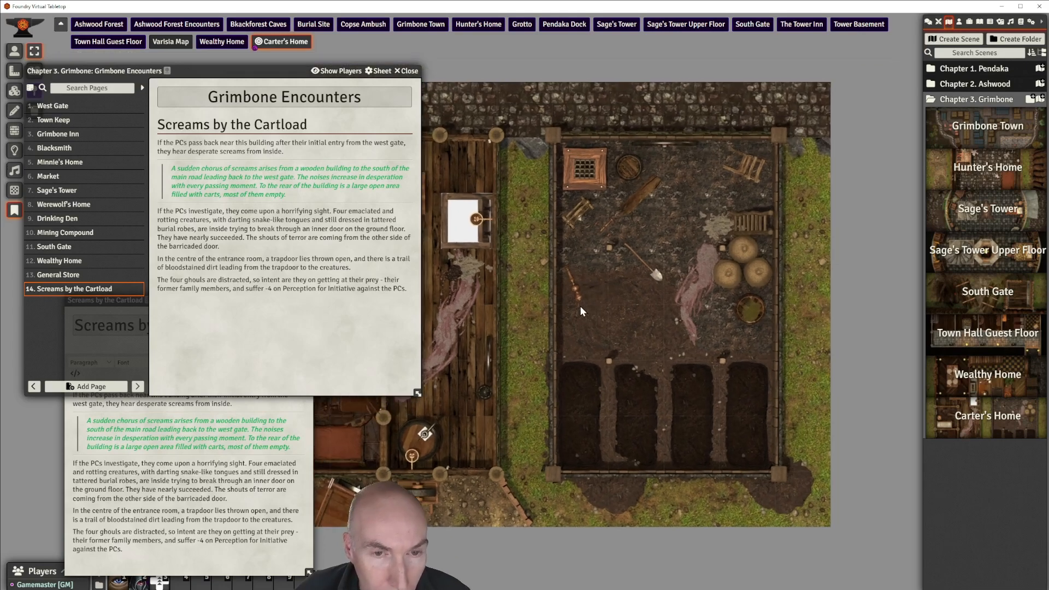
{"action": "left_click_drag", "start_coordinate": [572, 300], "coordinate": [841, 287]}
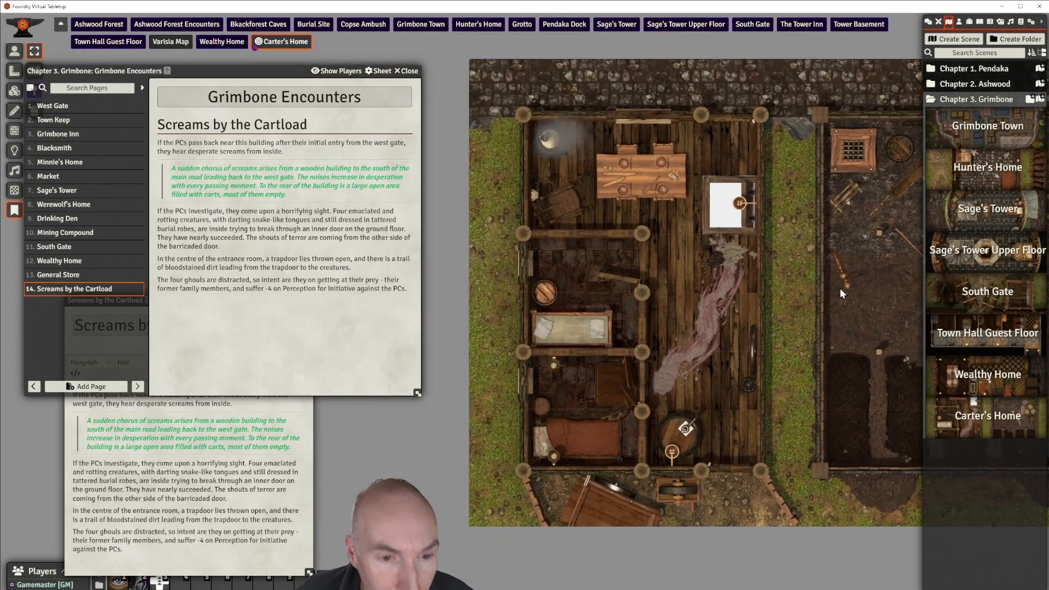
{"action": "scroll", "coordinate": [485, 201], "scroll_direction": "up", "scroll_amount": 3}
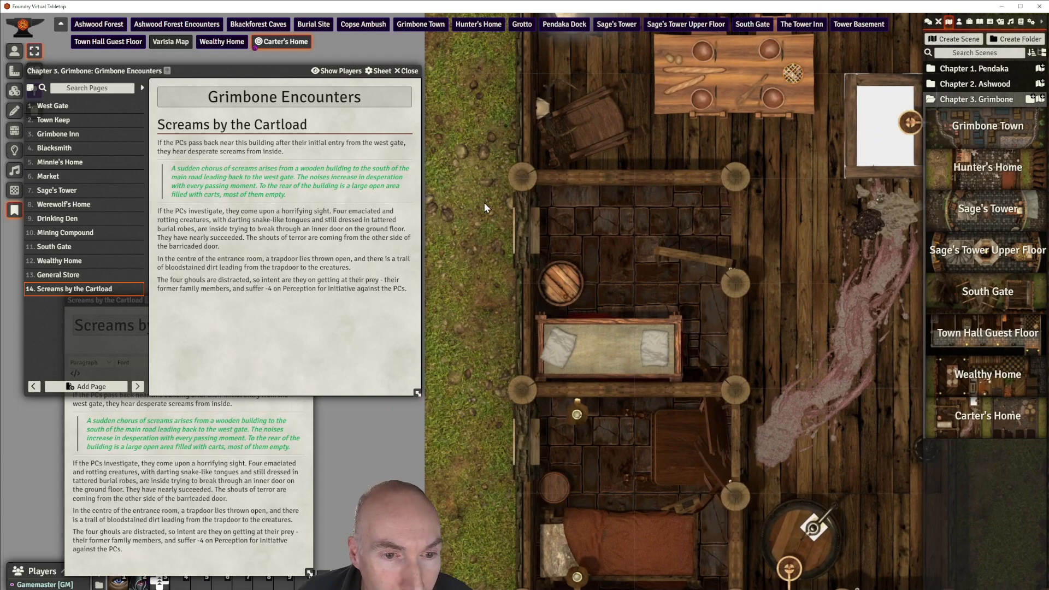
{"action": "scroll", "coordinate": [483, 314], "scroll_direction": "down", "scroll_amount": 3}
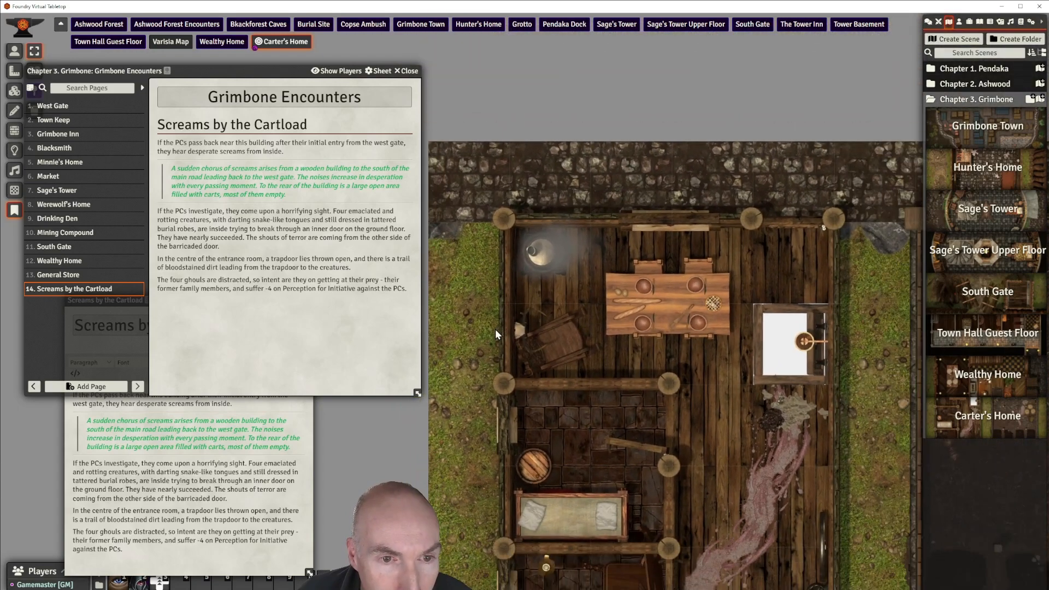
{"action": "scroll", "coordinate": [524, 306], "scroll_direction": "down", "scroll_amount": 2}
{"action": "left_click_drag", "start_coordinate": [684, 201], "coordinate": [733, 120]}
{"action": "scroll", "coordinate": [644, 126], "scroll_direction": "down", "scroll_amount": 3}
{"action": "scroll", "coordinate": [648, 126], "scroll_direction": "up", "scroll_amount": 2}
{"action": "scroll", "coordinate": [648, 126], "scroll_direction": "up", "scroll_amount": 1}
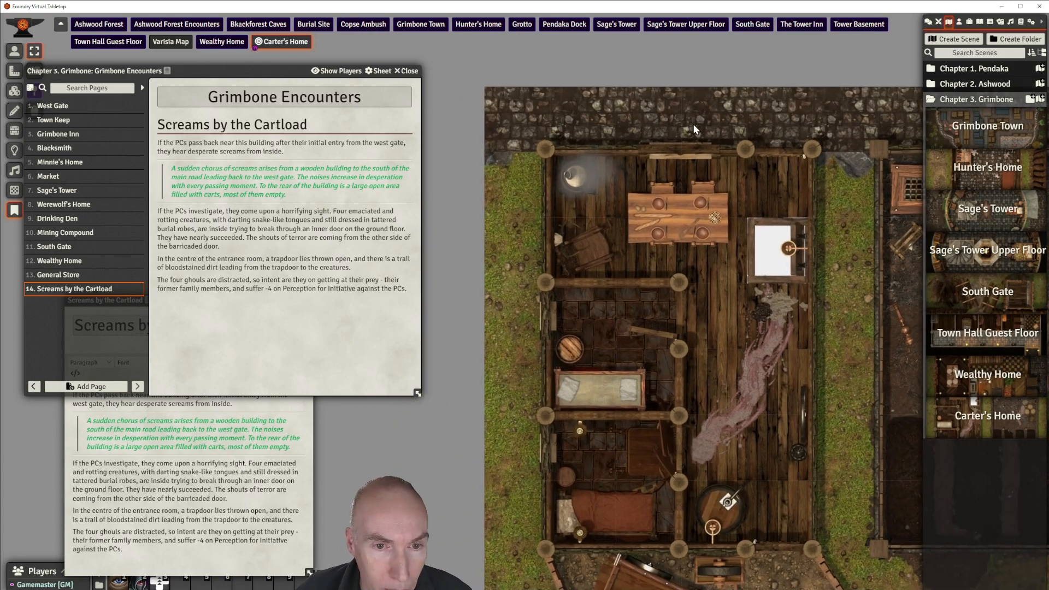
Reopen the Carter's Home scene configuration and open the grid thickness for editing
{"action": "right_click", "coordinate": [982, 415]}
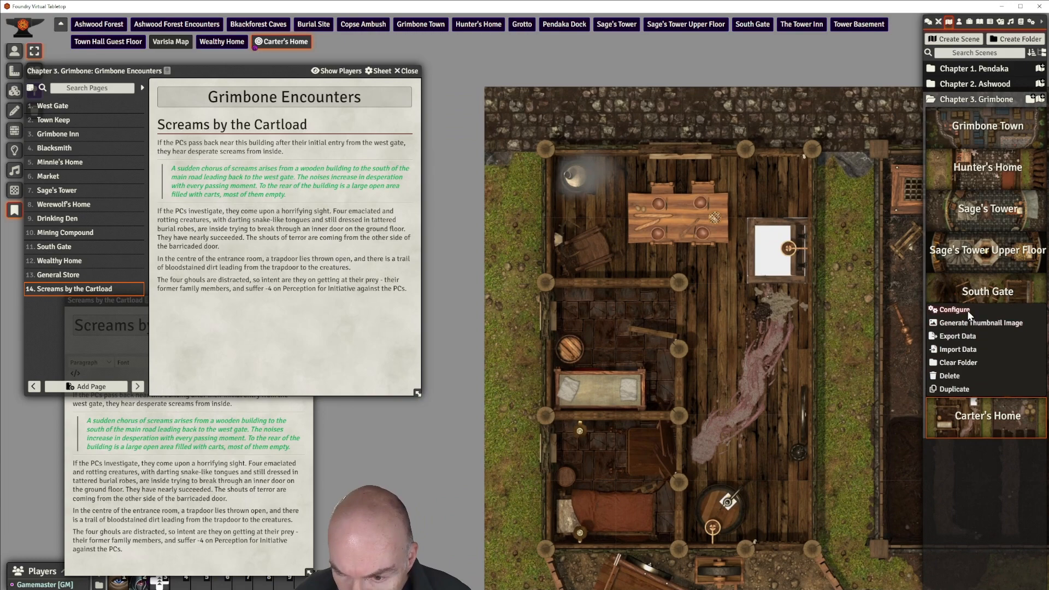
{"action": "left_click", "coordinate": [968, 310]}
{"action": "left_click", "coordinate": [517, 379]}
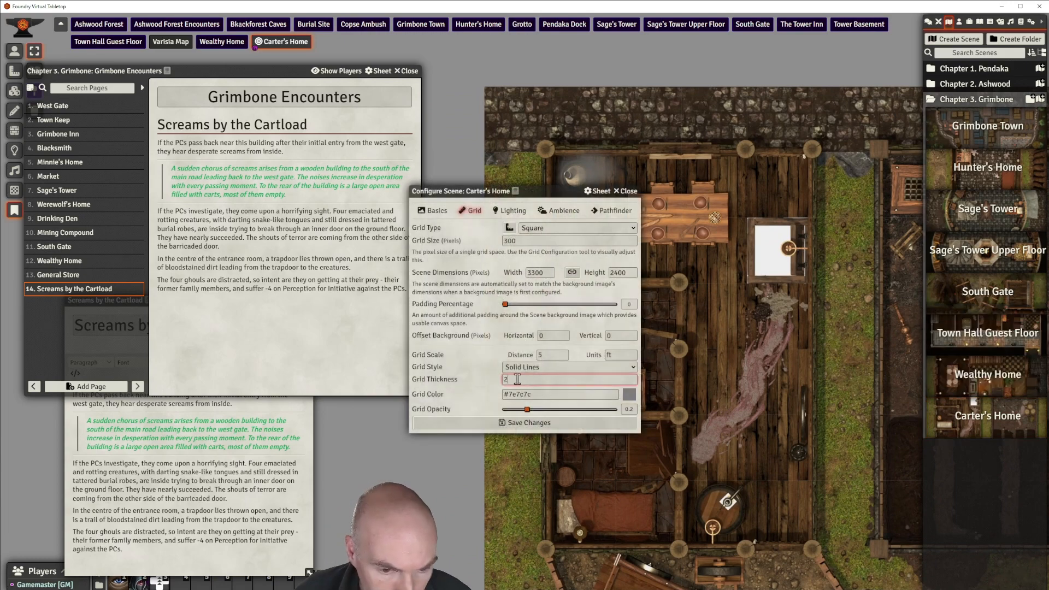
Set the grid thickness of the Carter's Home scene to 3 and save the scene configuration
{"action": "type", "text": "3"}
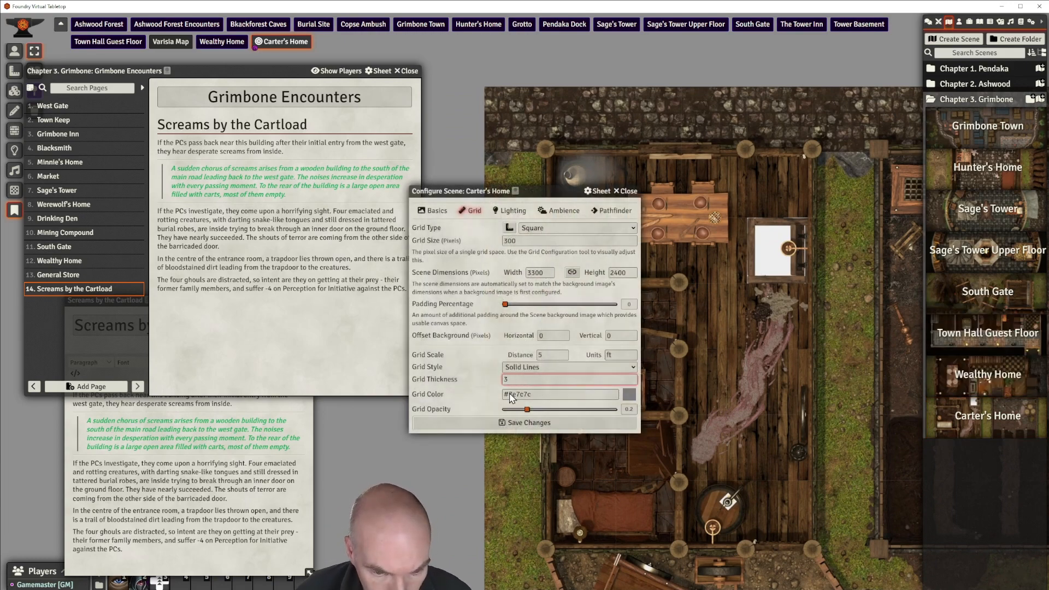
{"action": "left_click", "coordinate": [529, 424]}
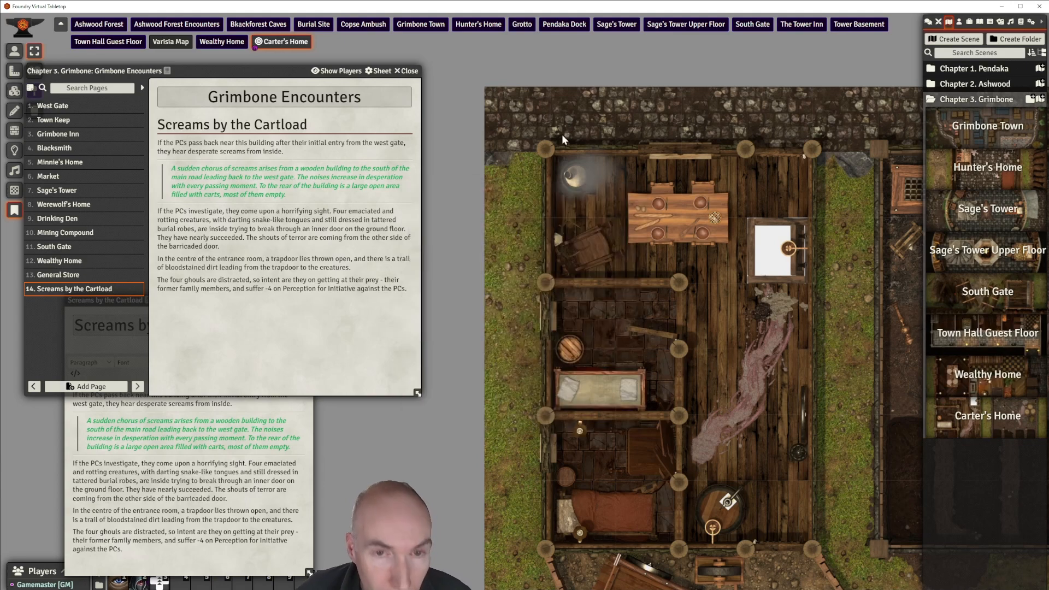
{"action": "scroll", "coordinate": [604, 204], "scroll_direction": "up", "scroll_amount": 3}
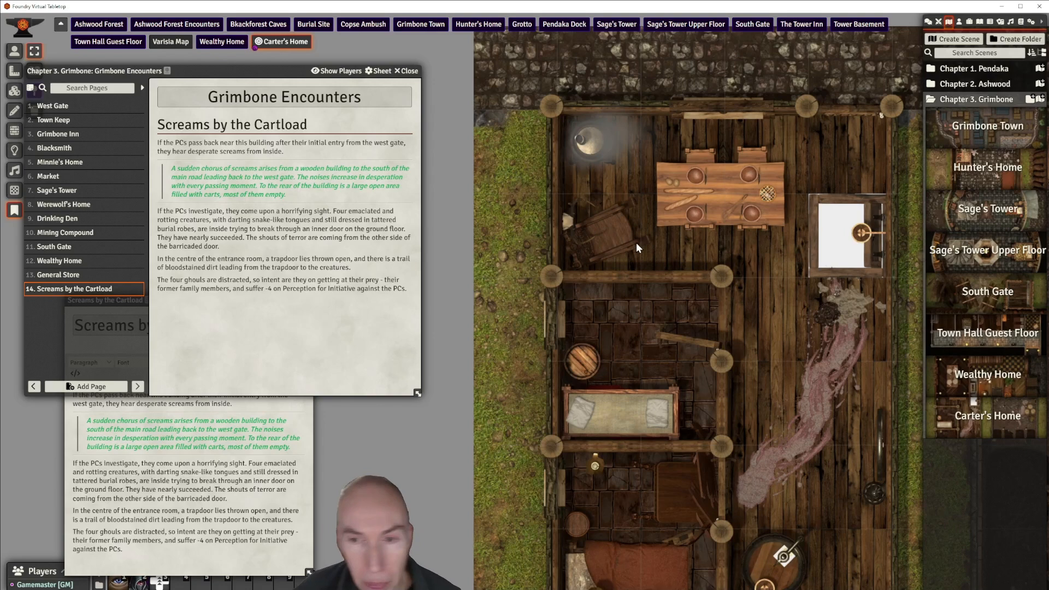
{"action": "left_click_drag", "start_coordinate": [730, 237], "coordinate": [591, 216]}
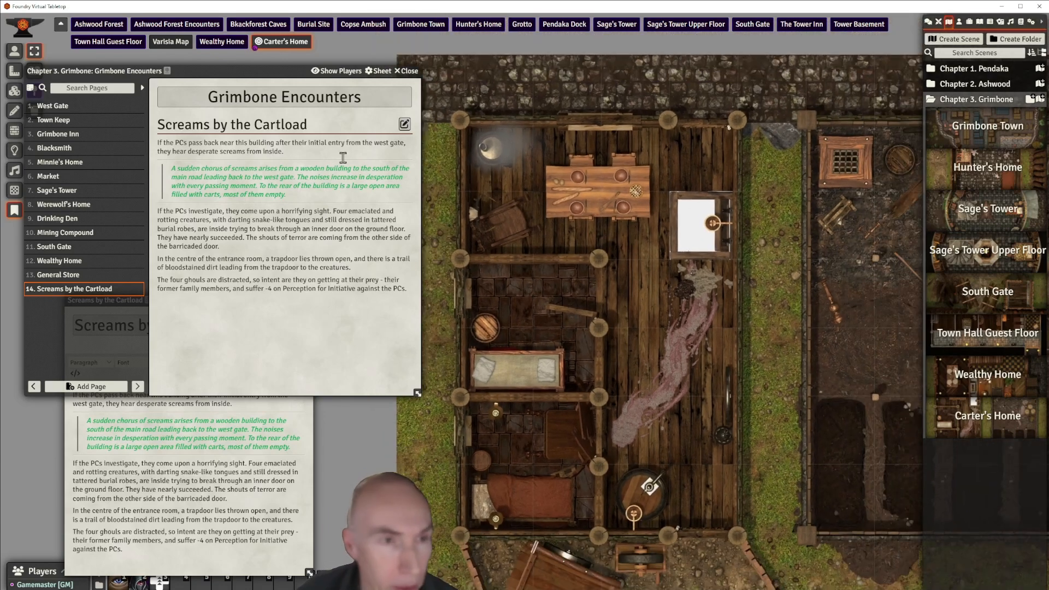
Close the Grimbone Encounters journal and the Screams by the Cartload page editor to clear the map
{"action": "left_click_drag", "start_coordinate": [259, 72], "coordinate": [769, 43]}
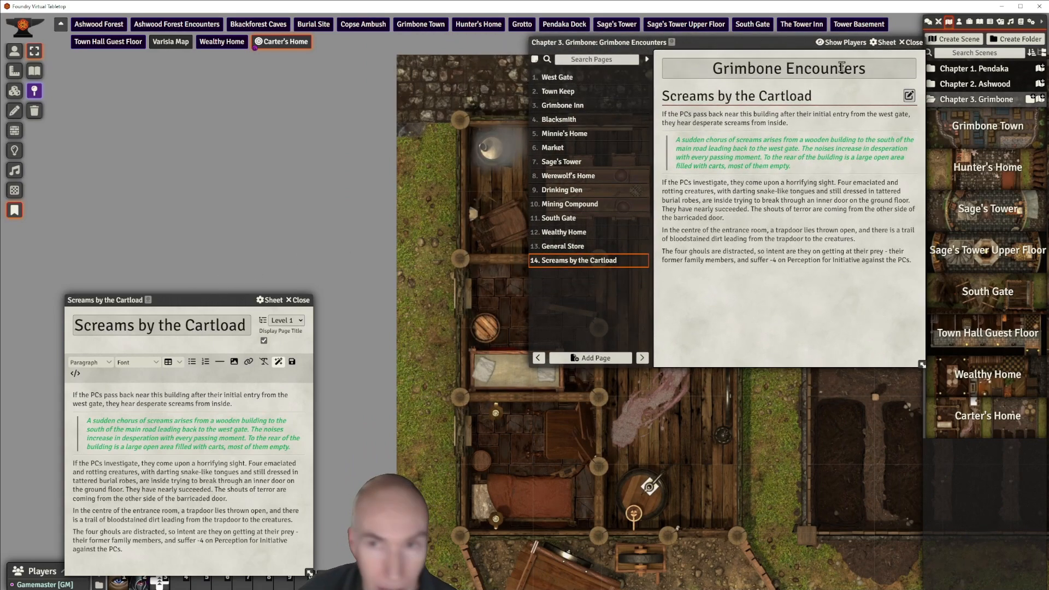
{"action": "left_click", "coordinate": [913, 43]}
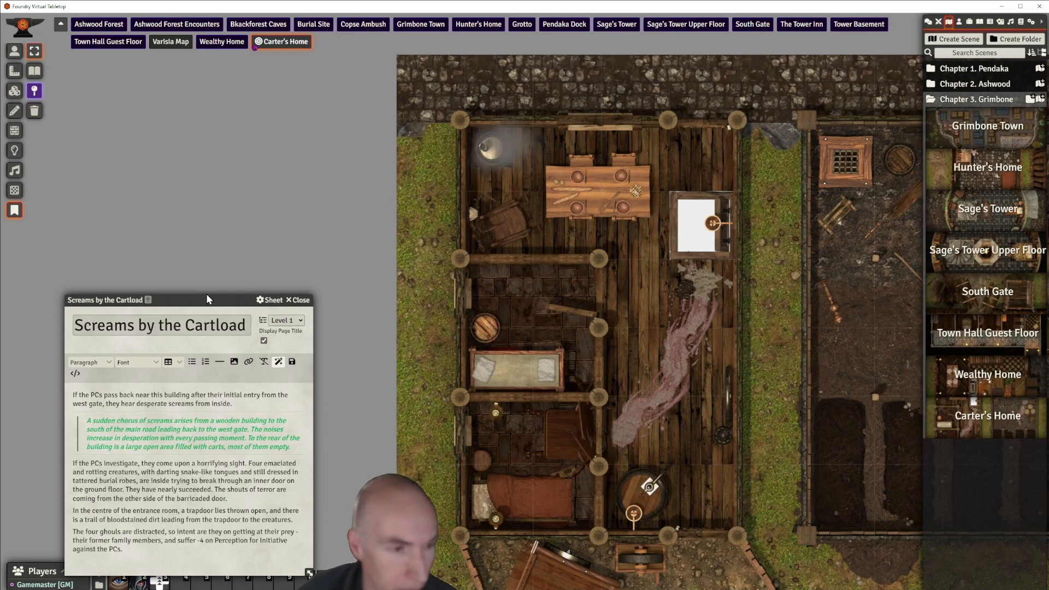
{"action": "left_click_drag", "start_coordinate": [208, 299], "coordinate": [232, 271]}
{"action": "left_click", "coordinate": [324, 273]}
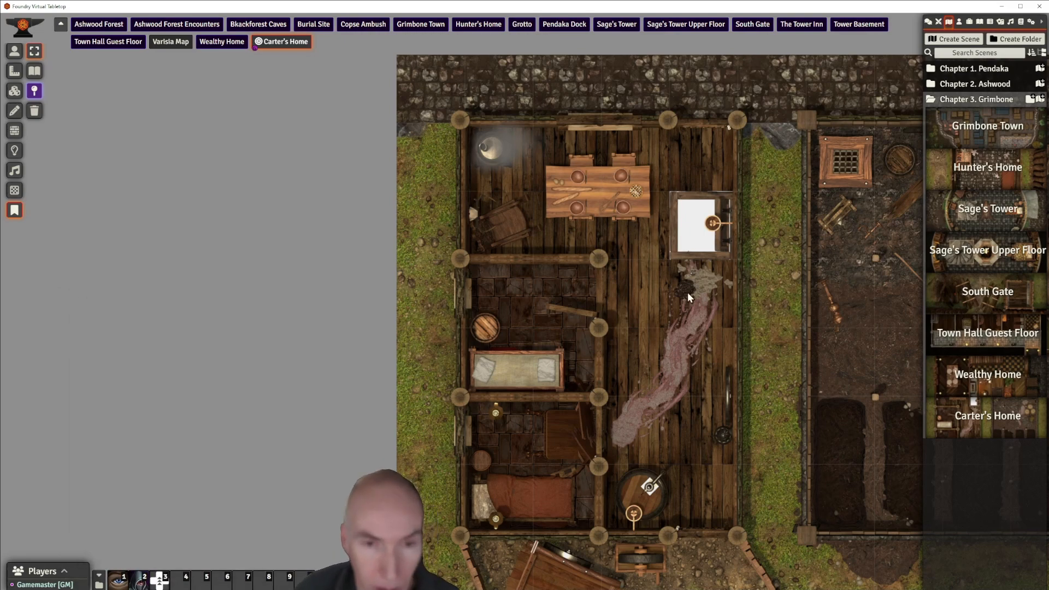
Switch the tile tools to the foreground layer and open the tile image browser beside the Carter's Home map
{"action": "scroll", "coordinate": [688, 293], "scroll_direction": "down", "scroll_amount": 5}
{"action": "scroll", "coordinate": [567, 264], "scroll_direction": "up", "scroll_amount": 1}
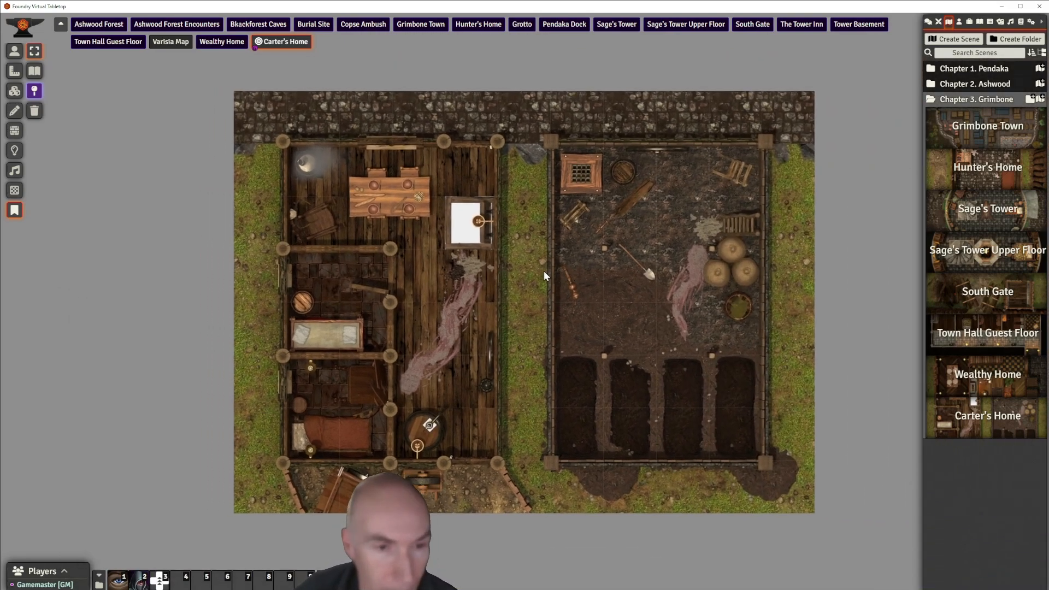
{"action": "left_click", "coordinate": [15, 93]}
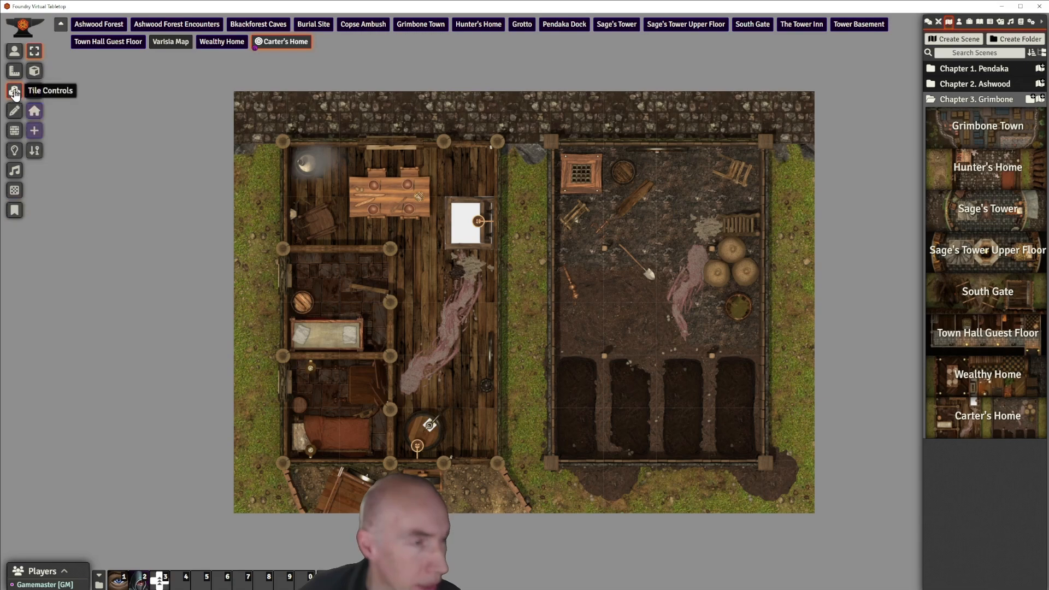
{"action": "left_click", "coordinate": [35, 111]}
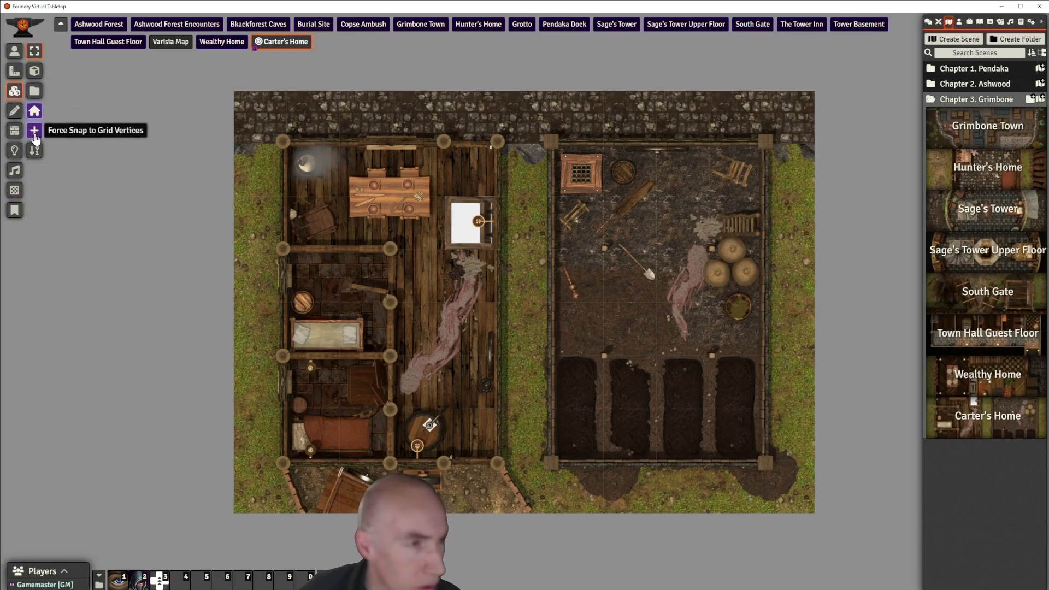
{"action": "left_click", "coordinate": [34, 93]}
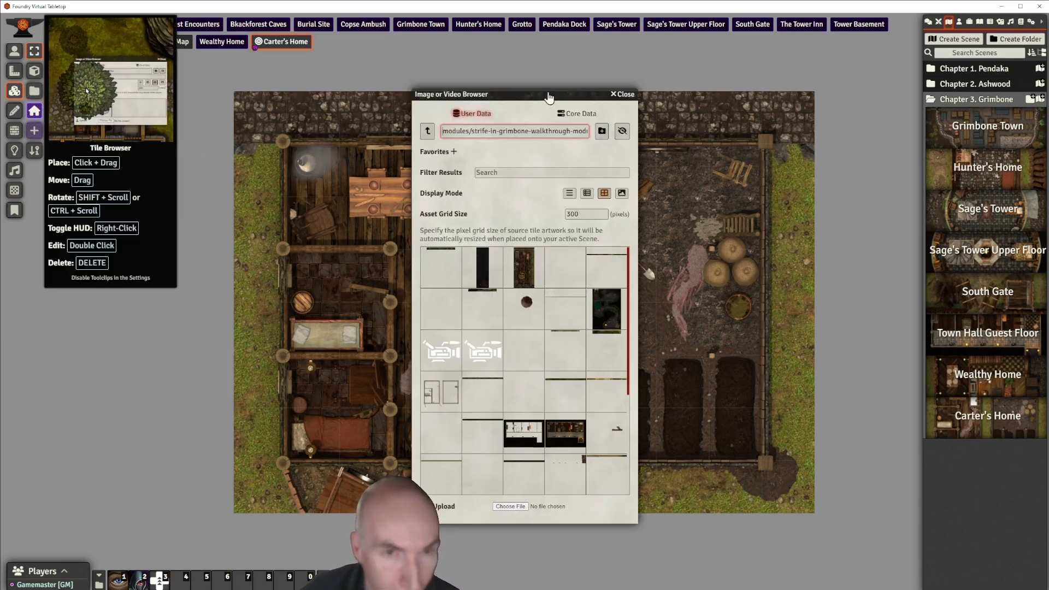
{"action": "left_click_drag", "start_coordinate": [550, 94], "coordinate": [175, 107]}
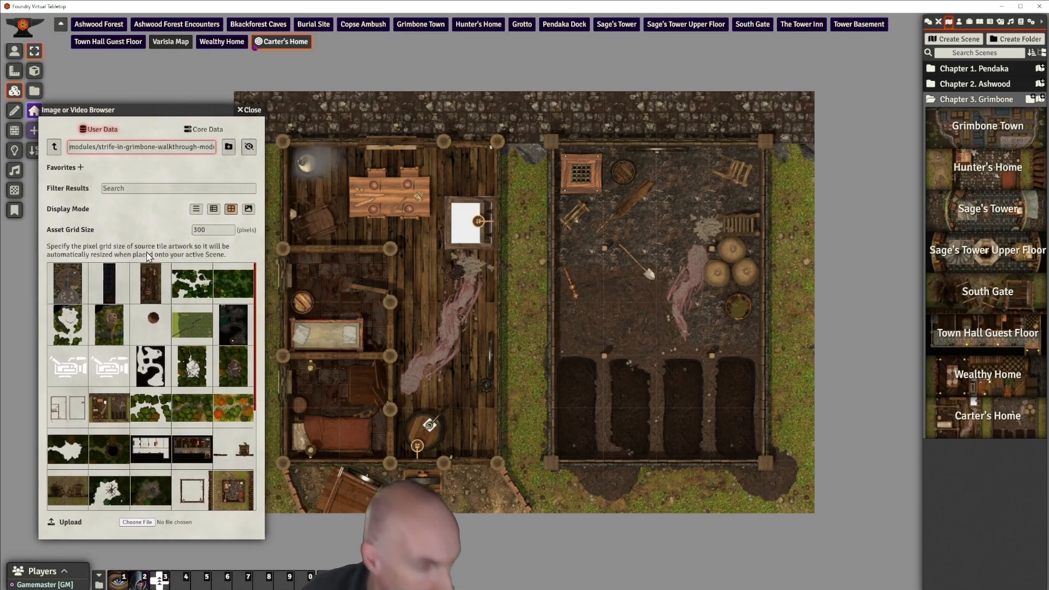
Place the transparent wall overlay tile for this house over the whole Carter's Home map and close the image browser
{"action": "scroll", "coordinate": [132, 328], "scroll_direction": "down", "scroll_amount": 2}
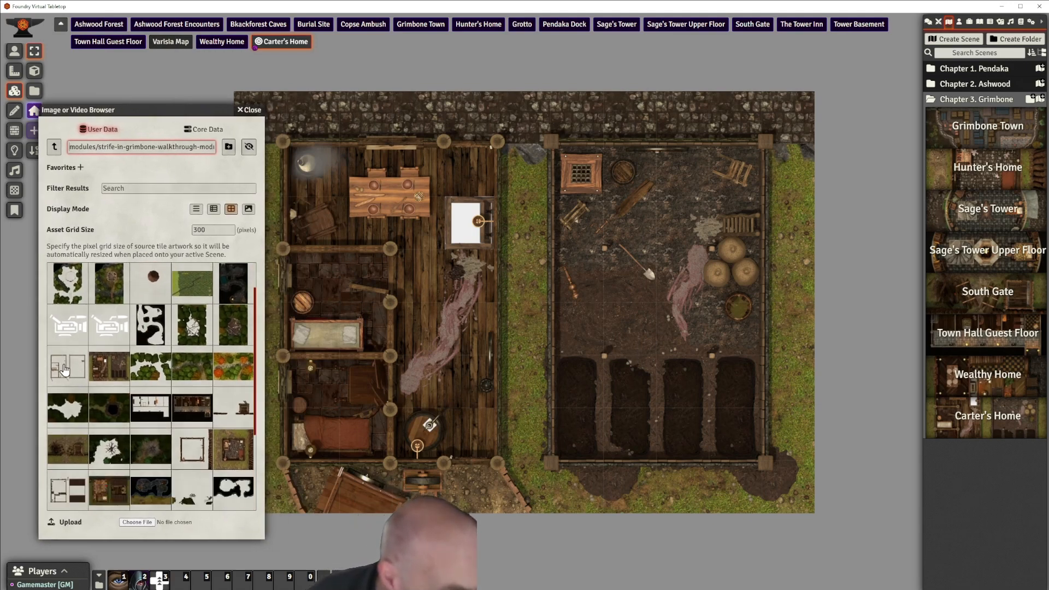
{"action": "left_click_drag", "start_coordinate": [65, 370], "coordinate": [545, 300]}
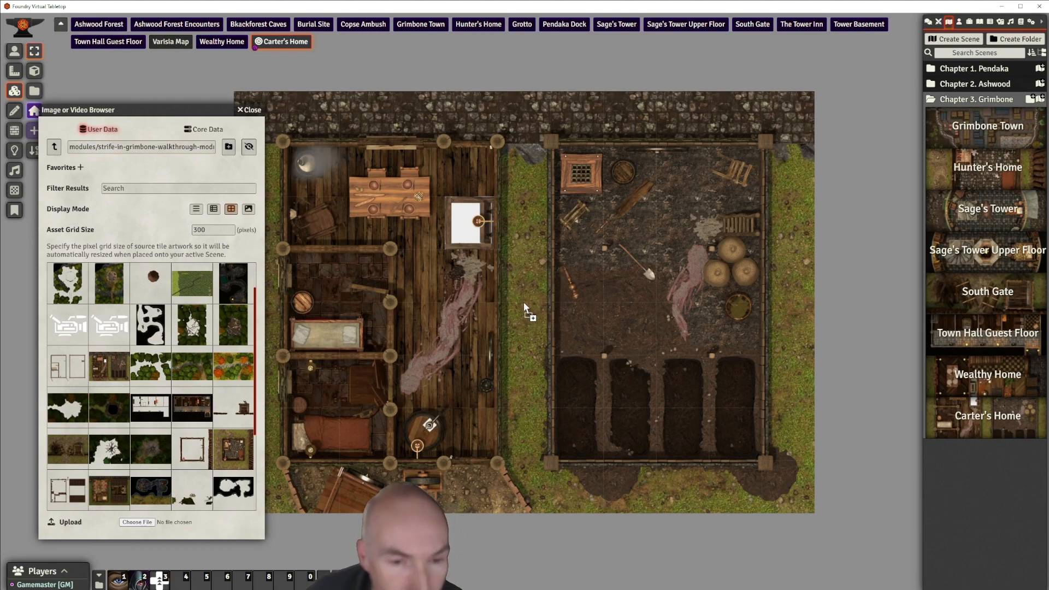
{"action": "left_click_drag", "start_coordinate": [524, 303], "coordinate": [524, 304]}
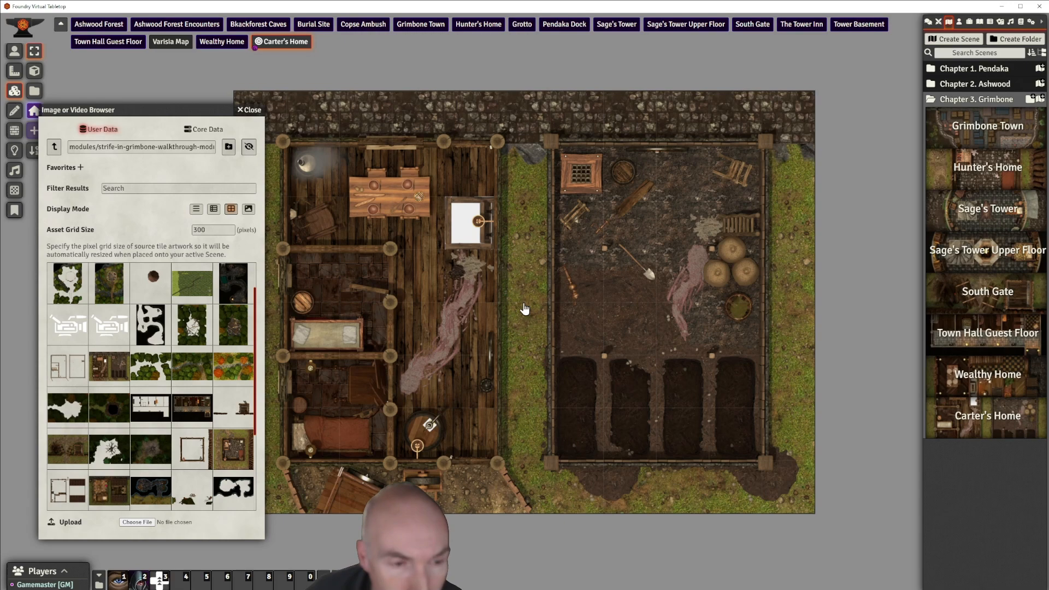
{"action": "left_click", "coordinate": [252, 111]}
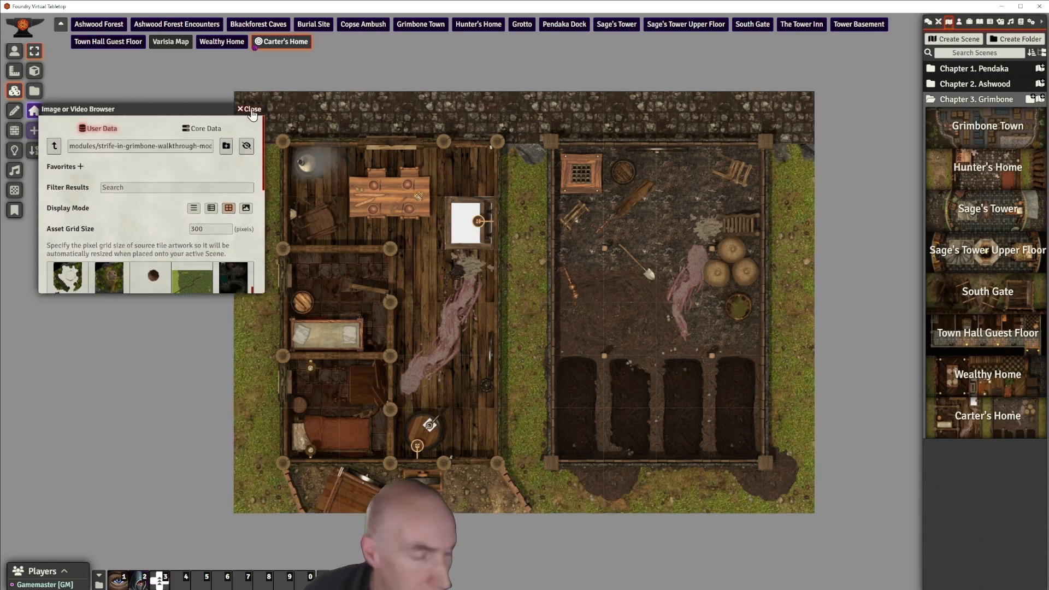
Set the overlay tile's opacity to 0.85 and its occlusion mode to None (Always Visible), and update the tile
{"action": "double_click", "coordinate": [468, 122]}
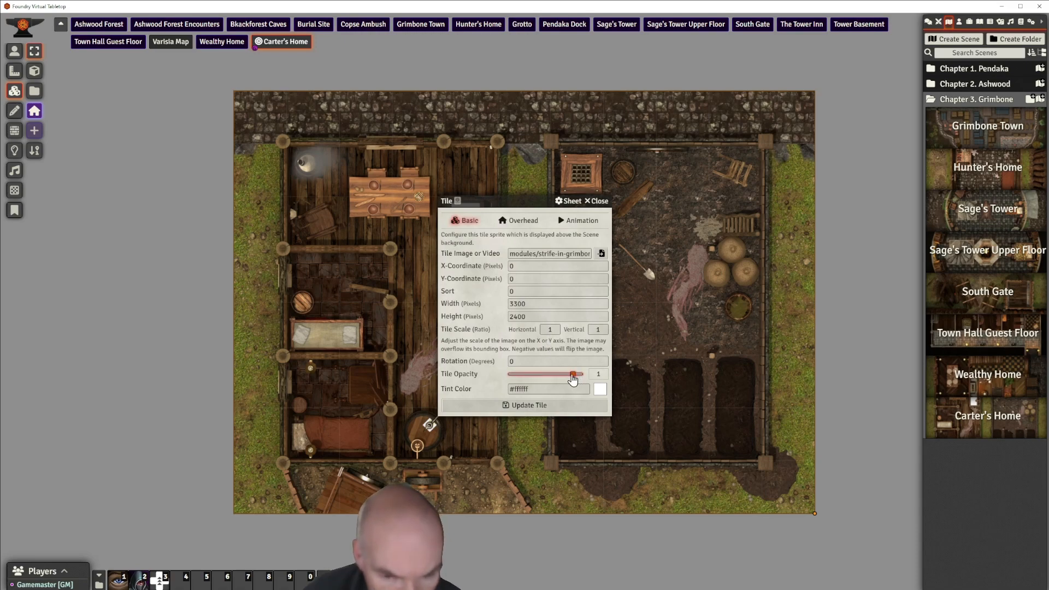
{"action": "left_click_drag", "start_coordinate": [572, 380], "coordinate": [569, 378]}
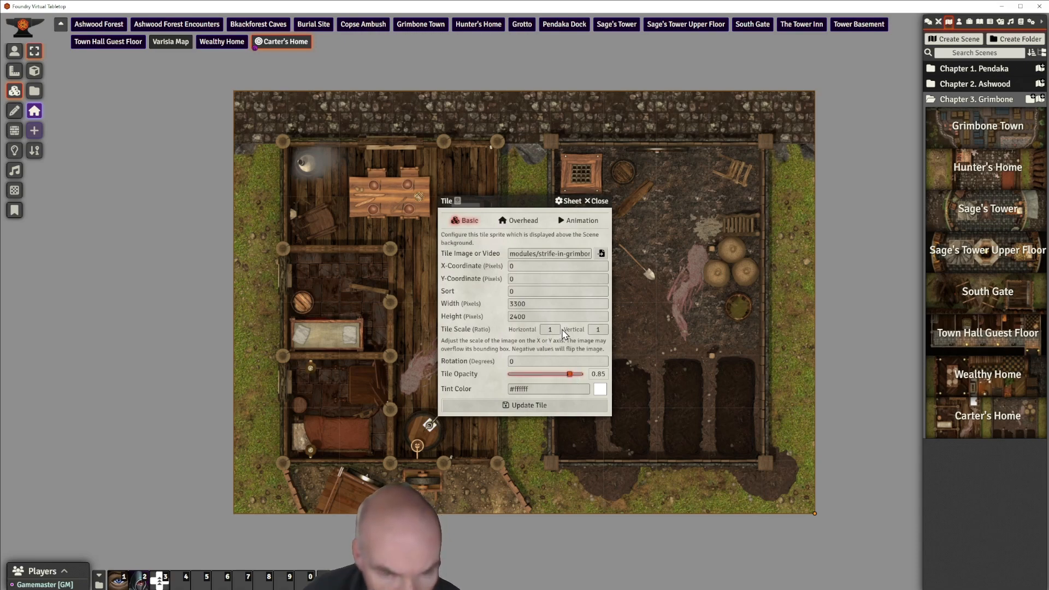
{"action": "left_click", "coordinate": [524, 221]}
{"action": "left_click", "coordinate": [555, 266]}
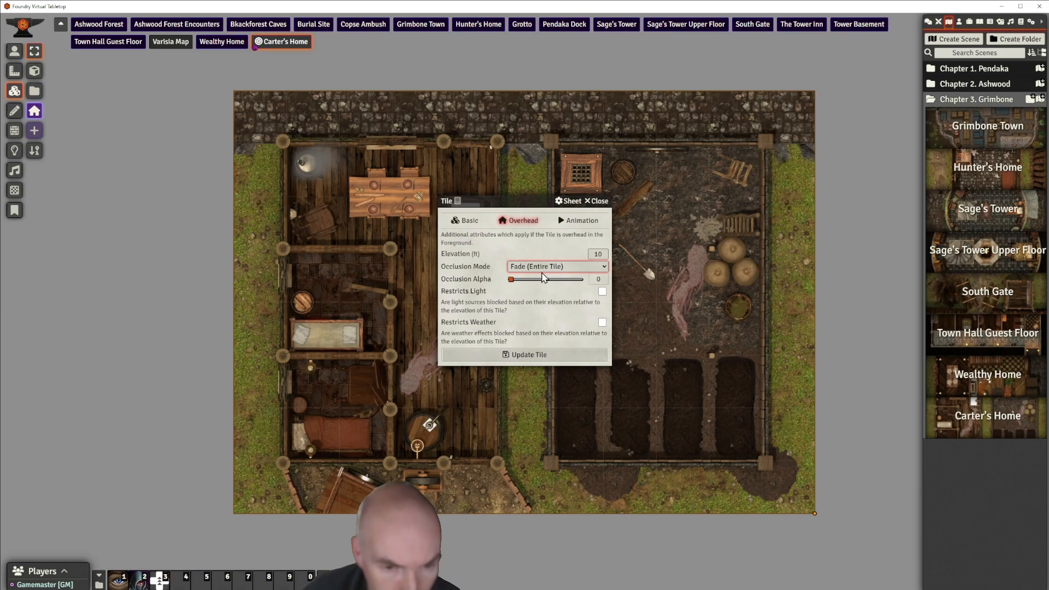
{"action": "left_click", "coordinate": [550, 282]}
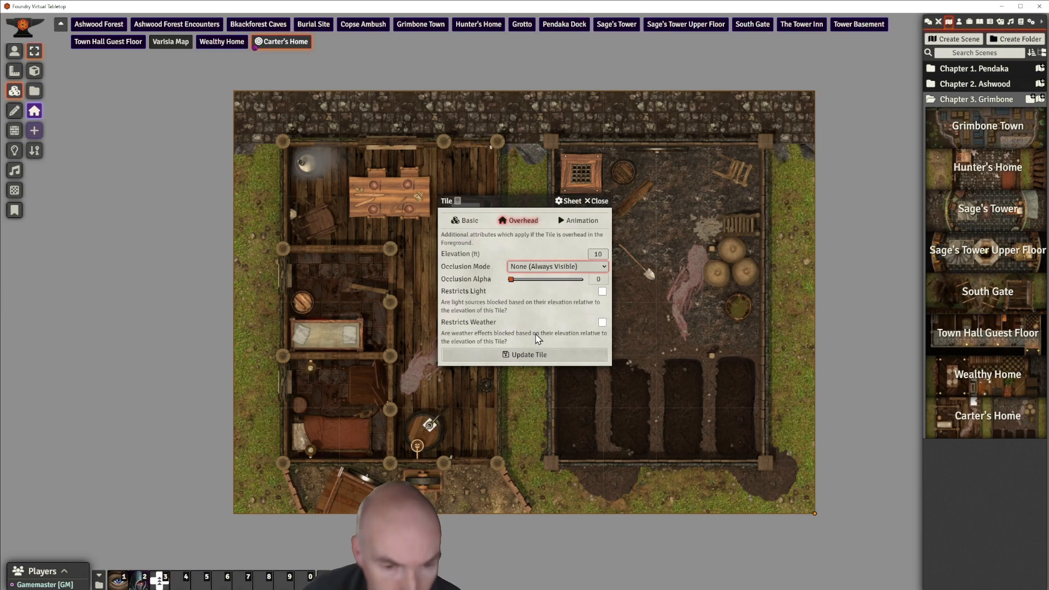
{"action": "left_click", "coordinate": [529, 355]}
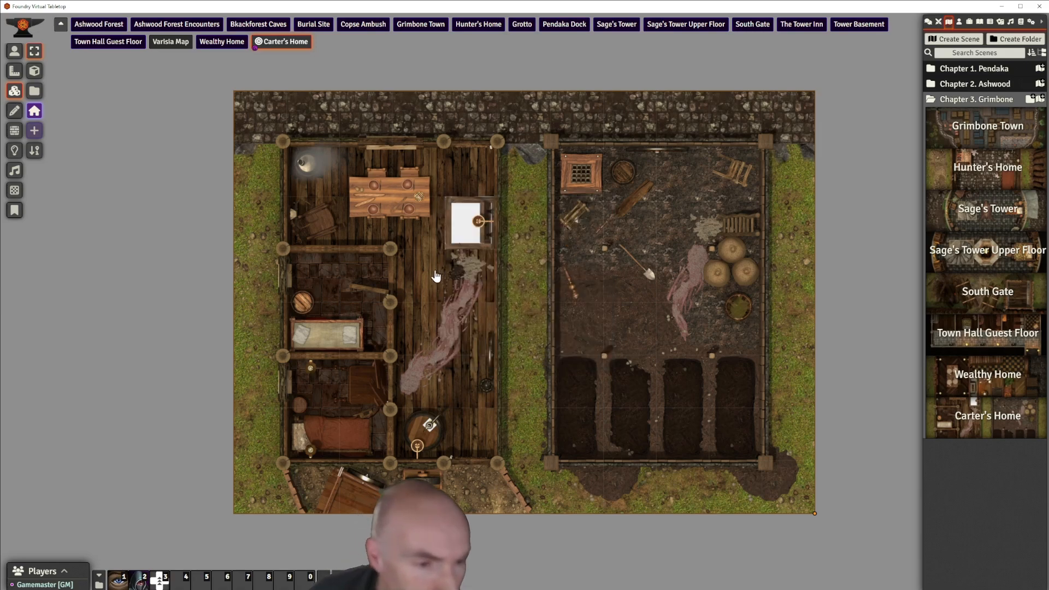
Switch from the tile tools to the wall drawing tools for the Carter's Home scene
{"action": "scroll", "coordinate": [436, 276], "scroll_direction": "up", "scroll_amount": 6}
{"action": "scroll", "coordinate": [381, 258], "scroll_direction": "down", "scroll_amount": 4}
{"action": "scroll", "coordinate": [416, 262], "scroll_direction": "up", "scroll_amount": 1}
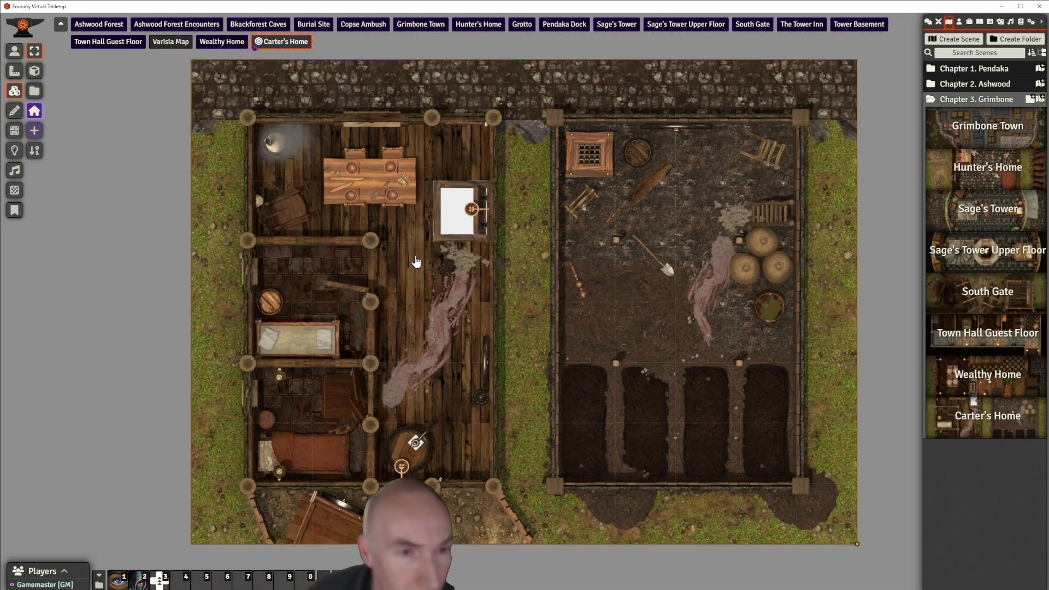
{"action": "scroll", "coordinate": [416, 262], "scroll_direction": "up", "scroll_amount": 2}
{"action": "scroll", "coordinate": [419, 264], "scroll_direction": "down", "scroll_amount": 1}
{"action": "scroll", "coordinate": [422, 265], "scroll_direction": "up", "scroll_amount": 1}
{"action": "scroll", "coordinate": [425, 267], "scroll_direction": "down", "scroll_amount": 1}
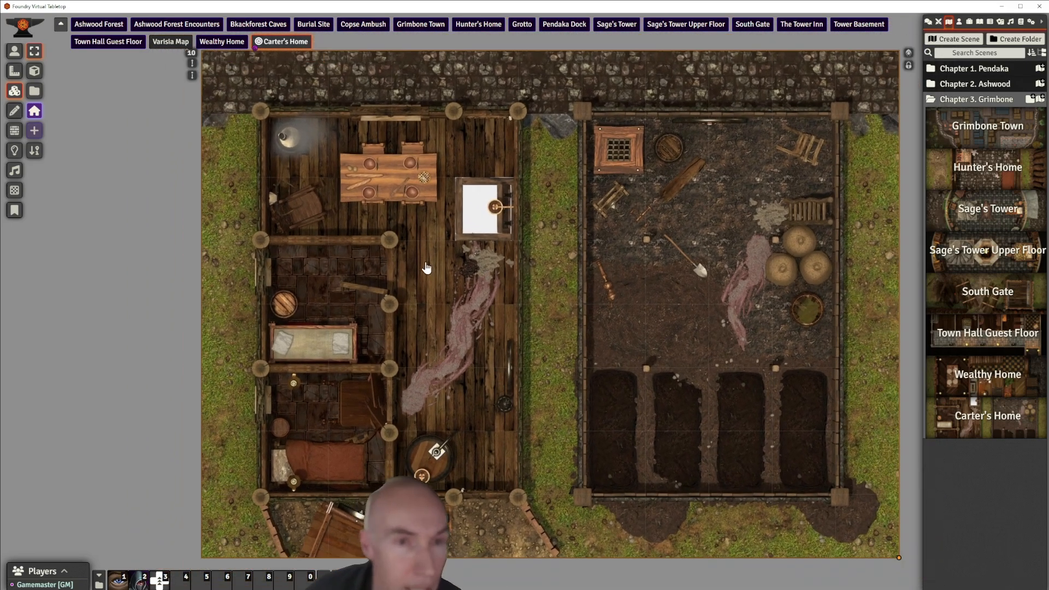
{"action": "left_click", "coordinate": [14, 130]}
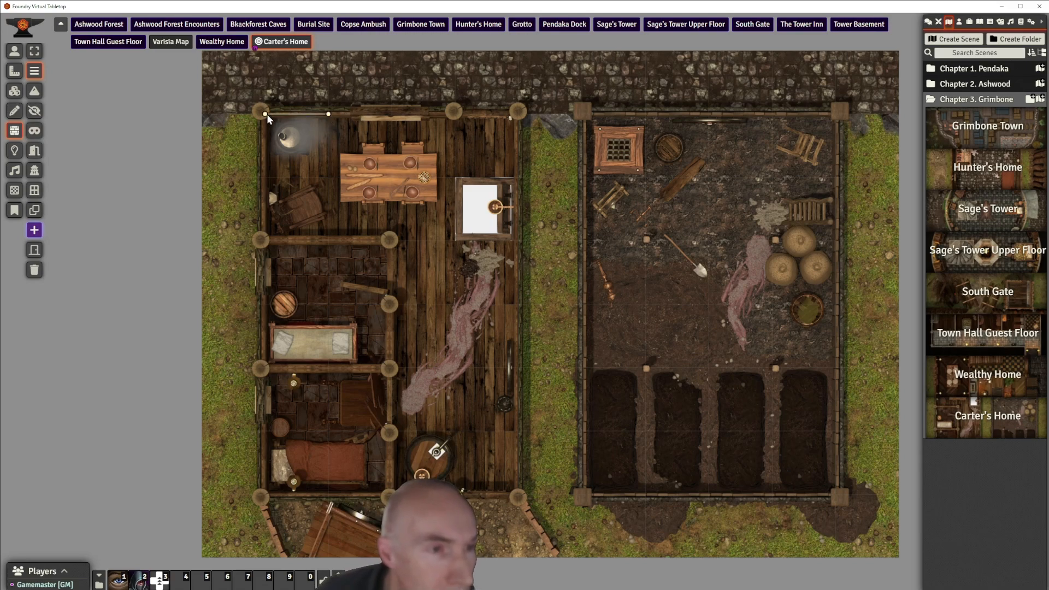
{"action": "left_click_drag", "start_coordinate": [265, 114], "coordinate": [266, 368]}
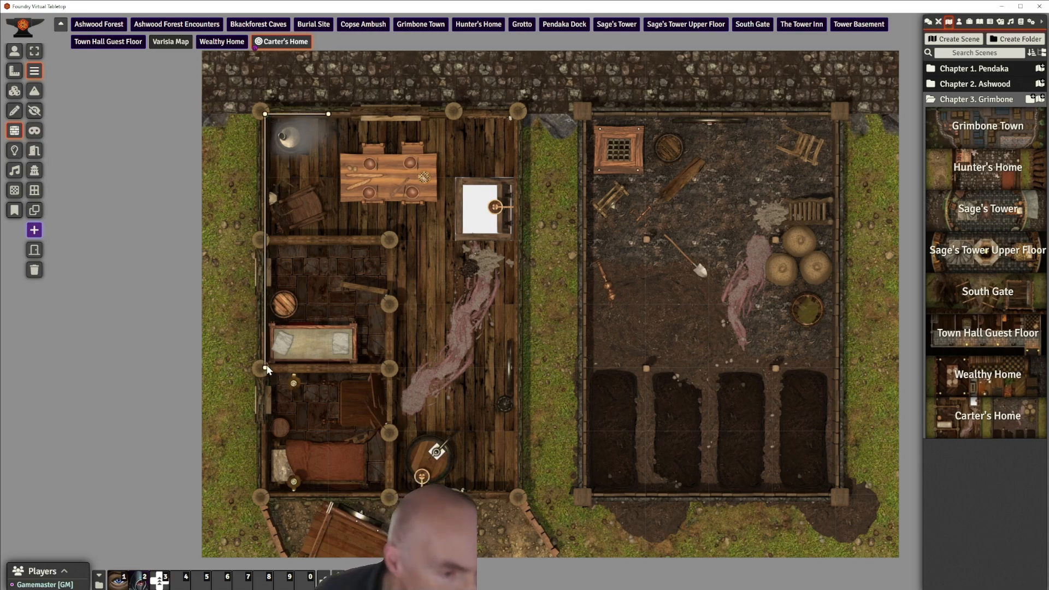
{"action": "left_click", "coordinate": [264, 493]}
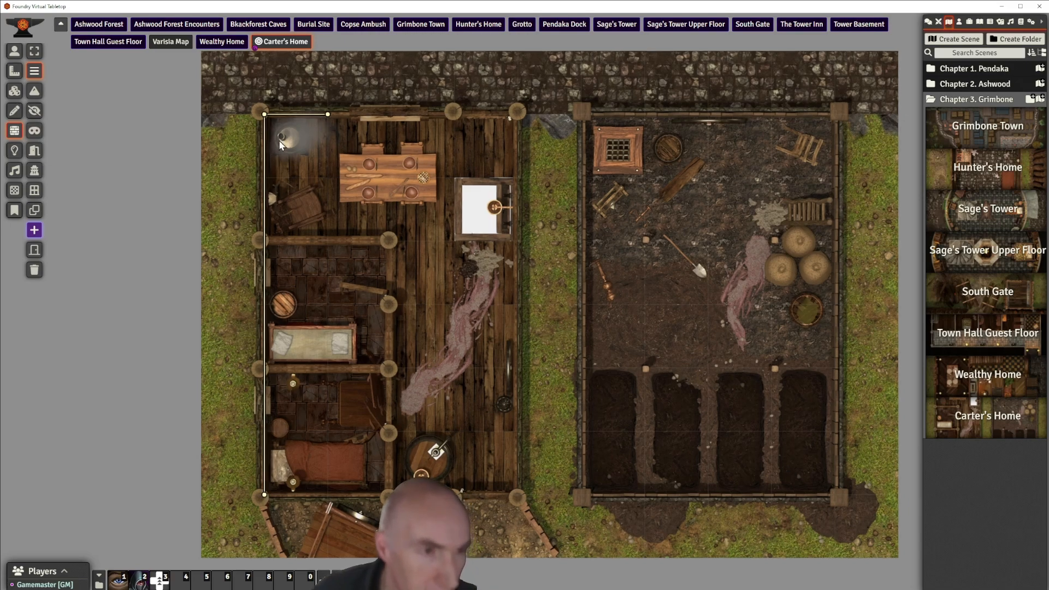
{"action": "right_click", "coordinate": [329, 121]}
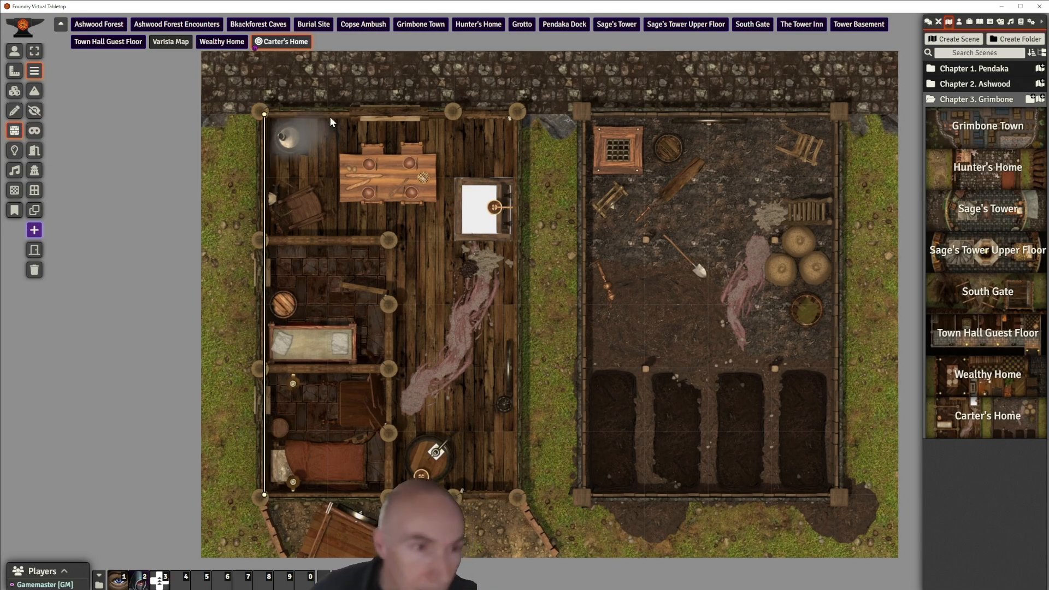
{"action": "left_click", "coordinate": [265, 120]}
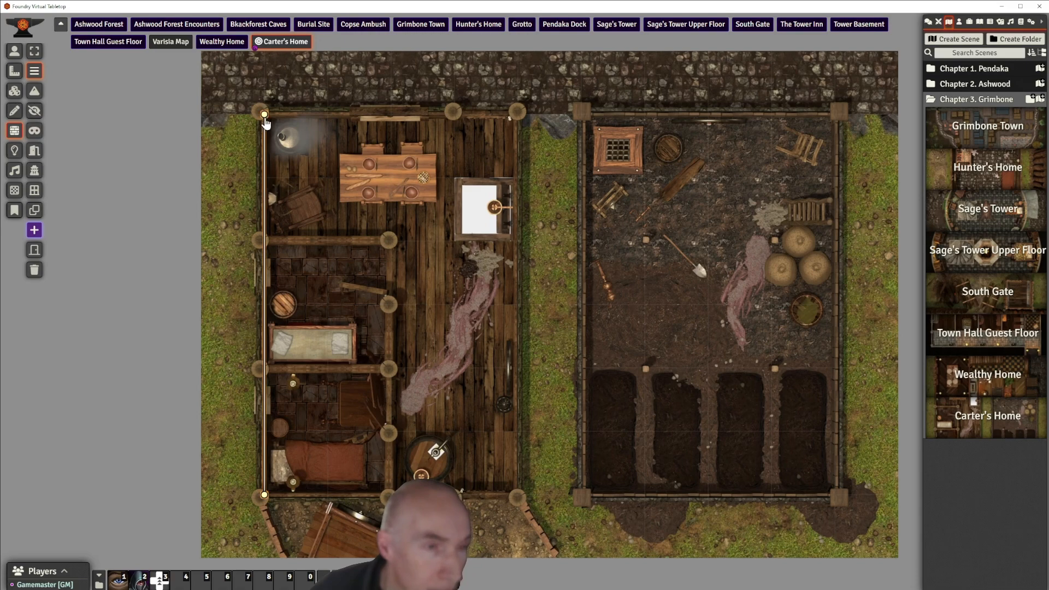
Turn off forced grid-vertex snapping and draw walls from the house's outer northwest corner to the north window and down the full west side
{"action": "scroll", "coordinate": [254, 140], "scroll_direction": "up", "scroll_amount": 4}
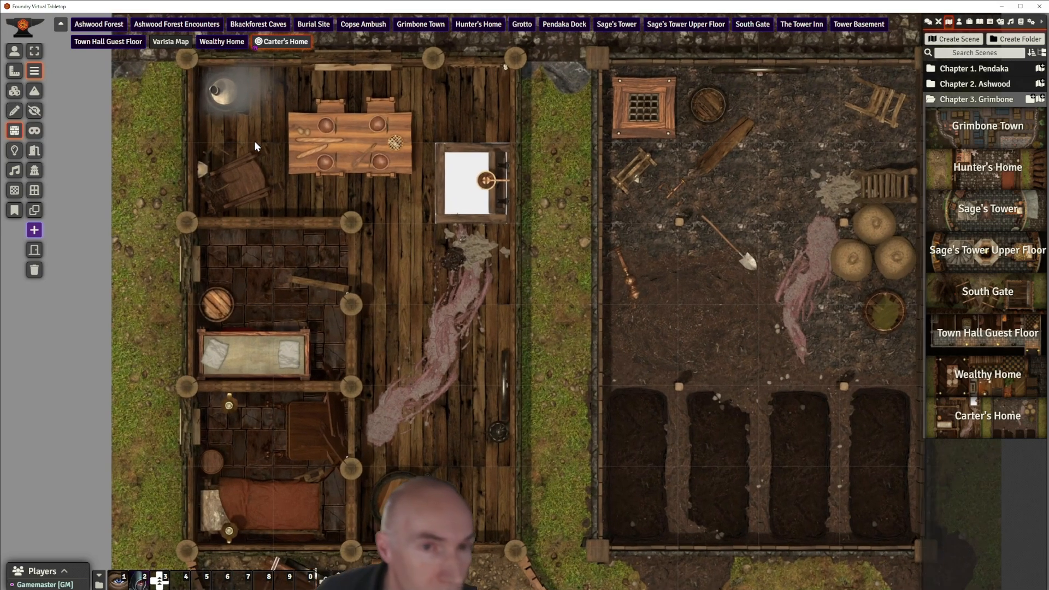
{"action": "left_click_drag", "start_coordinate": [253, 115], "coordinate": [321, 191]}
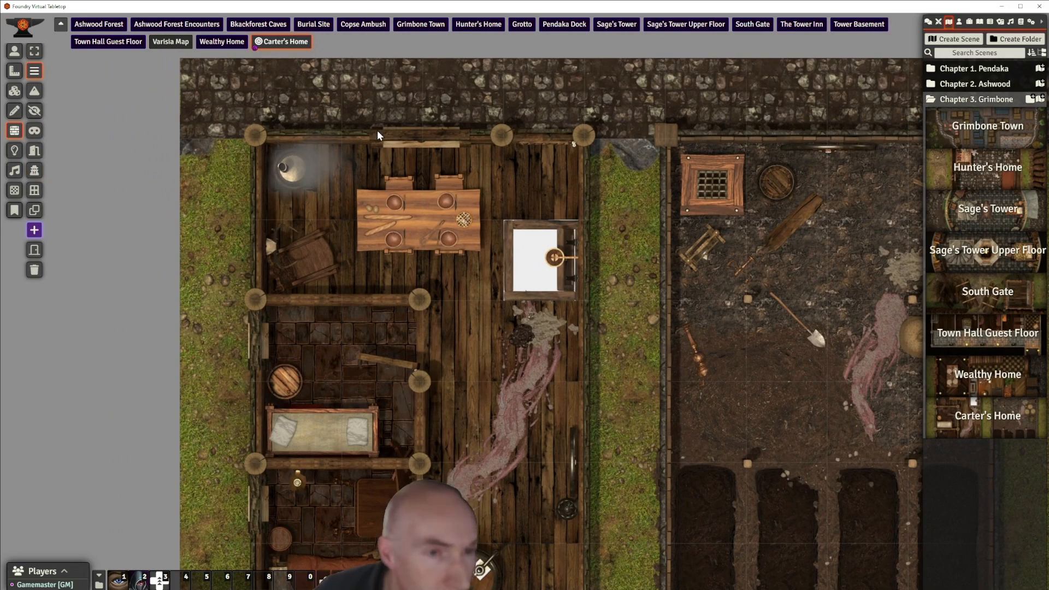
{"action": "mouse_move", "coordinate": [261, 139]}
{"action": "left_mouse_down"}
{"action": "mouse_move", "coordinate": [317, 135]}
{"action": "mouse_move", "coordinate": [18, 227]}
{"action": "mouse_move", "coordinate": [131, 221]}
{"action": "left_mouse_up"}
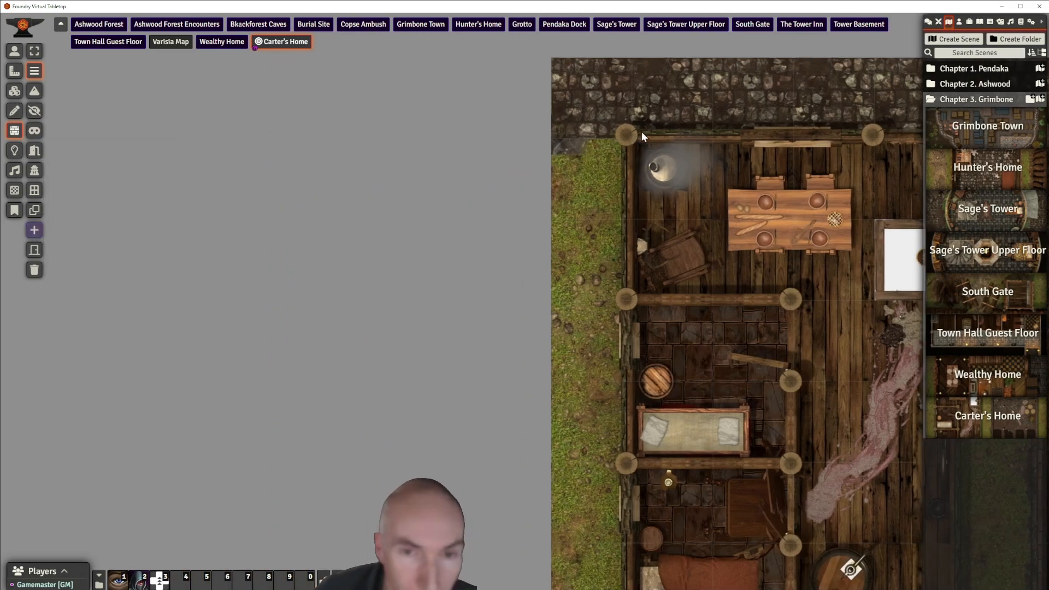
{"action": "mouse_move", "coordinate": [639, 150]}
{"action": "left_mouse_down"}
{"action": "mouse_move", "coordinate": [528, 177]}
{"action": "mouse_move", "coordinate": [420, 182]}
{"action": "mouse_move", "coordinate": [446, 169]}
{"action": "mouse_move", "coordinate": [387, 171]}
{"action": "left_mouse_up"}
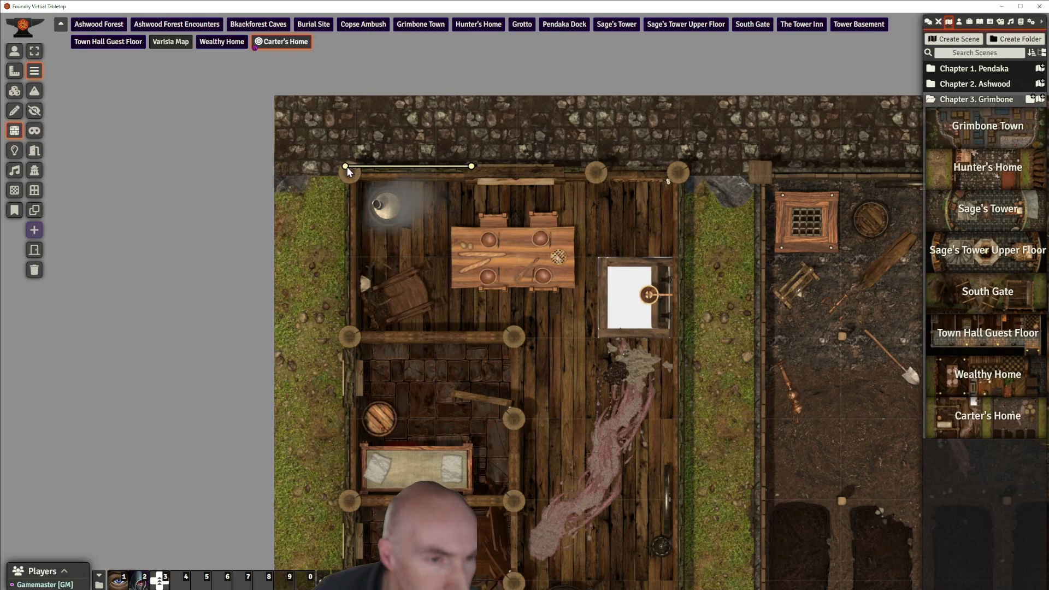
{"action": "left_click_drag", "start_coordinate": [347, 166], "coordinate": [346, 376]}
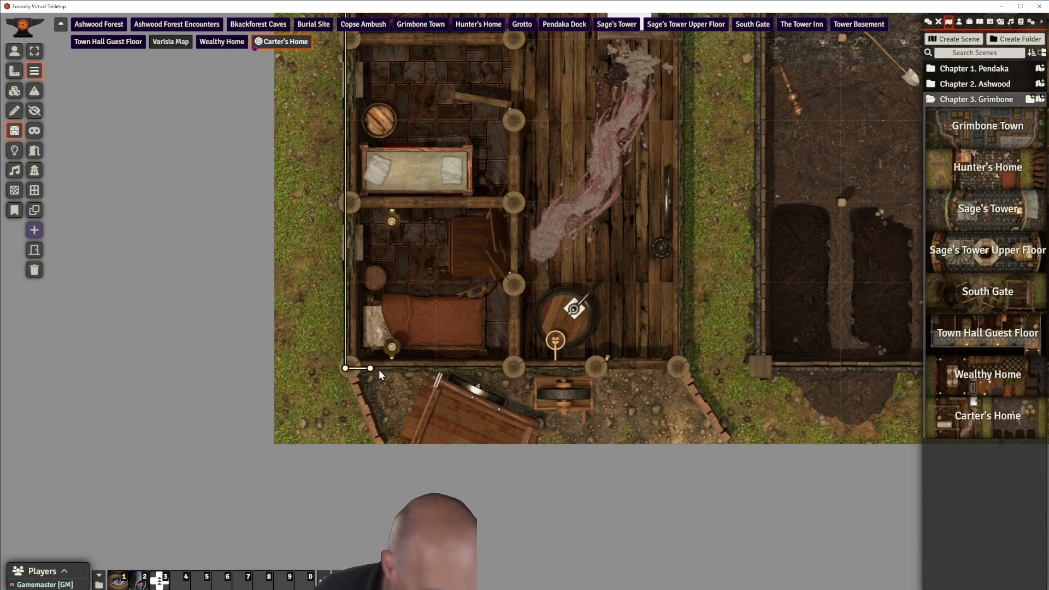
Draw walls from the house's southwest corner to the south doorway and along the full east side, deleting the stray segment at the southeast corner
{"action": "left_click_drag", "start_coordinate": [517, 370], "coordinate": [589, 371]}
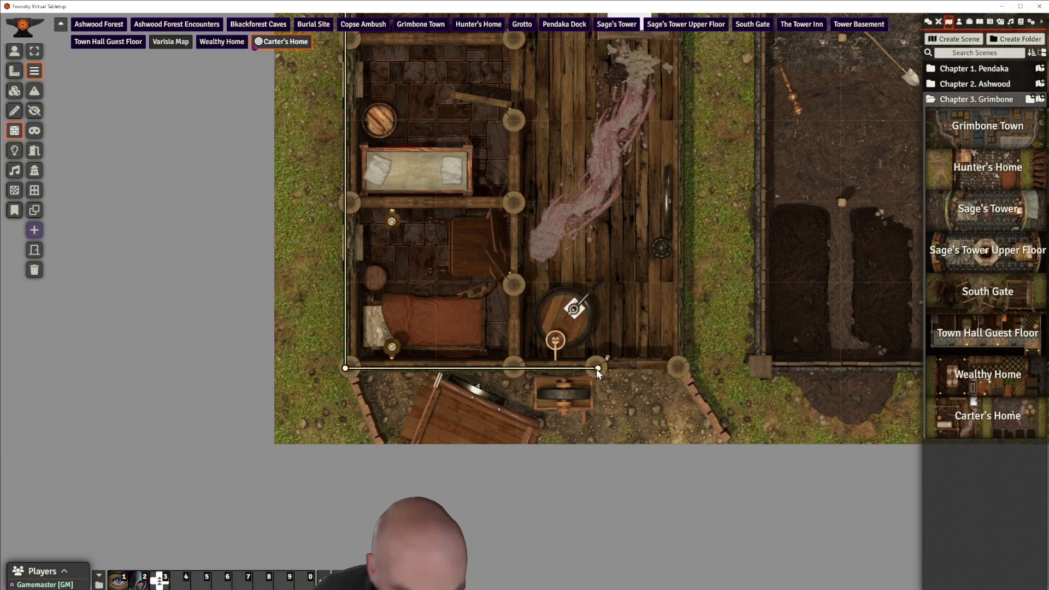
{"action": "left_click_drag", "start_coordinate": [655, 387], "coordinate": [485, 378]}
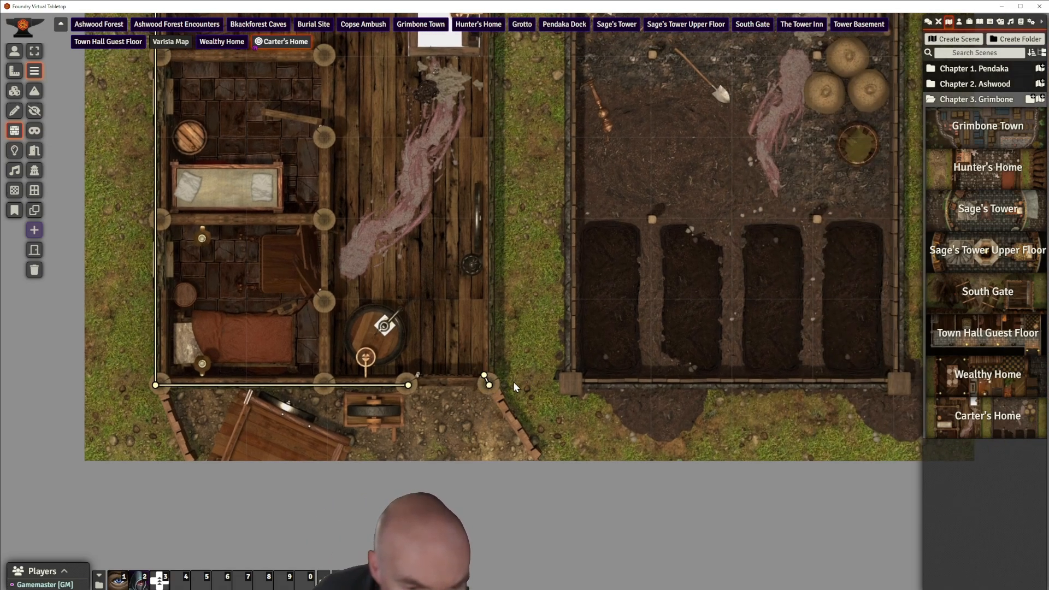
{"action": "key", "text": "Delete"}
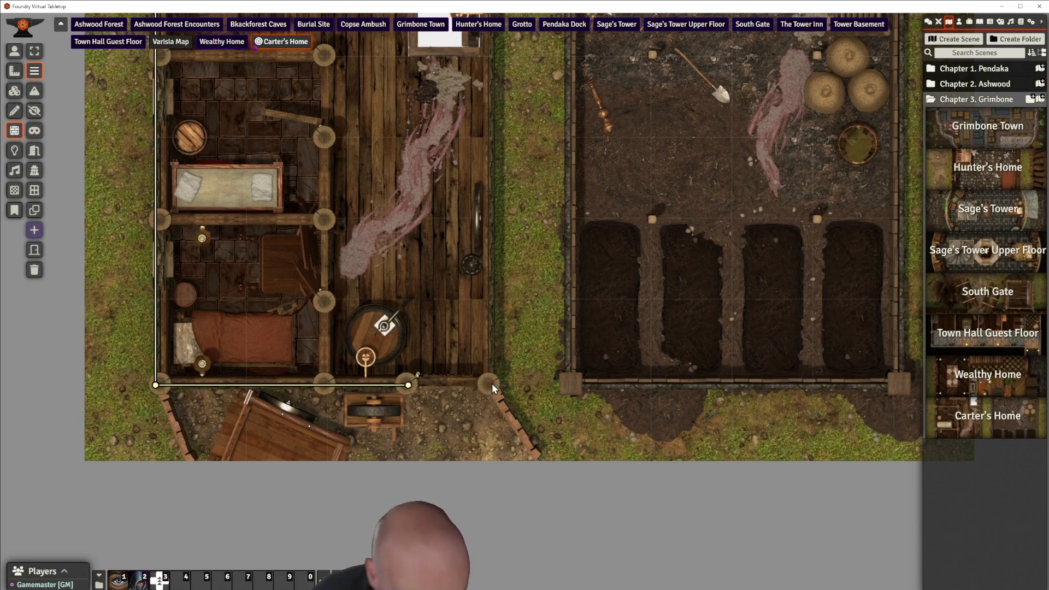
{"action": "left_click_drag", "start_coordinate": [492, 388], "coordinate": [490, 239]}
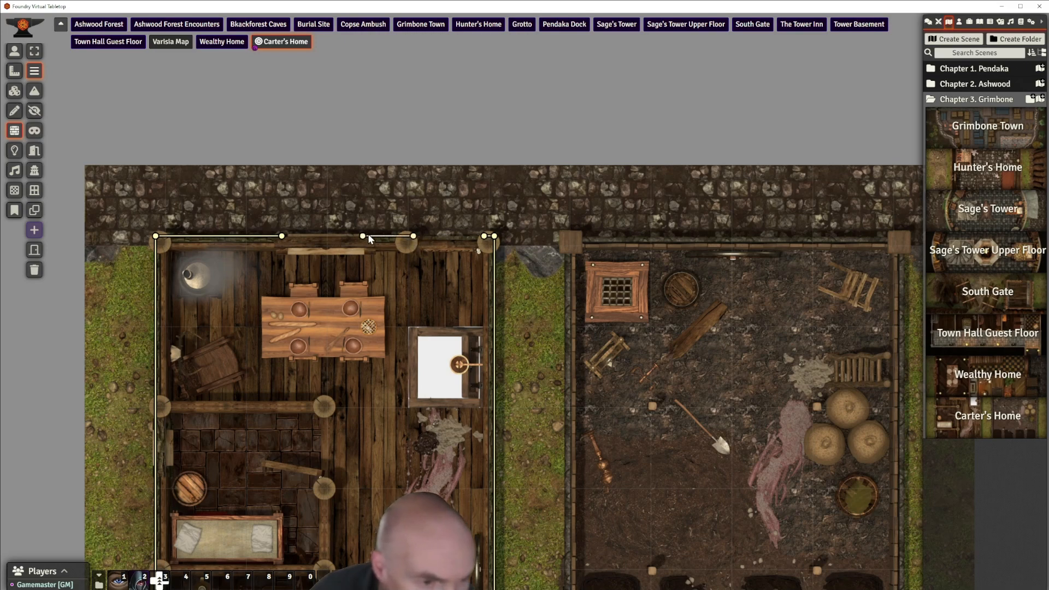
Finish the north wall segments at the window, deleting the stray short piece and extending the northwest wall to the window's west edge
{"action": "left_click_drag", "start_coordinate": [371, 235], "coordinate": [366, 236]}
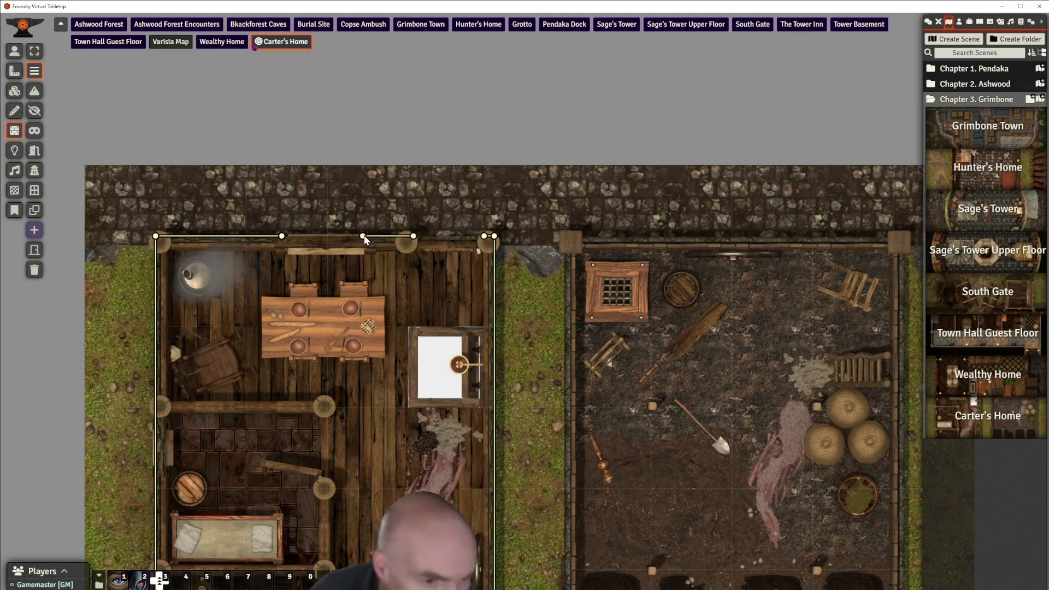
{"action": "right_click", "coordinate": [388, 256]}
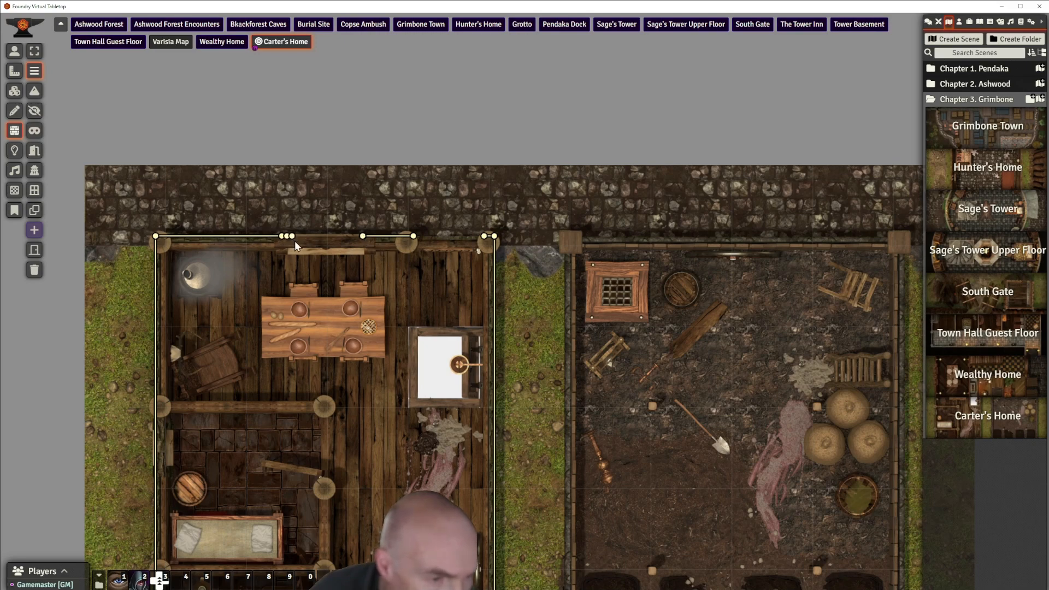
{"action": "right_click", "coordinate": [294, 241]}
{"action": "left_click", "coordinate": [284, 237]}
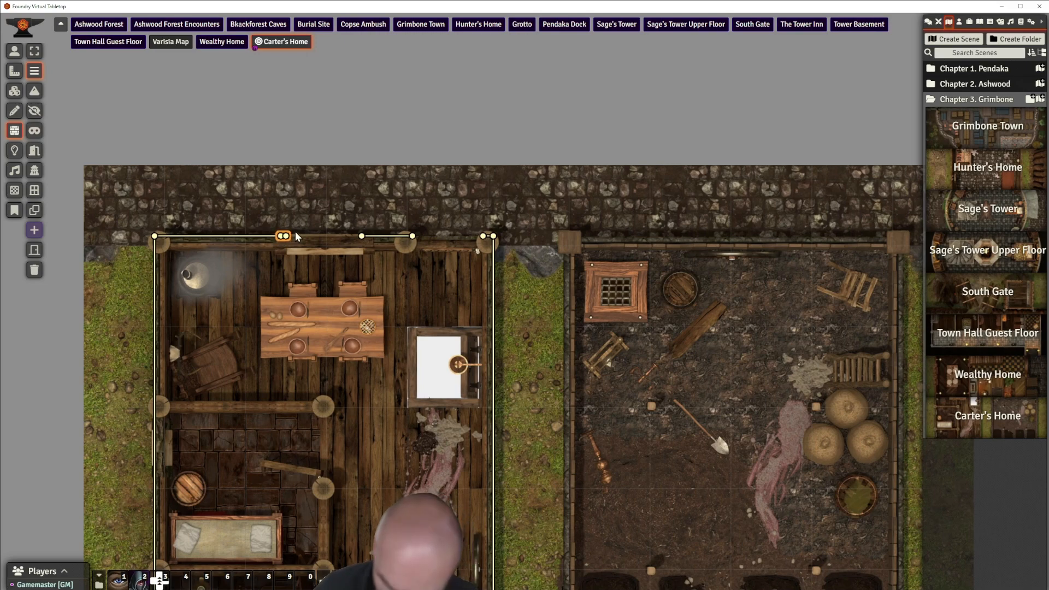
{"action": "key", "text": "Delete"}
{"action": "mouse_move", "coordinate": [281, 239]}
{"action": "left_mouse_down"}
{"action": "mouse_move", "coordinate": [304, 240]}
{"action": "mouse_move", "coordinate": [286, 239]}
{"action": "left_mouse_up"}
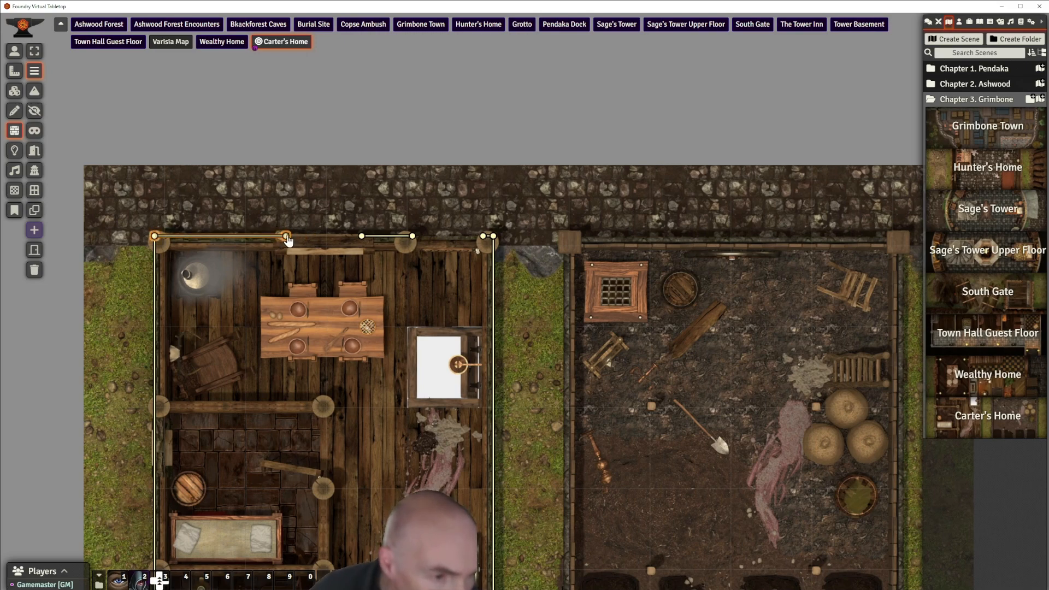
Draw a short wall segment from the house's southeast corner to the east jamb of the south doorway
{"action": "scroll", "coordinate": [399, 290], "scroll_direction": "down", "scroll_amount": 6}
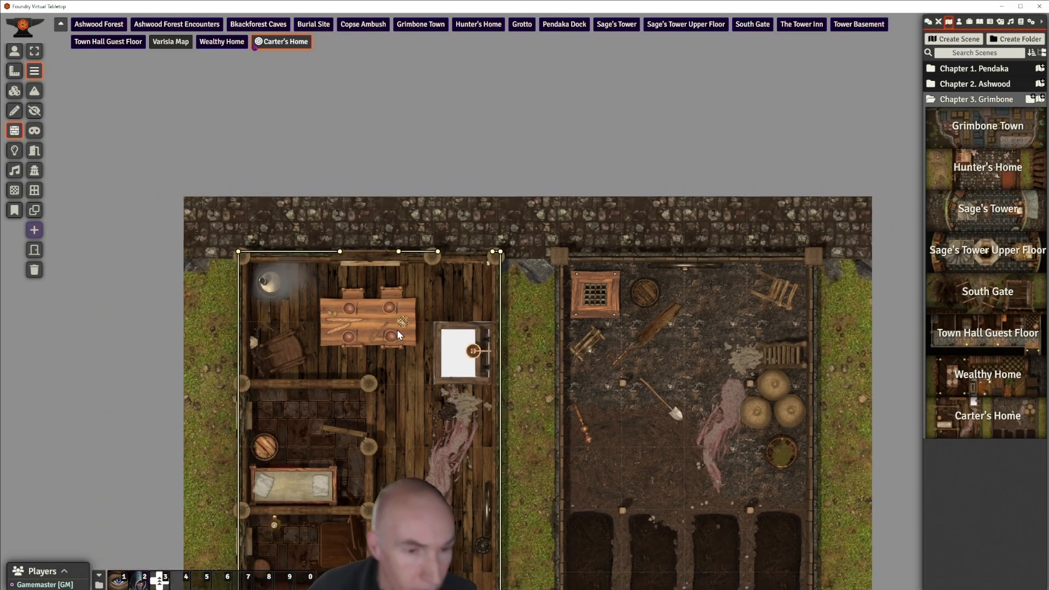
{"action": "left_click_drag", "start_coordinate": [404, 427], "coordinate": [407, 179]}
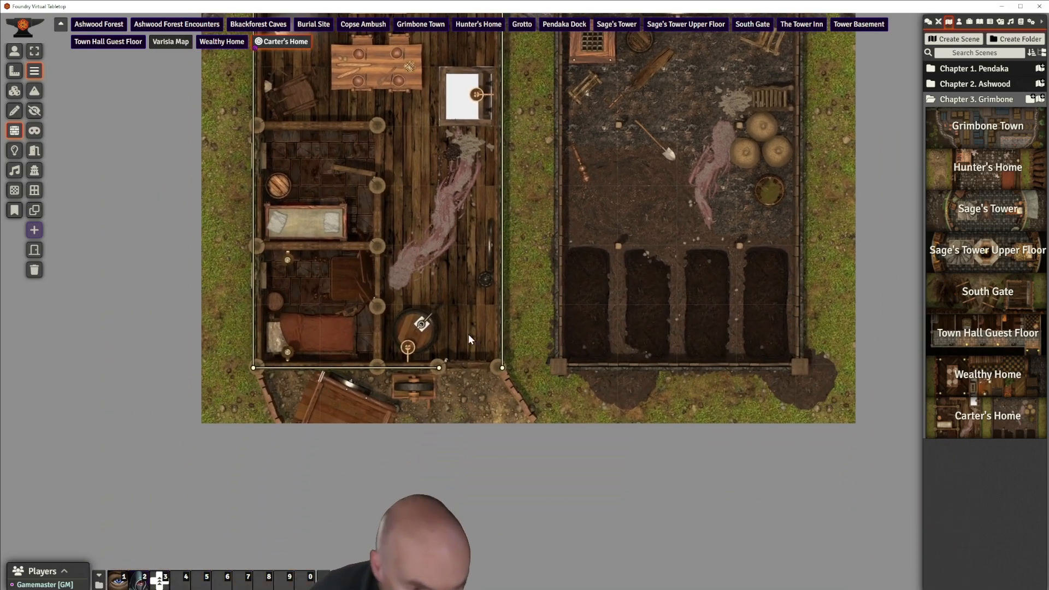
{"action": "scroll", "coordinate": [468, 331], "scroll_direction": "up", "scroll_amount": 5}
{"action": "left_click_drag", "start_coordinate": [461, 338], "coordinate": [445, 242]}
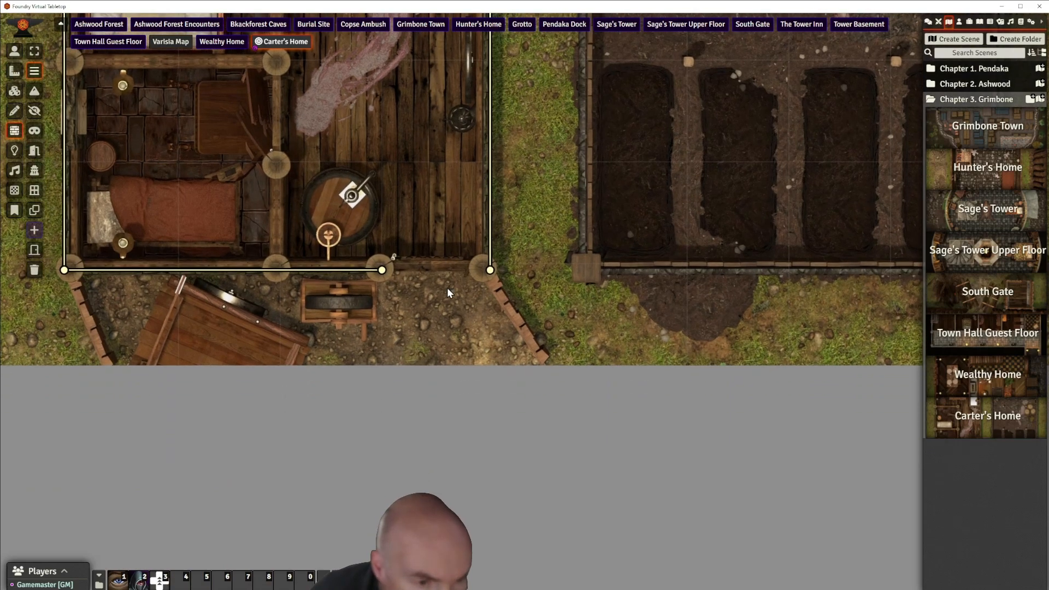
{"action": "scroll", "coordinate": [443, 285], "scroll_direction": "up", "scroll_amount": 2}
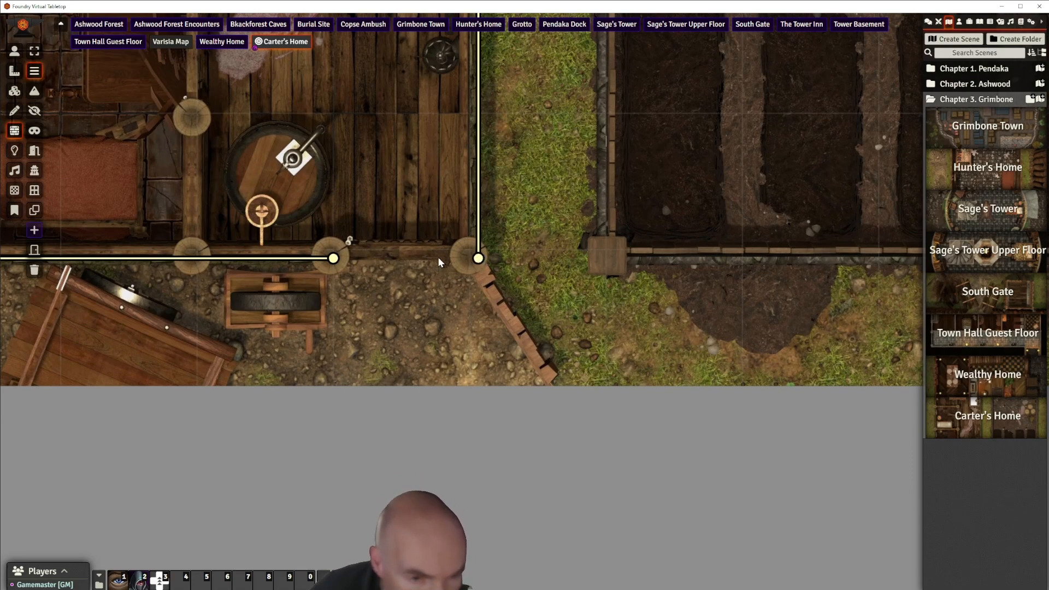
{"action": "left_click_drag", "start_coordinate": [478, 258], "coordinate": [470, 301]}
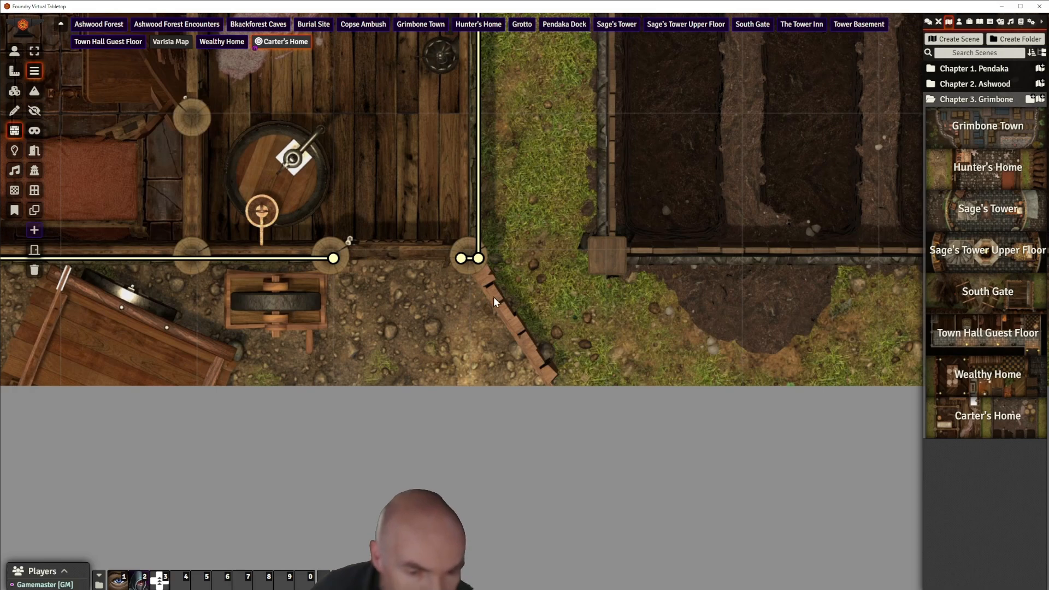
Draw walls along both slanted brick garden walls, from the house's southeast and southwest corners to the map's south edge
{"action": "left_click_drag", "start_coordinate": [544, 302], "coordinate": [577, 260]}
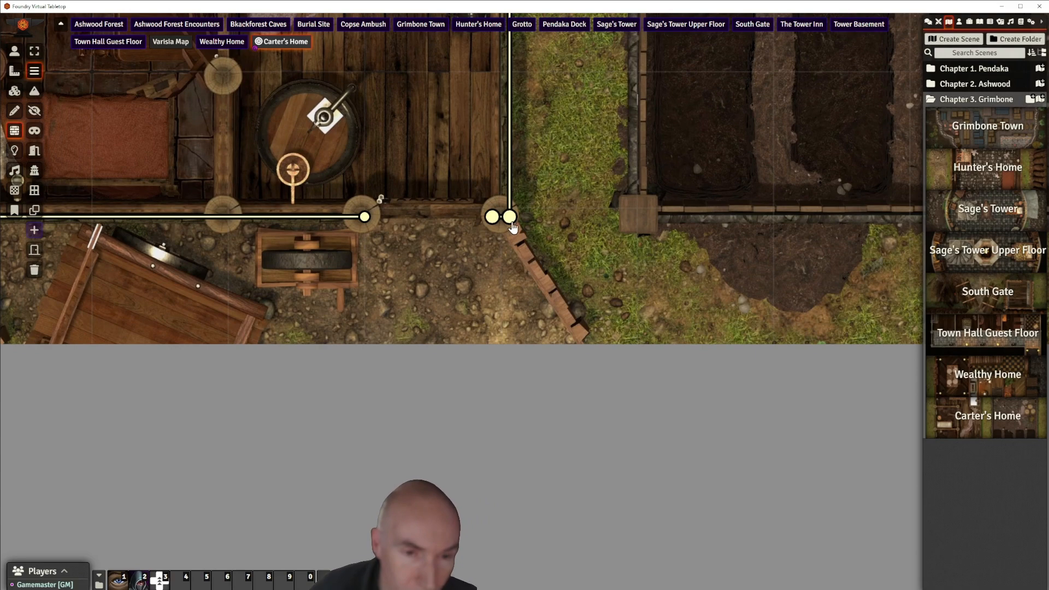
{"action": "left_click_drag", "start_coordinate": [510, 217], "coordinate": [588, 347]}
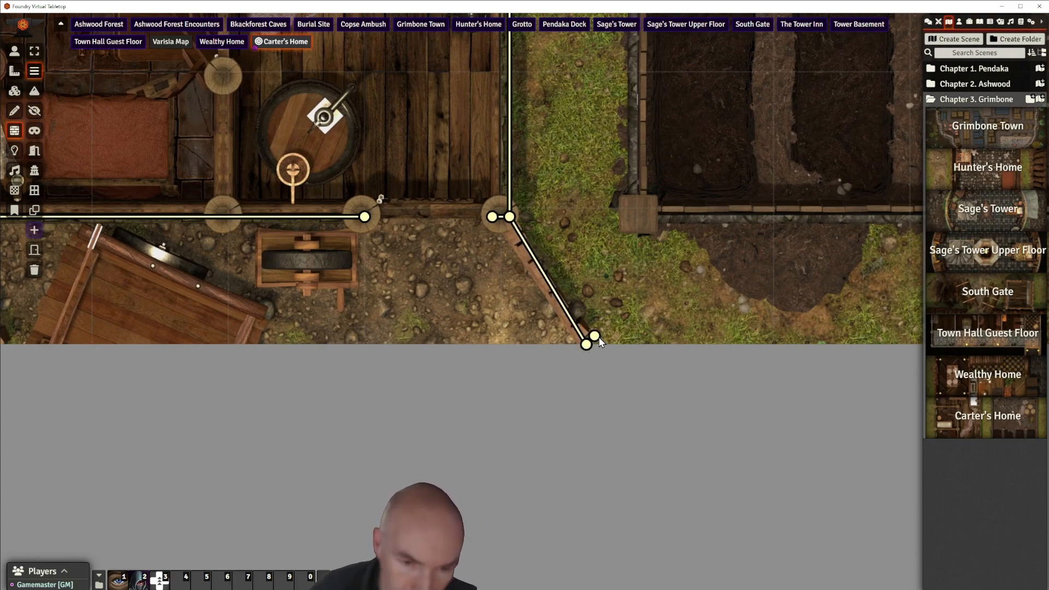
{"action": "left_click_drag", "start_coordinate": [375, 277], "coordinate": [863, 281]}
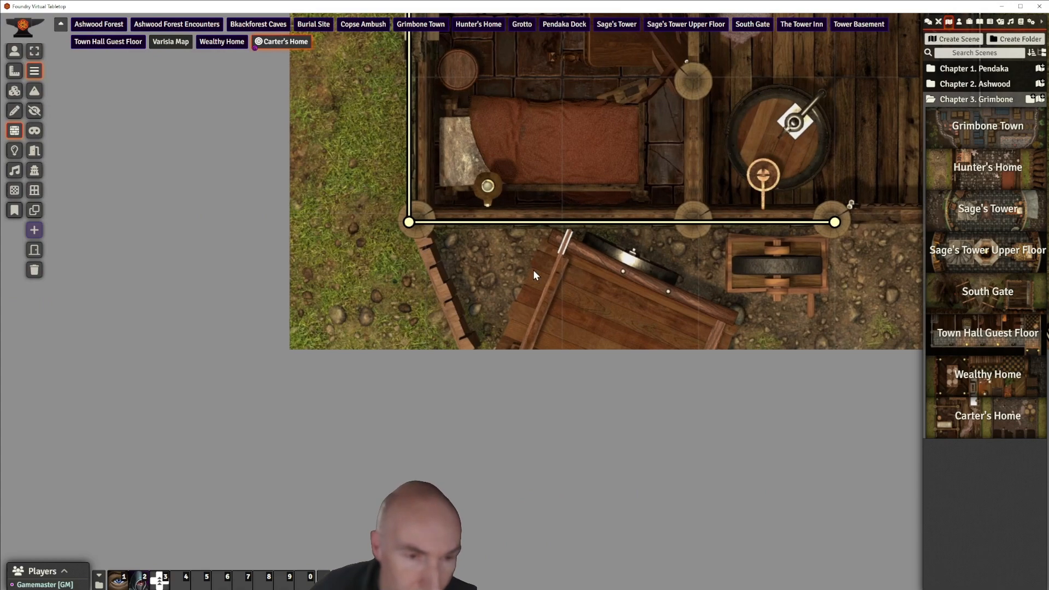
{"action": "left_click_drag", "start_coordinate": [409, 222], "coordinate": [460, 350]}
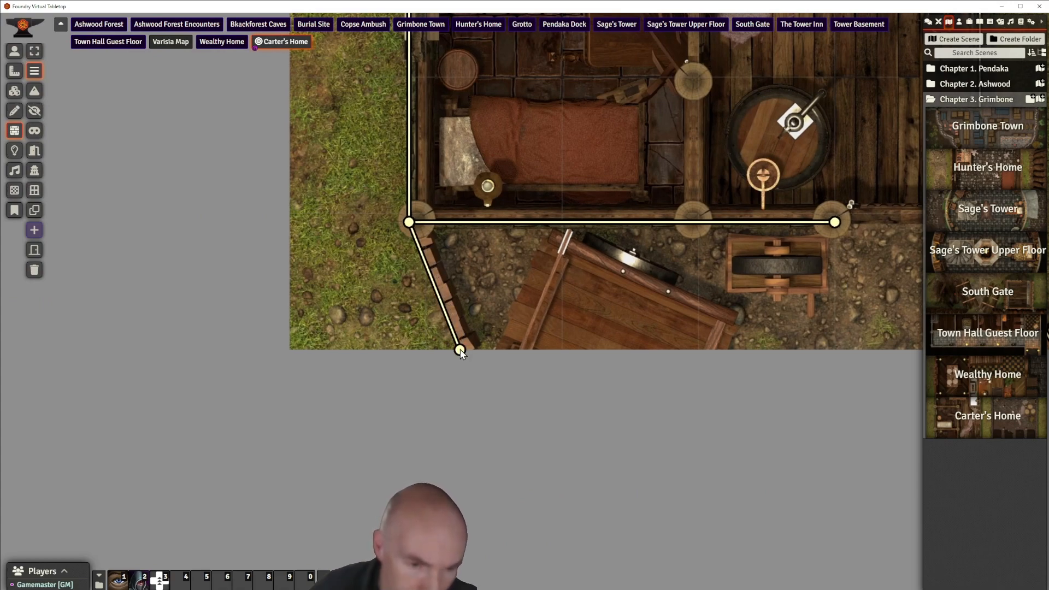
{"action": "right_click", "coordinate": [497, 395]}
{"action": "scroll", "coordinate": [627, 346], "scroll_direction": "down", "scroll_amount": 8}
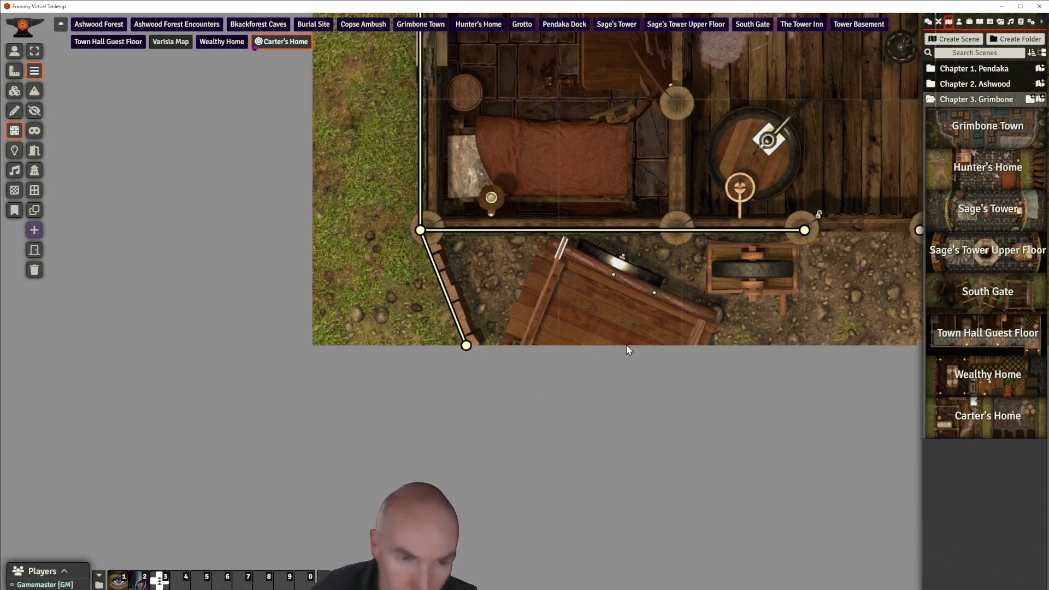
{"action": "left_click_drag", "start_coordinate": [627, 283], "coordinate": [451, 433]}
{"action": "left_click_drag", "start_coordinate": [530, 265], "coordinate": [556, 390]}
{"action": "scroll", "coordinate": [333, 201], "scroll_direction": "up", "scroll_amount": 2}
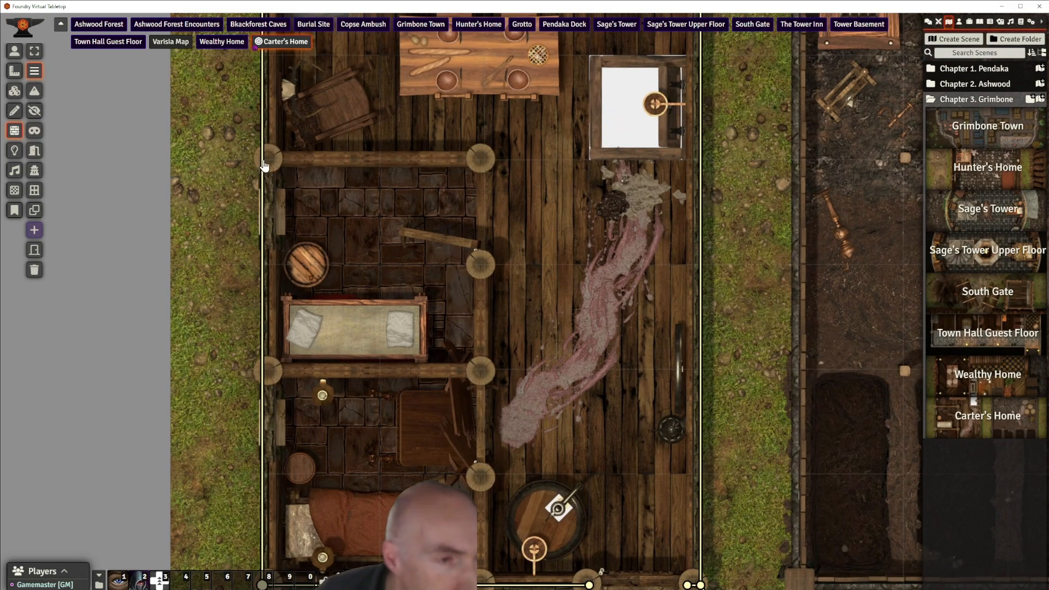
{"action": "mouse_move", "coordinate": [263, 161]}
{"action": "left_mouse_down"}
{"action": "mouse_move", "coordinate": [293, 157]}
{"action": "mouse_move", "coordinate": [269, 159]}
{"action": "left_mouse_up"}
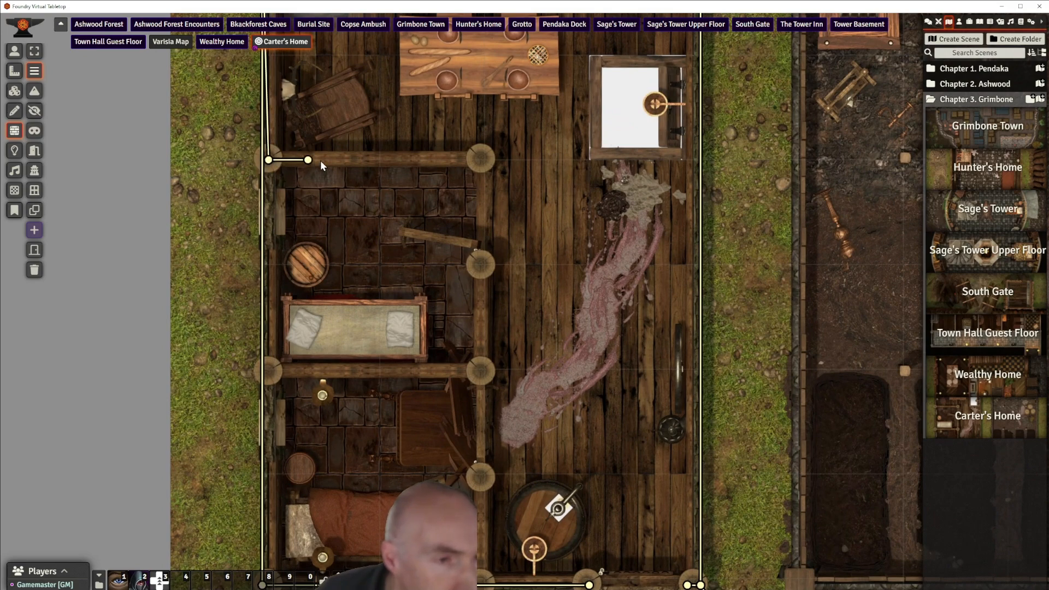
{"action": "left_click_drag", "start_coordinate": [339, 161], "coordinate": [381, 279]}
{"action": "left_click", "coordinate": [313, 277]}
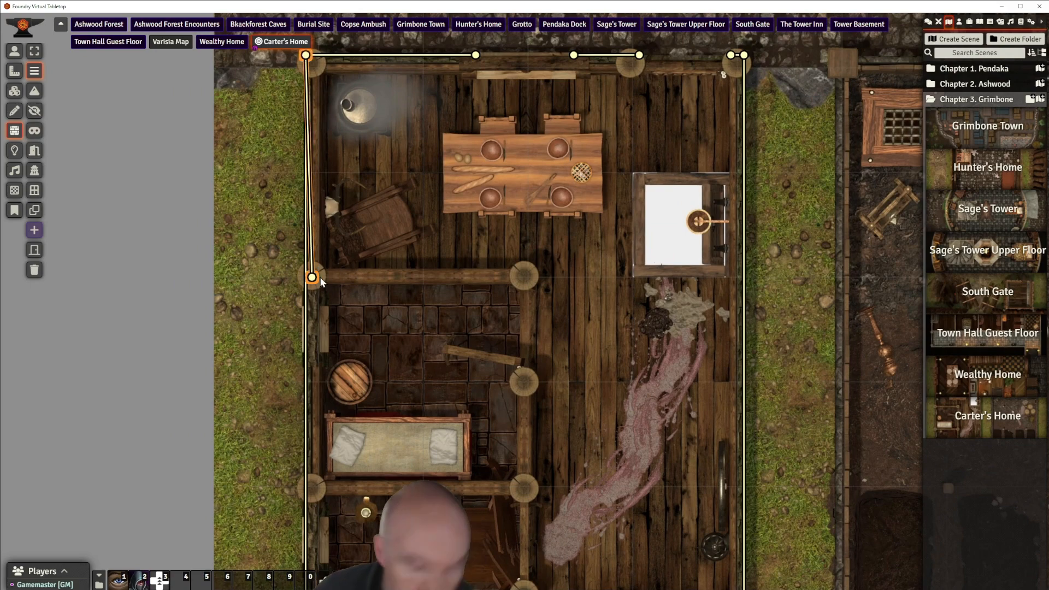
{"action": "key", "text": "Delete"}
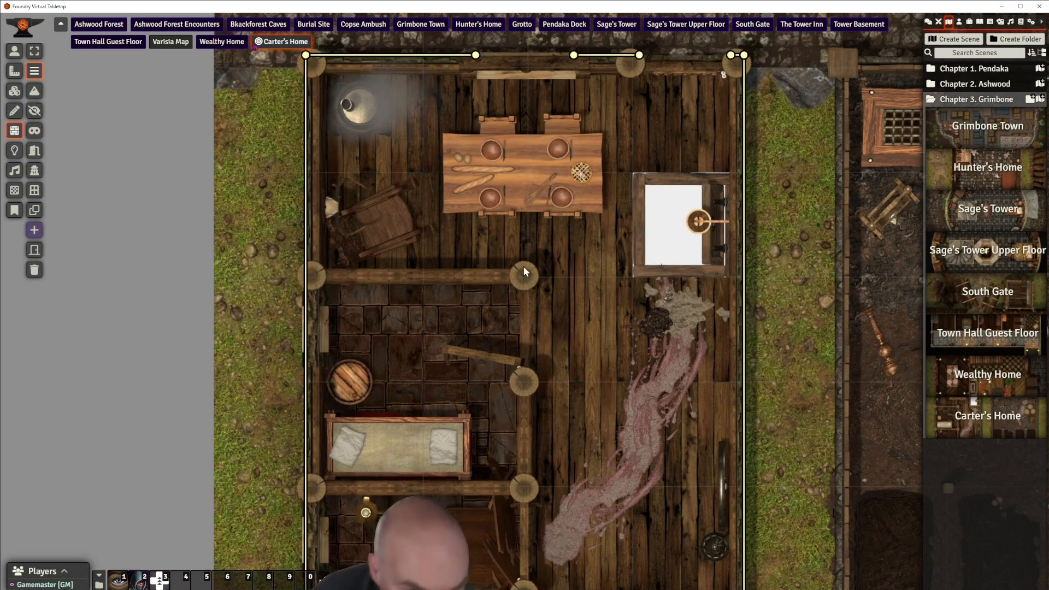
Draw the north bedroom's upper wall between the inner corner post and the west wall, plus a short segment south to the doorway jamb
{"action": "scroll", "coordinate": [523, 267], "scroll_direction": "up", "scroll_amount": 3}
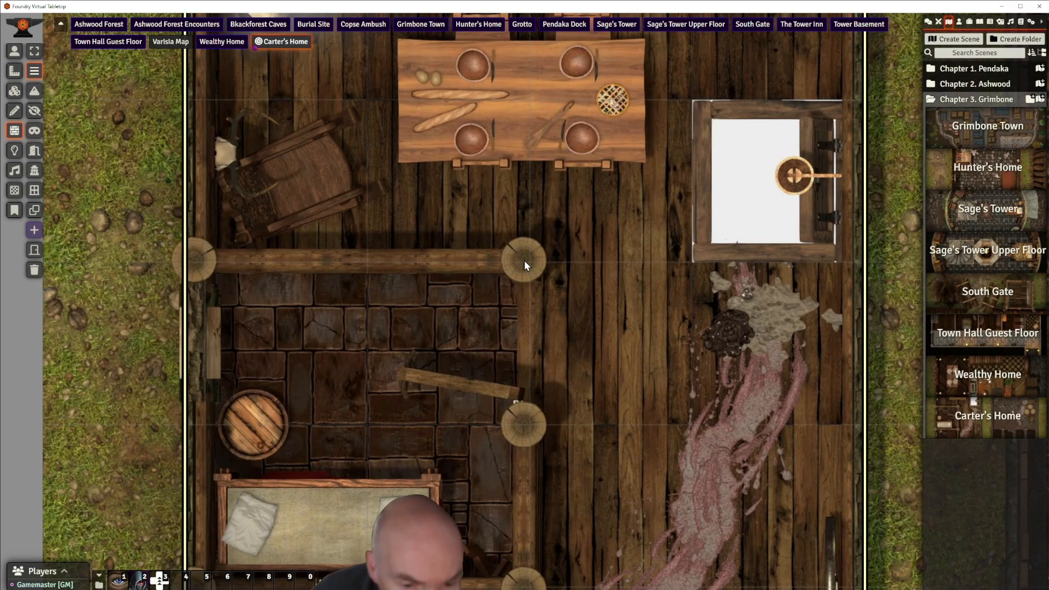
{"action": "left_click_drag", "start_coordinate": [524, 260], "coordinate": [185, 263]}
{"action": "left_click_drag", "start_coordinate": [398, 306], "coordinate": [263, 183]}
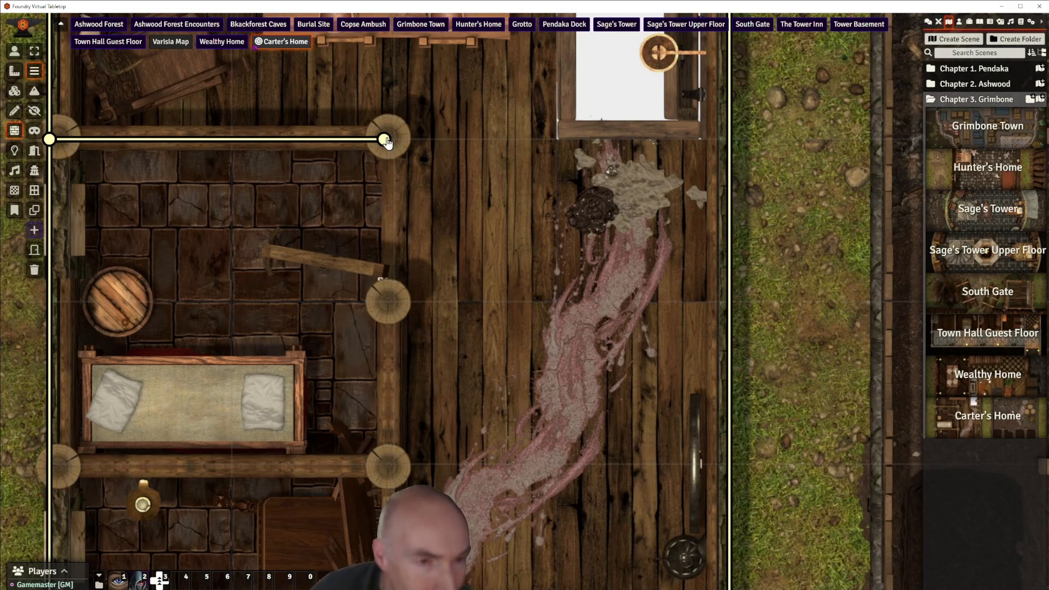
{"action": "left_click_drag", "start_coordinate": [384, 142], "coordinate": [384, 166]}
{"action": "left_click", "coordinate": [458, 194]}
Draw the bedrooms' east wall in two segments, between the two doorways and from the southern doorway to the house's south wall
{"action": "left_click_drag", "start_coordinate": [462, 237], "coordinate": [471, 153]}
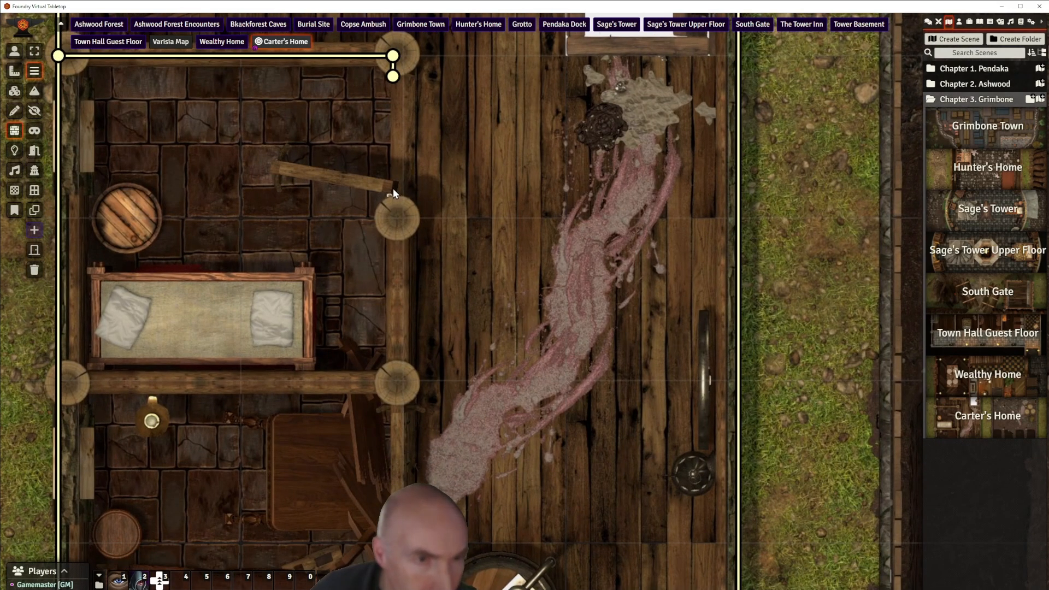
{"action": "mouse_move", "coordinate": [393, 188]}
{"action": "left_mouse_down"}
{"action": "mouse_move", "coordinate": [401, 227]}
{"action": "mouse_move", "coordinate": [389, 309]}
{"action": "mouse_move", "coordinate": [393, 569]}
{"action": "mouse_move", "coordinate": [403, 103]}
{"action": "mouse_move", "coordinate": [384, 160]}
{"action": "mouse_move", "coordinate": [388, 31]}
{"action": "mouse_move", "coordinate": [395, 408]}
{"action": "left_mouse_up"}
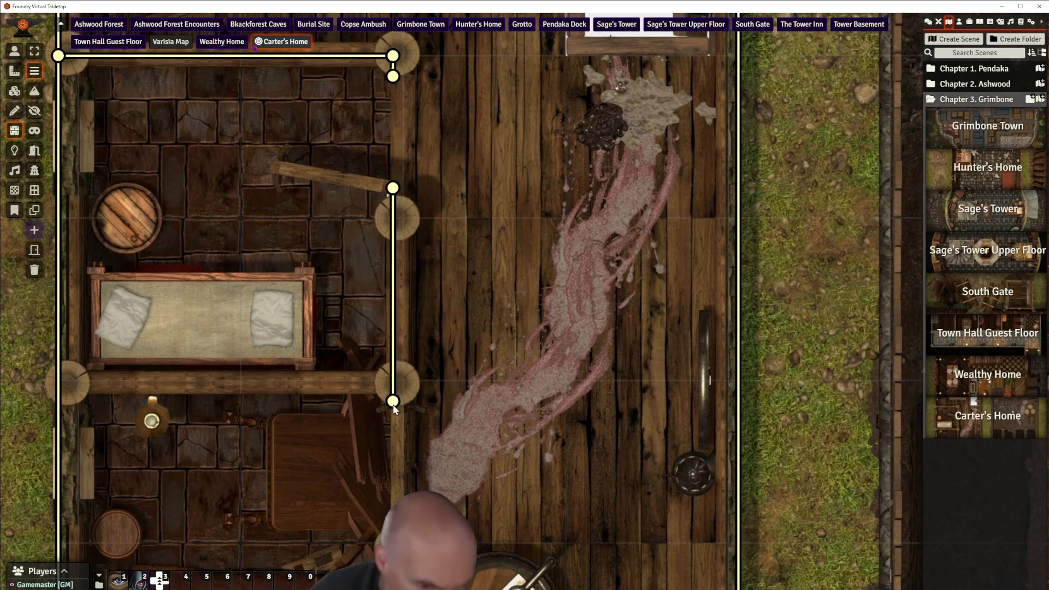
{"action": "left_click_drag", "start_coordinate": [480, 320], "coordinate": [502, 77]}
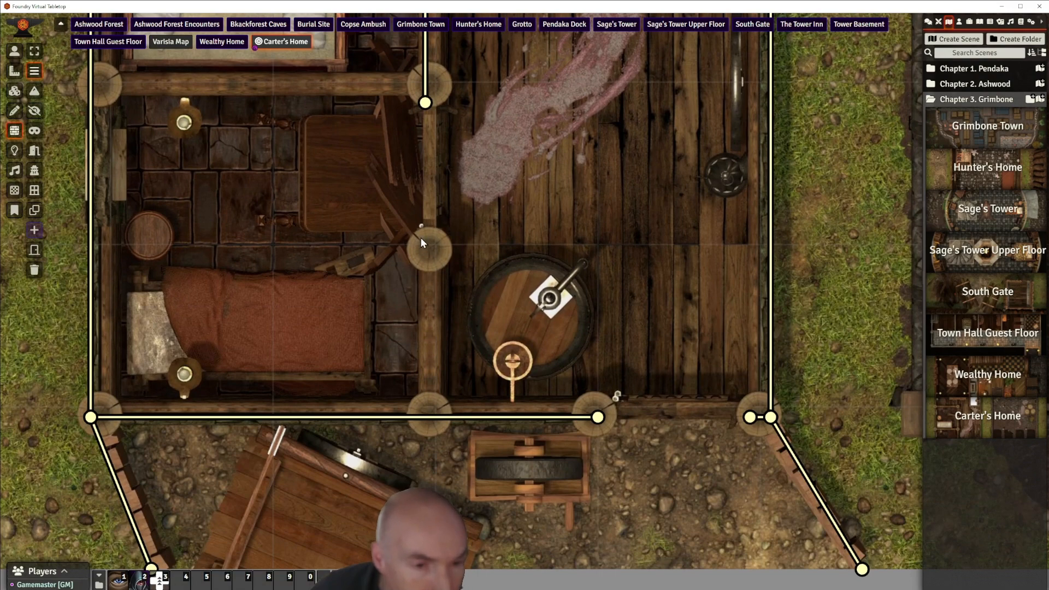
{"action": "left_click_drag", "start_coordinate": [425, 237], "coordinate": [427, 420]}
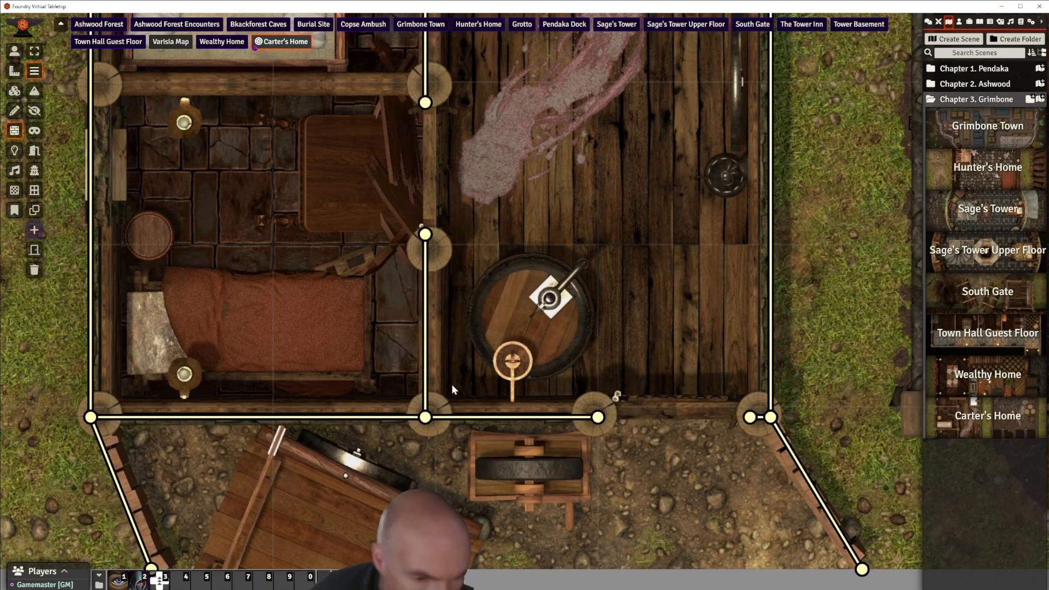
Switch to drawing doors and place a door across the north bedroom's doorway
{"action": "scroll", "coordinate": [457, 307], "scroll_direction": "down", "scroll_amount": 5}
{"action": "left_click_drag", "start_coordinate": [553, 197], "coordinate": [551, 409]}
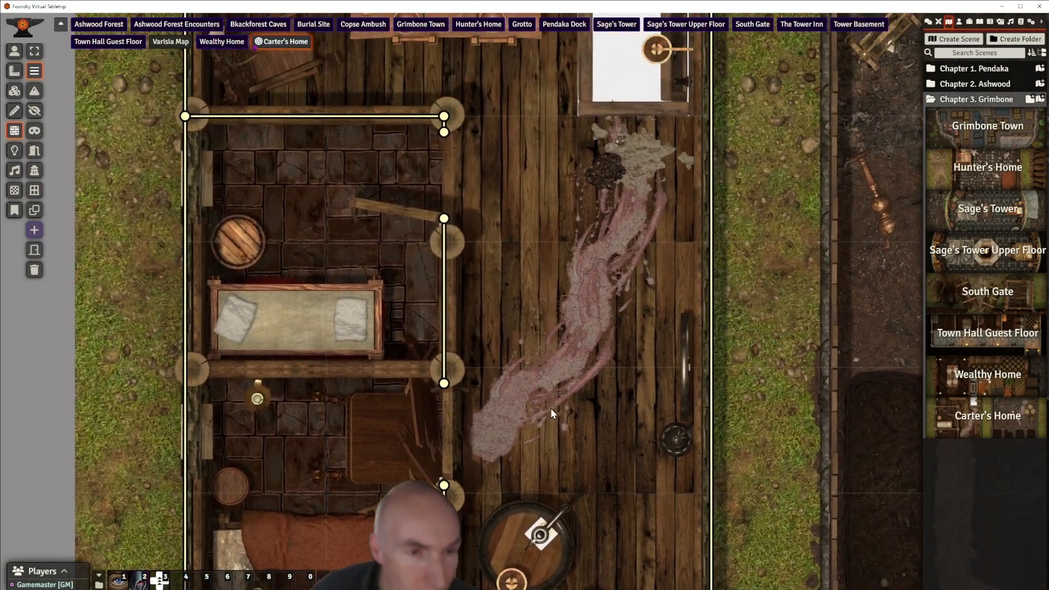
{"action": "left_click", "coordinate": [34, 151]}
{"action": "left_click_drag", "start_coordinate": [446, 135], "coordinate": [446, 226]}
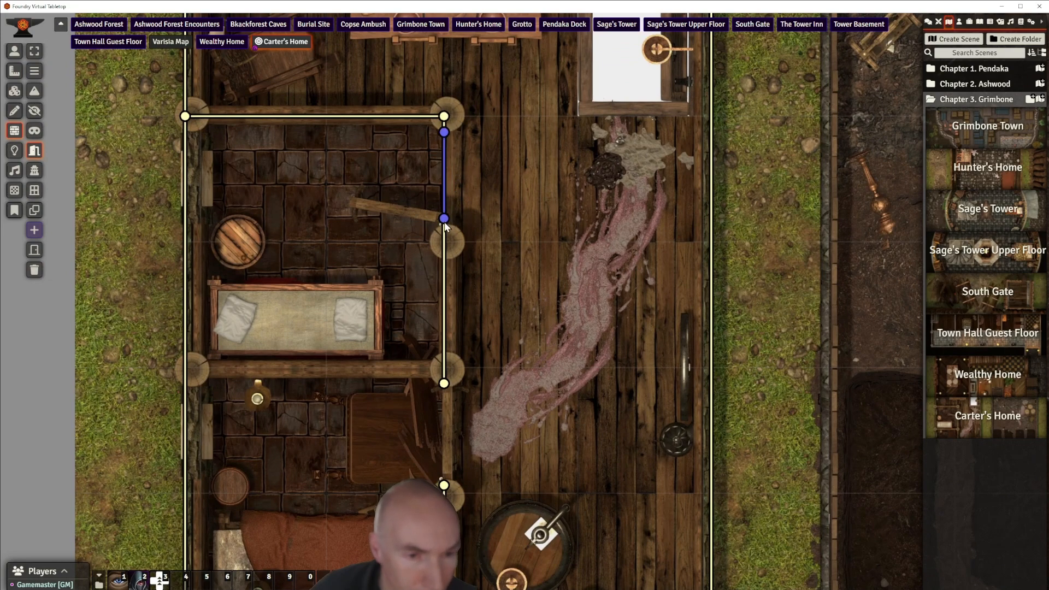
Set the north bedroom door's state to Open and its sound to Wood, Creaky, and update the wall
{"action": "double_click", "coordinate": [445, 181]}
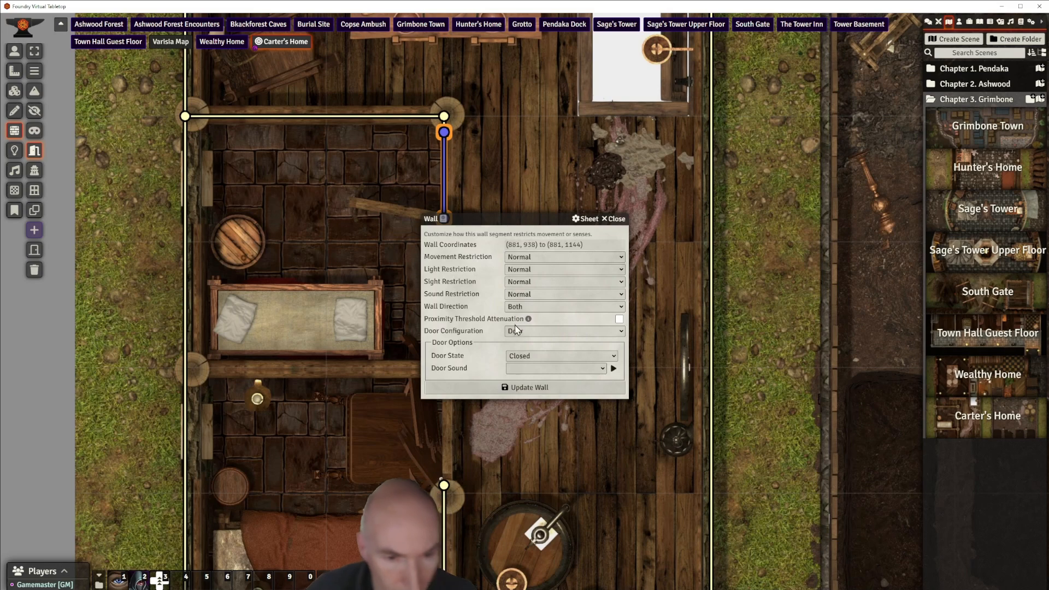
{"action": "left_click", "coordinate": [569, 355]}
{"action": "left_click", "coordinate": [533, 381]}
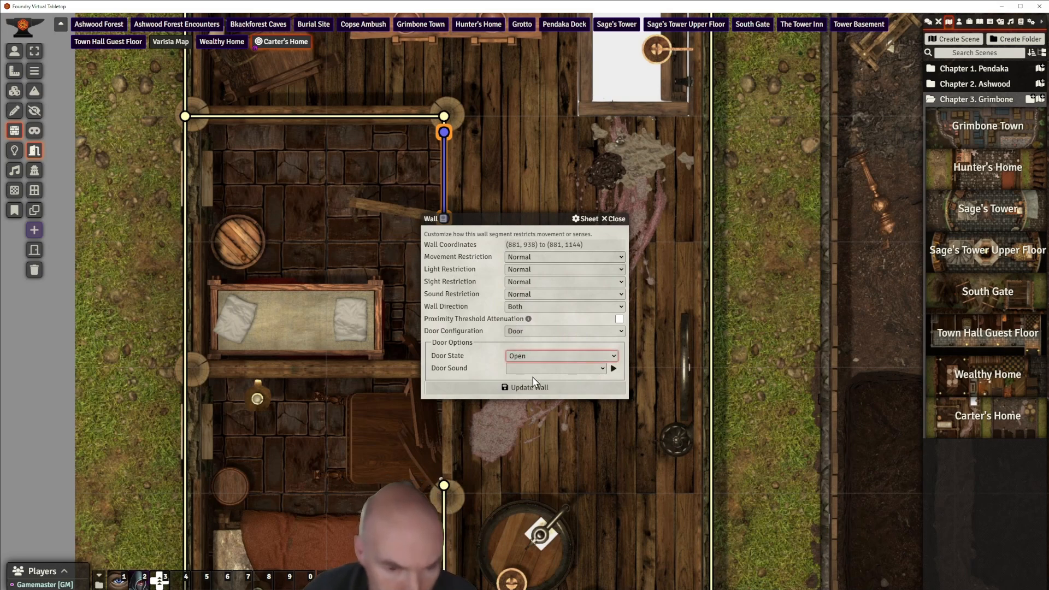
{"action": "left_click", "coordinate": [604, 369]}
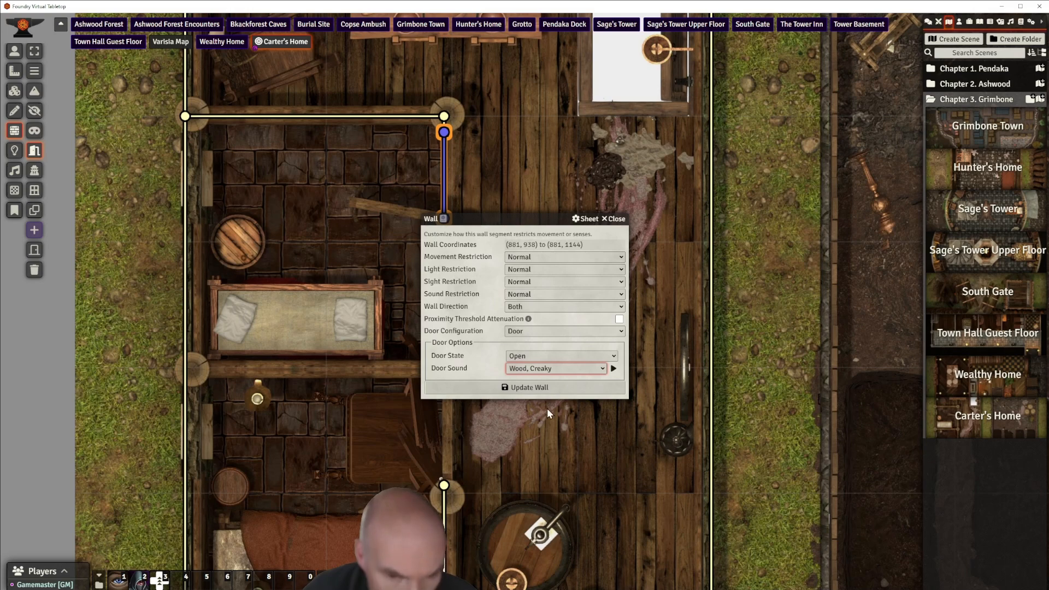
{"action": "left_click", "coordinate": [548, 388]}
Place a door across the south bedroom's doorway, between the two wall ends
{"action": "left_click_drag", "start_coordinate": [507, 366], "coordinate": [540, 214]}
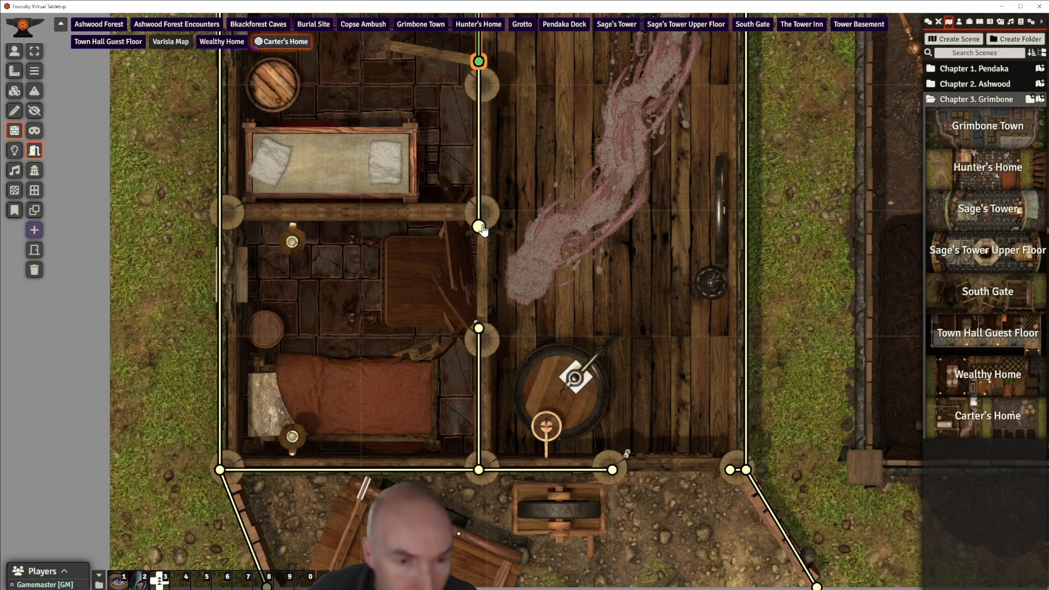
{"action": "left_click_drag", "start_coordinate": [481, 302], "coordinate": [480, 330]}
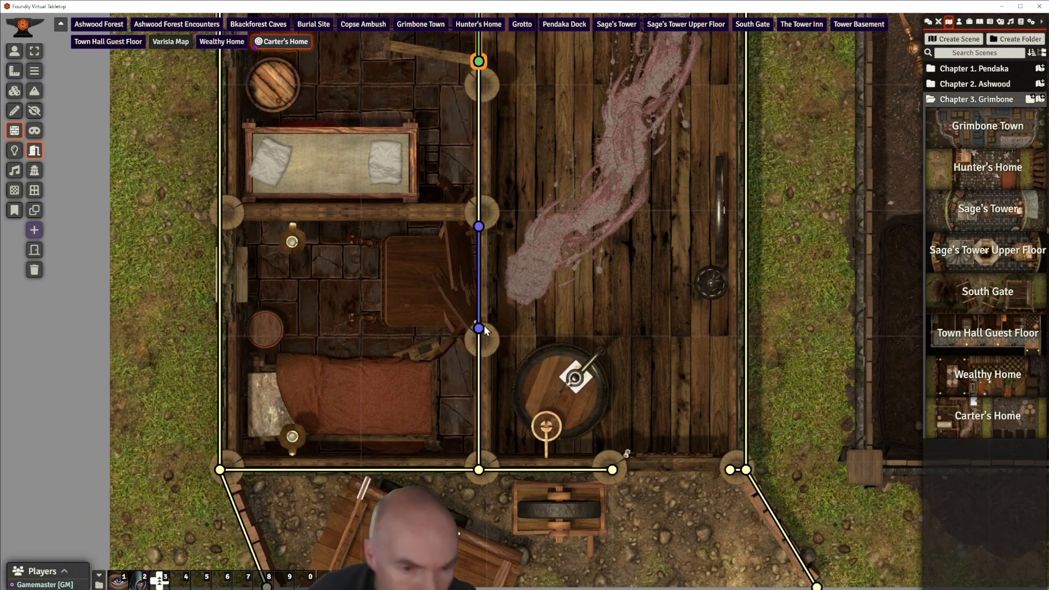
Set the south bedroom door's state to Locked, choose a door sound for it, and update the wall
{"action": "double_click", "coordinate": [480, 278]}
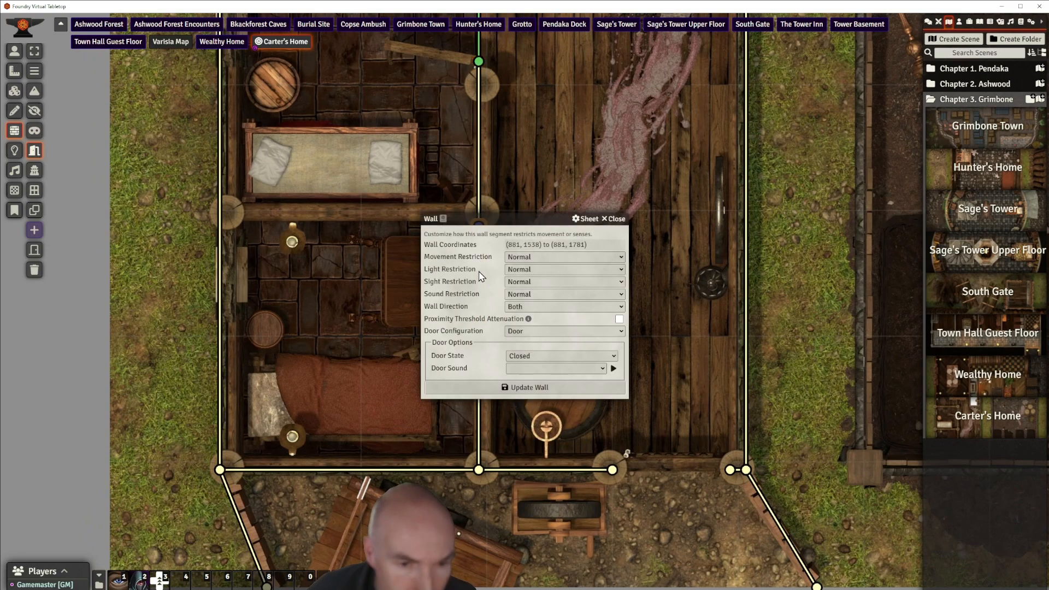
{"action": "left_click", "coordinate": [547, 388]}
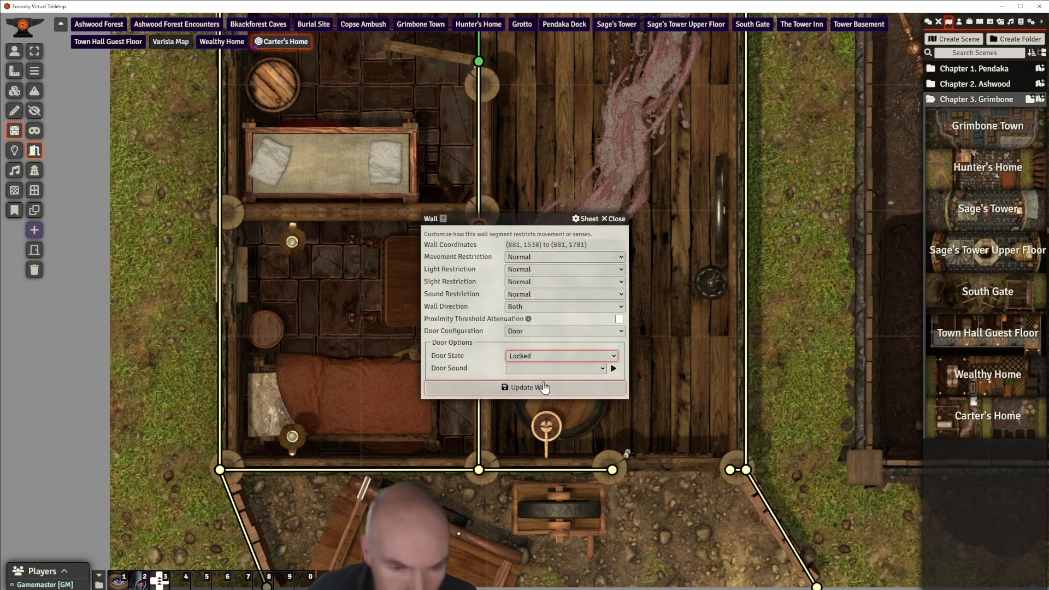
{"action": "left_click", "coordinate": [569, 370]}
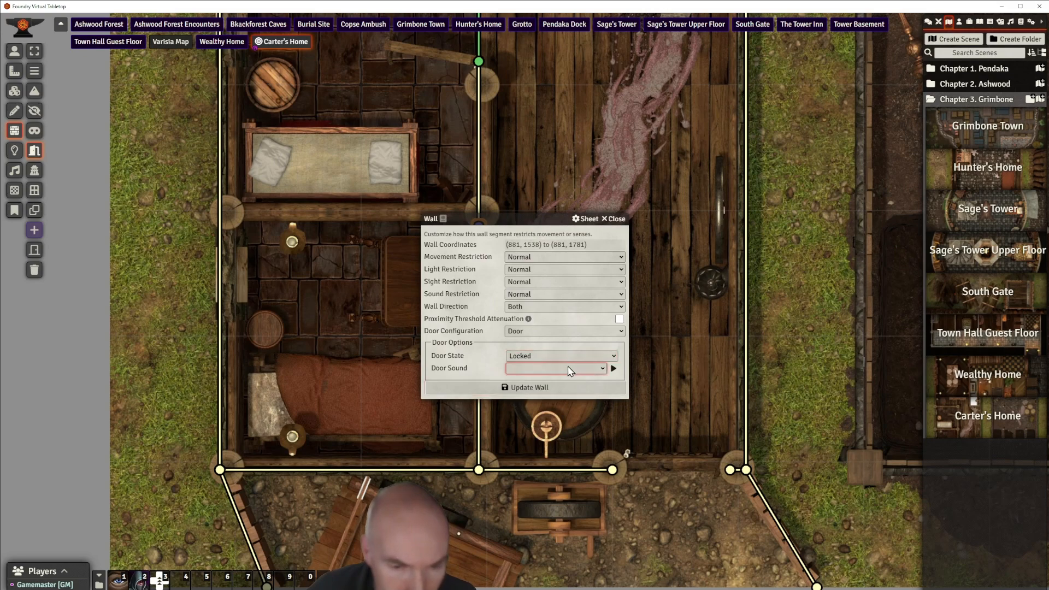
{"action": "left_click", "coordinate": [547, 539]}
{"action": "left_click", "coordinate": [589, 389]}
Place a door across the doorway in the house's south wall, set its sound to Wood, Basic, and update the wall
{"action": "left_click_drag", "start_coordinate": [644, 345], "coordinate": [534, 219]}
{"action": "left_click_drag", "start_coordinate": [503, 344], "coordinate": [626, 351]}
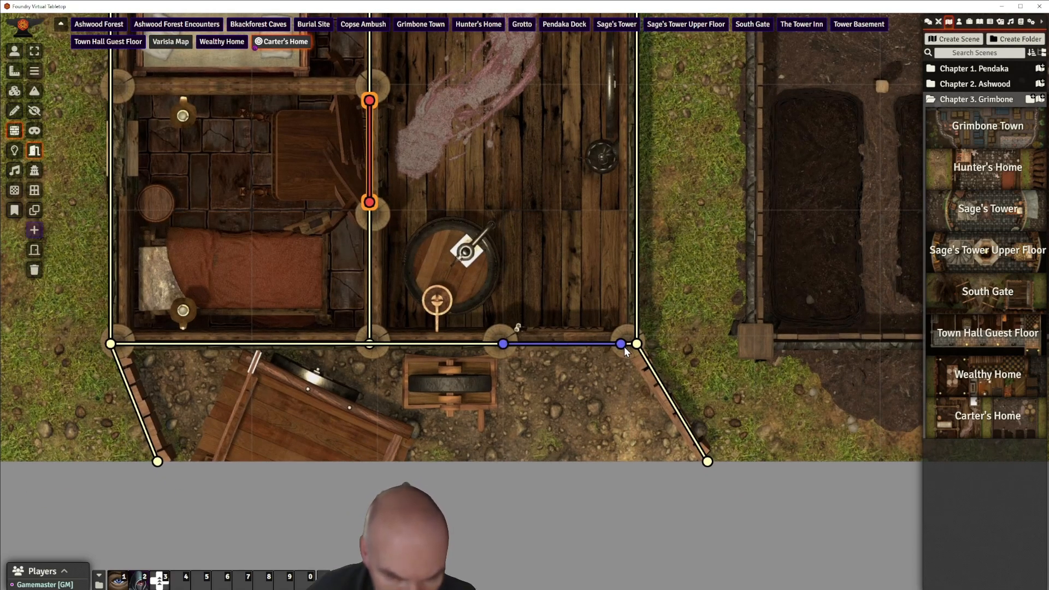
{"action": "double_click", "coordinate": [567, 343]}
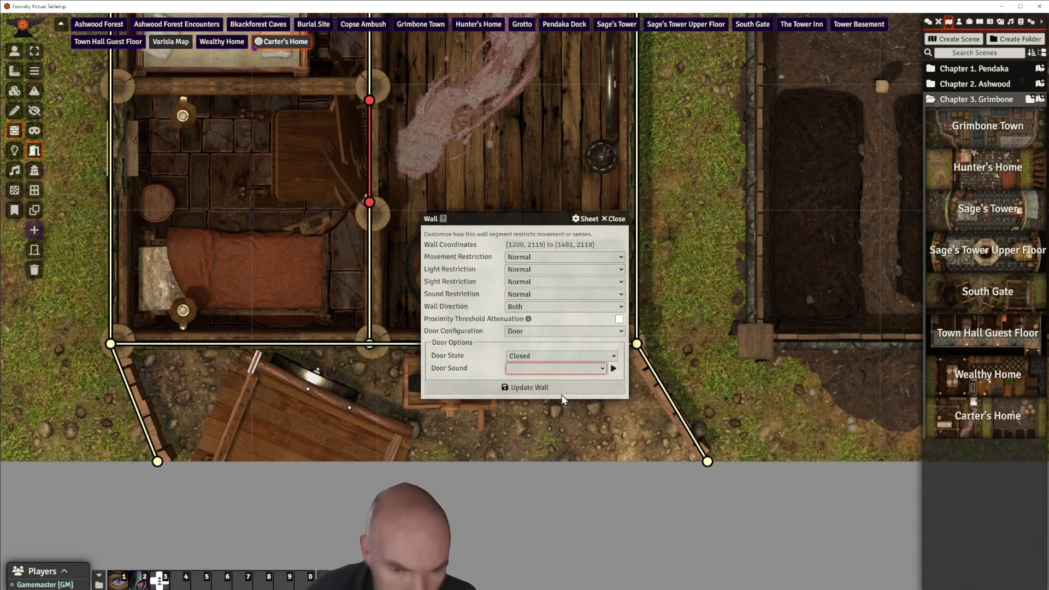
{"action": "left_click", "coordinate": [550, 534]}
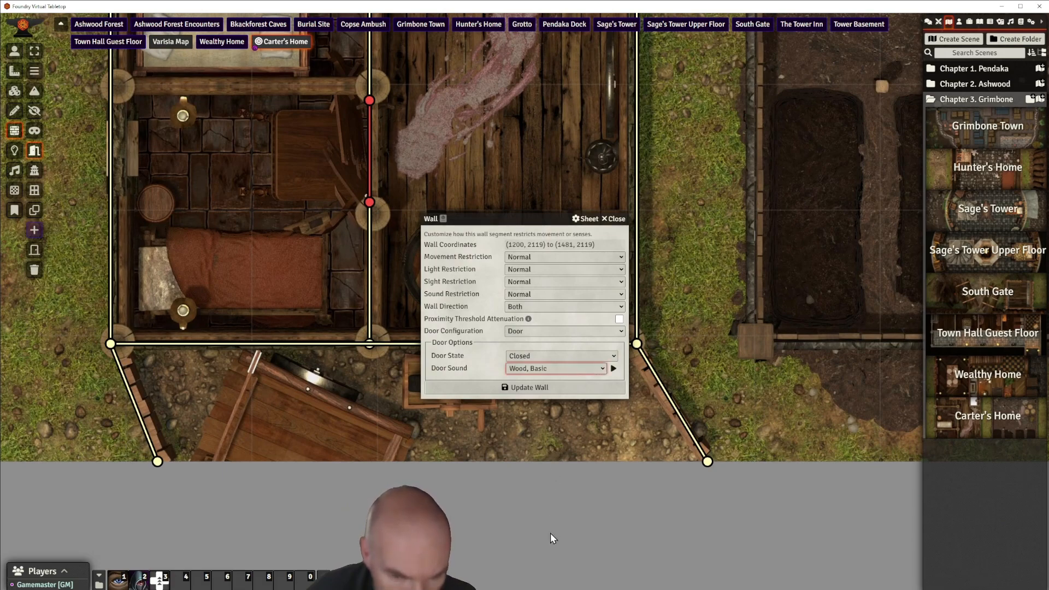
{"action": "left_click", "coordinate": [530, 387]}
Place a door across the doorway in the north wall near the house's northeast corner
{"action": "left_click_drag", "start_coordinate": [504, 166], "coordinate": [503, 530]}
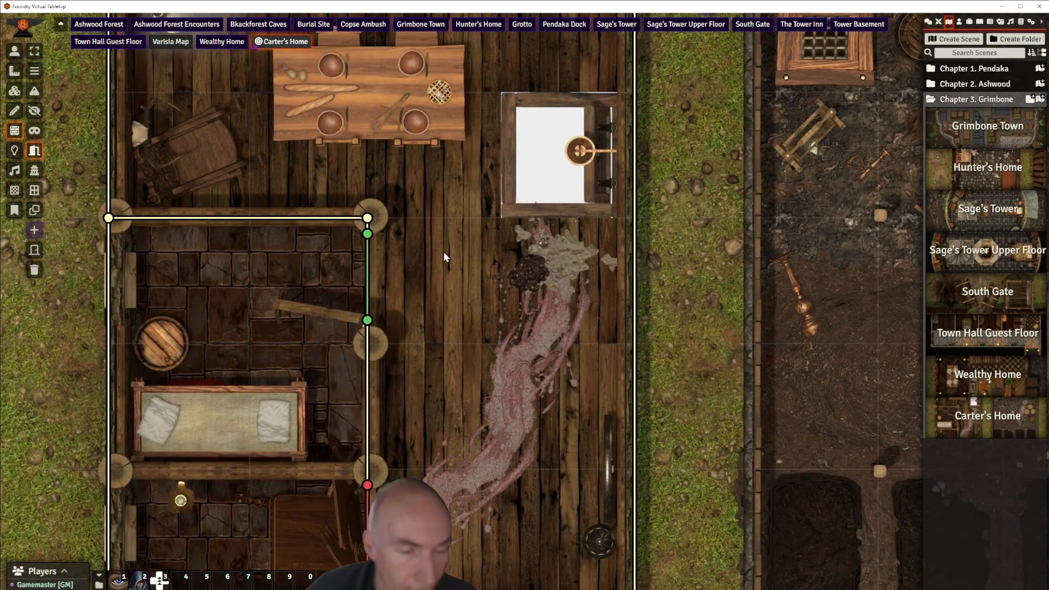
{"action": "left_click_drag", "start_coordinate": [444, 257], "coordinate": [424, 481]}
{"action": "left_click_drag", "start_coordinate": [490, 176], "coordinate": [599, 184]}
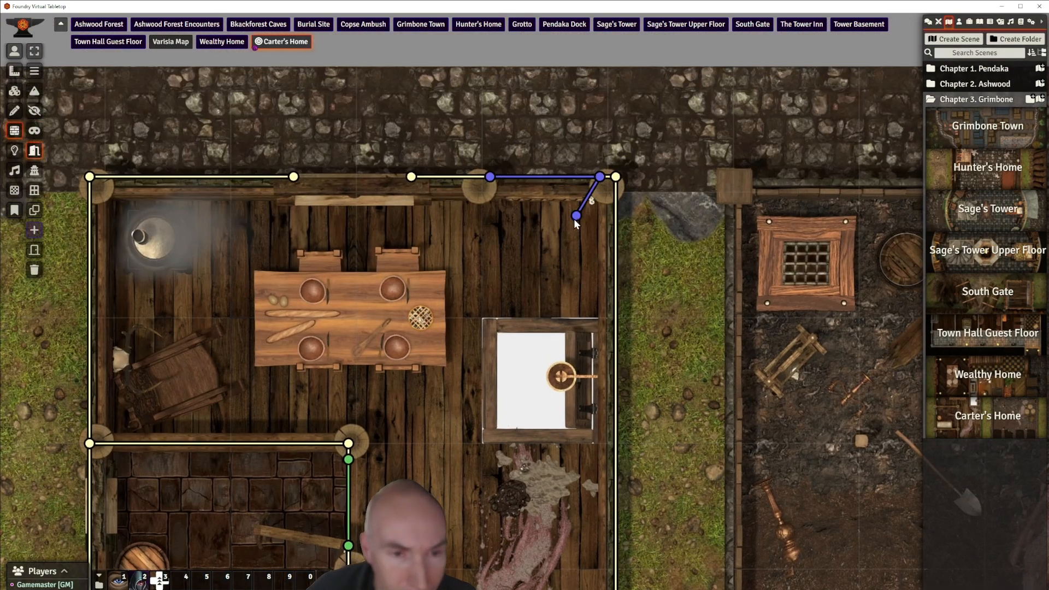
{"action": "scroll", "coordinate": [562, 225], "scroll_direction": "up", "scroll_amount": 3}
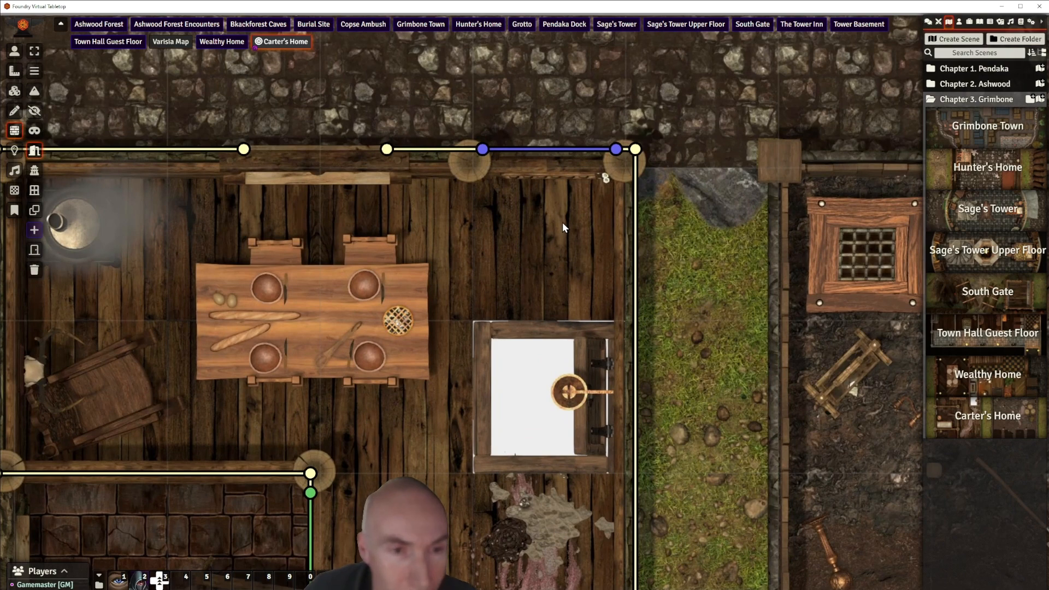
{"action": "scroll", "coordinate": [562, 222], "scroll_direction": "down", "scroll_amount": 2}
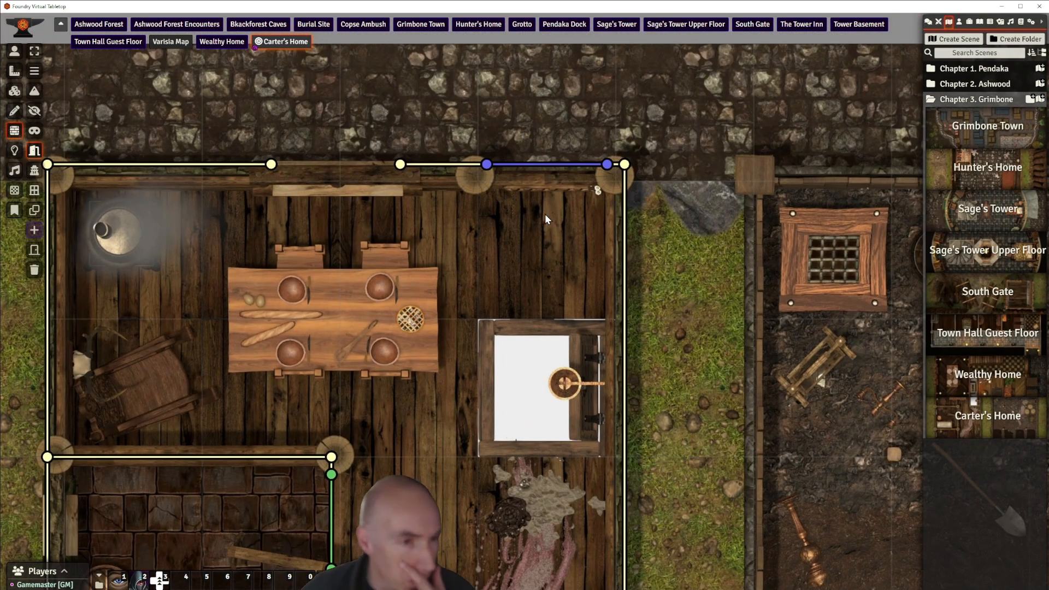
{"action": "scroll", "coordinate": [542, 218], "scroll_direction": "up", "scroll_amount": 1}
{"action": "scroll", "coordinate": [543, 224], "scroll_direction": "down", "scroll_amount": 2}
{"action": "scroll", "coordinate": [543, 229], "scroll_direction": "up", "scroll_amount": 1}
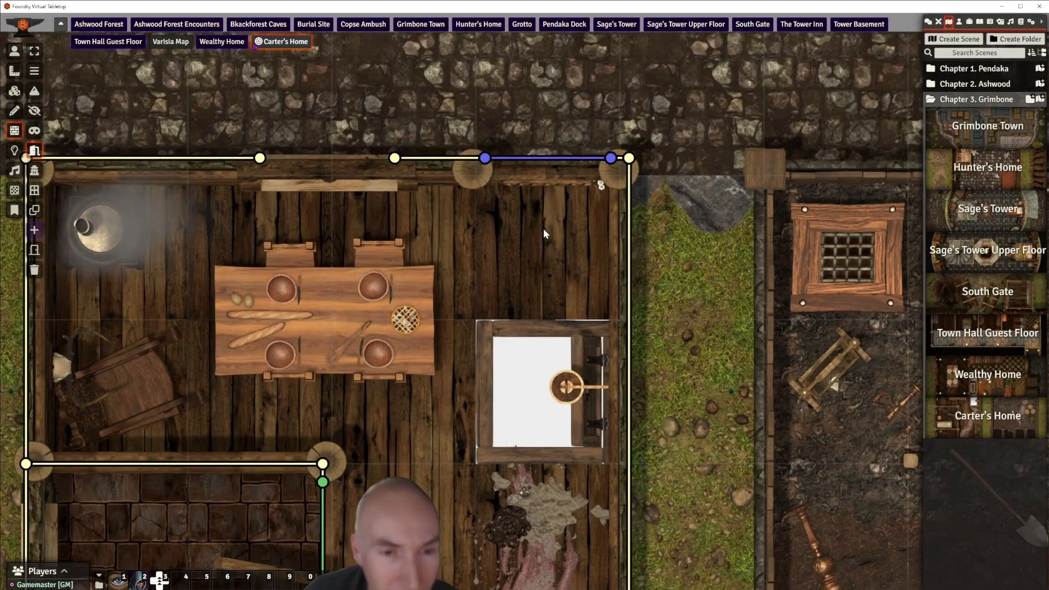
Set the north entrance door's sound to Wood, Basic and update the wall
{"action": "double_click", "coordinate": [547, 158]}
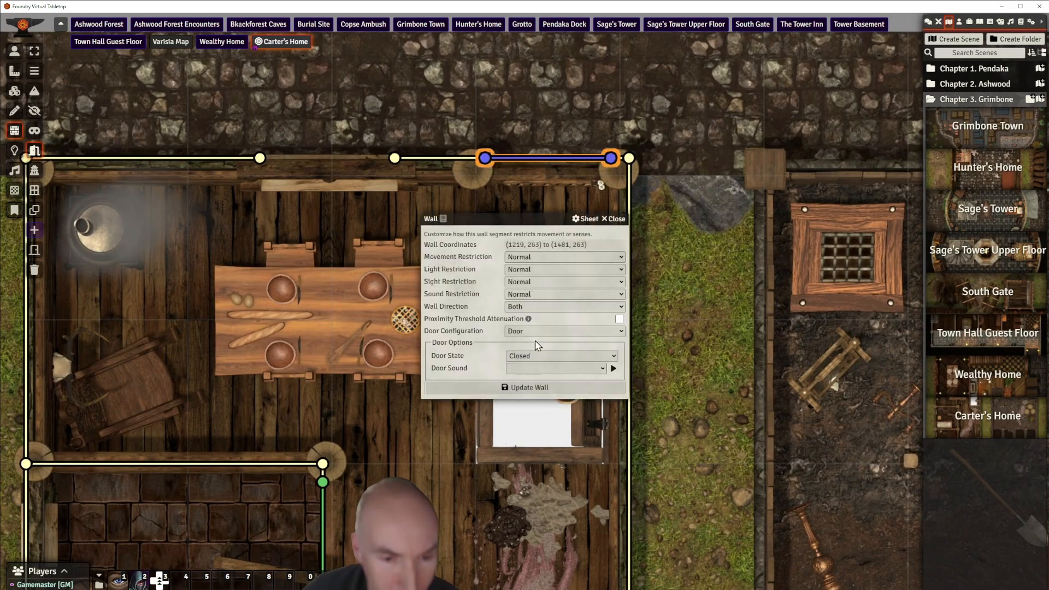
{"action": "left_click", "coordinate": [555, 369]}
{"action": "left_click", "coordinate": [546, 530]}
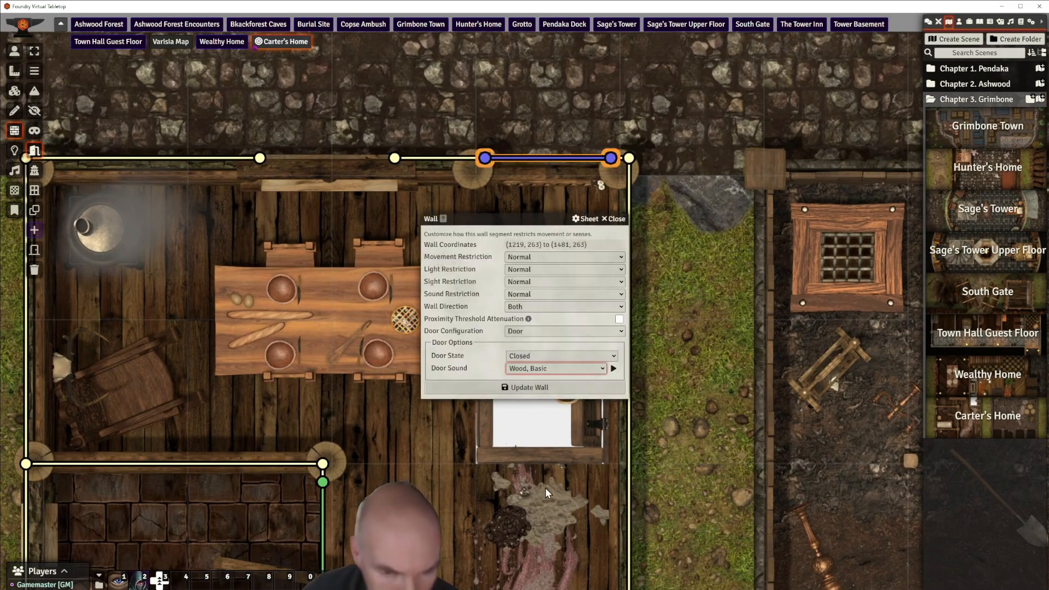
{"action": "left_click", "coordinate": [530, 390]}
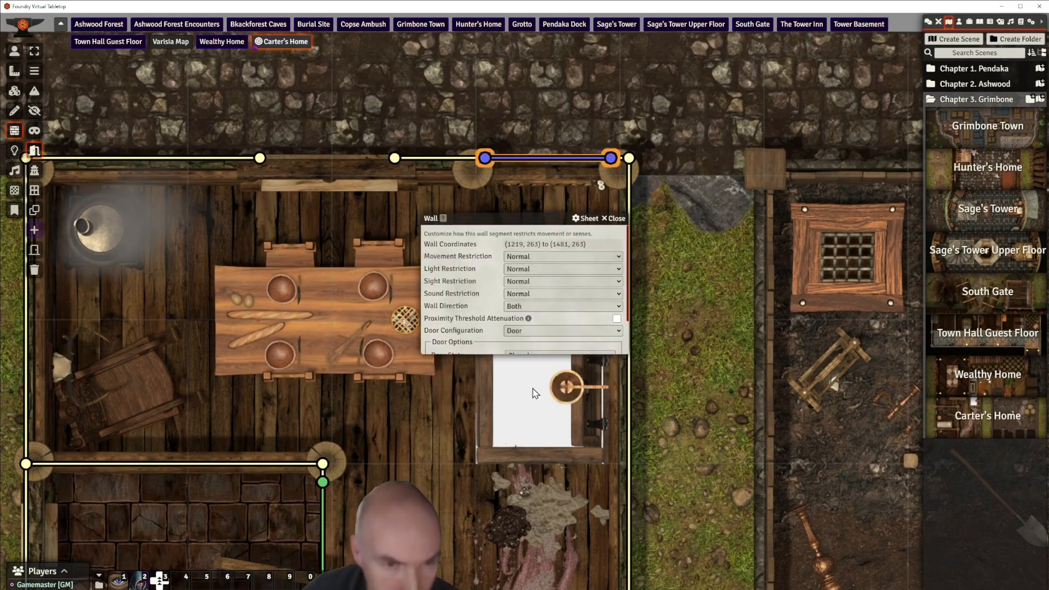
Switch to drawing windows and place a window across the gap in the north wall above the dining table
{"action": "left_click", "coordinate": [35, 190]}
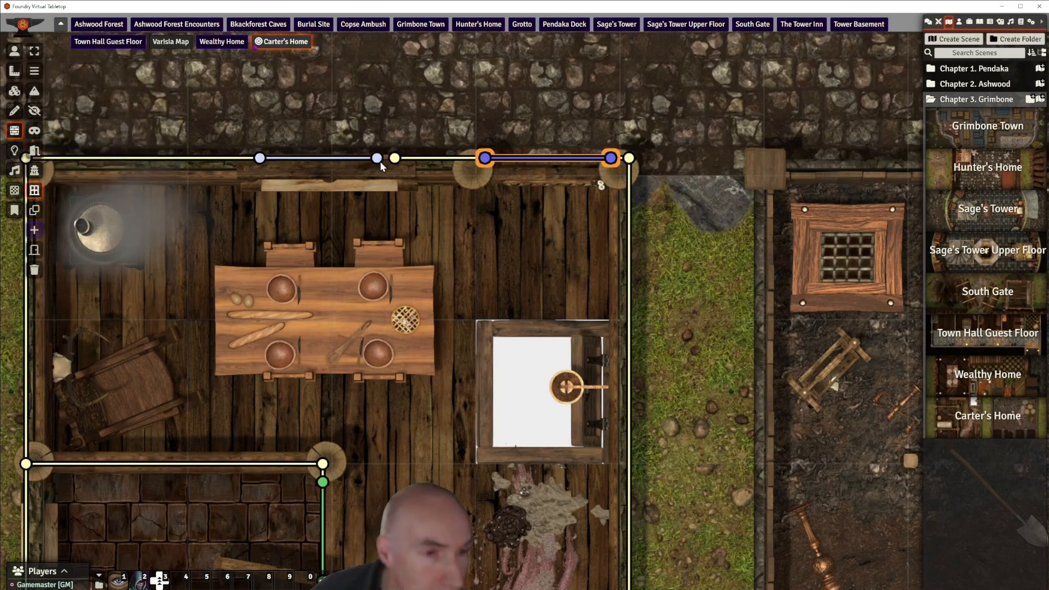
Shorten the west wall to the south bedroom window's north edge and draw a wall from the window's south edge to the southwest corner
{"action": "left_click_drag", "start_coordinate": [481, 320], "coordinate": [749, 106]}
{"action": "left_click_drag", "start_coordinate": [631, 353], "coordinate": [700, 57]}
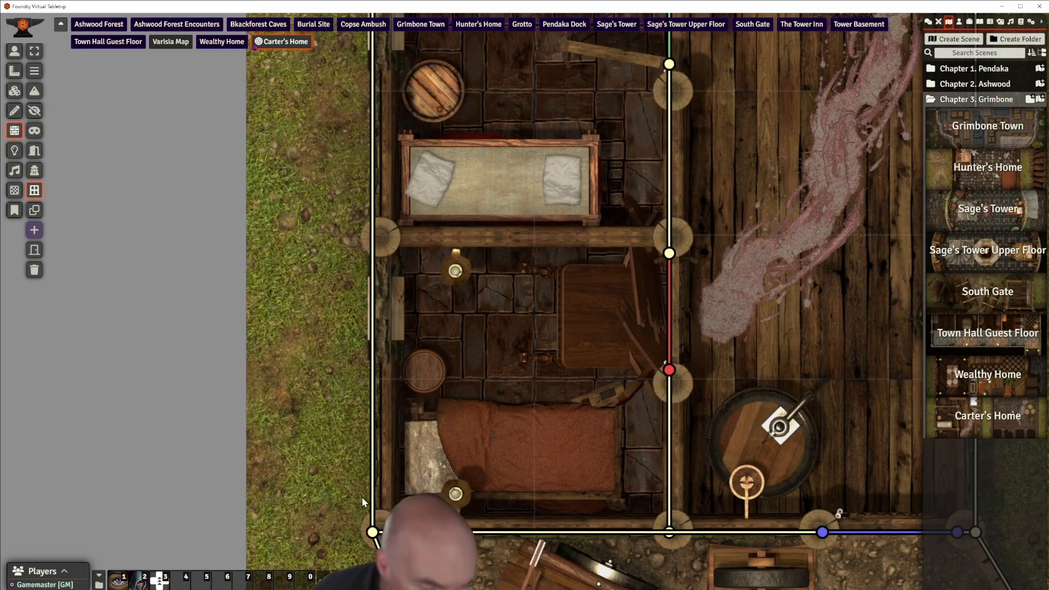
{"action": "left_click_drag", "start_coordinate": [371, 532], "coordinate": [372, 280]}
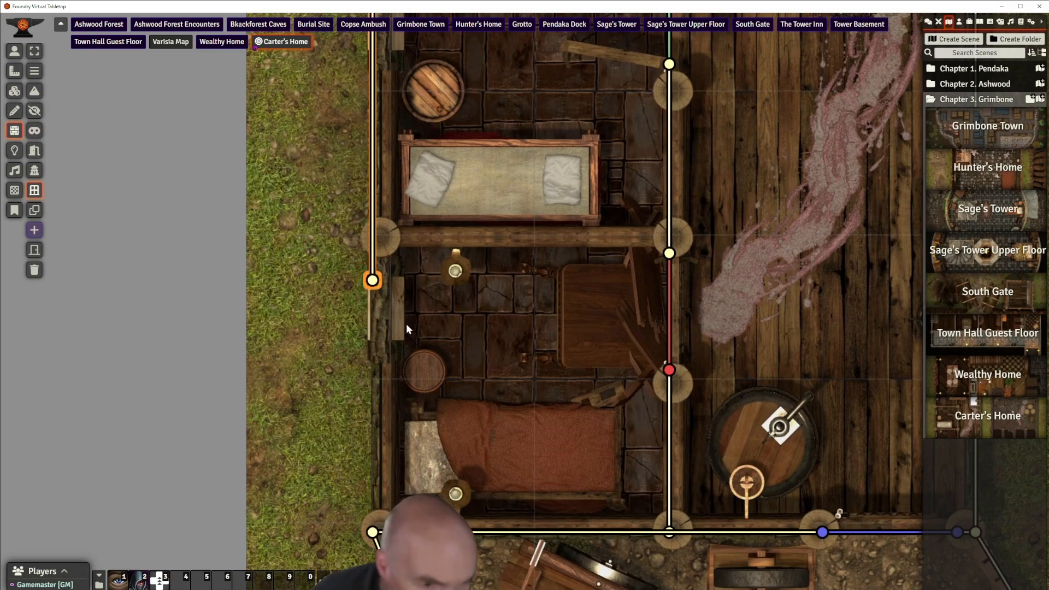
{"action": "left_click", "coordinate": [34, 70]}
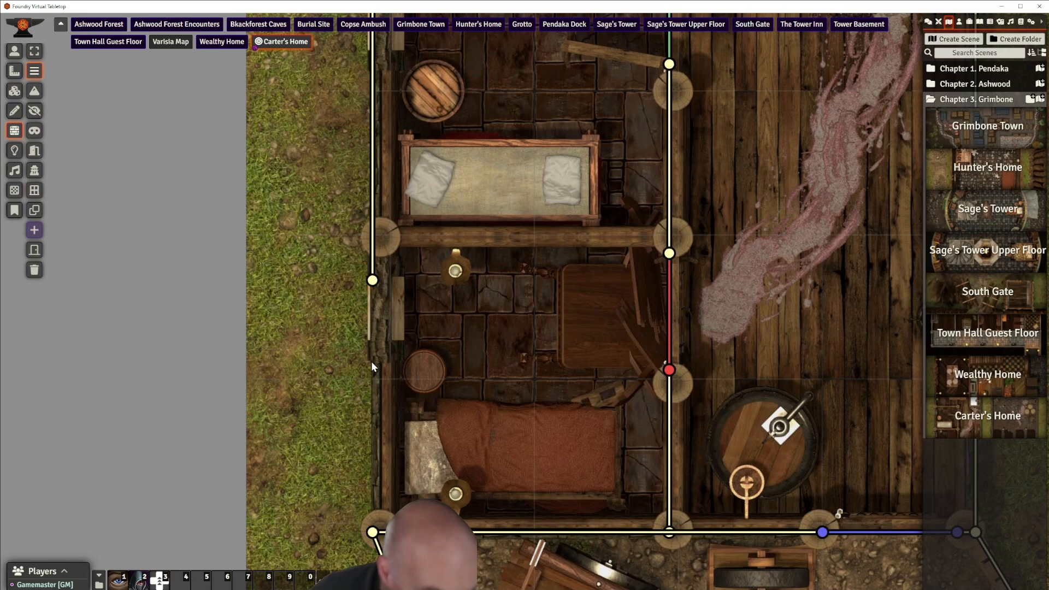
{"action": "left_click_drag", "start_coordinate": [372, 362], "coordinate": [371, 530]}
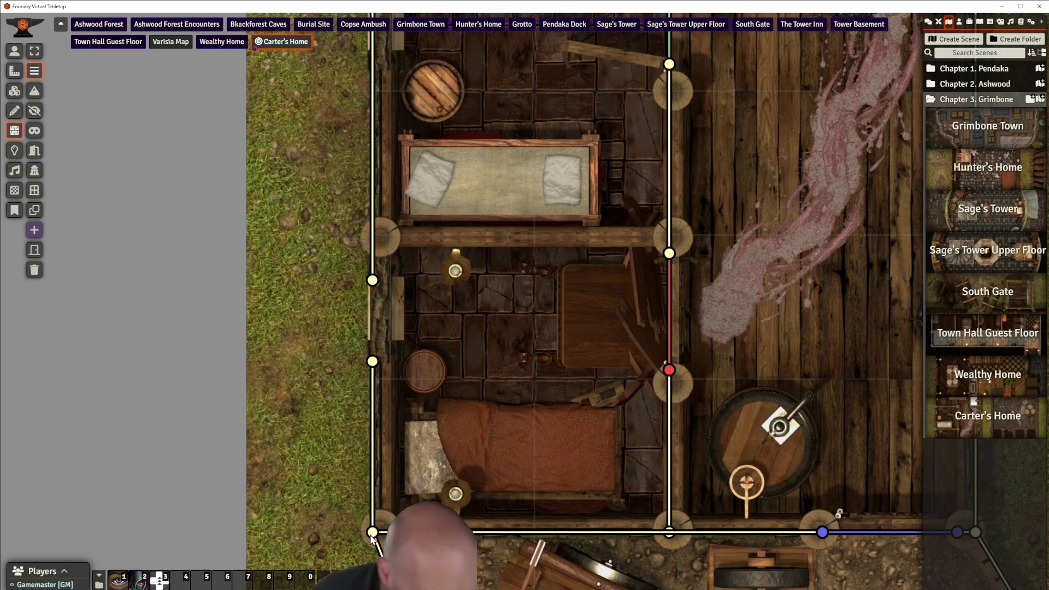
{"action": "right_click", "coordinate": [408, 464]}
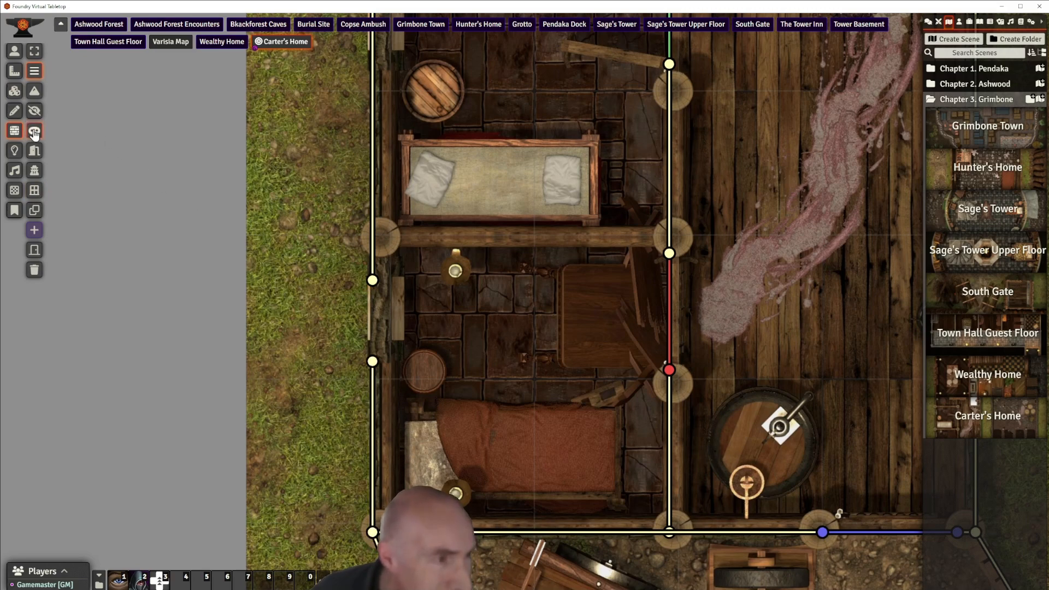
Place a window across the west wall gap in the south bedroom, between the two wall ends
{"action": "left_click", "coordinate": [34, 190]}
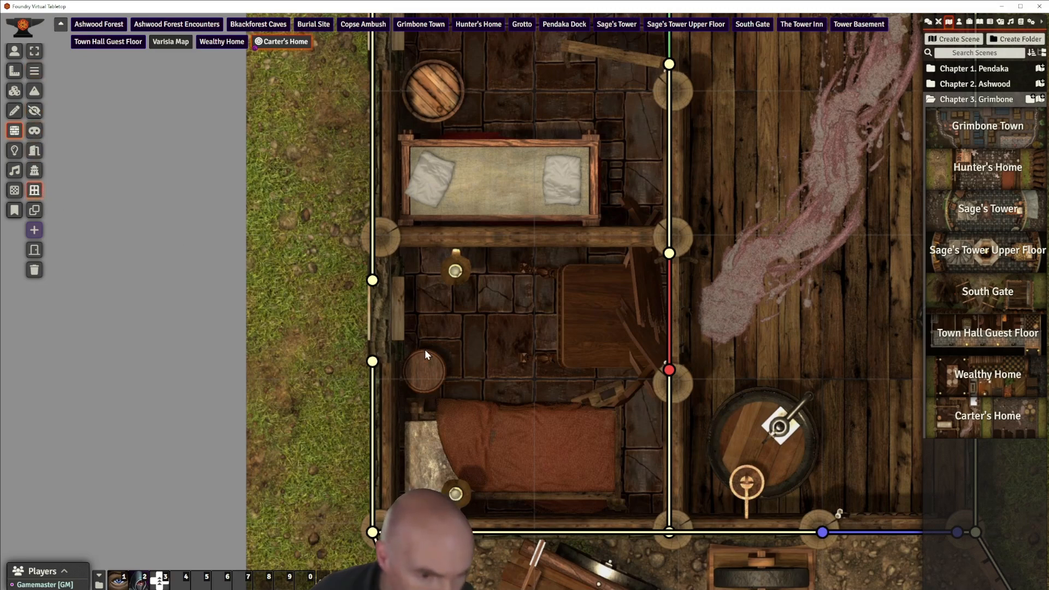
{"action": "left_click_drag", "start_coordinate": [372, 361], "coordinate": [372, 290]}
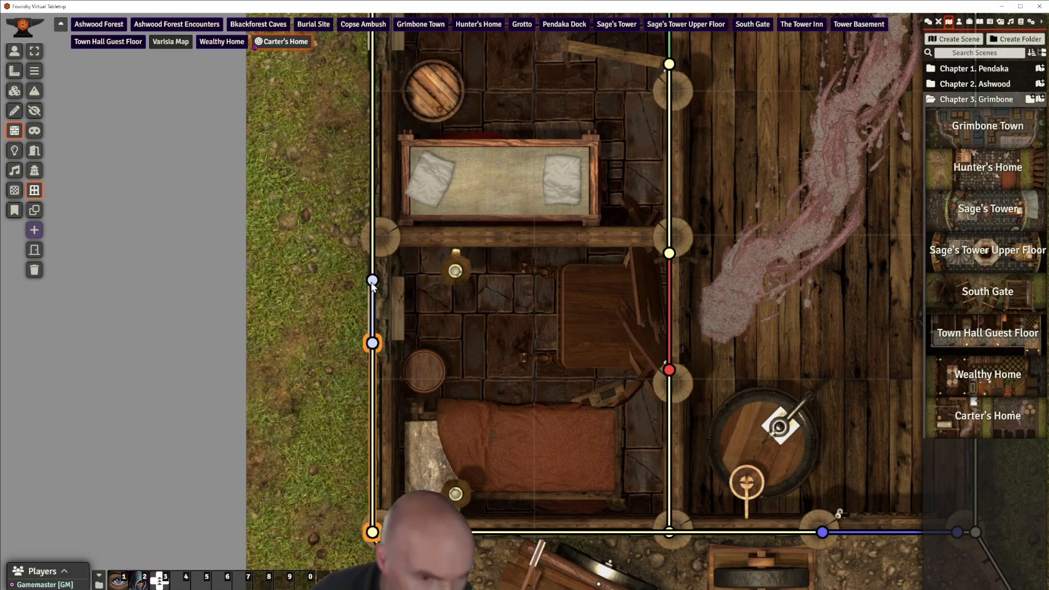
Move the west wall's upper end from the northwest corner down to the south edge of the north bedroom's window
{"action": "left_click_drag", "start_coordinate": [463, 156], "coordinate": [474, 430]}
{"action": "left_click_drag", "start_coordinate": [462, 103], "coordinate": [467, 259]}
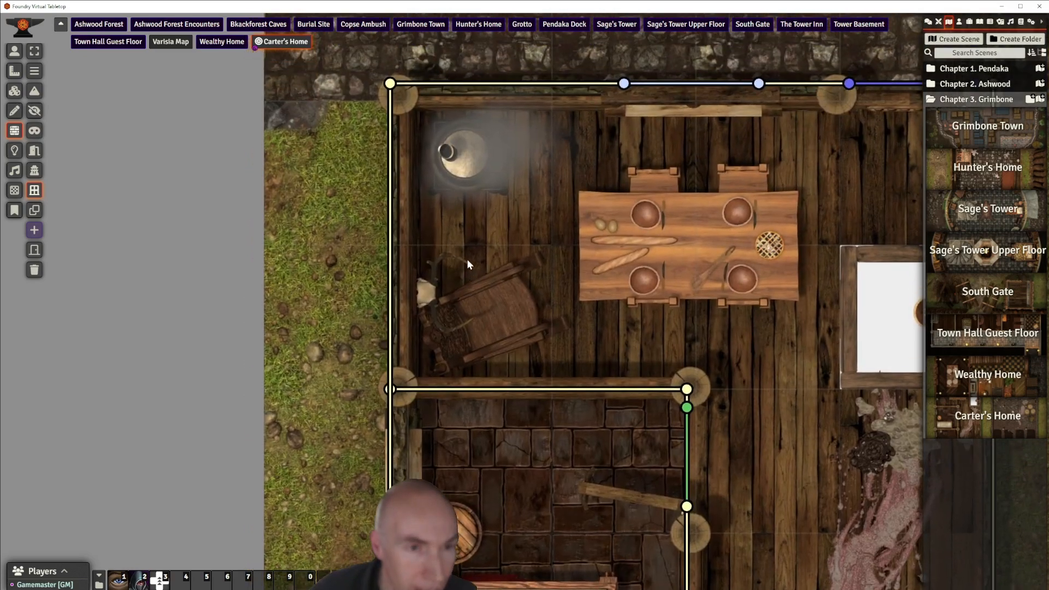
{"action": "left_click_drag", "start_coordinate": [390, 86], "coordinate": [390, 497]}
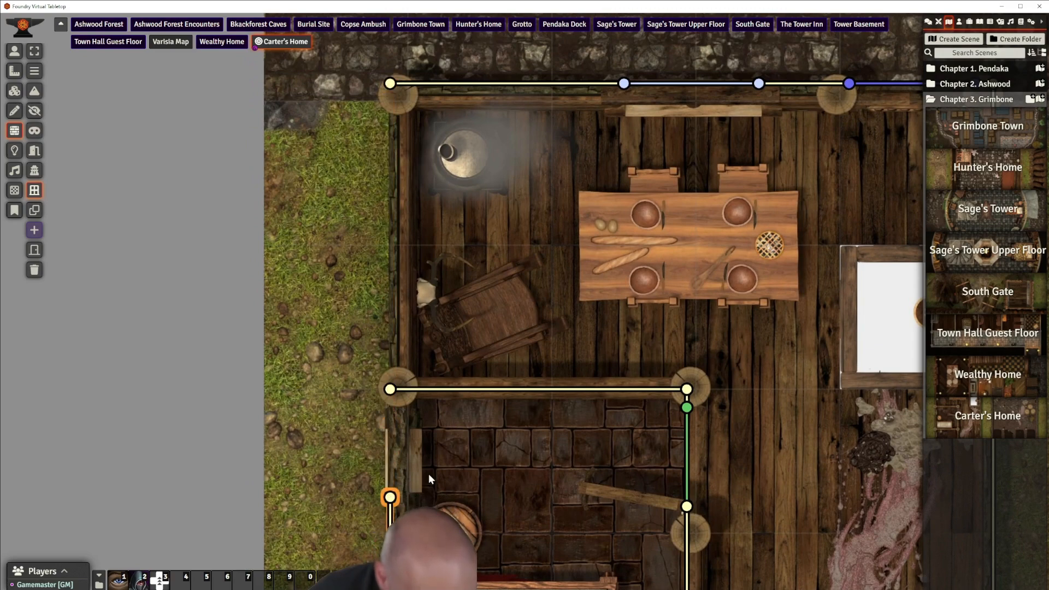
Undo the stray window segment and draw a wall from the northwest corner to the north edge of the north bedroom's window
{"action": "left_click_drag", "start_coordinate": [390, 389], "coordinate": [390, 326]}
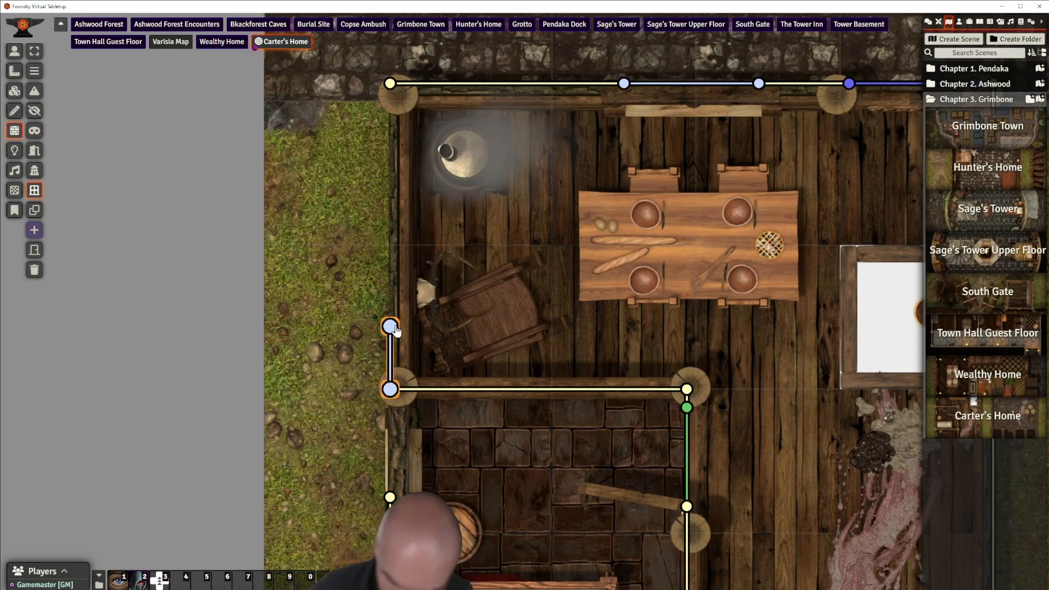
{"action": "key", "text": "ctrl+z"}
{"action": "left_click", "coordinate": [34, 71]}
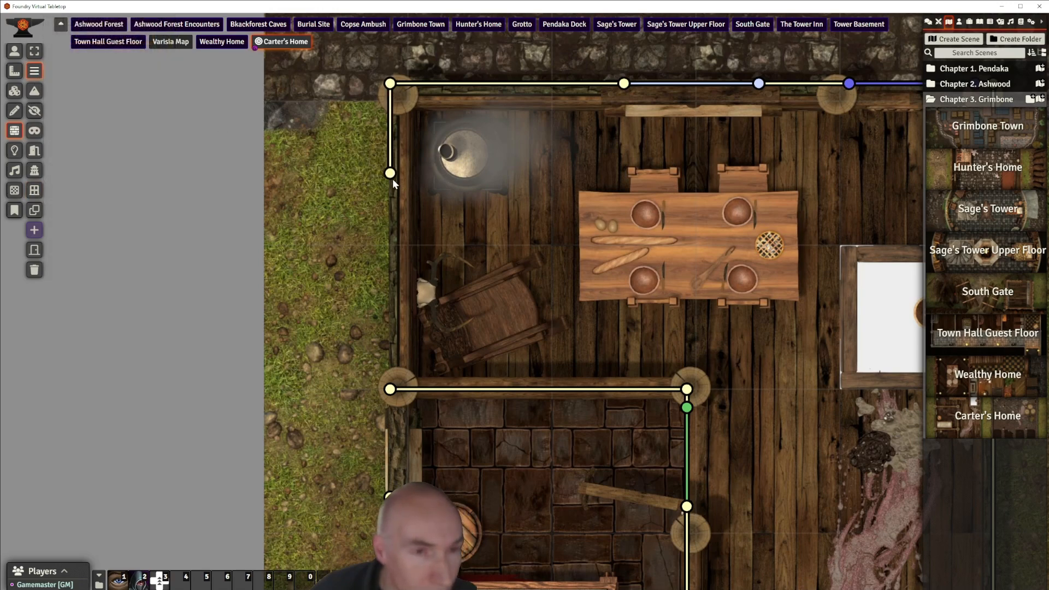
{"action": "left_click_drag", "start_coordinate": [392, 178], "coordinate": [390, 432]}
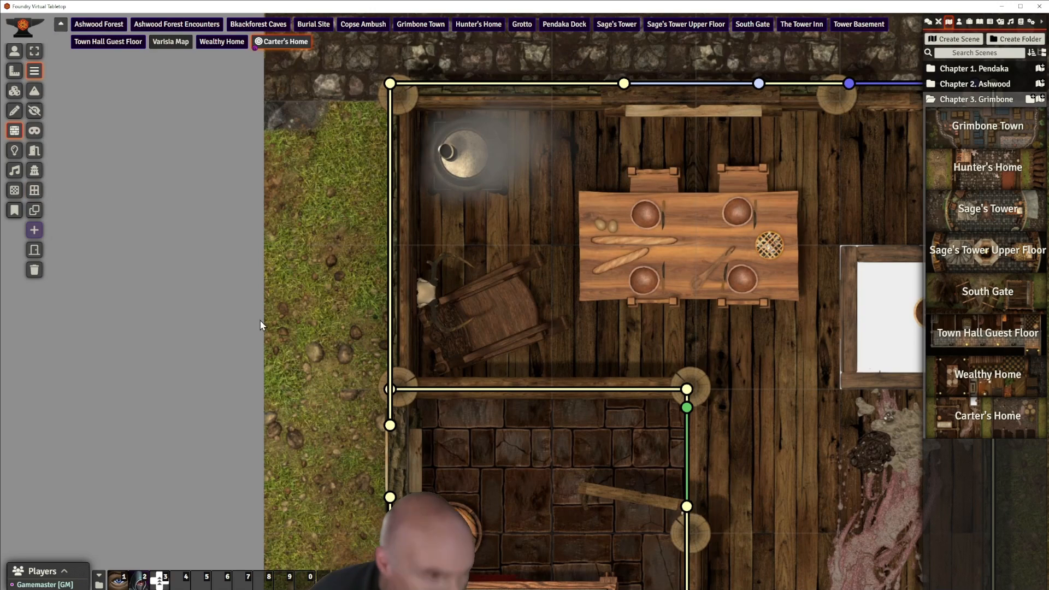
Switch back to drawing windows and place a window across the west wall gap in the north bedroom
{"action": "left_click", "coordinate": [33, 191]}
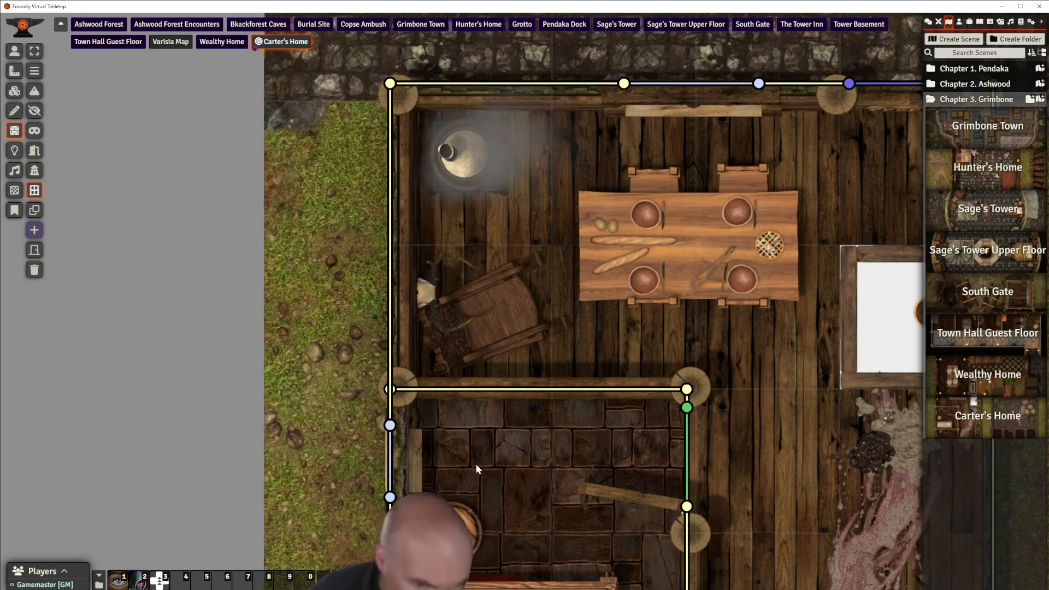
{"action": "scroll", "coordinate": [487, 454], "scroll_direction": "down", "scroll_amount": 8}
{"action": "left_click_drag", "start_coordinate": [513, 280], "coordinate": [441, 87]}
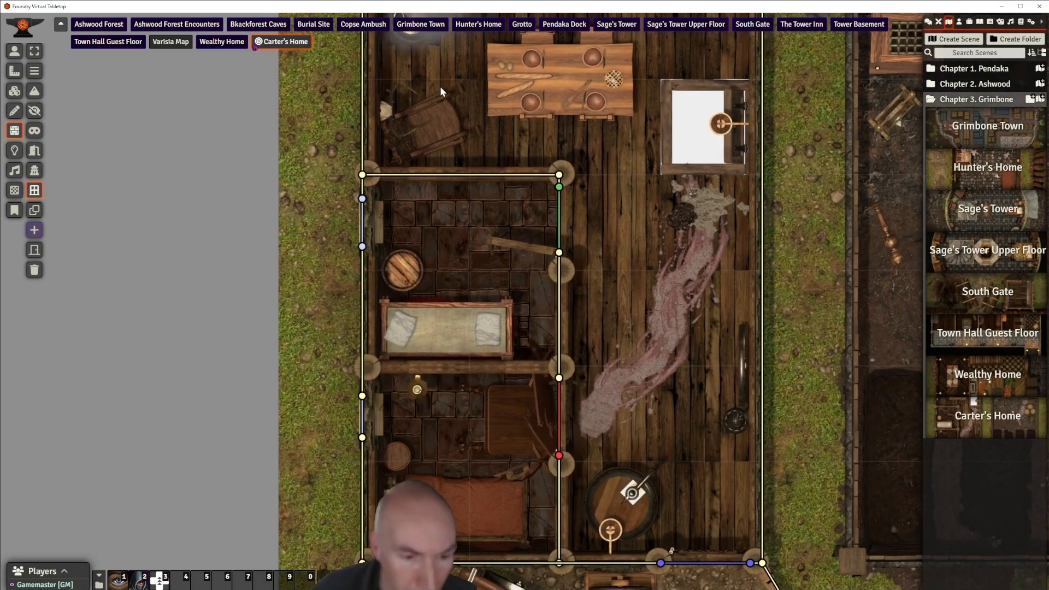
{"action": "left_click_drag", "start_coordinate": [640, 300], "coordinate": [630, 432]}
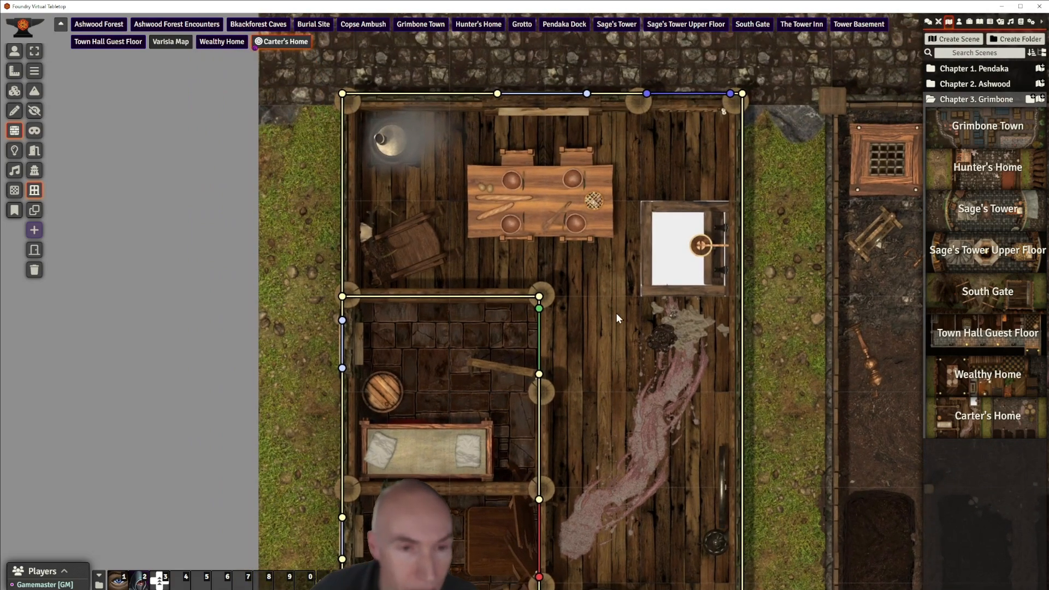
{"action": "scroll", "coordinate": [608, 323], "scroll_direction": "up", "scroll_amount": 3}
{"action": "scroll", "coordinate": [608, 323], "scroll_direction": "down", "scroll_amount": 3}
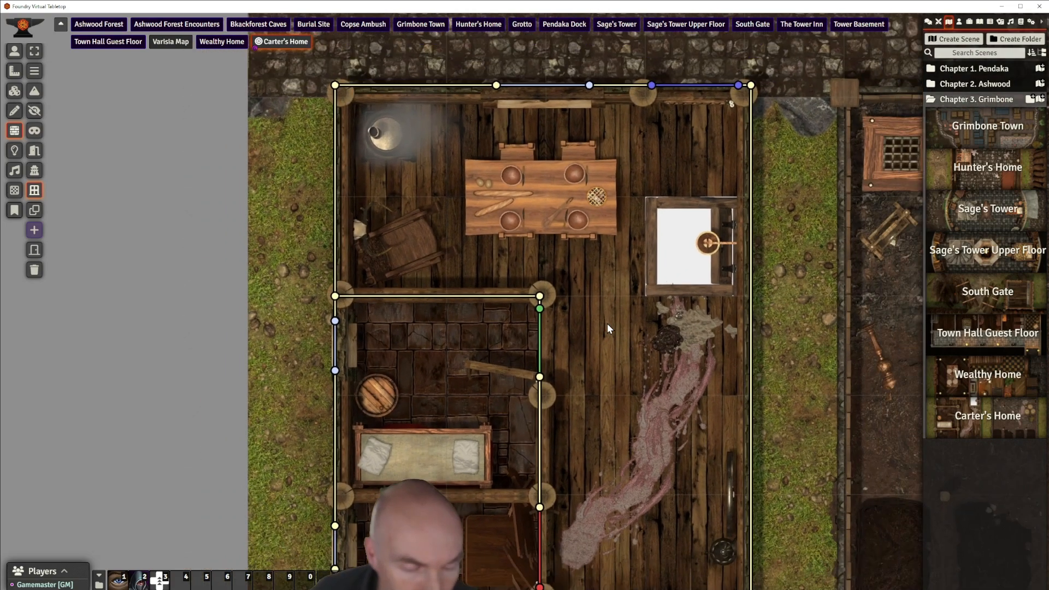
{"action": "left_click_drag", "start_coordinate": [603, 359], "coordinate": [557, 427]}
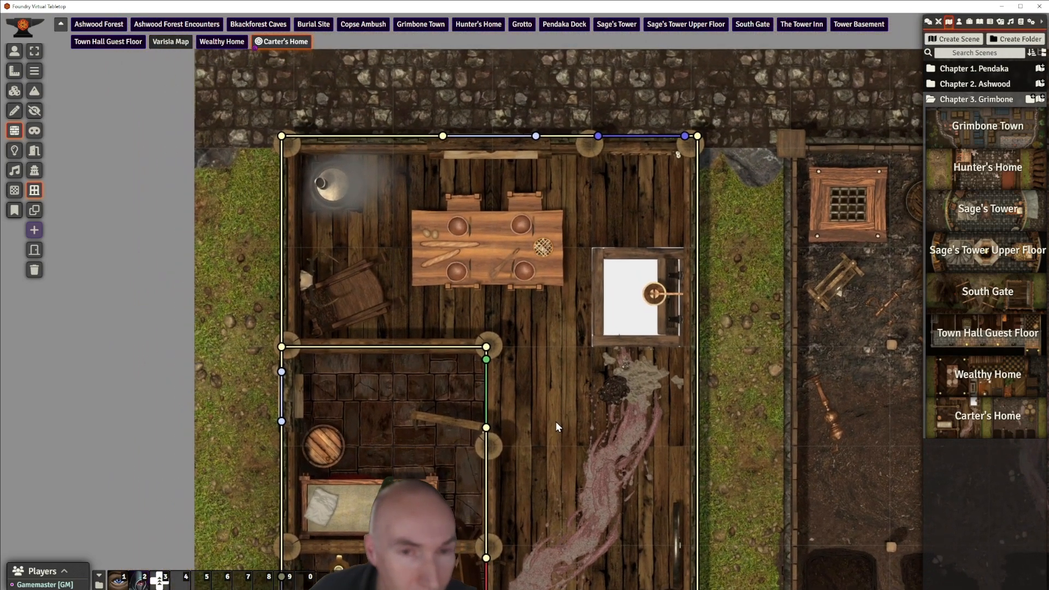
Shift the west wall's upper end slightly south at the northwest corner and move the north wall's west end to meet it
{"action": "scroll", "coordinate": [539, 148], "scroll_direction": "up", "scroll_amount": 5}
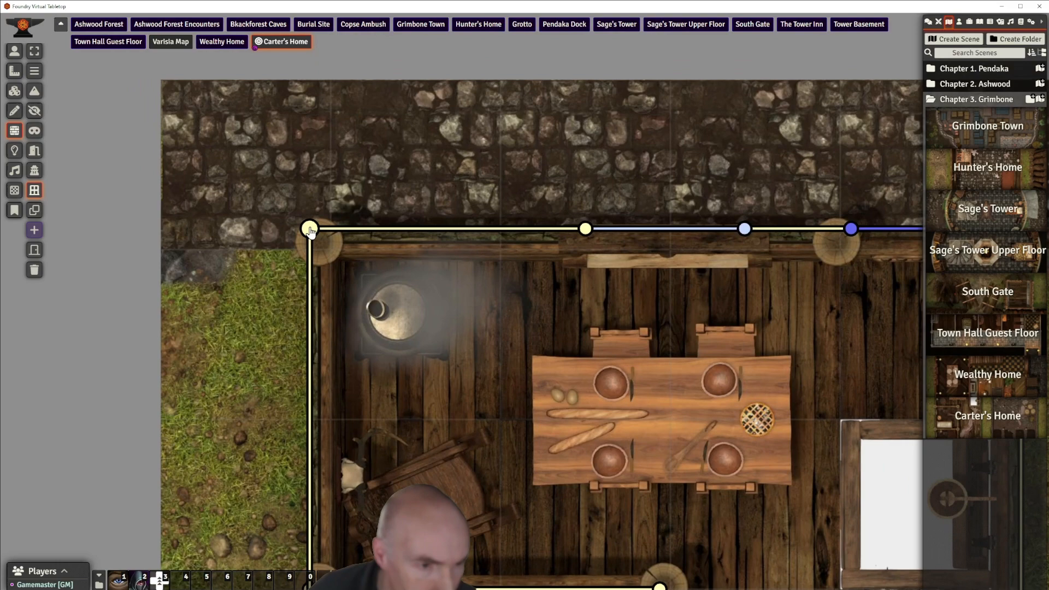
{"action": "left_click", "coordinate": [310, 247]}
{"action": "left_click_drag", "start_coordinate": [310, 271], "coordinate": [311, 245]}
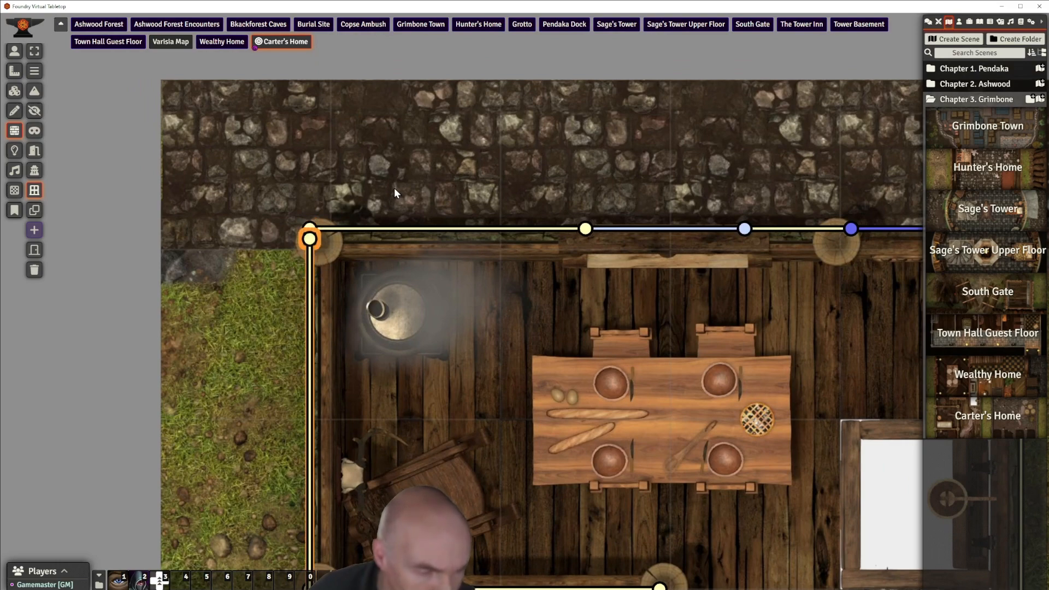
{"action": "left_click", "coordinate": [309, 234]}
{"action": "left_click_drag", "start_coordinate": [309, 228], "coordinate": [310, 239]}
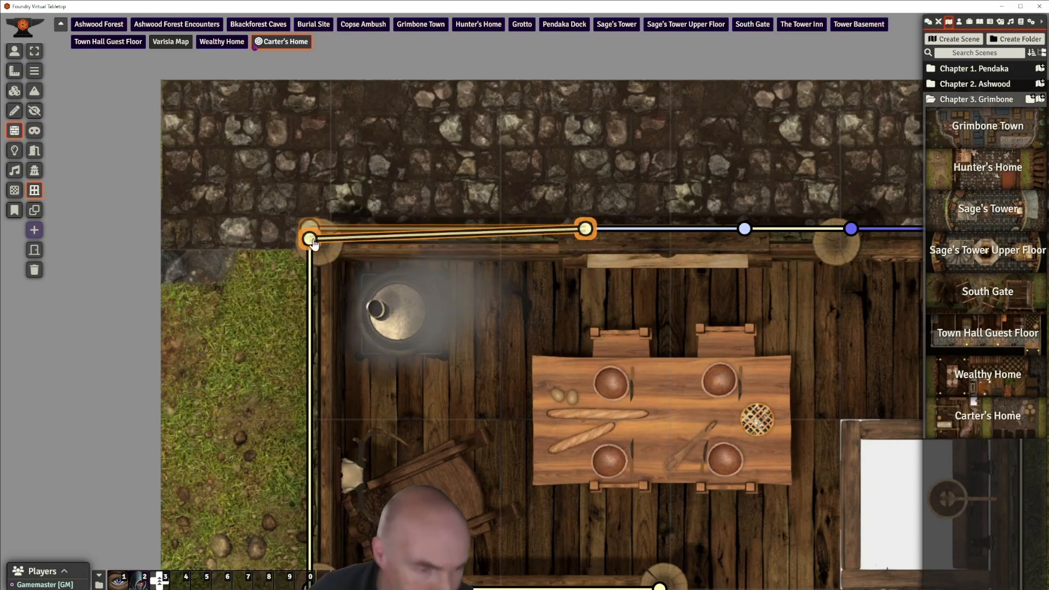
Shift the joints of the north wall, its window and the wall segment east of it slightly south, straightening them level with the northwest corner
{"action": "mouse_move", "coordinate": [588, 231]}
{"action": "left_mouse_down"}
{"action": "mouse_move", "coordinate": [599, 282]}
{"action": "mouse_move", "coordinate": [589, 248]}
{"action": "left_mouse_up"}
{"action": "left_click_drag", "start_coordinate": [694, 299], "coordinate": [579, 300]}
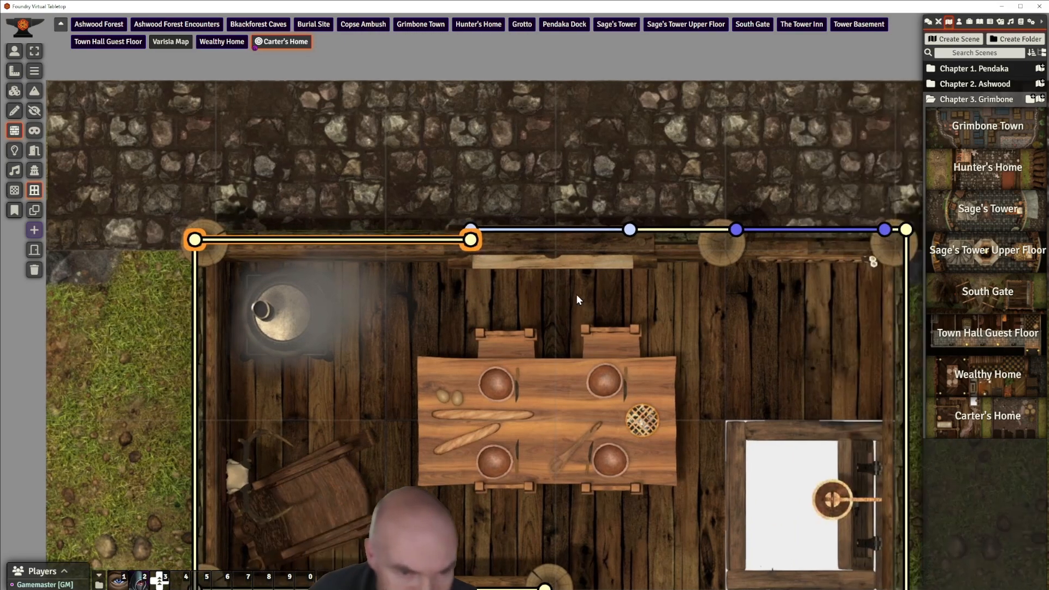
{"action": "mouse_move", "coordinate": [475, 227]}
{"action": "left_mouse_down"}
{"action": "mouse_move", "coordinate": [474, 268]}
{"action": "mouse_move", "coordinate": [476, 238]}
{"action": "left_mouse_up"}
{"action": "left_click_drag", "start_coordinate": [626, 272], "coordinate": [509, 233]}
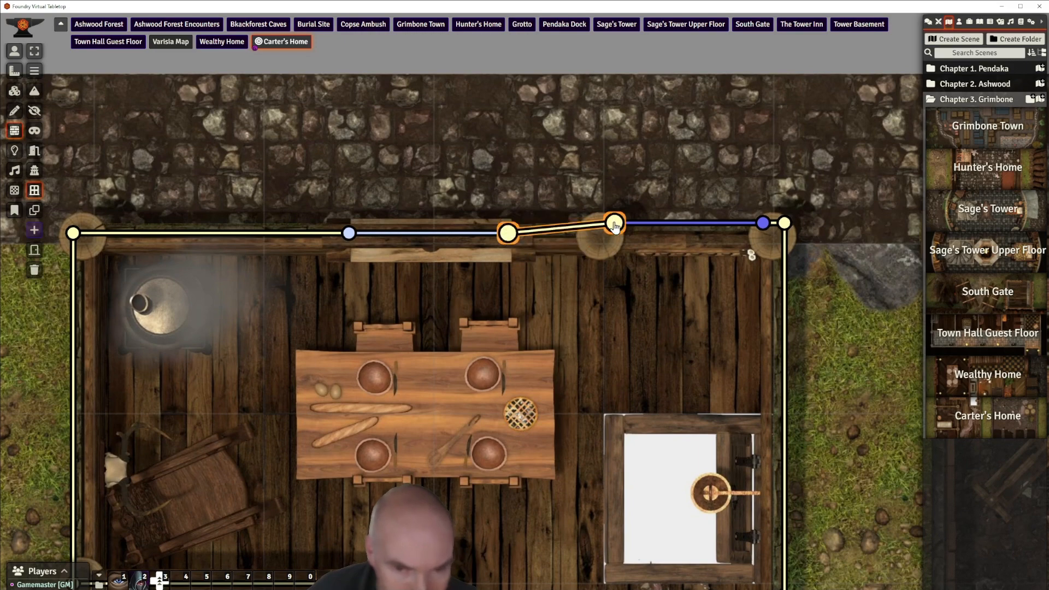
{"action": "mouse_move", "coordinate": [615, 225]}
{"action": "left_mouse_down"}
{"action": "mouse_move", "coordinate": [614, 266]}
{"action": "mouse_move", "coordinate": [616, 238]}
{"action": "left_mouse_up"}
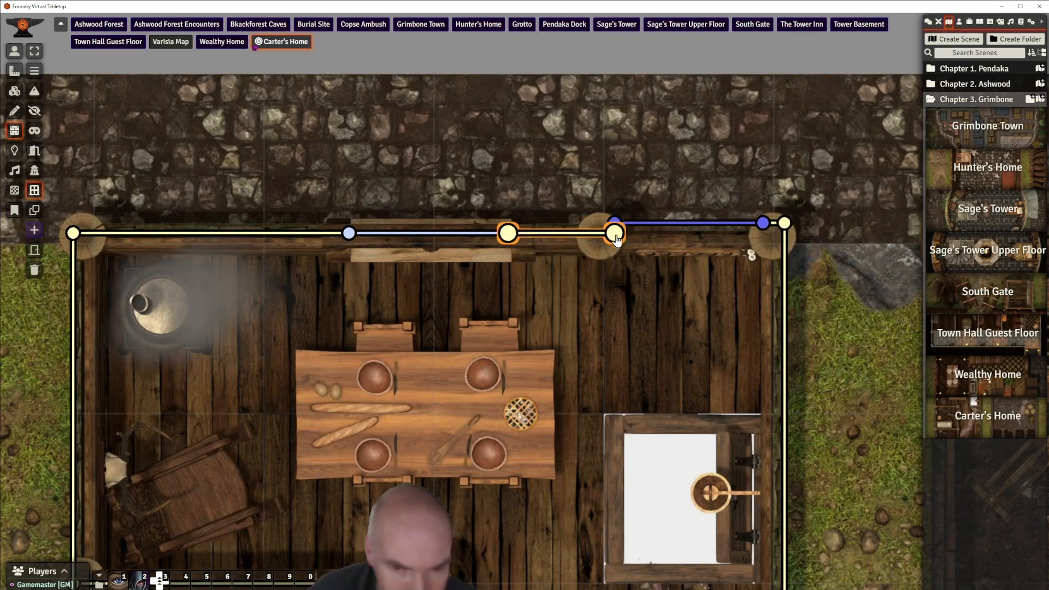
Lower the north door segment's ends and the northeast corner's wall ends slightly so they line up with the rest of the north wall
{"action": "left_click_drag", "start_coordinate": [650, 281], "coordinate": [540, 282]}
{"action": "mouse_move", "coordinate": [507, 227]}
{"action": "left_mouse_down"}
{"action": "mouse_move", "coordinate": [515, 253]}
{"action": "mouse_move", "coordinate": [506, 235]}
{"action": "left_mouse_up"}
{"action": "left_click_drag", "start_coordinate": [576, 274], "coordinate": [493, 274]}
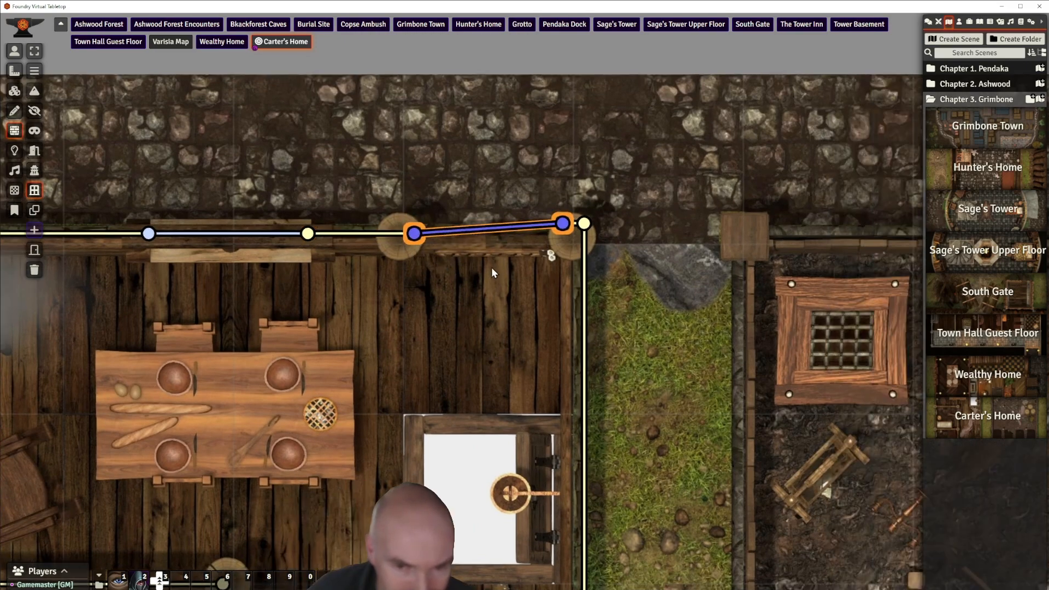
{"action": "left_click", "coordinate": [584, 226]}
{"action": "left_click_drag", "start_coordinate": [584, 224], "coordinate": [563, 237]}
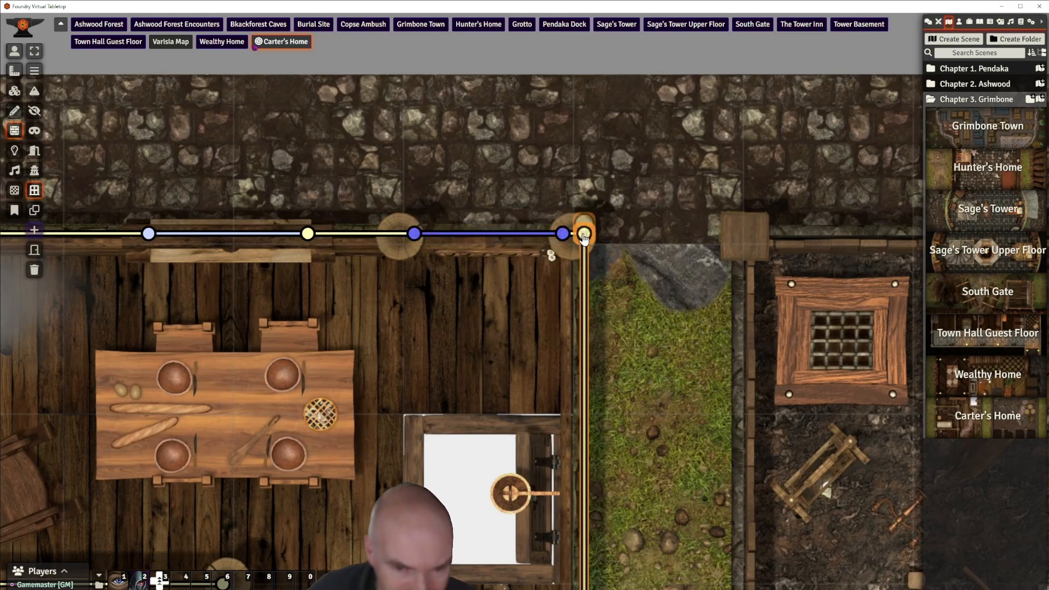
{"action": "scroll", "coordinate": [634, 298], "scroll_direction": "down", "scroll_amount": 8}
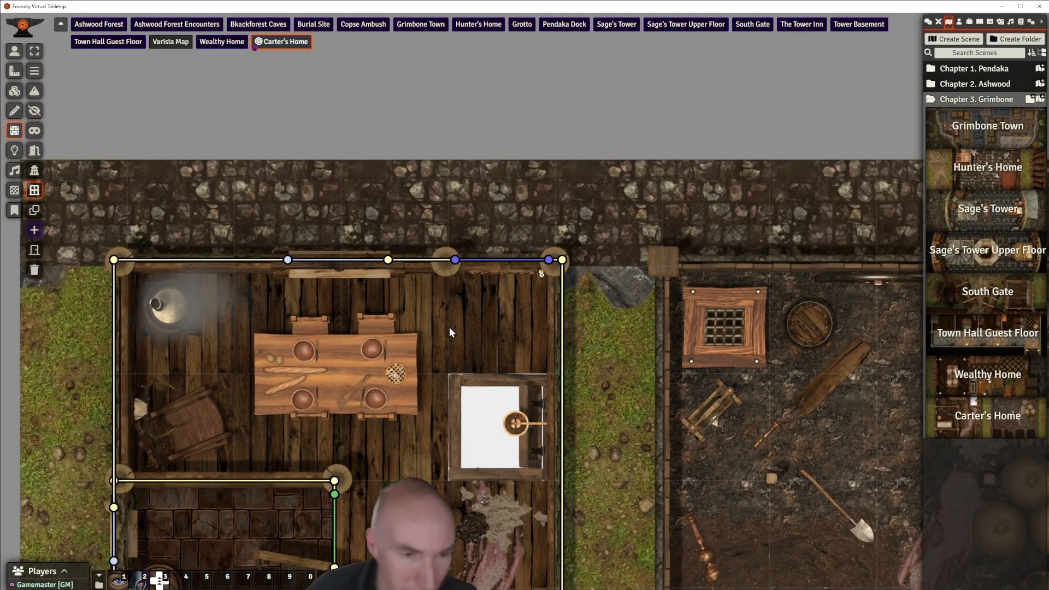
{"action": "left_click_drag", "start_coordinate": [450, 333], "coordinate": [572, 207]}
{"action": "scroll", "coordinate": [572, 202], "scroll_direction": "down", "scroll_amount": 2}
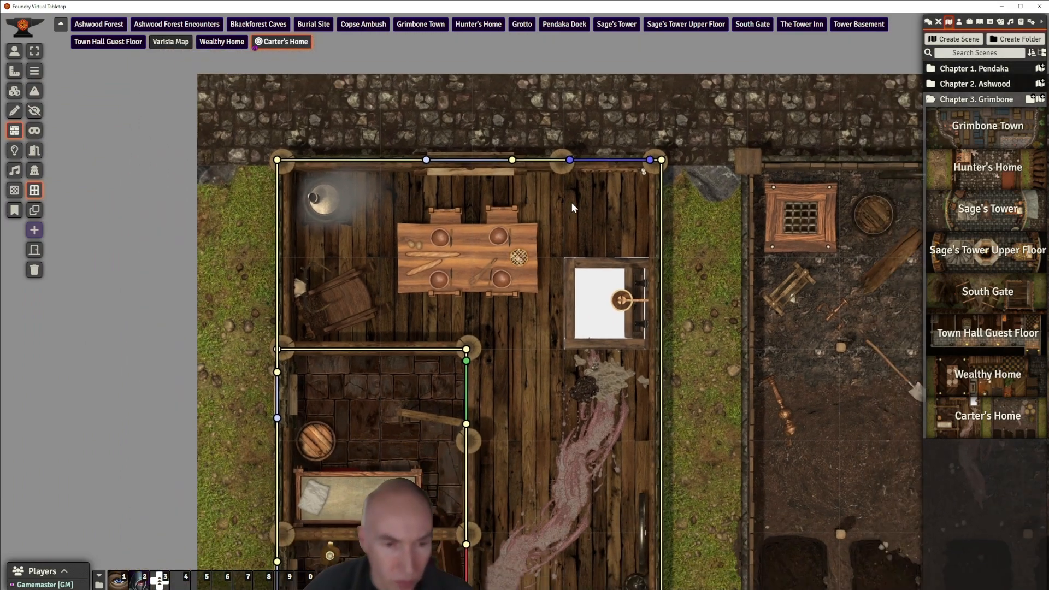
{"action": "scroll", "coordinate": [621, 303], "scroll_direction": "up", "scroll_amount": 3}
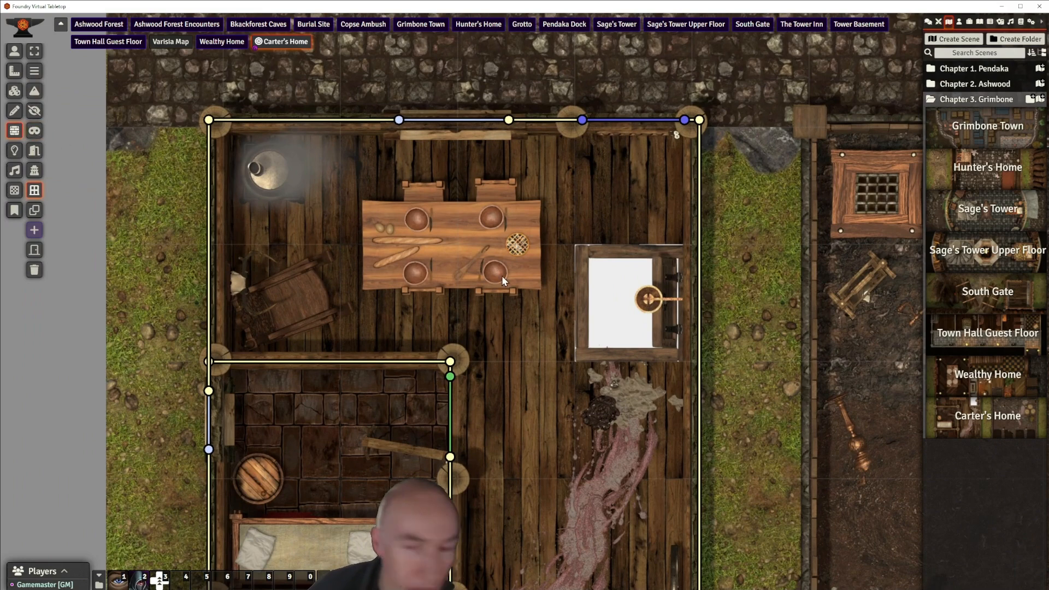
Browse the module's tiles folder and place the closed trapdoor tile over the white square in the northeast part of the house
{"action": "left_click", "coordinate": [14, 92]}
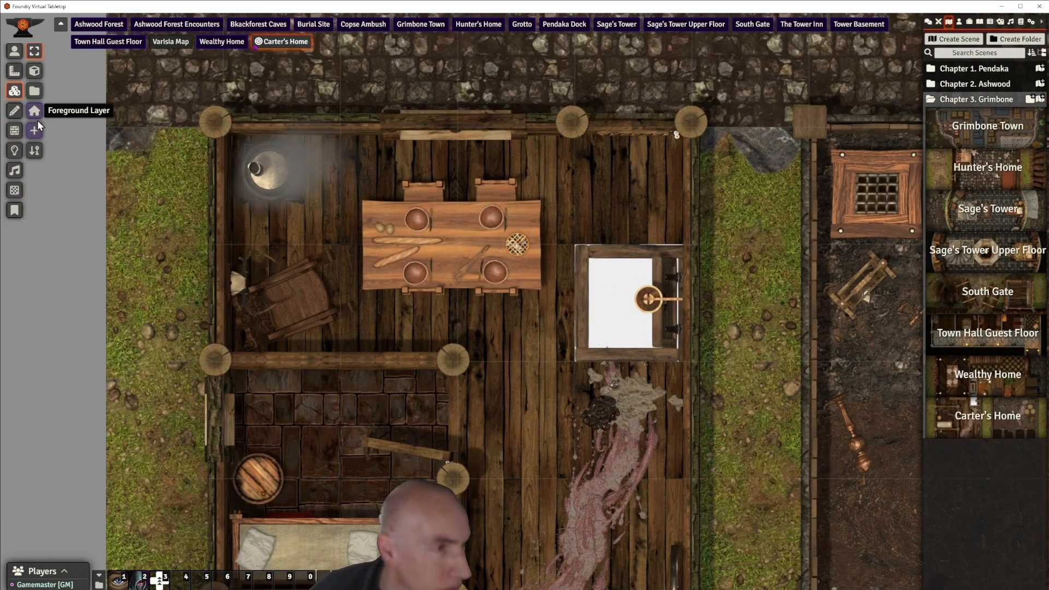
{"action": "left_click", "coordinate": [34, 90]}
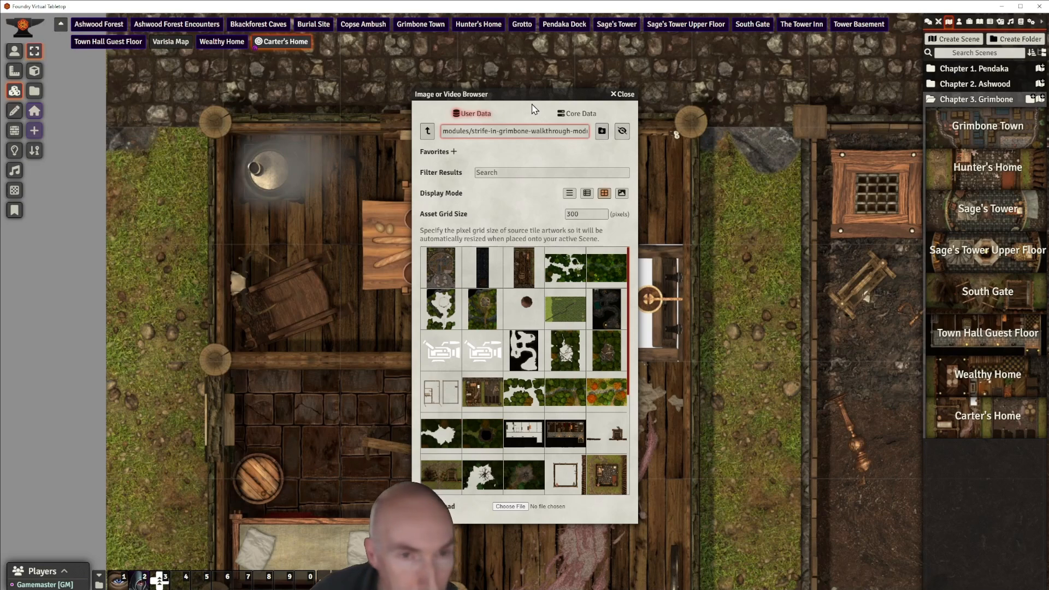
{"action": "left_click_drag", "start_coordinate": [538, 97], "coordinate": [146, 77]}
{"action": "left_click", "coordinate": [35, 116]}
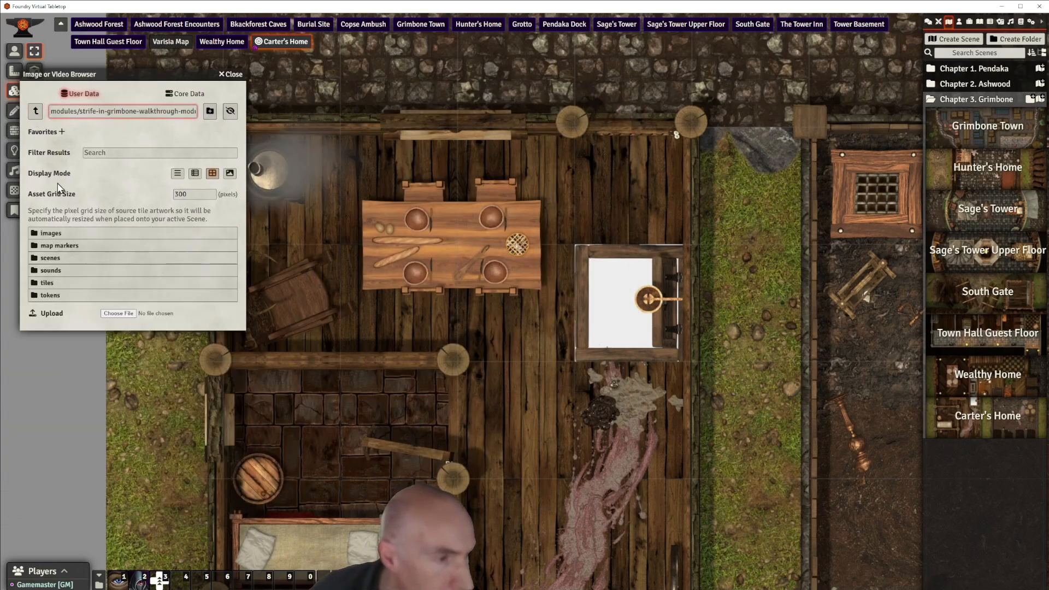
{"action": "left_click", "coordinate": [58, 283]}
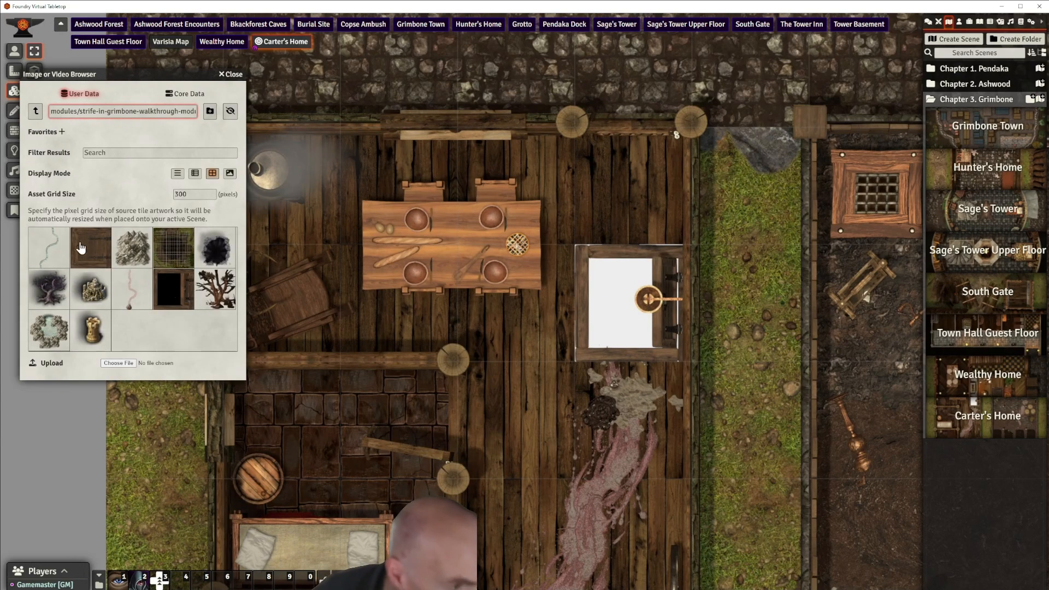
{"action": "left_click_drag", "start_coordinate": [90, 249], "coordinate": [182, 285]}
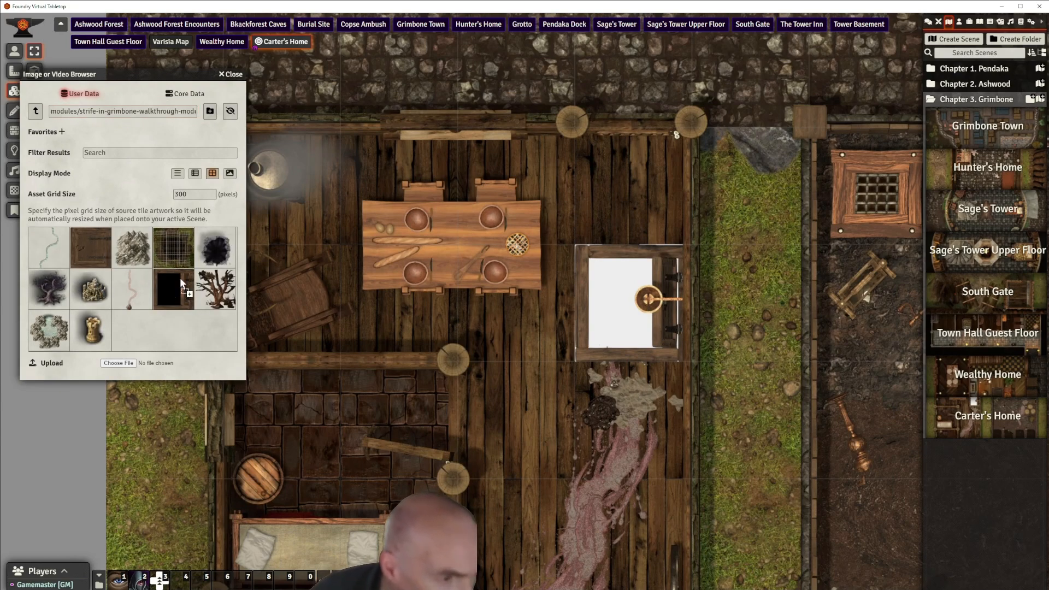
{"action": "left_click_drag", "start_coordinate": [538, 327], "coordinate": [631, 305]}
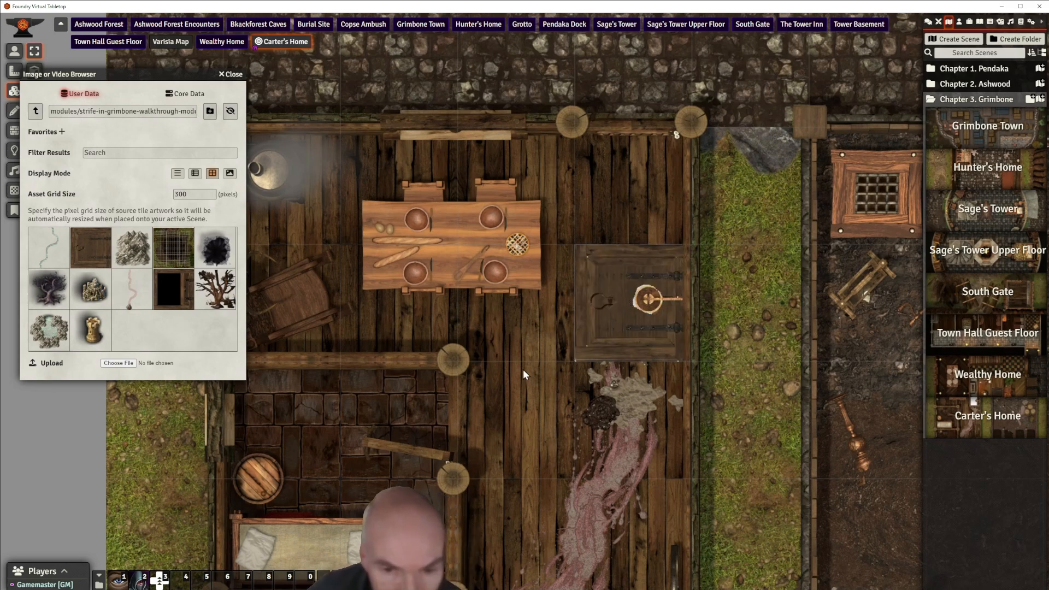
Hide the closed trapdoor tile and deselect it
{"action": "left_click", "coordinate": [627, 295]}
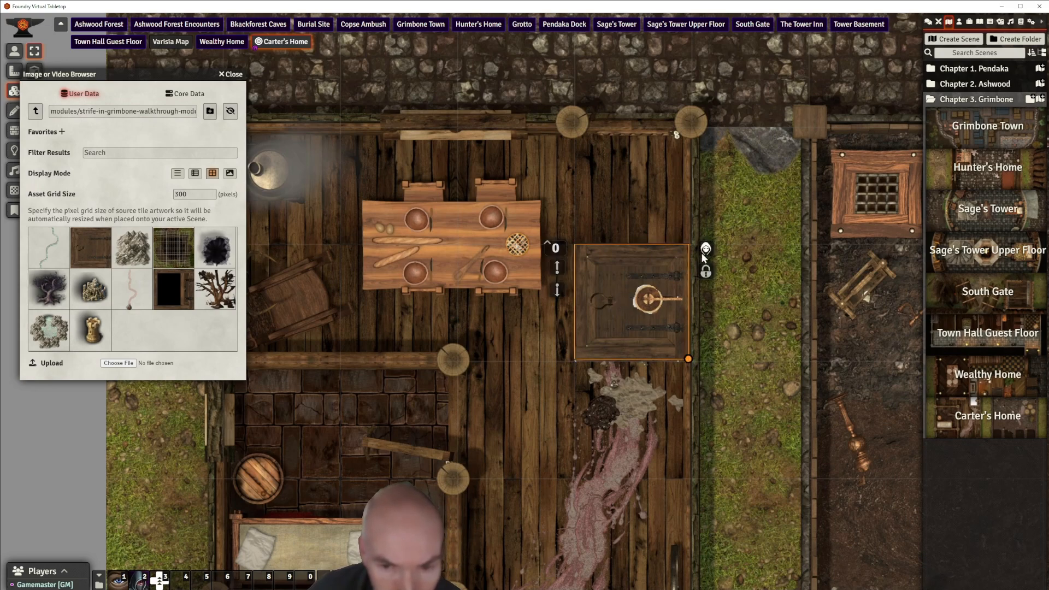
{"action": "left_click", "coordinate": [706, 249]}
{"action": "left_click", "coordinate": [349, 342]}
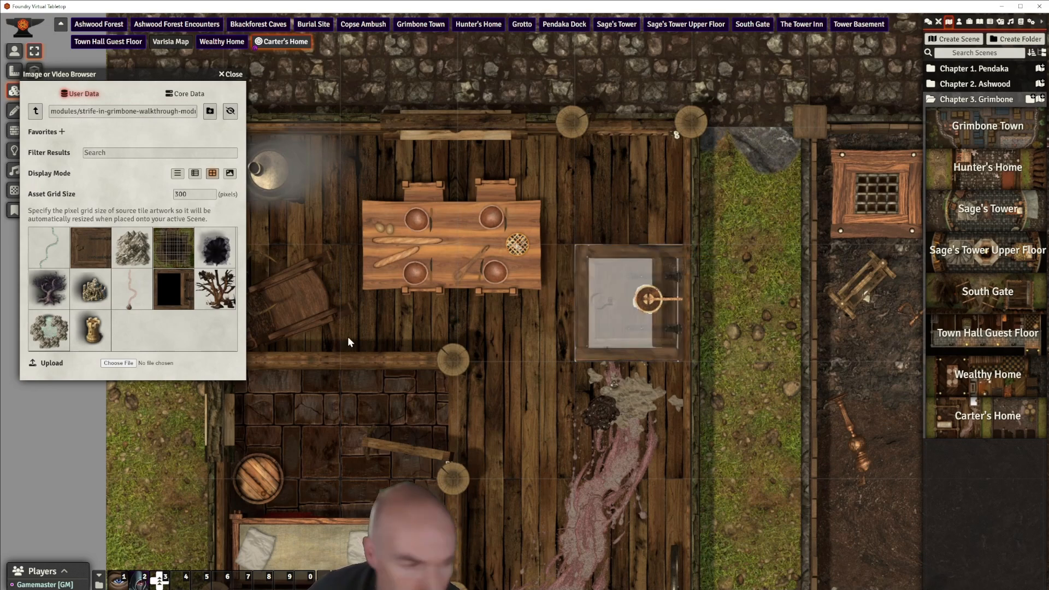
Place the open trapdoor tile with the black opening over the hidden closed trapdoor and deselect it
{"action": "left_click_drag", "start_coordinate": [204, 292], "coordinate": [536, 348]}
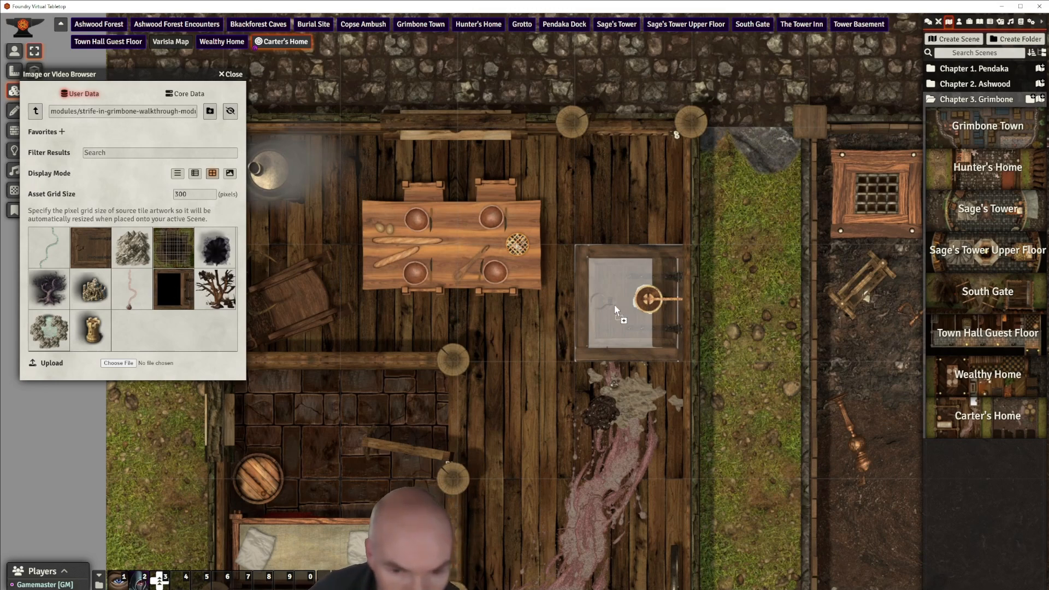
{"action": "mouse_move", "coordinate": [628, 306]}
{"action": "left_mouse_down"}
{"action": "mouse_move", "coordinate": [526, 380]}
{"action": "mouse_move", "coordinate": [522, 420]}
{"action": "mouse_move", "coordinate": [576, 392]}
{"action": "mouse_move", "coordinate": [641, 309]}
{"action": "left_mouse_up"}
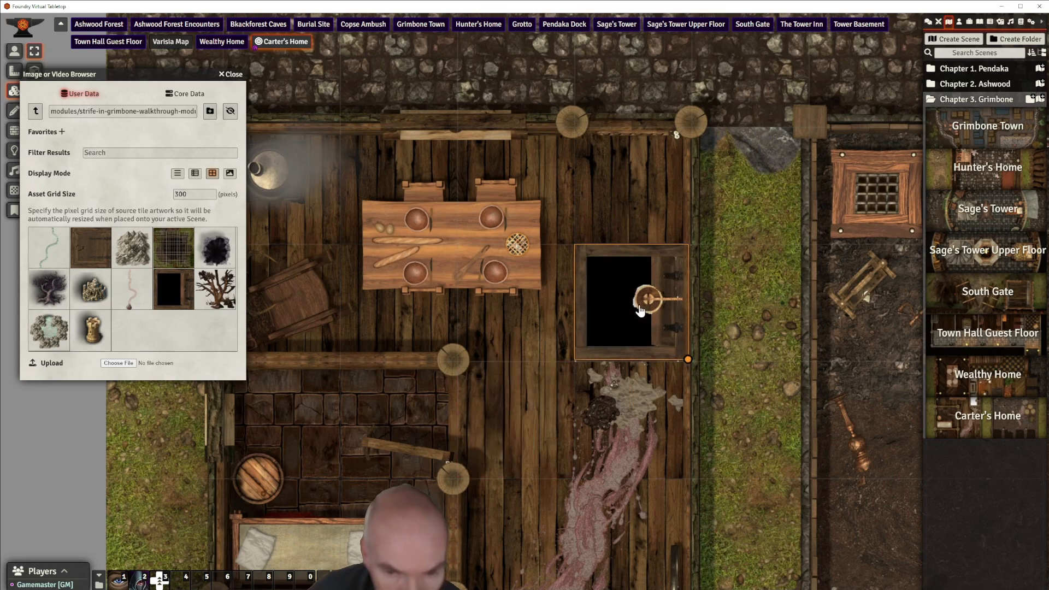
{"action": "scroll", "coordinate": [540, 368], "scroll_direction": "down", "scroll_amount": 2}
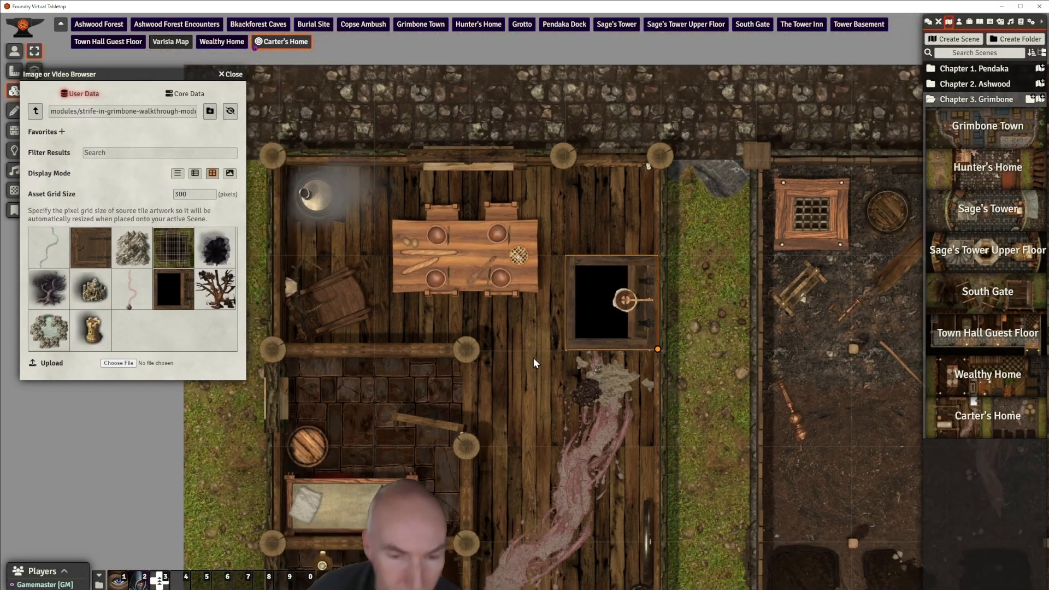
{"action": "left_click", "coordinate": [534, 357]}
{"action": "scroll", "coordinate": [534, 359], "scroll_direction": "down", "scroll_amount": 3}
{"action": "left_click_drag", "start_coordinate": [535, 373], "coordinate": [551, 329]}
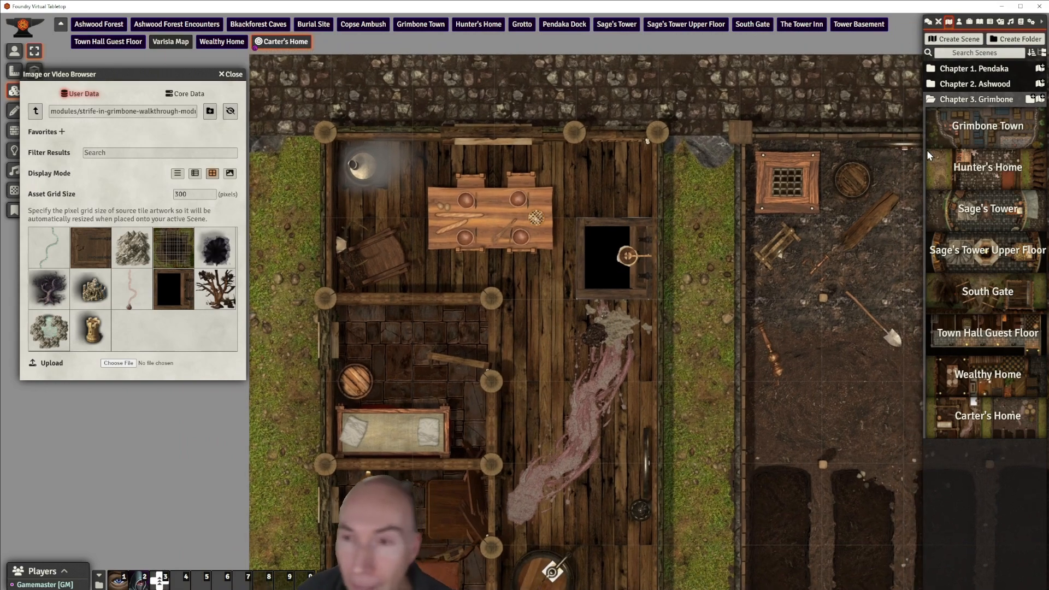
{"action": "scroll", "coordinate": [677, 163], "scroll_direction": "down", "scroll_amount": 2}
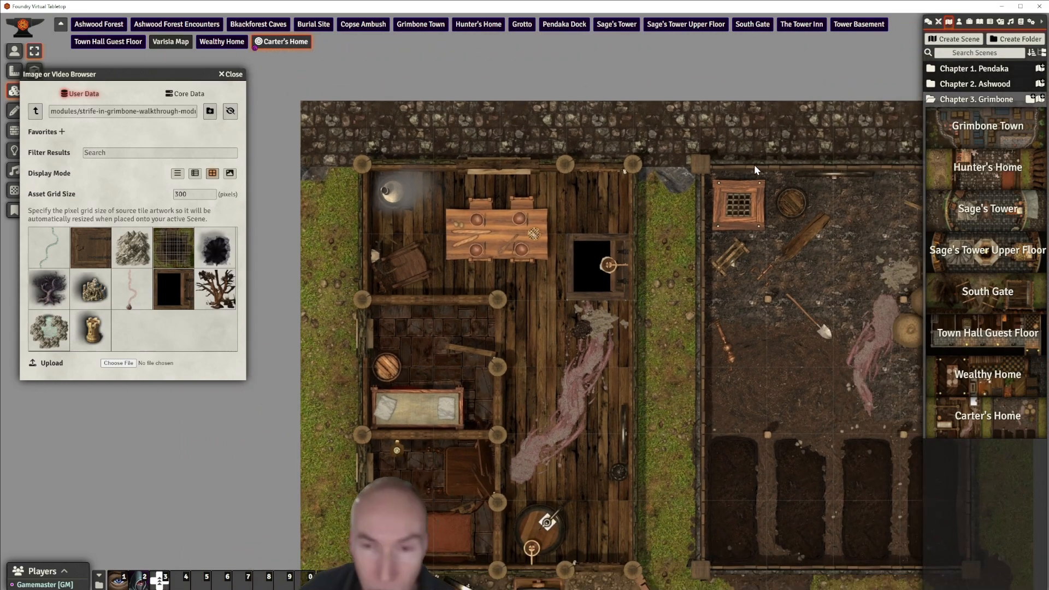
Switch to lighting and place an ambient light at the trapdoor with a dim radius of about 10.85 ft and bright radius of about 5.43 ft
{"action": "left_click_drag", "start_coordinate": [113, 75], "coordinate": [157, 70]}
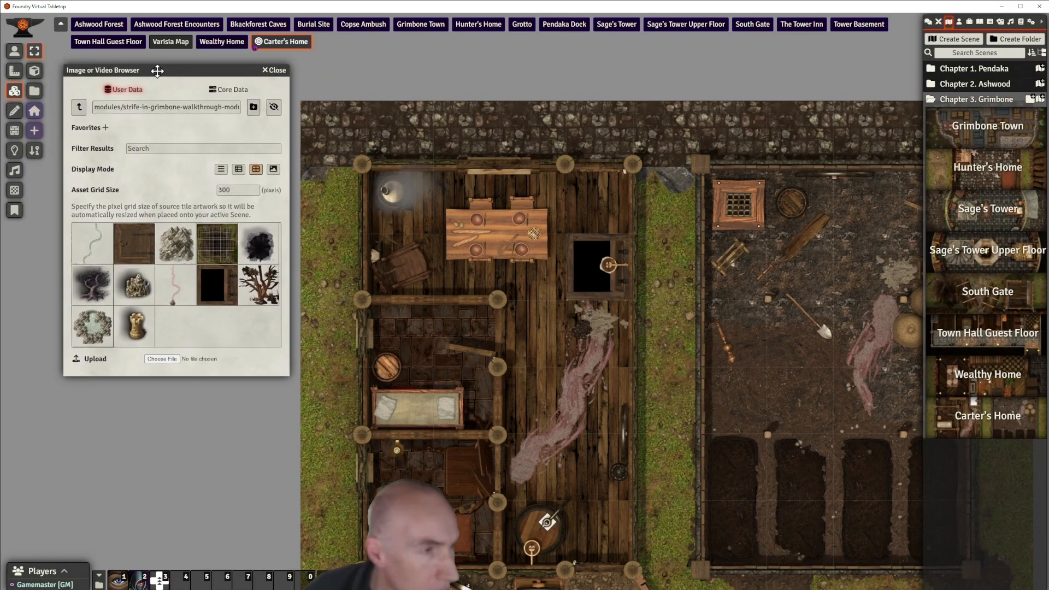
{"action": "left_click", "coordinate": [15, 151]}
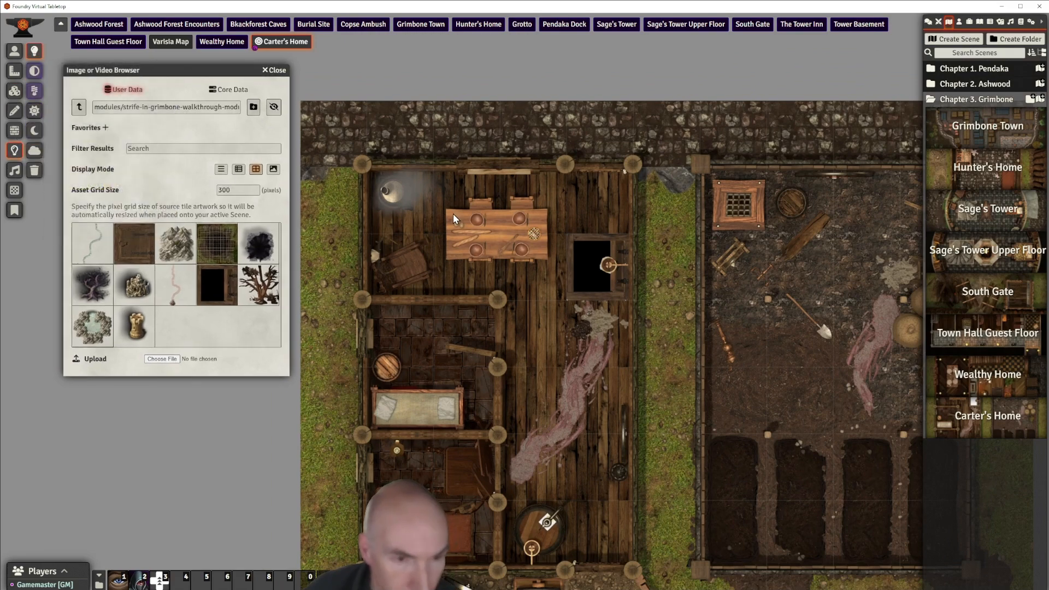
{"action": "left_click_drag", "start_coordinate": [527, 331], "coordinate": [522, 289]}
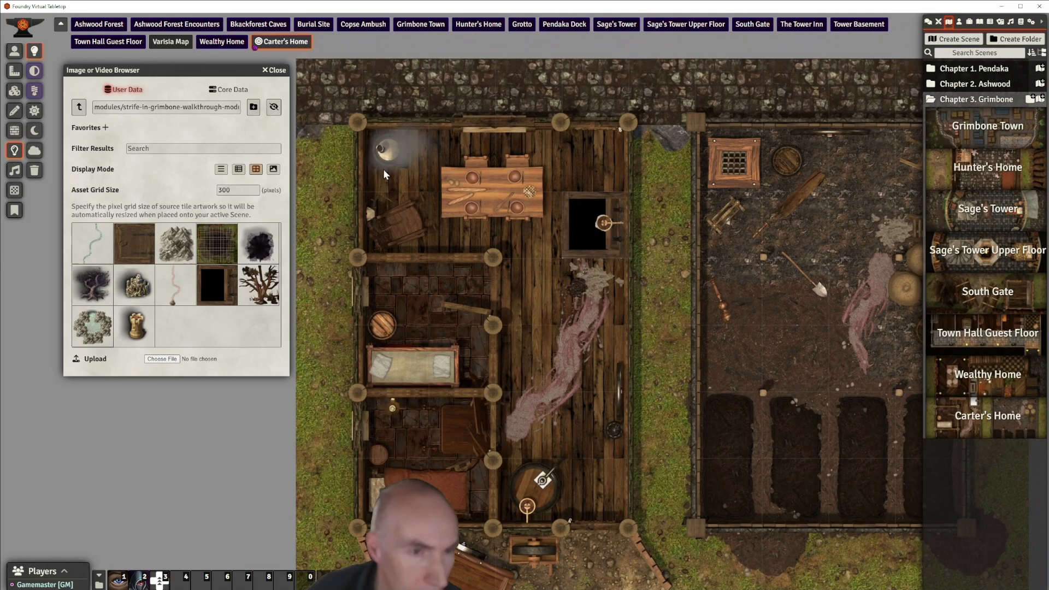
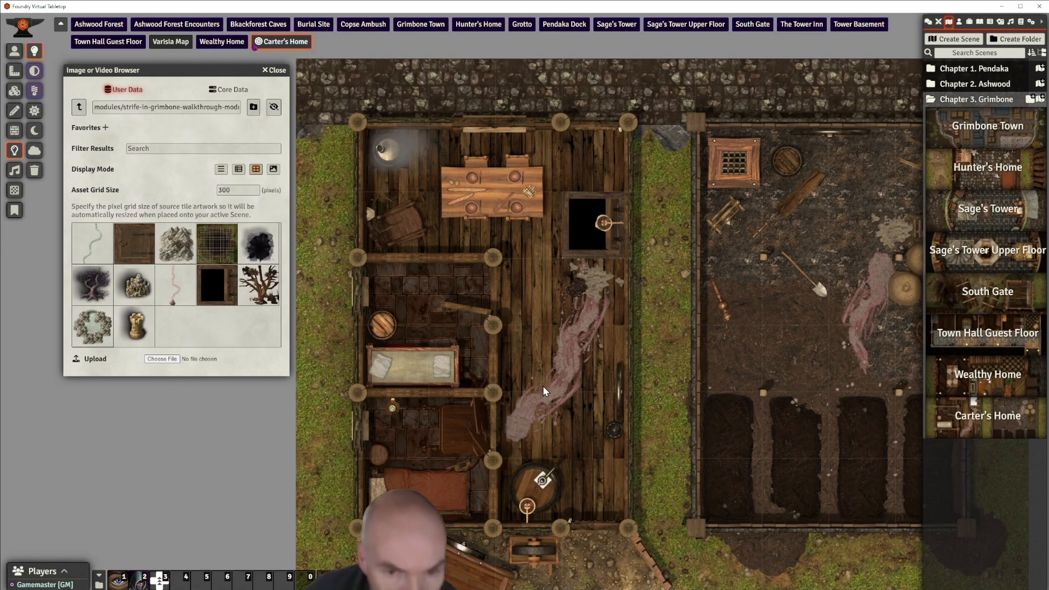
{"action": "left_click_drag", "start_coordinate": [543, 385], "coordinate": [525, 406]}
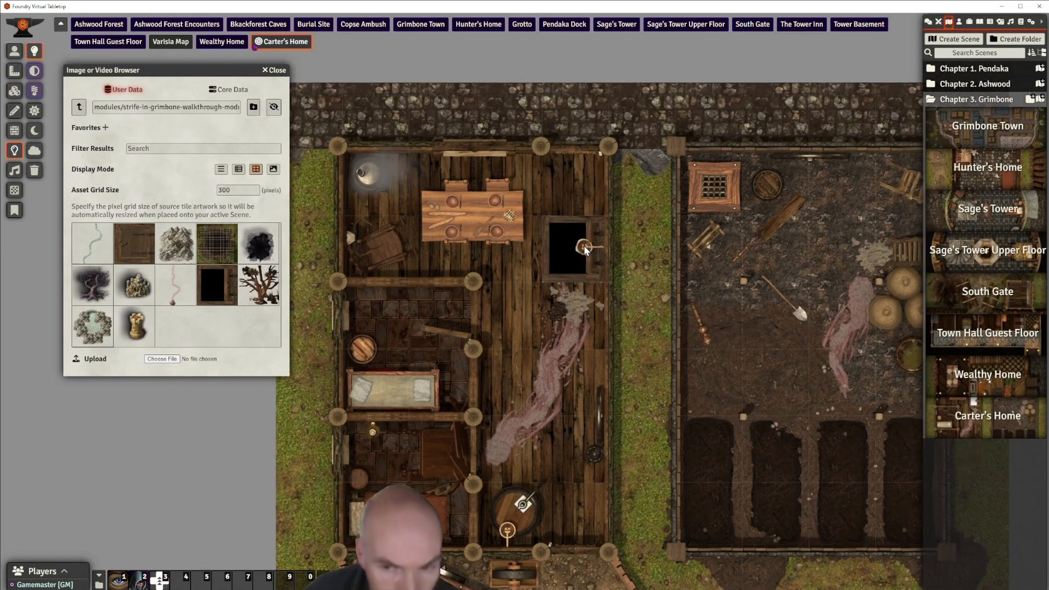
{"action": "left_click_drag", "start_coordinate": [585, 249], "coordinate": [569, 399]}
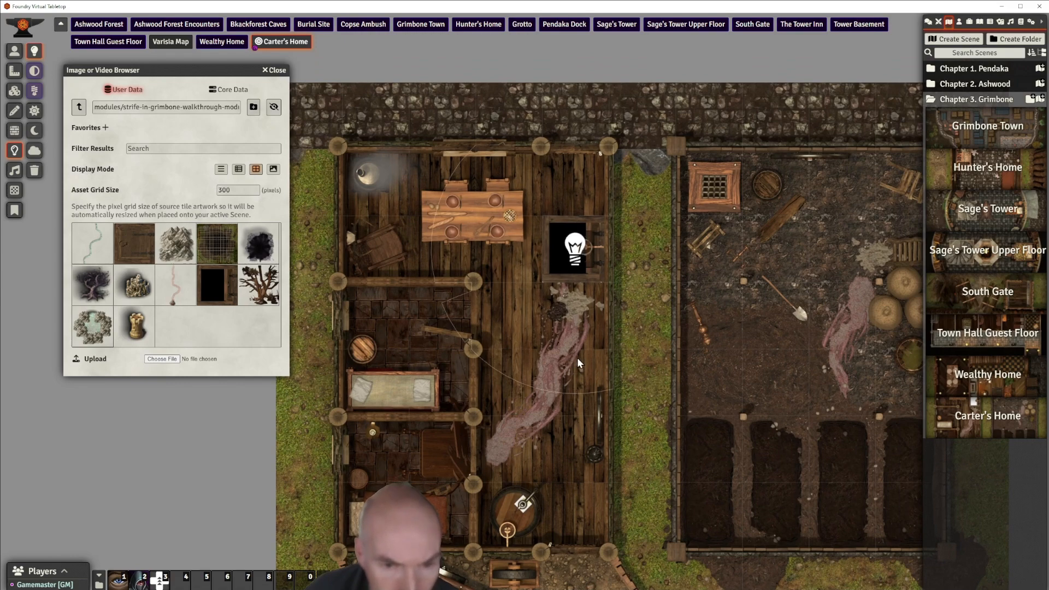
{"action": "double_click", "coordinate": [577, 248]}
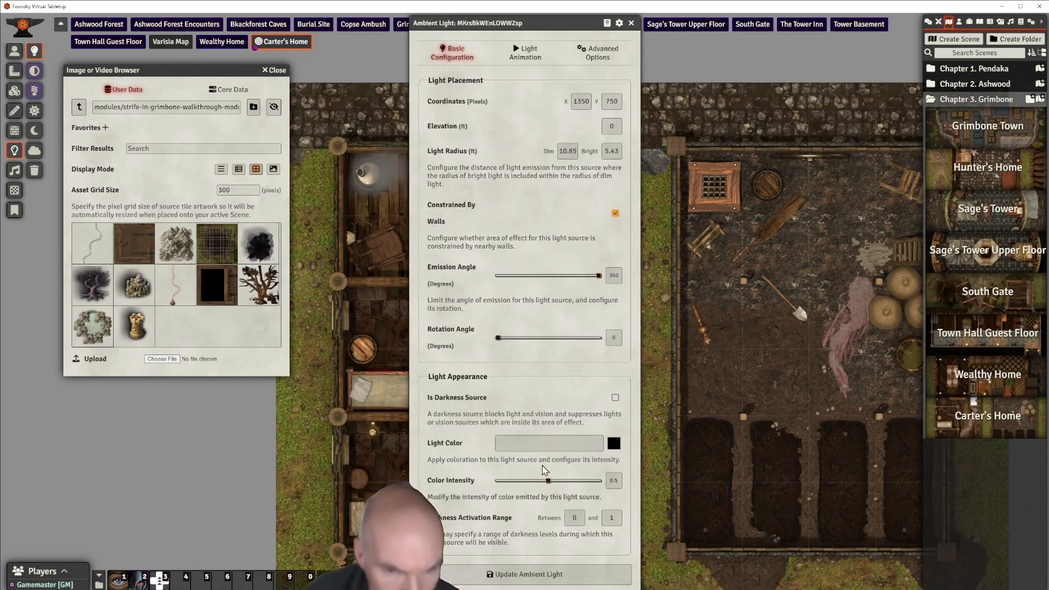
{"action": "left_click", "coordinate": [522, 574]}
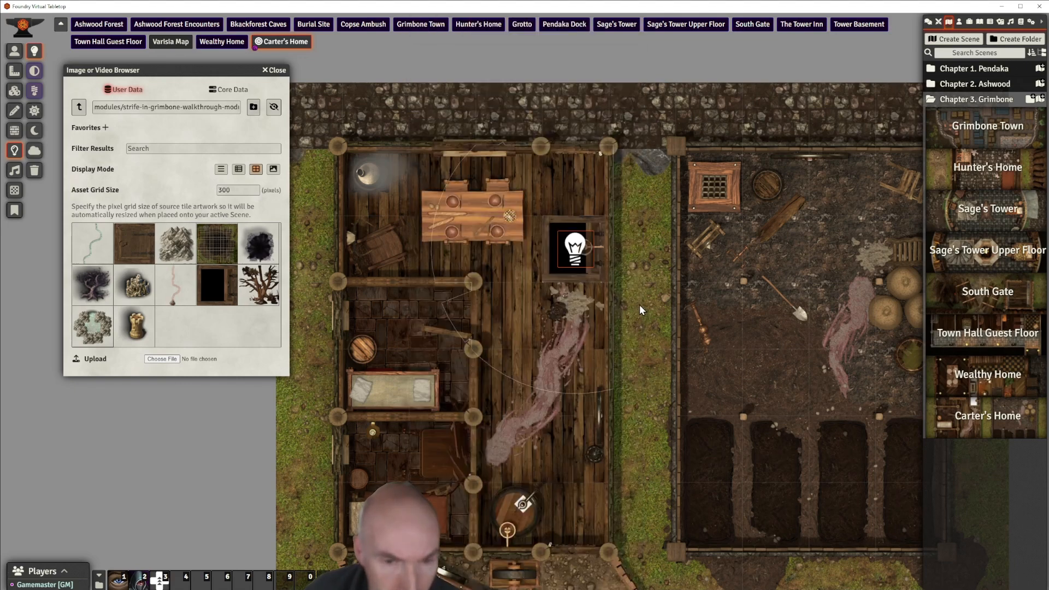
Draw an ambient light about 11.24 ft dim and 5.62 ft bright in the south bedroom and center it on the candle by the north wall
{"action": "left_click_drag", "start_coordinate": [594, 418], "coordinate": [611, 327]}
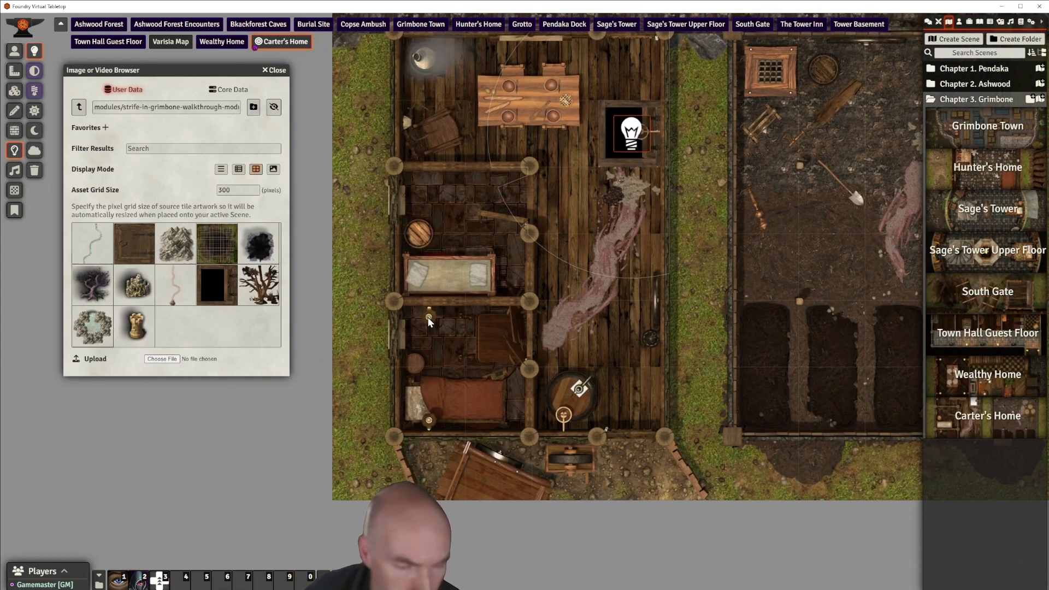
{"action": "left_click_drag", "start_coordinate": [429, 318], "coordinate": [509, 422]}
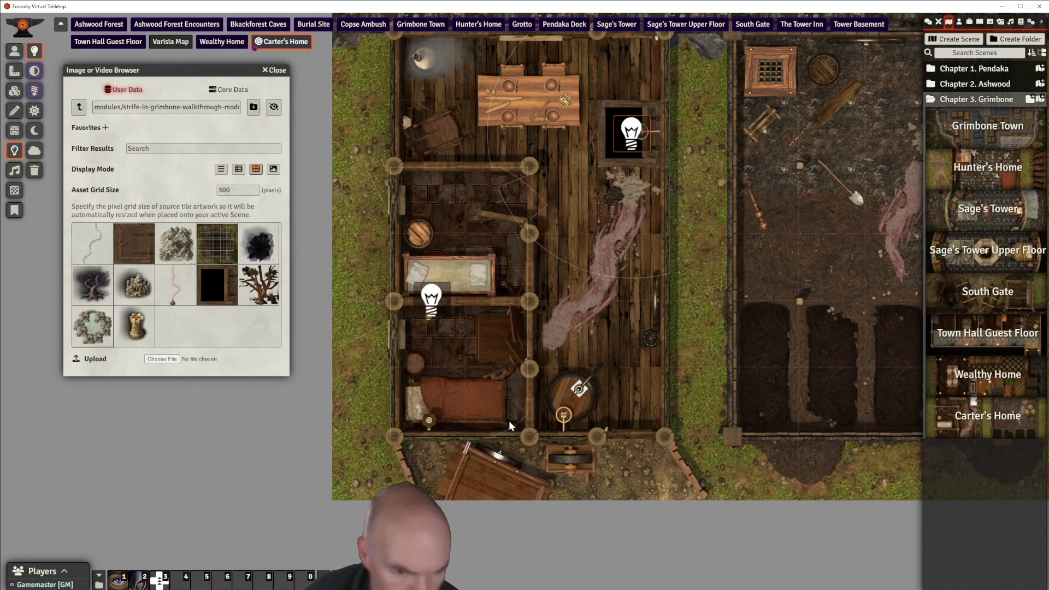
{"action": "mouse_move", "coordinate": [432, 299]}
{"action": "left_mouse_down"}
{"action": "mouse_move", "coordinate": [435, 334]}
{"action": "mouse_move", "coordinate": [433, 306]}
{"action": "mouse_move", "coordinate": [432, 317]}
{"action": "left_mouse_up"}
Set the south bedroom light by the north wall to the Flickering Light animation with speed 7
{"action": "double_click", "coordinate": [431, 317]}
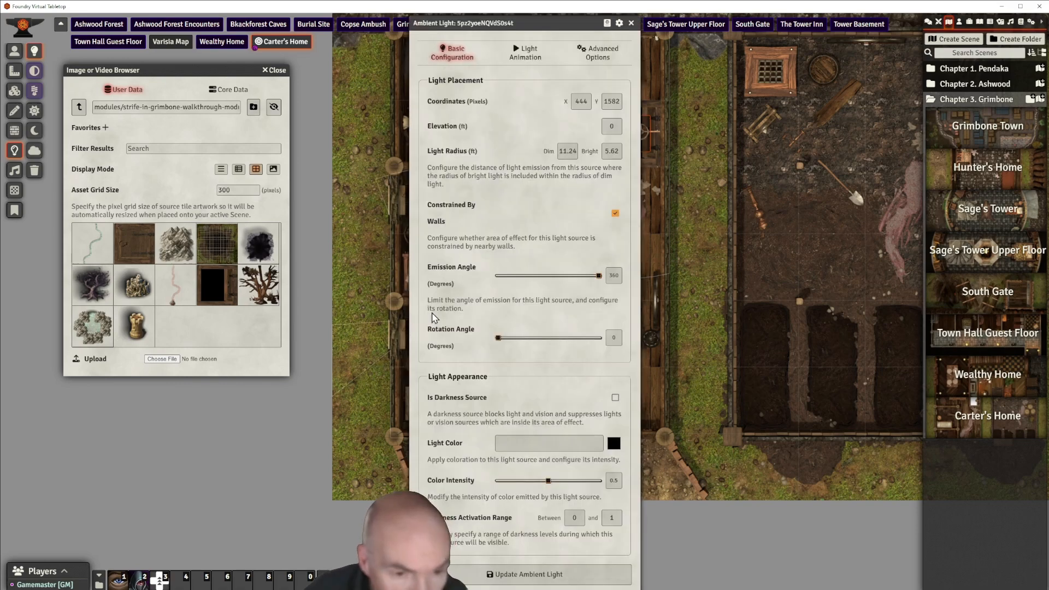
{"action": "left_click", "coordinate": [527, 54]}
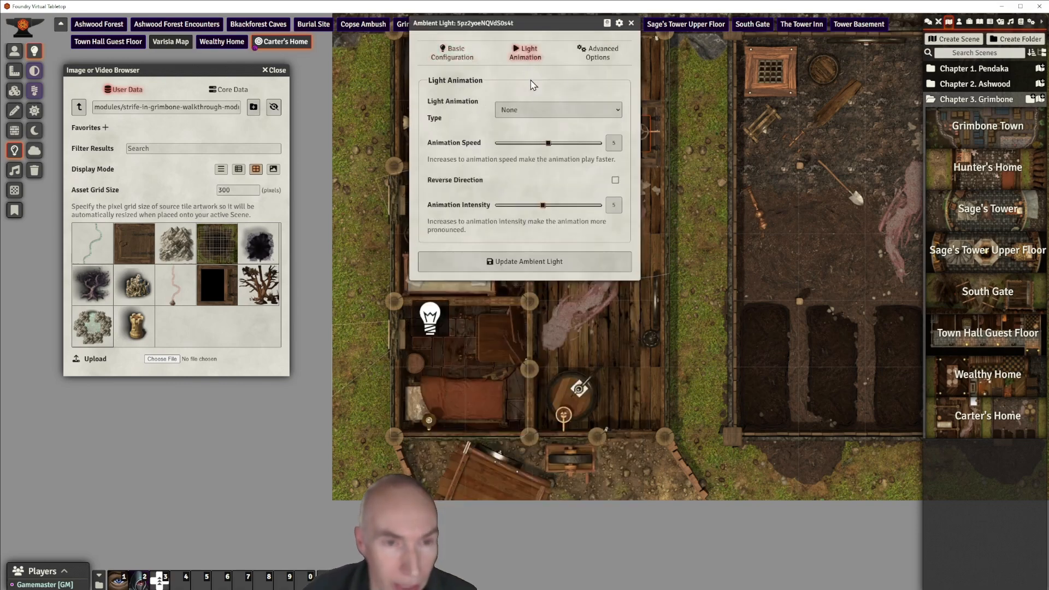
{"action": "left_click", "coordinate": [601, 113]}
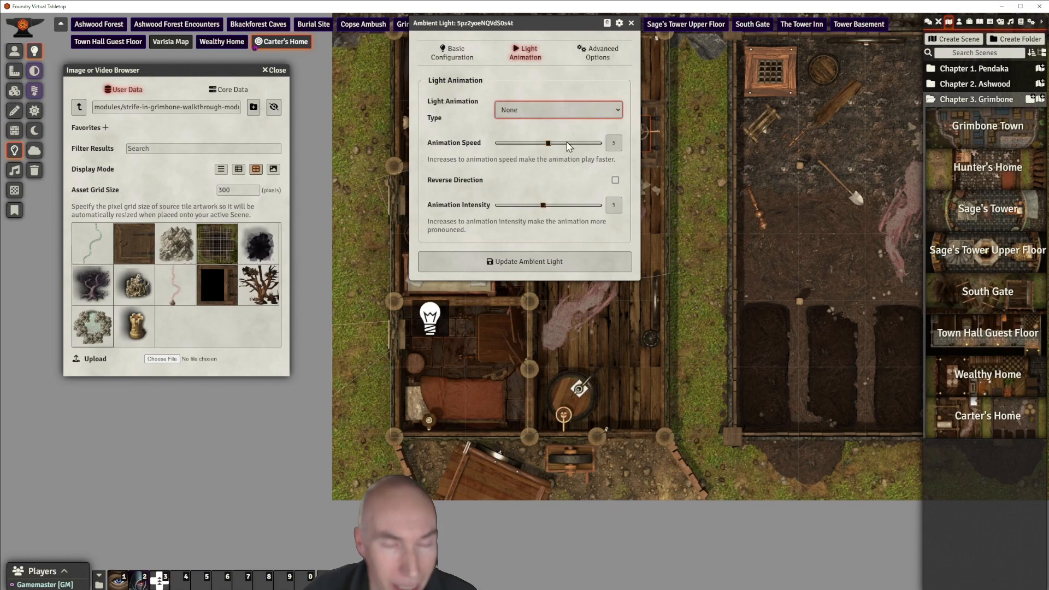
{"action": "left_click", "coordinate": [544, 174]}
{"action": "left_click_drag", "start_coordinate": [548, 143], "coordinate": [568, 143]}
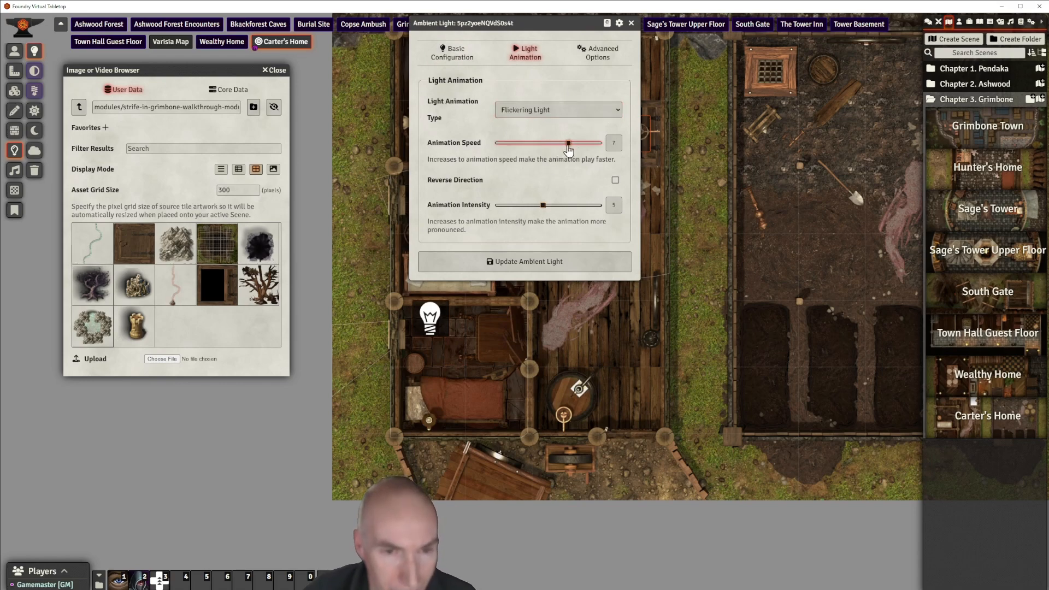
{"action": "left_click", "coordinate": [525, 262]}
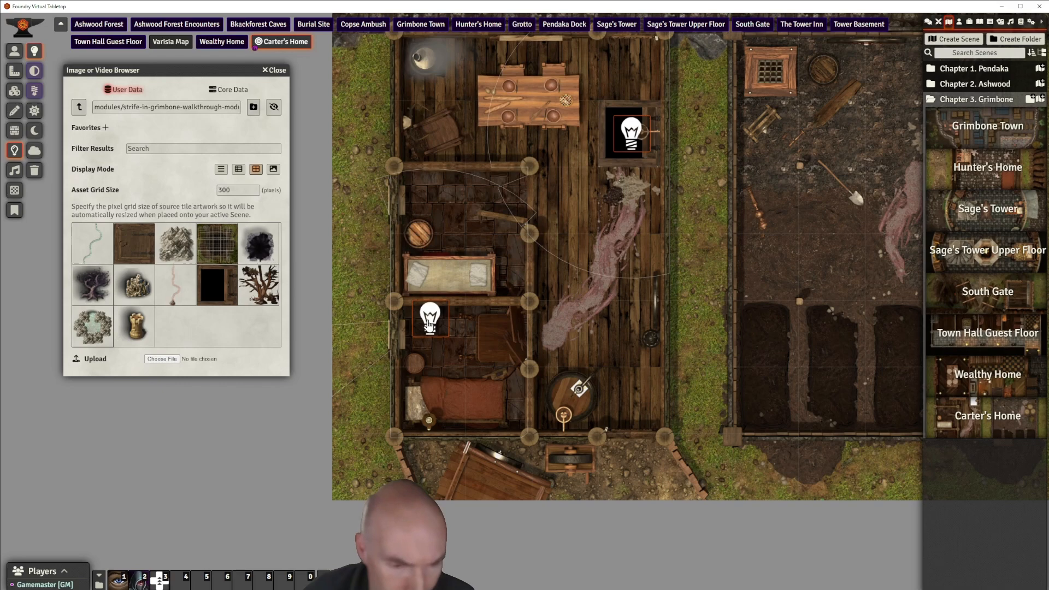
Copy the flickering light onto the candle beside the red bed in the south bedroom
{"action": "key", "text": "ctrl+c"}
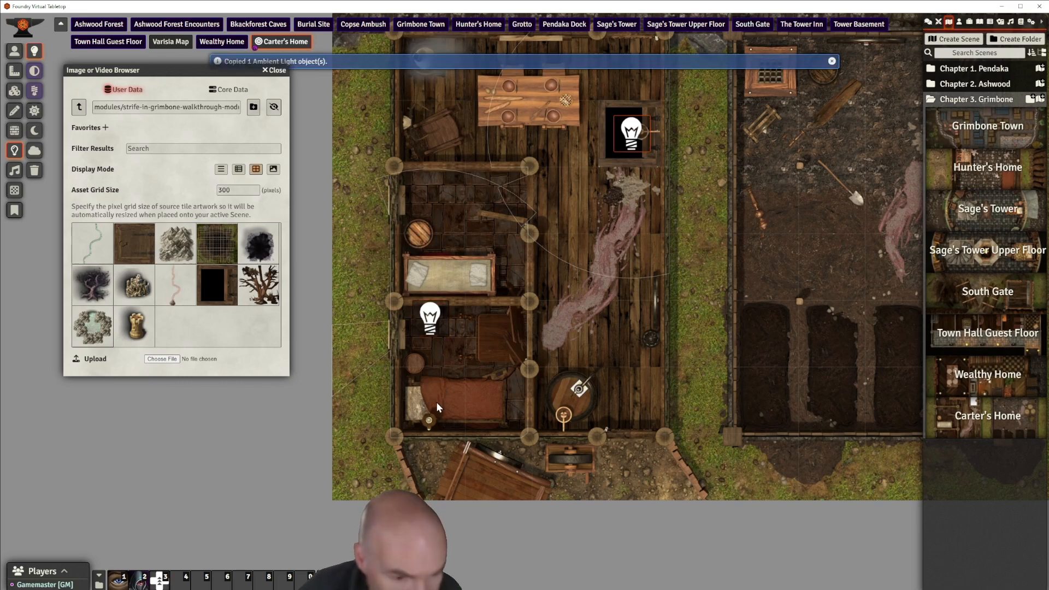
{"action": "key", "text": "ctrl+v"}
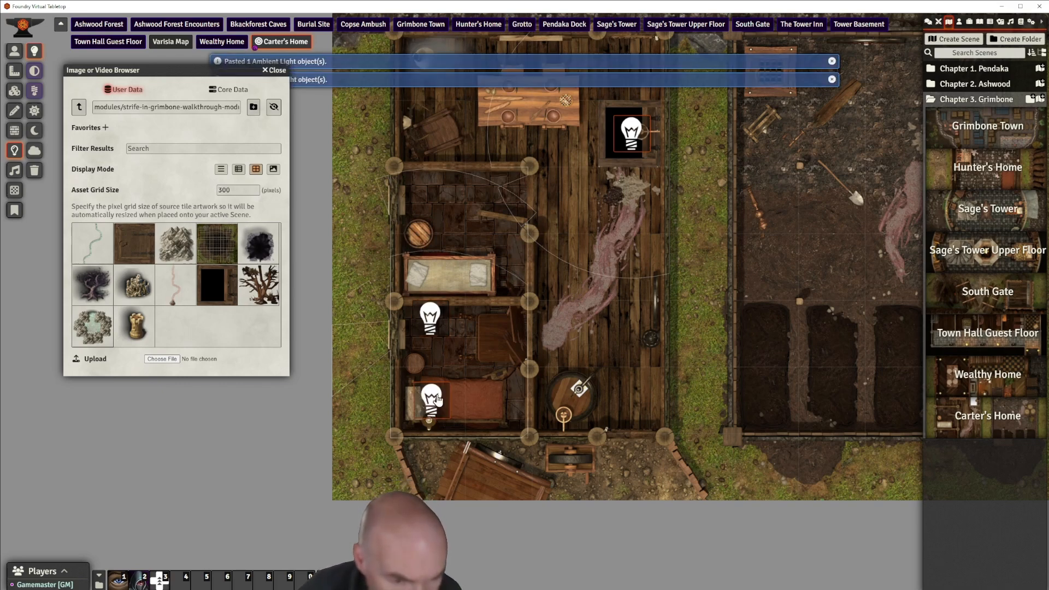
{"action": "mouse_move", "coordinate": [433, 399]}
{"action": "left_mouse_down"}
{"action": "mouse_move", "coordinate": [471, 410]}
{"action": "mouse_move", "coordinate": [432, 416]}
{"action": "left_mouse_up"}
Draw a rectangular region covering the whole interior of the west house
{"action": "scroll", "coordinate": [525, 303], "scroll_direction": "down", "scroll_amount": 5}
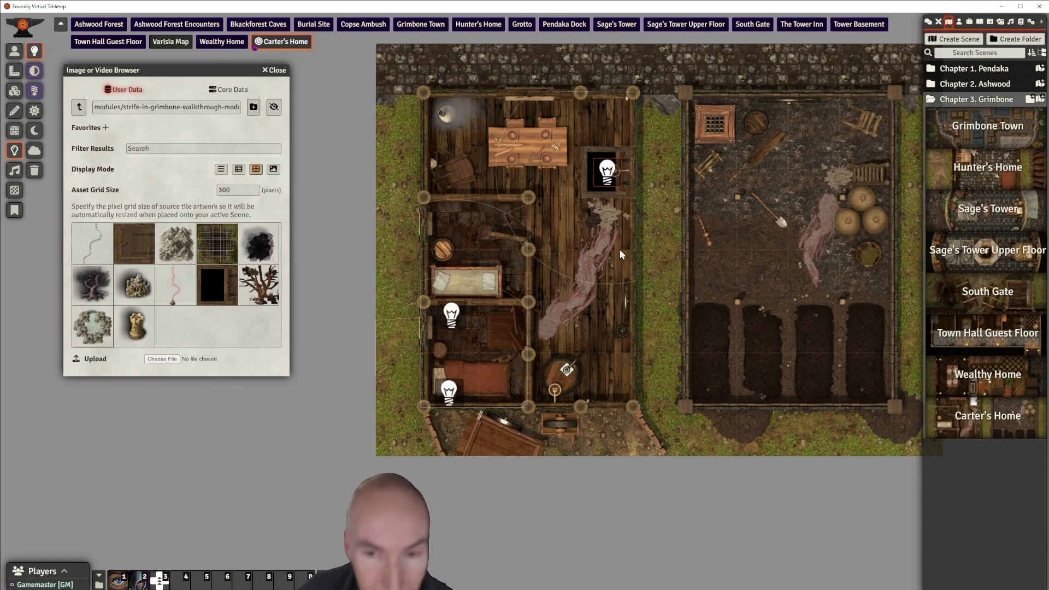
{"action": "left_click", "coordinate": [15, 190]}
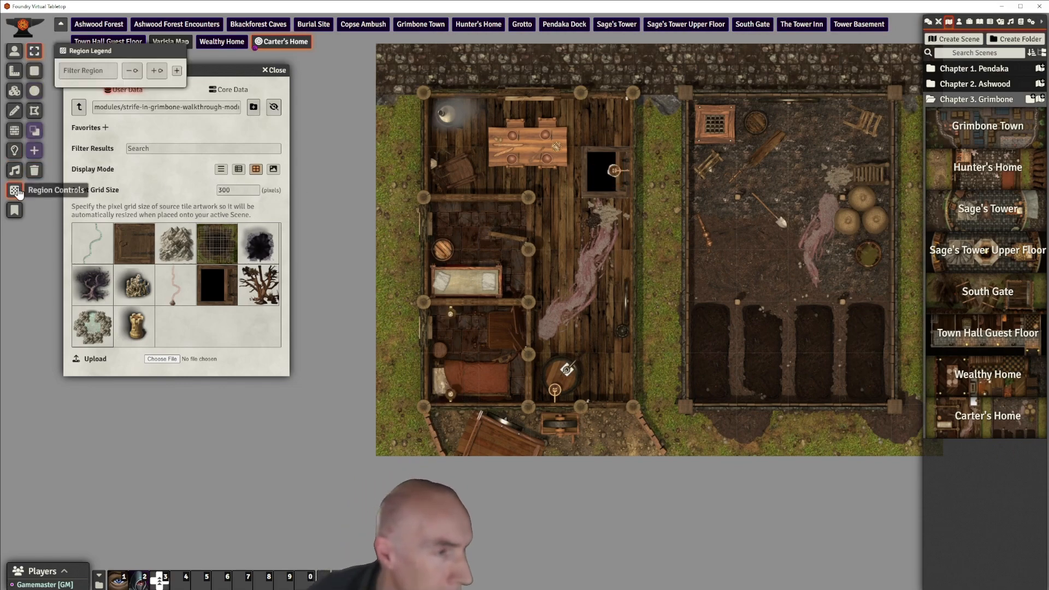
{"action": "left_click", "coordinate": [35, 73]}
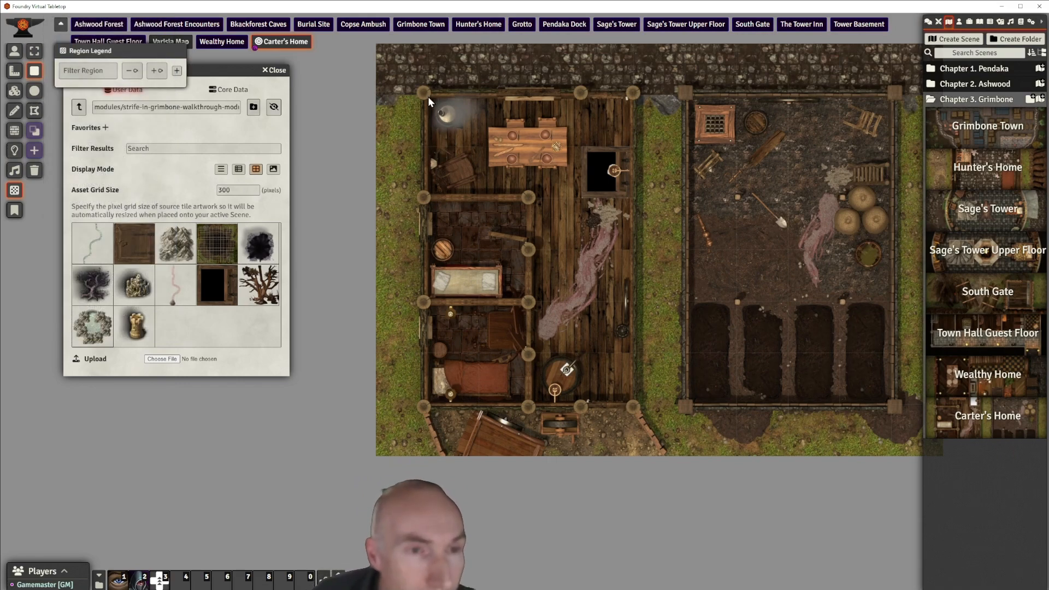
{"action": "left_click_drag", "start_coordinate": [428, 97], "coordinate": [631, 404]}
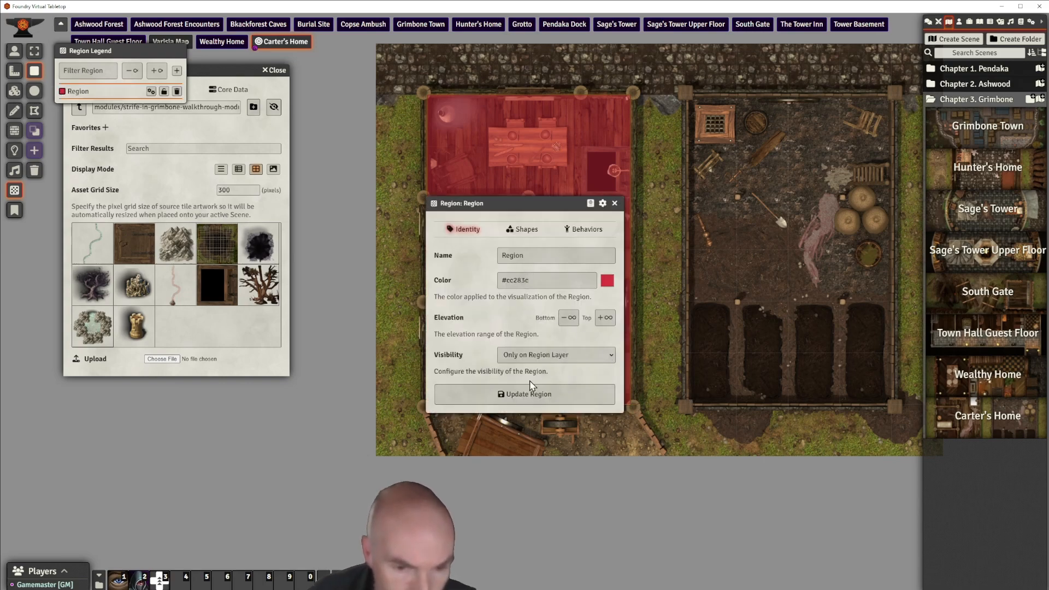
Add an Adjust Darkness Level behavior to the region in Darken mode with a modifier of 0.41 and save the region
{"action": "left_click", "coordinate": [586, 230]}
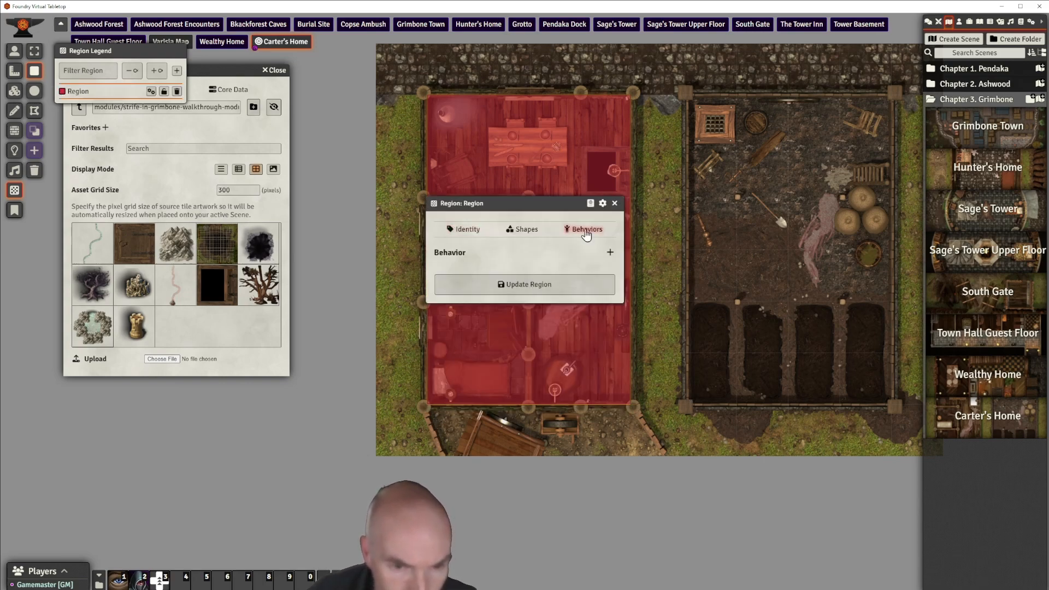
{"action": "left_click", "coordinate": [610, 252]}
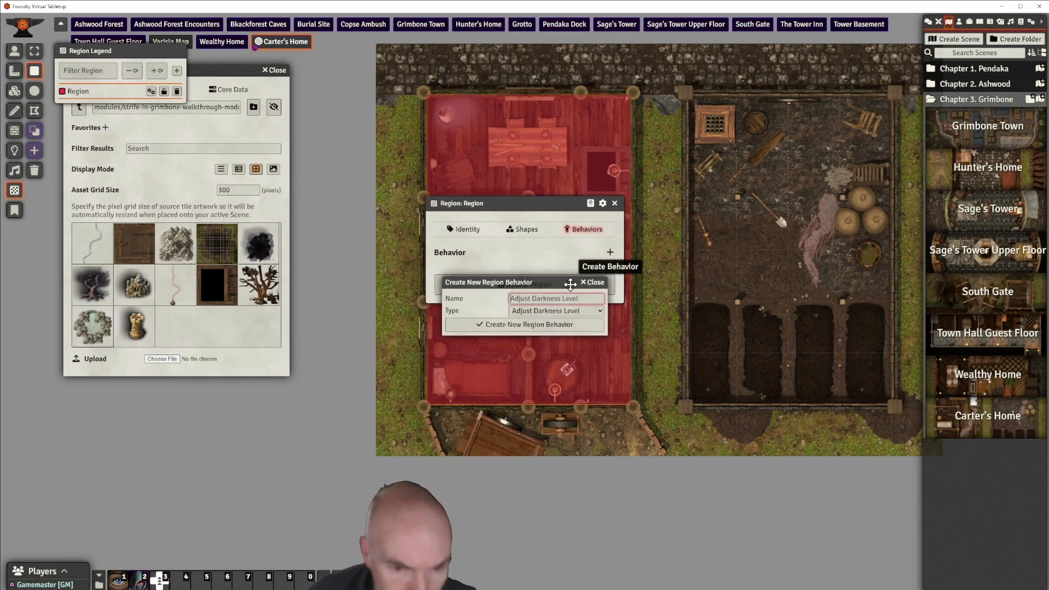
{"action": "left_click", "coordinate": [556, 325]}
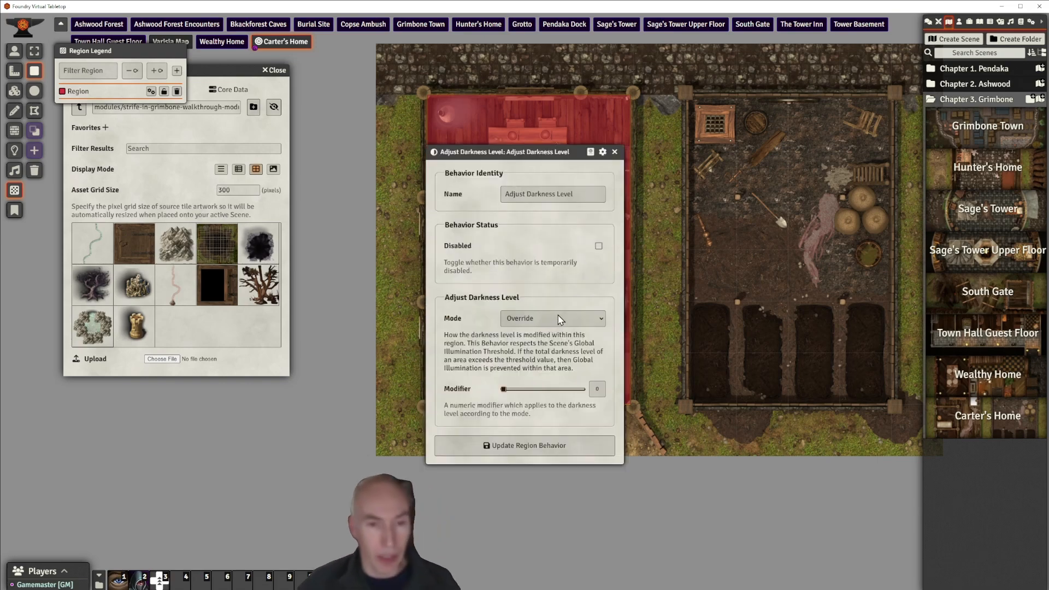
{"action": "left_click", "coordinate": [545, 317]}
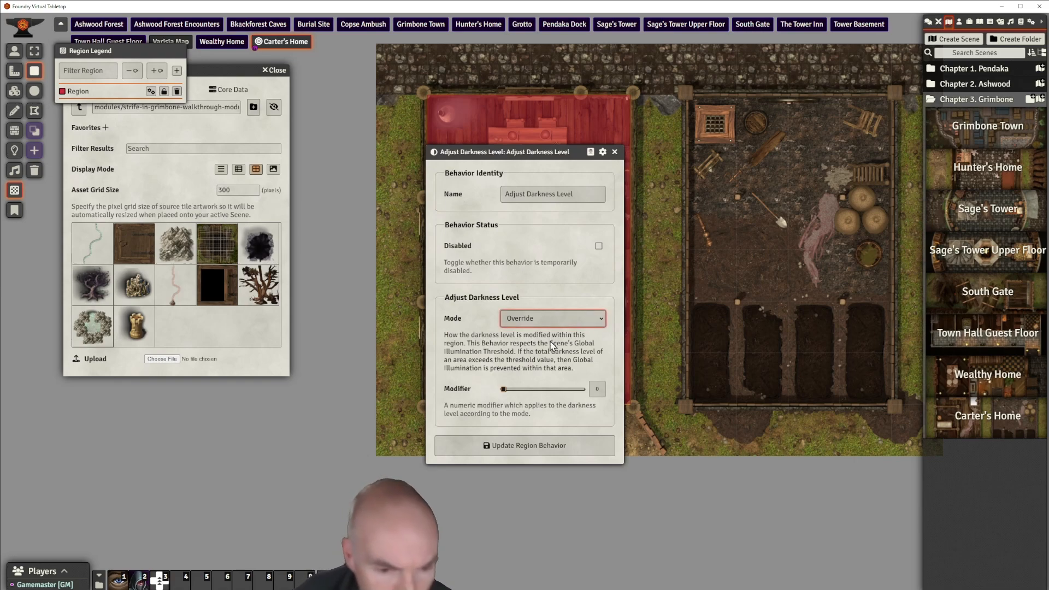
{"action": "left_click", "coordinate": [545, 353]}
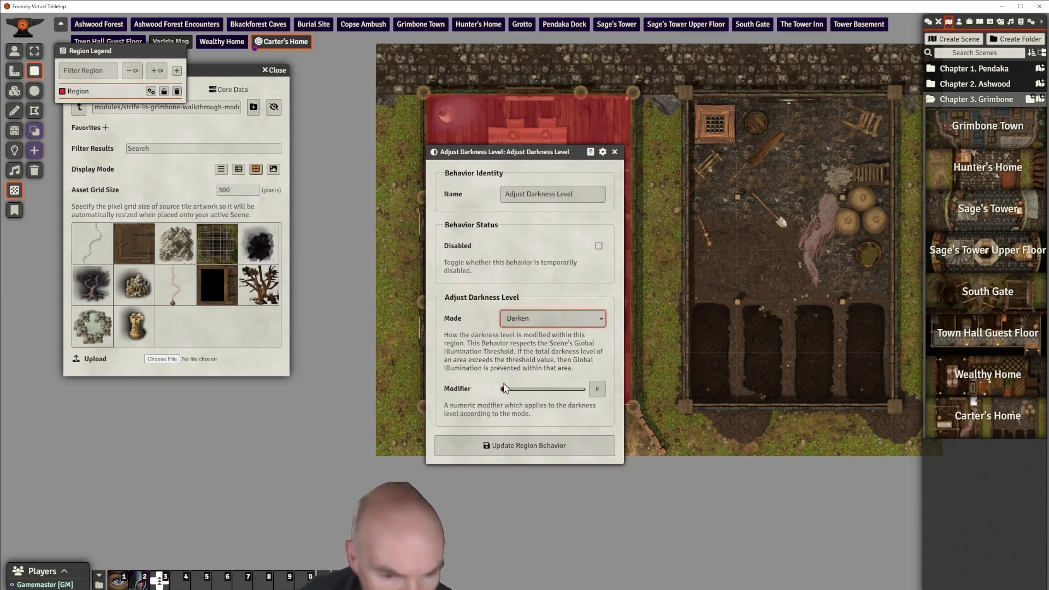
{"action": "left_click_drag", "start_coordinate": [504, 395], "coordinate": [530, 397]}
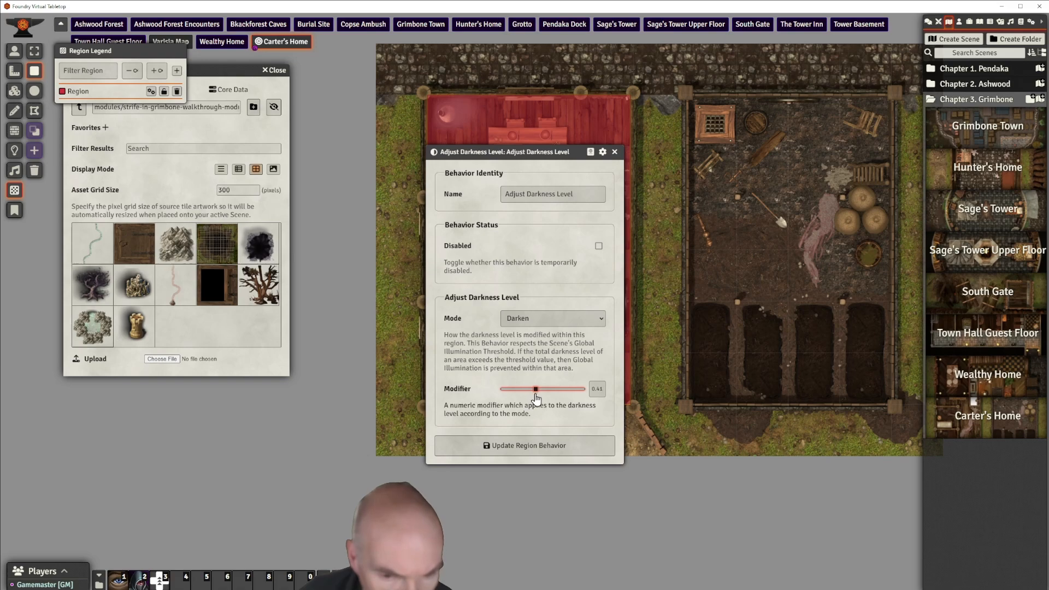
{"action": "left_click", "coordinate": [530, 444]}
{"action": "left_click", "coordinate": [530, 311]}
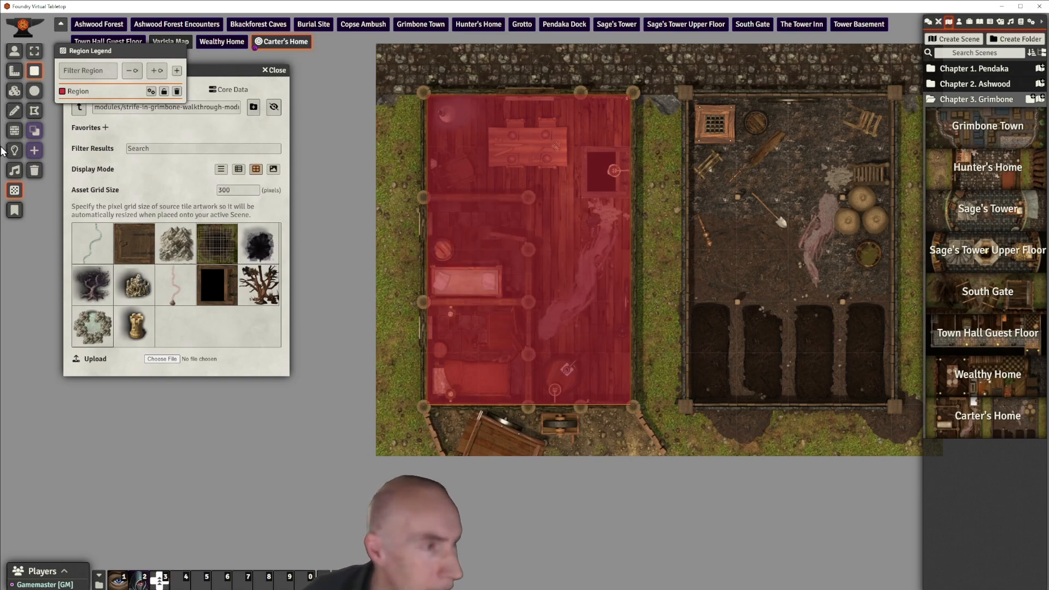
Examine the house interior's darkness from the token layer
{"action": "left_click", "coordinate": [15, 52]}
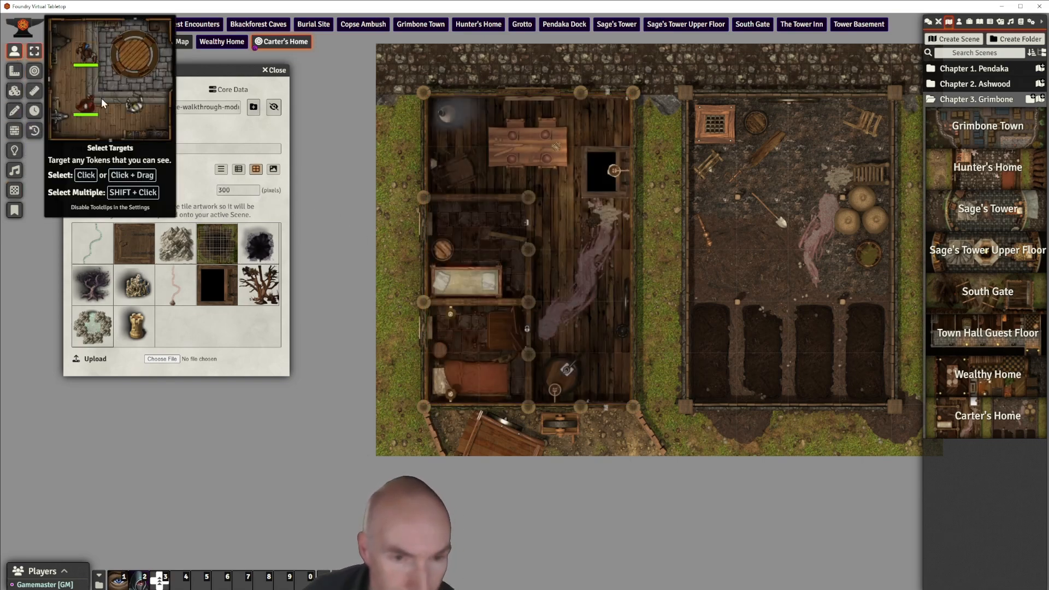
{"action": "scroll", "coordinate": [605, 290], "scroll_direction": "up", "scroll_amount": 4}
{"action": "scroll", "coordinate": [604, 290], "scroll_direction": "down", "scroll_amount": 4}
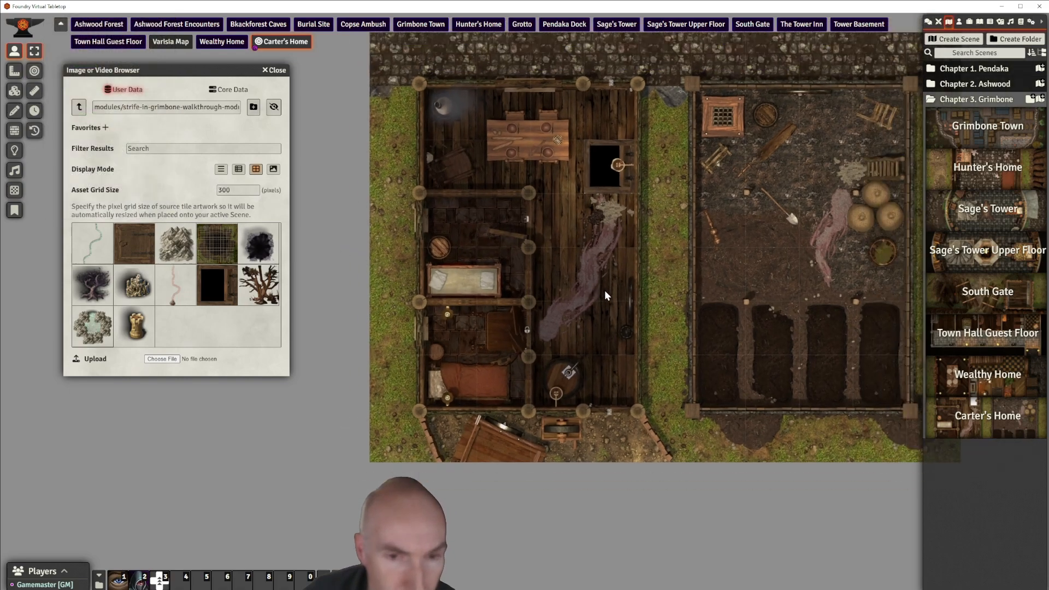
{"action": "mouse_move", "coordinate": [659, 216]}
{"action": "left_mouse_down"}
{"action": "mouse_move", "coordinate": [658, 253]}
{"action": "mouse_move", "coordinate": [657, 231]}
{"action": "left_mouse_up"}
{"action": "scroll", "coordinate": [654, 245], "scroll_direction": "up", "scroll_amount": 1}
{"action": "scroll", "coordinate": [655, 247], "scroll_direction": "up", "scroll_amount": 1}
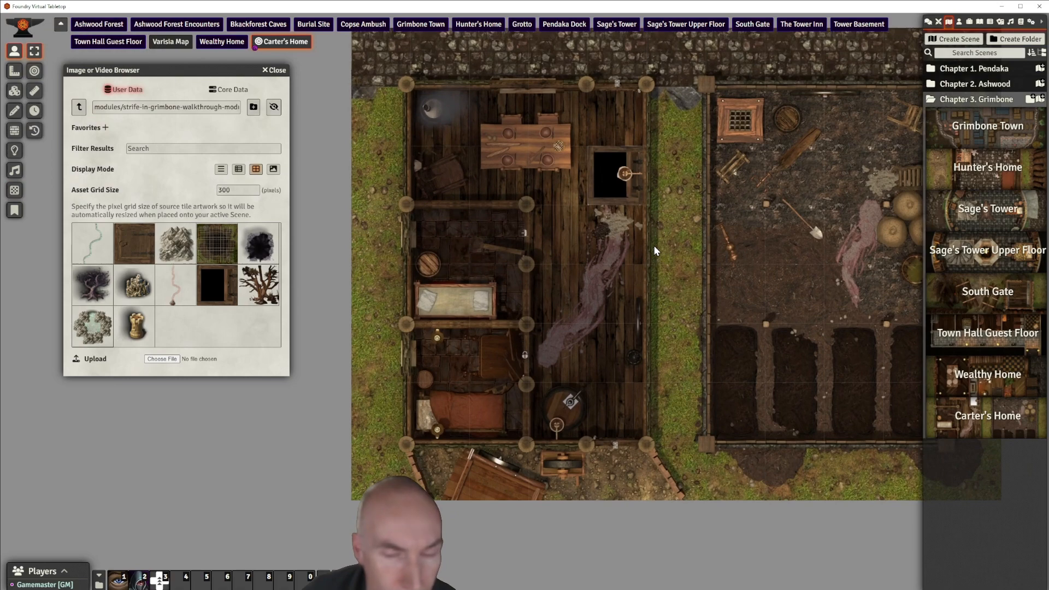
Draw an ambient sound with a 35 ft effect radius on the stone street near the east building's northwest corner
{"action": "left_click", "coordinate": [14, 171]}
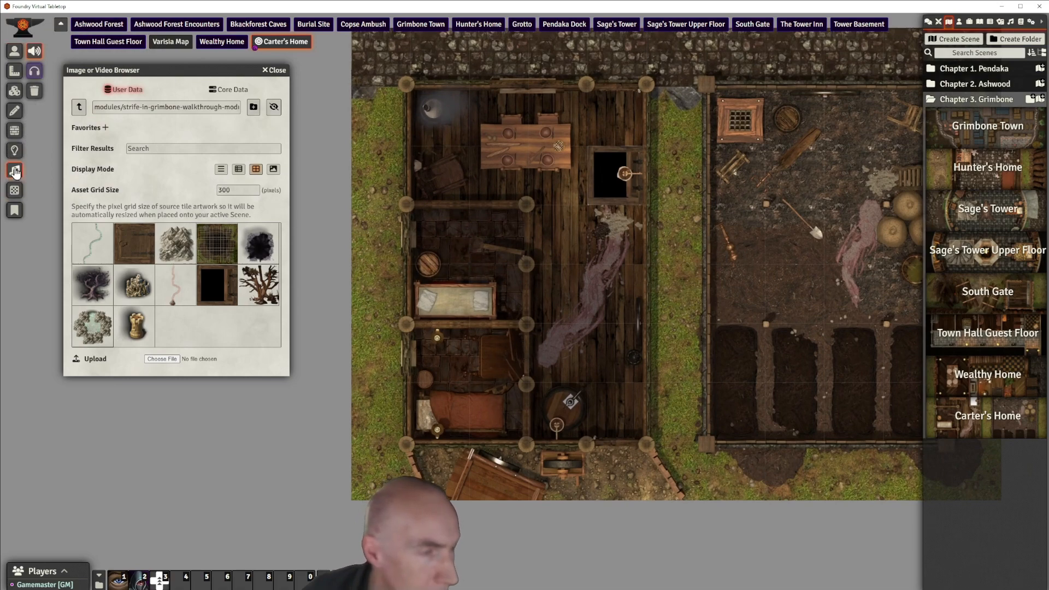
{"action": "scroll", "coordinate": [356, 192], "scroll_direction": "down", "scroll_amount": 1}
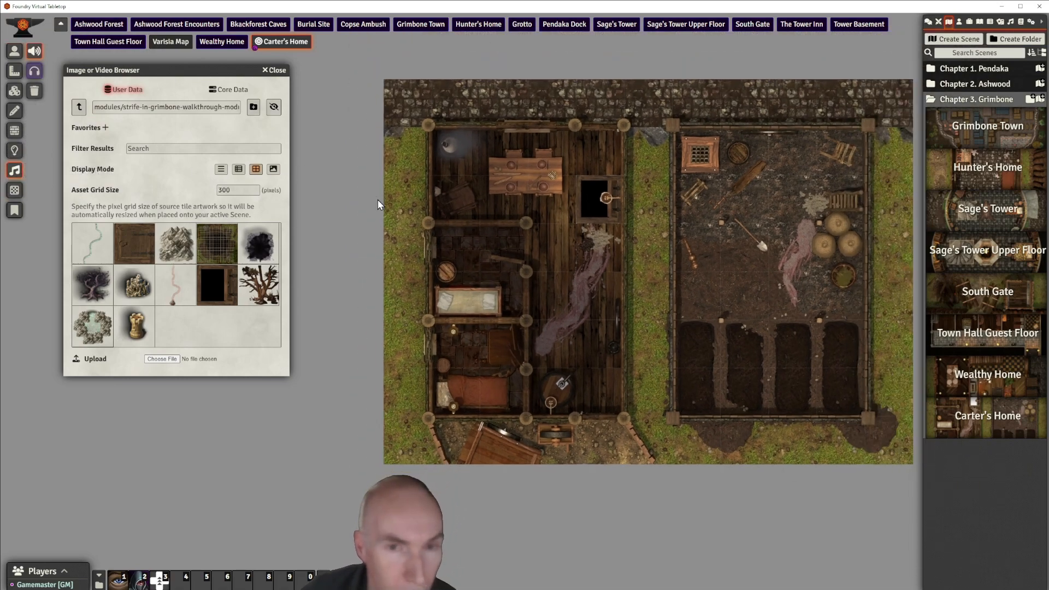
{"action": "left_click_drag", "start_coordinate": [378, 199], "coordinate": [381, 217]}
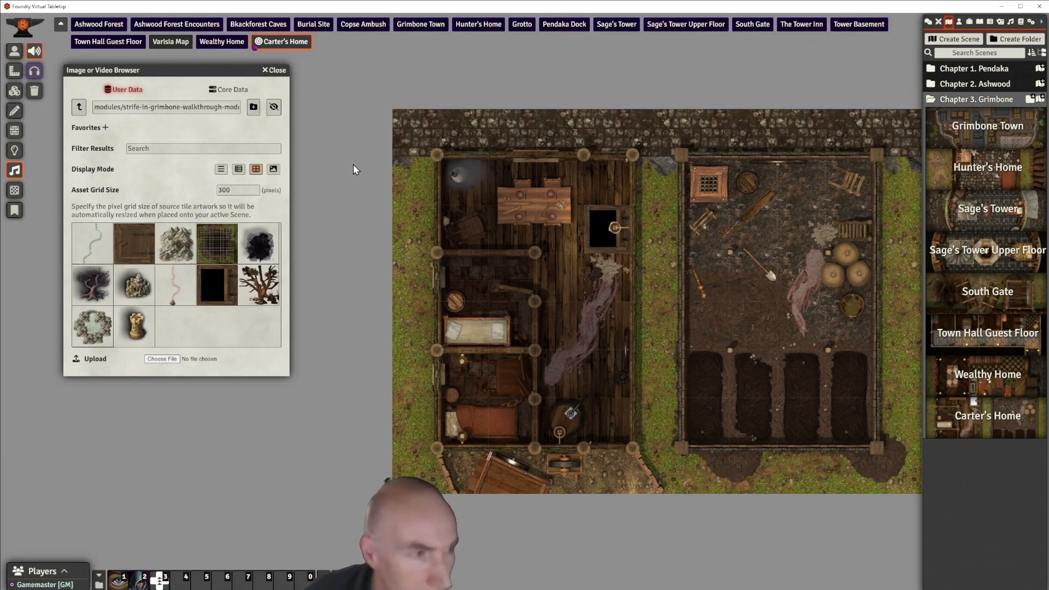
{"action": "left_click_drag", "start_coordinate": [681, 132], "coordinate": [1009, 142]}
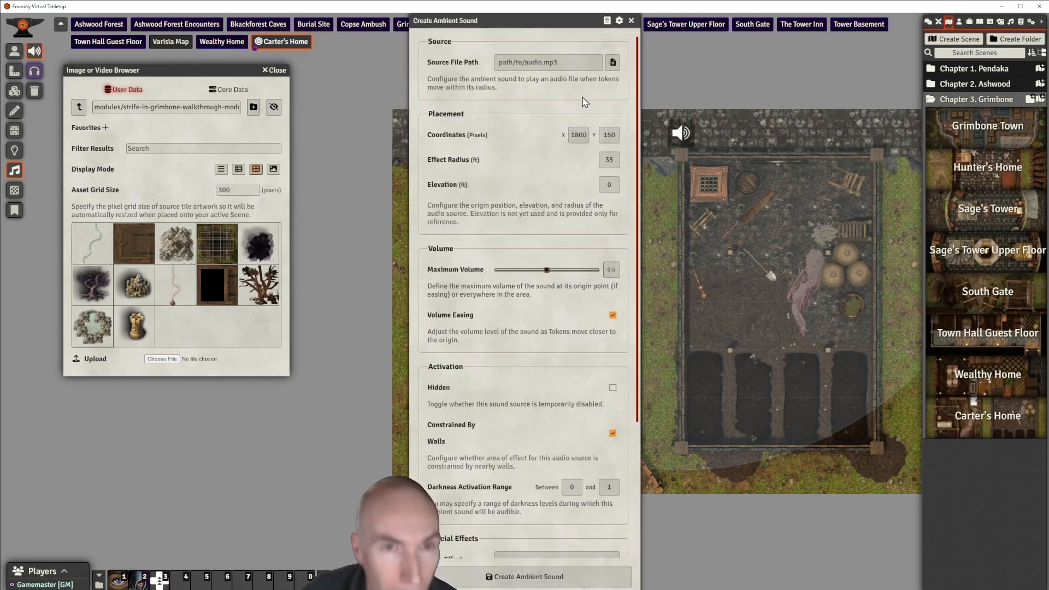
Assign the last audio file in the module's sound folder to the ambient sound, disable volume easing, and create it
{"action": "left_click", "coordinate": [613, 63]}
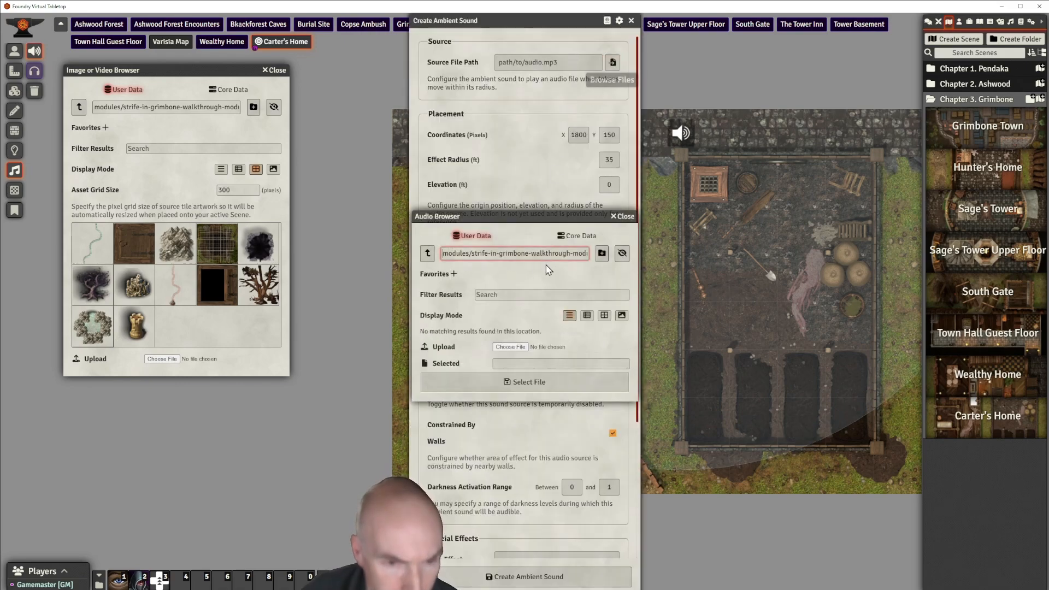
{"action": "left_click", "coordinate": [429, 255]}
{"action": "left_click", "coordinate": [443, 371]}
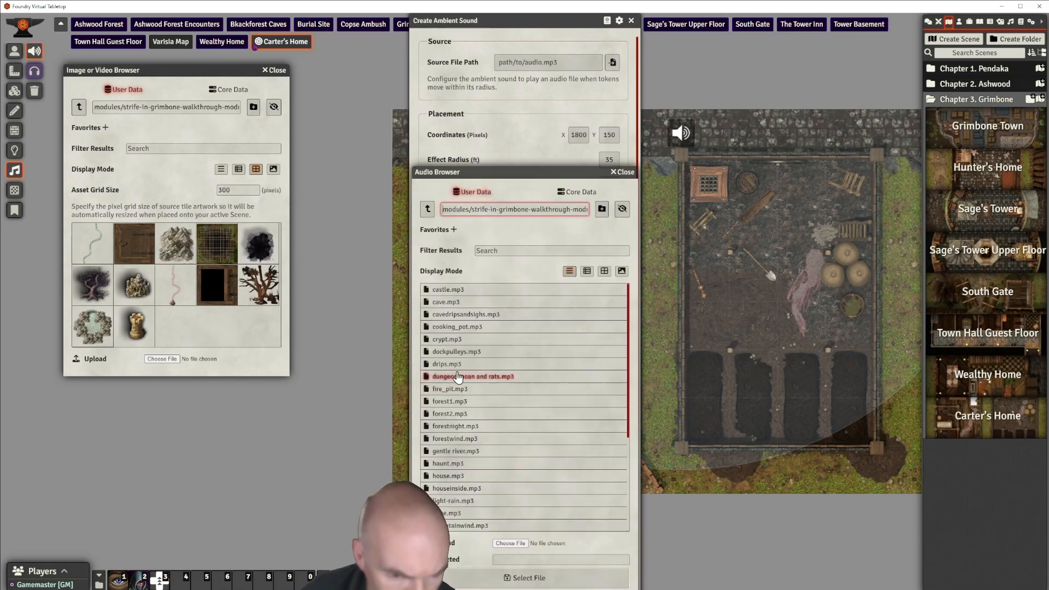
{"action": "scroll", "coordinate": [529, 392], "scroll_direction": "down", "scroll_amount": 3}
{"action": "scroll", "coordinate": [529, 392], "scroll_direction": "up", "scroll_amount": 2}
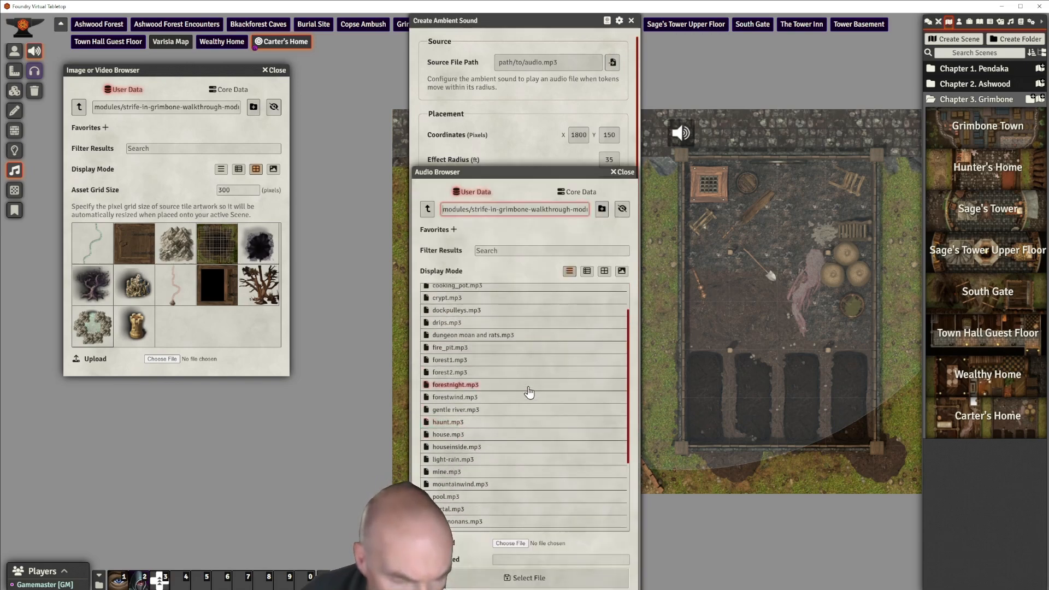
{"action": "scroll", "coordinate": [527, 383], "scroll_direction": "up", "scroll_amount": 2}
{"action": "scroll", "coordinate": [526, 378], "scroll_direction": "down", "scroll_amount": 2}
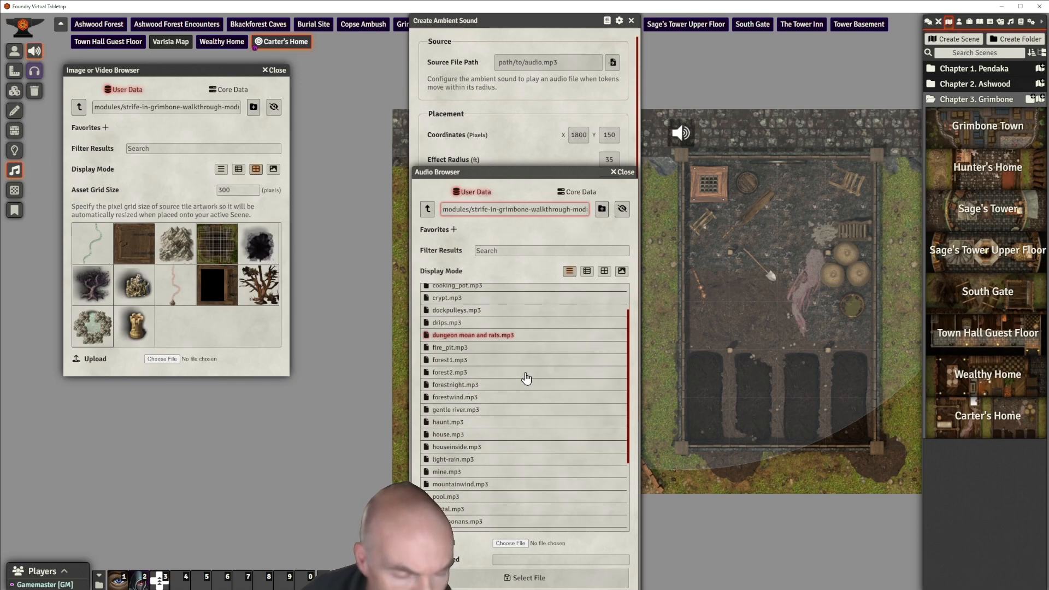
{"action": "scroll", "coordinate": [526, 378], "scroll_direction": "down", "scroll_amount": 6}
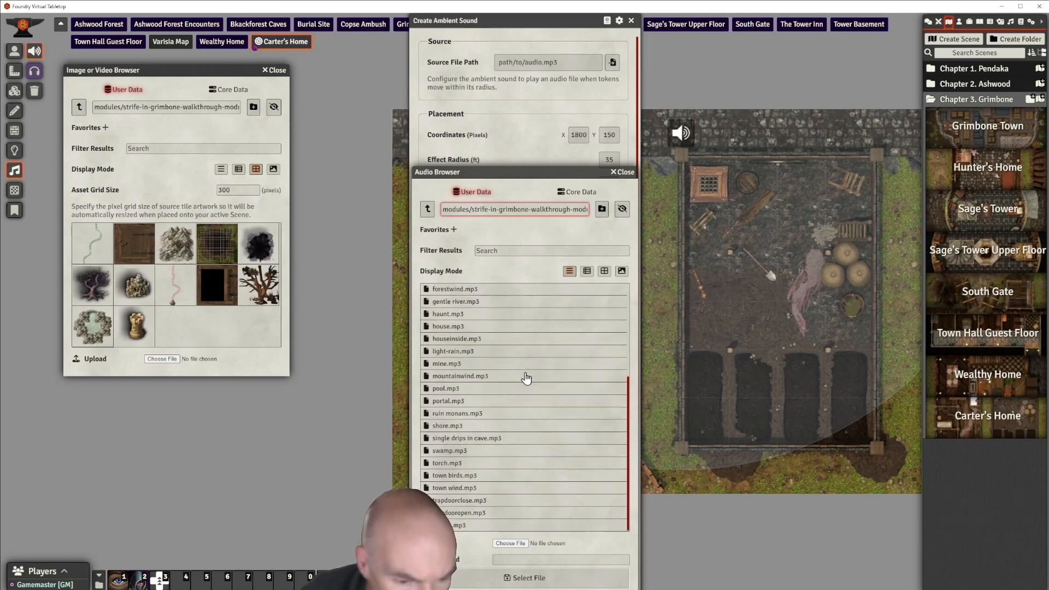
{"action": "left_click", "coordinate": [459, 525]}
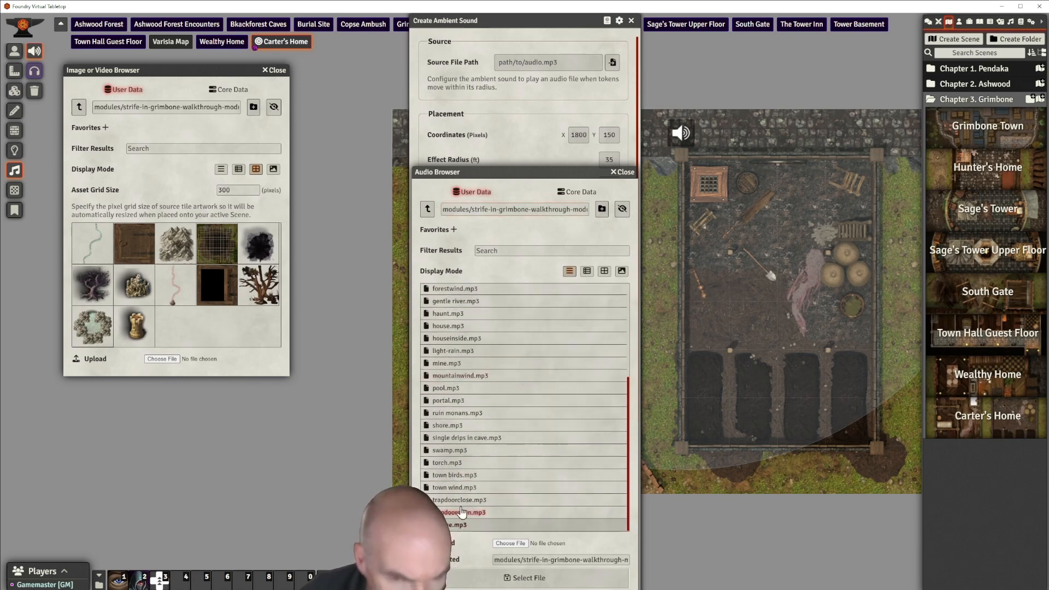
{"action": "left_click", "coordinate": [524, 580]}
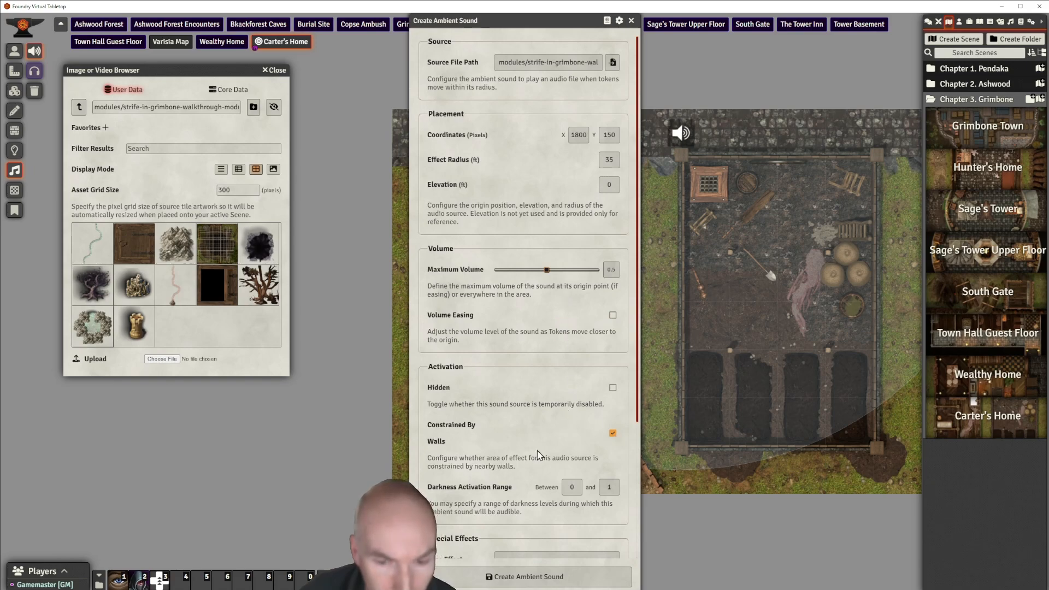
{"action": "left_click", "coordinate": [524, 577]}
Move the ambient sound west along the stone street to above the grass gap between the two buildings
{"action": "scroll", "coordinate": [661, 334], "scroll_direction": "down", "scroll_amount": 3}
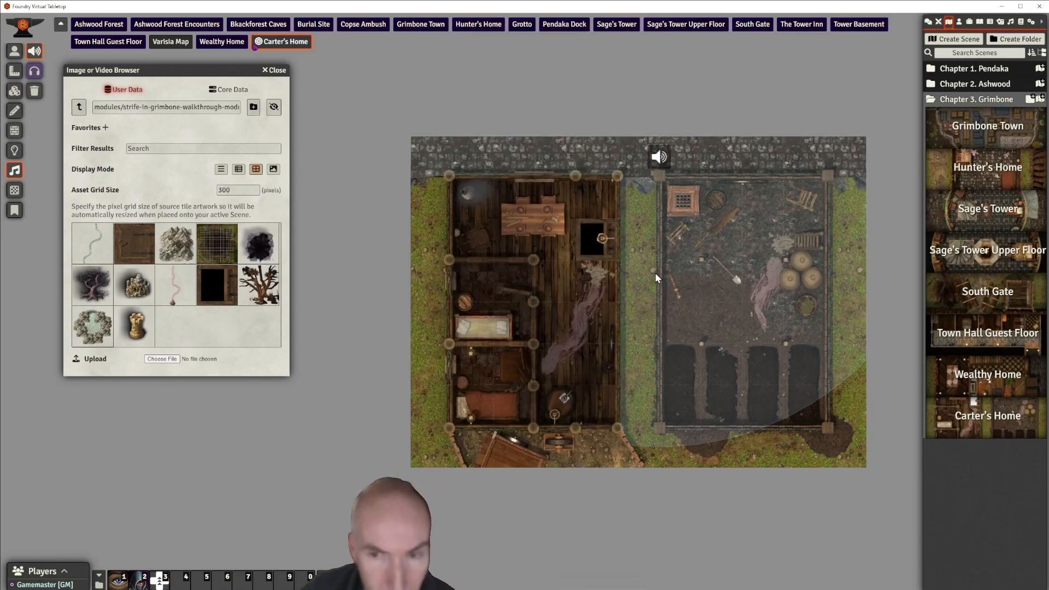
{"action": "left_click_drag", "start_coordinate": [662, 164], "coordinate": [636, 158]}
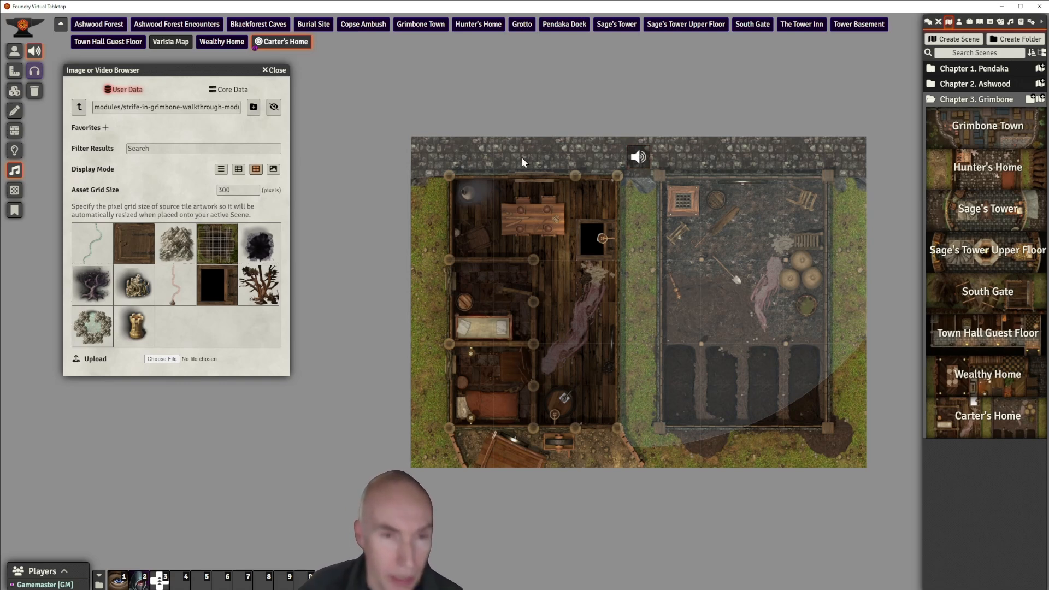
{"action": "scroll", "coordinate": [595, 146], "scroll_direction": "up", "scroll_amount": 2}
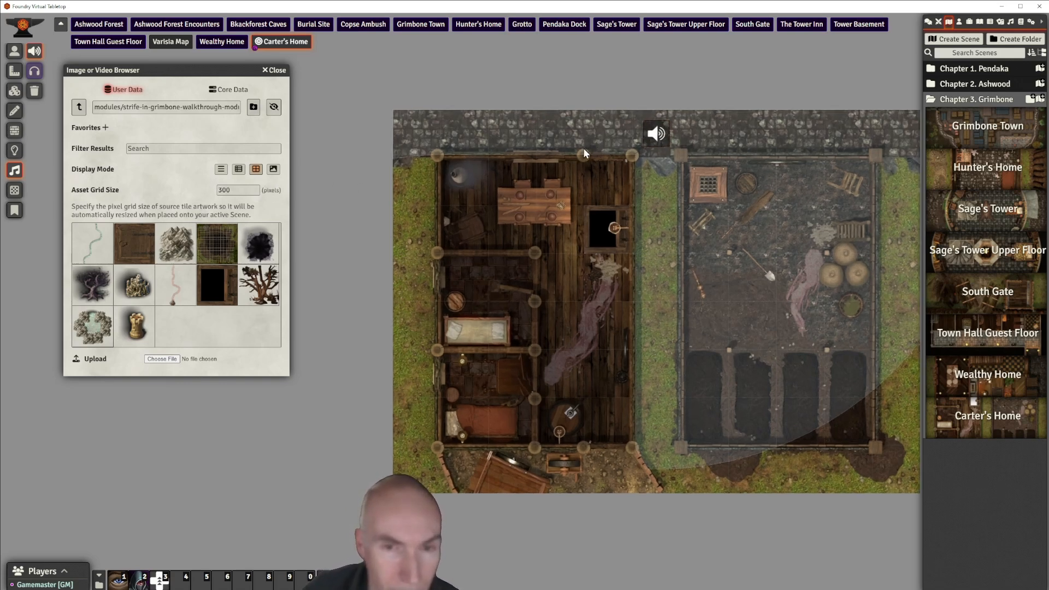
Create an ambient sound with a 38.81 ft effect radius on the stone street, west of the existing one, using forestnight.mp3
{"action": "left_click", "coordinate": [631, 131]}
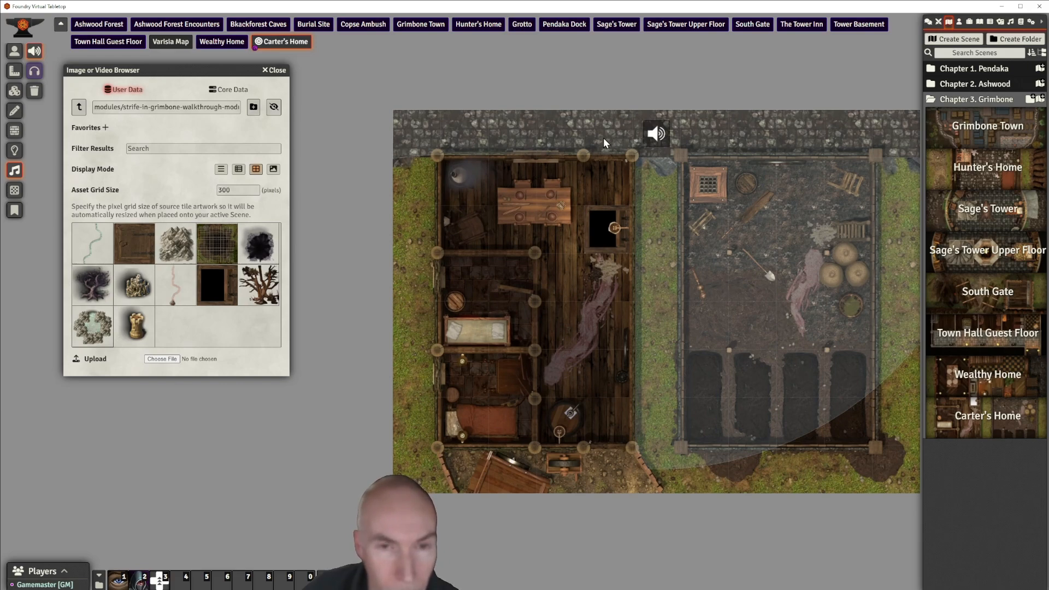
{"action": "left_click_drag", "start_coordinate": [295, 233], "coordinate": [275, 235]}
{"action": "left_click", "coordinate": [613, 61]}
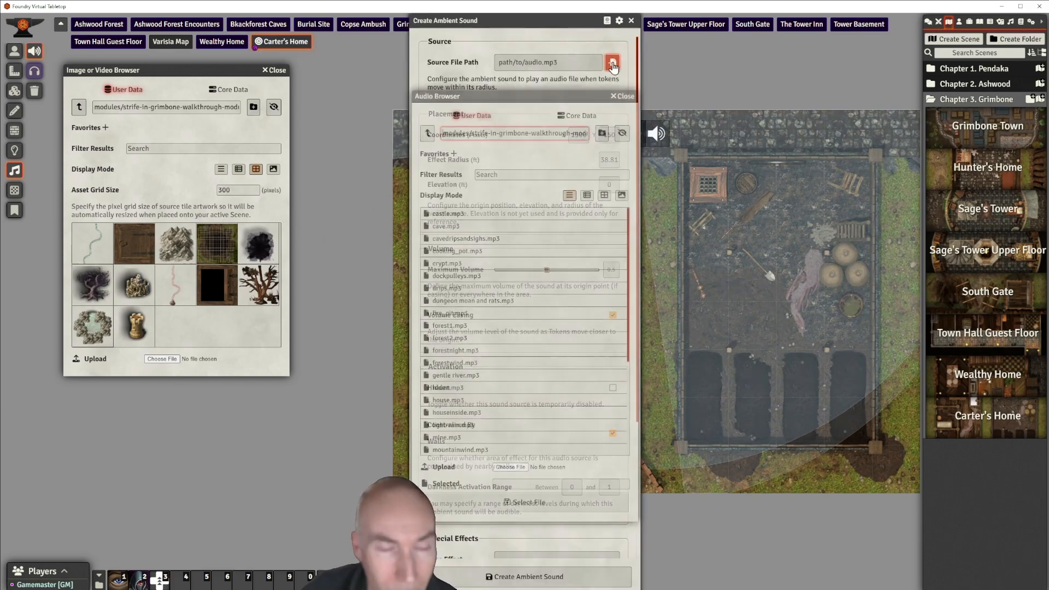
{"action": "scroll", "coordinate": [496, 361], "scroll_direction": "down", "scroll_amount": 5}
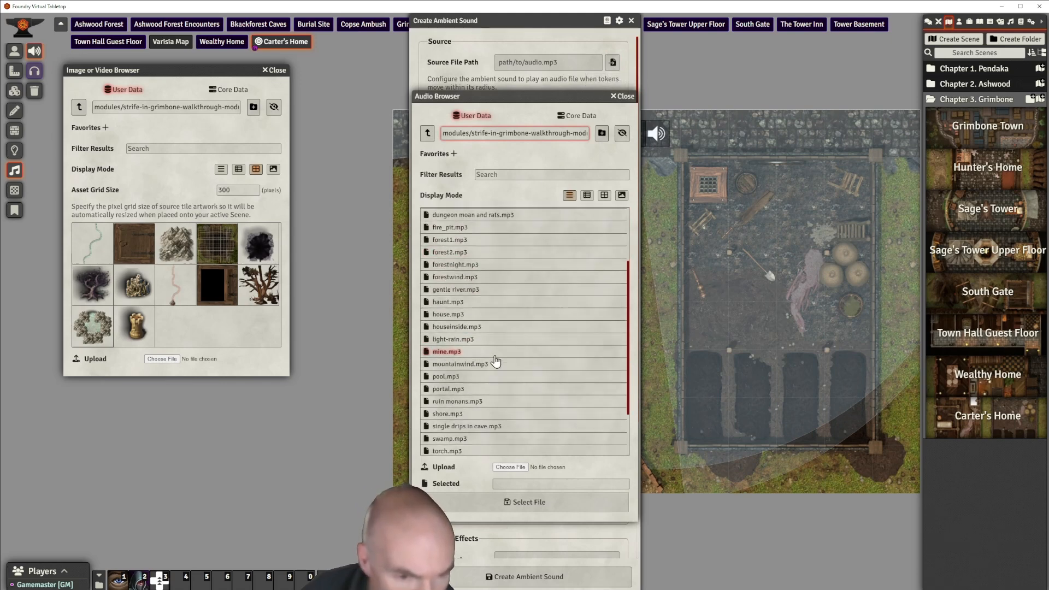
{"action": "scroll", "coordinate": [494, 358], "scroll_direction": "up", "scroll_amount": 5}
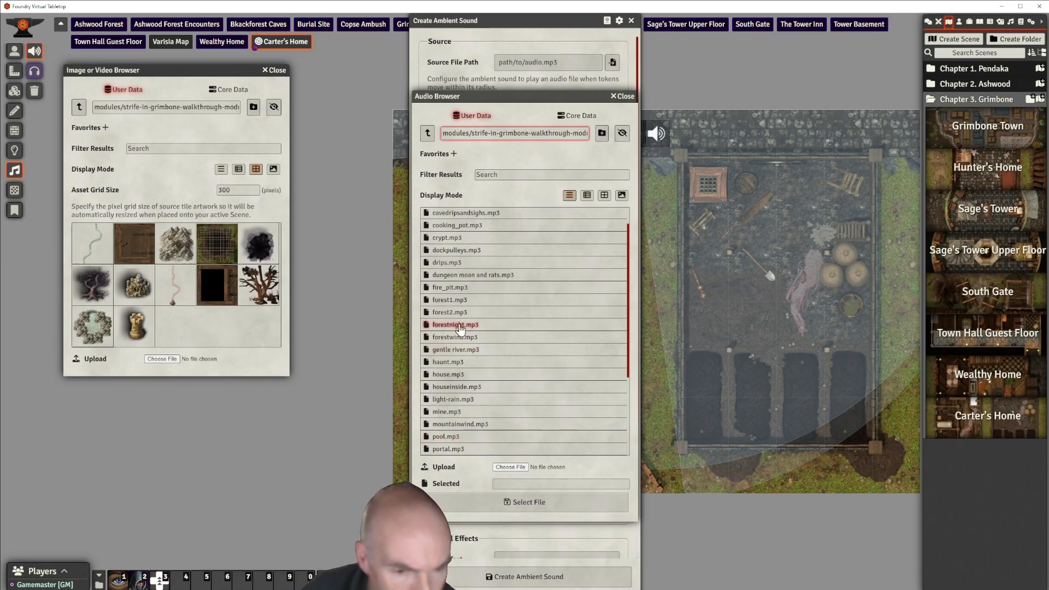
{"action": "left_click", "coordinate": [469, 325]}
{"action": "left_click", "coordinate": [525, 502]}
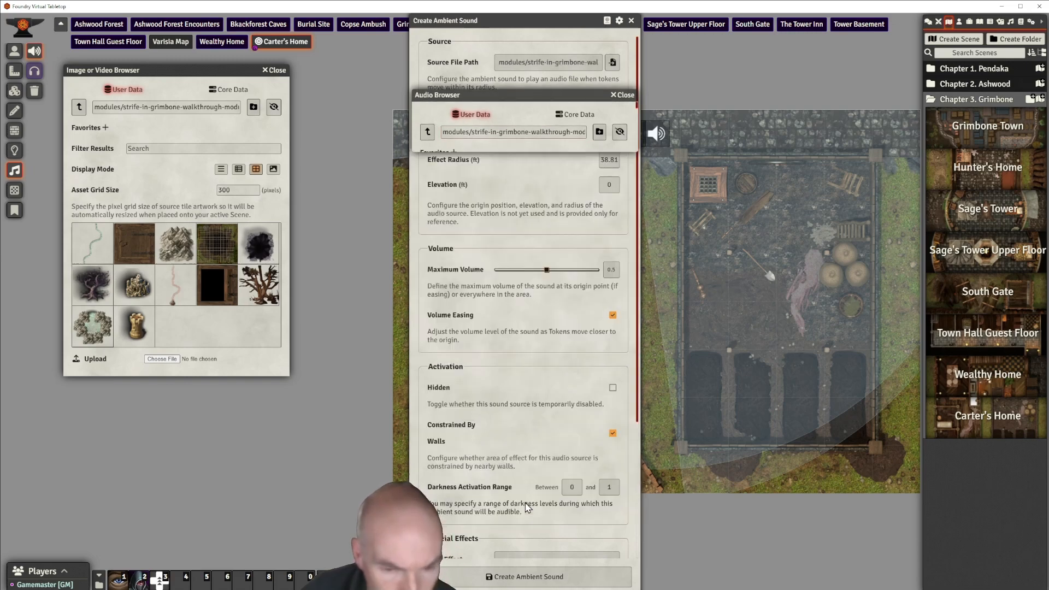
{"action": "left_click", "coordinate": [551, 580]}
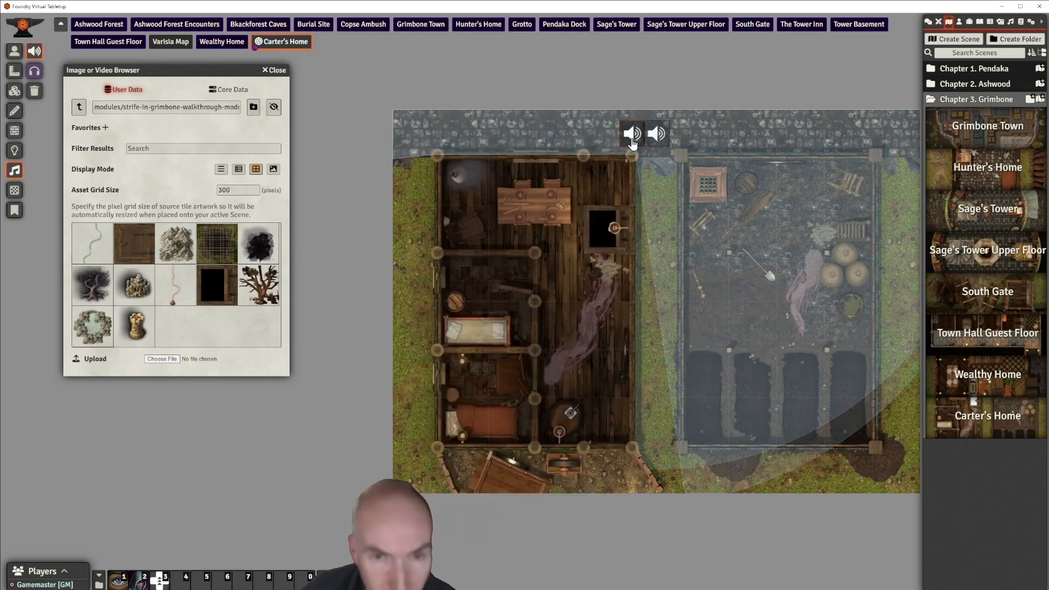
Move the forestnight sound onto the existing street sound at X 1650, Y 150, and raise its minimum darkness activation level above 0
{"action": "left_click_drag", "start_coordinate": [633, 143], "coordinate": [660, 136]}
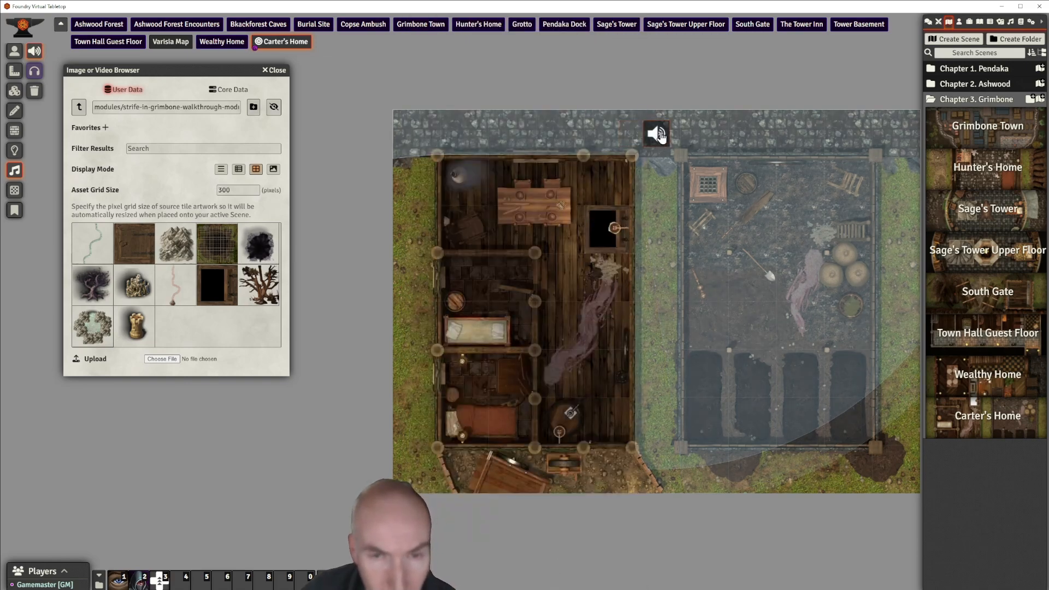
{"action": "double_click", "coordinate": [660, 136]}
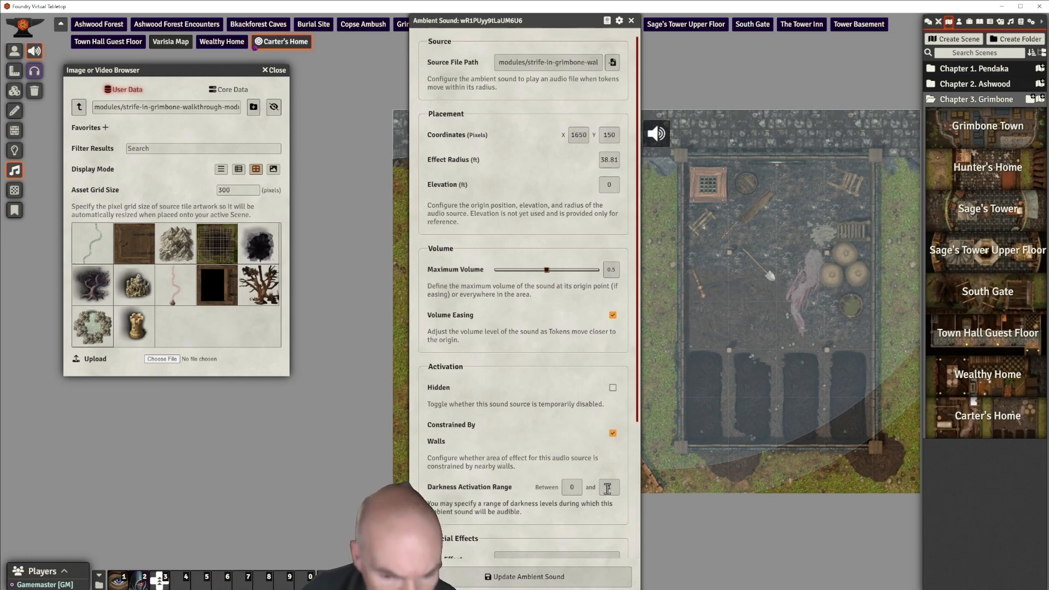
{"action": "left_click", "coordinate": [574, 487]}
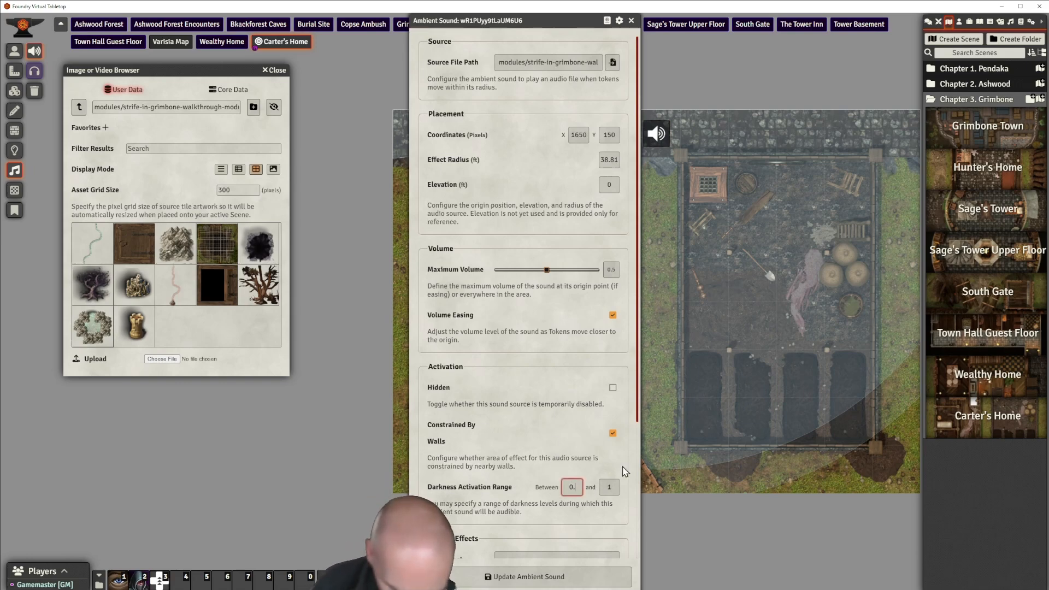
{"action": "left_click", "coordinate": [588, 571]}
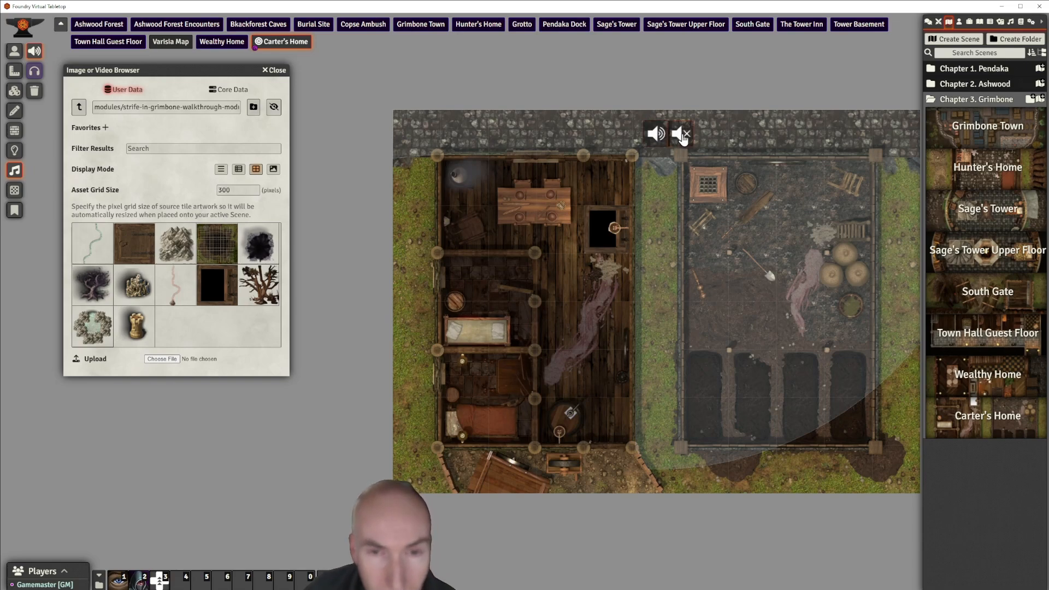
Lower the 35 ft street sound's maximum darkness activation level below 1 and place the forestnight sound directly over it
{"action": "double_click", "coordinate": [683, 139]}
{"action": "left_click", "coordinate": [615, 486]}
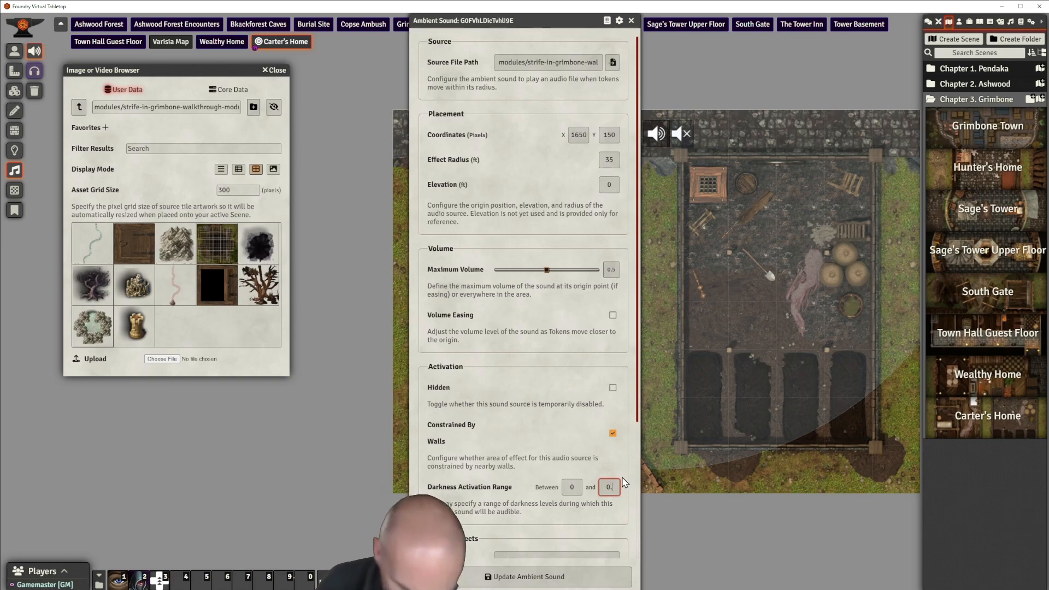
{"action": "left_click", "coordinate": [559, 579]}
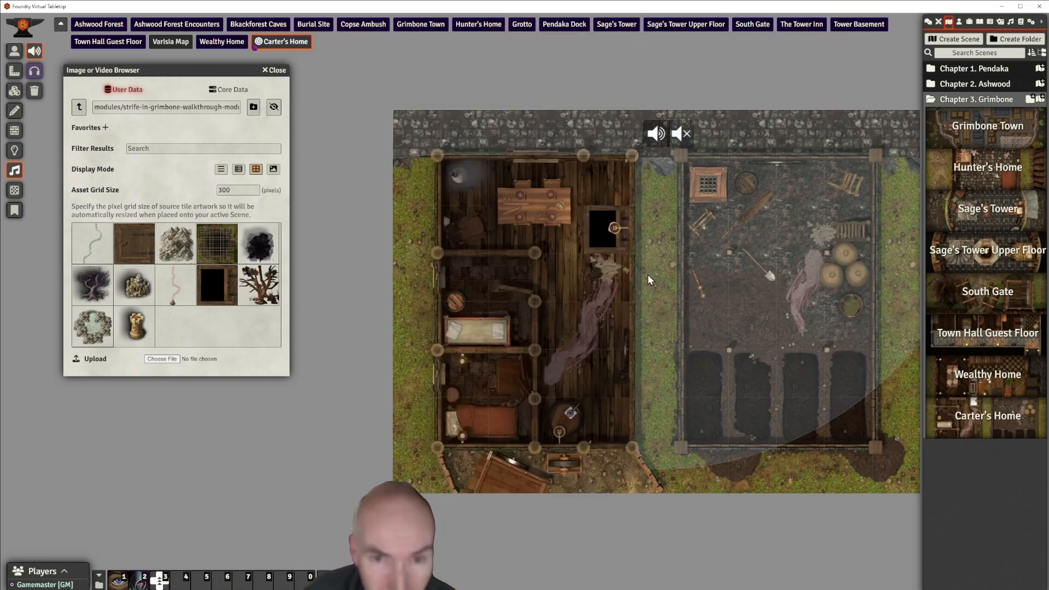
{"action": "left_click_drag", "start_coordinate": [674, 149], "coordinate": [659, 131]}
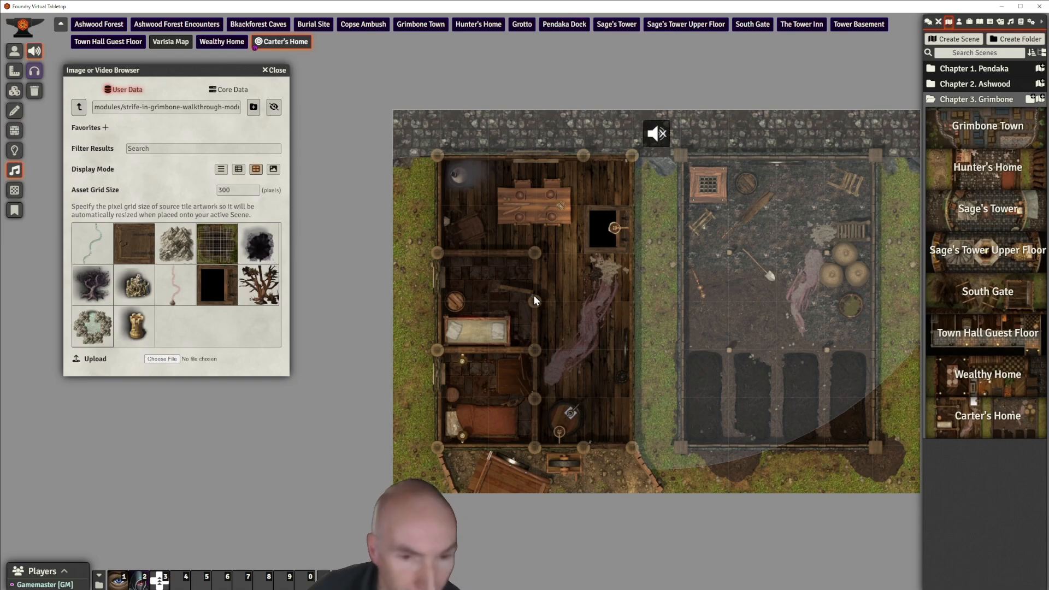
Draw an ambient sound with about a 15 ft effect radius centred in the west house at X 900, Y 1200
{"action": "key", "text": "ctrl+v"}
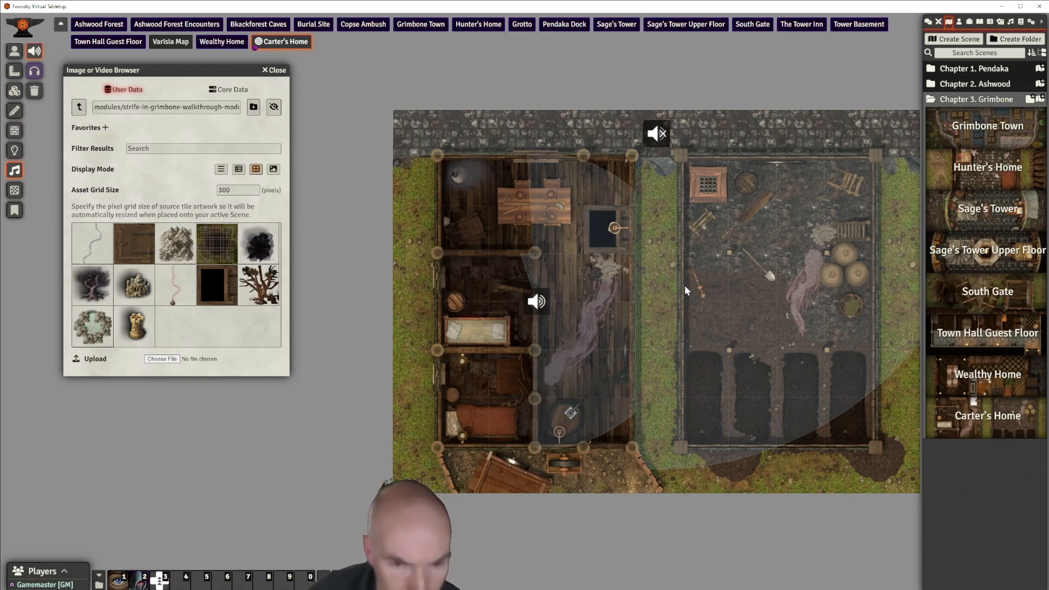
{"action": "key", "text": "Delete"}
{"action": "left_click_drag", "start_coordinate": [536, 303], "coordinate": [688, 286]}
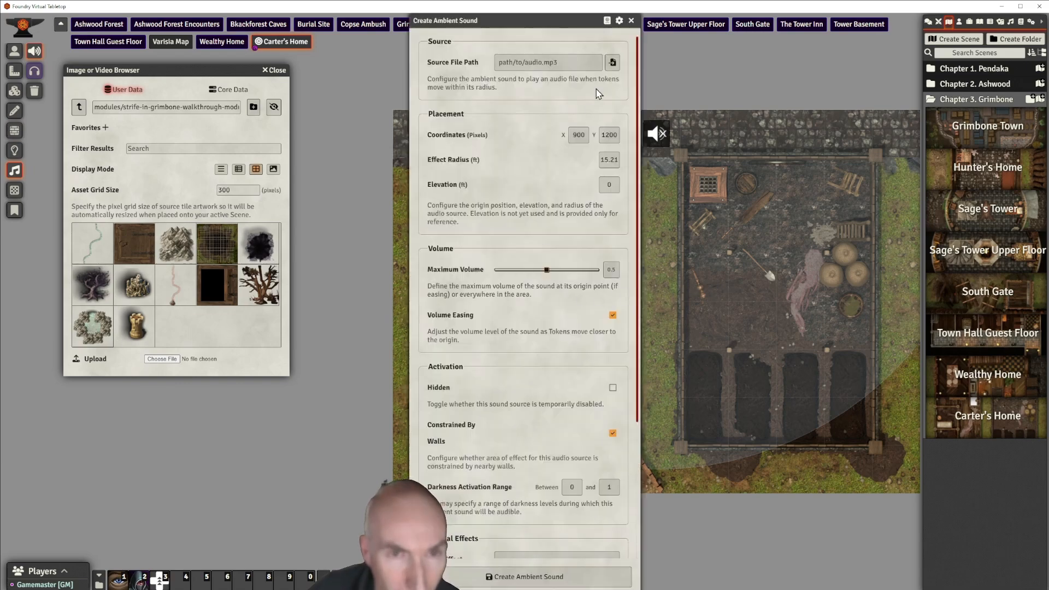
Assign house.mp3 to the west house's ambient sound, disable volume easing and the wall constraint, and create it
{"action": "left_click", "coordinate": [613, 63]}
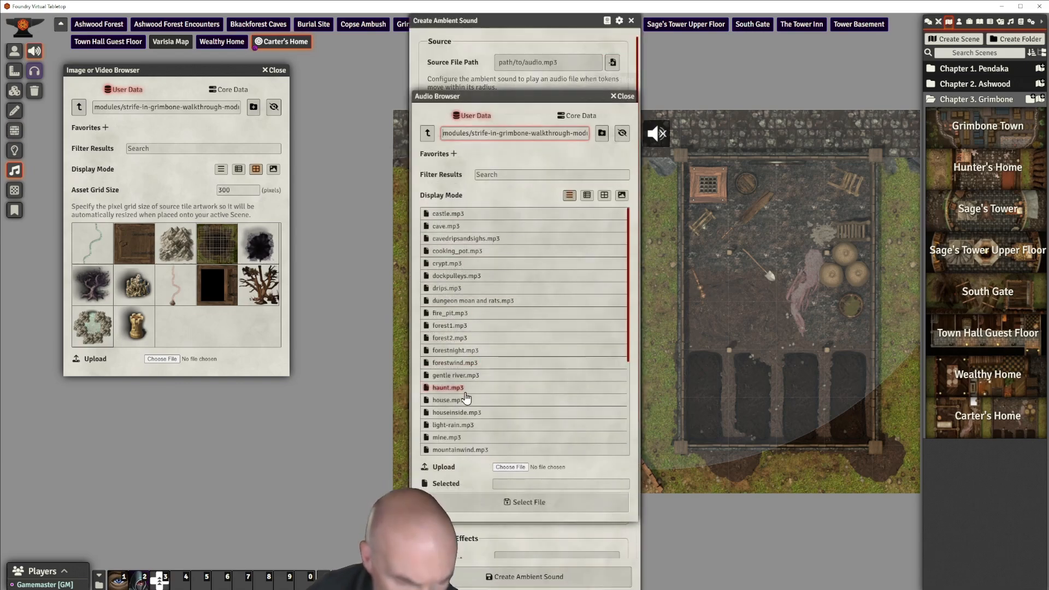
{"action": "left_click", "coordinate": [448, 401]}
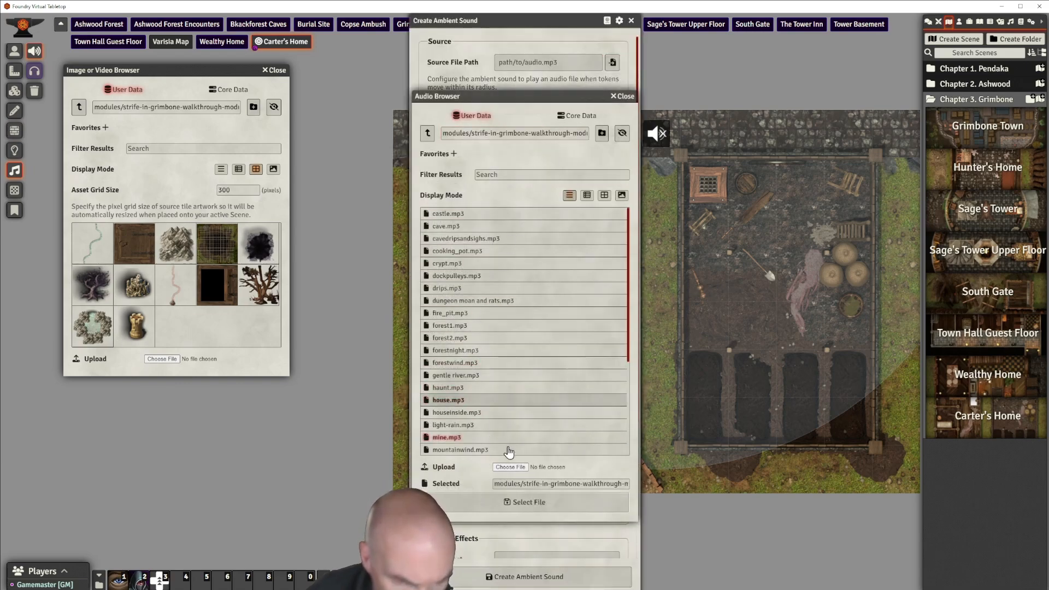
{"action": "left_click", "coordinate": [540, 507]}
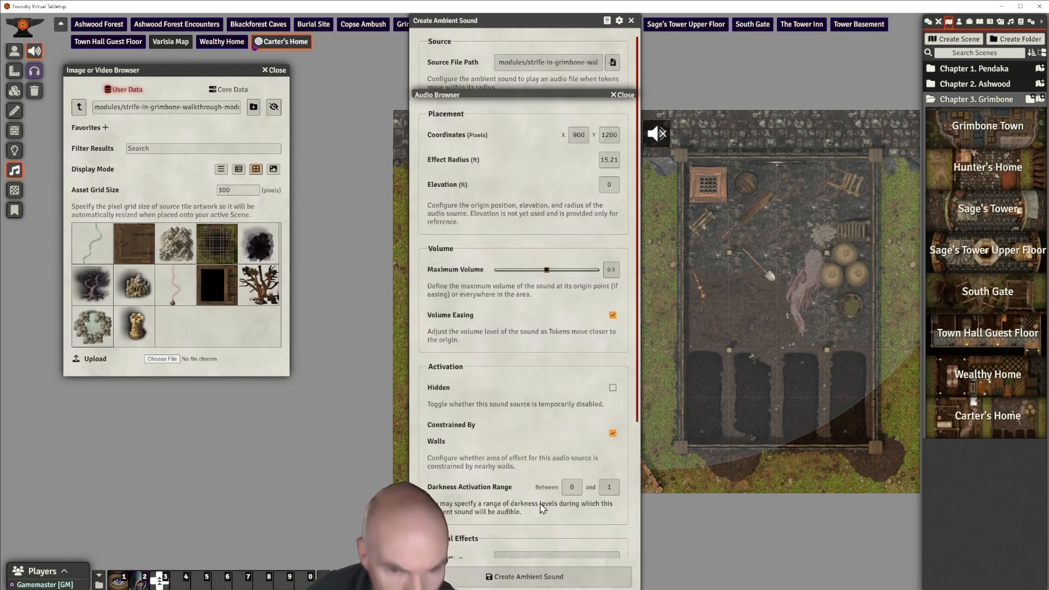
{"action": "scroll", "coordinate": [553, 318], "scroll_direction": "down", "scroll_amount": 1}
{"action": "scroll", "coordinate": [553, 319], "scroll_direction": "down", "scroll_amount": 2}
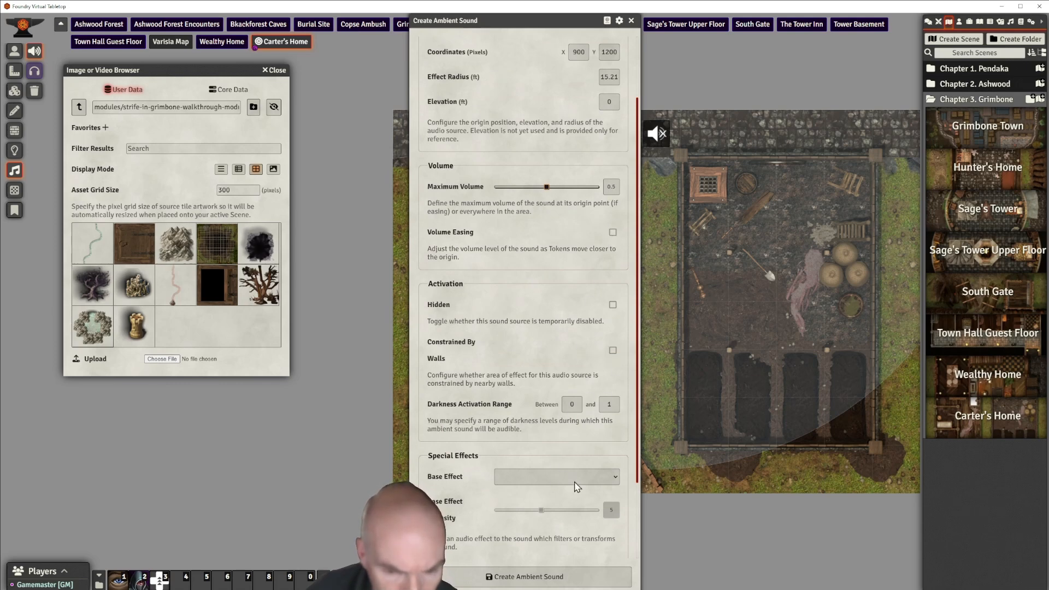
{"action": "left_click", "coordinate": [529, 577]}
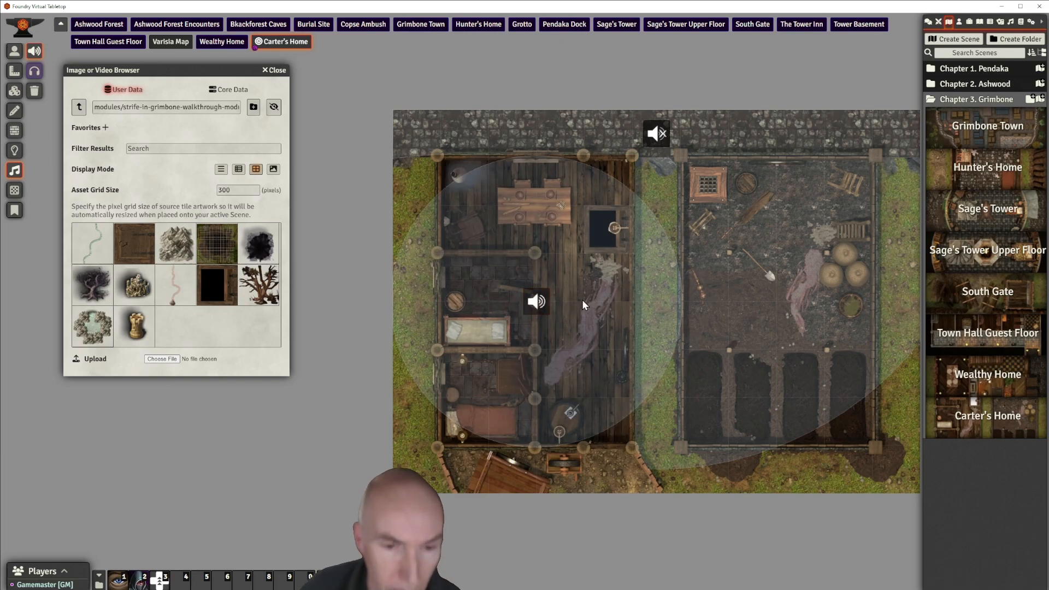
Close the leftover image and video file browser
{"action": "scroll", "coordinate": [579, 304], "scroll_direction": "up", "scroll_amount": 3}
{"action": "scroll", "coordinate": [579, 306], "scroll_direction": "down", "scroll_amount": 2}
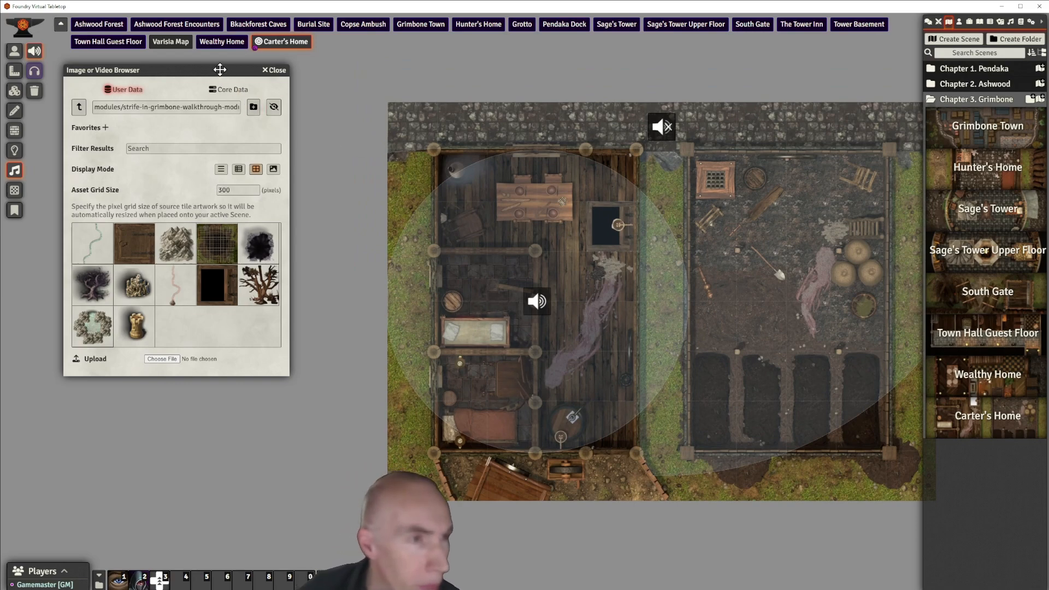
{"action": "left_click_drag", "start_coordinate": [220, 69], "coordinate": [256, 88]}
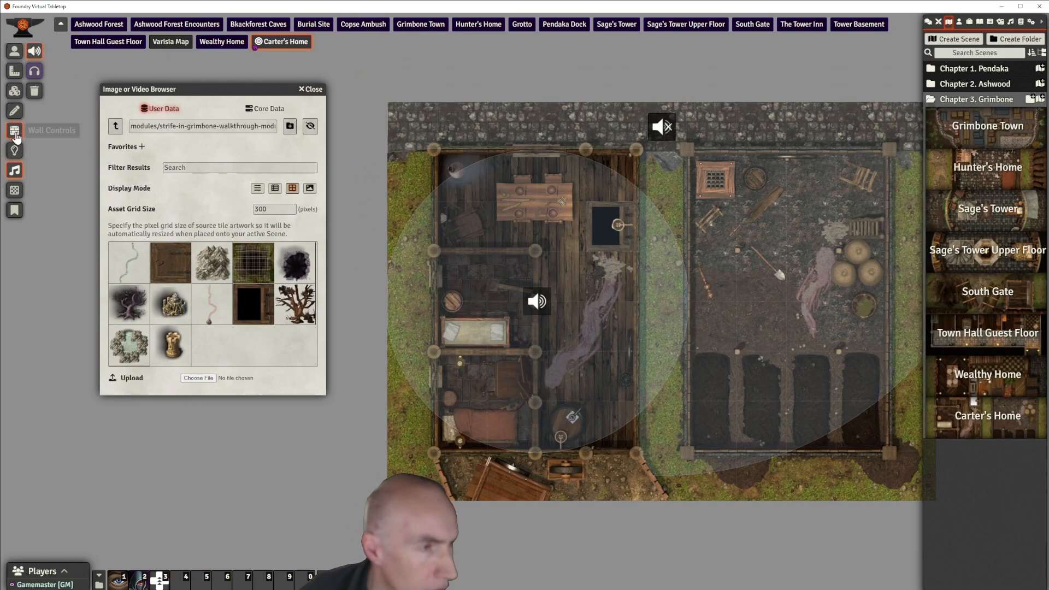
{"action": "left_click_drag", "start_coordinate": [275, 92], "coordinate": [260, 94]}
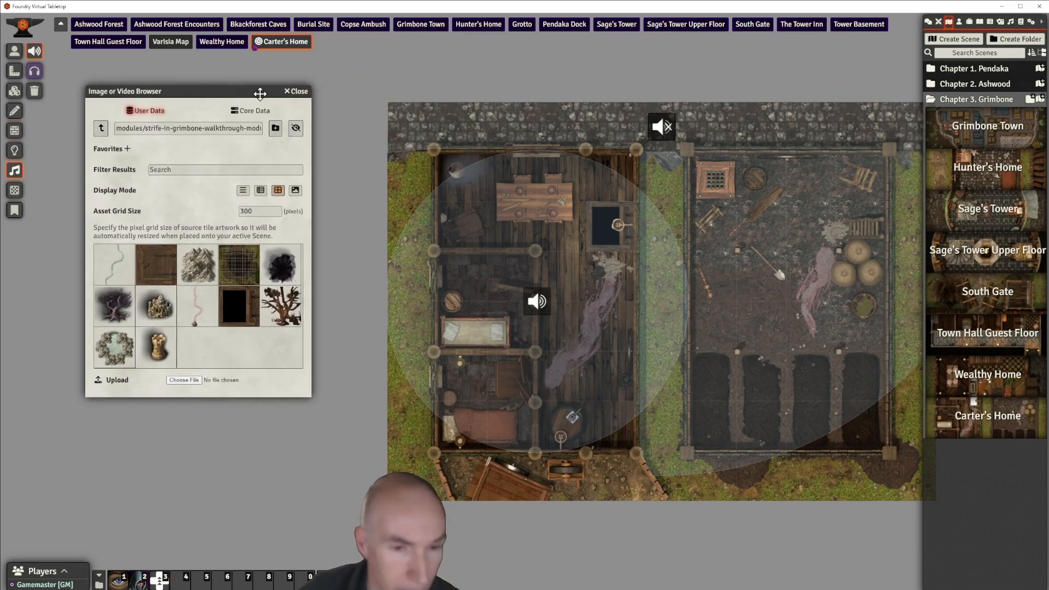
{"action": "left_click", "coordinate": [300, 91]}
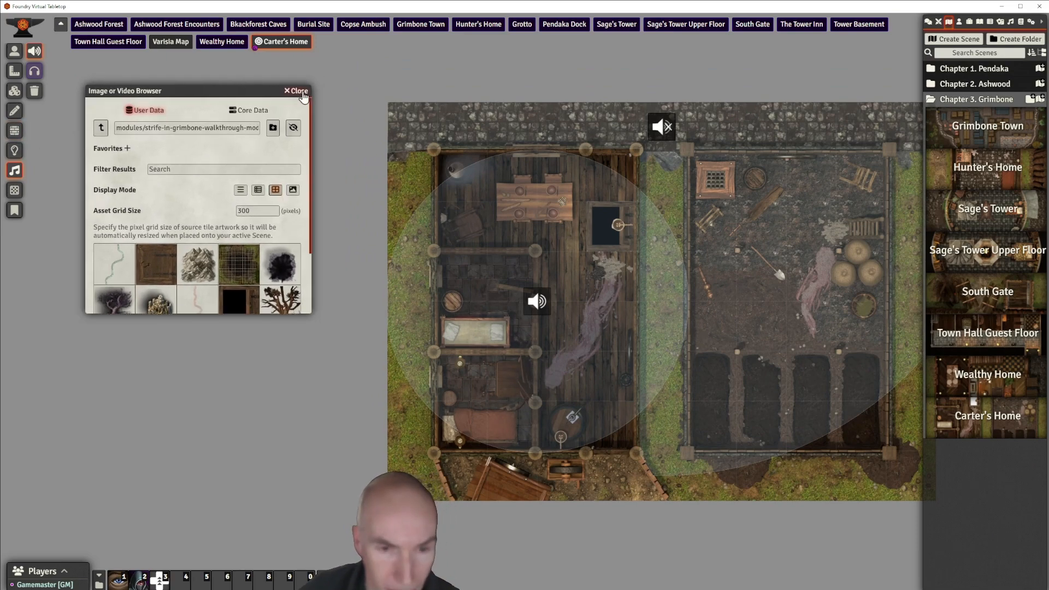
Draw basic walls along the north and east sides of the east building, joined at its northeast corner
{"action": "scroll", "coordinate": [372, 222], "scroll_direction": "down", "scroll_amount": 3}
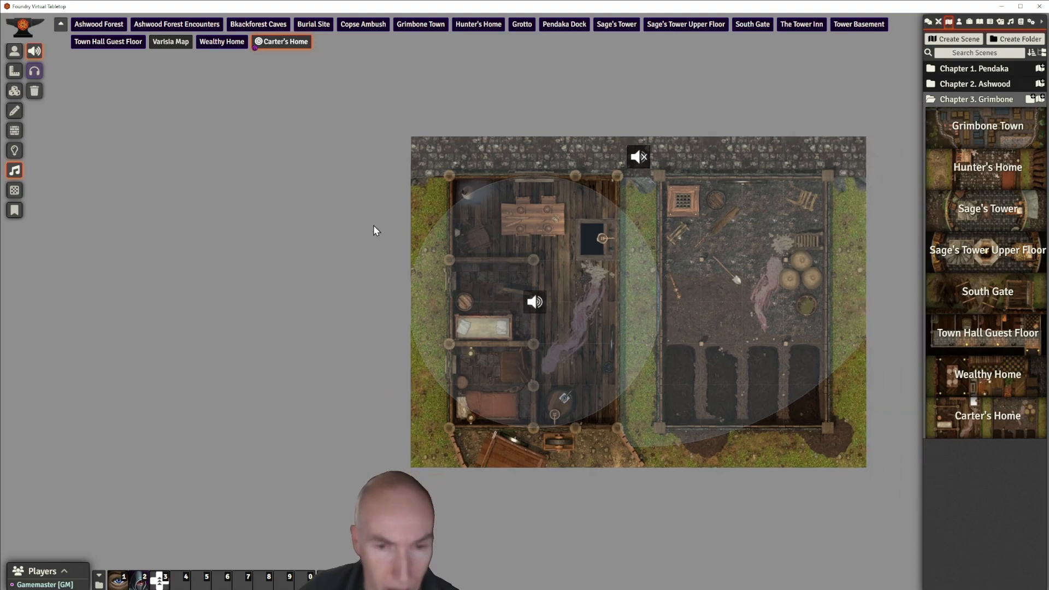
{"action": "scroll", "coordinate": [546, 219], "scroll_direction": "up", "scroll_amount": 3}
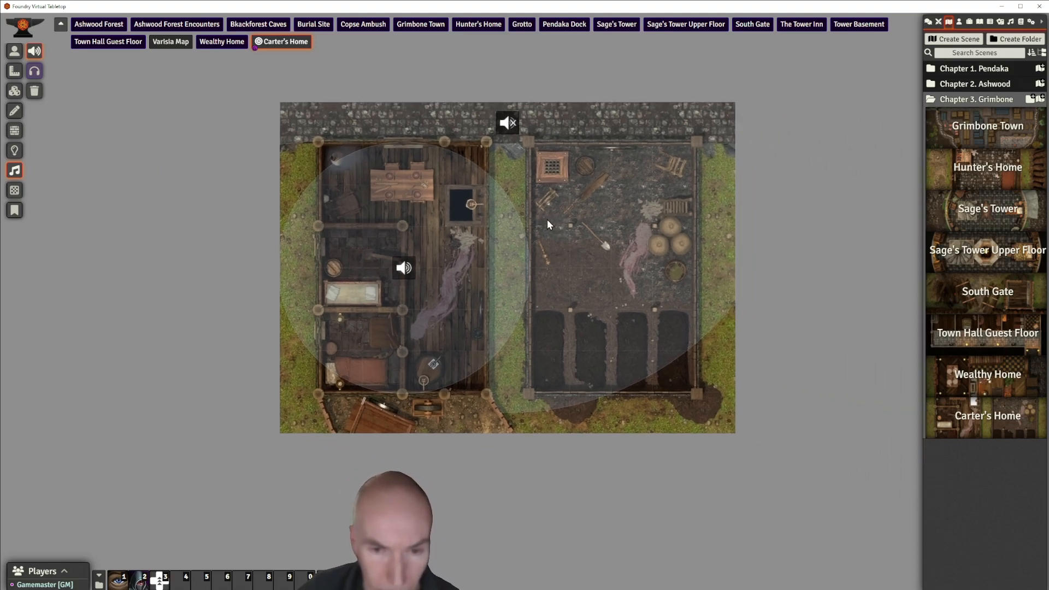
{"action": "scroll", "coordinate": [539, 241], "scroll_direction": "up", "scroll_amount": 5}
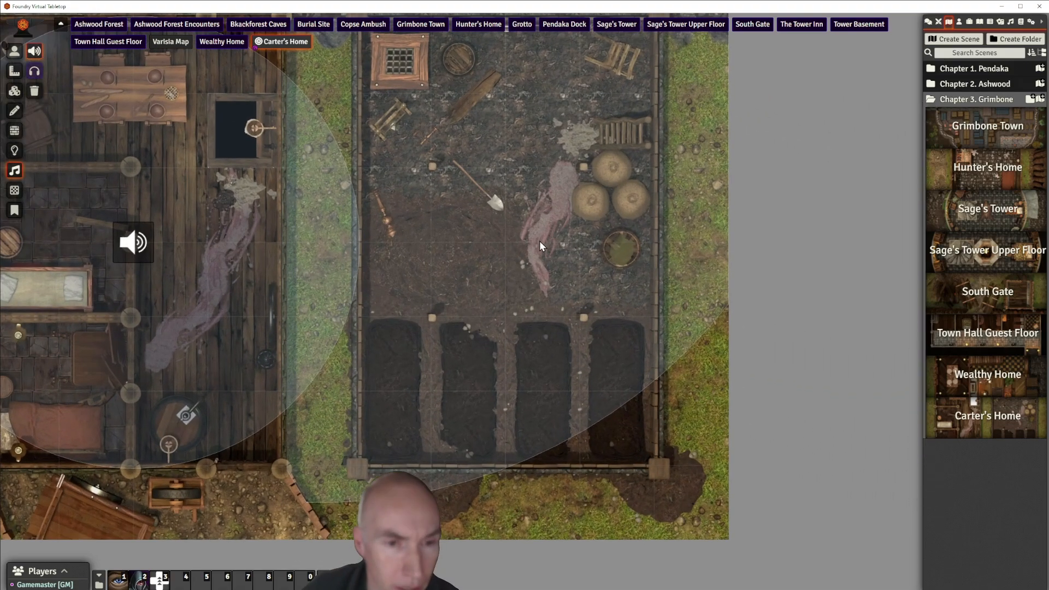
{"action": "left_click_drag", "start_coordinate": [510, 205], "coordinate": [523, 257]}
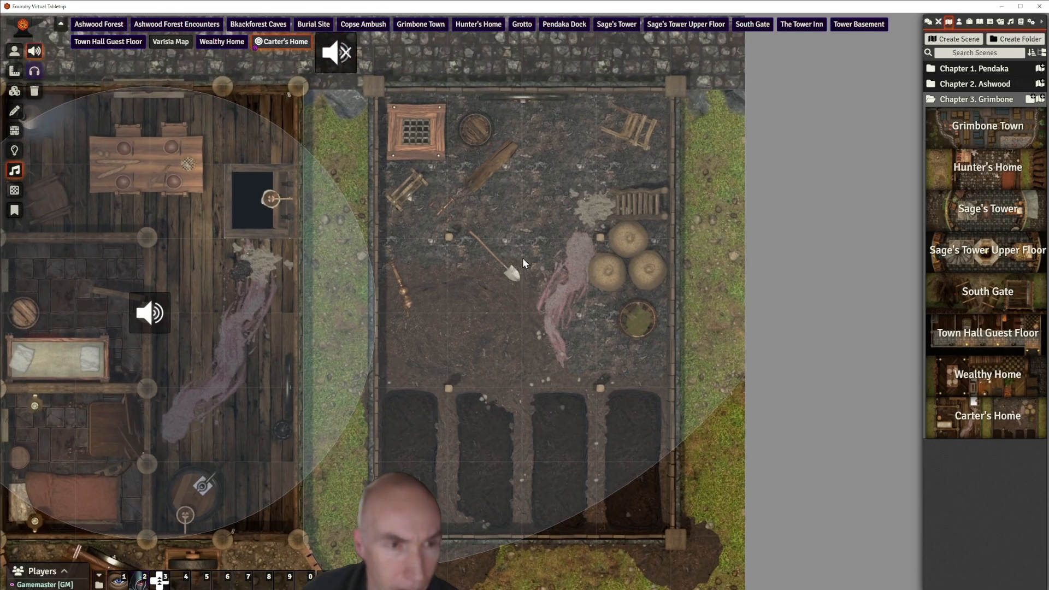
{"action": "scroll", "coordinate": [523, 257], "scroll_direction": "down", "scroll_amount": 1}
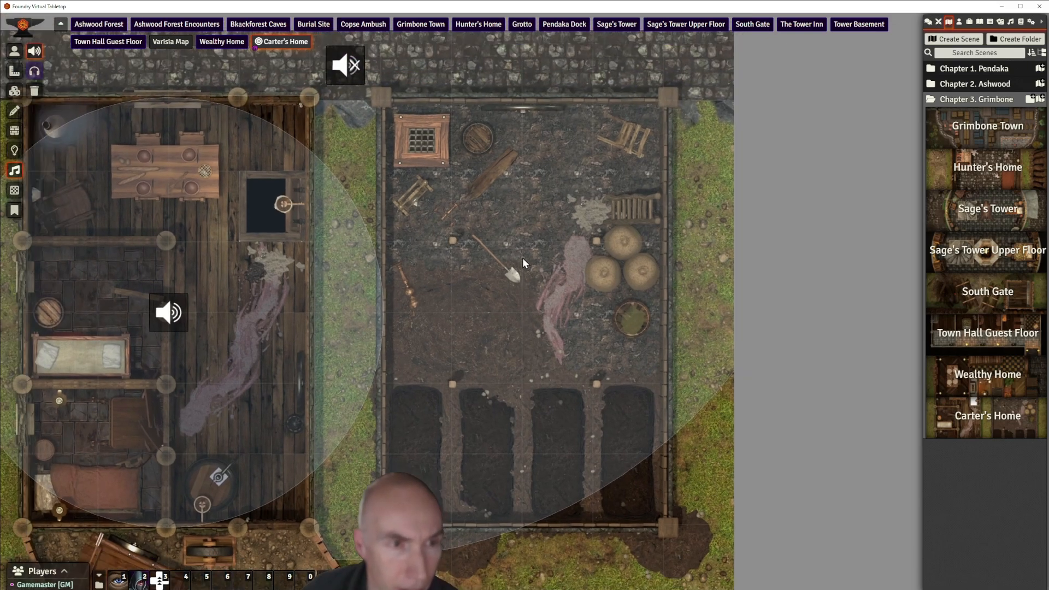
{"action": "left_click", "coordinate": [15, 111]}
{"action": "left_click", "coordinate": [15, 131]}
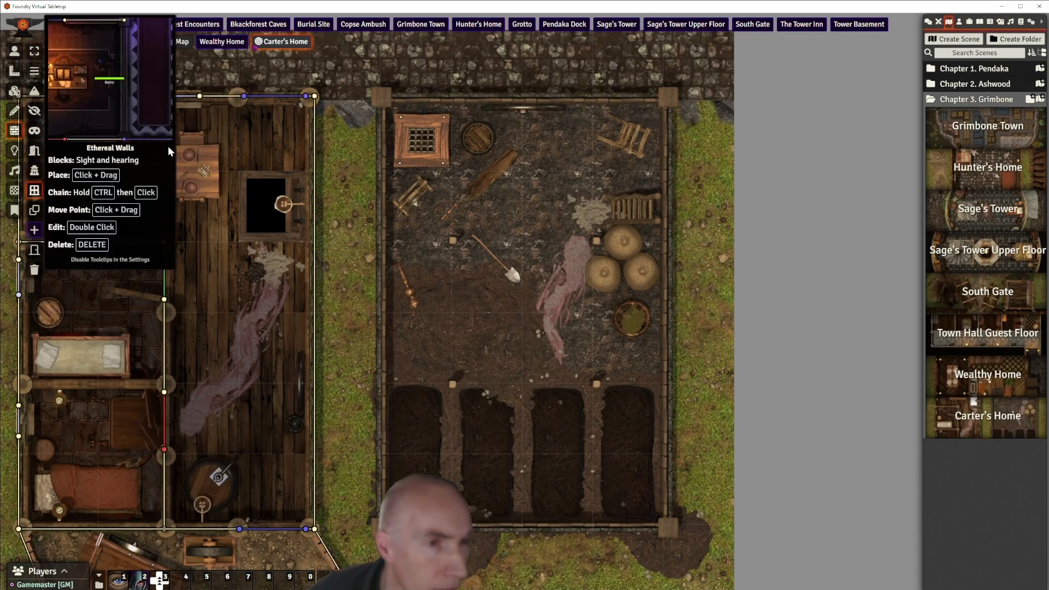
{"action": "left_click", "coordinate": [34, 71]}
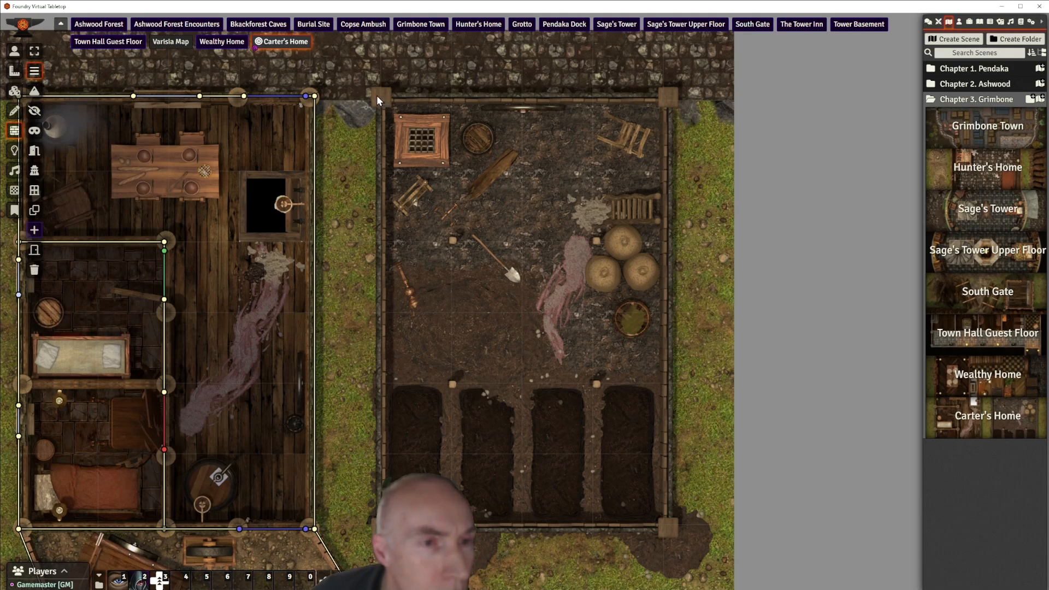
{"action": "left_click_drag", "start_coordinate": [433, 97], "coordinate": [666, 96]}
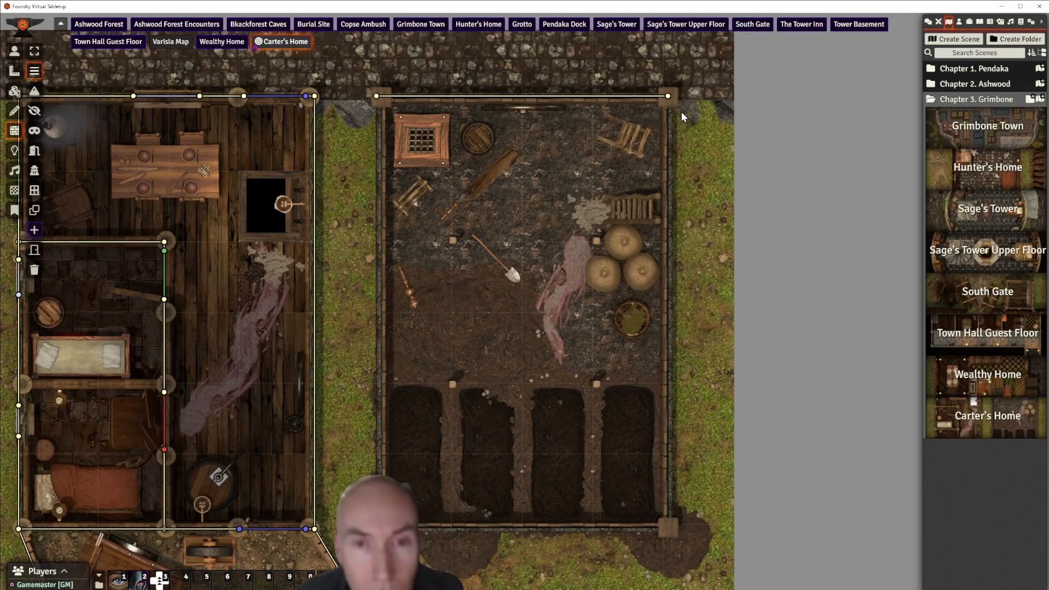
{"action": "mouse_move", "coordinate": [668, 95]}
{"action": "left_mouse_down"}
{"action": "mouse_move", "coordinate": [686, 422]}
{"action": "mouse_move", "coordinate": [669, 533]}
{"action": "left_mouse_up"}
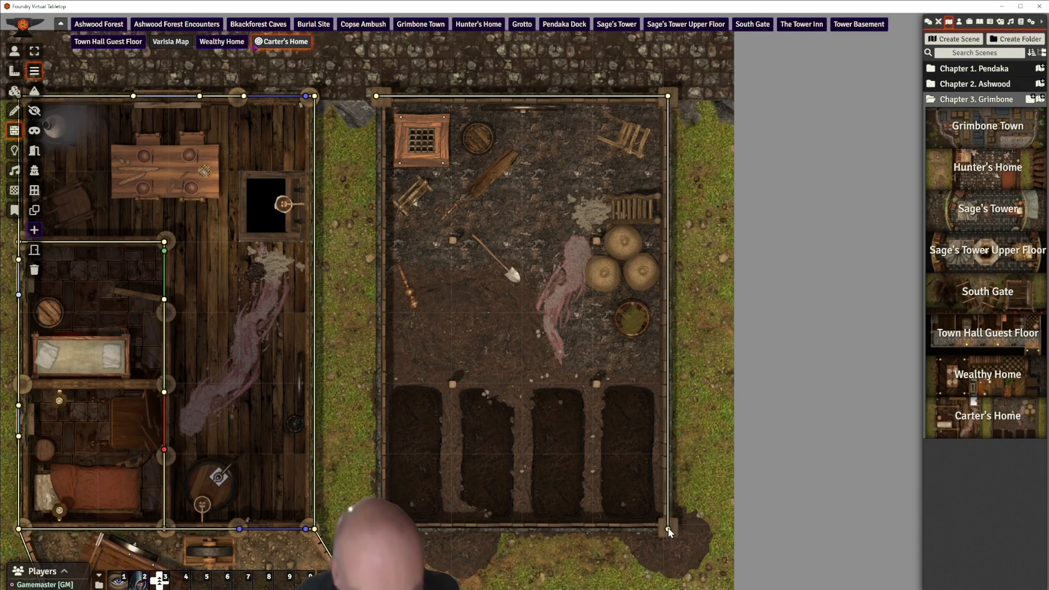
Add walls along the east building's south and west sides and join the last endpoint to the northwest corner
{"action": "mouse_move", "coordinate": [668, 529]}
{"action": "left_mouse_down"}
{"action": "mouse_move", "coordinate": [377, 530]}
{"action": "mouse_move", "coordinate": [374, 100]}
{"action": "mouse_move", "coordinate": [389, 101]}
{"action": "left_mouse_up"}
{"action": "key", "text": "ctrl+z"}
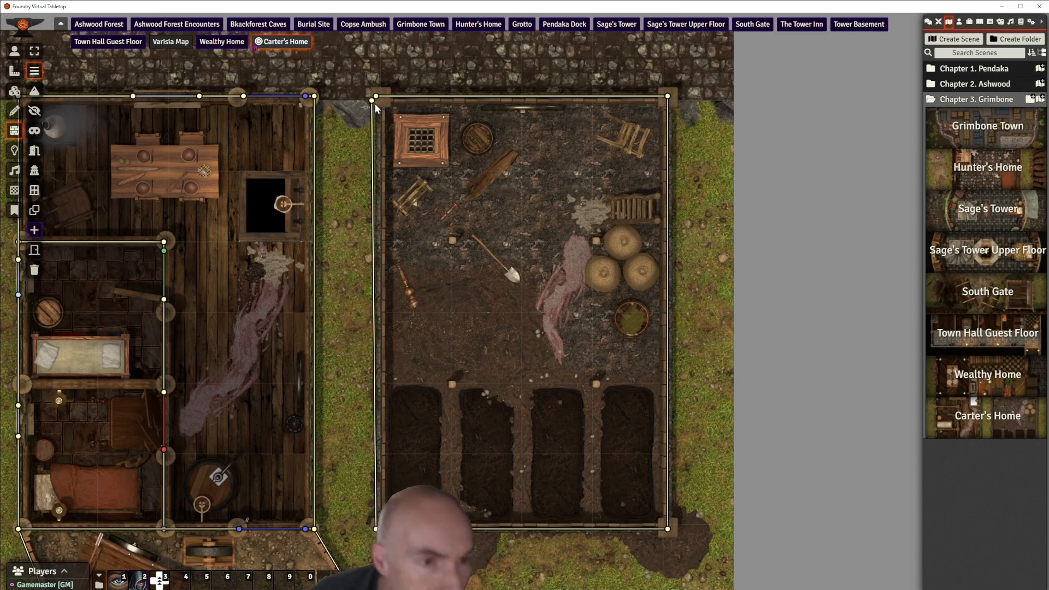
{"action": "mouse_move", "coordinate": [373, 101]}
{"action": "left_mouse_down"}
{"action": "mouse_move", "coordinate": [422, 118]}
{"action": "mouse_move", "coordinate": [376, 98]}
{"action": "left_mouse_up"}
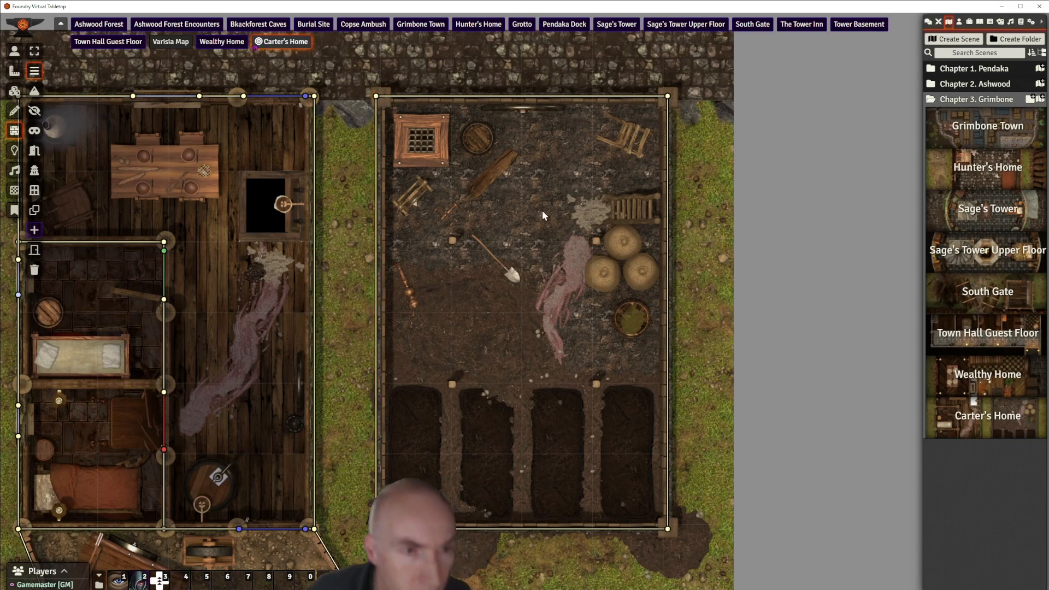
{"action": "scroll", "coordinate": [537, 211], "scroll_direction": "up", "scroll_amount": 3}
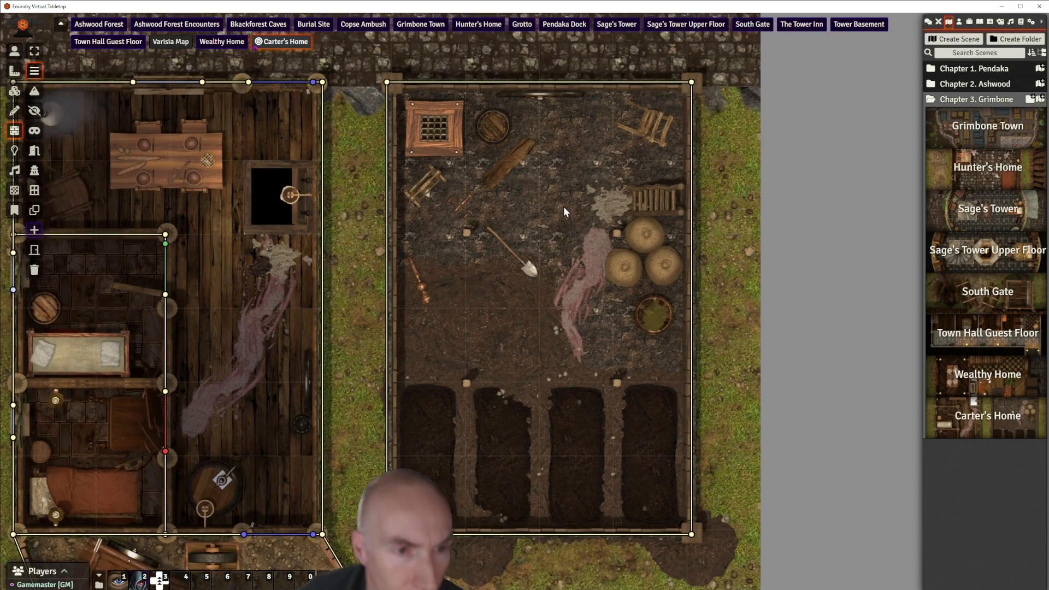
{"action": "mouse_move", "coordinate": [564, 208]}
{"action": "left_mouse_down"}
{"action": "mouse_move", "coordinate": [581, 181]}
{"action": "mouse_move", "coordinate": [558, 194]}
{"action": "left_mouse_up"}
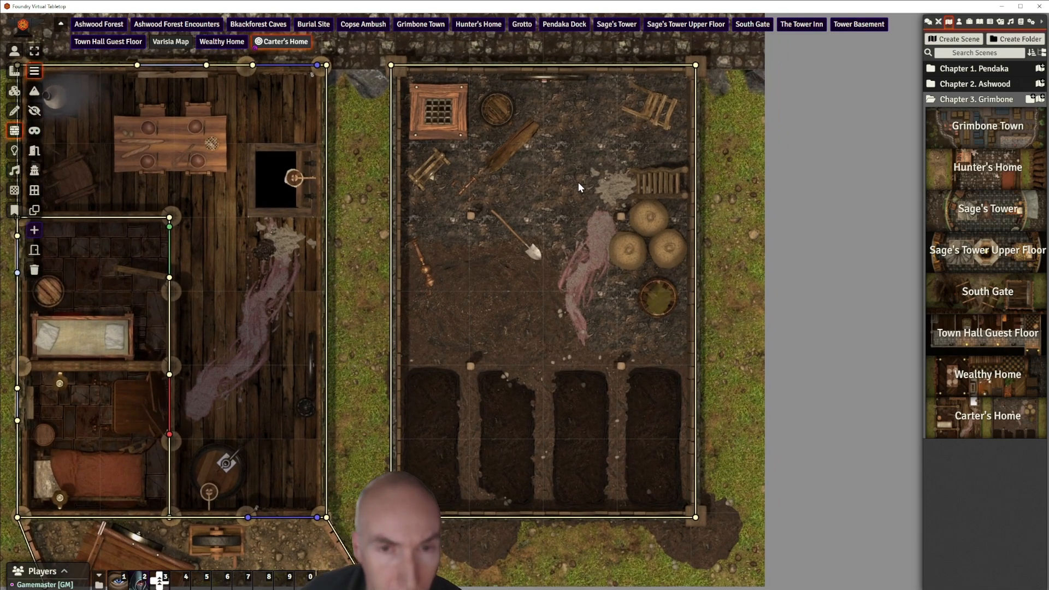
{"action": "scroll", "coordinate": [578, 182], "scroll_direction": "down", "scroll_amount": 1}
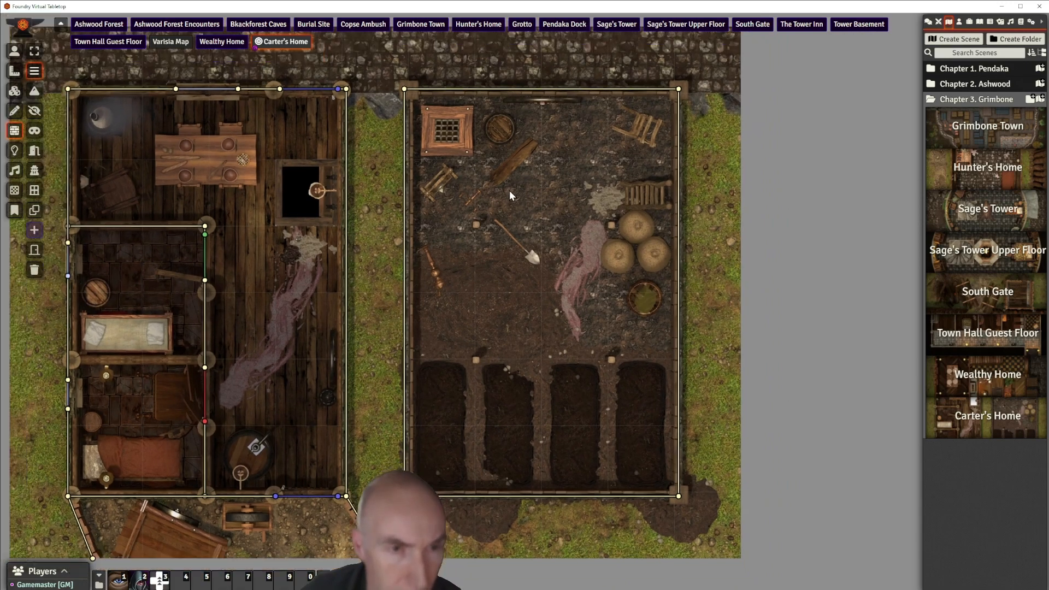
{"action": "scroll", "coordinate": [510, 192], "scroll_direction": "up", "scroll_amount": 1}
{"action": "scroll", "coordinate": [512, 195], "scroll_direction": "down", "scroll_amount": 1}
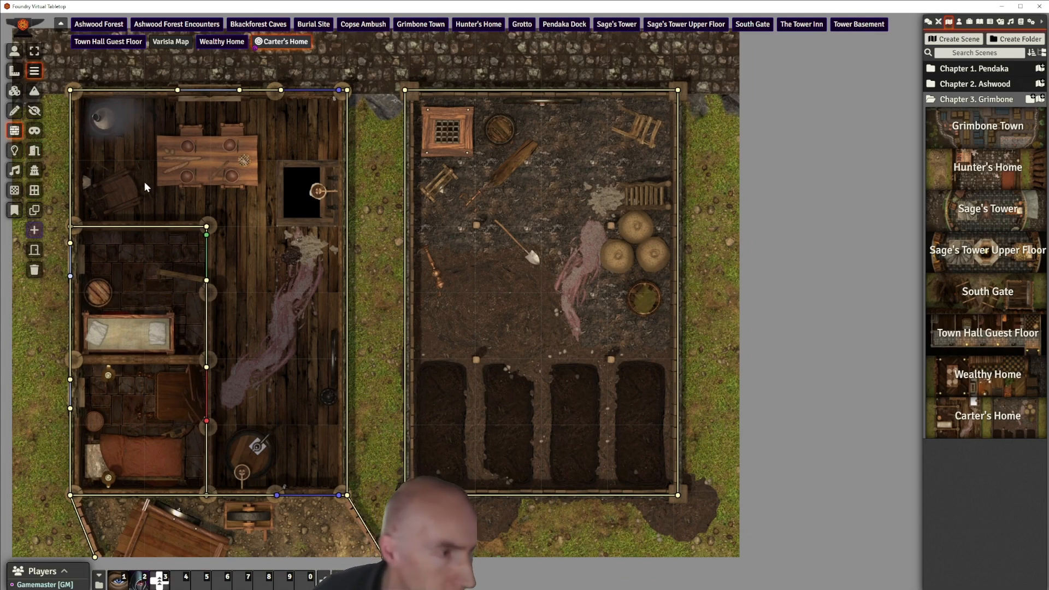
{"action": "scroll", "coordinate": [142, 182], "scroll_direction": "down", "scroll_amount": 2}
{"action": "scroll", "coordinate": [23, 203], "scroll_direction": "up", "scroll_amount": 2}
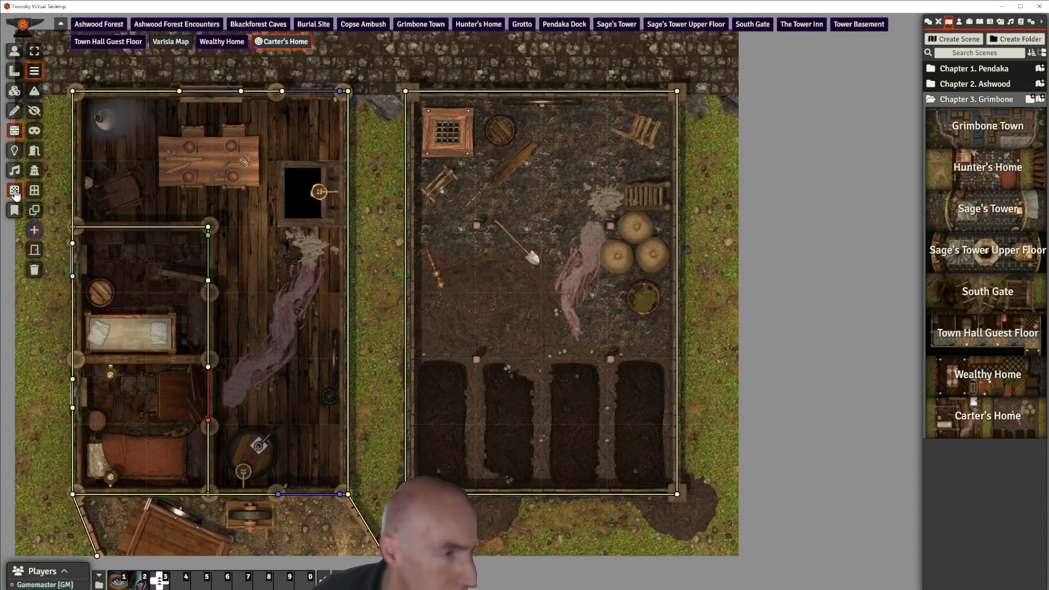
Draw a new rectangular region covering the whole interior of the east building, from its northwest to its southeast corner
{"action": "left_click", "coordinate": [14, 190]}
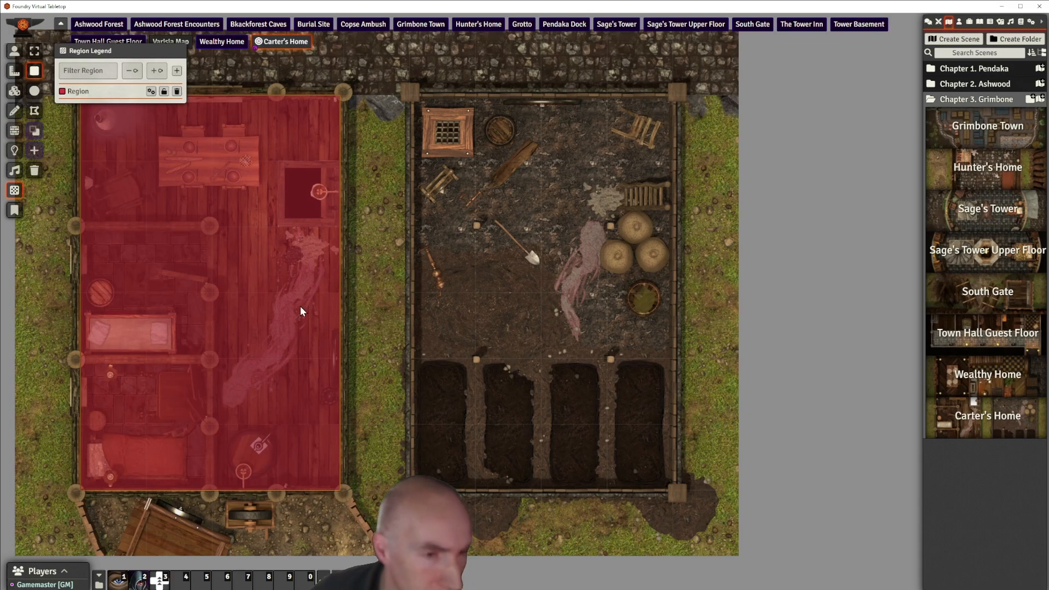
{"action": "left_click", "coordinate": [85, 96]}
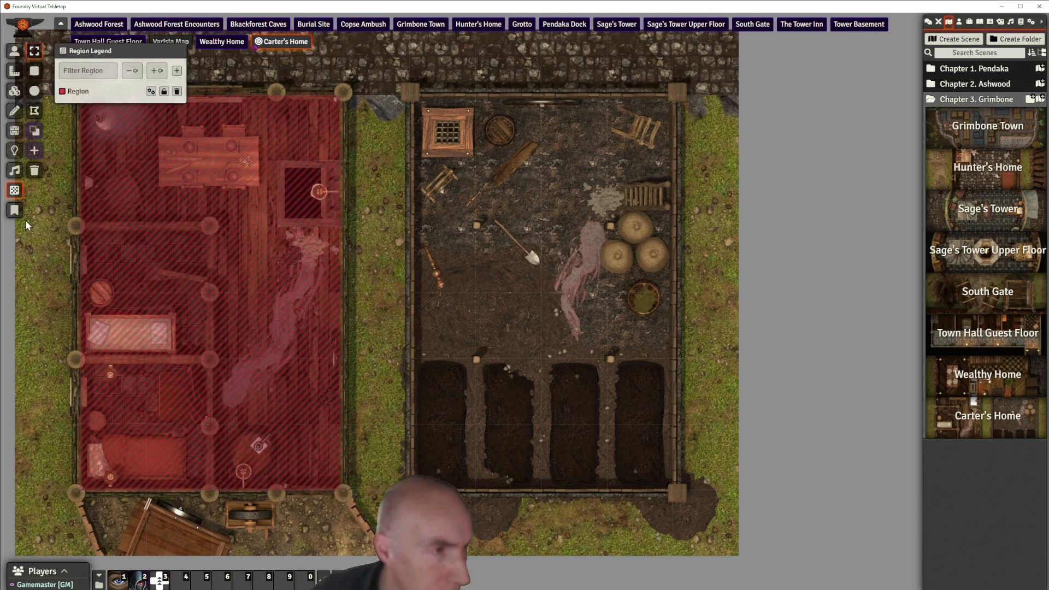
{"action": "left_click", "coordinate": [34, 70]}
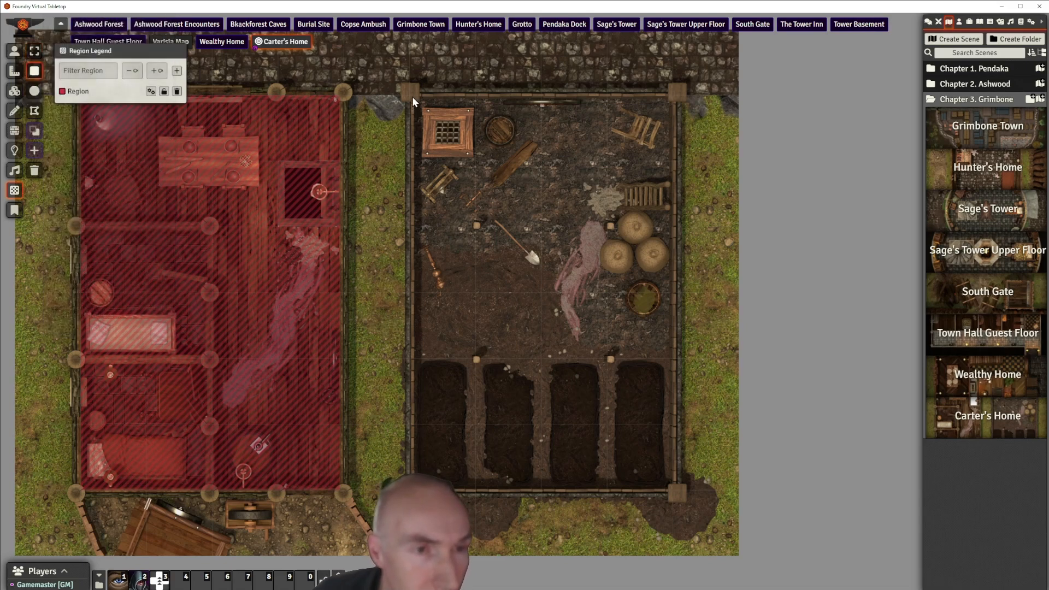
{"action": "left_click_drag", "start_coordinate": [412, 96], "coordinate": [674, 490]}
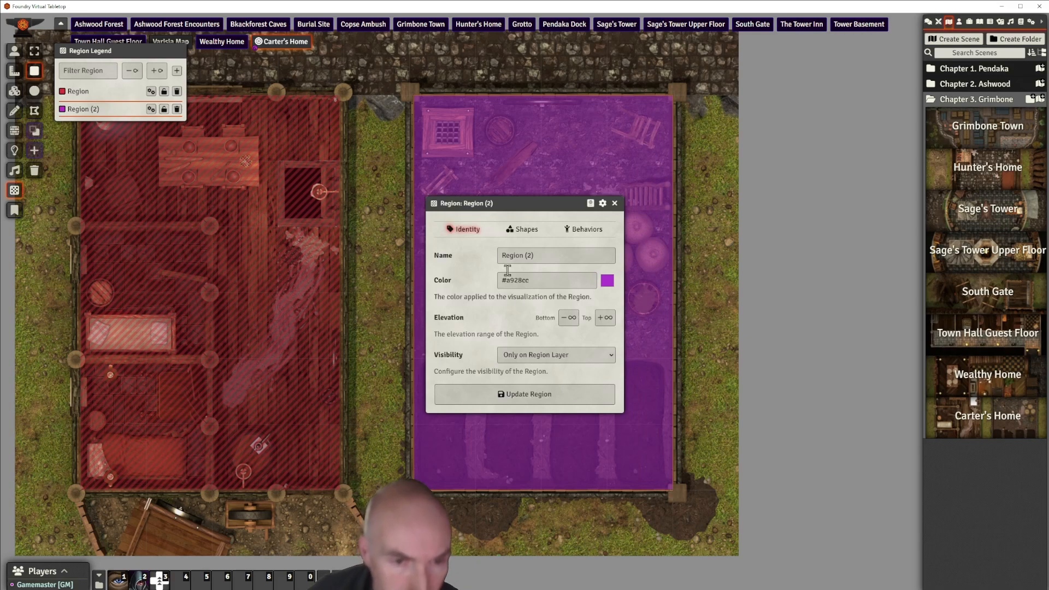
Add an Adjust Darkness Level behavior to the east building's region in Override mode with the modifier at maximum, and save the region
{"action": "left_click", "coordinate": [595, 232]}
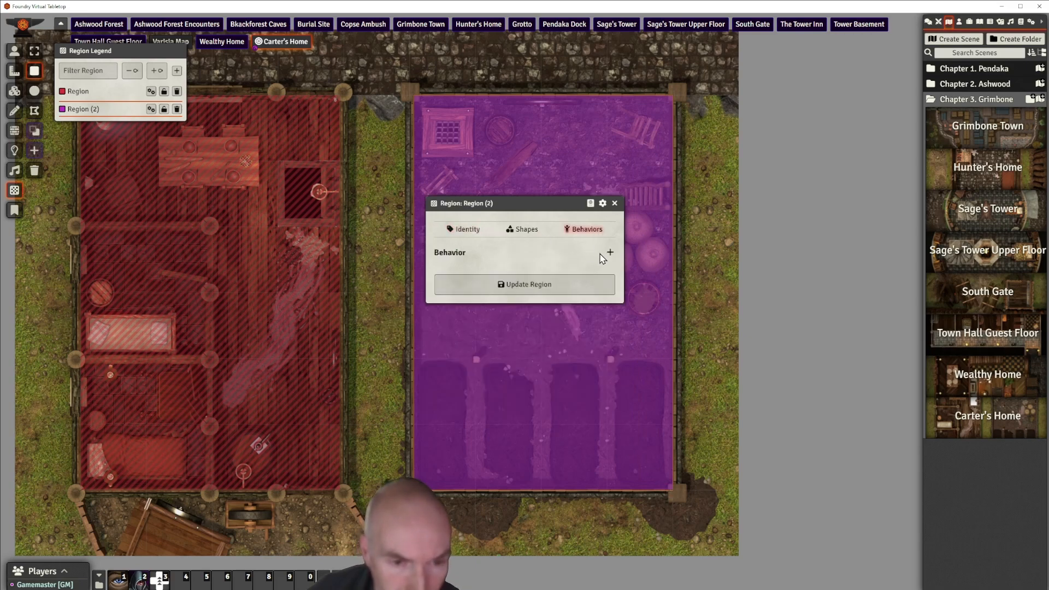
{"action": "left_click", "coordinate": [610, 253]}
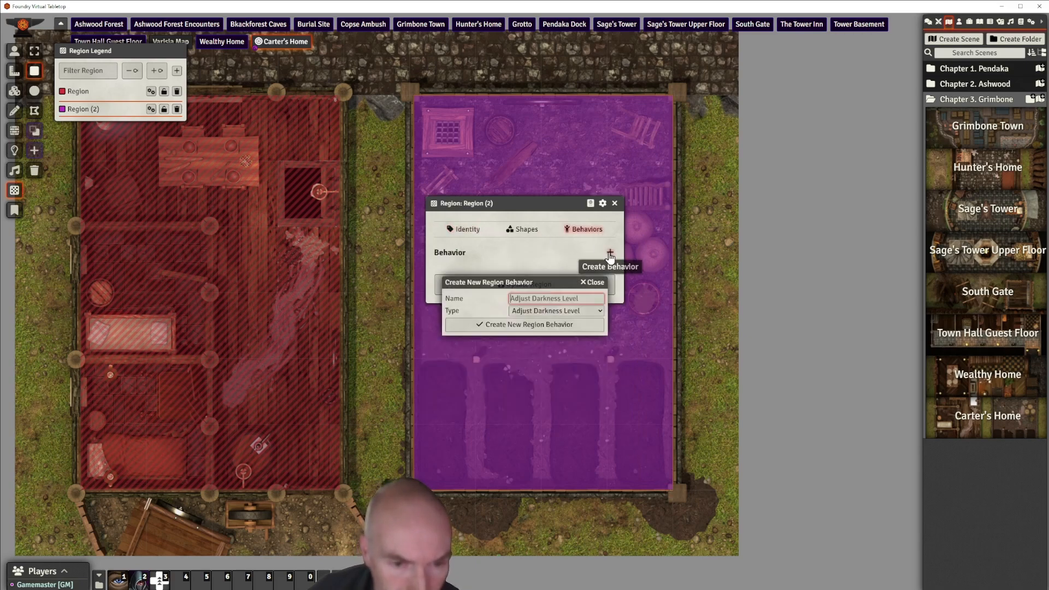
{"action": "left_click", "coordinate": [584, 313]}
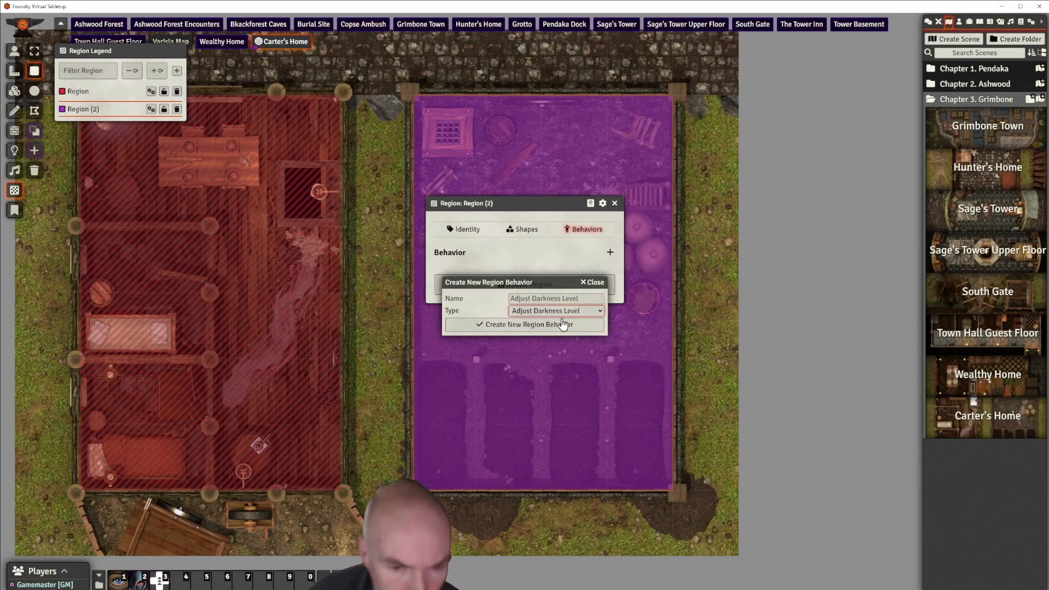
{"action": "left_click", "coordinate": [563, 324]}
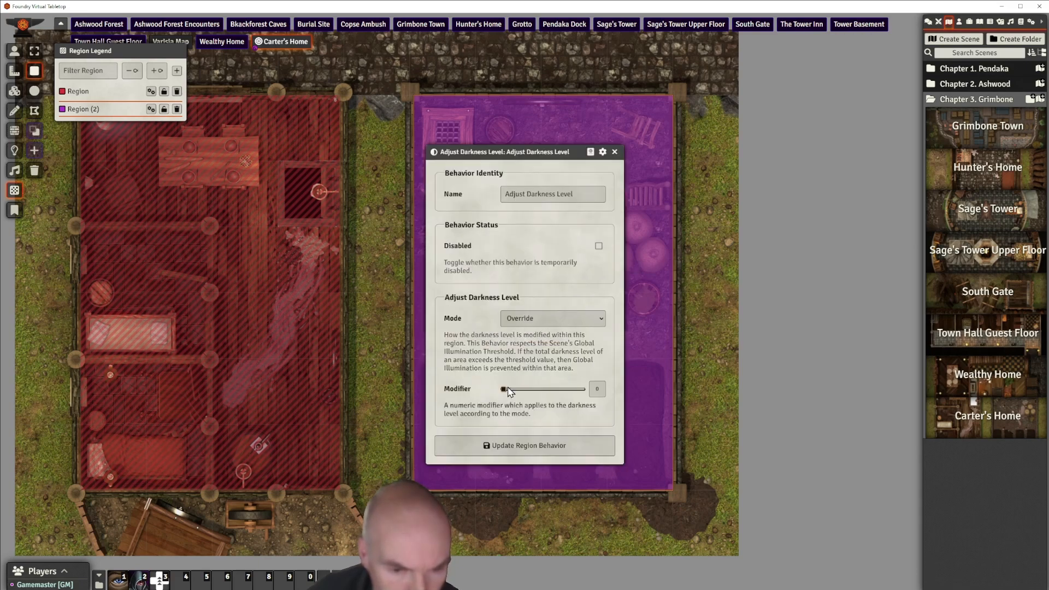
{"action": "left_click_drag", "start_coordinate": [503, 389], "coordinate": [583, 390]}
{"action": "left_click", "coordinate": [529, 444]}
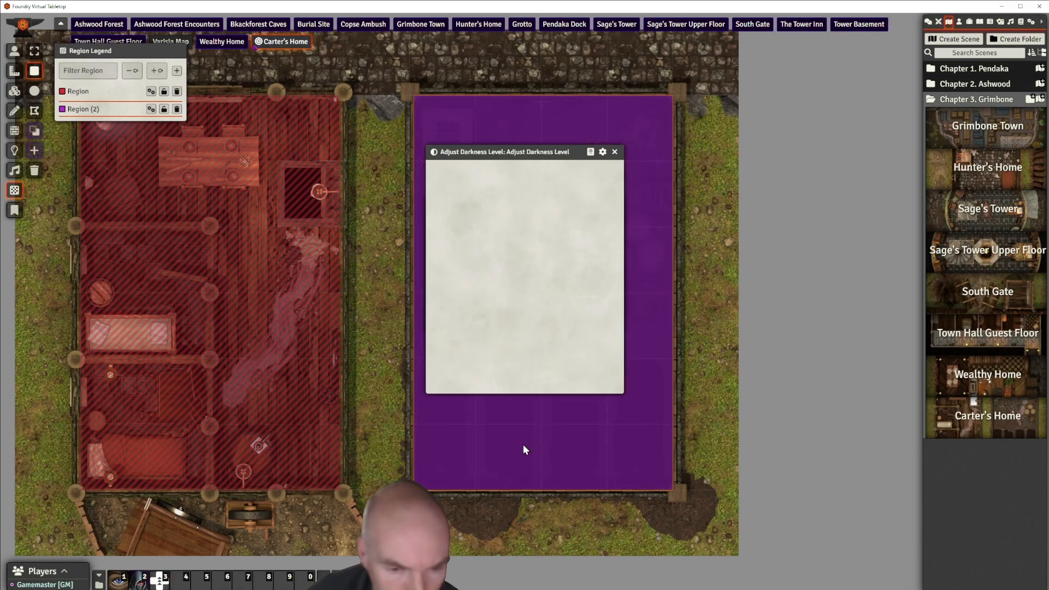
{"action": "left_click", "coordinate": [534, 314]}
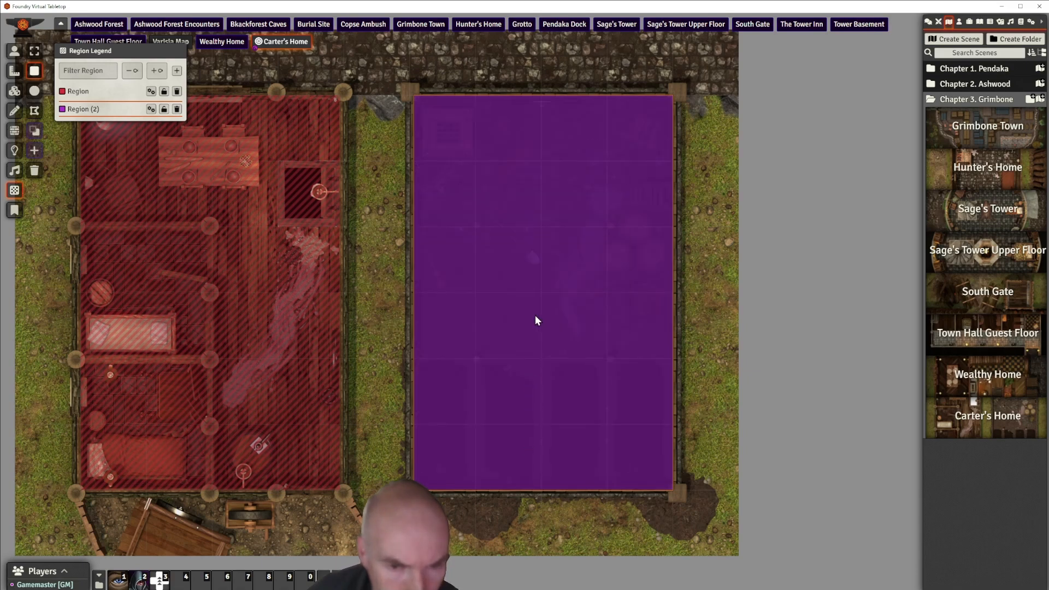
Switch to the token layer and check the darkness inside the east building
{"action": "scroll", "coordinate": [520, 321], "scroll_direction": "down", "scroll_amount": 2}
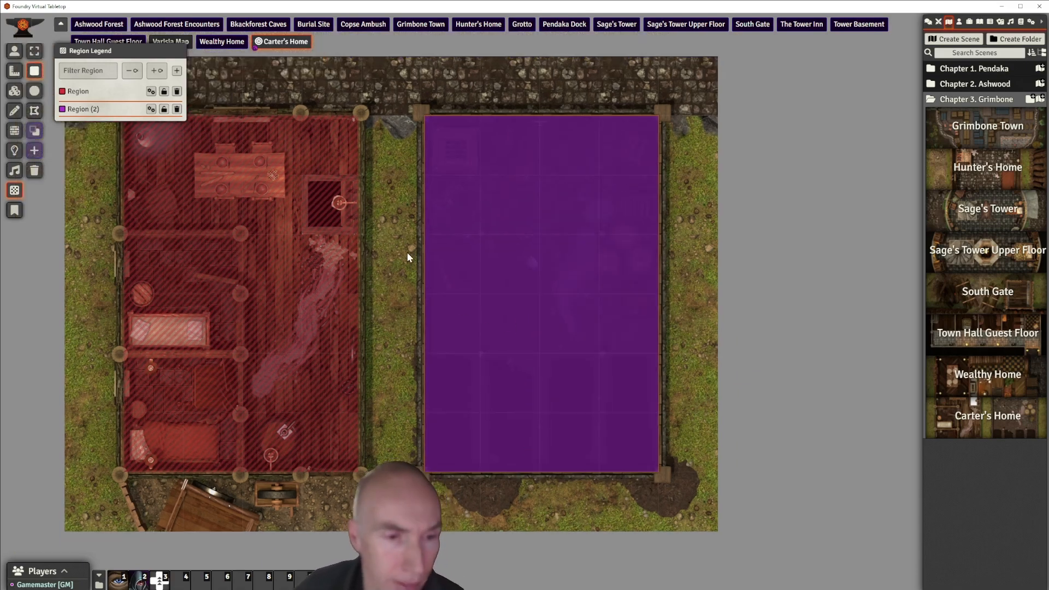
{"action": "left_click", "coordinate": [14, 51]}
{"action": "scroll", "coordinate": [536, 299], "scroll_direction": "up", "scroll_amount": 1}
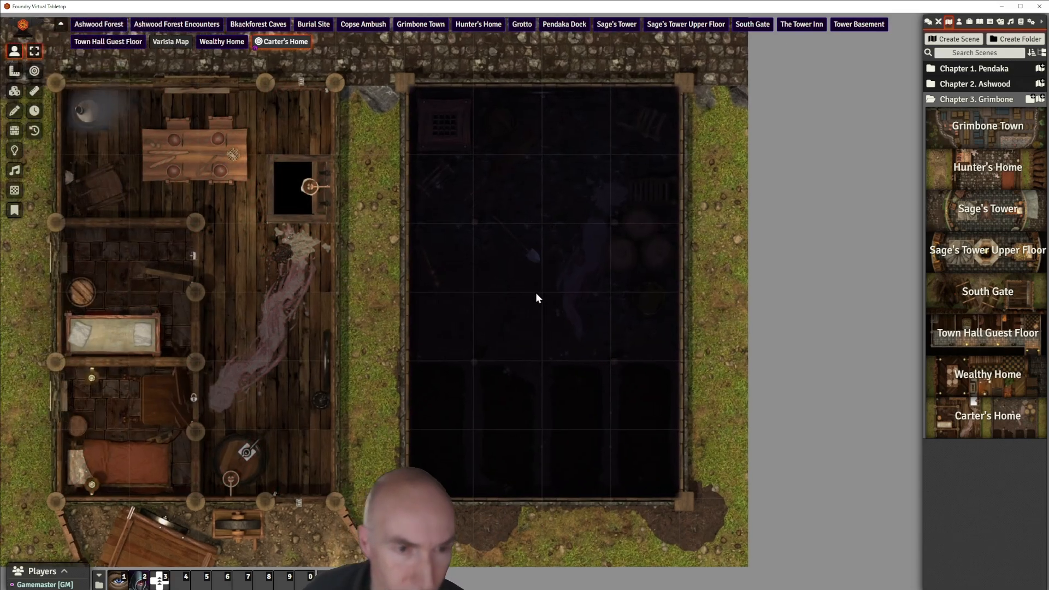
{"action": "scroll", "coordinate": [441, 251], "scroll_direction": "down", "scroll_amount": 1}
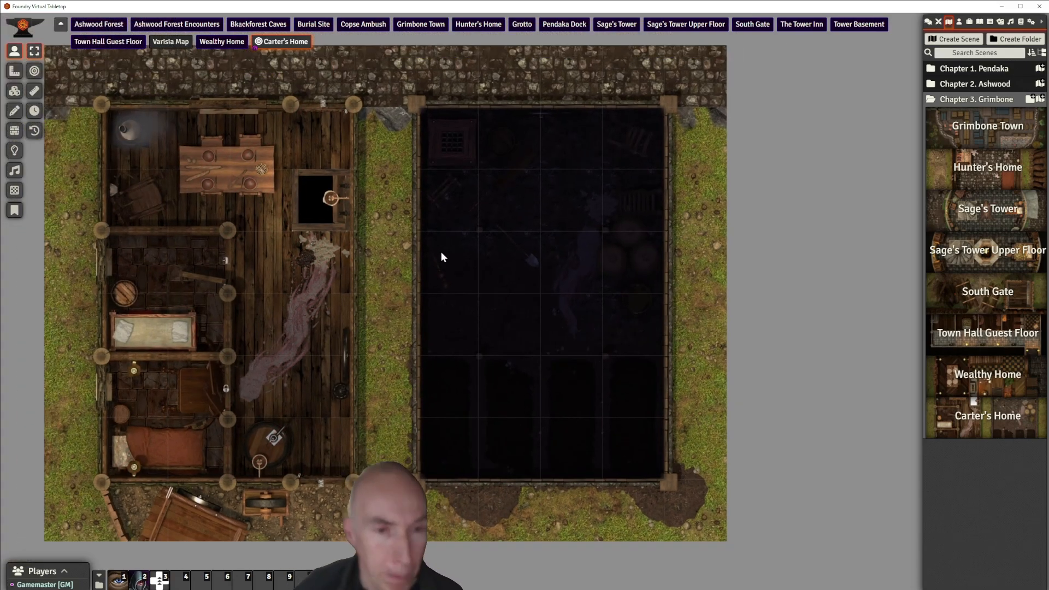
{"action": "scroll", "coordinate": [441, 252], "scroll_direction": "up", "scroll_amount": 1}
{"action": "scroll", "coordinate": [441, 254], "scroll_direction": "down", "scroll_amount": 1}
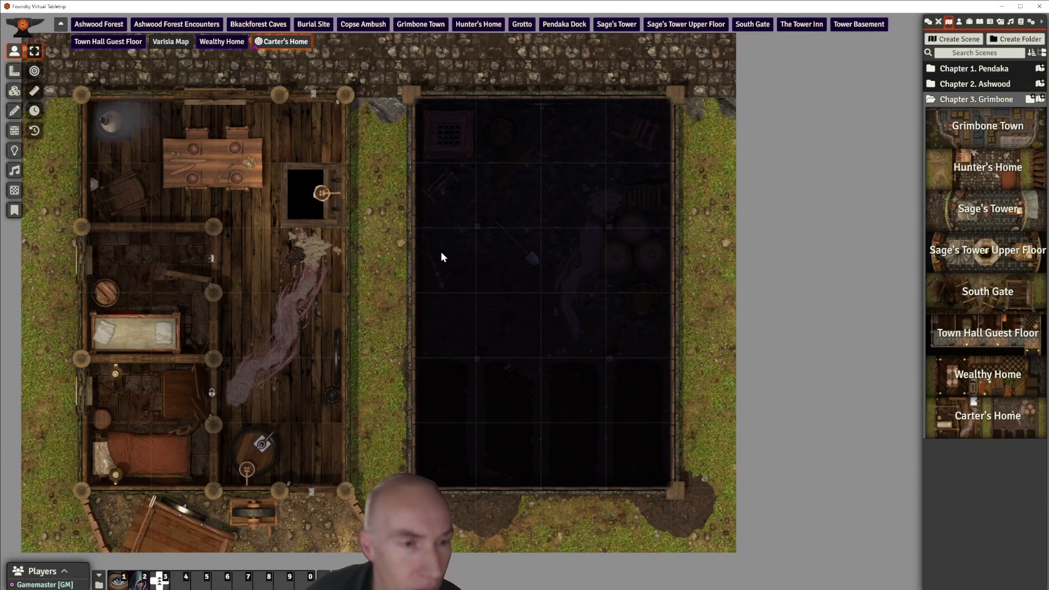
{"action": "scroll", "coordinate": [441, 253], "scroll_direction": "up", "scroll_amount": 1}
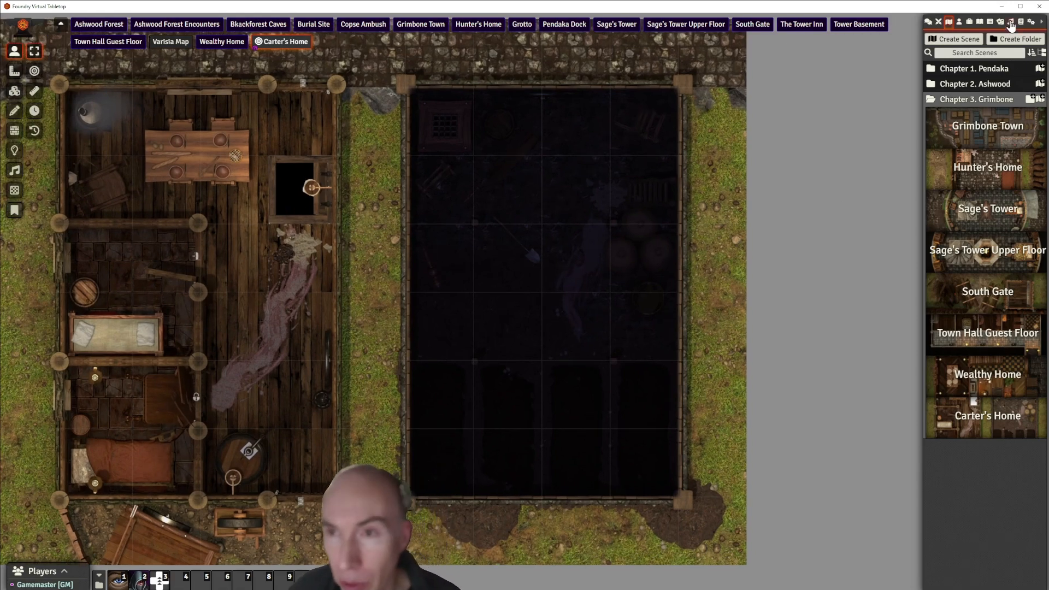
Open the Screams by the Cartload page of the Grimbone Encounters journal for editing and place its editor below the journal window
{"action": "left_click", "coordinate": [979, 23]}
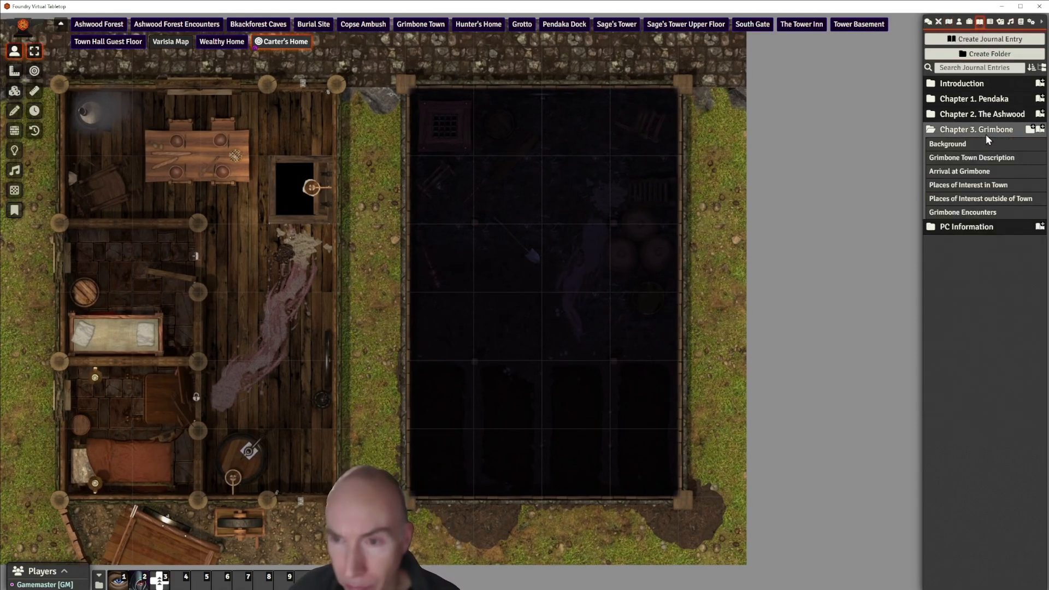
{"action": "left_click", "coordinate": [957, 213]}
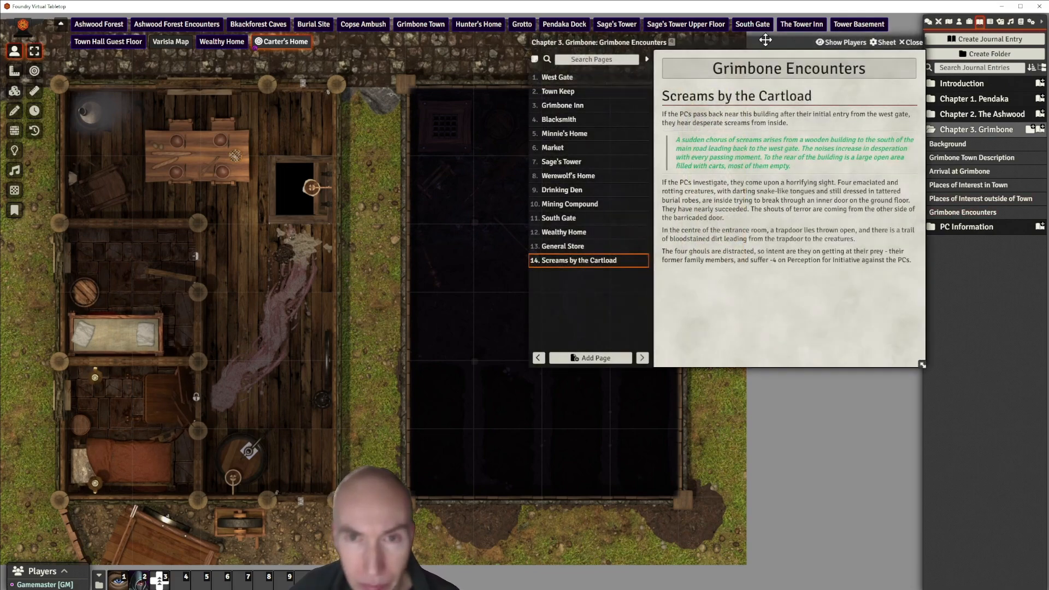
{"action": "left_click_drag", "start_coordinate": [766, 39], "coordinate": [757, 44]}
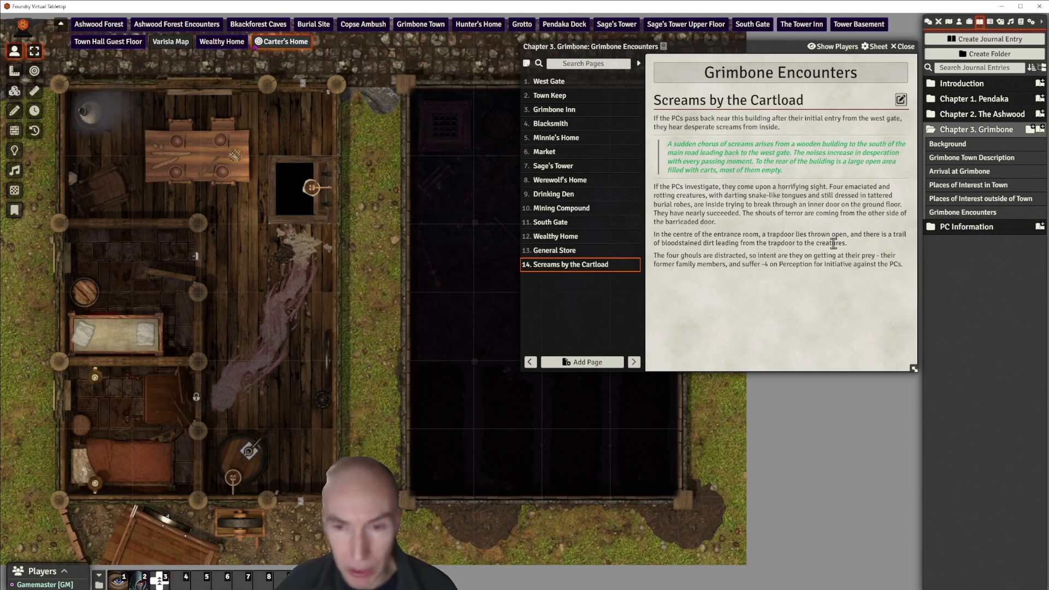
{"action": "left_click", "coordinate": [901, 100]}
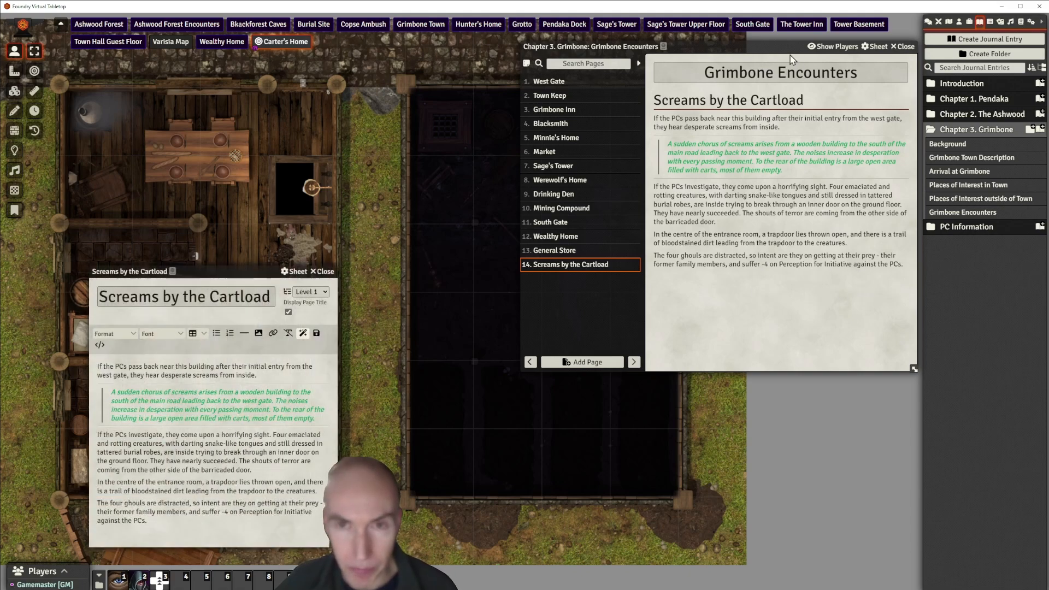
{"action": "left_click_drag", "start_coordinate": [780, 46], "coordinate": [782, 38]}
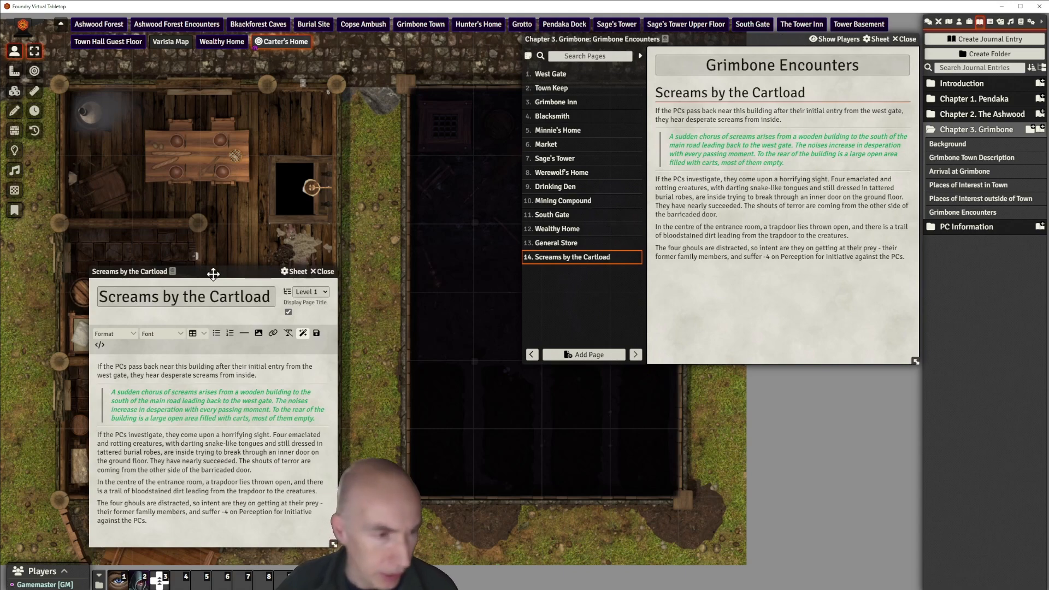
{"action": "left_click_drag", "start_coordinate": [213, 274], "coordinate": [791, 316]}
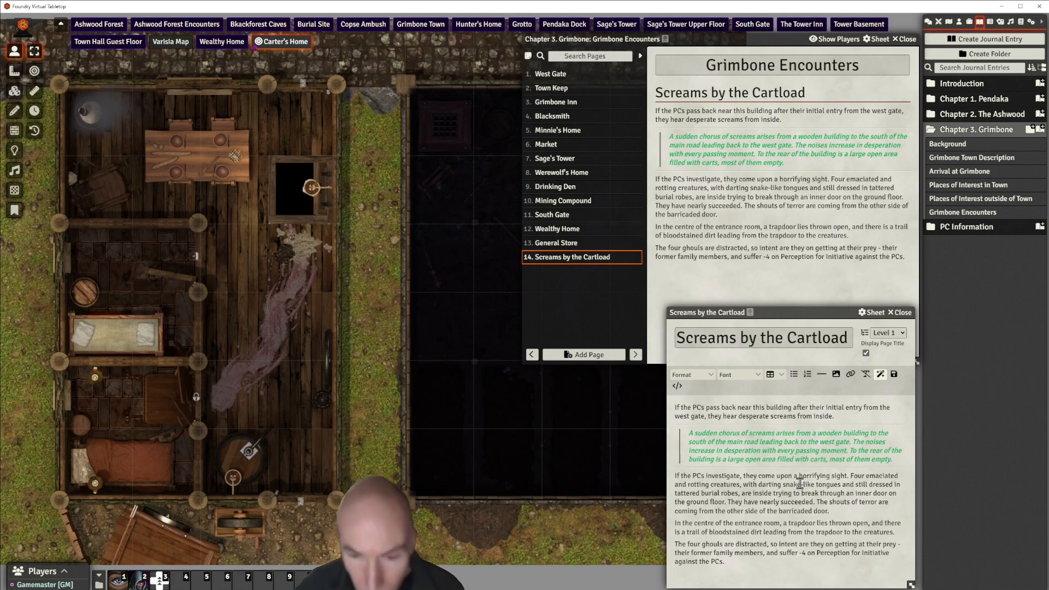
Insert two horizontal rules below the journal paragraph that ends with "the barricaded door"
{"action": "left_click", "coordinate": [832, 511]}
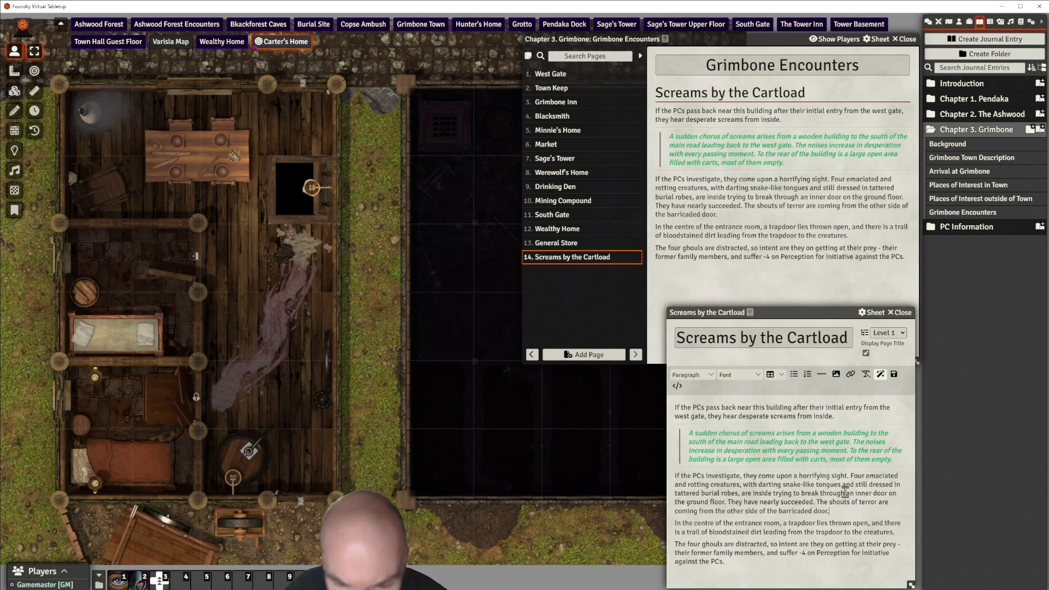
{"action": "left_click", "coordinate": [822, 373]}
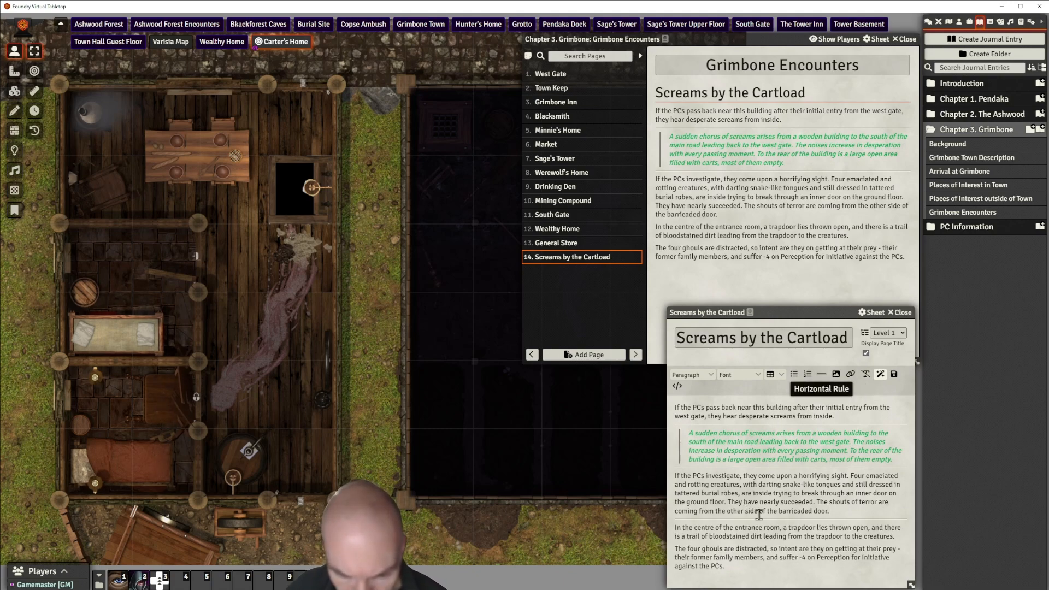
{"action": "left_click", "coordinate": [822, 374]}
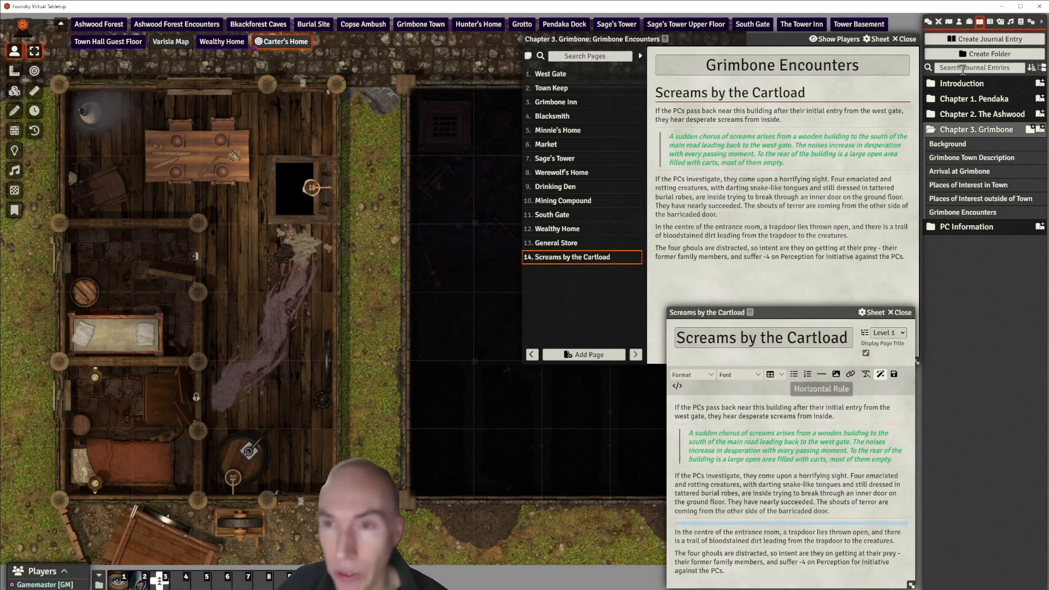
Insert a link to the Ghoul actor followed by "x4" directly above the trapdoor paragraph, replacing the selected second rule
{"action": "left_click", "coordinate": [959, 23]}
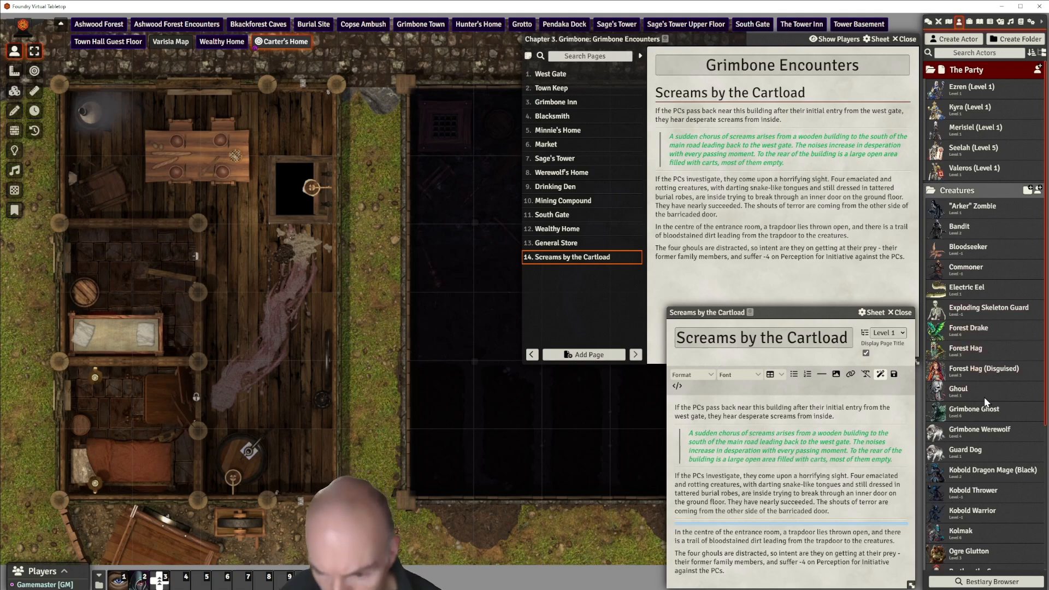
{"action": "left_click_drag", "start_coordinate": [961, 392], "coordinate": [730, 529]}
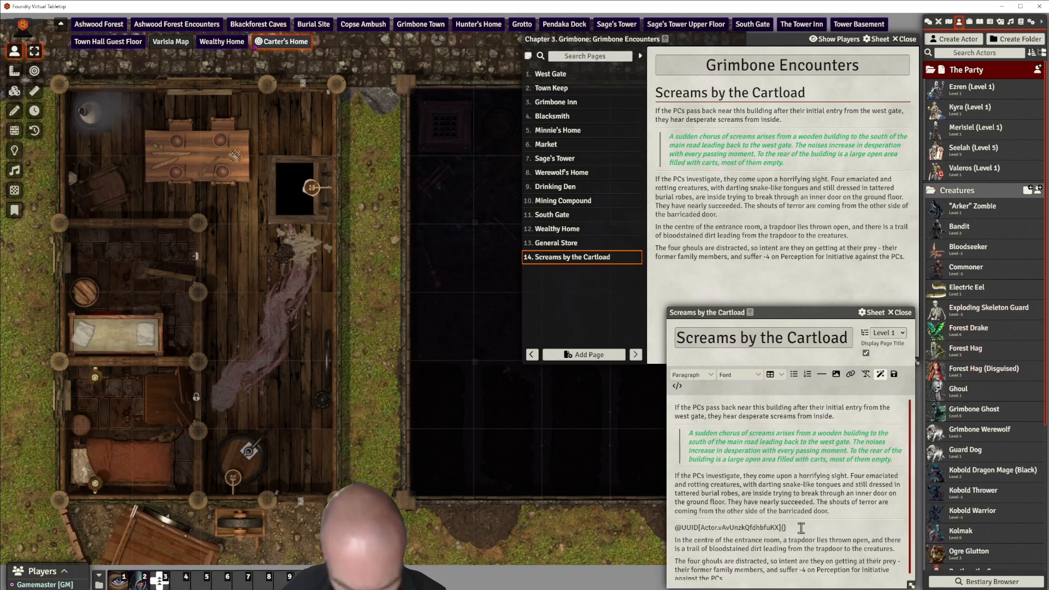
{"action": "type", "text": "x"}
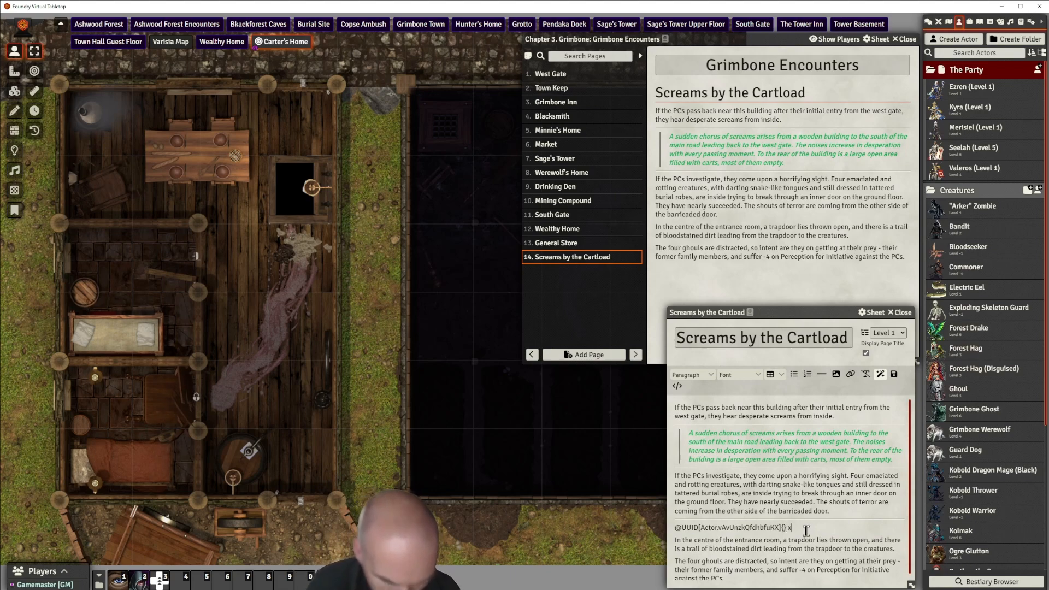
{"action": "type", "text": "4"}
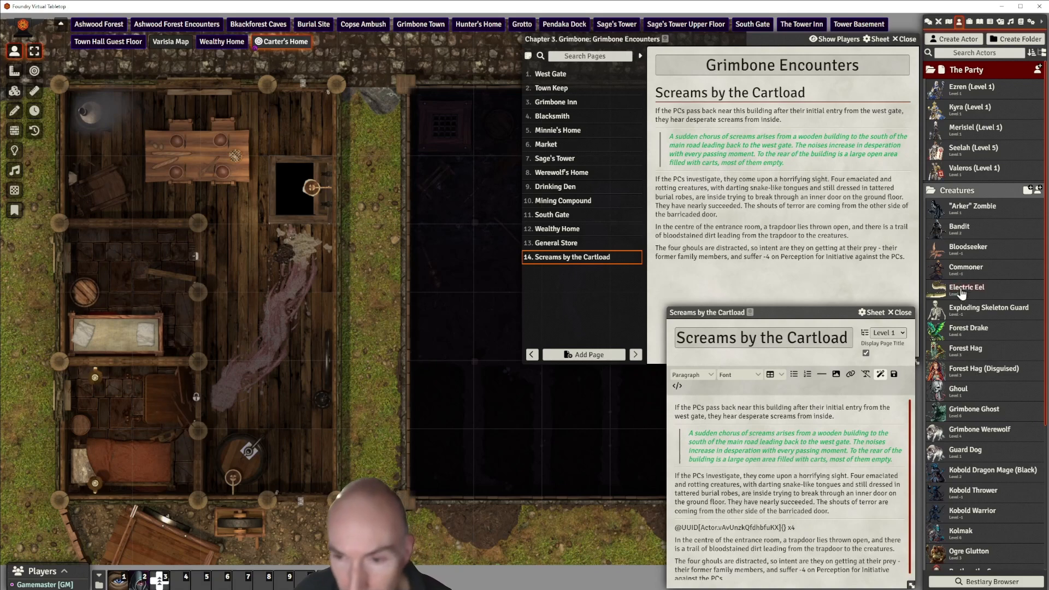
Place four Ghoul tokens in a two-by-two block in the west building's corridor, over the blood trail outside the bedroom doors
{"action": "mouse_move", "coordinate": [959, 389]}
{"action": "left_mouse_down"}
{"action": "mouse_move", "coordinate": [343, 346]}
{"action": "mouse_move", "coordinate": [227, 392]}
{"action": "mouse_move", "coordinate": [233, 400]}
{"action": "left_mouse_up"}
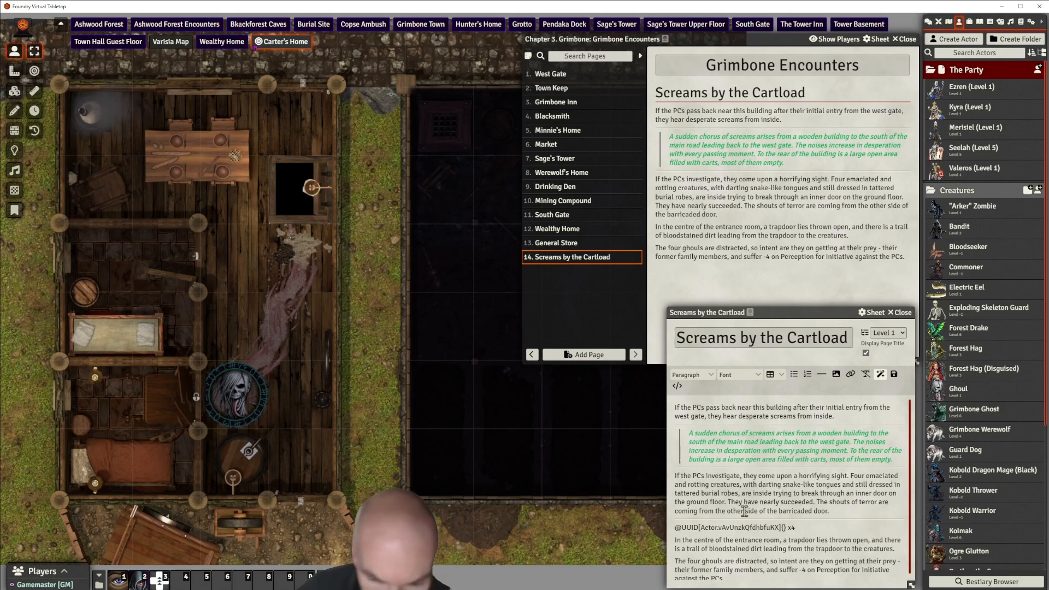
{"action": "left_click_drag", "start_coordinate": [968, 386], "coordinate": [304, 395]}
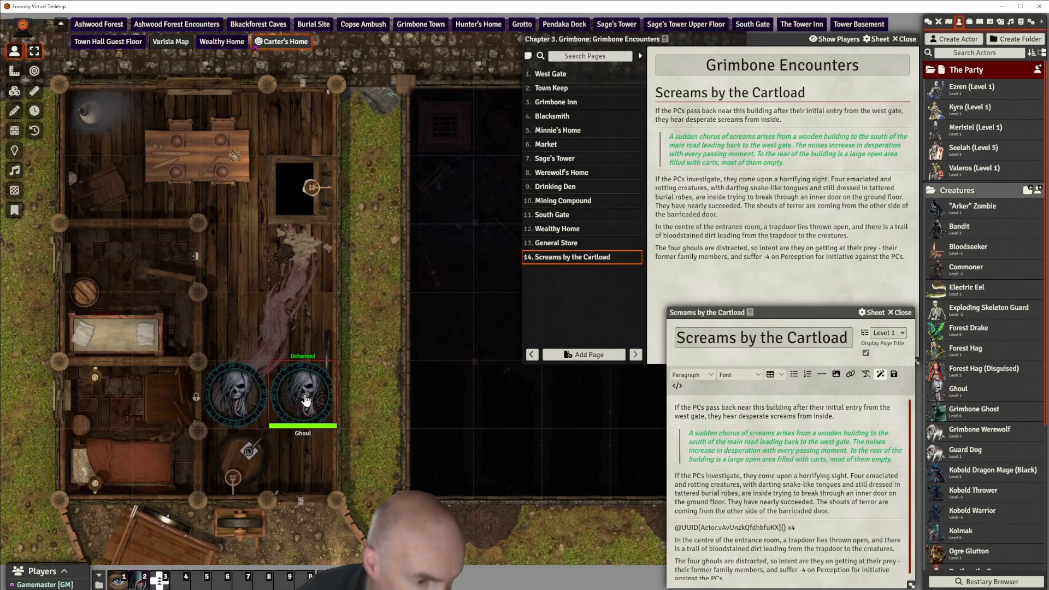
{"action": "left_click_drag", "start_coordinate": [965, 393], "coordinate": [244, 325]}
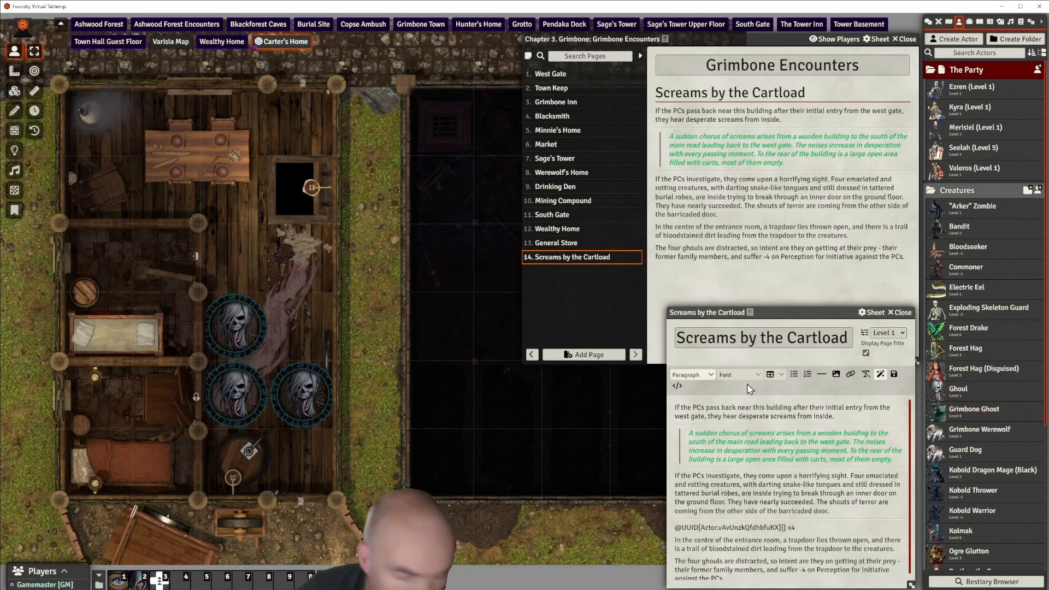
{"action": "mouse_move", "coordinate": [961, 399]}
{"action": "left_mouse_down"}
{"action": "mouse_move", "coordinate": [513, 379]}
{"action": "mouse_move", "coordinate": [293, 334]}
{"action": "left_mouse_up"}
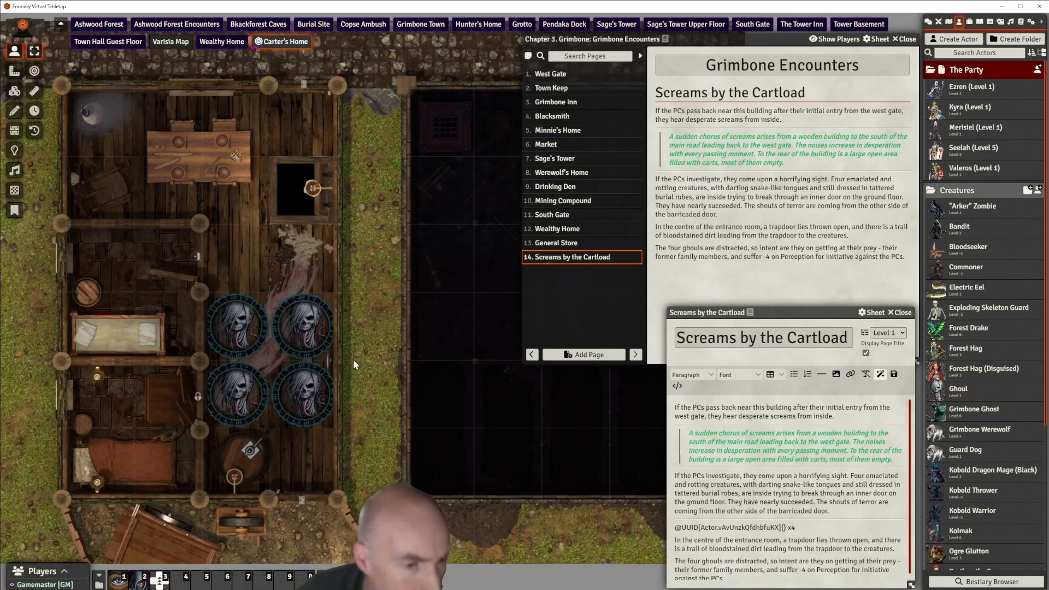
{"action": "right_click", "coordinate": [304, 327]}
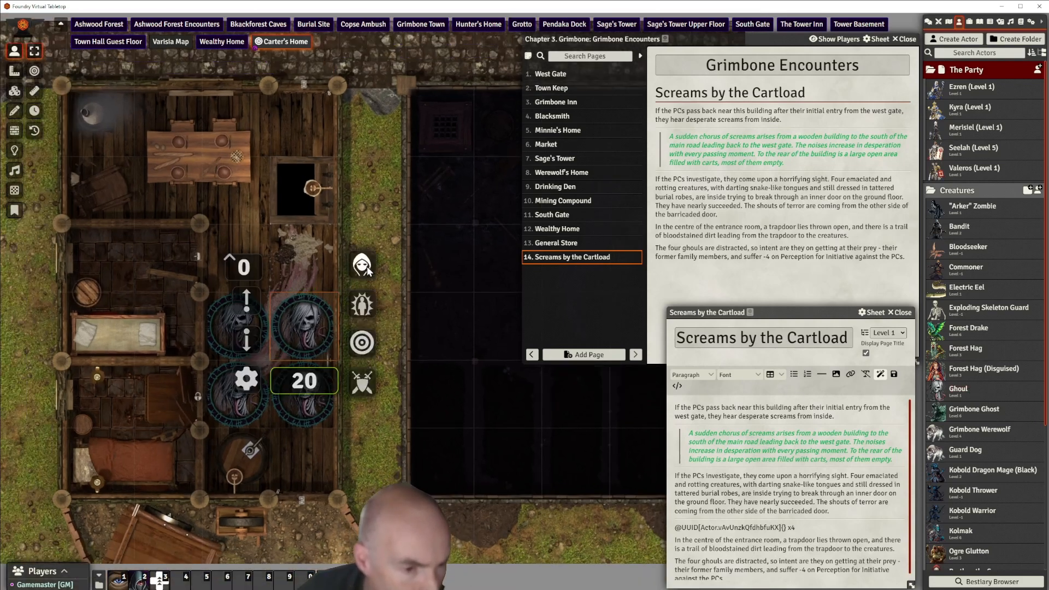
{"action": "left_click", "coordinate": [372, 435]}
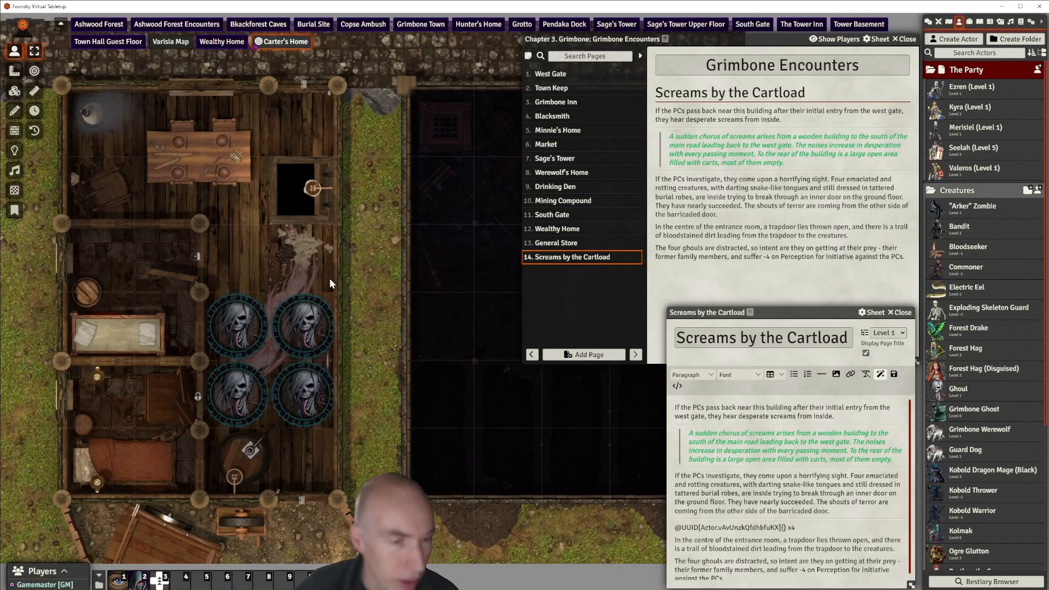
{"action": "scroll", "coordinate": [370, 255], "scroll_direction": "up", "scroll_amount": 2}
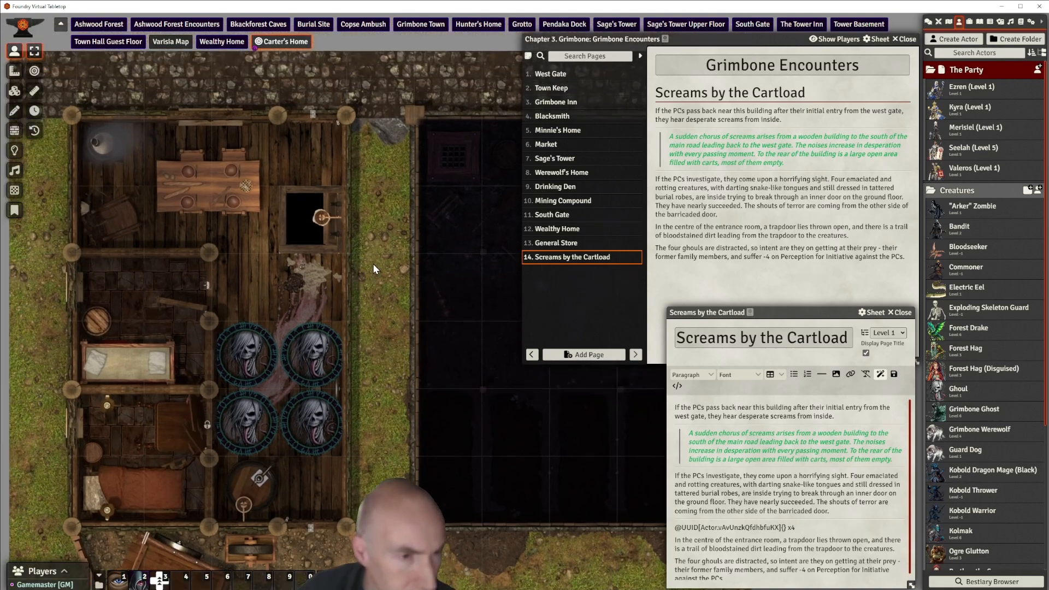
{"action": "left_click_drag", "start_coordinate": [376, 280], "coordinate": [380, 244]}
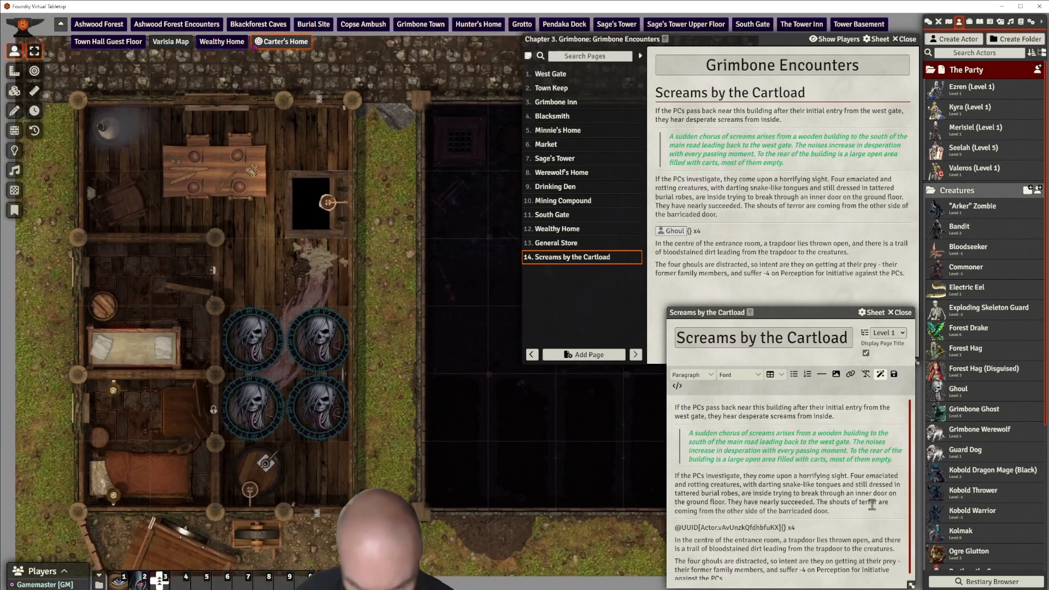
Insert two horizontal rules in the journal page between the trapdoor paragraph and the paragraph about the four distracted ghouls
{"action": "scroll", "coordinate": [872, 505], "scroll_direction": "down", "scroll_amount": 1}
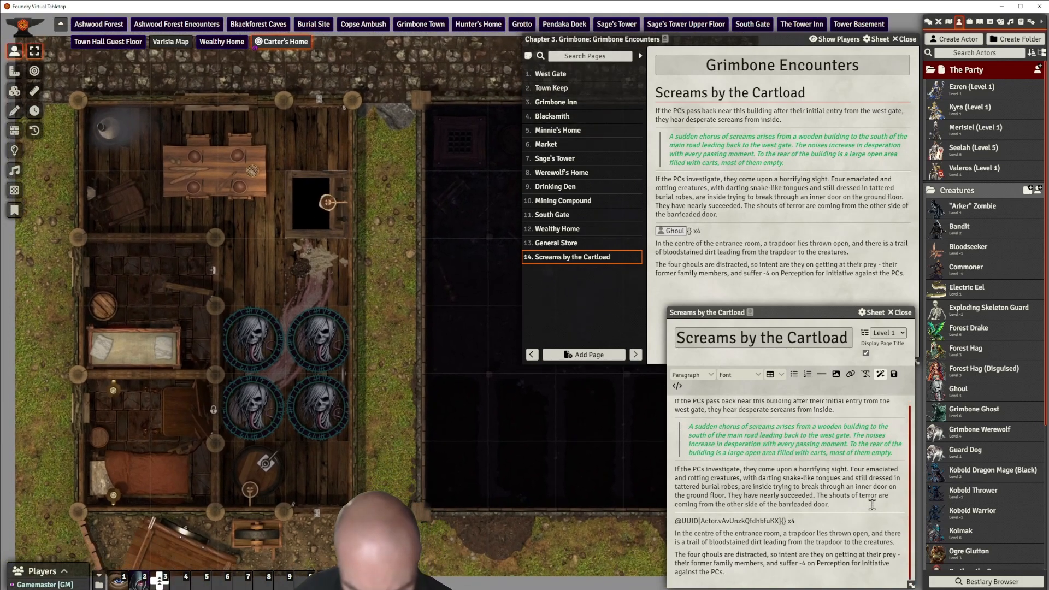
{"action": "left_click", "coordinate": [897, 541]}
{"action": "key", "text": "Return"}
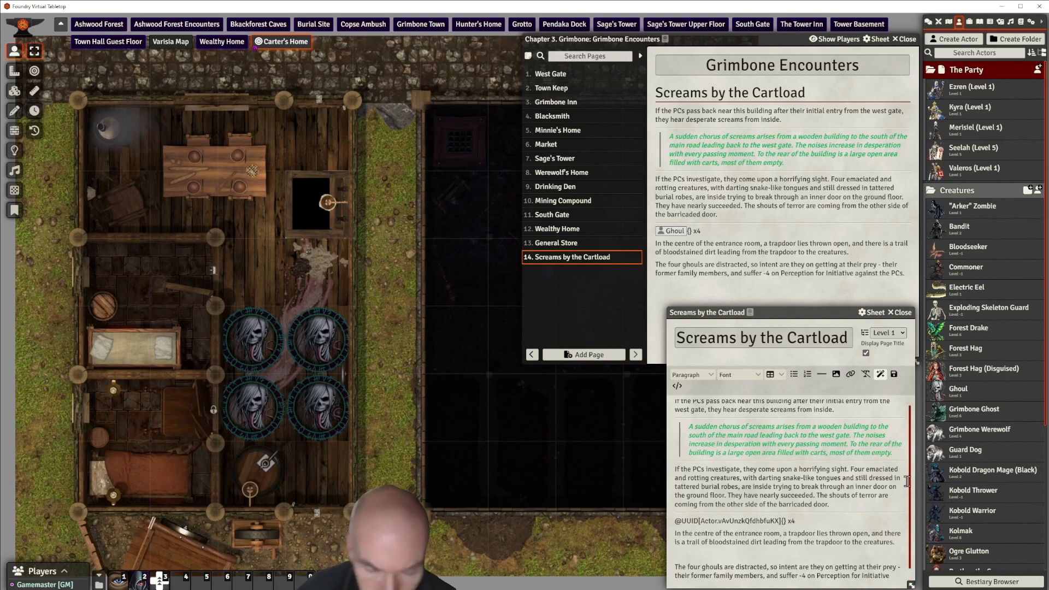
{"action": "left_click", "coordinate": [822, 374]}
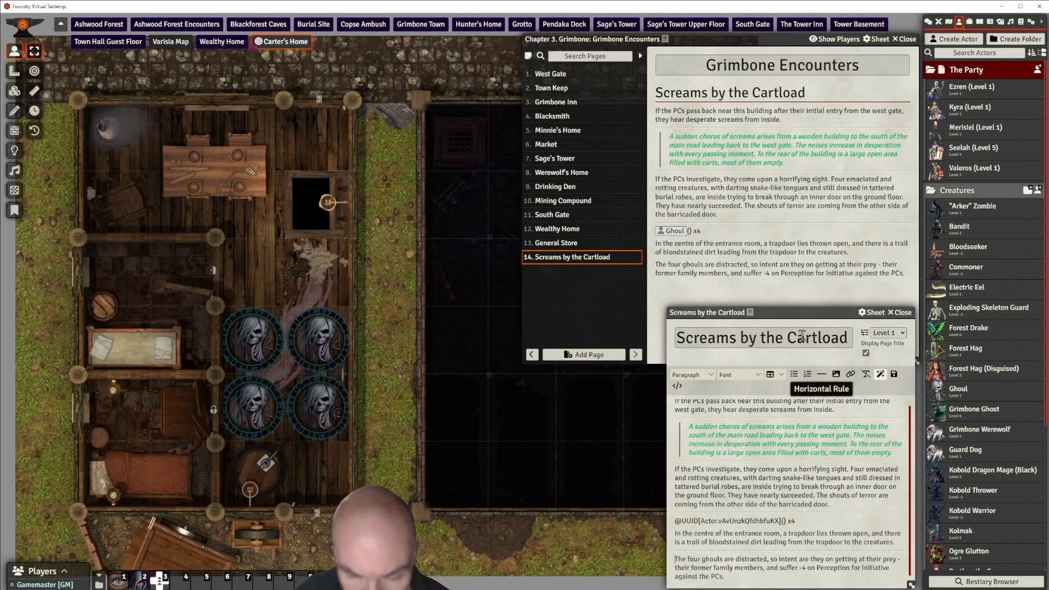
{"action": "left_click_drag", "start_coordinate": [812, 315], "coordinate": [775, 159]}
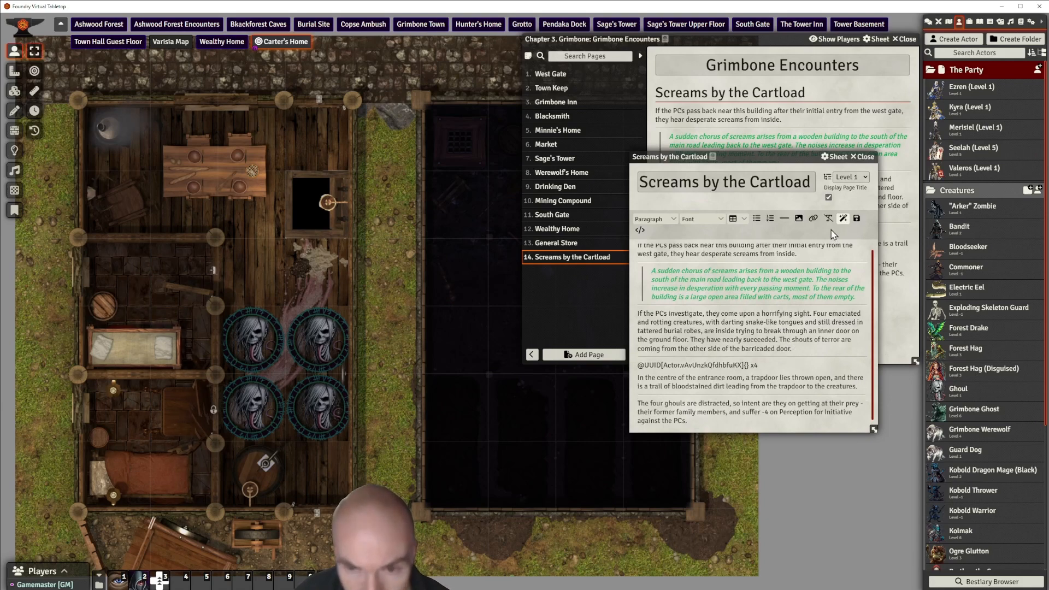
{"action": "left_click", "coordinate": [785, 219]}
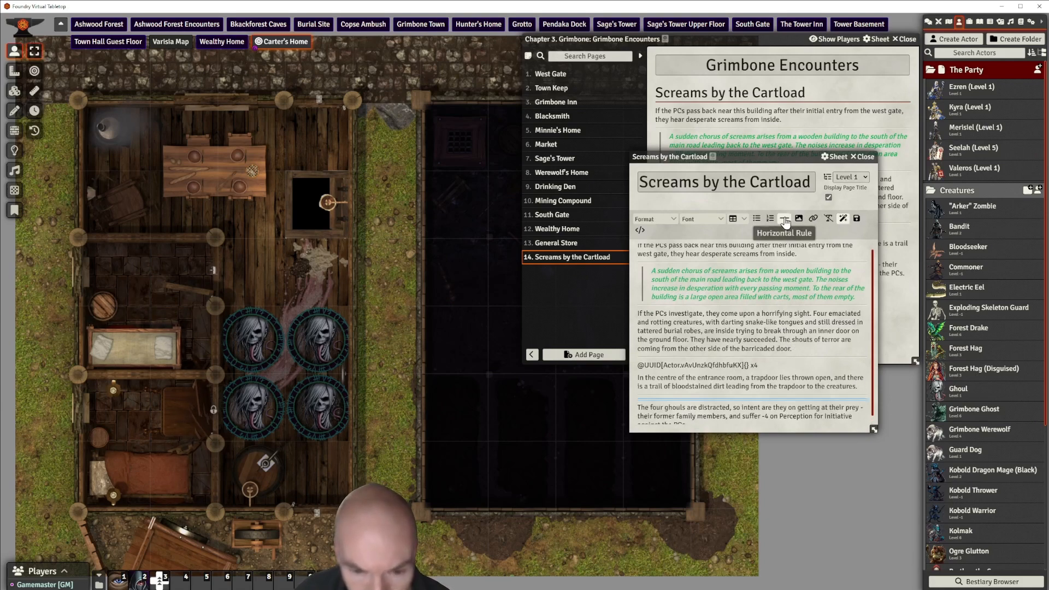
Replace the second rule below the trapdoor paragraph with the text "To close and open the trapdoor click"
{"action": "left_click", "coordinate": [652, 396]}
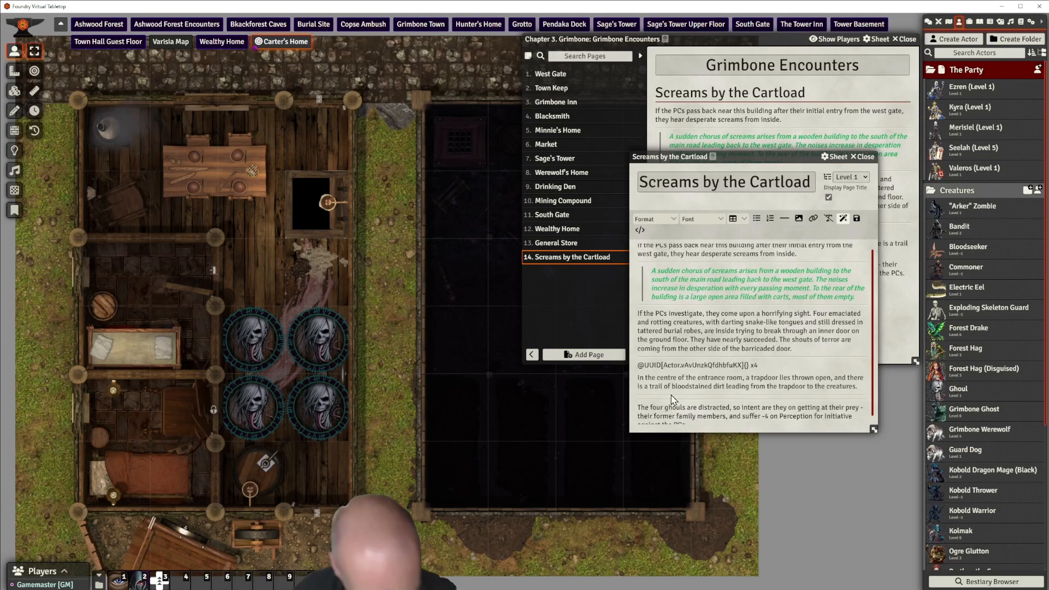
{"action": "type", "text": "To clos"}
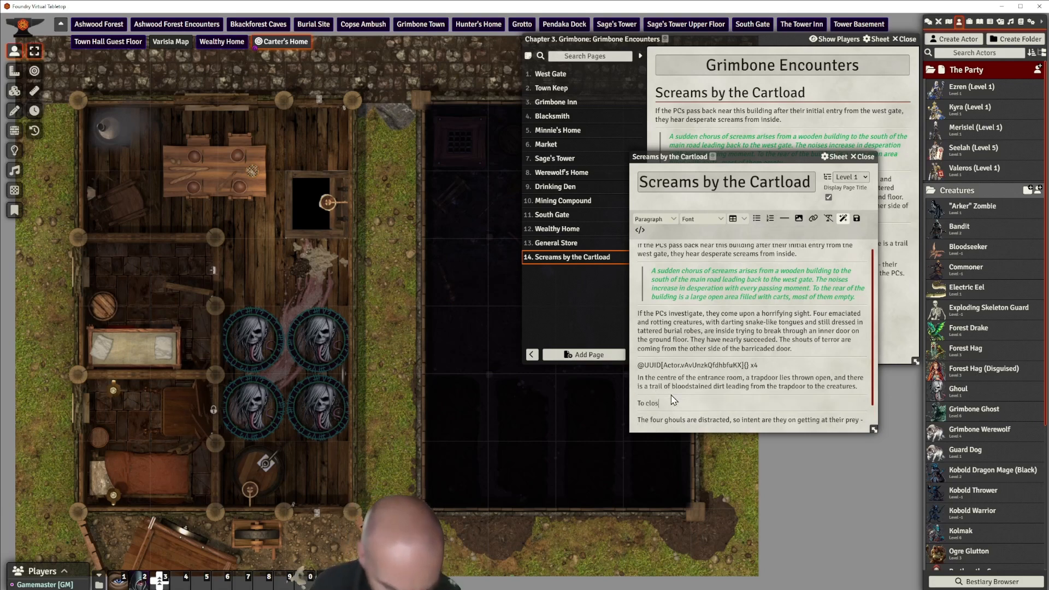
{"action": "type", "text": "e and open "}
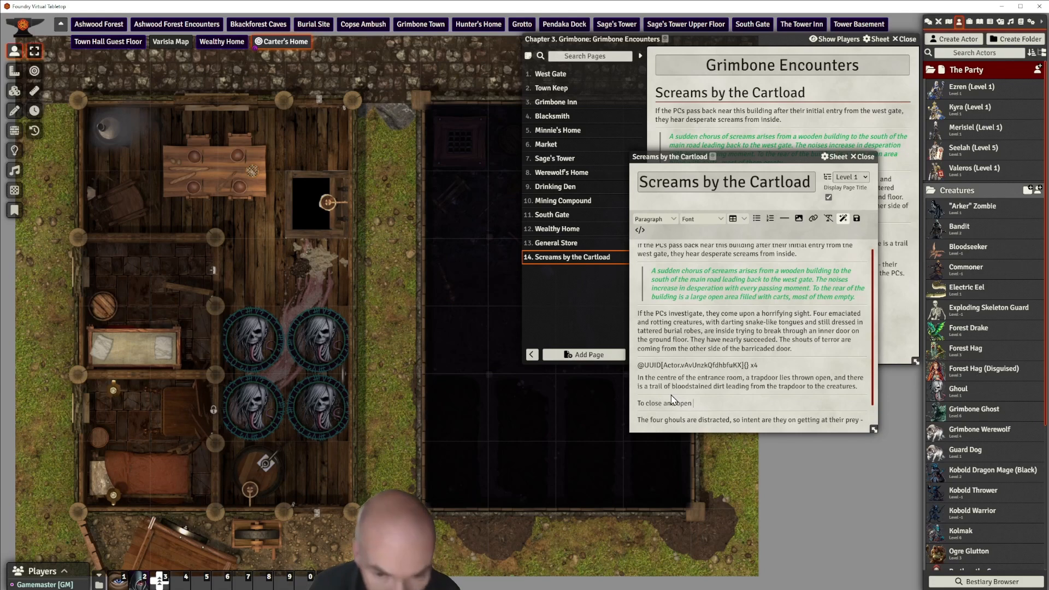
{"action": "type", "text": "the trapdoor click"}
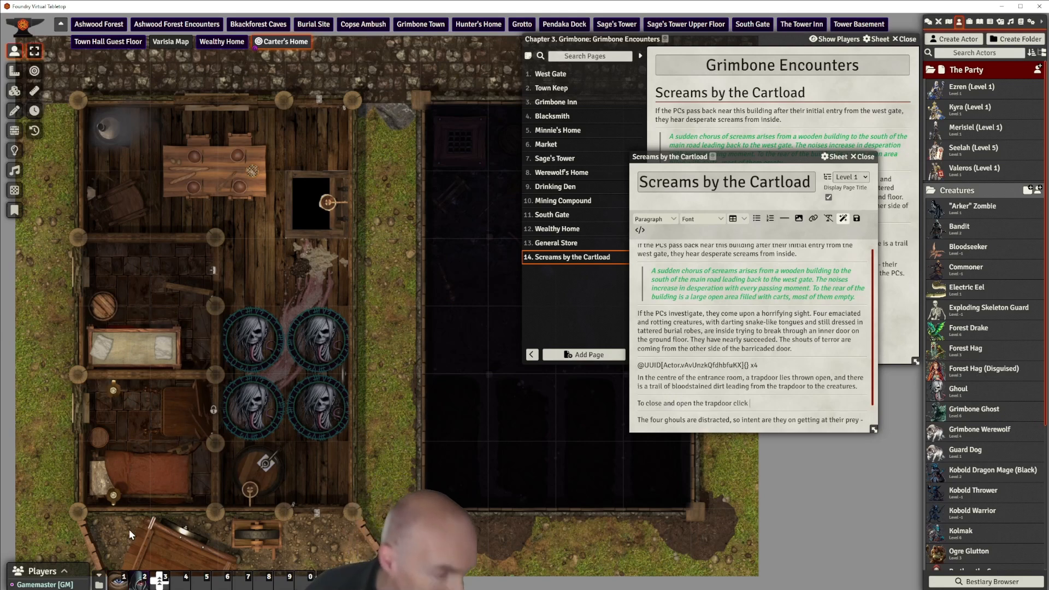
Open the macro directory, move it over the map and delete the first duplicate Perception for Selected Tokens macro
{"action": "left_click", "coordinate": [99, 584]}
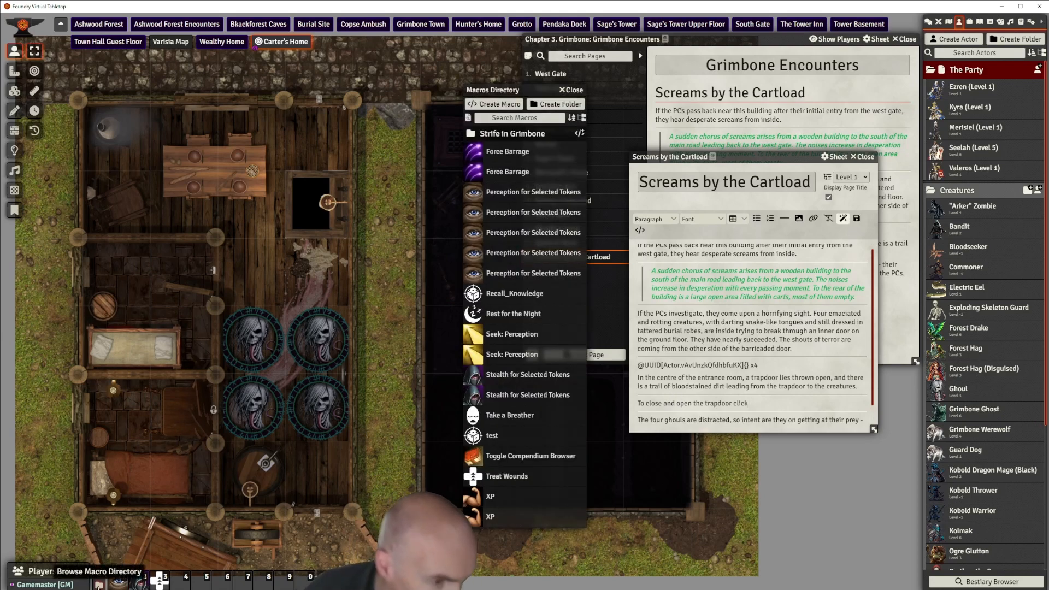
{"action": "left_click_drag", "start_coordinate": [540, 92], "coordinate": [277, 82]}
{"action": "left_click", "coordinate": [261, 127]}
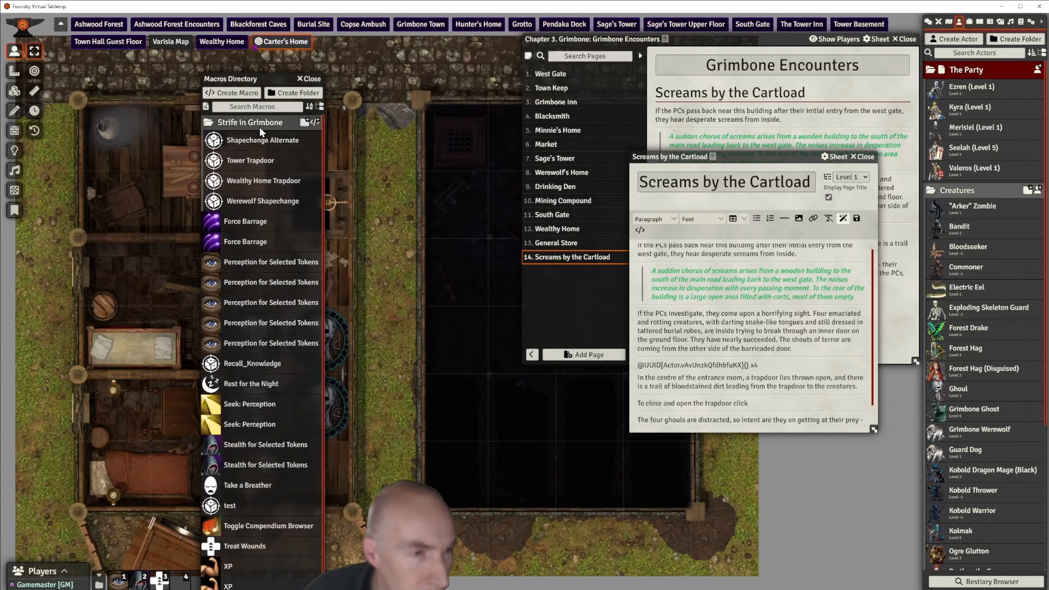
{"action": "left_click", "coordinate": [258, 121]}
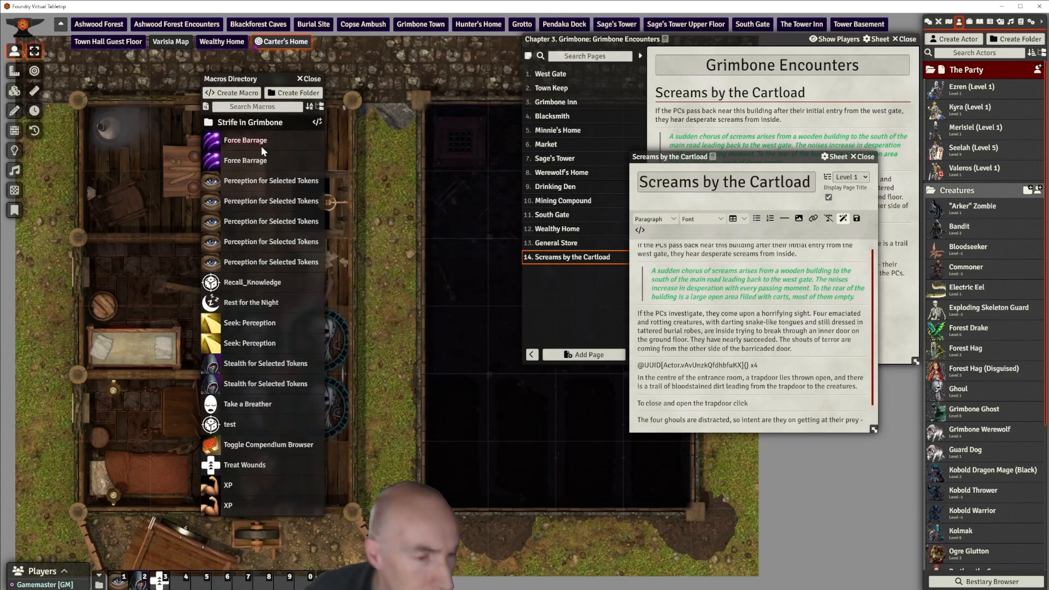
{"action": "right_click", "coordinate": [257, 183]}
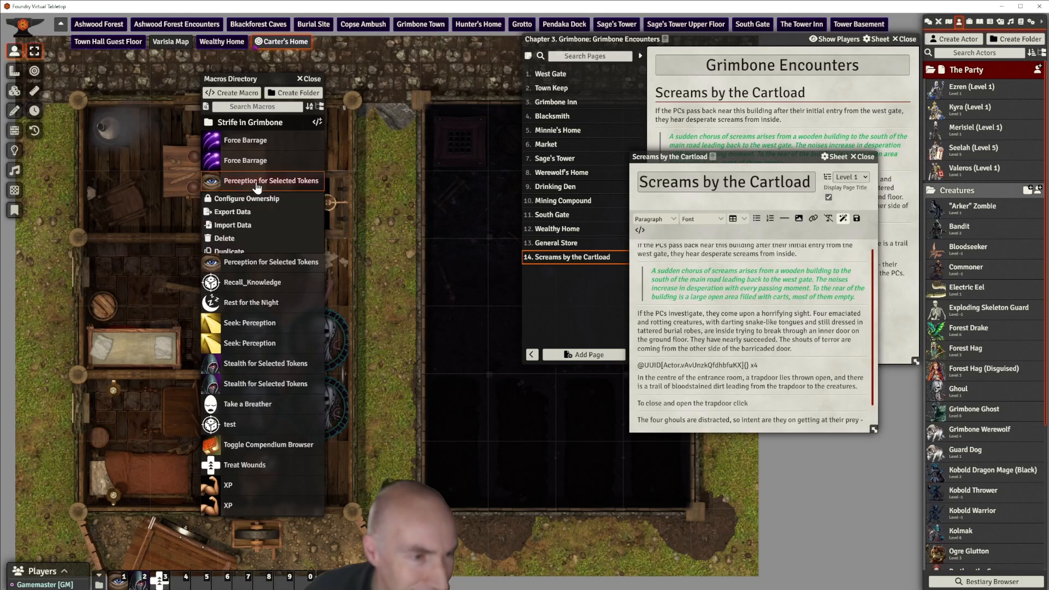
{"action": "left_click", "coordinate": [225, 238]}
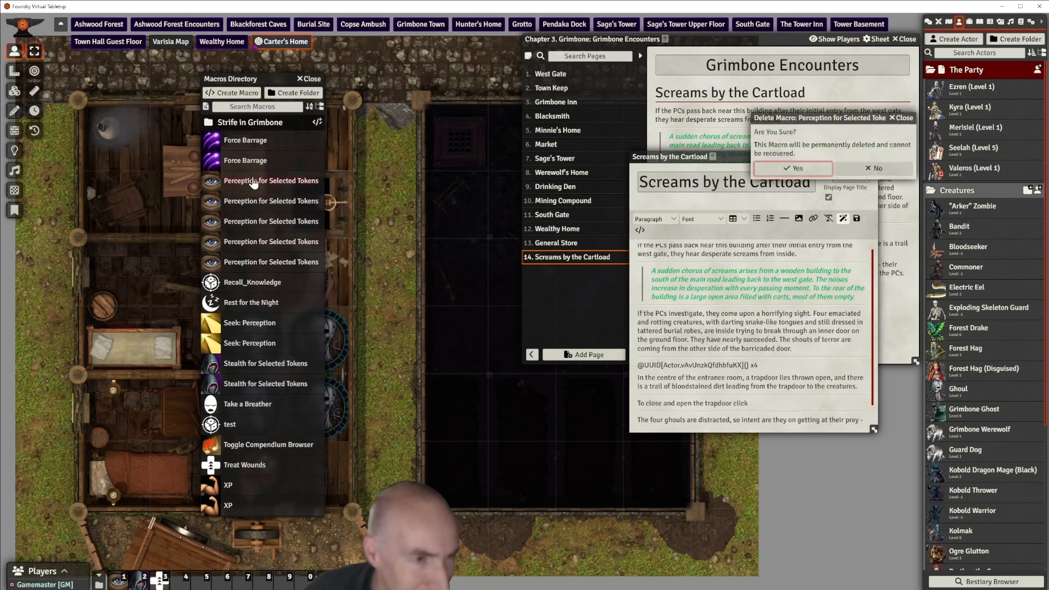
{"action": "left_click", "coordinate": [821, 167]}
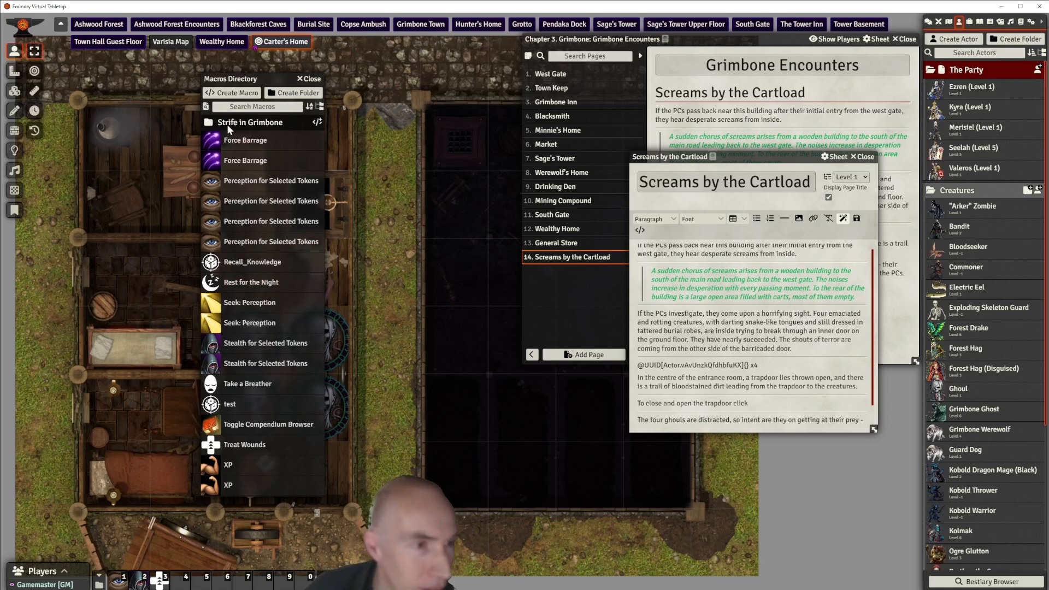
Duplicate the Wealthy Home Trapdoor macro in the Strife in Grimbone folder and open the copy
{"action": "left_click", "coordinate": [209, 122]}
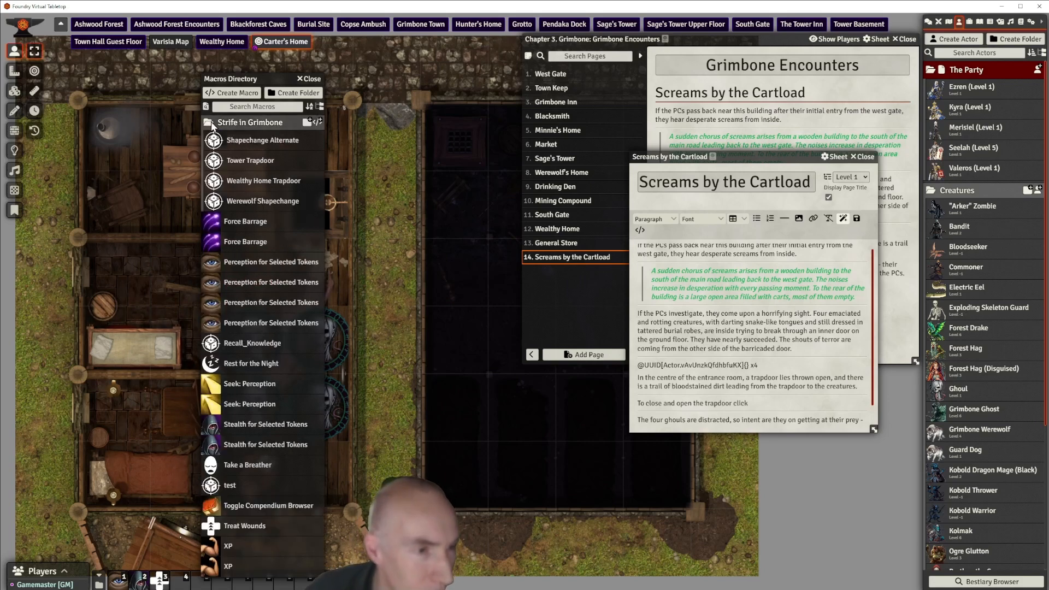
{"action": "right_click", "coordinate": [261, 184]}
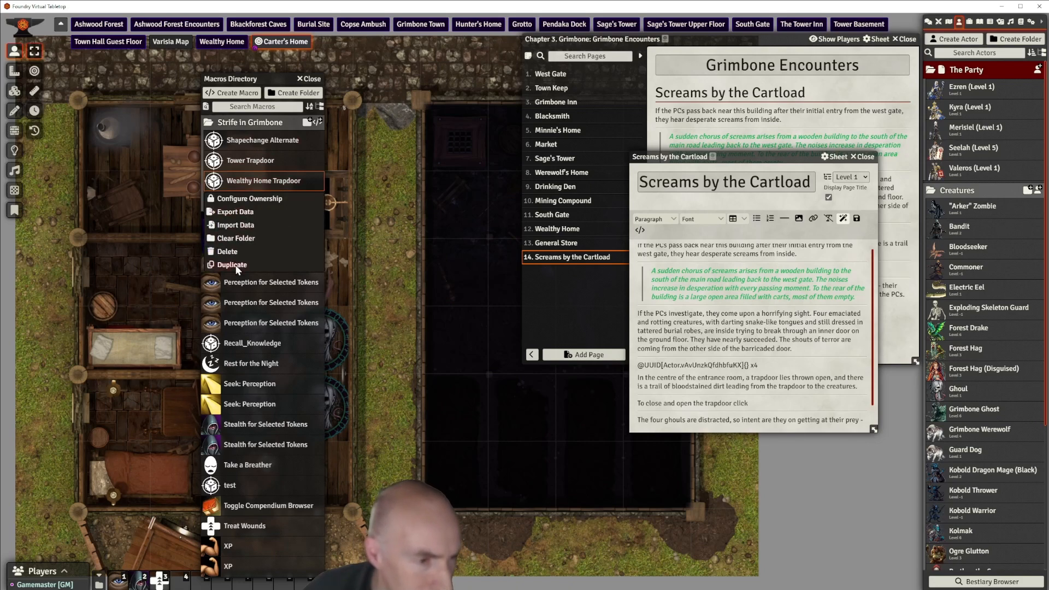
{"action": "left_click", "coordinate": [232, 265]}
{"action": "left_click", "coordinate": [258, 203]}
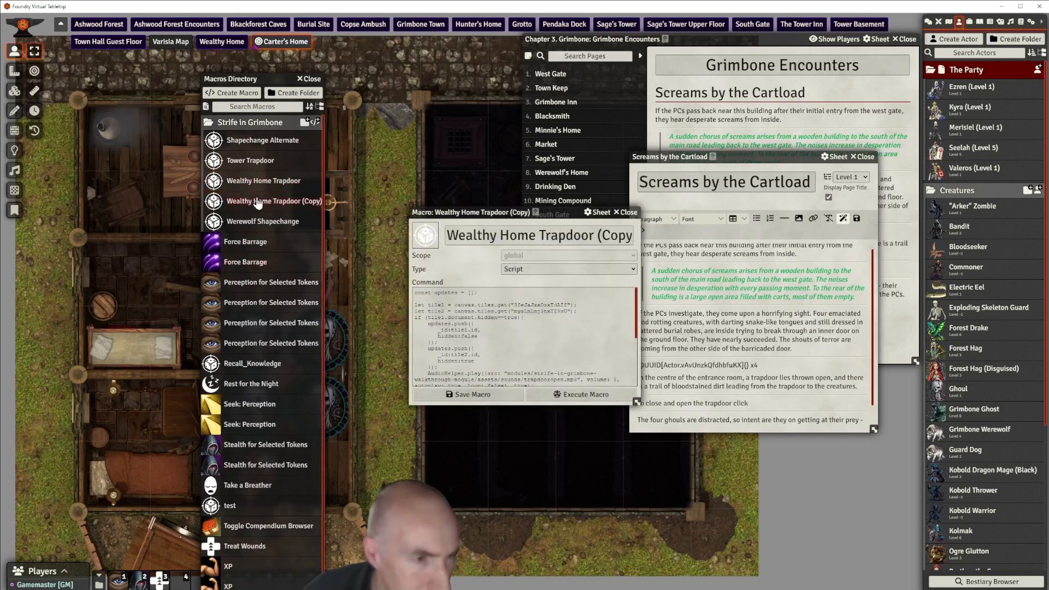
Rename the copied trapdoor macro as "Carter Home Trapdoor" in its editor
{"action": "left_click_drag", "start_coordinate": [447, 235], "coordinate": [495, 233]}
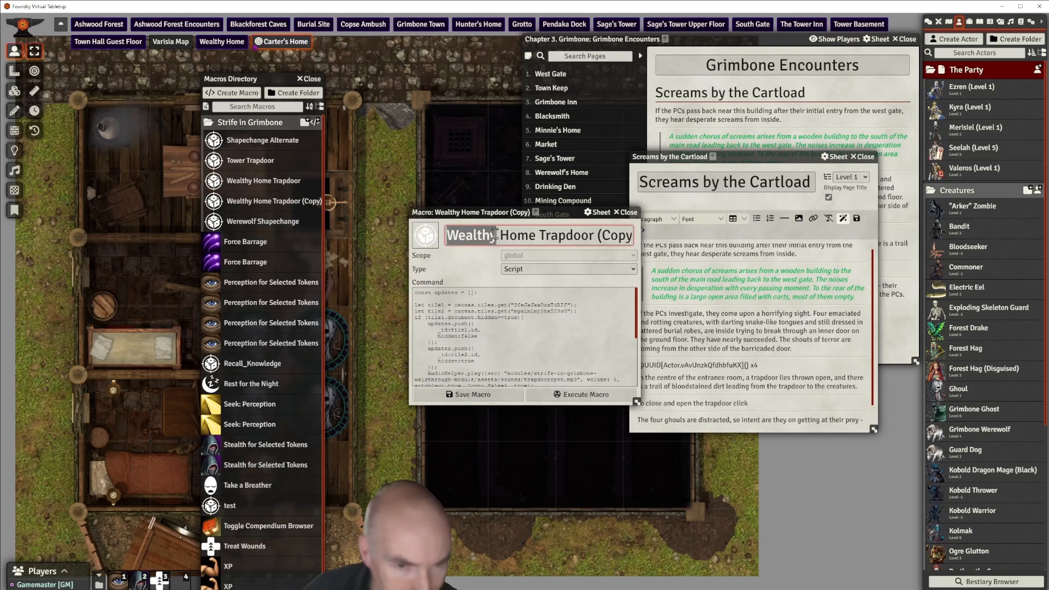
{"action": "key", "text": "Escape"}
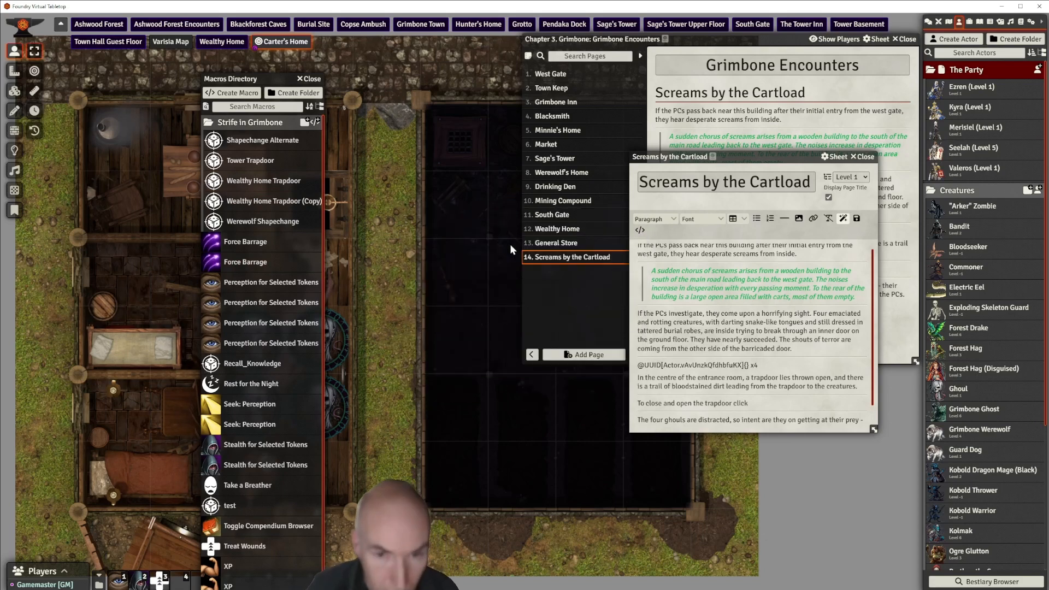
{"action": "left_click", "coordinate": [254, 202]}
{"action": "left_click_drag", "start_coordinate": [494, 235], "coordinate": [445, 234]}
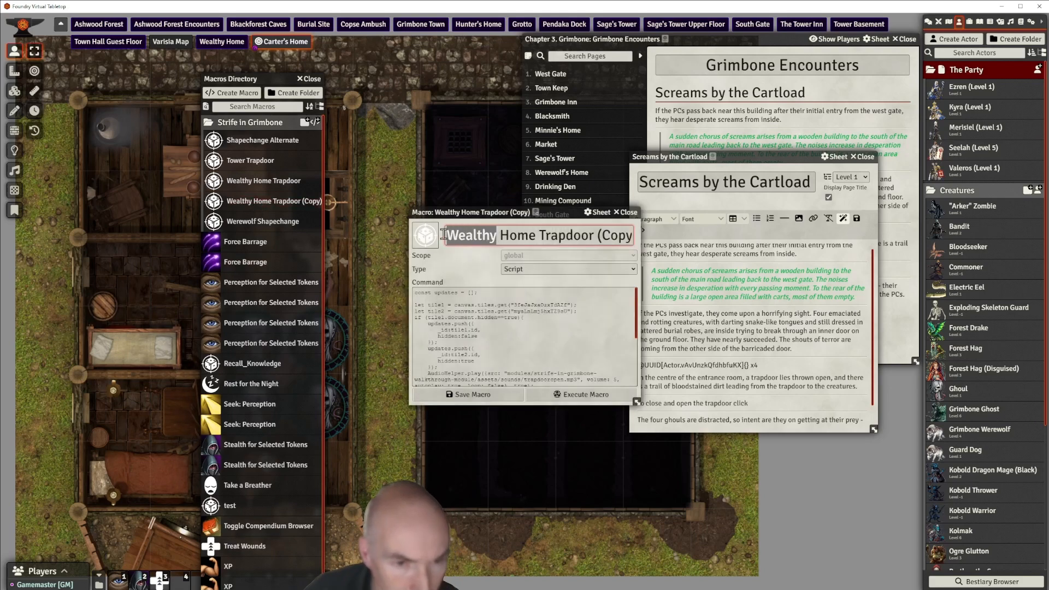
{"action": "key", "text": "BackSpace"}
{"action": "type", "text": "Carter"}
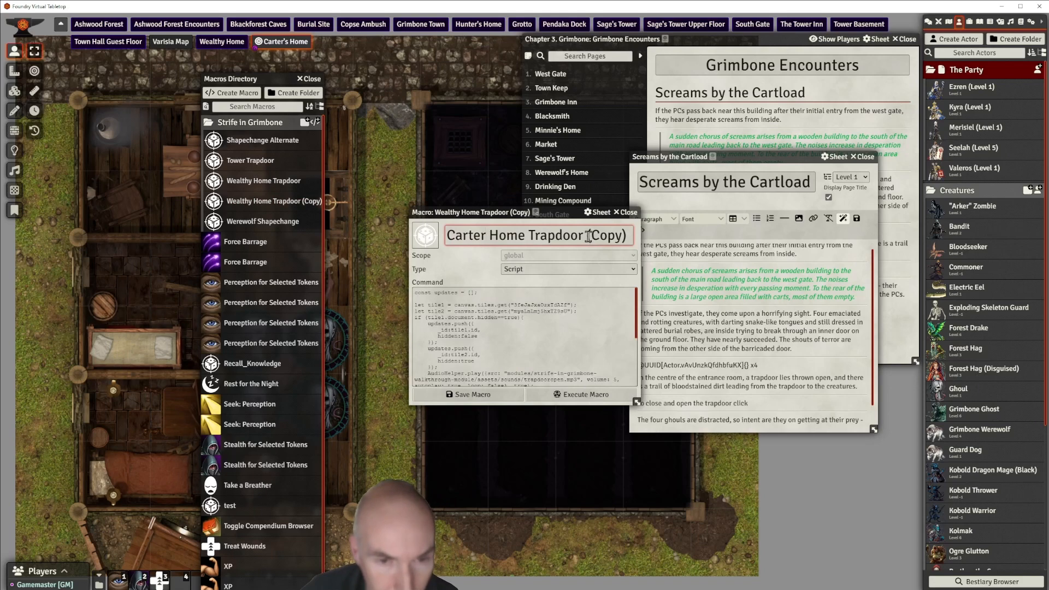
{"action": "left_click_drag", "start_coordinate": [588, 236], "coordinate": [629, 236]}
{"action": "key", "text": "BackSpace"}
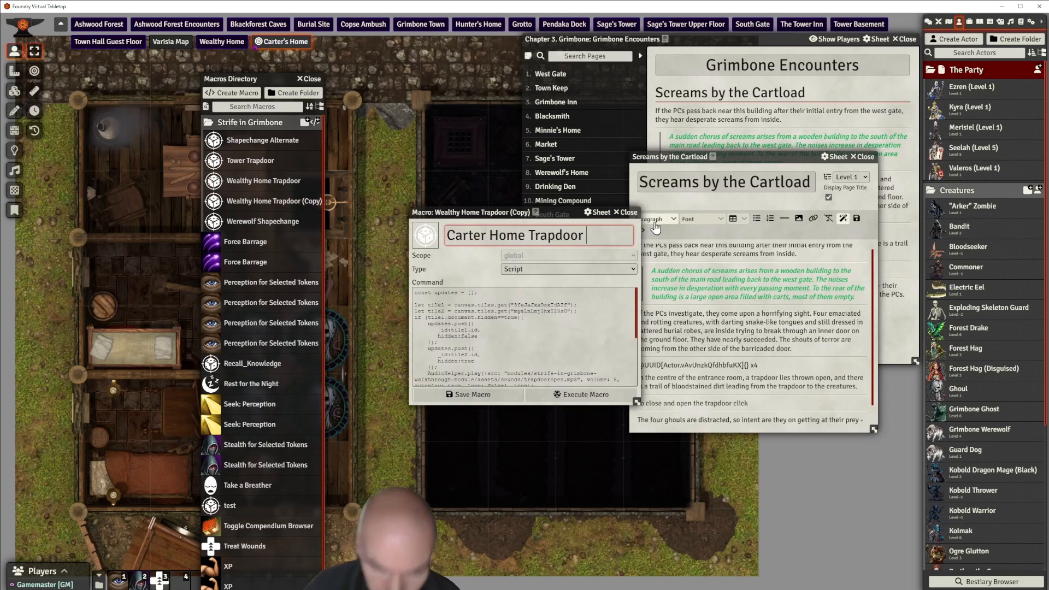
Copy the Carter Home Trapdoor macro's UUID and close the macro directory, keeping the macro's editor open over the journal
{"action": "left_click", "coordinate": [589, 305]}
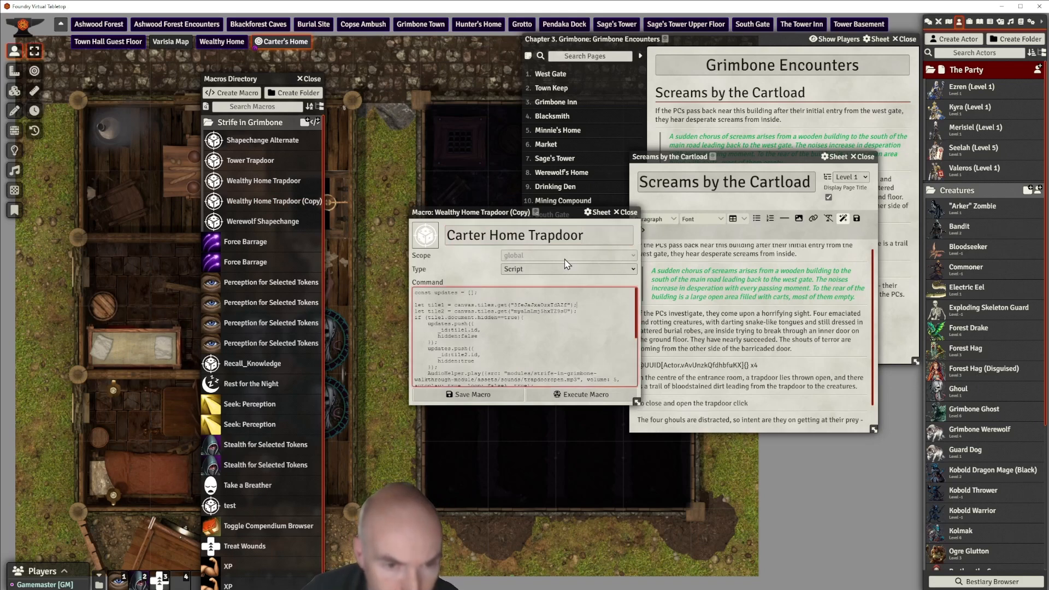
{"action": "left_click_drag", "start_coordinate": [537, 215], "coordinate": [601, 183]}
{"action": "left_click", "coordinate": [600, 179]}
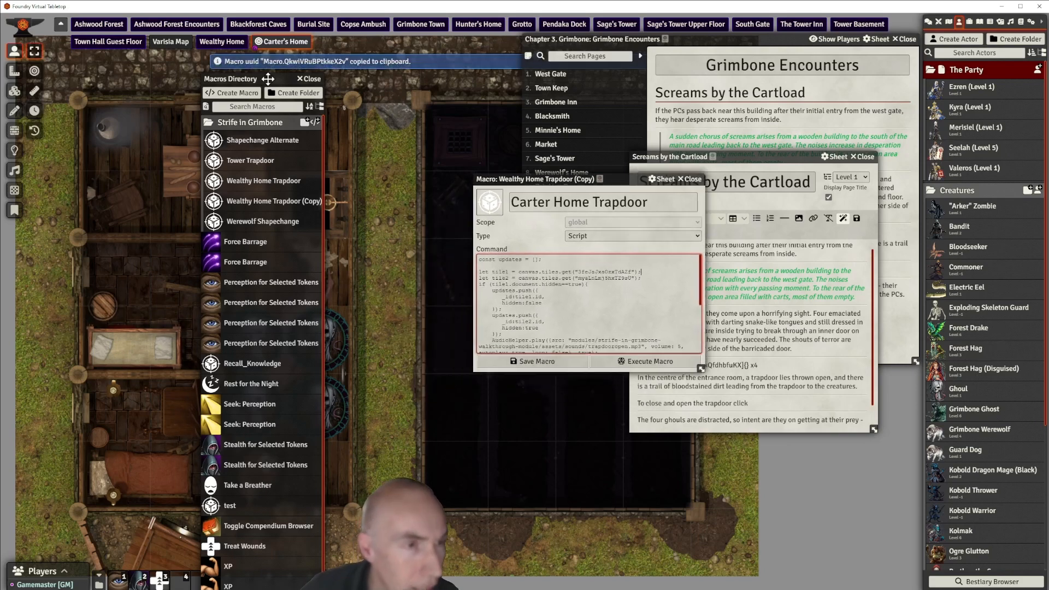
{"action": "left_click_drag", "start_coordinate": [268, 78], "coordinate": [280, 78]}
{"action": "left_click", "coordinate": [331, 79]}
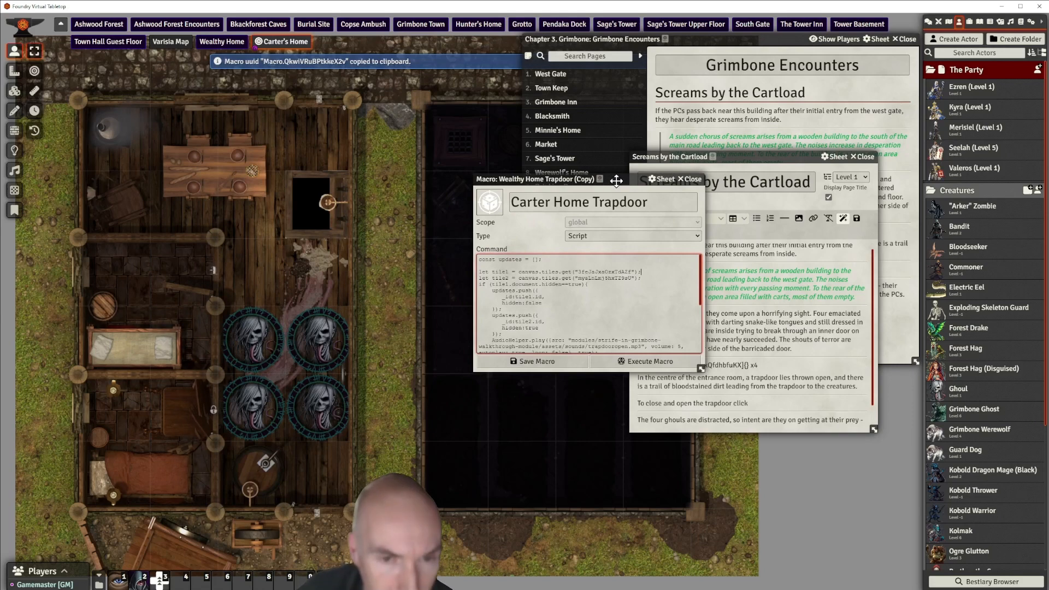
{"action": "left_click_drag", "start_coordinate": [617, 180], "coordinate": [609, 140]}
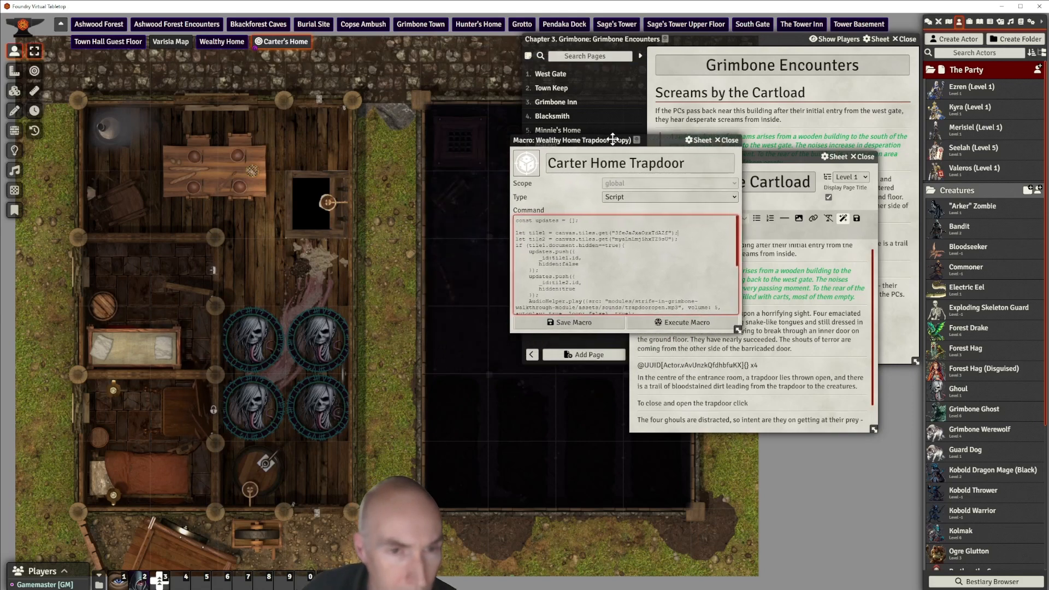
Move the open trapdoor tile down off the closed trapdoor tile and copy its UUID from the tile configuration
{"action": "left_click", "coordinate": [14, 92]}
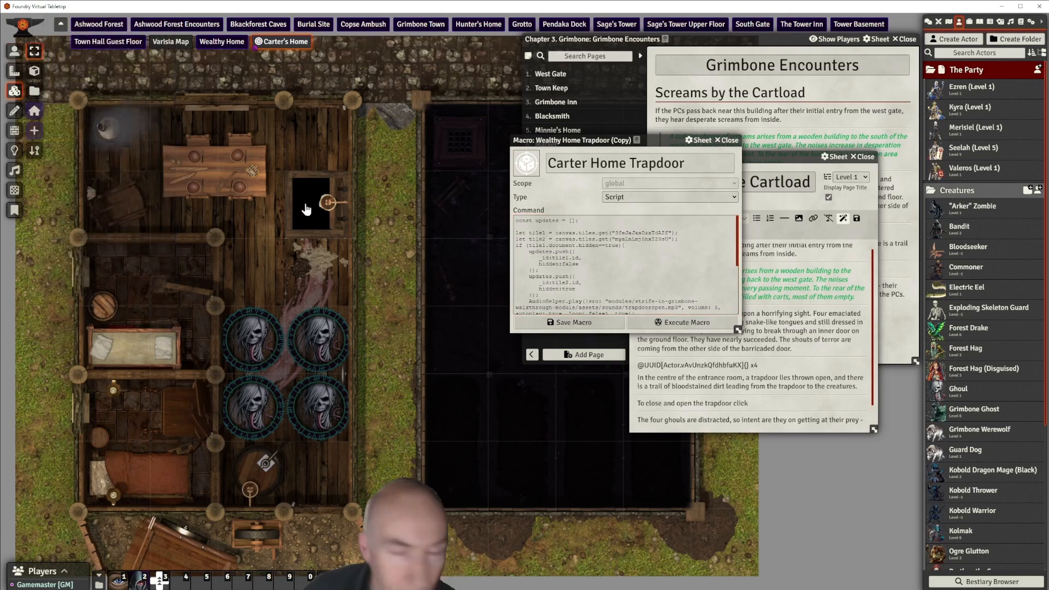
{"action": "left_click_drag", "start_coordinate": [307, 204], "coordinate": [302, 276]}
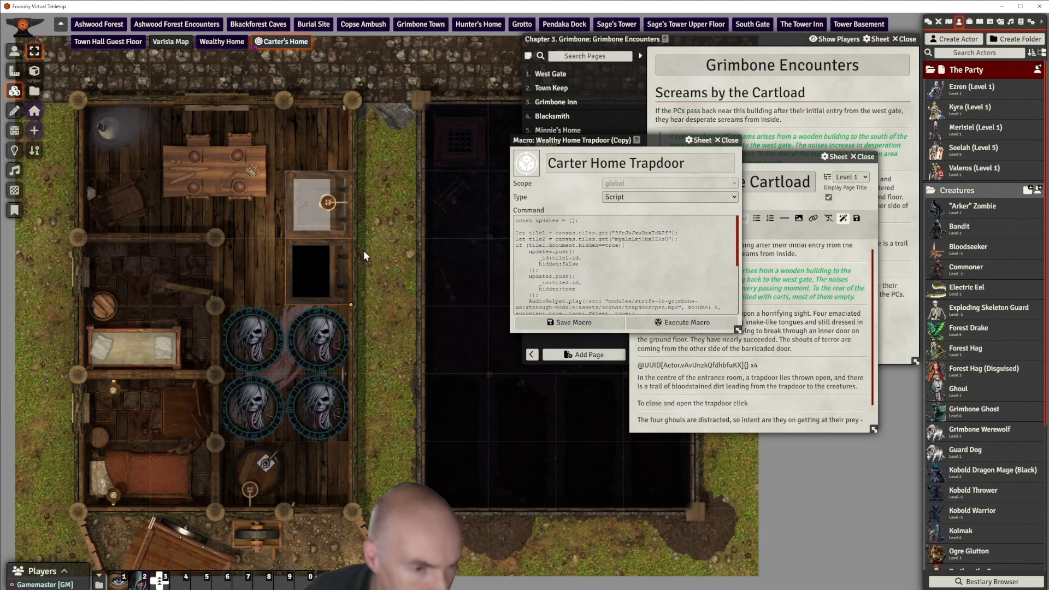
{"action": "scroll", "coordinate": [270, 265], "scroll_direction": "up", "scroll_amount": 5}
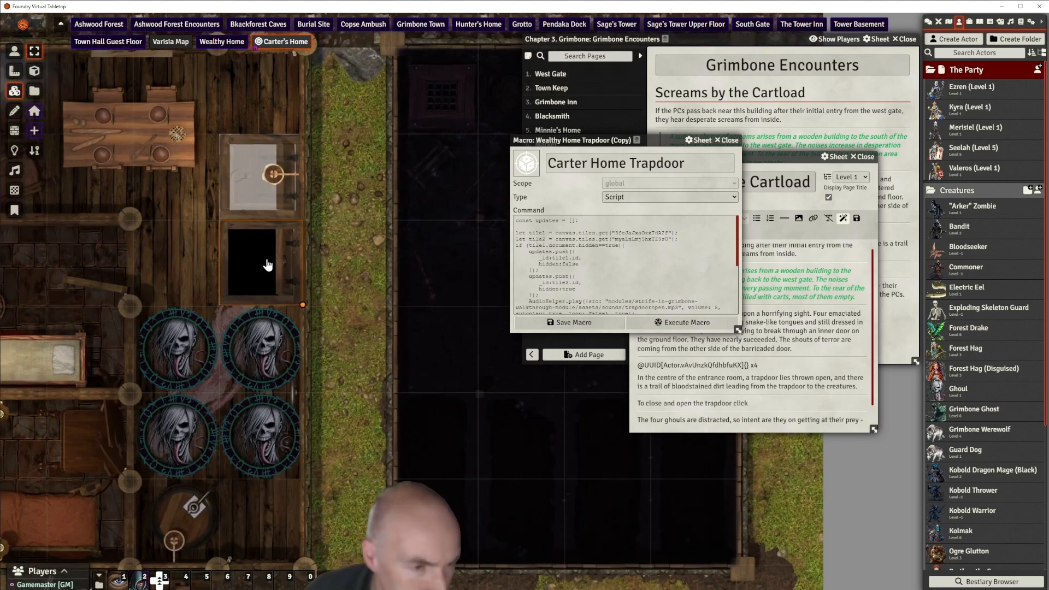
{"action": "double_click", "coordinate": [268, 264]}
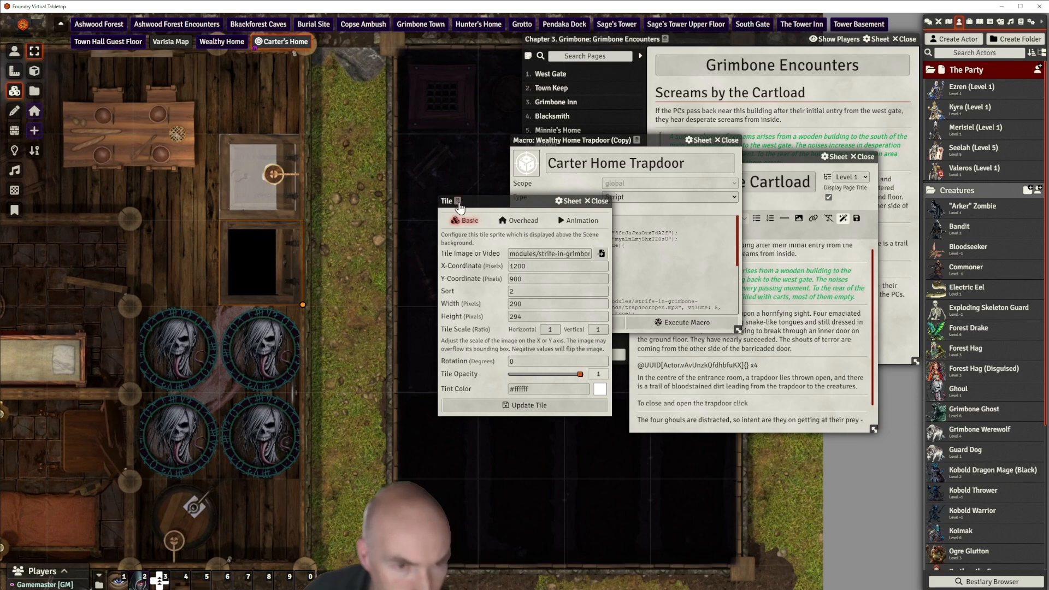
{"action": "left_click", "coordinate": [458, 201]}
{"action": "left_click_drag", "start_coordinate": [501, 202], "coordinate": [260, 202]}
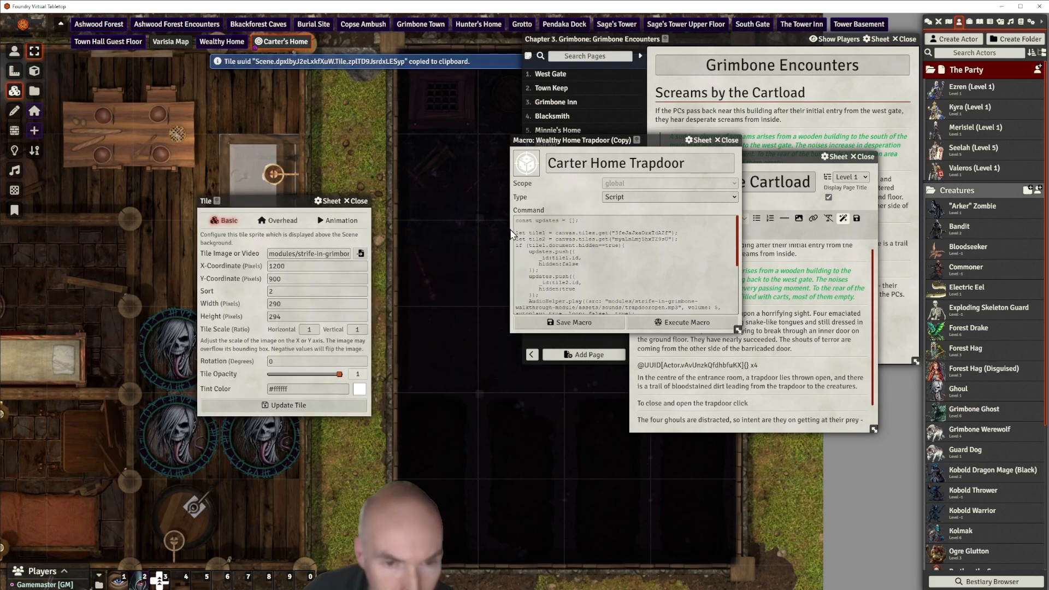
Replace tile2's ID in the Carter Home Trapdoor script with the open trapdoor tile's ID, leaving no pasted UUID line
{"action": "left_click", "coordinate": [522, 227]}
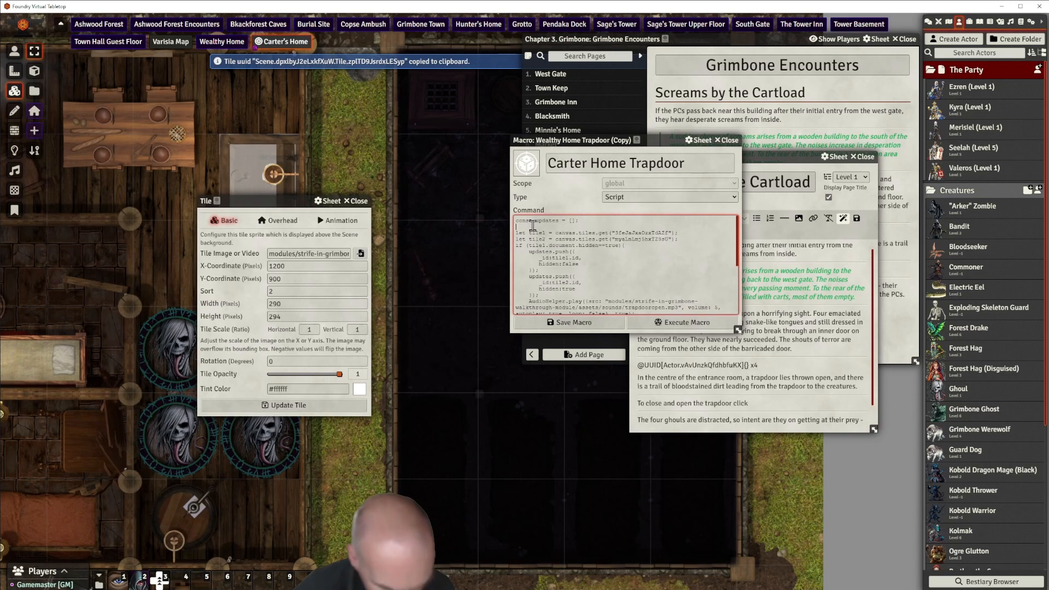
{"action": "key", "text": "ctrl+v"}
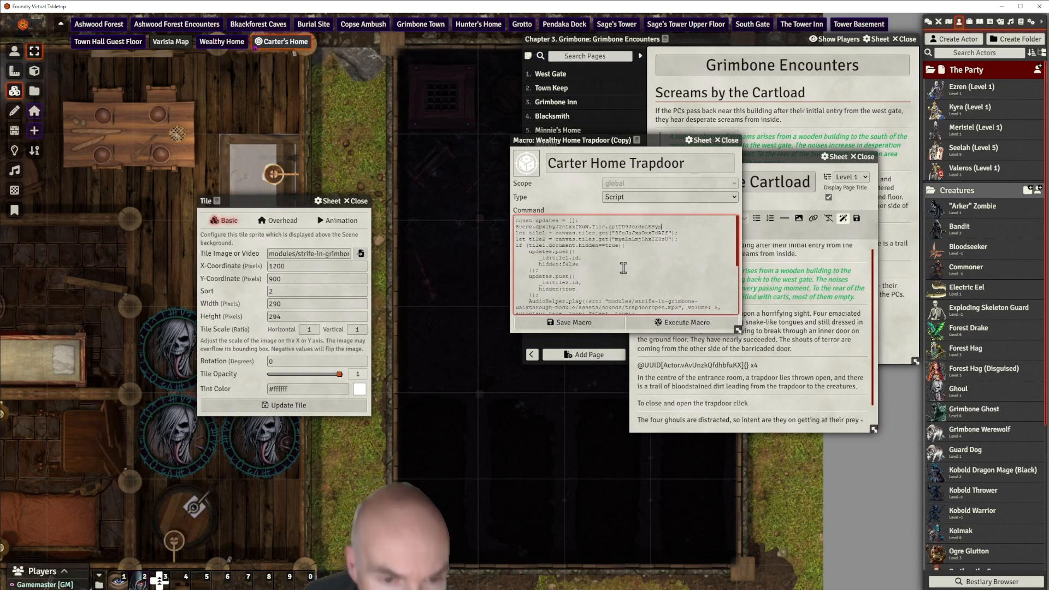
{"action": "scroll", "coordinate": [623, 268], "scroll_direction": "down", "scroll_amount": 1}
{"action": "scroll", "coordinate": [623, 268], "scroll_direction": "down", "scroll_amount": 3}
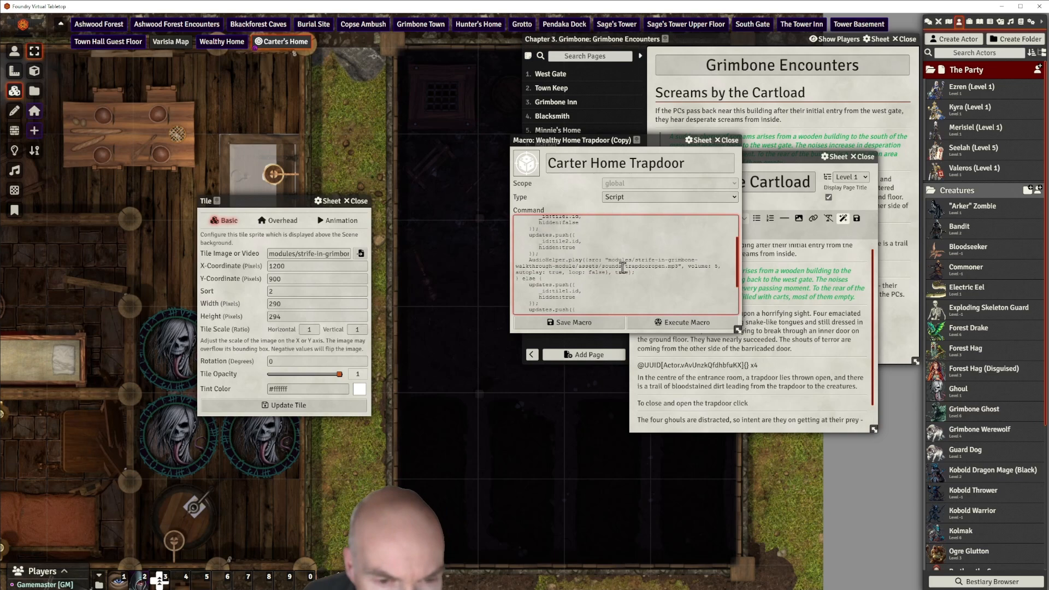
{"action": "scroll", "coordinate": [623, 268], "scroll_direction": "up", "scroll_amount": 3}
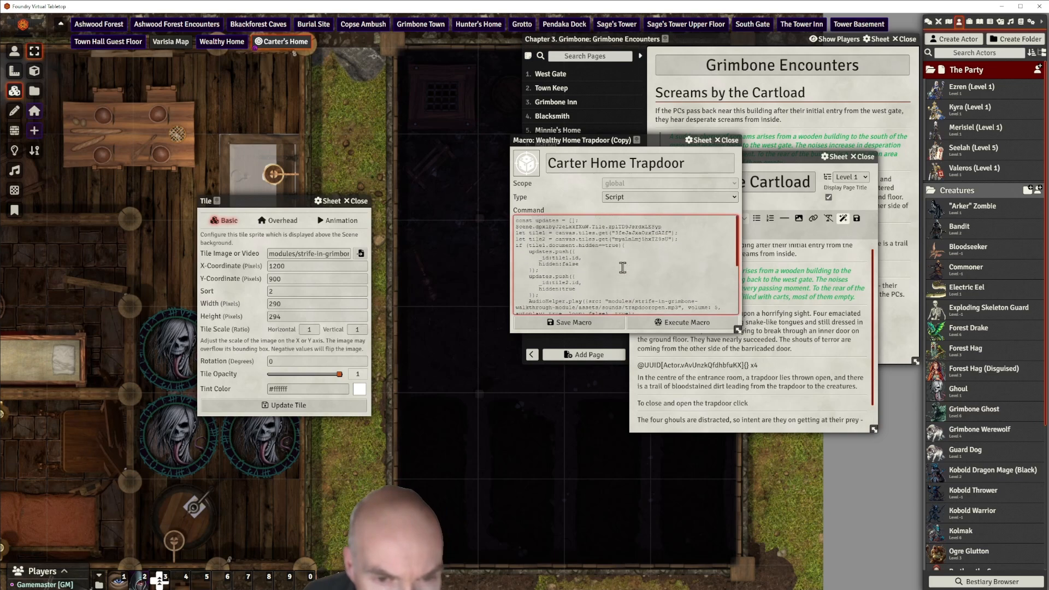
{"action": "double_click", "coordinate": [628, 227]}
{"action": "key", "text": "ctrl+c"}
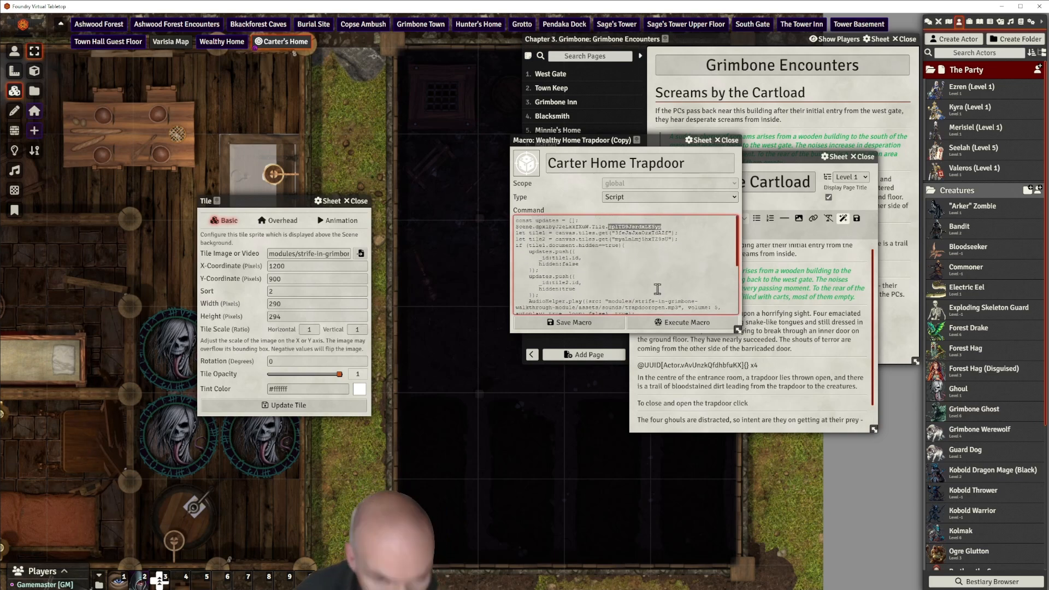
{"action": "double_click", "coordinate": [637, 239]}
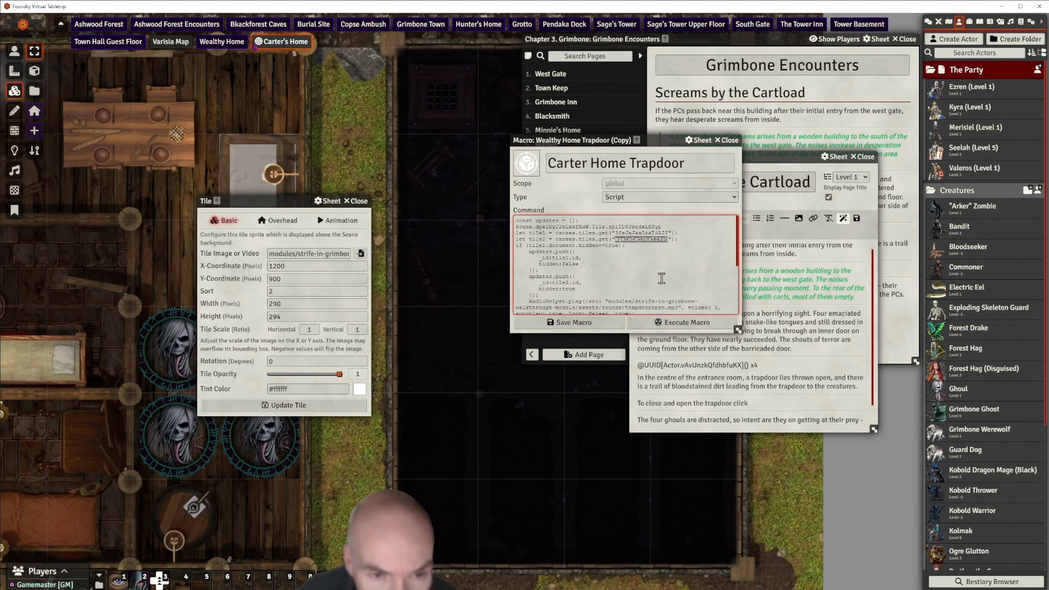
{"action": "key", "text": "ctrl+v"}
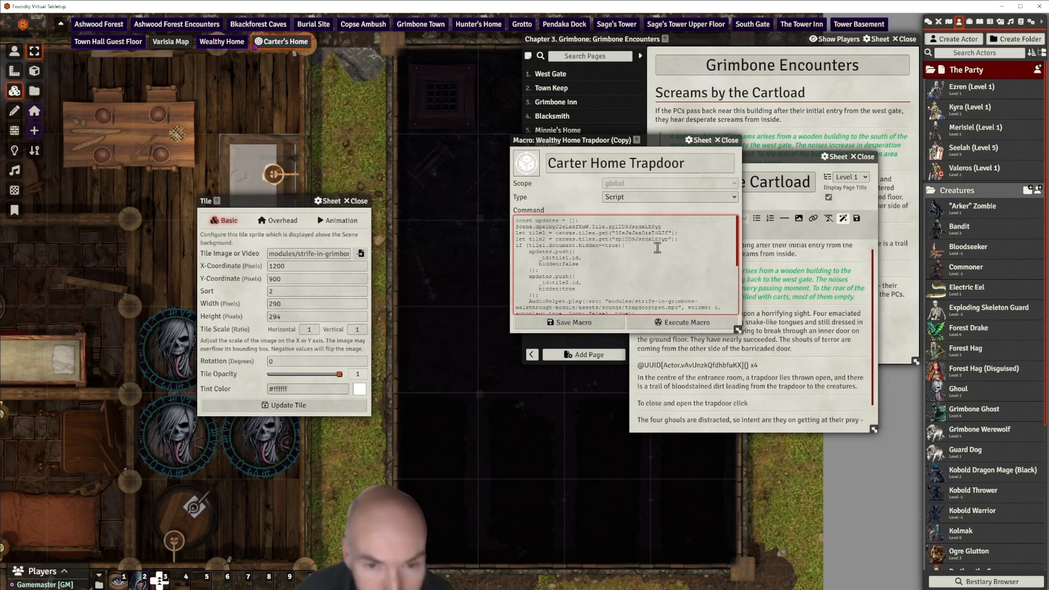
{"action": "left_click_drag", "start_coordinate": [664, 229], "coordinate": [515, 227]}
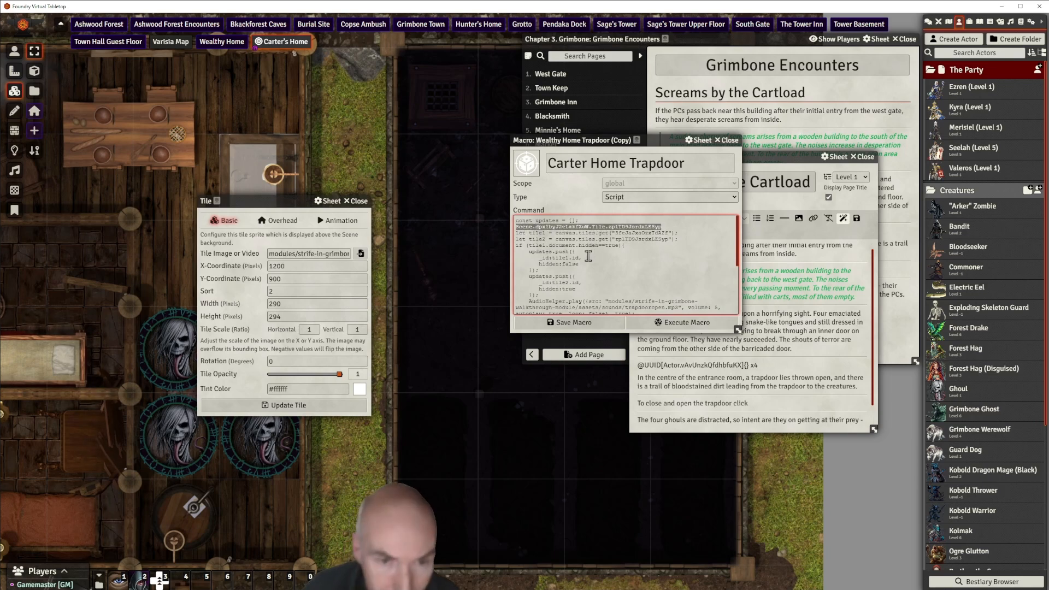
{"action": "key", "text": "BackSpace"}
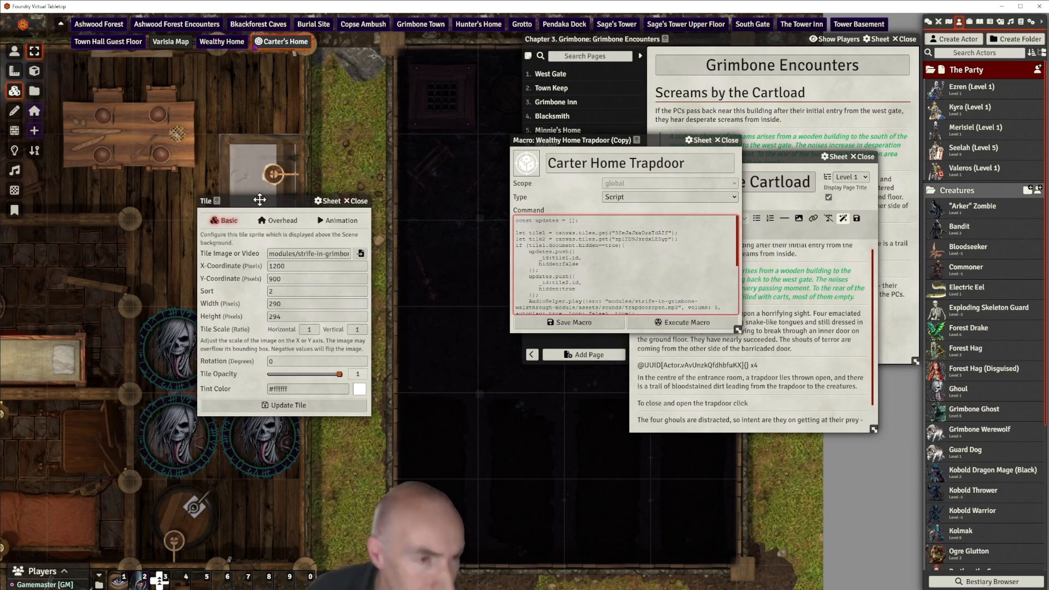
Open the closed trapdoor tile's configuration and copy its UUID, keeping the macro script uncovered
{"action": "left_click_drag", "start_coordinate": [260, 200], "coordinate": [408, 198]}
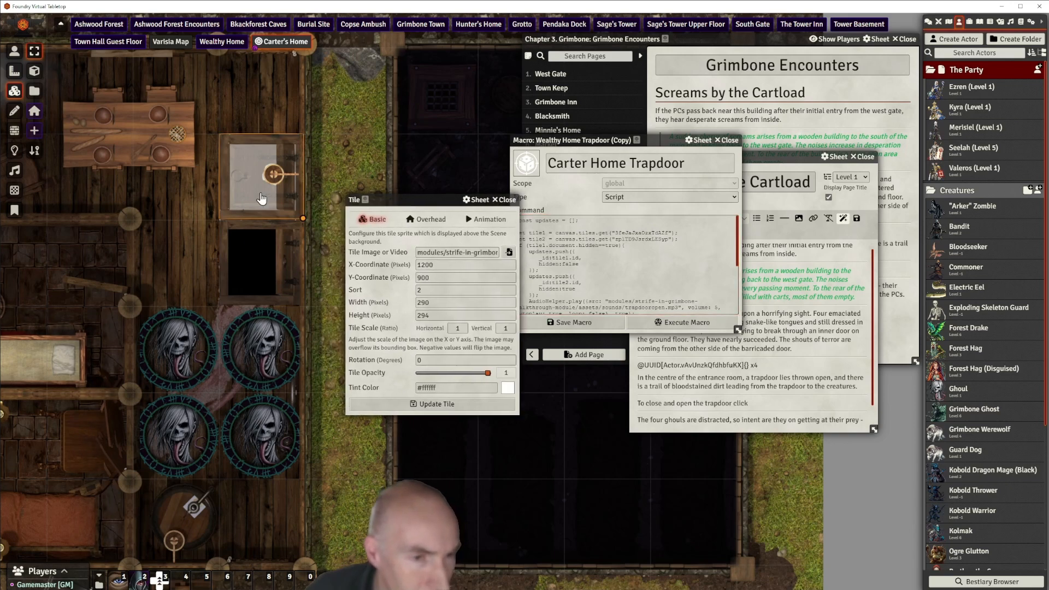
{"action": "double_click", "coordinate": [262, 199]}
{"action": "left_click", "coordinate": [458, 200]}
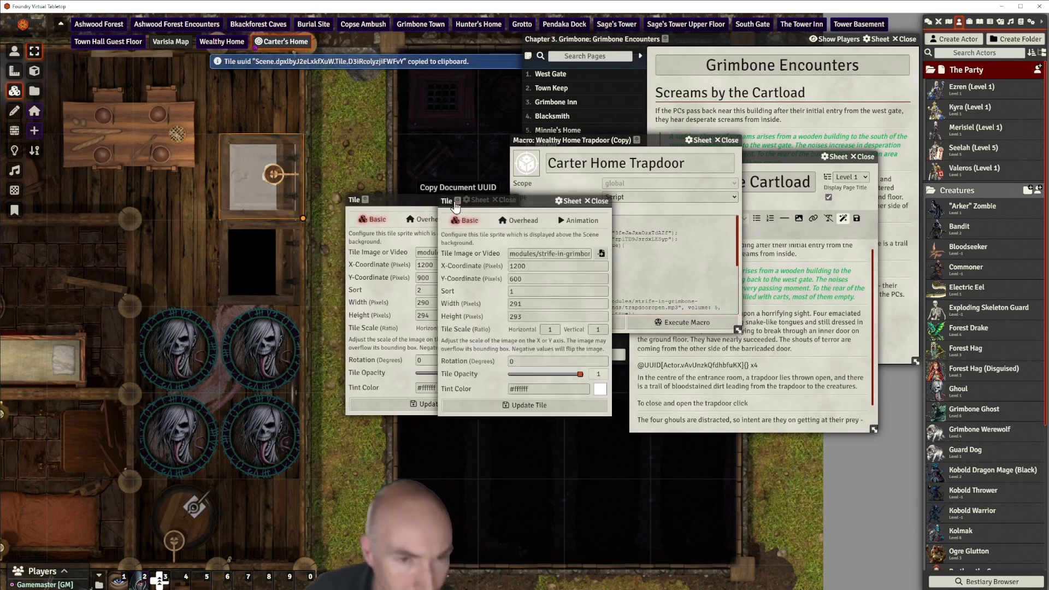
{"action": "left_click_drag", "start_coordinate": [512, 201], "coordinate": [343, 208]}
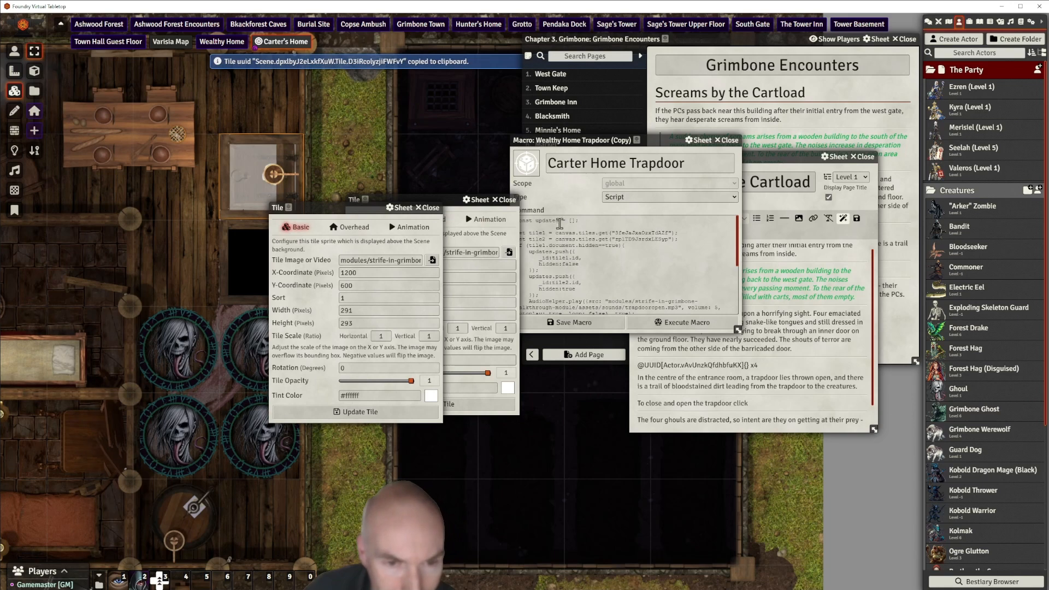
Replace tile1's ID in the macro script with the closed trapdoor tile's ID and remove the pasted UUID line
{"action": "left_click", "coordinate": [560, 224]}
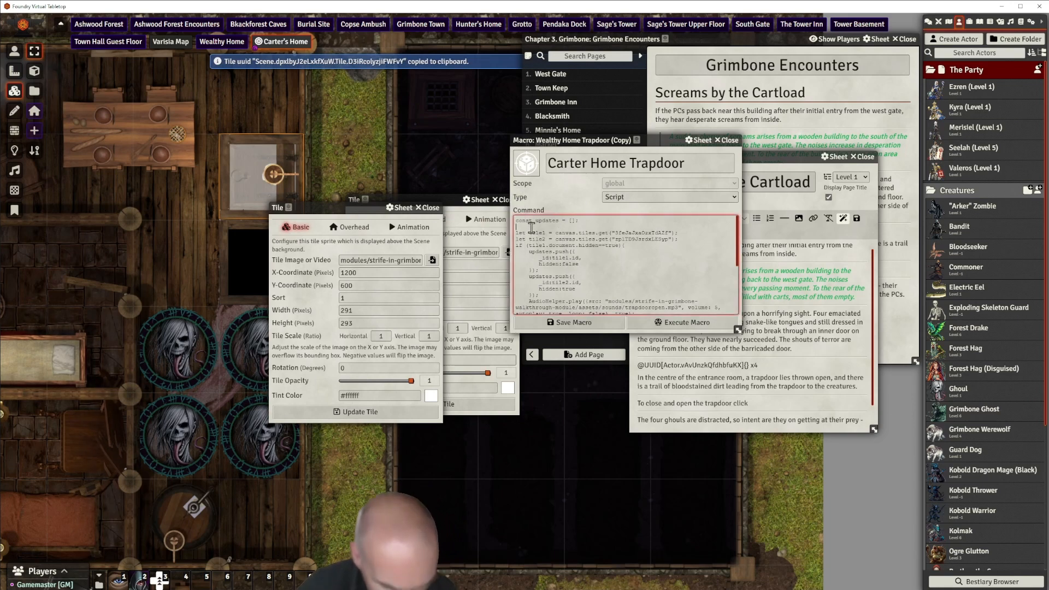
{"action": "key", "text": "ctrl+v"}
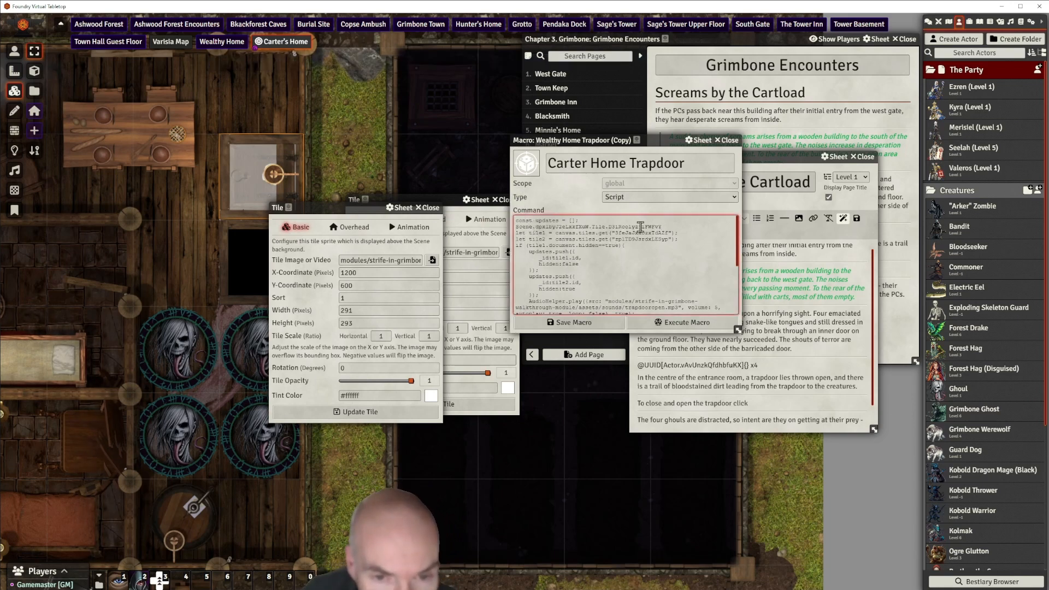
{"action": "double_click", "coordinate": [639, 225]}
{"action": "key", "text": "ctrl+c"}
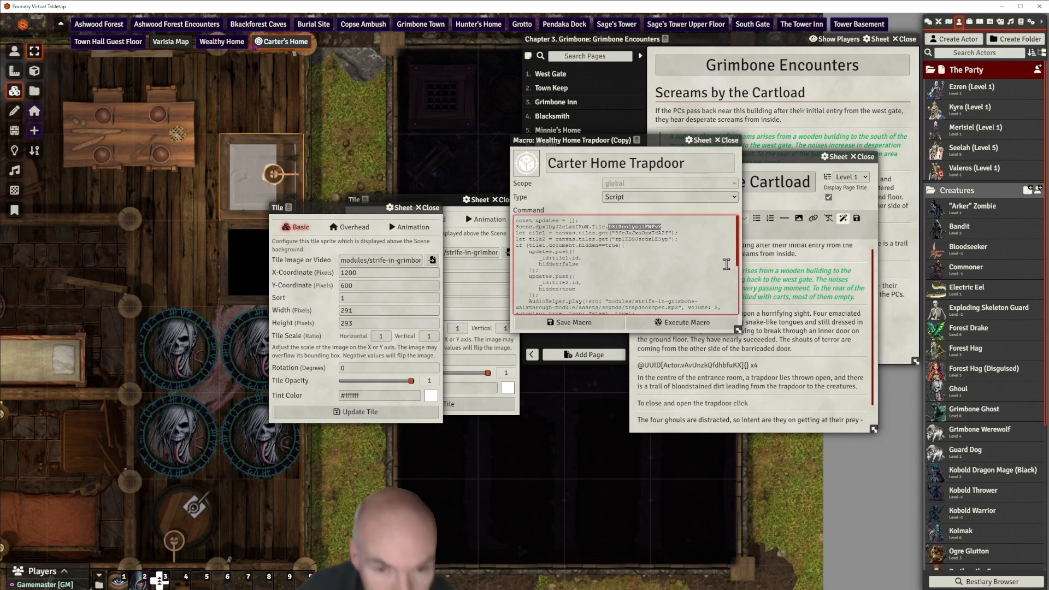
{"action": "double_click", "coordinate": [647, 234]}
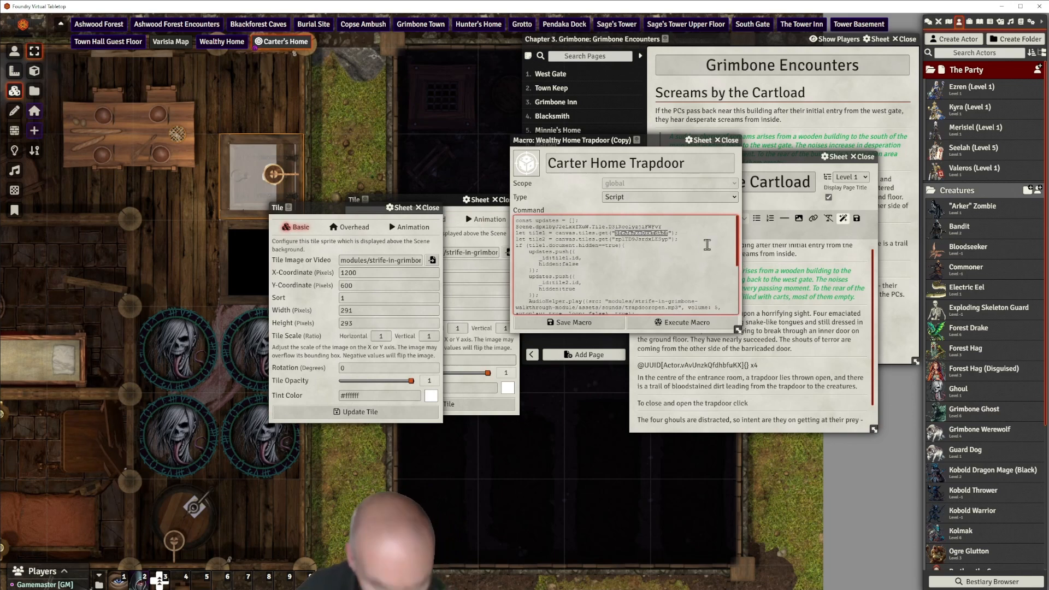
{"action": "key", "text": "ctrl+v"}
{"action": "left_click_drag", "start_coordinate": [516, 227], "coordinate": [664, 227]}
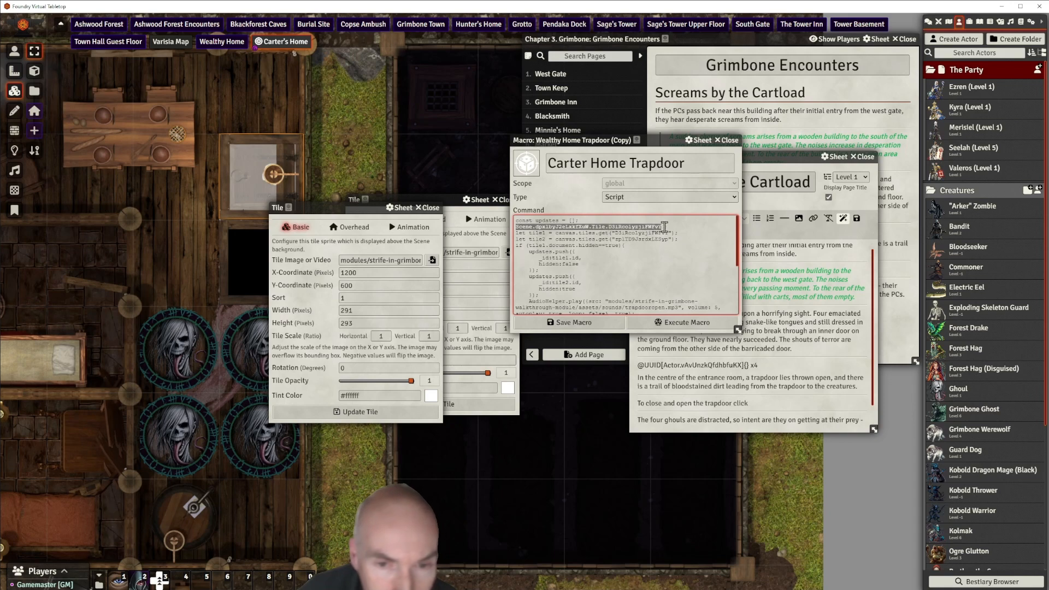
{"action": "key", "text": "BackSpace"}
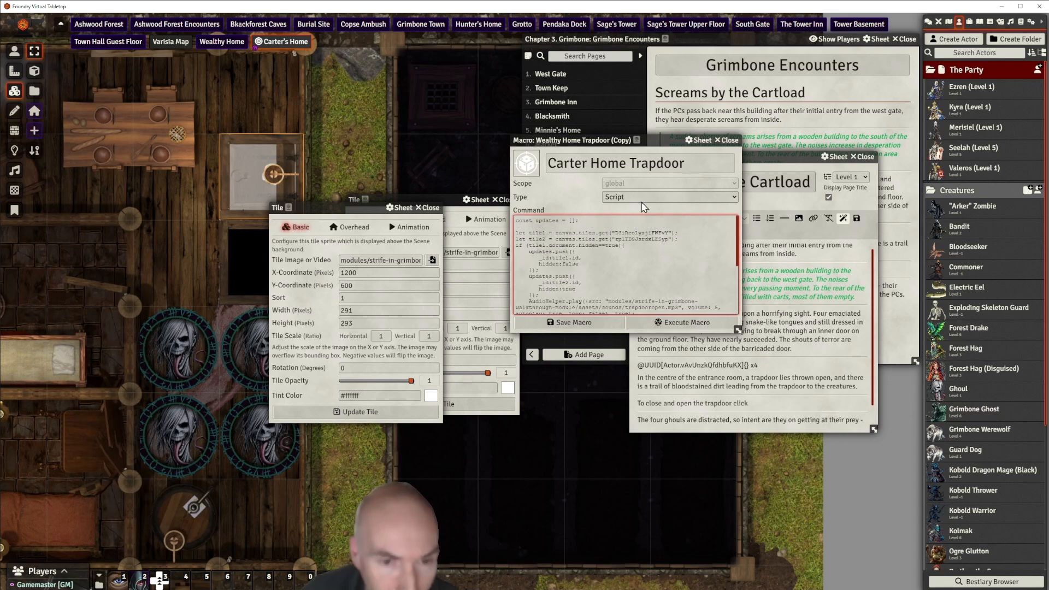
Save the Carter Home Trapdoor macro and close both tile configuration windows
{"action": "left_click_drag", "start_coordinate": [328, 208], "coordinate": [227, 225]}
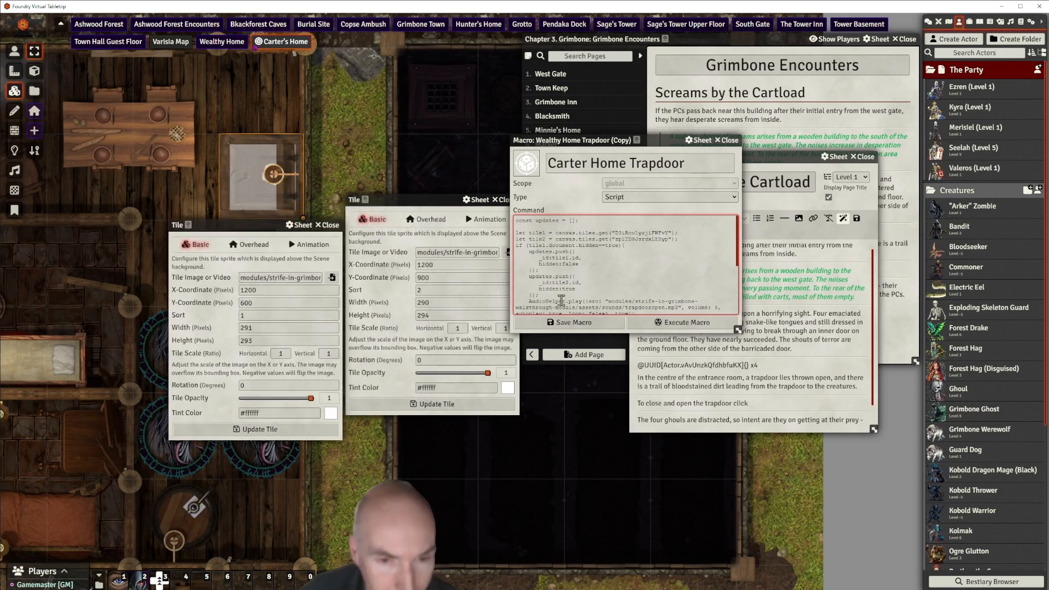
{"action": "left_click", "coordinate": [584, 325]}
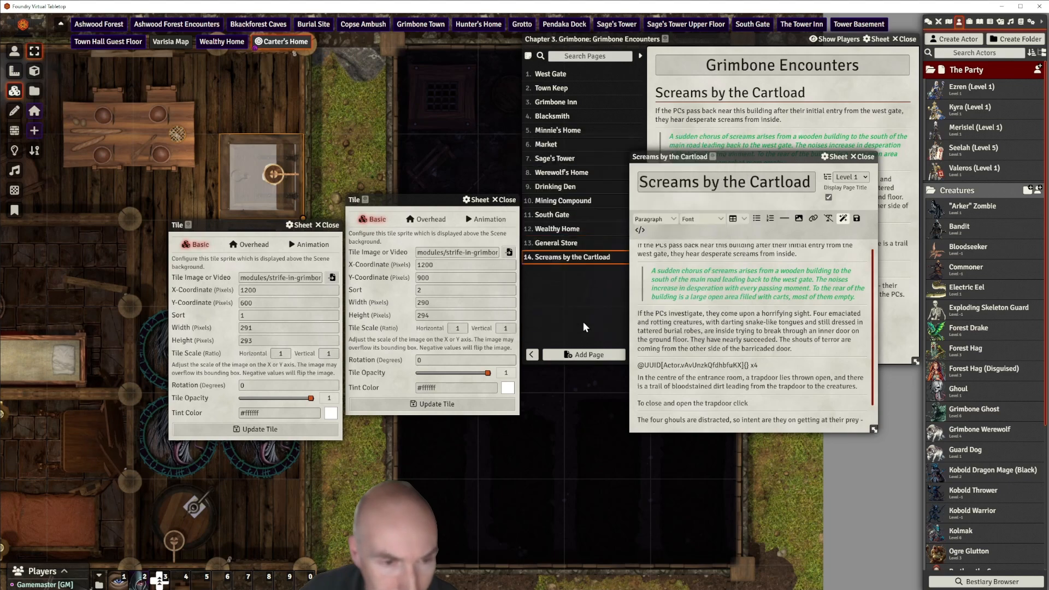
{"action": "left_click", "coordinate": [503, 200]}
{"action": "left_click", "coordinate": [330, 227]}
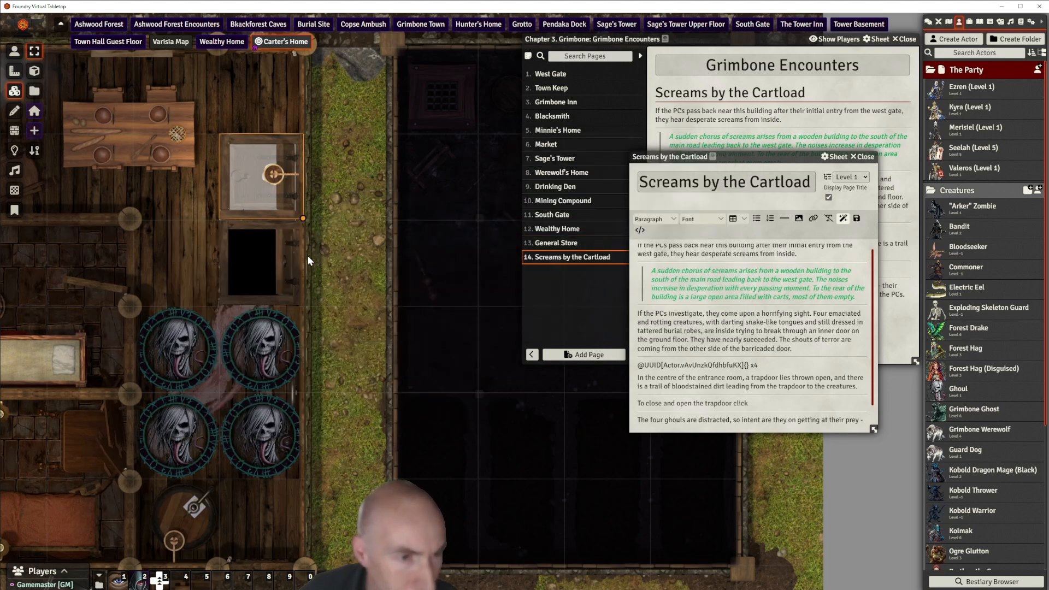
Return the open trapdoor tile onto the closed one and test the Carter Home Trapdoor macro from hotbar slot 0
{"action": "left_click", "coordinate": [99, 585]}
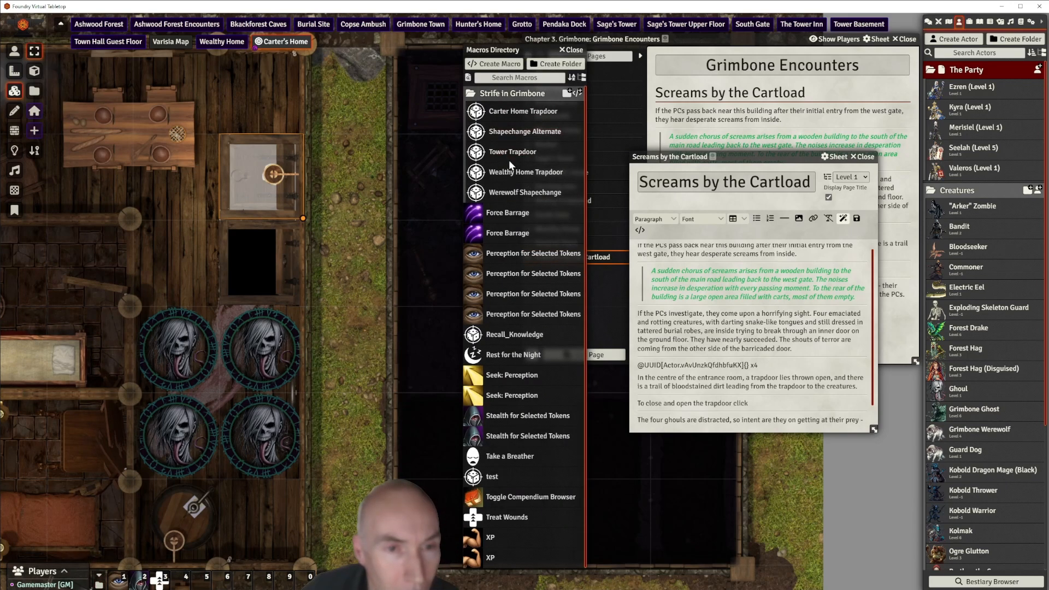
{"action": "left_click", "coordinate": [528, 112]}
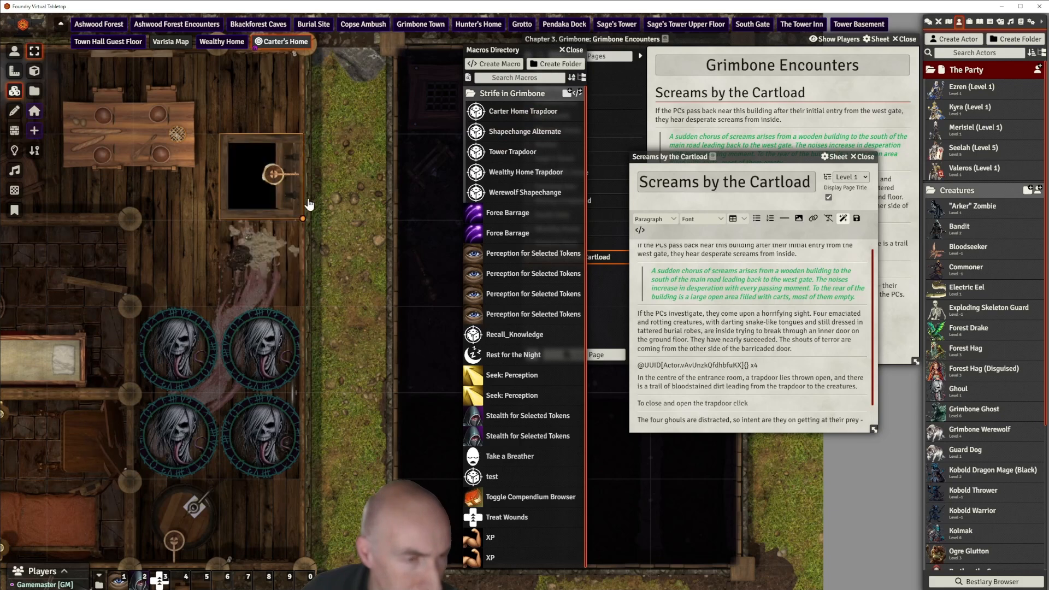
{"action": "left_click", "coordinate": [524, 113]}
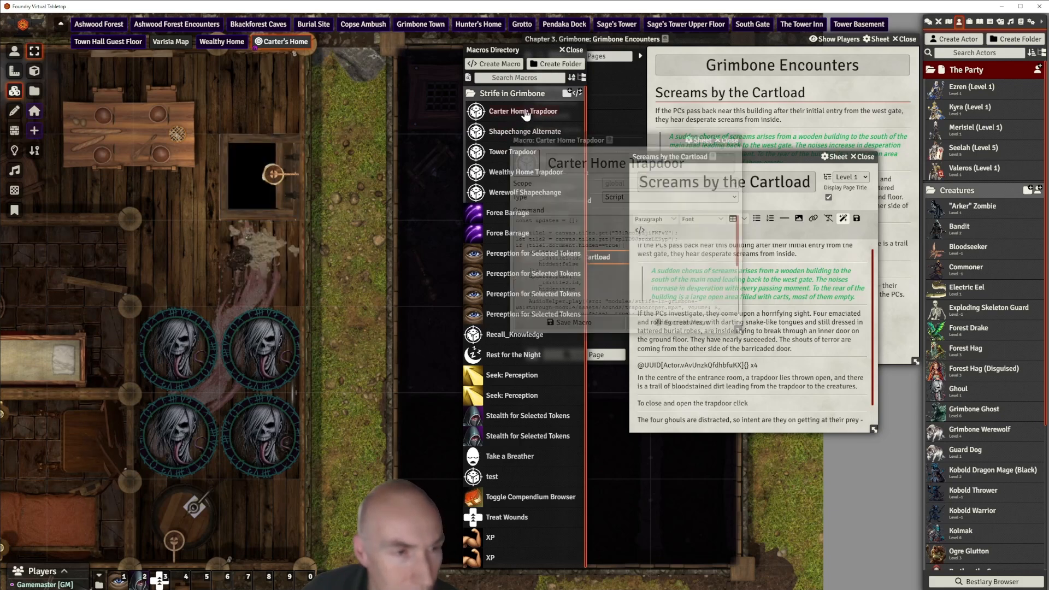
{"action": "left_click", "coordinate": [727, 139]}
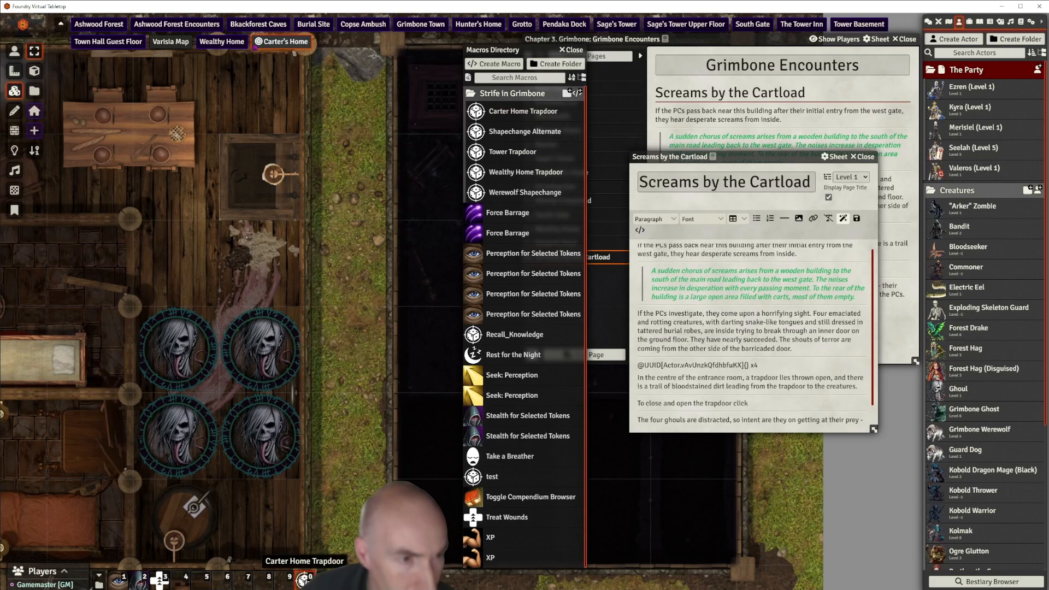
{"action": "left_click", "coordinate": [303, 579]}
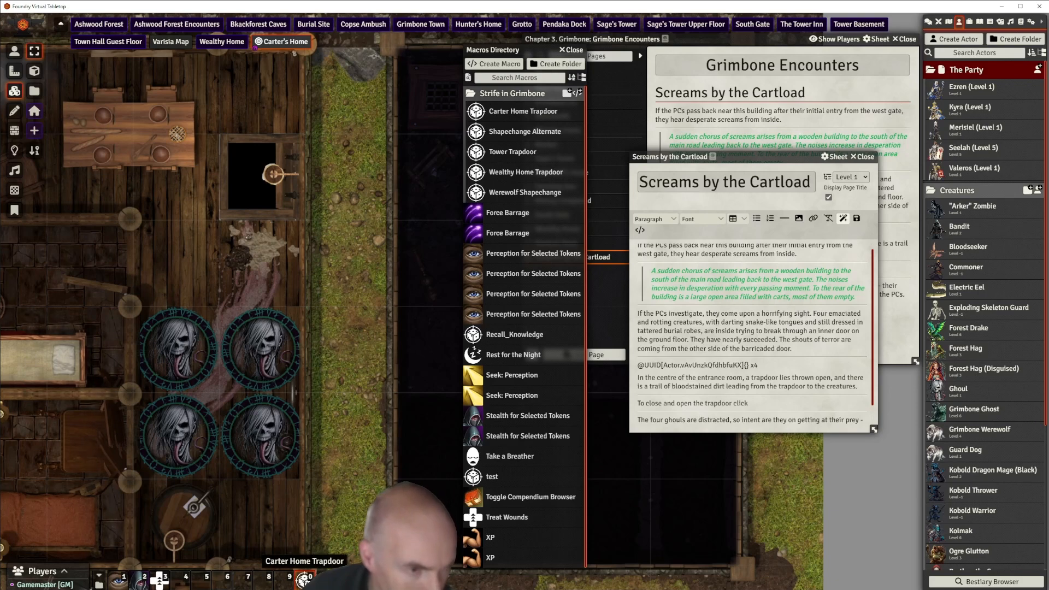
Reopen the Carter Home Trapdoor macro beside the journal page and copy tile1's ID onto the blank line above its declaration
{"action": "right_click", "coordinate": [302, 580]}
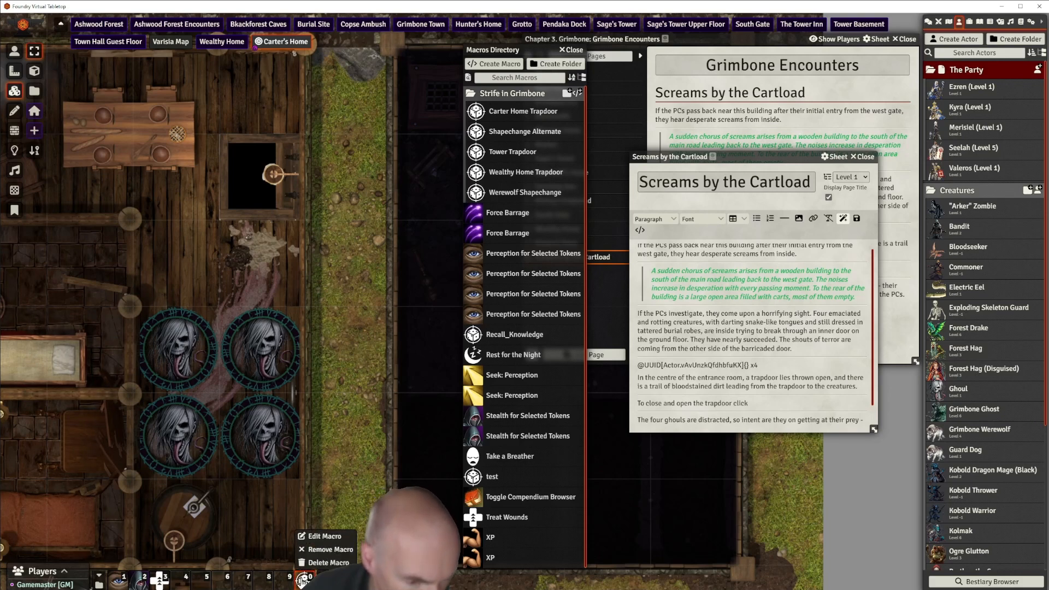
{"action": "left_click", "coordinate": [322, 536]}
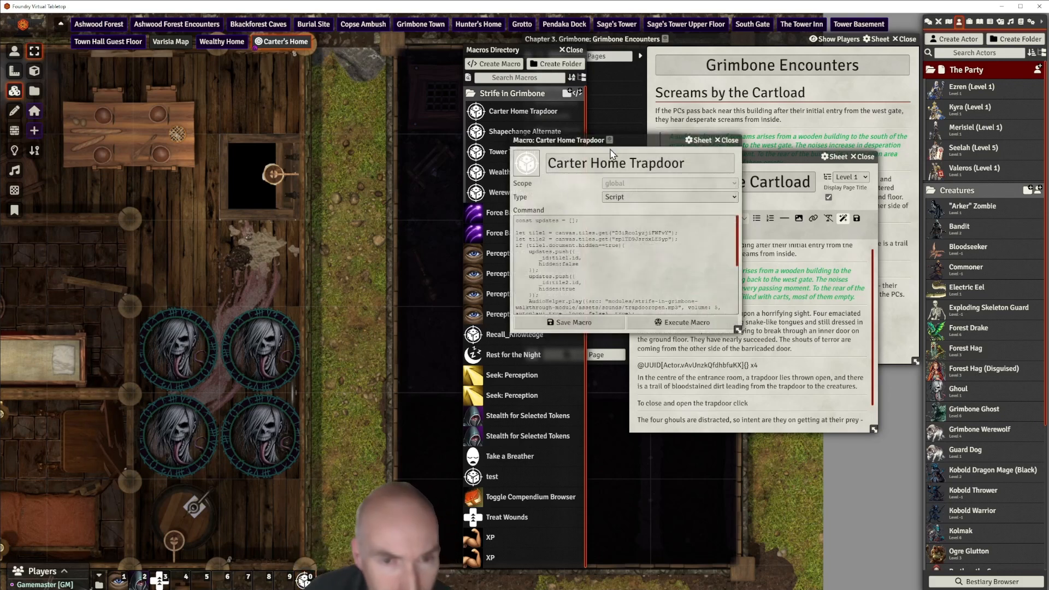
{"action": "left_click_drag", "start_coordinate": [629, 140], "coordinate": [453, 121]}
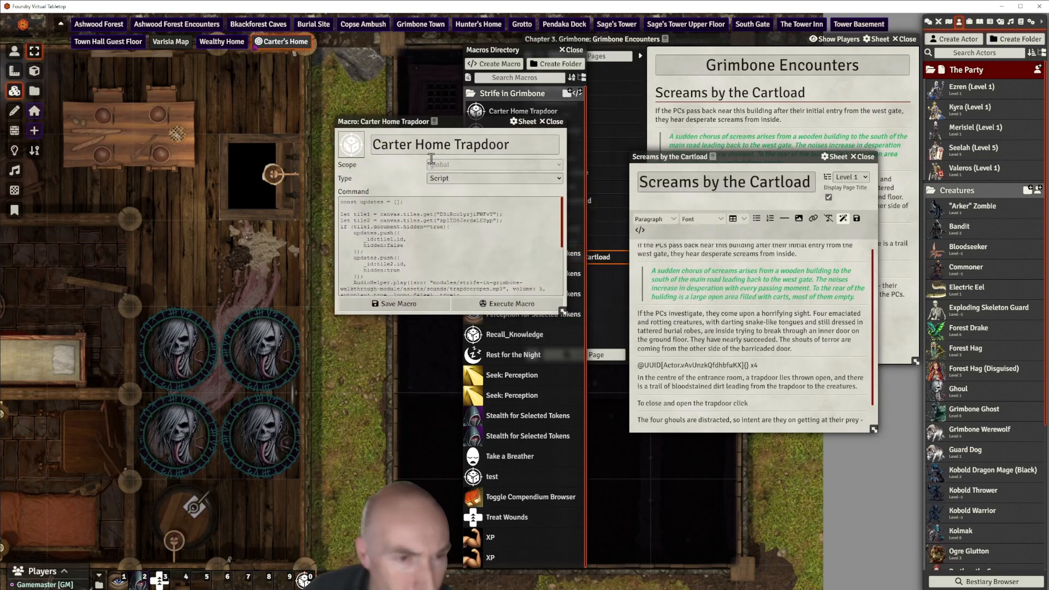
{"action": "double_click", "coordinate": [451, 213]}
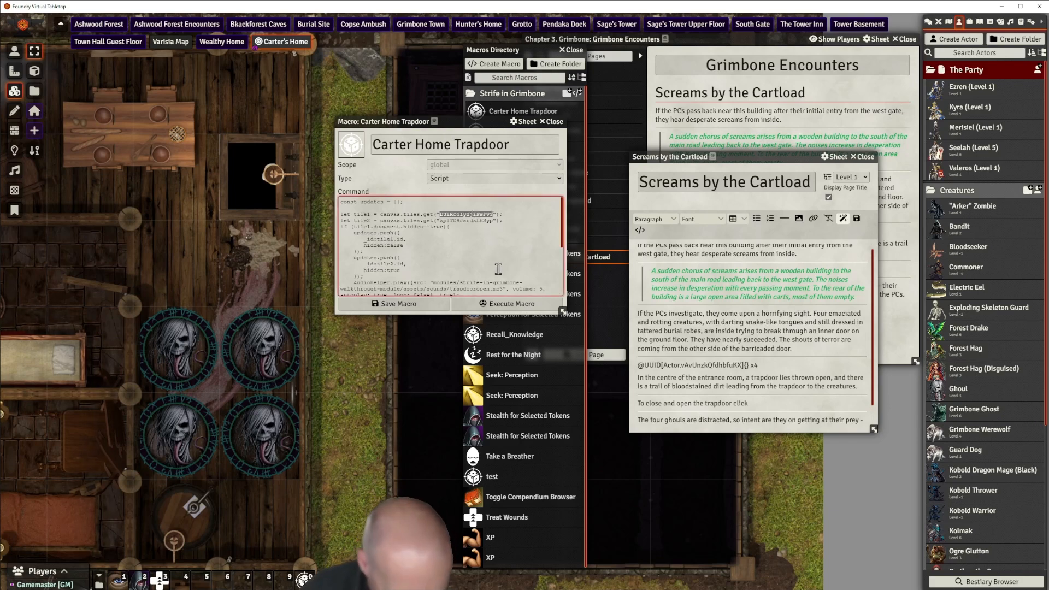
{"action": "key", "text": "ctrl+c"}
{"action": "left_click", "coordinate": [359, 208]}
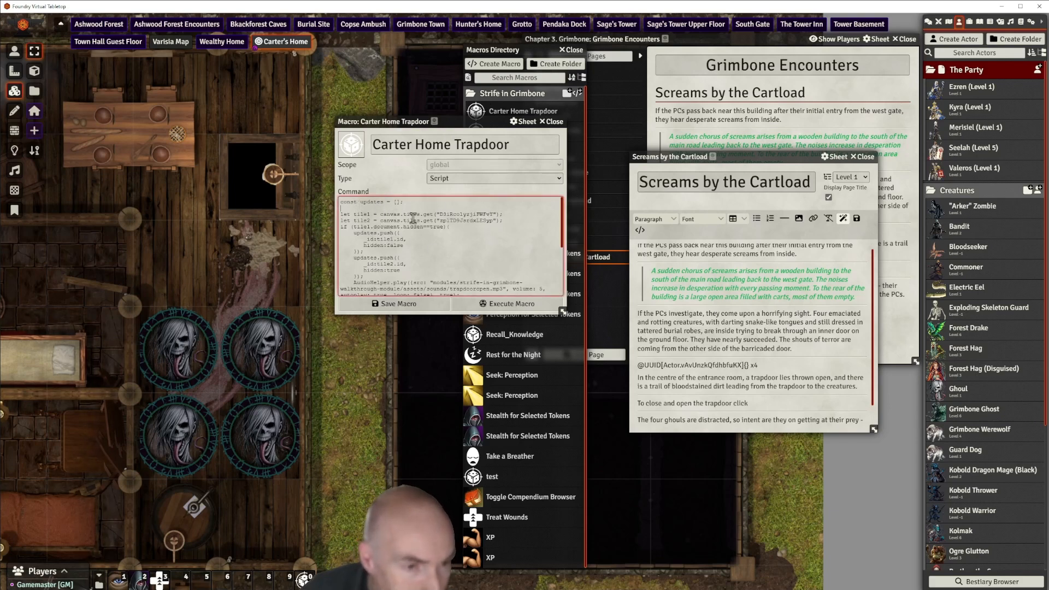
{"action": "key", "text": "ctrl+v"}
Swap the two tile IDs in the script: give tile1 the ID of tile2, and tile2 the parked ID, clearing the temporary line
{"action": "double_click", "coordinate": [466, 221]}
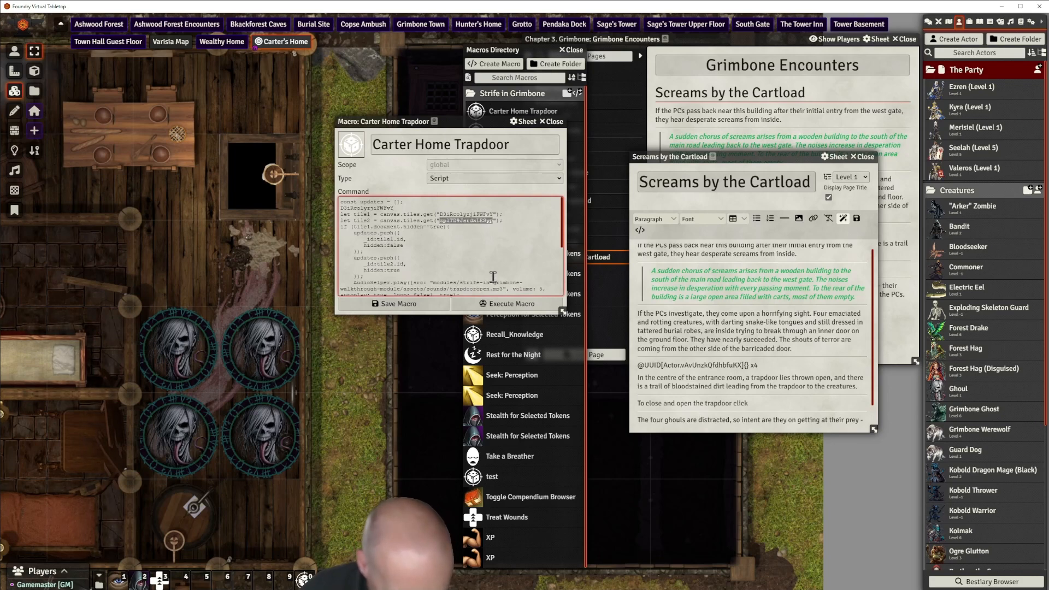
{"action": "key", "text": "ctrl+c"}
{"action": "double_click", "coordinate": [470, 214]}
{"action": "key", "text": "ctrl+v"}
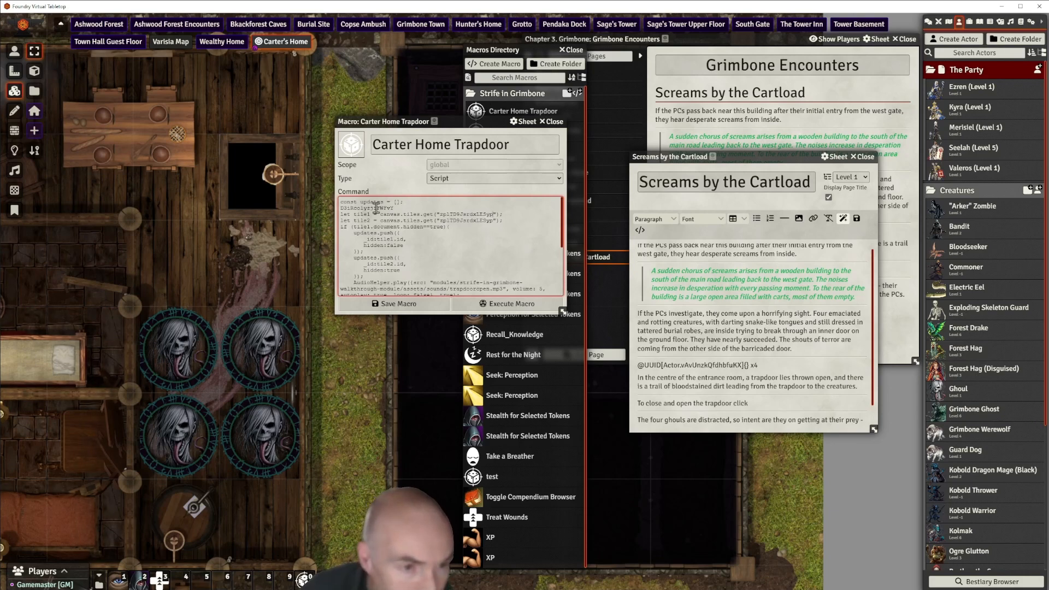
{"action": "key", "text": "BackSpace"}
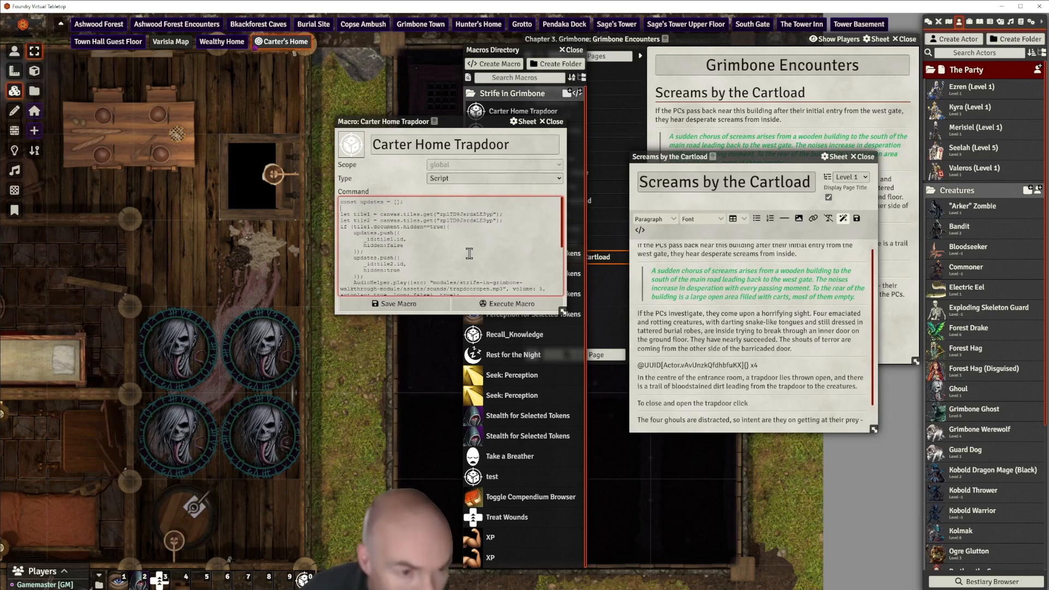
{"action": "double_click", "coordinate": [477, 221]}
{"action": "key", "text": "ctrl+v"}
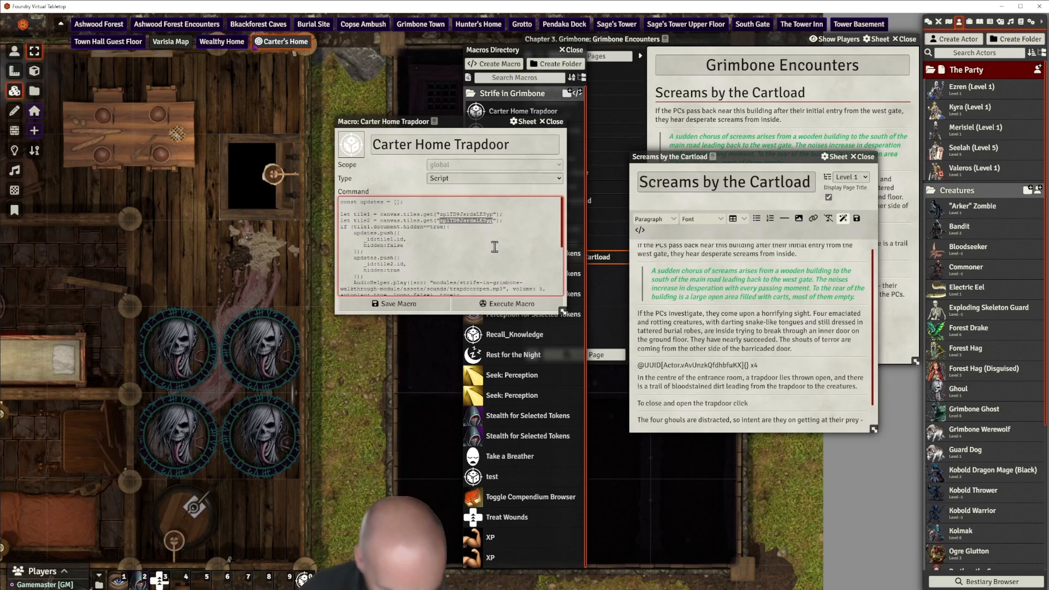
Save the Carter Home Trapdoor macro and run it twice from the hotbar to test both trapdoor states
{"action": "left_click", "coordinate": [426, 304]}
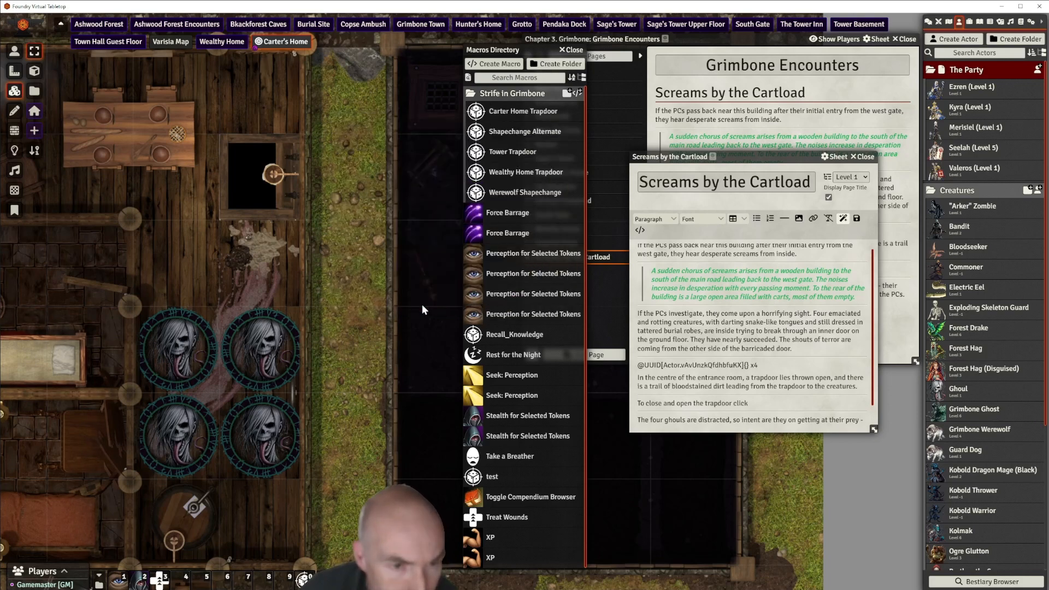
{"action": "left_click", "coordinate": [304, 578]}
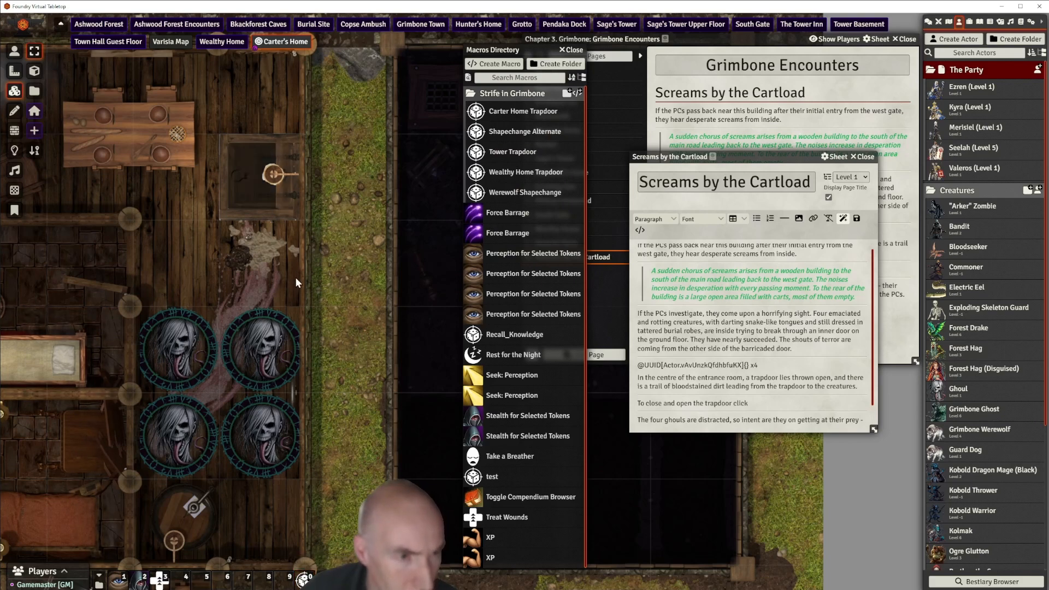
{"action": "left_click", "coordinate": [305, 578]}
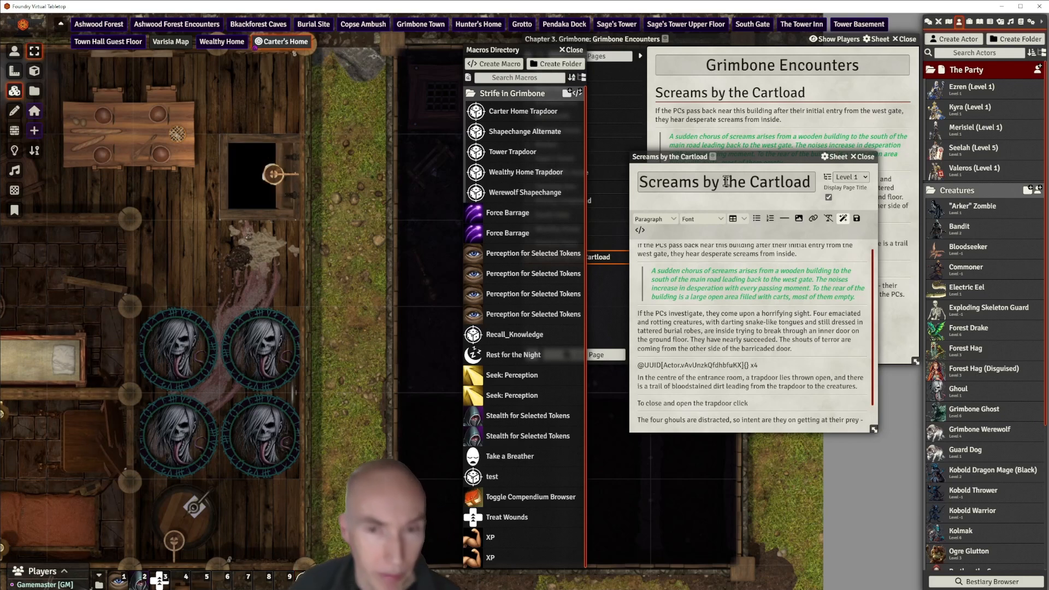
Move the Screams by the Cartload editor clear of the journal and insert a horizontal rule after the distracted ghouls paragraph
{"action": "left_click_drag", "start_coordinate": [729, 159], "coordinate": [468, 160]}
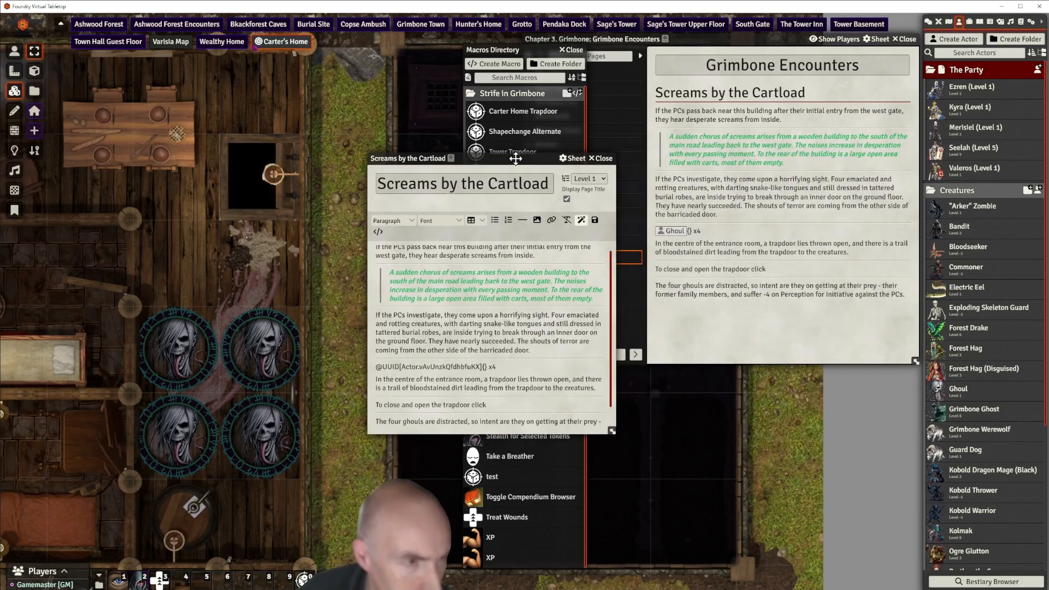
{"action": "scroll", "coordinate": [302, 318], "scroll_direction": "down", "scroll_amount": 3}
{"action": "scroll", "coordinate": [301, 318], "scroll_direction": "up", "scroll_amount": 4}
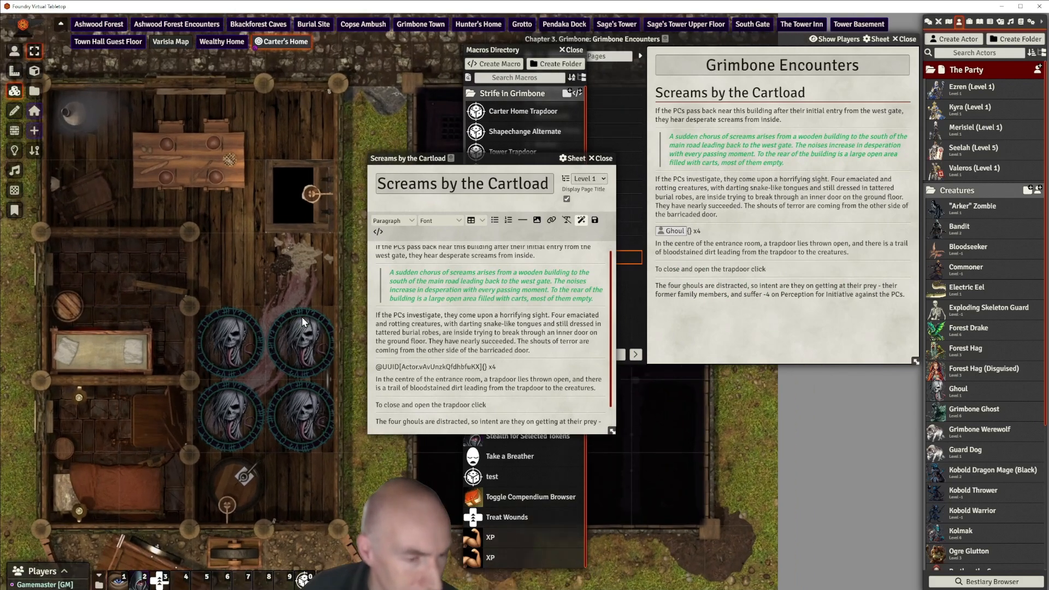
{"action": "scroll", "coordinate": [465, 366], "scroll_direction": "down", "scroll_amount": 1}
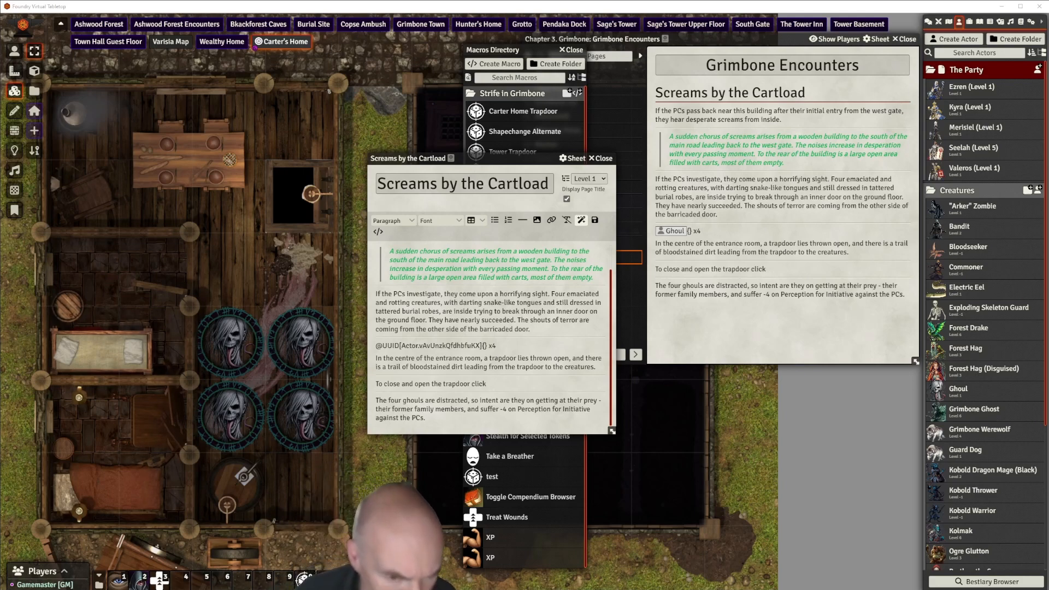
{"action": "left_click_drag", "start_coordinate": [507, 158], "coordinate": [545, 56]}
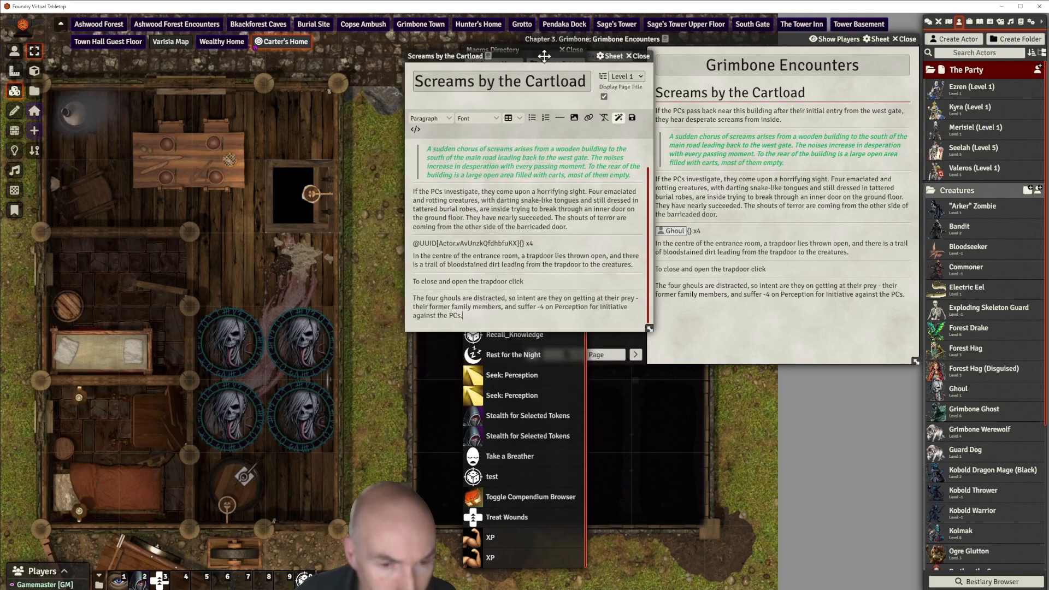
{"action": "left_click", "coordinate": [559, 118]}
{"action": "left_click", "coordinate": [442, 324]}
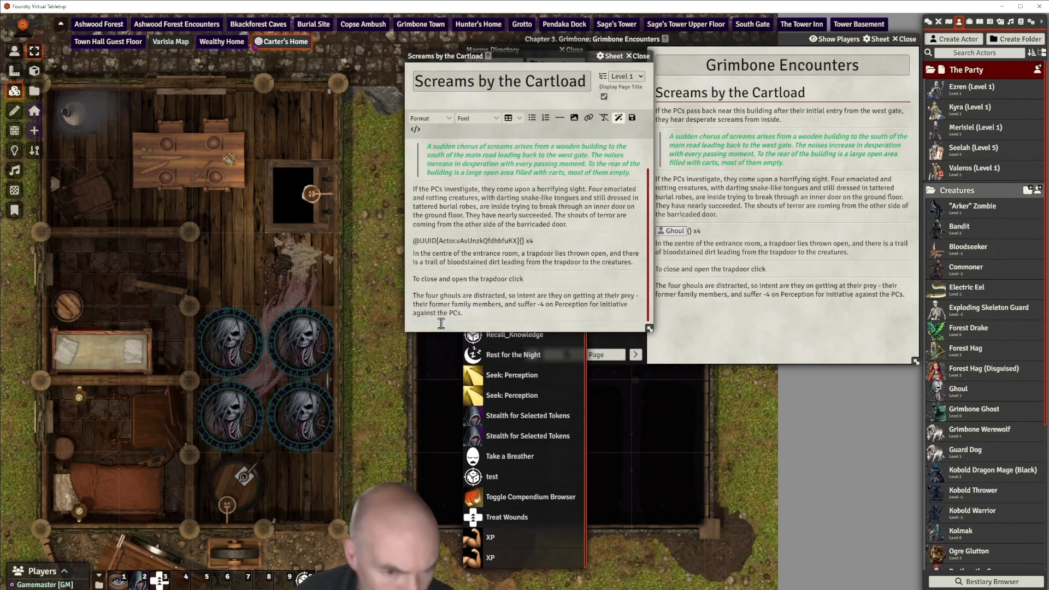
{"action": "left_click", "coordinate": [451, 323]}
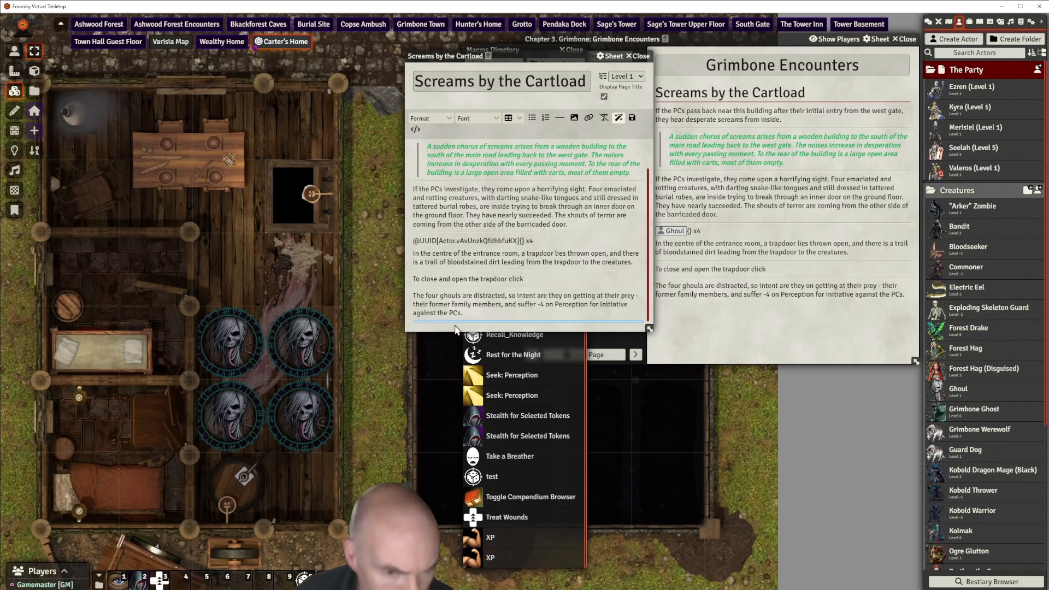
{"action": "left_click", "coordinate": [457, 323]}
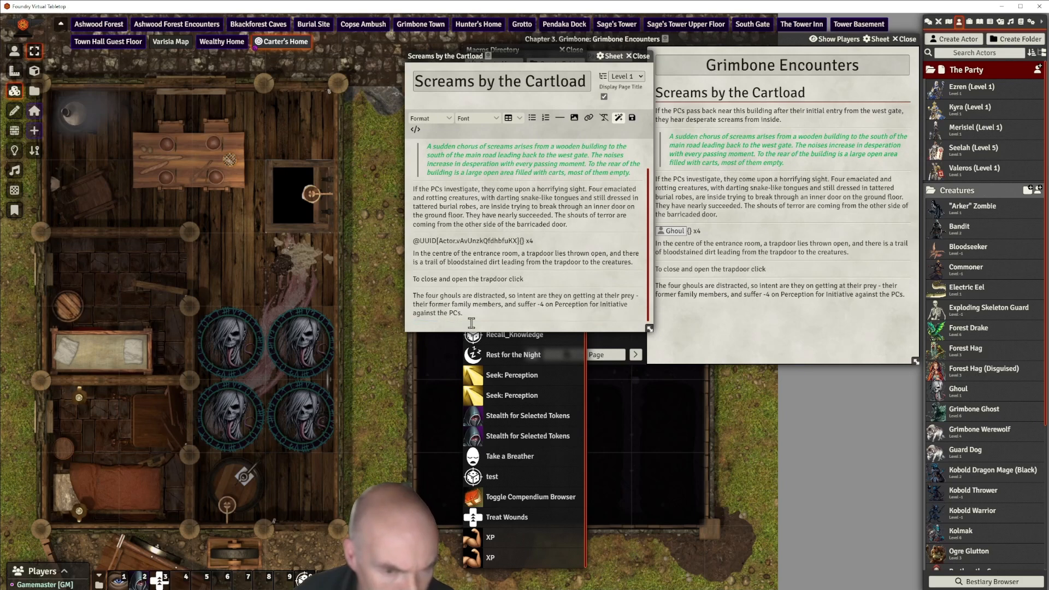
{"action": "left_click", "coordinate": [562, 119]}
{"action": "left_click", "coordinate": [472, 318]}
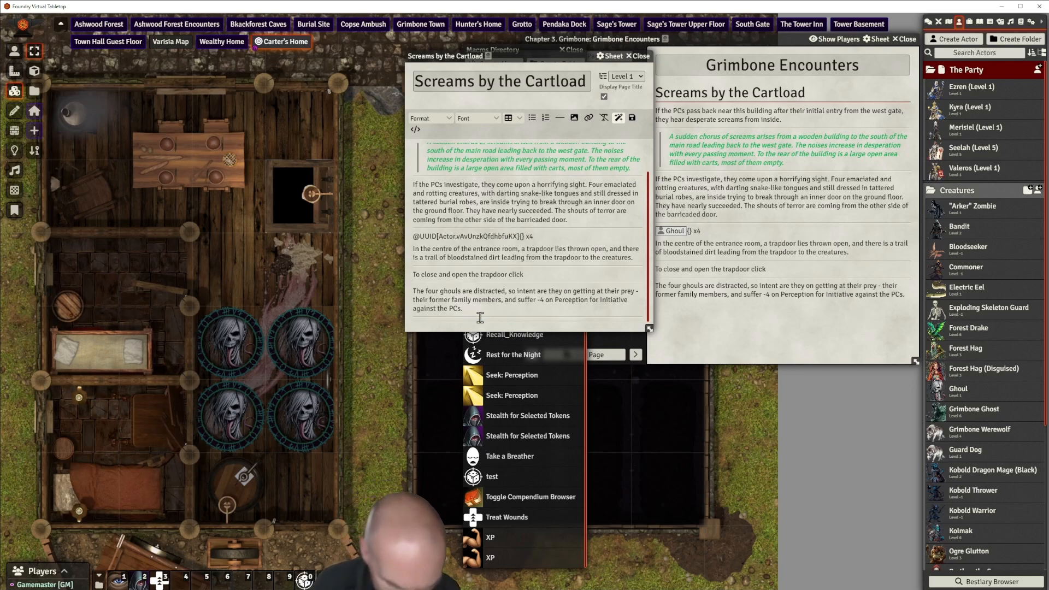
Add a "Background" line below the horizontal rule and paste the copied background text under it
{"action": "type", "text": "Bac"}
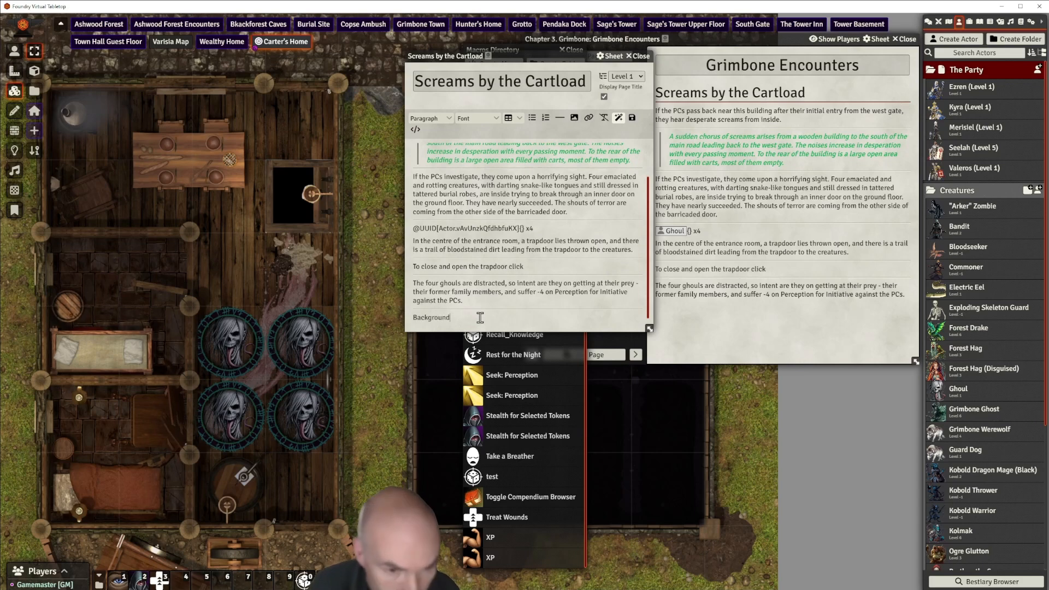
{"action": "type", "text": "kground"}
{"action": "key", "text": "Return"}
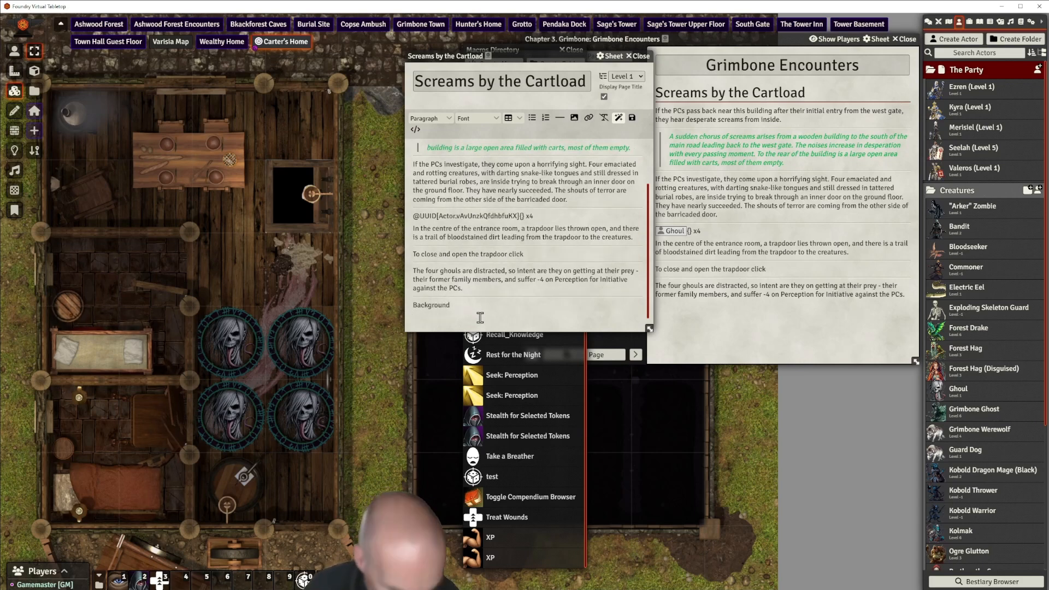
{"action": "key", "text": "ctrl+v"}
Format the "Background" line as Heading 2
{"action": "scroll", "coordinate": [480, 318], "scroll_direction": "up", "scroll_amount": 4}
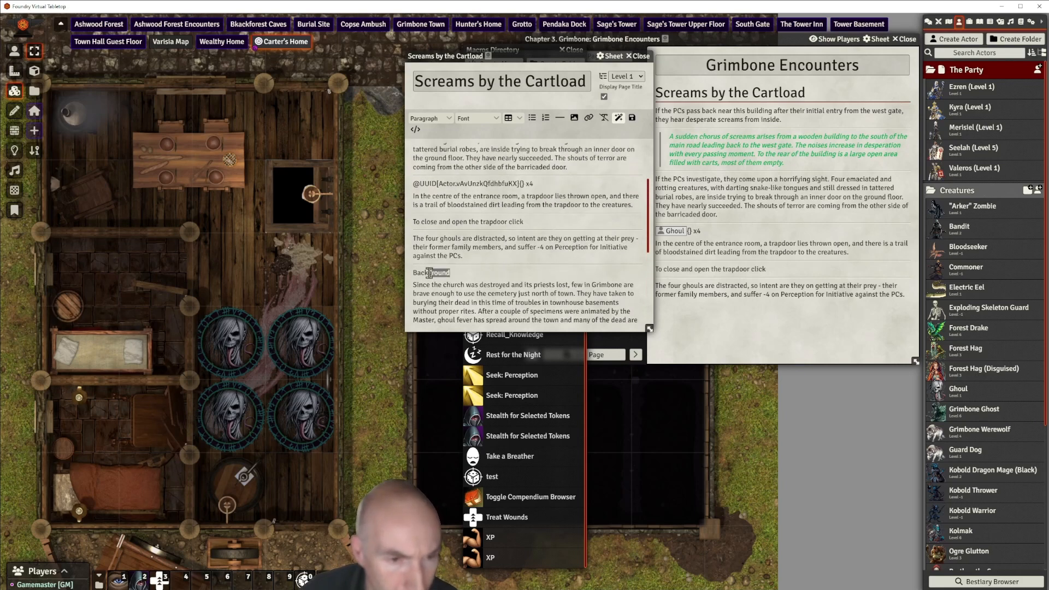
{"action": "left_click_drag", "start_coordinate": [430, 272], "coordinate": [413, 278]}
{"action": "left_click", "coordinate": [430, 118]}
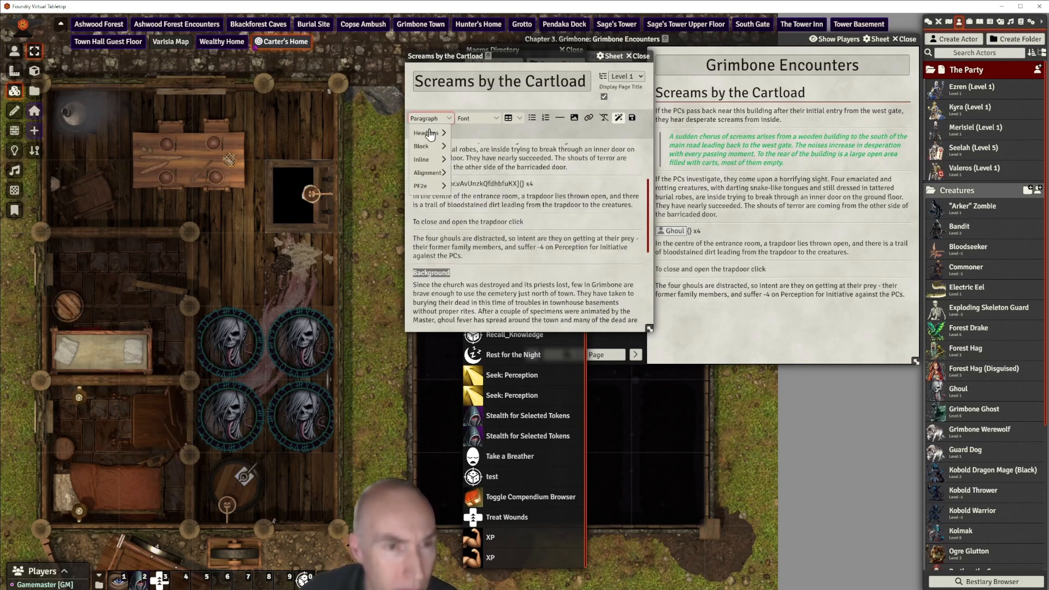
{"action": "mouse_move", "coordinate": [427, 132]}
{"action": "left_click", "coordinate": [473, 150]}
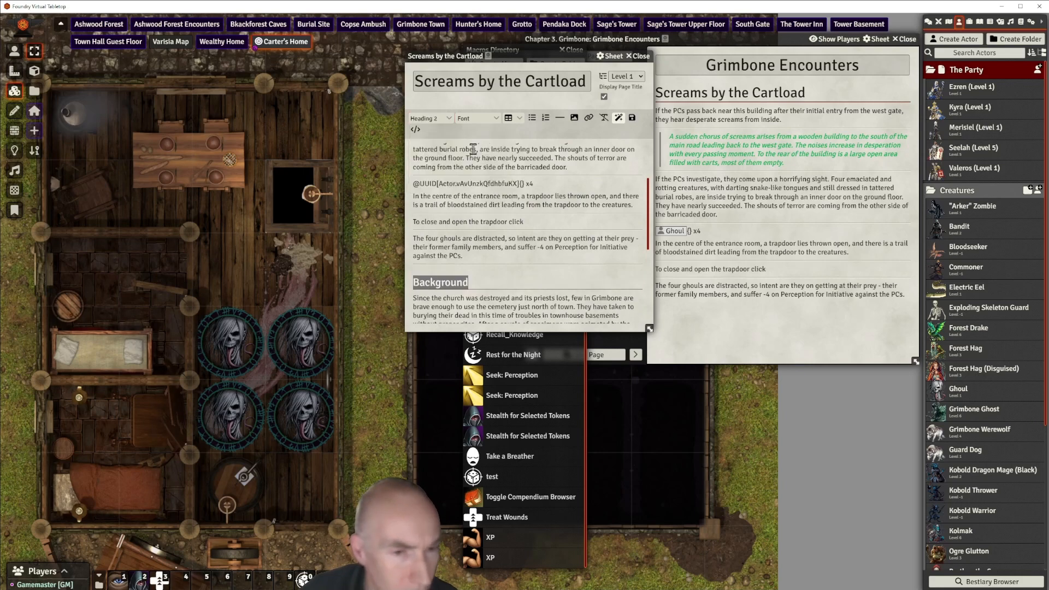
{"action": "left_click", "coordinate": [504, 242]}
Insert a horizontal rule after the first Background paragraph and add a "Basement" line above the dug-out graves text
{"action": "scroll", "coordinate": [554, 236], "scroll_direction": "down", "scroll_amount": 3}
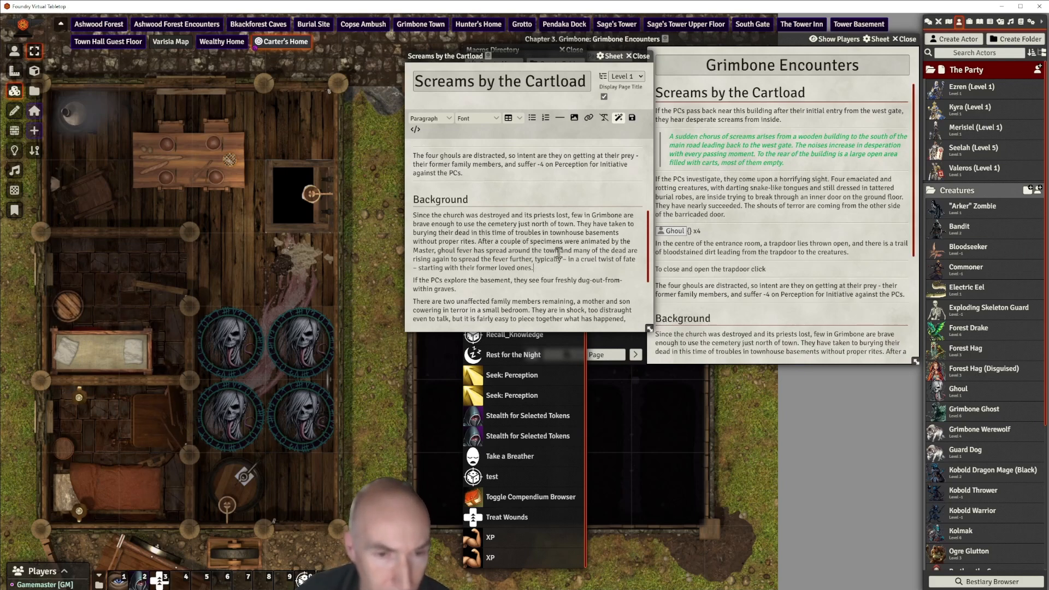
{"action": "left_click", "coordinate": [559, 117]}
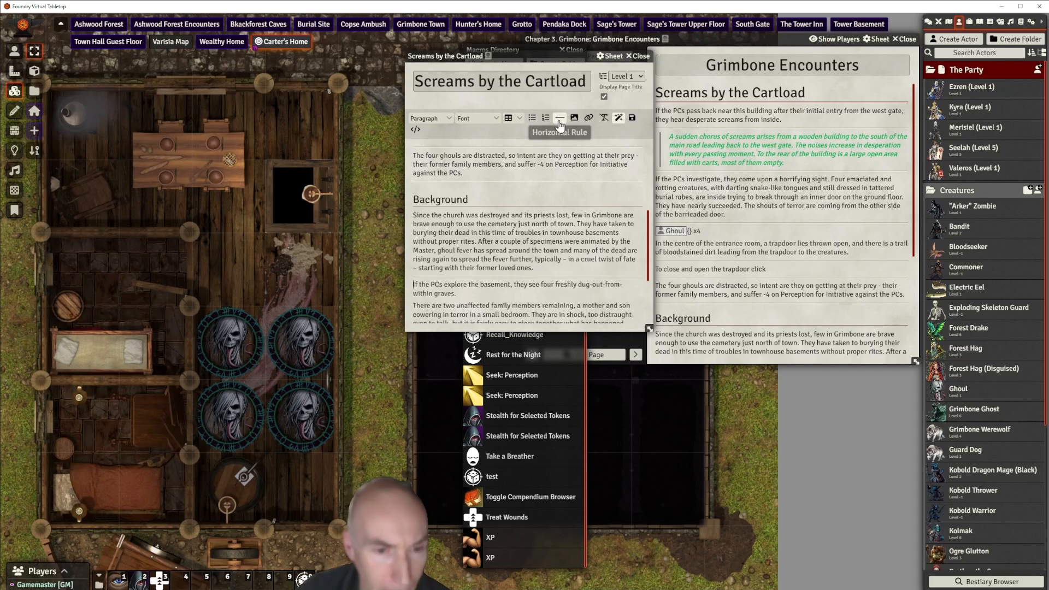
{"action": "left_click", "coordinate": [415, 285]}
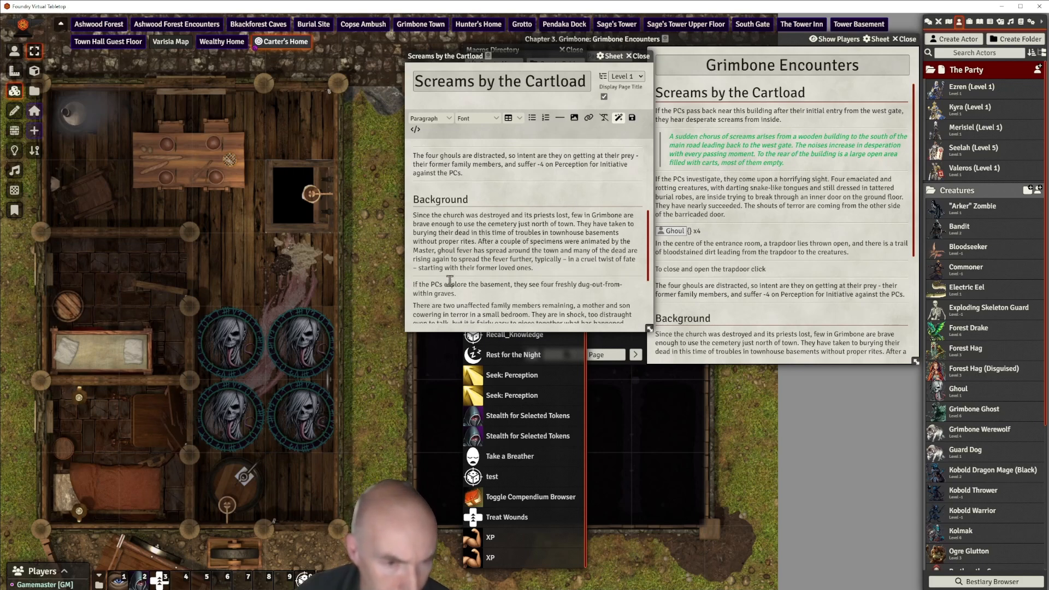
{"action": "key", "text": "Return"}
{"action": "key", "text": "Up"}
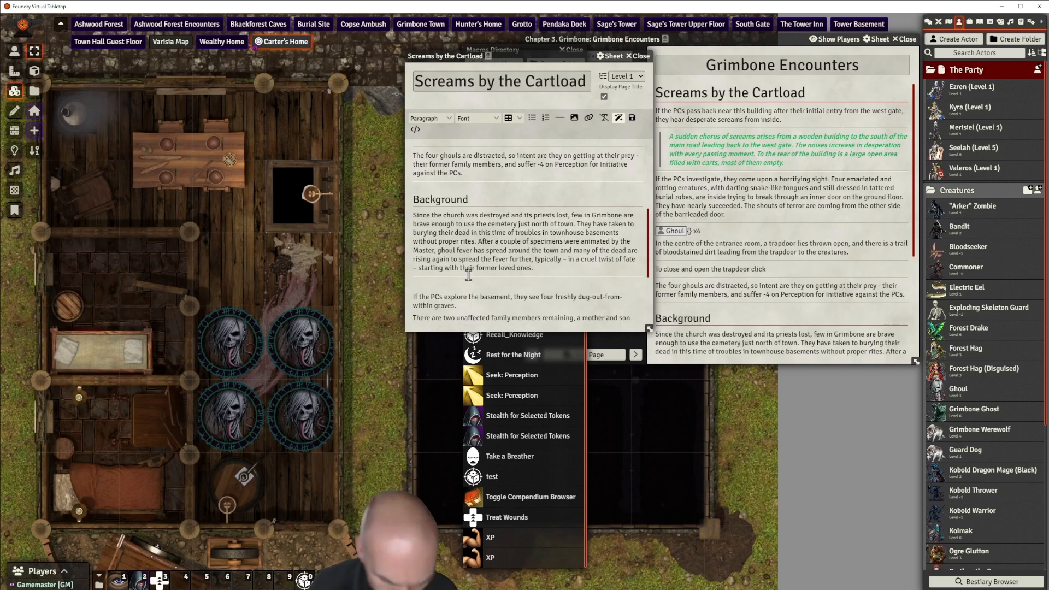
{"action": "type", "text": "Basement"}
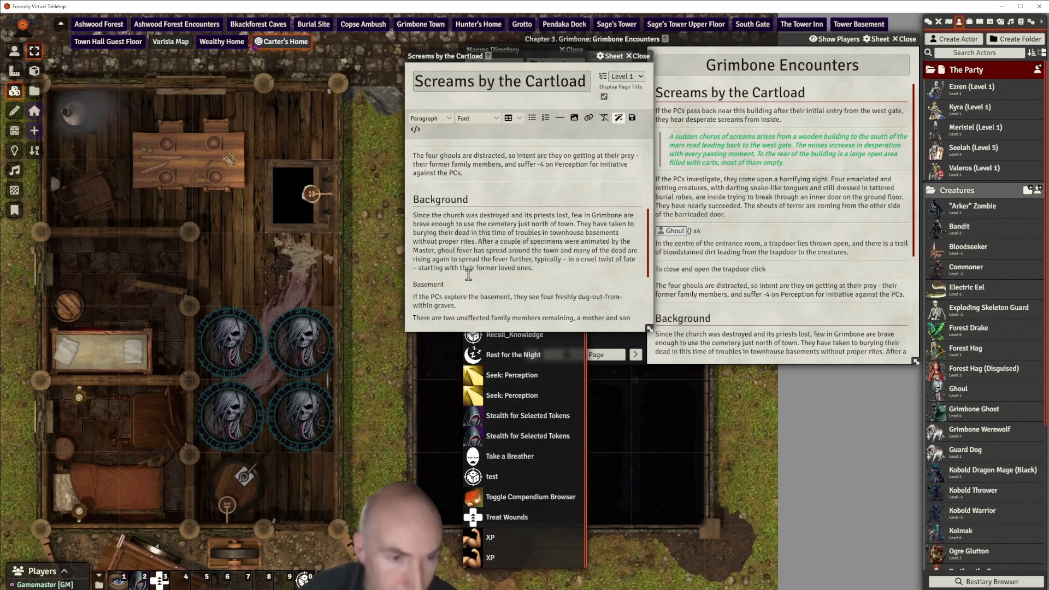
Format the "Basement" line as Heading 2
{"action": "left_click_drag", "start_coordinate": [451, 285], "coordinate": [412, 289]}
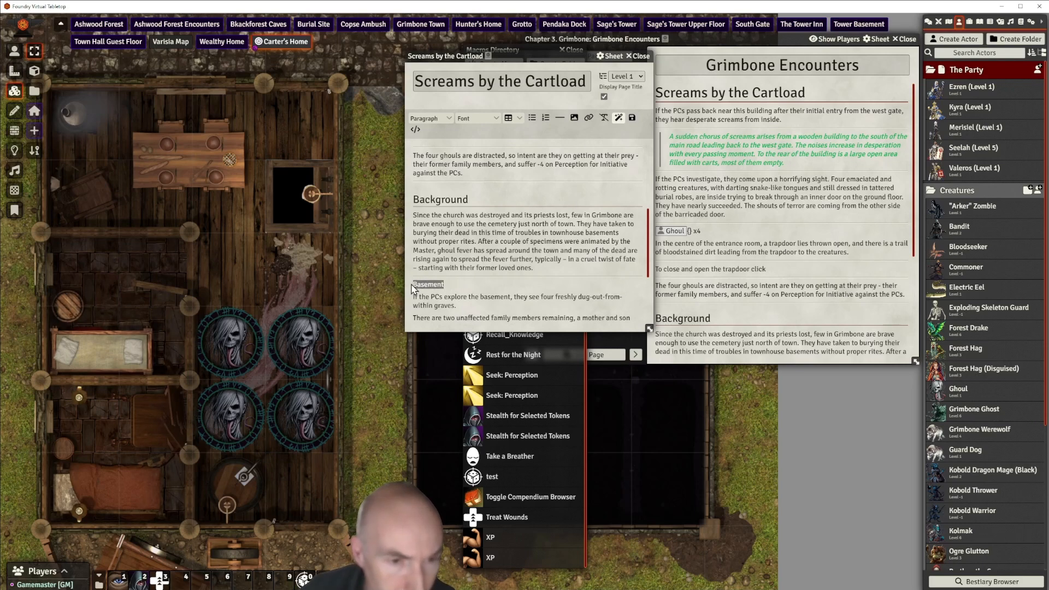
{"action": "left_click", "coordinate": [430, 118]}
{"action": "mouse_move", "coordinate": [435, 141]}
{"action": "left_click", "coordinate": [473, 150]}
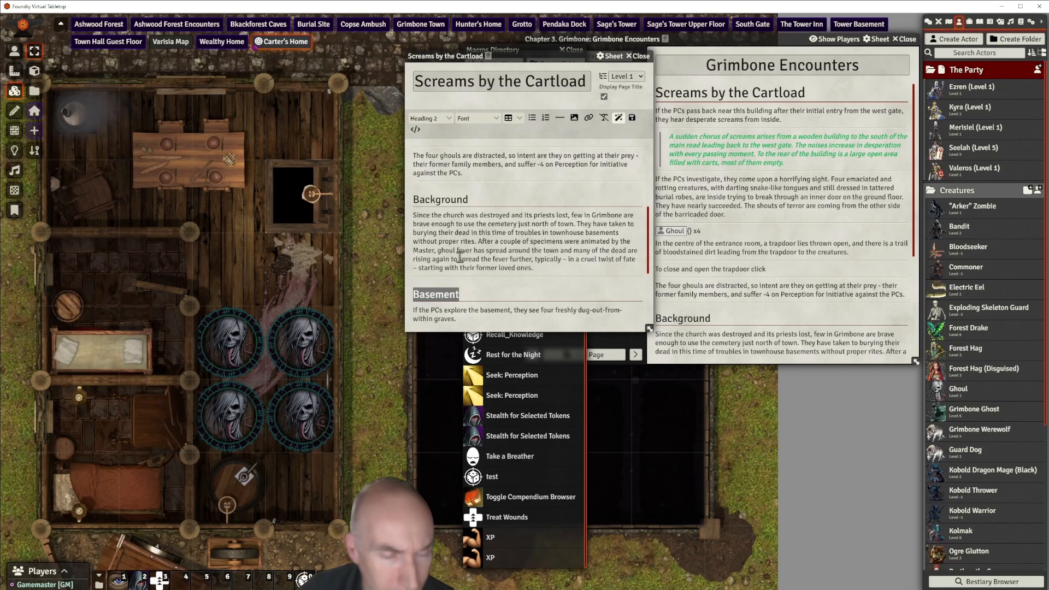
{"action": "left_click", "coordinate": [488, 310]}
Move the paragraph about the two unaffected family members from the Basement section to below the distracted-ghouls paragraph
{"action": "scroll", "coordinate": [523, 277], "scroll_direction": "down", "scroll_amount": 3}
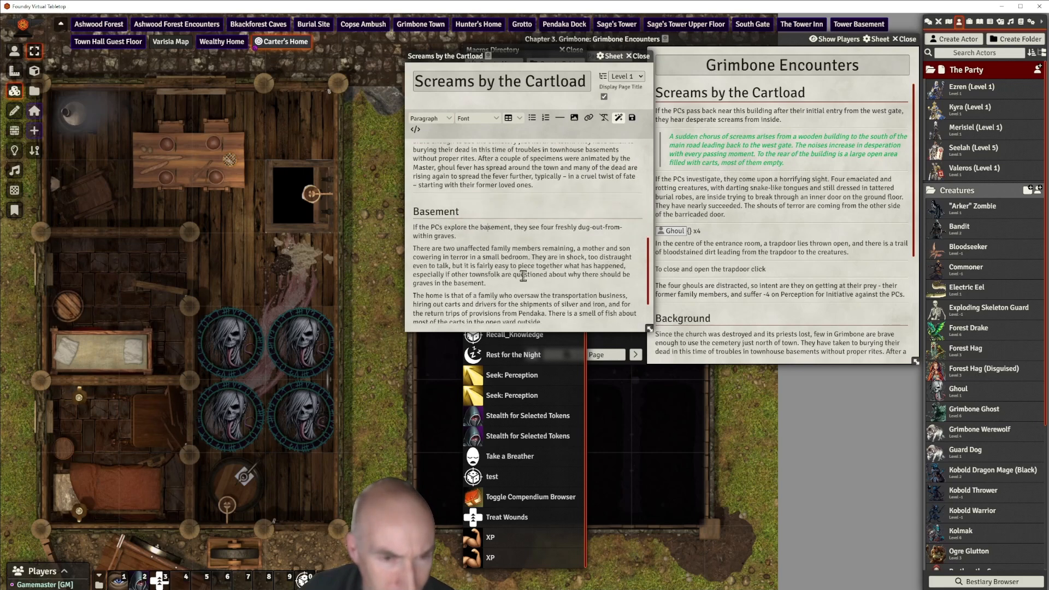
{"action": "scroll", "coordinate": [523, 277], "scroll_direction": "up", "scroll_amount": 1}
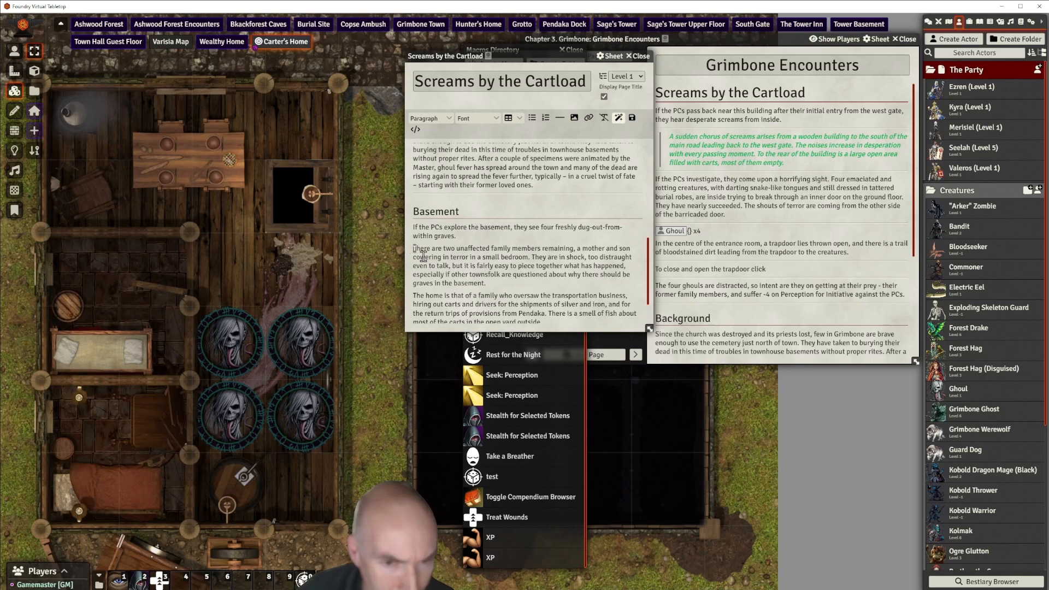
{"action": "left_click_drag", "start_coordinate": [414, 248], "coordinate": [486, 285]}
{"action": "key", "text": "ctrl+c"}
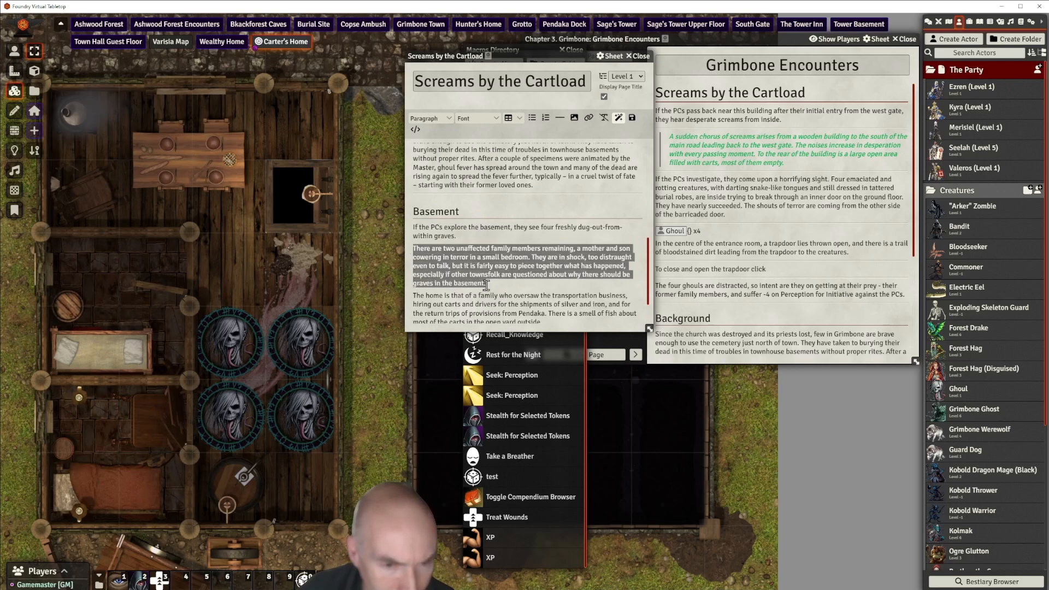
{"action": "scroll", "coordinate": [488, 285], "scroll_direction": "down", "scroll_amount": 1}
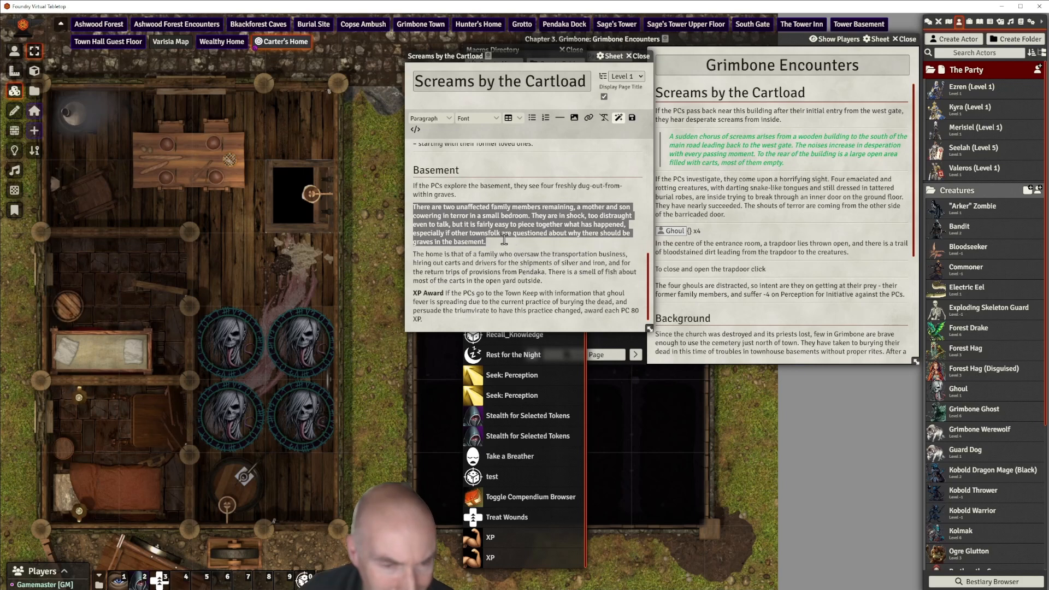
{"action": "scroll", "coordinate": [574, 254], "scroll_direction": "up", "scroll_amount": 1}
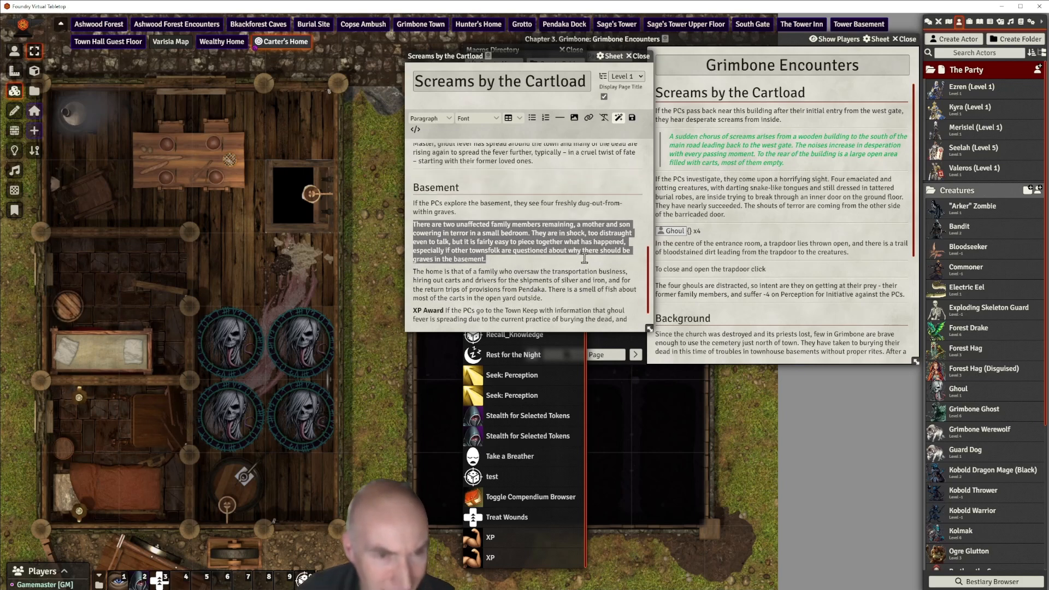
{"action": "scroll", "coordinate": [585, 257], "scroll_direction": "up", "scroll_amount": 2}
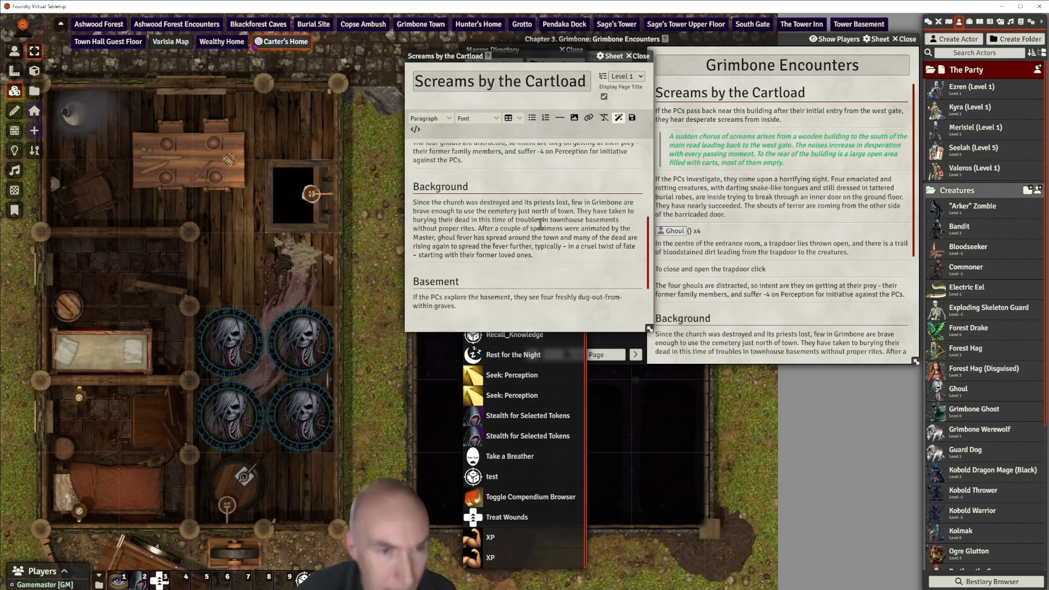
{"action": "scroll", "coordinate": [487, 198], "scroll_direction": "up", "scroll_amount": 1}
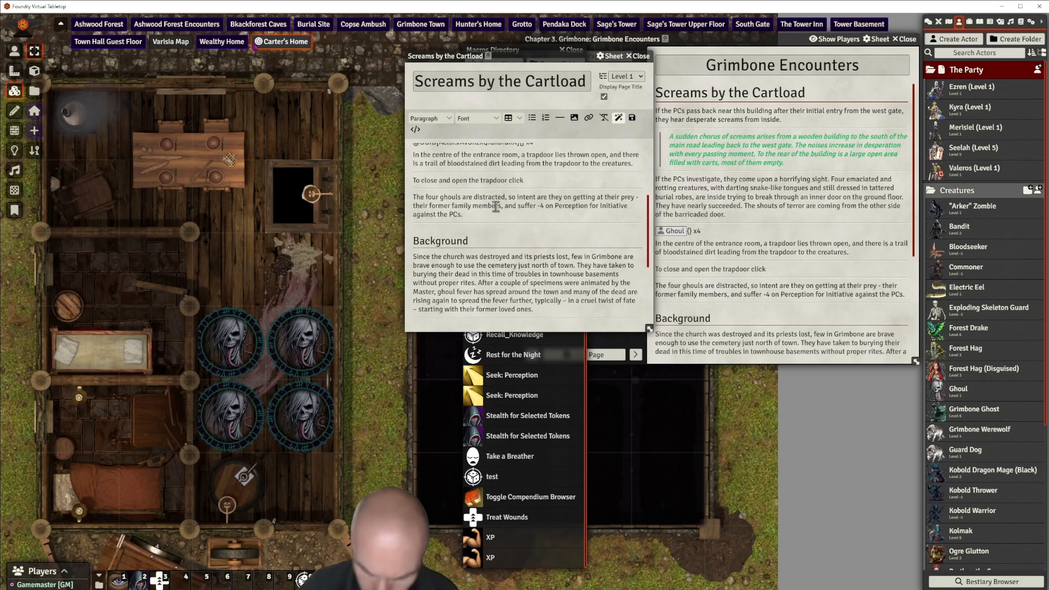
{"action": "key", "text": "ctrl+v"}
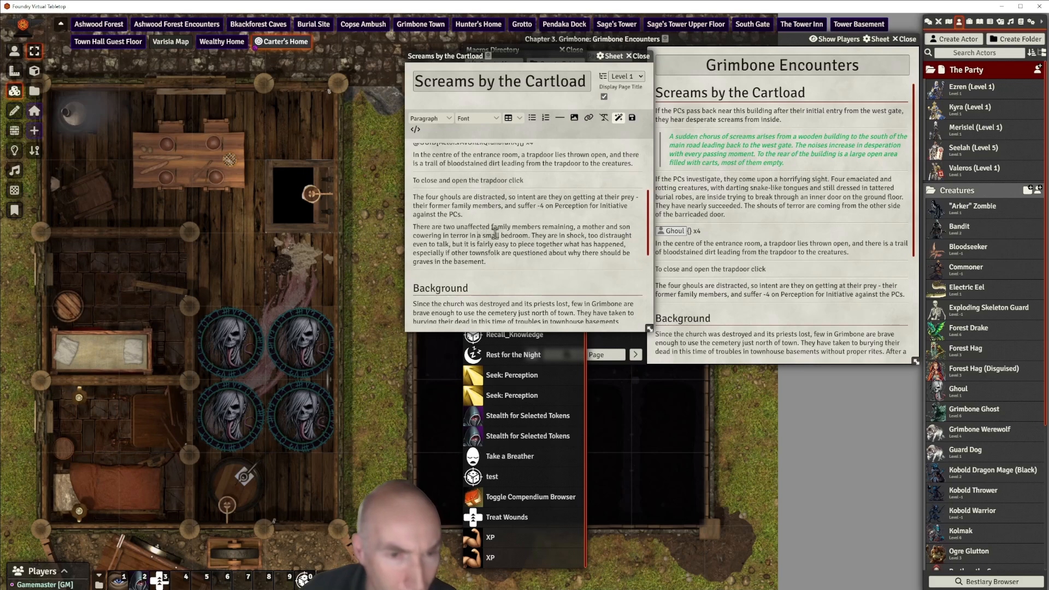
Reword the family members' location to "in the small bedroom to the south-west."
{"action": "key", "text": "BackSpace"}
{"action": "key", "text": "BackSpace"}
{"action": "type", "text": "the"}
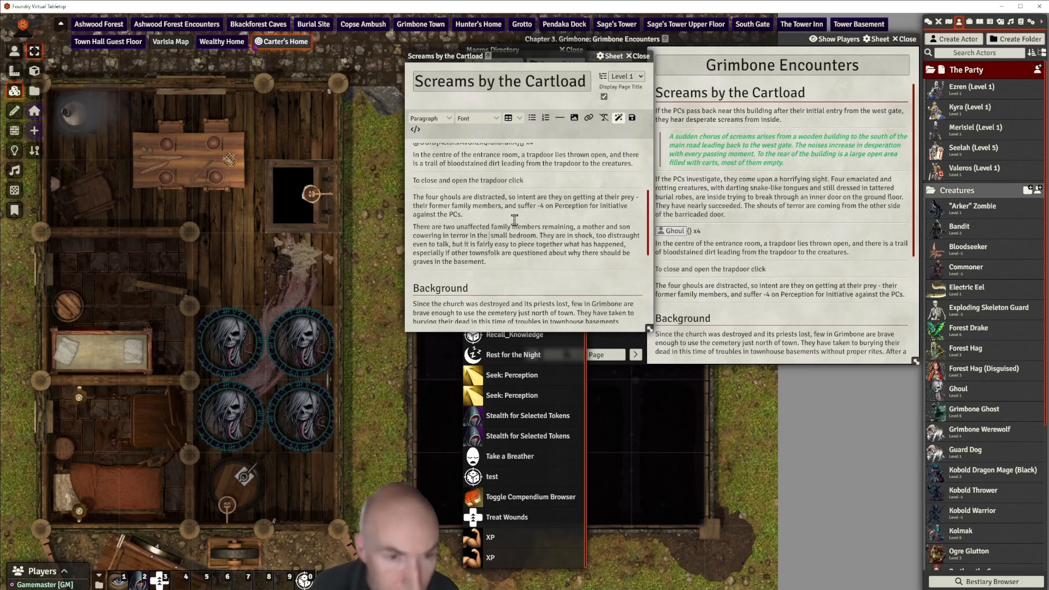
{"action": "key", "text": "Delete"}
{"action": "key", "text": "ctrl+Right"}
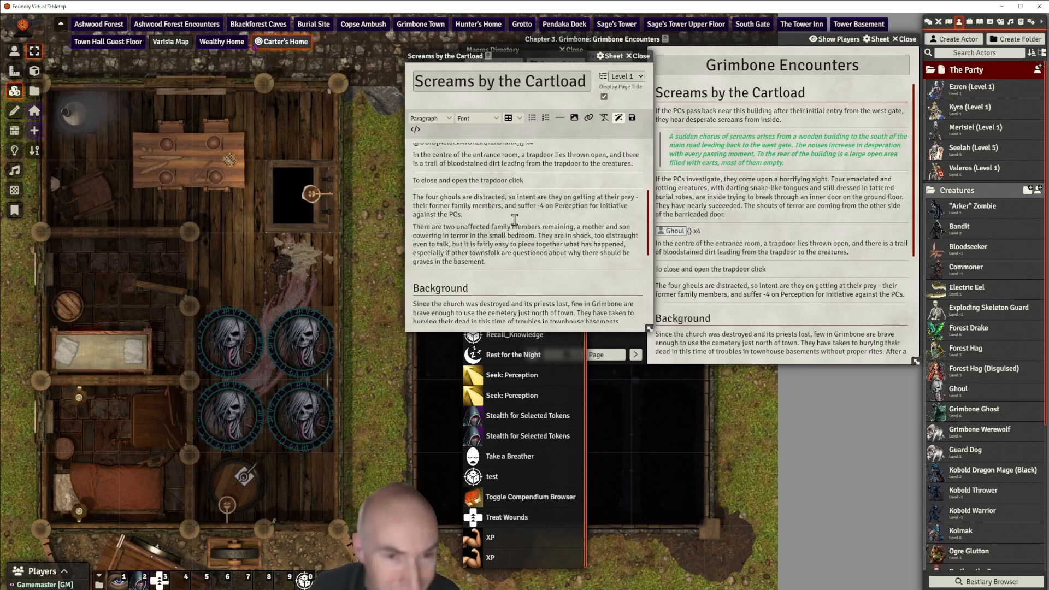
{"action": "type", "text": "to the"}
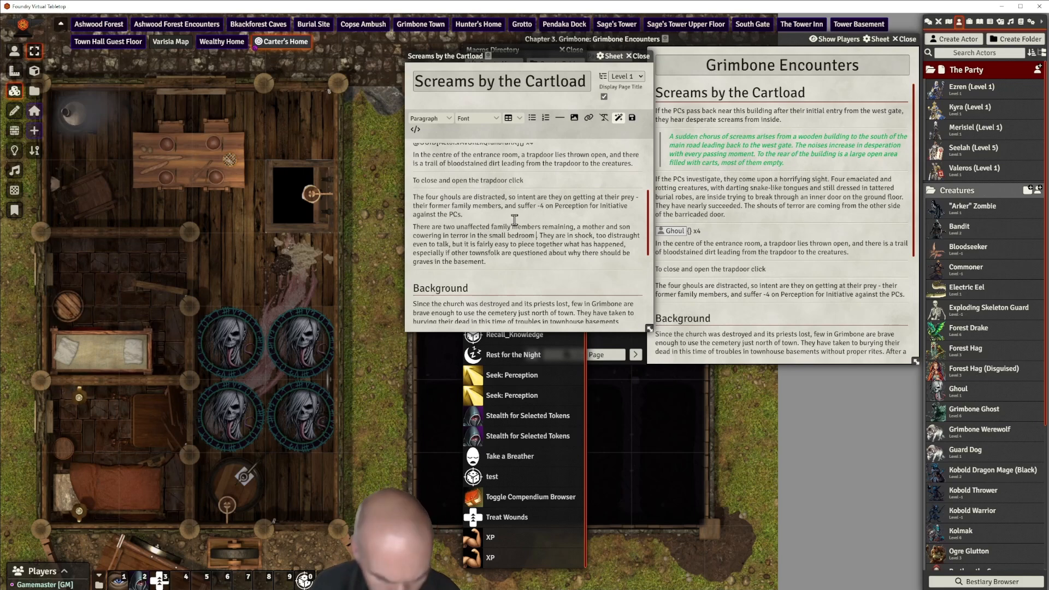
{"action": "type", "text": " south-w"}
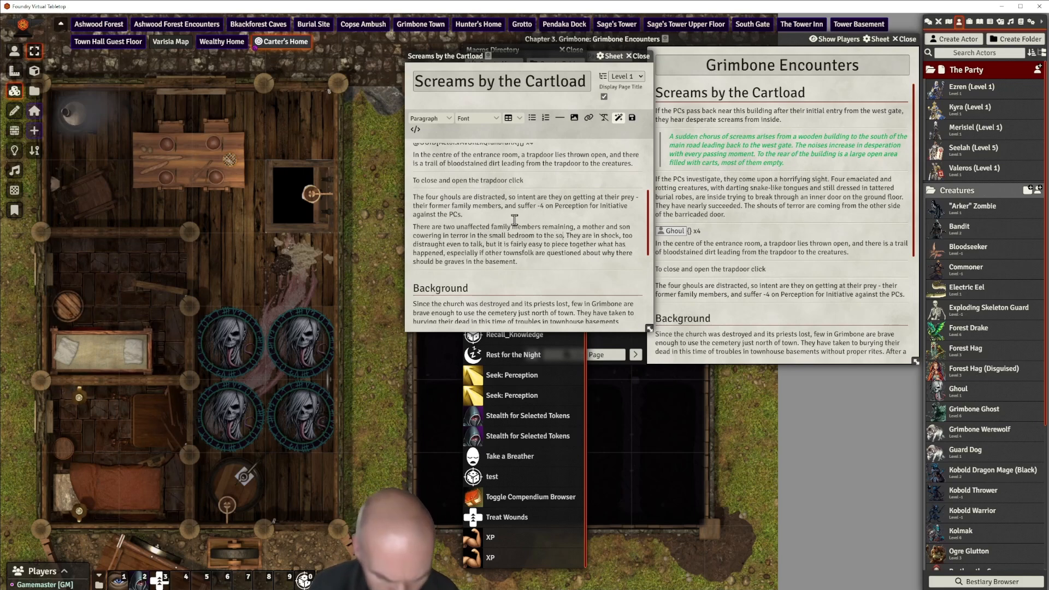
{"action": "type", "text": "est."}
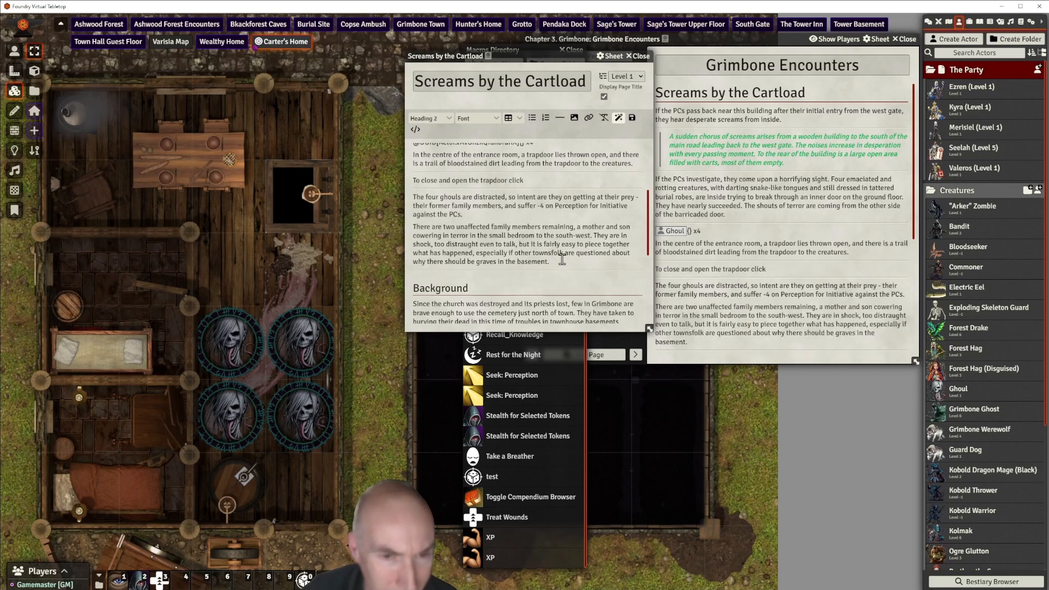
Insert a link to the Carter Home Trapdoor macro at the end of the "To close and open the trapdoor click" line
{"action": "scroll", "coordinate": [556, 252], "scroll_direction": "down", "scroll_amount": 1}
{"action": "scroll", "coordinate": [556, 252], "scroll_direction": "up", "scroll_amount": 1}
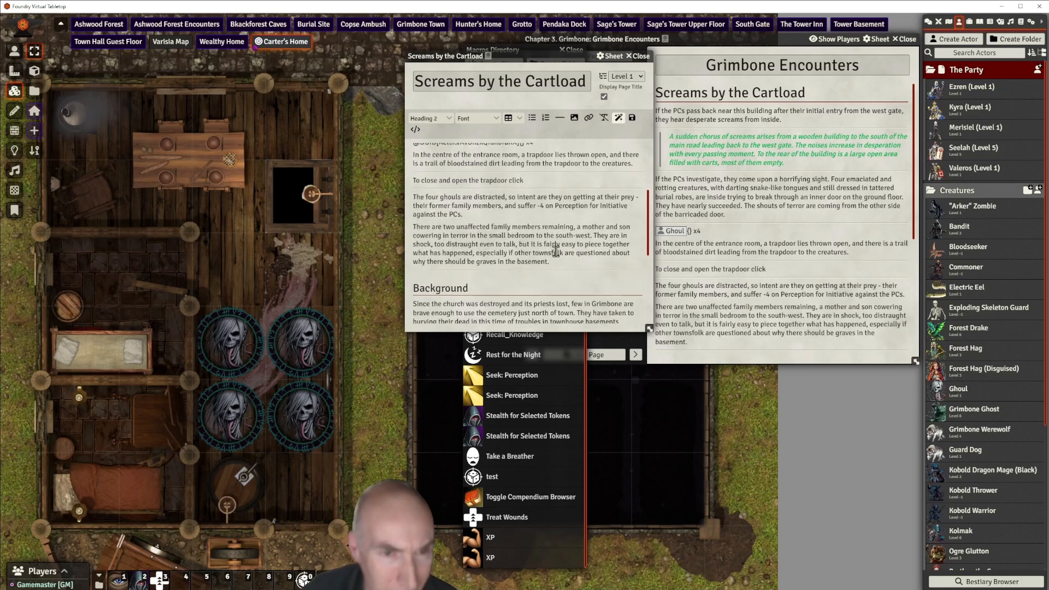
{"action": "left_click", "coordinate": [538, 181]}
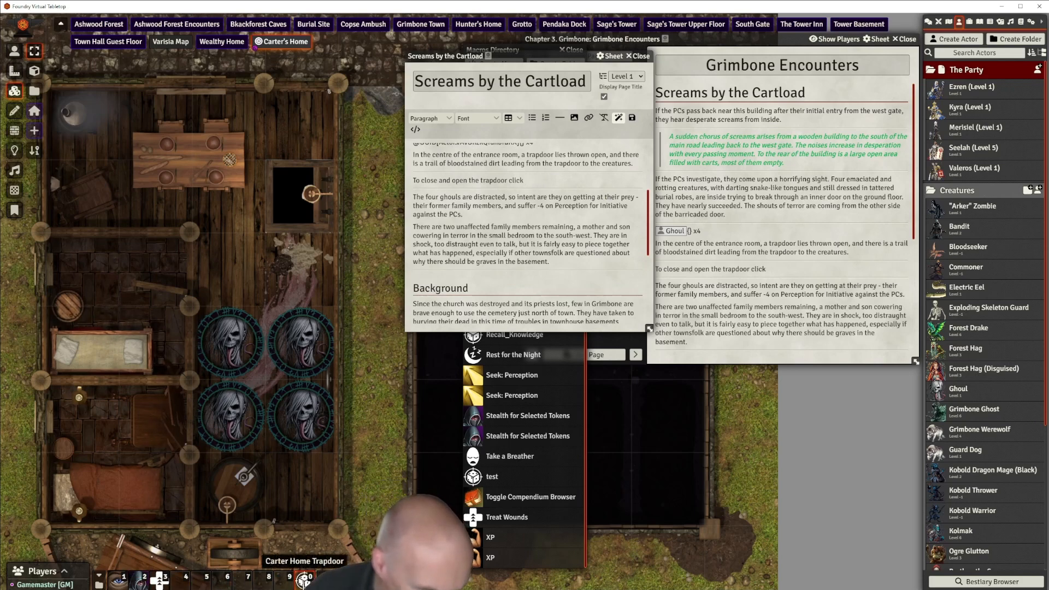
{"action": "left_click_drag", "start_coordinate": [304, 578], "coordinate": [535, 180]}
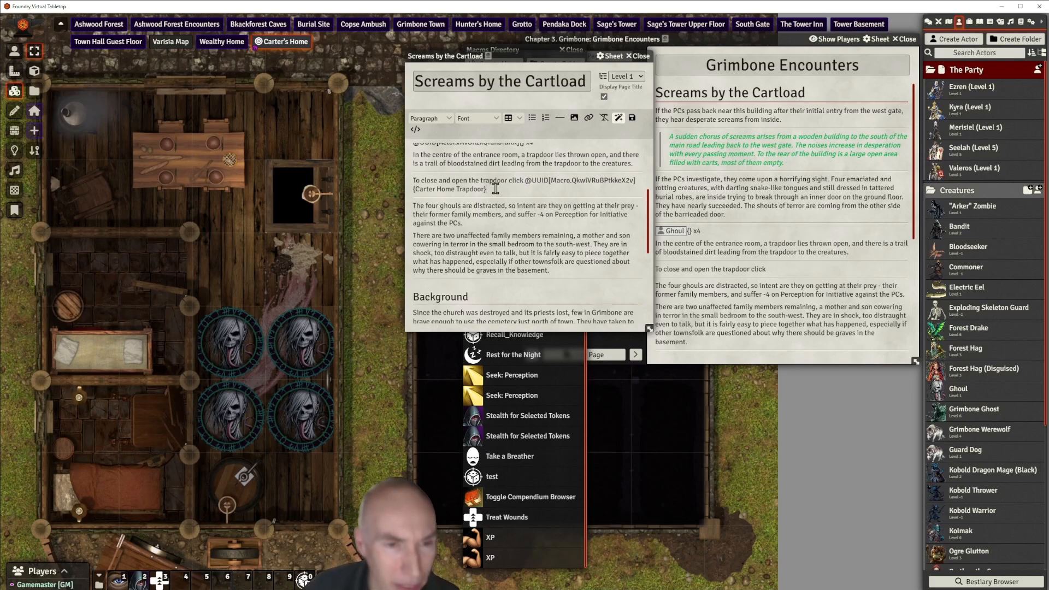
Format the trapdoor instruction line with its macro link as a Secret block and save the page
{"action": "left_click_drag", "start_coordinate": [495, 188], "coordinate": [414, 180]}
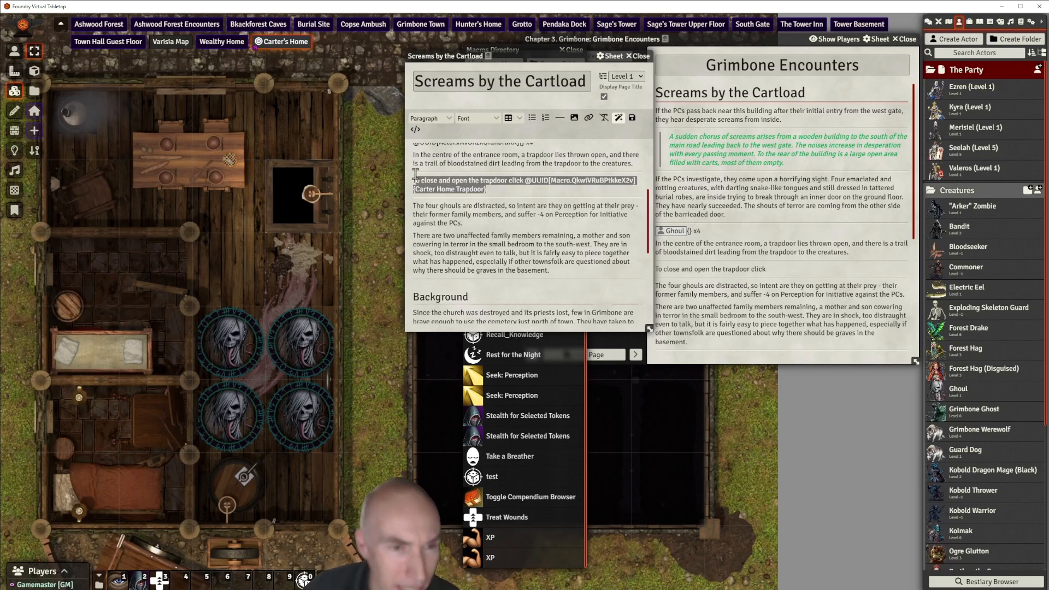
{"action": "left_click", "coordinate": [431, 118]}
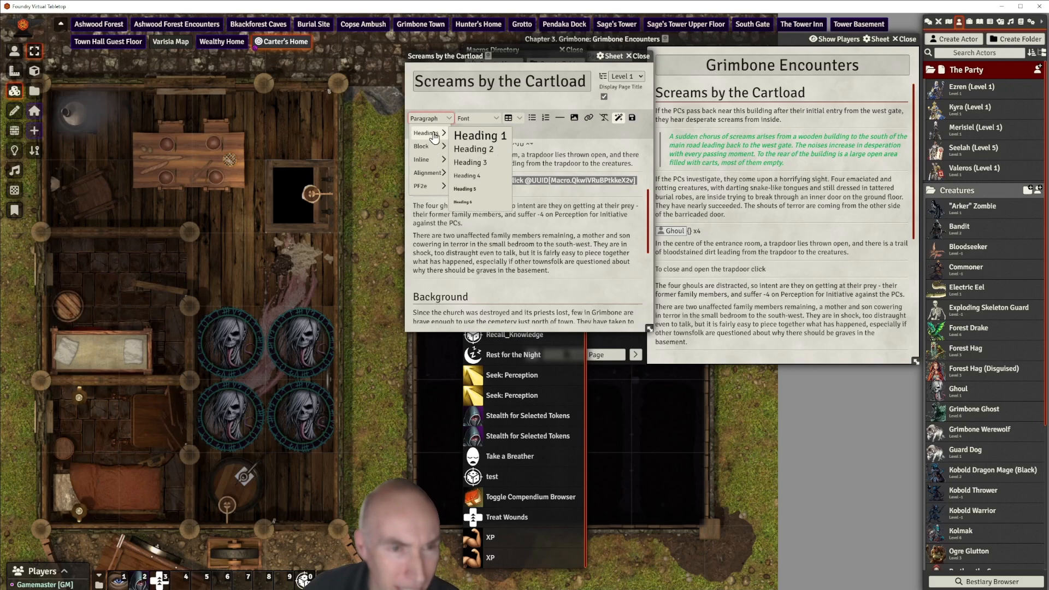
{"action": "mouse_move", "coordinate": [431, 146]}
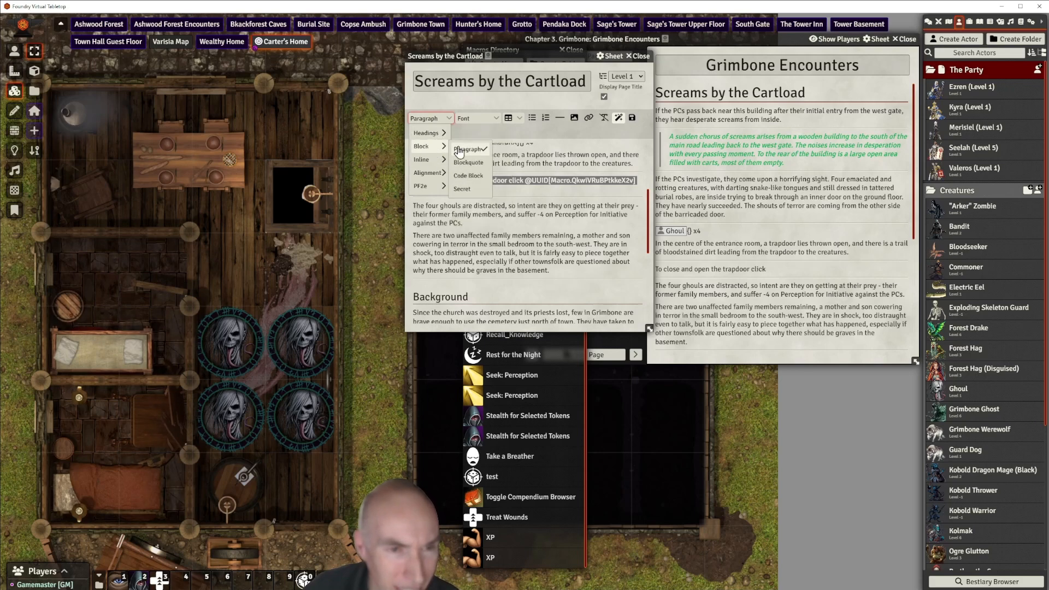
{"action": "left_click", "coordinate": [471, 190]}
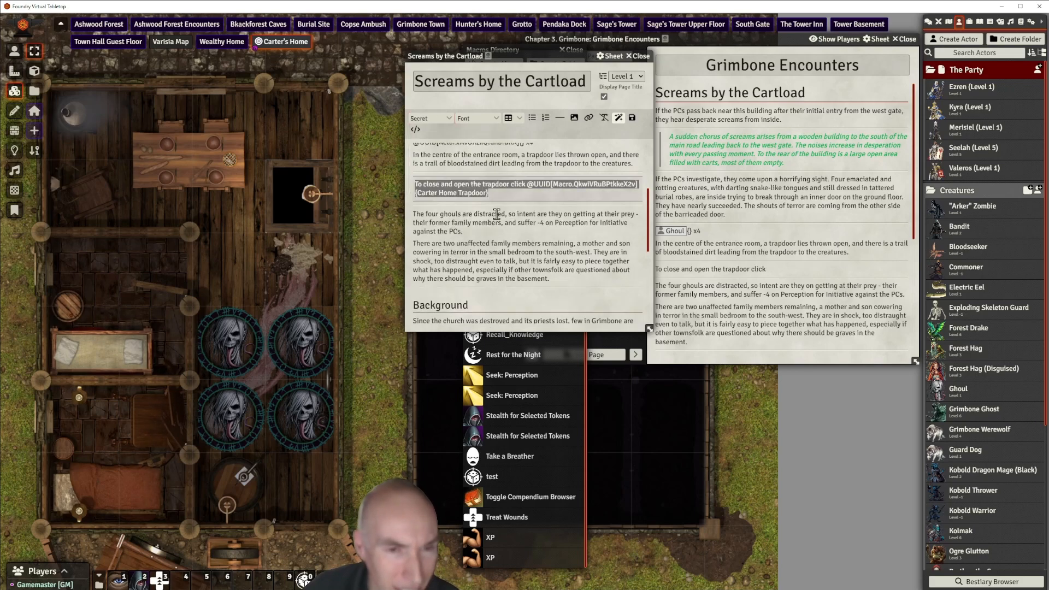
{"action": "left_click", "coordinate": [633, 118]}
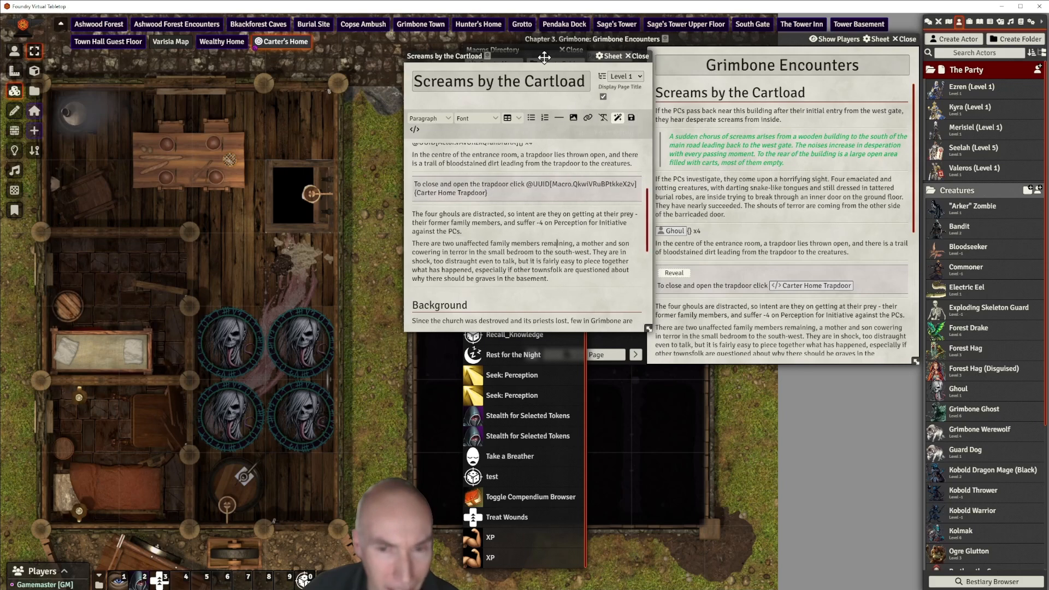
Move the paragraph about the transportation family's home from the Basement section to below the family members paragraph, above Background
{"action": "left_click_drag", "start_coordinate": [558, 57], "coordinate": [532, 59]}
{"action": "scroll", "coordinate": [518, 304], "scroll_direction": "down", "scroll_amount": 4}
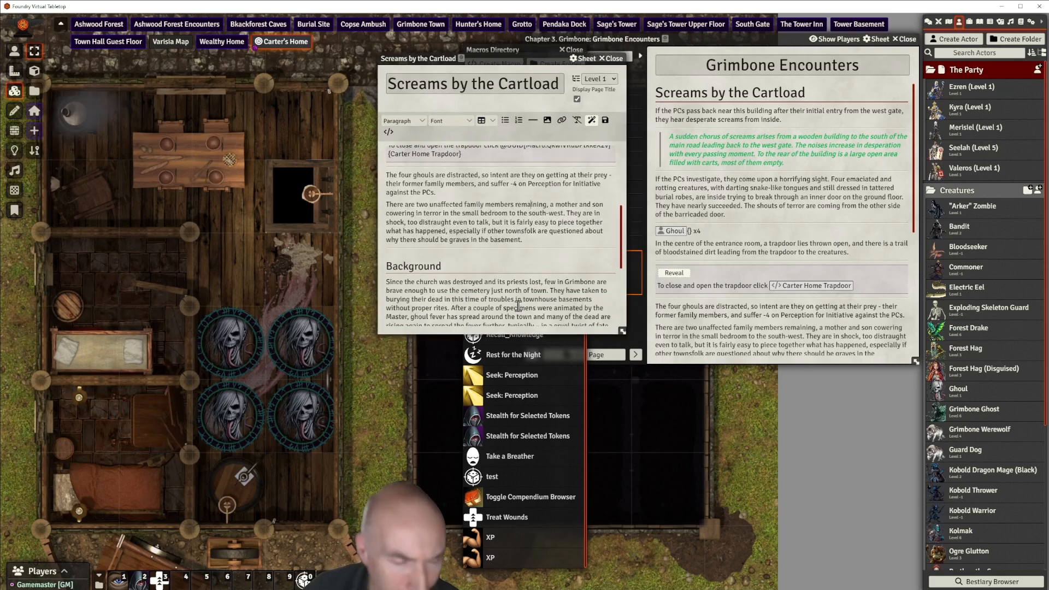
{"action": "scroll", "coordinate": [519, 306], "scroll_direction": "down", "scroll_amount": 2}
{"action": "scroll", "coordinate": [528, 289], "scroll_direction": "down", "scroll_amount": 1}
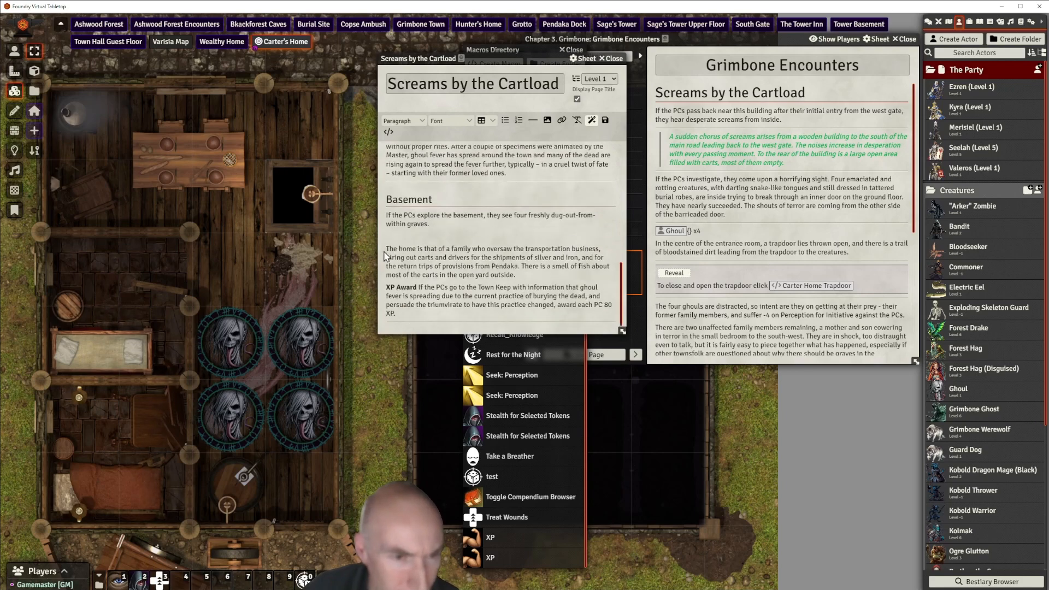
{"action": "left_click_drag", "start_coordinate": [402, 253], "coordinate": [533, 279]}
{"action": "key", "text": "ctrl+c"}
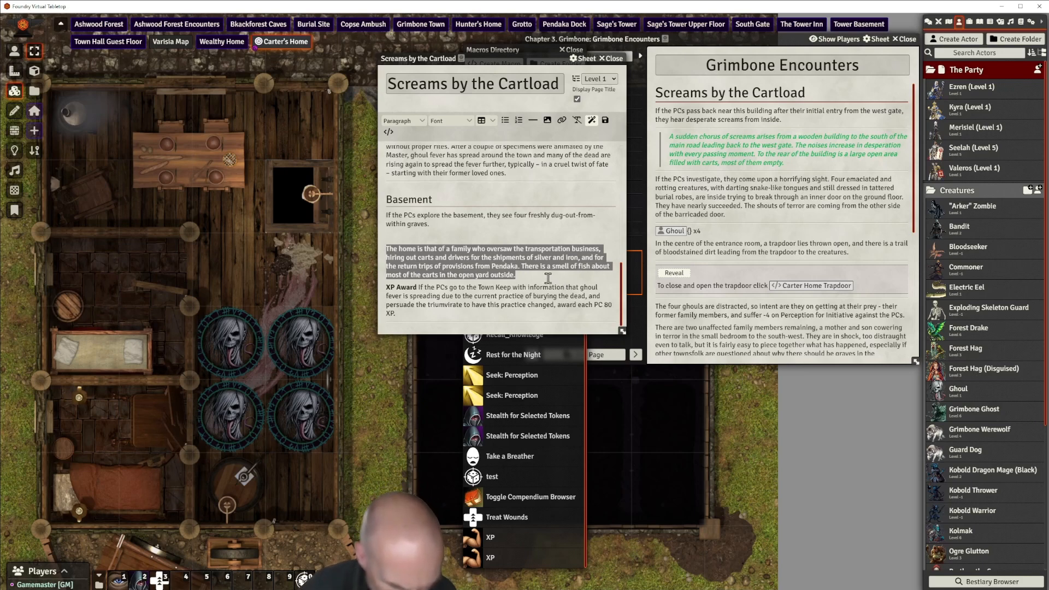
{"action": "scroll", "coordinate": [548, 278], "scroll_direction": "up", "scroll_amount": 6}
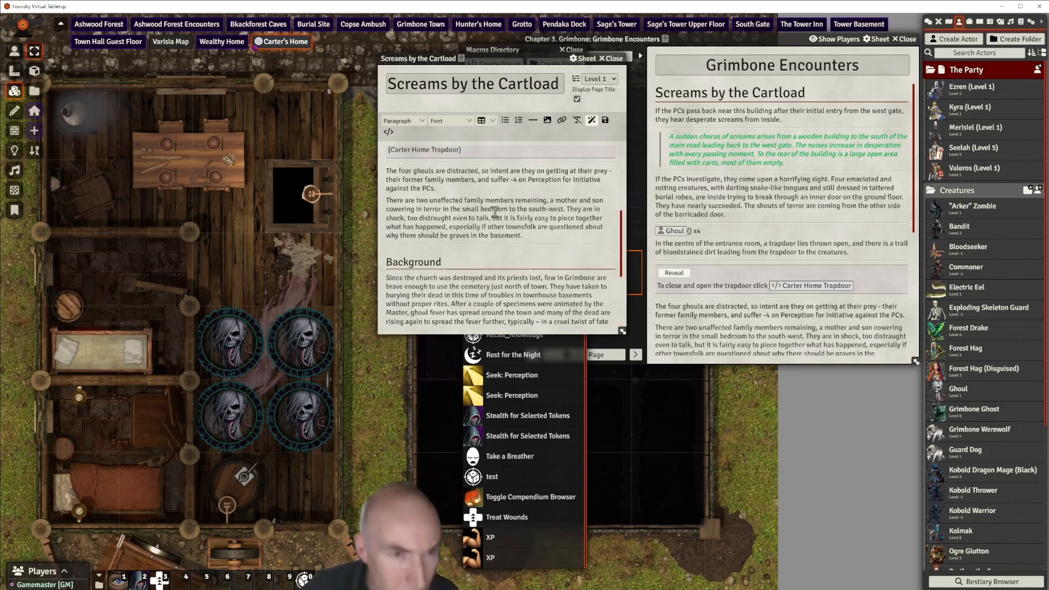
{"action": "scroll", "coordinate": [495, 211], "scroll_direction": "up", "scroll_amount": 1}
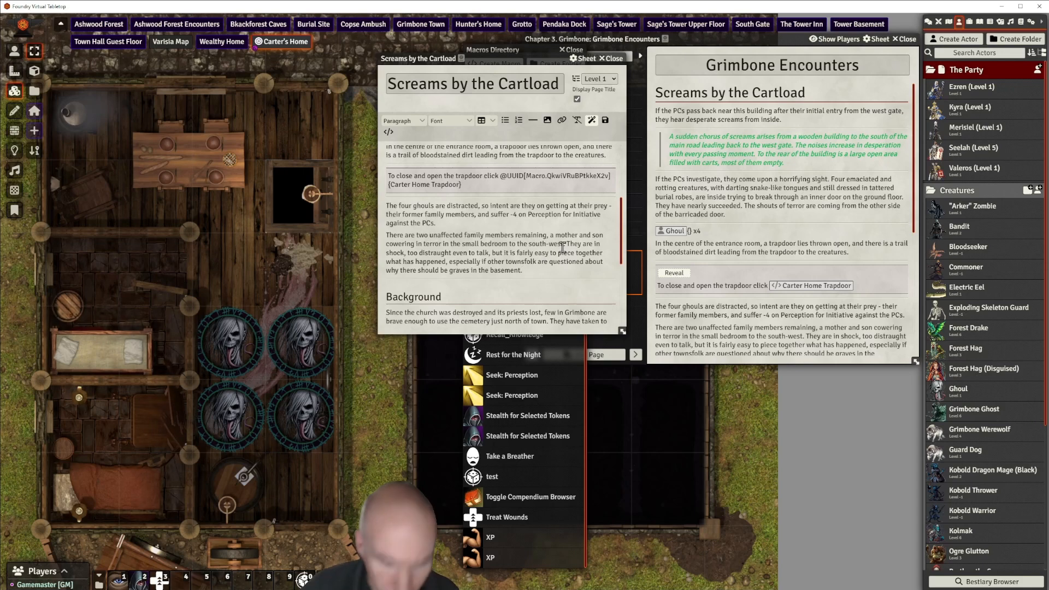
{"action": "key", "text": "Return"}
{"action": "key", "text": "ctrl+v"}
Rename the "Background" heading to "Ghoulish Background"
{"action": "scroll", "coordinate": [510, 276], "scroll_direction": "down", "scroll_amount": 2}
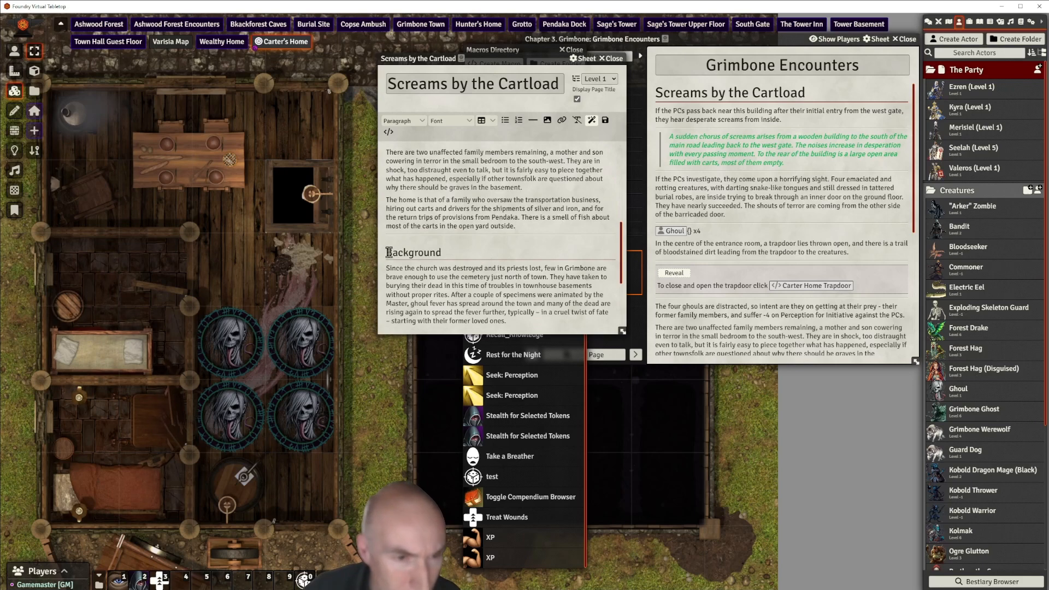
{"action": "type", "text": "Ghoulish"}
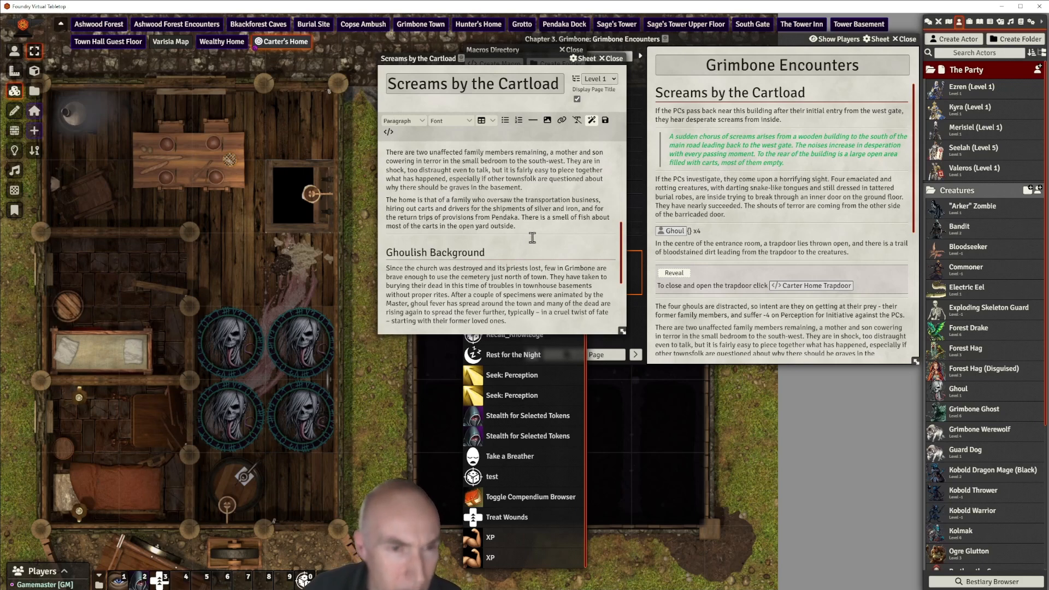
{"action": "scroll", "coordinate": [534, 236], "scroll_direction": "up", "scroll_amount": 3}
{"action": "scroll", "coordinate": [541, 235], "scroll_direction": "down", "scroll_amount": 3}
{"action": "scroll", "coordinate": [546, 234], "scroll_direction": "down", "scroll_amount": 3}
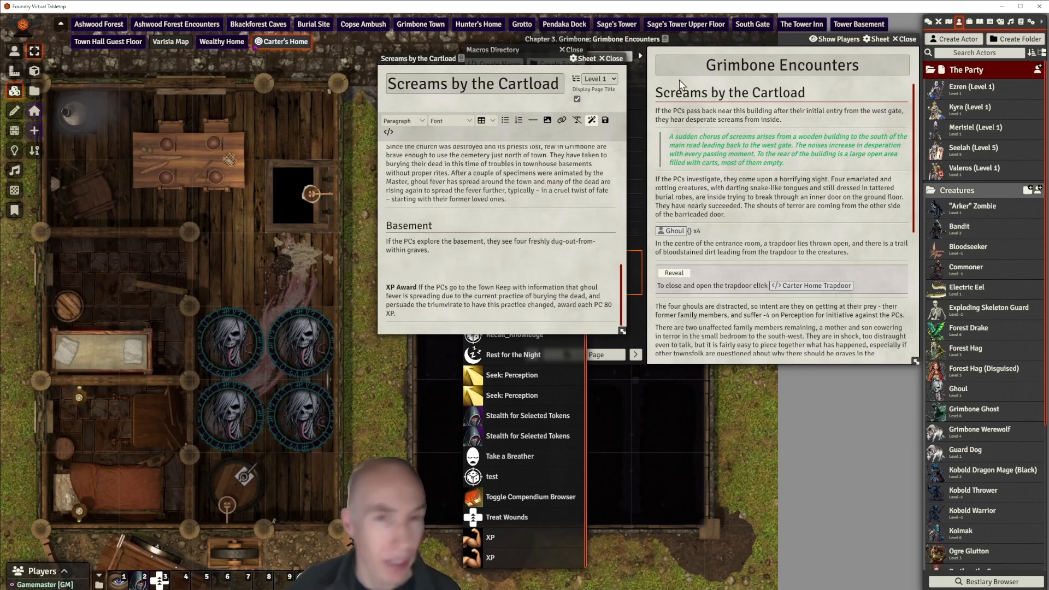
Copy the "Story XP Award" heading and its text from the Town Keep page of the Grimbone Encounters journal
{"action": "left_click_drag", "start_coordinate": [547, 59], "coordinate": [368, 60]}
{"action": "left_click", "coordinate": [711, 39]}
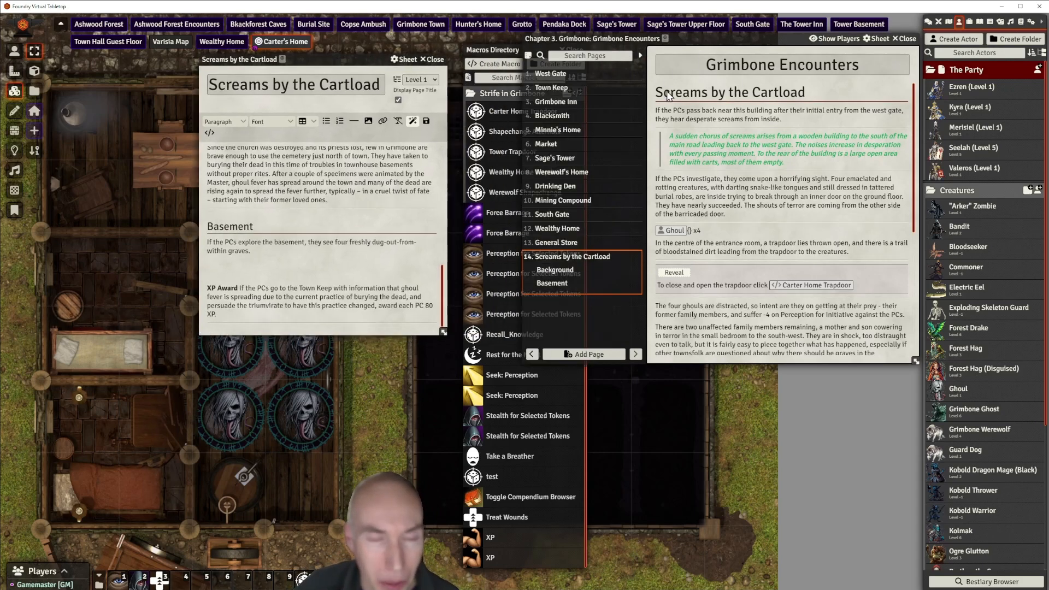
{"action": "left_click", "coordinate": [561, 78]}
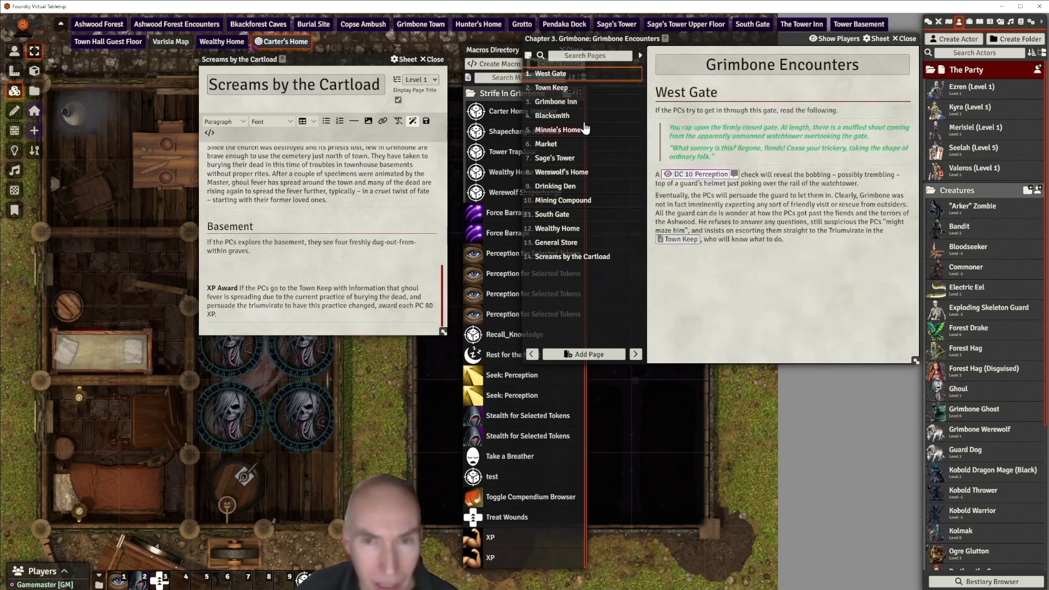
{"action": "left_click", "coordinate": [563, 89]}
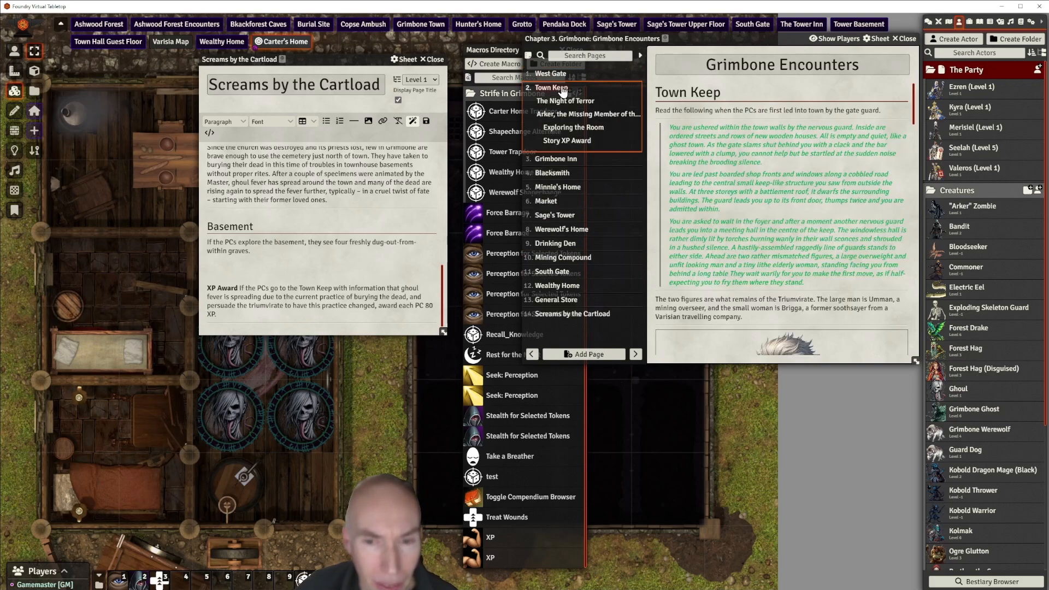
{"action": "scroll", "coordinate": [783, 279], "scroll_direction": "down", "scroll_amount": 15}
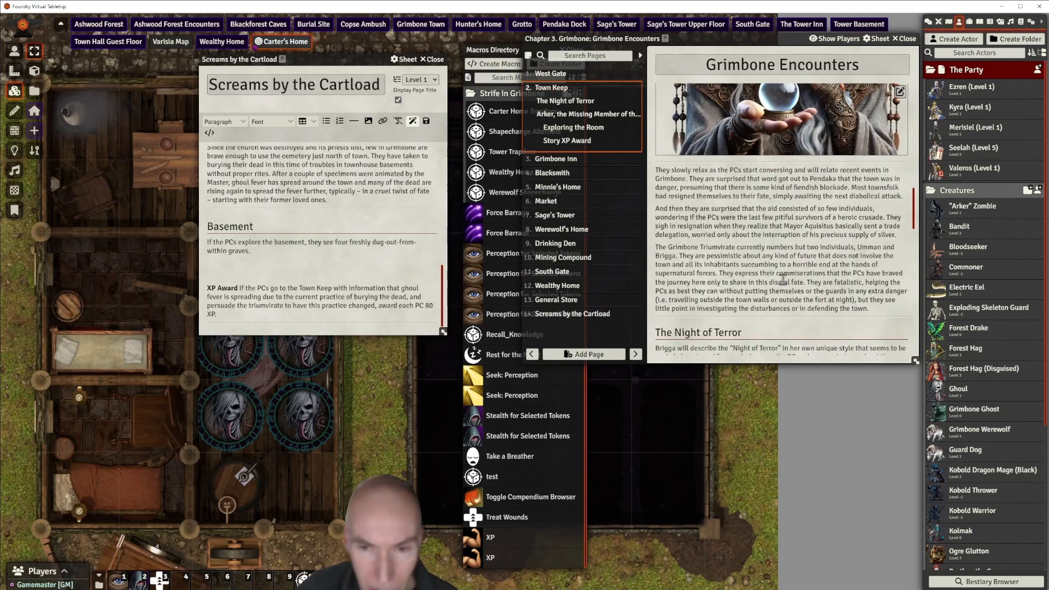
{"action": "scroll", "coordinate": [783, 280], "scroll_direction": "down", "scroll_amount": 15}
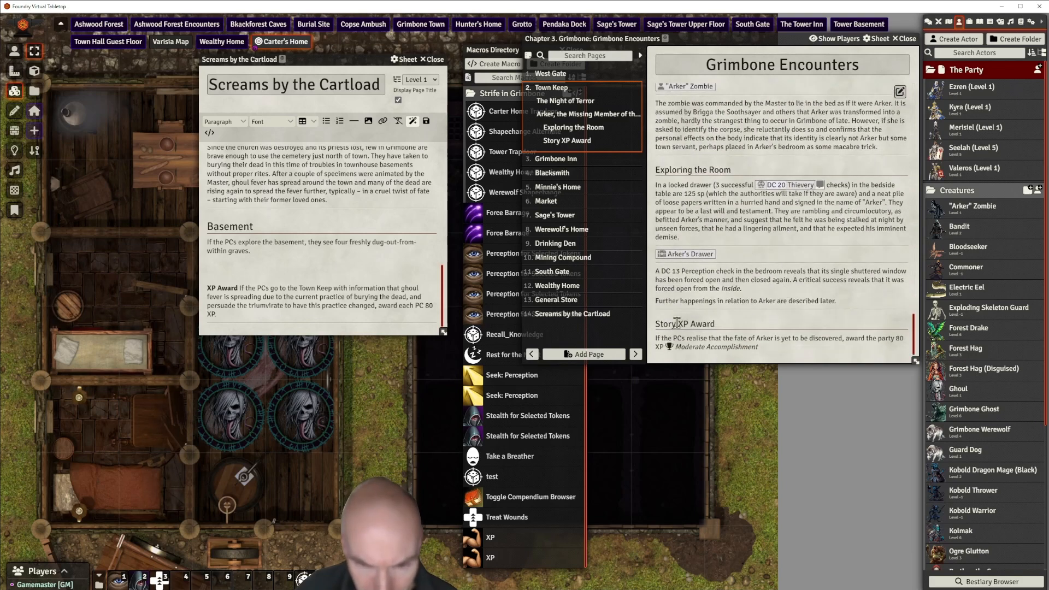
{"action": "left_click_drag", "start_coordinate": [655, 323], "coordinate": [772, 349]}
{"action": "key", "text": "ctrl+c"}
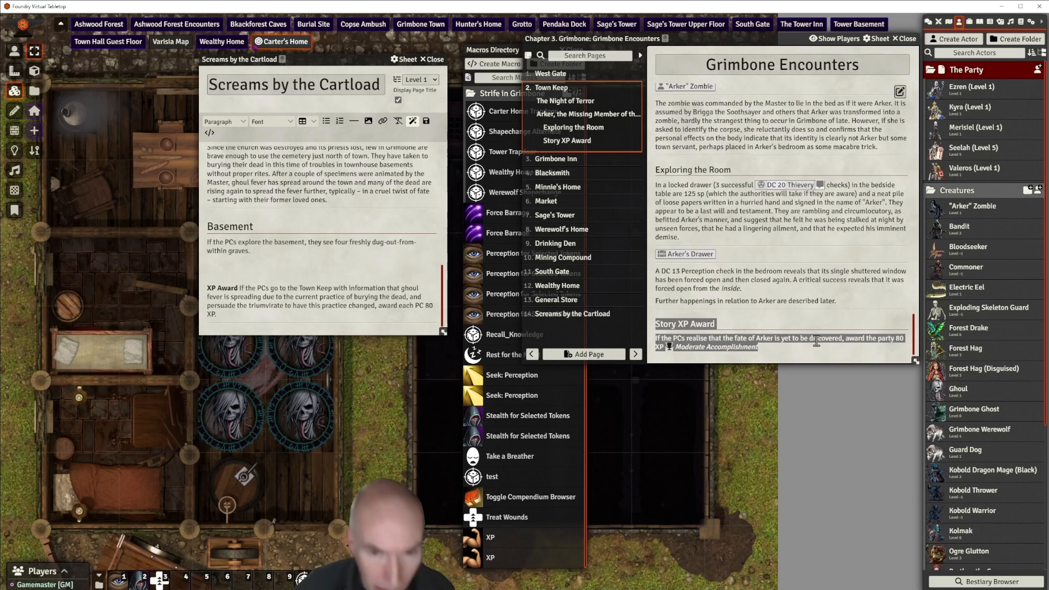
Paste the copied Story XP Award heading and text below the Basement paragraph of the Screams by the Cartload page
{"action": "left_click_drag", "start_coordinate": [311, 59], "coordinate": [571, 21]}
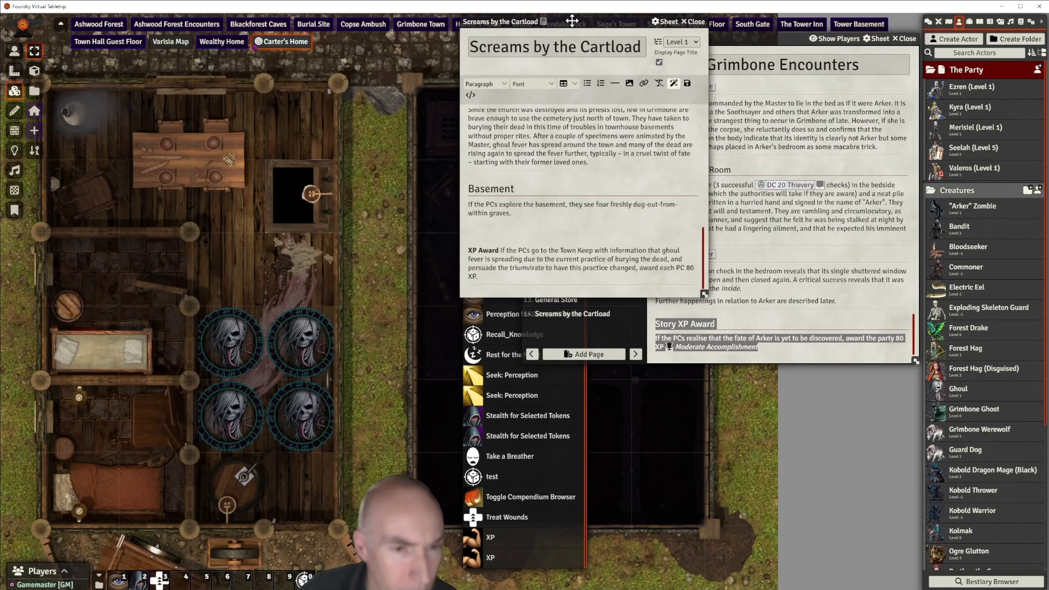
{"action": "left_click", "coordinate": [548, 190]}
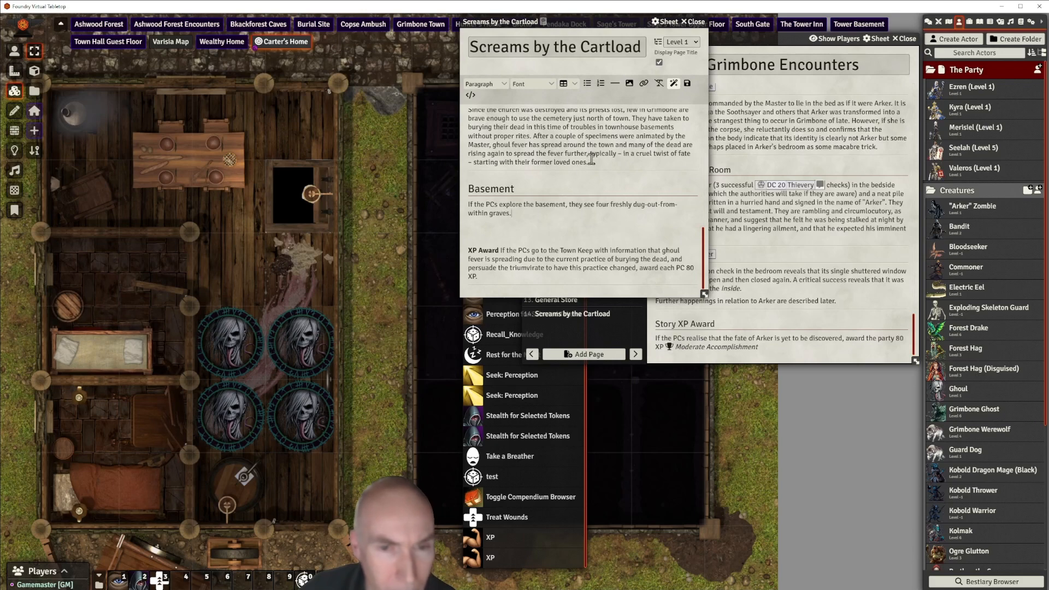
{"action": "left_click", "coordinate": [615, 83]}
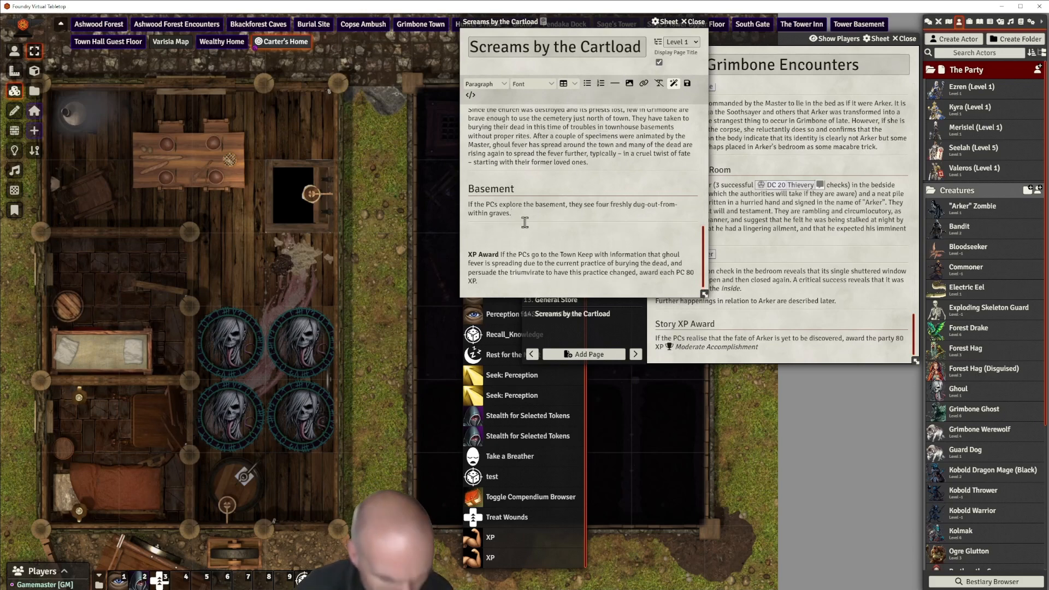
{"action": "key", "text": "ctrl+v"}
{"action": "scroll", "coordinate": [552, 221], "scroll_direction": "down", "scroll_amount": 2}
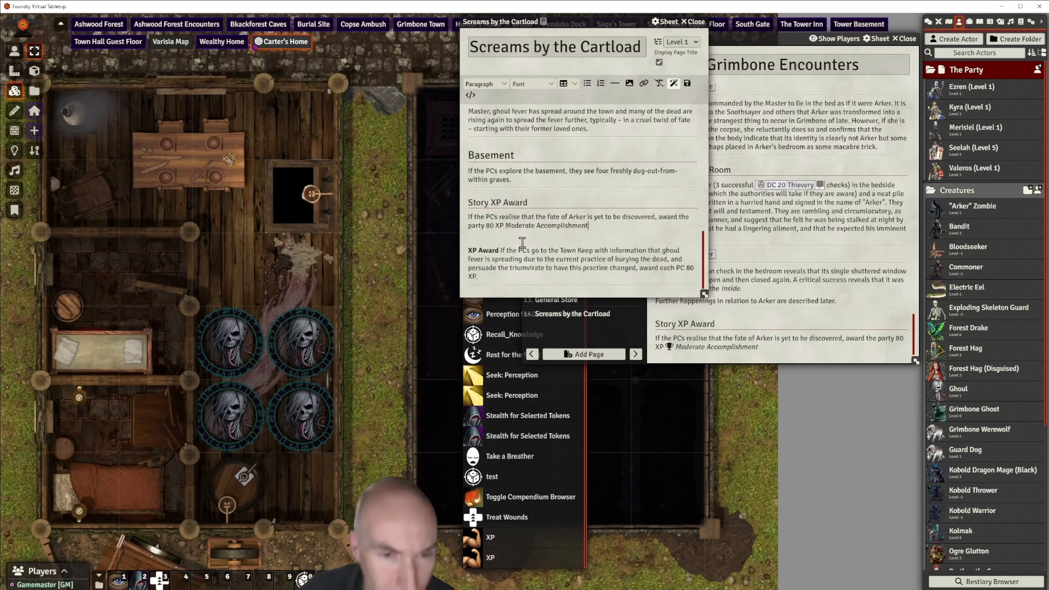
Replace the pasted award's Arker condition with the old XP Award's Town Keep and ghoul fever condition, and end the sentence with a period
{"action": "left_click_drag", "start_coordinate": [501, 250], "coordinate": [638, 267]}
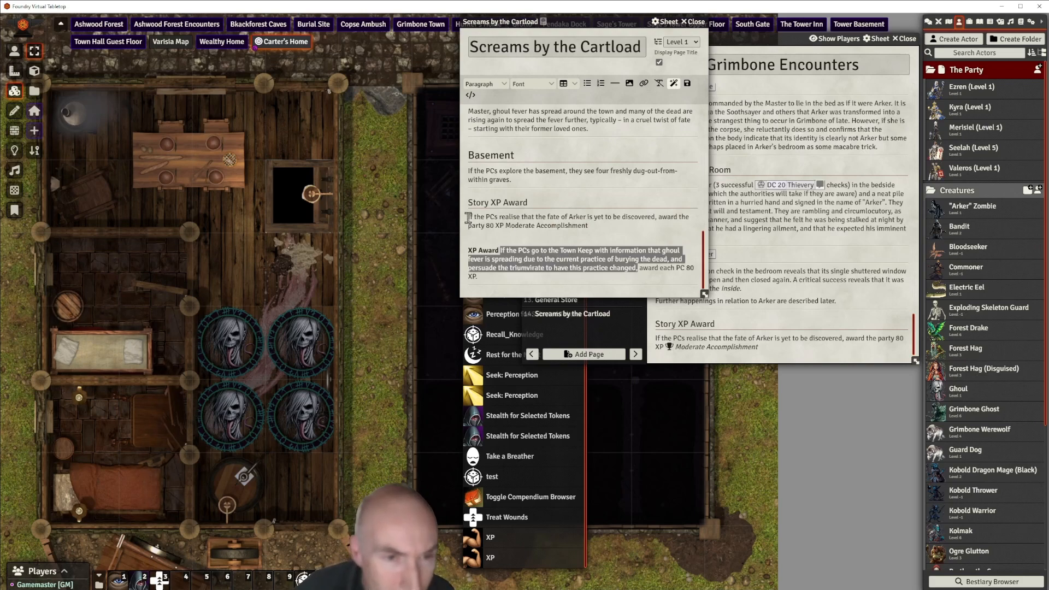
{"action": "left_click_drag", "start_coordinate": [469, 217], "coordinate": [653, 217]}
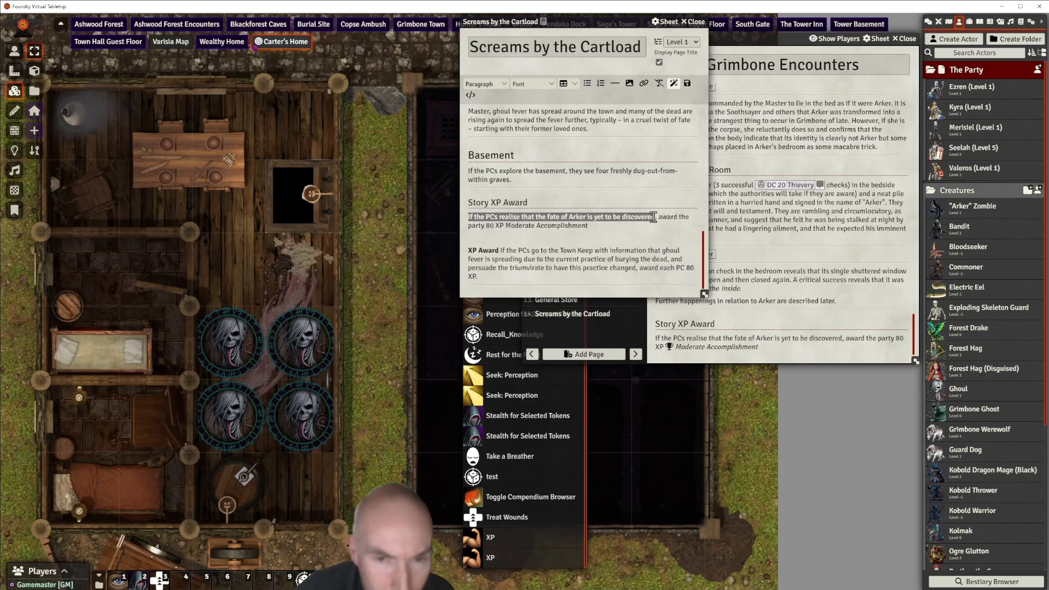
{"action": "key", "text": "ctrl+v"}
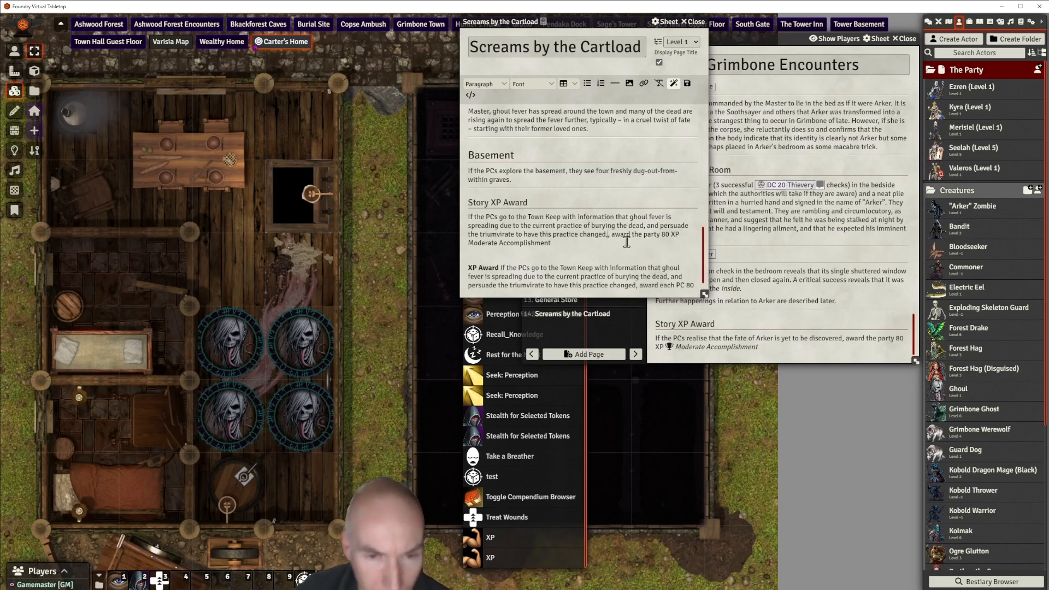
{"action": "type", "text": ","}
{"action": "key", "text": "BackSpace"}
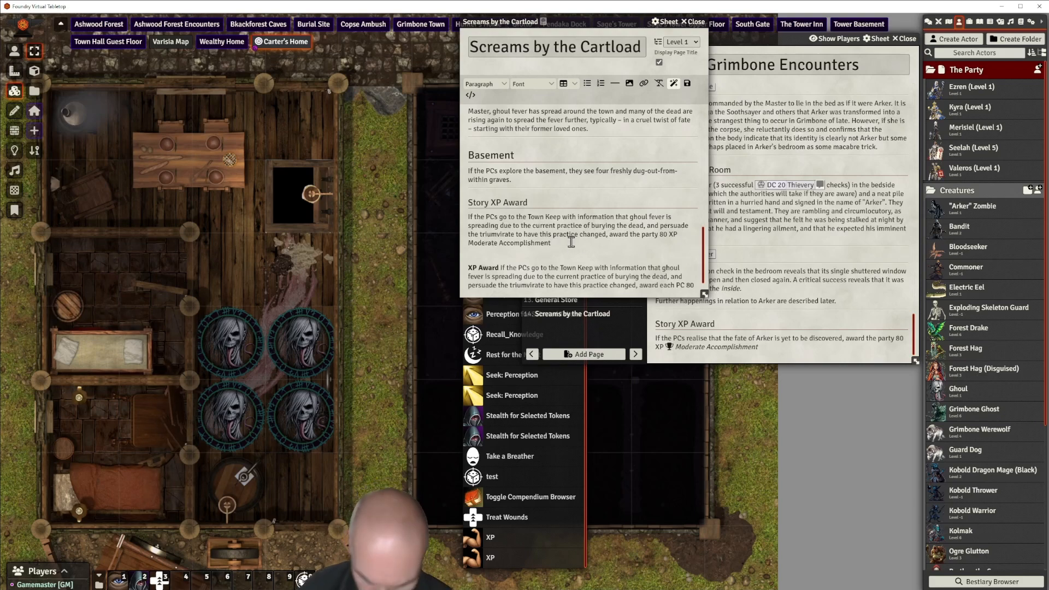
{"action": "type", "text": "."}
{"action": "scroll", "coordinate": [572, 239], "scroll_direction": "down", "scroll_amount": 1}
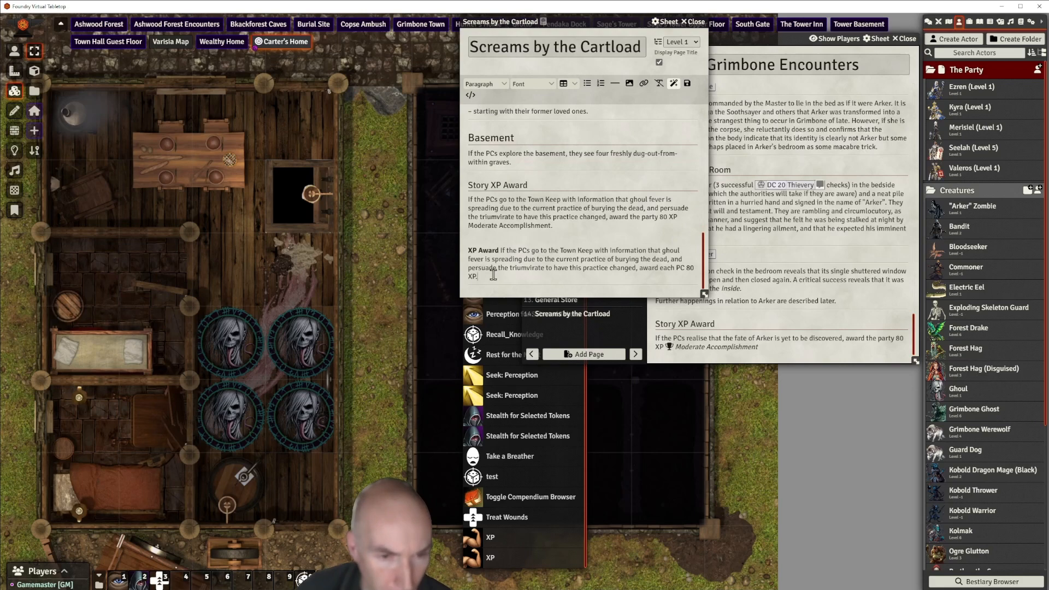
Delete the old "XP Award" paragraph at the end of the page, then save and close the page editor
{"action": "left_click_drag", "start_coordinate": [494, 275], "coordinate": [470, 245]}
{"action": "key", "text": "BackSpace"}
{"action": "key", "text": "BackSpace"}
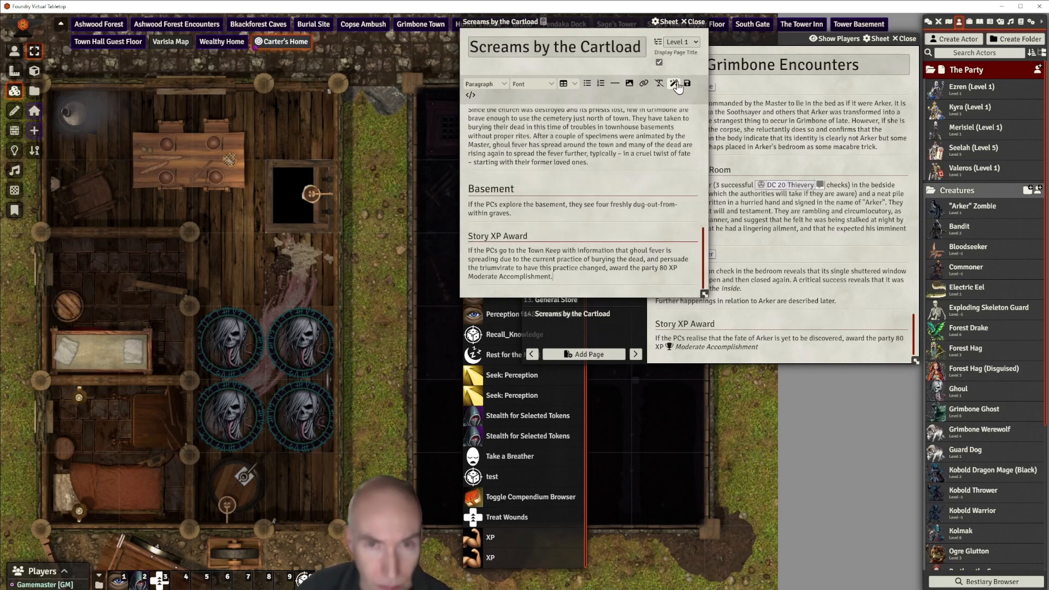
{"action": "left_click_drag", "start_coordinate": [599, 21], "coordinate": [486, 34]}
{"action": "left_click", "coordinate": [583, 35]}
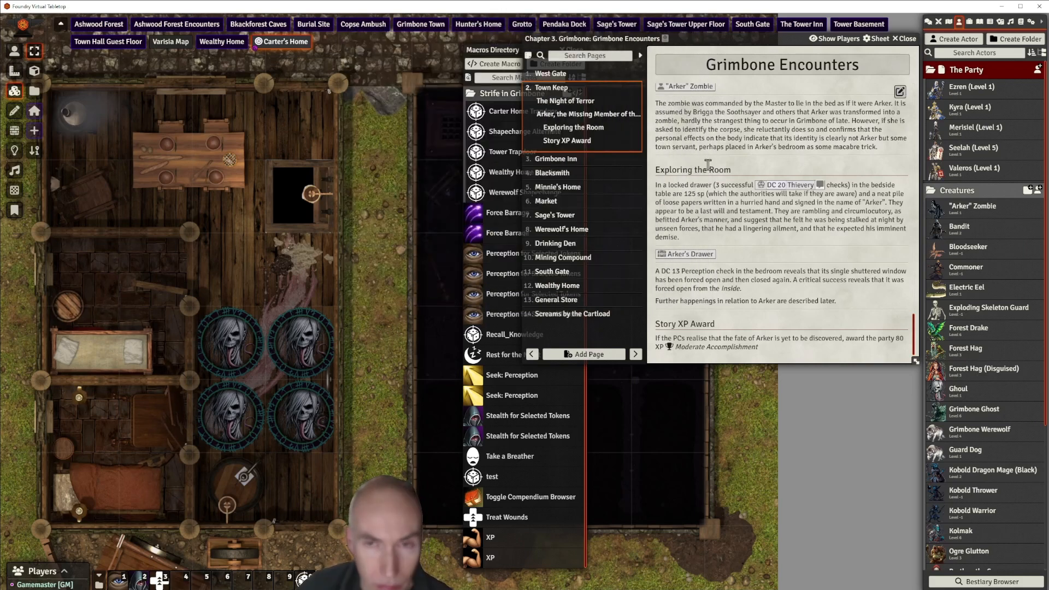
Review the Screams by the Cartload page in the Grimbone Encounters journal from start to finish
{"action": "left_click", "coordinate": [567, 314]}
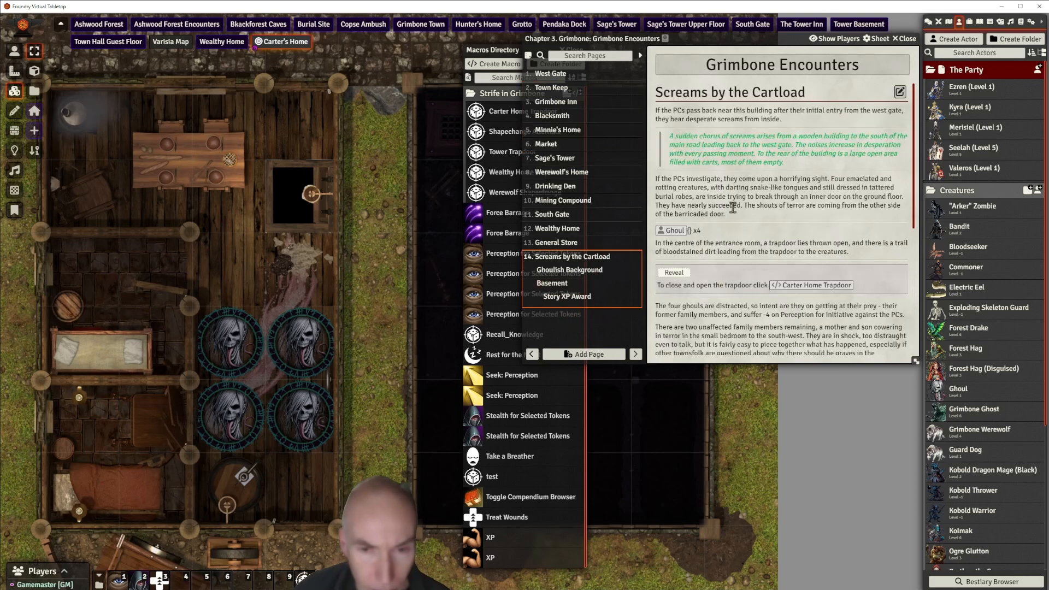
{"action": "scroll", "coordinate": [803, 223], "scroll_direction": "down", "scroll_amount": 5}
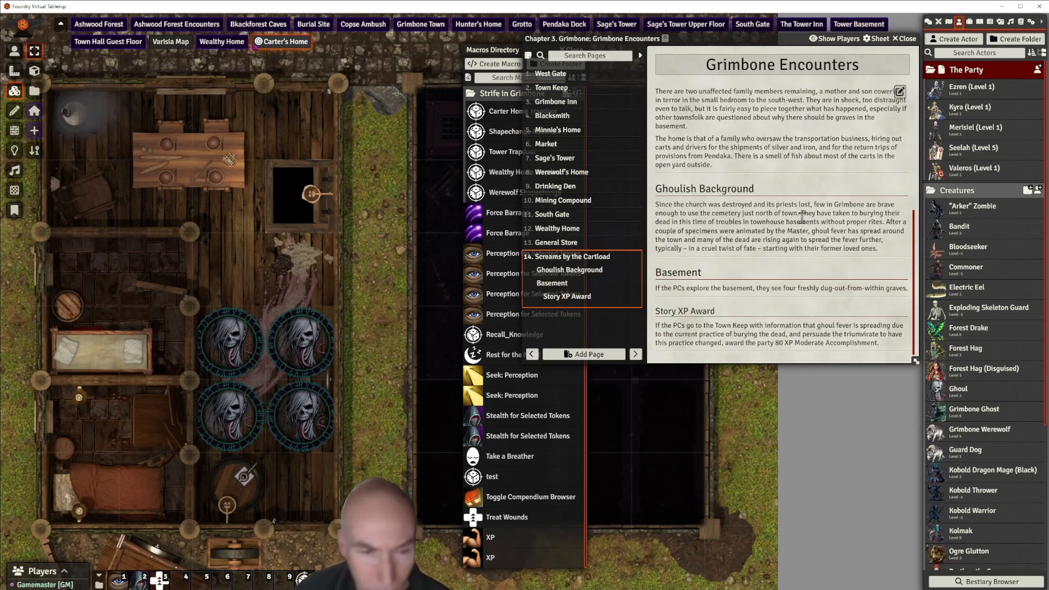
{"action": "scroll", "coordinate": [802, 217], "scroll_direction": "up", "scroll_amount": 5}
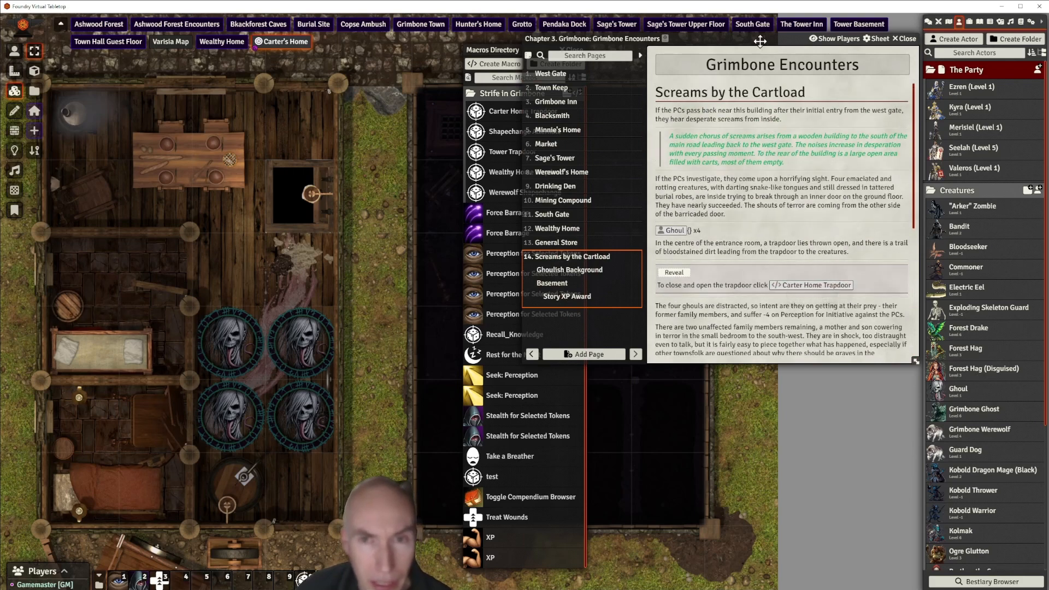
Close the Grimbone Encounters journal and the Macros Directory, and bring up the list of journal entries
{"action": "left_click_drag", "start_coordinate": [761, 42], "coordinate": [515, 155]}
{"action": "left_click", "coordinate": [659, 153]}
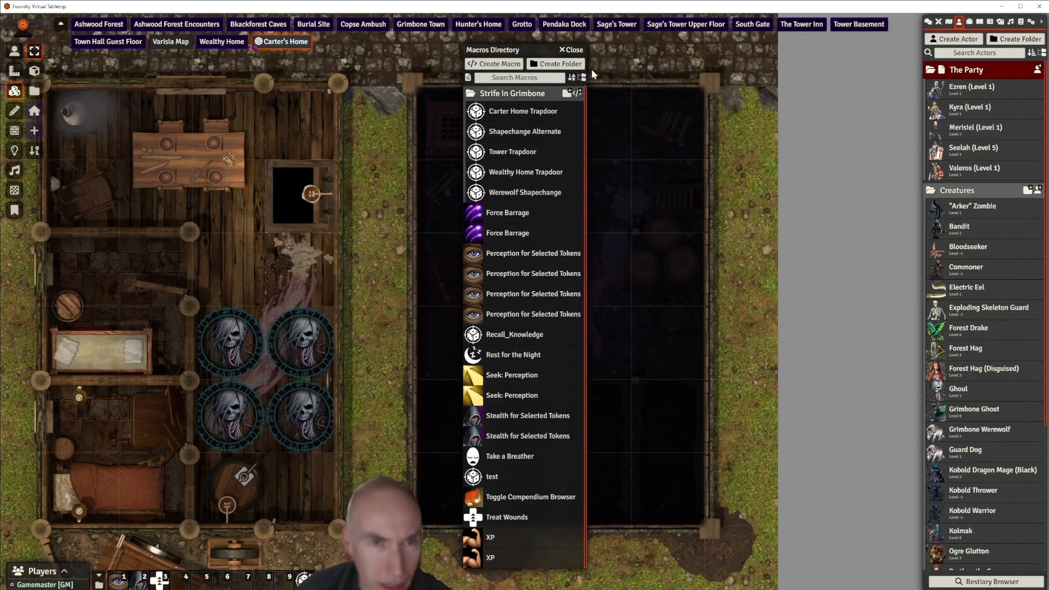
{"action": "left_click", "coordinate": [573, 49]}
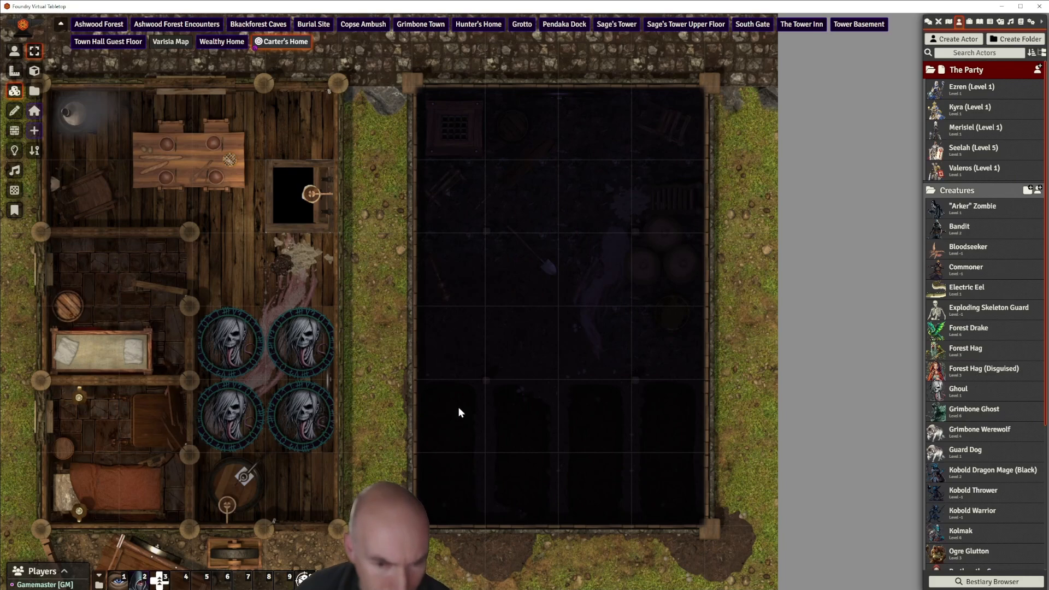
{"action": "scroll", "coordinate": [533, 302], "scroll_direction": "down", "scroll_amount": 7}
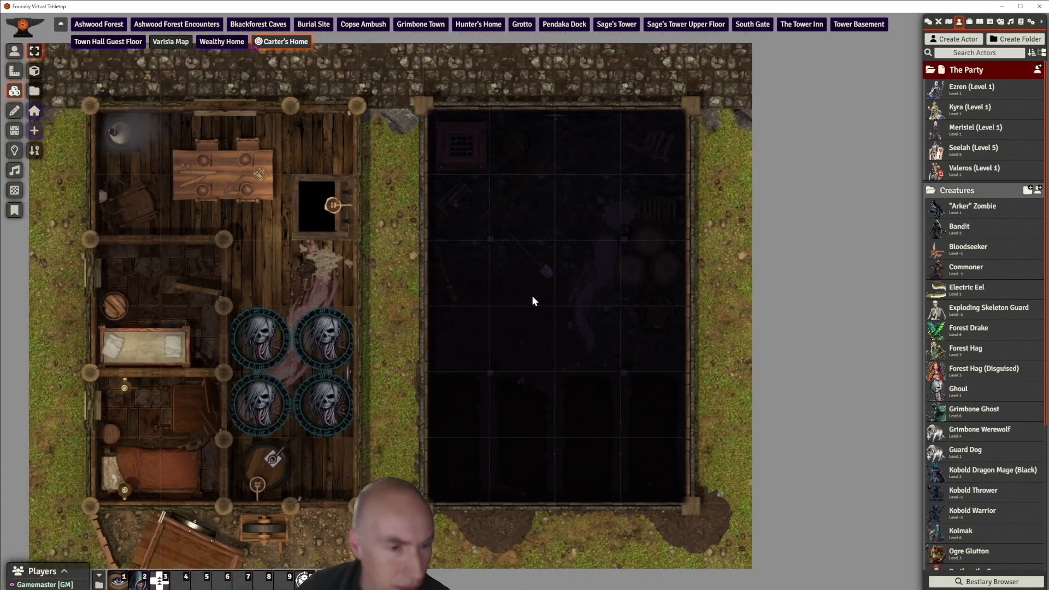
{"action": "mouse_move", "coordinate": [478, 253]}
{"action": "left_mouse_down"}
{"action": "mouse_move", "coordinate": [473, 275]}
{"action": "mouse_move", "coordinate": [495, 243]}
{"action": "left_mouse_up"}
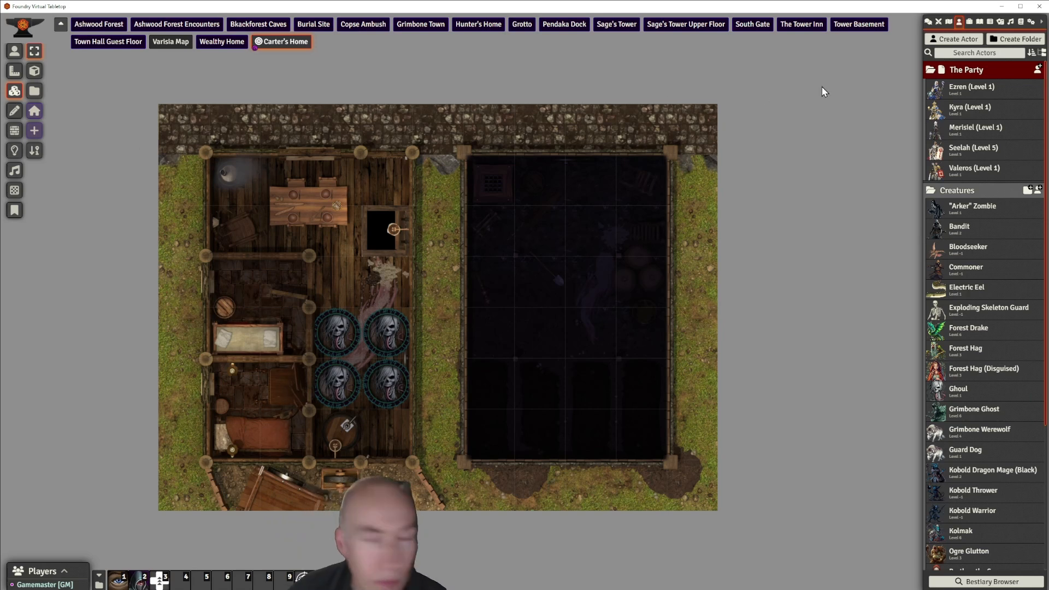
{"action": "left_click", "coordinate": [980, 22]}
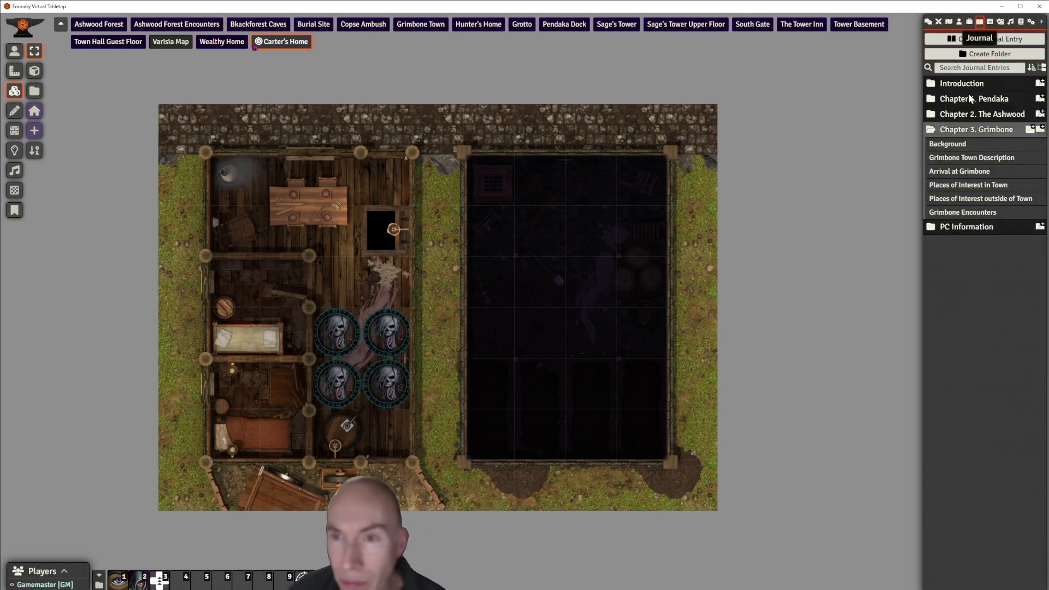
Add a text page named "Local Shop" to the Grimbone Encounters journal in the Chapter 3. Grimbone folder
{"action": "left_click", "coordinate": [973, 212]}
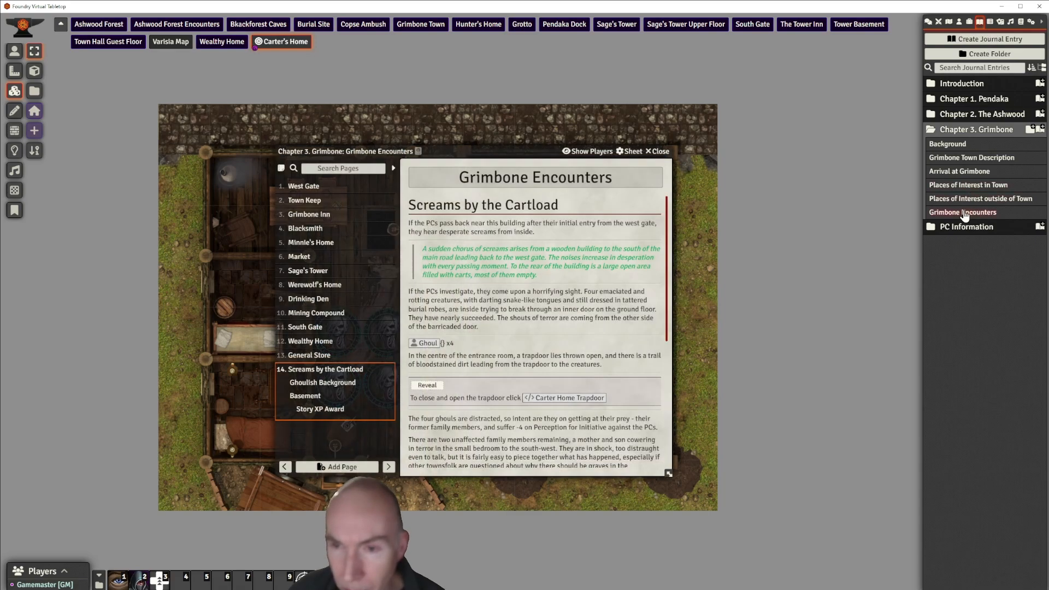
{"action": "left_click_drag", "start_coordinate": [499, 149], "coordinate": [263, 75]}
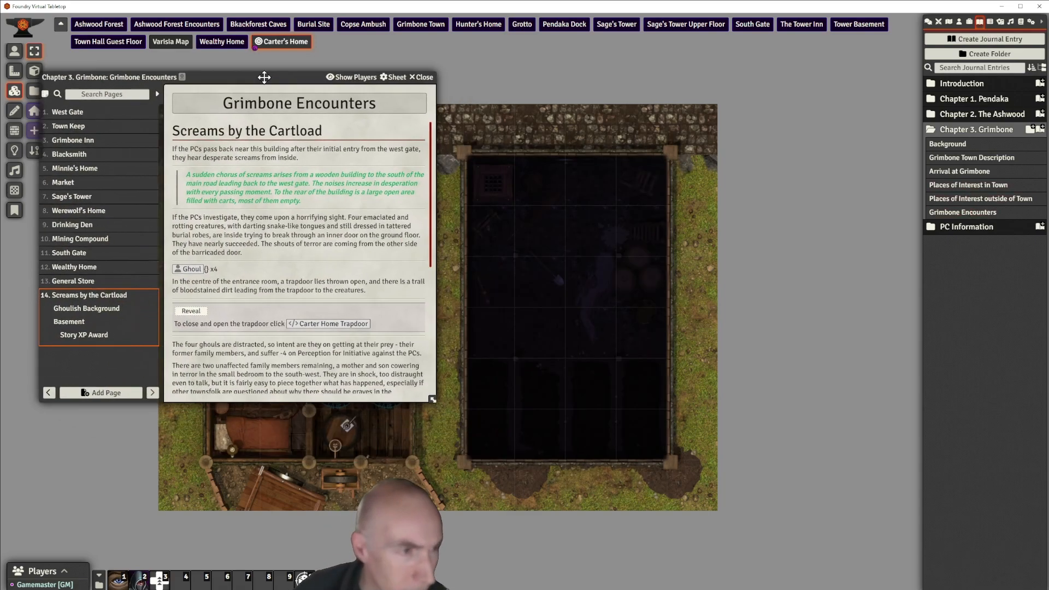
{"action": "left_click", "coordinate": [107, 393]}
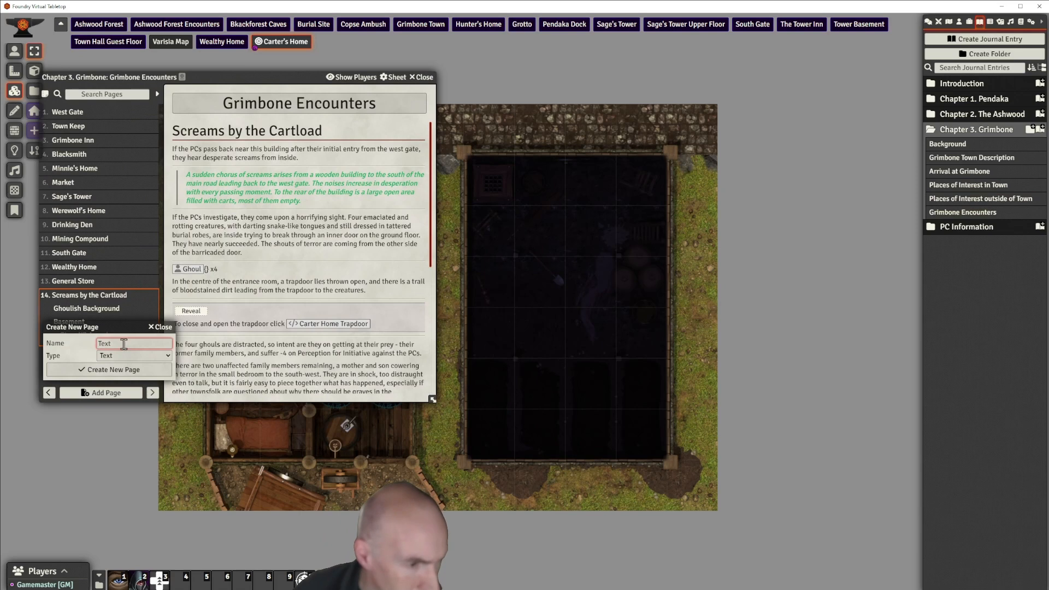
{"action": "type", "text": "Loc"}
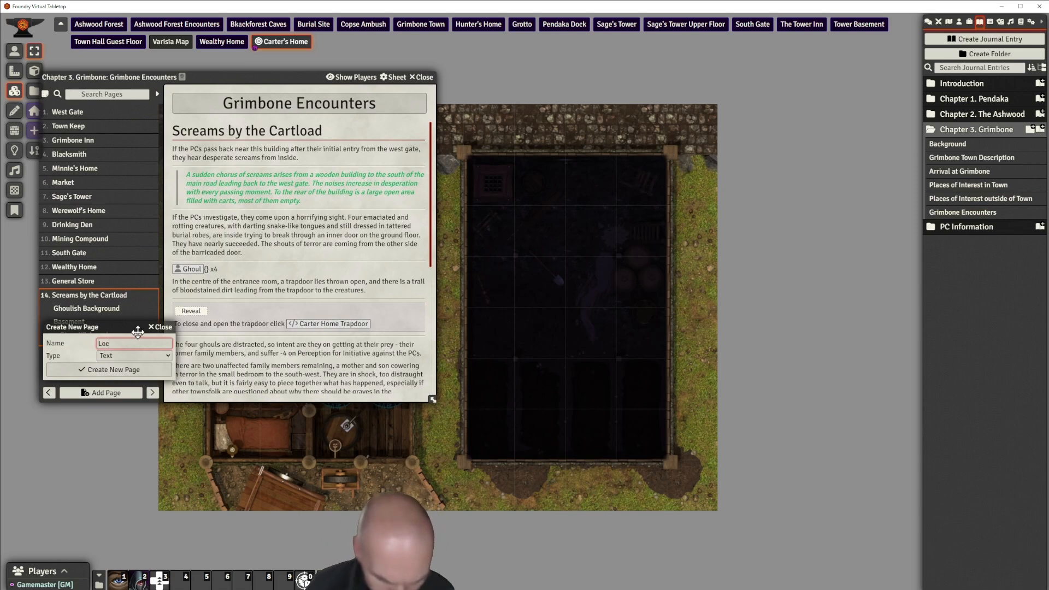
{"action": "type", "text": "al Shop"}
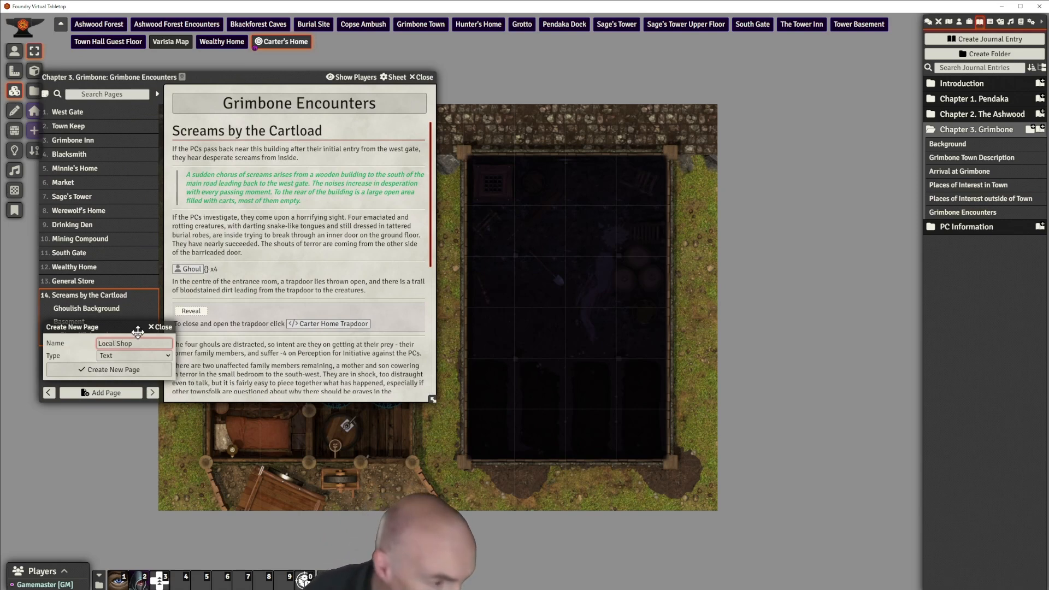
{"action": "left_click", "coordinate": [123, 375]}
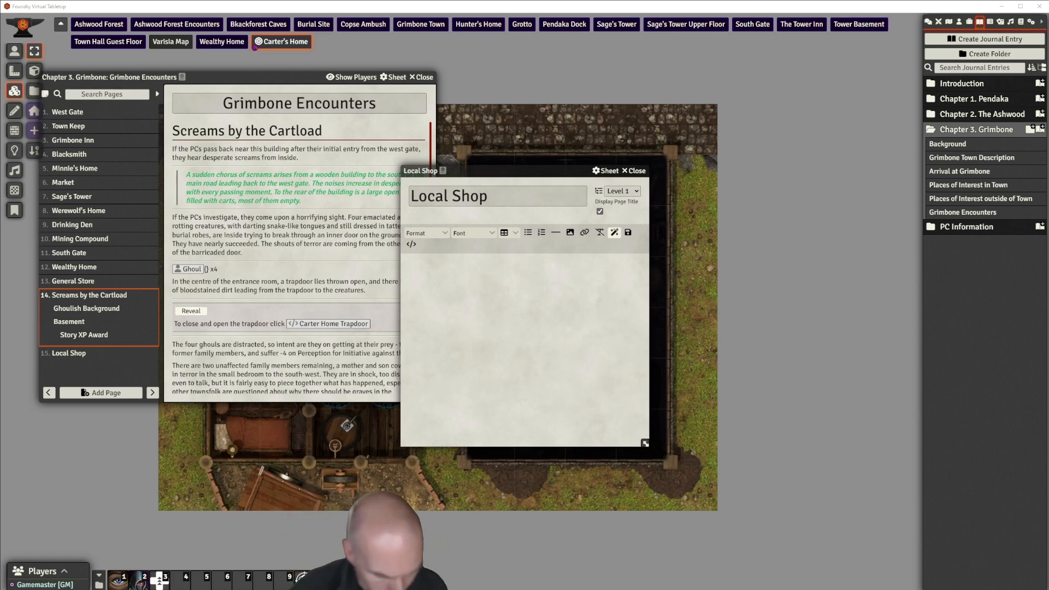
Paste the copied shop description into the body of the Local Shop page
{"action": "left_click", "coordinate": [451, 265]}
{"action": "key", "text": "ctrl+v"}
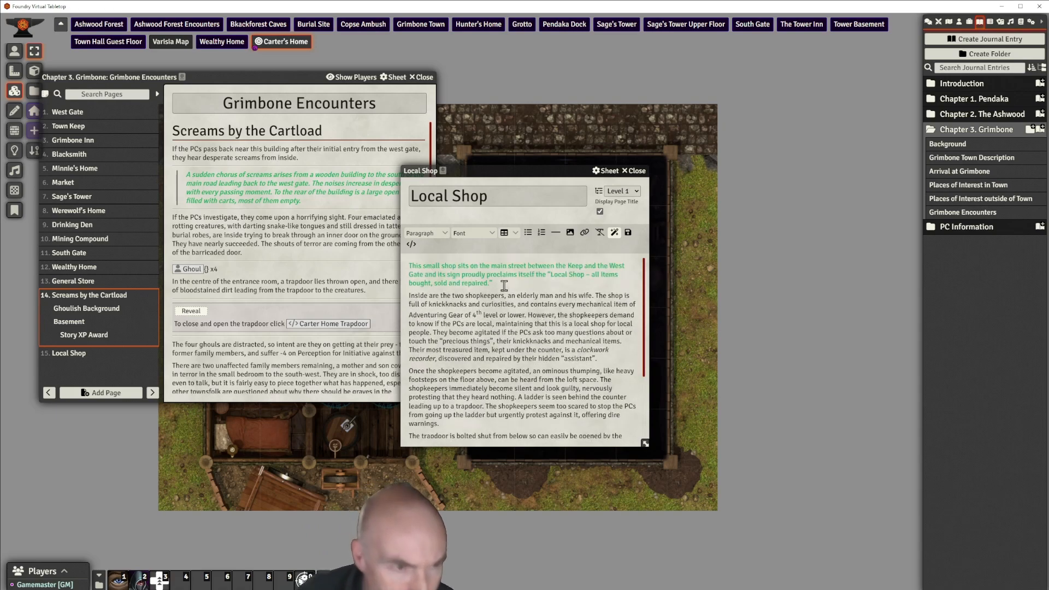
{"action": "left_click_drag", "start_coordinate": [504, 285], "coordinate": [526, 293]}
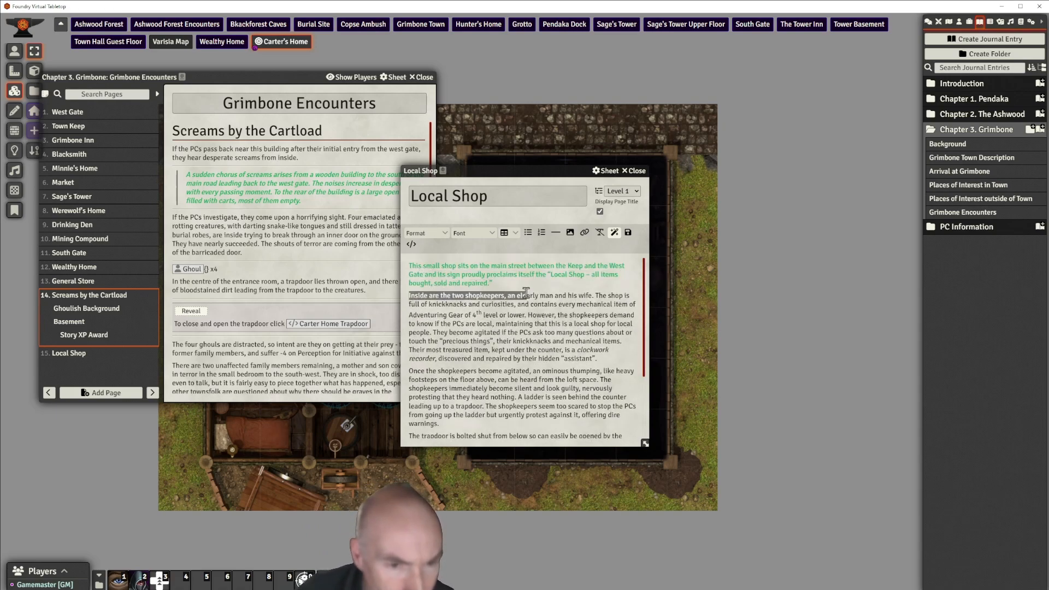
Insert horizontal rules above and below the green opening paragraph of the Local Shop page
{"action": "left_click", "coordinate": [416, 266]}
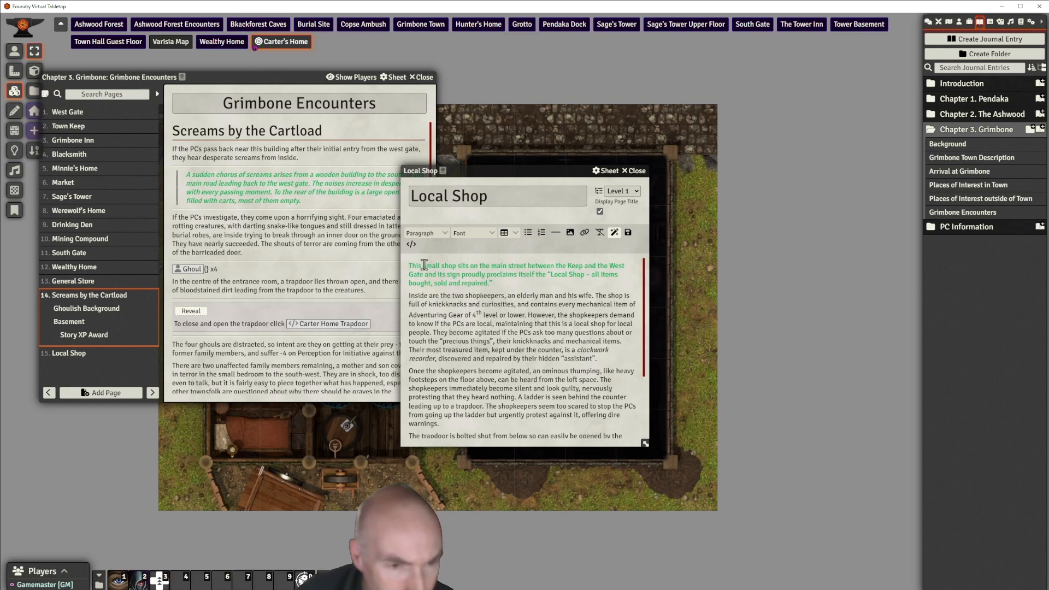
{"action": "left_click", "coordinate": [553, 233]}
{"action": "left_click", "coordinate": [510, 289]}
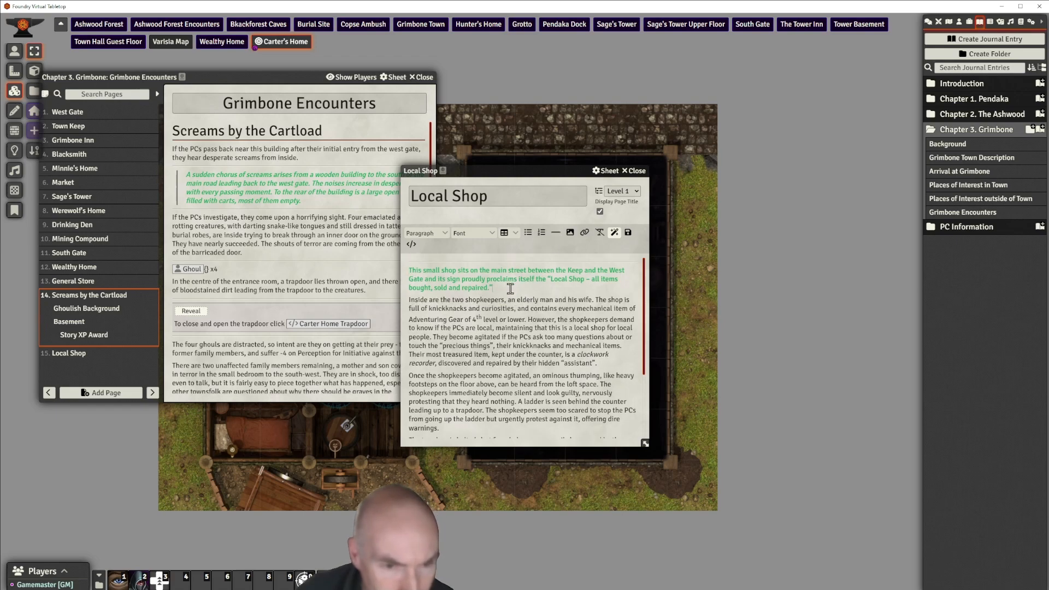
{"action": "left_click", "coordinate": [555, 234]}
Format the green opening paragraph about the small shop as a blockquote
{"action": "triple_click", "coordinate": [492, 283]}
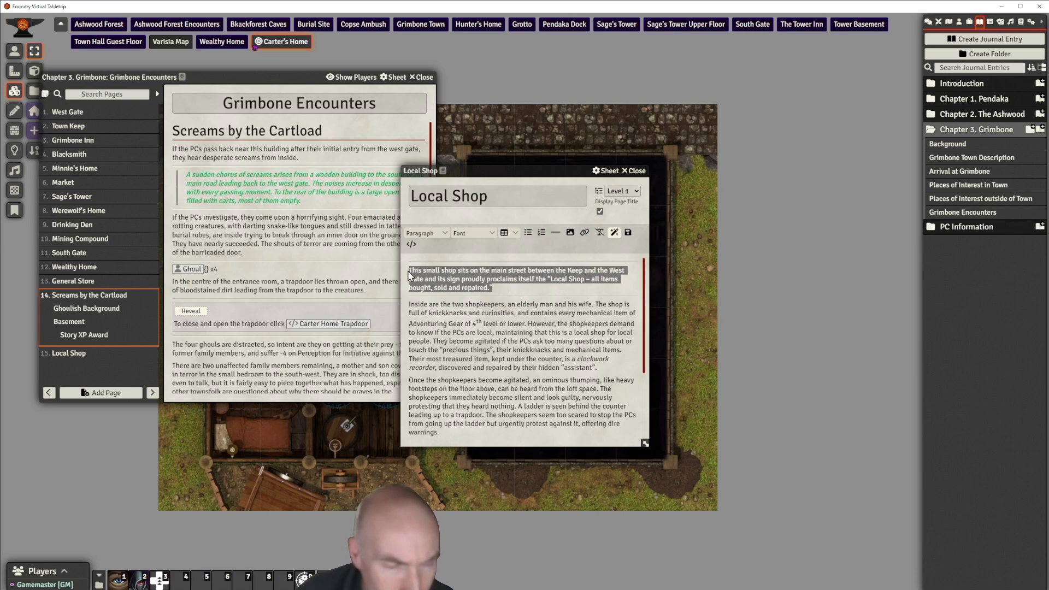
{"action": "left_click", "coordinate": [426, 232]}
{"action": "mouse_move", "coordinate": [423, 262]}
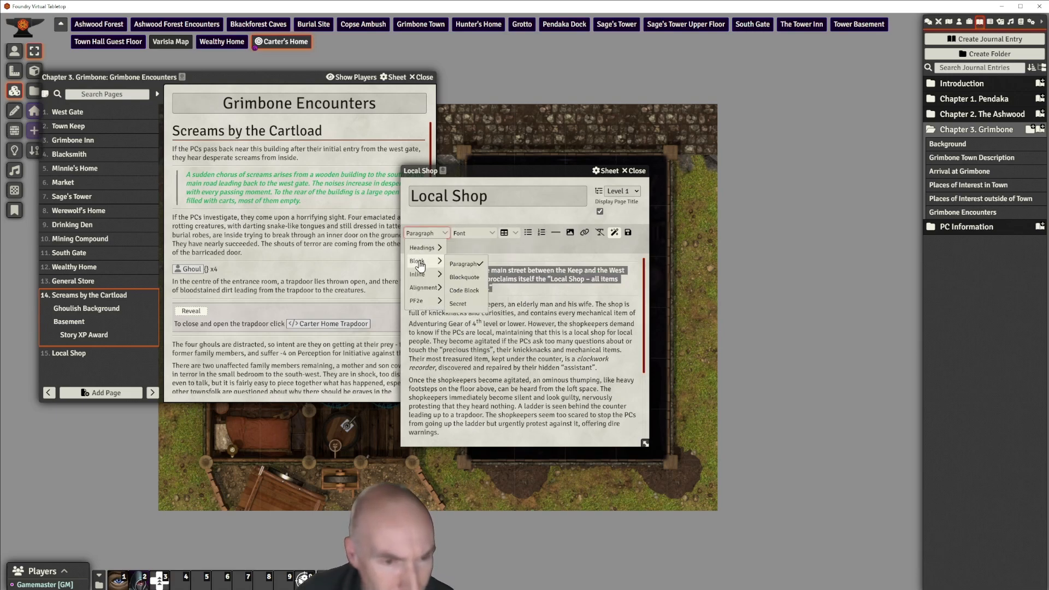
{"action": "left_click", "coordinate": [463, 278]}
{"action": "left_click", "coordinate": [564, 322]}
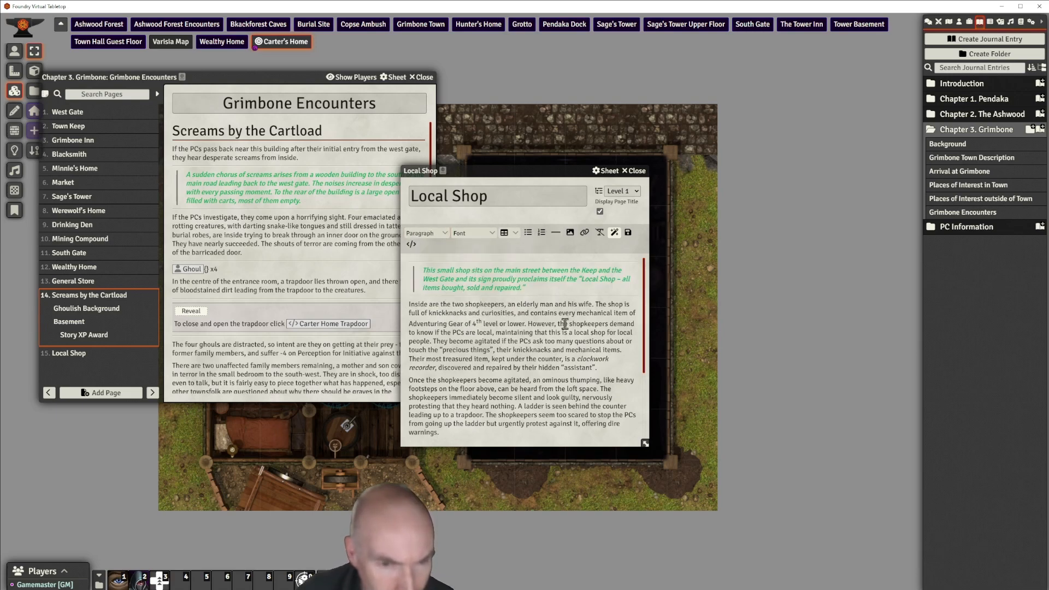
Close the Grimbone Encounters journal and move the open Local Shop page to the map's upper-left area
{"action": "left_click_drag", "start_coordinate": [555, 171], "coordinate": [687, 118]}
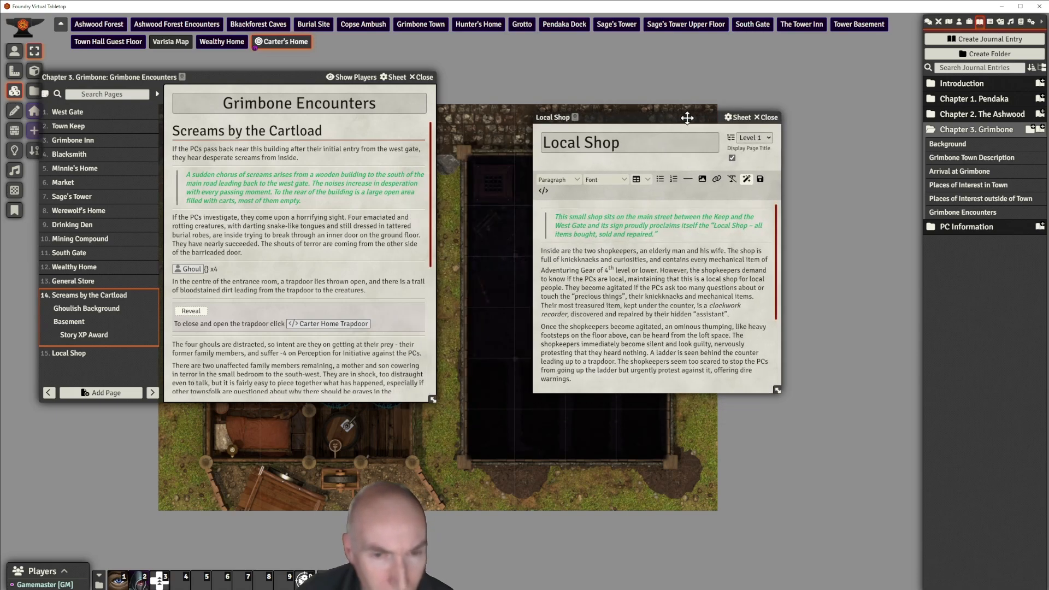
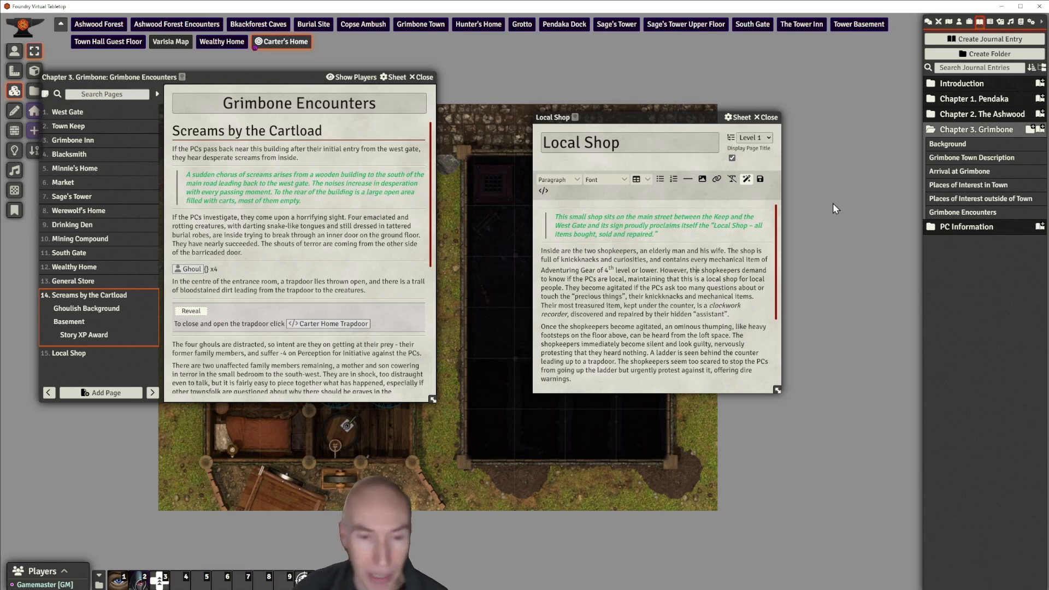
{"action": "left_click_drag", "start_coordinate": [250, 79], "coordinate": [263, 83]}
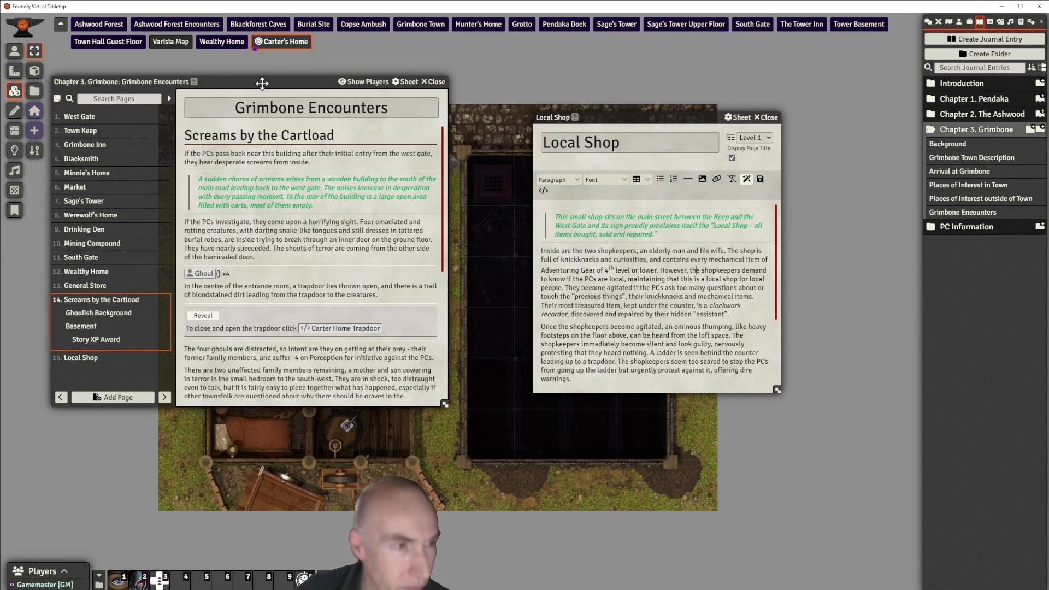
{"action": "left_click", "coordinate": [435, 81]}
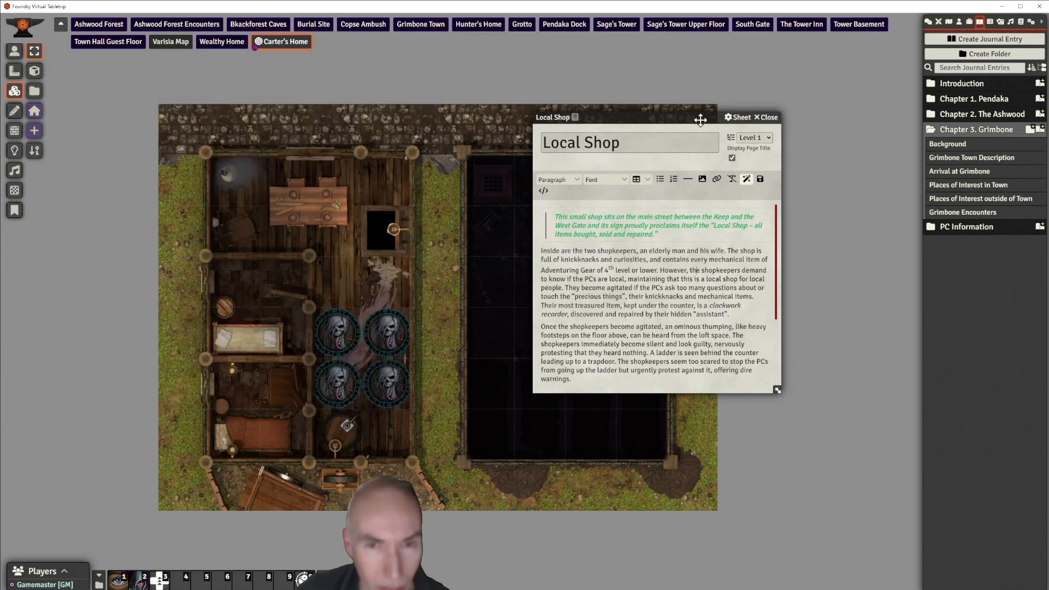
{"action": "left_click_drag", "start_coordinate": [701, 120], "coordinate": [226, 71]}
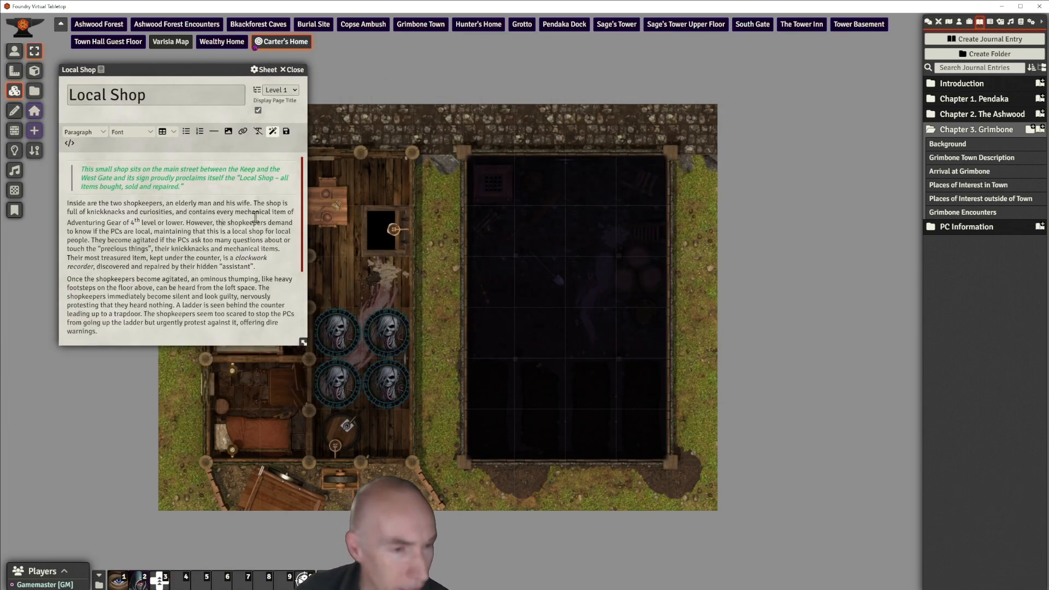
Create a scene named "Local Shop" in the Chapter 3. Grimbone scene folder and move its configuration window aside
{"action": "left_click", "coordinate": [960, 23]}
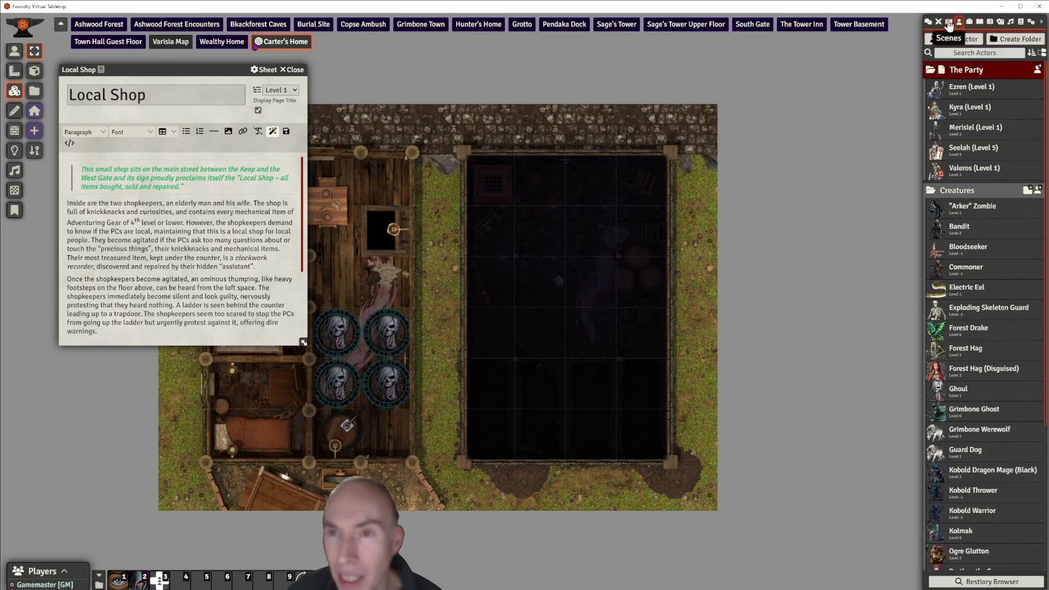
{"action": "left_click", "coordinate": [949, 22]}
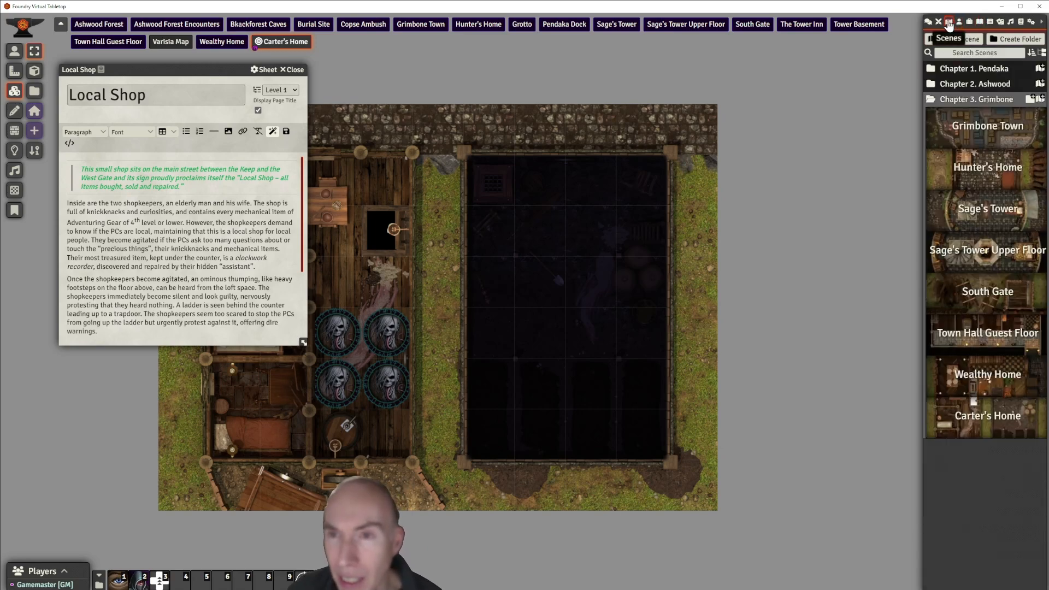
{"action": "left_click", "coordinate": [1041, 100]}
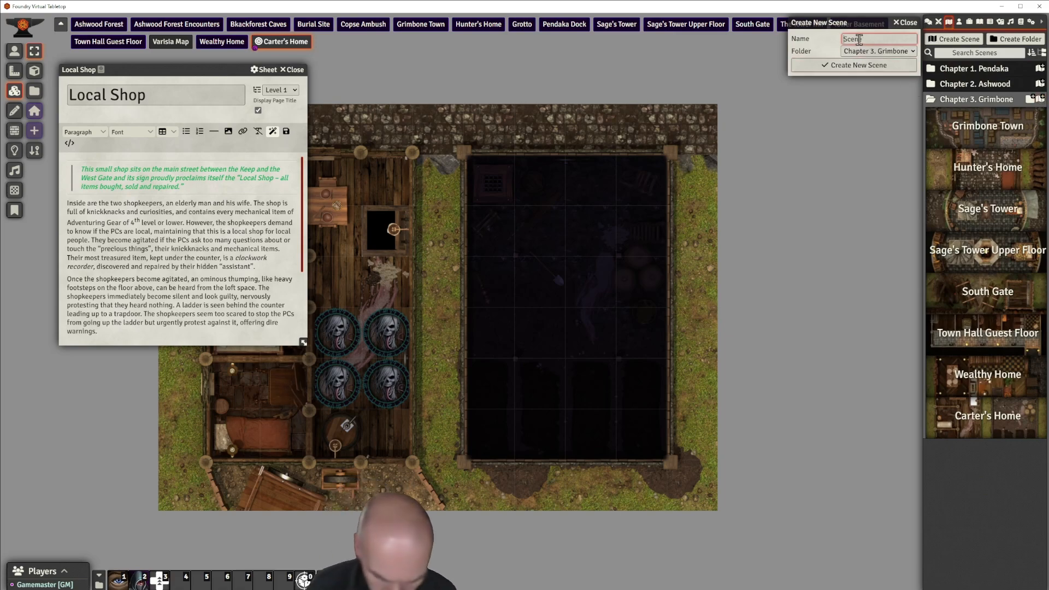
{"action": "type", "text": "Local Shop"}
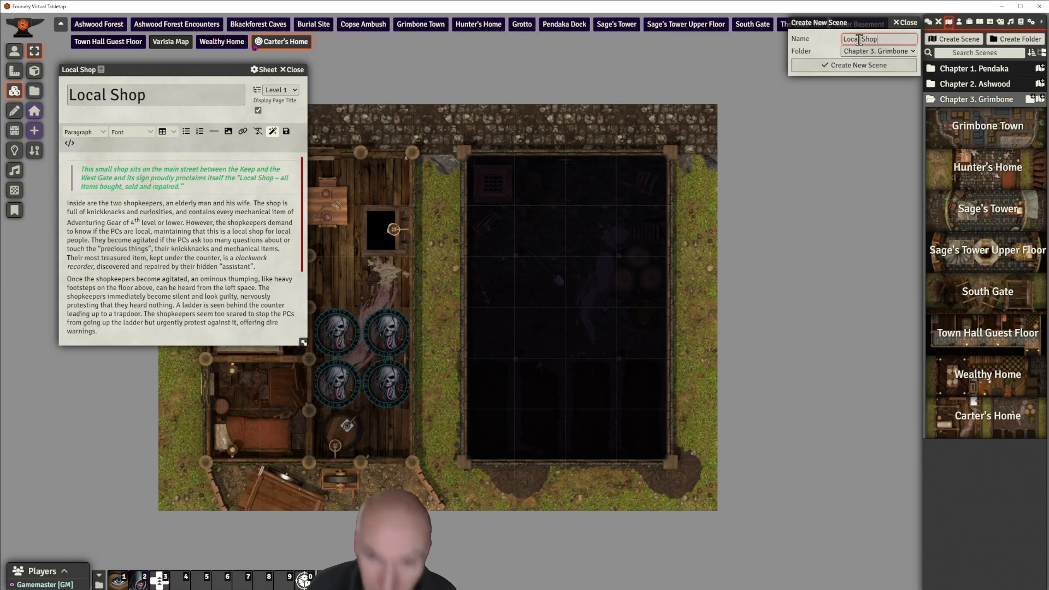
{"action": "left_click", "coordinate": [863, 65]}
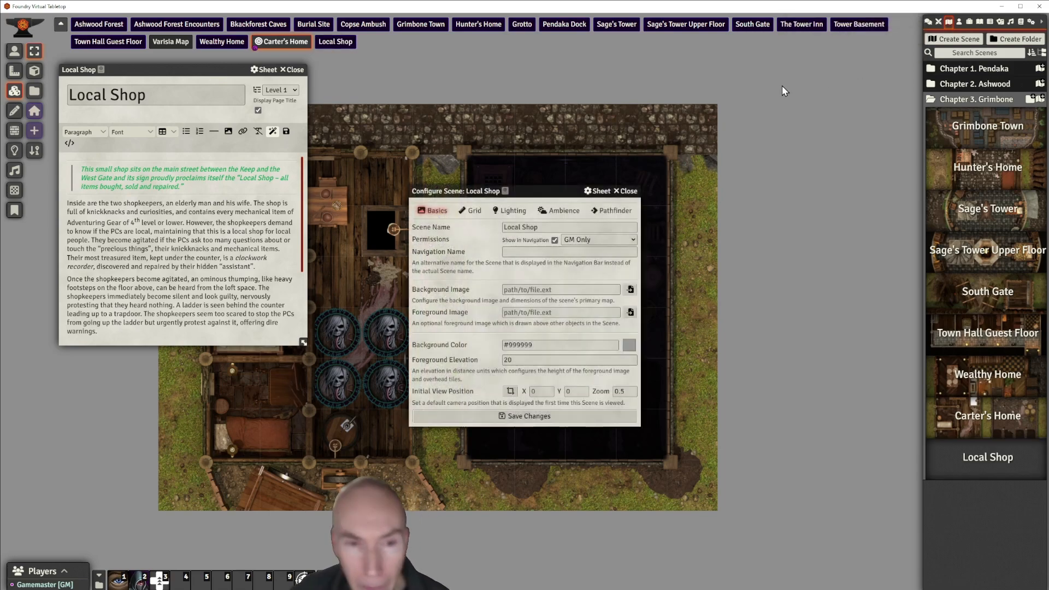
{"action": "left_click_drag", "start_coordinate": [541, 190], "coordinate": [585, 135]}
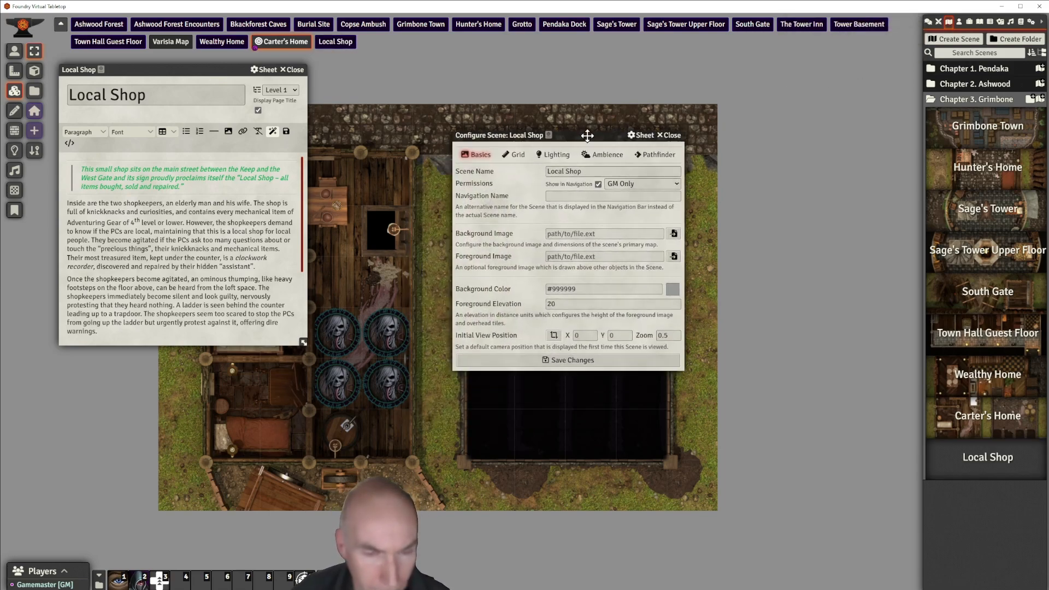
{"action": "left_click", "coordinate": [676, 235]}
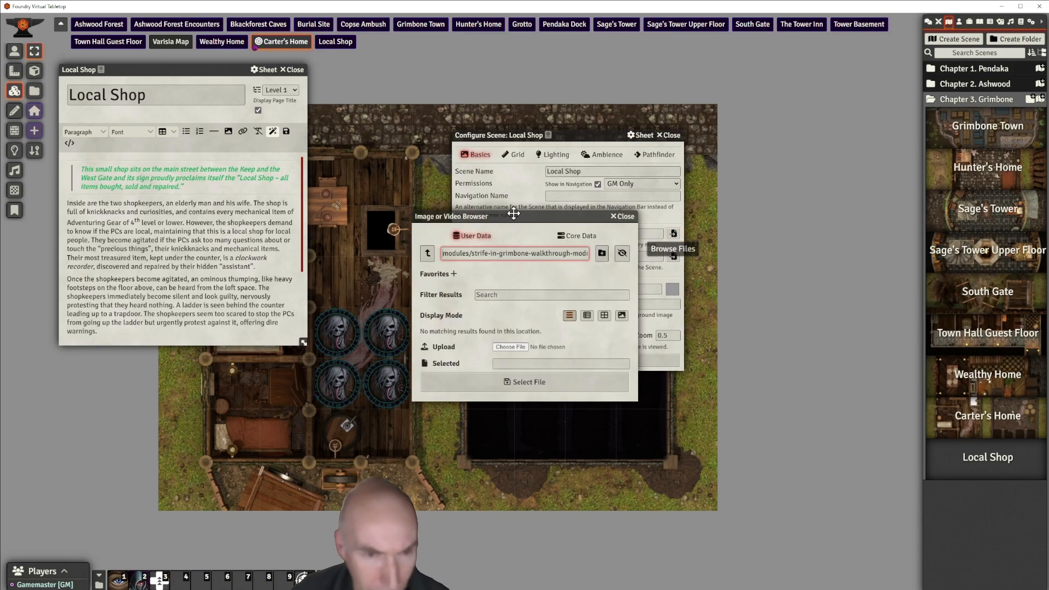
{"action": "left_click_drag", "start_coordinate": [536, 208], "coordinate": [549, 190]}
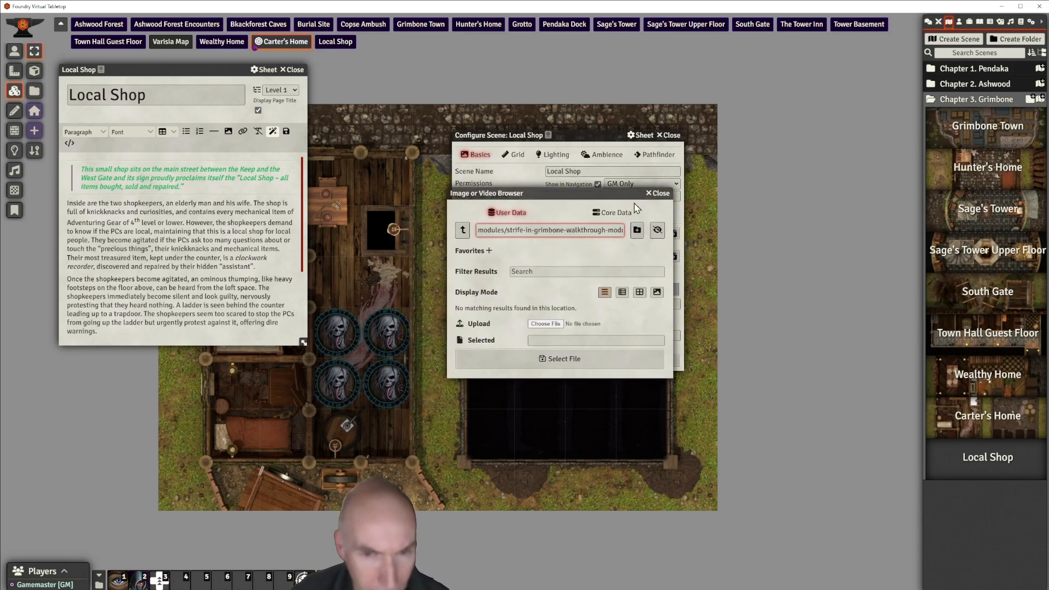
{"action": "left_click", "coordinate": [660, 194]}
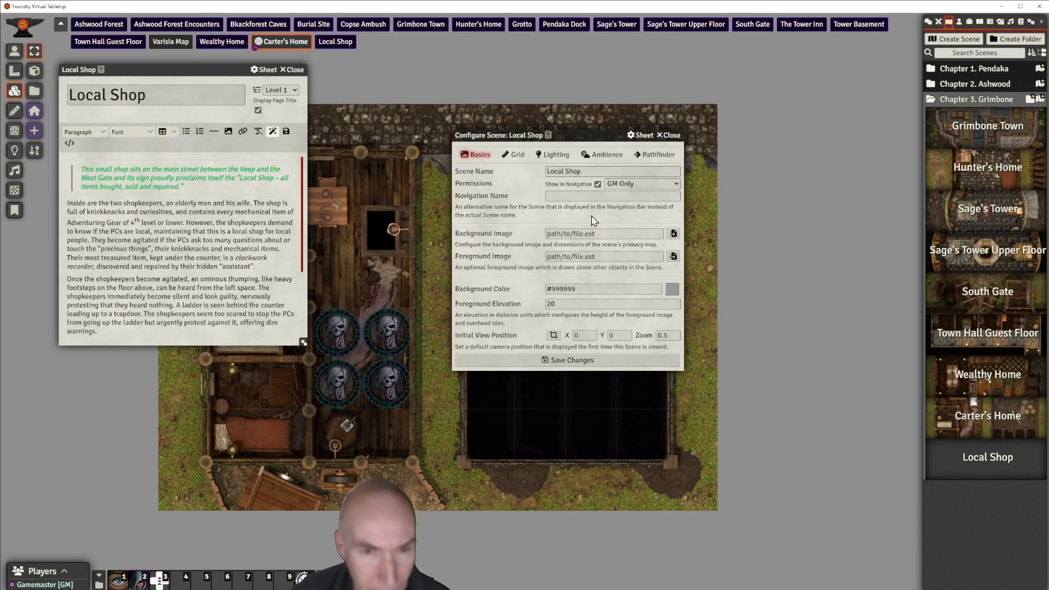
Set the Local Shop scene's background image to local shop.jpg from the walkthrough module's map files
{"action": "left_click", "coordinate": [675, 234]}
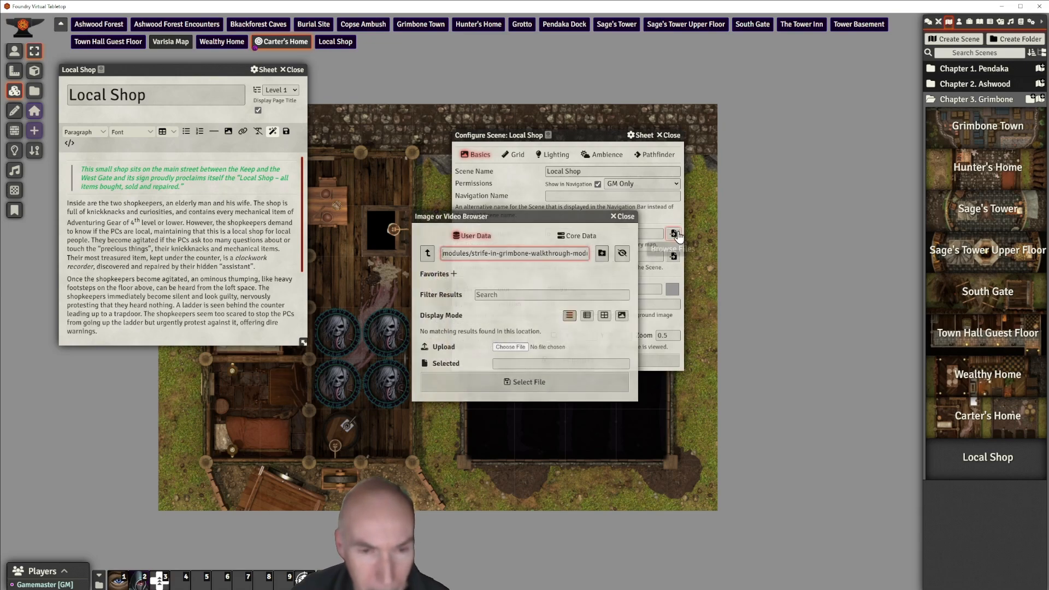
{"action": "left_click", "coordinate": [428, 254]}
{"action": "left_click", "coordinate": [440, 358]}
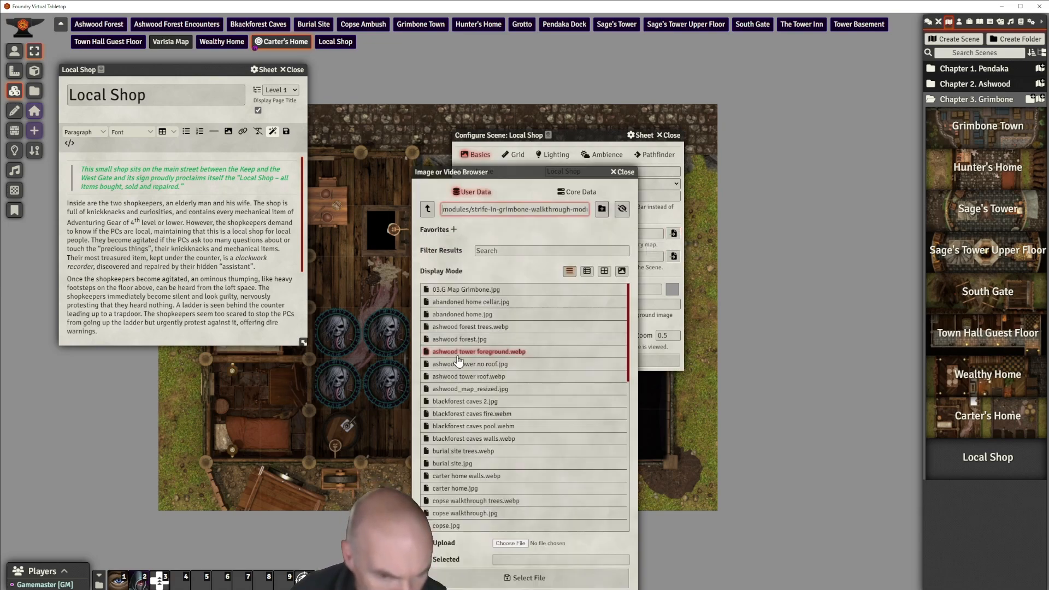
{"action": "scroll", "coordinate": [524, 365], "scroll_direction": "down", "scroll_amount": 10}
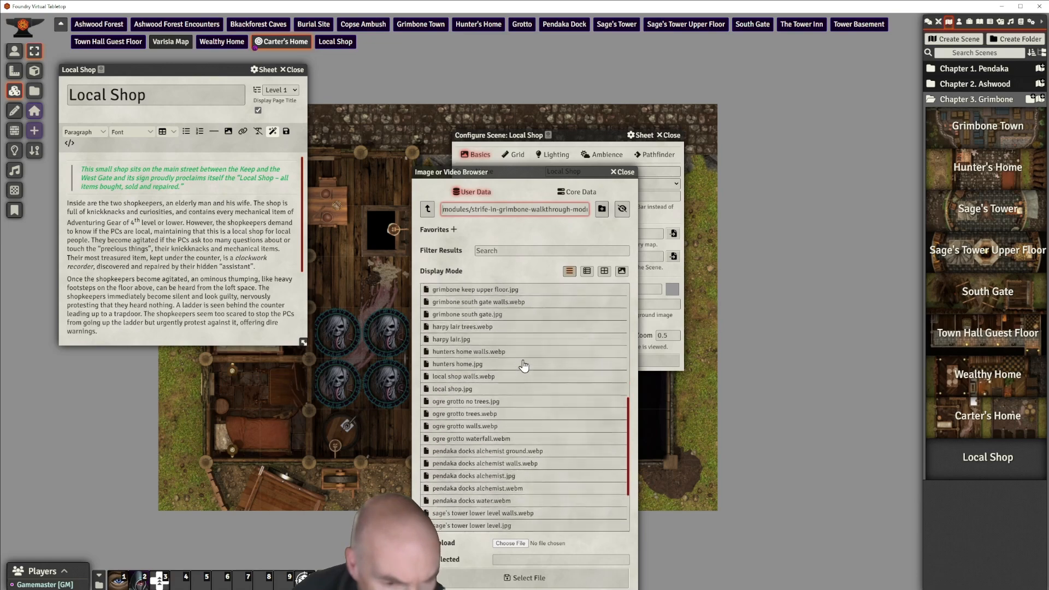
{"action": "left_click", "coordinate": [469, 344]}
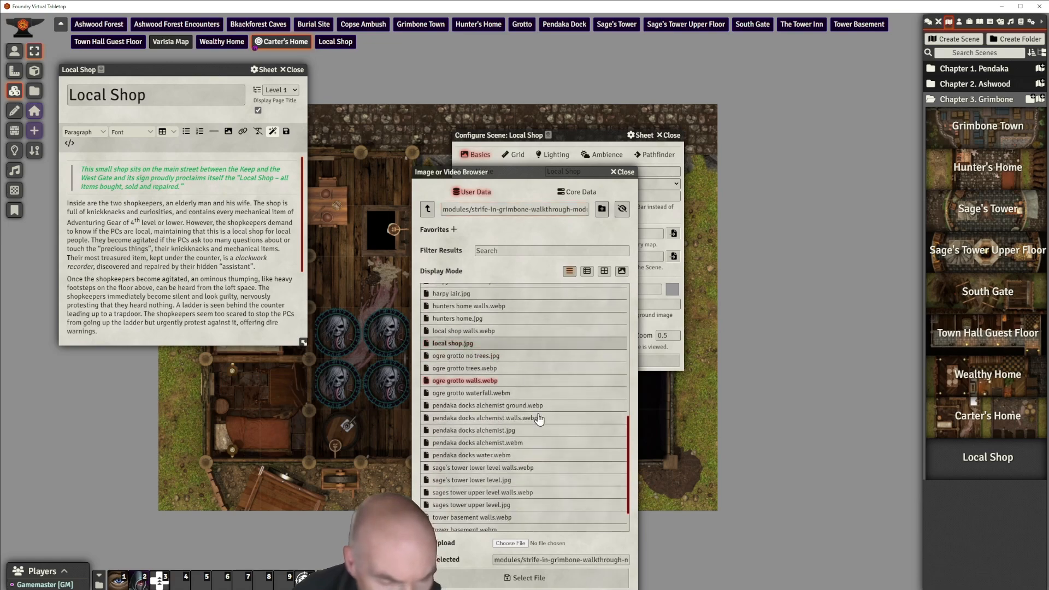
{"action": "left_click", "coordinate": [544, 576]}
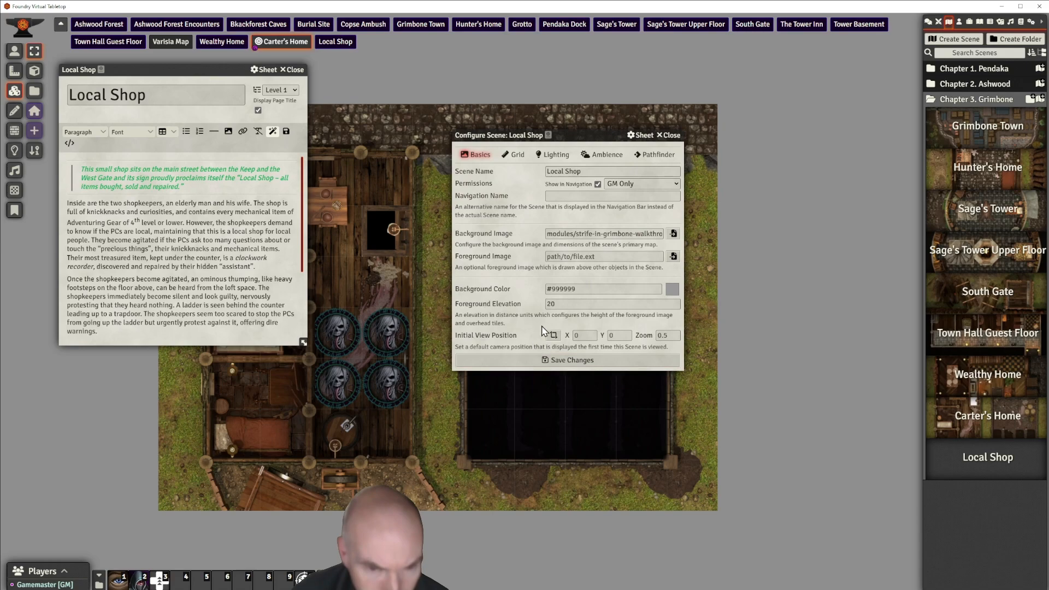
Set the Local Shop scene's foreground elevation to 10
{"action": "left_click", "coordinate": [556, 303]}
{"action": "key", "text": "BackSpace"}
{"action": "key", "text": "BackSpace"}
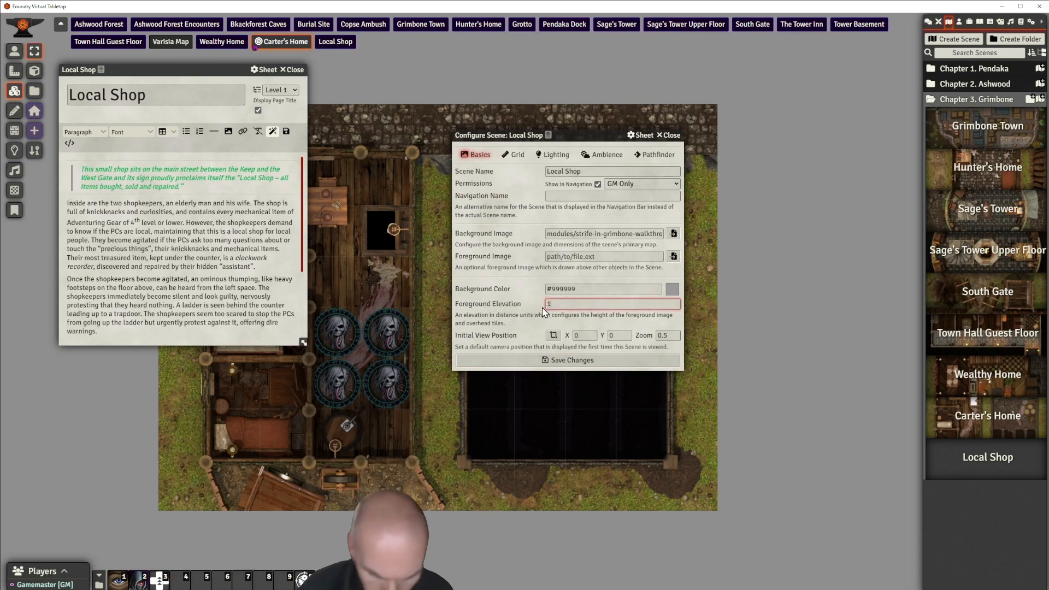
{"action": "type", "text": "10"}
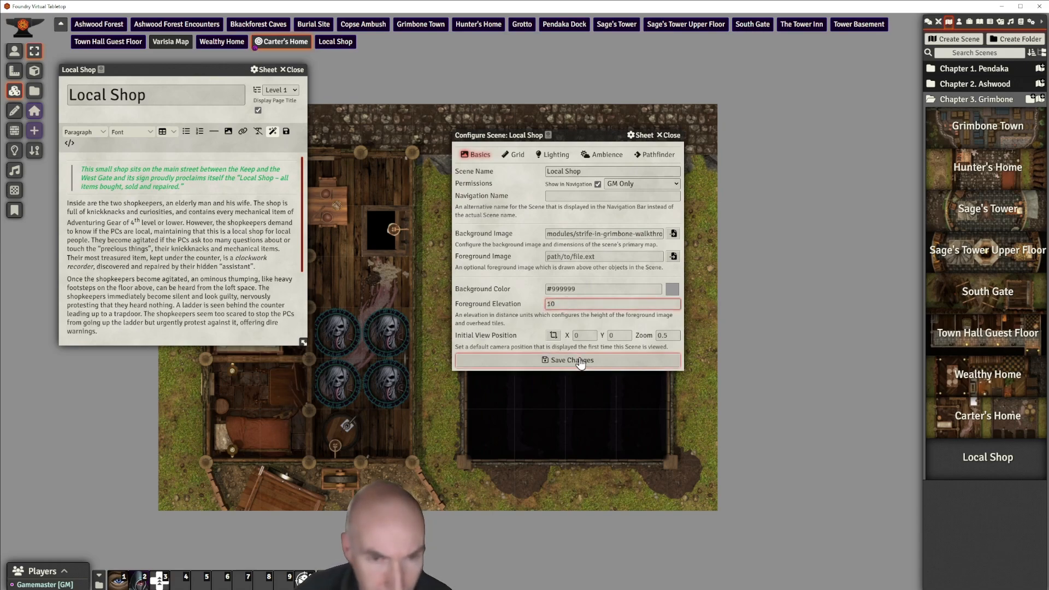
{"action": "left_click", "coordinate": [518, 280]}
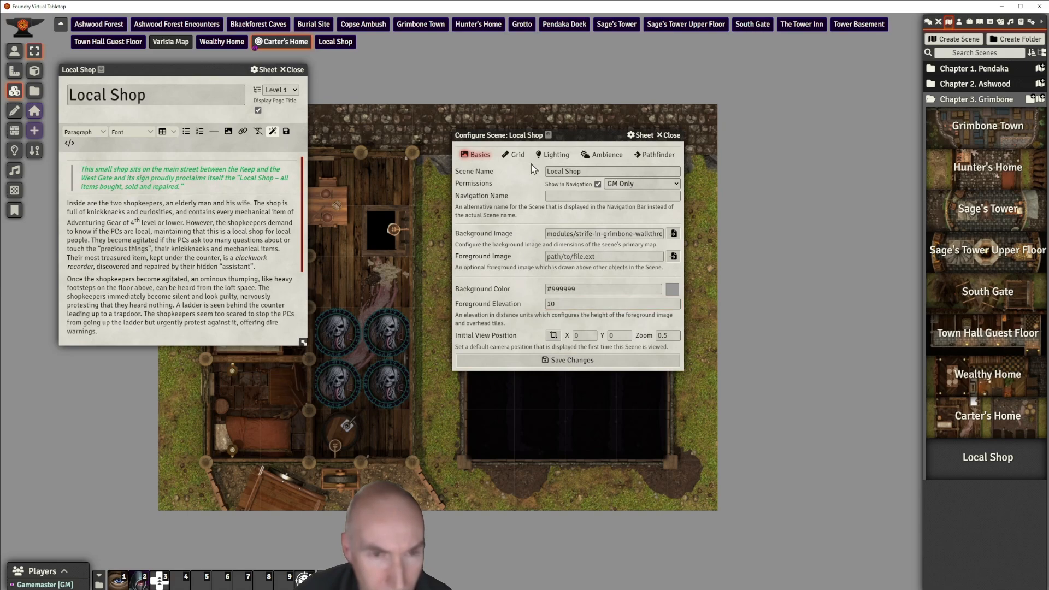
Set the Local Shop scene's grid size to 300 pixels and its padding percentage to 0
{"action": "left_click", "coordinate": [516, 154]}
{"action": "double_click", "coordinate": [552, 185]}
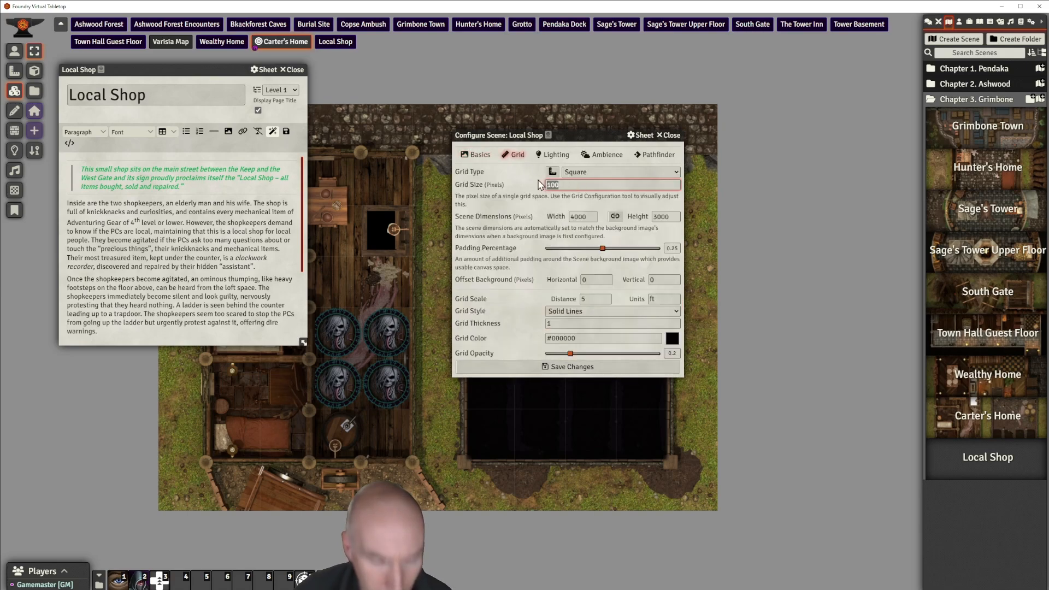
{"action": "type", "text": "300"}
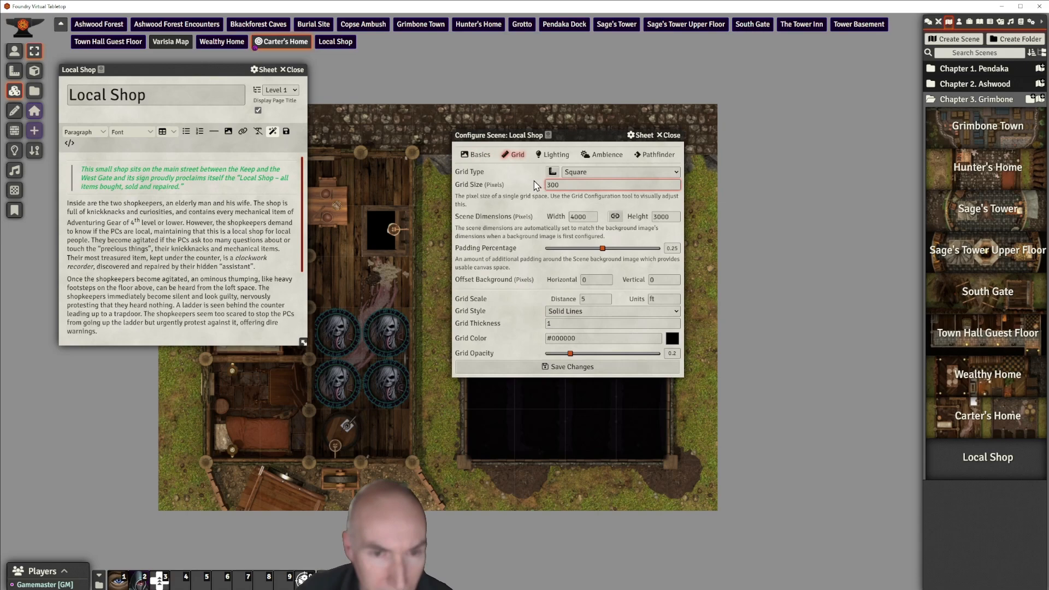
{"action": "left_click", "coordinate": [530, 205]}
{"action": "left_click_drag", "start_coordinate": [602, 249], "coordinate": [541, 250]}
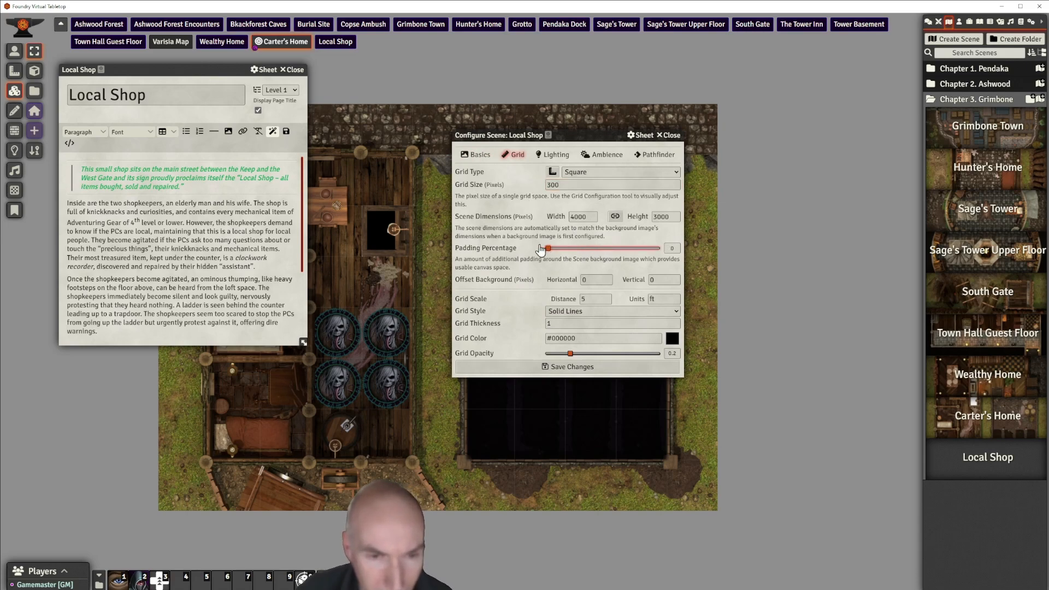
Set the scene's grid thickness to 3 and grid color to #949494, and save the scene configuration
{"action": "double_click", "coordinate": [563, 324]}
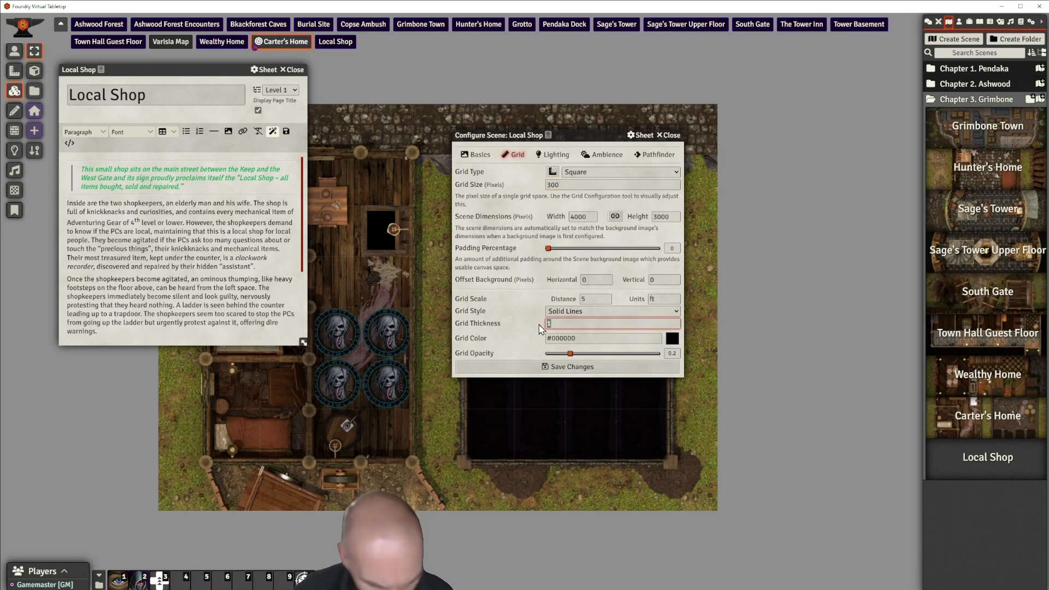
{"action": "left_click", "coordinate": [670, 341]}
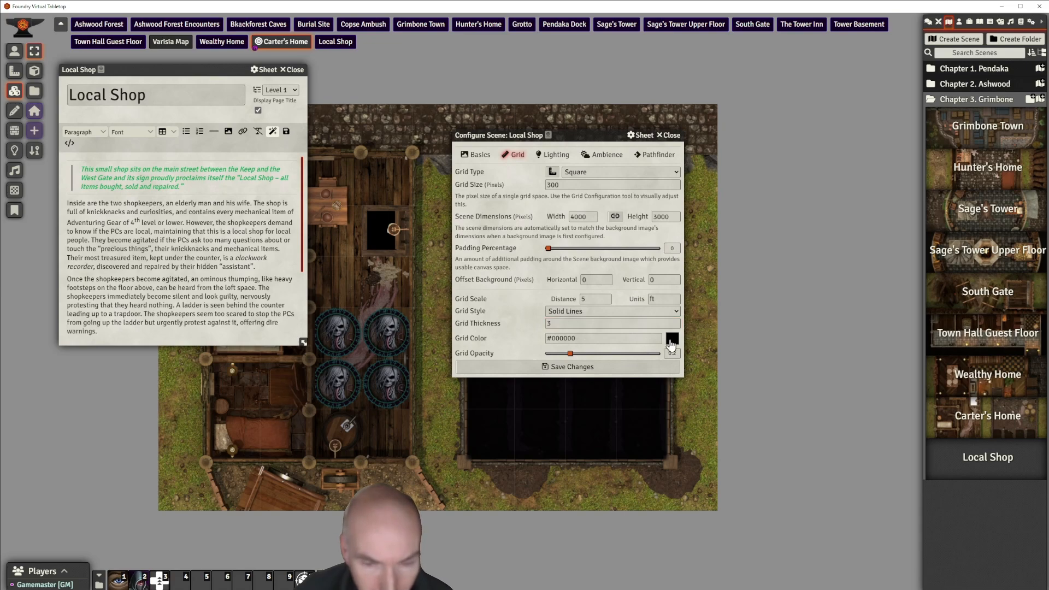
{"action": "left_click", "coordinate": [667, 372]}
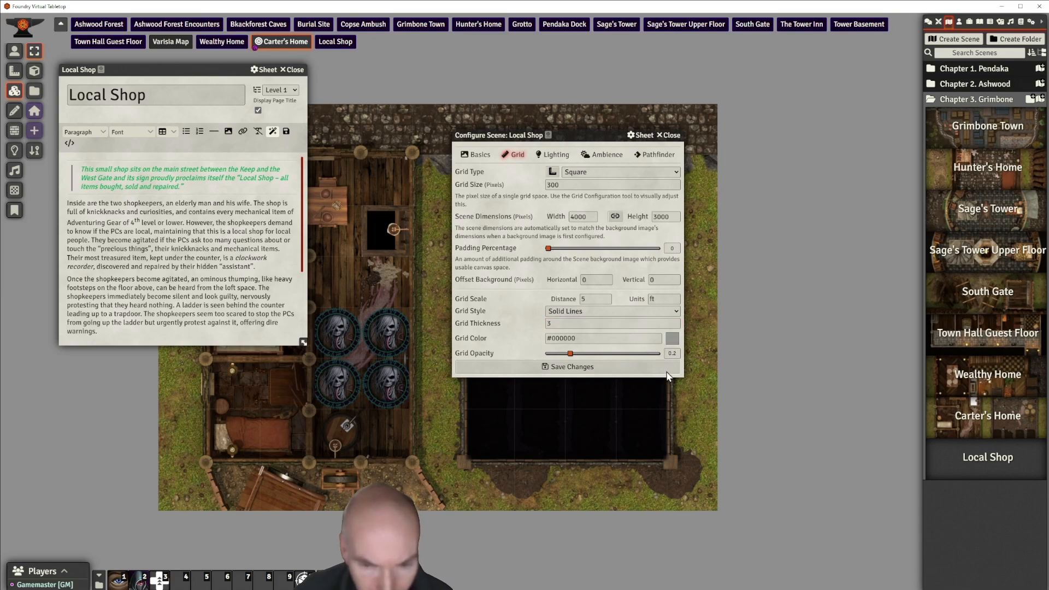
{"action": "left_click", "coordinate": [512, 328]}
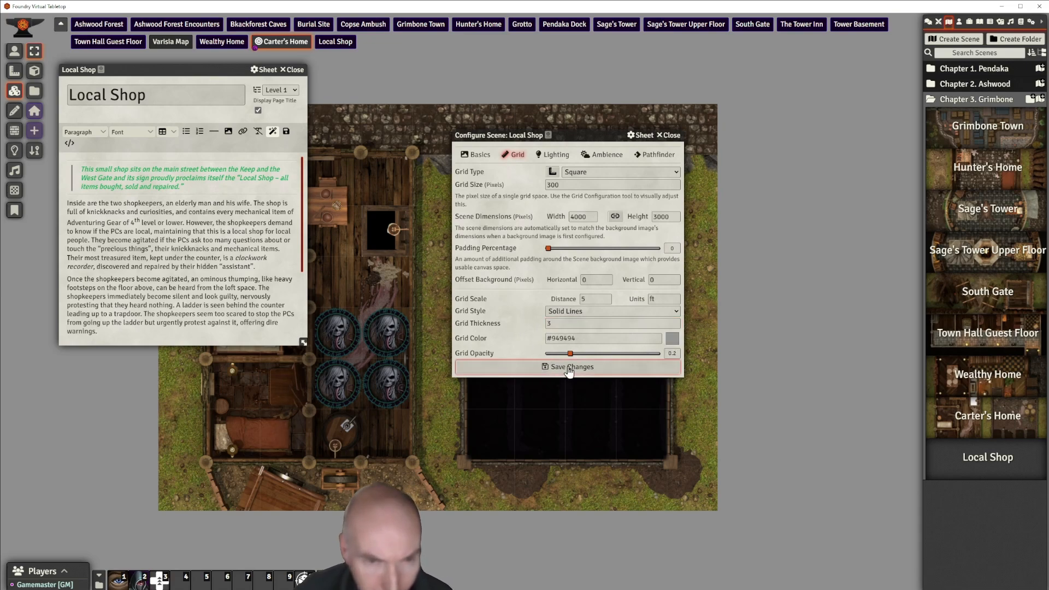
{"action": "left_click", "coordinate": [569, 369]}
{"action": "left_click", "coordinate": [507, 337]}
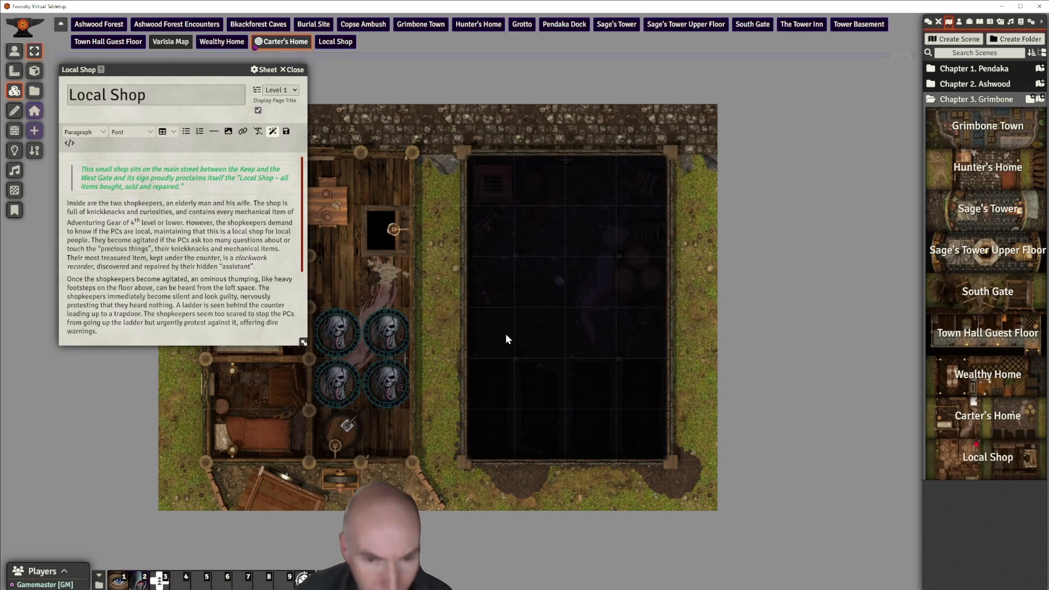
Activate the Local Shop scene and close the Local Shop journal page
{"action": "right_click", "coordinate": [994, 463]}
{"action": "left_click", "coordinate": [952, 324]}
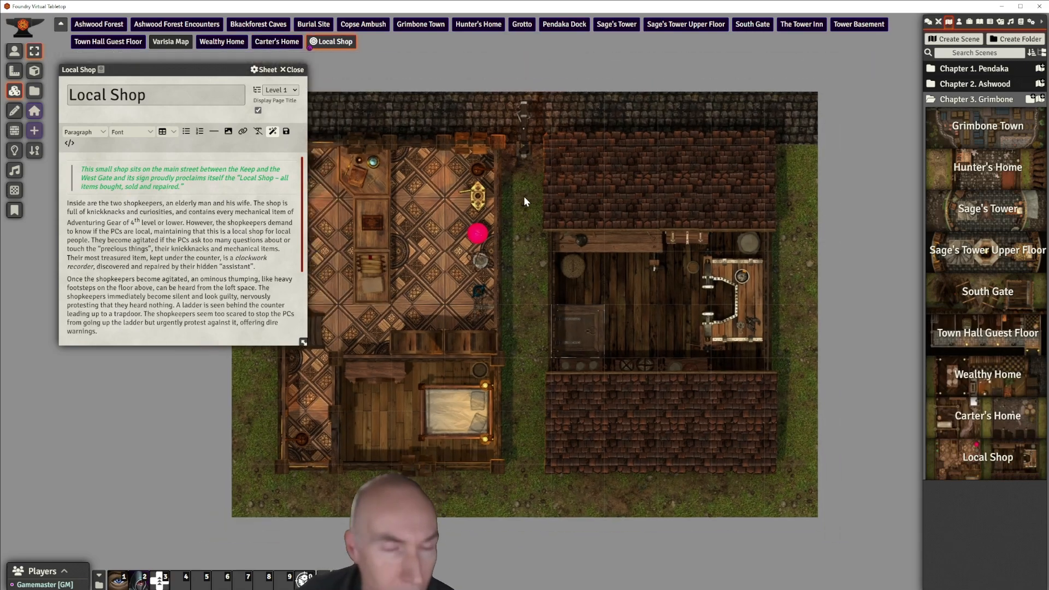
{"action": "left_click_drag", "start_coordinate": [526, 202], "coordinate": [592, 179]}
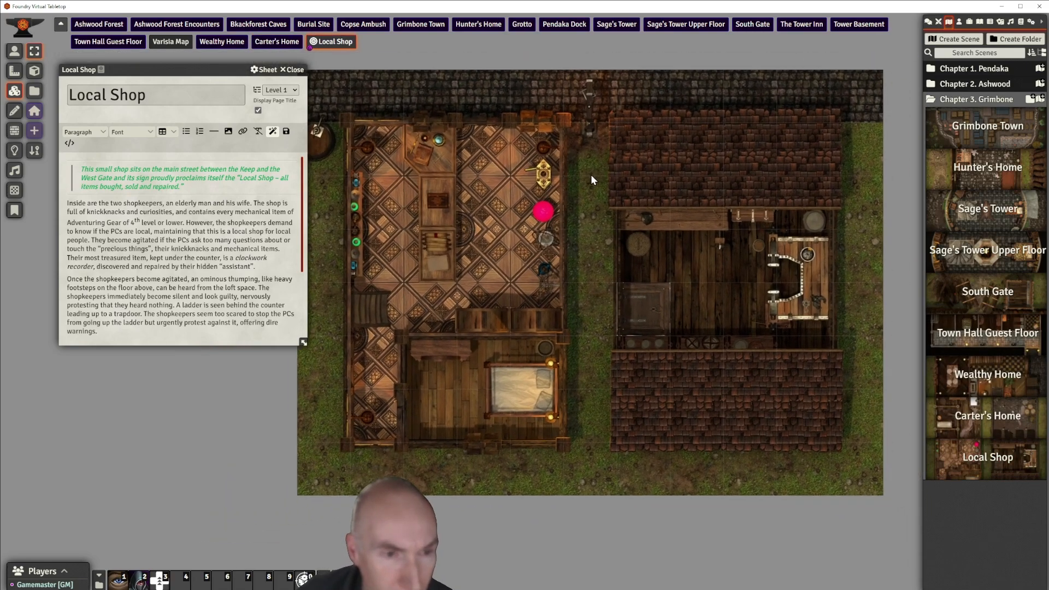
{"action": "scroll", "coordinate": [598, 179], "scroll_direction": "up", "scroll_amount": 1}
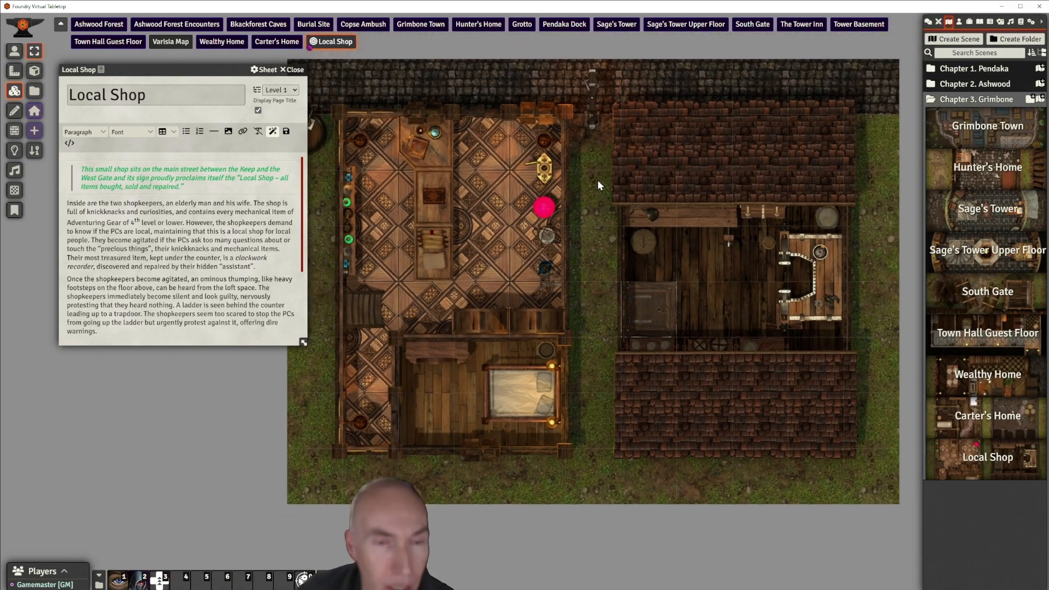
{"action": "mouse_move", "coordinate": [609, 170]}
{"action": "left_mouse_down"}
{"action": "mouse_move", "coordinate": [615, 192]}
{"action": "mouse_move", "coordinate": [616, 176]}
{"action": "left_mouse_up"}
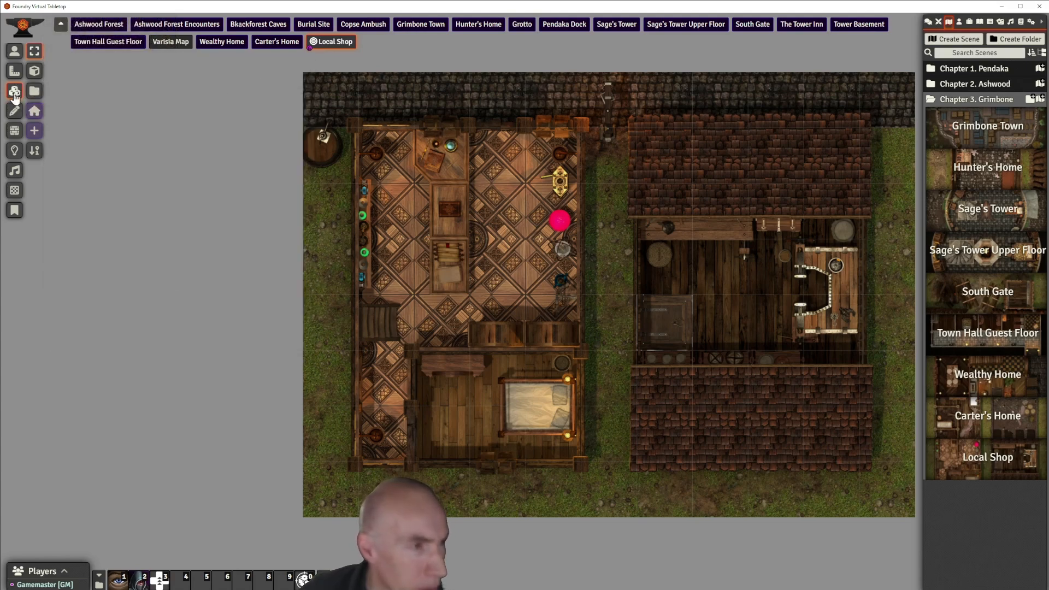
Place the shop's wall-and-roof overlay image from the walkthrough module's map files as a tile covering the whole map
{"action": "left_click", "coordinate": [33, 111]}
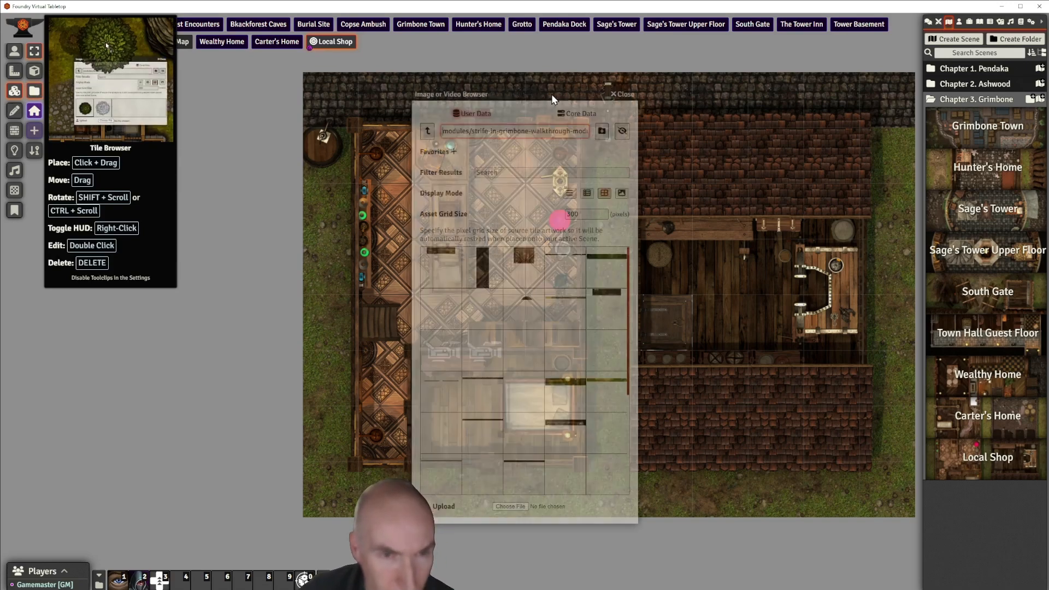
{"action": "left_click_drag", "start_coordinate": [552, 94], "coordinate": [223, 91]}
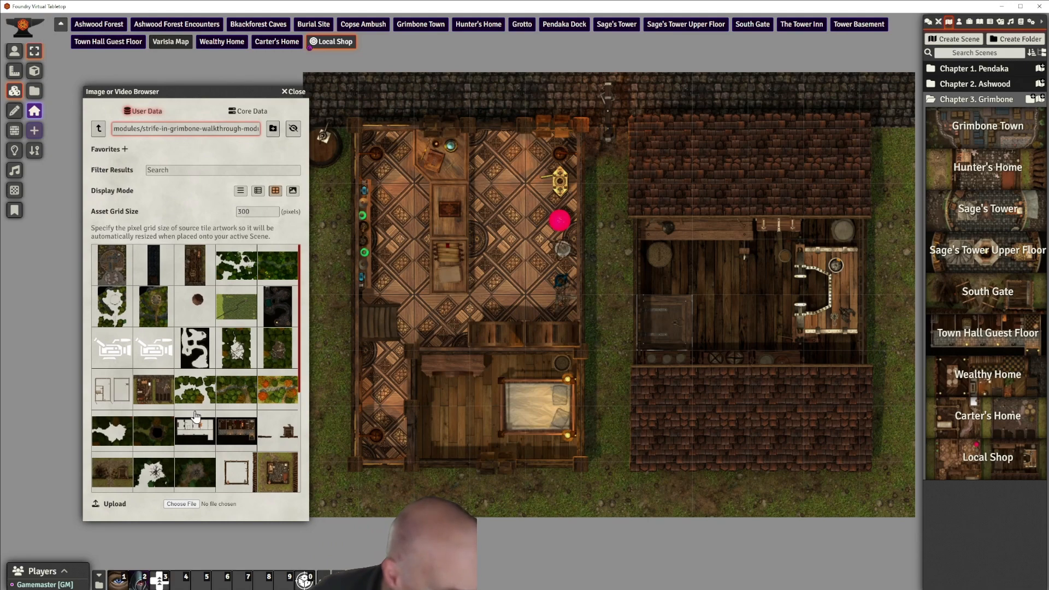
{"action": "scroll", "coordinate": [195, 416], "scroll_direction": "down", "scroll_amount": 2}
{"action": "scroll", "coordinate": [195, 416], "scroll_direction": "down", "scroll_amount": 3}
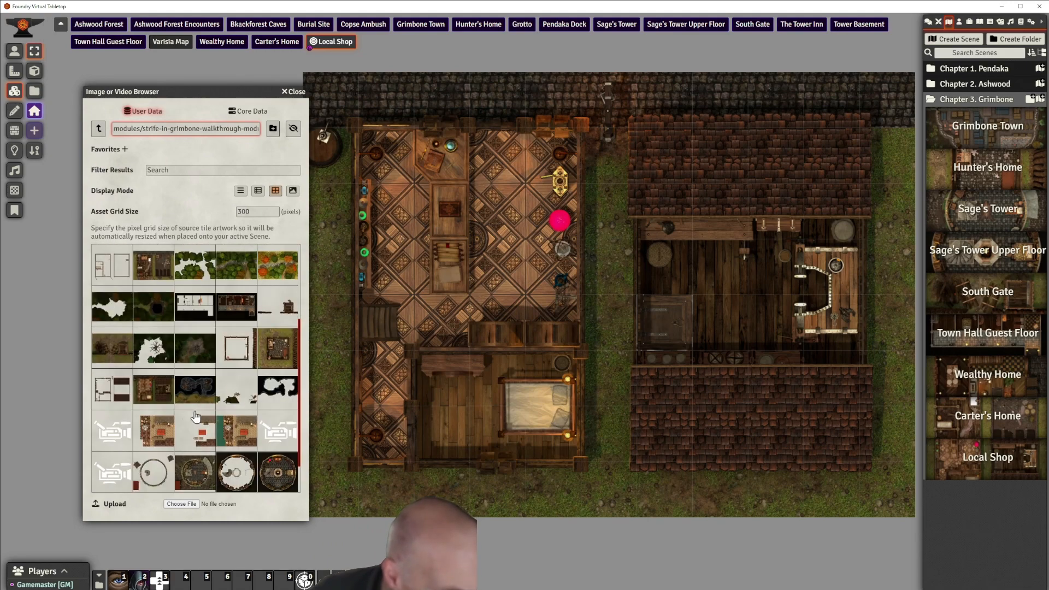
{"action": "scroll", "coordinate": [195, 416], "scroll_direction": "up", "scroll_amount": 1}
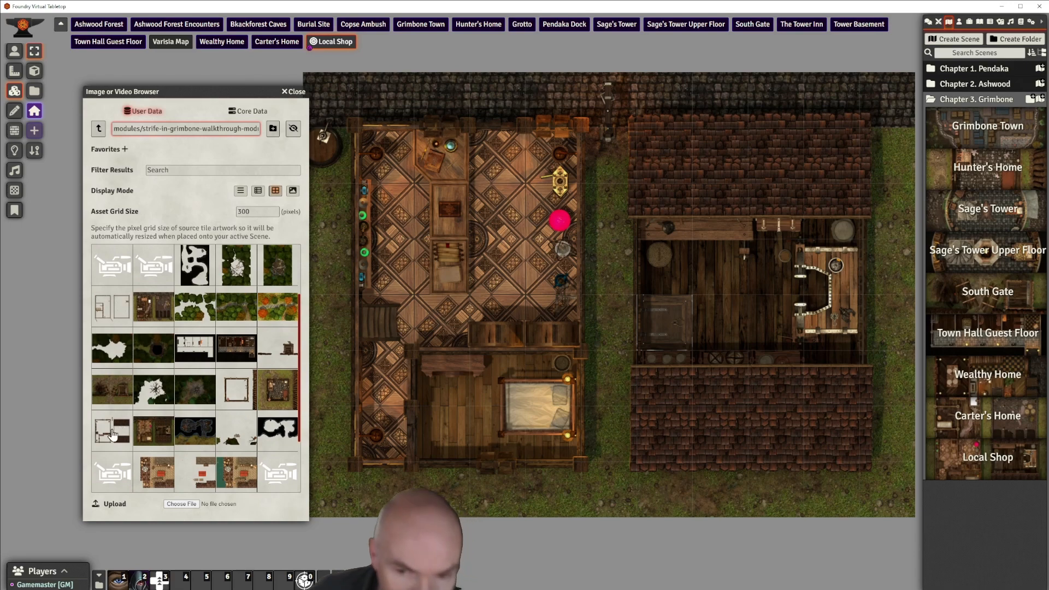
{"action": "left_click_drag", "start_coordinate": [112, 435], "coordinate": [624, 253]}
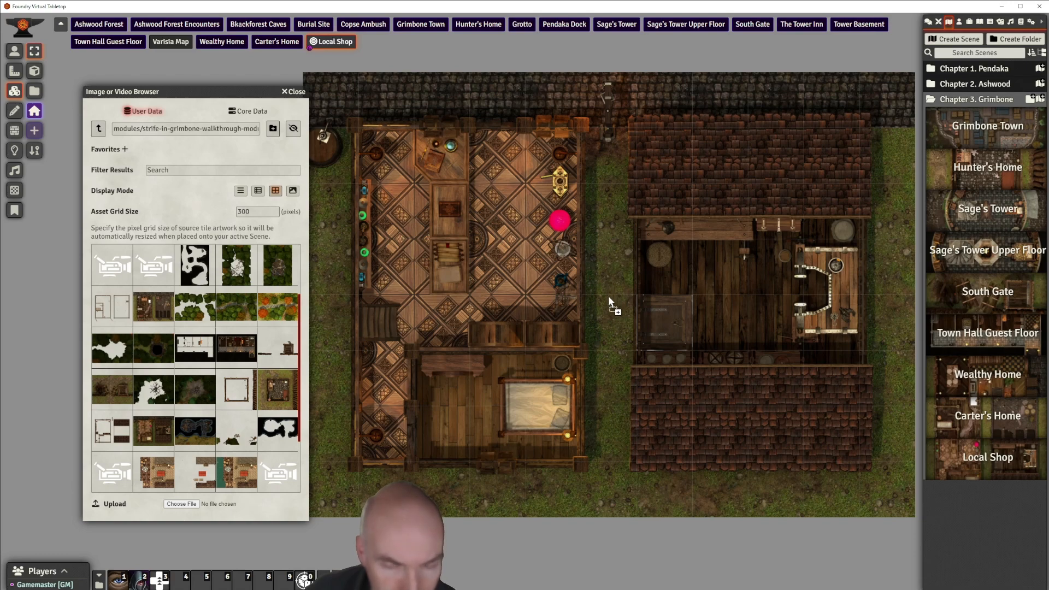
{"action": "left_click_drag", "start_coordinate": [612, 300], "coordinate": [614, 303]}
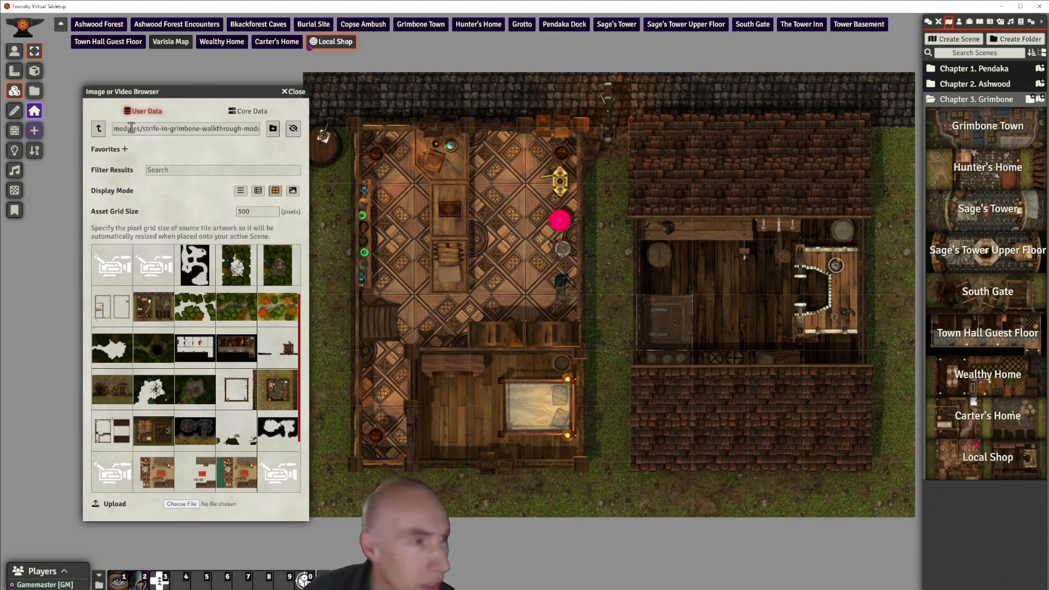
Set the overlay tile's occlusion mode to None (Always Visible) and update the tile
{"action": "double_click", "coordinate": [684, 156]}
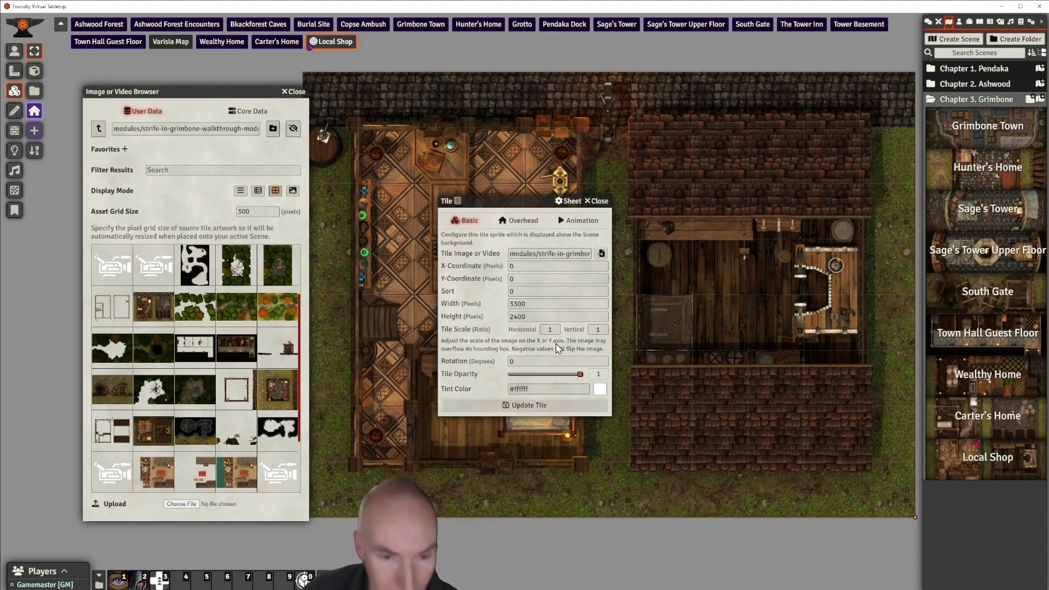
{"action": "left_click_drag", "start_coordinate": [576, 376], "coordinate": [572, 377]}
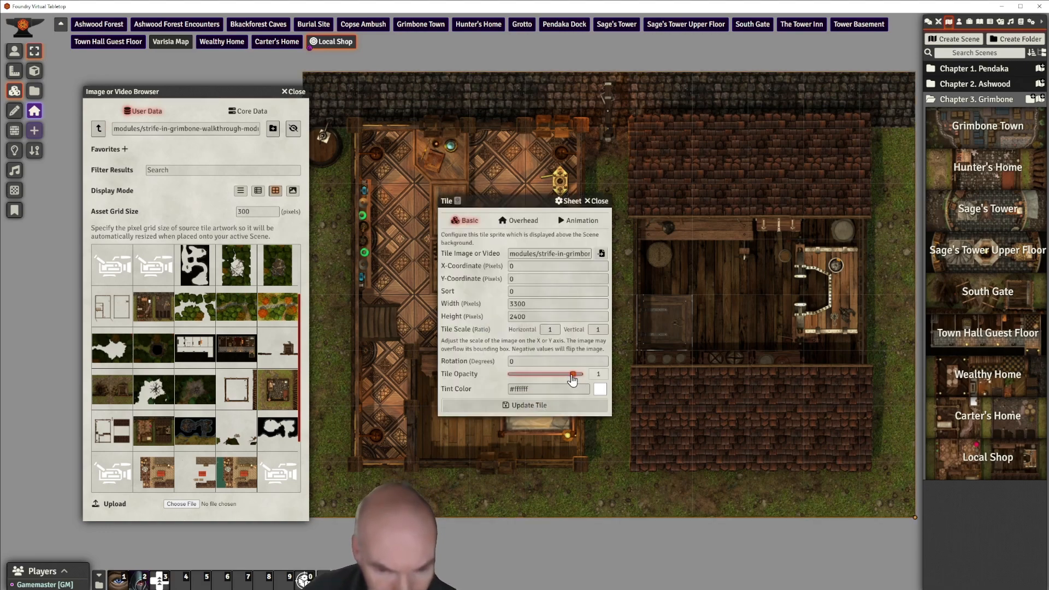
{"action": "left_click", "coordinate": [525, 223]}
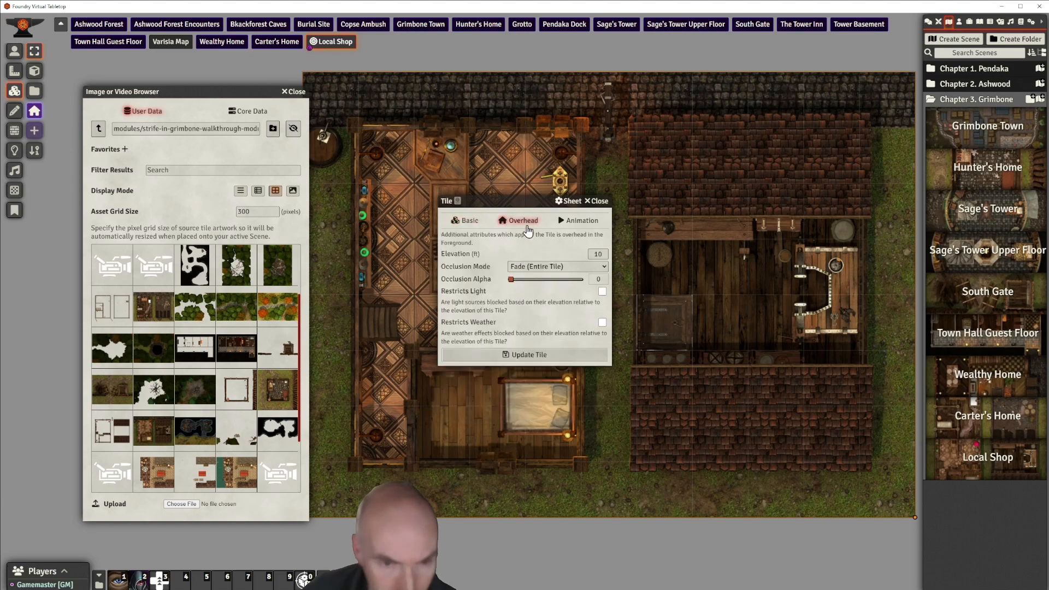
{"action": "left_click", "coordinate": [539, 264]}
{"action": "left_click", "coordinate": [550, 281]}
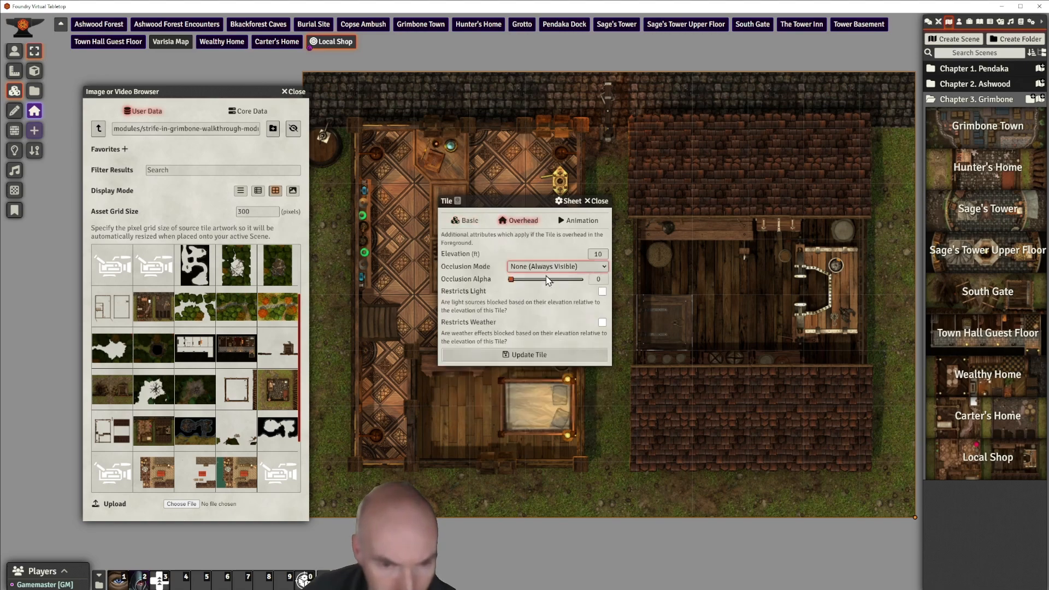
{"action": "left_click", "coordinate": [545, 354]}
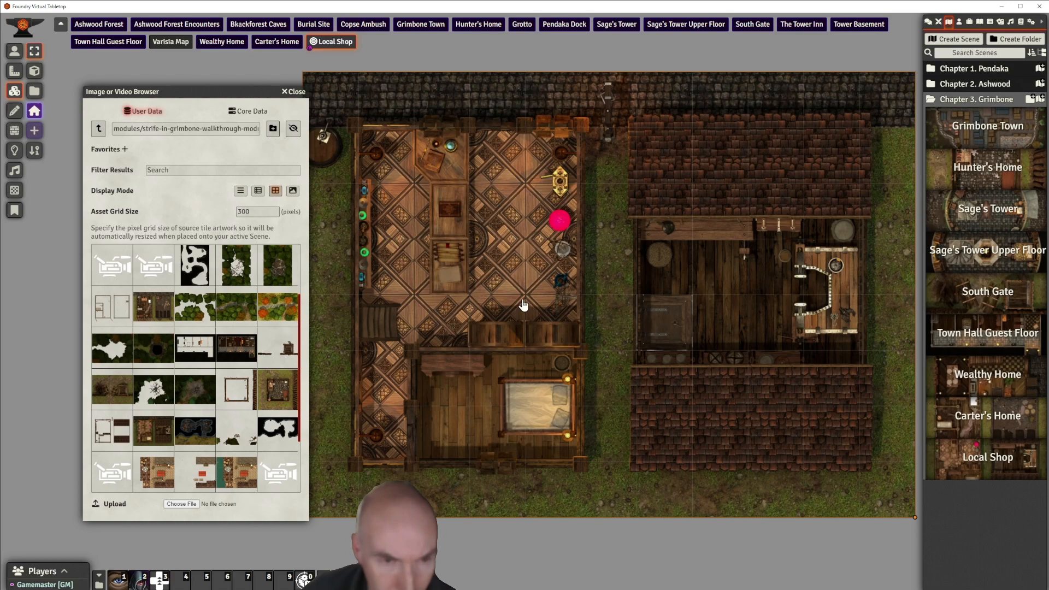
Draw four straight wall segments along the north side of the left shop building, leaving gaps at its three openings
{"action": "scroll", "coordinate": [508, 171], "scroll_direction": "up", "scroll_amount": 1}
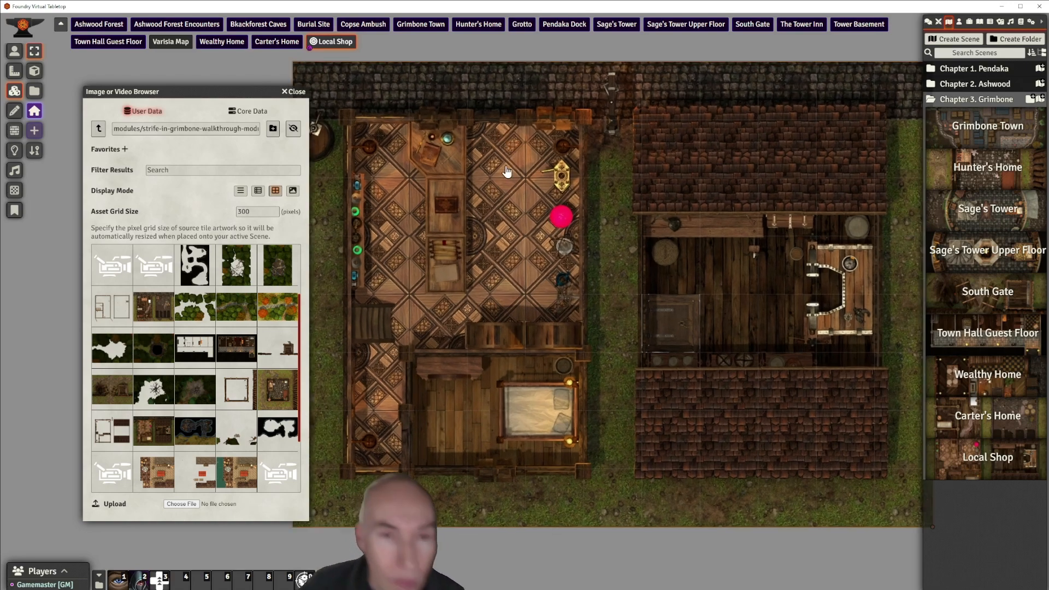
{"action": "scroll", "coordinate": [507, 171], "scroll_direction": "up", "scroll_amount": 2}
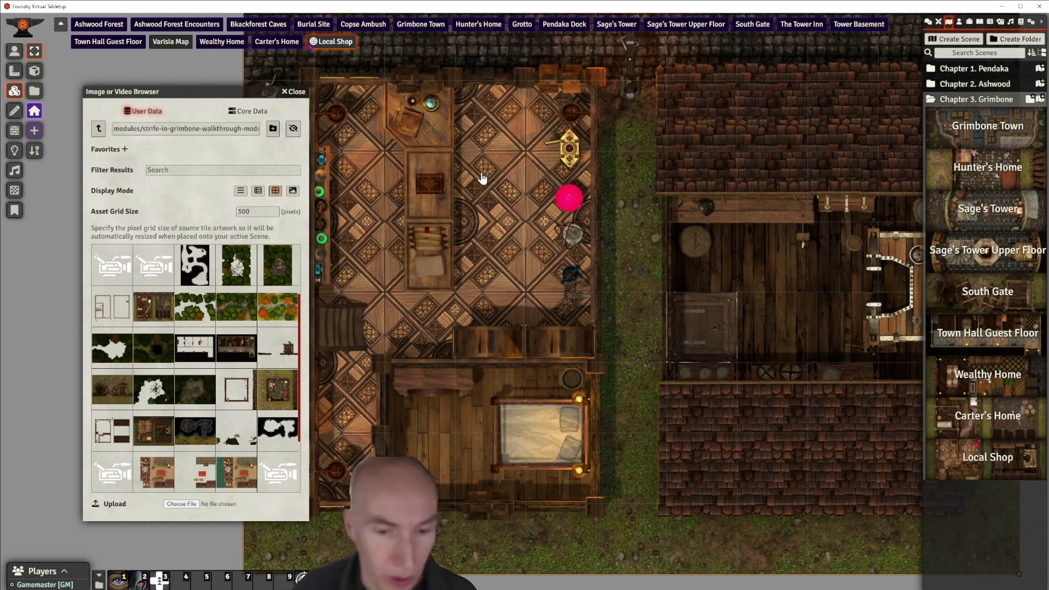
{"action": "scroll", "coordinate": [482, 178], "scroll_direction": "up", "scroll_amount": 1}
{"action": "scroll", "coordinate": [574, 200], "scroll_direction": "up", "scroll_amount": 1}
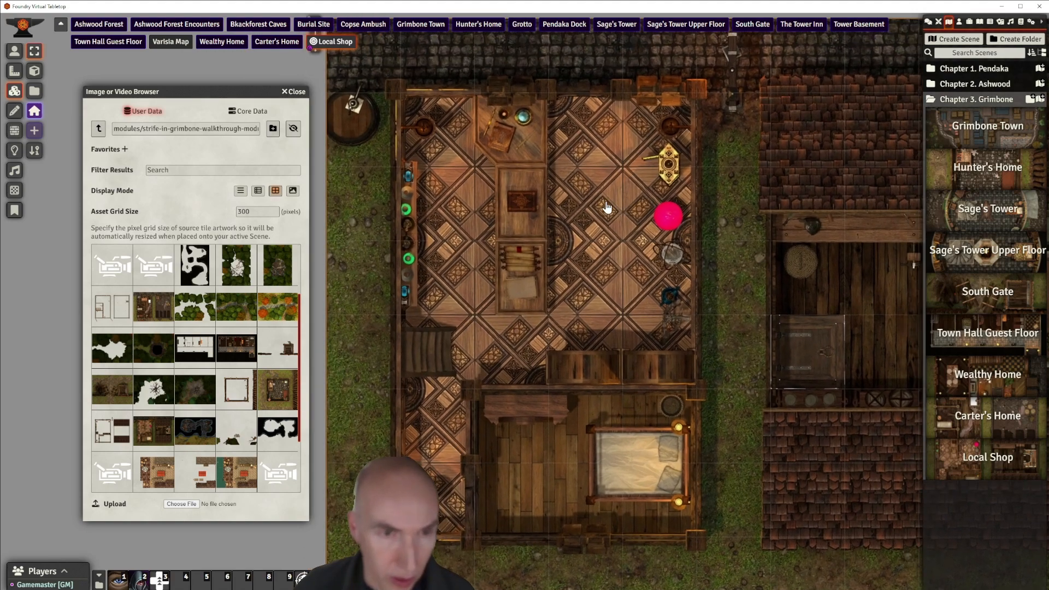
{"action": "scroll", "coordinate": [607, 208], "scroll_direction": "up", "scroll_amount": 1}
{"action": "left_click", "coordinate": [15, 111]}
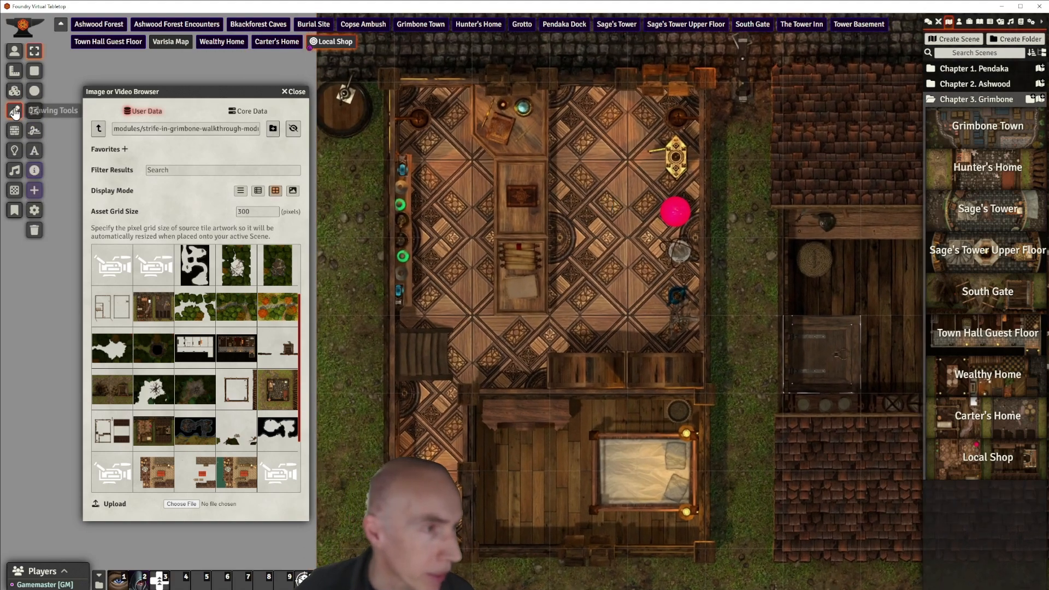
{"action": "left_click", "coordinate": [15, 131]}
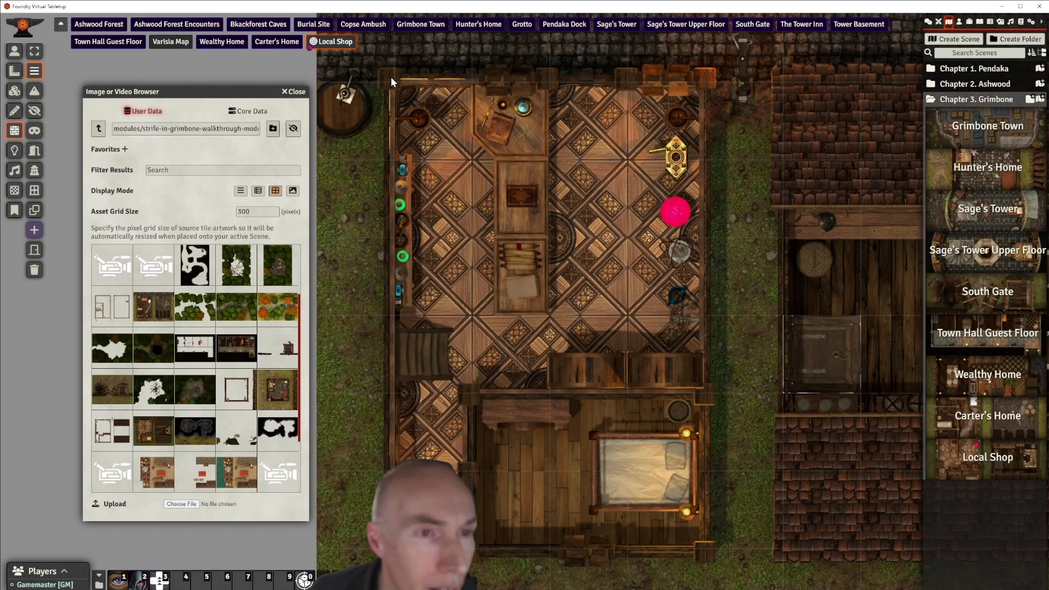
{"action": "left_click_drag", "start_coordinate": [428, 78], "coordinate": [483, 76]}
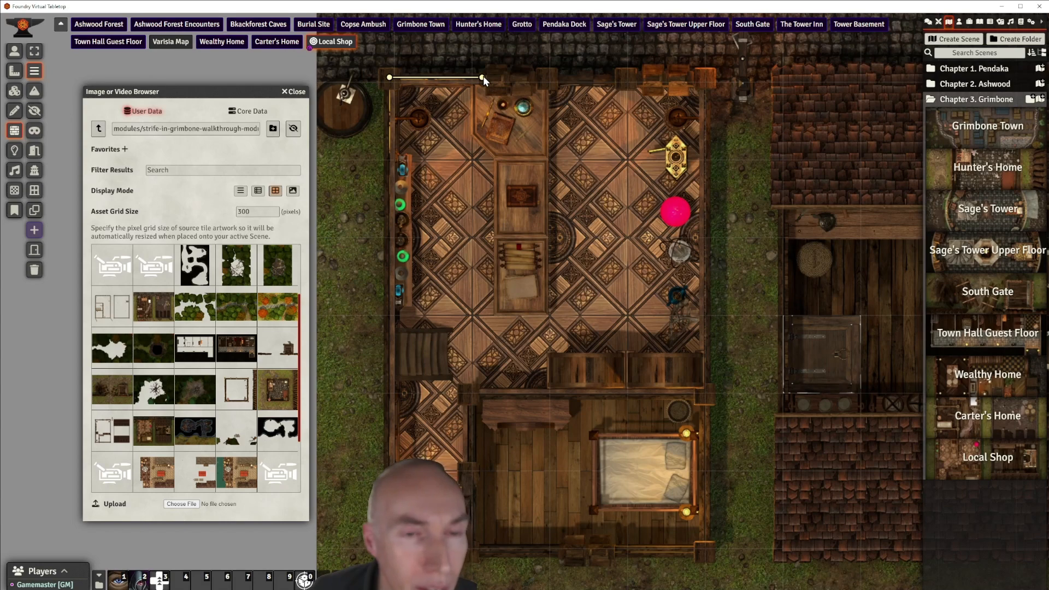
{"action": "right_click", "coordinate": [505, 100]}
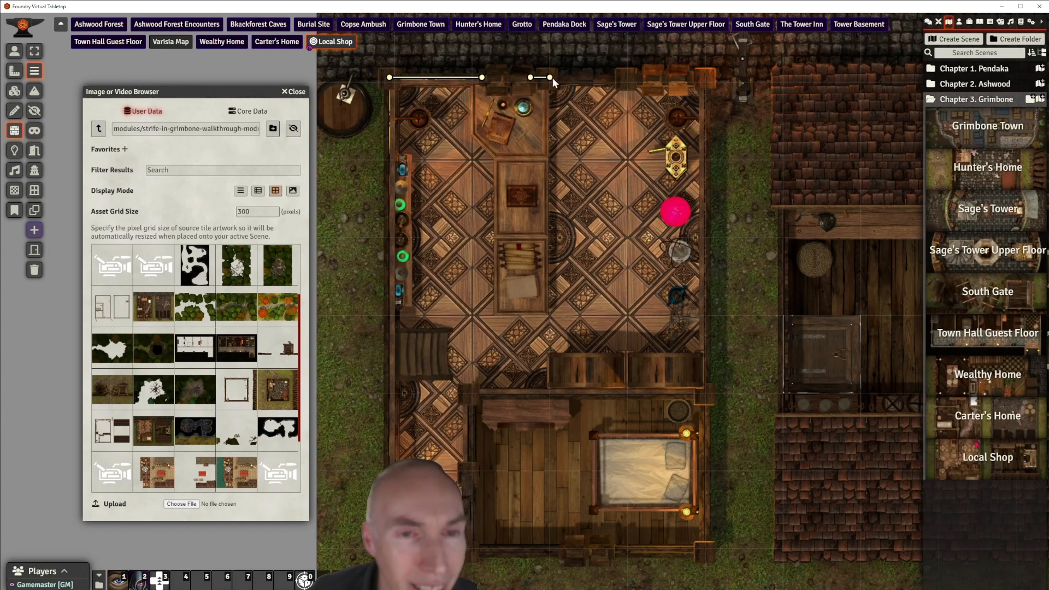
{"action": "mouse_move", "coordinate": [552, 78]}
{"action": "left_mouse_down"}
{"action": "mouse_move", "coordinate": [638, 80]}
{"action": "mouse_move", "coordinate": [557, 77]}
{"action": "left_mouse_up"}
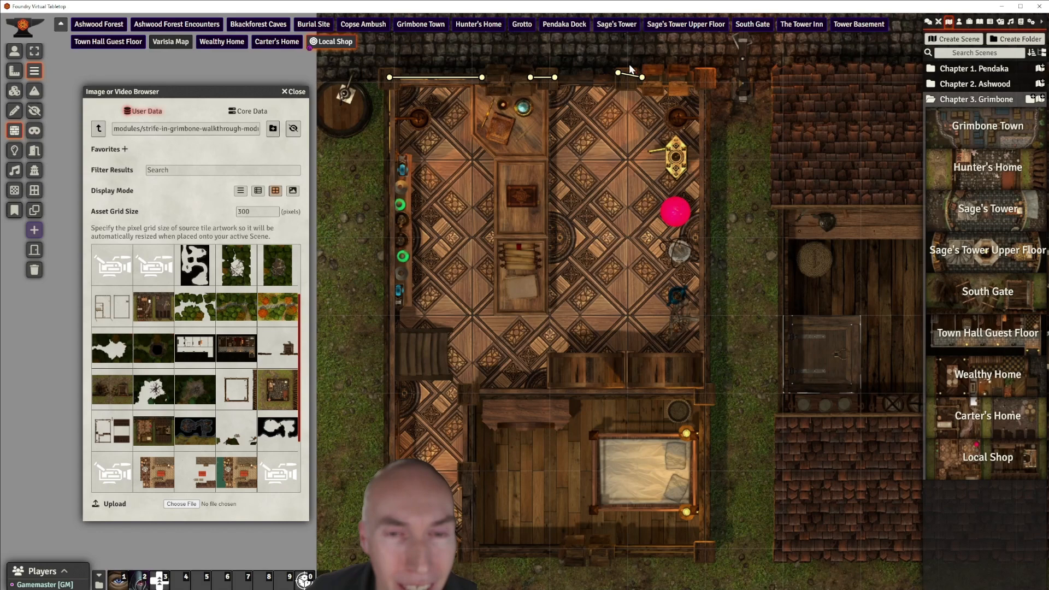
{"action": "mouse_move", "coordinate": [619, 73]}
{"action": "left_mouse_down"}
{"action": "mouse_move", "coordinate": [619, 95]}
{"action": "mouse_move", "coordinate": [622, 82]}
{"action": "left_mouse_up"}
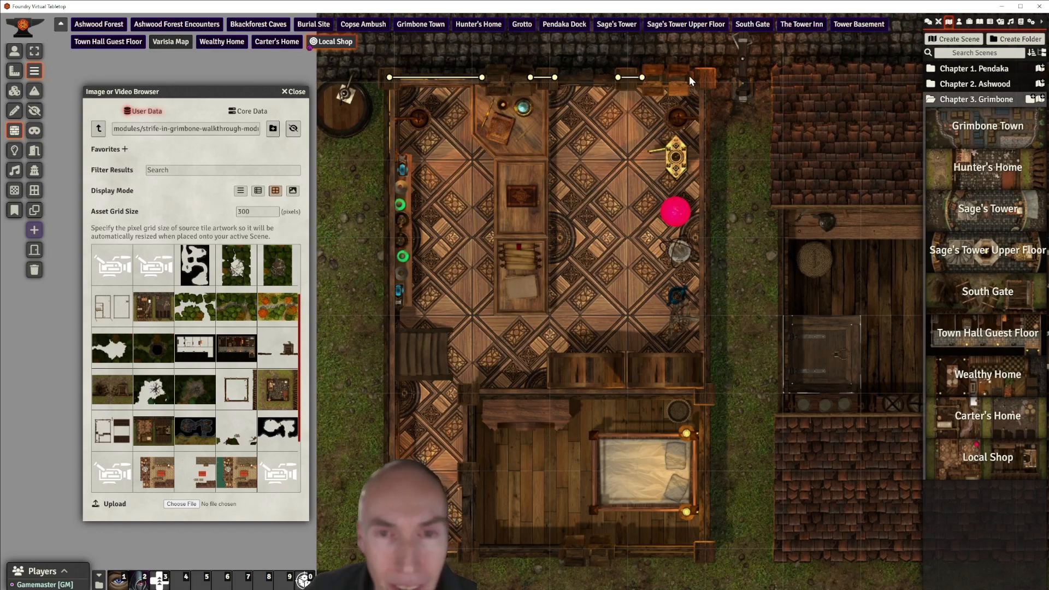
{"action": "left_click_drag", "start_coordinate": [688, 77], "coordinate": [707, 78]}
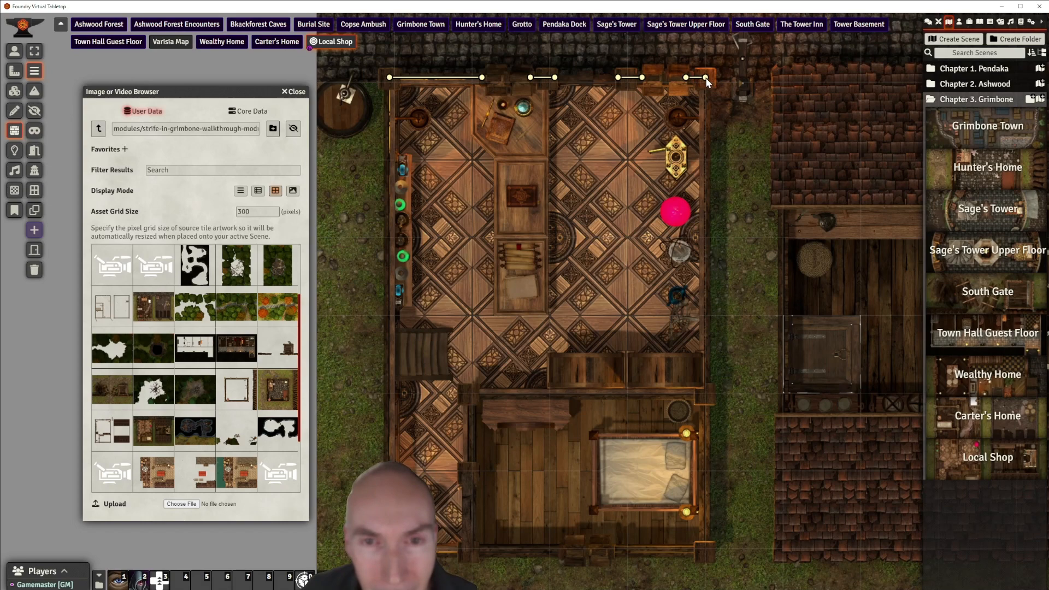
Draw the east, south and west outer walls of the left shop building, leaving a gap at the bedroom's south window
{"action": "mouse_move", "coordinate": [704, 100]}
{"action": "left_mouse_down"}
{"action": "mouse_move", "coordinate": [730, 293]}
{"action": "mouse_move", "coordinate": [710, 460]}
{"action": "mouse_move", "coordinate": [735, 464]}
{"action": "mouse_move", "coordinate": [713, 431]}
{"action": "mouse_move", "coordinate": [708, 393]}
{"action": "mouse_move", "coordinate": [709, 556]}
{"action": "mouse_move", "coordinate": [706, 540]}
{"action": "left_mouse_up"}
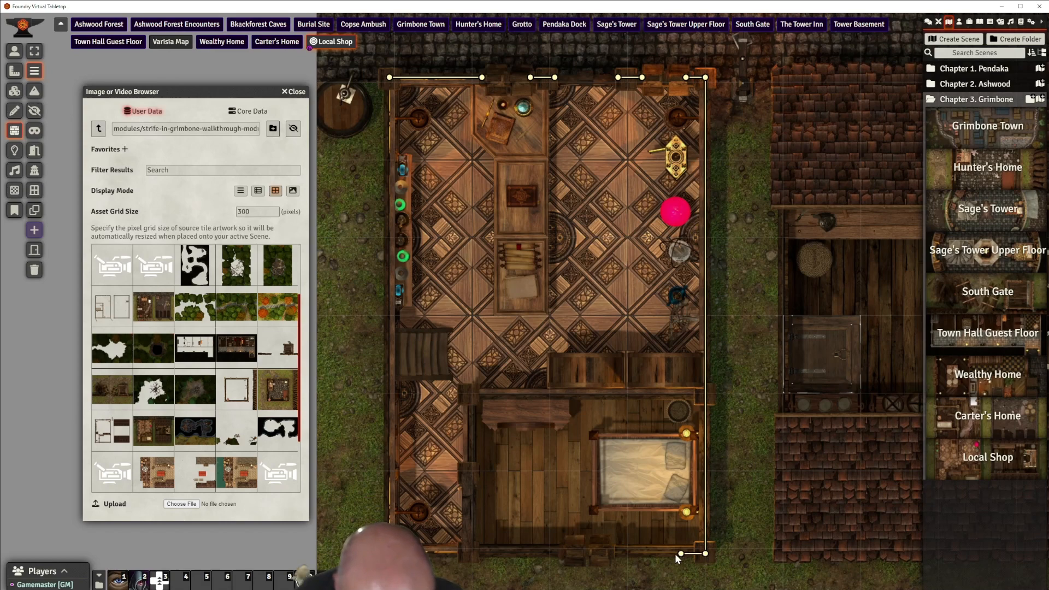
{"action": "mouse_move", "coordinate": [622, 550]}
{"action": "left_mouse_down"}
{"action": "mouse_move", "coordinate": [608, 555]}
{"action": "mouse_move", "coordinate": [627, 556]}
{"action": "left_mouse_up"}
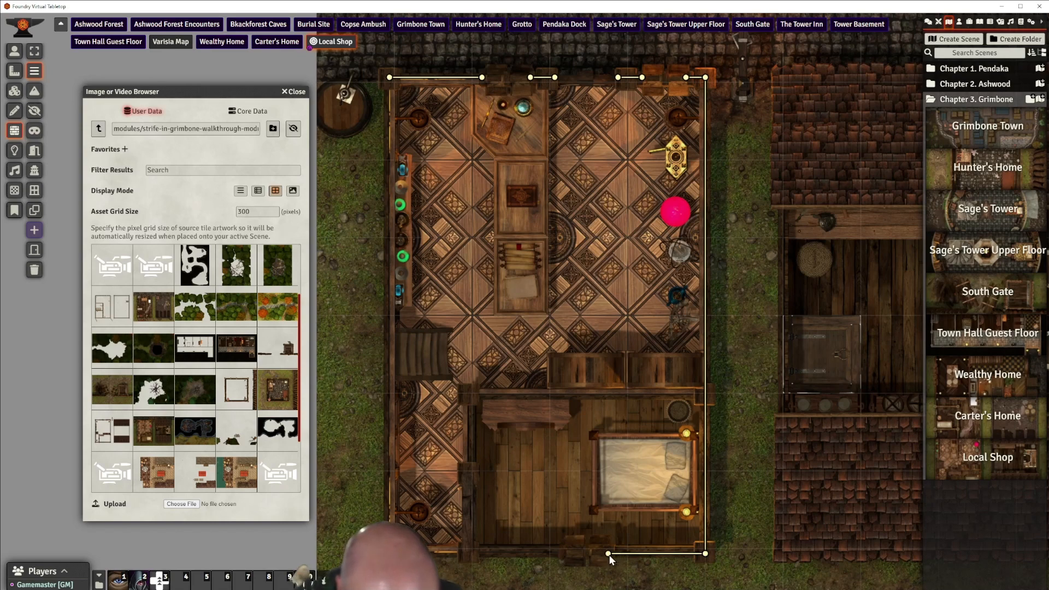
{"action": "left_click", "coordinate": [610, 558]}
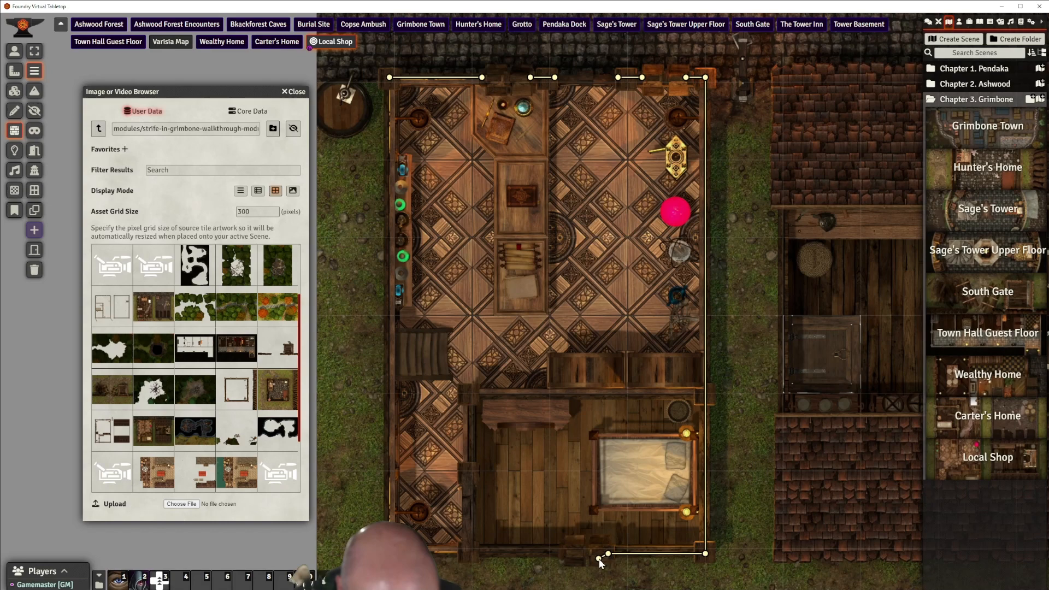
{"action": "left_click", "coordinate": [567, 553]}
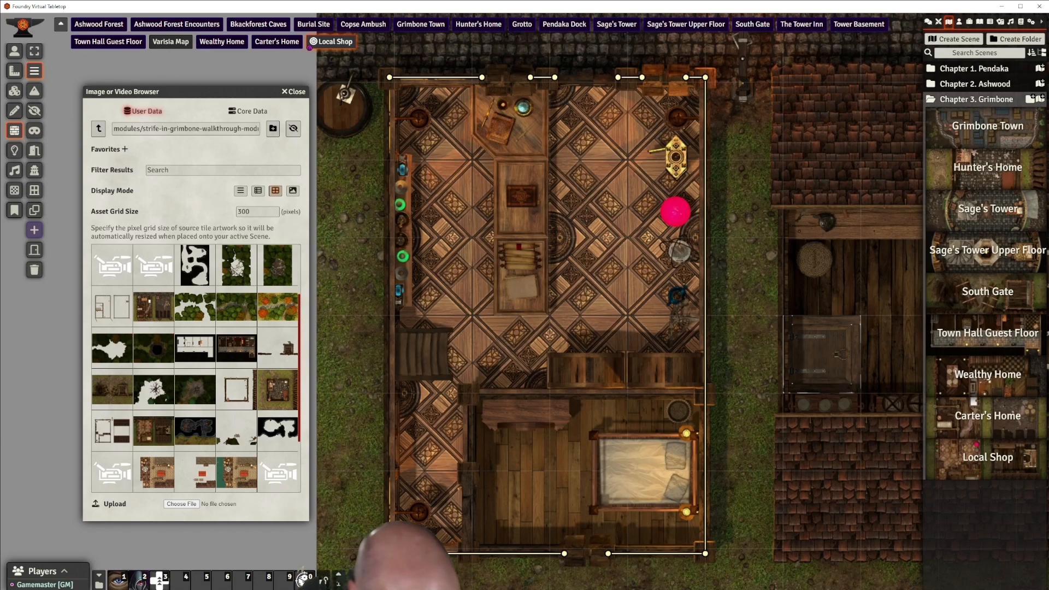
{"action": "left_click", "coordinate": [389, 553]}
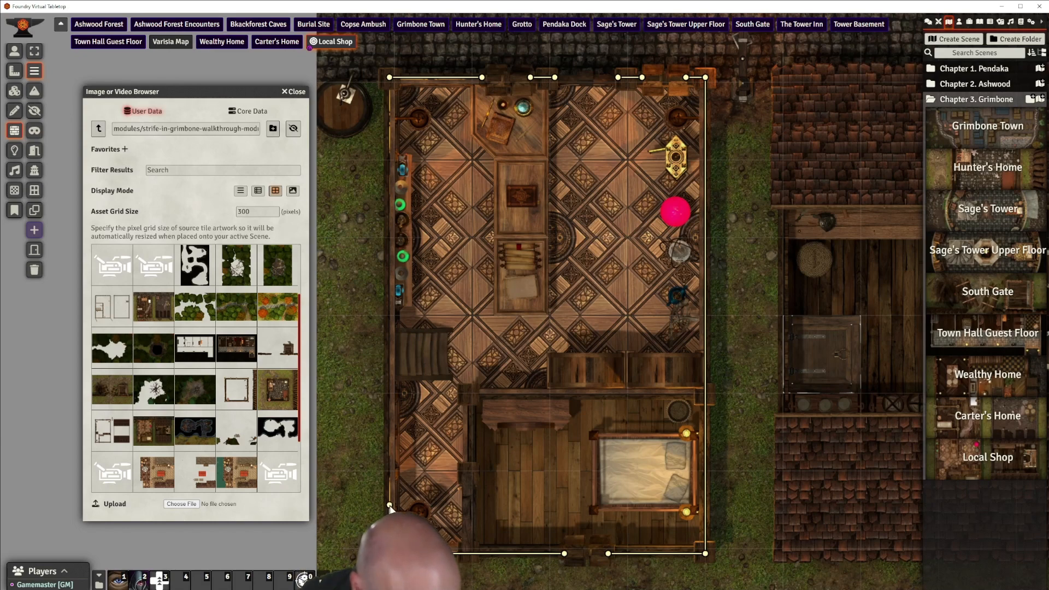
{"action": "left_click", "coordinate": [390, 506]}
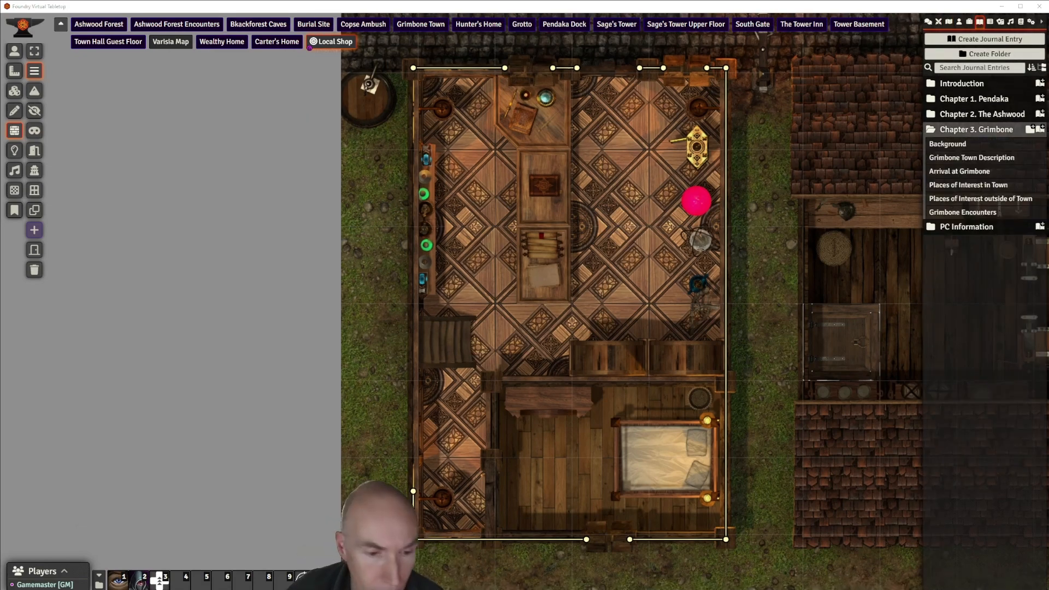
{"action": "left_click_drag", "start_coordinate": [413, 491], "coordinate": [413, 68]}
Draw the bedroom's west and north interior walls, leaving a gap for the door in the west wall
{"action": "left_click", "coordinate": [457, 108]}
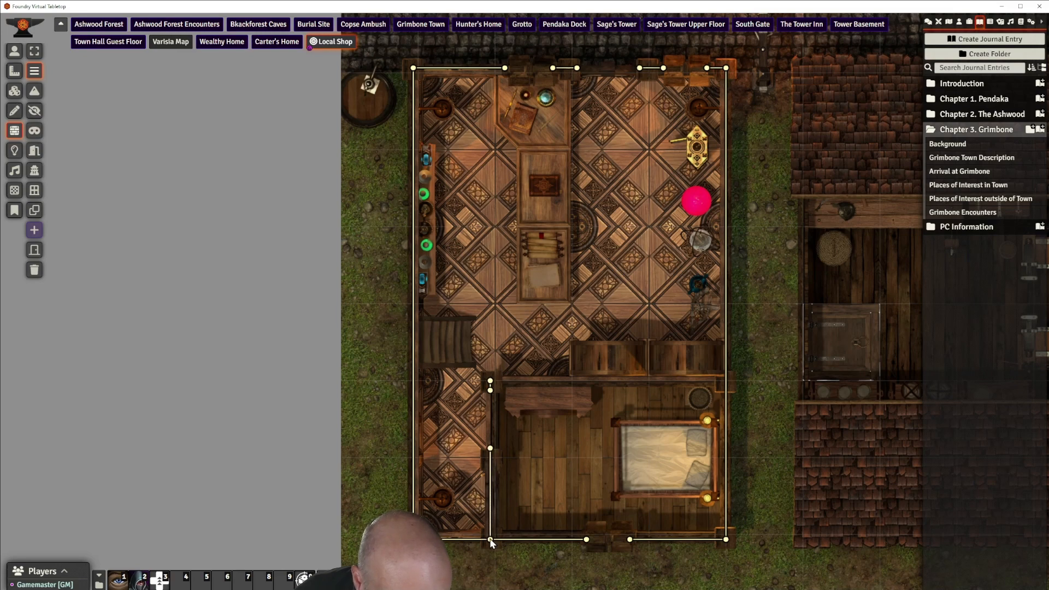
{"action": "key", "text": "ctrl+z"}
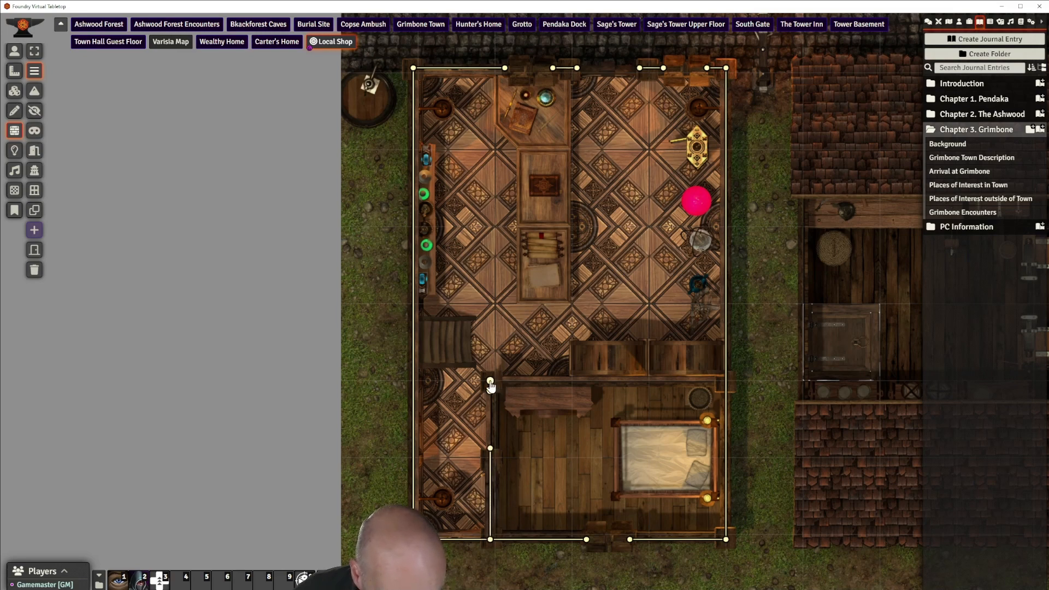
{"action": "left_click_drag", "start_coordinate": [490, 381], "coordinate": [727, 383]}
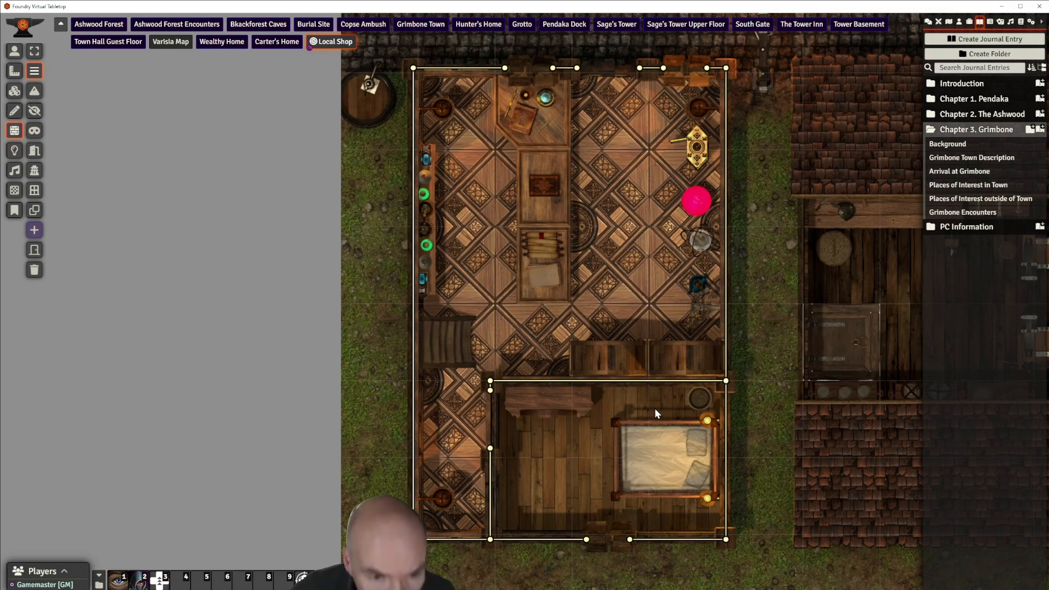
Draw a door across the shop's north entrance, choose Wood, Heavy as its door sound and close its configuration
{"action": "scroll", "coordinate": [635, 189], "scroll_direction": "down", "scroll_amount": 1}
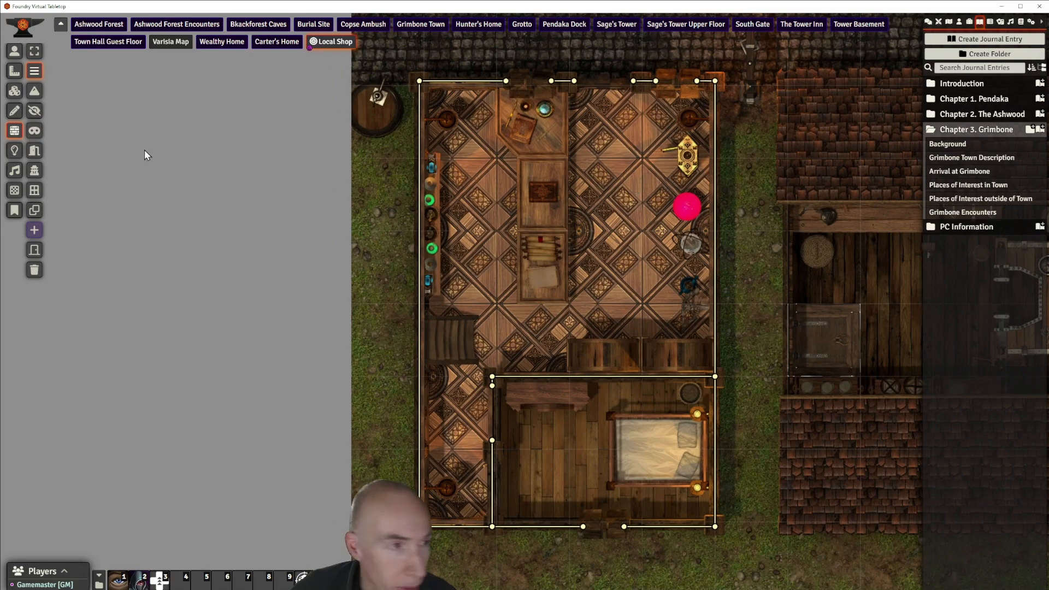
{"action": "left_click", "coordinate": [34, 155]}
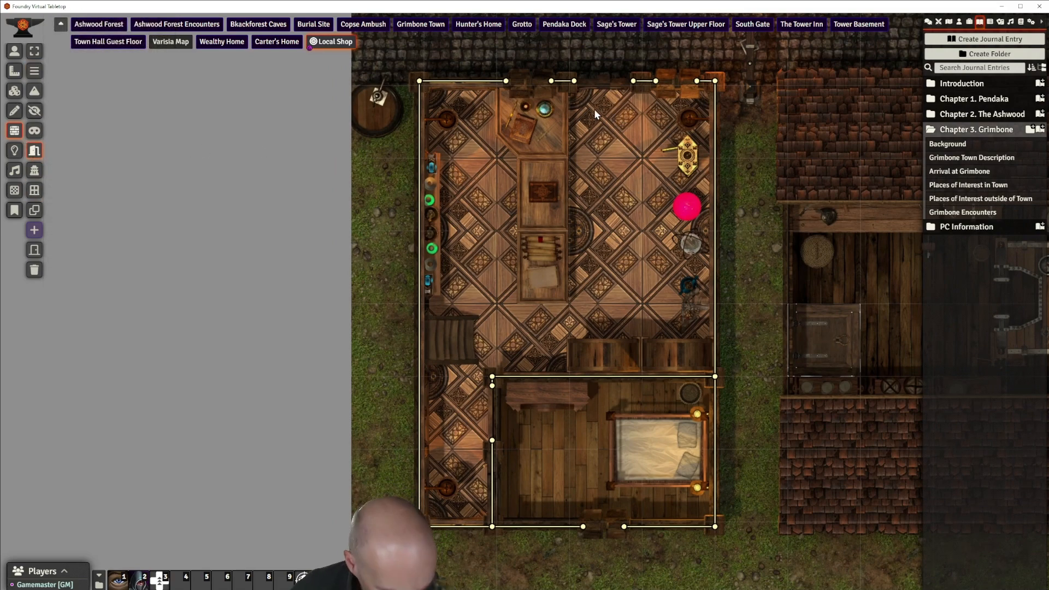
{"action": "mouse_move", "coordinate": [571, 83]}
{"action": "left_mouse_down"}
{"action": "mouse_move", "coordinate": [611, 93]}
{"action": "mouse_move", "coordinate": [632, 82]}
{"action": "left_mouse_up"}
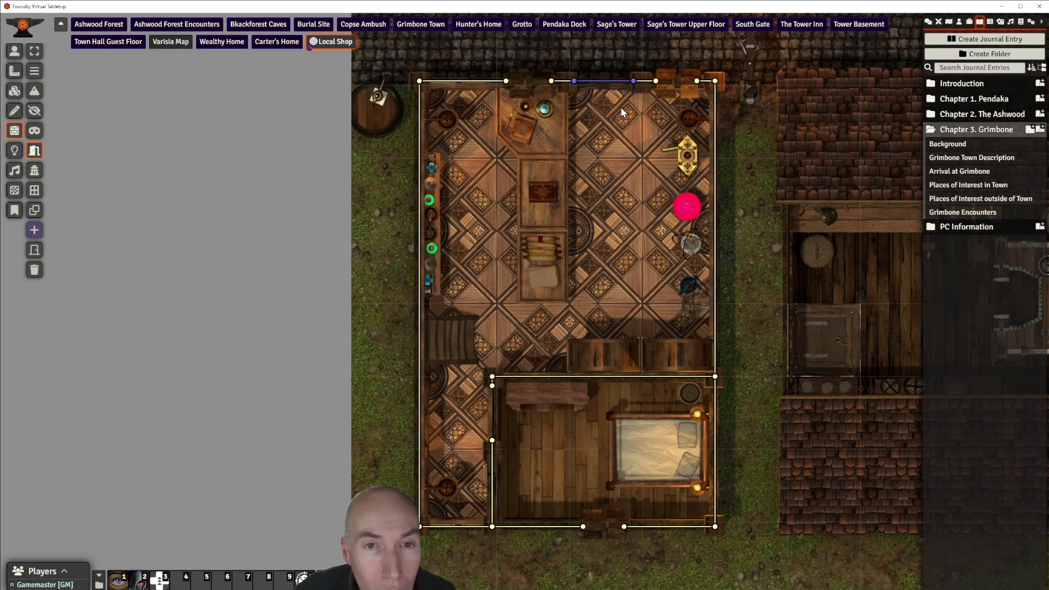
{"action": "double_click", "coordinate": [604, 82]}
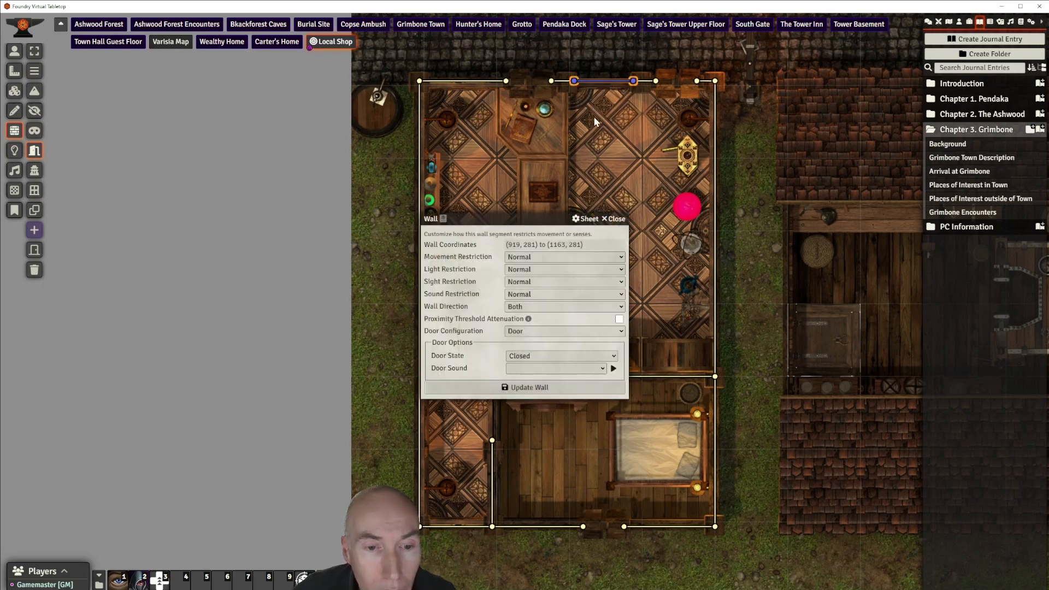
{"action": "left_click", "coordinate": [579, 369]}
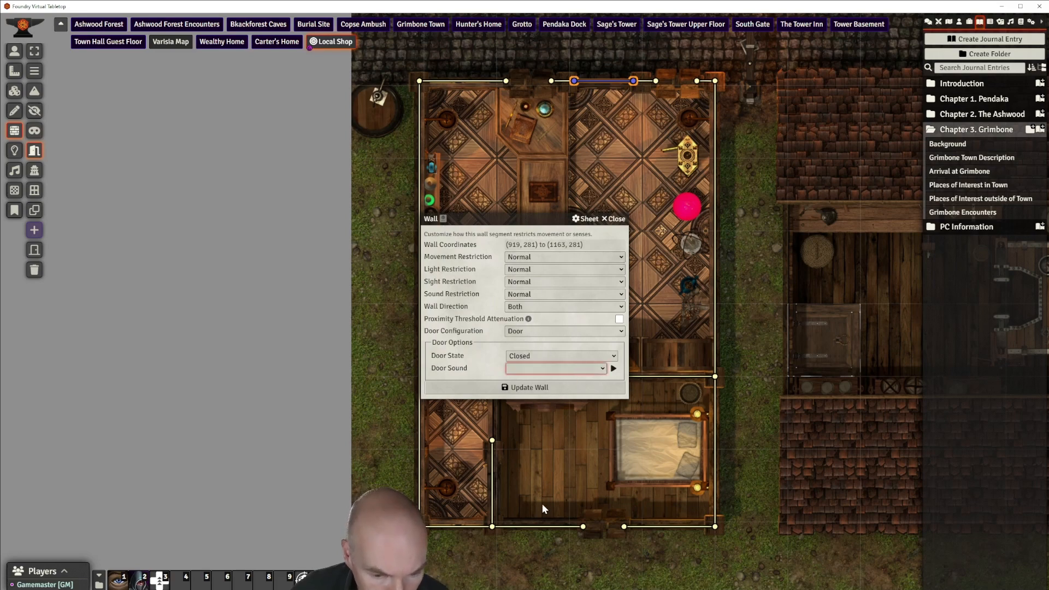
{"action": "left_click", "coordinate": [553, 545]}
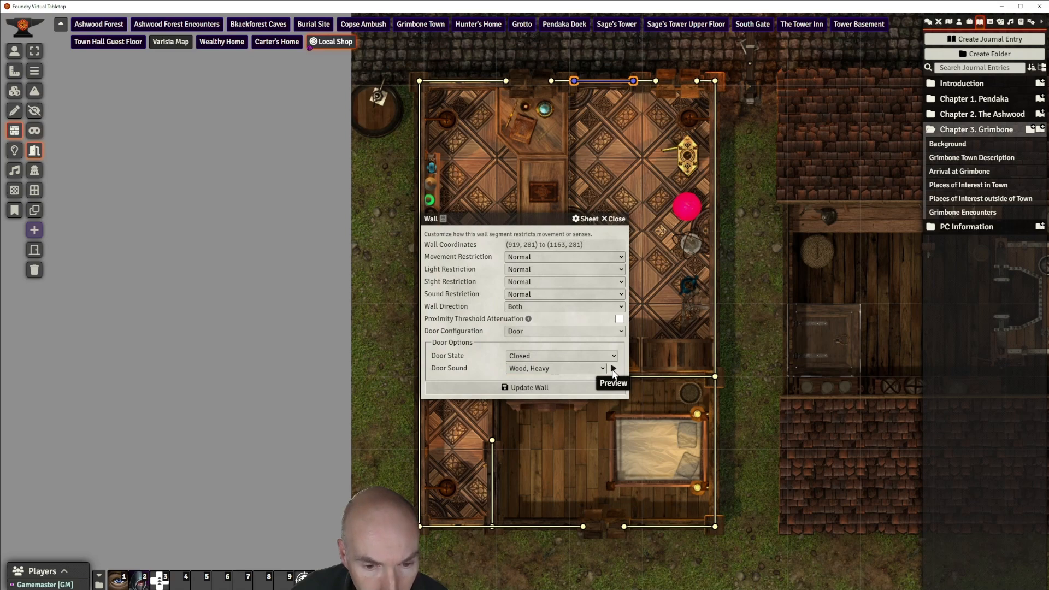
{"action": "left_click", "coordinate": [620, 219]}
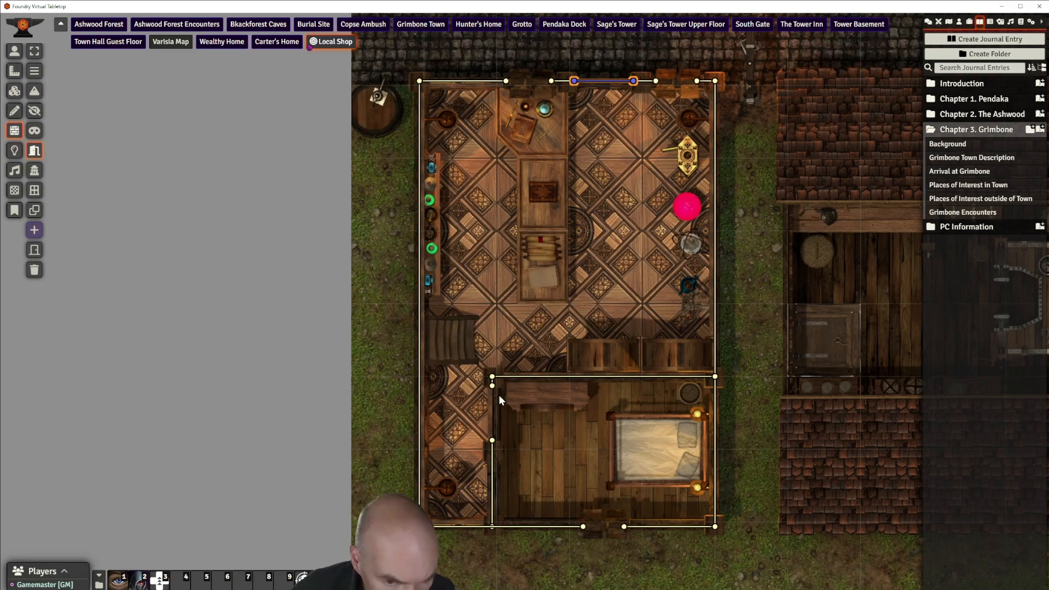
Draw a door across the gap in the bedroom's west wall, choose its door sound and update the wall
{"action": "left_click_drag", "start_coordinate": [492, 389], "coordinate": [493, 442]}
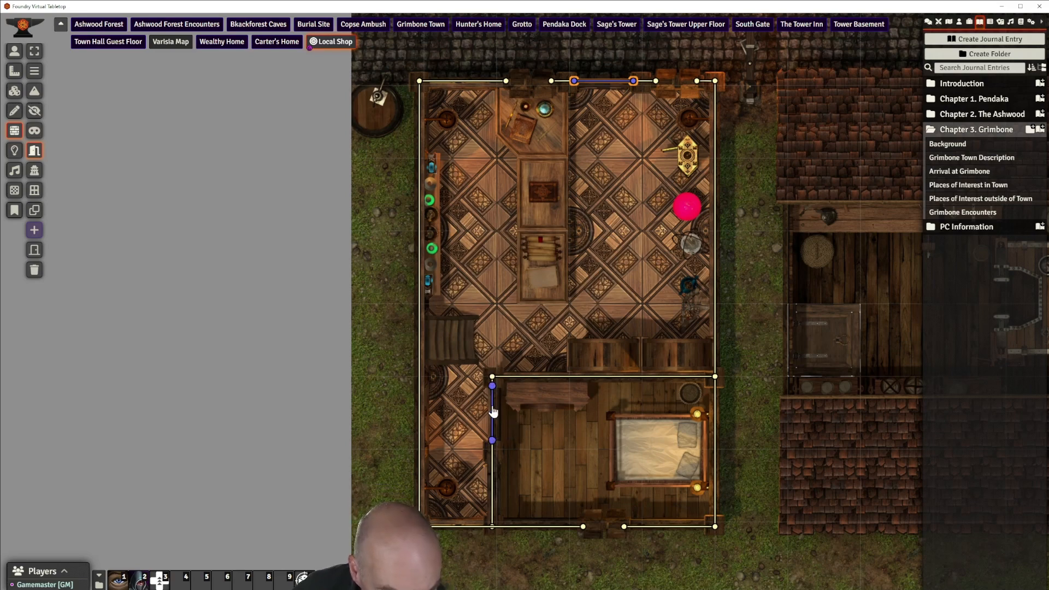
{"action": "double_click", "coordinate": [493, 413]}
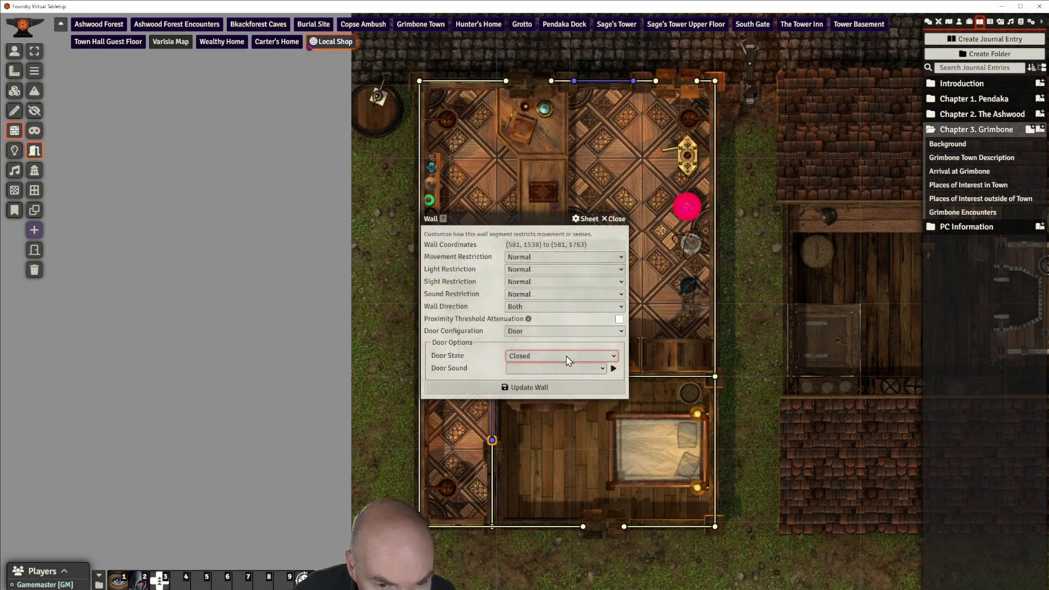
{"action": "left_click", "coordinate": [554, 528]}
{"action": "left_click", "coordinate": [553, 388]}
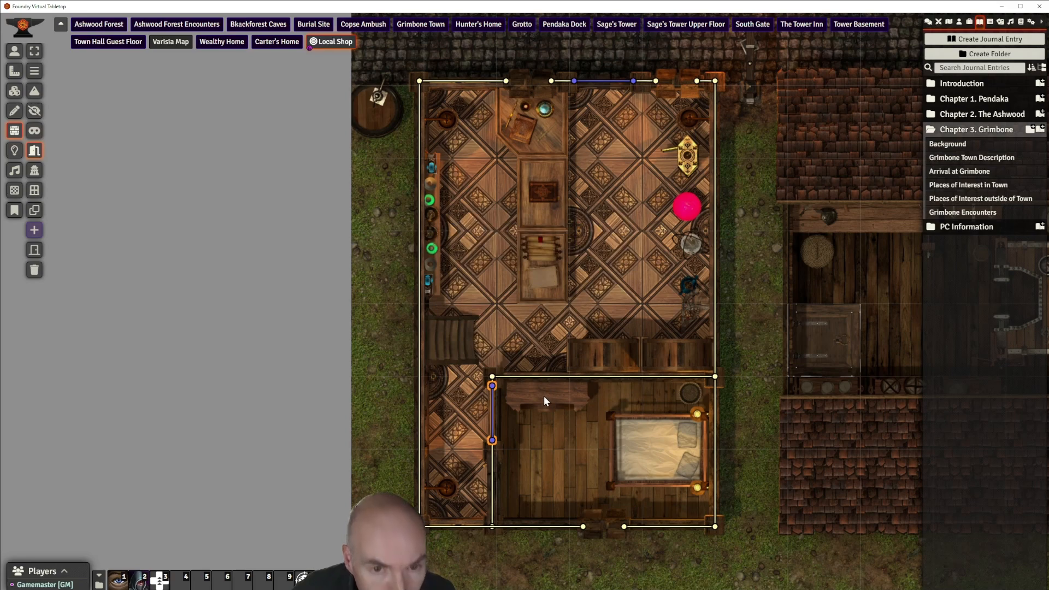
{"action": "left_click", "coordinate": [597, 286]}
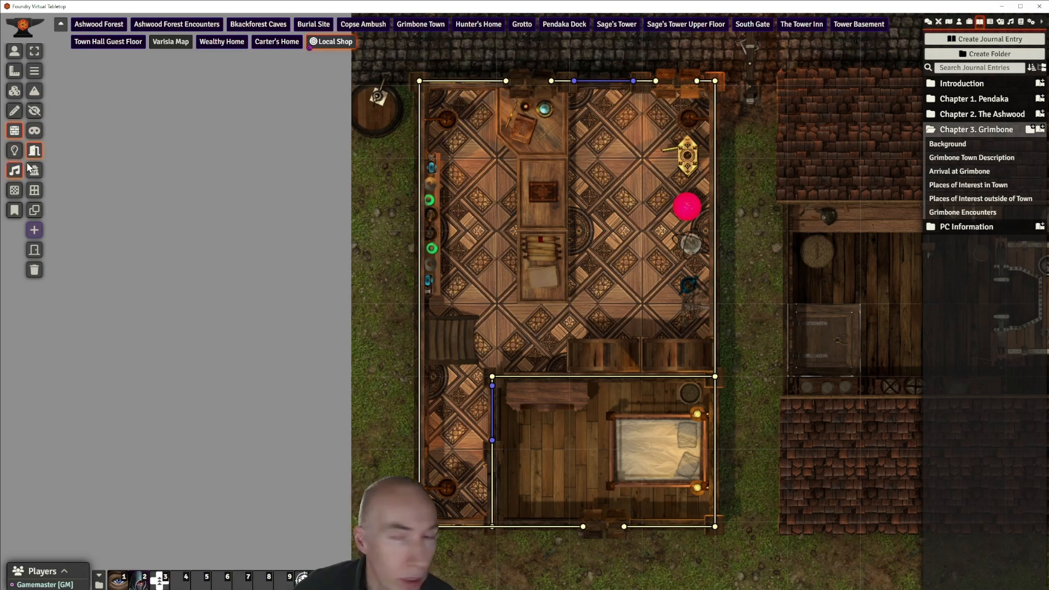
Enclose the round object in the shop's northeast corner with a small diamond of four terrain wall segments
{"action": "left_click", "coordinate": [34, 90]}
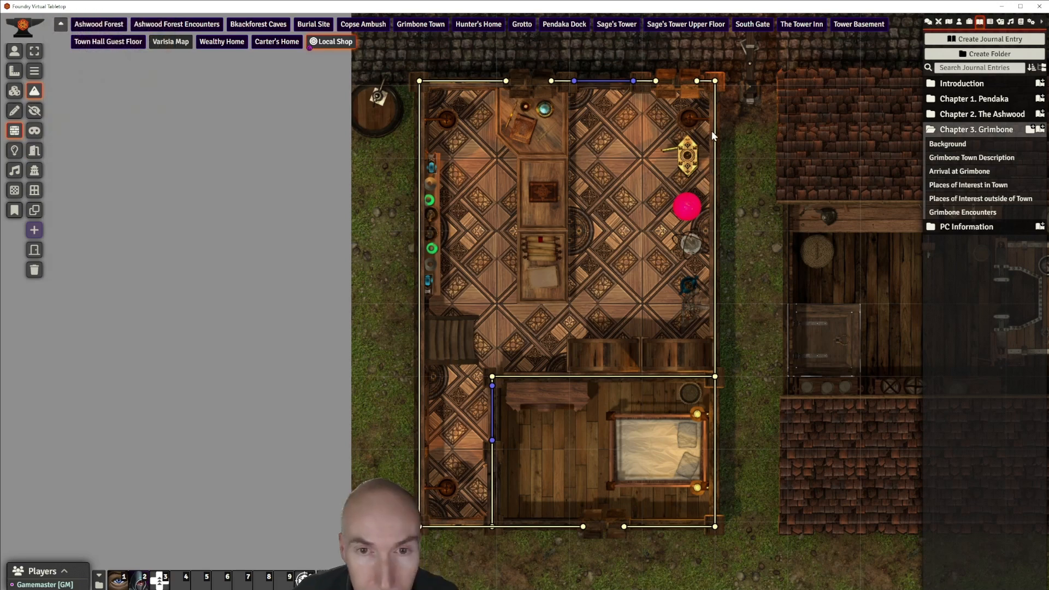
{"action": "left_click_drag", "start_coordinate": [680, 119], "coordinate": [674, 127]}
{"action": "left_click", "coordinate": [678, 117]}
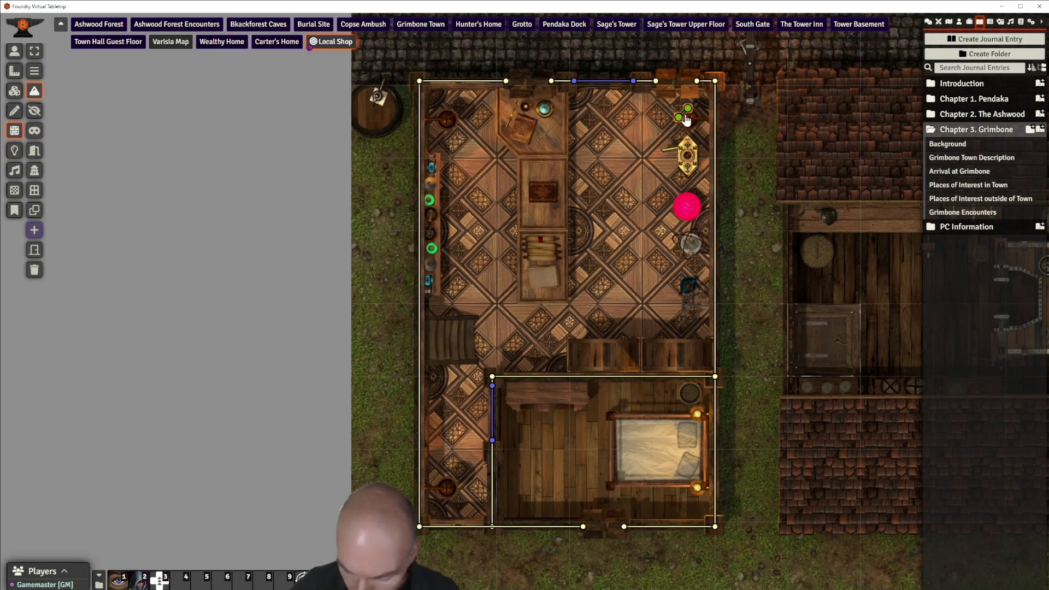
{"action": "key", "text": "ctrl+z"}
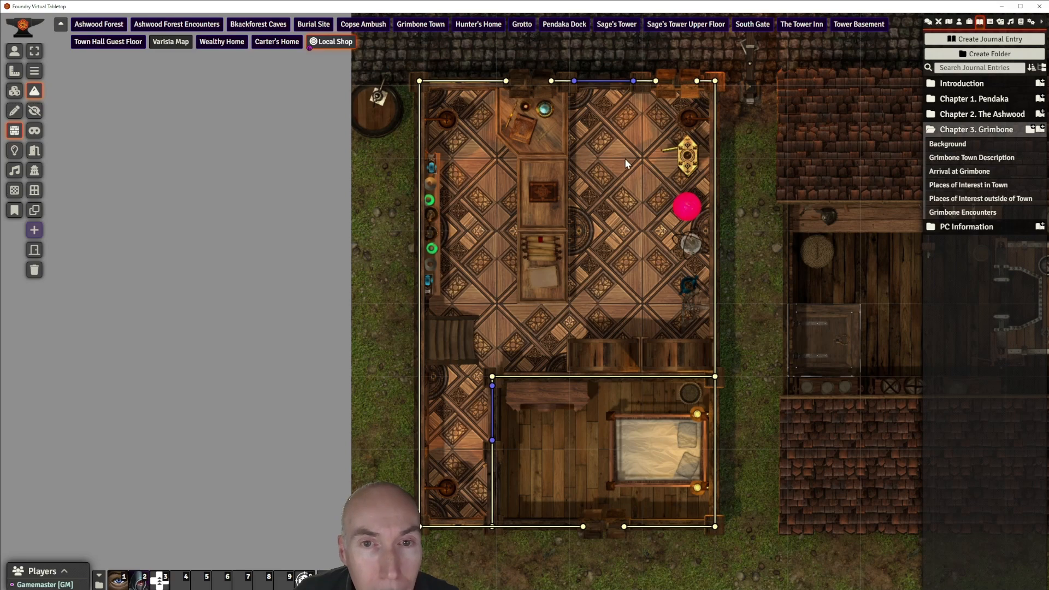
{"action": "left_click", "coordinate": [688, 111]}
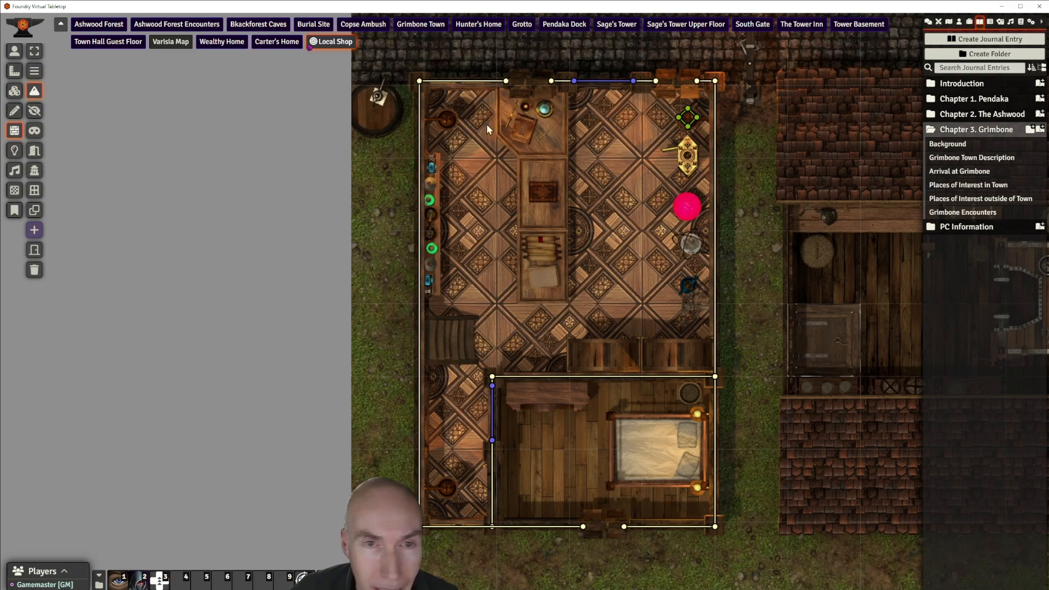
Draw window walls across the two remaining openings in the north wall and the opening in the bedroom's south wall
{"action": "left_click", "coordinate": [35, 190]}
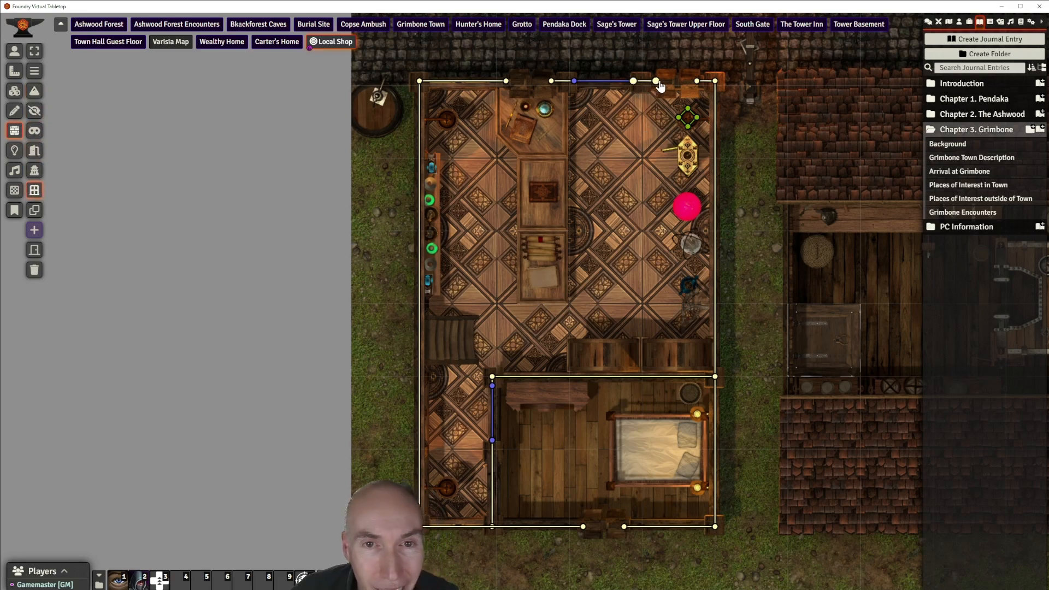
{"action": "left_click_drag", "start_coordinate": [657, 82], "coordinate": [697, 81]}
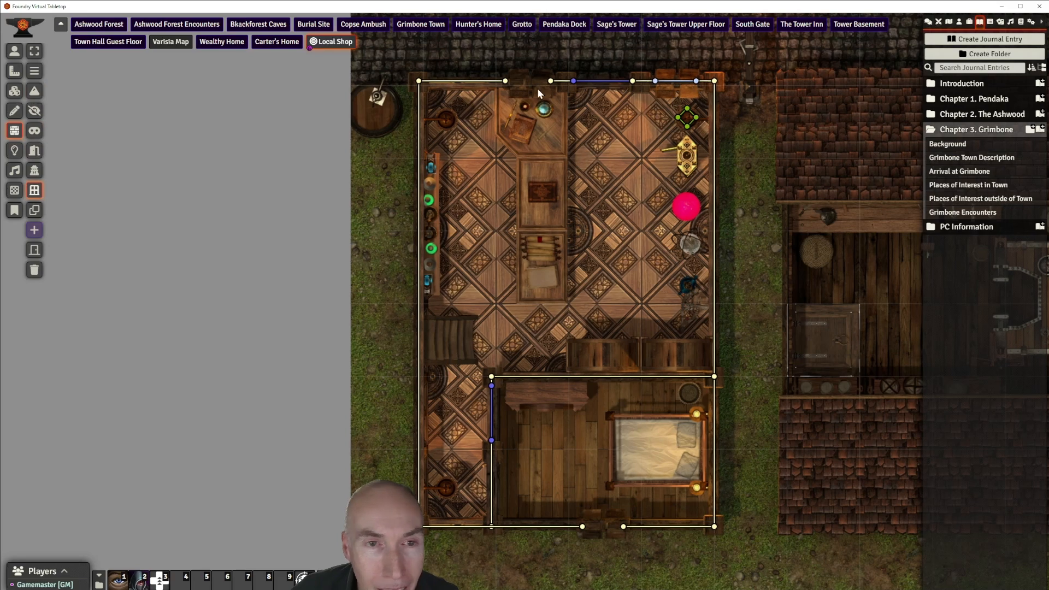
{"action": "left_click_drag", "start_coordinate": [506, 82], "coordinate": [551, 82]}
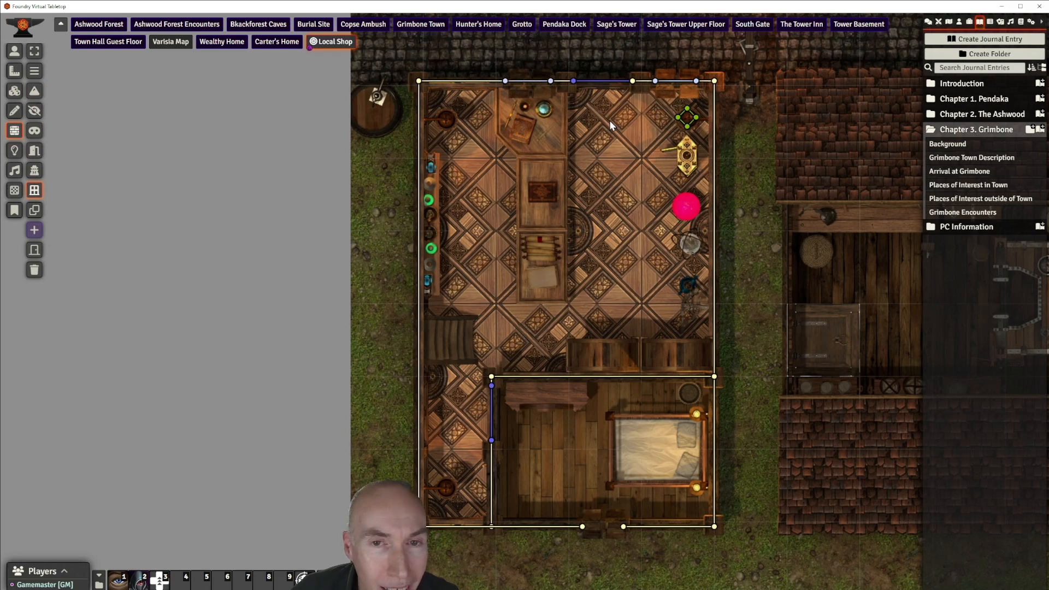
{"action": "left_click_drag", "start_coordinate": [607, 230], "coordinate": [634, 186]}
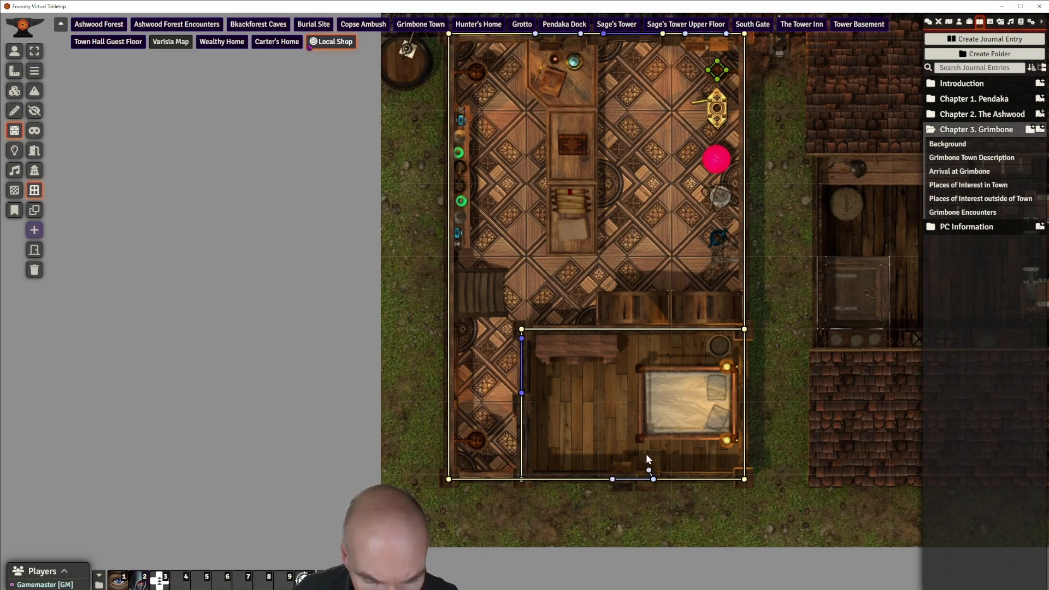
{"action": "left_click_drag", "start_coordinate": [526, 159], "coordinate": [524, 228]}
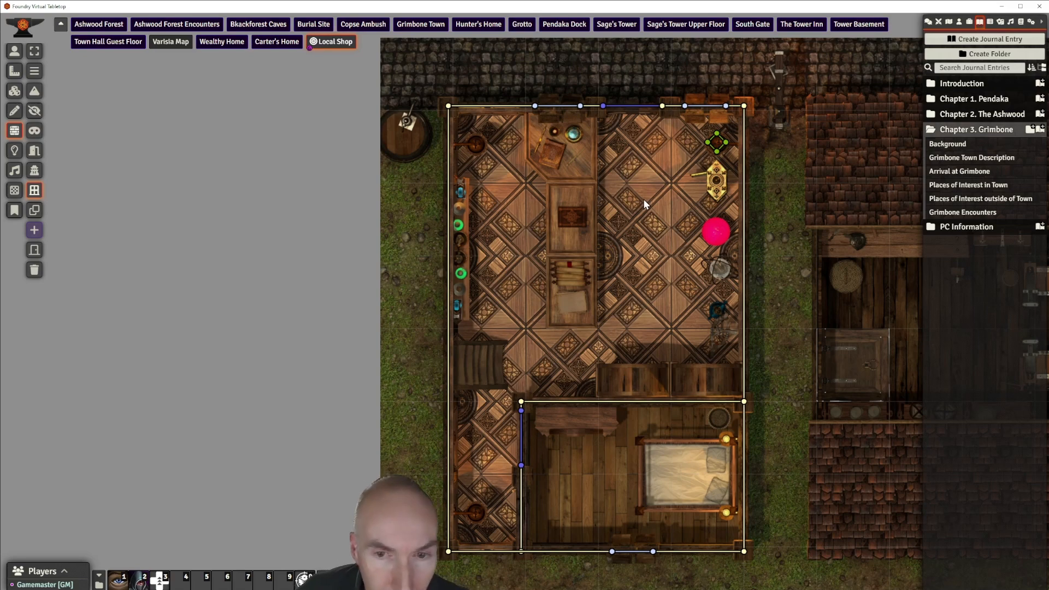
{"action": "scroll", "coordinate": [645, 204], "scroll_direction": "up", "scroll_amount": 2}
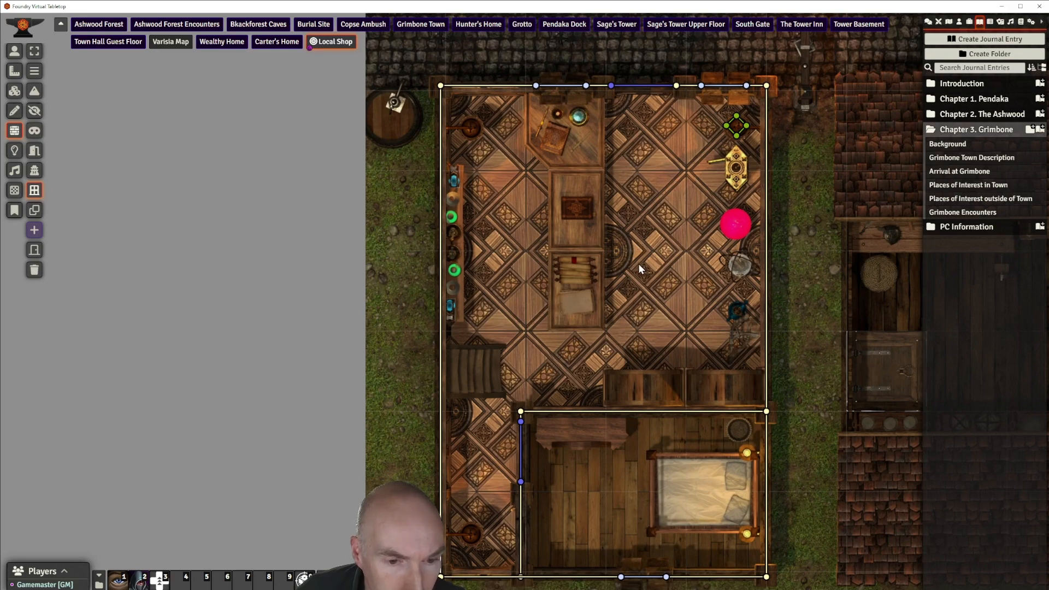
{"action": "left_click_drag", "start_coordinate": [638, 264], "coordinate": [661, 212]}
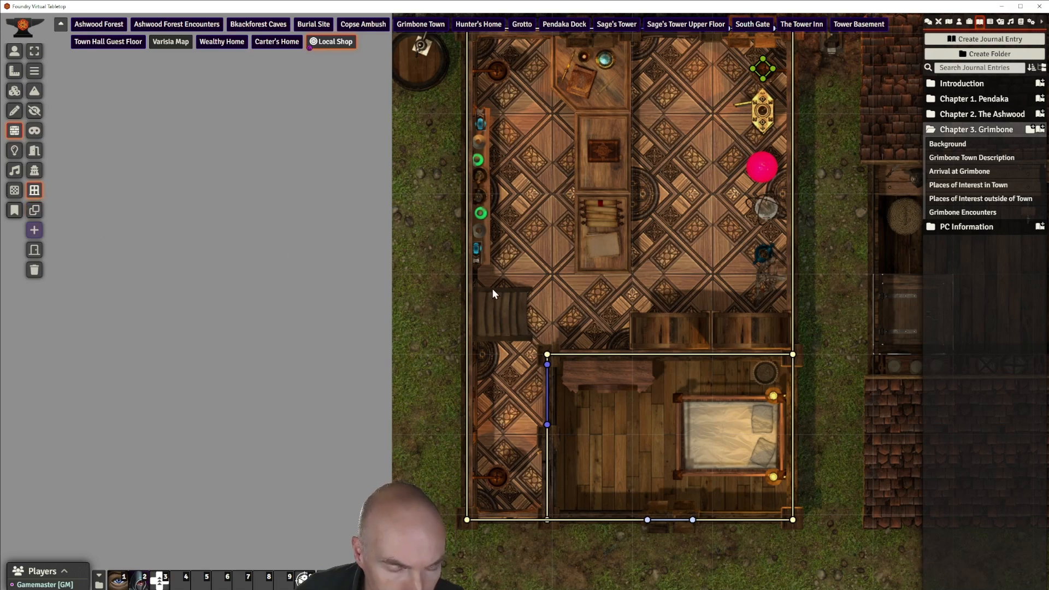
{"action": "left_click_drag", "start_coordinate": [492, 340], "coordinate": [468, 339]}
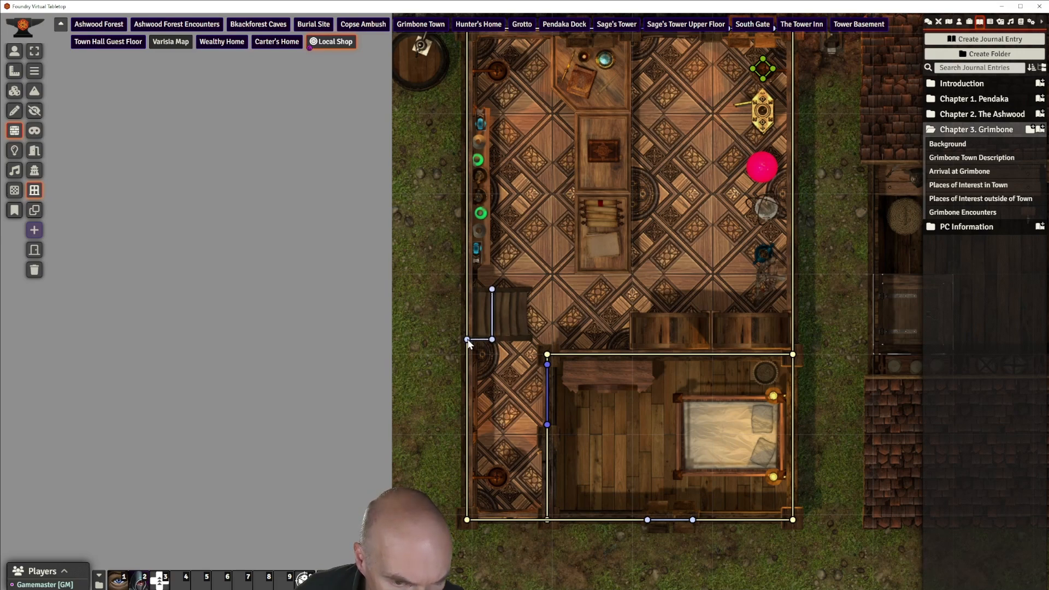
{"action": "left_click", "coordinate": [492, 298]}
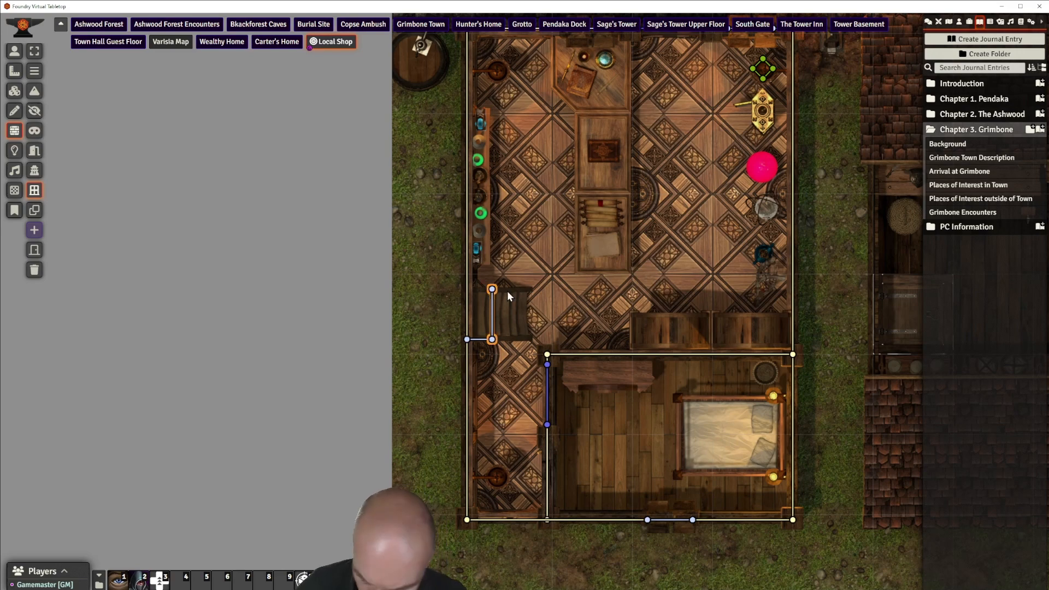
{"action": "key", "text": "Delete"}
{"action": "left_click", "coordinate": [489, 339]}
{"action": "key", "text": "Delete"}
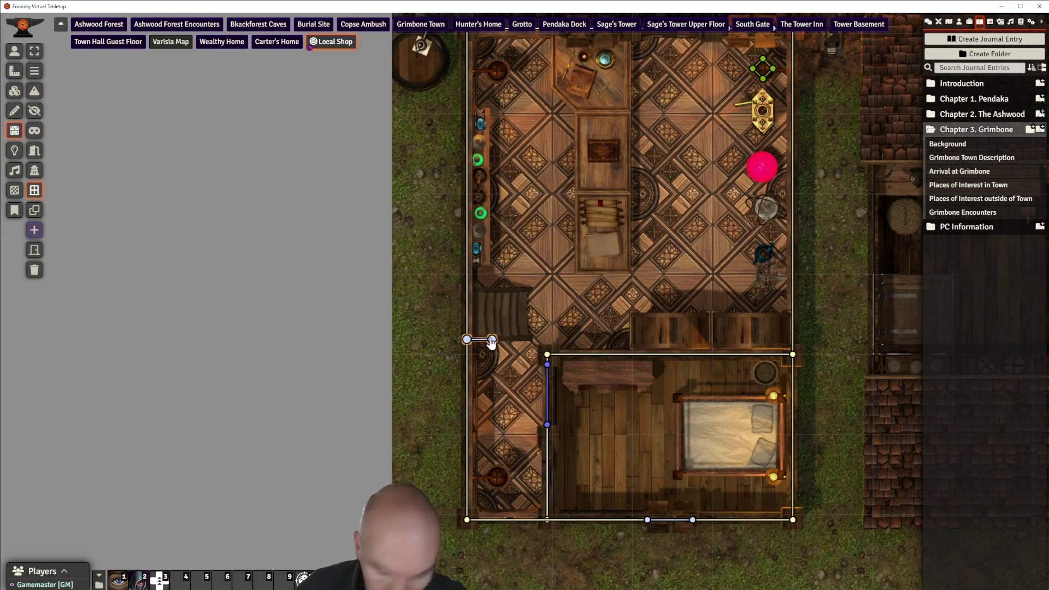
Draw two terrain wall segments at the staircase, one across its steps and one along its south edge to the west wall
{"action": "left_click", "coordinate": [34, 90]}
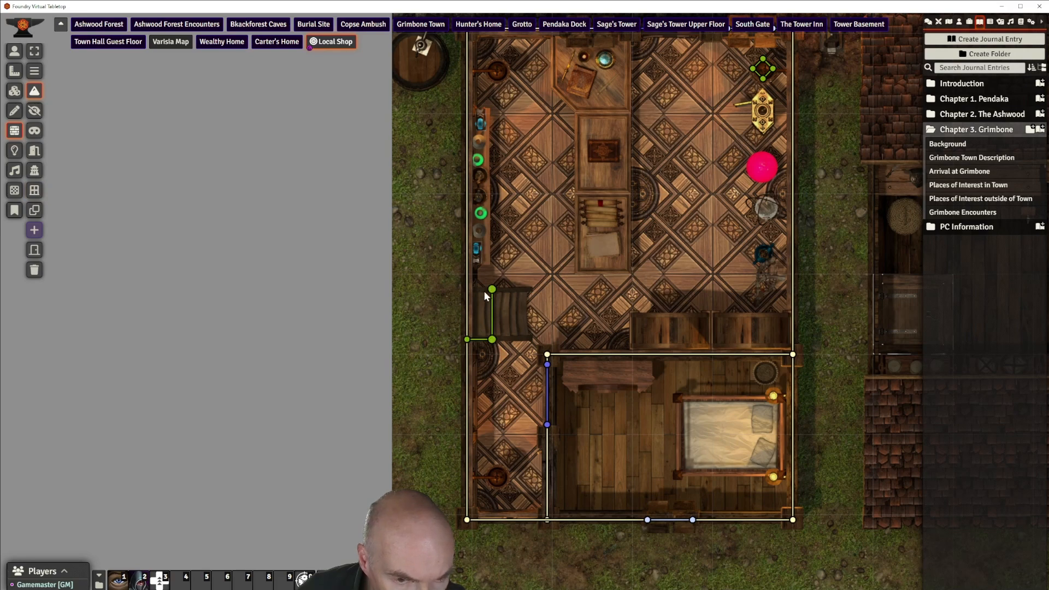
Delete the terrain wall segments around the staircase on the shop's west side
{"action": "left_click_drag", "start_coordinate": [486, 295], "coordinate": [467, 289]}
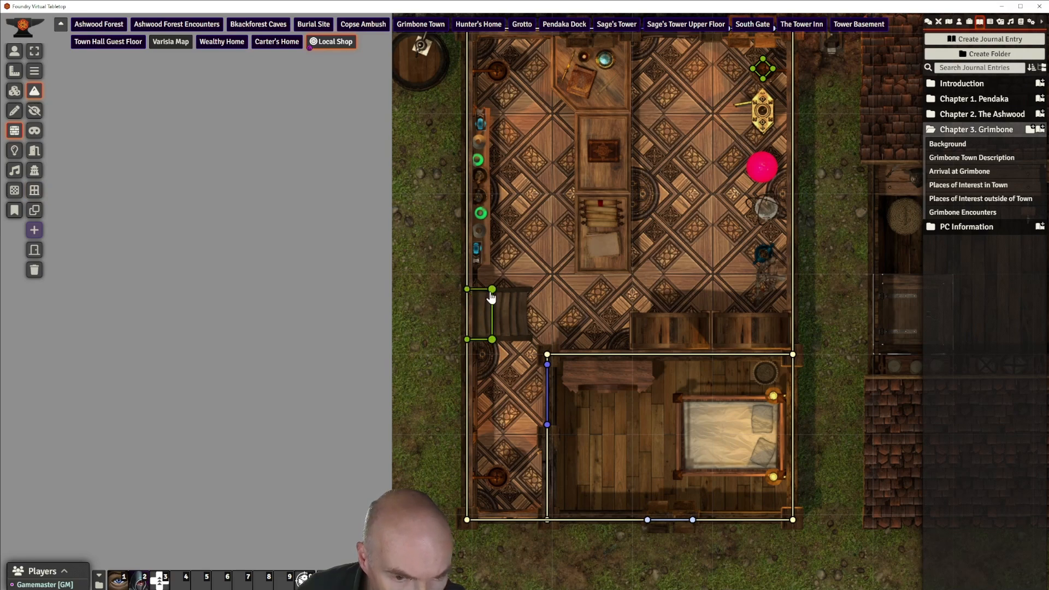
{"action": "left_click", "coordinate": [493, 293]}
{"action": "key", "text": "Delete"}
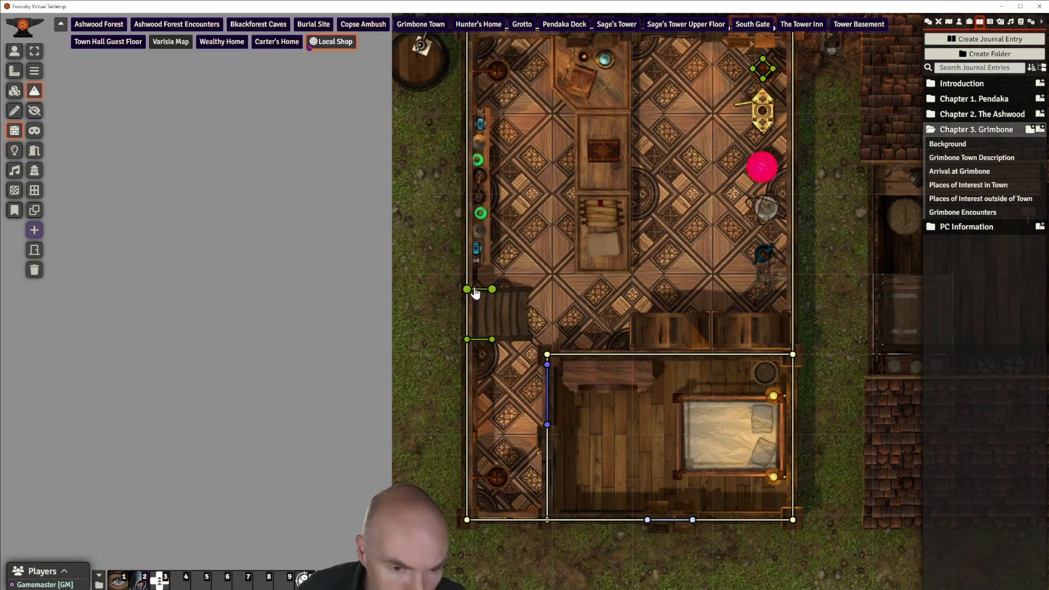
{"action": "left_click", "coordinate": [475, 290]}
{"action": "key", "text": "Delete"}
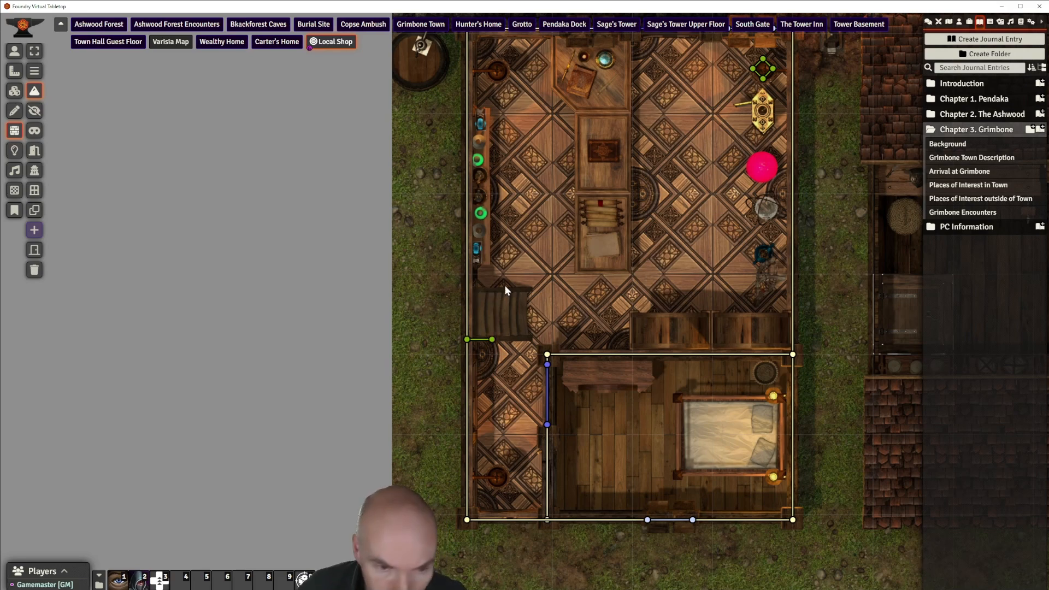
{"action": "left_click", "coordinate": [486, 338]}
{"action": "key", "text": "Delete"}
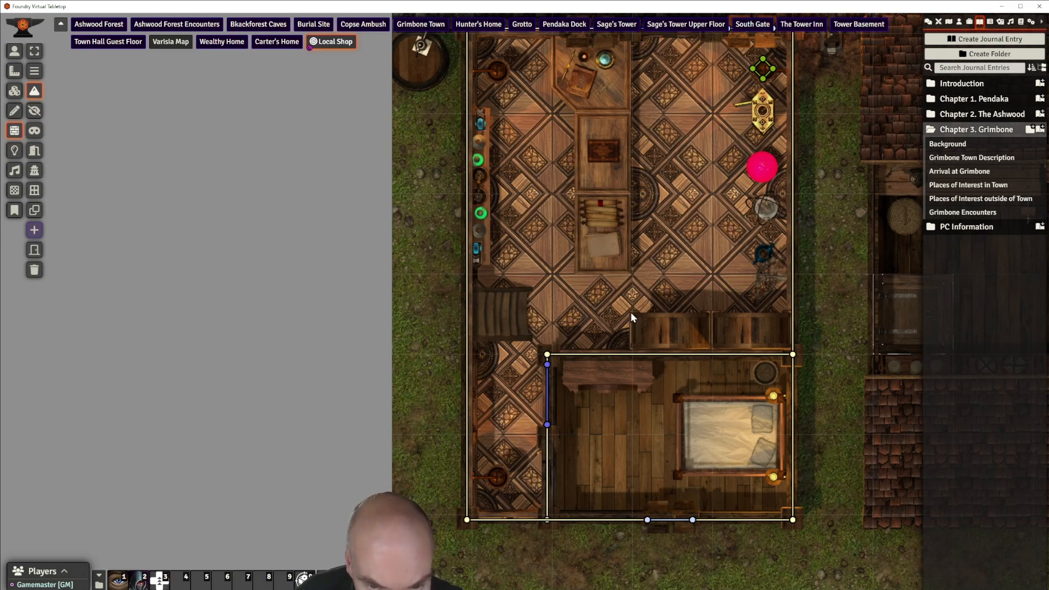
Draw terrain walls along the north edge and west end of the cabinets standing against the bedroom's north wall
{"action": "left_click_drag", "start_coordinate": [630, 314], "coordinate": [793, 315]}
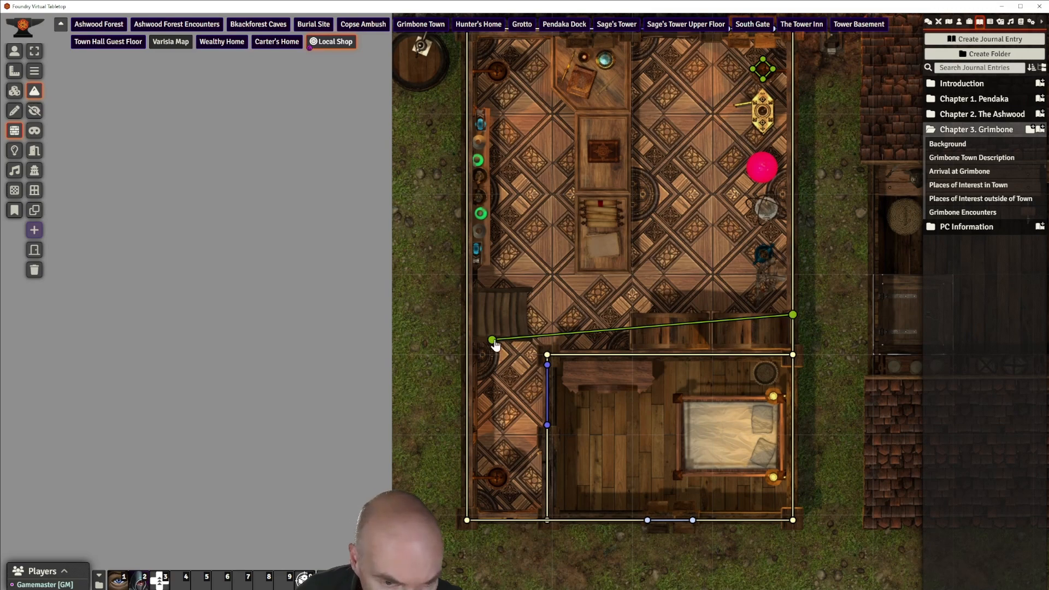
{"action": "mouse_move", "coordinate": [492, 340]}
{"action": "left_mouse_down"}
{"action": "mouse_move", "coordinate": [616, 309]}
{"action": "mouse_move", "coordinate": [632, 314]}
{"action": "mouse_move", "coordinate": [632, 356]}
{"action": "left_mouse_up"}
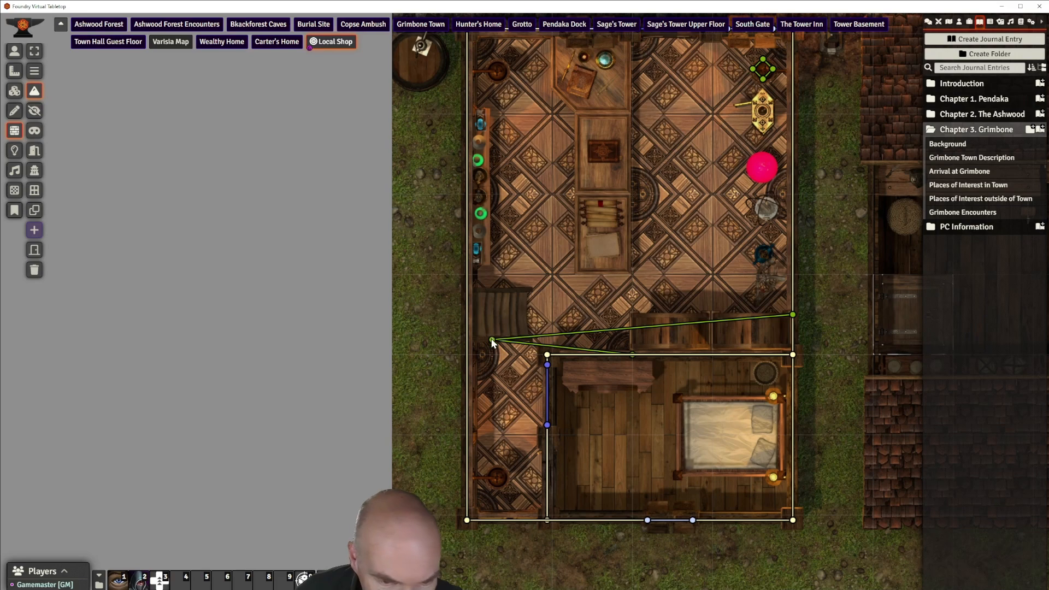
{"action": "left_click_drag", "start_coordinate": [492, 340], "coordinate": [633, 315]}
{"action": "left_click_drag", "start_coordinate": [492, 340], "coordinate": [632, 315]}
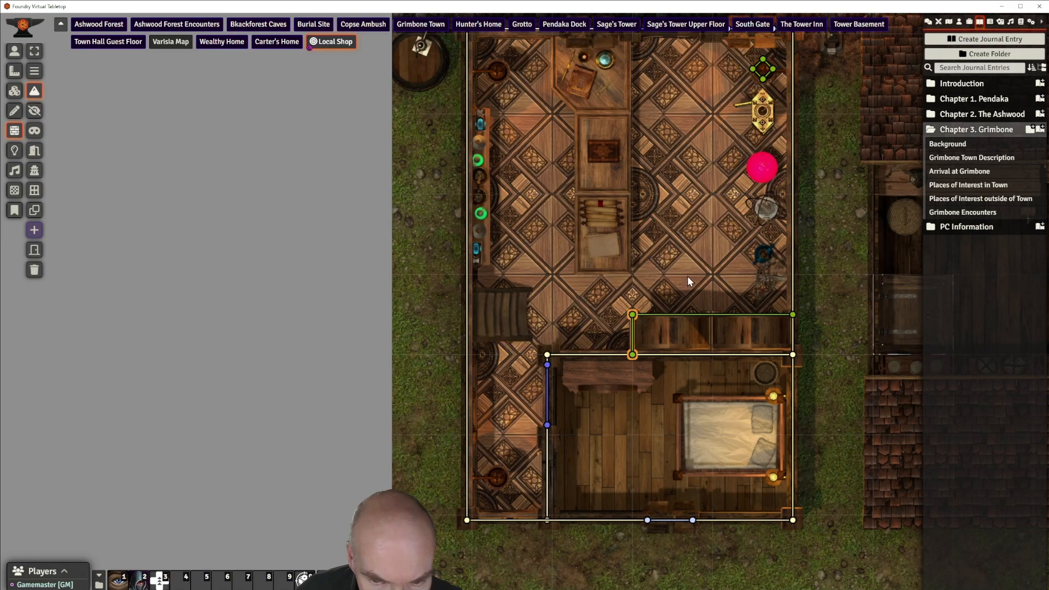
Enclose the golden object south of the northeast terrain wall diamond with a closed outline of six terrain wall segments
{"action": "scroll", "coordinate": [684, 244], "scroll_direction": "down", "scroll_amount": 1}
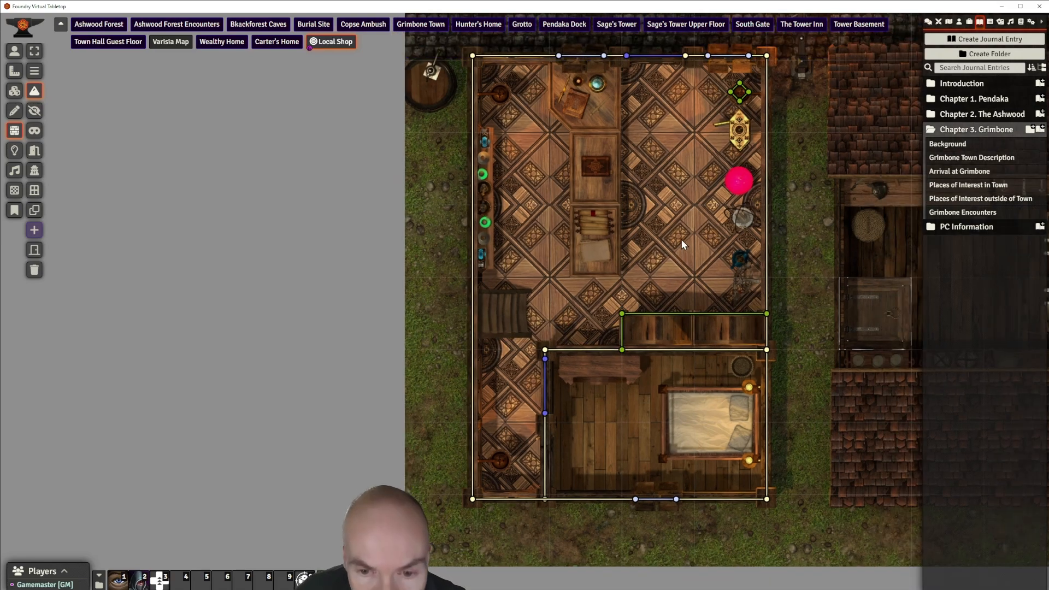
{"action": "scroll", "coordinate": [681, 238], "scroll_direction": "down", "scroll_amount": 1}
{"action": "scroll", "coordinate": [681, 238], "scroll_direction": "up", "scroll_amount": 1}
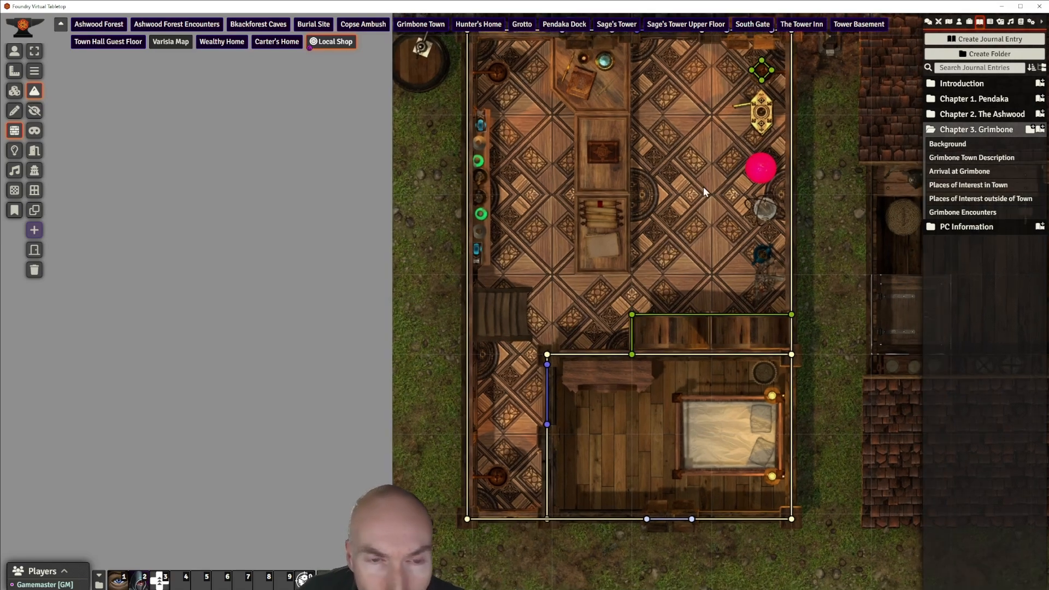
{"action": "left_click_drag", "start_coordinate": [689, 159], "coordinate": [659, 195]}
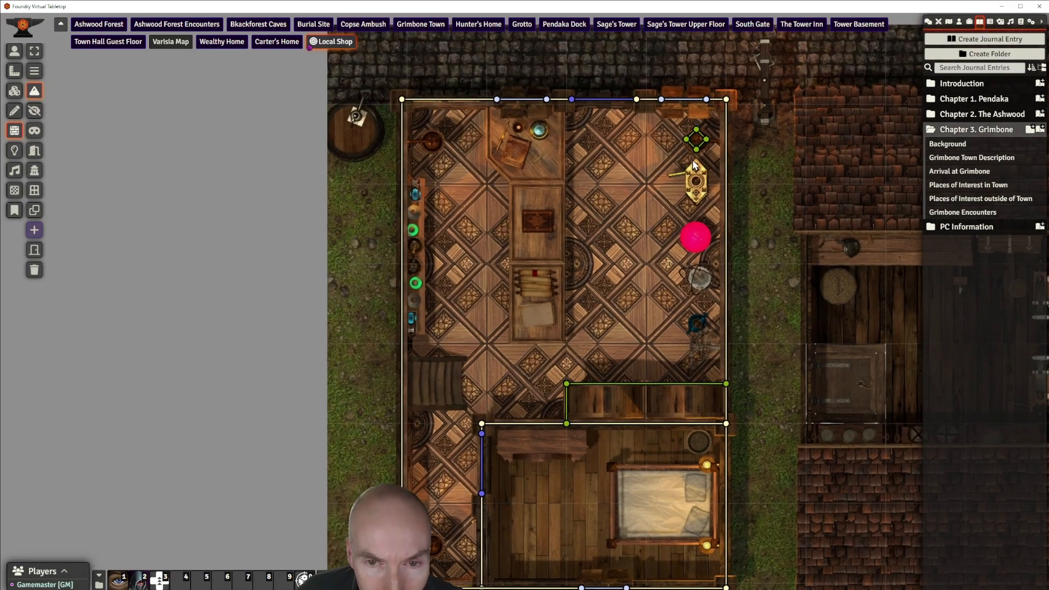
{"action": "left_click_drag", "start_coordinate": [698, 162], "coordinate": [708, 172]}
{"action": "left_click", "coordinate": [707, 195], "text": "ctrl"}
{"action": "left_click", "coordinate": [696, 204], "text": "ctrl"}
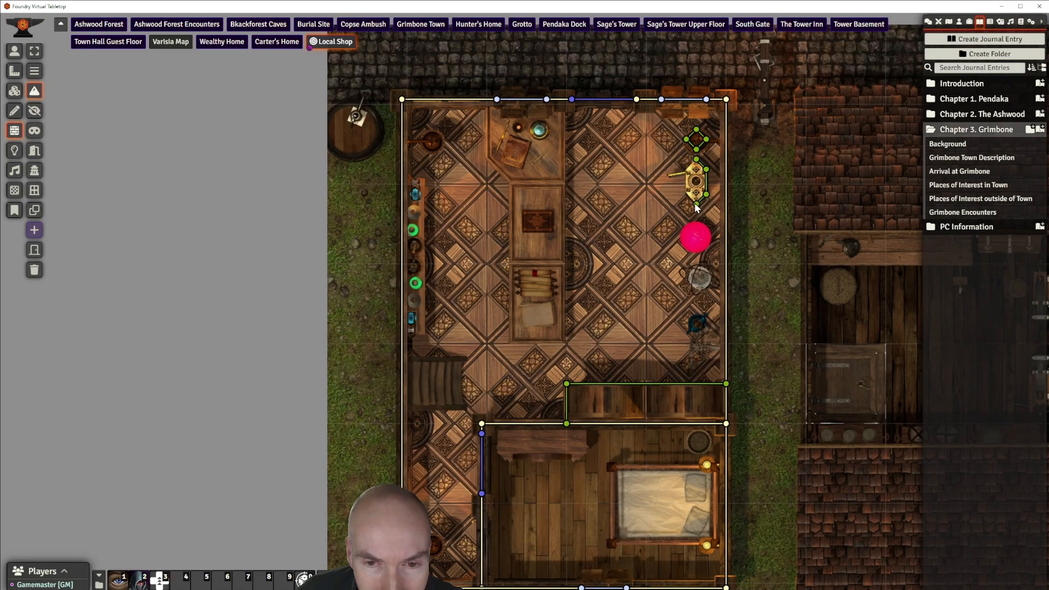
{"action": "left_click", "coordinate": [684, 187], "text": "ctrl"}
{"action": "left_click", "coordinate": [686, 169], "text": "ctrl"}
{"action": "left_click", "coordinate": [697, 161], "text": "ctrl"}
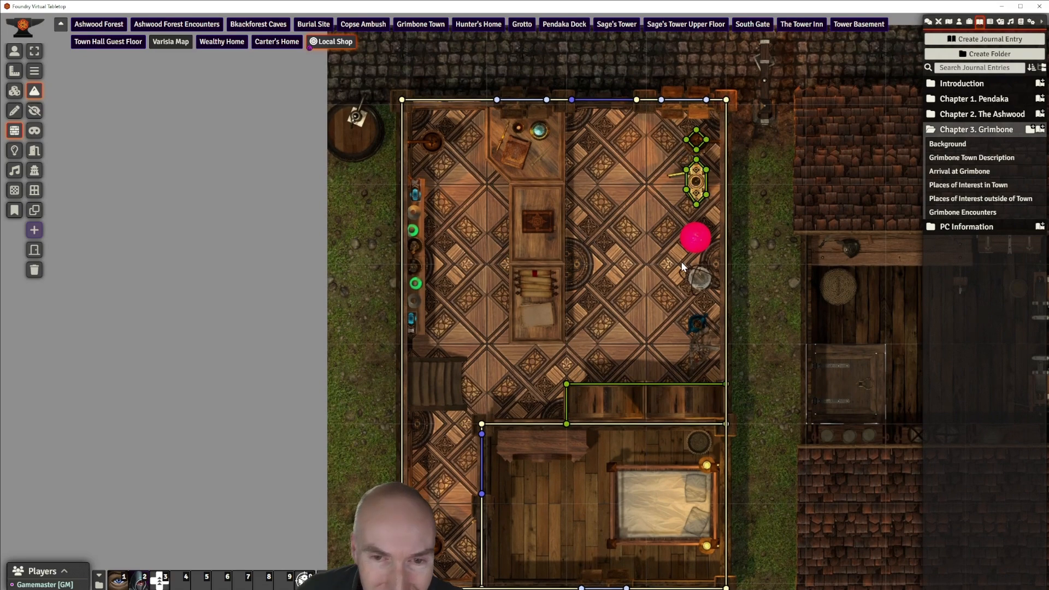
Outline the wooden table against the bedroom's north wall with terrain walls on its west, south and east sides
{"action": "scroll", "coordinate": [629, 291], "scroll_direction": "down", "scroll_amount": 2}
{"action": "left_click_drag", "start_coordinate": [616, 263], "coordinate": [618, 105]}
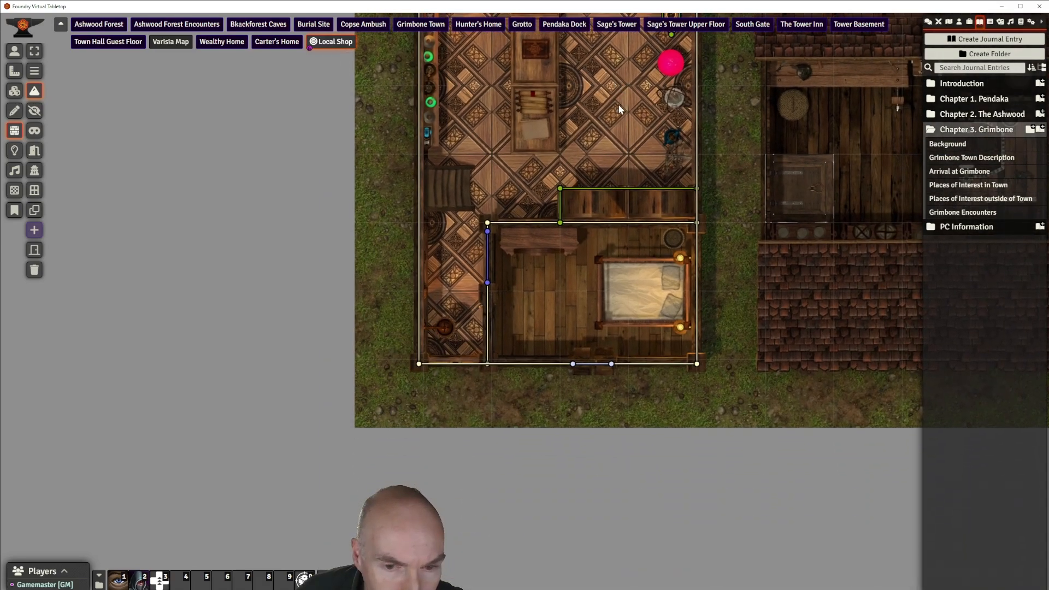
{"action": "scroll", "coordinate": [560, 264], "scroll_direction": "up", "scroll_amount": 2}
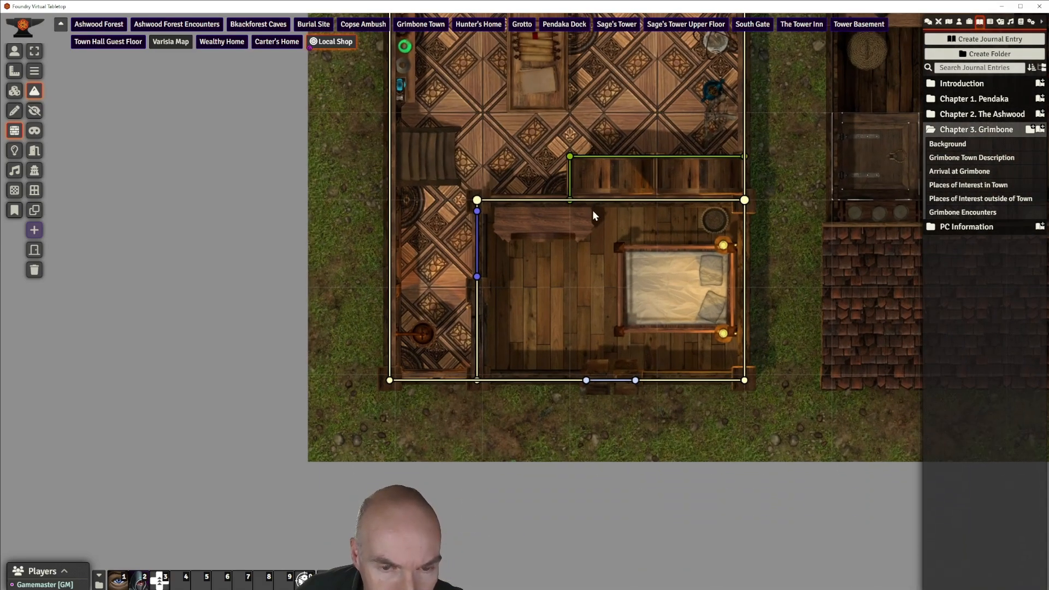
{"action": "mouse_move", "coordinate": [592, 227]}
{"action": "left_mouse_down"}
{"action": "mouse_move", "coordinate": [494, 233]}
{"action": "mouse_move", "coordinate": [495, 202]}
{"action": "left_mouse_up"}
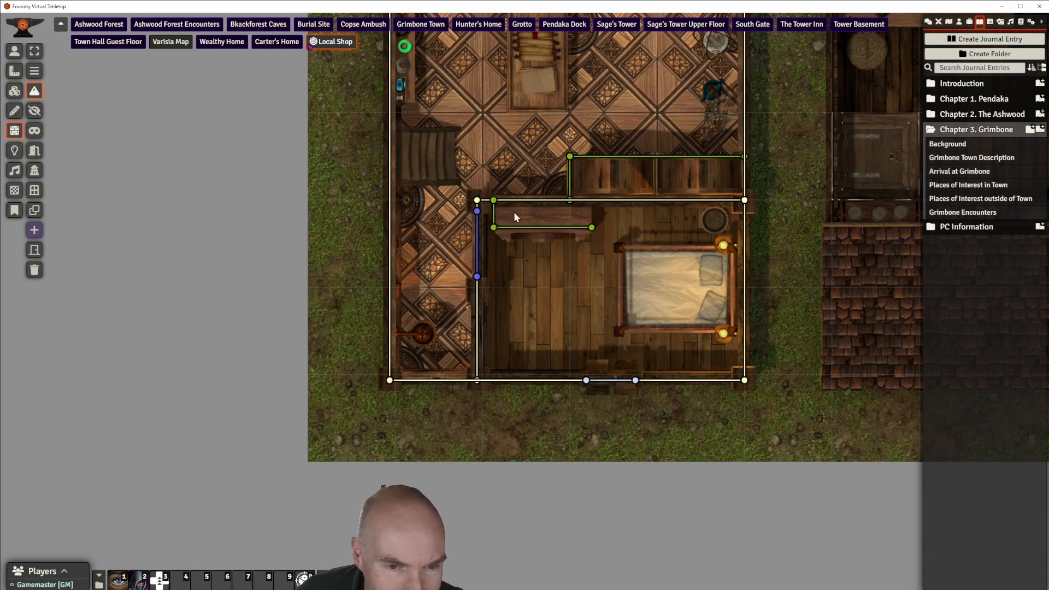
{"action": "mouse_move", "coordinate": [592, 206]}
{"action": "left_mouse_down"}
{"action": "mouse_move", "coordinate": [594, 225]}
{"action": "mouse_move", "coordinate": [614, 201]}
{"action": "mouse_move", "coordinate": [571, 225]}
{"action": "left_mouse_up"}
{"action": "left_click", "coordinate": [572, 225]}
{"action": "key", "text": "Delete"}
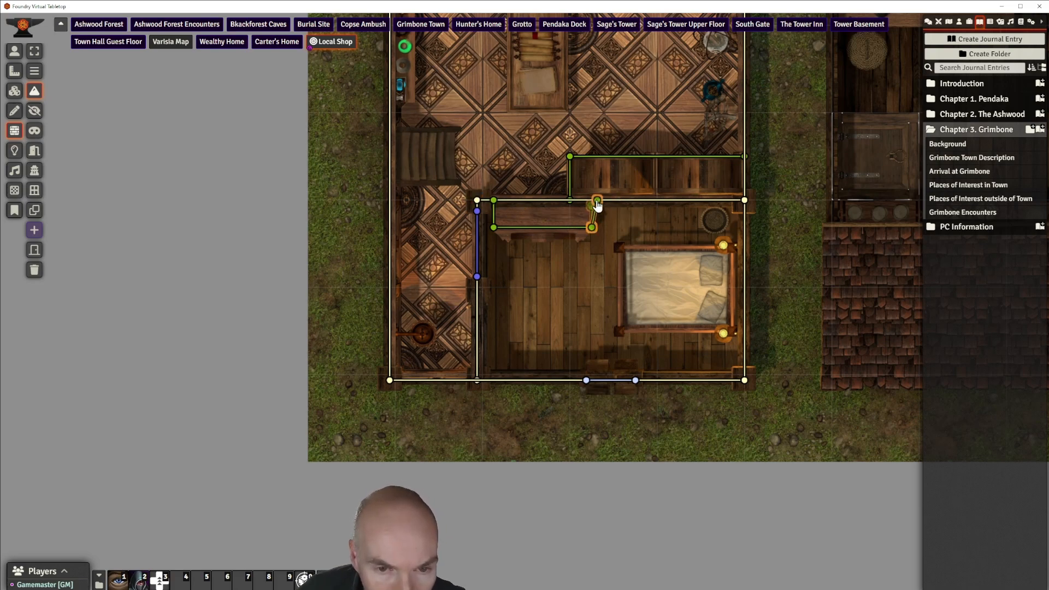
{"action": "left_click_drag", "start_coordinate": [592, 206], "coordinate": [593, 201]}
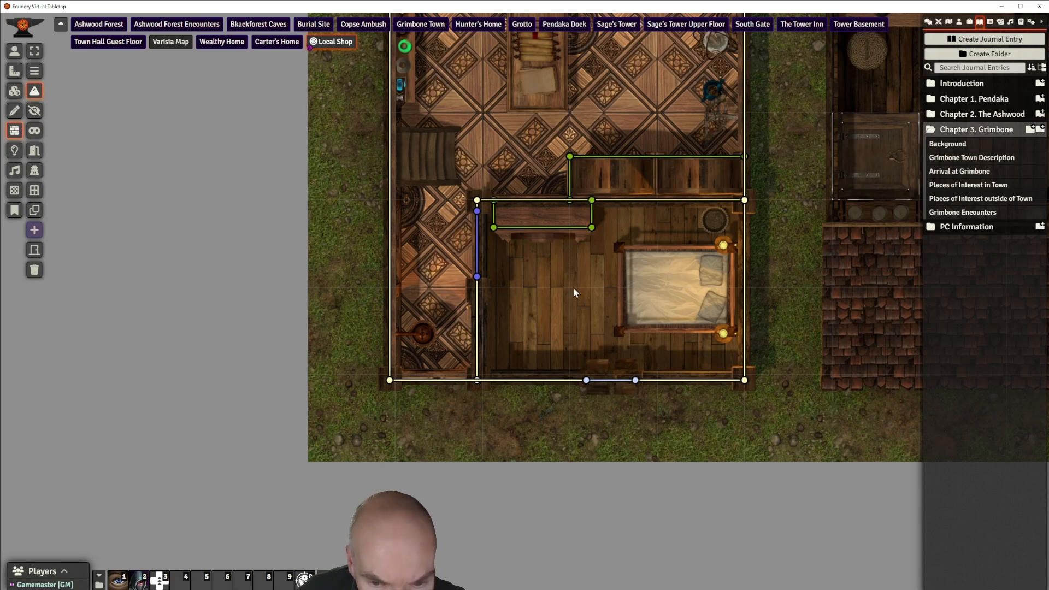
{"action": "scroll", "coordinate": [573, 287], "scroll_direction": "up", "scroll_amount": 1}
{"action": "scroll", "coordinate": [574, 285], "scroll_direction": "down", "scroll_amount": 2}
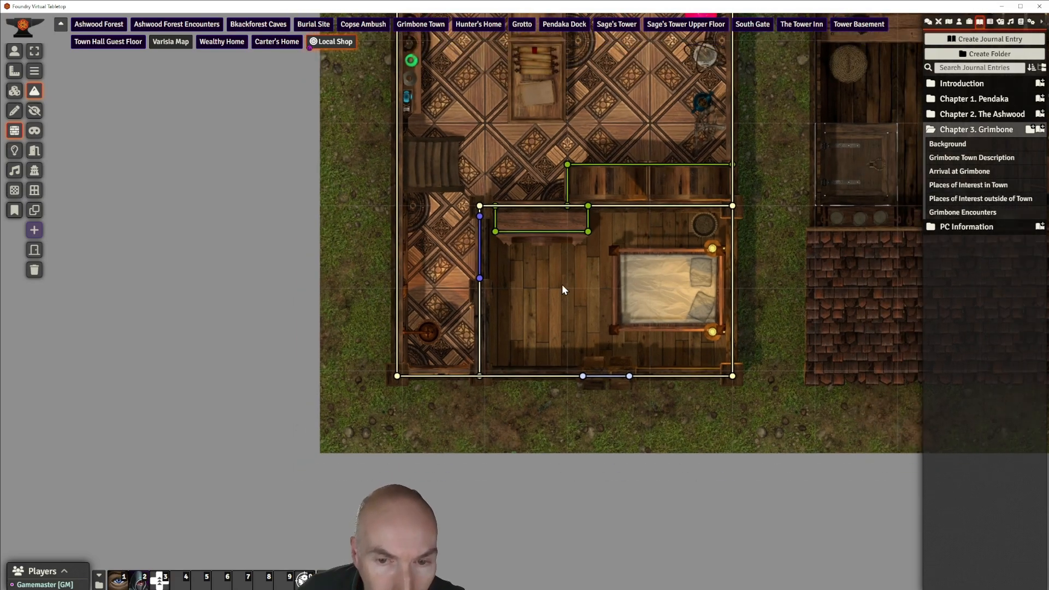
{"action": "left_click_drag", "start_coordinate": [544, 284], "coordinate": [594, 394]}
{"action": "left_click_drag", "start_coordinate": [512, 173], "coordinate": [458, 230]}
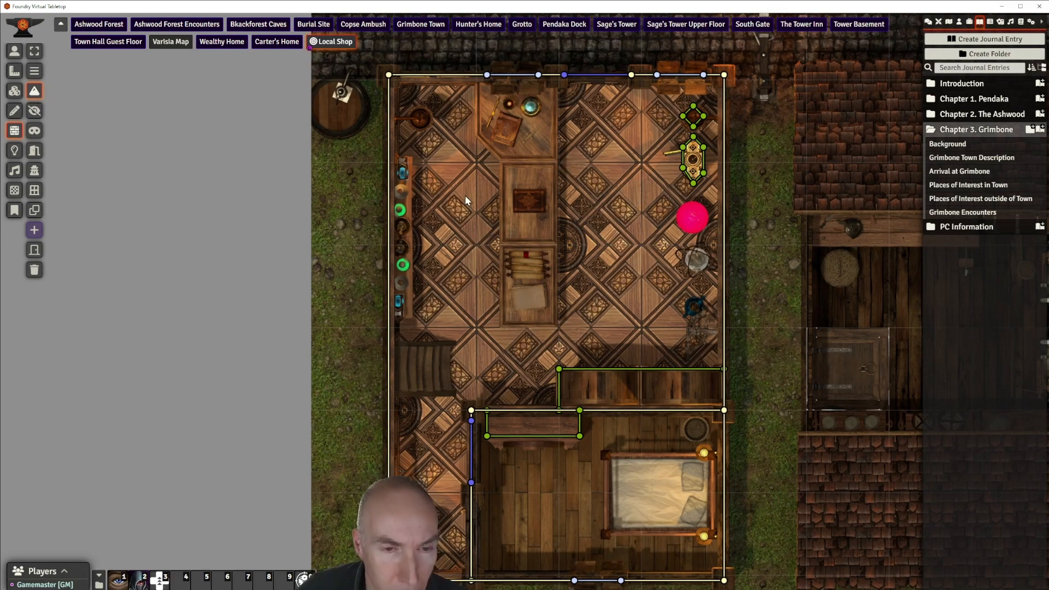
{"action": "scroll", "coordinate": [590, 205], "scroll_direction": "down", "scroll_amount": 2}
{"action": "scroll", "coordinate": [591, 206], "scroll_direction": "up", "scroll_amount": 3}
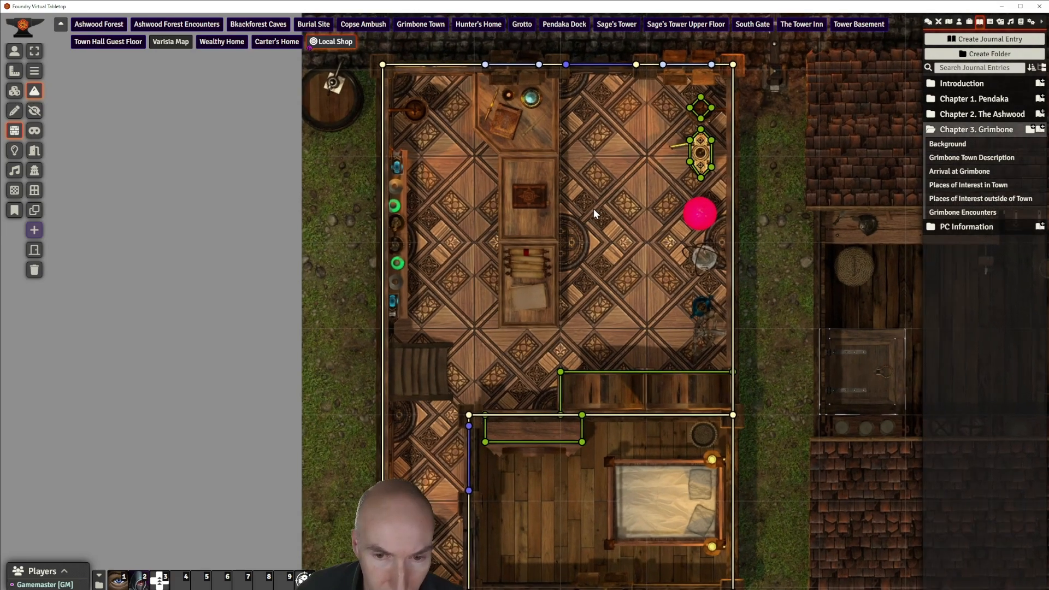
{"action": "mouse_move", "coordinate": [591, 216]}
{"action": "left_mouse_down"}
{"action": "mouse_move", "coordinate": [578, 190]}
{"action": "mouse_move", "coordinate": [580, 212]}
{"action": "left_mouse_up"}
{"action": "scroll", "coordinate": [582, 215], "scroll_direction": "down", "scroll_amount": 2}
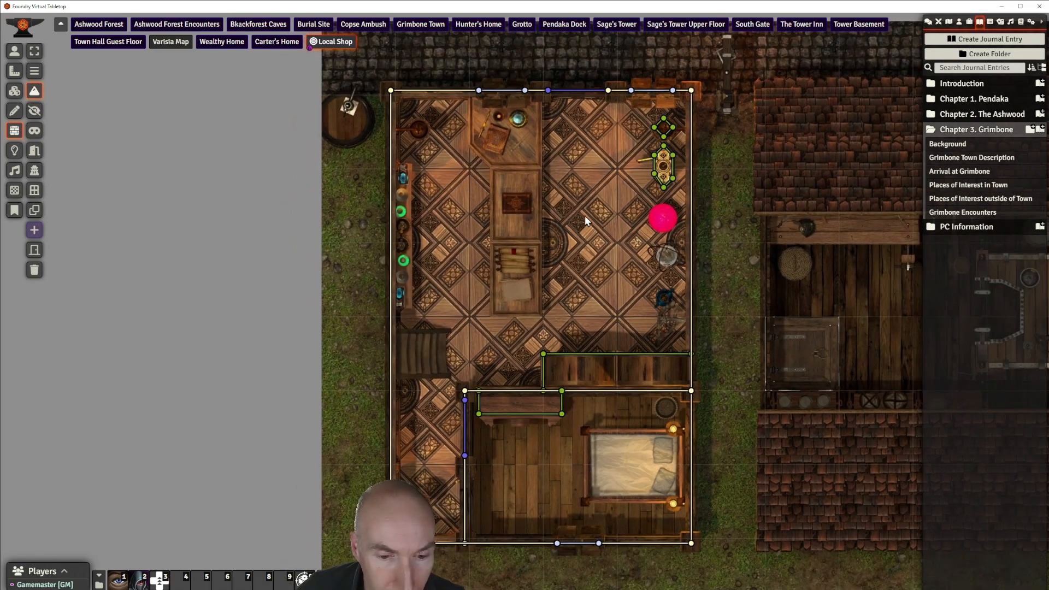
{"action": "scroll", "coordinate": [584, 215], "scroll_direction": "up", "scroll_amount": 1}
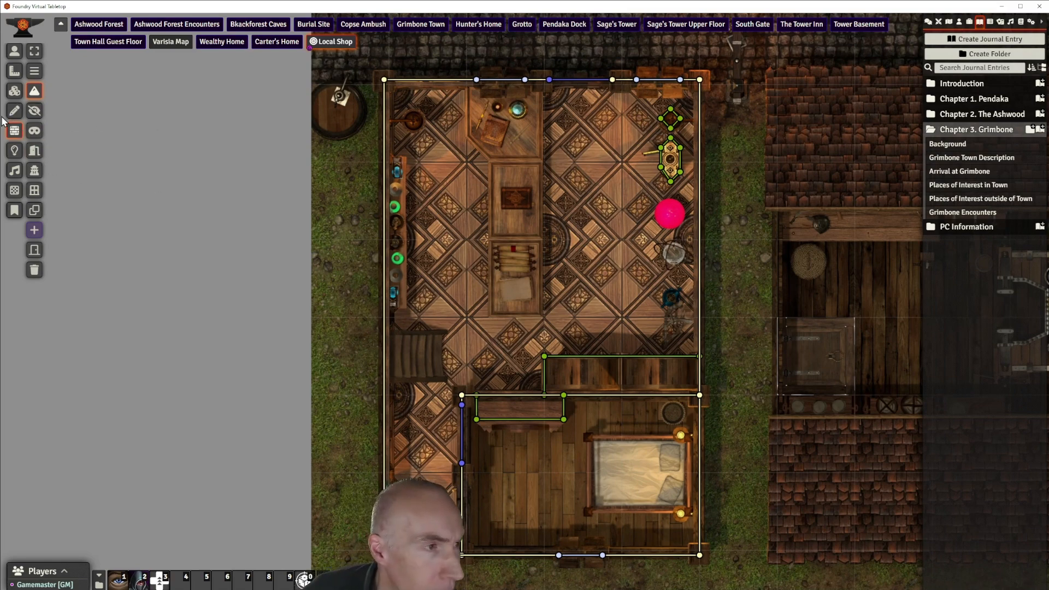
Place an ambient light at the round object in the shop's northeast corner and set its light color to yellow #e9ec4b
{"action": "left_click", "coordinate": [13, 152]}
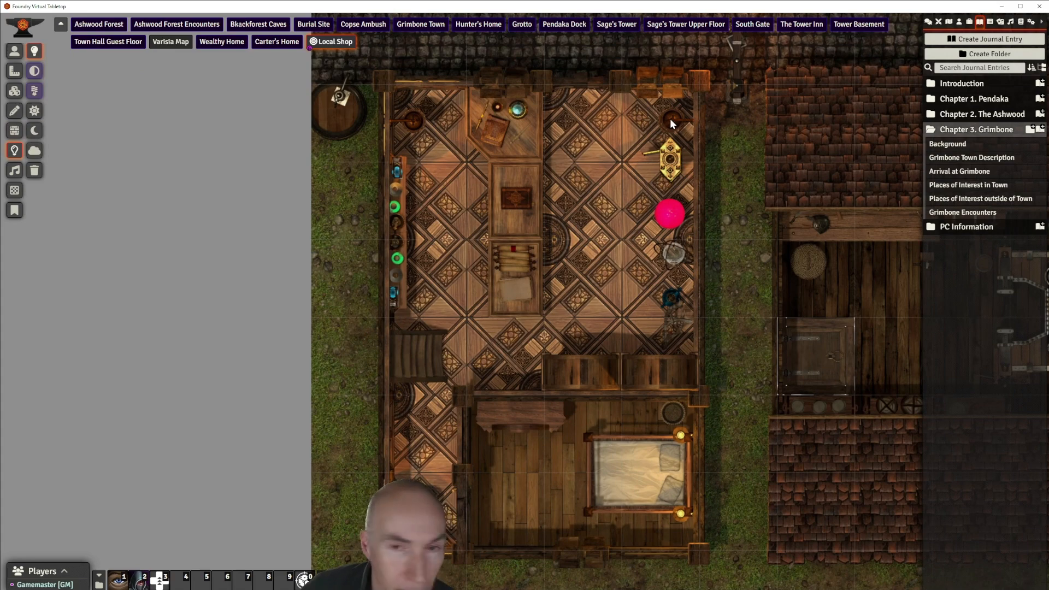
{"action": "left_click_drag", "start_coordinate": [670, 120], "coordinate": [568, 215]}
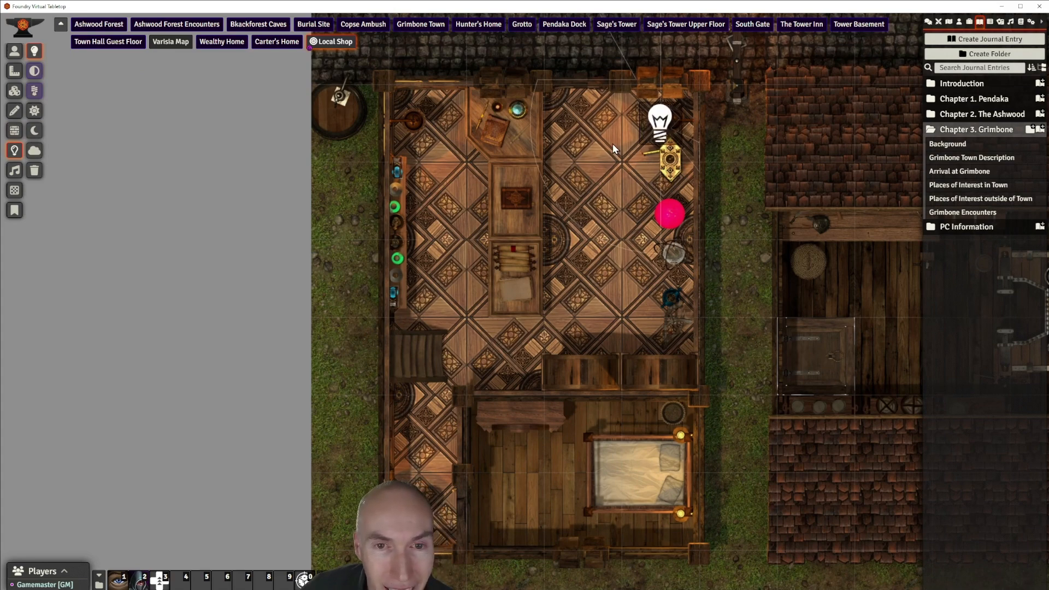
{"action": "double_click", "coordinate": [660, 121]}
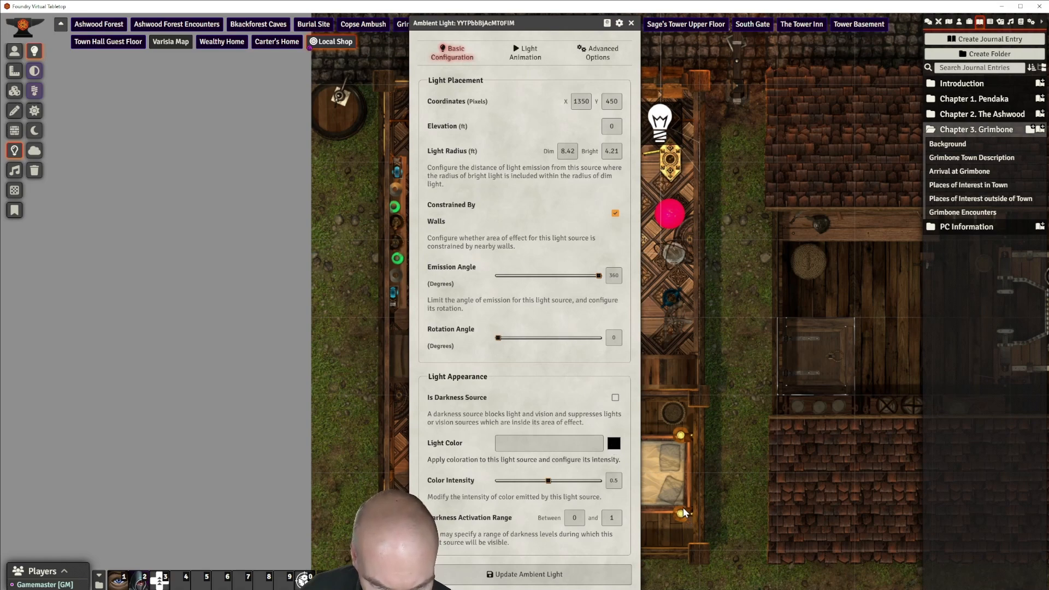
{"action": "left_click", "coordinate": [671, 457]}
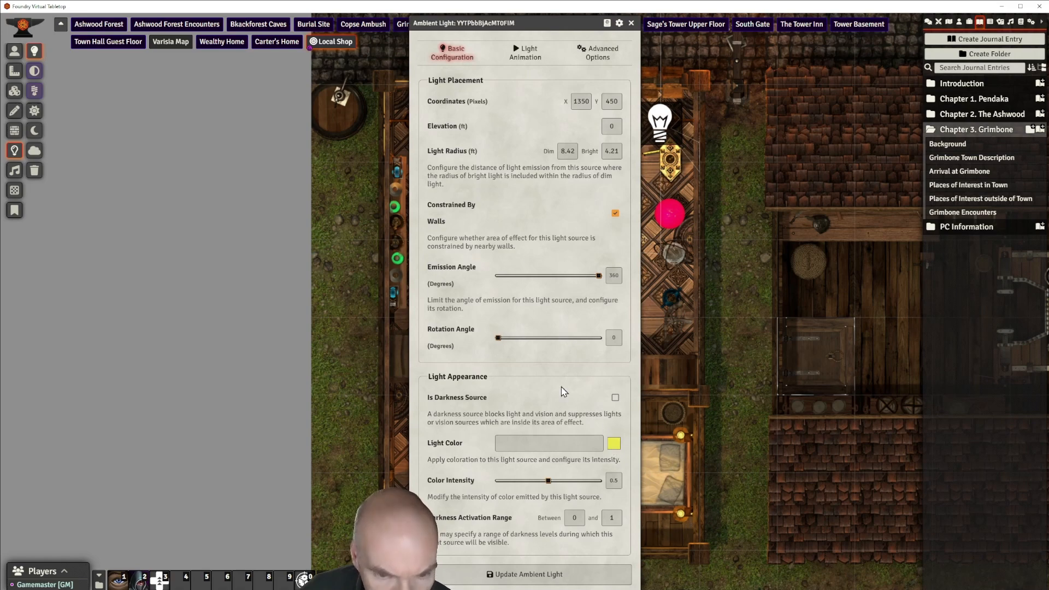
{"action": "left_click", "coordinate": [537, 222]}
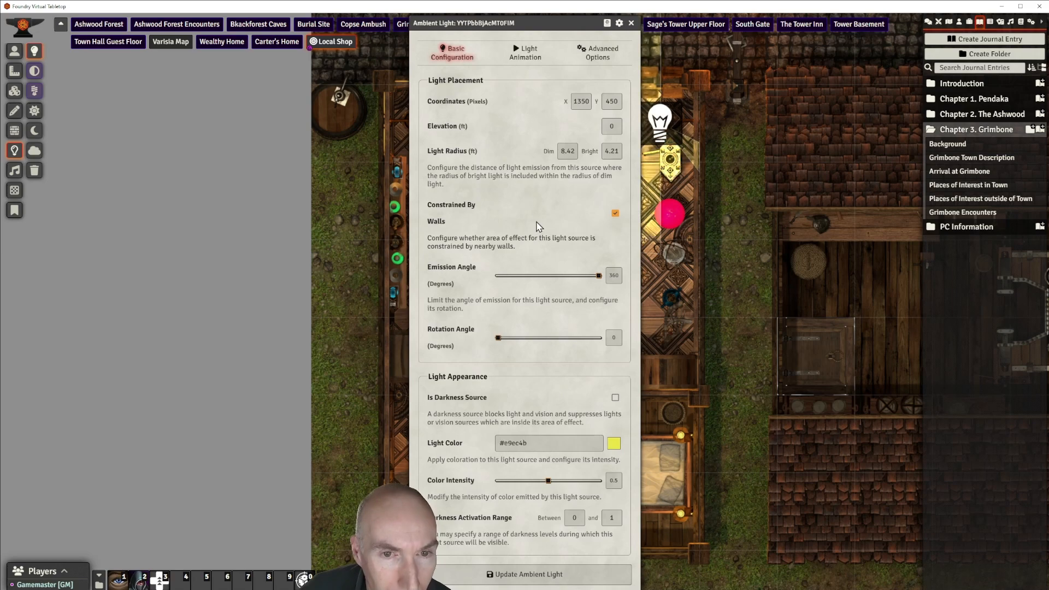
Set the ambient light's radius to 10 ft dim and 5 ft bright
{"action": "double_click", "coordinate": [562, 152]}
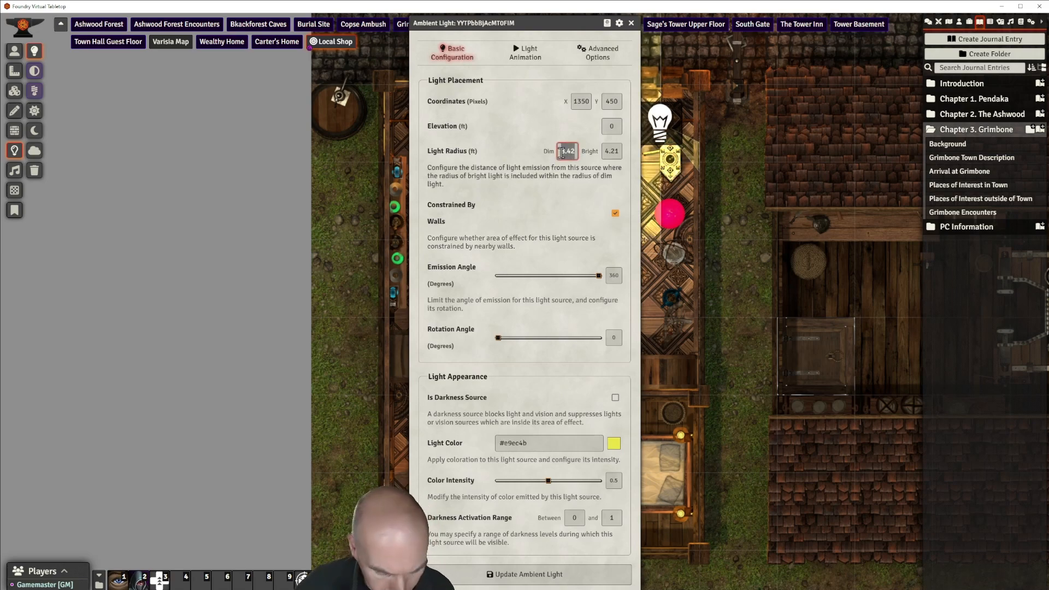
{"action": "type", "text": "10"}
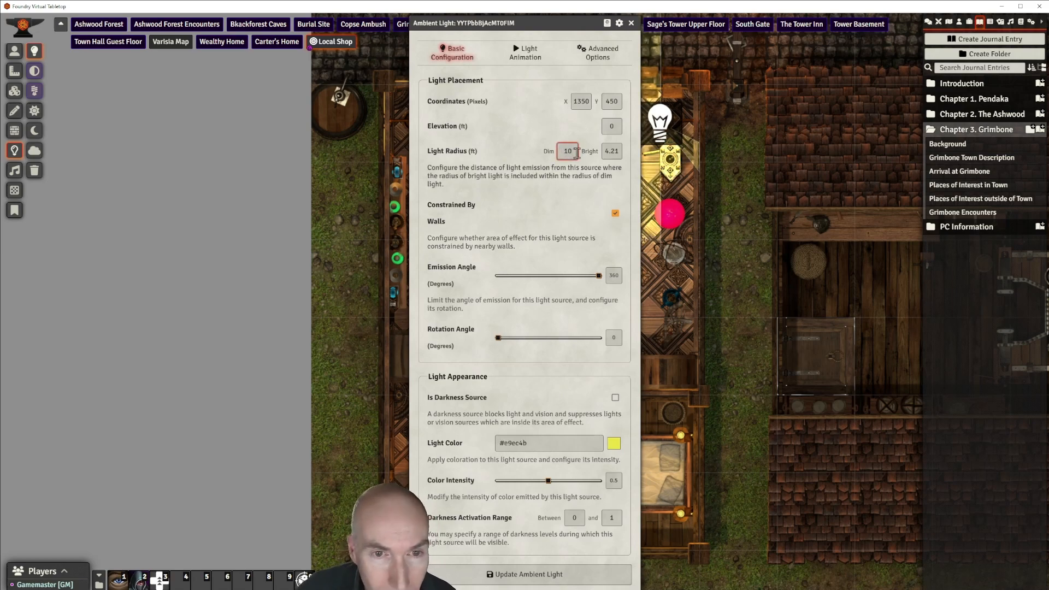
{"action": "double_click", "coordinate": [603, 152]}
{"action": "type", "text": "5"}
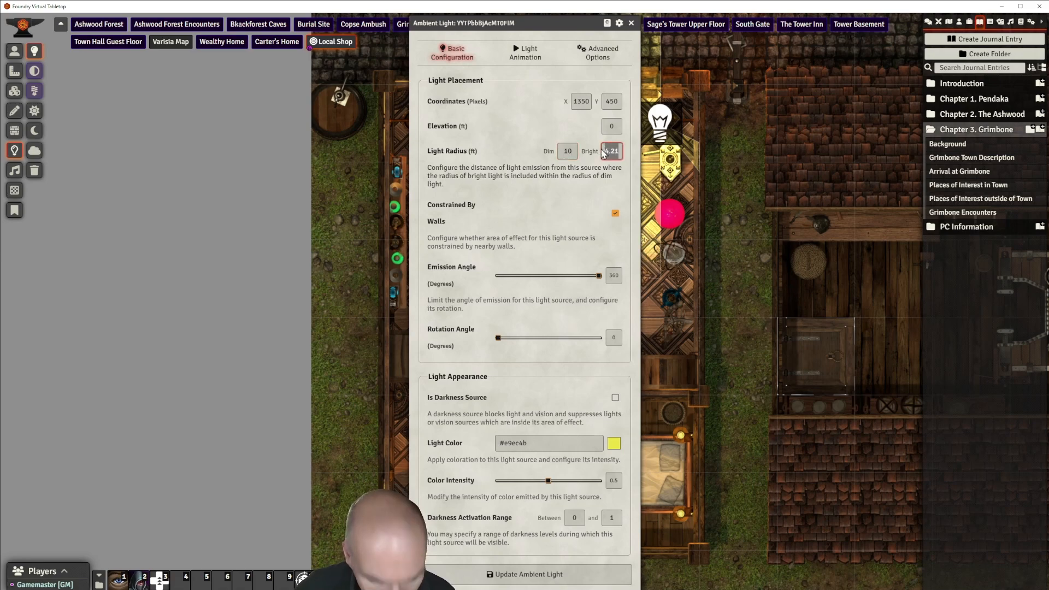
{"action": "left_click", "coordinate": [556, 209]}
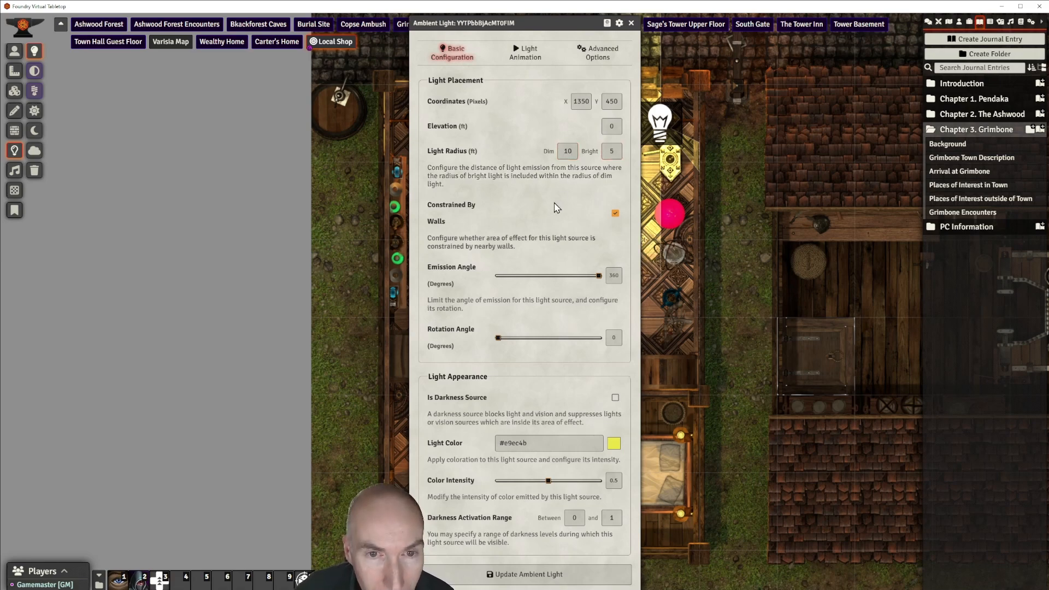
Give the ambient light the Flickering Light animation and update it
{"action": "left_click", "coordinate": [526, 54]}
{"action": "left_click", "coordinate": [617, 115]}
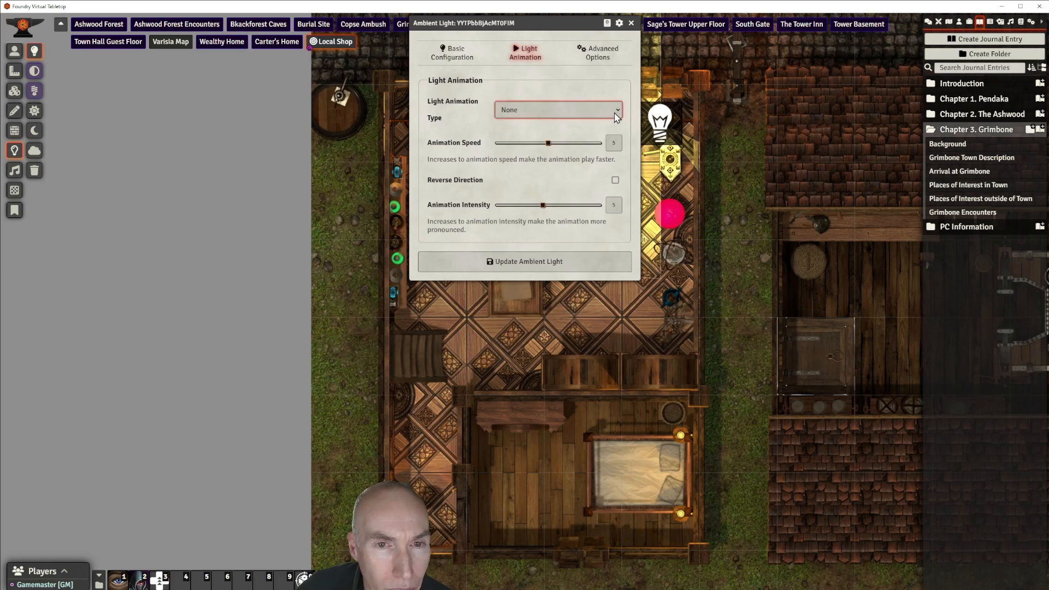
{"action": "left_click", "coordinate": [538, 174]}
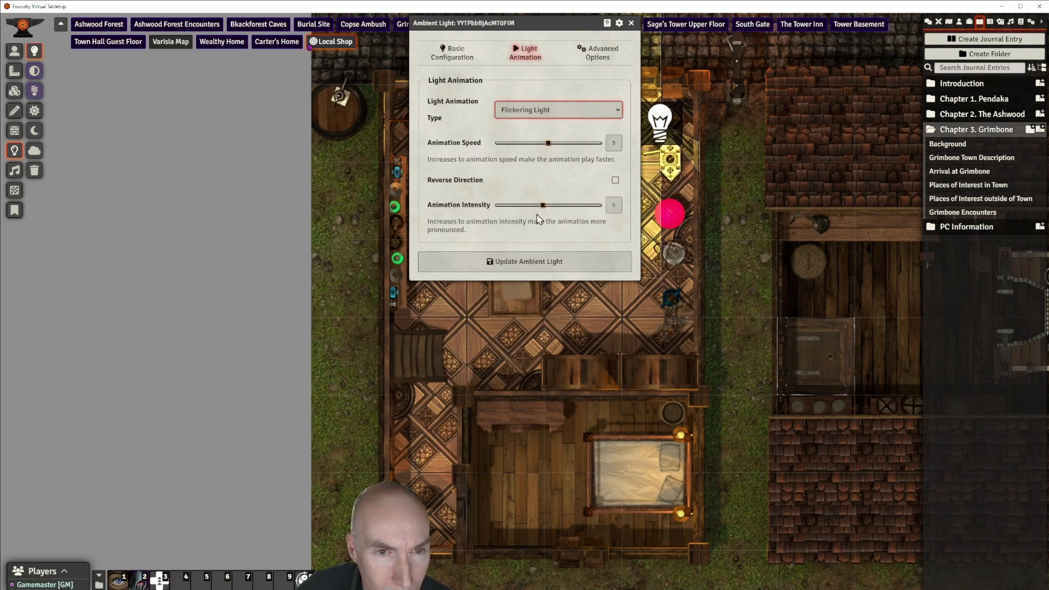
{"action": "left_click", "coordinate": [540, 262]}
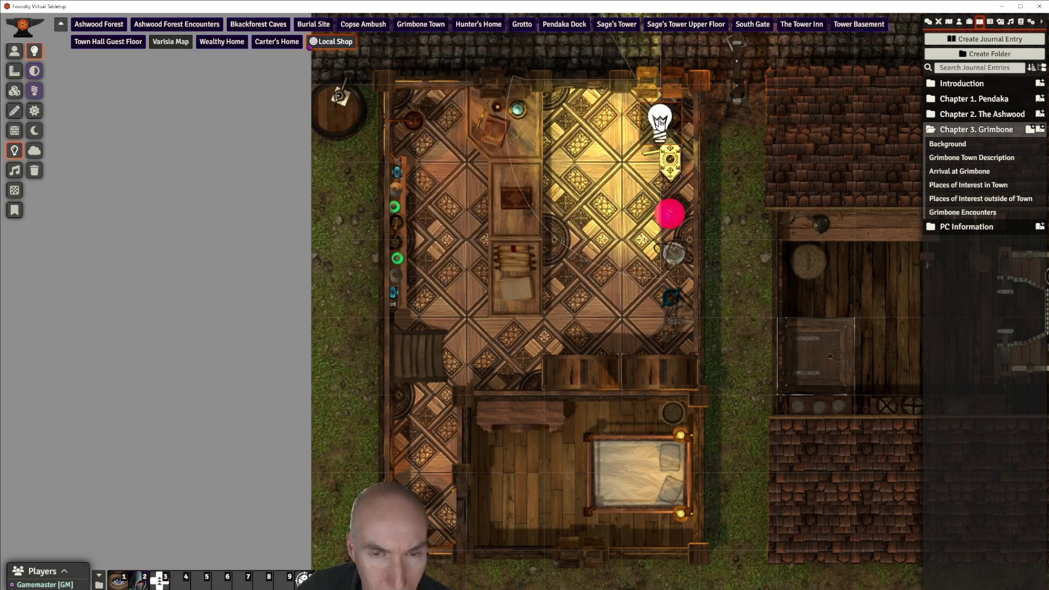
Change the northeast ambient light's color to #a28139 and its dim radius to 15 ft, and update it
{"action": "double_click", "coordinate": [660, 131]}
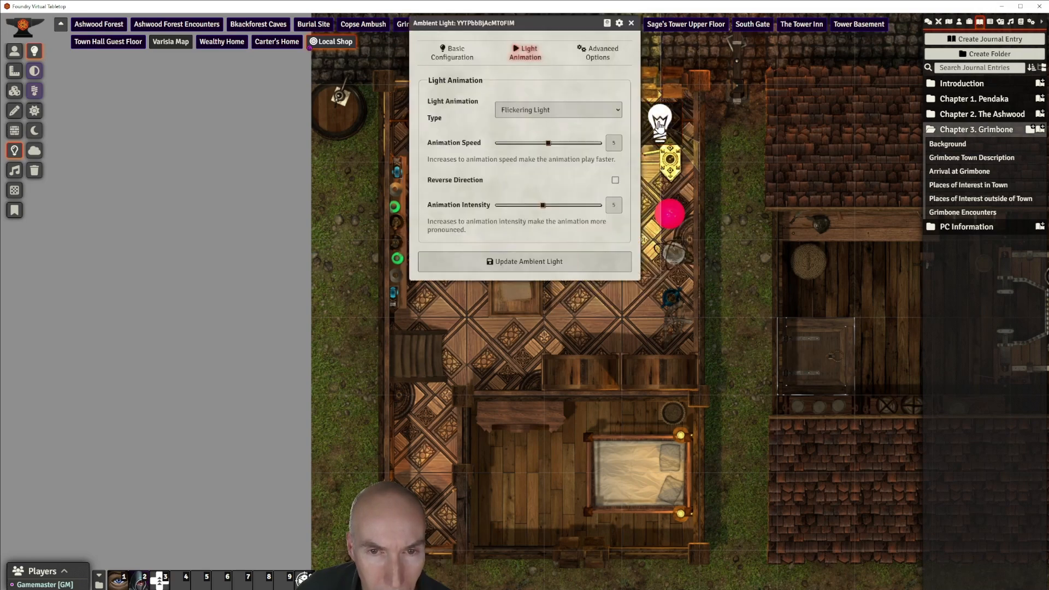
{"action": "left_click", "coordinate": [452, 54]}
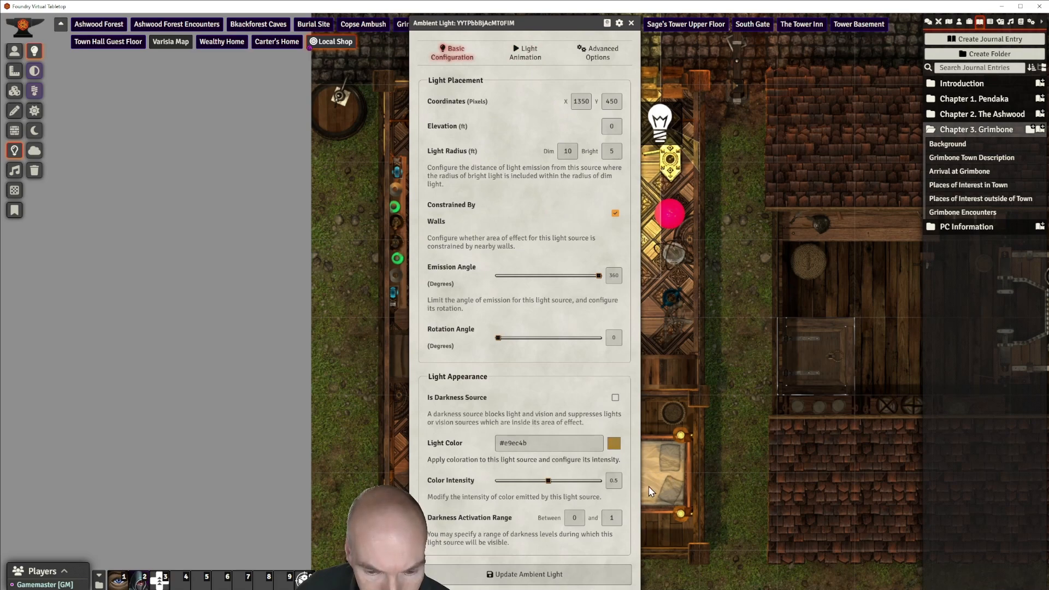
{"action": "left_click", "coordinate": [523, 575]}
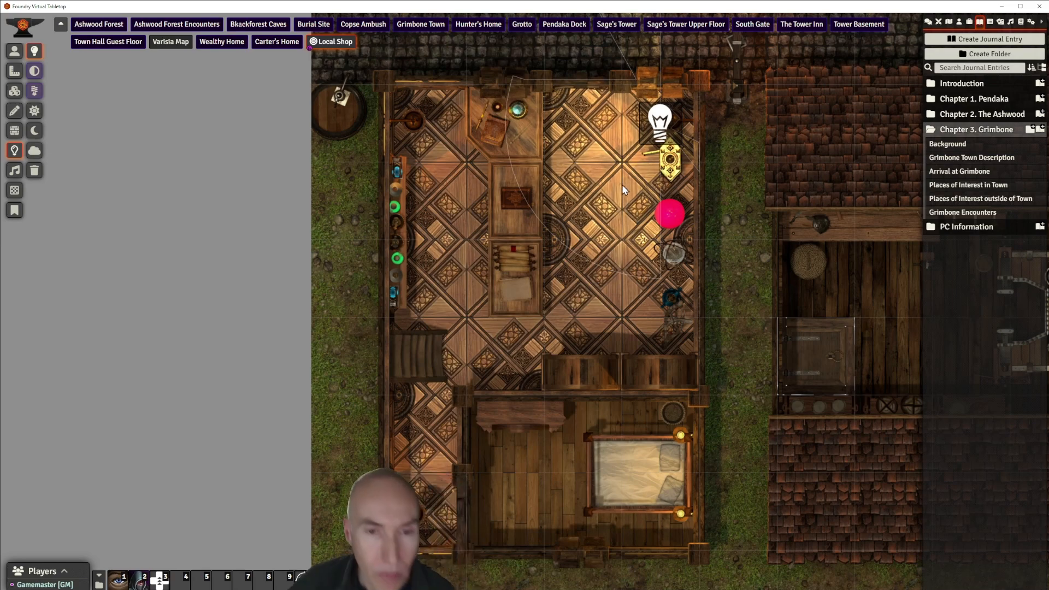
{"action": "double_click", "coordinate": [660, 121]}
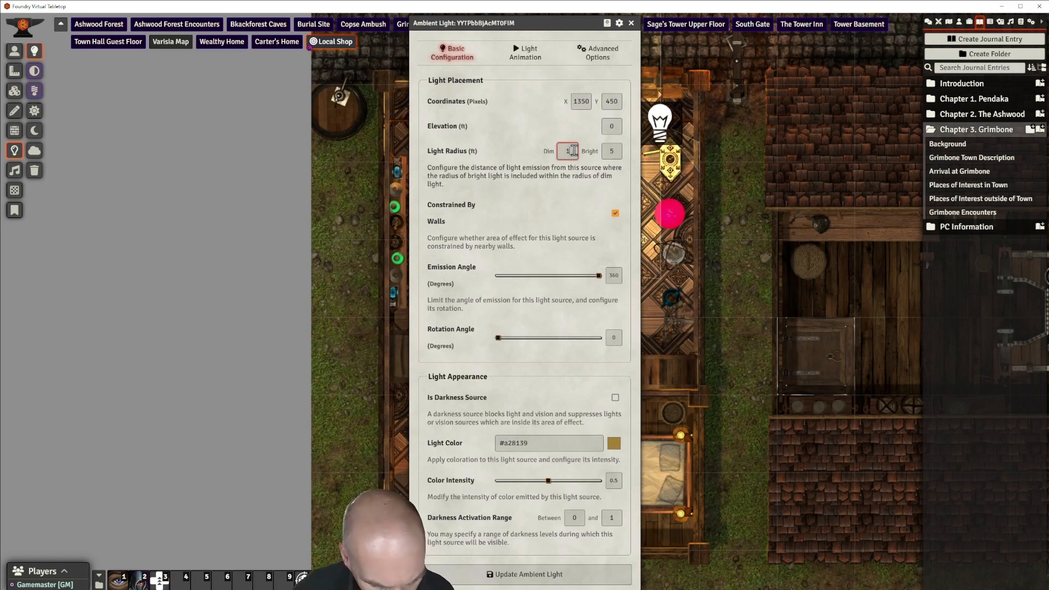
{"action": "left_click", "coordinate": [611, 150]}
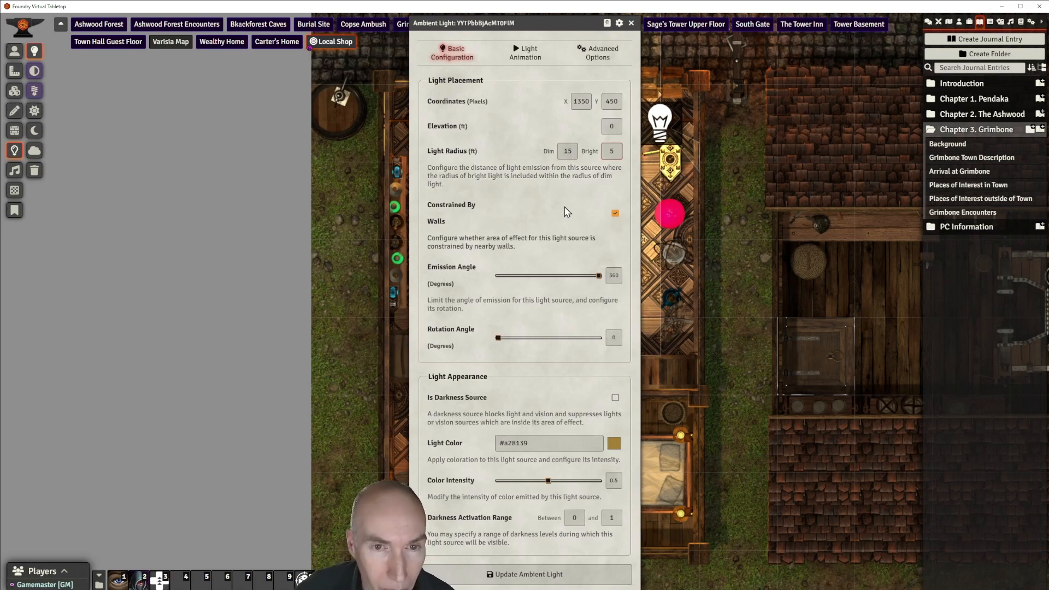
{"action": "left_click", "coordinate": [558, 574]}
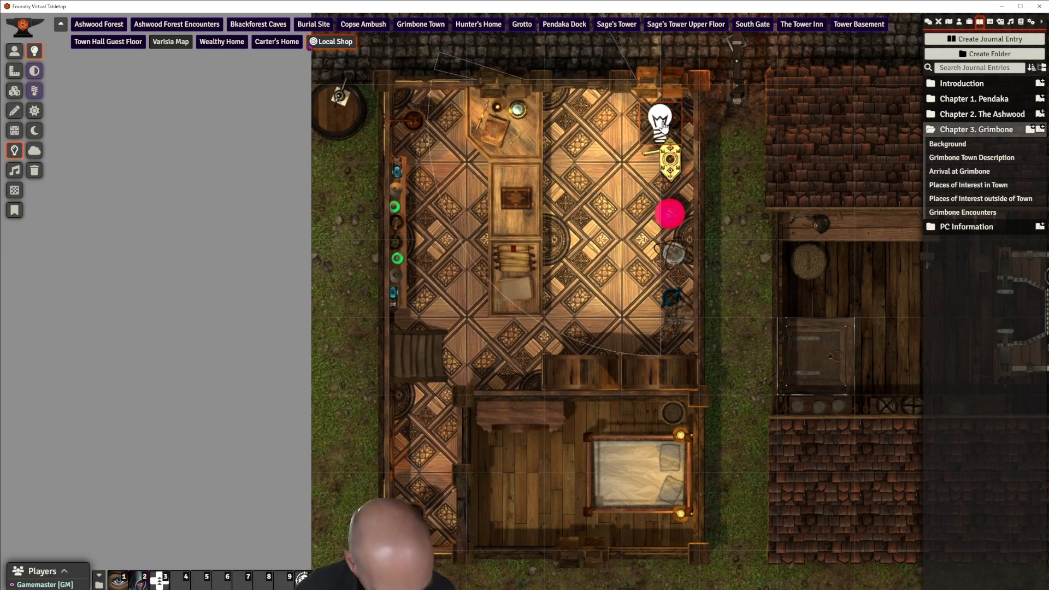
Copy the northeast ambient light and paste the duplicate at the round object in the building's southwest corner
{"action": "key", "text": "ctrl+c"}
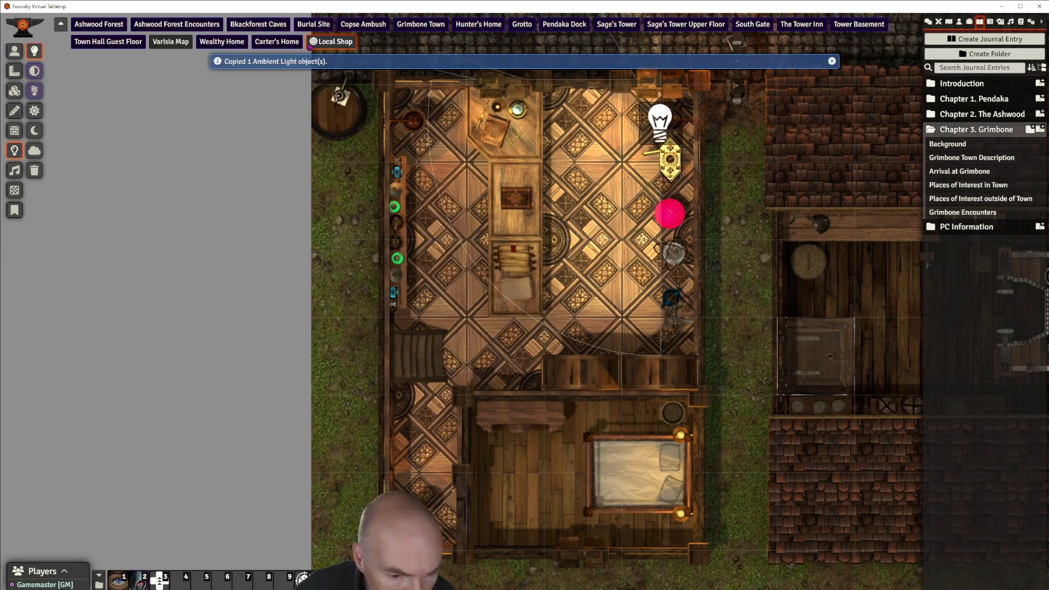
{"action": "key", "text": "ctrl+v"}
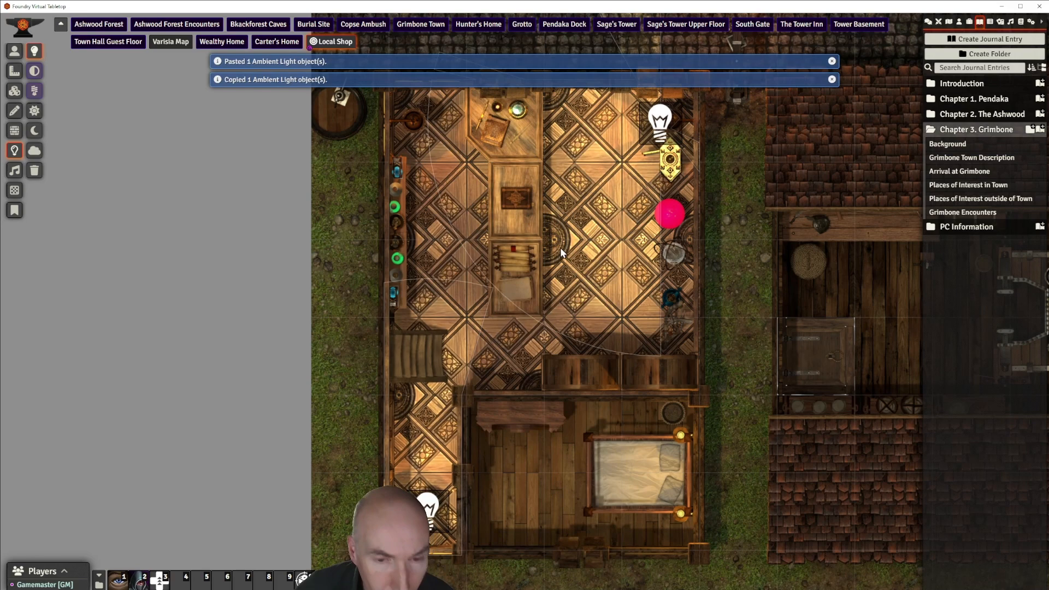
{"action": "scroll", "coordinate": [572, 241], "scroll_direction": "down", "scroll_amount": 2}
{"action": "scroll", "coordinate": [576, 247], "scroll_direction": "up", "scroll_amount": 3}
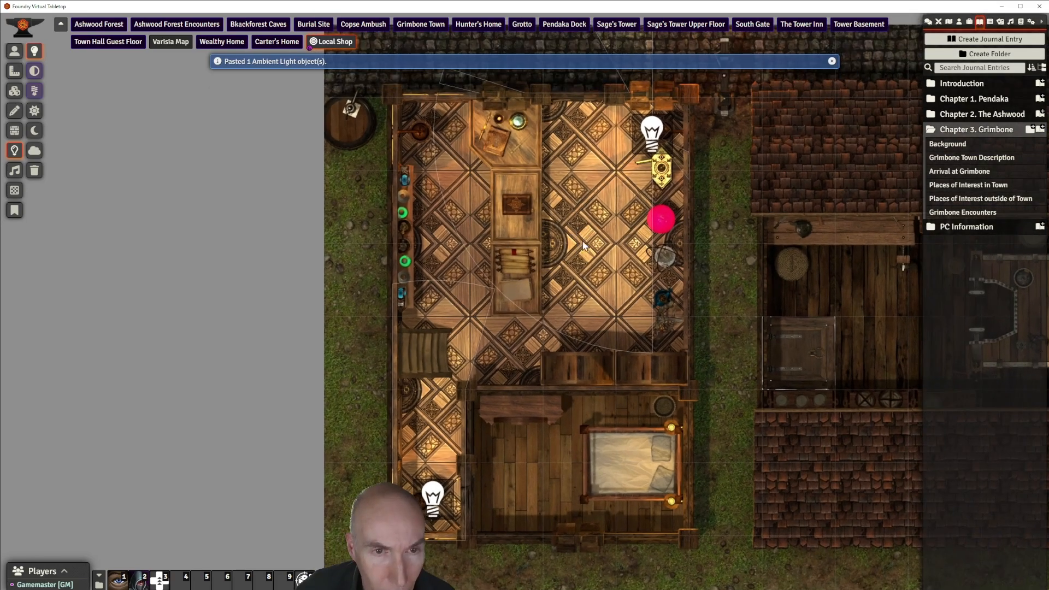
Place a new ambient light outside the shop's north window with a radius of 10 ft dim and 5 ft bright
{"action": "scroll", "coordinate": [573, 260], "scroll_direction": "down", "scroll_amount": 1}
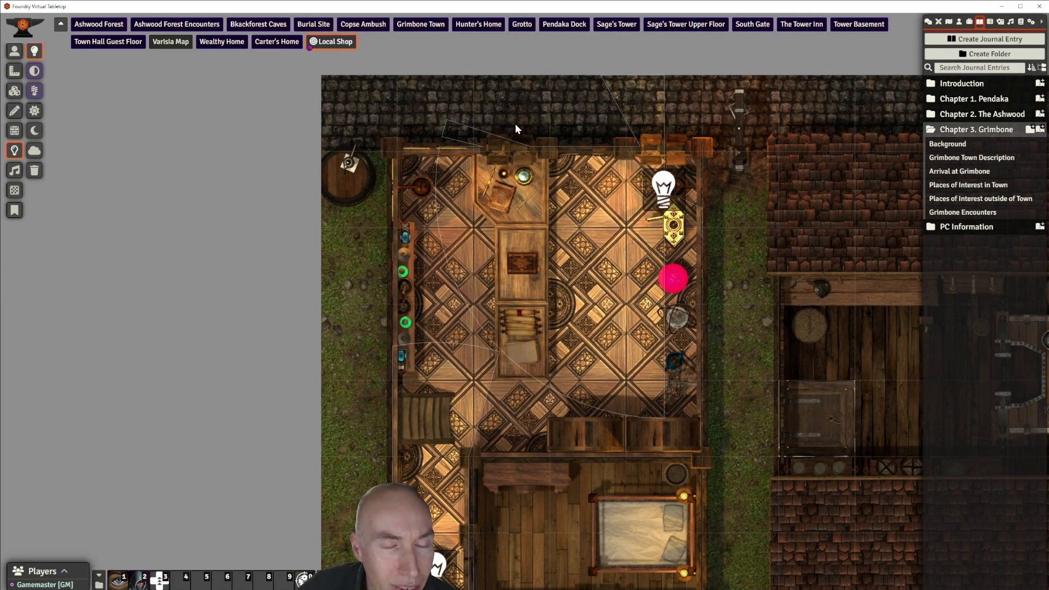
{"action": "key", "text": "ctrl+v"}
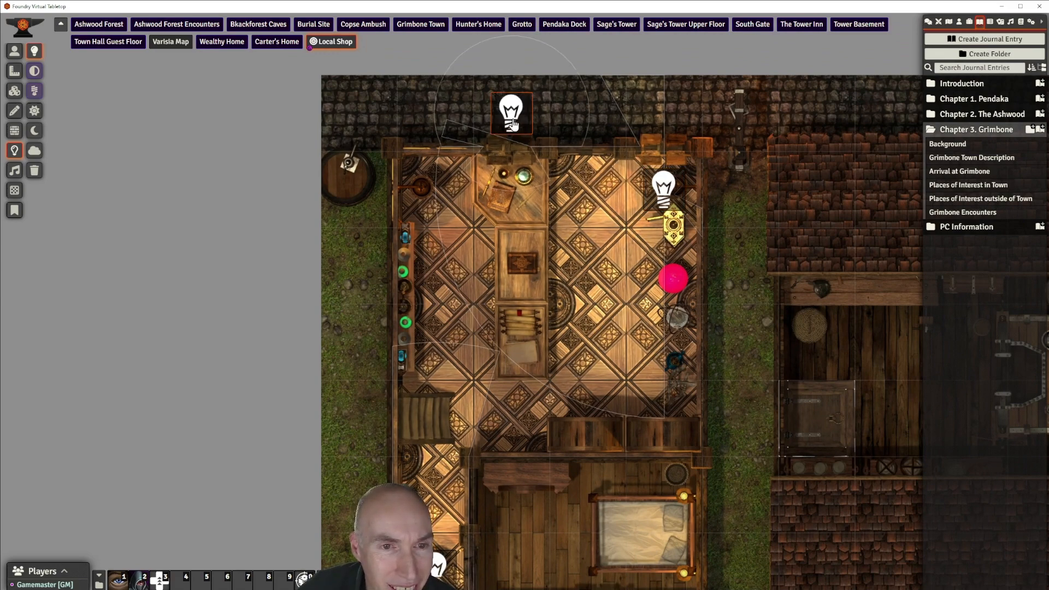
{"action": "double_click", "coordinate": [519, 132]}
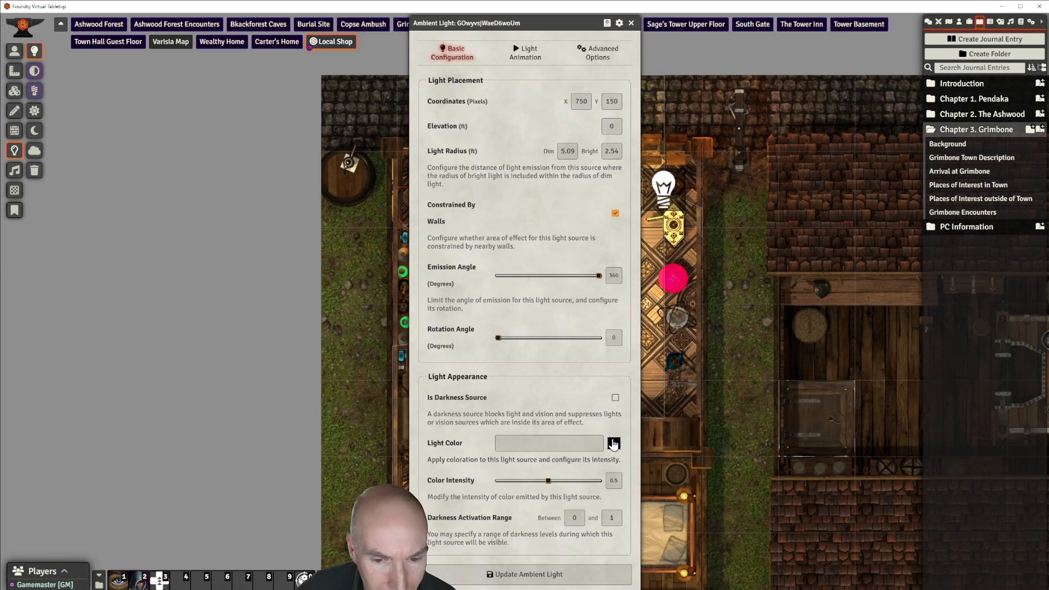
{"action": "left_click", "coordinate": [572, 151]}
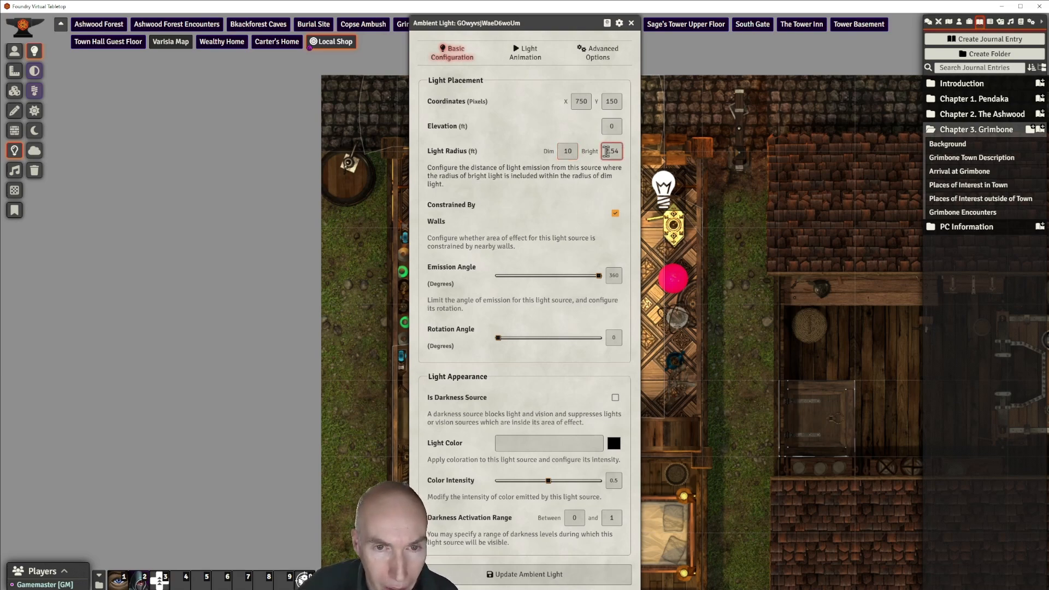
{"action": "key", "text": "BackSpace"}
{"action": "key", "text": "BackSpace"}
{"action": "key", "text": "BackSpace"}
{"action": "key", "text": "BackSpace"}
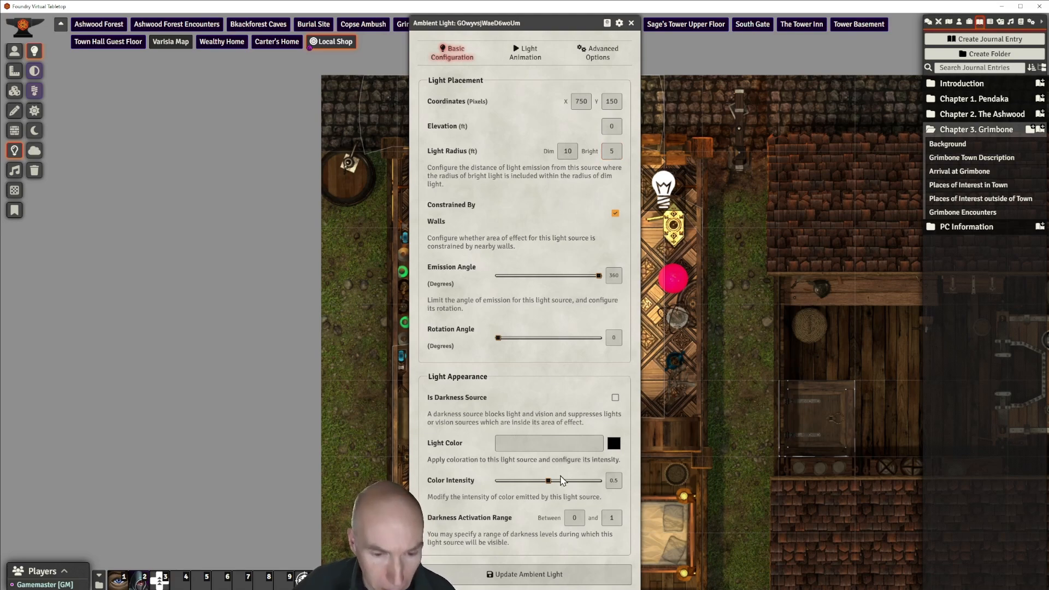
{"action": "left_click", "coordinate": [556, 574]}
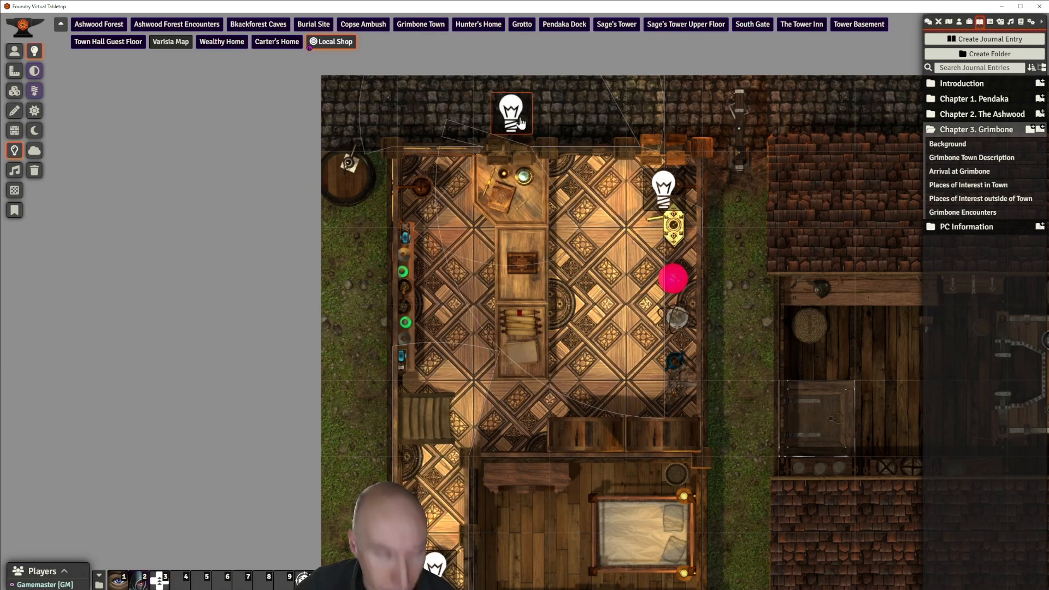
Move the outdoor light closer to the north window and limit its darkness activation range to between 0 and 0.6
{"action": "left_click_drag", "start_coordinate": [519, 139], "coordinate": [505, 125]}
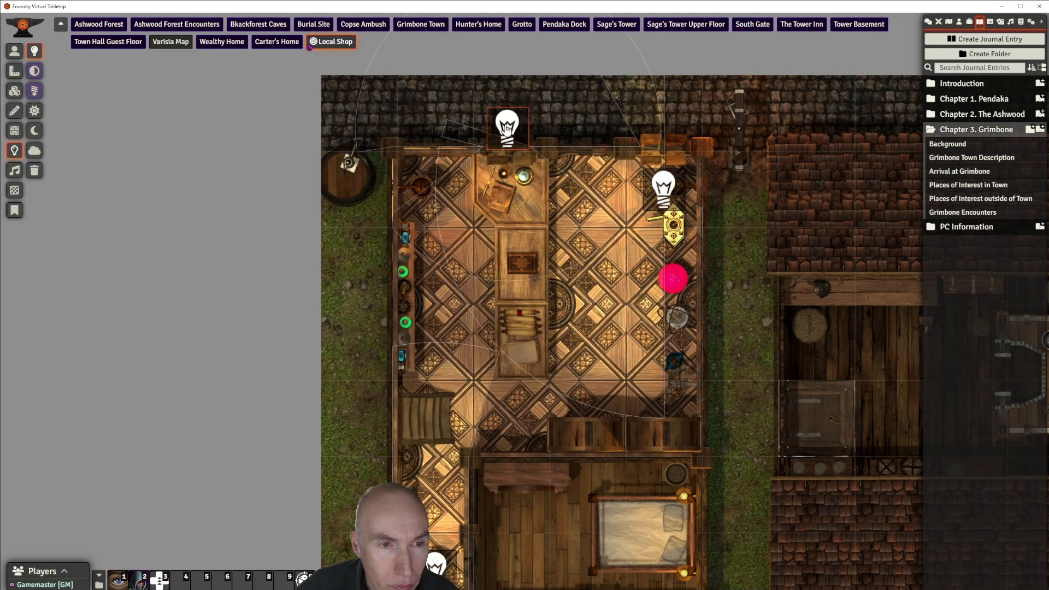
{"action": "double_click", "coordinate": [504, 123]}
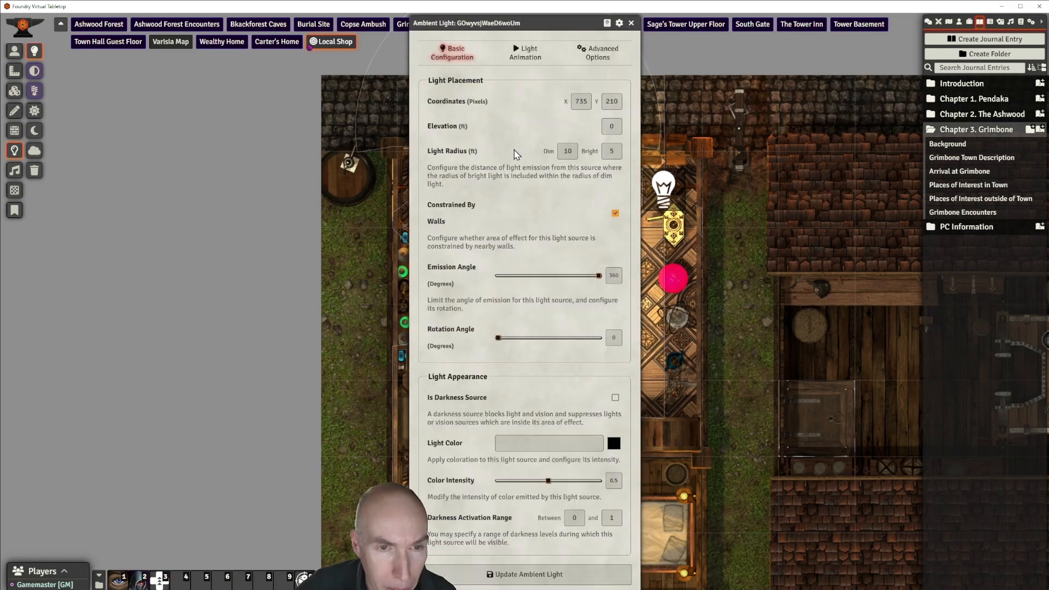
{"action": "double_click", "coordinate": [612, 517]}
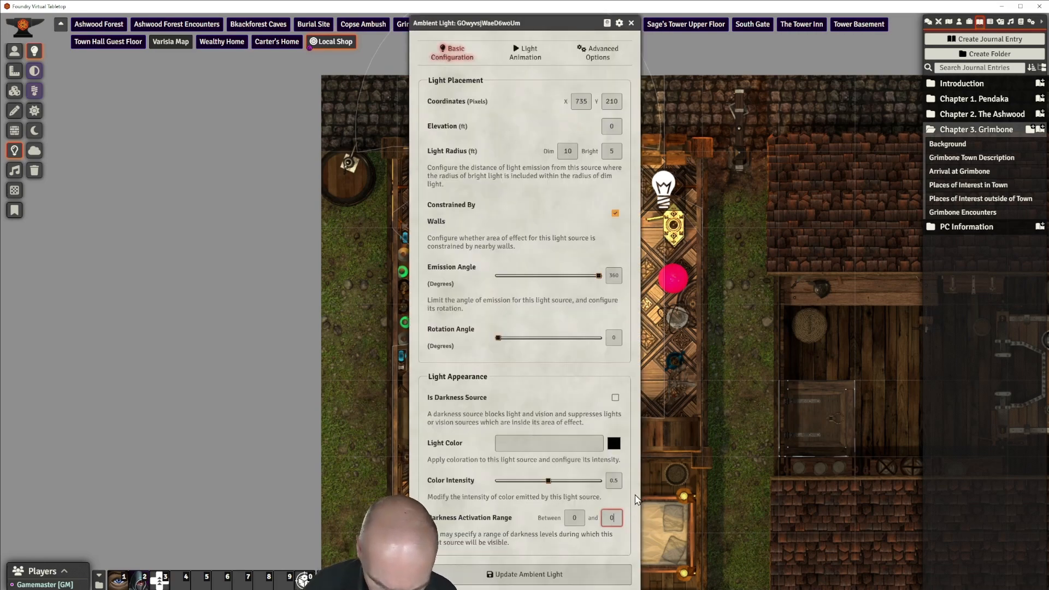
{"action": "type", "text": "0.6"}
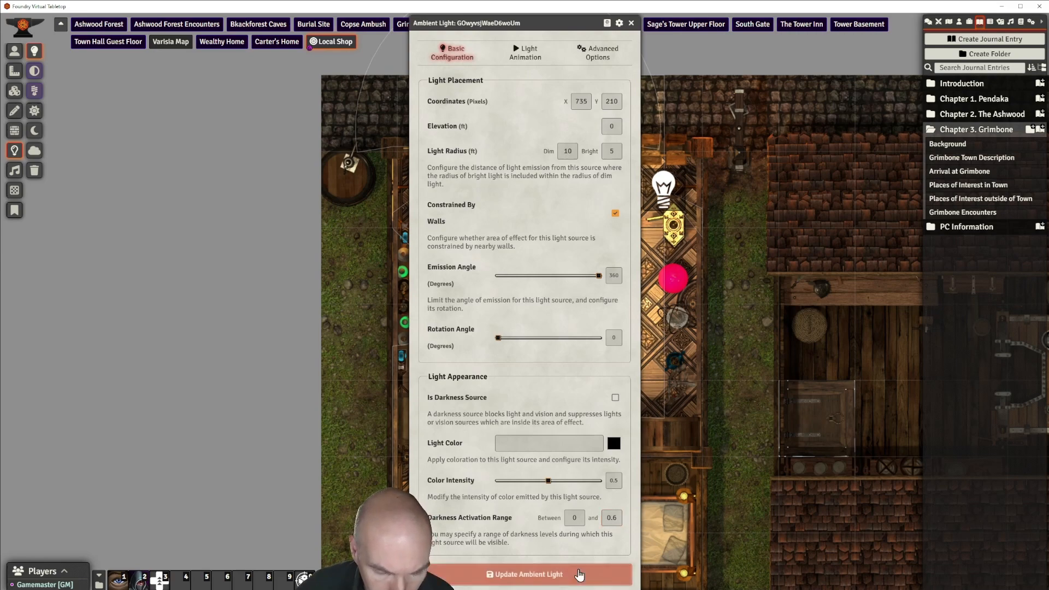
{"action": "left_click", "coordinate": [593, 574]}
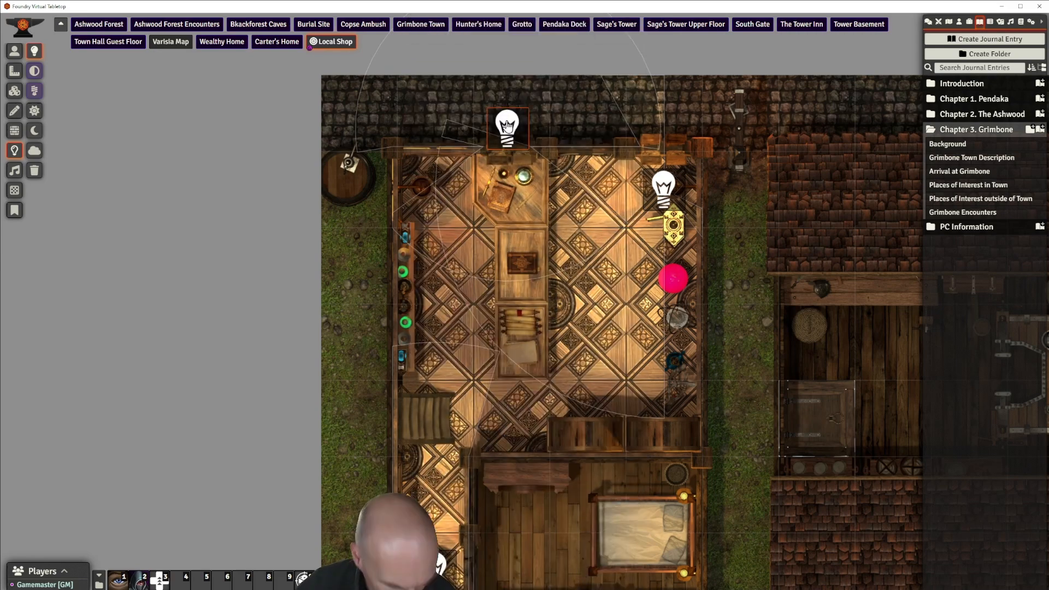
Copy the outdoor light to the outside of the north wall's eastern window and nudge it toward the wall
{"action": "key", "text": "ctrl+c"}
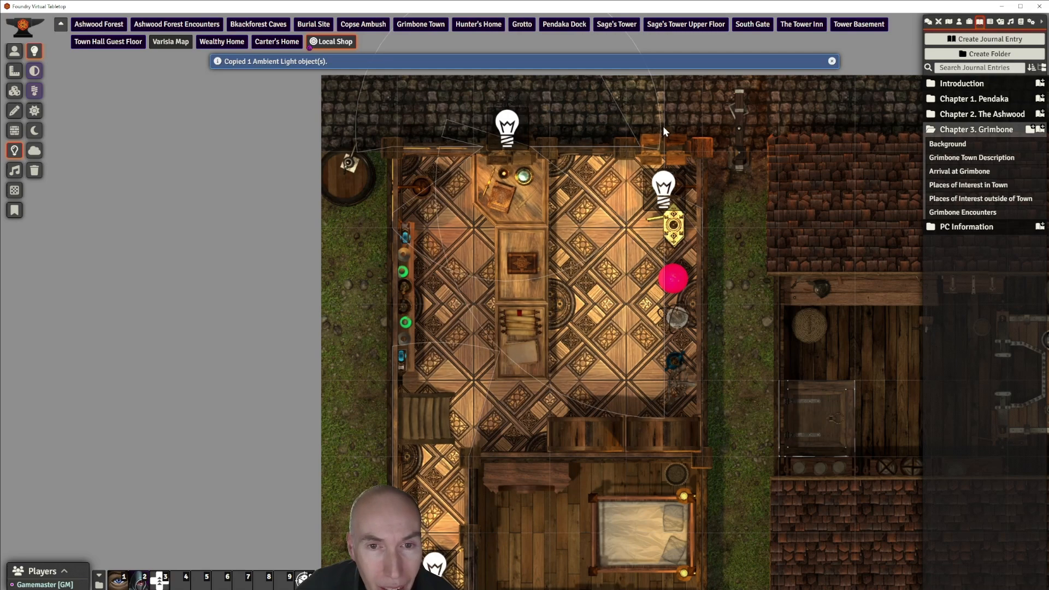
{"action": "key", "text": "ctrl+v"}
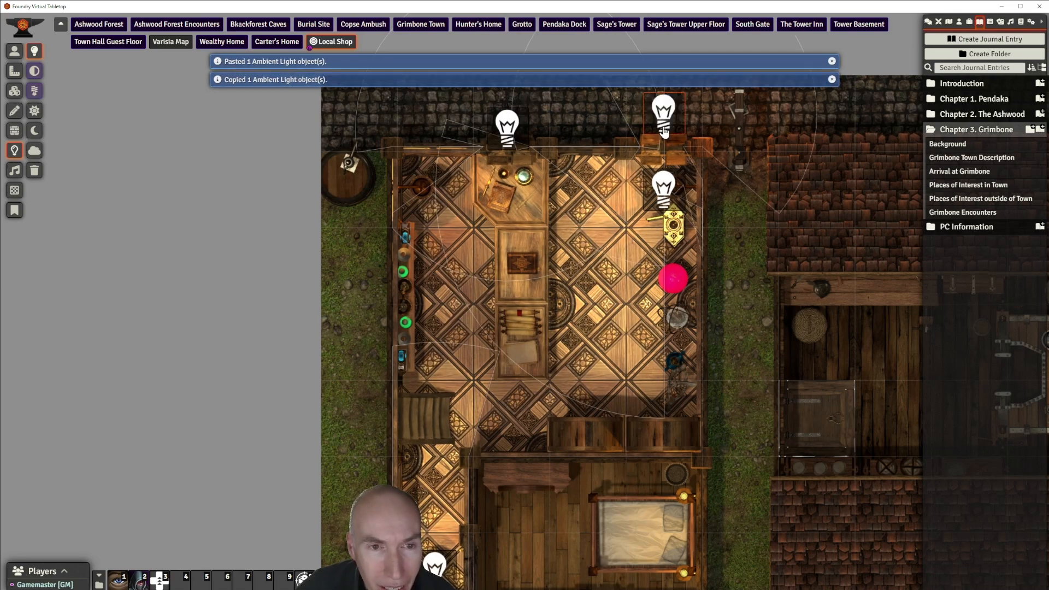
{"action": "mouse_move", "coordinate": [665, 121]}
{"action": "left_mouse_down"}
{"action": "mouse_move", "coordinate": [667, 140]}
{"action": "mouse_move", "coordinate": [663, 129]}
{"action": "left_mouse_up"}
Paste another copy of the outdoor light just outside the bedroom's south window and adjust its position
{"action": "left_click_drag", "start_coordinate": [597, 295], "coordinate": [601, 178]}
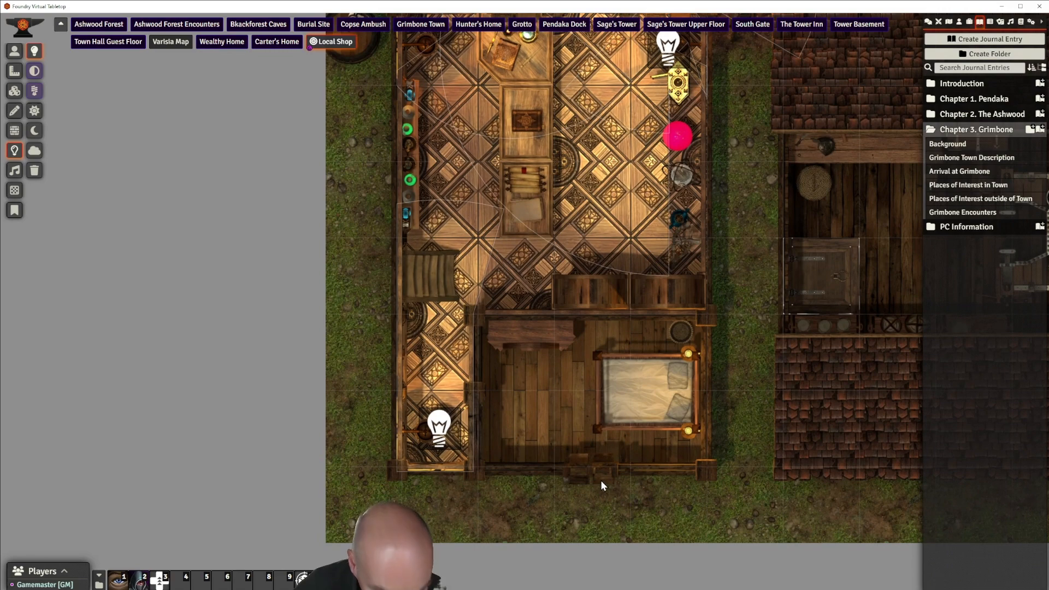
{"action": "key", "text": "ctrl+v"}
{"action": "mouse_move", "coordinate": [600, 483]}
{"action": "left_mouse_down"}
{"action": "mouse_move", "coordinate": [584, 514]}
{"action": "mouse_move", "coordinate": [597, 486]}
{"action": "left_mouse_up"}
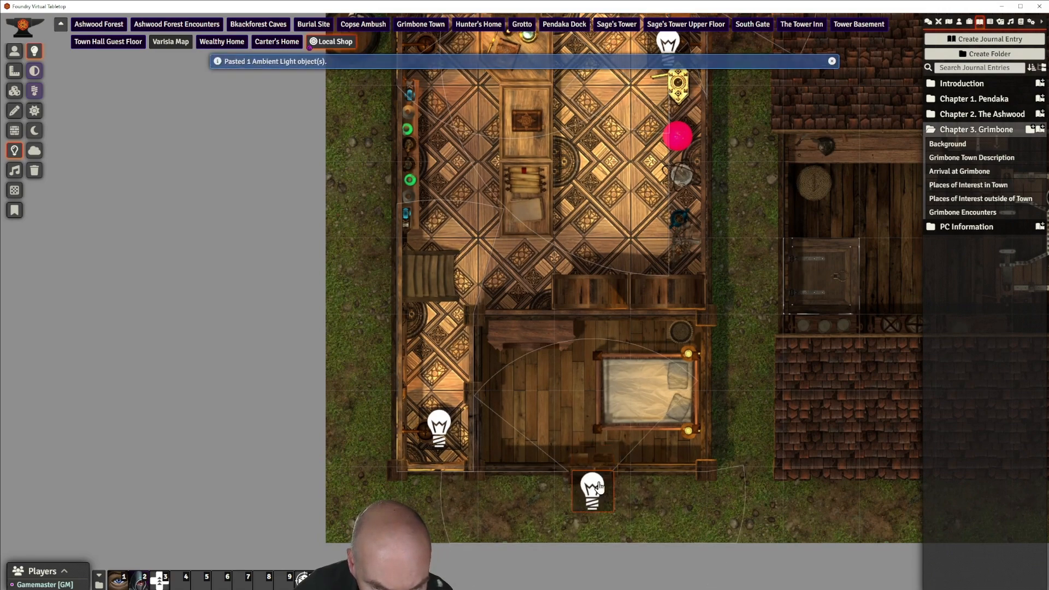
Draw a rectangular region covering the whole interior of the shop building, from the northwest to the southeast corner
{"action": "scroll", "coordinate": [759, 334], "scroll_direction": "down", "scroll_amount": 2}
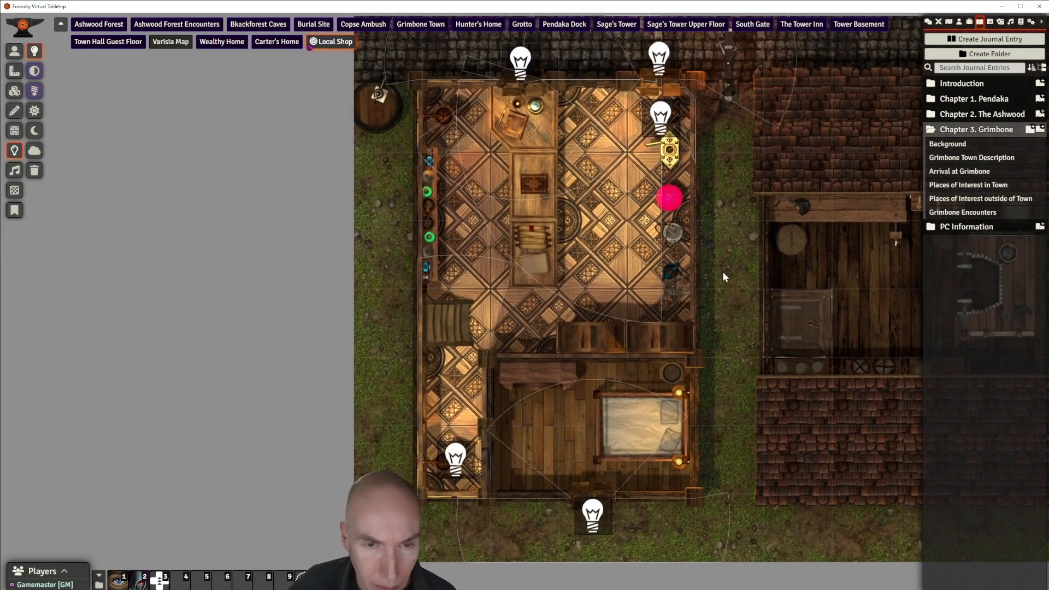
{"action": "left_click_drag", "start_coordinate": [716, 228], "coordinate": [722, 271]}
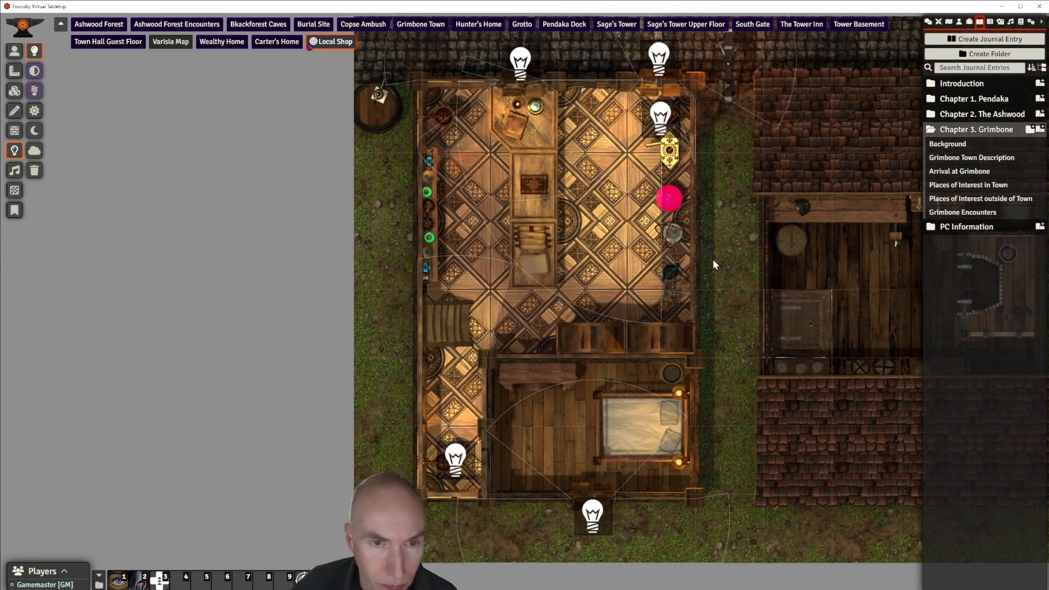
{"action": "left_click", "coordinate": [15, 190]}
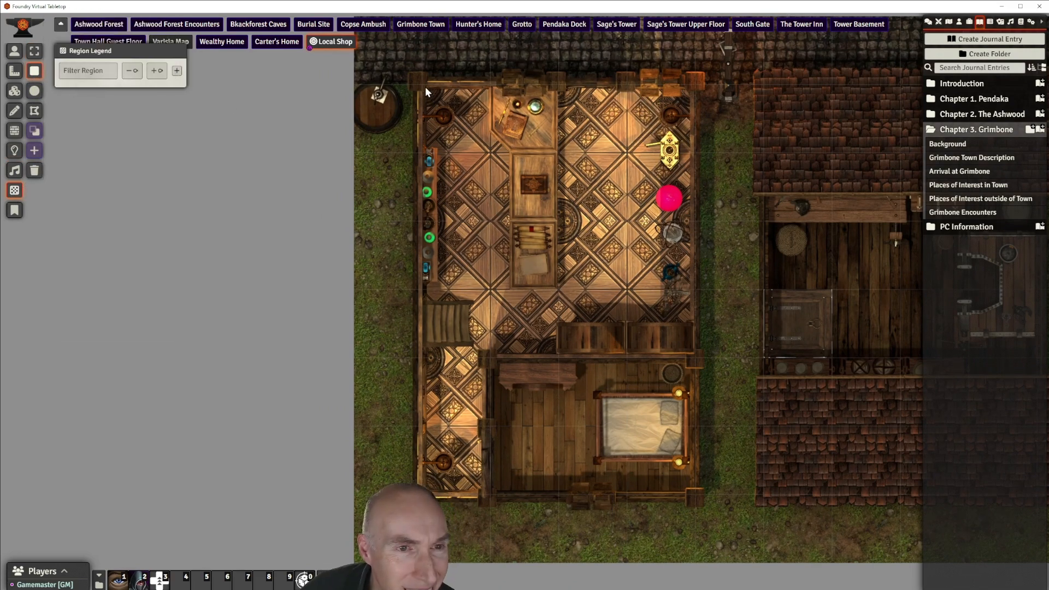
{"action": "left_click_drag", "start_coordinate": [425, 86], "coordinate": [691, 493]}
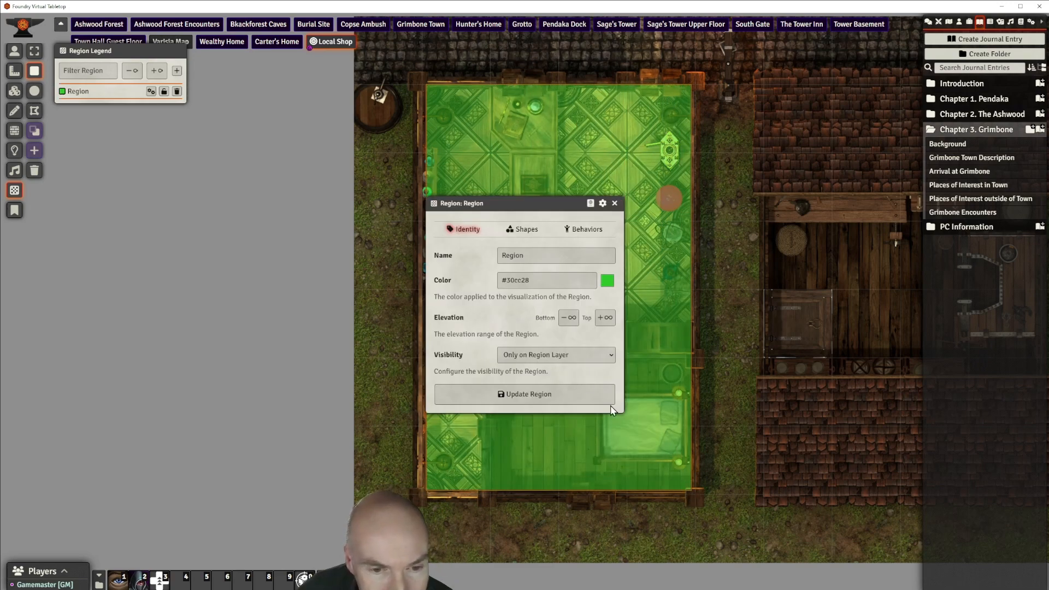
Add an Adjust Darkness Level behavior to the region in Darken mode with a modifier of 0.44
{"action": "left_click", "coordinate": [589, 231]}
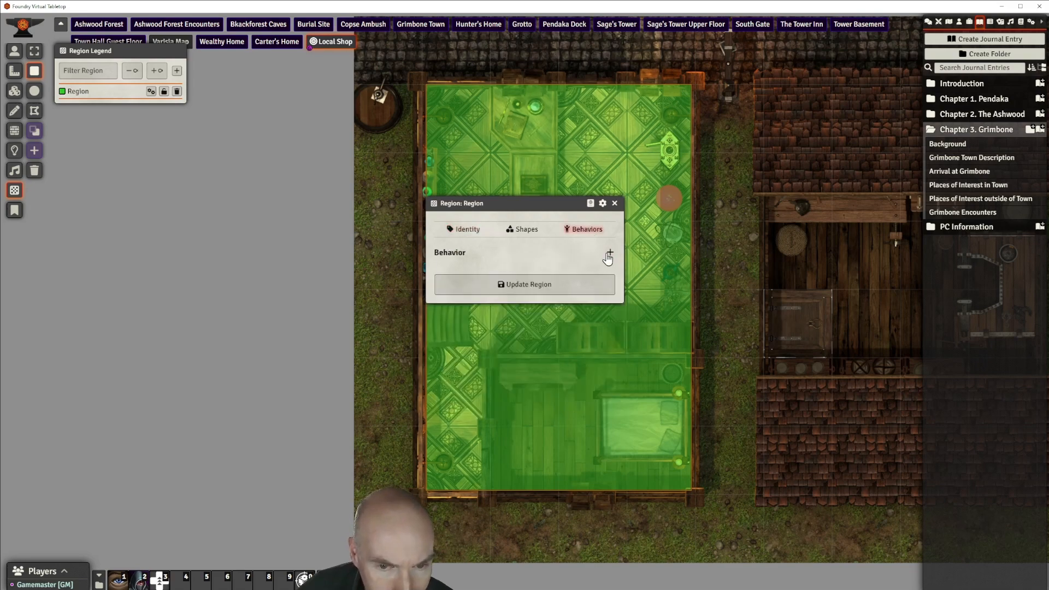
{"action": "left_click", "coordinate": [610, 252]}
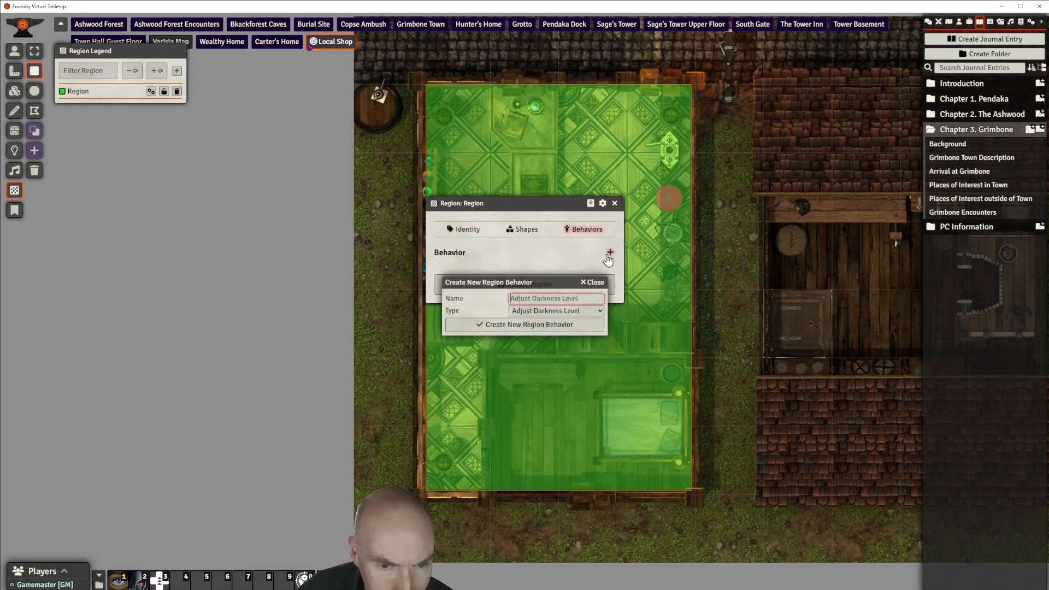
{"action": "left_click", "coordinate": [558, 325]}
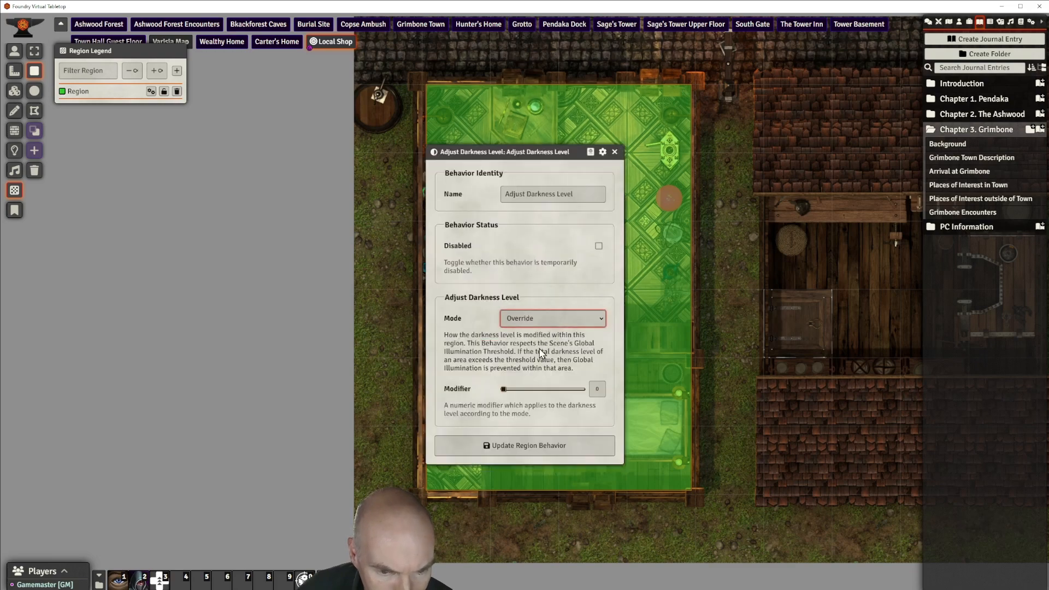
{"action": "left_click", "coordinate": [503, 390]}
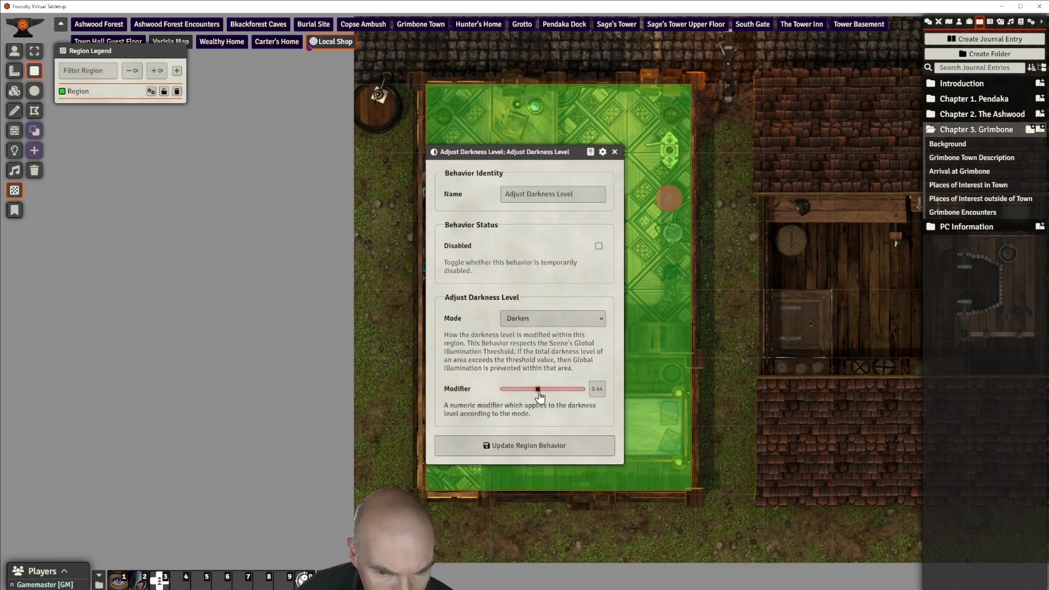
{"action": "left_click", "coordinate": [530, 445]}
Finish the region's configuration and return to the token controls to review the darkened shop interior
{"action": "left_click", "coordinate": [518, 314]}
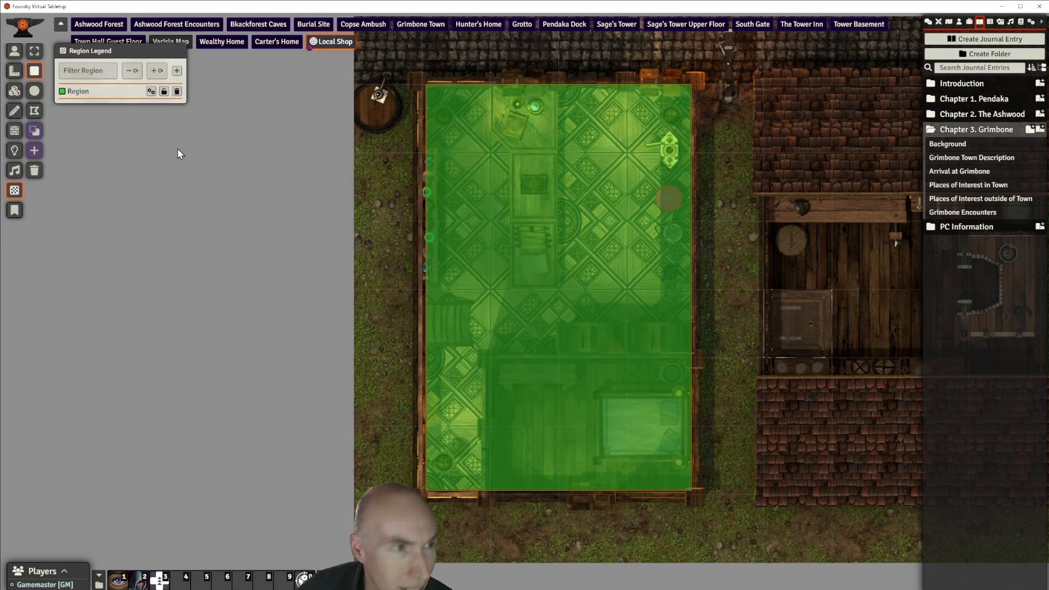
{"action": "left_click", "coordinate": [14, 51]}
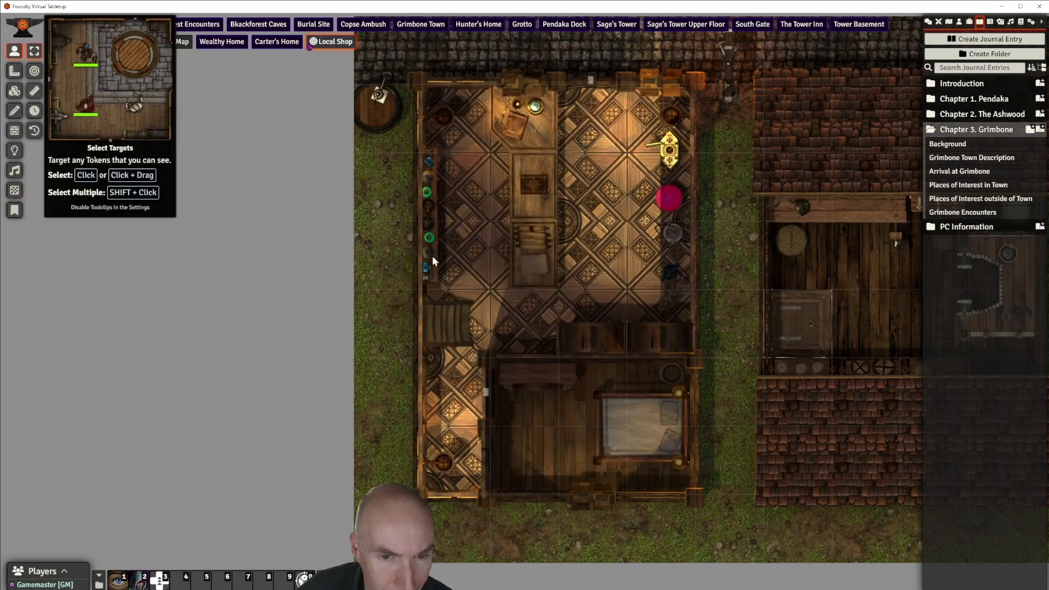
{"action": "scroll", "coordinate": [733, 271], "scroll_direction": "down", "scroll_amount": 2}
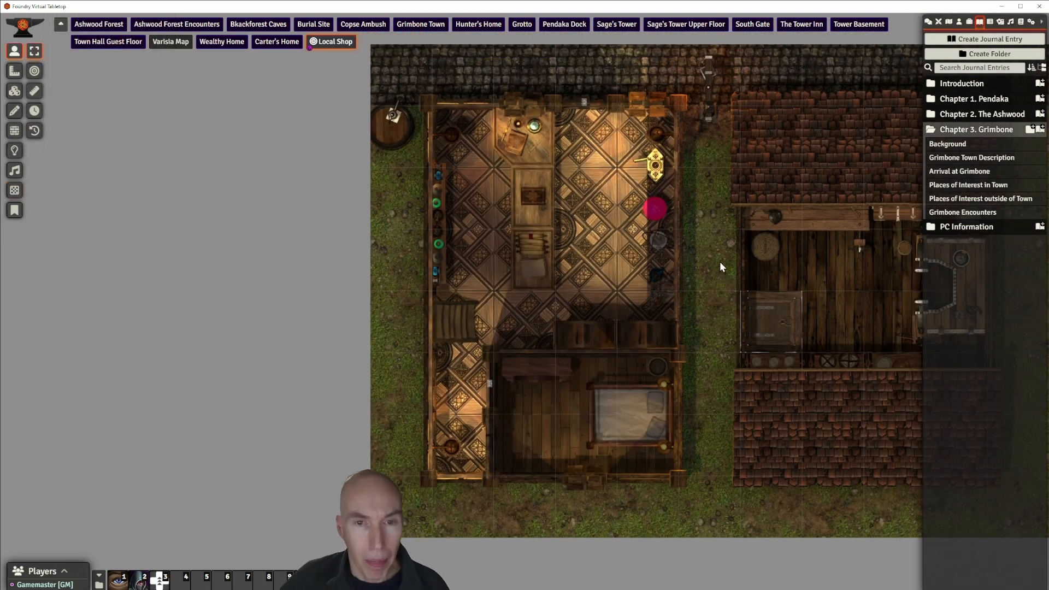
{"action": "scroll", "coordinate": [727, 230], "scroll_direction": "up", "scroll_amount": 3}
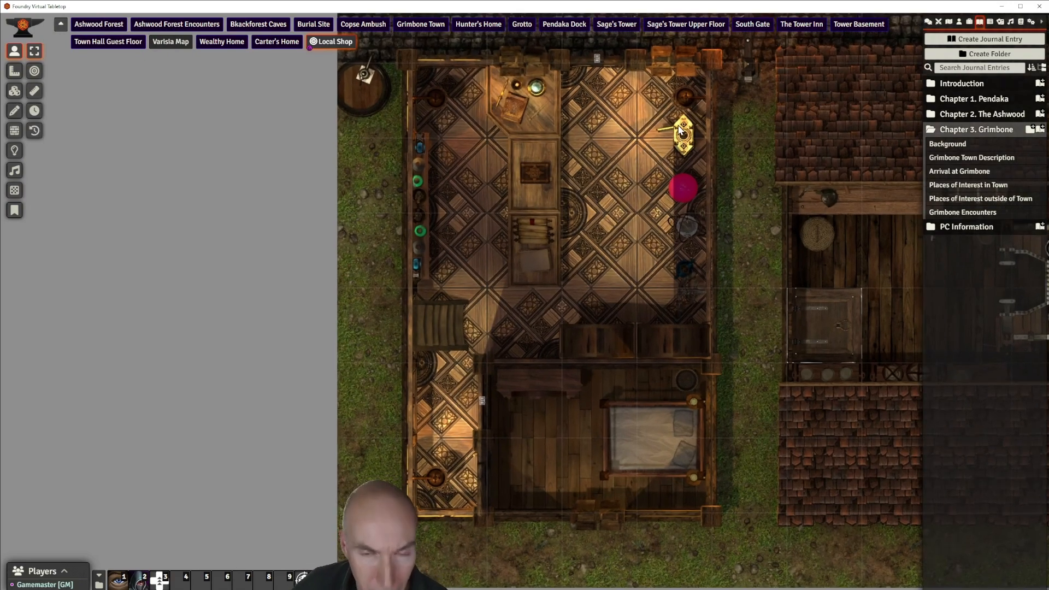
{"action": "scroll", "coordinate": [680, 131], "scroll_direction": "up", "scroll_amount": 1}
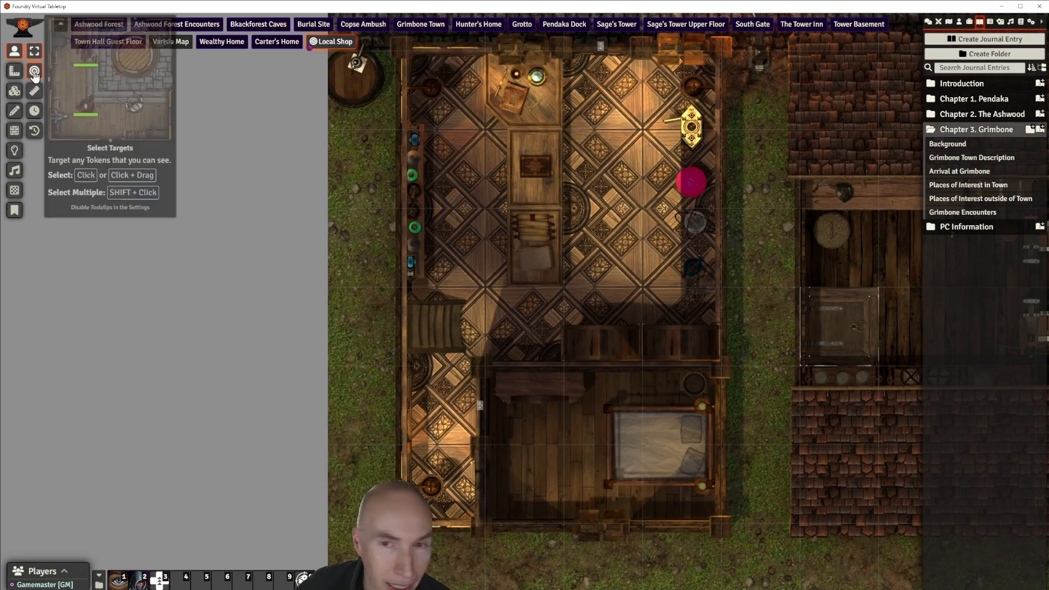
{"action": "left_click", "coordinate": [35, 93]}
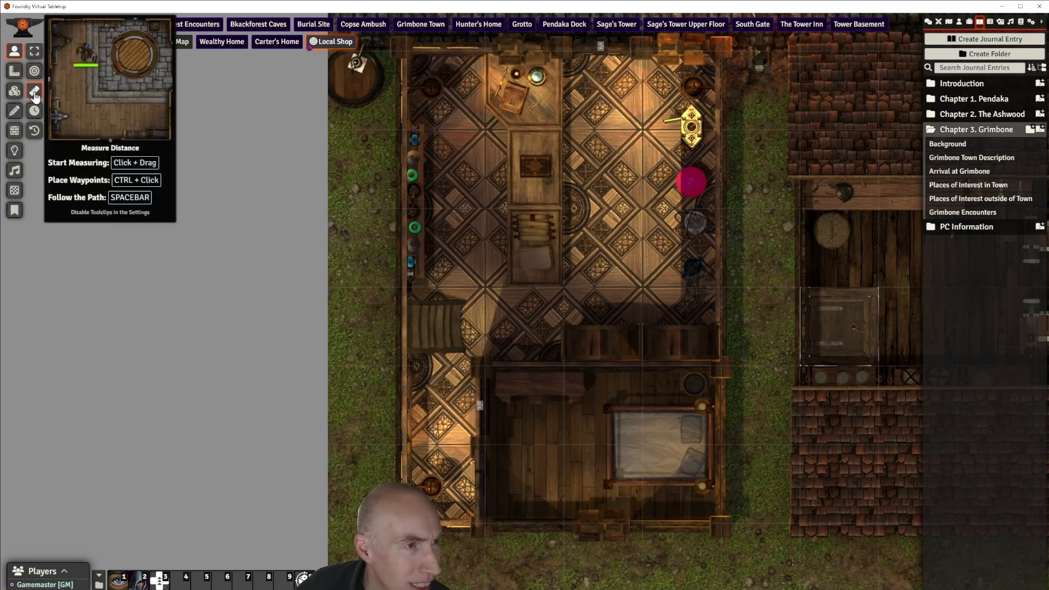
Set the light restriction to None for all the walls around the northeast brazier and the golden display item beside it
{"action": "left_click", "coordinate": [14, 131]}
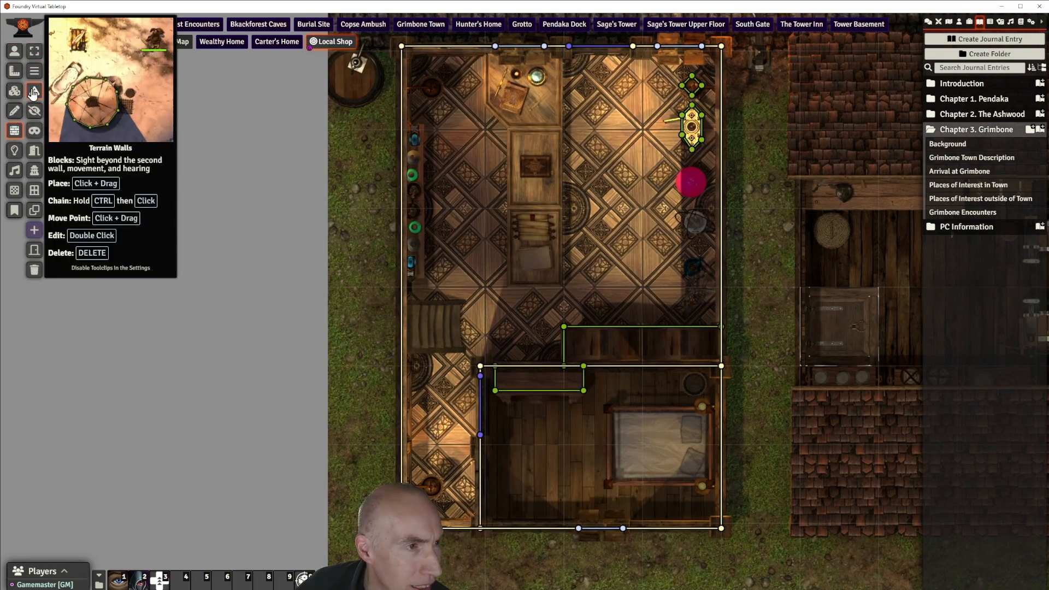
{"action": "left_click_drag", "start_coordinate": [668, 106], "coordinate": [688, 135]}
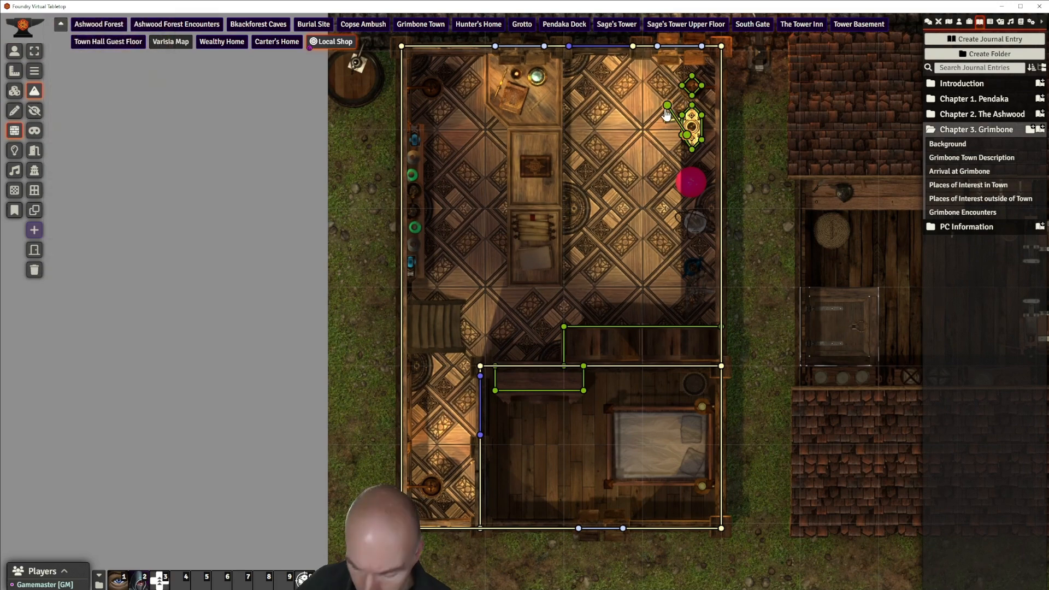
{"action": "key", "text": "ctrl+z"}
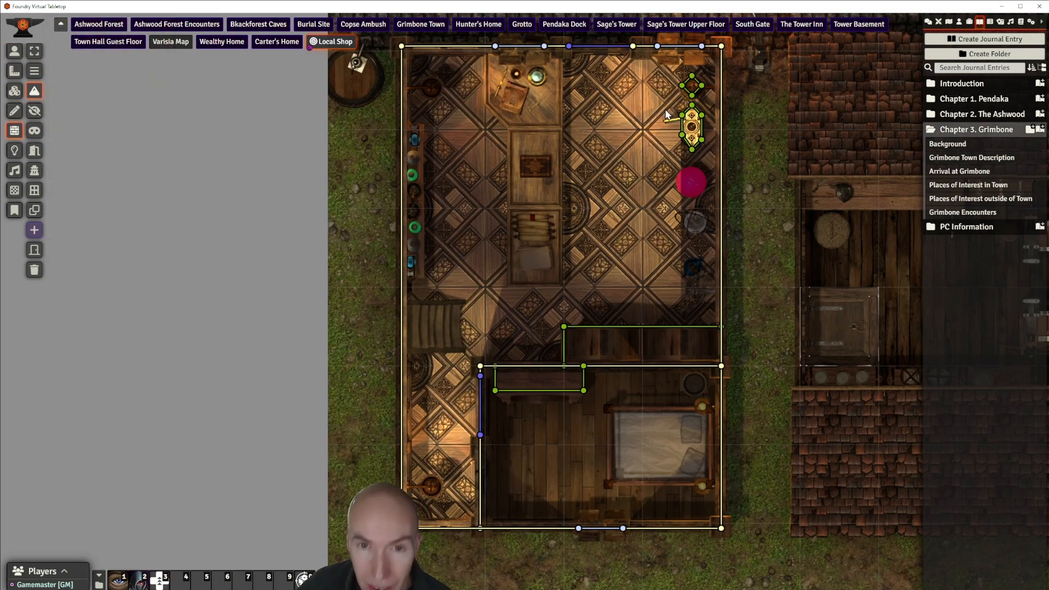
{"action": "left_click", "coordinate": [34, 51]}
{"action": "left_click_drag", "start_coordinate": [656, 65], "coordinate": [713, 164]}
{"action": "double_click", "coordinate": [701, 122]}
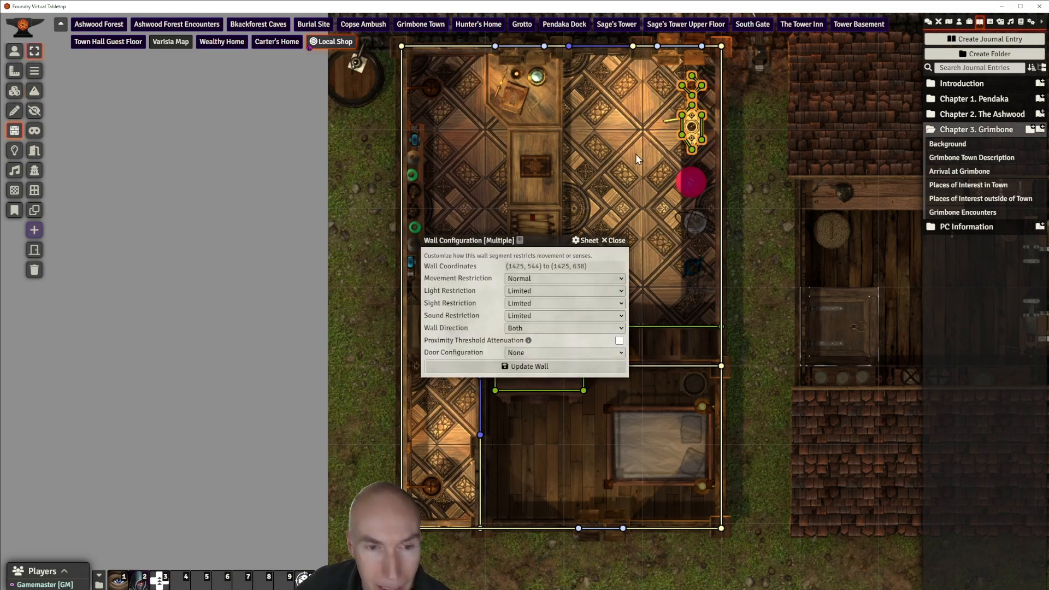
{"action": "left_click", "coordinate": [563, 291]}
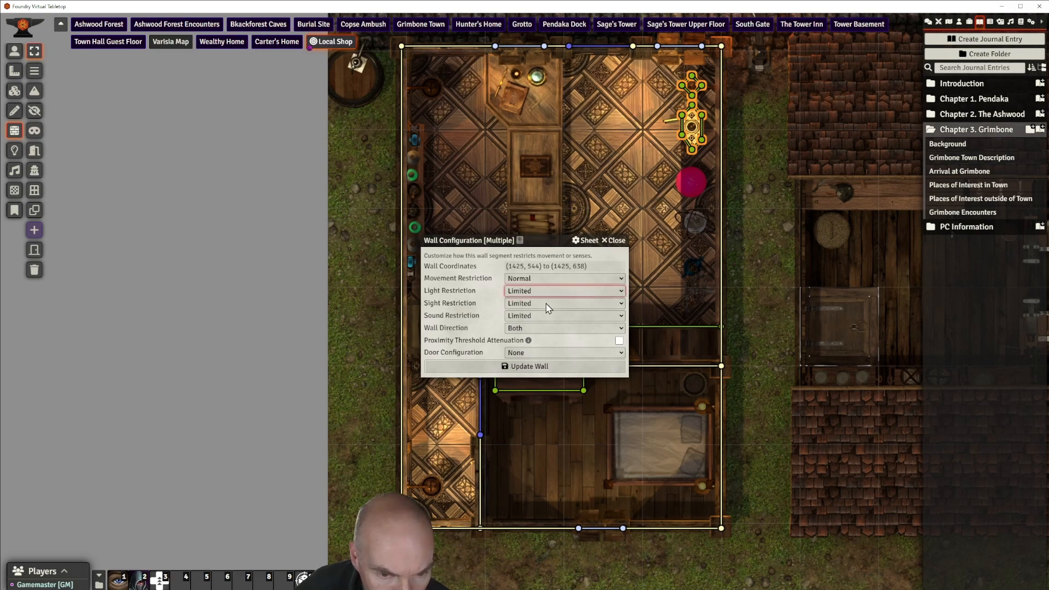
{"action": "left_click", "coordinate": [546, 303]}
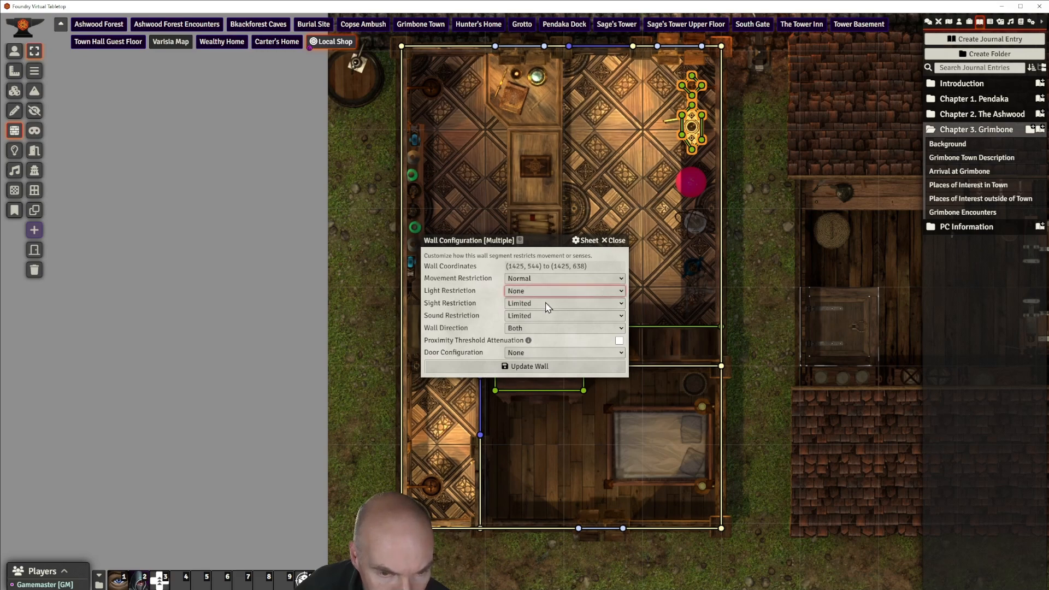
{"action": "left_click", "coordinate": [539, 366]}
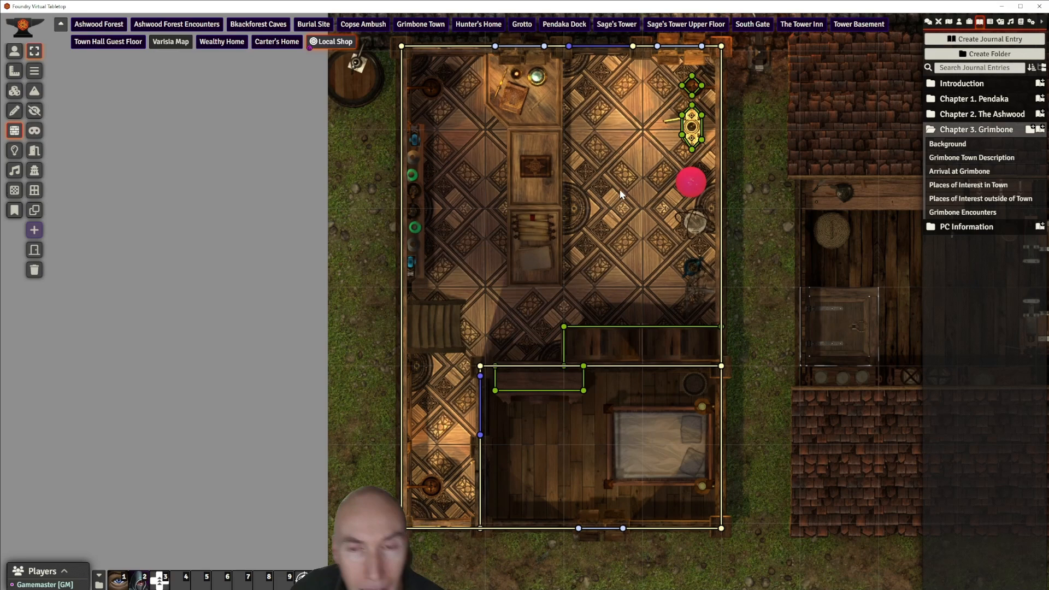
Place a small ambient light, about 3 ft dim and 1.5 ft bright, centered on the pink orb along the east wall
{"action": "scroll", "coordinate": [603, 209], "scroll_direction": "down", "scroll_amount": 3}
{"action": "scroll", "coordinate": [671, 204], "scroll_direction": "up", "scroll_amount": 2}
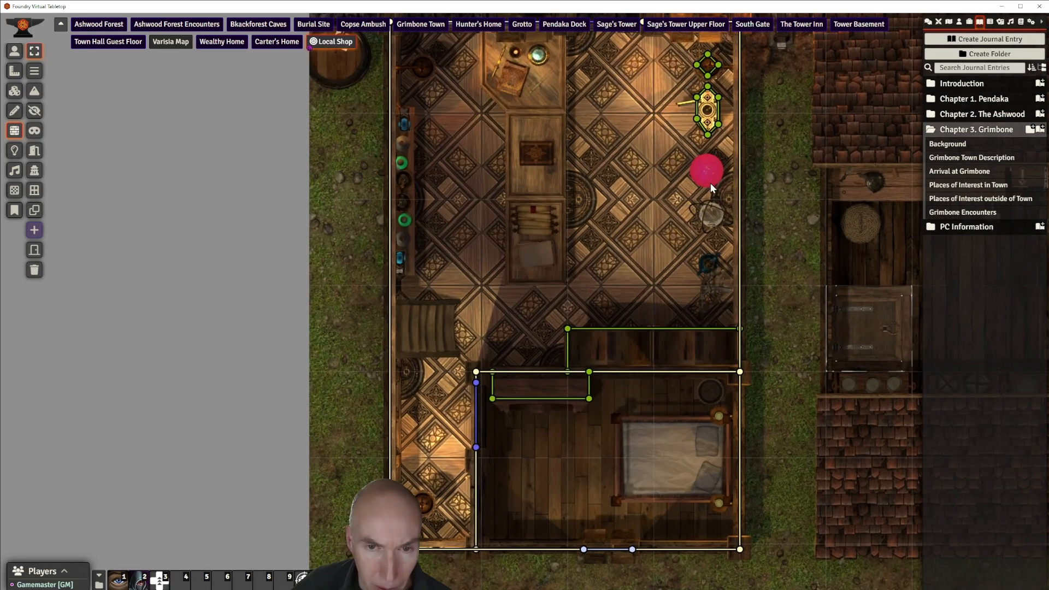
{"action": "left_click", "coordinate": [14, 151]}
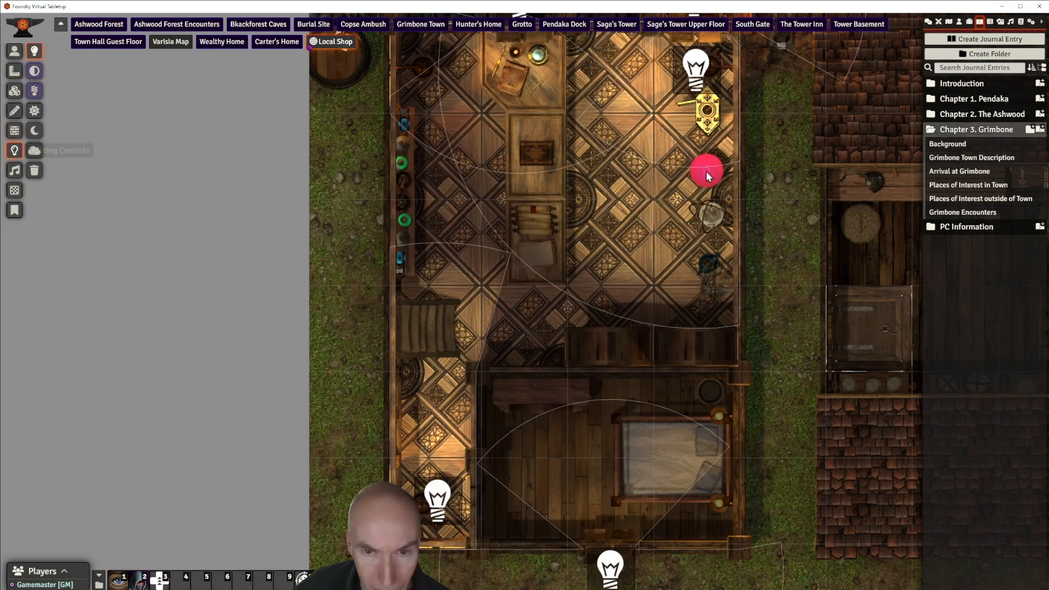
{"action": "left_click_drag", "start_coordinate": [706, 172], "coordinate": [746, 166]}
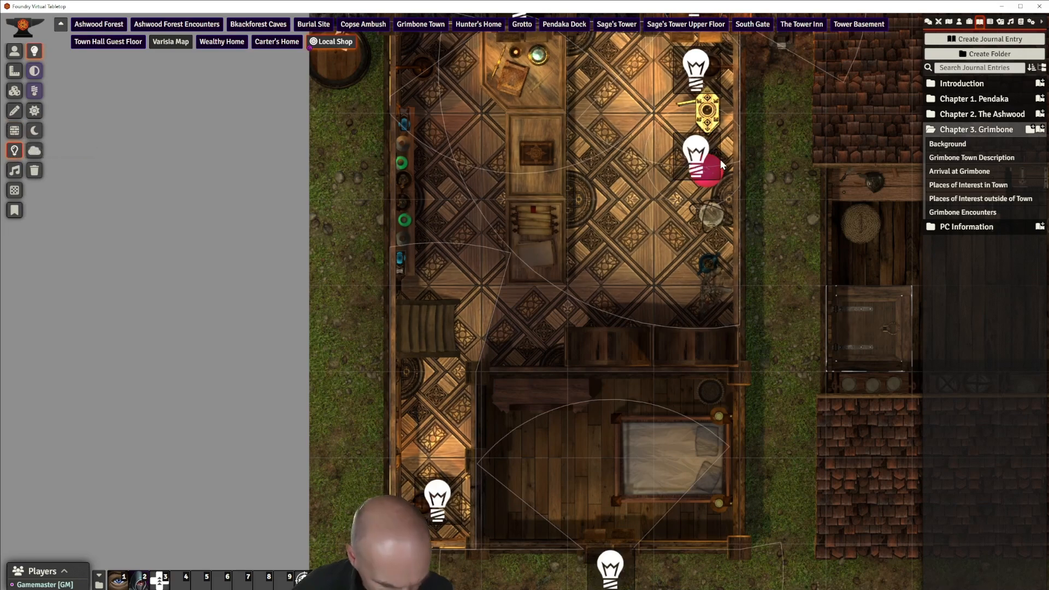
{"action": "left_click_drag", "start_coordinate": [698, 158], "coordinate": [708, 176]}
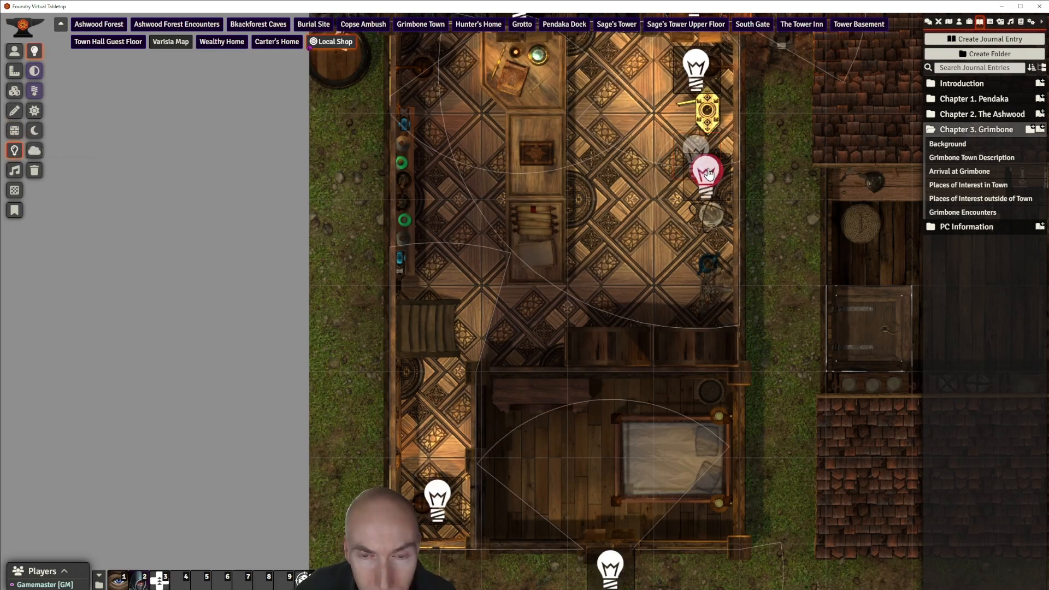
Set the pink orb light's color to #fb6096 and update the light
{"action": "double_click", "coordinate": [708, 174]}
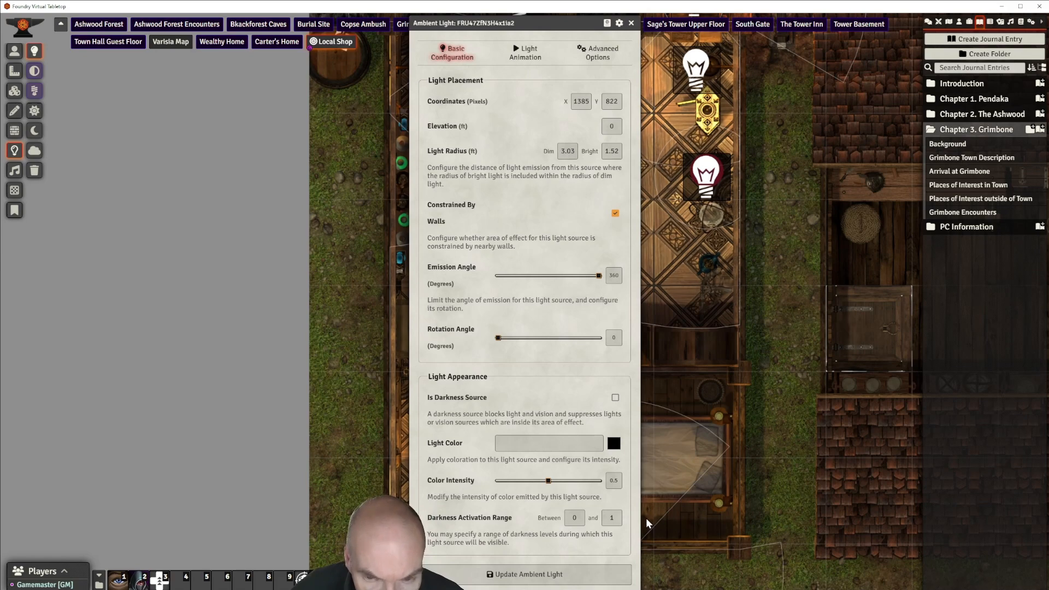
{"action": "left_click", "coordinate": [664, 454]}
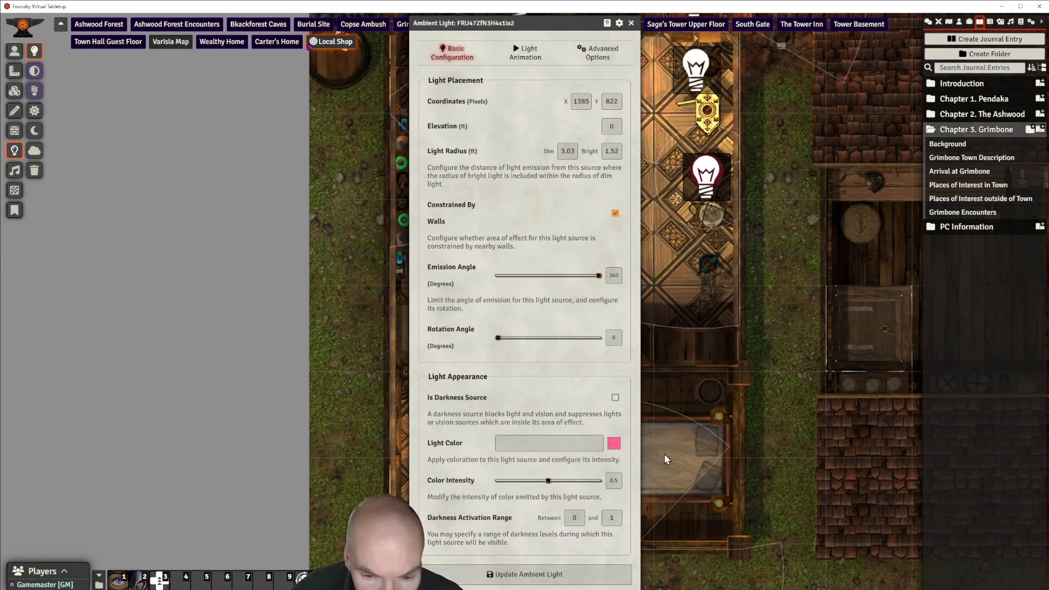
{"action": "left_click", "coordinate": [552, 574]}
Give the pink orb light the Mysterious Emanation animation and check the effect with the token controls active
{"action": "scroll", "coordinate": [659, 228], "scroll_direction": "down", "scroll_amount": 2}
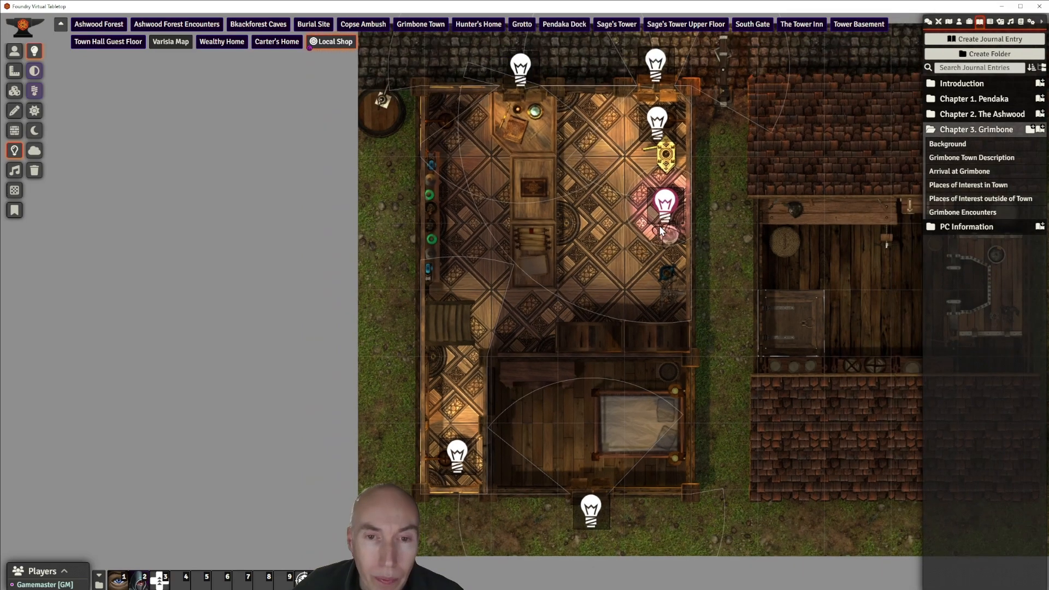
{"action": "scroll", "coordinate": [611, 237], "scroll_direction": "up", "scroll_amount": 2}
{"action": "double_click", "coordinate": [687, 189]}
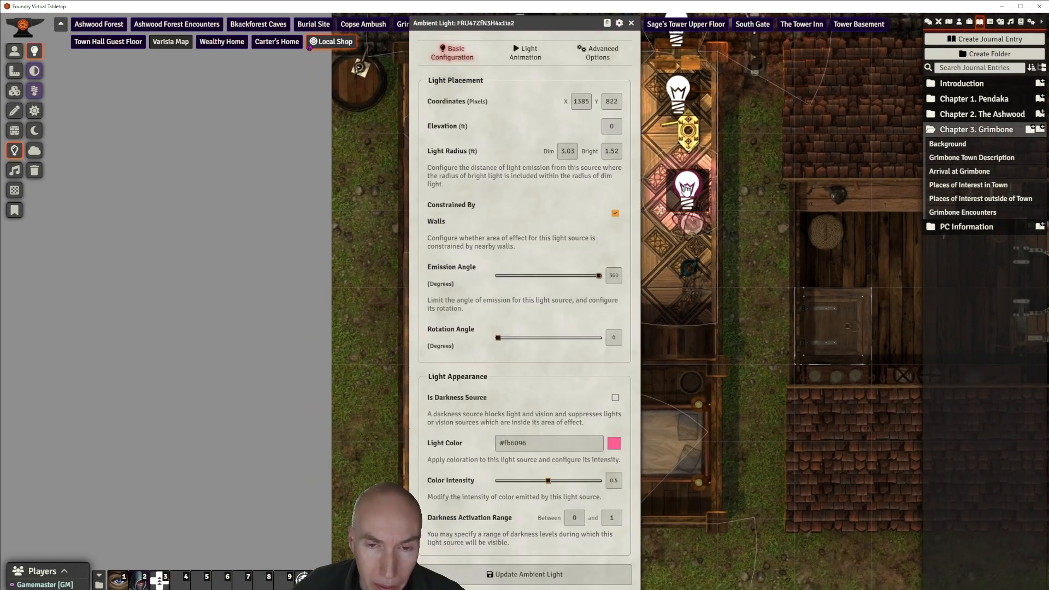
{"action": "left_click", "coordinate": [529, 60]}
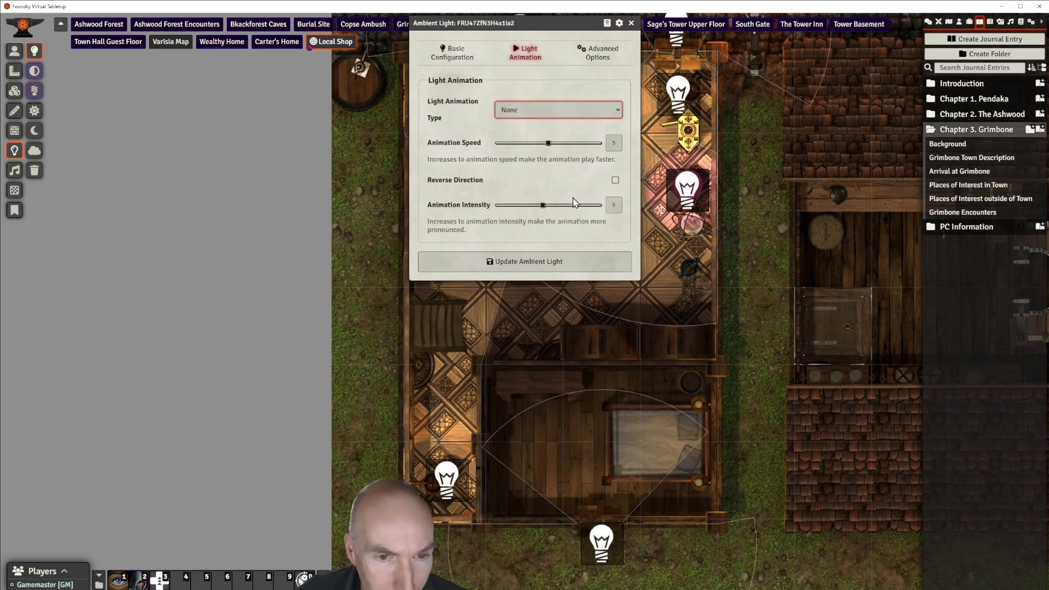
{"action": "left_click", "coordinate": [568, 222]}
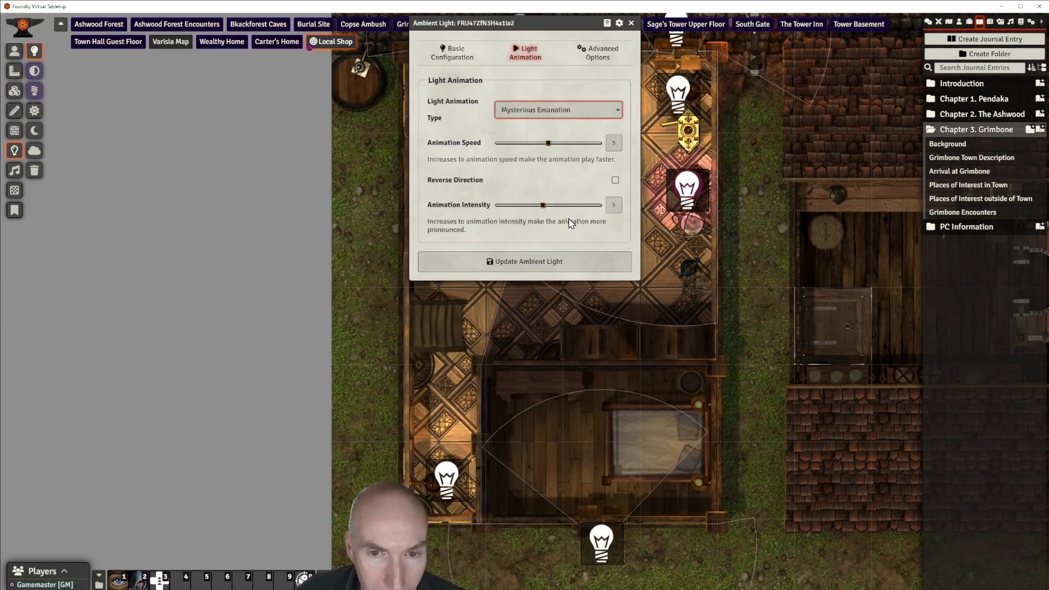
{"action": "left_click", "coordinate": [534, 261]}
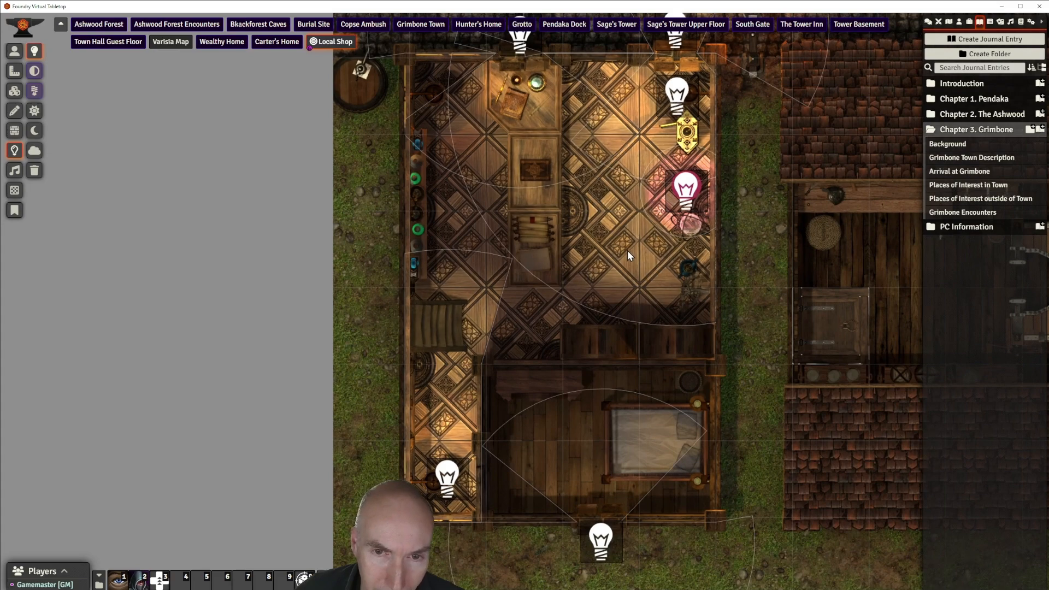
{"action": "left_click", "coordinate": [15, 51]}
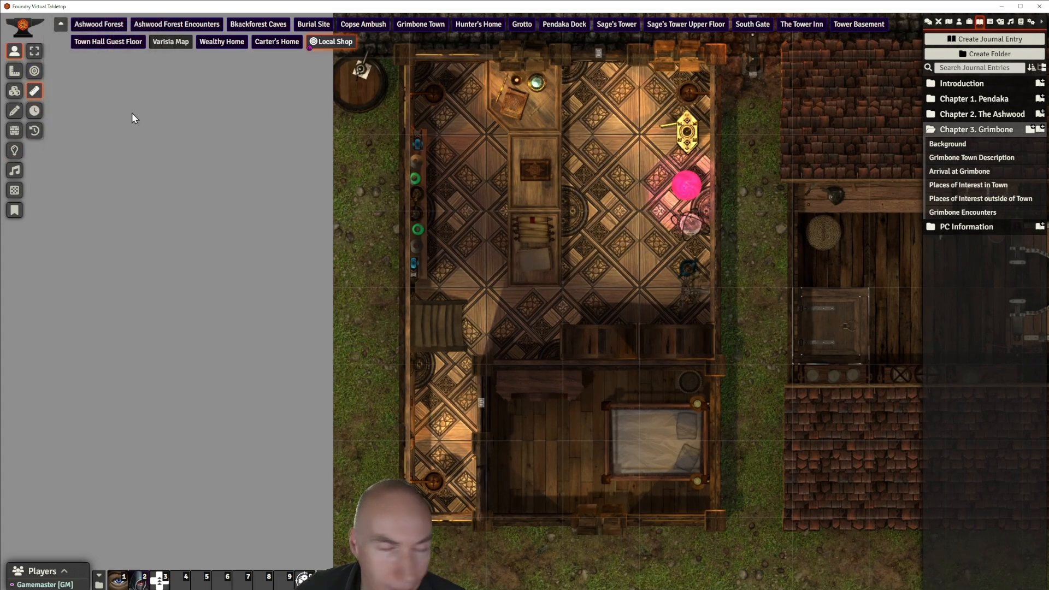
{"action": "scroll", "coordinate": [623, 242], "scroll_direction": "down", "scroll_amount": 2}
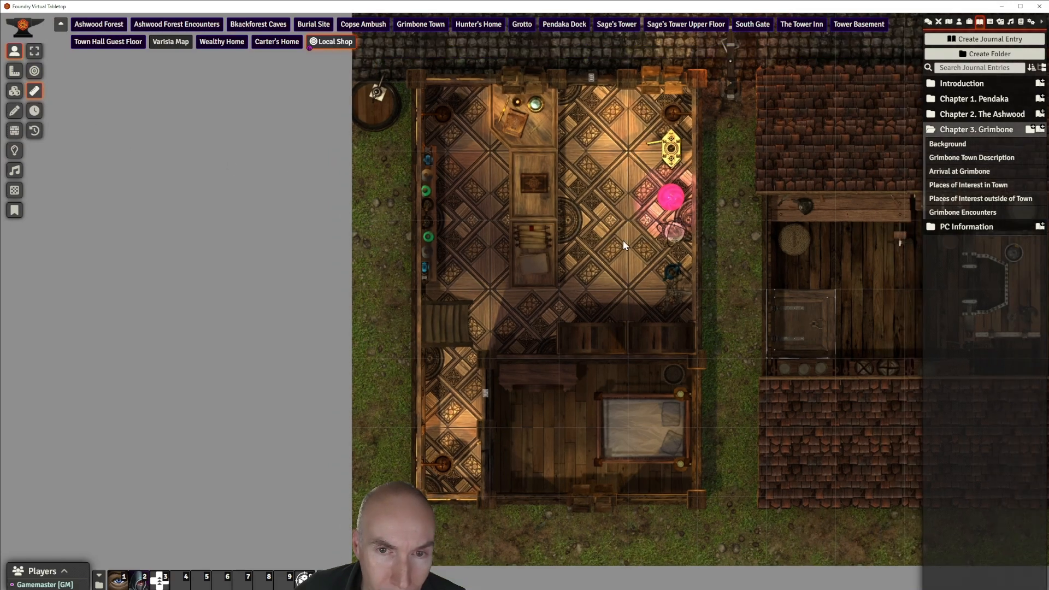
{"action": "scroll", "coordinate": [611, 247], "scroll_direction": "up", "scroll_amount": 1}
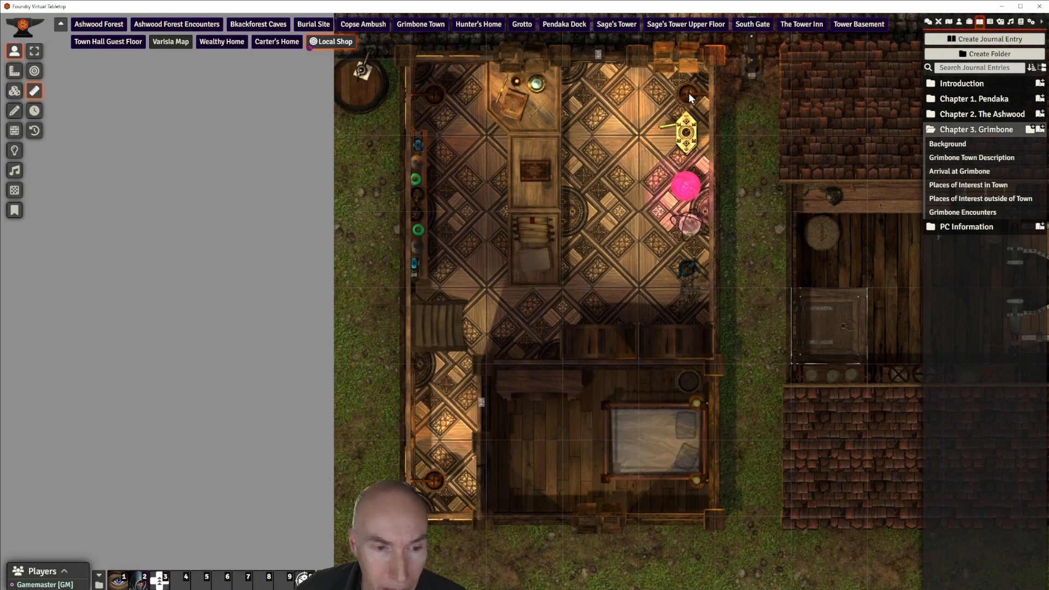
Copy the northeast brazier's ambient light and paste it onto the brazier in the shop's northwest corner, adjusting its position
{"action": "left_click", "coordinate": [14, 150]}
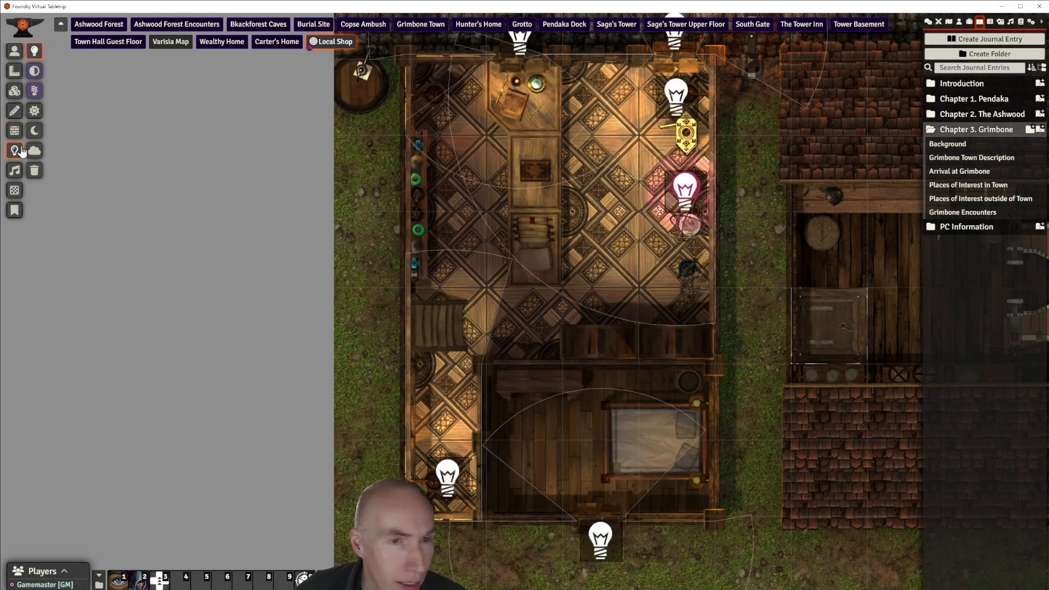
{"action": "left_click", "coordinate": [676, 93]}
{"action": "key", "text": "ctrl+c"}
{"action": "key", "text": "ctrl+v"}
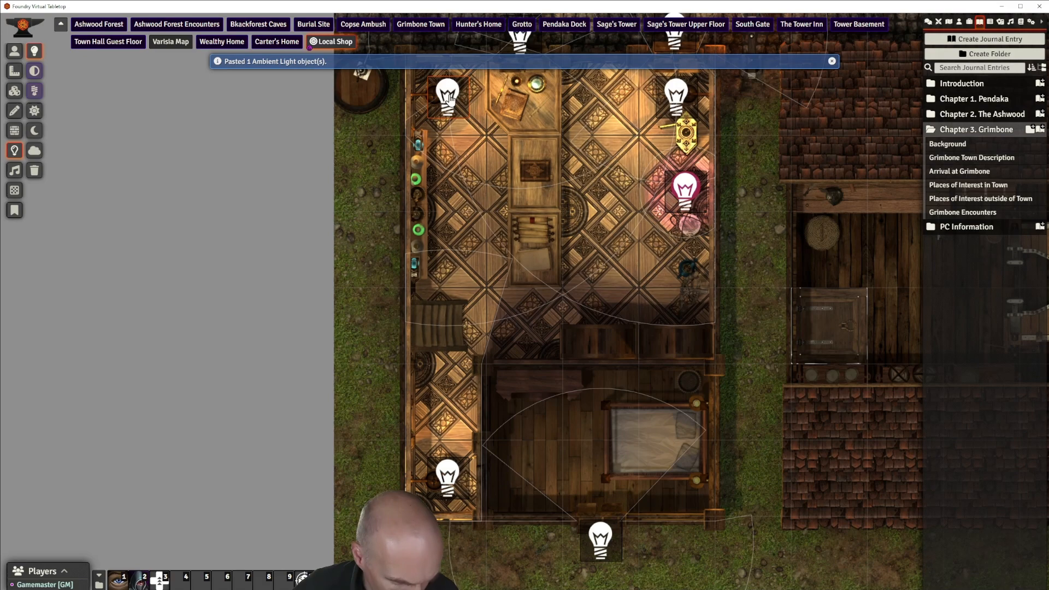
{"action": "mouse_move", "coordinate": [449, 98]}
{"action": "left_mouse_down"}
{"action": "mouse_move", "coordinate": [469, 170]}
{"action": "mouse_move", "coordinate": [455, 107]}
{"action": "mouse_move", "coordinate": [437, 96]}
{"action": "left_mouse_up"}
Examine the lighting across the shop and bedroom, and inspect the wall layout over the interior
{"action": "scroll", "coordinate": [614, 236], "scroll_direction": "down", "scroll_amount": 4}
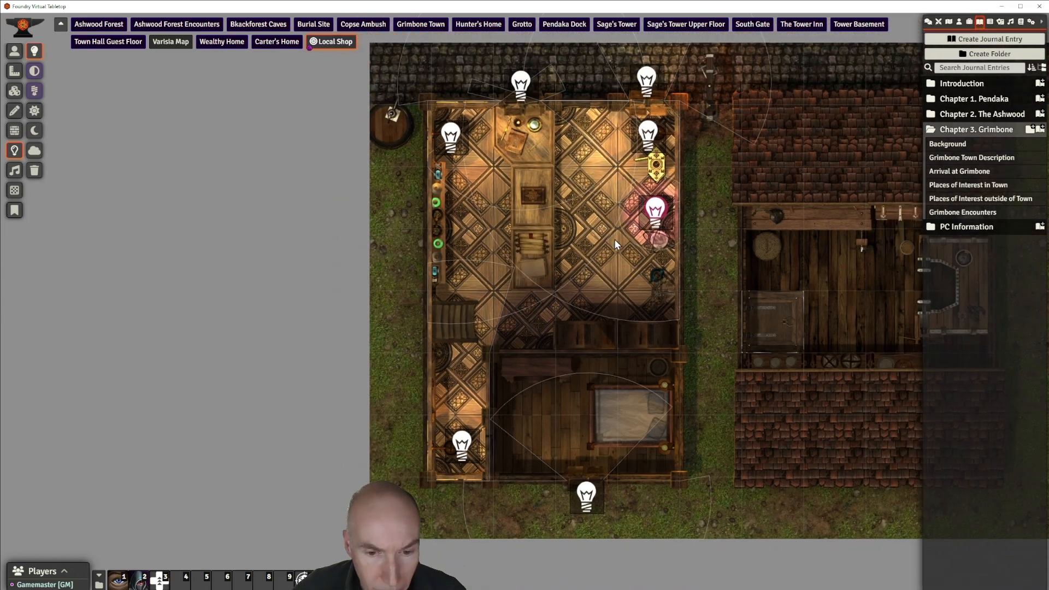
{"action": "scroll", "coordinate": [614, 241], "scroll_direction": "up", "scroll_amount": 3}
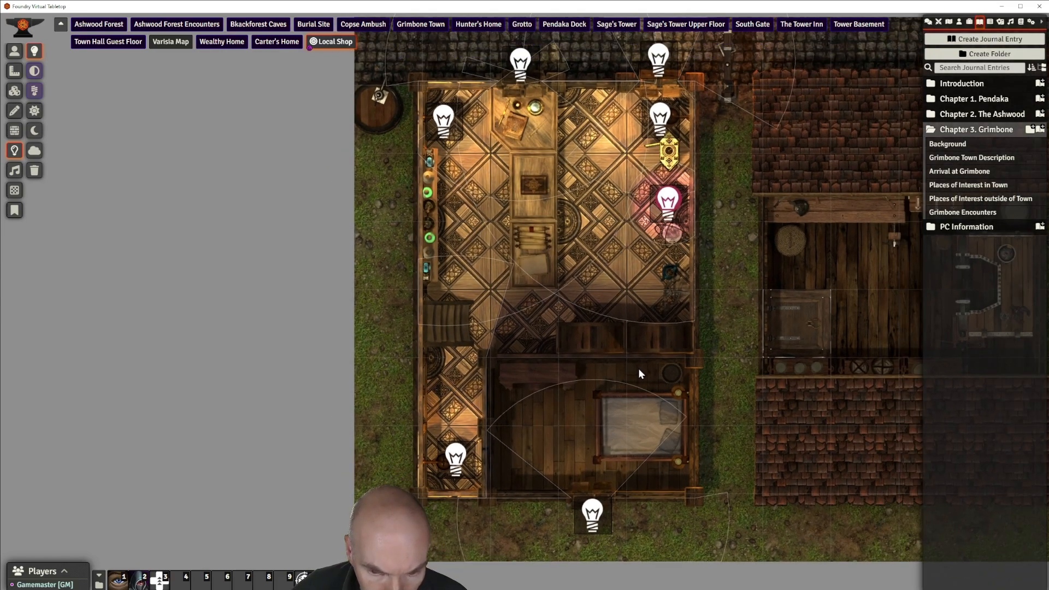
{"action": "scroll", "coordinate": [624, 286], "scroll_direction": "up", "scroll_amount": 2}
{"action": "scroll", "coordinate": [625, 287], "scroll_direction": "up", "scroll_amount": 1}
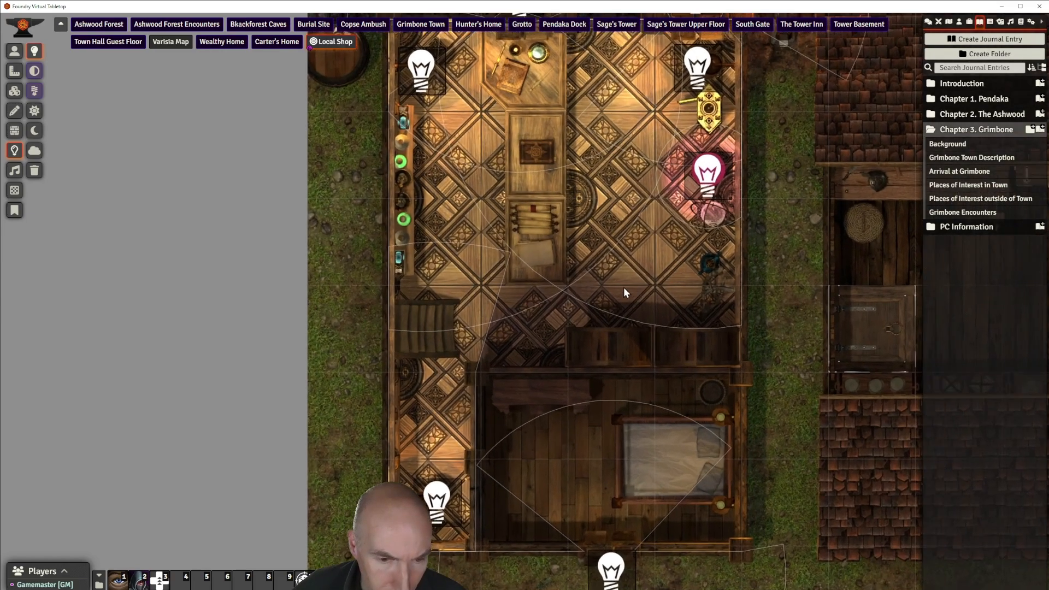
{"action": "scroll", "coordinate": [624, 287], "scroll_direction": "down", "scroll_amount": 1}
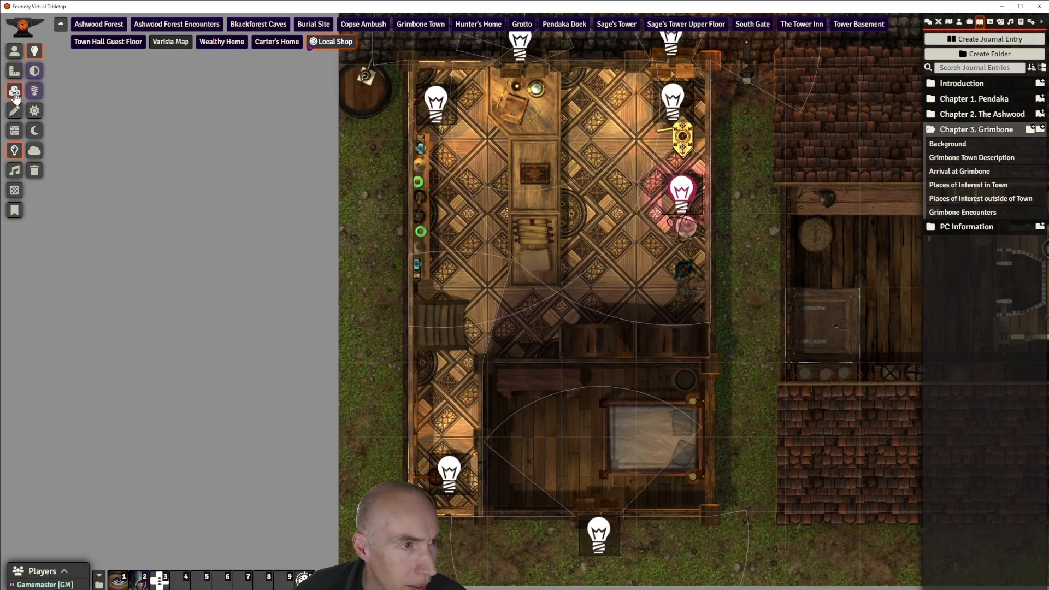
{"action": "left_click", "coordinate": [15, 130]}
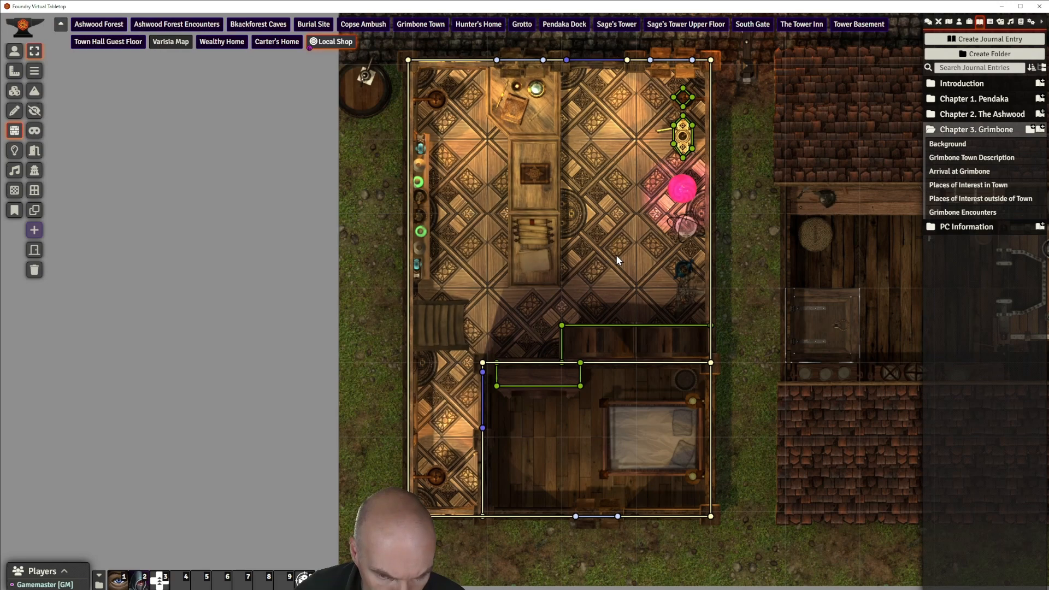
{"action": "scroll", "coordinate": [617, 260], "scroll_direction": "up", "scroll_amount": 1}
{"action": "scroll", "coordinate": [615, 255], "scroll_direction": "up", "scroll_amount": 2}
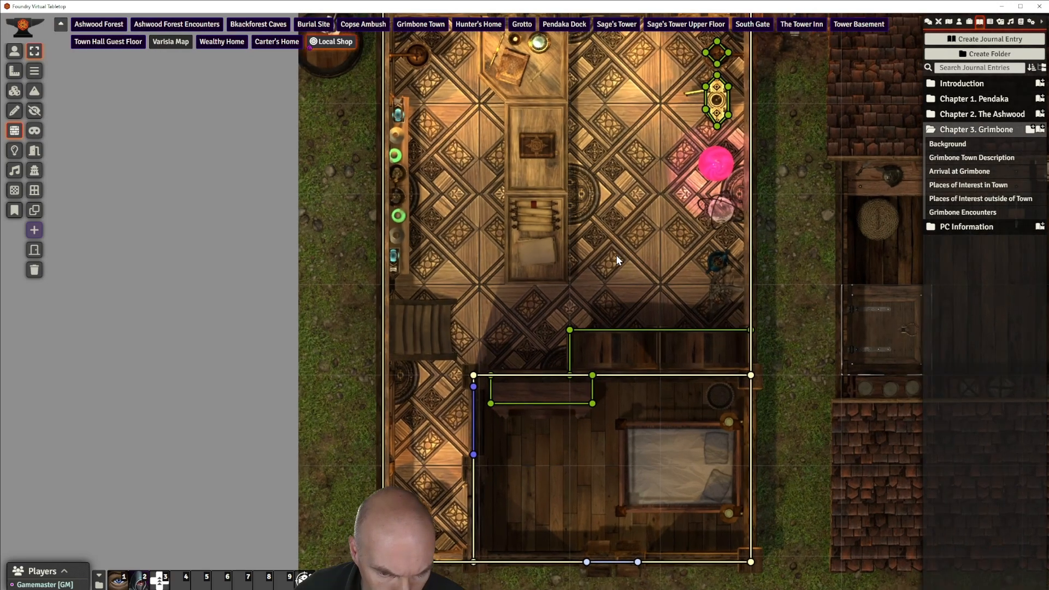
{"action": "scroll", "coordinate": [616, 254], "scroll_direction": "up", "scroll_amount": 2}
{"action": "scroll", "coordinate": [617, 256], "scroll_direction": "down", "scroll_amount": 2}
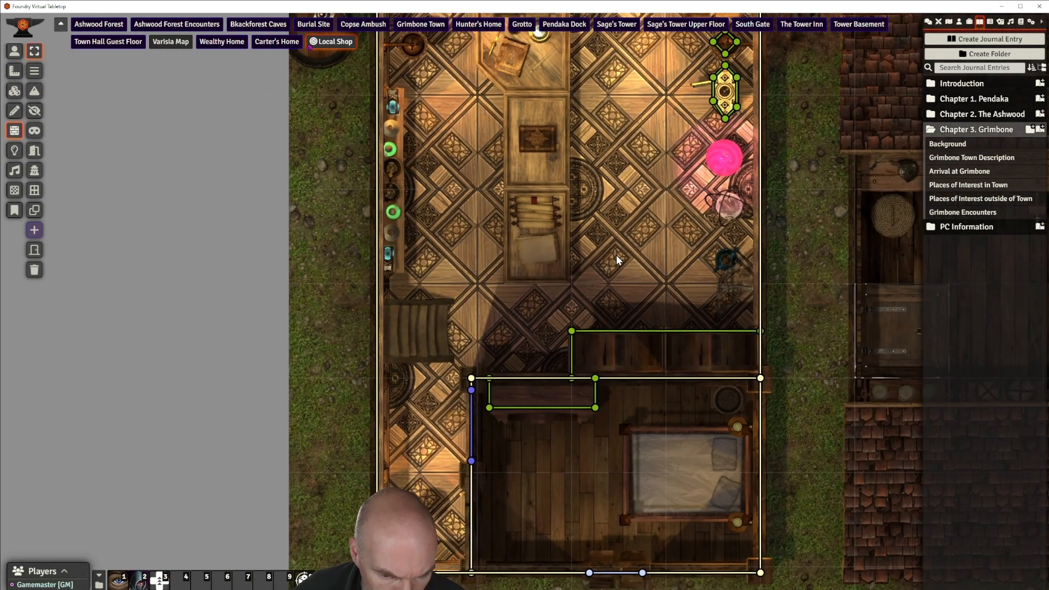
{"action": "scroll", "coordinate": [617, 256], "scroll_direction": "up", "scroll_amount": 3}
{"action": "scroll", "coordinate": [617, 256], "scroll_direction": "down", "scroll_amount": 3}
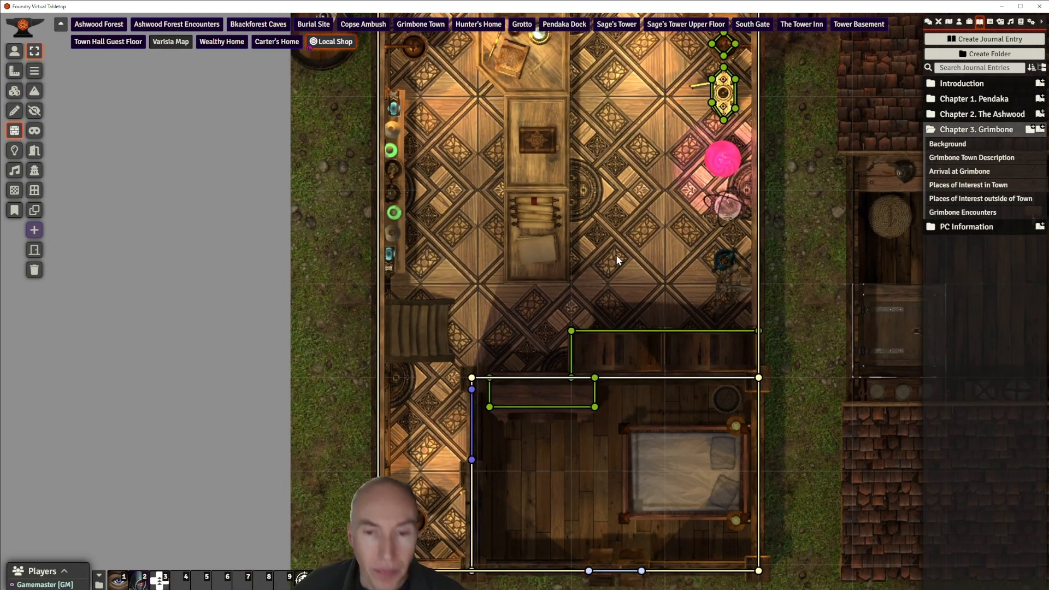
{"action": "scroll", "coordinate": [615, 256], "scroll_direction": "up", "scroll_amount": 1}
{"action": "scroll", "coordinate": [615, 256], "scroll_direction": "down", "scroll_amount": 2}
{"action": "scroll", "coordinate": [619, 258], "scroll_direction": "down", "scroll_amount": 2}
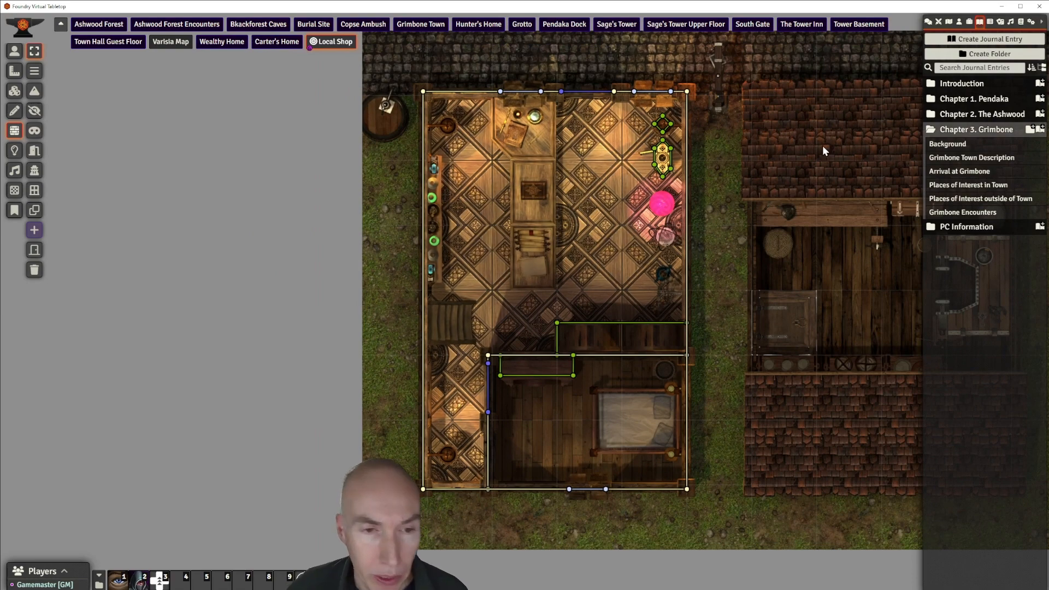
Draw a small rectangular terrain wall around the base of the post in the alley just east of the shop
{"action": "left_click_drag", "start_coordinate": [822, 145], "coordinate": [675, 164]}
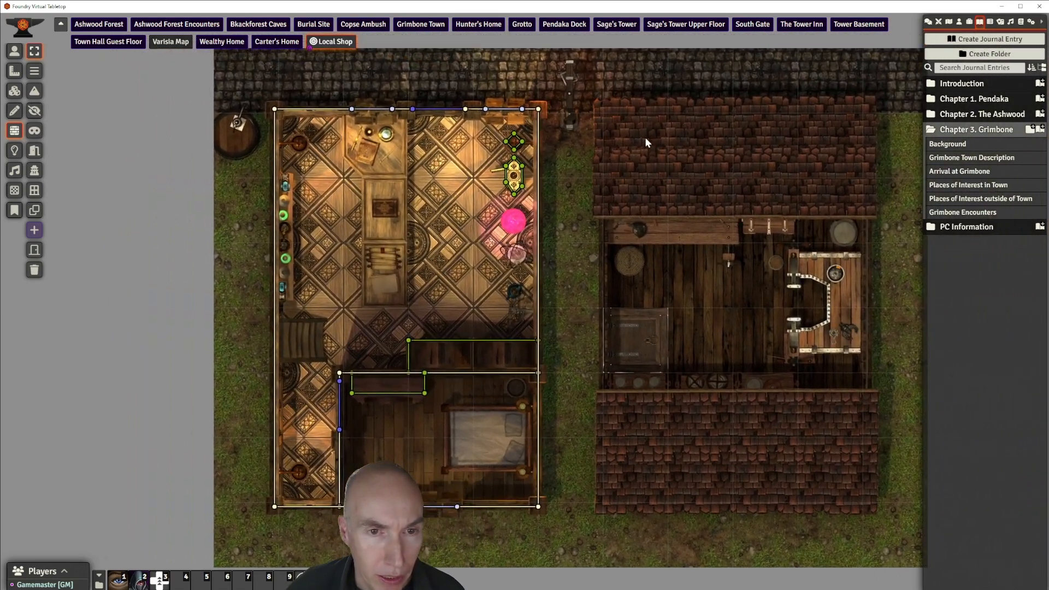
{"action": "scroll", "coordinate": [492, 142], "scroll_direction": "up", "scroll_amount": 4}
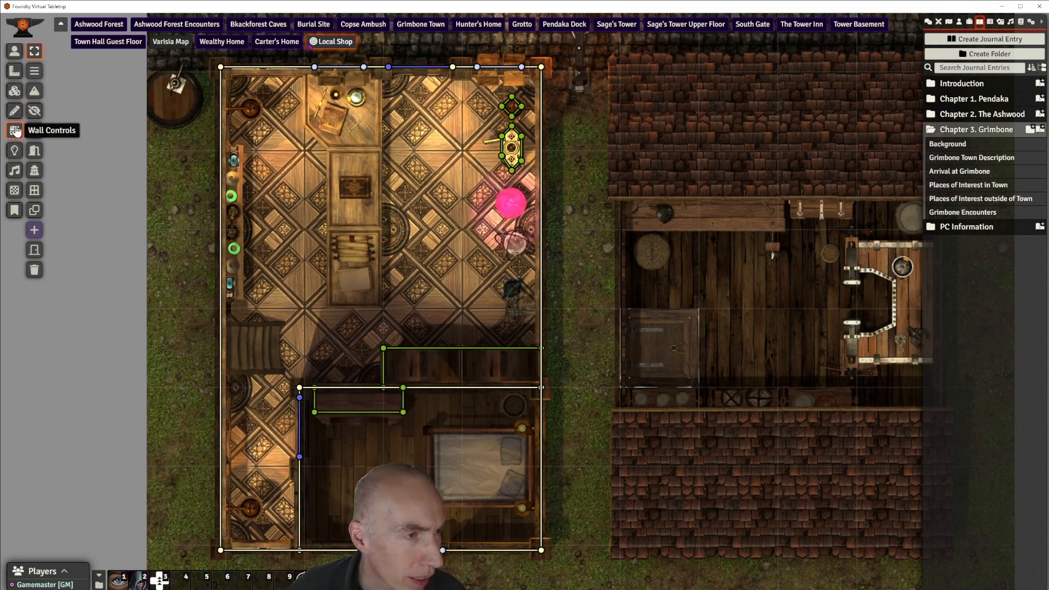
{"action": "left_click", "coordinate": [34, 89]}
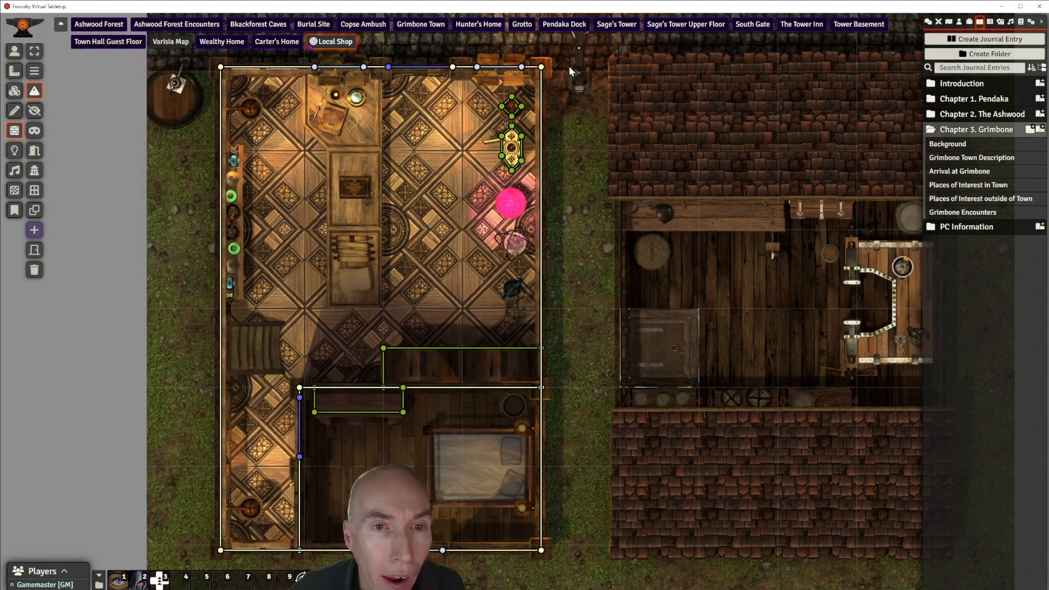
{"action": "mouse_move", "coordinate": [569, 66]}
{"action": "left_mouse_down"}
{"action": "mouse_move", "coordinate": [589, 66]}
{"action": "mouse_move", "coordinate": [573, 81]}
{"action": "left_mouse_up"}
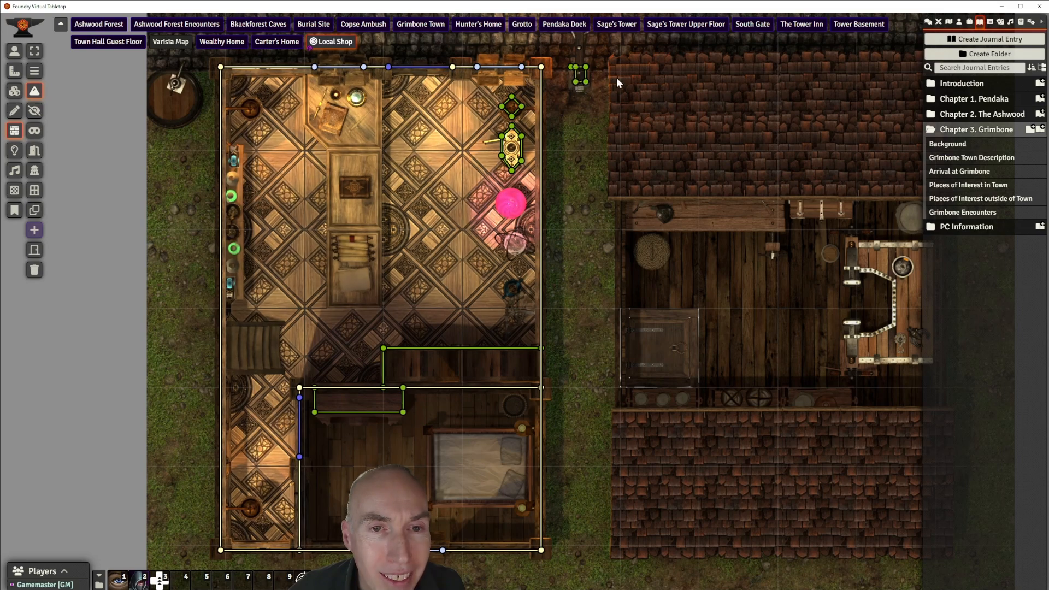
{"action": "left_click_drag", "start_coordinate": [572, 70], "coordinate": [577, 71]}
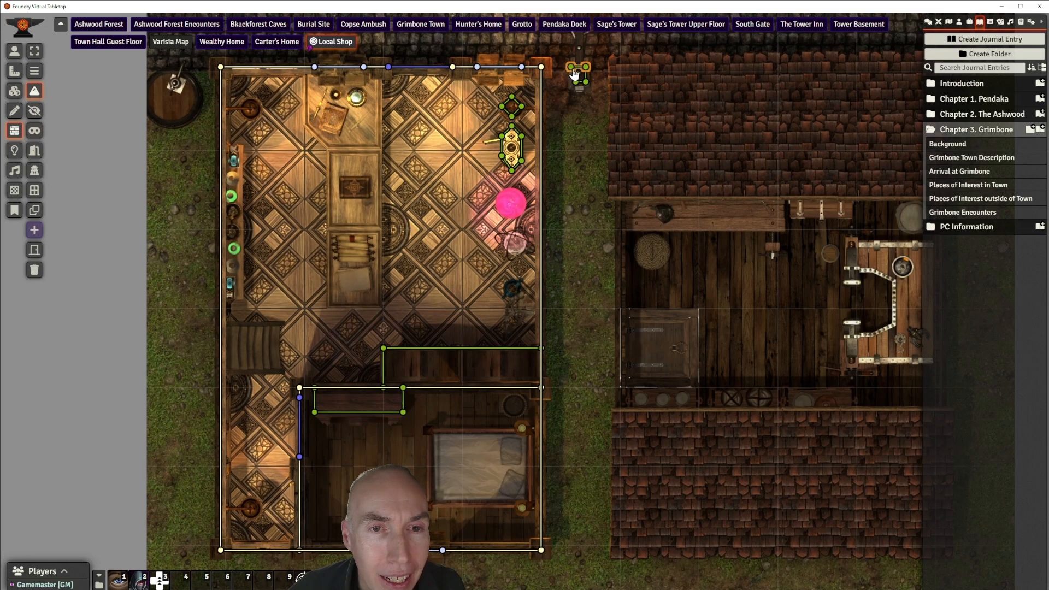
Place the Kyra actor's token inside the shop, just south of the front door
{"action": "scroll", "coordinate": [586, 128], "scroll_direction": "down", "scroll_amount": 2}
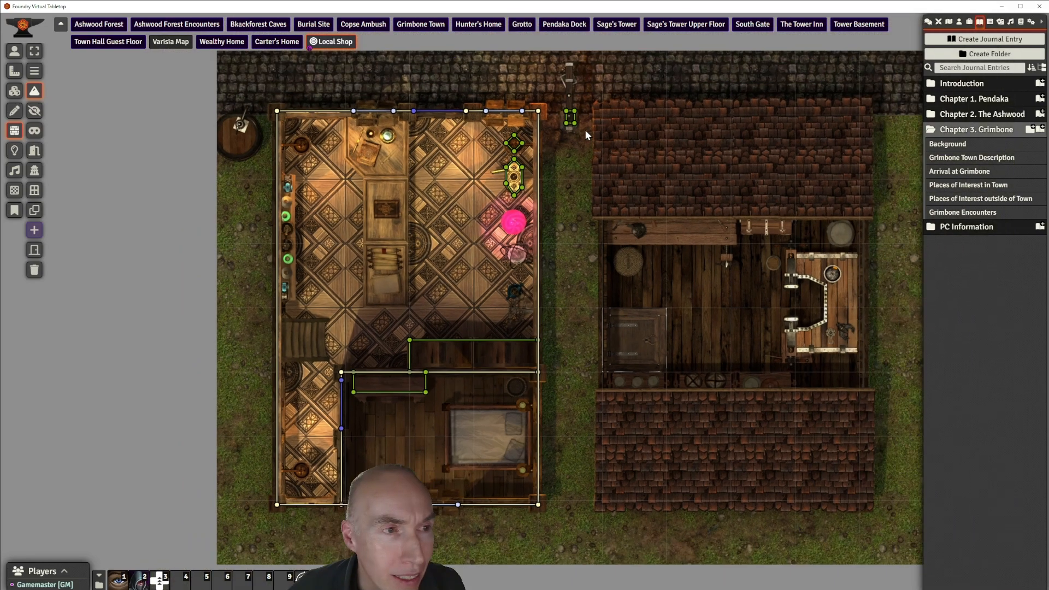
{"action": "mouse_move", "coordinate": [655, 99]}
{"action": "left_mouse_down"}
{"action": "mouse_move", "coordinate": [618, 88]}
{"action": "mouse_move", "coordinate": [641, 92]}
{"action": "left_mouse_up"}
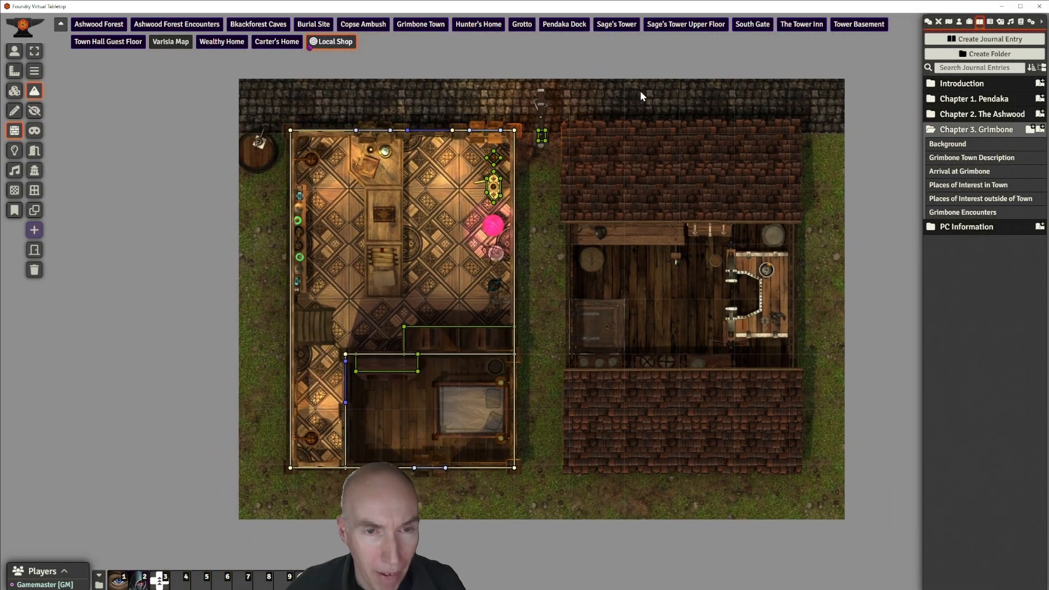
{"action": "scroll", "coordinate": [658, 149], "scroll_direction": "up", "scroll_amount": 1}
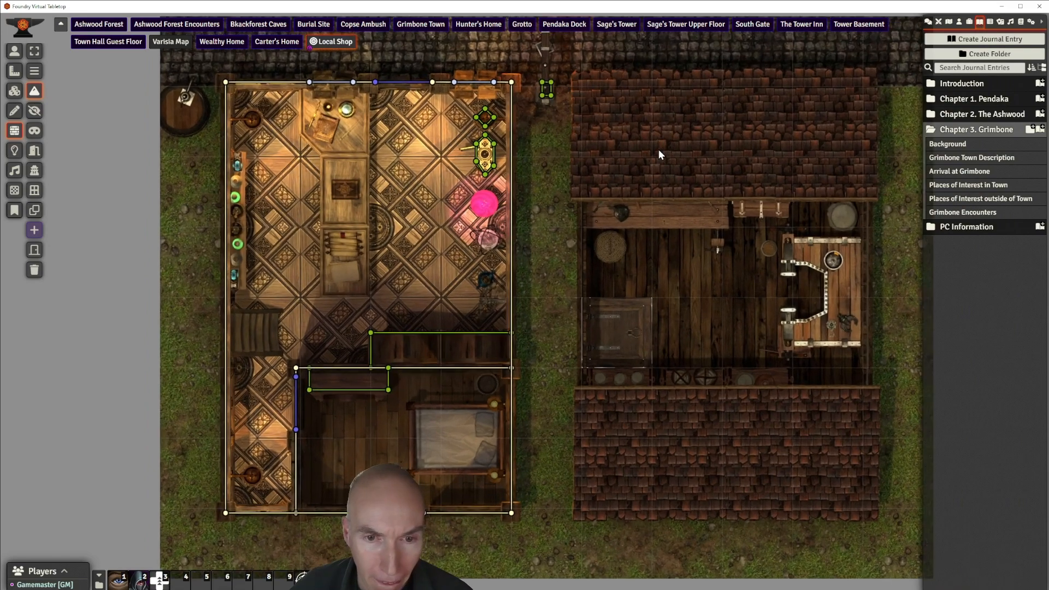
{"action": "scroll", "coordinate": [658, 149], "scroll_direction": "up", "scroll_amount": 1}
{"action": "left_click_drag", "start_coordinate": [731, 258], "coordinate": [661, 235]}
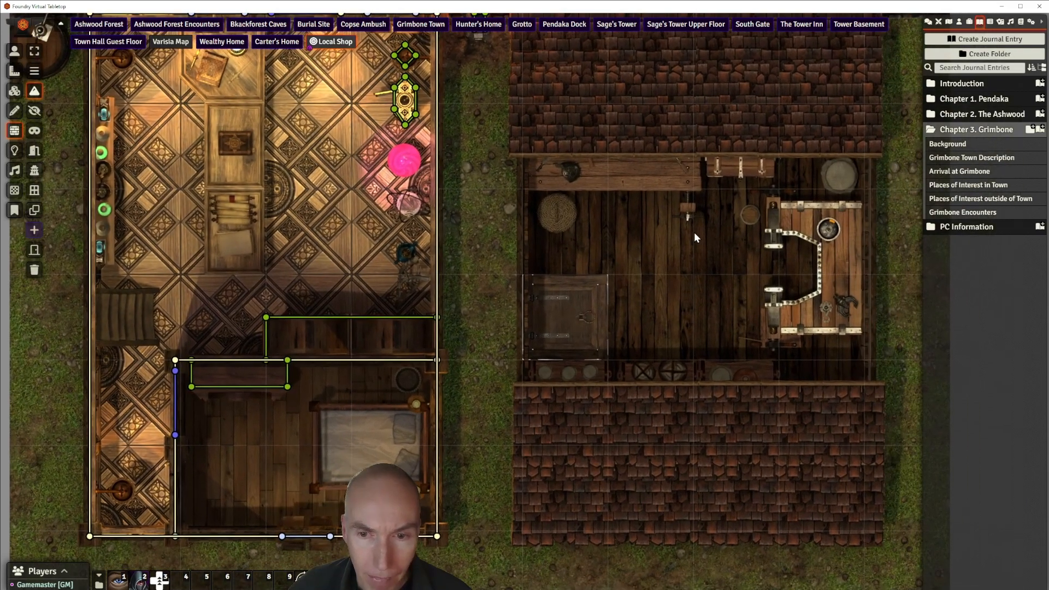
{"action": "left_click", "coordinate": [960, 21]}
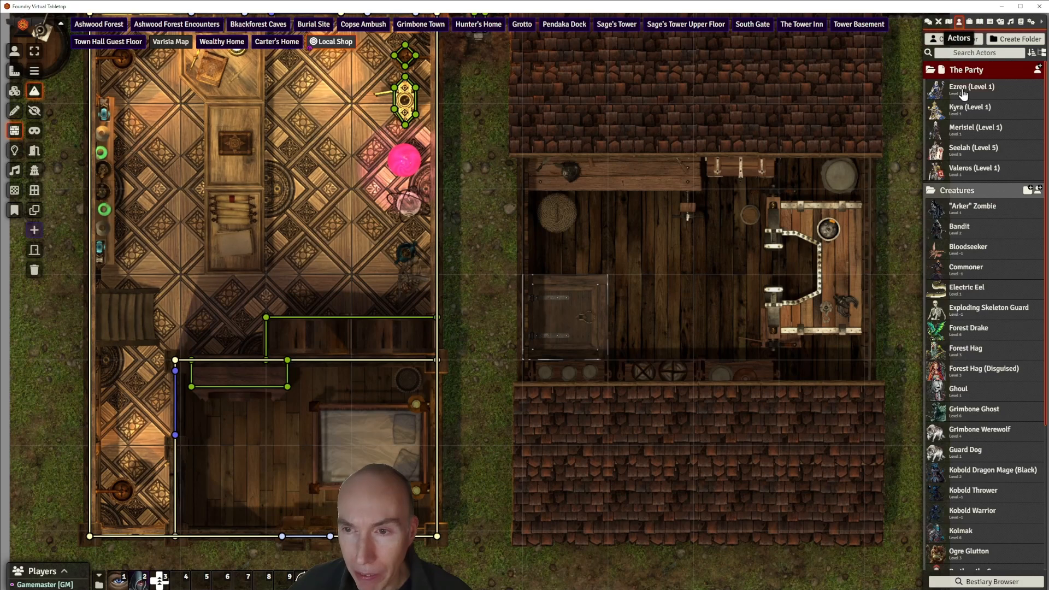
{"action": "left_click_drag", "start_coordinate": [957, 109], "coordinate": [336, 90]}
{"action": "scroll", "coordinate": [336, 90], "scroll_direction": "down", "scroll_amount": 2}
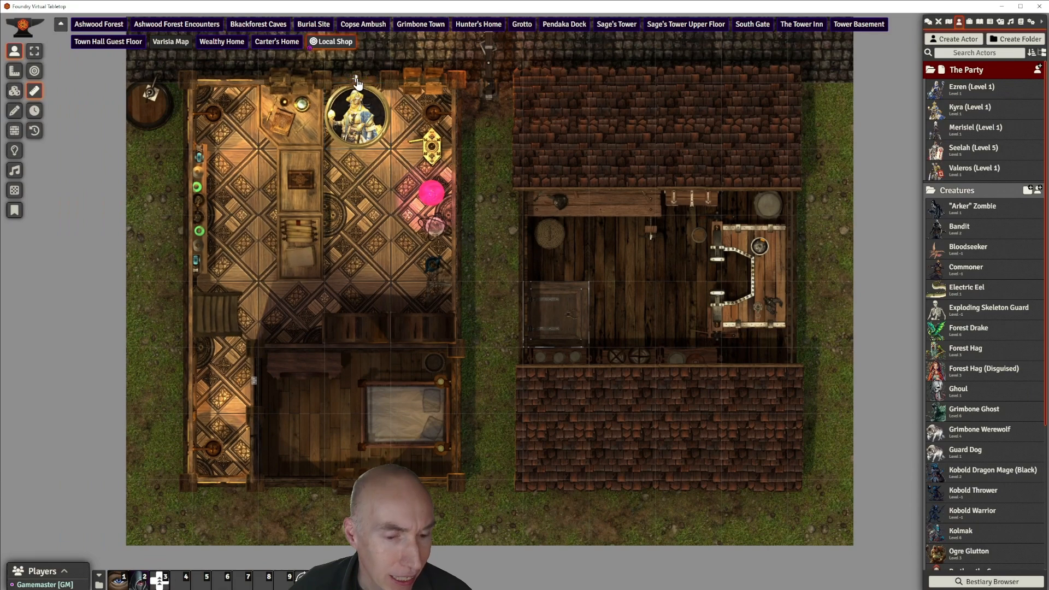
Open the shop's front door and move Kyra one square south to check her view from inside
{"action": "left_click", "coordinate": [356, 120]}
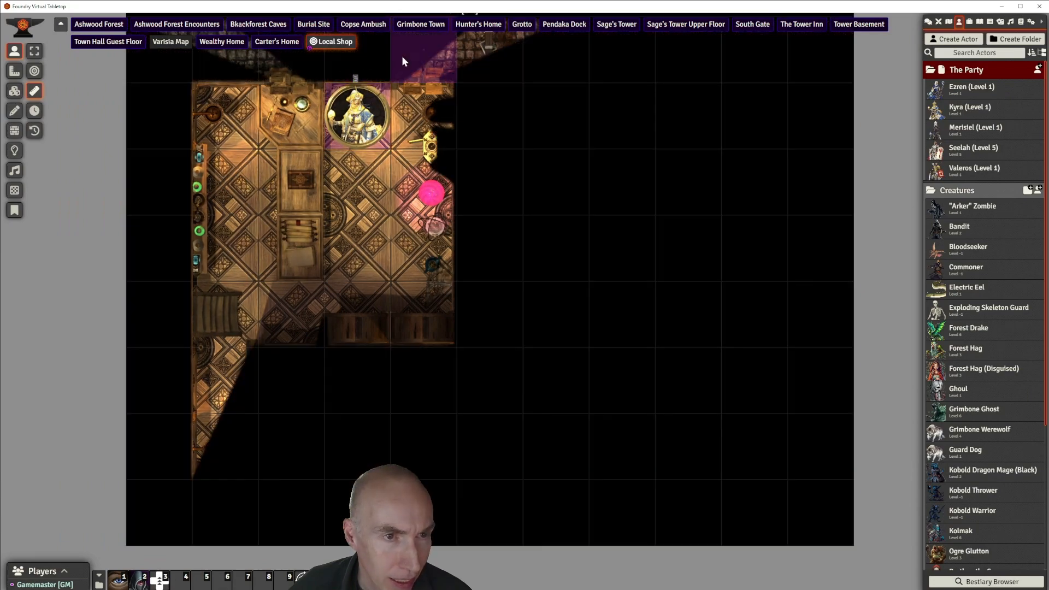
{"action": "left_click", "coordinate": [356, 81]}
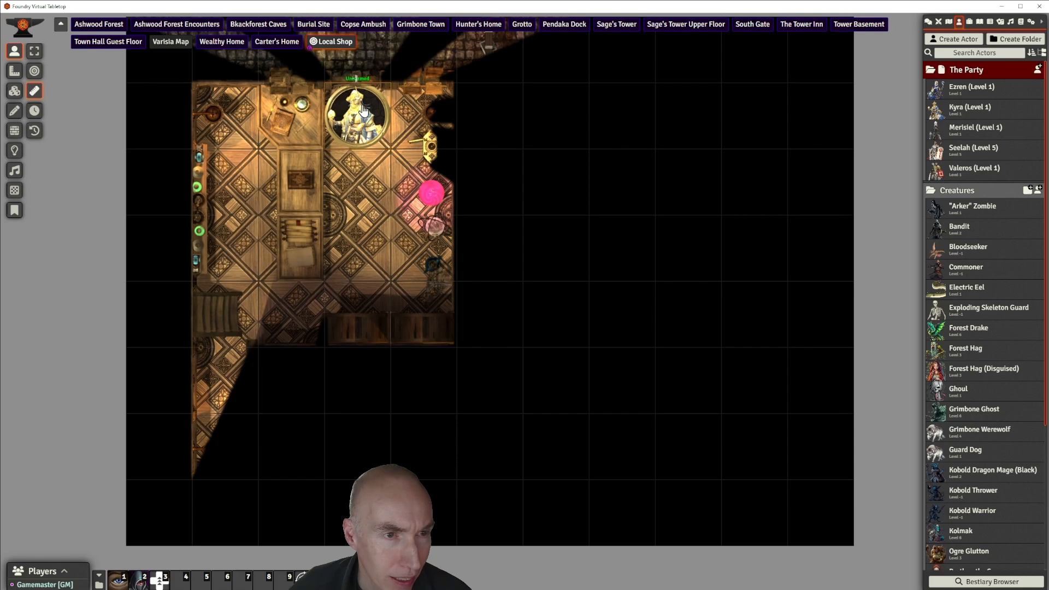
{"action": "left_click_drag", "start_coordinate": [384, 217], "coordinate": [446, 324]}
{"action": "left_click_drag", "start_coordinate": [442, 233], "coordinate": [447, 208]}
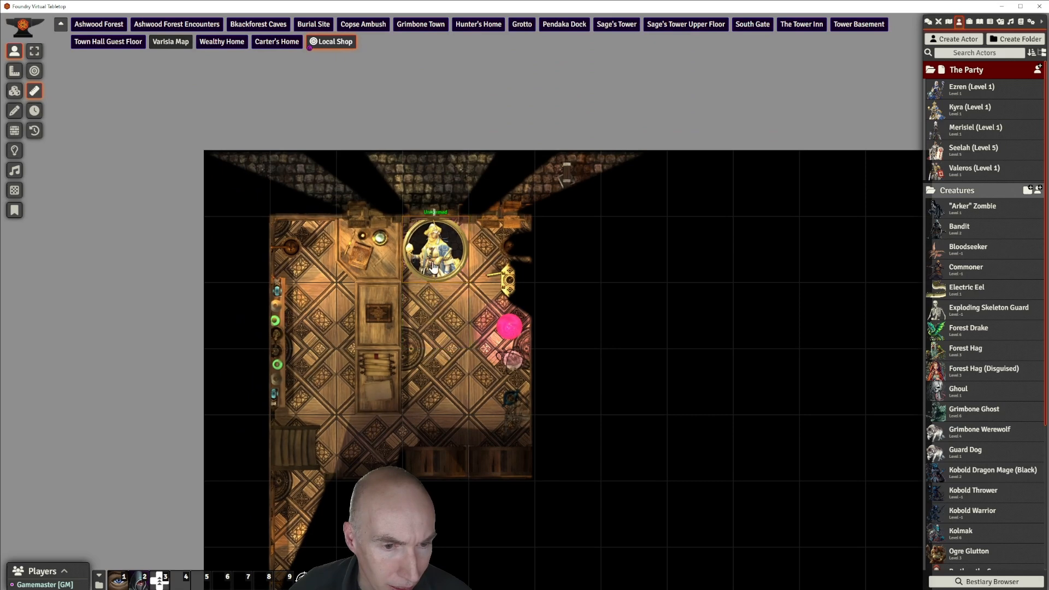
{"action": "key", "text": "Down"}
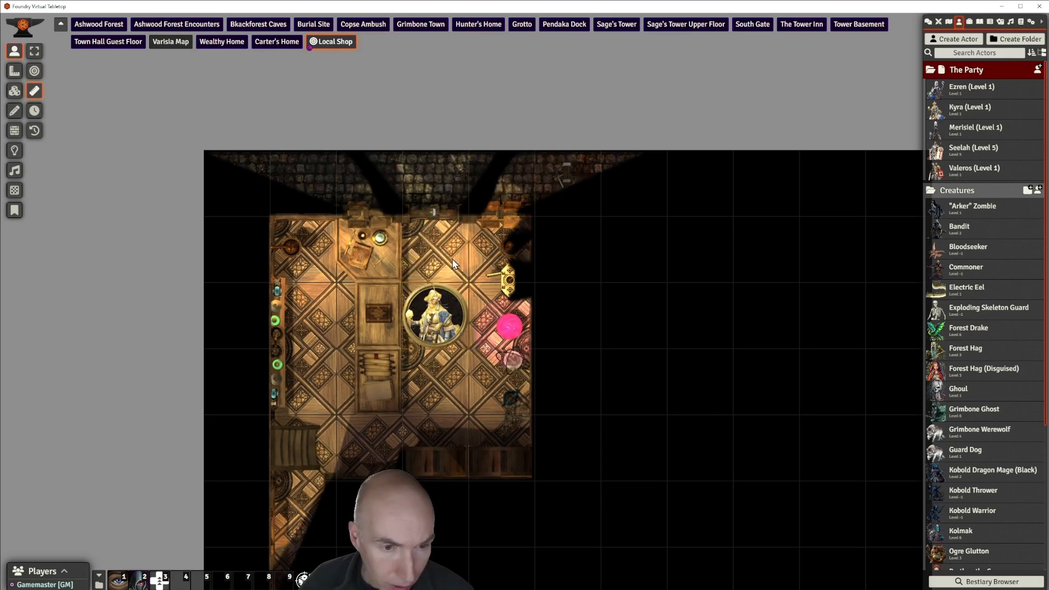
Walk Kyra out onto the street and back and forth along the shop front to check her view through the windows and doorway
{"action": "key", "text": "Up"}
{"action": "key", "text": "Up"}
{"action": "key", "text": "Right"}
{"action": "key", "text": "Right"}
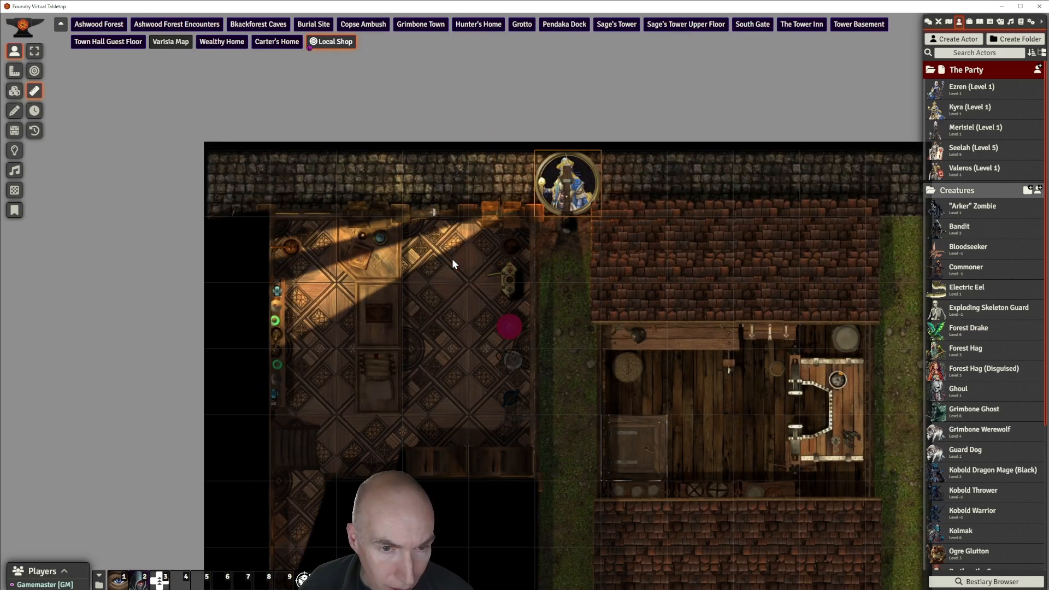
{"action": "key", "text": "Left"}
{"action": "key", "text": "Left"}
{"action": "key", "text": "Left"}
{"action": "key", "text": "Left"}
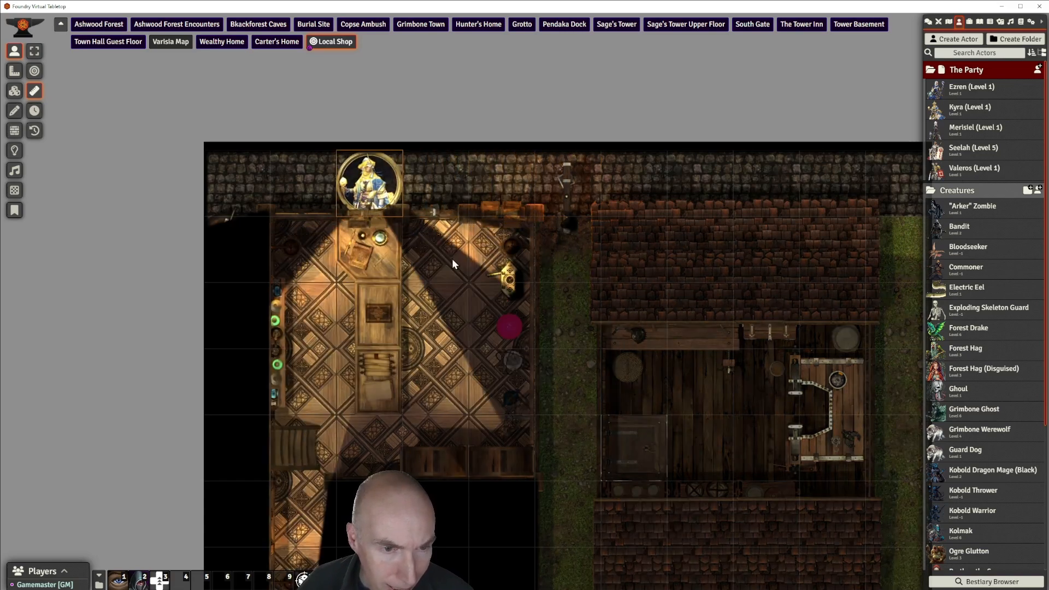
{"action": "key", "text": "Right"}
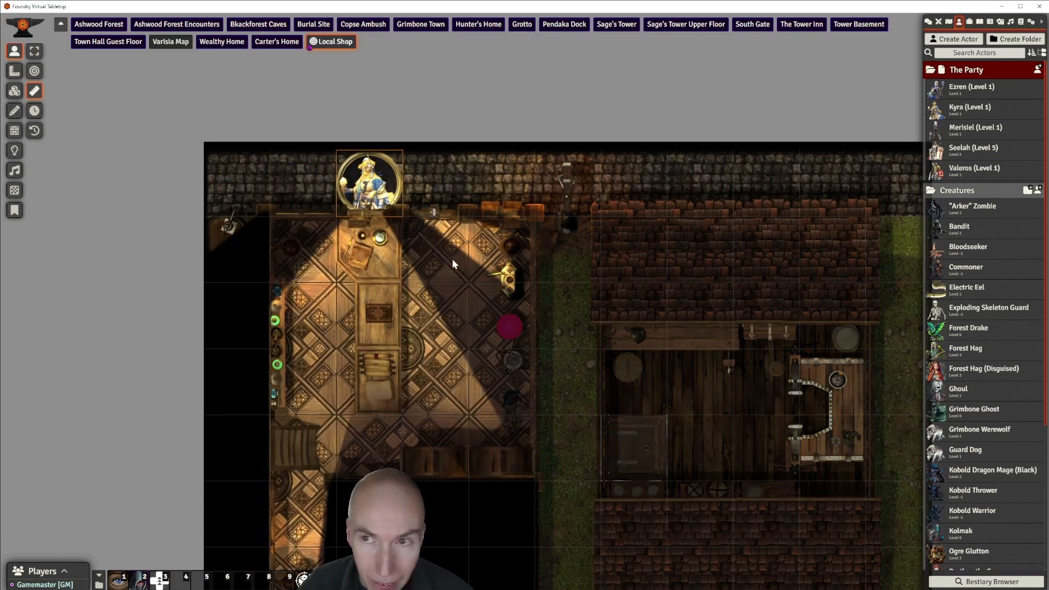
{"action": "key", "text": "Left"}
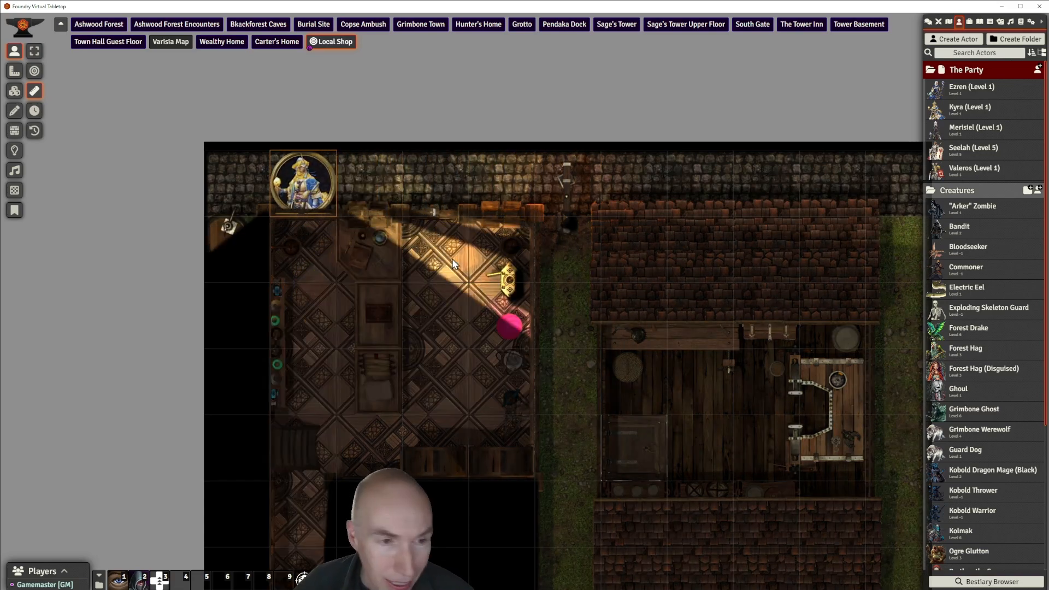
Close the shop's front door, review the door sound option in its wall configuration and update the wall
{"action": "left_click", "coordinate": [434, 213]}
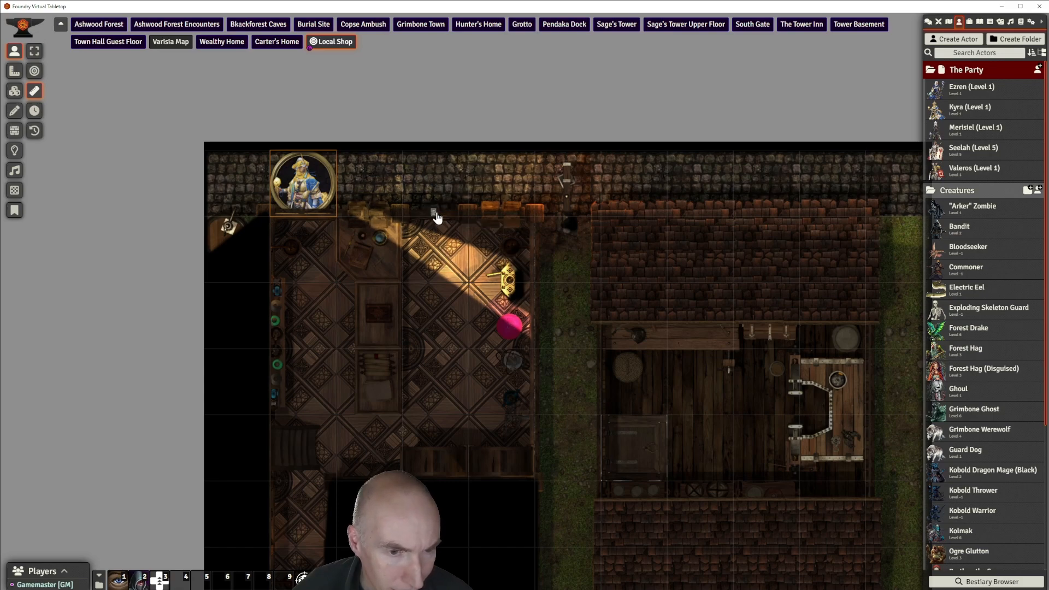
{"action": "left_click", "coordinate": [14, 130]}
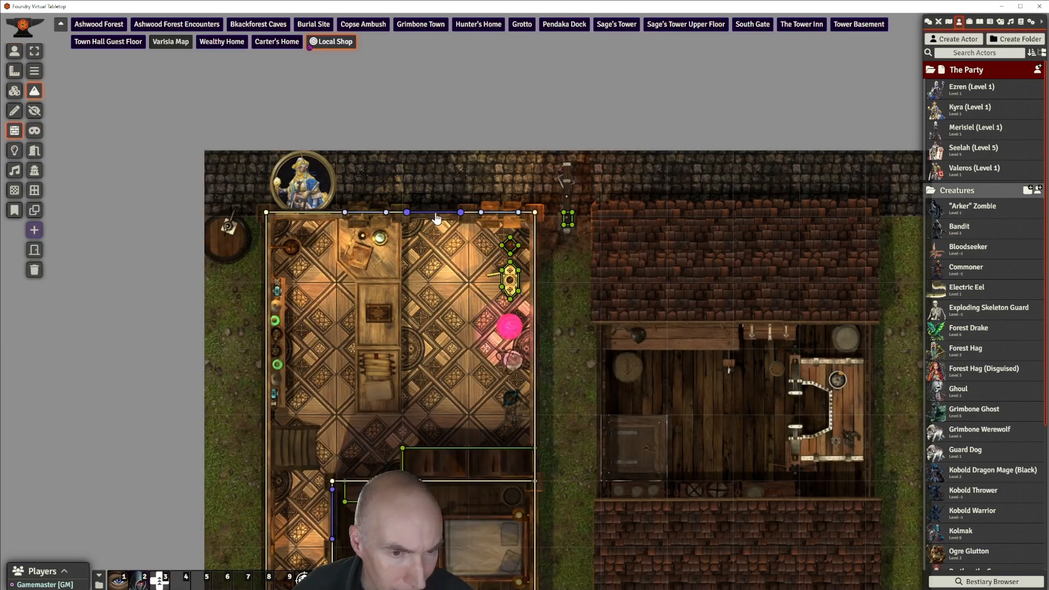
{"action": "double_click", "coordinate": [434, 212]}
{"action": "left_click", "coordinate": [601, 369]}
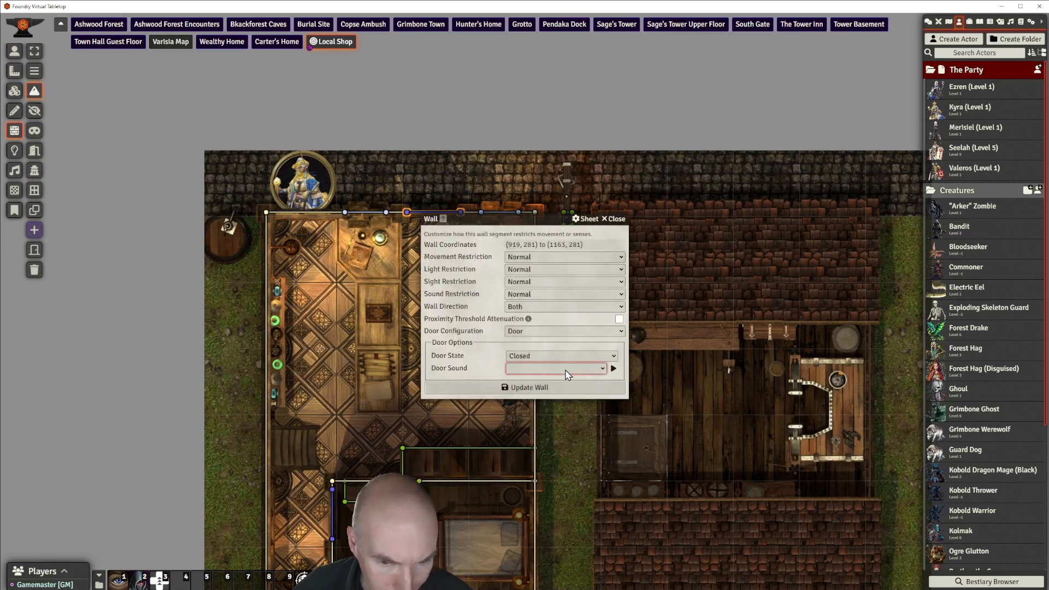
{"action": "left_click", "coordinate": [540, 388]}
{"action": "left_click", "coordinate": [412, 180]}
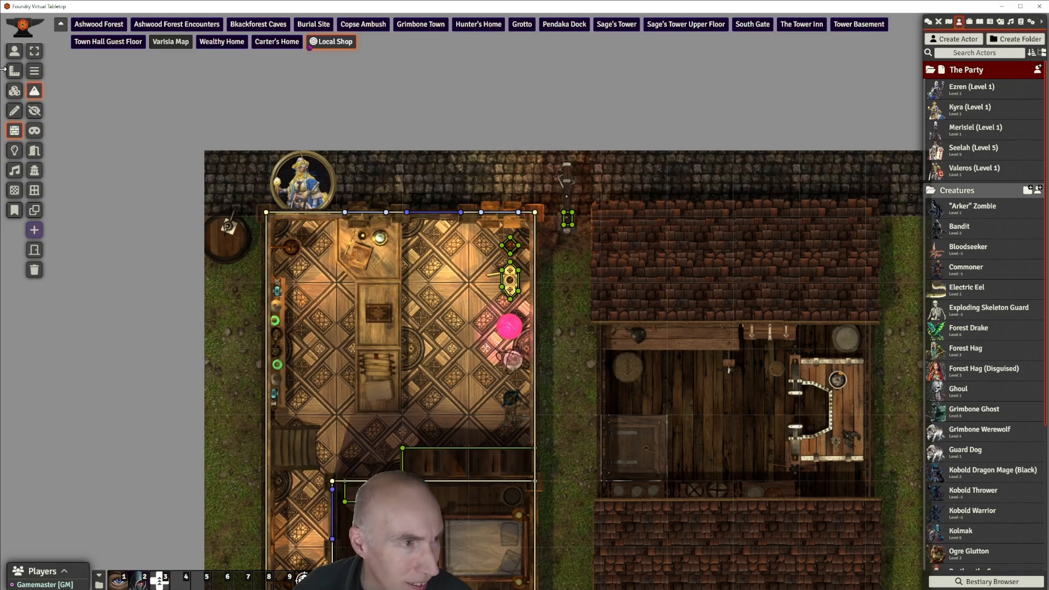
Examine Kyra's character sheet, including her actions, inventory, Pathfinder Society, biography and effects sections, and close it
{"action": "left_click", "coordinate": [14, 51]}
{"action": "left_click", "coordinate": [306, 186]}
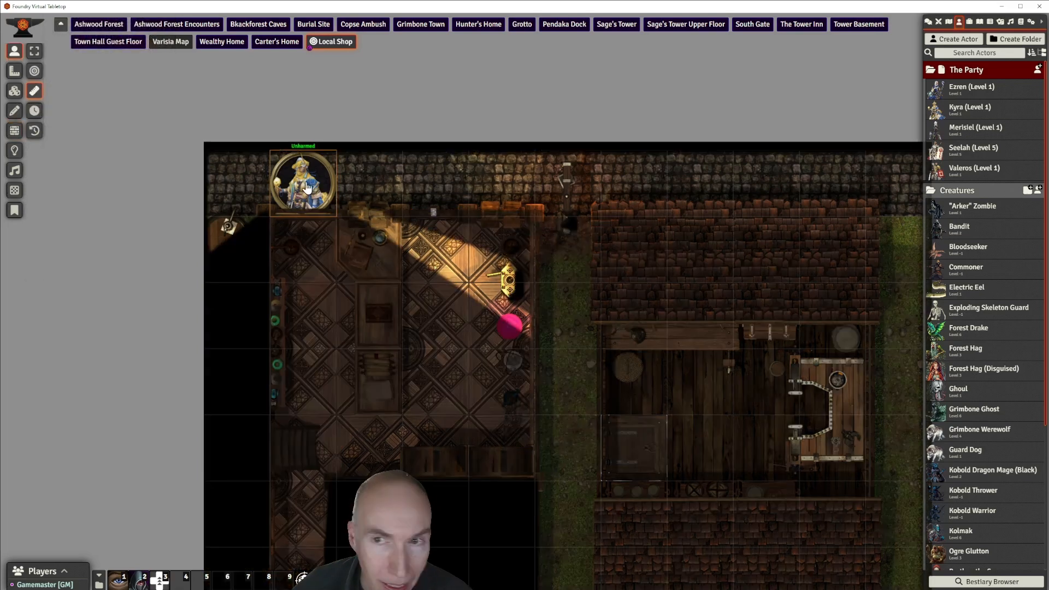
{"action": "left_click_drag", "start_coordinate": [327, 185], "coordinate": [409, 189]}
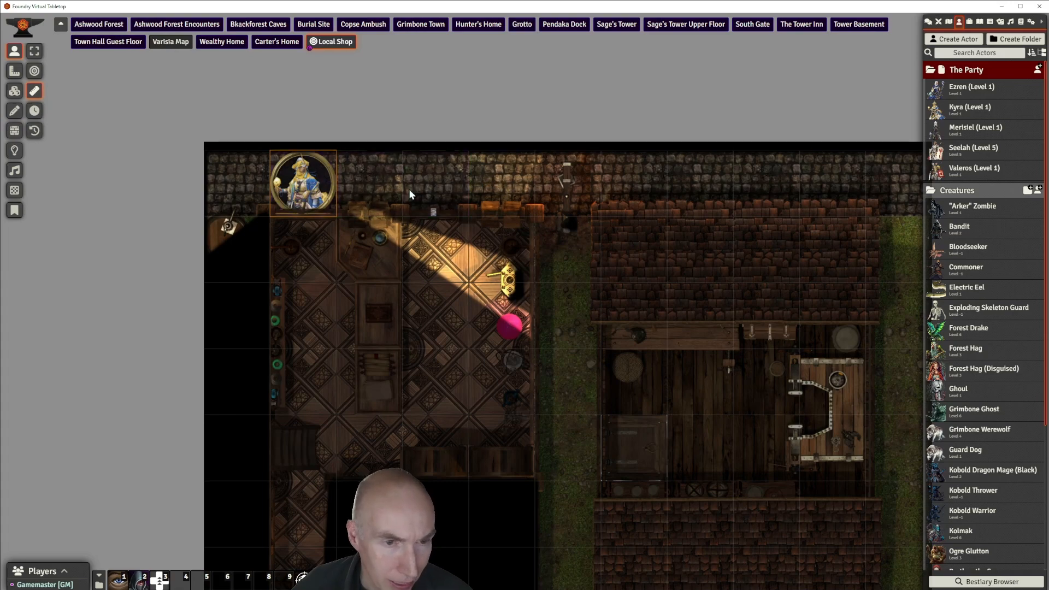
{"action": "double_click", "coordinate": [312, 185]}
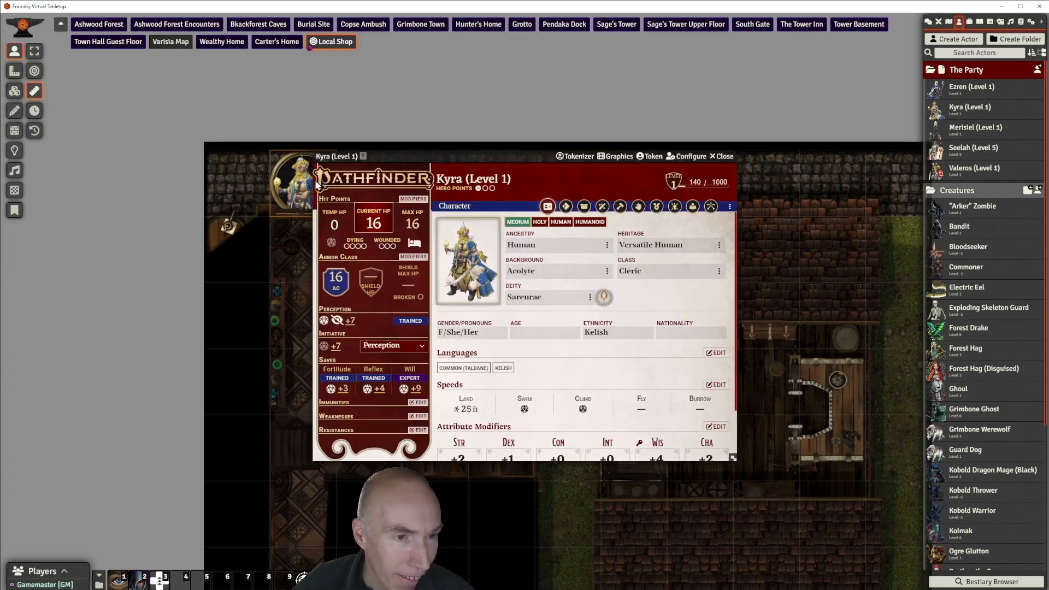
{"action": "left_click", "coordinate": [566, 207]}
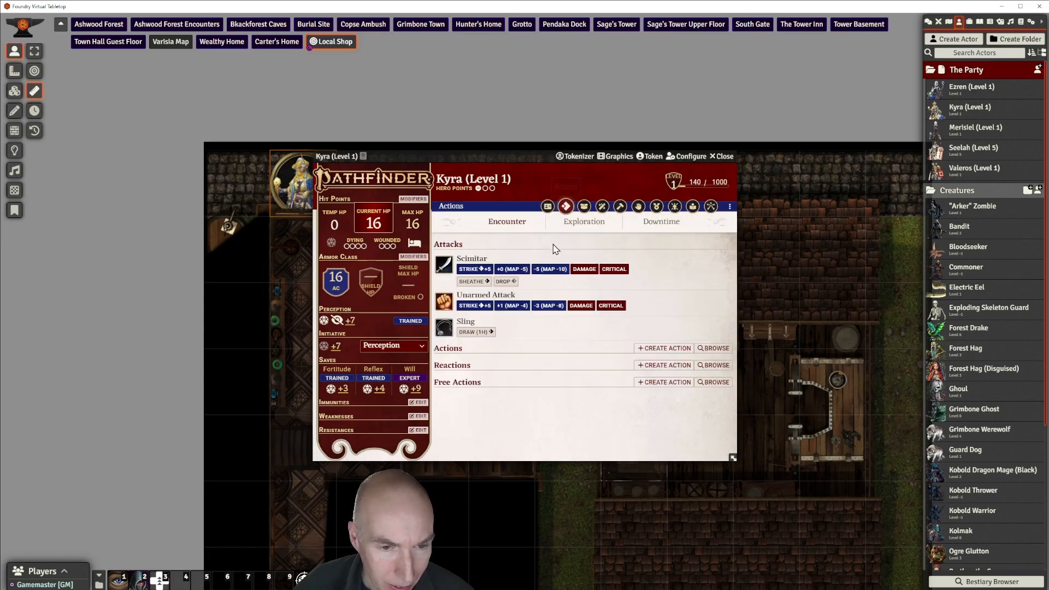
{"action": "left_click", "coordinate": [584, 207]}
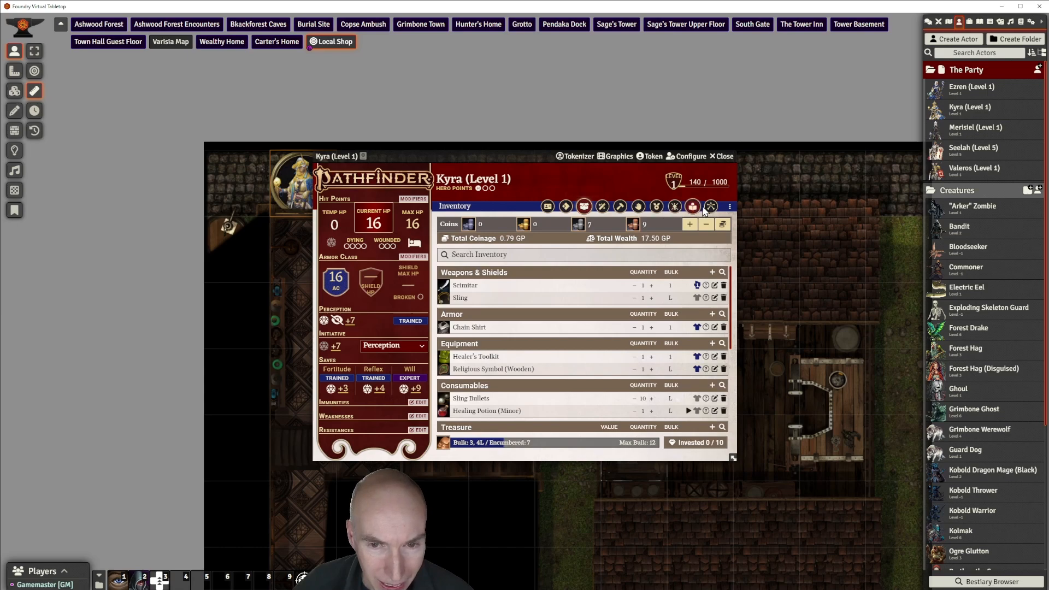
{"action": "left_click", "coordinate": [710, 207]}
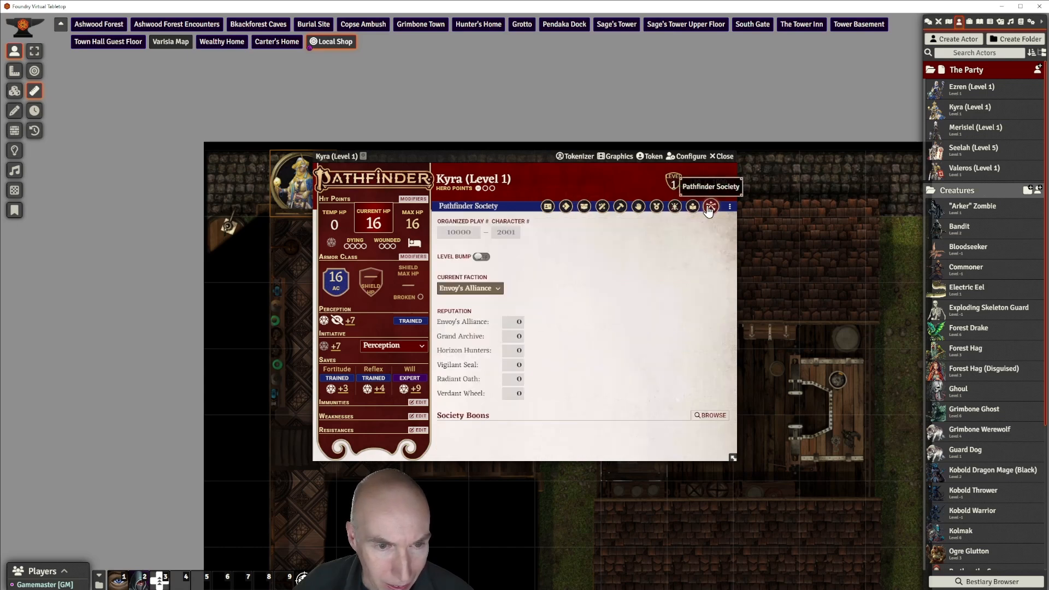
{"action": "left_click", "coordinate": [693, 207]}
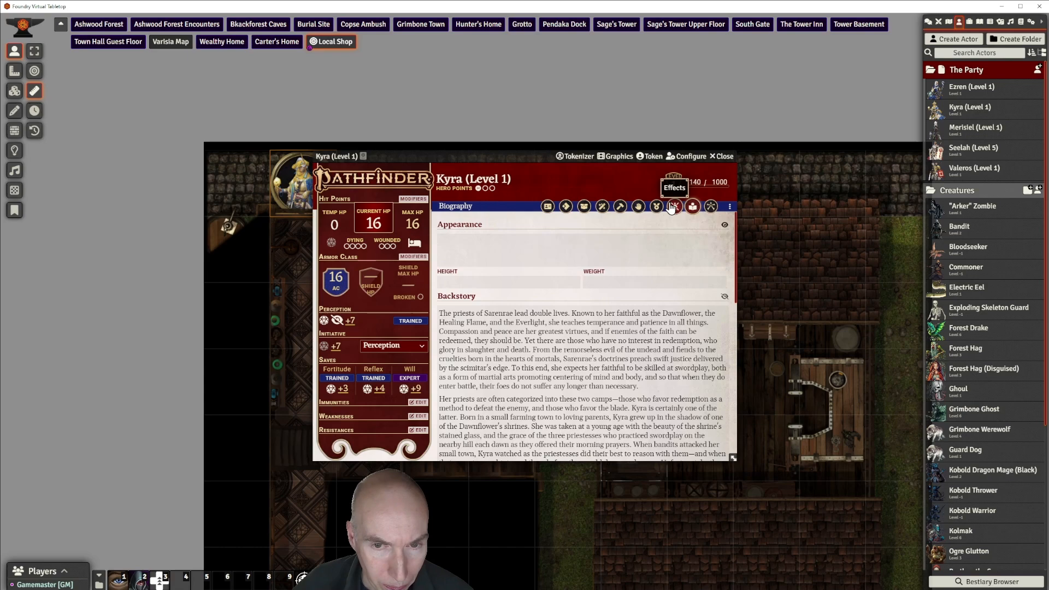
{"action": "left_click", "coordinate": [675, 207]}
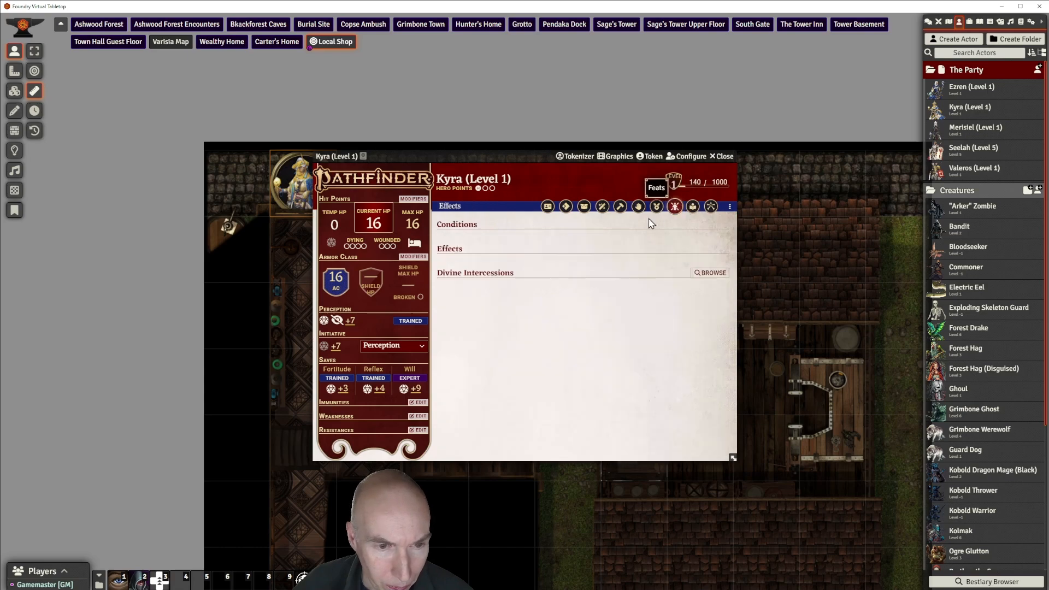
{"action": "left_click", "coordinate": [721, 157]}
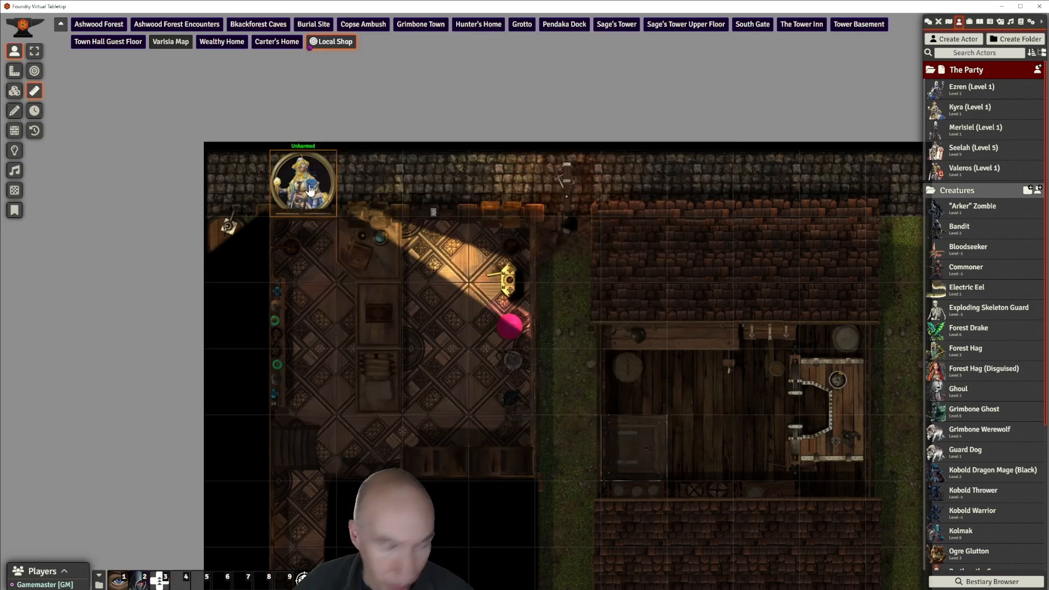
Move Kyra two squares east to the shop's front door, open it and walk her inside toward the shelves
{"action": "key", "text": "Right"}
{"action": "key", "text": "Right"}
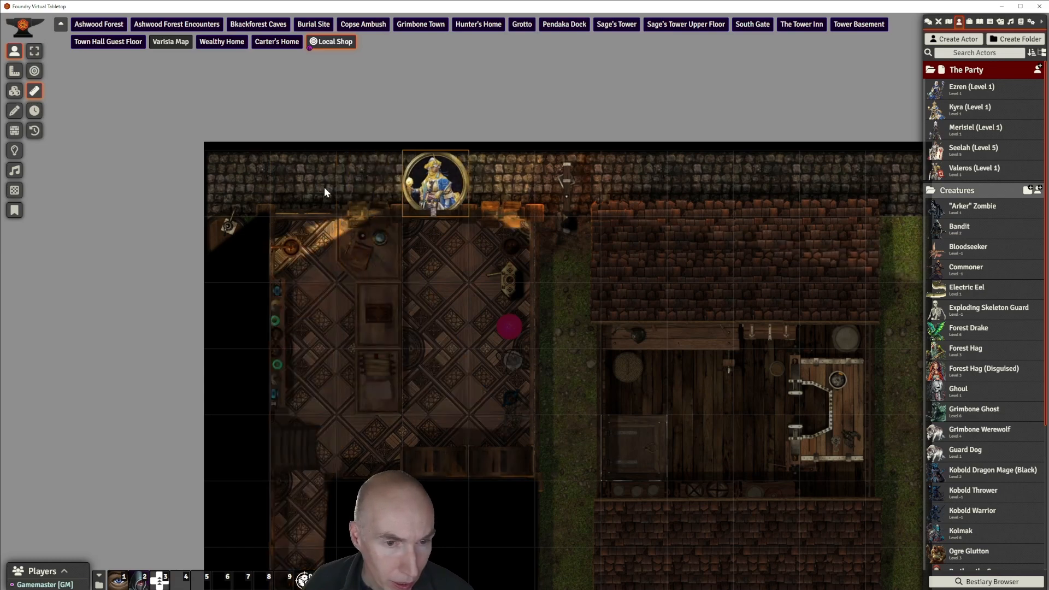
{"action": "left_click", "coordinate": [434, 218]}
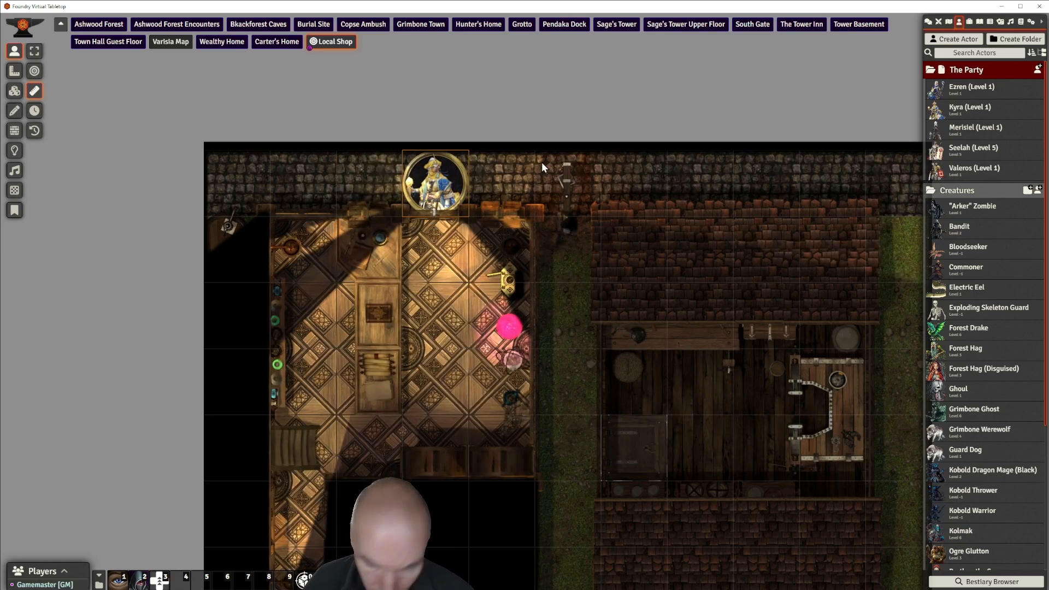
{"action": "key", "text": "Down"}
{"action": "key", "text": "Down"}
{"action": "key", "text": "Down"}
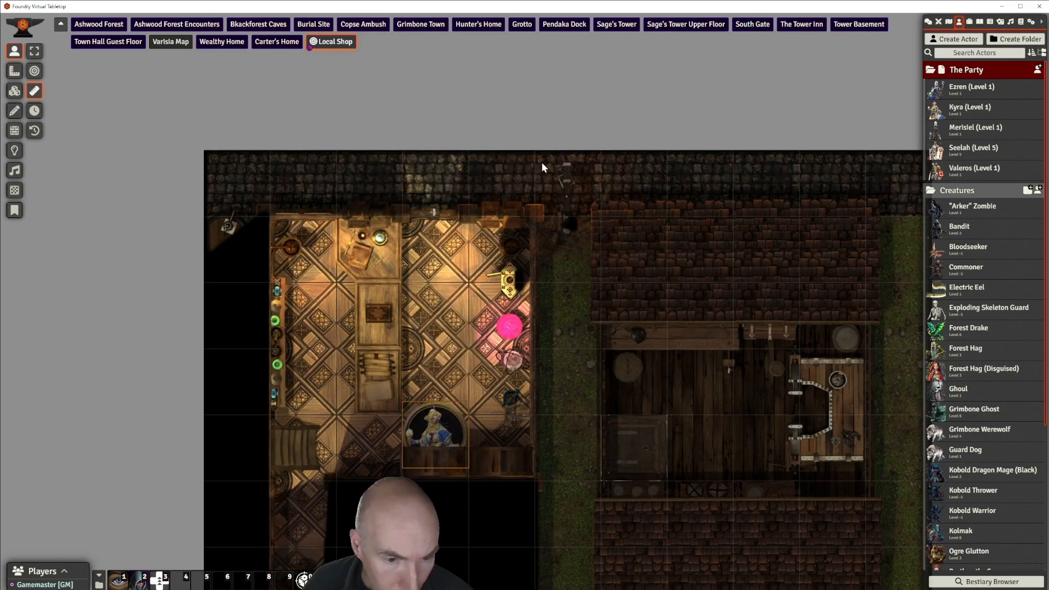
Walk Kyra through the shop to the back corridor beside the bedroom and open the bedroom door
{"action": "key", "text": "Left"}
{"action": "key", "text": "Left"}
{"action": "key", "text": "Down"}
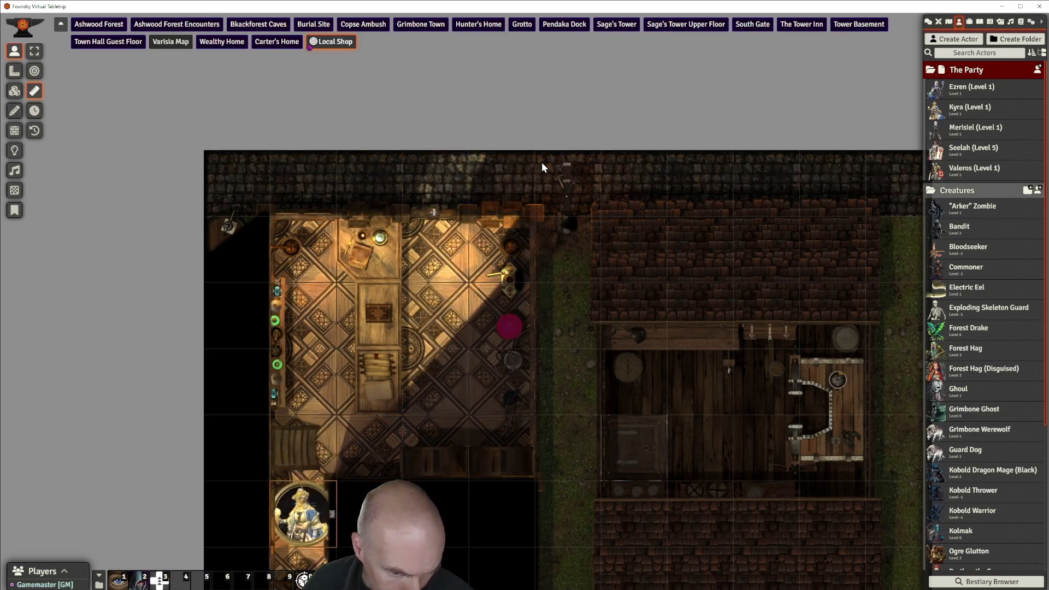
{"action": "scroll", "coordinate": [499, 274], "scroll_direction": "down", "scroll_amount": 1}
{"action": "scroll", "coordinate": [494, 281], "scroll_direction": "up", "scroll_amount": 2}
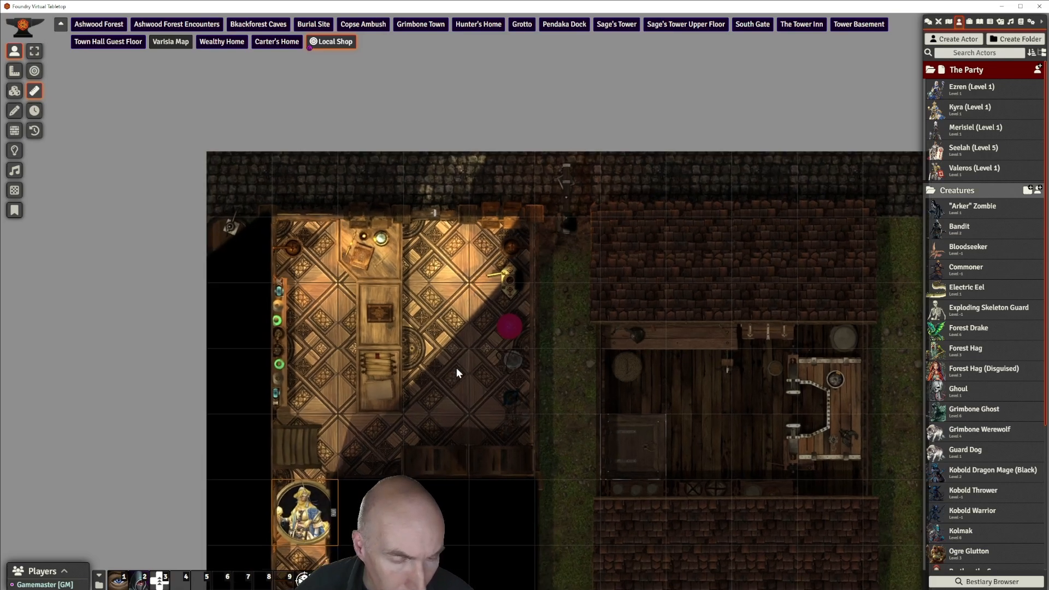
{"action": "left_click_drag", "start_coordinate": [452, 365], "coordinate": [537, 117]}
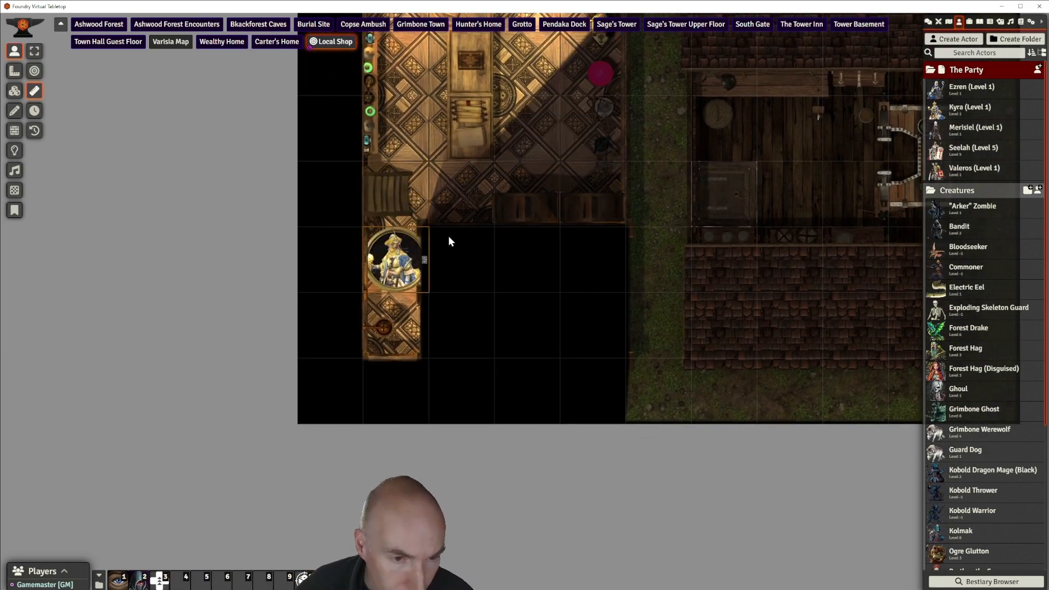
{"action": "left_click", "coordinate": [424, 261]}
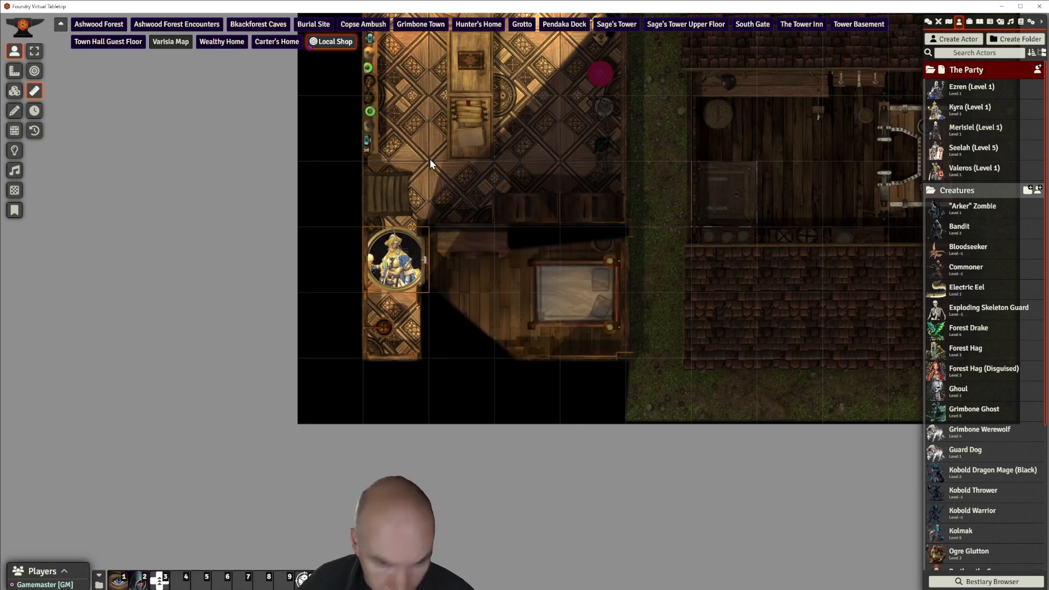
Move Kyra through the open door into the bedroom and across to the bed to check her view
{"action": "key", "text": "Right"}
{"action": "key", "text": "Down"}
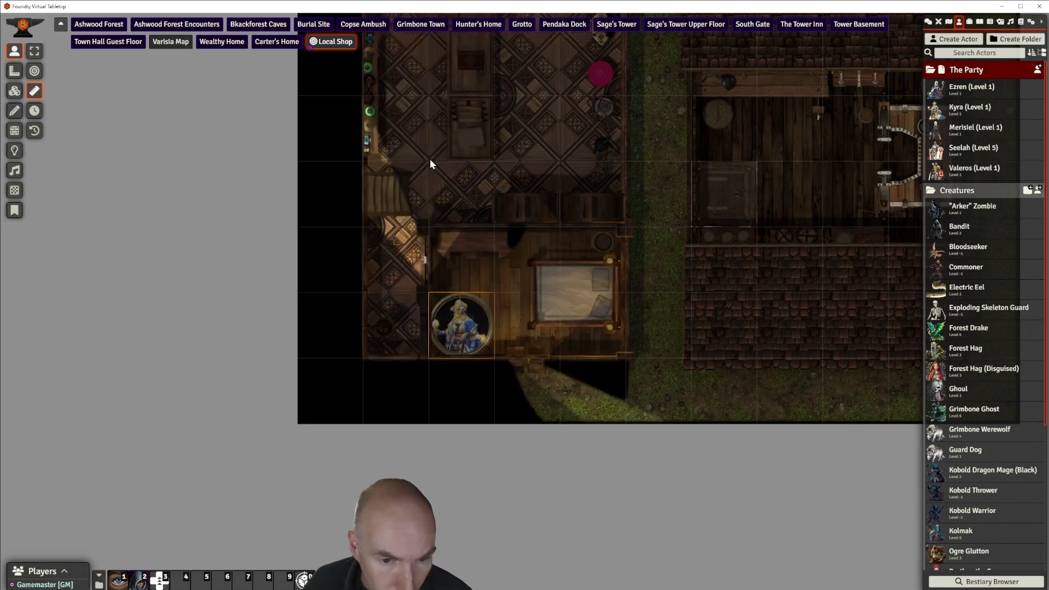
{"action": "key", "text": "Up"}
{"action": "key", "text": "Right"}
{"action": "key", "text": "Right"}
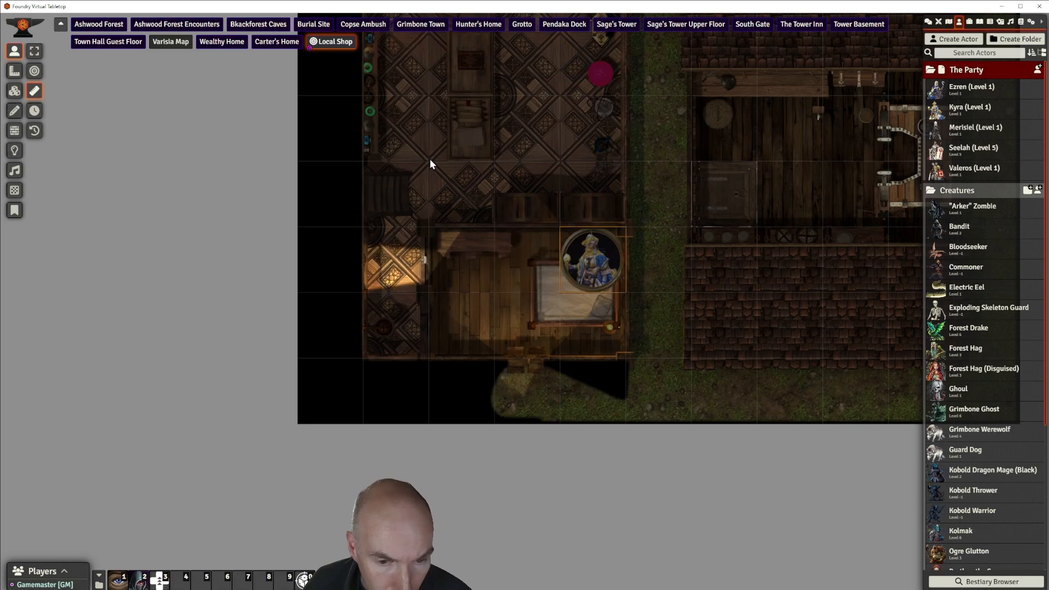
Return Kyra from the bedroom to the corridor and walk her north to the wall shelves behind the counter
{"action": "key", "text": "Left"}
{"action": "key", "text": "Left"}
{"action": "key", "text": "Left"}
{"action": "key", "text": "Up"}
{"action": "key", "text": "Up"}
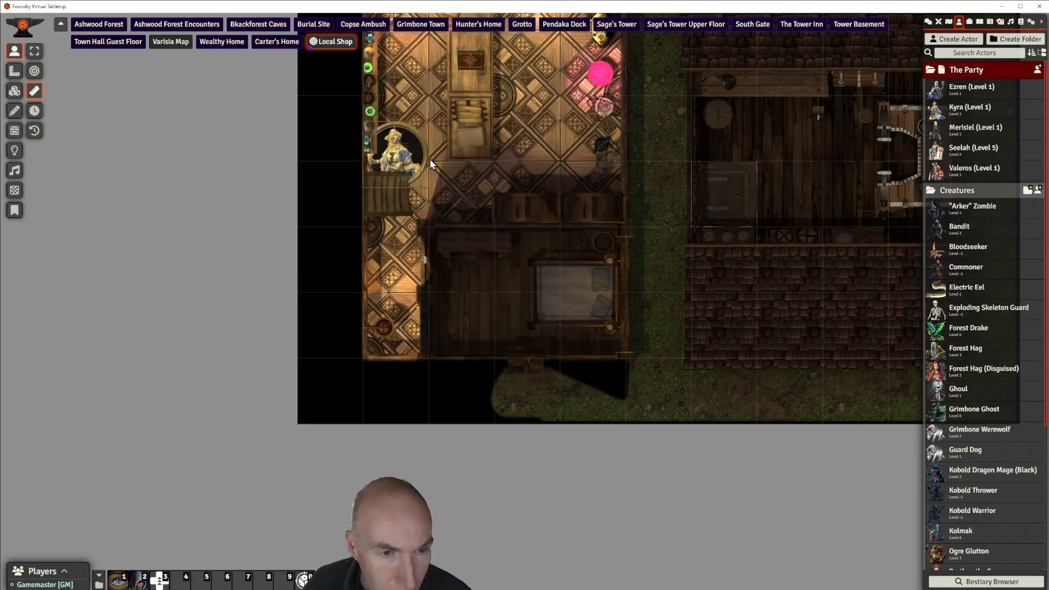
{"action": "key", "text": "Up"}
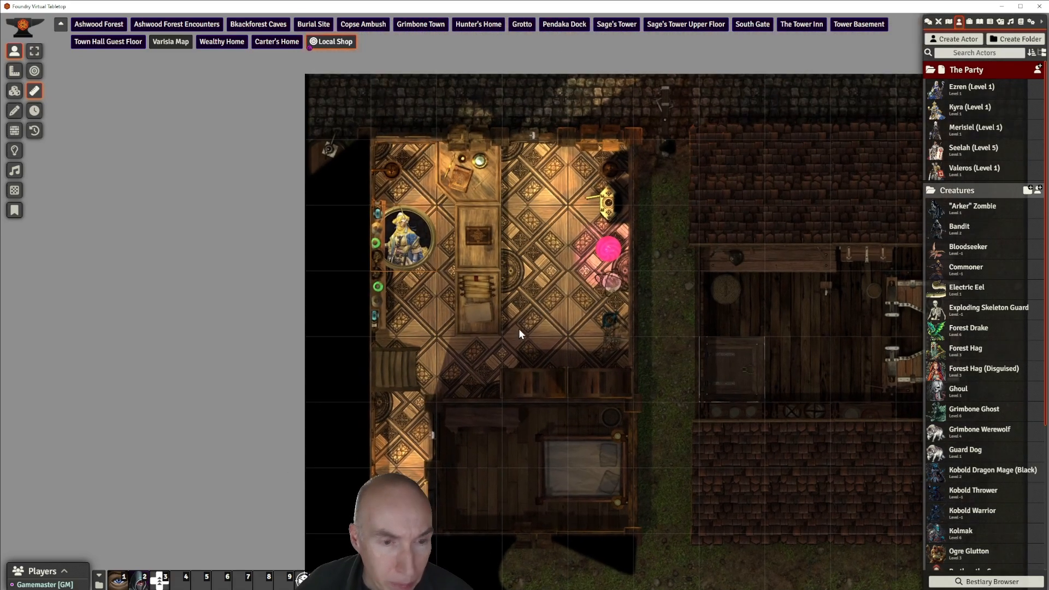
Walk Kyra past the counter to the front doorway, back inside, and out to the street before the eastern window
{"action": "key", "text": "Right"}
{"action": "key", "text": "Right"}
{"action": "key", "text": "Up"}
{"action": "key", "text": "Up"}
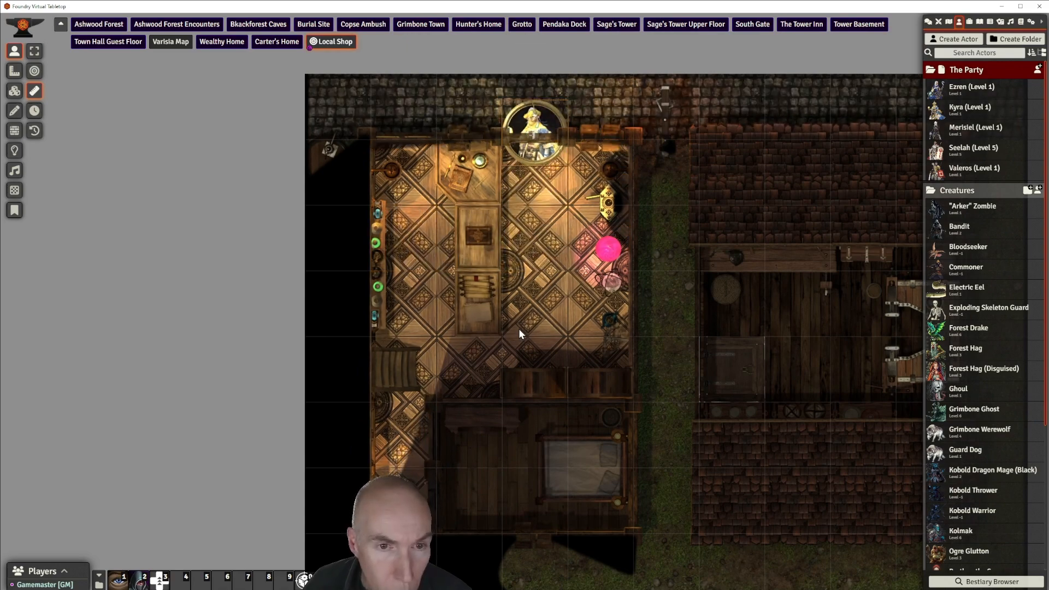
{"action": "key", "text": "Down"}
{"action": "key", "text": "Down"}
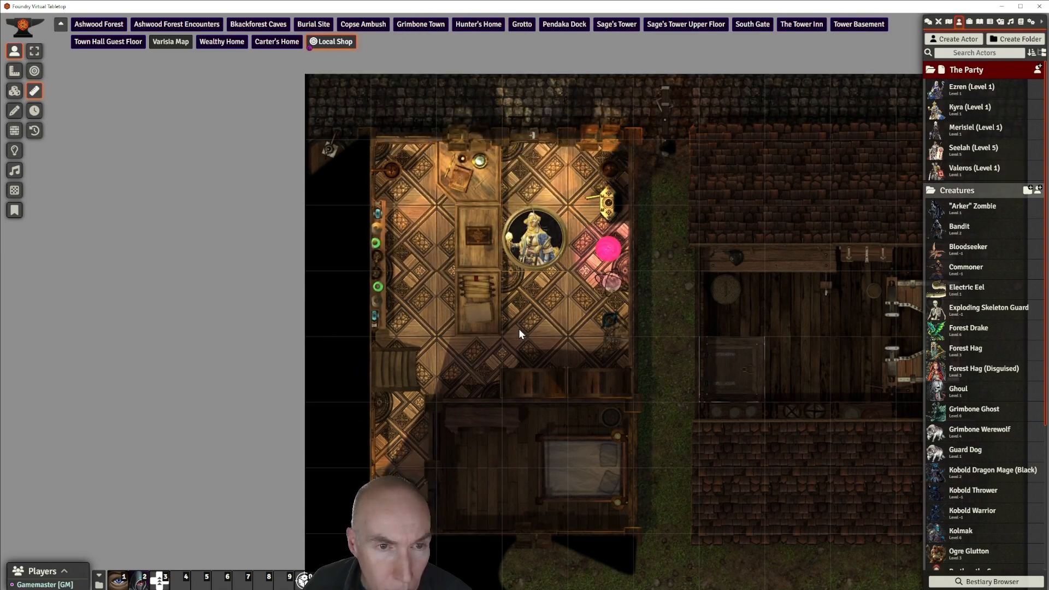
{"action": "key", "text": "Up"}
{"action": "key", "text": "Up"}
{"action": "key", "text": "Right"}
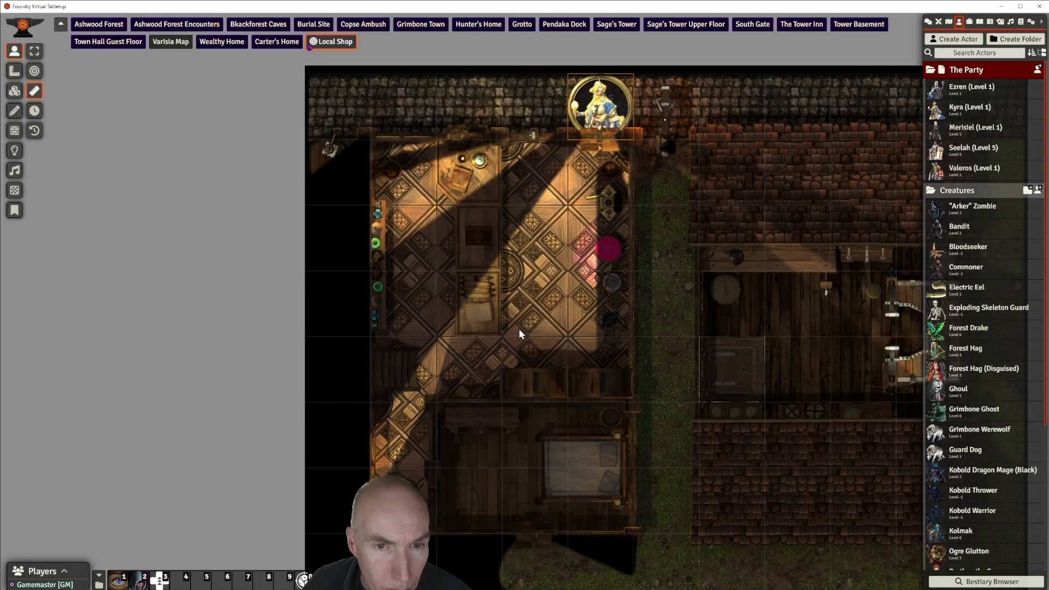
Walk Kyra east along the street and around into the northern end of the alley between the two buildings
{"action": "key", "text": "Right"}
{"action": "key", "text": "Right"}
{"action": "key", "text": "Down"}
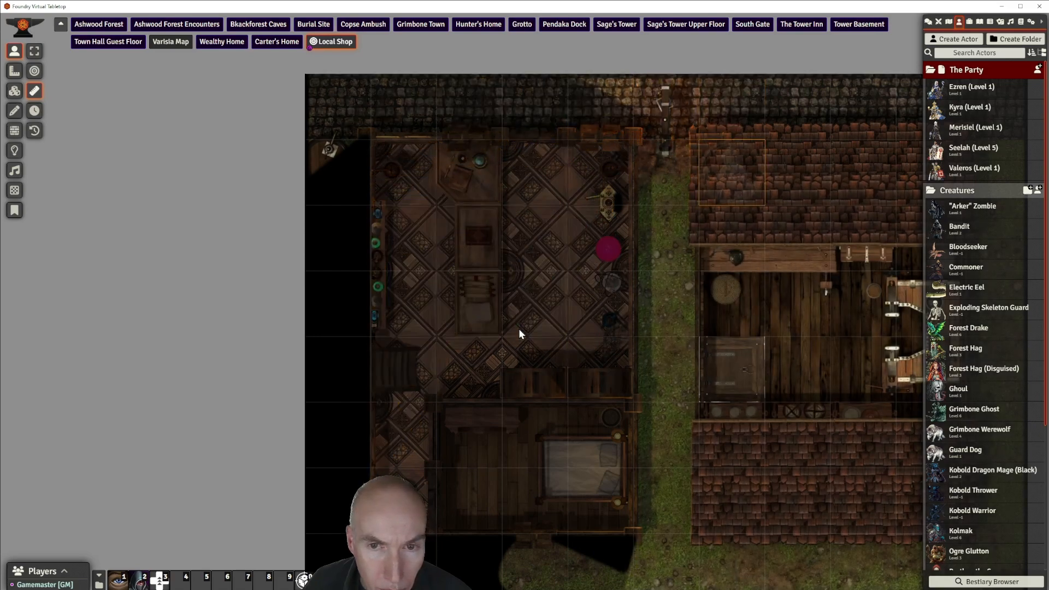
{"action": "key", "text": "Left"}
{"action": "key", "text": "Down"}
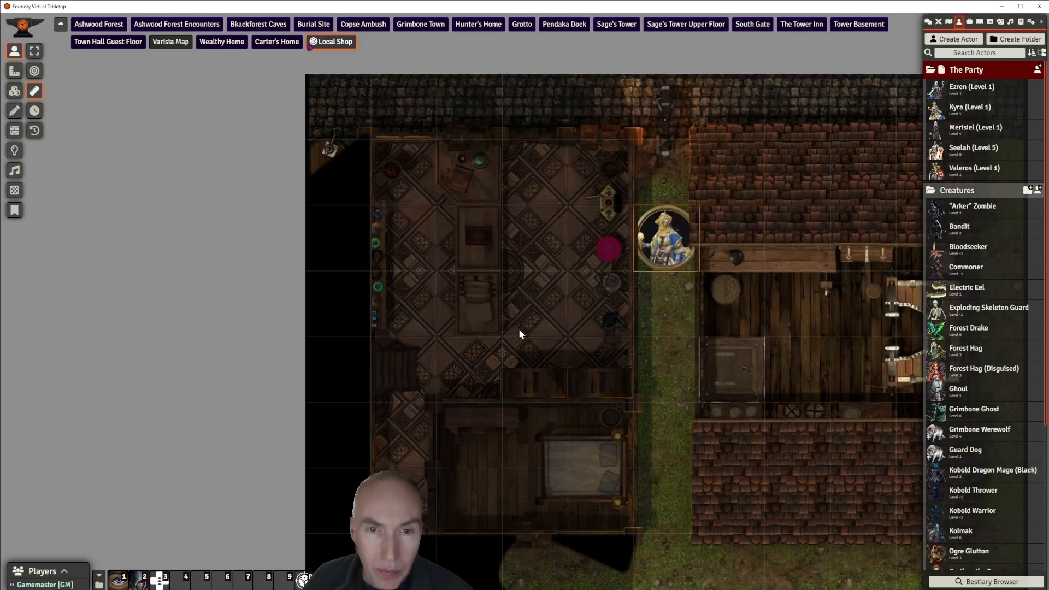
{"action": "key", "text": "Up"}
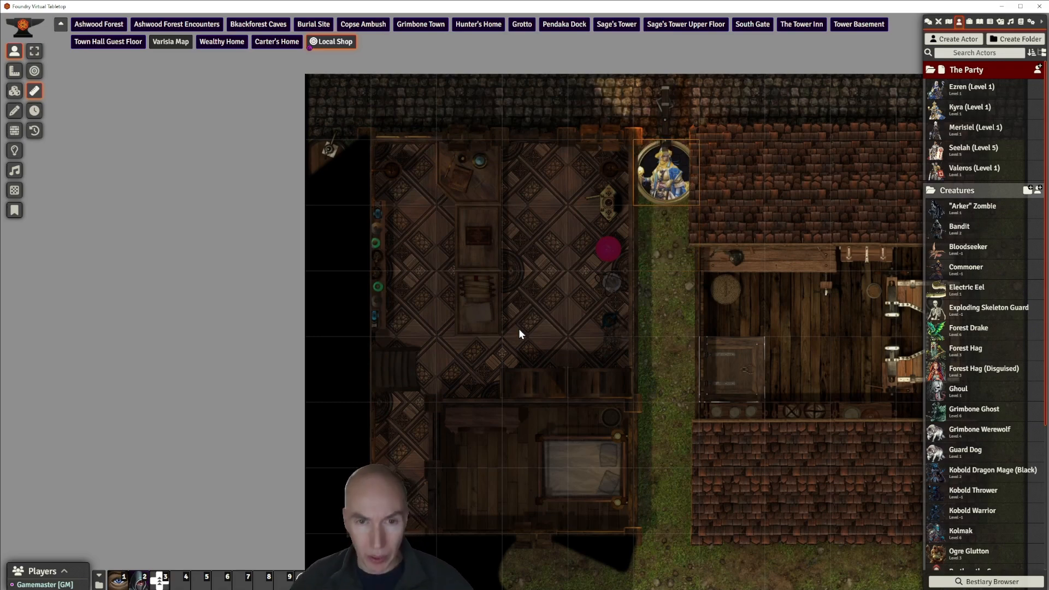
Check the shop's wall layout and try to move Kyra 20 ft south down the alley between the buildings
{"action": "left_click", "coordinate": [9, 128]}
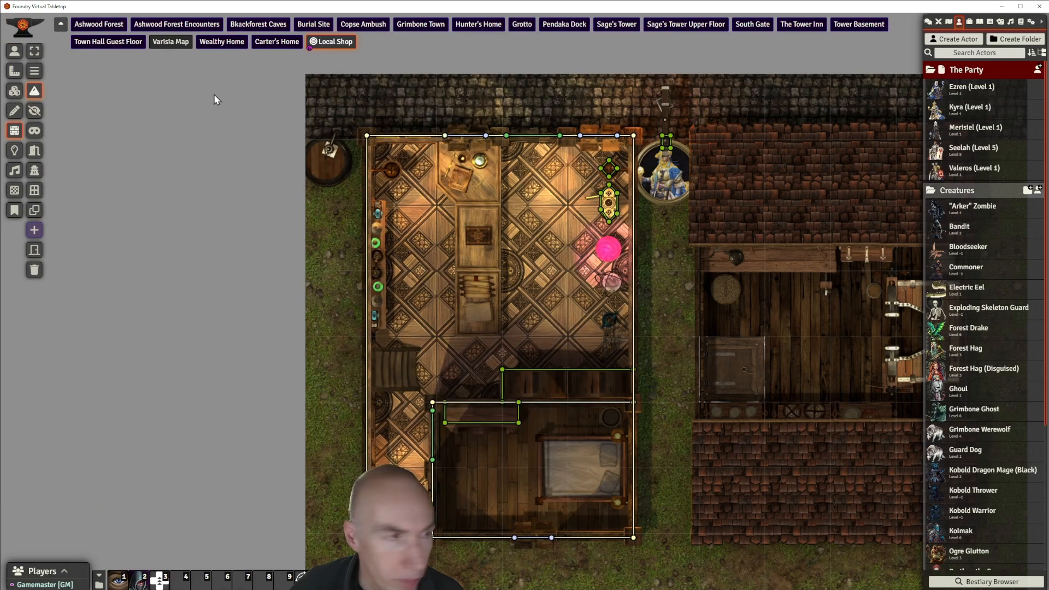
{"action": "left_click", "coordinate": [14, 50]}
{"action": "left_click_drag", "start_coordinate": [651, 168], "coordinate": [654, 341]}
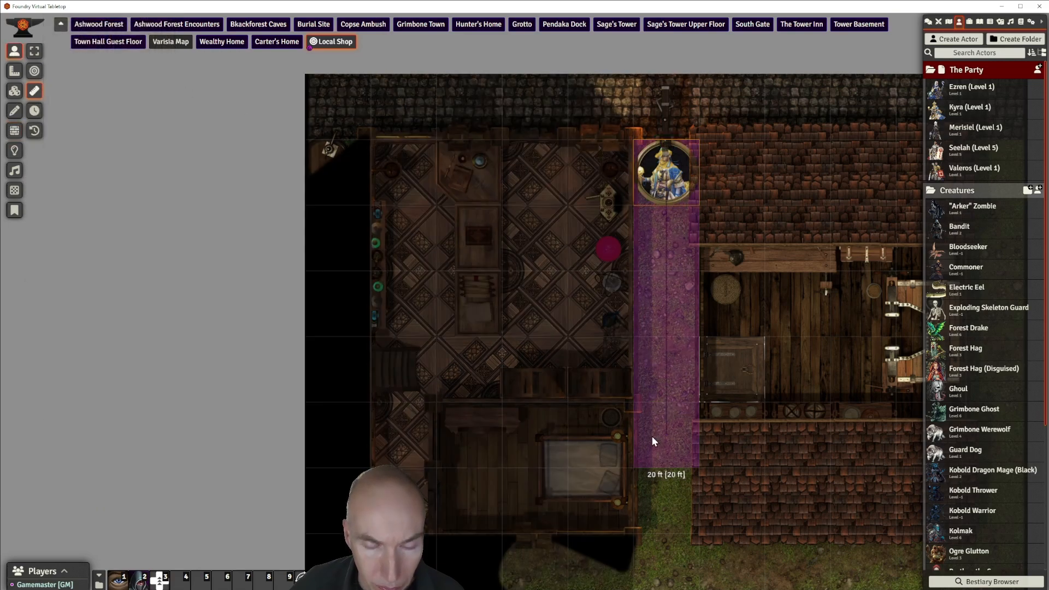
{"action": "left_click_drag", "start_coordinate": [653, 437], "coordinate": [652, 435]}
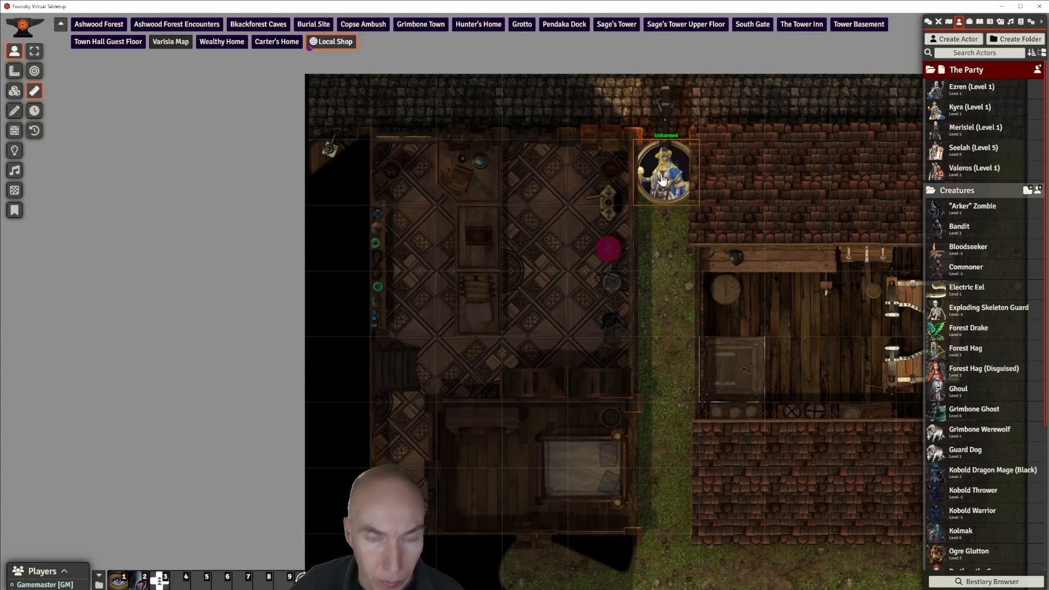
Delete Kyra's token from the scene and close the shop's front door and bedroom door
{"action": "key", "text": "Delete"}
{"action": "scroll", "coordinate": [693, 170], "scroll_direction": "up", "scroll_amount": 2}
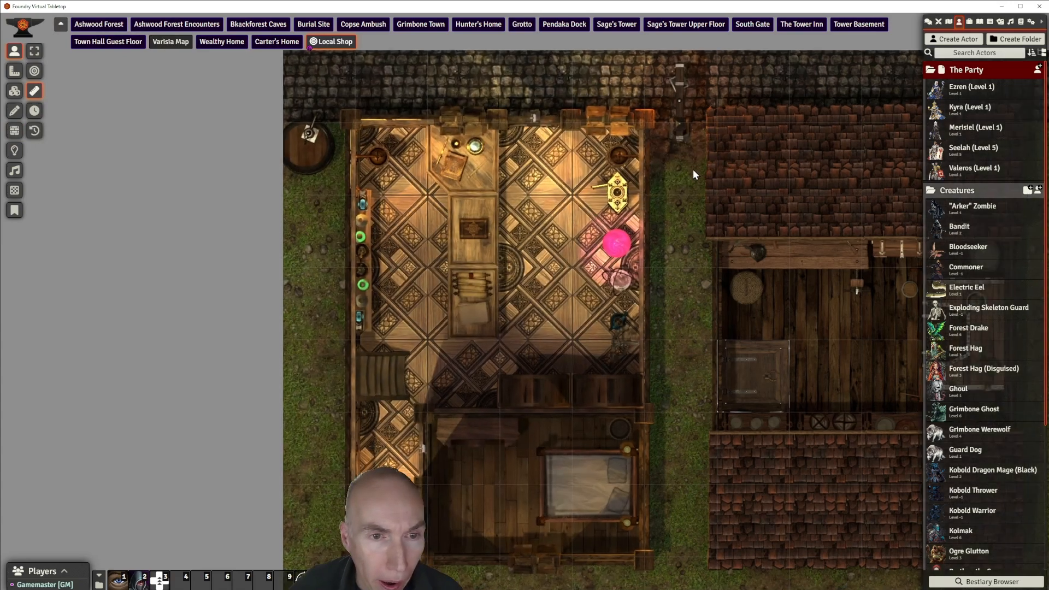
{"action": "left_click_drag", "start_coordinate": [540, 79], "coordinate": [543, 133]}
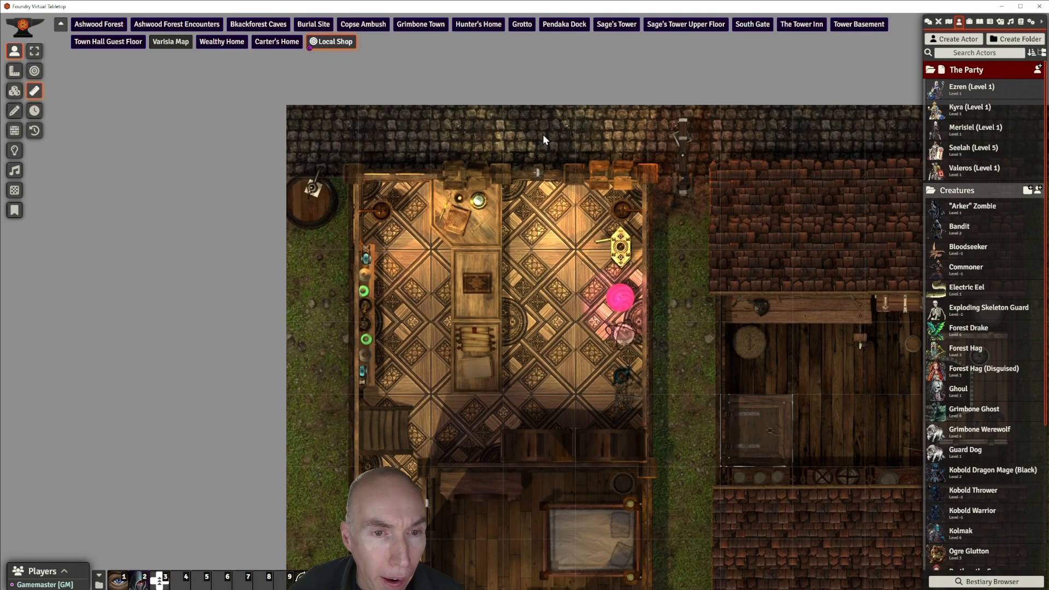
{"action": "left_click", "coordinate": [538, 173]}
{"action": "left_click_drag", "start_coordinate": [532, 252], "coordinate": [550, 133]}
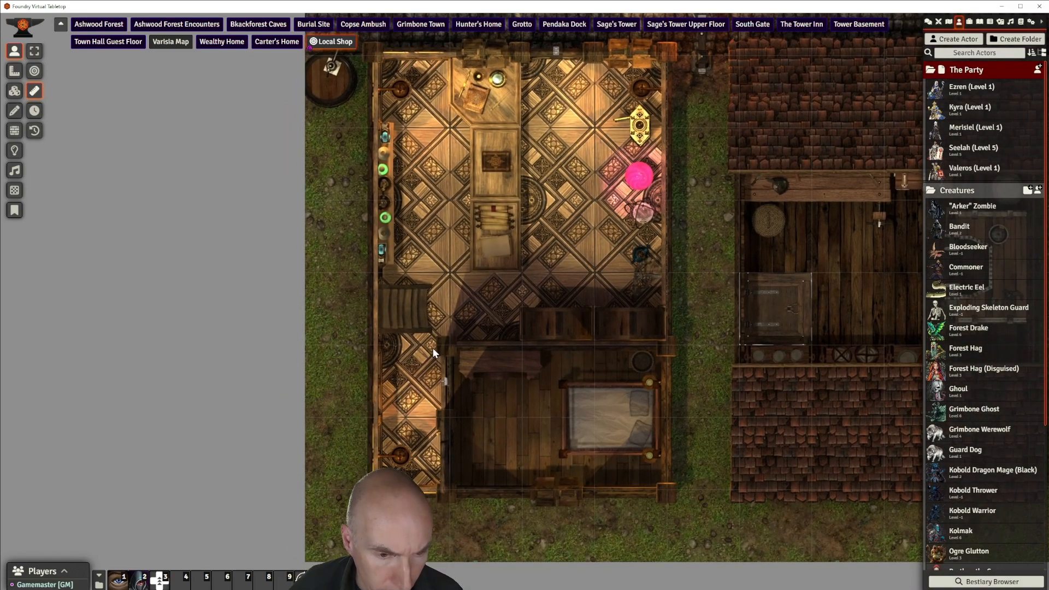
{"action": "left_click_drag", "start_coordinate": [440, 194], "coordinate": [382, 298]}
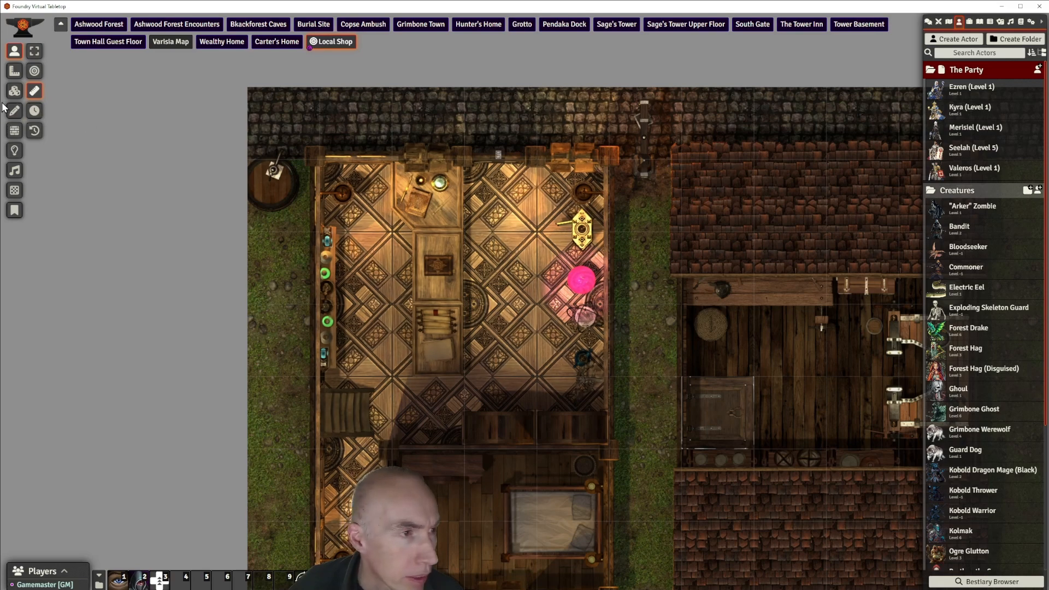
Select the small square of walls at the alley's northern entrance, review their restriction settings and update them
{"action": "left_click", "coordinate": [14, 130]}
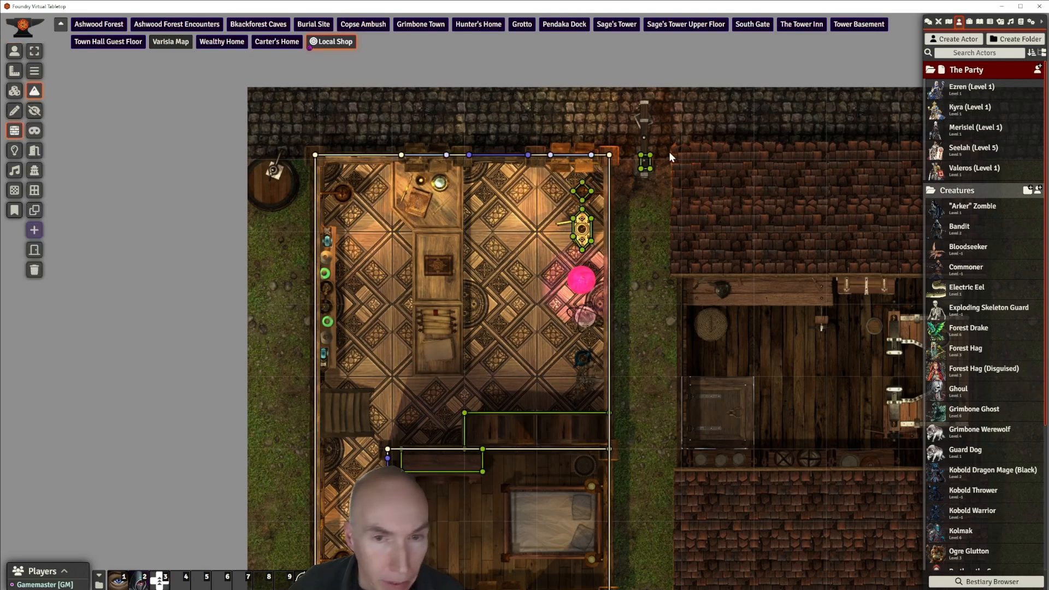
{"action": "left_click", "coordinate": [34, 51]}
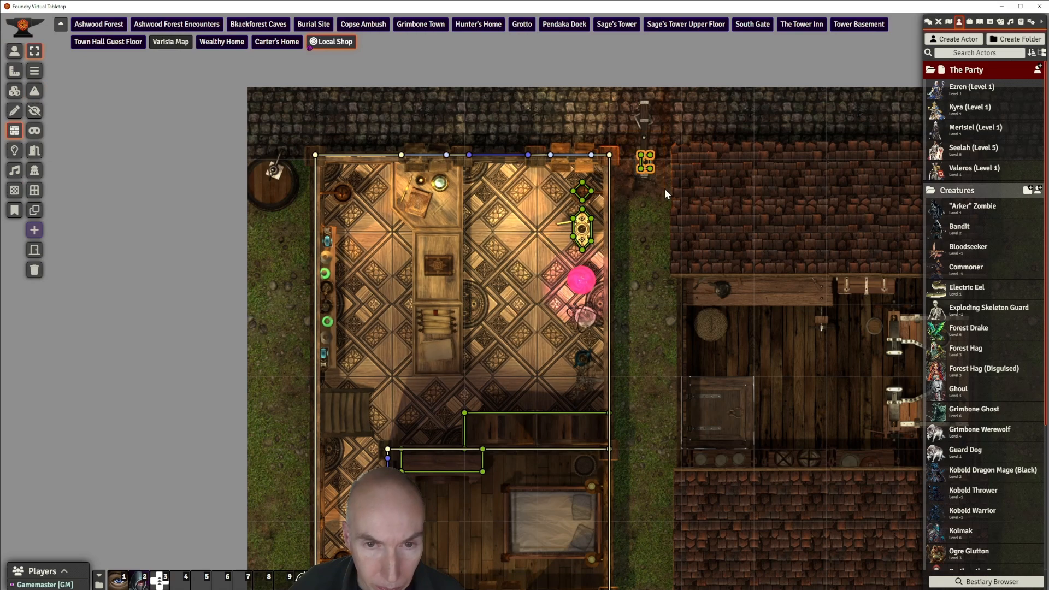
{"action": "left_click", "coordinate": [650, 172]}
{"action": "double_click", "coordinate": [650, 173]}
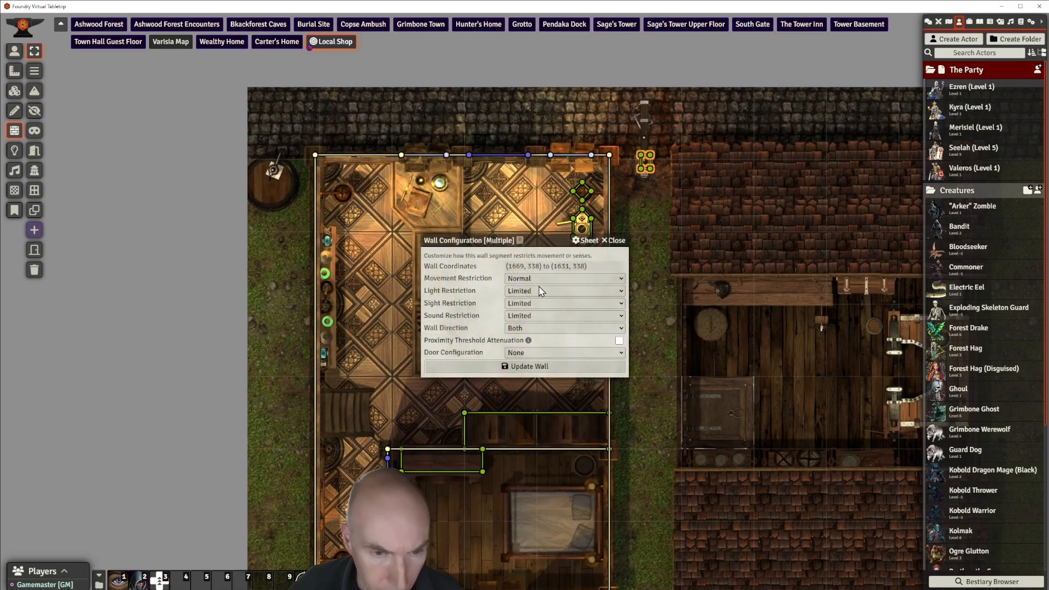
{"action": "left_click", "coordinate": [527, 368]}
{"action": "left_click", "coordinate": [660, 314]}
Place Ezren's token on the wooden floor of the eastern building, just east of the trapdoor, and select it
{"action": "left_click_drag", "start_coordinate": [715, 238], "coordinate": [529, 146]}
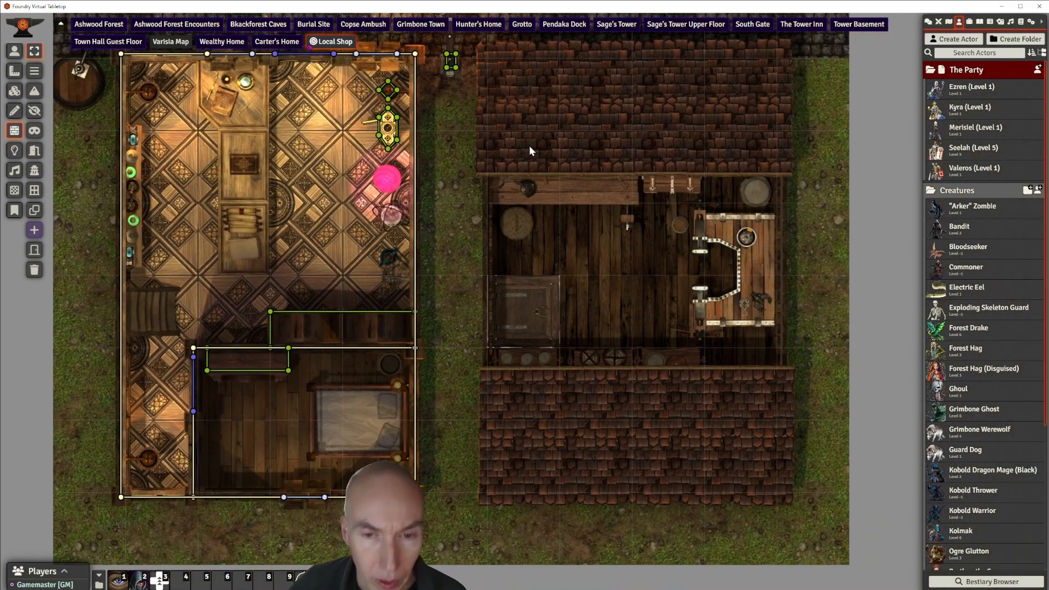
{"action": "scroll", "coordinate": [578, 249], "scroll_direction": "down", "scroll_amount": 1}
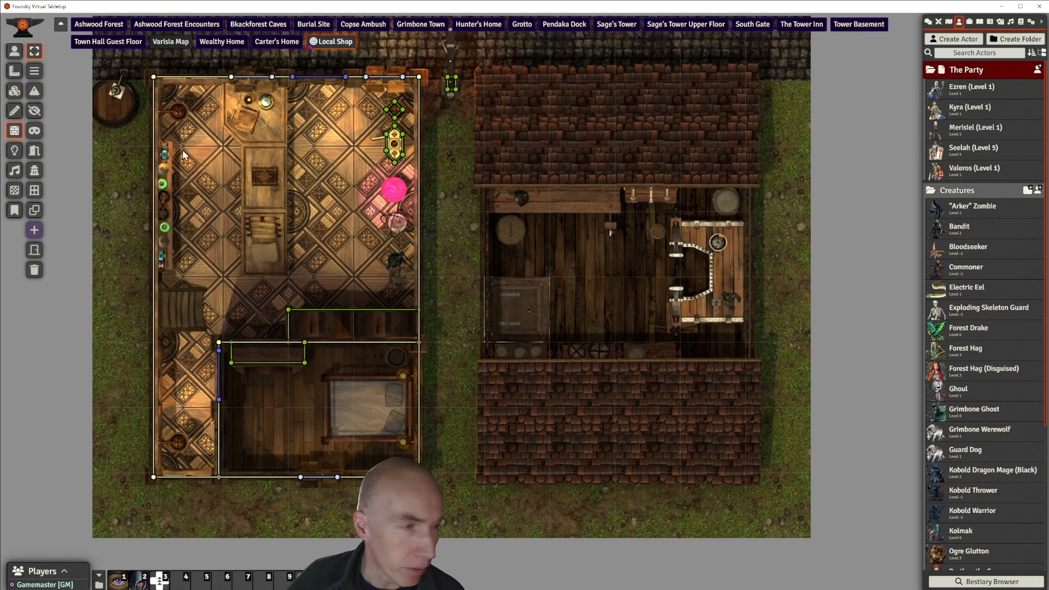
{"action": "left_click_drag", "start_coordinate": [939, 94], "coordinate": [590, 308]}
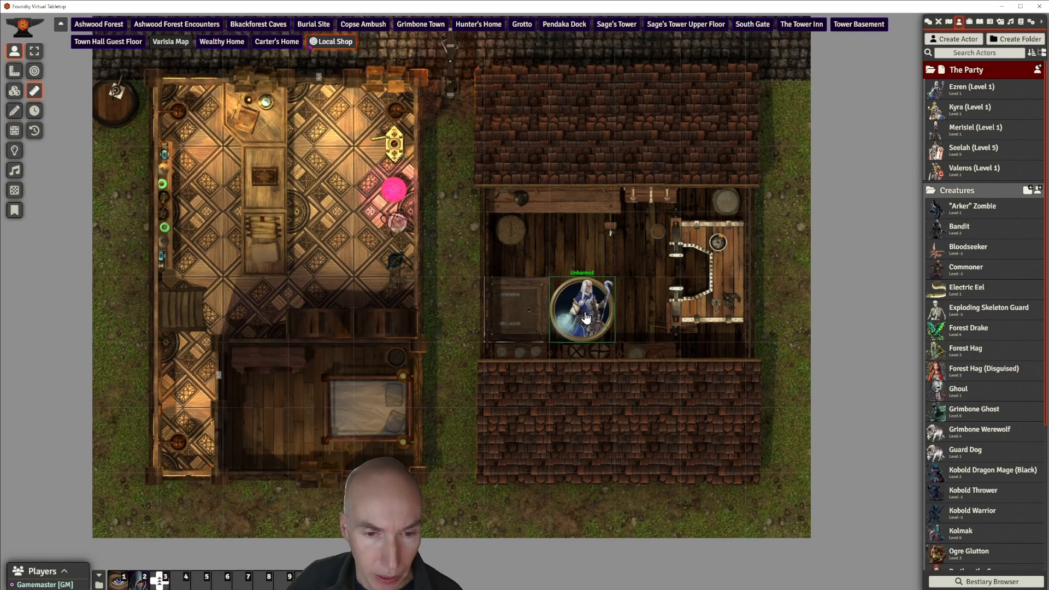
{"action": "left_click", "coordinate": [595, 316]}
Walk Ezren south under the eastern building's southern roof and back north to the northern roof's edge to check the roof overlay
{"action": "key", "text": "Down"}
{"action": "key", "text": "Down"}
{"action": "key", "text": "Down"}
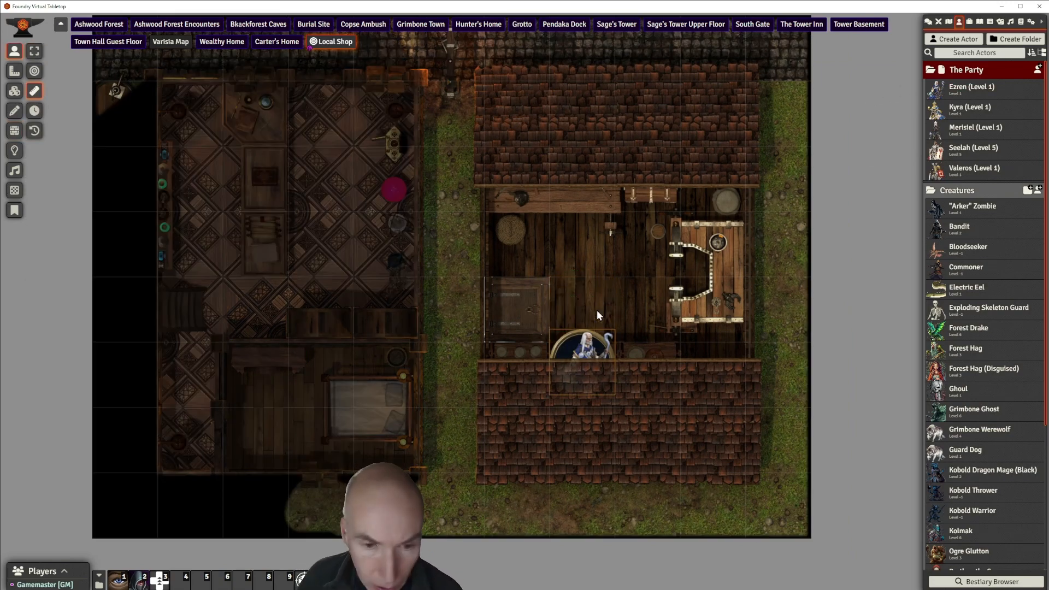
{"action": "key", "text": "Up"}
{"action": "key", "text": "Up"}
{"action": "key", "text": "Up"}
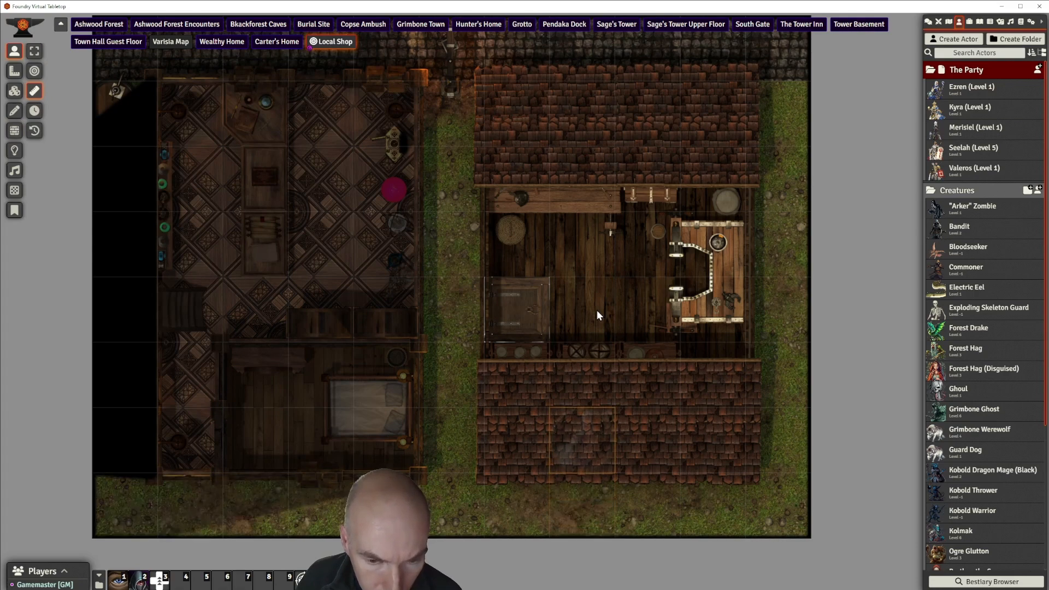
{"action": "key", "text": "Down"}
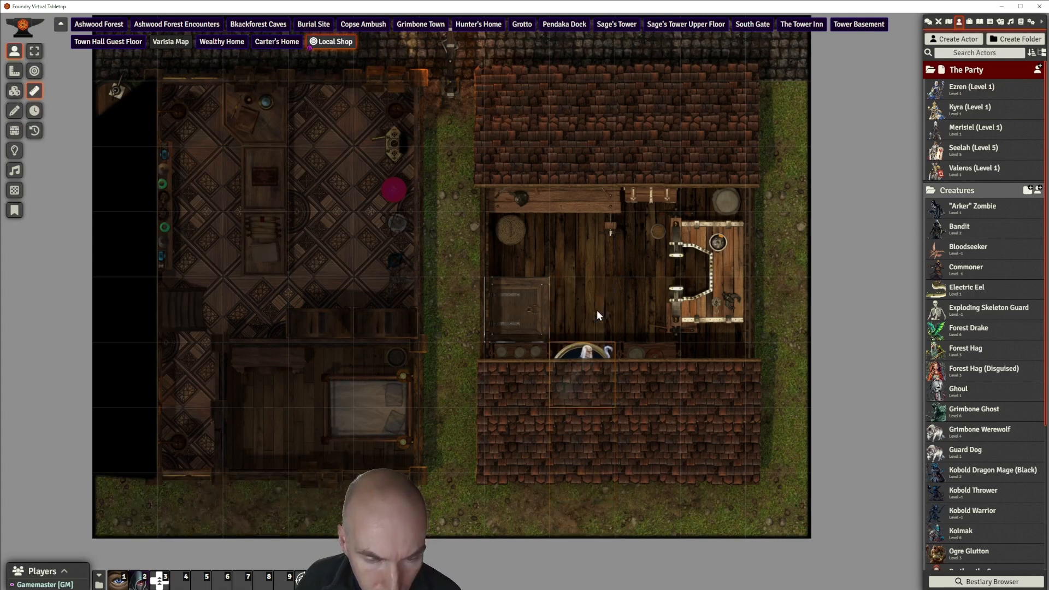
{"action": "key", "text": "Up"}
{"action": "key", "text": "Up"}
{"action": "key", "text": "Up"}
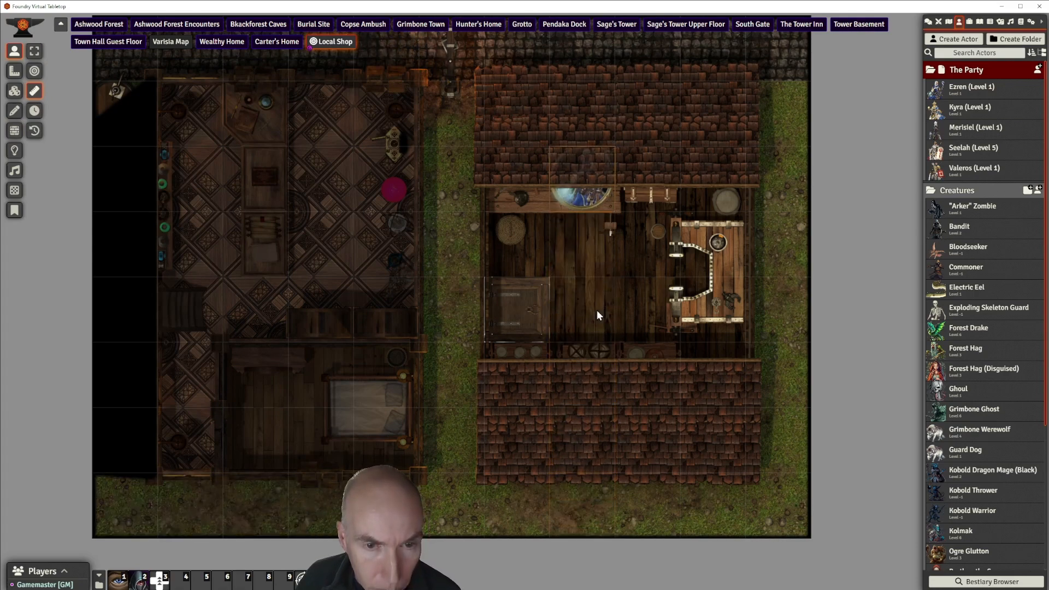
Move Ezren repeatedly under the eastern building's northern roof and back onto the open floor to check how it covers him
{"action": "key", "text": "Up"}
{"action": "key", "text": "Down"}
{"action": "key", "text": "Down"}
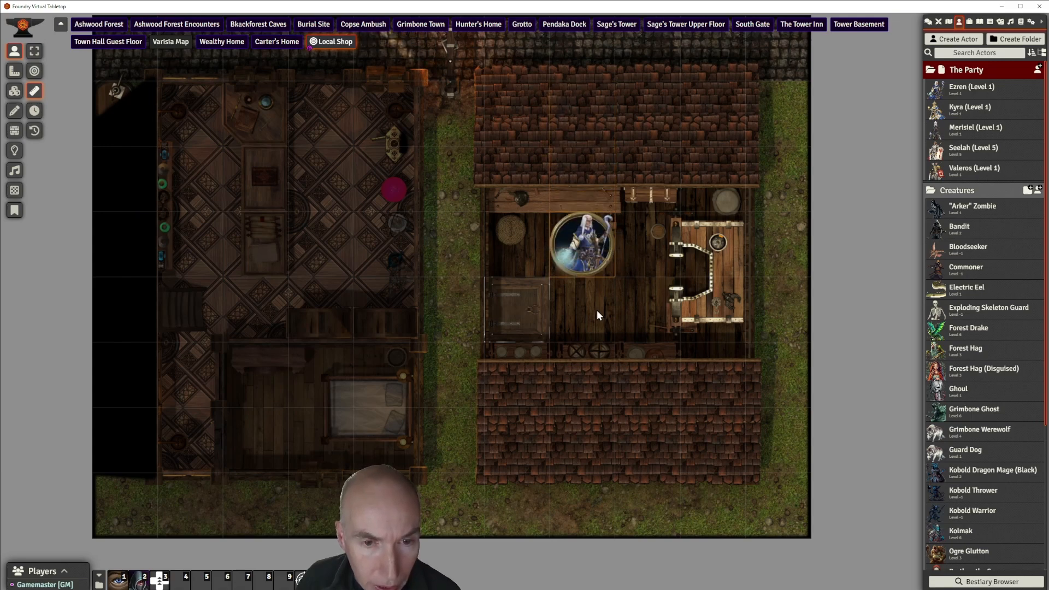
{"action": "key", "text": "Up"}
{"action": "key", "text": "Up"}
{"action": "key", "text": "Down"}
{"action": "key", "text": "Down"}
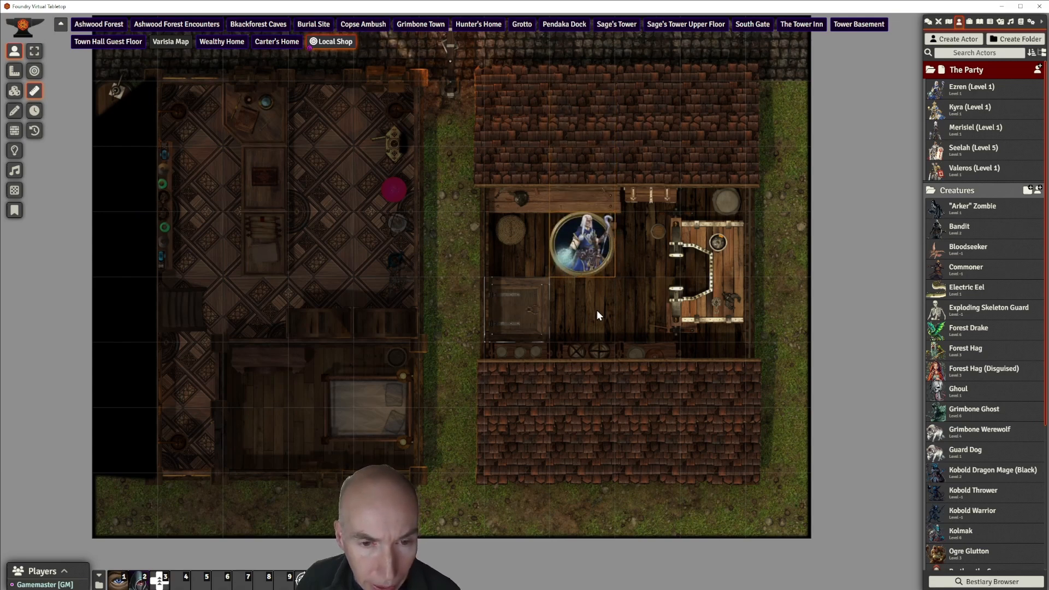
Move Ezren two squares west and back, and one square north and back, to test the eastern building's edges
{"action": "key", "text": "Left"}
{"action": "key", "text": "Left"}
{"action": "key", "text": "Right"}
{"action": "key", "text": "Right"}
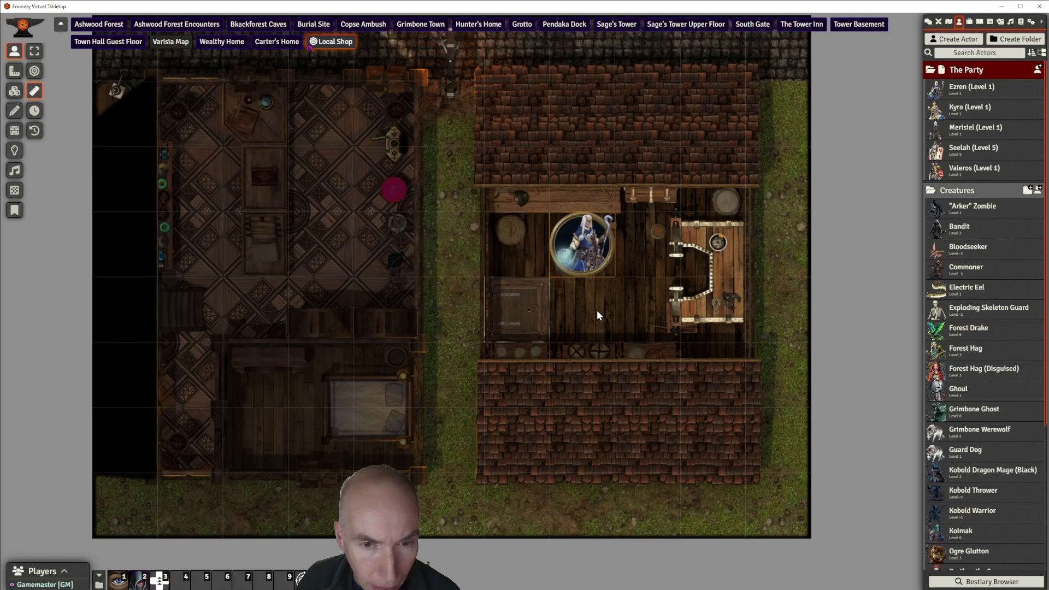
{"action": "key", "text": "Up"}
{"action": "key", "text": "Down"}
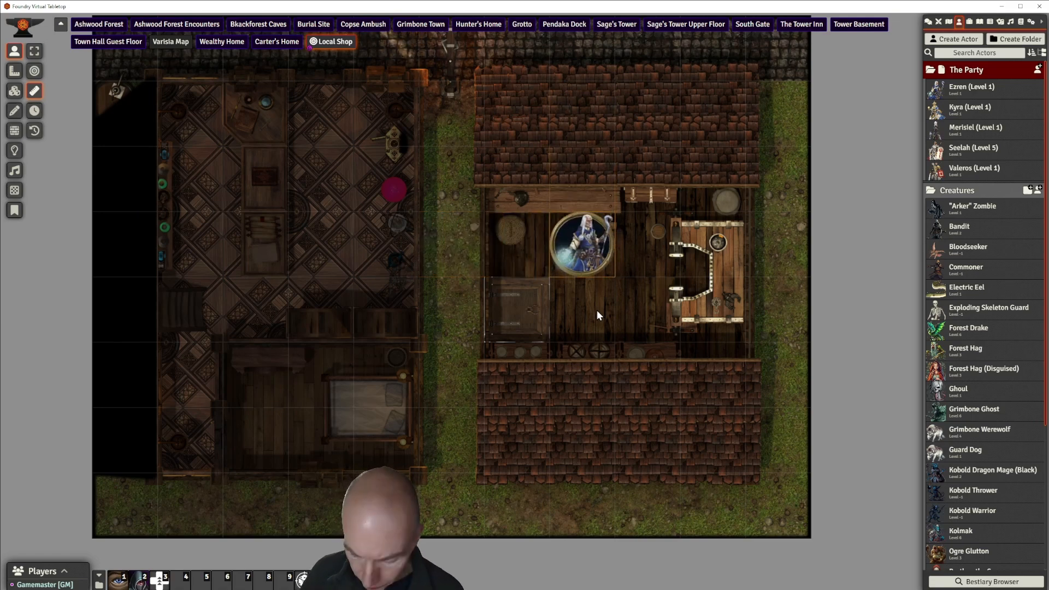
Delete Ezren's token from the eastern building
{"action": "key", "text": "Delete"}
{"action": "scroll", "coordinate": [587, 286], "scroll_direction": "up", "scroll_amount": 2}
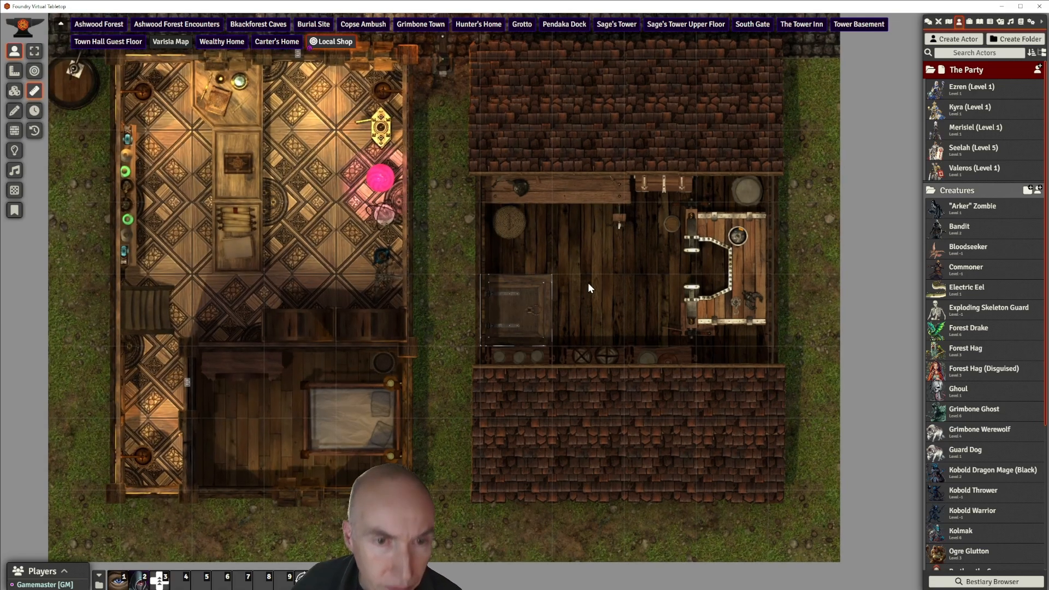
{"action": "scroll", "coordinate": [587, 284], "scroll_direction": "down", "scroll_amount": 2}
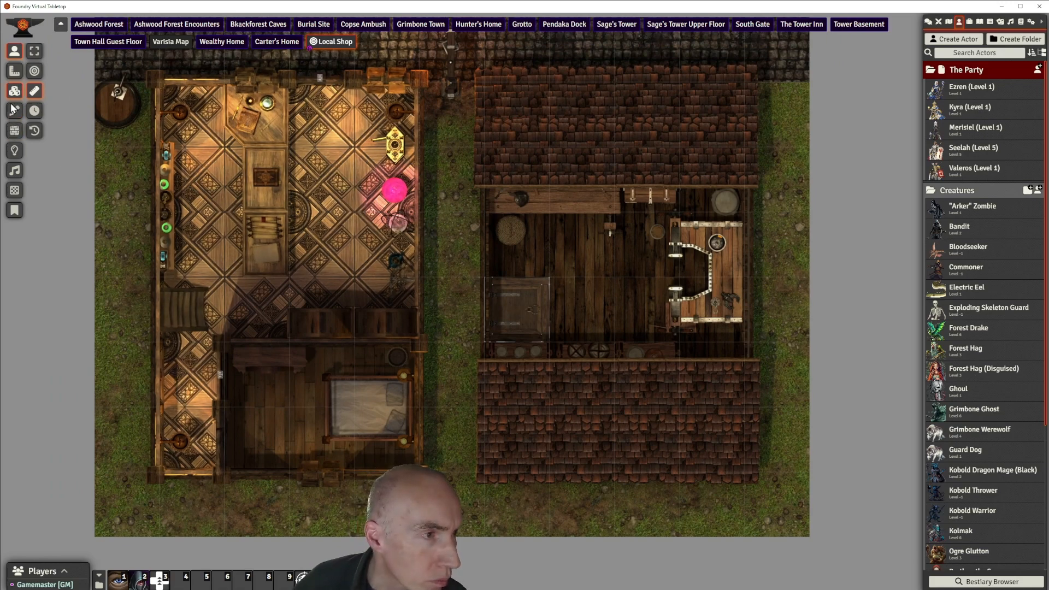
Draw a closed rectangle of basic walls around the eastern building, following the outer edges of both roofs
{"action": "left_click", "coordinate": [14, 130]}
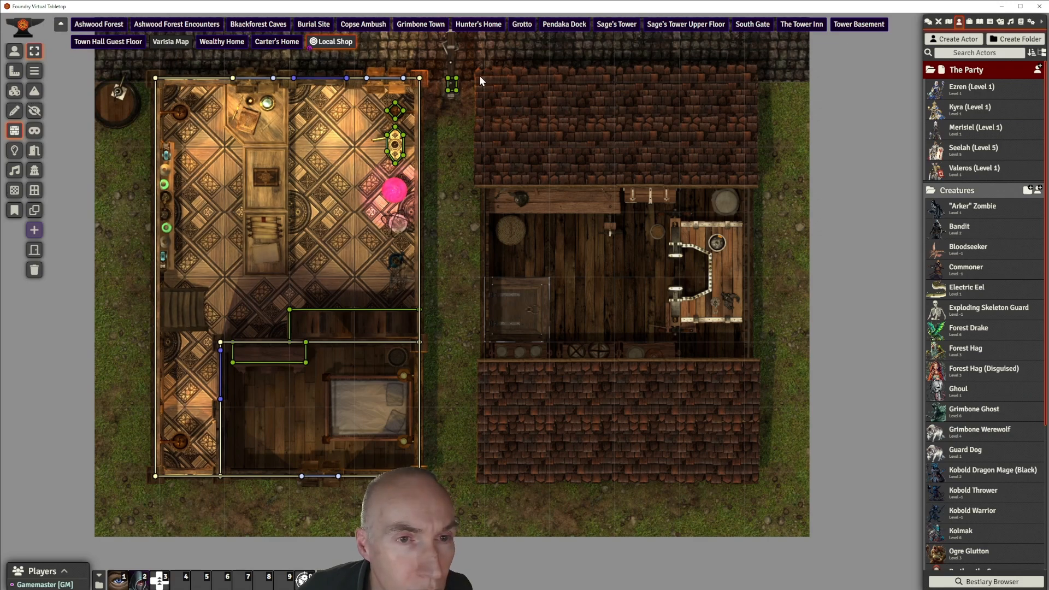
{"action": "left_click_drag", "start_coordinate": [481, 80], "coordinate": [481, 122]}
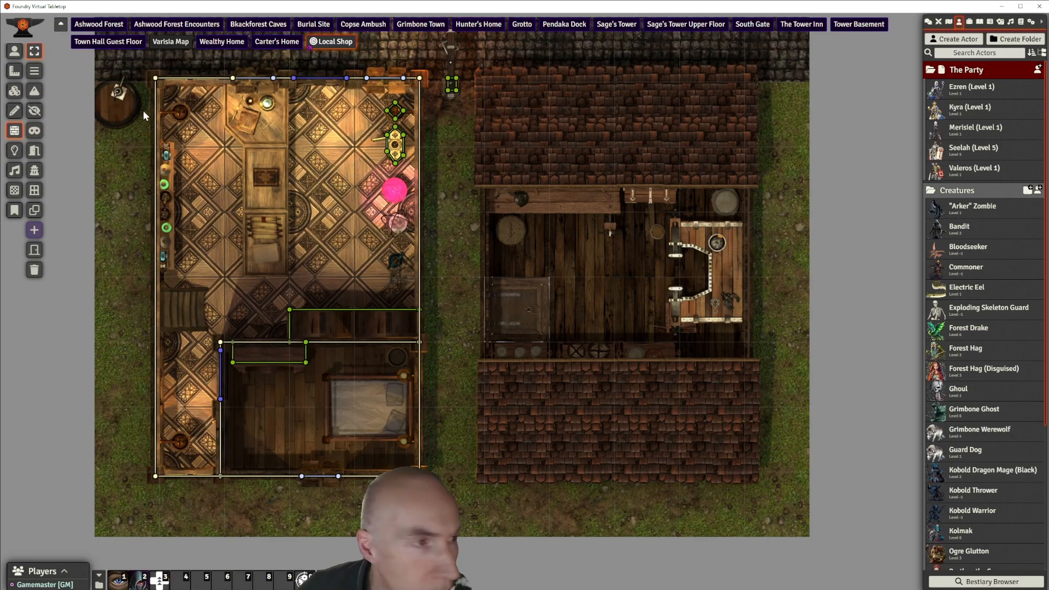
{"action": "left_click", "coordinate": [34, 71]}
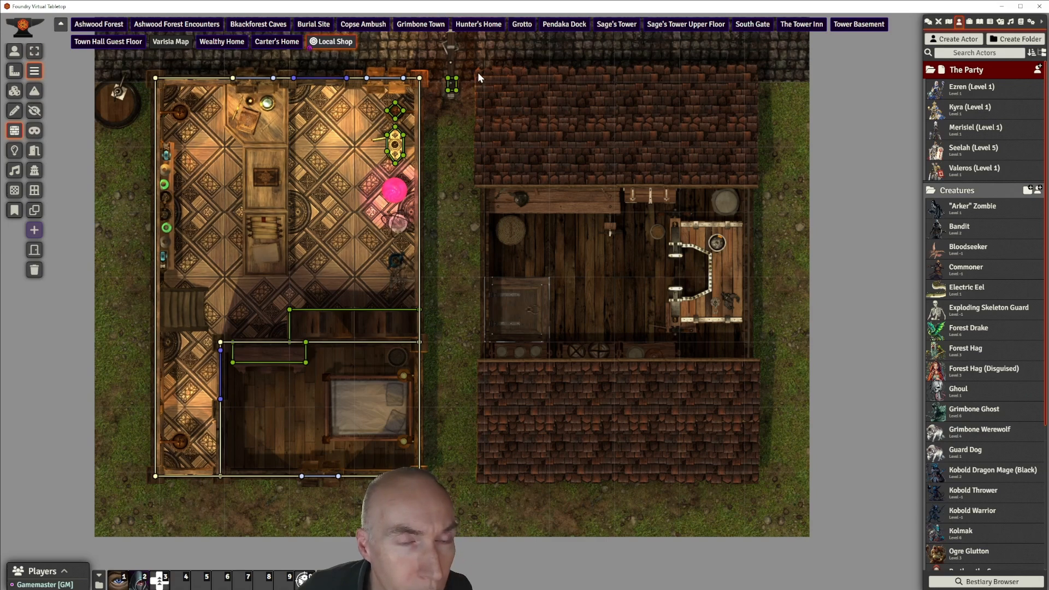
{"action": "mouse_move", "coordinate": [477, 74]}
{"action": "left_mouse_down"}
{"action": "mouse_move", "coordinate": [477, 479]}
{"action": "mouse_move", "coordinate": [770, 479]}
{"action": "mouse_move", "coordinate": [757, 479]}
{"action": "mouse_move", "coordinate": [756, 353]}
{"action": "mouse_move", "coordinate": [785, 153]}
{"action": "mouse_move", "coordinate": [754, 80]}
{"action": "mouse_move", "coordinate": [480, 77]}
{"action": "left_mouse_up"}
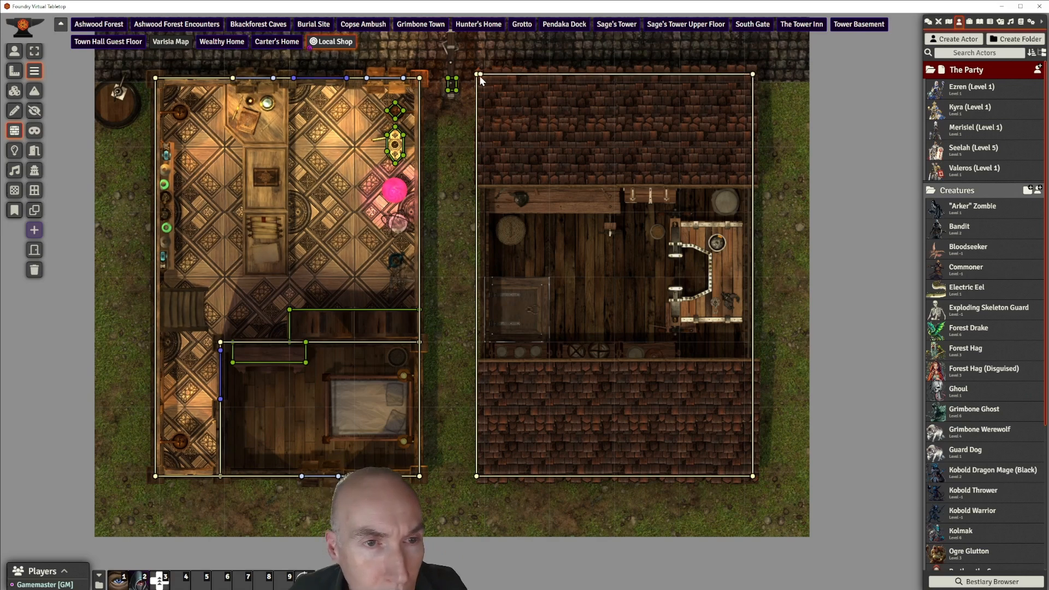
{"action": "right_click", "coordinate": [496, 90]}
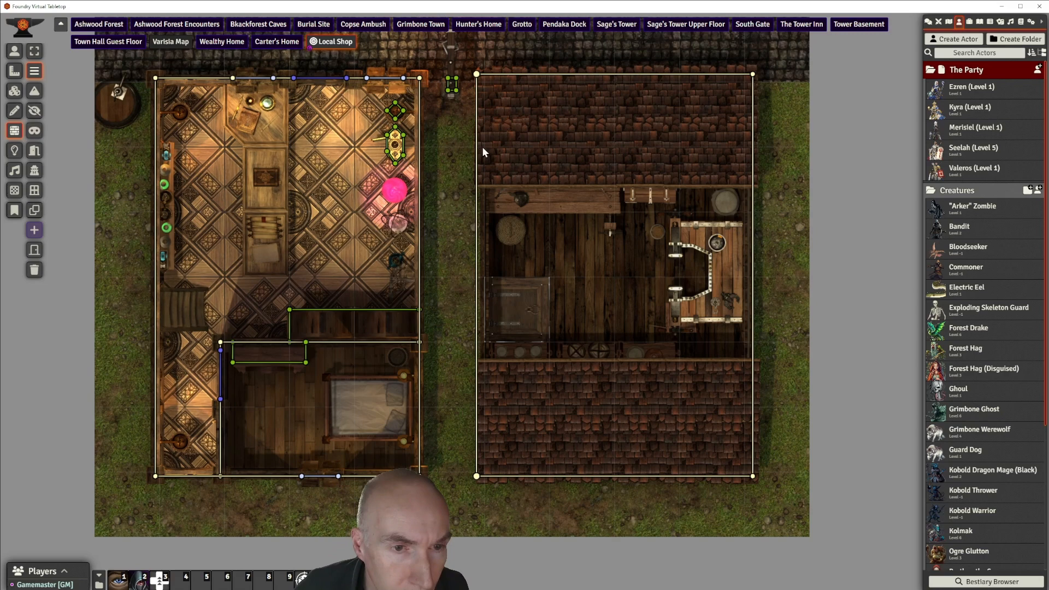
{"action": "left_click_drag", "start_coordinate": [484, 148], "coordinate": [598, 148]}
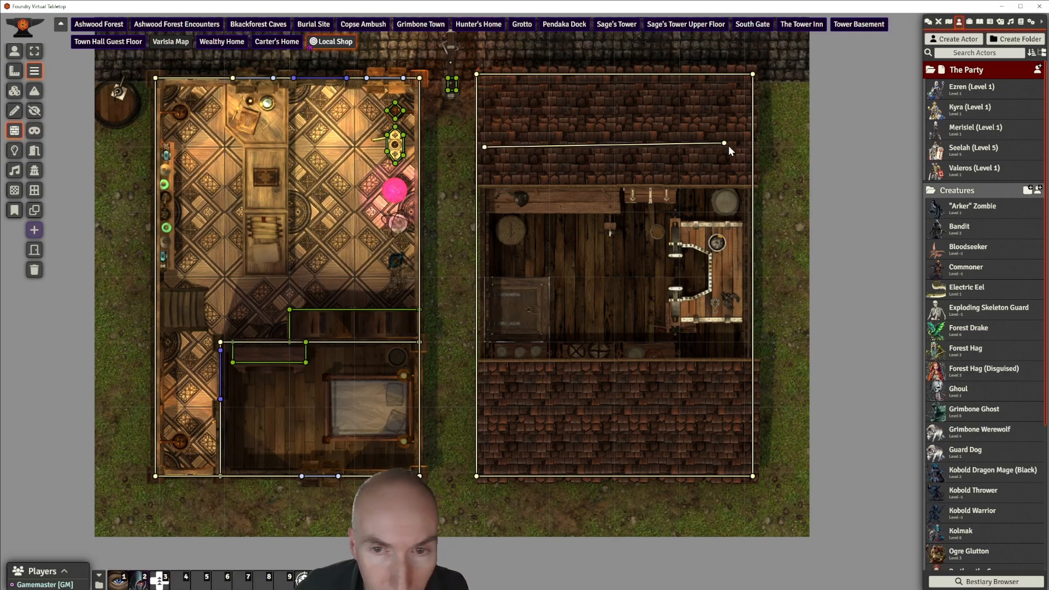
{"action": "left_click_drag", "start_coordinate": [729, 145], "coordinate": [753, 147]}
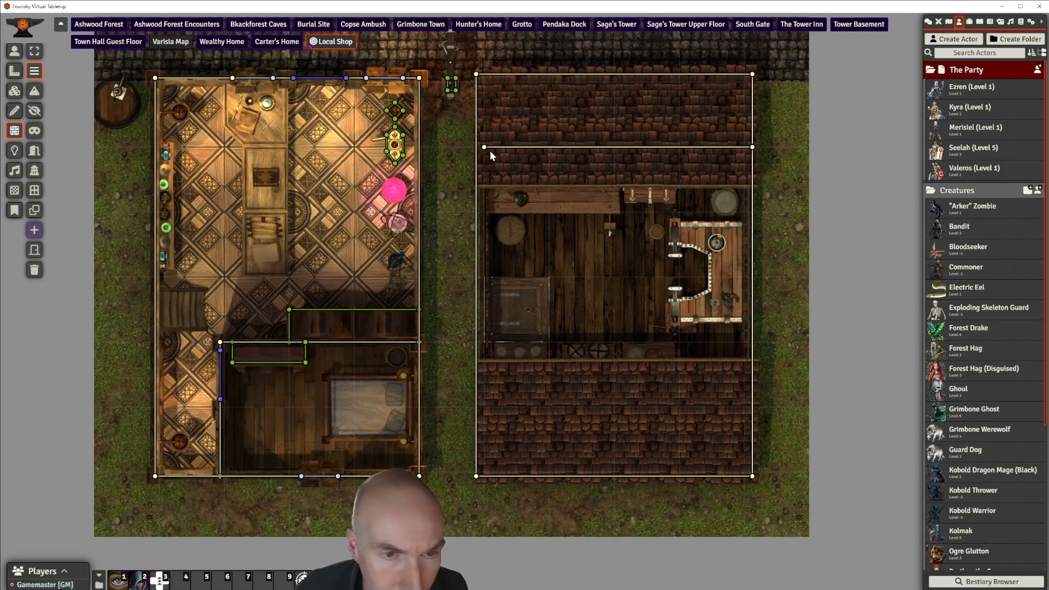
{"action": "left_click_drag", "start_coordinate": [475, 148], "coordinate": [517, 132]}
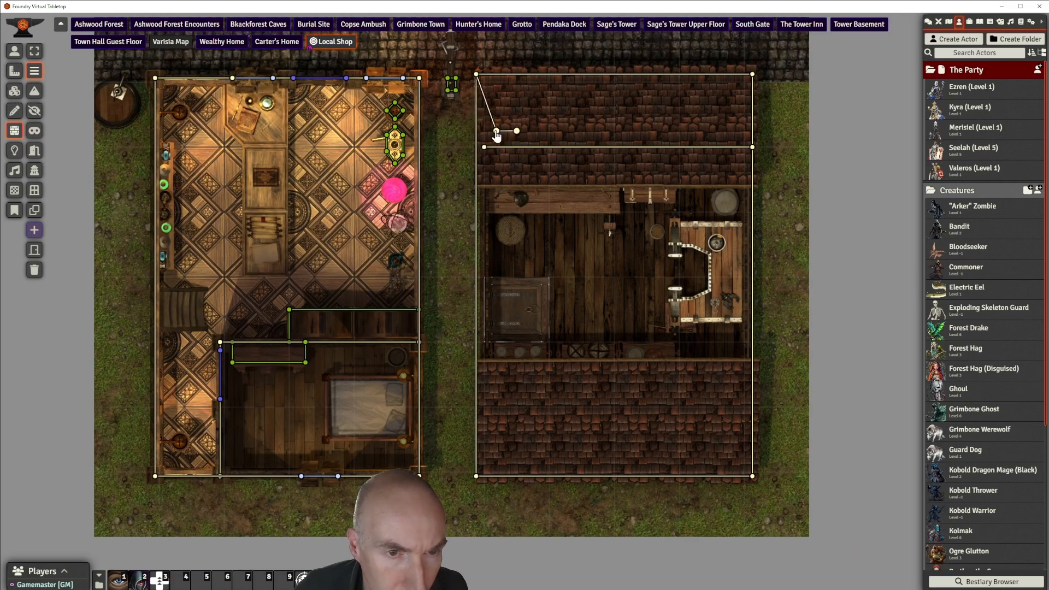
{"action": "key", "text": "Delete"}
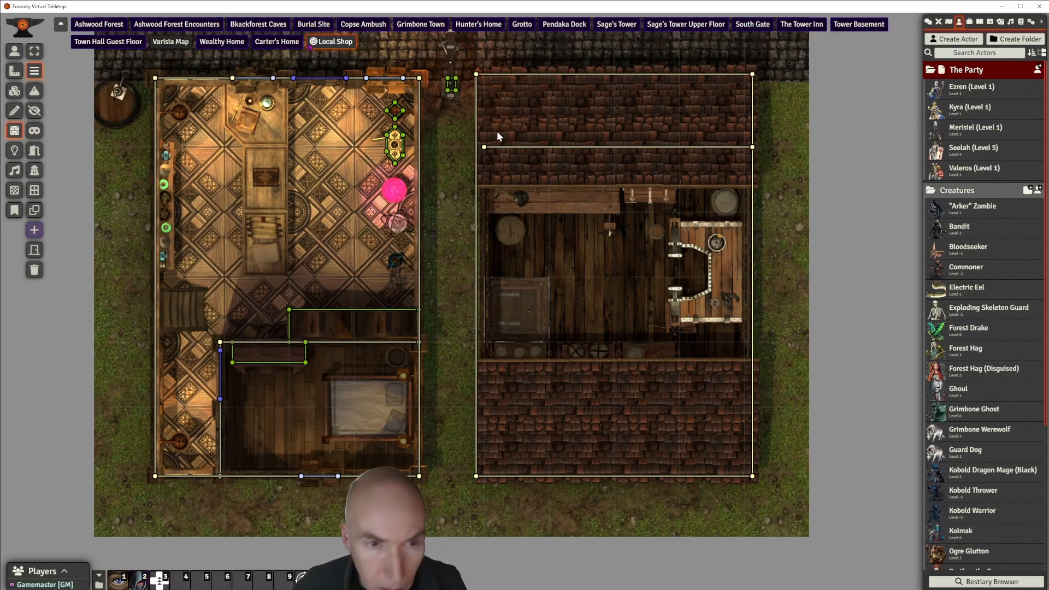
{"action": "left_click", "coordinate": [485, 148]}
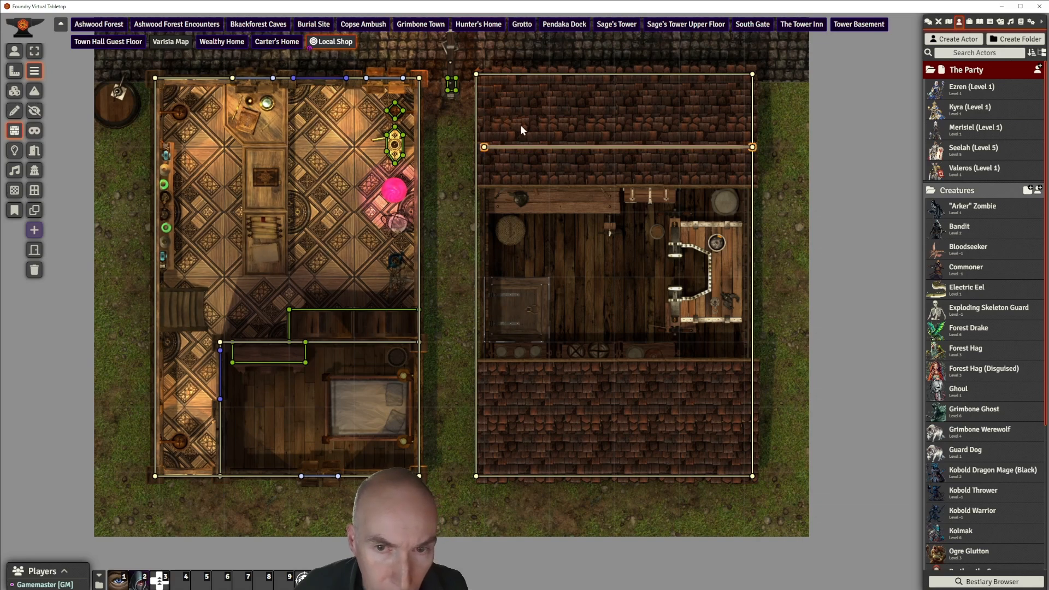
{"action": "key", "text": "Delete"}
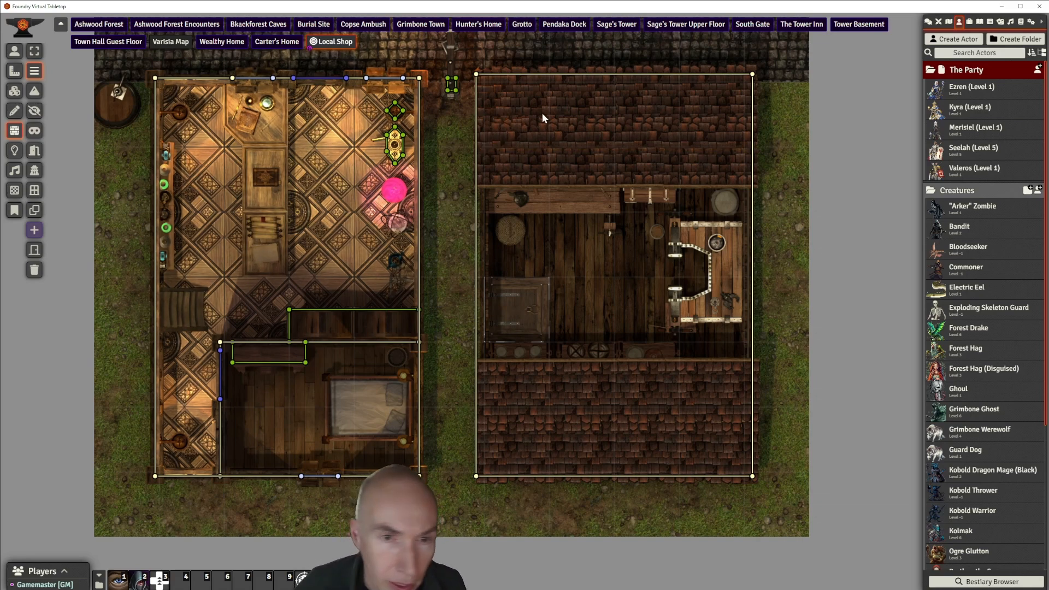
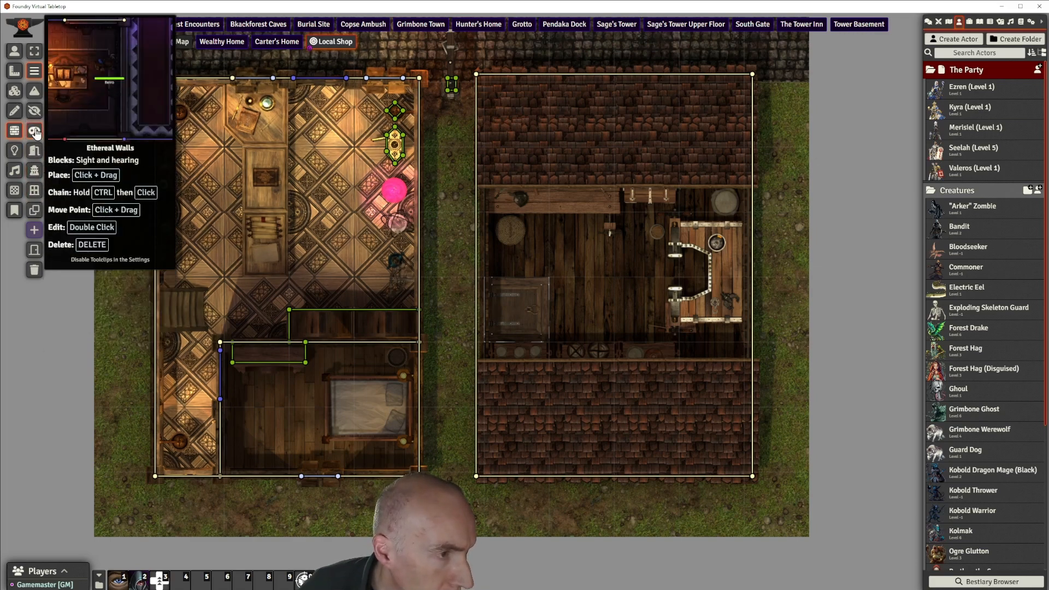
Draw one window wall across the northern roof and one across the southern roof, each joining the eastern building's west and east walls
{"action": "left_click", "coordinate": [34, 191]}
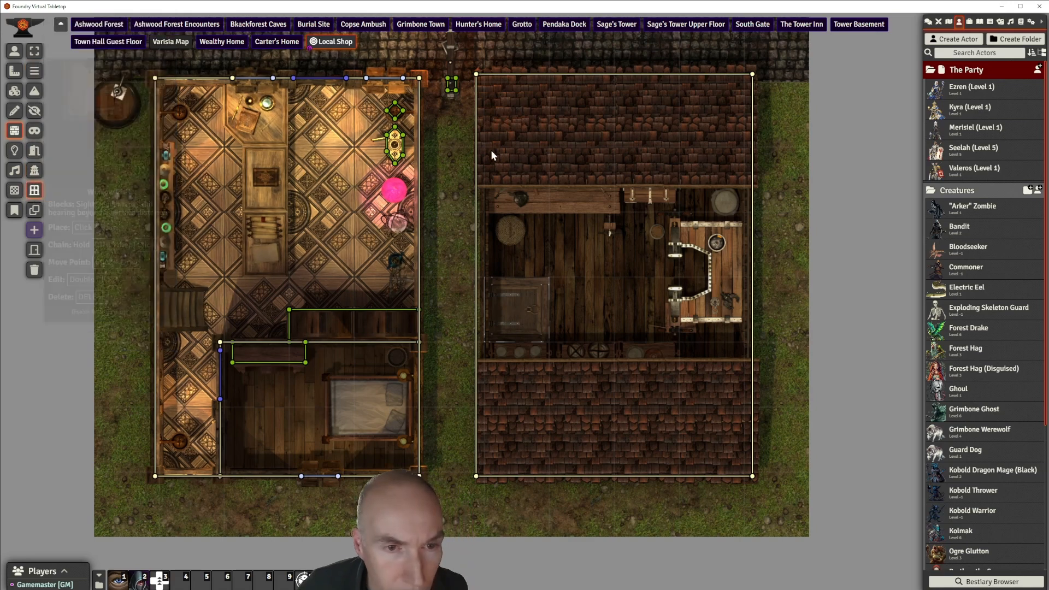
{"action": "left_click_drag", "start_coordinate": [484, 148], "coordinate": [755, 149]}
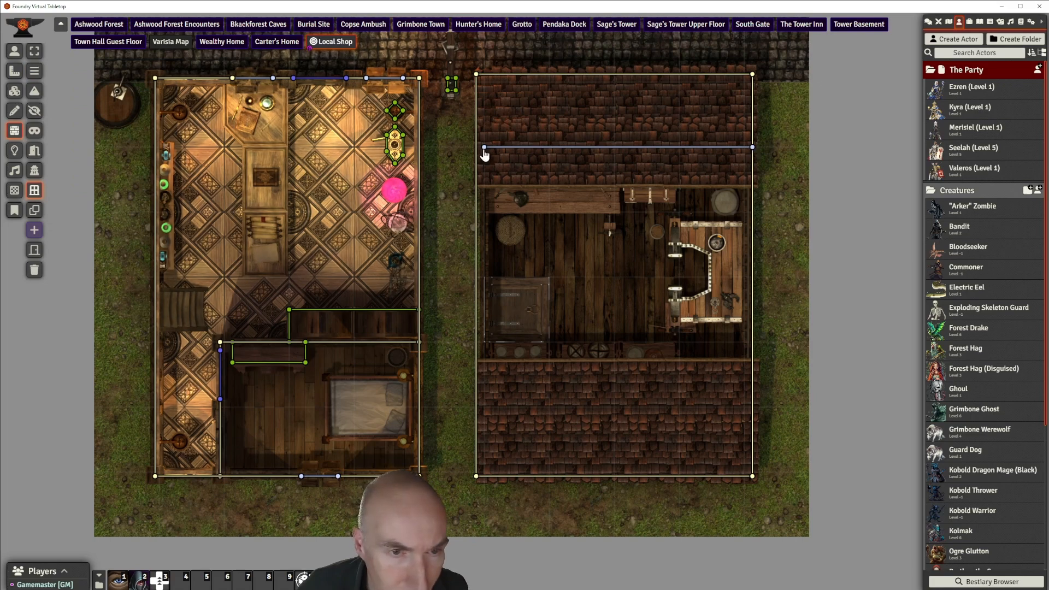
{"action": "mouse_move", "coordinate": [484, 148]}
{"action": "left_mouse_down"}
{"action": "mouse_move", "coordinate": [459, 149]}
{"action": "mouse_move", "coordinate": [476, 147]}
{"action": "left_mouse_up"}
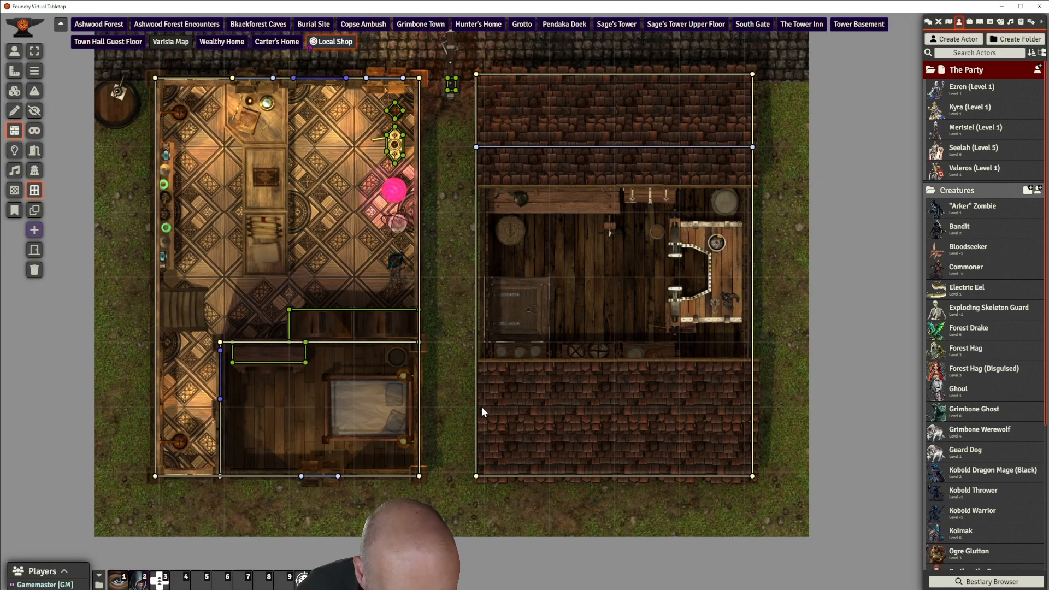
{"action": "left_click_drag", "start_coordinate": [484, 408], "coordinate": [752, 407]}
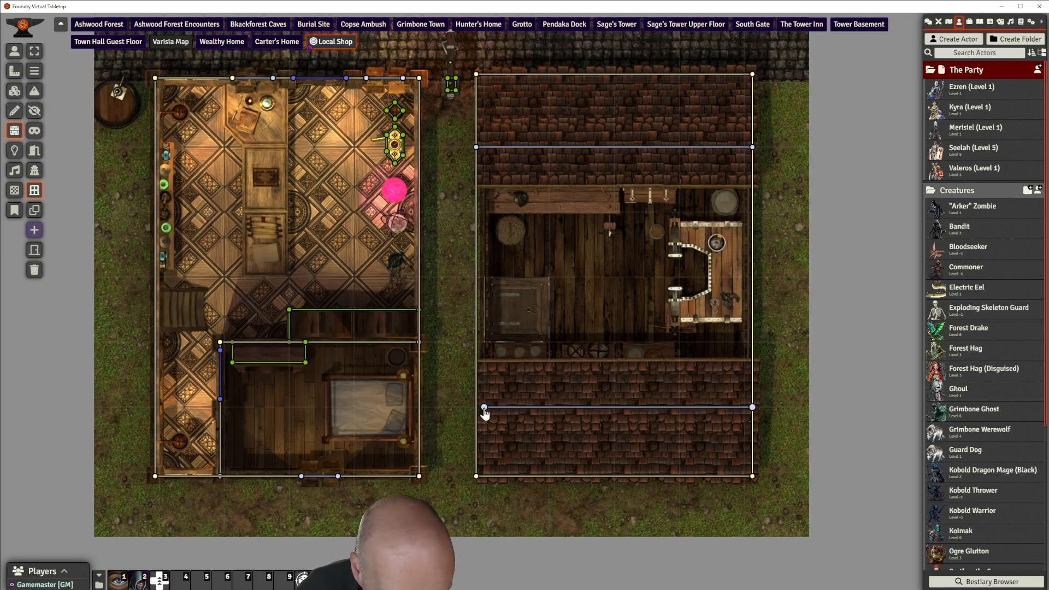
{"action": "left_click_drag", "start_coordinate": [476, 476], "coordinate": [514, 457]}
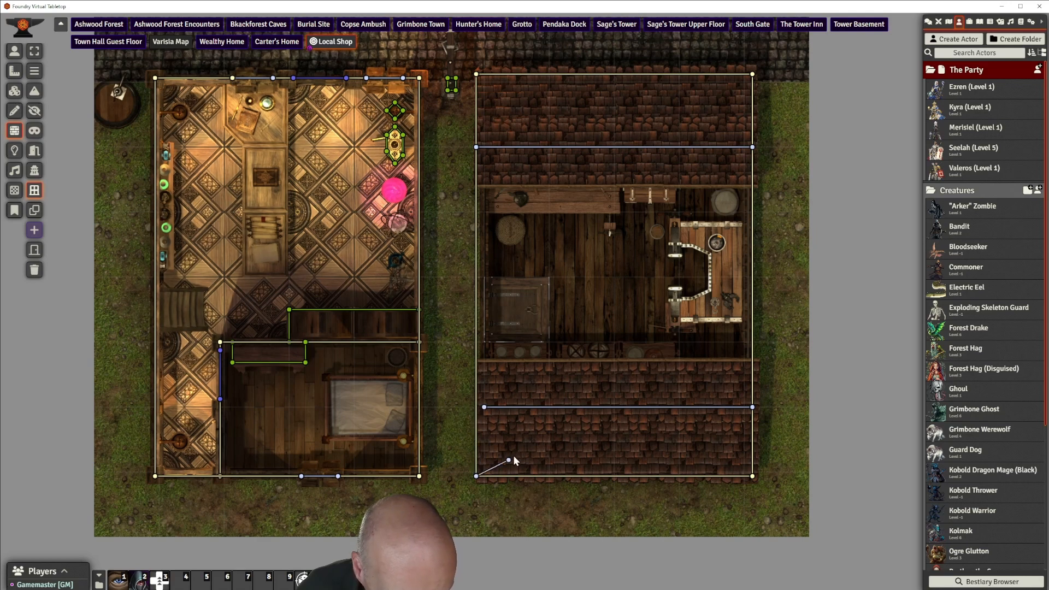
{"action": "key", "text": "Delete"}
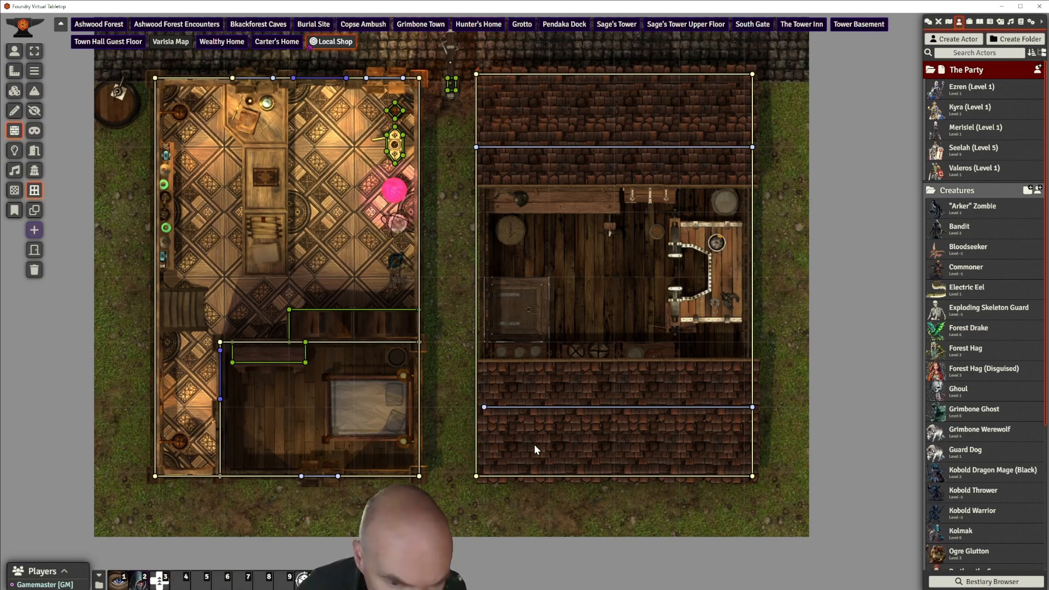
{"action": "mouse_move", "coordinate": [478, 414]}
{"action": "left_mouse_down"}
{"action": "mouse_move", "coordinate": [464, 412]}
{"action": "mouse_move", "coordinate": [476, 411]}
{"action": "left_mouse_up"}
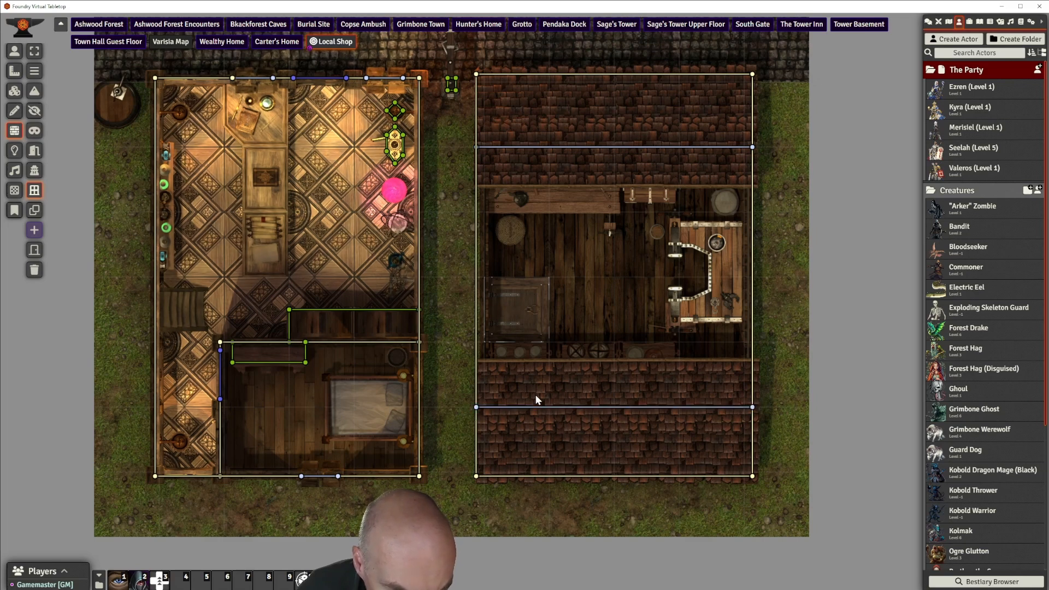
Place an armoured party member's token on the eastern building's wooden floor, northeast of the trapdoor, and select it
{"action": "scroll", "coordinate": [620, 299], "scroll_direction": "up", "scroll_amount": 1}
{"action": "scroll", "coordinate": [620, 295], "scroll_direction": "up", "scroll_amount": 1}
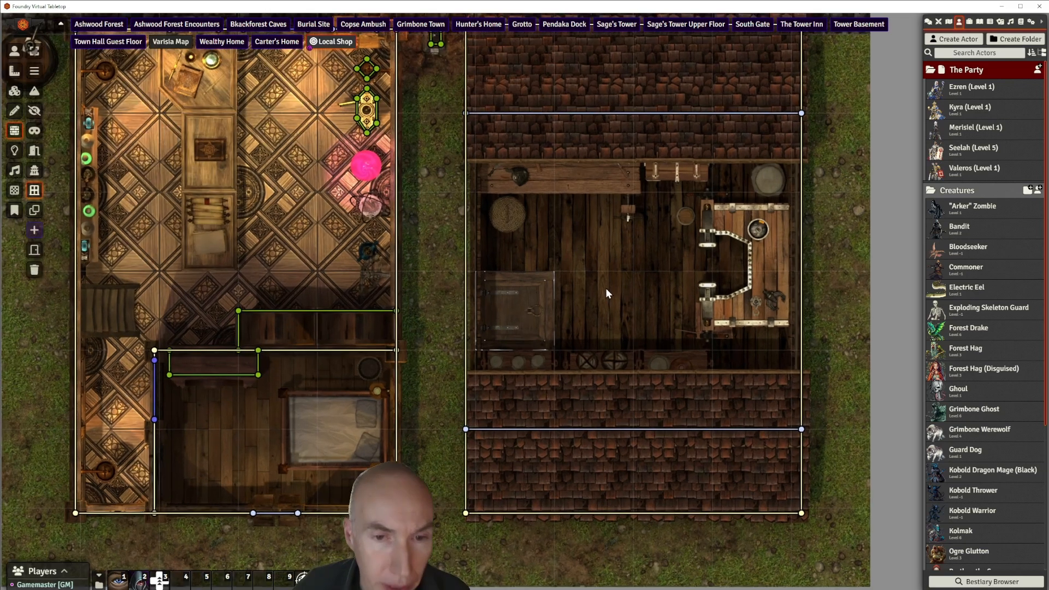
{"action": "left_click_drag", "start_coordinate": [633, 243], "coordinate": [585, 239]}
{"action": "scroll", "coordinate": [674, 254], "scroll_direction": "down", "scroll_amount": 1}
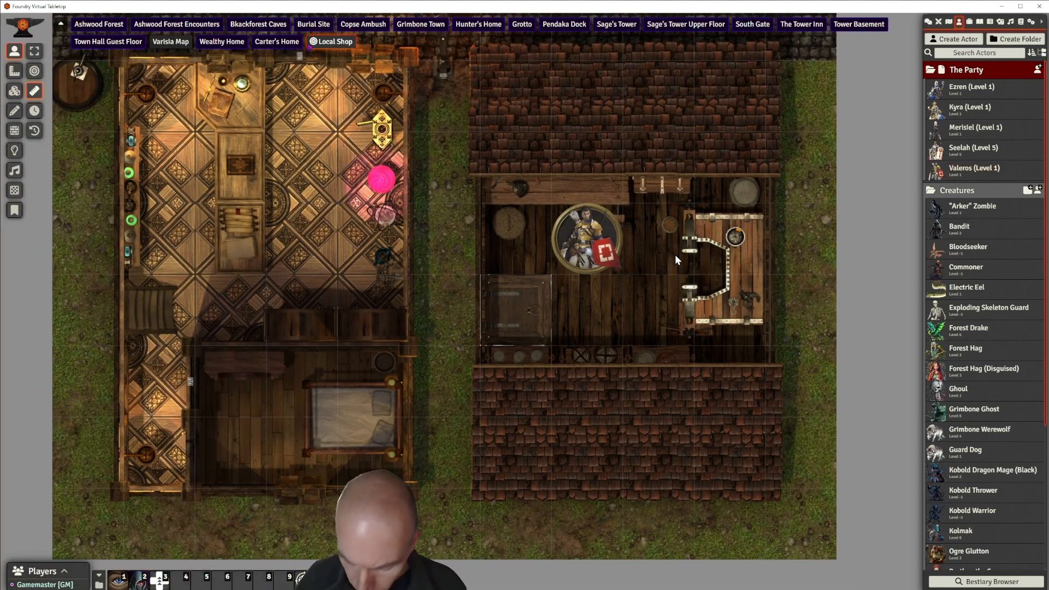
{"action": "scroll", "coordinate": [607, 239], "scroll_direction": "down", "scroll_amount": 1}
{"action": "left_click", "coordinate": [583, 240]}
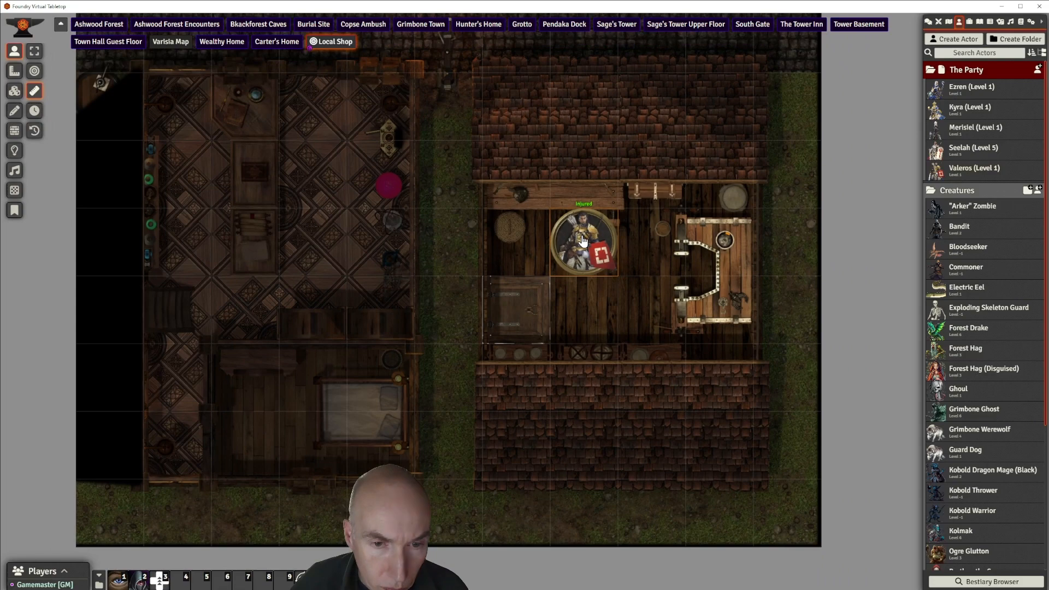
Walk the token north under the northern roof, south under the southern roof, and along that roof from west to east to test visibility
{"action": "key", "text": "Up"}
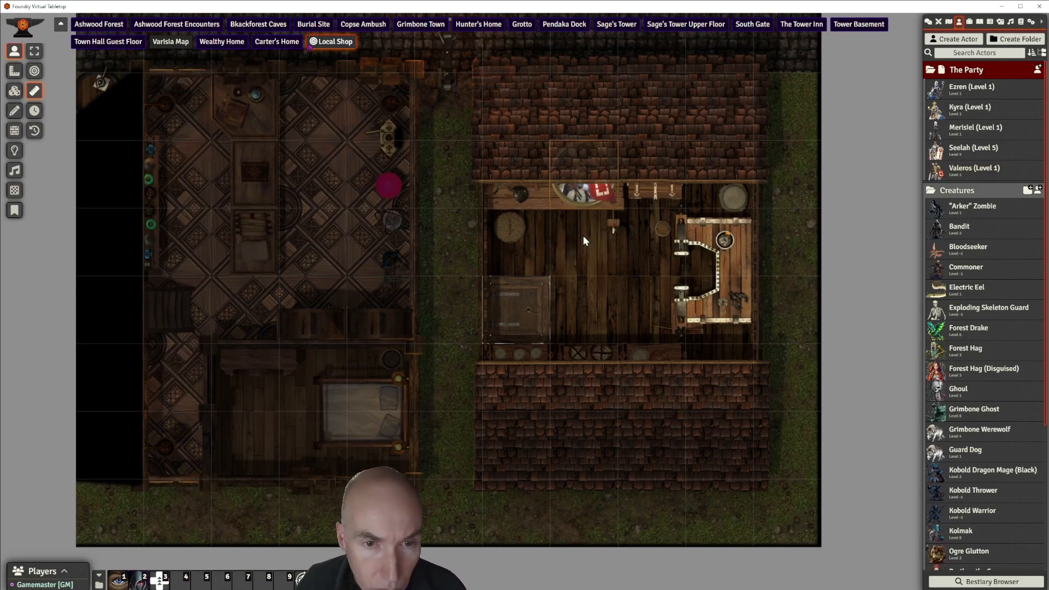
{"action": "key", "text": "Down"}
{"action": "key", "text": "Down"}
{"action": "key", "text": "Down"}
{"action": "key", "text": "Left"}
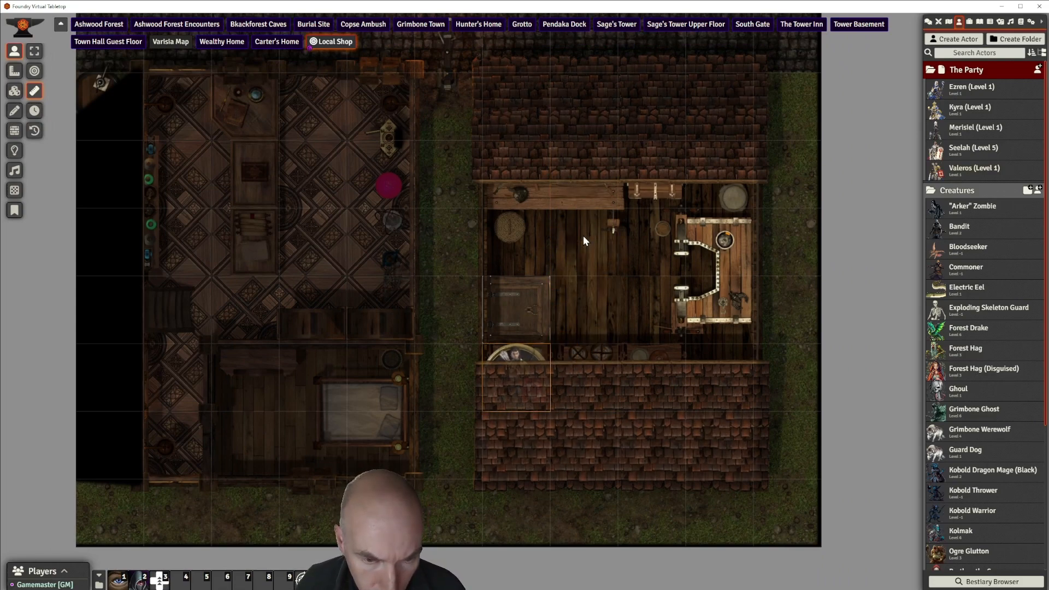
{"action": "key", "text": "Right"}
{"action": "key", "text": "Right"}
{"action": "key", "text": "Right"}
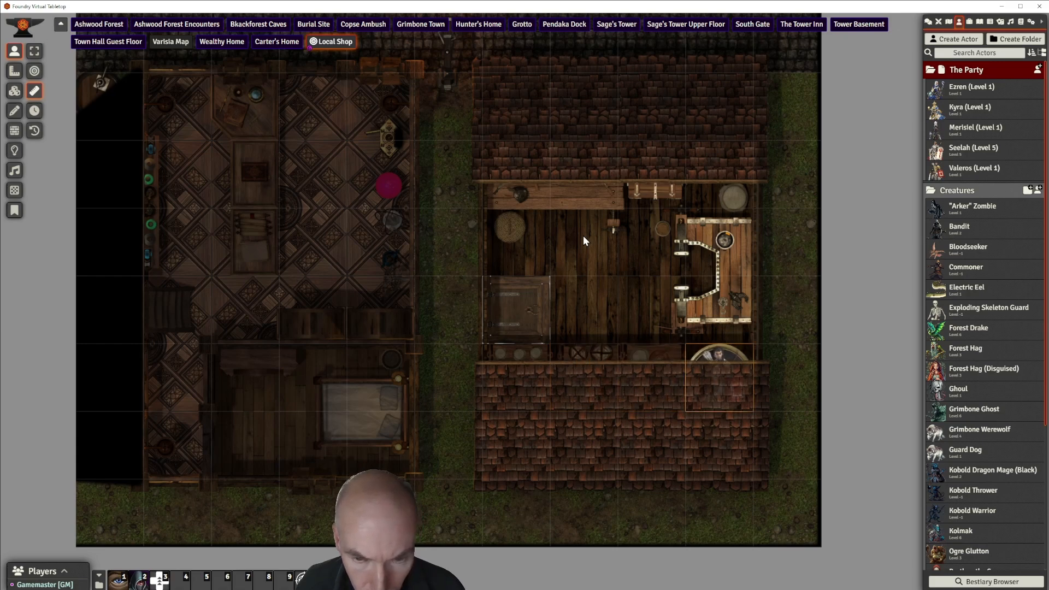
Walk the token back north and west across the open floor, finishing just east of the trapdoor, to recheck the roofs and new walls
{"action": "key", "text": "Up"}
{"action": "key", "text": "Up"}
{"action": "key", "text": "Left"}
{"action": "key", "text": "Down"}
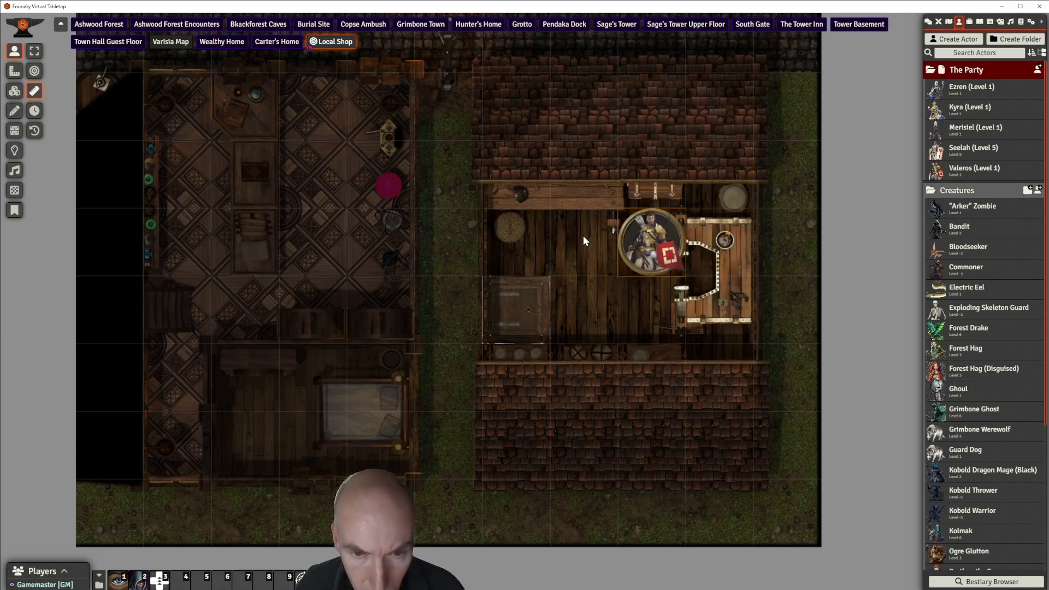
{"action": "key", "text": "Left"}
{"action": "key", "text": "Up"}
{"action": "key", "text": "Down"}
{"action": "key", "text": "Down"}
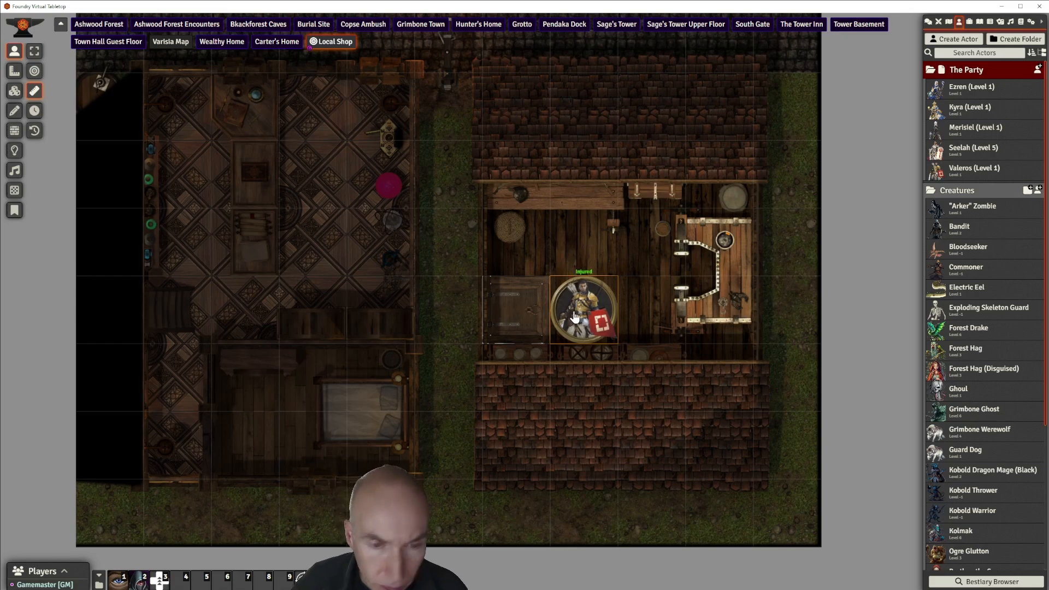
Delete the test token from the eastern building
{"action": "key", "text": "Delete"}
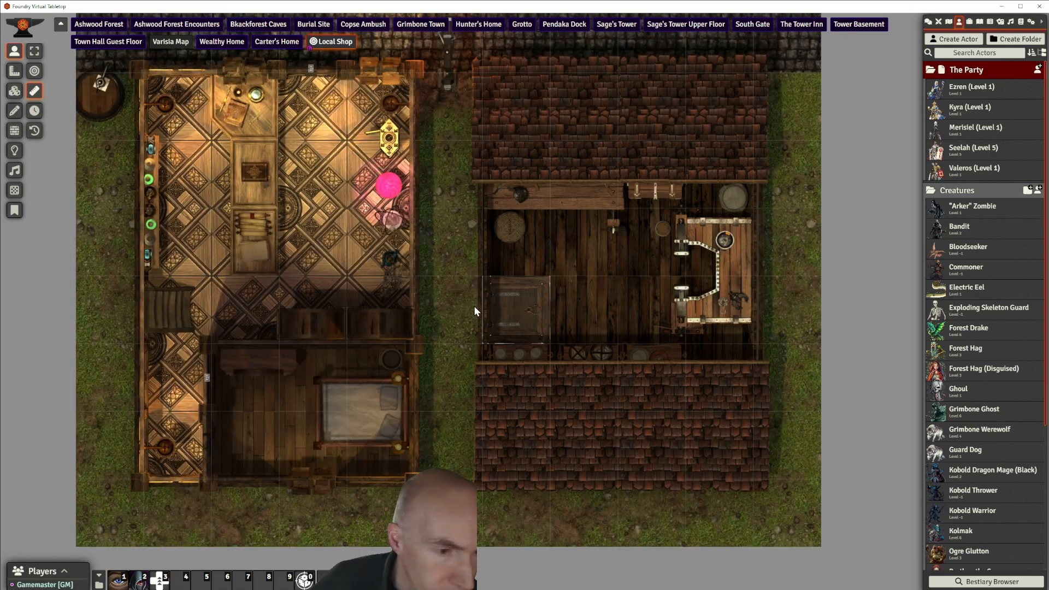
{"action": "scroll", "coordinate": [468, 309], "scroll_direction": "down", "scroll_amount": 3}
{"action": "scroll", "coordinate": [465, 303], "scroll_direction": "up", "scroll_amount": 2}
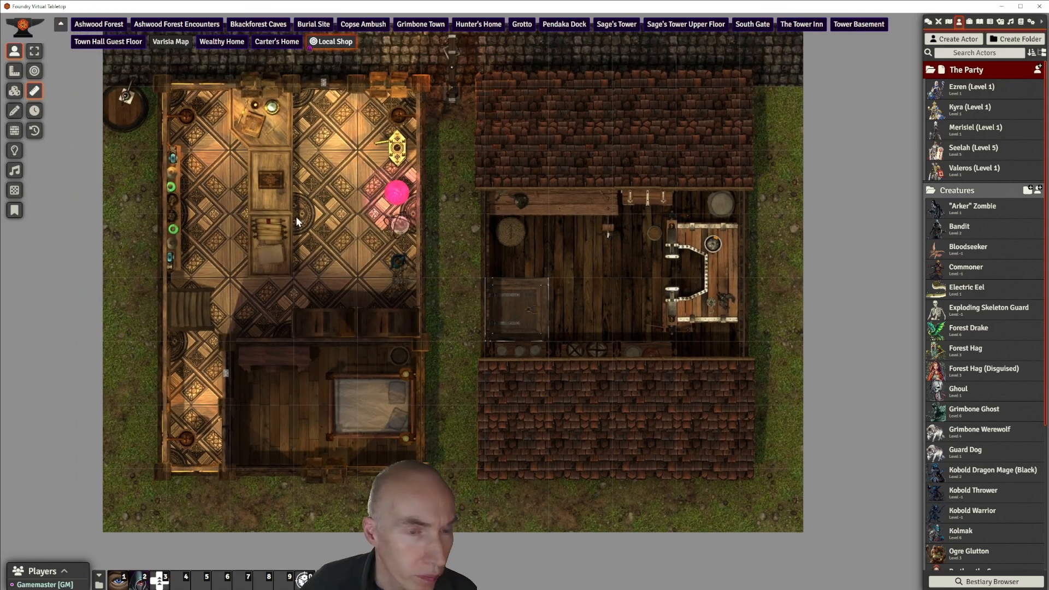
Create a 15 ft ambient sound in the middle of the western building's tiled room using house.mp3, with volume easing off
{"action": "left_click", "coordinate": [14, 170]}
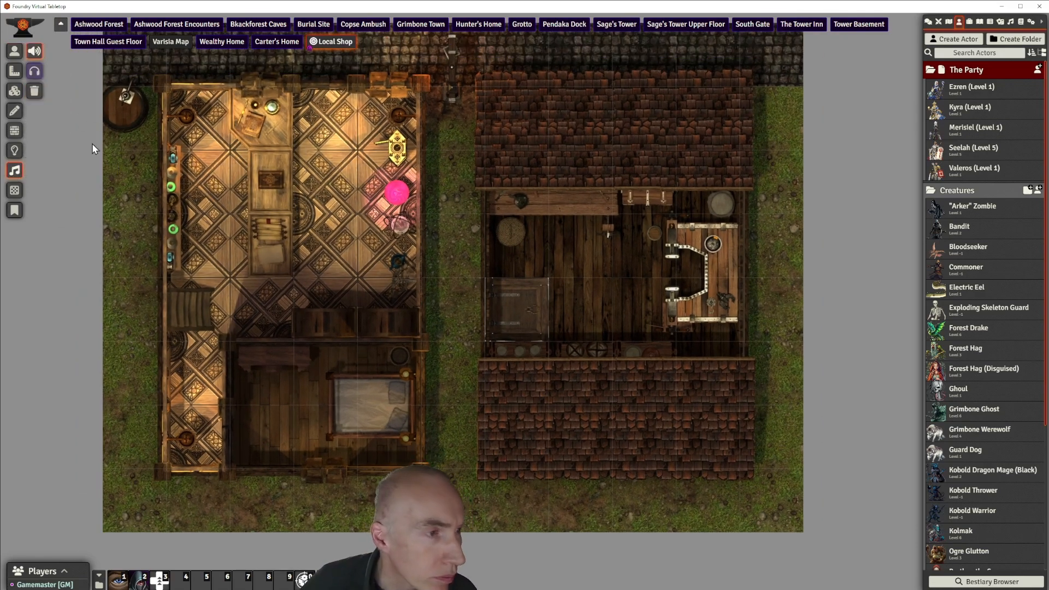
{"action": "left_click_drag", "start_coordinate": [297, 245], "coordinate": [487, 244]}
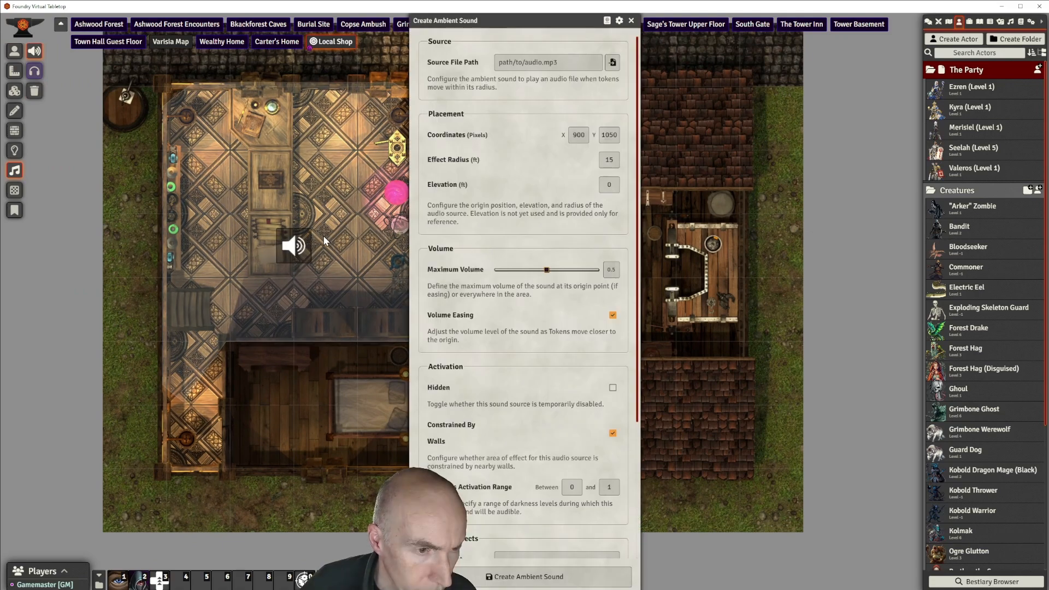
{"action": "left_click", "coordinate": [612, 65]}
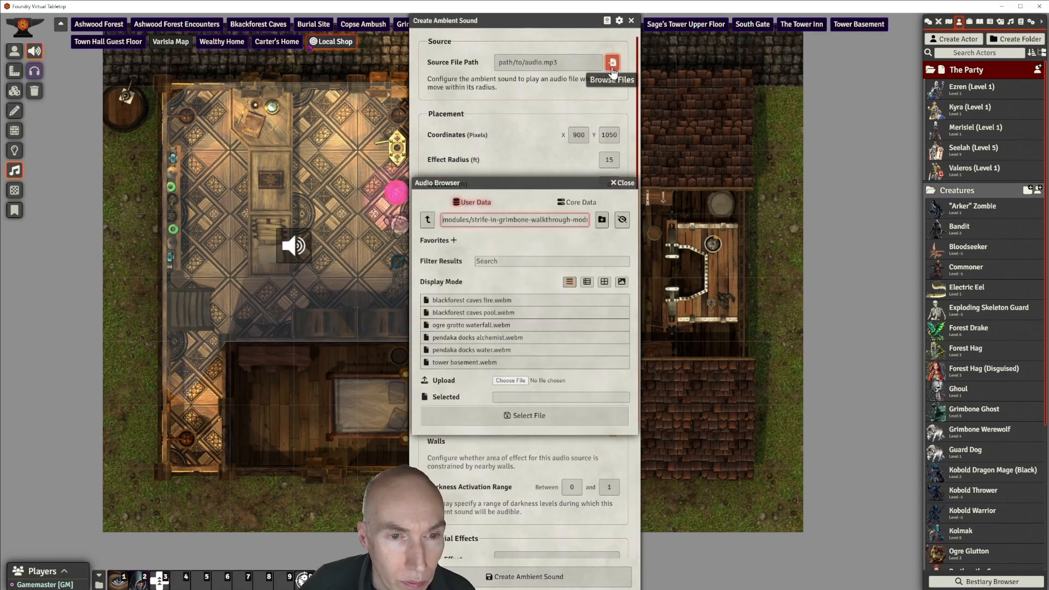
{"action": "left_click", "coordinate": [429, 220]}
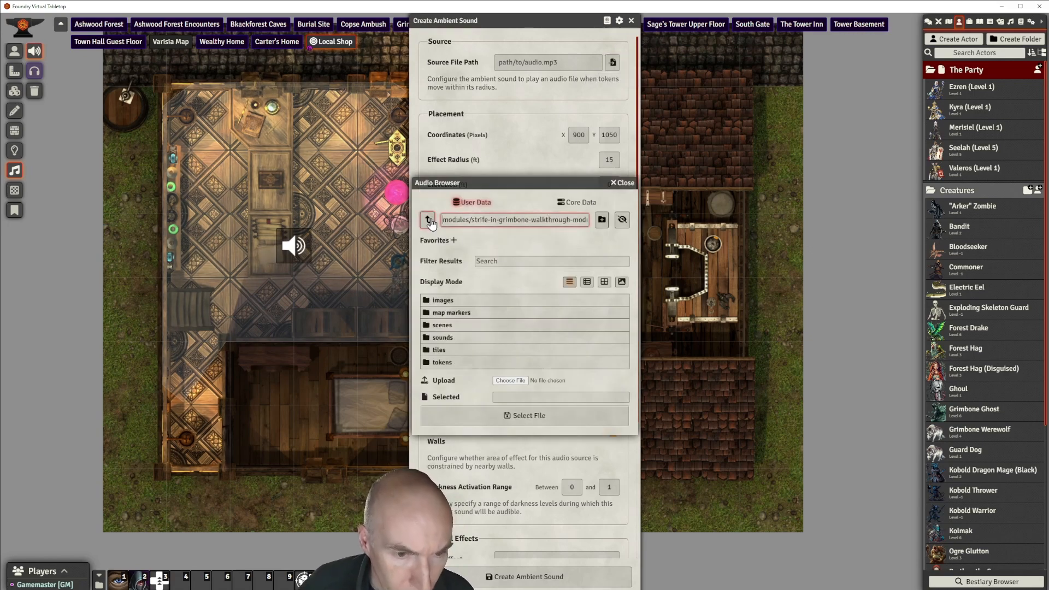
{"action": "left_click", "coordinate": [442, 339]}
{"action": "scroll", "coordinate": [542, 333], "scroll_direction": "down", "scroll_amount": 3}
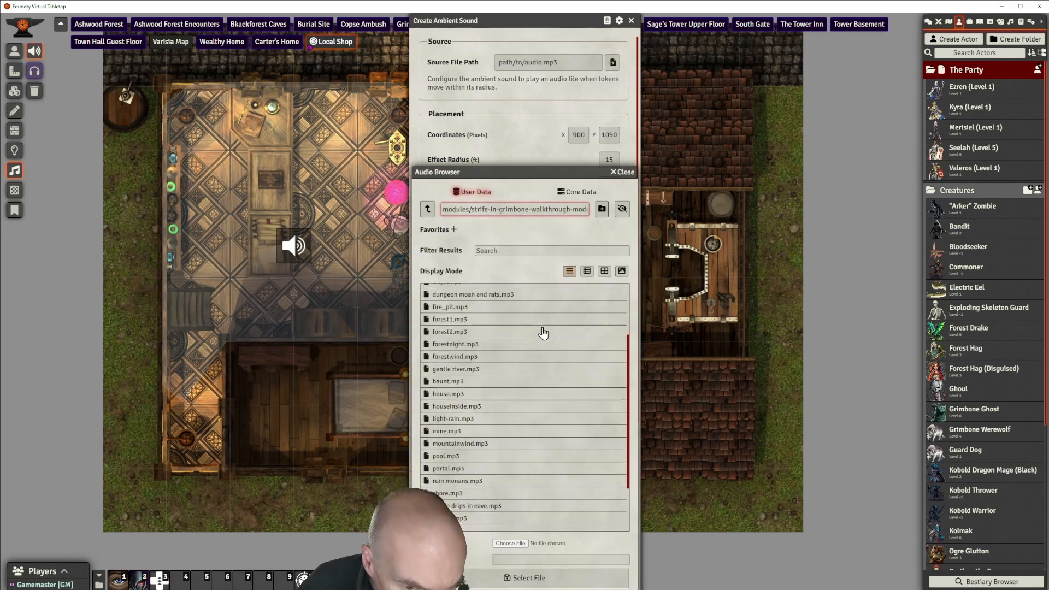
{"action": "left_click", "coordinate": [454, 394]}
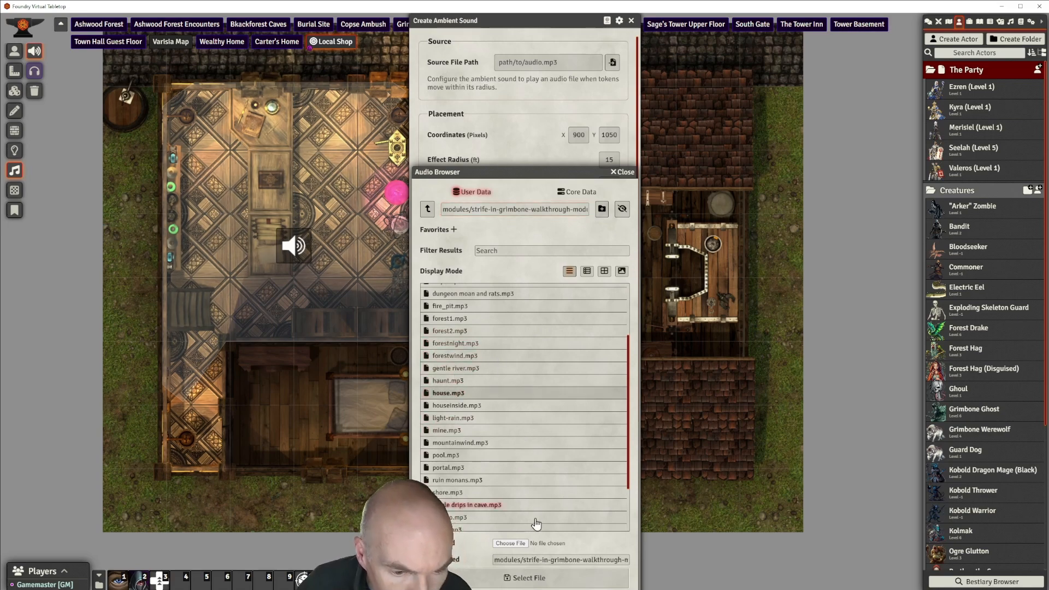
{"action": "left_click", "coordinate": [538, 578]}
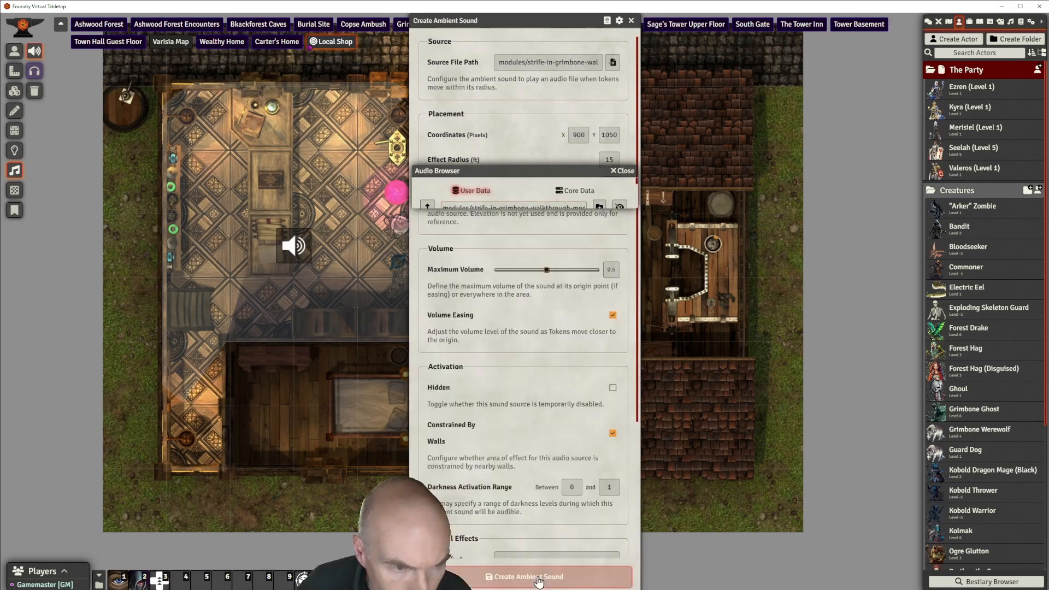
{"action": "left_click", "coordinate": [613, 316]}
{"action": "left_click", "coordinate": [541, 577]}
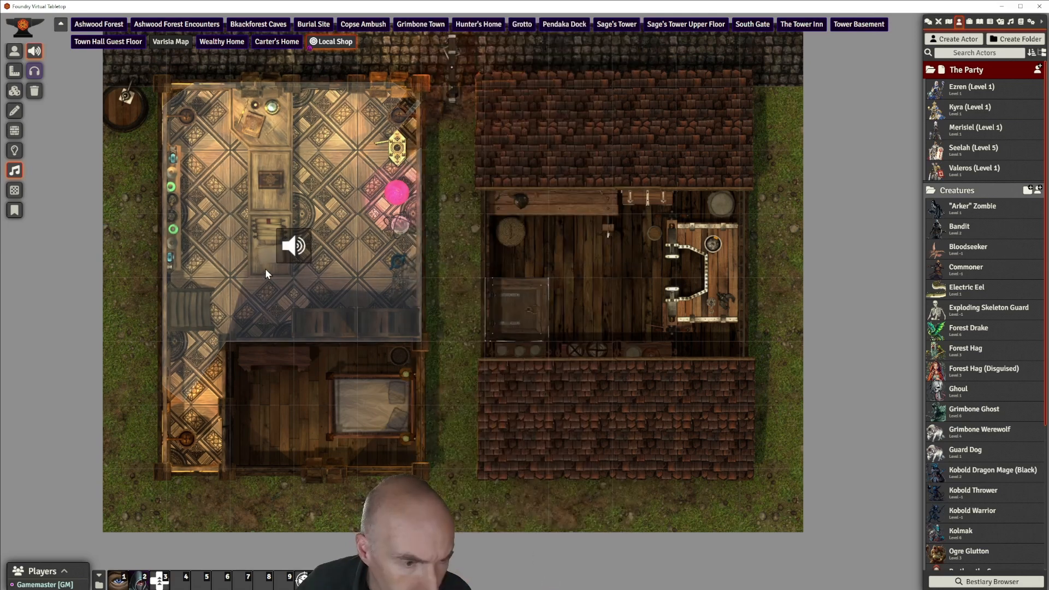
Lower the tiled room sound's maximum volume to 0.2
{"action": "double_click", "coordinate": [296, 247]}
{"action": "left_click_drag", "start_coordinate": [546, 271], "coordinate": [531, 270]}
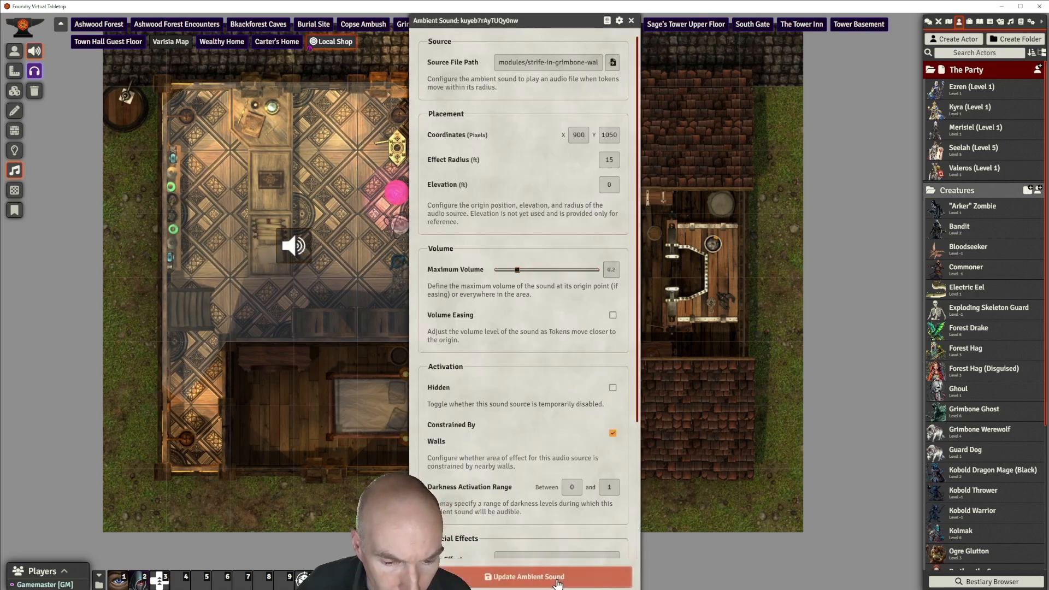
{"action": "left_click", "coordinate": [529, 576]}
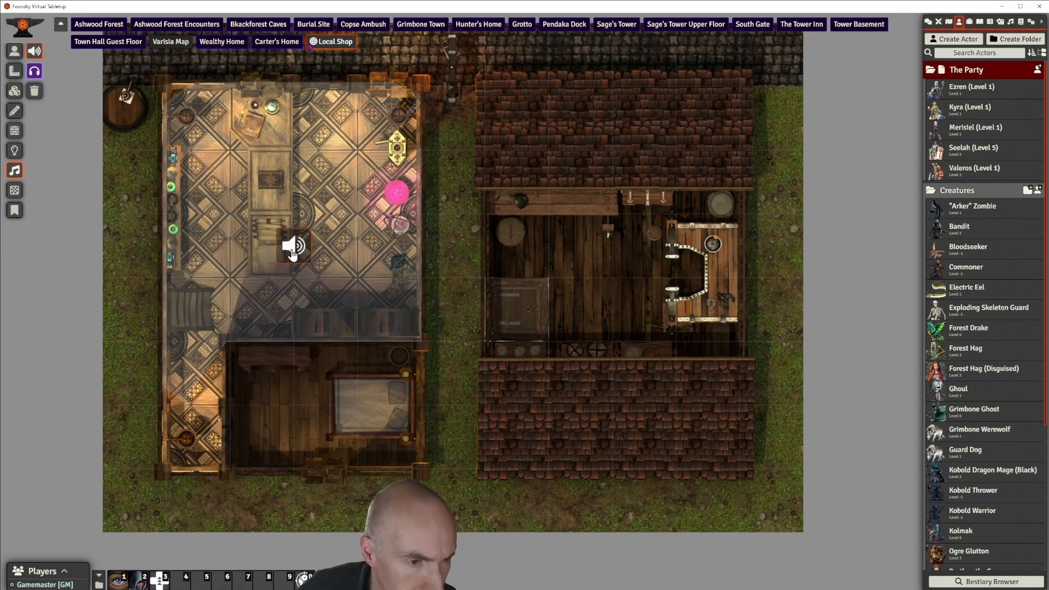
Copy the tiled room's ambient sound into the bedroom and into the middle of the eastern building
{"action": "key", "text": "ctrl+c"}
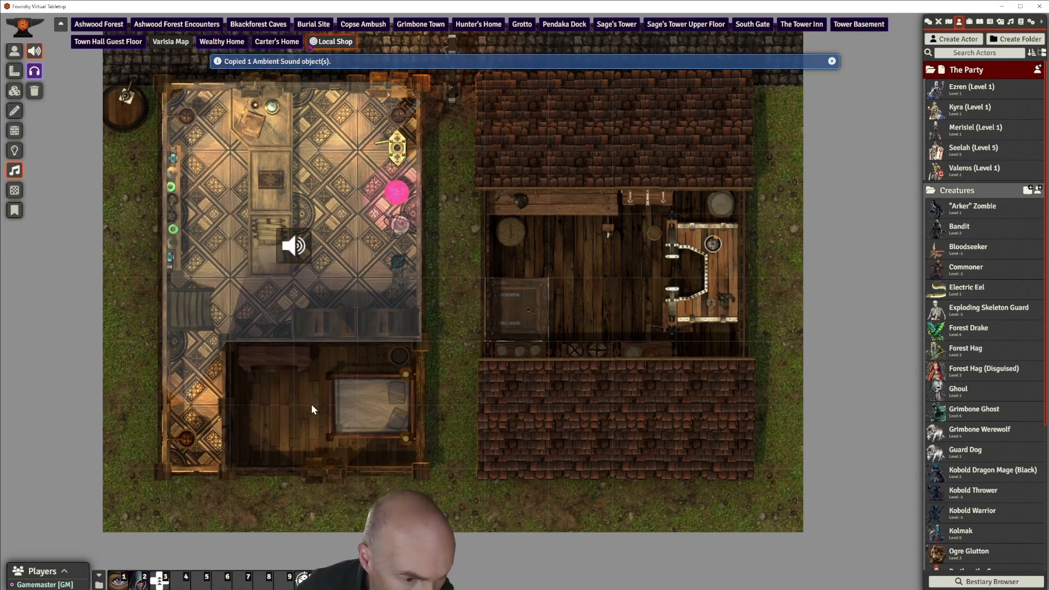
{"action": "key", "text": "ctrl+v"}
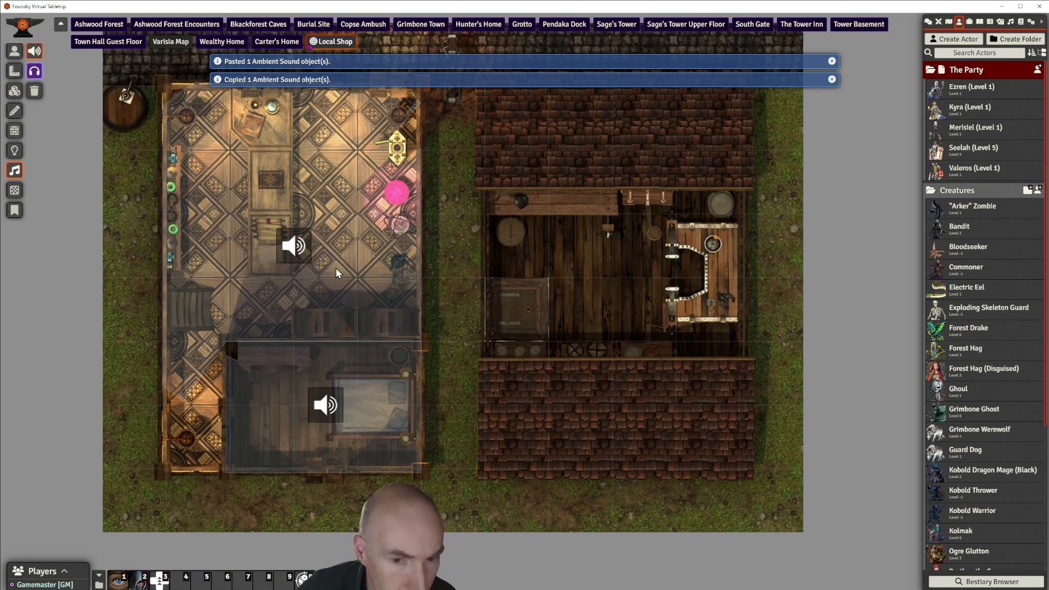
{"action": "scroll", "coordinate": [336, 270], "scroll_direction": "down", "scroll_amount": 1}
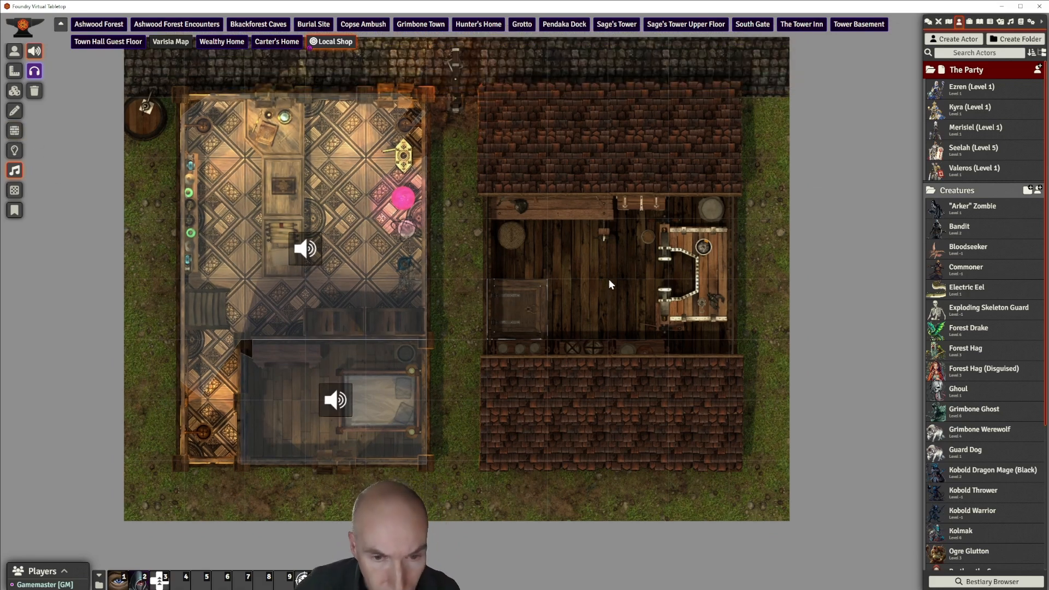
{"action": "key", "text": "ctrl+v"}
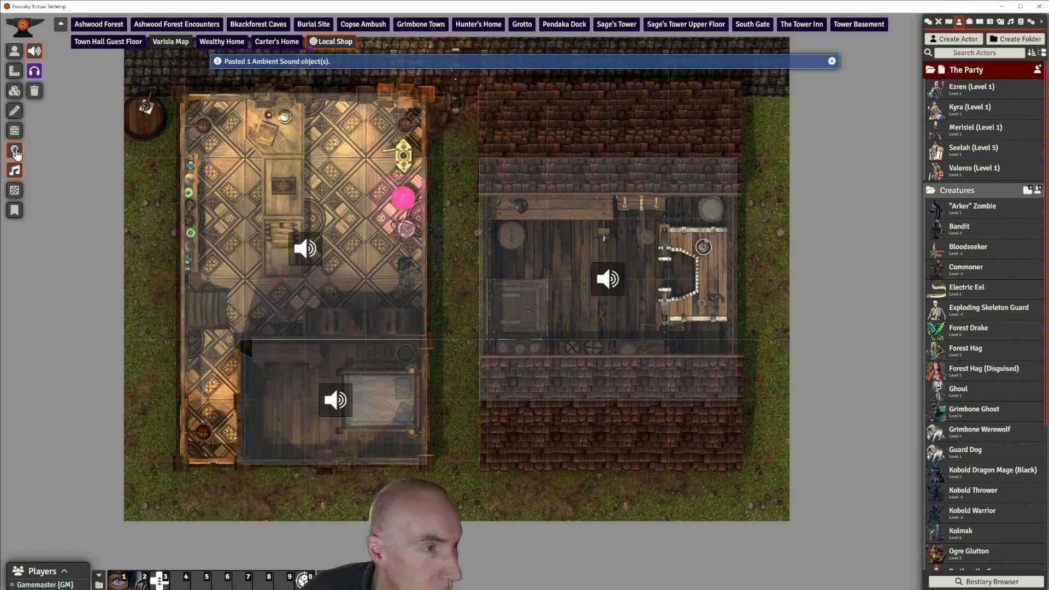
{"action": "key", "text": "ctrl+v"}
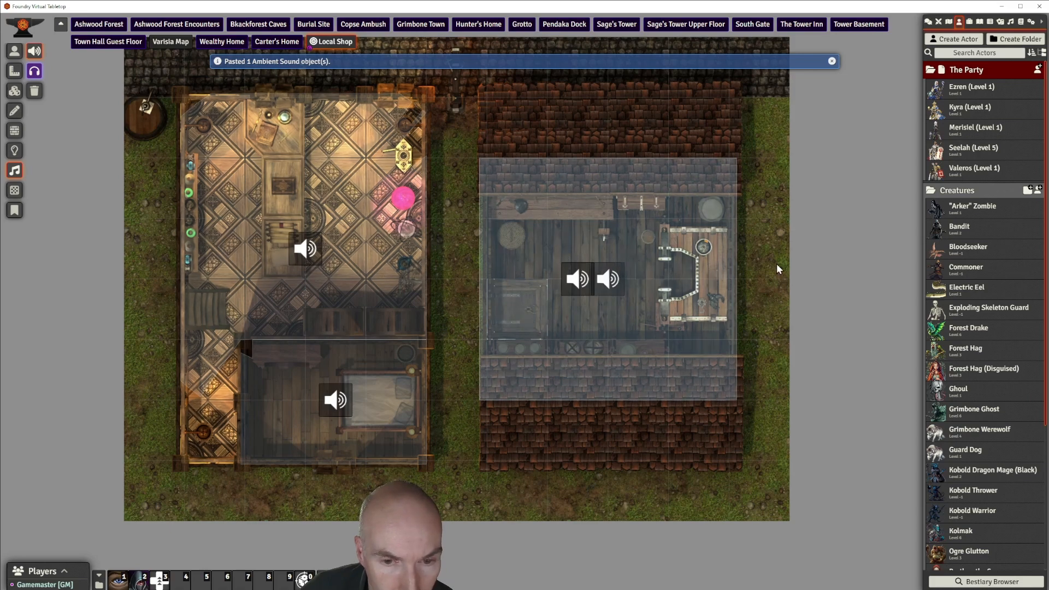
Add a second ambient sound of about 12.75 ft in the eastern building using haunt.mp3, maximum volume 0.21 and volume easing off
{"action": "left_click_drag", "start_coordinate": [755, 264], "coordinate": [742, 263]}
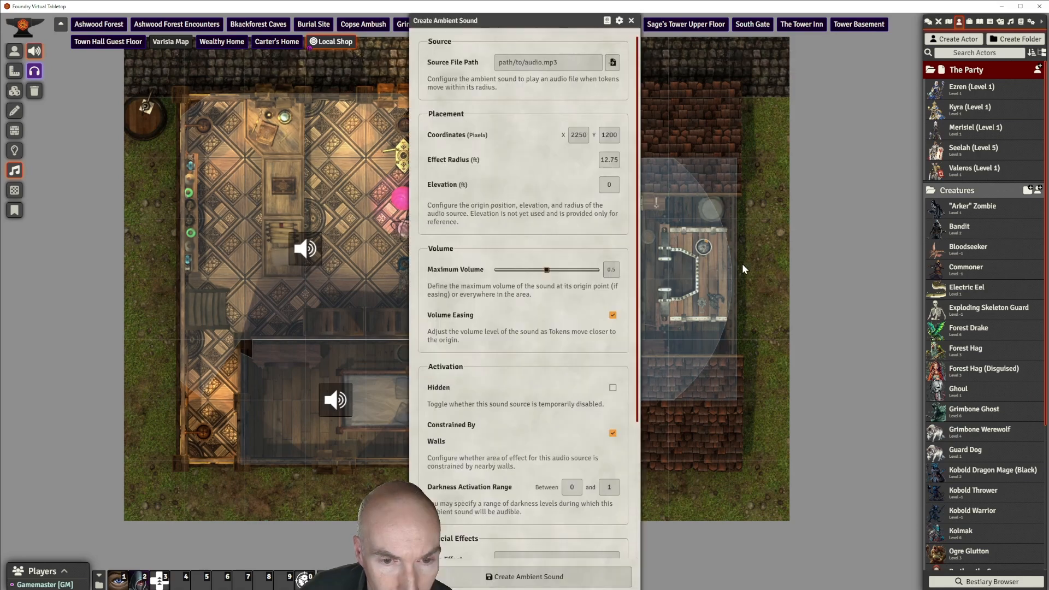
{"action": "left_click", "coordinate": [613, 62]}
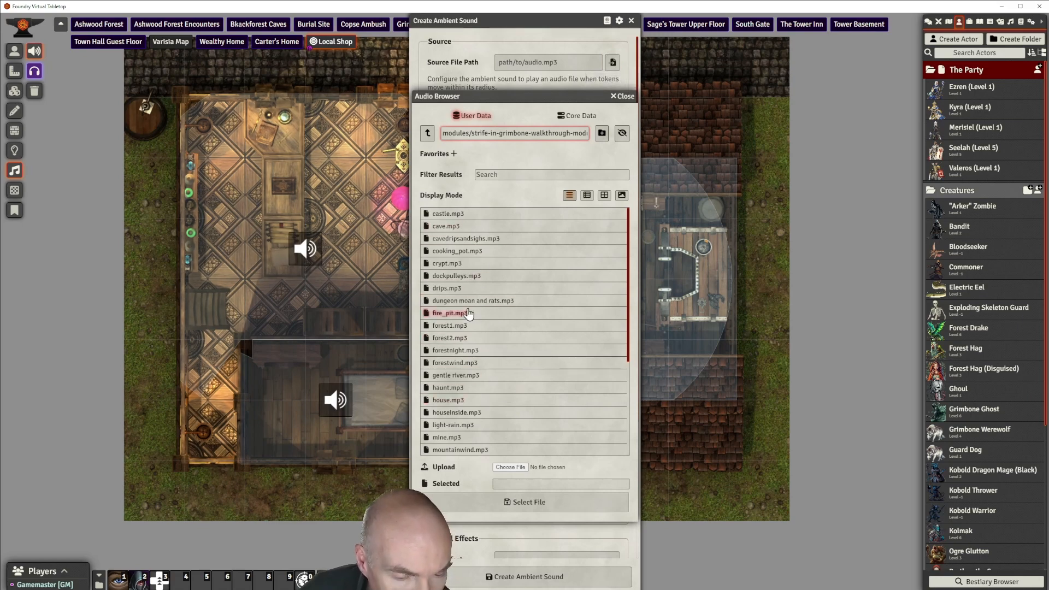
{"action": "left_click", "coordinate": [449, 388]}
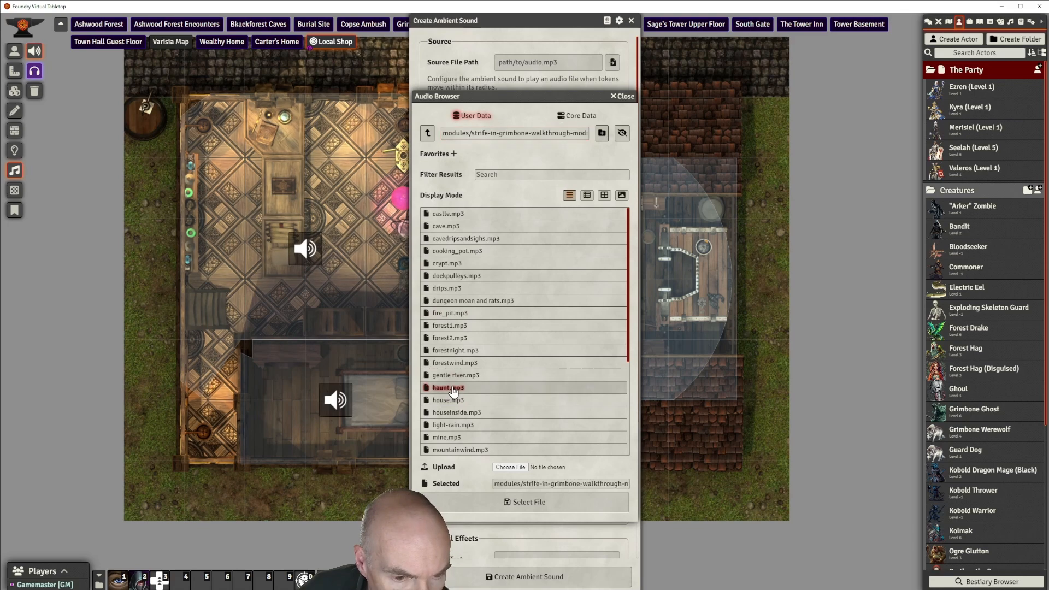
{"action": "left_click", "coordinate": [522, 502]}
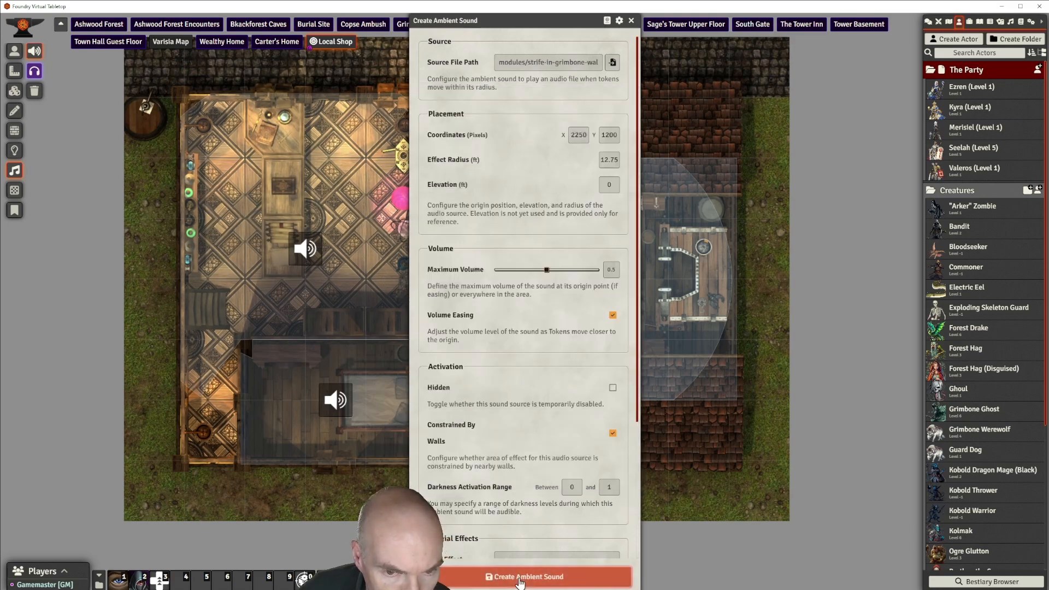
{"action": "left_click_drag", "start_coordinate": [547, 270], "coordinate": [525, 272]}
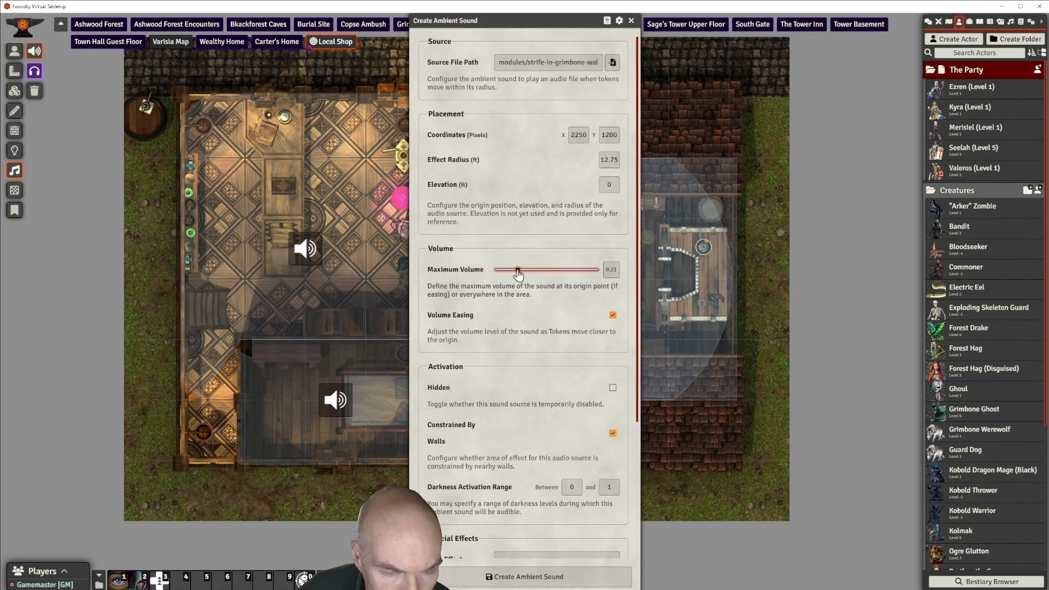
{"action": "left_click", "coordinate": [613, 317]}
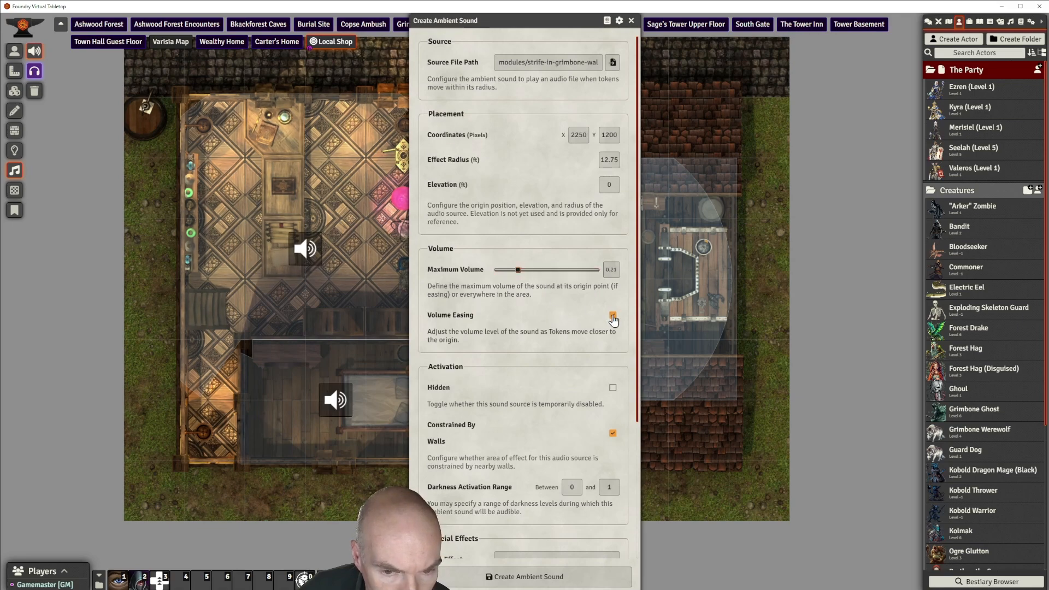
{"action": "left_click", "coordinate": [525, 576]}
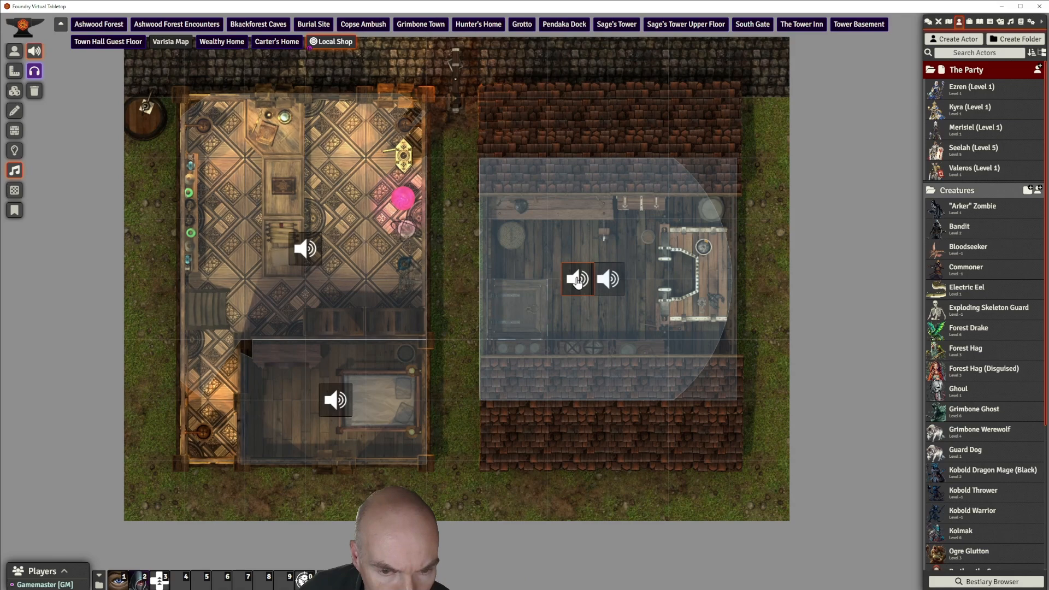
Delete the haunt sound beside the copied house sound in the eastern building
{"action": "scroll", "coordinate": [579, 280], "scroll_direction": "up", "scroll_amount": 4}
{"action": "scroll", "coordinate": [580, 280], "scroll_direction": "up", "scroll_amount": 2}
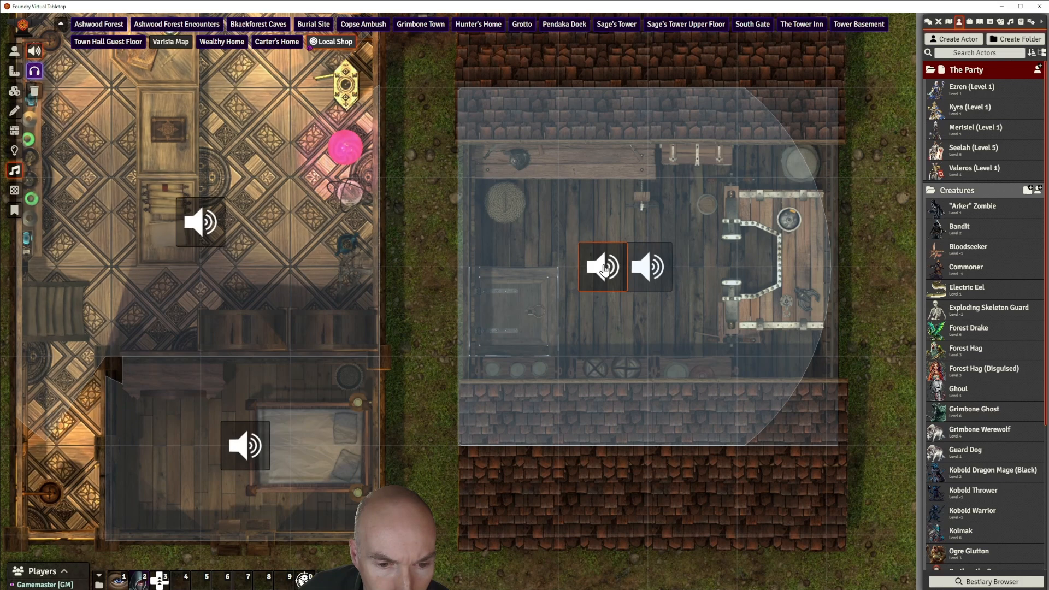
{"action": "scroll", "coordinate": [603, 273], "scroll_direction": "down", "scroll_amount": 4}
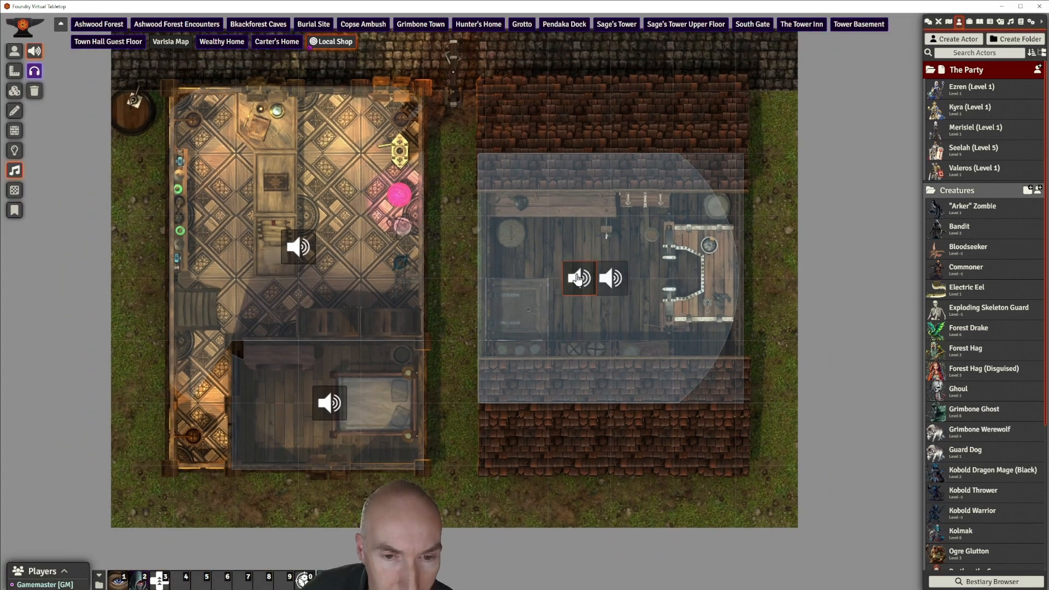
{"action": "key", "text": "Delete"}
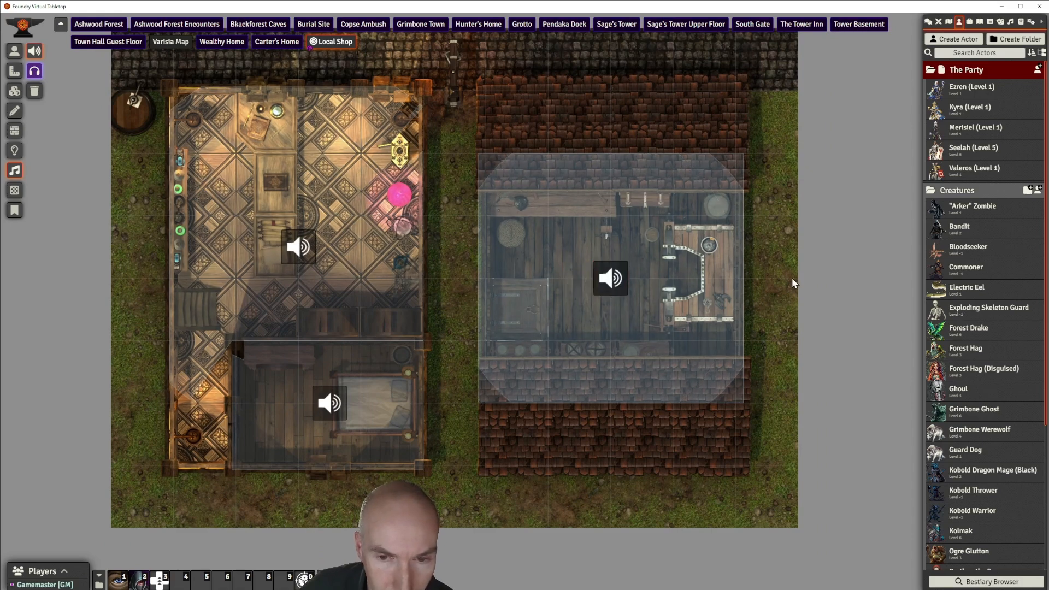
Draw an ambient sound of about 32.6 ft radius on the cobbled street north of the buildings and assign village.mp3 to it
{"action": "scroll", "coordinate": [523, 294], "scroll_direction": "down", "scroll_amount": 3}
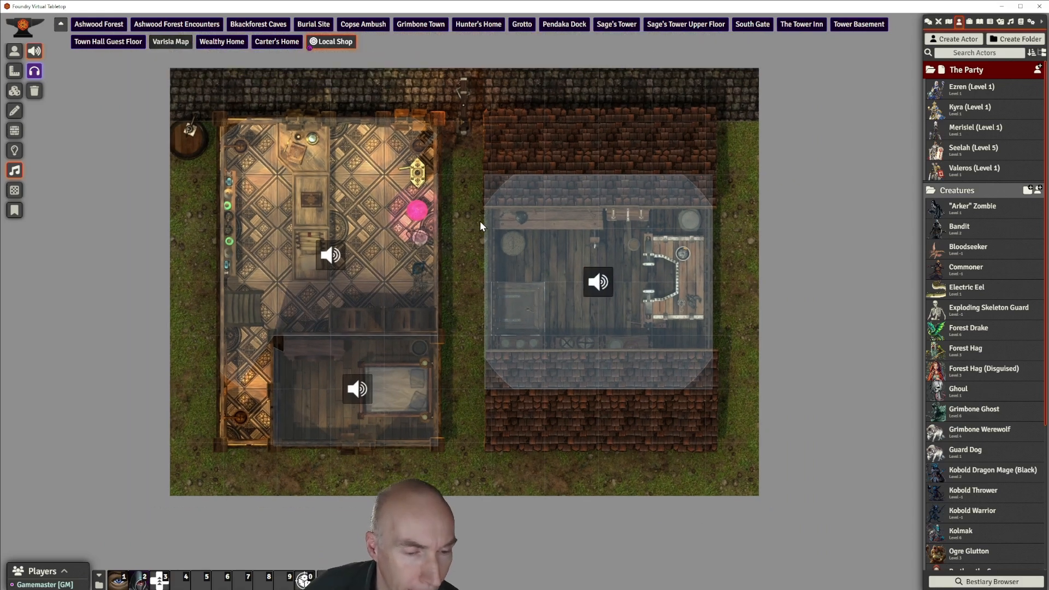
{"action": "left_click_drag", "start_coordinate": [475, 218], "coordinate": [508, 248]}
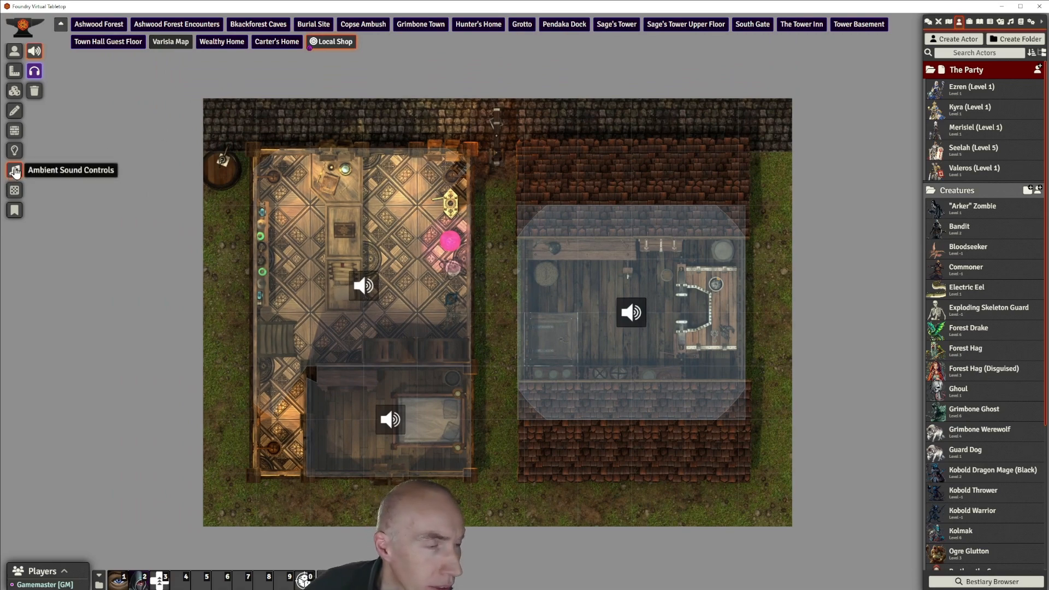
{"action": "left_click_drag", "start_coordinate": [495, 123], "coordinate": [855, 160]}
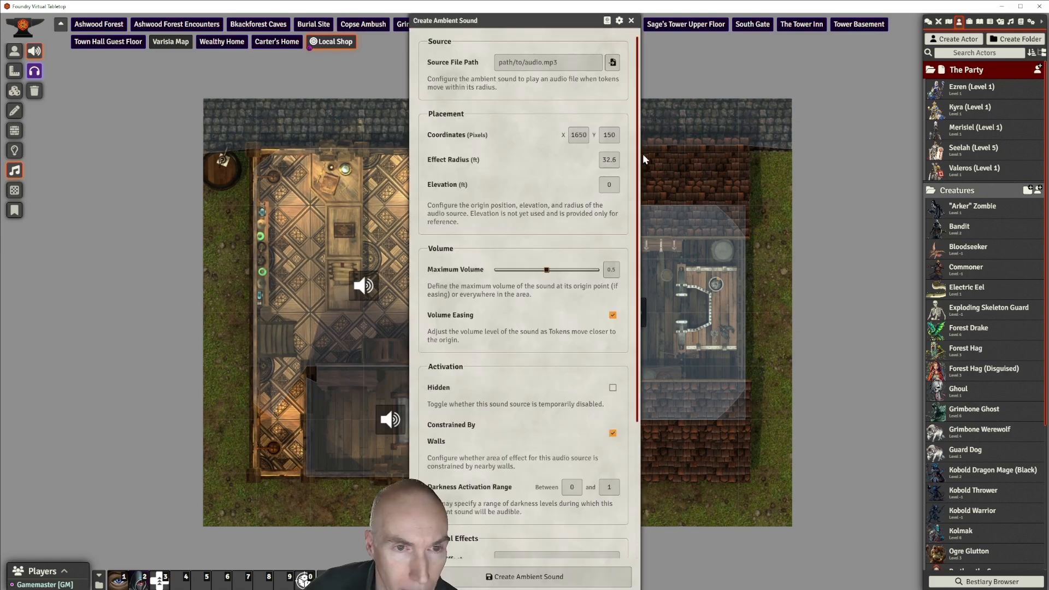
{"action": "left_click", "coordinate": [613, 62]}
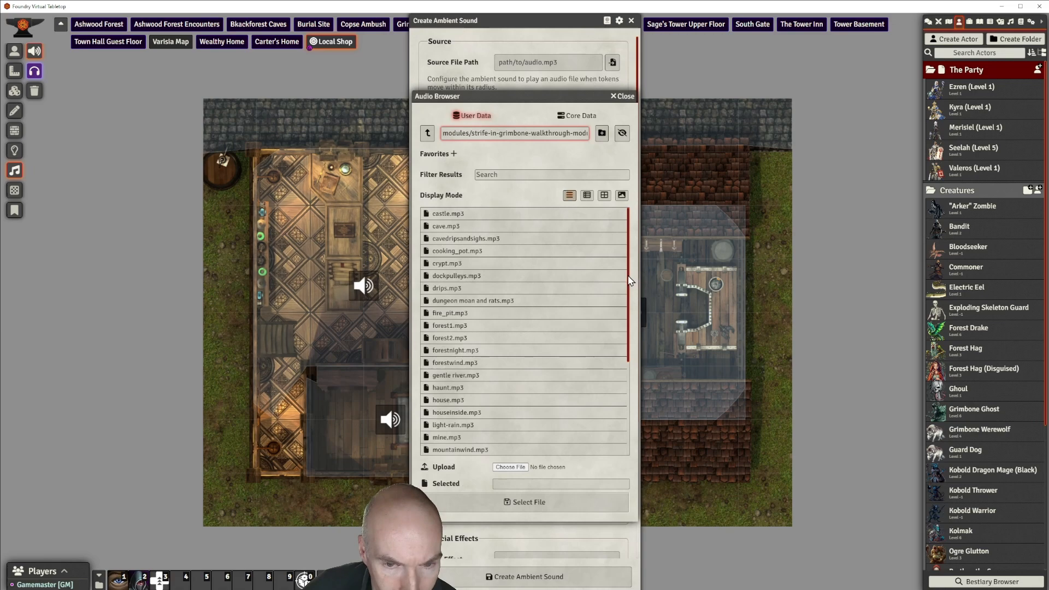
{"action": "left_click_drag", "start_coordinate": [629, 281], "coordinate": [628, 383]}
{"action": "left_click", "coordinate": [464, 453]}
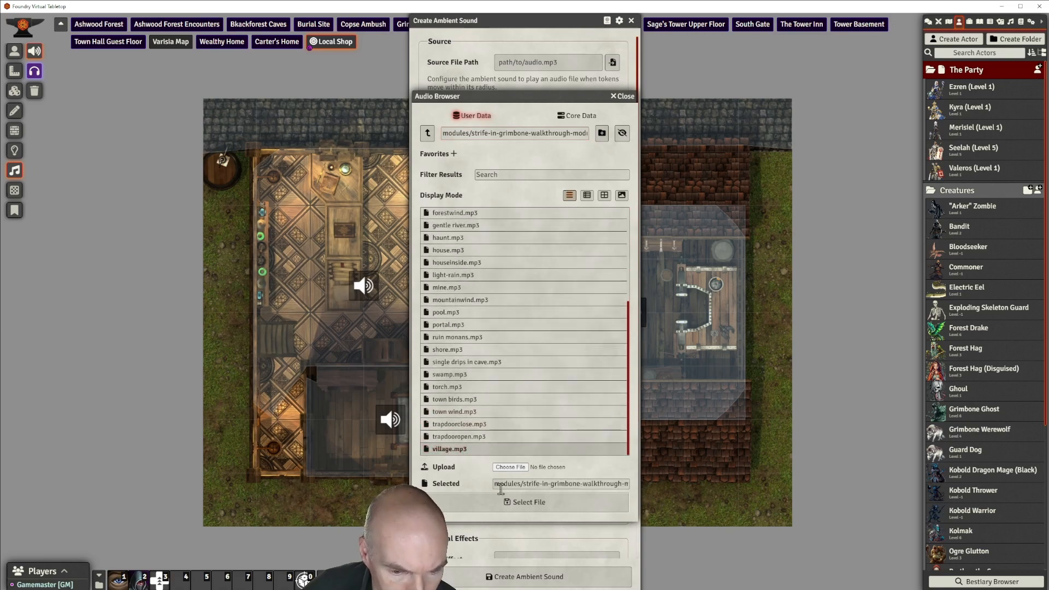
{"action": "left_click", "coordinate": [580, 502]}
Set the upper limit of the village sound's darkness activation range to 0.5 and create the sound
{"action": "left_click", "coordinate": [616, 482]}
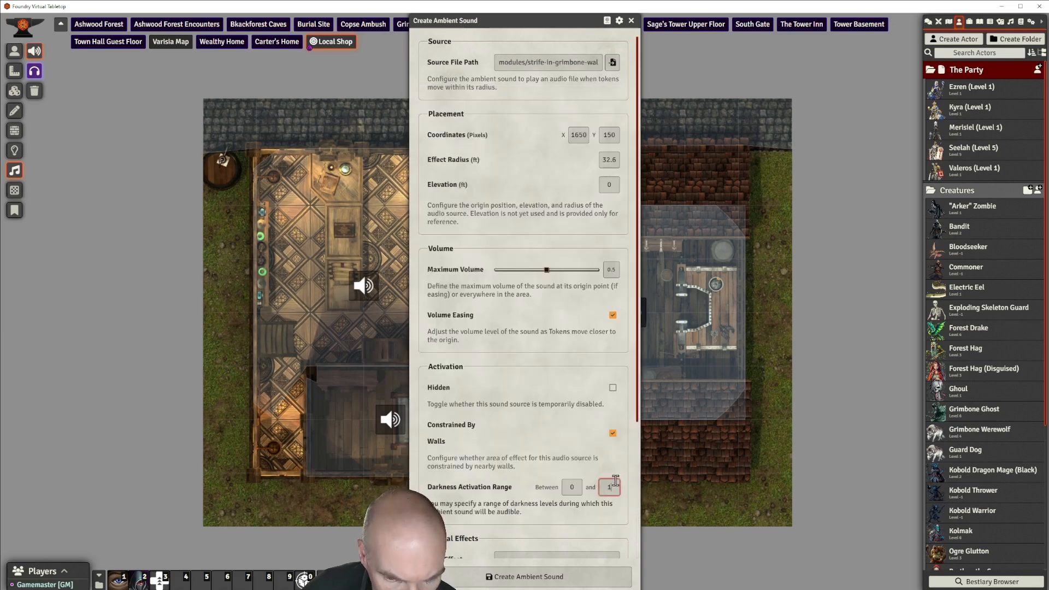
{"action": "key", "text": "BackSpace"}
{"action": "type", "text": "0.5"}
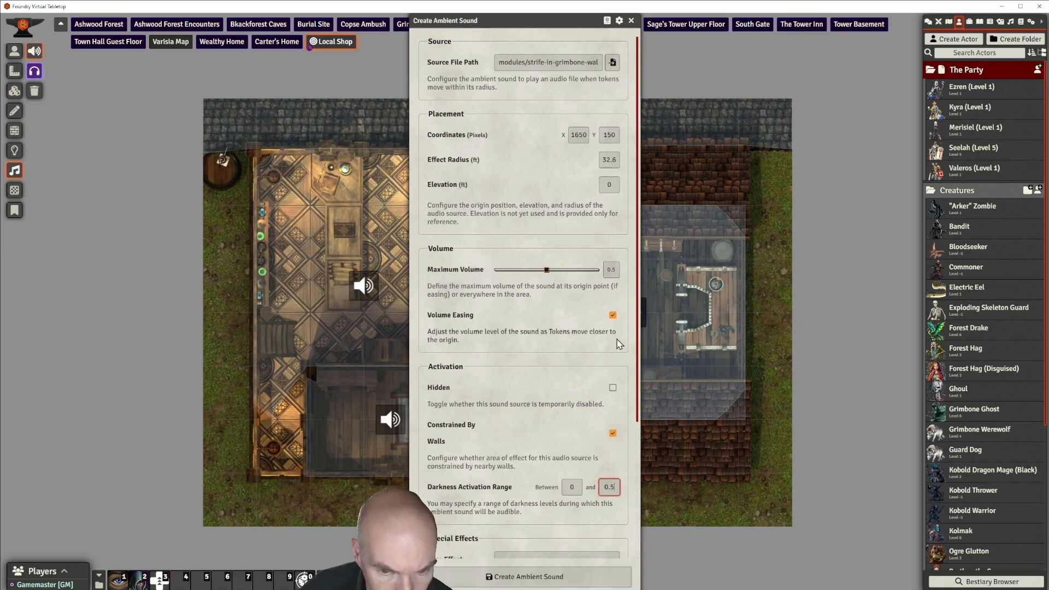
{"action": "left_click", "coordinate": [535, 578]}
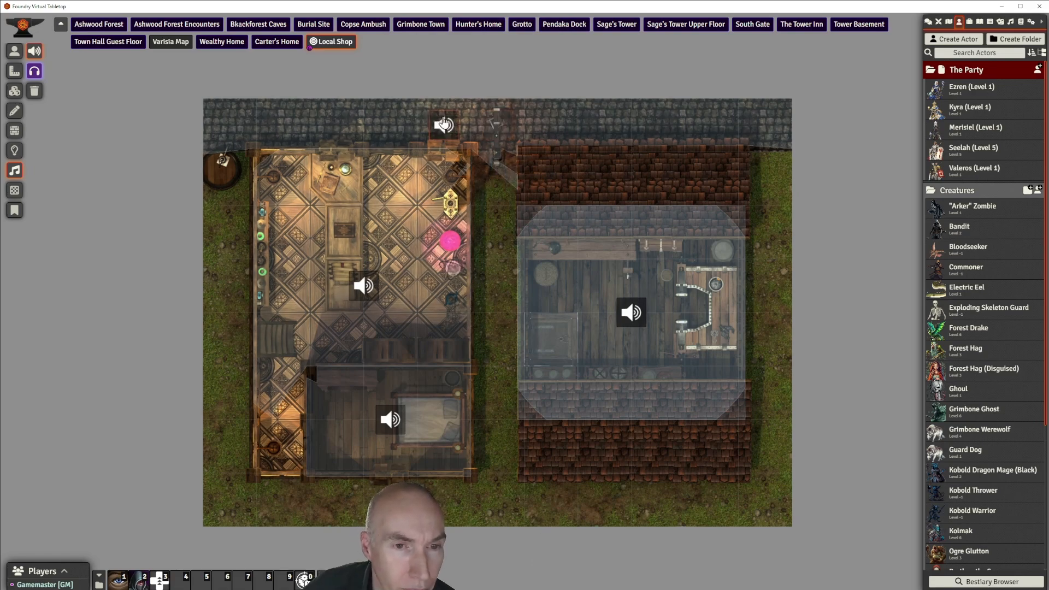
Select the wall segments around the lamp post between the two buildings and update their shared wall configuration
{"action": "scroll", "coordinate": [146, 100], "scroll_direction": "up", "scroll_amount": 3}
{"action": "left_click", "coordinate": [14, 130]}
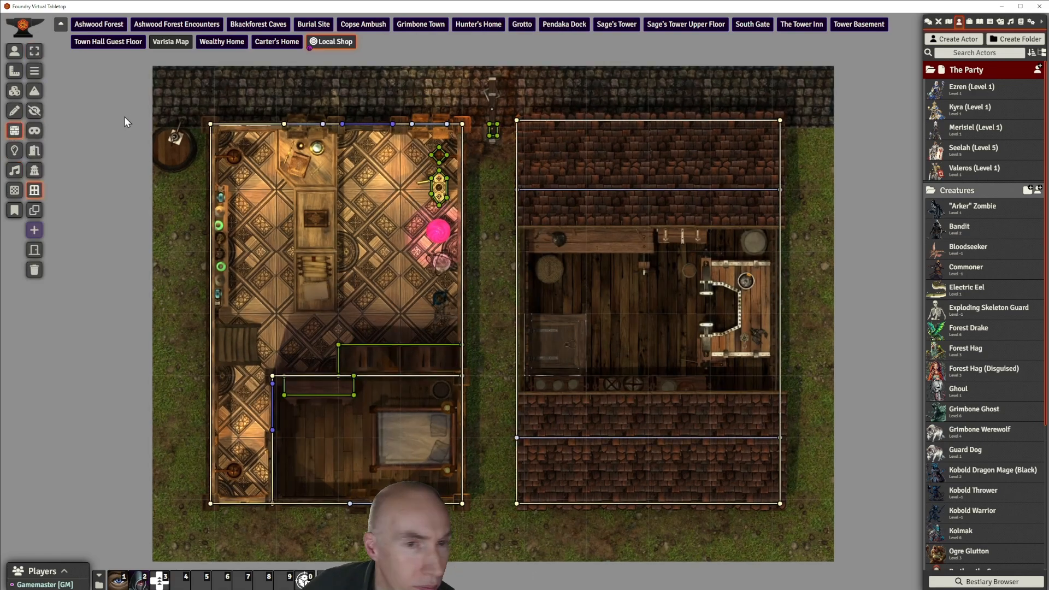
{"action": "left_click", "coordinate": [34, 50]}
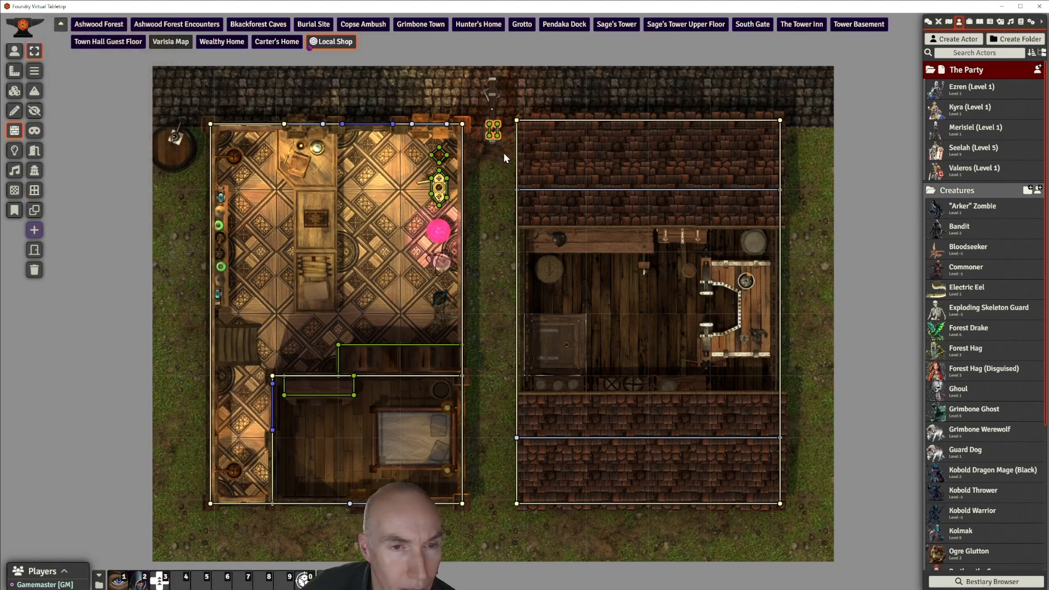
{"action": "double_click", "coordinate": [493, 130]}
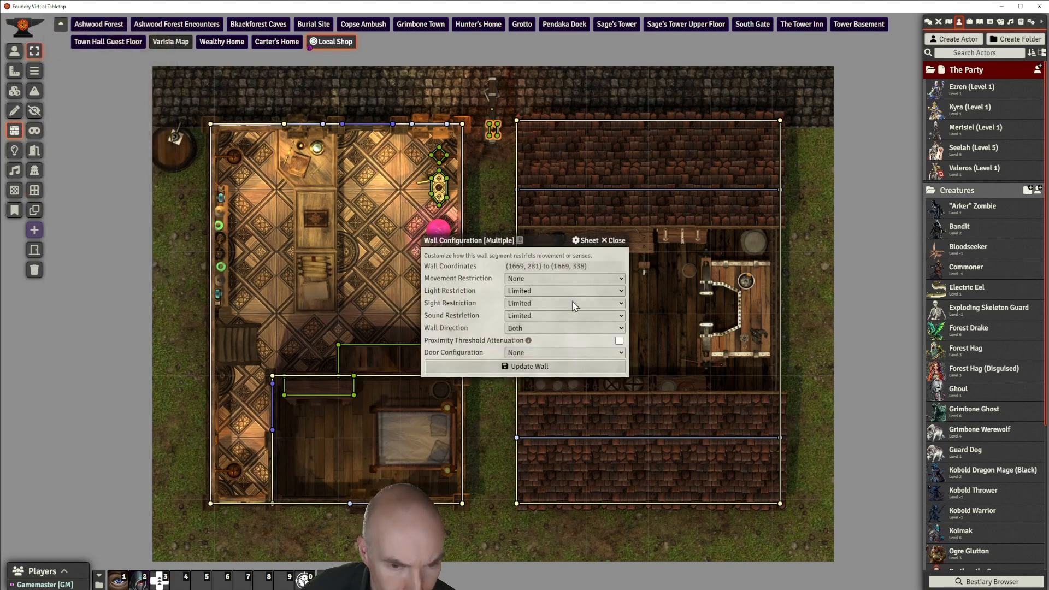
{"action": "left_click", "coordinate": [516, 367]}
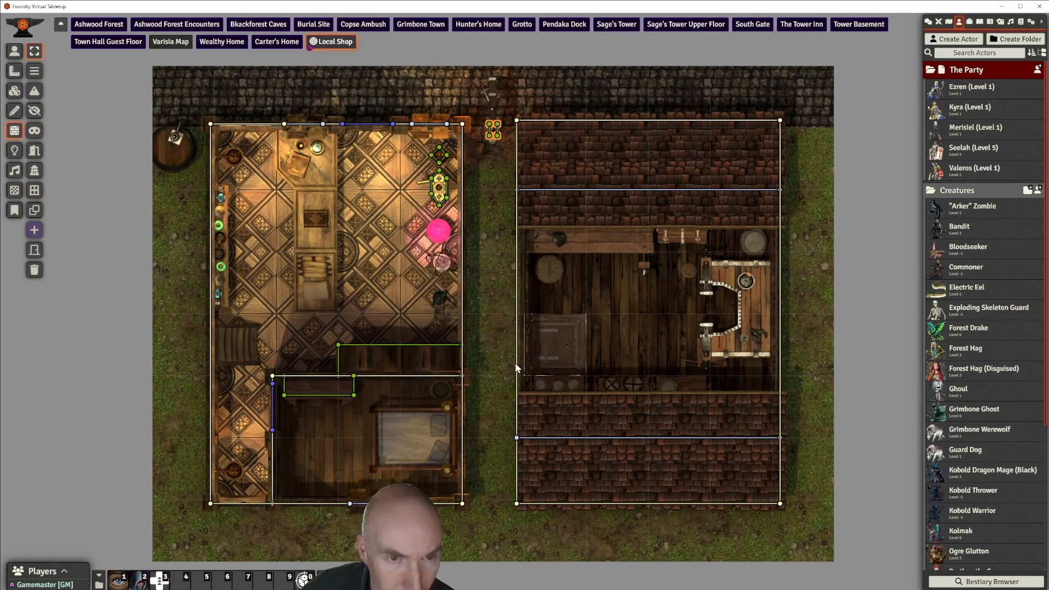
Move the village sound to the street above the alley and paste a copy on the grass at the alley's south end
{"action": "left_click", "coordinate": [13, 171]}
{"action": "left_click_drag", "start_coordinate": [437, 98], "coordinate": [494, 99]}
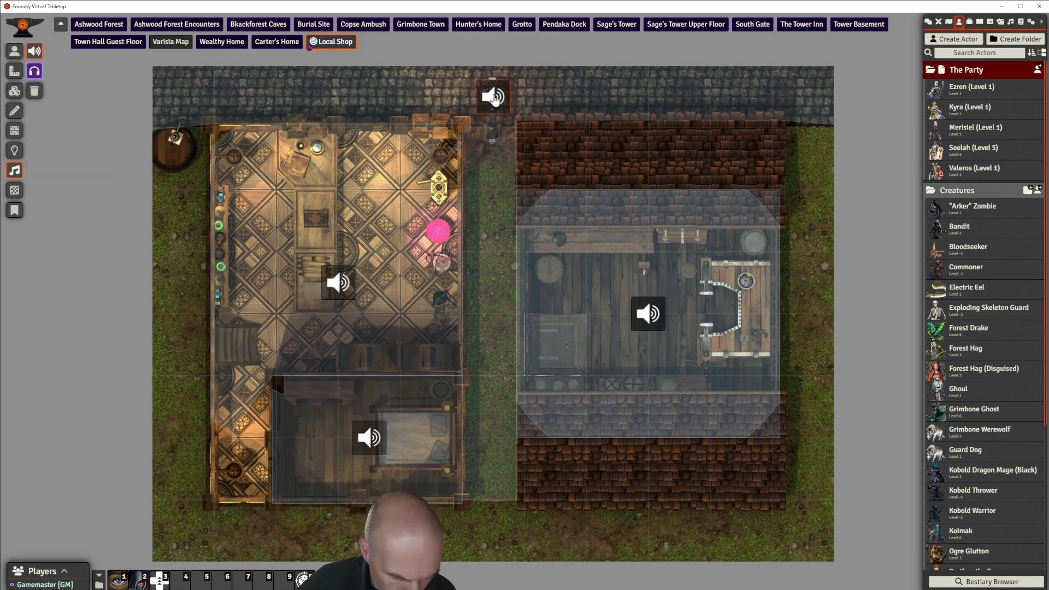
{"action": "key", "text": "ctrl+c"}
{"action": "key", "text": "ctrl+v"}
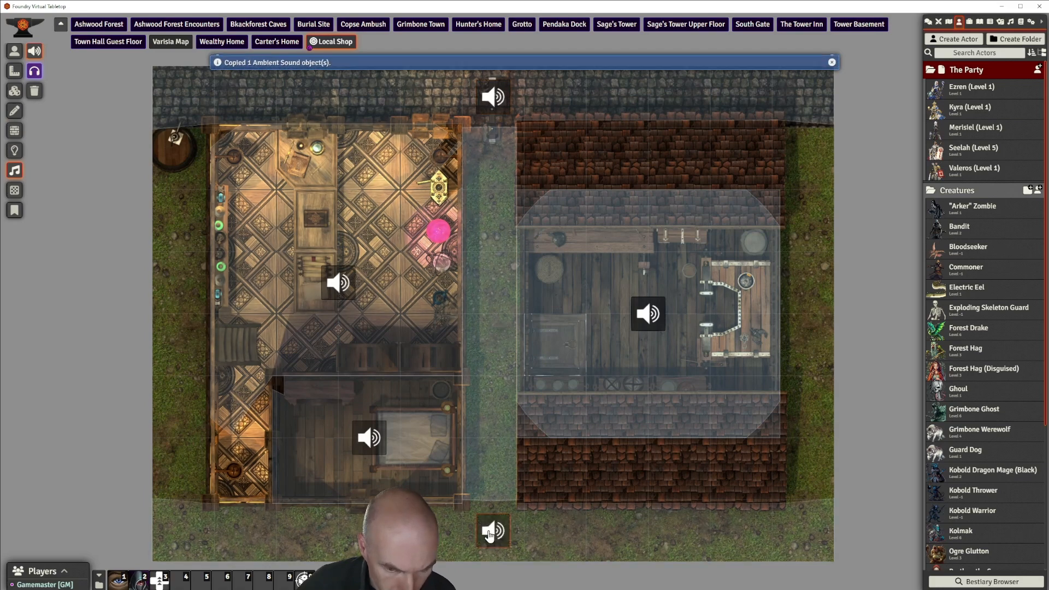
{"action": "scroll", "coordinate": [486, 244], "scroll_direction": "down", "scroll_amount": 4}
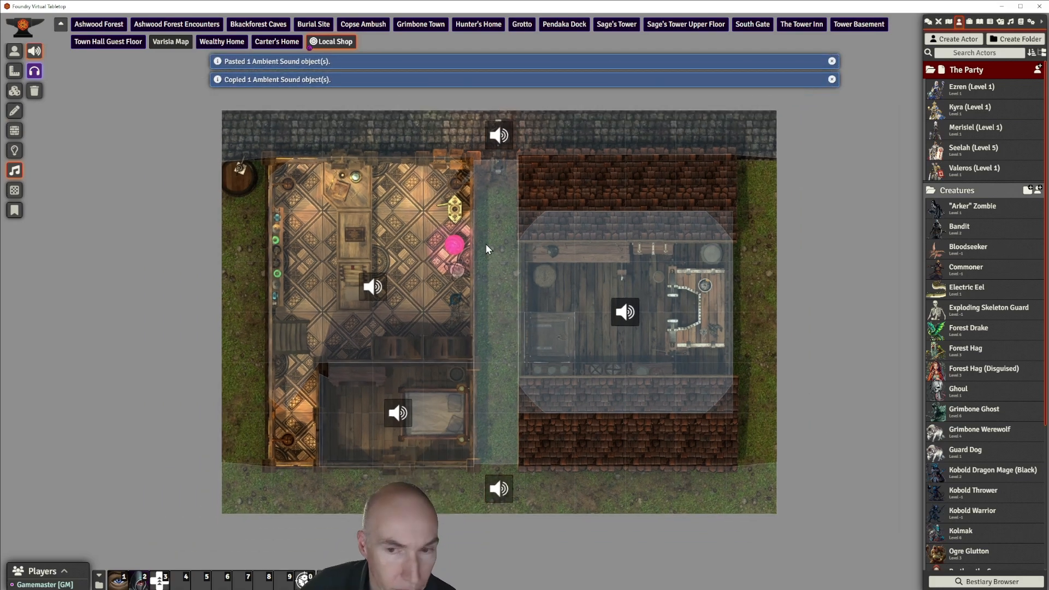
{"action": "double_click", "coordinate": [498, 135]}
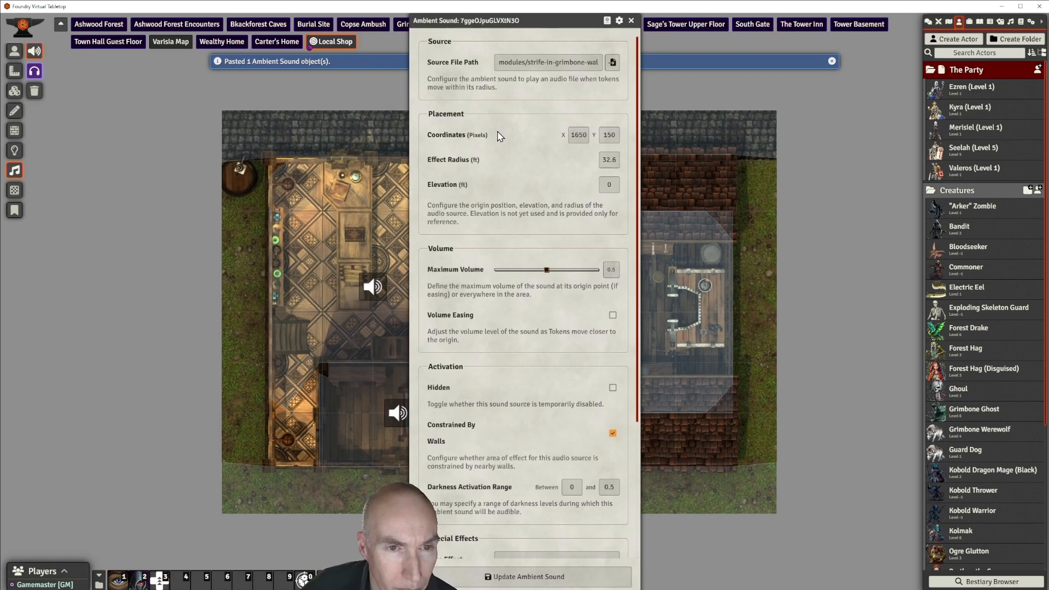
{"action": "left_click", "coordinate": [632, 22]}
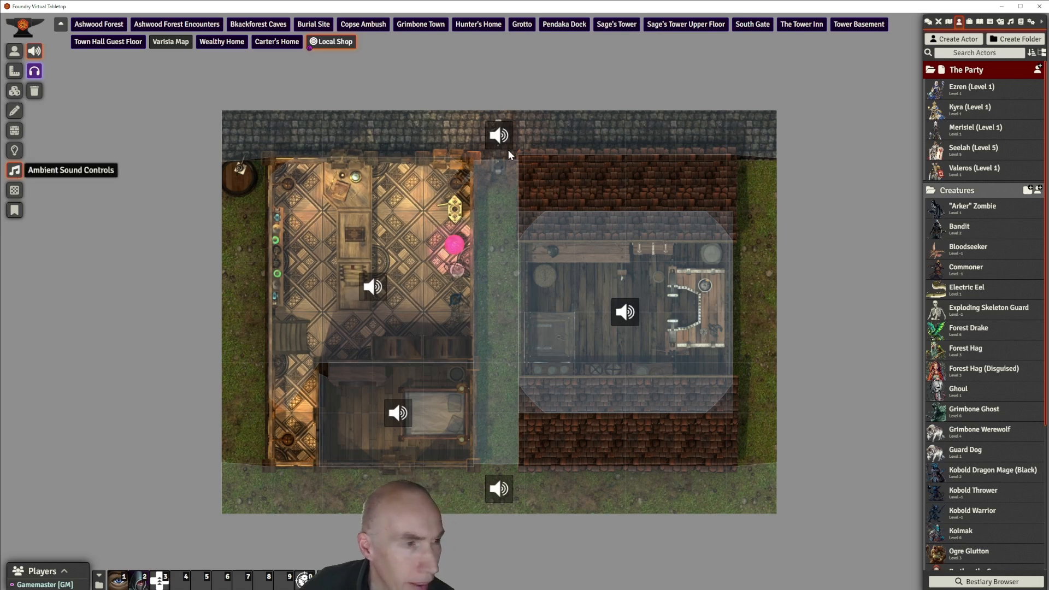
{"action": "key", "text": "ctrl+v"}
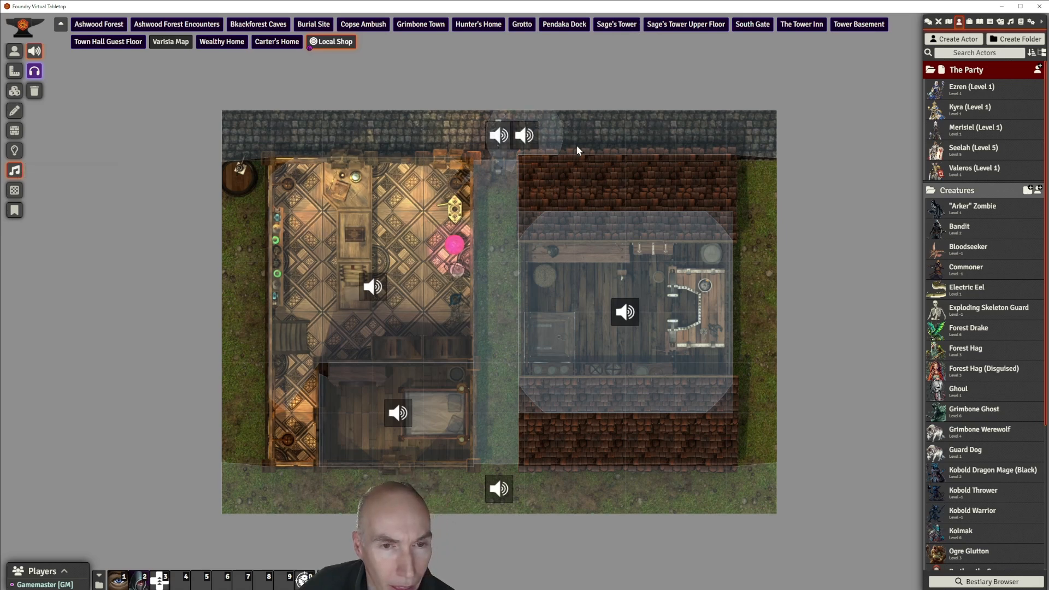
{"action": "key", "text": "ctrl+z"}
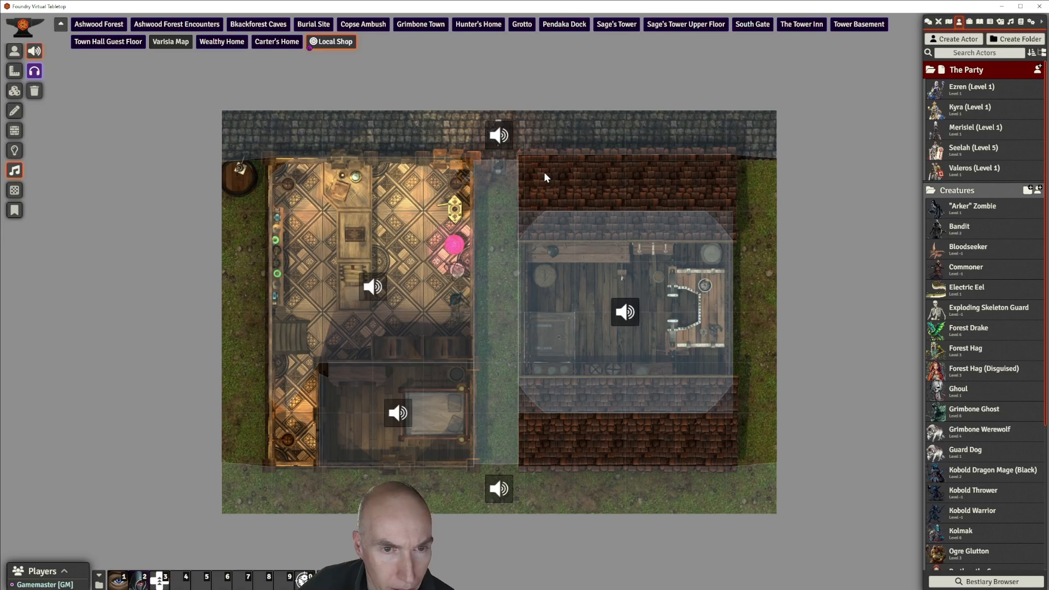
Draw a second ambient sound of about 27.6 ft radius on the street beside the village sound and assign forestnight.mp3 to it
{"action": "left_click_drag", "start_coordinate": [532, 136], "coordinate": [814, 172]}
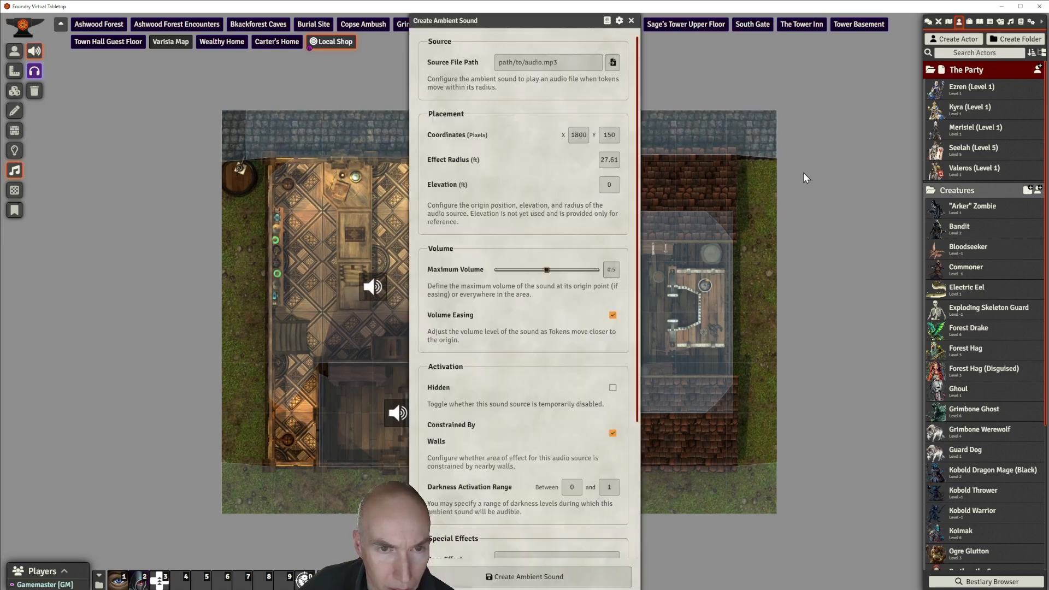
{"action": "left_click", "coordinate": [613, 62]}
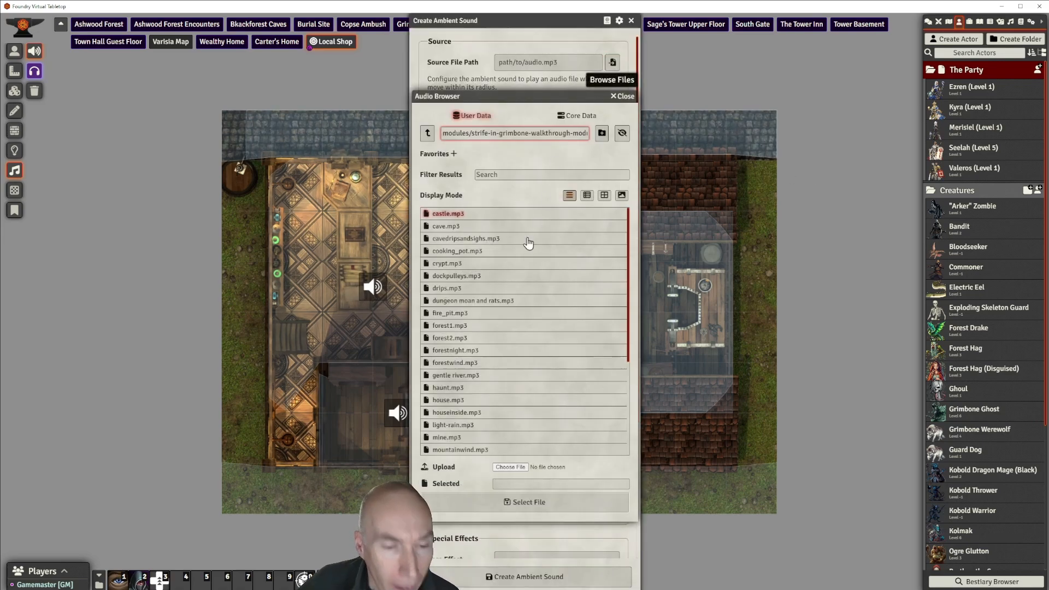
{"action": "left_click", "coordinate": [473, 352]}
{"action": "left_click", "coordinate": [522, 502]}
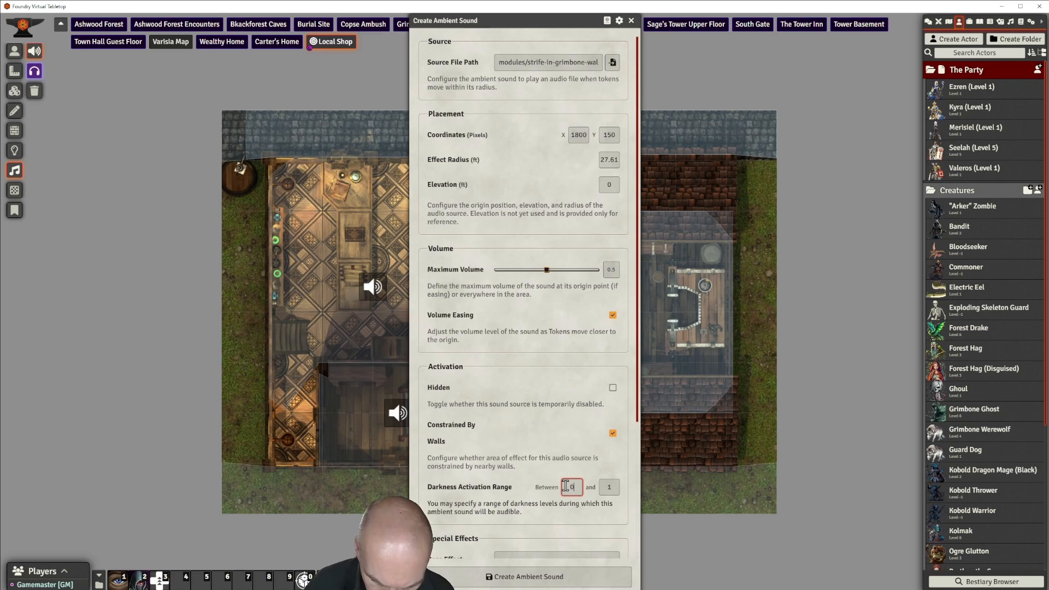
Set the night sound's darkness activation range to start at 0.5, turn volume easing off, lower maximum volume to about 0.23 and create it
{"action": "type", "text": "5"}
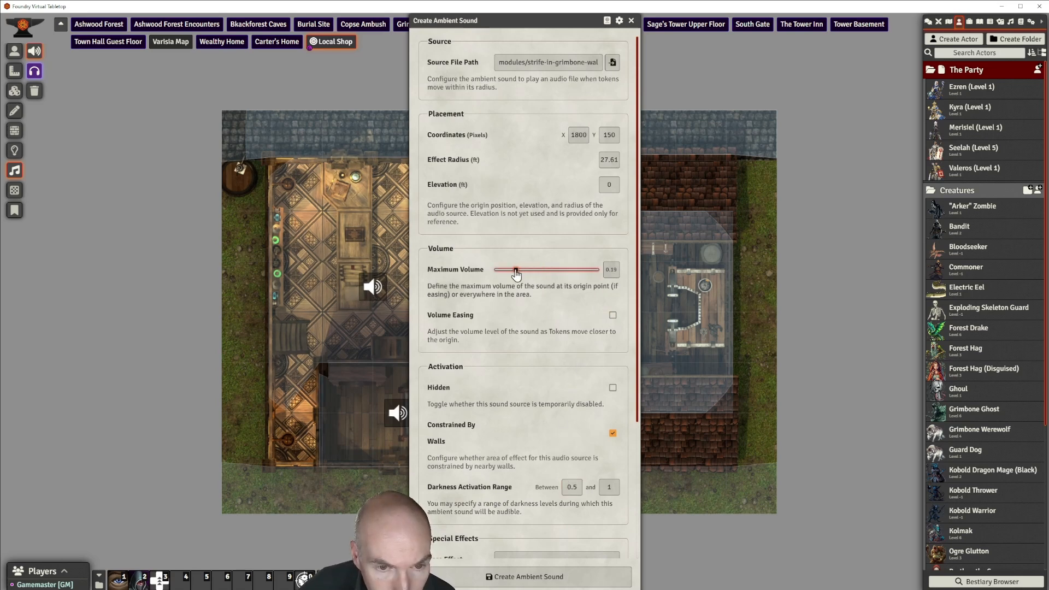
{"action": "left_click_drag", "start_coordinate": [516, 274], "coordinate": [526, 271]}
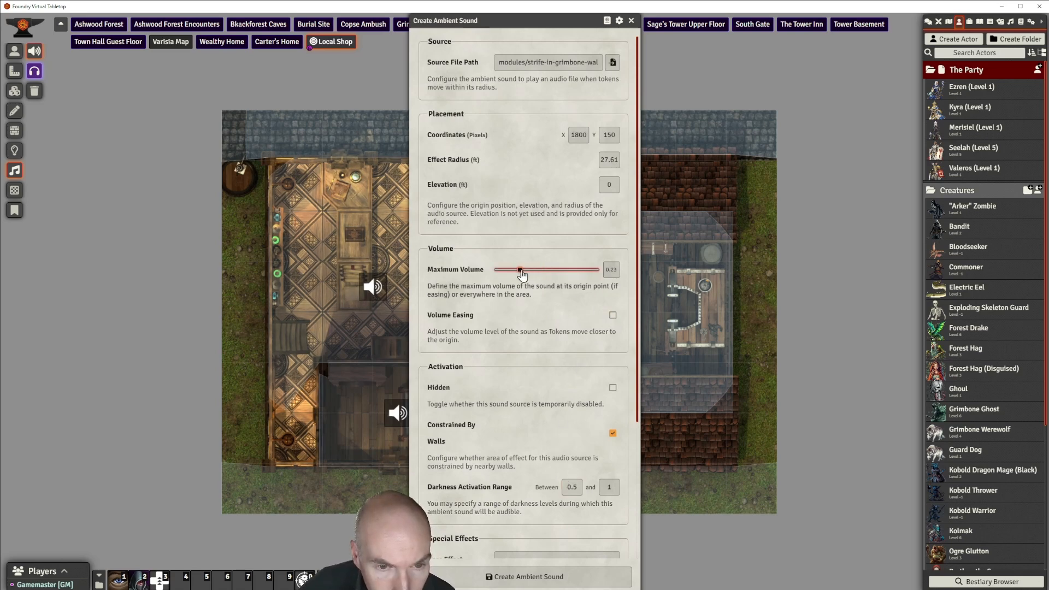
{"action": "left_click", "coordinate": [526, 577]}
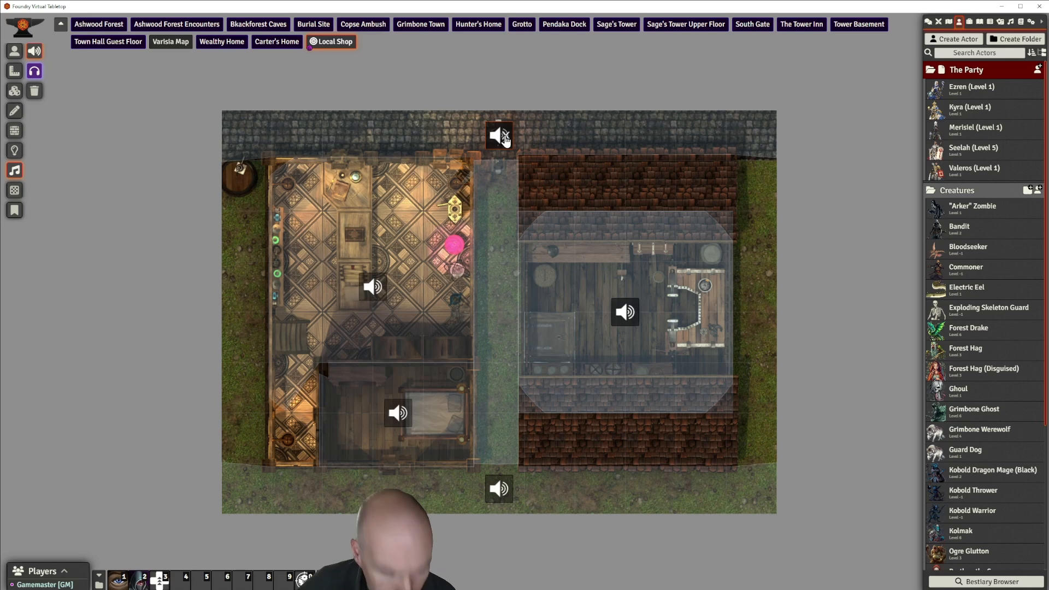
Copy the night sound from the street and place the duplicate over the village sound south of the alley
{"action": "key", "text": "ctrl+c"}
{"action": "key", "text": "ctrl+v"}
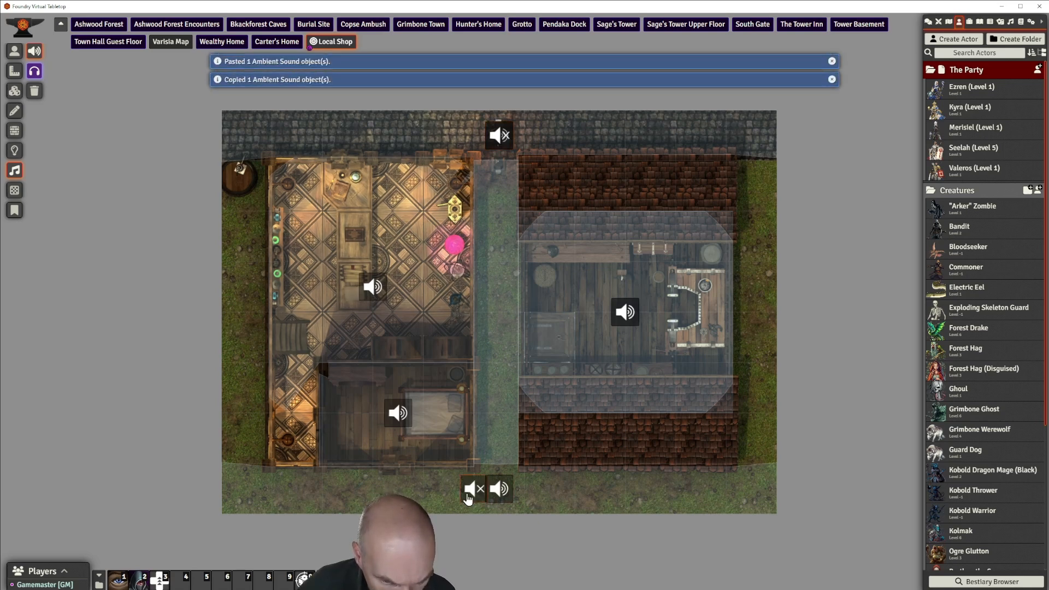
{"action": "left_click_drag", "start_coordinate": [470, 490], "coordinate": [499, 489]}
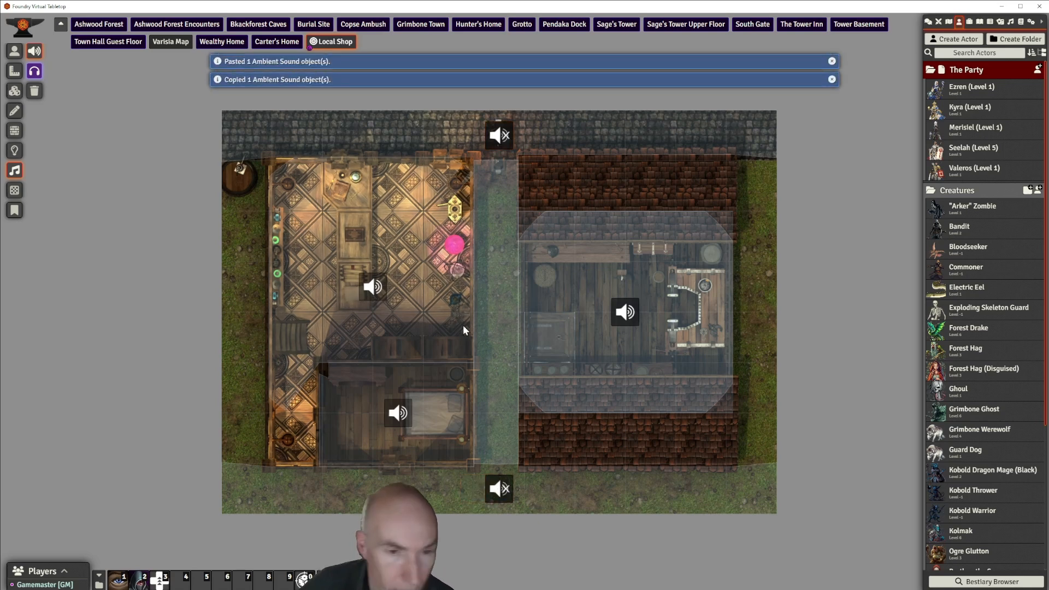
{"action": "scroll", "coordinate": [481, 177], "scroll_direction": "down", "scroll_amount": 2}
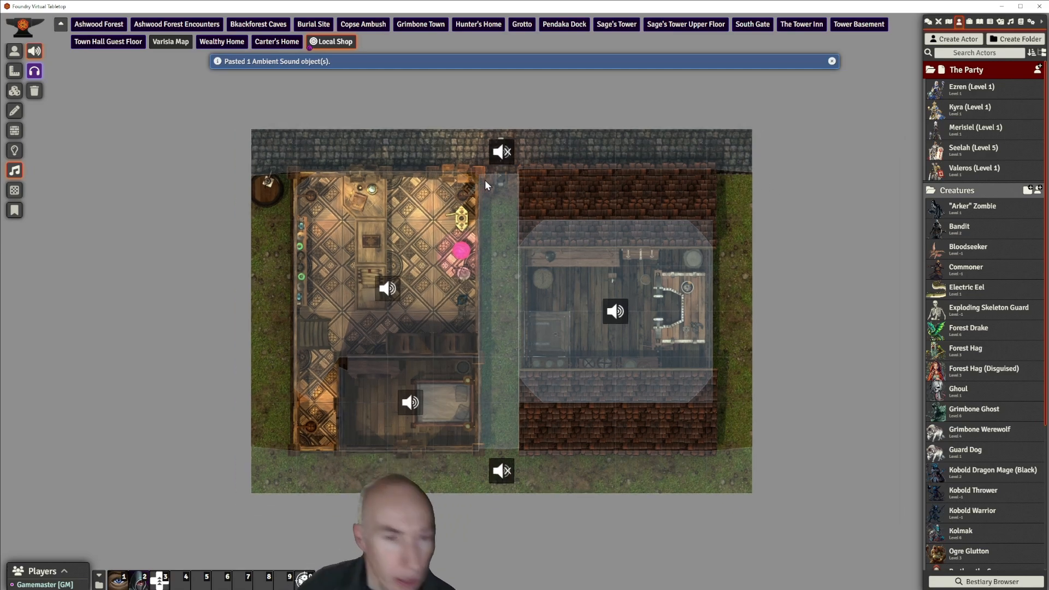
{"action": "scroll", "coordinate": [487, 181], "scroll_direction": "up", "scroll_amount": 2}
Try a rectangular region over the eastern building's interior and the adjoining roof strip, and delete it
{"action": "left_click", "coordinate": [15, 191]}
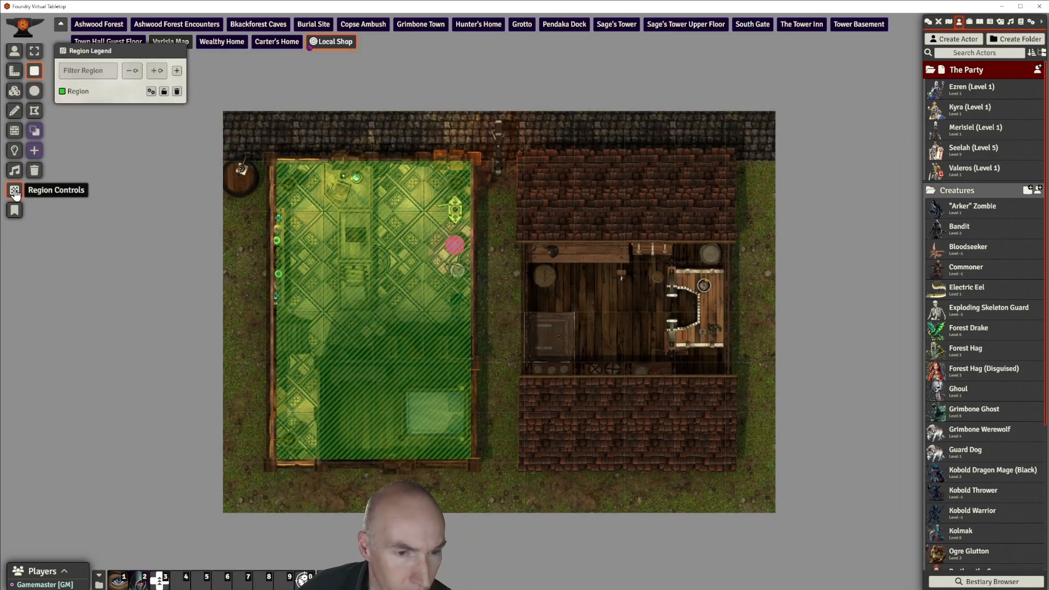
{"action": "scroll", "coordinate": [600, 323], "scroll_direction": "up", "scroll_amount": 3}
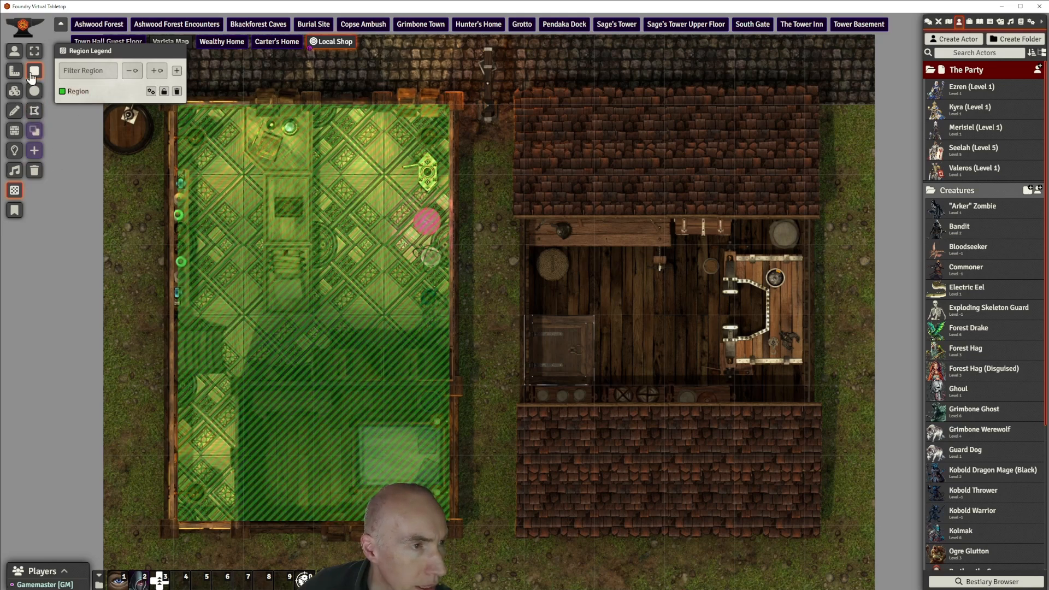
{"action": "left_click", "coordinate": [34, 72]}
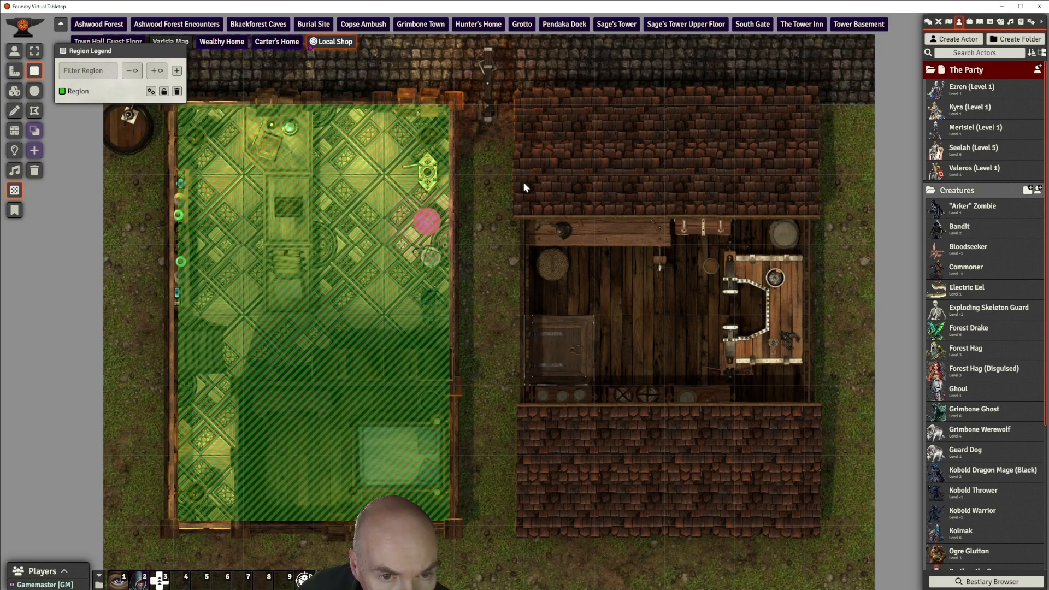
{"action": "left_click_drag", "start_coordinate": [525, 176], "coordinate": [805, 405]}
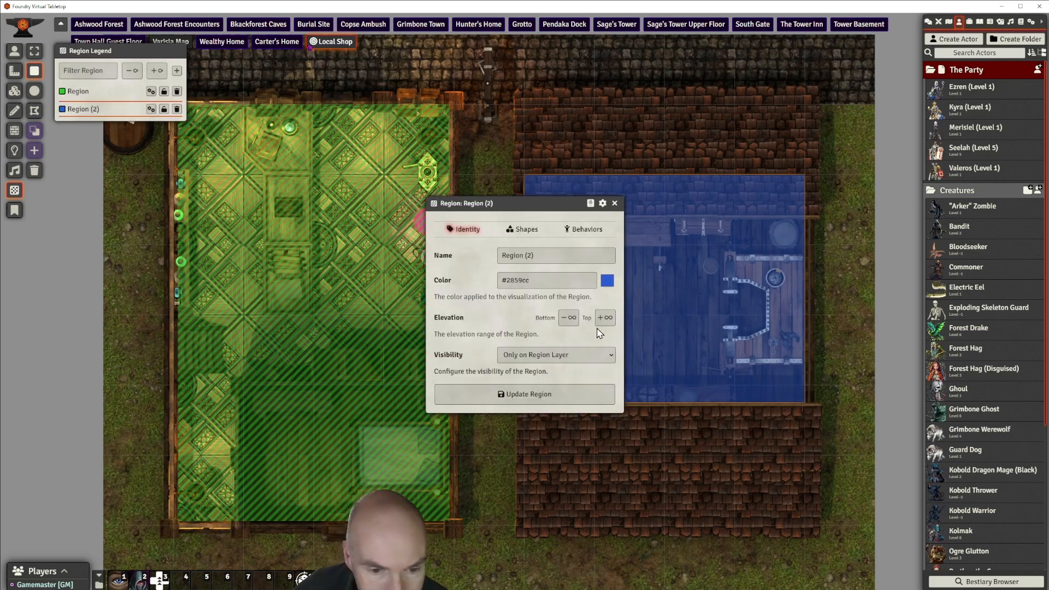
{"action": "left_click", "coordinate": [615, 203]}
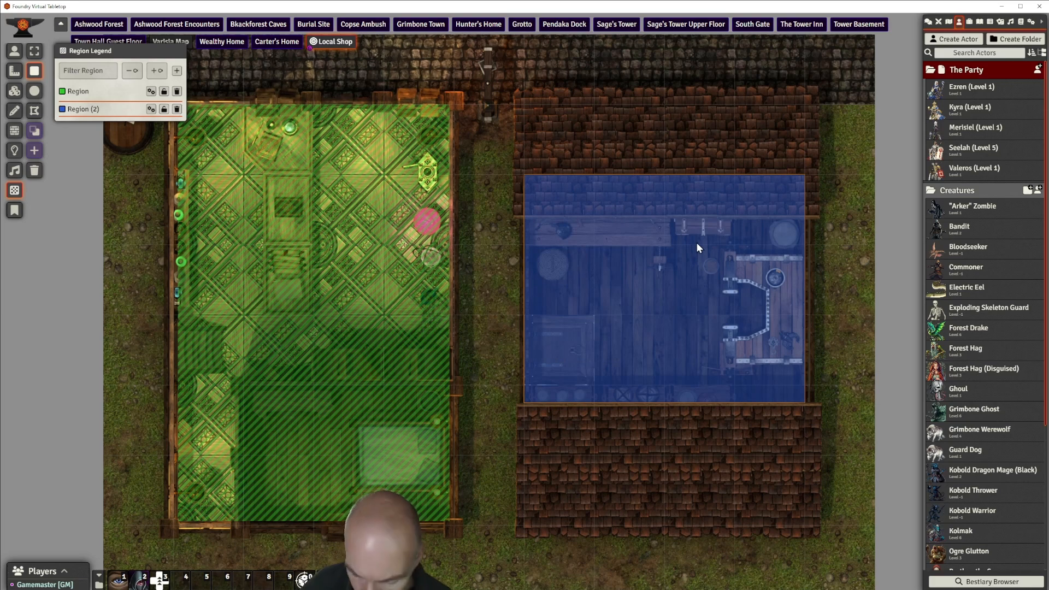
{"action": "key", "text": "Delete"}
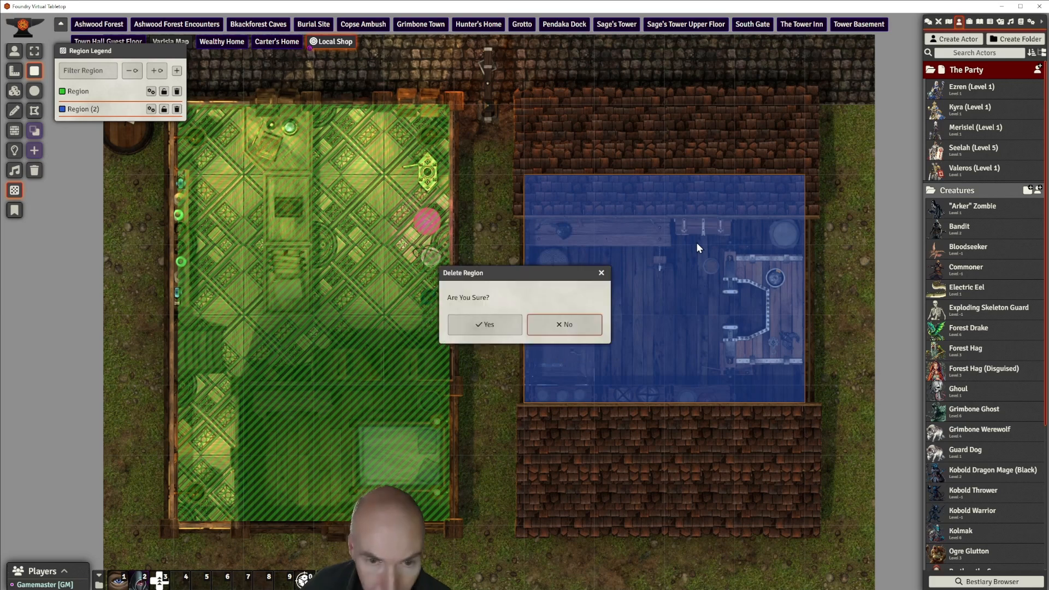
{"action": "left_click", "coordinate": [479, 324]}
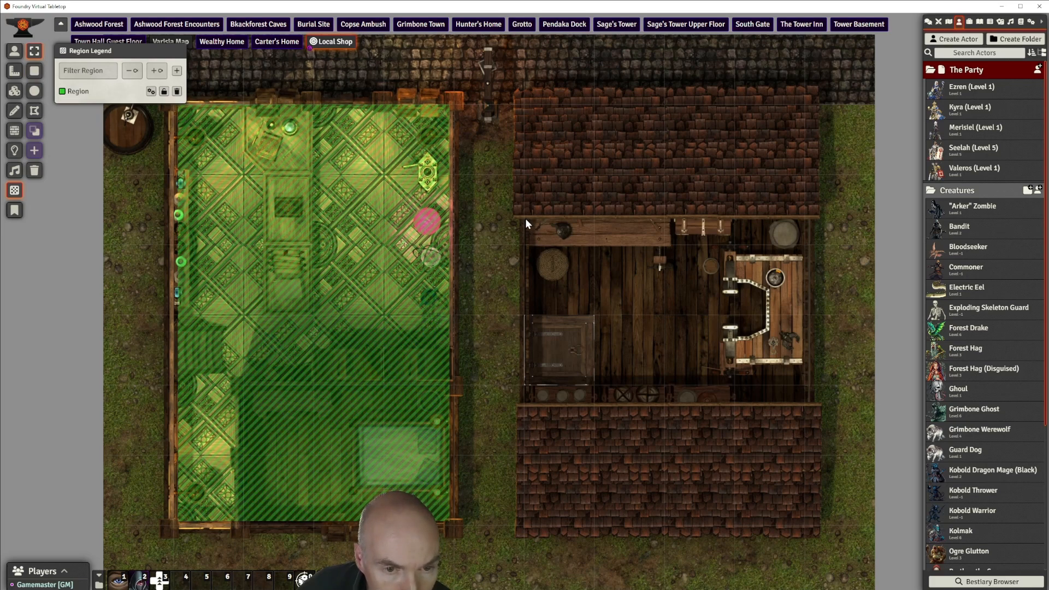
Draw a rectangular region covering only the exposed interior of the eastern building between the two roof sections
{"action": "mouse_move", "coordinate": [525, 218]}
{"action": "left_mouse_down"}
{"action": "mouse_move", "coordinate": [791, 381]}
{"action": "mouse_move", "coordinate": [808, 405]}
{"action": "left_mouse_up"}
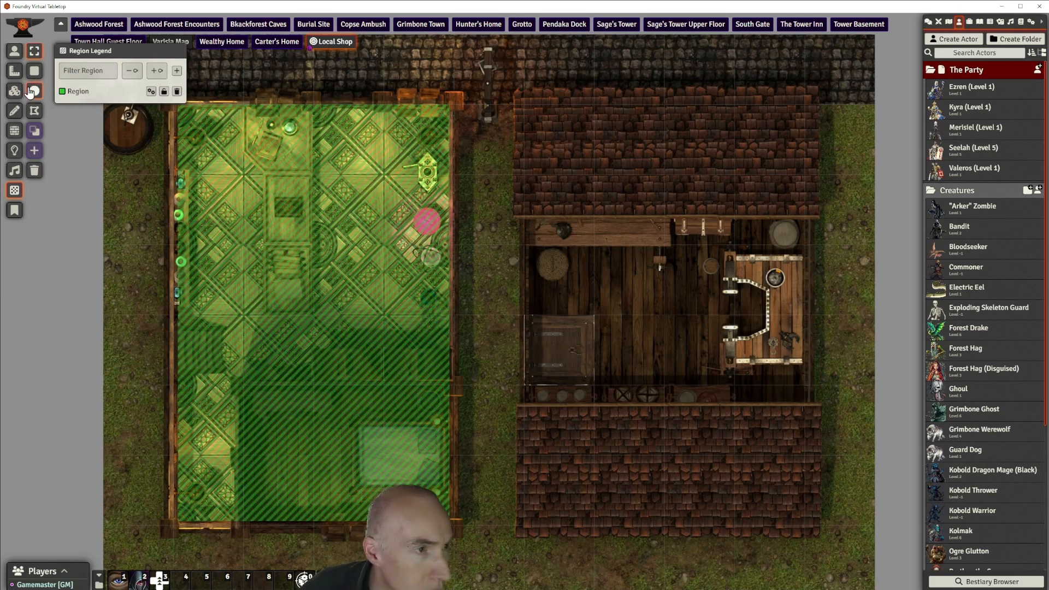
{"action": "left_click", "coordinate": [34, 72]}
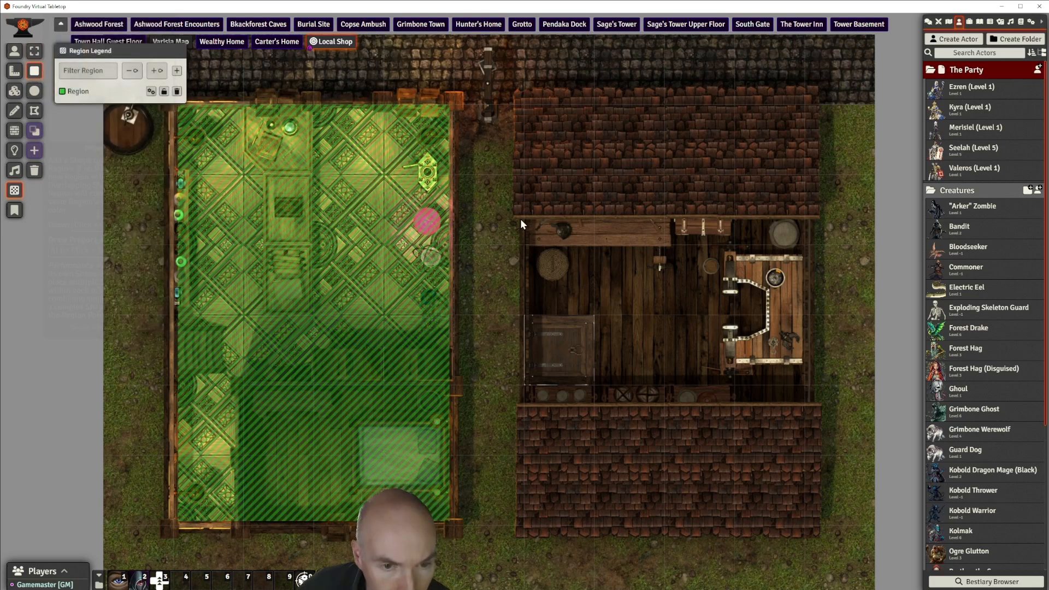
{"action": "left_click_drag", "start_coordinate": [524, 219], "coordinate": [803, 405]}
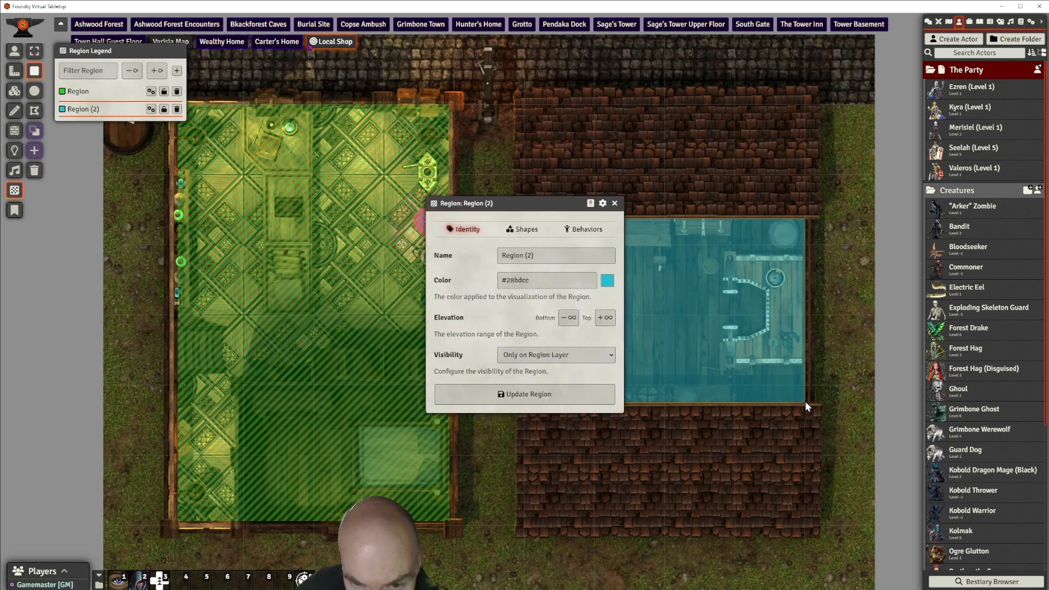
Add an Adjust Darkness Level behavior to the eastern building's region, with Override mode and a modifier of 1, and update the region
{"action": "left_click", "coordinate": [576, 234]}
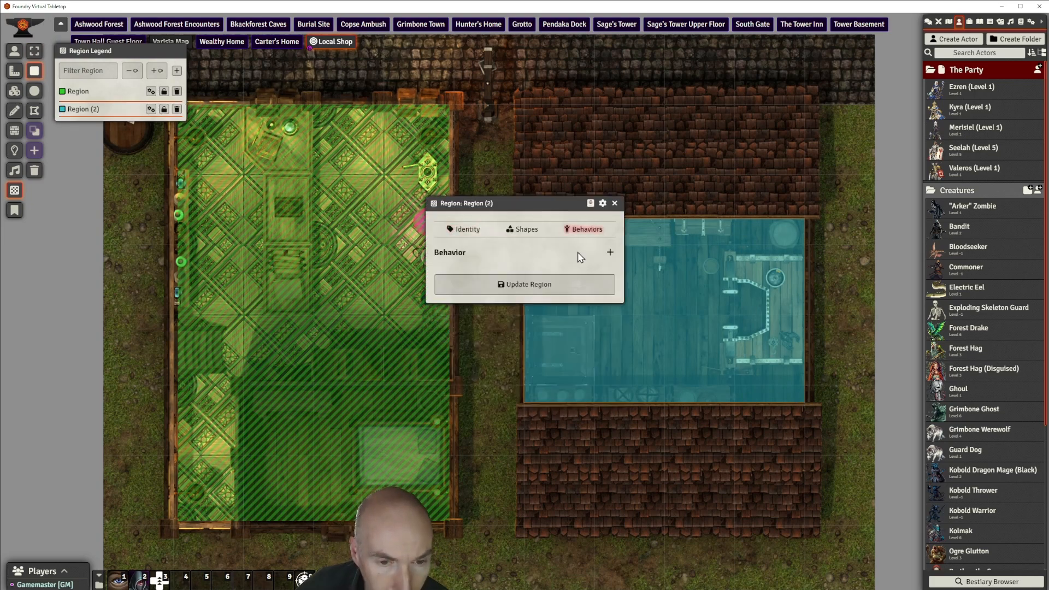
{"action": "left_click", "coordinate": [610, 254]}
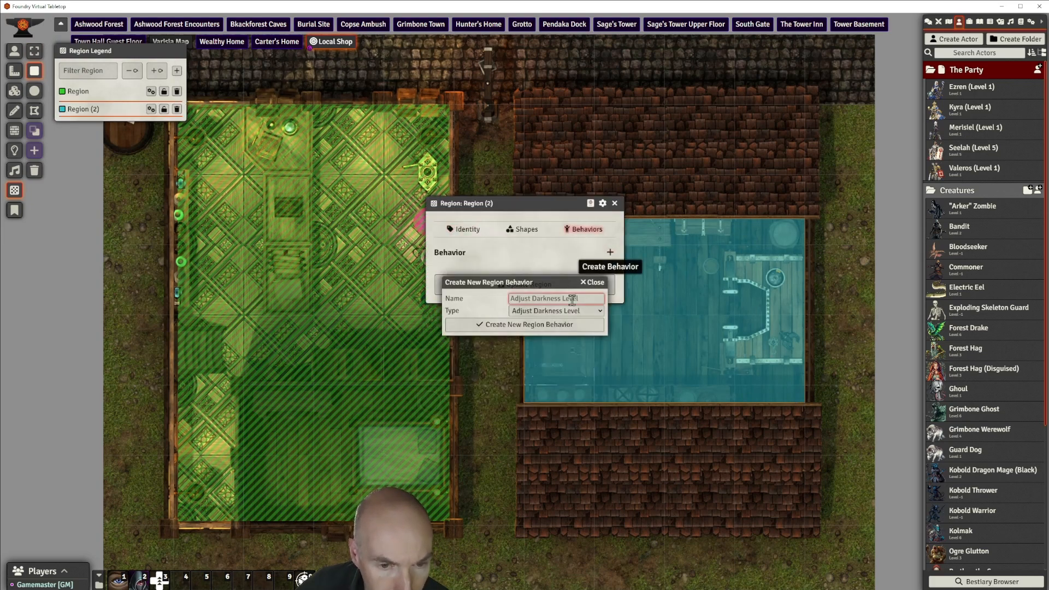
{"action": "left_click", "coordinate": [550, 326]}
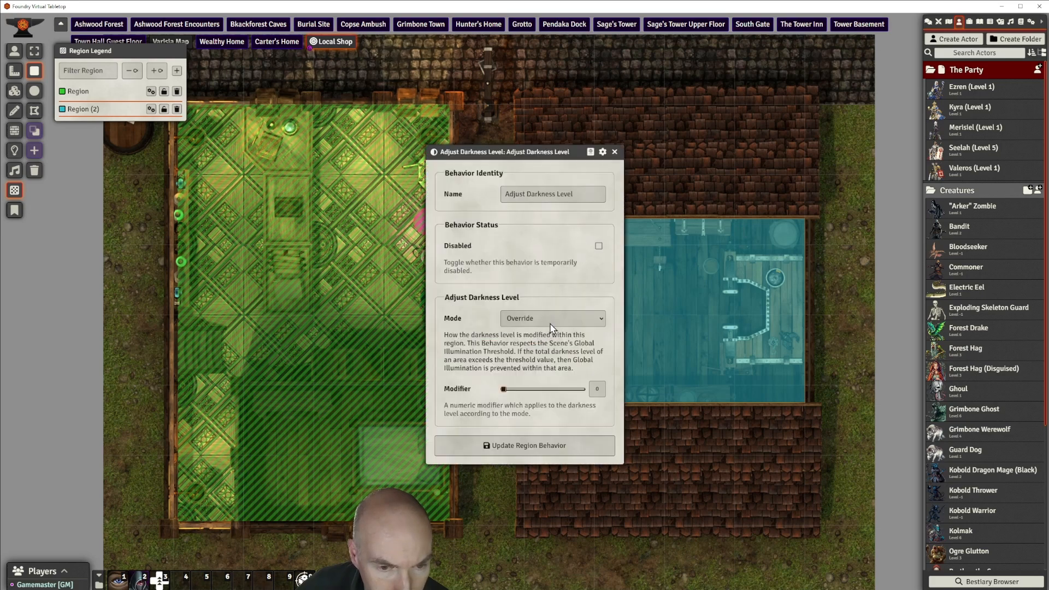
{"action": "left_click", "coordinate": [598, 321]}
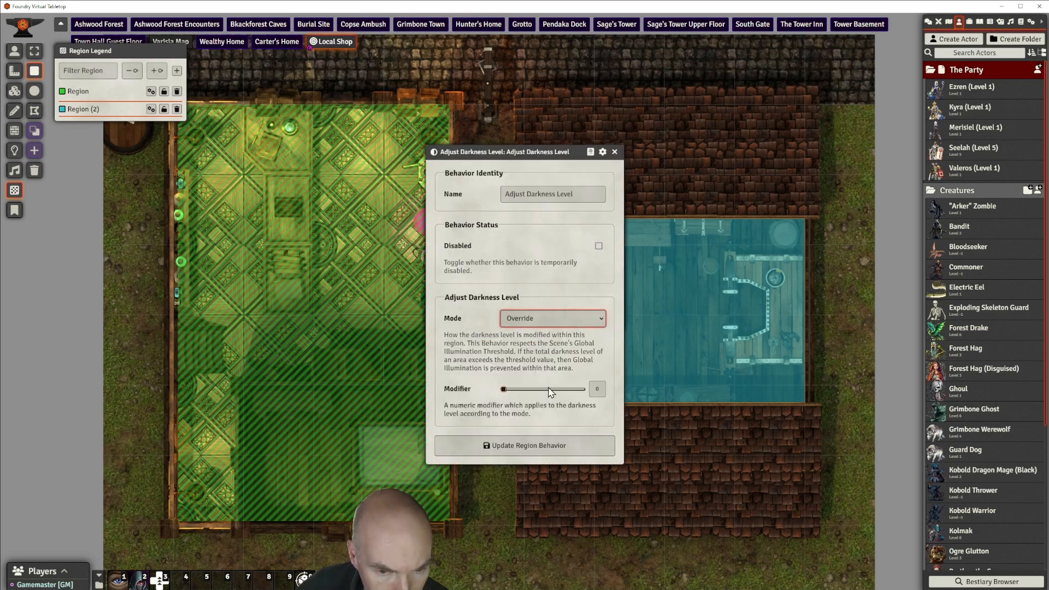
{"action": "left_click_drag", "start_coordinate": [508, 391], "coordinate": [605, 392]}
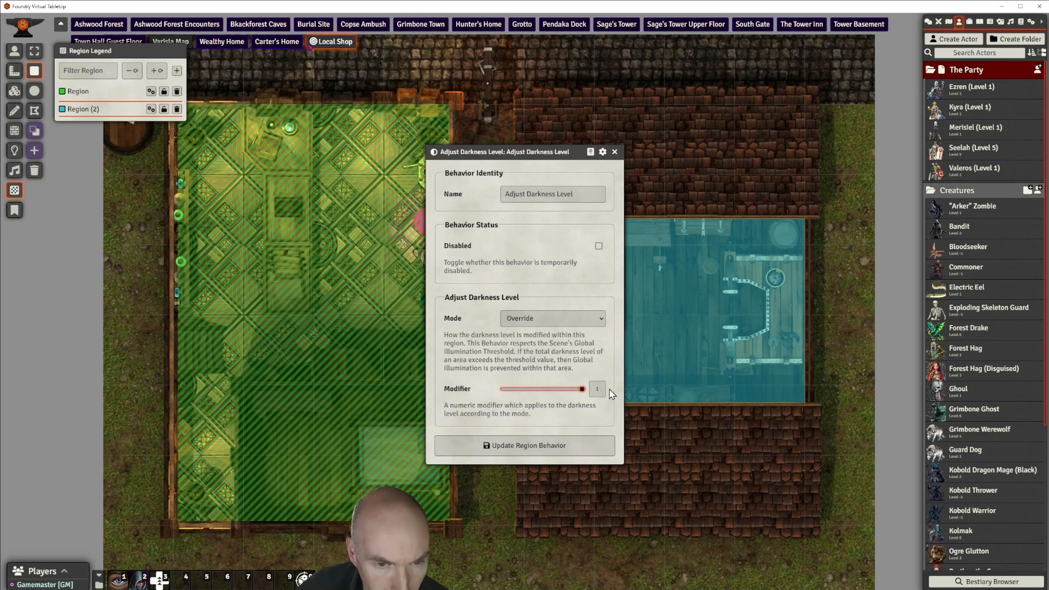
{"action": "left_click", "coordinate": [520, 446]}
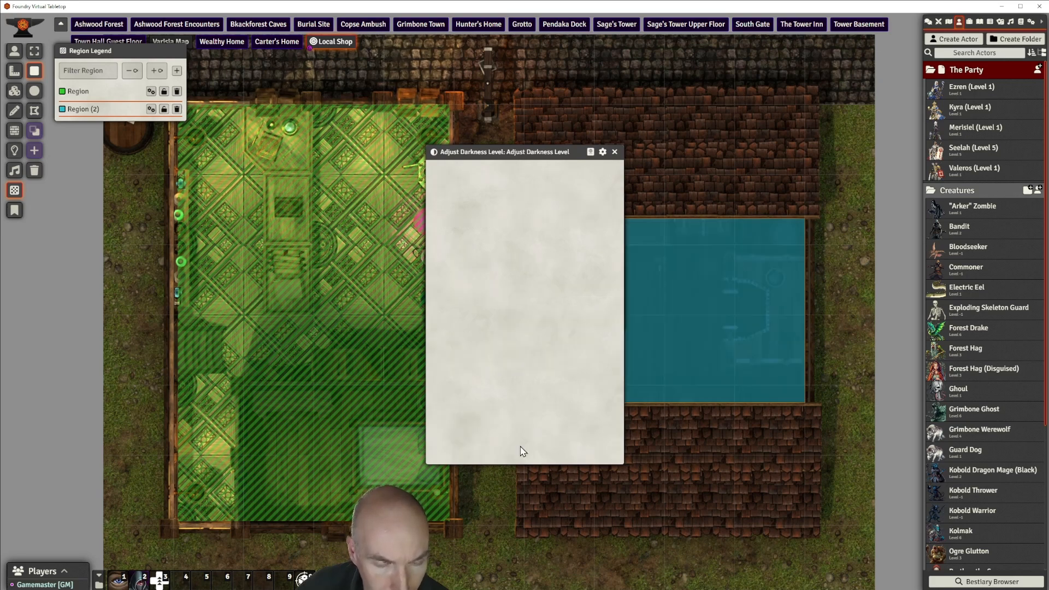
{"action": "left_click", "coordinate": [515, 313]}
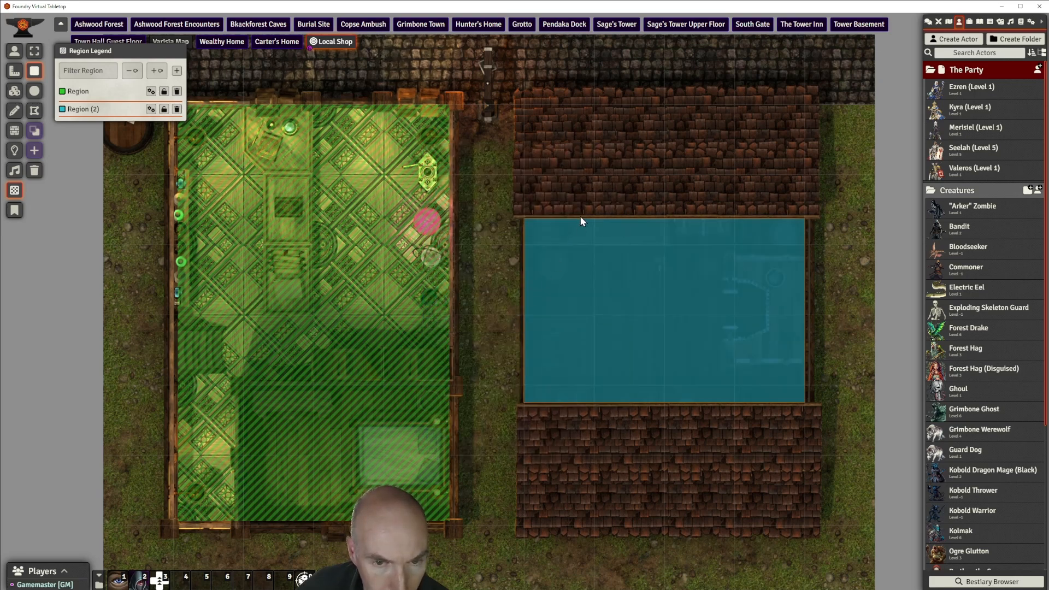
Copy the ambient light in the shop's northeast corner and paste the duplicate onto the lamp post in the street between the buildings
{"action": "left_click", "coordinate": [15, 52]}
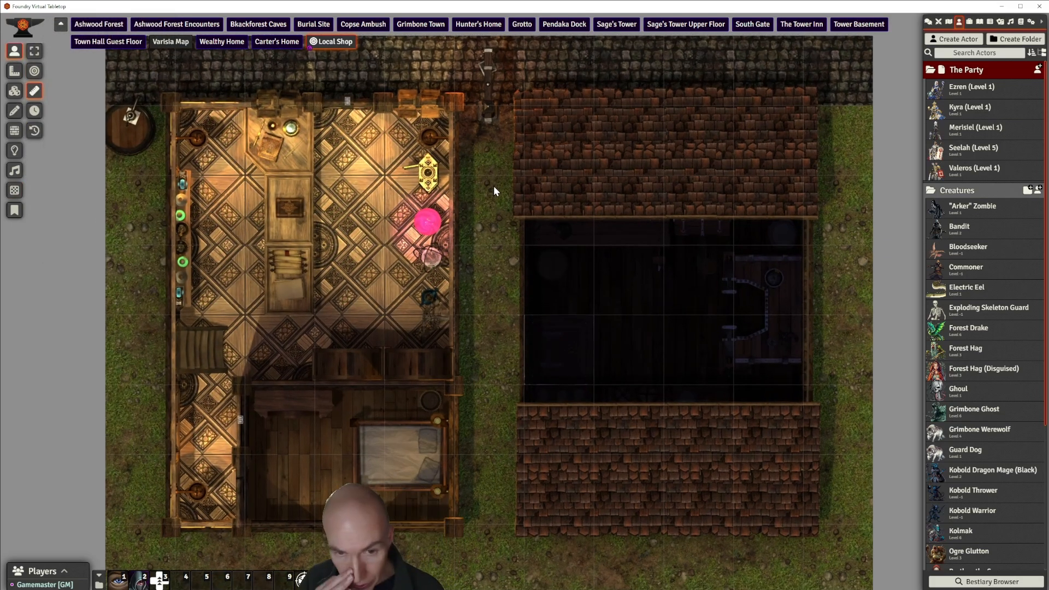
{"action": "scroll", "coordinate": [495, 190], "scroll_direction": "down", "scroll_amount": 2}
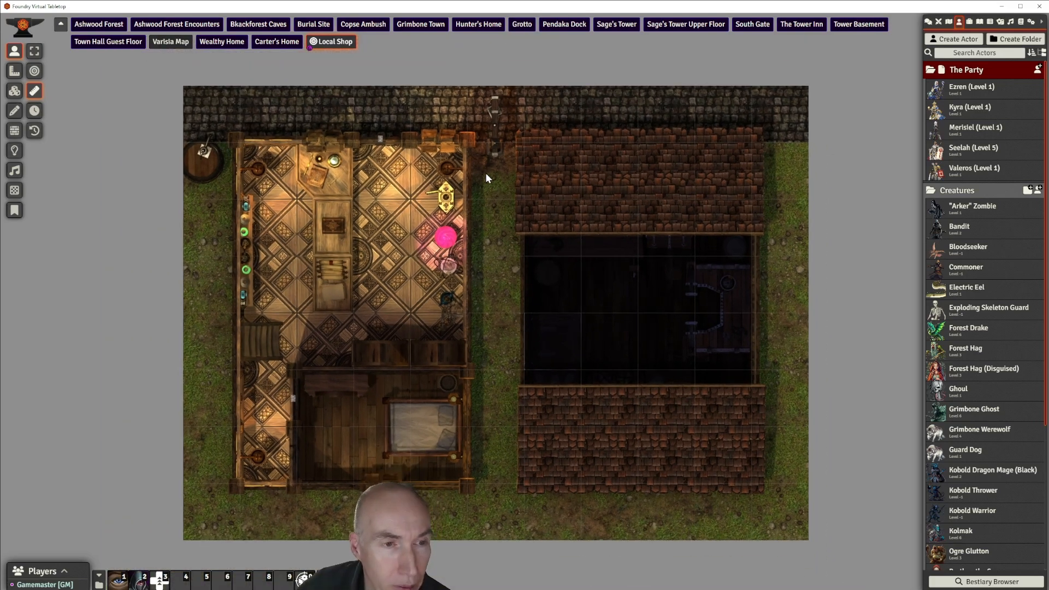
{"action": "left_click_drag", "start_coordinate": [506, 175], "coordinate": [490, 237]}
{"action": "scroll", "coordinate": [463, 107], "scroll_direction": "up", "scroll_amount": 2}
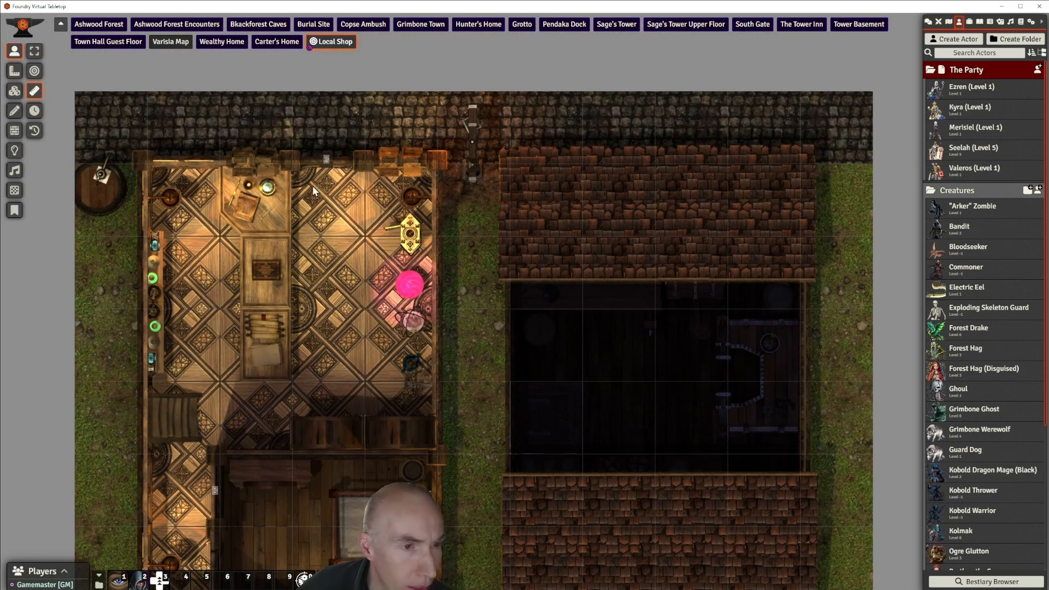
{"action": "left_click", "coordinate": [14, 151]}
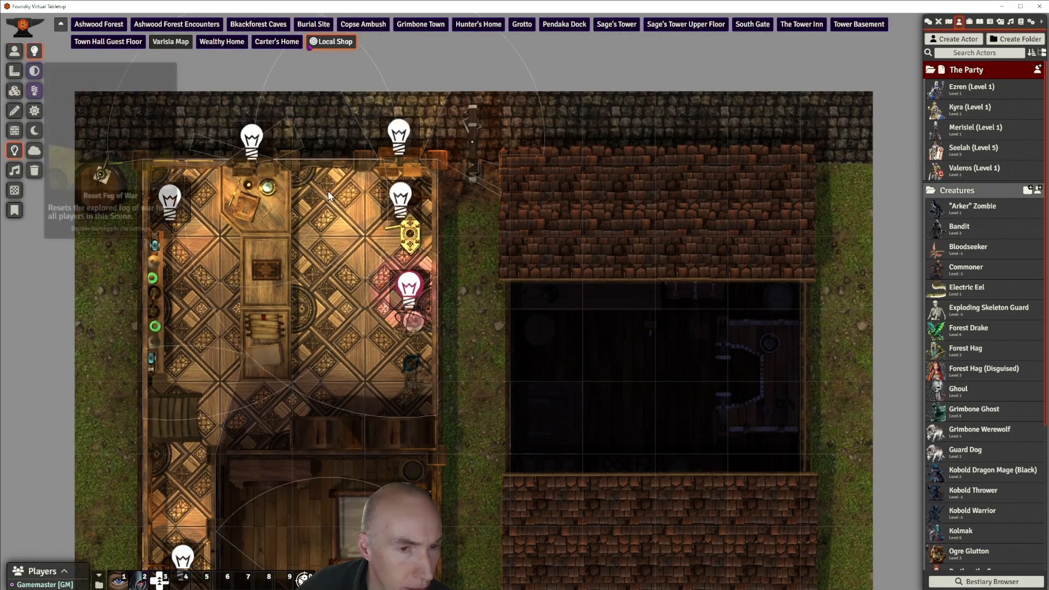
{"action": "left_click", "coordinate": [405, 198]}
{"action": "key", "text": "ctrl+c"}
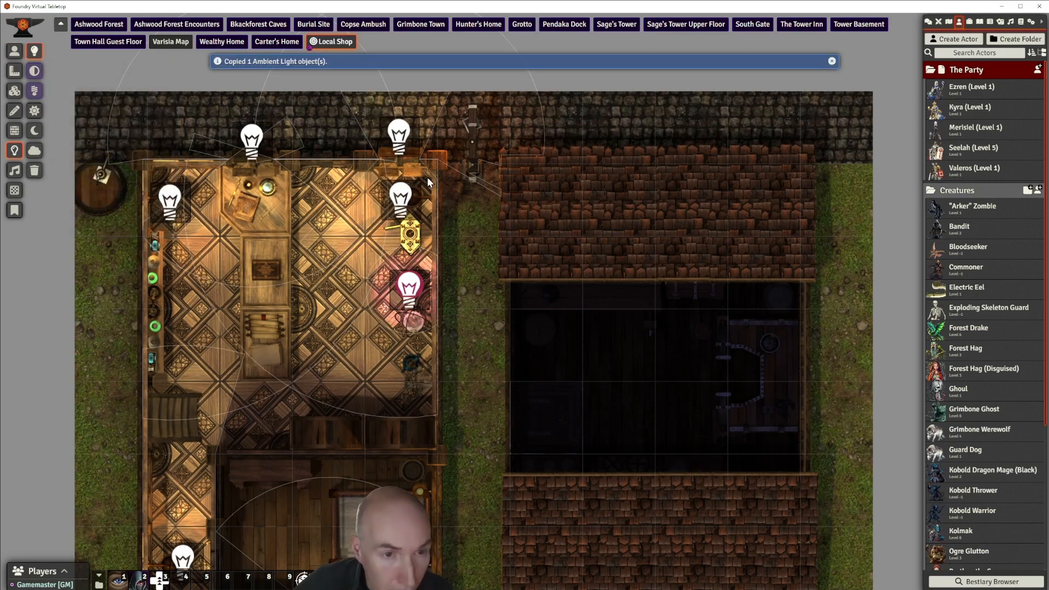
{"action": "key", "text": "ctrl+v"}
Set the lamp post light's darkness activation range to start at 0.5 and update the light
{"action": "double_click", "coordinate": [472, 125]}
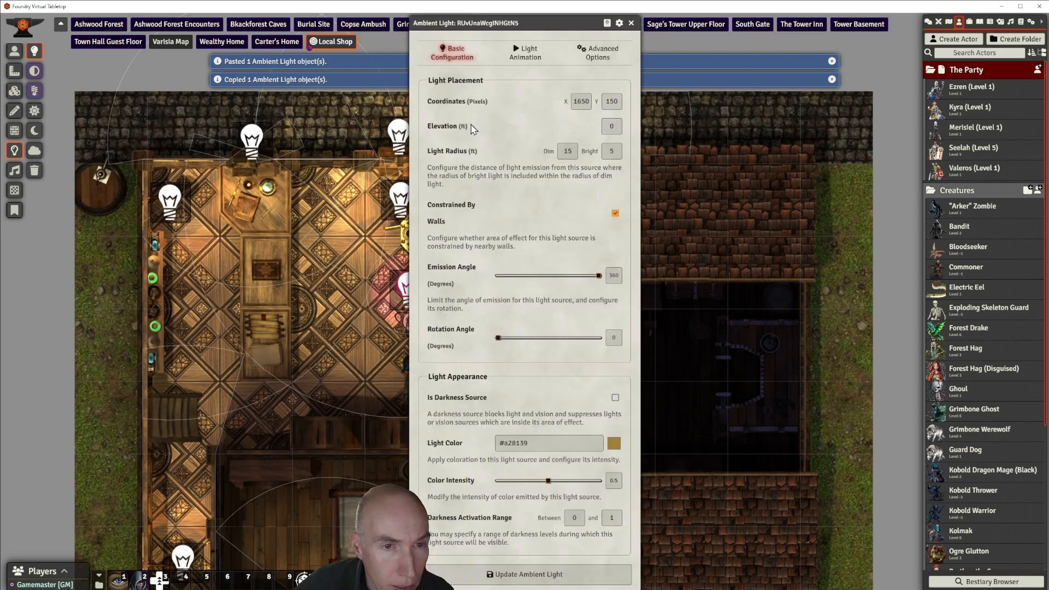
{"action": "type", "text": ".5"}
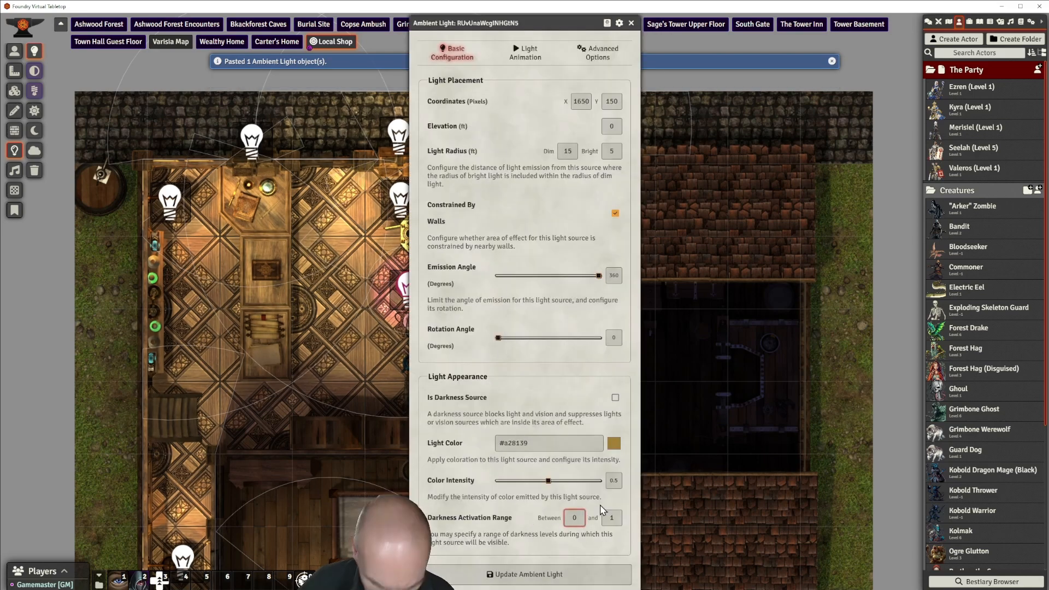
{"action": "left_click", "coordinate": [536, 575]}
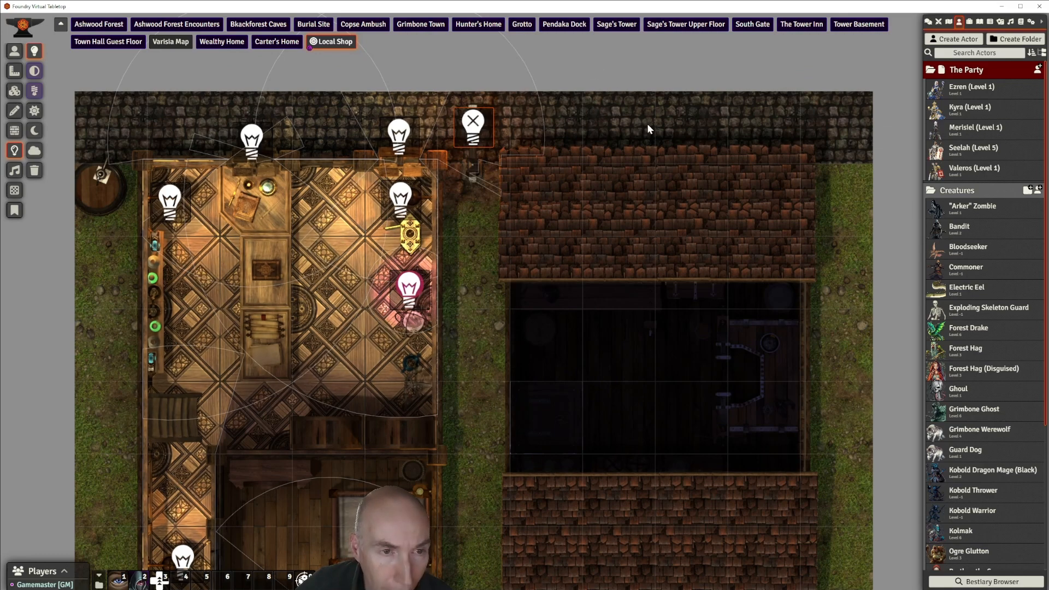
{"action": "scroll", "coordinate": [457, 271], "scroll_direction": "down", "scroll_amount": 3}
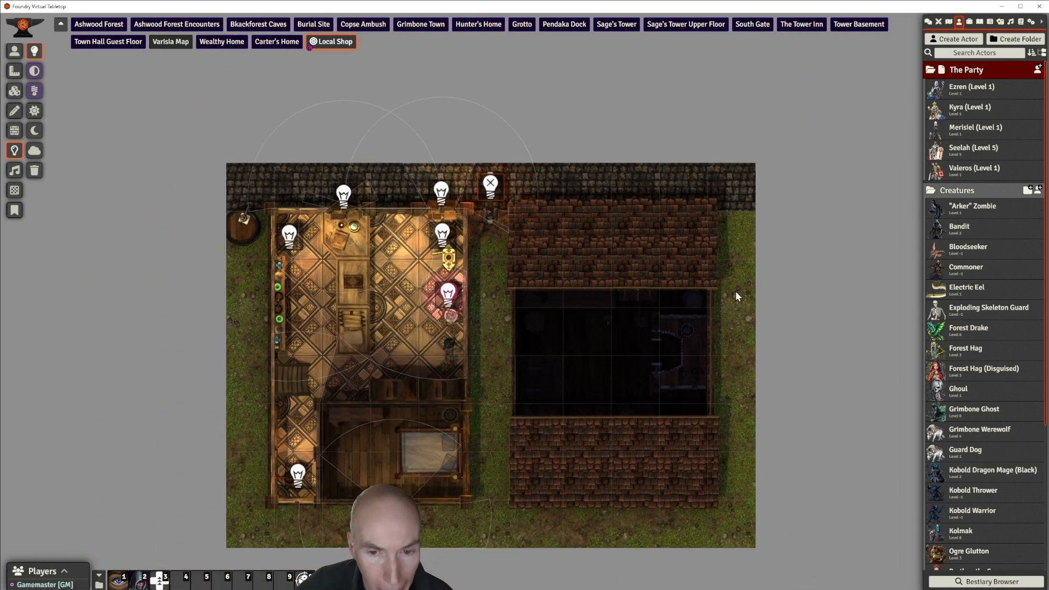
{"action": "left_click_drag", "start_coordinate": [738, 290], "coordinate": [742, 261]}
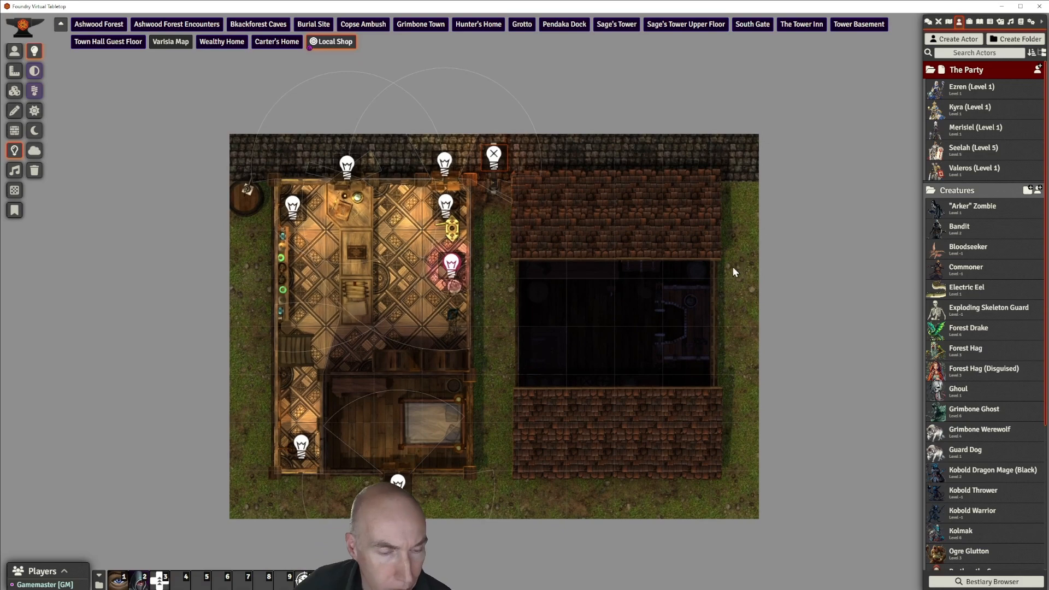
{"action": "scroll", "coordinate": [568, 295], "scroll_direction": "up", "scroll_amount": 3}
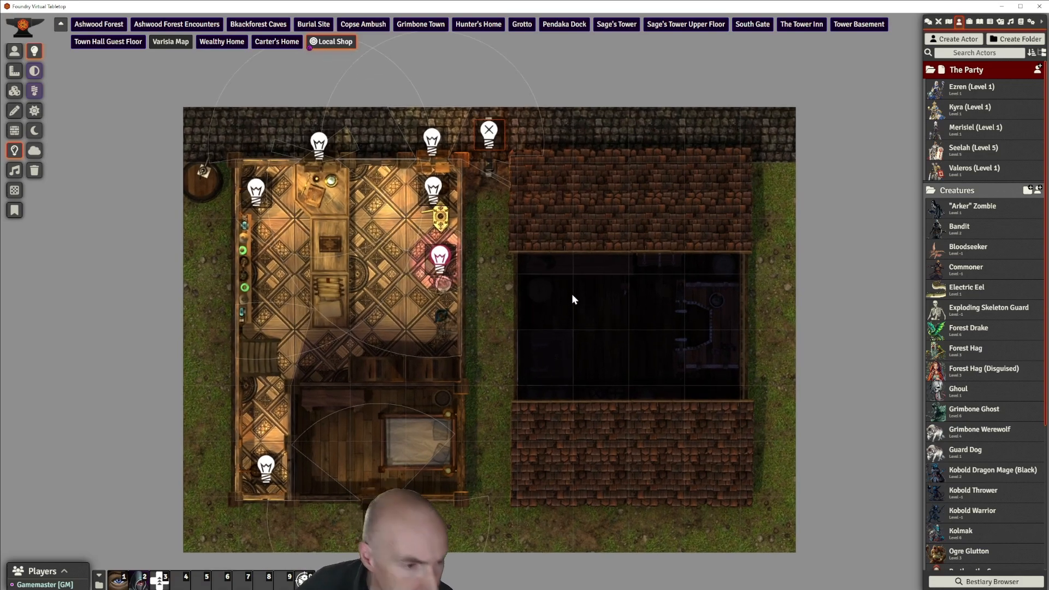
Open the Grimbone Encounters journal of Chapter 3 at its Local Shop page and move the journal window fully into view
{"action": "scroll", "coordinate": [573, 298], "scroll_direction": "up", "scroll_amount": 1}
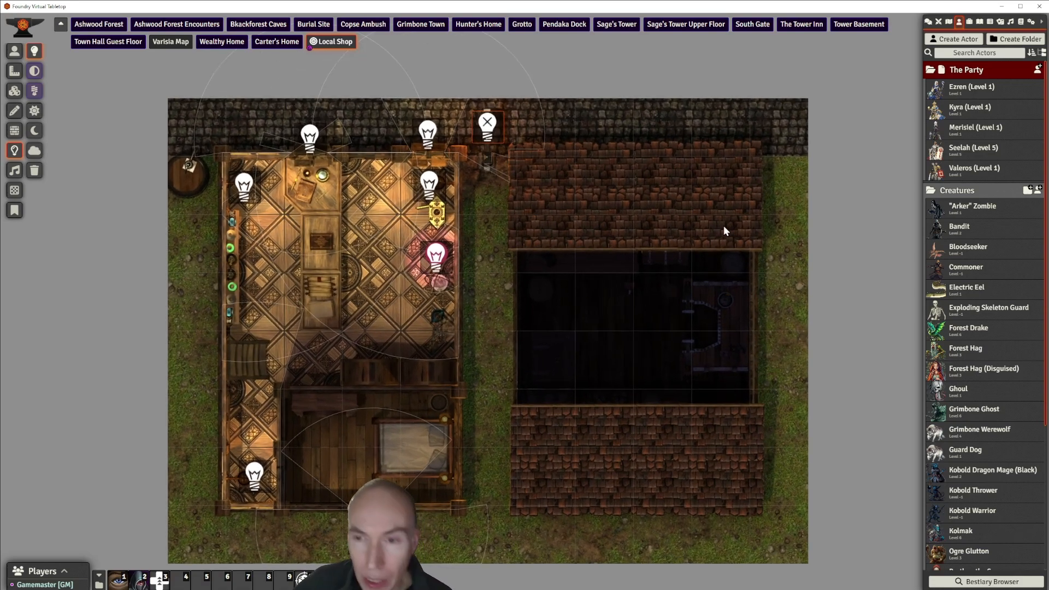
{"action": "left_click", "coordinate": [981, 23]}
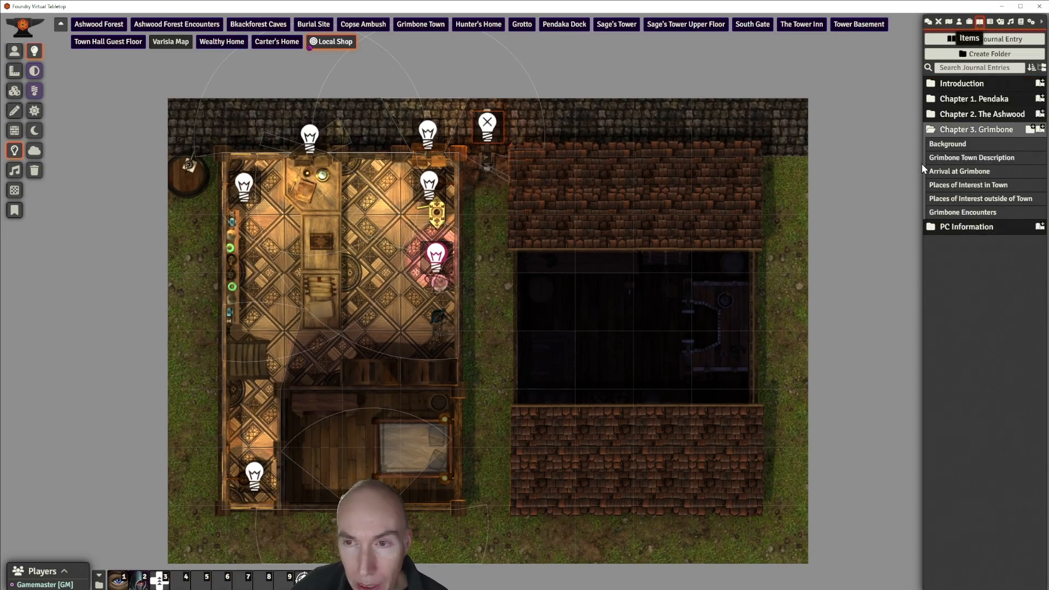
{"action": "left_click", "coordinate": [971, 213]}
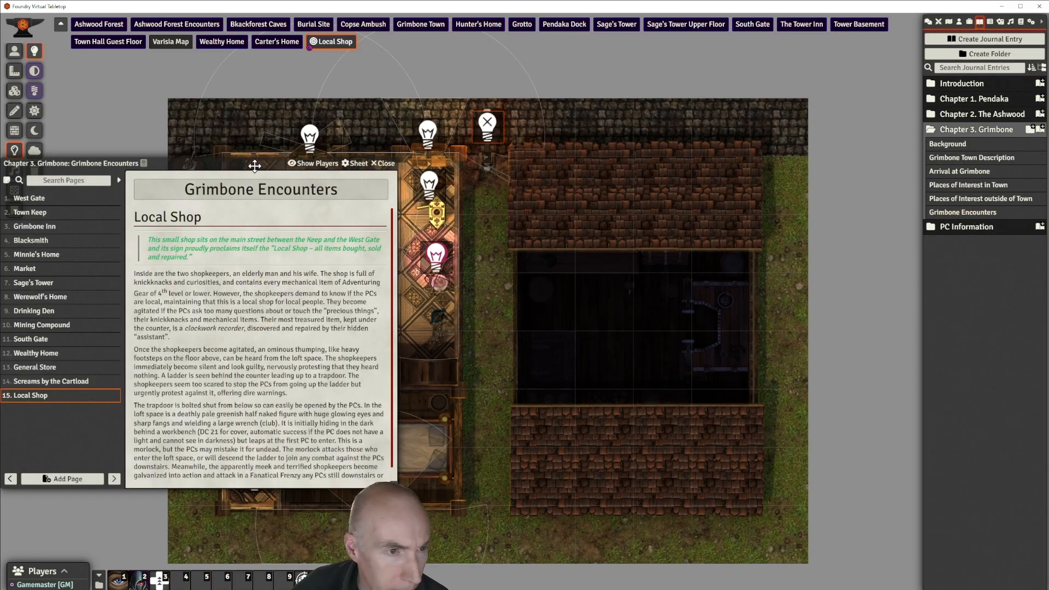
{"action": "left_click_drag", "start_coordinate": [258, 163], "coordinate": [342, 79]}
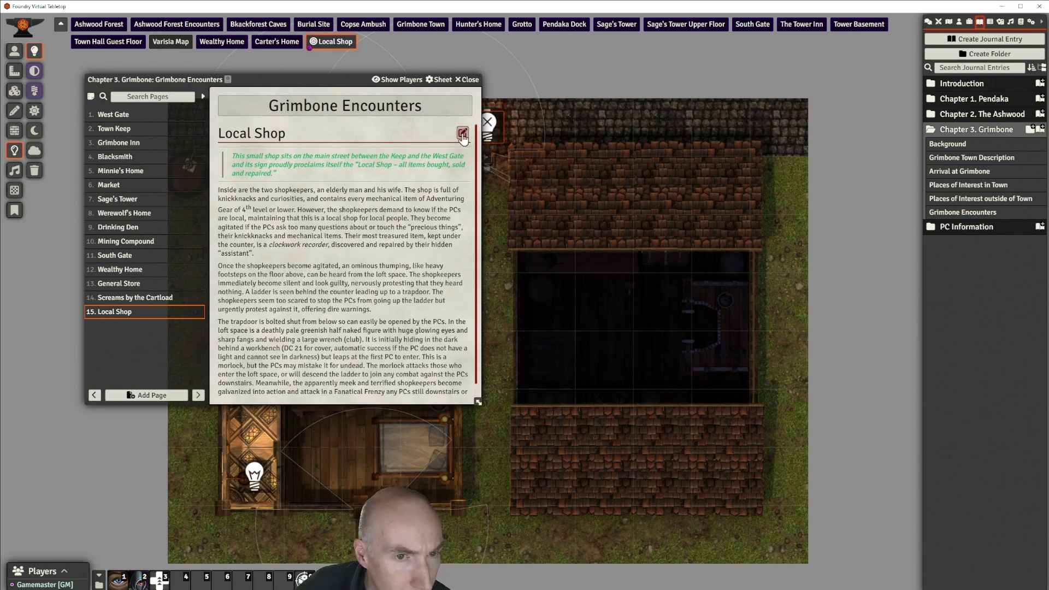
Open the Local Shop page for editing and insert a horizontal line after the paragraph ending with the hidden "assistant"
{"action": "left_click", "coordinate": [462, 134]}
{"action": "left_click_drag", "start_coordinate": [322, 81], "coordinate": [380, 71]}
{"action": "left_click_drag", "start_coordinate": [118, 72], "coordinate": [225, 112]}
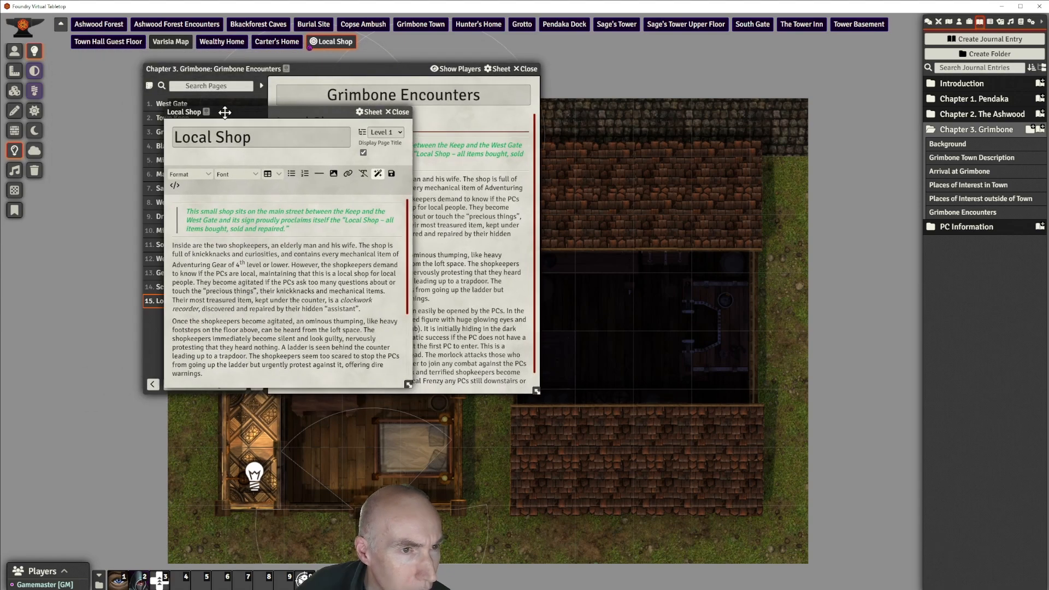
{"action": "scroll", "coordinate": [300, 229], "scroll_direction": "down", "scroll_amount": 2}
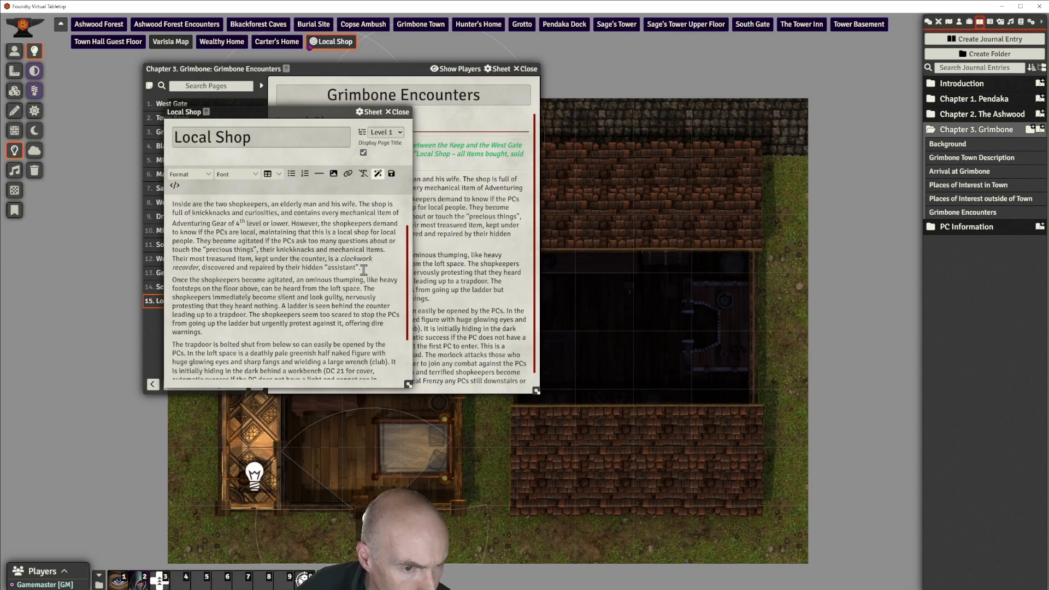
{"action": "left_click", "coordinate": [320, 174]}
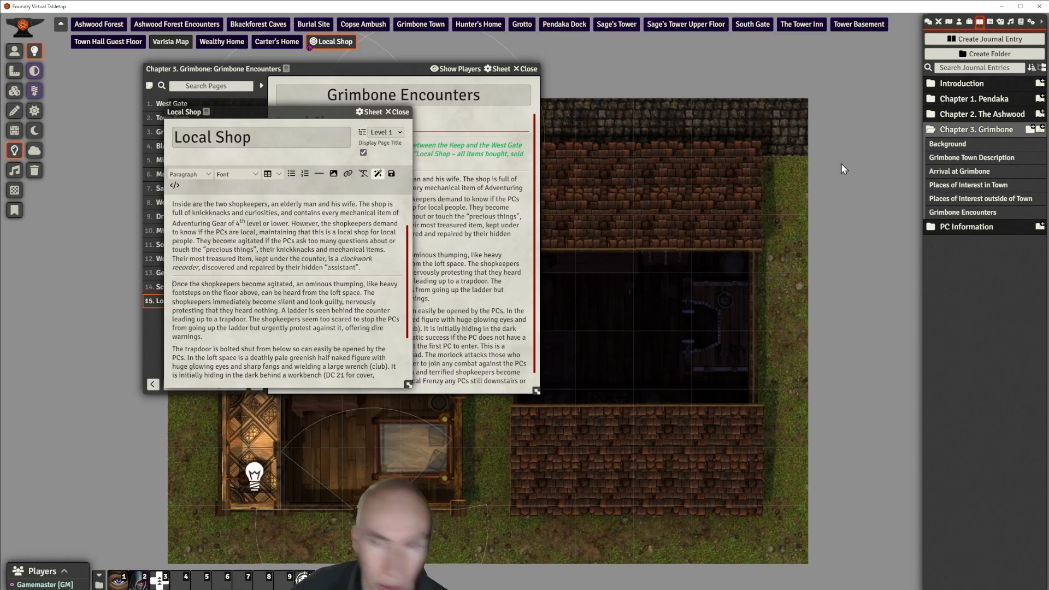
{"action": "left_click", "coordinate": [1002, 69]}
{"action": "type", "text": "clock"}
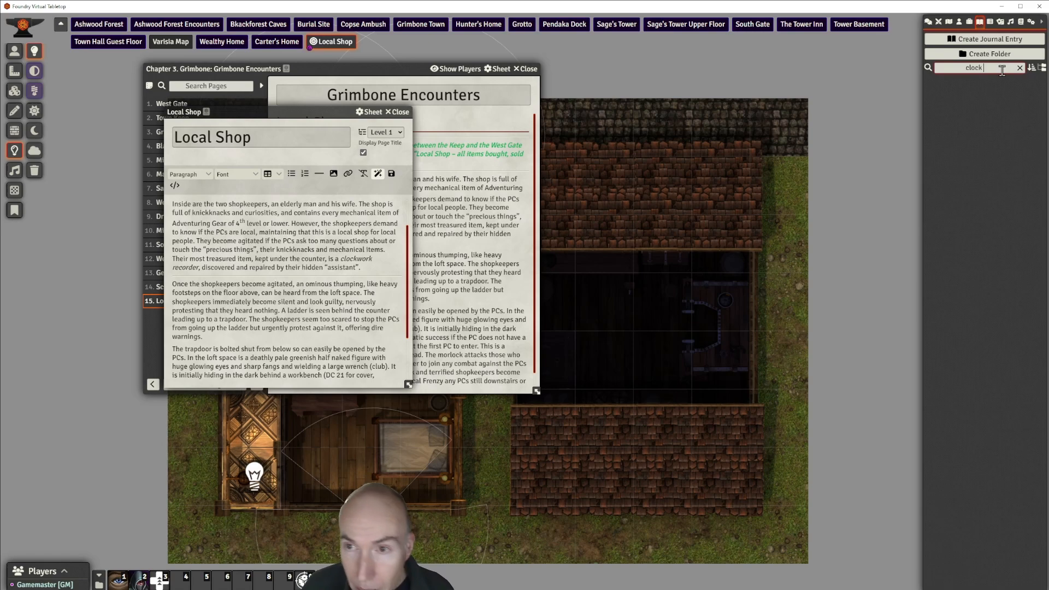
{"action": "key", "text": "BackSpace"}
{"action": "key", "text": "BackSpace"}
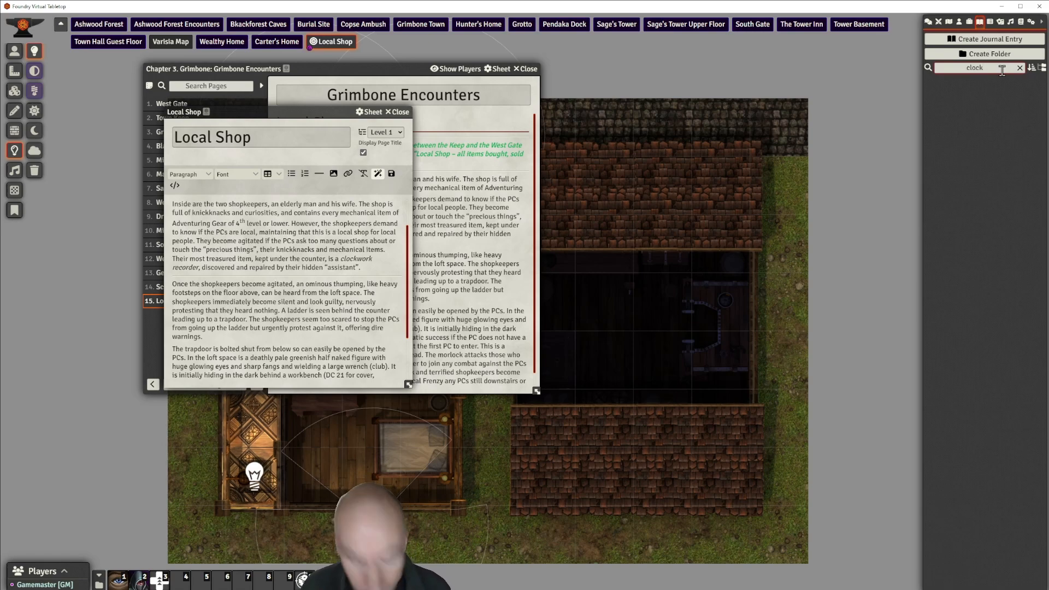
{"action": "type", "text": "work"}
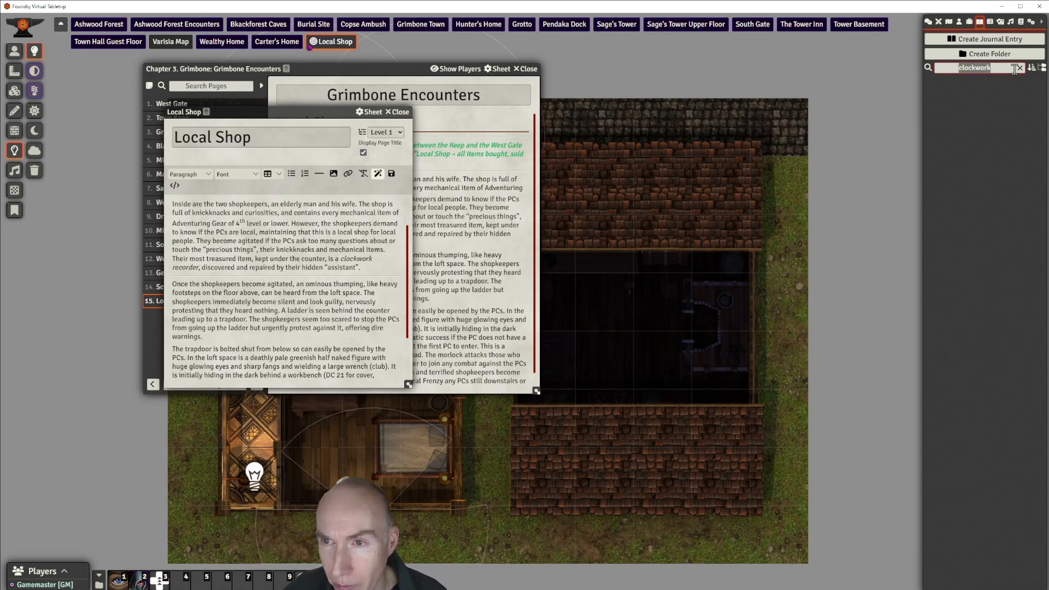
{"action": "key", "text": "BackSpace"}
Search the compendium packs for "clockwork rec"
{"action": "left_click", "coordinate": [1022, 22]}
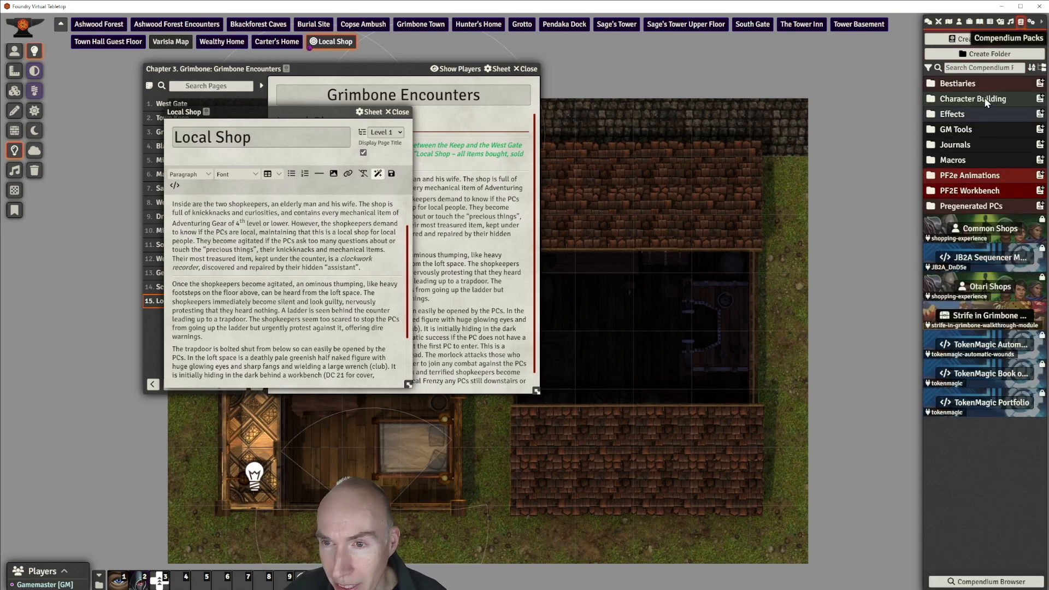
{"action": "left_click", "coordinate": [1011, 68]}
{"action": "type", "text": "clock"}
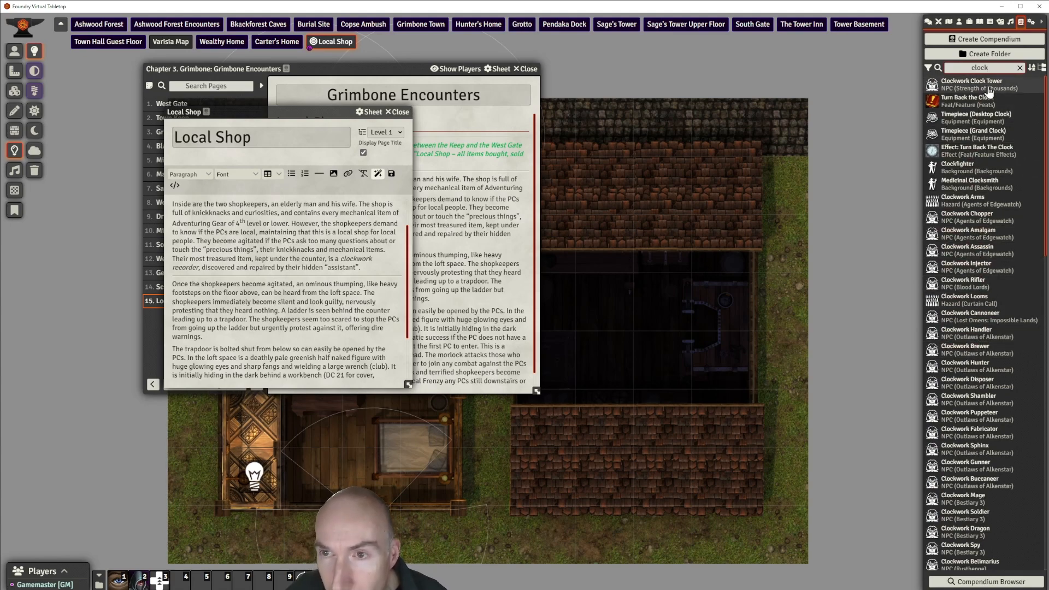
{"action": "type", "text": "work"}
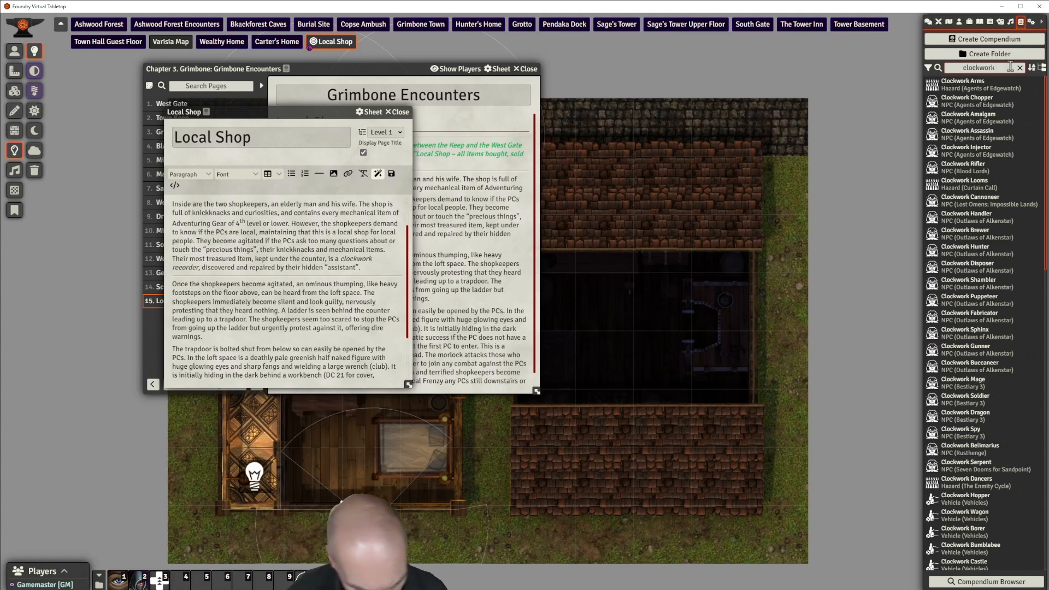
{"action": "type", "text": " rec"}
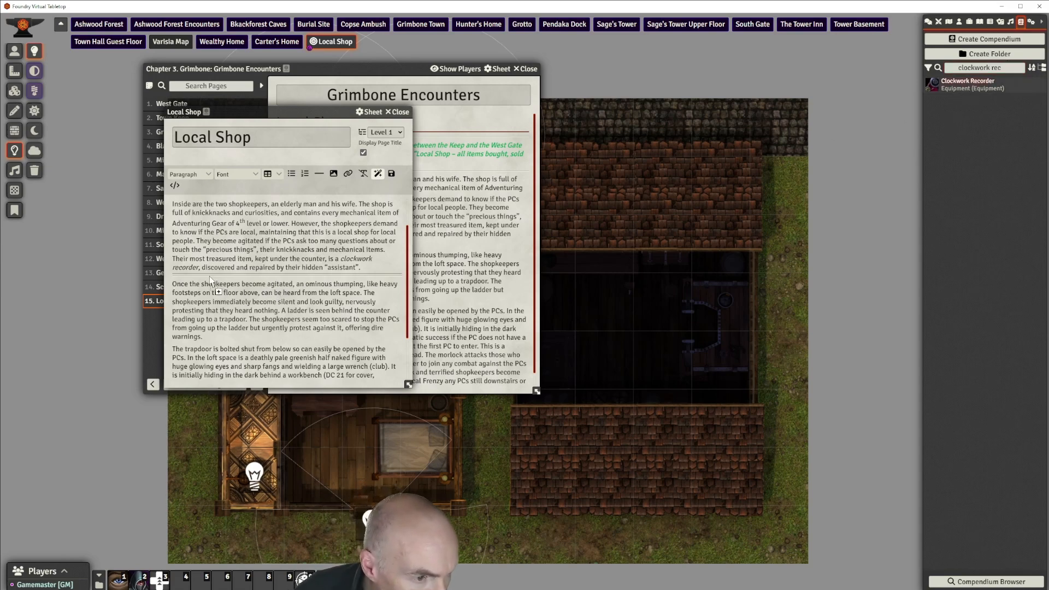
Link the Clockwork Recorder item above the horizontal line on the Local Shop page and insert another horizontal line above the link
{"action": "left_click_drag", "start_coordinate": [208, 280], "coordinate": [208, 277]}
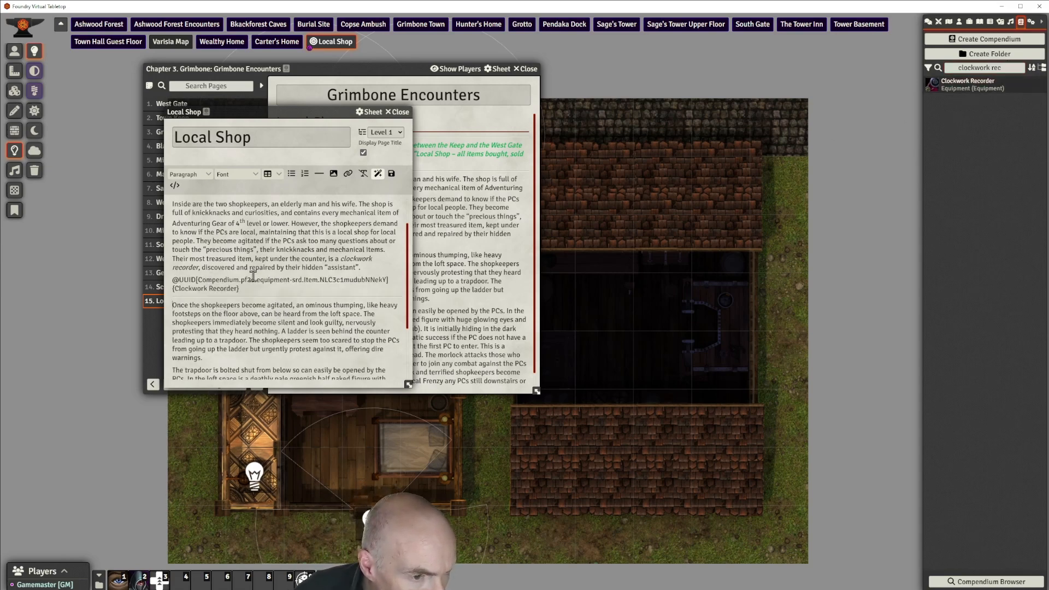
{"action": "left_click", "coordinate": [370, 268]}
{"action": "left_click", "coordinate": [320, 174]}
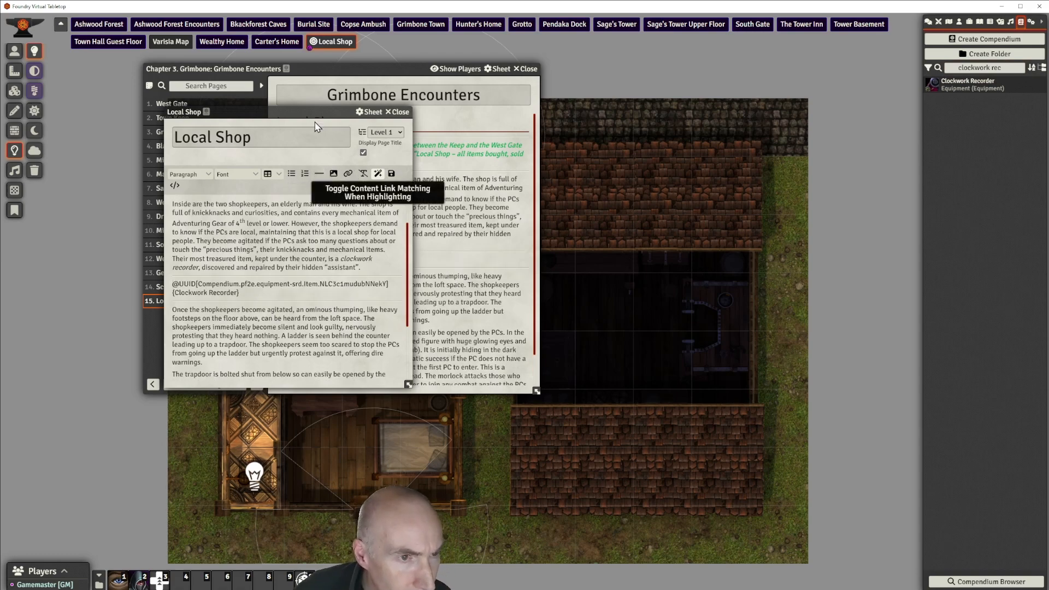
Move the Grimbone Encounters journal and the Local Shop page editor clear of the shop interior on the map
{"action": "left_click_drag", "start_coordinate": [314, 116], "coordinate": [298, 233]}
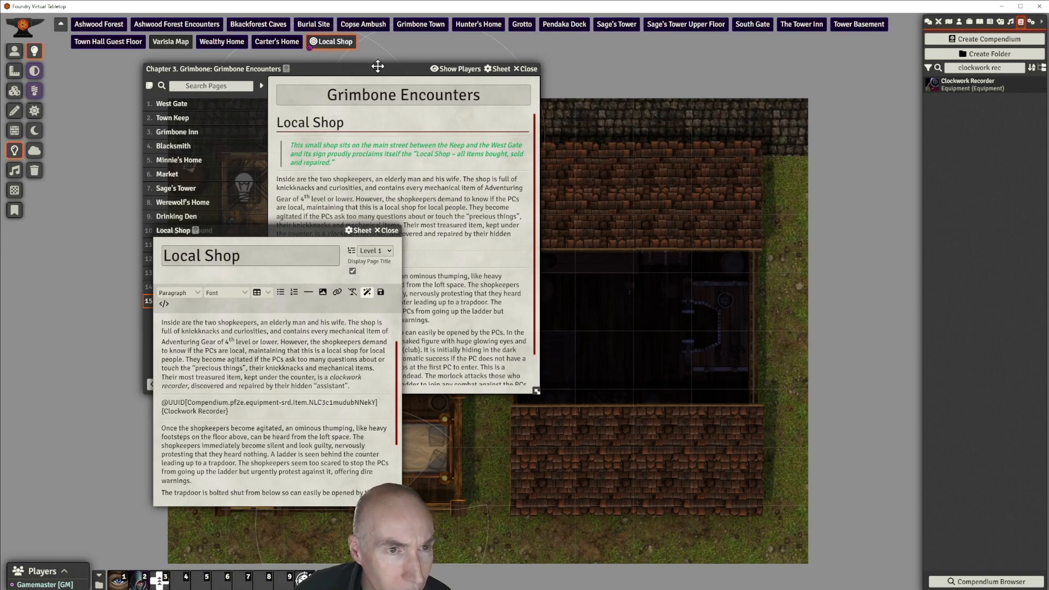
{"action": "left_click_drag", "start_coordinate": [377, 66], "coordinate": [755, 38]}
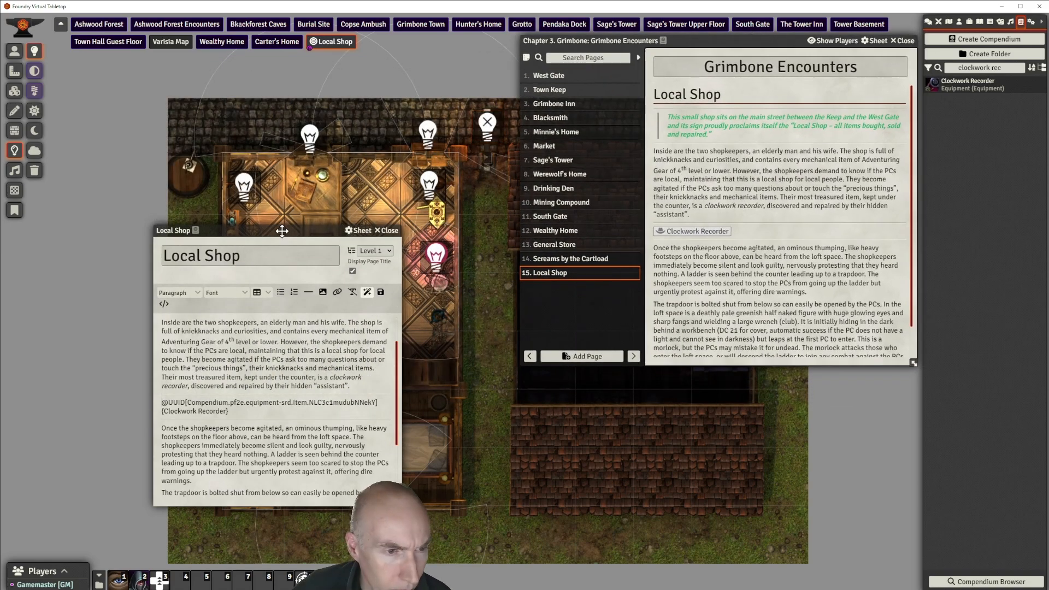
{"action": "left_click_drag", "start_coordinate": [282, 230], "coordinate": [793, 310]}
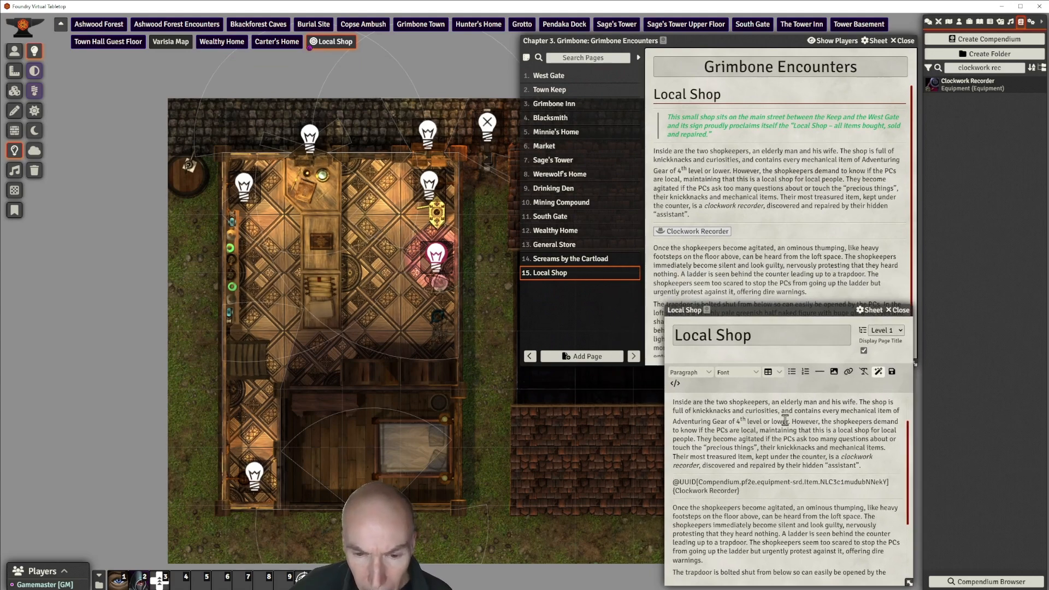
Insert a horizontal line after the agitated shopkeepers paragraph, which ends with "offering dire warnings"
{"action": "scroll", "coordinate": [817, 439], "scroll_direction": "down", "scroll_amount": 3}
{"action": "scroll", "coordinate": [817, 439], "scroll_direction": "up", "scroll_amount": 3}
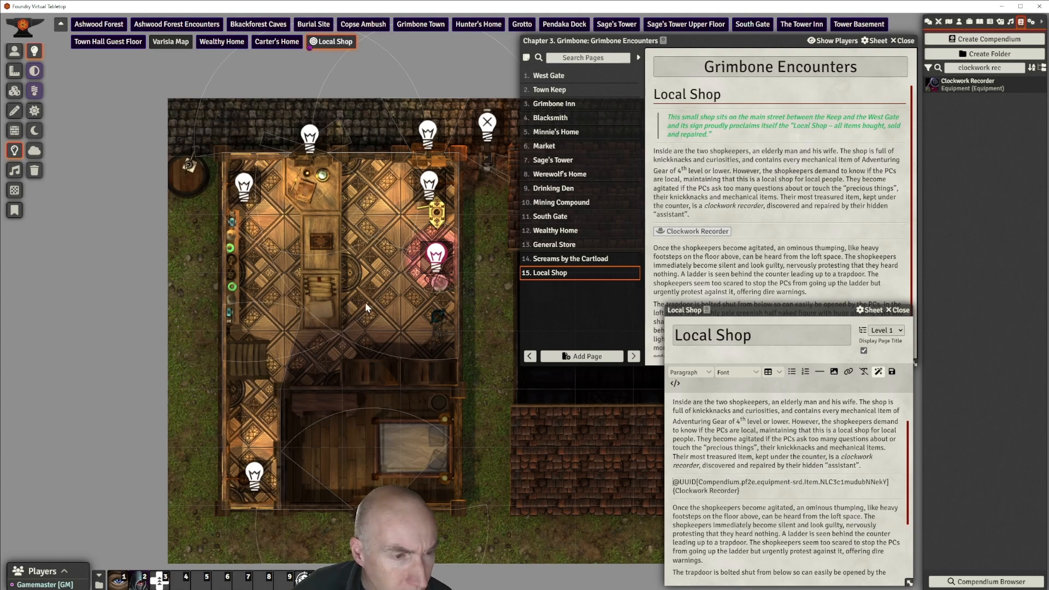
{"action": "scroll", "coordinate": [809, 447], "scroll_direction": "down", "scroll_amount": 2}
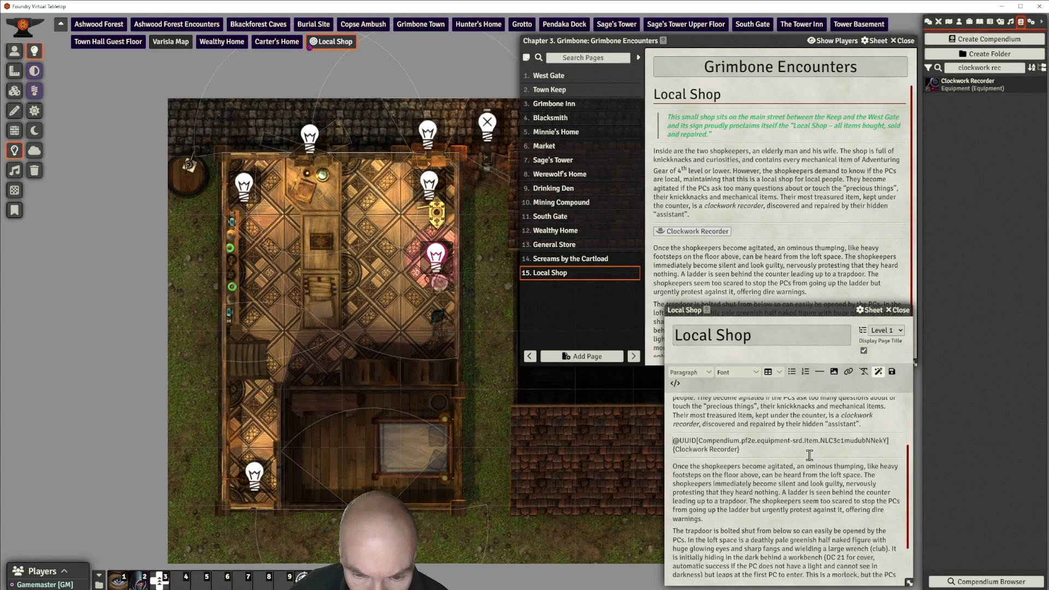
{"action": "scroll", "coordinate": [809, 455], "scroll_direction": "down", "scroll_amount": 2}
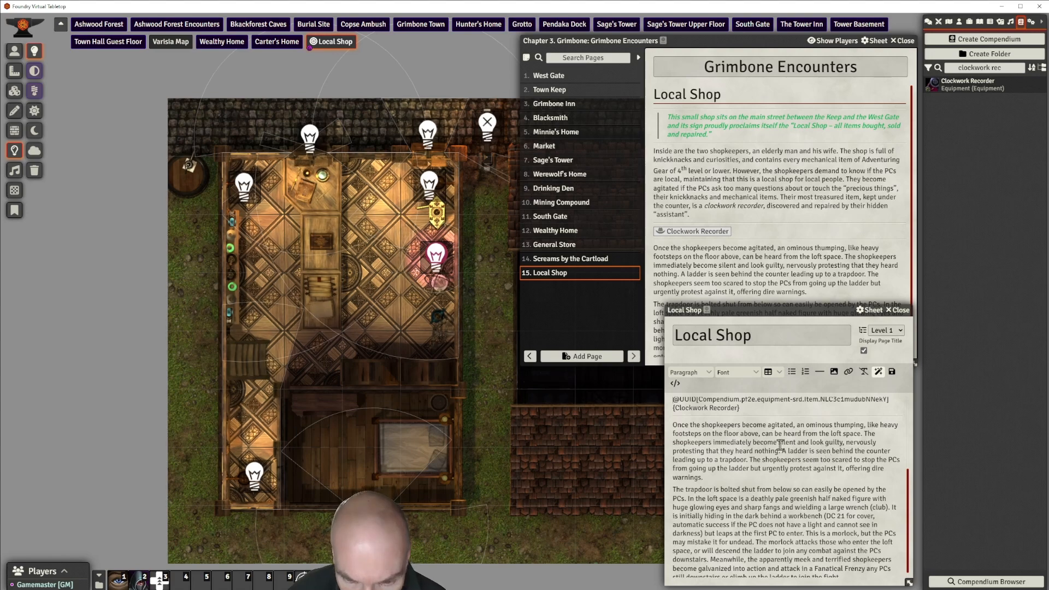
{"action": "scroll", "coordinate": [798, 470], "scroll_direction": "down", "scroll_amount": 1}
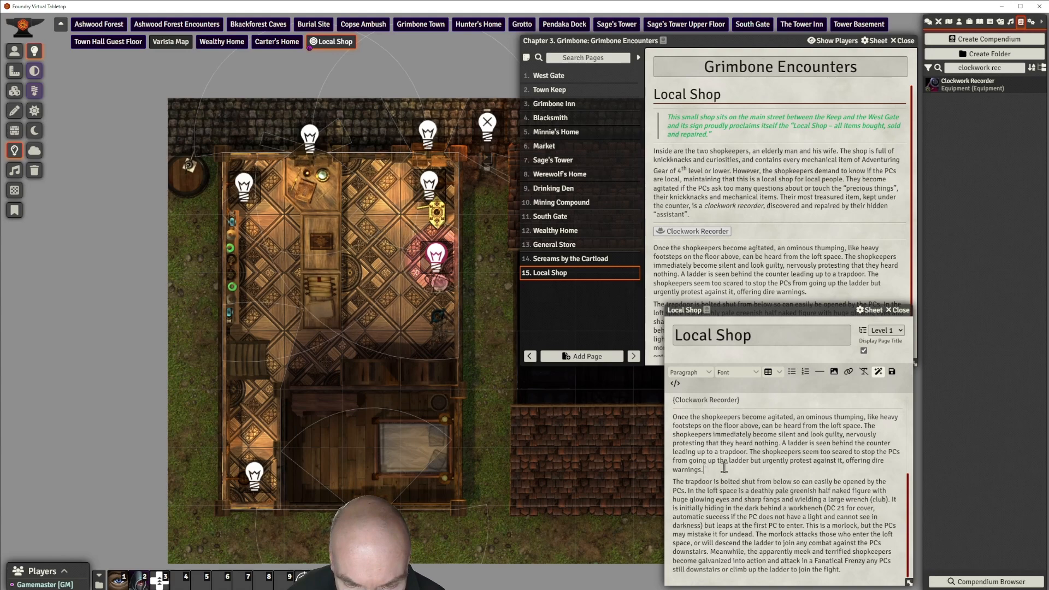
{"action": "scroll", "coordinate": [780, 443], "scroll_direction": "up", "scroll_amount": 1}
{"action": "scroll", "coordinate": [781, 443], "scroll_direction": "down", "scroll_amount": 1}
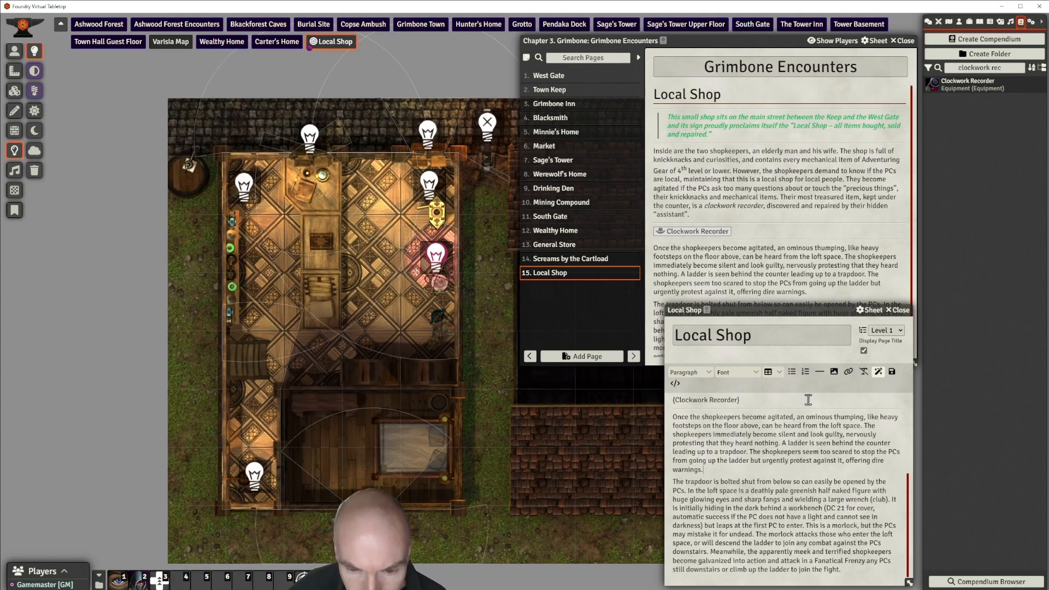
{"action": "left_click", "coordinate": [820, 372]}
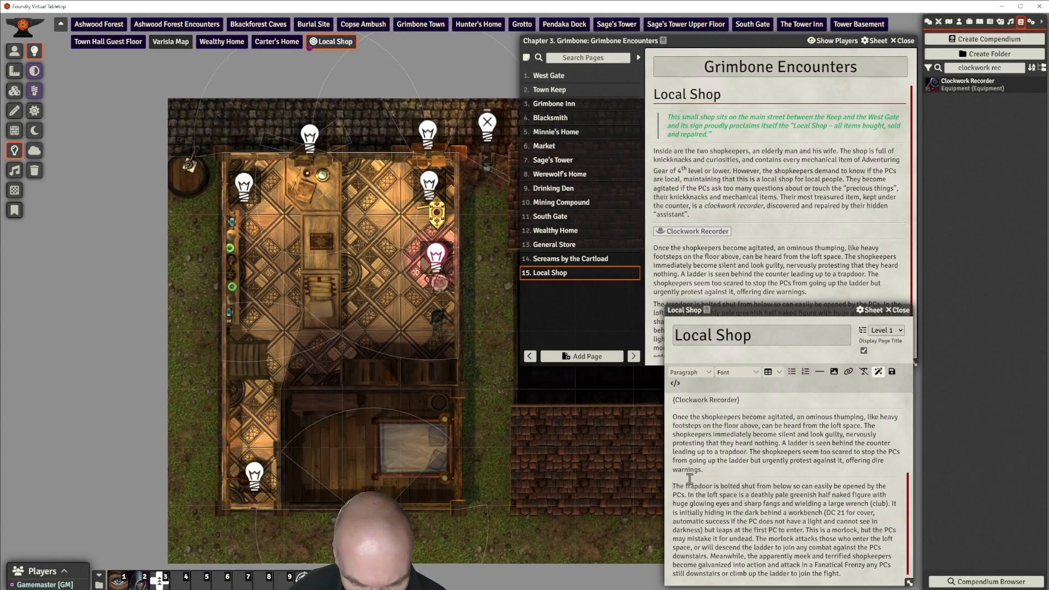
Add the line "Trapdoor and Attic" directly above the paragraph about the bolted trapdoor
{"action": "left_click", "coordinate": [709, 470]}
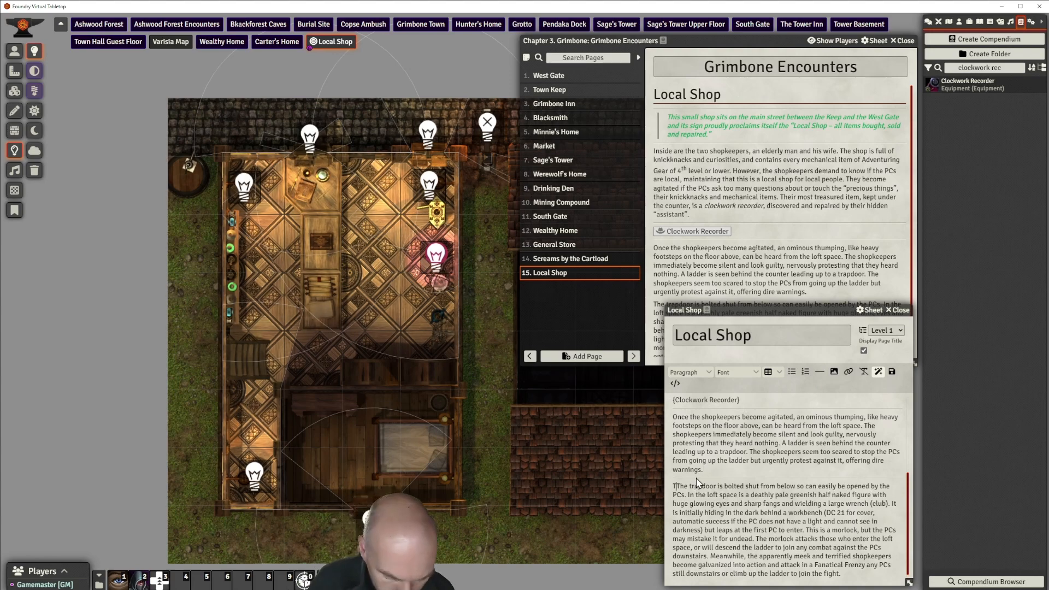
{"action": "type", "text": "Trapdoor an"}
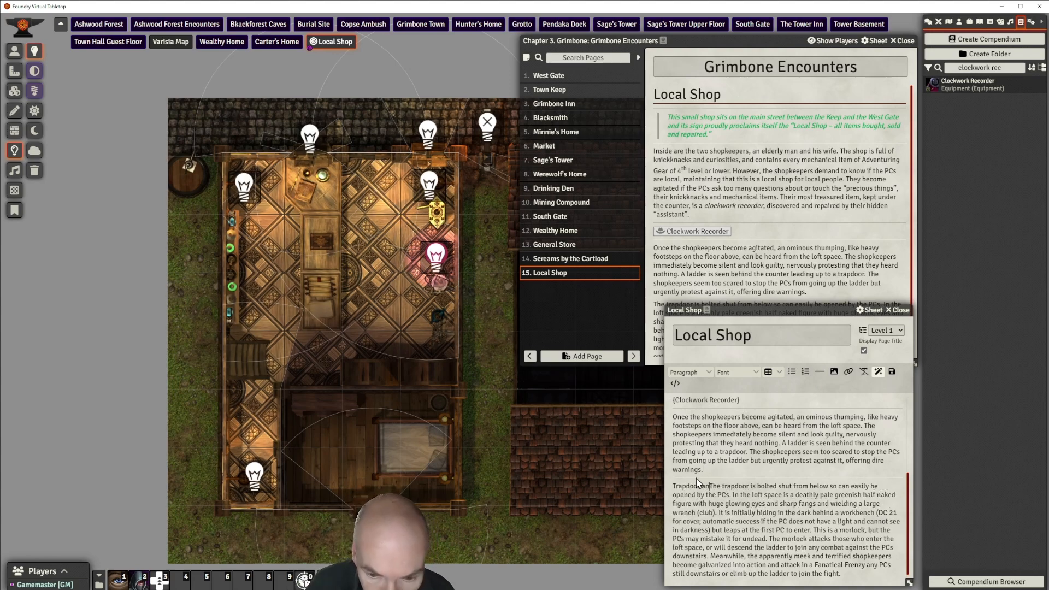
{"action": "type", "text": "d Attic"}
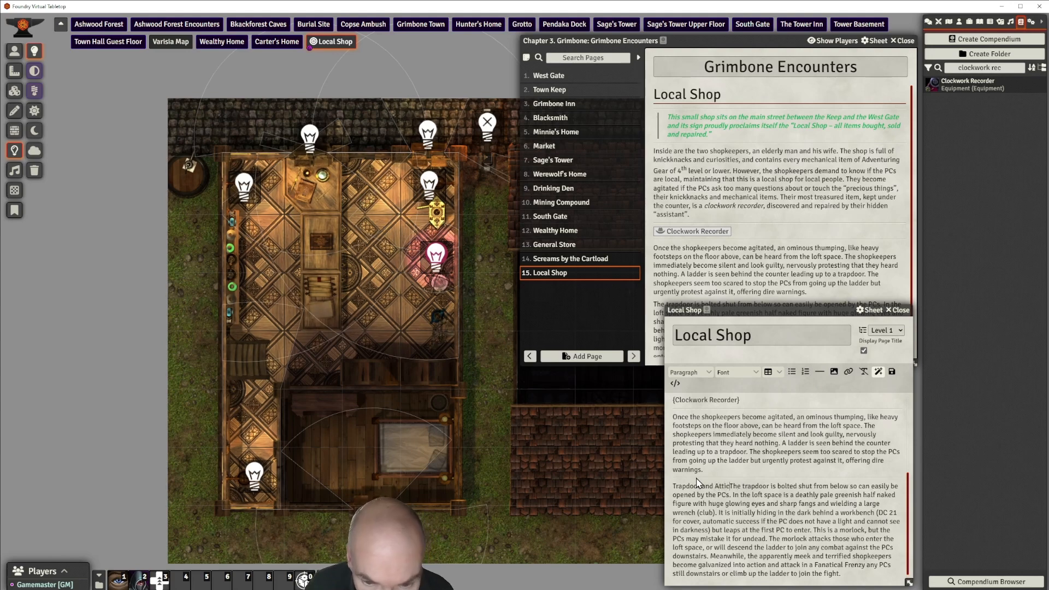
{"action": "key", "text": "Return"}
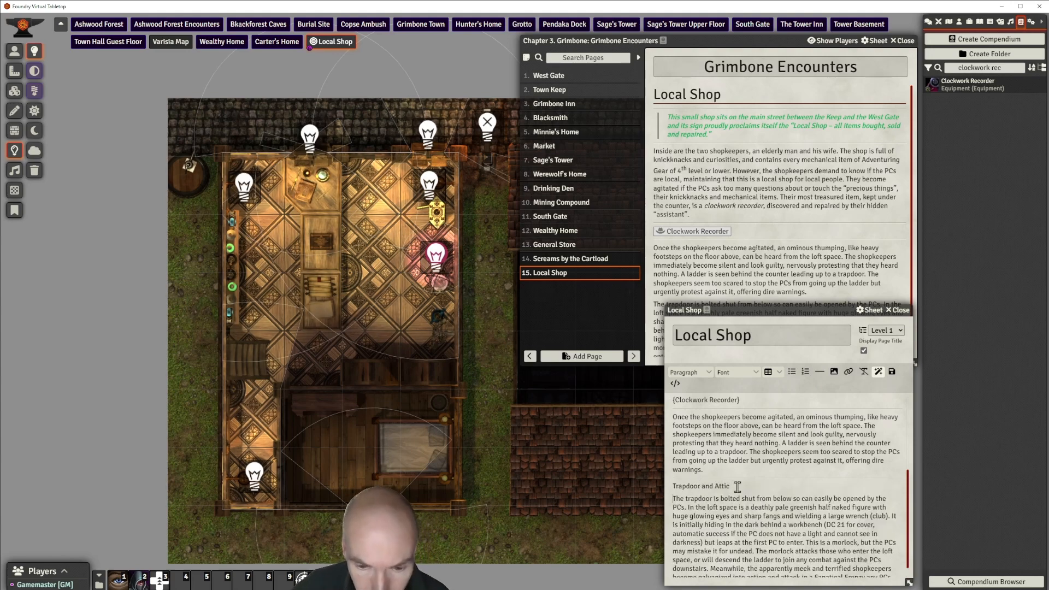
Format the "Trapdoor and Attic" line as Heading 2
{"action": "left_click_drag", "start_coordinate": [732, 487], "coordinate": [674, 487]}
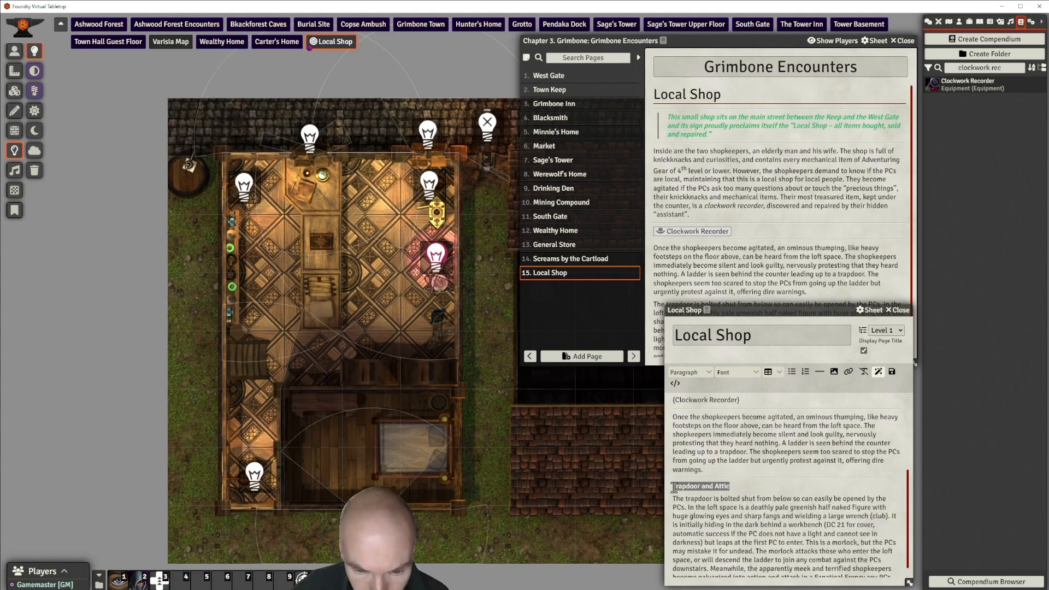
{"action": "left_click", "coordinate": [690, 373]}
{"action": "mouse_move", "coordinate": [687, 387]}
{"action": "left_click", "coordinate": [722, 404]}
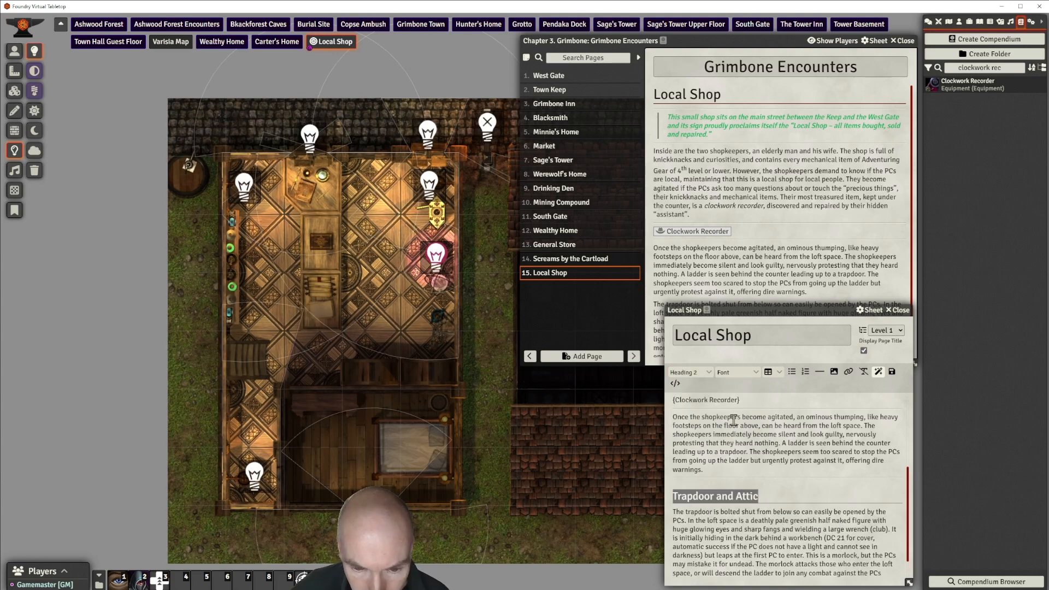
{"action": "scroll", "coordinate": [791, 505], "scroll_direction": "down", "scroll_amount": 1}
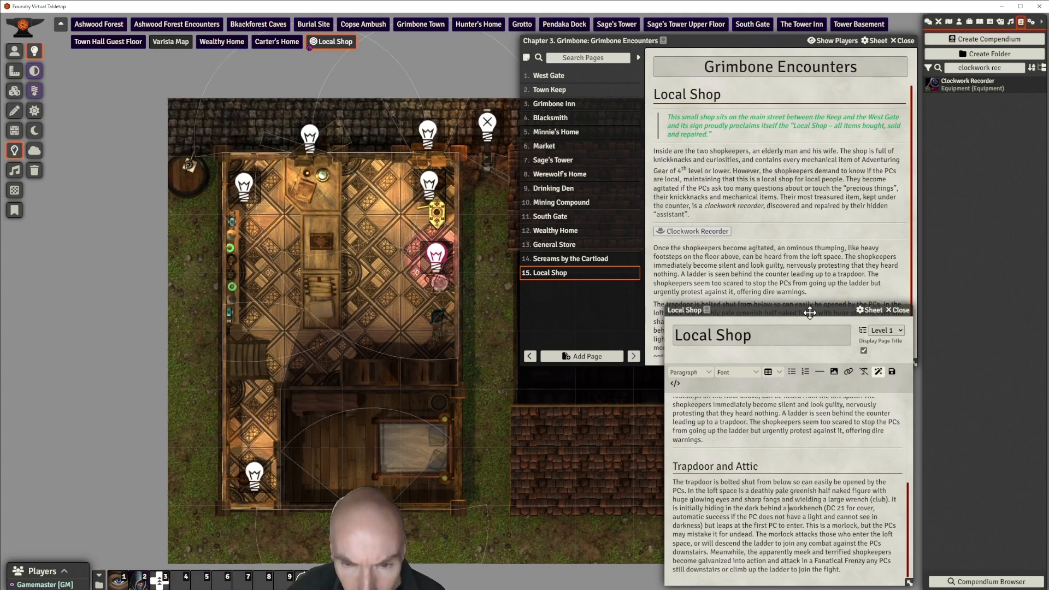
Shift the Local Shop page editor slightly and open the tile browser with the dark attic area of the scene map in view
{"action": "mouse_move", "coordinate": [803, 310]}
{"action": "left_mouse_down"}
{"action": "mouse_move", "coordinate": [815, 258]}
{"action": "mouse_move", "coordinate": [795, 302]}
{"action": "left_mouse_up"}
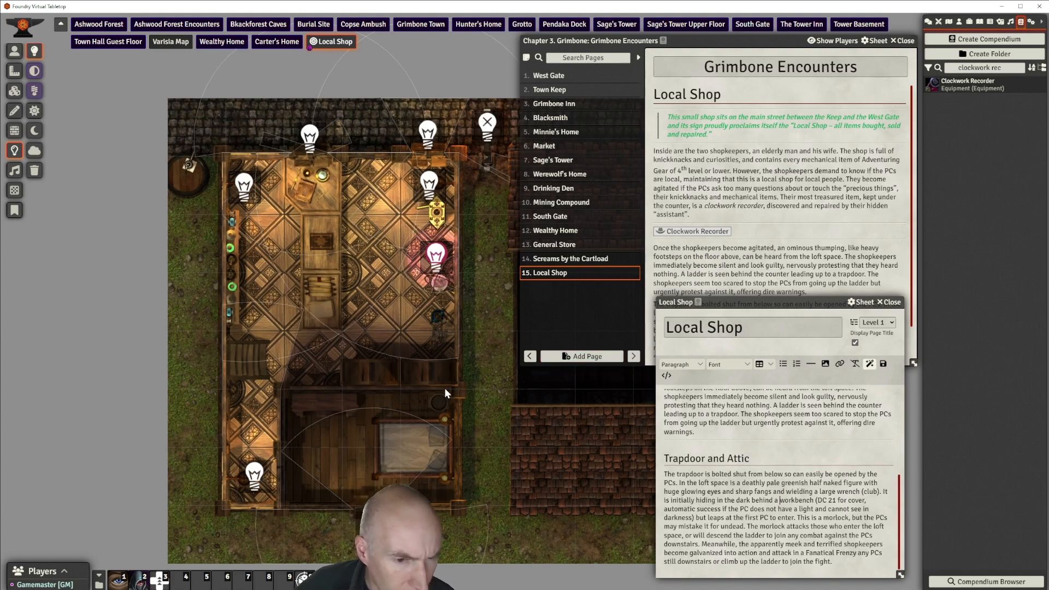
{"action": "left_click_drag", "start_coordinate": [479, 356], "coordinate": [249, 317]}
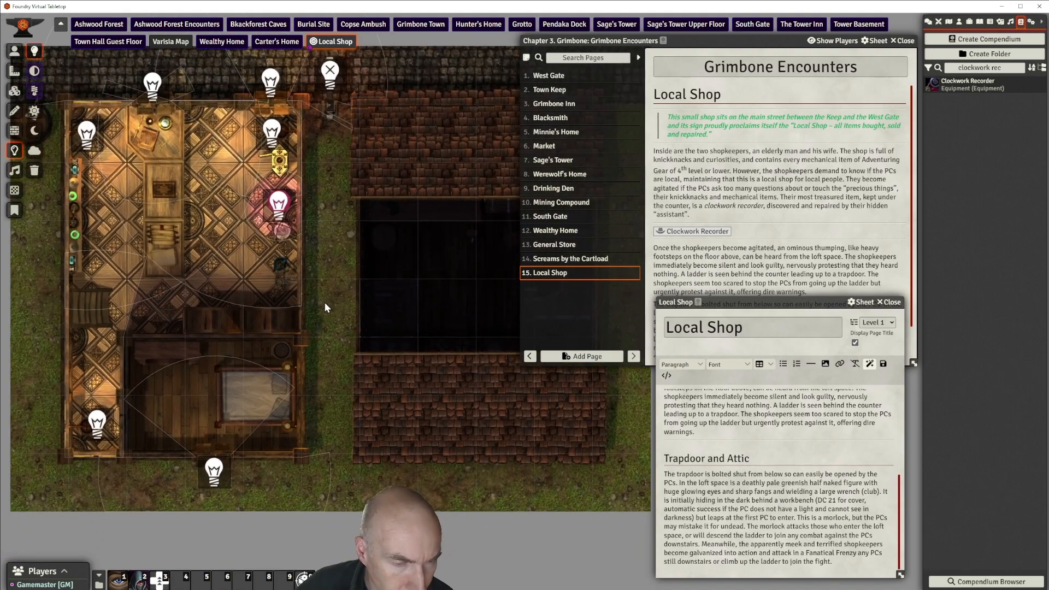
{"action": "scroll", "coordinate": [421, 335], "scroll_direction": "up", "scroll_amount": 3}
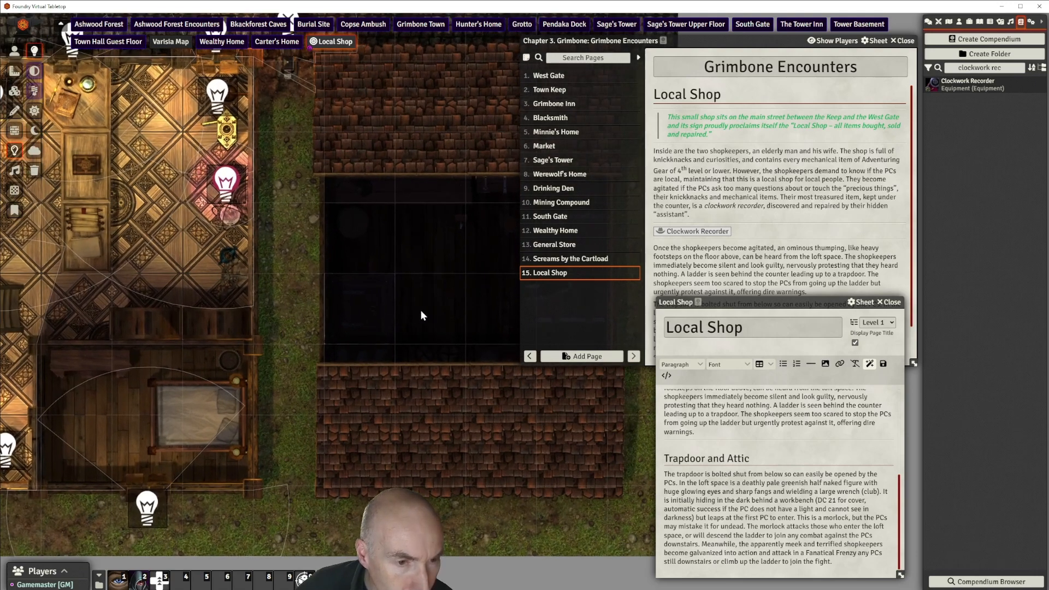
{"action": "left_click_drag", "start_coordinate": [421, 311], "coordinate": [492, 328]}
{"action": "scroll", "coordinate": [420, 335], "scroll_direction": "up", "scroll_amount": 5}
{"action": "scroll", "coordinate": [409, 325], "scroll_direction": "down", "scroll_amount": 3}
{"action": "scroll", "coordinate": [409, 325], "scroll_direction": "down", "scroll_amount": 1}
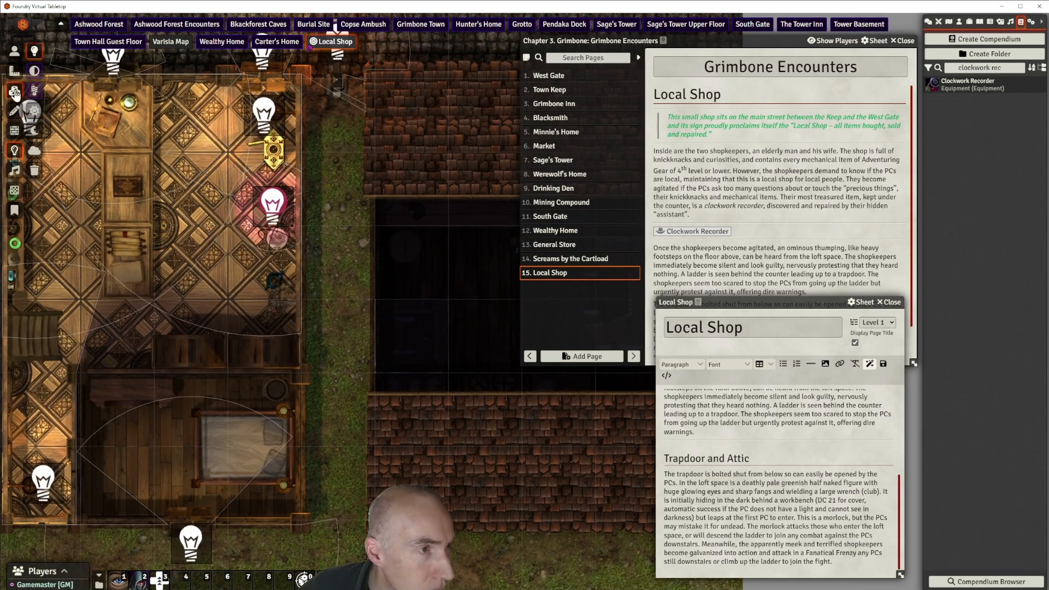
{"action": "left_click", "coordinate": [15, 91]}
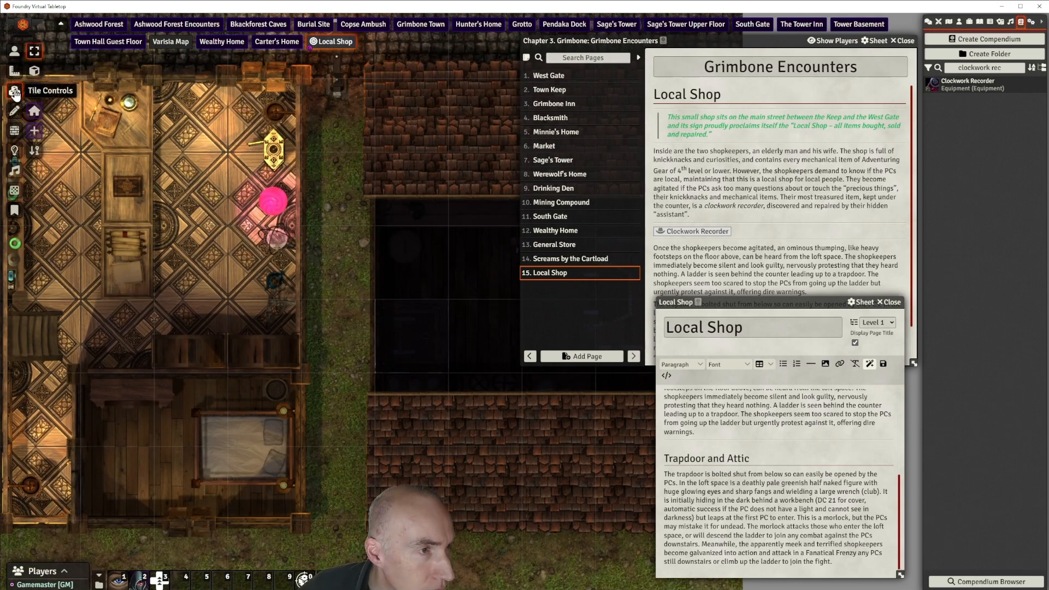
{"action": "left_click", "coordinate": [35, 113]}
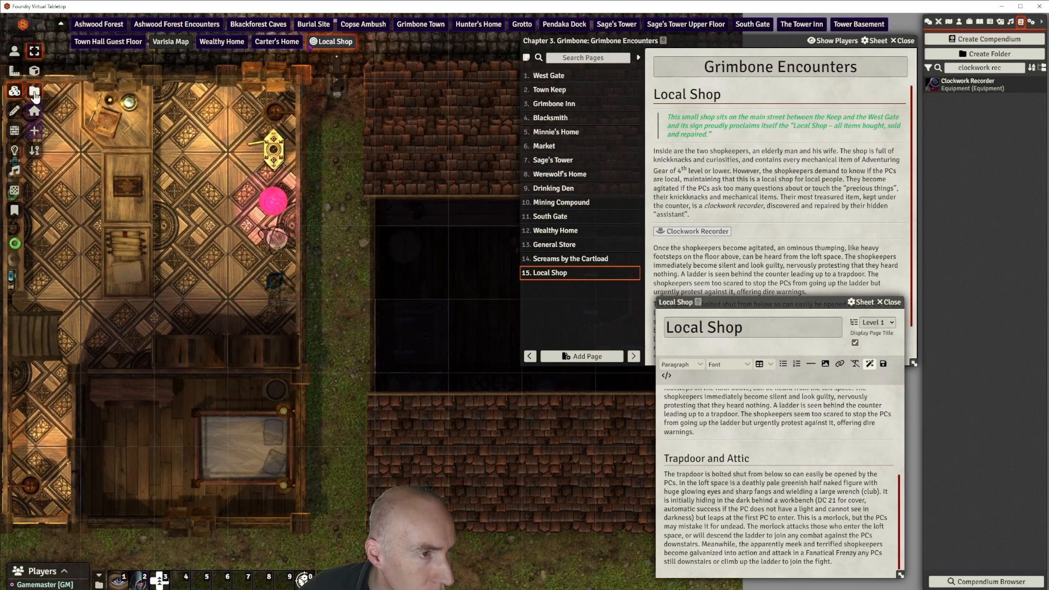
{"action": "left_click", "coordinate": [34, 93]}
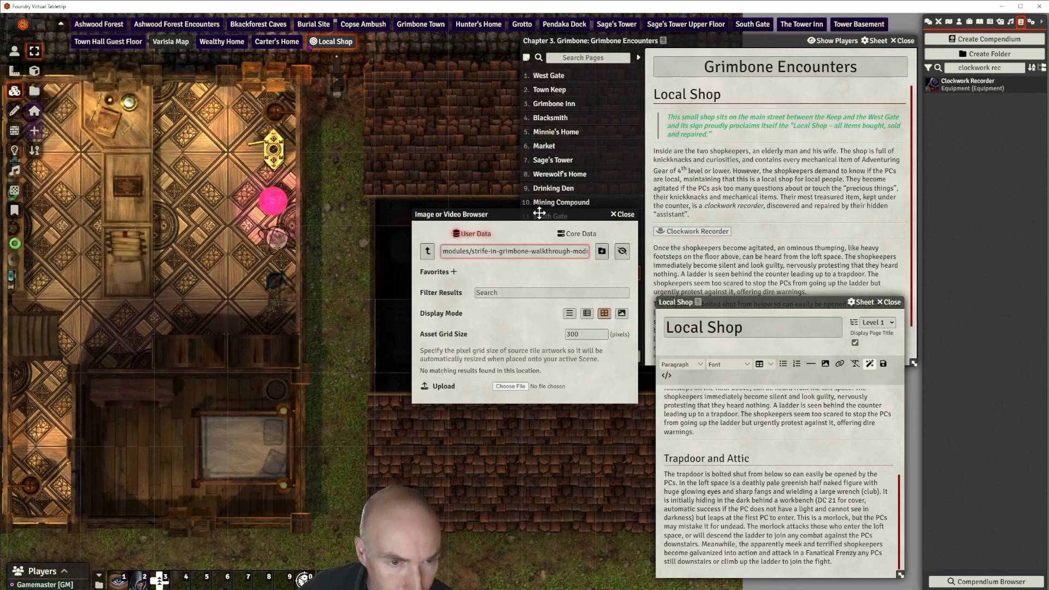
{"action": "left_click_drag", "start_coordinate": [540, 214], "coordinate": [220, 215]}
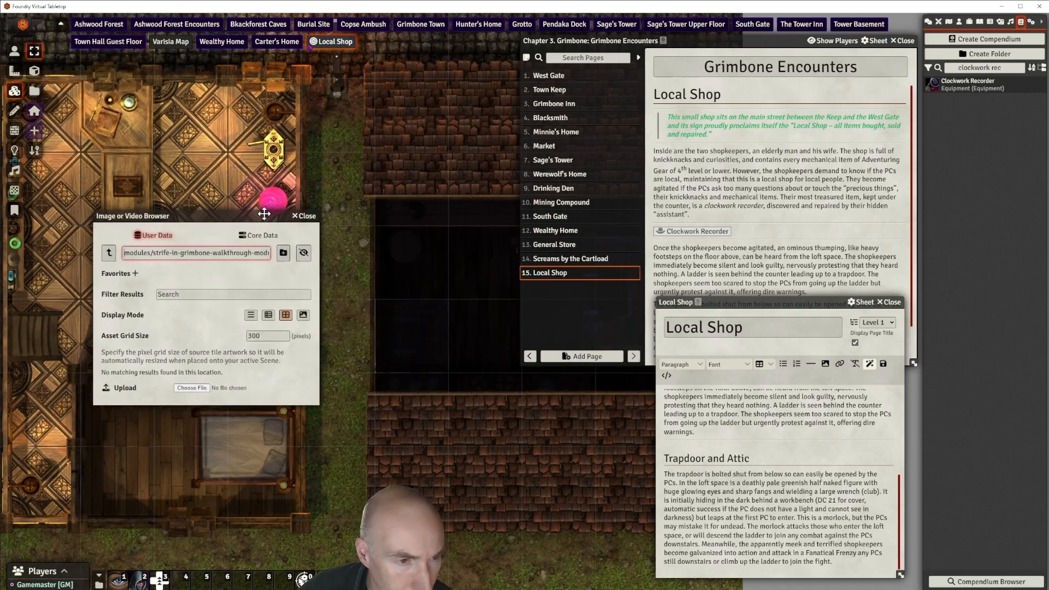
{"action": "left_click", "coordinate": [306, 217]}
{"action": "left_click", "coordinate": [34, 93]}
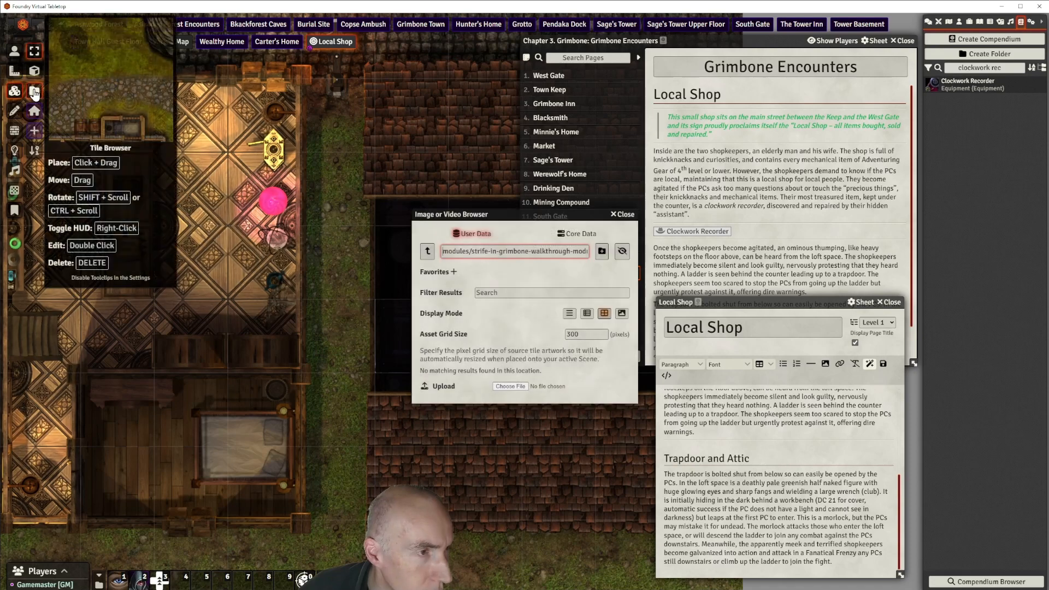
Browse to the module's tiles folder and move the image browser off the attic area of the map
{"action": "left_click", "coordinate": [429, 252]}
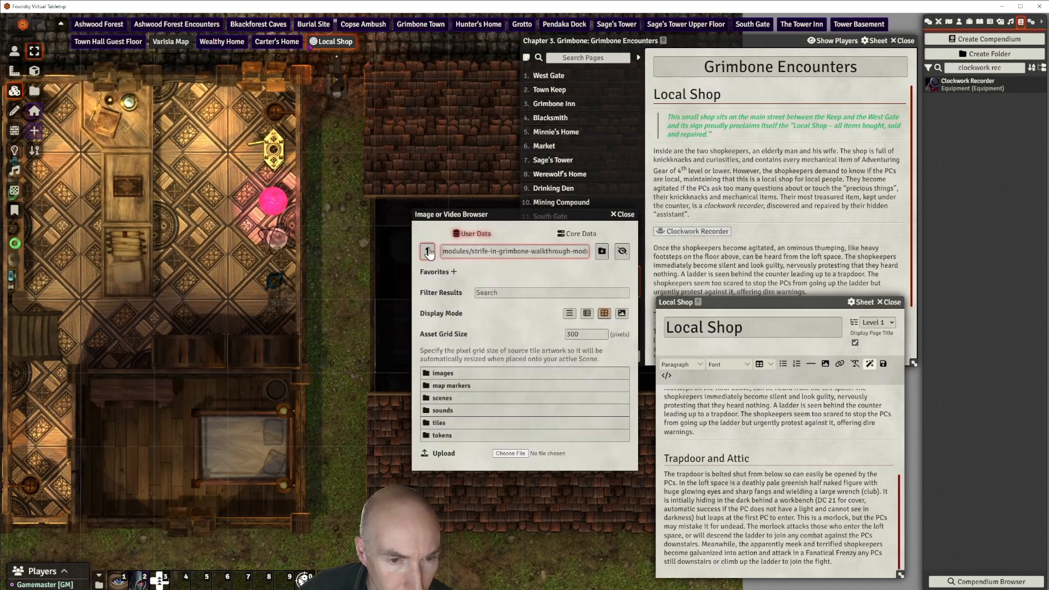
{"action": "left_click", "coordinate": [443, 425]}
{"action": "left_click_drag", "start_coordinate": [521, 221], "coordinate": [251, 181]}
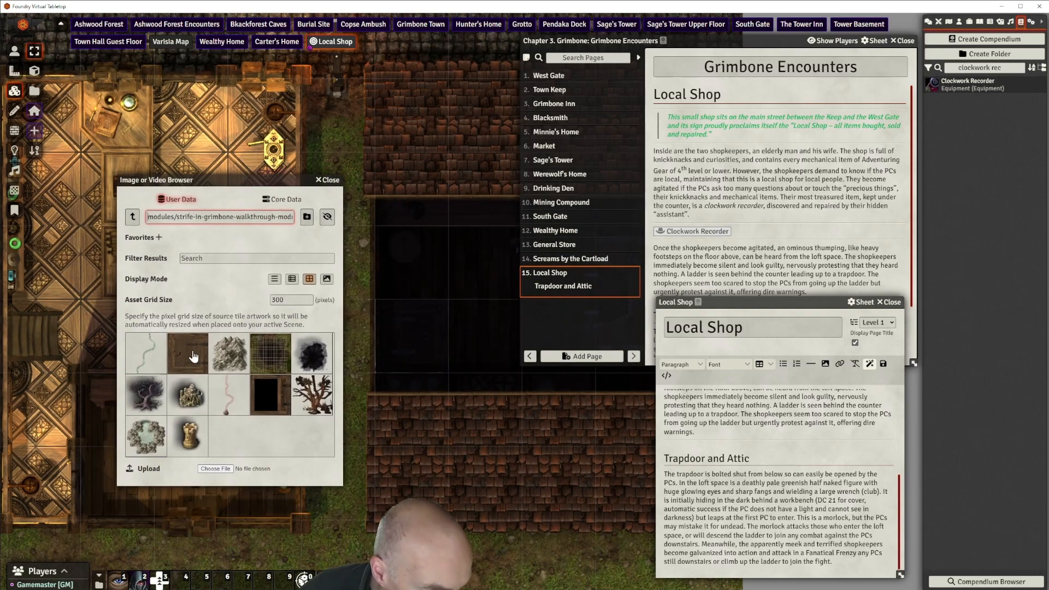
Place the closed trapdoor tile on a grid square in the dark attic area and rotate it
{"action": "left_click_drag", "start_coordinate": [191, 356], "coordinate": [413, 268]}
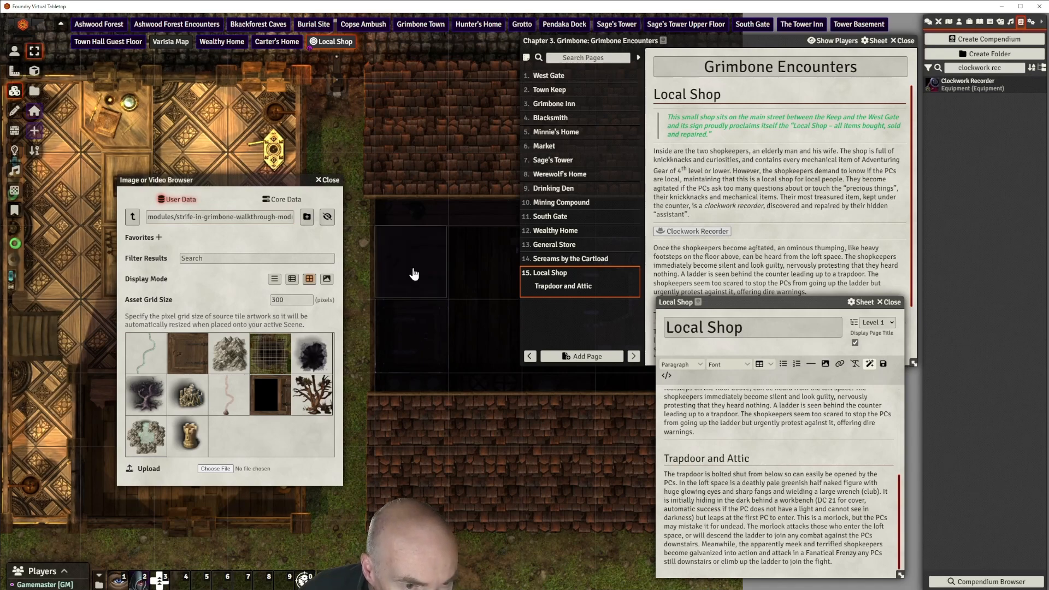
{"action": "left_click", "coordinate": [417, 272]}
{"action": "scroll", "coordinate": [417, 272], "scroll_direction": "up", "scroll_amount": 2}
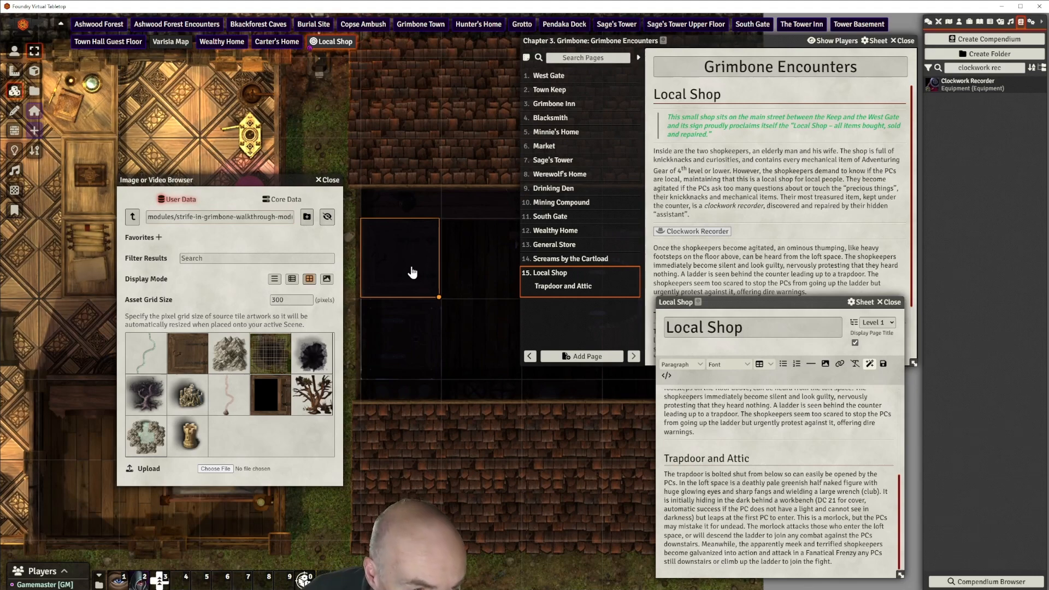
{"action": "scroll", "coordinate": [412, 272], "scroll_direction": "down", "scroll_amount": 1}
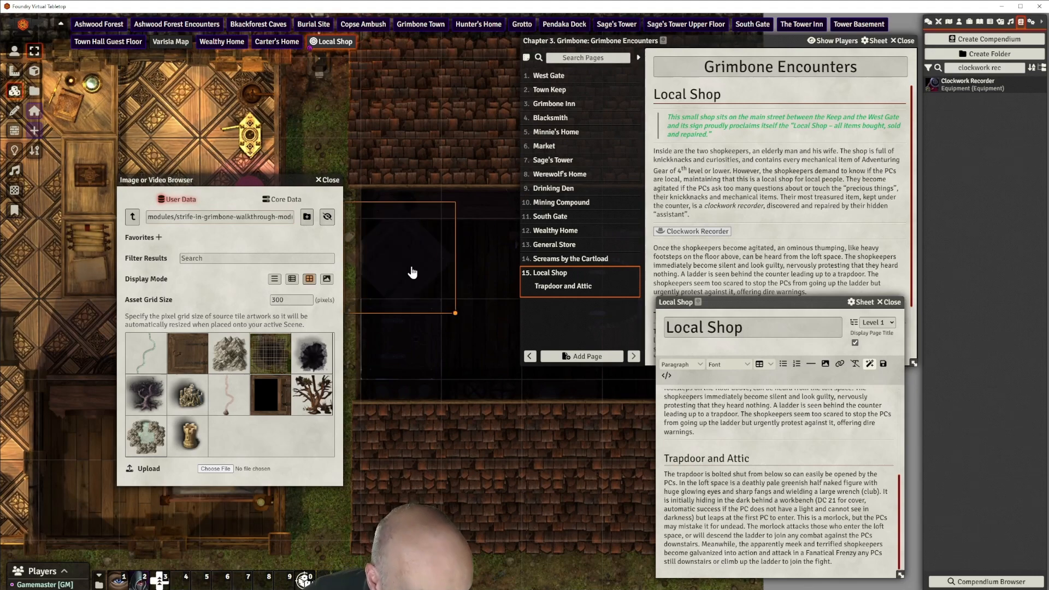
{"action": "scroll", "coordinate": [412, 273], "scroll_direction": "up", "scroll_amount": 1}
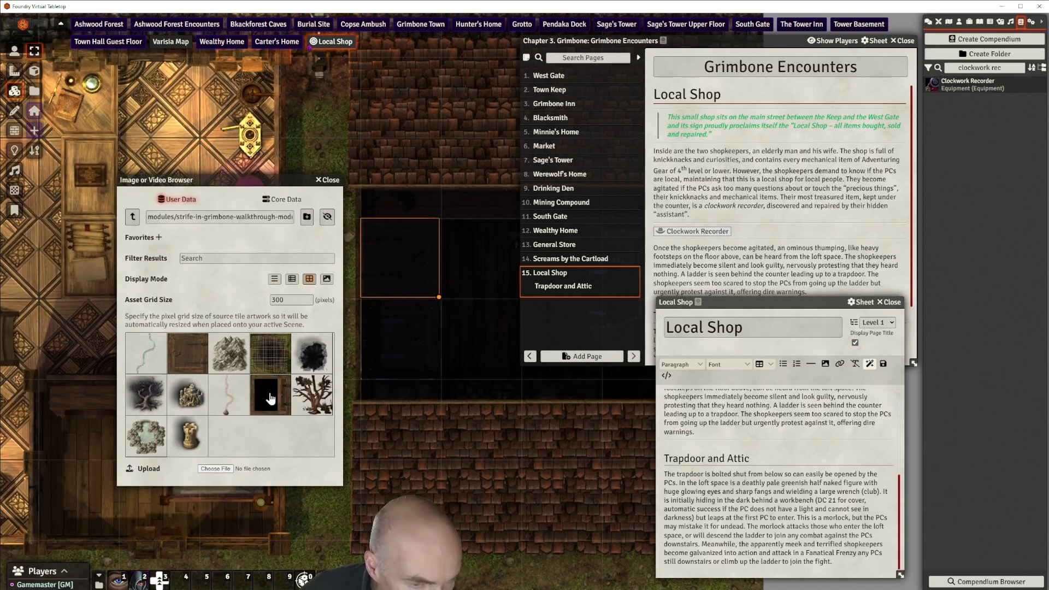
Place the open trapdoor tile on the square beside the closed trapdoor and rotate it 180 degrees
{"action": "left_click_drag", "start_coordinate": [482, 280], "coordinate": [483, 257]}
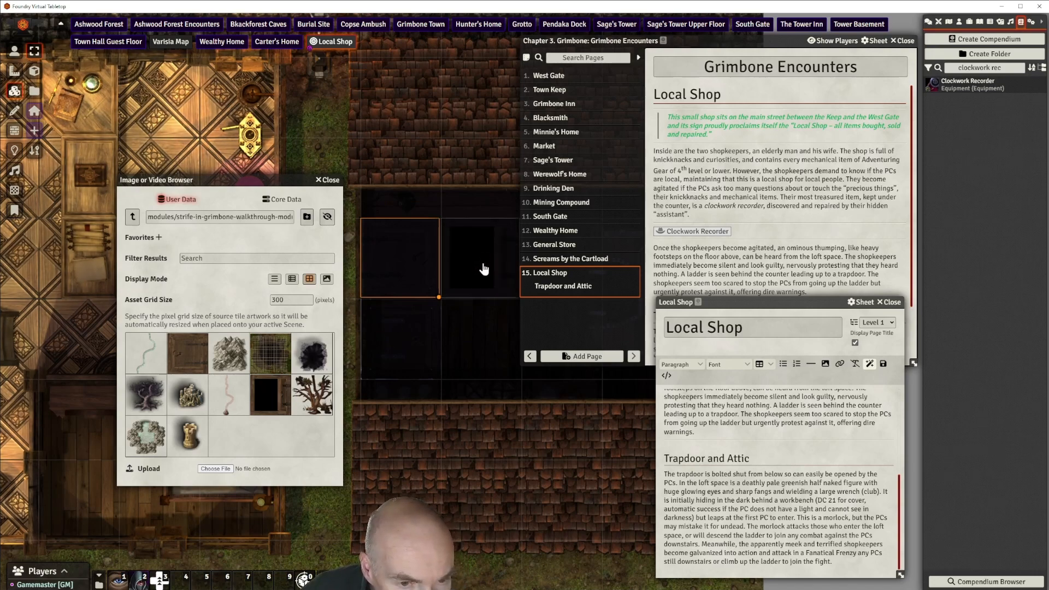
{"action": "left_click", "coordinate": [484, 269]}
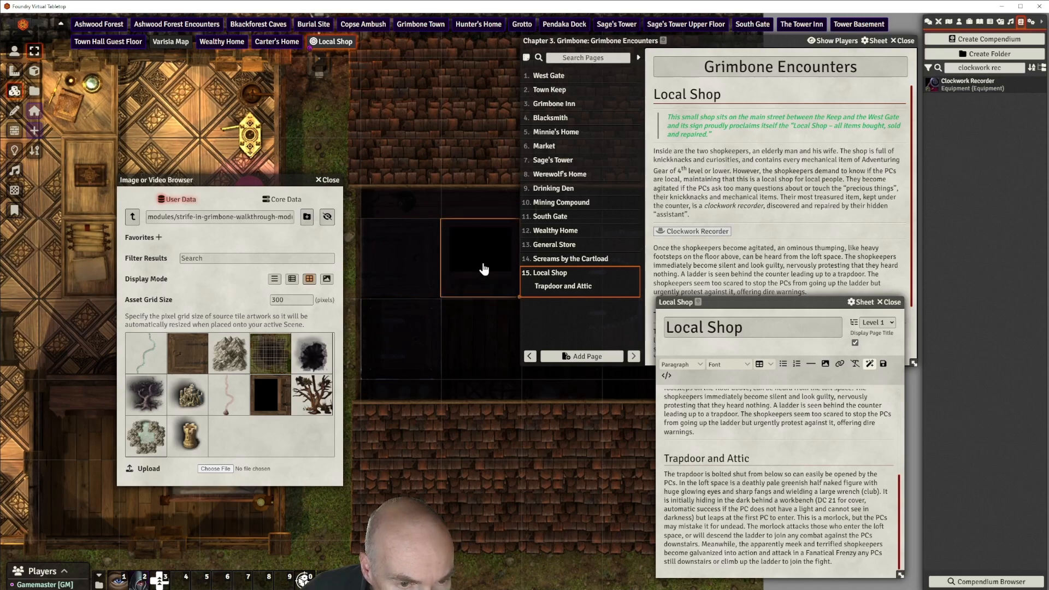
{"action": "scroll", "coordinate": [484, 269], "scroll_direction": "down", "scroll_amount": 2}
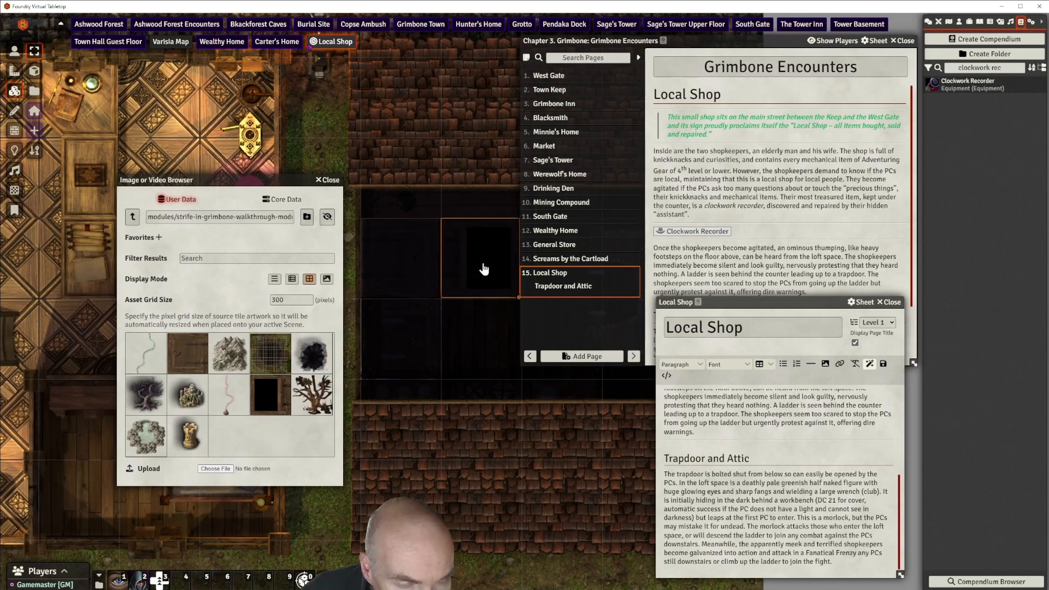
{"action": "left_click", "coordinate": [478, 337]}
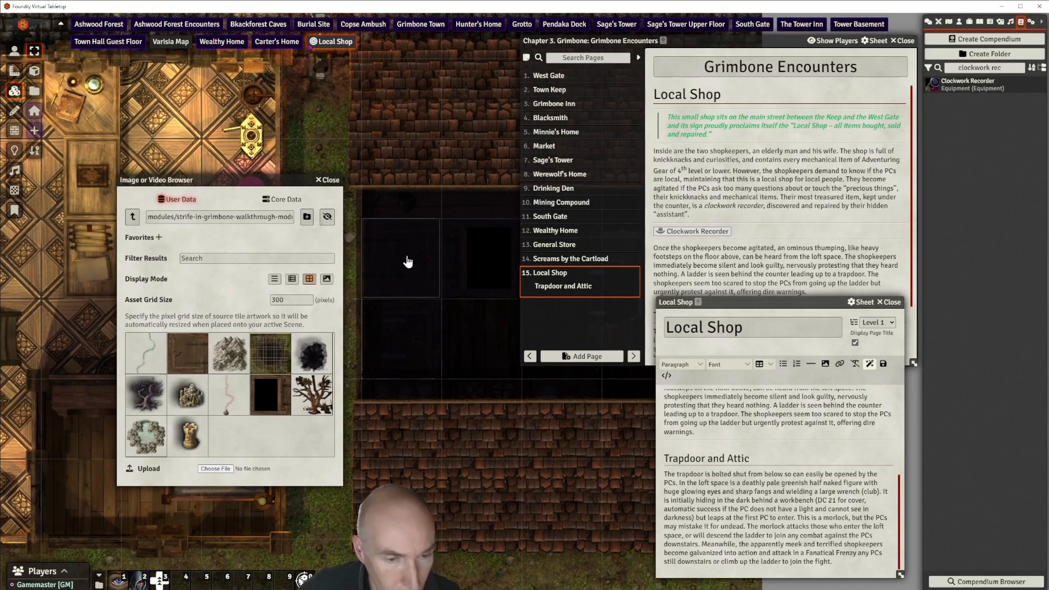
Stack both trapdoor tiles one square lower in the attic, toggle the open trapdoor's visibility, and close the tile browser
{"action": "left_click_drag", "start_coordinate": [407, 261], "coordinate": [411, 344]}
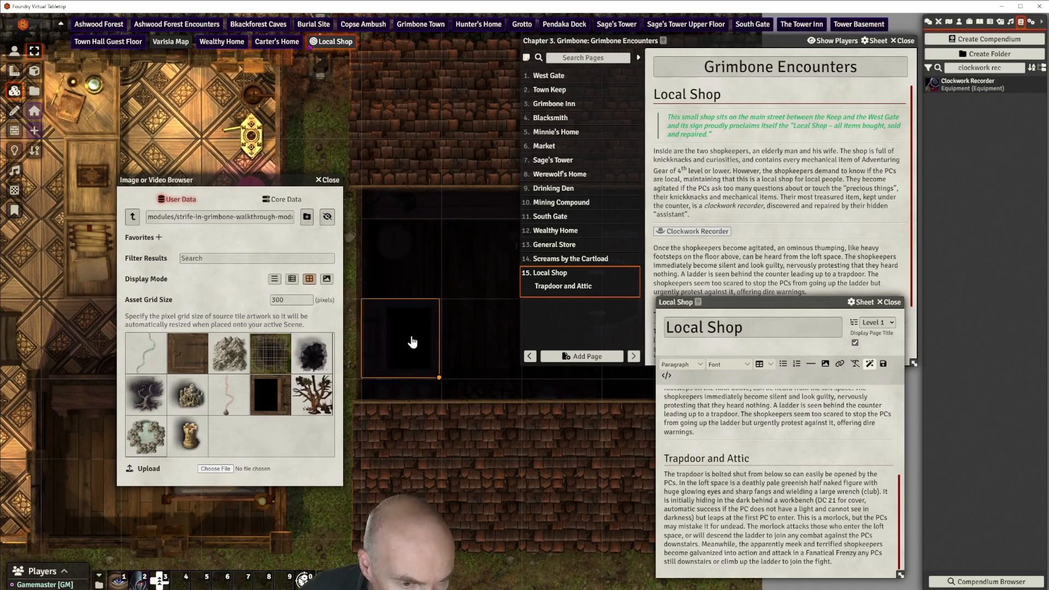
{"action": "double_click", "coordinate": [412, 342]}
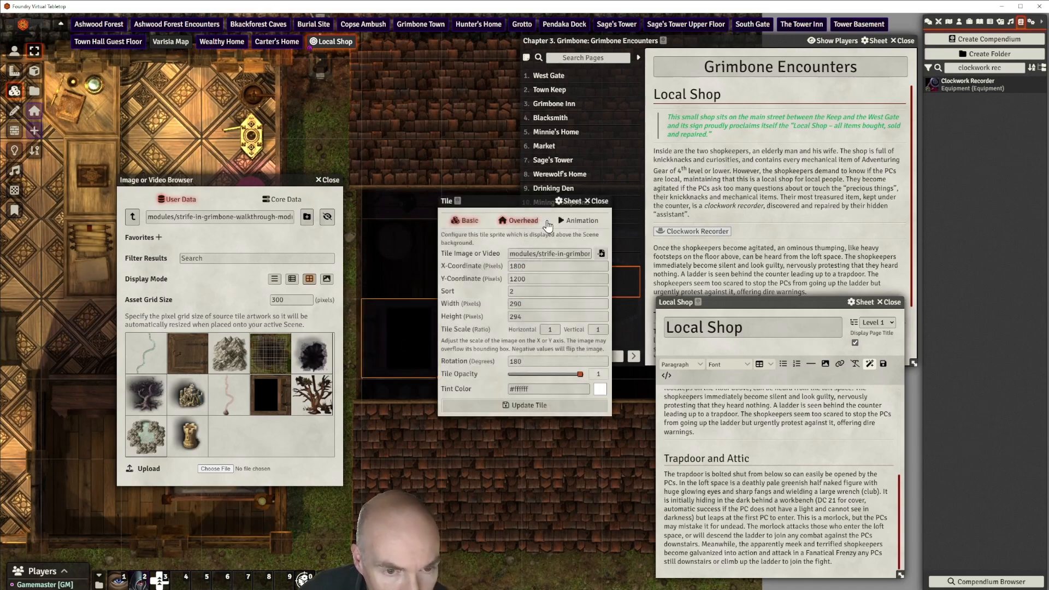
{"action": "key", "text": "Escape"}
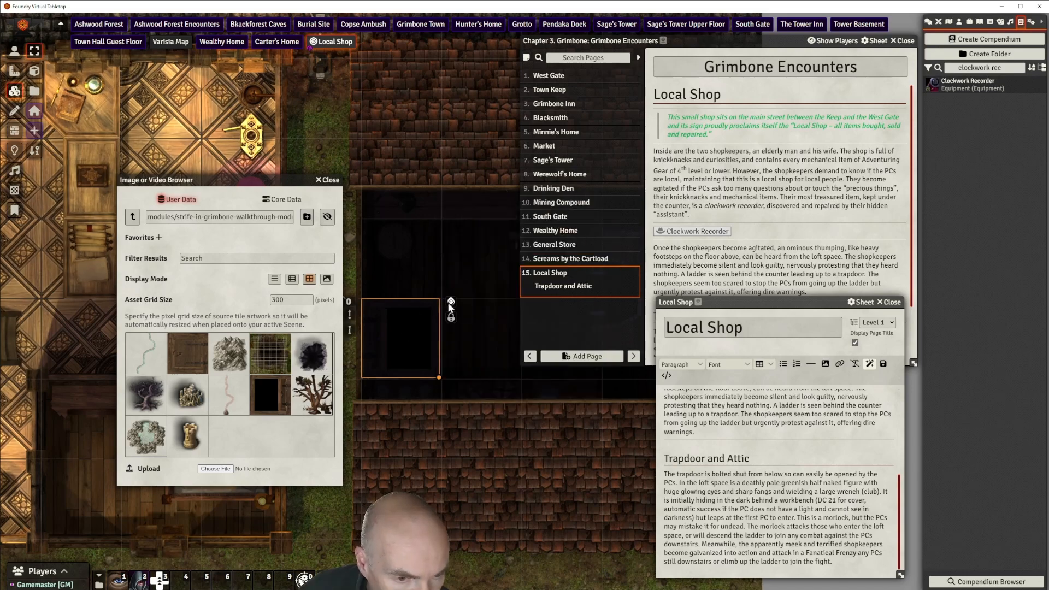
{"action": "left_click", "coordinate": [475, 364]}
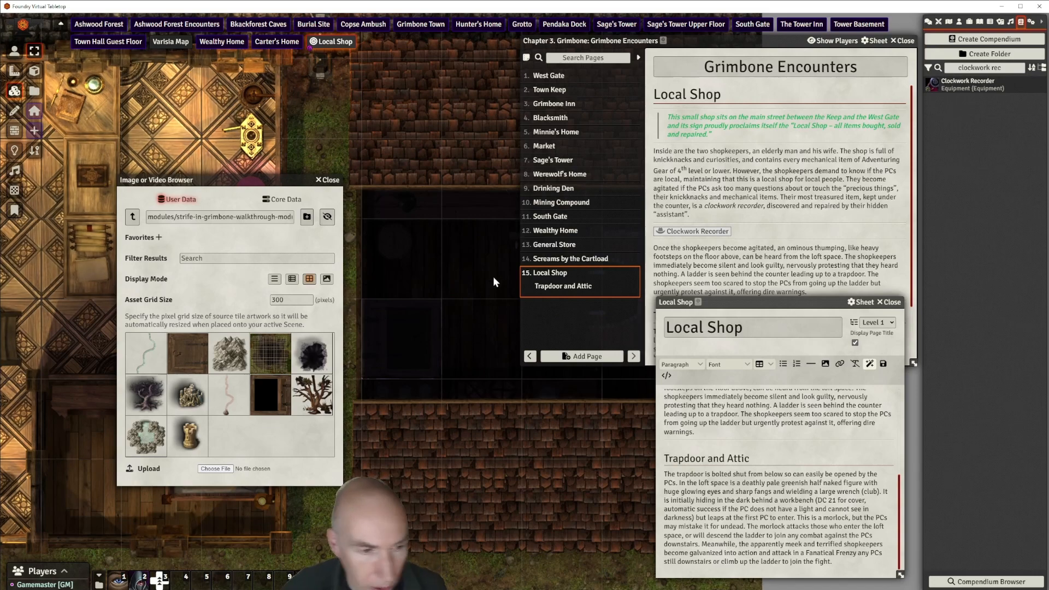
{"action": "left_click", "coordinate": [331, 181]}
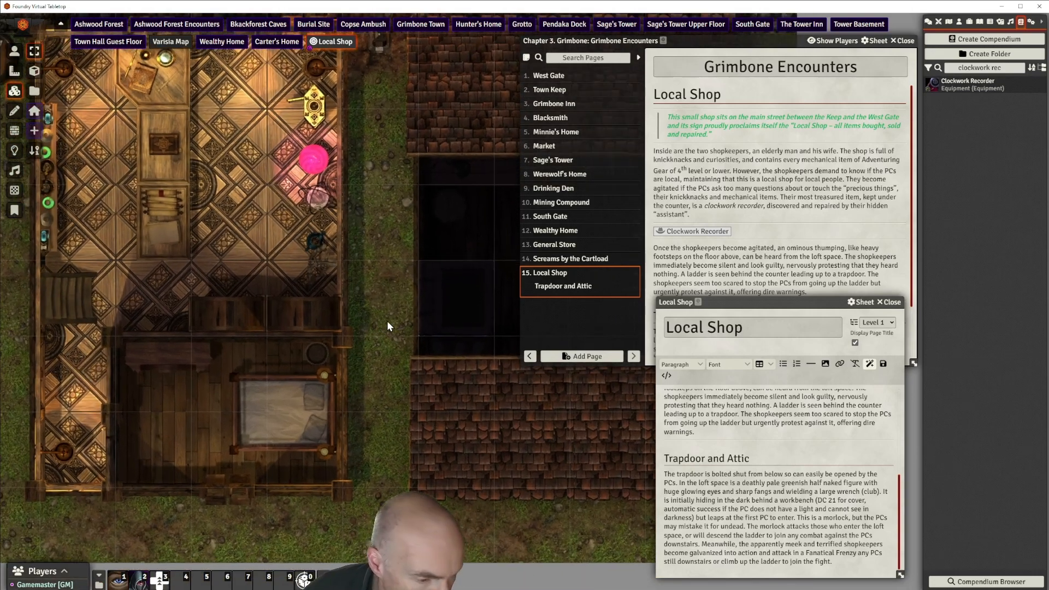
Open the Macros Directory over the shop and delete both Force Barrage macros
{"action": "left_click", "coordinate": [99, 584]}
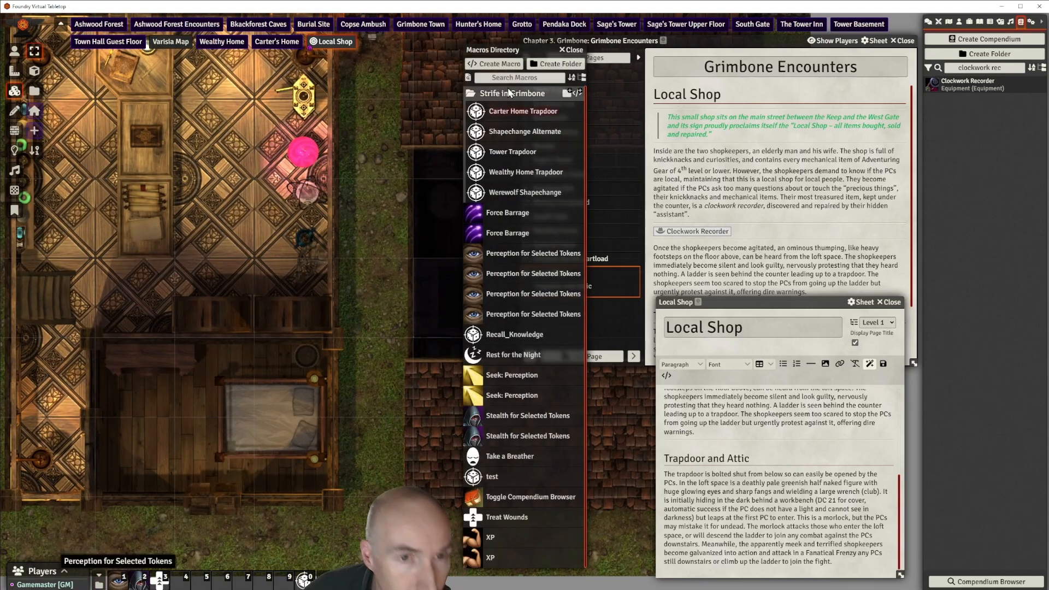
{"action": "left_click_drag", "start_coordinate": [538, 54], "coordinate": [246, 54]}
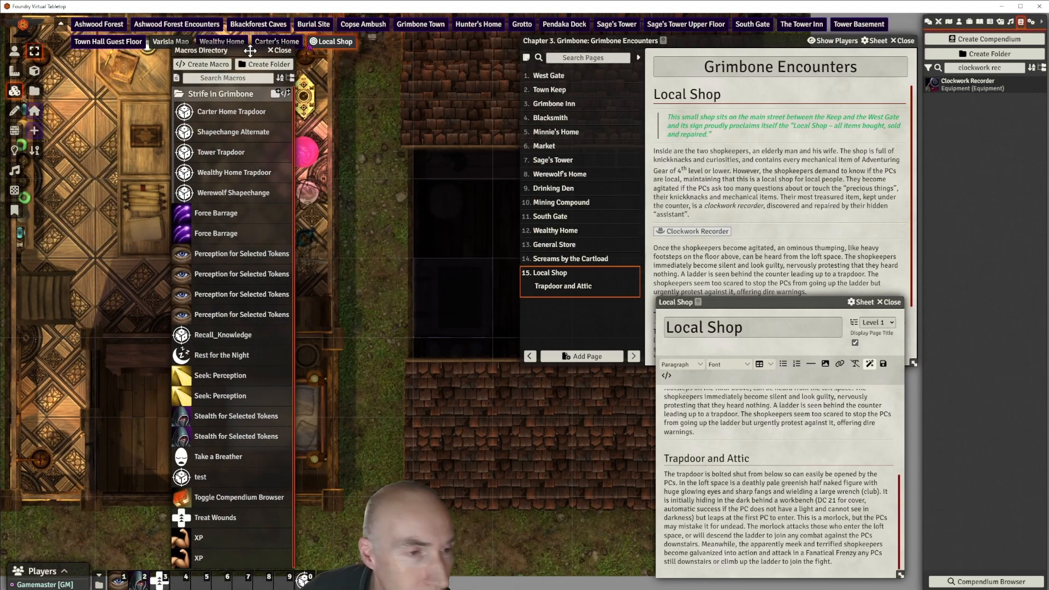
{"action": "right_click", "coordinate": [219, 214]}
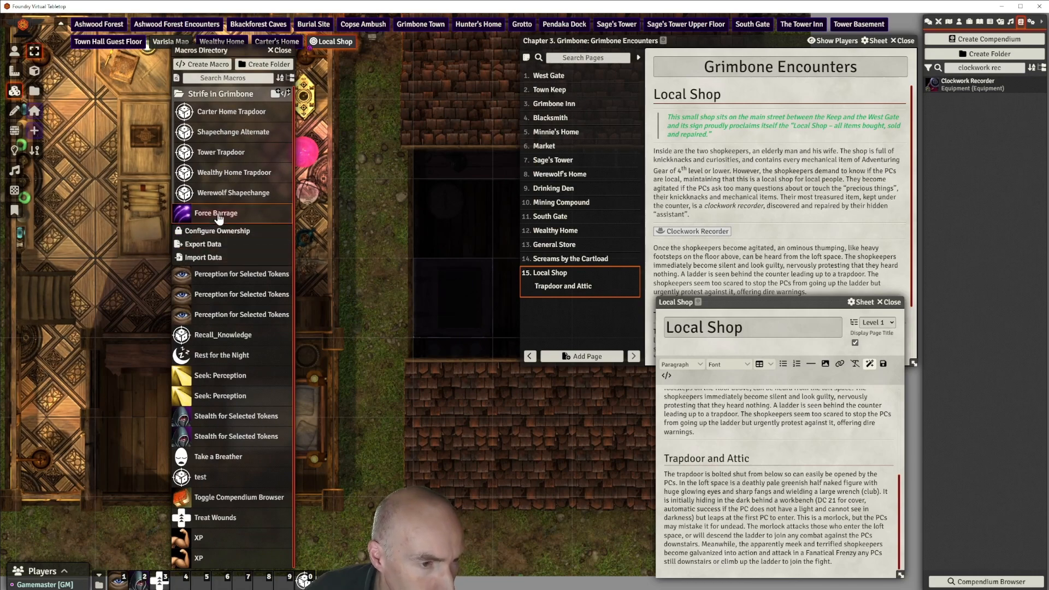
{"action": "left_click", "coordinate": [202, 271]}
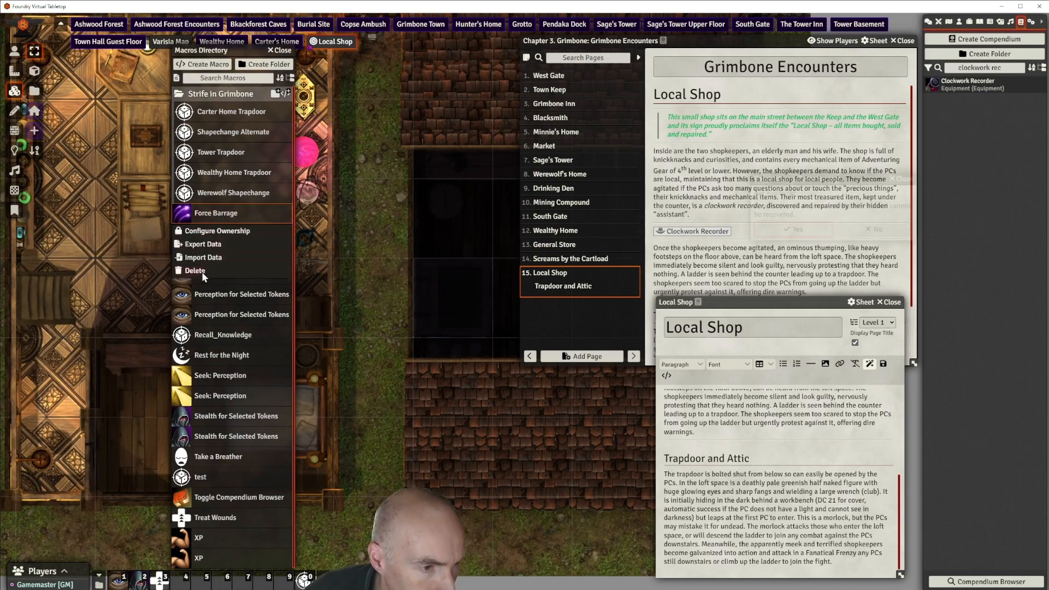
{"action": "left_click", "coordinate": [821, 229]}
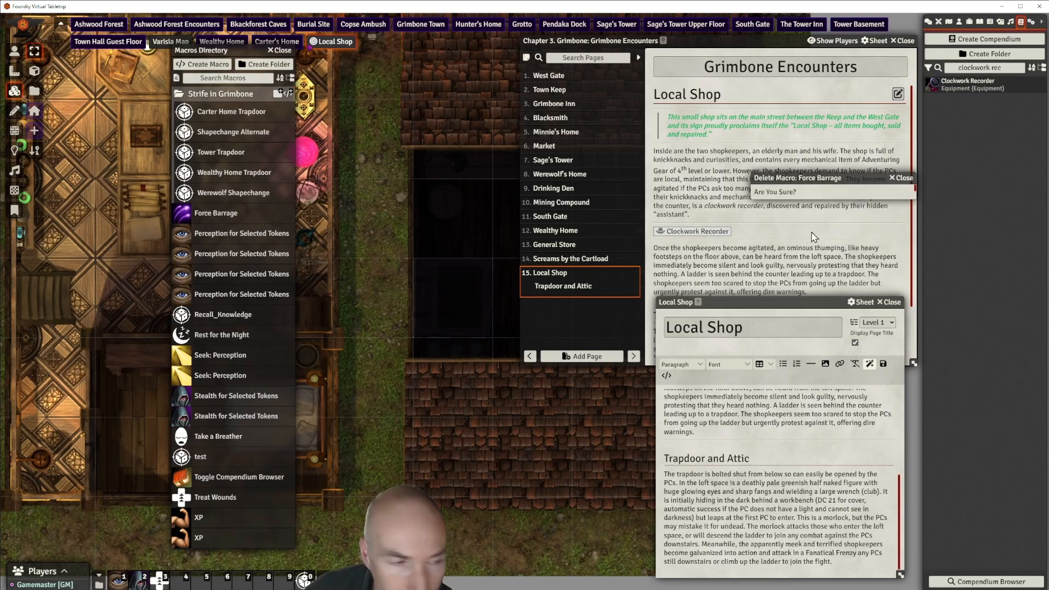
{"action": "right_click", "coordinate": [218, 214]}
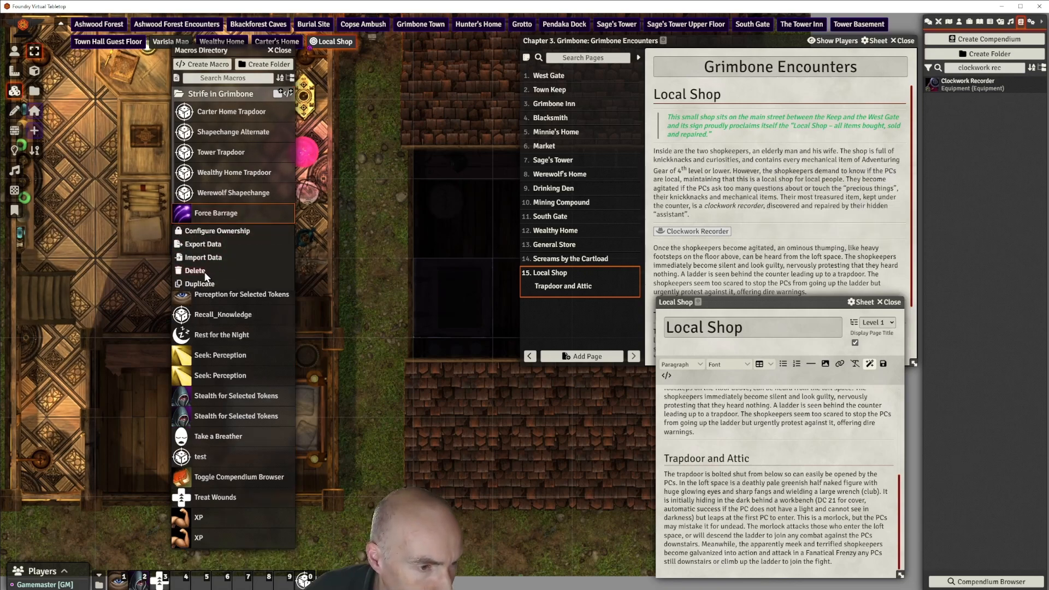
{"action": "left_click", "coordinate": [200, 271]}
{"action": "left_click", "coordinate": [777, 234]}
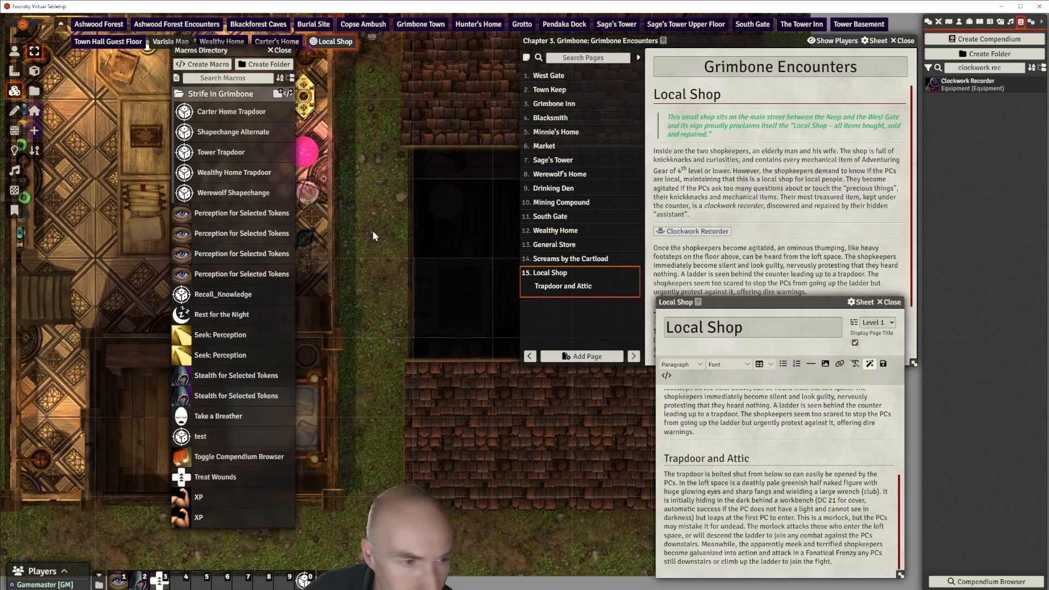
Delete one duplicate Perception for Selected Tokens macro and one duplicate Seek: Perception macro
{"action": "right_click", "coordinate": [219, 214]}
{"action": "left_click", "coordinate": [200, 270]}
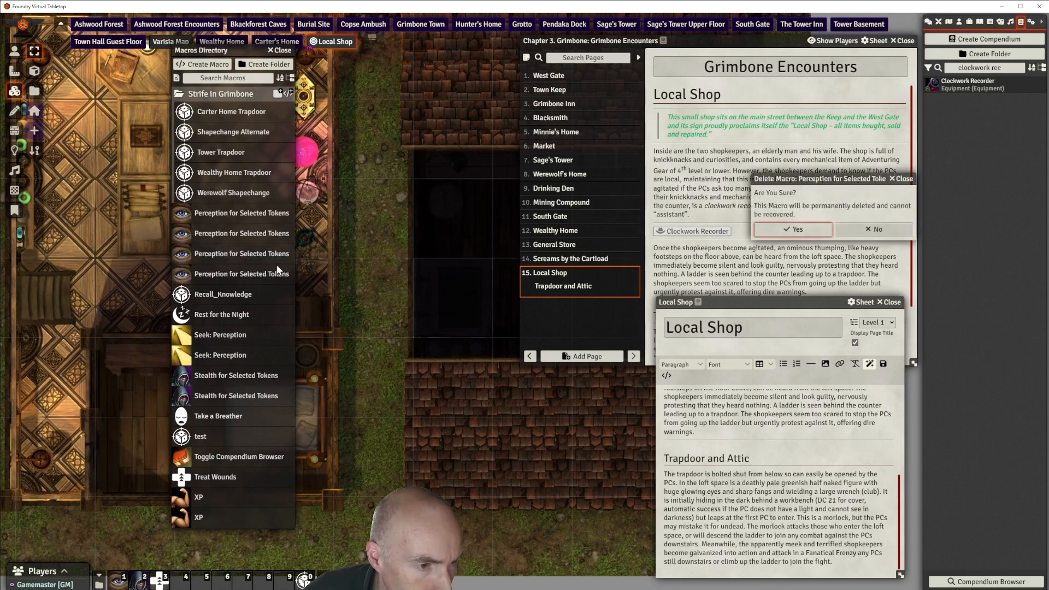
{"action": "left_click", "coordinate": [761, 236]}
{"action": "right_click", "coordinate": [212, 317]}
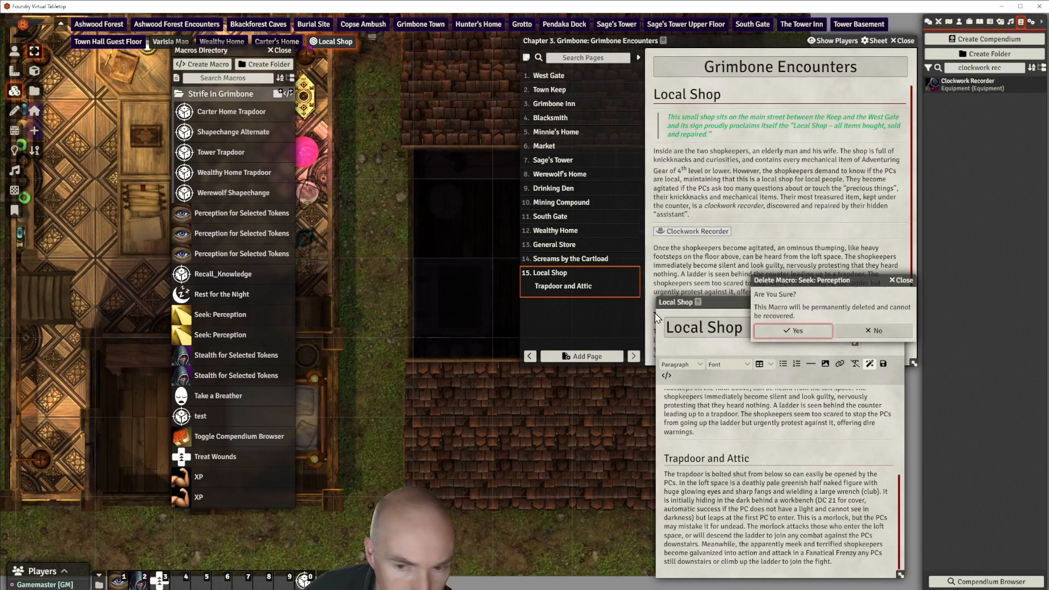
{"action": "left_click", "coordinate": [774, 327]}
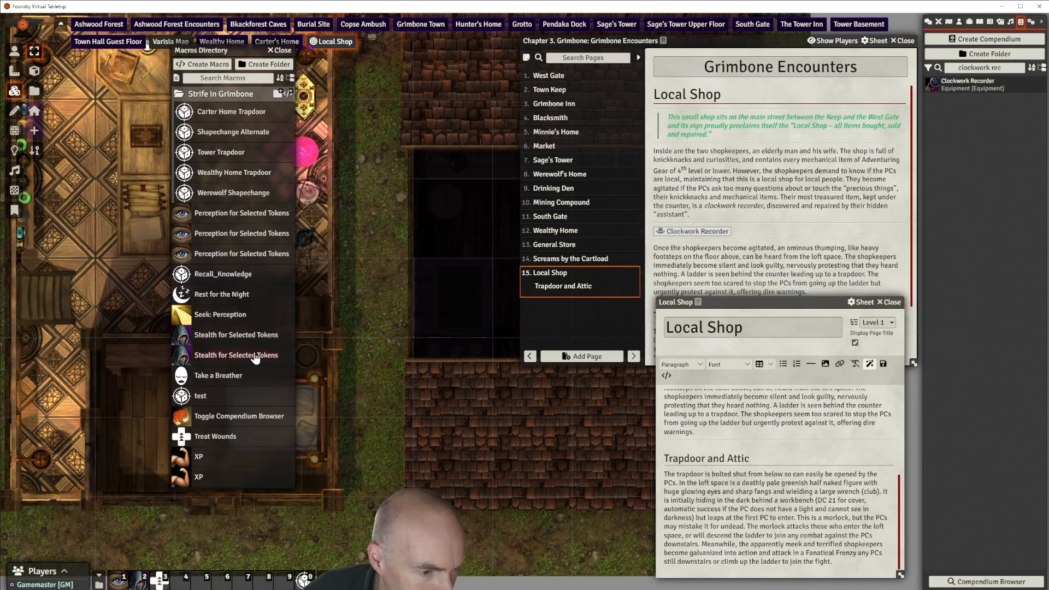
Check the Wealthy Home Trapdoor macro's script and duplicate the macro
{"action": "left_click", "coordinate": [219, 172]}
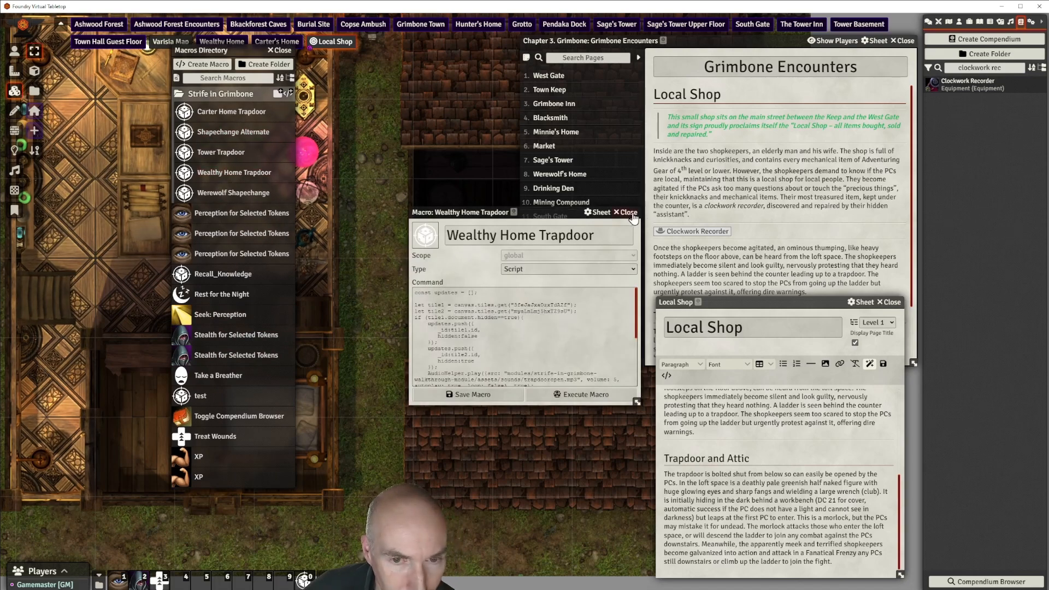
{"action": "key", "text": "Escape"}
{"action": "right_click", "coordinate": [218, 174]}
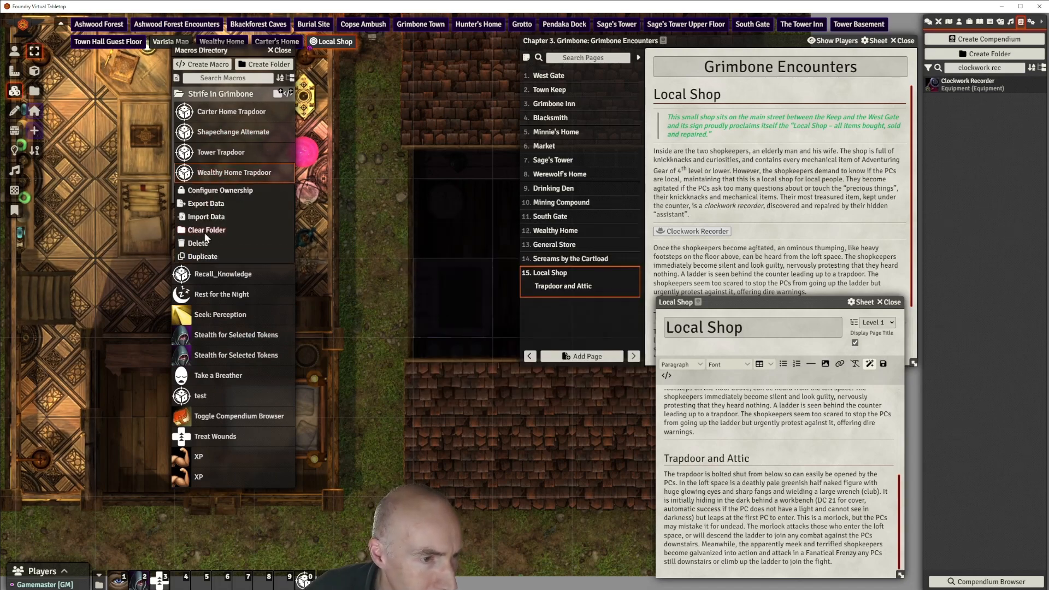
{"action": "left_click", "coordinate": [207, 257]}
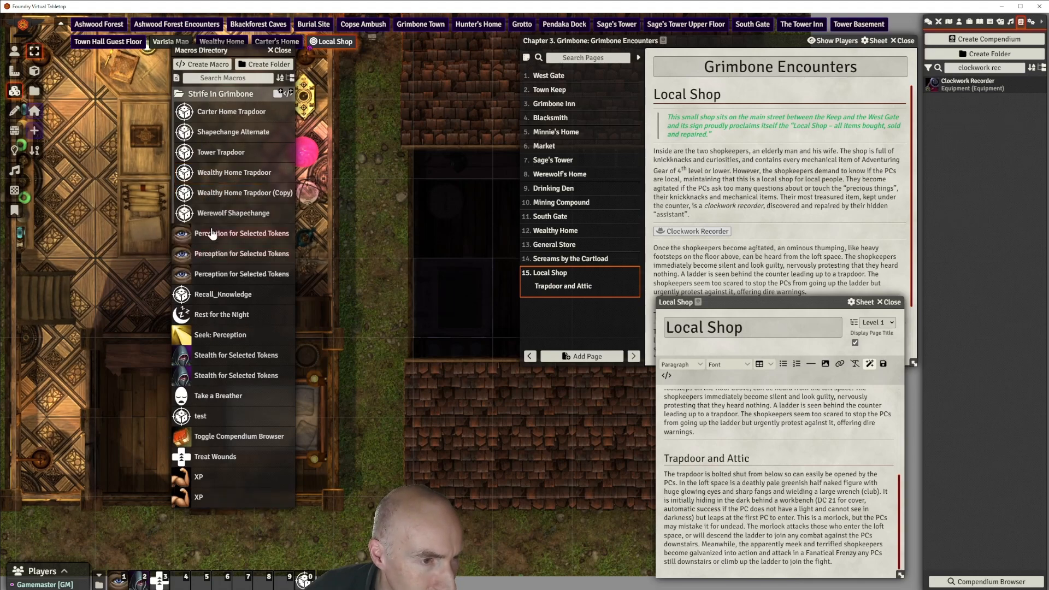
Rename the duplicated Wealthy Home Trapdoor macro as Local Shop Trapdoor and save it
{"action": "left_click", "coordinate": [227, 195]}
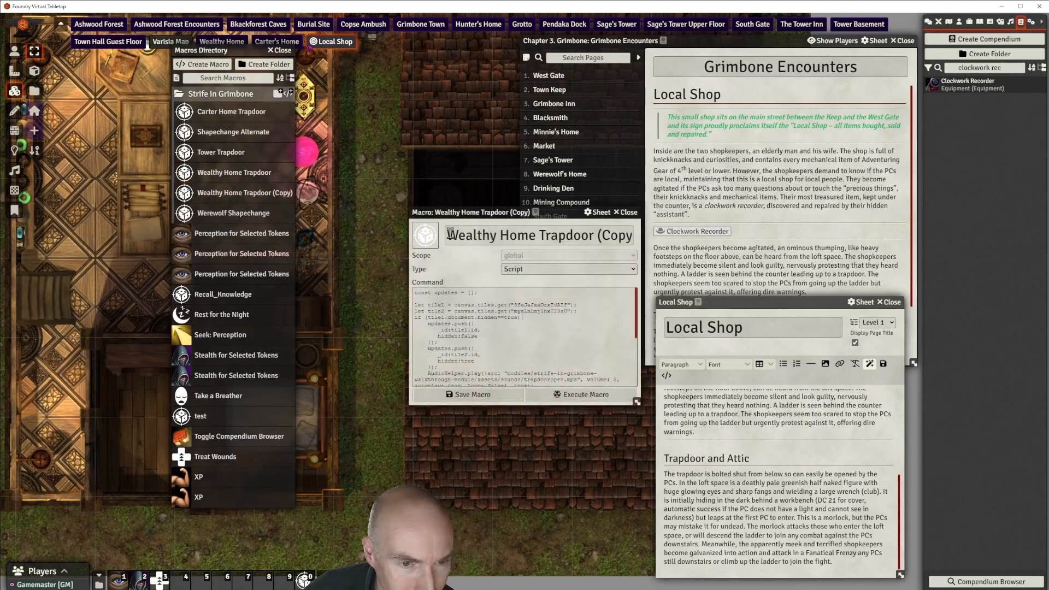
{"action": "left_click_drag", "start_coordinate": [450, 235], "coordinate": [633, 234]}
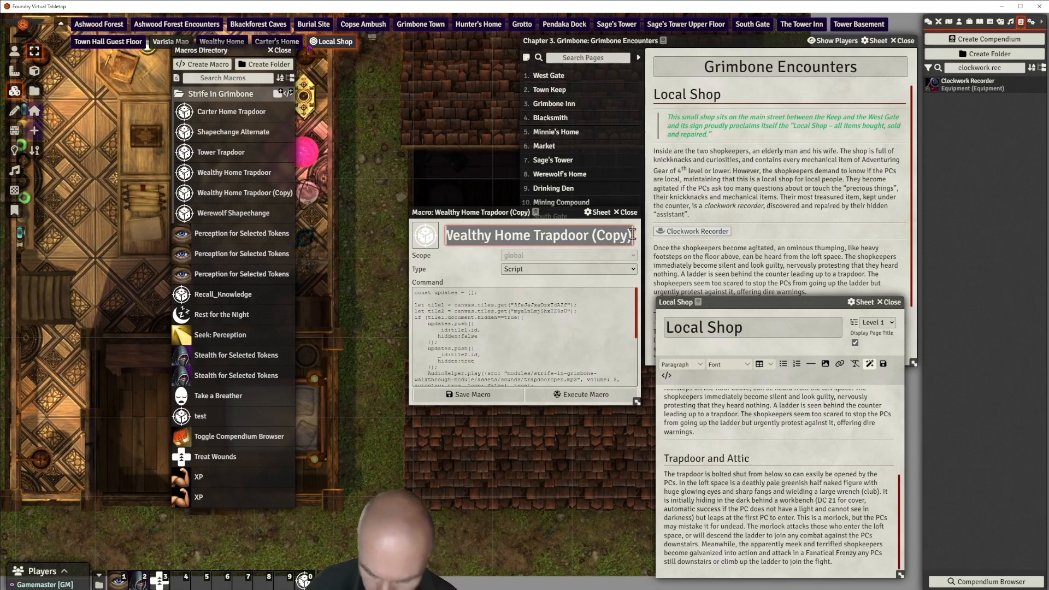
{"action": "key", "text": "BackSpace"}
{"action": "type", "text": "Local "}
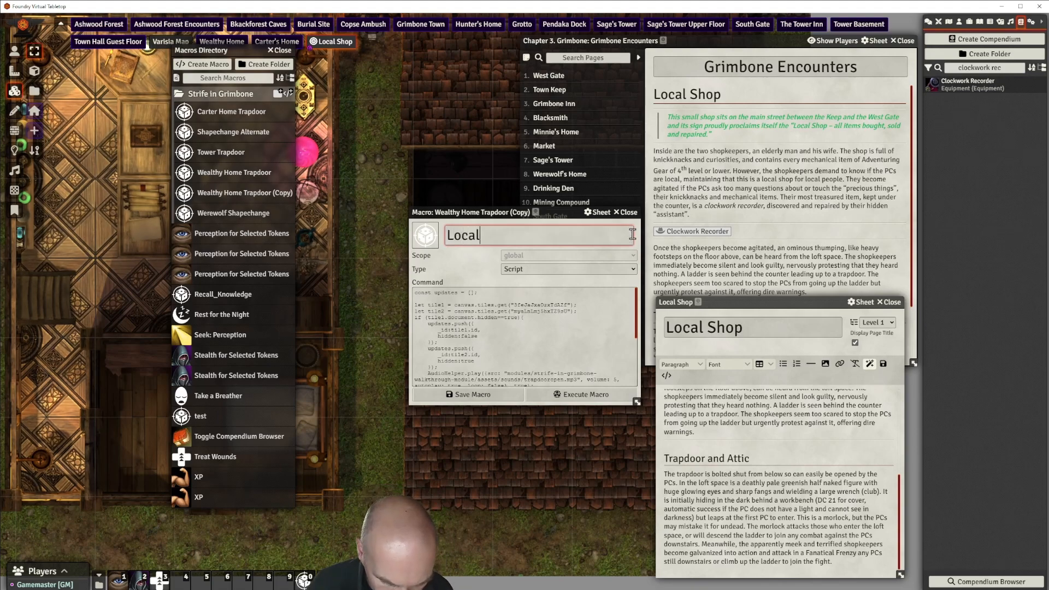
{"action": "type", "text": "Shop T"}
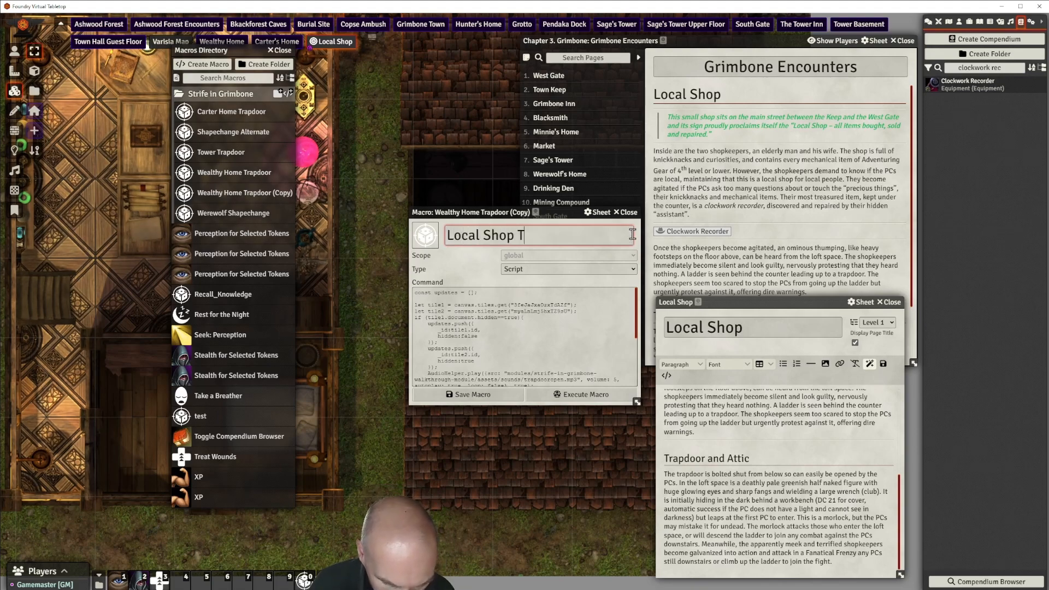
{"action": "type", "text": "rapdoor"}
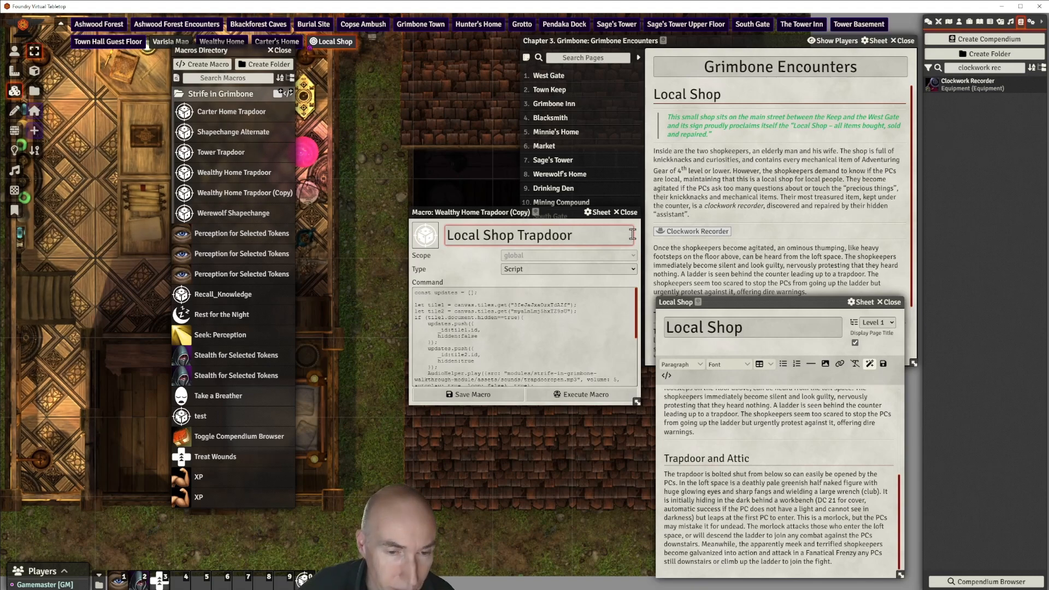
{"action": "left_click", "coordinate": [502, 396]}
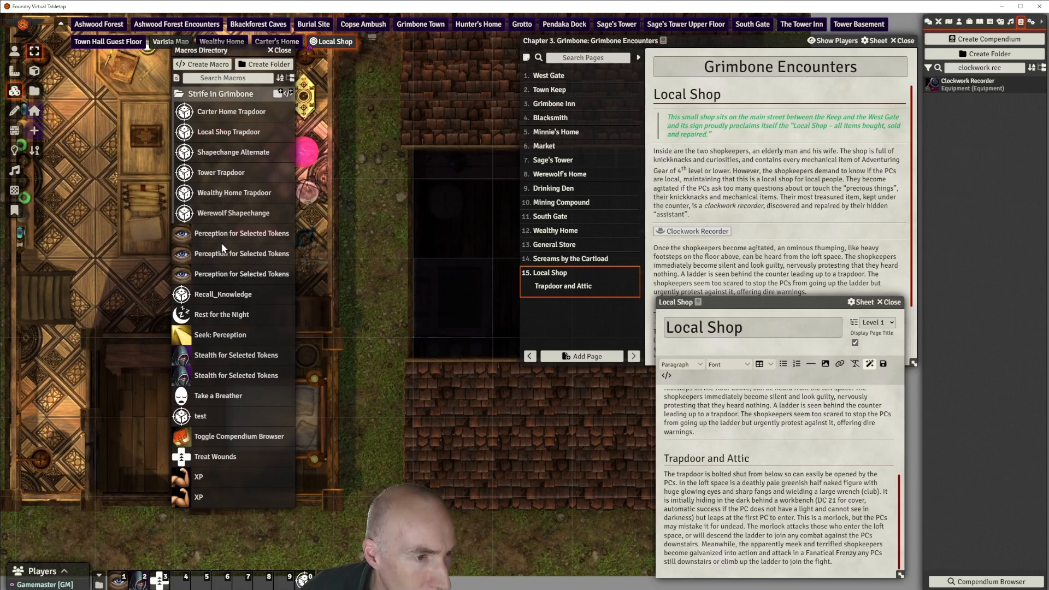
Open the Local Shop Trapdoor macro, move the top trapdoor tile one square up, and copy that tile's document UUID
{"action": "left_click", "coordinate": [229, 132]}
{"action": "left_click_drag", "start_coordinate": [513, 214], "coordinate": [226, 156]}
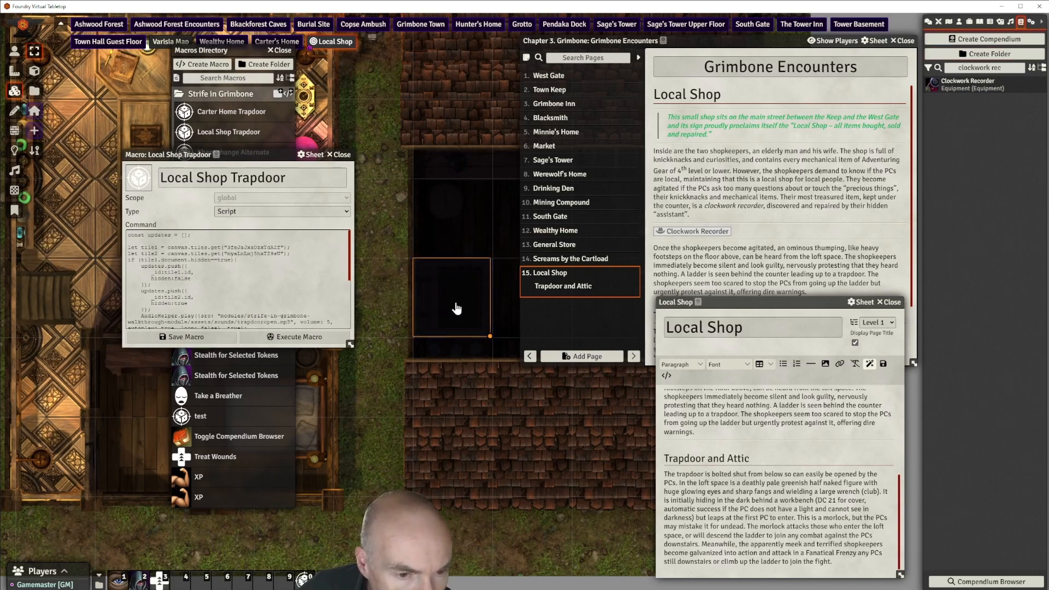
{"action": "left_click_drag", "start_coordinate": [457, 309], "coordinate": [454, 241]}
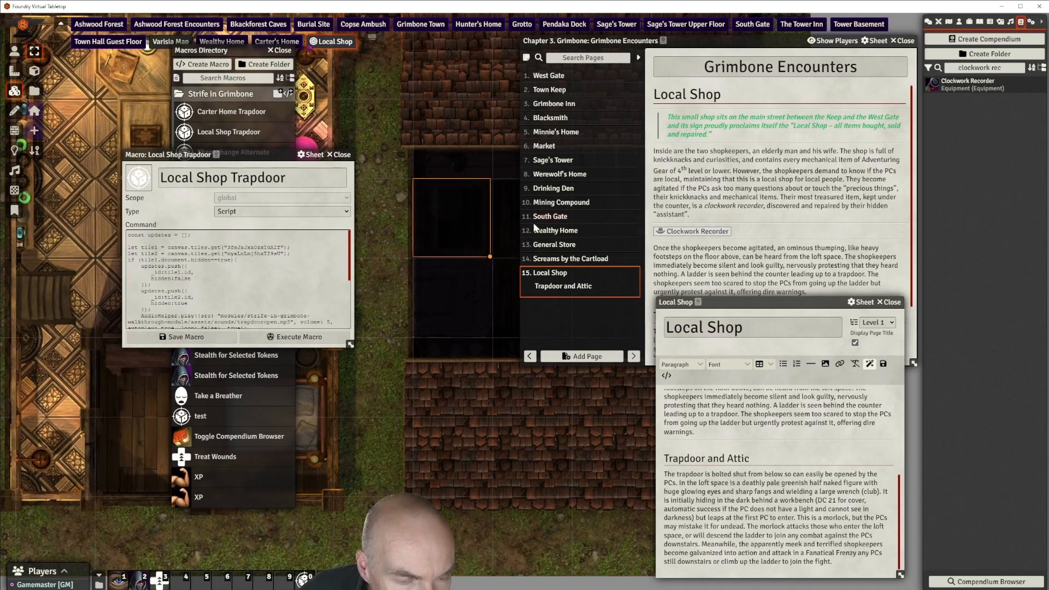
{"action": "double_click", "coordinate": [463, 230]}
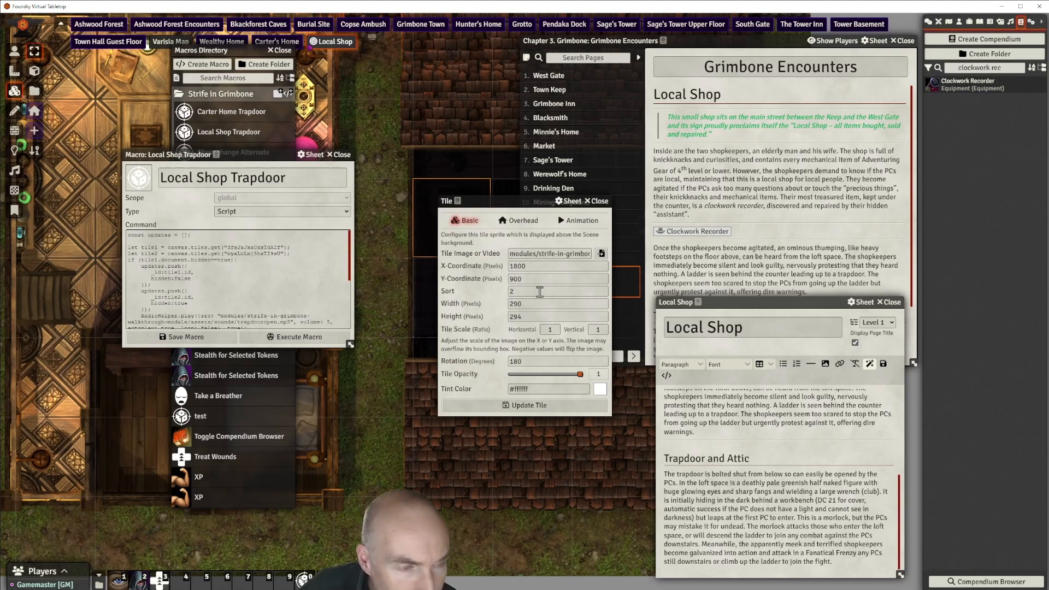
{"action": "left_click", "coordinate": [458, 201]}
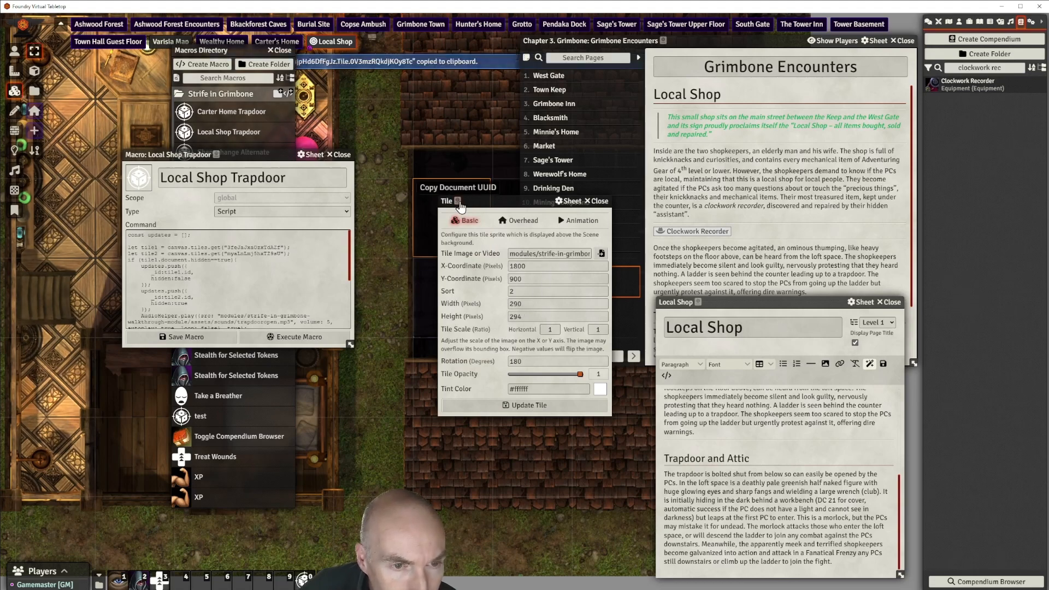
Replace the tile1 ID in the macro script with the ID part of the copied UUID, leaving no pasted leftovers
{"action": "left_click", "coordinate": [158, 243]}
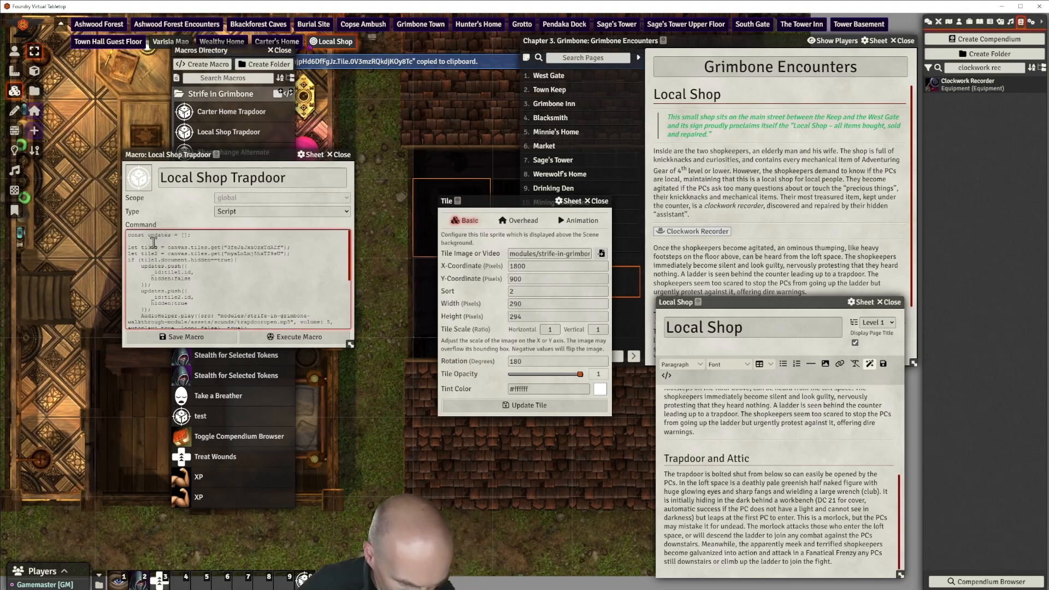
{"action": "key", "text": "ctrl+v"}
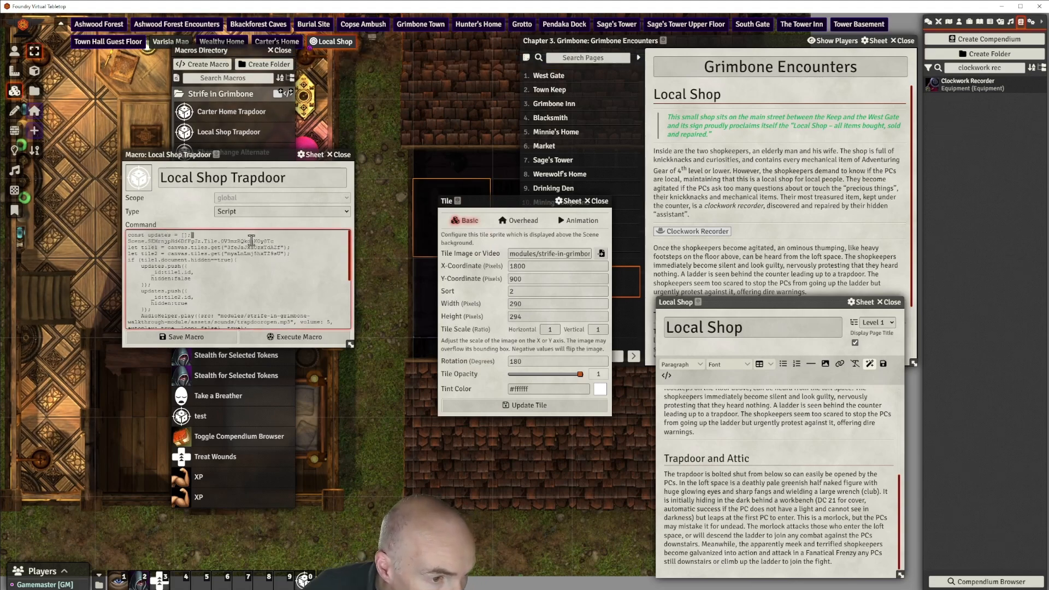
{"action": "double_click", "coordinate": [252, 241]}
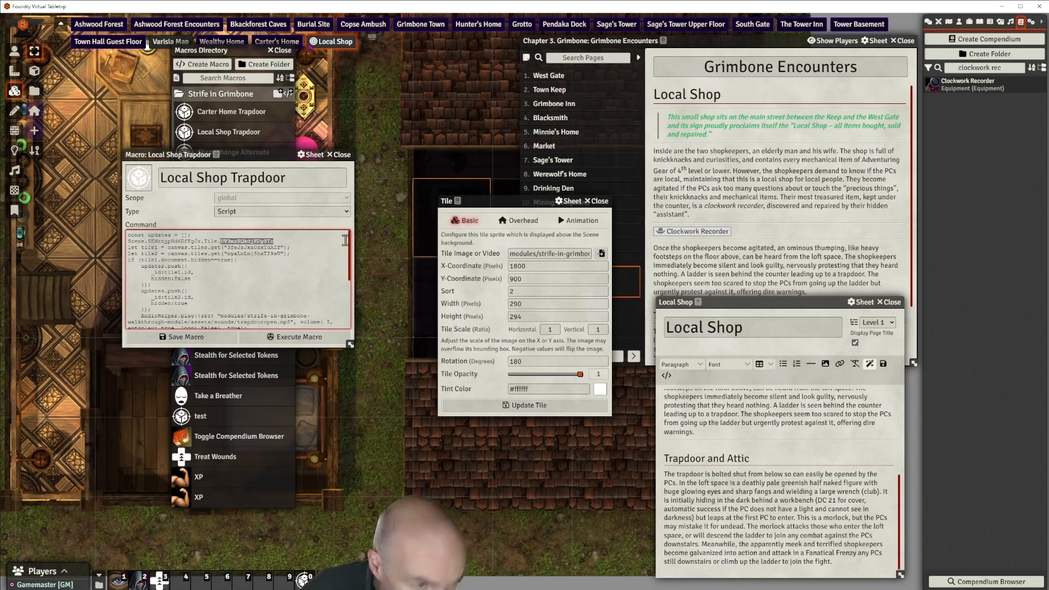
{"action": "key", "text": "ctrl+c"}
{"action": "double_click", "coordinate": [265, 248]}
{"action": "key", "text": "ctrl+v"}
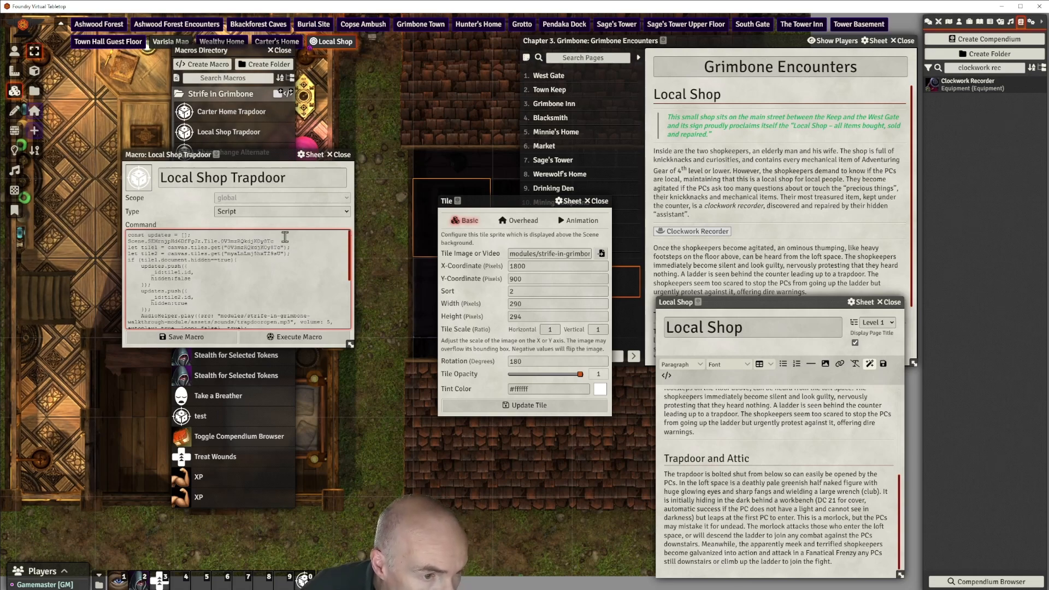
{"action": "left_click_drag", "start_coordinate": [279, 241], "coordinate": [128, 241]}
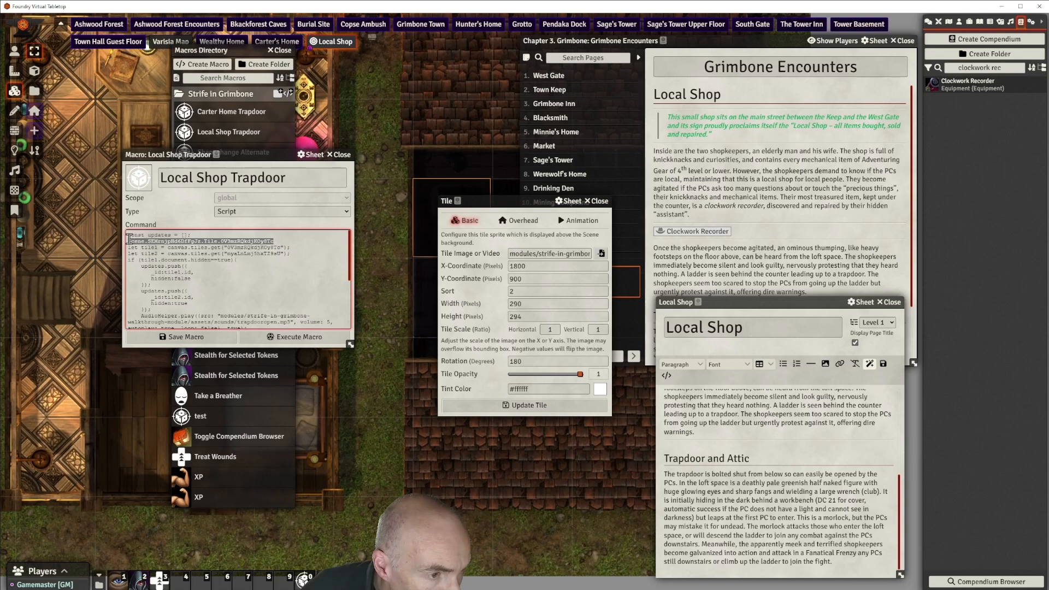
{"action": "key", "text": "BackSpace"}
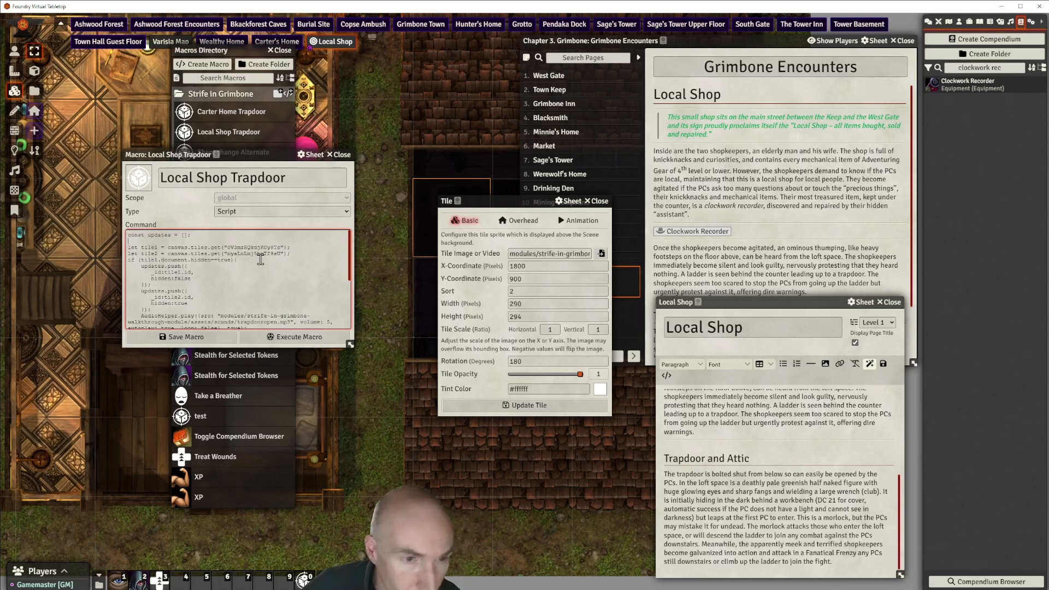
Replace the tile2 ID in the macro script with the lower trapdoor tile's ID and remove the leftover UUID text
{"action": "left_click_drag", "start_coordinate": [502, 201], "coordinate": [583, 204]}
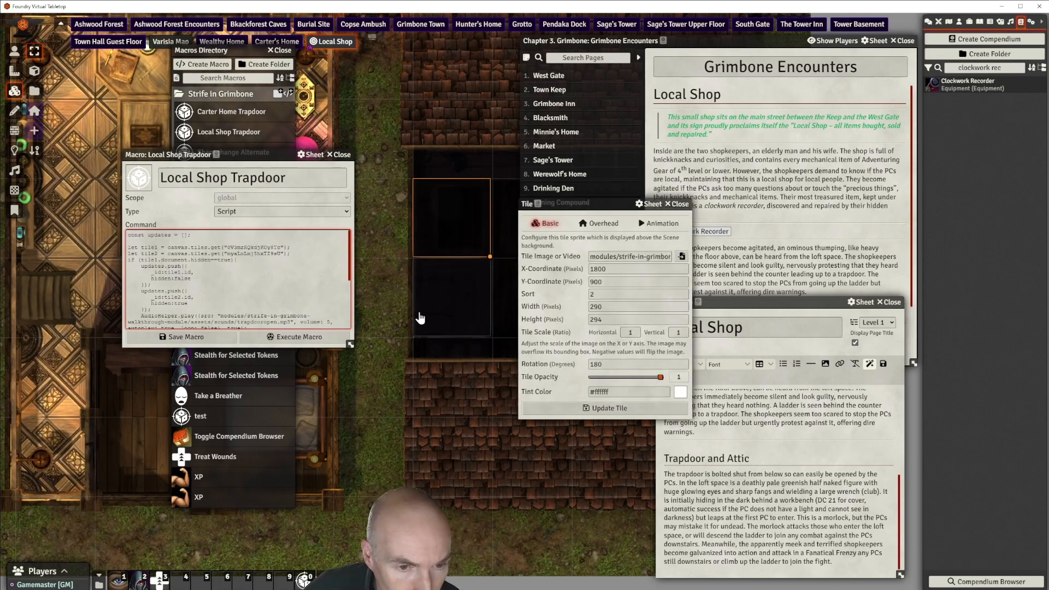
{"action": "double_click", "coordinate": [444, 306]}
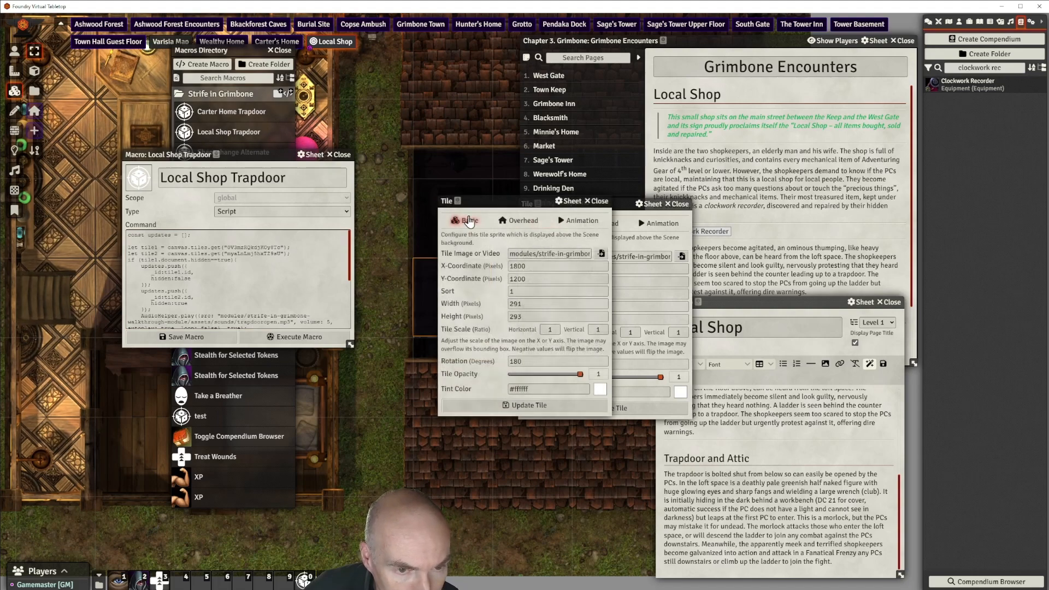
{"action": "left_click", "coordinate": [458, 201]}
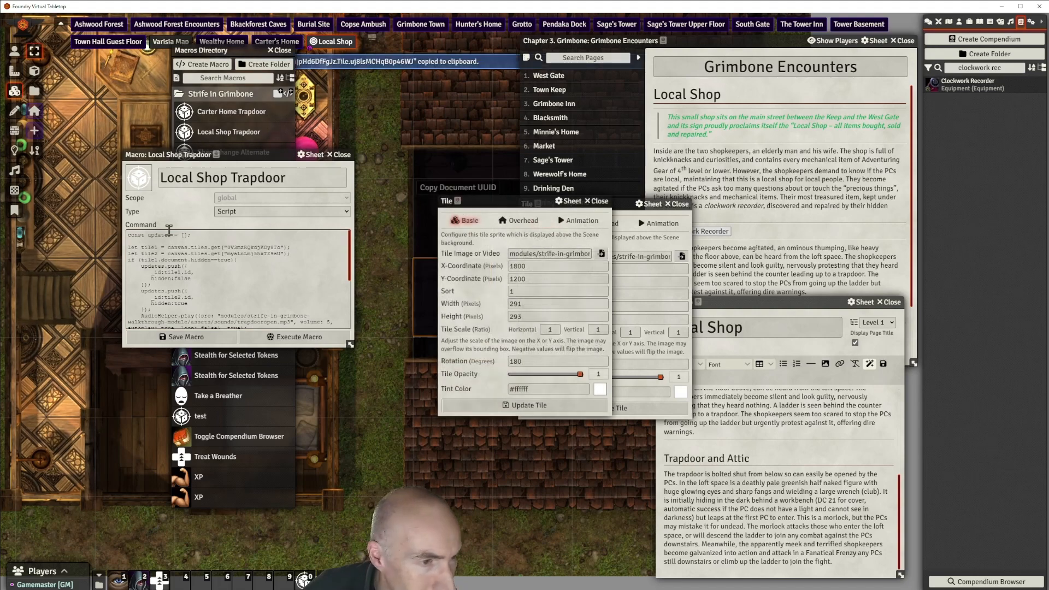
{"action": "left_click", "coordinate": [187, 236]}
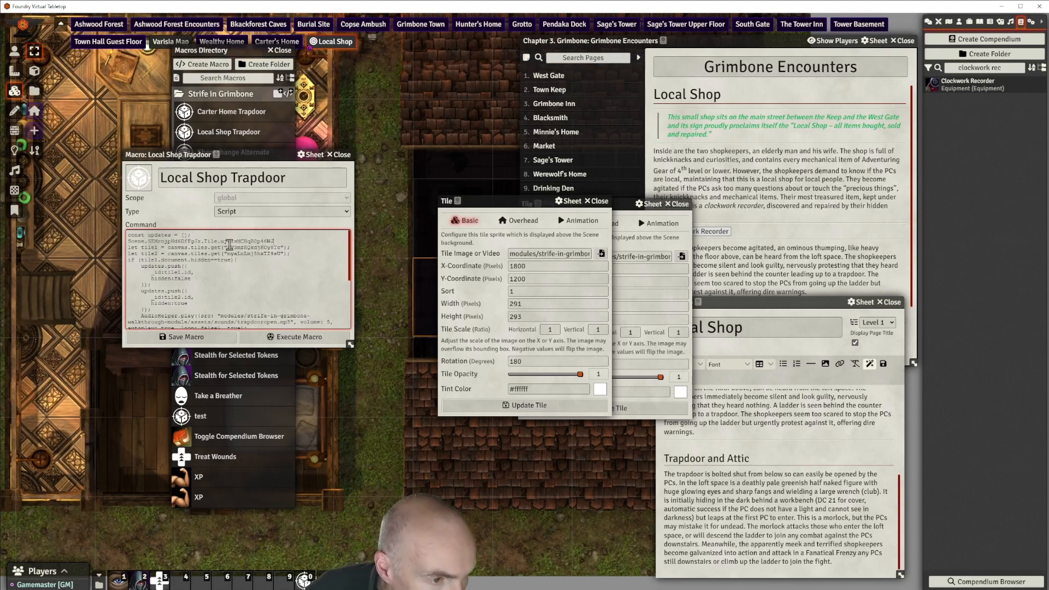
{"action": "double_click", "coordinate": [244, 240]}
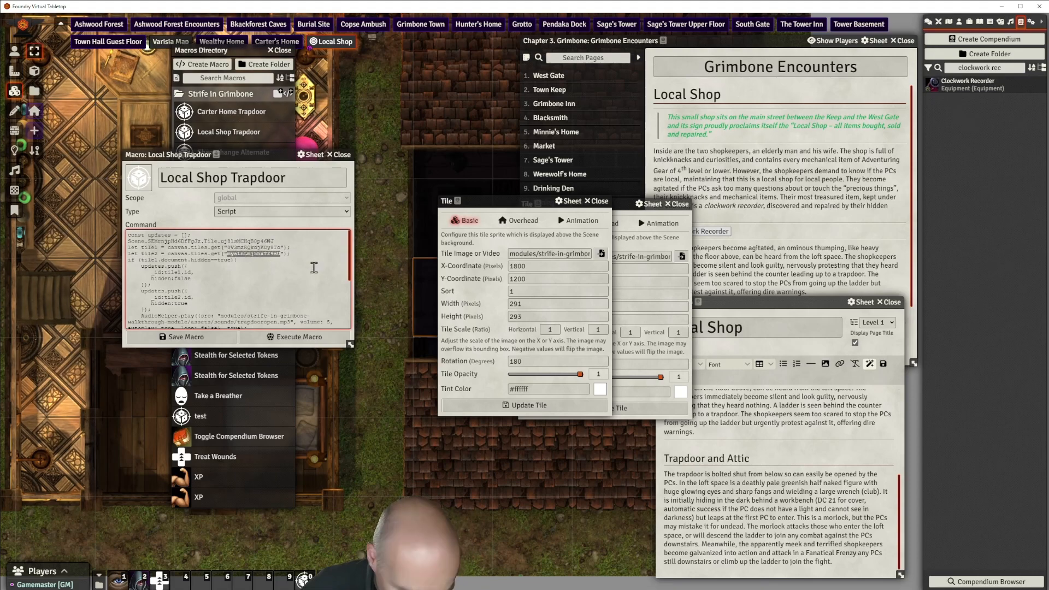
{"action": "key", "text": "ctrl+v"}
{"action": "left_click_drag", "start_coordinate": [273, 241], "coordinate": [219, 244]}
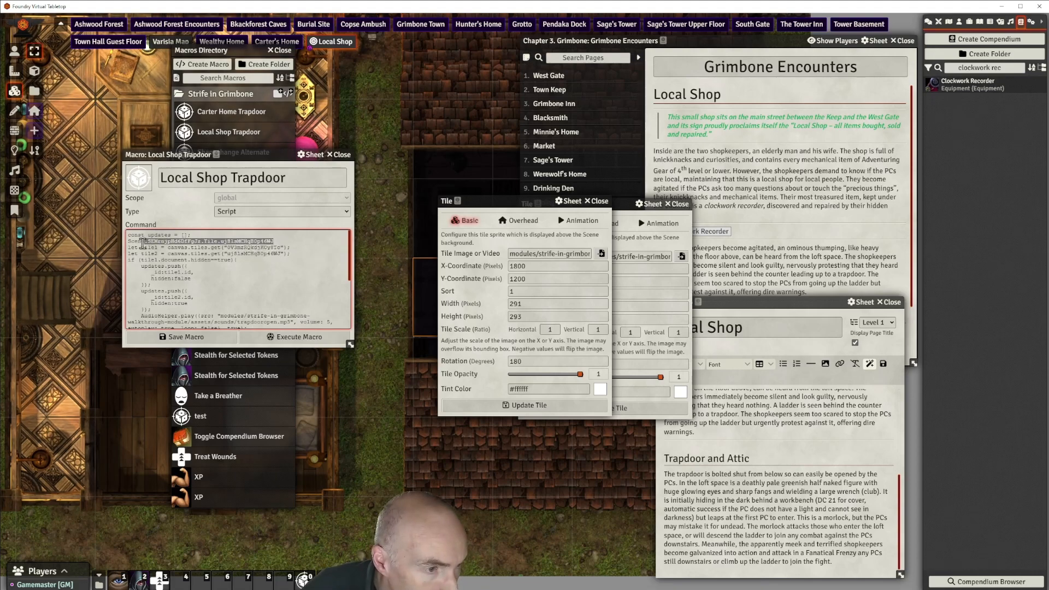
{"action": "triple_click", "coordinate": [219, 241]}
{"action": "key", "text": "BackSpace"}
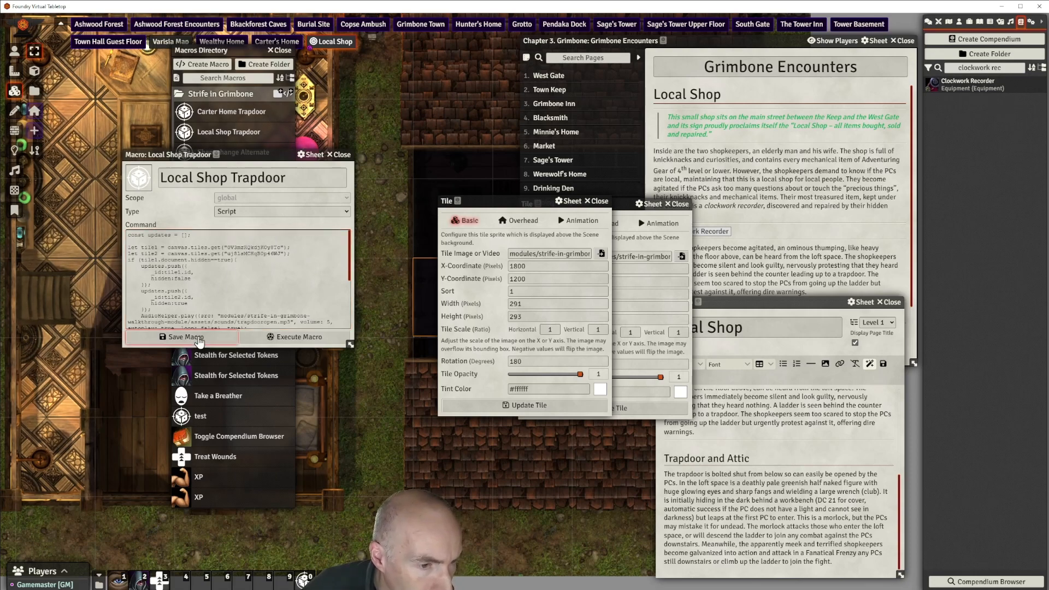
Save the Local Shop Trapdoor macro and close both trapdoor tile configuration windows
{"action": "left_click", "coordinate": [199, 339]}
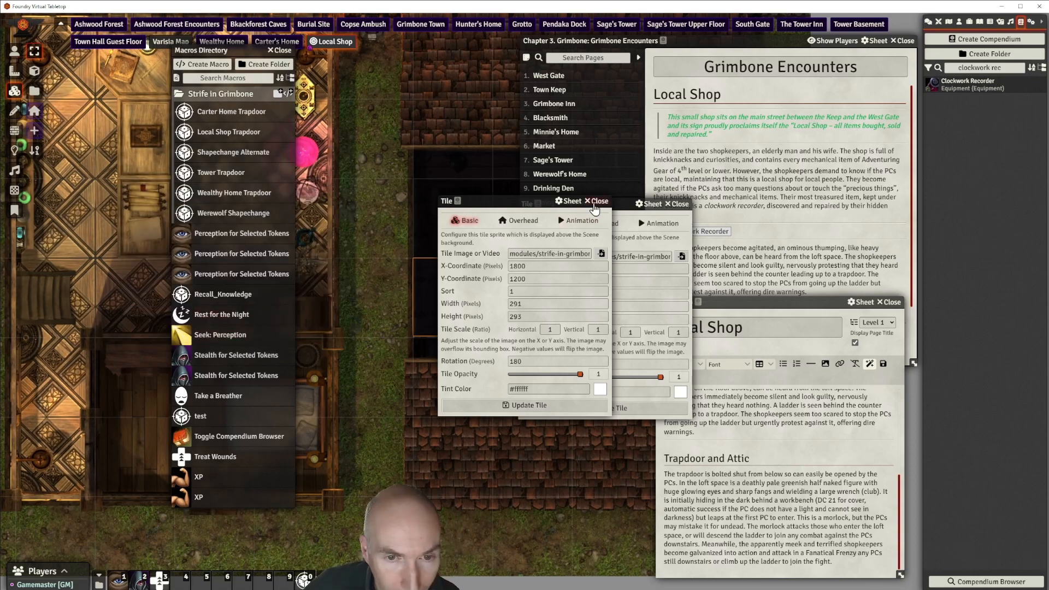
{"action": "left_click", "coordinate": [597, 202]}
{"action": "left_click", "coordinate": [678, 205]}
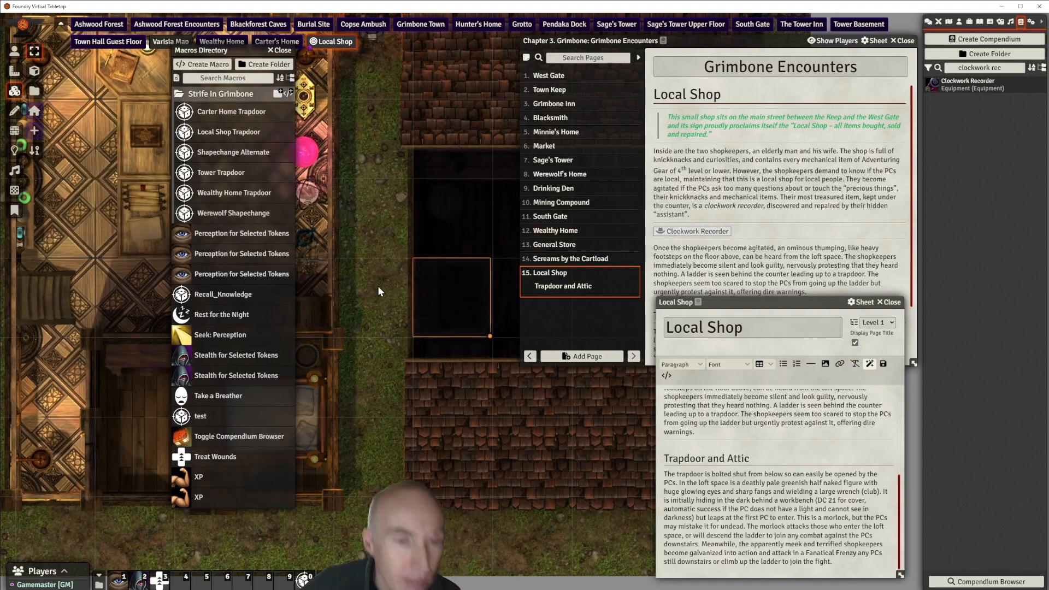
Assign the Local Shop Trapdoor macro to slot 9 of the macro hotbar
{"action": "scroll", "coordinate": [352, 298], "scroll_direction": "up", "scroll_amount": 5}
{"action": "scroll", "coordinate": [366, 273], "scroll_direction": "up", "scroll_amount": 2}
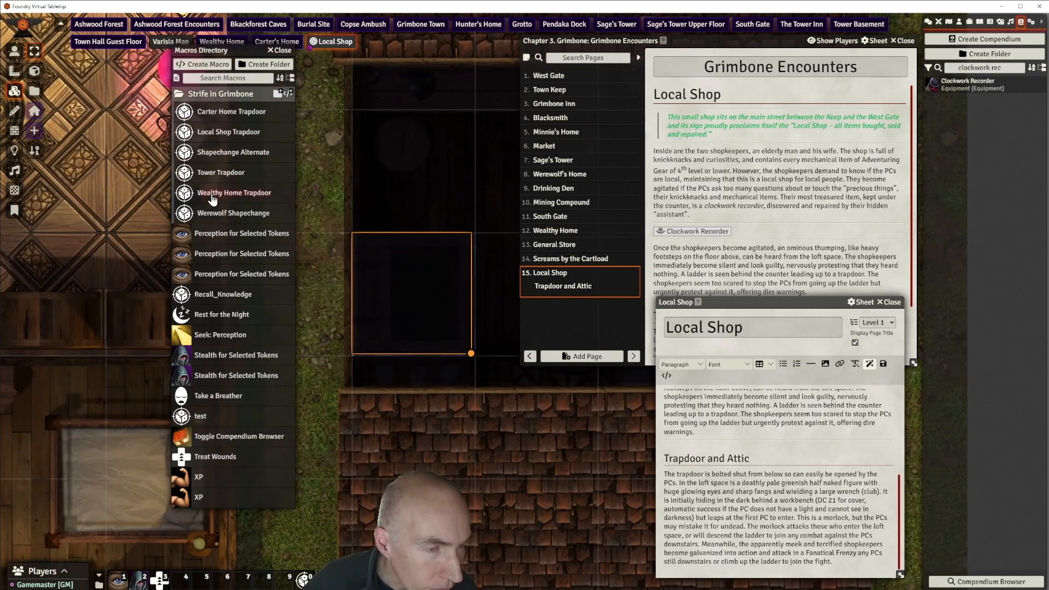
{"action": "left_click_drag", "start_coordinate": [219, 140], "coordinate": [283, 584]}
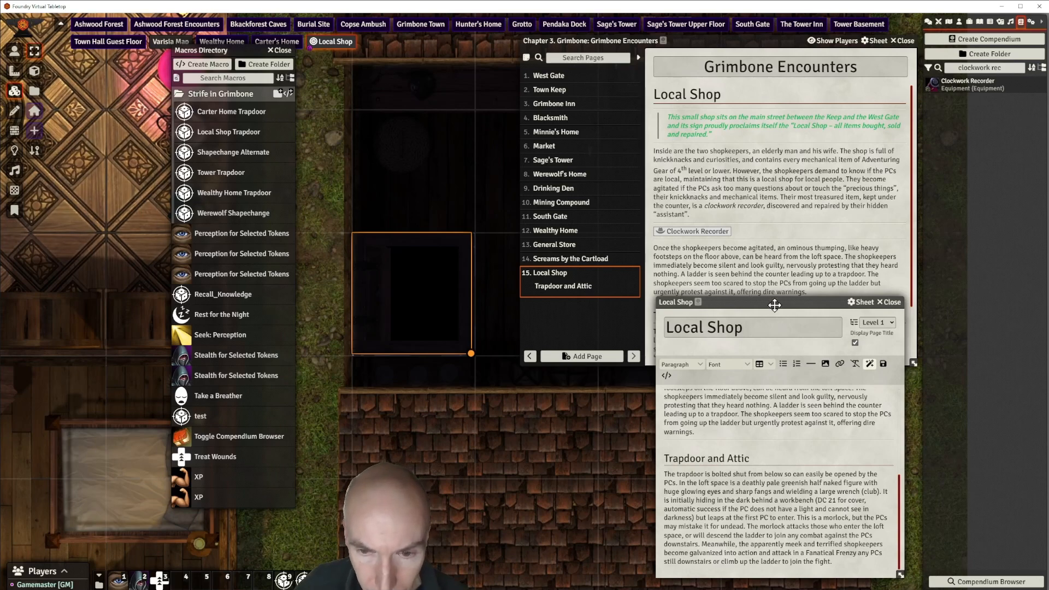
In the Local Shop page, start a new paragraph at "In the loft space" under Trapdoor and Attic, with a horizontal line before it
{"action": "left_click_drag", "start_coordinate": [774, 303], "coordinate": [713, 73]}
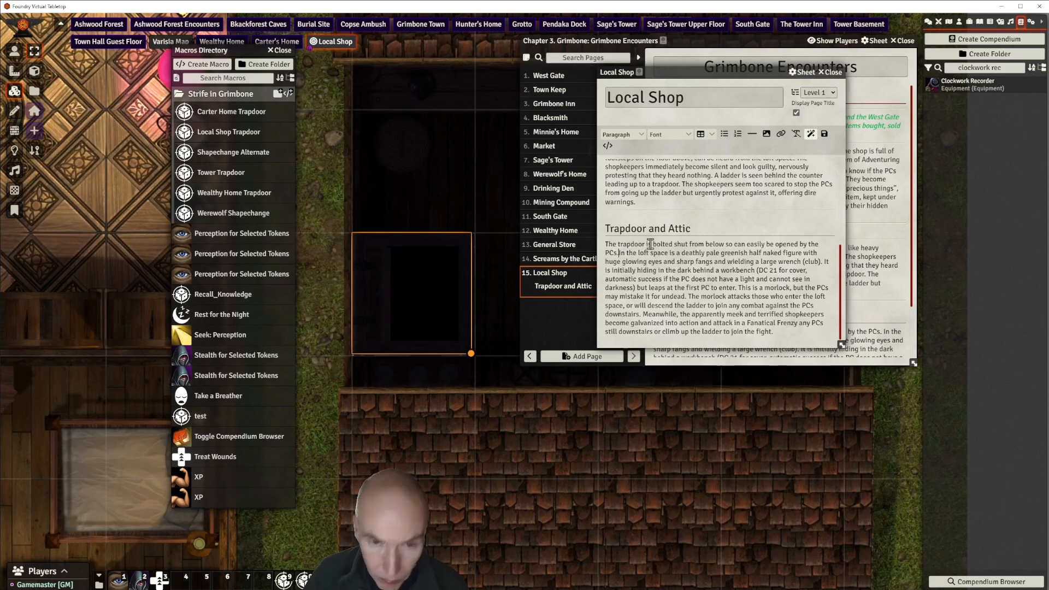
{"action": "key", "text": "Return"}
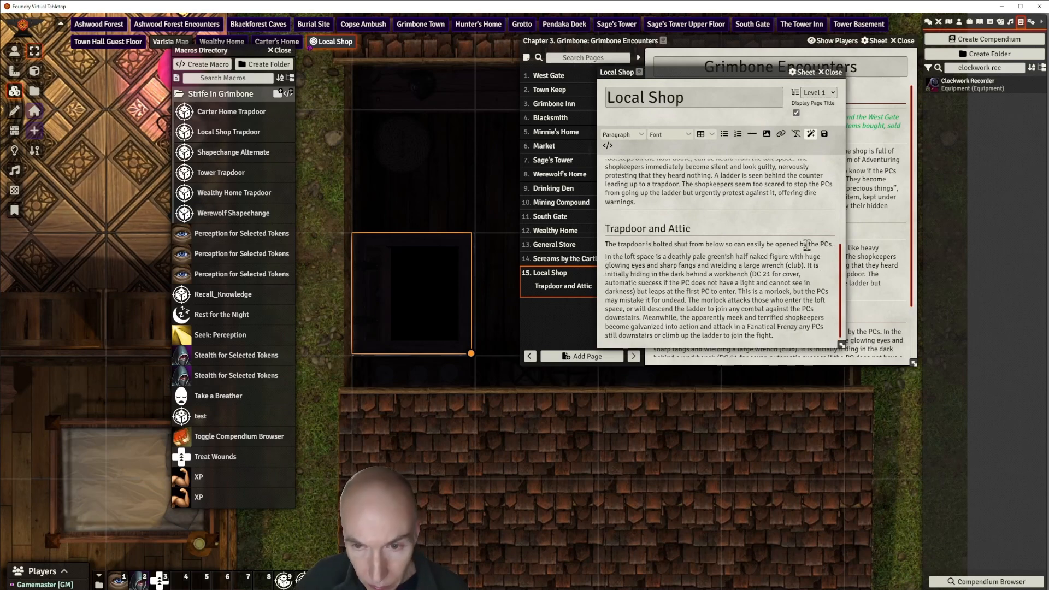
{"action": "left_click", "coordinate": [752, 135]}
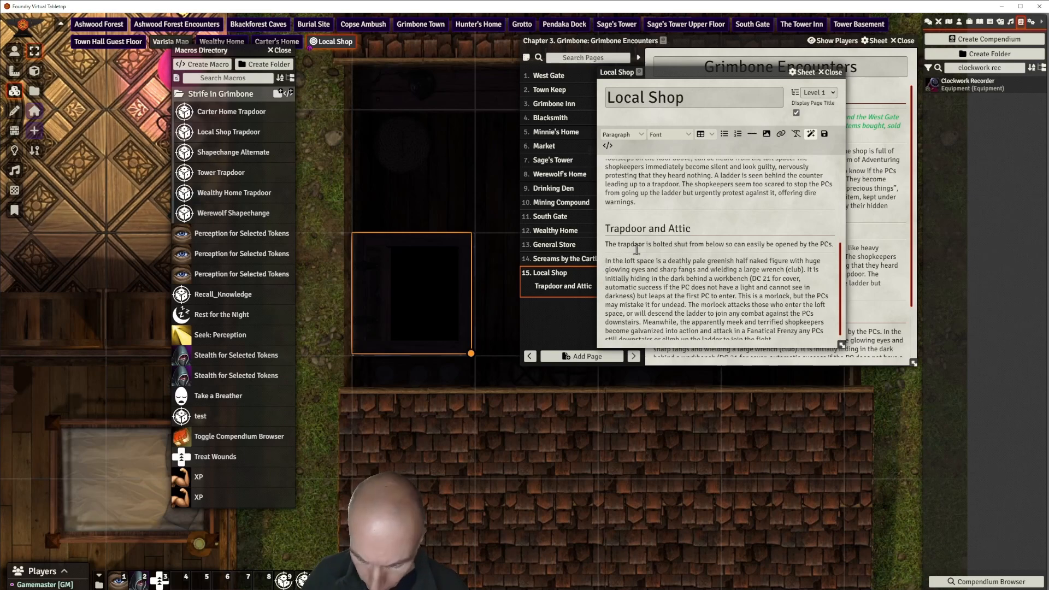
{"action": "key", "text": "Return"}
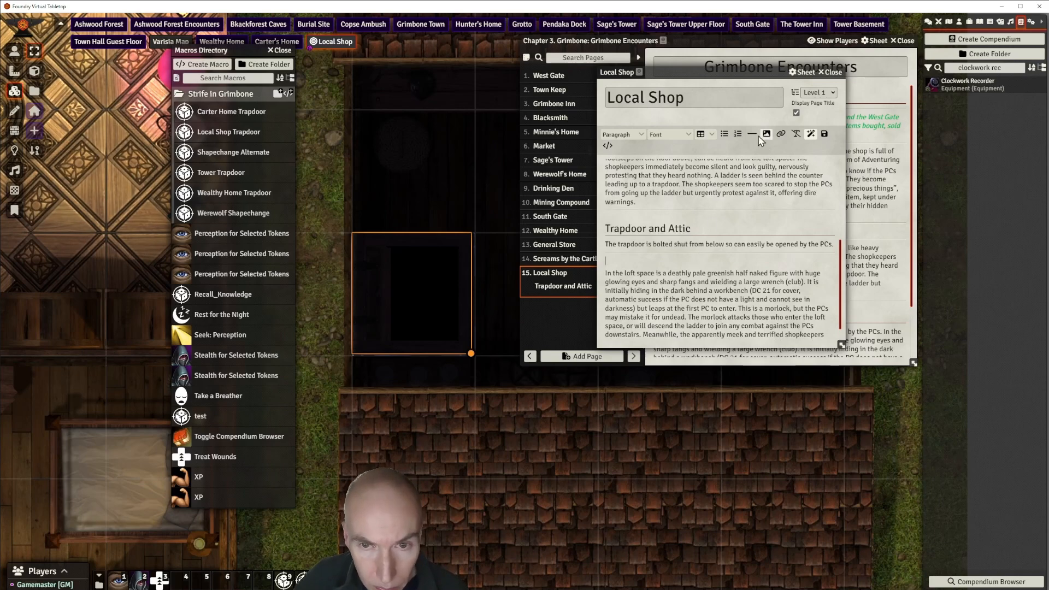
{"action": "key", "text": "BackSpace"}
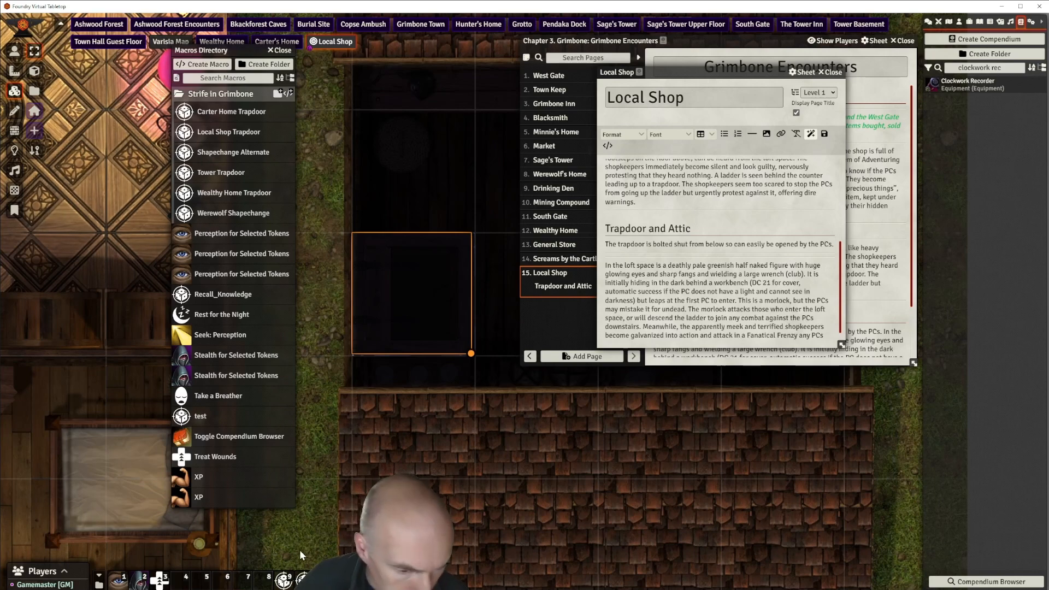
Add the line "To open or close the trapdoor click" under Trapdoor and Attic, ending with a link to the Local Shop Trapdoor macro and a period, and save
{"action": "left_click_drag", "start_coordinate": [282, 585], "coordinate": [623, 259]}
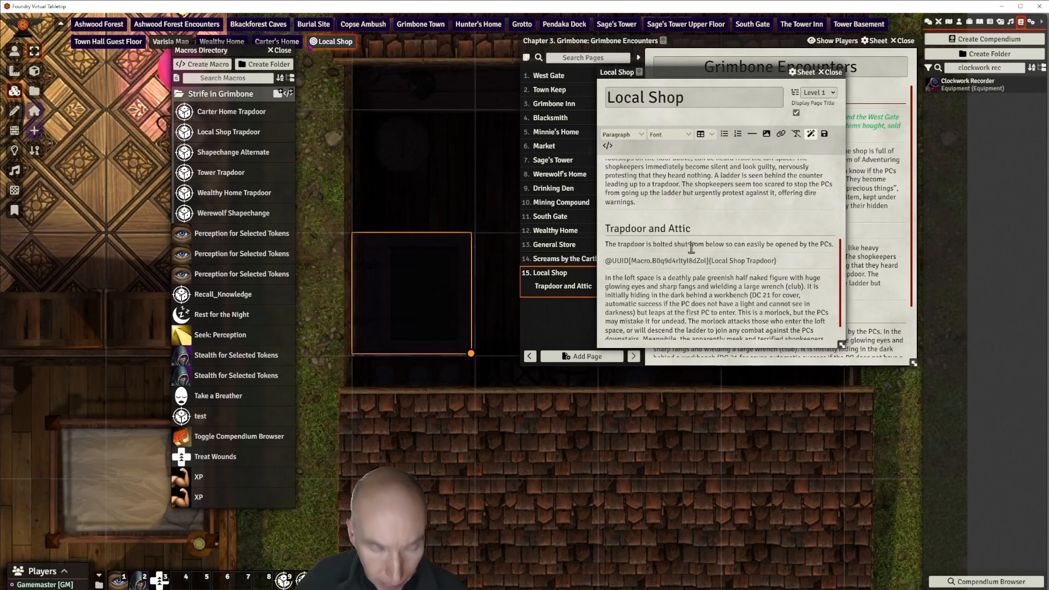
{"action": "type", "text": "To o"}
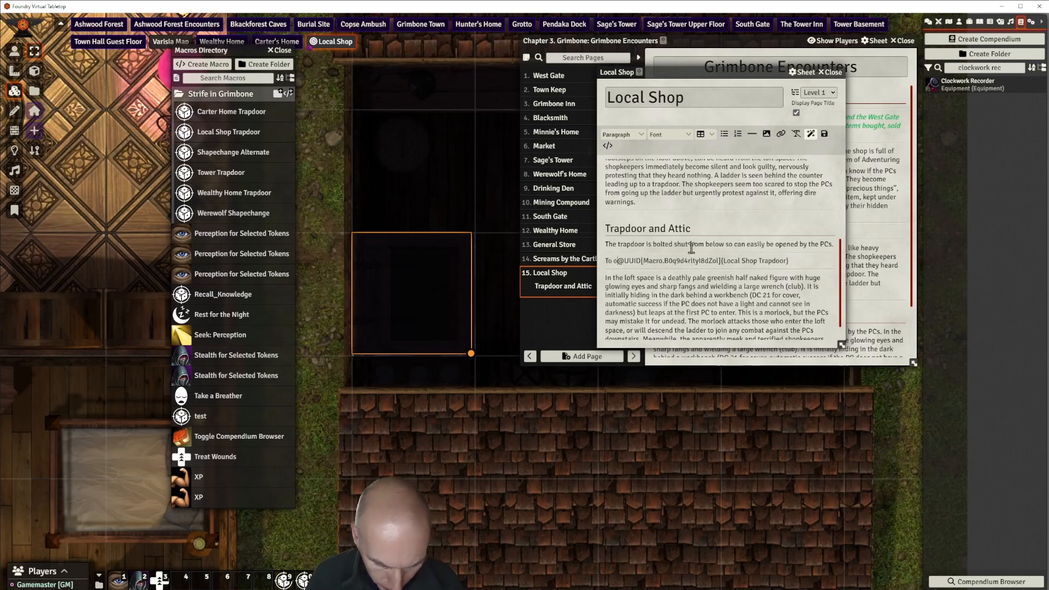
{"action": "type", "text": "pen of cl"}
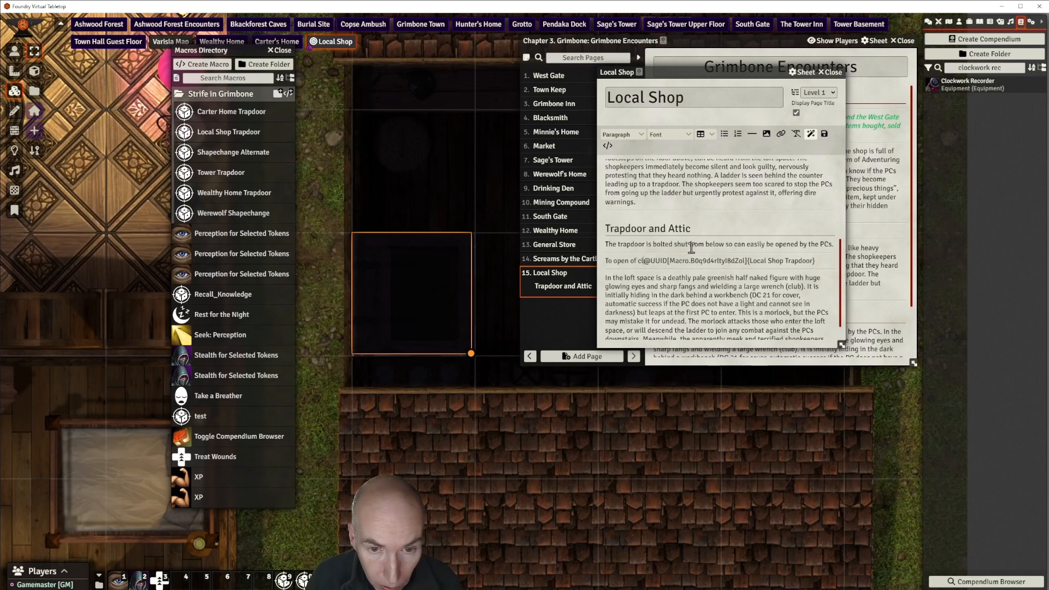
{"action": "key", "text": "BackSpace"}
{"action": "key", "text": "BackSpace"}
{"action": "type", "text": "r close"}
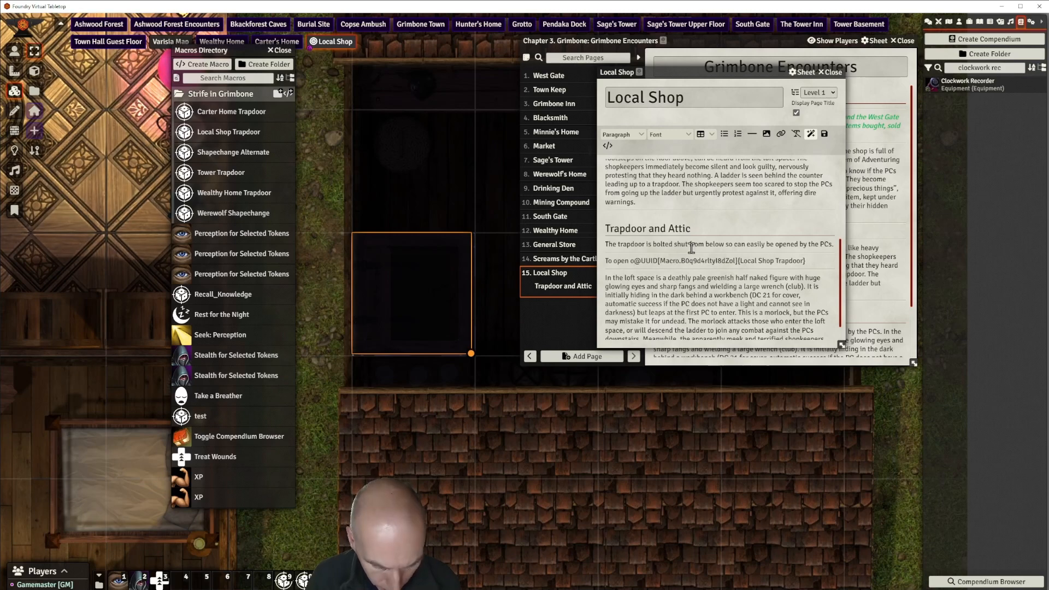
{"action": "type", "text": " the t"}
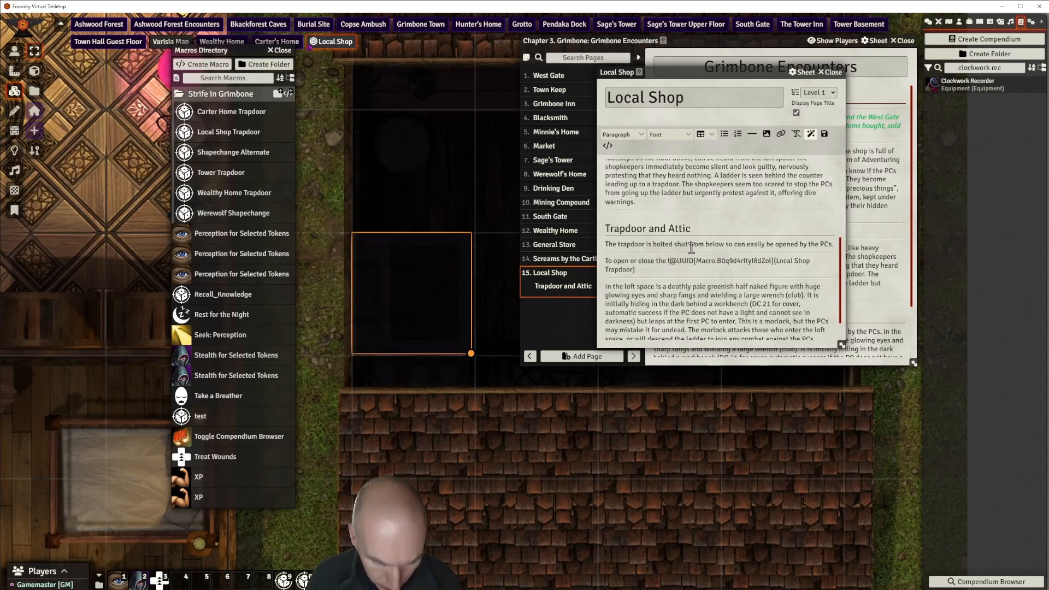
{"action": "type", "text": "rapdoor "}
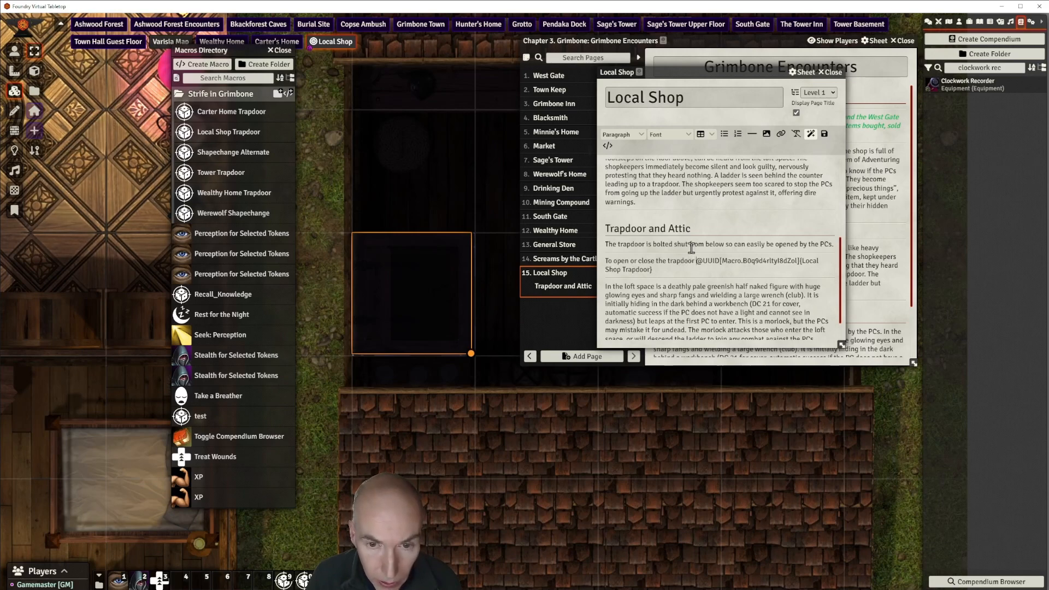
{"action": "type", "text": "click@UUID[Macro.B0q9d4rl"}
{"action": "key", "text": "BackSpace"}
{"action": "type", "text": "k"}
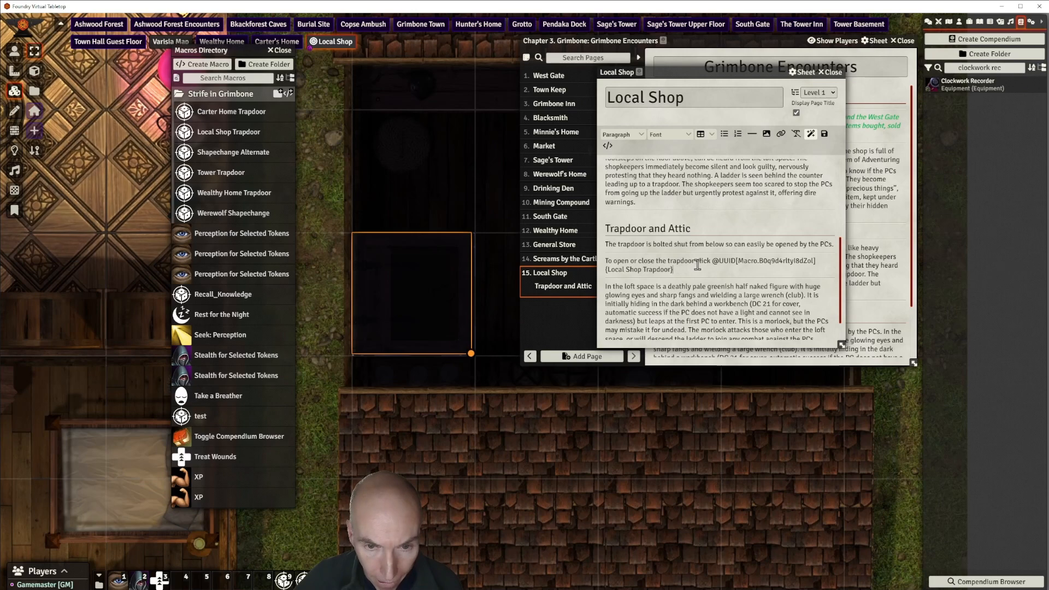
{"action": "type", "text": "."}
{"action": "left_click", "coordinate": [684, 261]}
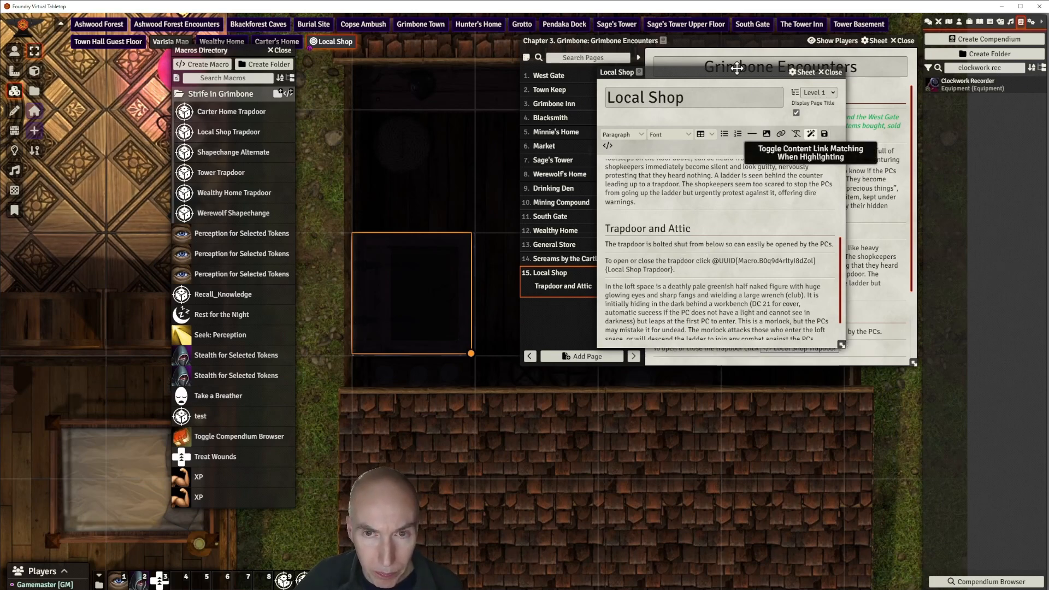
Place the page editor below the Grimbone Encounters journal and shorten the journal window so its Trapdoor and Attic section can be compared alongside
{"action": "left_click_drag", "start_coordinate": [731, 78], "coordinate": [803, 328]}
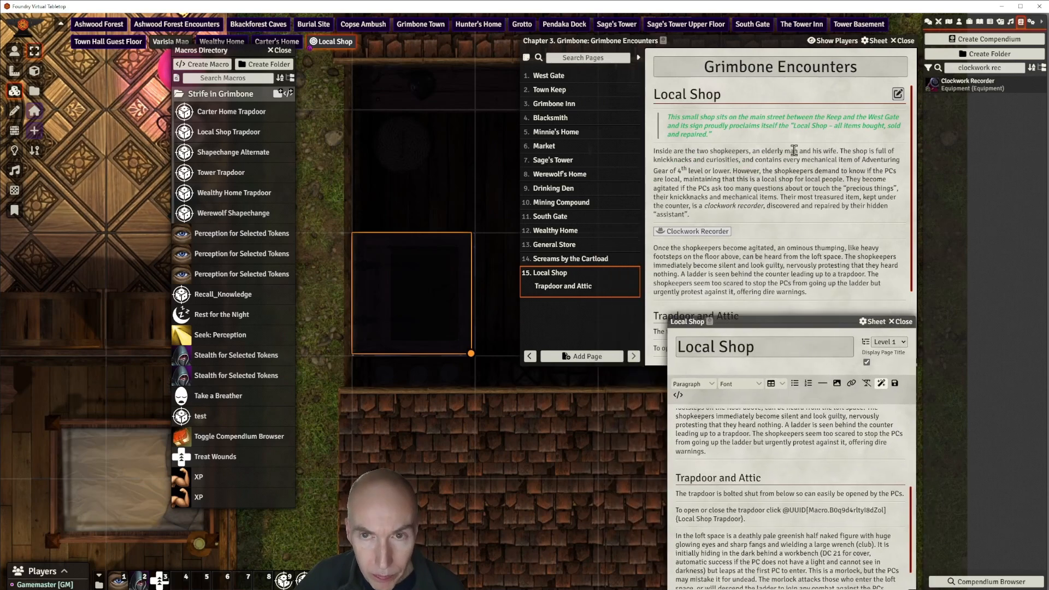
{"action": "left_click_drag", "start_coordinate": [761, 45], "coordinate": [762, 28]}
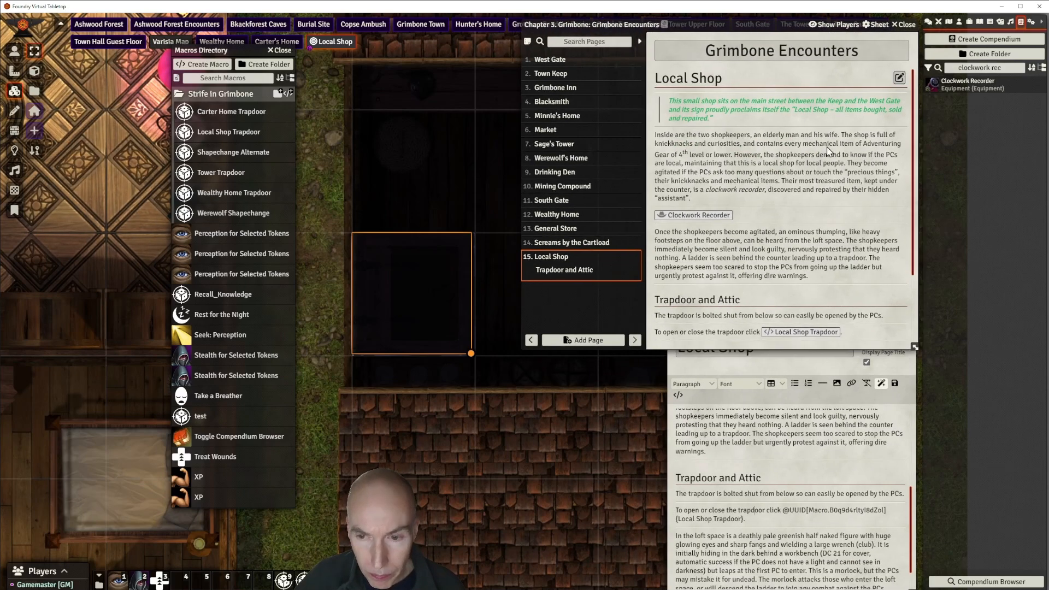
{"action": "left_click_drag", "start_coordinate": [911, 343], "coordinate": [916, 298]}
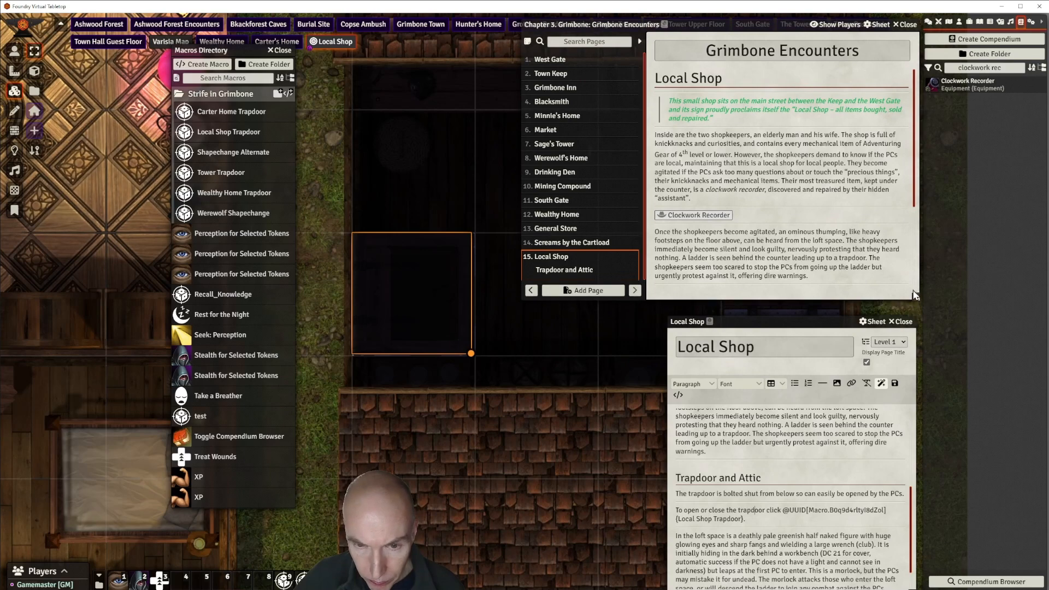
{"action": "scroll", "coordinate": [820, 175], "scroll_direction": "down", "scroll_amount": 3}
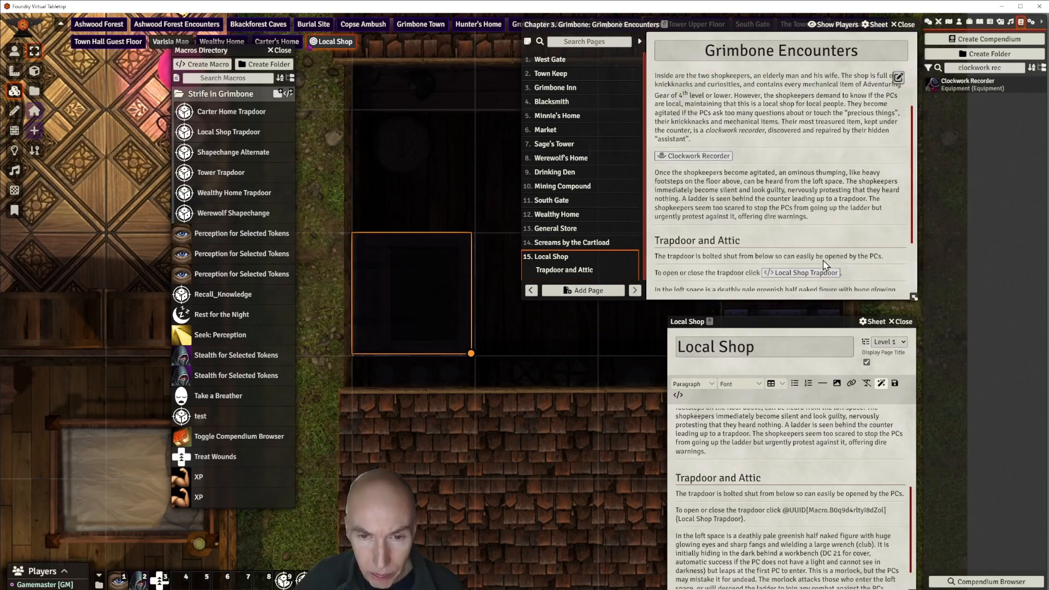
{"action": "scroll", "coordinate": [806, 215], "scroll_direction": "down", "scroll_amount": 2}
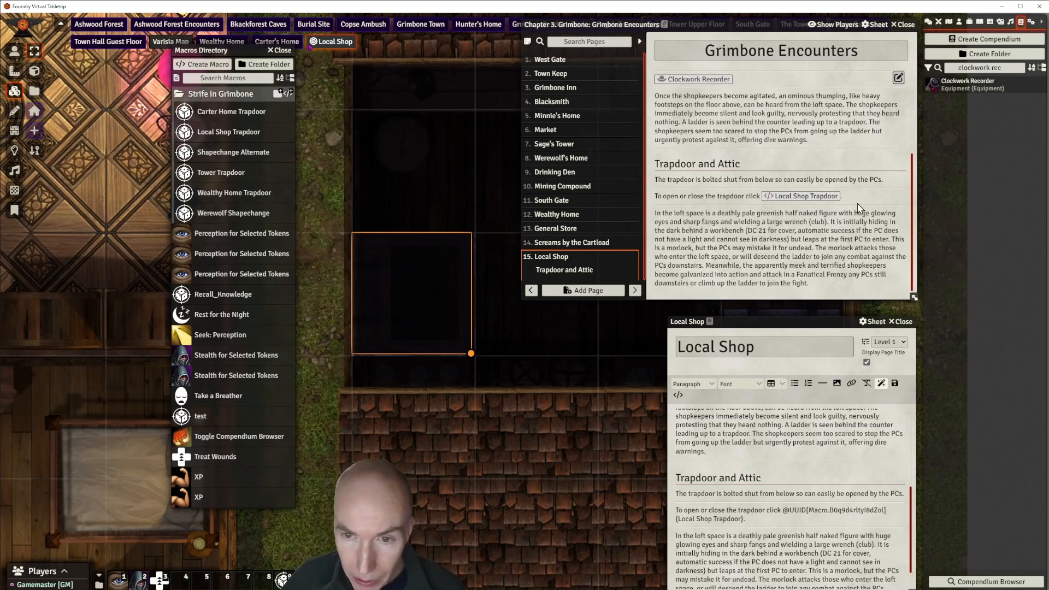
Format the "To open or close the trapdoor" line with the macro link as a Secret block
{"action": "left_click_drag", "start_coordinate": [850, 202], "coordinate": [672, 198]}
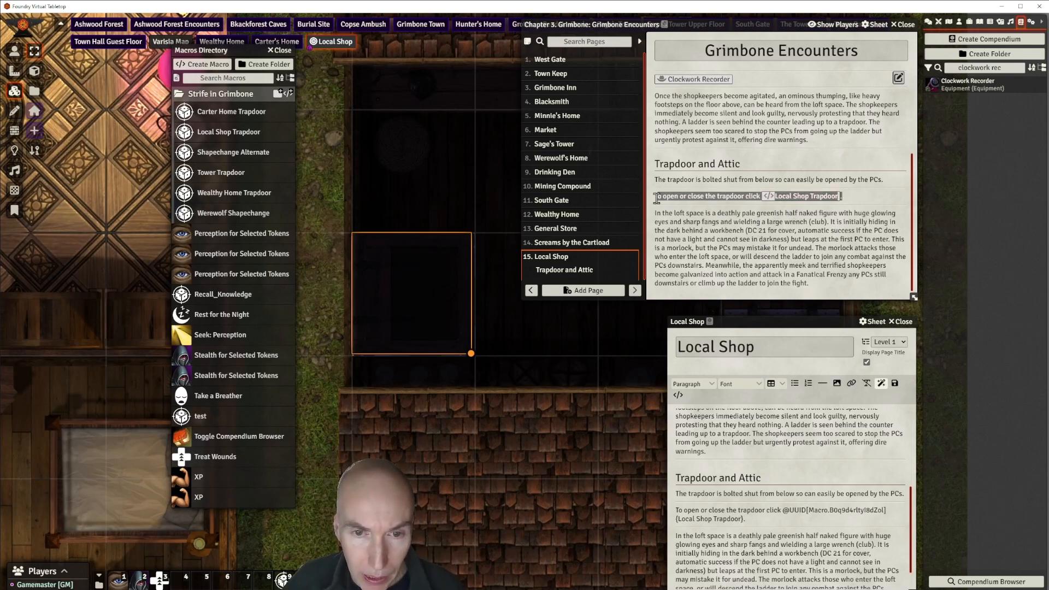
{"action": "left_click_drag", "start_coordinate": [757, 443], "coordinate": [761, 442]}
{"action": "left_click_drag", "start_coordinate": [678, 509], "coordinate": [747, 519]}
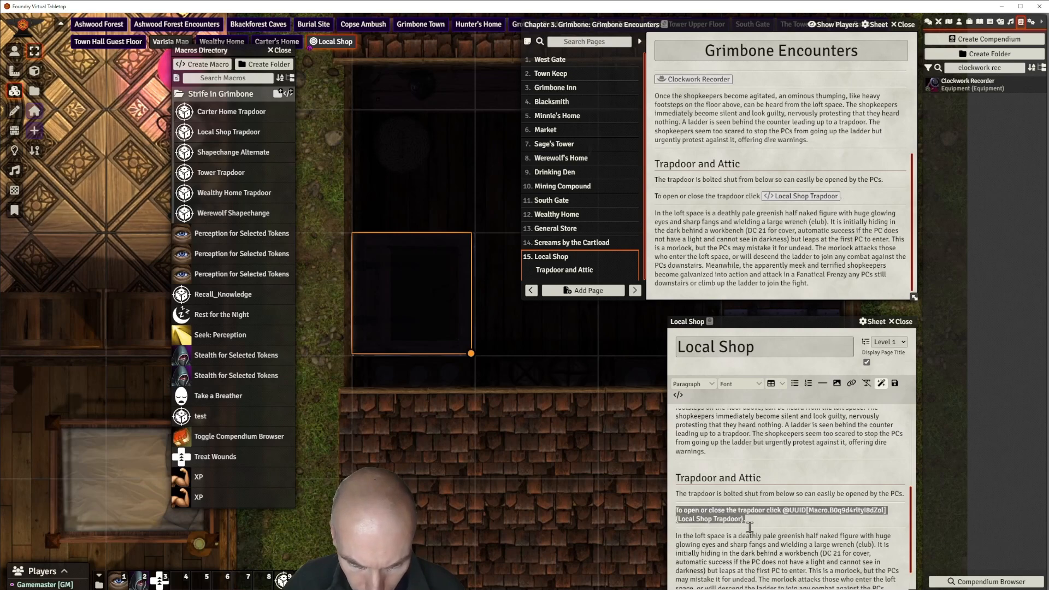
{"action": "left_click", "coordinate": [693, 384]}
{"action": "mouse_move", "coordinate": [689, 412]}
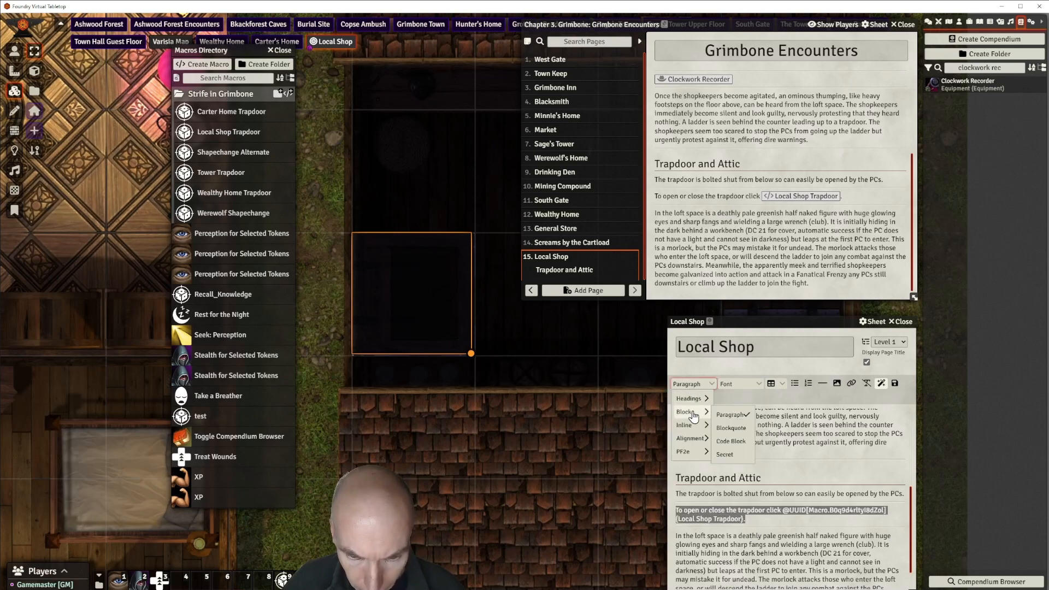
{"action": "left_click", "coordinate": [733, 460]}
{"action": "scroll", "coordinate": [794, 416], "scroll_direction": "down", "scroll_amount": 1}
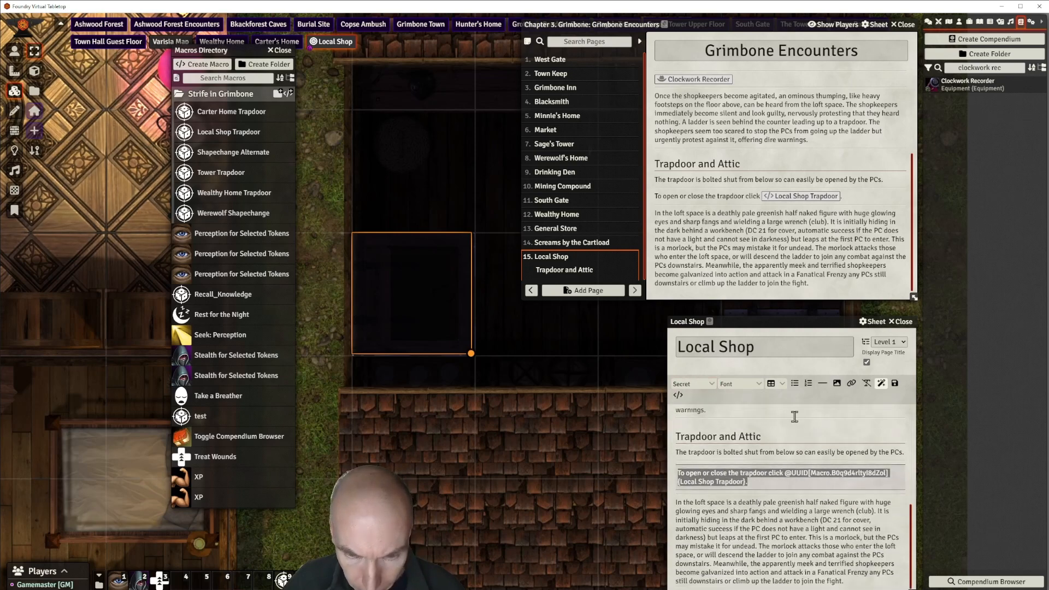
{"action": "left_click", "coordinate": [795, 241]}
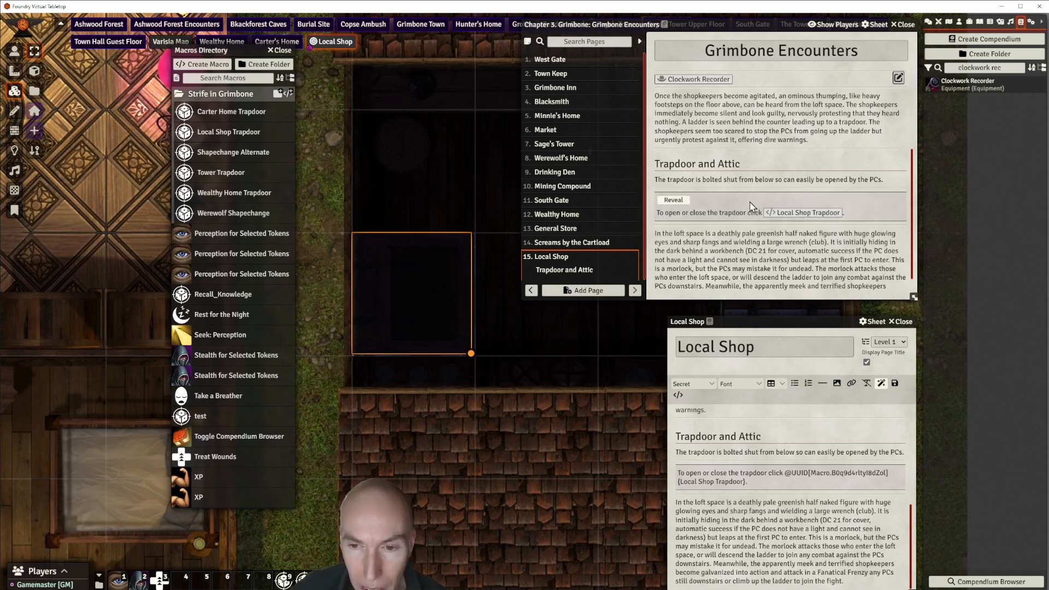
Reword the end of the attic text to "or they climb up the ladder to join the fight" and save the Local Shop page
{"action": "scroll", "coordinate": [787, 281], "scroll_direction": "down", "scroll_amount": 2}
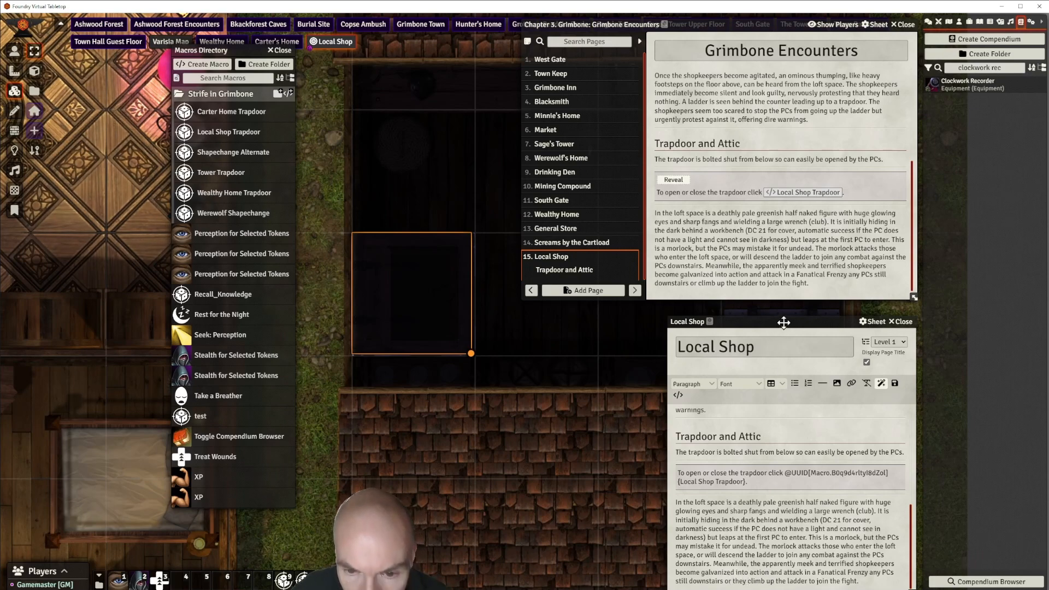
{"action": "left_click_drag", "start_coordinate": [784, 322], "coordinate": [760, 181]}
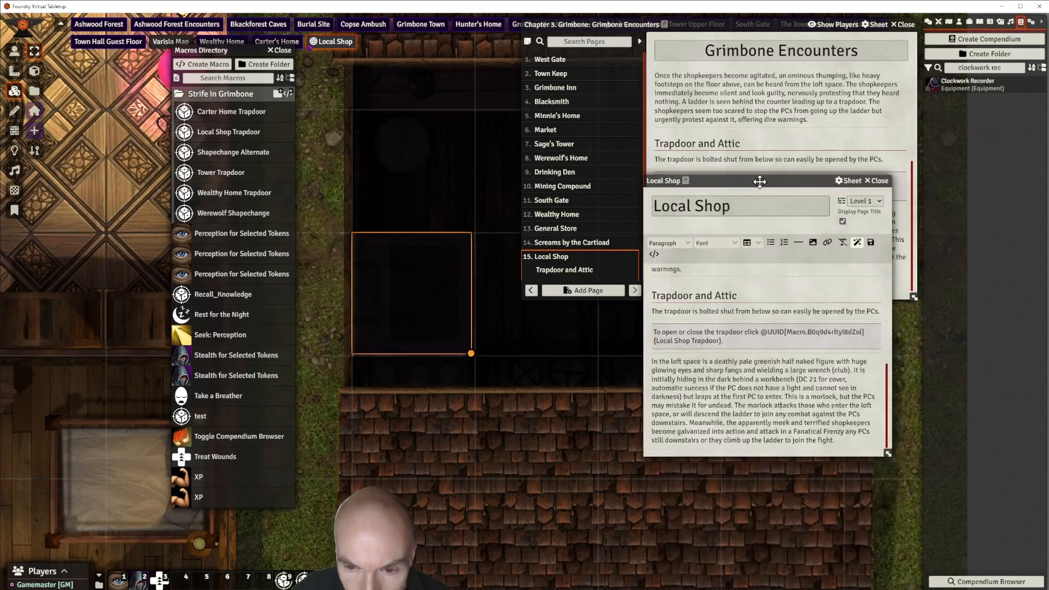
{"action": "left_click", "coordinate": [871, 244]}
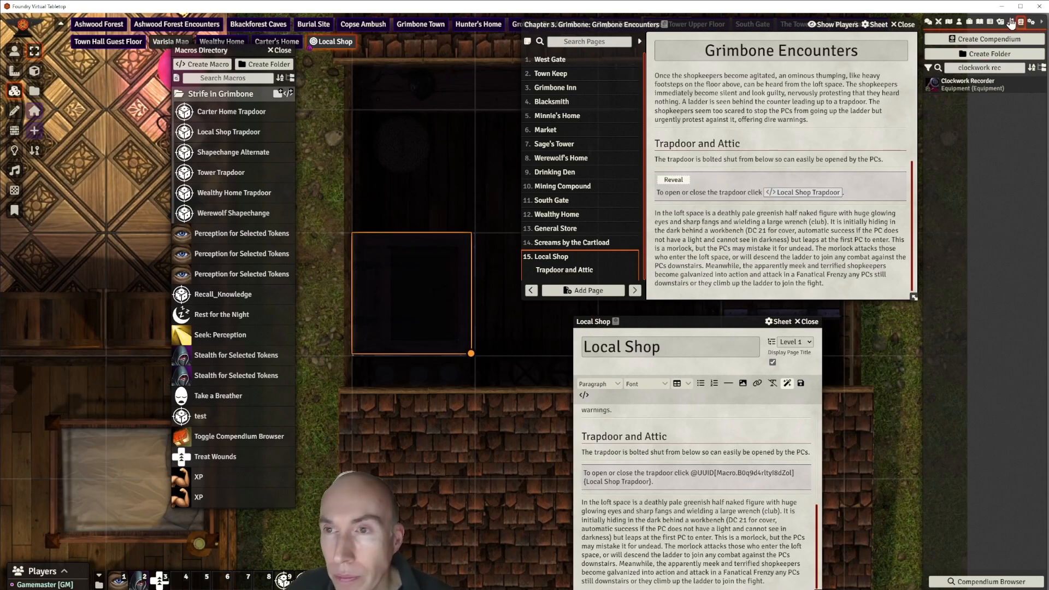
Search the compendiums for "morlock" and import the Morlock NPC from Bestiary 2
{"action": "left_click_drag", "start_coordinate": [1015, 68], "coordinate": [952, 68]}
{"action": "type", "text": "m"}
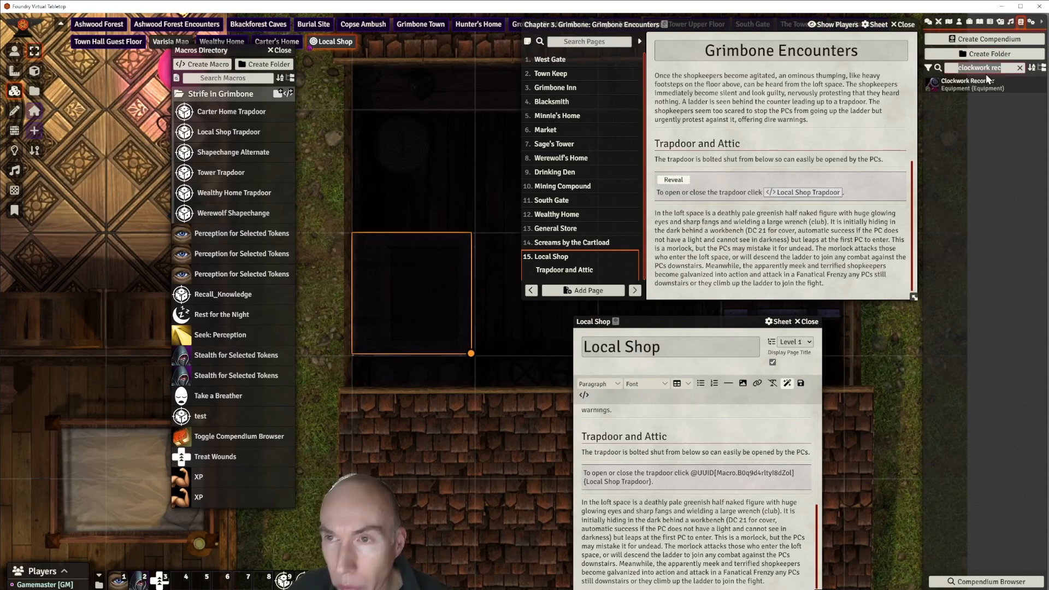
{"action": "type", "text": "orlock"}
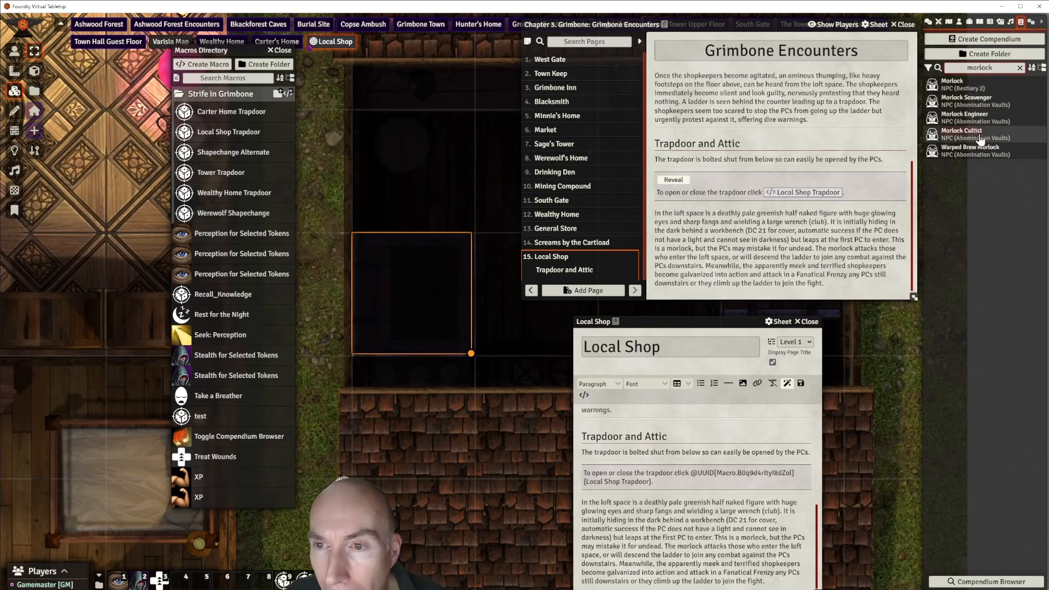
{"action": "left_click", "coordinate": [968, 86]}
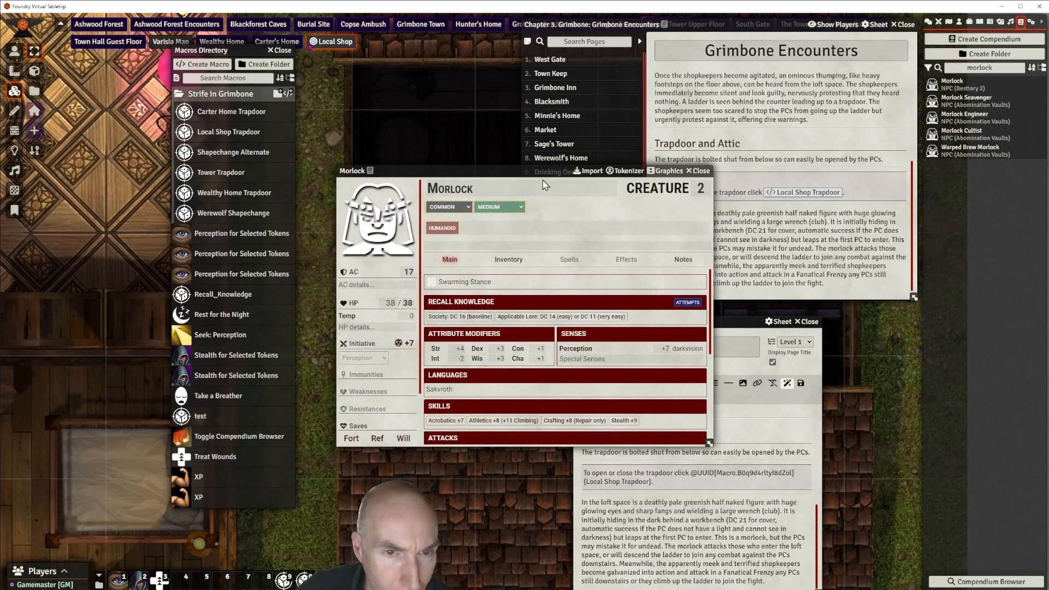
{"action": "left_click_drag", "start_coordinate": [543, 172], "coordinate": [455, 133]}
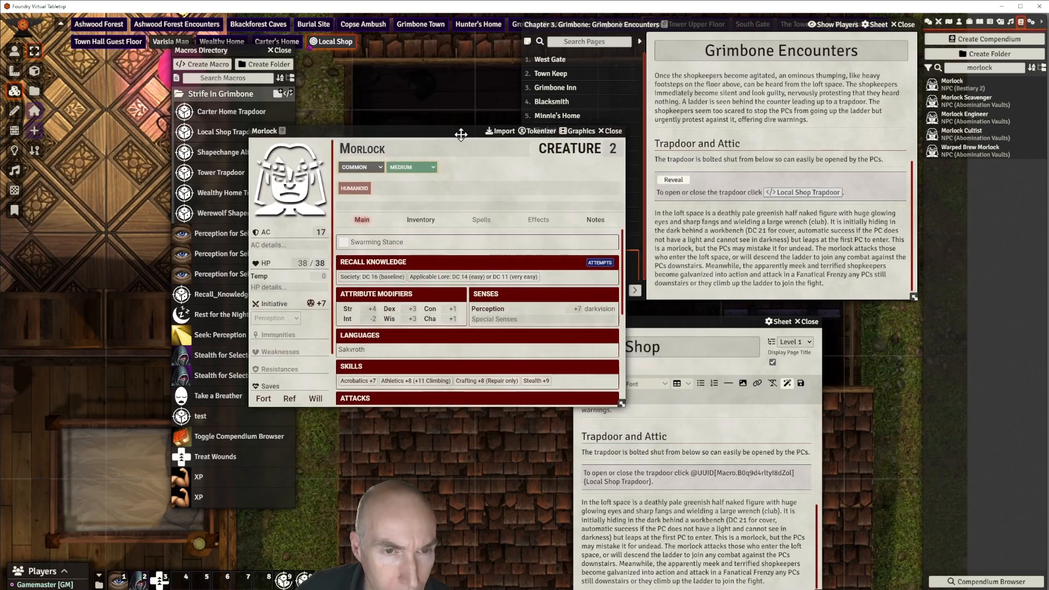
{"action": "left_click", "coordinate": [503, 133]}
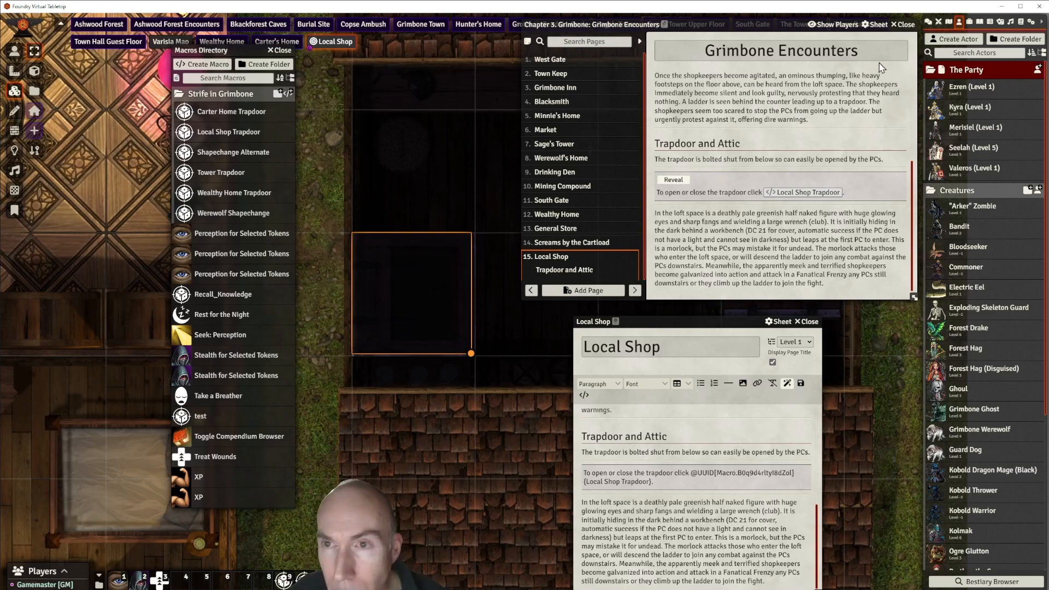
Move the imported Morlock actor into the Creatures folder and open its sheet
{"action": "scroll", "coordinate": [1010, 404], "scroll_direction": "down", "scroll_amount": 5}
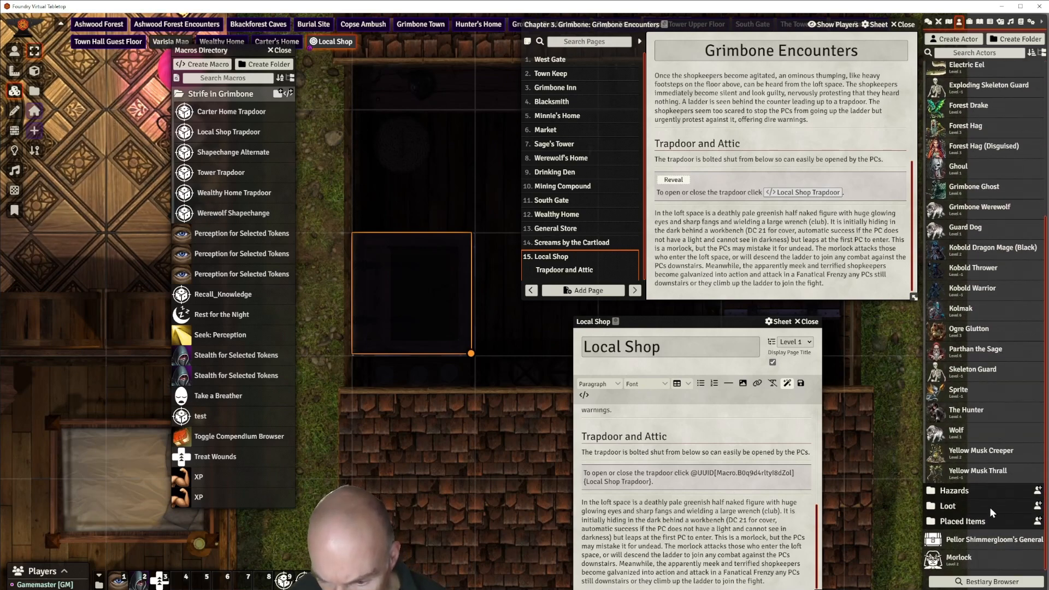
{"action": "left_click_drag", "start_coordinate": [965, 552], "coordinate": [980, 334]}
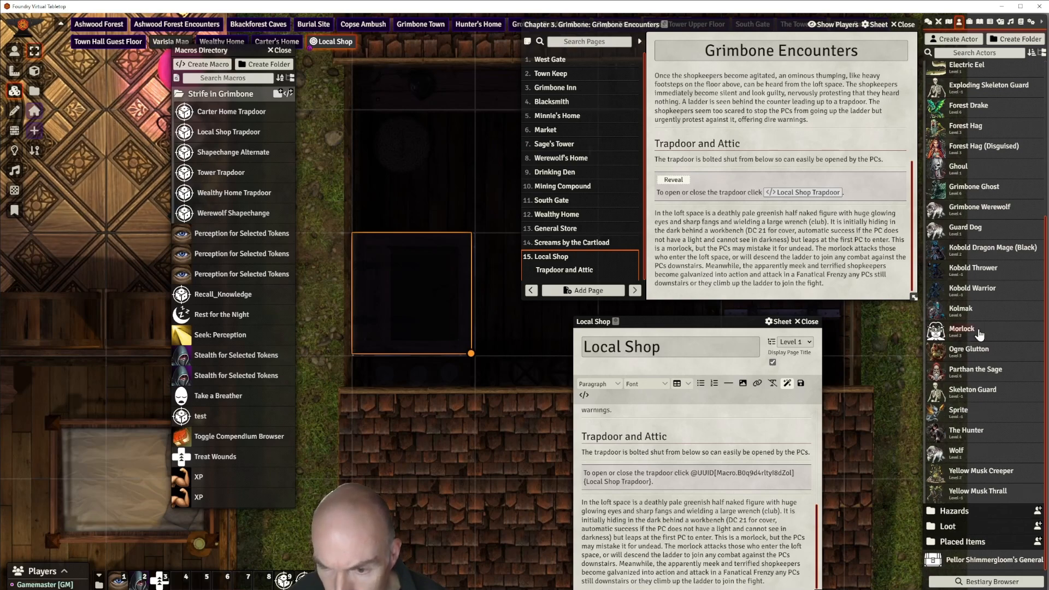
{"action": "left_click", "coordinate": [963, 330]}
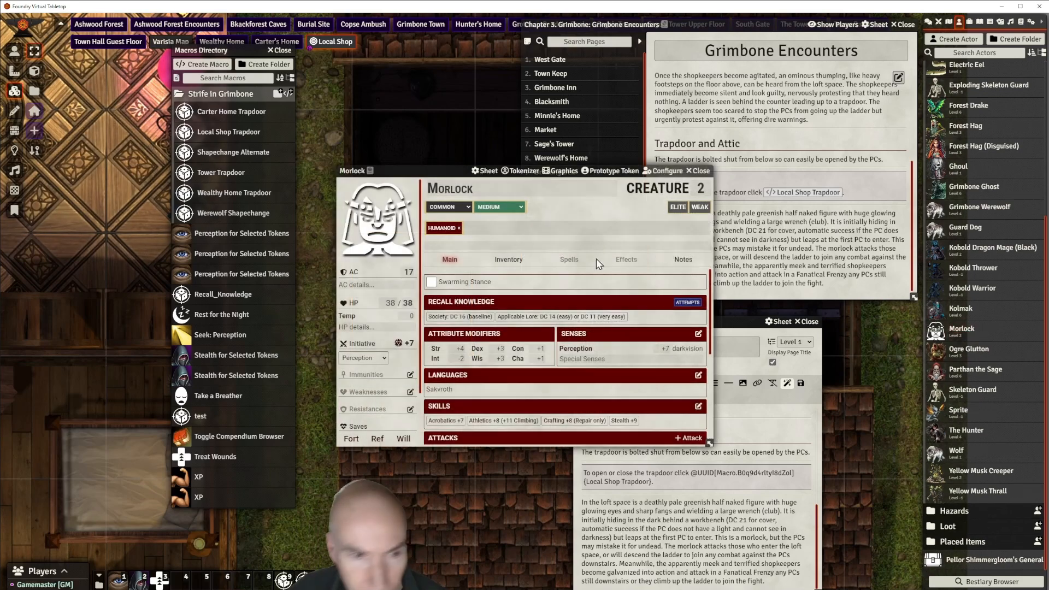
{"action": "left_click_drag", "start_coordinate": [436, 168], "coordinate": [457, 138]}
Browse for the Morlock's portrait image in the user data folder modules/strife-in-grimbone-walkthrough-module/assets/tokens
{"action": "left_click", "coordinate": [412, 208]}
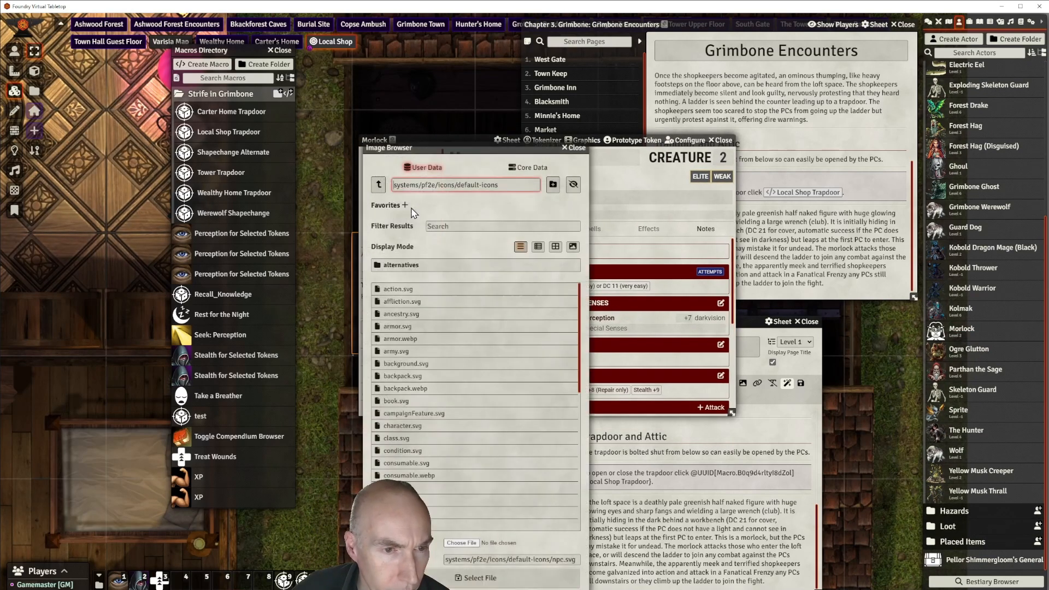
{"action": "left_click", "coordinate": [379, 186]}
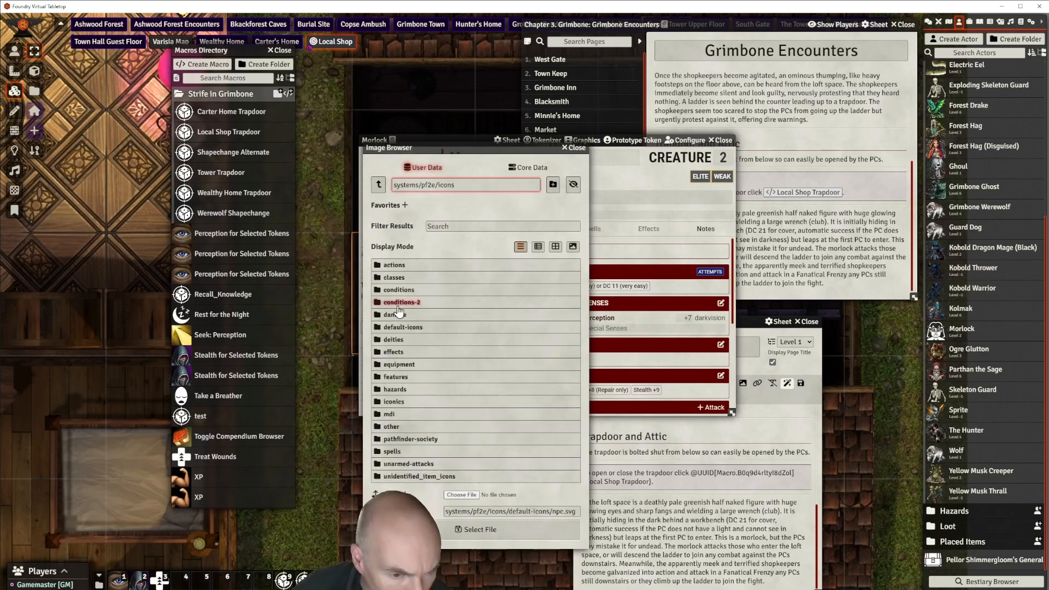
{"action": "left_click", "coordinate": [378, 187]}
{"action": "left_click", "coordinate": [378, 185]}
{"action": "left_click", "coordinate": [378, 186]}
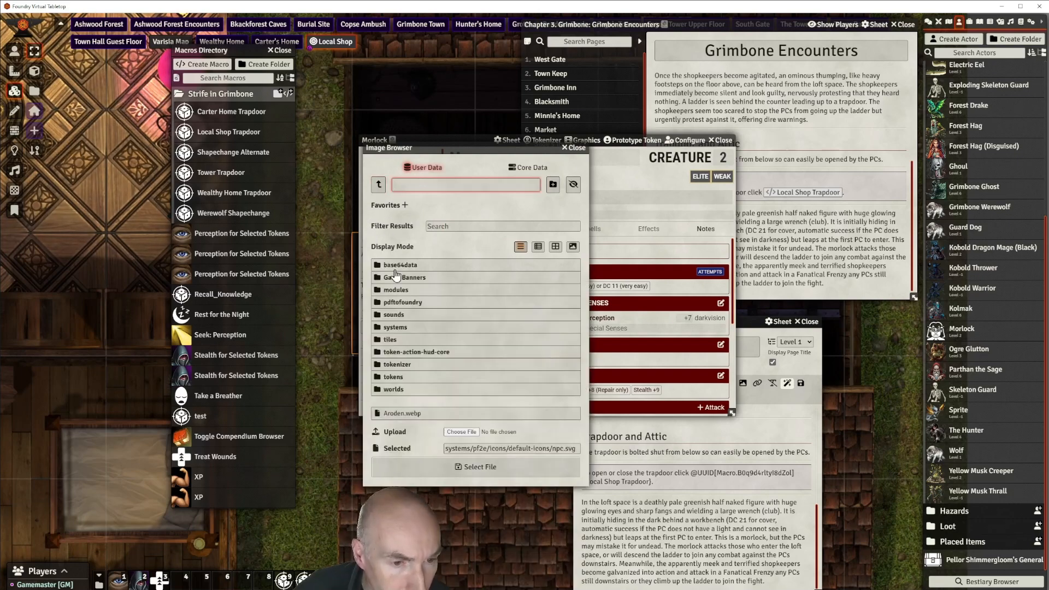
{"action": "left_click", "coordinate": [395, 290]}
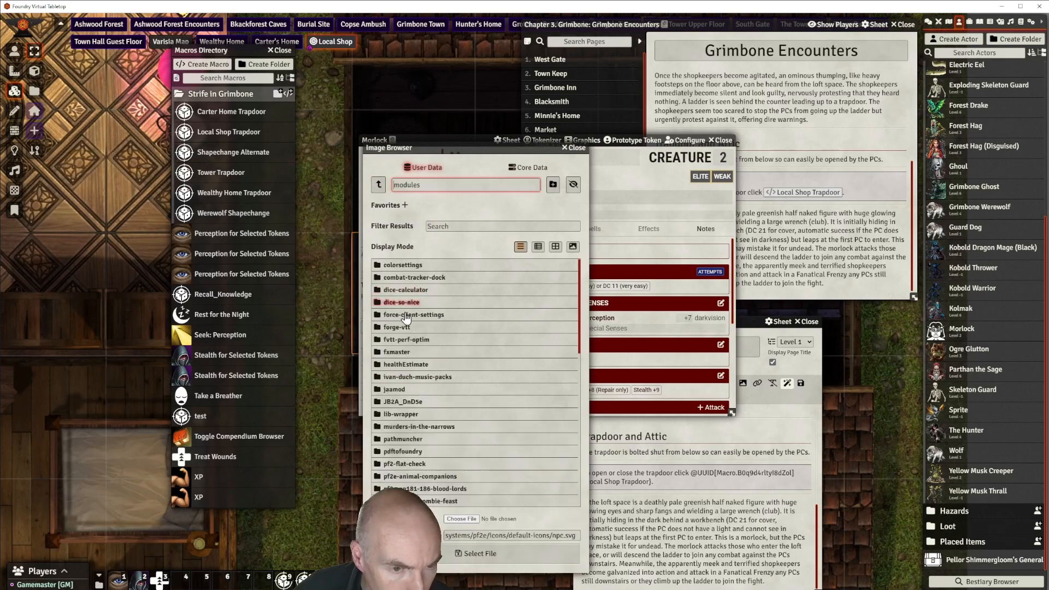
{"action": "scroll", "coordinate": [437, 416], "scroll_direction": "down", "scroll_amount": 10}
{"action": "scroll", "coordinate": [438, 461], "scroll_direction": "down", "scroll_amount": 5}
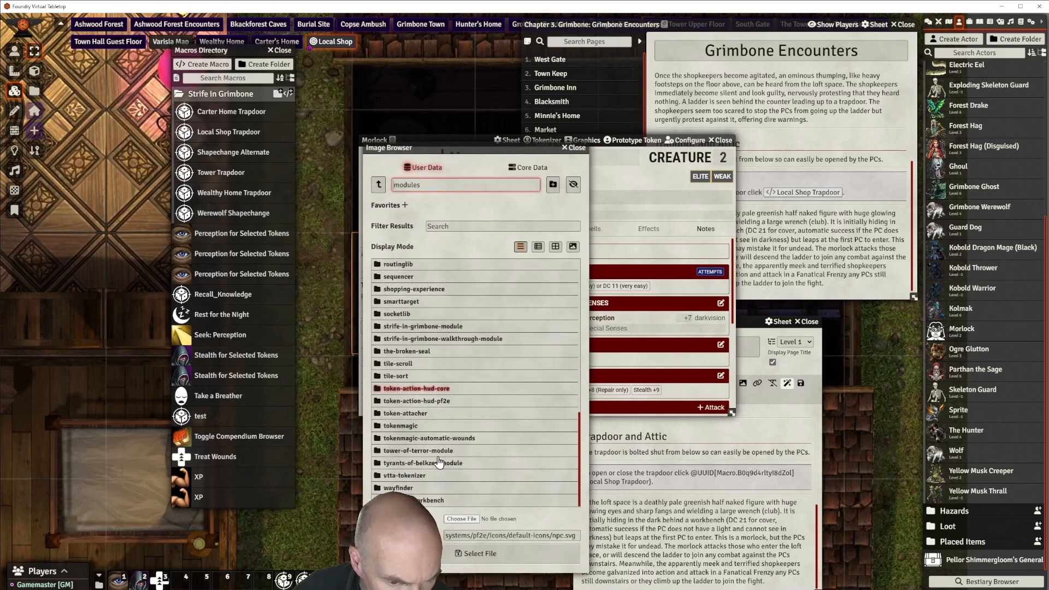
{"action": "left_click", "coordinate": [452, 340]}
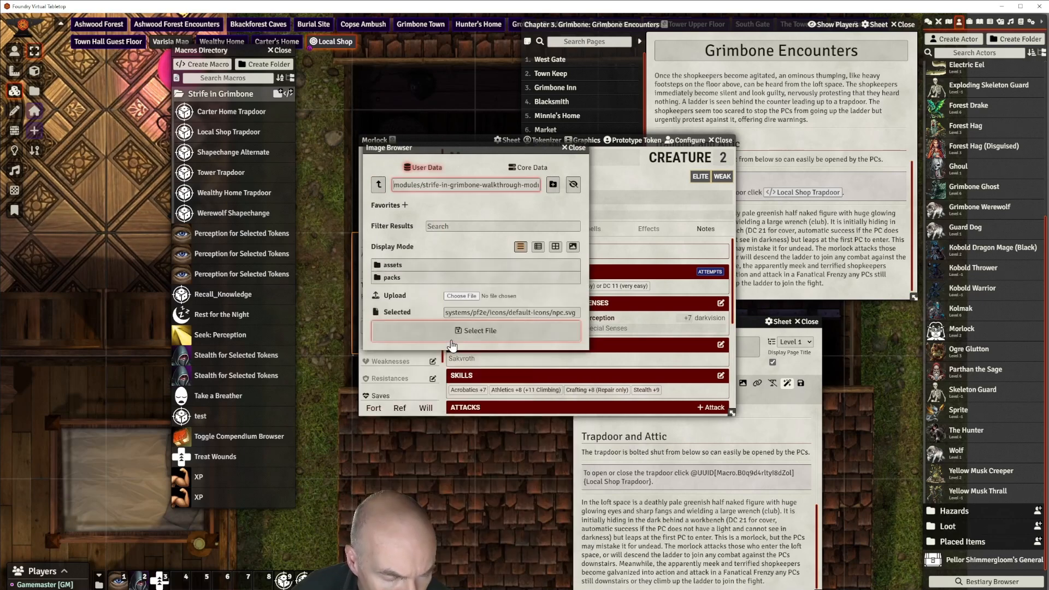
{"action": "left_click", "coordinate": [392, 265]}
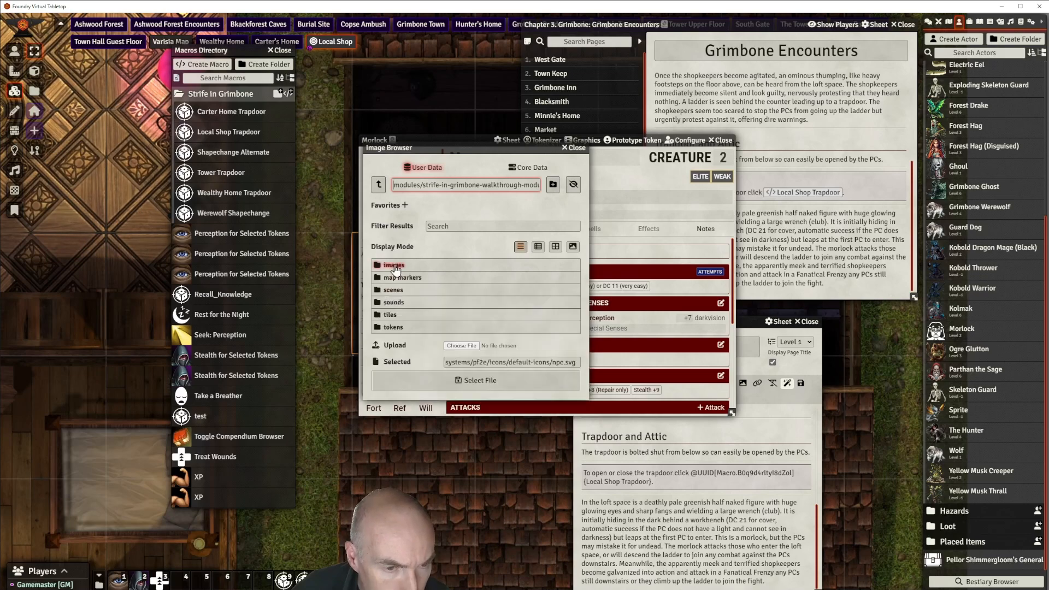
{"action": "left_click", "coordinate": [397, 329]}
Set morlock.webp from the tokens folder as the Morlock actor's portrait
{"action": "scroll", "coordinate": [480, 363], "scroll_direction": "down", "scroll_amount": 5}
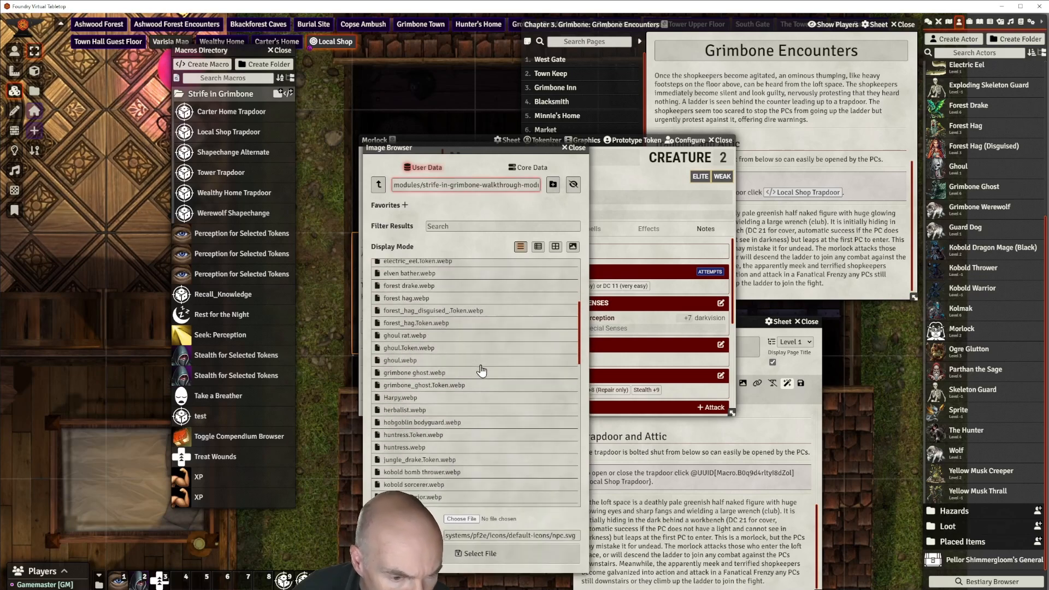
{"action": "scroll", "coordinate": [481, 370], "scroll_direction": "down", "scroll_amount": 5}
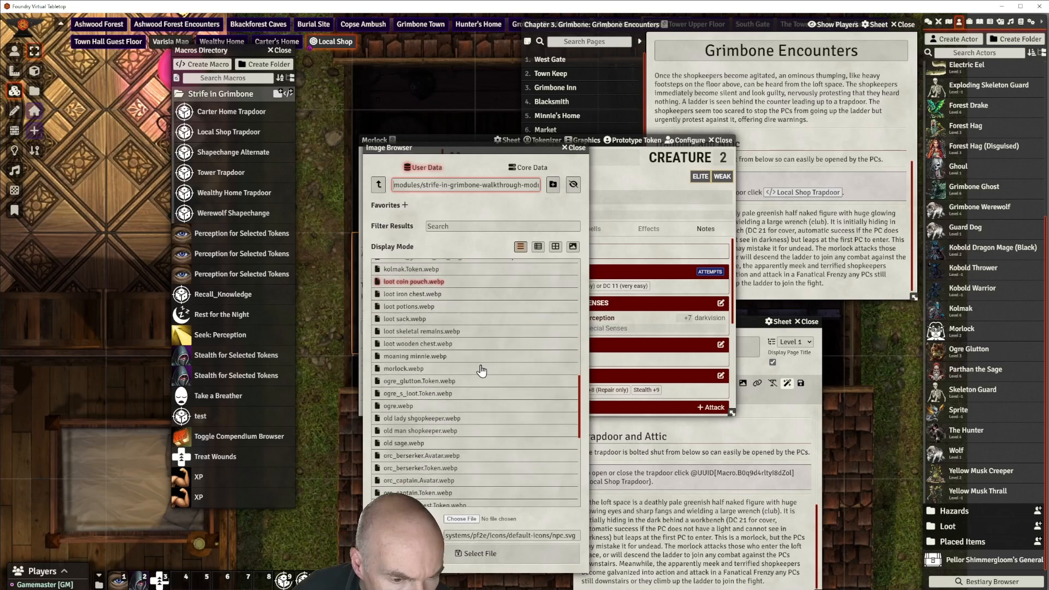
{"action": "left_click", "coordinate": [412, 368]}
{"action": "left_click", "coordinate": [412, 369]}
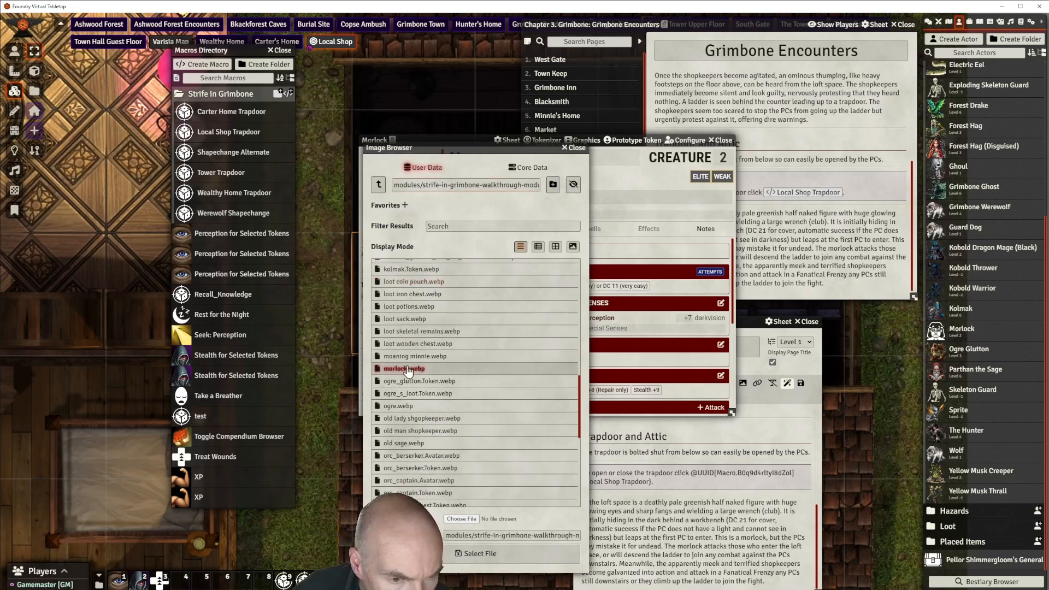
{"action": "left_click", "coordinate": [504, 554]}
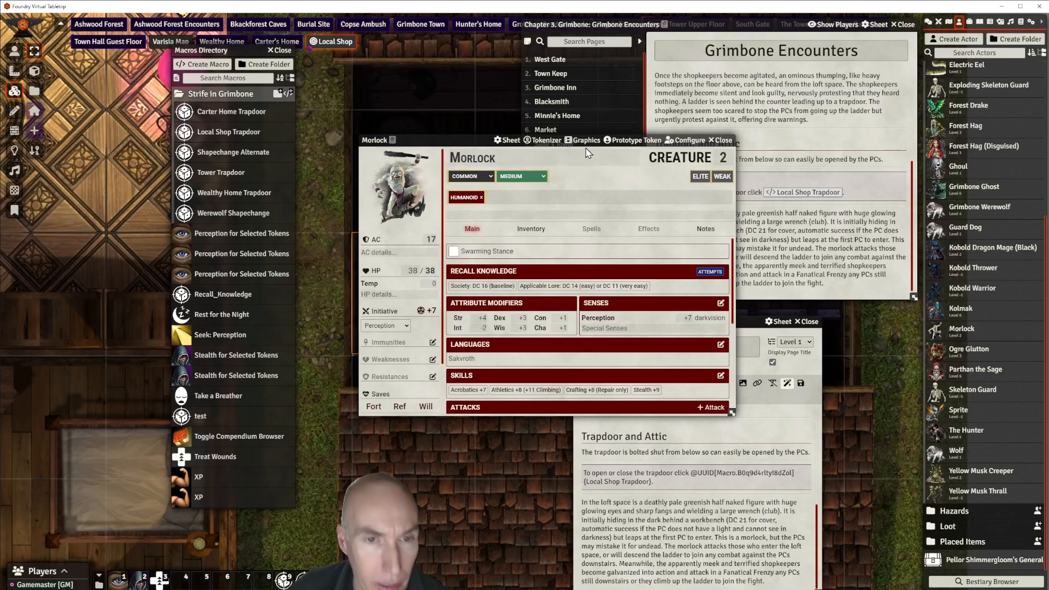
In Tokenizer, delete the Morlock token's blank background layer and replace the brown frame with an ornate purple-and-black ring
{"action": "left_click", "coordinate": [546, 140]}
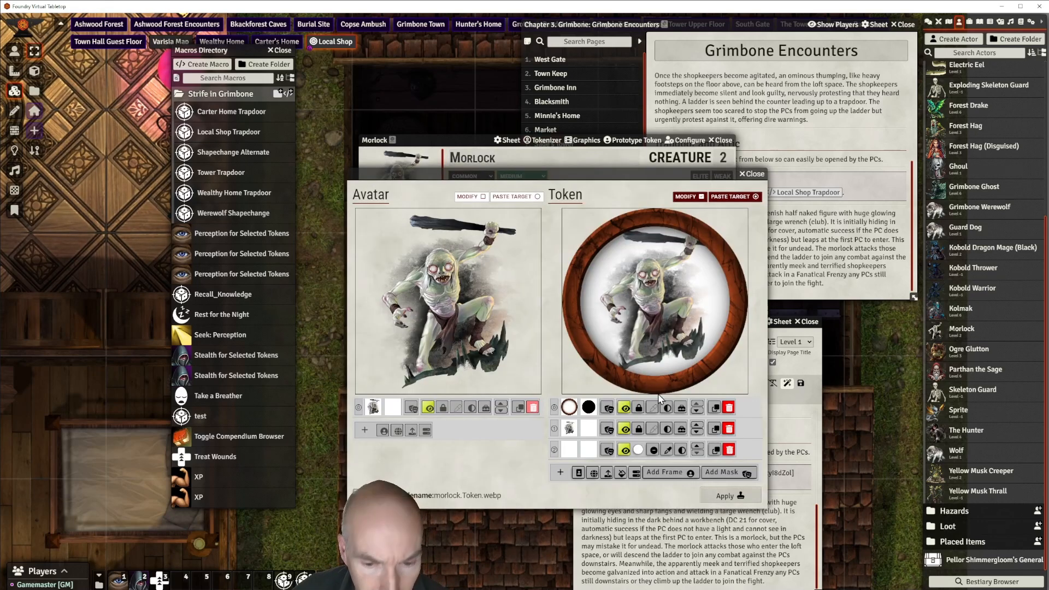
{"action": "left_click", "coordinate": [729, 449]}
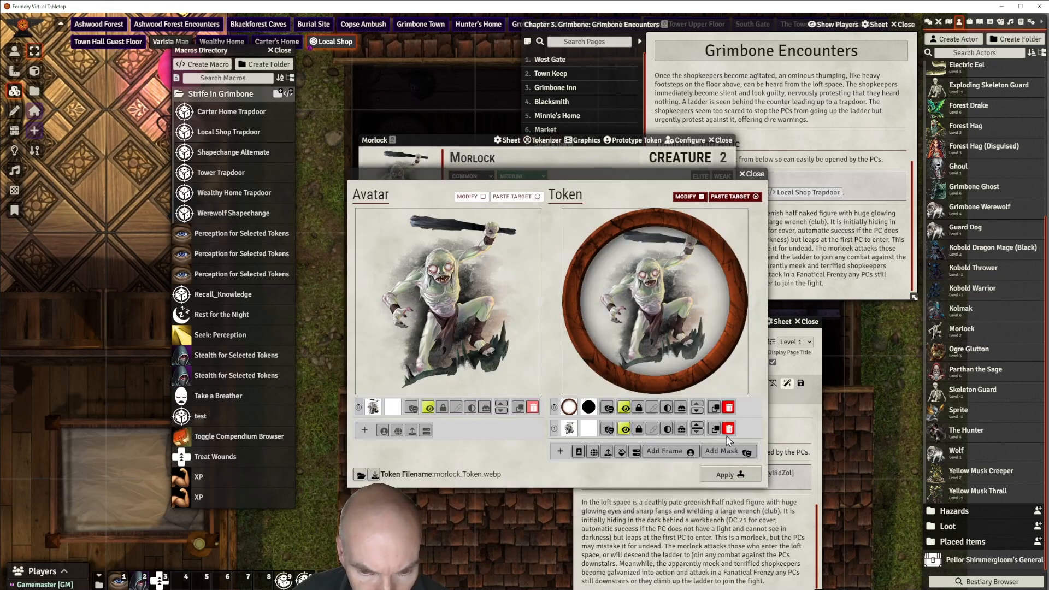
{"action": "left_click", "coordinate": [665, 451]}
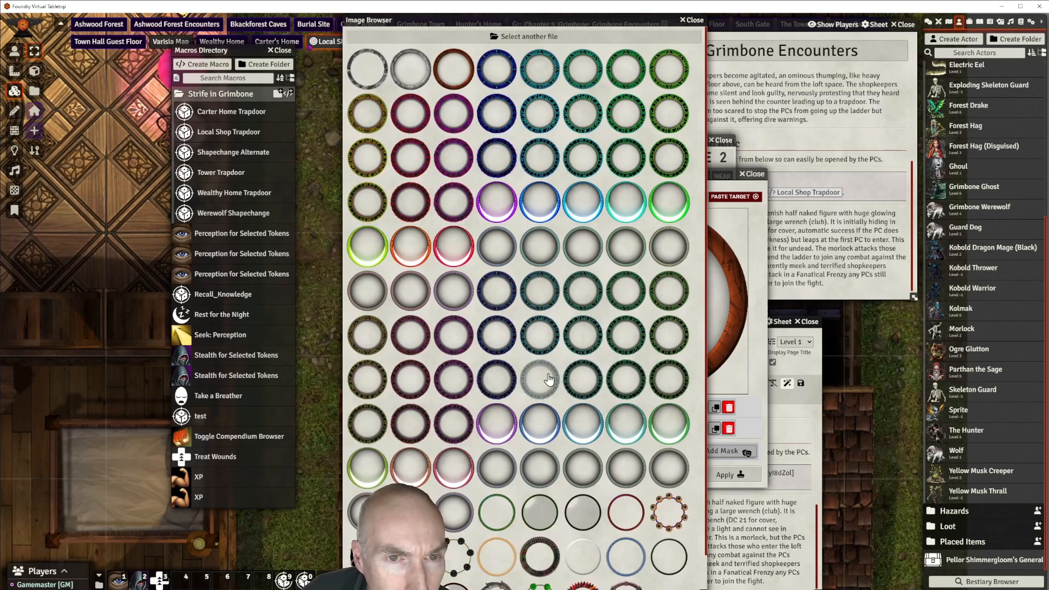
{"action": "scroll", "coordinate": [549, 379], "scroll_direction": "down", "scroll_amount": 1}
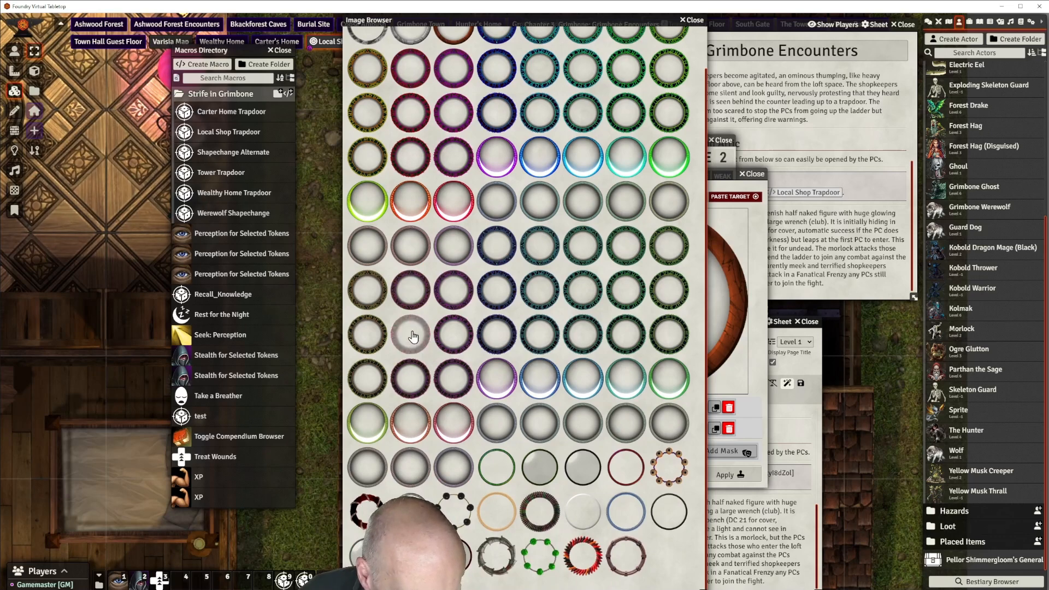
{"action": "left_click", "coordinate": [411, 289]}
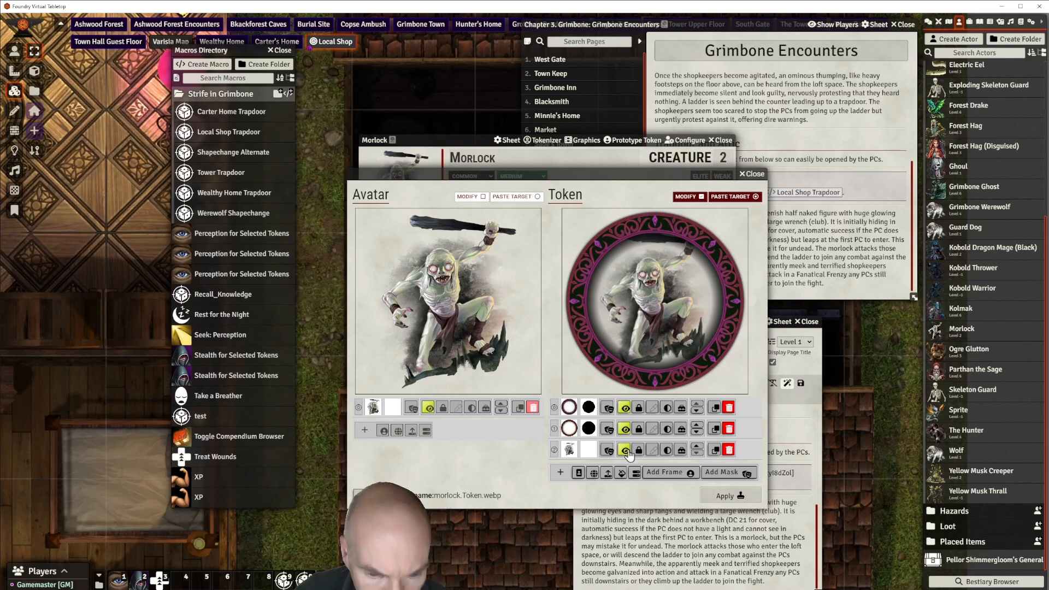
{"action": "left_click", "coordinate": [729, 429]}
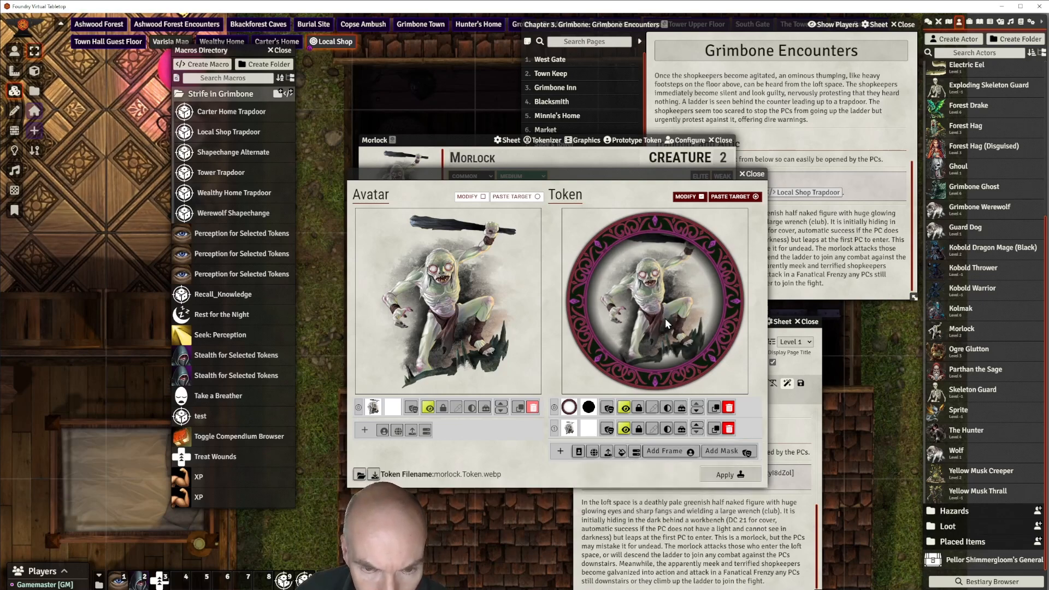
Unlock the token's artwork layer, enlarge and center the Morlock's head and torso within the frame, apply the token, and close the sheet
{"action": "left_click", "coordinate": [638, 430]}
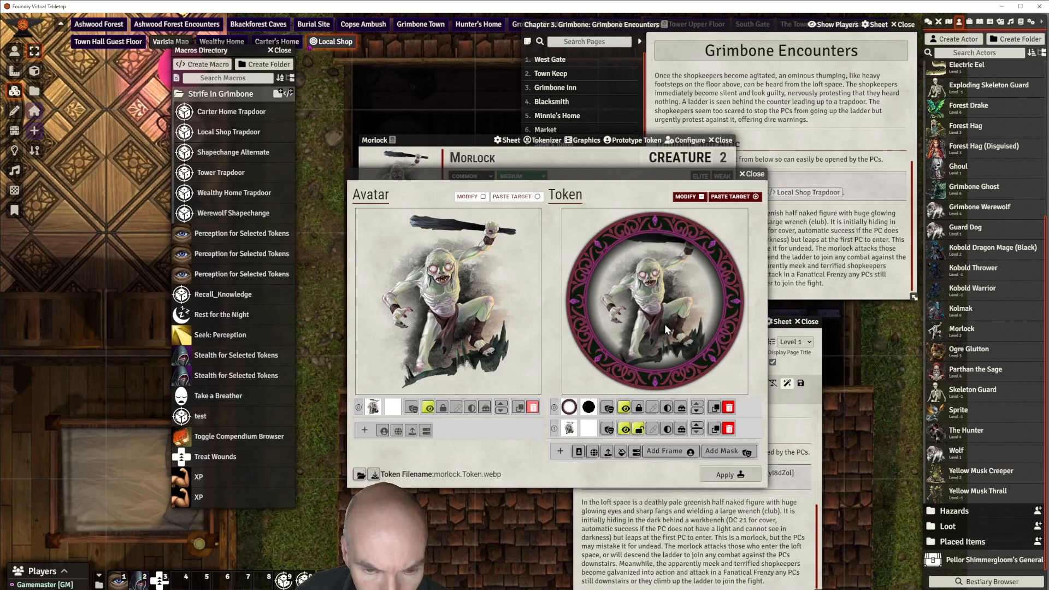
{"action": "scroll", "coordinate": [668, 324], "scroll_direction": "down", "scroll_amount": 3}
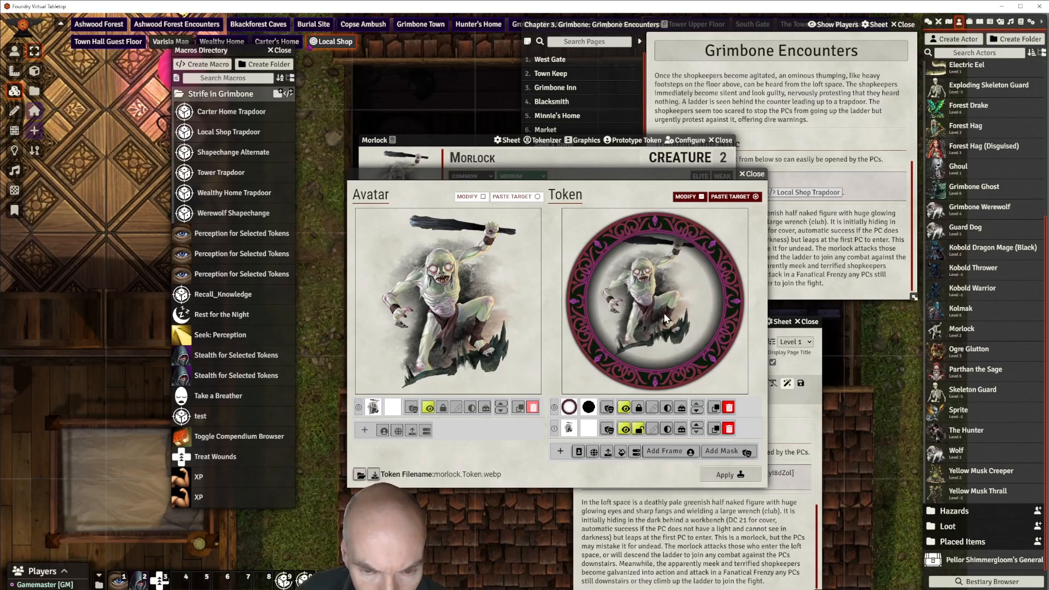
{"action": "scroll", "coordinate": [683, 336], "scroll_direction": "up", "scroll_amount": 3}
{"action": "scroll", "coordinate": [684, 335], "scroll_direction": "up", "scroll_amount": 5}
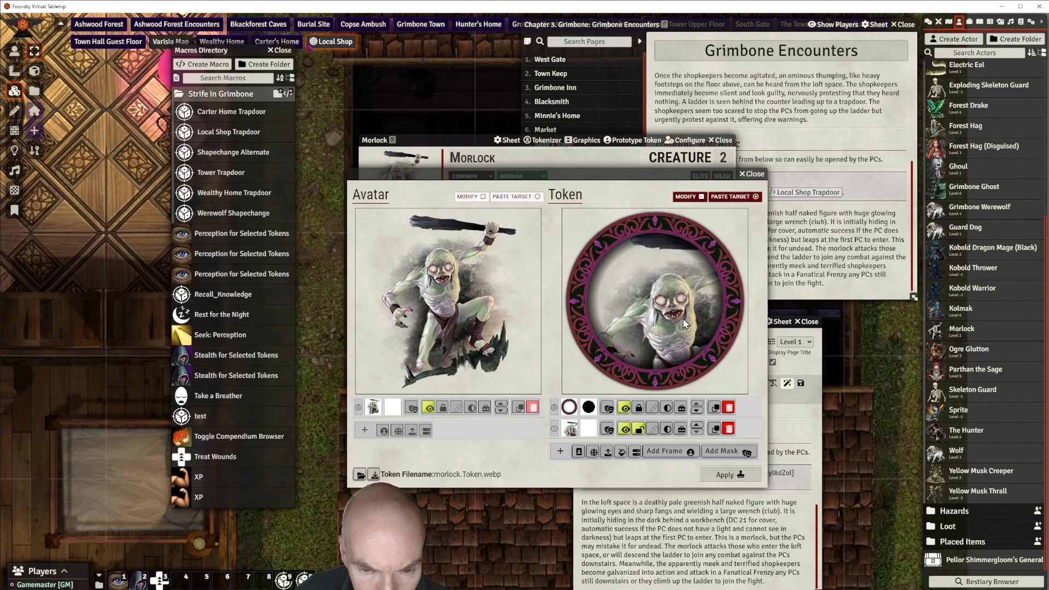
{"action": "left_click_drag", "start_coordinate": [676, 321], "coordinate": [647, 322]}
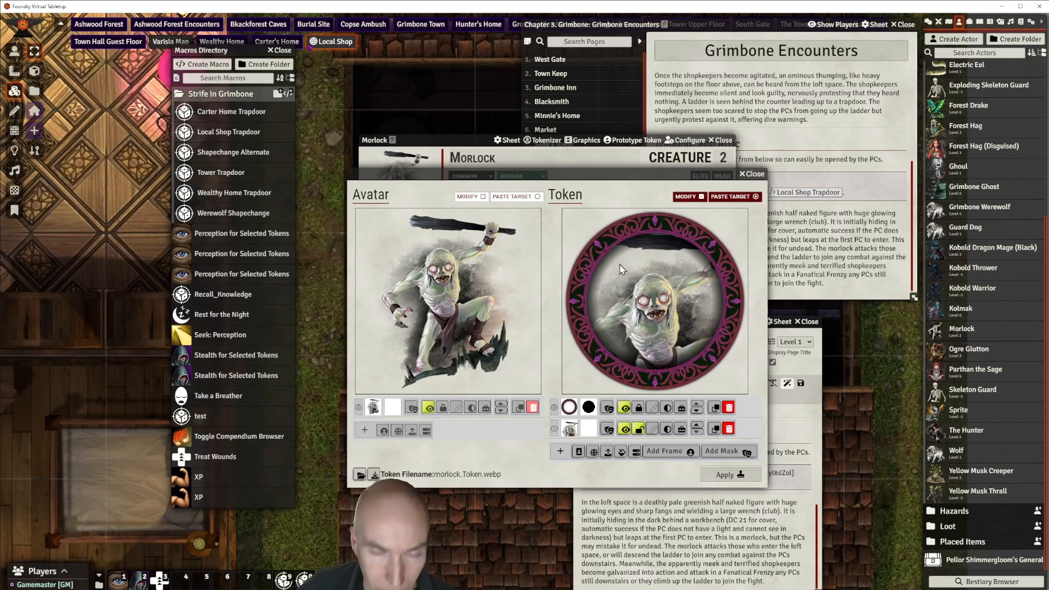
{"action": "mouse_move", "coordinate": [577, 172]}
{"action": "left_mouse_down"}
{"action": "mouse_move", "coordinate": [589, 170]}
{"action": "mouse_move", "coordinate": [574, 161]}
{"action": "left_mouse_up"}
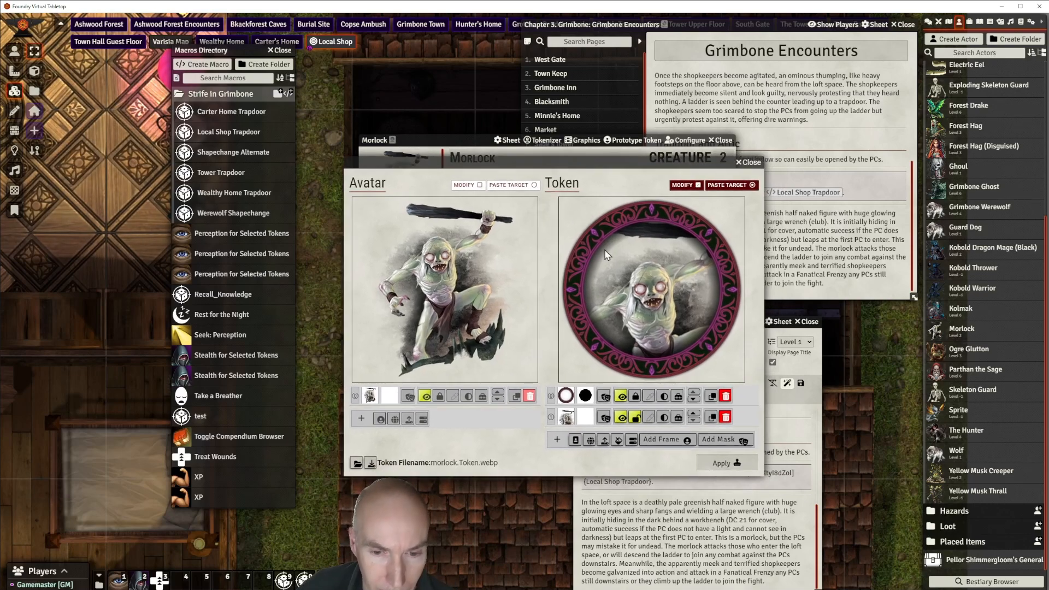
{"action": "left_click", "coordinate": [720, 462]}
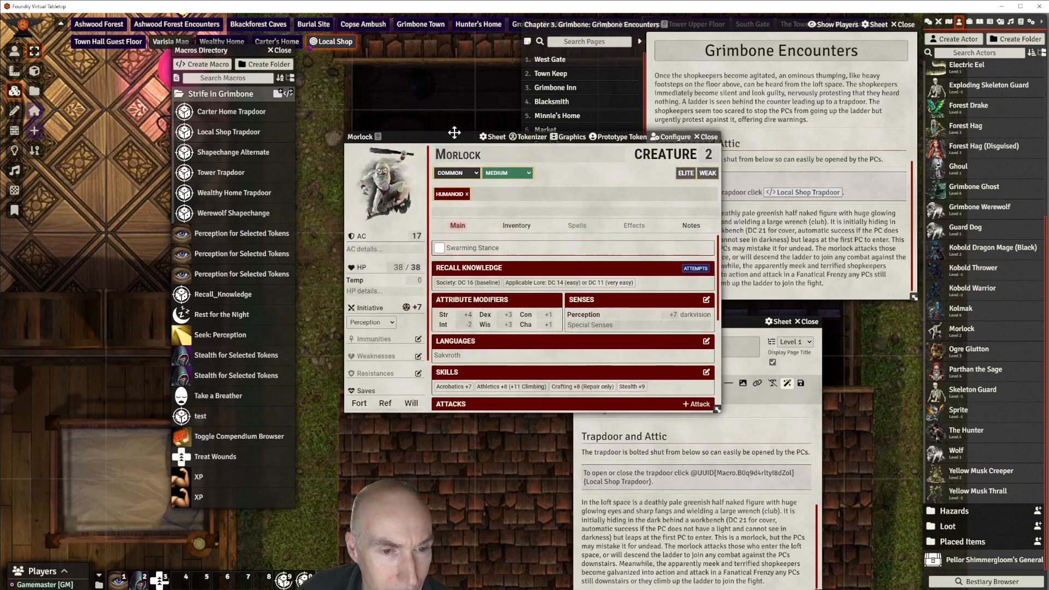
{"action": "left_click_drag", "start_coordinate": [465, 136], "coordinate": [438, 117]}
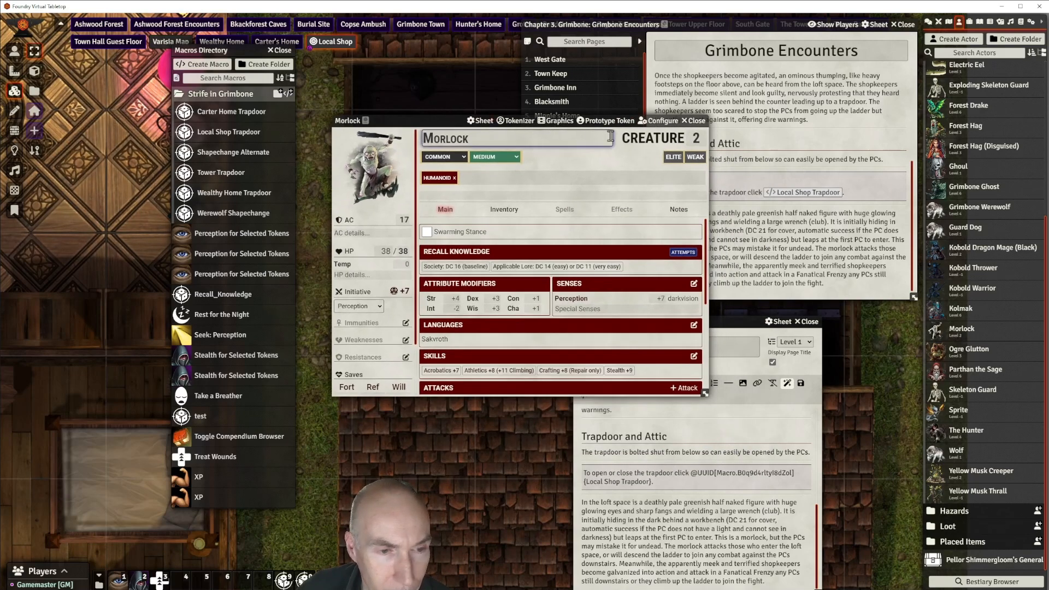
{"action": "left_click", "coordinate": [697, 121]}
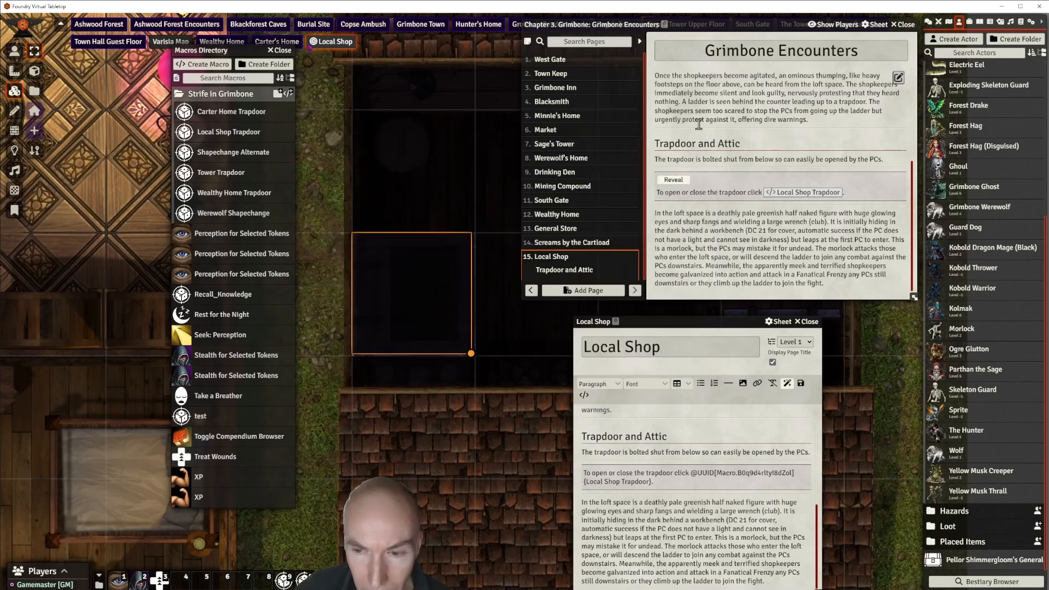
Search the compendiums for "cultist", review the Cultist NPC from NPC Gallery, and import it
{"action": "left_click_drag", "start_coordinate": [688, 321], "coordinate": [701, 308]}
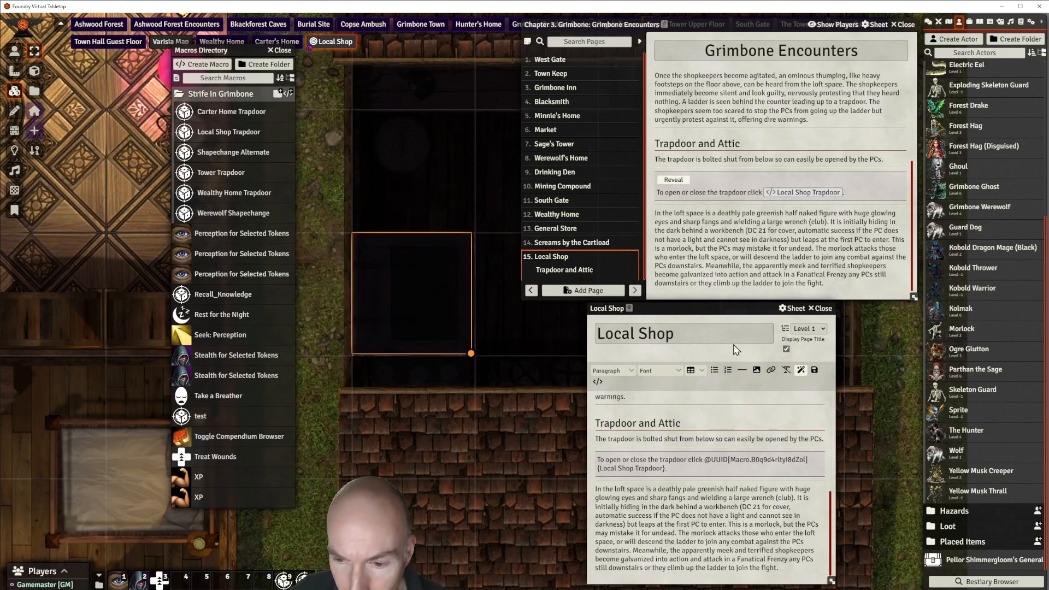
{"action": "left_click", "coordinate": [1021, 22]}
{"action": "left_click_drag", "start_coordinate": [997, 67], "coordinate": [961, 67]}
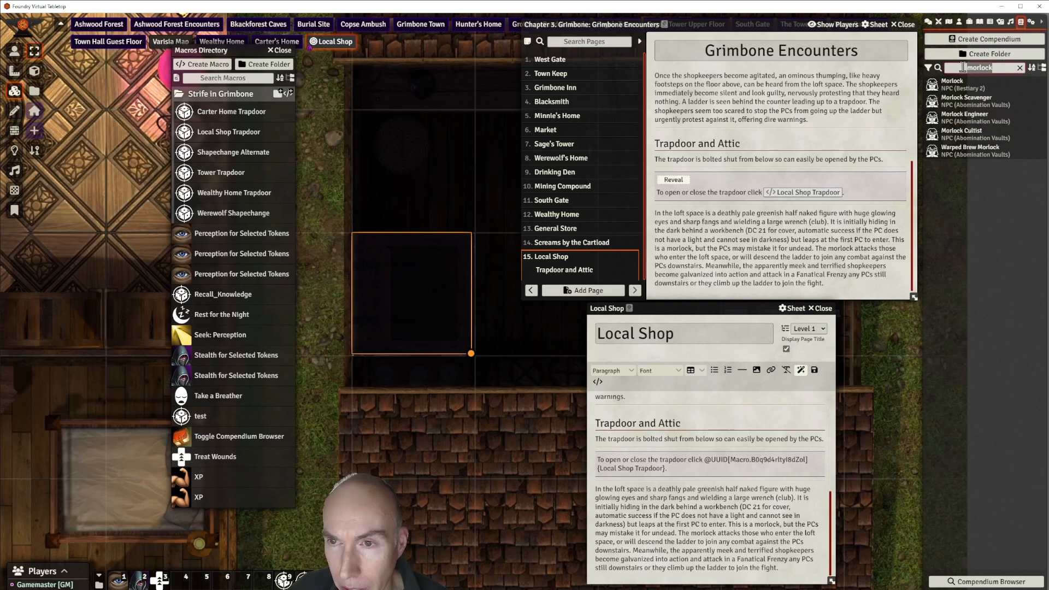
{"action": "type", "text": "cultist"}
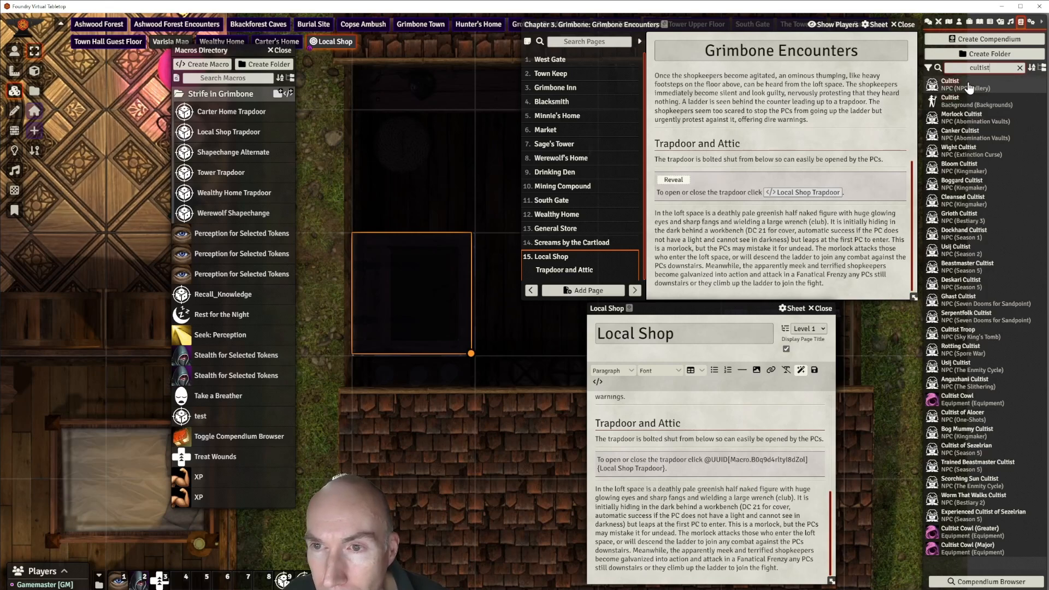
{"action": "left_click", "coordinate": [963, 85]}
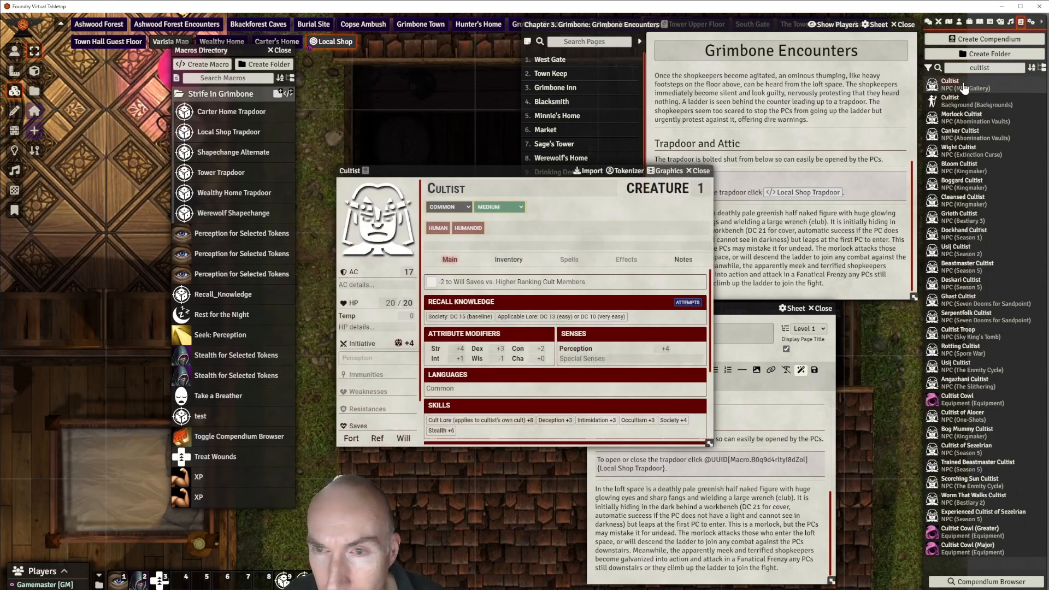
{"action": "scroll", "coordinate": [567, 350], "scroll_direction": "down", "scroll_amount": 2}
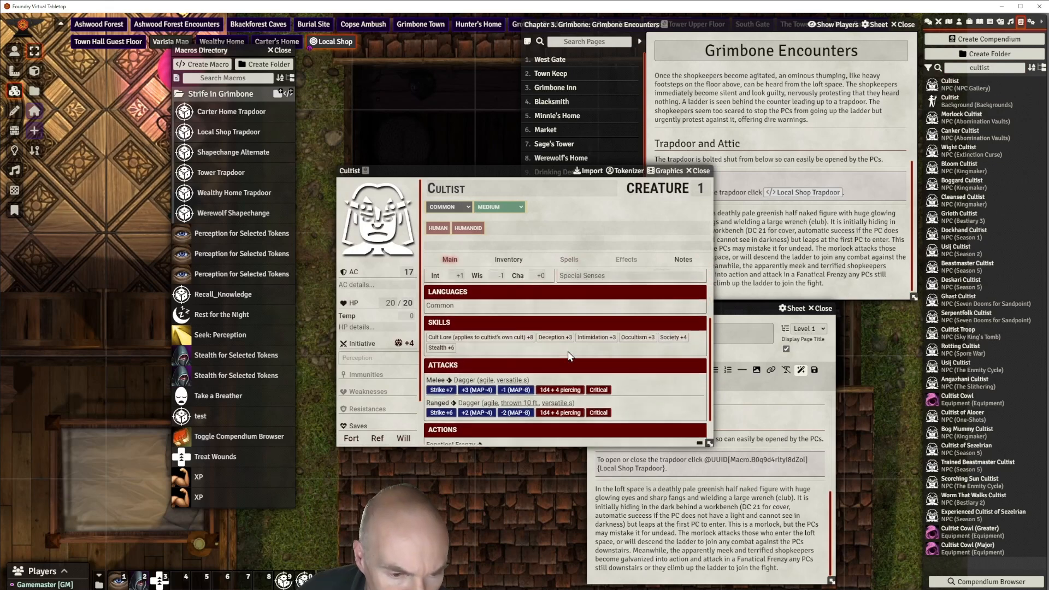
{"action": "scroll", "coordinate": [492, 403], "scroll_direction": "down", "scroll_amount": 1}
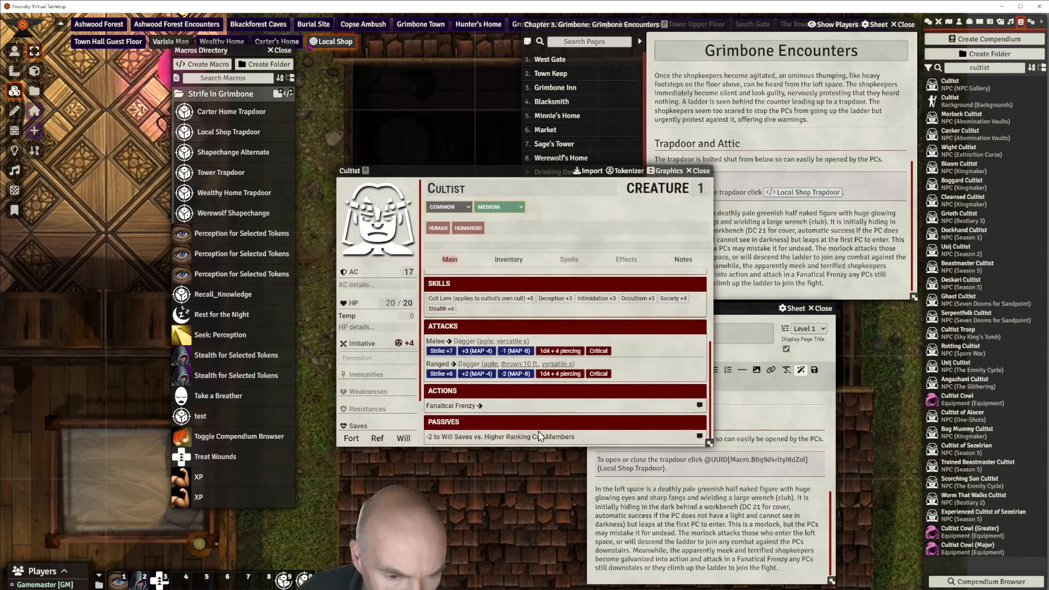
{"action": "scroll", "coordinate": [529, 405], "scroll_direction": "up", "scroll_amount": 2}
{"action": "scroll", "coordinate": [529, 403], "scroll_direction": "down", "scroll_amount": 2}
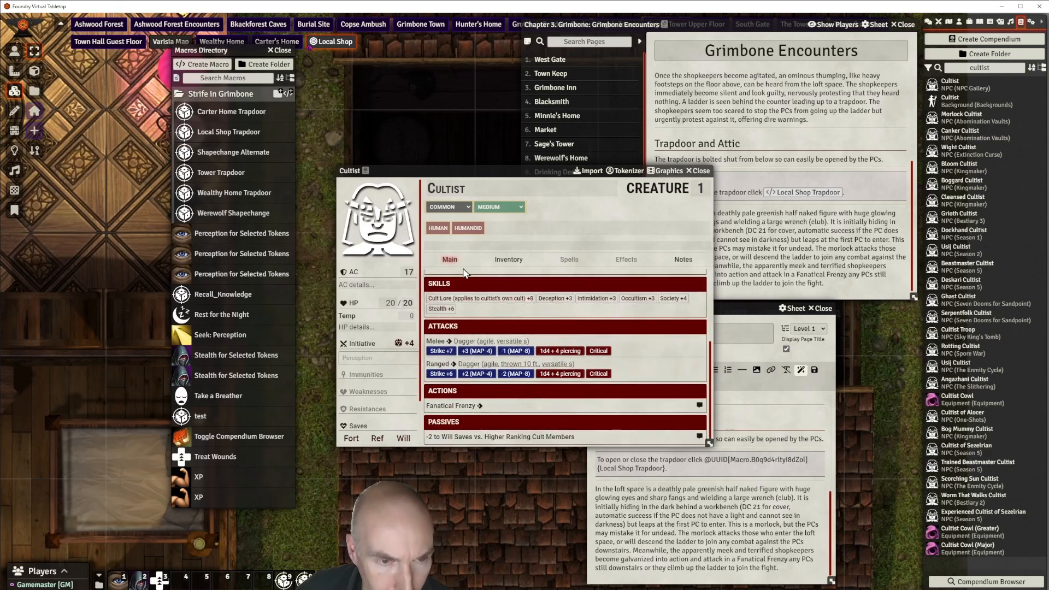
{"action": "left_click", "coordinate": [588, 171]}
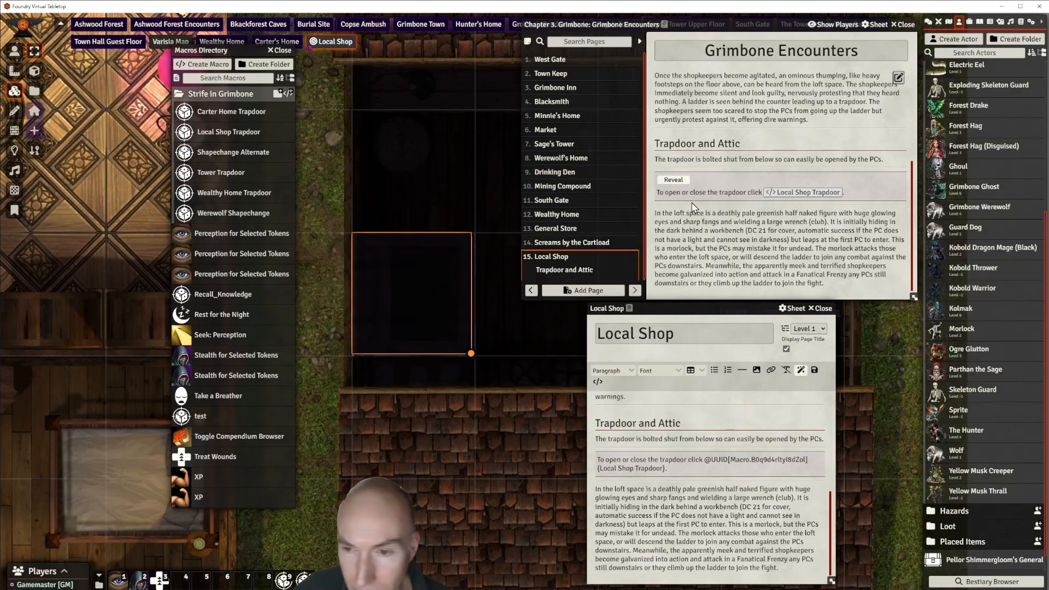
Move the imported Cultist actor into the Creatures folder
{"action": "scroll", "coordinate": [1006, 358], "scroll_direction": "down", "scroll_amount": 1}
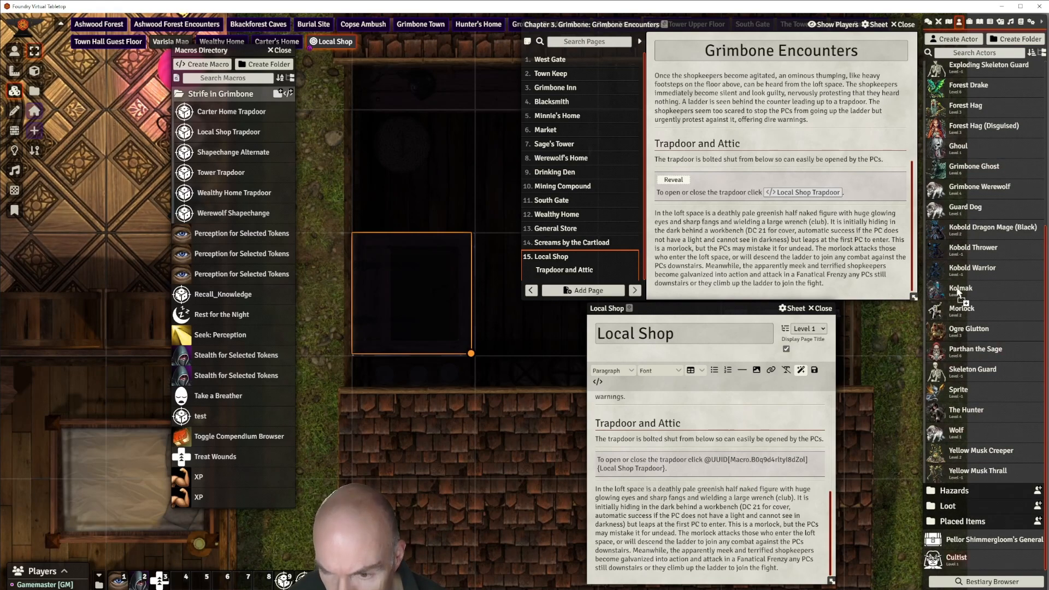
{"action": "scroll", "coordinate": [958, 260], "scroll_direction": "up", "scroll_amount": 1}
{"action": "scroll", "coordinate": [1009, 161], "scroll_direction": "up", "scroll_amount": 3}
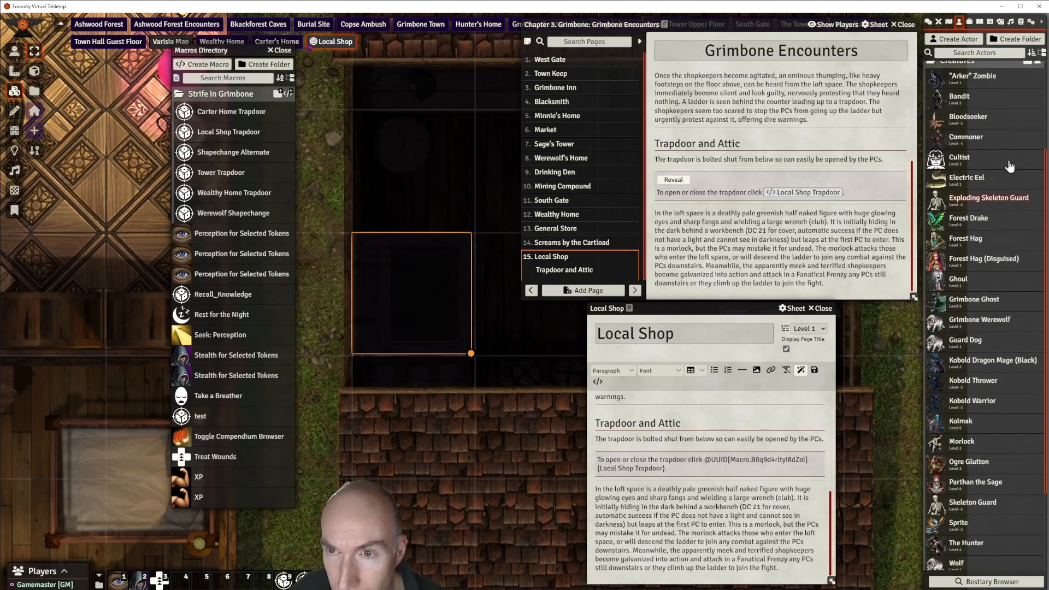
Open the Cultist actor in the Creatures folder and rename it "Male Shopkeeper"
{"action": "scroll", "coordinate": [1009, 162], "scroll_direction": "down", "scroll_amount": 3}
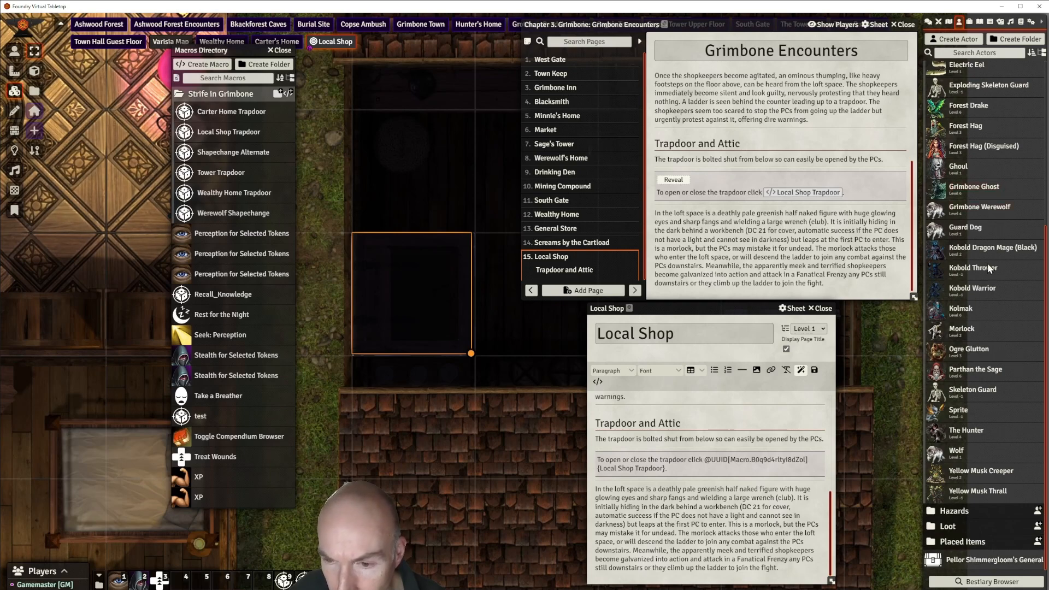
{"action": "scroll", "coordinate": [1026, 247], "scroll_direction": "up", "scroll_amount": 3}
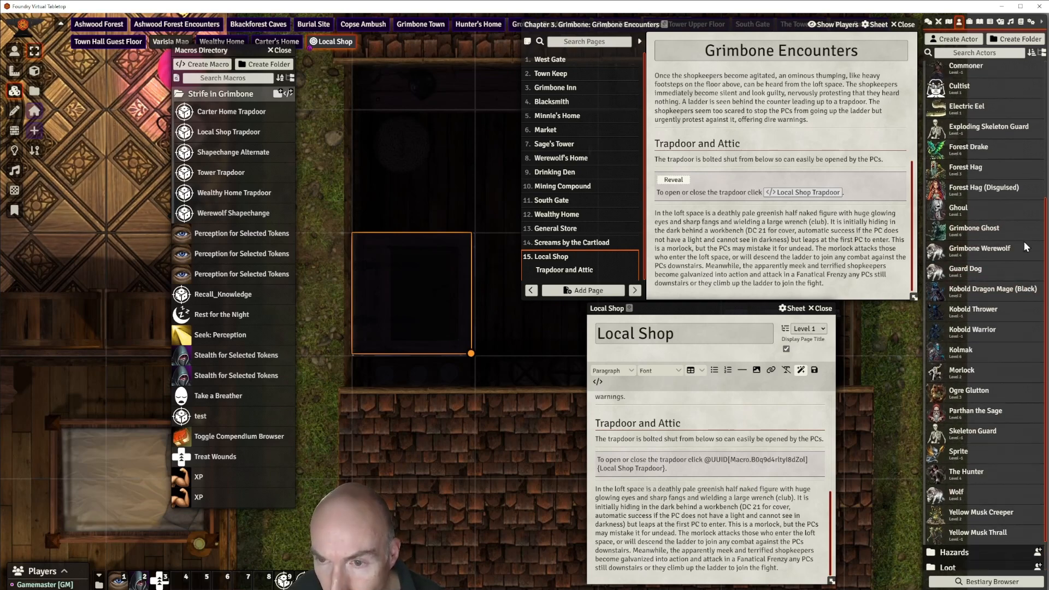
{"action": "scroll", "coordinate": [1024, 241], "scroll_direction": "up", "scroll_amount": 2}
{"action": "left_click", "coordinate": [979, 211]}
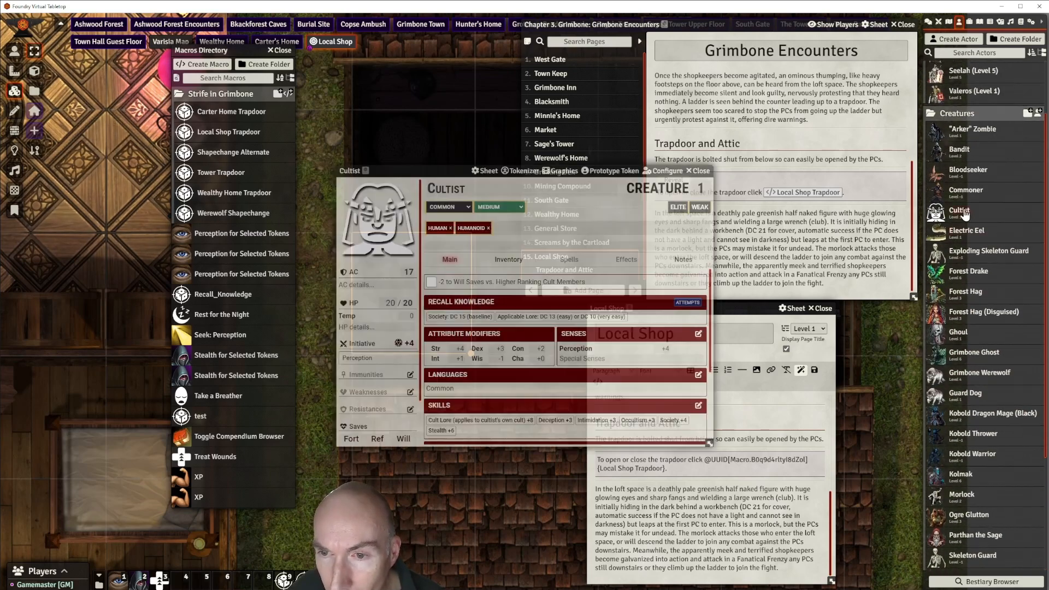
{"action": "left_click_drag", "start_coordinate": [414, 172], "coordinate": [398, 163]}
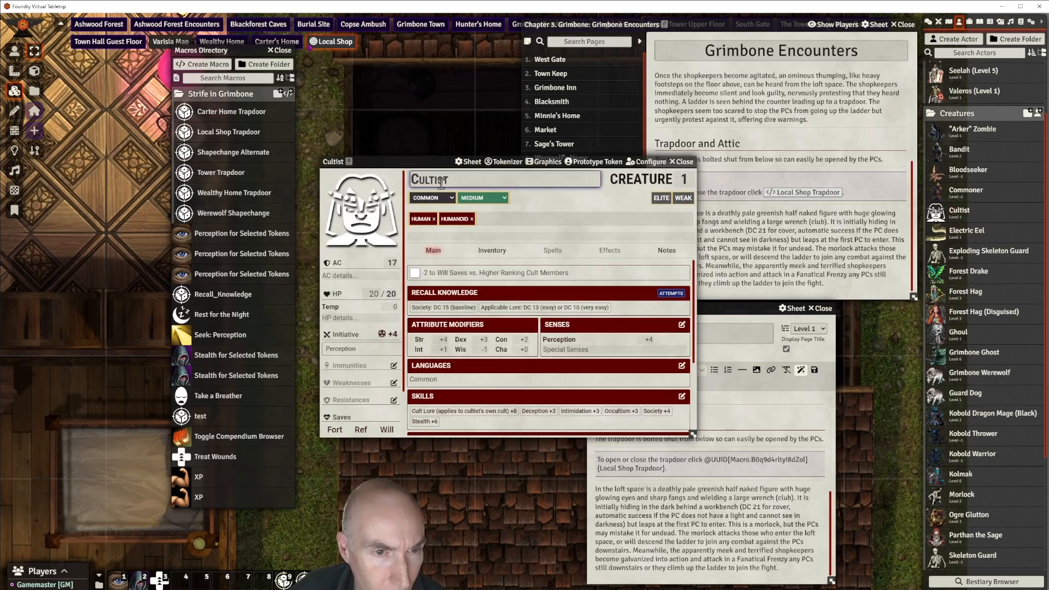
{"action": "double_click", "coordinate": [468, 178]}
{"action": "key", "text": "BackSpace"}
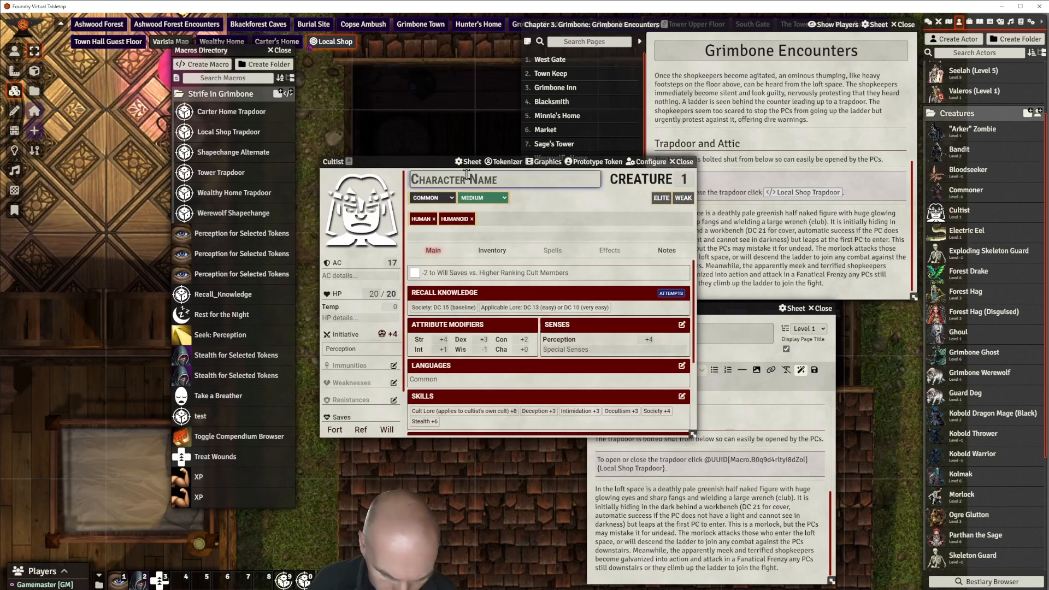
{"action": "type", "text": "Male Shop"}
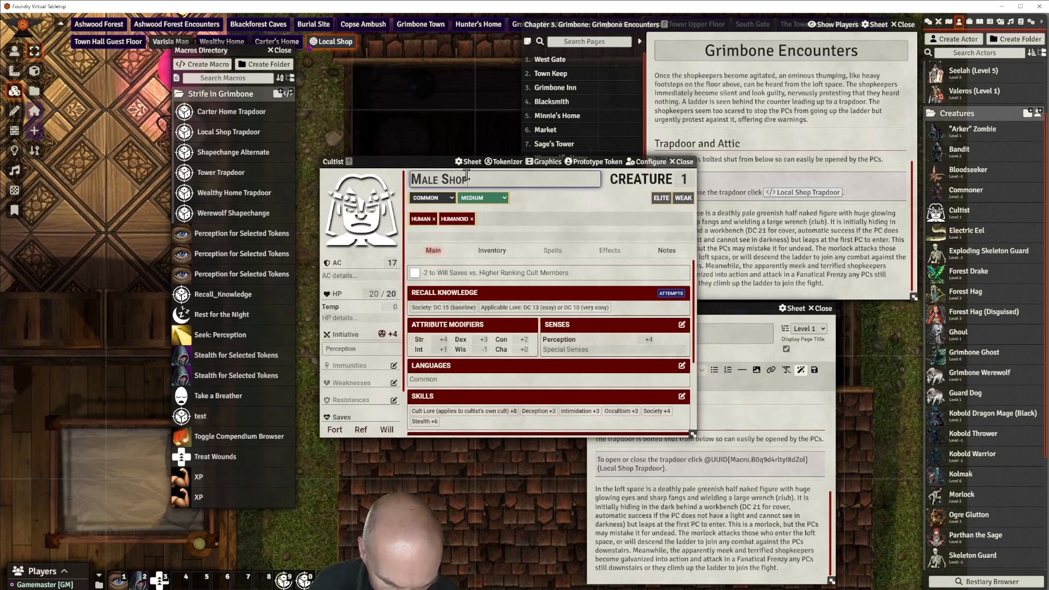
{"action": "type", "text": "keeper"}
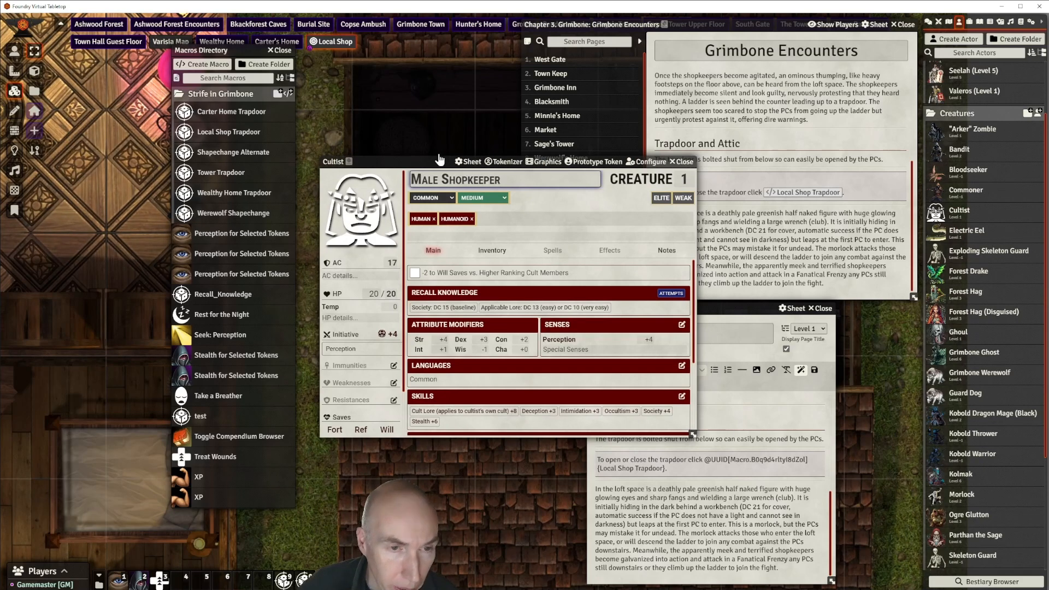
{"action": "key", "text": "Return"}
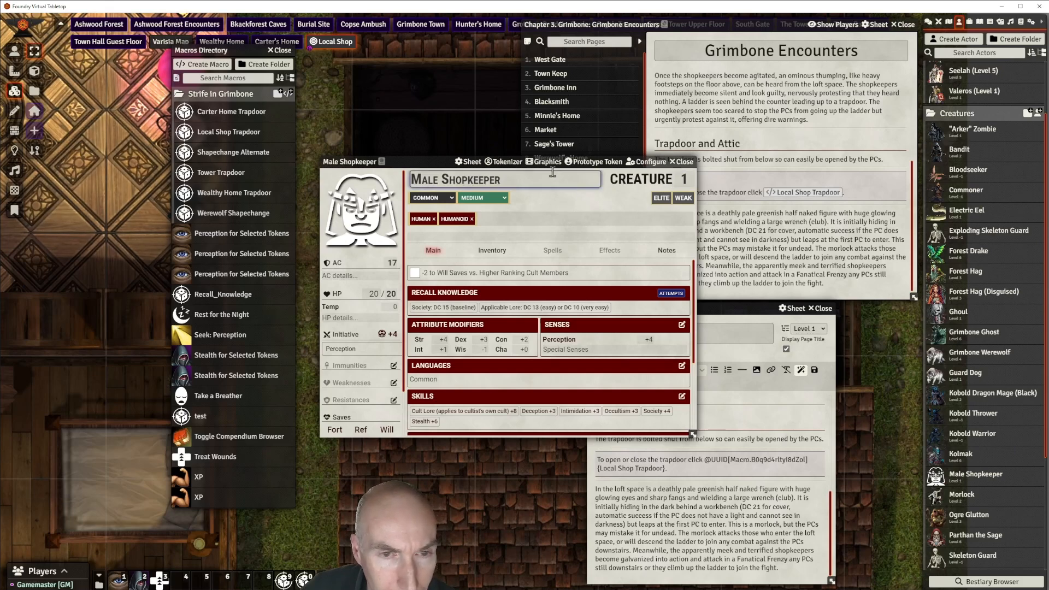
Set the Male Shopkeeper's creature level to 0
{"action": "left_click_drag", "start_coordinate": [440, 157], "coordinate": [446, 151]}
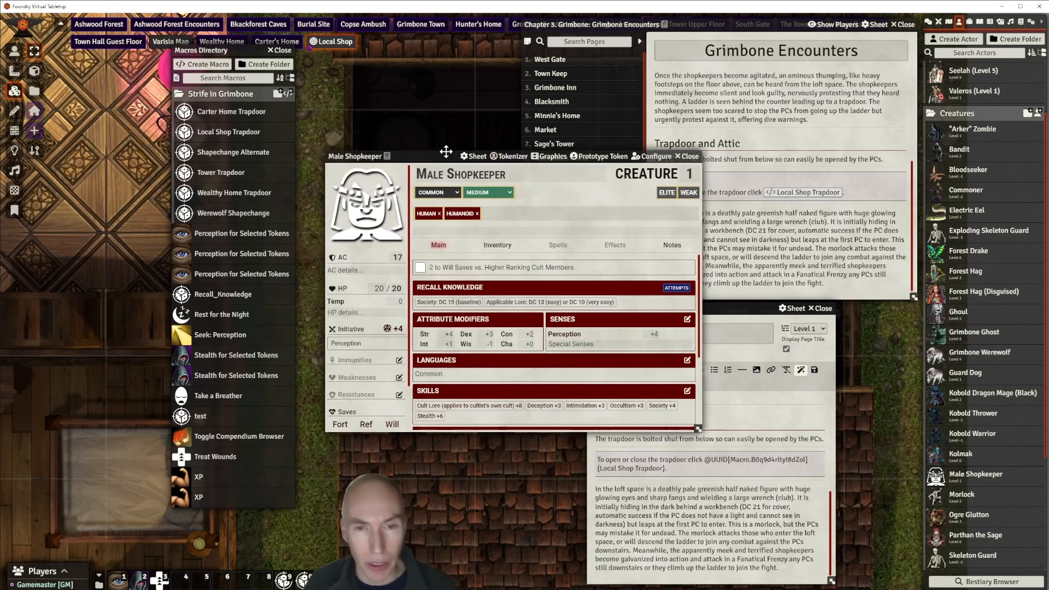
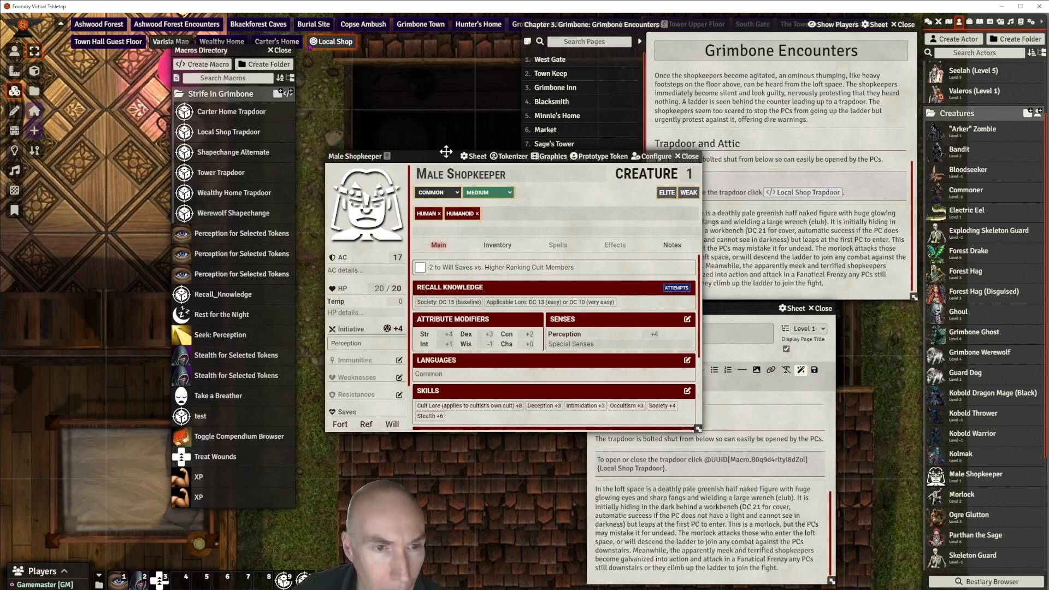
{"action": "left_click_drag", "start_coordinate": [441, 157], "coordinate": [439, 140]}
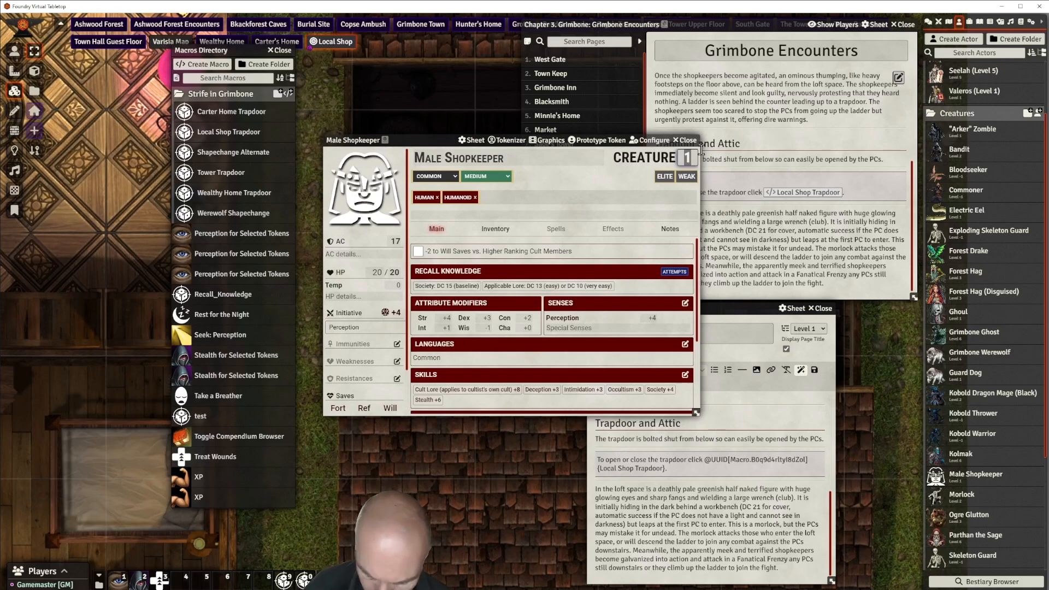
{"action": "type", "text": "0"}
{"action": "key", "text": "Return"}
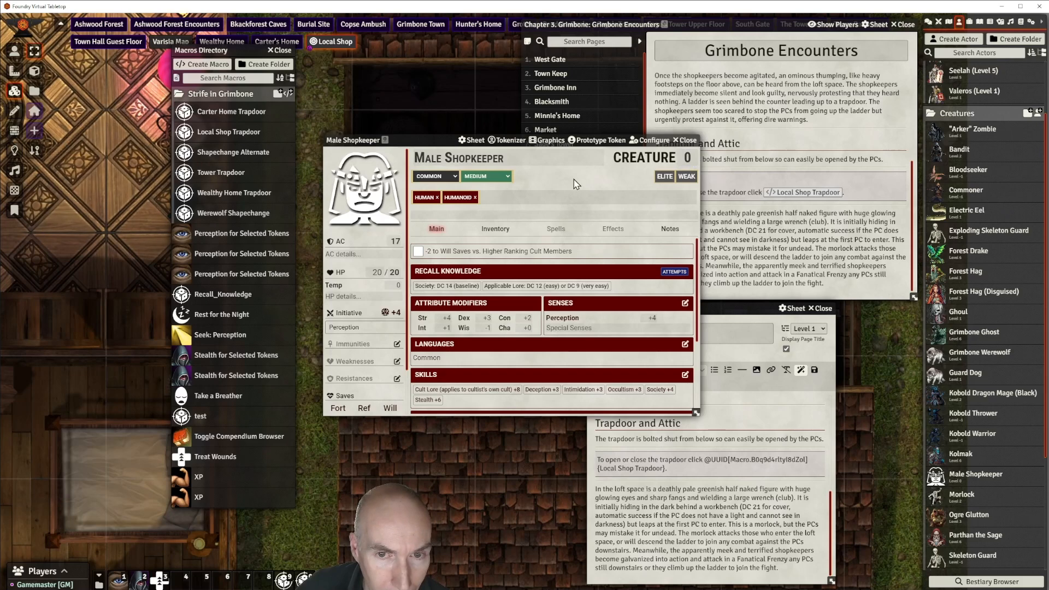
Set both the current and maximum HP of the Male Shopkeeper to 12
{"action": "left_click", "coordinate": [377, 272]}
{"action": "type", "text": "0"}
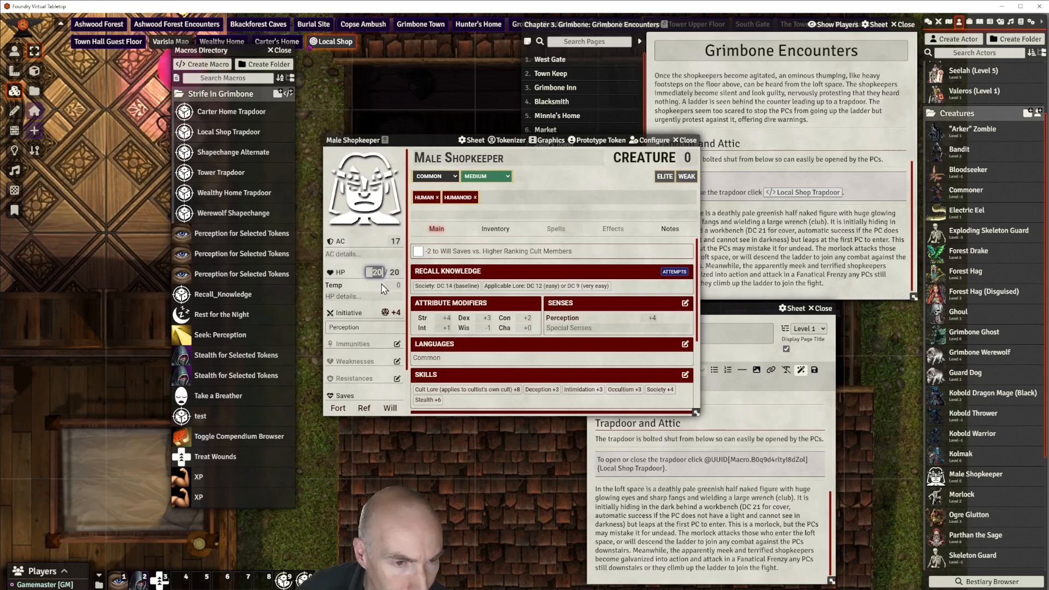
{"action": "left_click", "coordinate": [379, 297]}
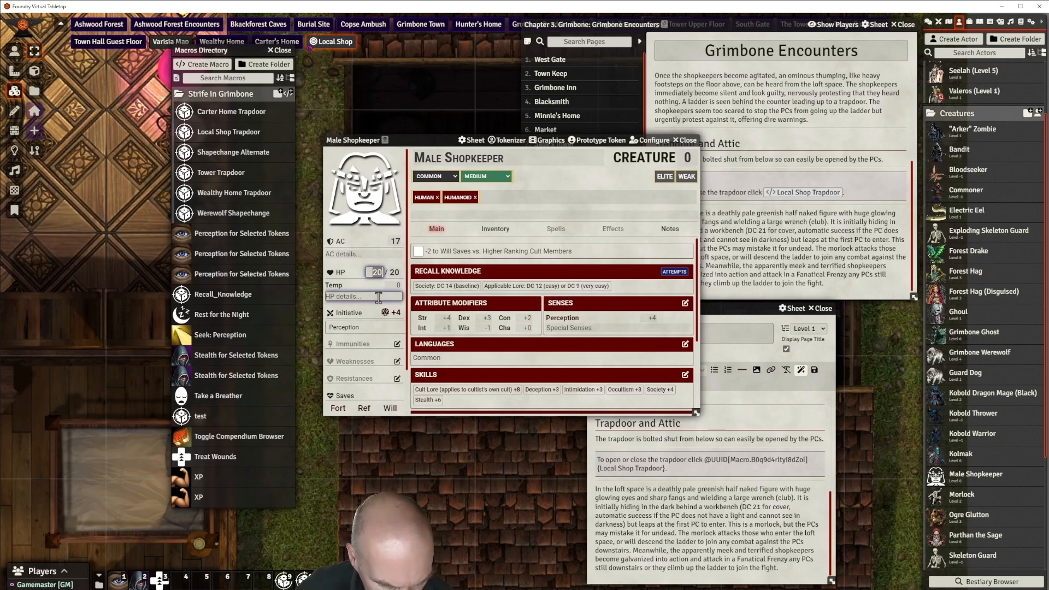
{"action": "type", "text": "1"}
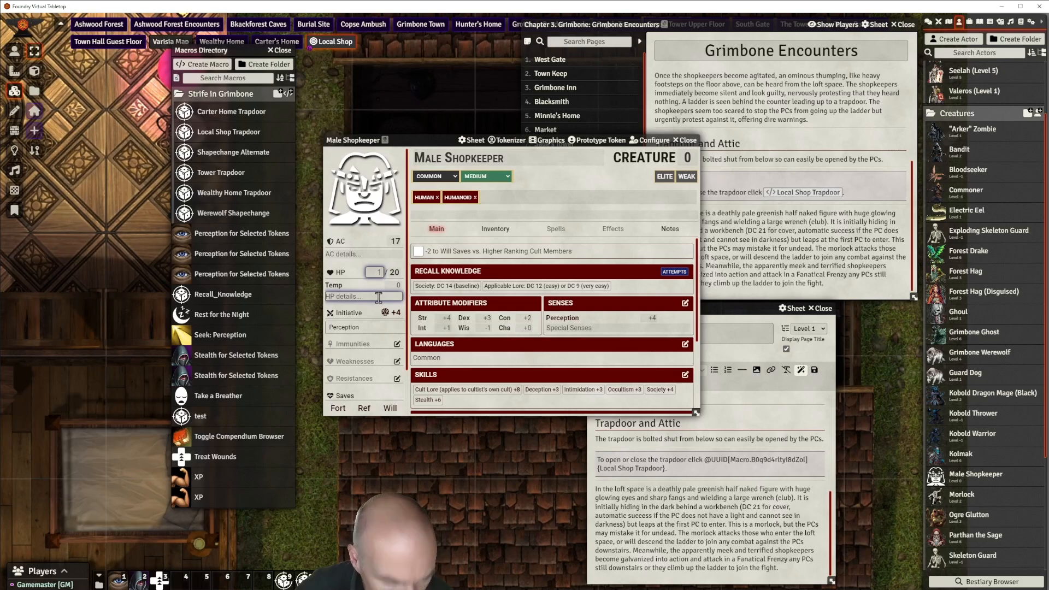
{"action": "type", "text": "2"}
{"action": "left_click", "coordinate": [394, 272]}
{"action": "type", "text": "1"}
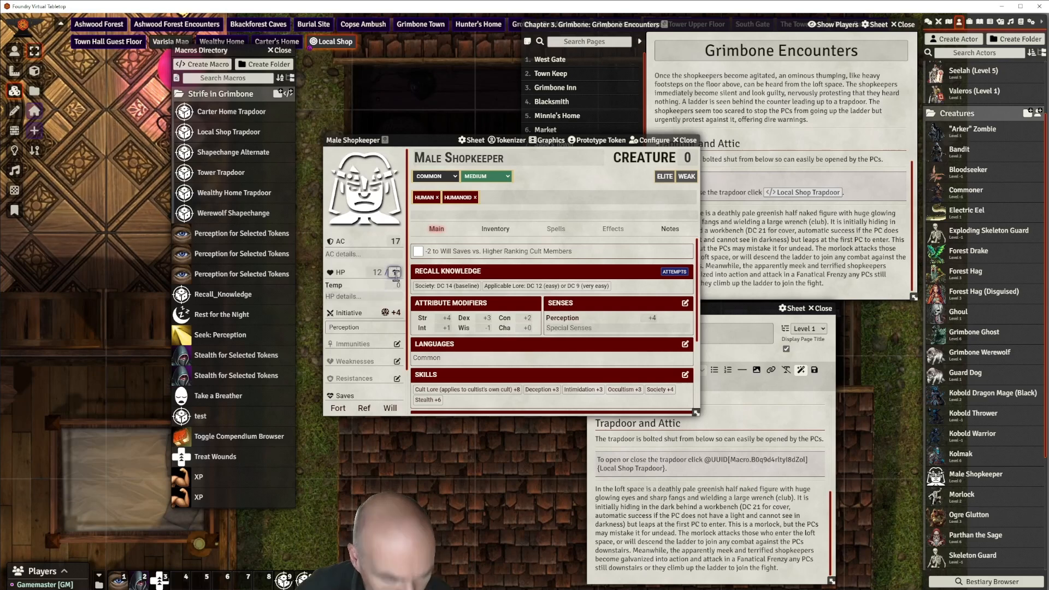
{"action": "type", "text": "2"}
Set the Male Shopkeeper's AC to 15
{"action": "left_click", "coordinate": [401, 244]}
{"action": "type", "text": "1"}
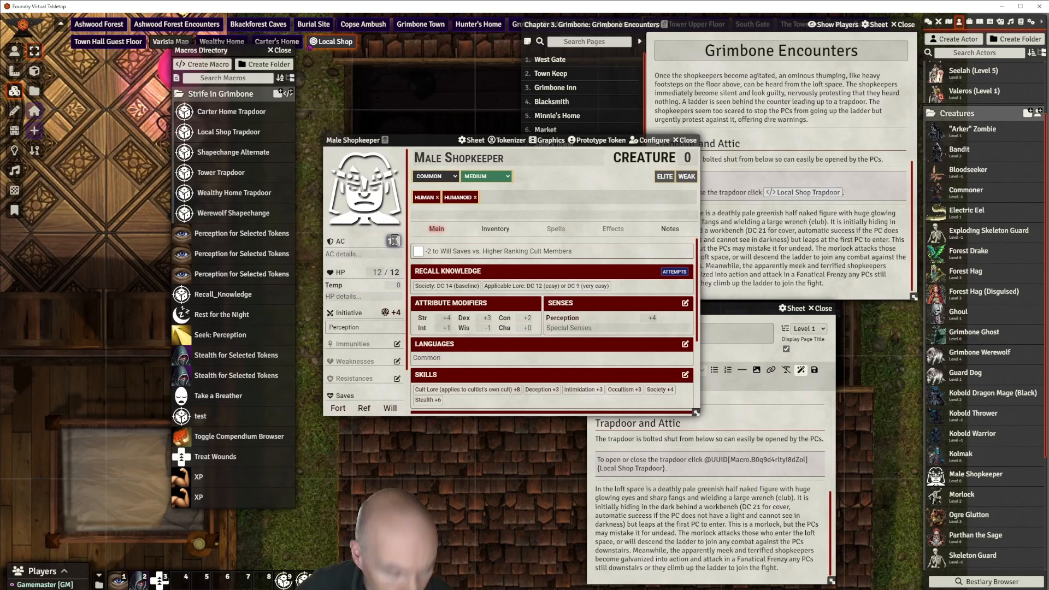
{"action": "type", "text": "5"}
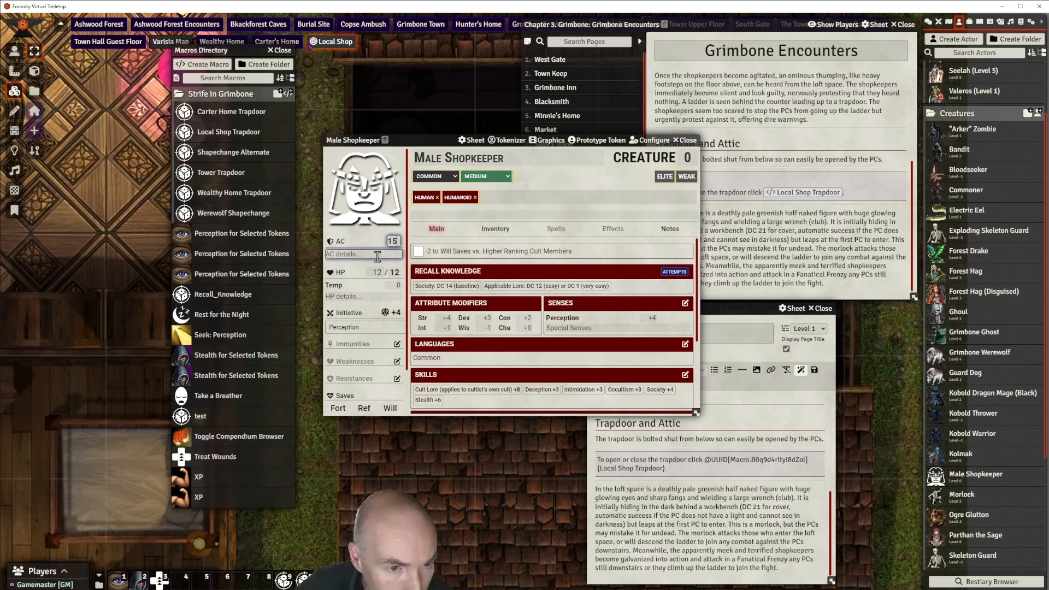
{"action": "key", "text": "Return"}
Set the Male Shopkeeper's saves to Fortitude +5, Reflex +6 and Will +2
{"action": "scroll", "coordinate": [367, 309], "scroll_direction": "down", "scroll_amount": 2}
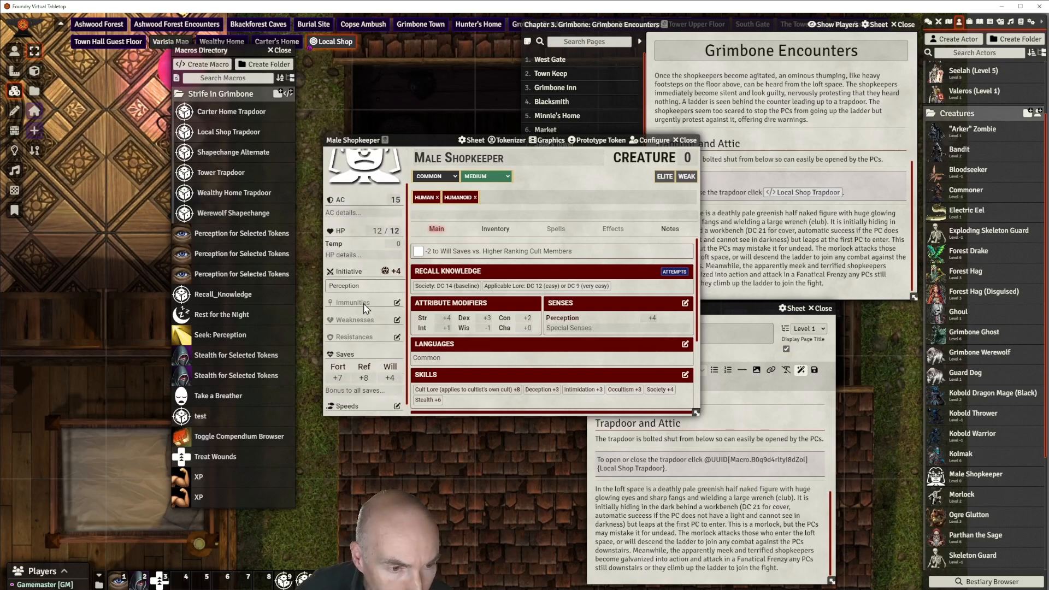
{"action": "left_click", "coordinate": [339, 368]}
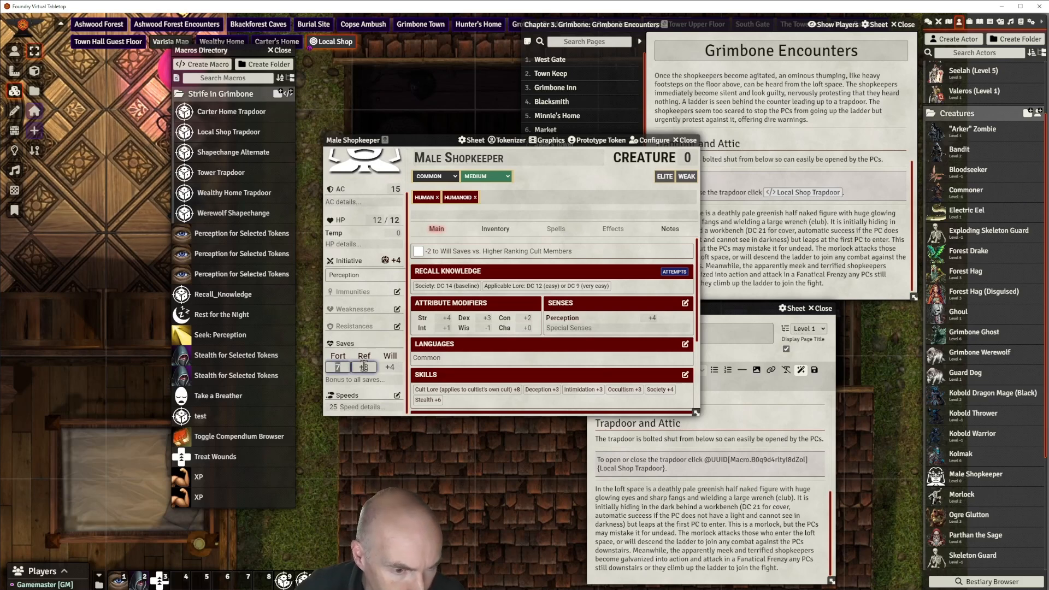
{"action": "type", "text": "5"}
{"action": "left_click", "coordinate": [368, 367]}
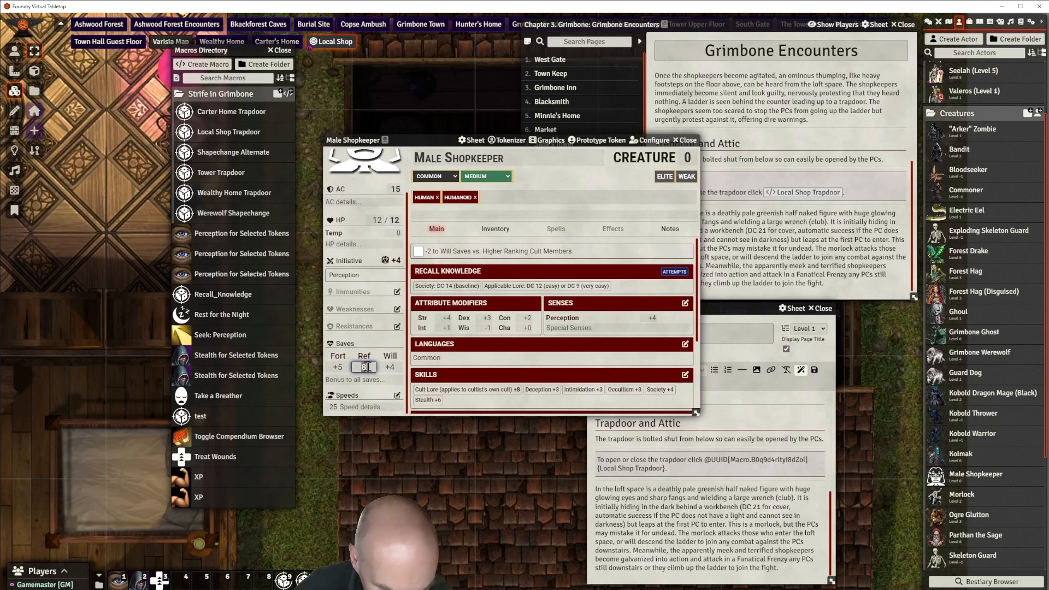
{"action": "type", "text": "6"}
{"action": "left_click", "coordinate": [391, 367]}
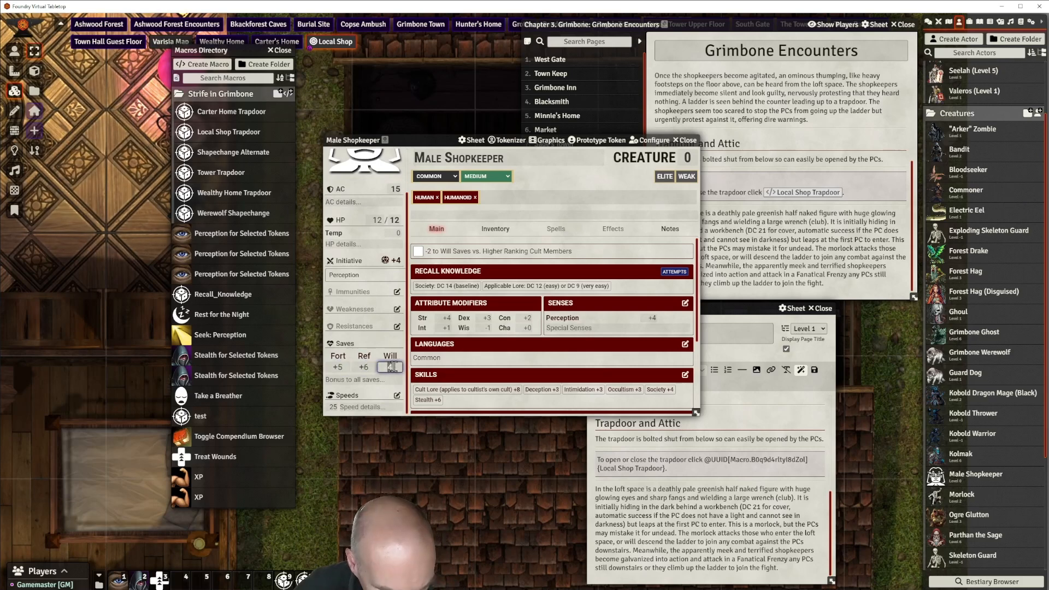
{"action": "type", "text": "2"}
{"action": "key", "text": "Return"}
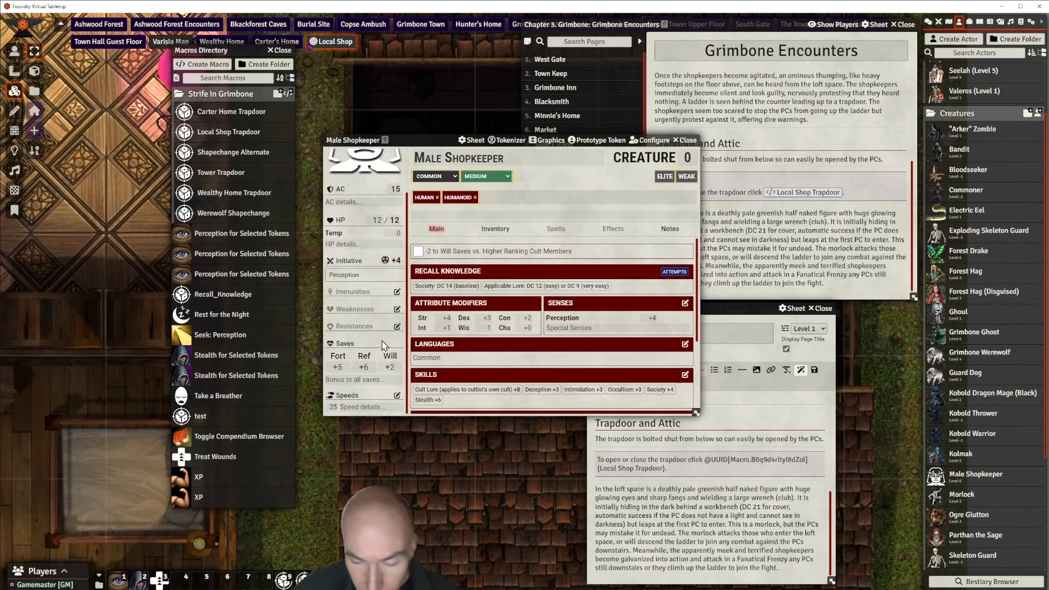
Edit the melee Dagger attack to an attack modifier of 5 and 1d4+2 piercing damage, and close its sheet
{"action": "scroll", "coordinate": [500, 336], "scroll_direction": "down", "scroll_amount": 3}
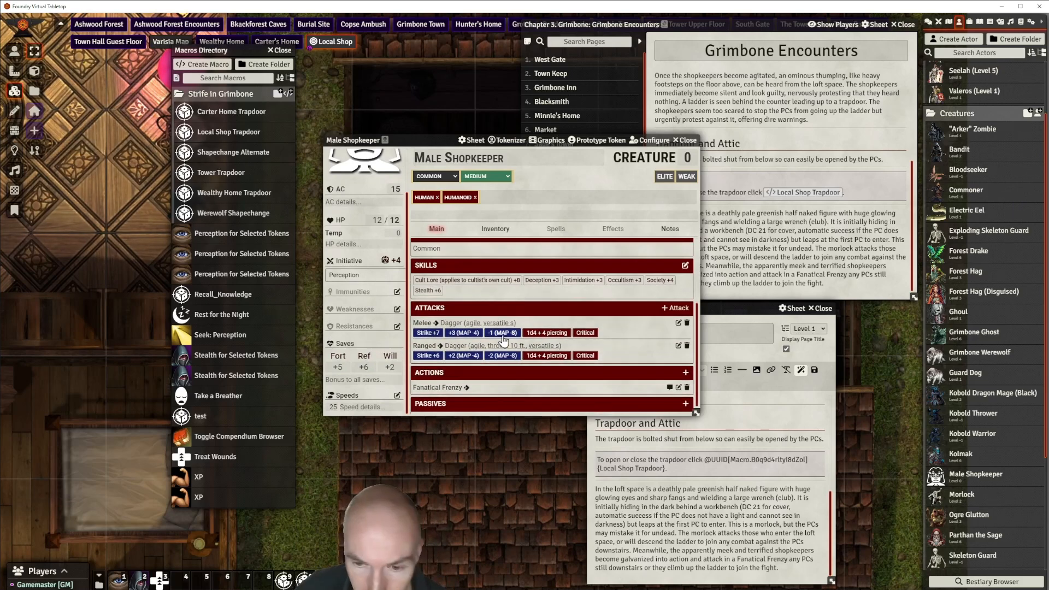
{"action": "scroll", "coordinate": [559, 291], "scroll_direction": "up", "scroll_amount": 1}
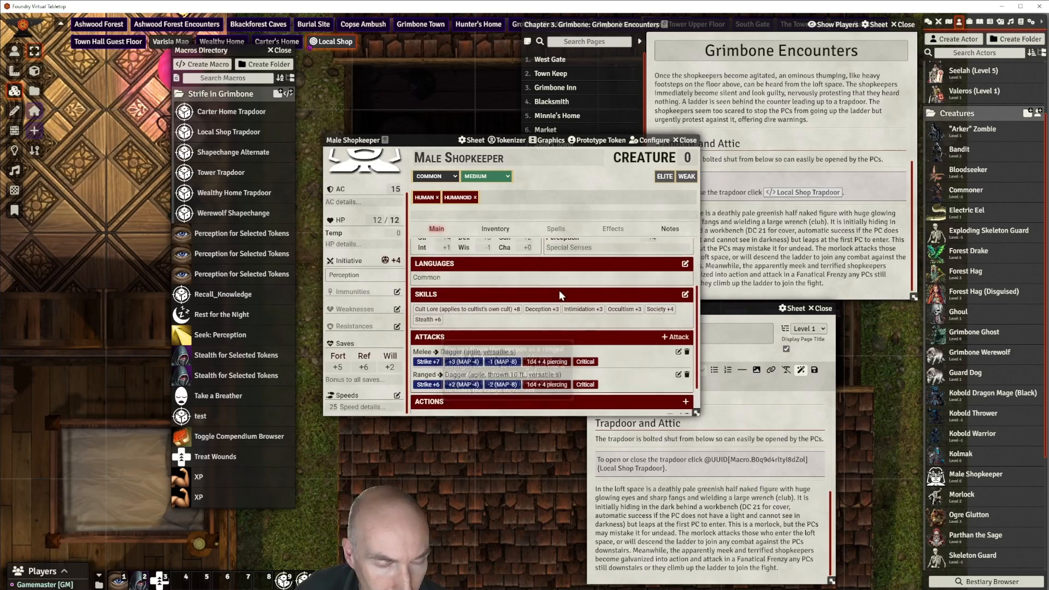
{"action": "scroll", "coordinate": [560, 295], "scroll_direction": "up", "scroll_amount": 1}
{"action": "scroll", "coordinate": [492, 302], "scroll_direction": "down", "scroll_amount": 1}
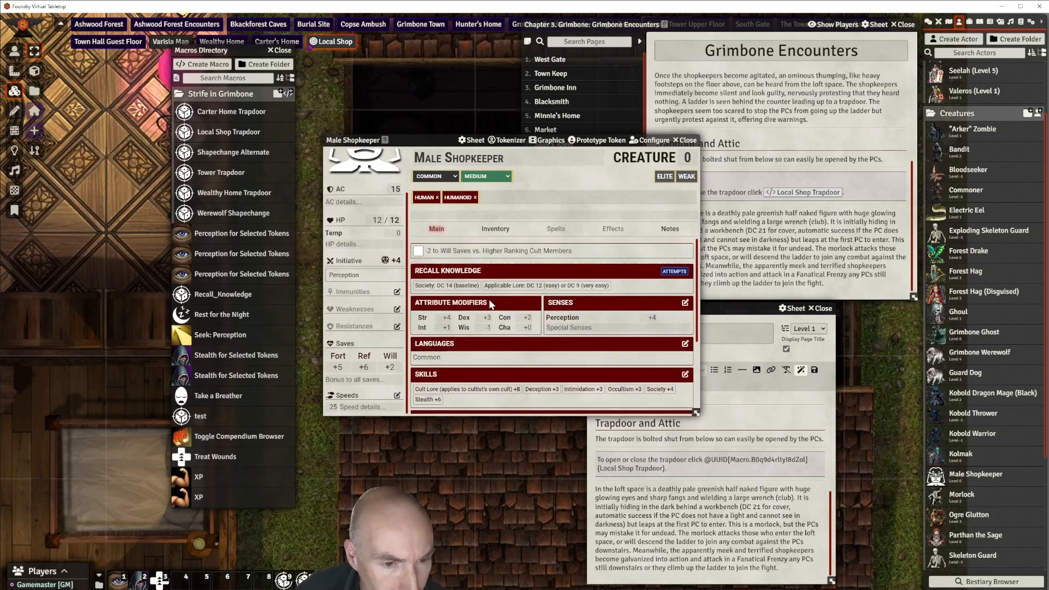
{"action": "scroll", "coordinate": [489, 302], "scroll_direction": "up", "scroll_amount": 1}
{"action": "scroll", "coordinate": [540, 304], "scroll_direction": "down", "scroll_amount": 1}
{"action": "scroll", "coordinate": [539, 306], "scroll_direction": "down", "scroll_amount": 2}
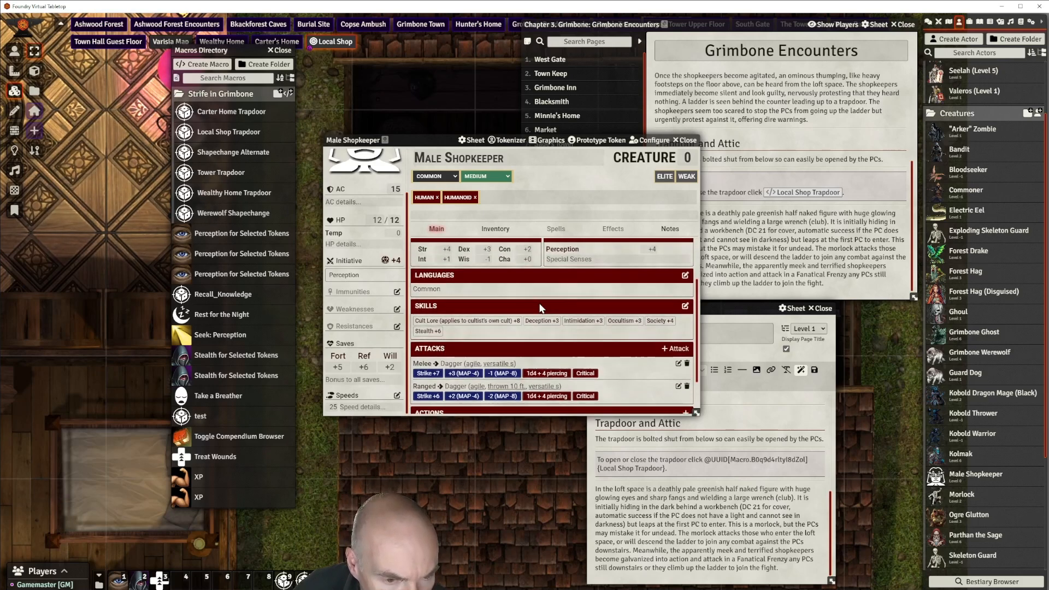
{"action": "left_click", "coordinate": [679, 350]}
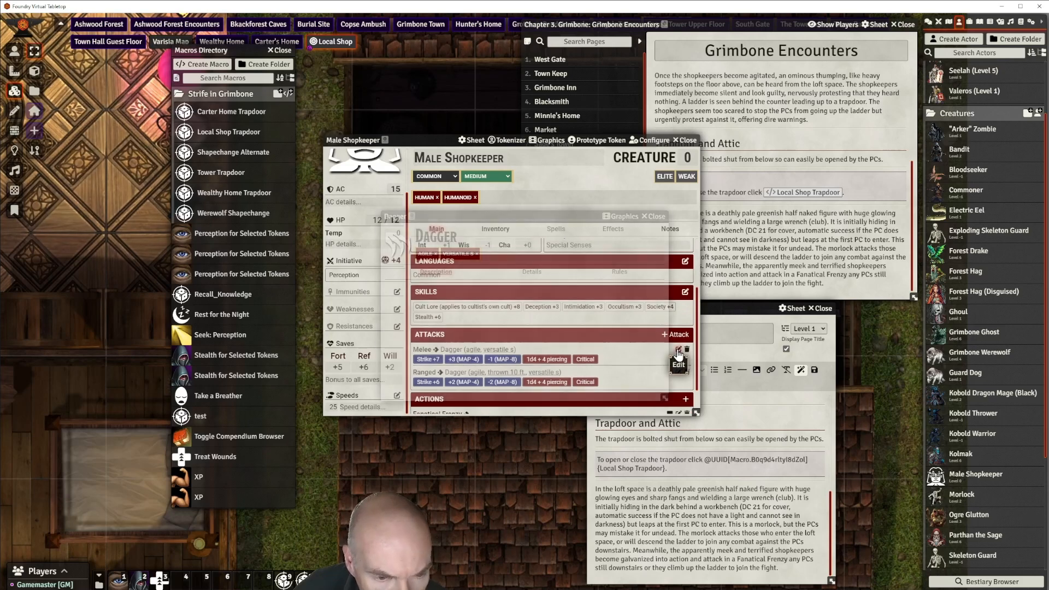
{"action": "left_click", "coordinate": [532, 273]}
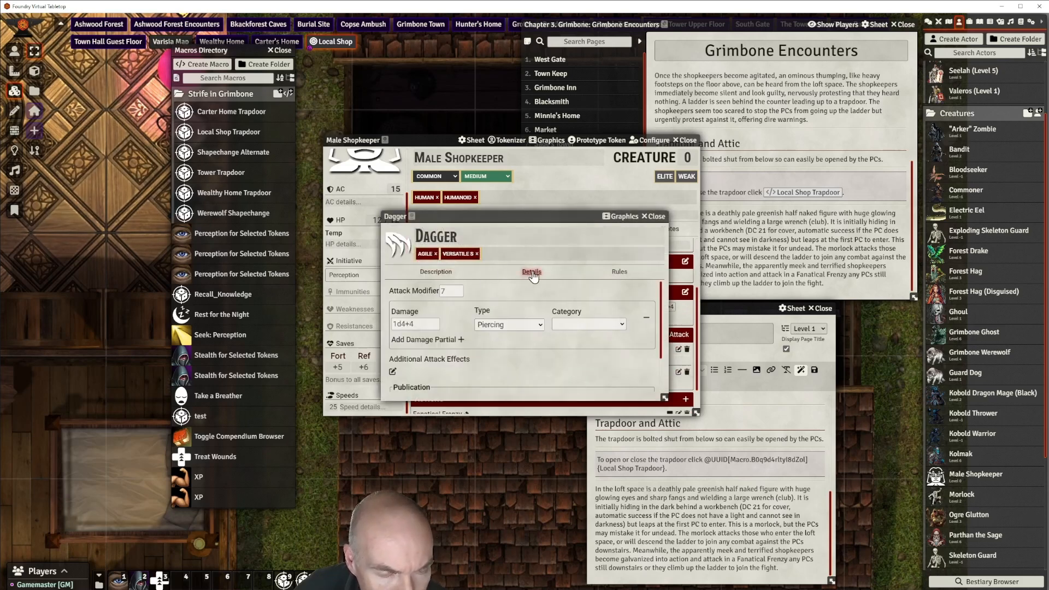
{"action": "left_click", "coordinate": [442, 290]}
{"action": "type", "text": "5"}
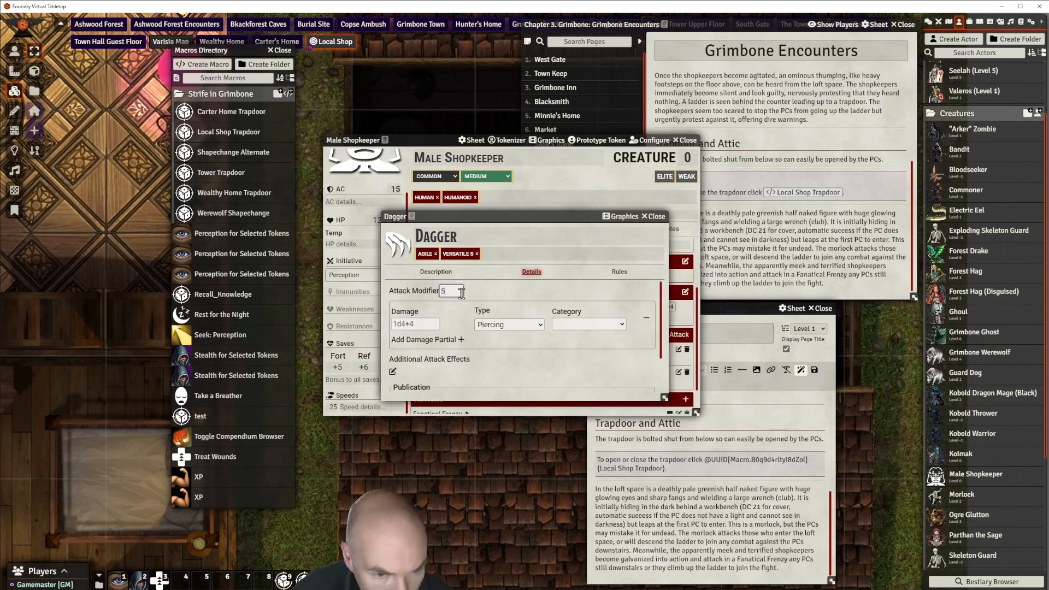
{"action": "left_click", "coordinate": [415, 325]}
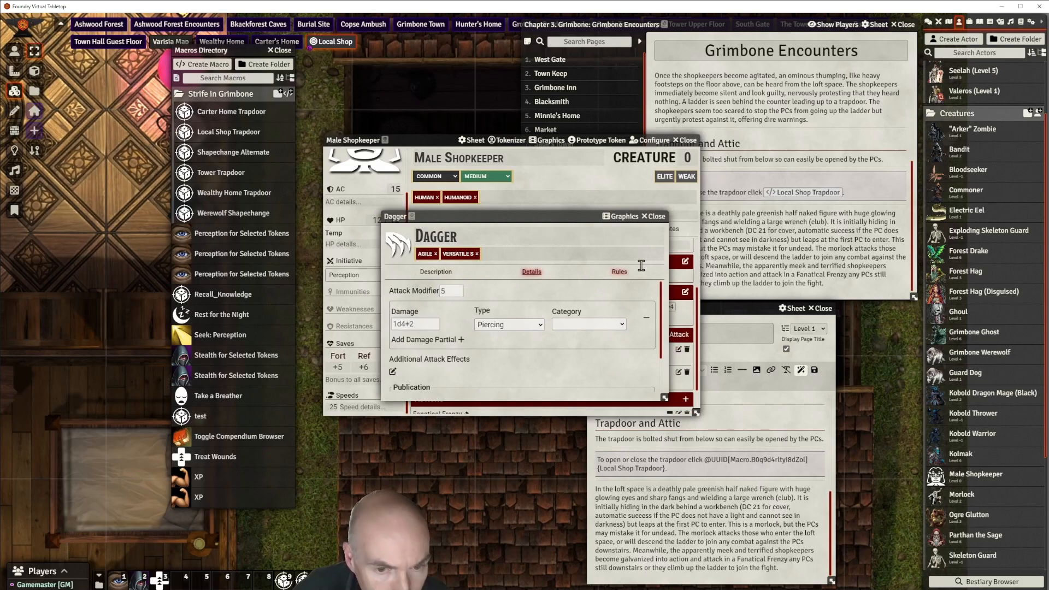
{"action": "left_click", "coordinate": [658, 217]}
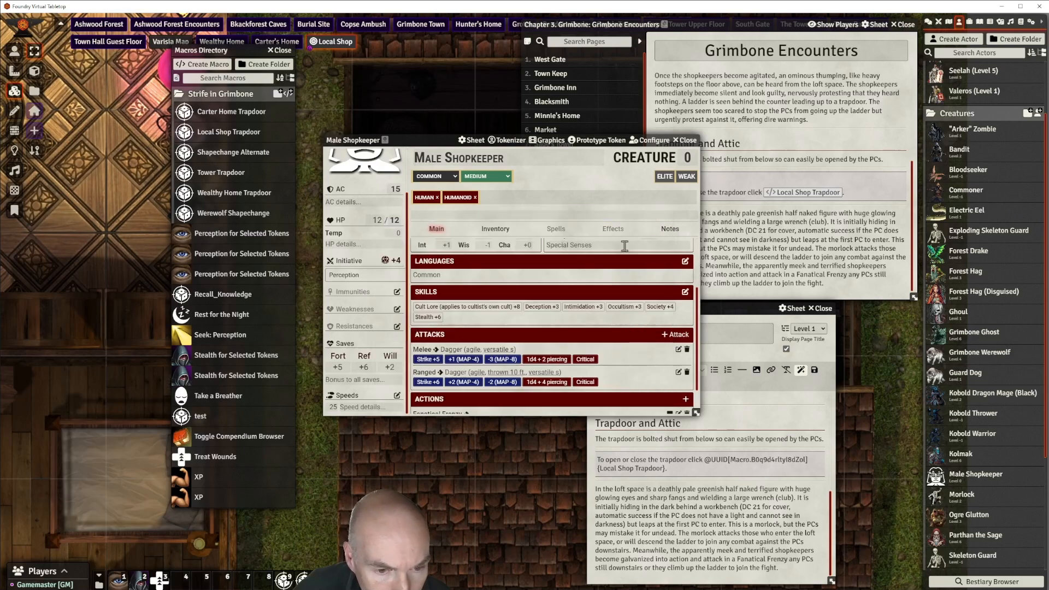
Edit the ranged Dagger attack to an attack modifier of 4 and 1d4+2 piercing damage
{"action": "left_click", "coordinate": [679, 372]}
{"action": "left_click", "coordinate": [532, 272]}
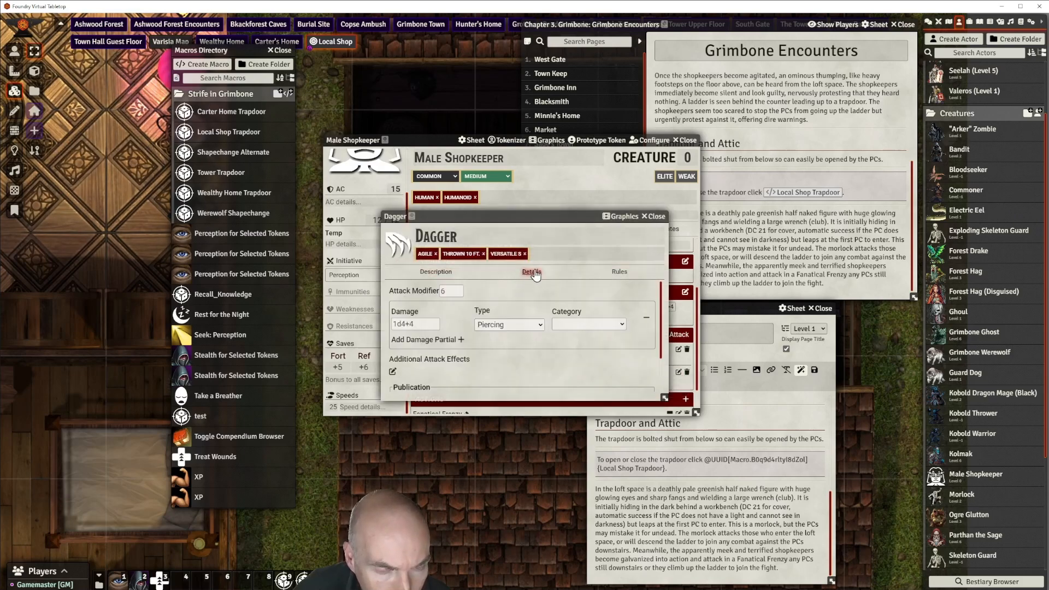
{"action": "type", "text": "4"}
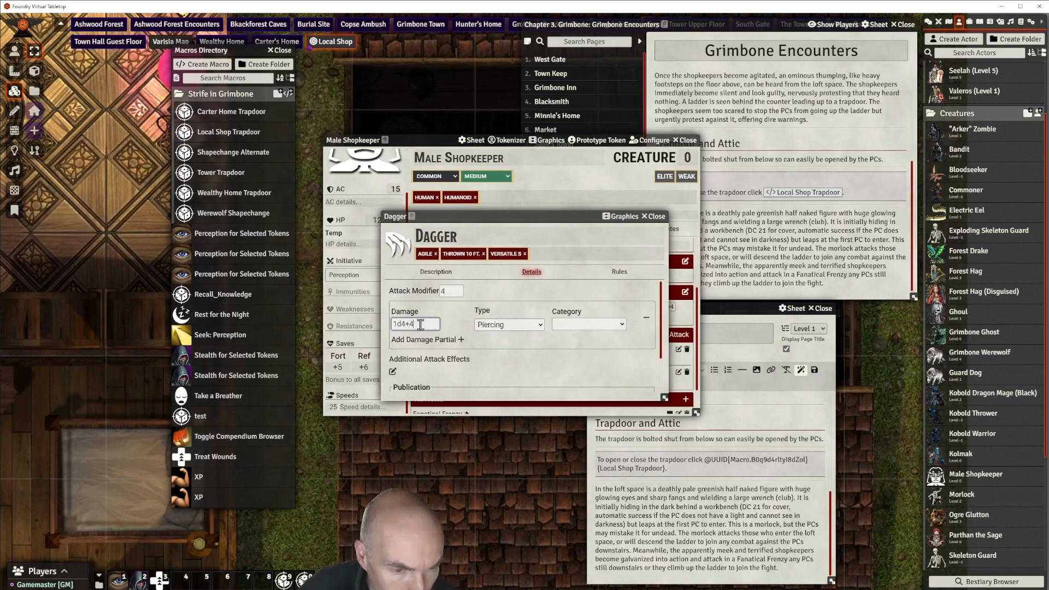
{"action": "key", "text": "BackSpace"}
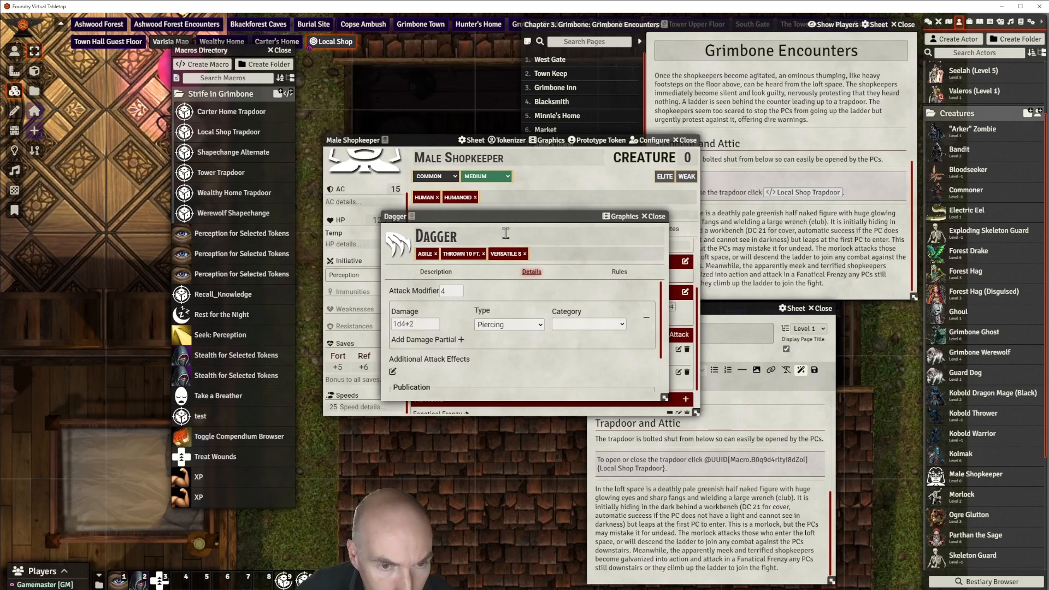
Close the ranged Dagger's sheet and delete the passive "-2 to Will Saves vs. Higher Ranking Cult Members" from the Male Shopkeeper
{"action": "left_click_drag", "start_coordinate": [509, 216], "coordinate": [522, 215]}
{"action": "left_click", "coordinate": [670, 216]}
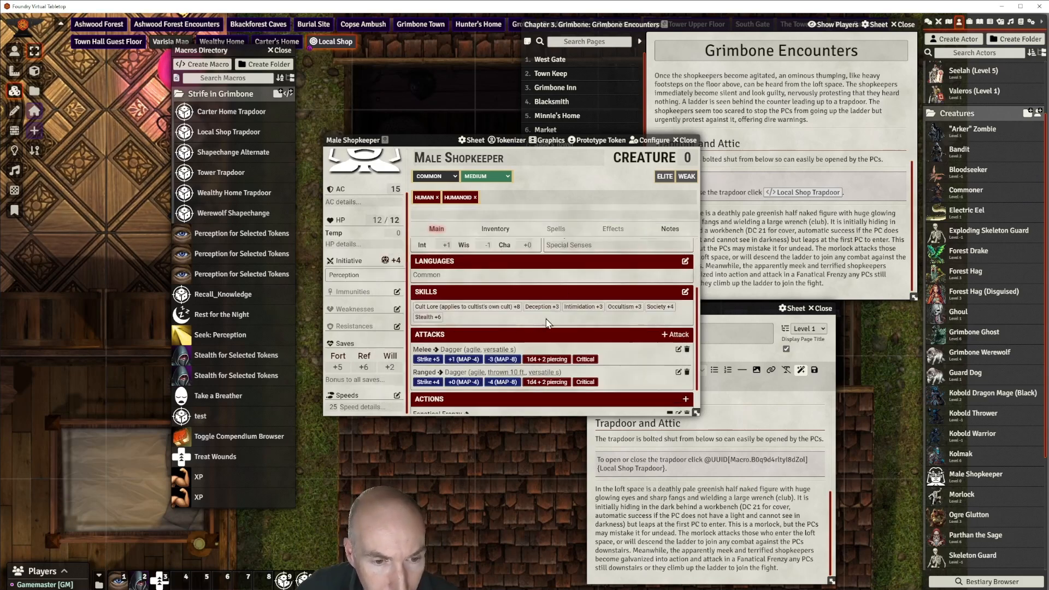
{"action": "scroll", "coordinate": [549, 328], "scroll_direction": "down", "scroll_amount": 1}
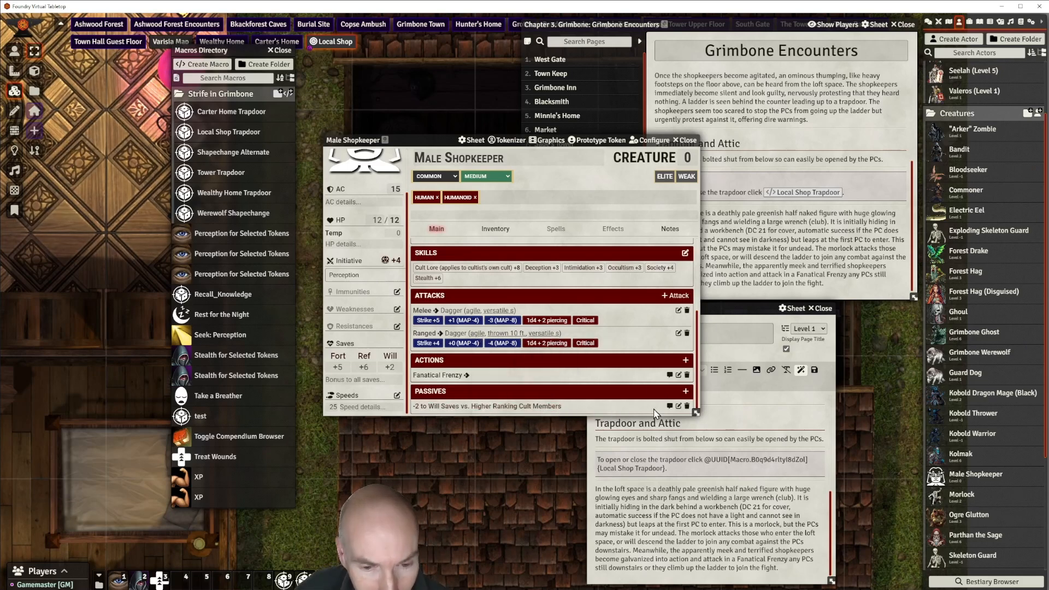
{"action": "left_click", "coordinate": [687, 407]}
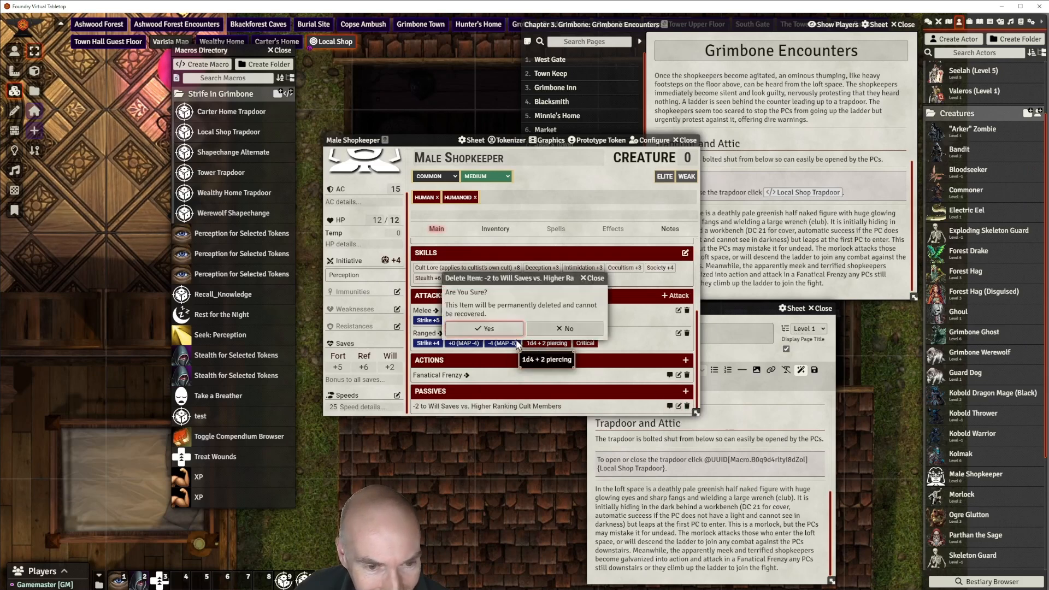
{"action": "left_click", "coordinate": [502, 331]}
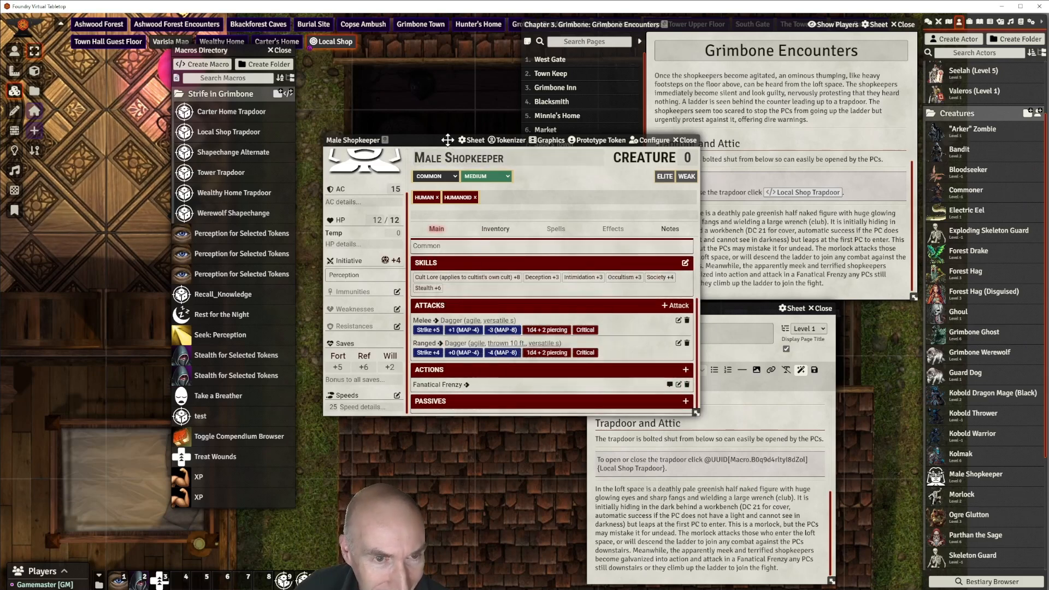
Rename the creature's prototype token to "Male Shopkeeper" and update the token
{"action": "left_click_drag", "start_coordinate": [454, 141], "coordinate": [512, 161]}
{"action": "scroll", "coordinate": [567, 322], "scroll_direction": "up", "scroll_amount": 3}
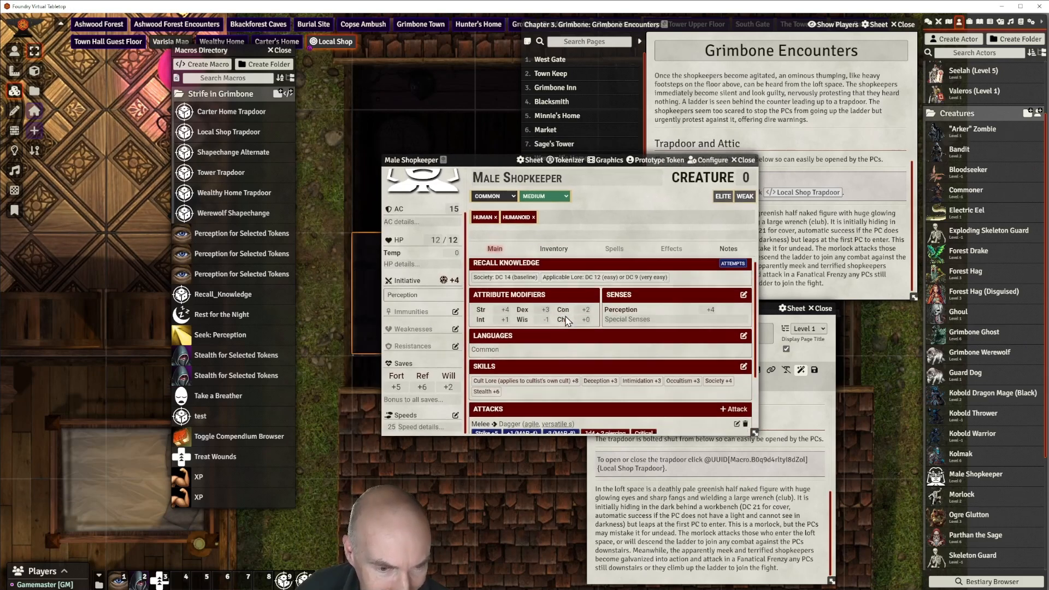
{"action": "scroll", "coordinate": [431, 278], "scroll_direction": "up", "scroll_amount": 2}
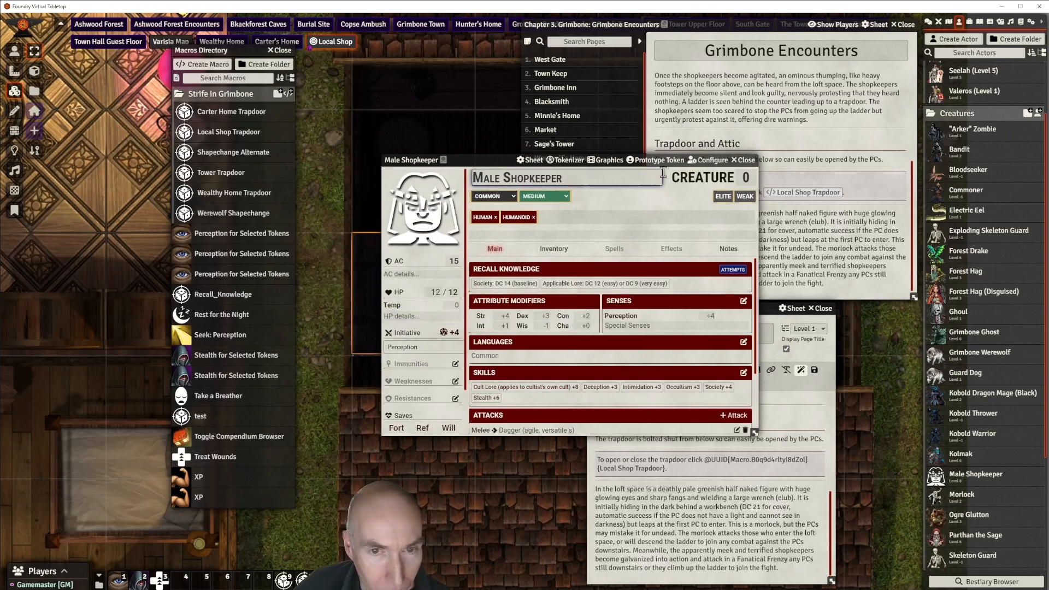
{"action": "left_click", "coordinate": [637, 163]}
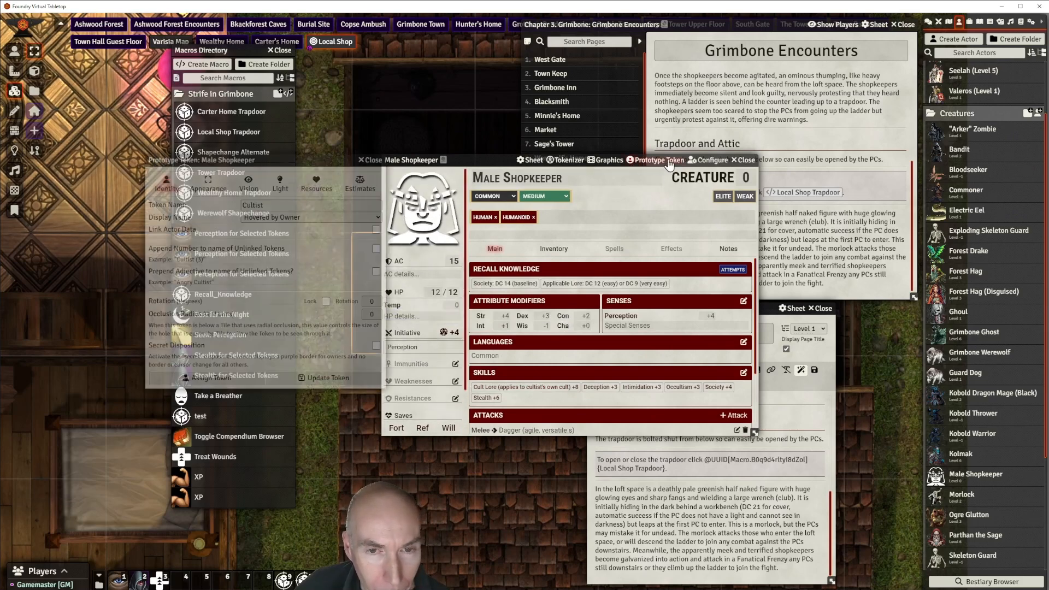
{"action": "left_click_drag", "start_coordinate": [301, 209], "coordinate": [241, 205]}
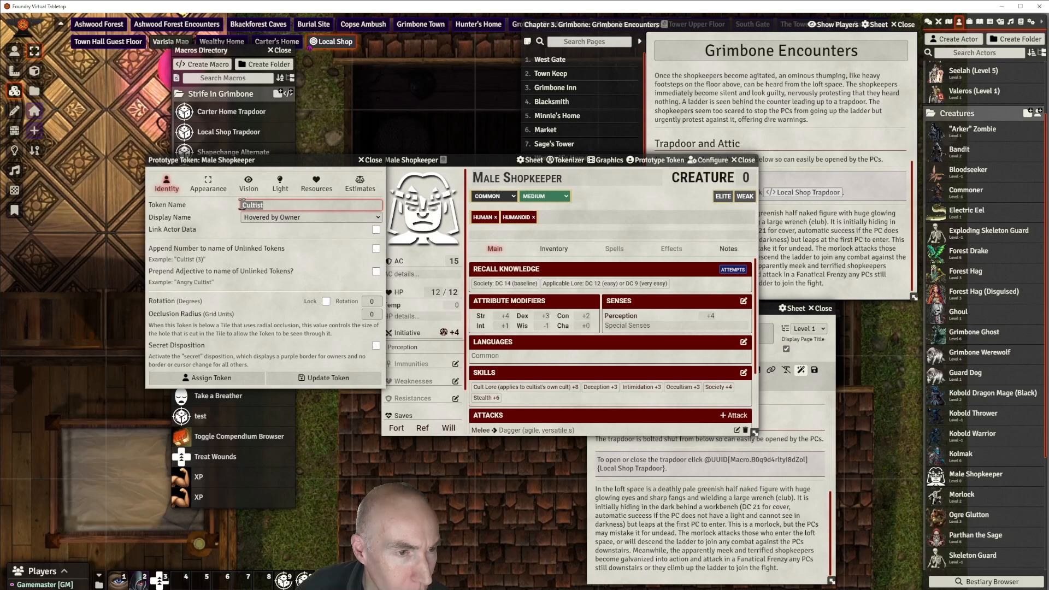
{"action": "key", "text": "BackSpace"}
{"action": "type", "text": "male"}
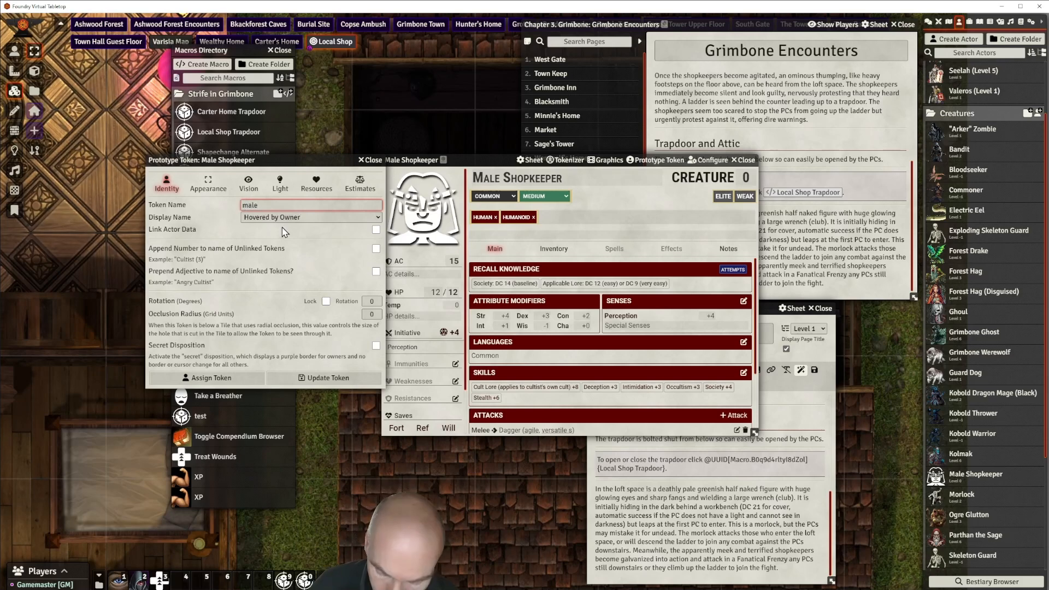
{"action": "key", "text": "BackSpace"}
{"action": "key", "text": "BackSpace"}
{"action": "type", "text": "Male"}
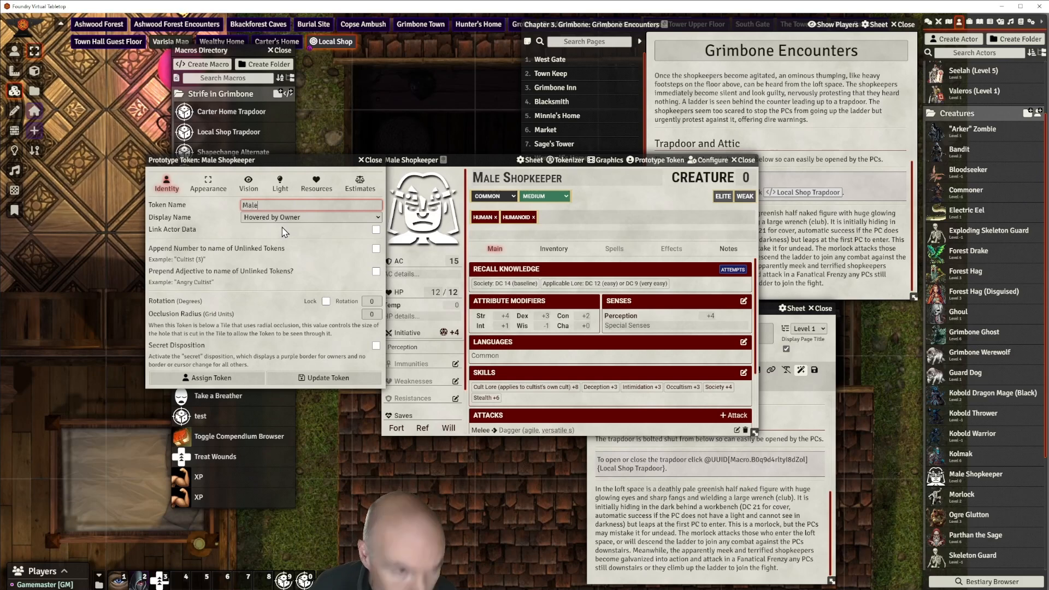
{"action": "type", "text": " Shiop"}
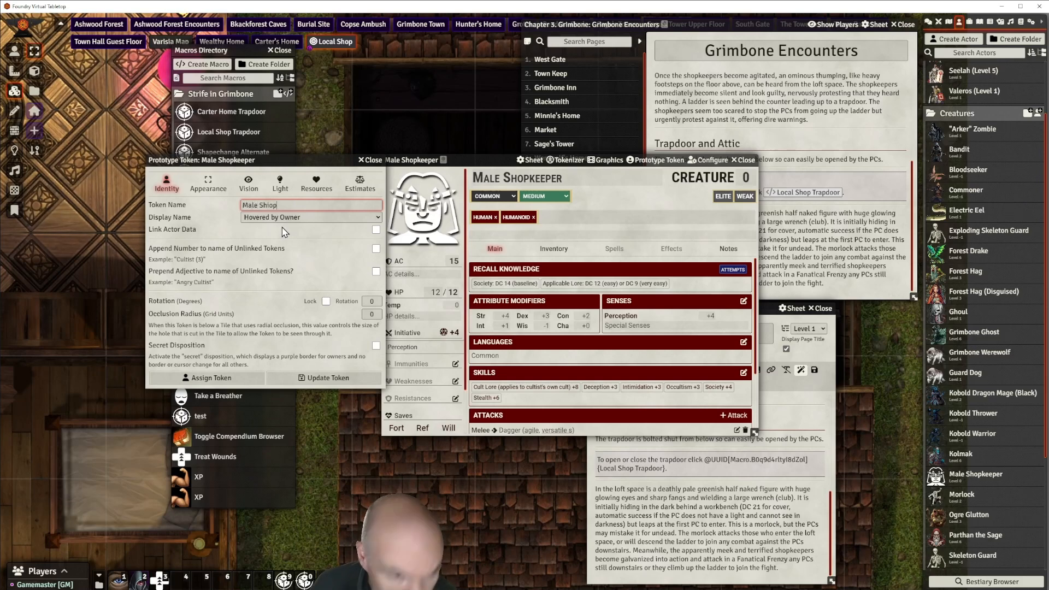
{"action": "key", "text": "BackSpace"}
{"action": "key", "text": "BackSpace"}
{"action": "key", "text": "BackSpace"}
{"action": "type", "text": "op"}
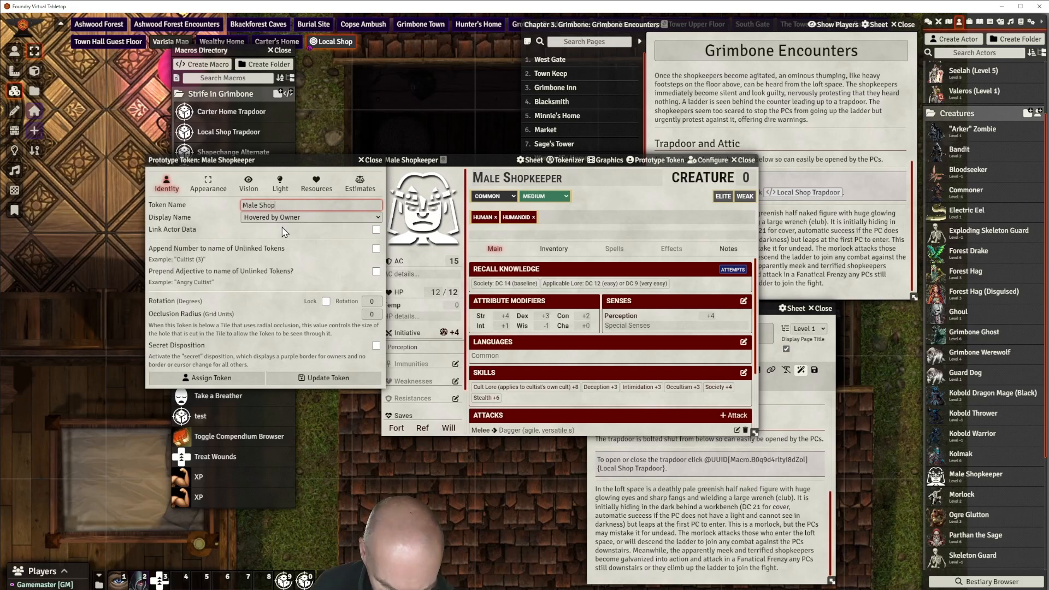
{"action": "type", "text": "keepe"}
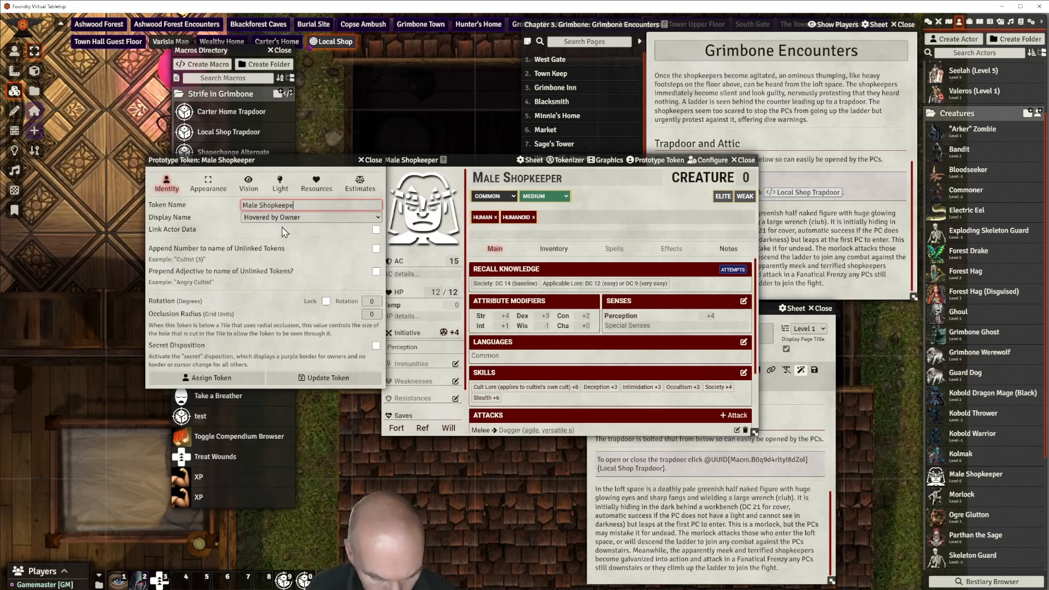
{"action": "type", "text": "r"}
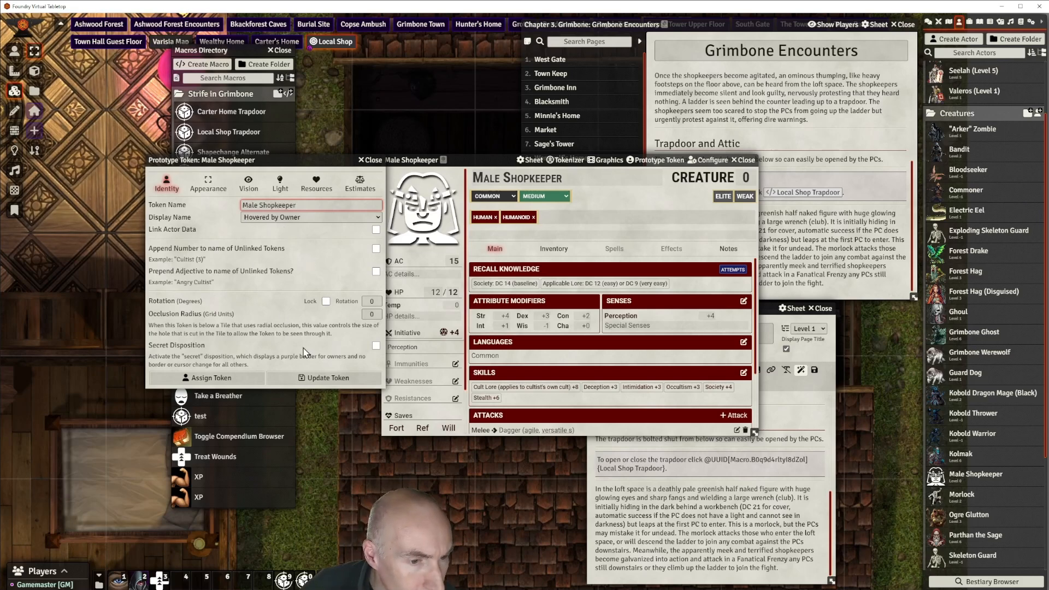
{"action": "left_click", "coordinate": [322, 380]}
Browse for a new Male Shopkeeper portrait in the tokens folder of the strife-in-grimbone-walkthrough-module
{"action": "left_click", "coordinate": [408, 209]}
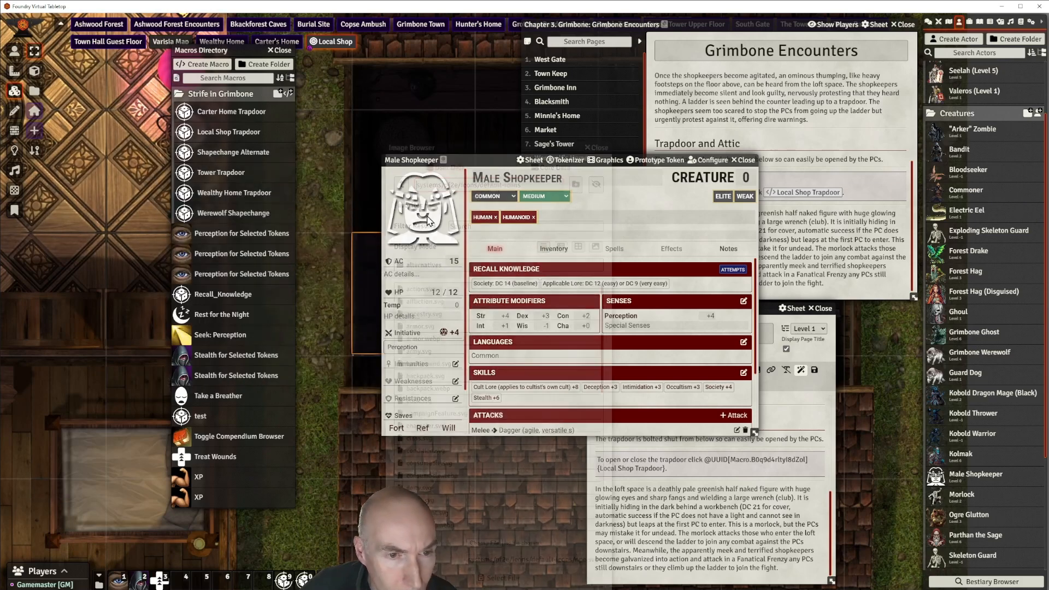
{"action": "left_click", "coordinate": [401, 188]}
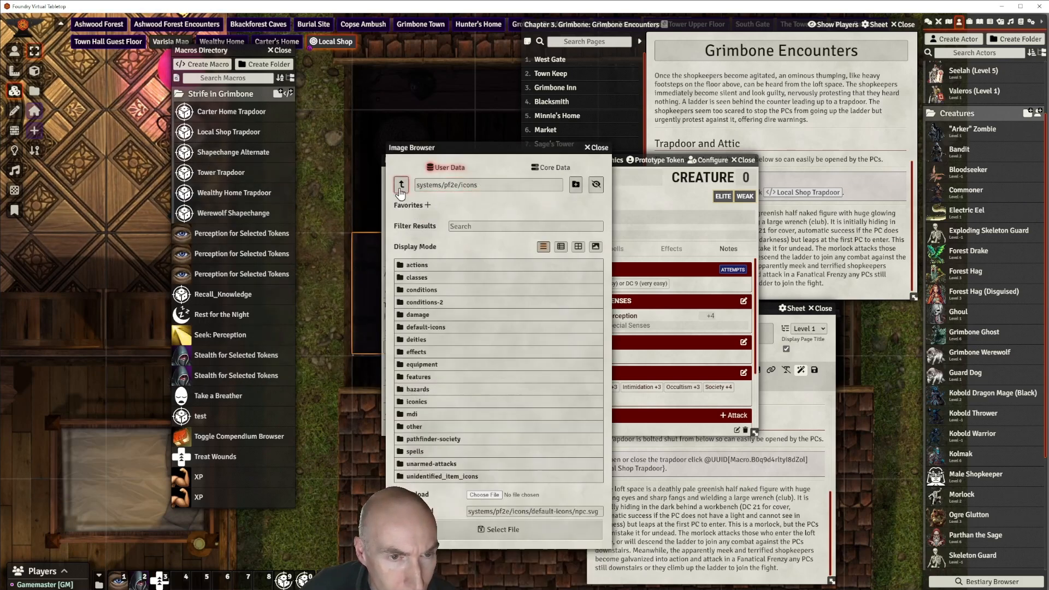
{"action": "left_click", "coordinate": [401, 189]}
{"action": "left_click", "coordinate": [401, 189]}
{"action": "left_click", "coordinate": [401, 189]}
{"action": "left_click", "coordinate": [420, 294]}
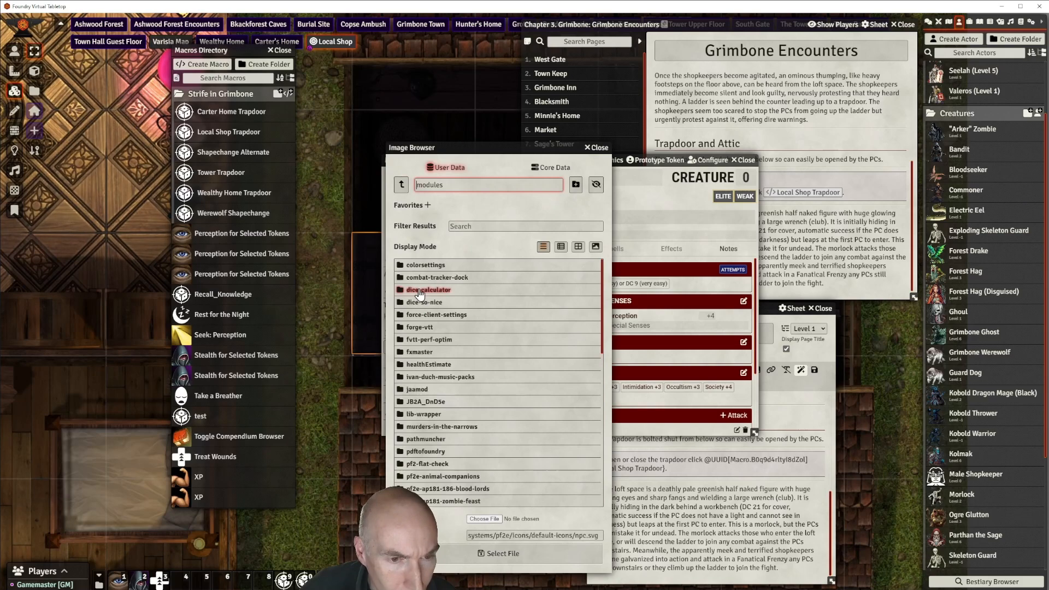
{"action": "scroll", "coordinate": [462, 415], "scroll_direction": "down", "scroll_amount": 5}
{"action": "scroll", "coordinate": [462, 430], "scroll_direction": "down", "scroll_amount": 3}
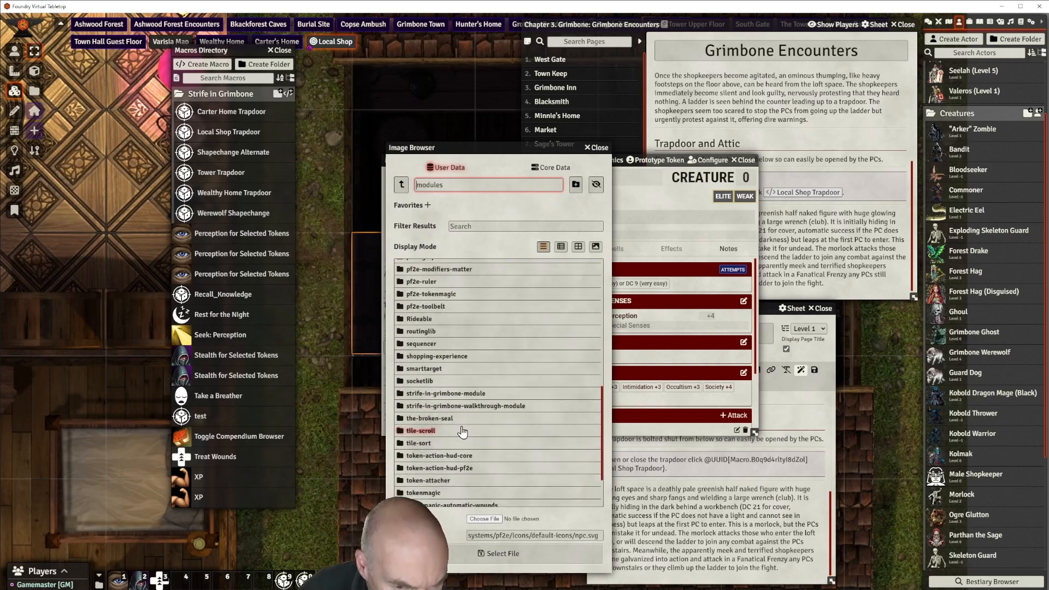
{"action": "left_click", "coordinate": [454, 411]}
{"action": "left_click", "coordinate": [409, 280]}
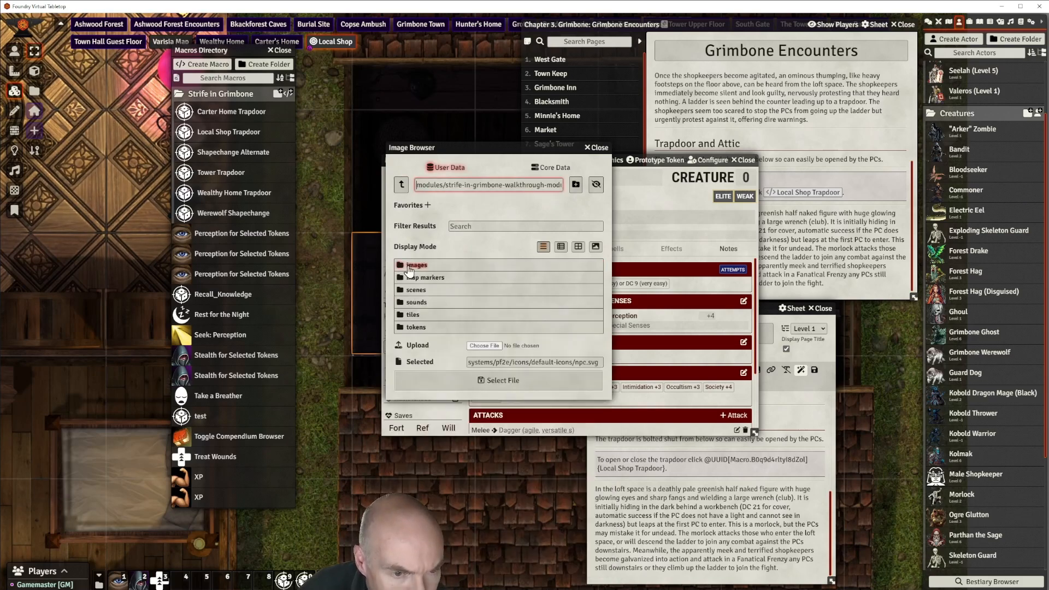
{"action": "left_click", "coordinate": [418, 326]}
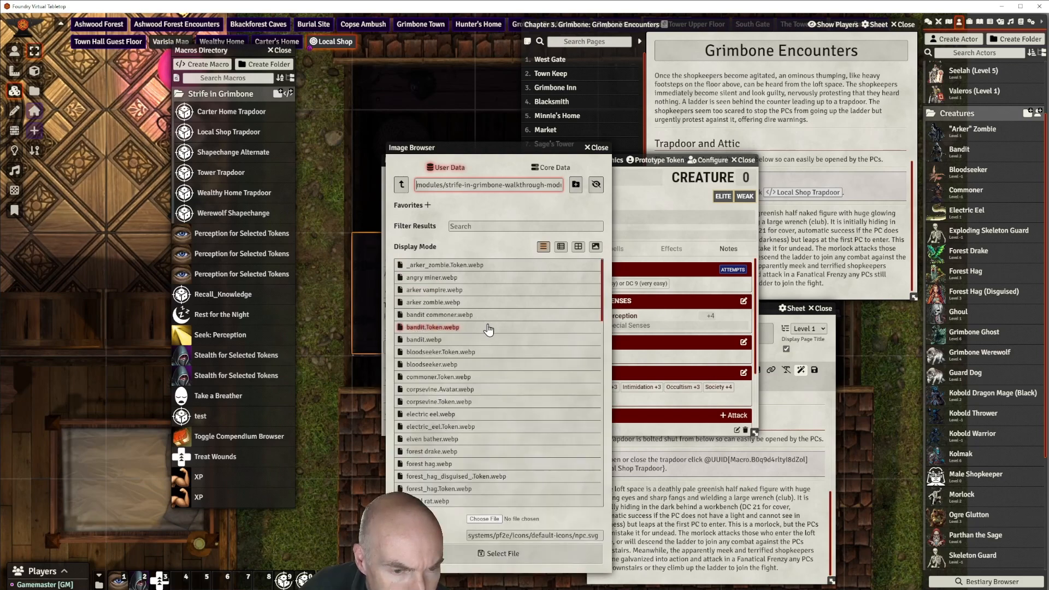
Set "old man shopkeeper.webp" as the Male Shopkeeper's portrait
{"action": "scroll", "coordinate": [524, 355], "scroll_direction": "down", "scroll_amount": 3}
{"action": "scroll", "coordinate": [524, 358], "scroll_direction": "down", "scroll_amount": 10}
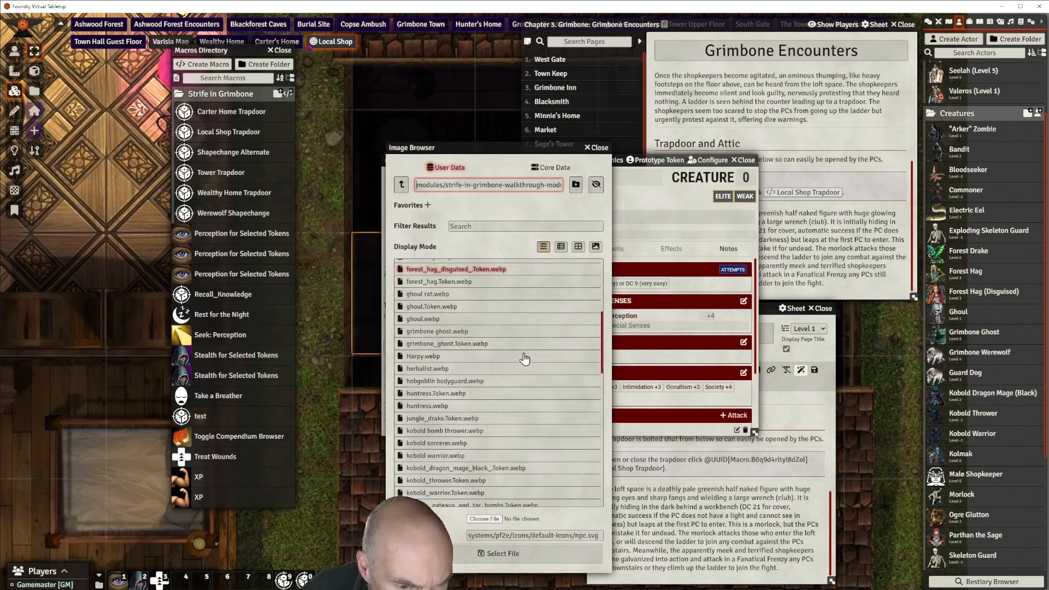
{"action": "scroll", "coordinate": [524, 358], "scroll_direction": "down", "scroll_amount": 4}
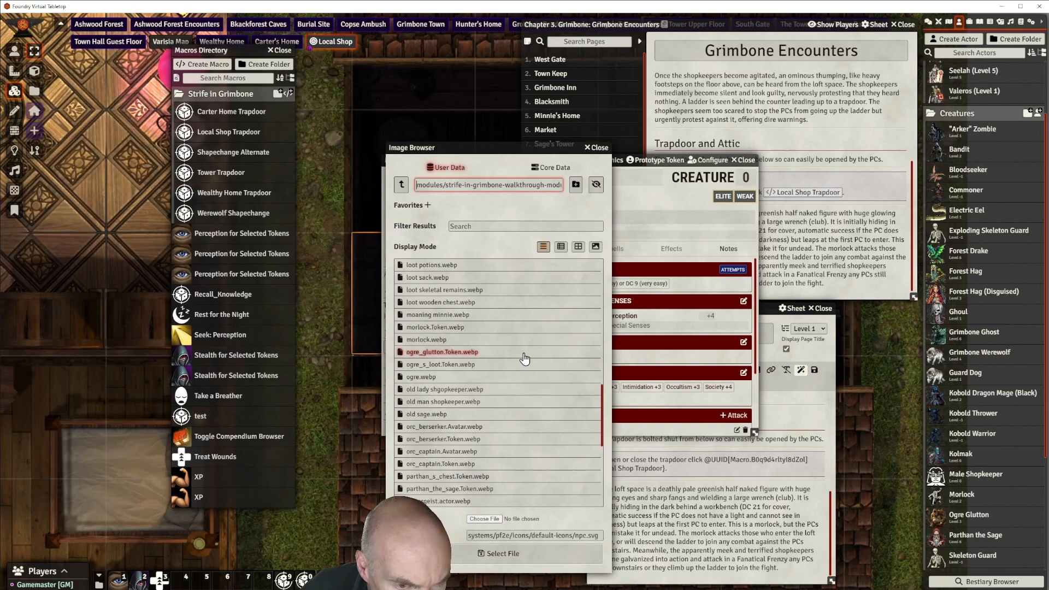
{"action": "scroll", "coordinate": [525, 358], "scroll_direction": "down", "scroll_amount": 3}
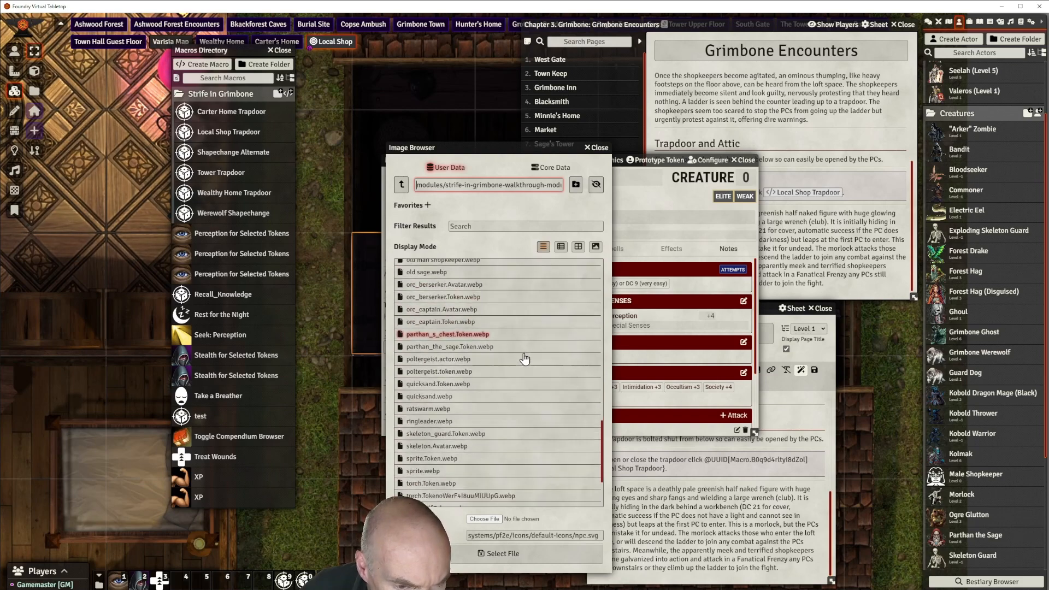
{"action": "scroll", "coordinate": [524, 358], "scroll_direction": "up", "scroll_amount": 6}
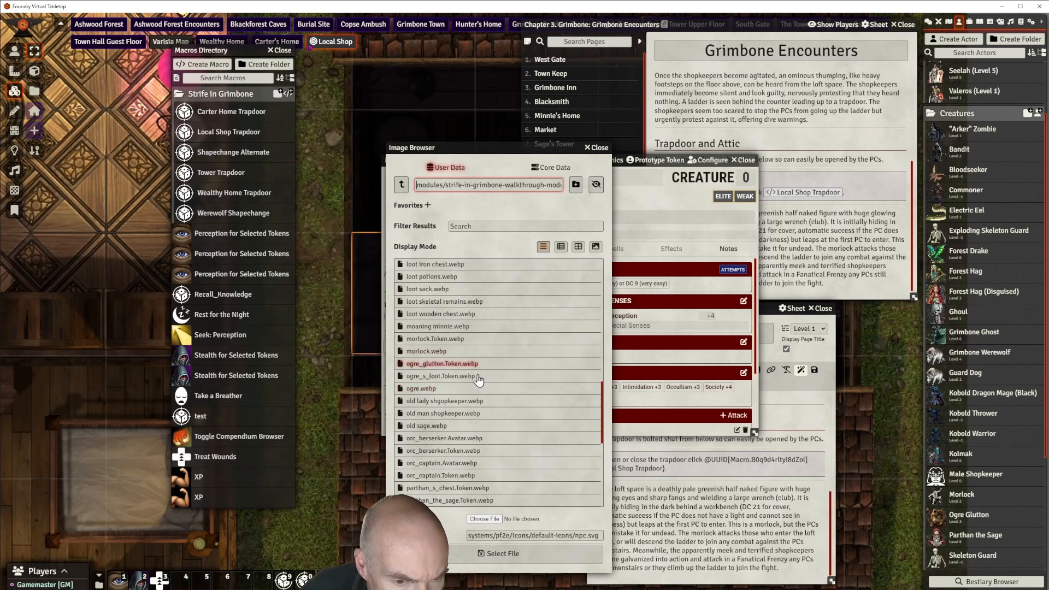
{"action": "left_click", "coordinate": [442, 413]}
{"action": "left_click", "coordinate": [511, 553]}
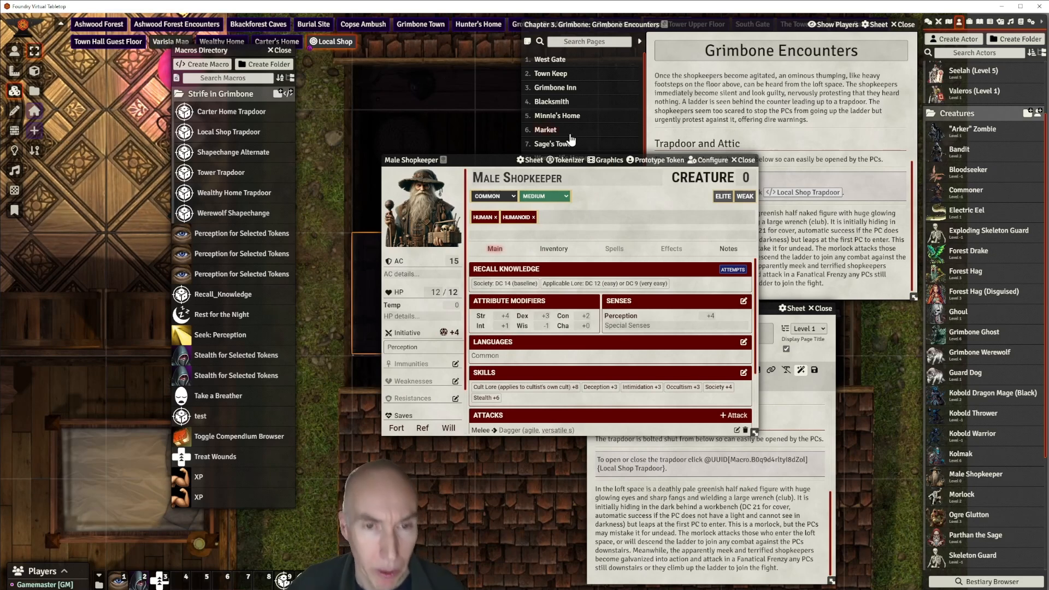
In Tokenizer, remove the token's blank background layer and replace the brown frame with the ornate crimson and purple one
{"action": "left_click", "coordinate": [581, 162]}
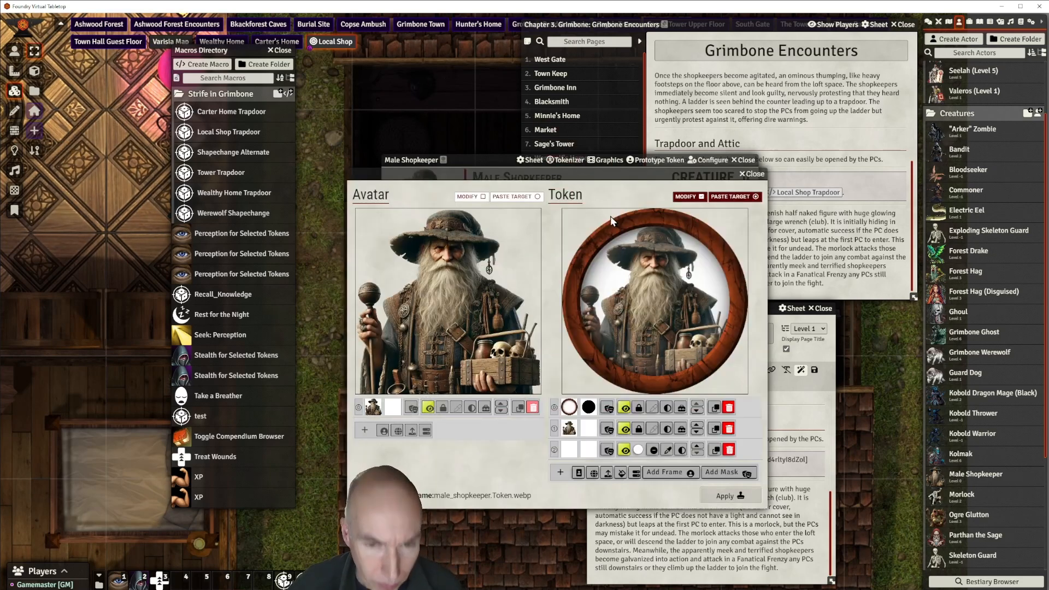
{"action": "left_click", "coordinate": [728, 450]}
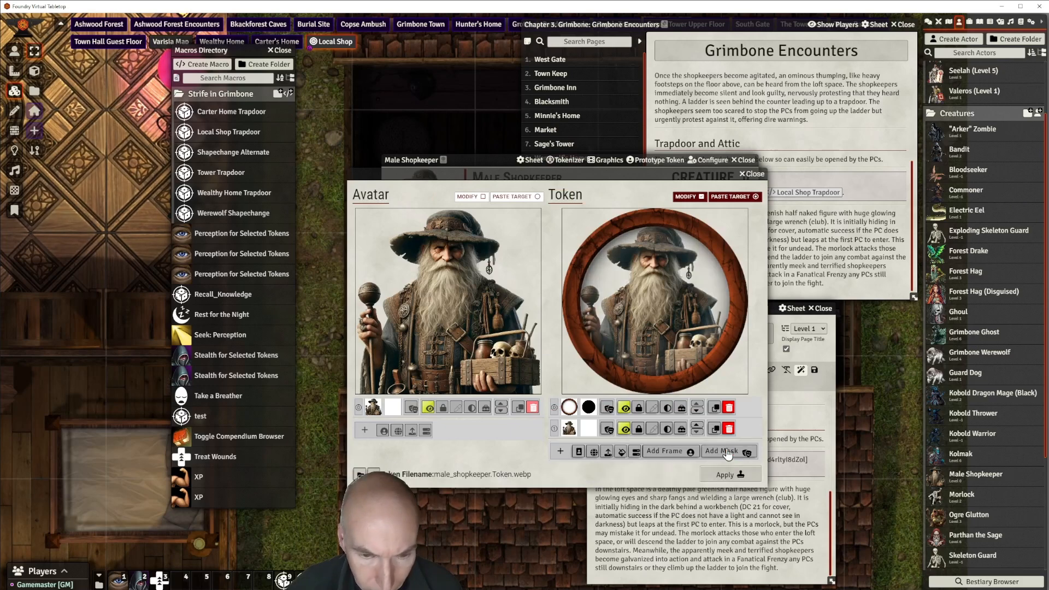
{"action": "left_click", "coordinate": [670, 452]}
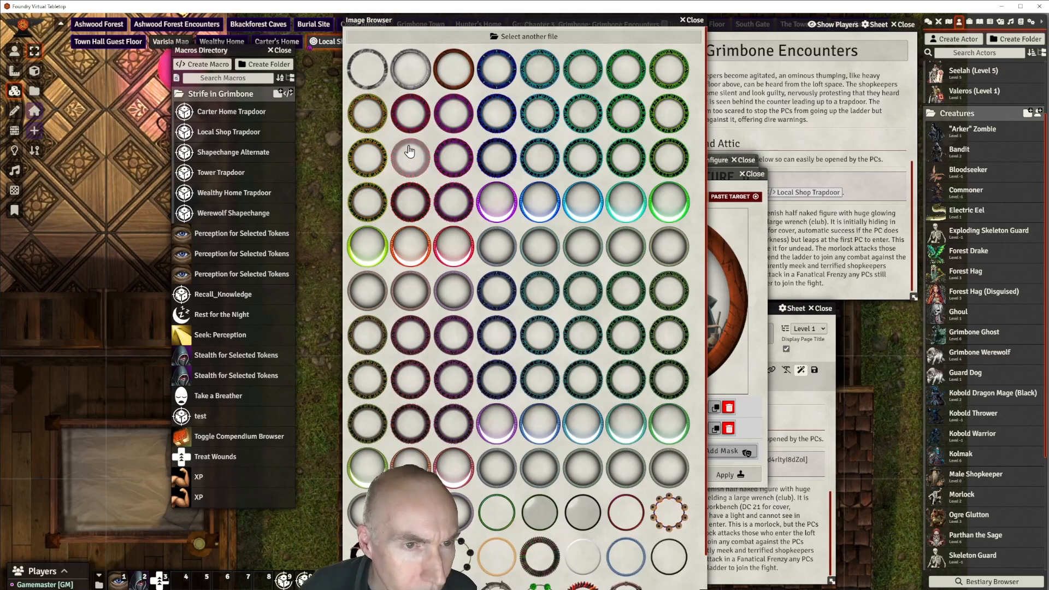
{"action": "left_click", "coordinate": [405, 117]}
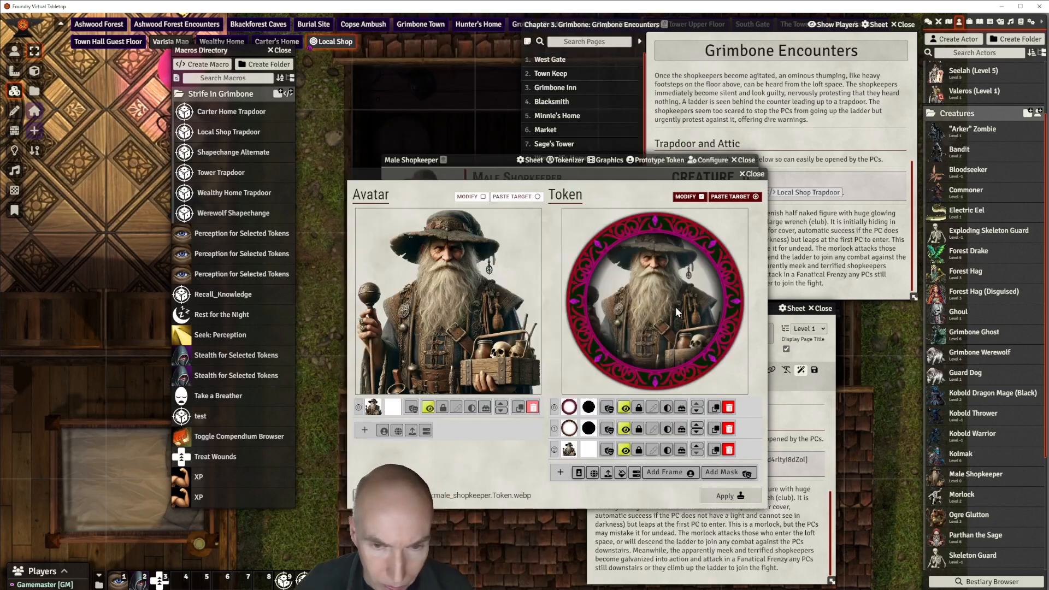
{"action": "left_click", "coordinate": [729, 428]}
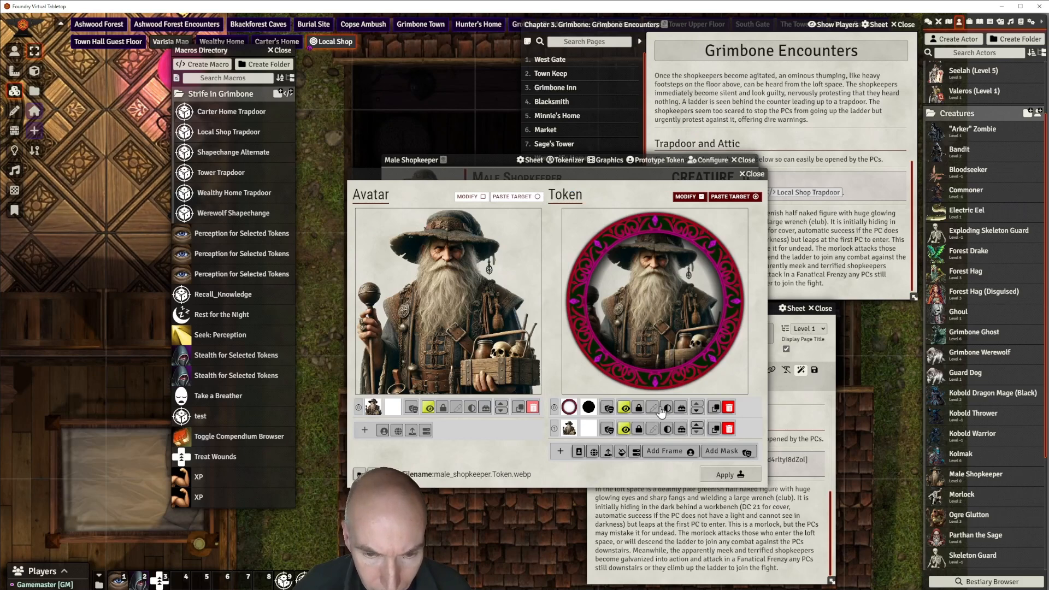
{"action": "left_click", "coordinate": [639, 411]}
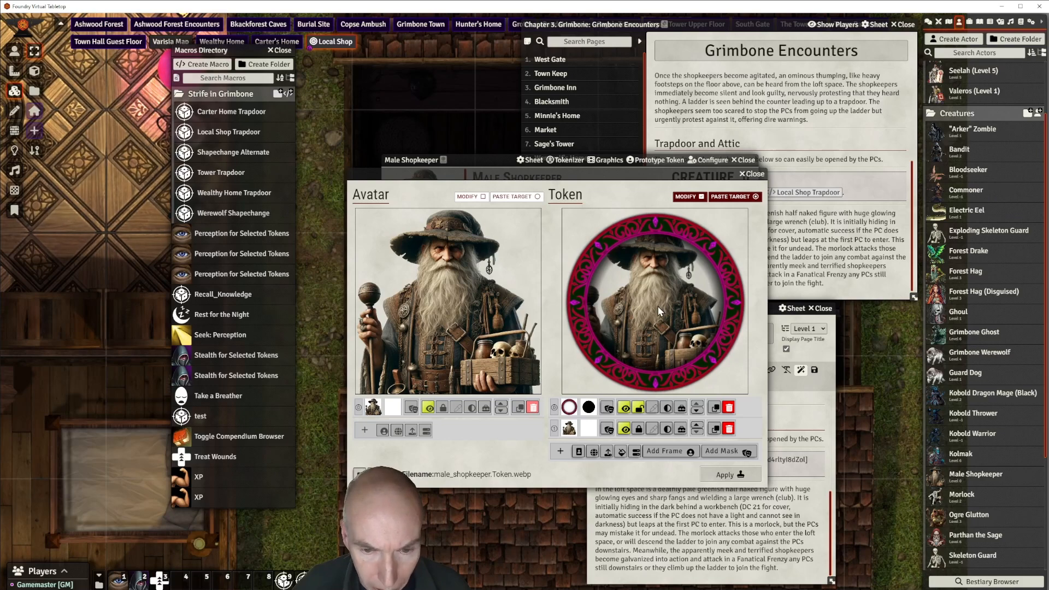
{"action": "left_click", "coordinate": [639, 430]}
{"action": "left_click", "coordinate": [639, 411]}
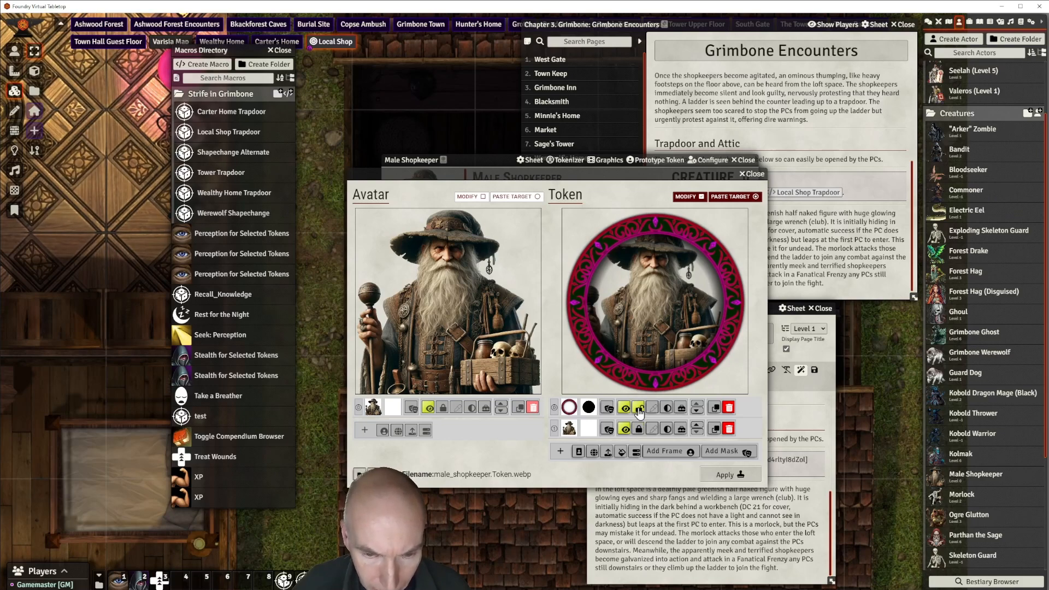
{"action": "scroll", "coordinate": [647, 319], "scroll_direction": "up", "scroll_amount": 3}
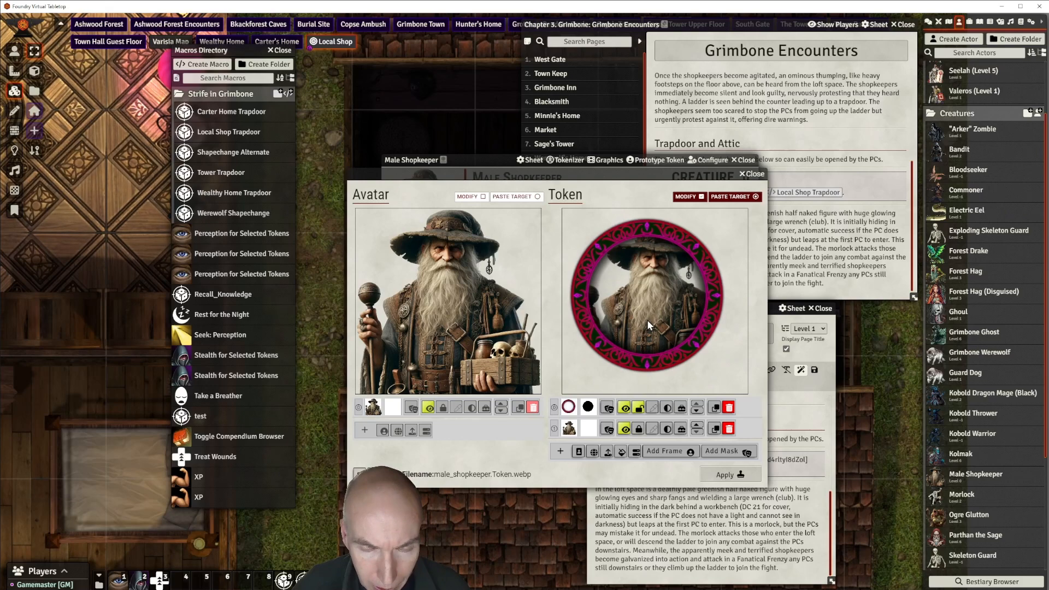
{"action": "scroll", "coordinate": [648, 319], "scroll_direction": "down", "scroll_amount": 2}
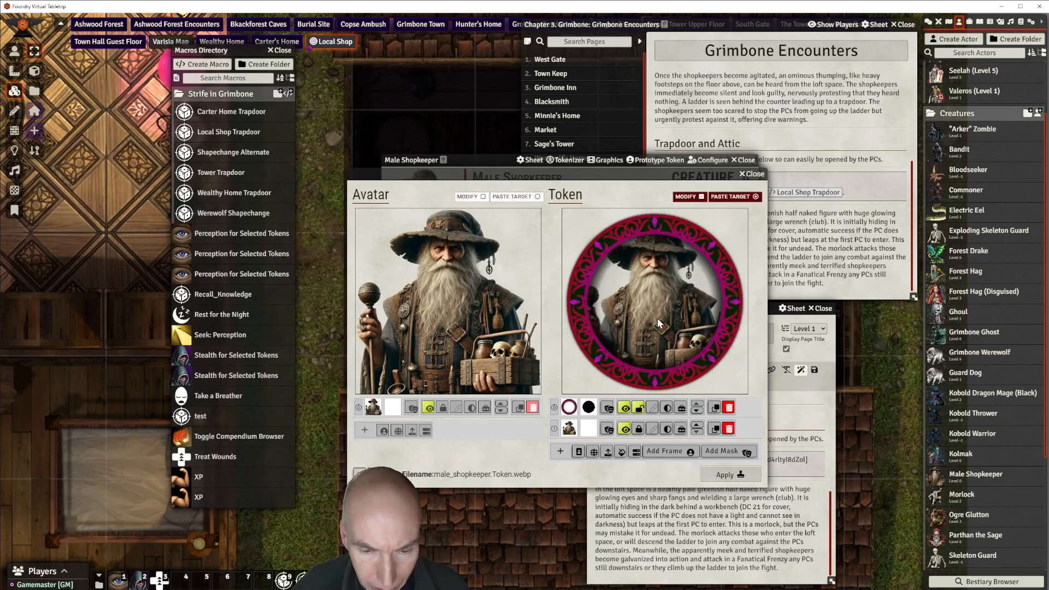
Unlock the portrait layer, enlarge the old man's face and center it inside the token frame, then apply the artwork and close his sheet
{"action": "left_click", "coordinate": [639, 430]}
{"action": "scroll", "coordinate": [663, 328], "scroll_direction": "down", "scroll_amount": 2}
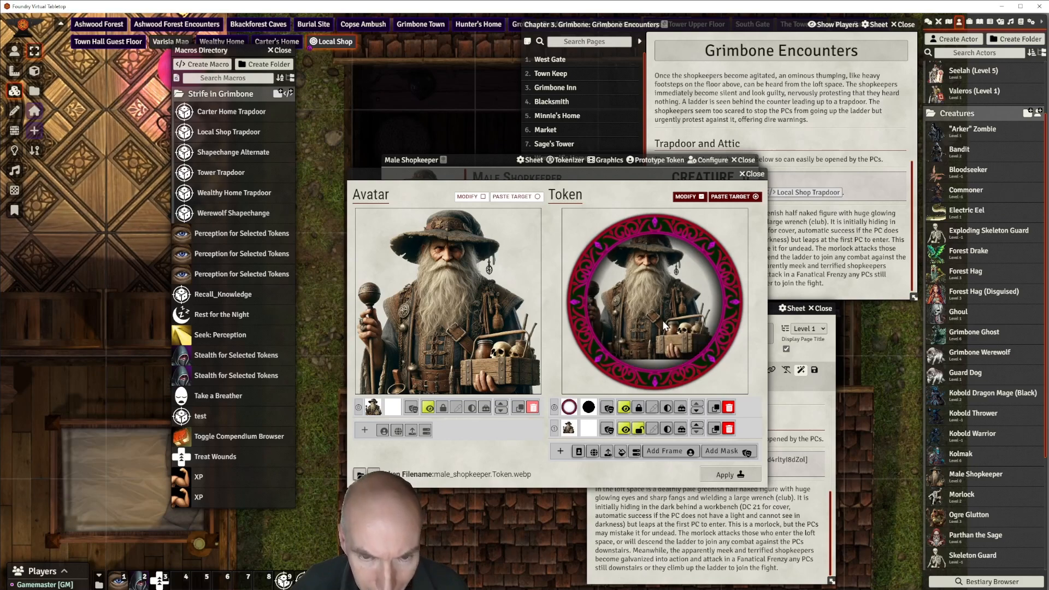
{"action": "scroll", "coordinate": [665, 325], "scroll_direction": "up", "scroll_amount": 3}
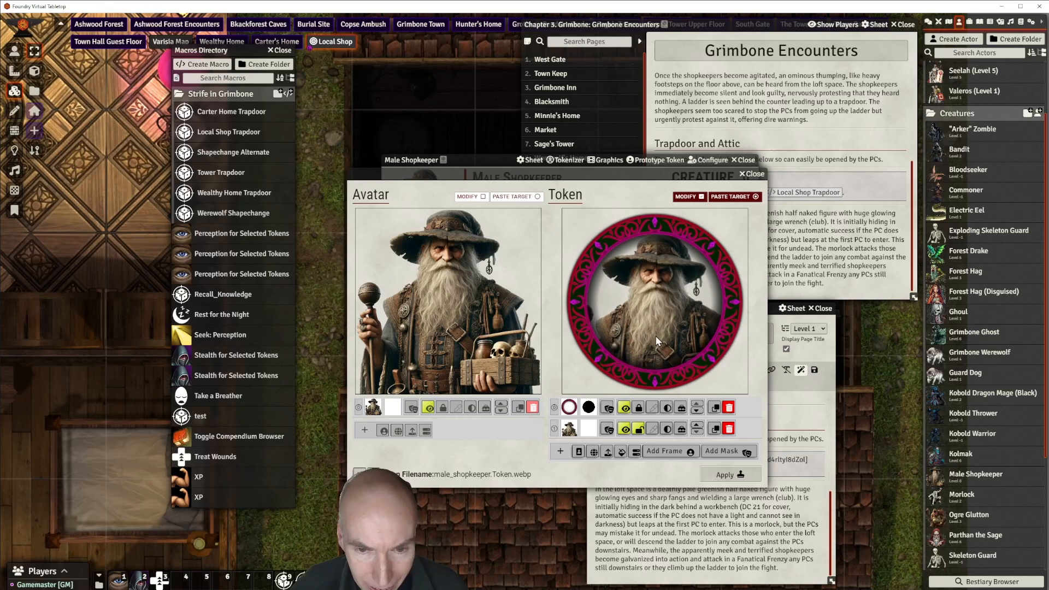
{"action": "scroll", "coordinate": [664, 333], "scroll_direction": "up", "scroll_amount": 3}
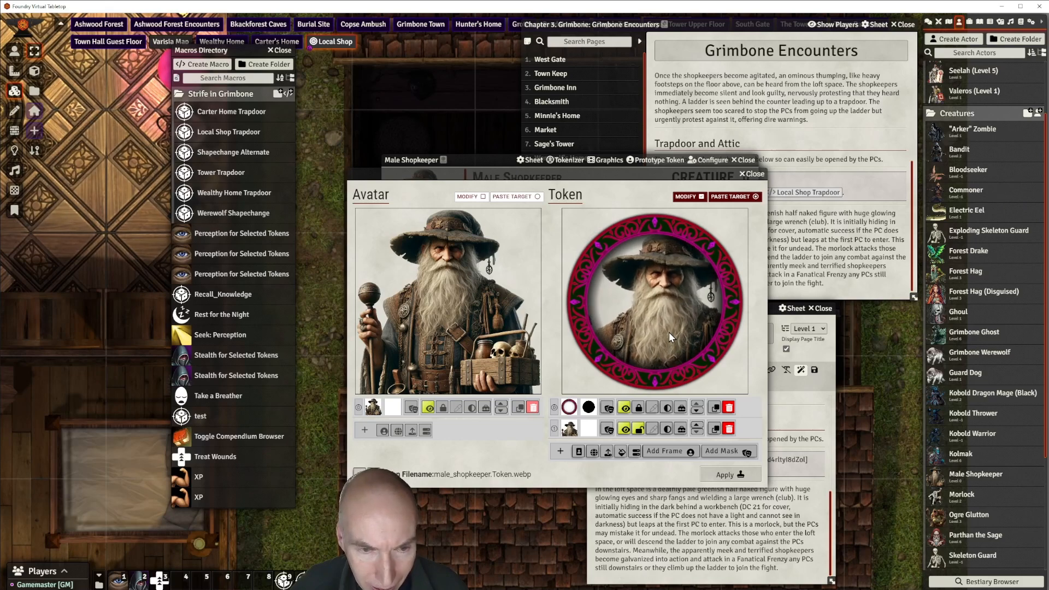
{"action": "left_click_drag", "start_coordinate": [672, 332], "coordinate": [640, 331]}
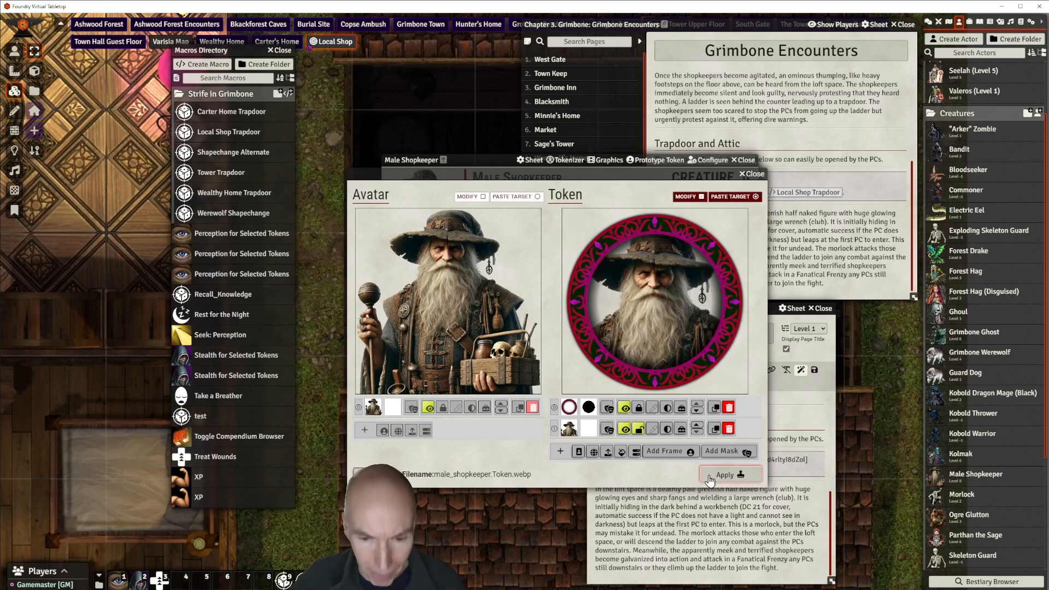
{"action": "left_click", "coordinate": [727, 475]}
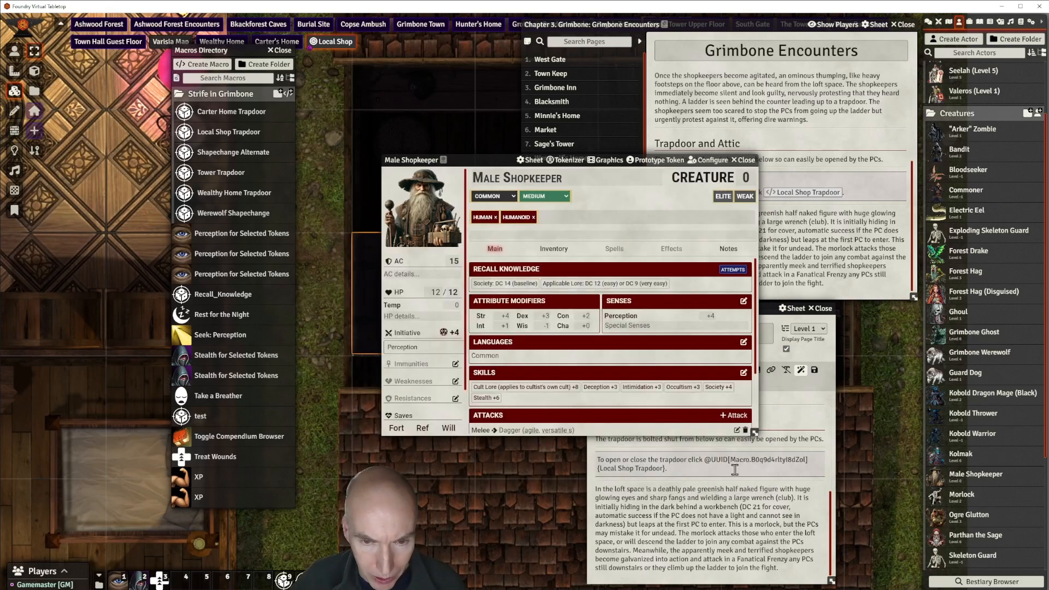
{"action": "left_click", "coordinate": [751, 162]}
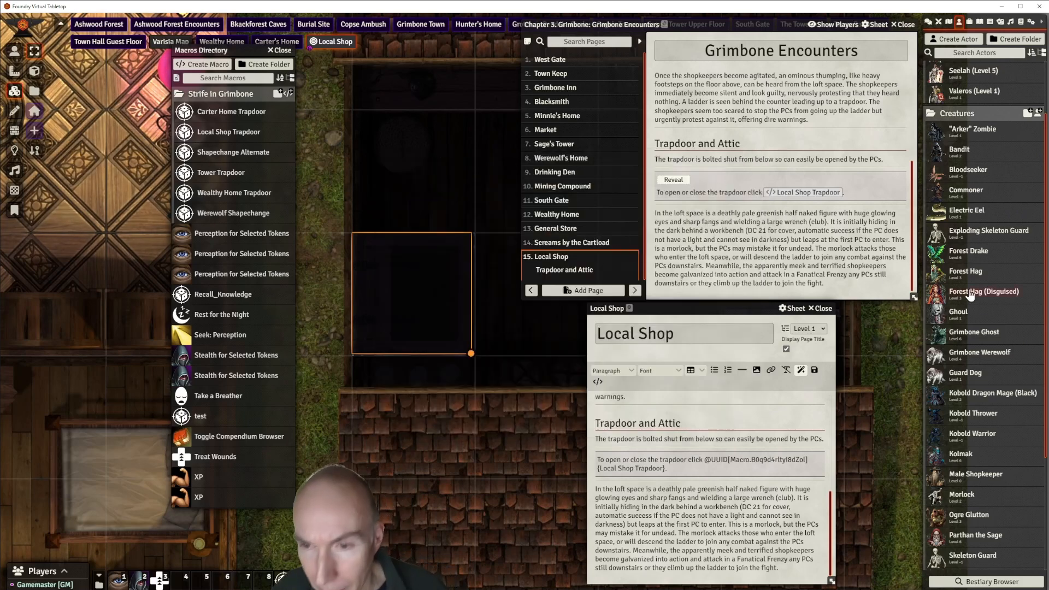
Duplicate the Male Shopkeeper actor in the Creatures folder and open the copy's sheet
{"action": "scroll", "coordinate": [985, 329], "scroll_direction": "down", "scroll_amount": 1}
{"action": "scroll", "coordinate": [986, 328], "scroll_direction": "down", "scroll_amount": 3}
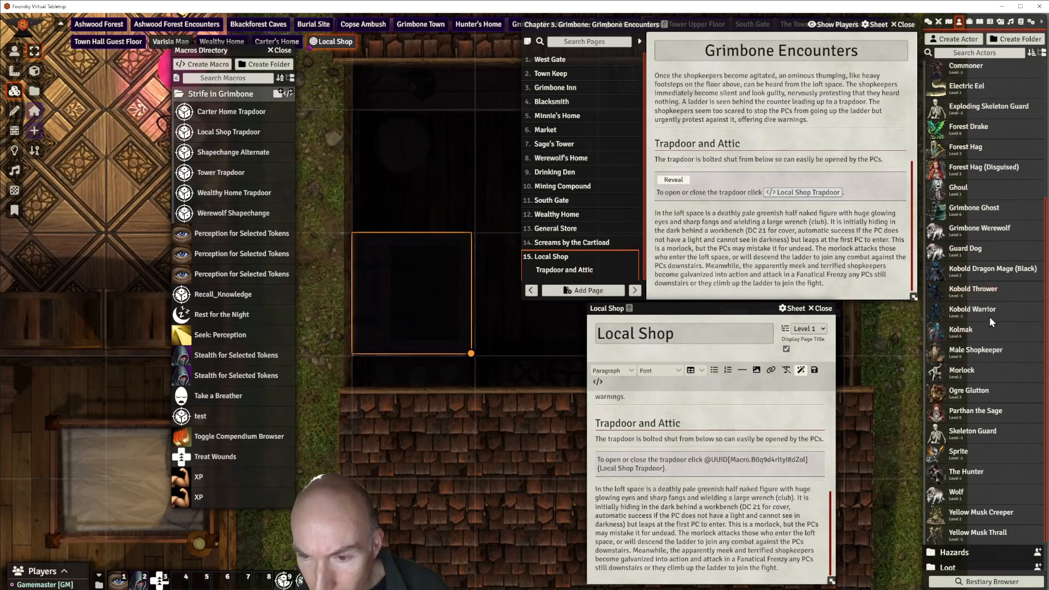
{"action": "right_click", "coordinate": [977, 353]}
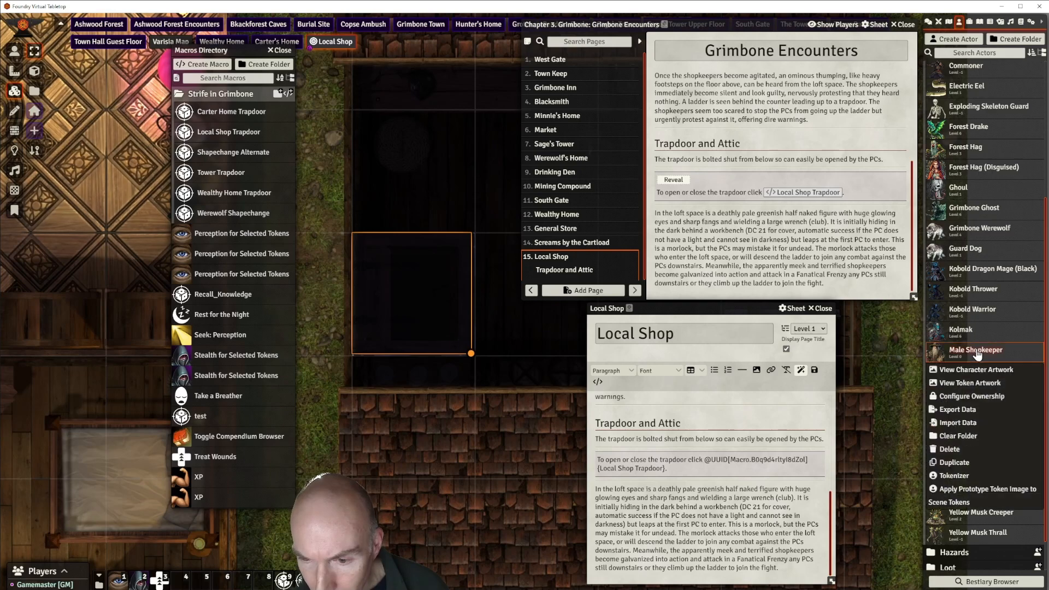
{"action": "left_click", "coordinate": [959, 461]}
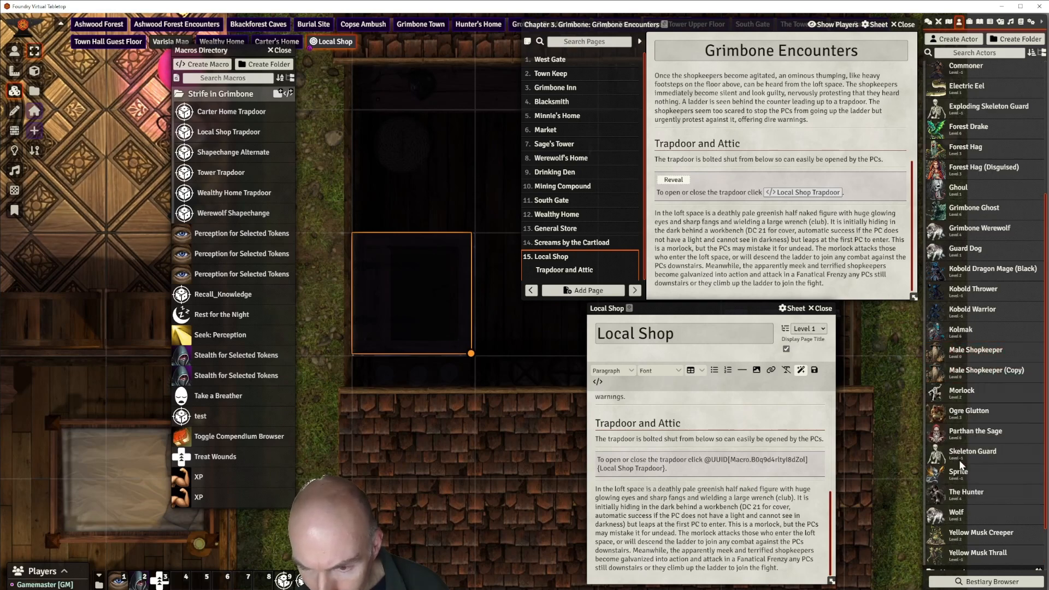
{"action": "left_click", "coordinate": [981, 372]}
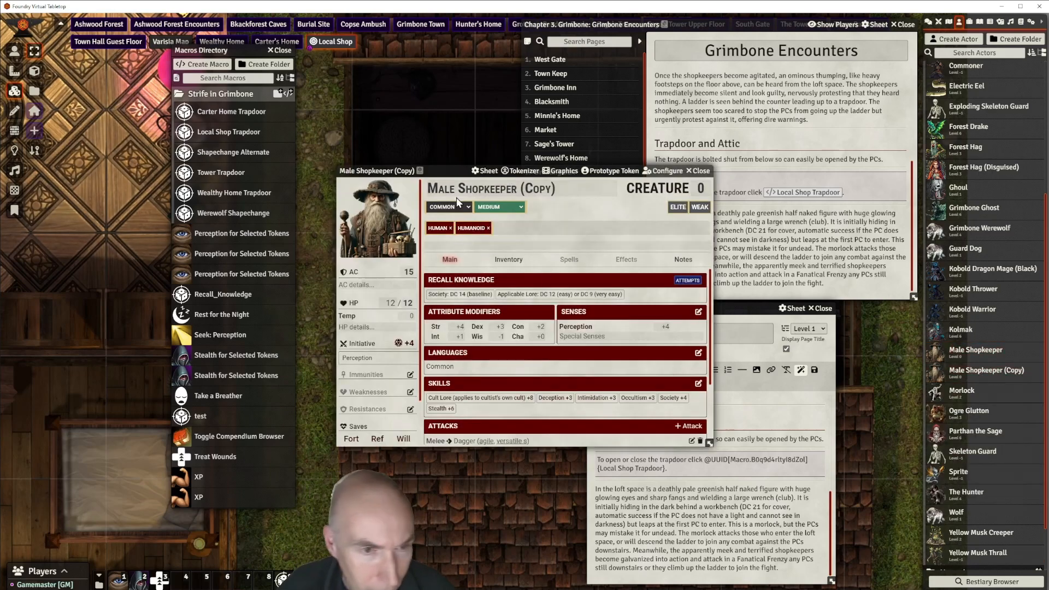
Rename the copied creature to "Female Shopkeeper"
{"action": "left_click_drag", "start_coordinate": [457, 189], "coordinate": [440, 188]}
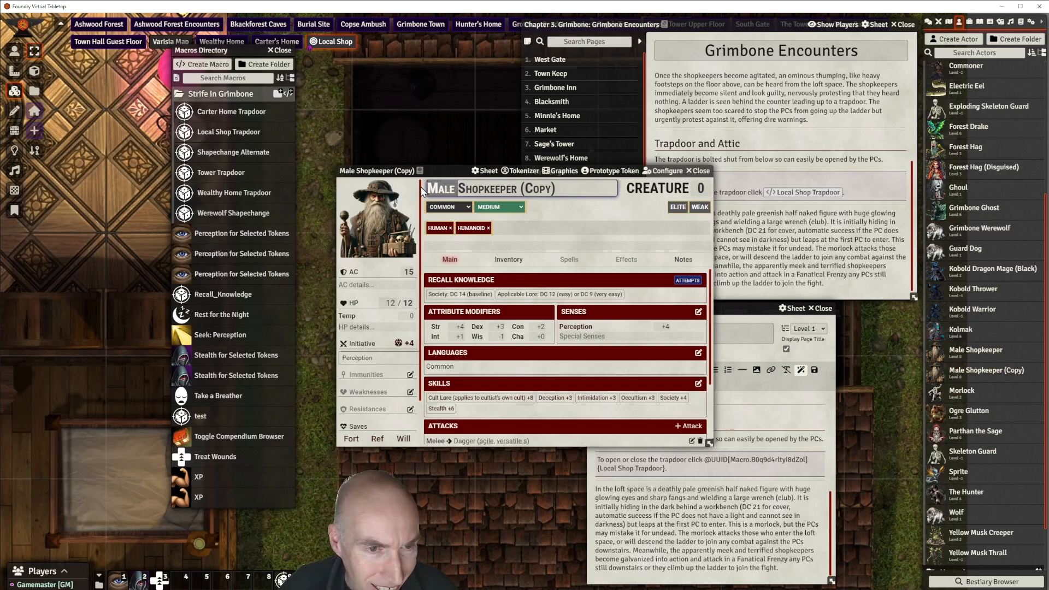
{"action": "key", "text": "BackSpace"}
{"action": "type", "text": "Fem"}
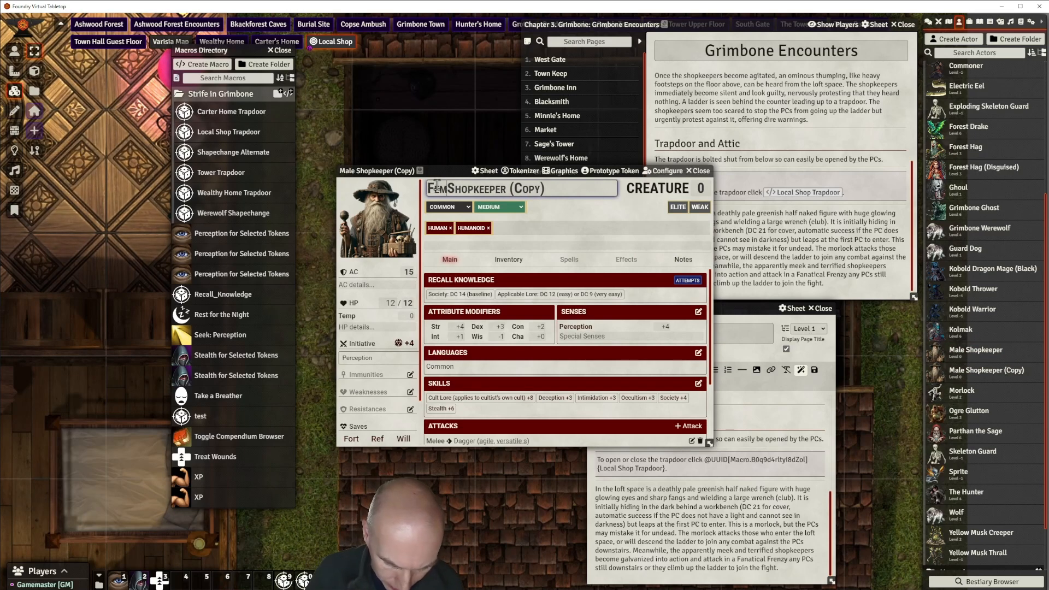
{"action": "type", "text": "ale"}
{"action": "left_click_drag", "start_coordinate": [565, 189], "coordinate": [540, 187]}
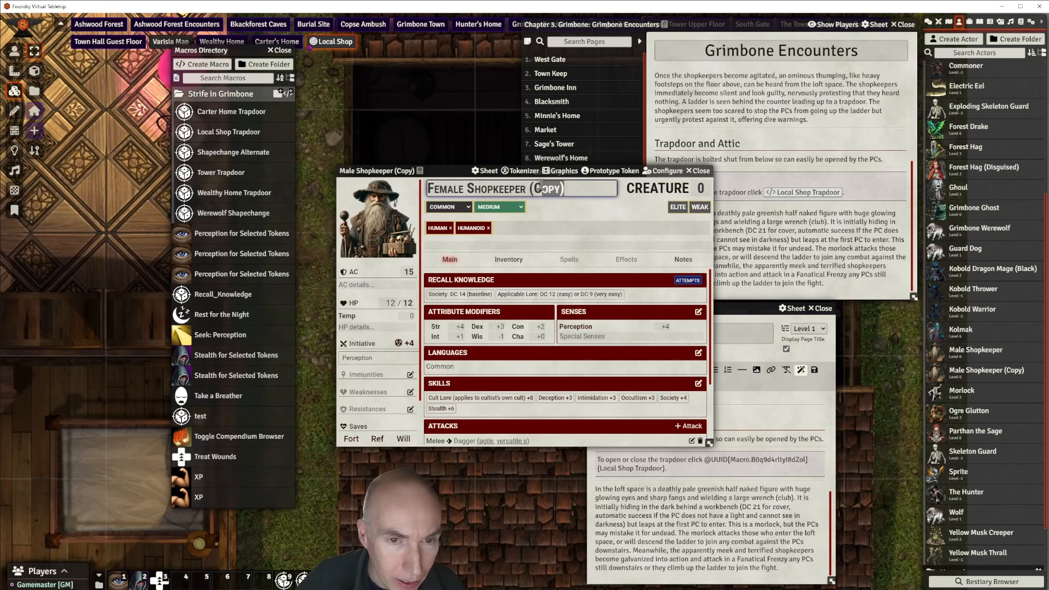
{"action": "key", "text": "BackSpace"}
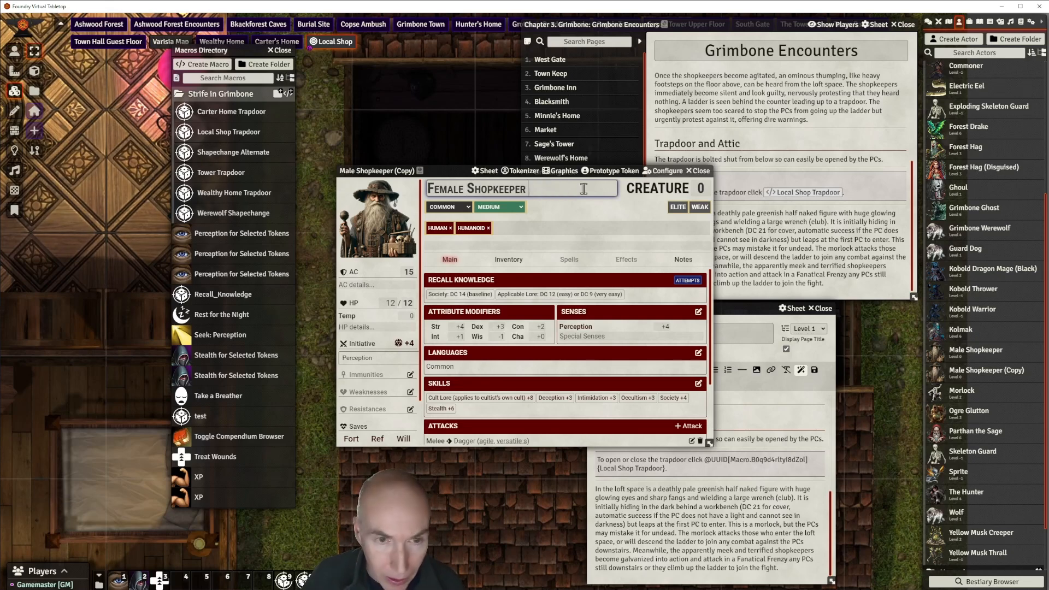
Rename the creature's prototype token to "Female Shopkeeper" and update the token
{"action": "left_click", "coordinate": [607, 171]}
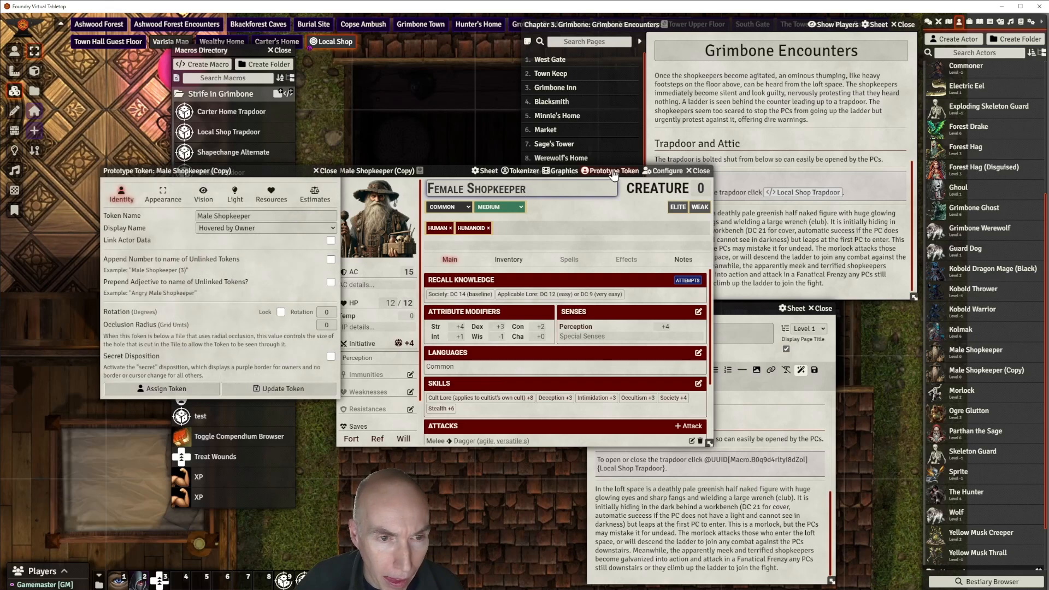
{"action": "left_click", "coordinate": [200, 216]}
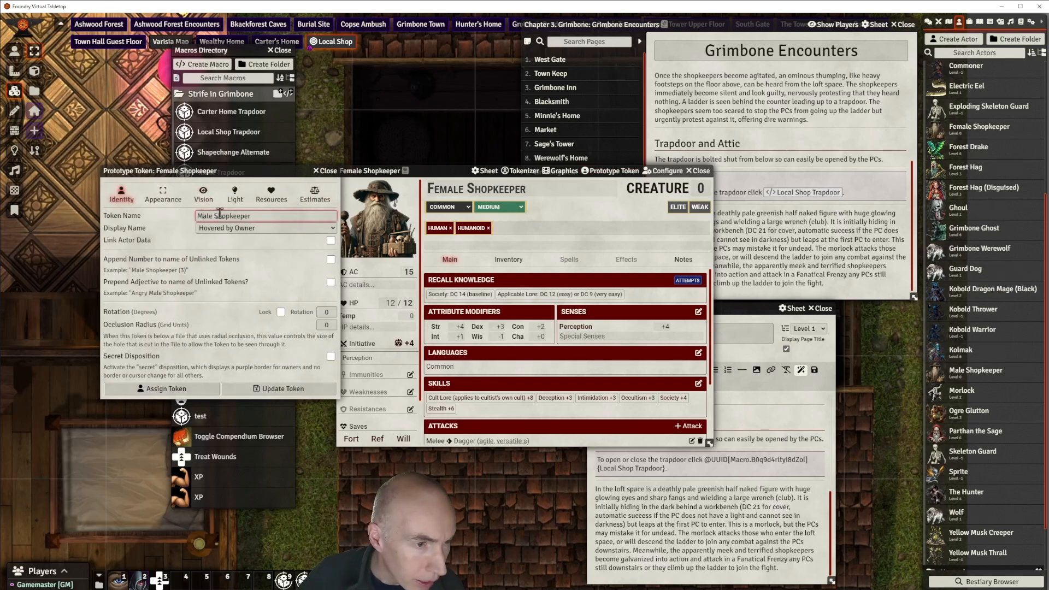
{"action": "key", "text": "BackSpace"}
{"action": "type", "text": "Fe"}
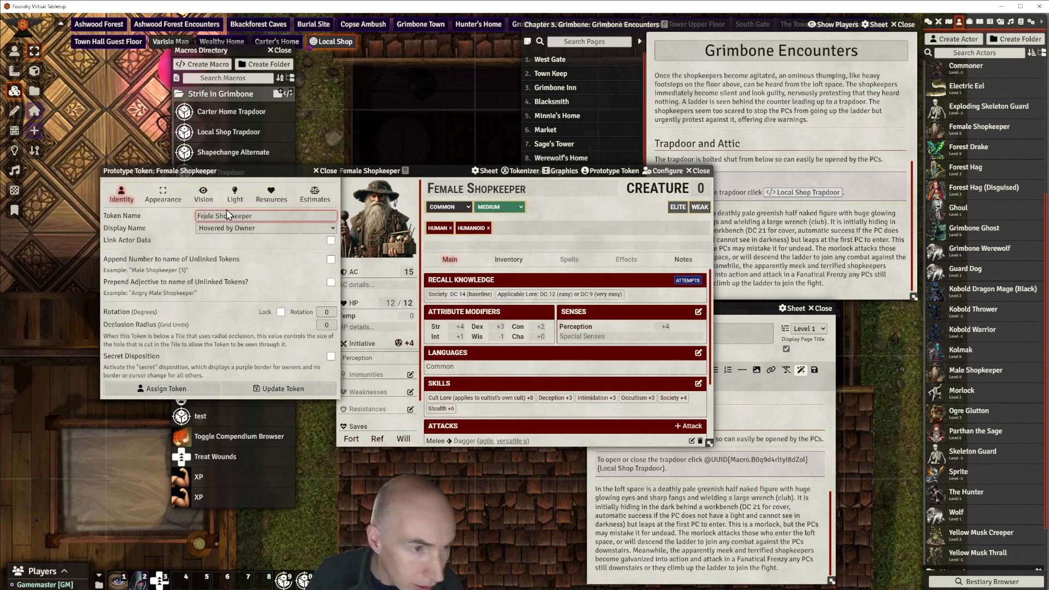
{"action": "type", "text": "m"}
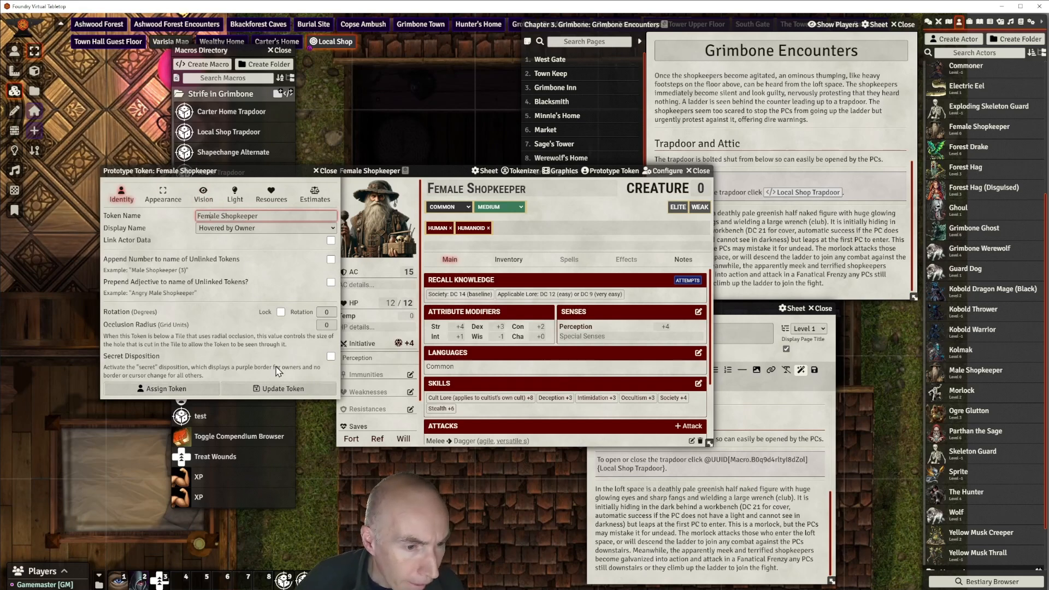
{"action": "left_click", "coordinate": [283, 390]}
Set "old lady shopkeeper.webp" from the module's tokens folder as the Female Shopkeeper's portrait
{"action": "left_click", "coordinate": [387, 205]}
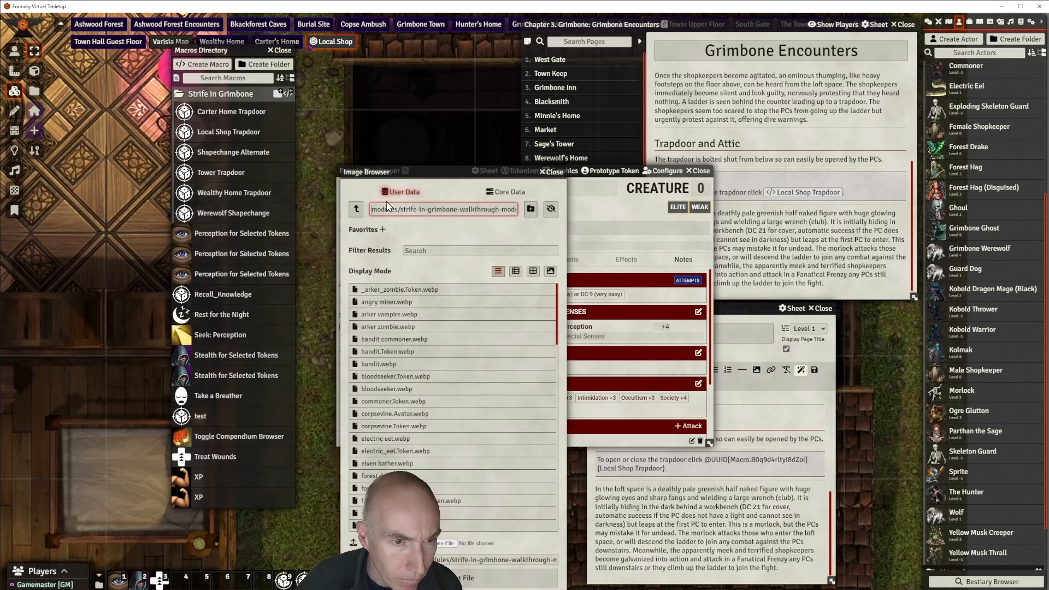
{"action": "scroll", "coordinate": [417, 410], "scroll_direction": "down", "scroll_amount": 5}
{"action": "scroll", "coordinate": [417, 410], "scroll_direction": "down", "scroll_amount": 6}
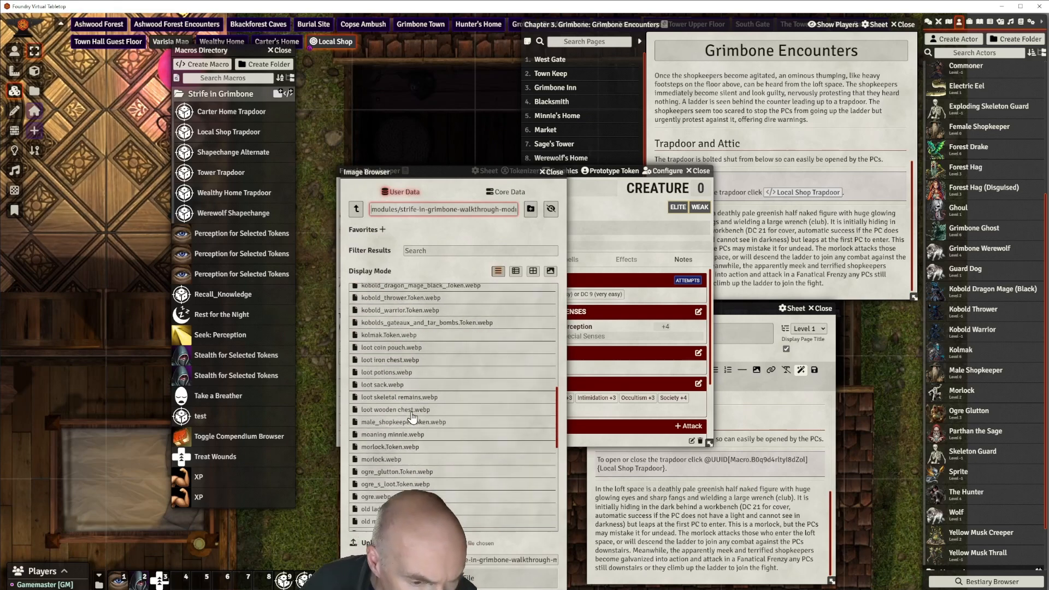
{"action": "left_click", "coordinate": [398, 386]}
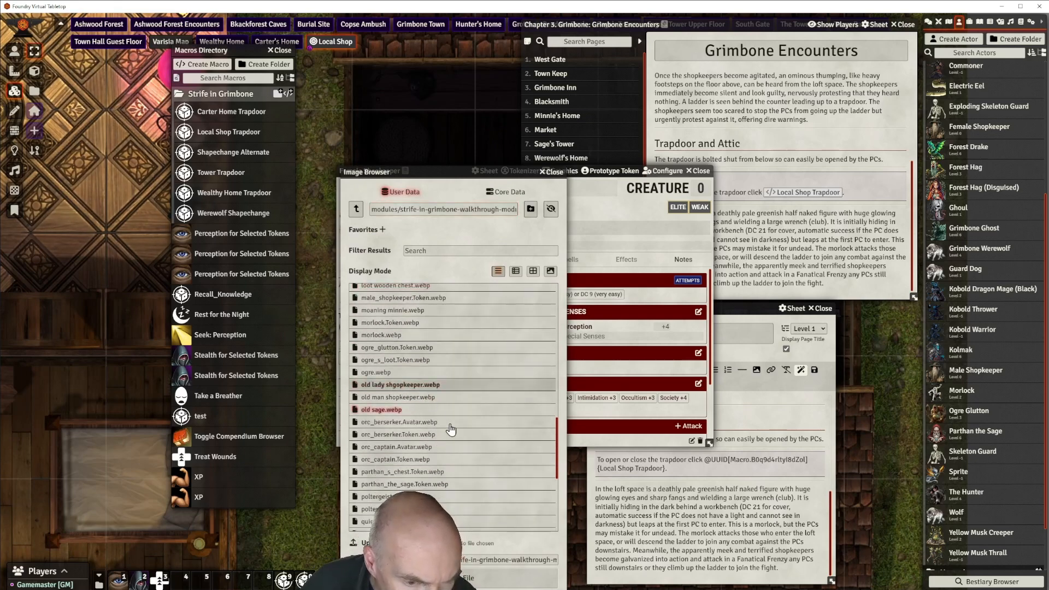
{"action": "left_click", "coordinate": [469, 575]}
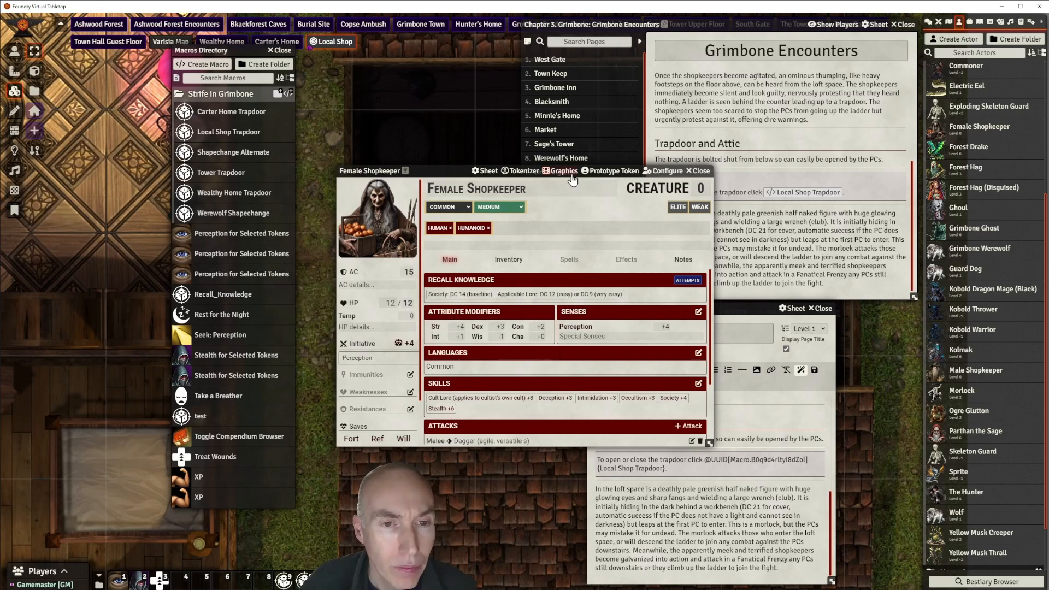
In Tokenizer, remove the Female Shopkeeper token's blank background and old male token layers, and add the ornate crimson and purple frame
{"action": "left_click", "coordinate": [521, 172]}
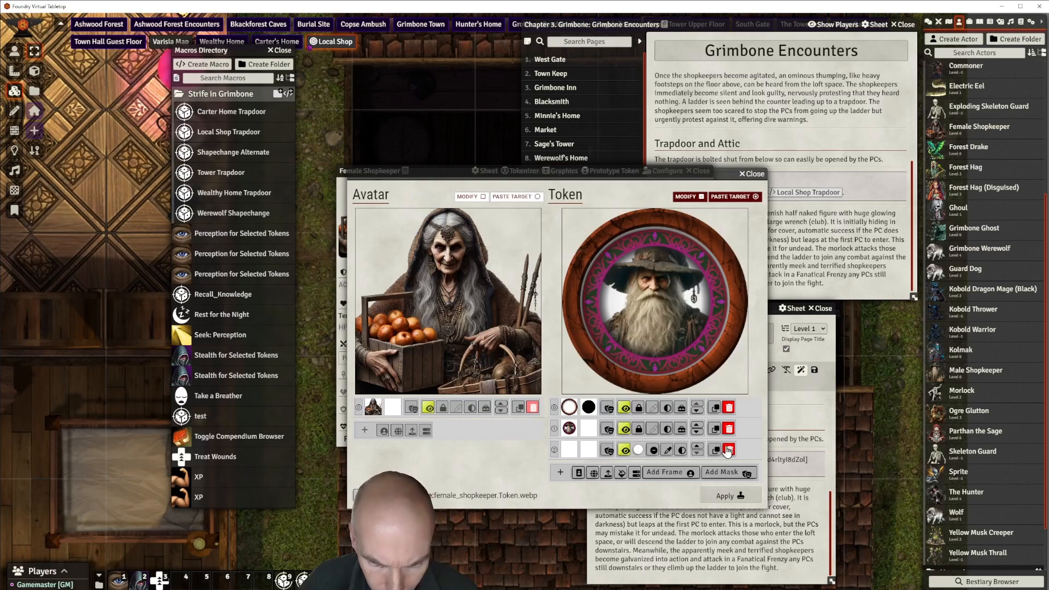
{"action": "left_click", "coordinate": [728, 449]}
{"action": "left_click", "coordinate": [730, 429]}
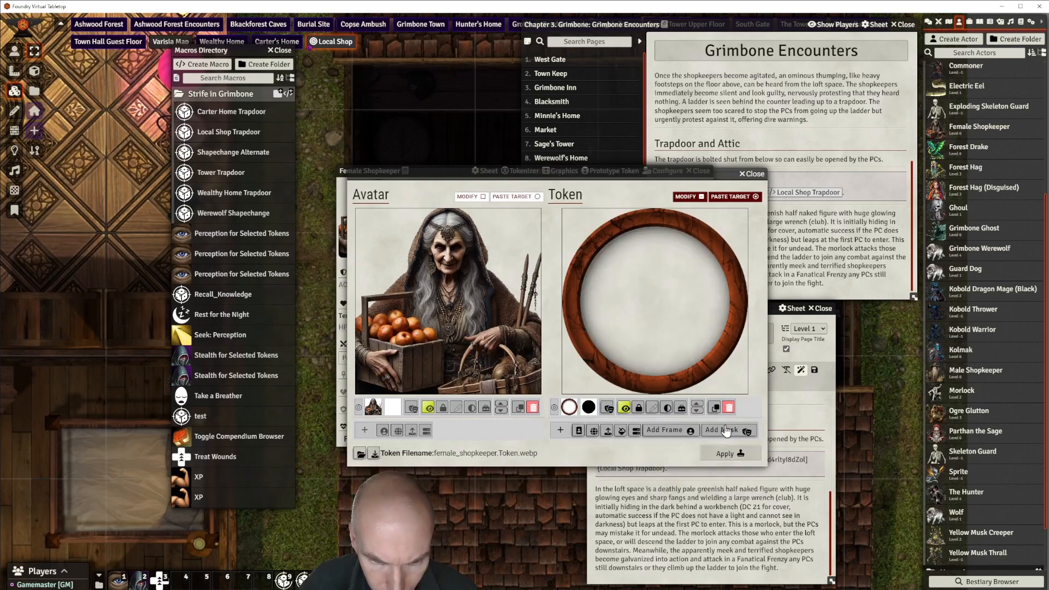
{"action": "left_click", "coordinate": [671, 433]}
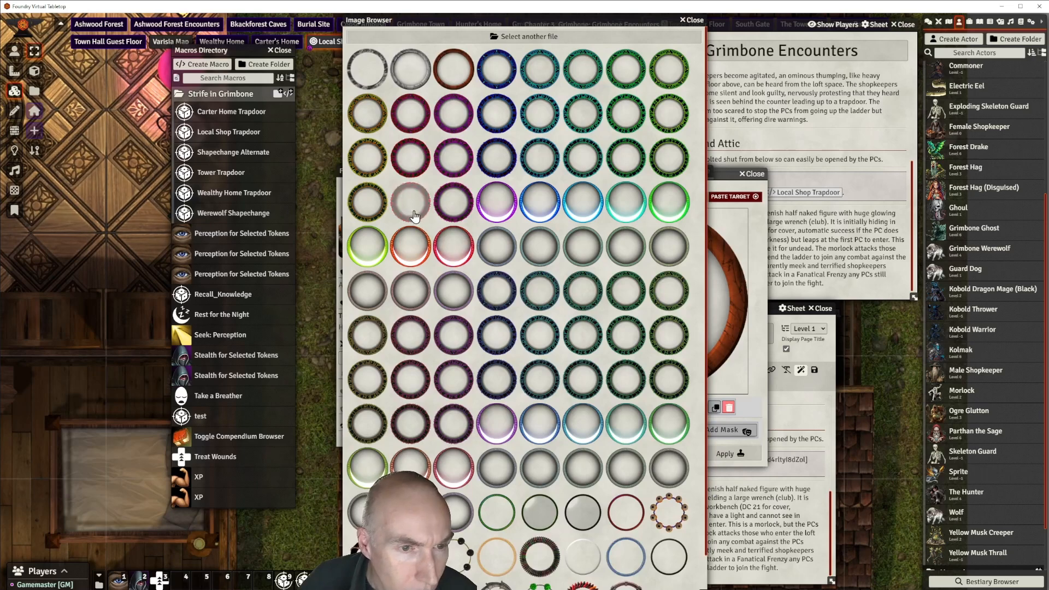
{"action": "left_click", "coordinate": [411, 113]}
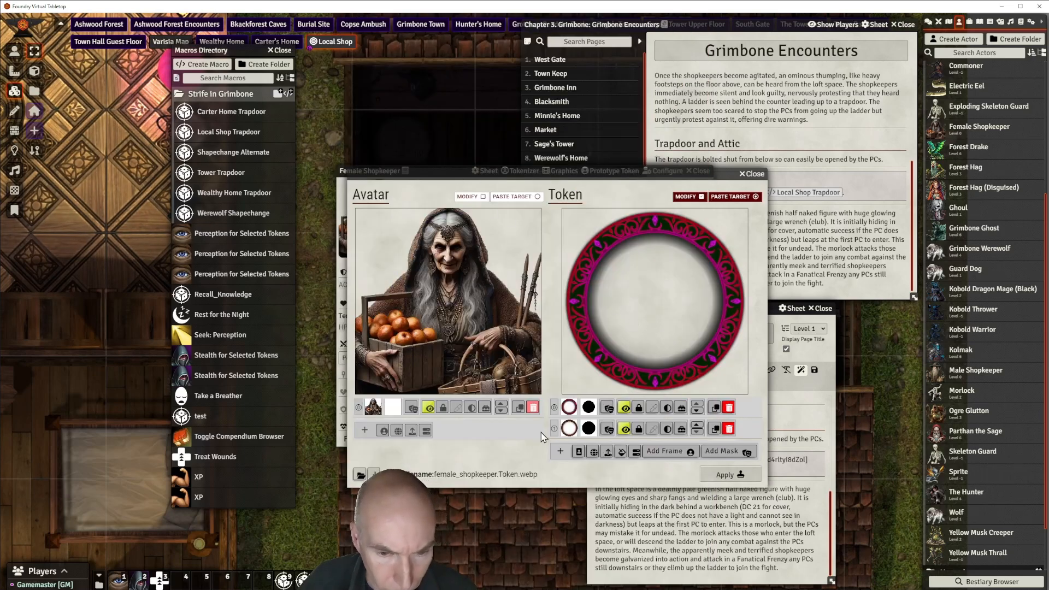
Place the old lady avatar as a token layer beneath the ornate frame and delete the brown frame layer
{"action": "left_click", "coordinate": [578, 452]}
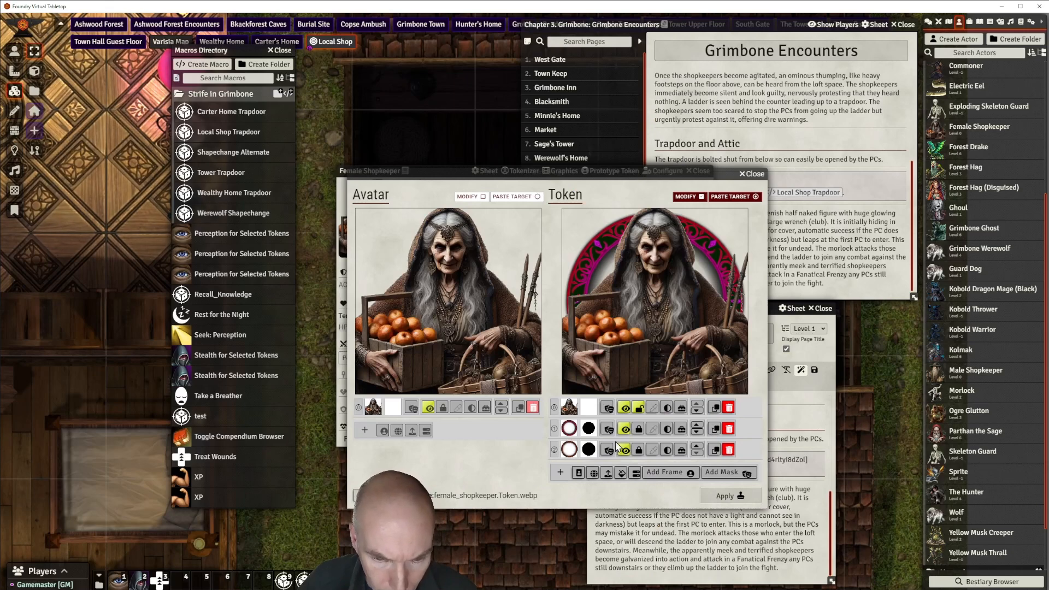
{"action": "left_click", "coordinate": [726, 449]}
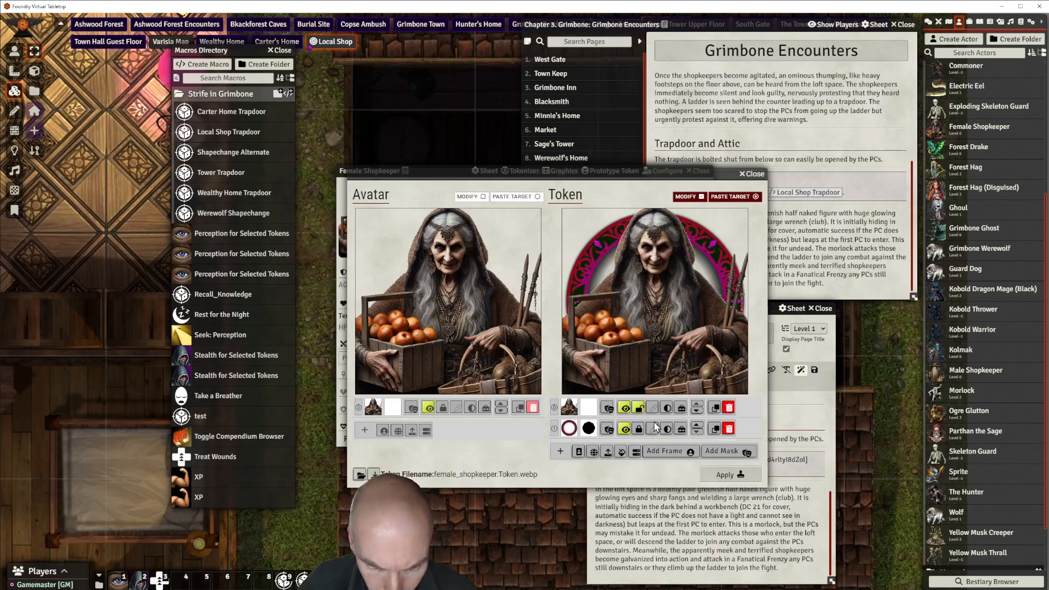
{"action": "left_click", "coordinate": [698, 413]}
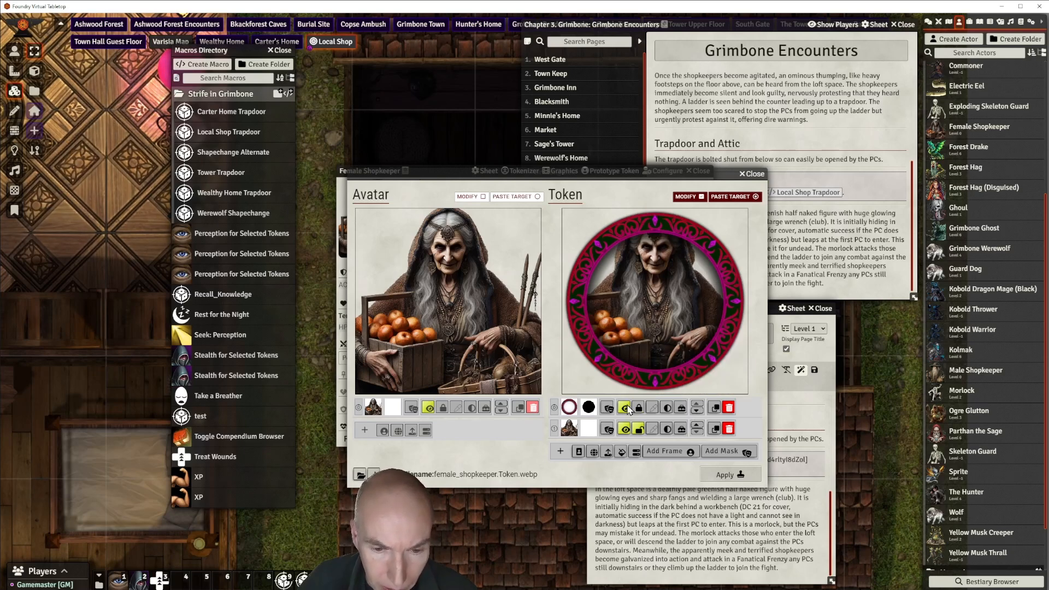
Enlarge the old lady's portrait and center her face inside the ornate token frame
{"action": "left_click_drag", "start_coordinate": [665, 328], "coordinate": [665, 353]}
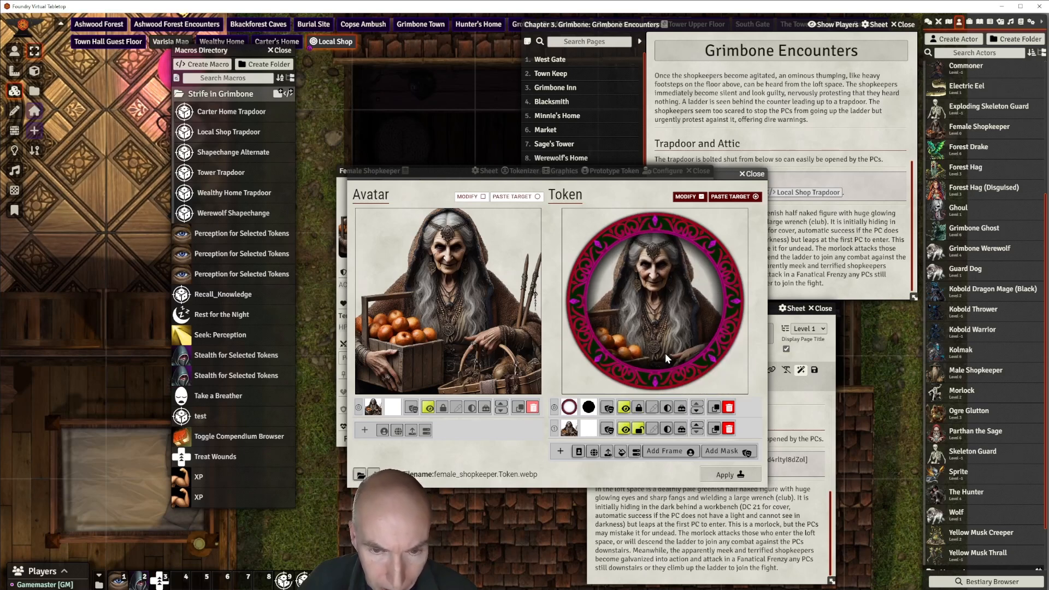
{"action": "scroll", "coordinate": [665, 354], "scroll_direction": "up", "scroll_amount": 6}
{"action": "left_click_drag", "start_coordinate": [665, 304], "coordinate": [631, 343]}
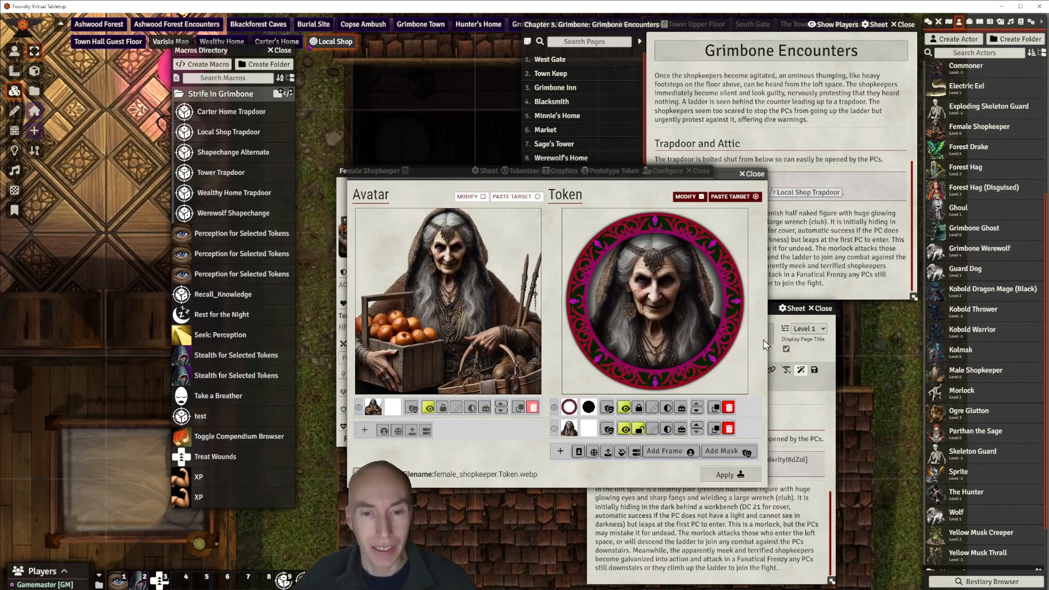
Apply the finished old lady avatar and framed token to the Female Shopkeeper
{"action": "left_click", "coordinate": [731, 475]}
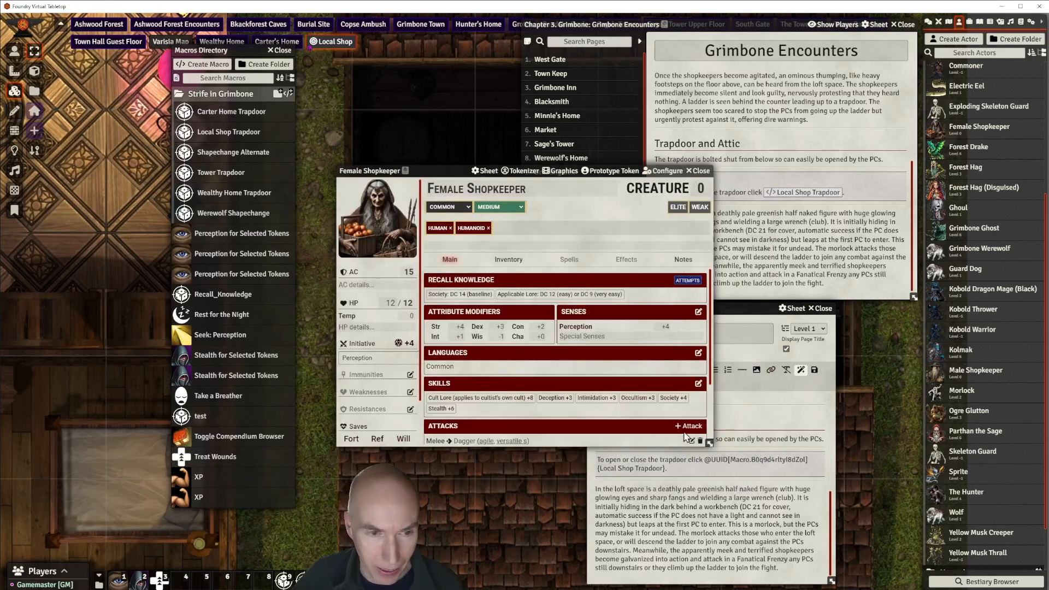
{"action": "left_click_drag", "start_coordinate": [532, 176], "coordinate": [507, 181]}
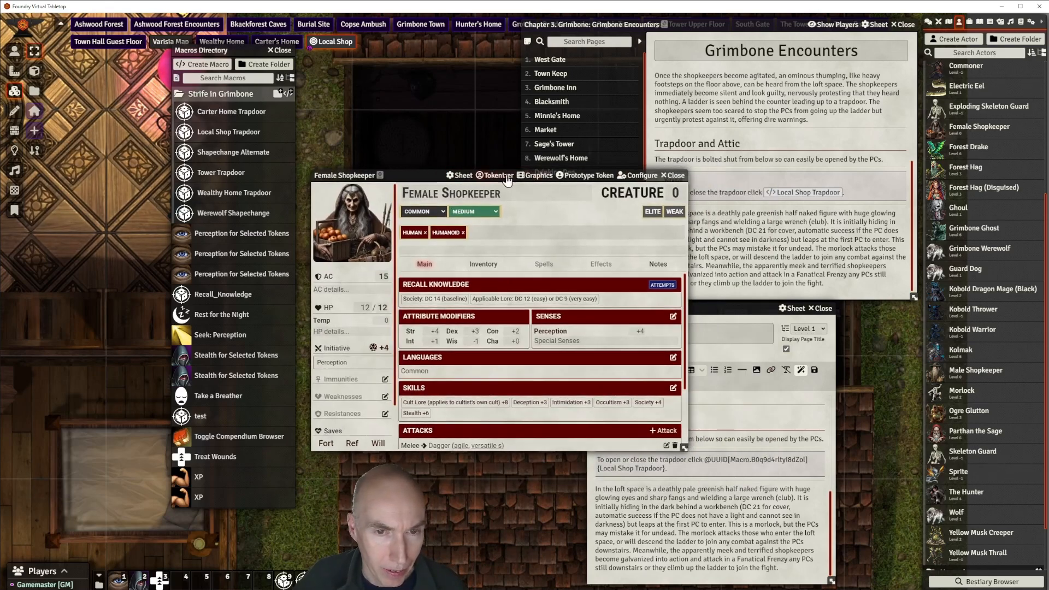
Check the Female Shopkeeper's prototype token image against the files in the module's tokens folder, leaving the image path as it is
{"action": "left_click", "coordinate": [591, 178]}
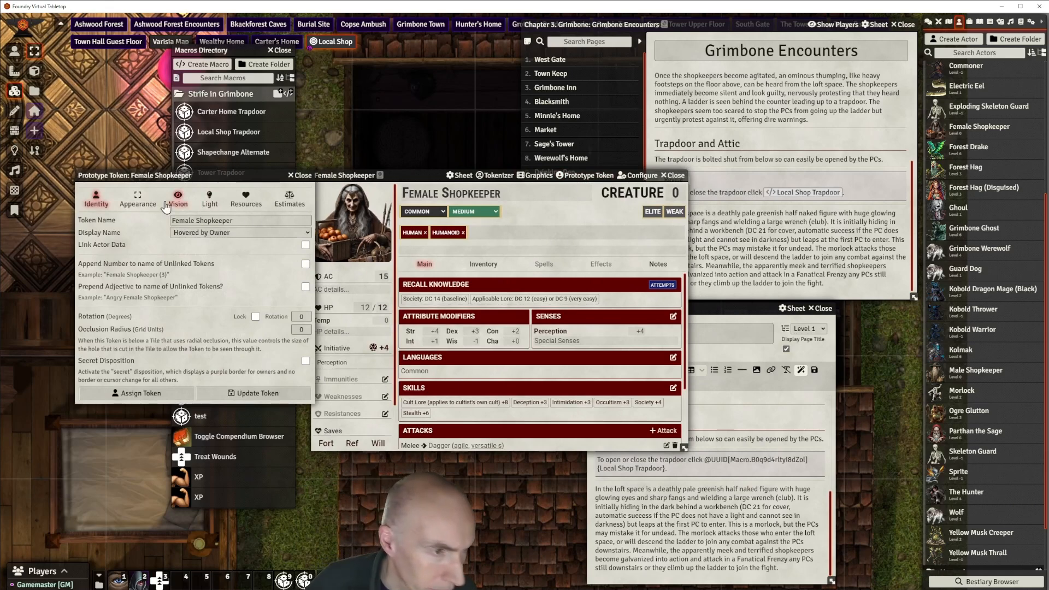
{"action": "left_click", "coordinate": [137, 200]}
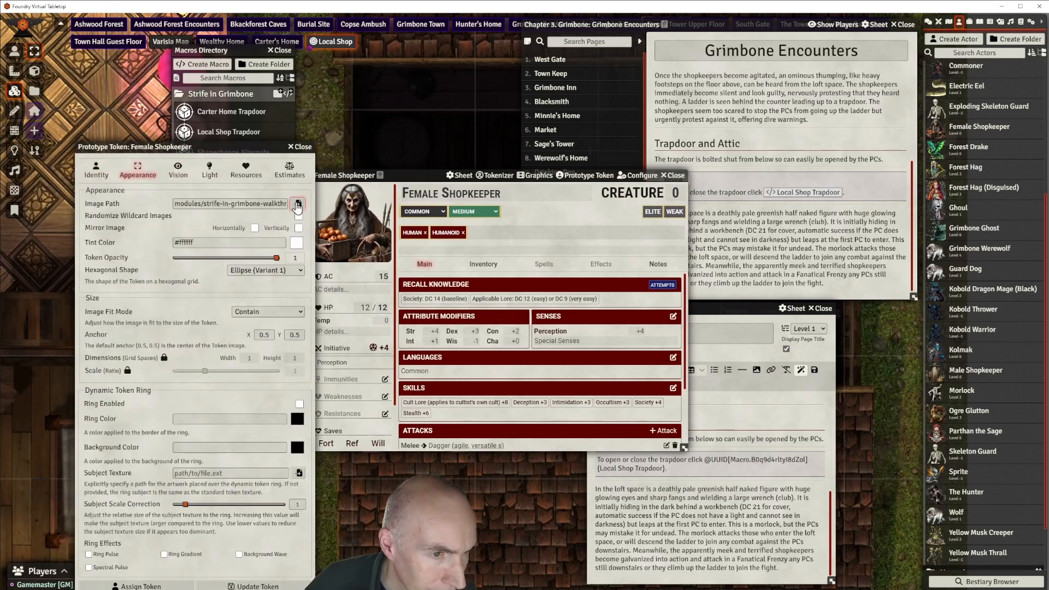
{"action": "left_click", "coordinate": [297, 205]}
{"action": "scroll", "coordinate": [535, 372], "scroll_direction": "down", "scroll_amount": 10}
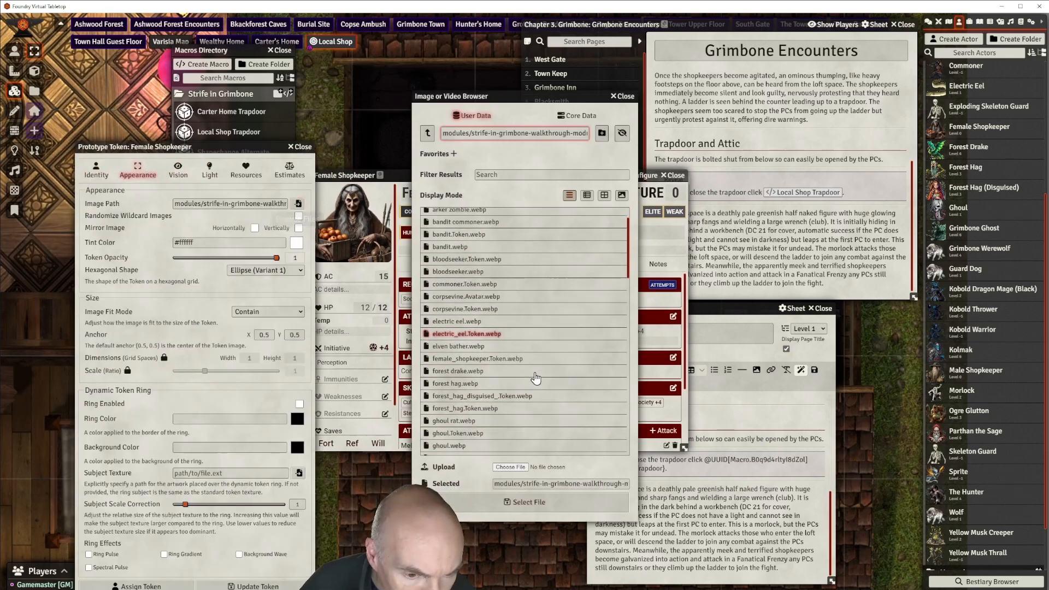
{"action": "scroll", "coordinate": [535, 367], "scroll_direction": "down", "scroll_amount": 6}
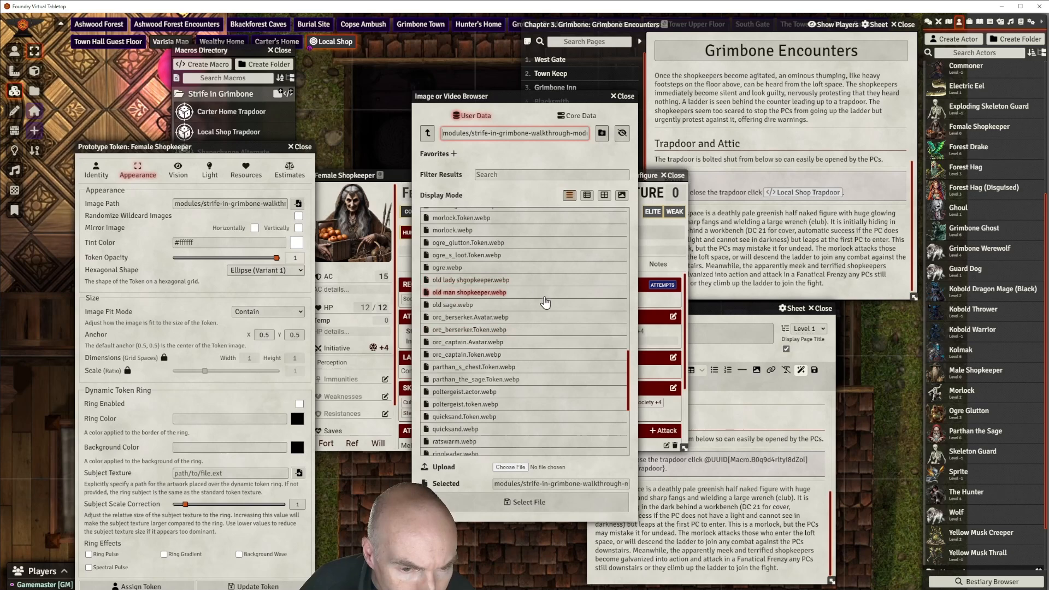
{"action": "scroll", "coordinate": [547, 308], "scroll_direction": "down", "scroll_amount": 3}
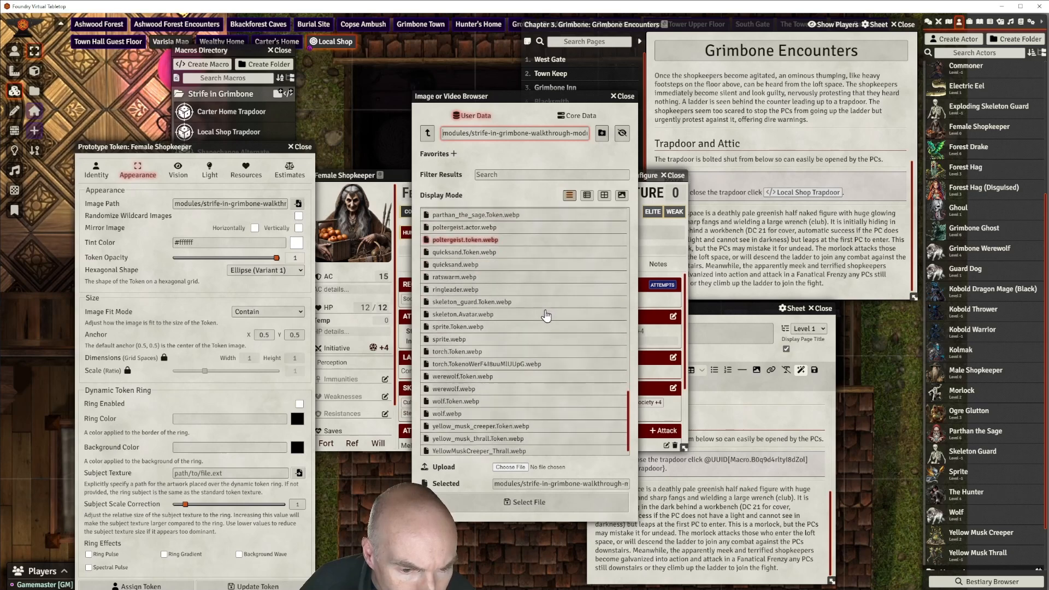
{"action": "scroll", "coordinate": [546, 316], "scroll_direction": "up", "scroll_amount": 10}
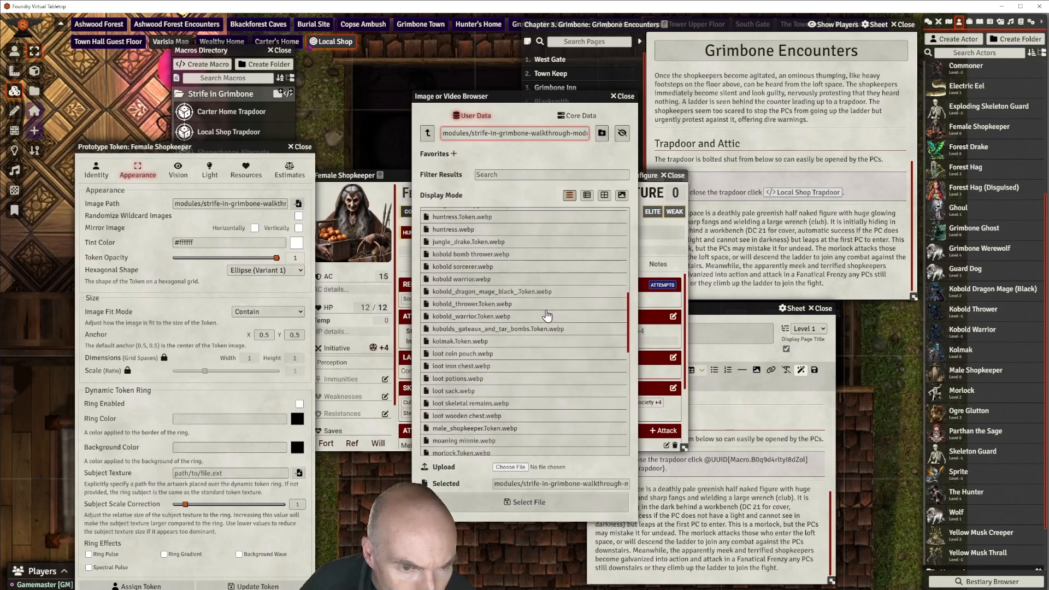
{"action": "scroll", "coordinate": [546, 316], "scroll_direction": "up", "scroll_amount": 3}
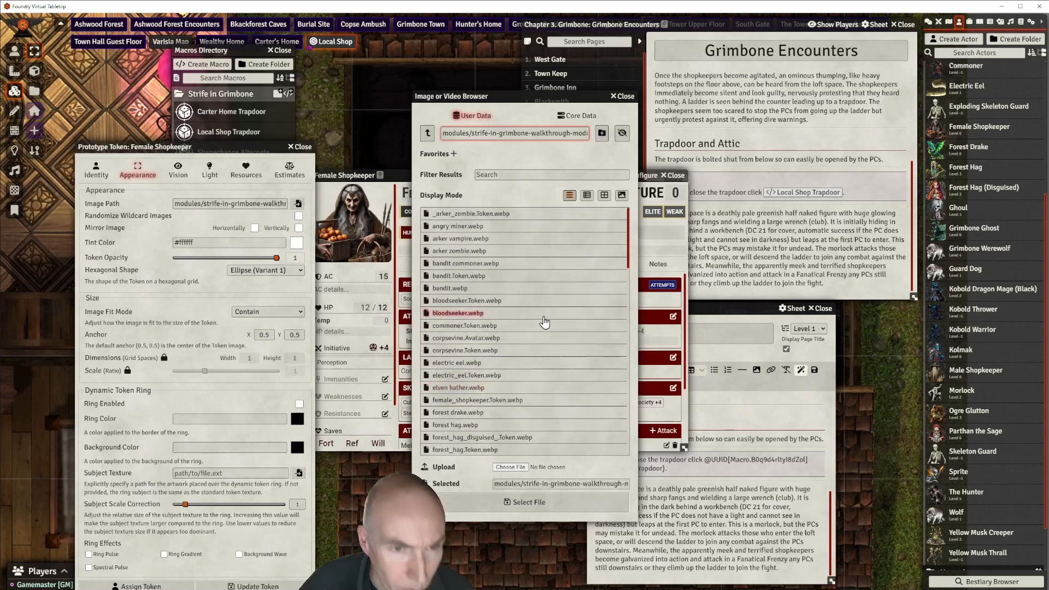
{"action": "left_click", "coordinate": [626, 97]}
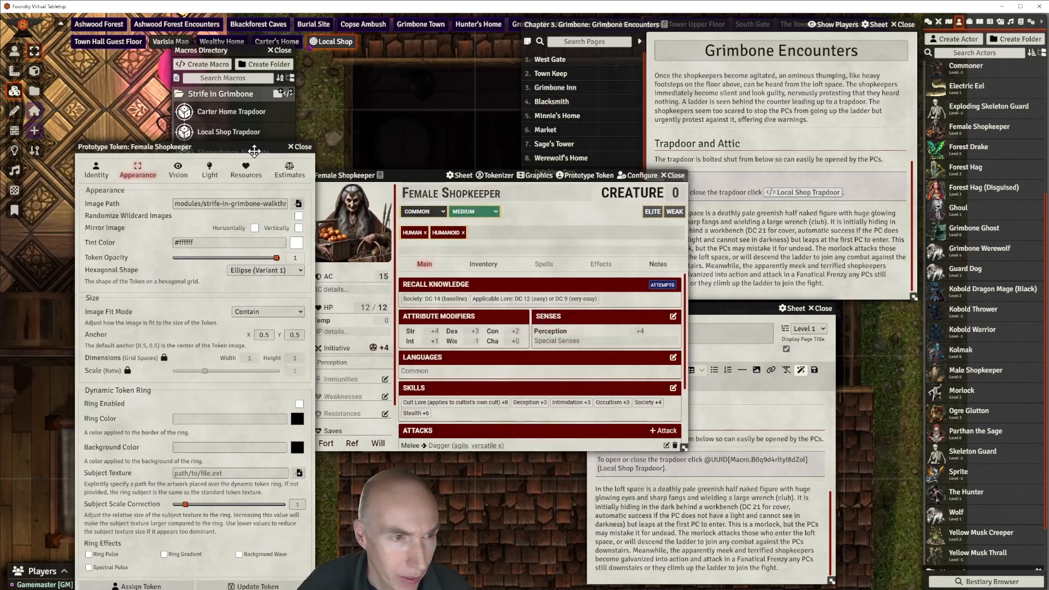
{"action": "left_click", "coordinate": [673, 176]}
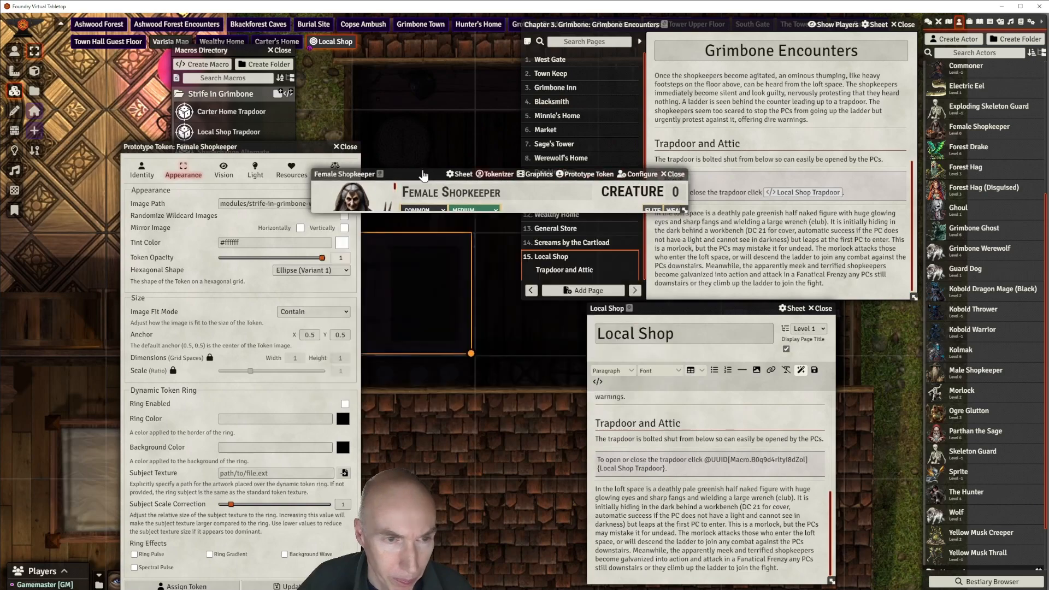
{"action": "left_click", "coordinate": [345, 147]}
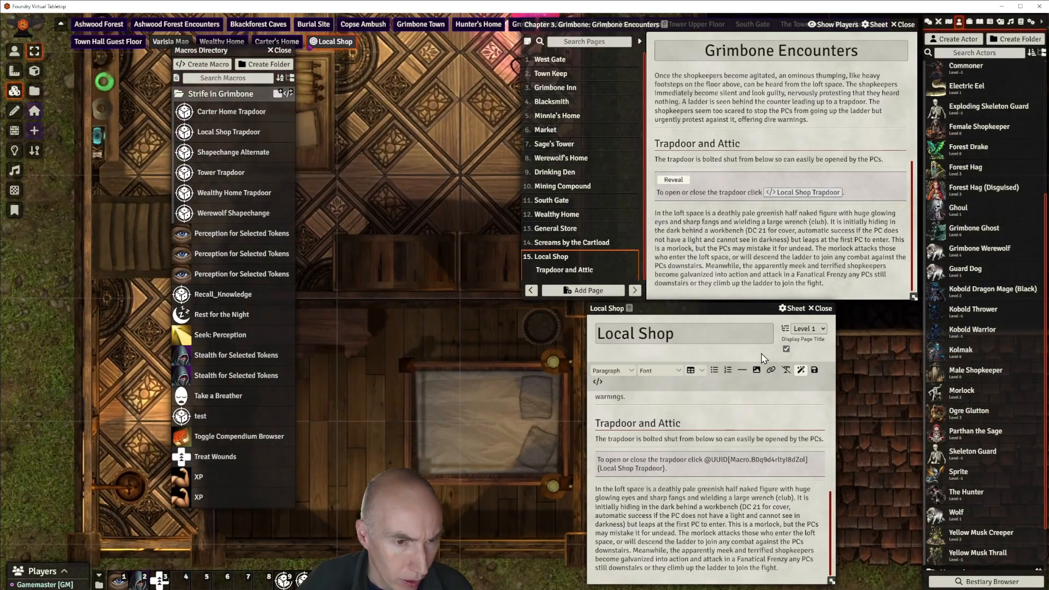
Place a Male Shopkeeper and a Female Shopkeeper token behind the counter on the Local Shop map
{"action": "left_click_drag", "start_coordinate": [429, 278], "coordinate": [541, 430]}
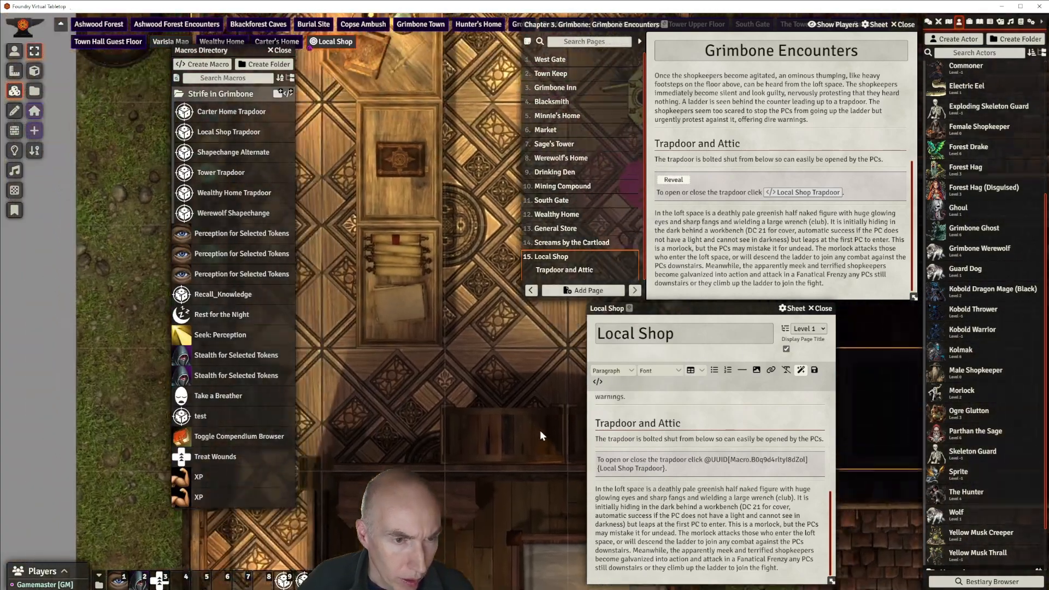
{"action": "scroll", "coordinate": [543, 429], "scroll_direction": "down", "scroll_amount": 4}
{"action": "left_click_drag", "start_coordinate": [445, 334], "coordinate": [491, 333]}
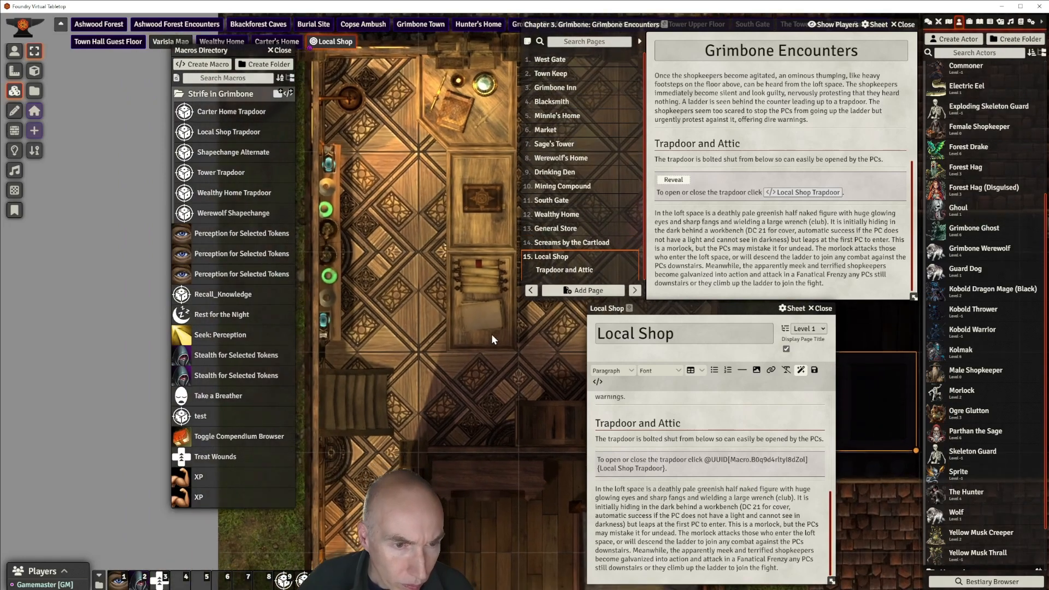
{"action": "left_click_drag", "start_coordinate": [966, 375], "coordinate": [383, 306]}
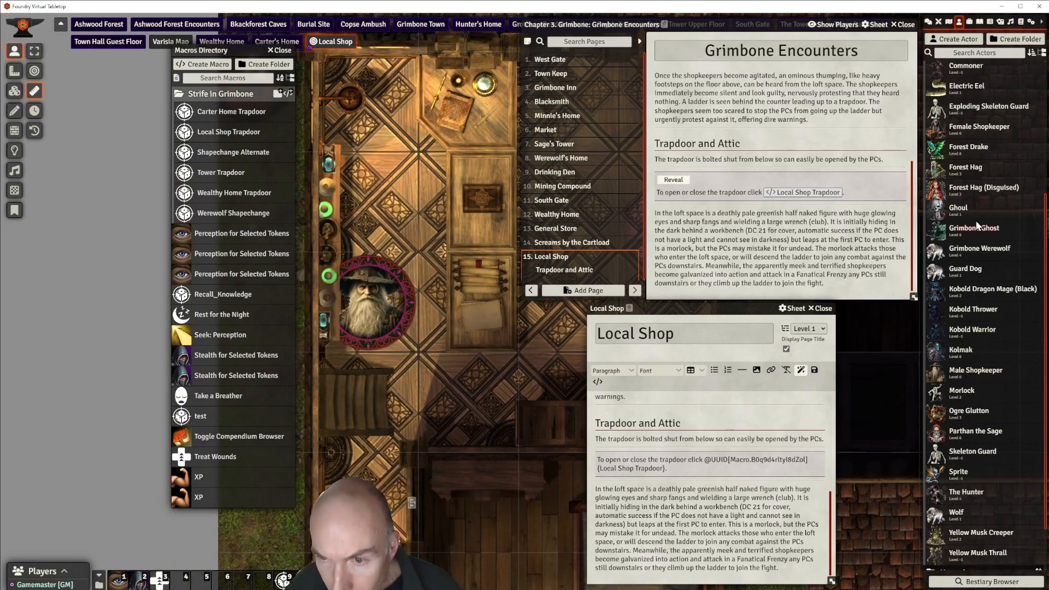
{"action": "left_click_drag", "start_coordinate": [984, 129], "coordinate": [369, 200]}
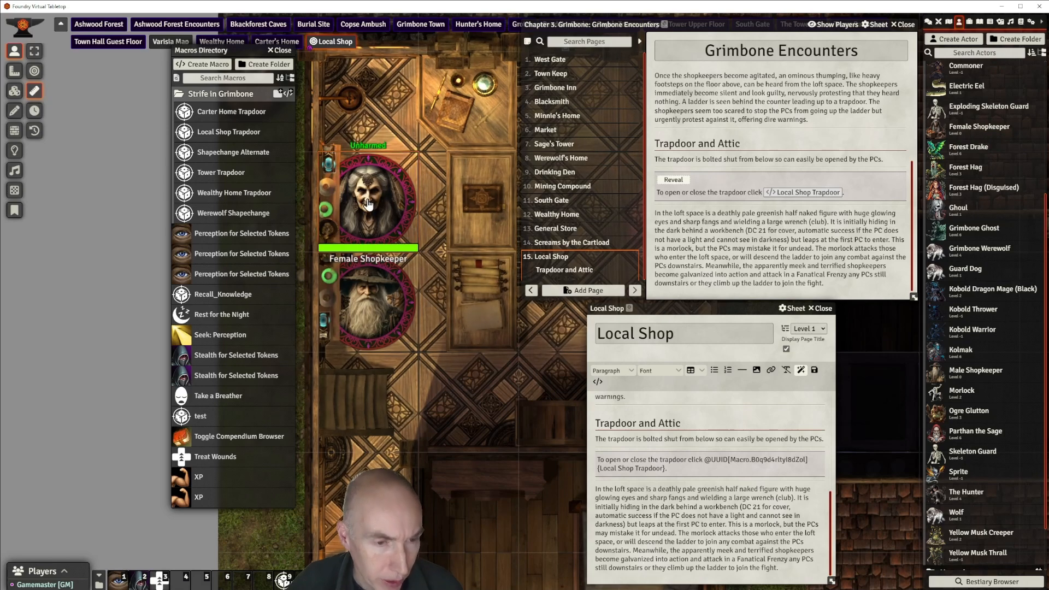
Delete the Female and Male Shopkeeper tokens from the Local Shop map
{"action": "key", "text": "Delete"}
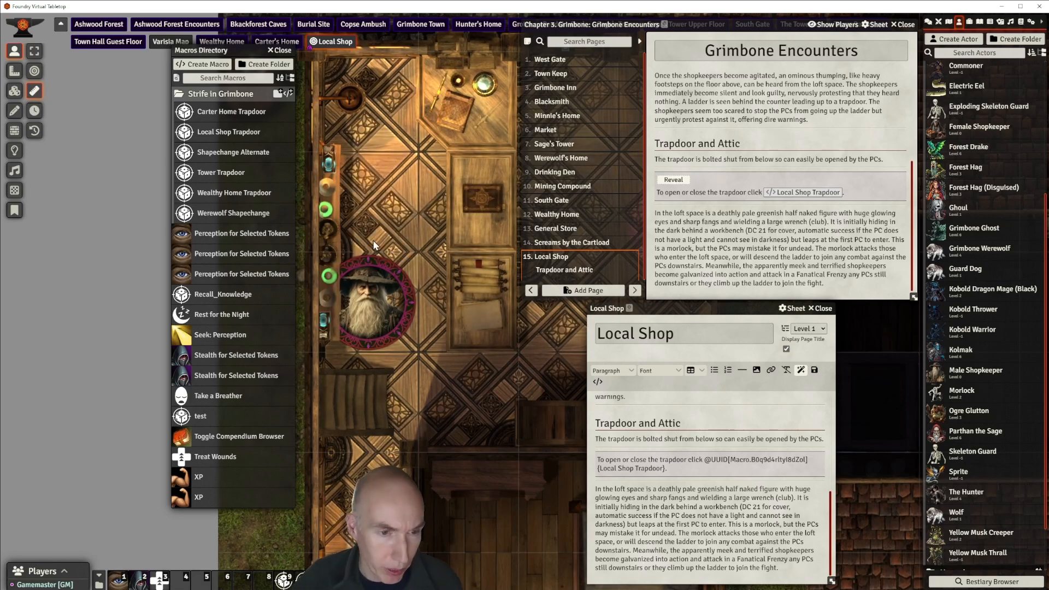
{"action": "left_click", "coordinate": [388, 280]}
{"action": "key", "text": "Delete"}
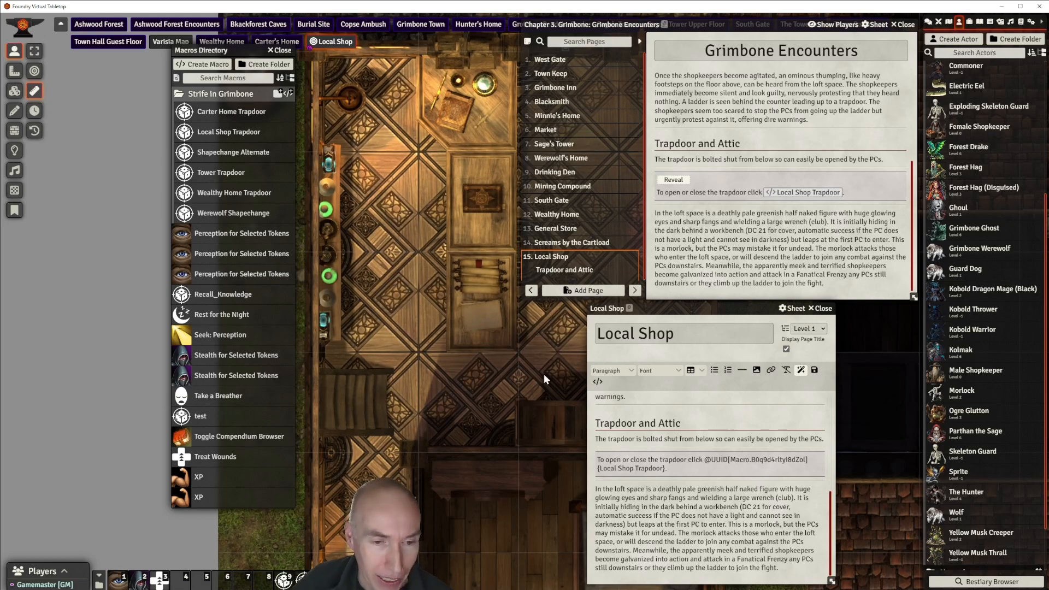
In the Local Shop page, start a new paragraph at "The morlock attacks those who enter the loft space" and insert two horizontal lines before it
{"action": "left_click_drag", "start_coordinate": [713, 308], "coordinate": [535, 129]}
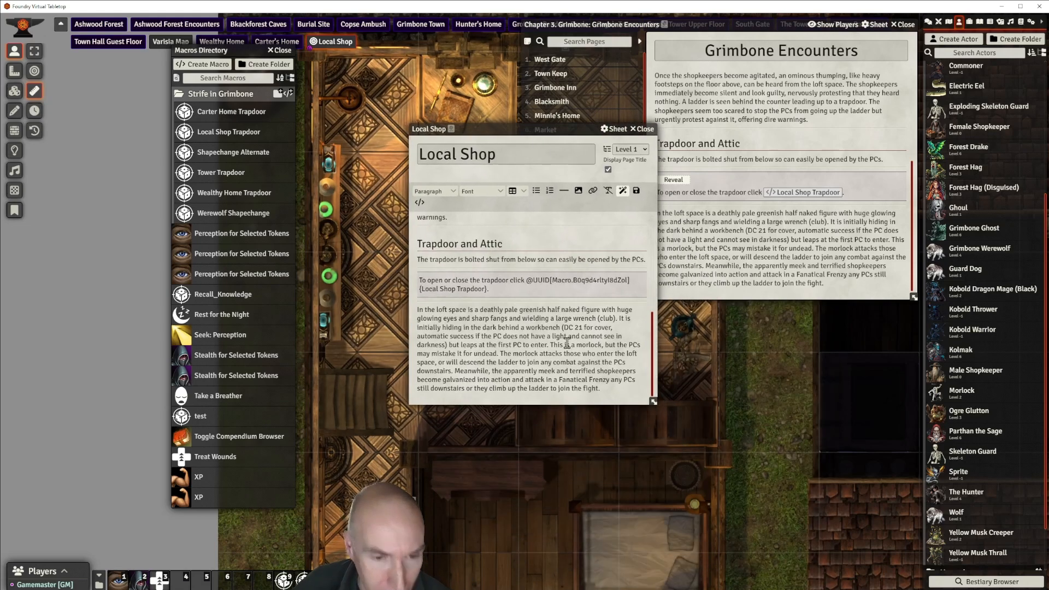
{"action": "scroll", "coordinate": [563, 365], "scroll_direction": "up", "scroll_amount": 3}
{"action": "scroll", "coordinate": [563, 365], "scroll_direction": "down", "scroll_amount": 3}
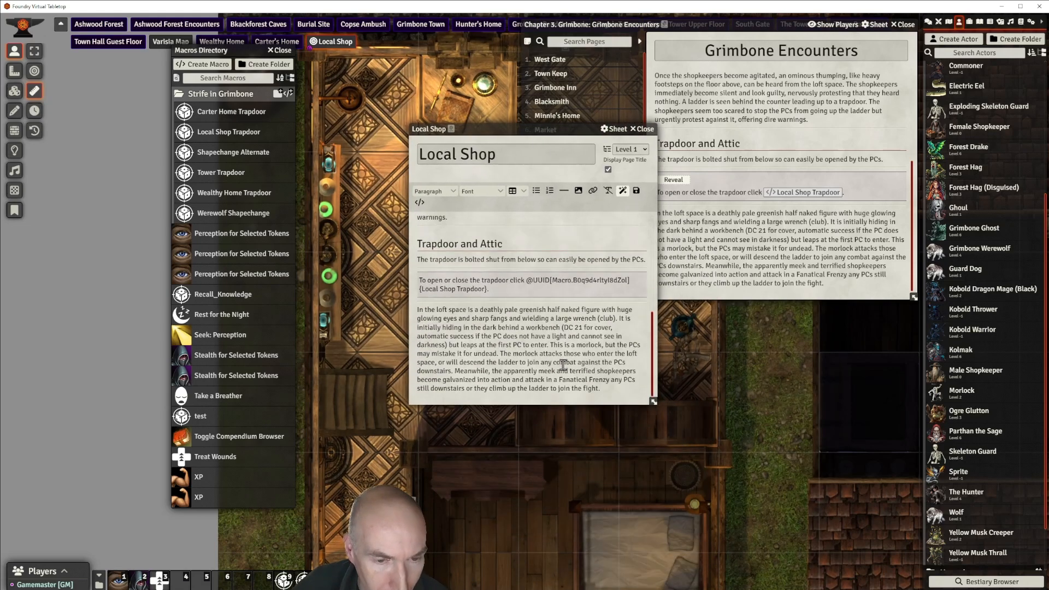
{"action": "left_click_drag", "start_coordinate": [526, 129], "coordinate": [485, 107]}
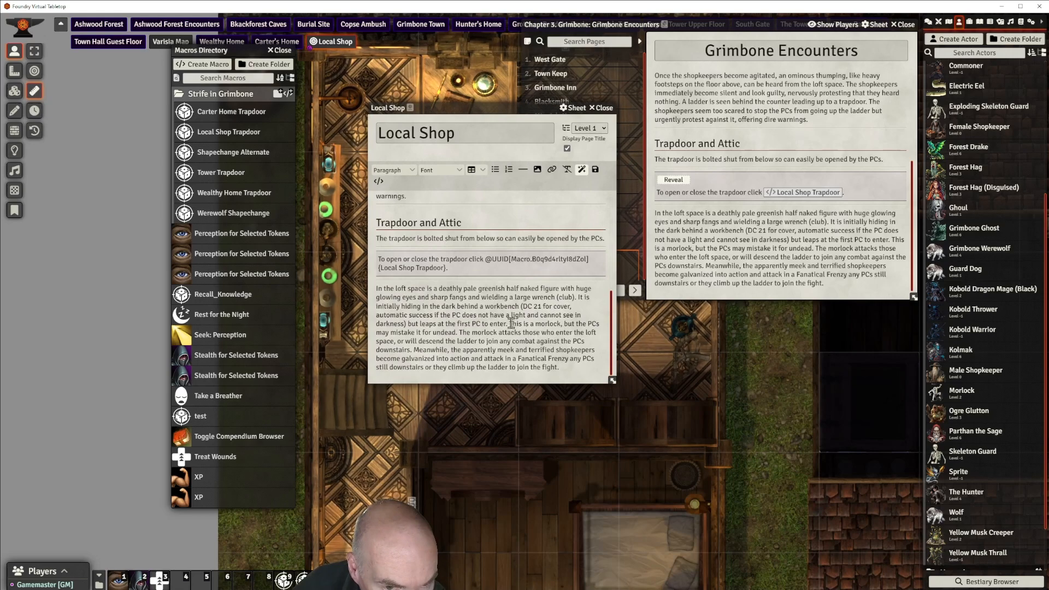
{"action": "left_click", "coordinate": [461, 333]}
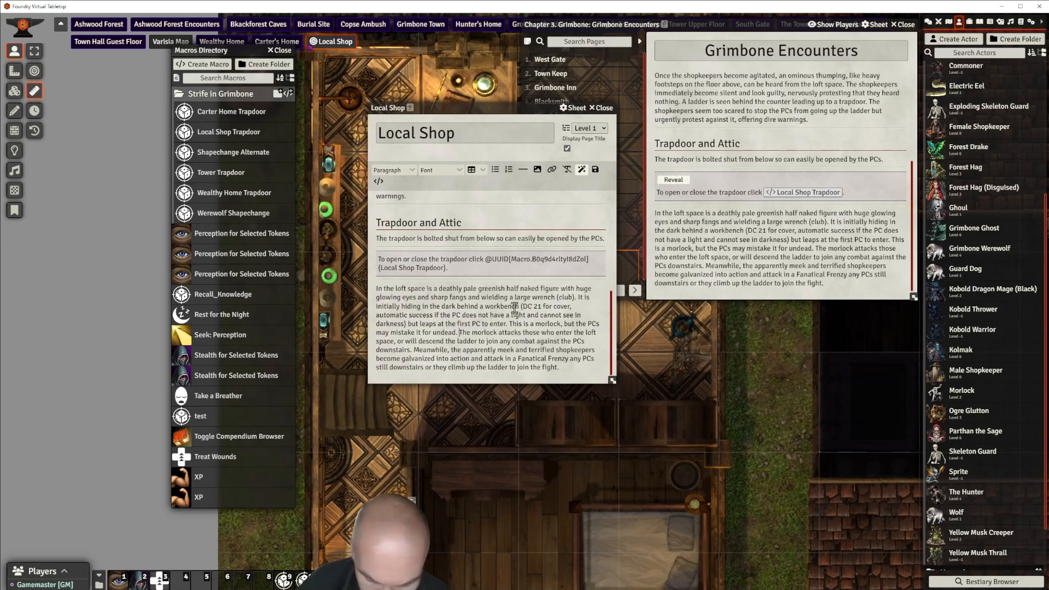
{"action": "key", "text": "Return"}
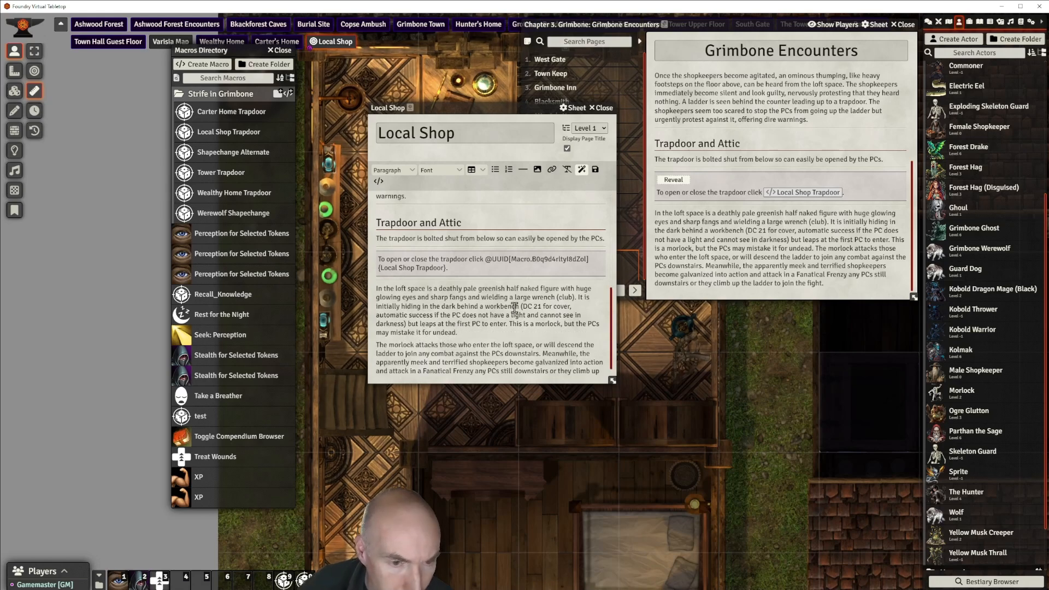
{"action": "left_click", "coordinate": [523, 169]}
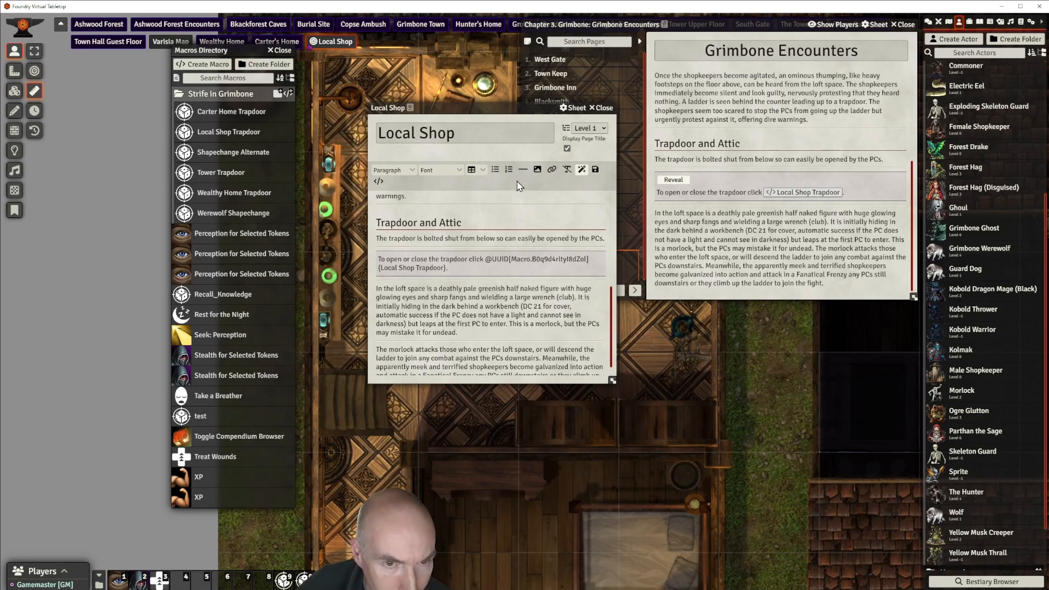
{"action": "left_click", "coordinate": [523, 170]}
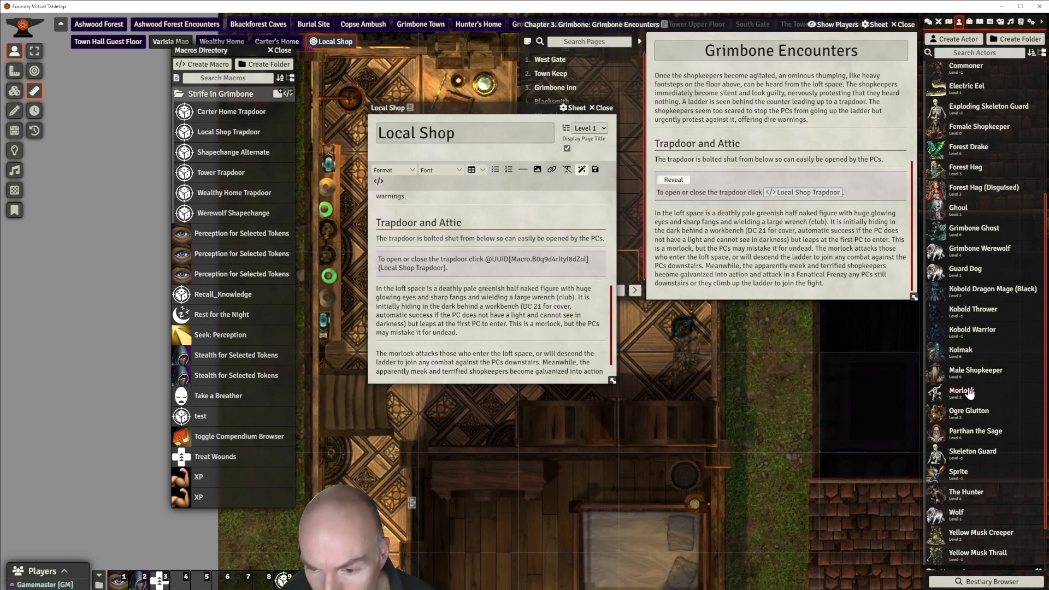
Insert links to the Morlock and Male Shopkeeper actors, one below the other, above the paragraph about the morlock's attack
{"action": "left_click_drag", "start_coordinate": [965, 391], "coordinate": [440, 344]}
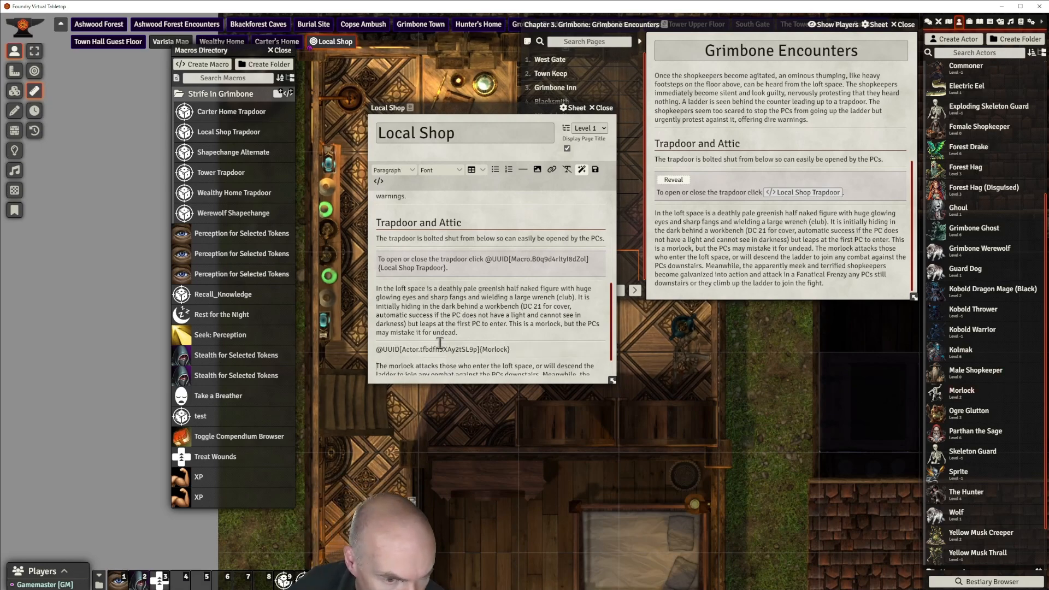
{"action": "scroll", "coordinate": [524, 315], "scroll_direction": "down", "scroll_amount": 1}
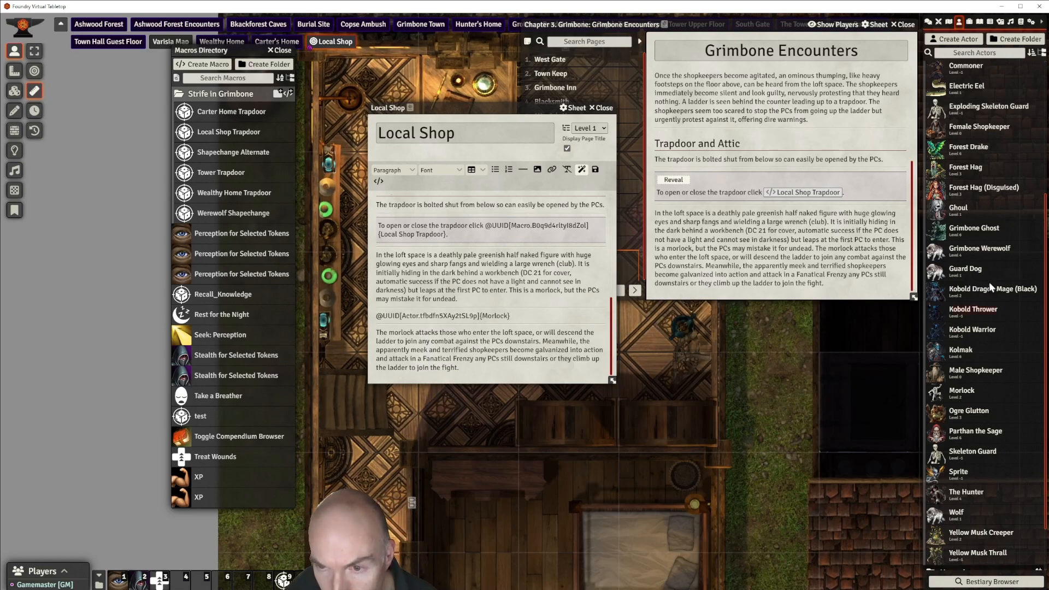
{"action": "scroll", "coordinate": [988, 239], "scroll_direction": "up", "scroll_amount": 3}
{"action": "scroll", "coordinate": [990, 248], "scroll_direction": "down", "scroll_amount": 4}
{"action": "scroll", "coordinate": [992, 256], "scroll_direction": "down", "scroll_amount": 1}
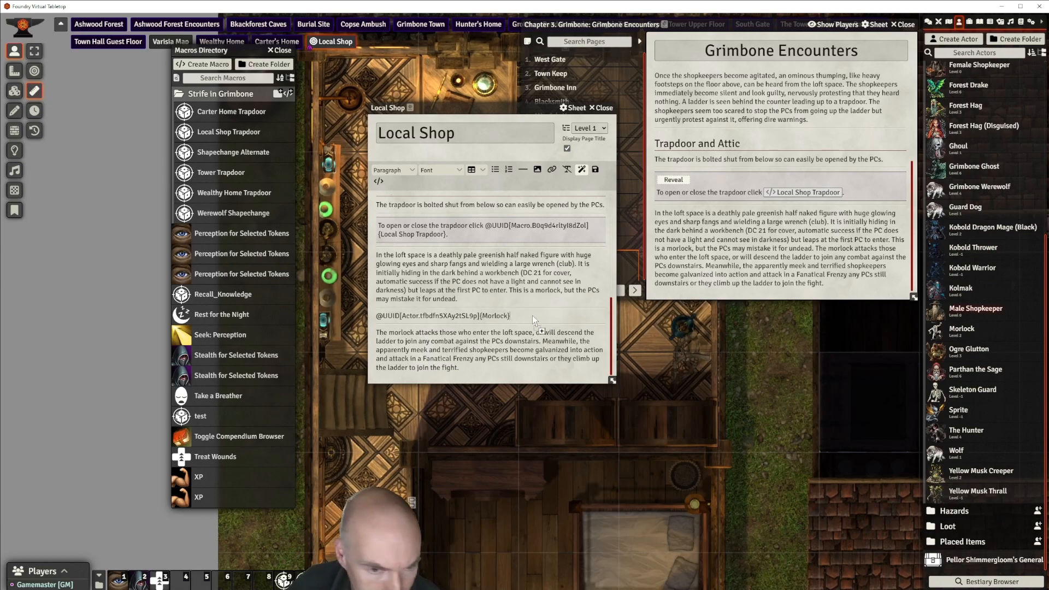
{"action": "left_click_drag", "start_coordinate": [534, 321], "coordinate": [450, 331]}
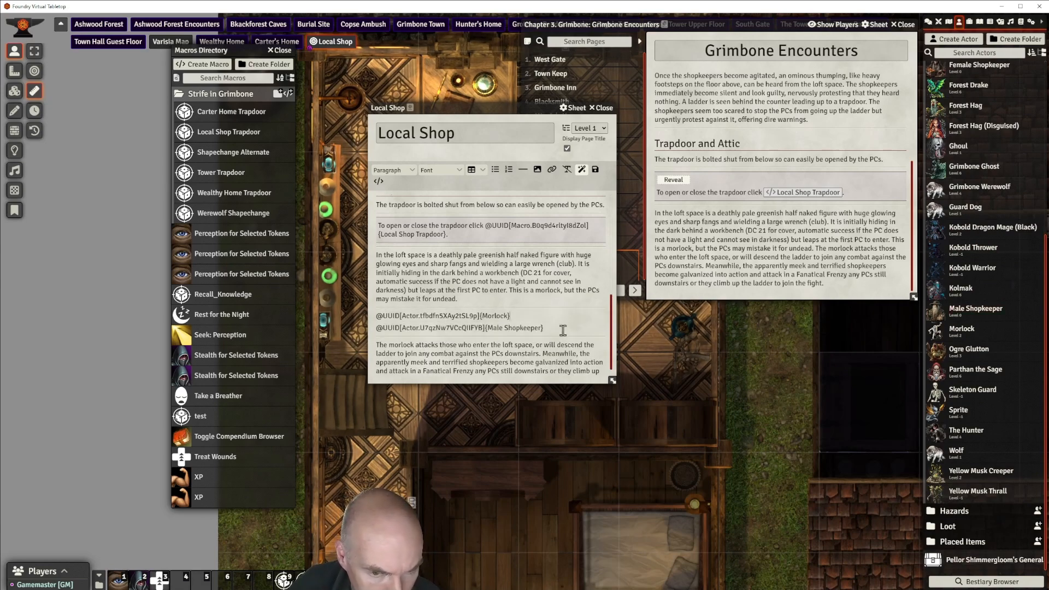
Add a link to the Female Shopkeeper actor on a new line below the Male Shopkeeper link and save the page
{"action": "key", "text": "Return"}
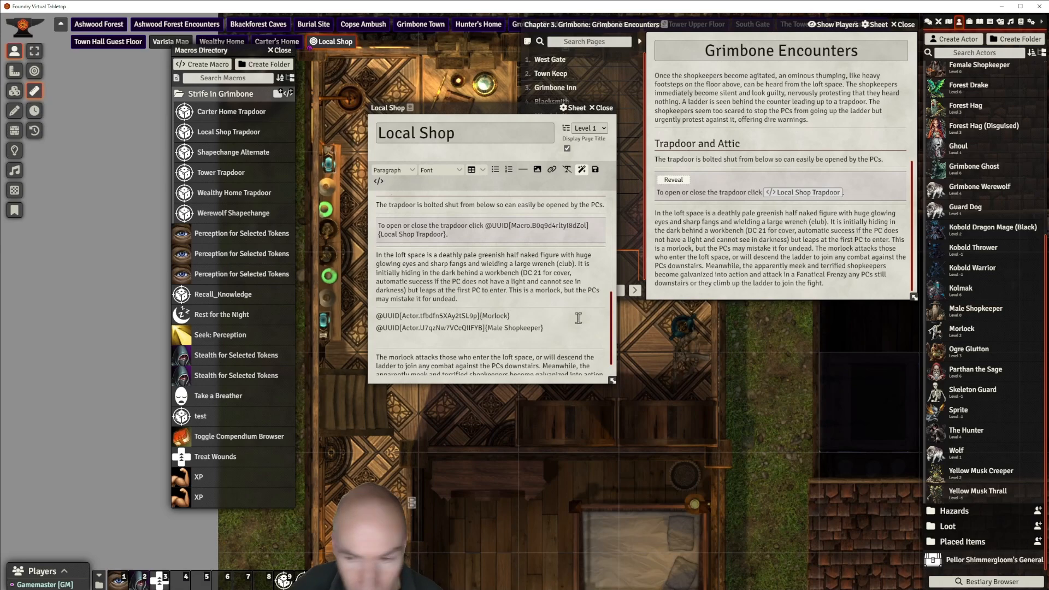
{"action": "scroll", "coordinate": [942, 265], "scroll_direction": "up", "scroll_amount": 3}
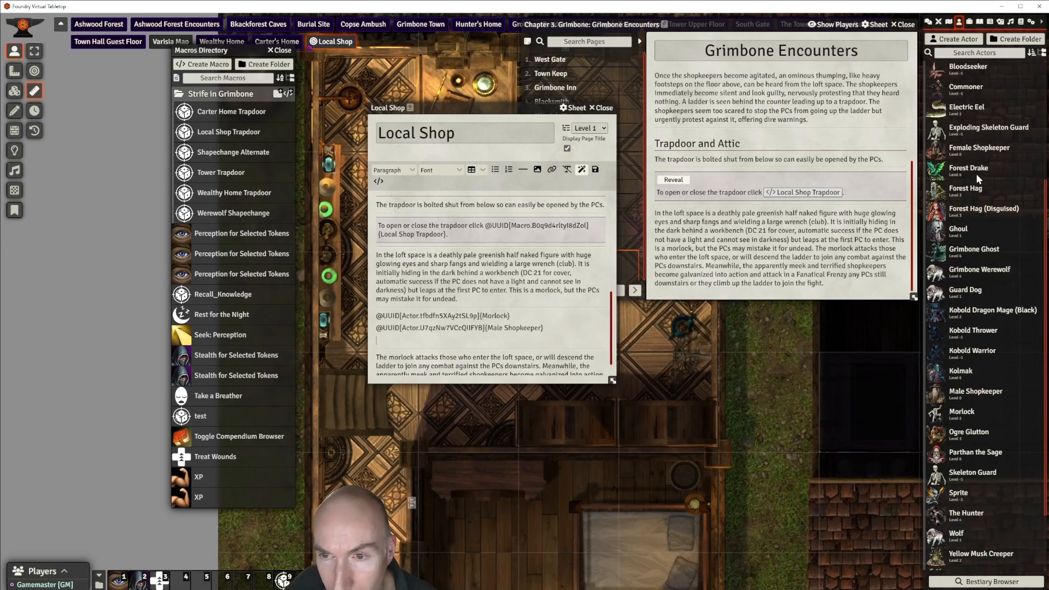
{"action": "left_click_drag", "start_coordinate": [979, 143], "coordinate": [925, 168]}
{"action": "left_click_drag", "start_coordinate": [451, 331], "coordinate": [443, 340]}
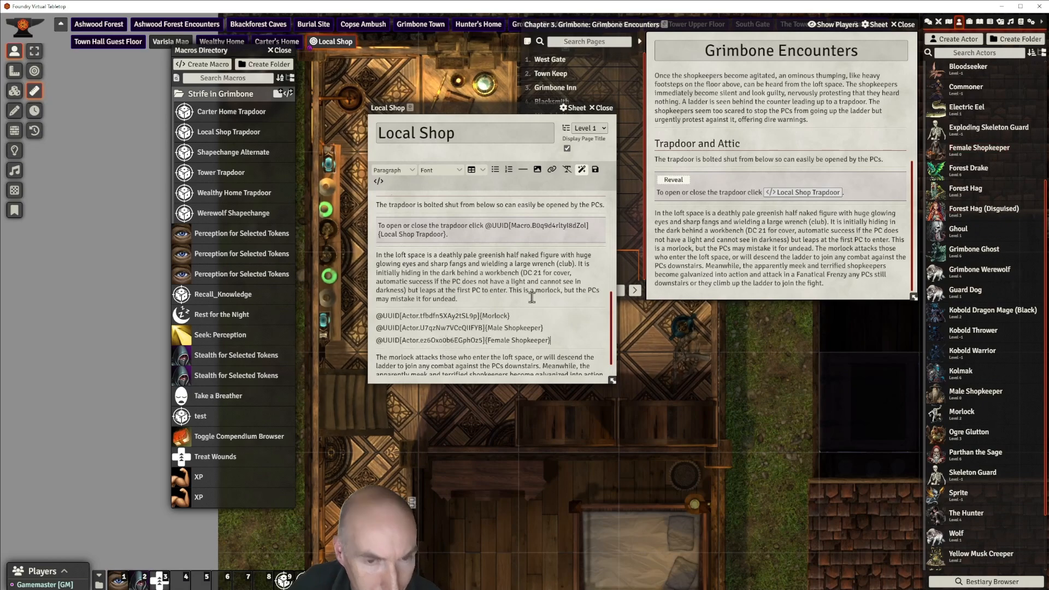
{"action": "left_click", "coordinate": [595, 169]}
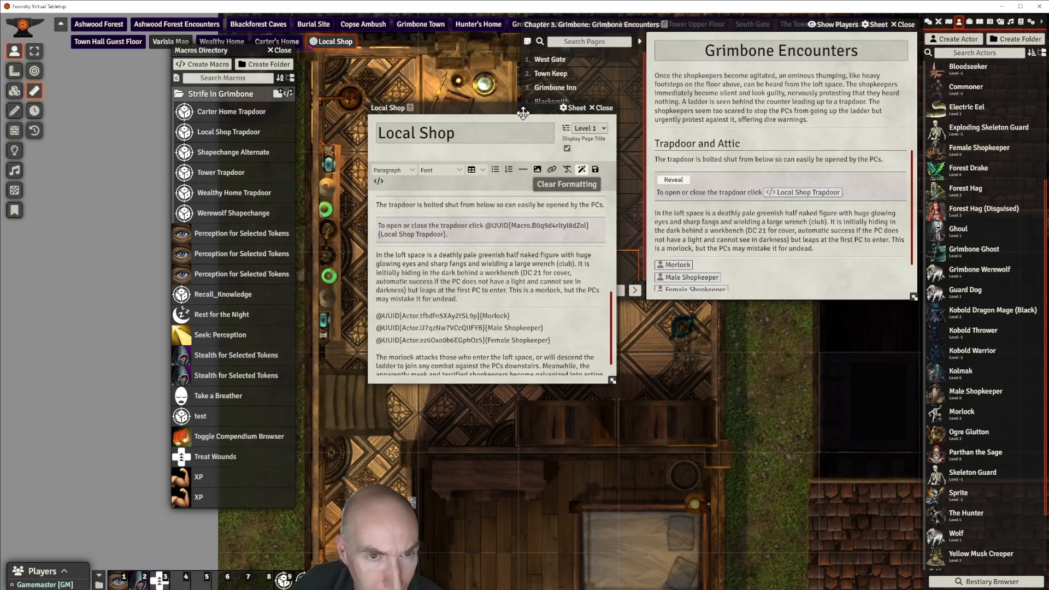
Move the Local Shop editor and the Grimbone Encounters journal aside to uncover the shop map
{"action": "left_click_drag", "start_coordinate": [612, 114], "coordinate": [433, 126]}
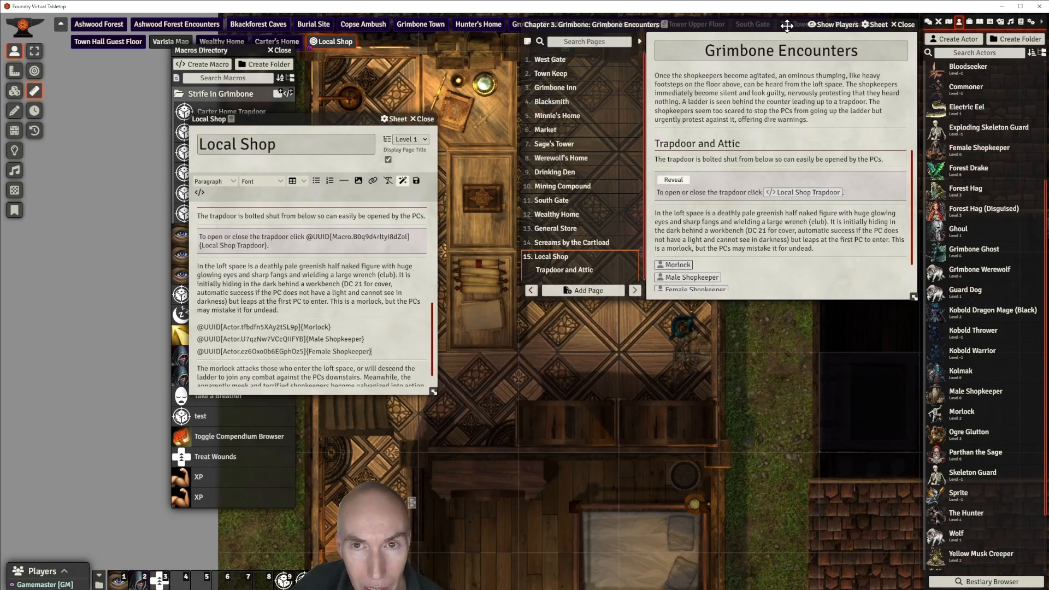
{"action": "left_click_drag", "start_coordinate": [803, 24], "coordinate": [326, 351]}
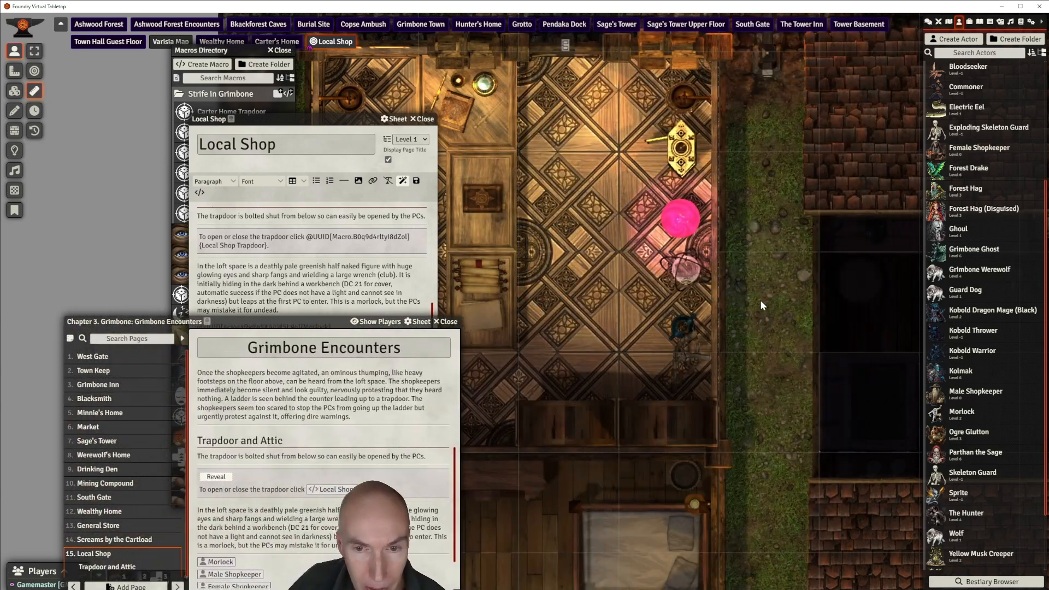
Hide the Morlock token in the shop's dark attic from the players
{"action": "left_click_drag", "start_coordinate": [745, 291], "coordinate": [477, 203]}
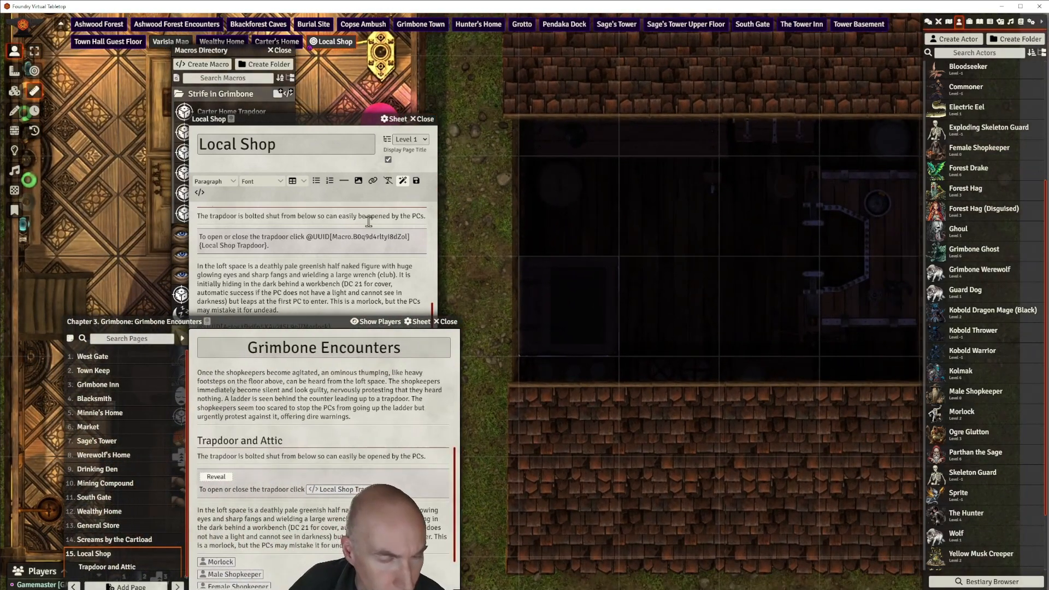
{"action": "mouse_move", "coordinate": [968, 418]}
{"action": "left_mouse_down"}
{"action": "mouse_move", "coordinate": [890, 352]}
{"action": "mouse_move", "coordinate": [708, 328]}
{"action": "mouse_move", "coordinate": [874, 306]}
{"action": "left_mouse_up"}
{"action": "left_click_drag", "start_coordinate": [818, 290], "coordinate": [688, 255]}
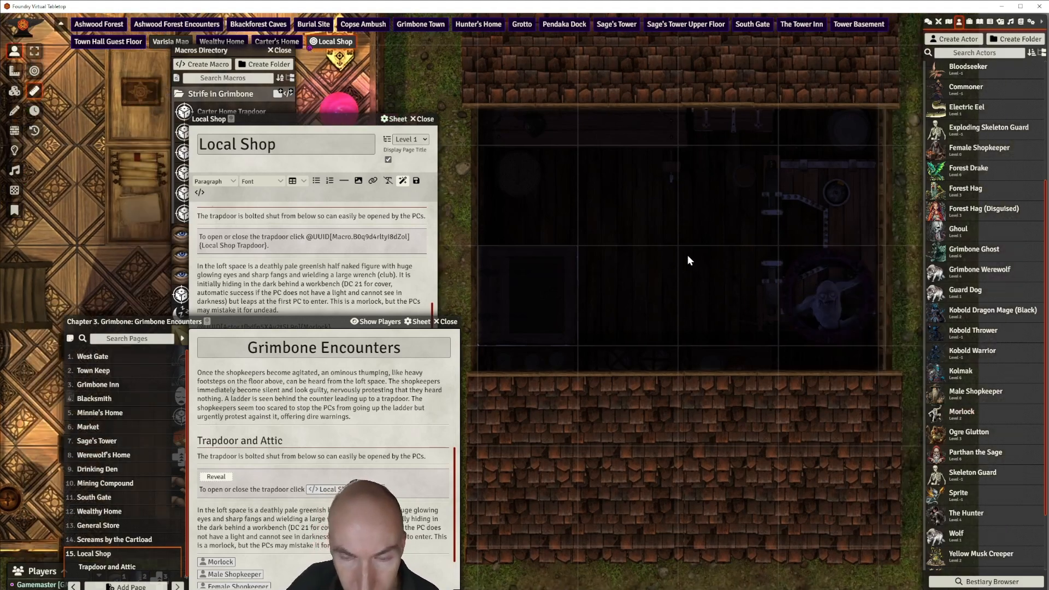
{"action": "right_click", "coordinate": [746, 292]}
{"action": "left_click", "coordinate": [823, 194]}
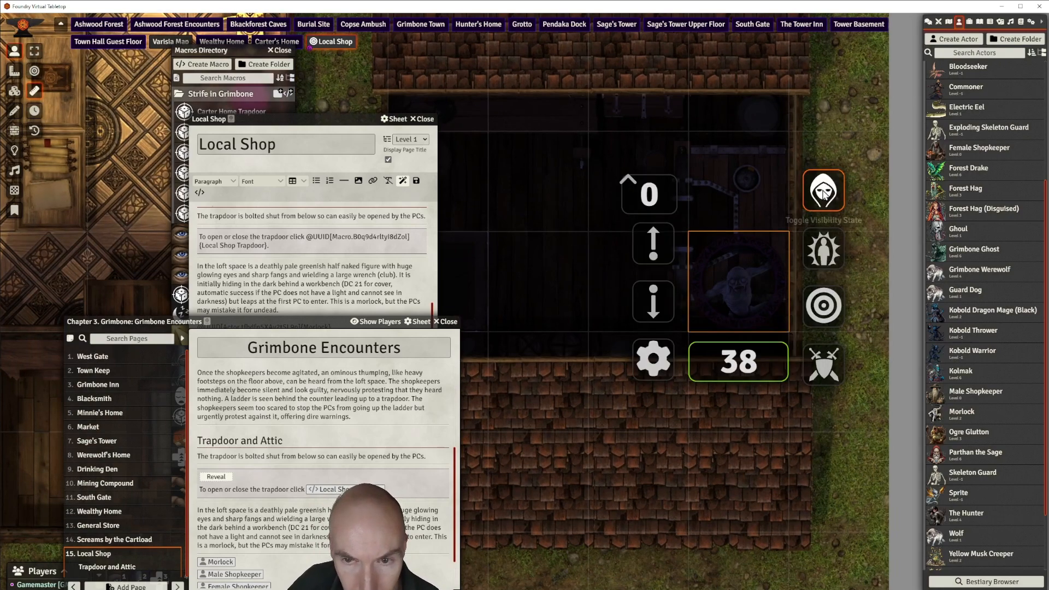
{"action": "scroll", "coordinate": [546, 233], "scroll_direction": "down", "scroll_amount": 1}
{"action": "scroll", "coordinate": [545, 229], "scroll_direction": "down", "scroll_amount": 1}
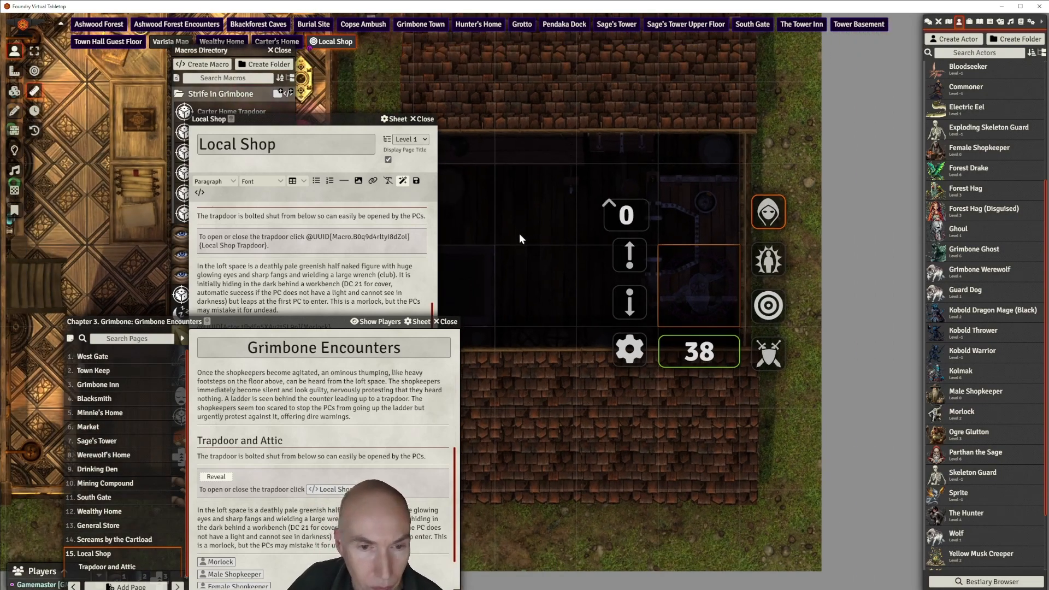
{"action": "left_click_drag", "start_coordinate": [519, 234], "coordinate": [624, 222]}
In the Local Shop page's loft paragraph, replace "for cover" after "DC 21" with "Perception check for PC"
{"action": "left_click_drag", "start_coordinate": [281, 322], "coordinate": [310, 322]}
{"action": "left_click_drag", "start_coordinate": [312, 118], "coordinate": [439, 77]}
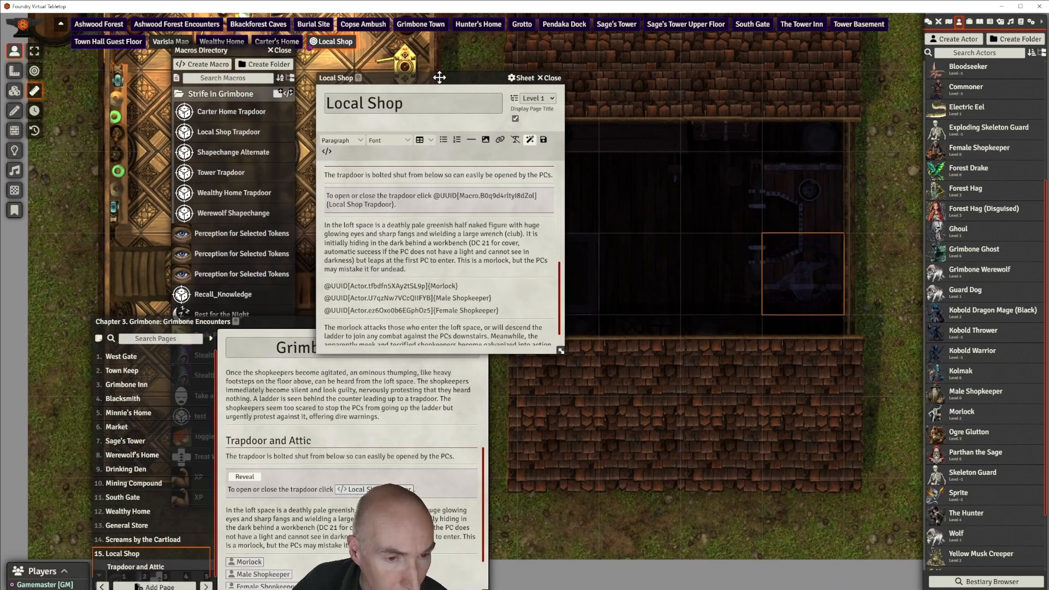
{"action": "scroll", "coordinate": [465, 260], "scroll_direction": "up", "scroll_amount": 1}
{"action": "scroll", "coordinate": [465, 260], "scroll_direction": "down", "scroll_amount": 1}
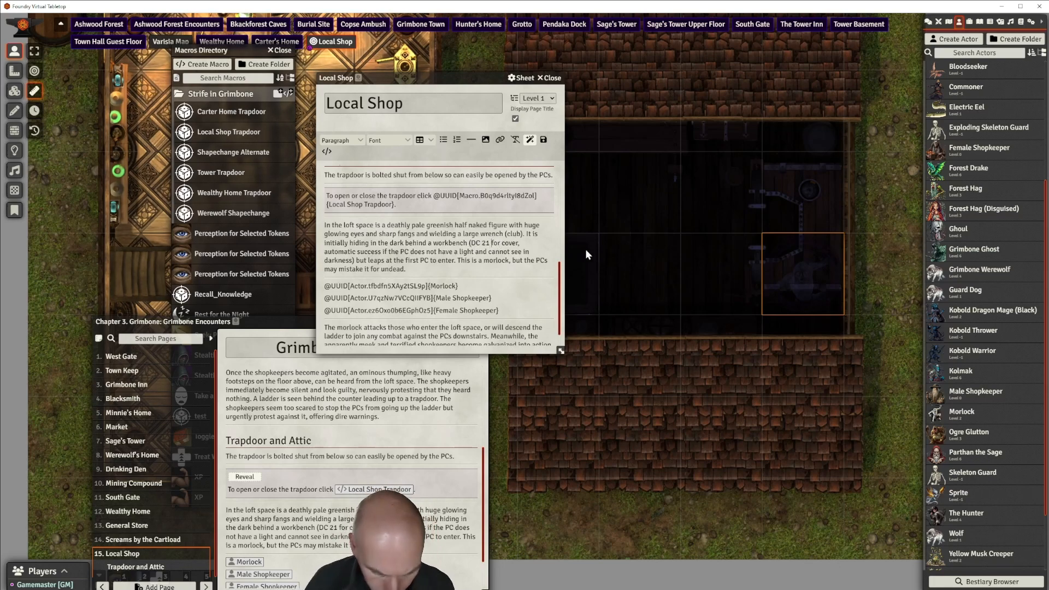
{"action": "type", "text": "Perceptio"}
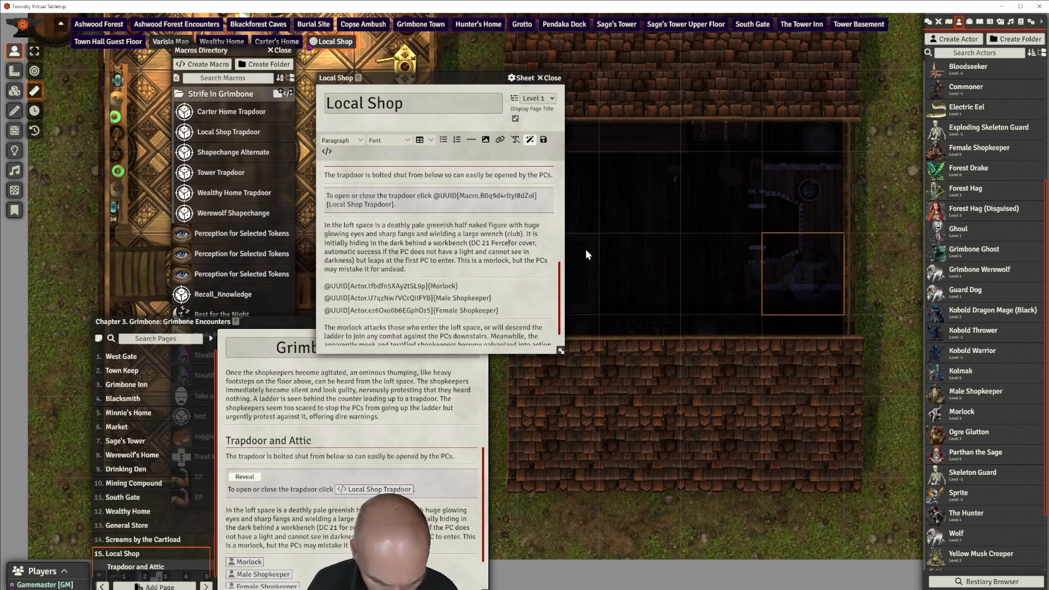
{"action": "type", "text": "n check "}
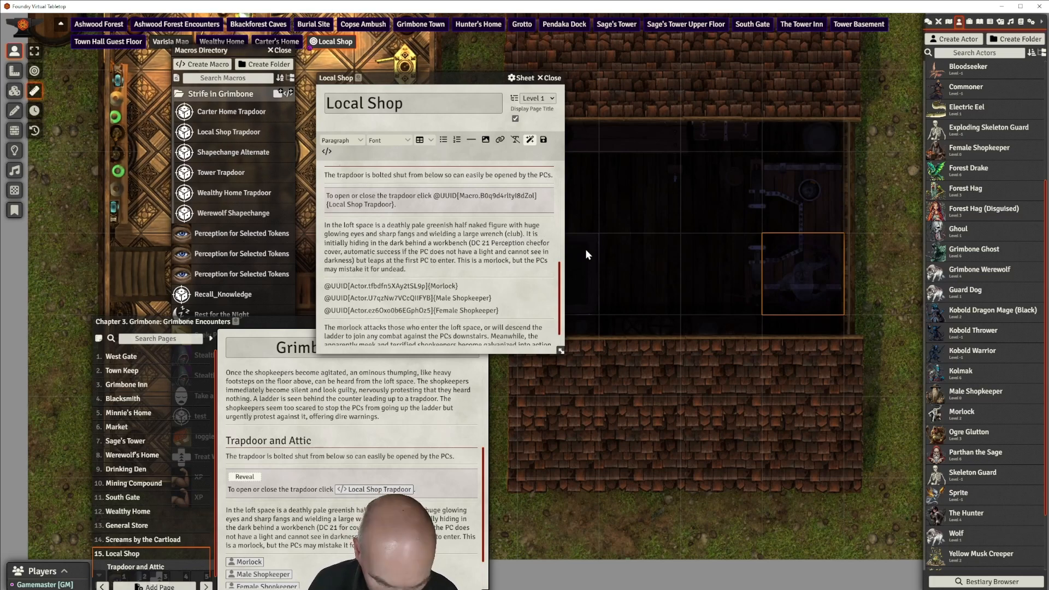
{"action": "type", "text": "for PC,"}
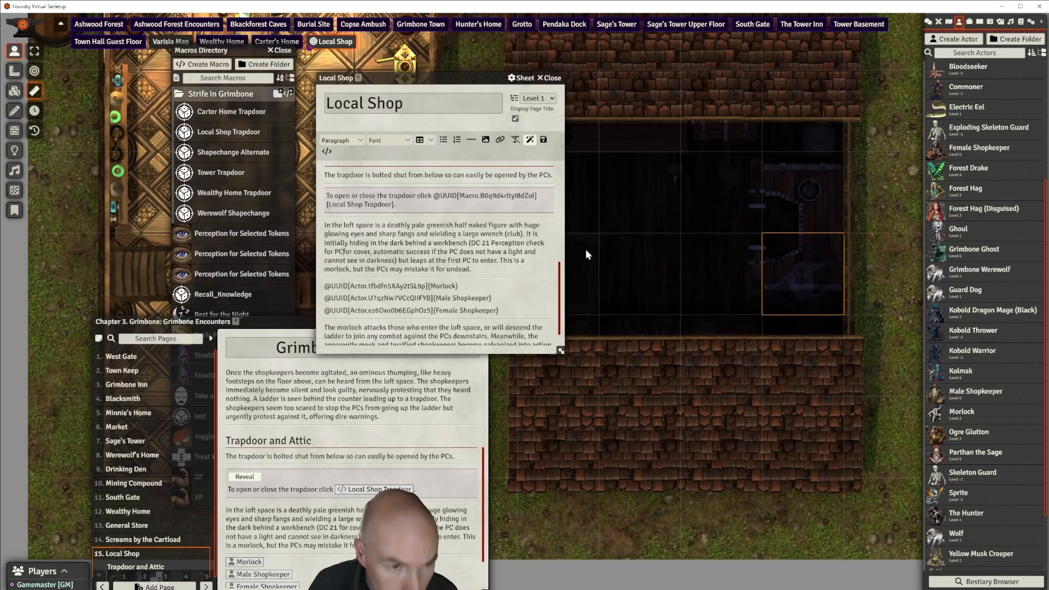
{"action": "key", "text": "Delete"}
{"action": "key", "text": "Delete"}
{"action": "key", "text": "Delete"}
{"action": "key", "text": "Delete"}
{"action": "key", "text": "Delete"}
{"action": "key", "text": "Delete"}
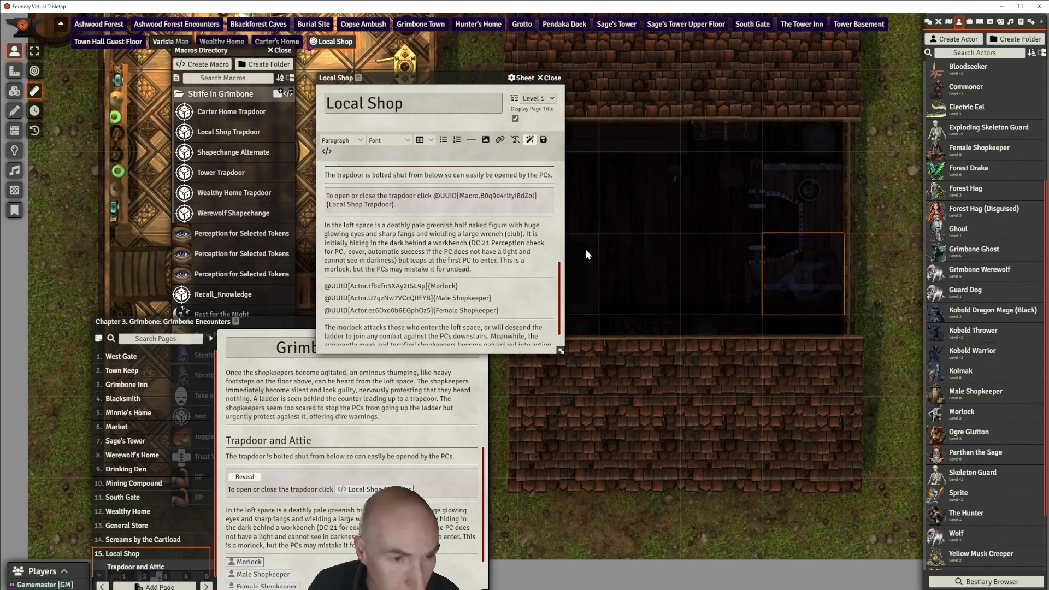
{"action": "key", "text": "Delete"}
{"action": "key", "text": "Delete"}
{"action": "key", "text": "Delete"}
{"action": "key", "text": "Delete"}
{"action": "key", "text": "Delete"}
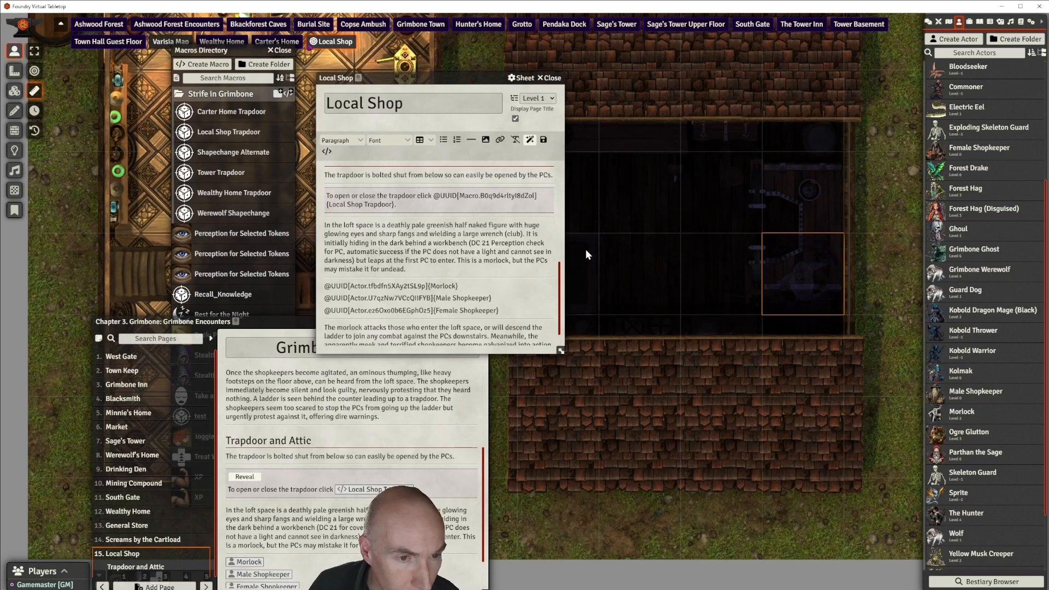
Change "automatic success" to "automatic failure" in the loft paragraph's Perception check note
{"action": "type", "text": "failure"}
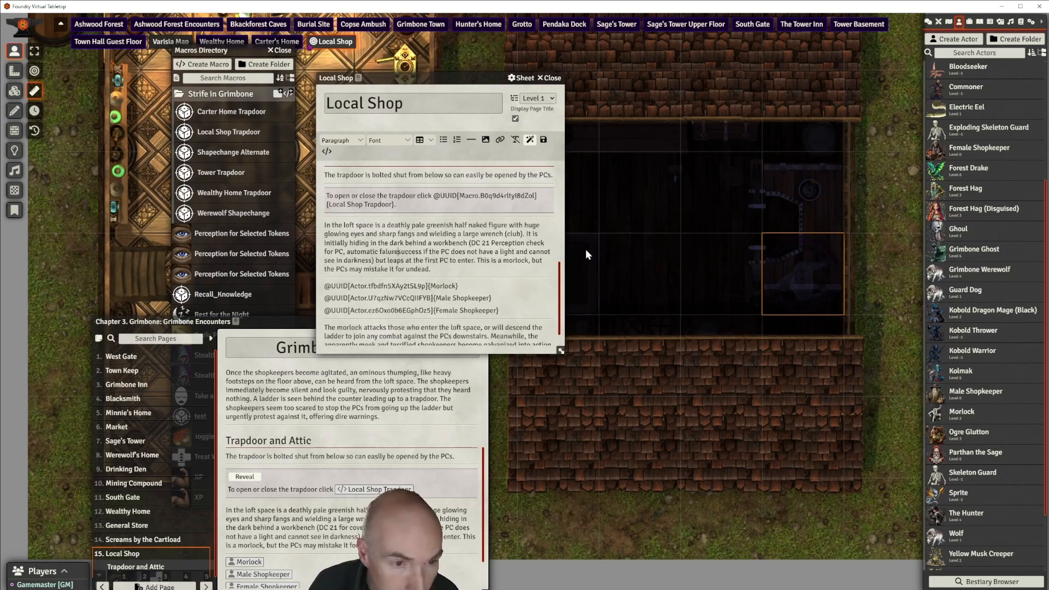
{"action": "type", "text": "ure"}
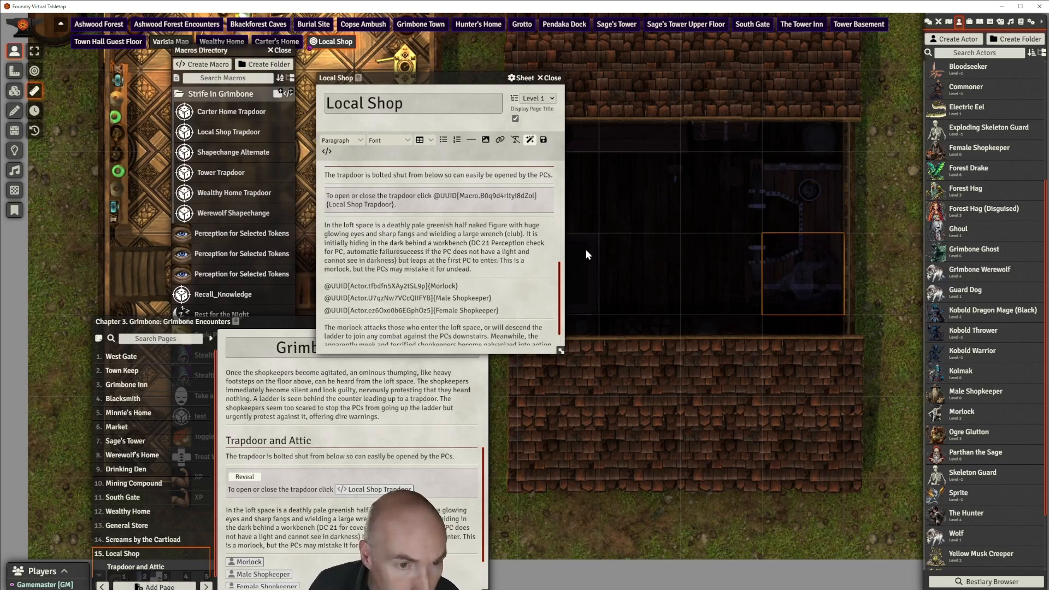
{"action": "key", "text": "Delete"}
{"action": "key", "text": "Delete"}
{"action": "key", "text": "Delete"}
{"action": "key", "text": "Delete"}
{"action": "key", "text": "Delete"}
{"action": "key", "text": "Delete"}
{"action": "key", "text": "Delete"}
{"action": "key", "text": "Delete"}
{"action": "key", "text": "Delete"}
{"action": "key", "text": "Delete"}
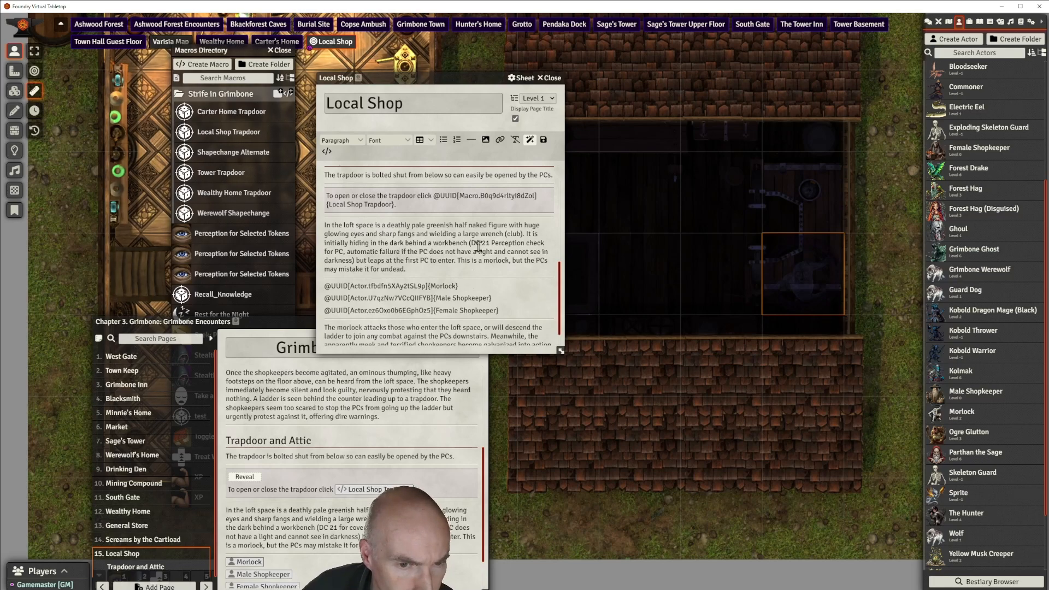
Add a "Morlock Combat" line above the paragraph about the morlock's attack and format it as Heading 2
{"action": "scroll", "coordinate": [479, 247], "scroll_direction": "down", "scroll_amount": 1}
{"action": "scroll", "coordinate": [478, 247], "scroll_direction": "up", "scroll_amount": 2}
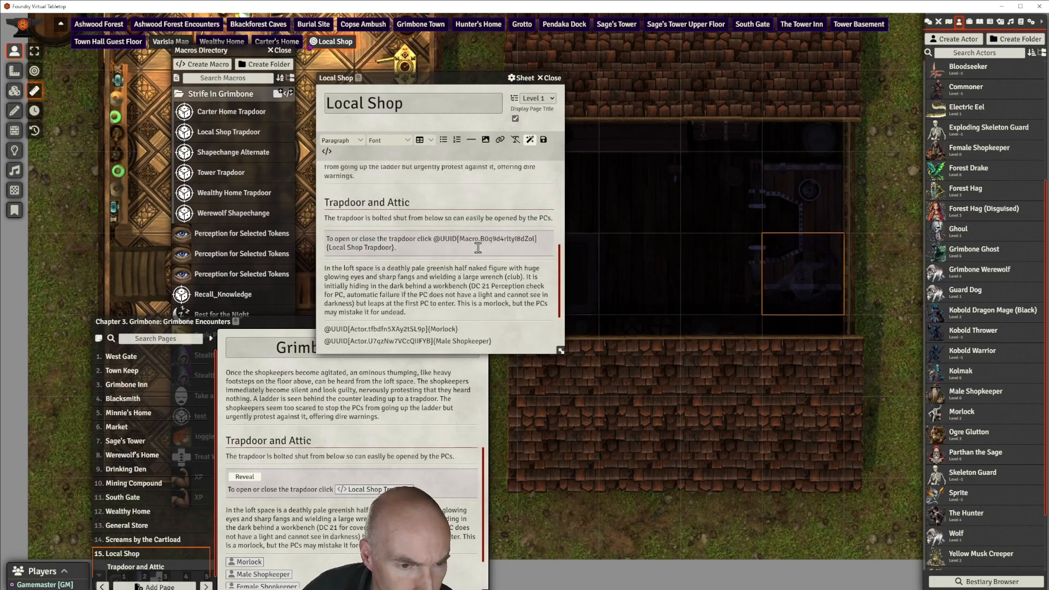
{"action": "scroll", "coordinate": [476, 240], "scroll_direction": "down", "scroll_amount": 2}
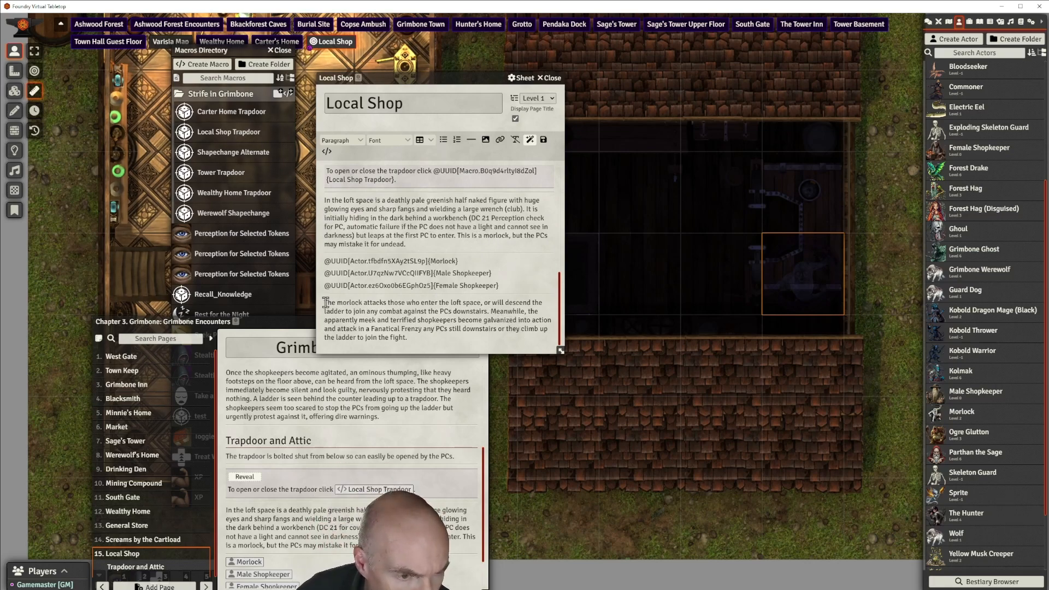
{"action": "key", "text": "Return"}
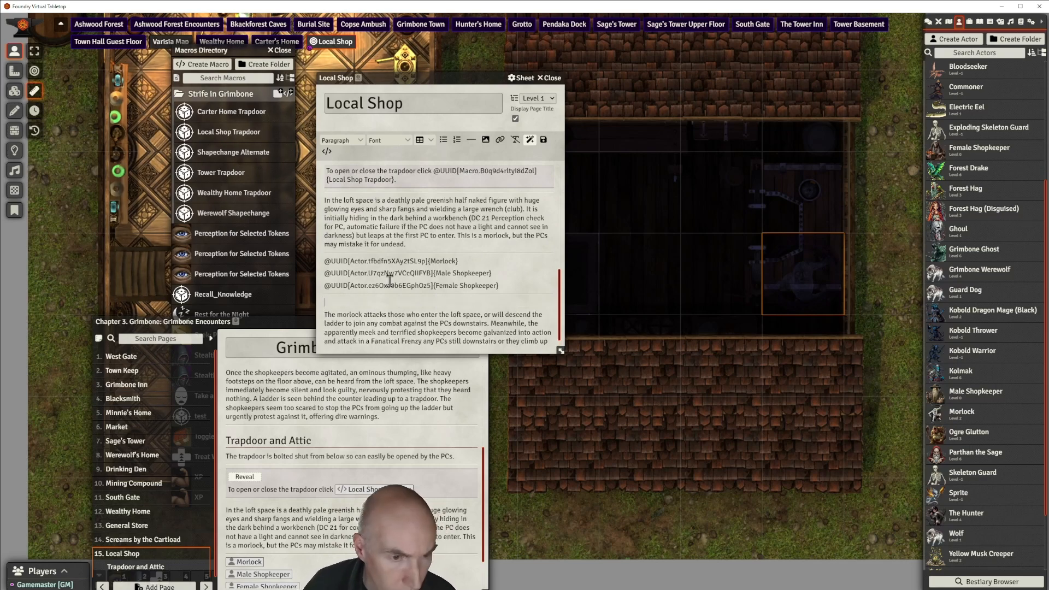
{"action": "type", "text": "Morlock"}
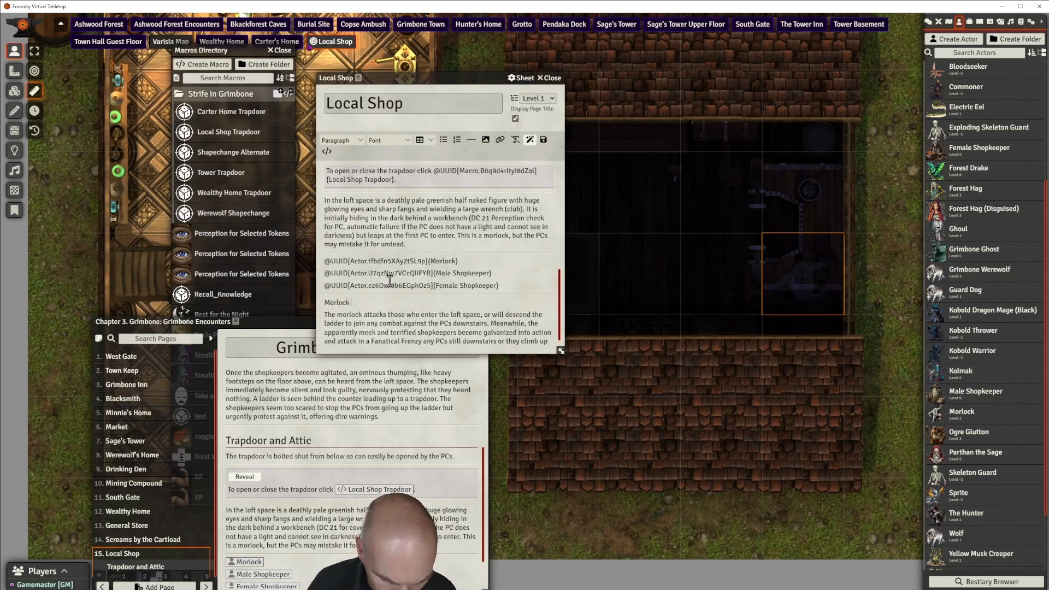
{"action": "type", "text": " Combat"}
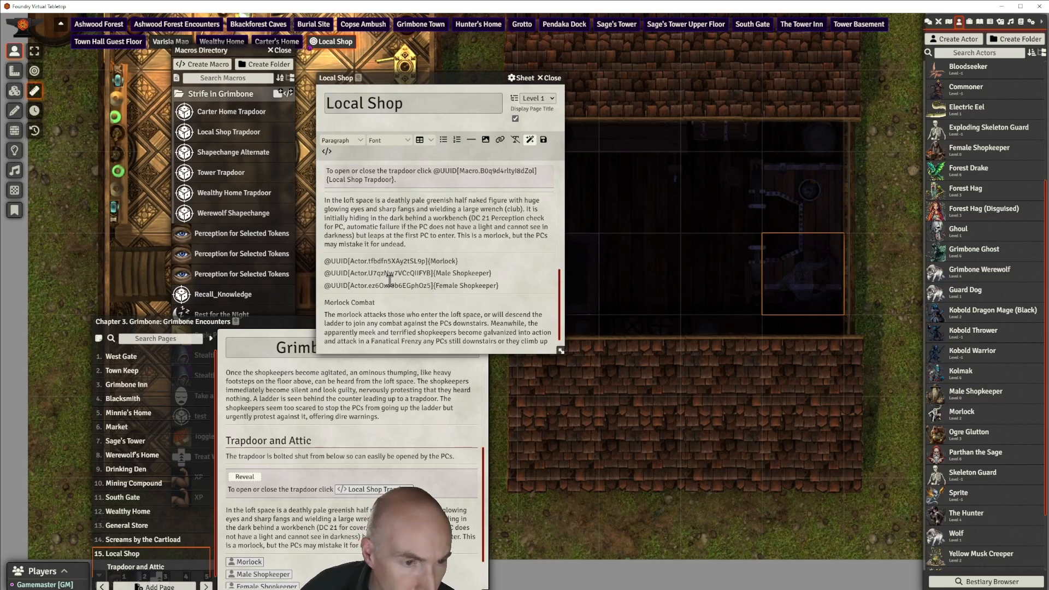
{"action": "left_click_drag", "start_coordinate": [377, 302], "coordinate": [324, 305]}
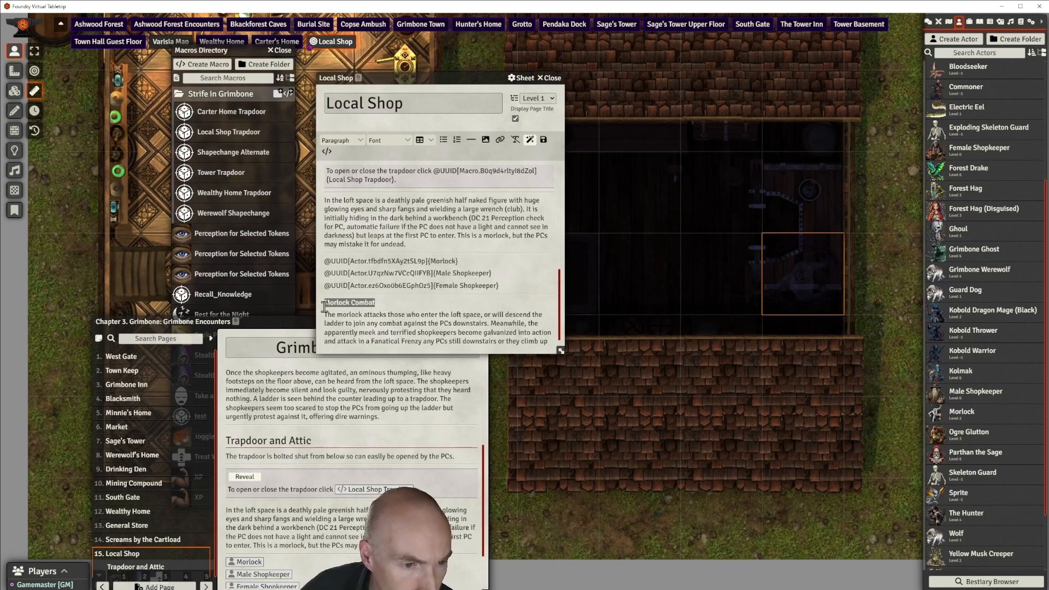
{"action": "left_click", "coordinate": [340, 143]}
{"action": "mouse_move", "coordinate": [337, 155]}
{"action": "left_click", "coordinate": [390, 170]}
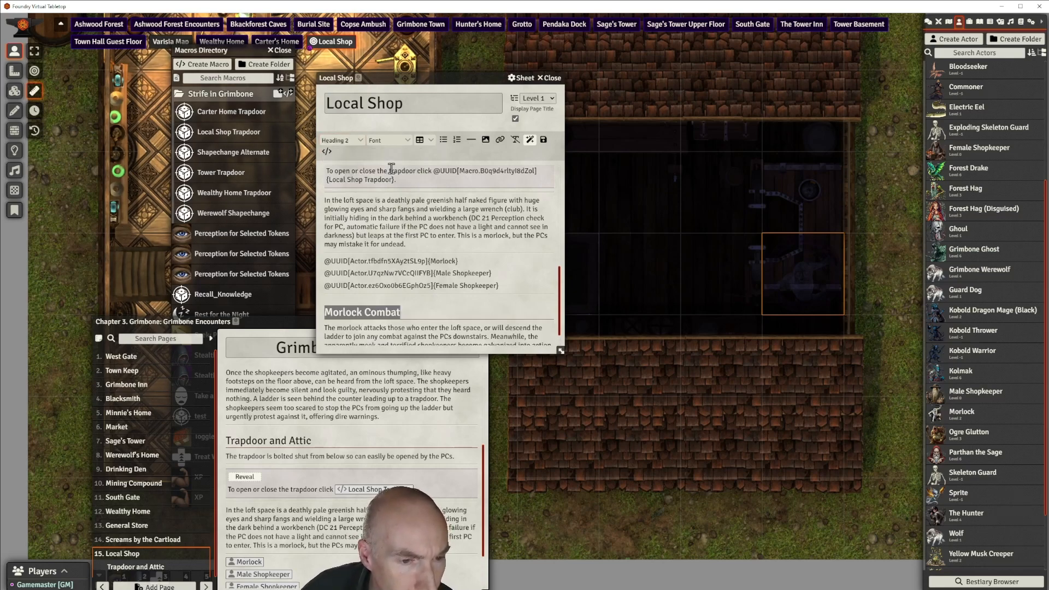
{"action": "left_click", "coordinate": [435, 326]}
Insert a horizontal line after the Morlock Combat paragraph and add a Heading 2 titled "Background" below it
{"action": "scroll", "coordinate": [438, 327], "scroll_direction": "down", "scroll_amount": 1}
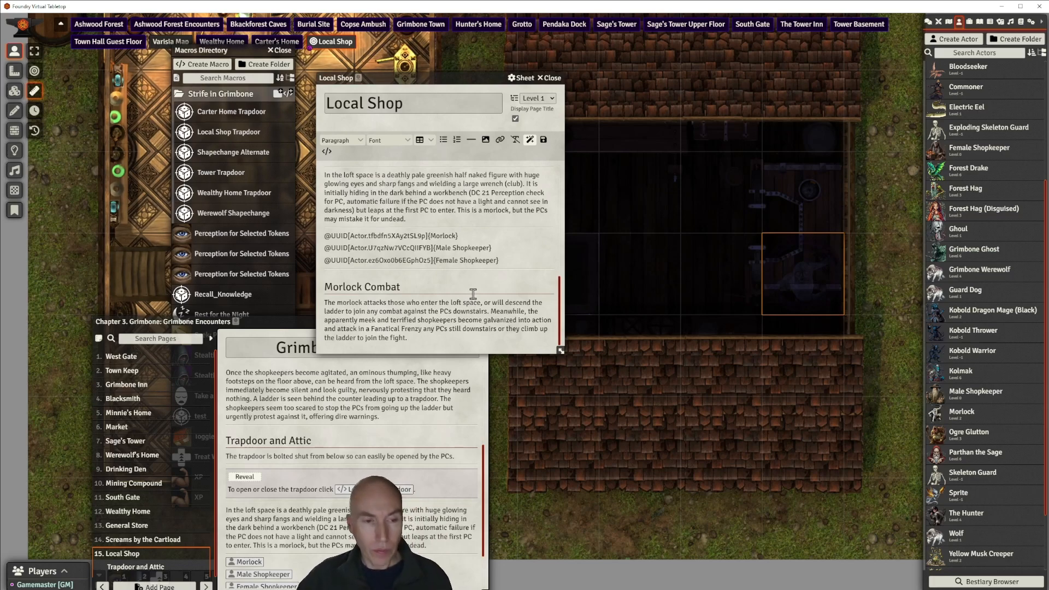
{"action": "key", "text": "Return"}
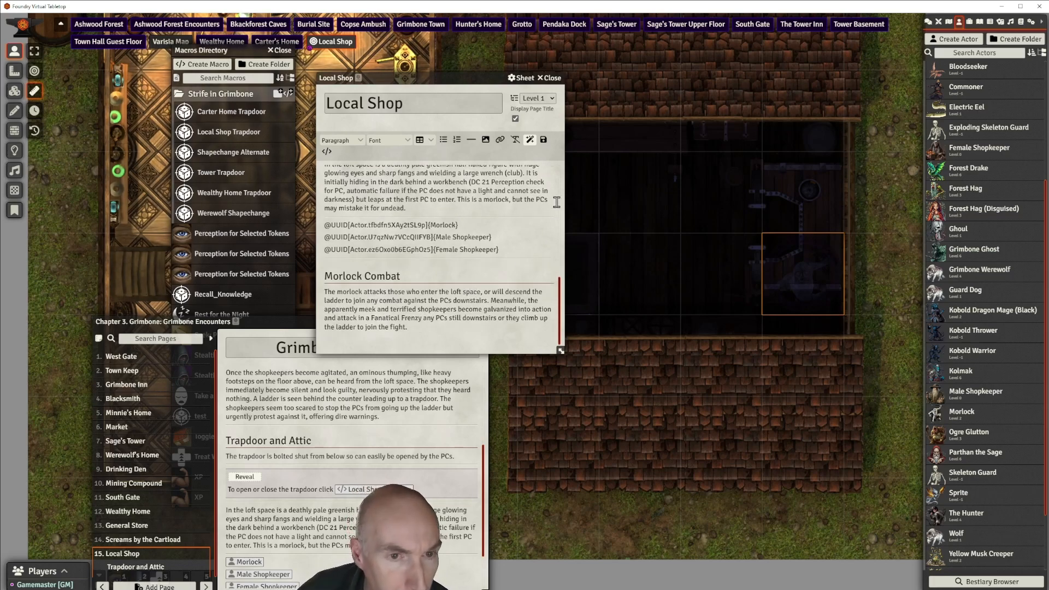
{"action": "key", "text": "BackSpace"}
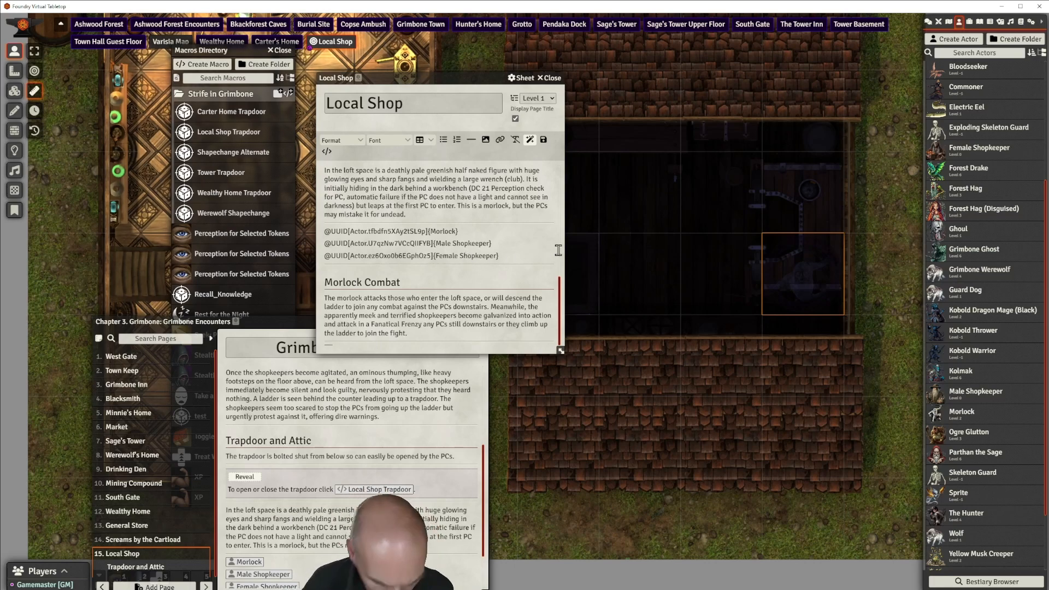
{"action": "key", "text": "Return"}
{"action": "type", "text": "Backg"}
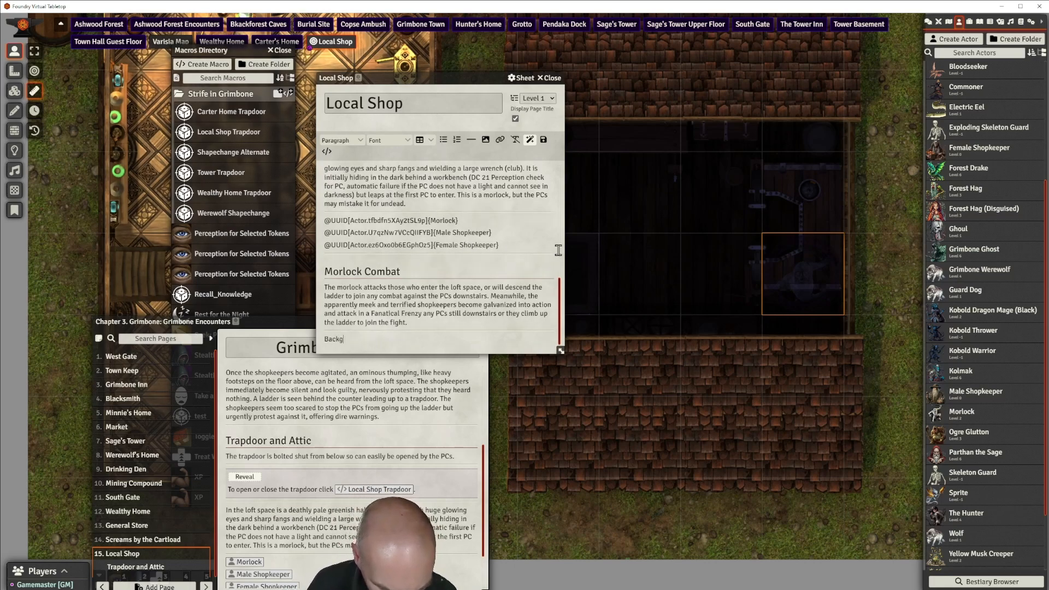
{"action": "type", "text": "round"}
{"action": "key", "text": "Return"}
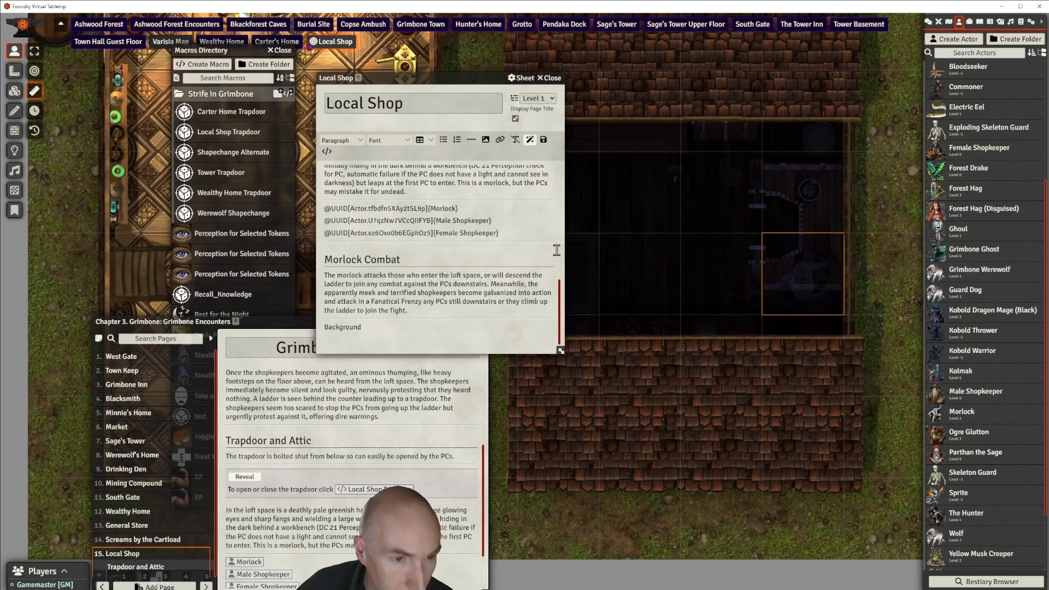
{"action": "left_click_drag", "start_coordinate": [373, 327], "coordinate": [324, 328]}
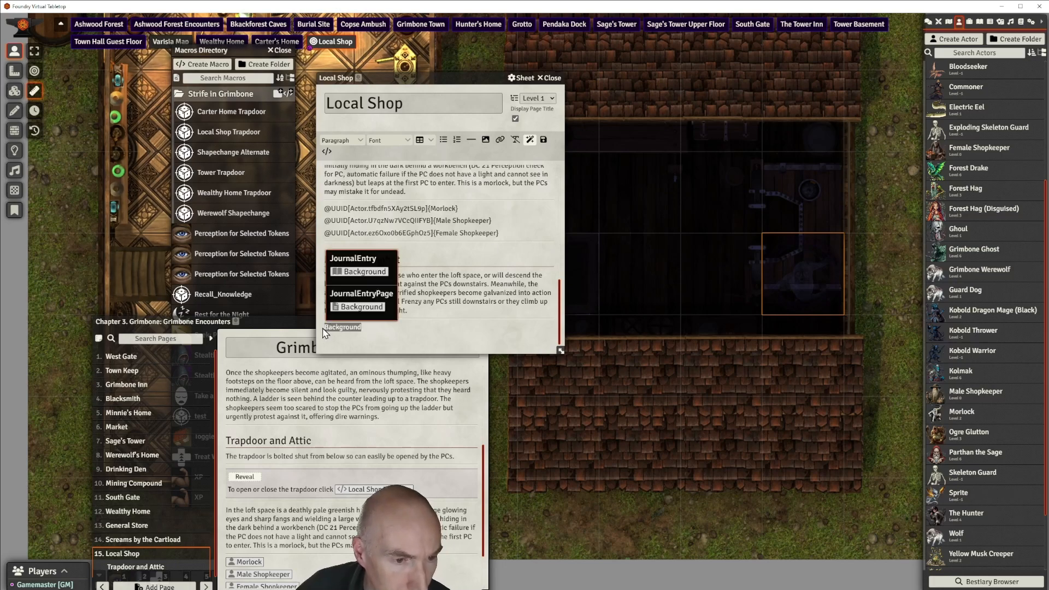
{"action": "left_click", "coordinate": [349, 142]}
{"action": "mouse_move", "coordinate": [356, 157]}
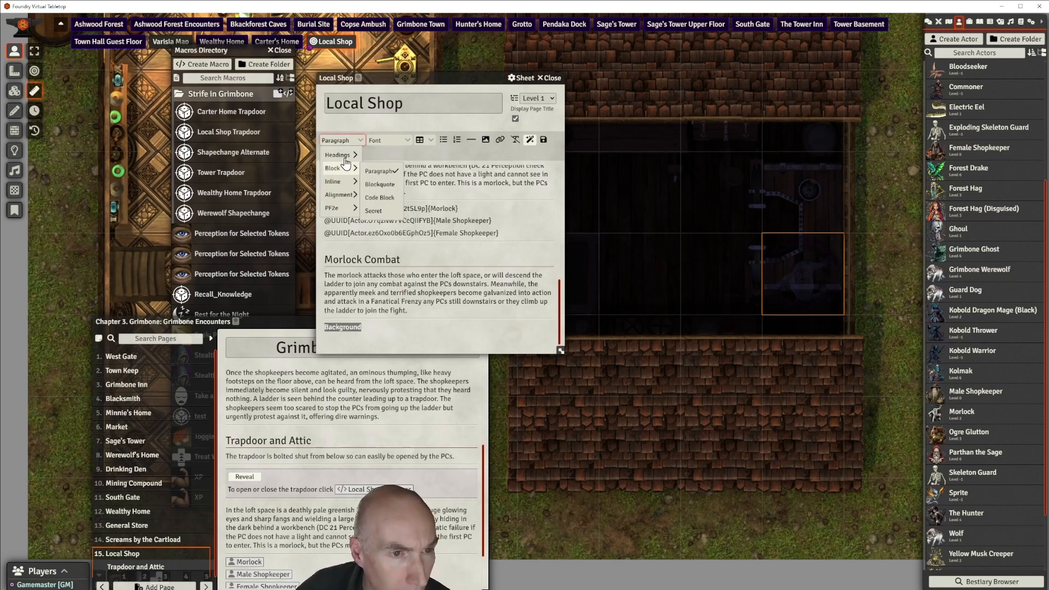
{"action": "left_click", "coordinate": [393, 171]}
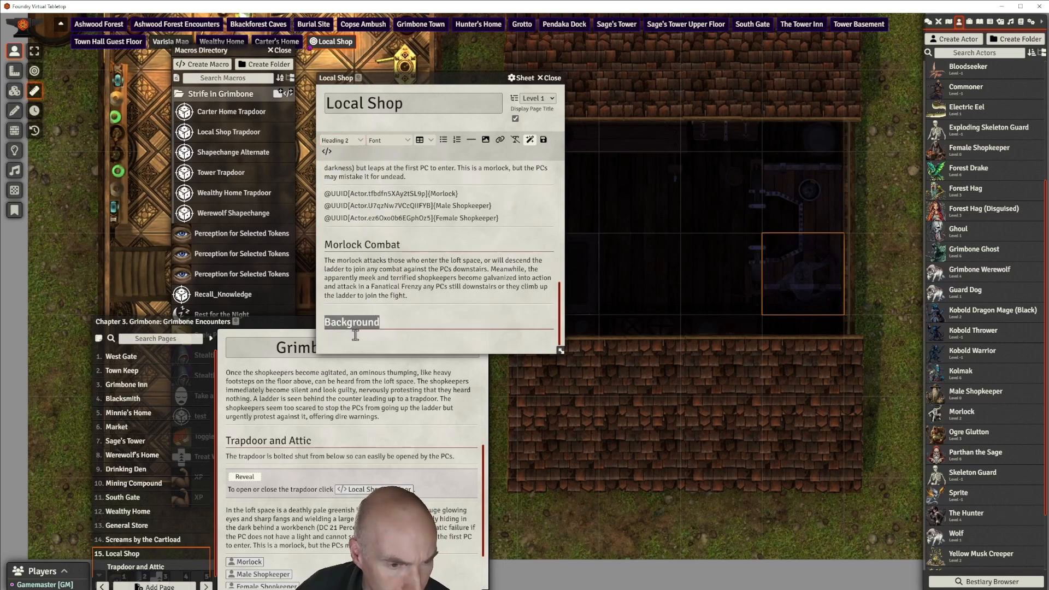
Fill the Background section with the morlock's backstory and attic contents, ending with the Crafter's Eyepiece link, and insert a horizontal line below
{"action": "left_click", "coordinate": [354, 340]}
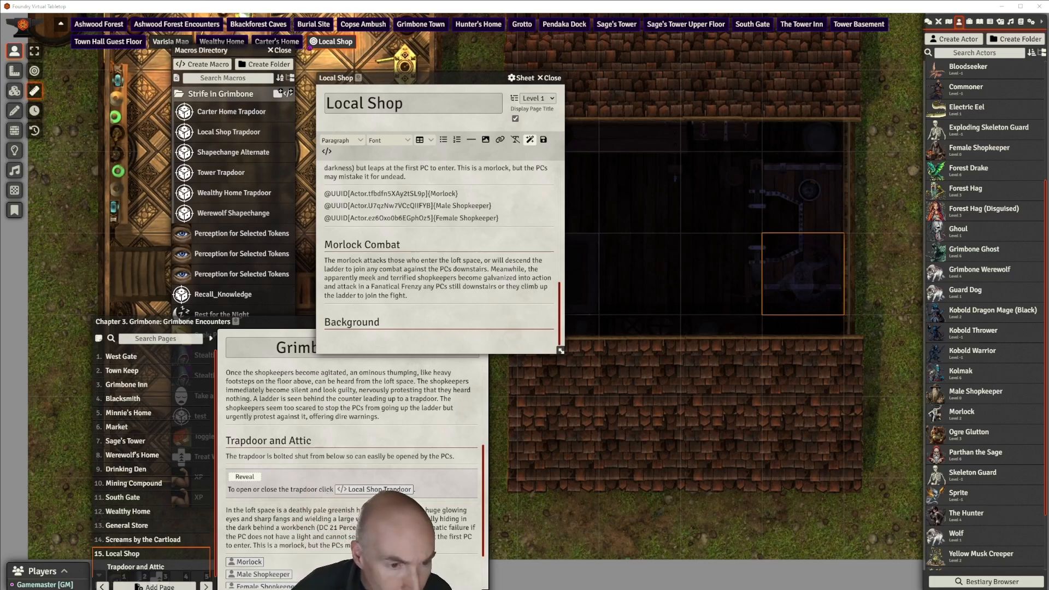
{"action": "scroll", "coordinate": [416, 275], "scroll_direction": "down", "scroll_amount": 3}
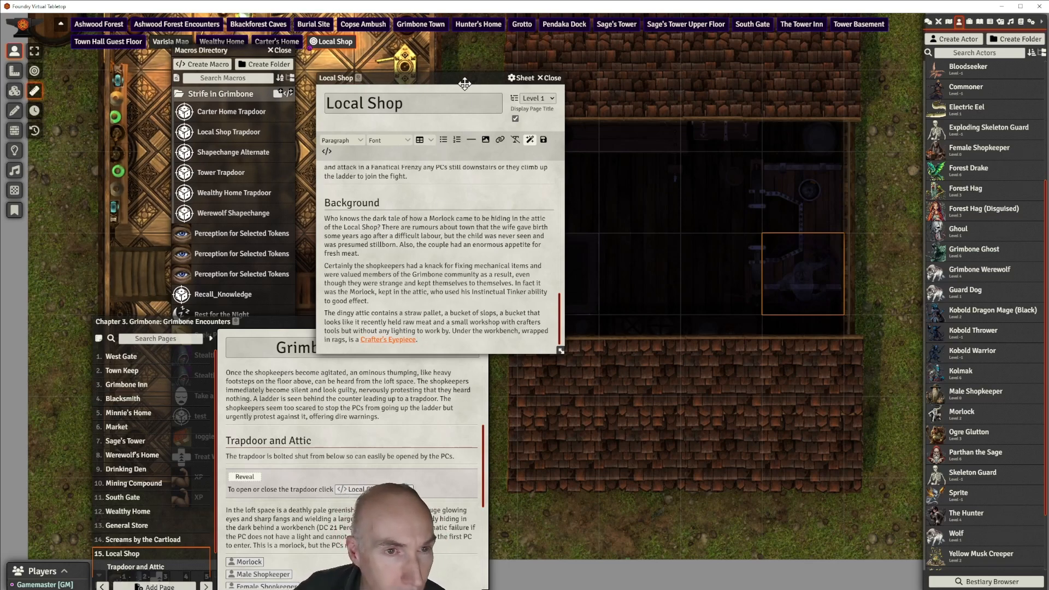
{"action": "left_click_drag", "start_coordinate": [461, 74], "coordinate": [389, 56]}
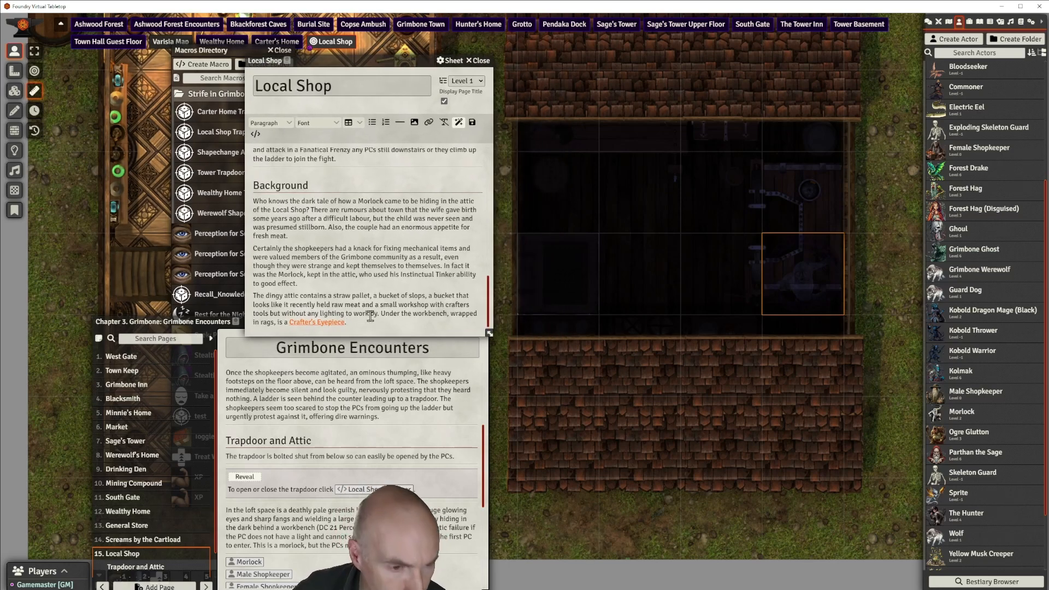
{"action": "scroll", "coordinate": [393, 273], "scroll_direction": "down", "scroll_amount": 1}
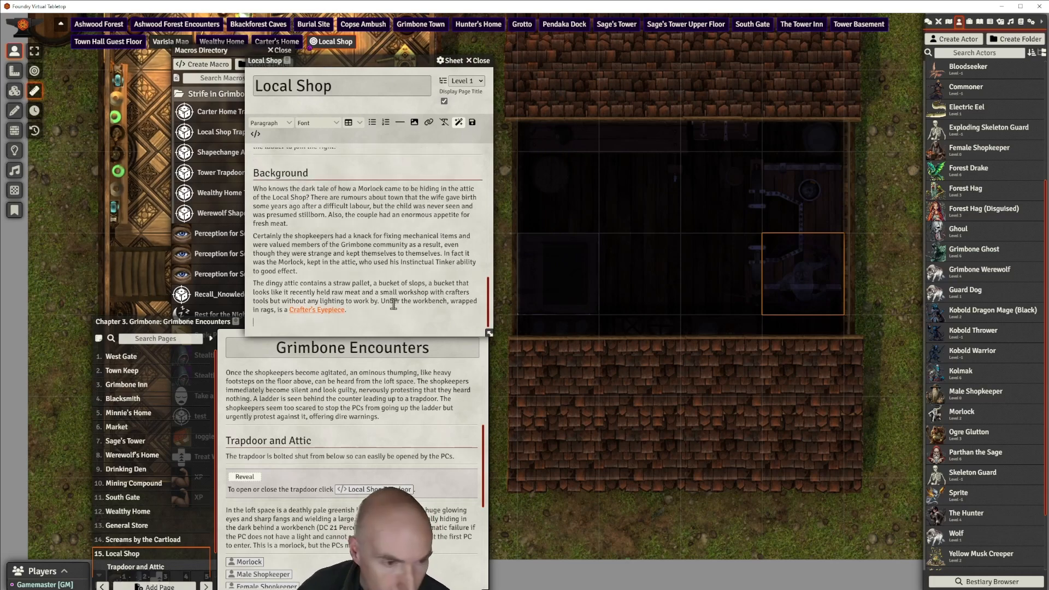
{"action": "left_click", "coordinate": [400, 122]}
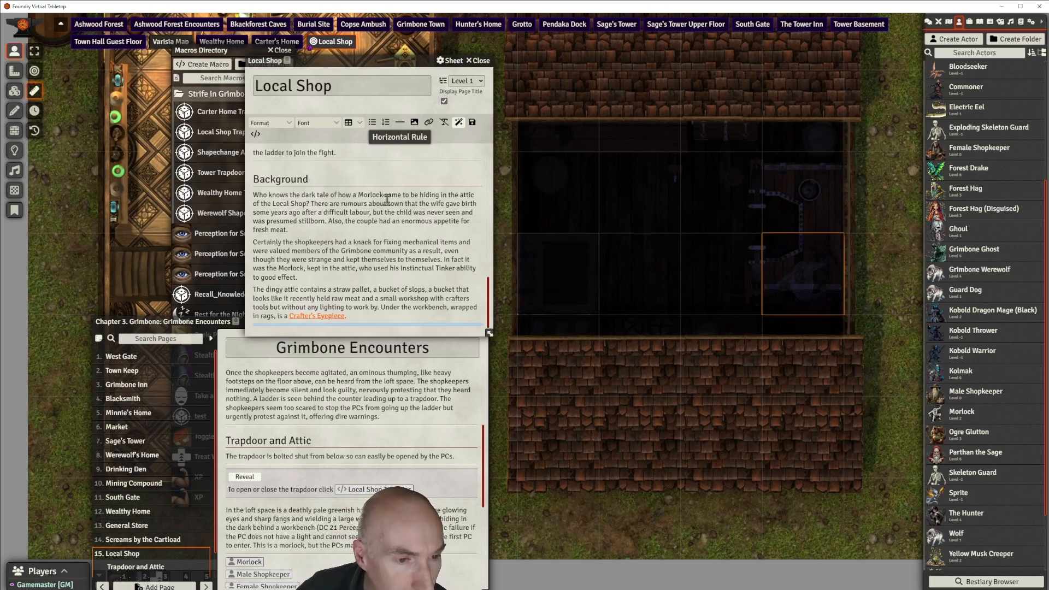
{"action": "left_click", "coordinate": [347, 316]}
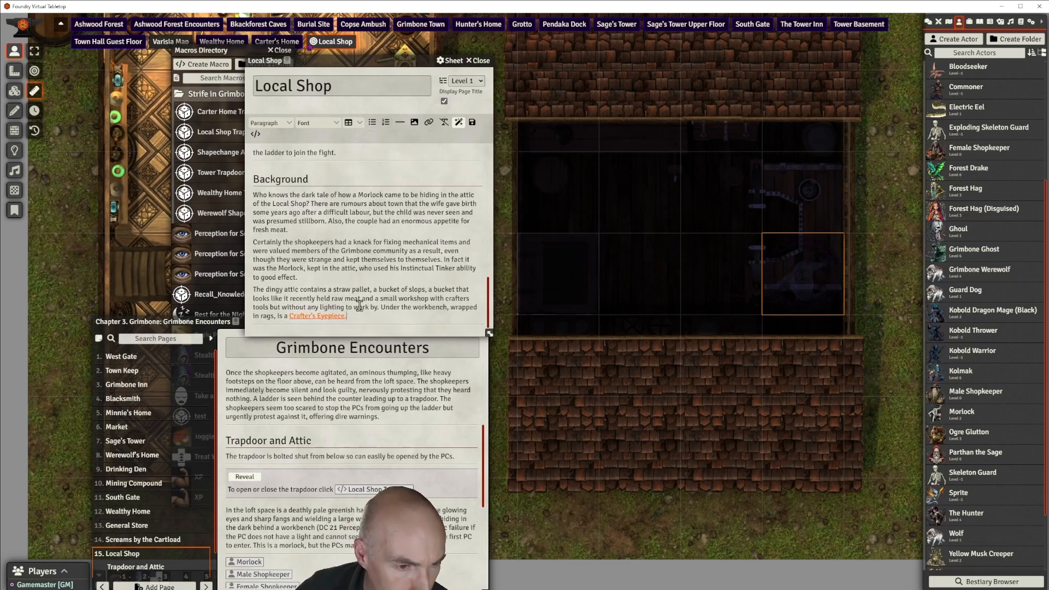
Insert a horizontal line below the Background section and add the Crafter's Eyepiece equipment link from the compendium beneath it
{"action": "left_click", "coordinate": [400, 123]}
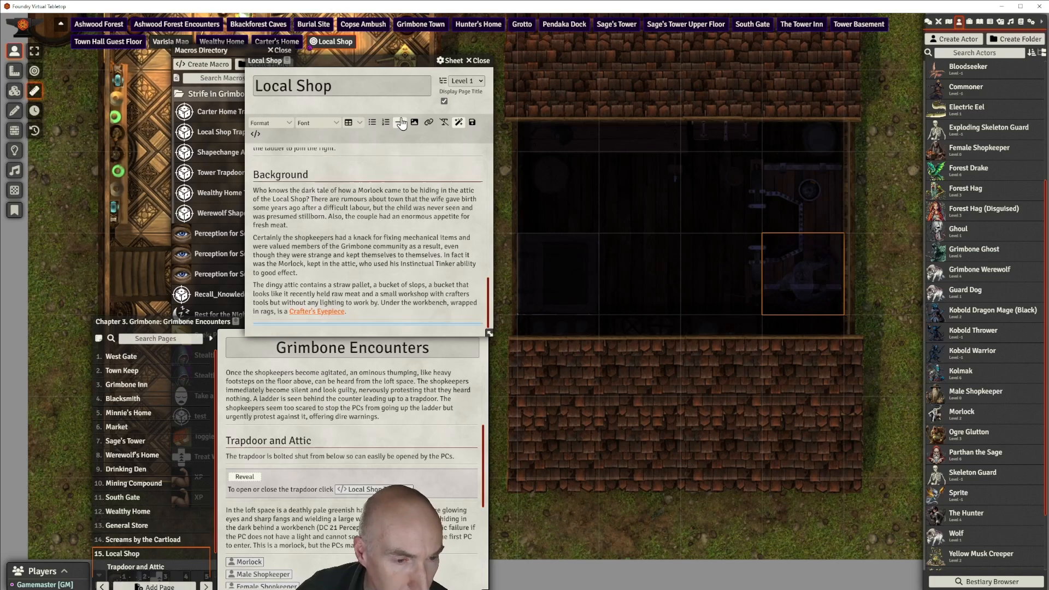
{"action": "left_click", "coordinate": [277, 322]}
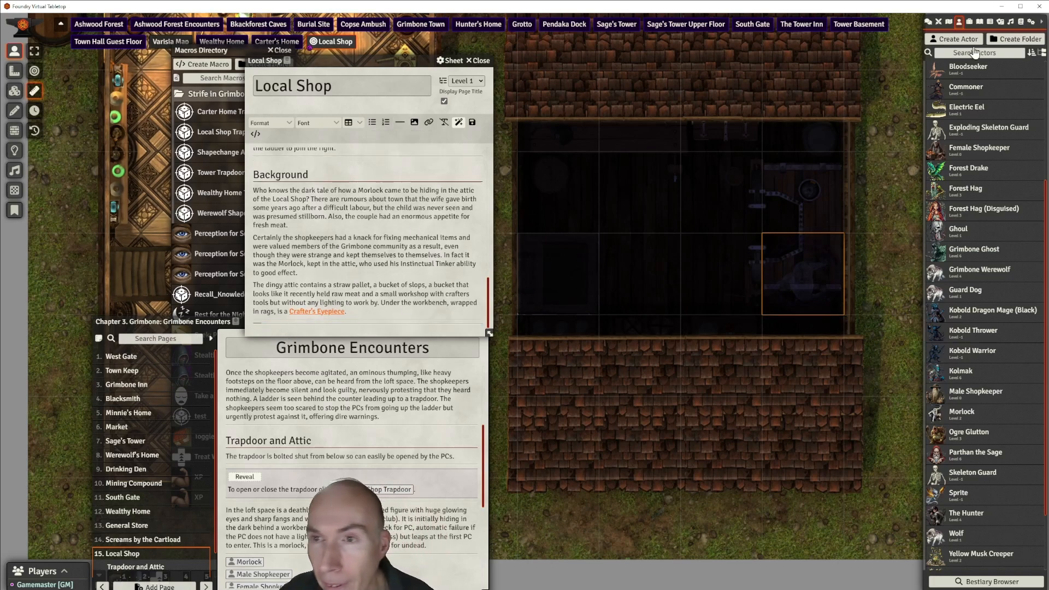
{"action": "left_click", "coordinate": [1022, 22]}
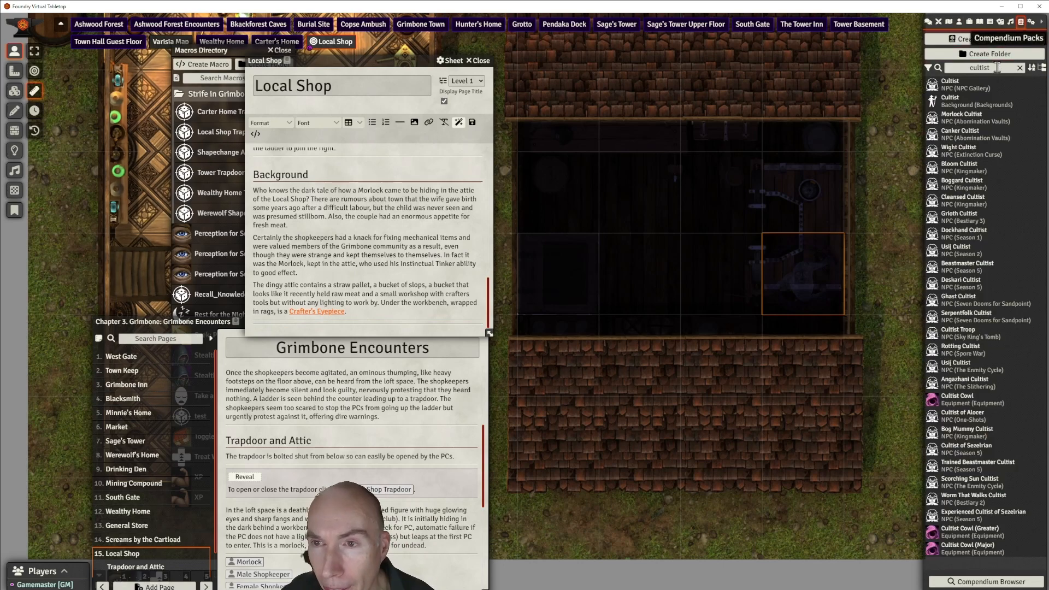
{"action": "left_click_drag", "start_coordinate": [997, 67], "coordinate": [969, 65]}
{"action": "type", "text": "c"}
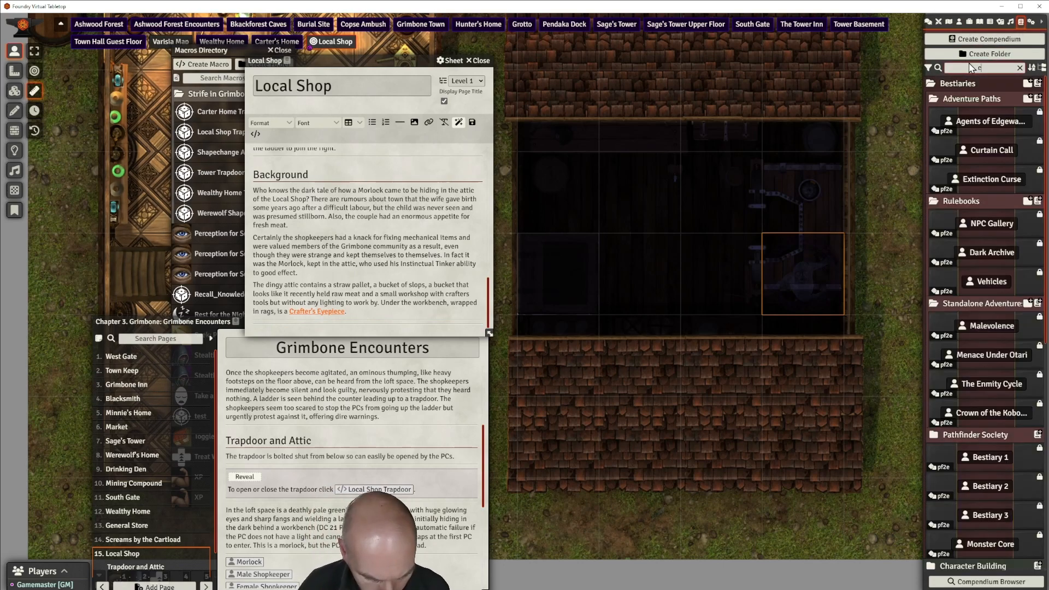
{"action": "type", "text": "raft"}
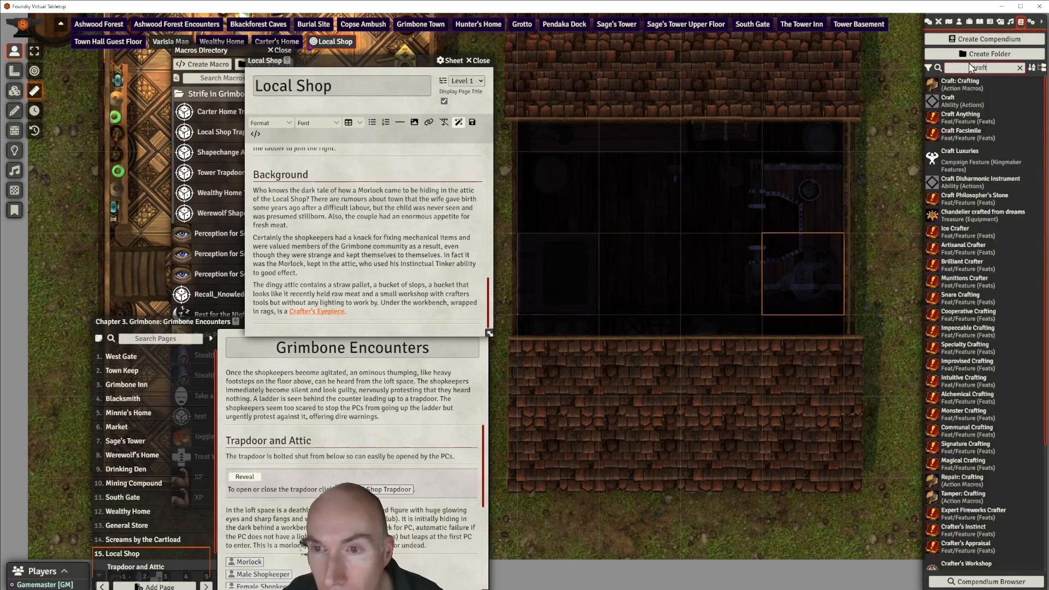
{"action": "type", "text": "er"}
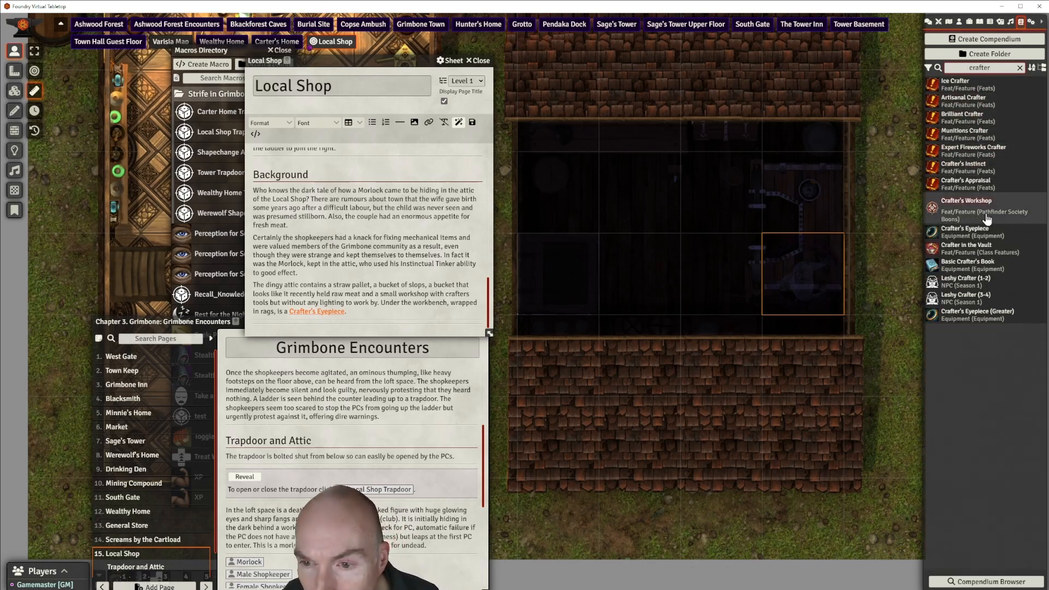
{"action": "left_click_drag", "start_coordinate": [971, 235], "coordinate": [304, 320]}
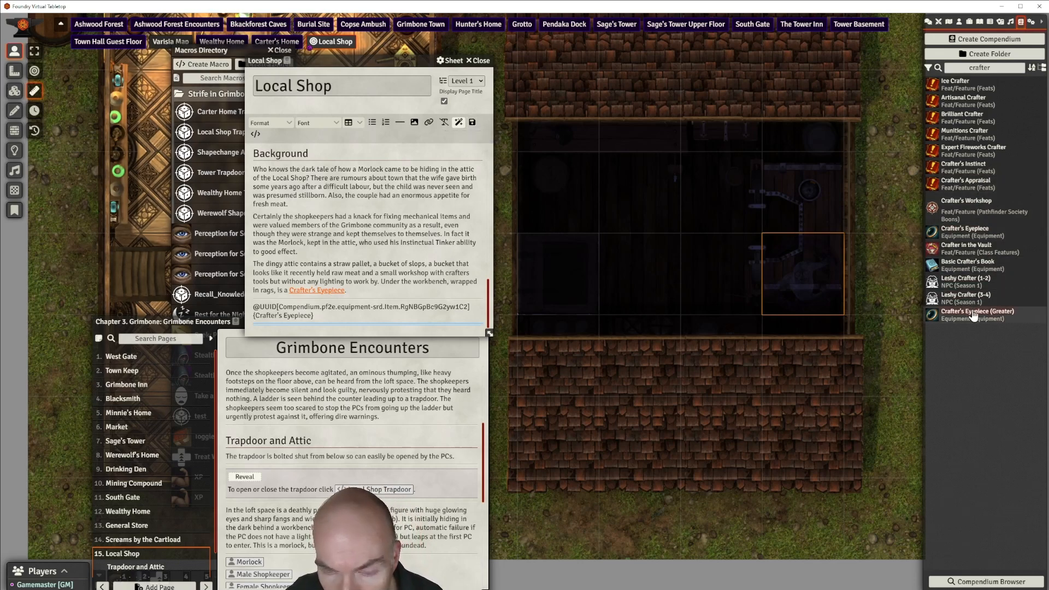
{"action": "left_click_drag", "start_coordinate": [960, 309], "coordinate": [825, 164]}
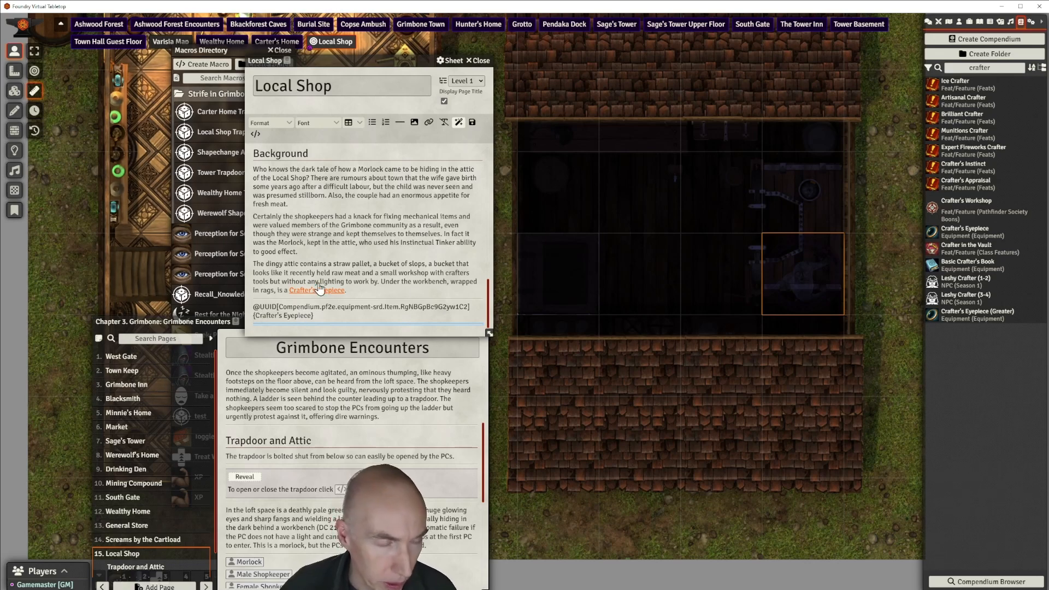
Close the Local Shop page editor, the Macros Directory and the Grimbone Encounters journal to clear the scene
{"action": "left_click_drag", "start_coordinate": [353, 60], "coordinate": [368, 68]}
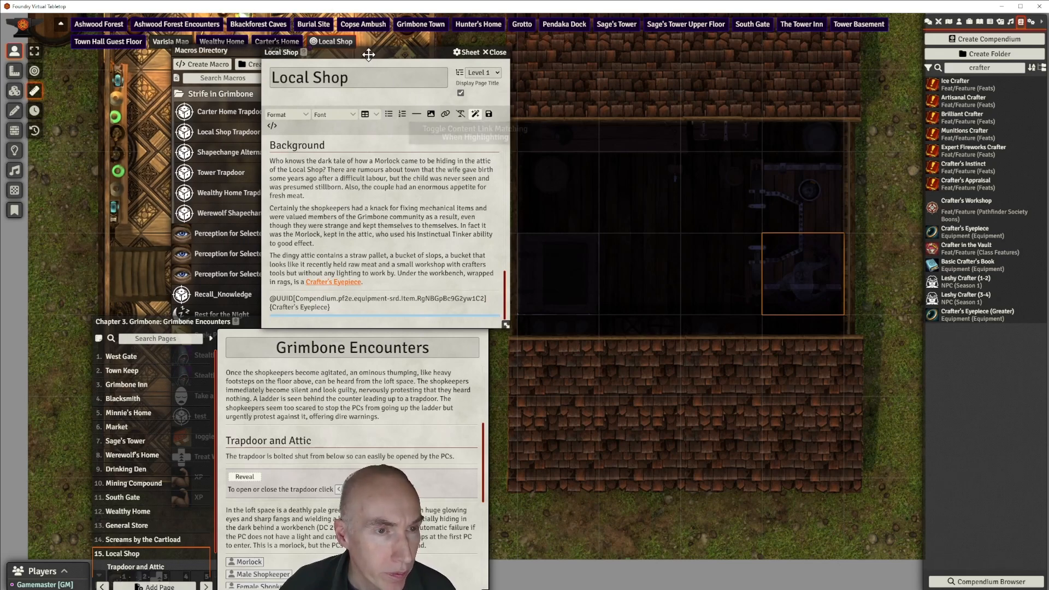
{"action": "left_click_drag", "start_coordinate": [369, 54], "coordinate": [534, 58]}
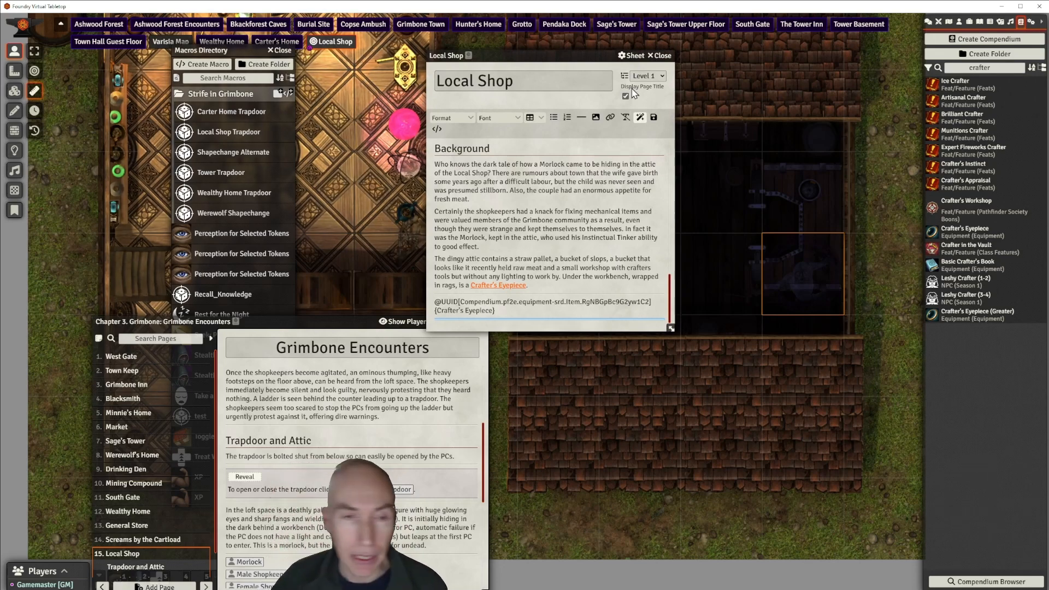
{"action": "left_click_drag", "start_coordinate": [582, 57], "coordinate": [459, 182]}
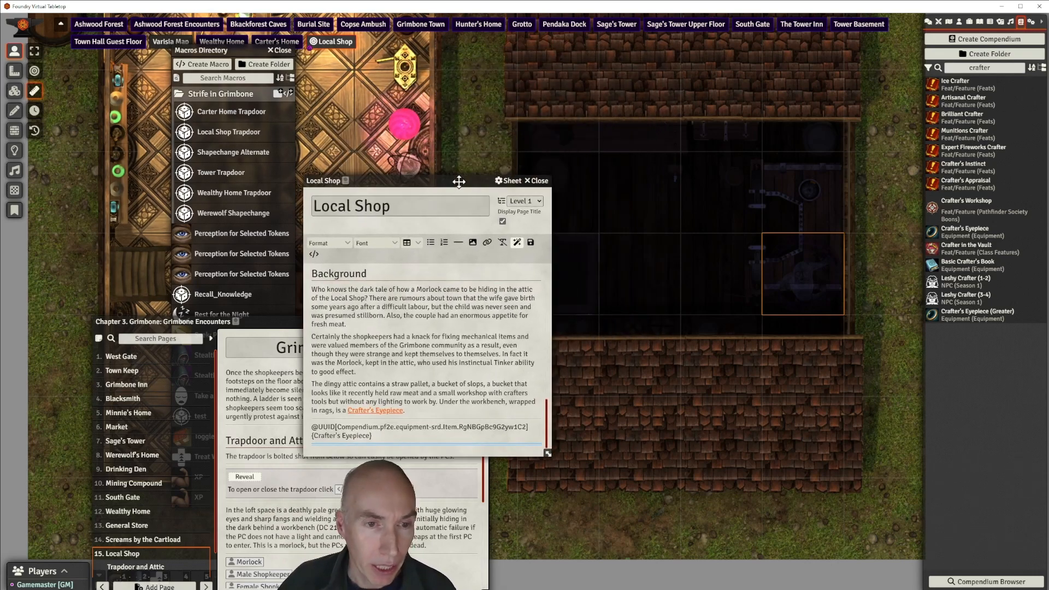
{"action": "left_click", "coordinate": [537, 181]}
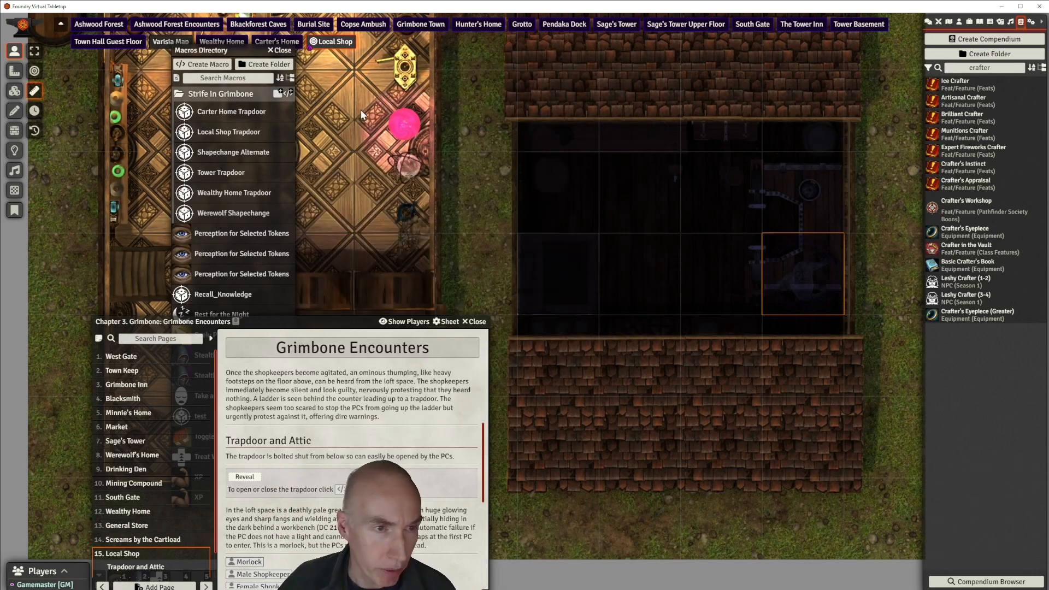
{"action": "left_click", "coordinate": [283, 50]}
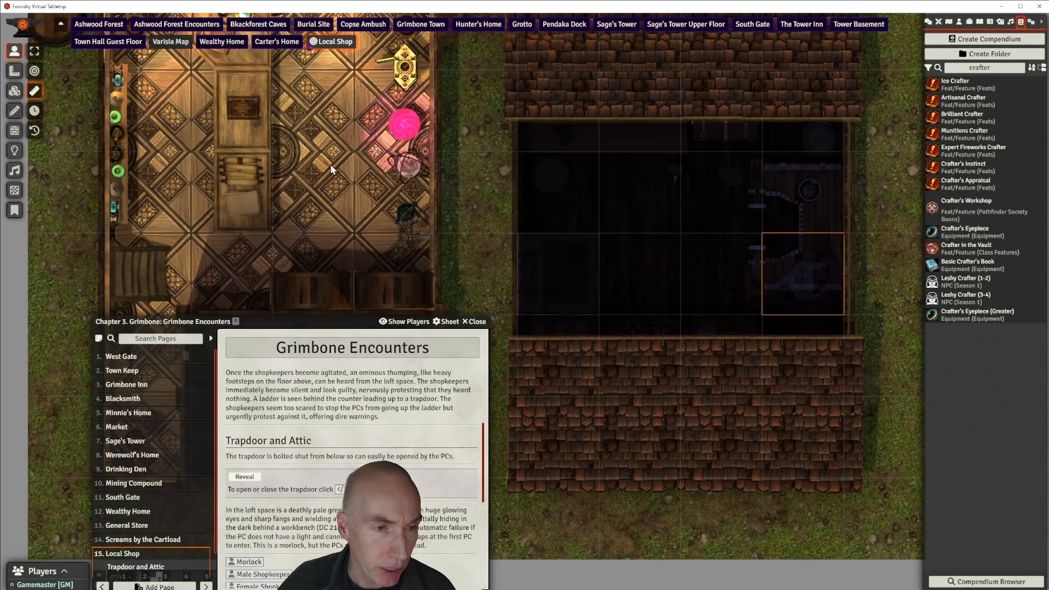
{"action": "left_click", "coordinate": [479, 322]}
{"action": "scroll", "coordinate": [494, 239], "scroll_direction": "down", "scroll_amount": 5}
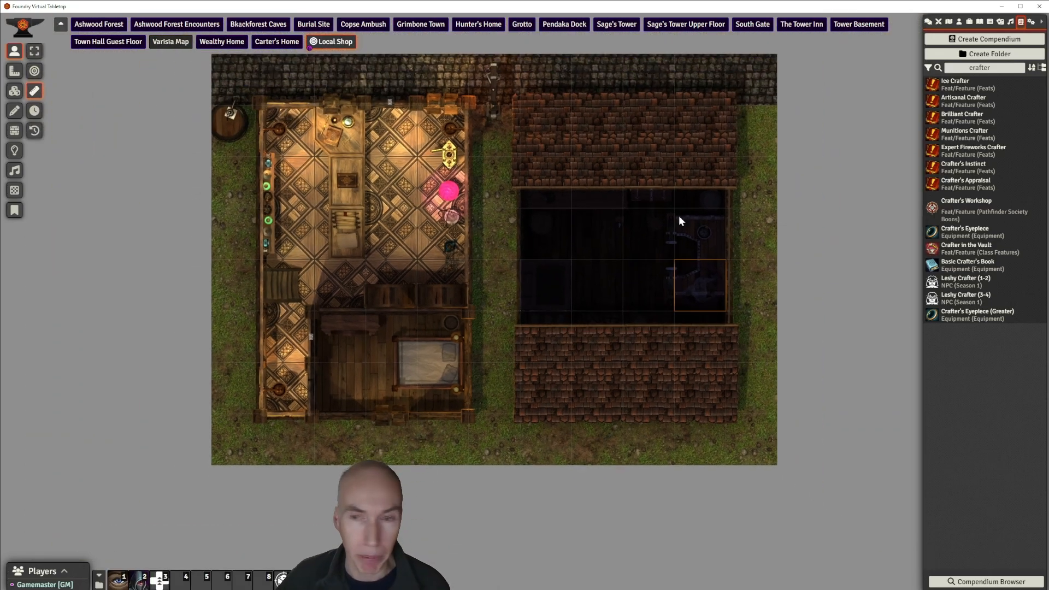
Activate the Grimbone Town scene from the Chapter 3. Grimbone folder
{"action": "left_click", "coordinate": [949, 21]}
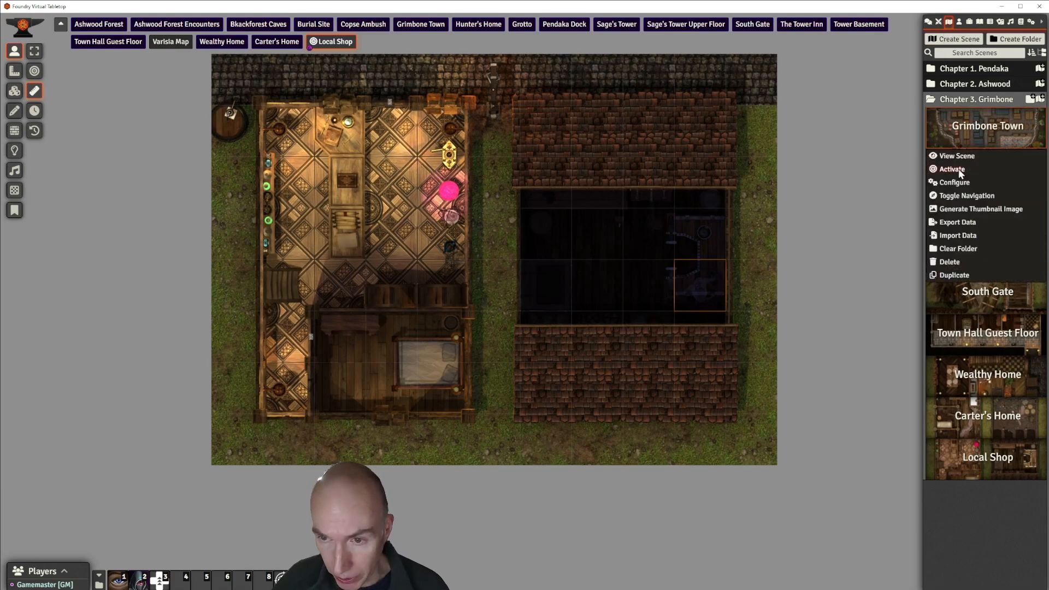
{"action": "left_click", "coordinate": [954, 170]}
{"action": "scroll", "coordinate": [674, 308], "scroll_direction": "down", "scroll_amount": 5}
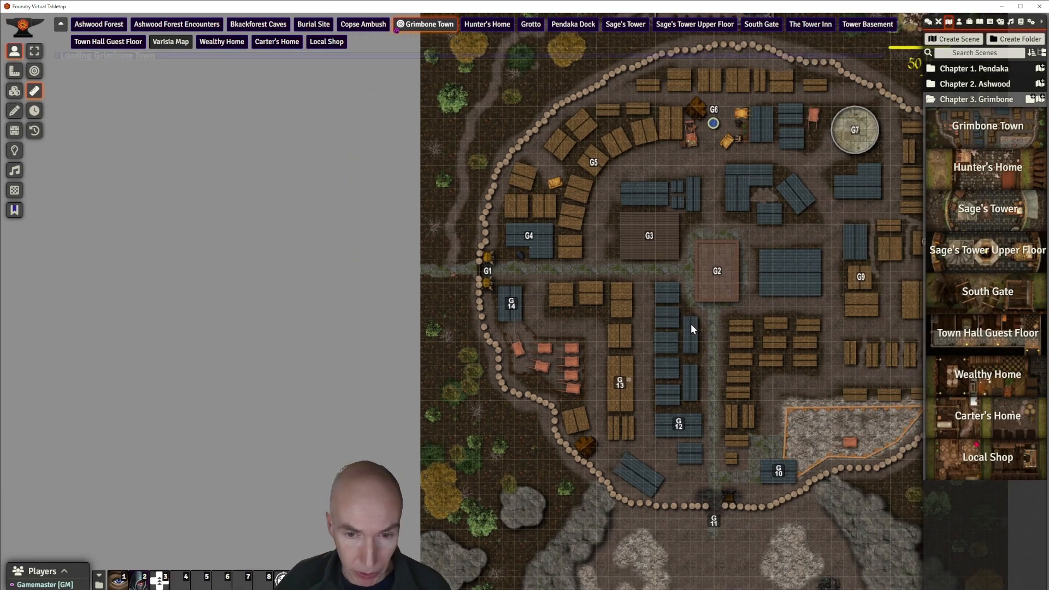
{"action": "left_click_drag", "start_coordinate": [691, 323], "coordinate": [590, 177]}
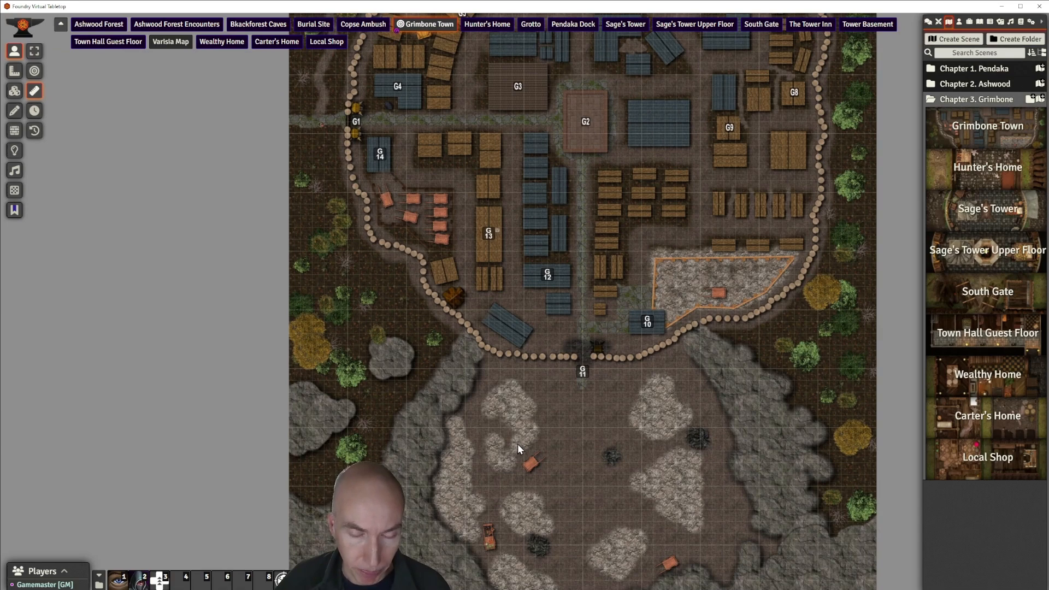
{"action": "left_click_drag", "start_coordinate": [526, 173], "coordinate": [621, 455]}
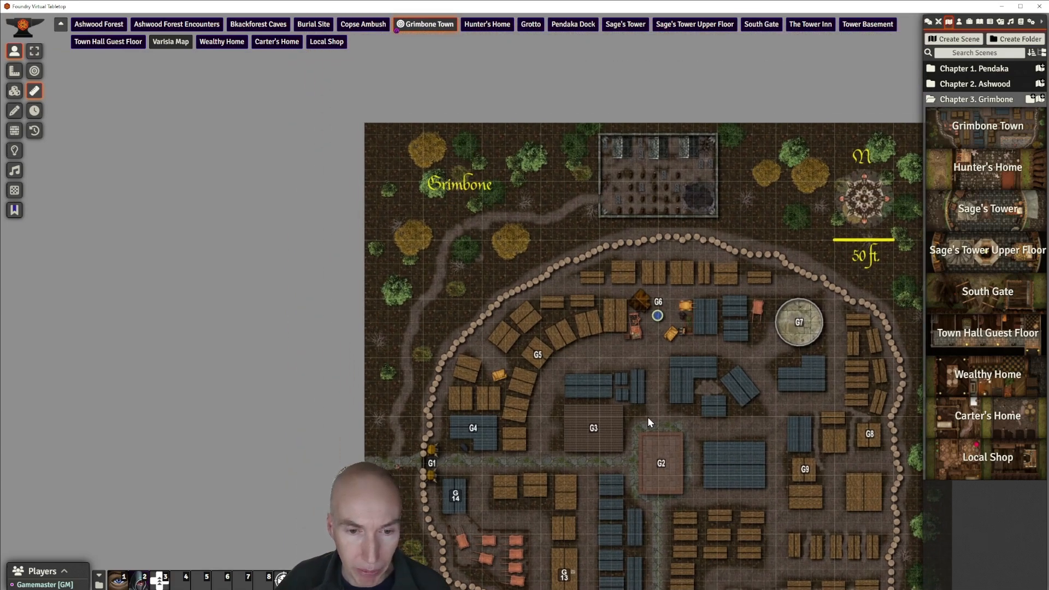
{"action": "left_click_drag", "start_coordinate": [648, 417], "coordinate": [606, 210]}
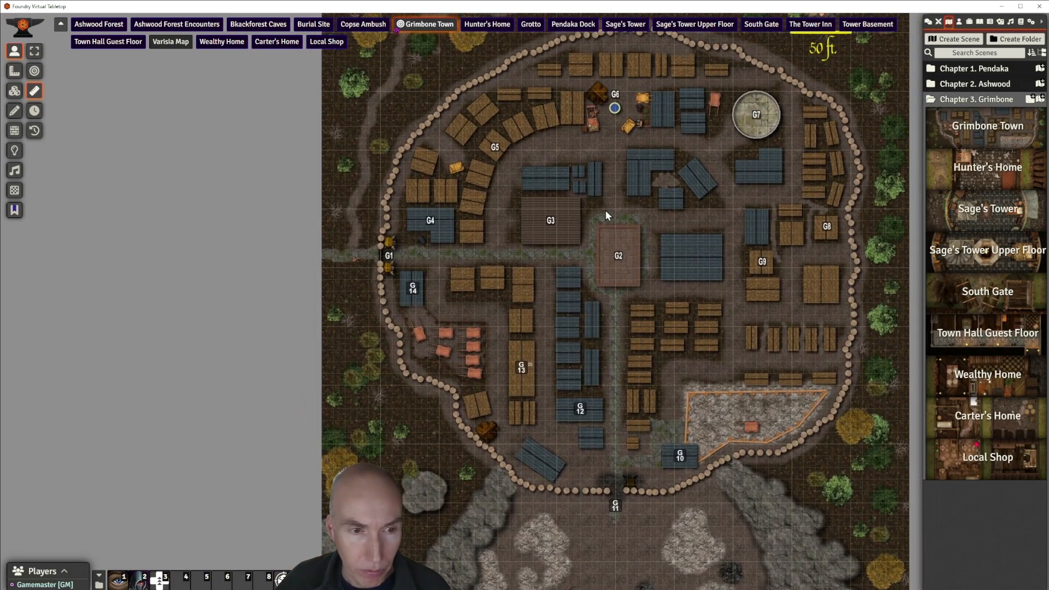
Copy the General Store map note (G13) and paste it onto the second building east of G14
{"action": "scroll", "coordinate": [581, 260], "scroll_direction": "up", "scroll_amount": 10}
{"action": "left_click_drag", "start_coordinate": [548, 288], "coordinate": [579, 248]}
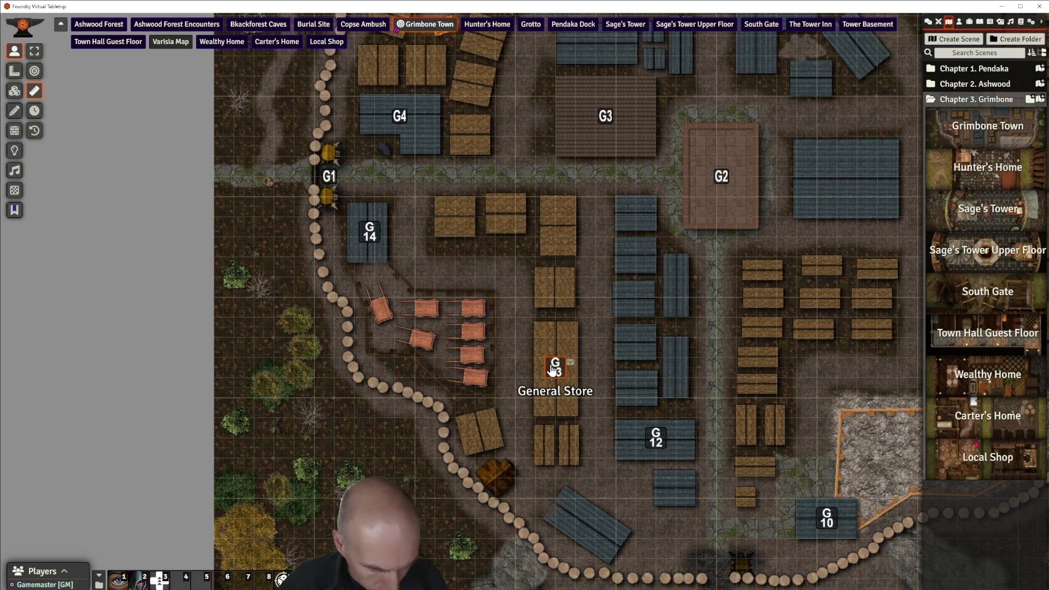
{"action": "key", "text": "ctrl+c"}
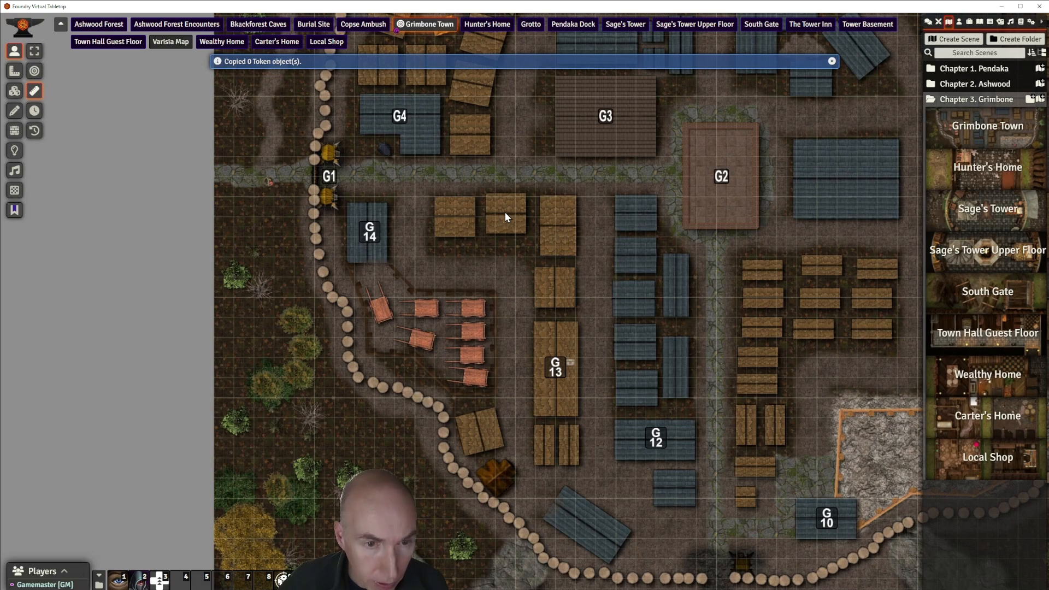
{"action": "left_click", "coordinate": [15, 213]}
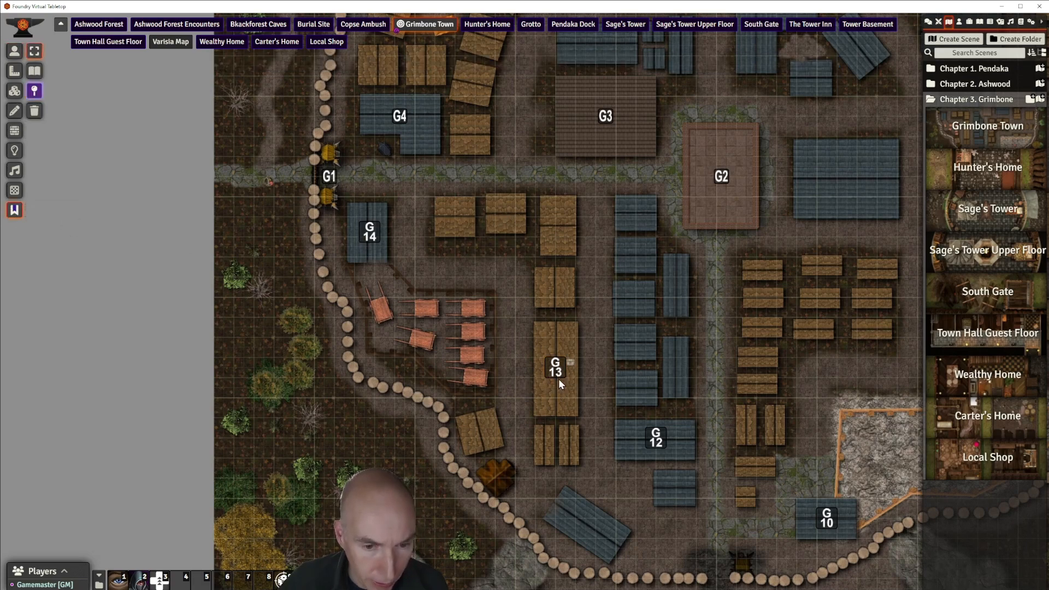
{"action": "key", "text": "ctrl+c"}
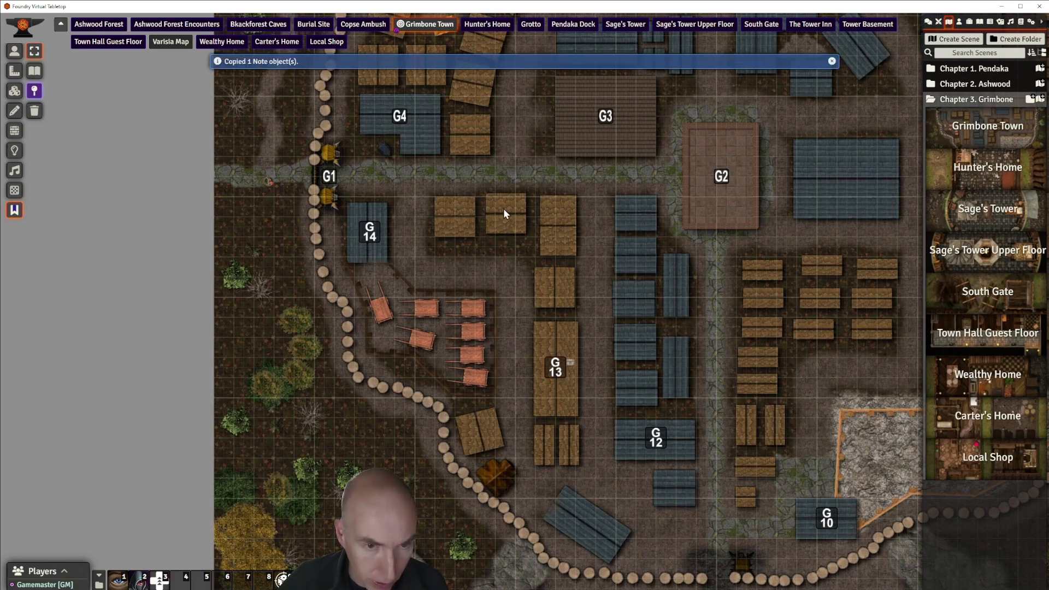
{"action": "key", "text": "ctrl+v"}
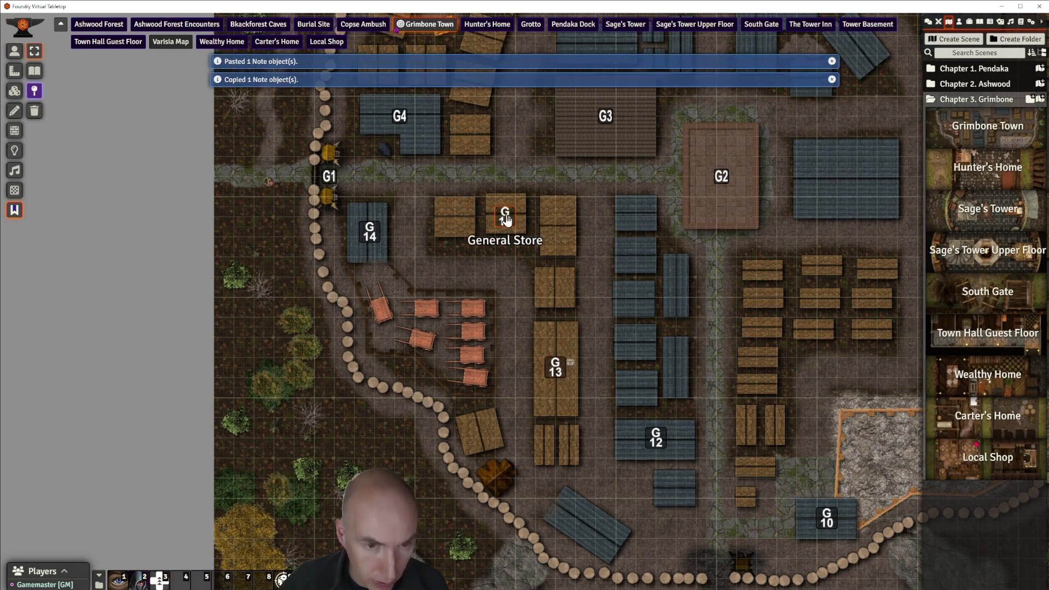
Link the pasted map note to the Local Shop page and set its custom icon to map-marker-G-15.svg
{"action": "double_click", "coordinate": [505, 219]}
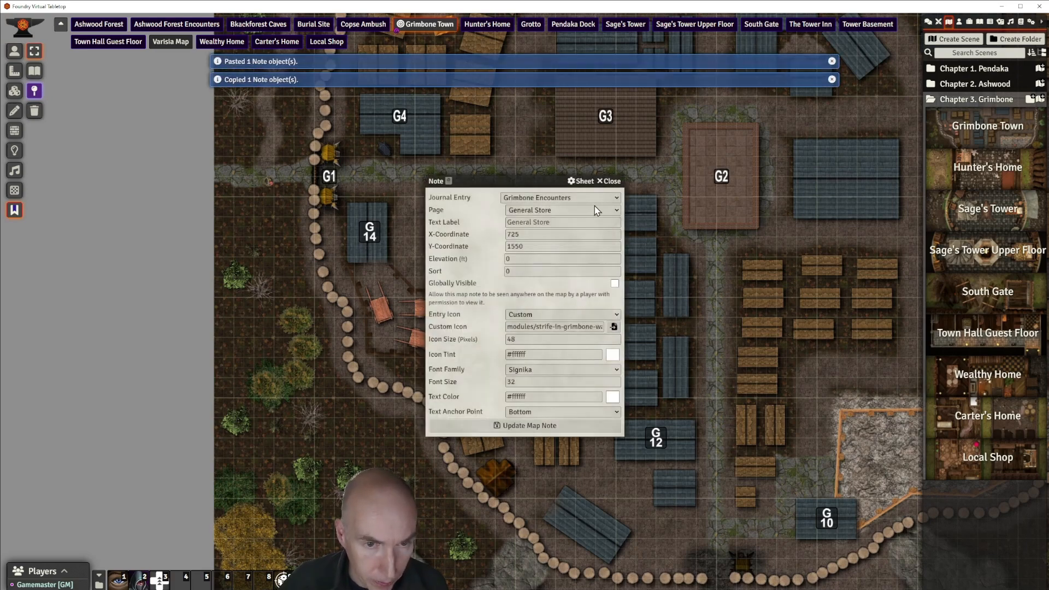
{"action": "left_click", "coordinate": [546, 364]}
{"action": "left_click", "coordinate": [614, 327]}
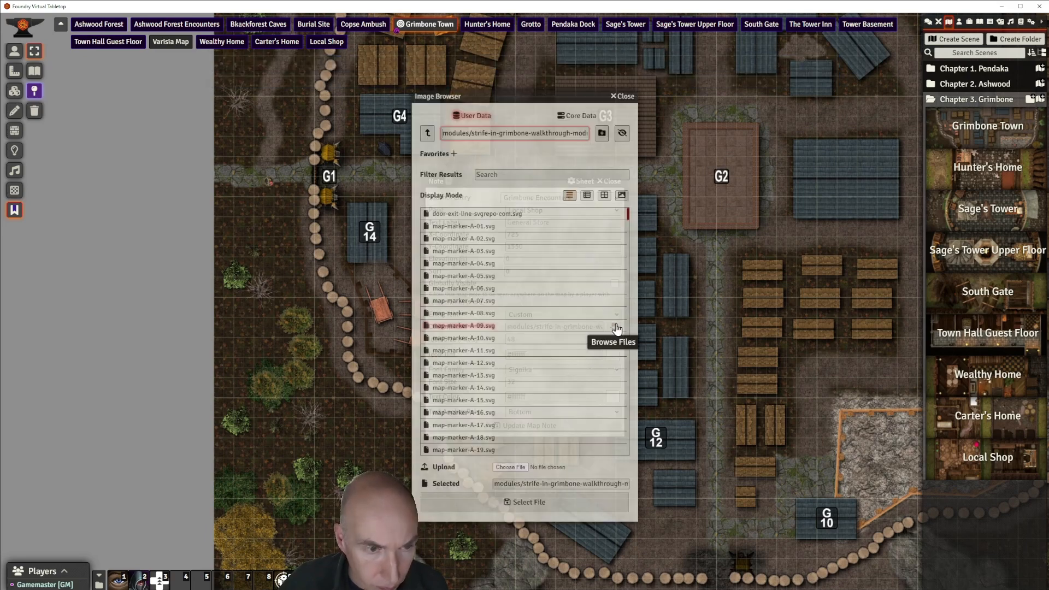
{"action": "scroll", "coordinate": [515, 301], "scroll_direction": "down", "scroll_amount": 1}
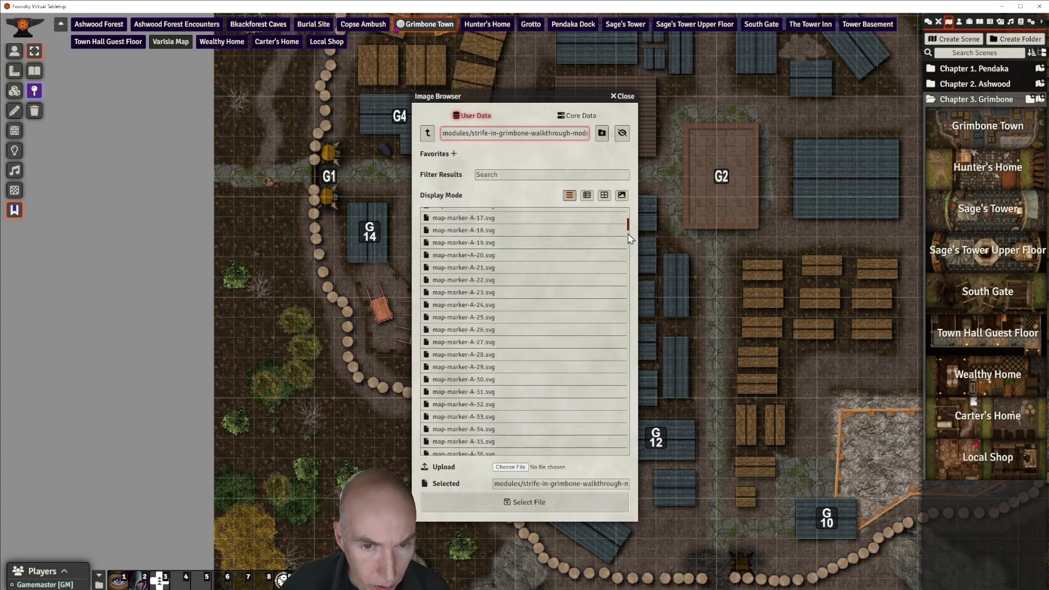
{"action": "left_click_drag", "start_coordinate": [629, 232], "coordinate": [633, 370]}
{"action": "scroll", "coordinate": [630, 367], "scroll_direction": "down", "scroll_amount": 6}
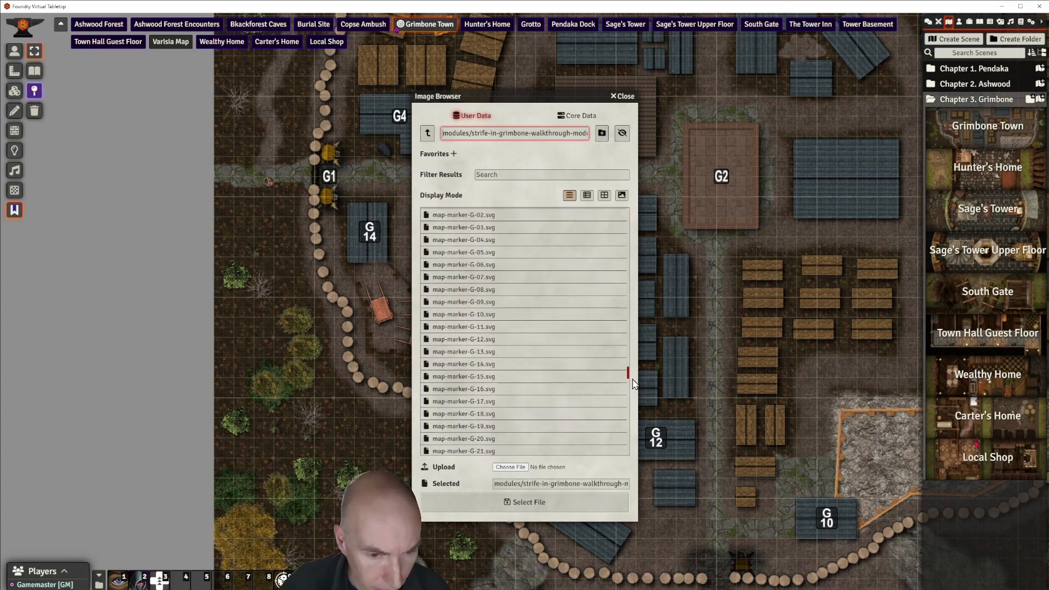
{"action": "left_click", "coordinate": [500, 304]}
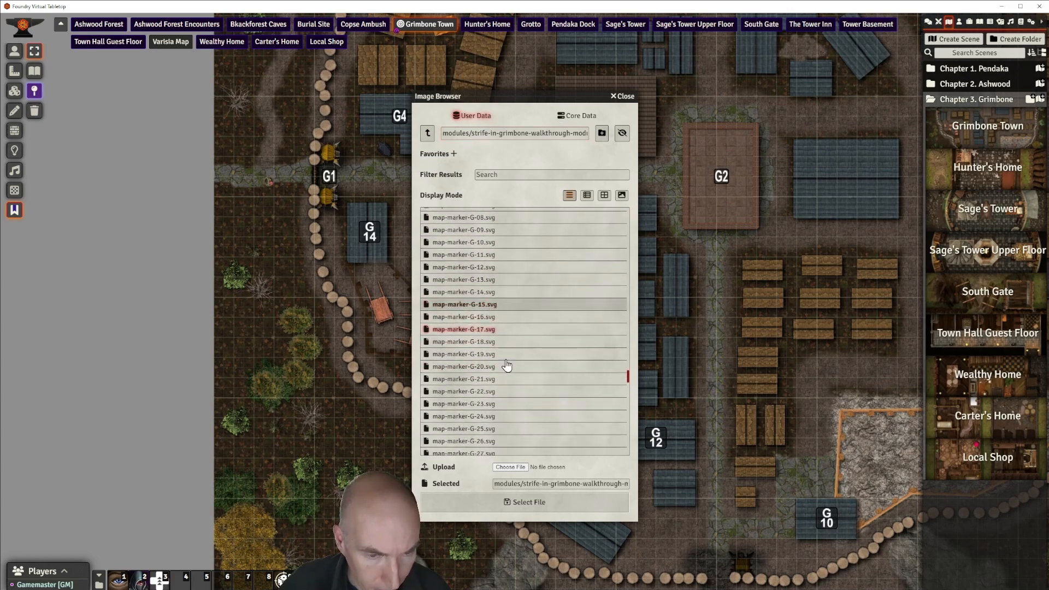
{"action": "left_click", "coordinate": [541, 510]}
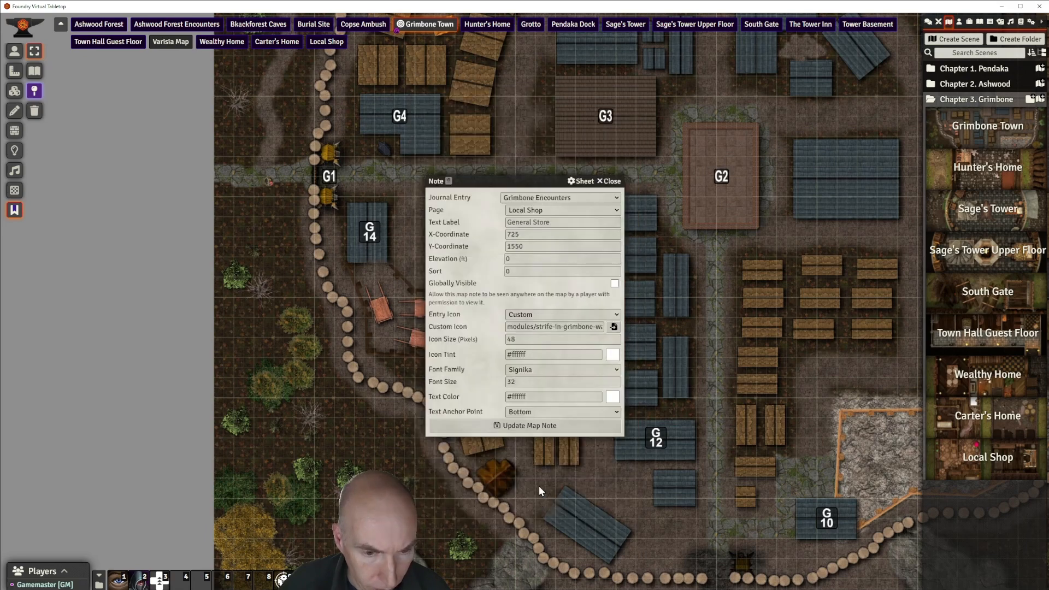
{"action": "left_click", "coordinate": [549, 424]}
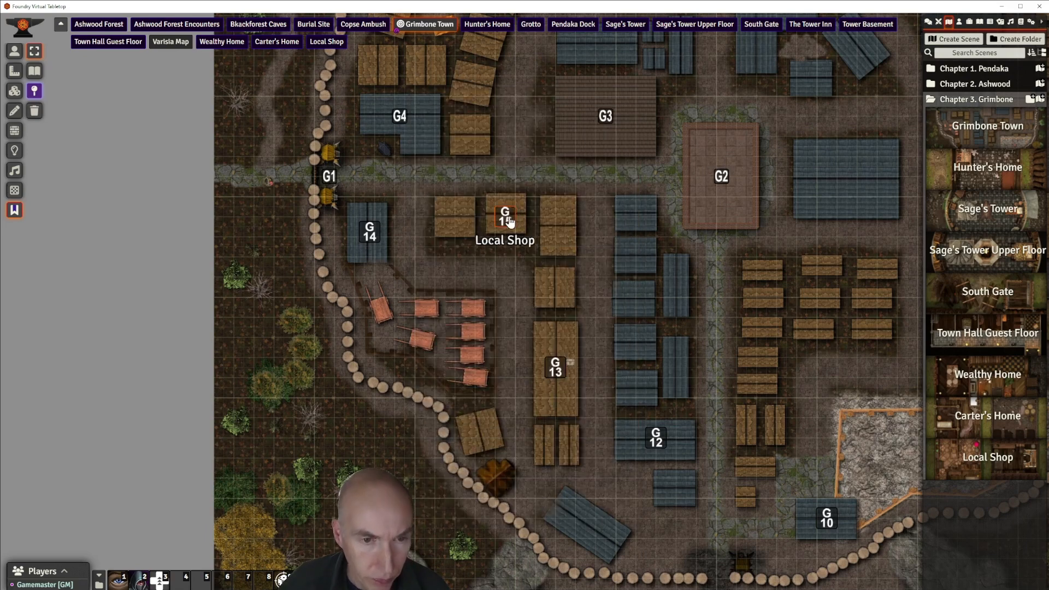
{"action": "scroll", "coordinate": [586, 273], "scroll_direction": "down", "scroll_amount": 3}
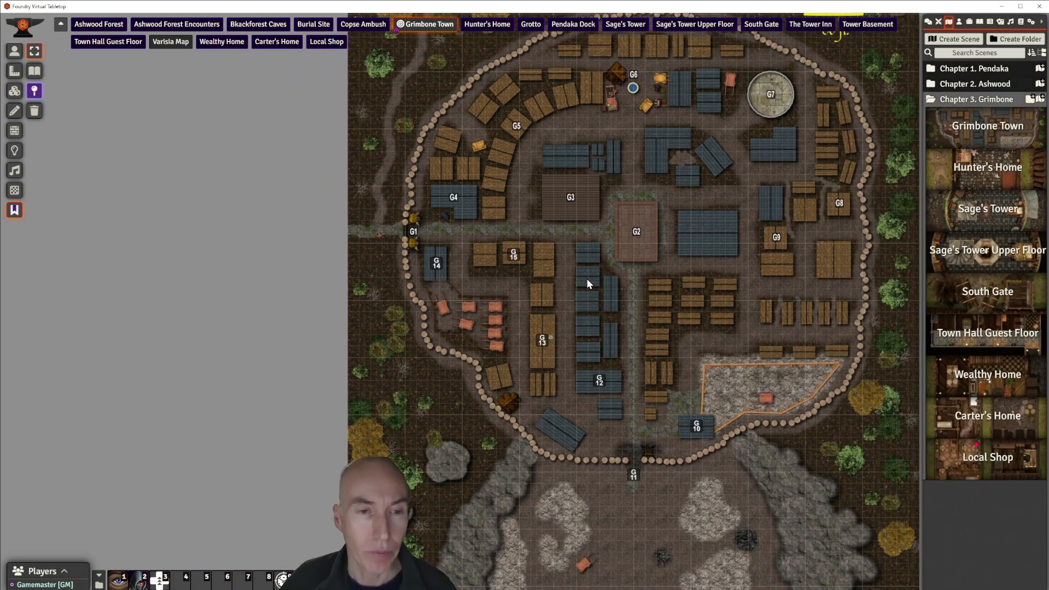
{"action": "scroll", "coordinate": [637, 268], "scroll_direction": "down", "scroll_amount": 2}
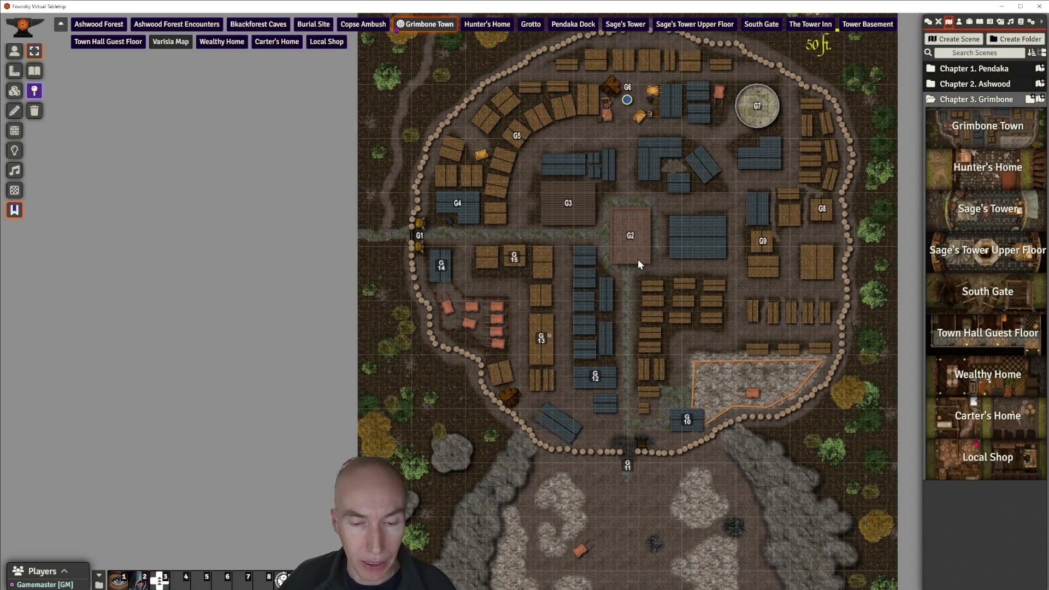
{"action": "scroll", "coordinate": [639, 259], "scroll_direction": "up", "scroll_amount": 1}
{"action": "left_click_drag", "start_coordinate": [669, 221], "coordinate": [651, 248]}
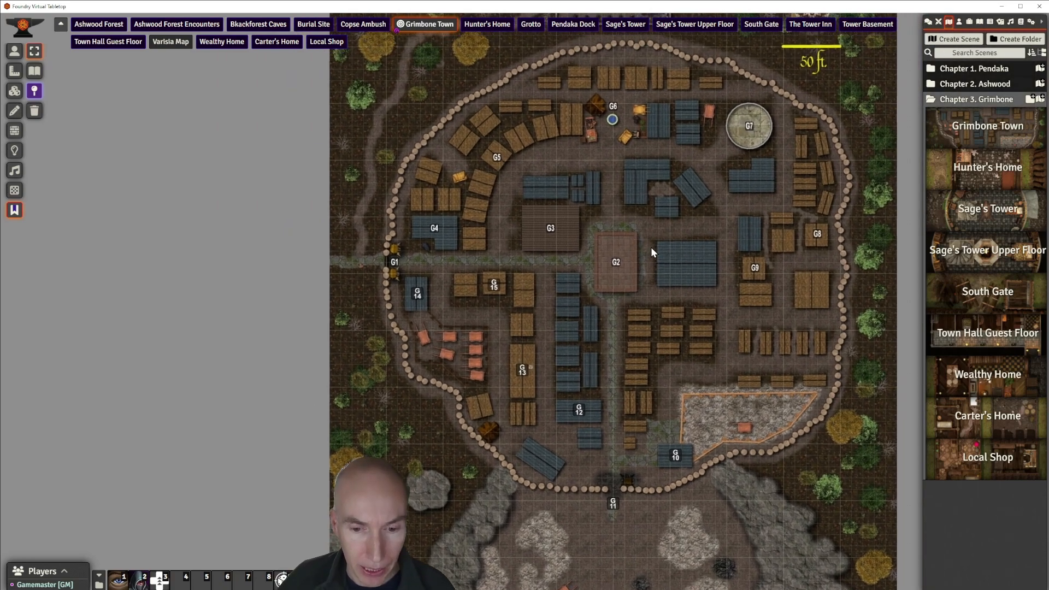
{"action": "scroll", "coordinate": [649, 245], "scroll_direction": "up", "scroll_amount": 4}
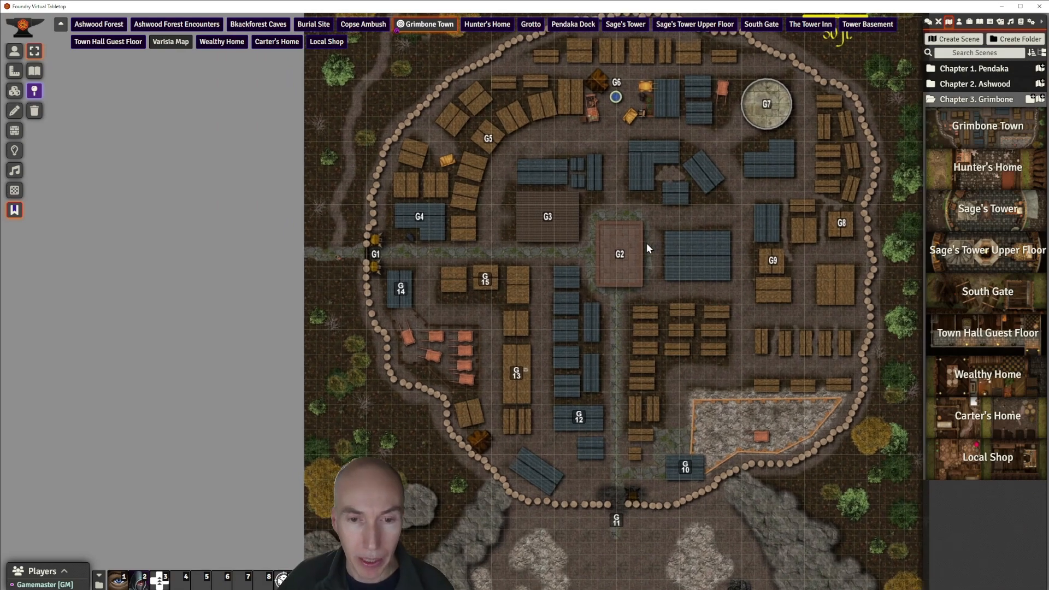
{"action": "scroll", "coordinate": [647, 243], "scroll_direction": "down", "scroll_amount": 2}
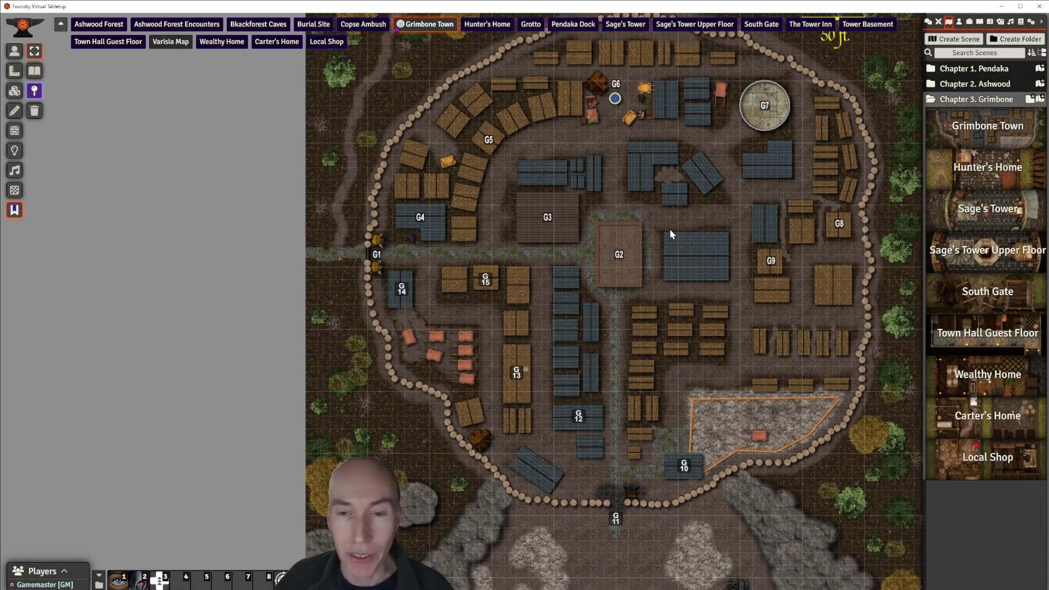
{"action": "left_click_drag", "start_coordinate": [670, 229], "coordinate": [634, 261]}
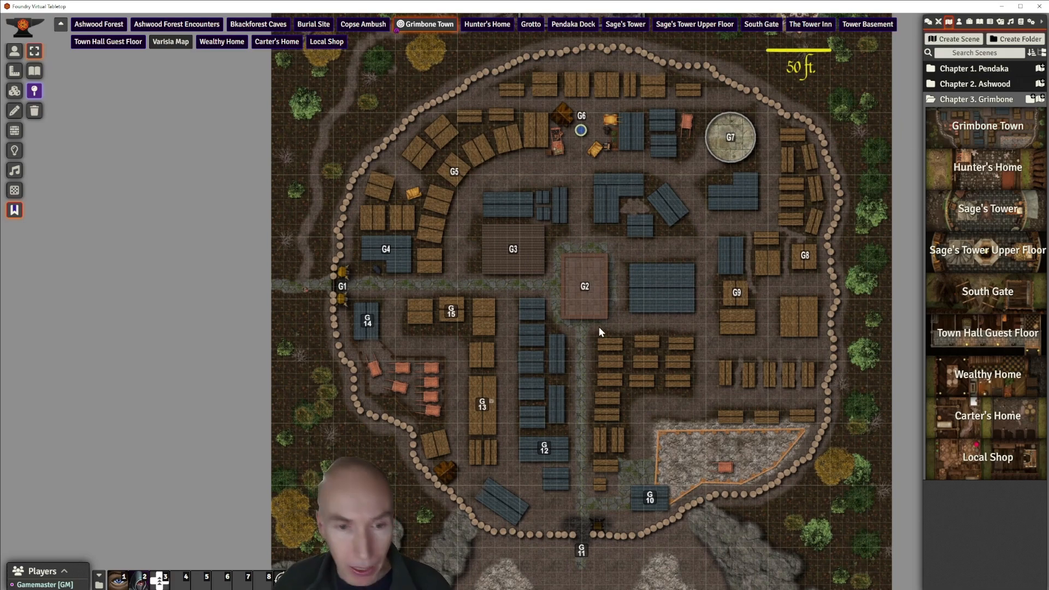
Duplicate the Ashwood Random Encounters rollable table in the Strife in Grimbone folder
{"action": "left_click", "coordinate": [991, 22]}
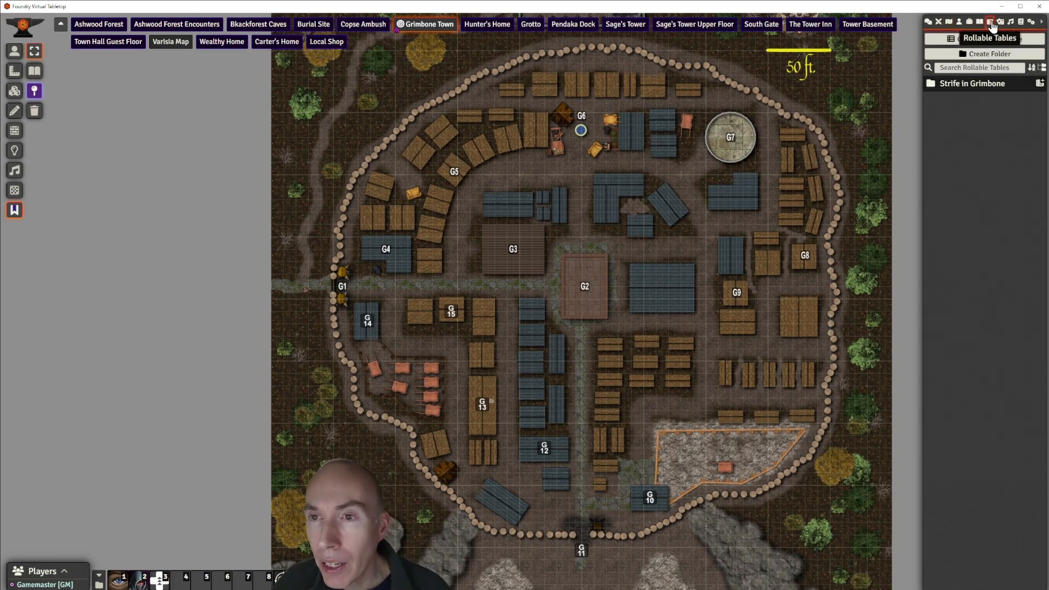
{"action": "left_click", "coordinate": [960, 85]}
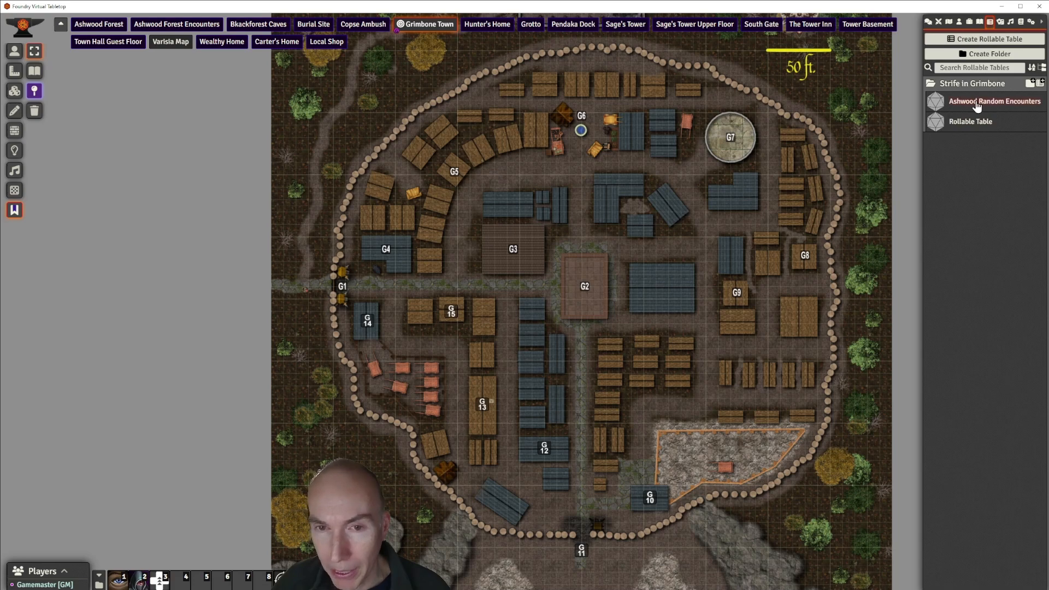
{"action": "left_click", "coordinate": [978, 106]}
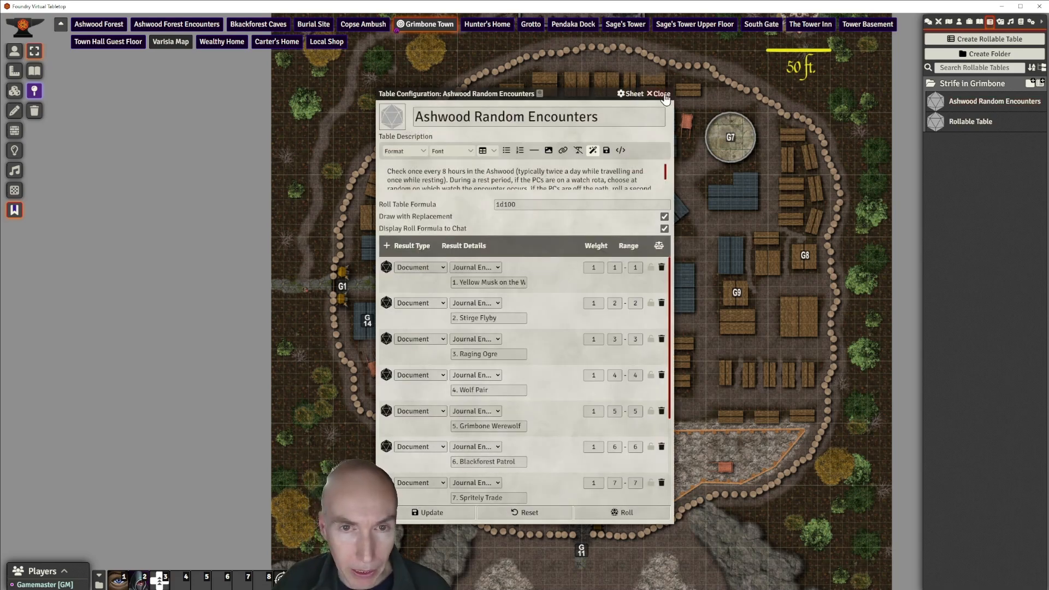
{"action": "left_click", "coordinate": [660, 93]}
{"action": "right_click", "coordinate": [981, 105]}
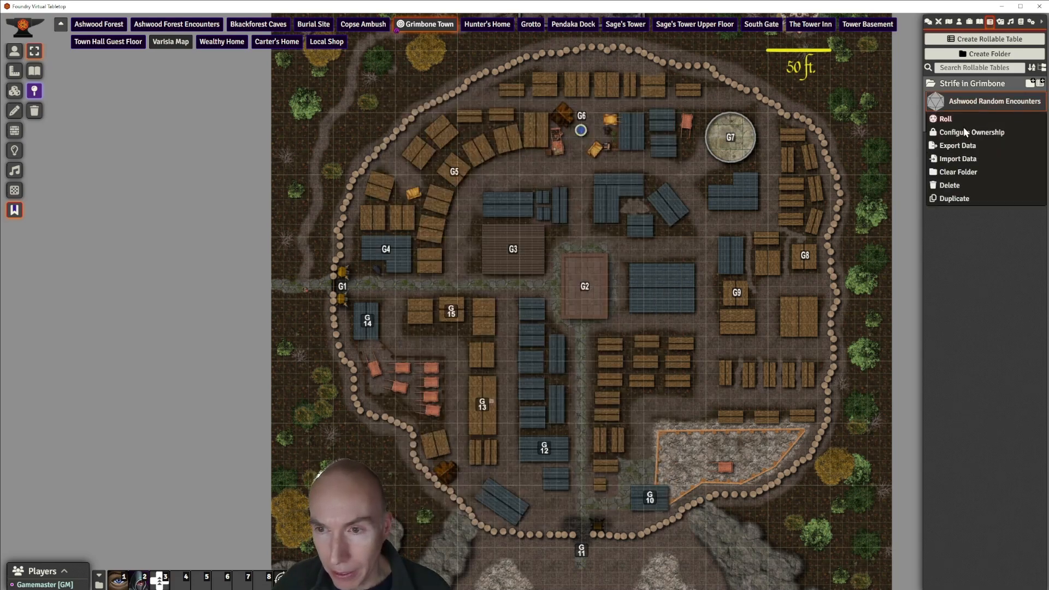
{"action": "left_click", "coordinate": [954, 198]}
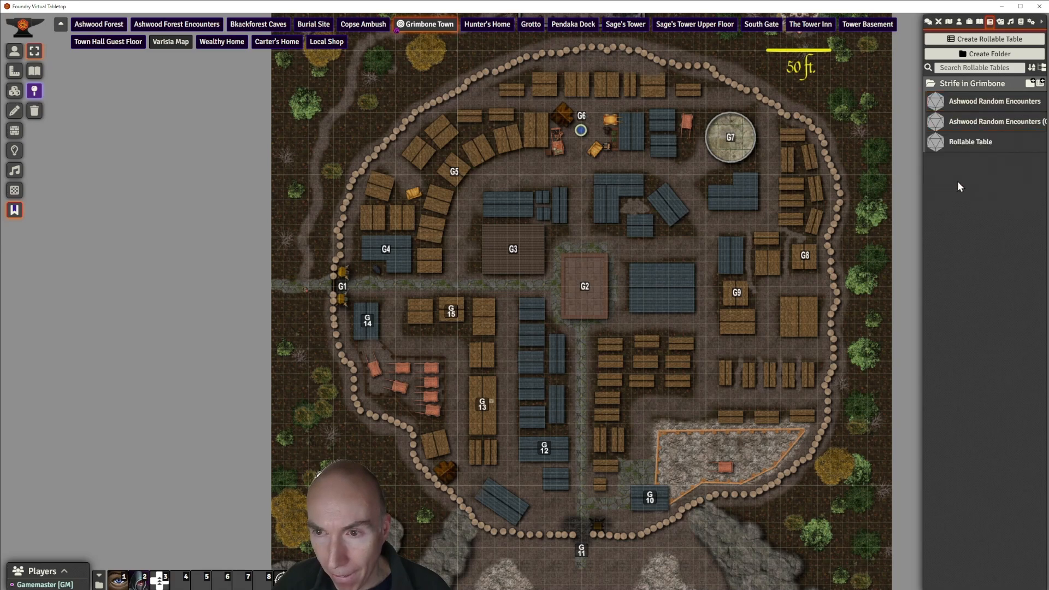
Check the contents of the generic table named Rollable Table, close it and permanently delete it from the Strife in Grimbone folder
{"action": "left_click", "coordinate": [966, 143]}
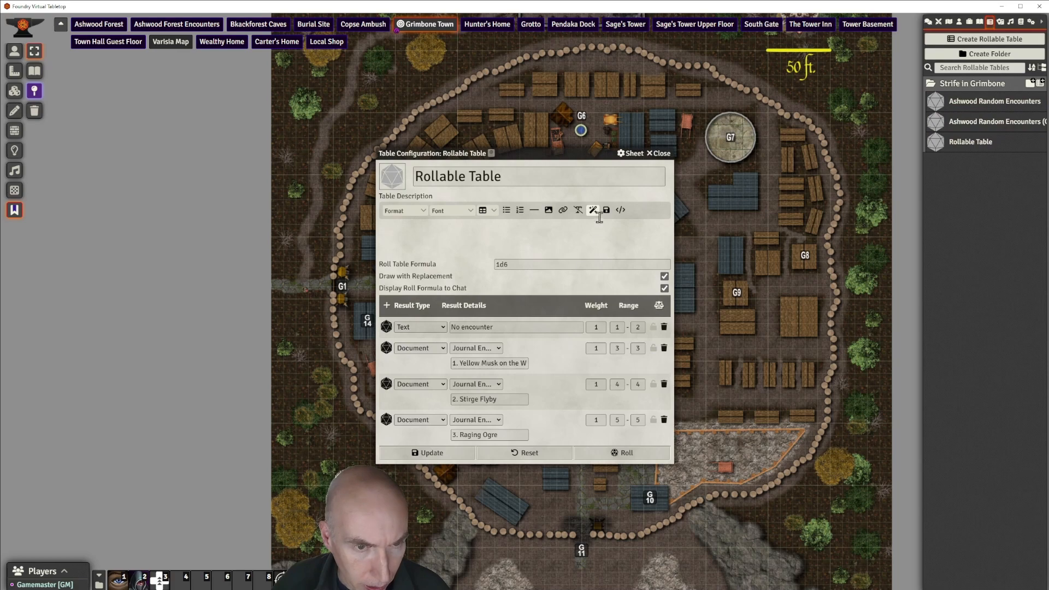
{"action": "double_click", "coordinate": [649, 157]}
{"action": "right_click", "coordinate": [956, 147]}
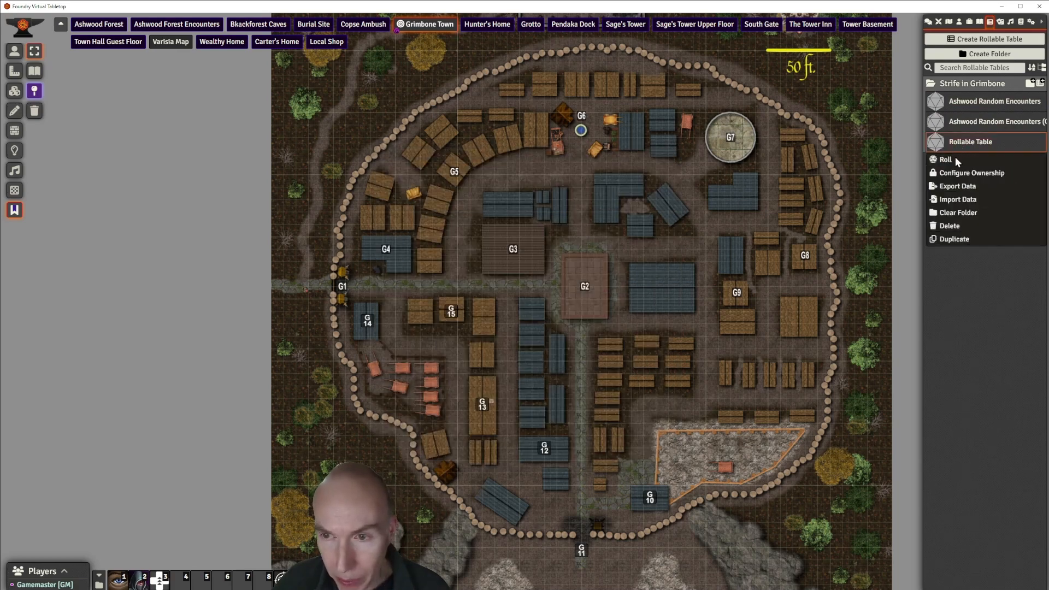
{"action": "left_click", "coordinate": [952, 226]}
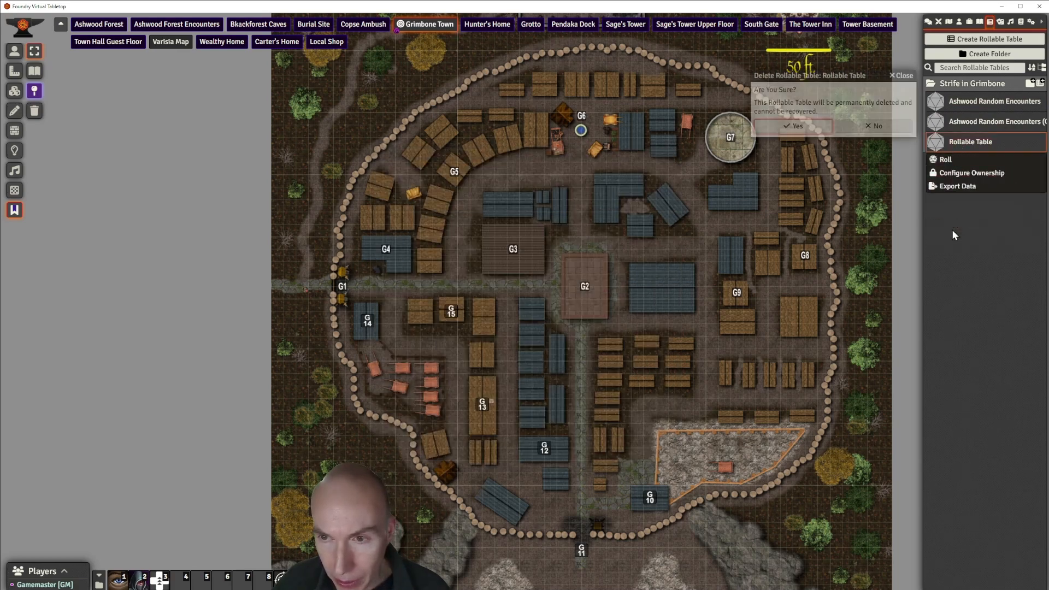
{"action": "left_click", "coordinate": [812, 130]}
Open the duplicated Ashwood table and change its name to Grimbone Daytime Random Encounters, removing the copy suffix
{"action": "left_click", "coordinate": [988, 126]}
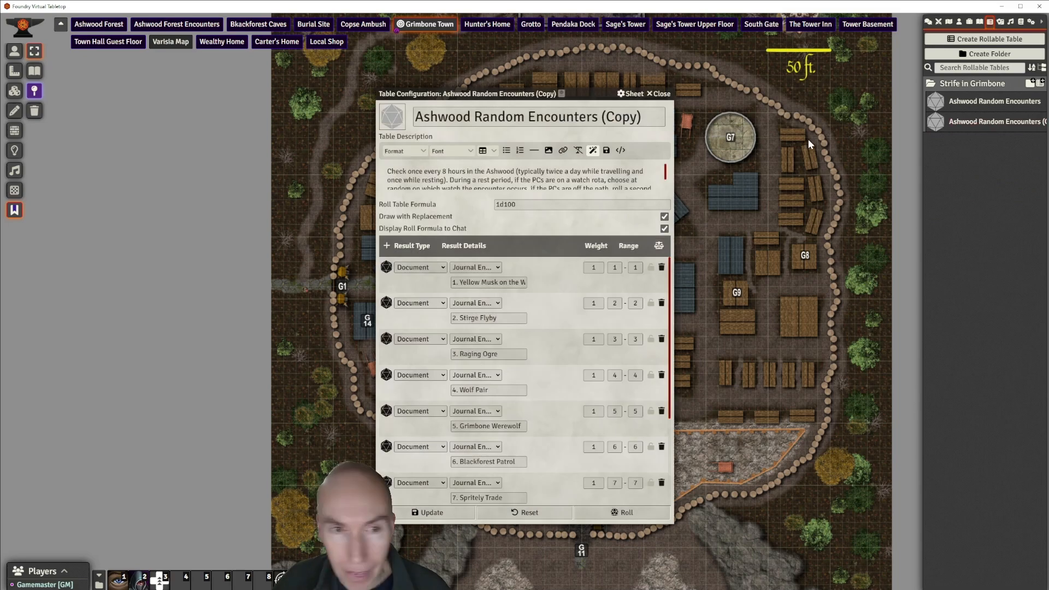
{"action": "left_click", "coordinate": [418, 118]}
{"action": "left_click_drag", "start_coordinate": [418, 118], "coordinate": [470, 119]}
{"action": "key", "text": "BackSpace"}
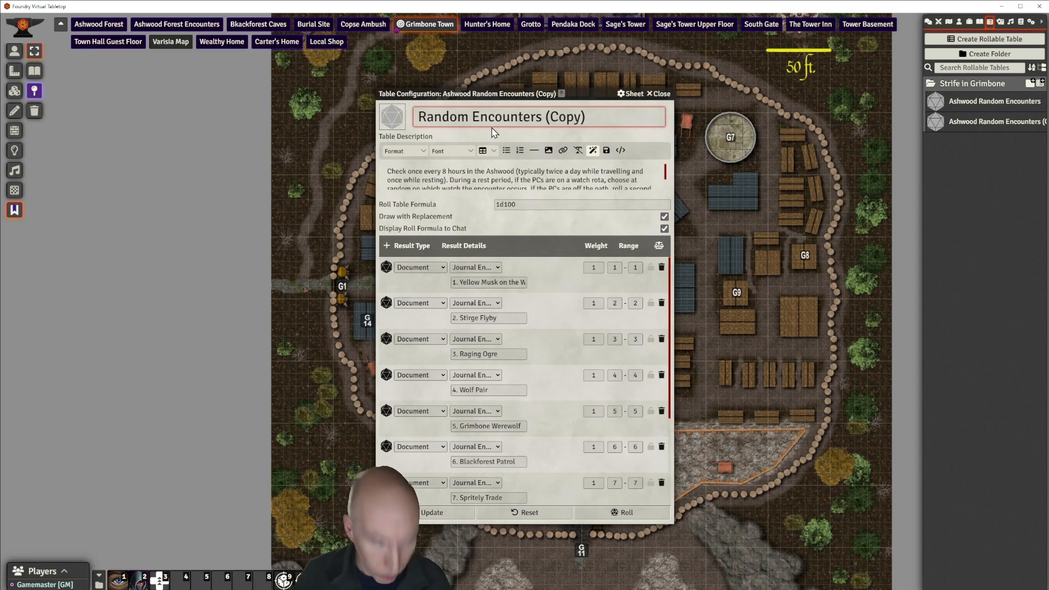
{"action": "type", "text": "Grimbone"}
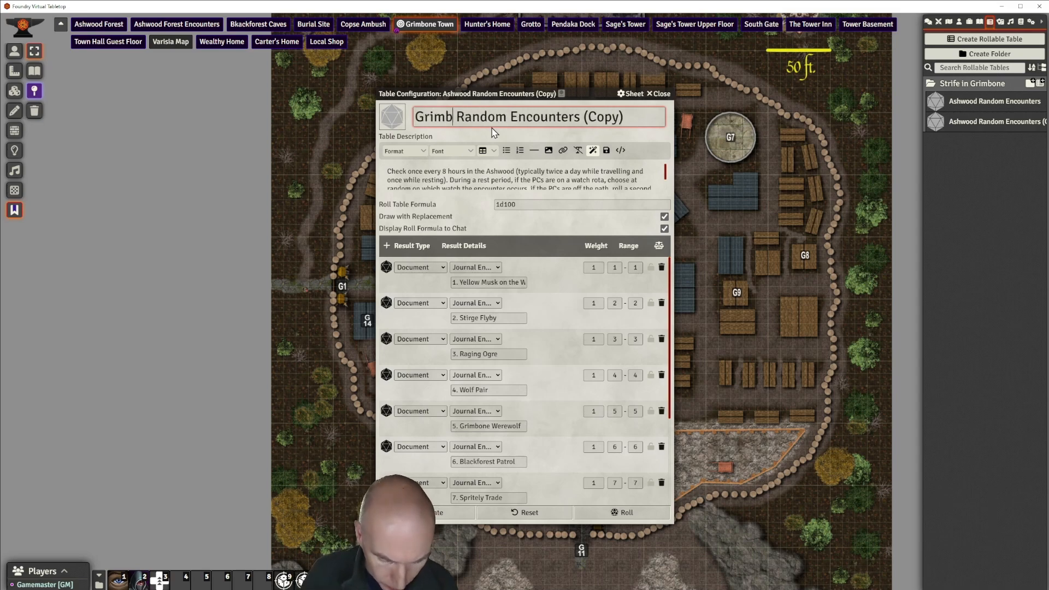
{"action": "type", "text": " Da"}
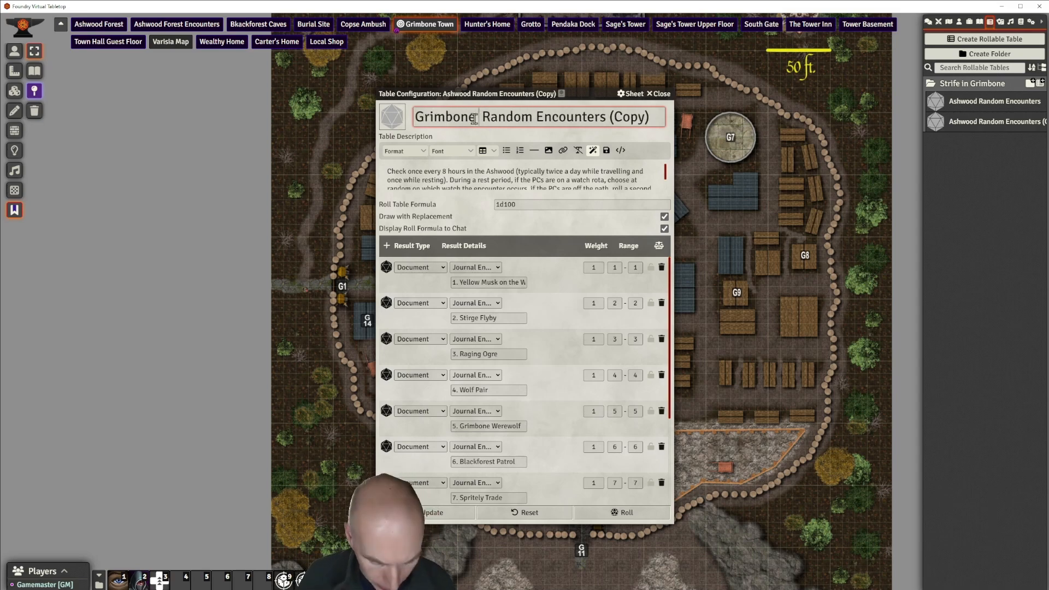
{"action": "type", "text": "ytime"}
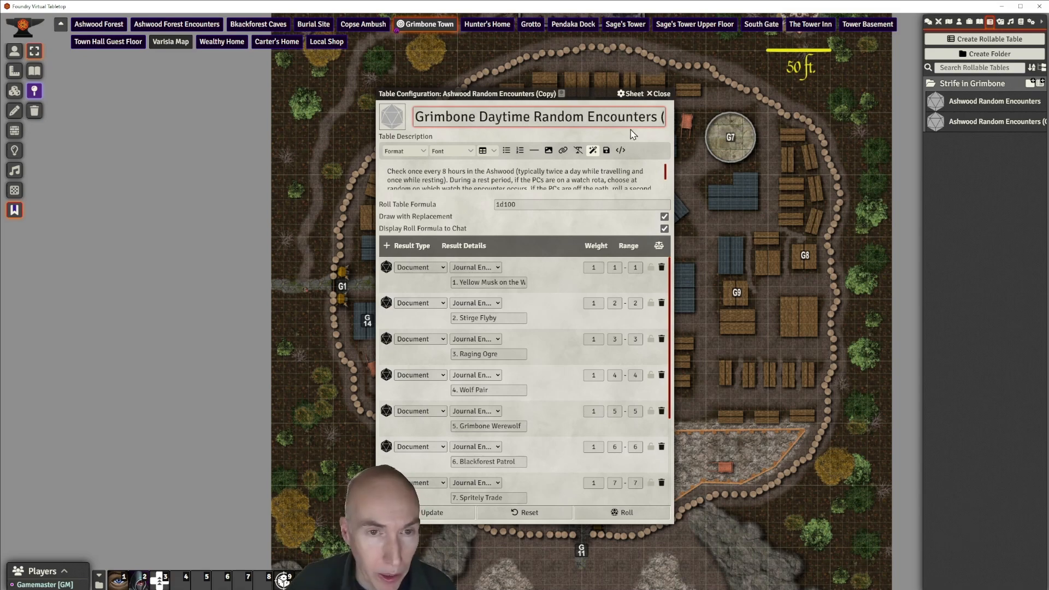
{"action": "left_click", "coordinate": [658, 115]}
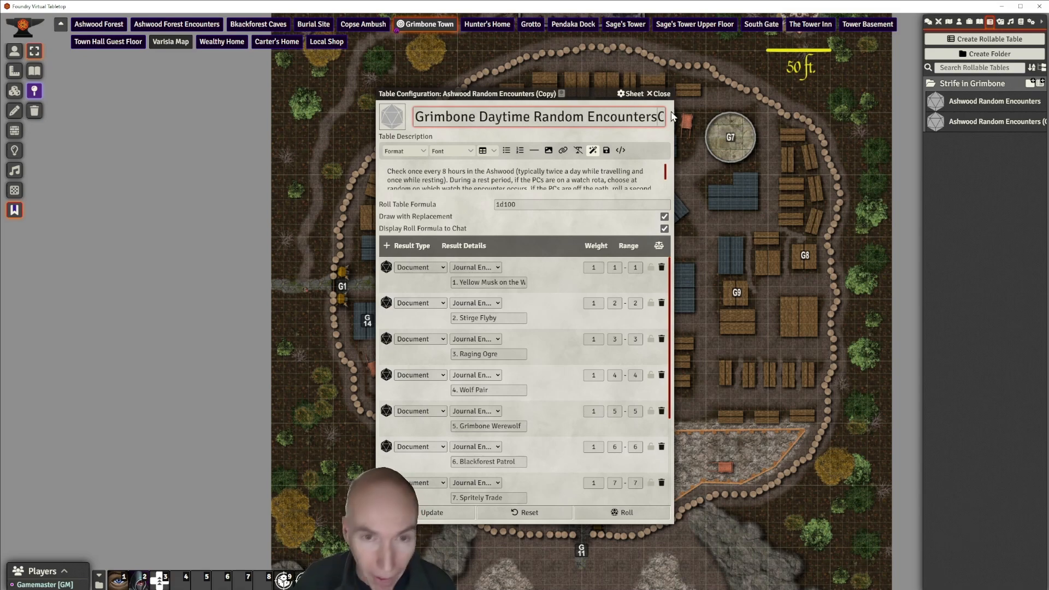
{"action": "key", "text": "Delete"}
{"action": "key", "text": "Delete"}
{"action": "key", "text": "Delete"}
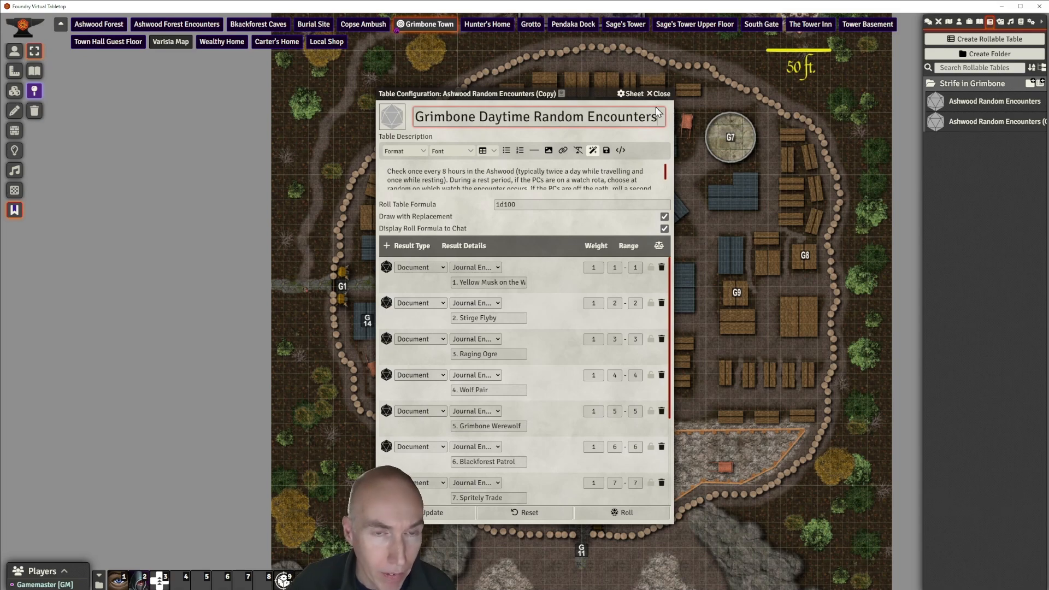
{"action": "left_click_drag", "start_coordinate": [579, 94], "coordinate": [583, 58]}
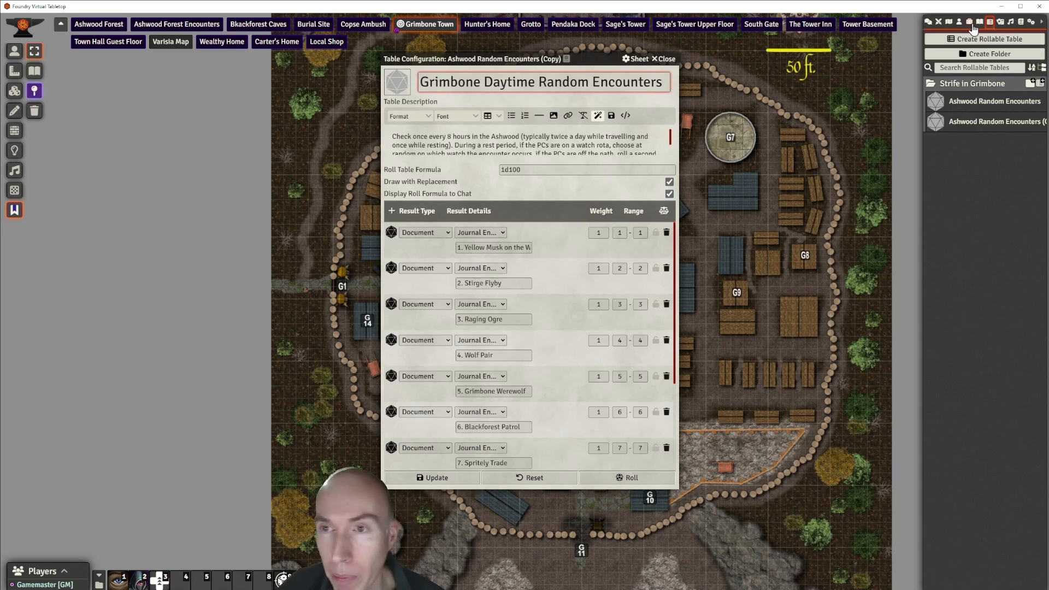
Expand the Random Encounters folder under Chapter 2. The Ashwood in the journal, and close the random encounter table's configuration
{"action": "left_click", "coordinate": [980, 22]}
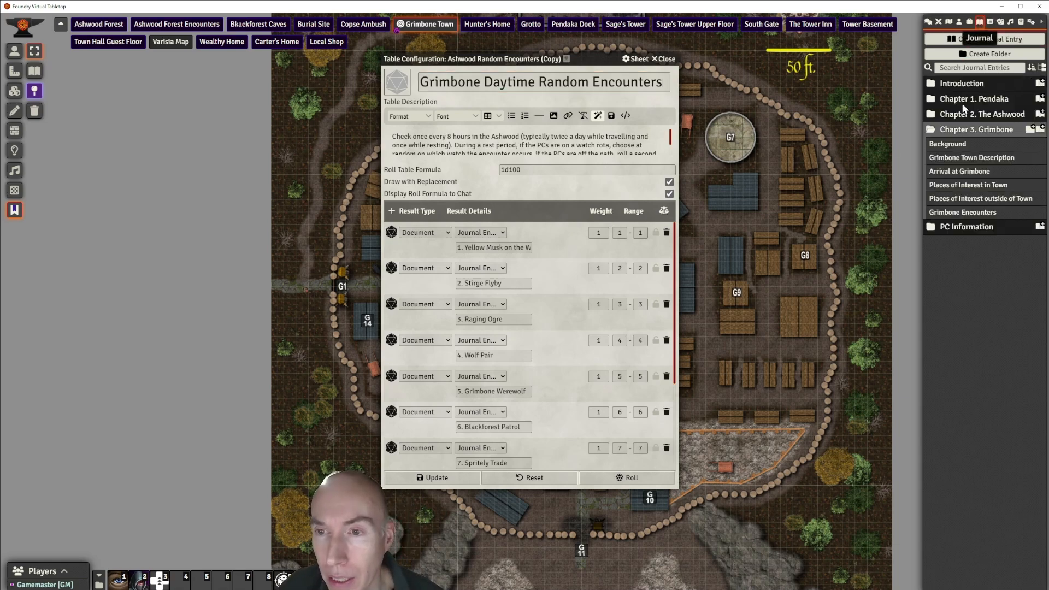
{"action": "left_click", "coordinate": [978, 115]}
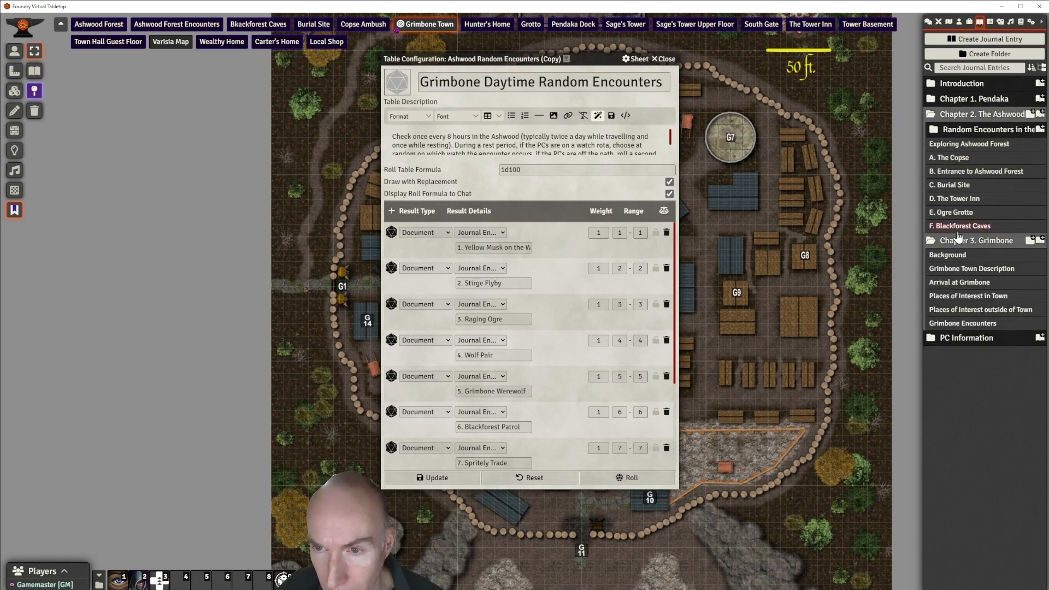
{"action": "left_click", "coordinate": [988, 130]}
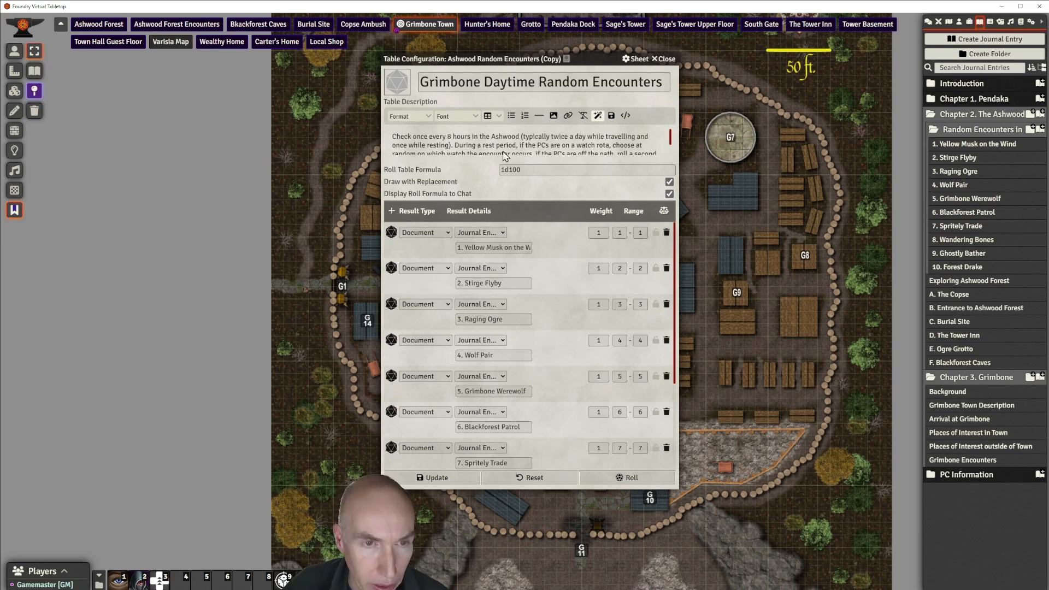
{"action": "left_click_drag", "start_coordinate": [526, 61], "coordinate": [544, 78]}
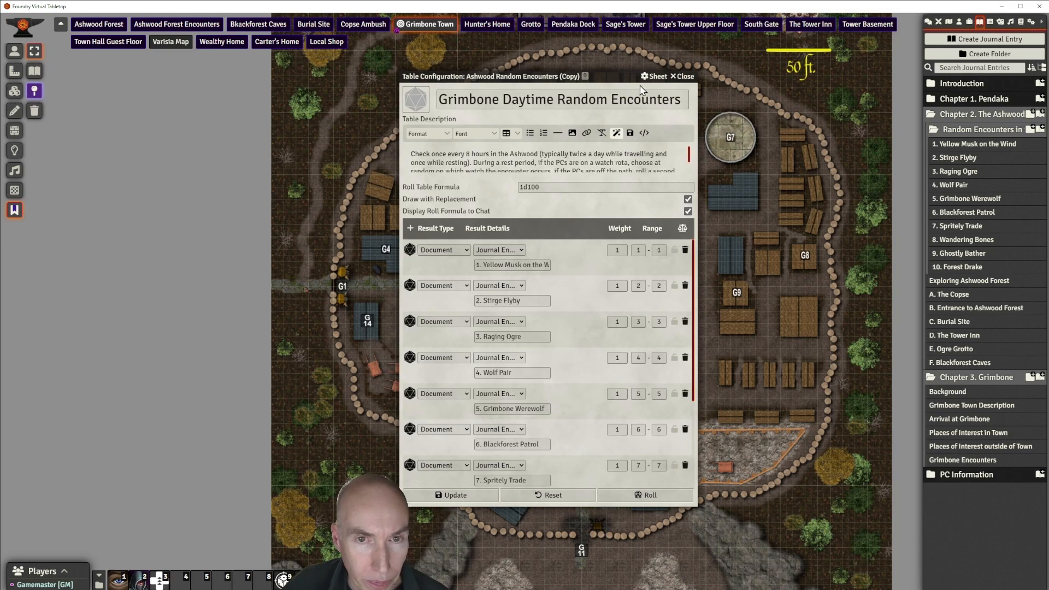
{"action": "left_click", "coordinate": [686, 77]}
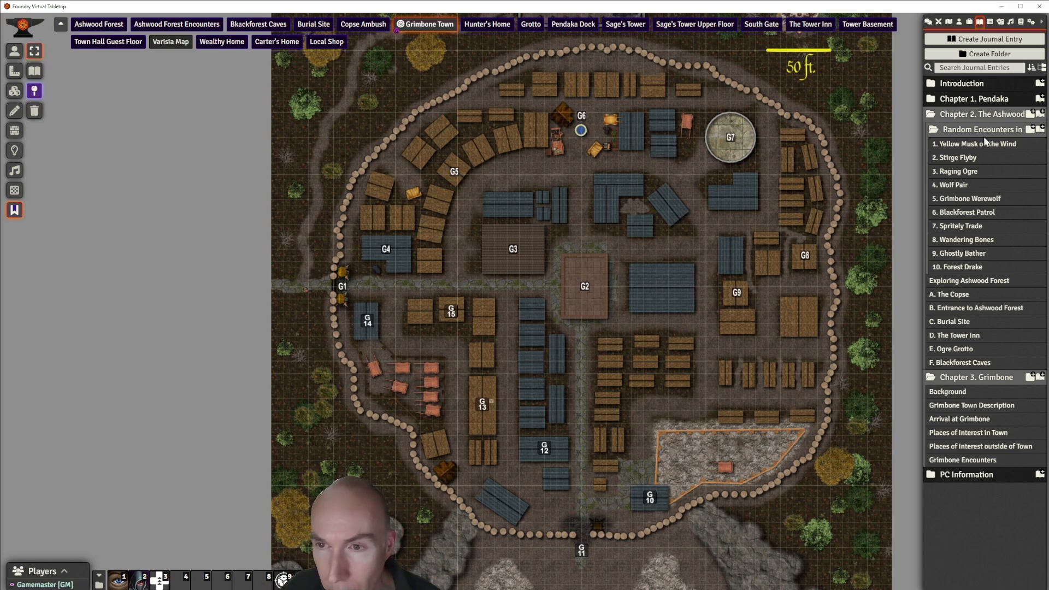
Create a journal subfolder named "Random Daytime Encounters in Grimbone" inside the Chapter 3. Grimbone folder
{"action": "left_click", "coordinate": [1030, 377]}
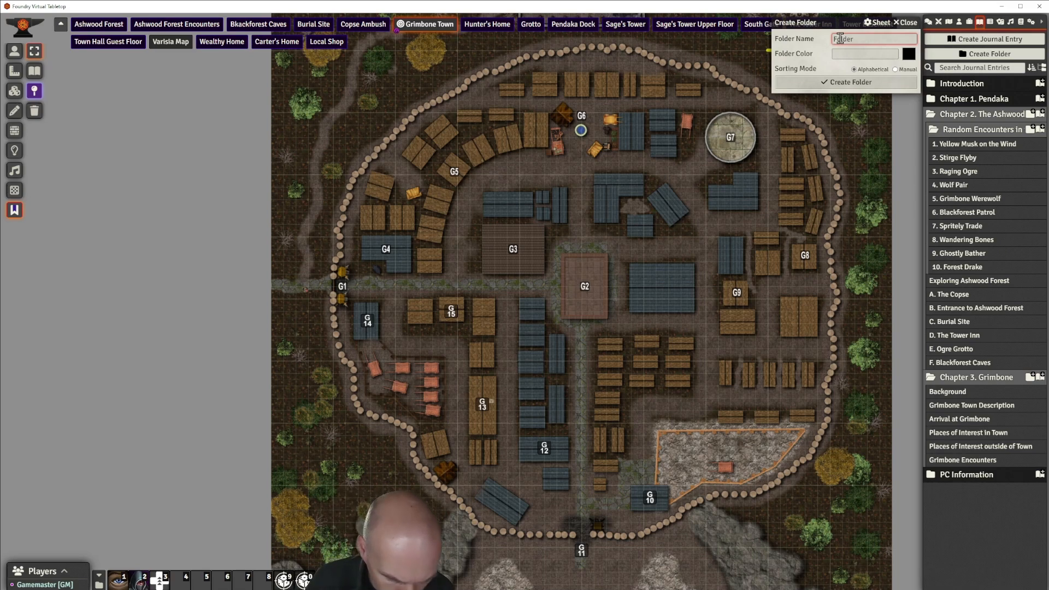
{"action": "type", "text": "Random Da"}
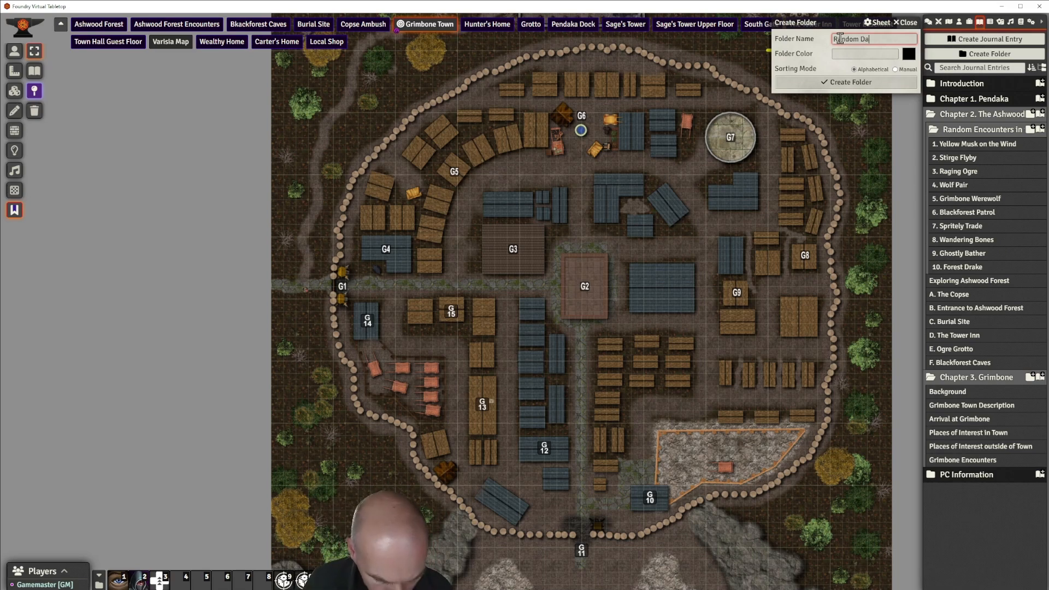
{"action": "type", "text": "ytim"}
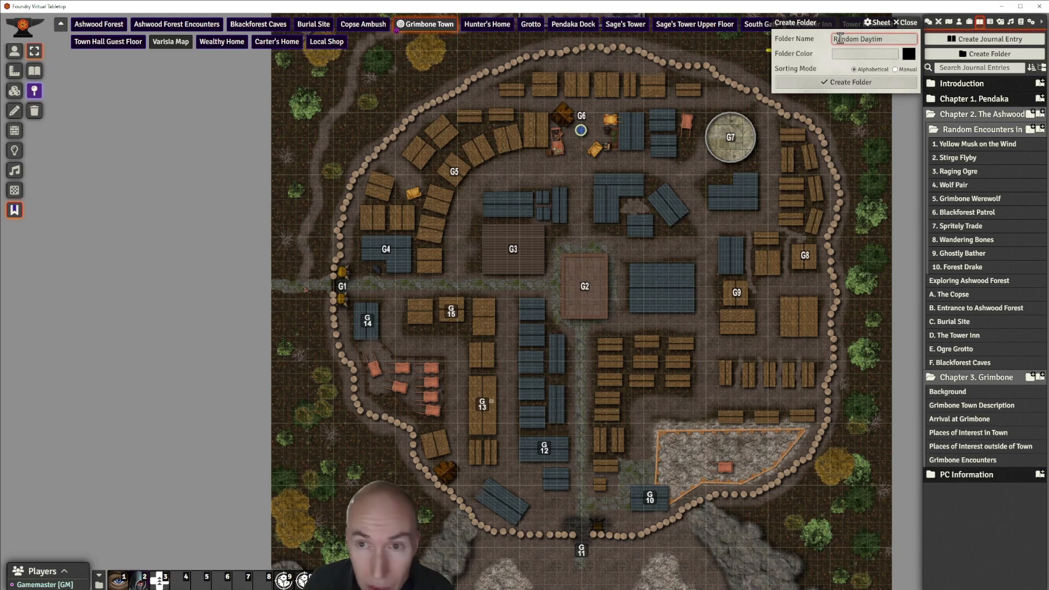
{"action": "type", "text": "e Enc"}
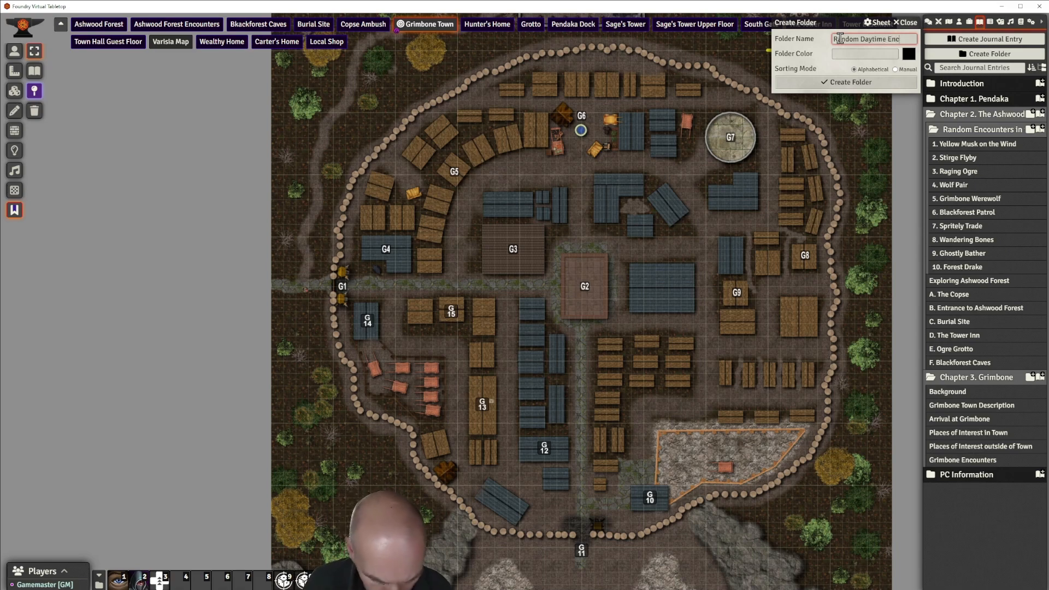
{"action": "type", "text": "ounters"}
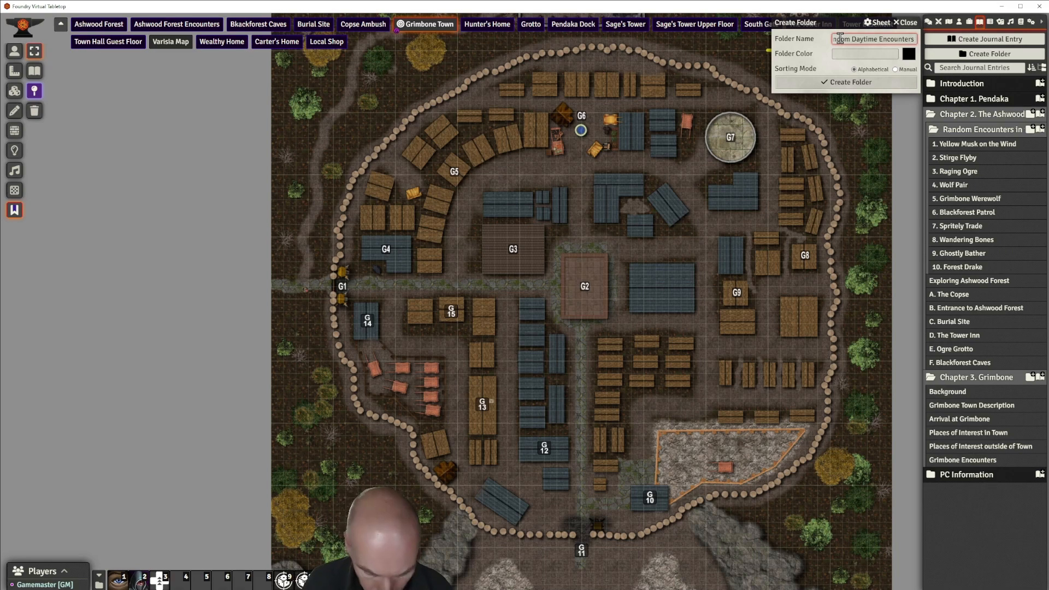
{"action": "type", "text": " in Grimbon"}
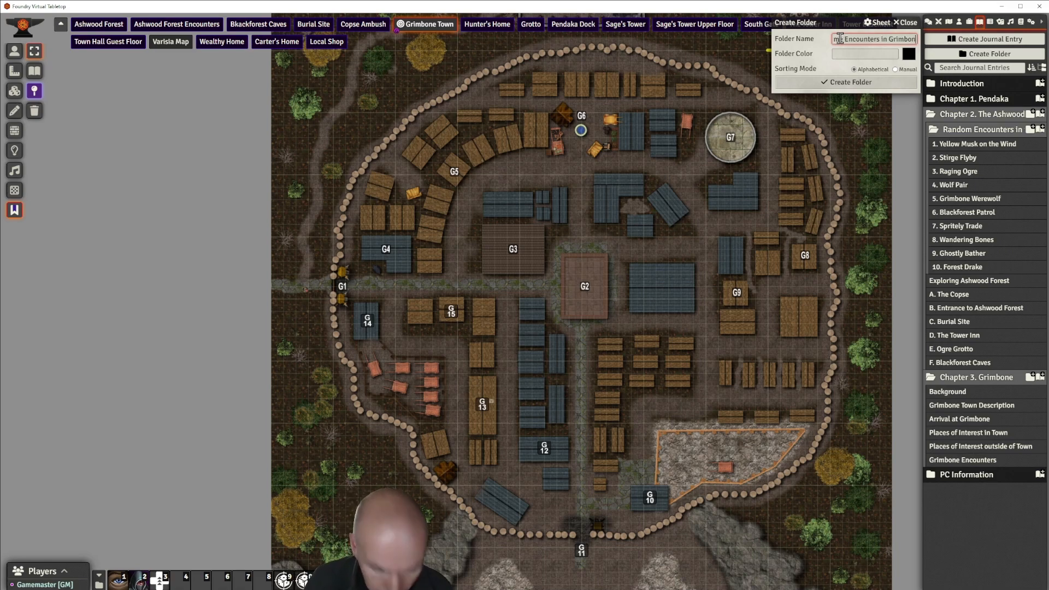
{"action": "type", "text": "e"}
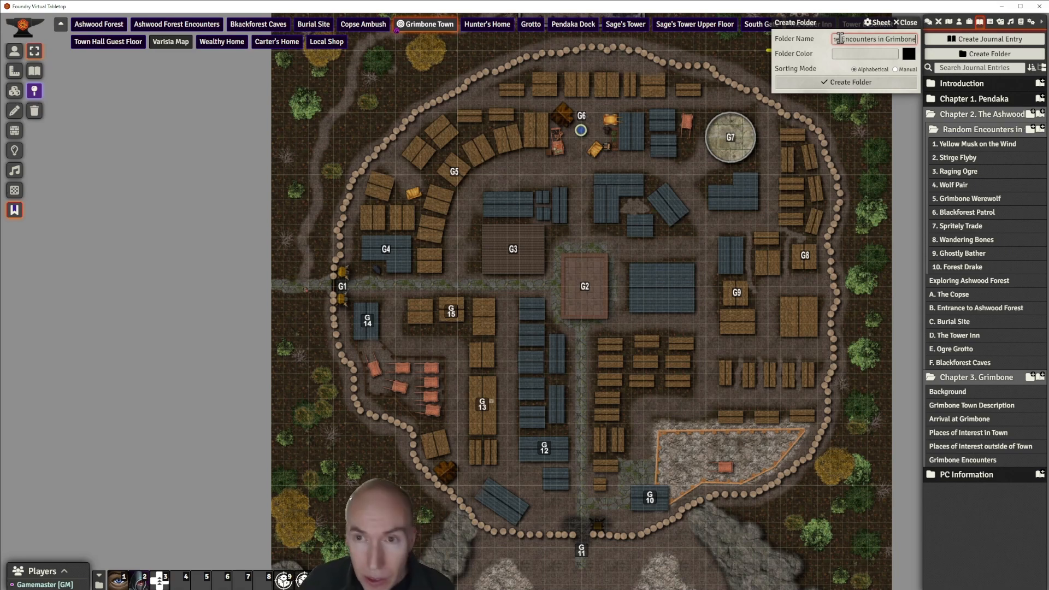
{"action": "left_click", "coordinate": [880, 82]}
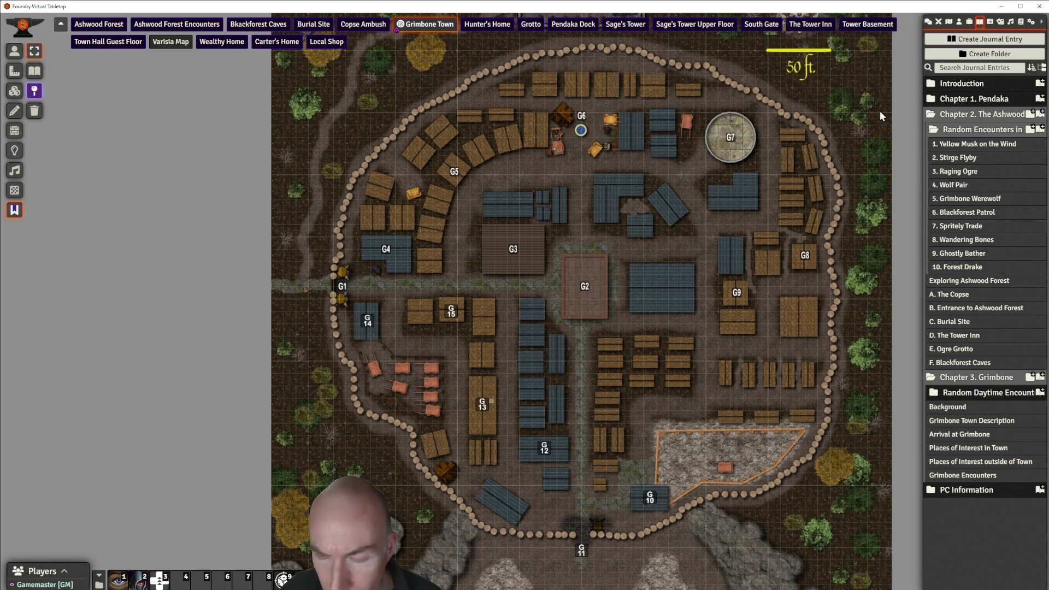
Create a journal entry named "1. Xenophobic Townsfolk" inside the new Random Daytime Encounters in Grimbone folder
{"action": "left_click", "coordinate": [977, 131]}
{"action": "left_click", "coordinate": [978, 130]}
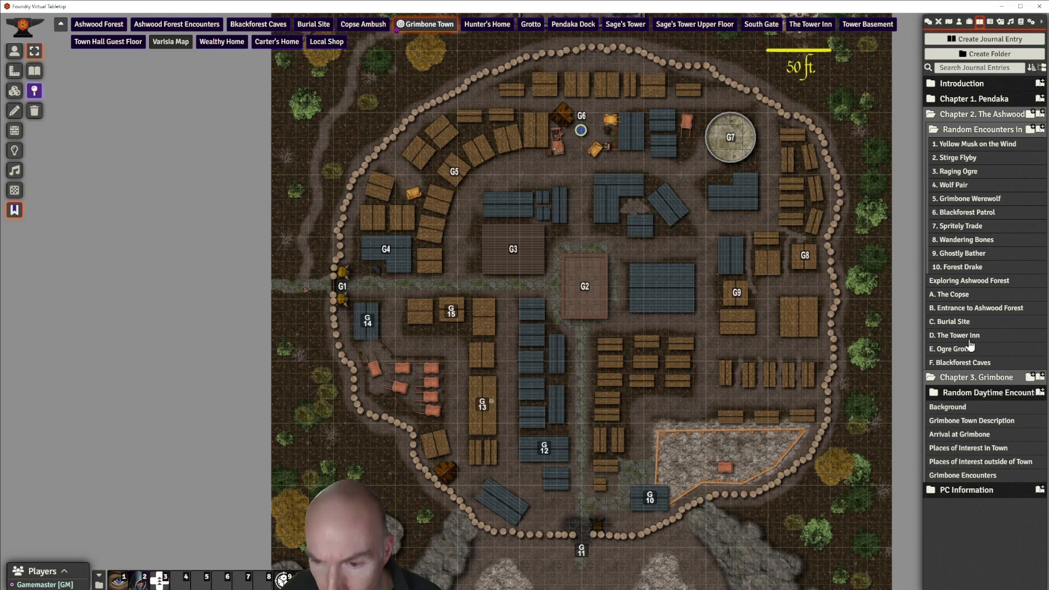
{"action": "left_click", "coordinate": [990, 390]}
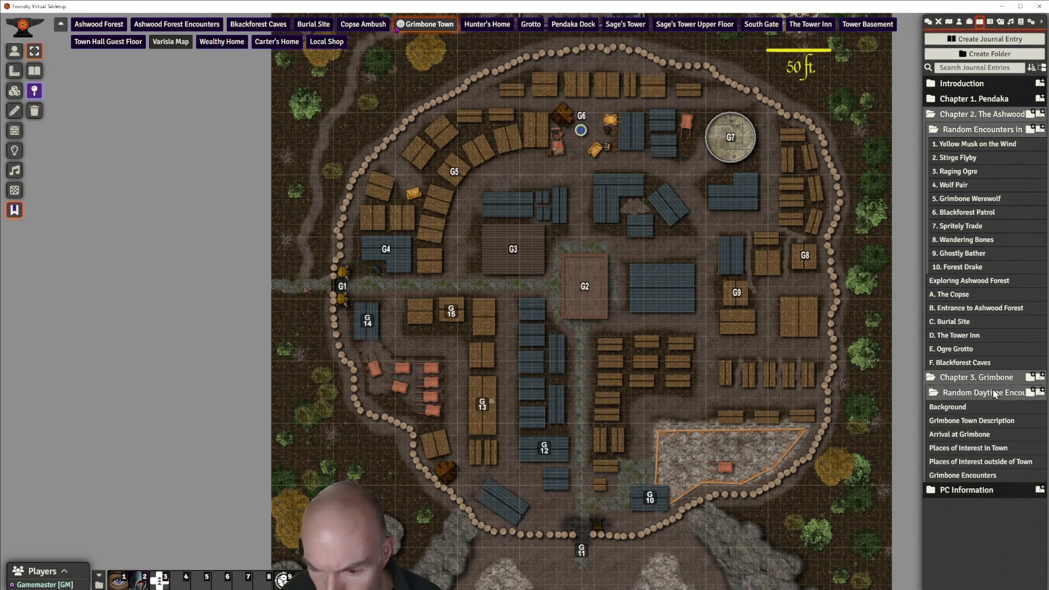
{"action": "left_click", "coordinate": [1041, 392]}
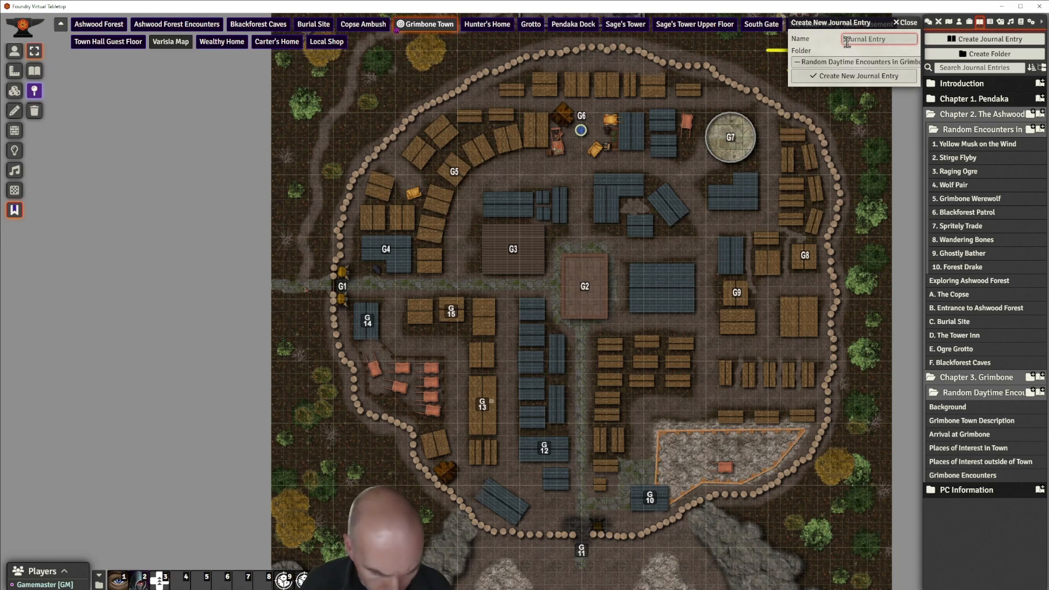
{"action": "key", "text": "BackSpace"}
{"action": "type", "text": "Xe"}
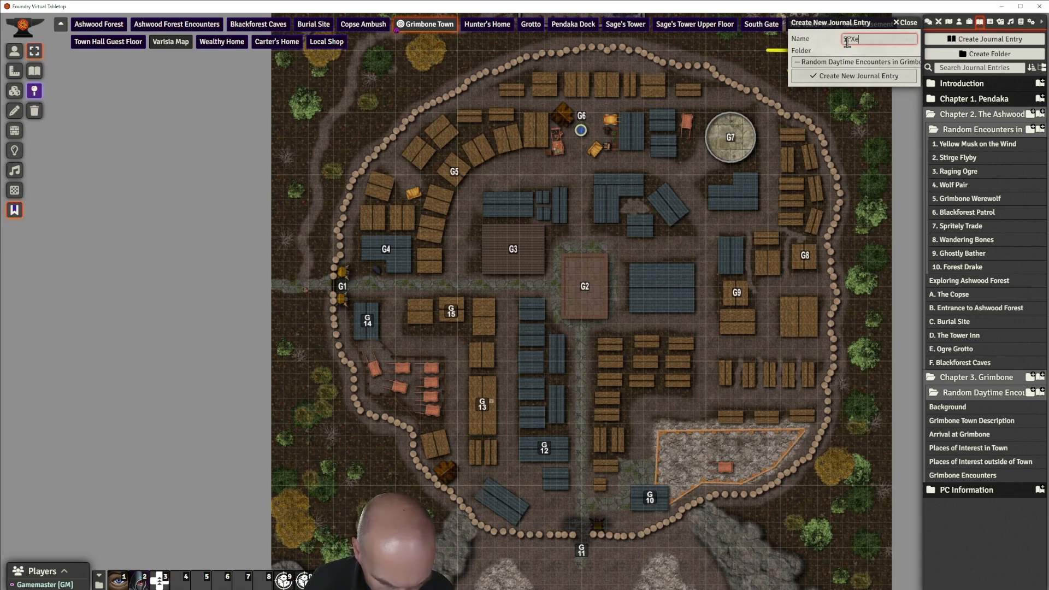
{"action": "type", "text": "nophobi"}
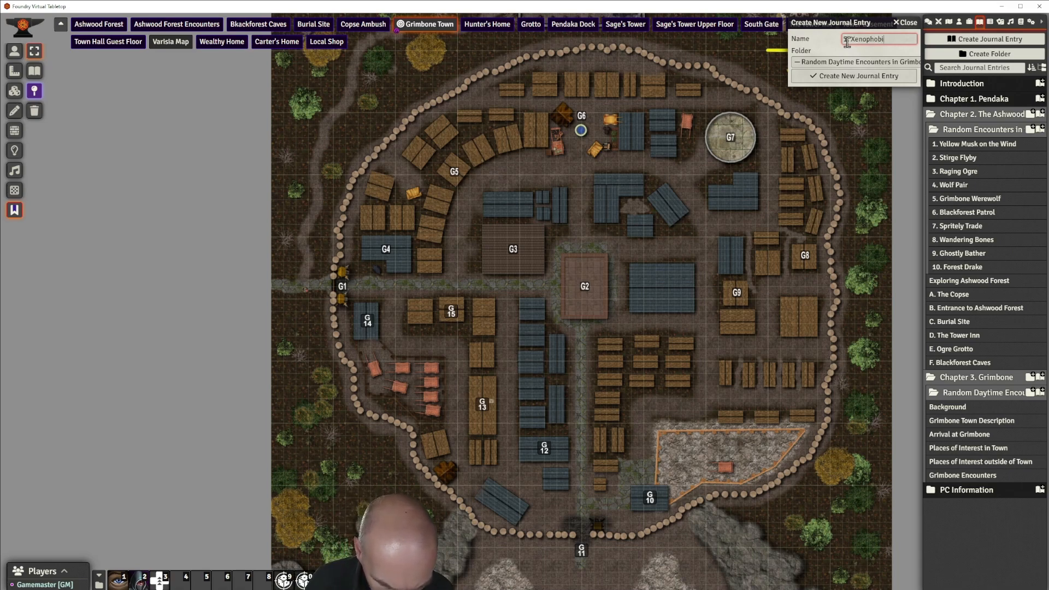
{"action": "type", "text": "c Town"}
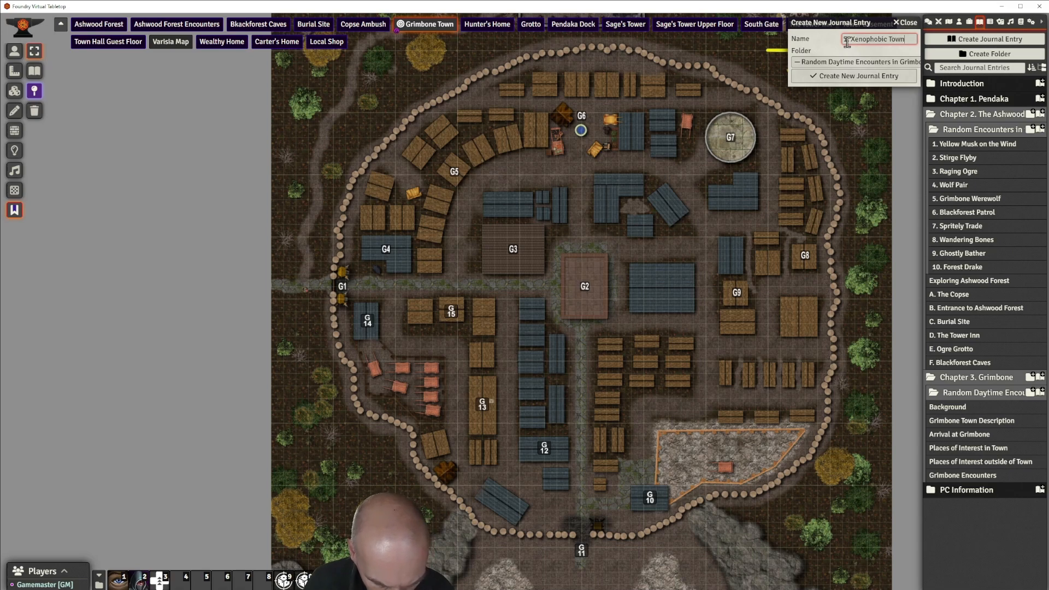
{"action": "type", "text": "sfolk"}
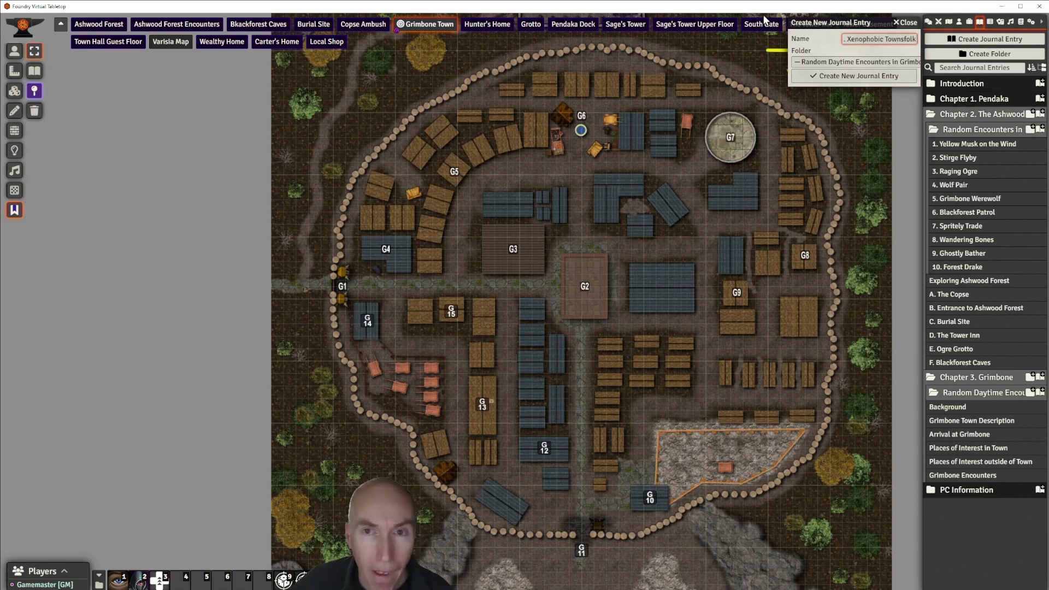
{"action": "left_click", "coordinate": [849, 79]}
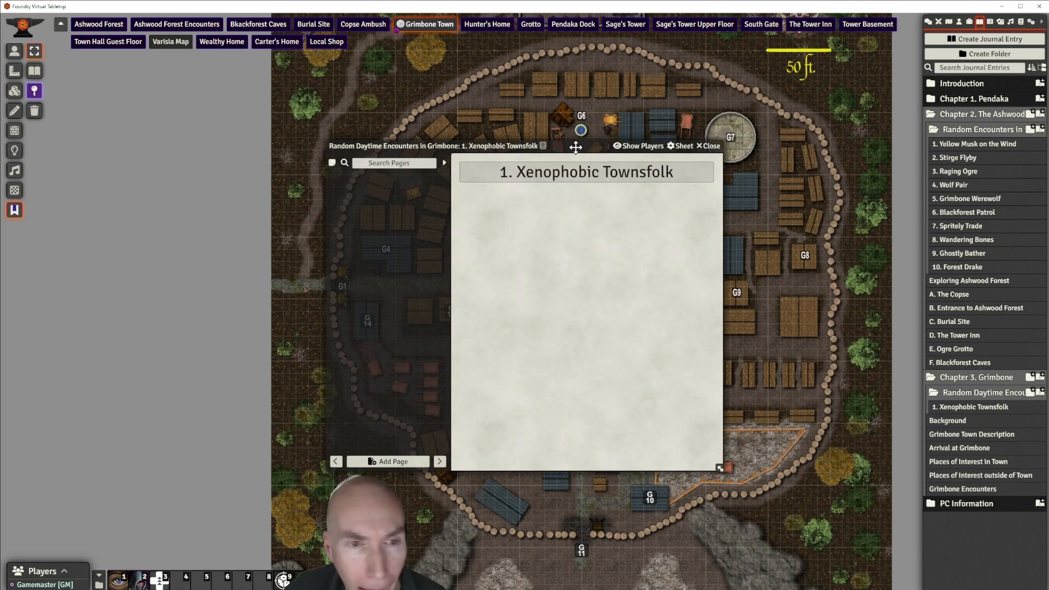
Reposition the journal entry window and add a Text page named "Xenophobic Townsfolk" to the entry
{"action": "left_click_drag", "start_coordinate": [569, 144], "coordinate": [577, 106]}
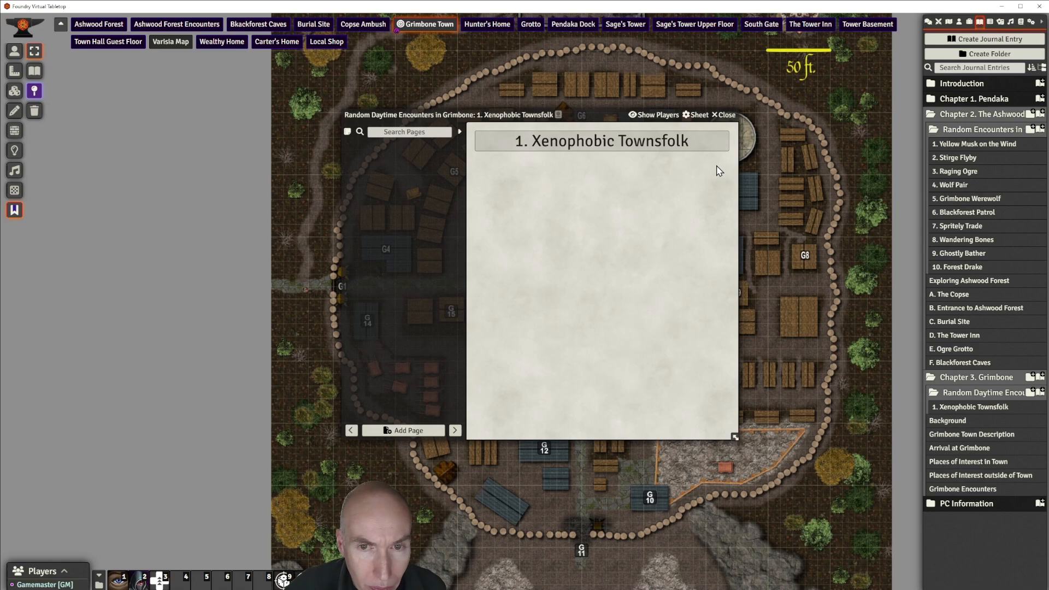
{"action": "left_click_drag", "start_coordinate": [563, 116], "coordinate": [333, 71]}
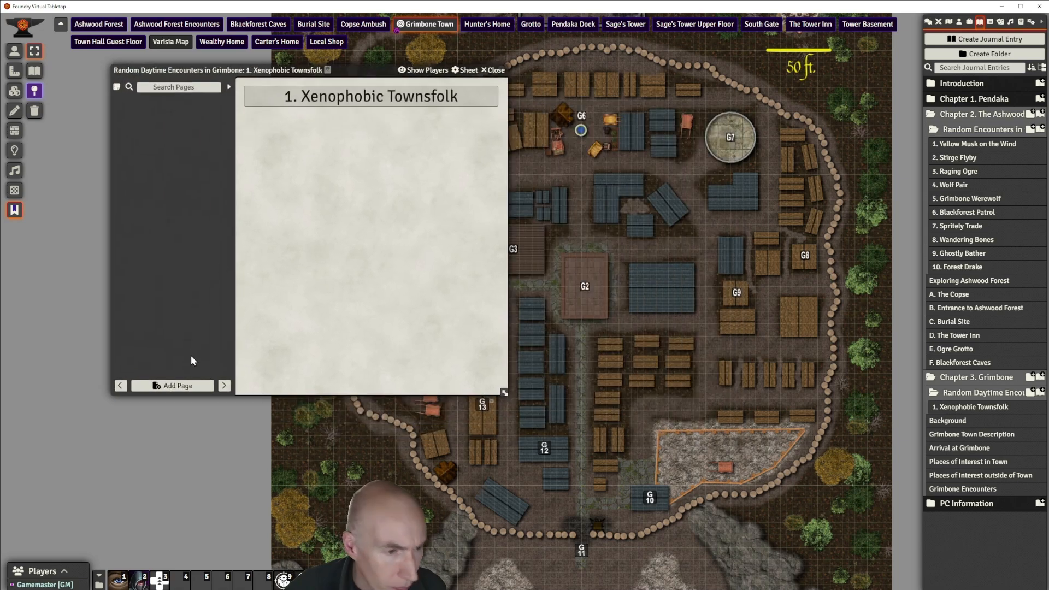
{"action": "left_click", "coordinate": [190, 386]}
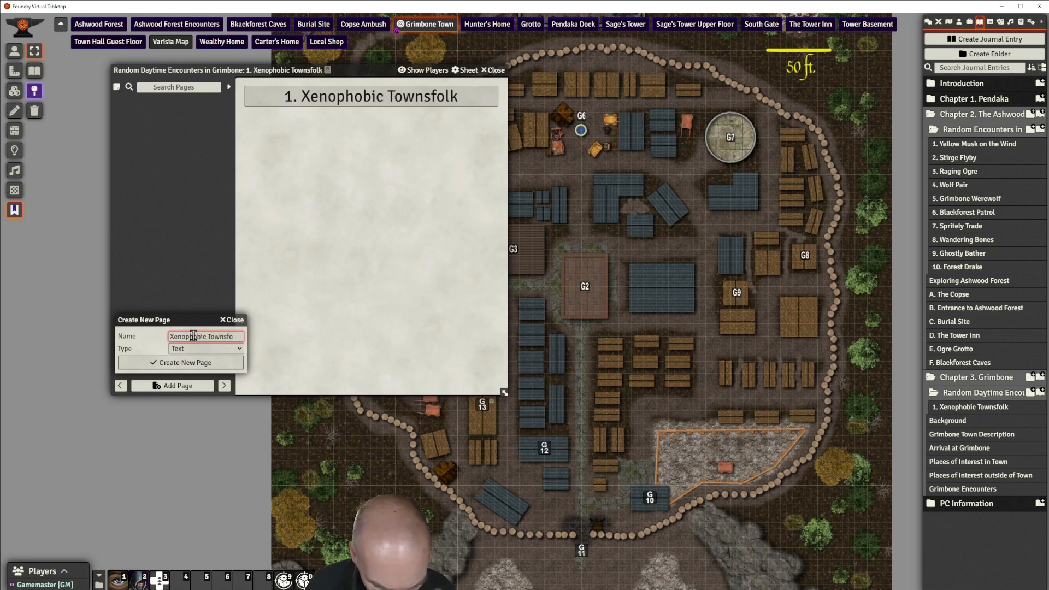
{"action": "left_click", "coordinate": [184, 363]}
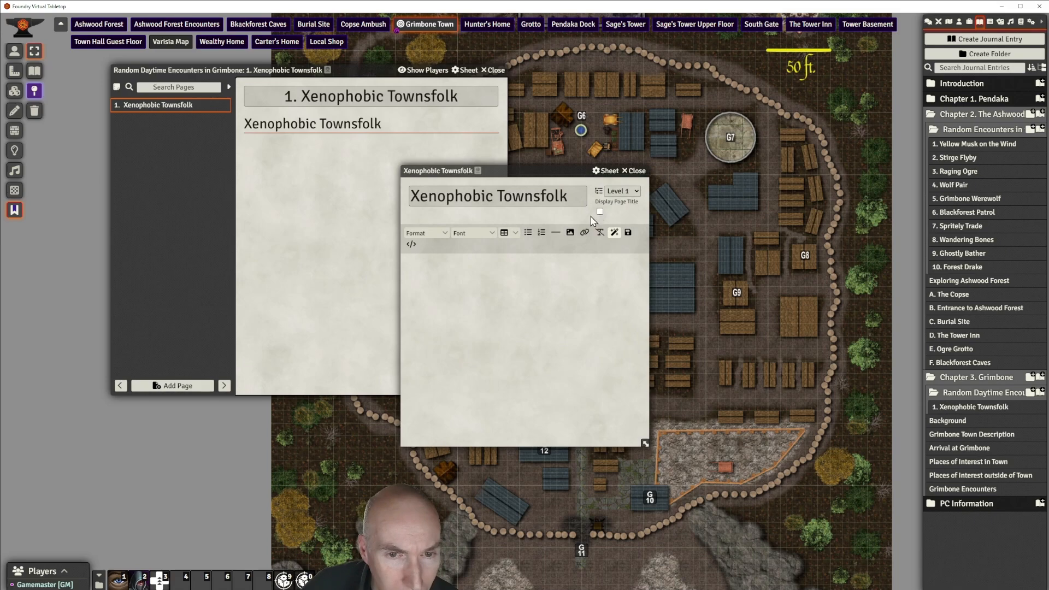
Hide the page title, add the encounter text beginning "Some townsfolk have heard that the PCs are in town", save it and close the page editor
{"action": "type", "text": "Some townsfolk have heard that the PCs are in town and suspect they are responsible for Grimbone’s problems, or perhaps they just want to vent their frustrations on easier targets than devils or undead. They bump into the PCs, brandishing their weapons. Some kind of conversation skill check or spell will be required to prevent a fight."}
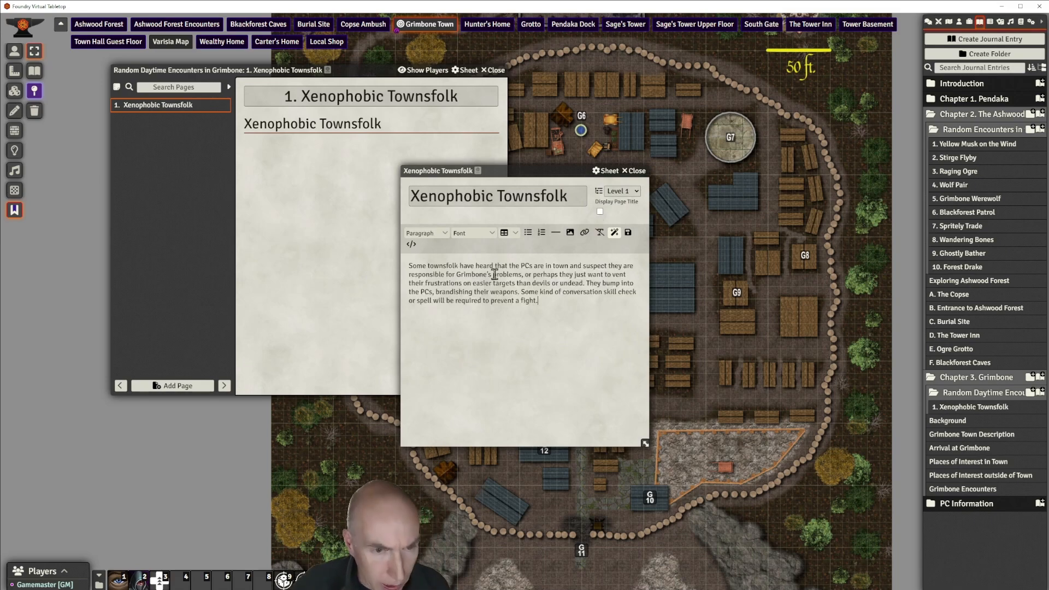
{"action": "left_click", "coordinate": [628, 234]}
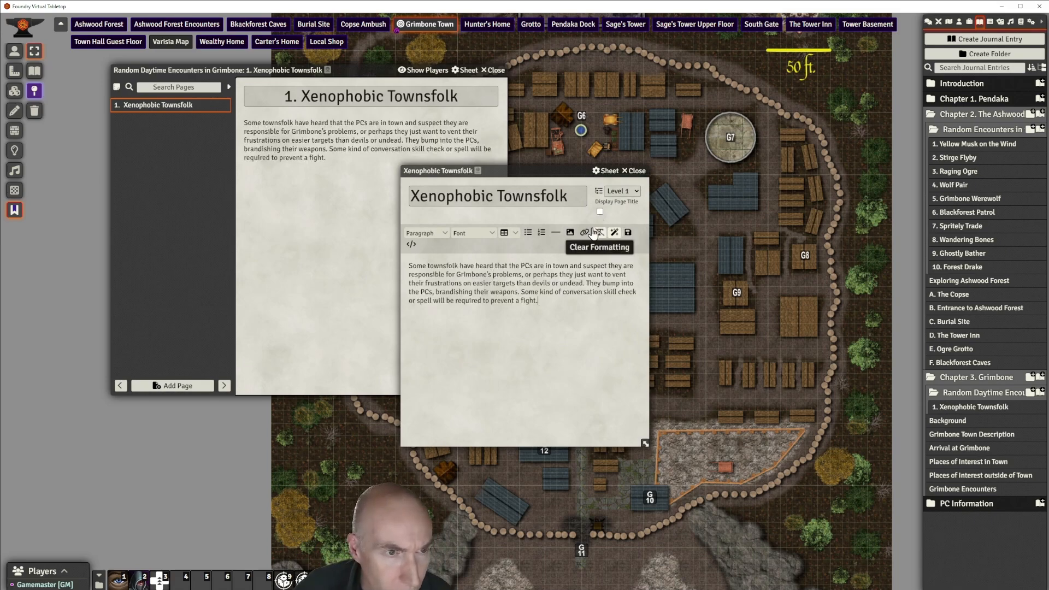
{"action": "left_click_drag", "start_coordinate": [547, 170], "coordinate": [428, 200]}
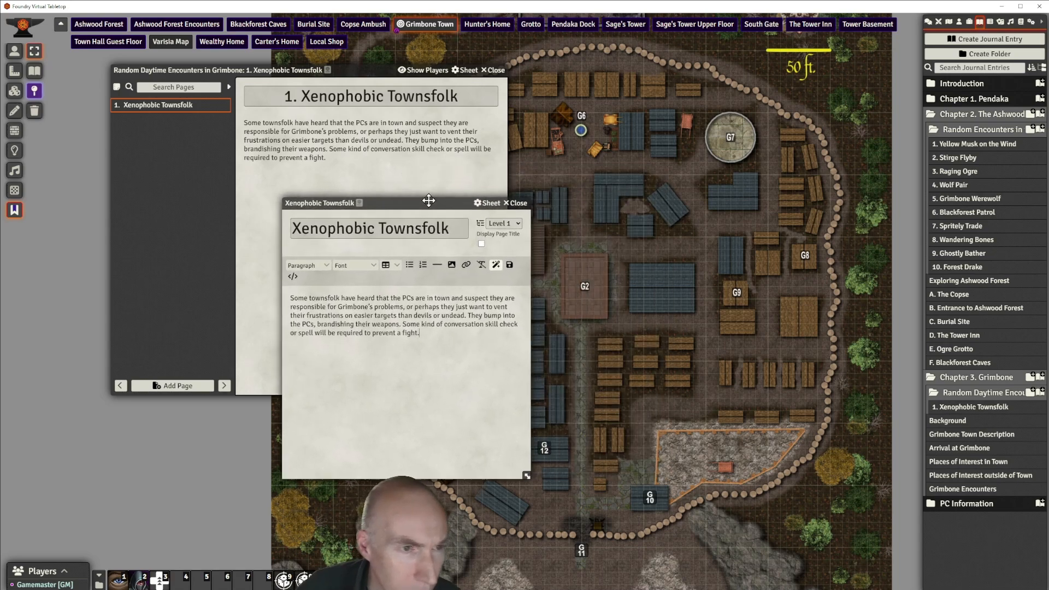
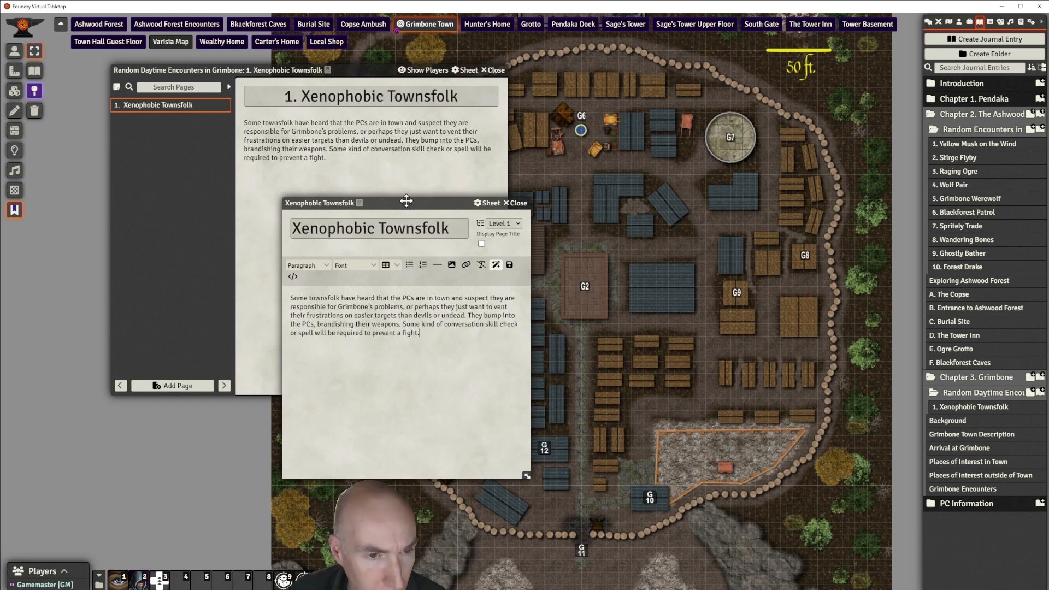
{"action": "left_click_drag", "start_coordinate": [407, 201], "coordinate": [489, 207]}
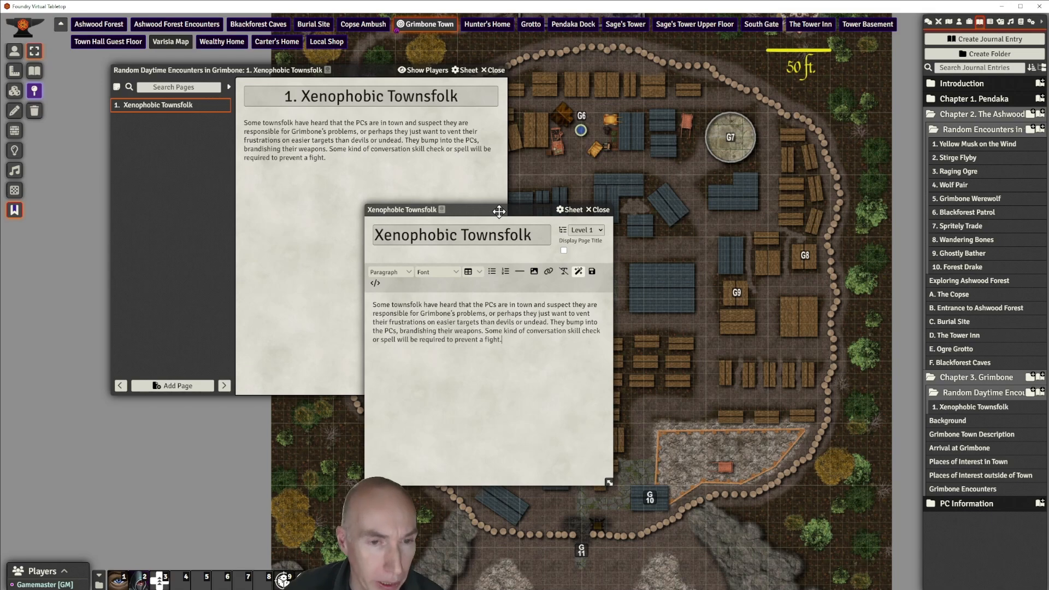
{"action": "left_click_drag", "start_coordinate": [507, 210], "coordinate": [658, 121]}
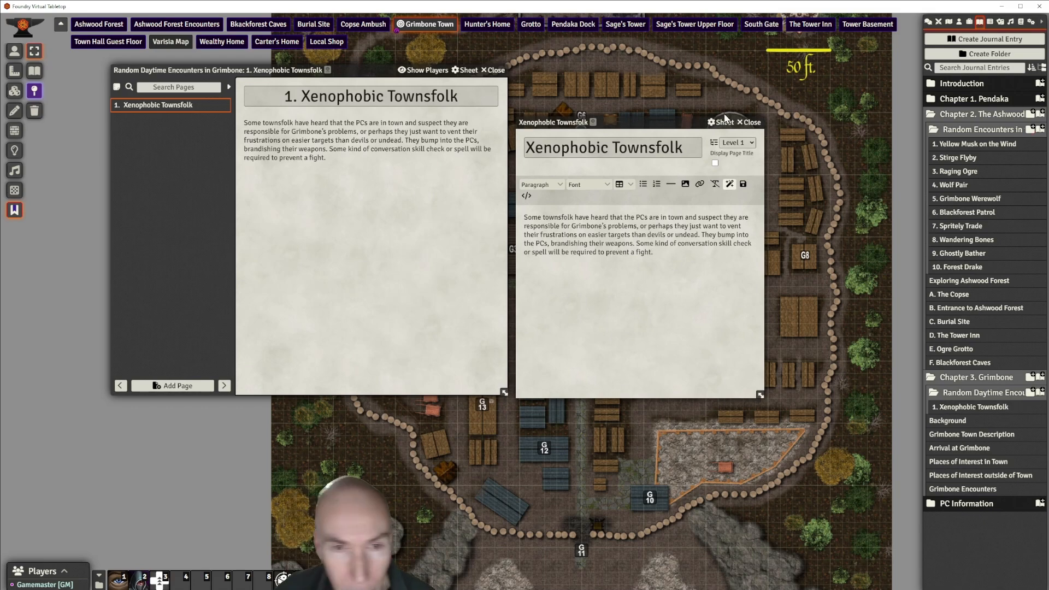
{"action": "left_click_drag", "start_coordinate": [678, 121], "coordinate": [567, 142]}
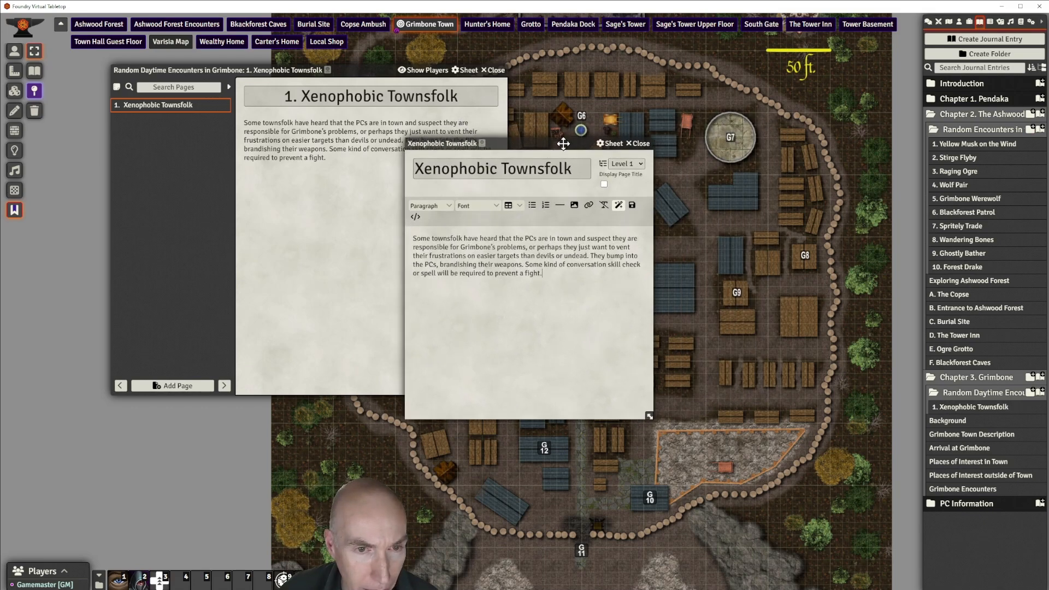
{"action": "left_click", "coordinate": [638, 144]}
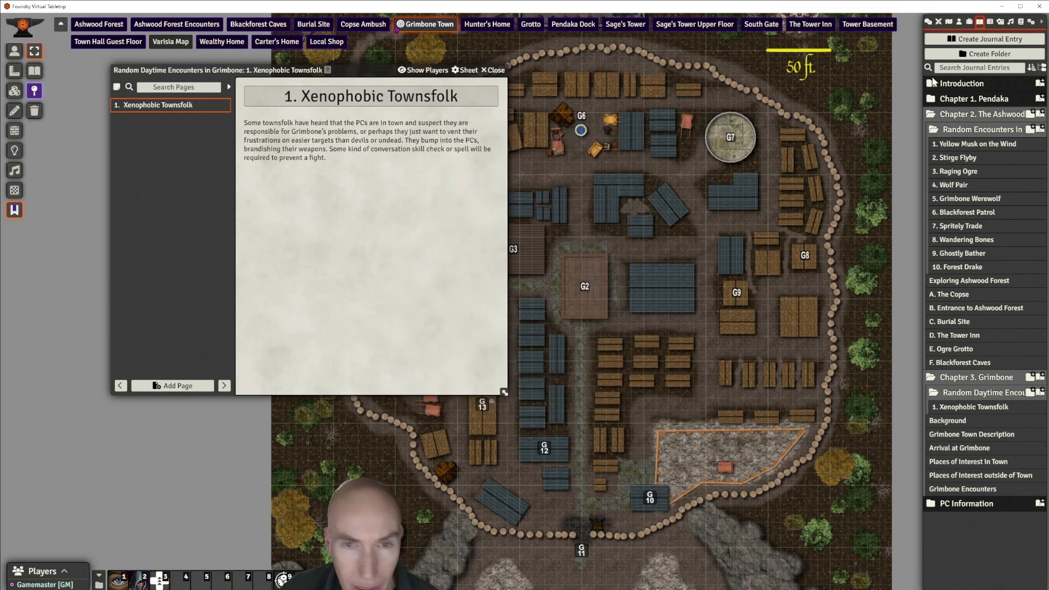
Search the compendium packs for "miner", replacing the previous search term
{"action": "left_click", "coordinate": [1021, 24]}
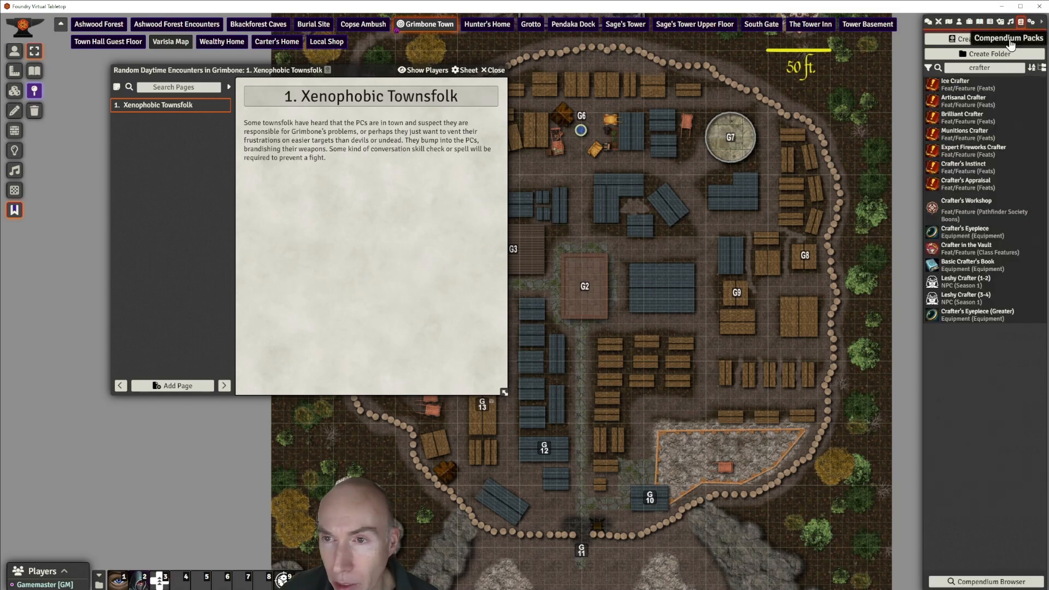
{"action": "double_click", "coordinate": [970, 68]}
{"action": "key", "text": "BackSpace"}
{"action": "type", "text": "miner"}
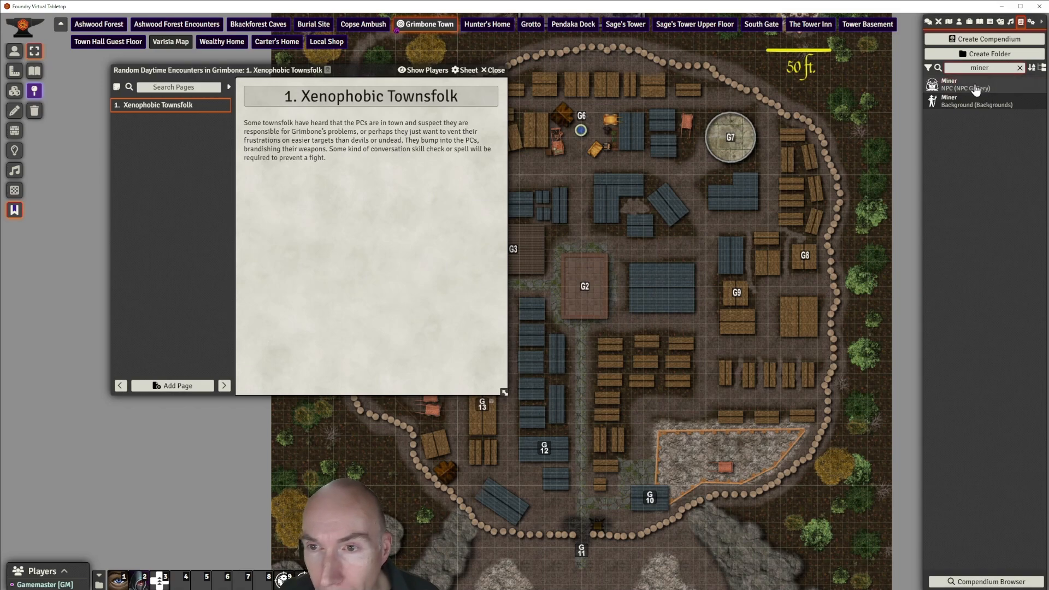
Open the Miner NPC from the NPC Gallery compendium and import it into the world
{"action": "left_click", "coordinate": [969, 88]}
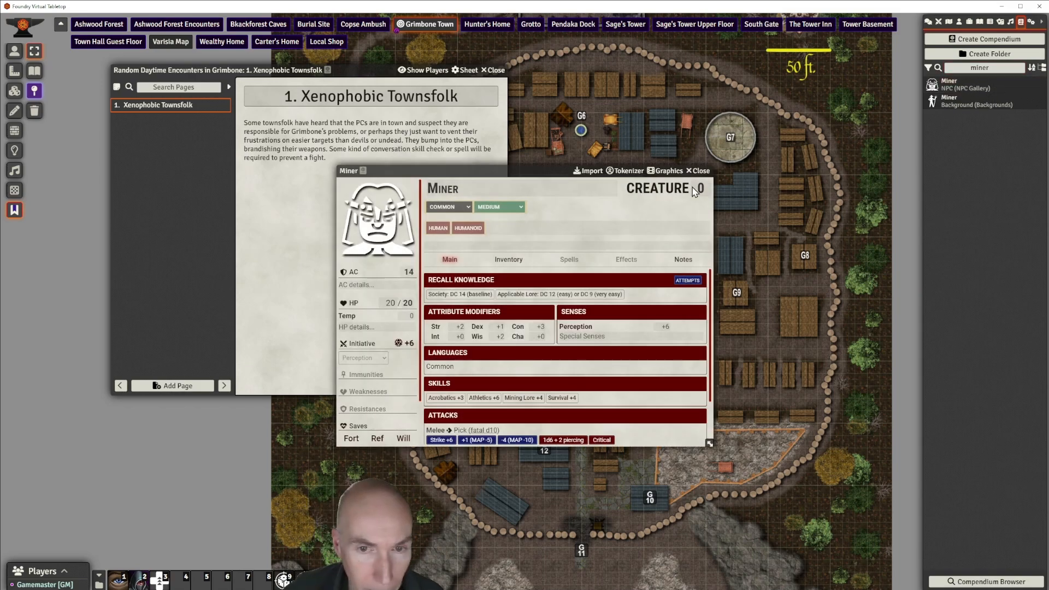
{"action": "left_click_drag", "start_coordinate": [539, 174], "coordinate": [599, 176]}
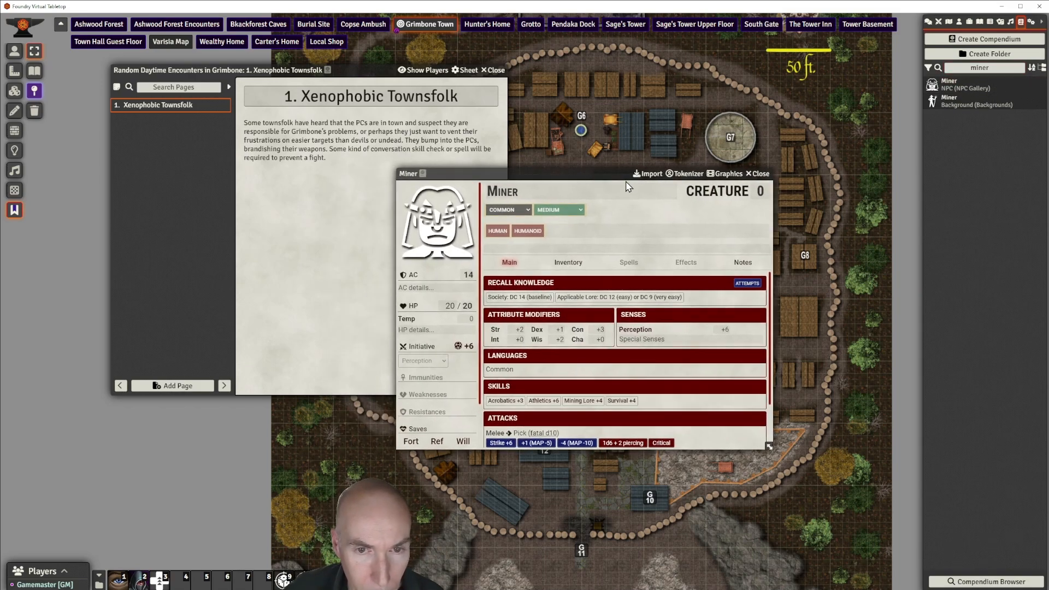
{"action": "left_click", "coordinate": [653, 175]}
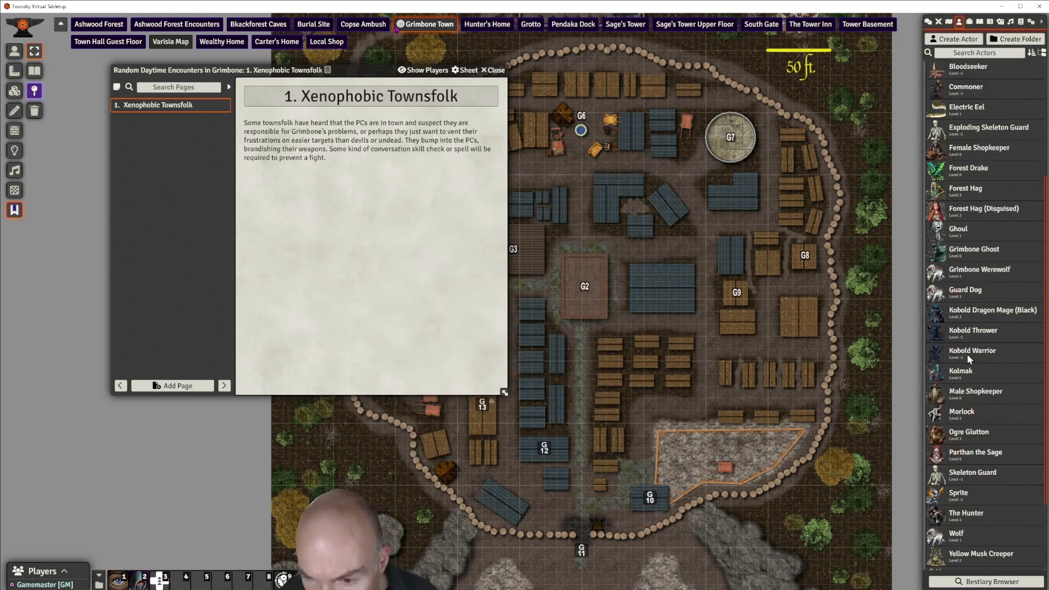
Find the imported Miner at the end of the actor list and move it into the Creatures folder
{"action": "scroll", "coordinate": [980, 396], "scroll_direction": "down", "scroll_amount": 2}
{"action": "scroll", "coordinate": [982, 401], "scroll_direction": "up", "scroll_amount": 5}
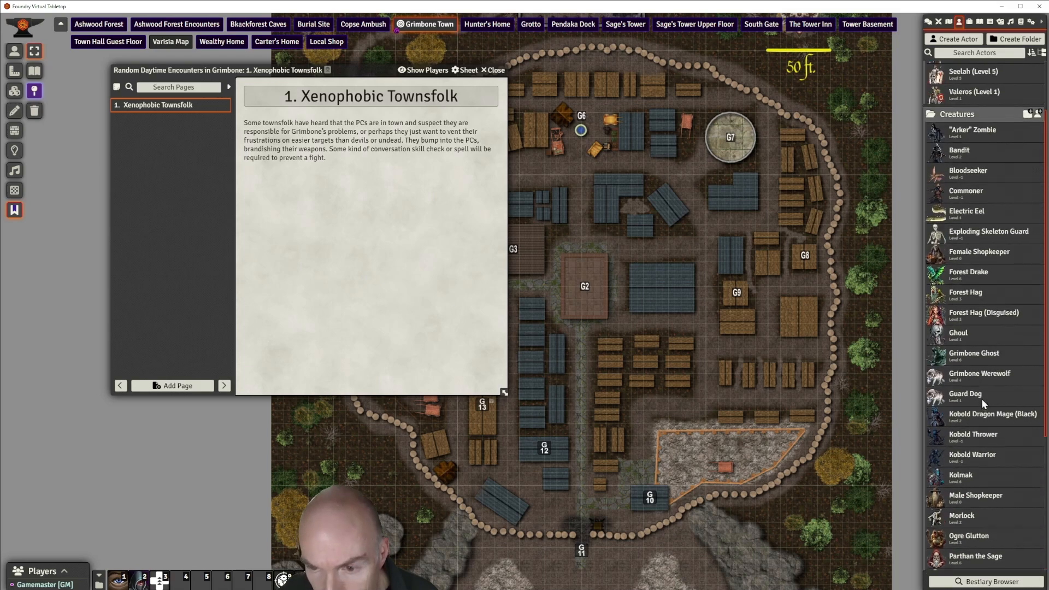
{"action": "scroll", "coordinate": [991, 251], "scroll_direction": "up", "scroll_amount": 3}
{"action": "scroll", "coordinate": [1002, 219], "scroll_direction": "down", "scroll_amount": 2}
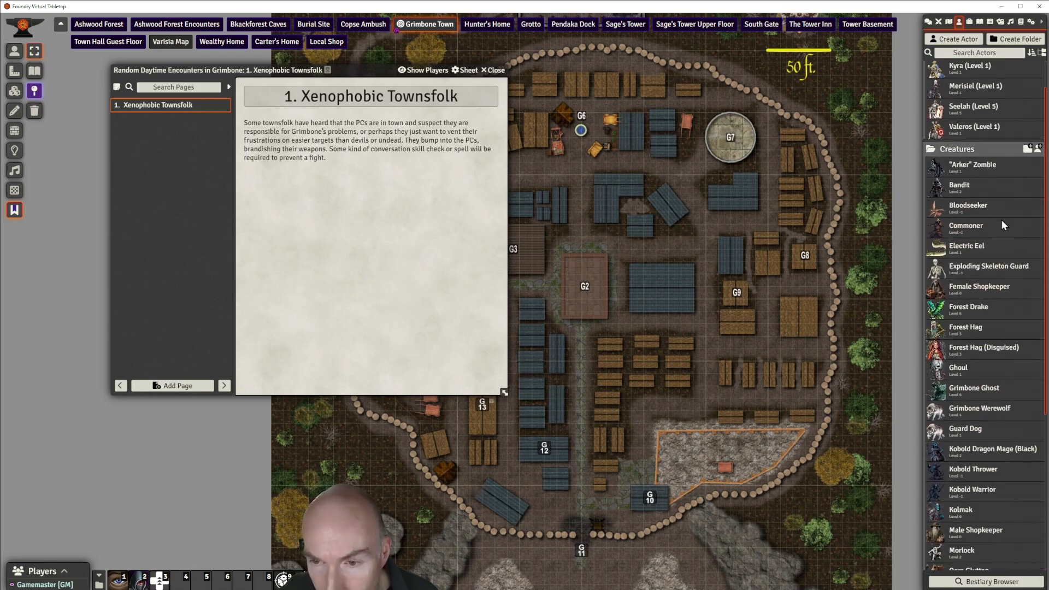
{"action": "scroll", "coordinate": [1002, 220], "scroll_direction": "down", "scroll_amount": 5}
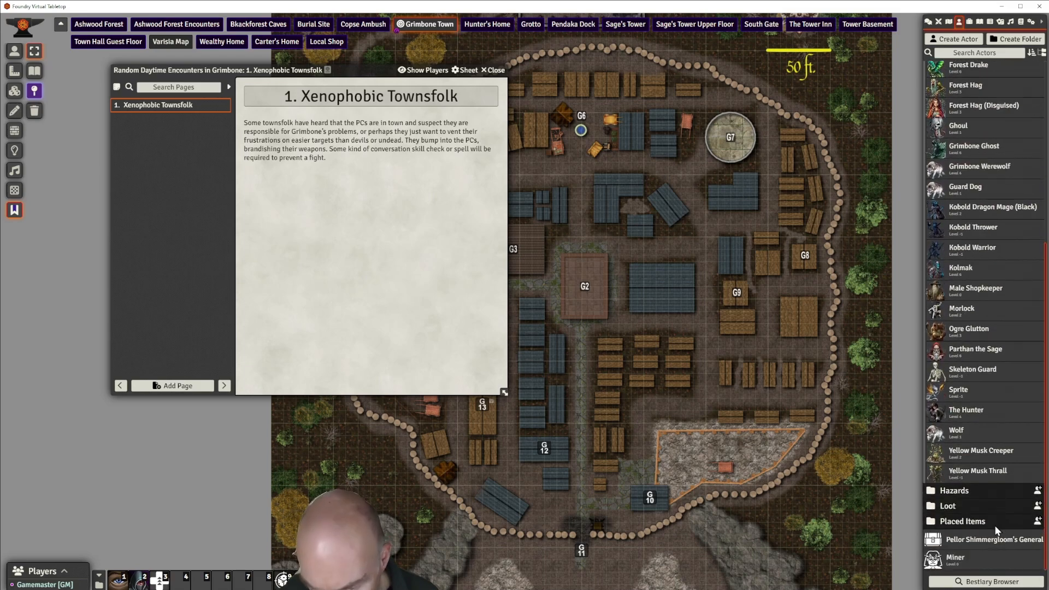
{"action": "left_click_drag", "start_coordinate": [961, 562], "coordinate": [967, 363]}
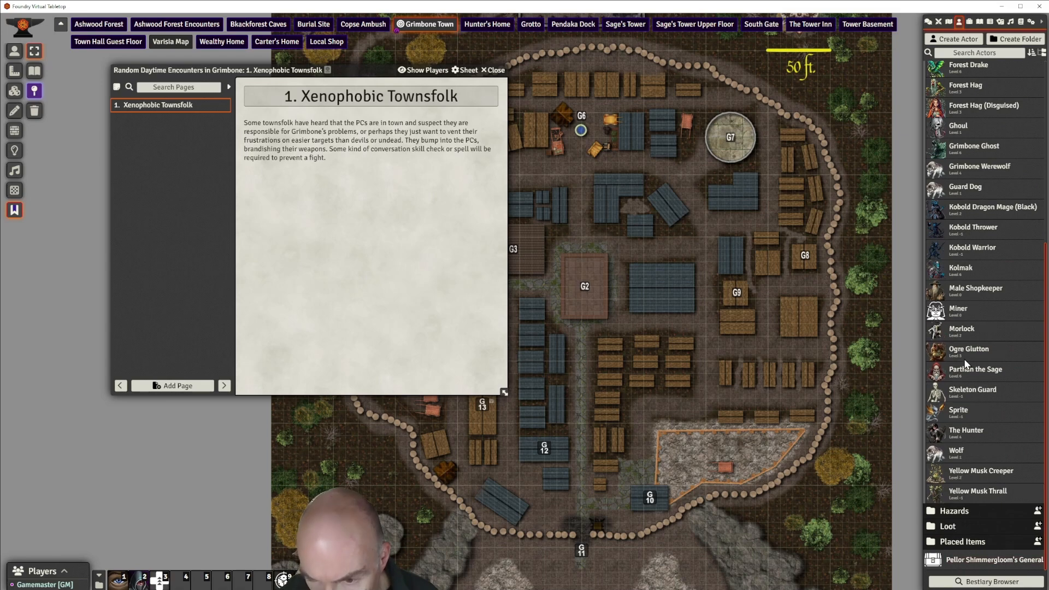
Open the Miner's character sheet and rename the actor "Angry Townsfolk"
{"action": "left_click", "coordinate": [965, 311]}
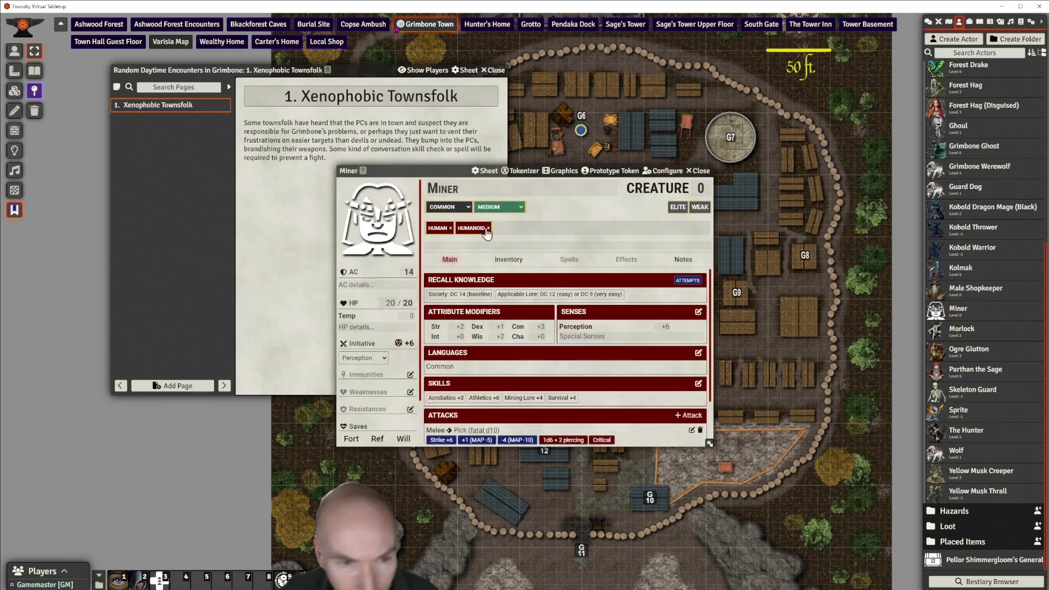
{"action": "double_click", "coordinate": [468, 187]}
{"action": "key", "text": "BackSpace"}
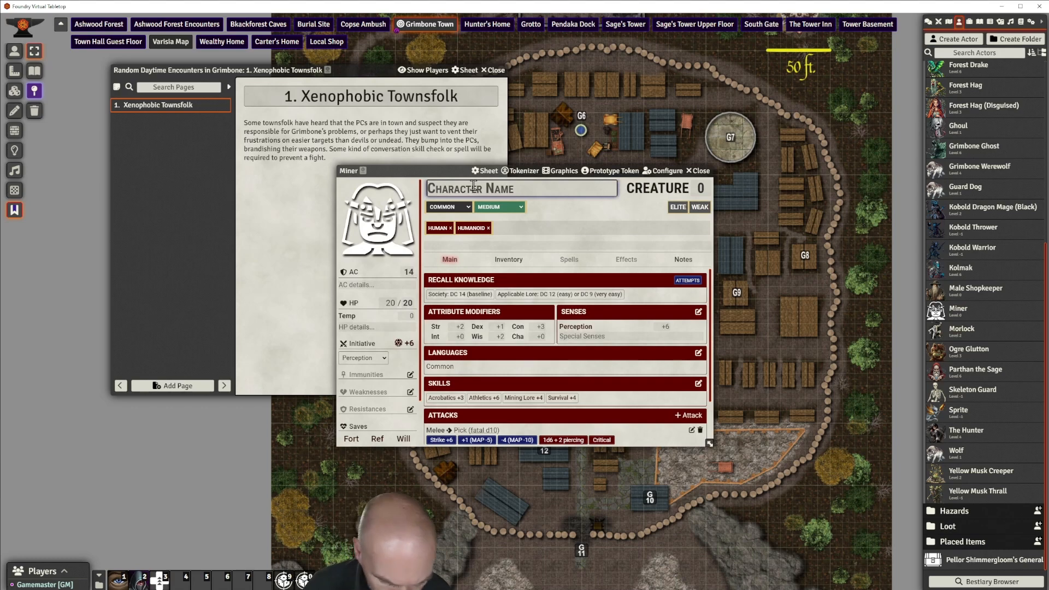
{"action": "type", "text": "Angry Townsfolk"}
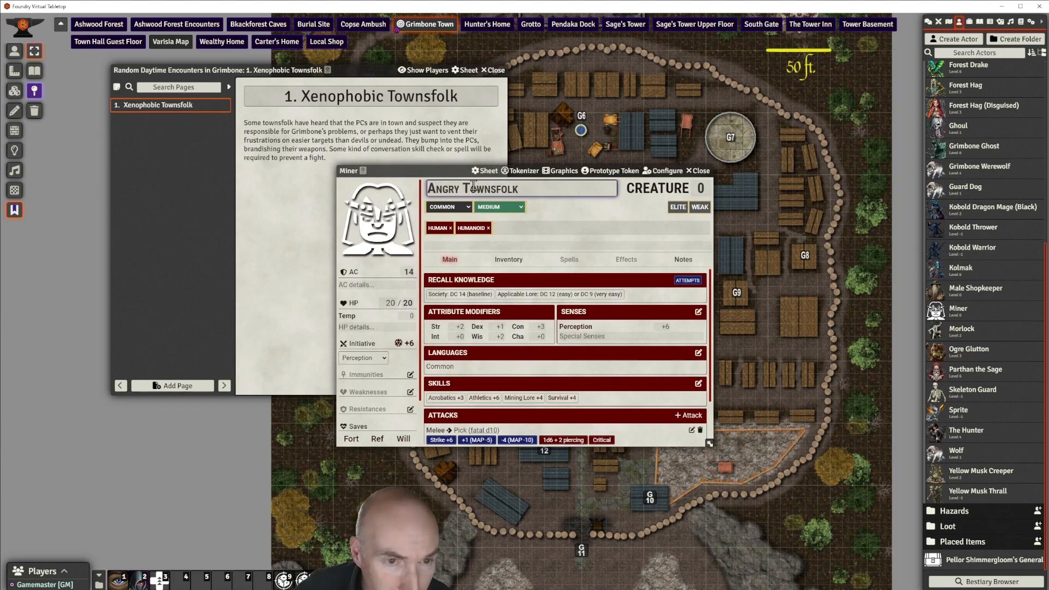
{"action": "left_click", "coordinate": [566, 214]}
Review the Angry Townsfolk's attacks and the description of its Piton Pin action
{"action": "scroll", "coordinate": [566, 315], "scroll_direction": "down", "scroll_amount": 2}
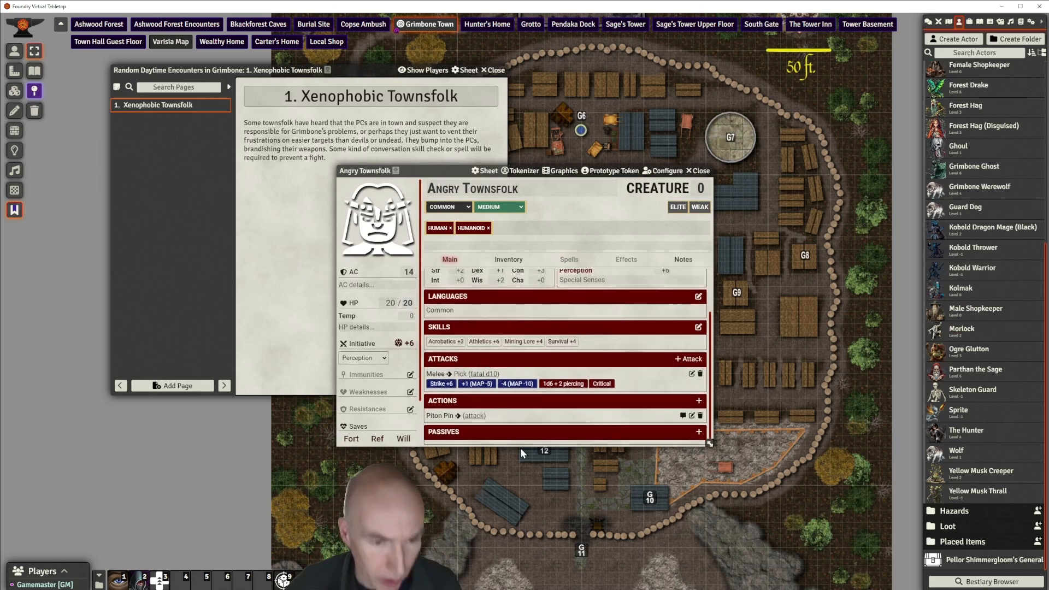
{"action": "left_click", "coordinate": [441, 416]}
{"action": "scroll", "coordinate": [566, 383], "scroll_direction": "down", "scroll_amount": 2}
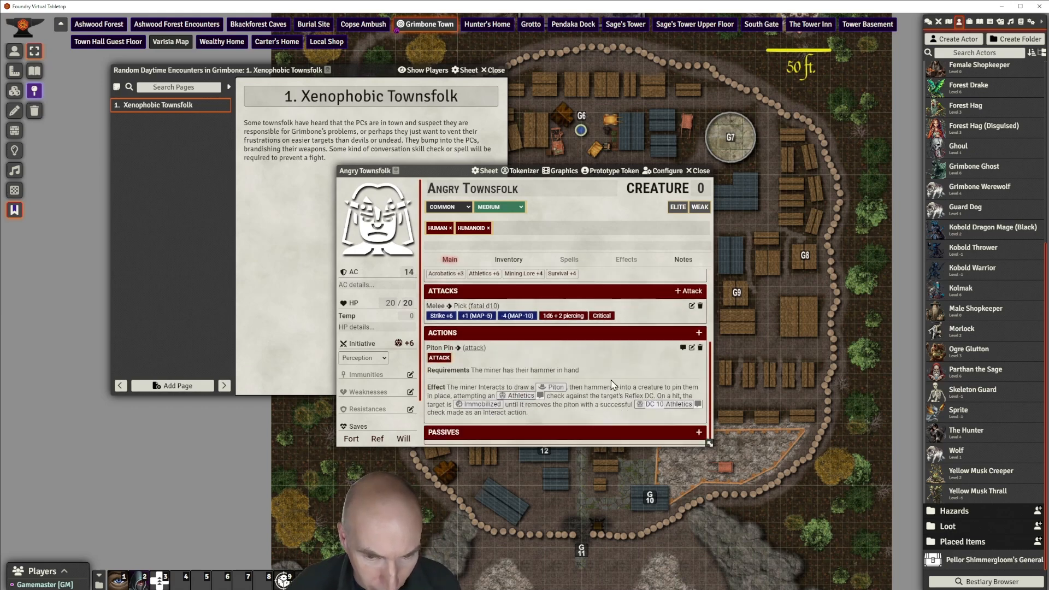
{"action": "scroll", "coordinate": [610, 387], "scroll_direction": "up", "scroll_amount": 1}
{"action": "scroll", "coordinate": [610, 387], "scroll_direction": "down", "scroll_amount": 1}
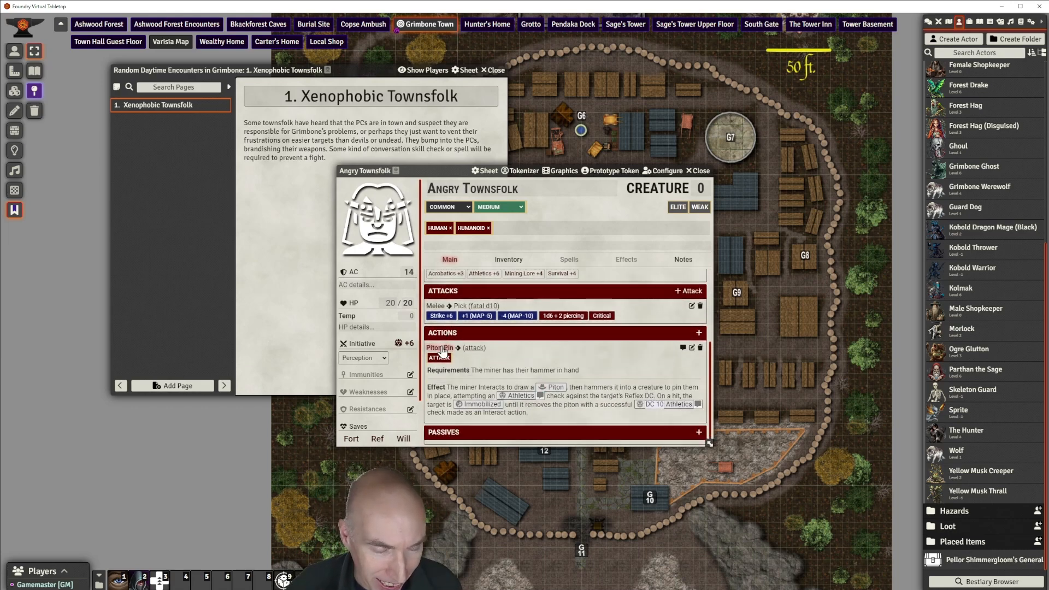
{"action": "scroll", "coordinate": [582, 352], "scroll_direction": "up", "scroll_amount": 2}
{"action": "scroll", "coordinate": [583, 355], "scroll_direction": "up", "scroll_amount": 2}
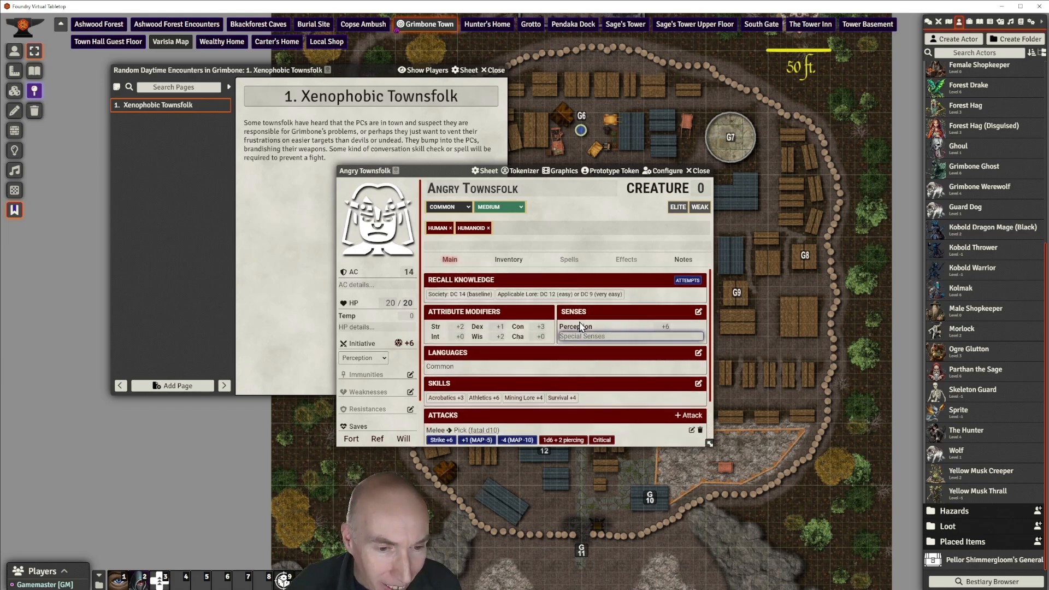
Reposition the Angry Townsfolk sheet and browse for its portrait in the creature image folder within the strife-in-grimbone walkthrough module's assets
{"action": "left_click_drag", "start_coordinate": [457, 172], "coordinate": [479, 146]}
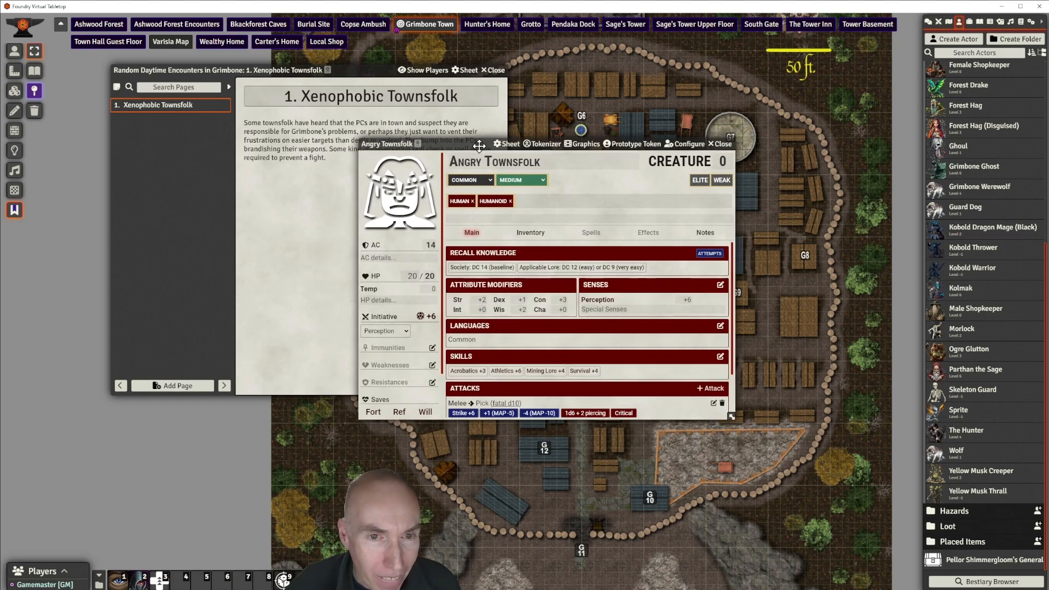
{"action": "left_click", "coordinate": [402, 216]}
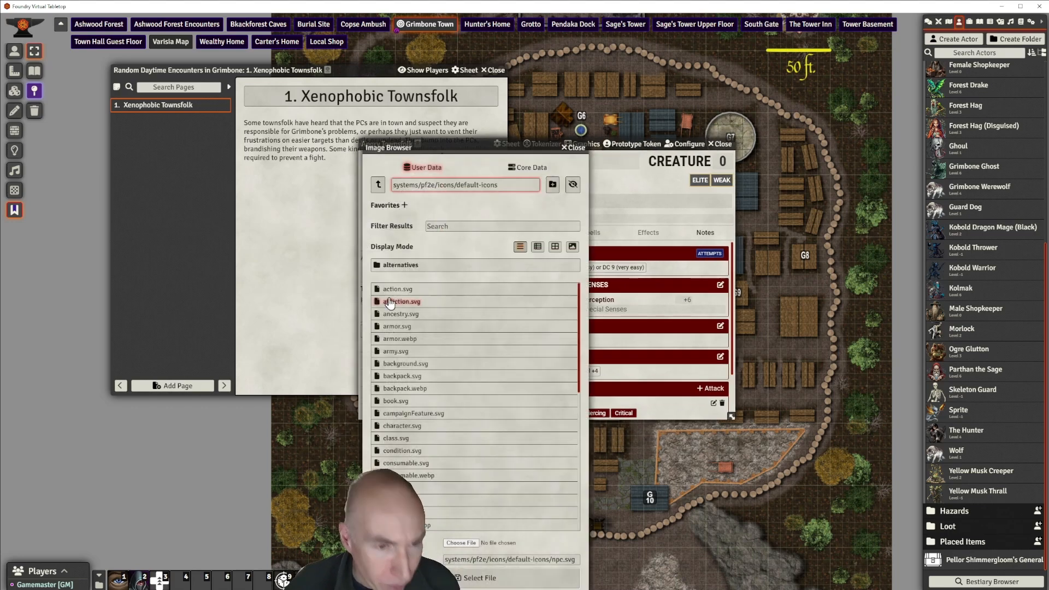
{"action": "left_click", "coordinate": [377, 185]}
{"action": "left_click", "coordinate": [378, 185]}
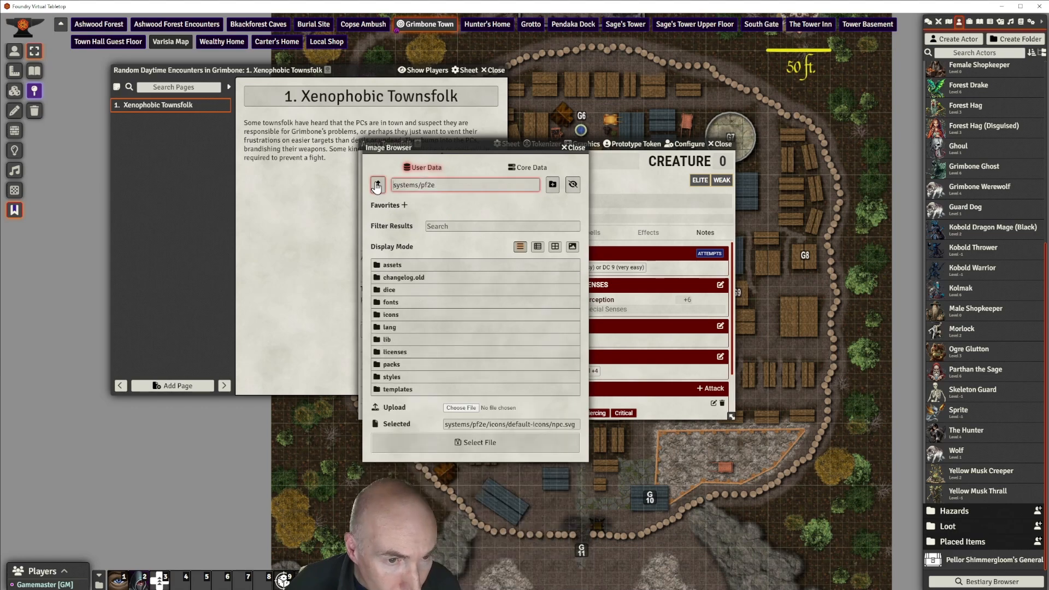
{"action": "left_click", "coordinate": [378, 186]}
{"action": "left_click", "coordinate": [378, 185]}
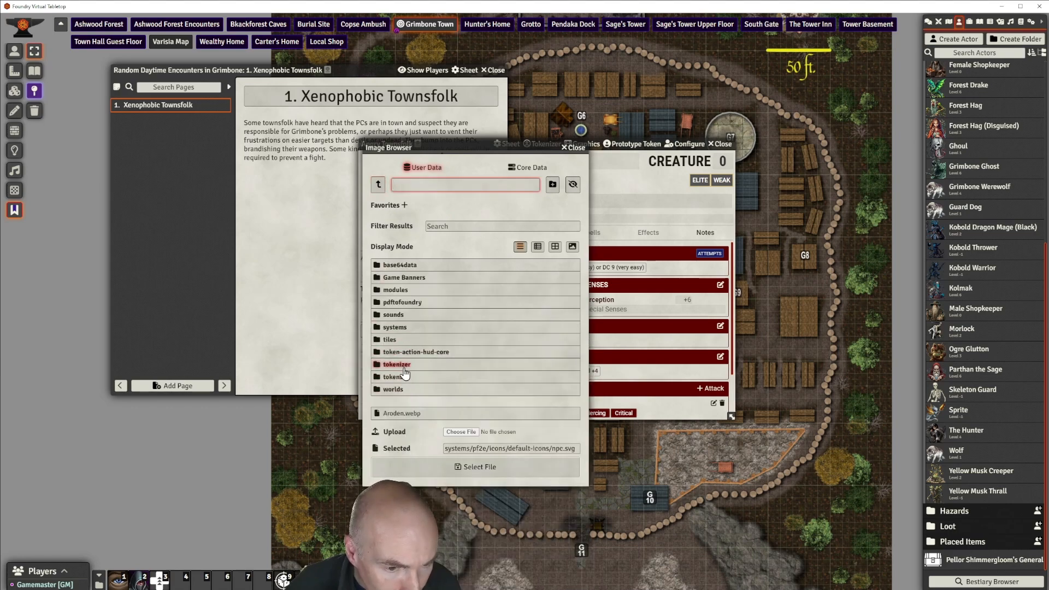
{"action": "left_click", "coordinate": [396, 291]}
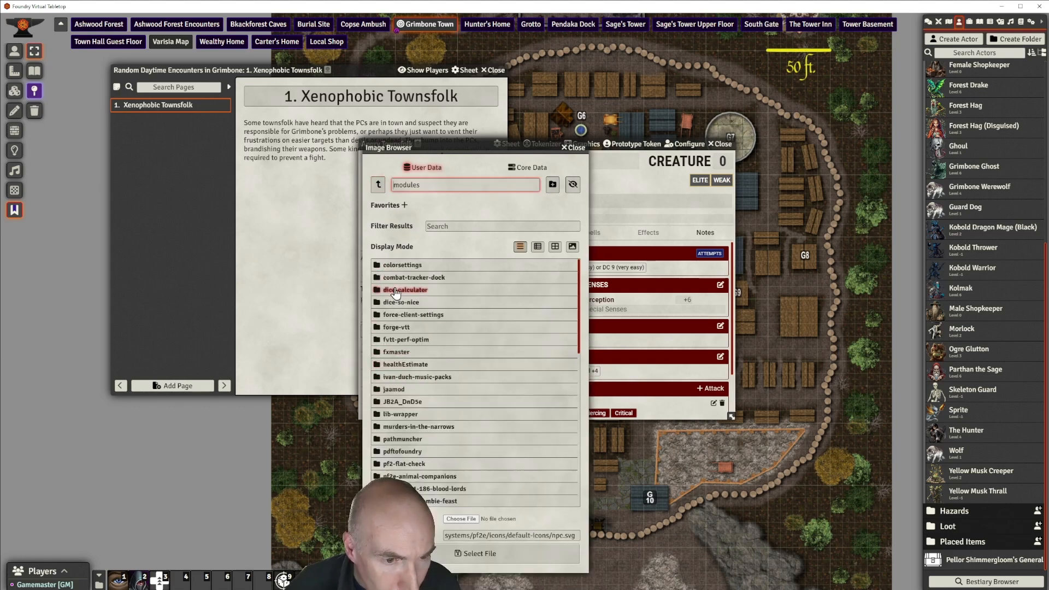
{"action": "scroll", "coordinate": [455, 391], "scroll_direction": "down", "scroll_amount": 4}
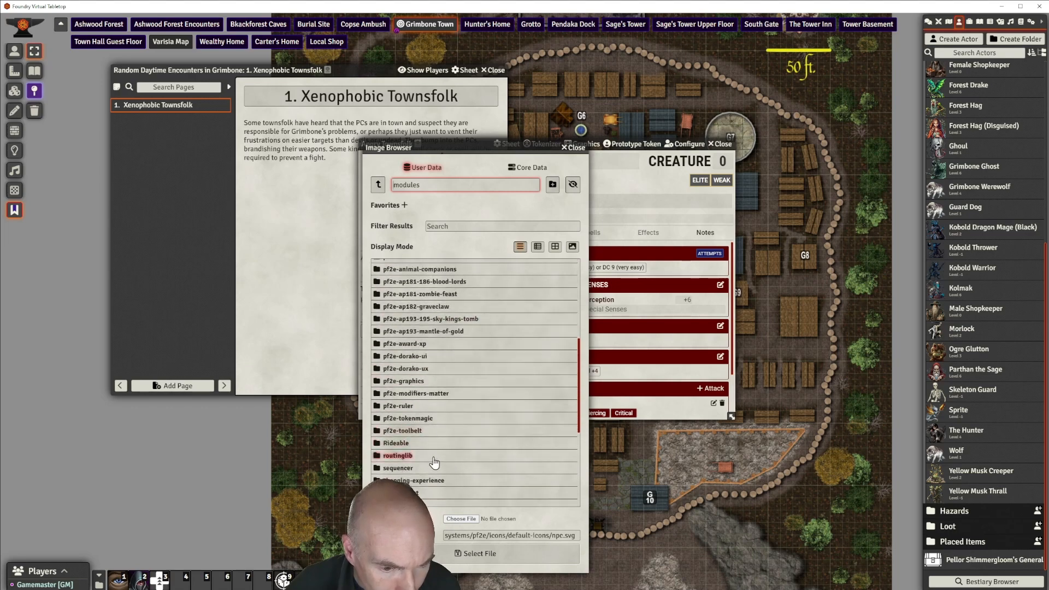
{"action": "scroll", "coordinate": [434, 463], "scroll_direction": "down", "scroll_amount": 5}
{"action": "left_click", "coordinate": [446, 410]}
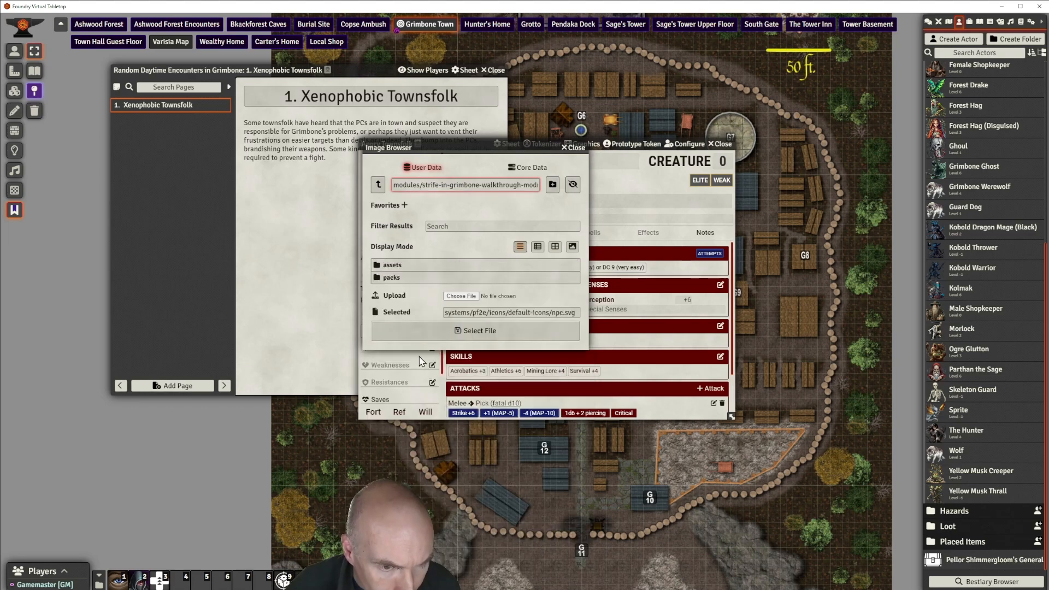
{"action": "left_click", "coordinate": [390, 267]}
{"action": "left_click", "coordinate": [397, 328]}
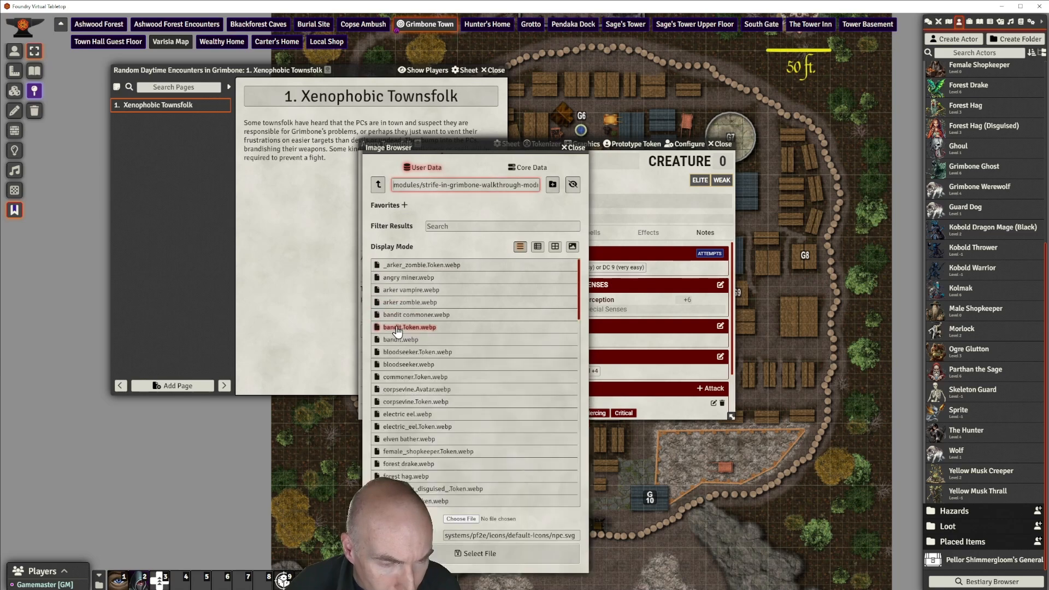
Show the image files with thumbnails and set ringleader.webp as the Angry Townsfolk's portrait
{"action": "left_click", "coordinate": [538, 246]}
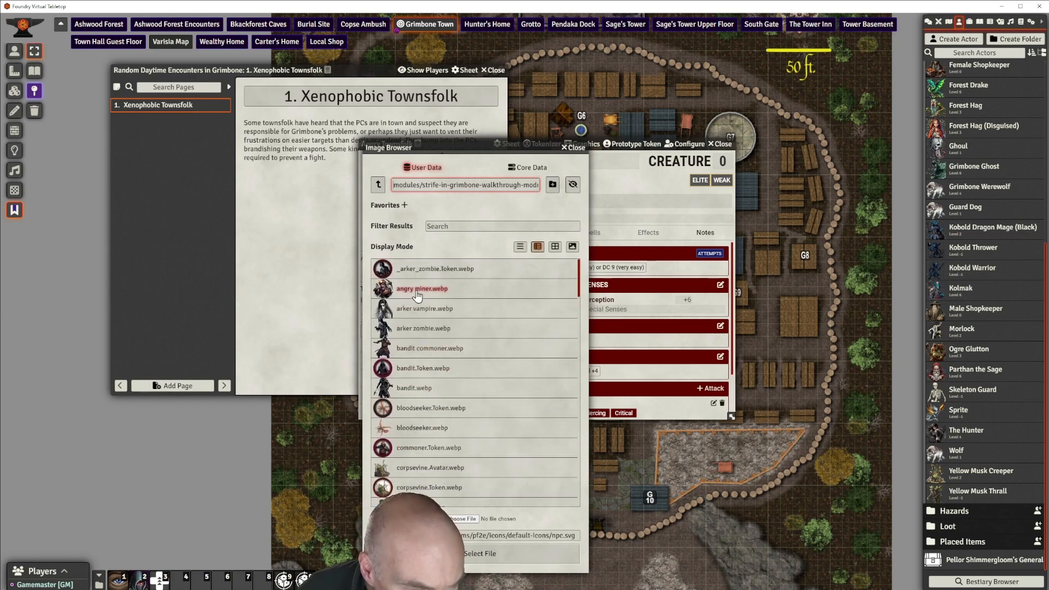
{"action": "scroll", "coordinate": [446, 374], "scroll_direction": "down", "scroll_amount": 3}
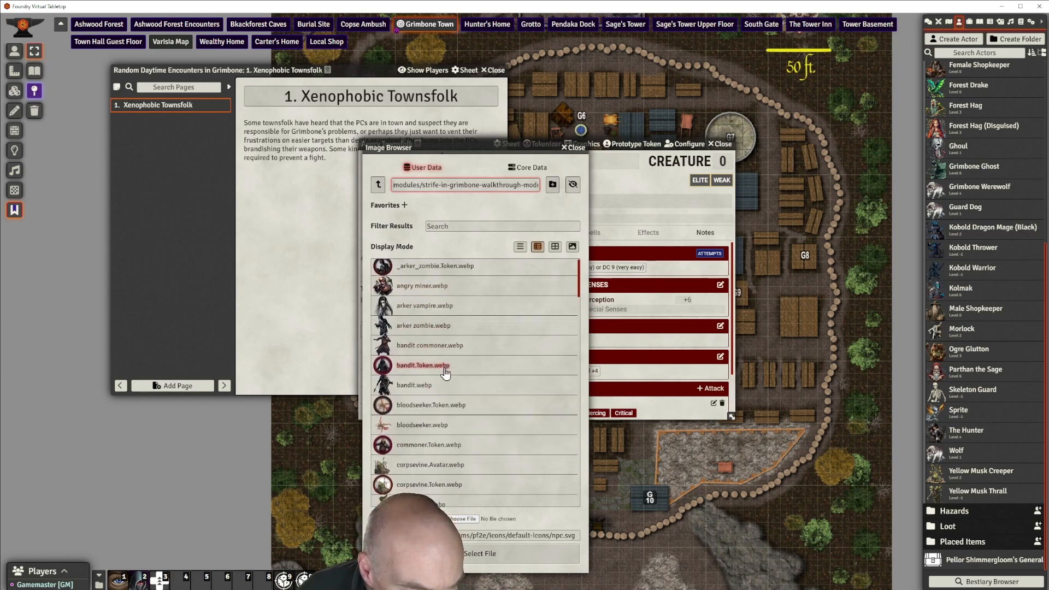
{"action": "scroll", "coordinate": [447, 374], "scroll_direction": "down", "scroll_amount": 7}
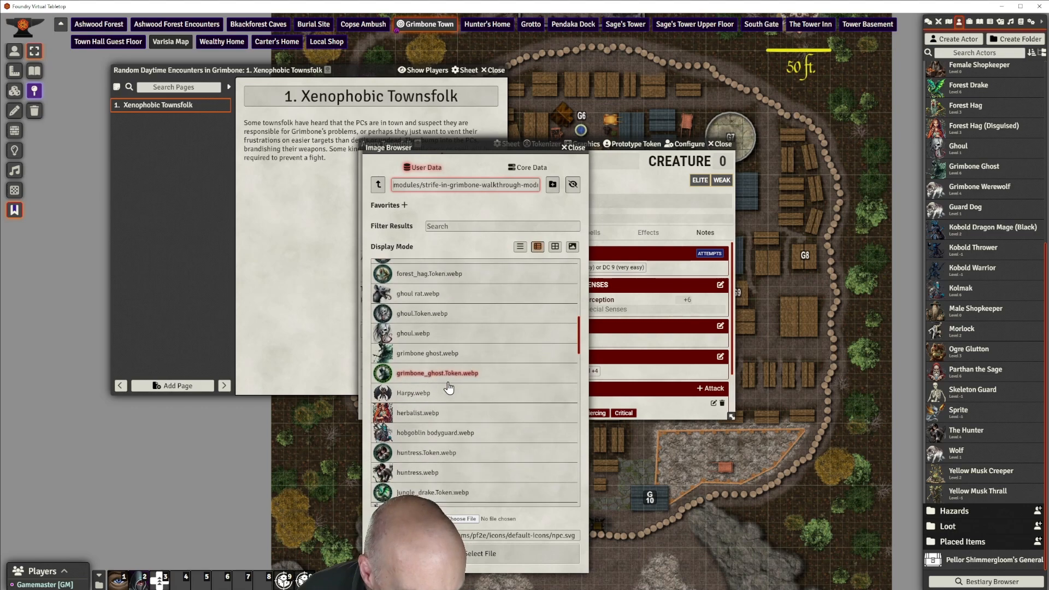
{"action": "scroll", "coordinate": [448, 389], "scroll_direction": "down", "scroll_amount": 5}
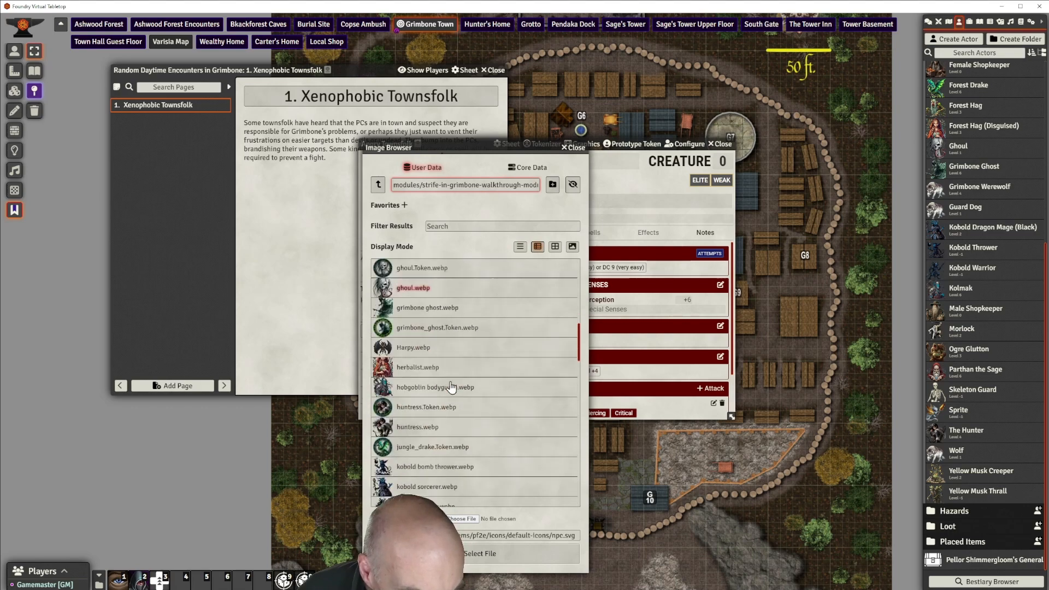
{"action": "scroll", "coordinate": [451, 387], "scroll_direction": "down", "scroll_amount": 10}
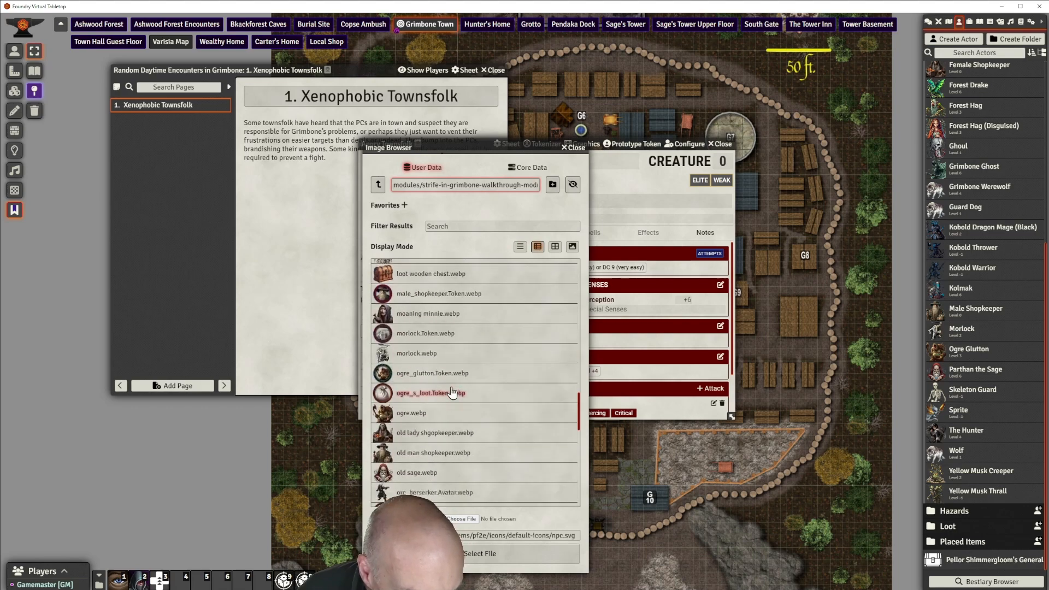
{"action": "scroll", "coordinate": [451, 391], "scroll_direction": "down", "scroll_amount": 3}
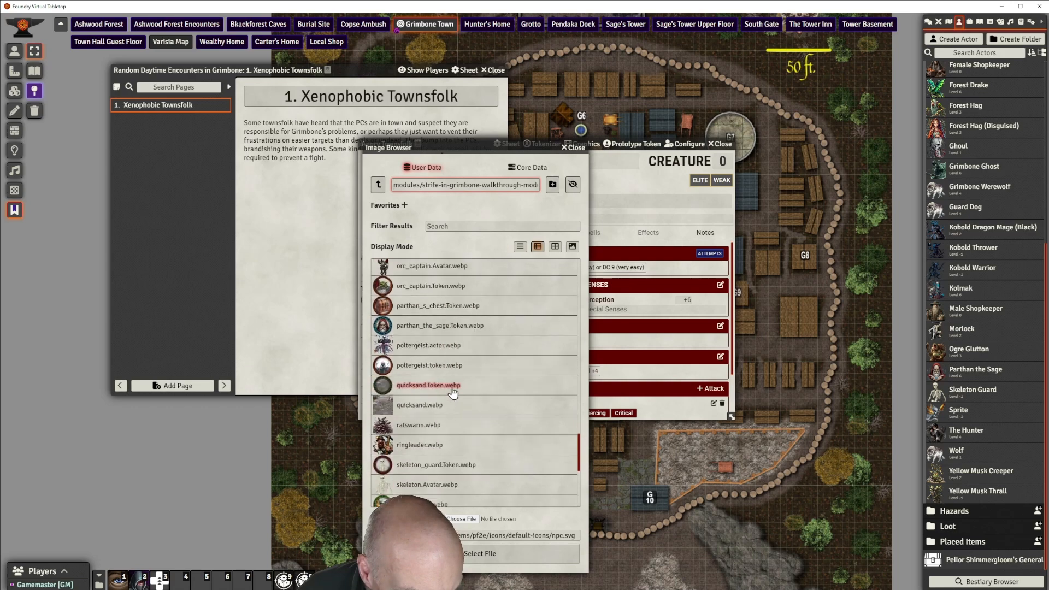
{"action": "left_click", "coordinate": [424, 421]}
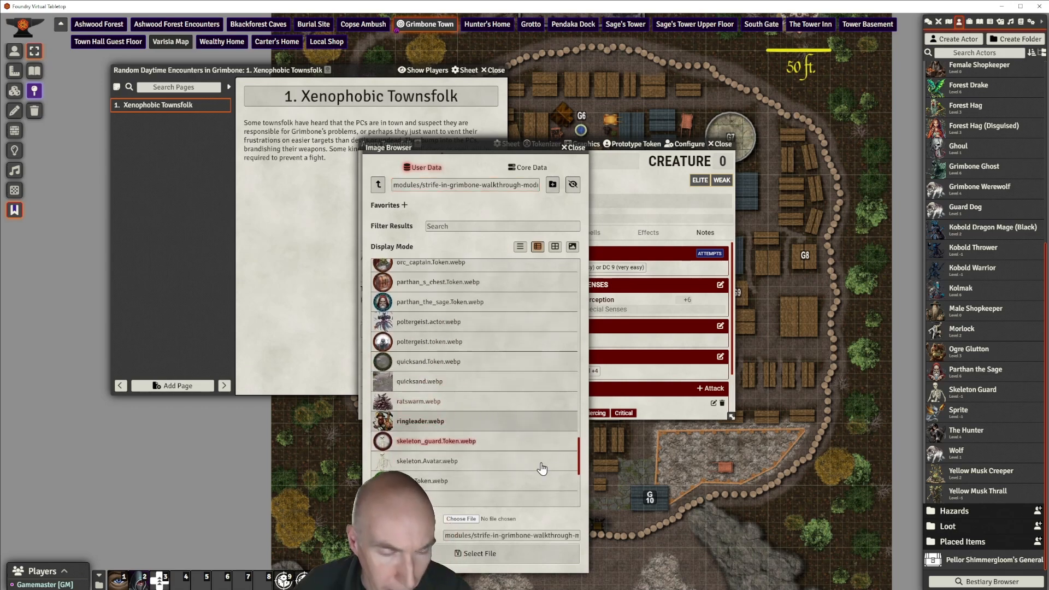
{"action": "left_click", "coordinate": [496, 554]}
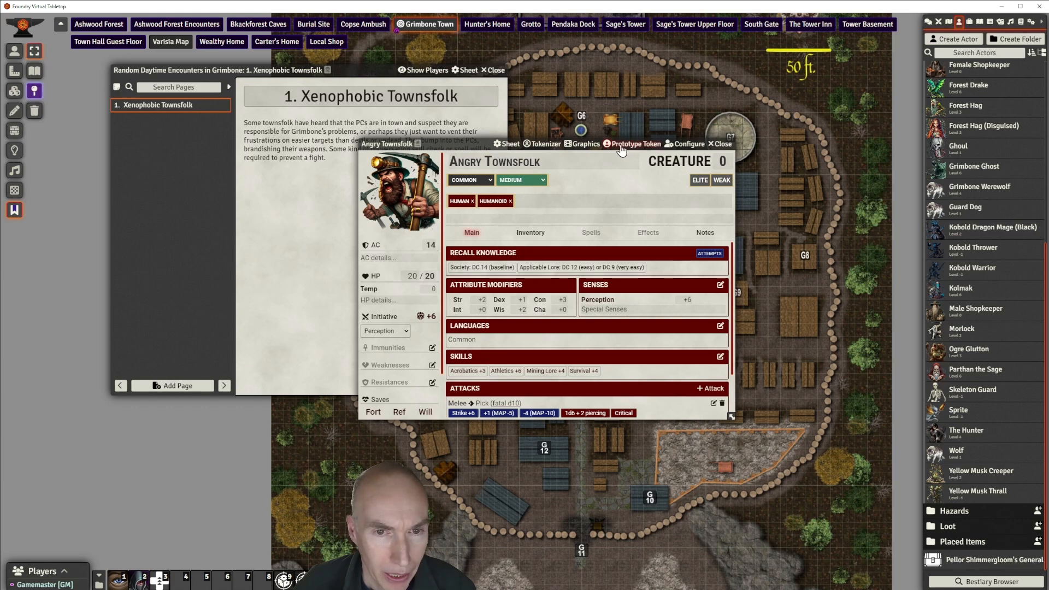
Open the actor in Tokenizer, delete the token's white background layer and add an ornate green and gold ring frame
{"action": "left_click", "coordinate": [543, 145]}
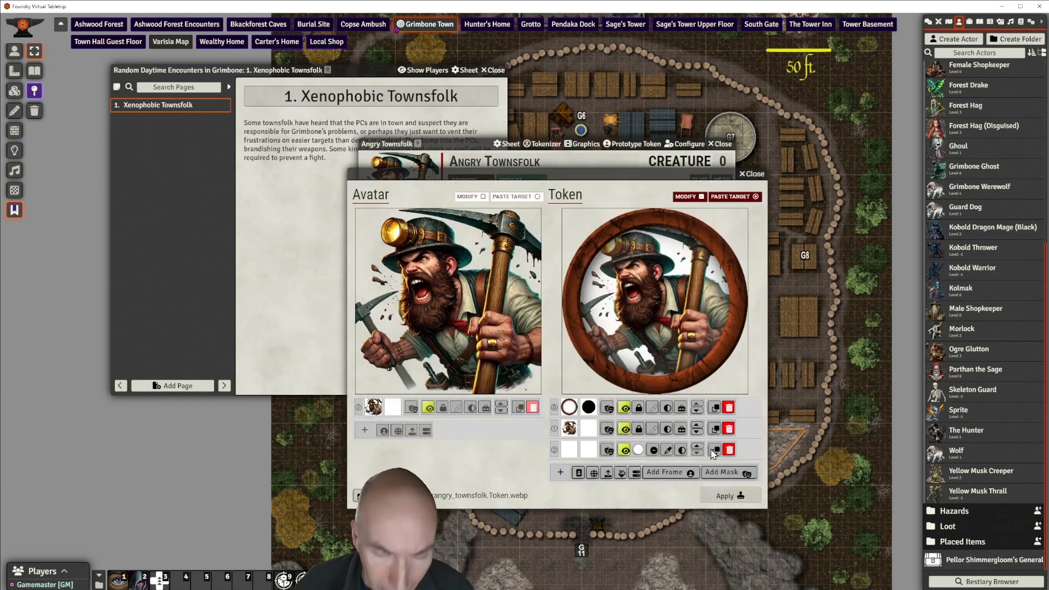
{"action": "left_click", "coordinate": [729, 450]}
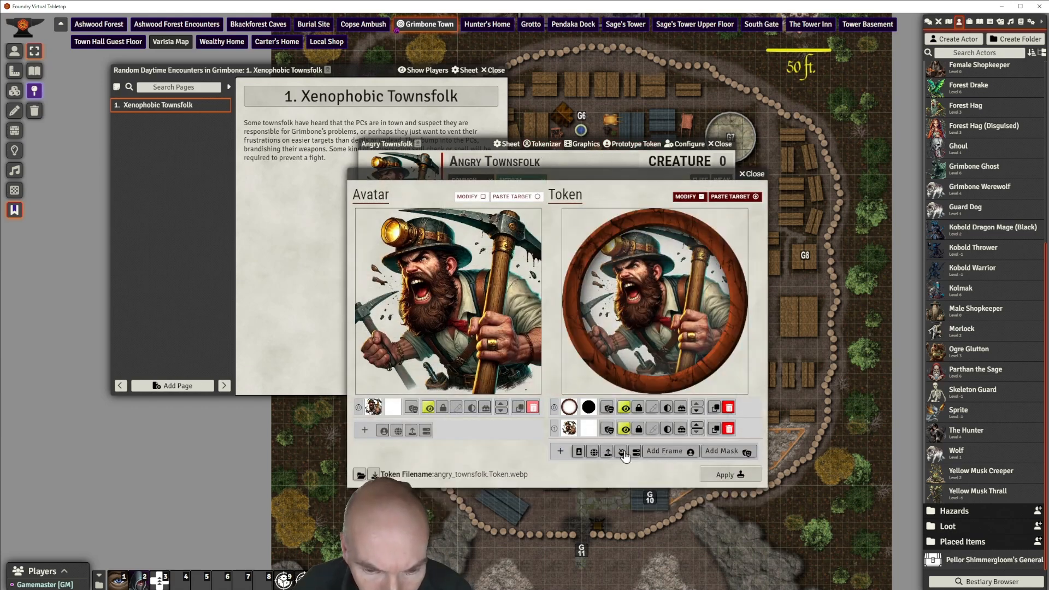
{"action": "left_click", "coordinate": [663, 452]}
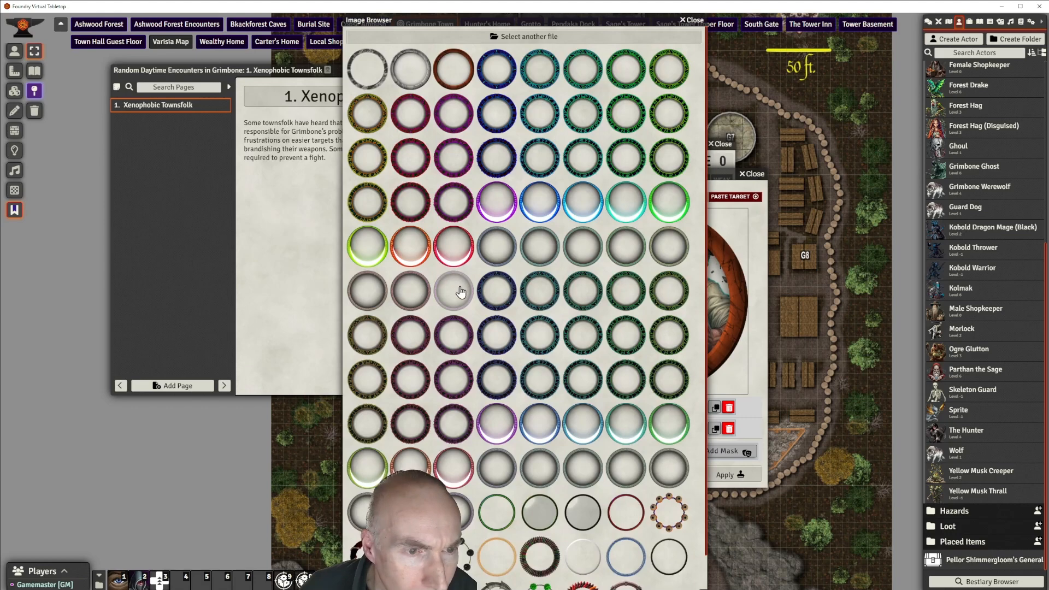
{"action": "scroll", "coordinate": [460, 290], "scroll_direction": "down", "scroll_amount": 1}
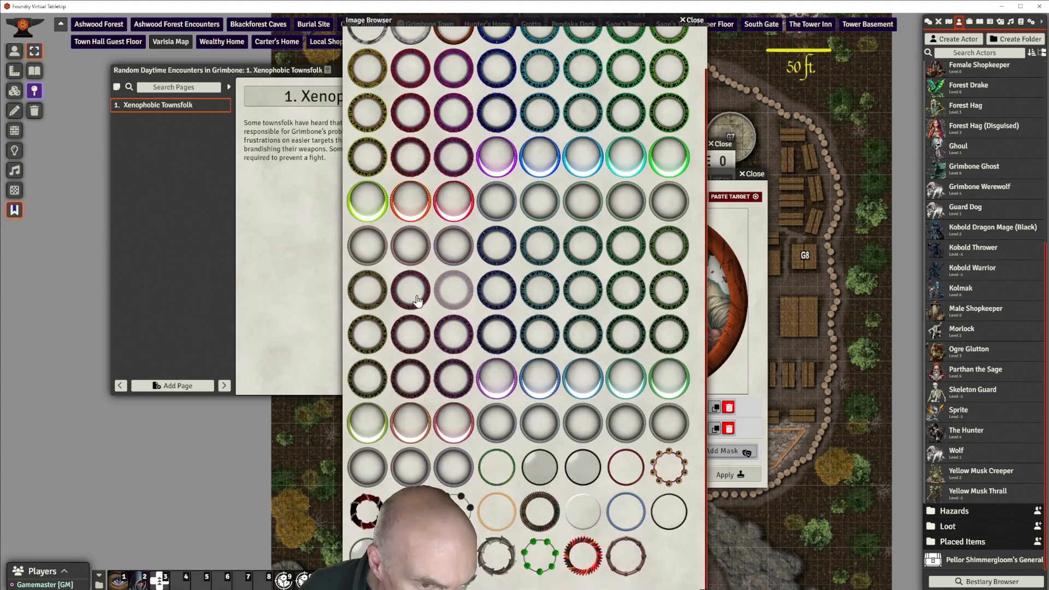
{"action": "left_click", "coordinate": [364, 293]}
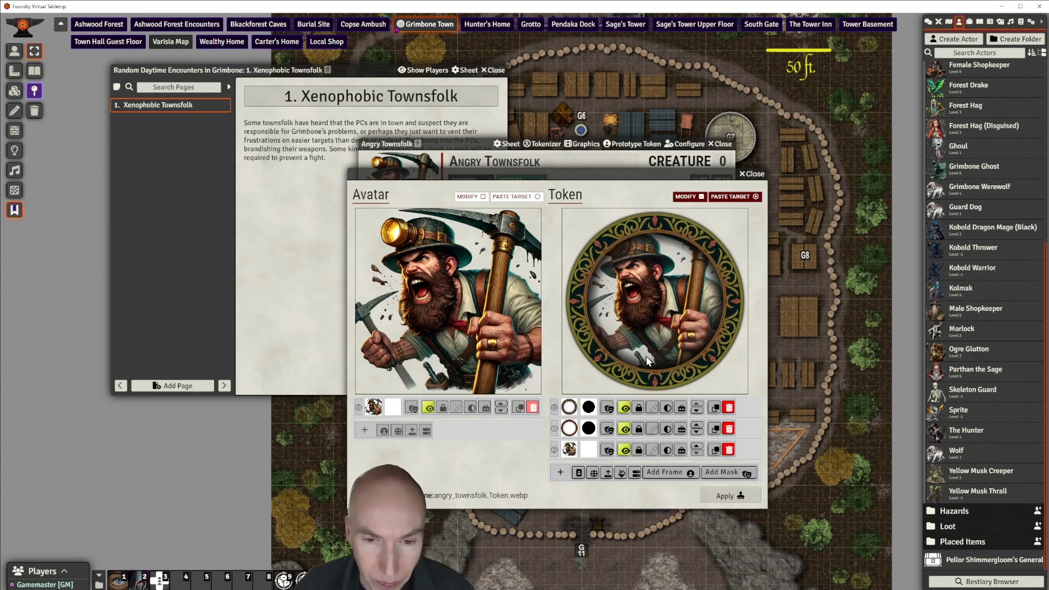
Remove the token's default frame layer, unlock, shift and enlarge the portrait inside the ornate ring, and save the Angry Townsfolk's token
{"action": "left_click", "coordinate": [728, 429]}
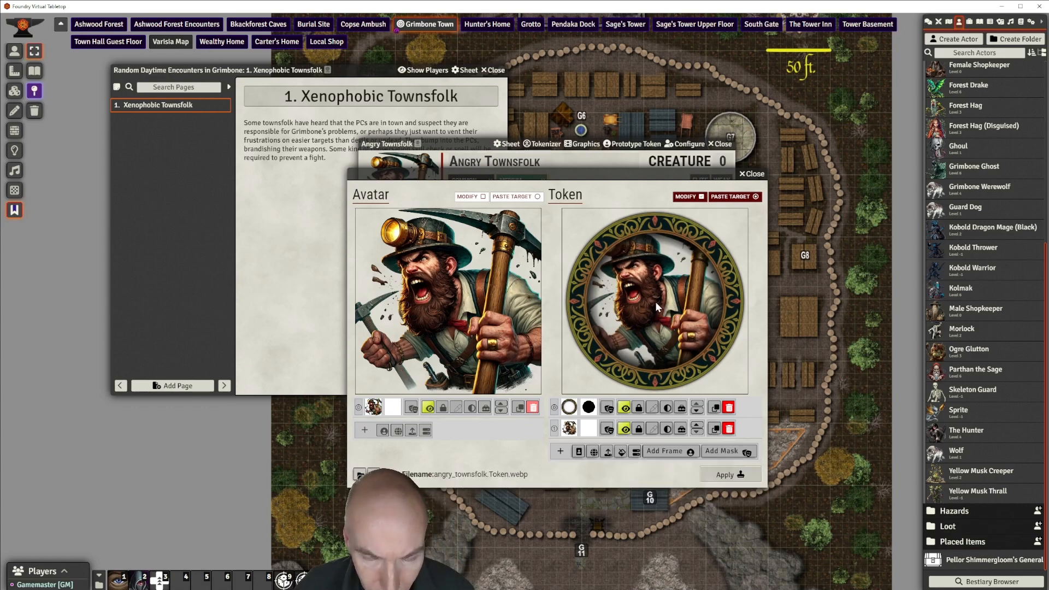
{"action": "left_click", "coordinate": [639, 429]}
{"action": "mouse_move", "coordinate": [668, 334]}
{"action": "left_mouse_down"}
{"action": "mouse_move", "coordinate": [664, 348]}
{"action": "mouse_move", "coordinate": [687, 352]}
{"action": "mouse_move", "coordinate": [662, 339]}
{"action": "mouse_move", "coordinate": [675, 348]}
{"action": "left_mouse_up"}
{"action": "scroll", "coordinate": [688, 352], "scroll_direction": "up", "scroll_amount": 3}
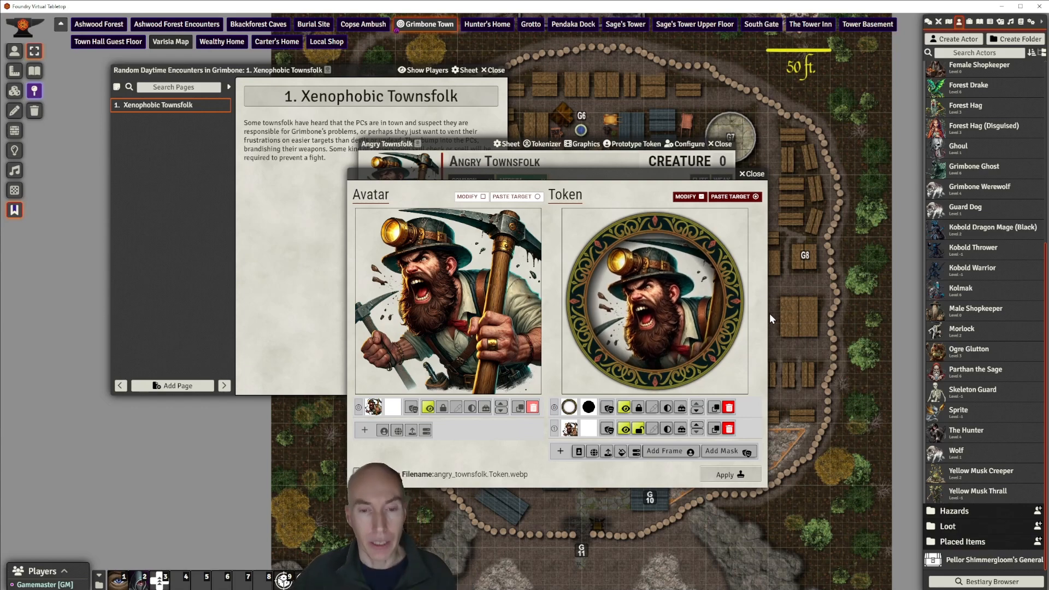
{"action": "left_click", "coordinate": [732, 474]}
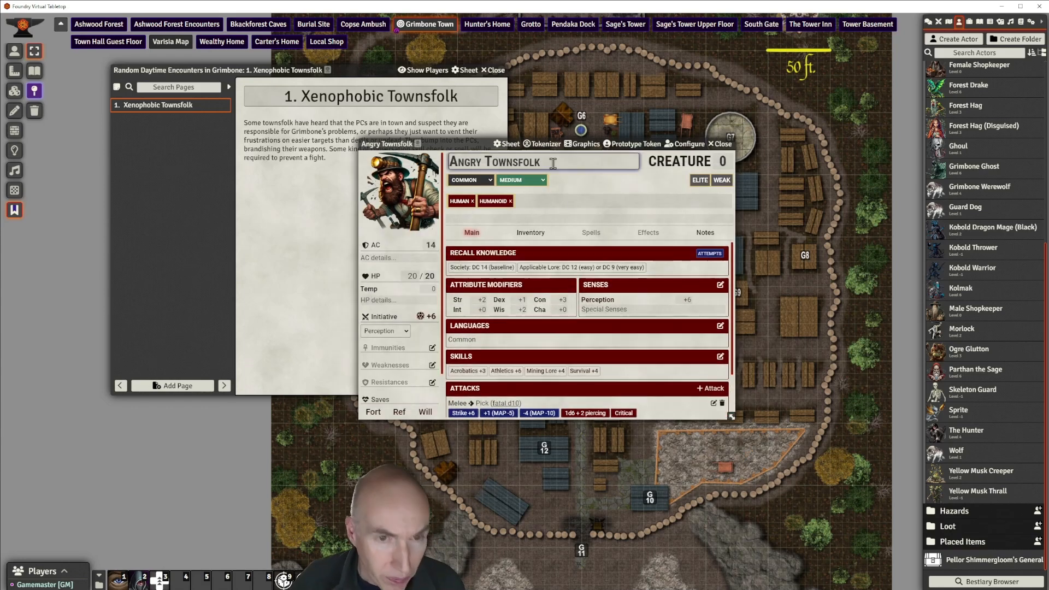
{"action": "left_click_drag", "start_coordinate": [483, 137], "coordinate": [513, 163]}
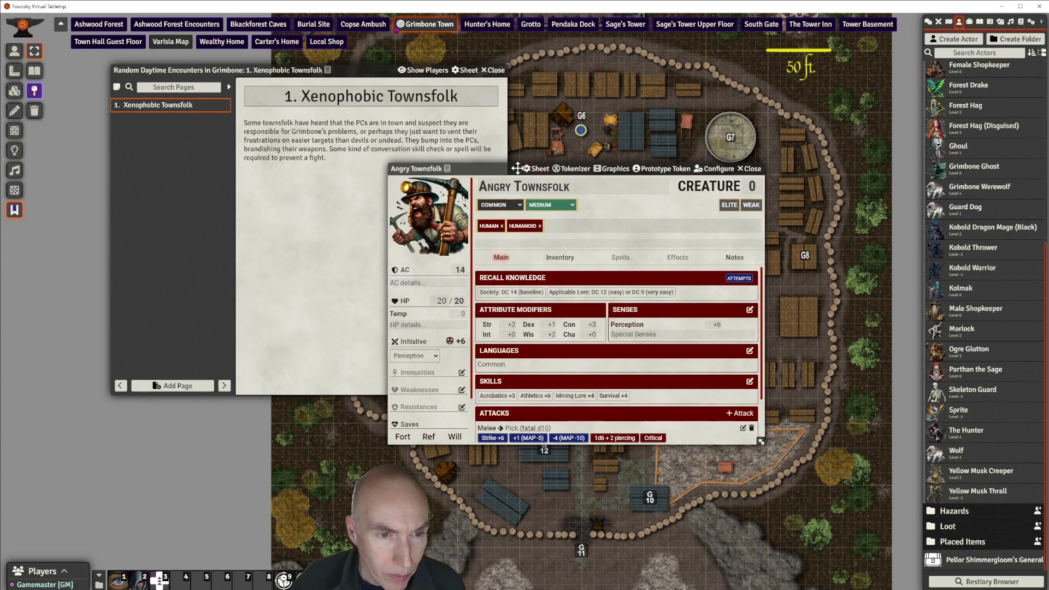
{"action": "double_click", "coordinate": [755, 169]}
{"action": "left_click", "coordinate": [753, 168]}
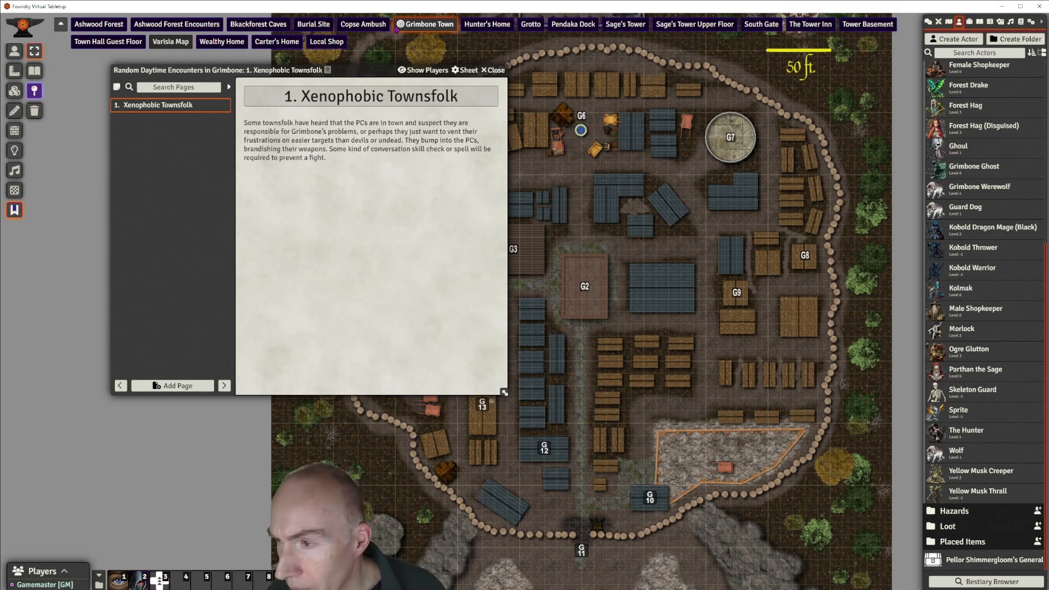
Search the compendium packs for "drunk" and import the Drunkard from the NPC Gallery
{"action": "left_click", "coordinate": [1021, 22]}
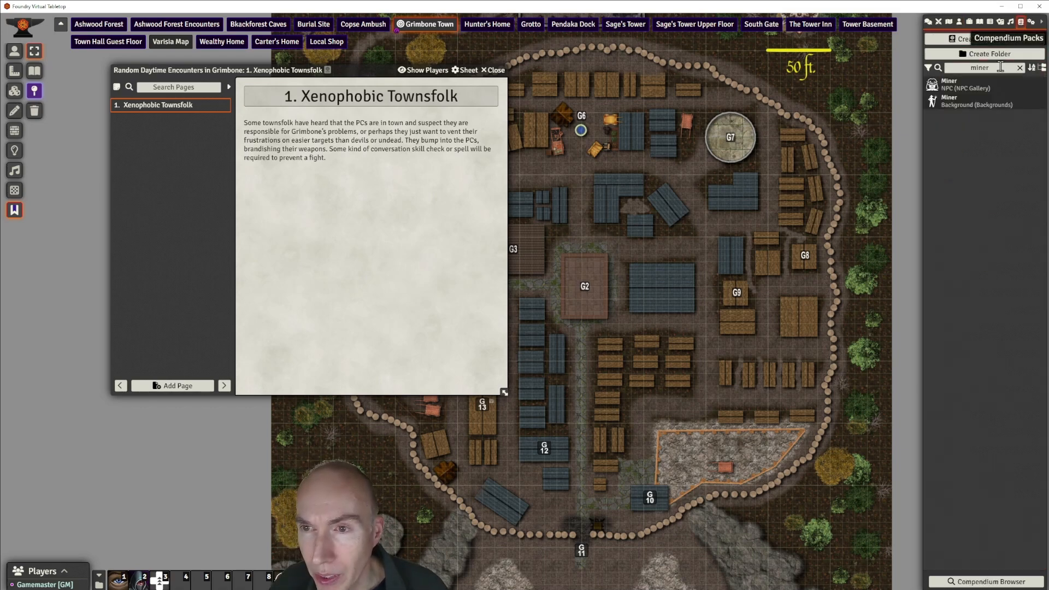
{"action": "left_click_drag", "start_coordinate": [1001, 66], "coordinate": [971, 66]}
{"action": "key", "text": "BackSpace"}
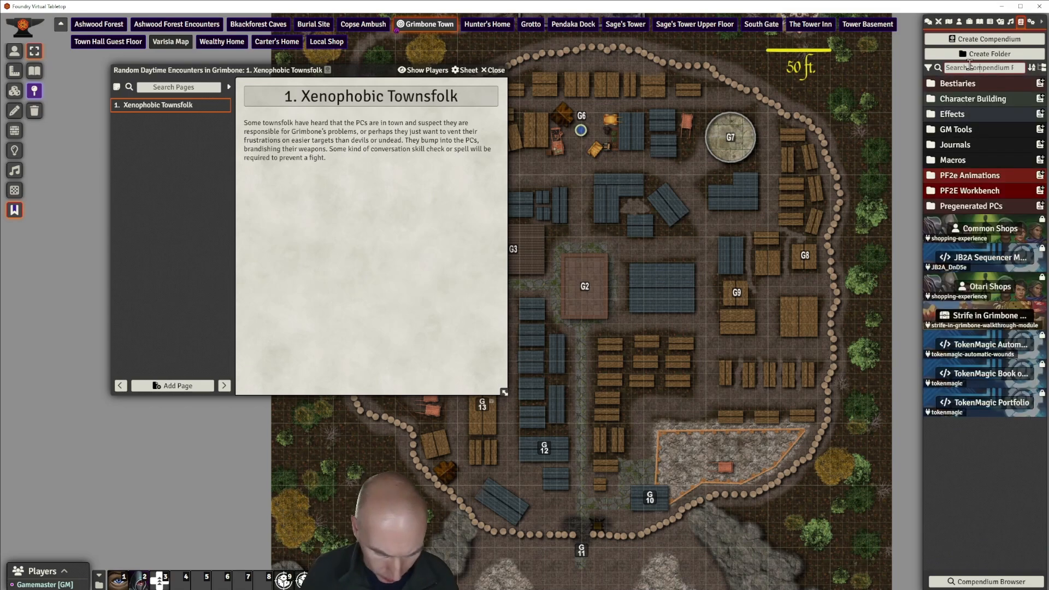
{"action": "type", "text": "drunk"}
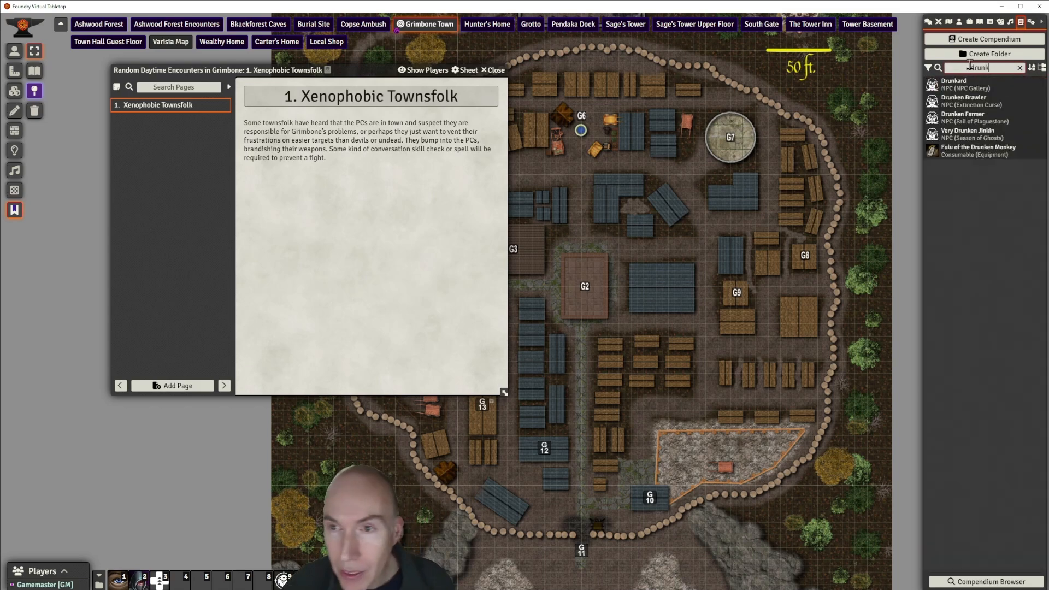
{"action": "left_click", "coordinate": [960, 86]}
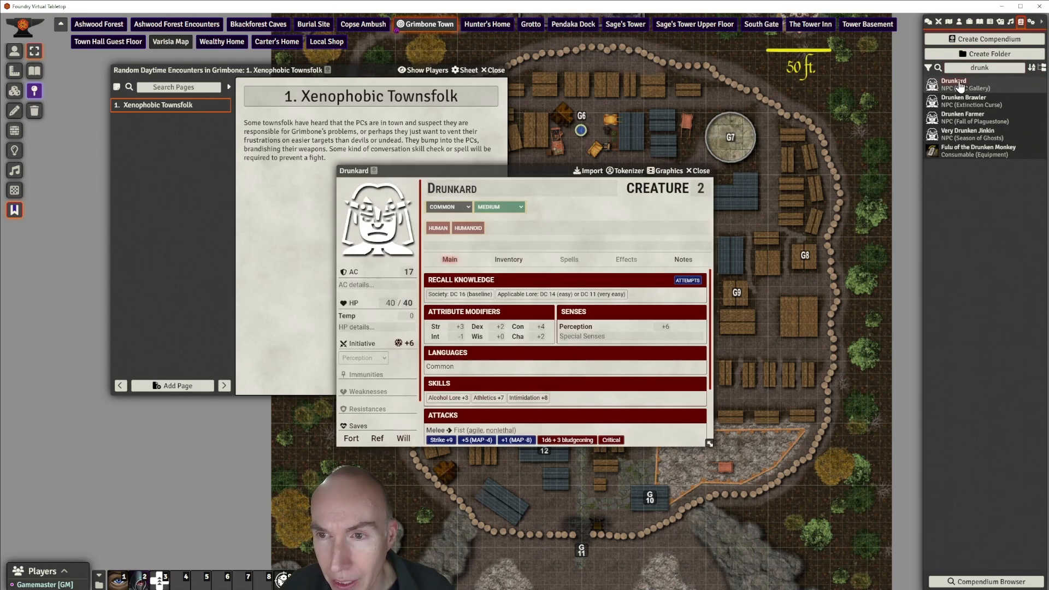
{"action": "left_click_drag", "start_coordinate": [515, 170], "coordinate": [586, 148]}
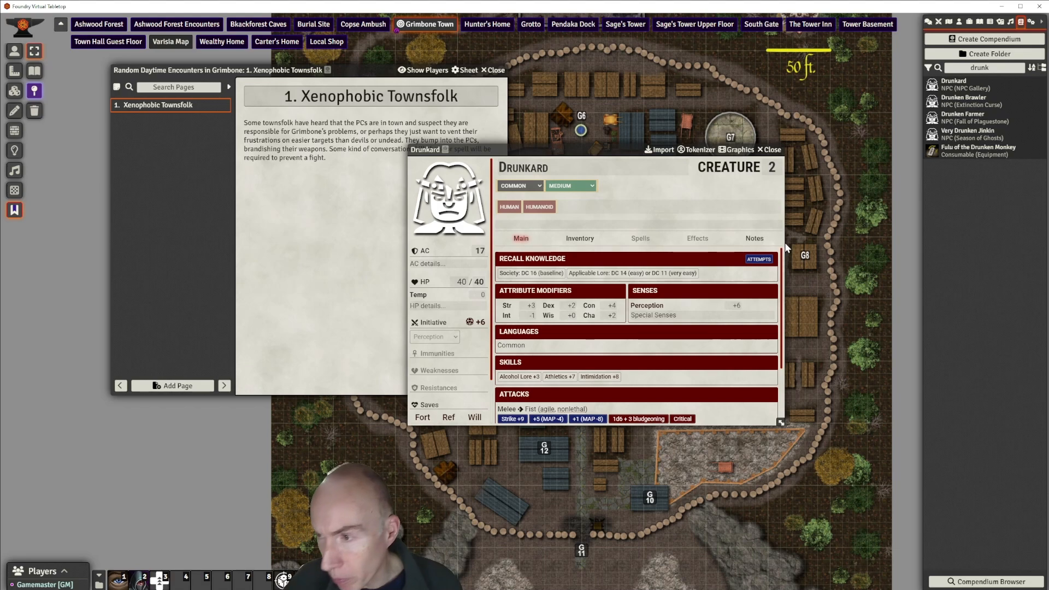
{"action": "left_click_drag", "start_coordinate": [593, 146], "coordinate": [629, 135]}
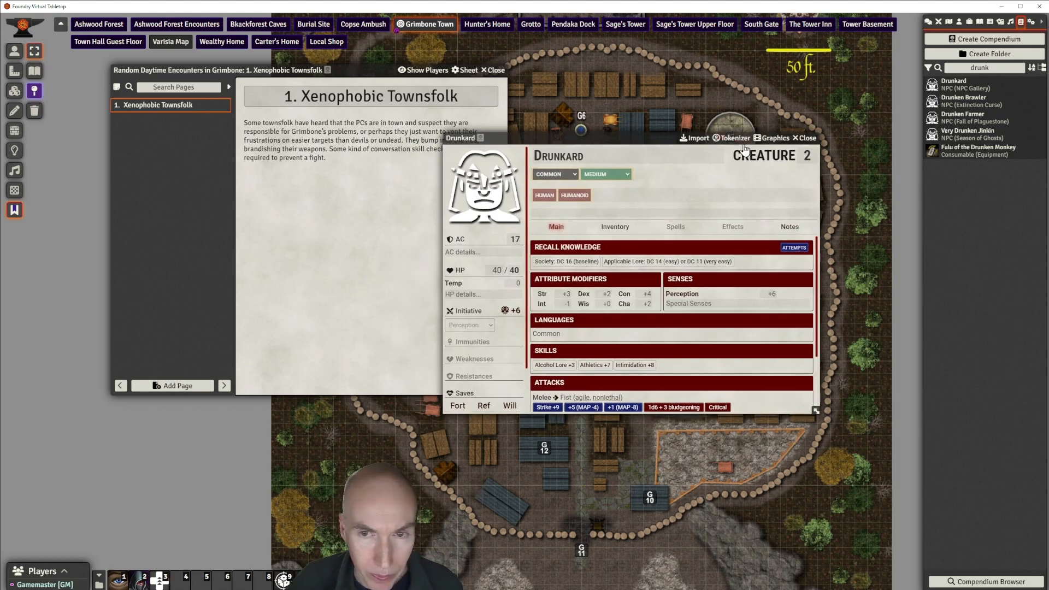
{"action": "left_click", "coordinate": [699, 138]}
Move the imported Drunkard actor into the folder holding the other creatures
{"action": "scroll", "coordinate": [987, 387], "scroll_direction": "down", "scroll_amount": 1}
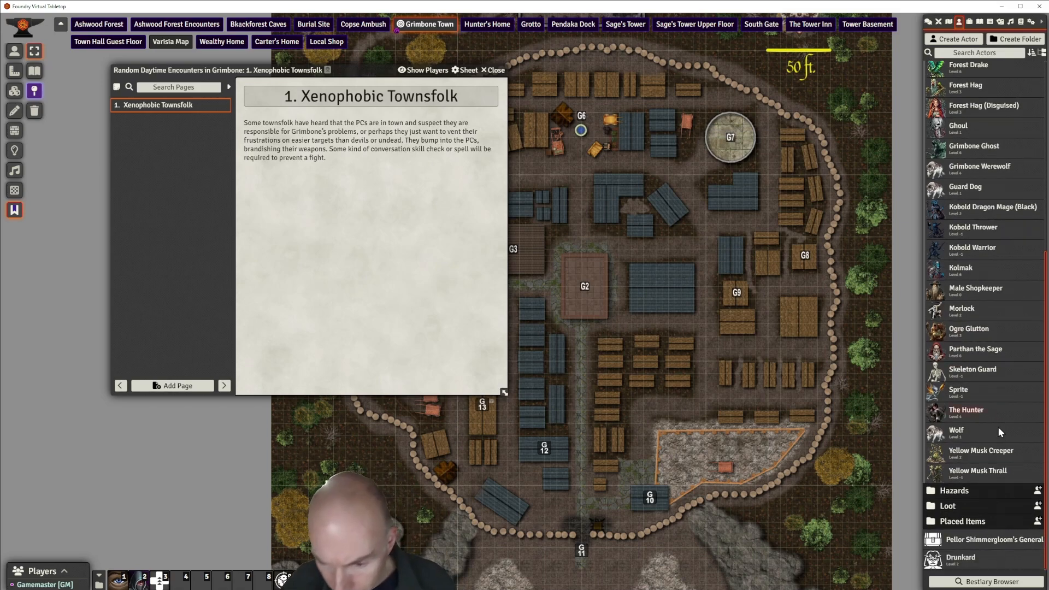
{"action": "scroll", "coordinate": [998, 437], "scroll_direction": "up", "scroll_amount": 1}
{"action": "scroll", "coordinate": [990, 496], "scroll_direction": "down", "scroll_amount": 1}
{"action": "left_click_drag", "start_coordinate": [965, 559], "coordinate": [958, 452]}
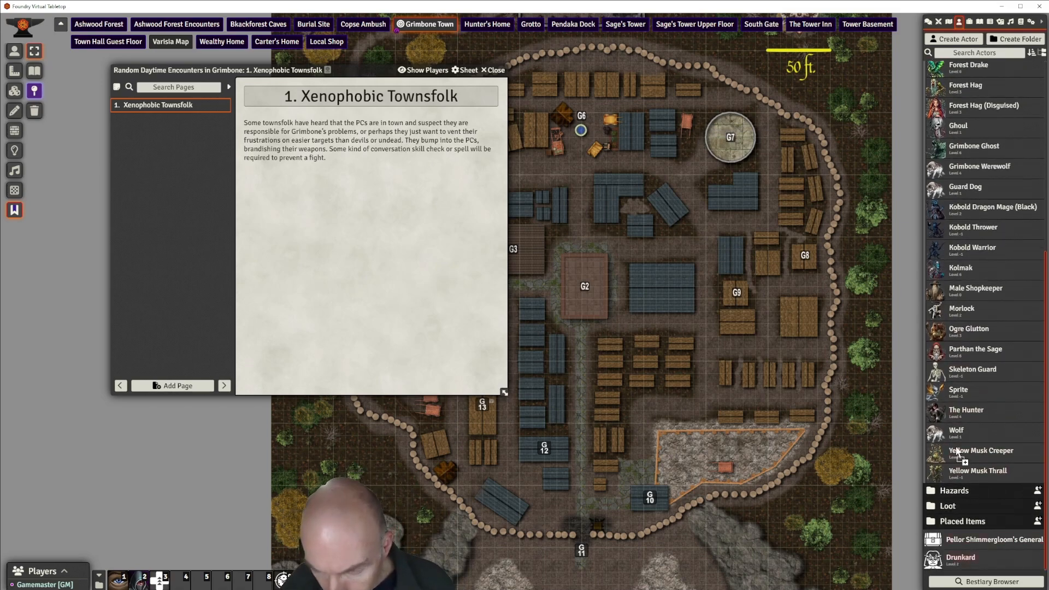
{"action": "left_click_drag", "start_coordinate": [958, 310], "coordinate": [968, 307]}
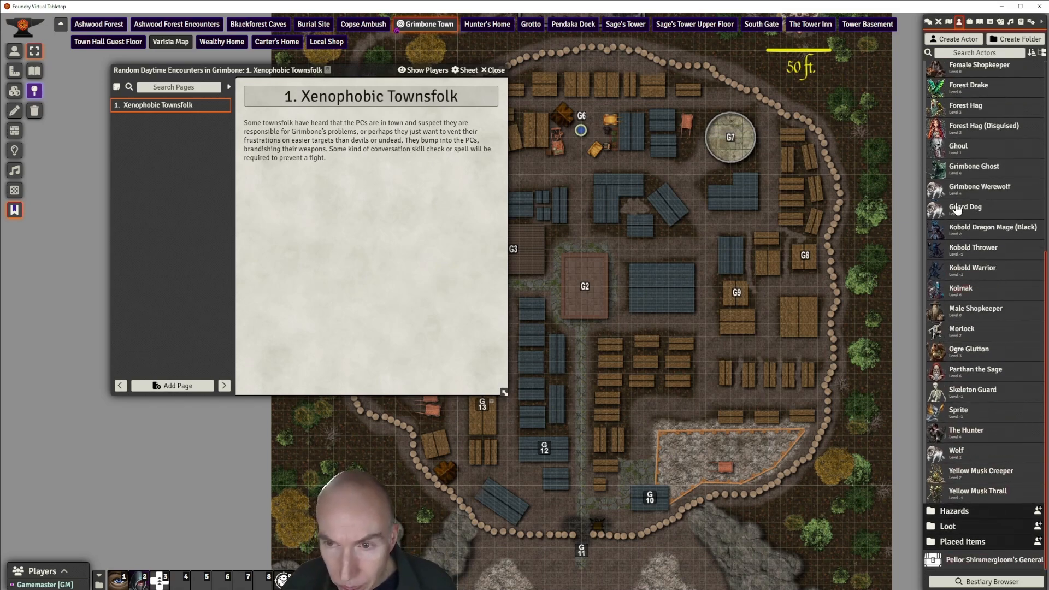
{"action": "scroll", "coordinate": [995, 241], "scroll_direction": "up", "scroll_amount": 3}
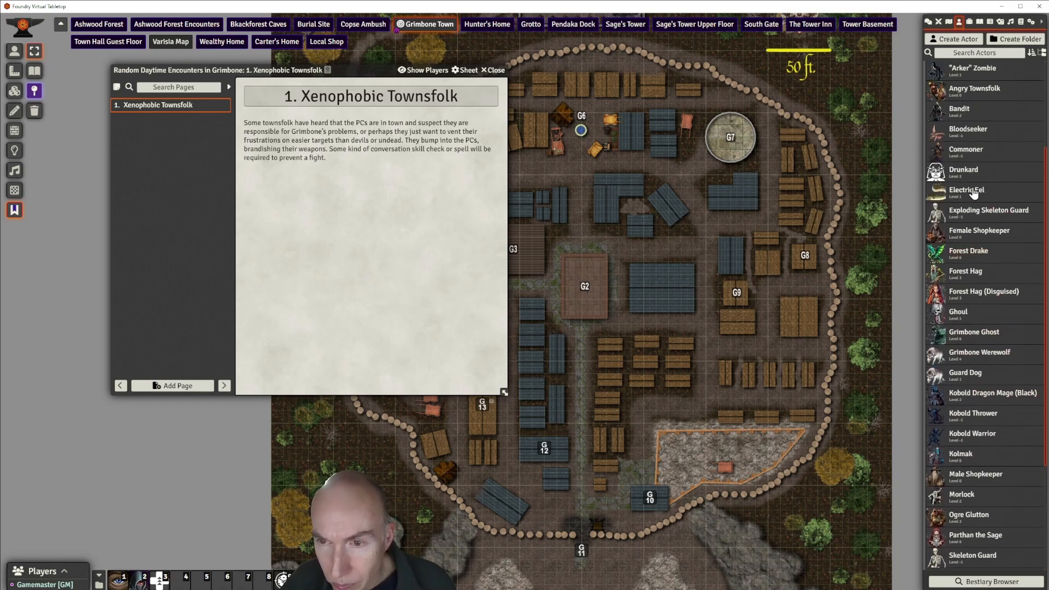
Open the Drunkard's sheet and rename the actor Ringleader
{"action": "left_click", "coordinate": [964, 174]}
{"action": "double_click", "coordinate": [489, 189]}
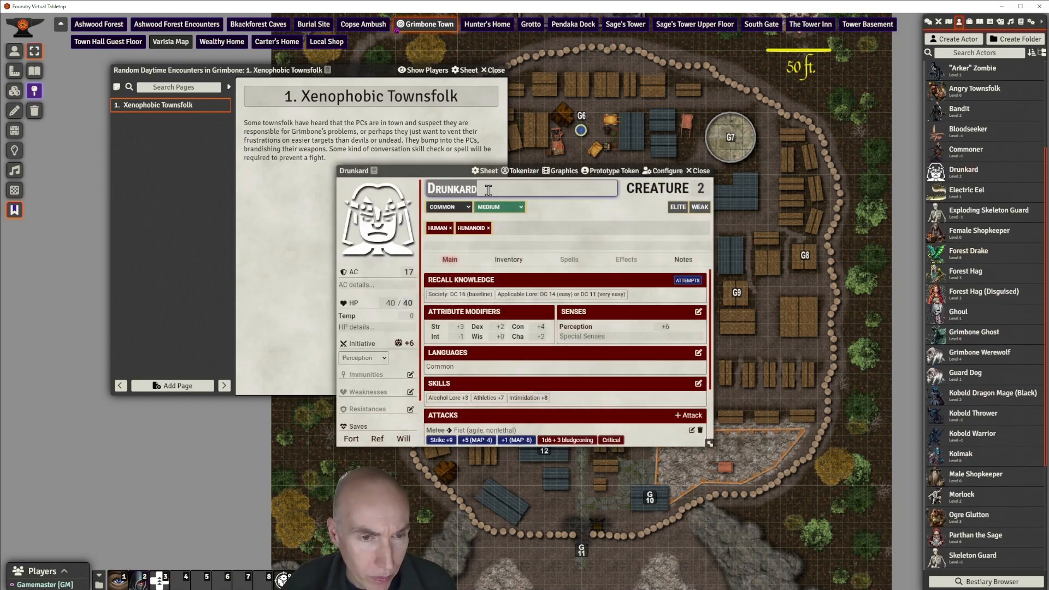
{"action": "key", "text": "BackSpace"}
{"action": "type", "text": "R"}
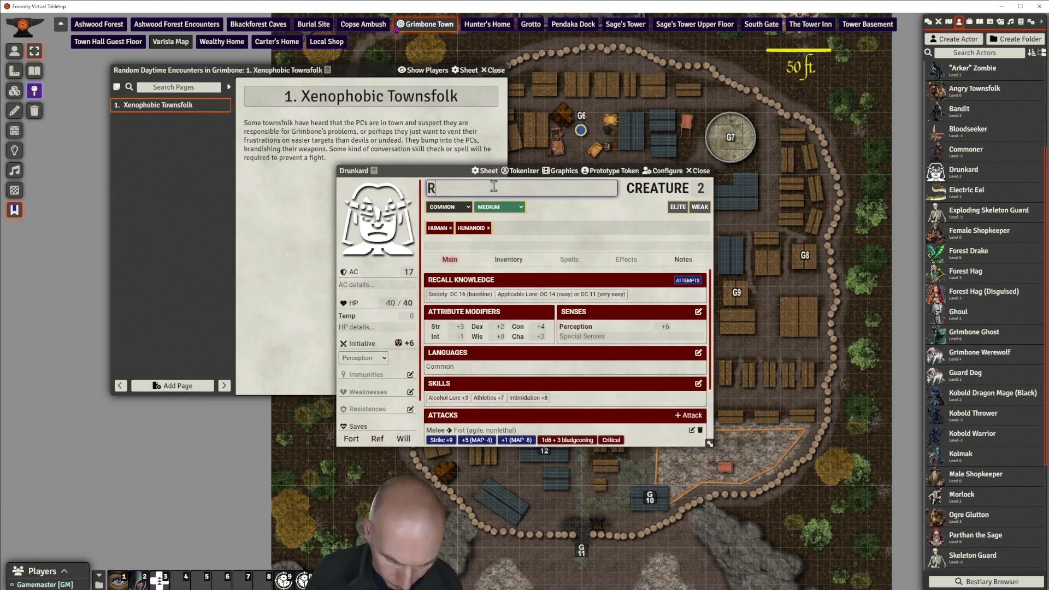
{"action": "type", "text": "inglead"}
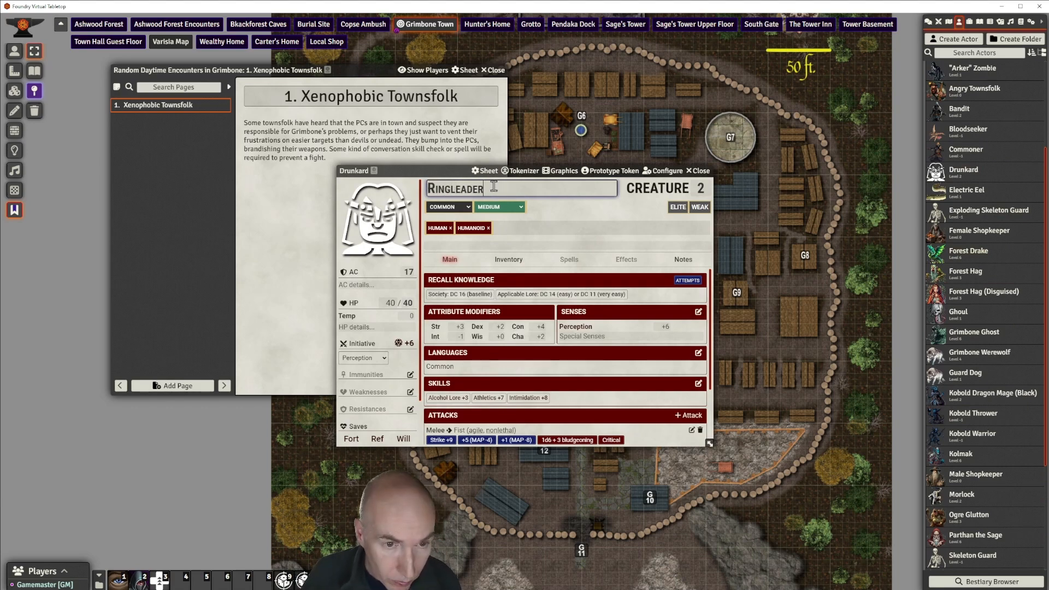
{"action": "type", "text": "er"}
{"action": "key", "text": "Return"}
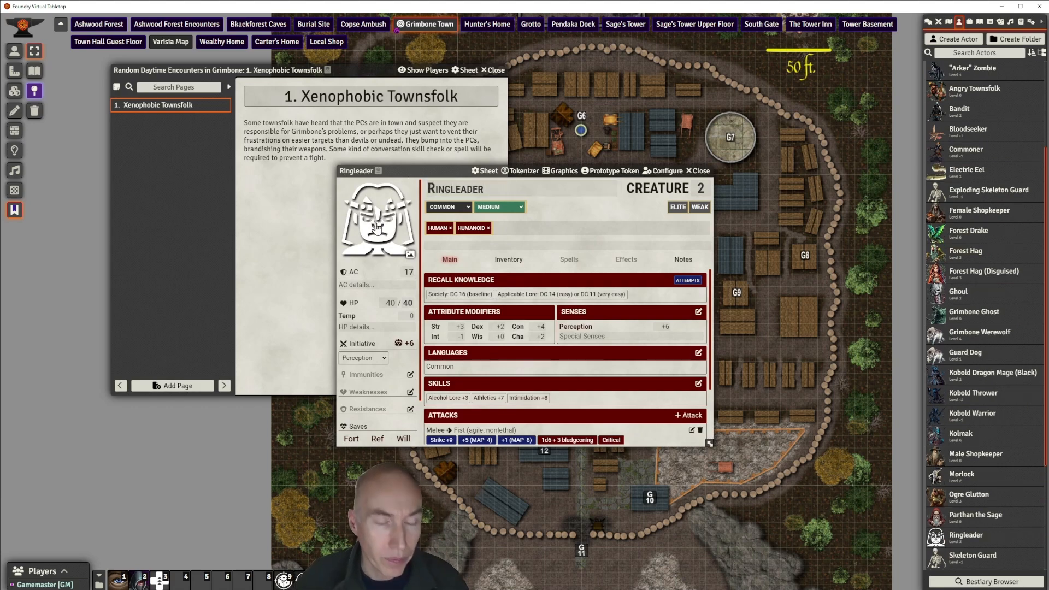
Browse for the Ringleader's portrait in the tokens folder of the strife-in-grimbone-walkthrough-module
{"action": "left_click", "coordinate": [379, 237]}
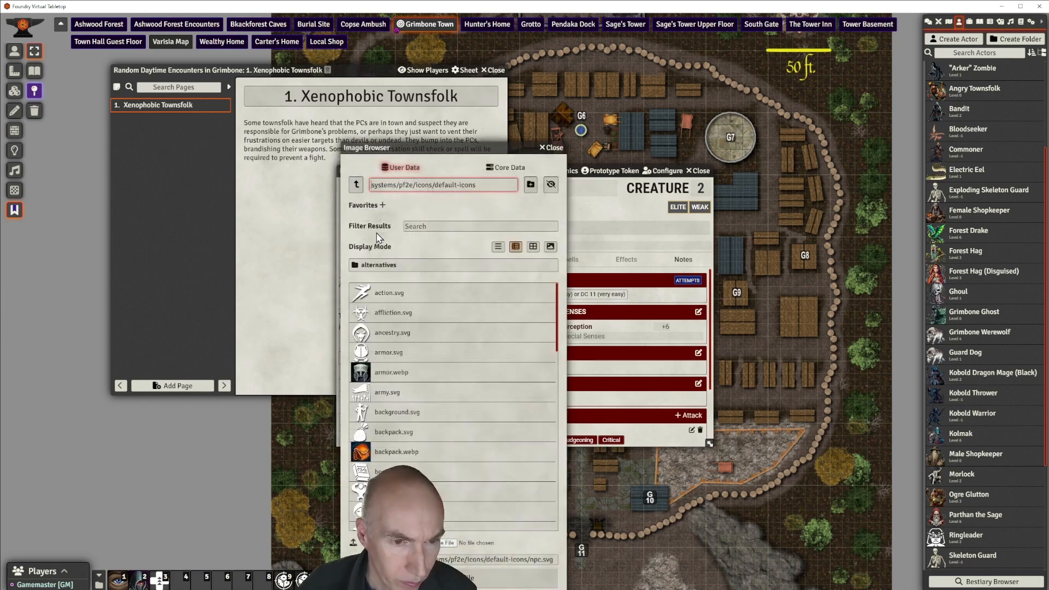
{"action": "left_click", "coordinate": [355, 185]}
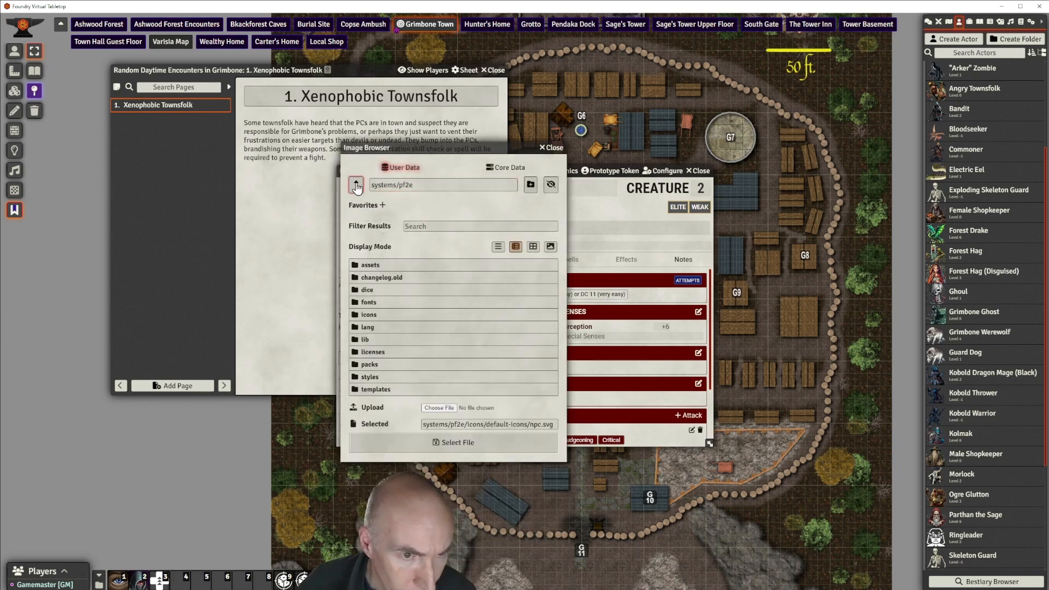
{"action": "left_click", "coordinate": [355, 185]}
{"action": "left_click", "coordinate": [377, 290]}
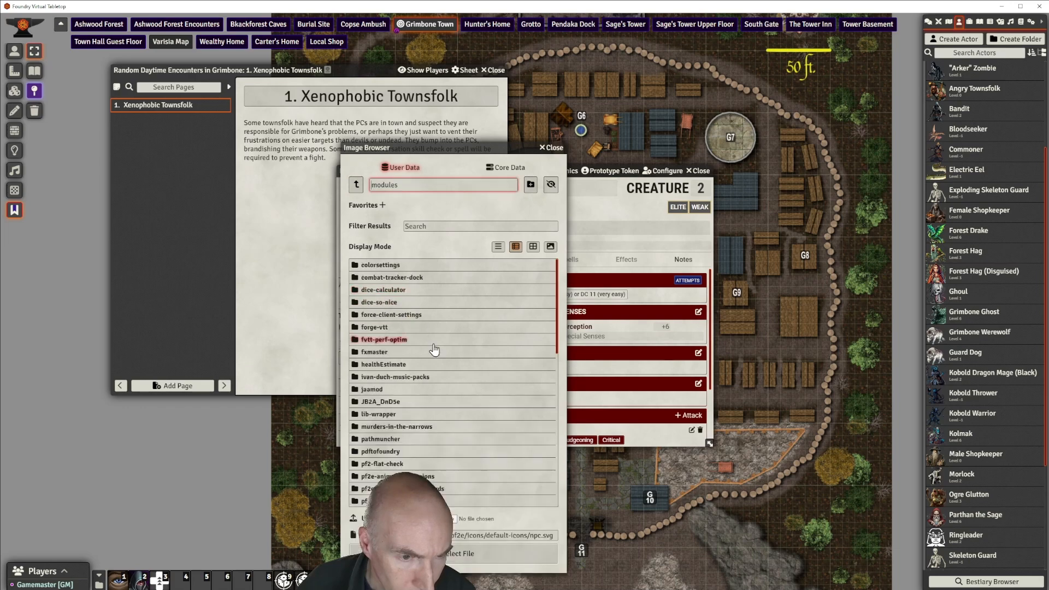
{"action": "scroll", "coordinate": [460, 431], "scroll_direction": "down", "scroll_amount": 10}
{"action": "left_click", "coordinate": [440, 407]}
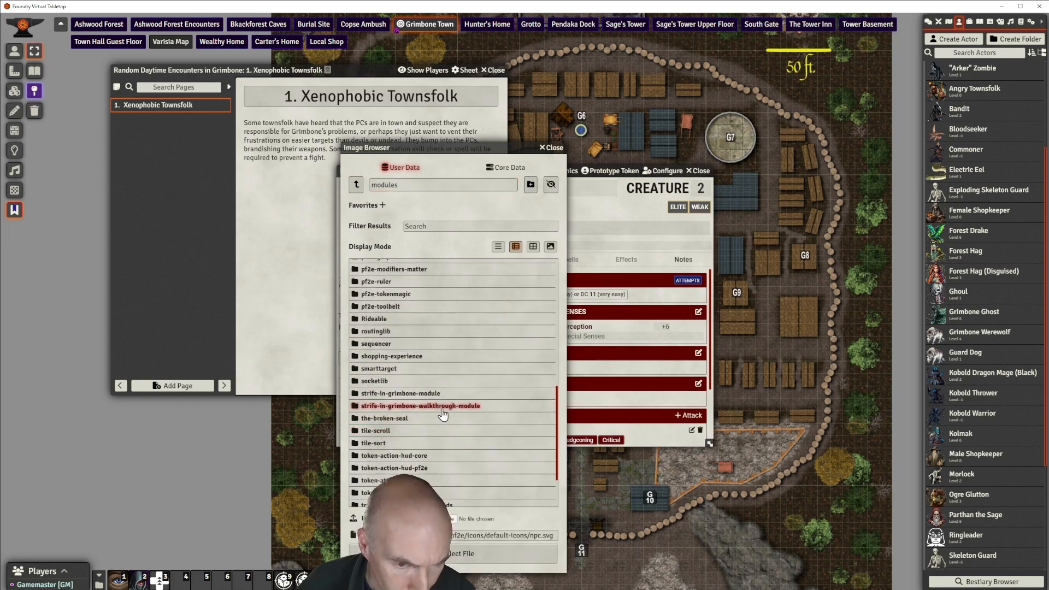
{"action": "left_click", "coordinate": [368, 266]}
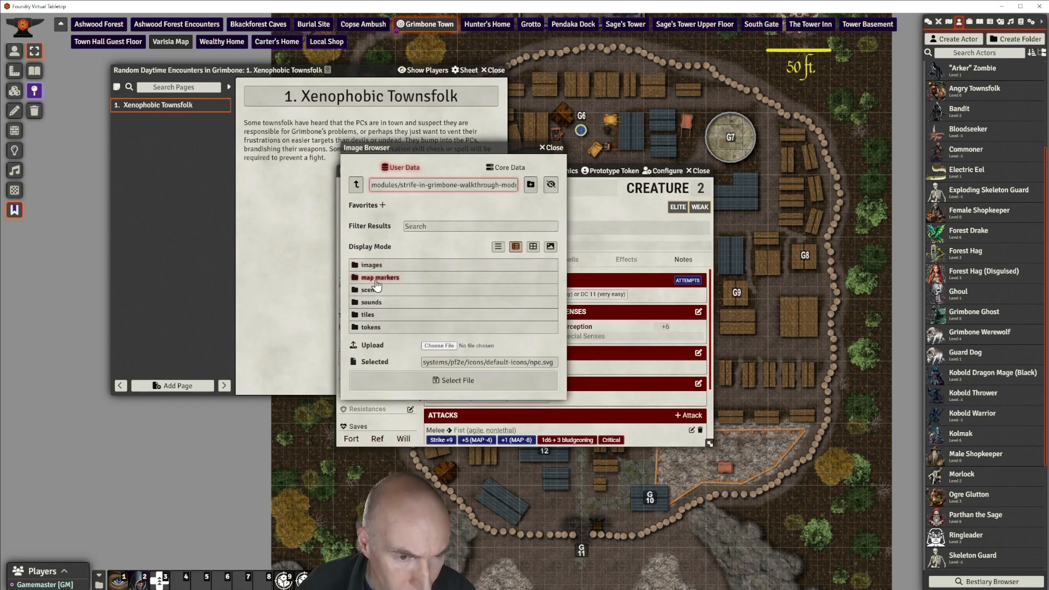
{"action": "left_click", "coordinate": [379, 329]}
{"action": "scroll", "coordinate": [445, 321], "scroll_direction": "down", "scroll_amount": 3}
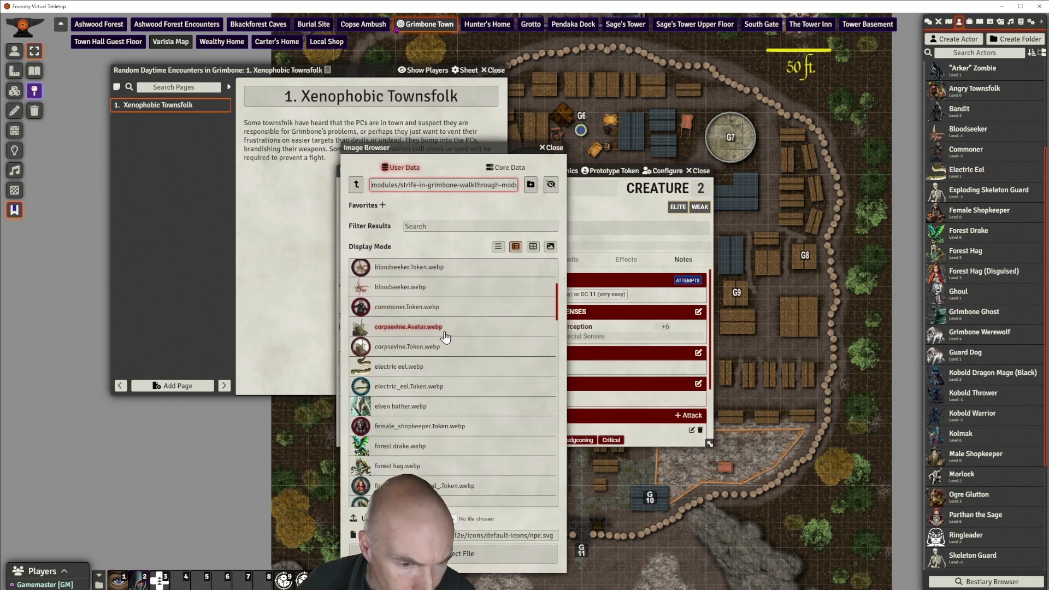
{"action": "scroll", "coordinate": [458, 317], "scroll_direction": "up", "scroll_amount": 3}
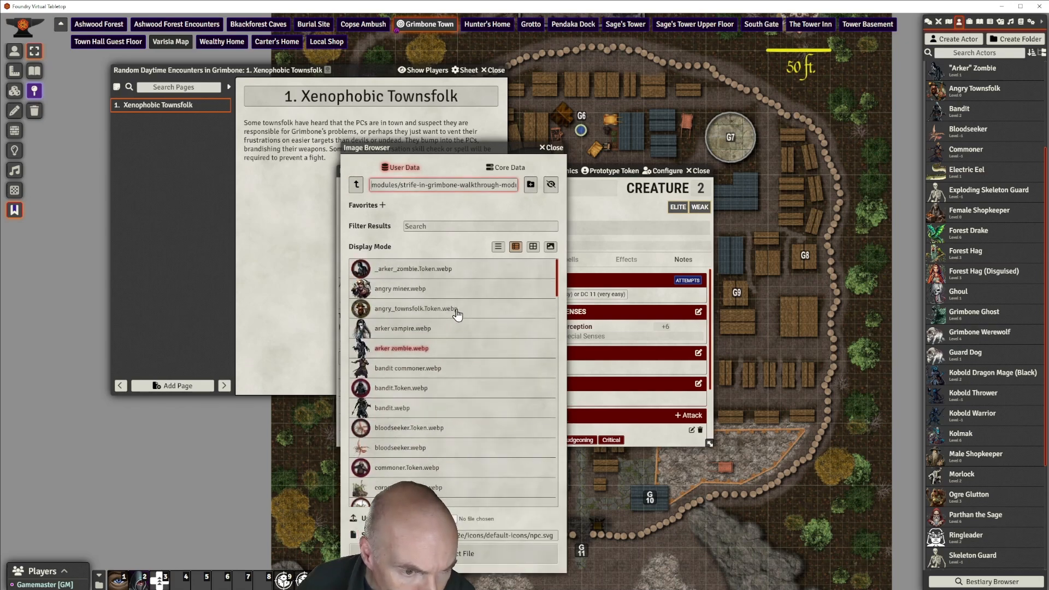
Set angry miner.webp as the Ringleader's portrait
{"action": "left_click", "coordinate": [403, 307]}
{"action": "left_click", "coordinate": [404, 294]}
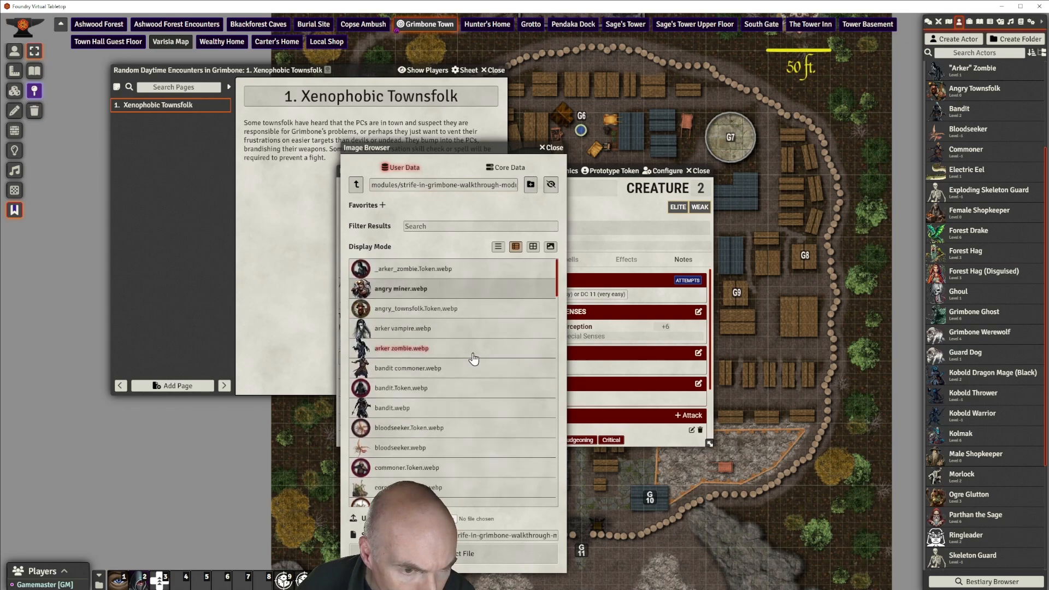
{"action": "scroll", "coordinate": [473, 358], "scroll_direction": "down", "scroll_amount": 5}
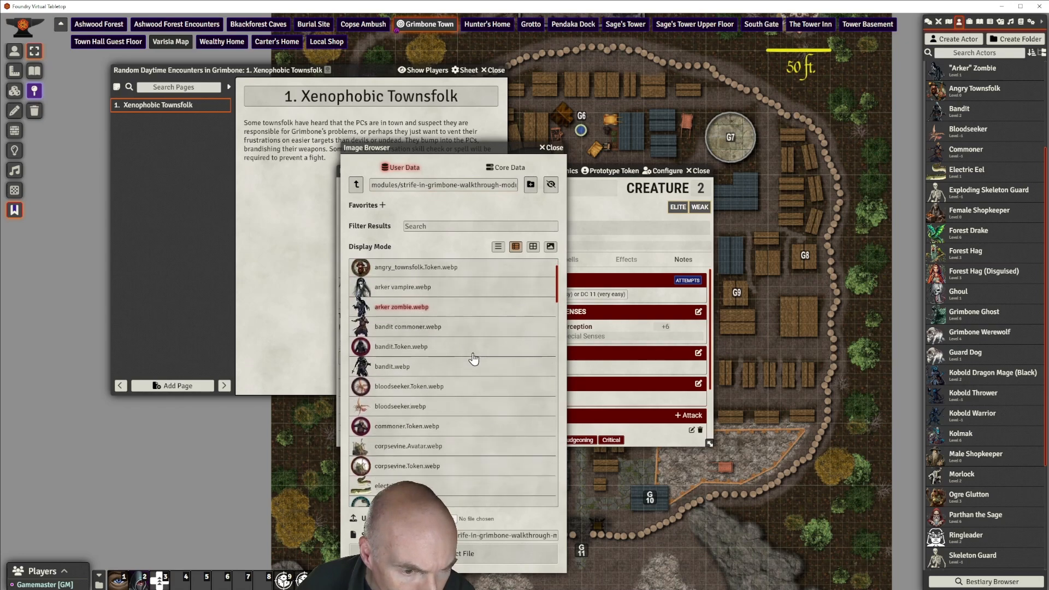
{"action": "scroll", "coordinate": [474, 358], "scroll_direction": "up", "scroll_amount": 3}
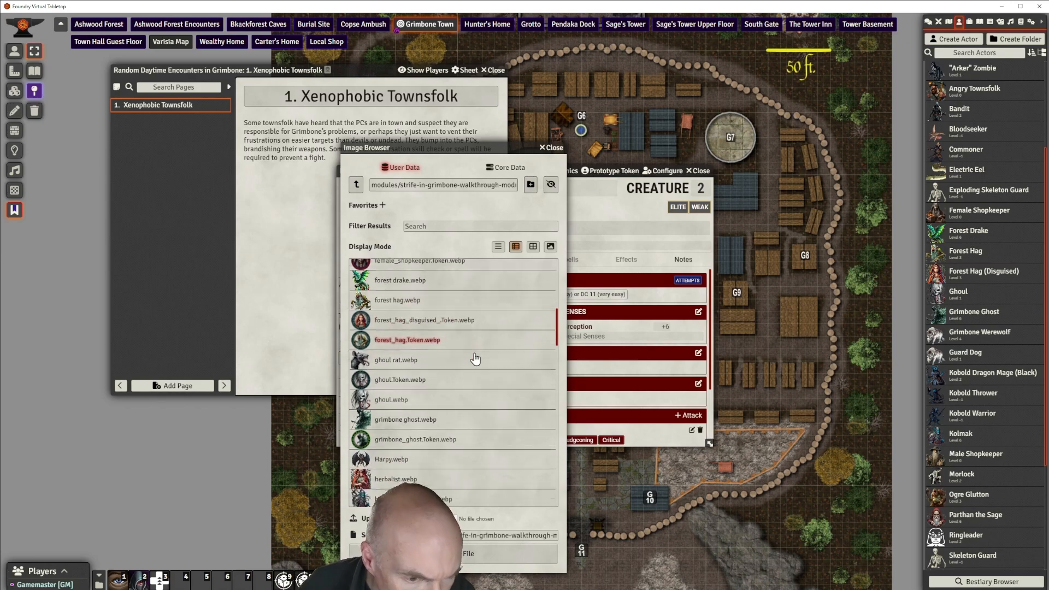
{"action": "scroll", "coordinate": [477, 358], "scroll_direction": "up", "scroll_amount": 5}
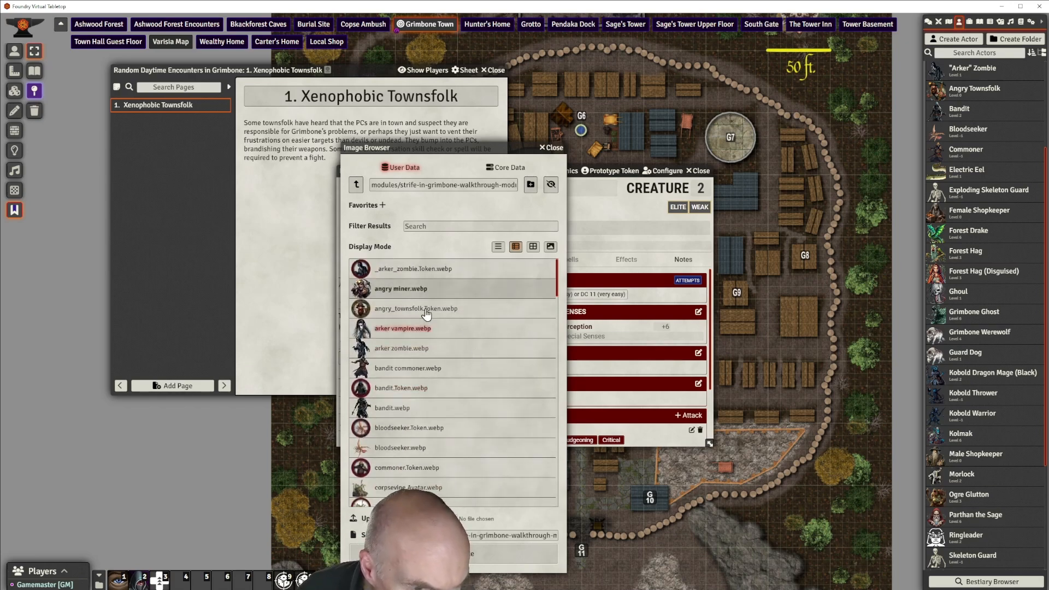
{"action": "left_click", "coordinate": [471, 553]}
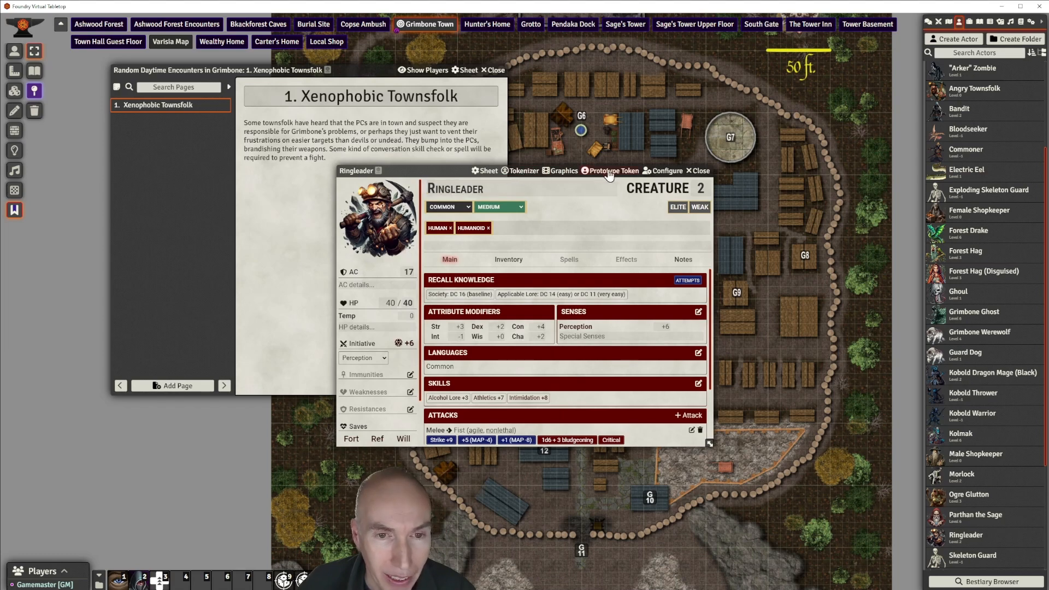
Open the Ringleader in Tokenizer, delete the token's white background layer and add an ornate purple ring frame
{"action": "left_click", "coordinate": [533, 170]}
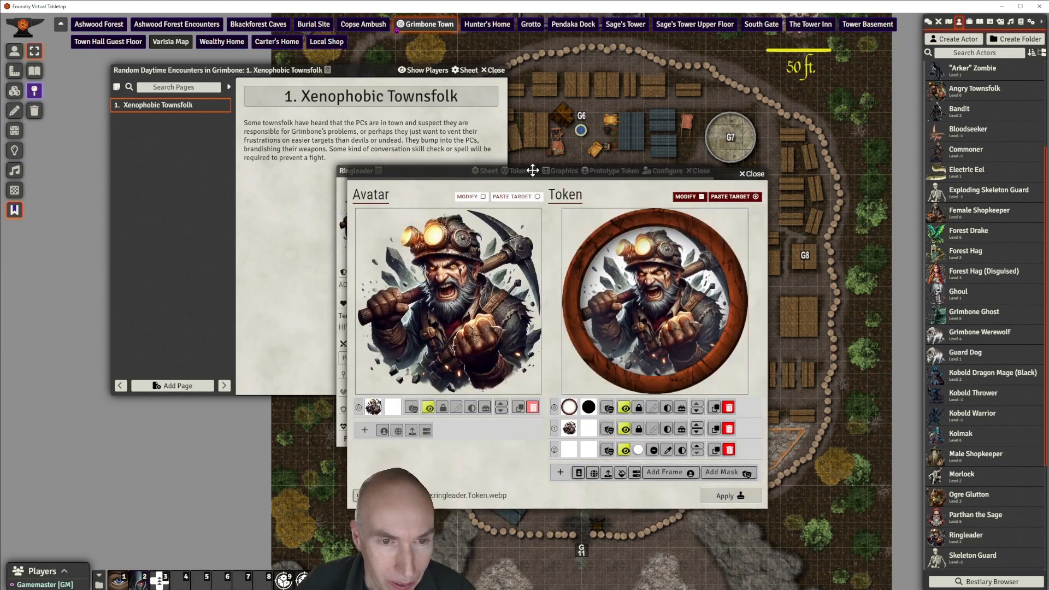
{"action": "left_click", "coordinate": [730, 450]}
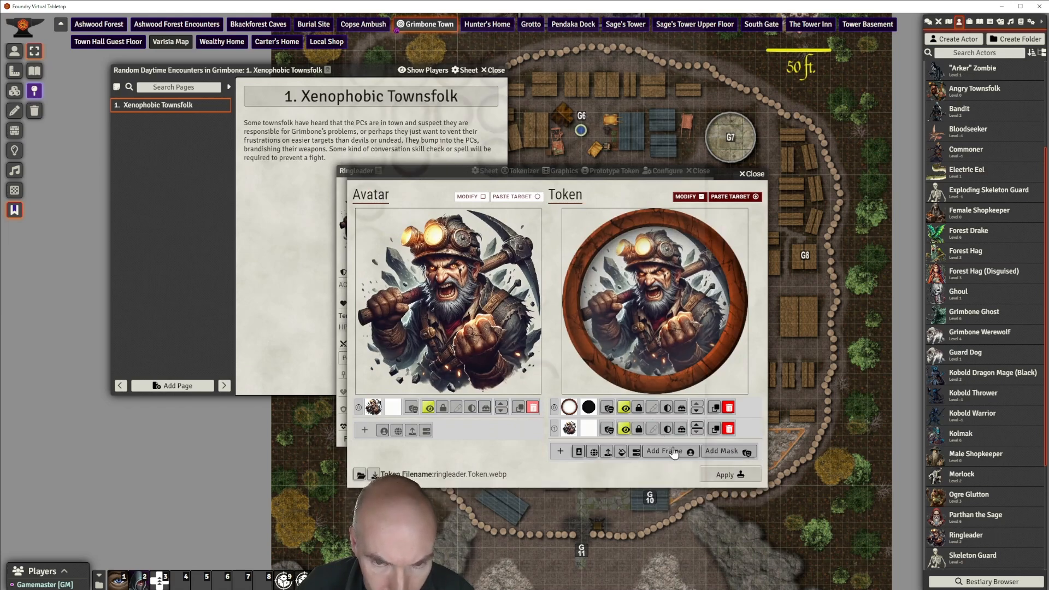
{"action": "left_click", "coordinate": [674, 451]}
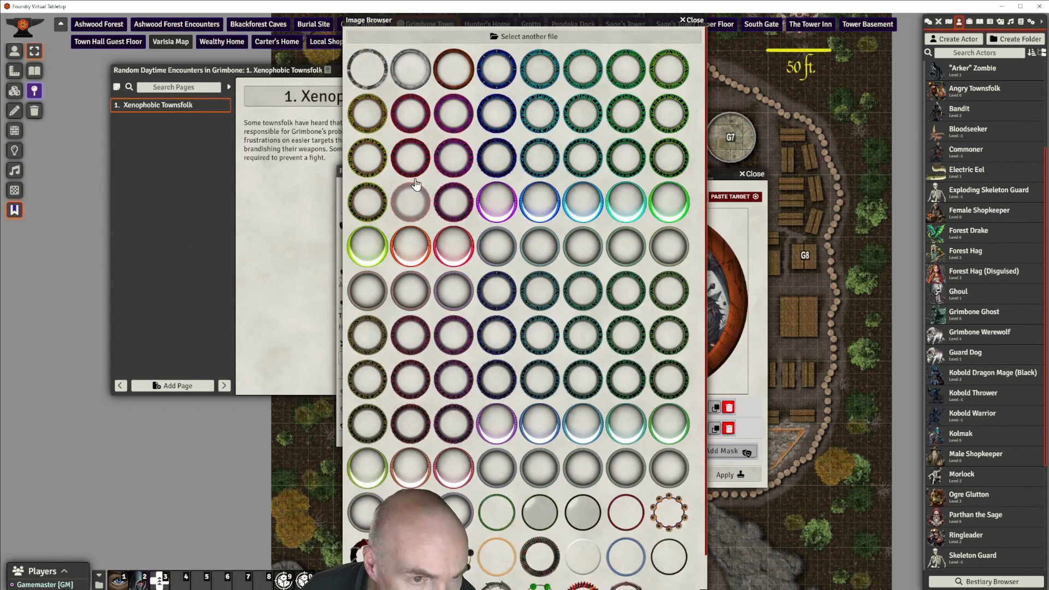
{"action": "left_click", "coordinate": [411, 333]}
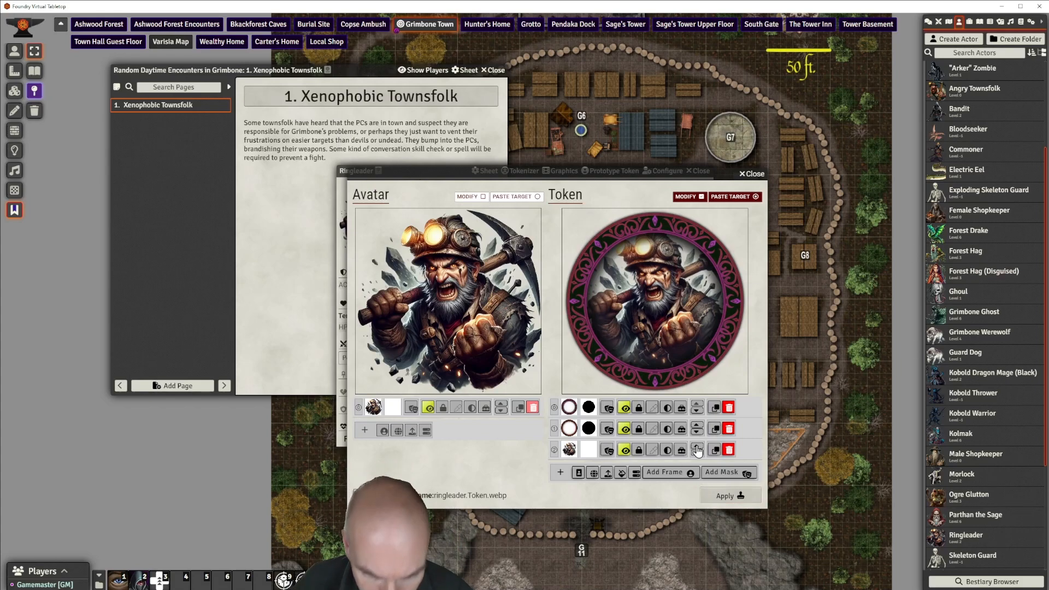
Delete the default frame layer from the Ringleader's token and apply the token
{"action": "left_click", "coordinate": [729, 430]}
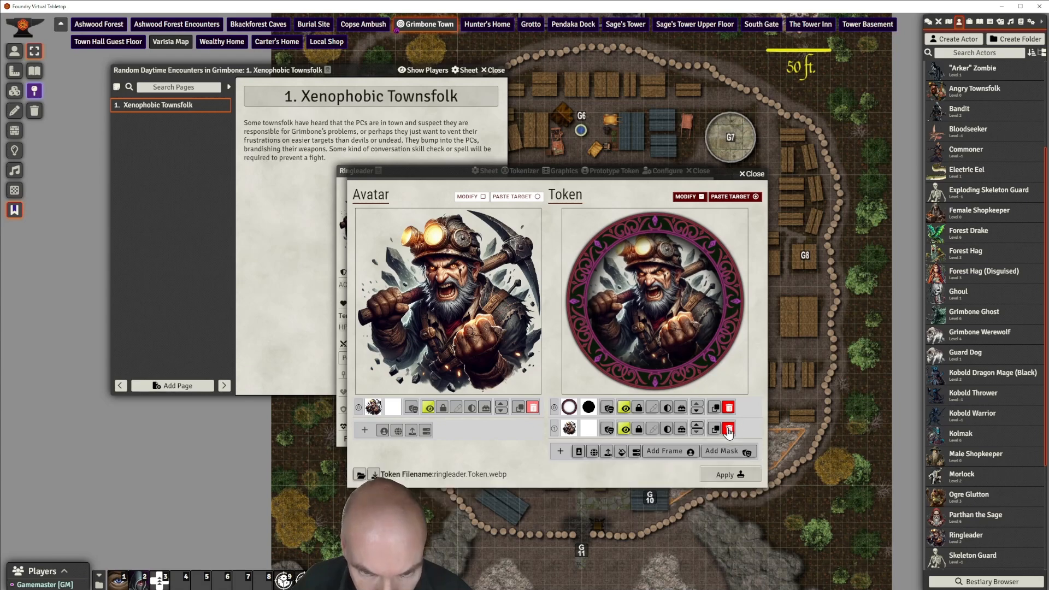
{"action": "left_click", "coordinate": [720, 475]}
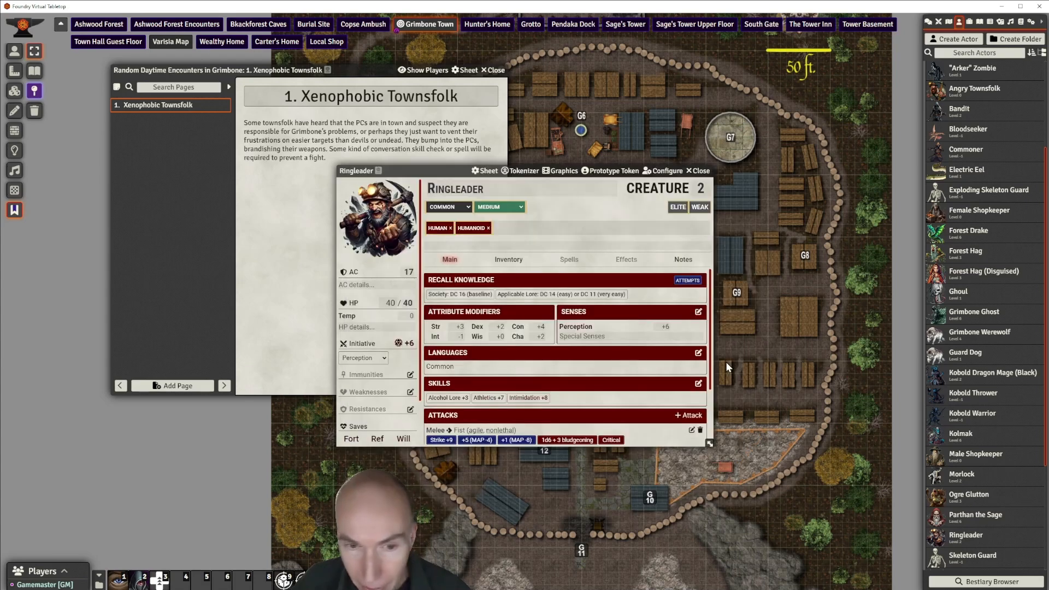
Place an Angry Townsfolk token on the Grimbone Town map to inspect its frame, remove it, and look through the actors list
{"action": "scroll", "coordinate": [769, 224], "scroll_direction": "up", "scroll_amount": 5}
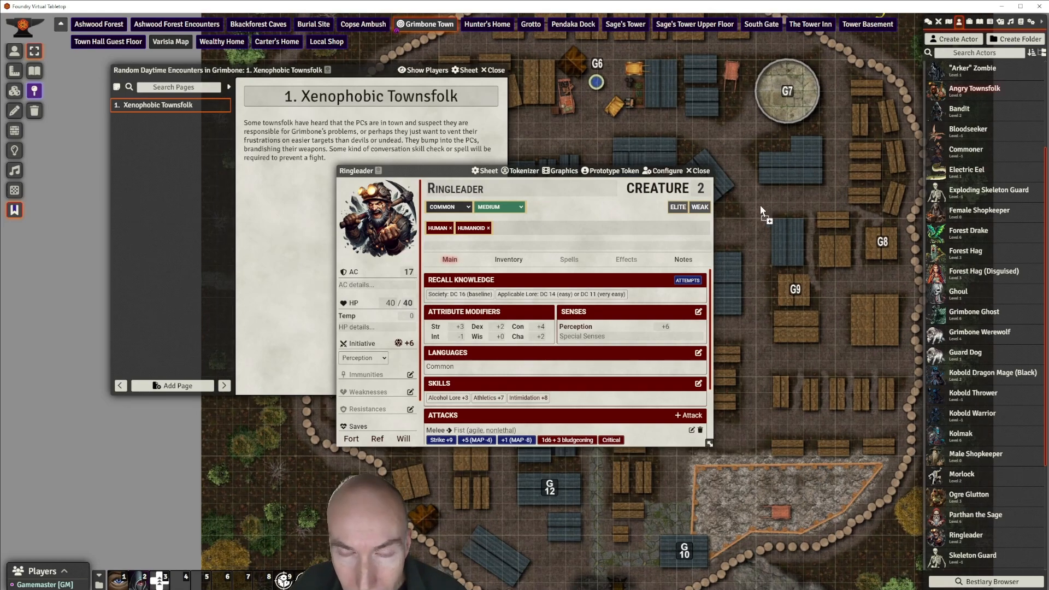
{"action": "scroll", "coordinate": [789, 208], "scroll_direction": "up", "scroll_amount": 12}
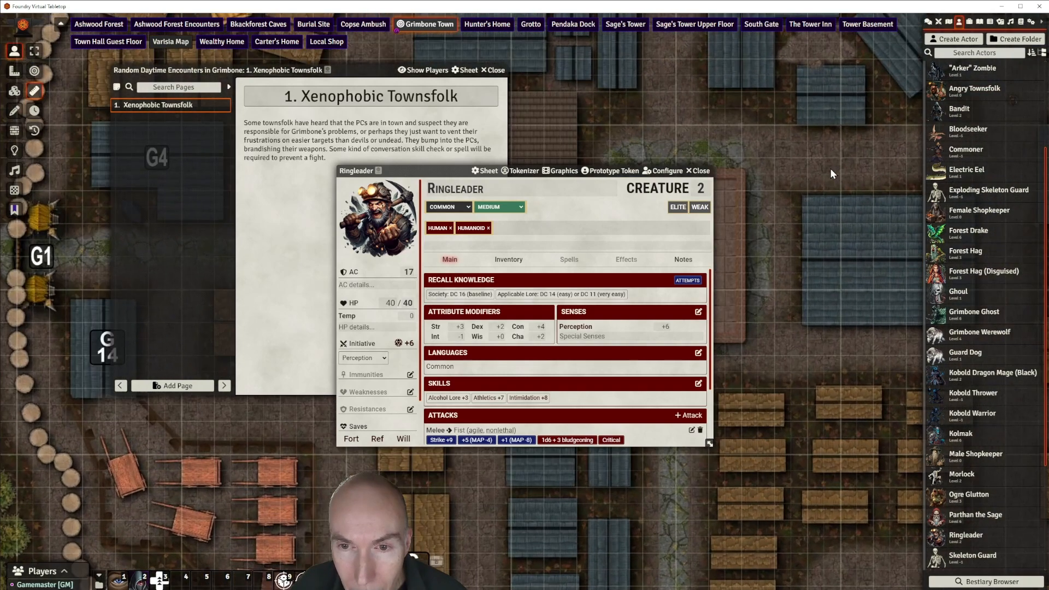
{"action": "scroll", "coordinate": [831, 174], "scroll_direction": "down", "scroll_amount": 5}
{"action": "scroll", "coordinate": [766, 196], "scroll_direction": "up", "scroll_amount": 10}
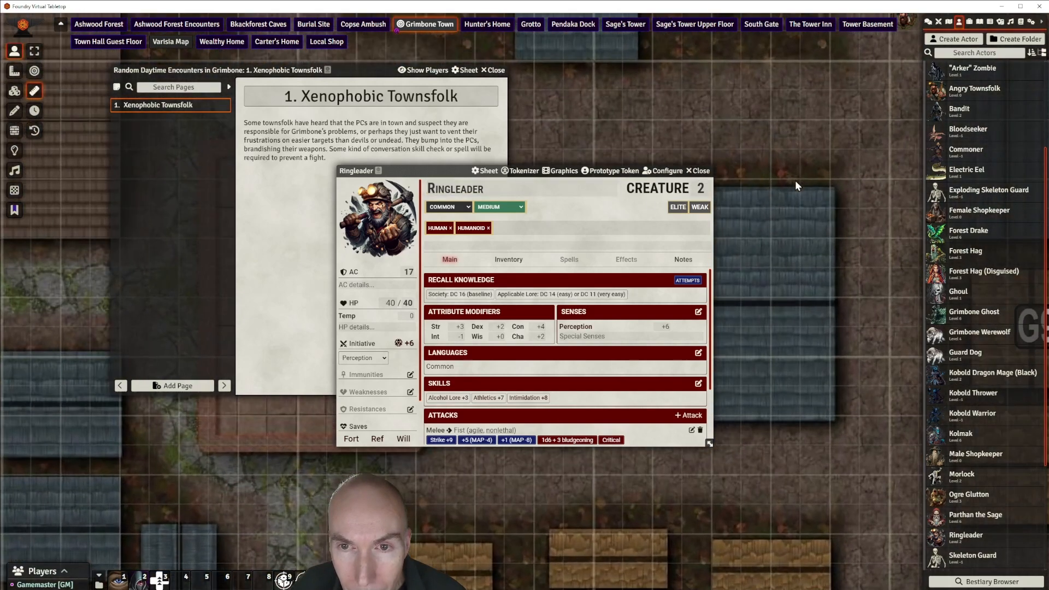
{"action": "left_click_drag", "start_coordinate": [828, 133], "coordinate": [734, 323]}
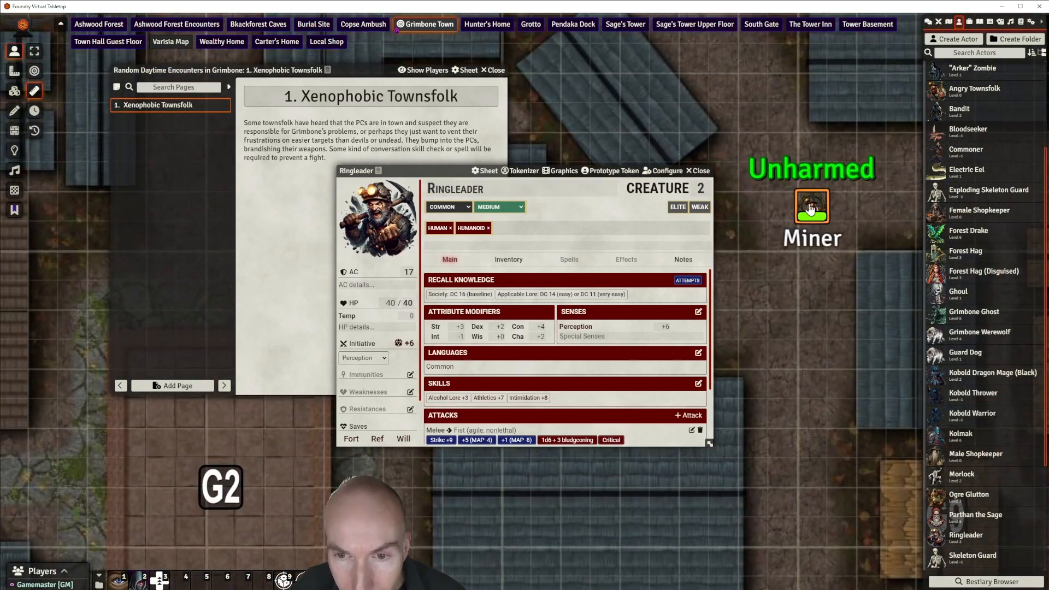
{"action": "scroll", "coordinate": [834, 255], "scroll_direction": "up", "scroll_amount": 1}
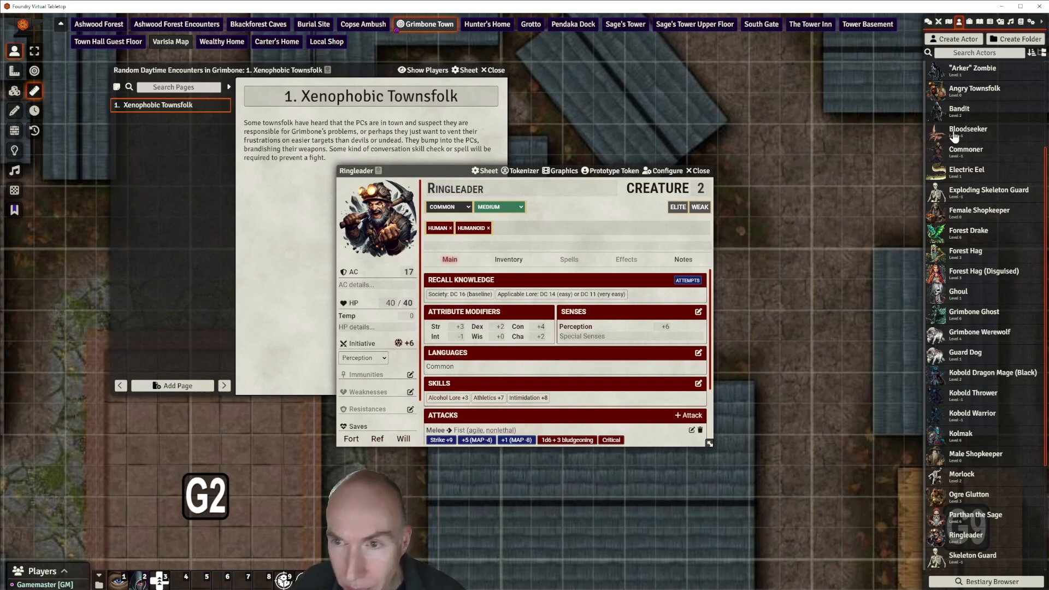
{"action": "scroll", "coordinate": [968, 131], "scroll_direction": "up", "scroll_amount": 3}
{"action": "scroll", "coordinate": [977, 197], "scroll_direction": "down", "scroll_amount": 6}
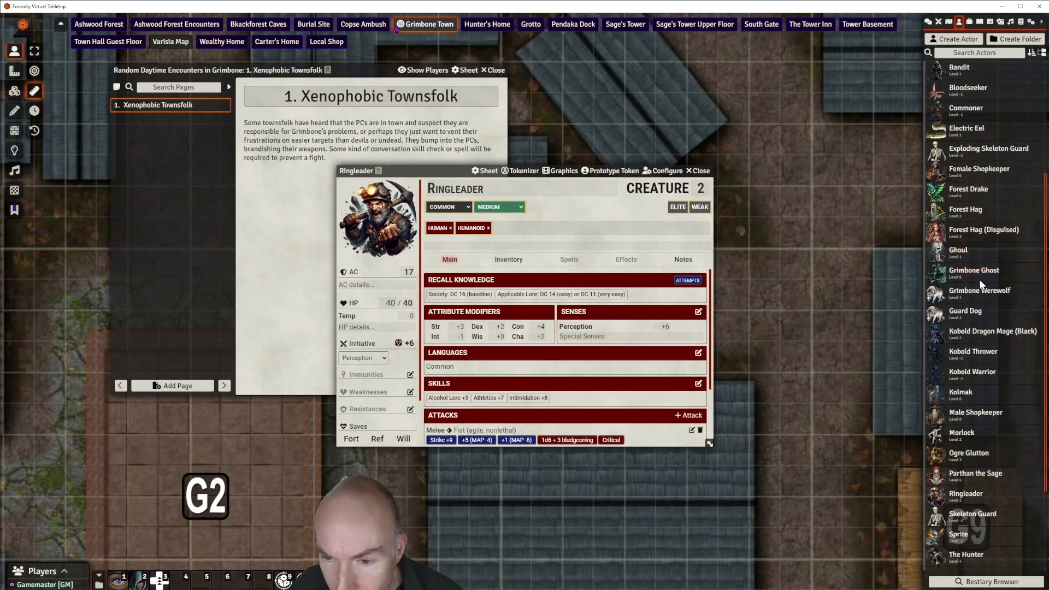
{"action": "scroll", "coordinate": [973, 440], "scroll_direction": "down", "scroll_amount": 1}
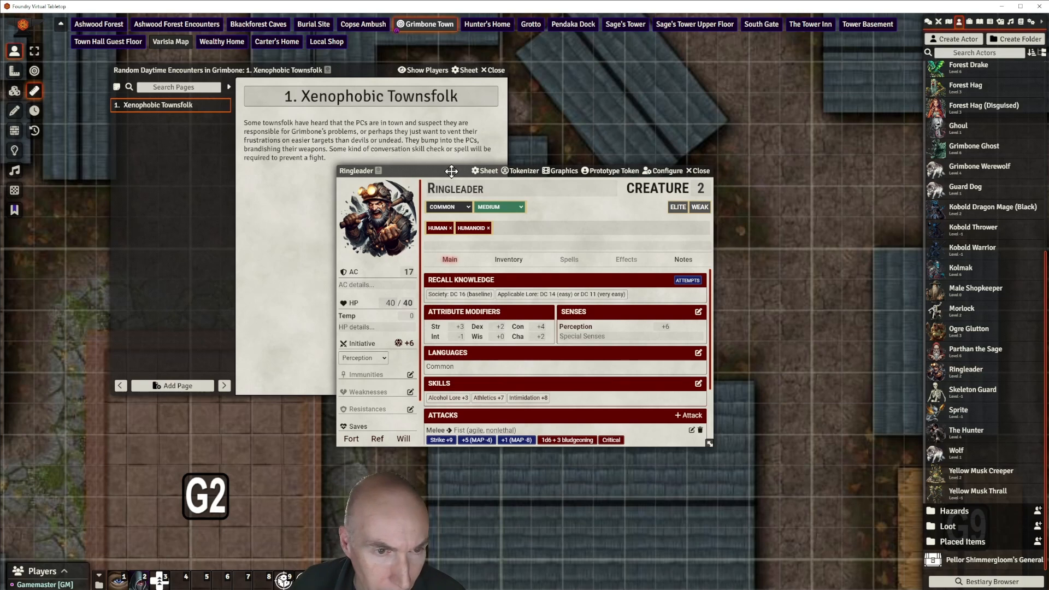
Reopen the Ringleader in Tokenizer, add an ornate green-and-gold ring frame, and delete the white background and default frame layers
{"action": "left_click_drag", "start_coordinate": [553, 174], "coordinate": [622, 166]}
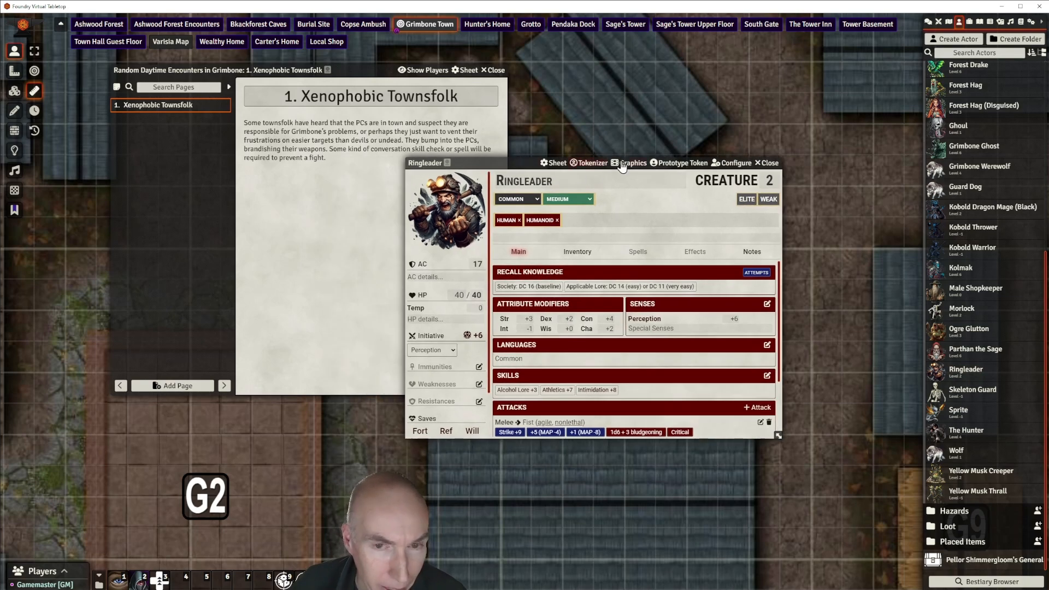
{"action": "left_click", "coordinate": [591, 163]}
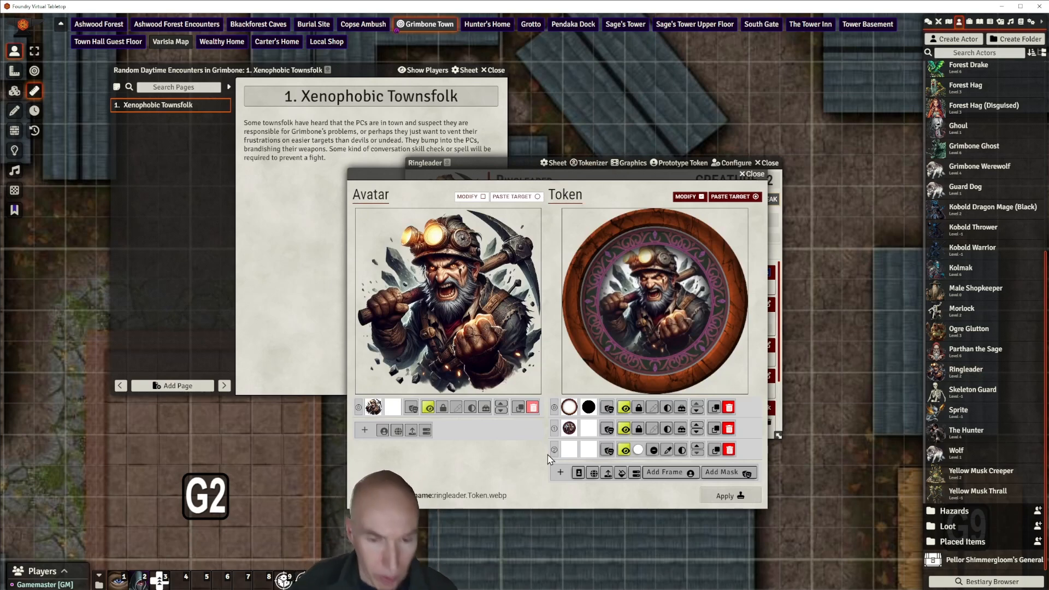
{"action": "left_click", "coordinate": [669, 478]}
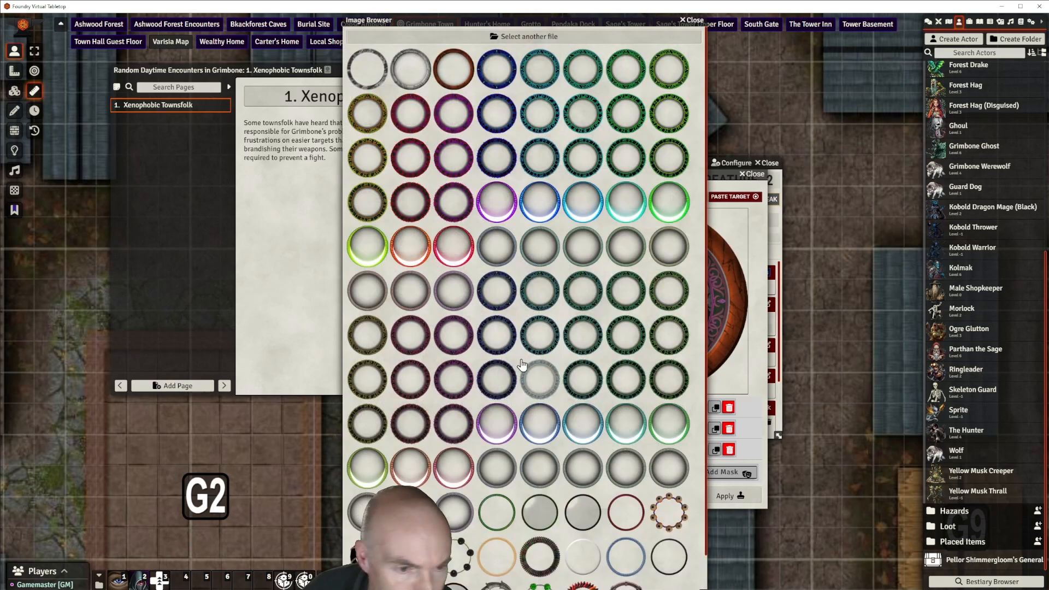
{"action": "left_click", "coordinate": [370, 341]}
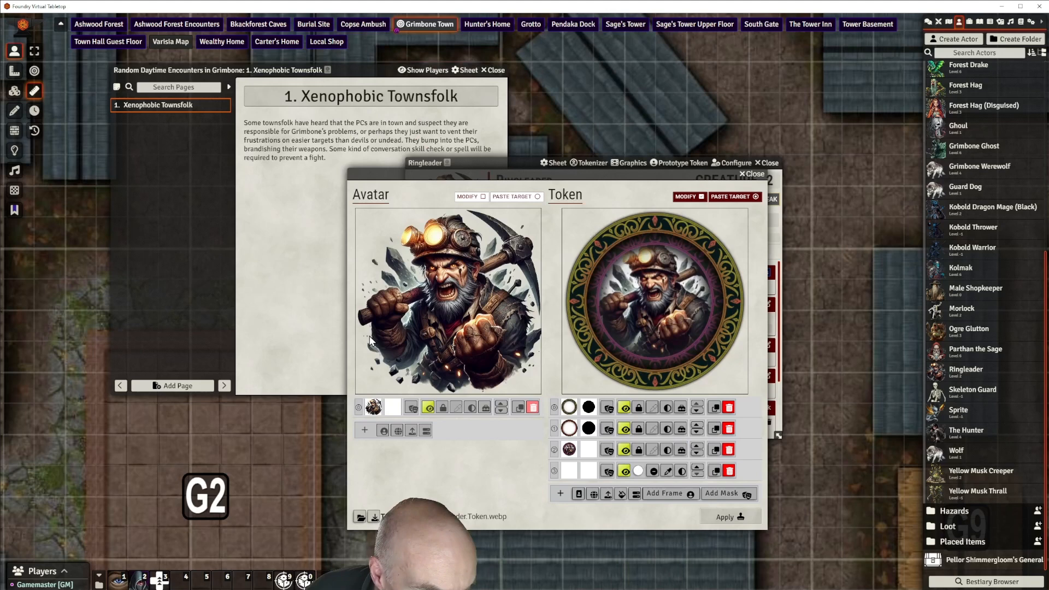
{"action": "left_click", "coordinate": [729, 471]}
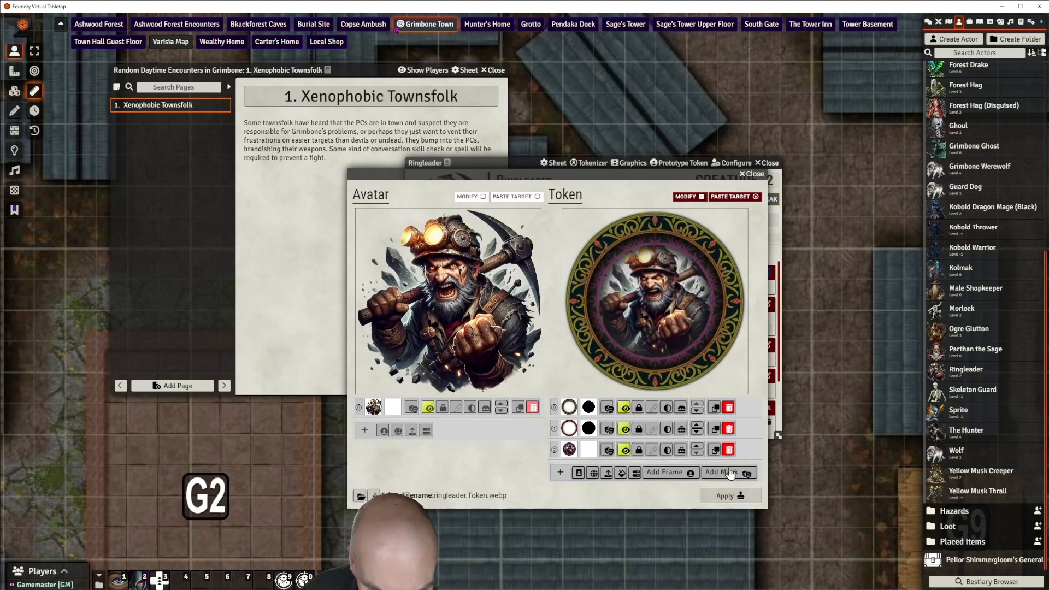
{"action": "left_click", "coordinate": [729, 428]}
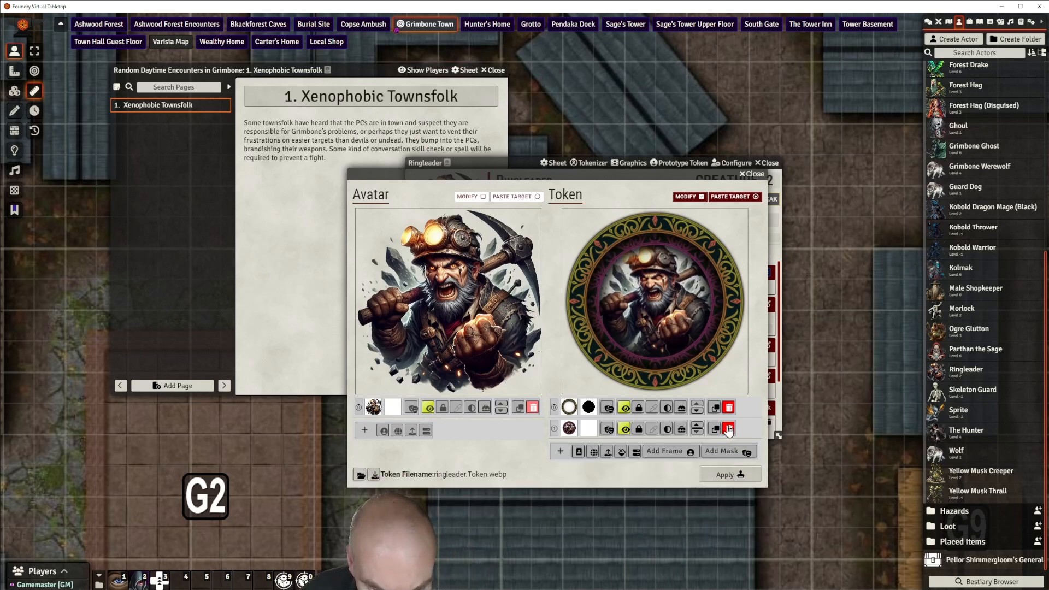
Replace the token's old framed image layer with the avatar portrait and move it beneath the green-and-gold frame
{"action": "left_click", "coordinate": [730, 430]}
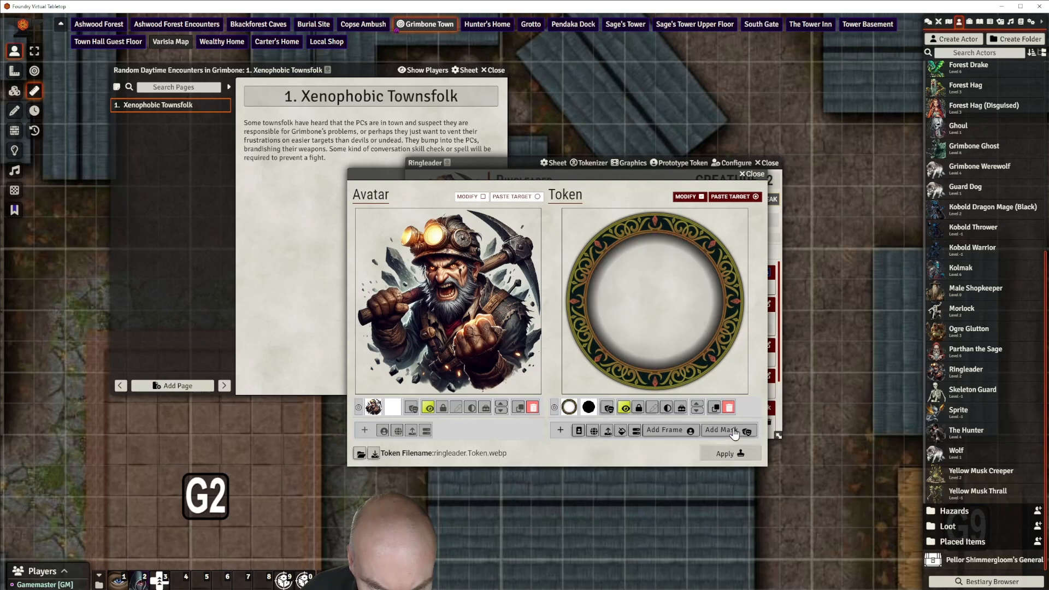
{"action": "left_click", "coordinate": [580, 431]}
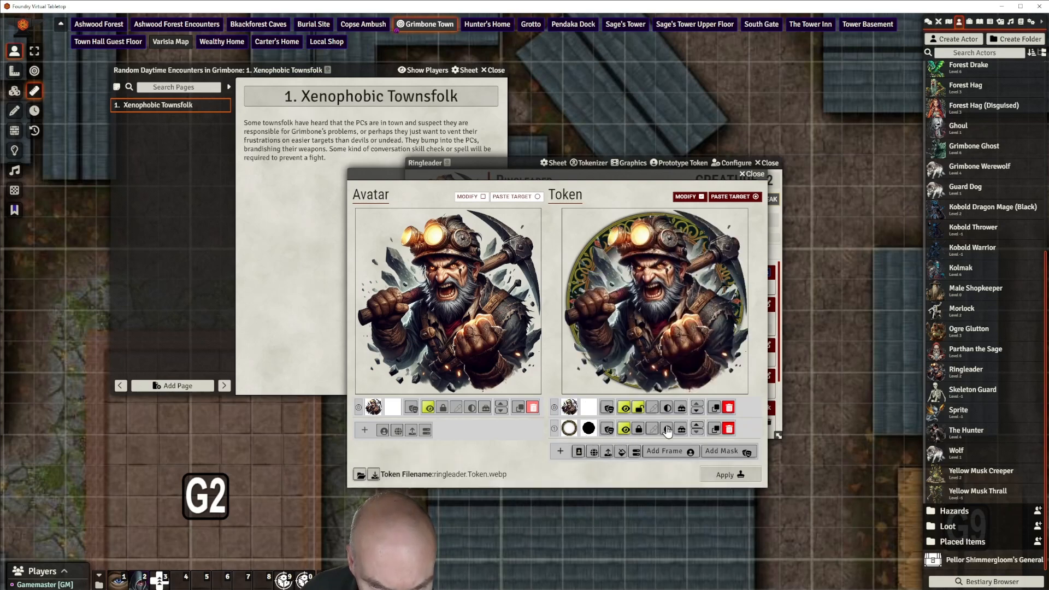
{"action": "left_click", "coordinate": [699, 426]}
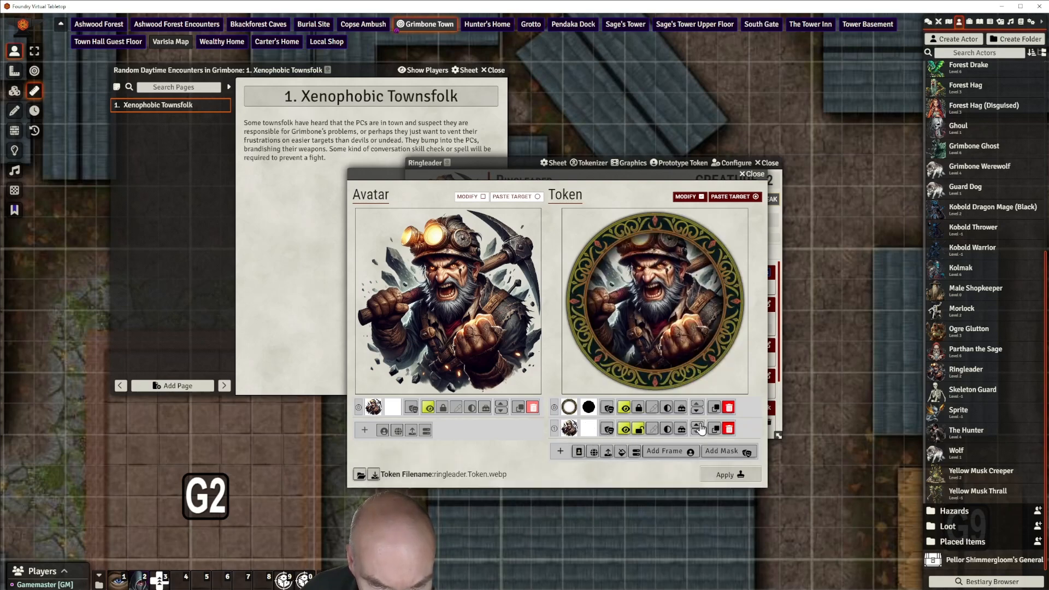
Reposition and shrink the portrait layer to fit the miner inside the frame, and apply the token
{"action": "left_click", "coordinate": [641, 429]}
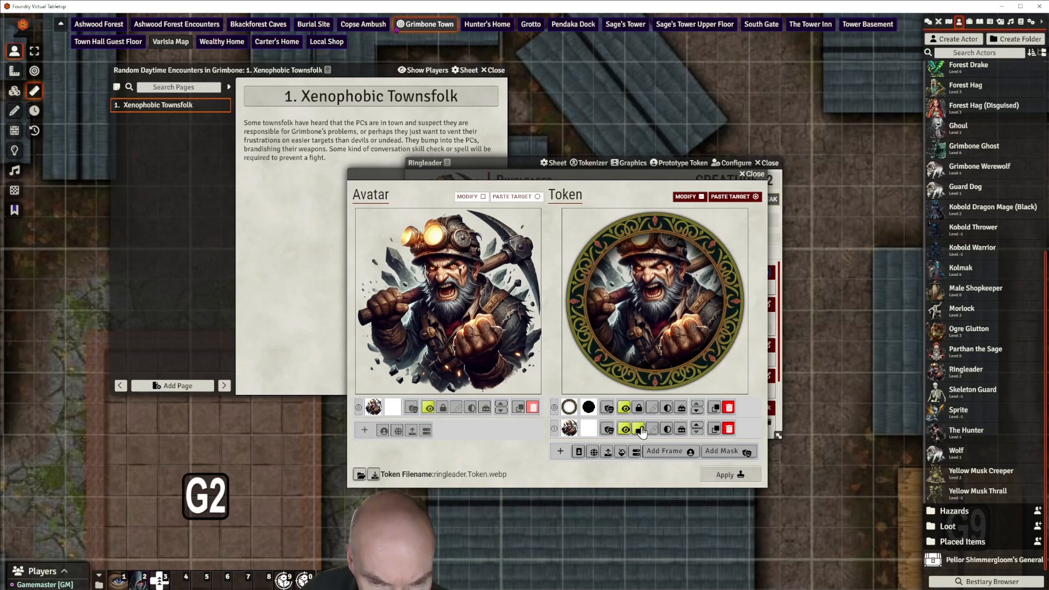
{"action": "left_click_drag", "start_coordinate": [652, 323], "coordinate": [662, 343]}
{"action": "scroll", "coordinate": [661, 337], "scroll_direction": "up", "scroll_amount": 1}
{"action": "scroll", "coordinate": [661, 336], "scroll_direction": "down", "scroll_amount": 2}
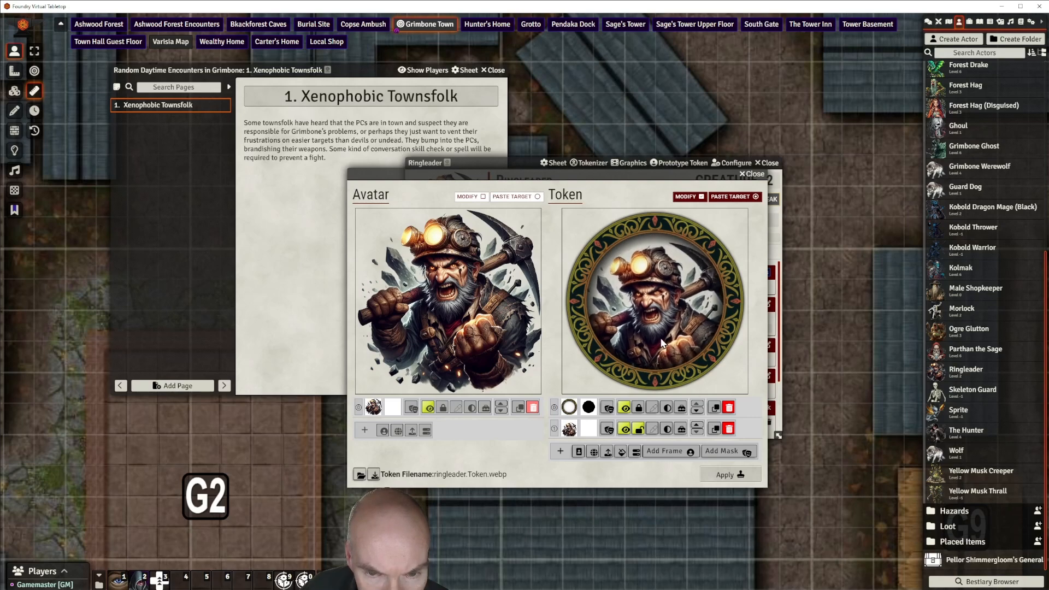
{"action": "left_click", "coordinate": [729, 475]}
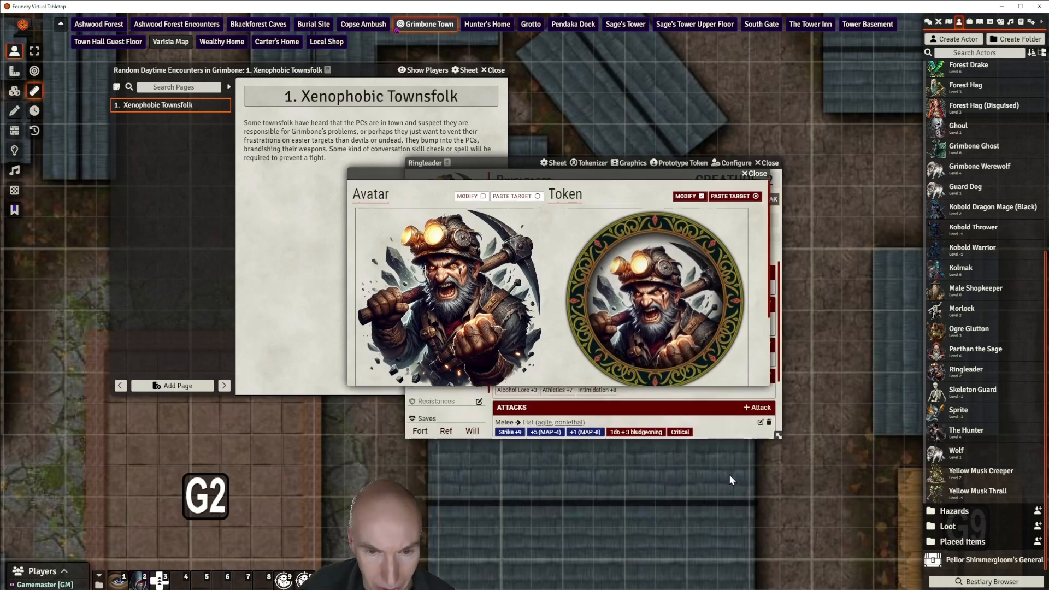
Review the Ringleader's attacks and open its inventory
{"action": "scroll", "coordinate": [645, 350], "scroll_direction": "down", "scroll_amount": 2}
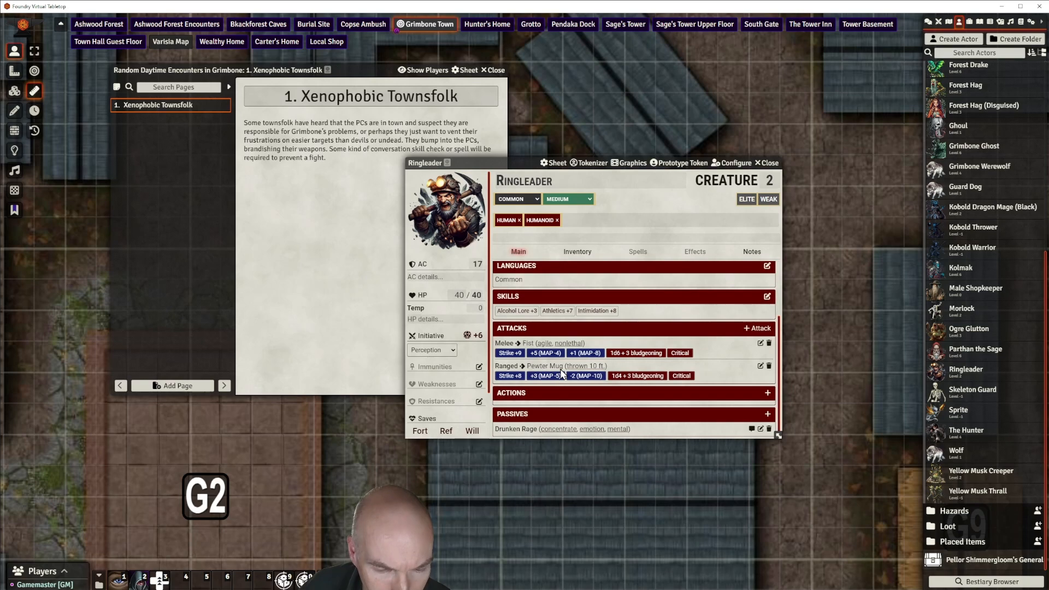
{"action": "left_click_drag", "start_coordinate": [528, 163], "coordinate": [466, 114]}
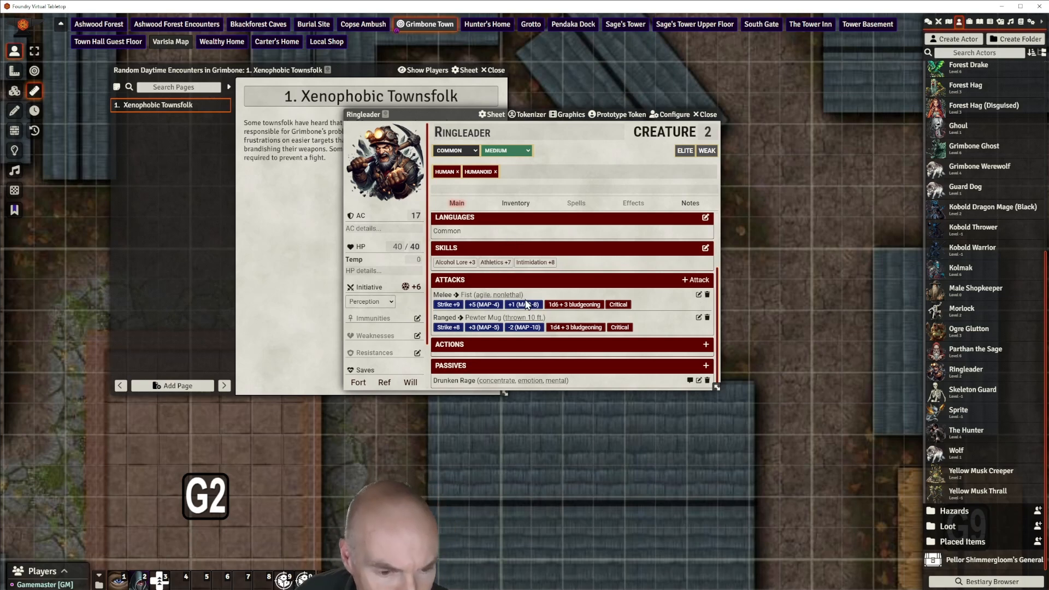
{"action": "left_click_drag", "start_coordinate": [439, 117], "coordinate": [407, 78]}
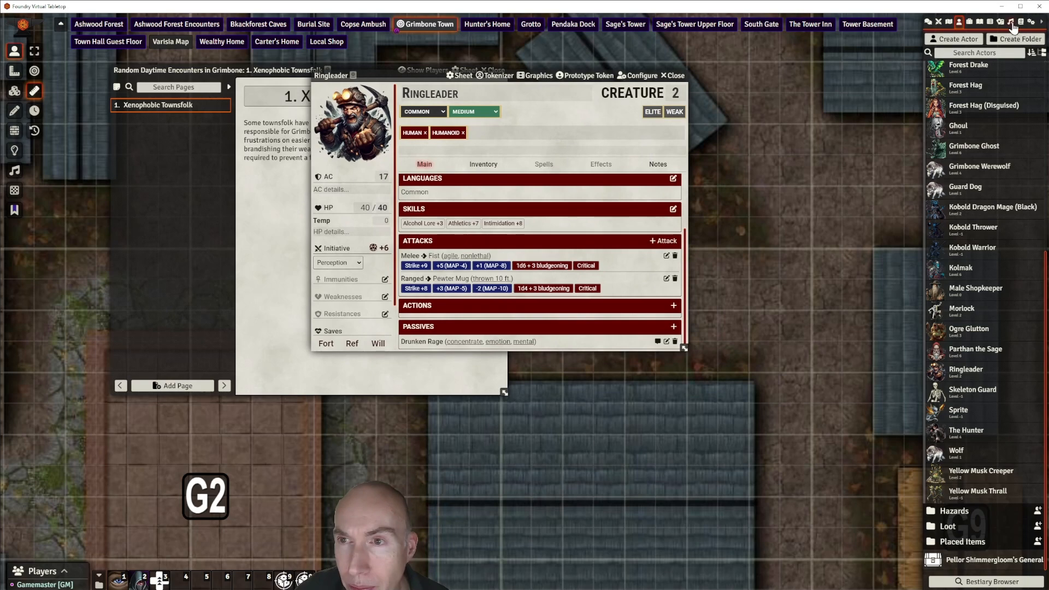
{"action": "left_click", "coordinate": [483, 165]}
{"action": "scroll", "coordinate": [501, 264], "scroll_direction": "down", "scroll_amount": 1}
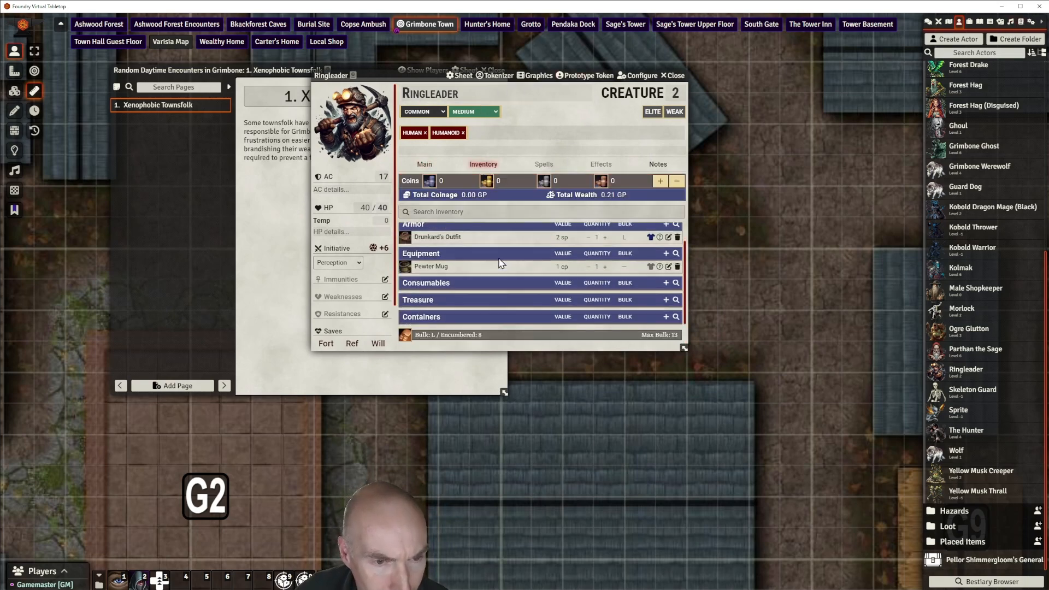
{"action": "scroll", "coordinate": [500, 264], "scroll_direction": "up", "scroll_amount": 1}
Search the compendiums for "pick" and add the Pick weapon to the Ringleader's inventory
{"action": "left_click", "coordinate": [1020, 22]}
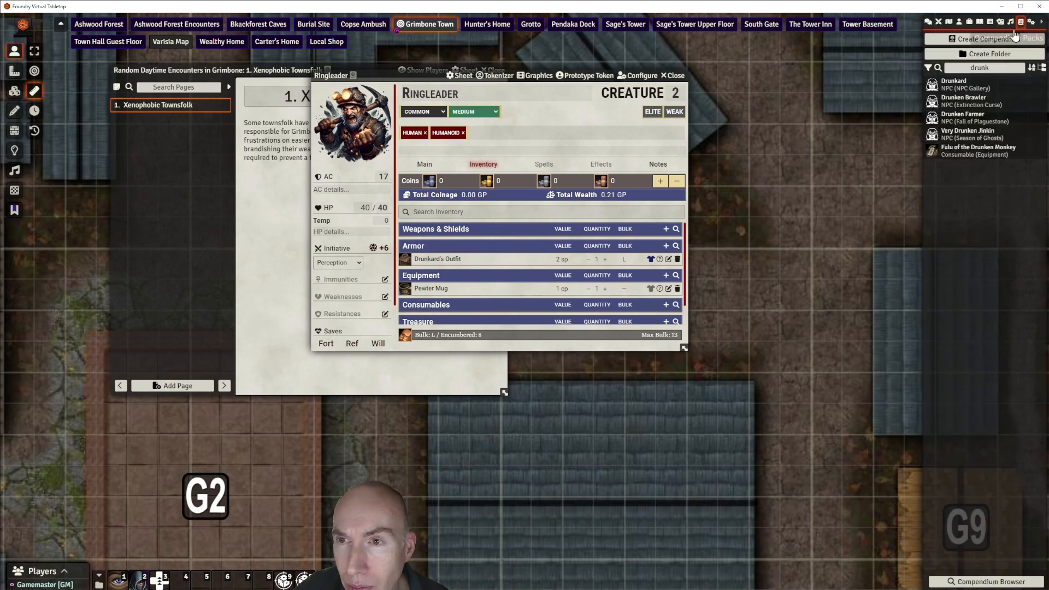
{"action": "left_click", "coordinate": [978, 67]}
{"action": "type", "text": "drunk"}
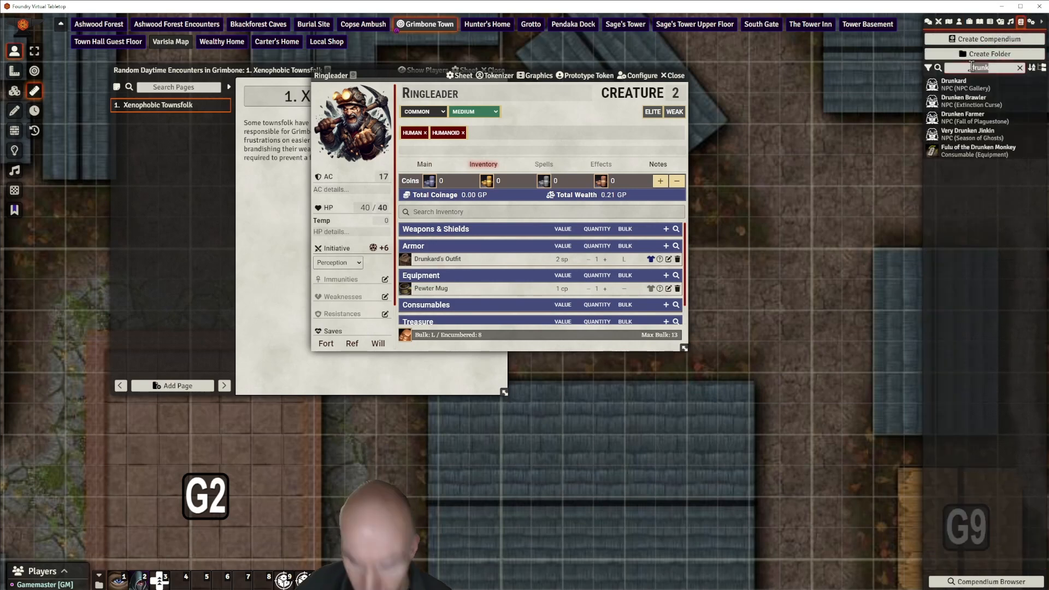
{"action": "key", "text": "BackSpace"}
{"action": "key", "text": "BackSpace"}
{"action": "key", "text": "BackSpace"}
{"action": "key", "text": "BackSpace"}
{"action": "key", "text": "BackSpace"}
{"action": "type", "text": "pick"}
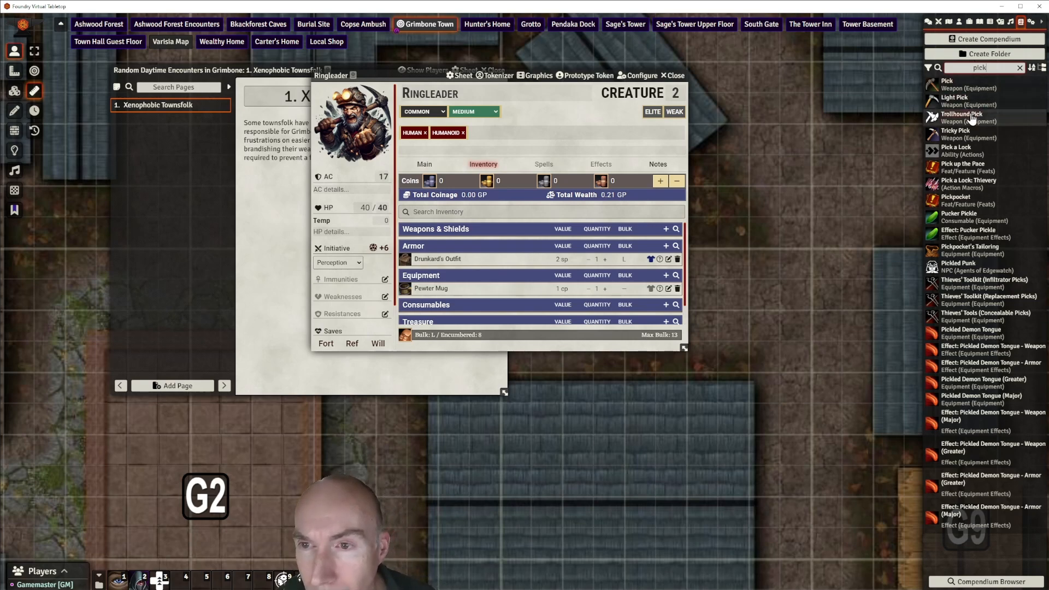
{"action": "left_click_drag", "start_coordinate": [956, 83], "coordinate": [509, 267]}
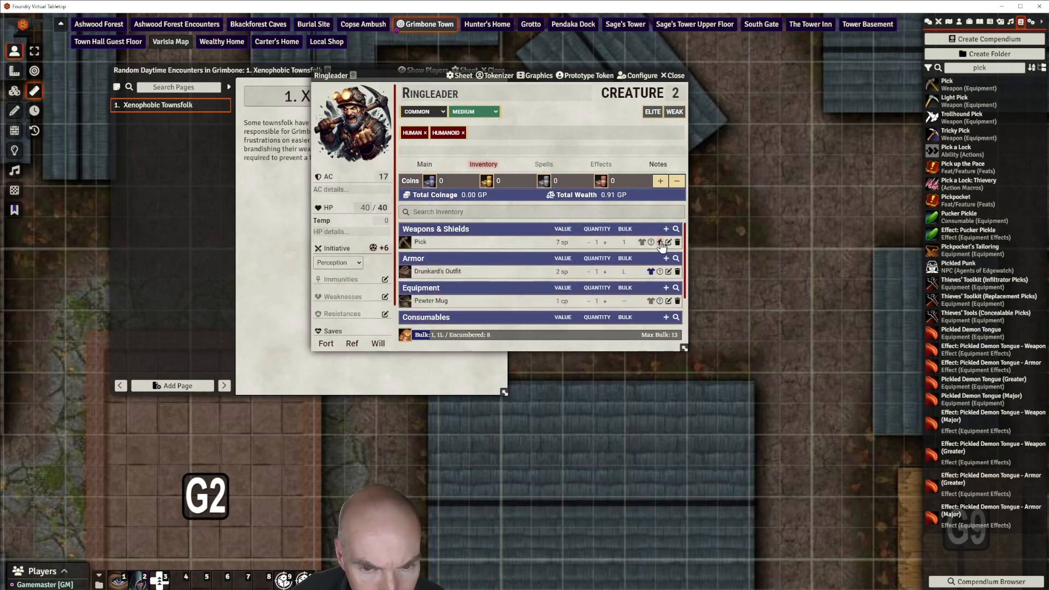
Generate an attack from the Ringleader's Pick and delete the Fist attack
{"action": "left_click", "coordinate": [660, 243]}
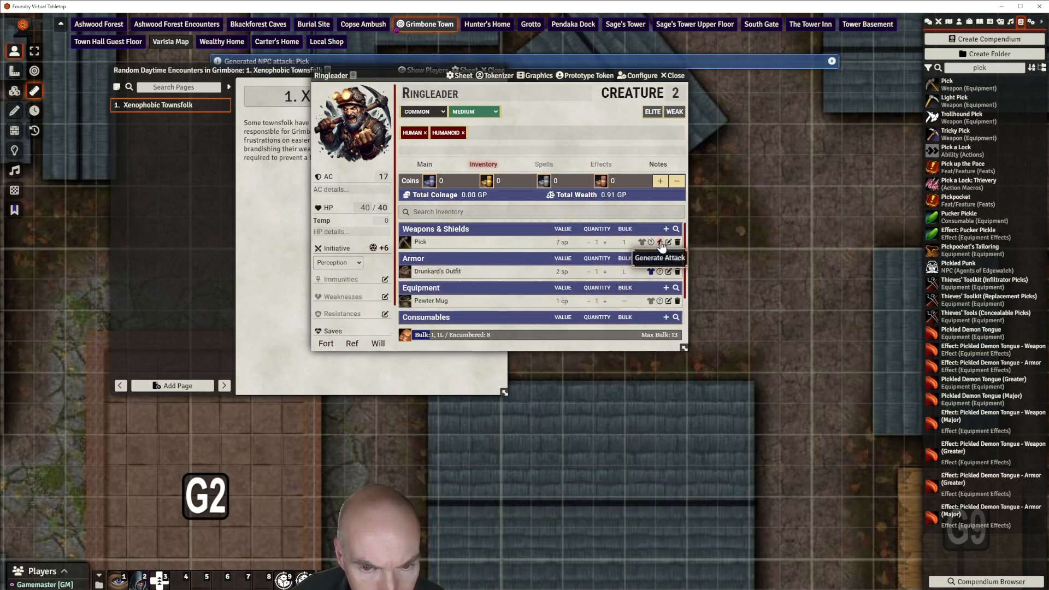
{"action": "left_click", "coordinate": [426, 166]}
{"action": "scroll", "coordinate": [582, 283], "scroll_direction": "down", "scroll_amount": 2}
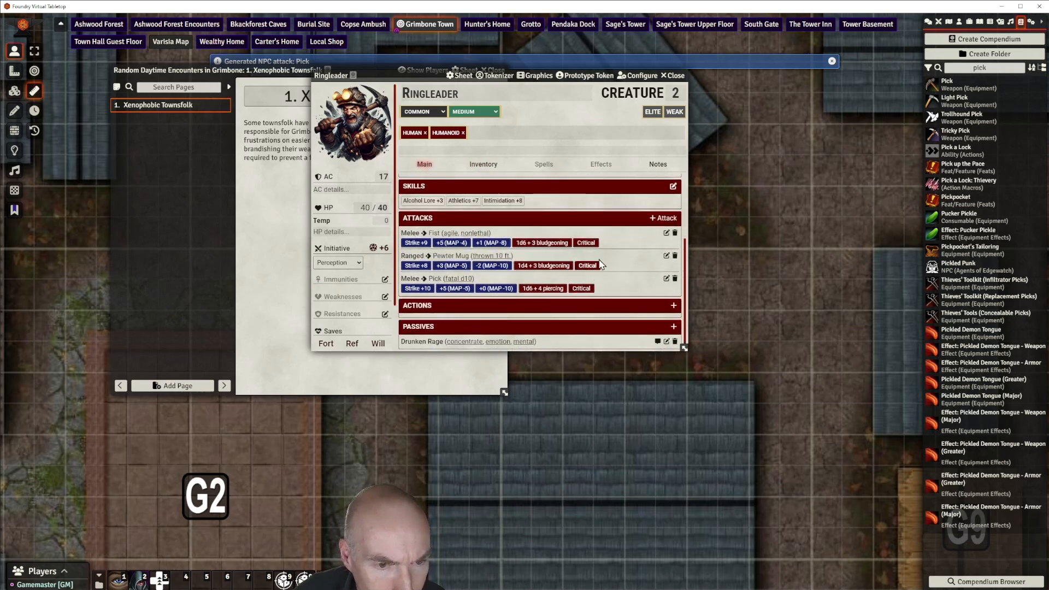
{"action": "left_click", "coordinate": [675, 233]}
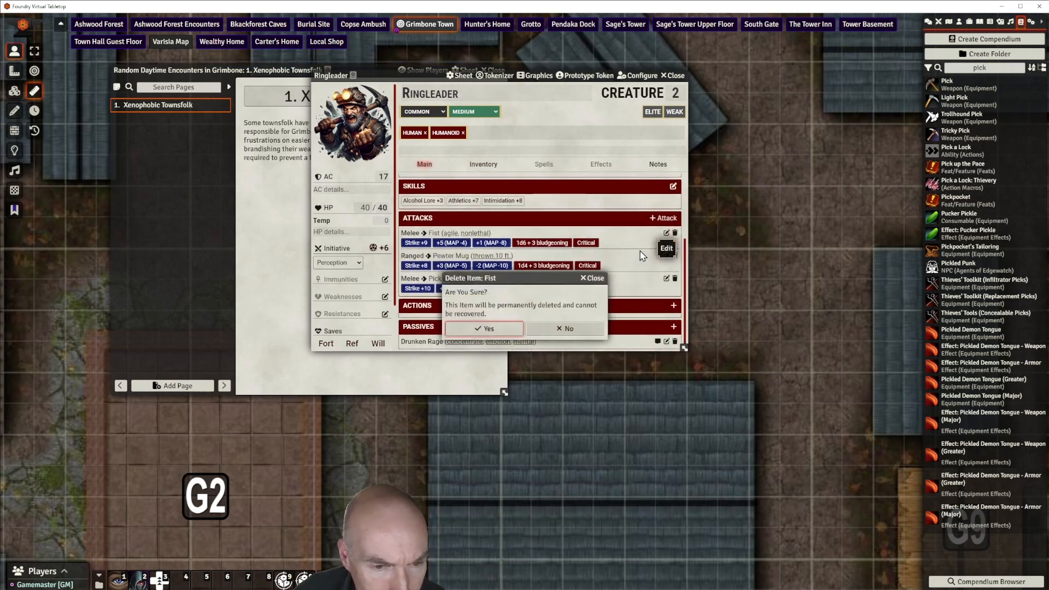
{"action": "left_click", "coordinate": [495, 327]}
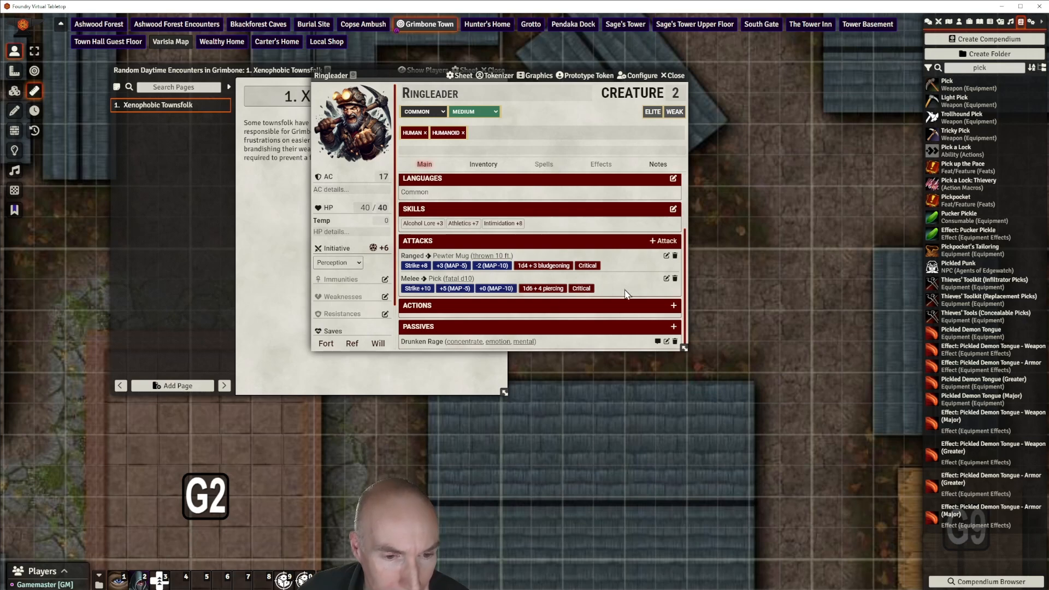
Read the description of the Ringleader's Drunken Rage passive
{"action": "left_click", "coordinate": [439, 343]}
{"action": "scroll", "coordinate": [547, 317], "scroll_direction": "down", "scroll_amount": 2}
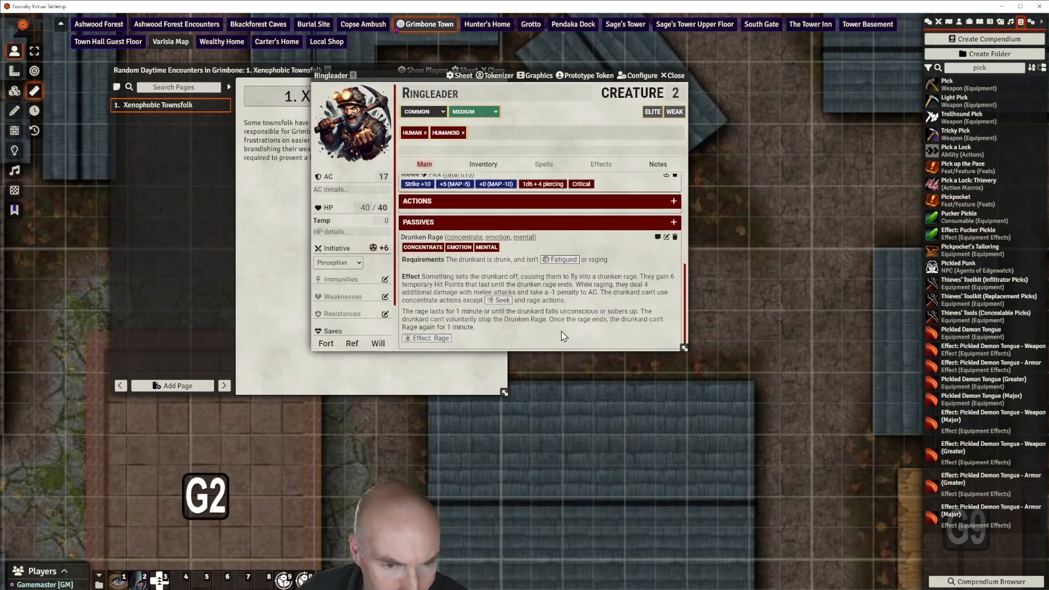
{"action": "scroll", "coordinate": [563, 336], "scroll_direction": "up", "scroll_amount": 3}
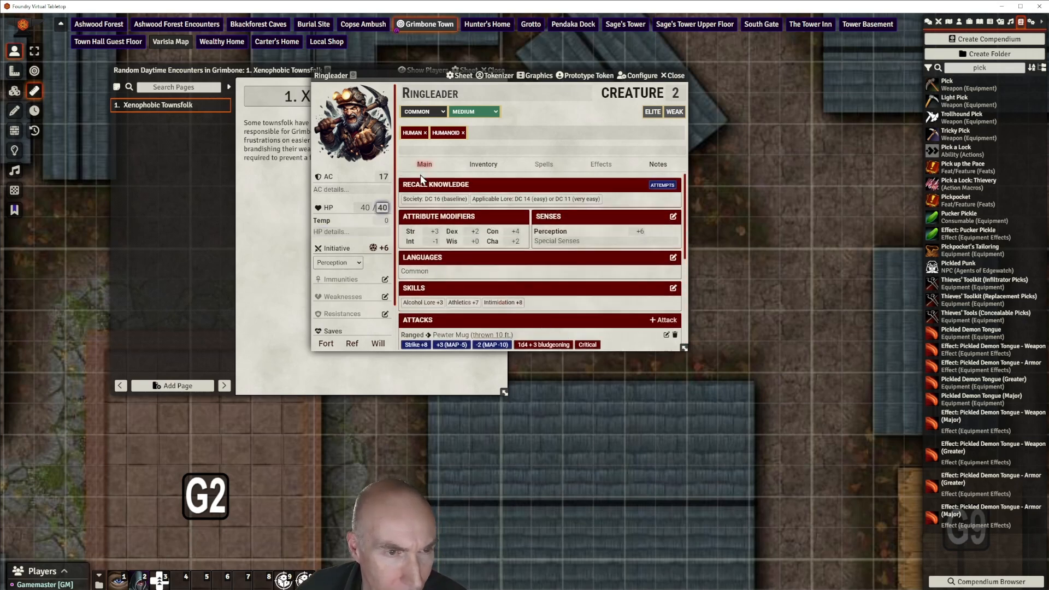
Rename the Ringleader's prototype token from Drunkard to Ringleader, update the token, and close the character sheet
{"action": "left_click_drag", "start_coordinate": [435, 82], "coordinate": [436, 82]}
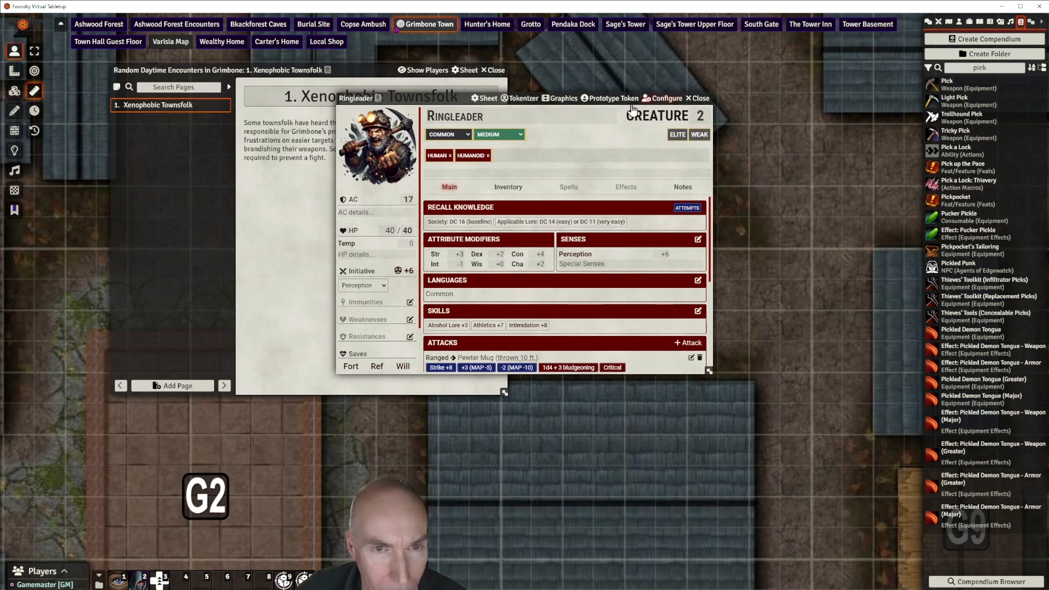
{"action": "left_click", "coordinate": [596, 100]}
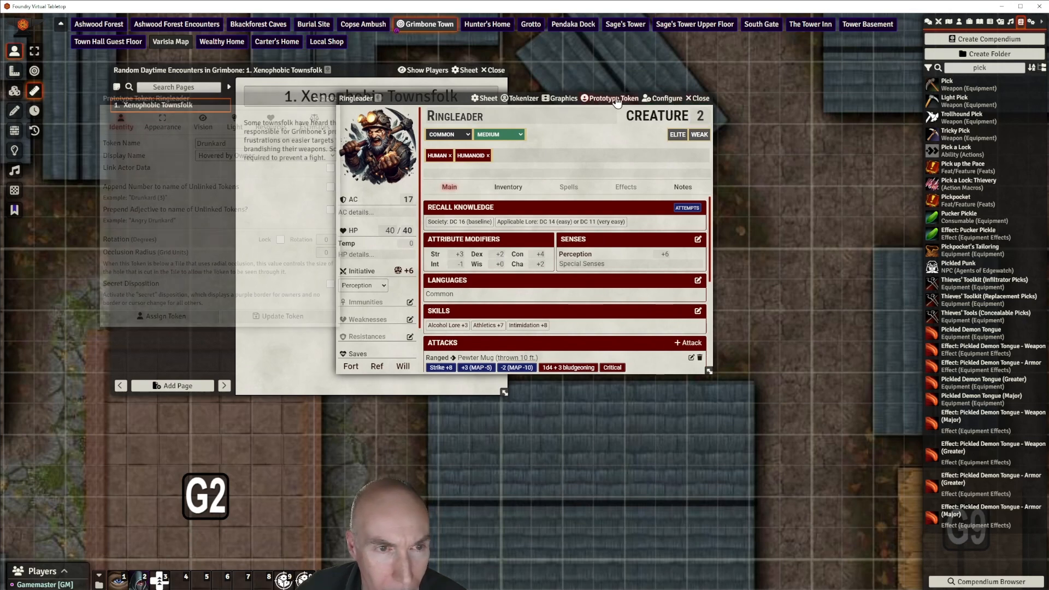
{"action": "left_click_drag", "start_coordinate": [249, 146], "coordinate": [194, 152]}
{"action": "key", "text": "BackSpace"}
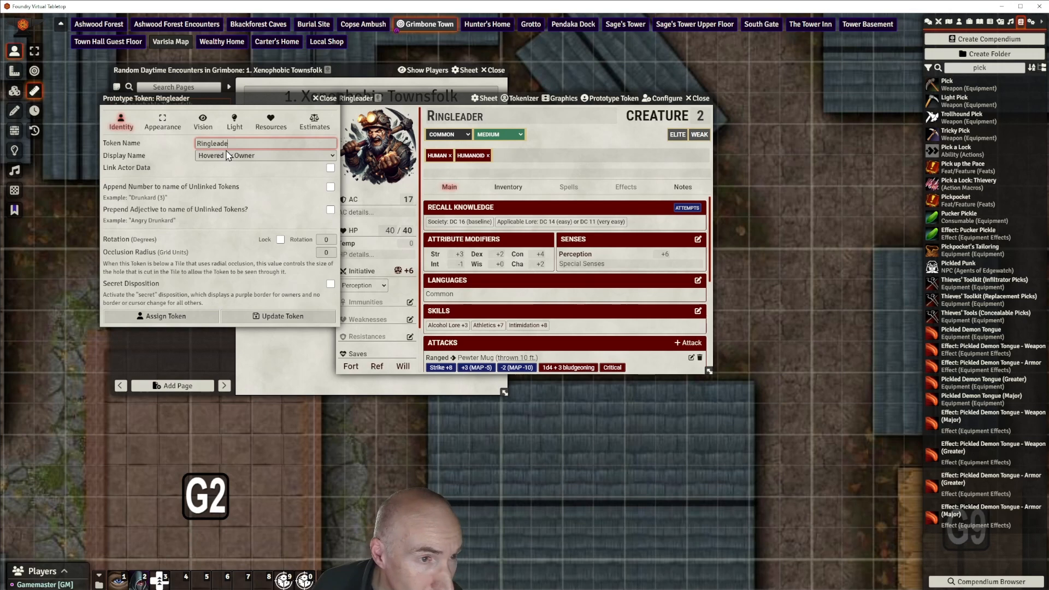
{"action": "left_click", "coordinate": [276, 322]}
{"action": "left_click_drag", "start_coordinate": [456, 97], "coordinate": [473, 118]}
{"action": "left_click", "coordinate": [714, 119]}
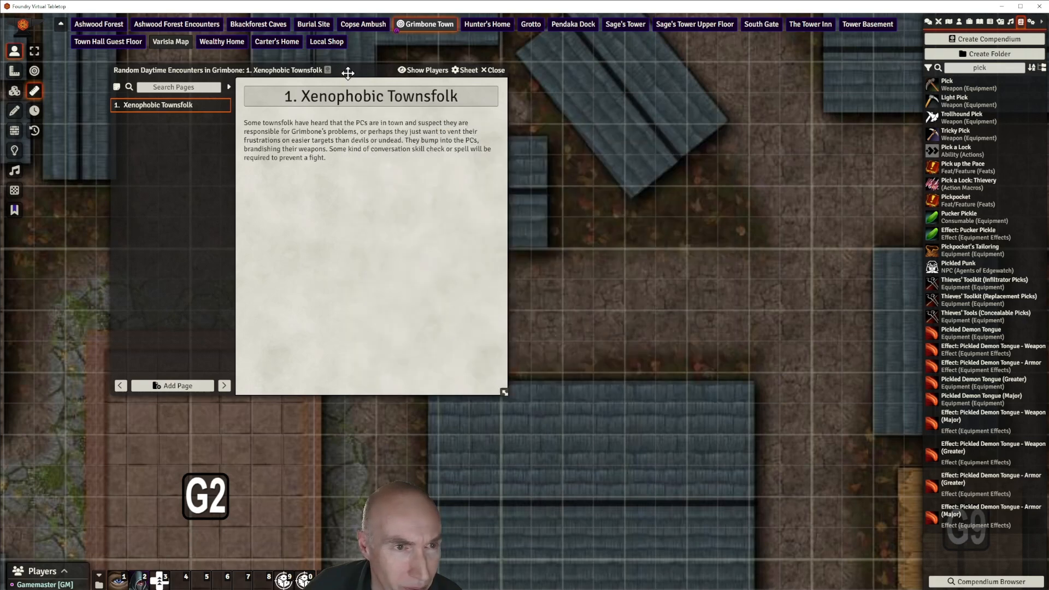
Place test tokens of the Ringleader and the Angry Townsfolk on the Grimbone Town map, and delete the Angry Townsfolk token
{"action": "left_click_drag", "start_coordinate": [352, 69], "coordinate": [324, 159]}
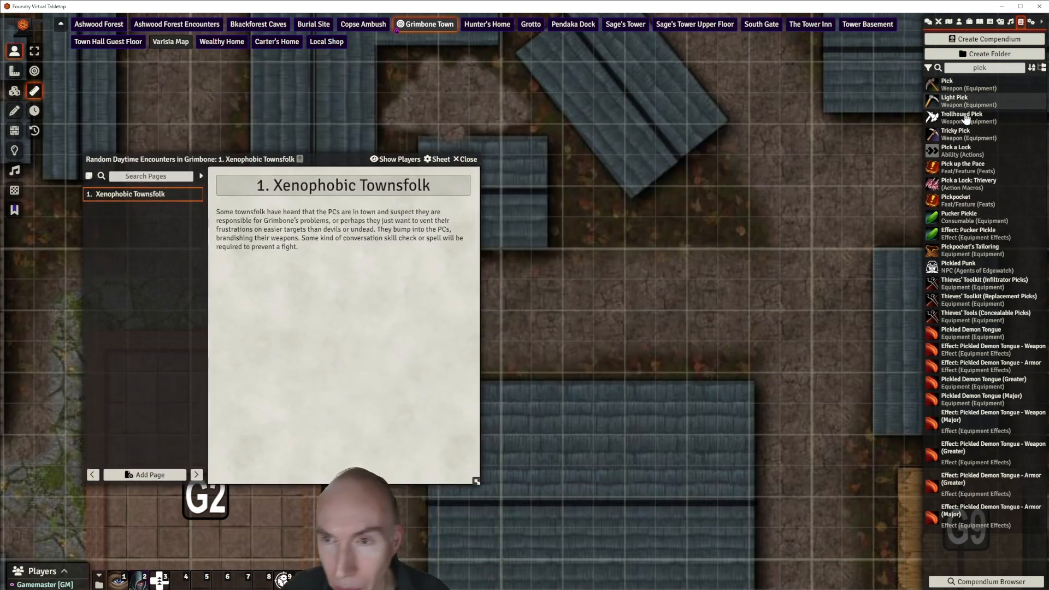
{"action": "left_click", "coordinate": [960, 23]}
{"action": "left_click_drag", "start_coordinate": [971, 367], "coordinate": [702, 233]}
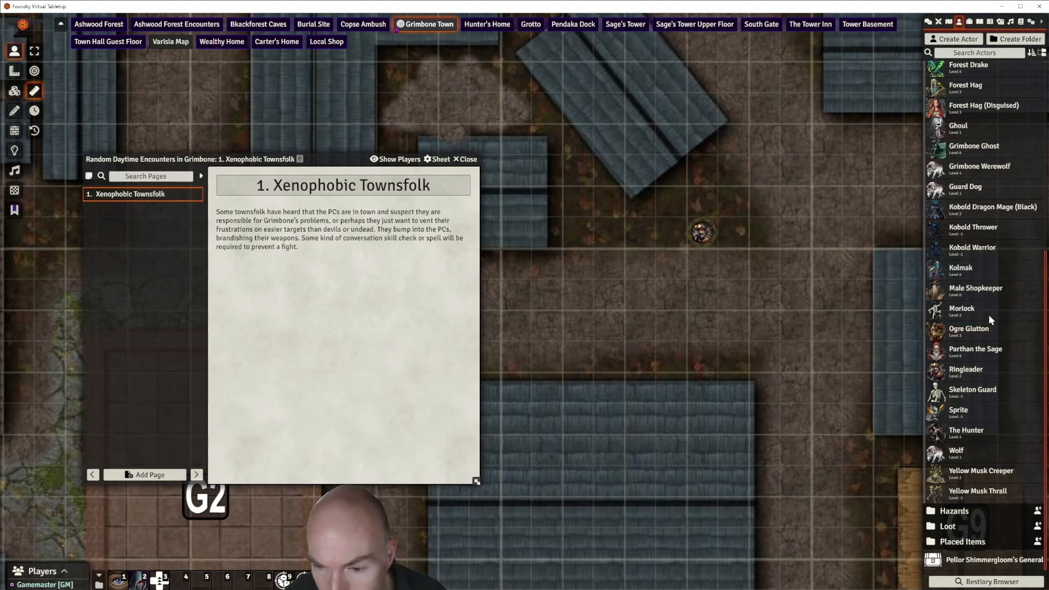
{"action": "scroll", "coordinate": [1000, 191], "scroll_direction": "up", "scroll_amount": 5}
{"action": "scroll", "coordinate": [1000, 141], "scroll_direction": "up", "scroll_amount": 1}
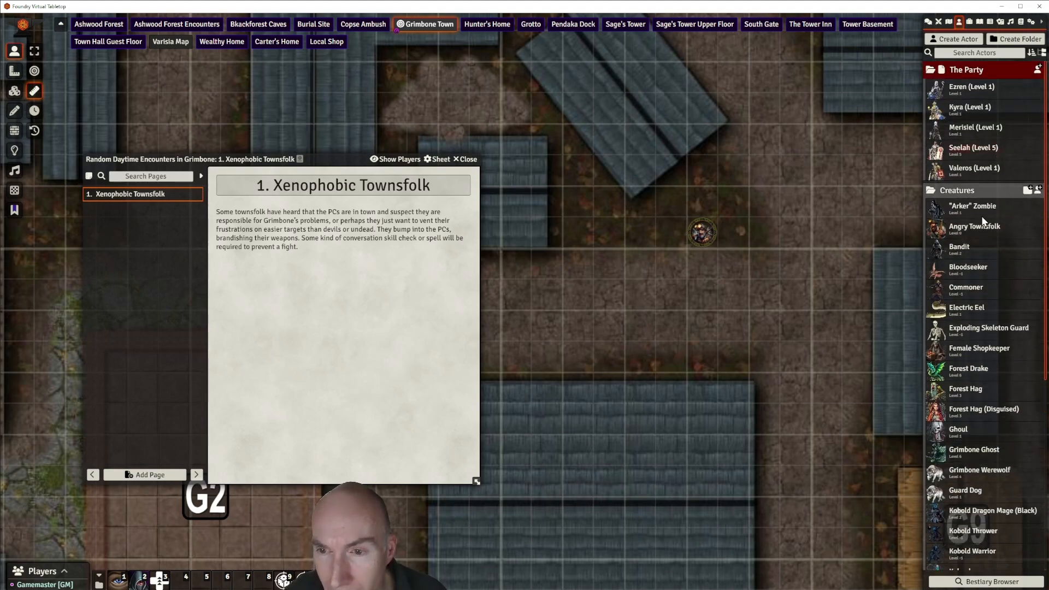
{"action": "left_click_drag", "start_coordinate": [981, 226], "coordinate": [765, 236]}
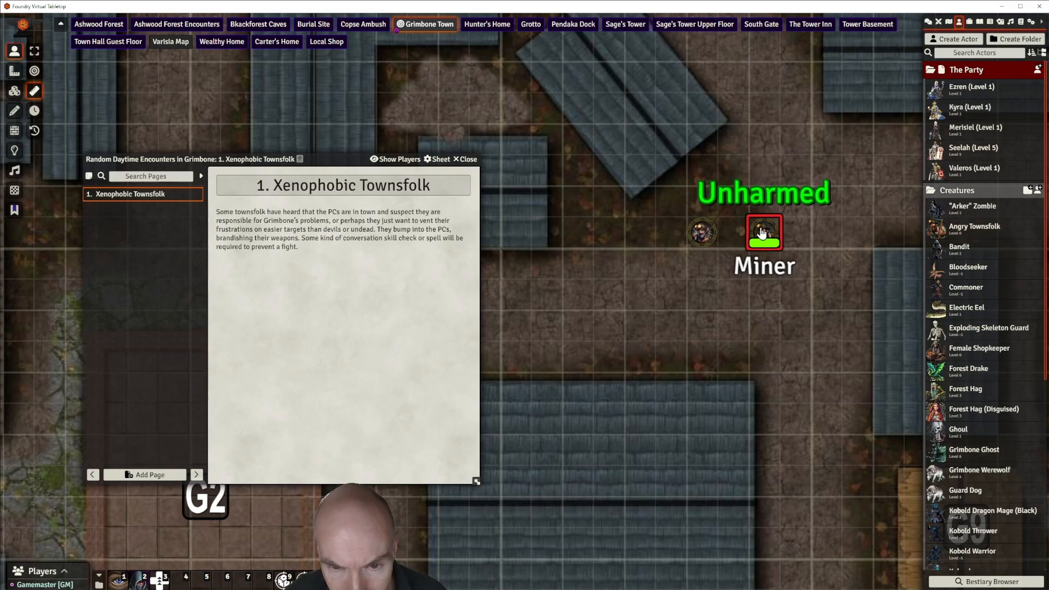
{"action": "left_click", "coordinate": [764, 230]}
{"action": "key", "text": "Delete"}
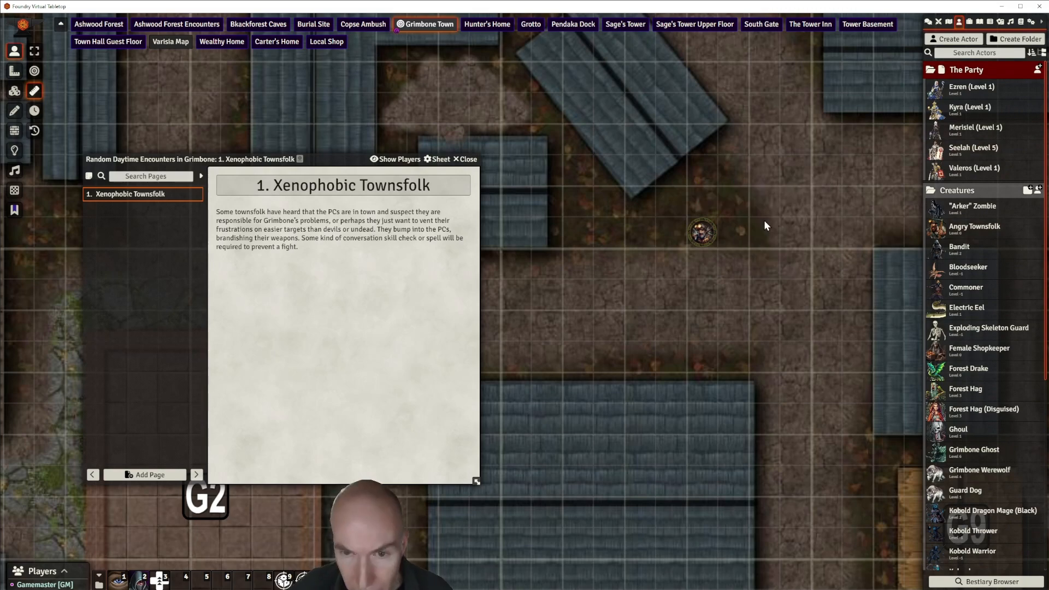
Rename the Angry Townsfolk's prototype token as Angry Townsfolk, update the token, and close the character sheet
{"action": "left_click", "coordinate": [975, 230]}
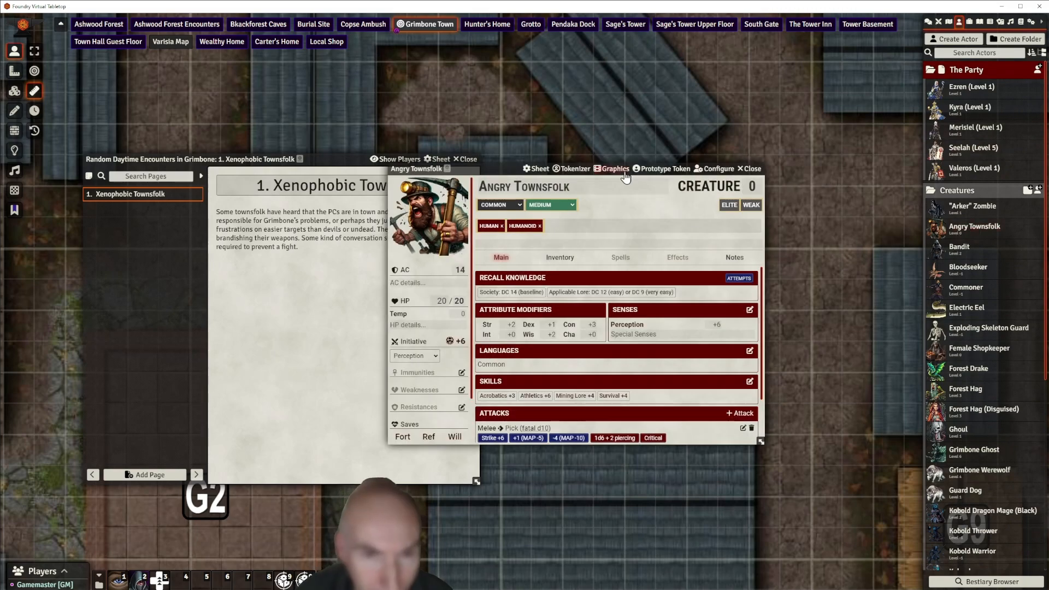
{"action": "left_click", "coordinate": [654, 170]}
{"action": "left_click_drag", "start_coordinate": [295, 214], "coordinate": [243, 221]}
{"action": "key", "text": "BackSpace"}
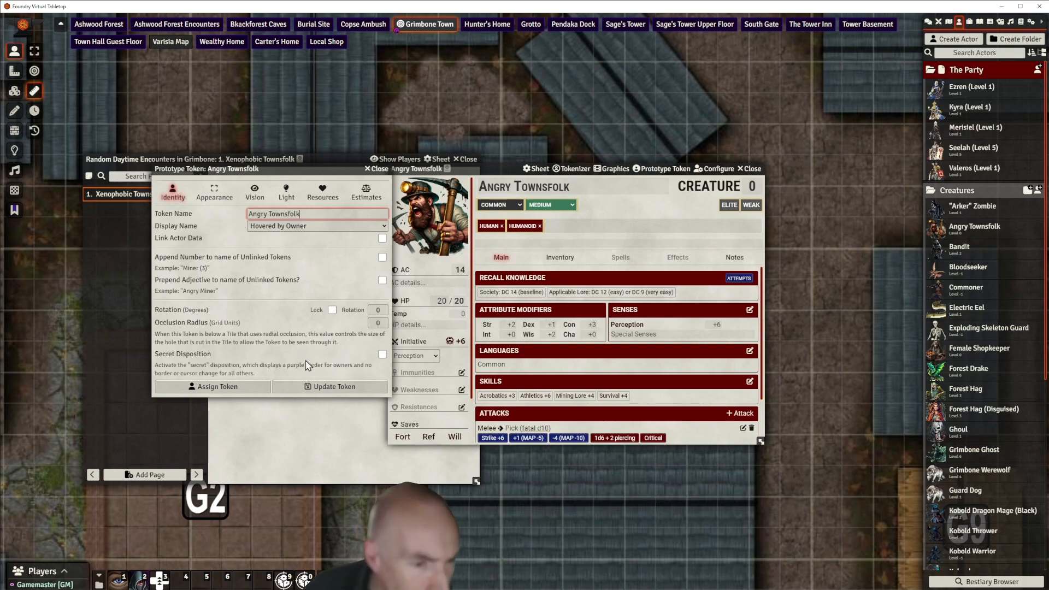
{"action": "left_click", "coordinate": [319, 388]}
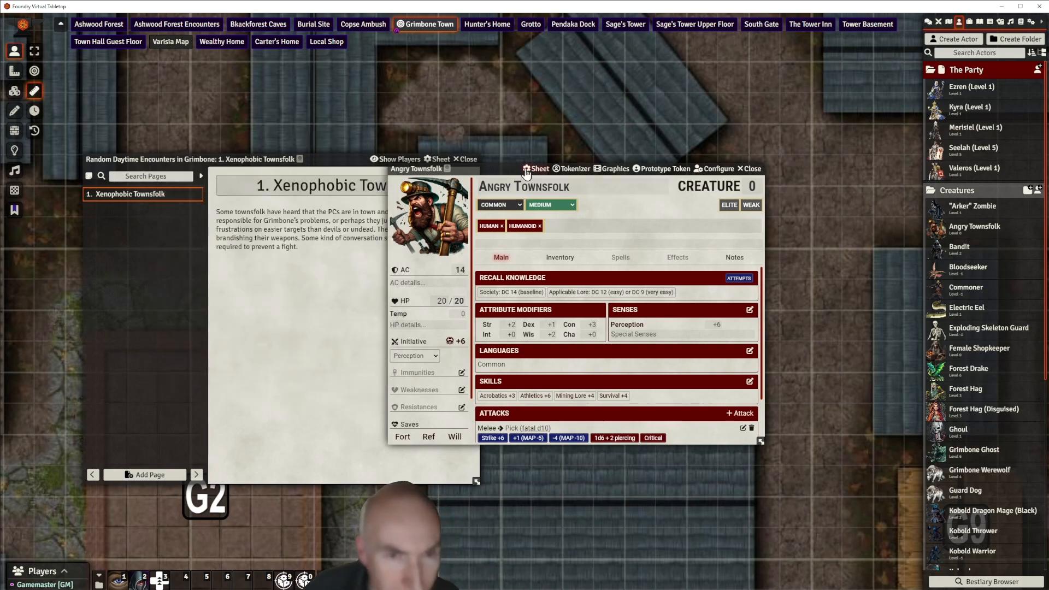
{"action": "left_click_drag", "start_coordinate": [503, 169], "coordinate": [490, 189]}
{"action": "left_click", "coordinate": [738, 188]}
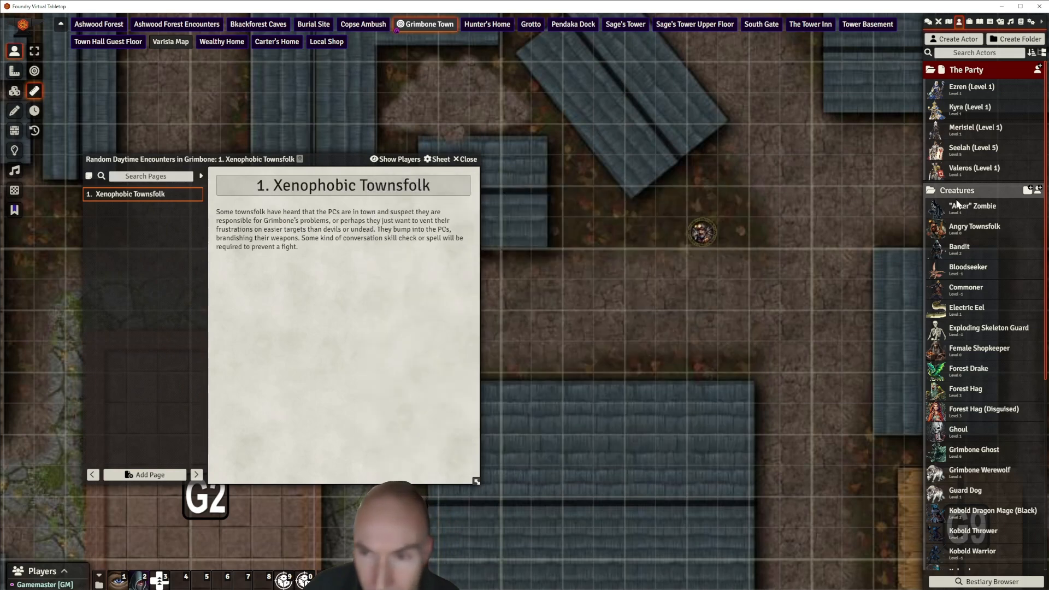
Place an Angry Townsfolk test token beside the Ringleader and remove both tokens from the map
{"action": "left_click_drag", "start_coordinate": [967, 229], "coordinate": [736, 237]}
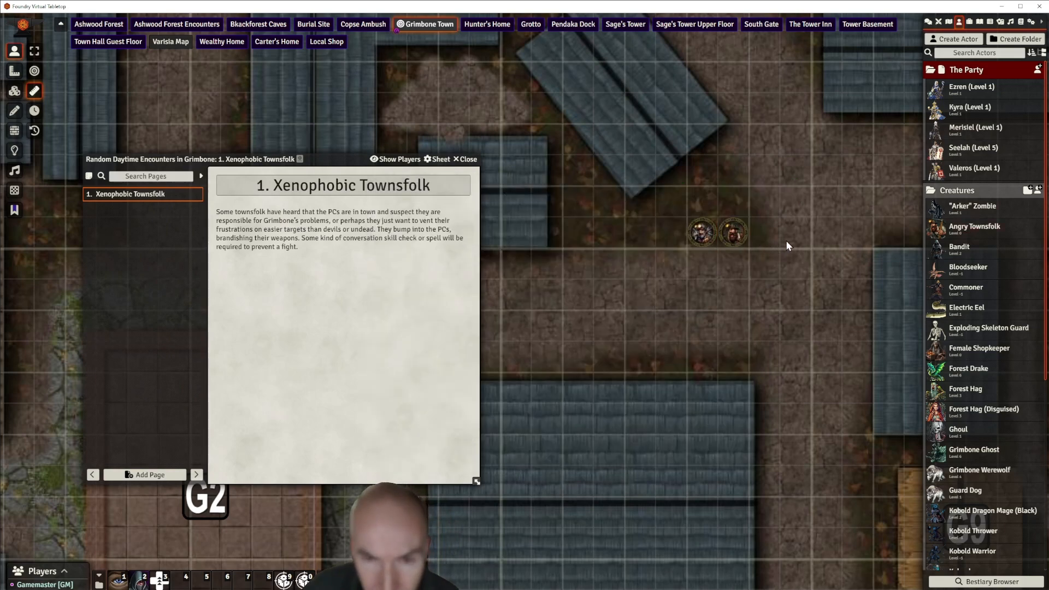
{"action": "left_click", "coordinate": [744, 235]}
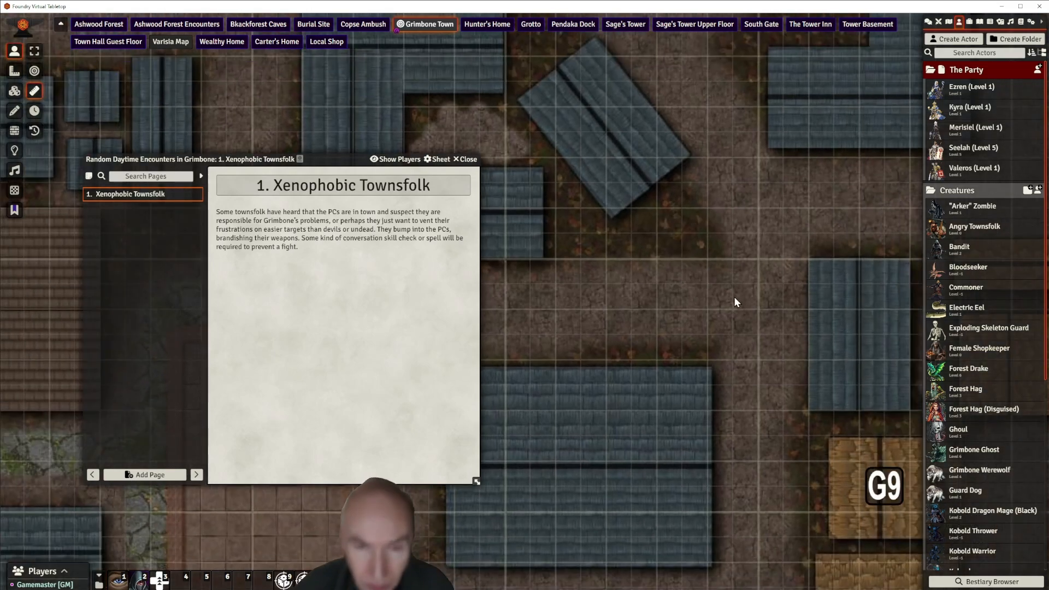
{"action": "scroll", "coordinate": [738, 282], "scroll_direction": "down", "scroll_amount": 9}
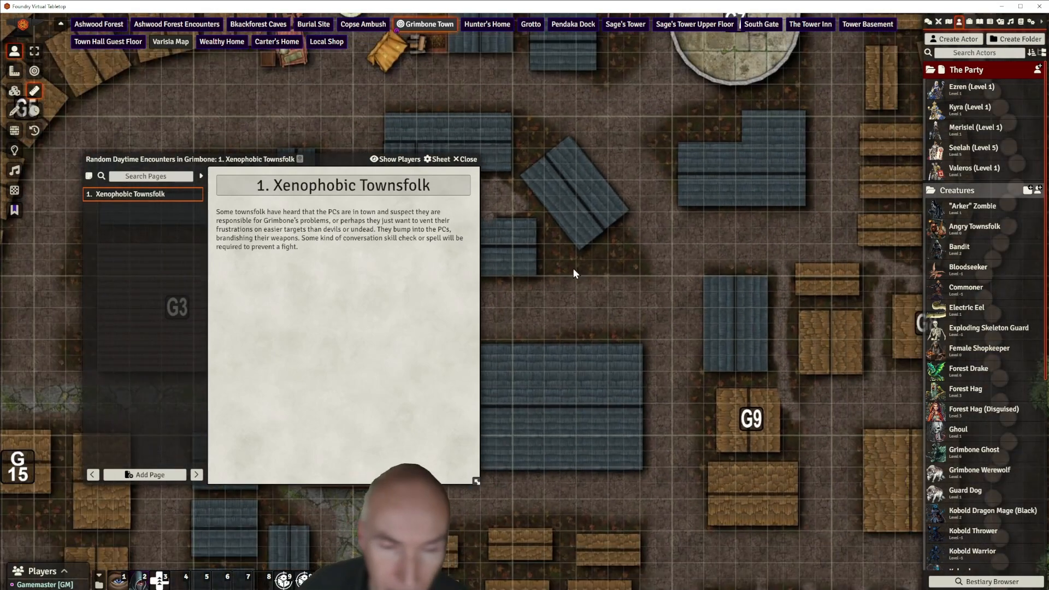
{"action": "left_click_drag", "start_coordinate": [630, 278], "coordinate": [722, 186]}
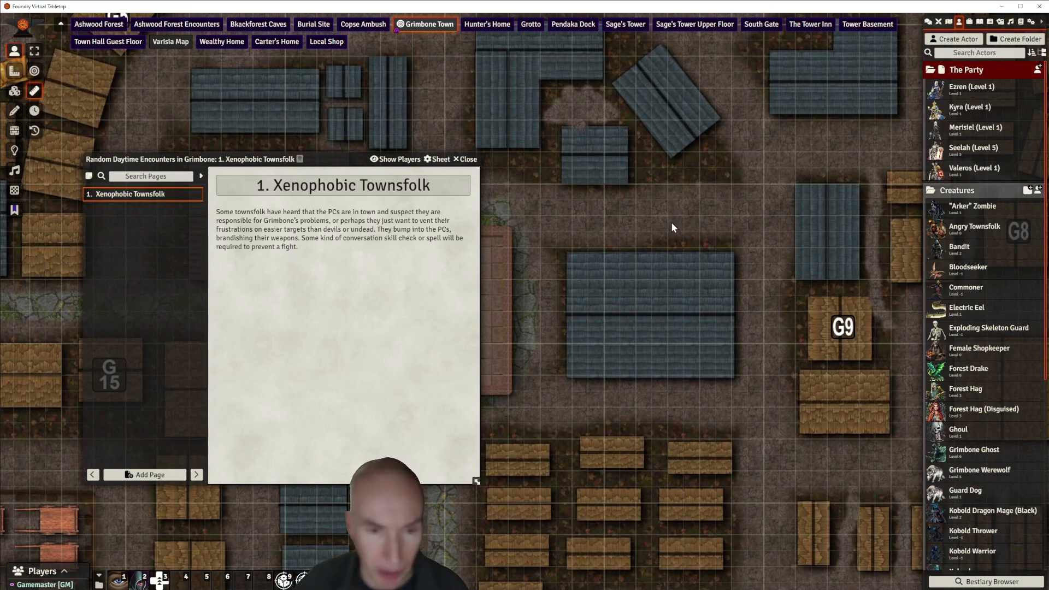
{"action": "scroll", "coordinate": [671, 222], "scroll_direction": "up", "scroll_amount": 5}
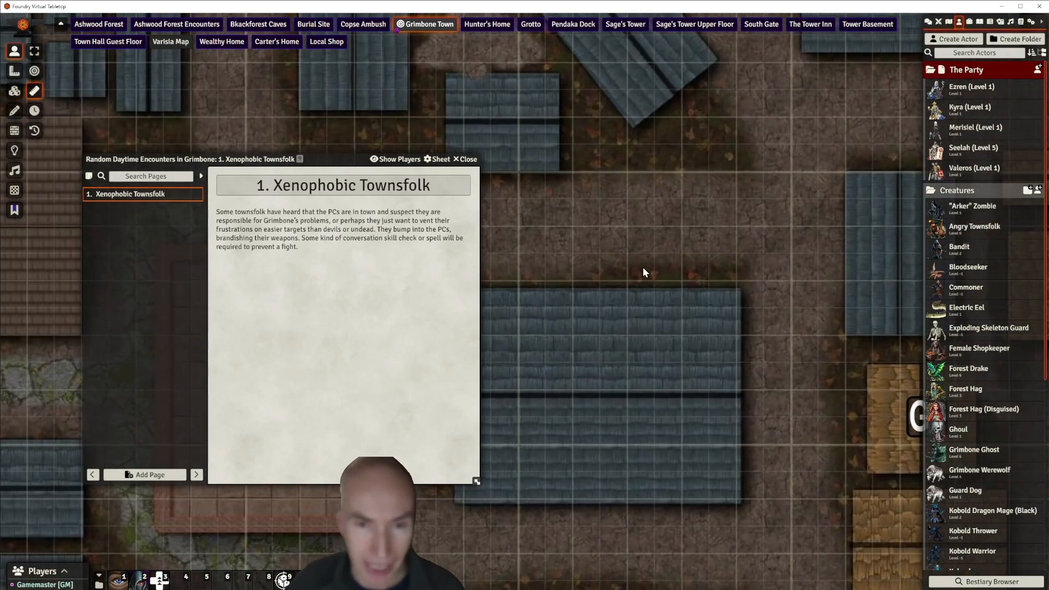
{"action": "scroll", "coordinate": [643, 267], "scroll_direction": "down", "scroll_amount": 5}
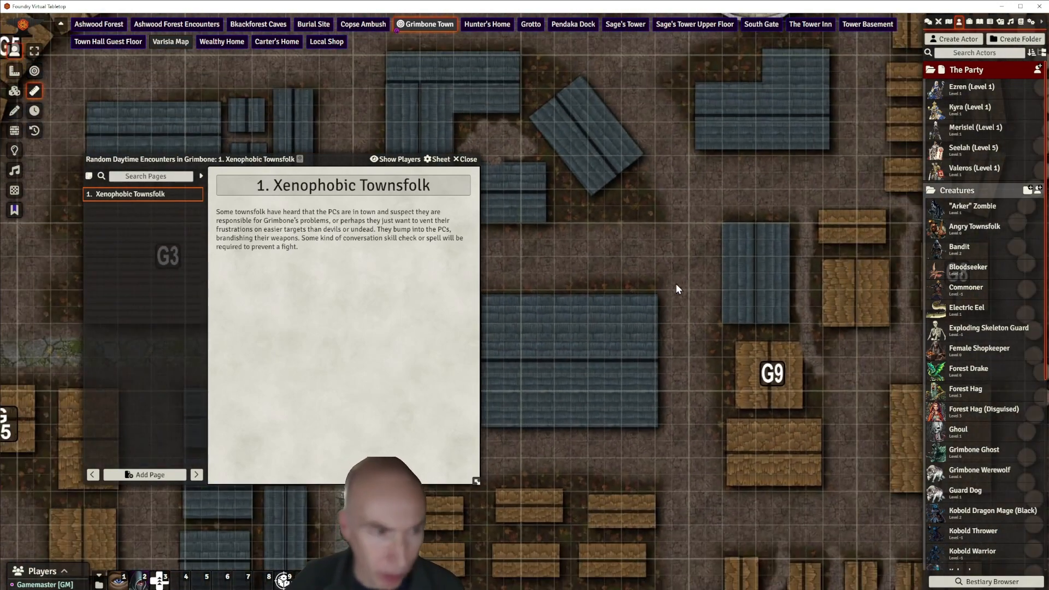
{"action": "scroll", "coordinate": [677, 289], "scroll_direction": "up", "scroll_amount": 1}
Open the Xenophobic Townsfolk page for editing beside the journal view and insert a horizontal rule below the description
{"action": "left_click_drag", "start_coordinate": [326, 159], "coordinate": [572, 102]}
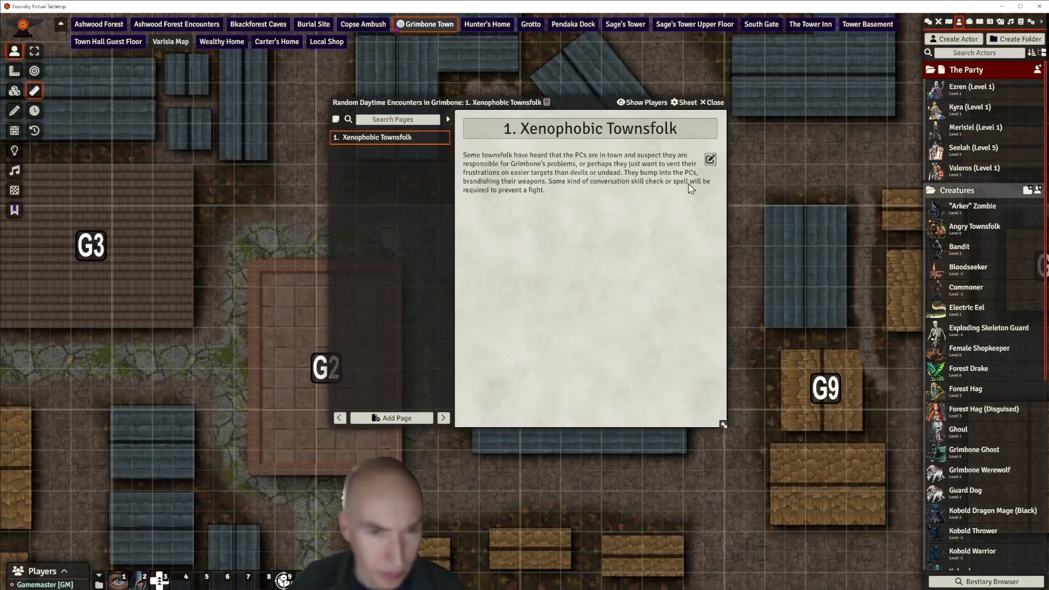
{"action": "left_click", "coordinate": [710, 160]}
{"action": "left_click_drag", "start_coordinate": [590, 100], "coordinate": [768, 38]}
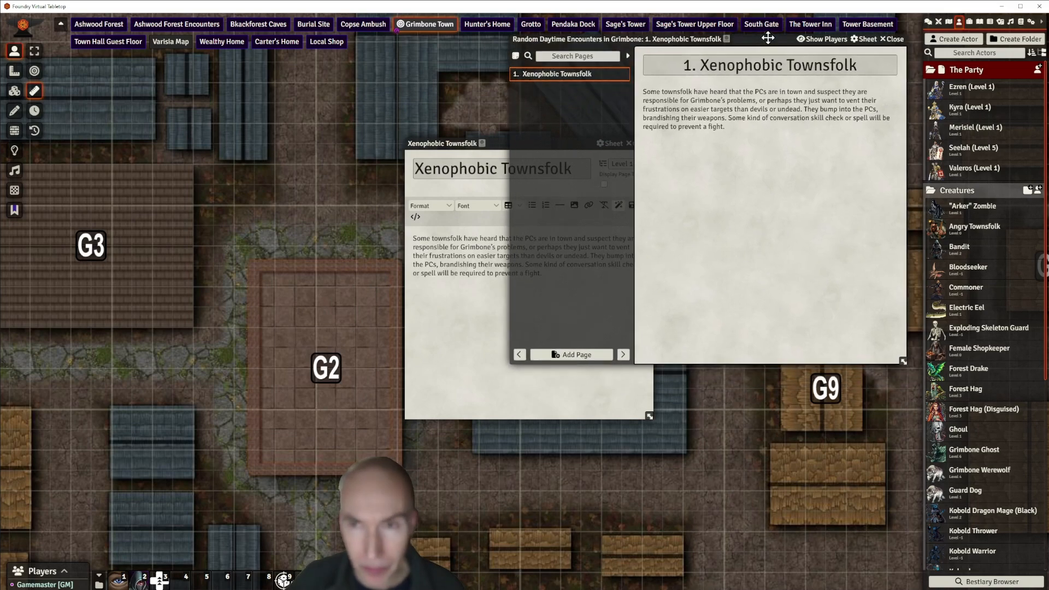
{"action": "left_click_drag", "start_coordinate": [491, 143], "coordinate": [530, 259]}
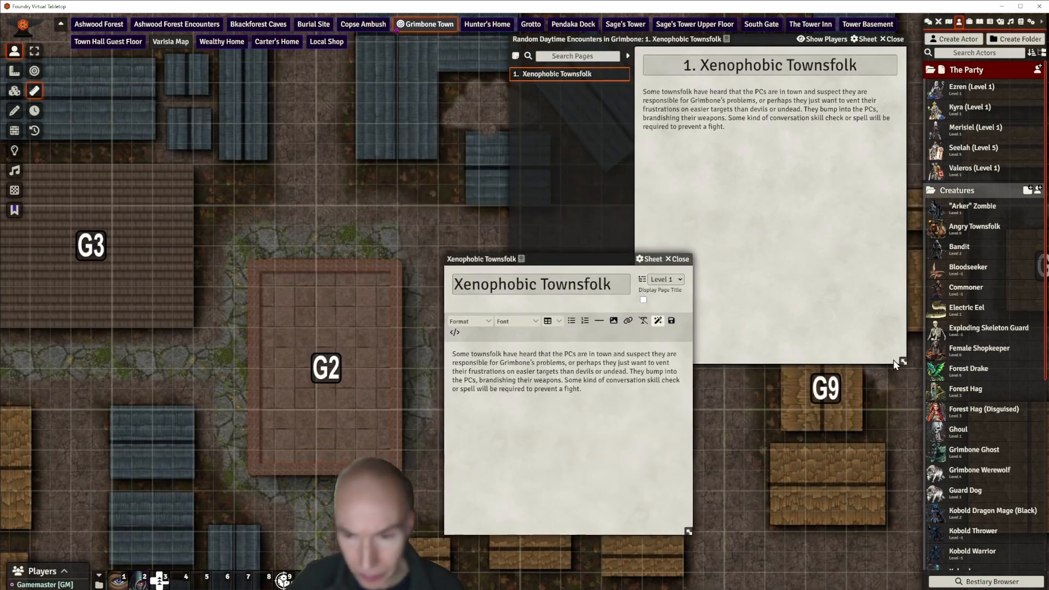
{"action": "left_click_drag", "start_coordinate": [903, 362], "coordinate": [910, 312]}
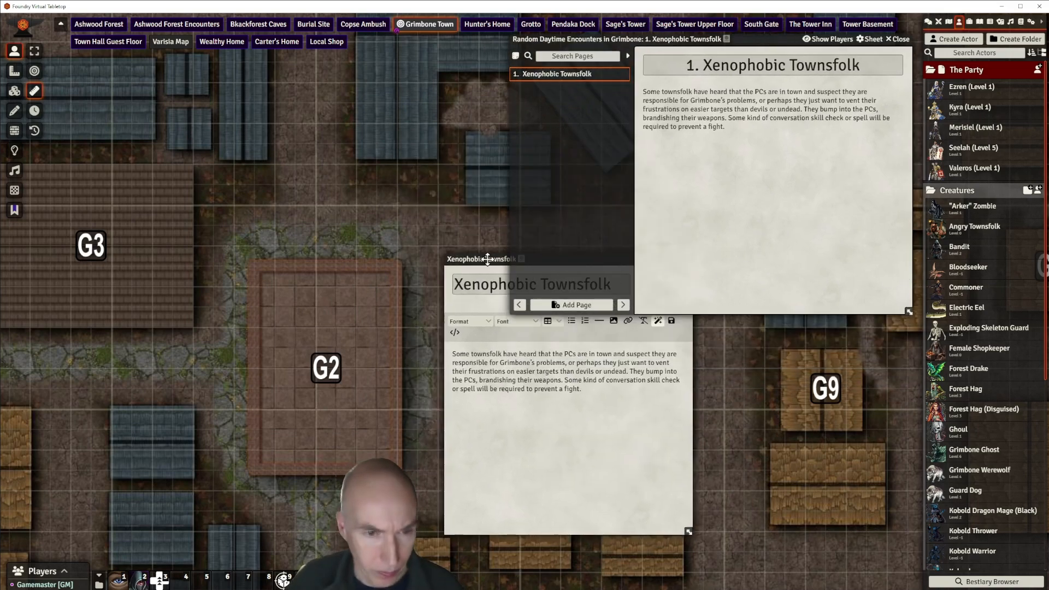
{"action": "left_click_drag", "start_coordinate": [488, 259], "coordinate": [716, 302]}
{"action": "left_click", "coordinate": [814, 434]}
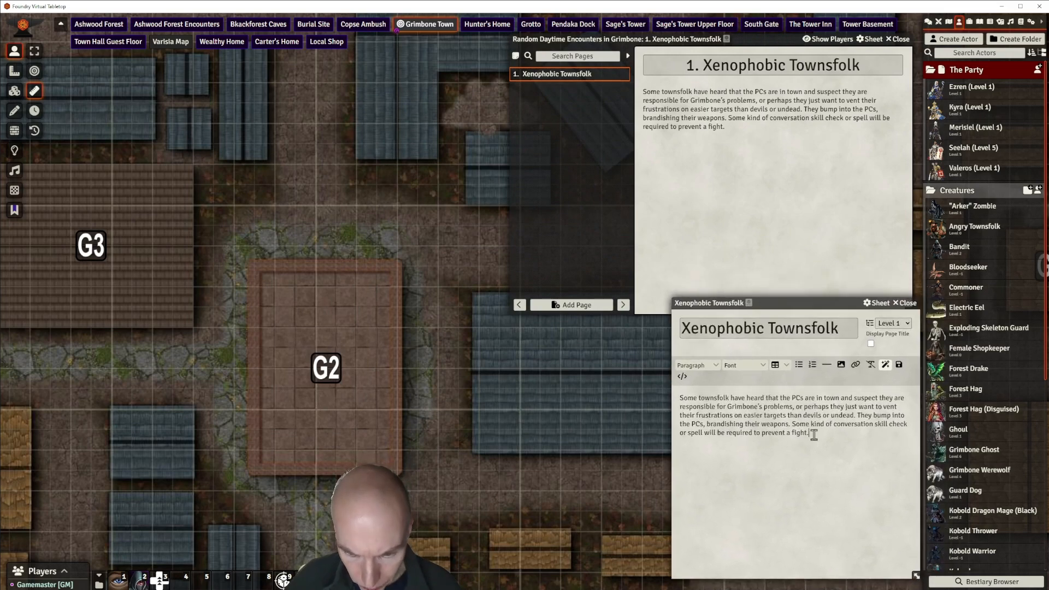
{"action": "left_click", "coordinate": [827, 365]}
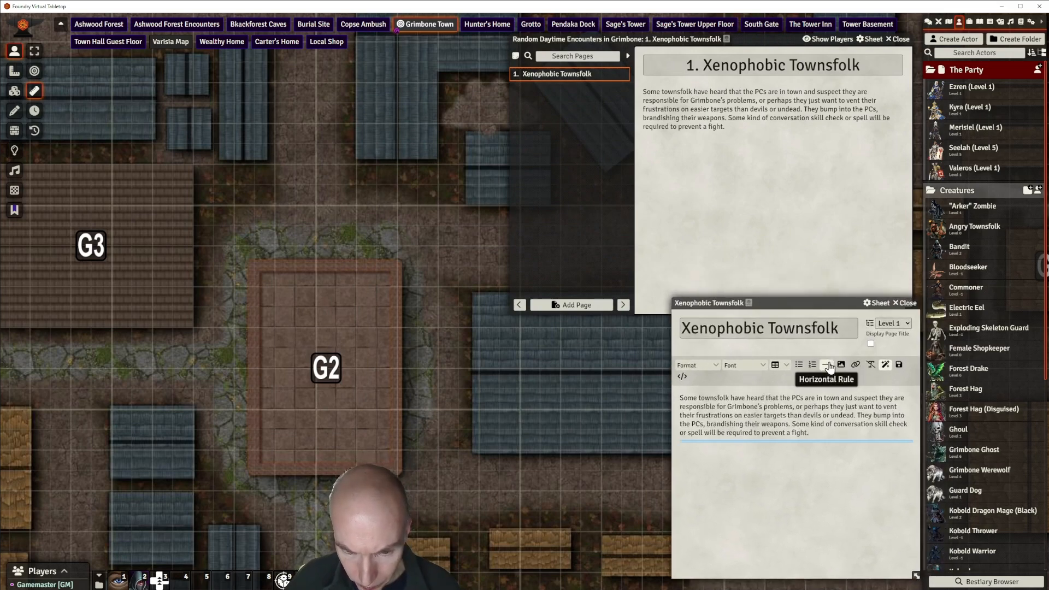
{"action": "left_click", "coordinate": [820, 435]}
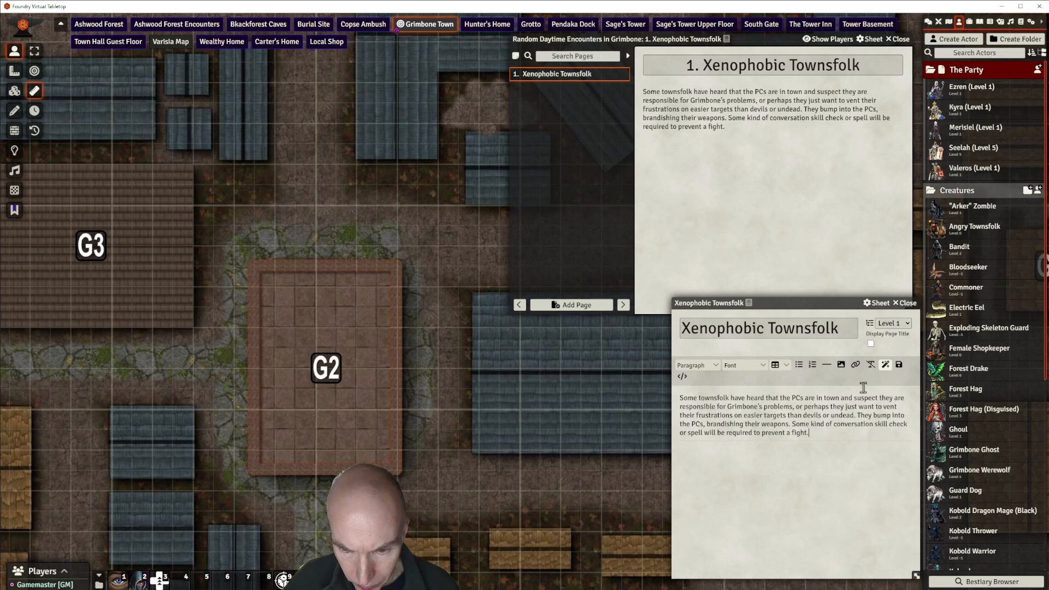
{"action": "left_click", "coordinate": [827, 364]}
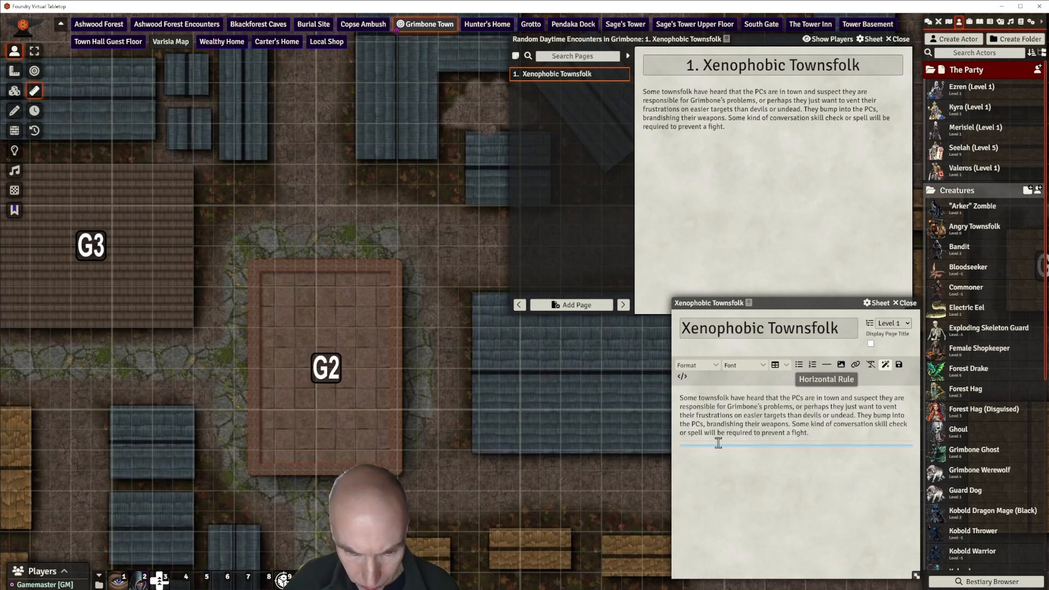
Add actor links for Ringleader and Angry Townsfolk x4 on consecutive lines below the horizontal rule
{"action": "scroll", "coordinate": [973, 415], "scroll_direction": "down", "scroll_amount": 5}
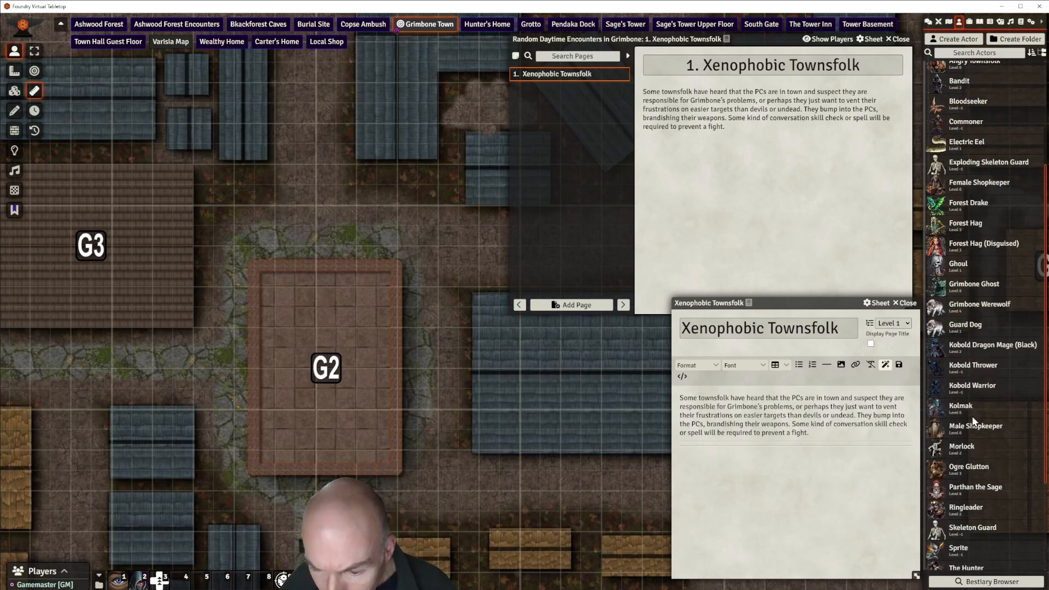
{"action": "scroll", "coordinate": [972, 416], "scroll_direction": "down", "scroll_amount": 1}
{"action": "left_click_drag", "start_coordinate": [973, 389], "coordinate": [713, 444]}
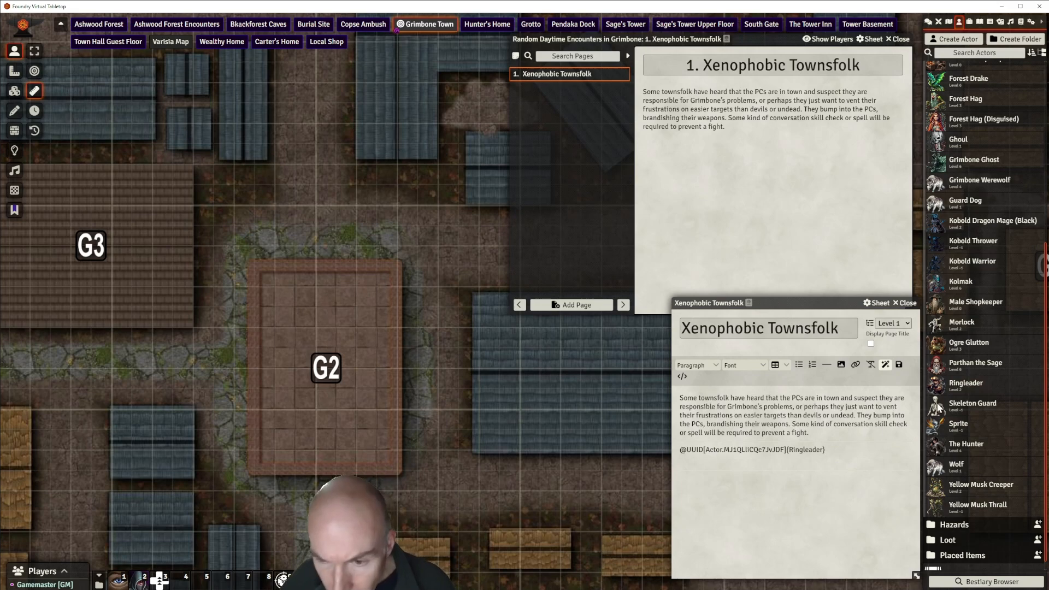
{"action": "scroll", "coordinate": [977, 193], "scroll_direction": "up", "scroll_amount": 6}
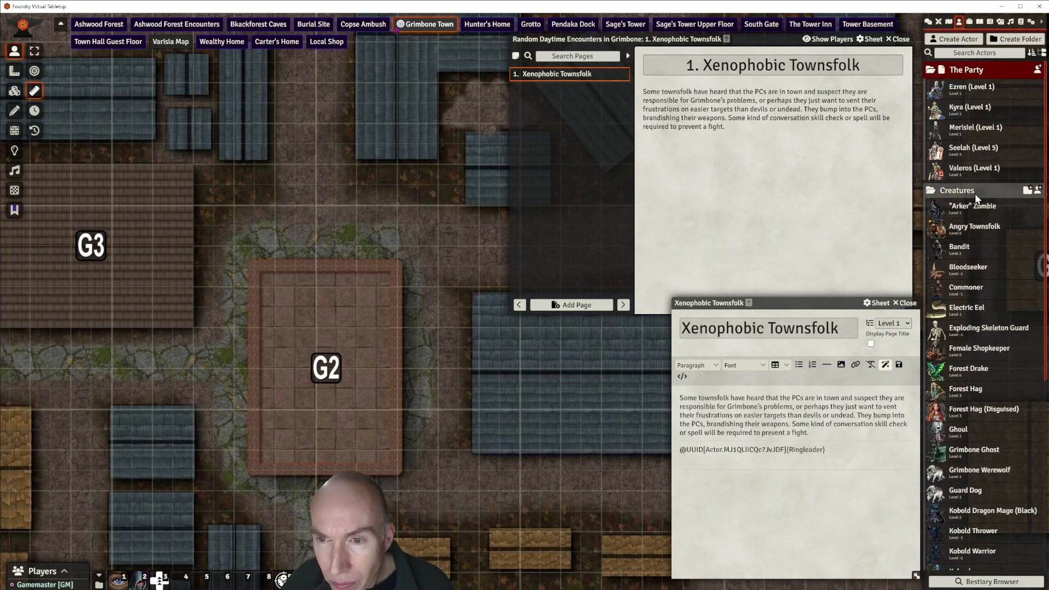
{"action": "left_click_drag", "start_coordinate": [988, 231], "coordinate": [704, 469]}
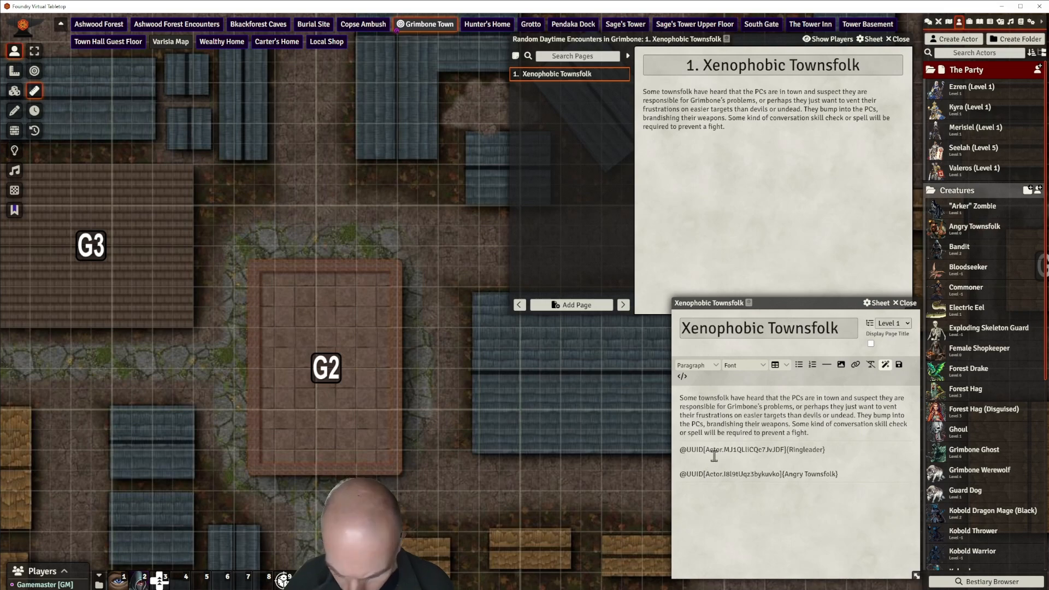
{"action": "key", "text": "BackSpace"}
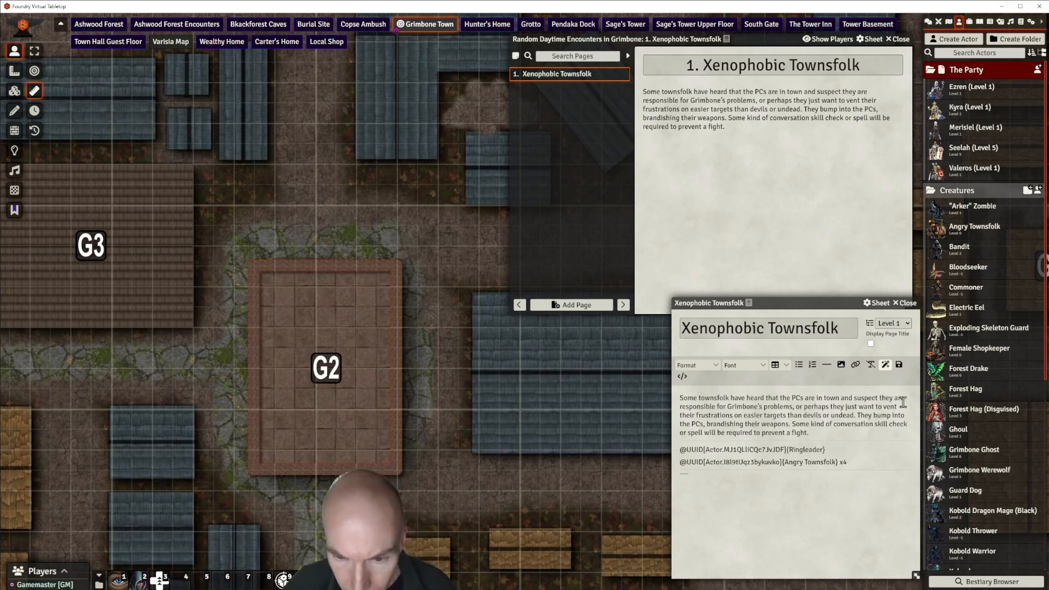
Save the Xenophobic Townsfolk page, close its editor, and move the journal window clear of the map's centre
{"action": "left_click", "coordinate": [899, 365]}
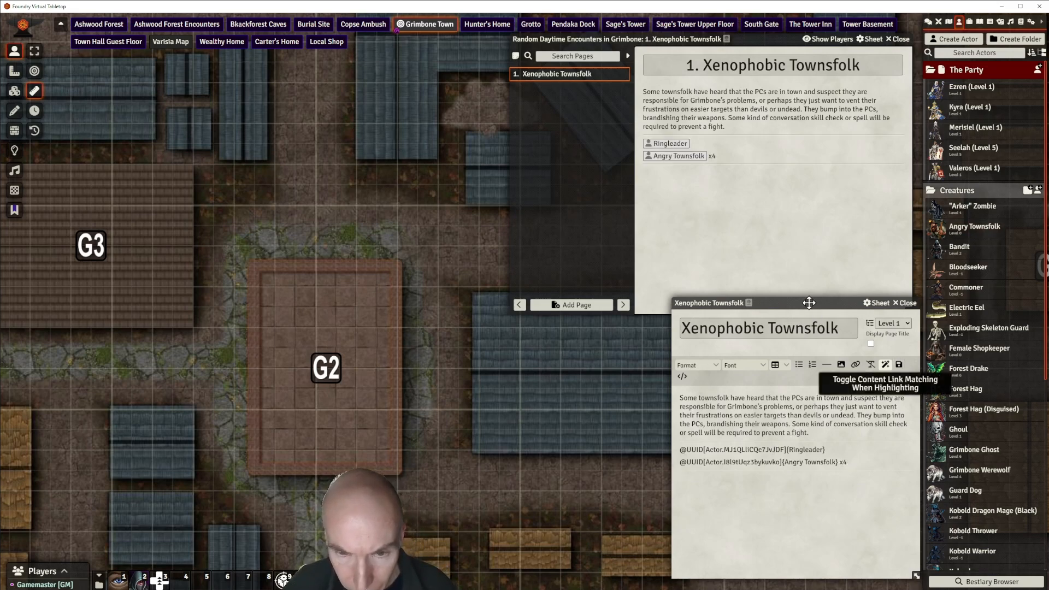
{"action": "left_click_drag", "start_coordinate": [810, 303], "coordinate": [562, 221]}
{"action": "left_click", "coordinate": [657, 221]}
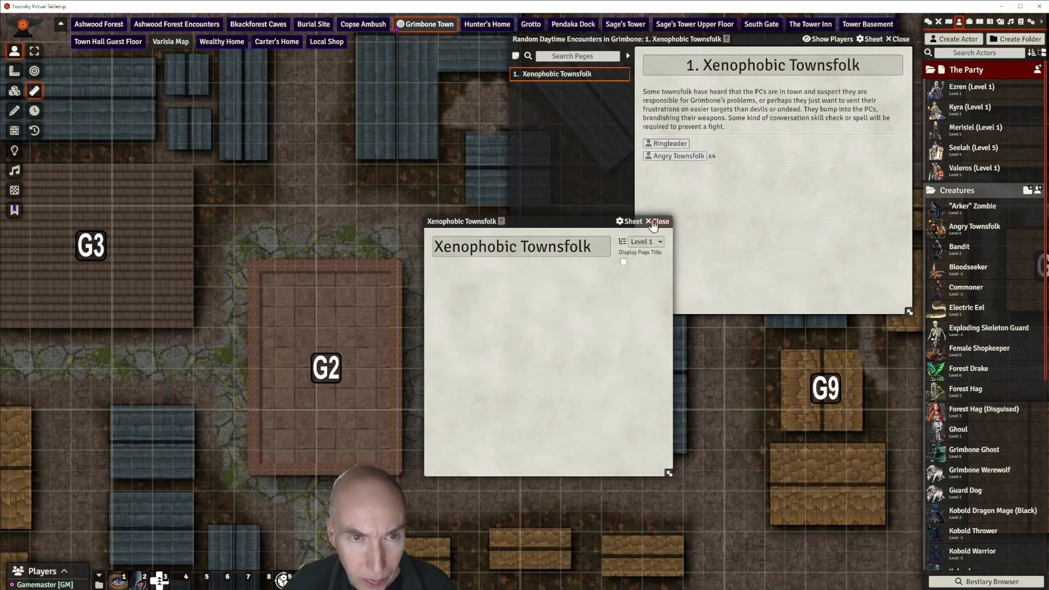
{"action": "left_click_drag", "start_coordinate": [761, 34], "coordinate": [376, 57]}
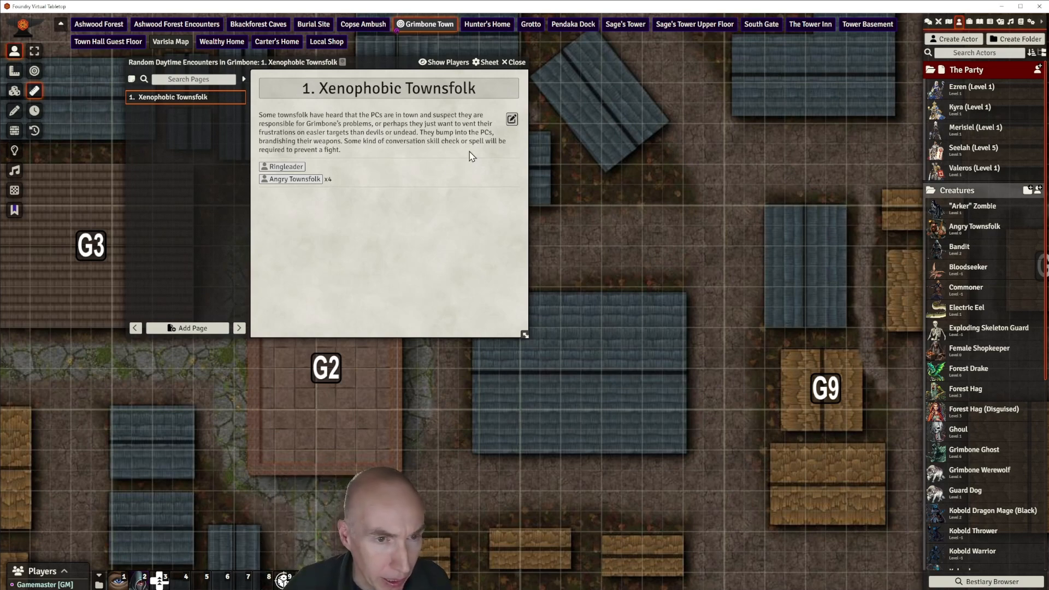
Open the Xenophobic Townsfolk page for editing and place its editor window beside the journal view
{"action": "left_click", "coordinate": [512, 119]}
{"action": "left_click_drag", "start_coordinate": [541, 218], "coordinate": [734, 120]}
{"action": "left_click", "coordinate": [666, 303]}
{"action": "type", "text": "If they are slain, or knocked unconscious through non-lethal damage, there are no particular repercussions. The townsfolk carry 16 sp between them."}
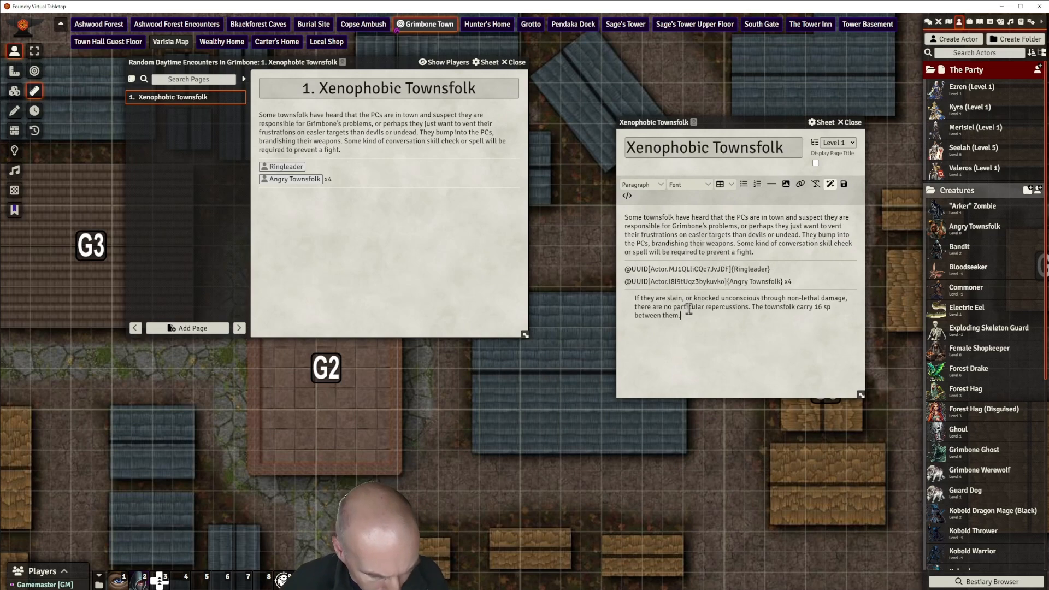
{"action": "key", "text": "ctrl+z"}
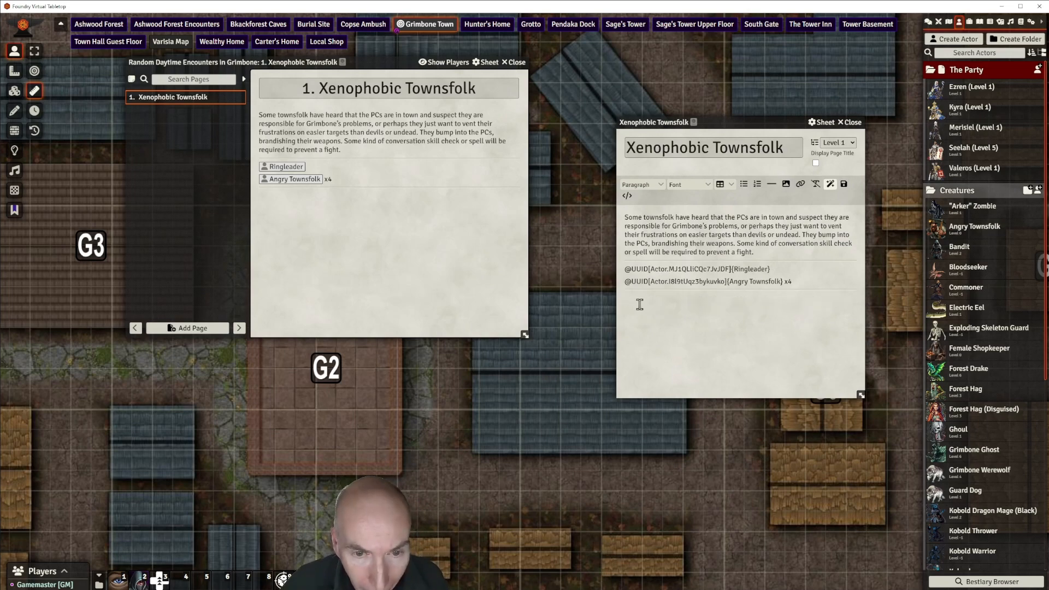
{"action": "left_click", "coordinate": [628, 300]}
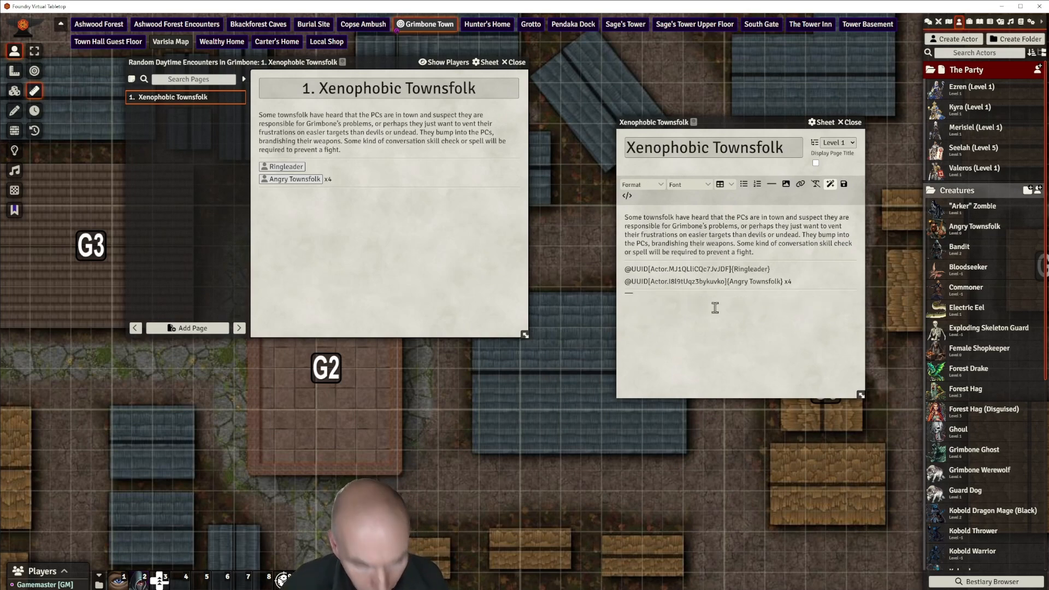
{"action": "type", "text": "If they are slain, or knocked unconscious through non-lethal damage, there are no particular repercussions. The townsfolk carry 16 sp between them."}
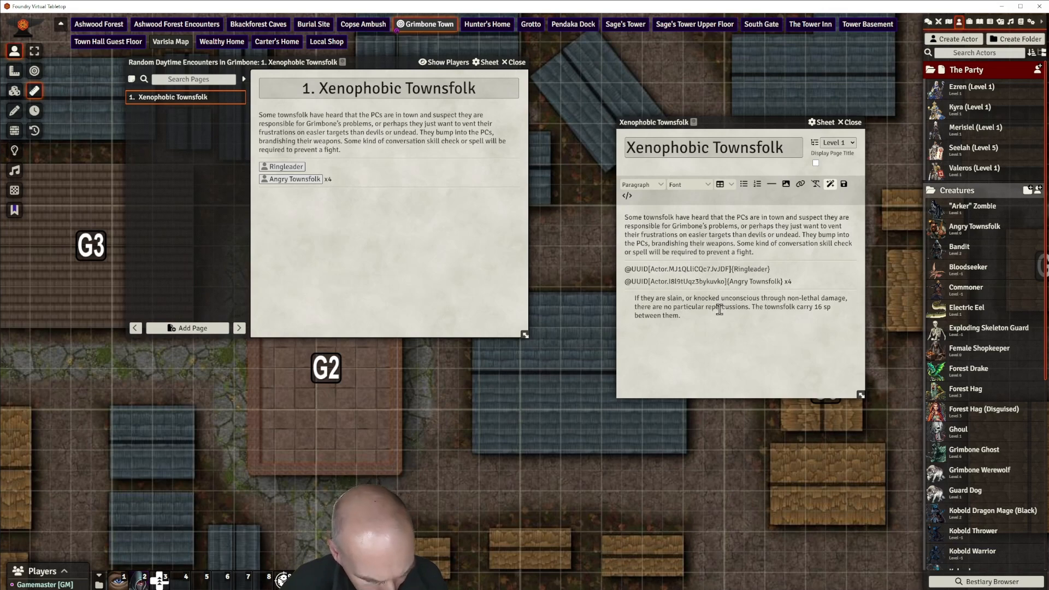
{"action": "key", "text": "ctrl+z"}
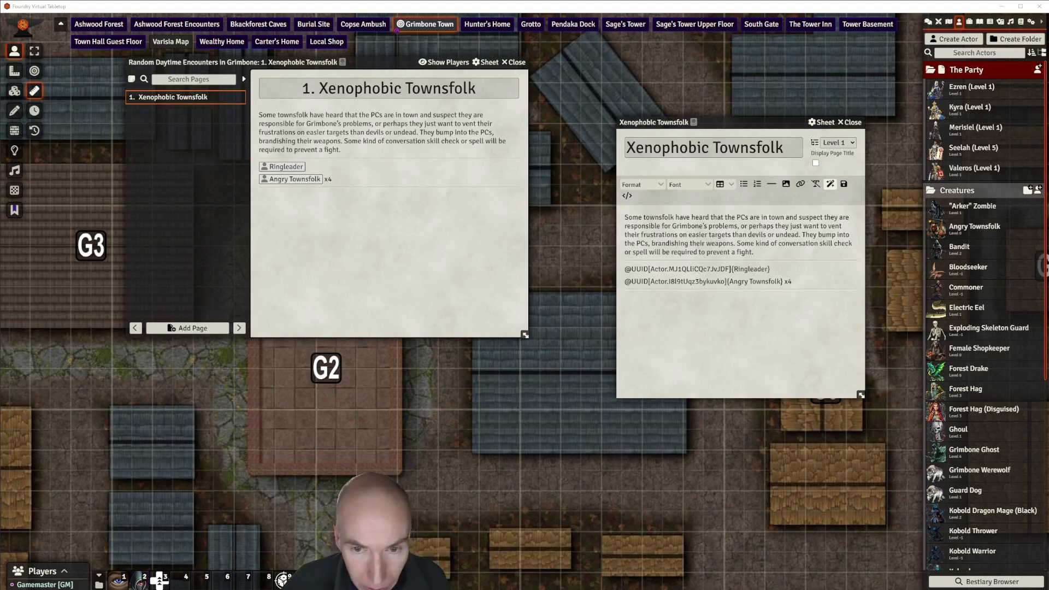
{"action": "left_click", "coordinate": [787, 256]}
{"action": "type", "text": "If they are slain or knocked unconscious through non-lethal damage, there are no particular repercussions. The townsfolk carry 16 sp between them."}
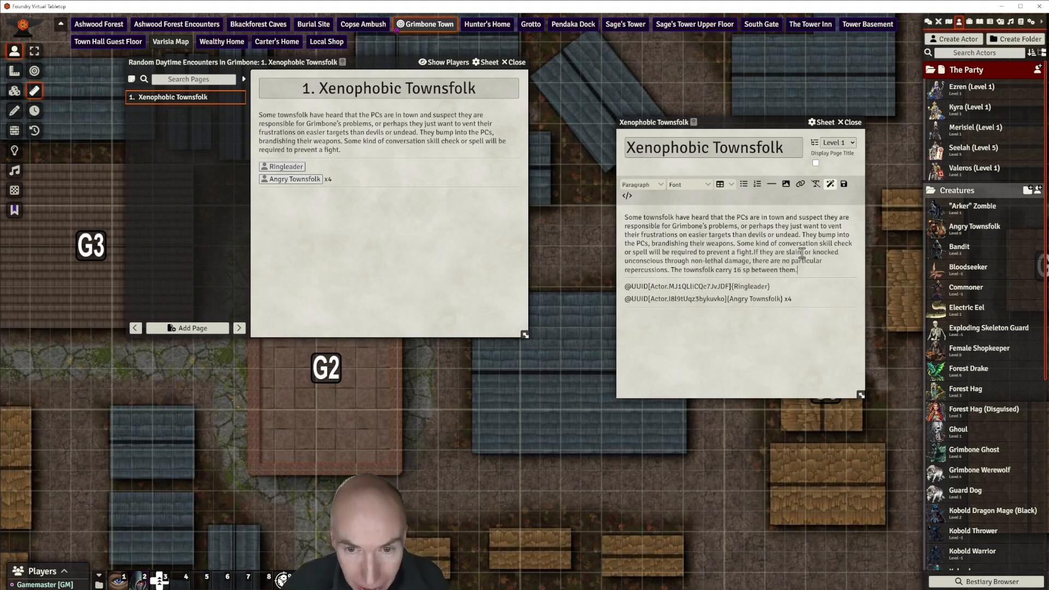
{"action": "left_click", "coordinate": [763, 252], "text": "shift"}
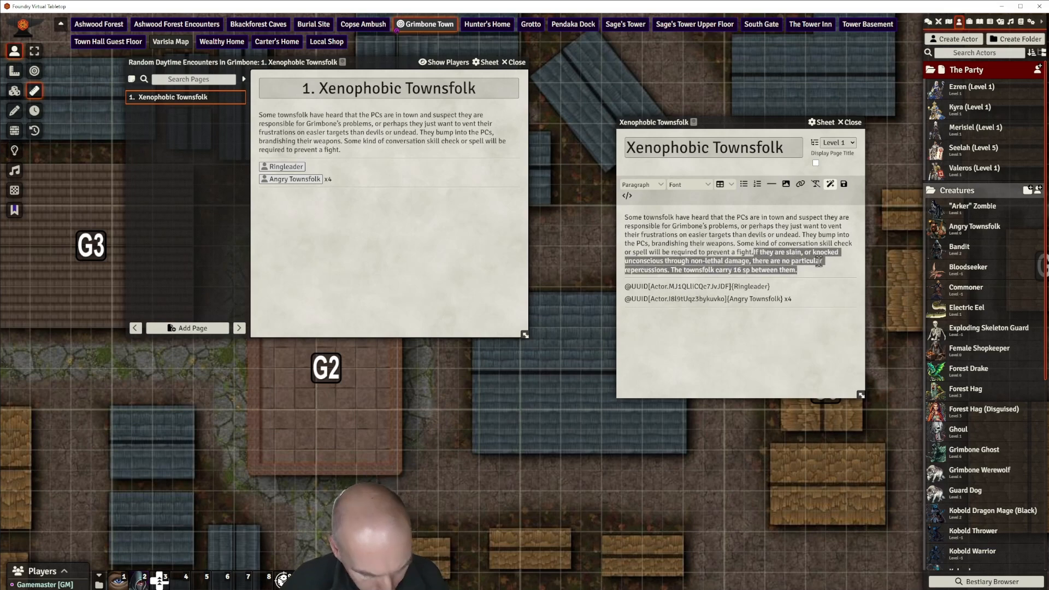
{"action": "key", "text": "BackSpace"}
Below the actor links, add the paragraph on slain townsfolk bringing no particular repercussions and carrying 16 sp between them, and save the page
{"action": "left_click", "coordinate": [640, 313]}
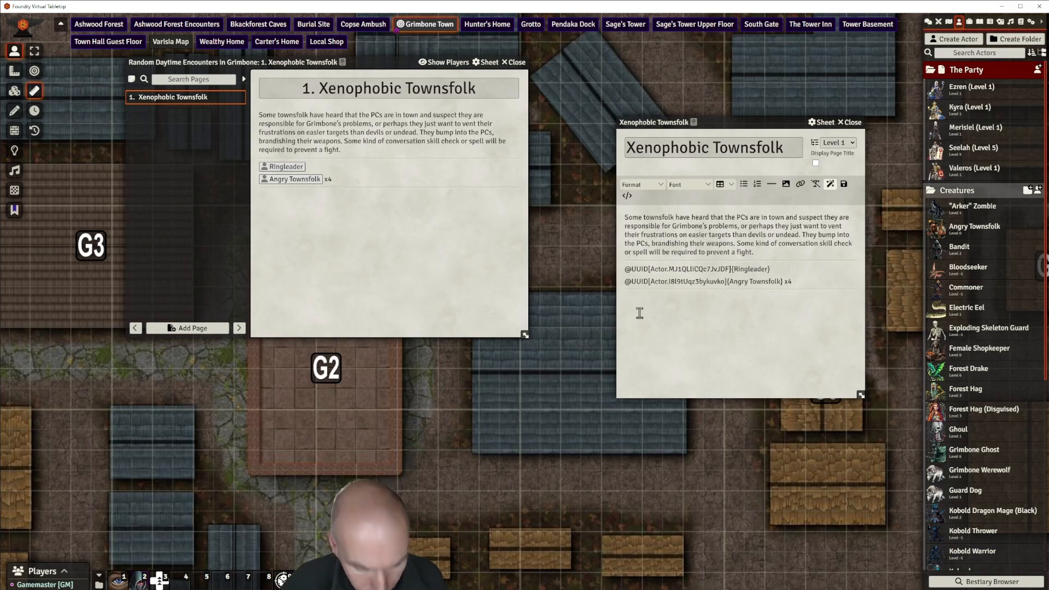
{"action": "type", "text": "If they are slain, or knocked unconscious through non-lethal damage, there are no particular repercussions. The townsfolk carry 16 sp between them."}
{"action": "left_click", "coordinate": [844, 185]}
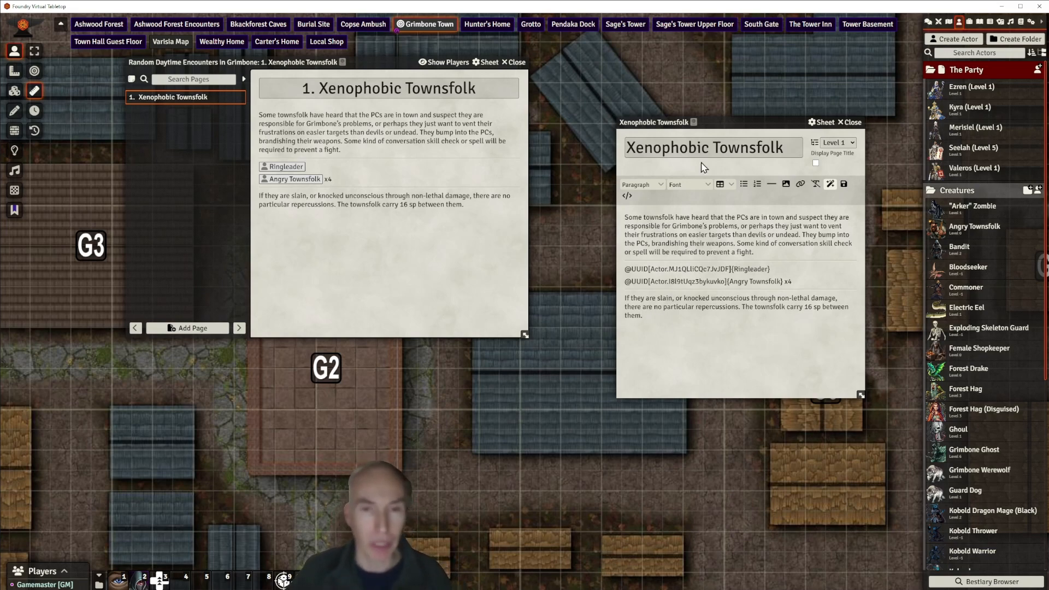
{"action": "left_click_drag", "start_coordinate": [737, 126], "coordinate": [690, 73]}
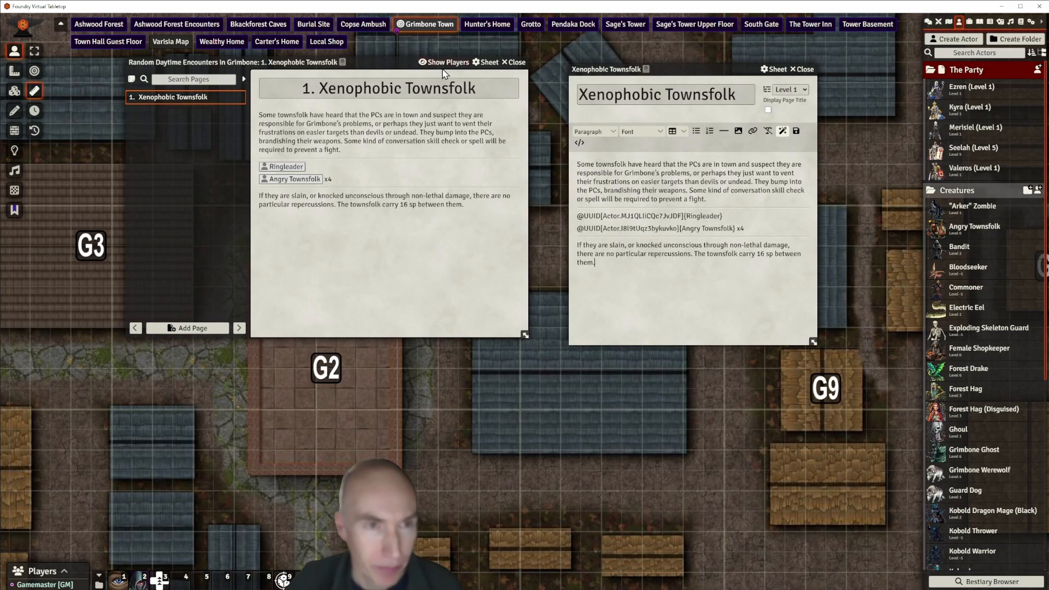
{"action": "left_click_drag", "start_coordinate": [398, 62], "coordinate": [413, 66]}
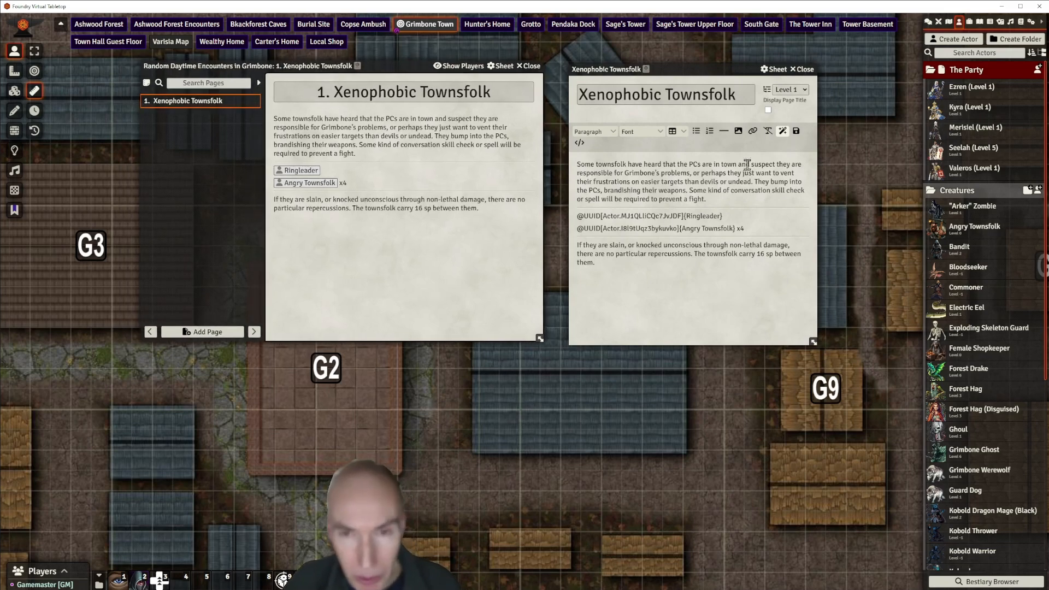
Try a closing horizontal rule below the repercussions paragraph, remove it, and reposition the editor and journal windows
{"action": "left_click", "coordinate": [724, 131]}
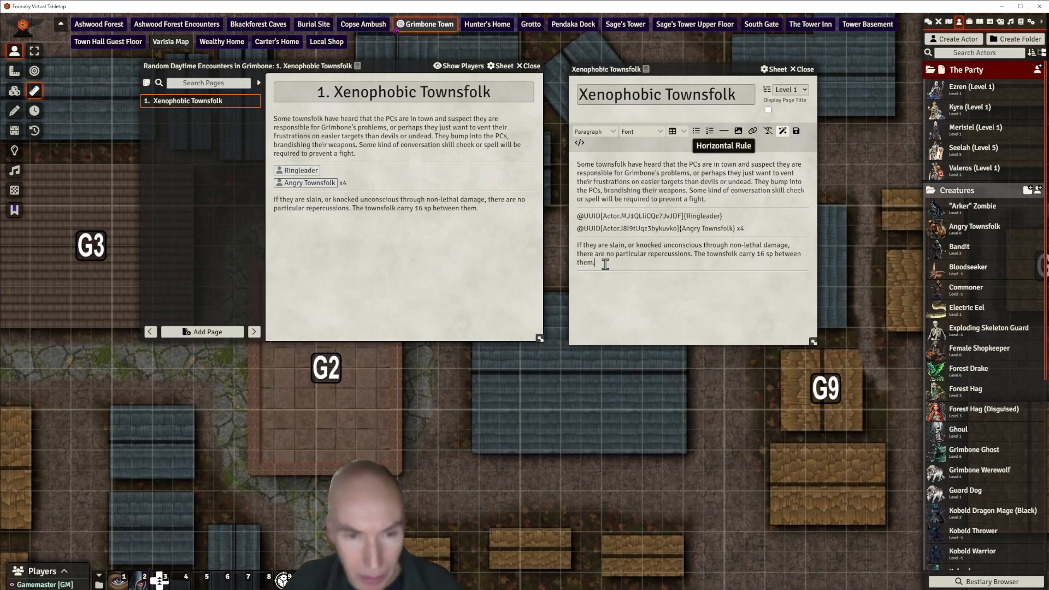
{"action": "left_click", "coordinate": [724, 131]}
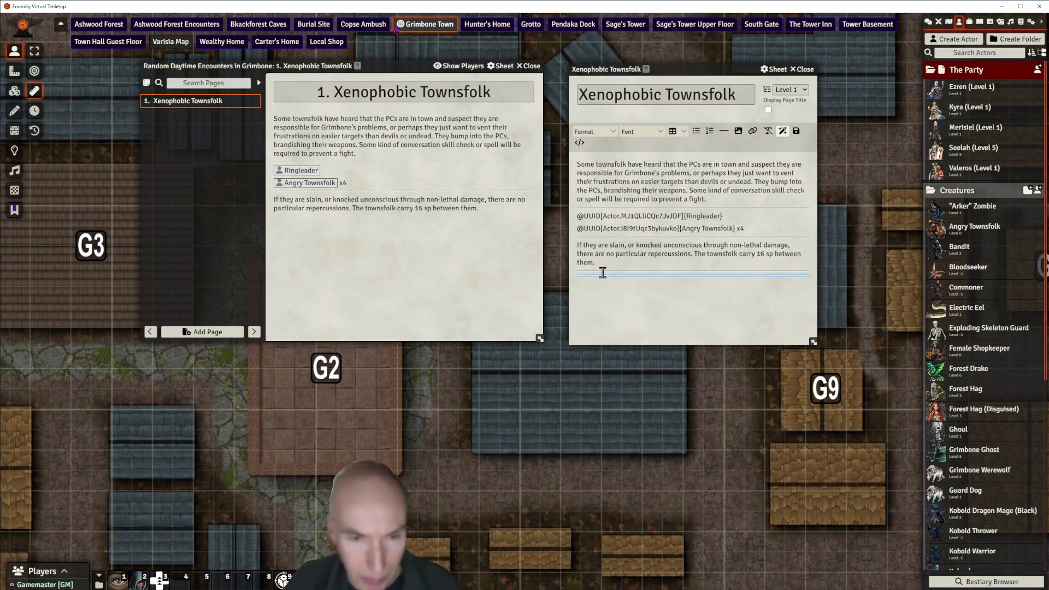
{"action": "key", "text": "BackSpace"}
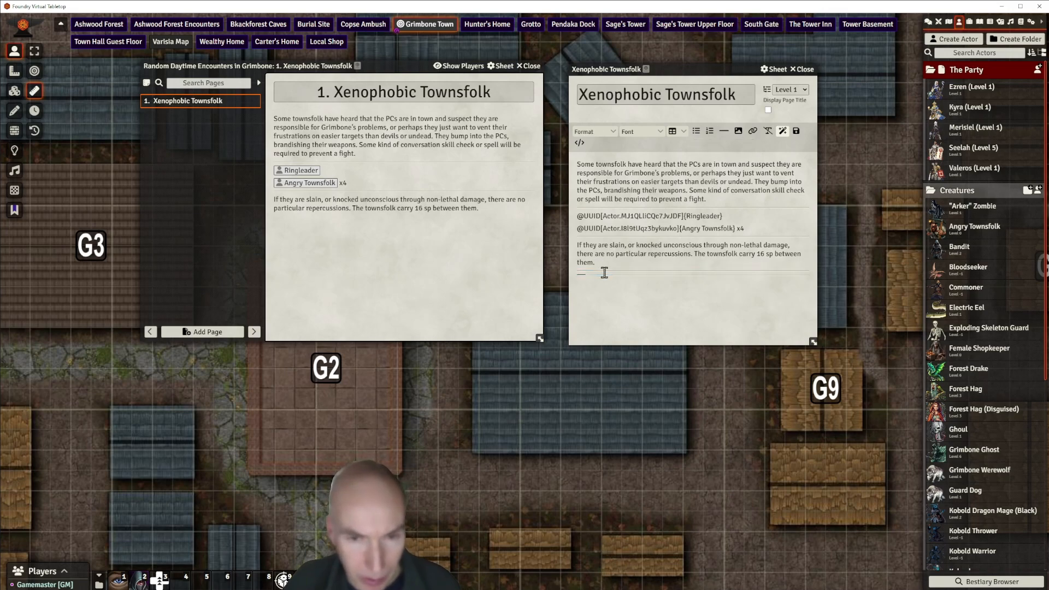
{"action": "left_click", "coordinate": [614, 268]}
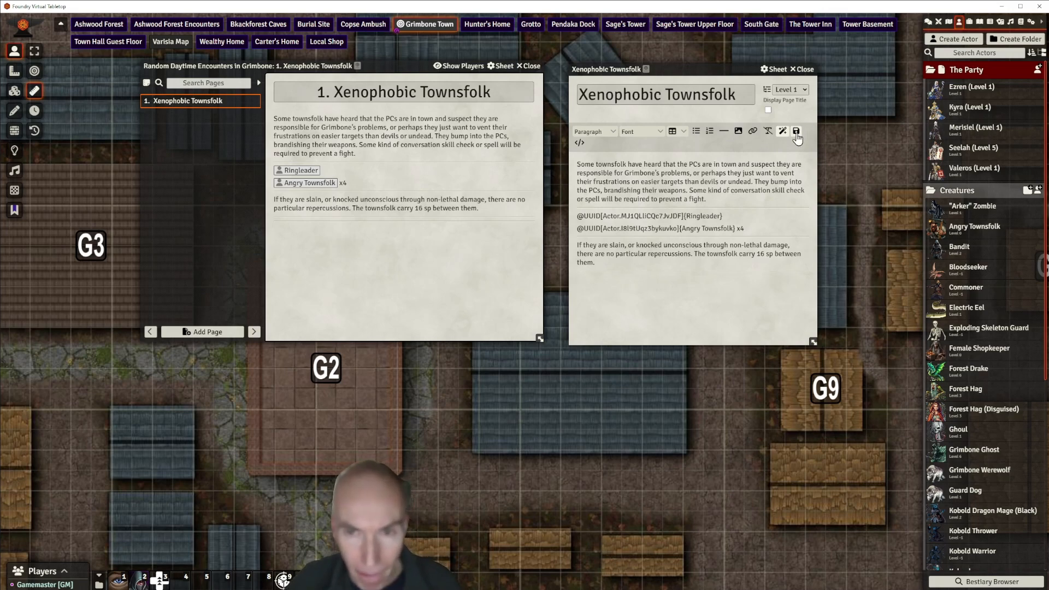
{"action": "left_click_drag", "start_coordinate": [680, 69], "coordinate": [691, 71]}
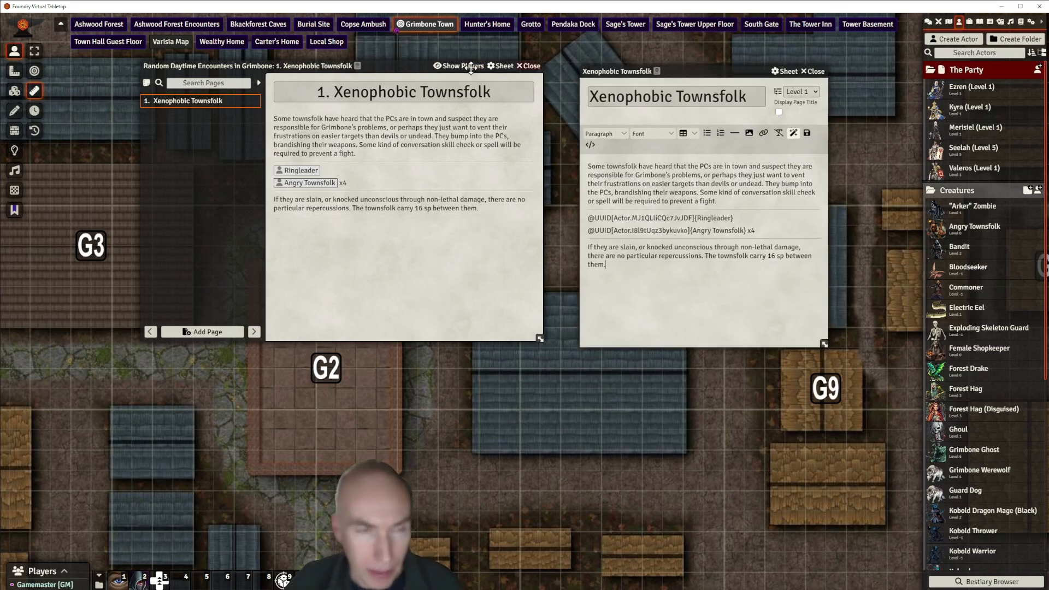
{"action": "left_click_drag", "start_coordinate": [412, 64], "coordinate": [407, 65]}
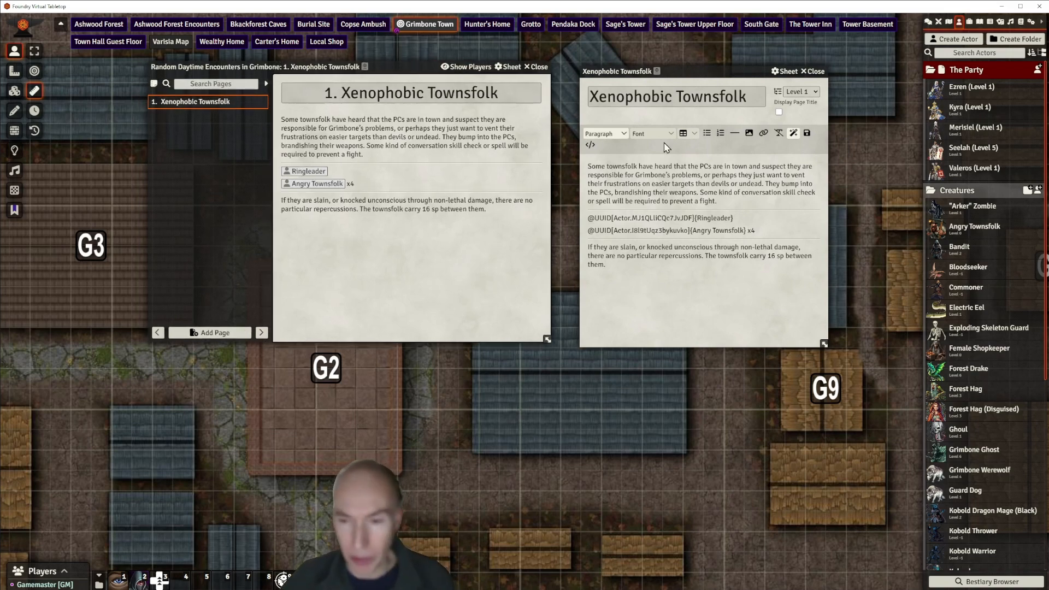
Duplicate the Bandit Loot actor in the Loot folder and open the copy's sheet
{"action": "left_click", "coordinate": [969, 23]}
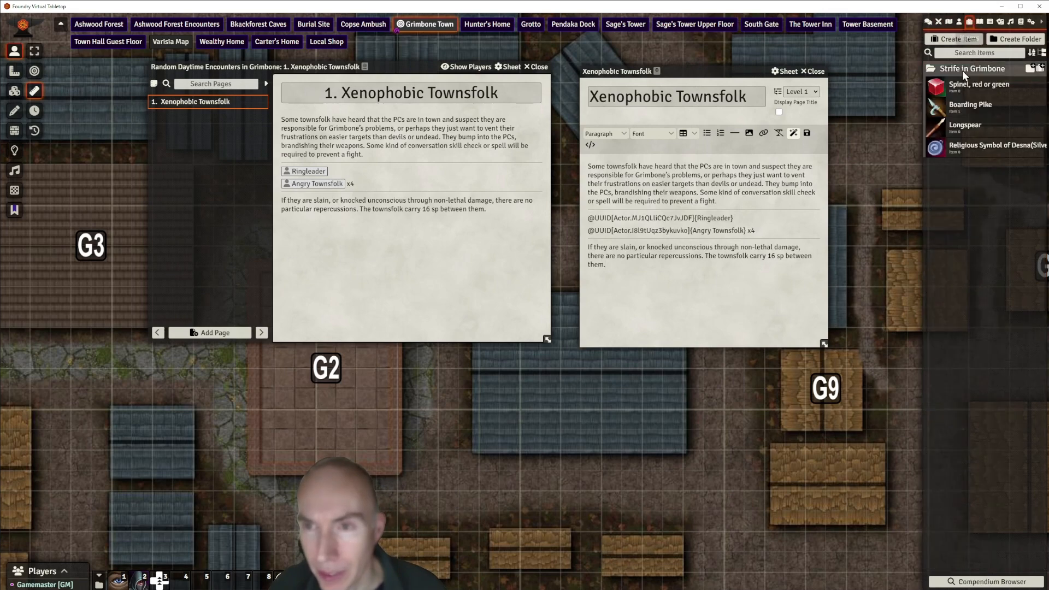
{"action": "left_click", "coordinate": [960, 22]}
{"action": "scroll", "coordinate": [985, 305], "scroll_direction": "down", "scroll_amount": 5}
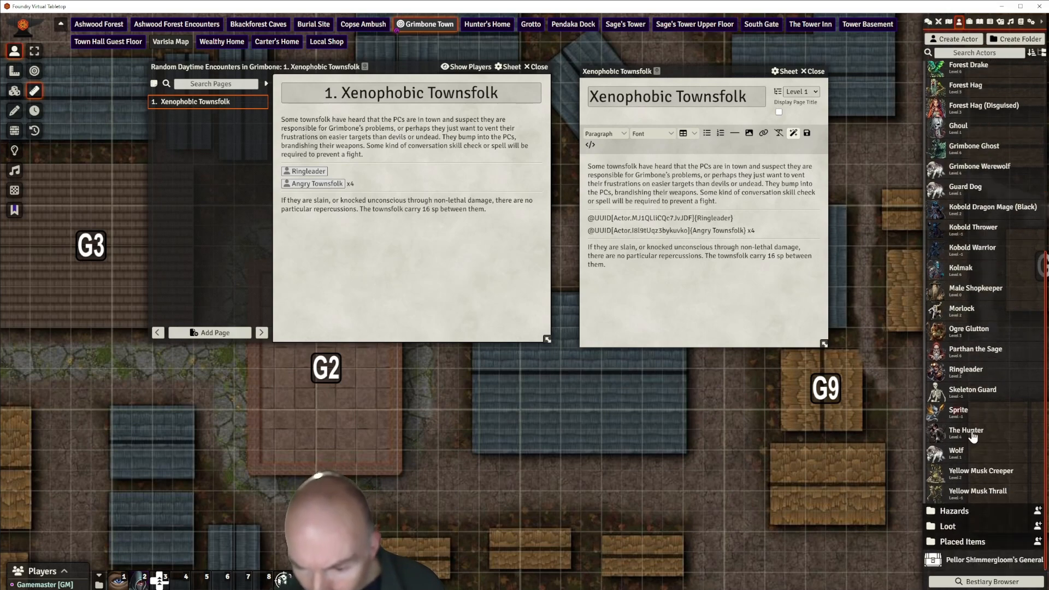
{"action": "left_click", "coordinate": [948, 526]}
{"action": "scroll", "coordinate": [991, 376], "scroll_direction": "down", "scroll_amount": 4}
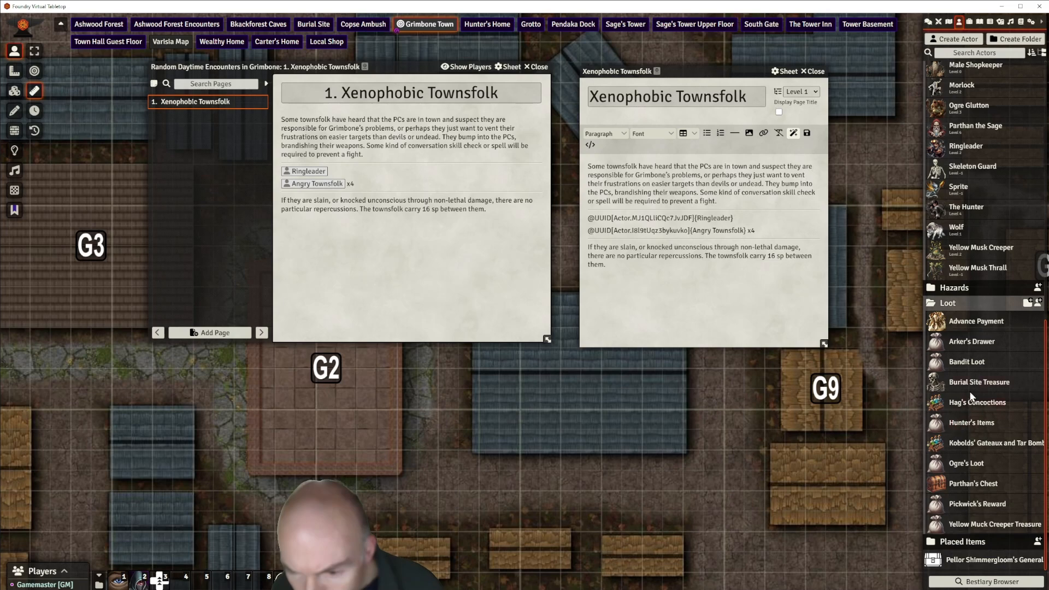
{"action": "right_click", "coordinate": [966, 363]}
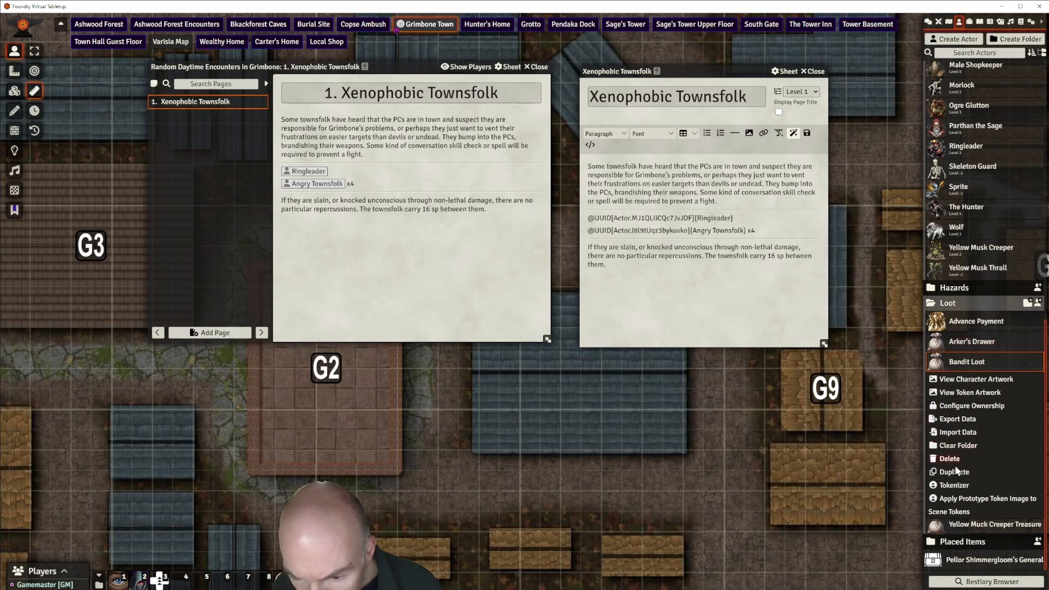
{"action": "left_click", "coordinate": [957, 477]}
{"action": "left_click", "coordinate": [978, 382]}
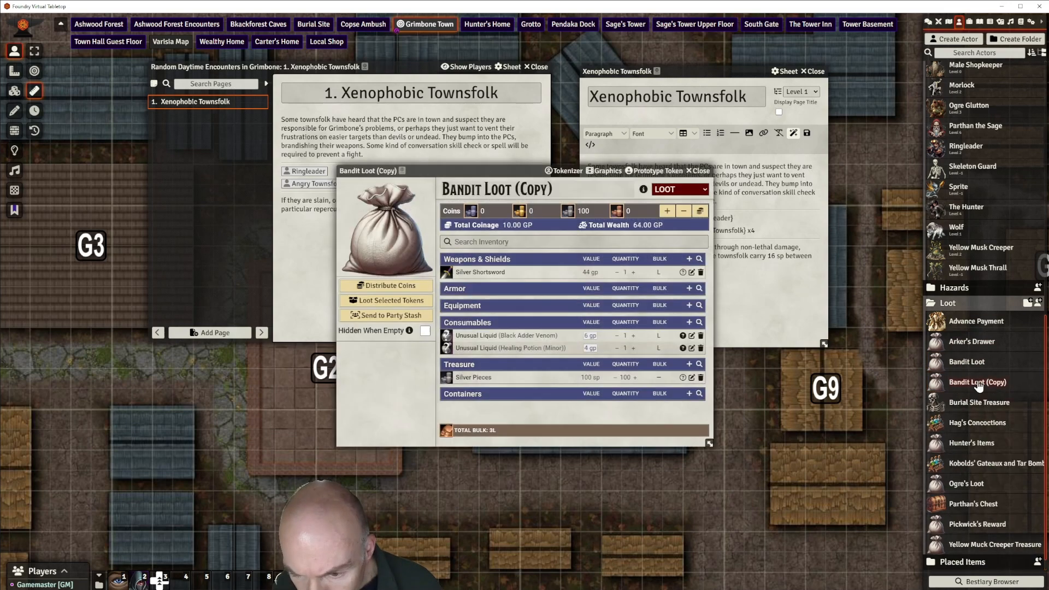
Rename the Bandit Loot copy as Townsfolks' Coins
{"action": "left_click", "coordinate": [563, 192]}
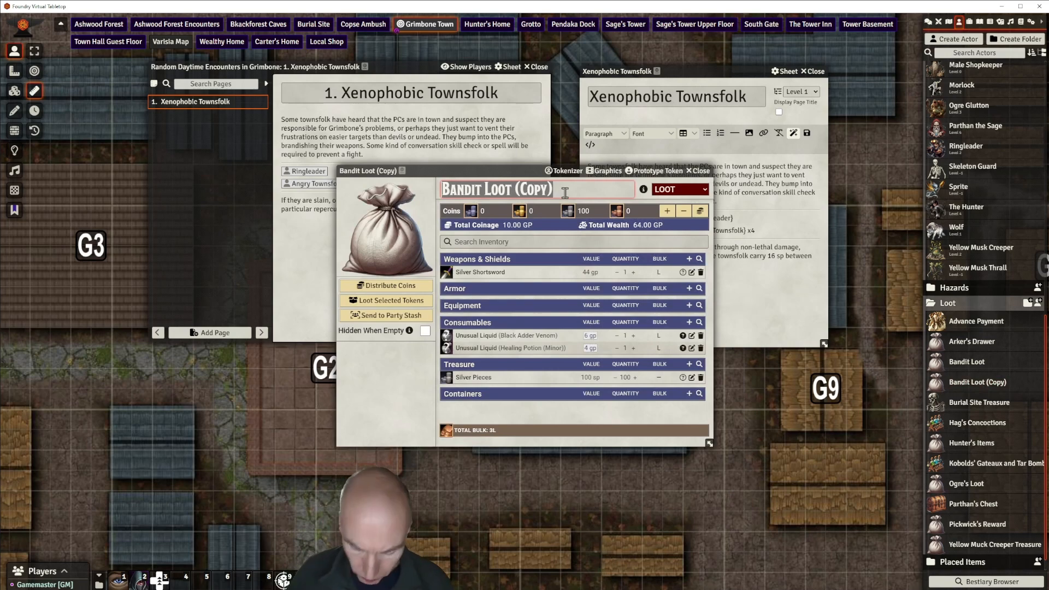
{"action": "key", "text": "ctrl+a"}
{"action": "type", "text": "Loot"}
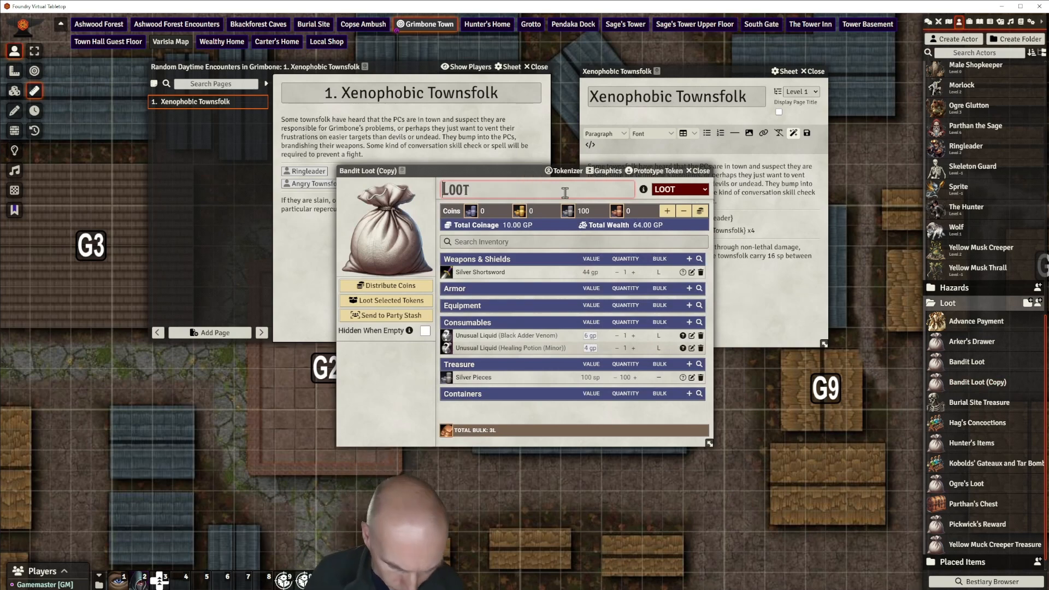
{"action": "key", "text": "ctrl+a"}
{"action": "type", "text": "Towns"}
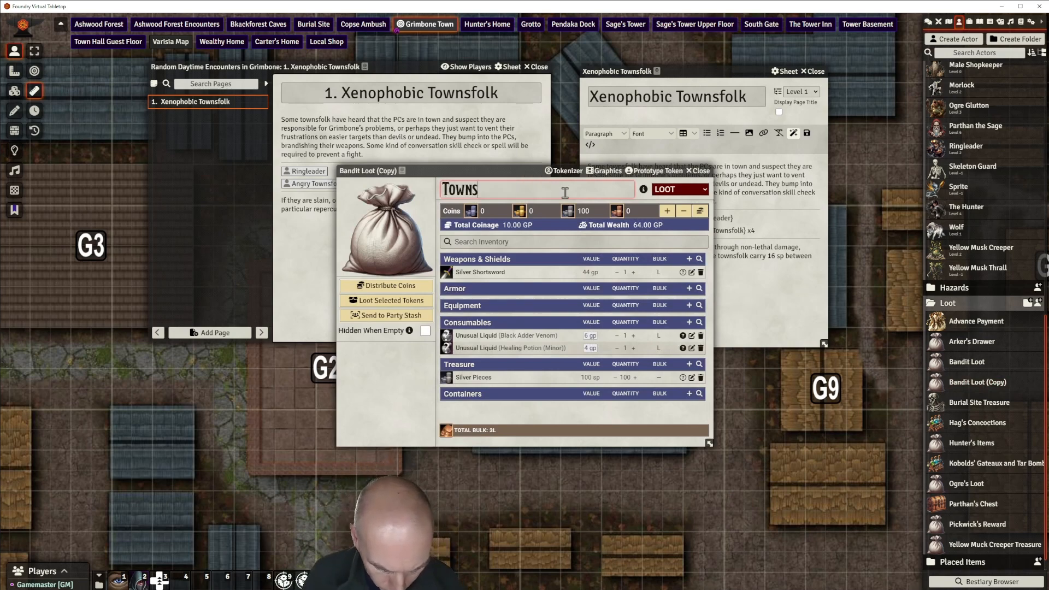
{"action": "type", "text": "folks'"}
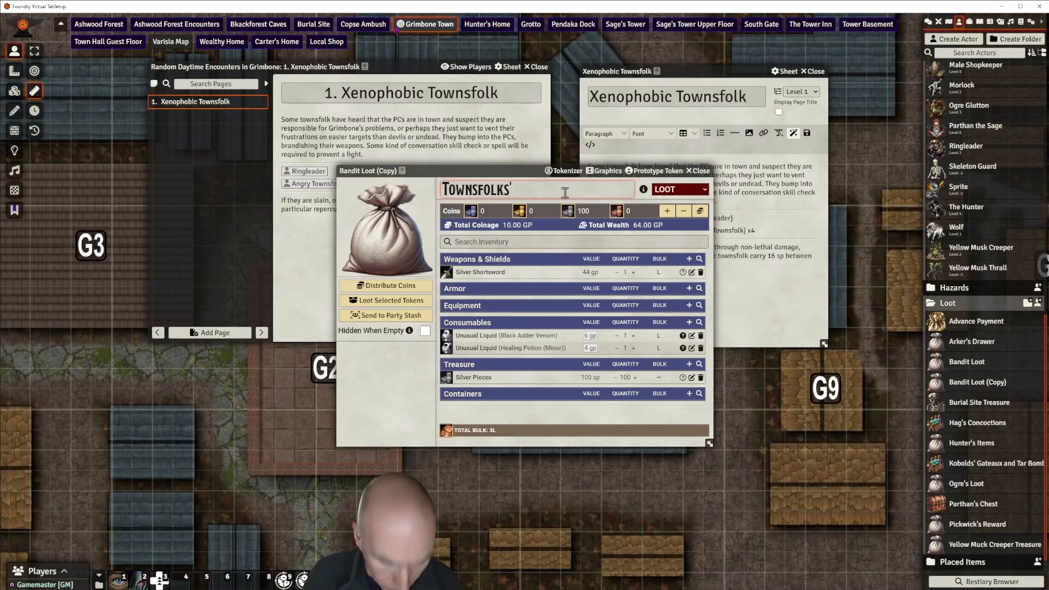
{"action": "type", "text": "Coins"}
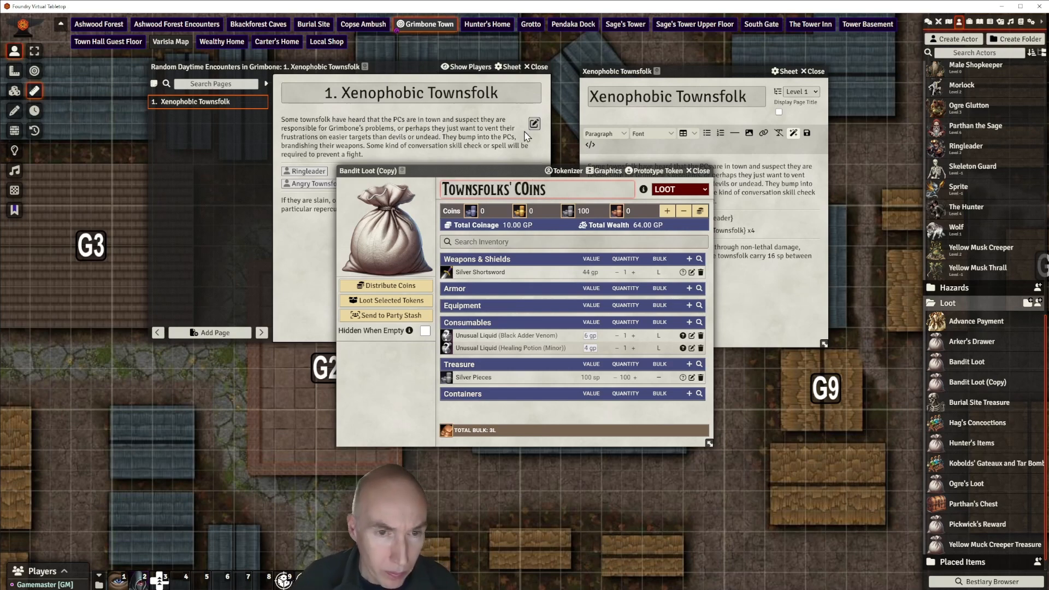
{"action": "key", "text": "BackSpace"}
{"action": "key", "text": "BackSpace"}
{"action": "key", "text": "BackSpace"}
{"action": "type", "text": "io"}
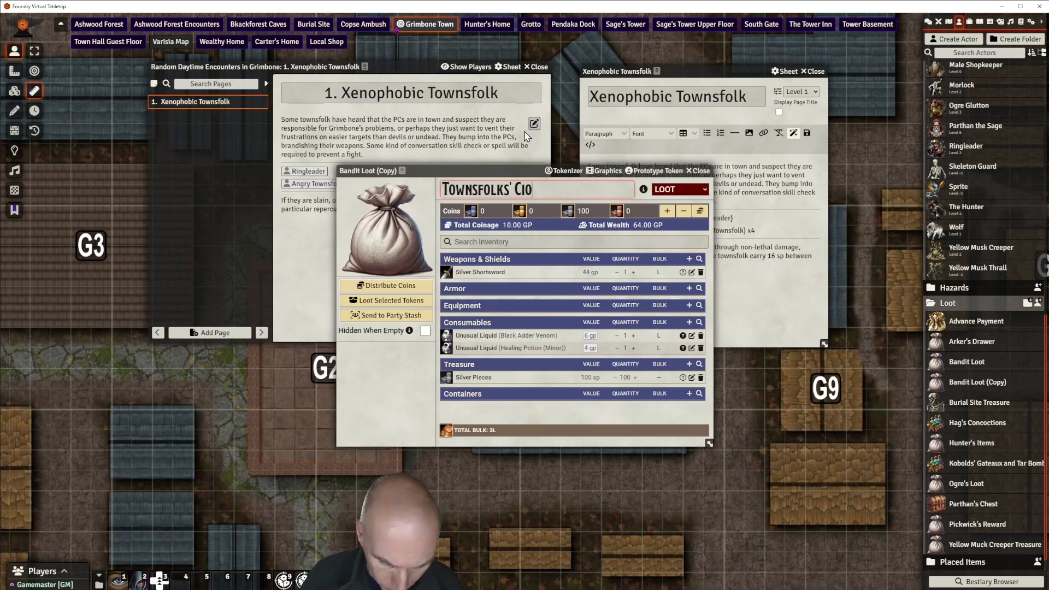
{"action": "key", "text": "BackSpace"}
{"action": "key", "text": "BackSpace"}
{"action": "type", "text": "oin"}
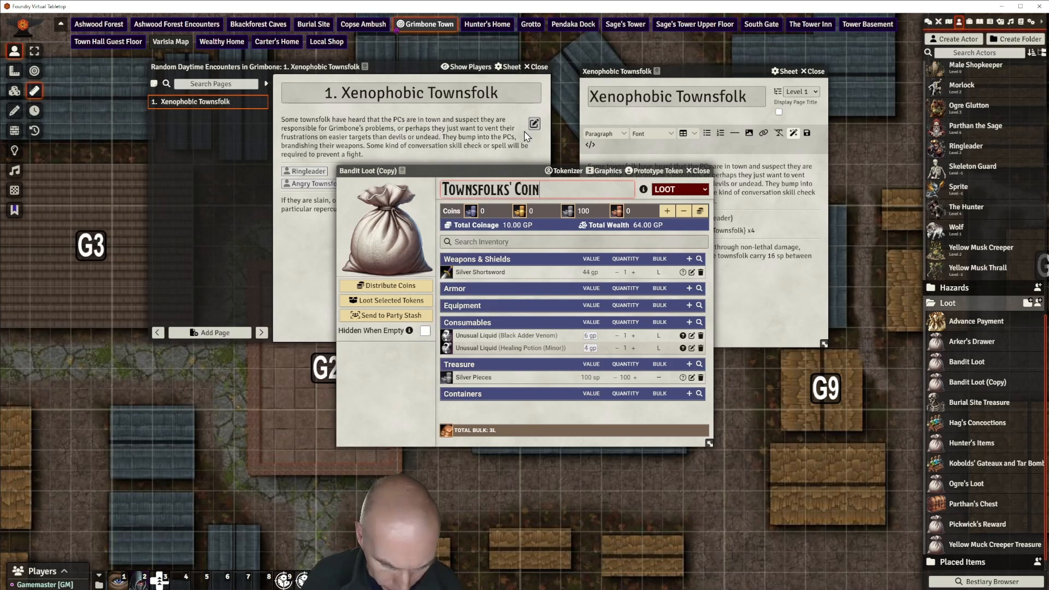
{"action": "type", "text": "s"}
{"action": "key", "text": "Return"}
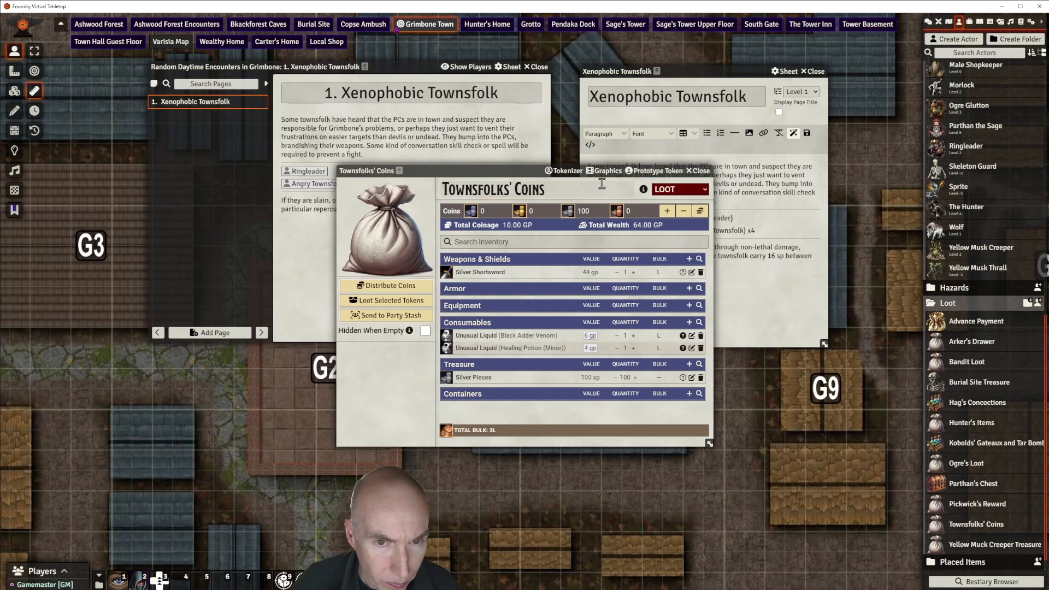
Set the loot actor's prototype token name to Townsfolks' Coins and update the token
{"action": "left_click", "coordinate": [631, 174]}
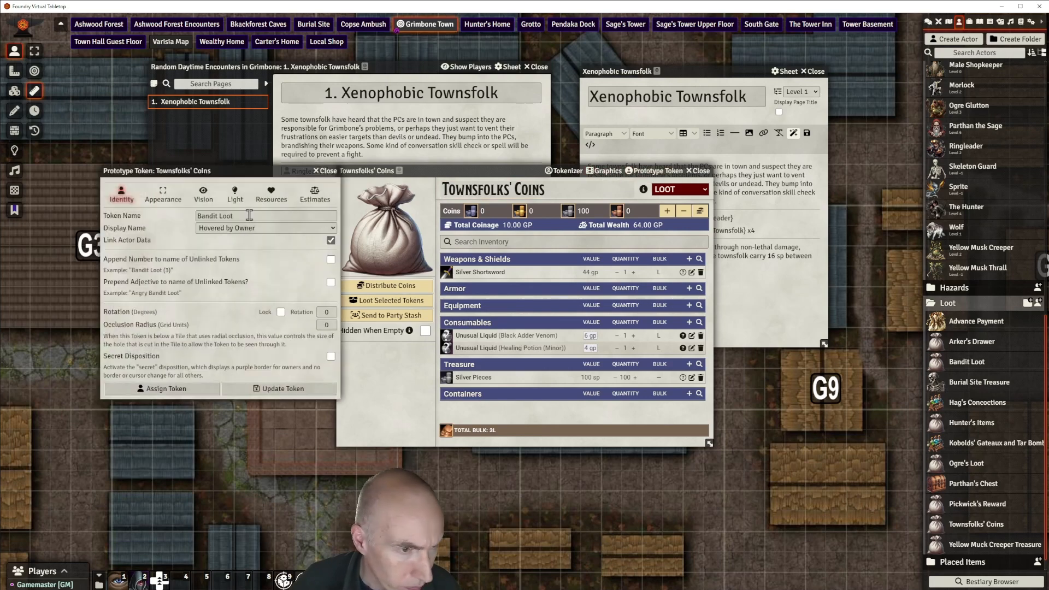
{"action": "left_click_drag", "start_coordinate": [250, 216], "coordinate": [198, 218]}
{"action": "type", "text": "TOwn"}
{"action": "key", "text": "BackSpace"}
{"action": "key", "text": "BackSpace"}
{"action": "key", "text": "BackSpace"}
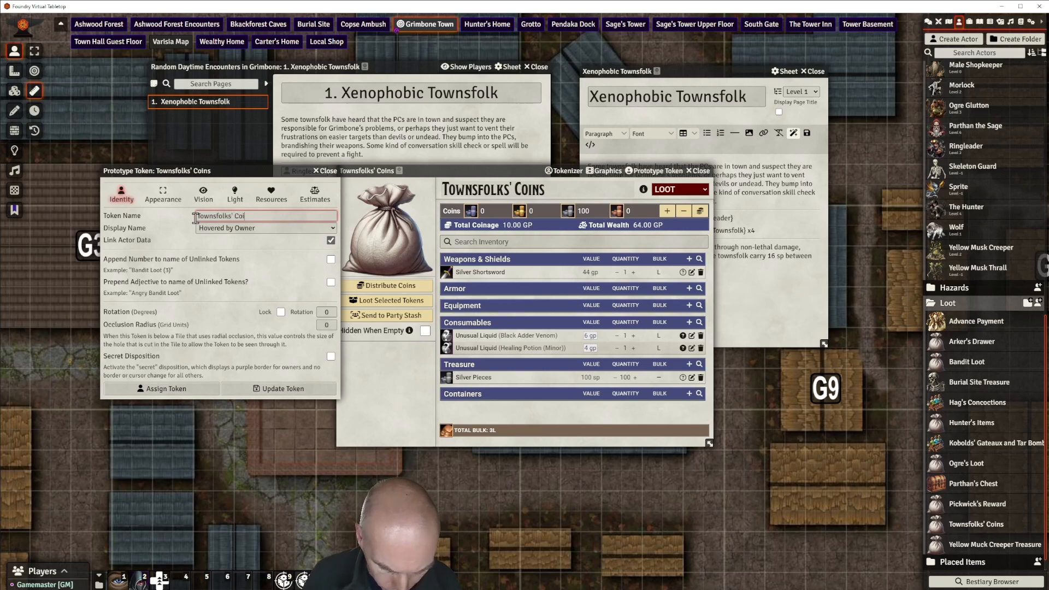
{"action": "left_click", "coordinate": [264, 262]}
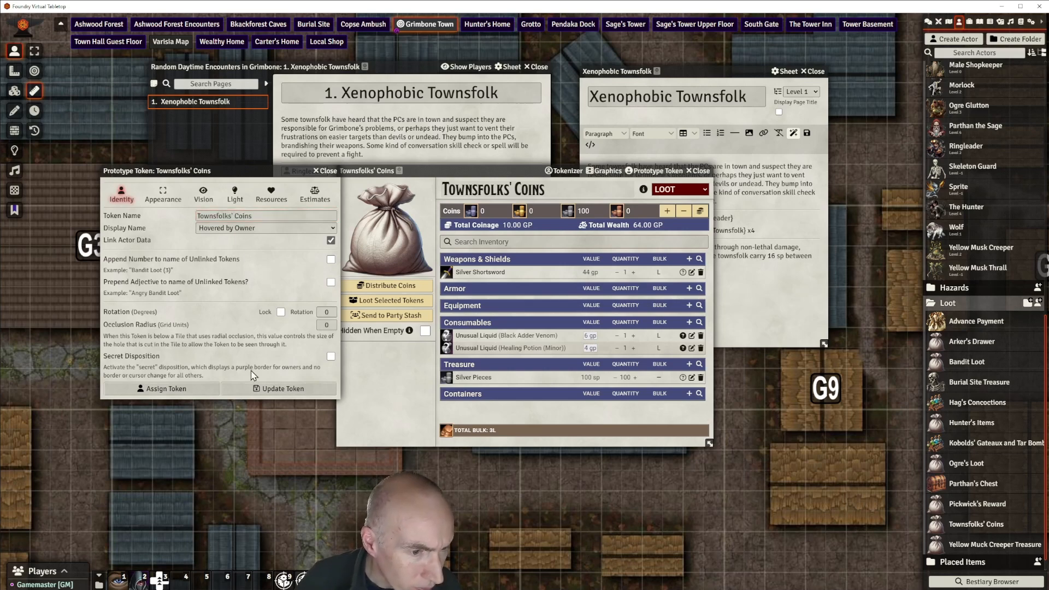
{"action": "left_click", "coordinate": [262, 388]}
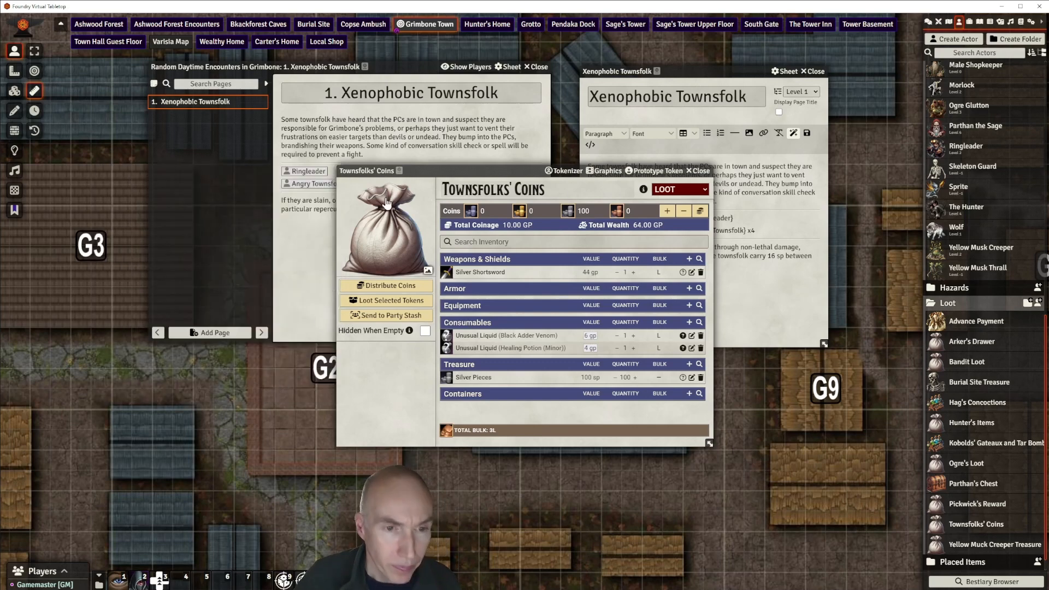
Delete the two Unusual Liquid consumables, Black Adder Venom and Healing Potion (Minor), from the Townsfolks' Coins inventory
{"action": "left_click", "coordinate": [701, 336]}
{"action": "left_click", "coordinate": [495, 331]}
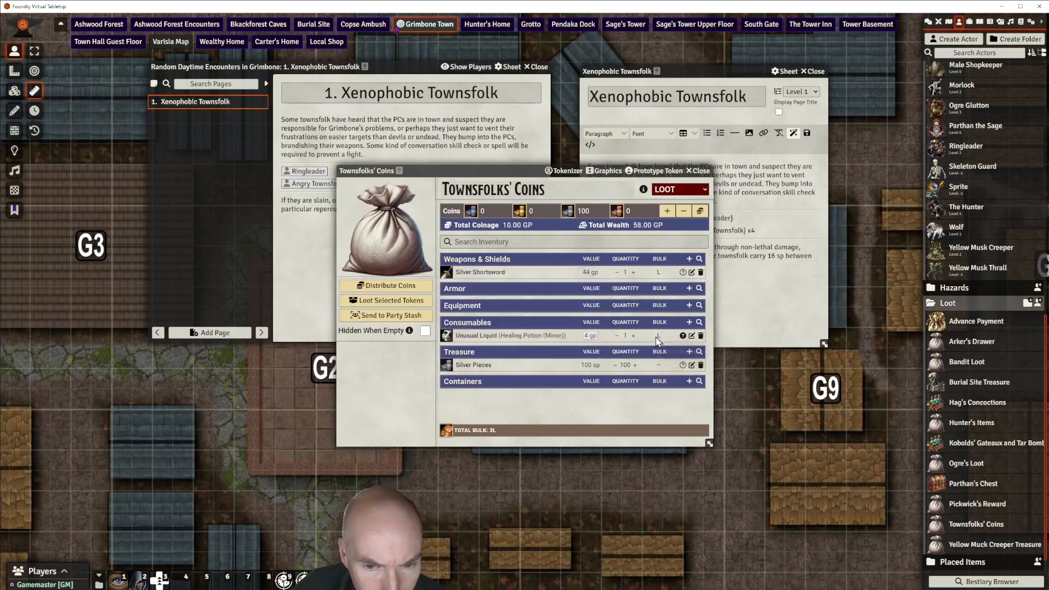
{"action": "left_click", "coordinate": [701, 336]}
{"action": "left_click", "coordinate": [497, 329]}
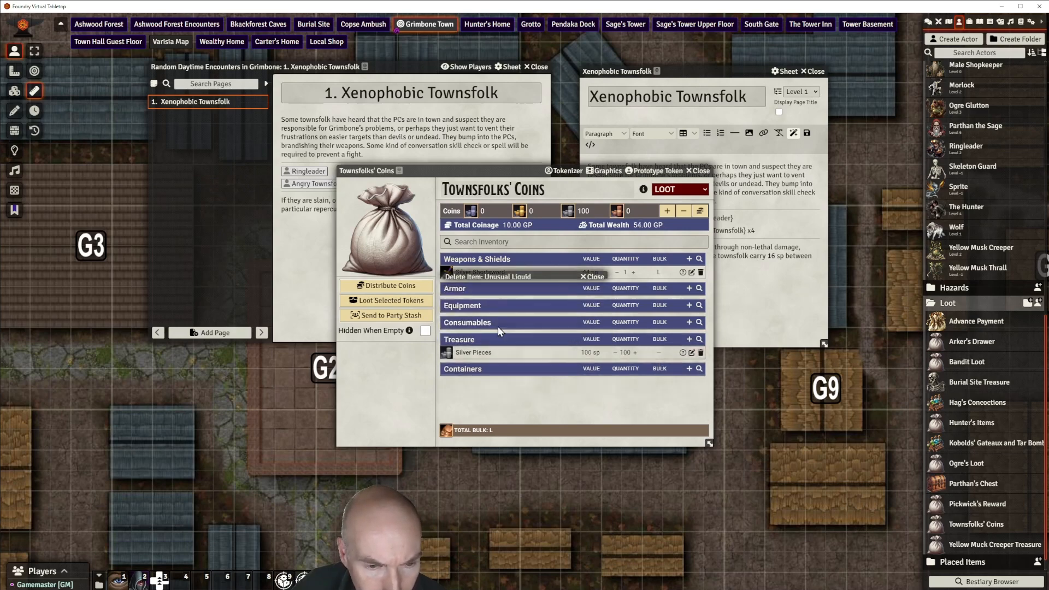
Set the quantity of Silver Pieces in Townsfolks' Coins to 16 and close the item and loot sheets
{"action": "left_click", "coordinate": [692, 353]}
{"action": "left_click", "coordinate": [474, 291]}
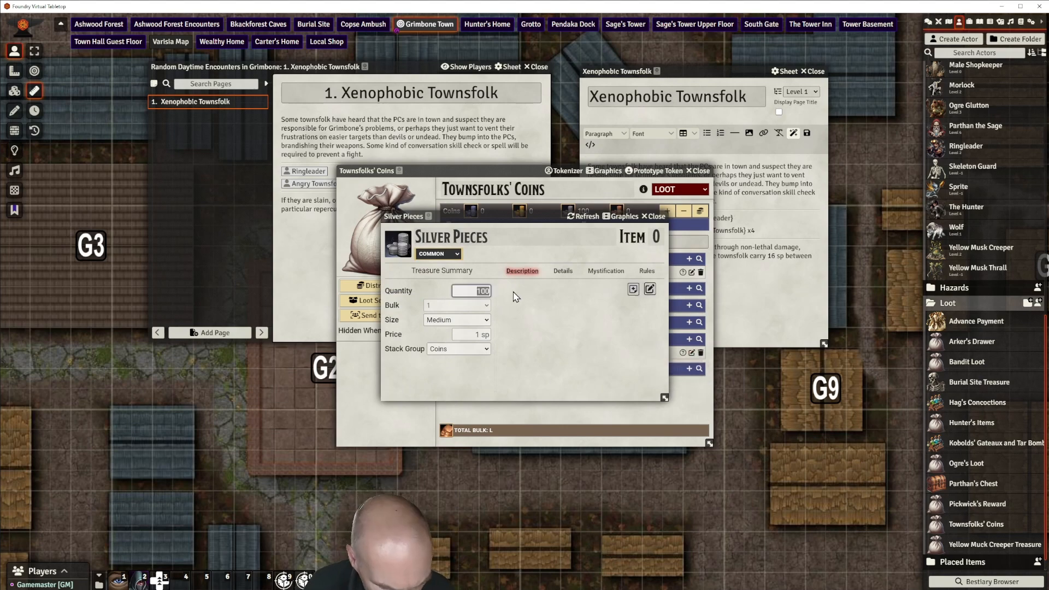
{"action": "type", "text": "16"}
{"action": "key", "text": "Return"}
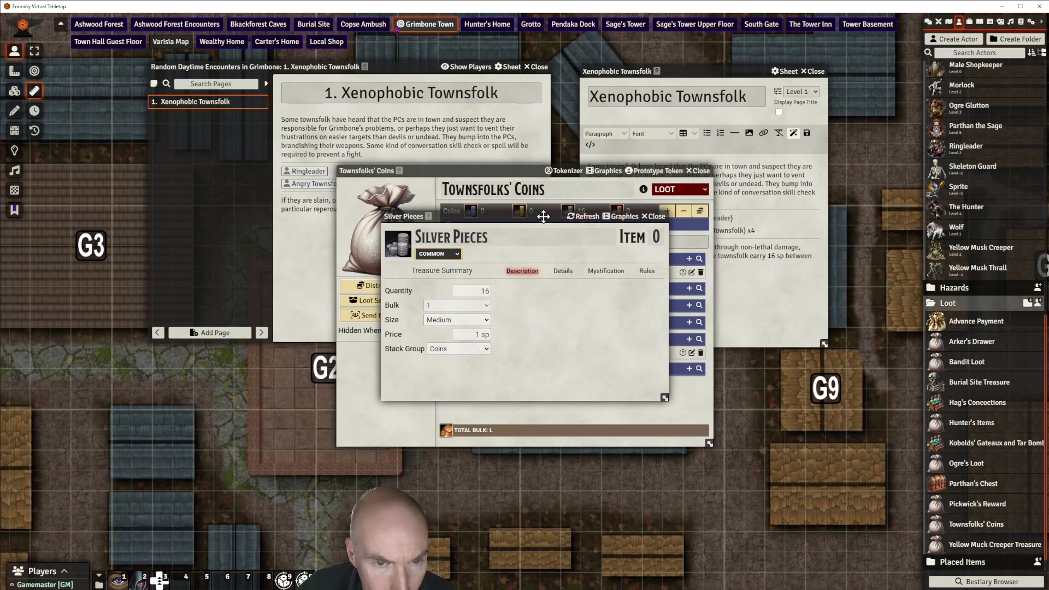
{"action": "left_click_drag", "start_coordinate": [544, 217], "coordinate": [504, 220]}
{"action": "left_click", "coordinate": [614, 221]}
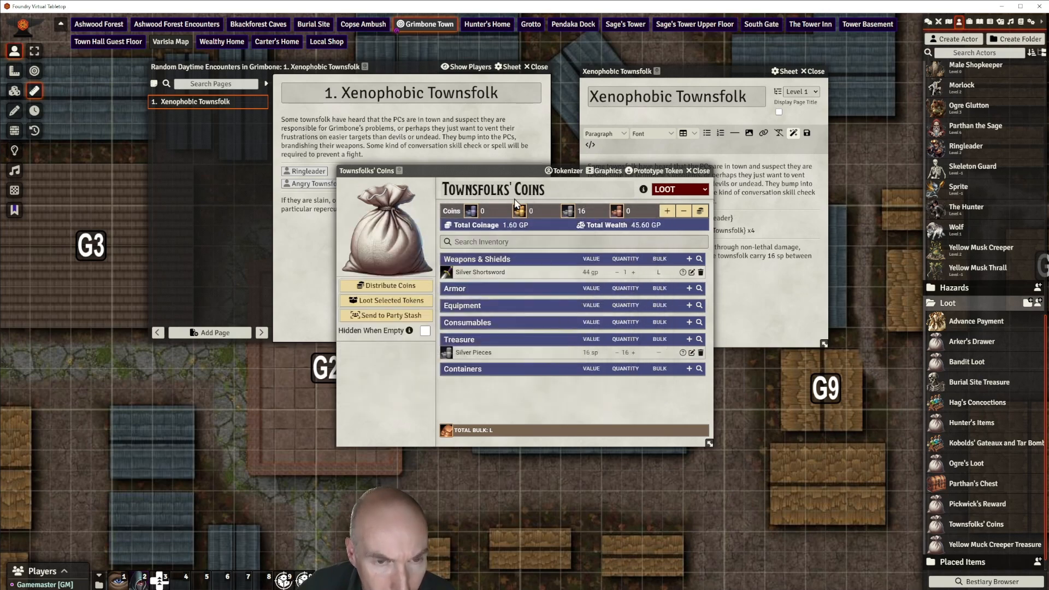
{"action": "left_click_drag", "start_coordinate": [492, 172], "coordinate": [516, 167]}
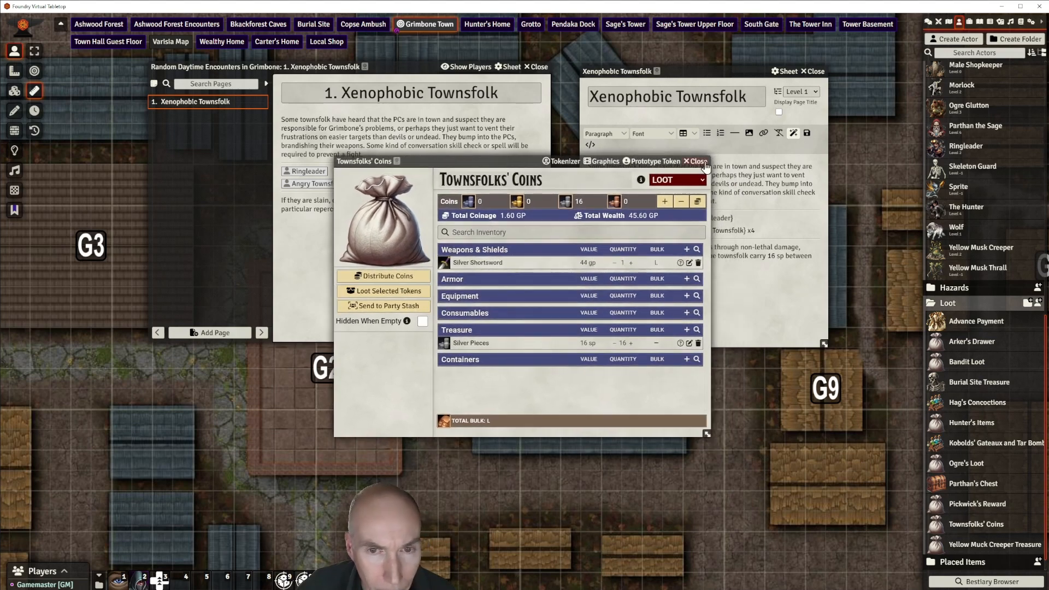
{"action": "left_click", "coordinate": [723, 166]}
Insert a horizontal rule after the repercussions paragraph on the Xenophobic Townsfolk page
{"action": "scroll", "coordinate": [999, 405], "scroll_direction": "down", "scroll_amount": 1}
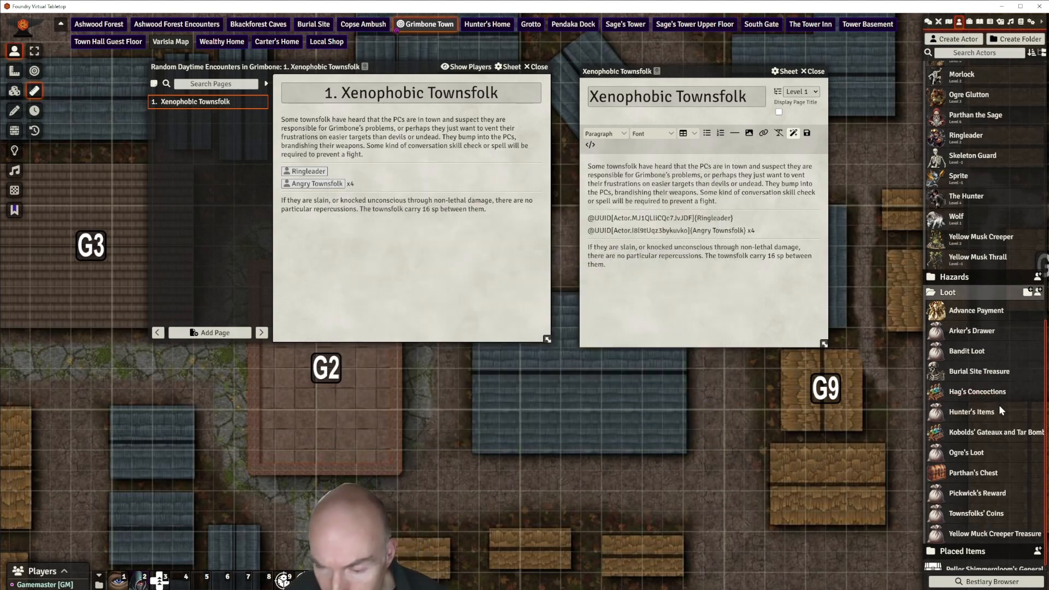
{"action": "left_click", "coordinate": [978, 504]}
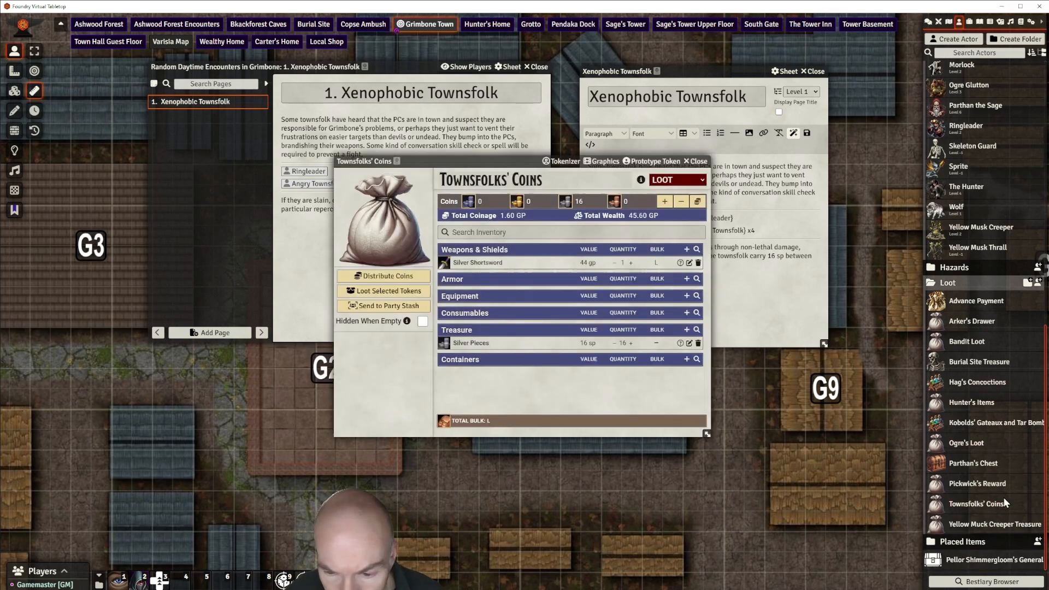
{"action": "left_click", "coordinate": [702, 158]}
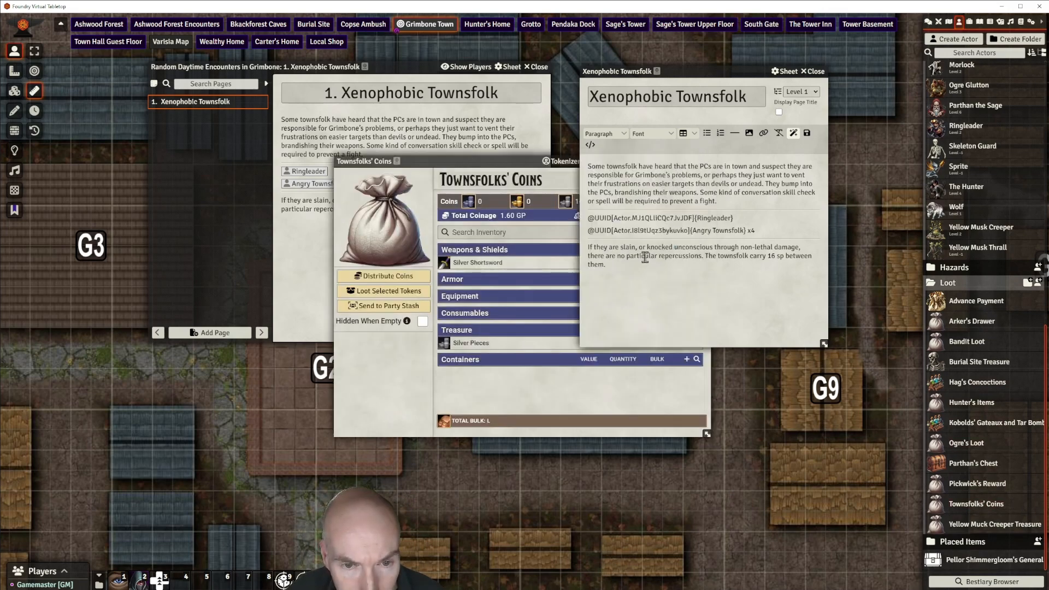
{"action": "left_click", "coordinate": [640, 268]}
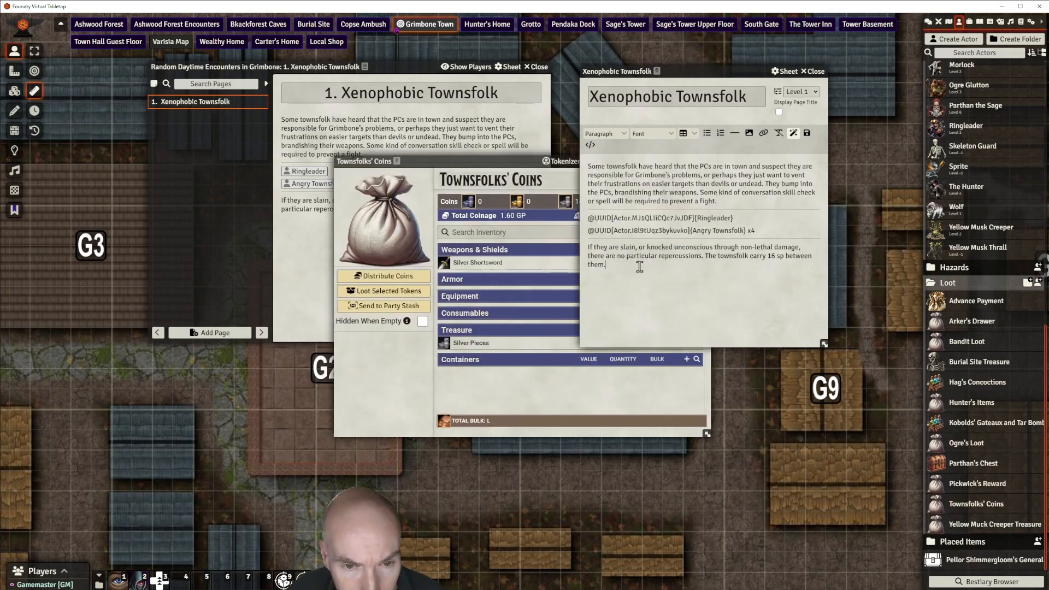
{"action": "left_click", "coordinate": [735, 133]}
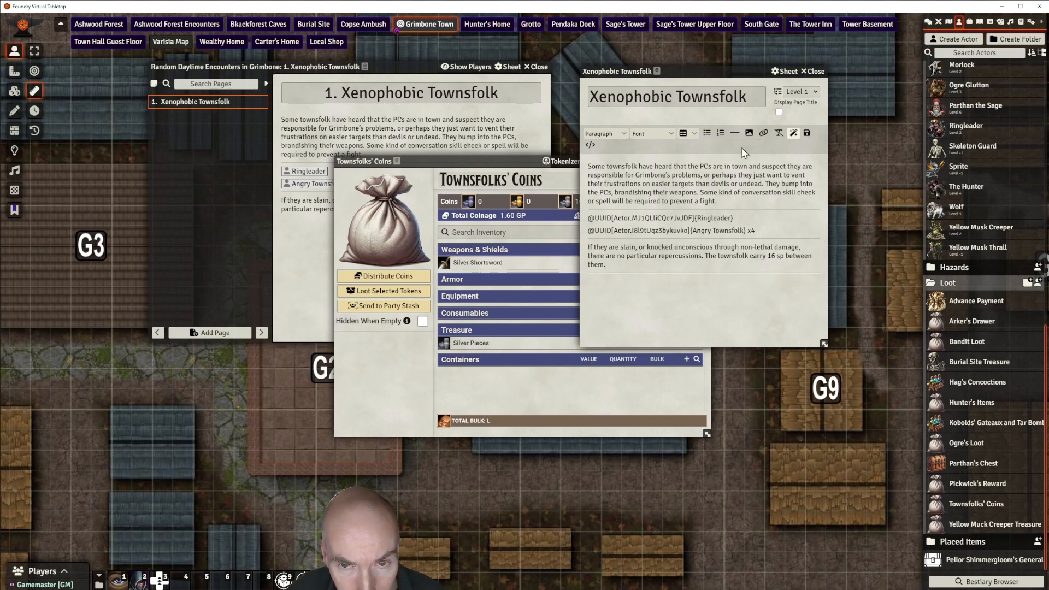
{"action": "left_click", "coordinate": [735, 133]}
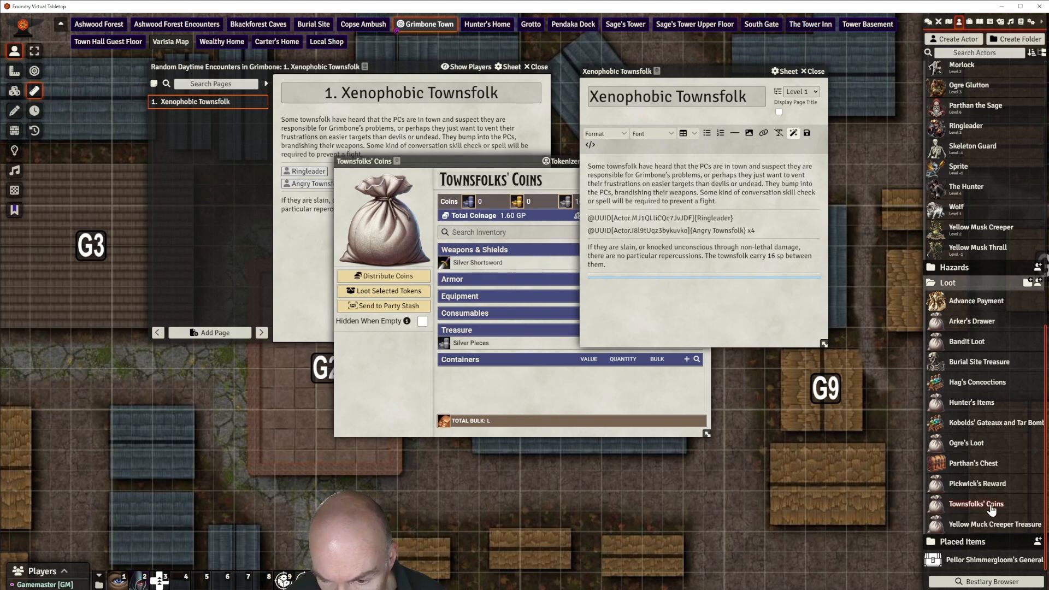
{"action": "left_click_drag", "start_coordinate": [984, 507], "coordinate": [658, 321]}
{"action": "left_click_drag", "start_coordinate": [638, 281], "coordinate": [638, 274]}
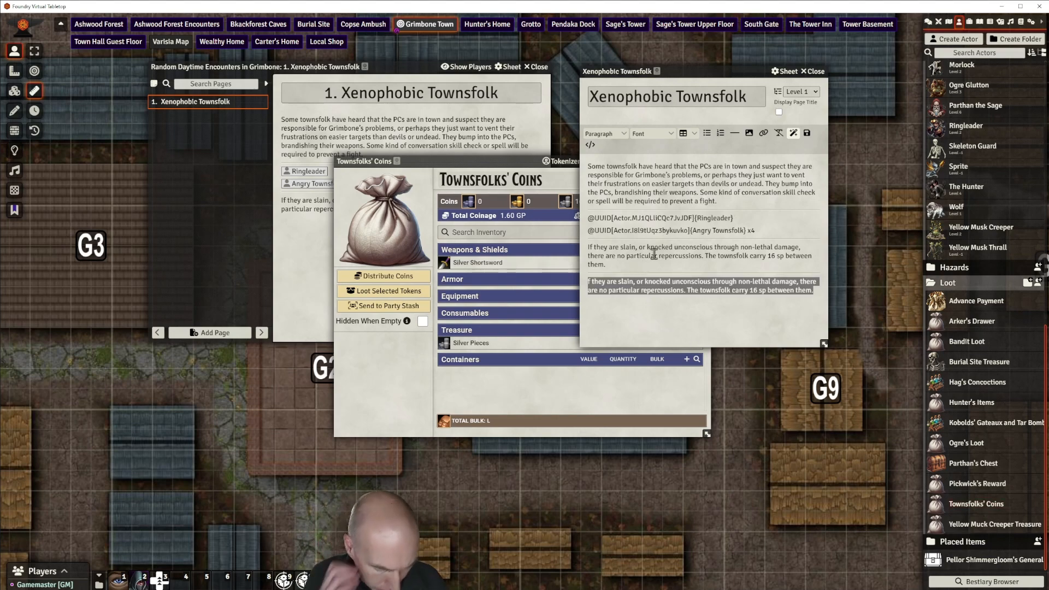
{"action": "key", "text": "ctrl+z"}
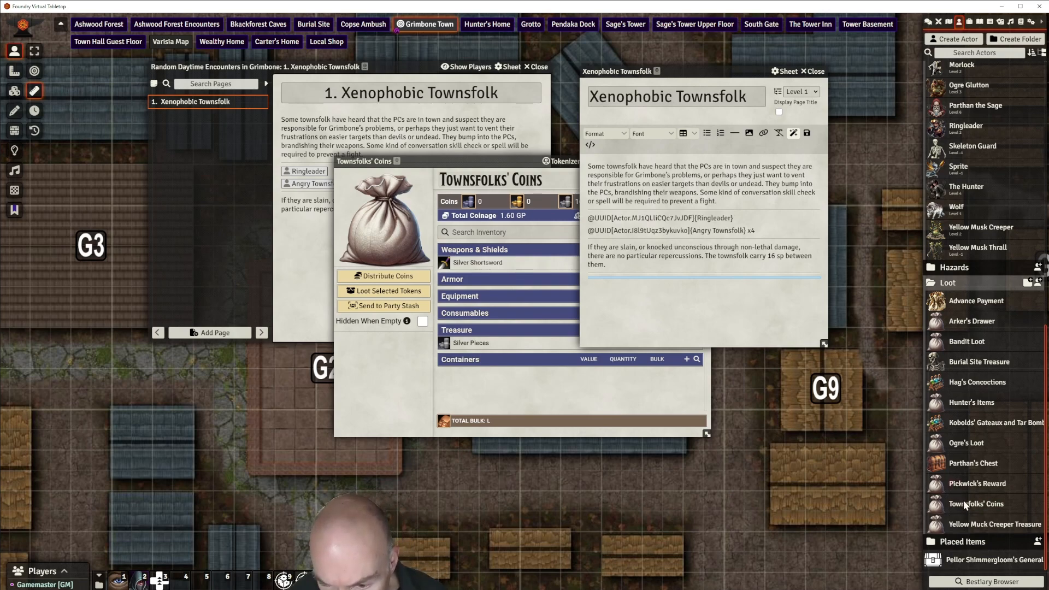
Link the Townsfolks' Coins loot actor below the closing rule, and close the page editor, loot sheet and journal
{"action": "left_click_drag", "start_coordinate": [965, 506], "coordinate": [638, 279]}
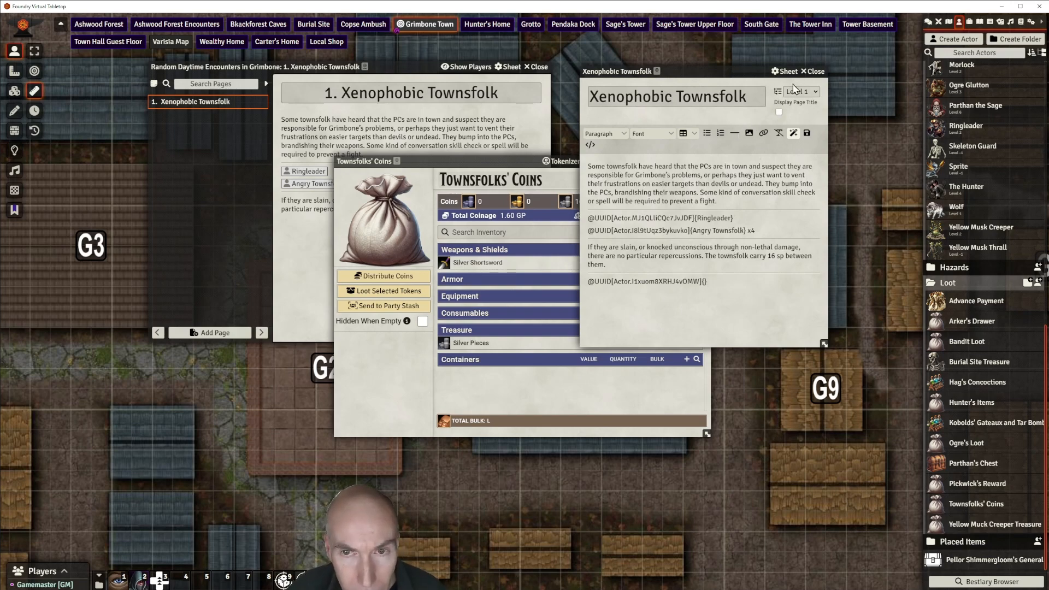
{"action": "left_click", "coordinate": [815, 71]}
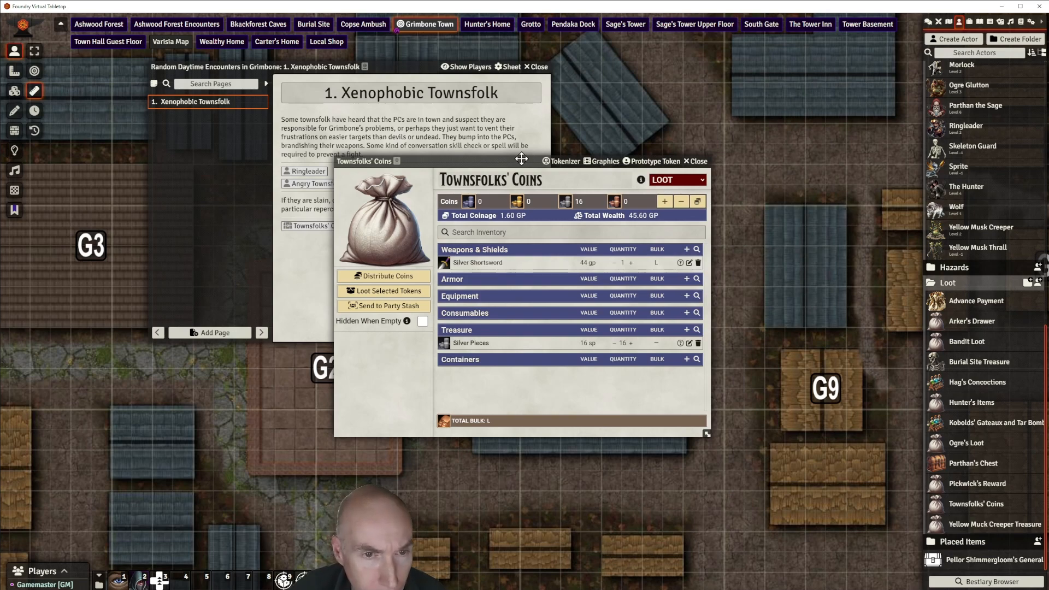
{"action": "left_click_drag", "start_coordinate": [522, 159], "coordinate": [600, 108]}
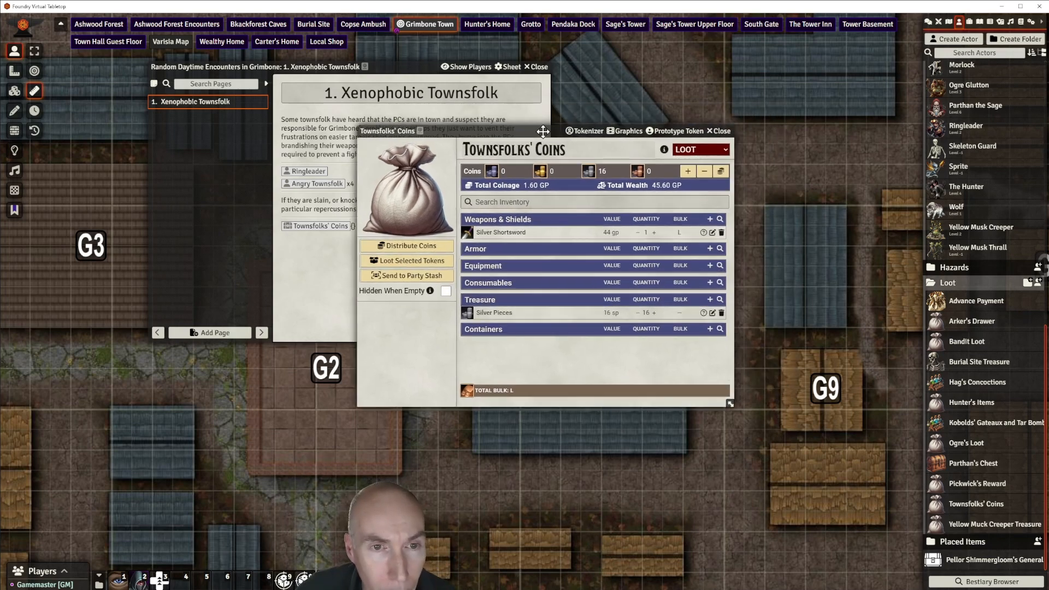
{"action": "left_click", "coordinate": [715, 133]}
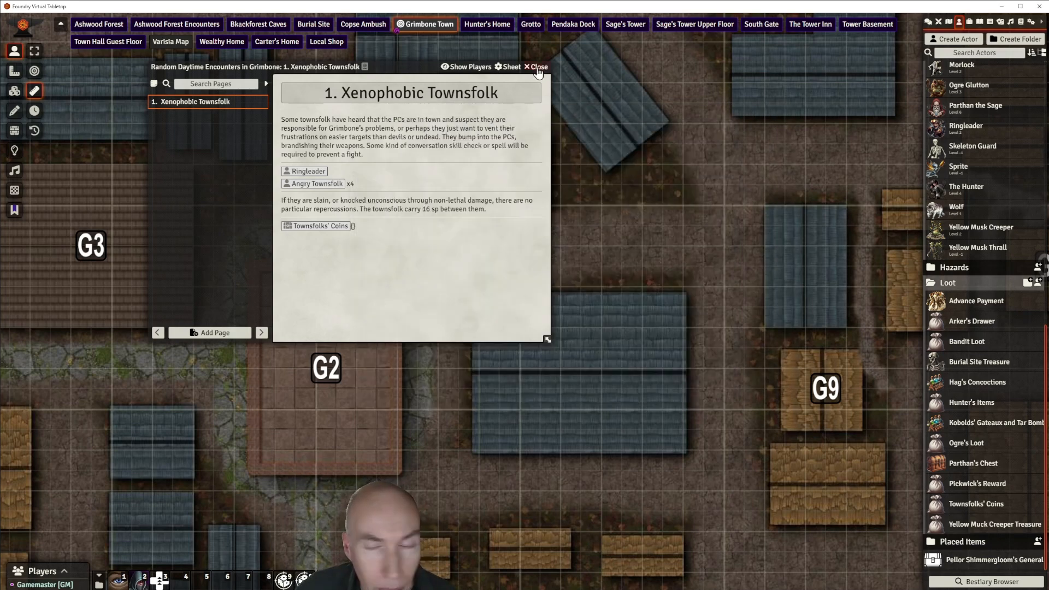
{"action": "left_click", "coordinate": [538, 67]}
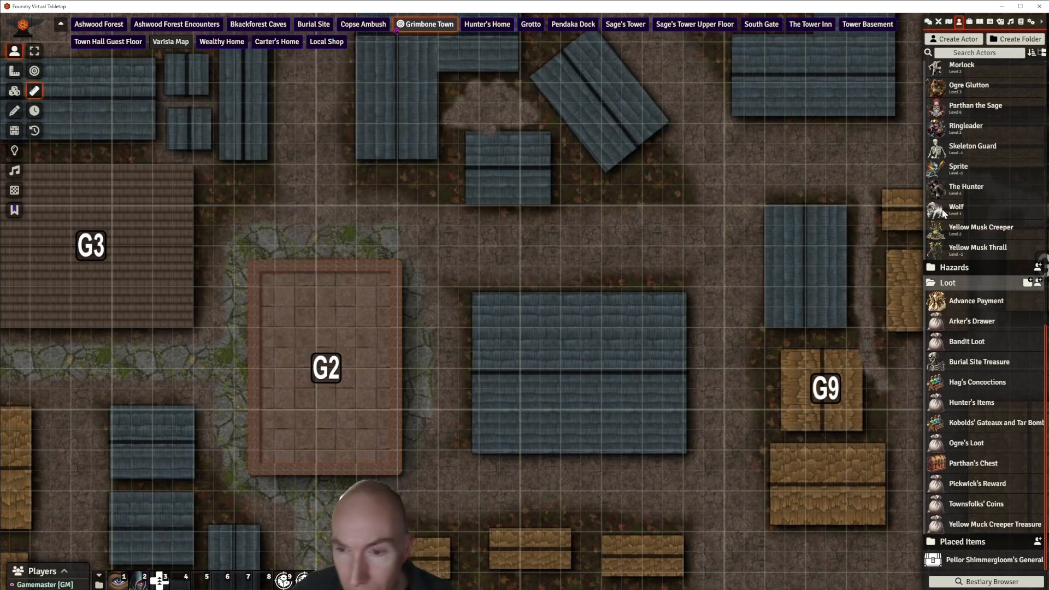
Create a journal entry named 2. Ghoulish Rats in the Random Daytime Encounters in Grimbone folder
{"action": "left_click", "coordinate": [980, 22]}
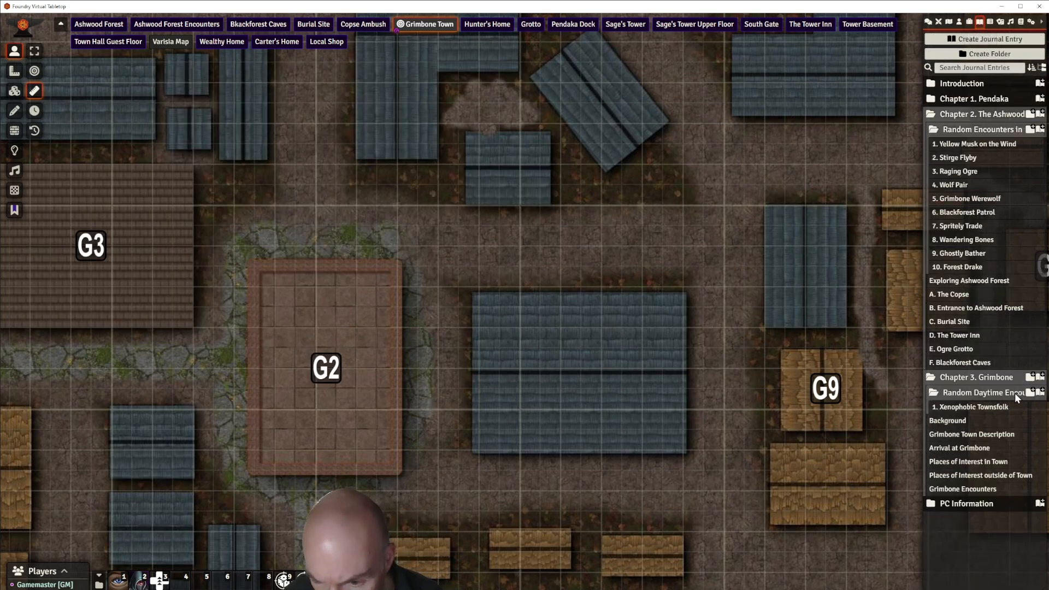
{"action": "left_click", "coordinate": [1040, 394]}
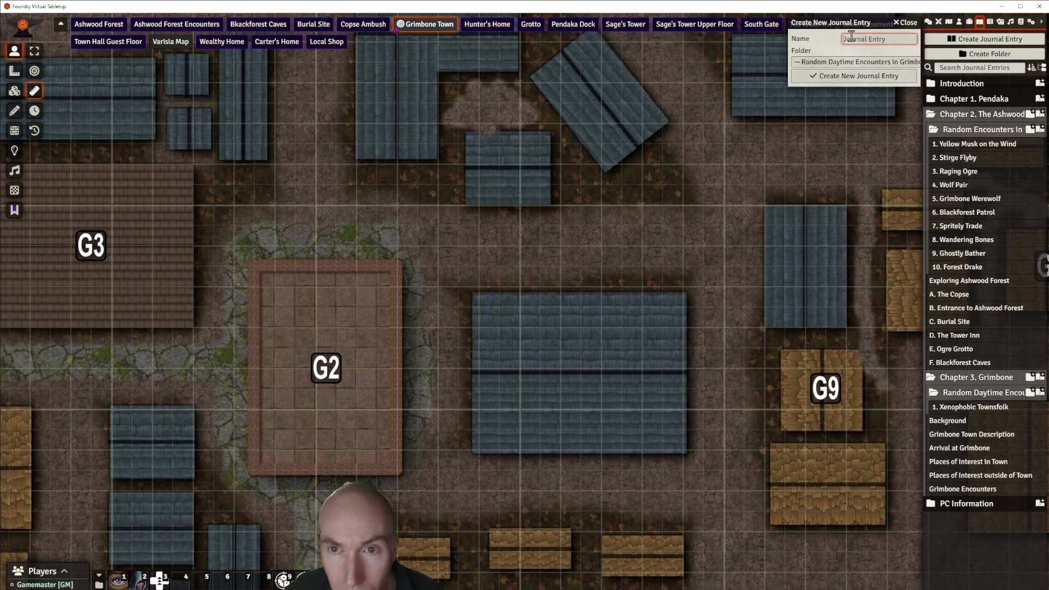
{"action": "type", "text": "2"}
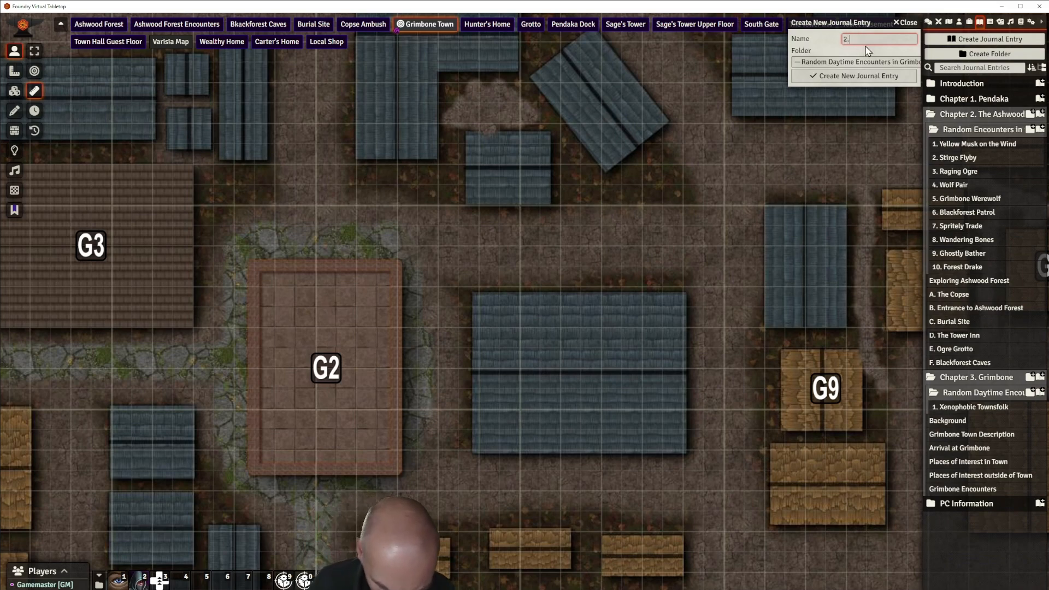
{"action": "type", "text": ". Ghoulish R"}
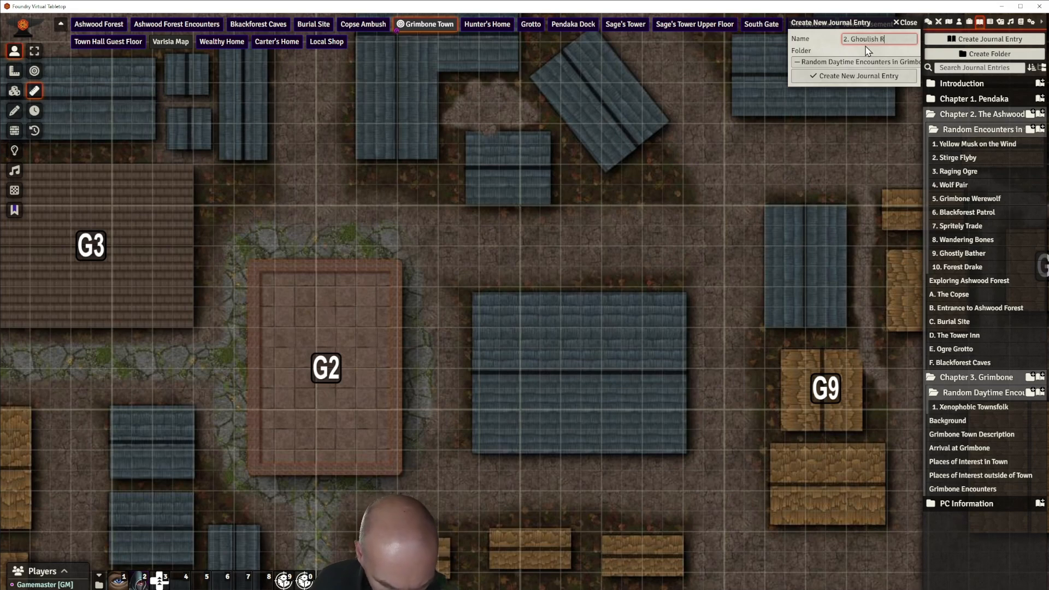
{"action": "type", "text": "ats"}
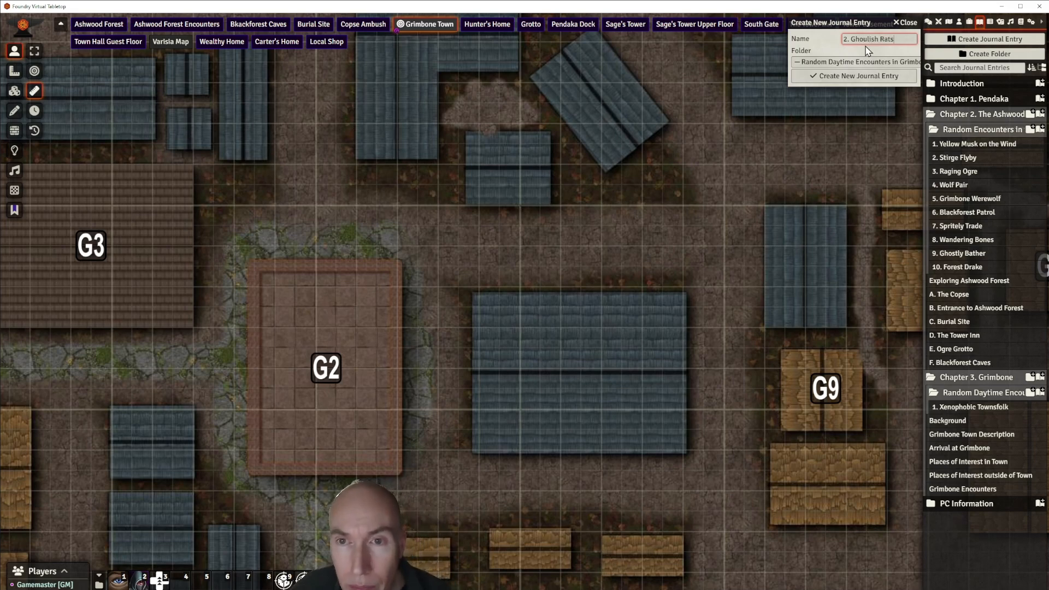
{"action": "left_click", "coordinate": [857, 77]}
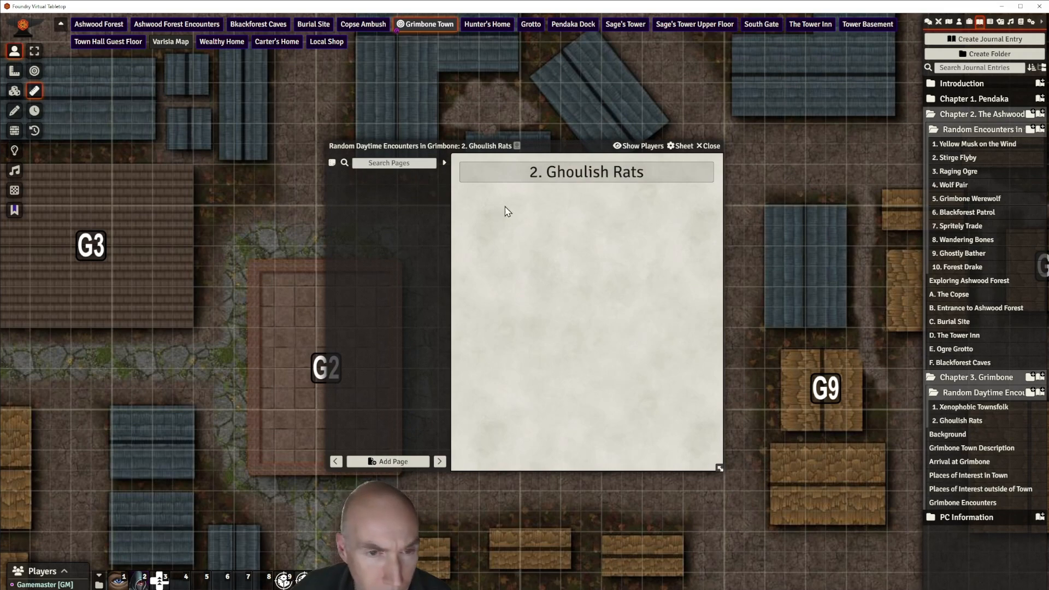
Add a text page named Ghoulish Rats and fill it with the ghoul fever background and the giant rats read-aloud passage
{"action": "left_click", "coordinate": [397, 462]}
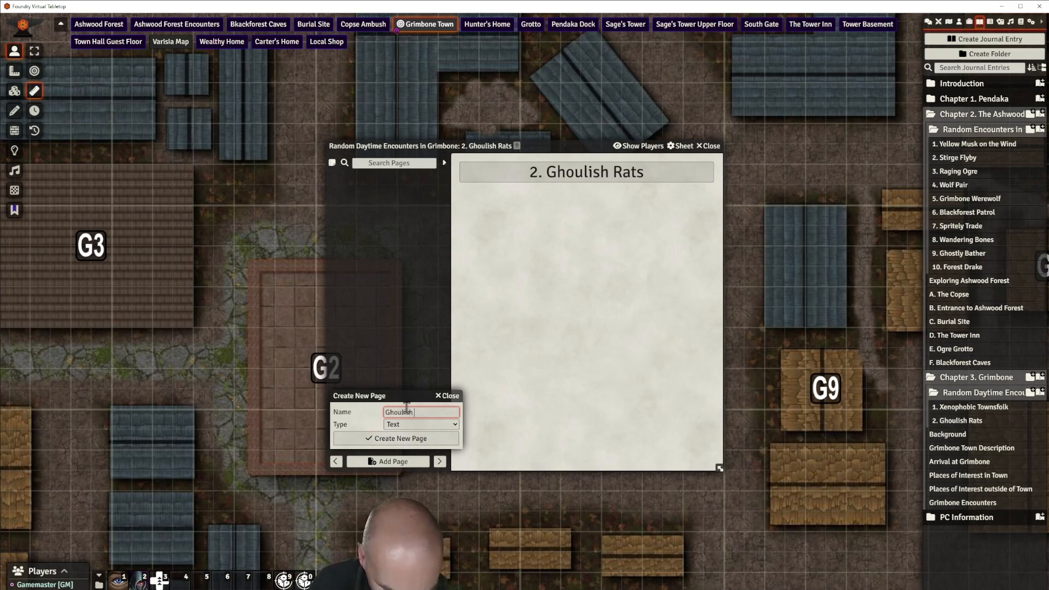
{"action": "type", "text": "Ghoulish Rats"}
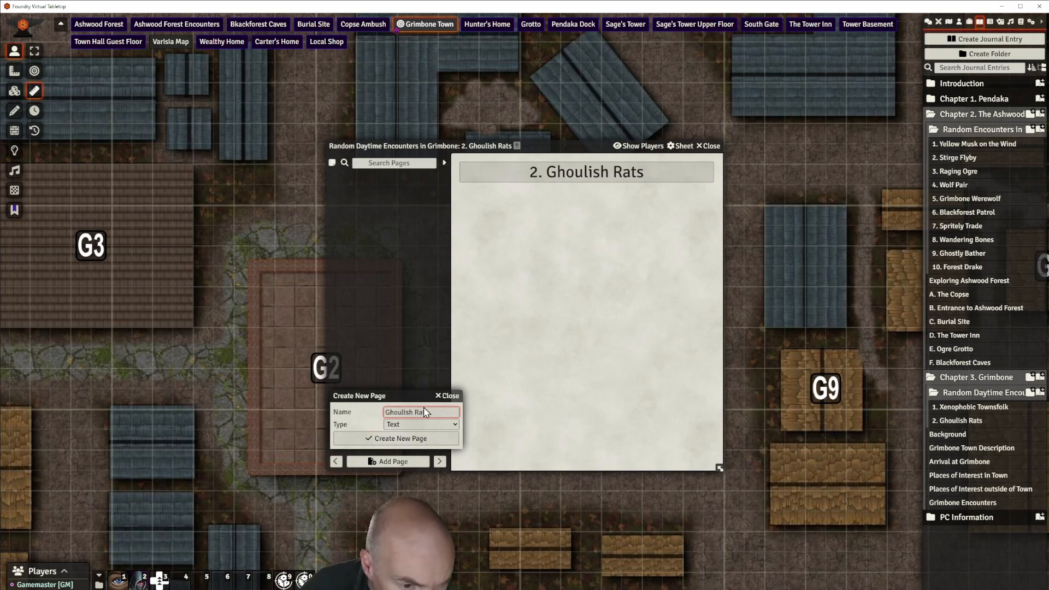
{"action": "left_click", "coordinate": [413, 438]}
{"action": "left_click", "coordinate": [434, 278]}
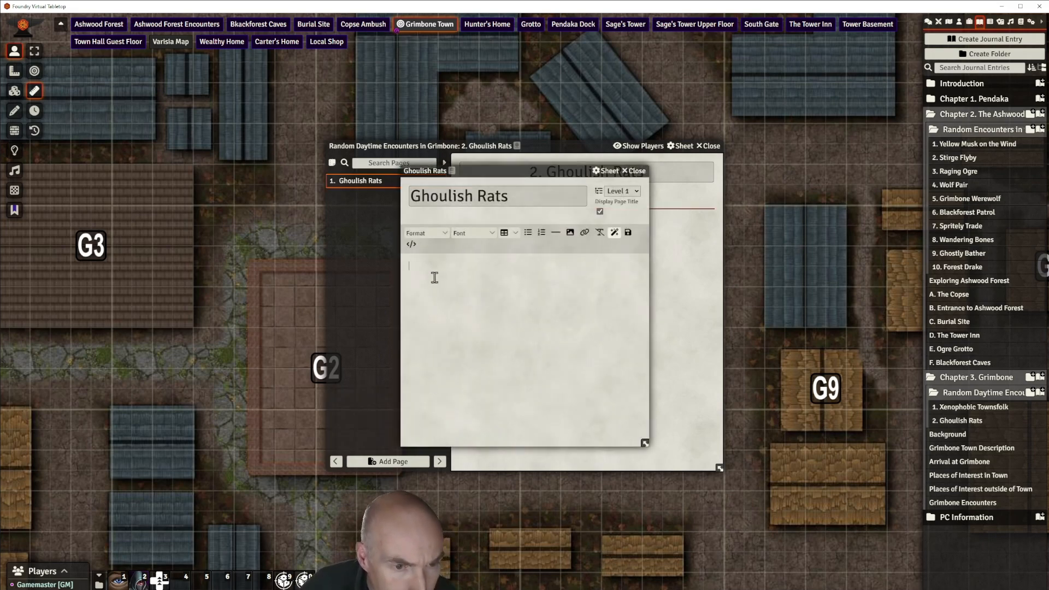
{"action": "type", "text": "There is a real problem in Grimbone with the spread of ghoul fever among the corpses being buried in basements. Some giant rats have caught and transmitted the disease.  You hear a loud chittering and bursting out from a crack under a house is an explosion of dark fur and gnashing teeth. Several giant rats are upon you, but you see their fur is rotting, revealing bare festering skin in patches, and their eyes glow with unholy light."}
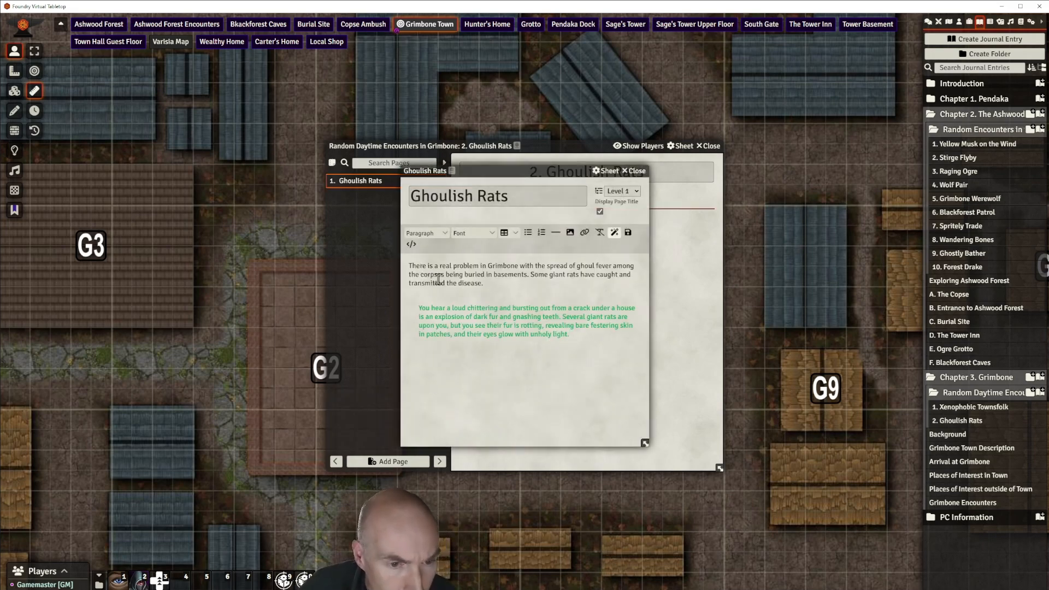
Remove the gap and indent before the green read-aloud passage, and insert horizontal rules above and below it
{"action": "left_click", "coordinate": [484, 284]}
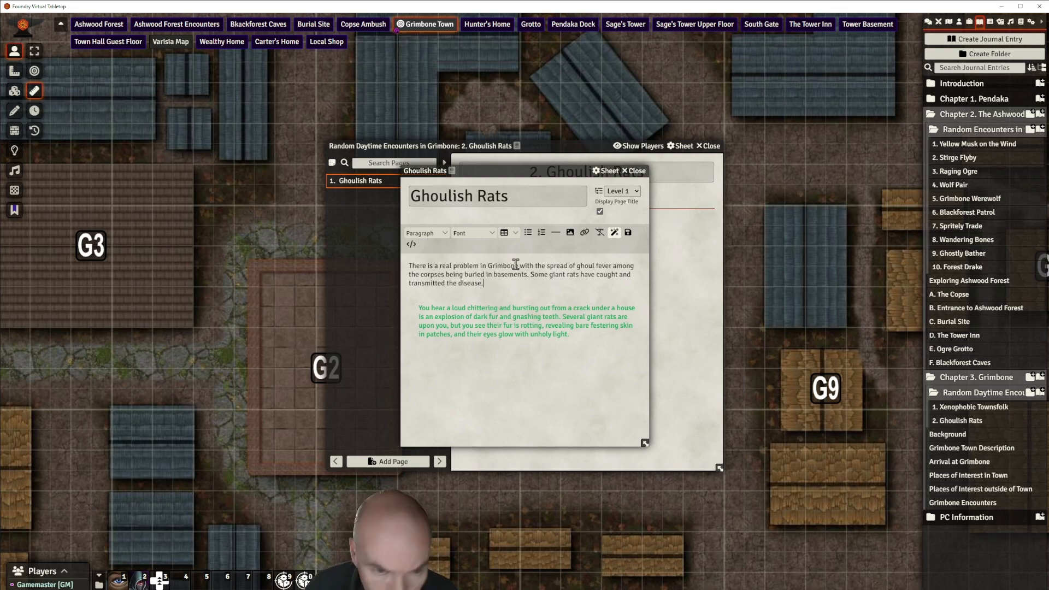
{"action": "key", "text": "Delete"}
{"action": "key", "text": "Delete"}
{"action": "key", "text": "Return"}
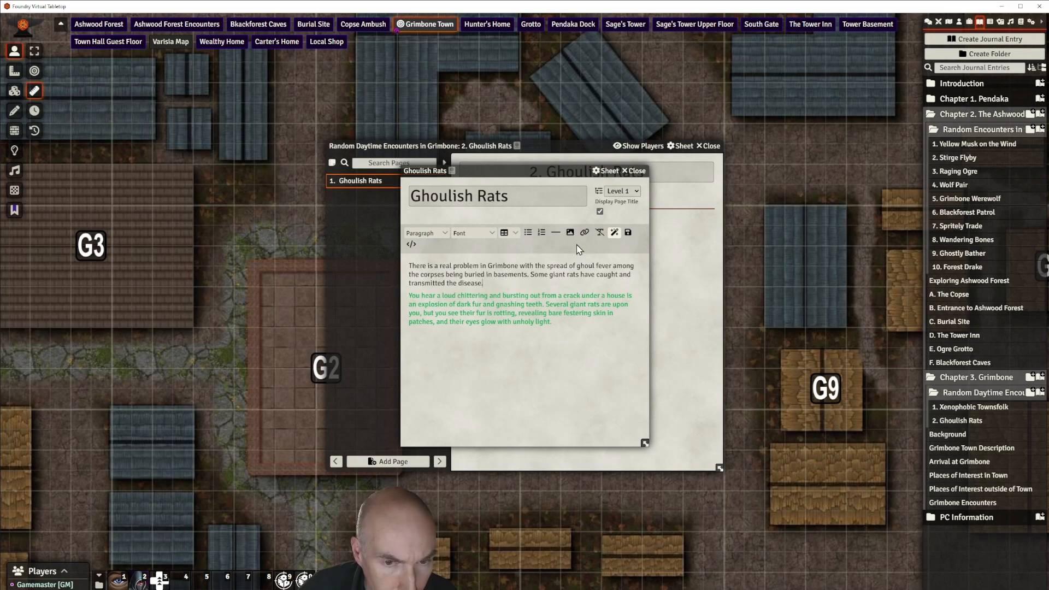
{"action": "left_click", "coordinate": [556, 233]}
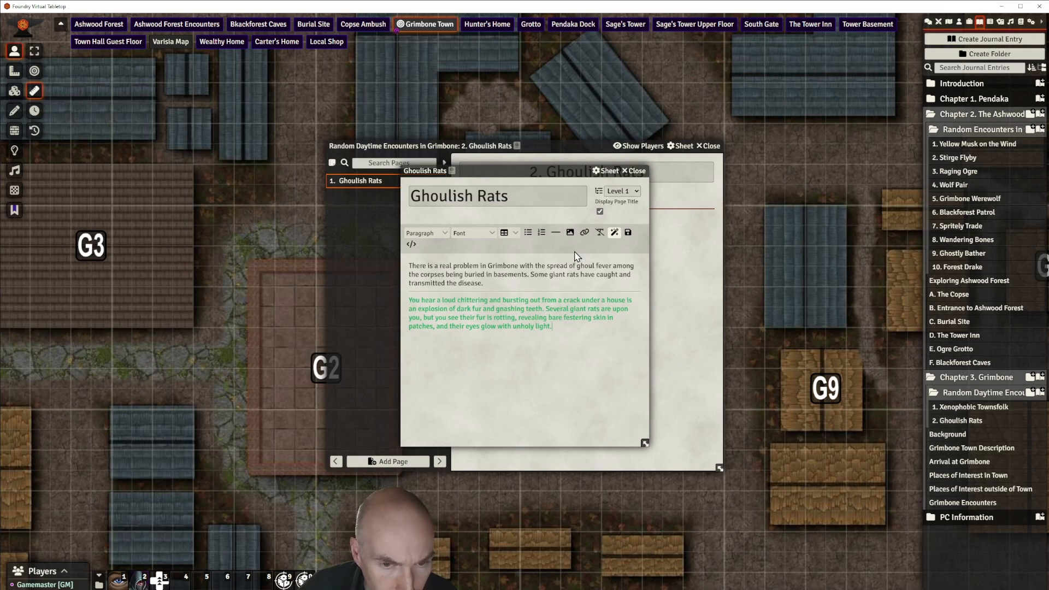
{"action": "left_click", "coordinate": [556, 233]}
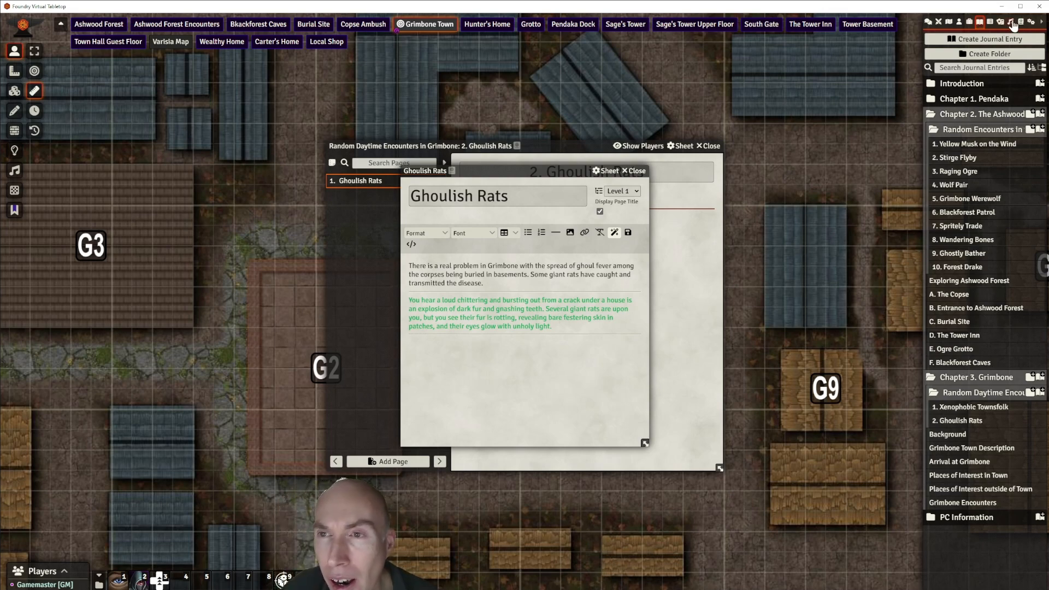
Search the compendiums for rat and import the Giant Rat NPC from Monster Core
{"action": "left_click", "coordinate": [1021, 21]}
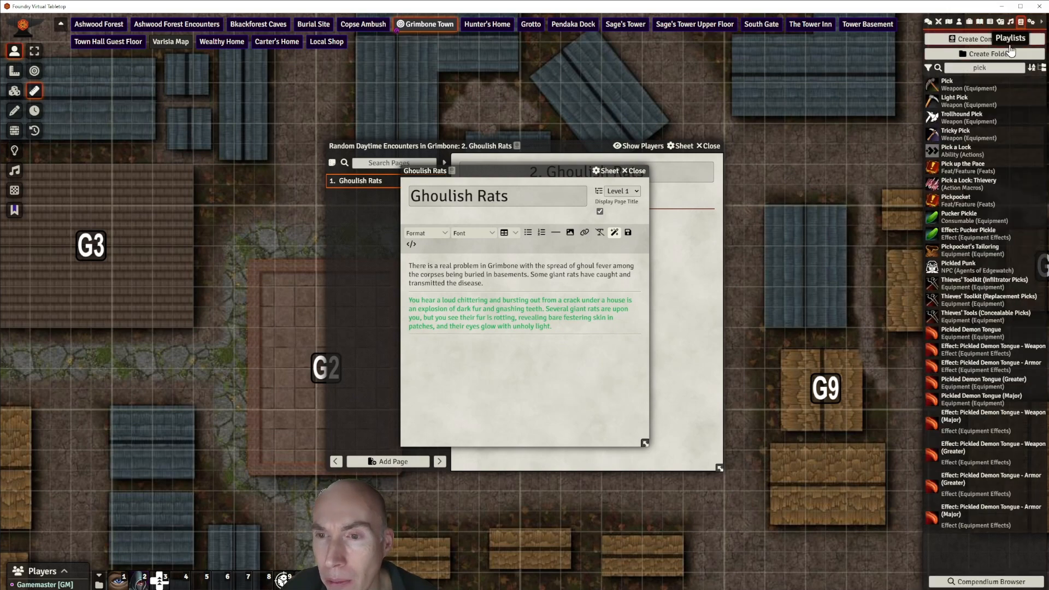
{"action": "double_click", "coordinate": [973, 67]}
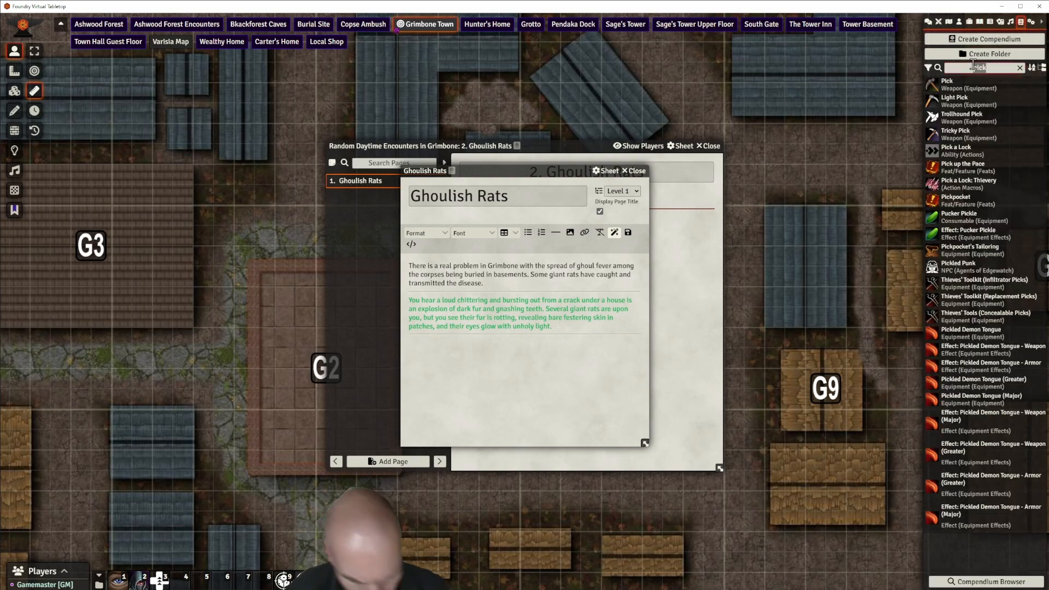
{"action": "type", "text": "rat"}
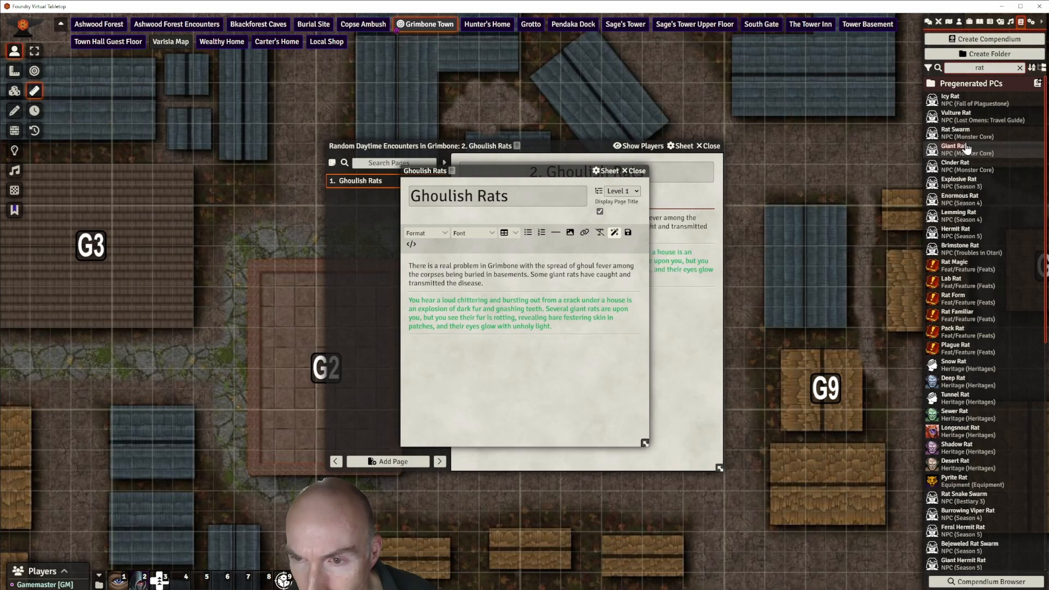
{"action": "left_click", "coordinate": [967, 148]}
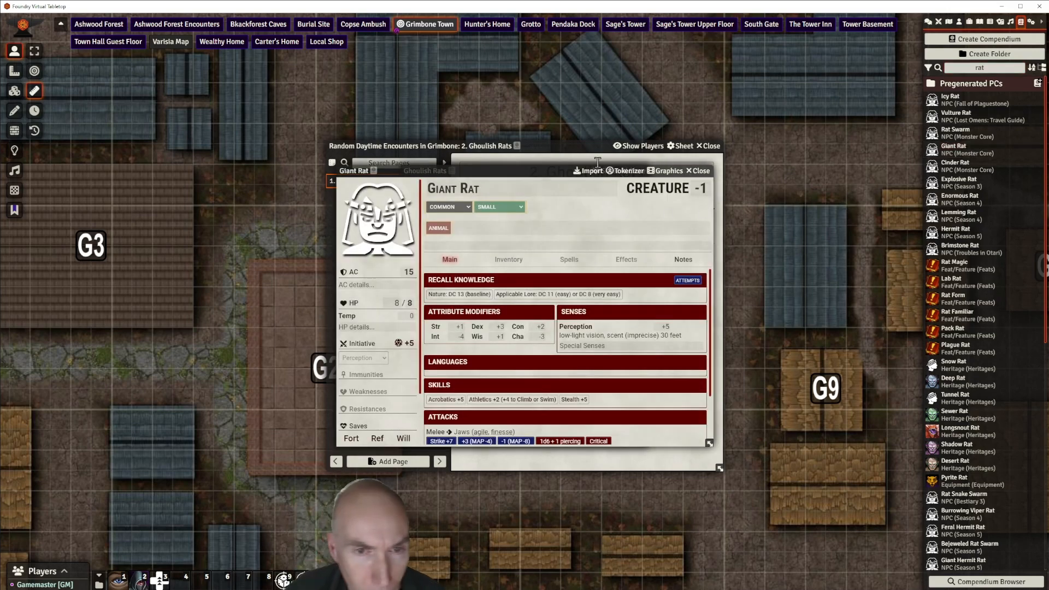
{"action": "left_click", "coordinate": [590, 173]}
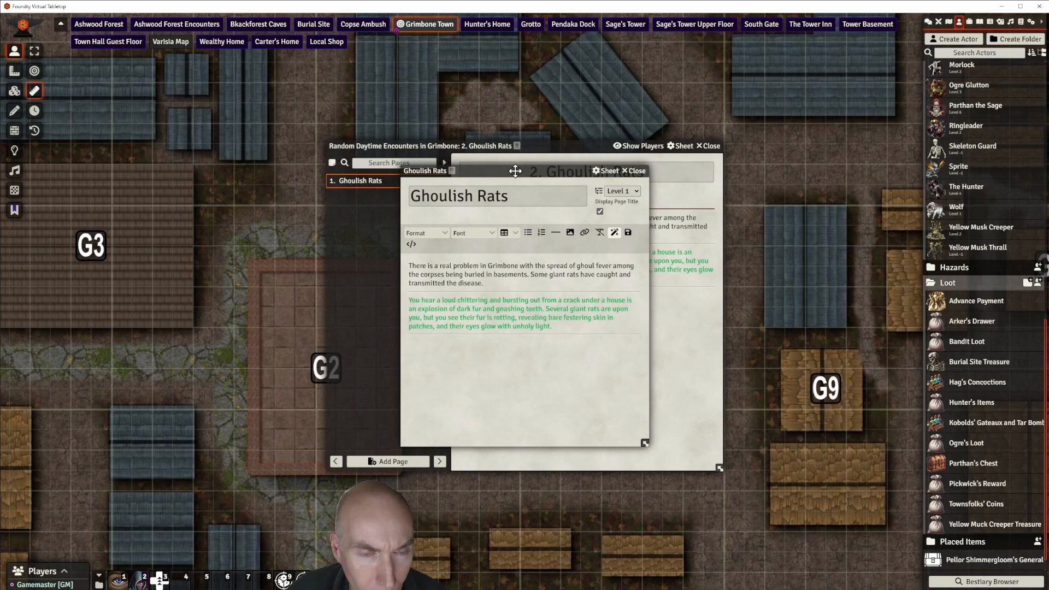
Move the Ghoulish Rats journal and its page editor aside, and open the imported Giant Rat actor's sheet
{"action": "left_click_drag", "start_coordinate": [511, 171], "coordinate": [274, 188]}
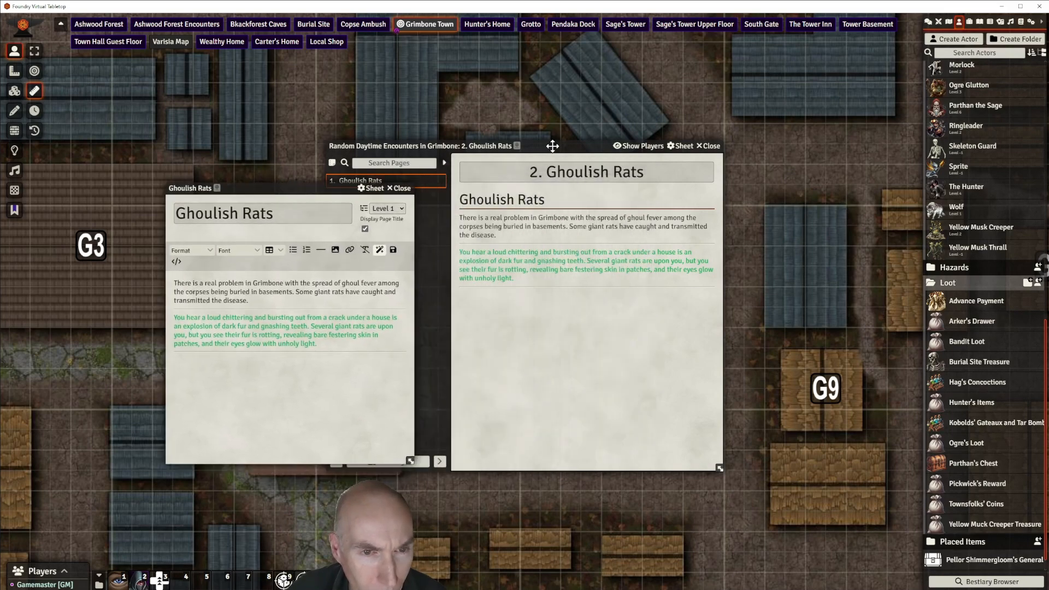
{"action": "left_click_drag", "start_coordinate": [551, 146], "coordinate": [749, 18]}
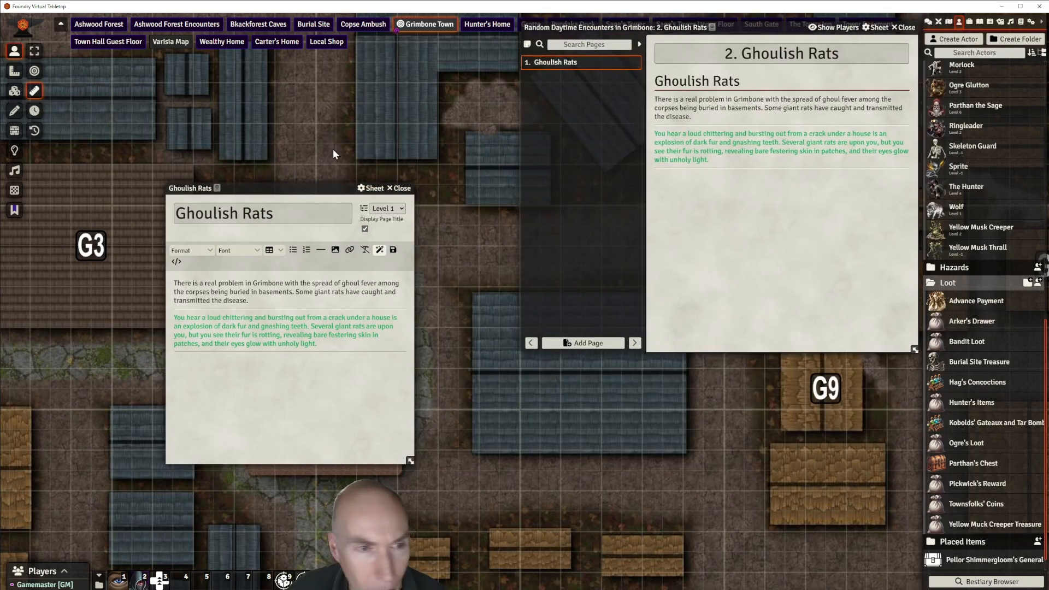
{"action": "left_click_drag", "start_coordinate": [282, 189], "coordinate": [769, 317]}
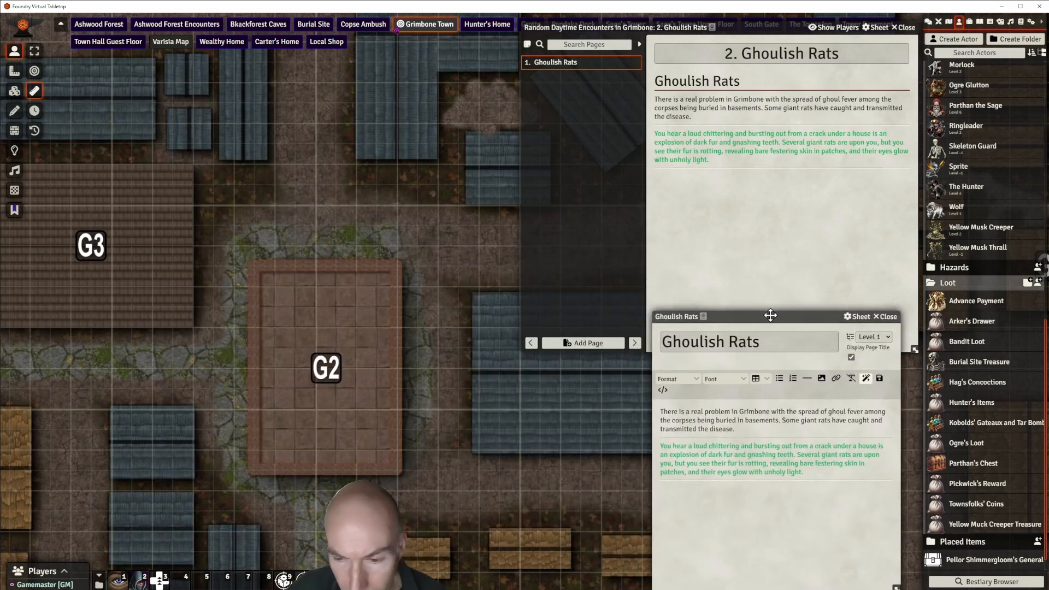
{"action": "scroll", "coordinate": [995, 415], "scroll_direction": "down", "scroll_amount": 1}
{"action": "left_click_drag", "start_coordinate": [962, 558], "coordinate": [982, 173]}
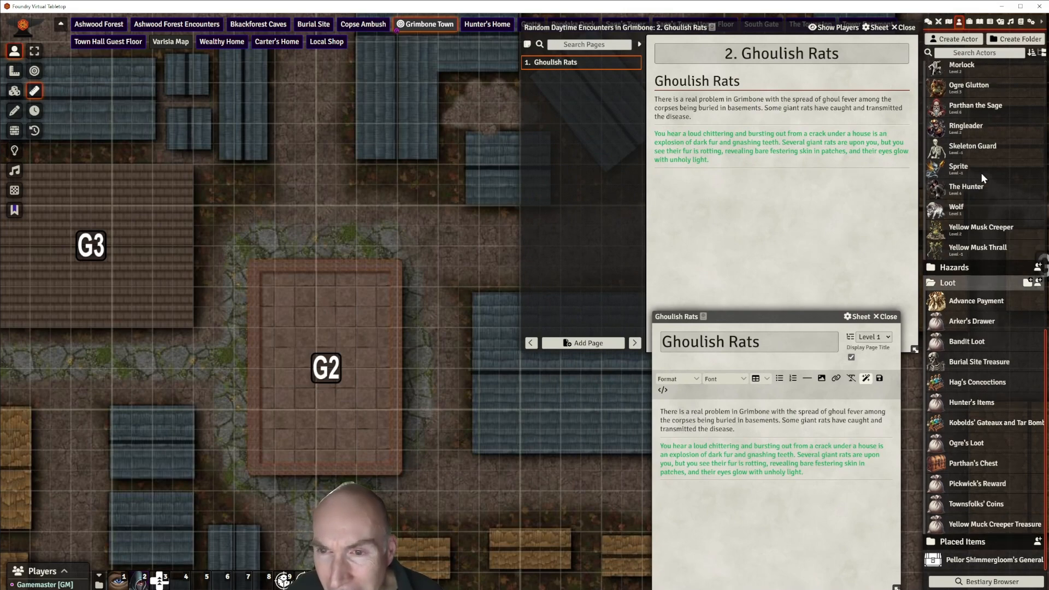
{"action": "scroll", "coordinate": [984, 172], "scroll_direction": "up", "scroll_amount": 4}
{"action": "scroll", "coordinate": [984, 174], "scroll_direction": "up", "scroll_amount": 3}
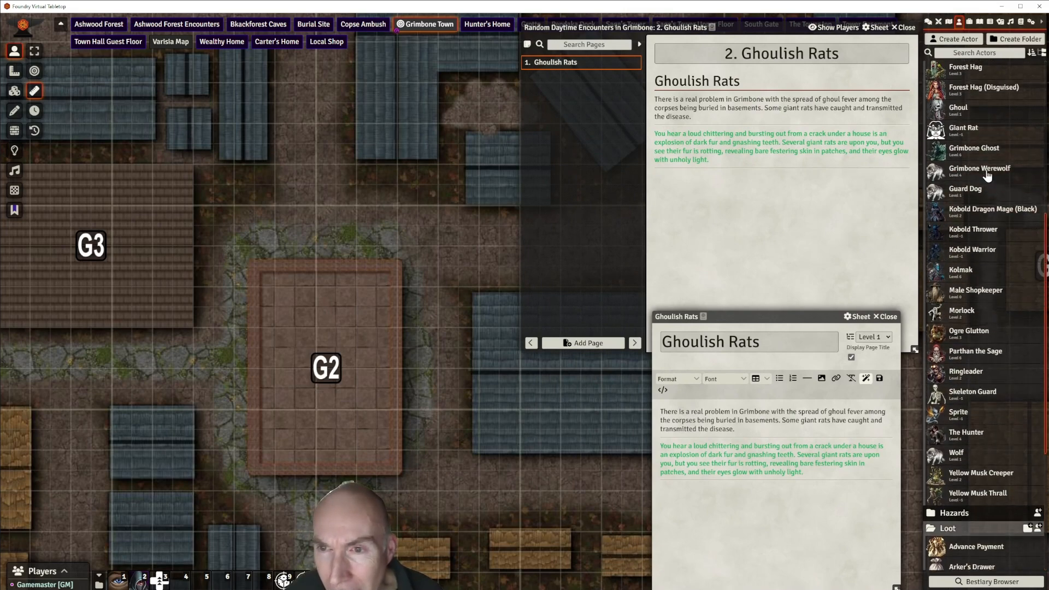
{"action": "left_click", "coordinate": [970, 176]}
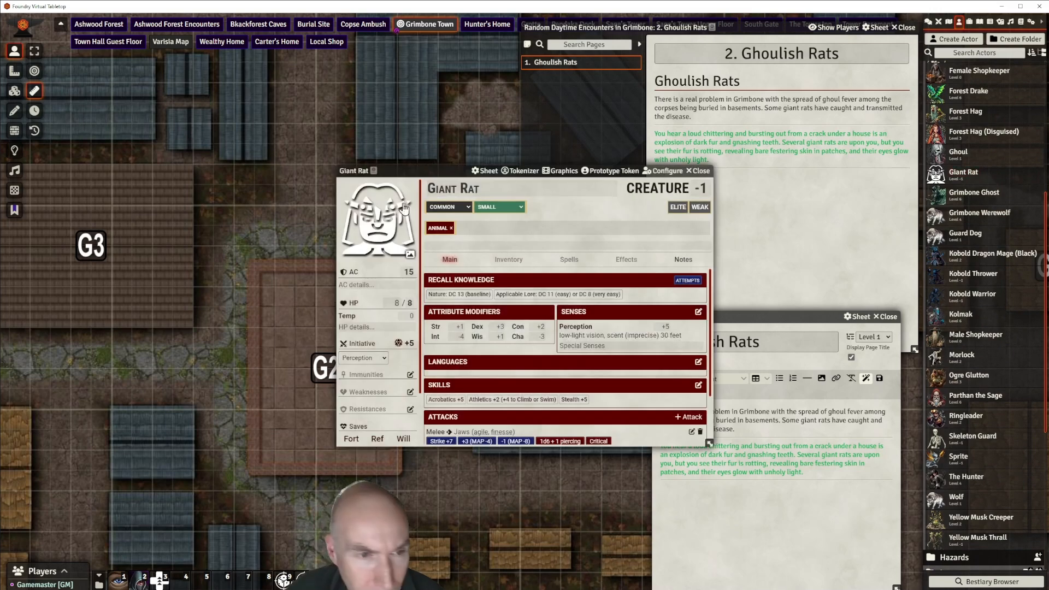
Rename the Giant Rat actor as Ghoul Rat
{"action": "left_click", "coordinate": [460, 187]}
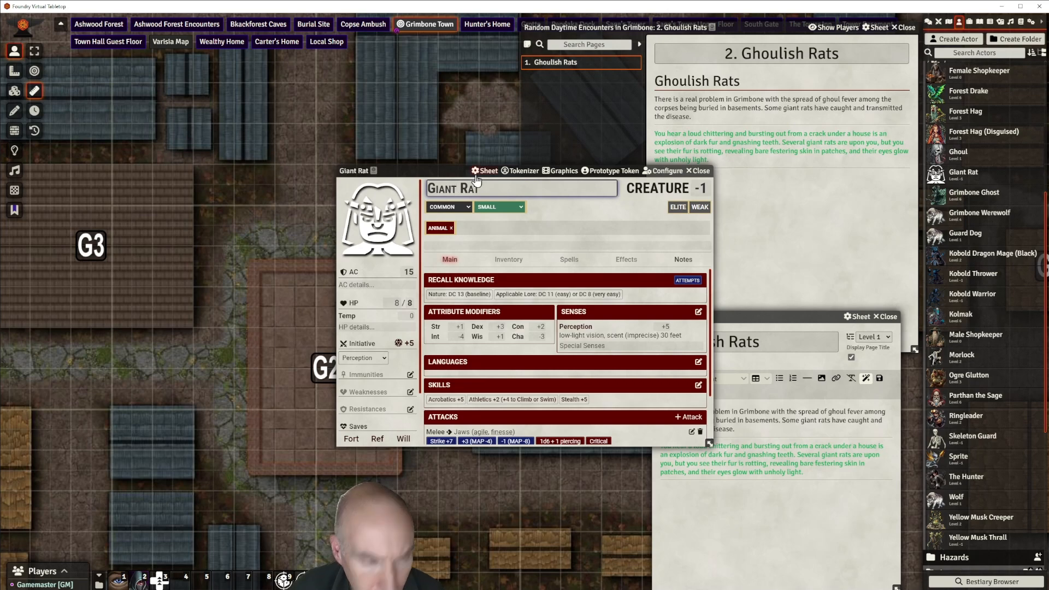
{"action": "key", "text": "BackSpace"}
{"action": "key", "text": "BackSpace"}
{"action": "key", "text": "BackSpace"}
{"action": "key", "text": "BackSpace"}
{"action": "key", "text": "BackSpace"}
{"action": "key", "text": "BackSpace"}
{"action": "type", "text": "Ghoul"}
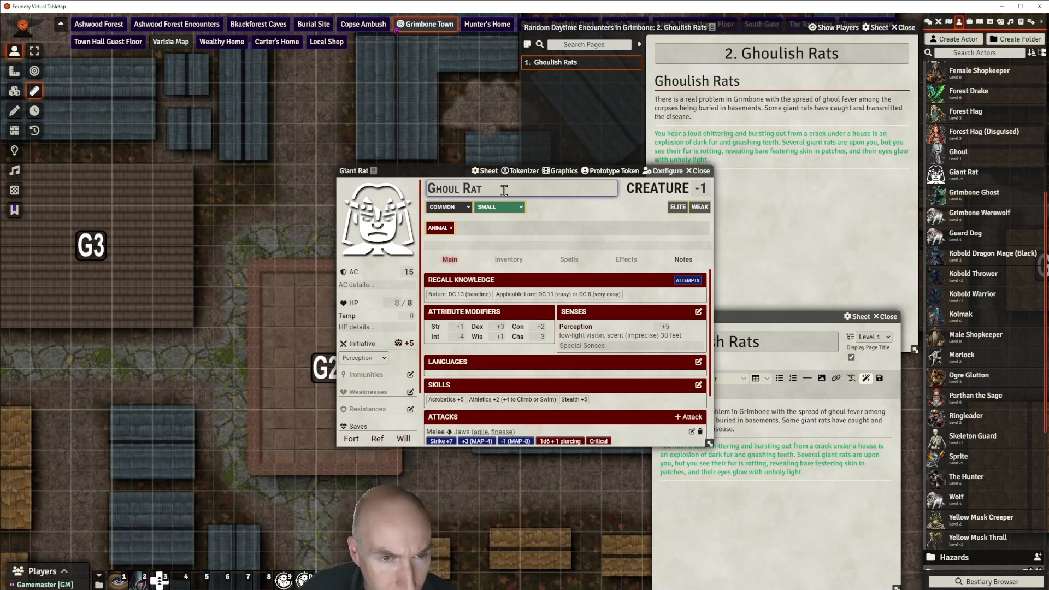
{"action": "left_click", "coordinate": [532, 190]}
{"action": "key", "text": "Return"}
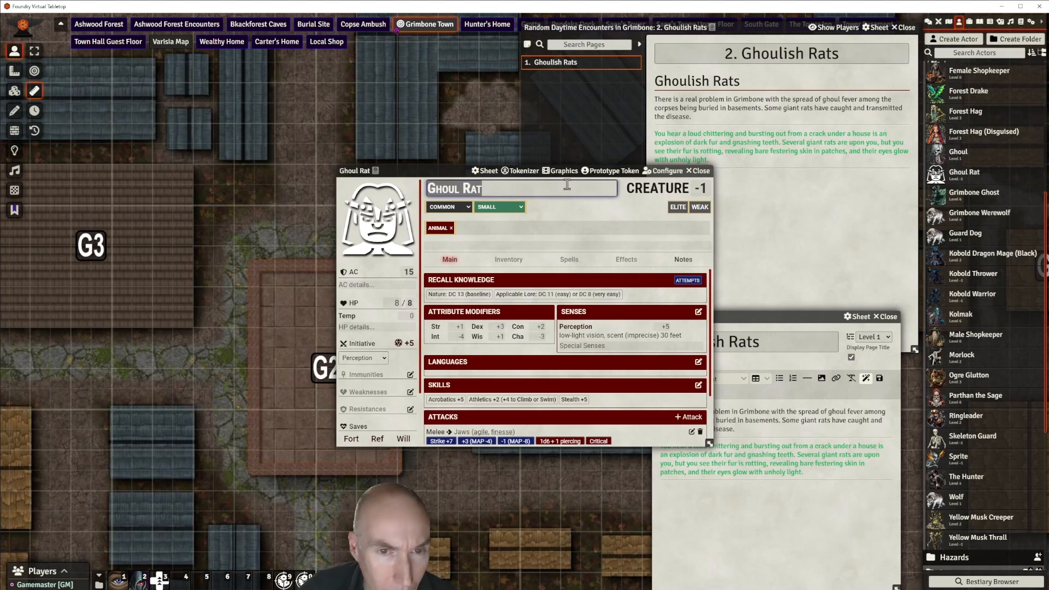
Set the prototype token's name to Ghoul Rat and update the token
{"action": "left_click", "coordinate": [616, 171]}
{"action": "left_click_drag", "start_coordinate": [286, 217], "coordinate": [198, 225]}
{"action": "key", "text": "BackSpace"}
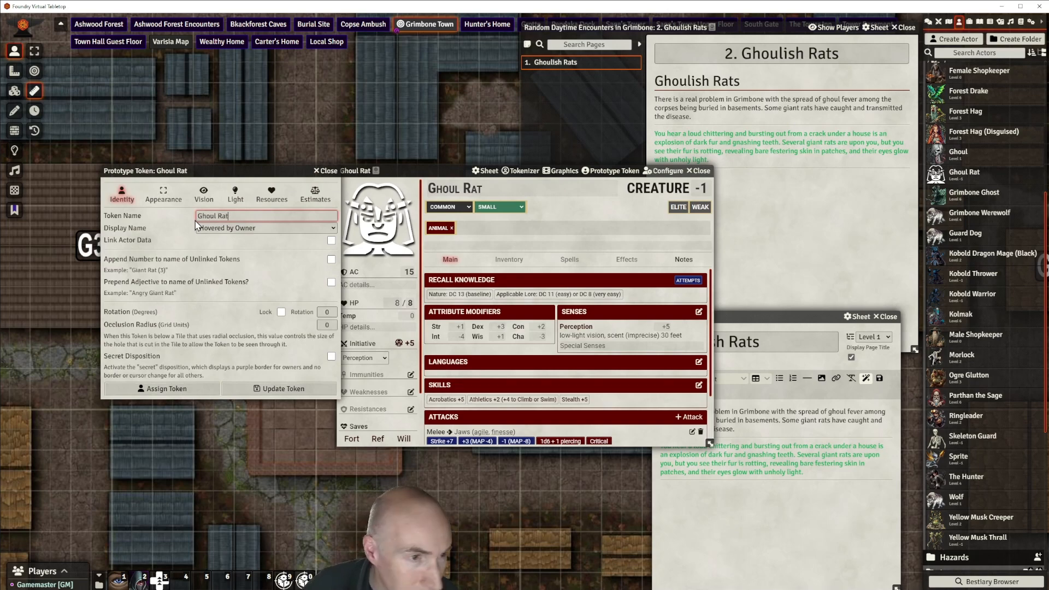
{"action": "type", "text": "Ghoul Rat"}
{"action": "left_click", "coordinate": [264, 389]}
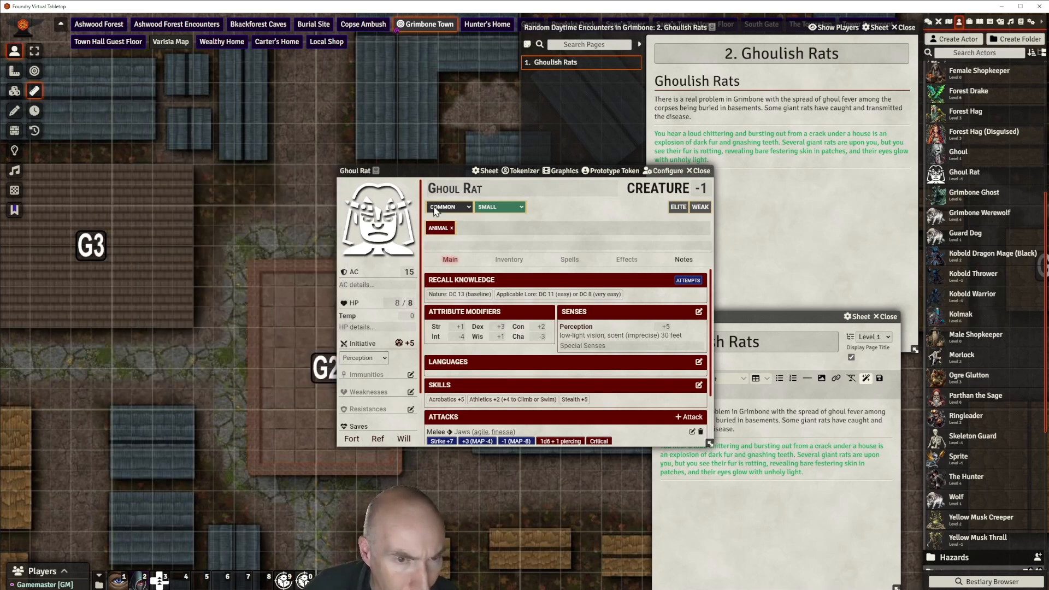
Add the Undead and Ghoul traits to the Ghoul Rat and set its creature level to 1
{"action": "left_click_drag", "start_coordinate": [411, 172], "coordinate": [408, 138]}
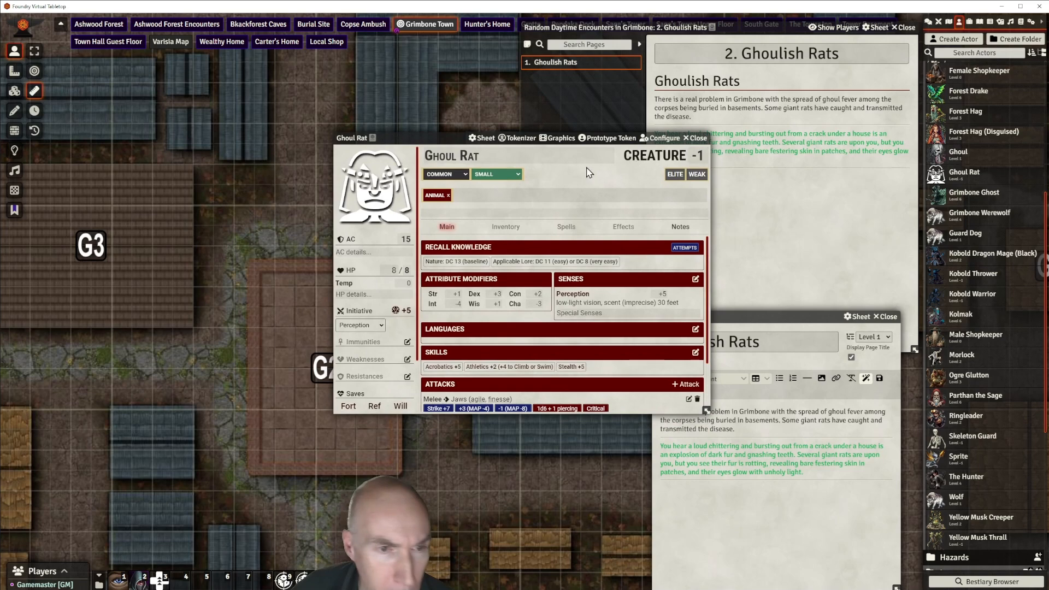
{"action": "left_click", "coordinate": [465, 197]}
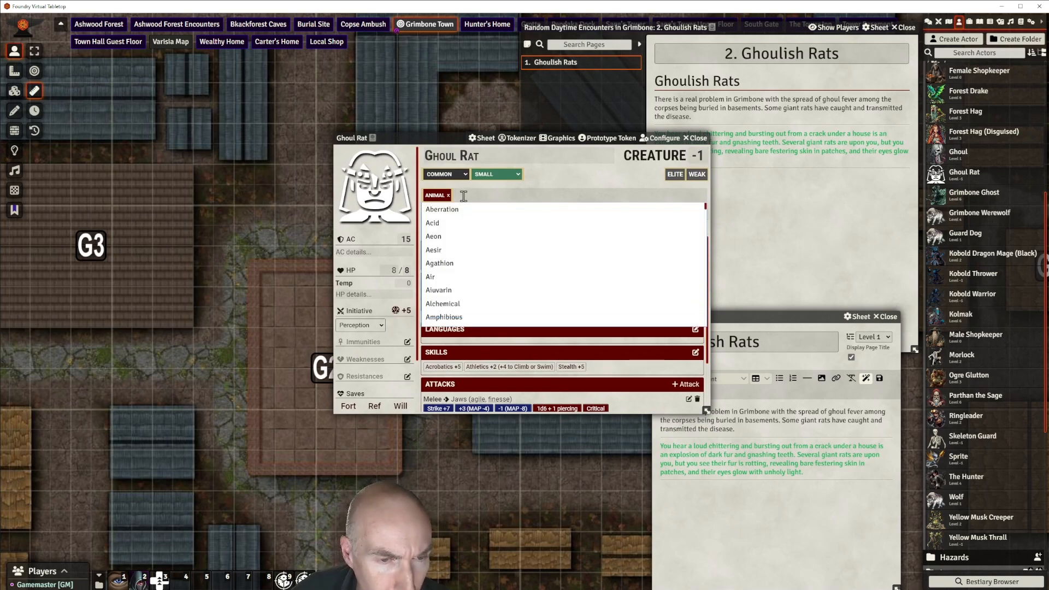
{"action": "type", "text": "un"}
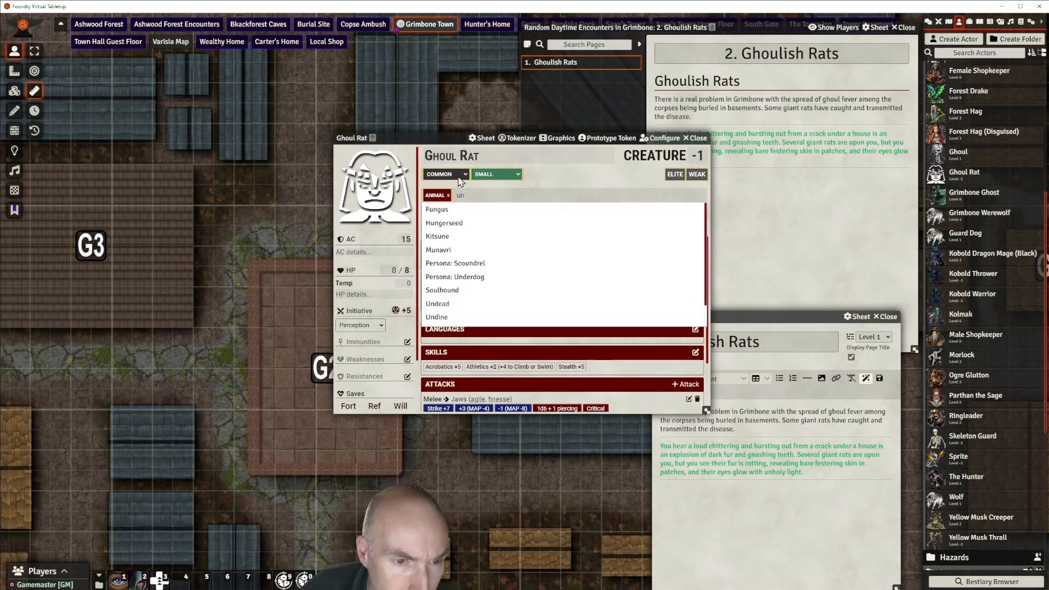
{"action": "left_click", "coordinate": [449, 303]}
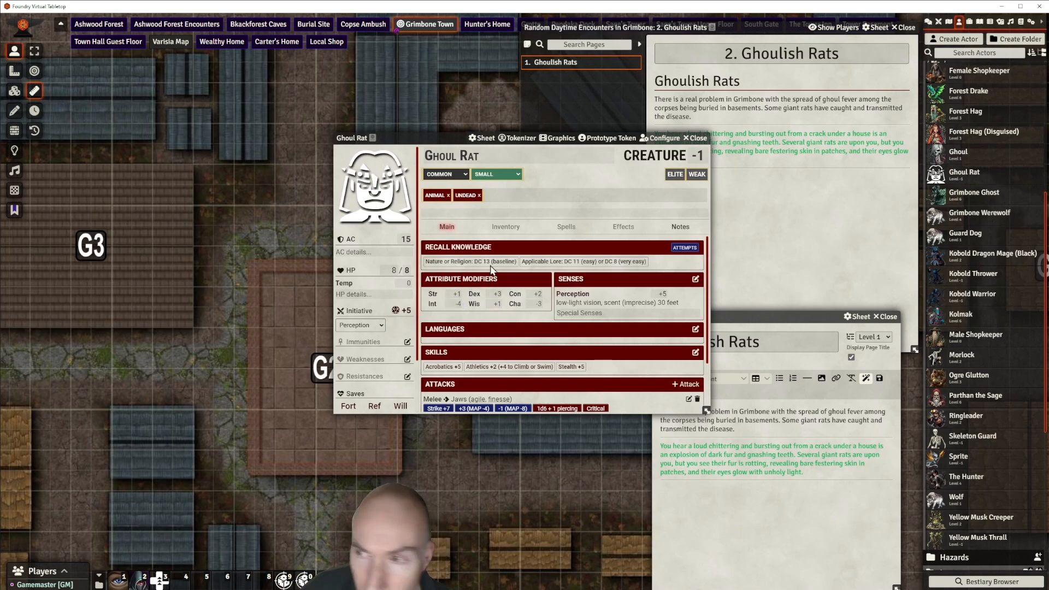
{"action": "left_click", "coordinate": [515, 196]}
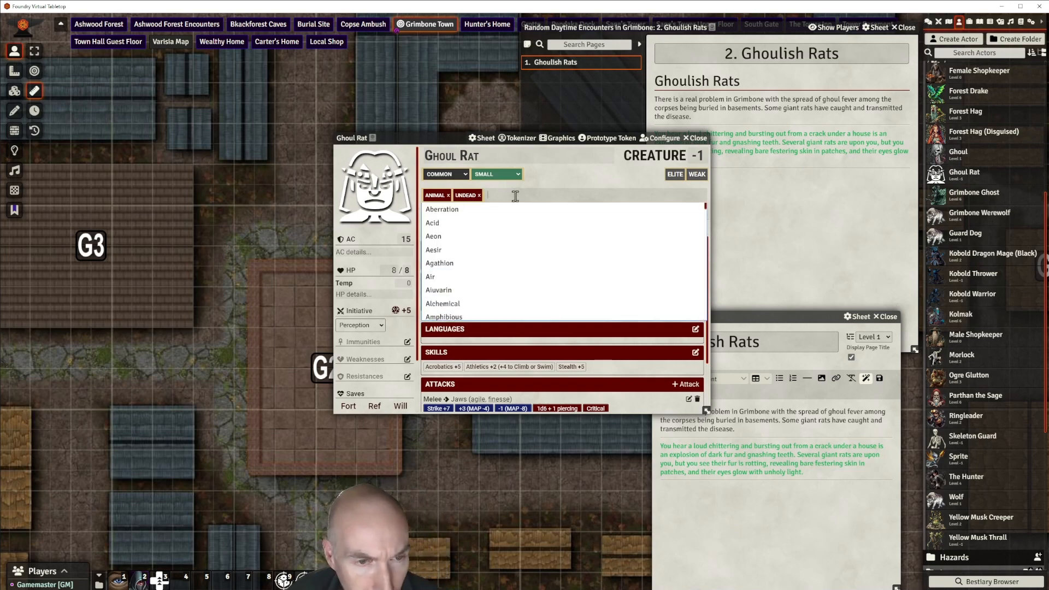
{"action": "type", "text": "gh"}
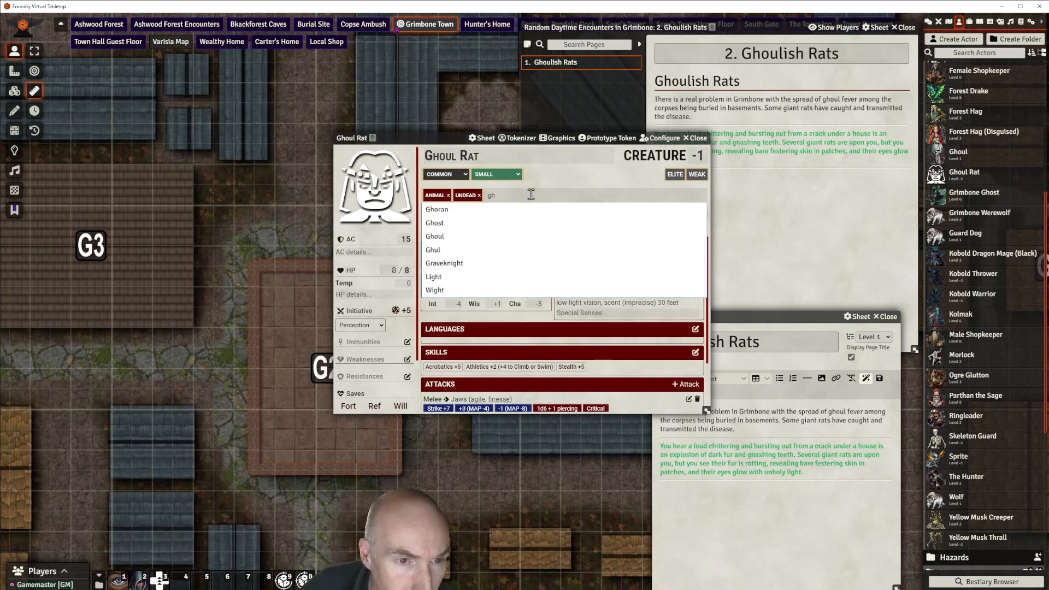
{"action": "left_click", "coordinate": [462, 236]}
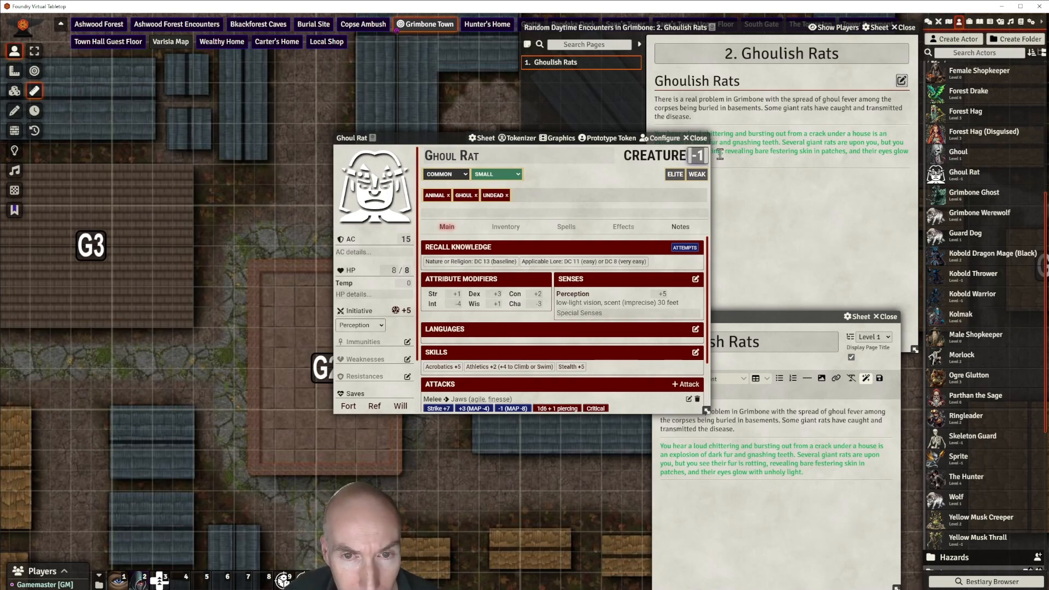
{"action": "type", "text": "1"}
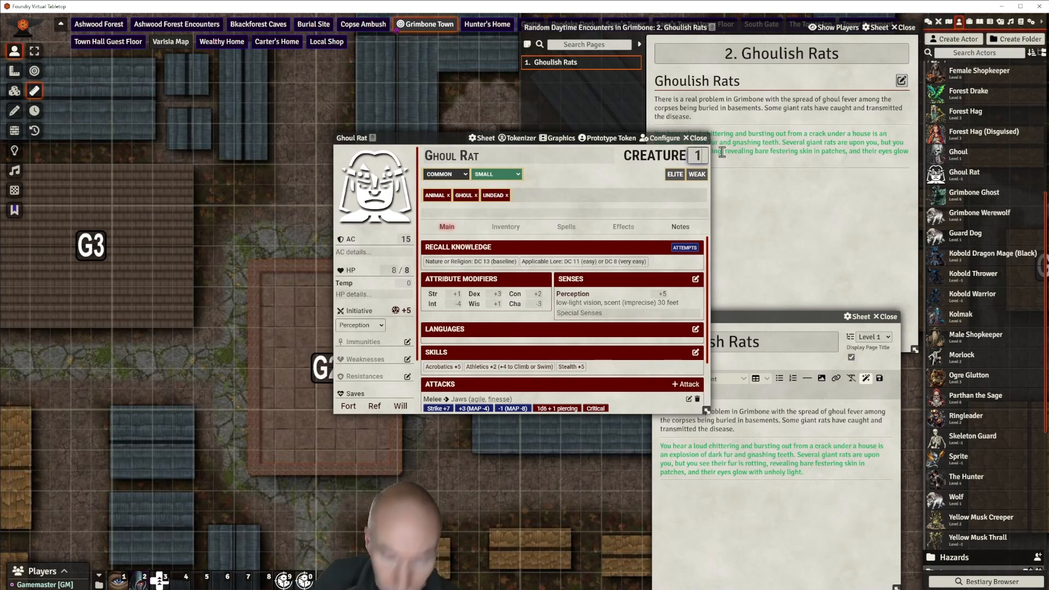
{"action": "key", "text": "Return"}
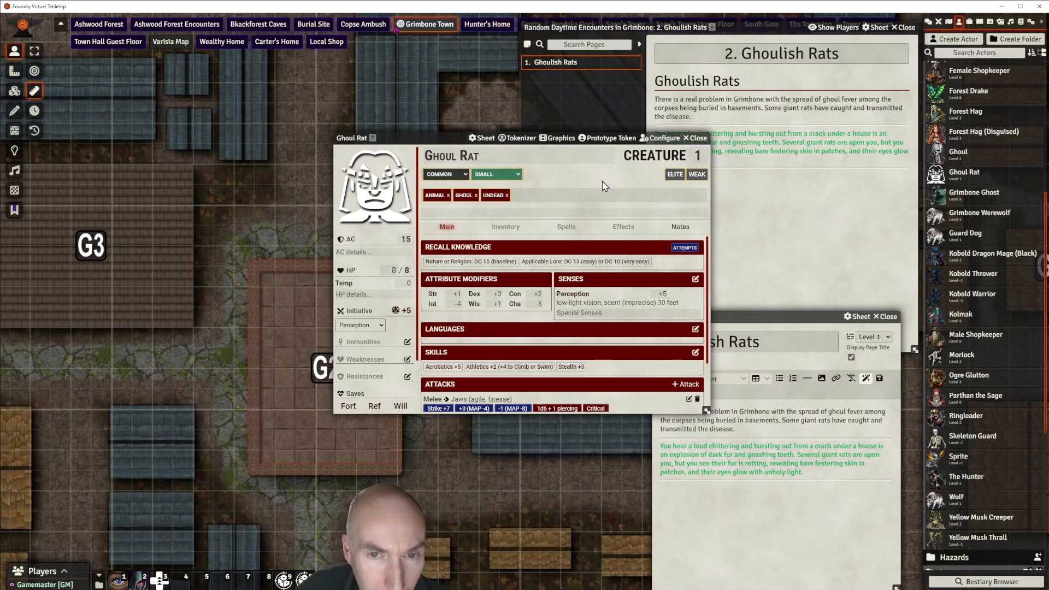
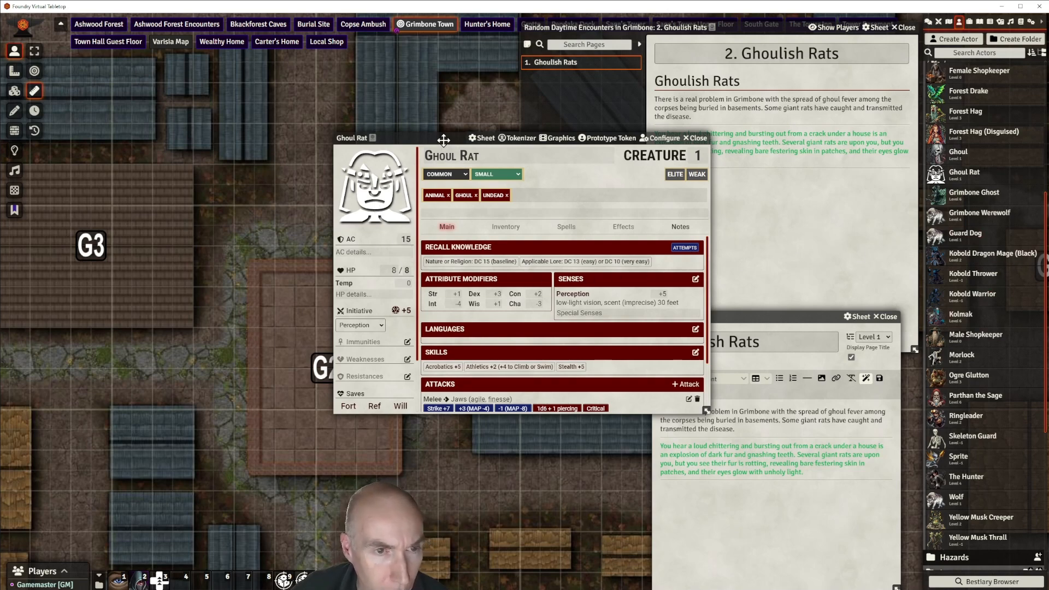
Browse for a new Ghoul Rat portrait image among the creature artwork inside modules/strife-in-grimbone-walkthrough-module
{"action": "left_click_drag", "start_coordinate": [444, 139], "coordinate": [521, 108]}
{"action": "left_click", "coordinate": [484, 186]}
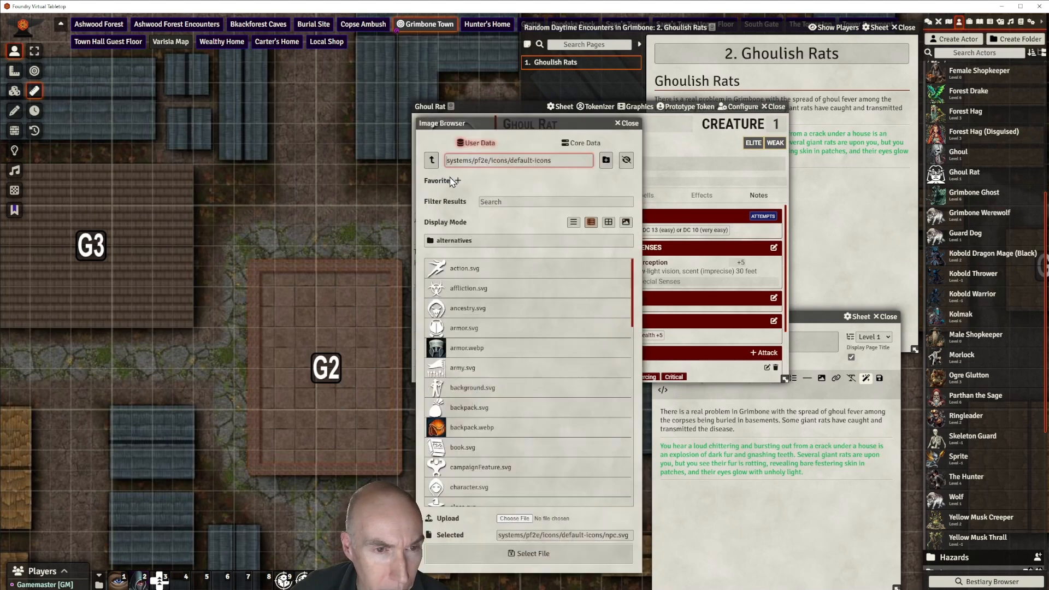
{"action": "left_click", "coordinate": [432, 162]}
{"action": "left_click", "coordinate": [432, 161]}
{"action": "left_click", "coordinate": [432, 161]}
{"action": "left_click", "coordinate": [432, 161]}
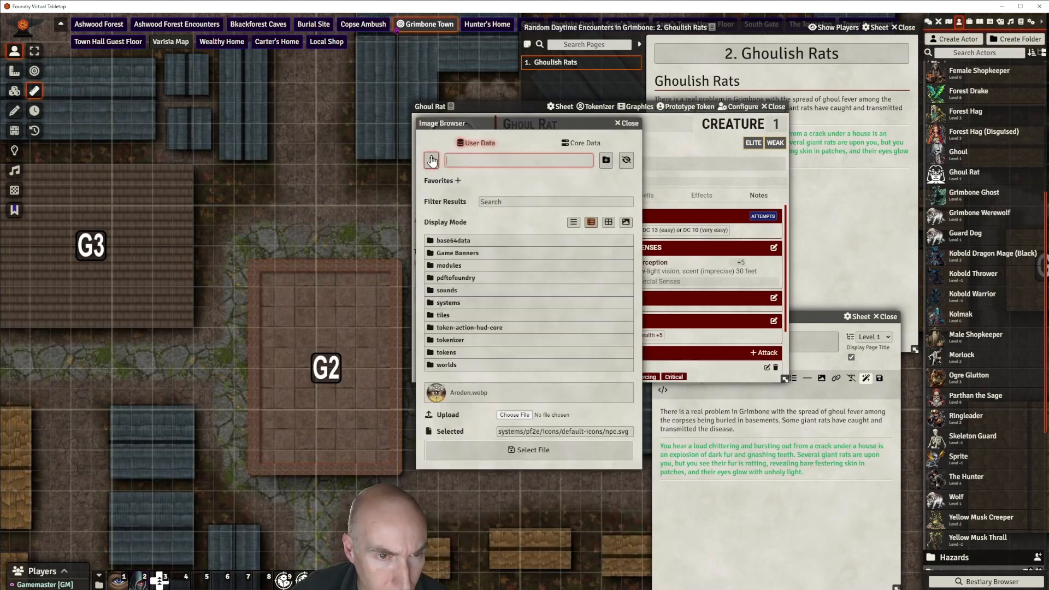
{"action": "left_click", "coordinate": [449, 266]}
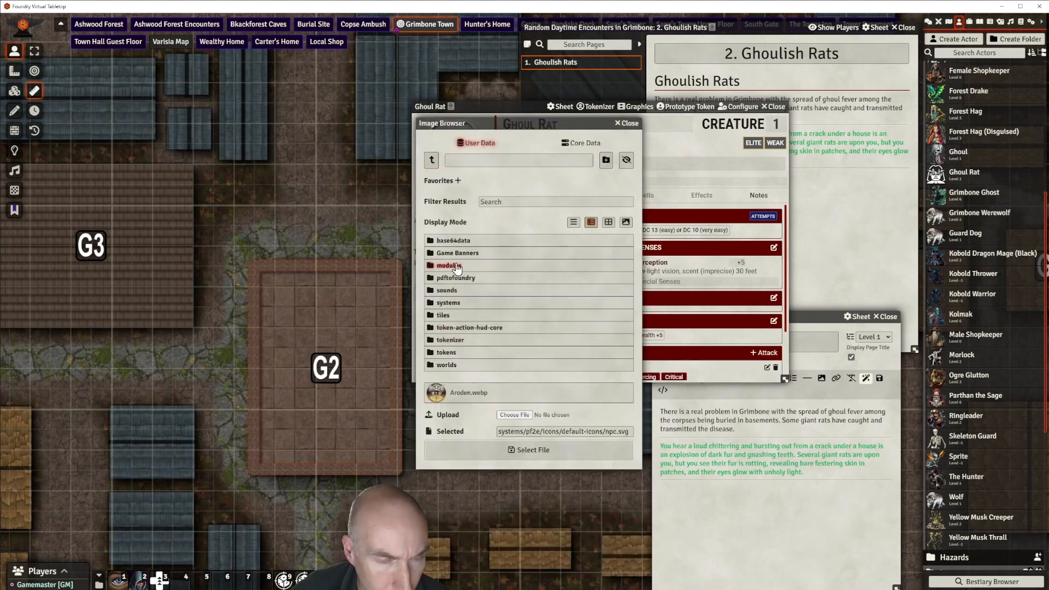
{"action": "scroll", "coordinate": [498, 398], "scroll_direction": "down", "scroll_amount": 5}
{"action": "scroll", "coordinate": [498, 397], "scroll_direction": "down", "scroll_amount": 3}
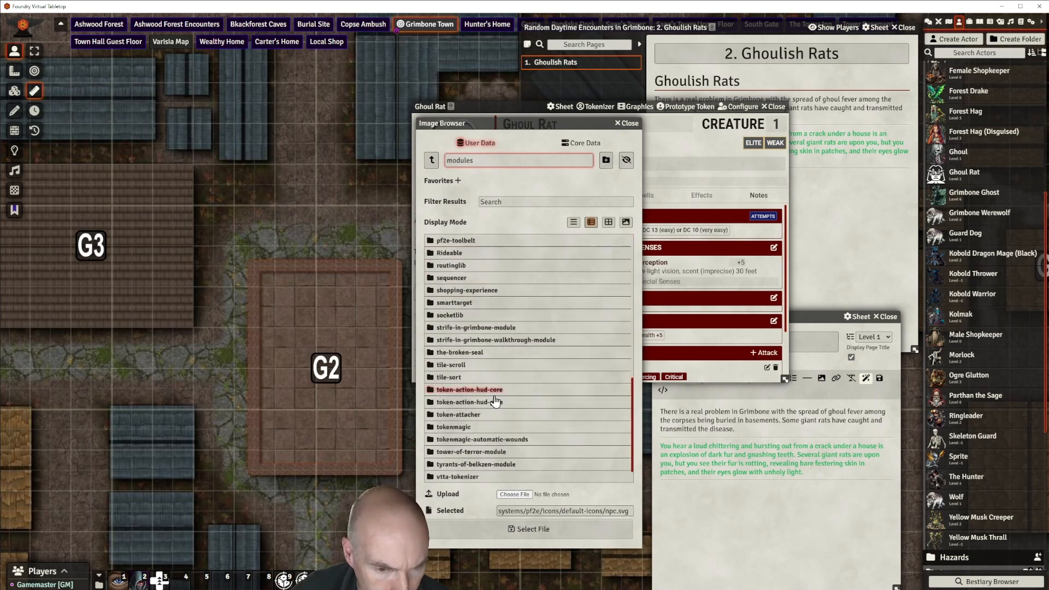
{"action": "left_click", "coordinate": [499, 342]}
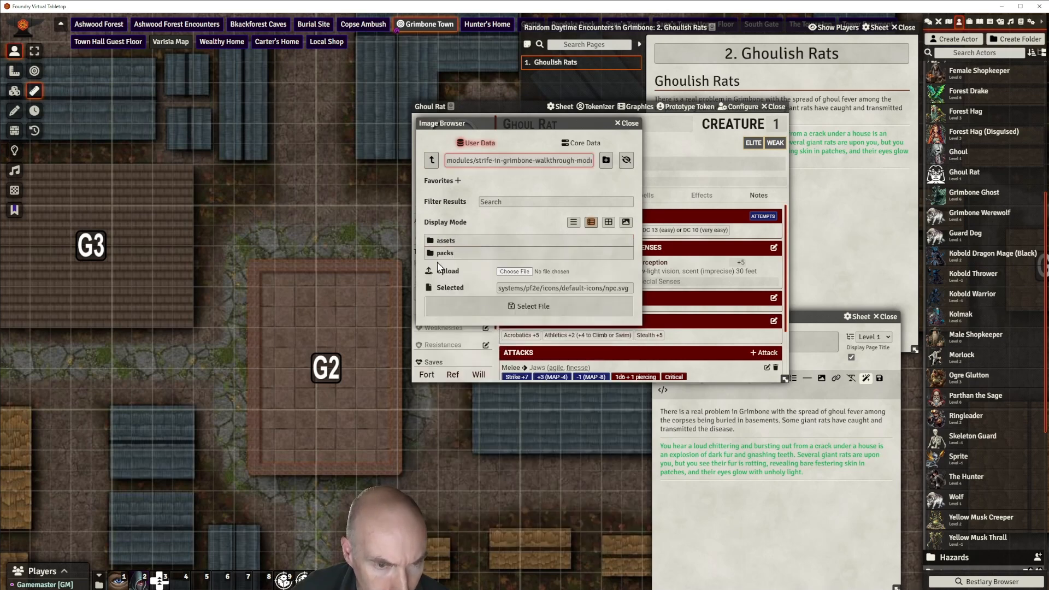
{"action": "left_click", "coordinate": [446, 303]}
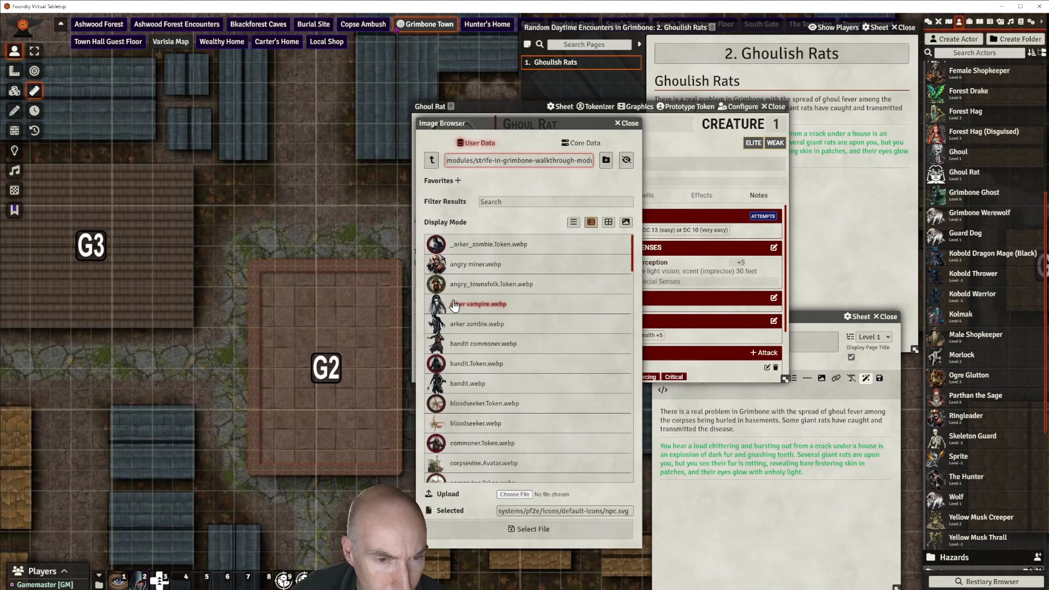
Set the Ghoul Rat's portrait to the image file ghoul rat.webp
{"action": "scroll", "coordinate": [538, 325], "scroll_direction": "down", "scroll_amount": 6}
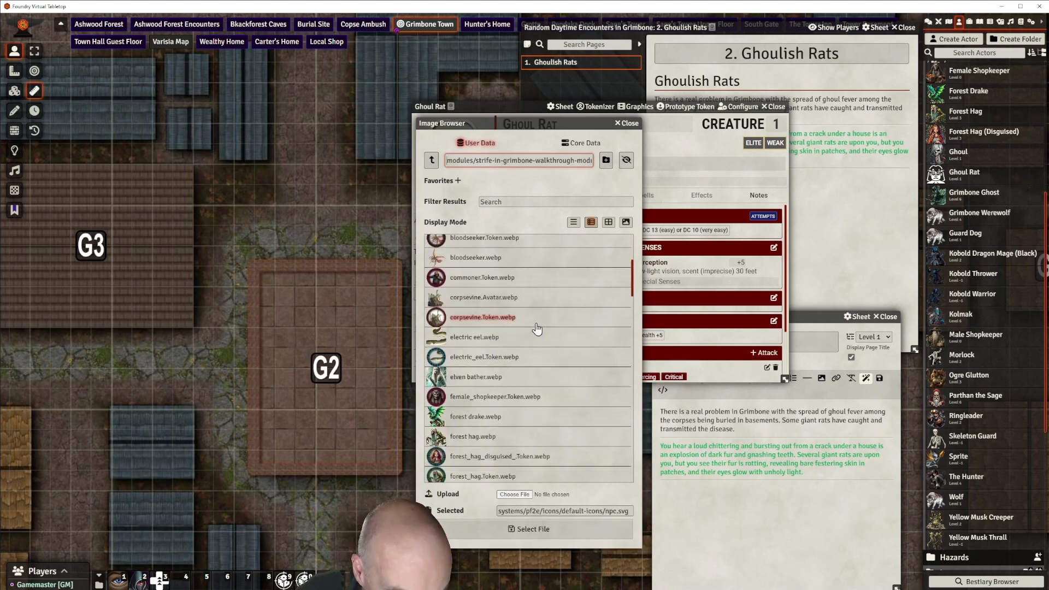
{"action": "scroll", "coordinate": [537, 328], "scroll_direction": "down", "scroll_amount": 4}
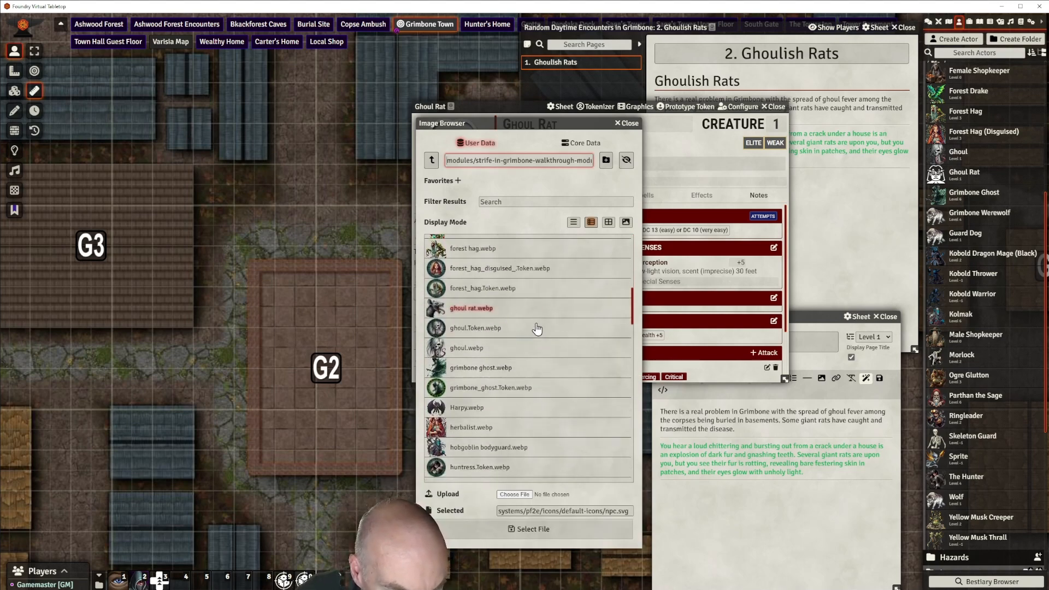
{"action": "left_click", "coordinate": [475, 290]}
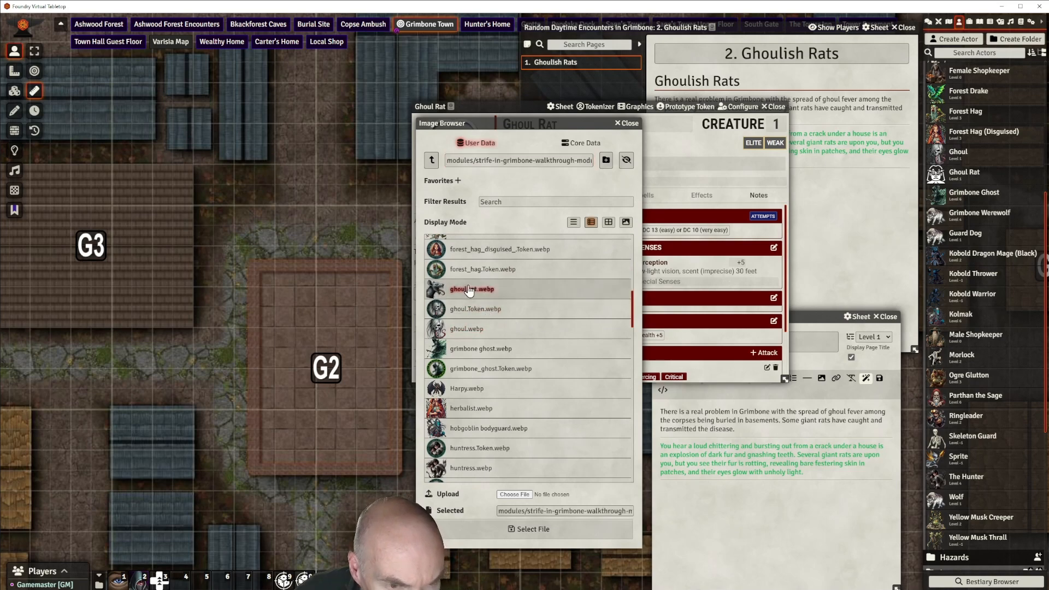
{"action": "left_click", "coordinate": [563, 530]}
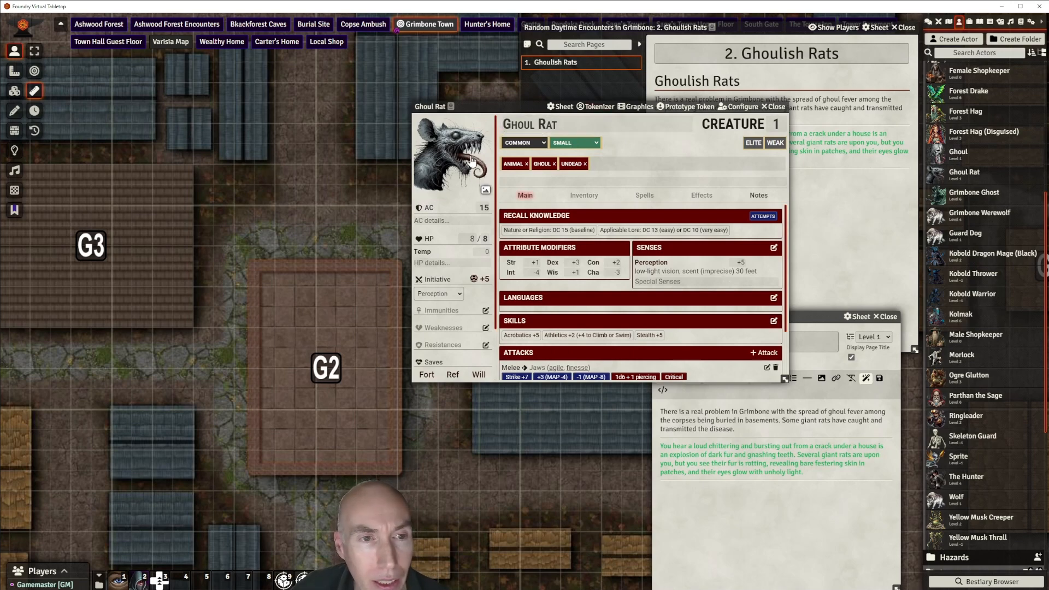
Open the Ghoul Rat in Tokenizer and delete the white background layer from its token
{"action": "left_click_drag", "start_coordinate": [476, 104], "coordinate": [473, 137]}
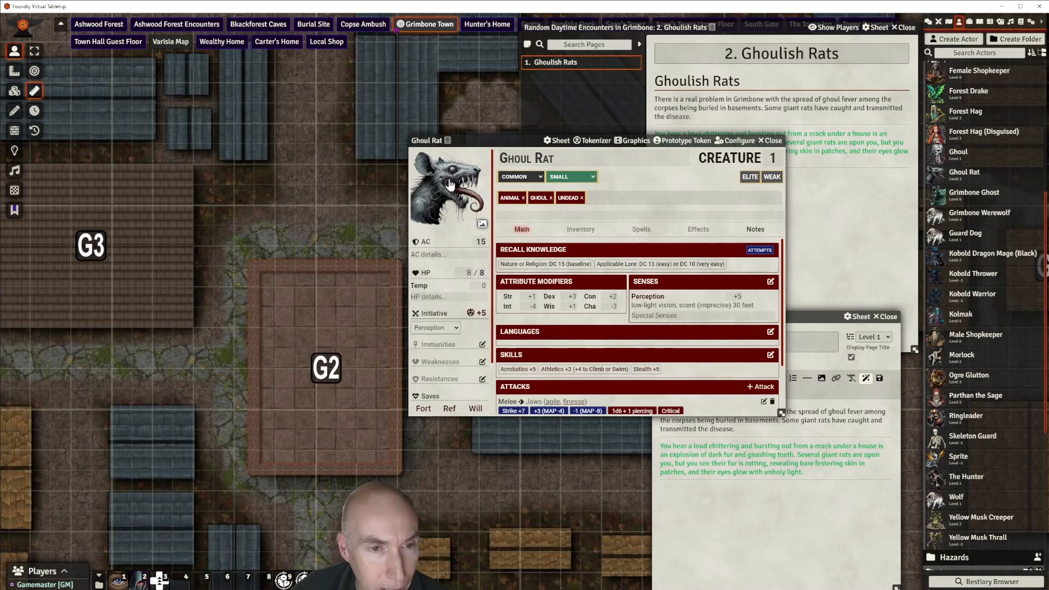
{"action": "scroll", "coordinate": [474, 180], "scroll_direction": "down", "scroll_amount": 2}
{"action": "scroll", "coordinate": [480, 171], "scroll_direction": "up", "scroll_amount": 2}
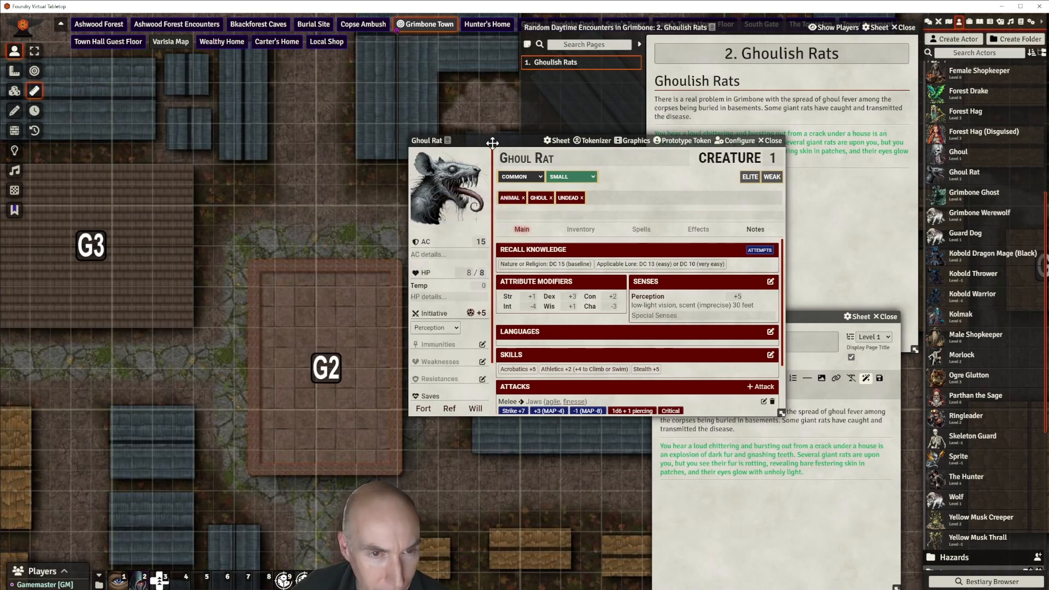
{"action": "left_click_drag", "start_coordinate": [491, 142], "coordinate": [462, 130]}
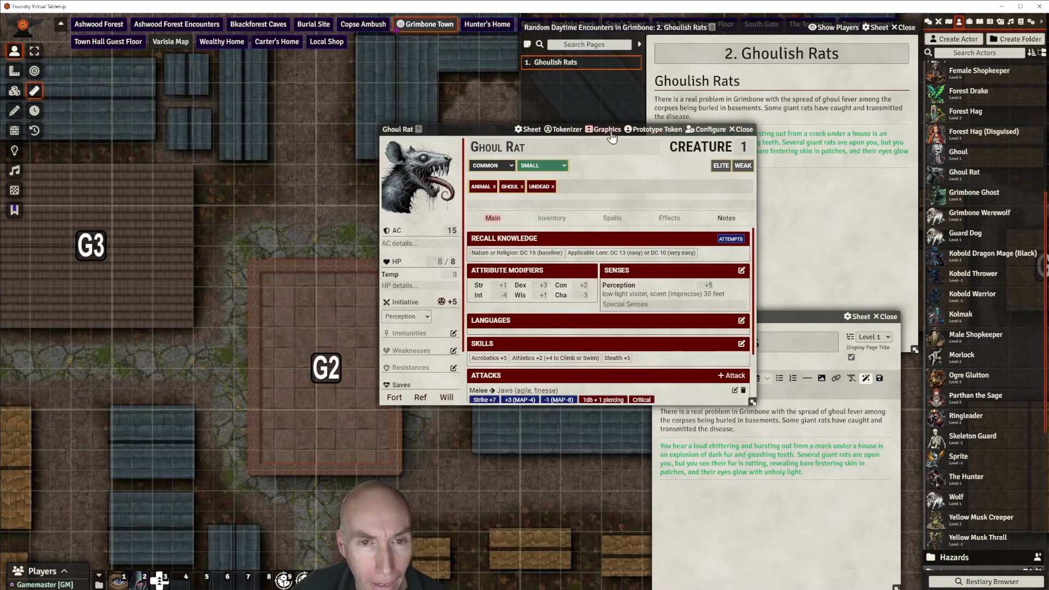
{"action": "left_click", "coordinate": [566, 129]}
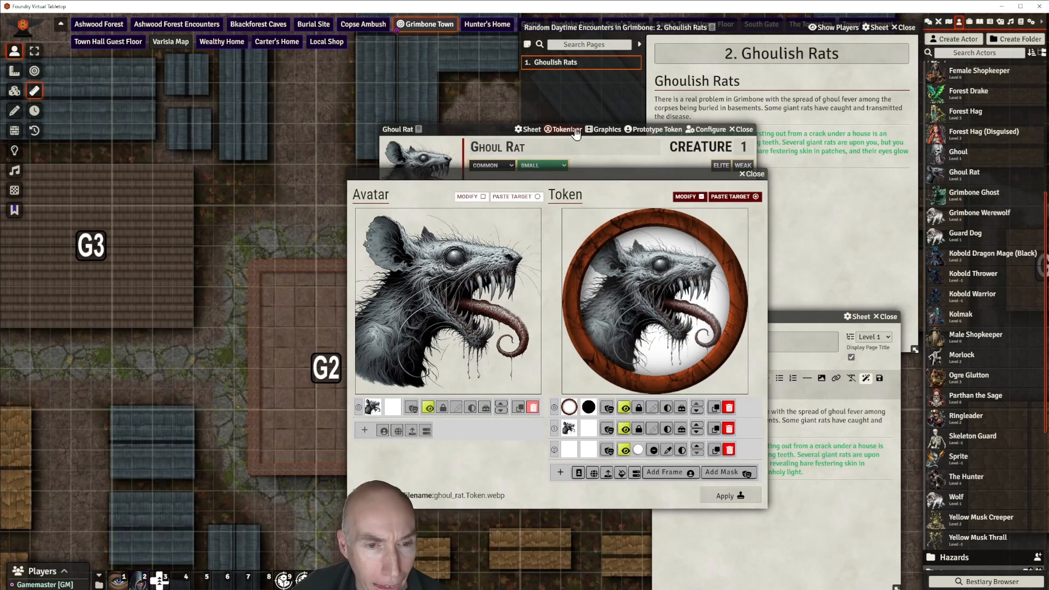
{"action": "left_click", "coordinate": [730, 450]}
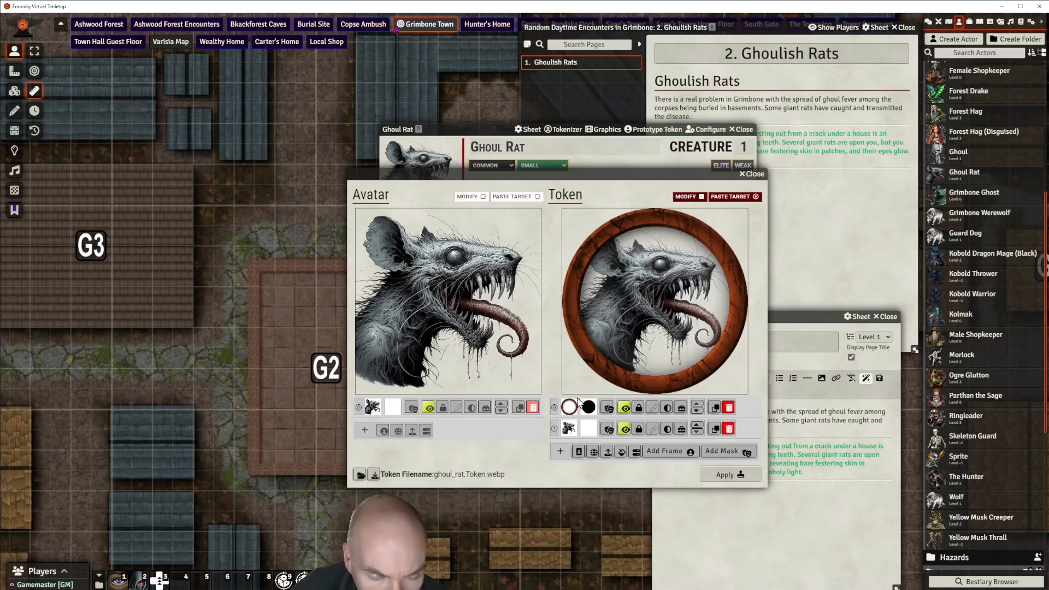
Add the dark frame with red runes to the token and delete the original brown frame layer
{"action": "left_click", "coordinate": [668, 453]}
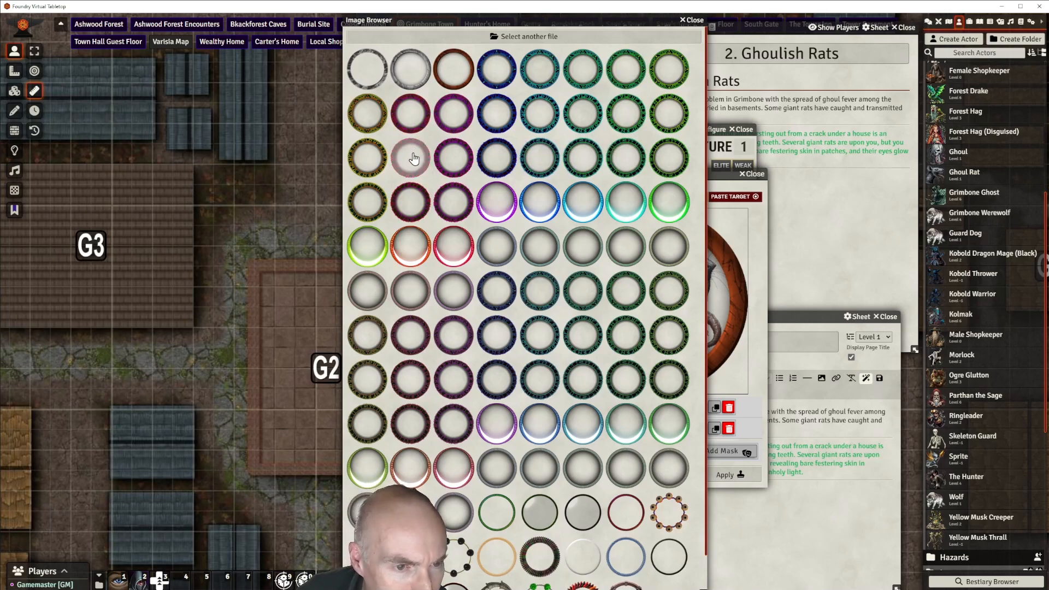
{"action": "left_click", "coordinate": [416, 198]}
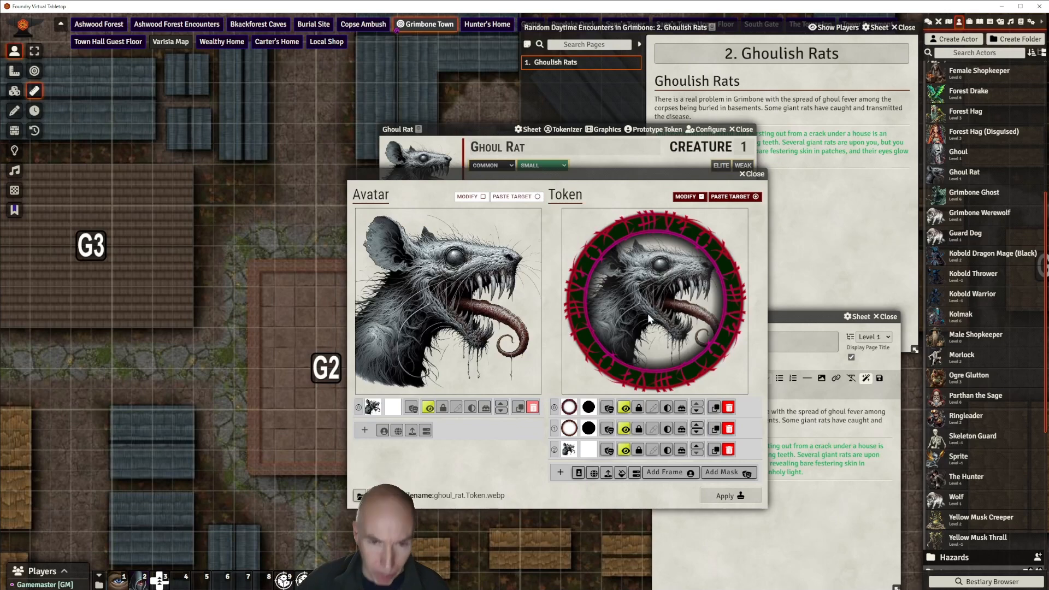
{"action": "left_click", "coordinate": [729, 429]}
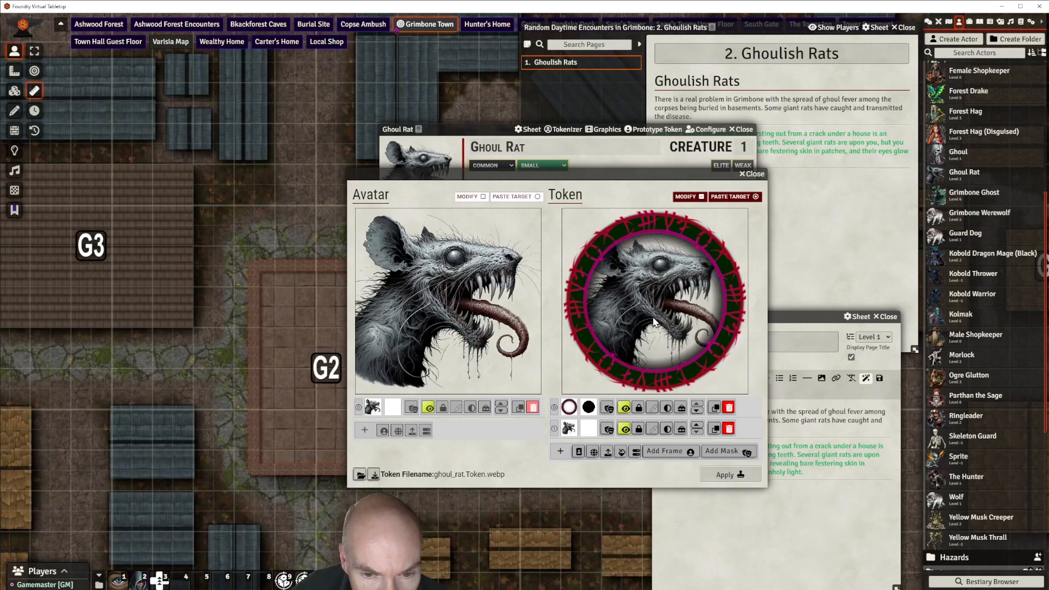
Unlock the token's rat image layer, shift the rat up and left within the frame, and apply the token
{"action": "left_click", "coordinate": [640, 428]}
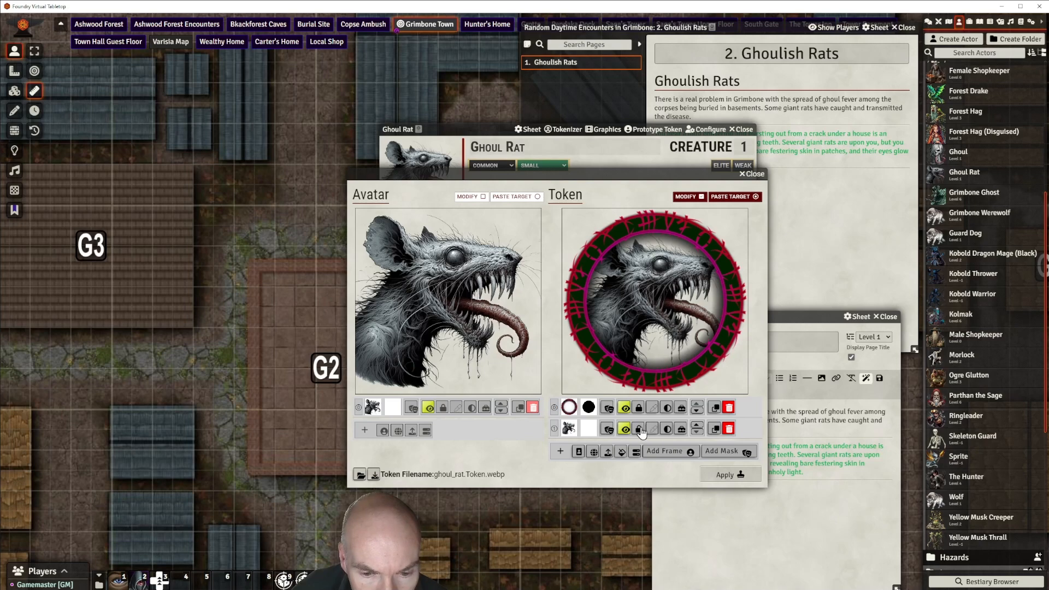
{"action": "left_click_drag", "start_coordinate": [656, 310], "coordinate": [621, 287]}
{"action": "scroll", "coordinate": [657, 316], "scroll_direction": "up", "scroll_amount": 2}
{"action": "scroll", "coordinate": [657, 316], "scroll_direction": "down", "scroll_amount": 3}
{"action": "scroll", "coordinate": [664, 322], "scroll_direction": "down", "scroll_amount": 2}
{"action": "scroll", "coordinate": [664, 324], "scroll_direction": "up", "scroll_amount": 3}
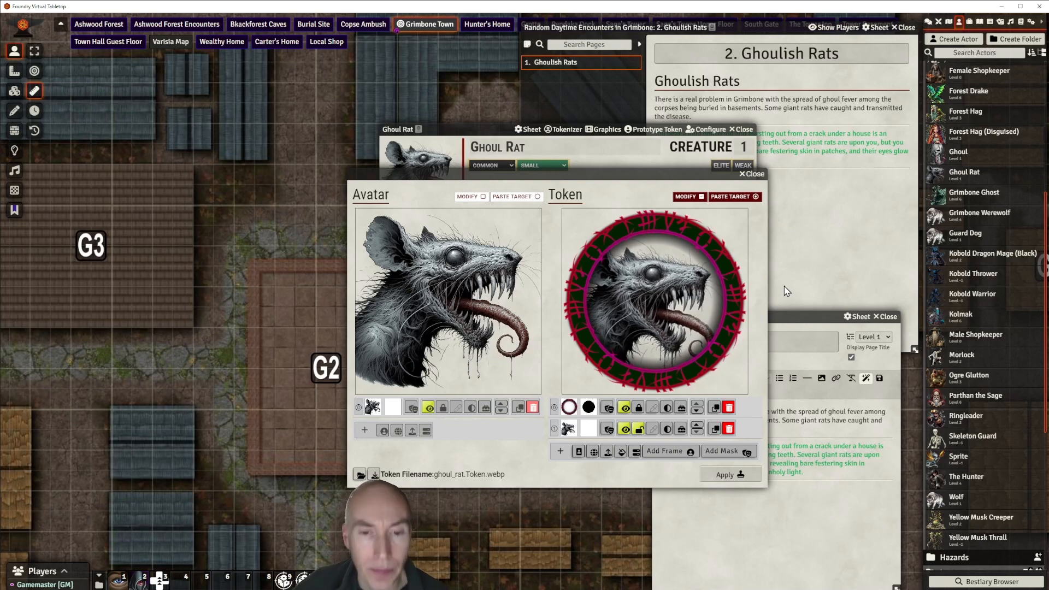
{"action": "left_click", "coordinate": [733, 475]}
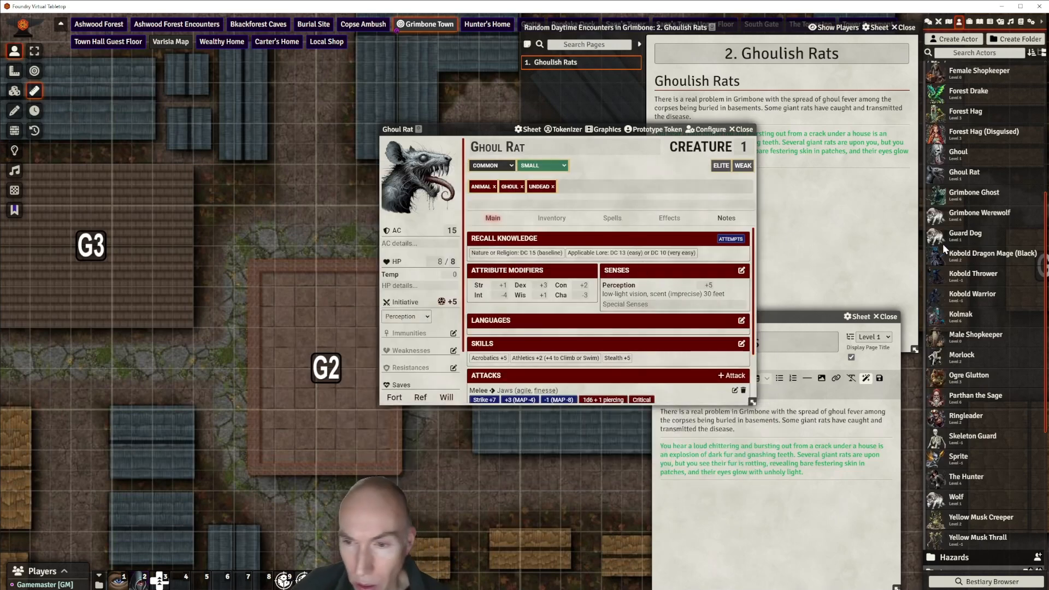
Set the Ghoul Rat's Perception modifier to 7
{"action": "left_click", "coordinate": [711, 284]}
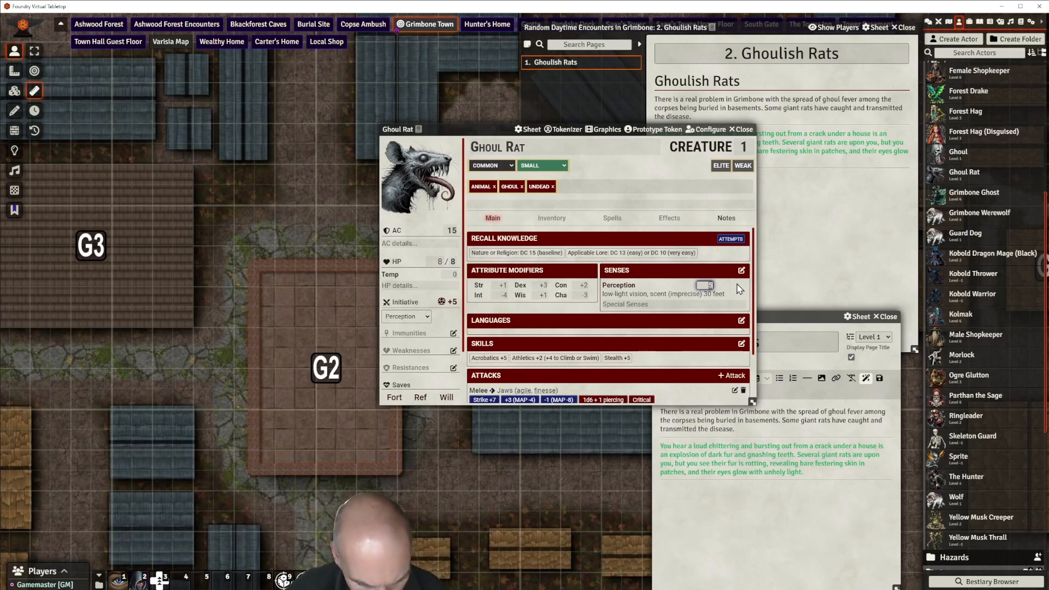
{"action": "type", "text": "7"}
{"action": "key", "text": "Return"}
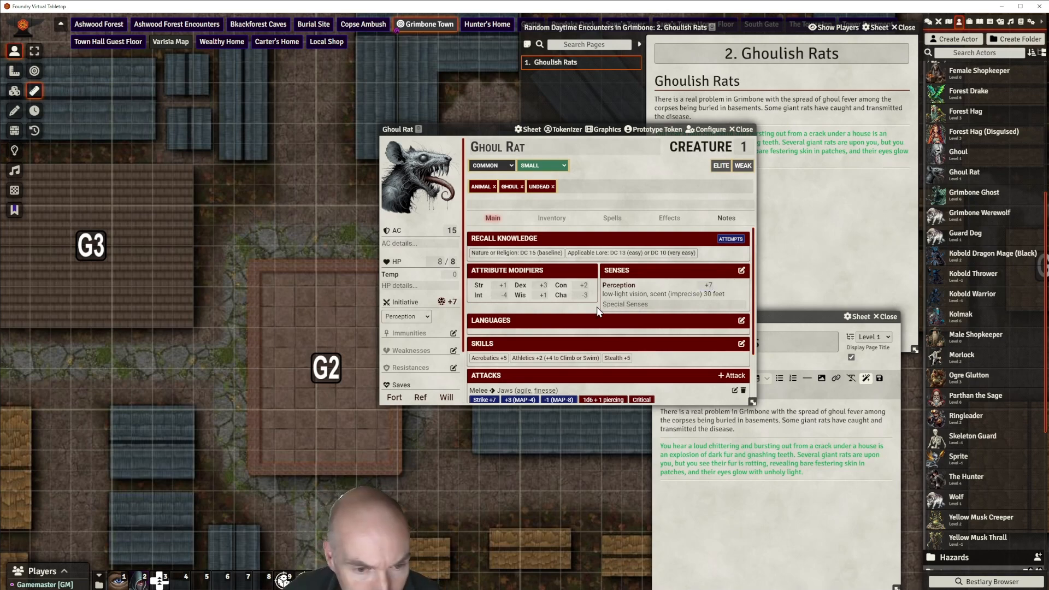
Set the Ghoul Rat's skill modifiers to Acrobatics 7, Athletics 4 with 6 for Climb or Swim, and Stealth 7
{"action": "scroll", "coordinate": [571, 325], "scroll_direction": "down", "scroll_amount": 2}
{"action": "left_click", "coordinate": [741, 303]}
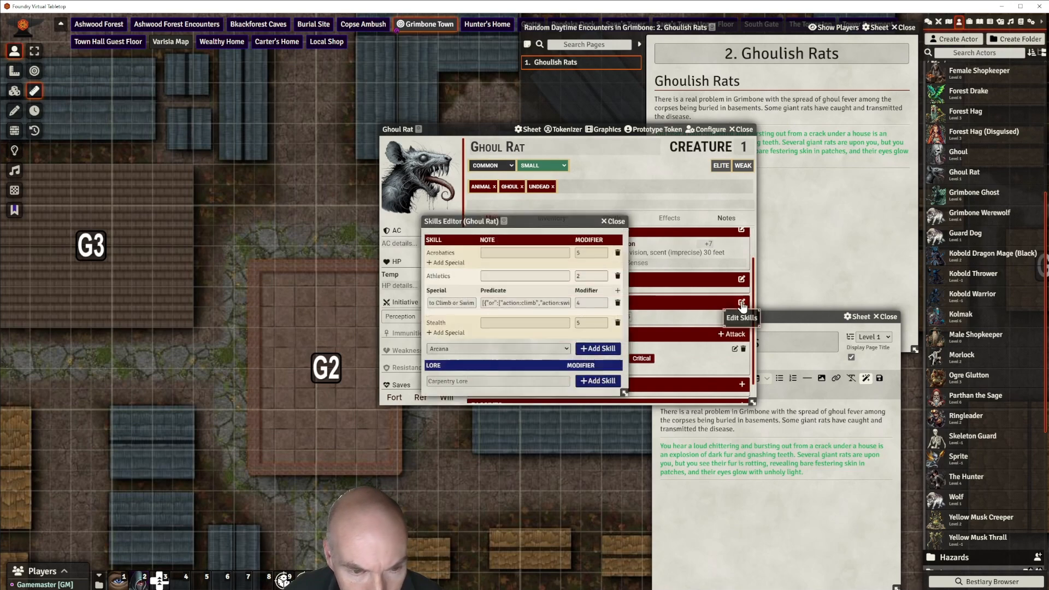
{"action": "left_click", "coordinate": [594, 253]}
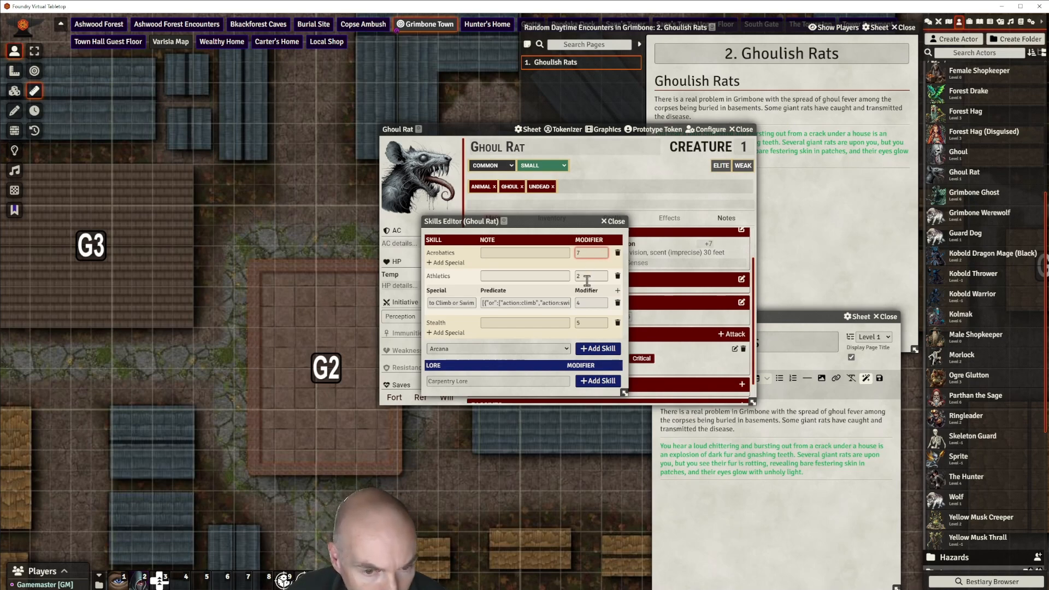
{"action": "left_click", "coordinate": [596, 273]}
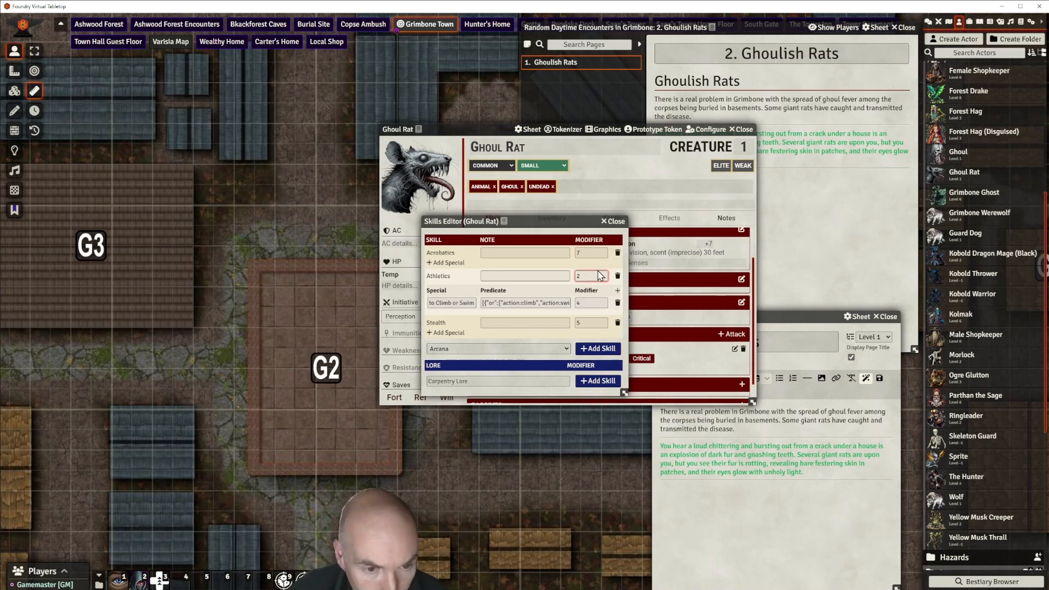
{"action": "left_click", "coordinate": [591, 302]}
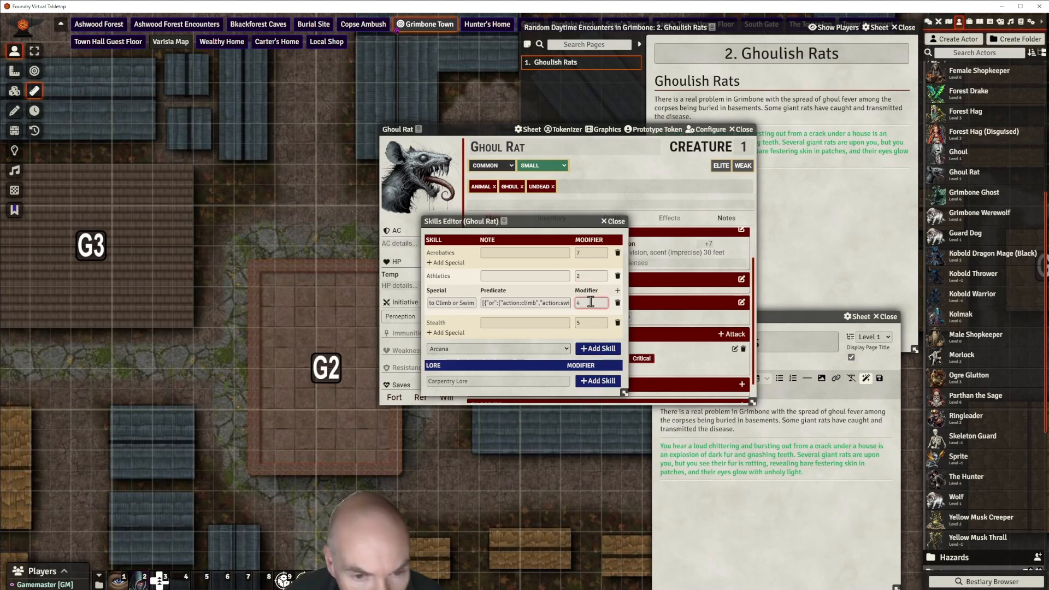
{"action": "left_click", "coordinate": [593, 274]}
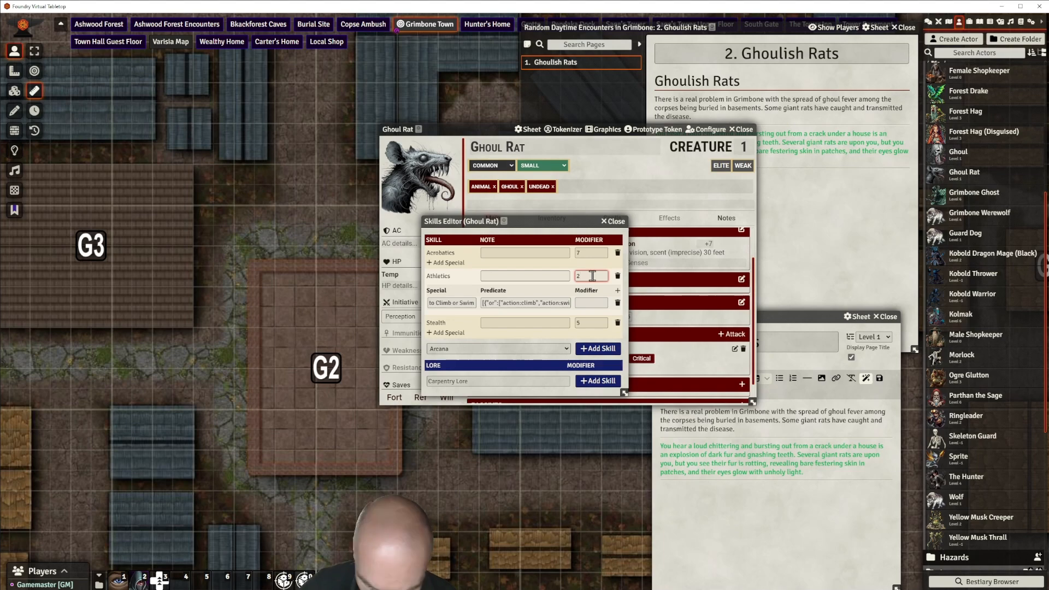
{"action": "left_click", "coordinate": [596, 303]}
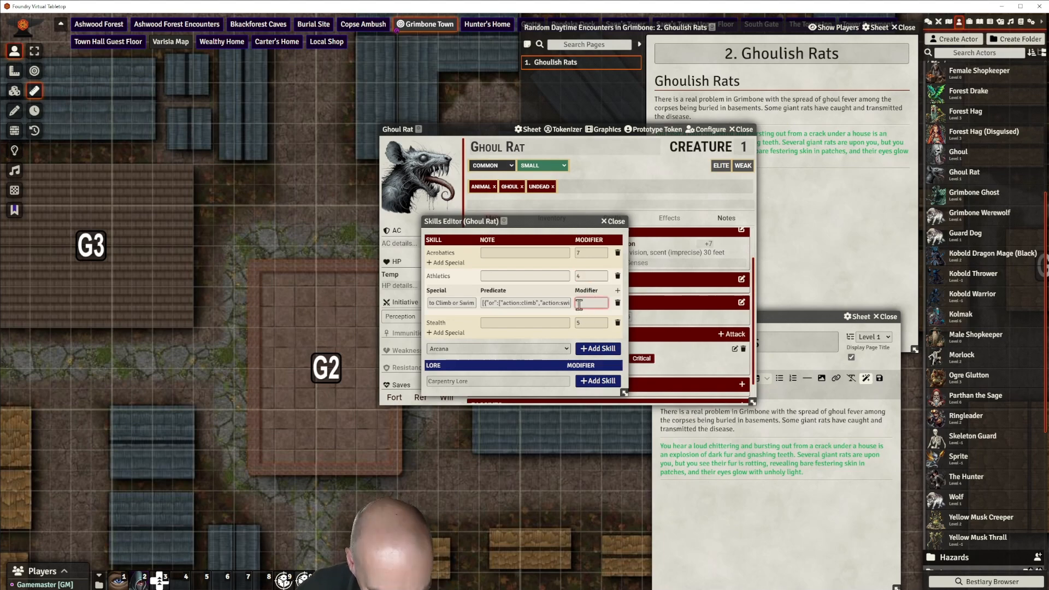
{"action": "type", "text": "6"}
{"action": "left_click", "coordinate": [582, 323]}
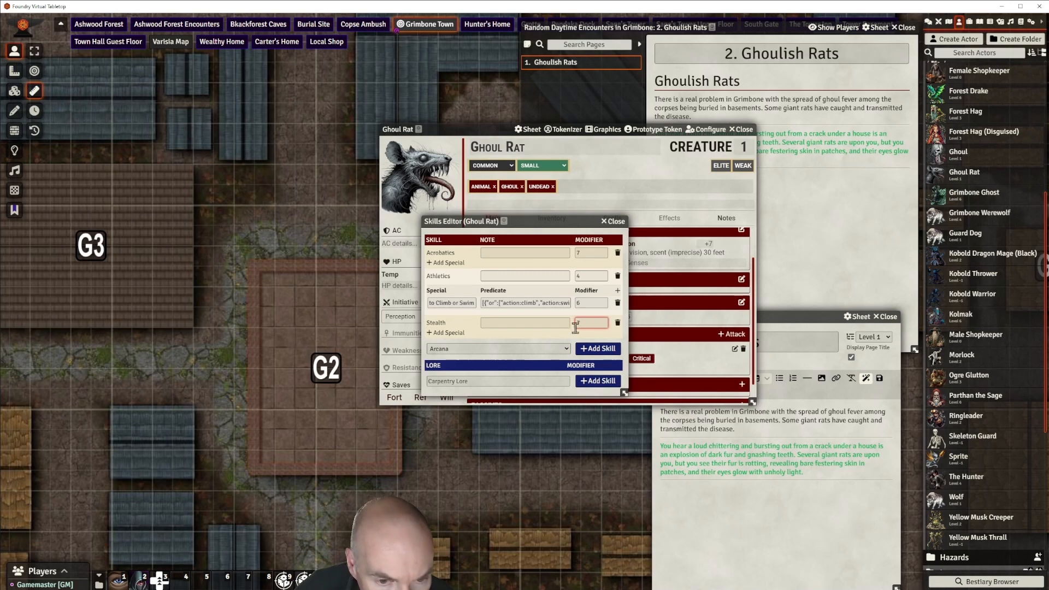
{"action": "left_click", "coordinate": [558, 340]}
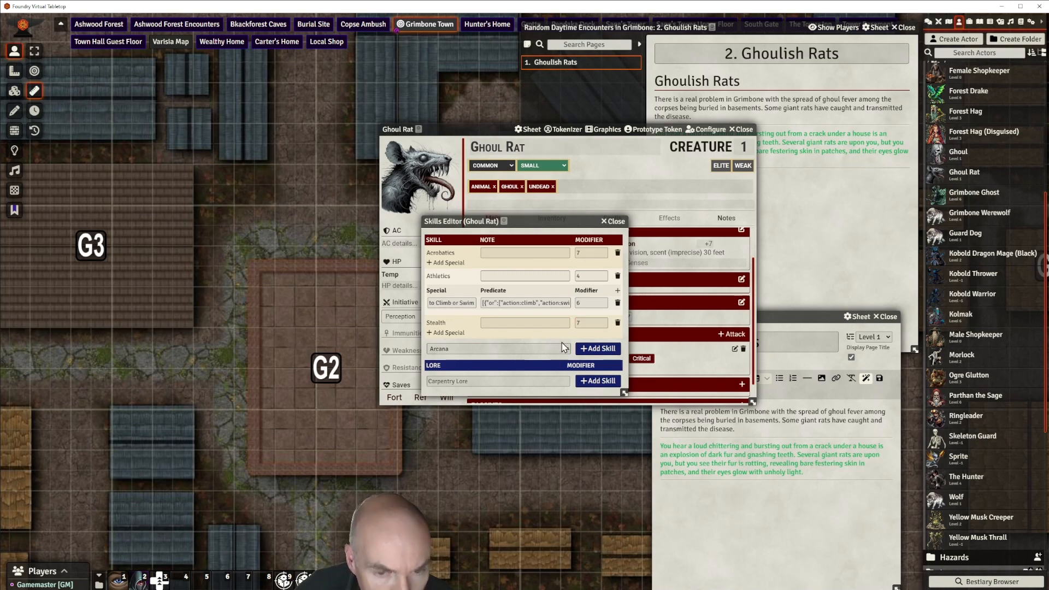
{"action": "left_click", "coordinate": [613, 222]}
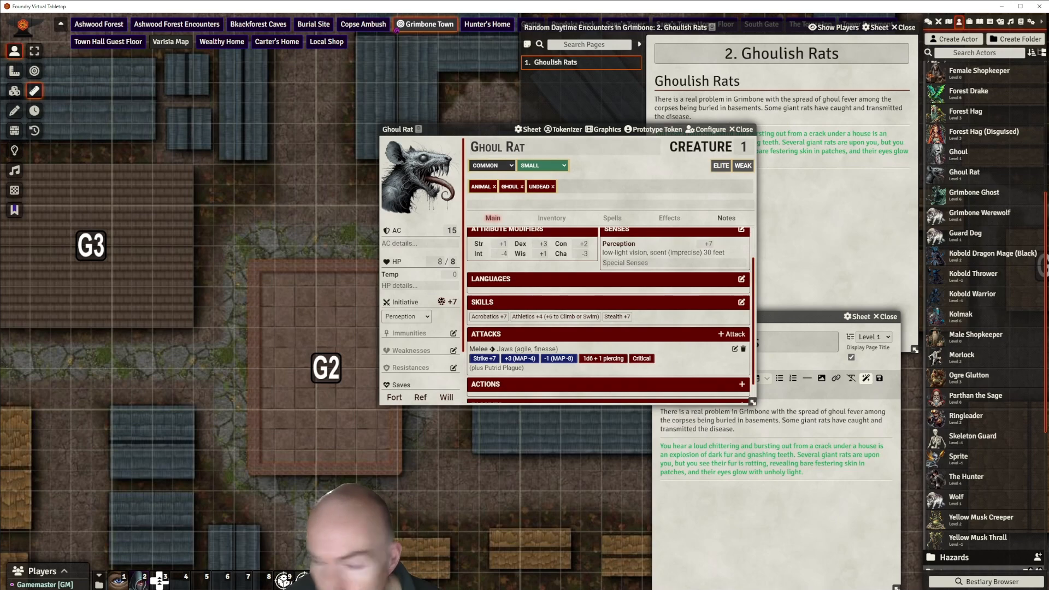
Set the Ghoul Rat's AC to 17 and its current and maximum HP to 16
{"action": "left_click", "coordinate": [452, 230]}
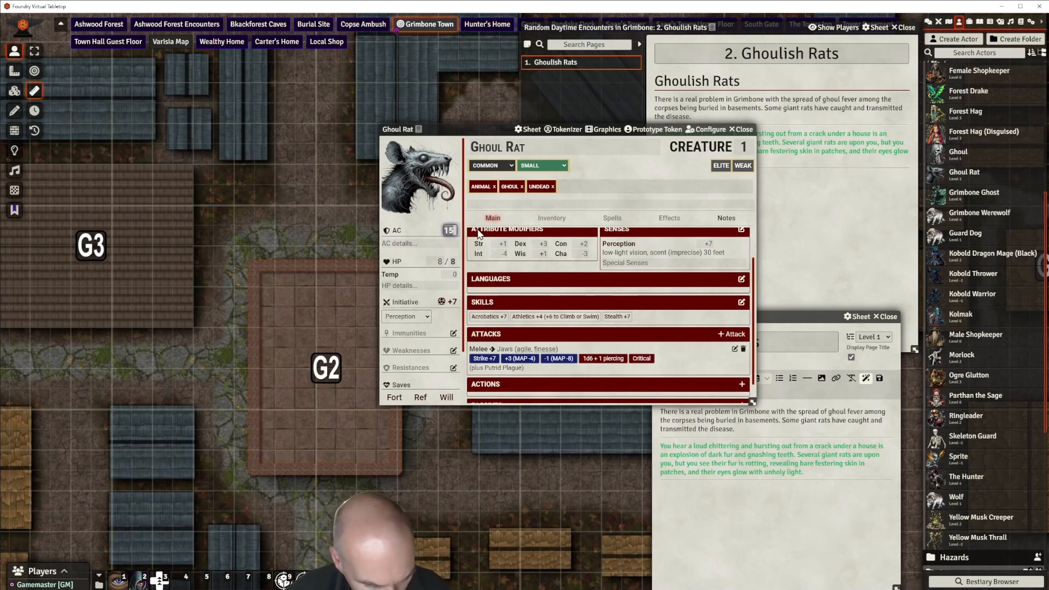
{"action": "type", "text": "17"}
{"action": "key", "text": "Return"}
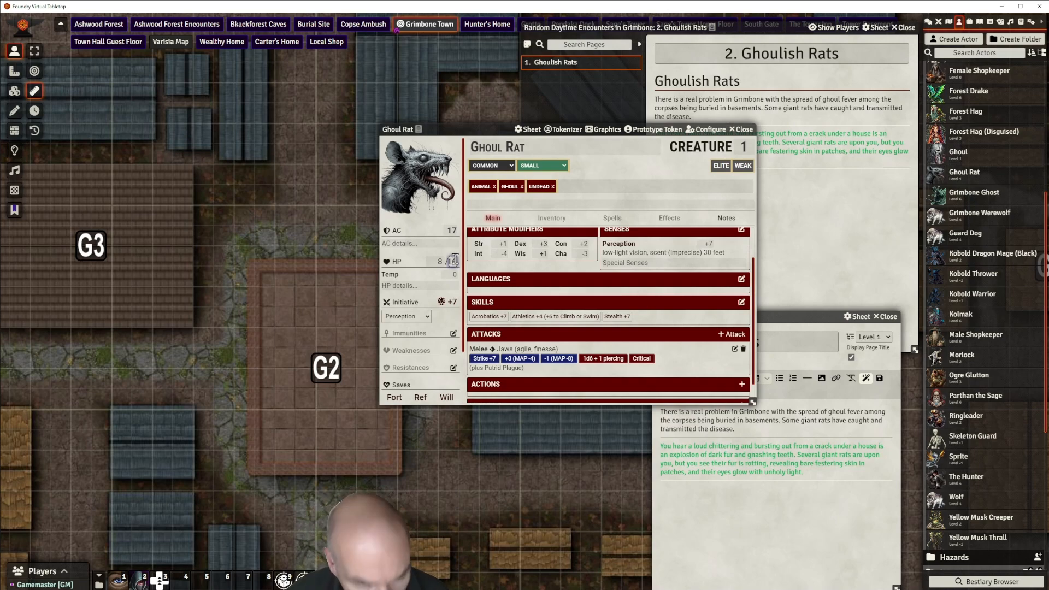
{"action": "left_click", "coordinate": [440, 262]}
{"action": "type", "text": "1"}
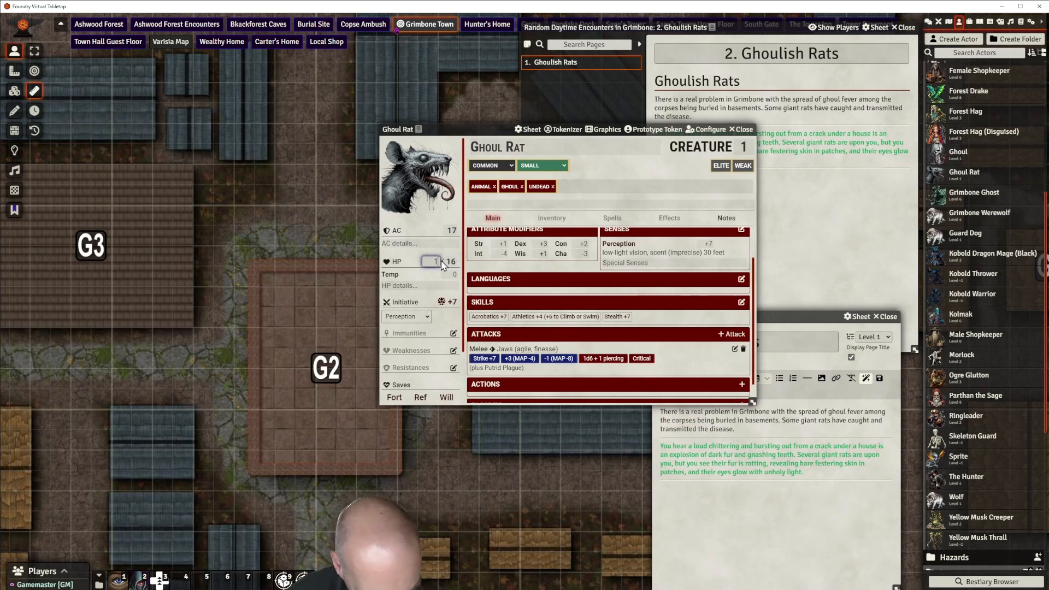
{"action": "type", "text": "6"}
{"action": "key", "text": "Return"}
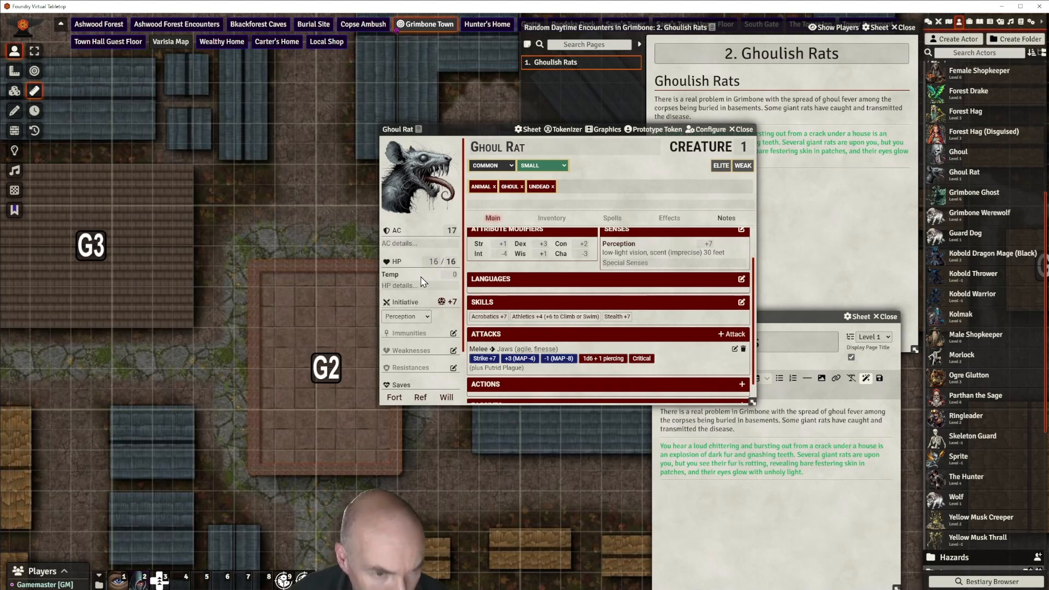
Enter "void healing" in the Ghoul Rat's HP details
{"action": "scroll", "coordinate": [424, 276], "scroll_direction": "down", "scroll_amount": 2}
{"action": "left_click", "coordinate": [419, 240]}
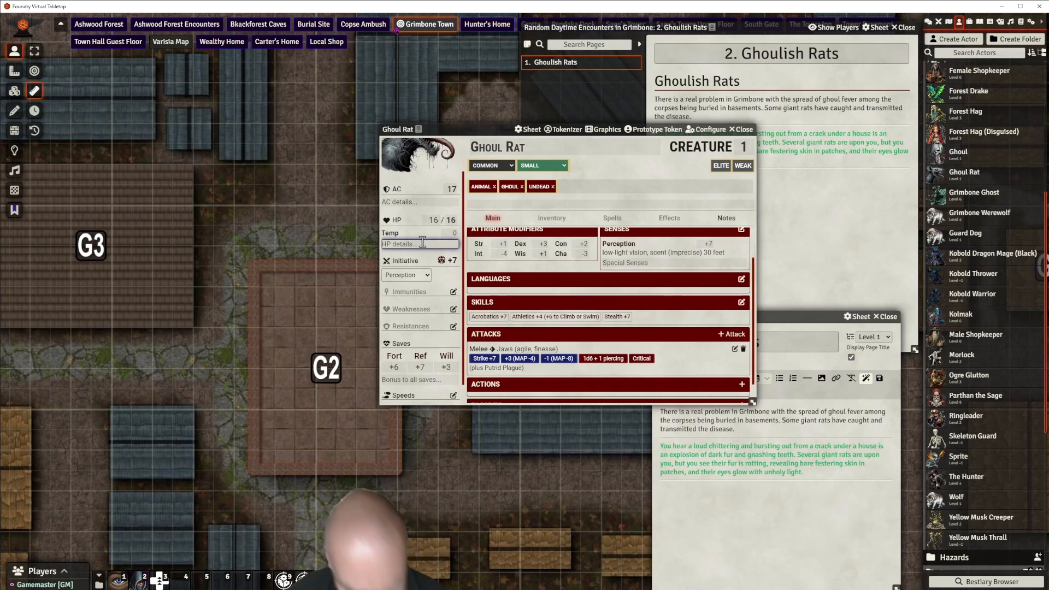
{"action": "type", "text": "void healing"}
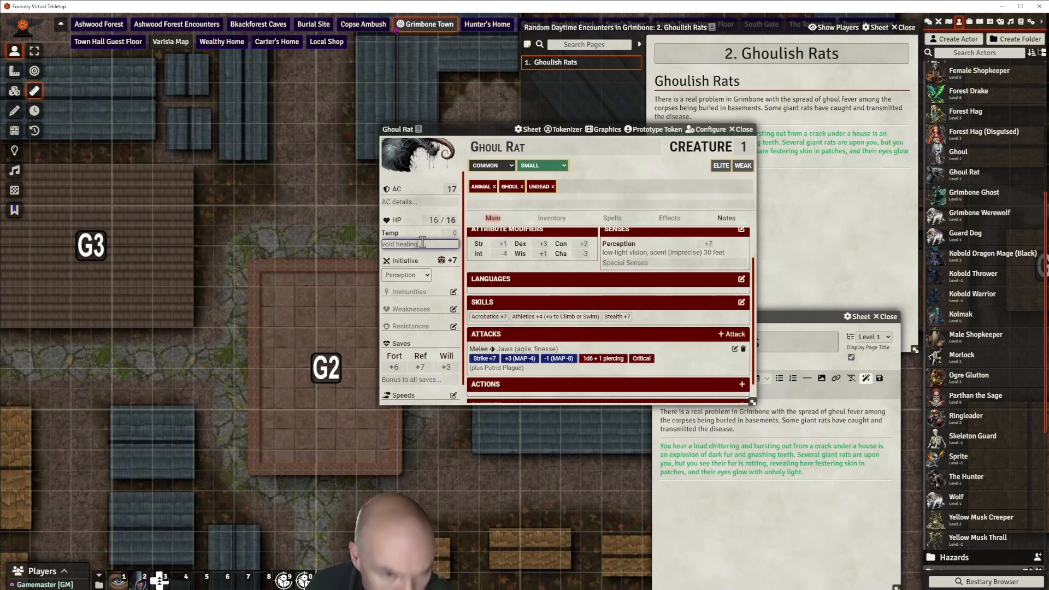
{"action": "key", "text": "Return"}
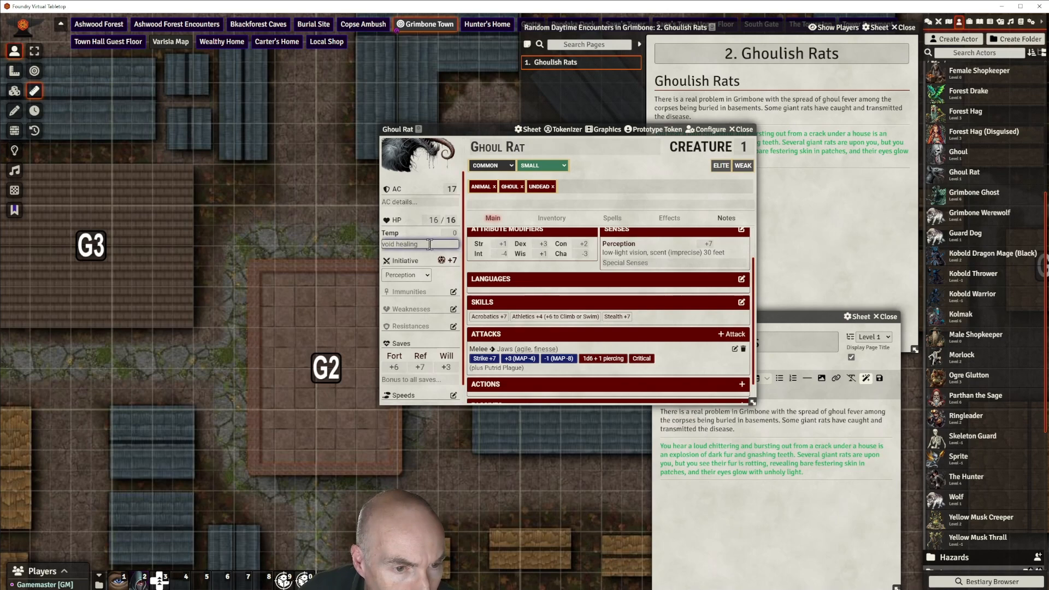
Add the Void Healing ability from the compendium to the Ghoul Rat and delete its Putrid Plague passive
{"action": "scroll", "coordinate": [607, 316], "scroll_direction": "down", "scroll_amount": 1}
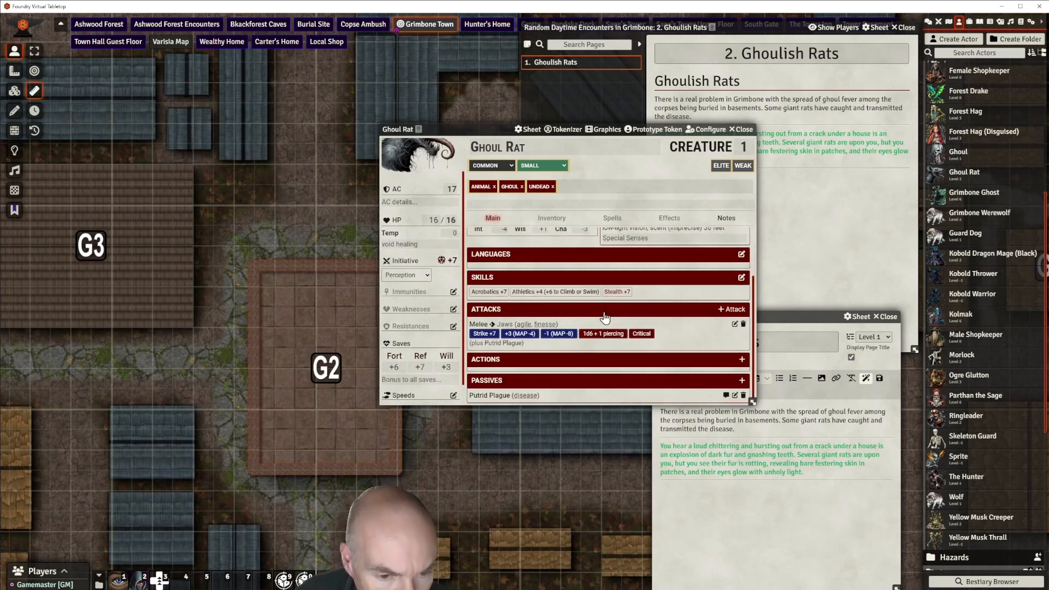
{"action": "left_click_drag", "start_coordinate": [519, 131], "coordinate": [481, 110]}
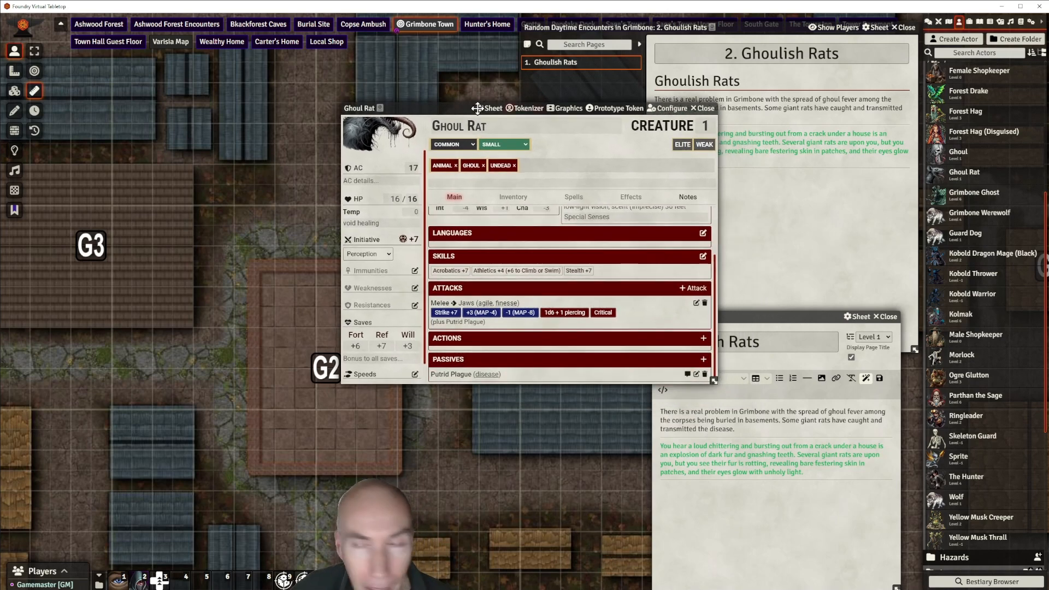
{"action": "left_click", "coordinate": [1020, 22]}
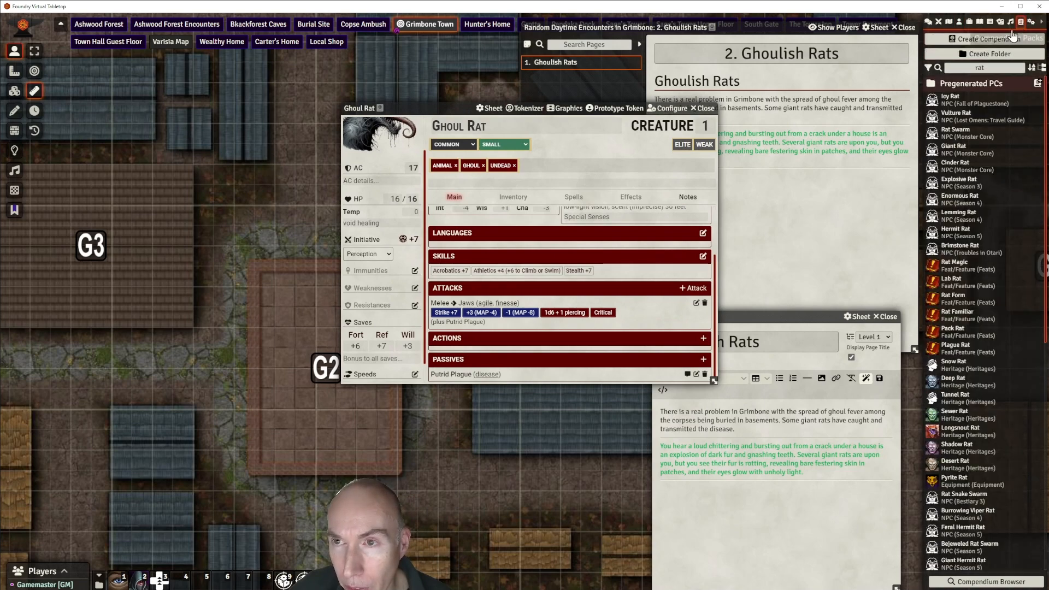
{"action": "type", "text": "vo"}
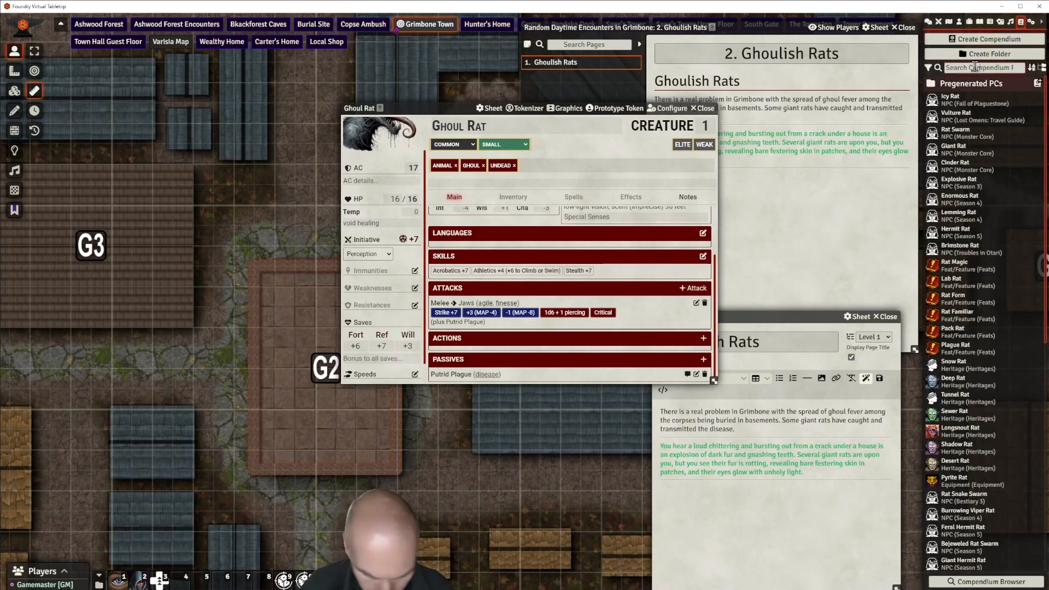
{"action": "type", "text": "id heal"}
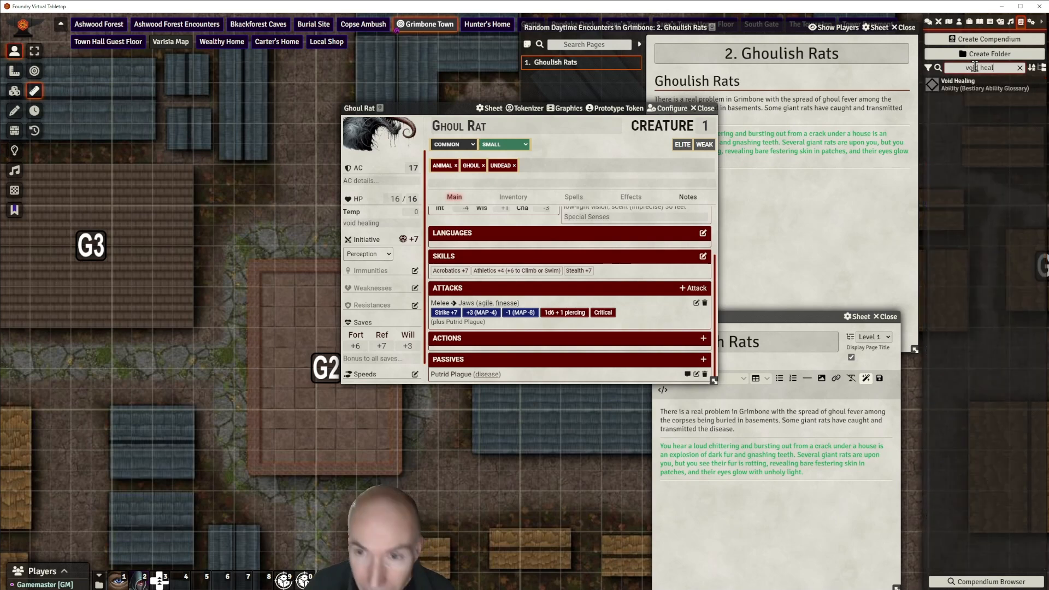
{"action": "mouse_move", "coordinate": [975, 87]}
{"action": "left_mouse_down"}
{"action": "mouse_move", "coordinate": [701, 208]}
{"action": "mouse_move", "coordinate": [512, 354]}
{"action": "mouse_move", "coordinate": [512, 372]}
{"action": "left_mouse_up"}
{"action": "scroll", "coordinate": [519, 366], "scroll_direction": "down", "scroll_amount": 1}
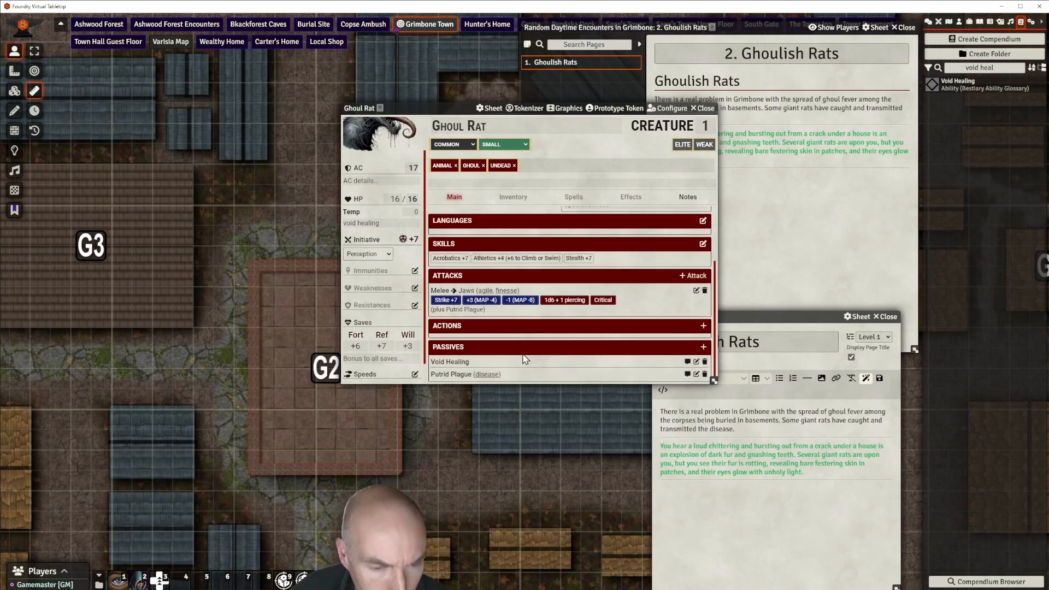
{"action": "left_click", "coordinate": [704, 374]}
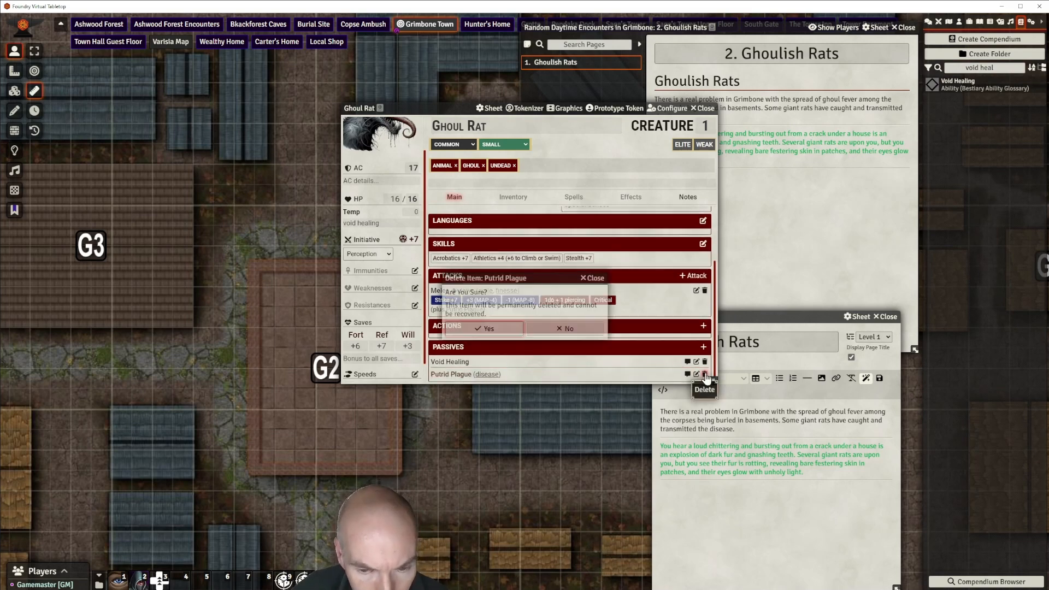
{"action": "left_click", "coordinate": [503, 329]}
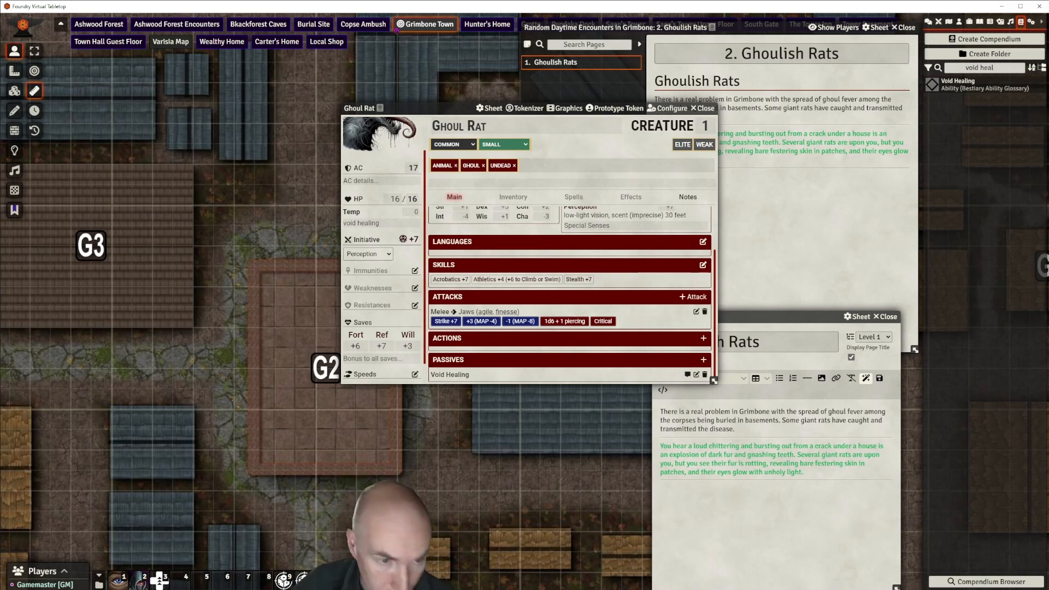
Add death effects and disease to the Ghoul Rat's immunities
{"action": "left_click", "coordinate": [415, 271]}
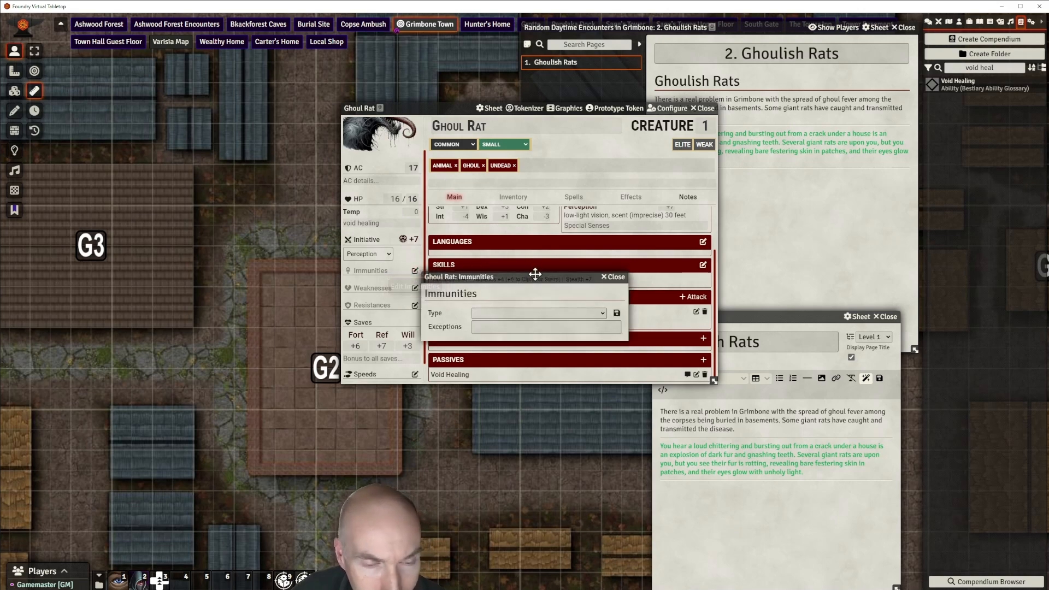
{"action": "left_click_drag", "start_coordinate": [537, 275], "coordinate": [575, 258]}
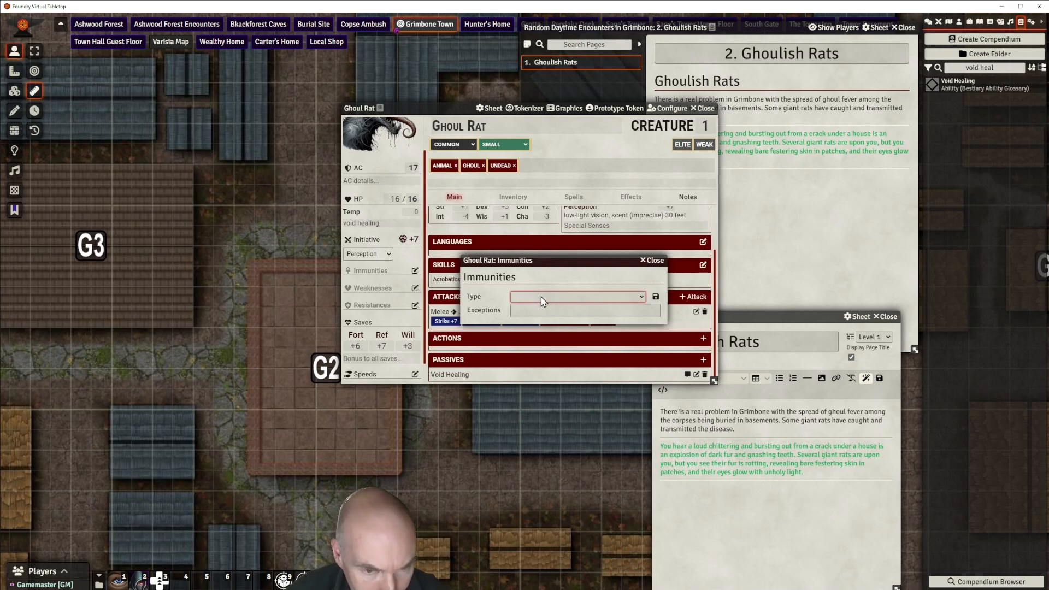
{"action": "type", "text": "deafened"}
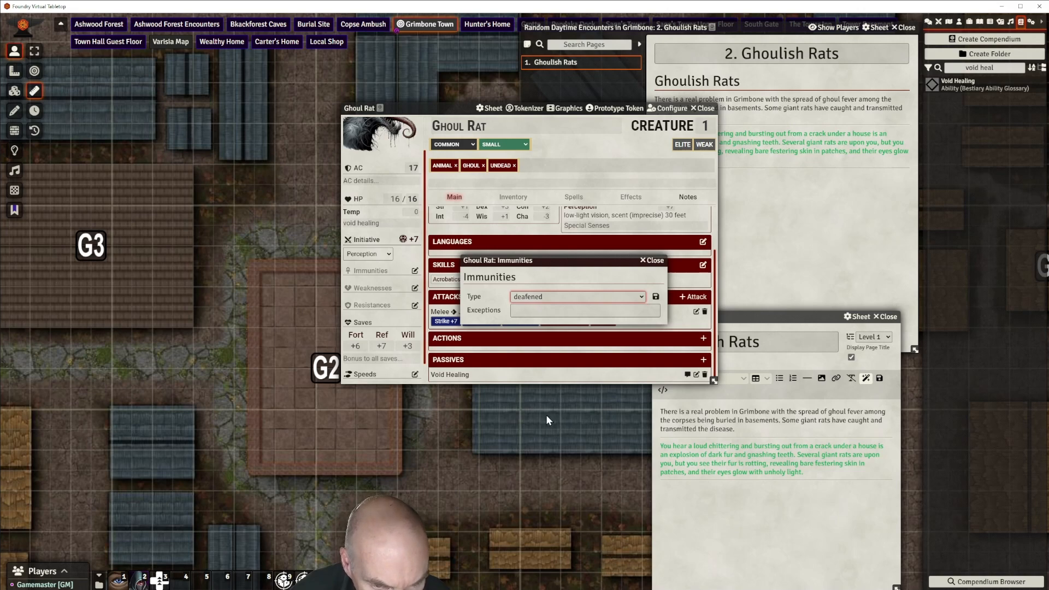
{"action": "left_click", "coordinate": [551, 336]}
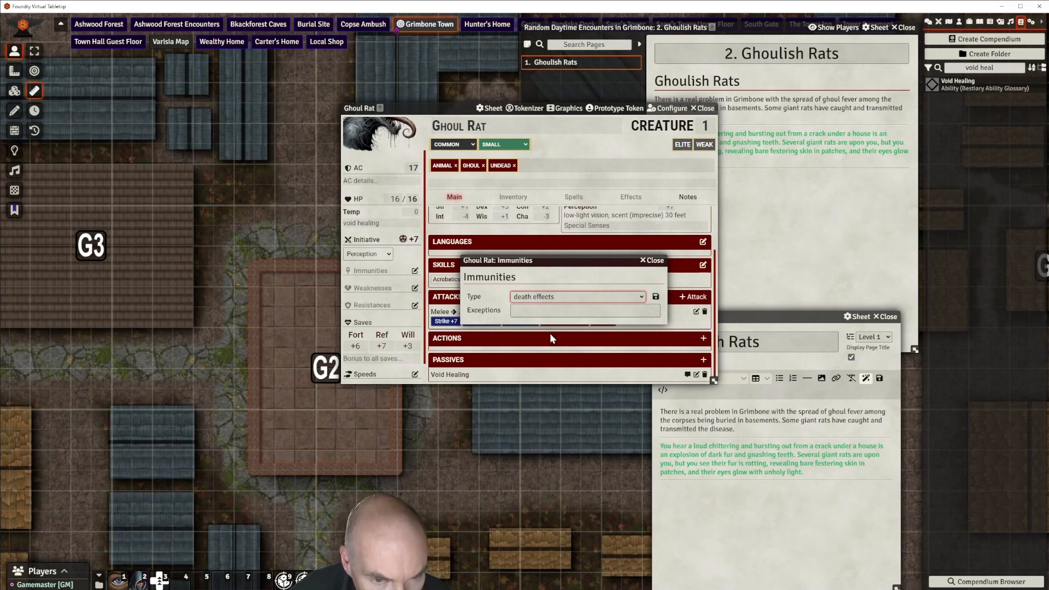
{"action": "left_click", "coordinate": [656, 297]}
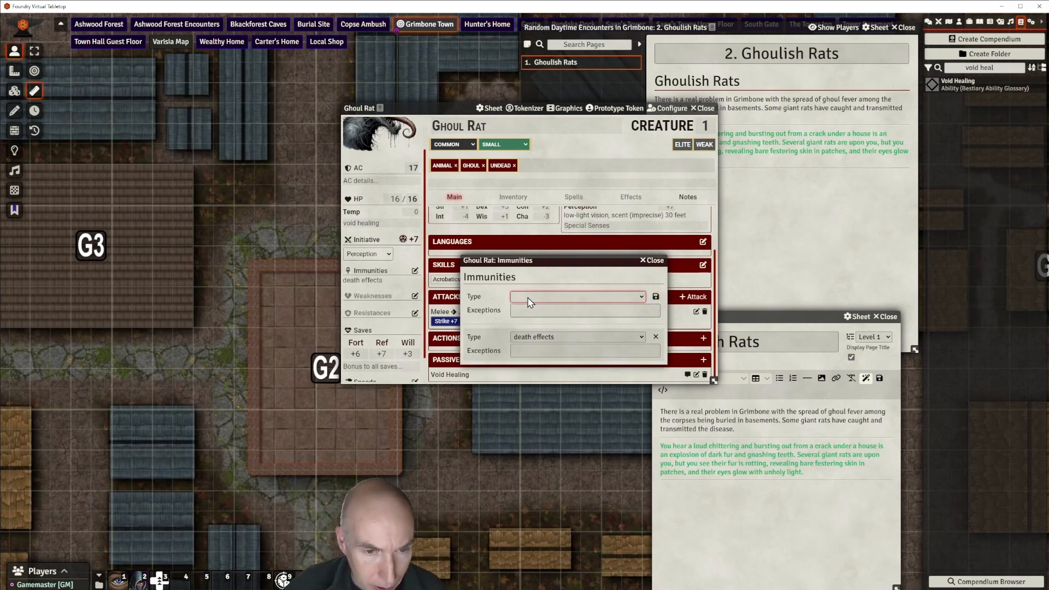
{"action": "key", "text": "d"}
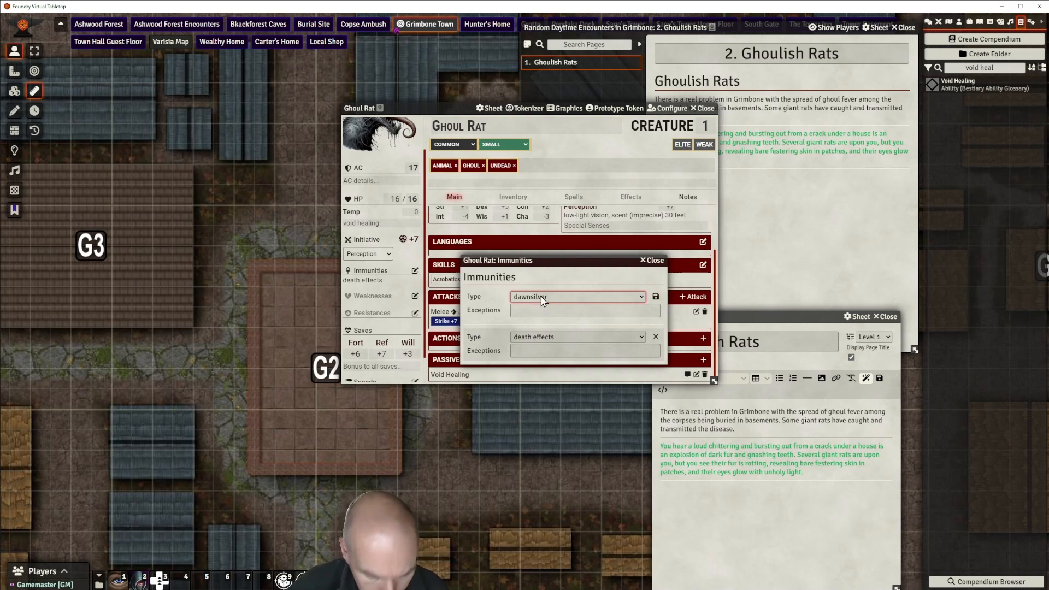
{"action": "key", "text": "i"}
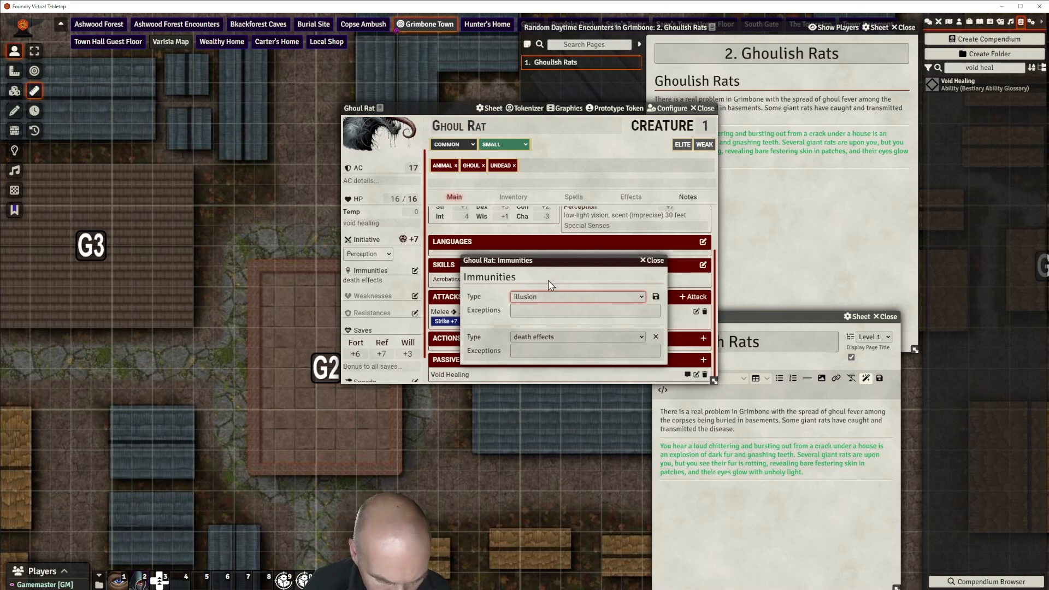
{"action": "key", "text": "d"}
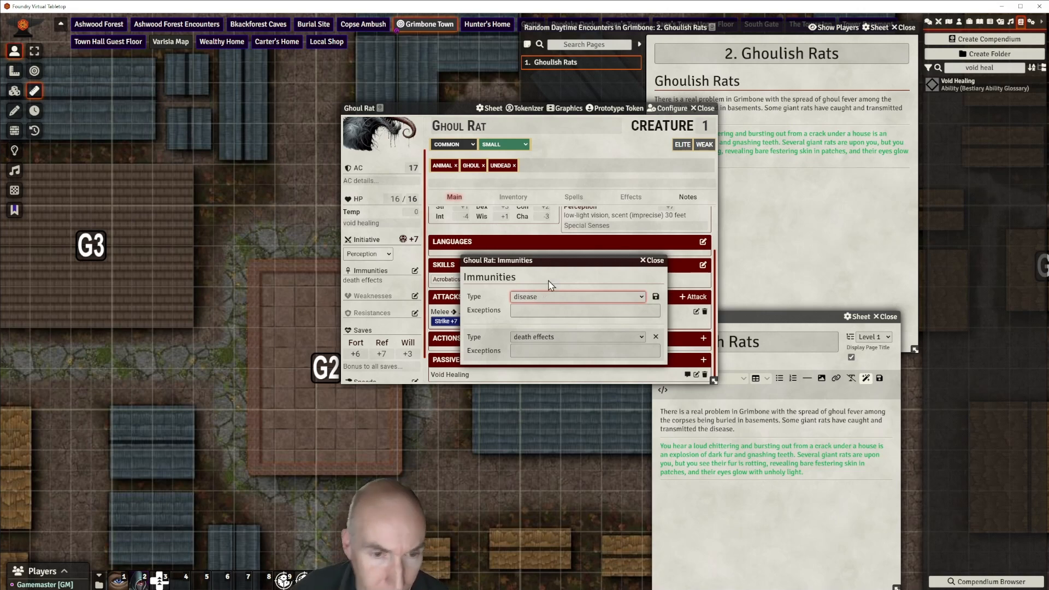
{"action": "left_click", "coordinate": [656, 297]}
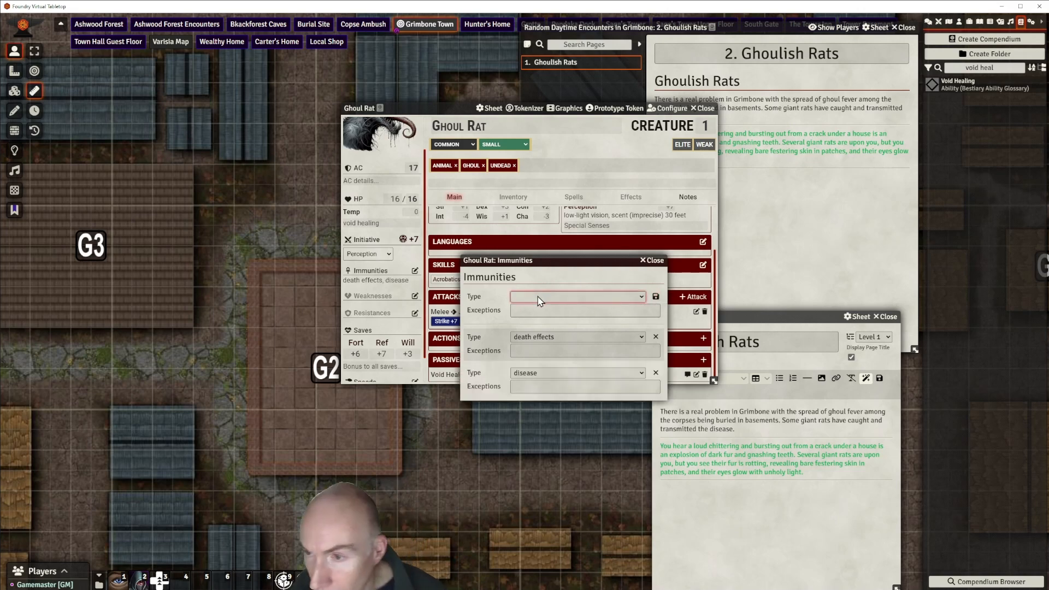
Add paralyzed, poison and unconscious to the Ghoul Rat's immunities and close the immunities editor
{"action": "key", "text": "p"}
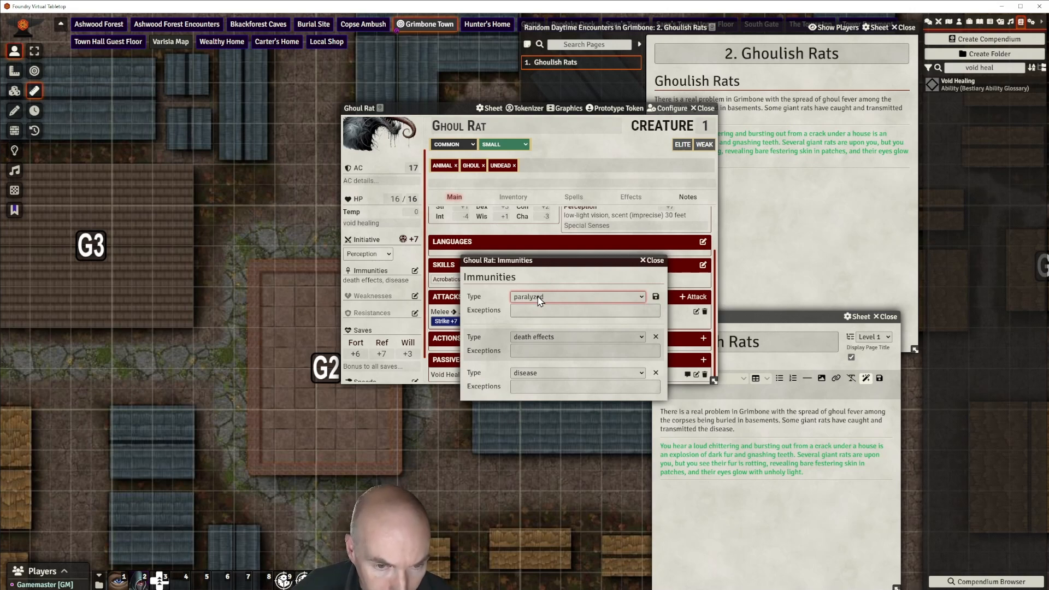
{"action": "left_click", "coordinate": [655, 297]}
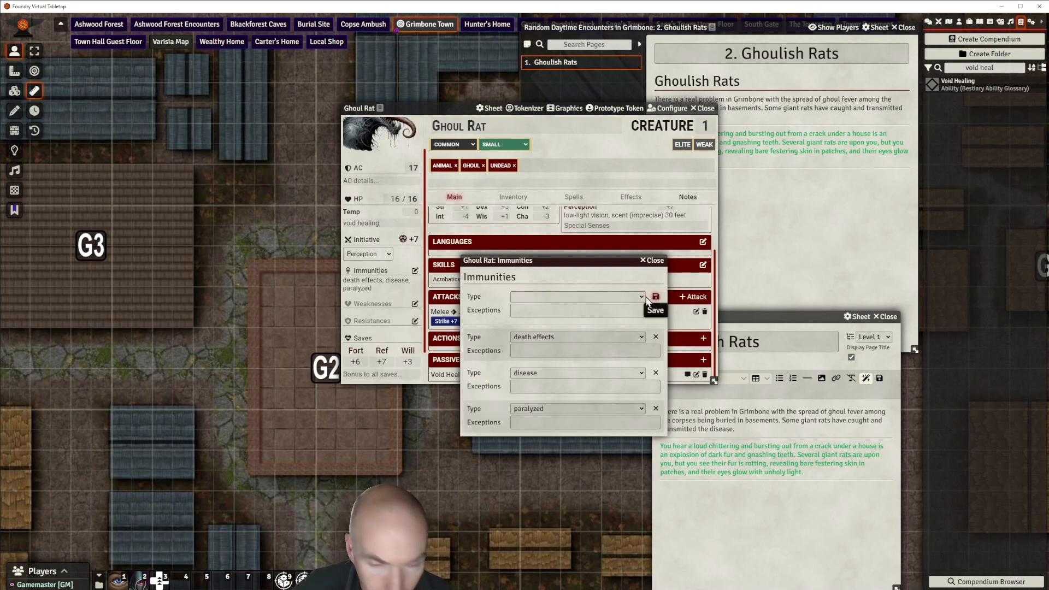
{"action": "left_click", "coordinate": [557, 297]}
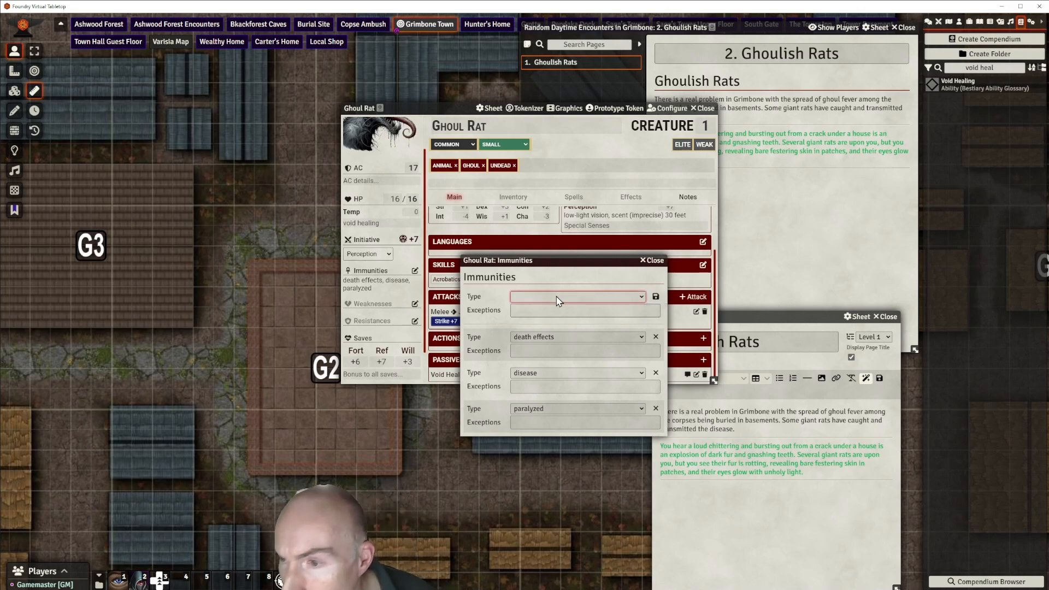
{"action": "key", "text": "p"}
{"action": "key", "text": "o"}
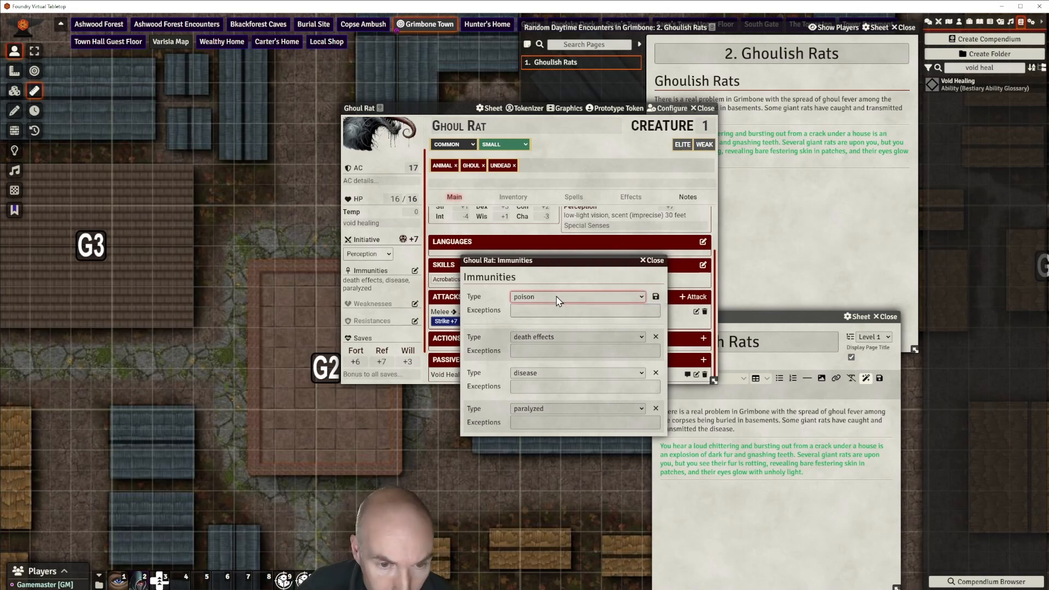
{"action": "left_click", "coordinate": [655, 297]}
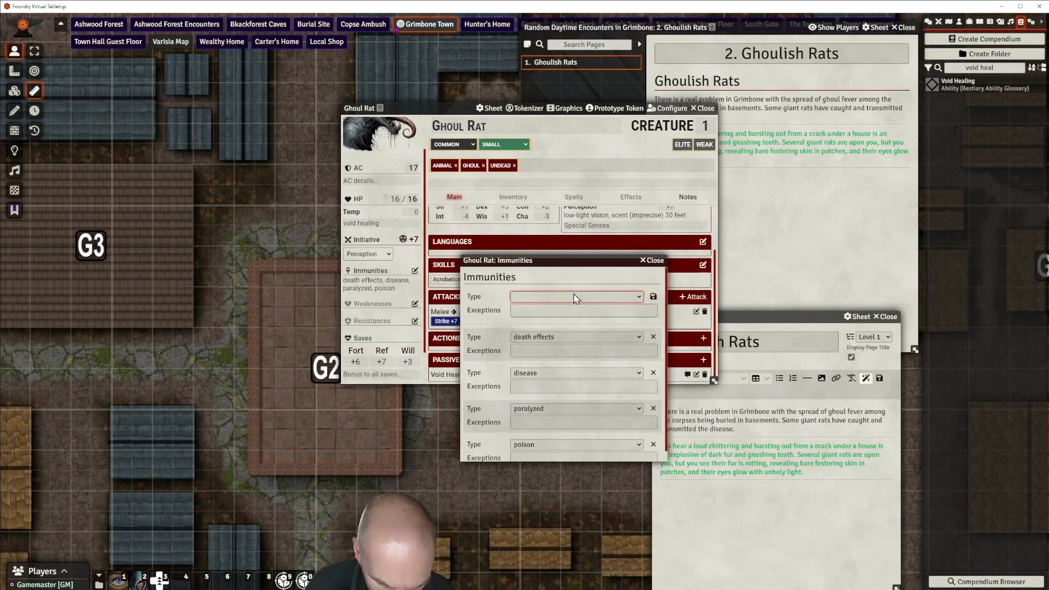
{"action": "key", "text": "u"}
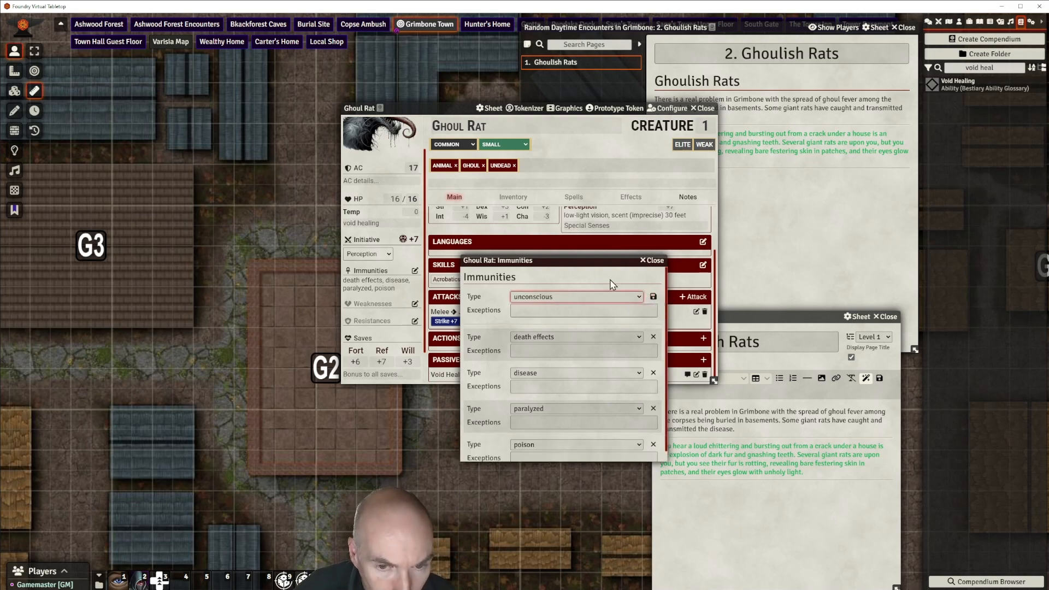
{"action": "left_click", "coordinate": [656, 296]}
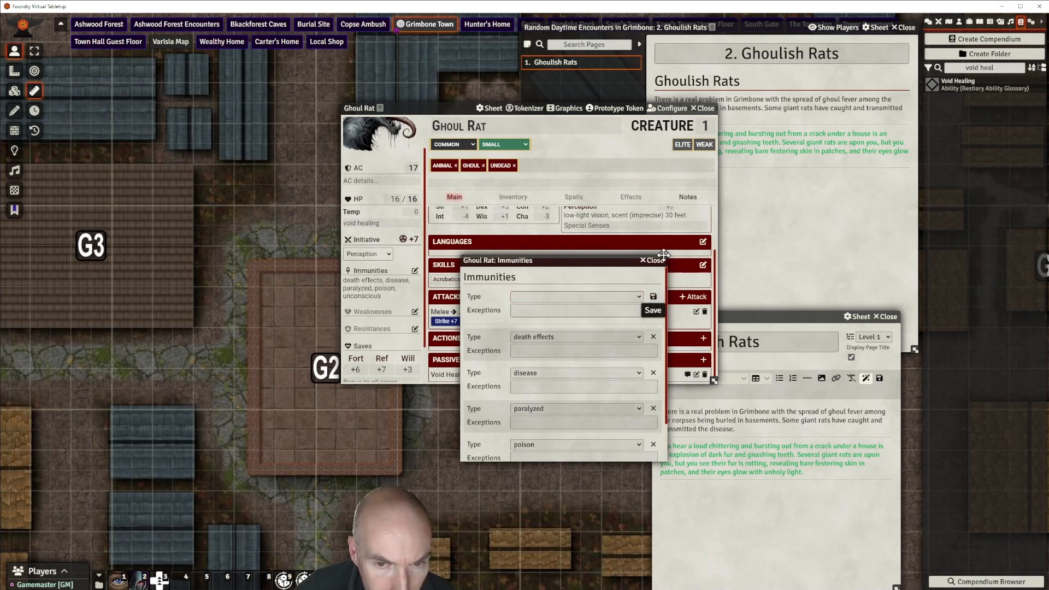
{"action": "left_click", "coordinate": [657, 260]}
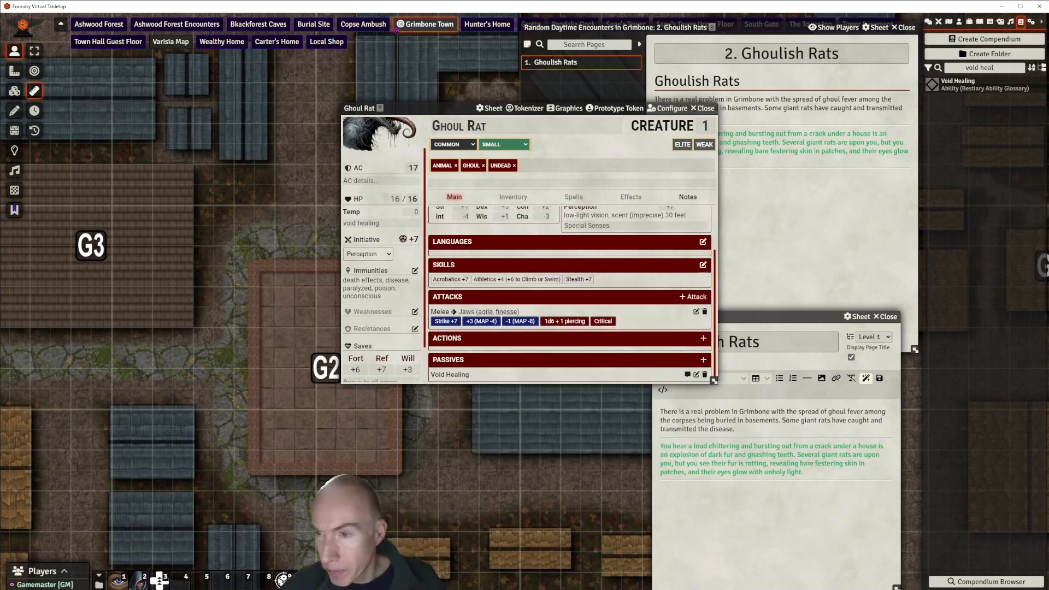
Set the Ghoul Rat's saves to Fortitude 8, Reflex 9 and Will 5
{"action": "scroll", "coordinate": [400, 325], "scroll_direction": "down", "scroll_amount": 1}
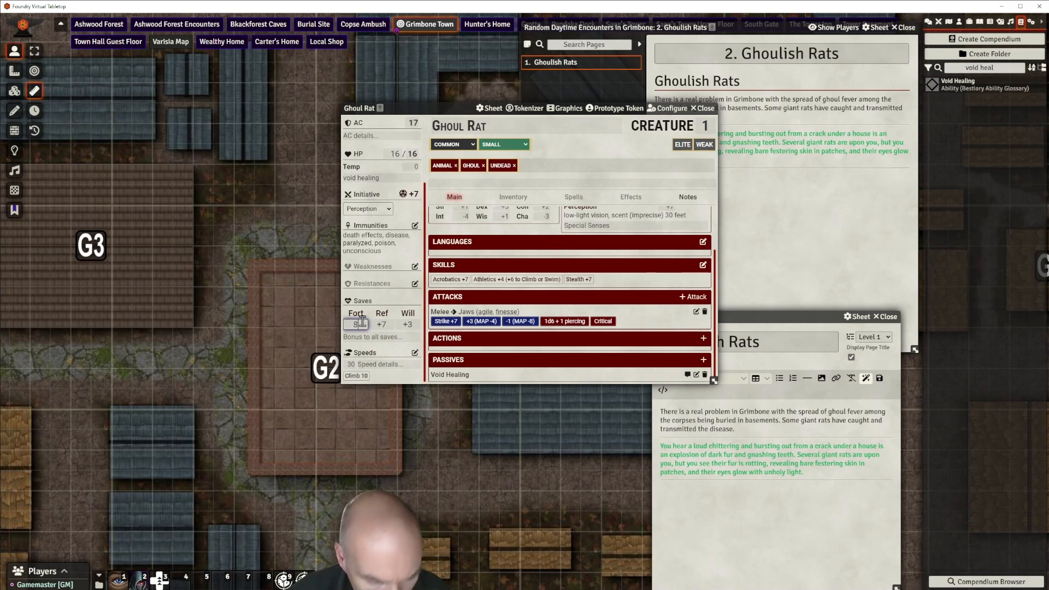
{"action": "left_click", "coordinate": [387, 325]}
{"action": "type", "text": "9"}
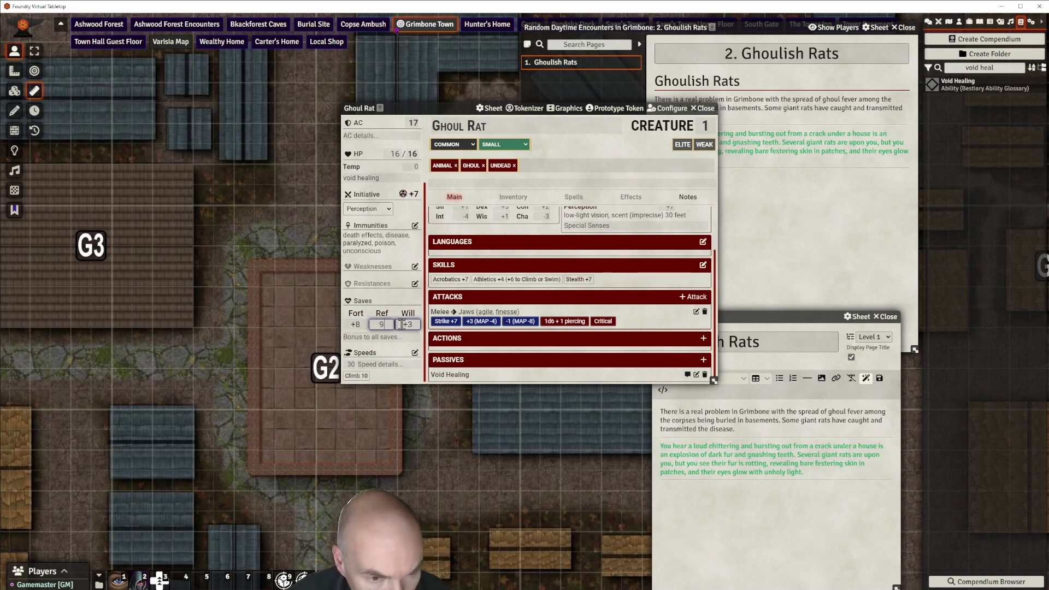
{"action": "left_click", "coordinate": [416, 325]}
{"action": "type", "text": "5"}
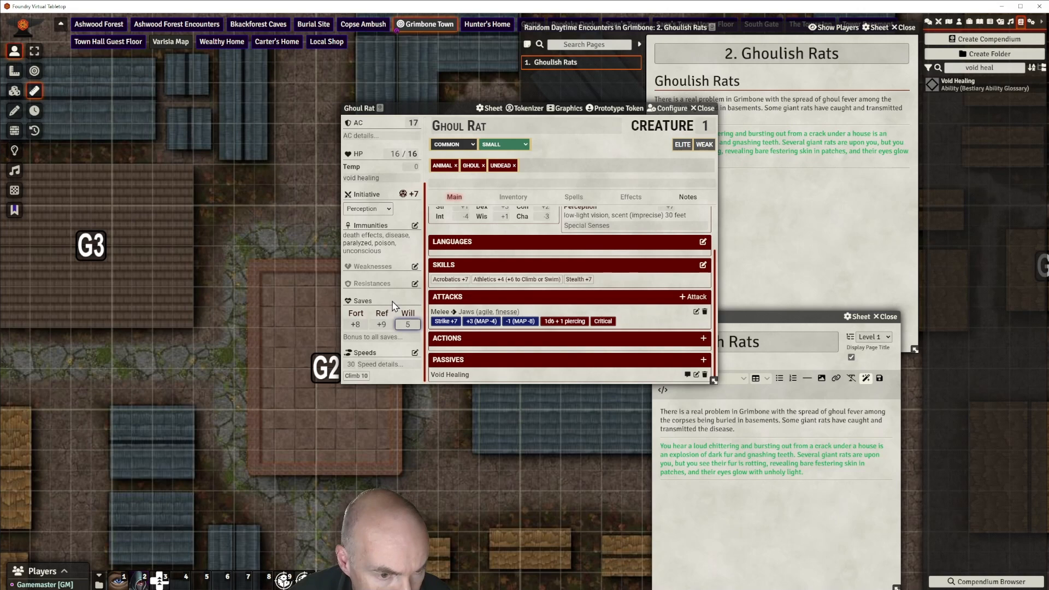
Set the attack modifier of the Ghoul Rat's Jaws attack to 9
{"action": "left_click", "coordinate": [400, 303]}
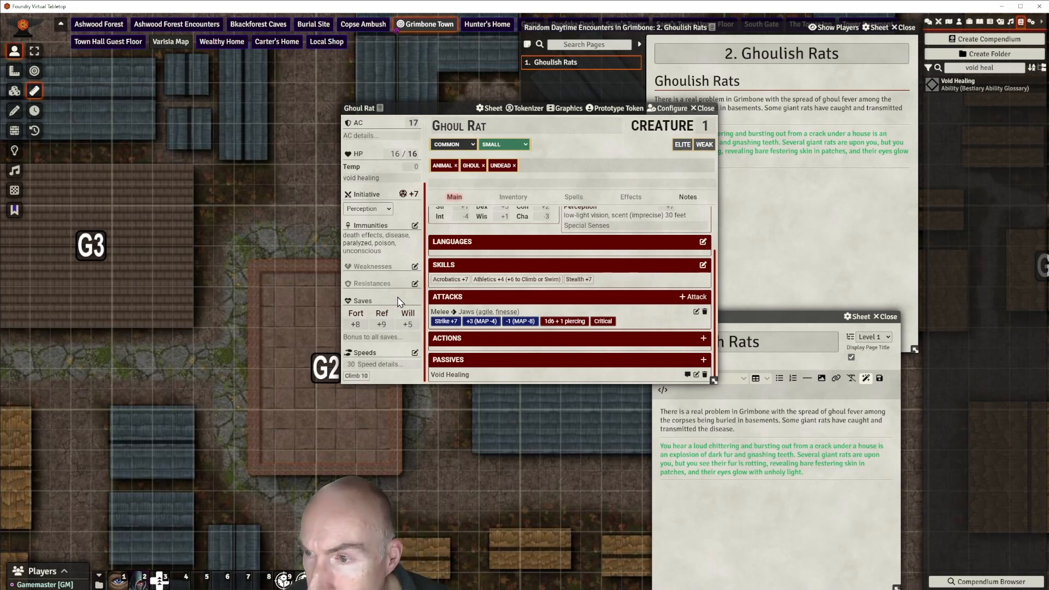
{"action": "scroll", "coordinate": [524, 289], "scroll_direction": "up", "scroll_amount": 2}
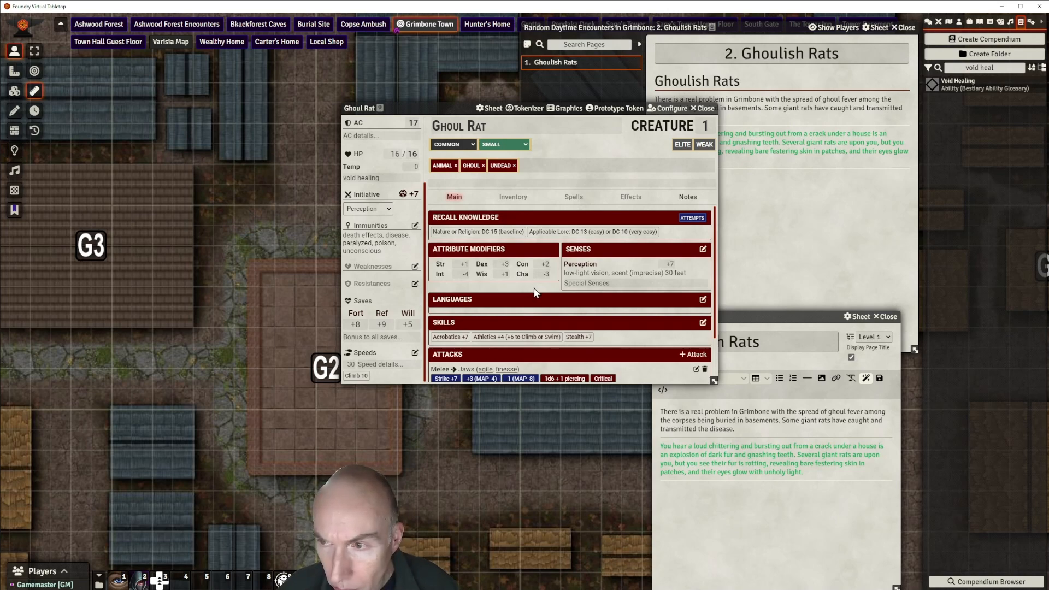
{"action": "scroll", "coordinate": [534, 288], "scroll_direction": "down", "scroll_amount": 2}
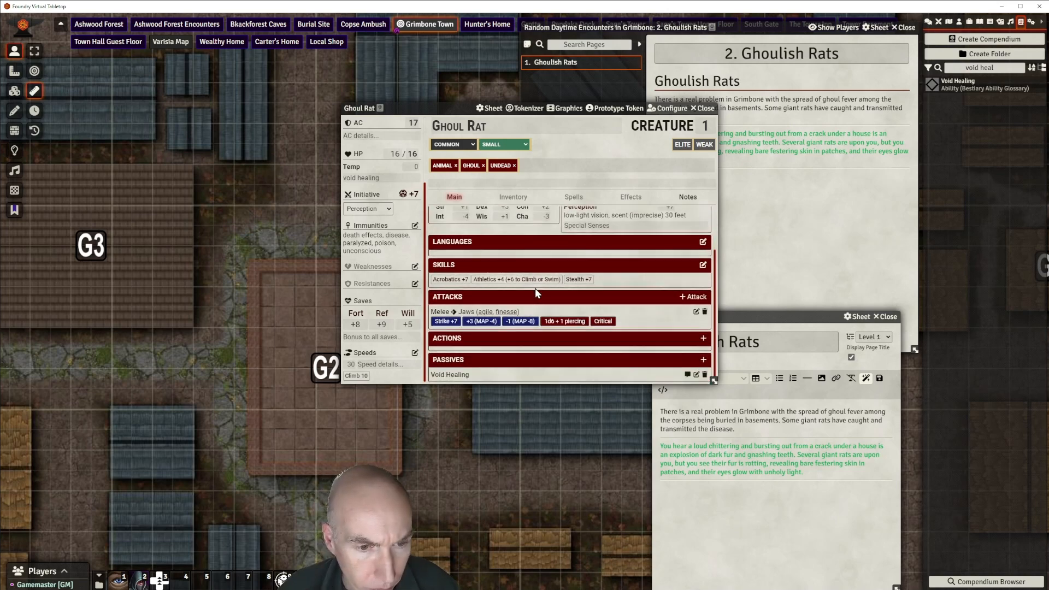
{"action": "left_click", "coordinate": [696, 311]}
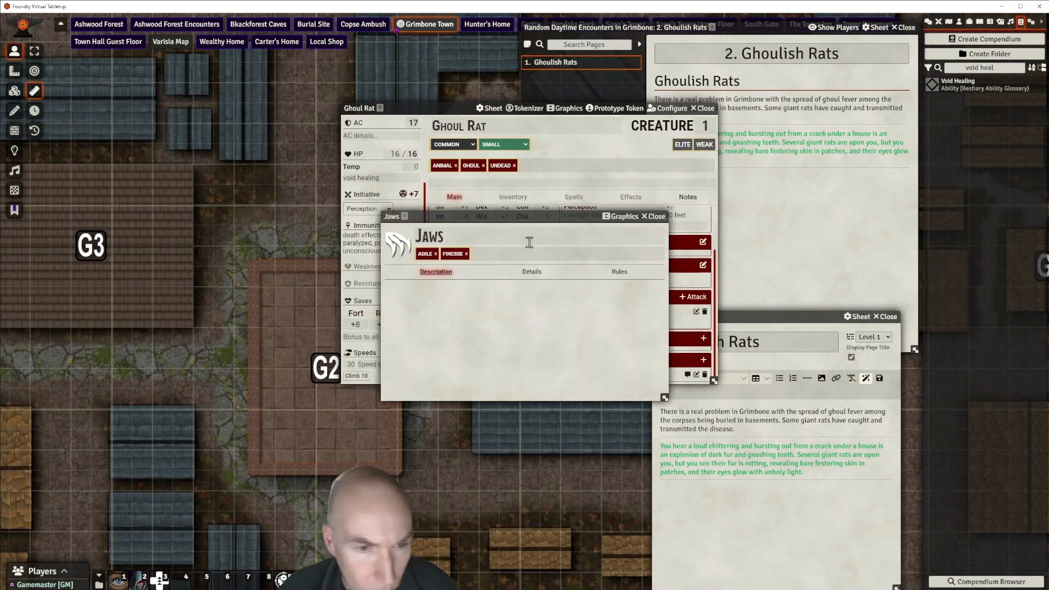
{"action": "left_click_drag", "start_coordinate": [519, 216], "coordinate": [588, 203]}
{"action": "left_click", "coordinate": [599, 260]}
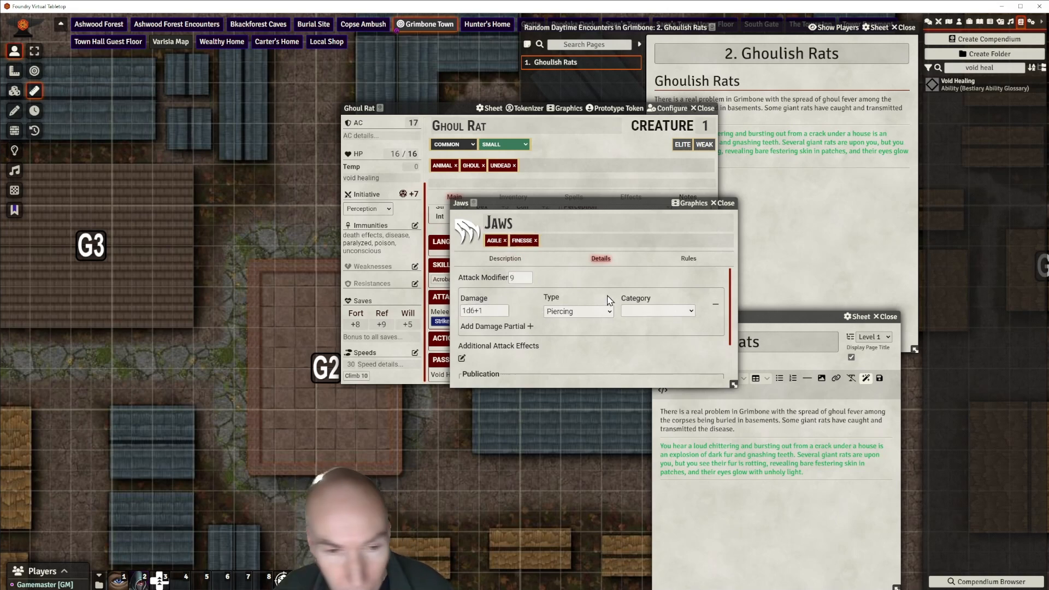
{"action": "scroll", "coordinate": [606, 299], "scroll_direction": "down", "scroll_amount": 2}
{"action": "scroll", "coordinate": [606, 300], "scroll_direction": "up", "scroll_amount": 2}
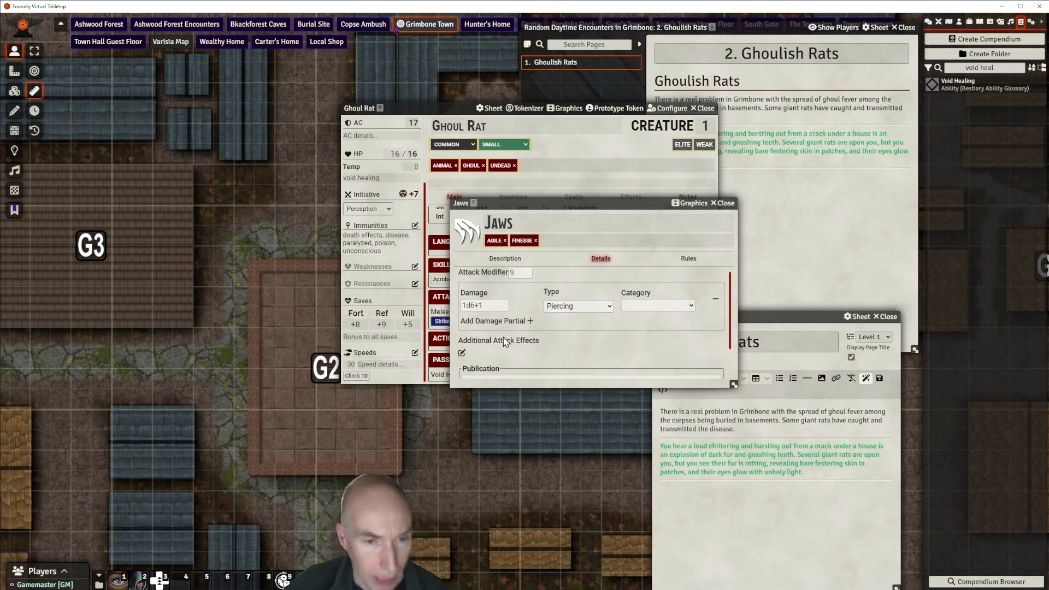
Check which additional attack effects the Jaws attack offers, then move its window clear of the Ghoul Rat sheet
{"action": "left_click", "coordinate": [462, 353]}
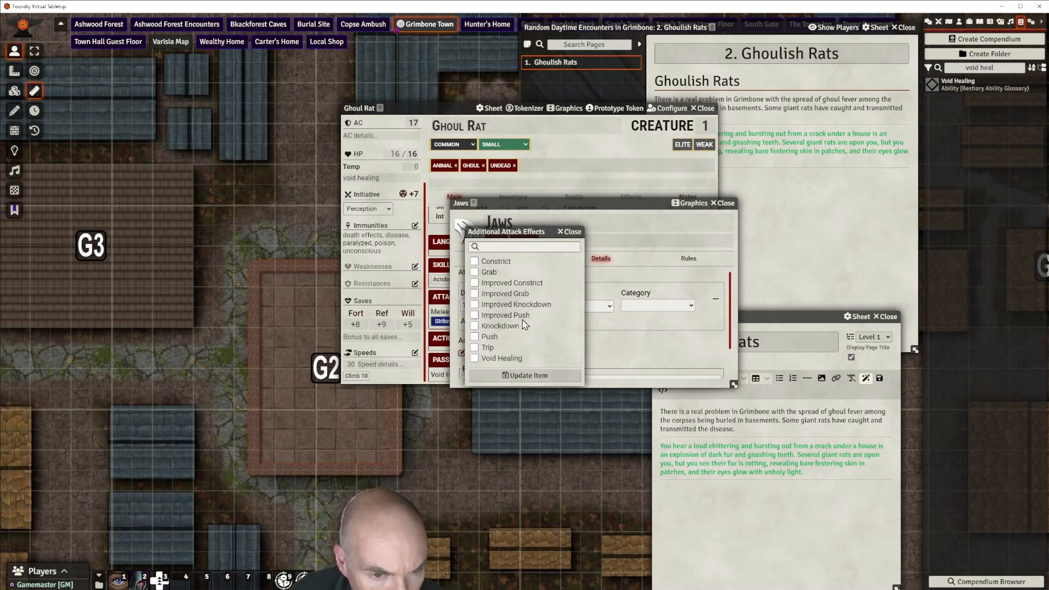
{"action": "left_click", "coordinate": [570, 232]}
{"action": "left_click_drag", "start_coordinate": [586, 205], "coordinate": [170, 151]}
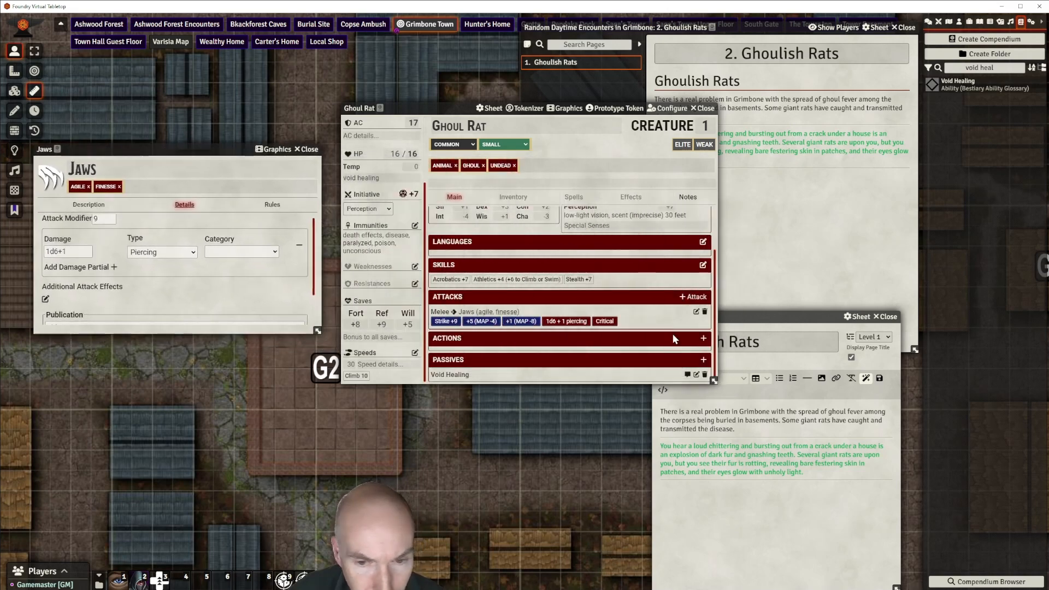
Search the compendium for ghoul and add the (Ghoul) Ghoul Fever ability to the Ghoul Rat
{"action": "triple_click", "coordinate": [970, 66]}
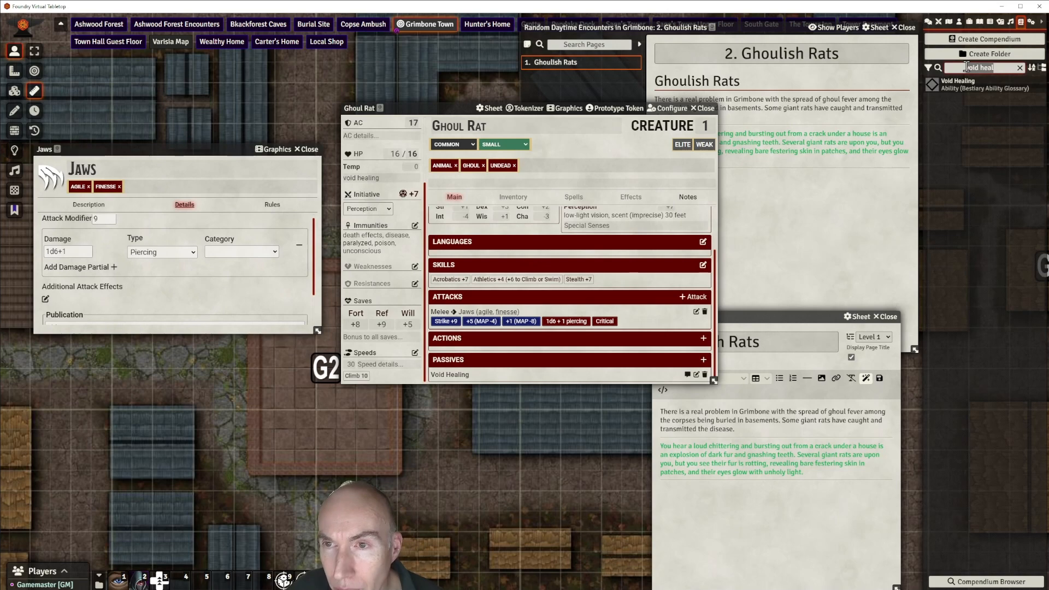
{"action": "type", "text": "ghoul"}
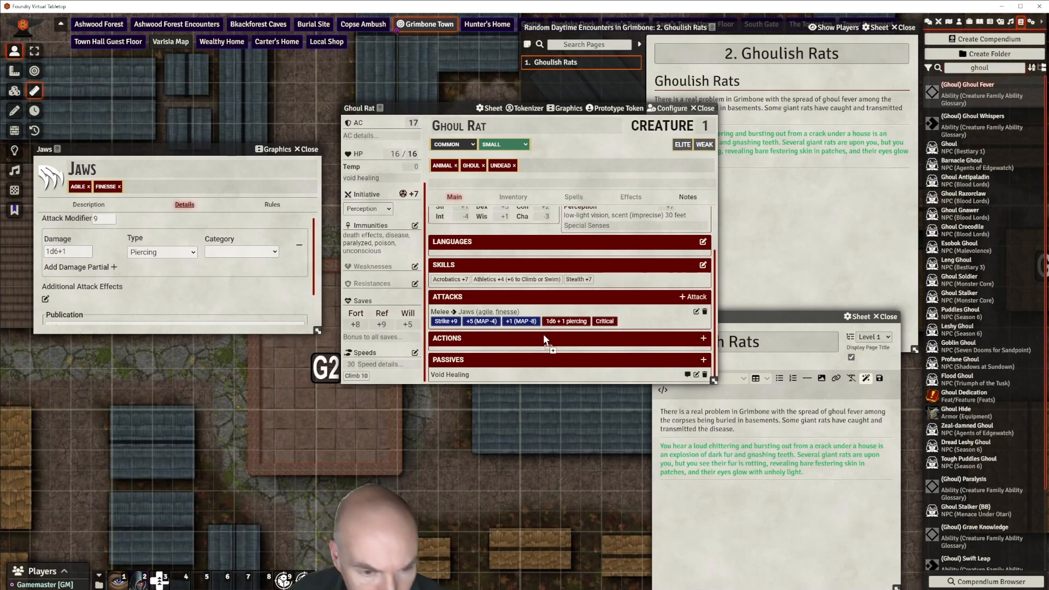
{"action": "scroll", "coordinate": [543, 347], "scroll_direction": "down", "scroll_amount": 2}
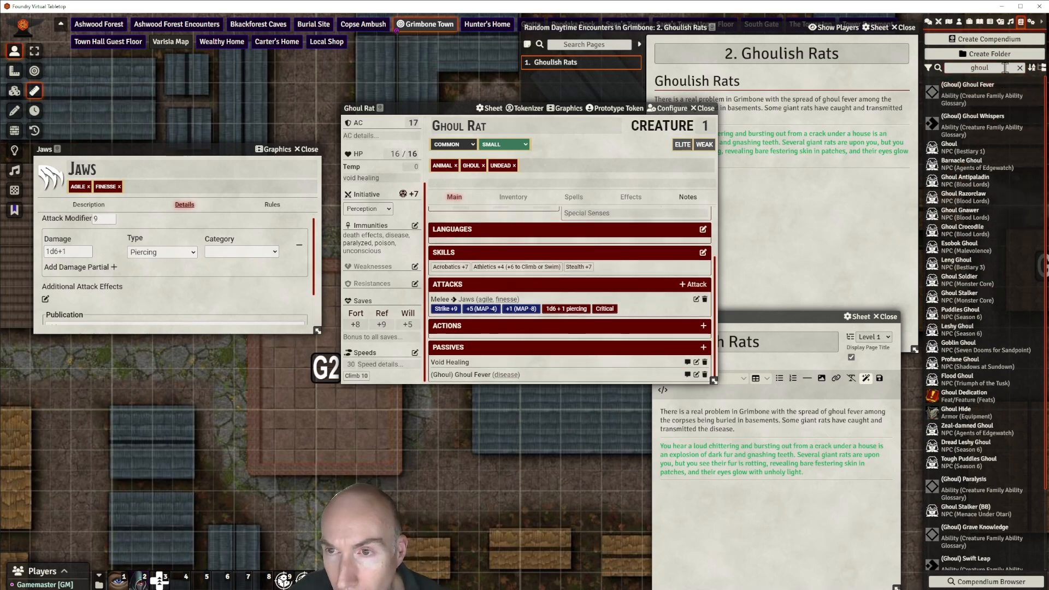
Search the compendium for paralysis and add the (Ghoul) Paralysis ability to the Ghoul Rat
{"action": "left_click", "coordinate": [971, 69]}
{"action": "type", "text": "paral"}
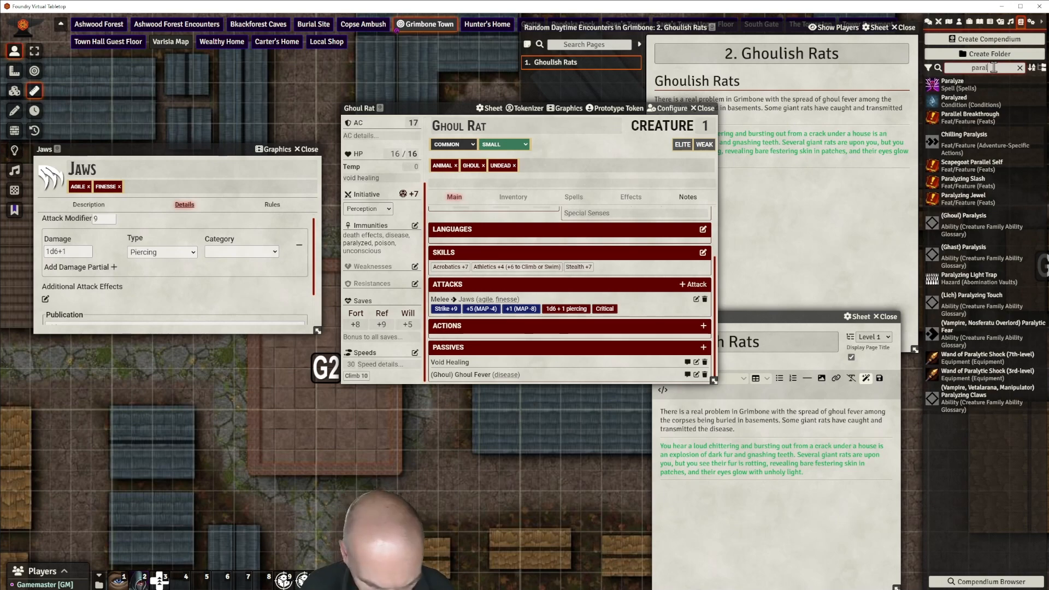
{"action": "type", "text": "ysis"}
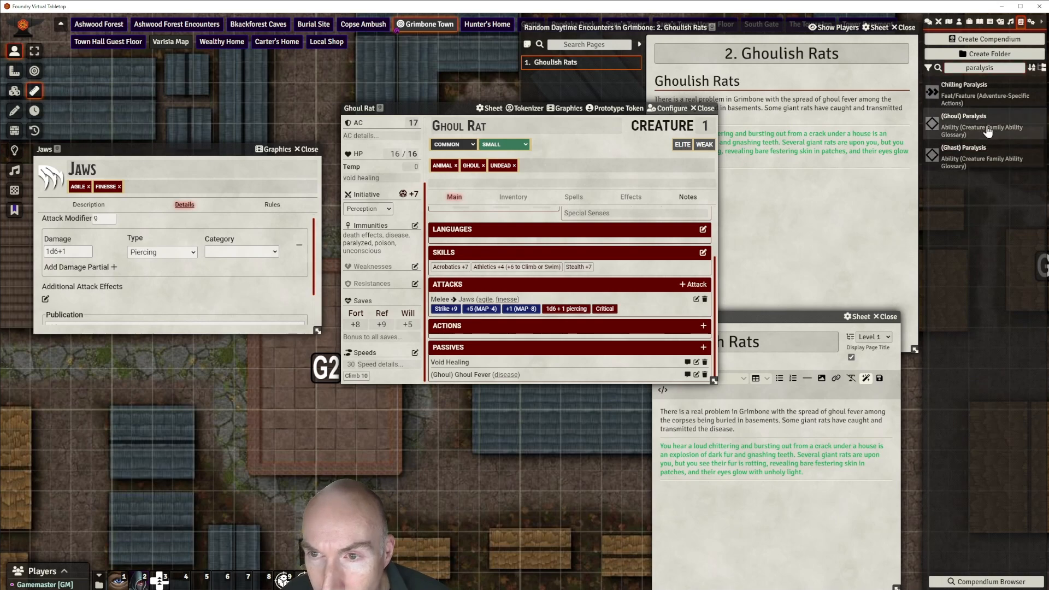
{"action": "left_click_drag", "start_coordinate": [988, 133], "coordinate": [560, 361]}
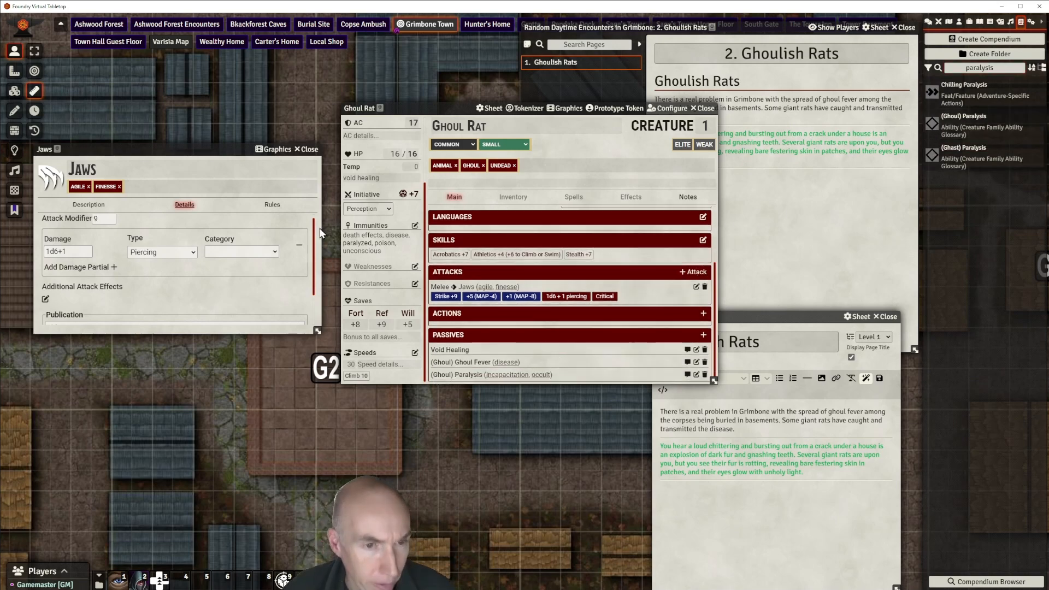
Reopen the Jaws attack, add (Ghoul) Ghoul Fever and (Ghoul) Paralysis as additional attack effects, and close it
{"action": "left_click_drag", "start_coordinate": [209, 149], "coordinate": [465, 134]}
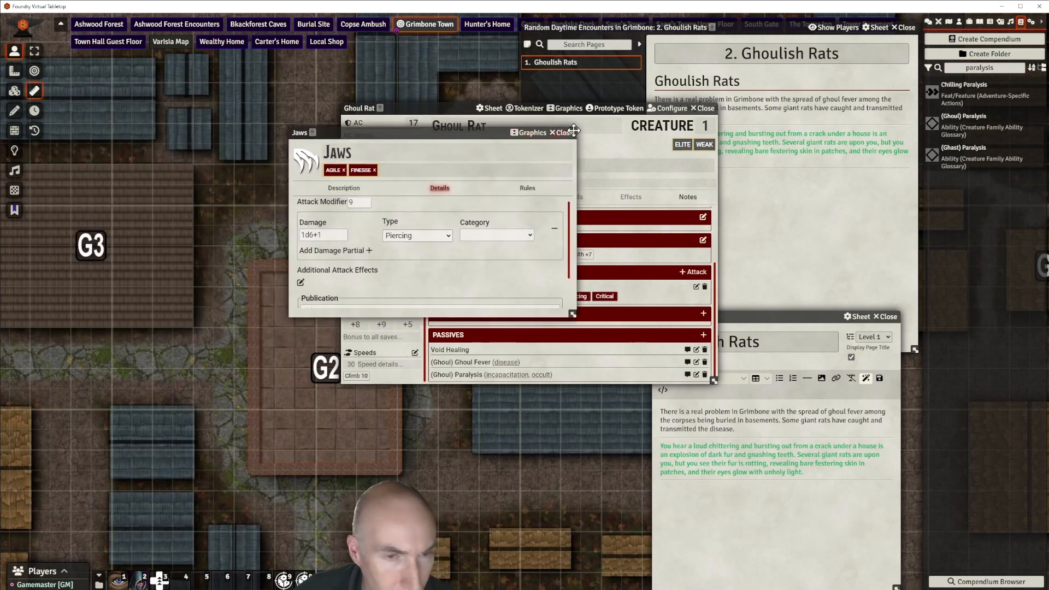
{"action": "left_click", "coordinate": [566, 130]}
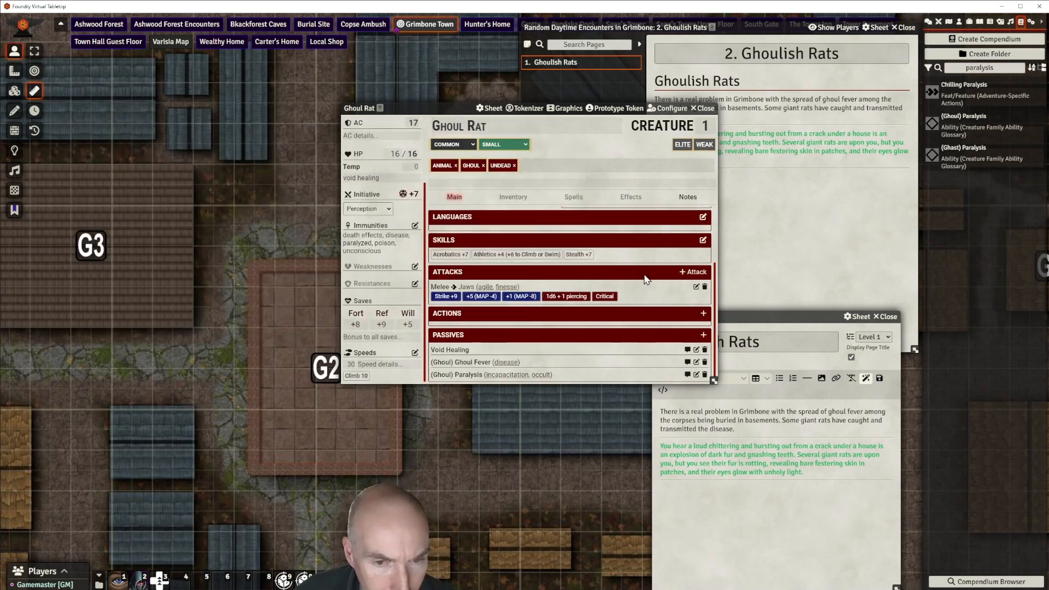
{"action": "left_click", "coordinate": [697, 288]}
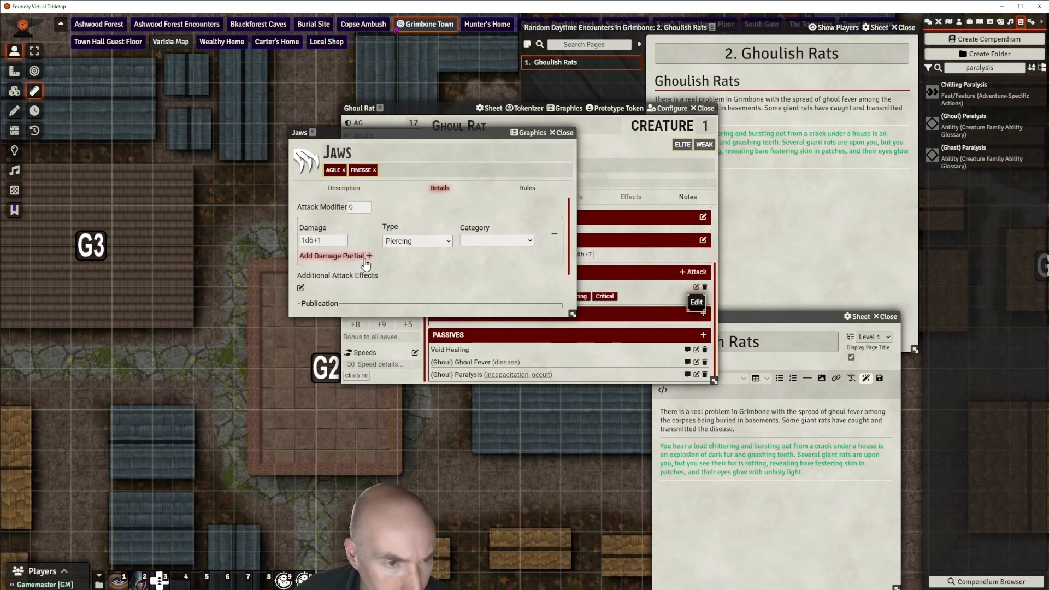
{"action": "scroll", "coordinate": [339, 268], "scroll_direction": "down", "scroll_amount": 1}
{"action": "left_click", "coordinate": [301, 241]}
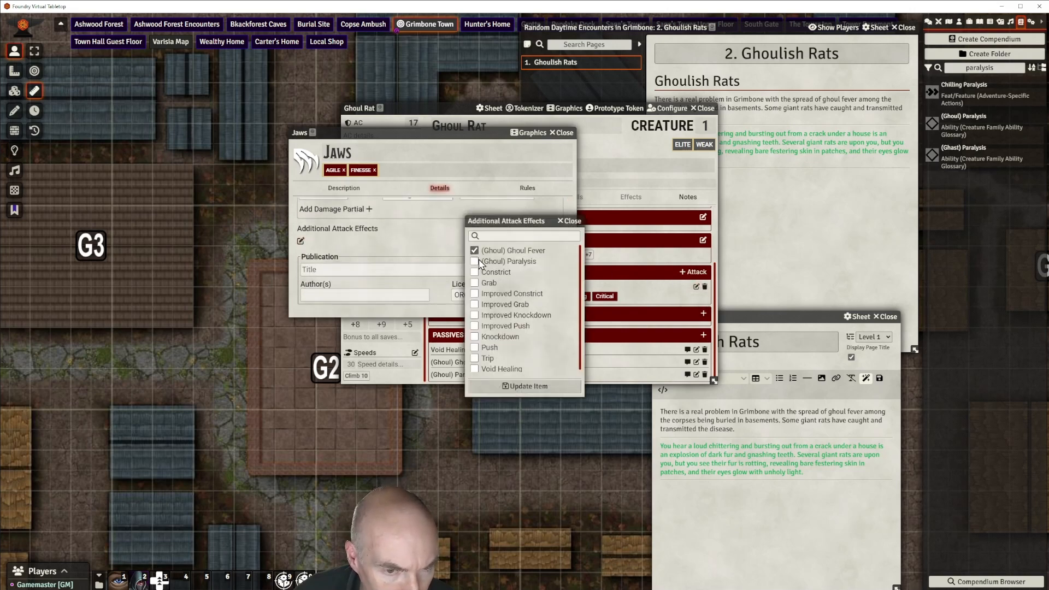
{"action": "left_click", "coordinate": [523, 386]}
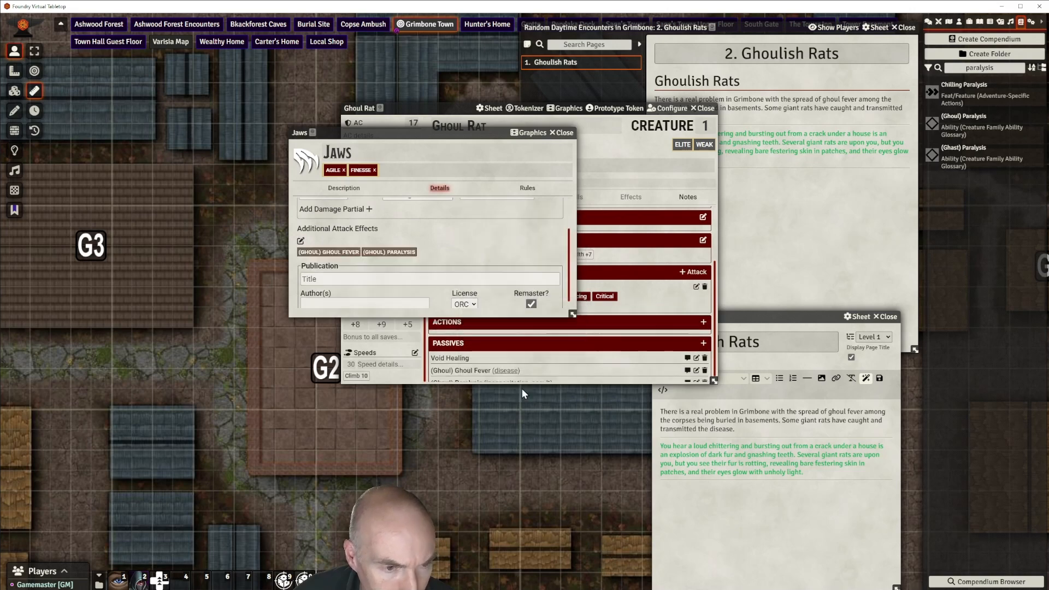
{"action": "scroll", "coordinate": [494, 264], "scroll_direction": "up", "scroll_amount": 3}
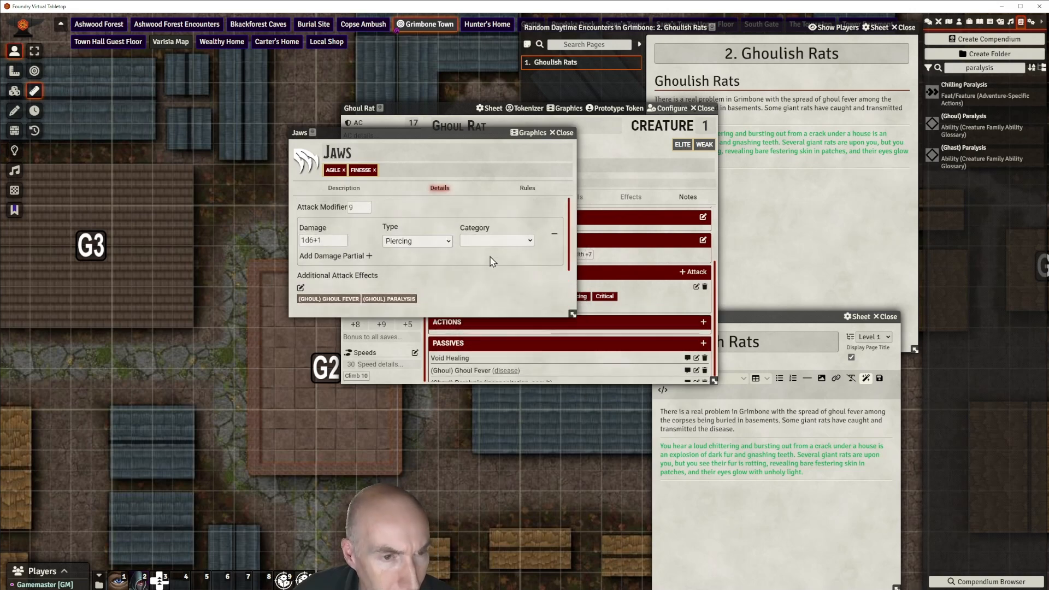
{"action": "left_click", "coordinate": [561, 133]}
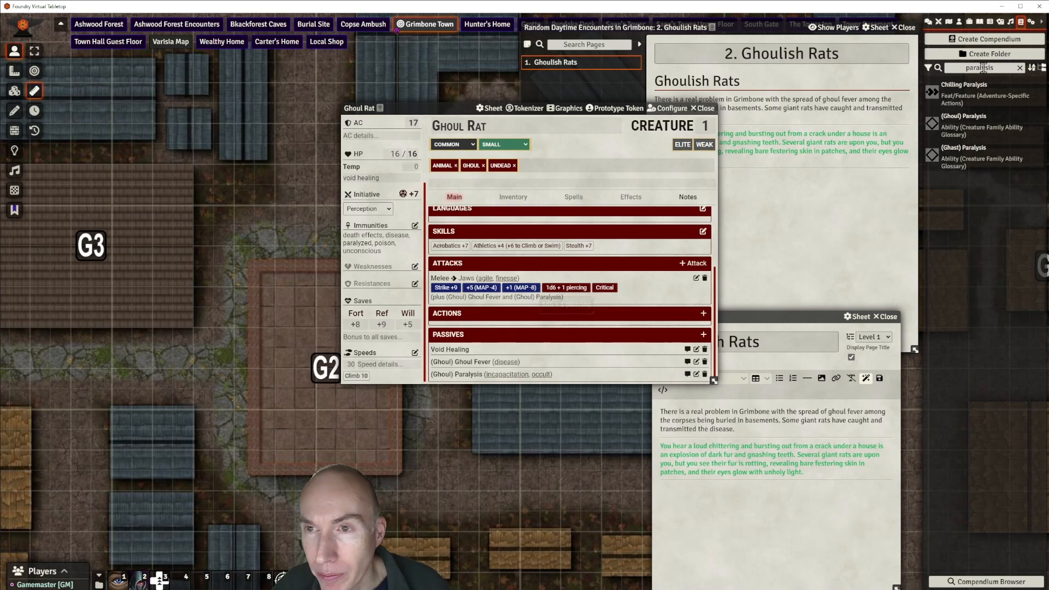
Search the compendium for consume and add the Consume Flesh action to the Ghoul Rat
{"action": "left_click_drag", "start_coordinate": [999, 67], "coordinate": [966, 68]}
{"action": "type", "text": "c"}
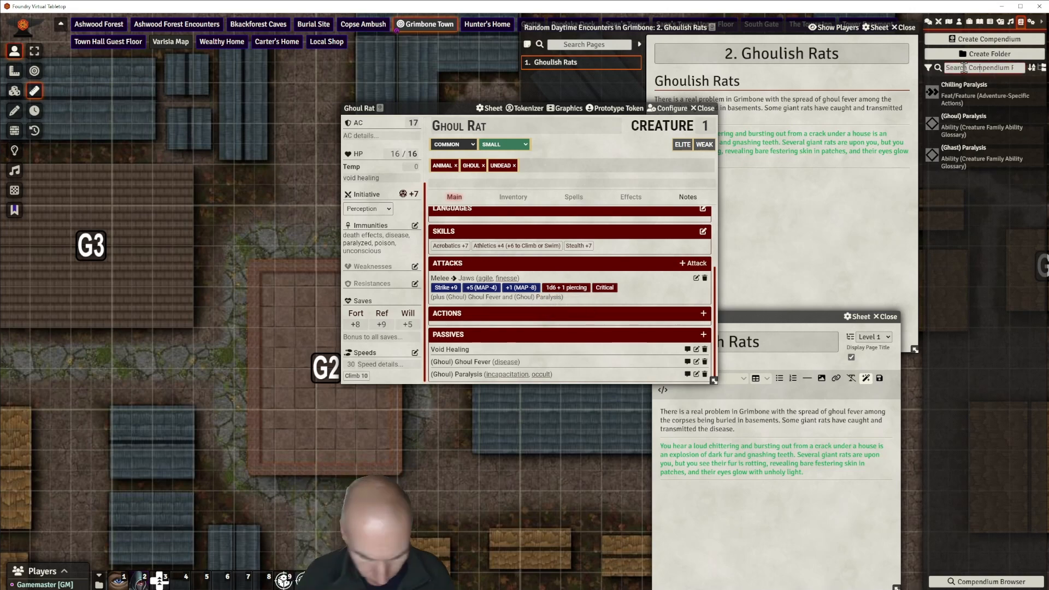
{"action": "type", "text": "onsume"}
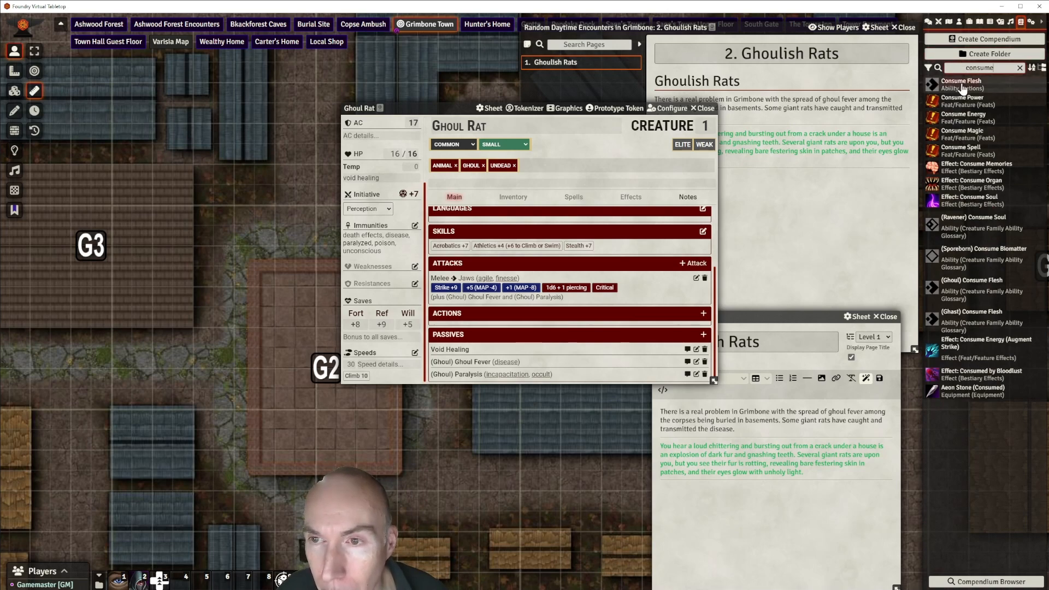
{"action": "left_click_drag", "start_coordinate": [962, 87], "coordinate": [562, 309]}
{"action": "left_click_drag", "start_coordinate": [544, 354], "coordinate": [545, 356]}
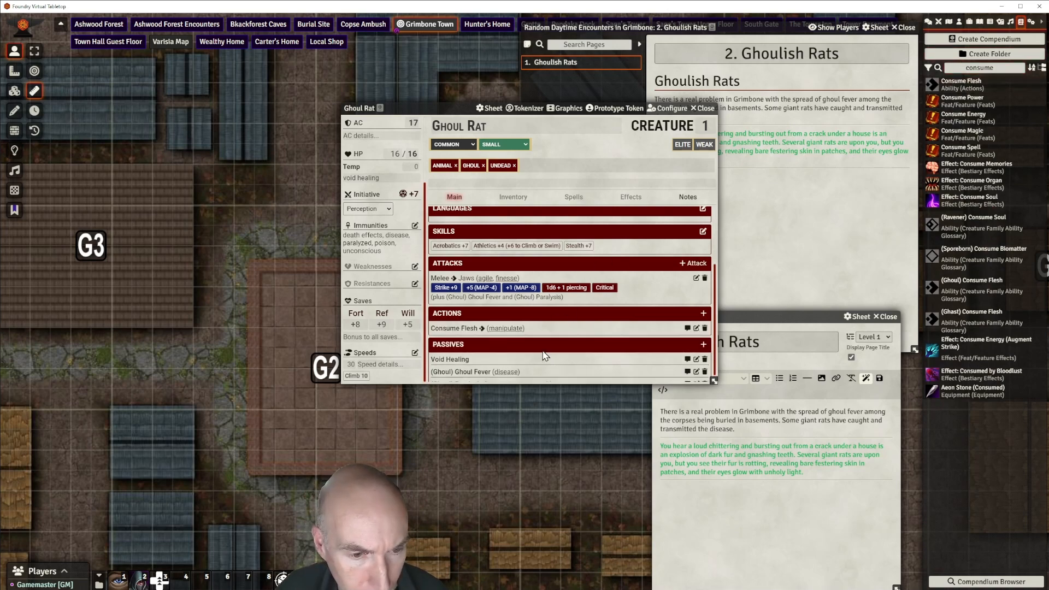
Read the requirements and effect of the Ghoul Rat's Consume Flesh action, then collapse its description
{"action": "left_click", "coordinate": [513, 330]}
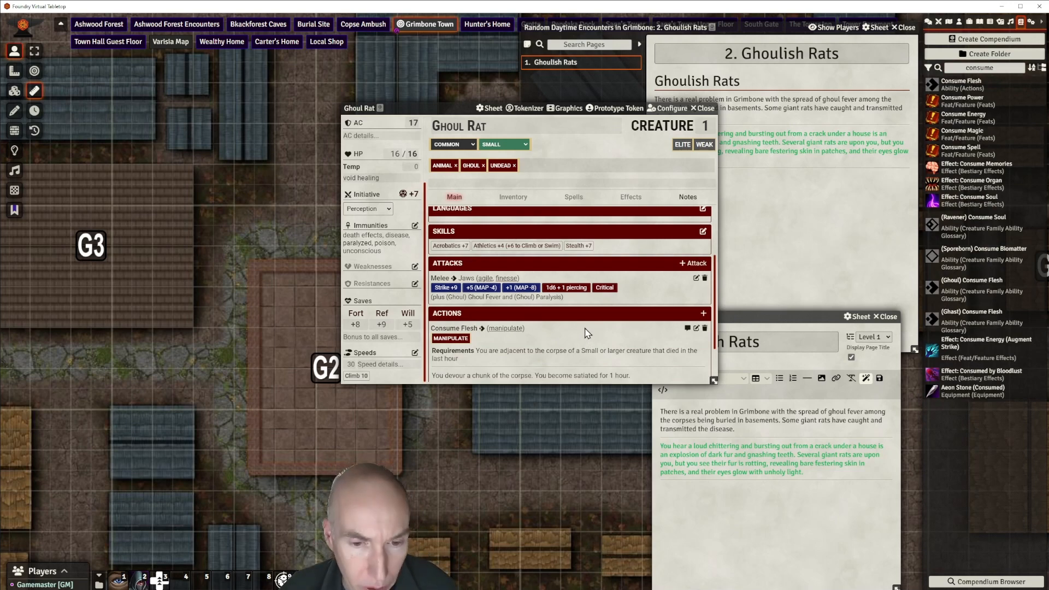
{"action": "scroll", "coordinate": [569, 351], "scroll_direction": "down", "scroll_amount": 1}
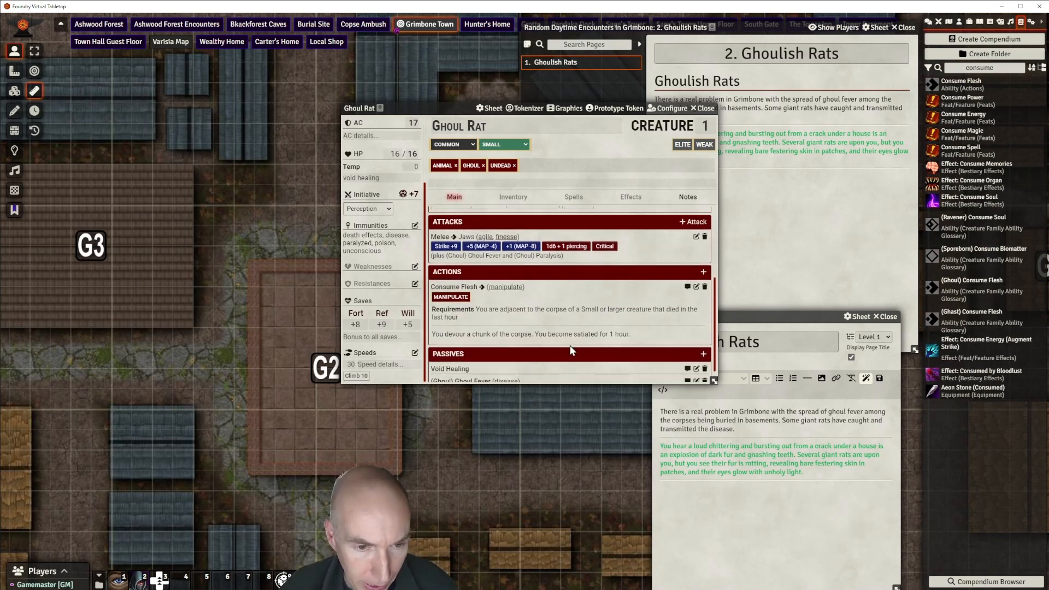
{"action": "scroll", "coordinate": [571, 351], "scroll_direction": "up", "scroll_amount": 1}
{"action": "scroll", "coordinate": [569, 351], "scroll_direction": "down", "scroll_amount": 1}
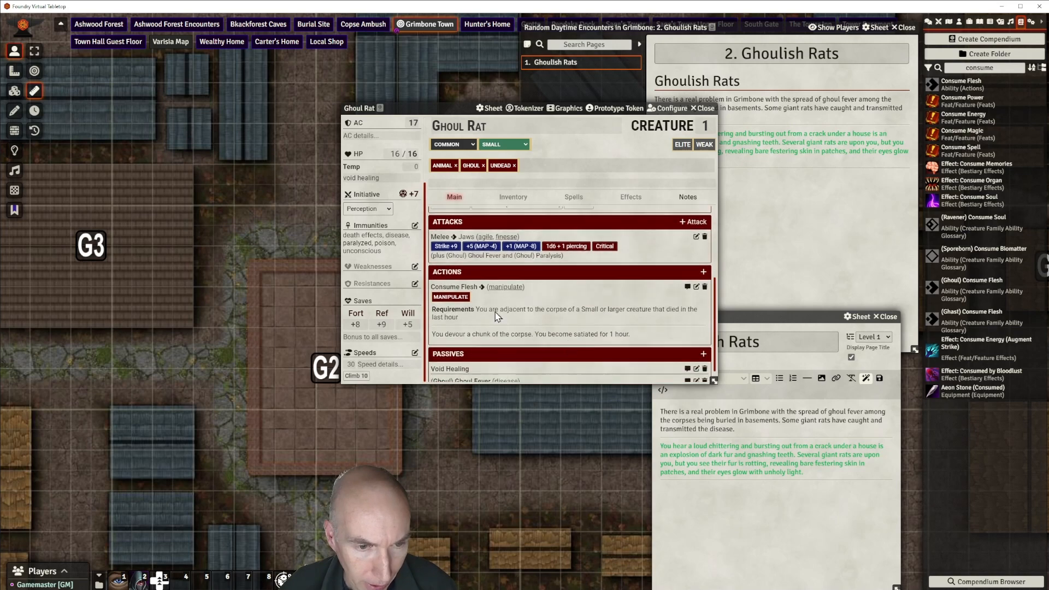
{"action": "left_click", "coordinate": [461, 290]}
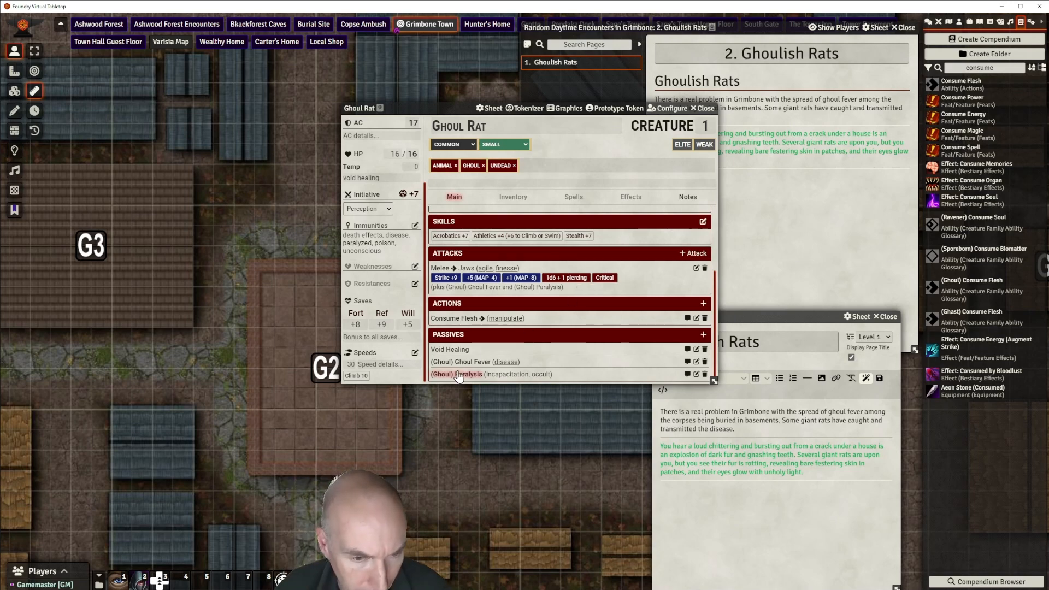
Review the saving throw and stages of the Ghoul Fever passive and compare them with the Consume Flesh description
{"action": "left_click", "coordinate": [473, 363]}
{"action": "scroll", "coordinate": [579, 277], "scroll_direction": "down", "scroll_amount": 3}
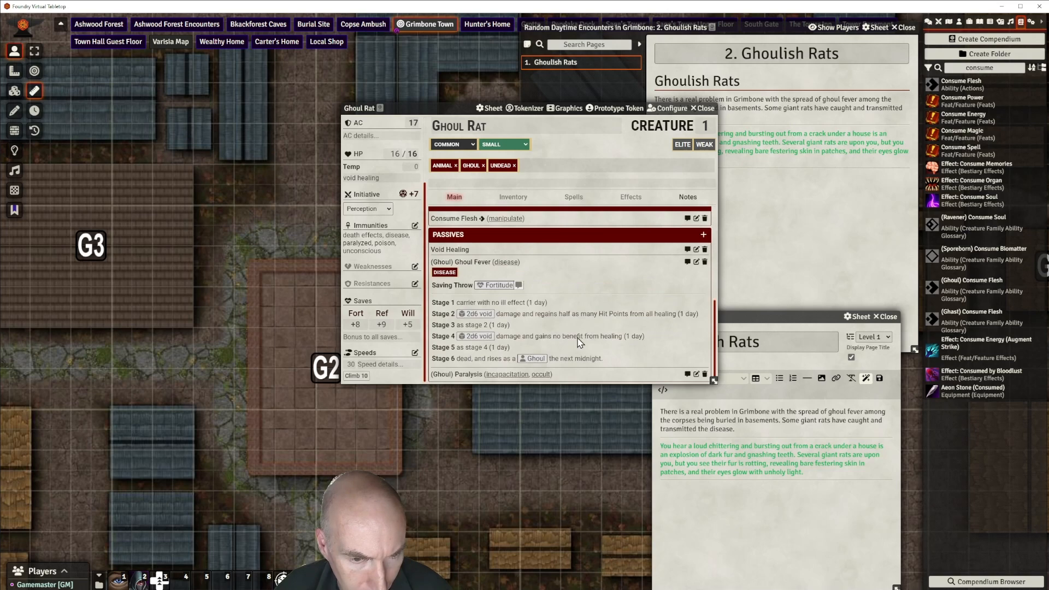
{"action": "scroll", "coordinate": [580, 343], "scroll_direction": "up", "scroll_amount": 3}
{"action": "scroll", "coordinate": [567, 344], "scroll_direction": "down", "scroll_amount": 3}
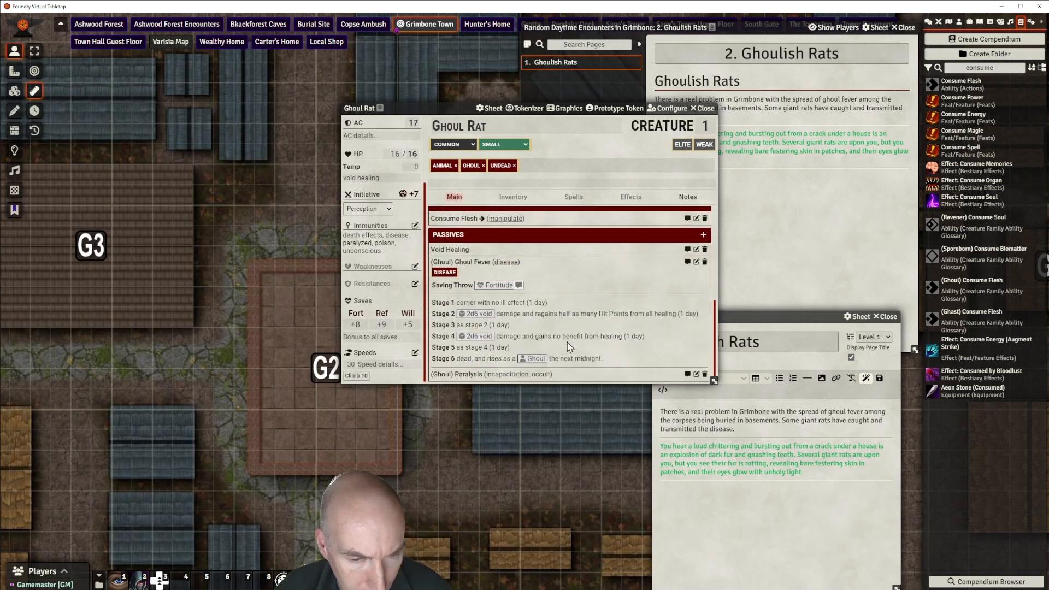
{"action": "scroll", "coordinate": [574, 358], "scroll_direction": "up", "scroll_amount": 3}
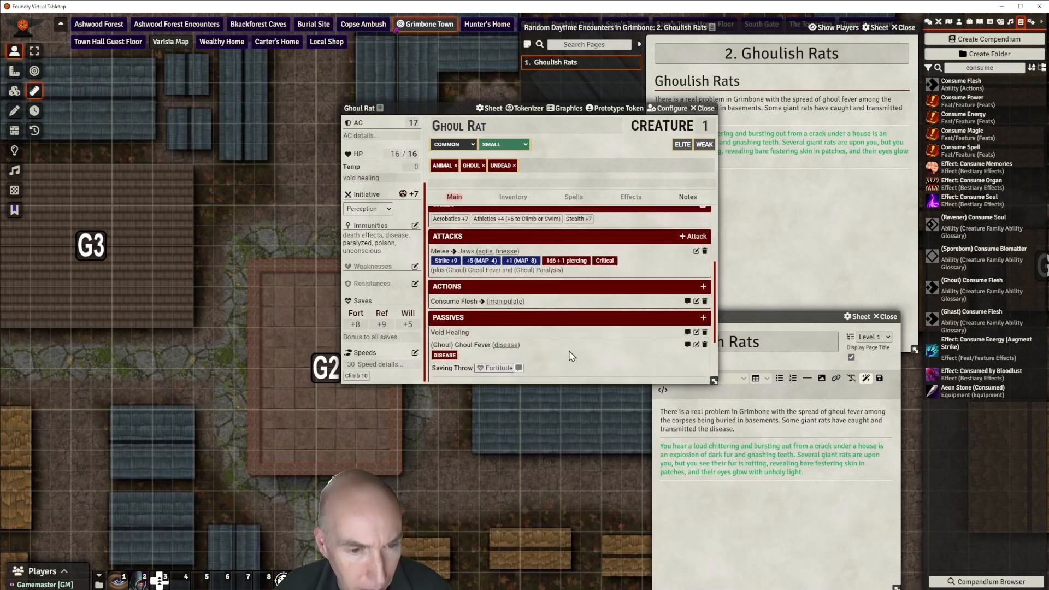
{"action": "scroll", "coordinate": [577, 361], "scroll_direction": "down", "scroll_amount": 3}
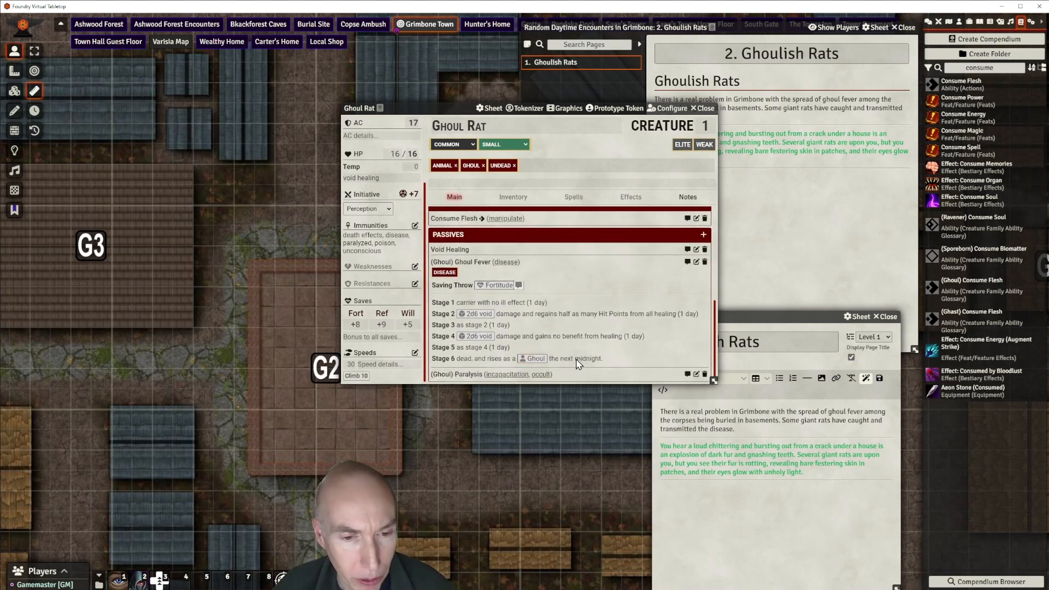
{"action": "scroll", "coordinate": [561, 364], "scroll_direction": "up", "scroll_amount": 2}
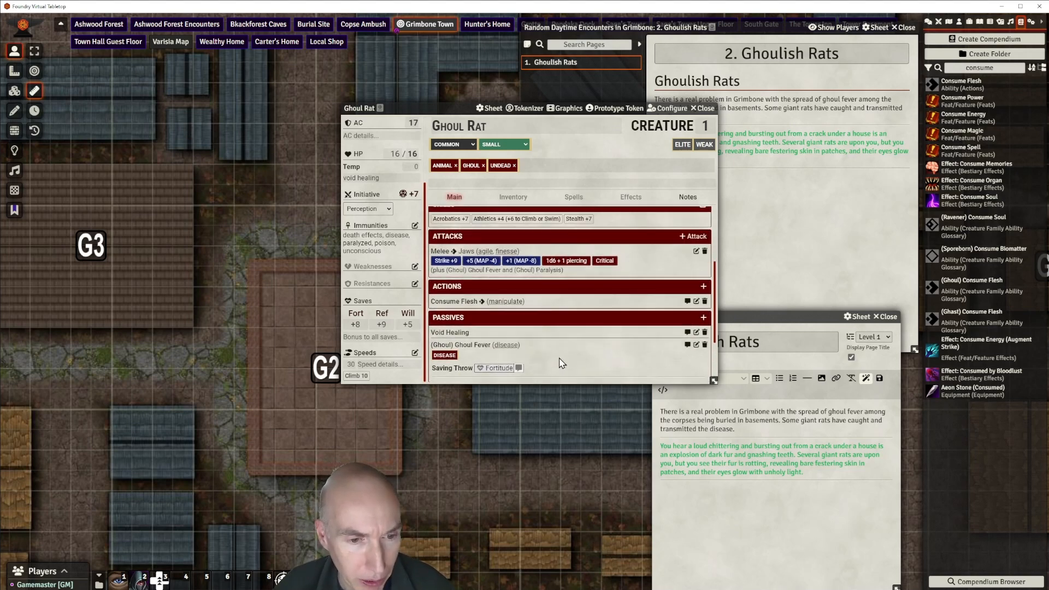
{"action": "scroll", "coordinate": [561, 362], "scroll_direction": "down", "scroll_amount": 2}
{"action": "scroll", "coordinate": [552, 358], "scroll_direction": "up", "scroll_amount": 2}
{"action": "left_click", "coordinate": [456, 302]}
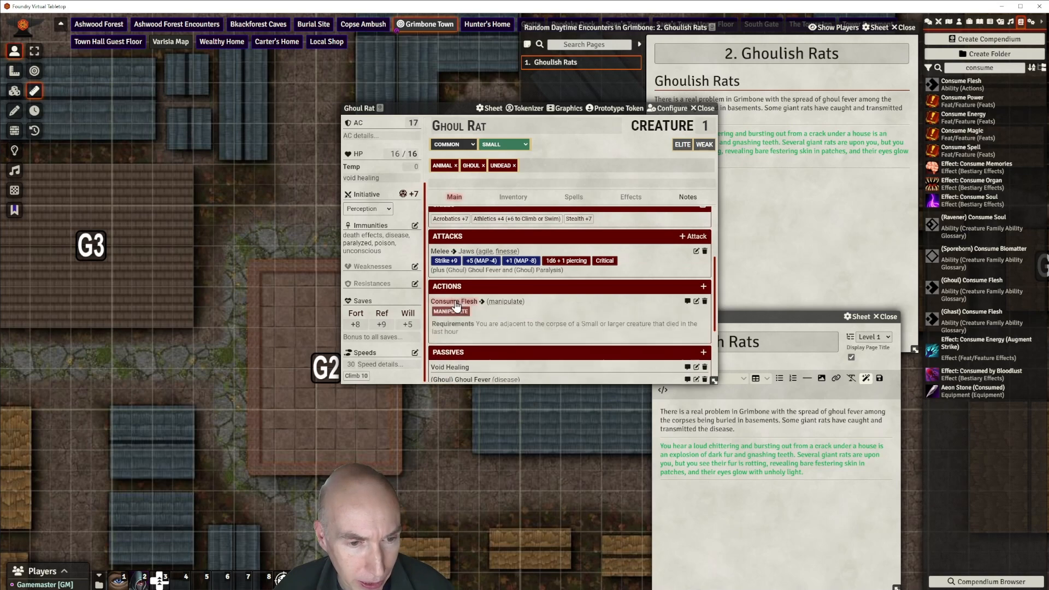
{"action": "scroll", "coordinate": [631, 321], "scroll_direction": "down", "scroll_amount": 3}
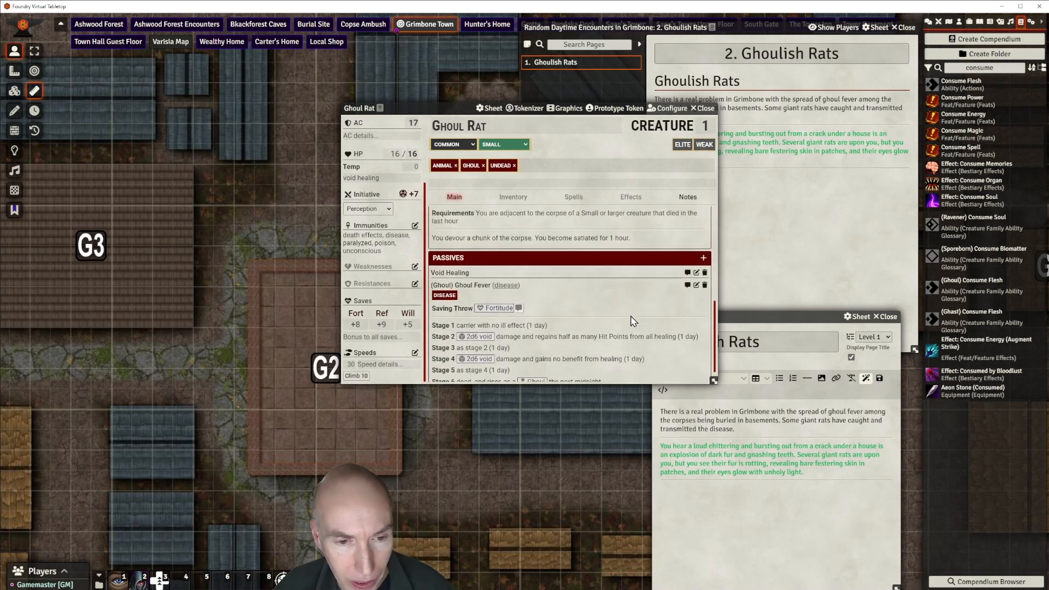
Close the Ghoul Rat sheet and bring up the actor list
{"action": "scroll", "coordinate": [631, 322], "scroll_direction": "up", "scroll_amount": 2}
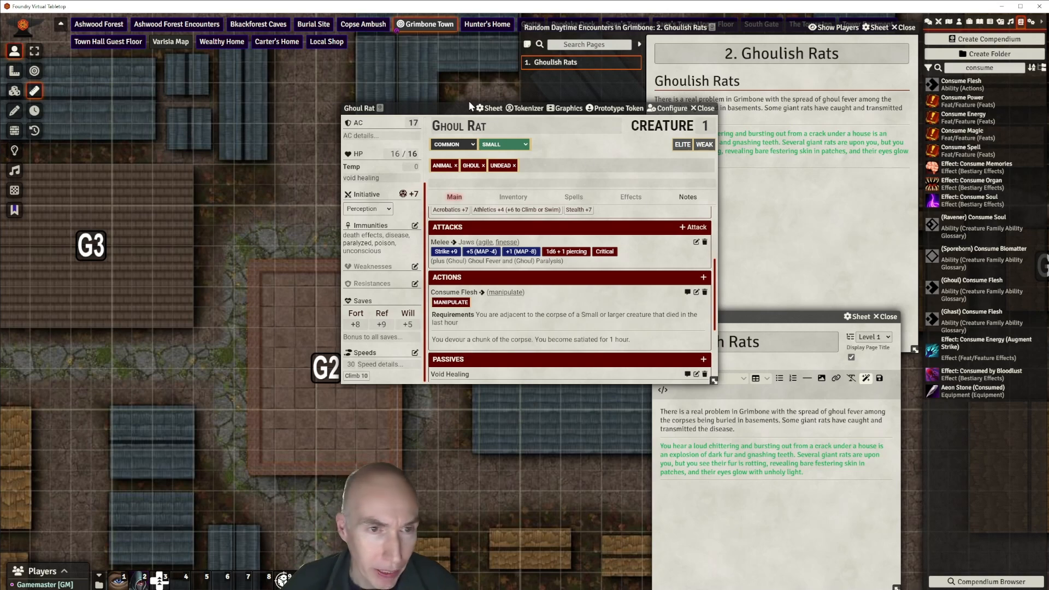
{"action": "left_click_drag", "start_coordinate": [460, 108], "coordinate": [483, 117]}
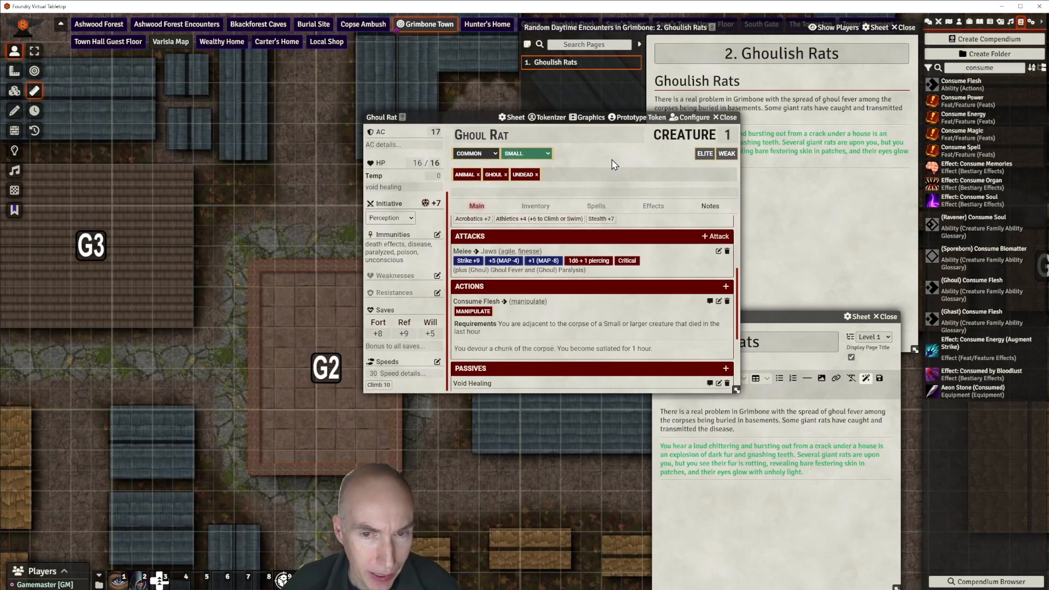
{"action": "left_click", "coordinate": [725, 117]}
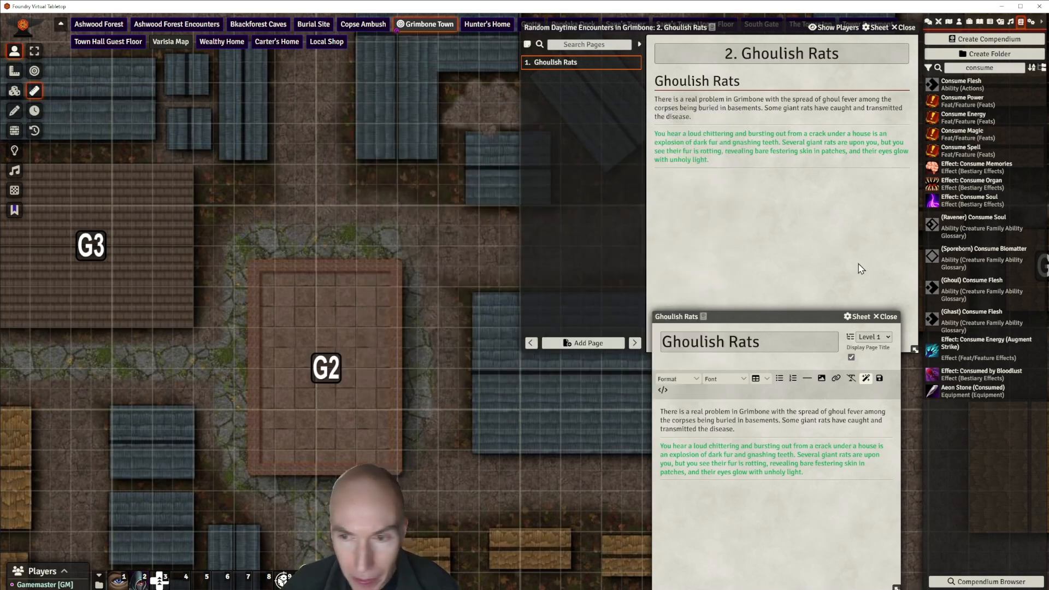
{"action": "left_click", "coordinate": [959, 21]}
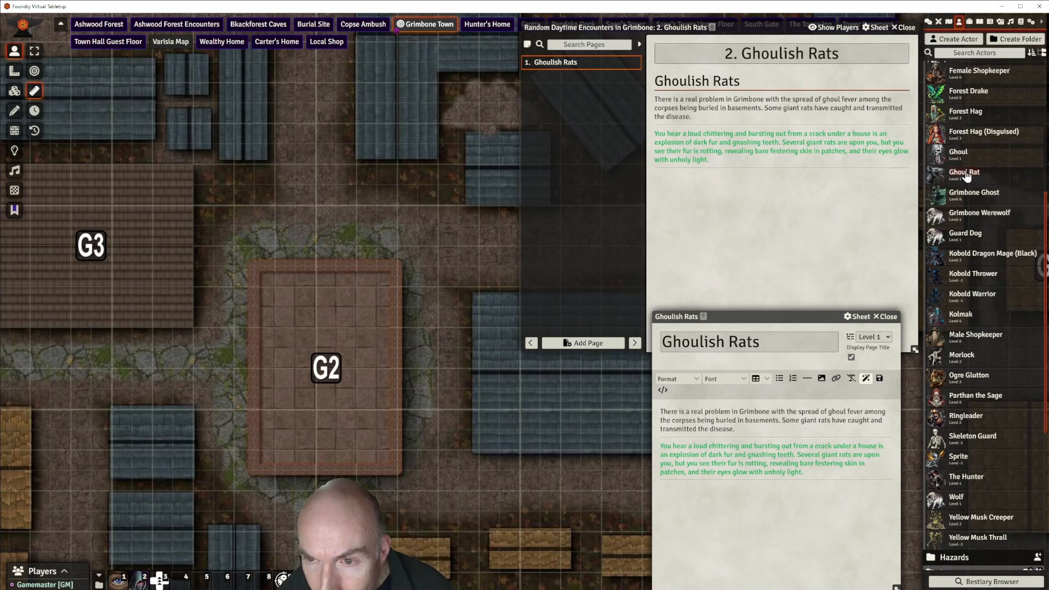
Place a Ghoul Rat token on the Grimbone Town map to check its appearance, and delete it again
{"action": "left_click_drag", "start_coordinate": [448, 231], "coordinate": [449, 233]}
{"action": "scroll", "coordinate": [414, 276], "scroll_direction": "up", "scroll_amount": 8}
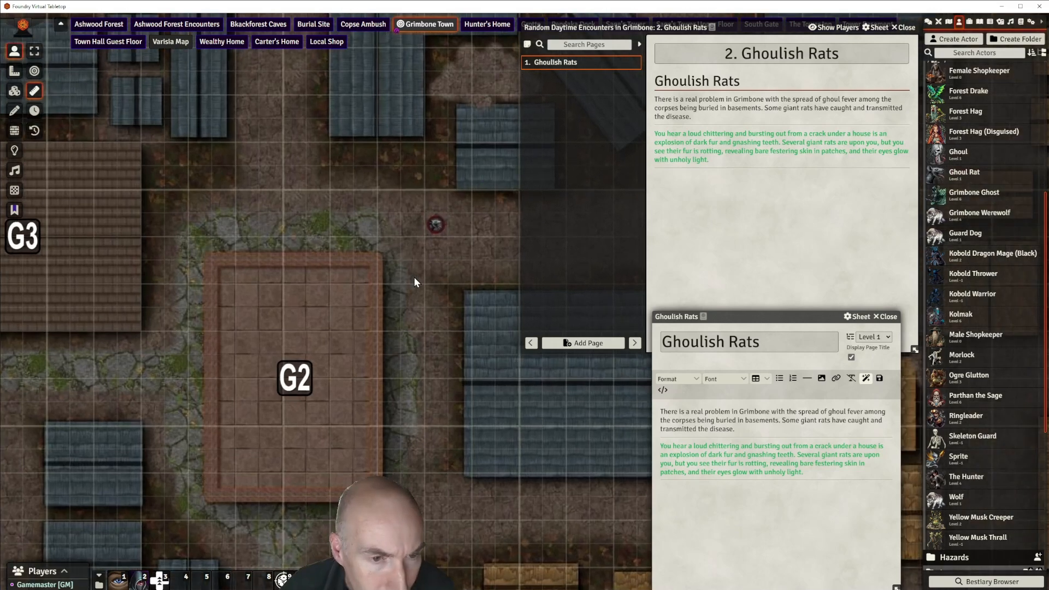
{"action": "left_click", "coordinate": [409, 201]}
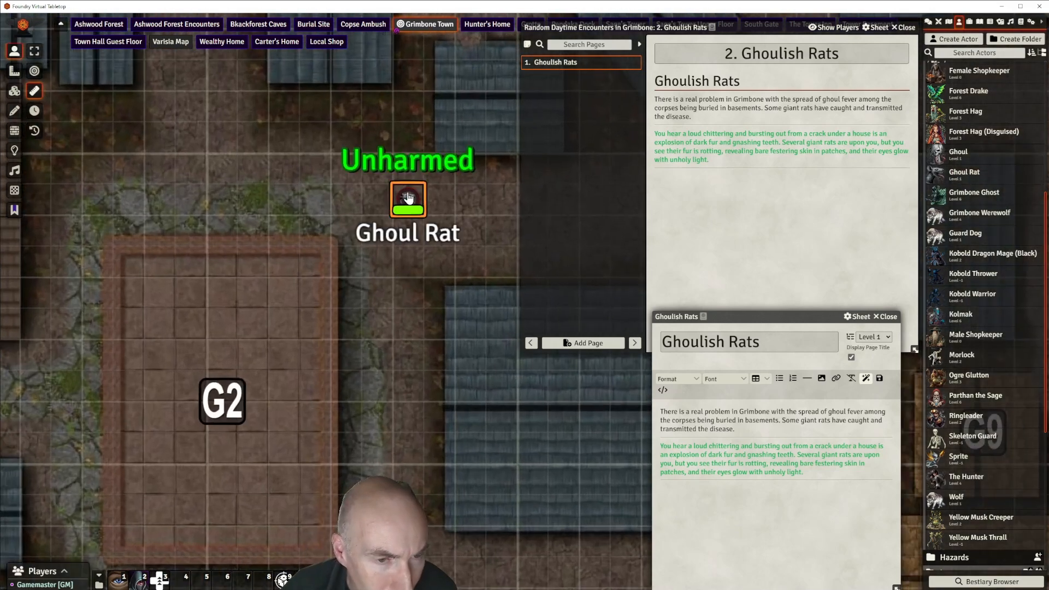
{"action": "key", "text": "Delete"}
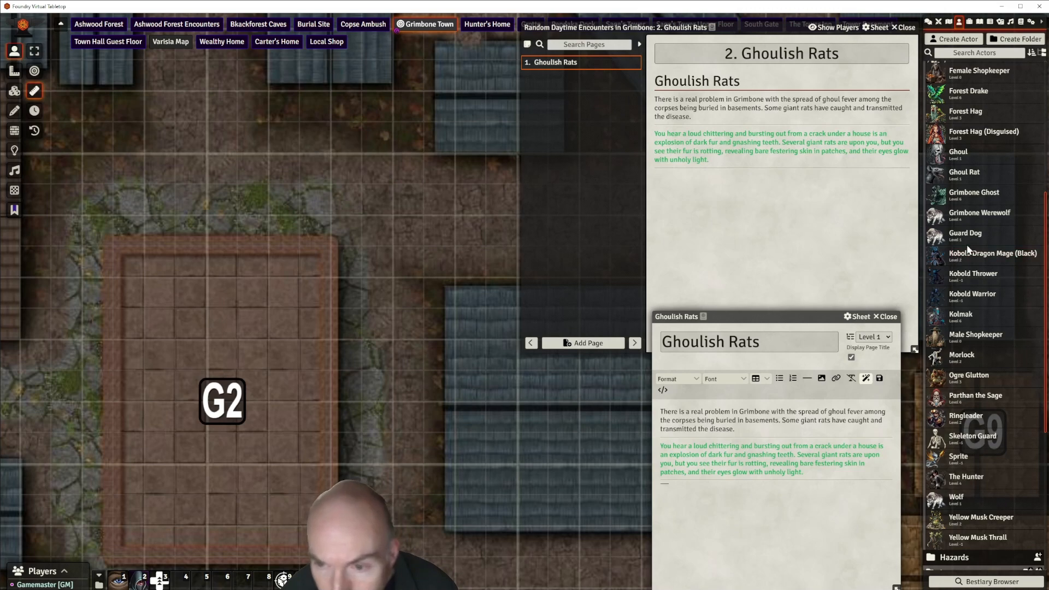
Add a Ghoul Rat actor link followed by "x4" beneath the green text of the Ghoulish Rats page, with a horizontal line under it
{"action": "left_click_drag", "start_coordinate": [973, 187], "coordinate": [722, 496]}
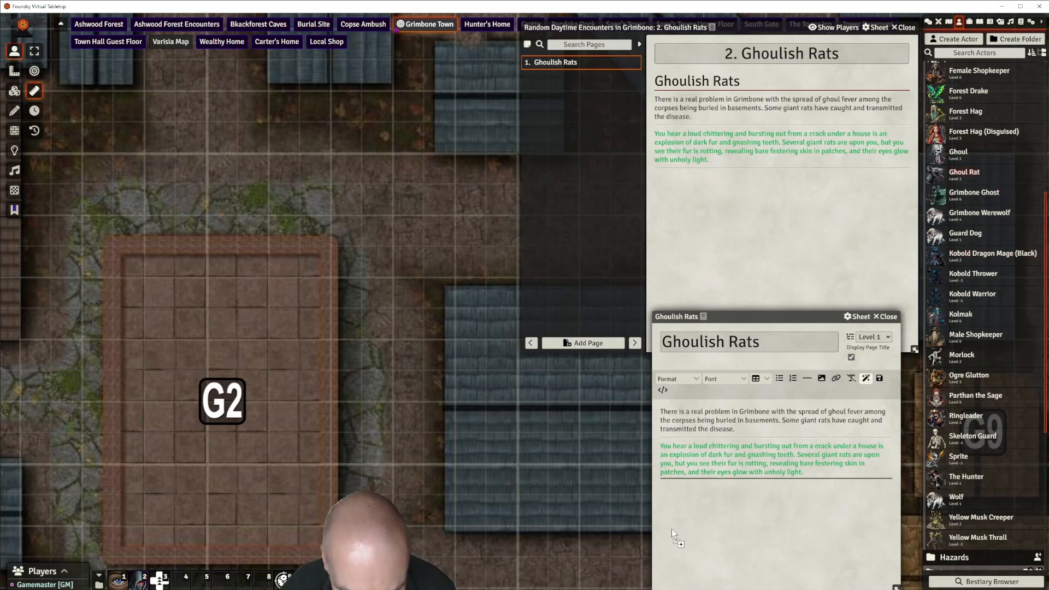
{"action": "left_click_drag", "start_coordinate": [672, 529], "coordinate": [787, 520]}
{"action": "left_click_drag", "start_coordinate": [851, 560], "coordinate": [852, 560]}
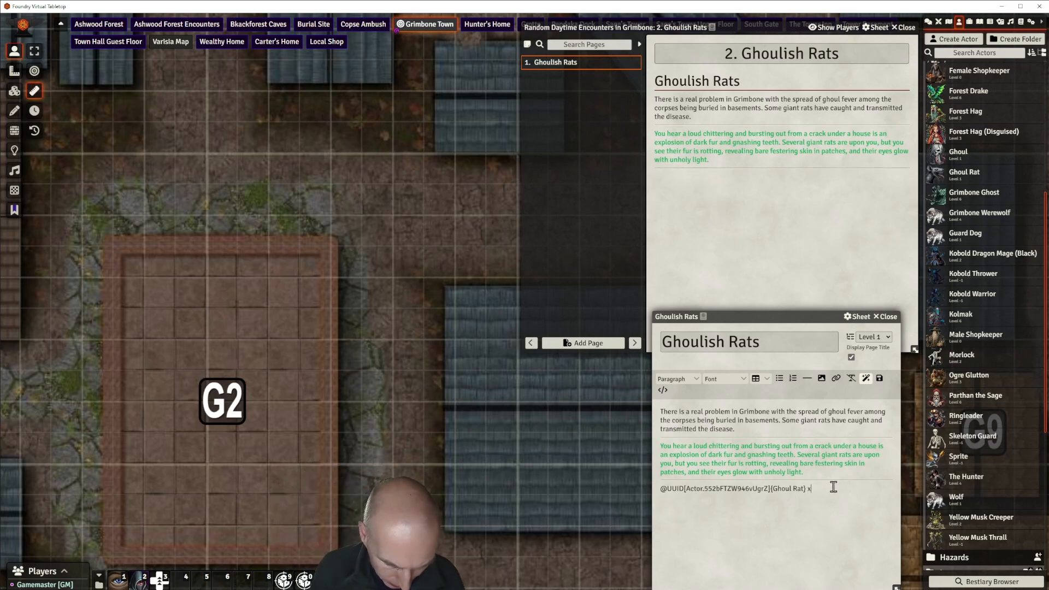
{"action": "type", "text": "4"}
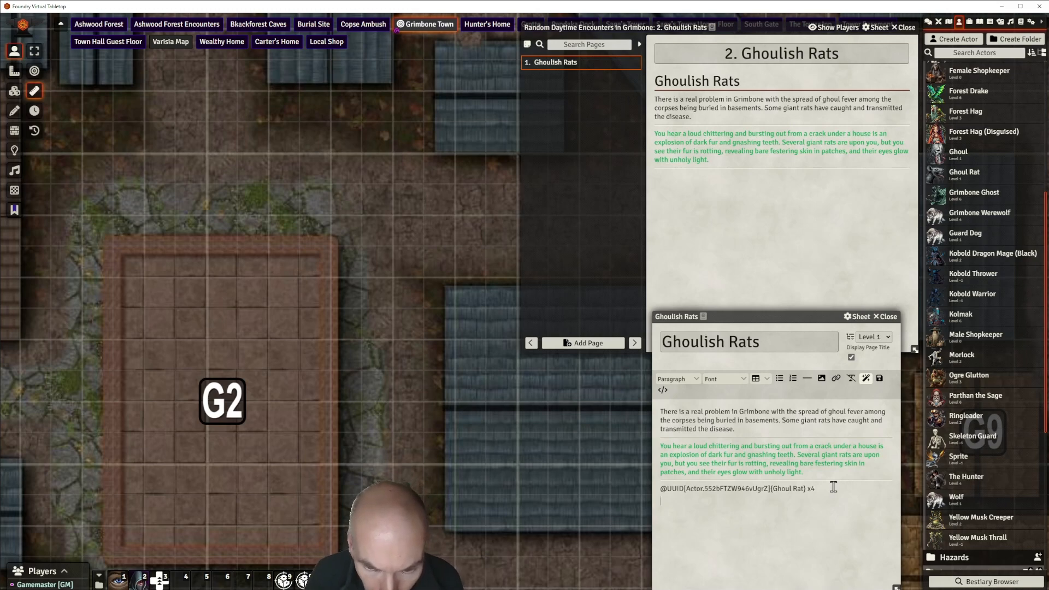
{"action": "left_click", "coordinate": [808, 379]}
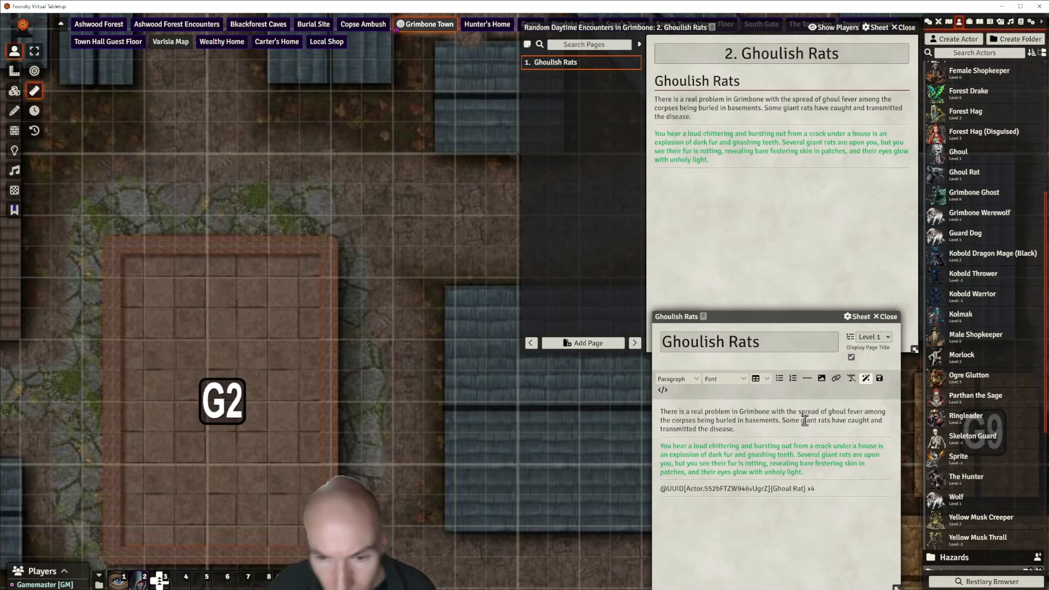
Close the Ghoulish Rats page editor and the 2. Ghoulish Rats journal entry
{"action": "left_click_drag", "start_coordinate": [810, 318], "coordinate": [464, 197]}
{"action": "left_click", "coordinate": [786, 318]}
{"action": "left_click", "coordinate": [550, 198]}
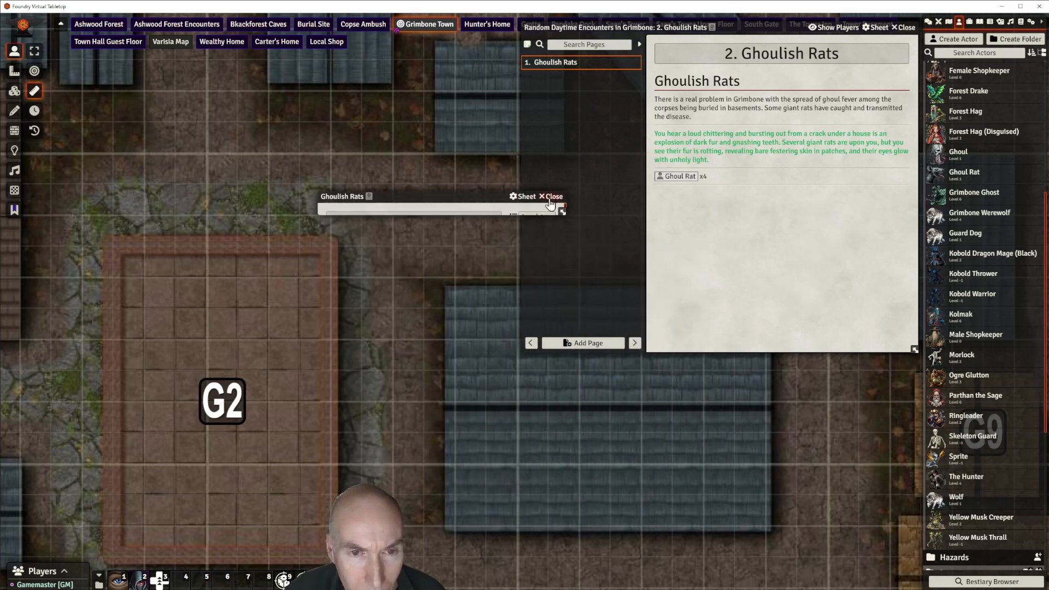
{"action": "left_click", "coordinate": [905, 28]}
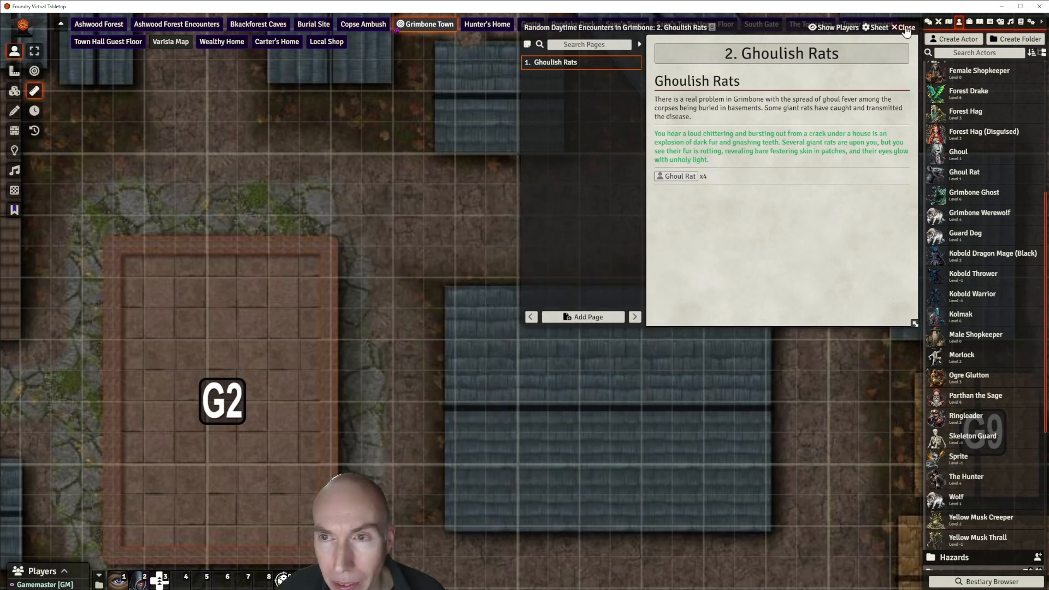
Create a journal entry named "3. Leaving the Sinking Ship" in the Random Daytime Encounters in Grimbone folder
{"action": "left_click", "coordinate": [981, 23]}
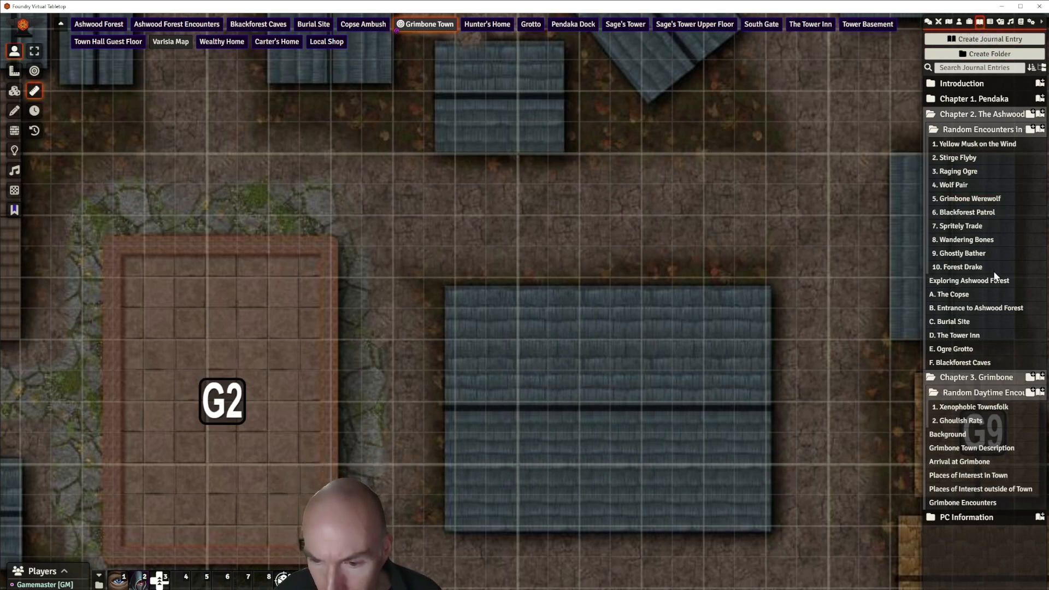
{"action": "left_click", "coordinate": [1039, 394]}
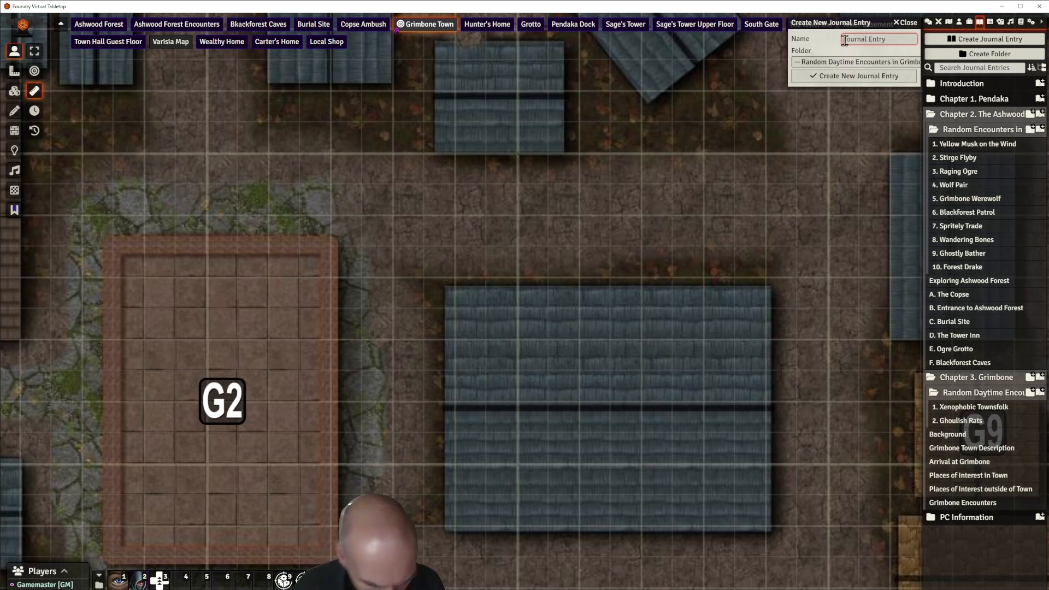
{"action": "type", "text": "3"}
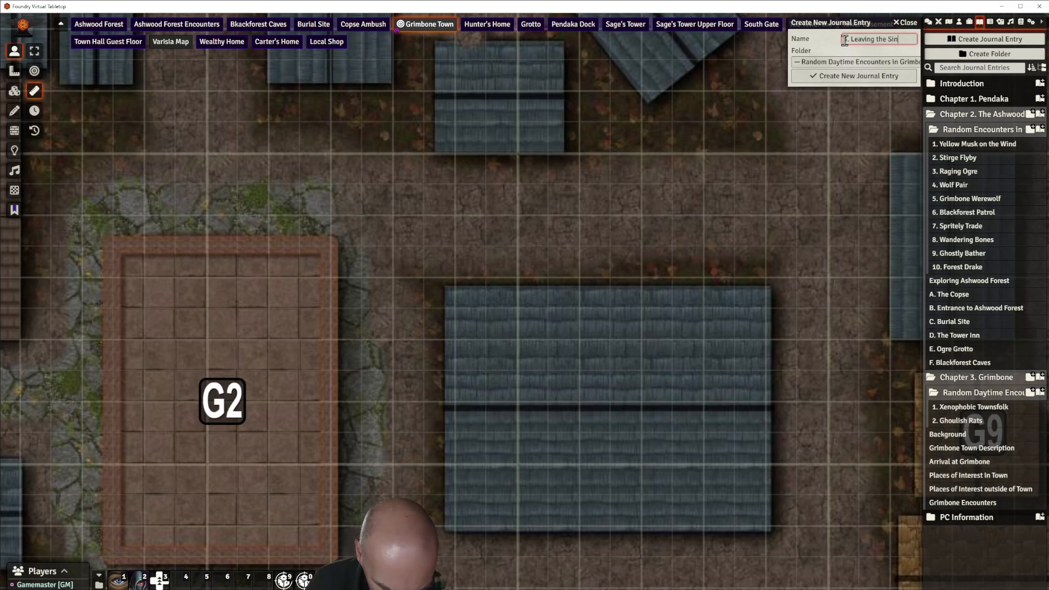
{"action": "type", "text": ". Leaving the Sinking Ship"}
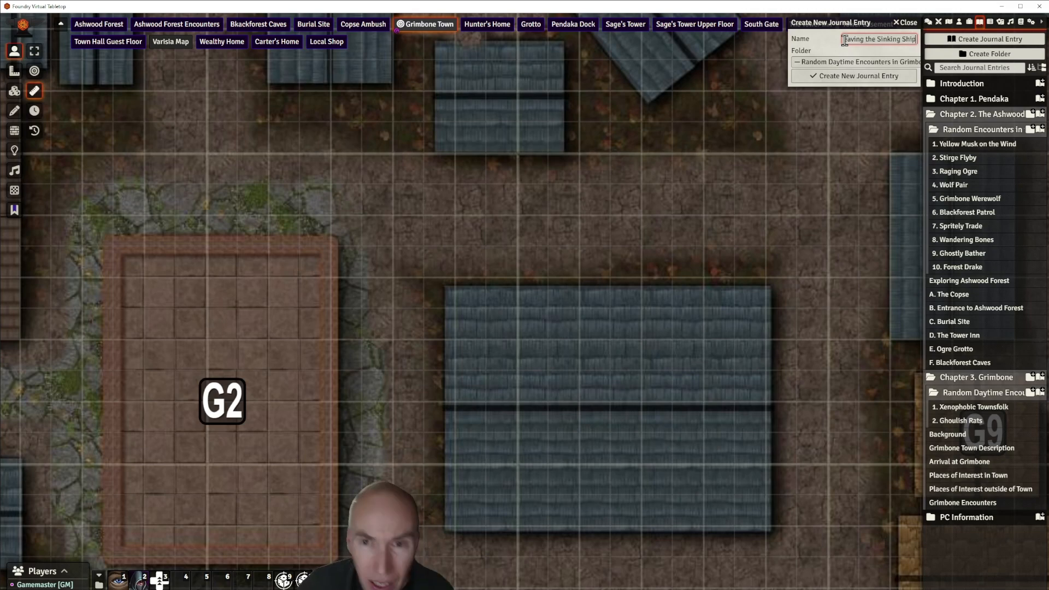
{"action": "left_click", "coordinate": [836, 76]}
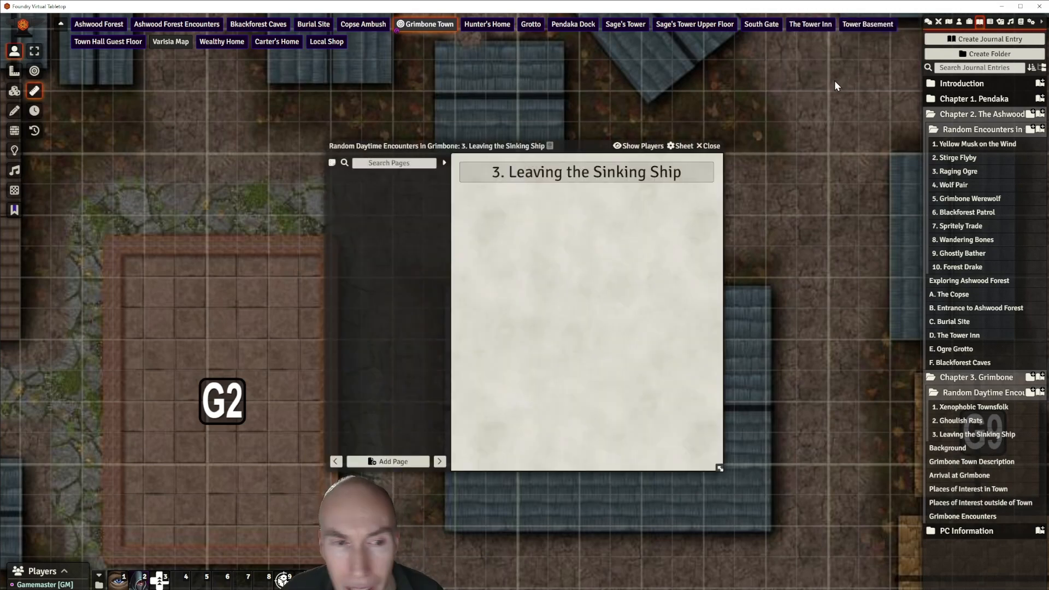
Add a text page named "Leaving the Sinking Ship" to the "3. Leaving the Sinking Ship" journal entry
{"action": "left_click", "coordinate": [406, 462]}
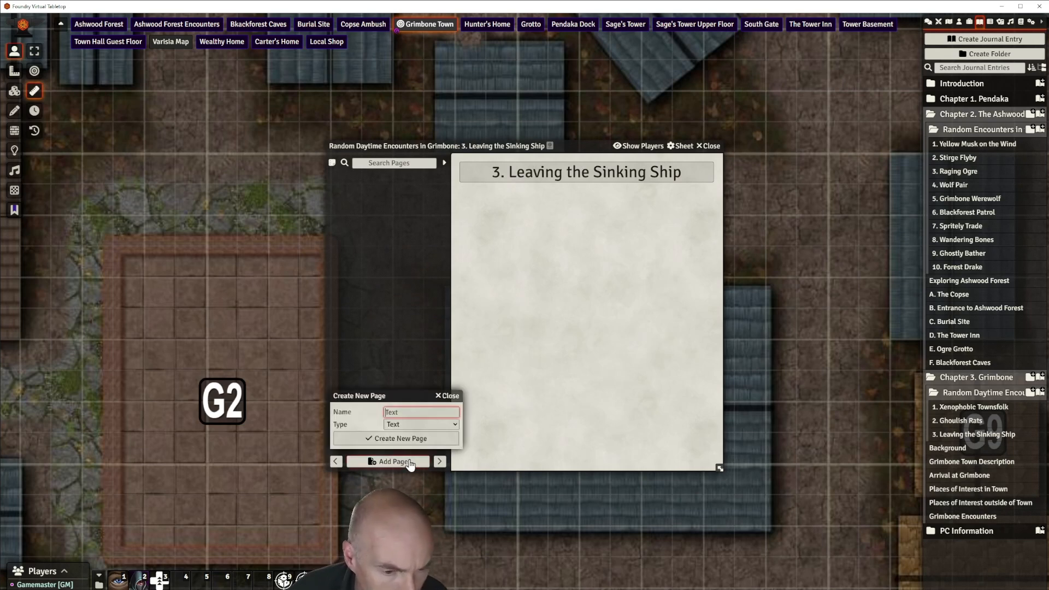
{"action": "left_click", "coordinate": [411, 411]}
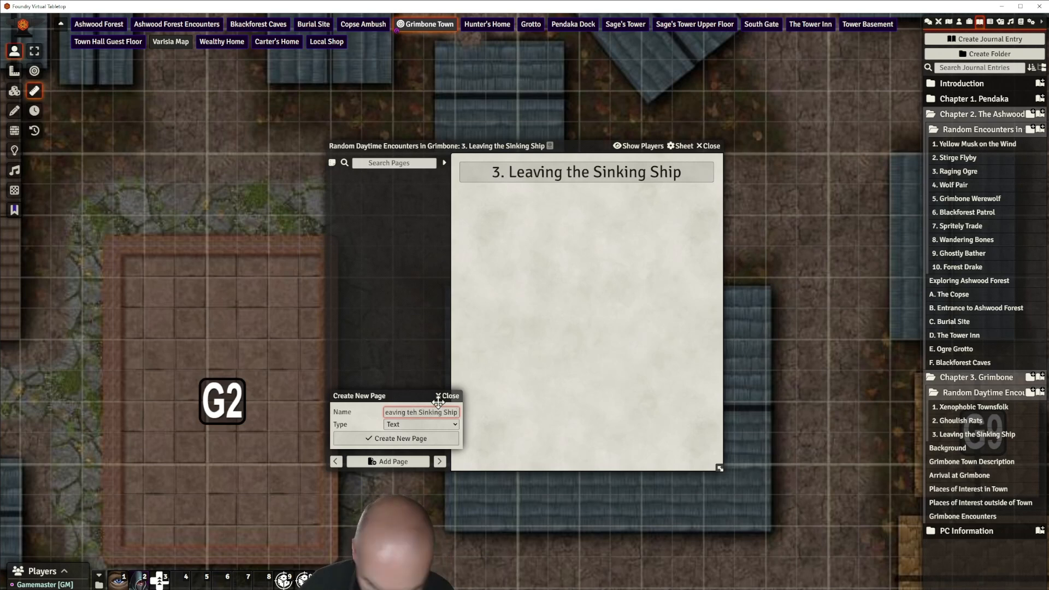
{"action": "key", "text": "BackSpace"}
{"action": "key", "text": "Right"}
{"action": "type", "text": "e"}
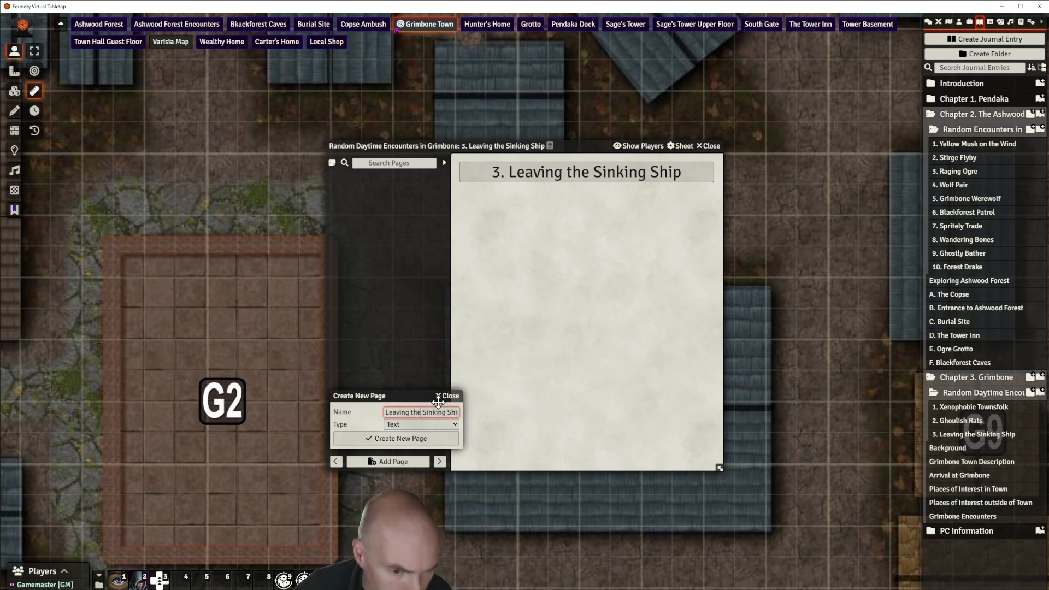
{"action": "left_click", "coordinate": [393, 462]}
{"action": "left_click", "coordinate": [393, 439]}
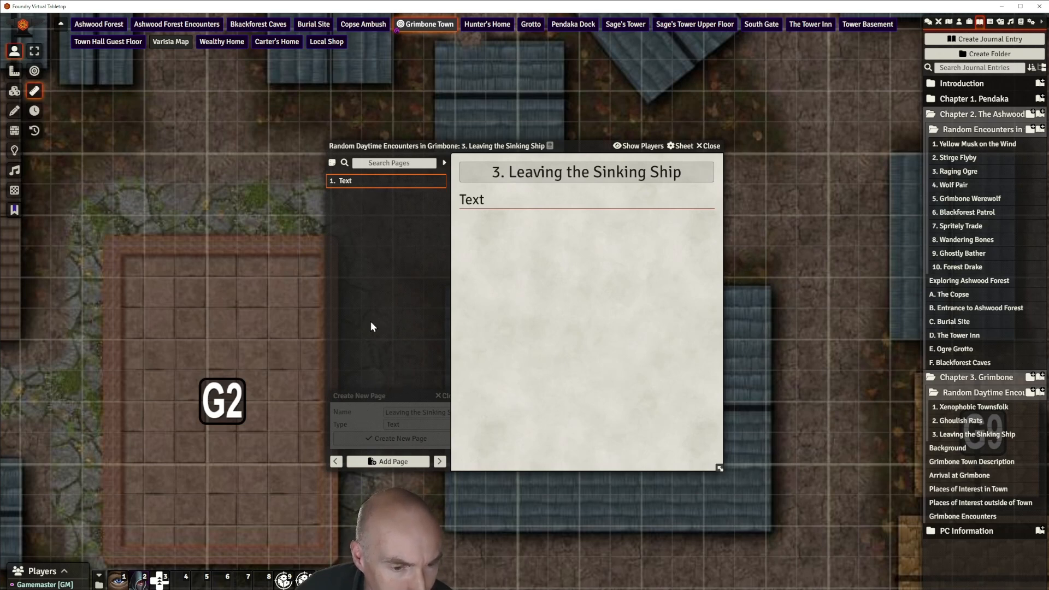
{"action": "left_click", "coordinate": [392, 462]}
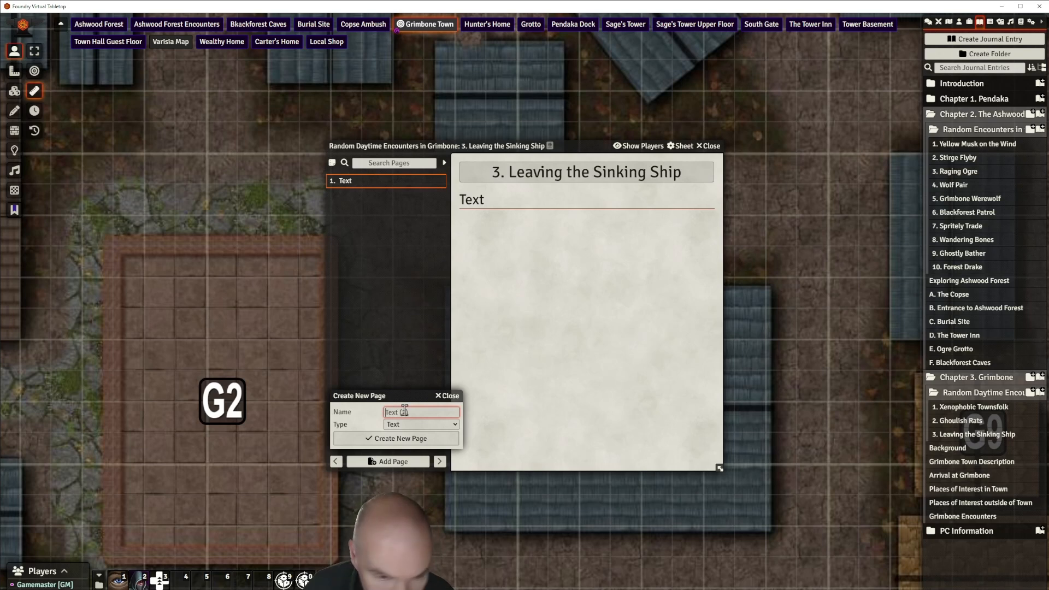
{"action": "left_click", "coordinate": [451, 393]}
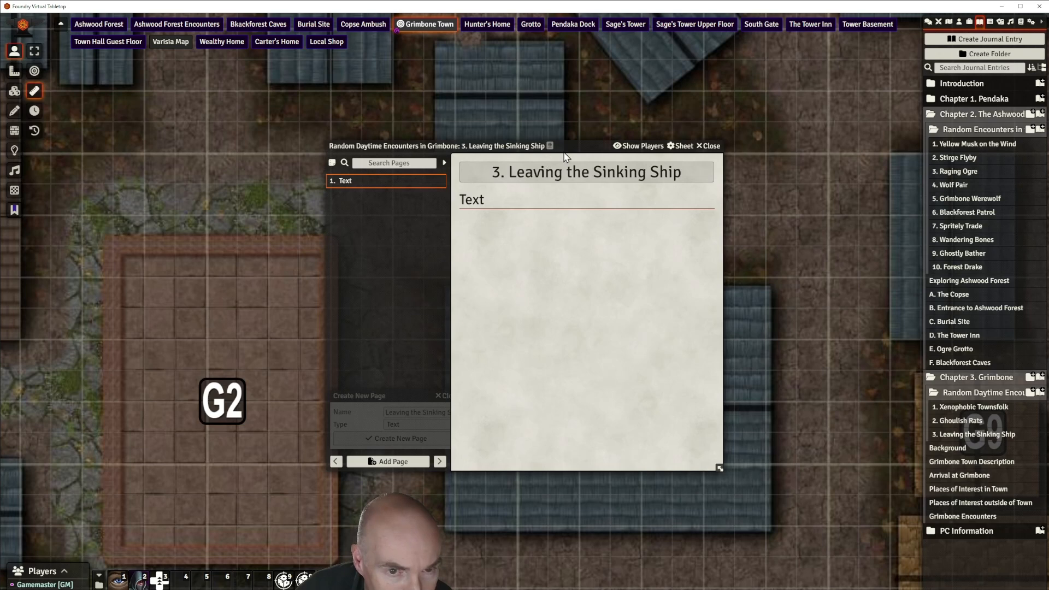
{"action": "left_click_drag", "start_coordinate": [577, 148], "coordinate": [655, 175]}
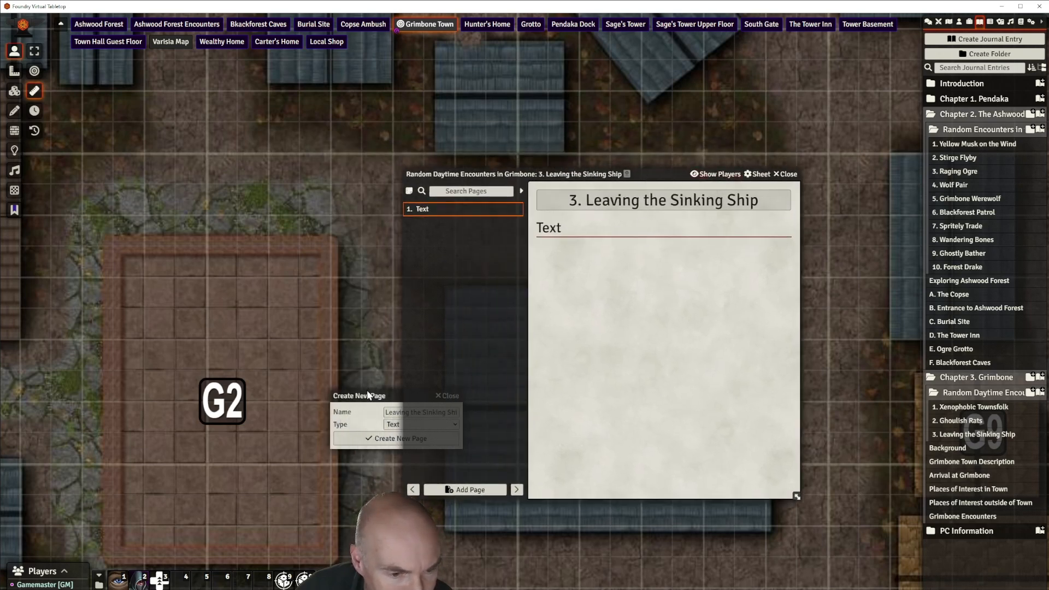
{"action": "left_click_drag", "start_coordinate": [369, 394], "coordinate": [268, 355]}
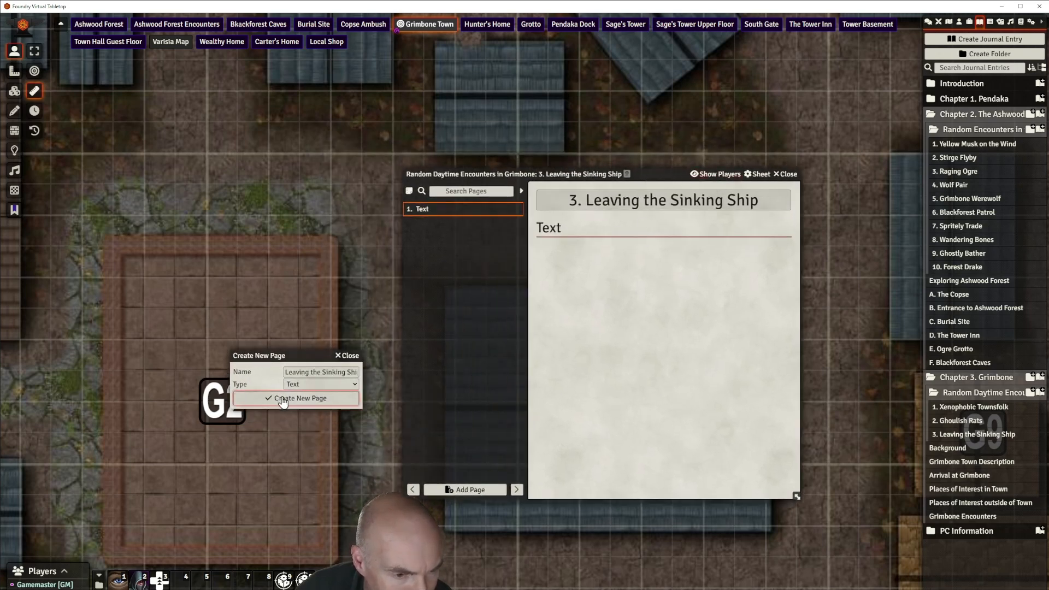
{"action": "left_click", "coordinate": [282, 399]}
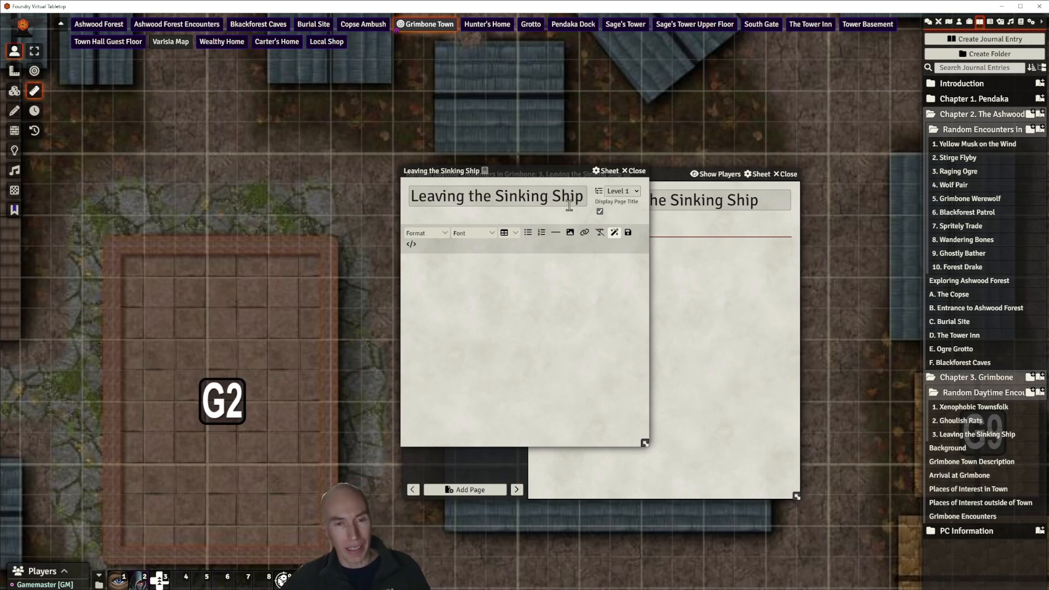
Hide the page title and write the paragraph beginning "The ubiquitous rats nesting in and under the town of Grimbone", ending with a horizontal line
{"action": "left_click", "coordinate": [600, 212]}
{"action": "left_click", "coordinate": [552, 272]}
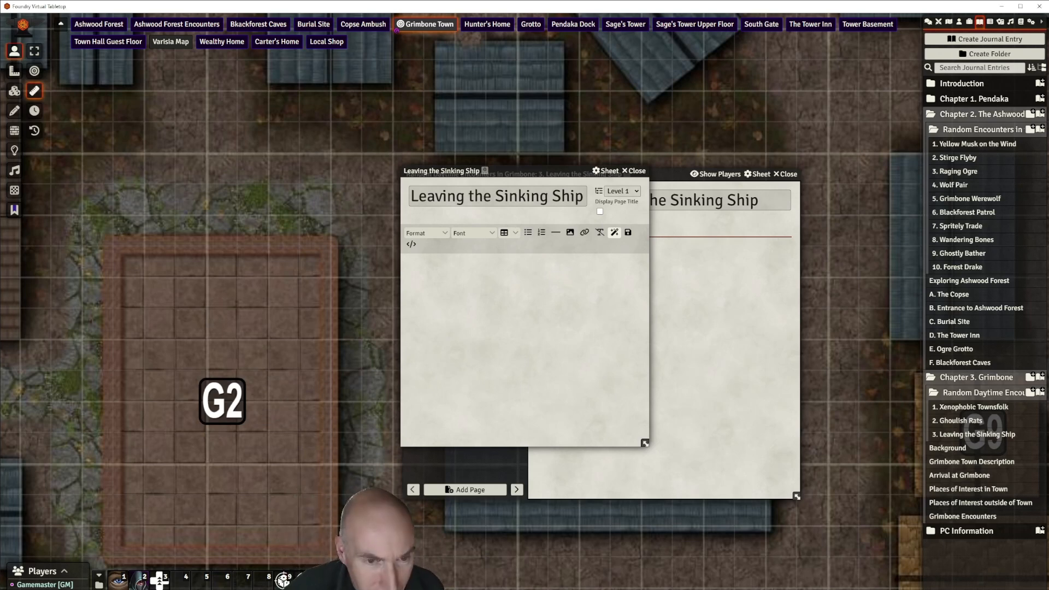
{"action": "type", "text": "The ubiquitous rats nesting in and under the town of Grimbone are being displaced by worse vermin. A swarm of them forms a moving carpet of dark fur across the ground as they stream out of a hole just as the PCs are walking by. In their confusion they attack all in their path."}
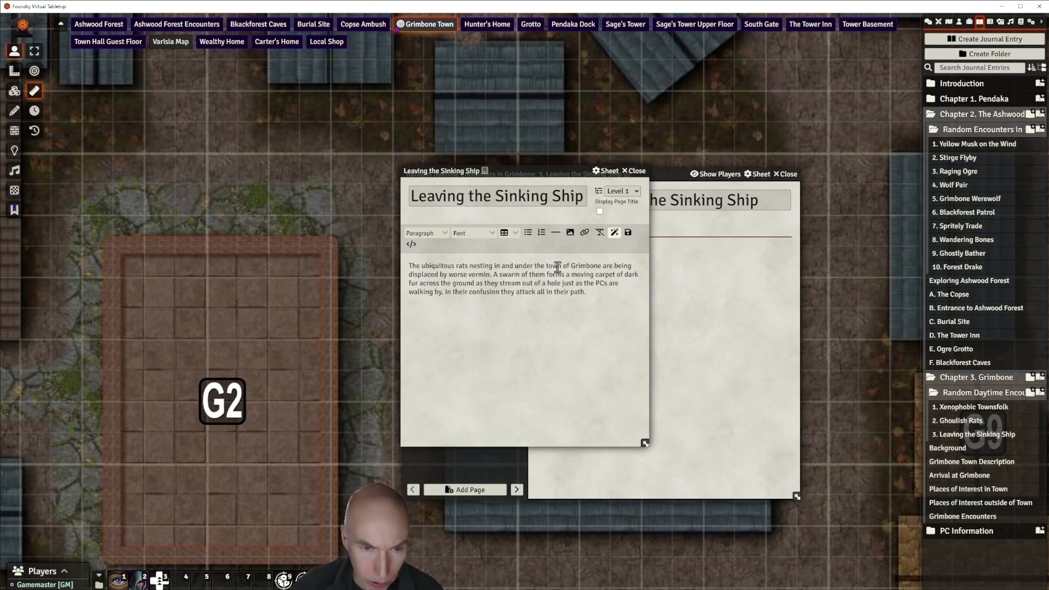
{"action": "left_click", "coordinate": [557, 233]}
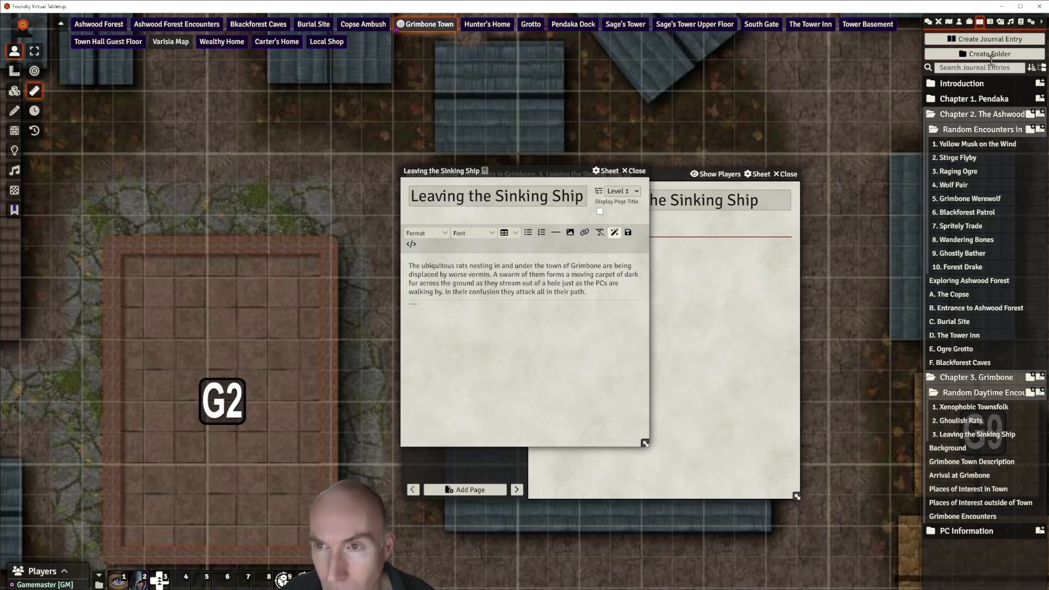
Search the compendiums for "rat sw" and import the Rat Swarm from Monster Core into the world
{"action": "left_click", "coordinate": [1021, 23]}
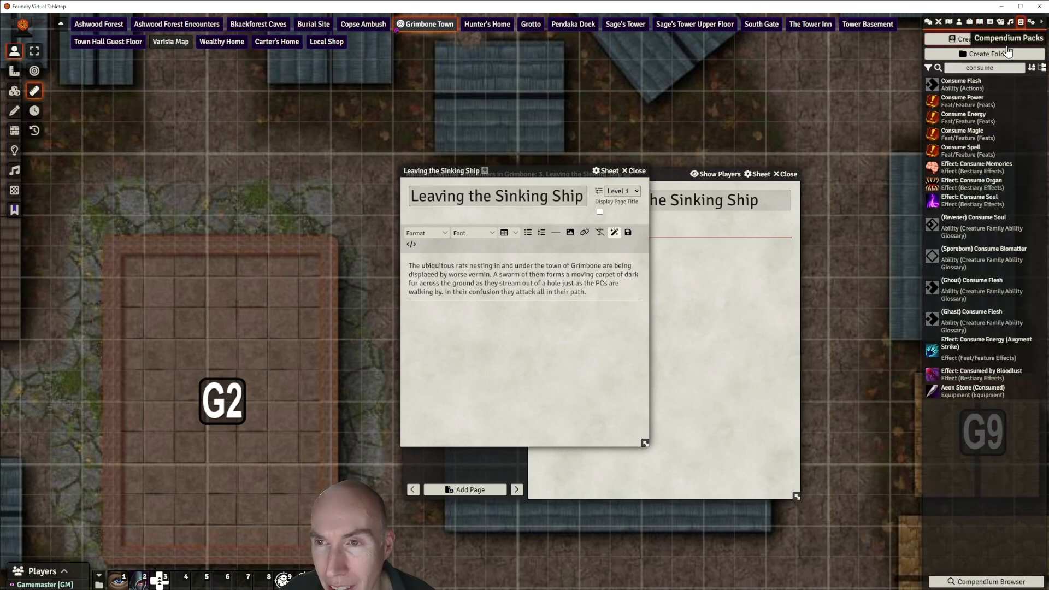
{"action": "double_click", "coordinate": [989, 67]}
{"action": "type", "text": "rat sw"}
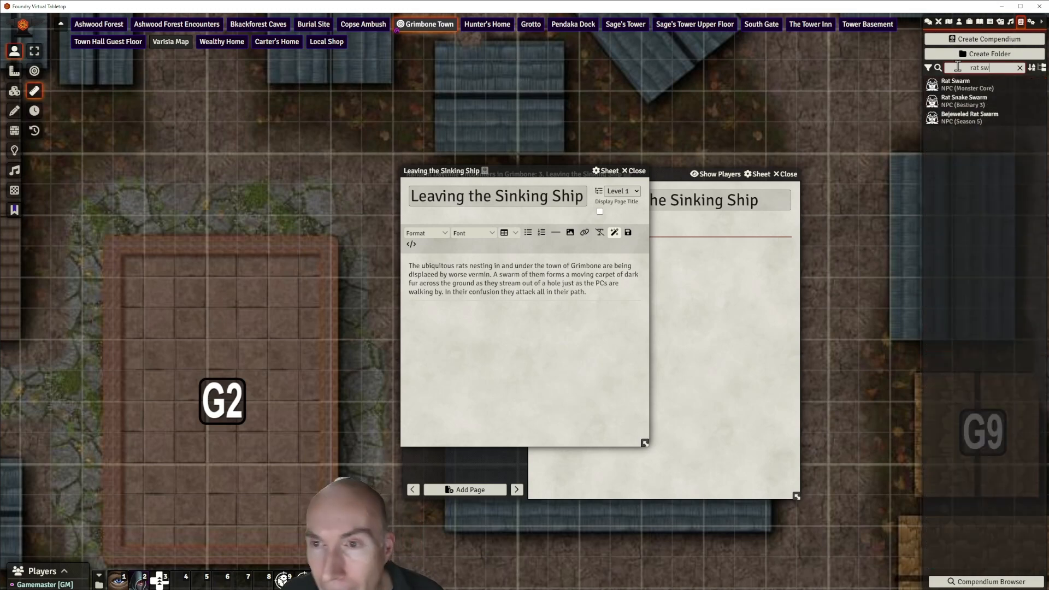
{"action": "left_click", "coordinate": [955, 85]}
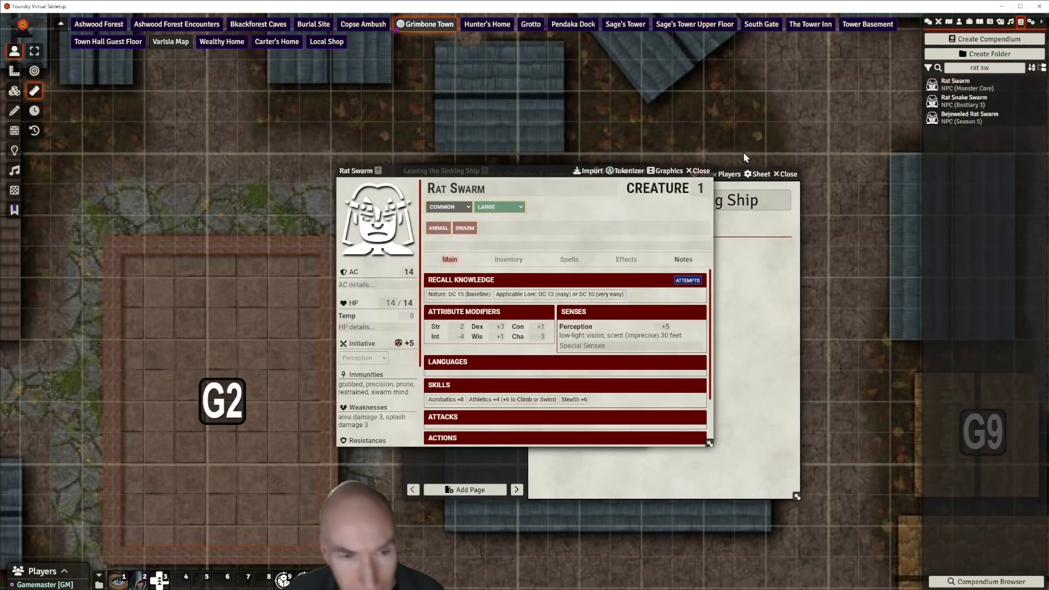
{"action": "left_click_drag", "start_coordinate": [530, 169], "coordinate": [571, 174]}
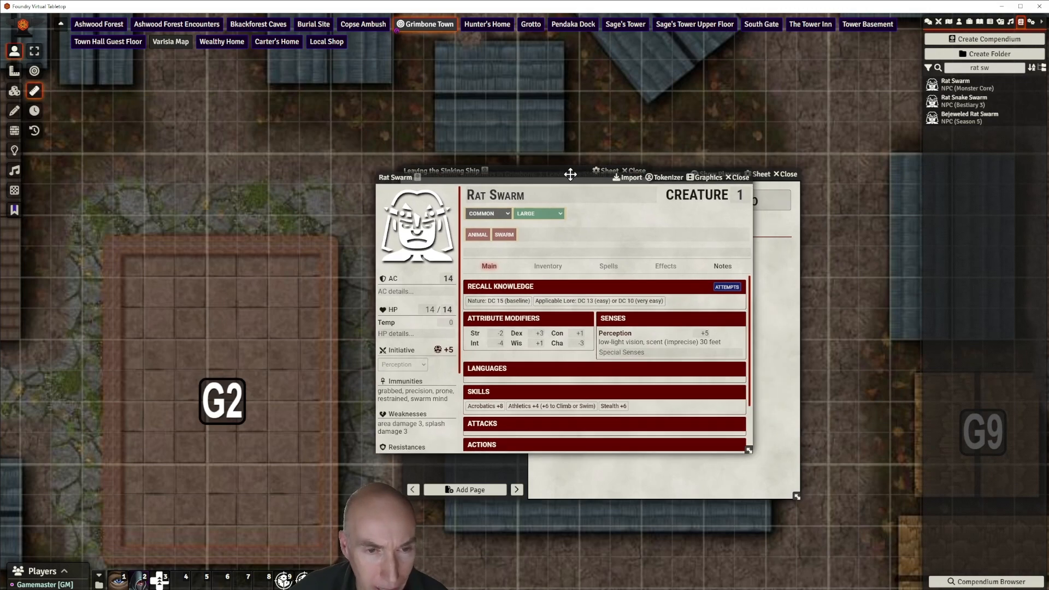
{"action": "left_click", "coordinate": [741, 179]}
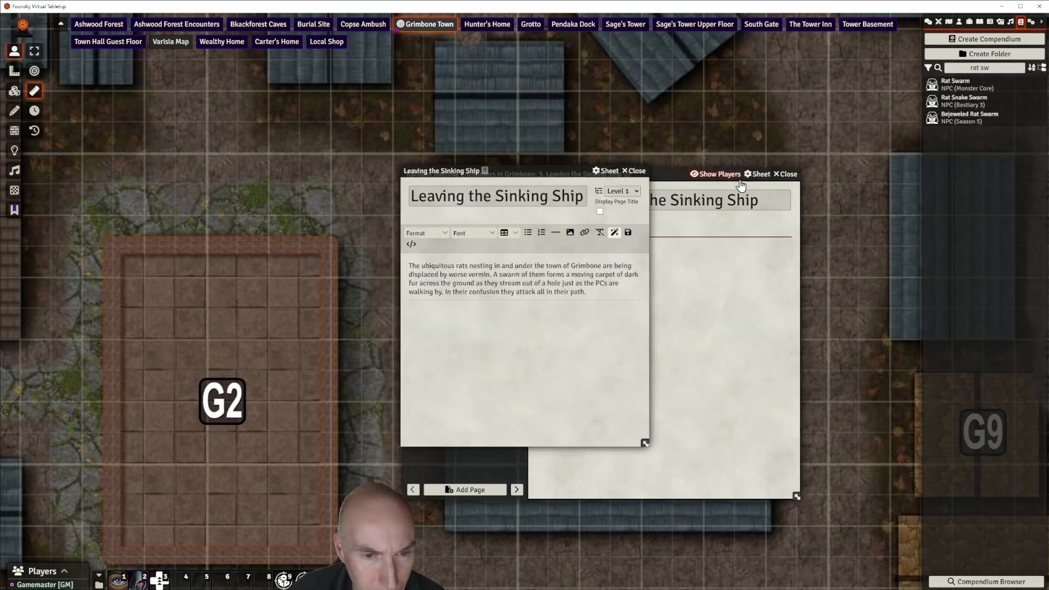
{"action": "left_click", "coordinate": [953, 85]}
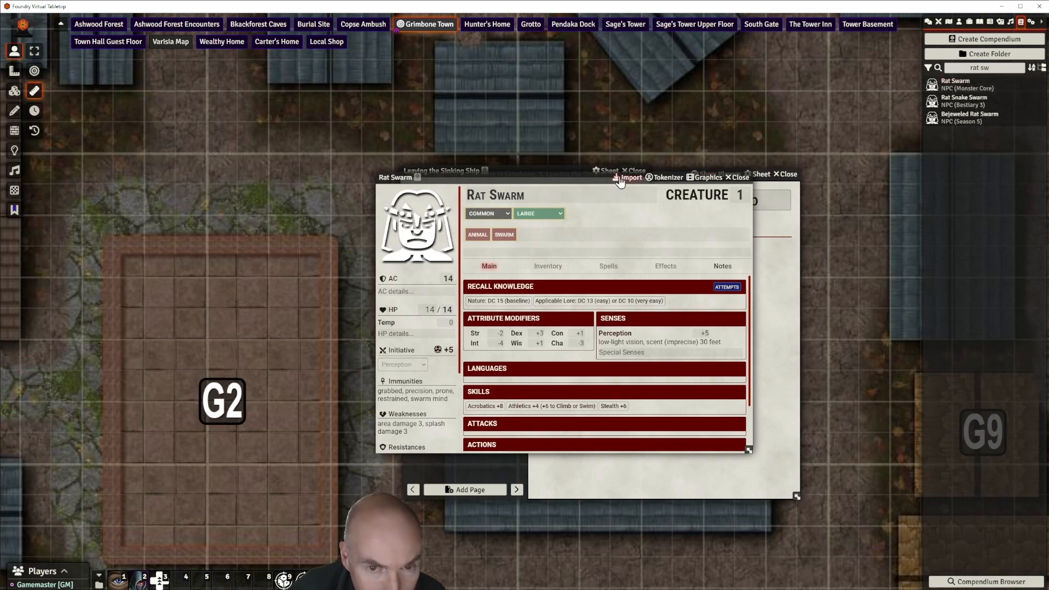
{"action": "left_click", "coordinate": [629, 177]}
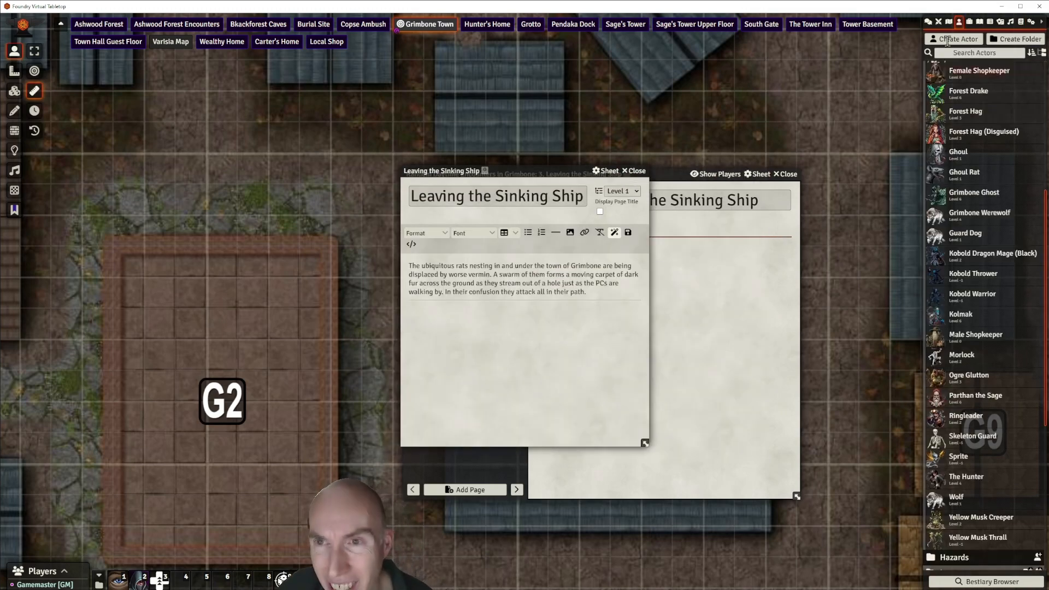
Collapse the Loot folder and move the imported Rat Swarm actor into the folder with the other creatures
{"action": "scroll", "coordinate": [974, 365], "scroll_direction": "down", "scroll_amount": 8}
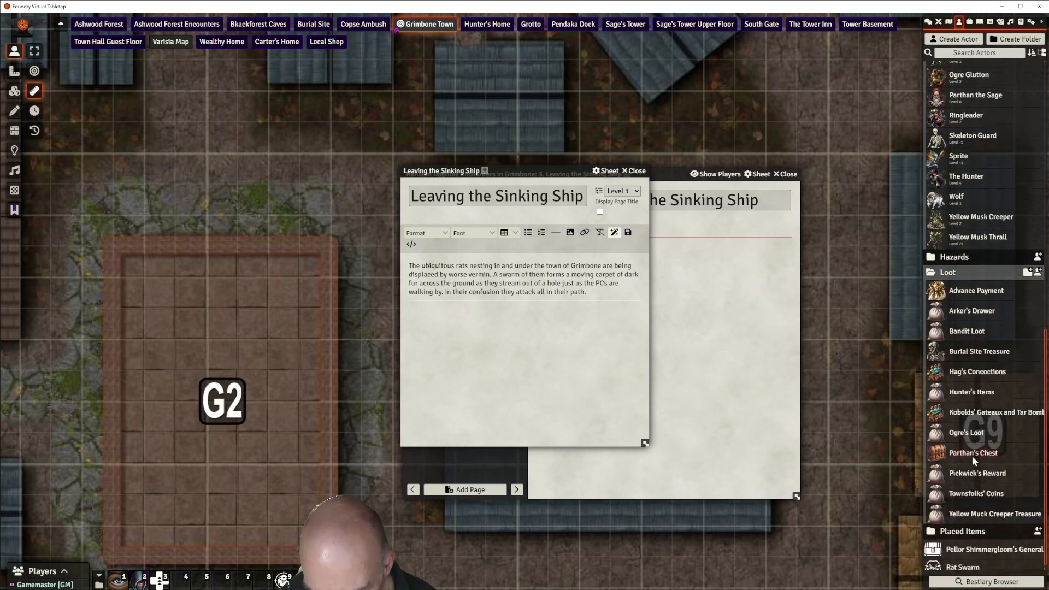
{"action": "left_click", "coordinate": [954, 266]}
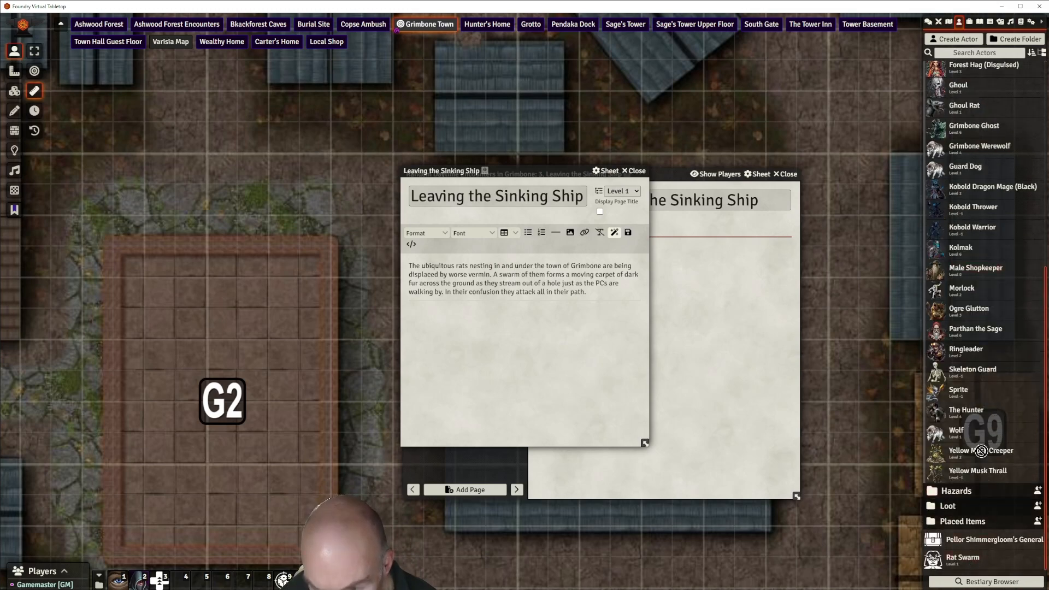
{"action": "left_click_drag", "start_coordinate": [992, 272], "coordinate": [990, 270]}
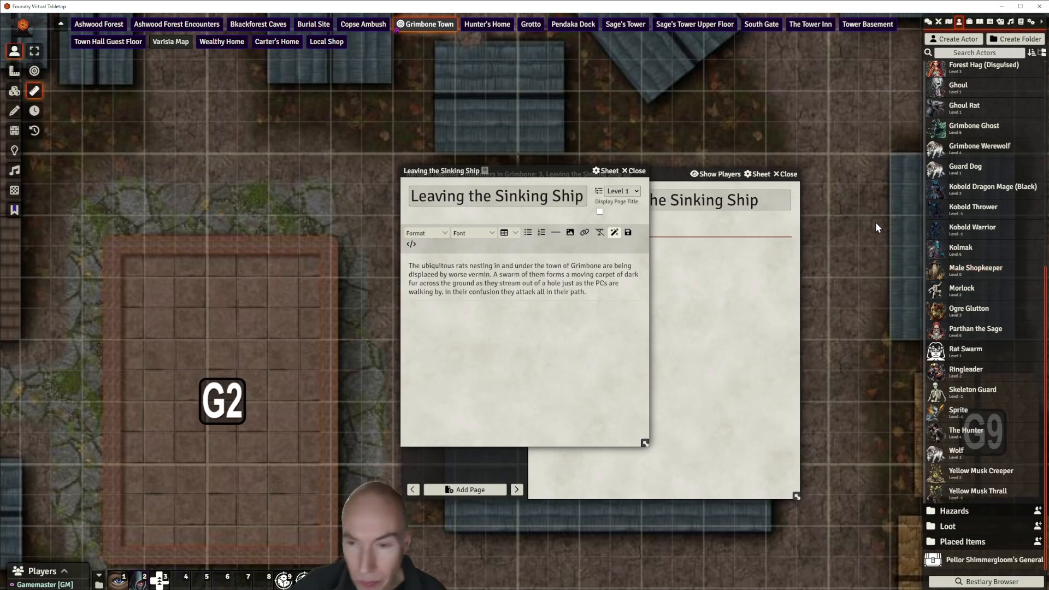
Browse for a new Rat Swarm portrait in the tokens folder of modules/strife-in-grimbone-walkthrough-module
{"action": "left_click", "coordinate": [978, 350]}
{"action": "left_click", "coordinate": [382, 252]}
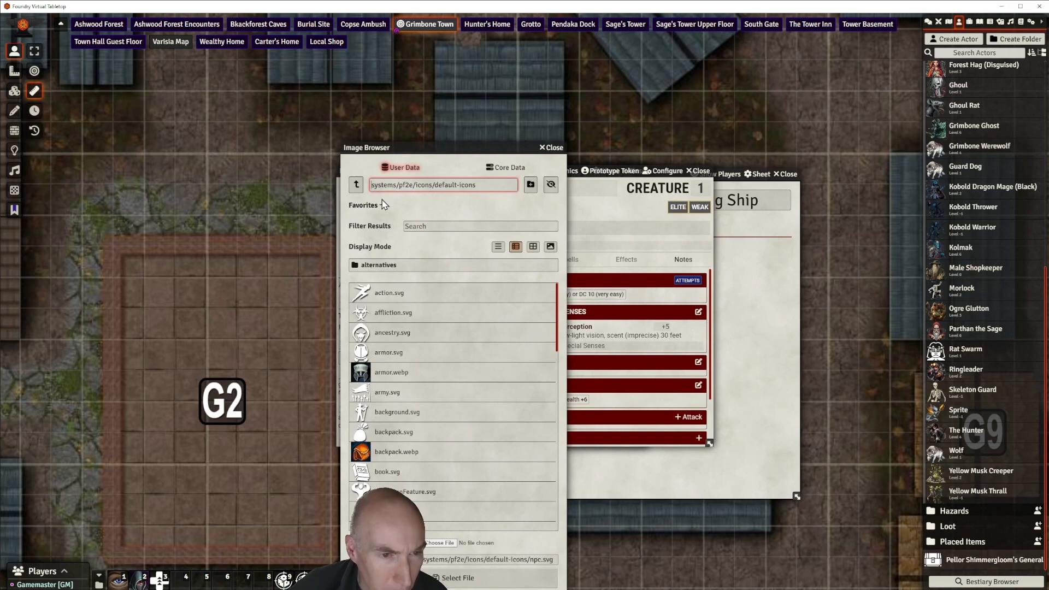
{"action": "left_click", "coordinate": [357, 185]}
{"action": "left_click", "coordinate": [356, 185]}
{"action": "left_click", "coordinate": [357, 185]}
{"action": "left_click", "coordinate": [357, 185]}
{"action": "left_click", "coordinate": [370, 290]}
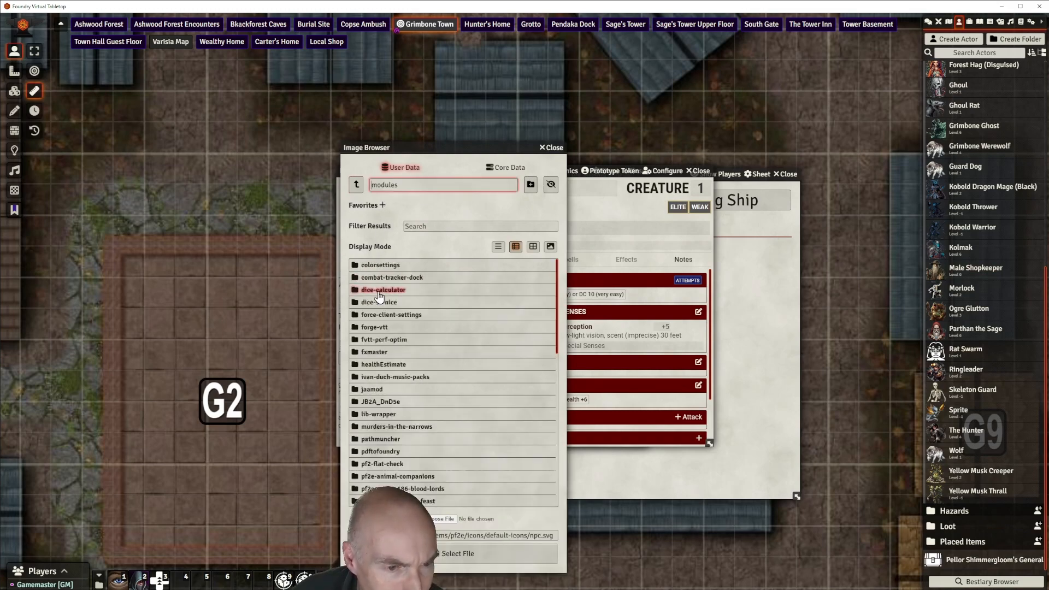
{"action": "scroll", "coordinate": [444, 382], "scroll_direction": "down", "scroll_amount": 5}
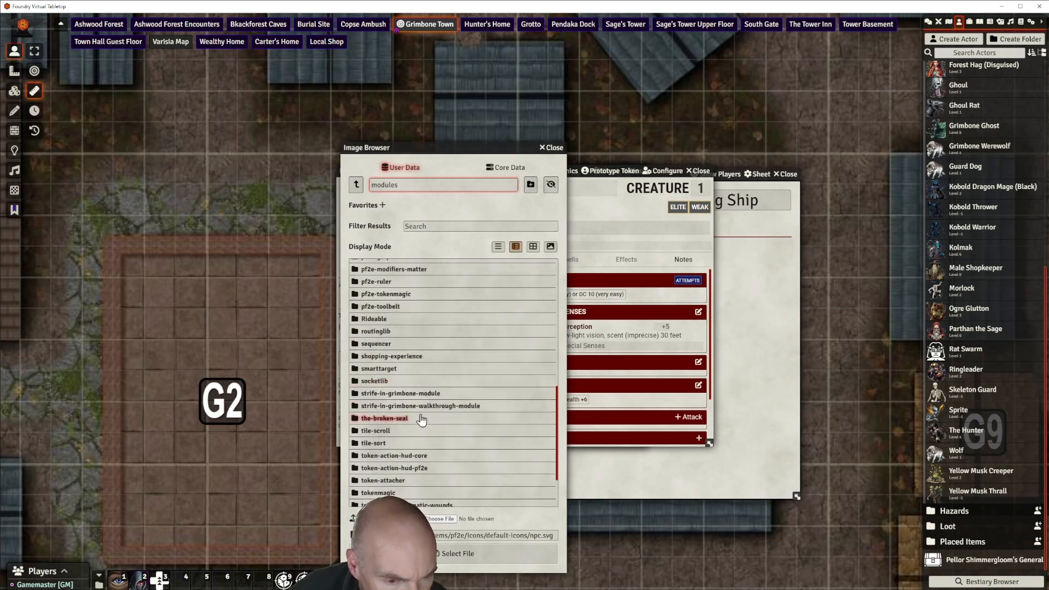
{"action": "left_click", "coordinate": [419, 411]}
{"action": "left_click", "coordinate": [370, 265]}
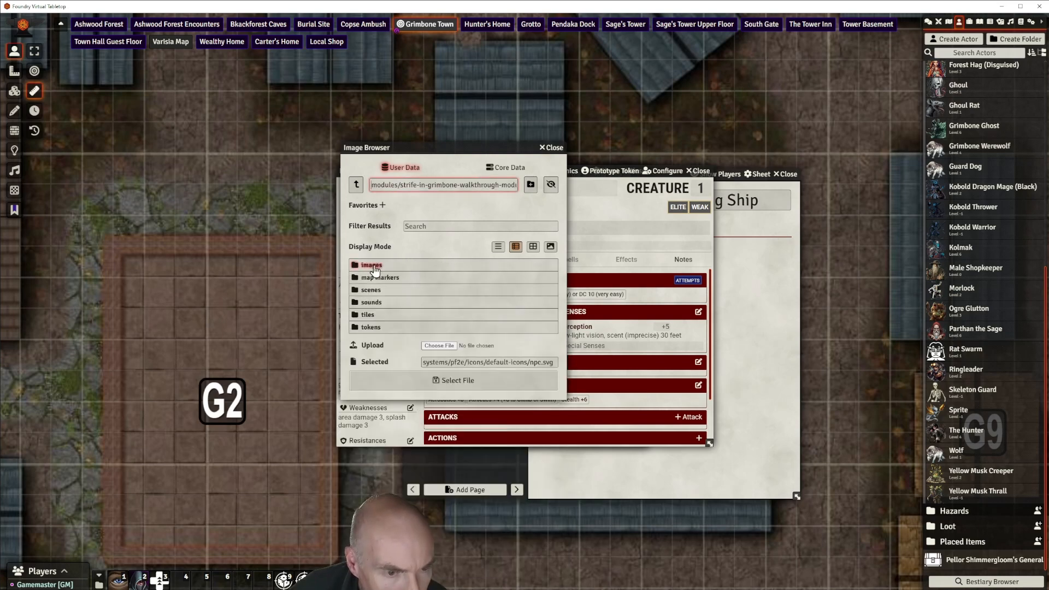
{"action": "left_click", "coordinate": [372, 328]}
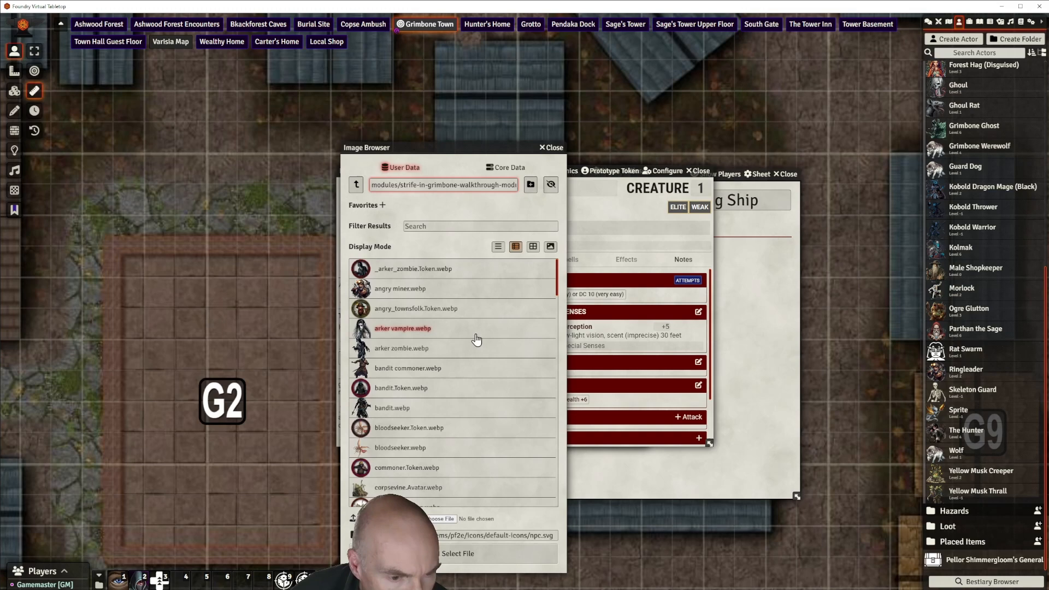
Find the rat swarm WebP image in the tokens folder and set it as the Rat Swarm's portrait
{"action": "scroll", "coordinate": [453, 391], "scroll_direction": "down", "scroll_amount": 3}
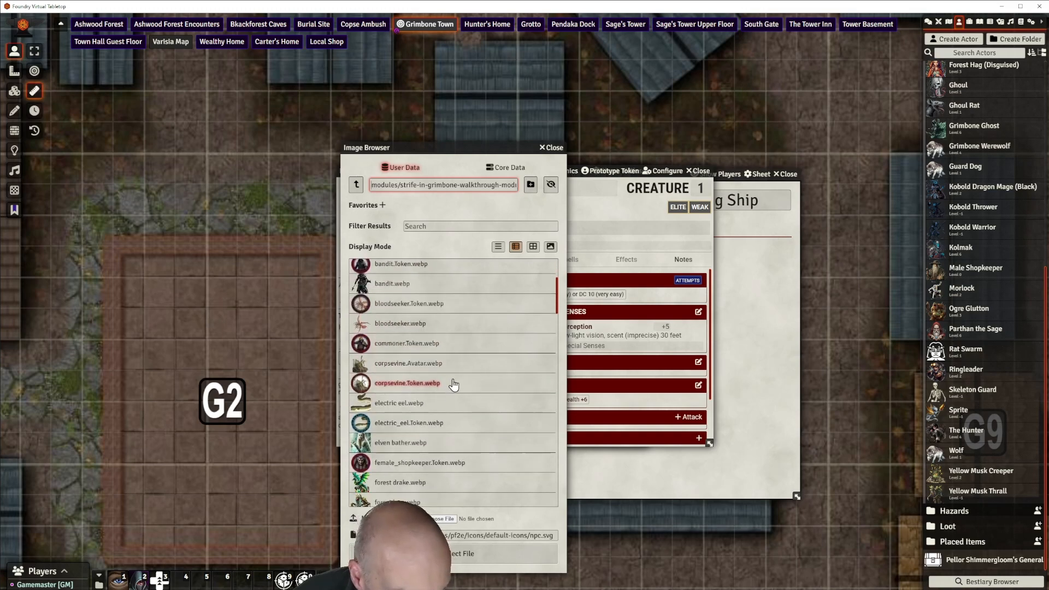
{"action": "scroll", "coordinate": [453, 385], "scroll_direction": "up", "scroll_amount": 3}
{"action": "scroll", "coordinate": [473, 395], "scroll_direction": "down", "scroll_amount": 2}
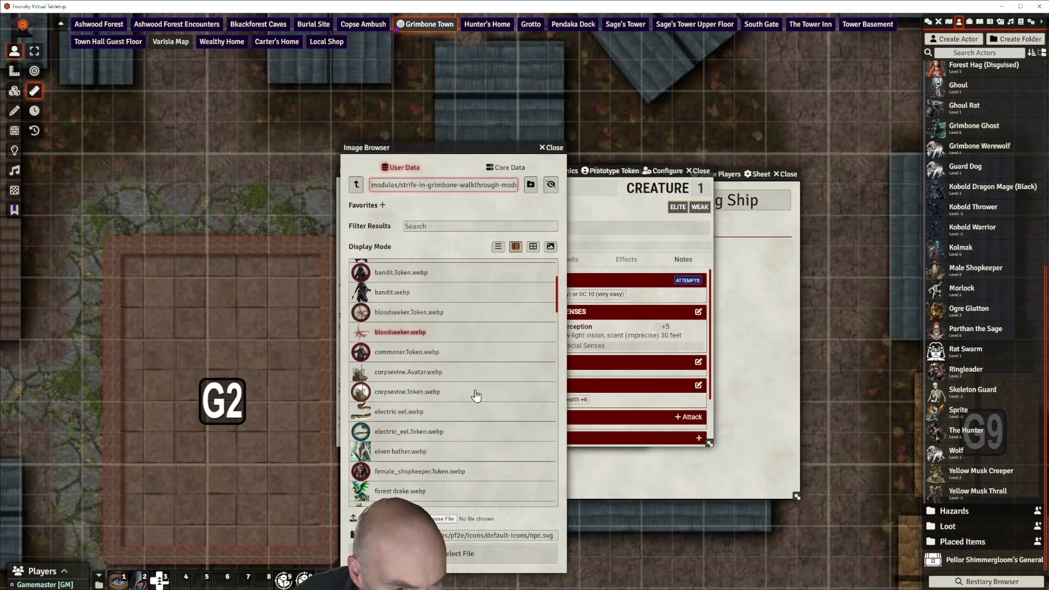
{"action": "scroll", "coordinate": [476, 395], "scroll_direction": "down", "scroll_amount": 7}
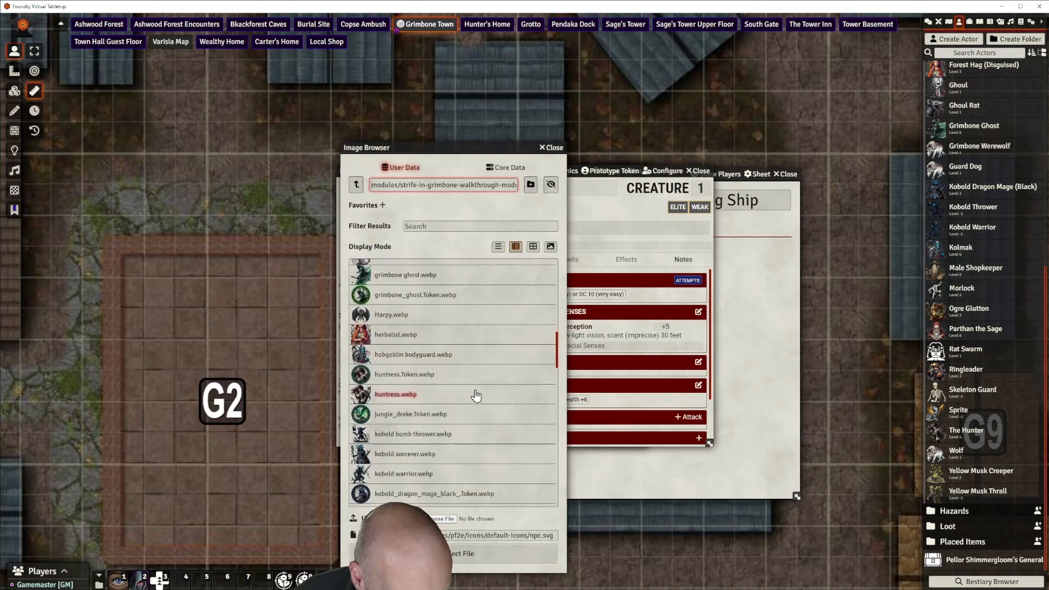
{"action": "scroll", "coordinate": [476, 395], "scroll_direction": "down", "scroll_amount": 2}
{"action": "scroll", "coordinate": [476, 395], "scroll_direction": "down", "scroll_amount": 4}
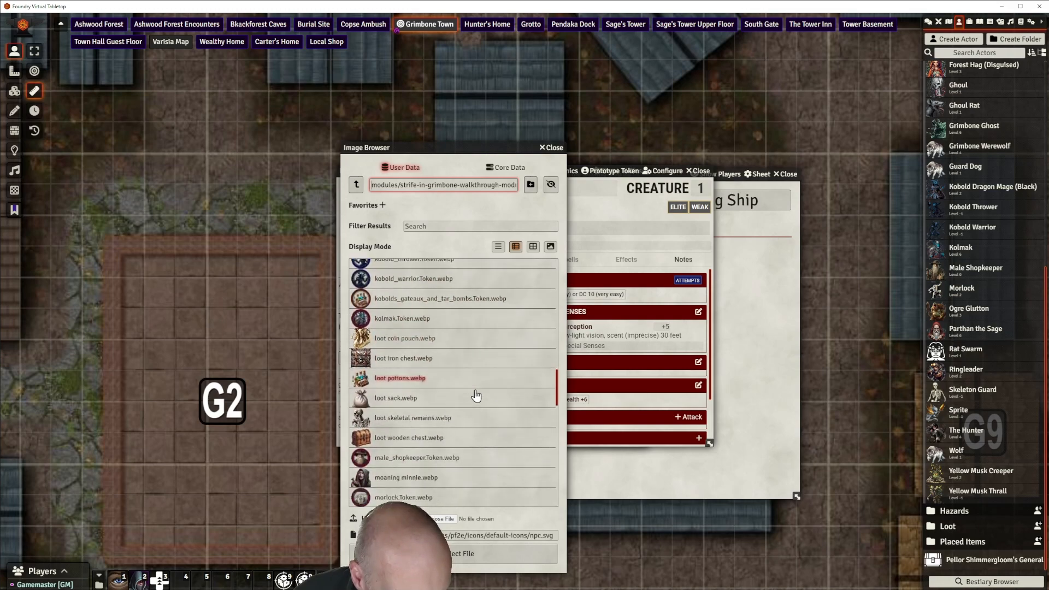
{"action": "scroll", "coordinate": [476, 395], "scroll_direction": "down", "scroll_amount": 6}
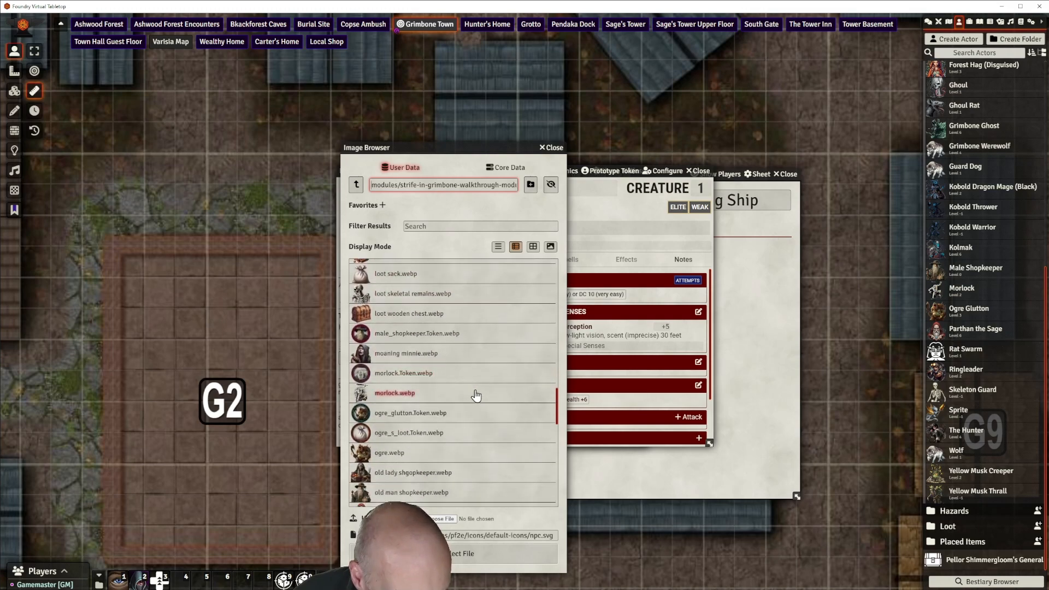
{"action": "scroll", "coordinate": [476, 395], "scroll_direction": "down", "scroll_amount": 7}
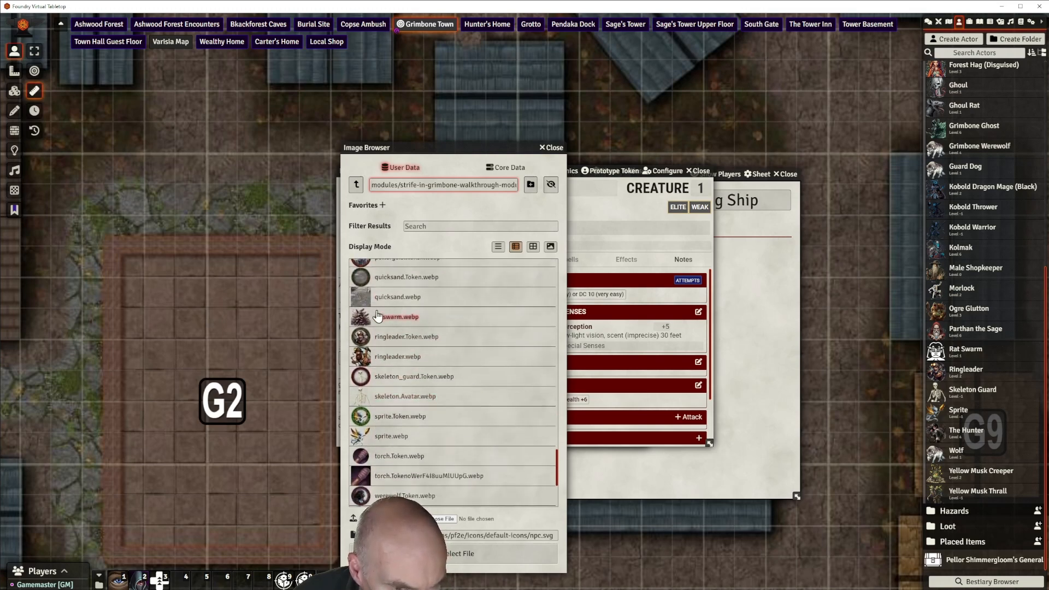
{"action": "left_click", "coordinate": [437, 317]}
{"action": "left_click", "coordinate": [474, 554]}
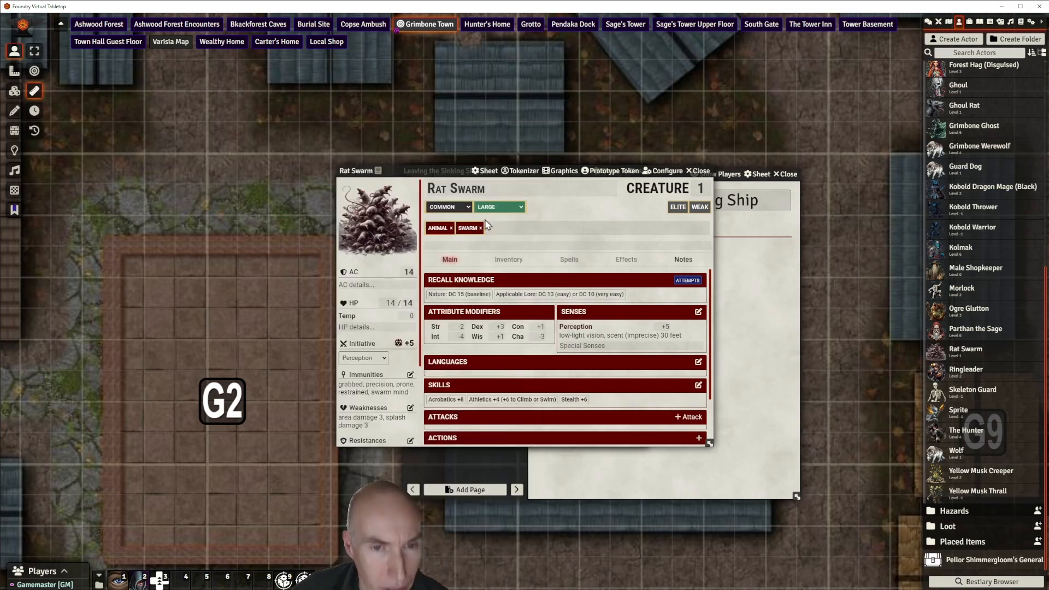
Open the Rat Swarm in Tokenizer, delete the token's white background layer and replace the brown frame with the yellow-green rune ring
{"action": "left_click", "coordinate": [524, 172]}
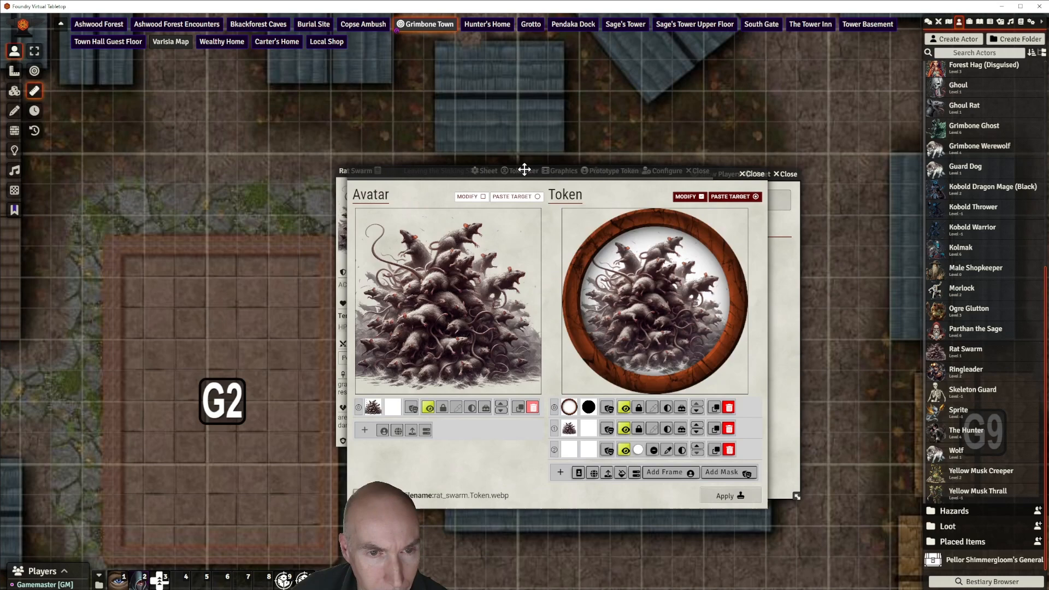
{"action": "left_click", "coordinate": [729, 450]}
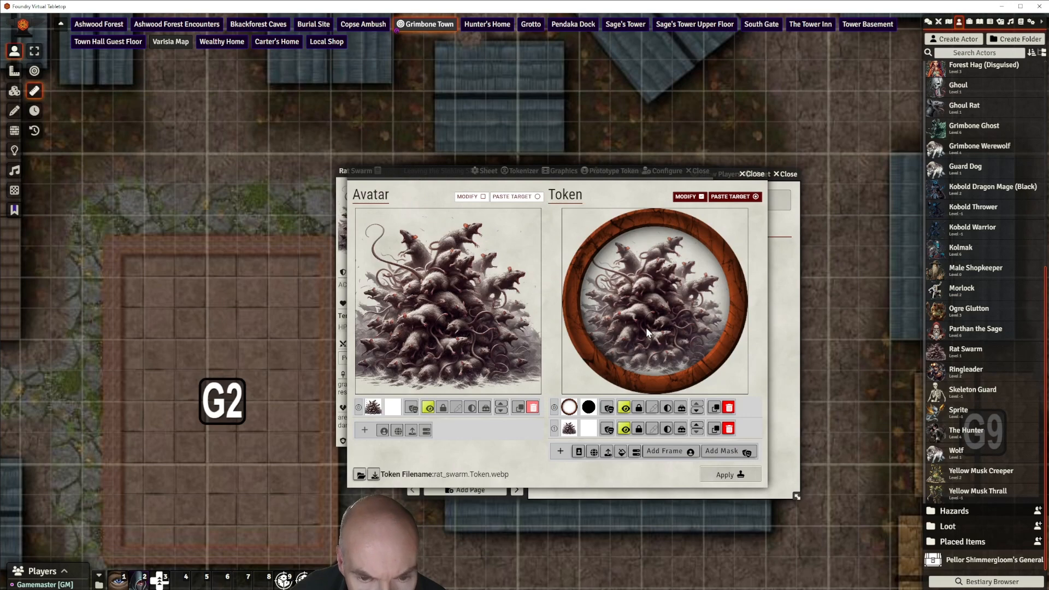
{"action": "left_click", "coordinate": [664, 451]}
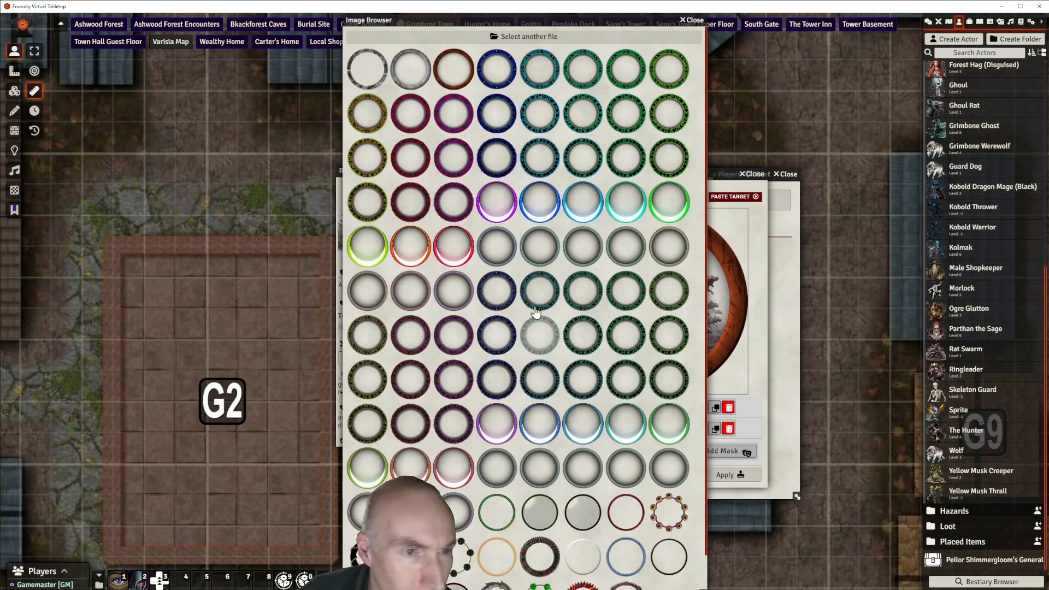
{"action": "left_click", "coordinate": [361, 199]}
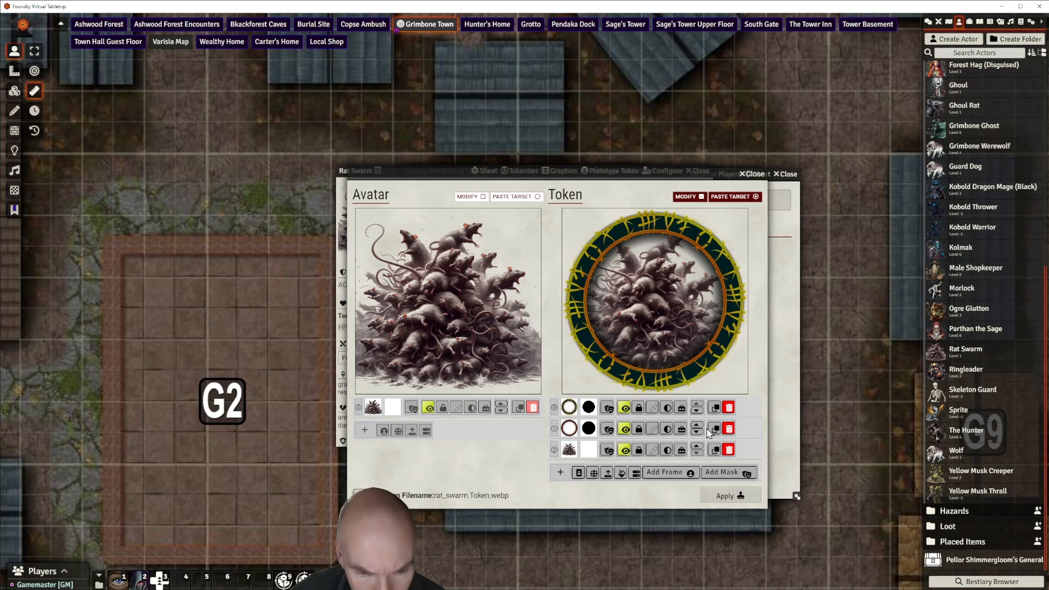
{"action": "left_click", "coordinate": [729, 430]}
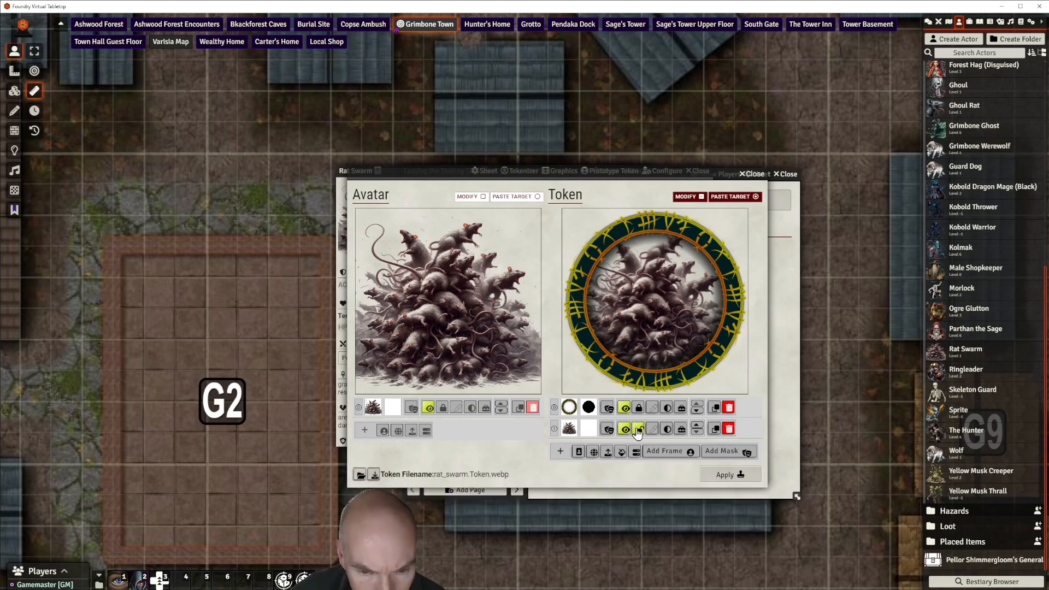
Adjust the size and position of the unlocked rat image layer within the rune ring and apply the token artwork
{"action": "scroll", "coordinate": [659, 339], "scroll_direction": "down", "scroll_amount": 4}
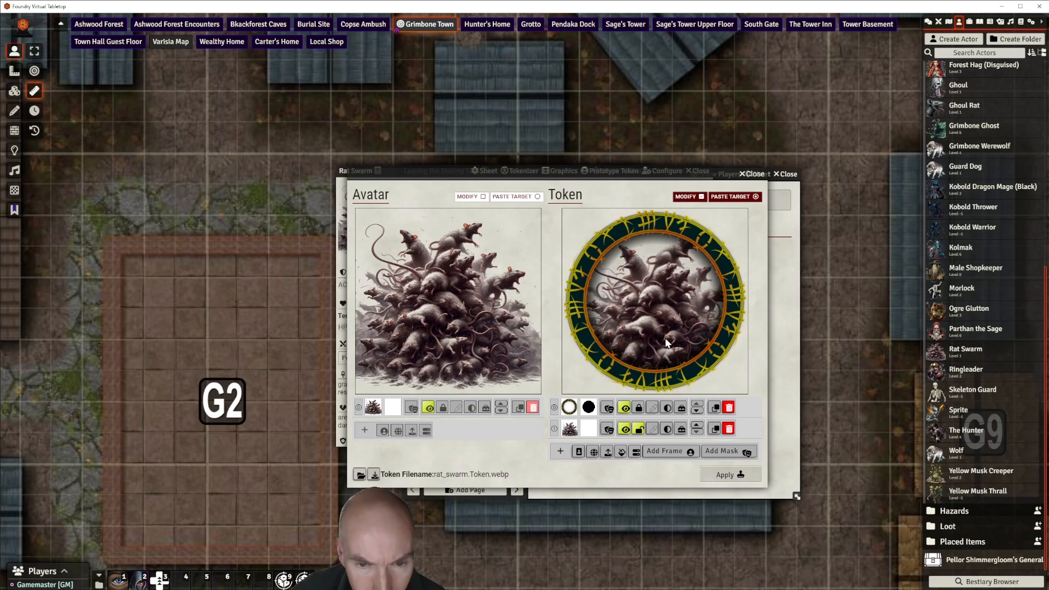
{"action": "scroll", "coordinate": [666, 339], "scroll_direction": "down", "scroll_amount": 1}
{"action": "mouse_move", "coordinate": [665, 338]}
{"action": "left_mouse_down"}
{"action": "mouse_move", "coordinate": [655, 323]}
{"action": "mouse_move", "coordinate": [664, 336]}
{"action": "left_mouse_up"}
{"action": "scroll", "coordinate": [657, 323], "scroll_direction": "down", "scroll_amount": 1}
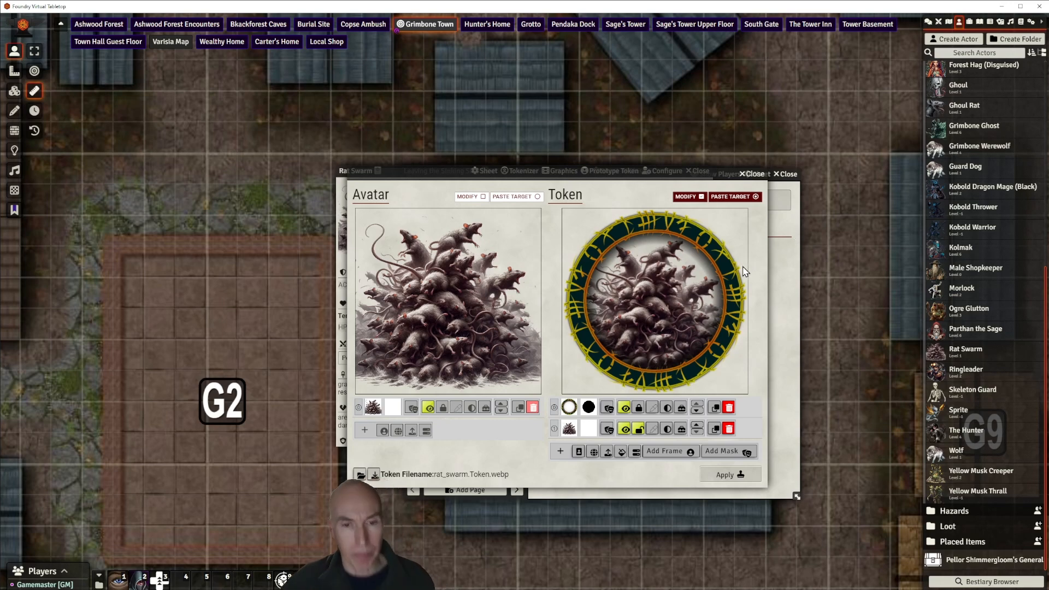
{"action": "left_click", "coordinate": [727, 475]}
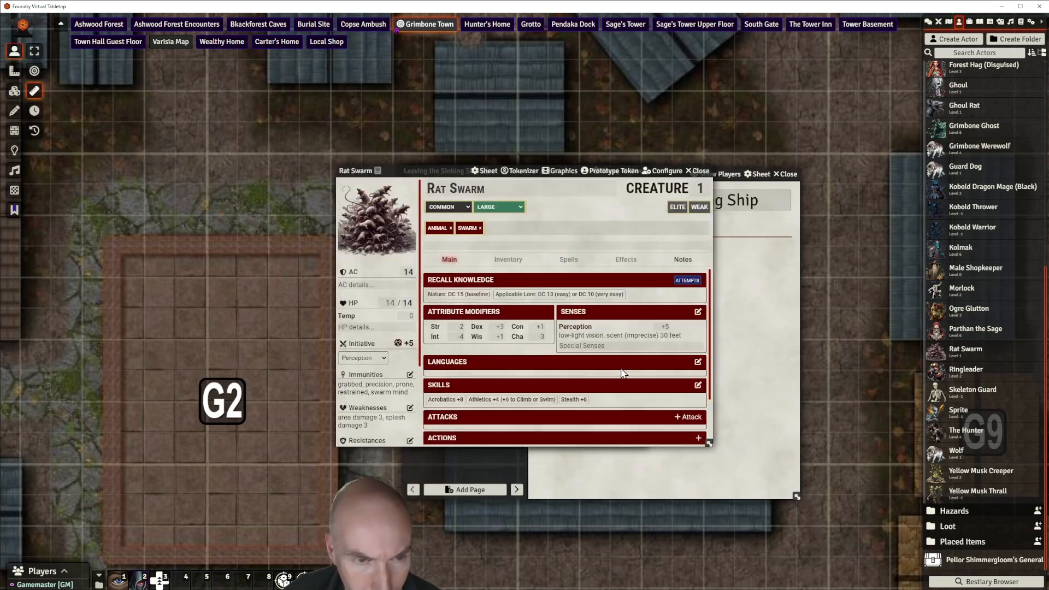
Check the Rat Swarm's prototype token identity settings and close its actor sheet
{"action": "left_click", "coordinate": [609, 172]}
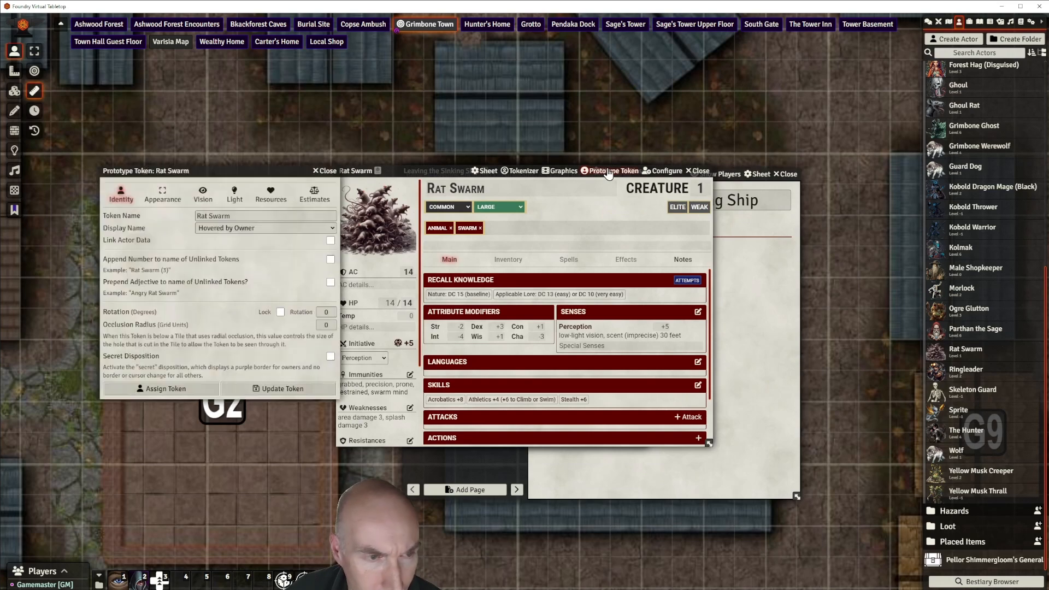
{"action": "left_click", "coordinate": [327, 171]}
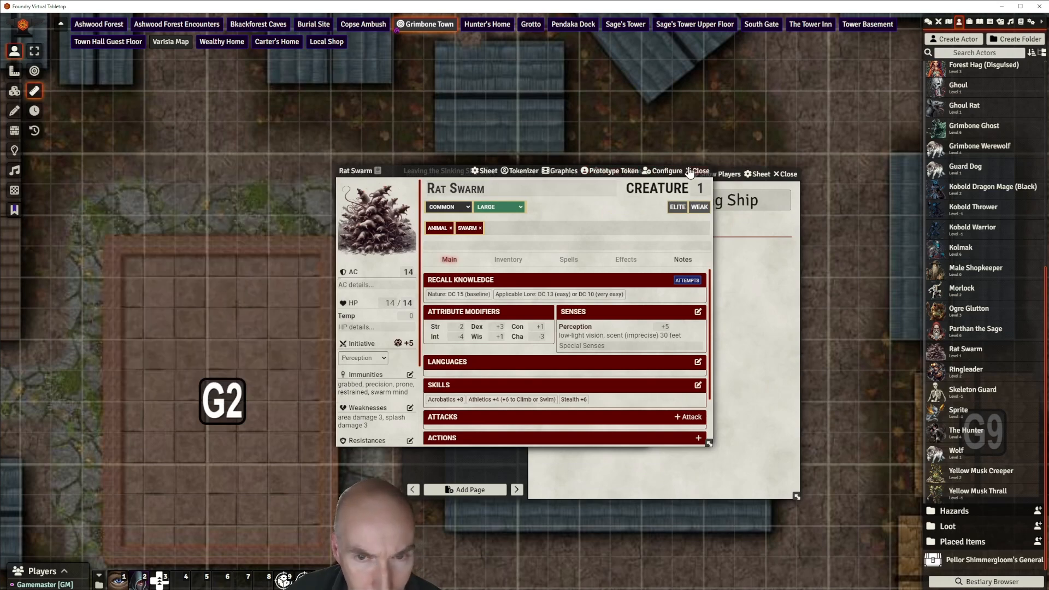
{"action": "left_click", "coordinate": [700, 171]}
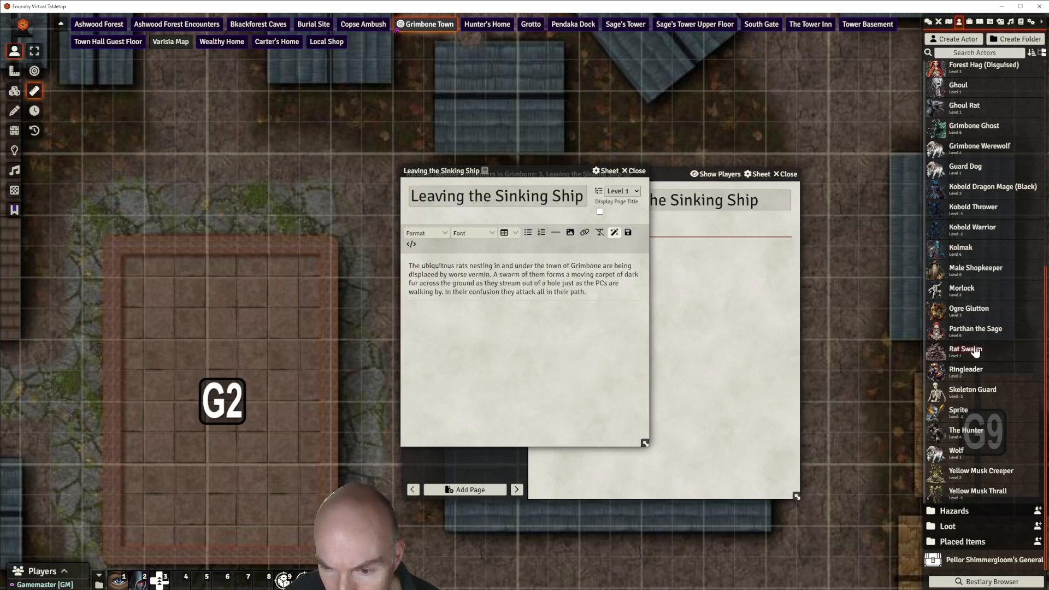
Add a Rat Swarm actor link with a horizontal rule beneath it to the Leaving the Sinking Ship page, and close the page editor
{"action": "left_click_drag", "start_coordinate": [976, 353], "coordinate": [568, 338]}
{"action": "key", "text": "Return"}
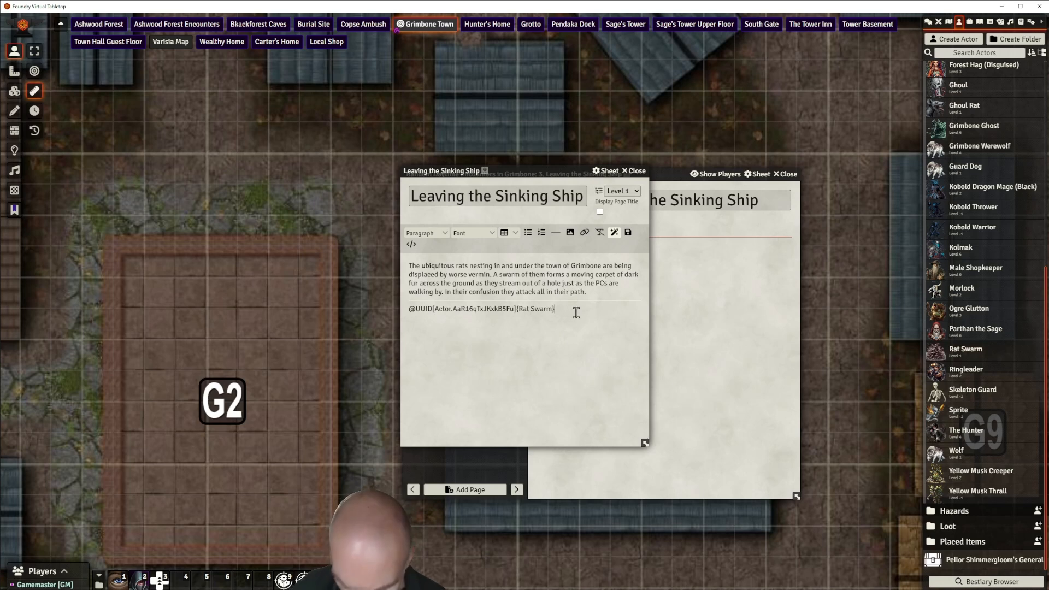
{"action": "left_click", "coordinate": [556, 237]}
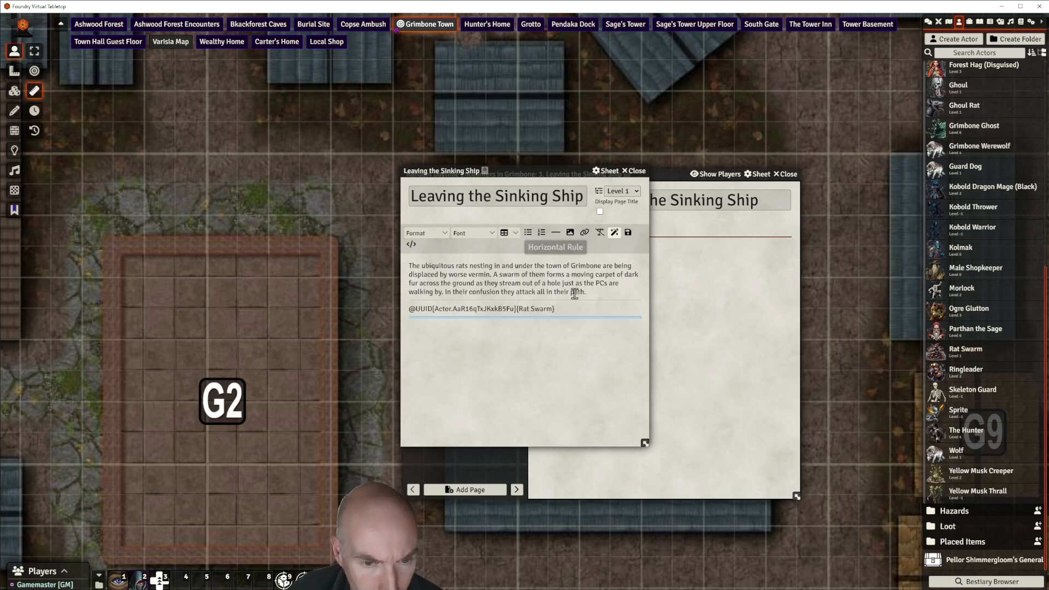
{"action": "left_click_drag", "start_coordinate": [523, 170], "coordinate": [561, 167]}
{"action": "left_click", "coordinate": [674, 169]}
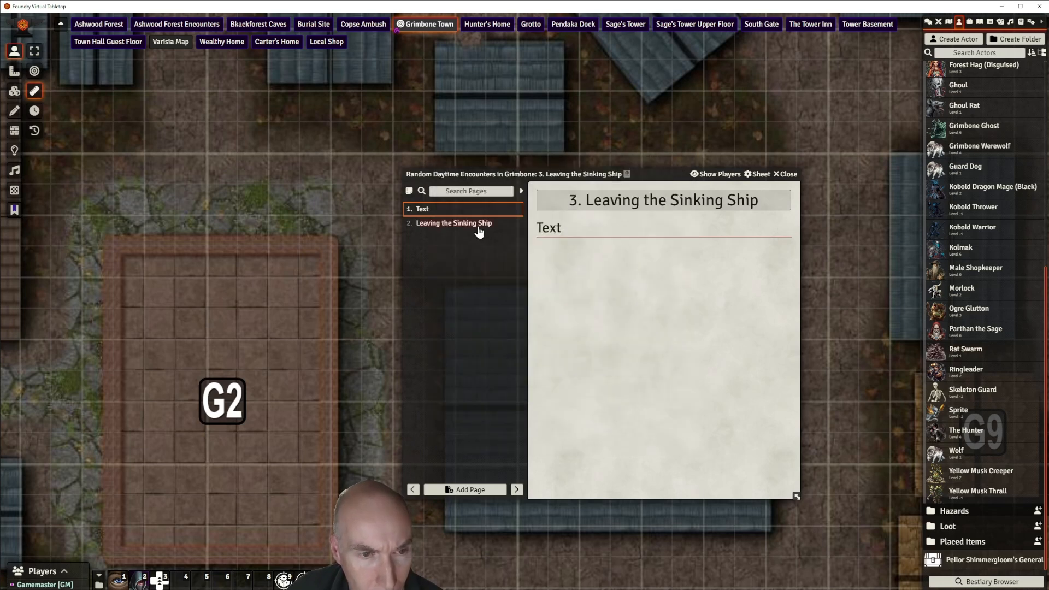
Delete the blank Text page from the "3. Leaving the Sinking Ship" journal entry and close the journal
{"action": "left_click", "coordinate": [477, 227]}
{"action": "left_click", "coordinate": [424, 210]}
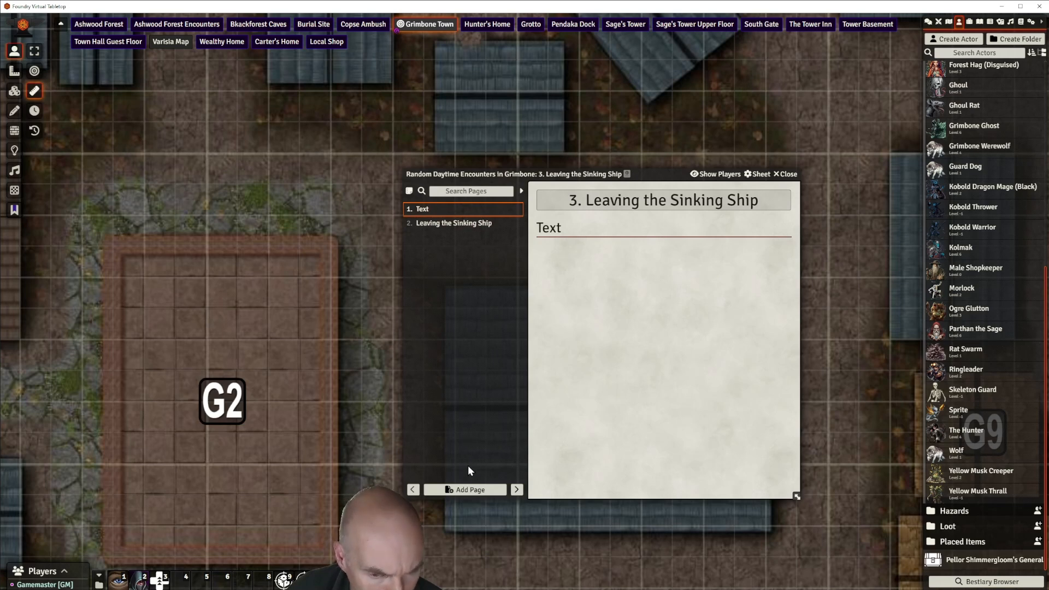
{"action": "right_click", "coordinate": [424, 213]}
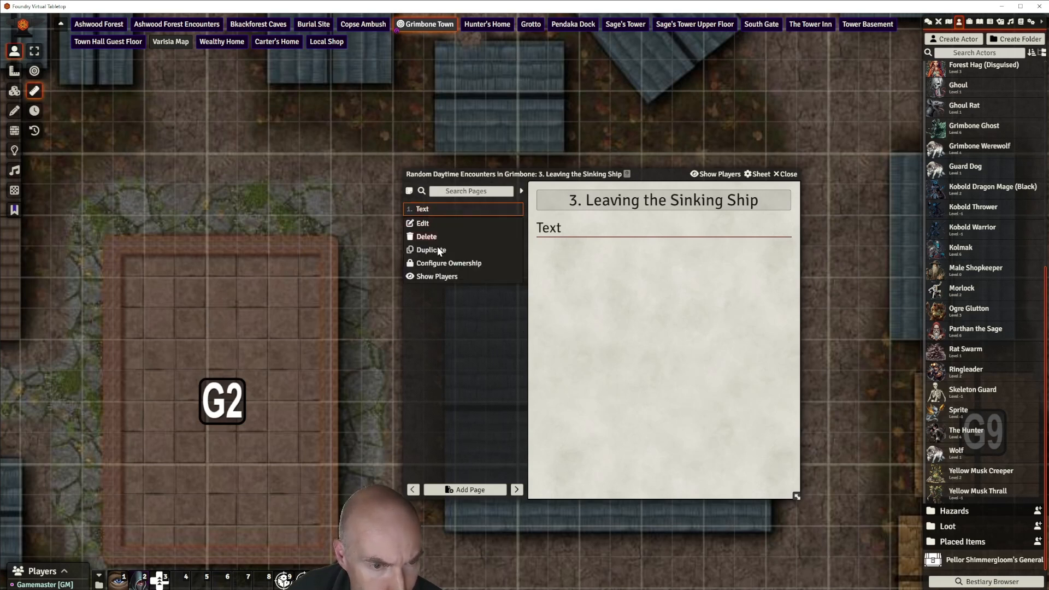
{"action": "left_click", "coordinate": [426, 236]}
{"action": "left_click", "coordinate": [551, 257]}
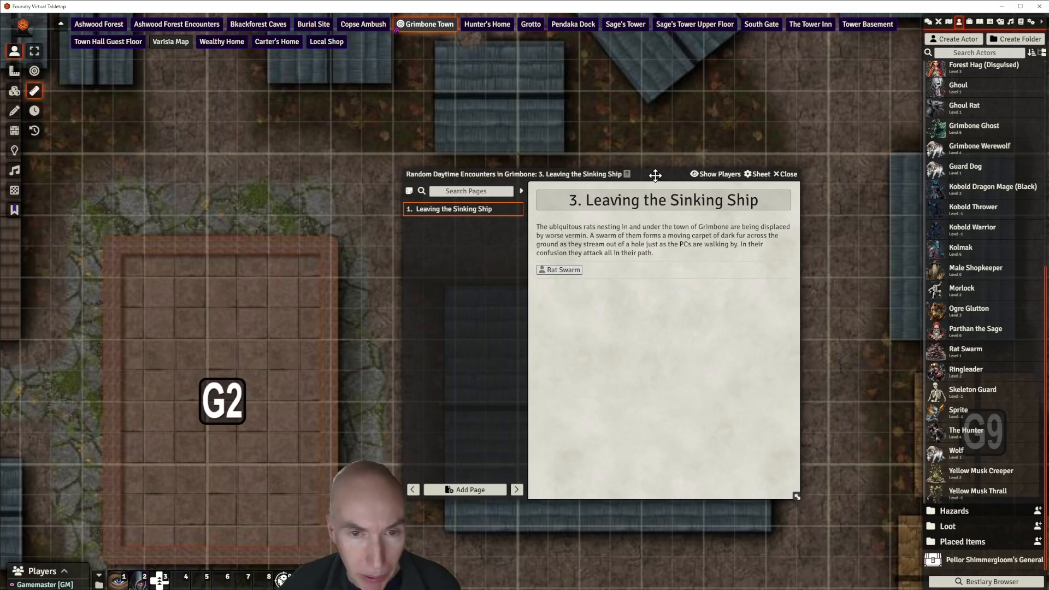
{"action": "left_click_drag", "start_coordinate": [655, 175], "coordinate": [682, 174]}
{"action": "left_click", "coordinate": [813, 174]}
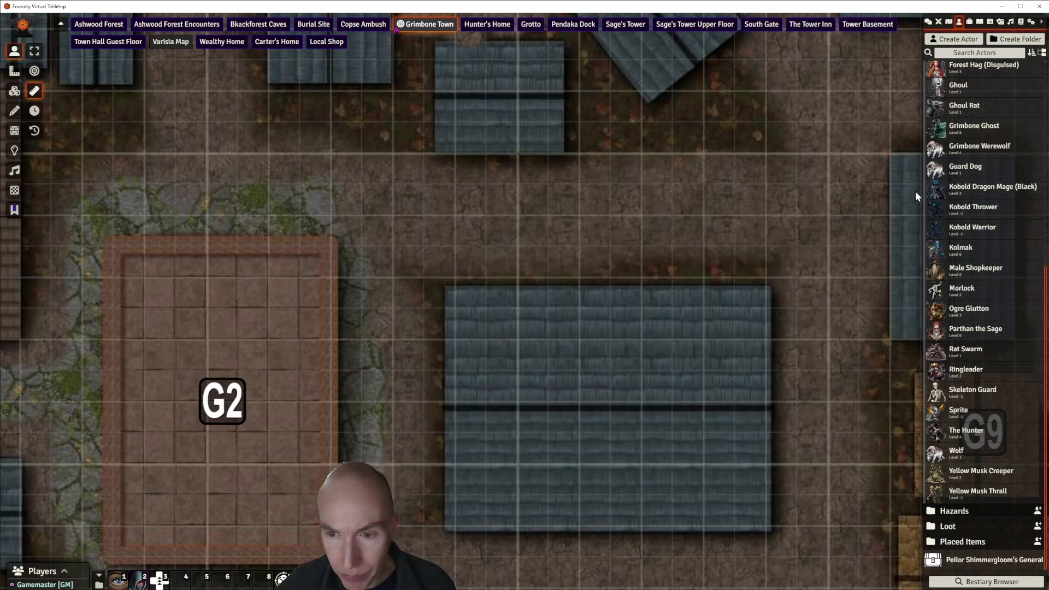
Create a journal entry named "4. Moaning Minnie" in the Random Daytime Encounters in Grimbone folder
{"action": "left_click", "coordinate": [980, 23]}
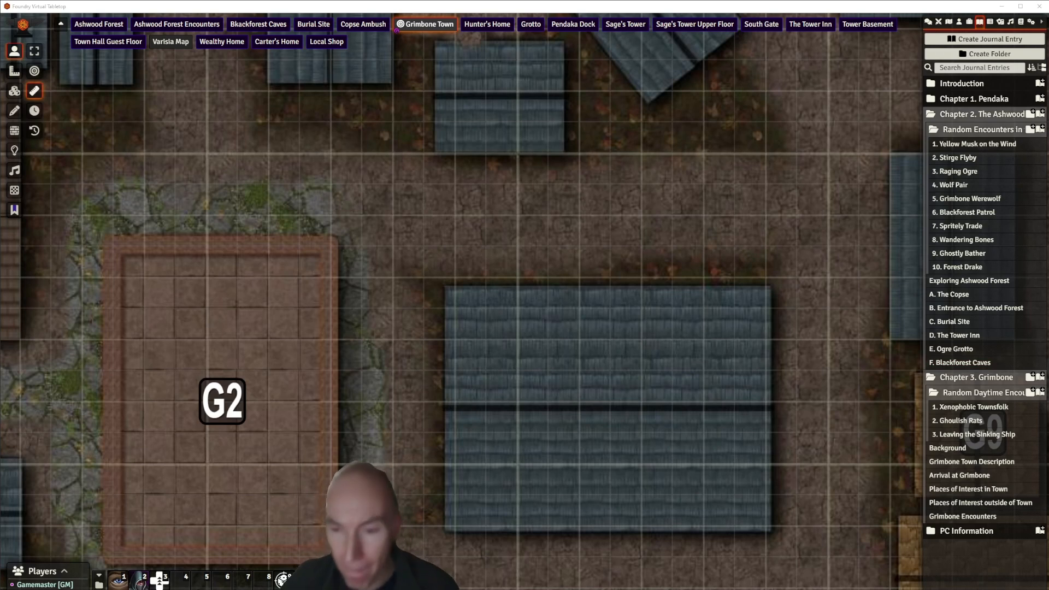
{"action": "left_click", "coordinate": [1038, 394]}
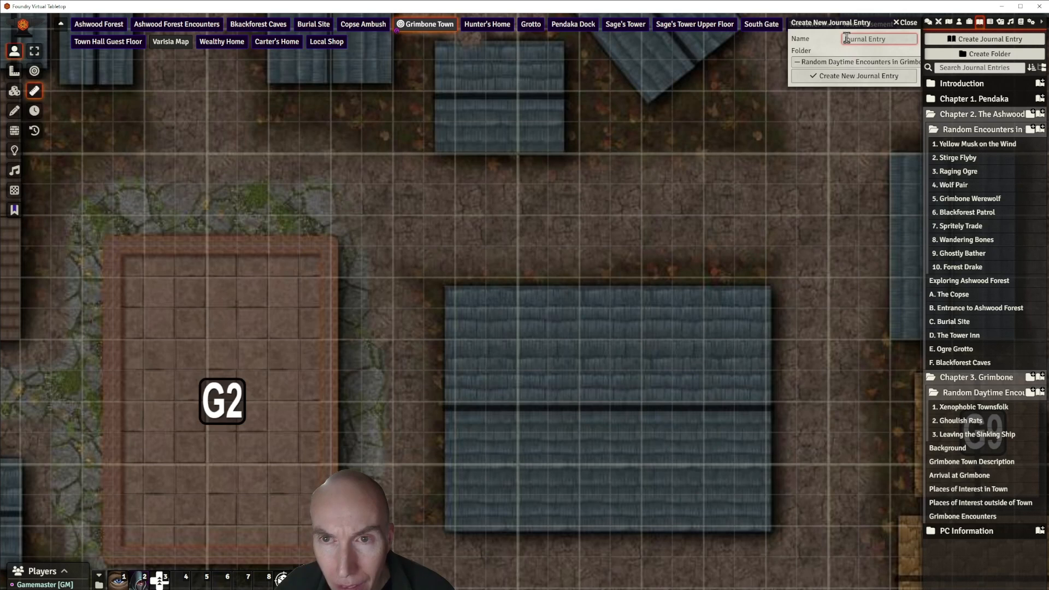
{"action": "type", "text": "4. Mo"}
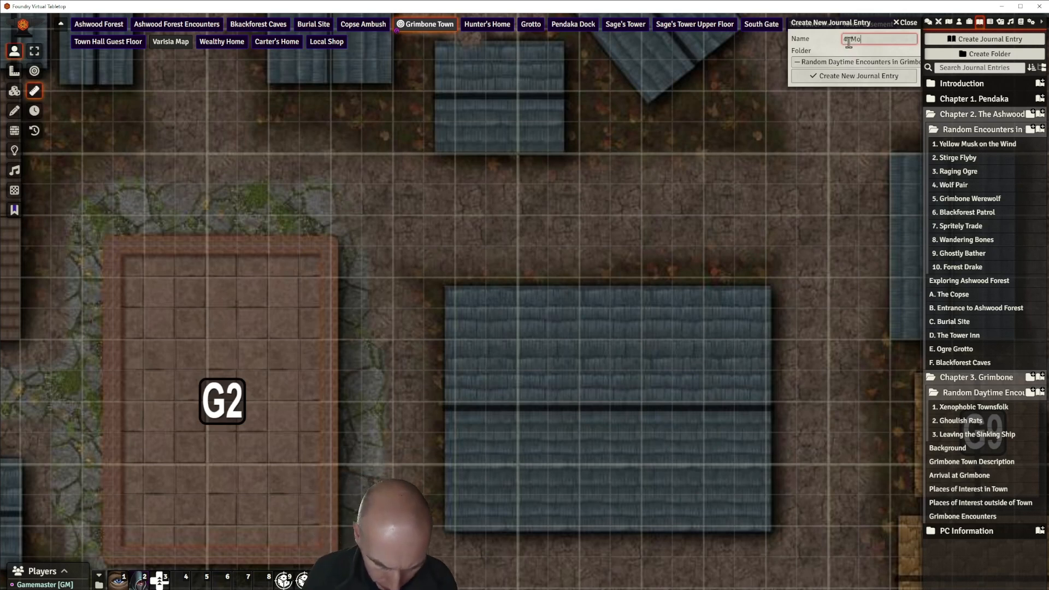
{"action": "type", "text": "aning Min"}
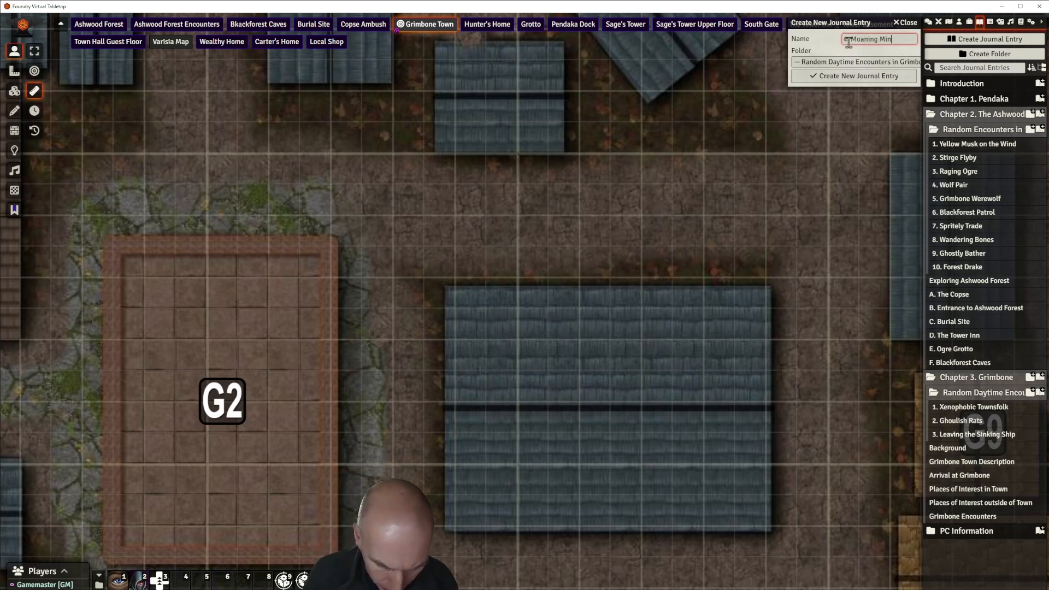
{"action": "type", "text": "nie"}
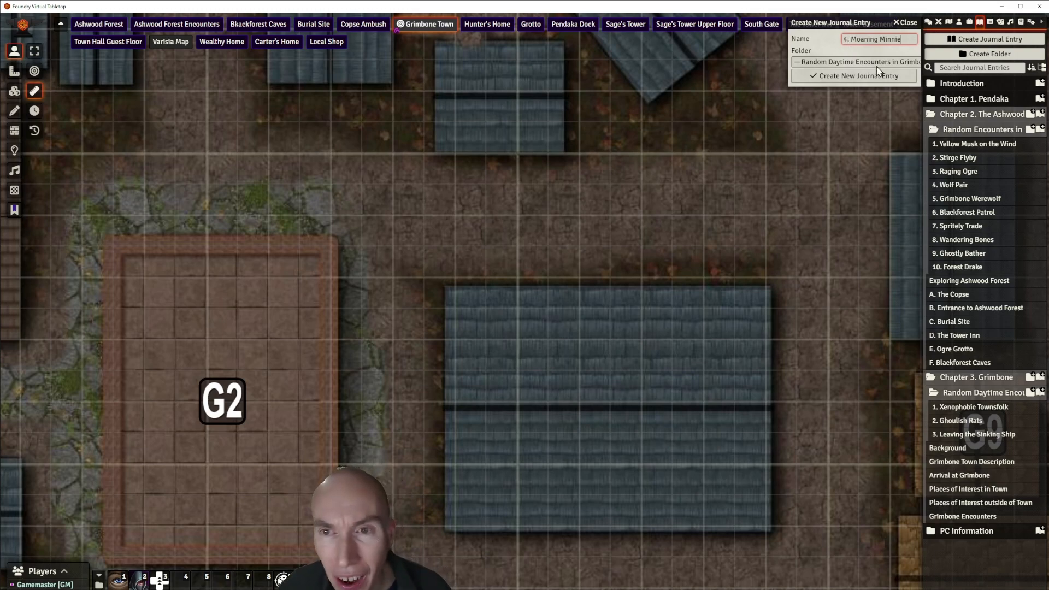
{"action": "left_click", "coordinate": [880, 75]}
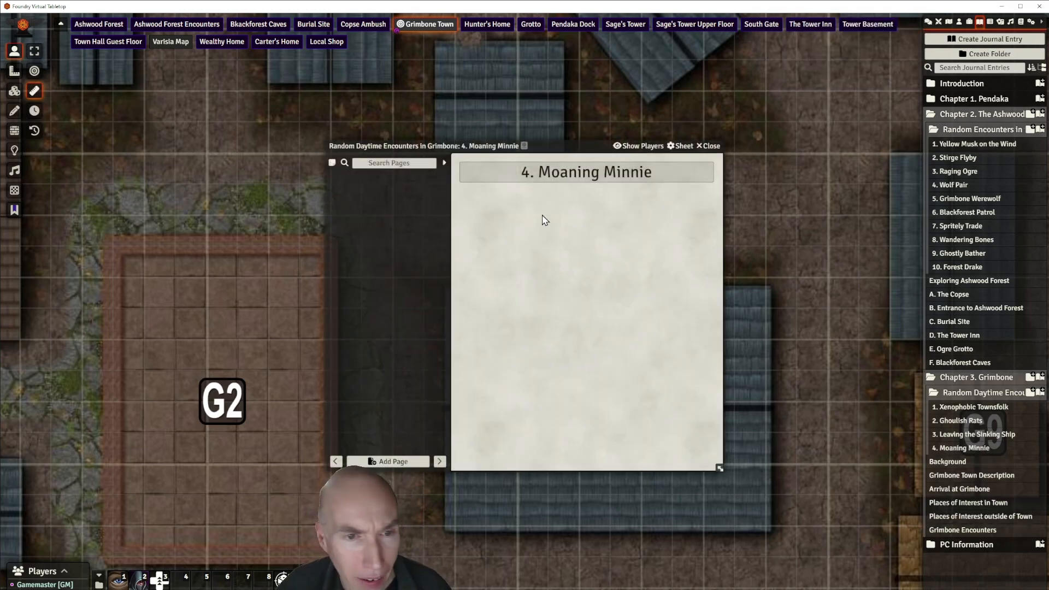
Add a text page named "Moaning Minnie" to the new journal entry
{"action": "left_click", "coordinate": [391, 462]}
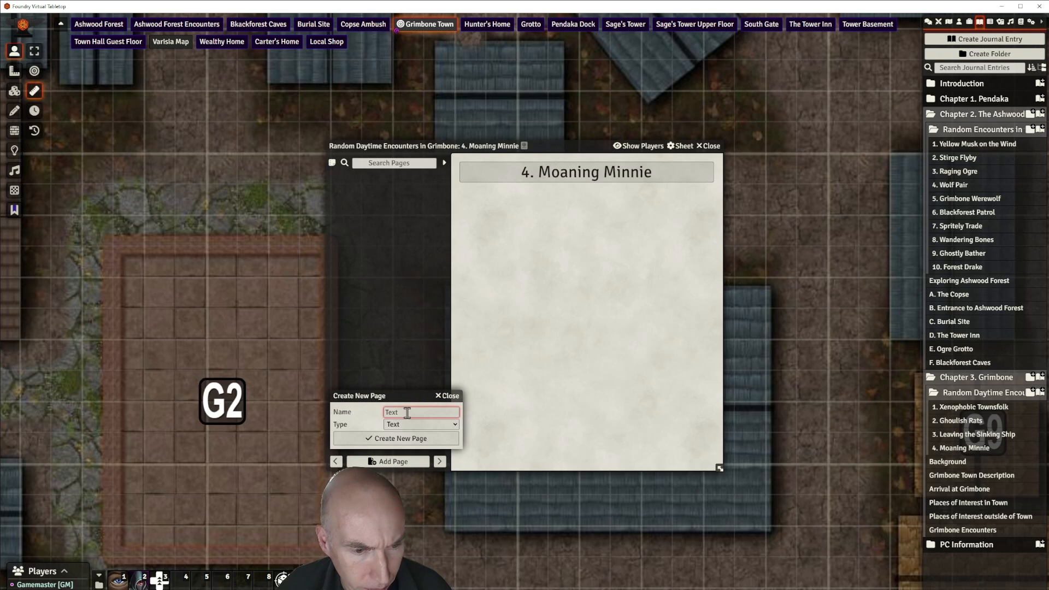
{"action": "type", "text": "Mo"}
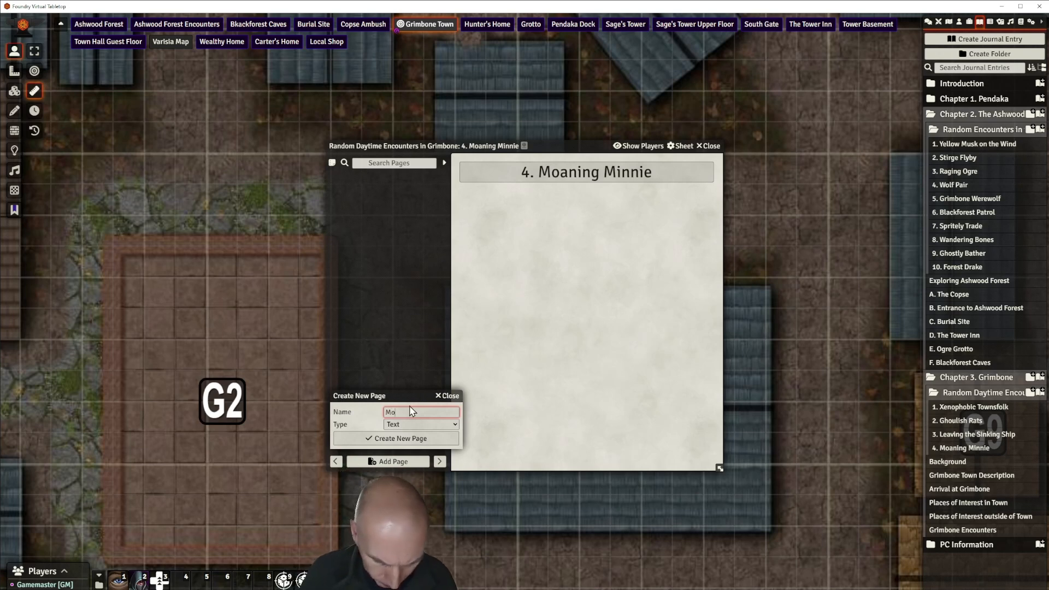
{"action": "type", "text": "aning Minnie"}
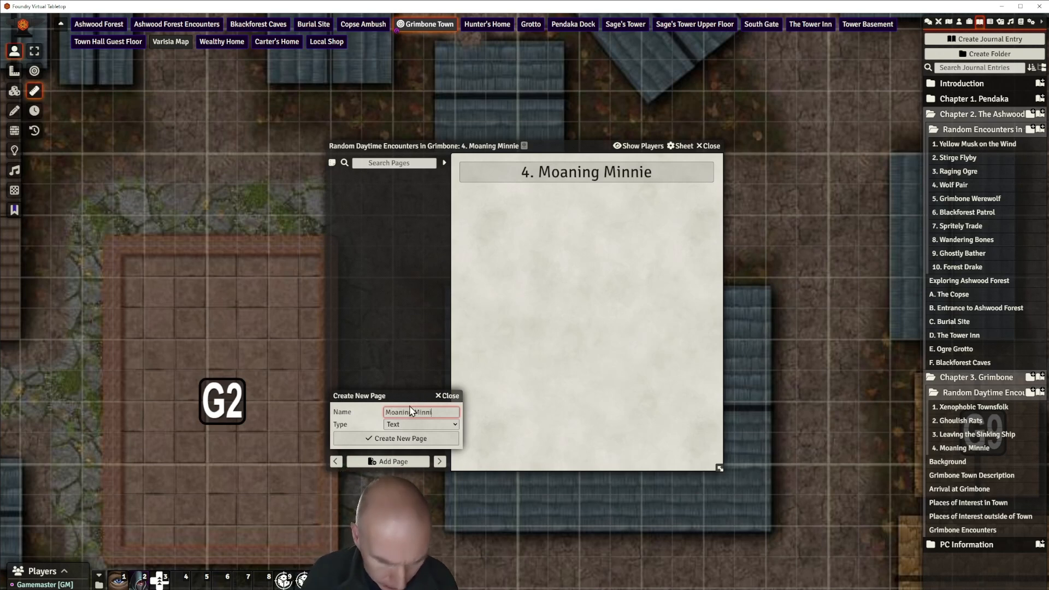
{"action": "left_click", "coordinate": [390, 440]}
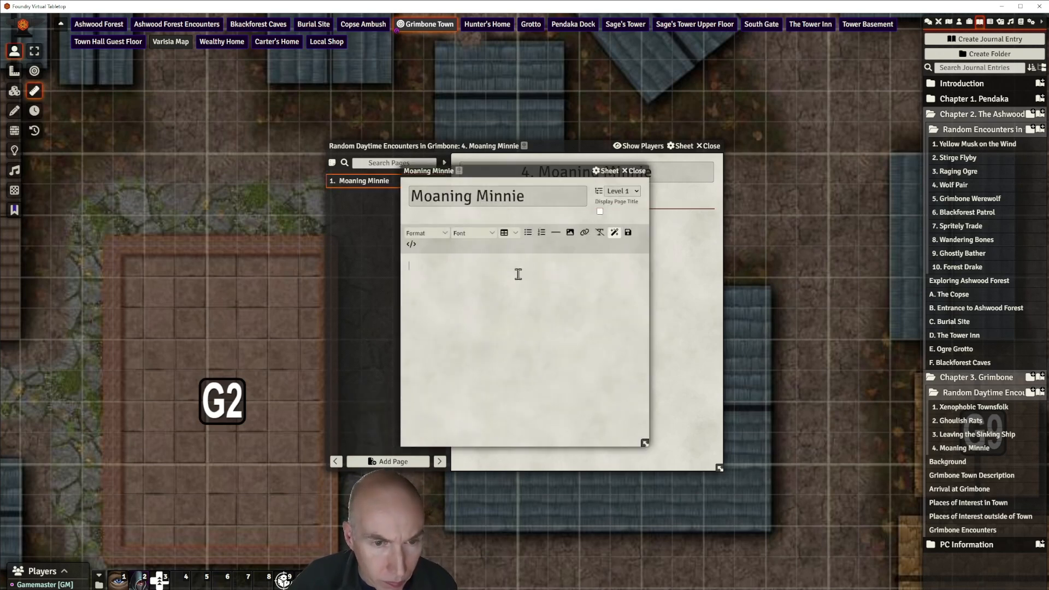
Write that Minnie from encounter G5 is wandering the streets in tears, wringing her husband's shirt, careless of who might find her, and add a horizontal rule
{"action": "type", "text": "Minnie from encounter G5 is wandering the streets in tears, wringing her husband's shirt and careless of who might find her."}
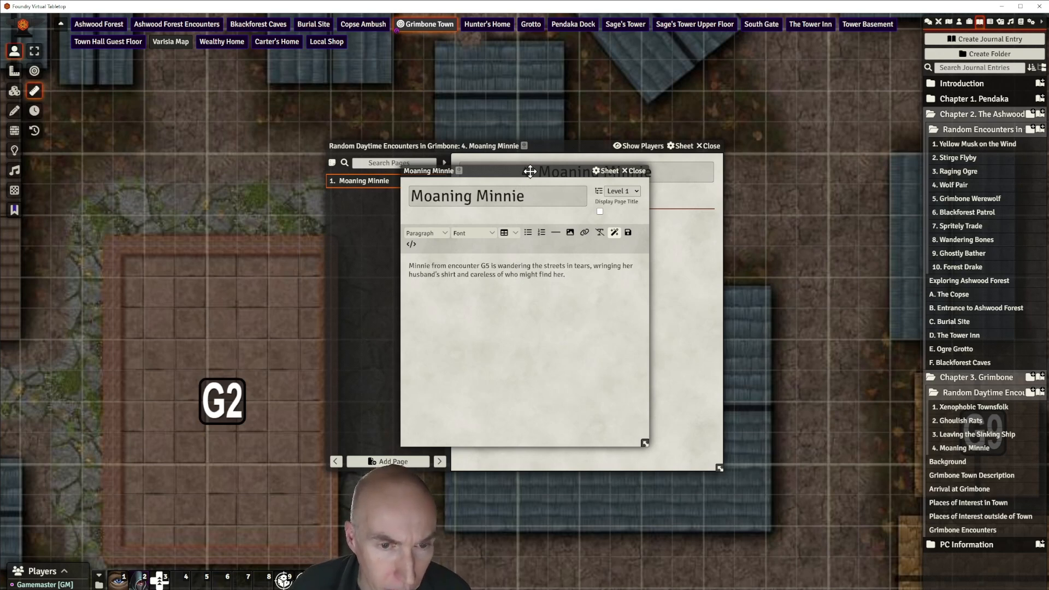
{"action": "left_click_drag", "start_coordinate": [528, 171], "coordinate": [587, 156]}
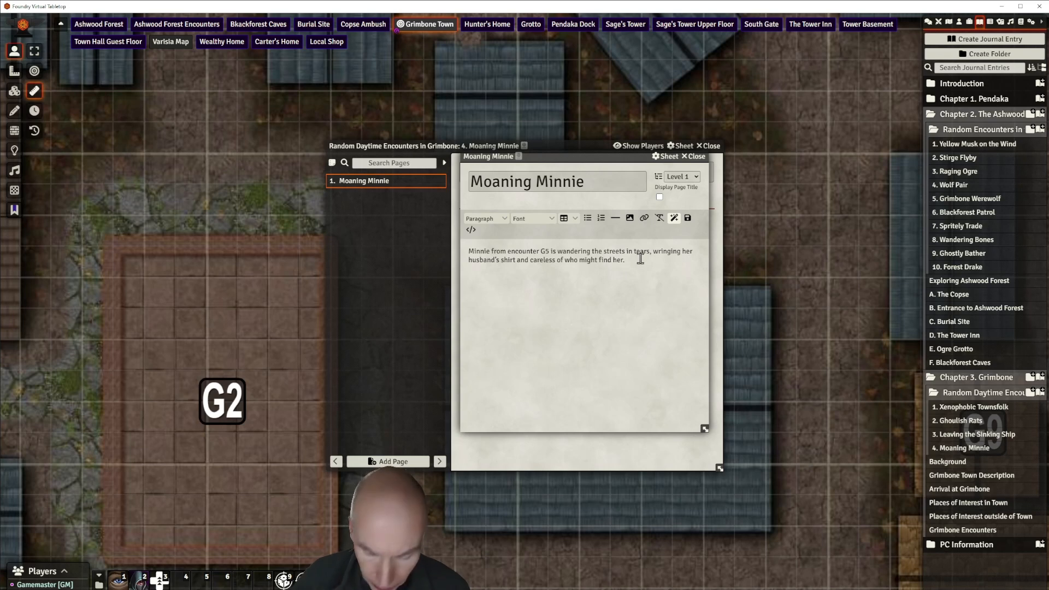
{"action": "left_click", "coordinate": [616, 218]}
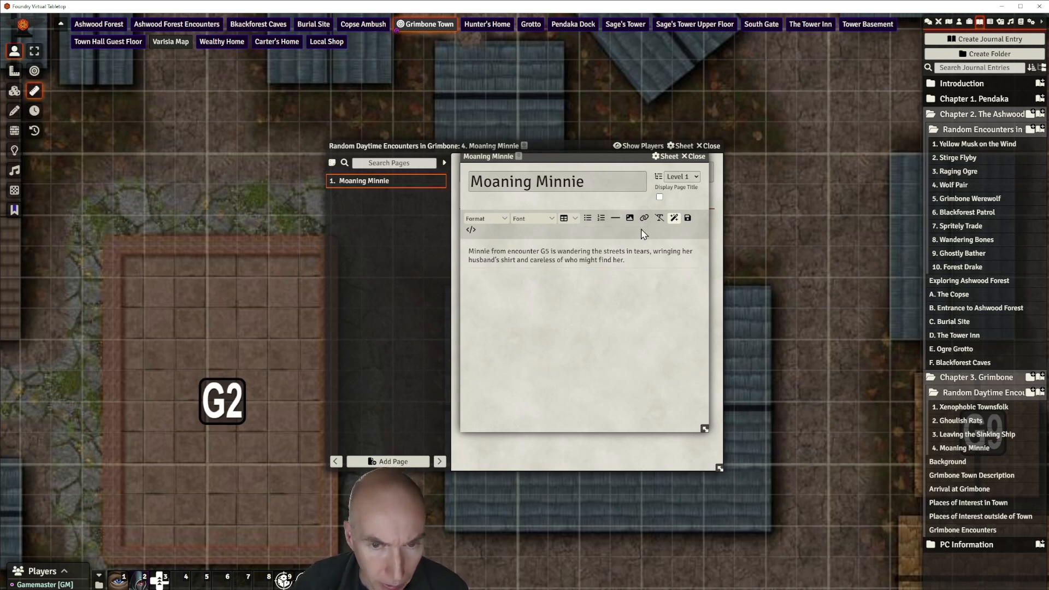
Browse the module's images folder for artwork to insert into the Moaning Minnie page
{"action": "left_click", "coordinate": [630, 218]}
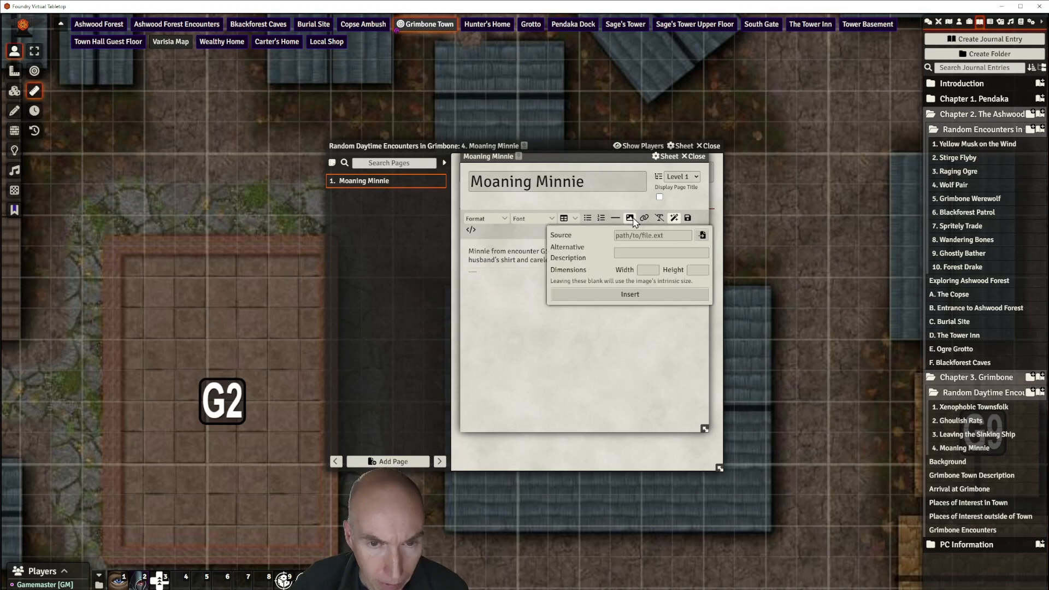
{"action": "left_click", "coordinate": [703, 235]}
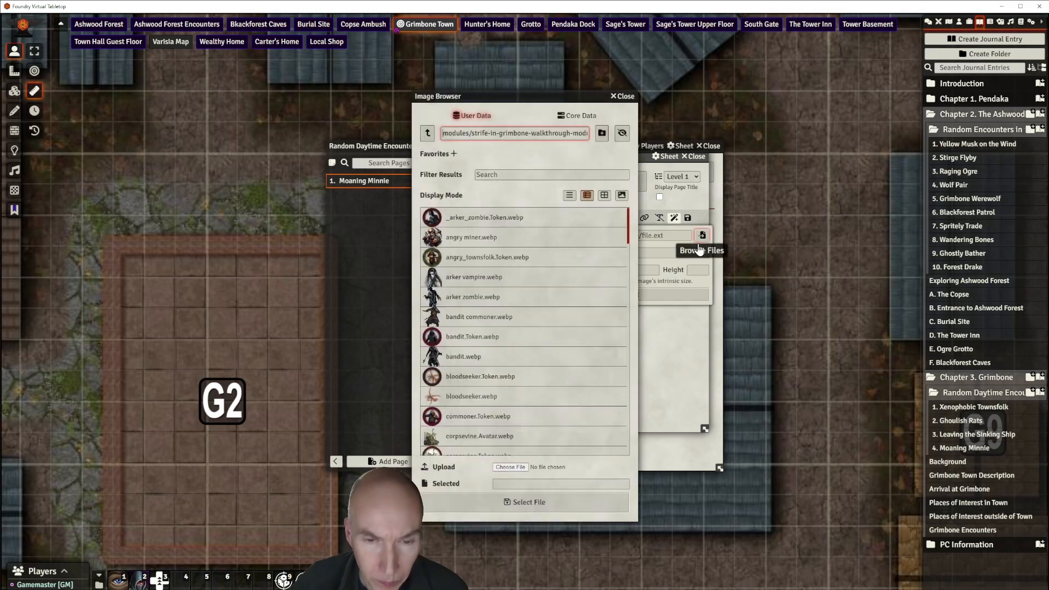
{"action": "left_click", "coordinate": [428, 133]}
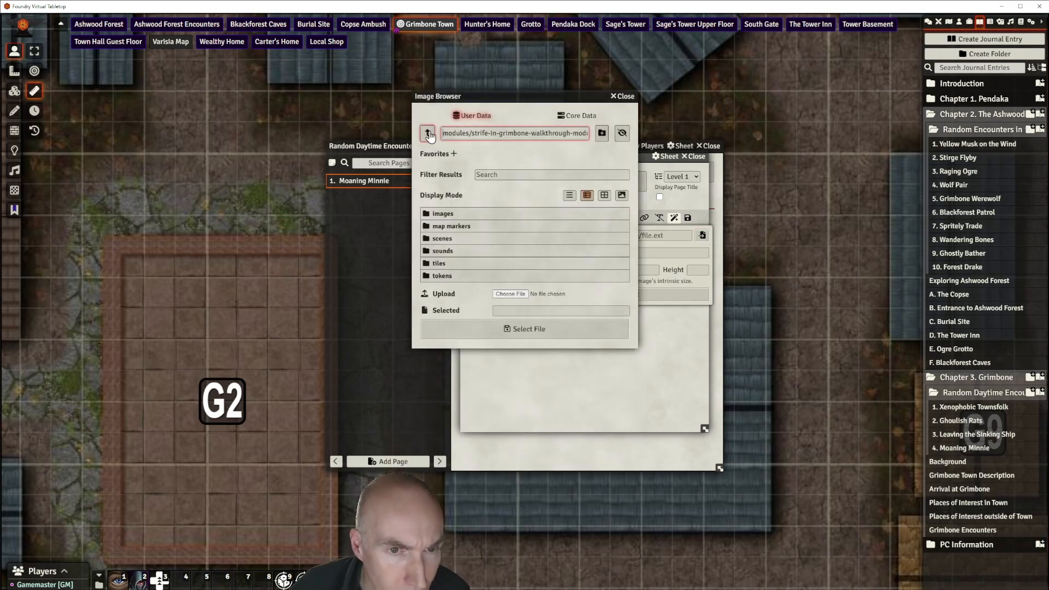
{"action": "left_click", "coordinate": [449, 213]}
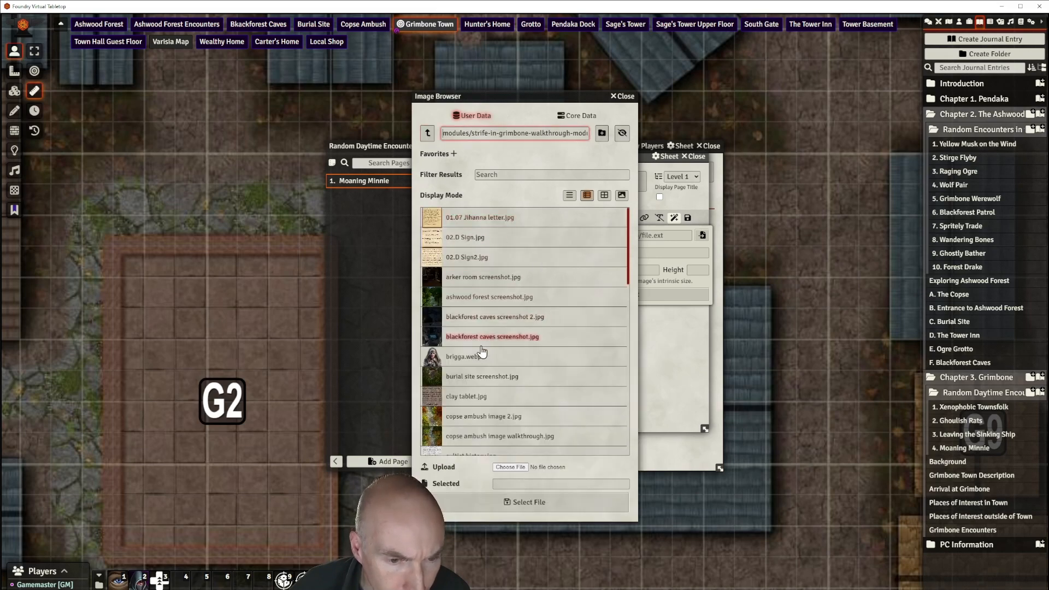
{"action": "scroll", "coordinate": [491, 353], "scroll_direction": "down", "scroll_amount": 5}
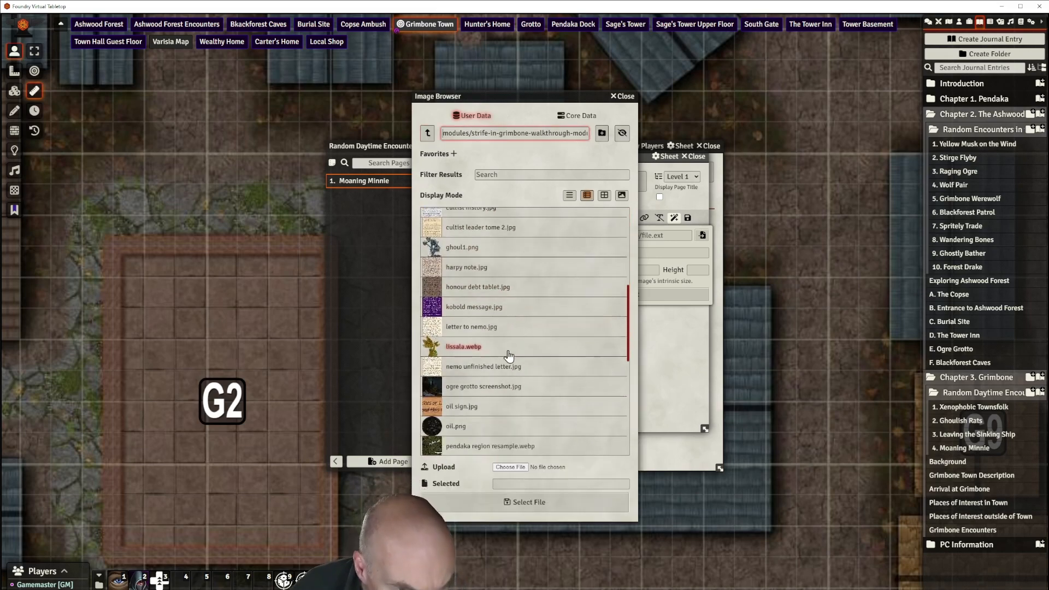
{"action": "scroll", "coordinate": [509, 355], "scroll_direction": "down", "scroll_amount": 4}
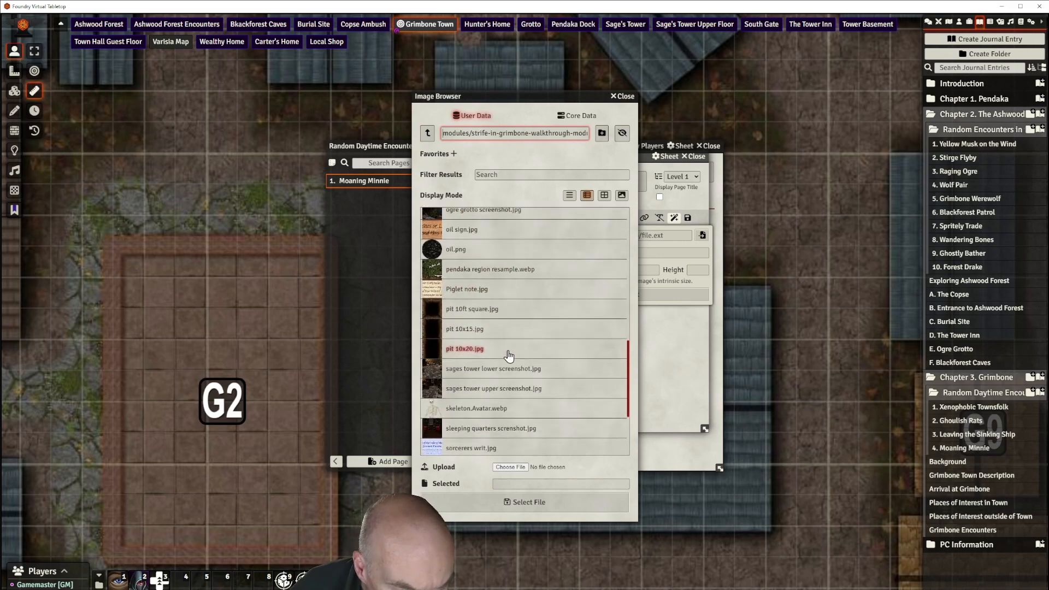
{"action": "scroll", "coordinate": [508, 356], "scroll_direction": "down", "scroll_amount": 2}
{"action": "scroll", "coordinate": [508, 356], "scroll_direction": "up", "scroll_amount": 5}
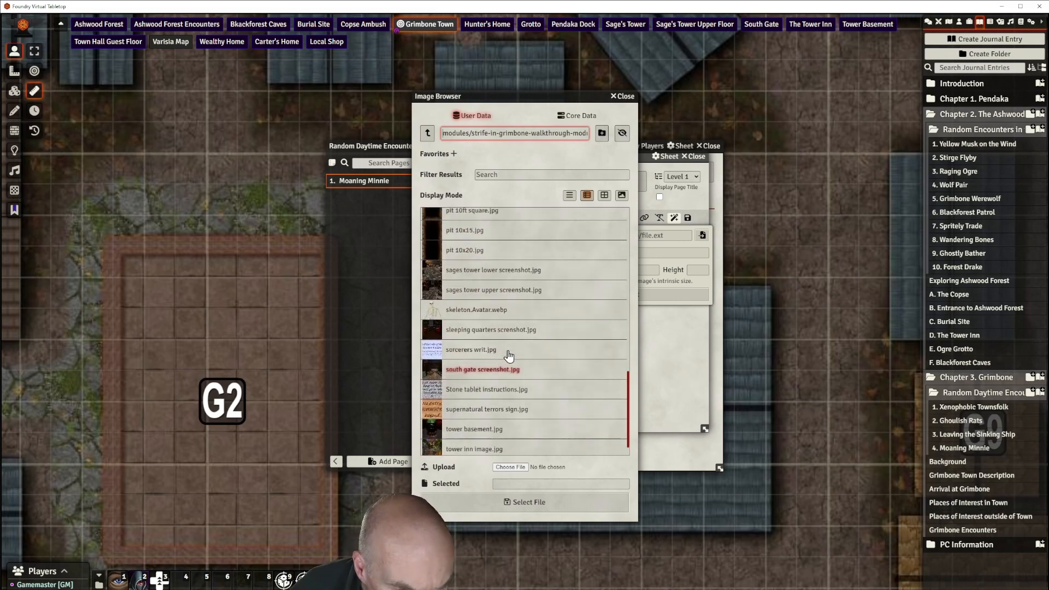
{"action": "scroll", "coordinate": [508, 355], "scroll_direction": "up", "scroll_amount": 5}
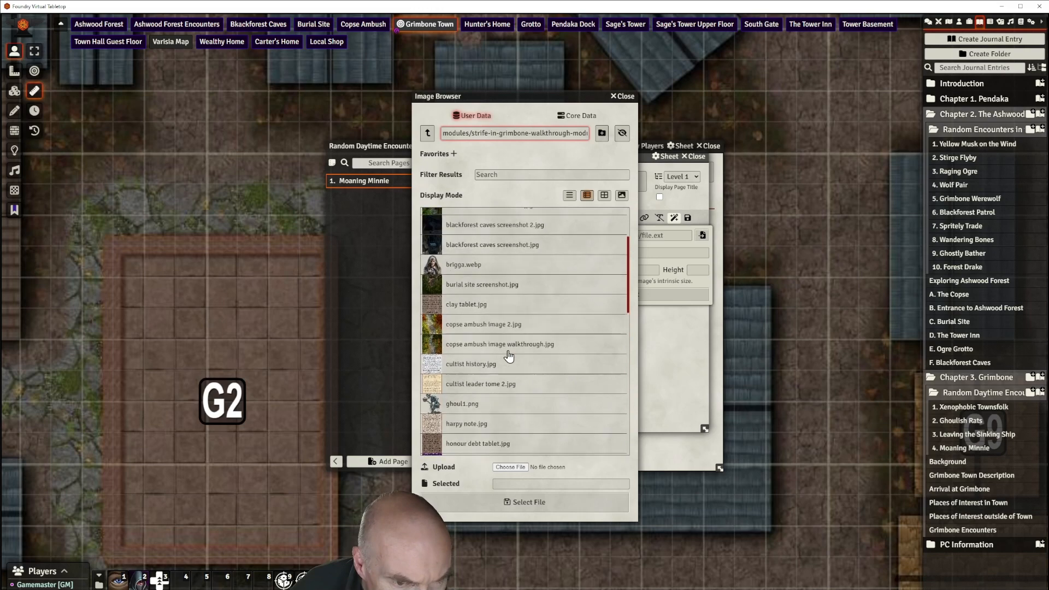
Insert the image moaning minnie.webp from the module's tokens folder below the text of the Moaning Minnie page
{"action": "left_click", "coordinate": [428, 133]}
{"action": "left_click", "coordinate": [442, 276]}
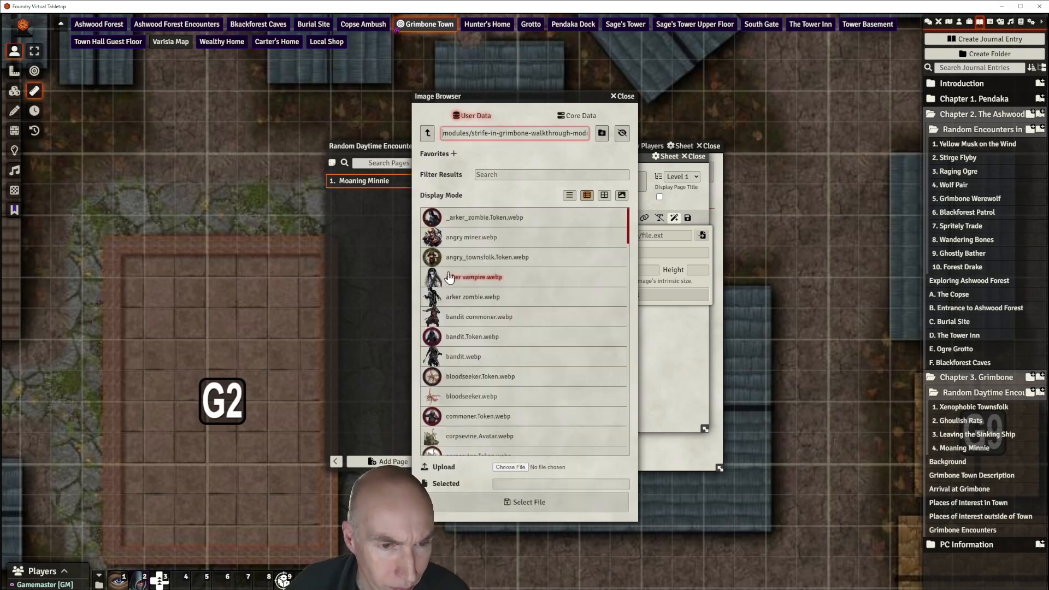
{"action": "scroll", "coordinate": [550, 280], "scroll_direction": "down", "scroll_amount": 10}
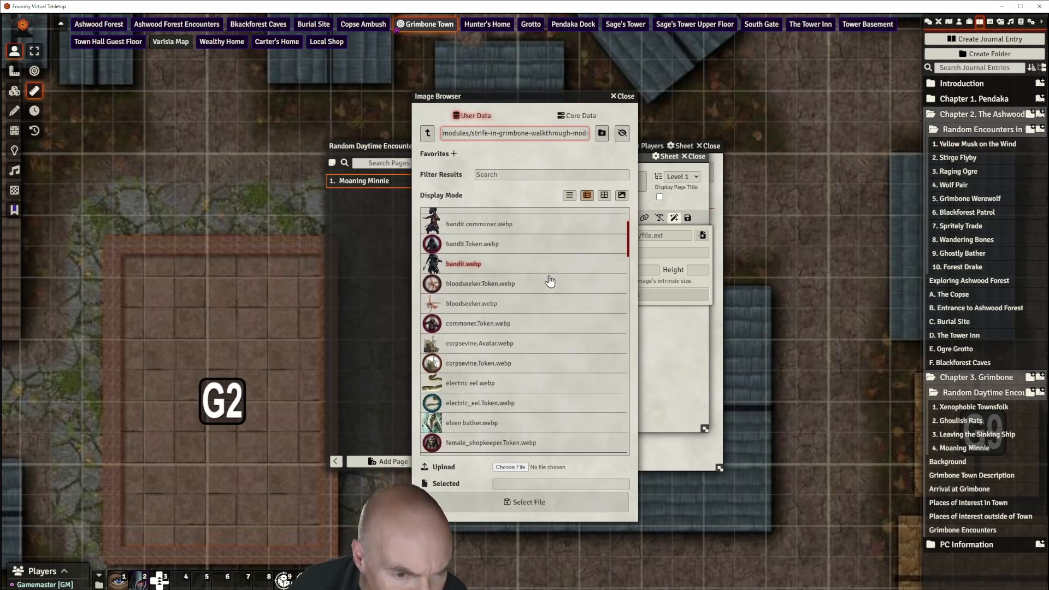
{"action": "scroll", "coordinate": [550, 280], "scroll_direction": "down", "scroll_amount": 10}
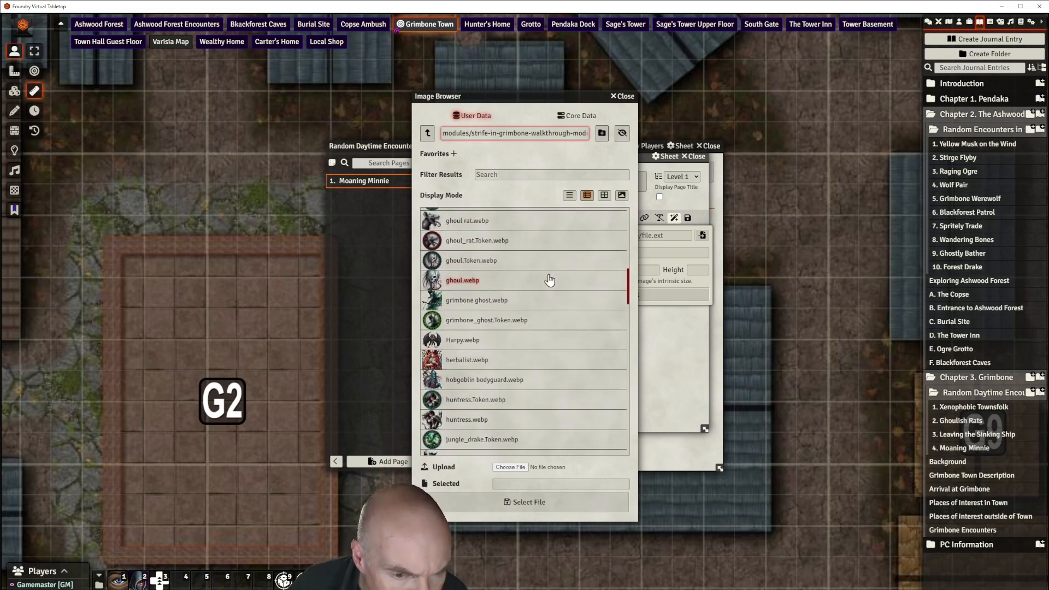
{"action": "scroll", "coordinate": [550, 280], "scroll_direction": "down", "scroll_amount": 5}
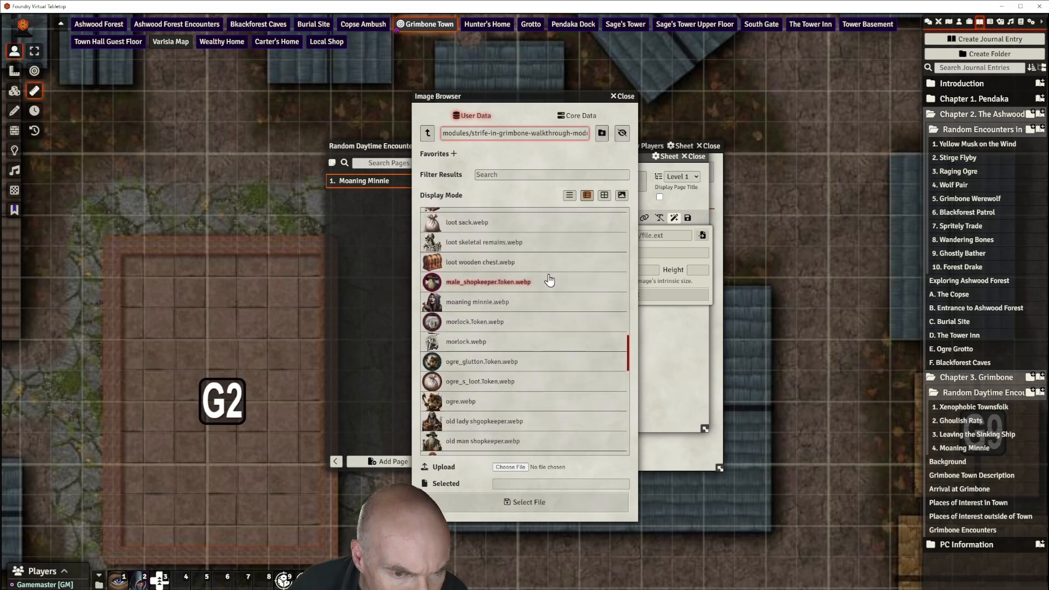
{"action": "left_click", "coordinate": [495, 302]}
{"action": "left_click", "coordinate": [539, 500]}
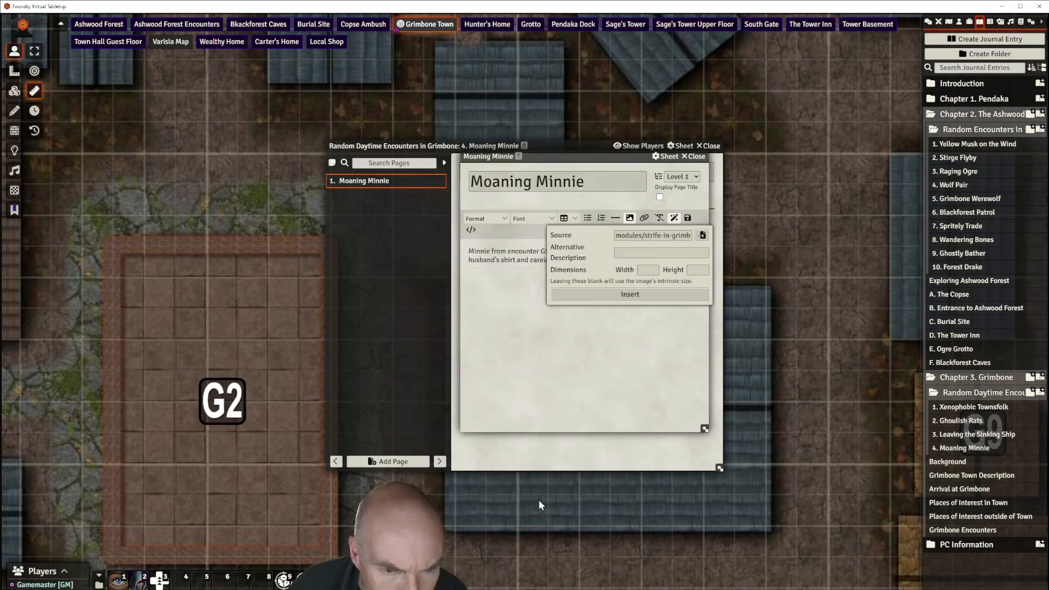
{"action": "left_click", "coordinate": [619, 297]}
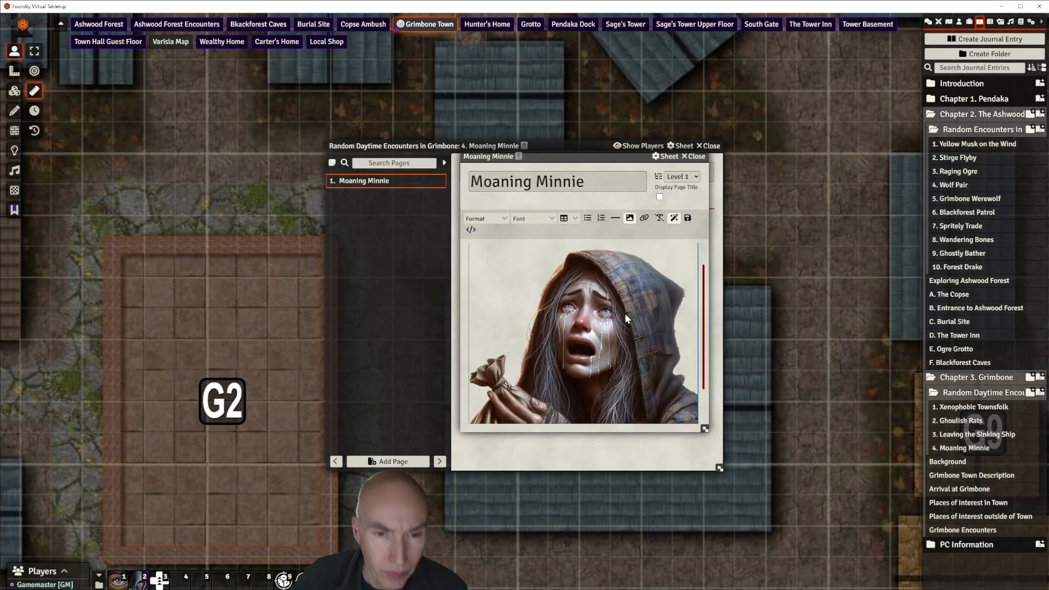
{"action": "scroll", "coordinate": [625, 316], "scroll_direction": "down", "scroll_amount": 1}
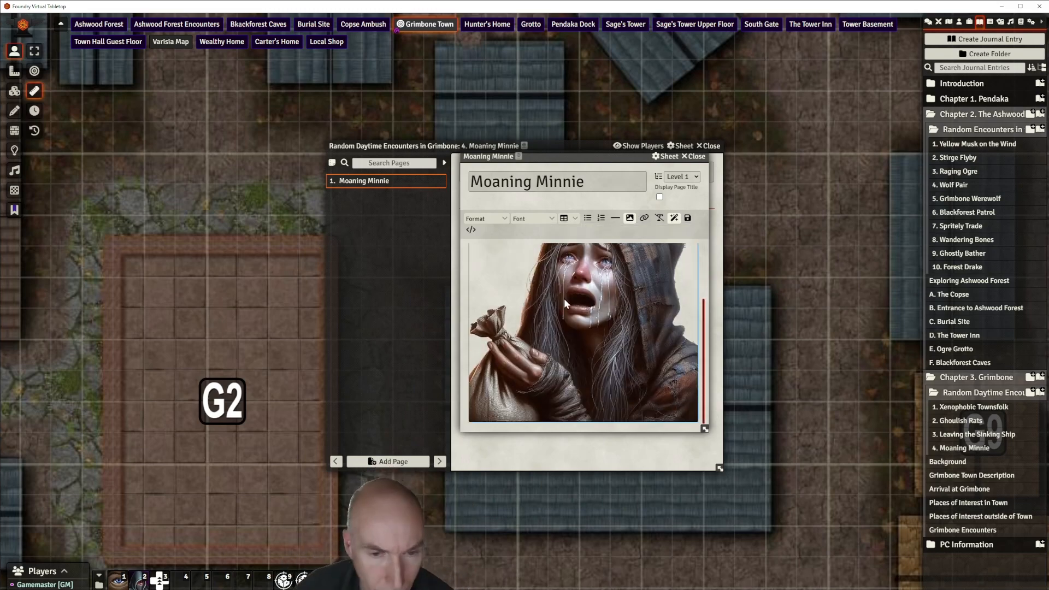
{"action": "scroll", "coordinate": [619, 312], "scroll_direction": "up", "scroll_amount": 1}
Link the Minnie's Home page of the Grimbone Encounters journal after "G5" in the Moaning Minnie text, save, and close the Grimbone Encounters journal
{"action": "left_click", "coordinate": [544, 250]}
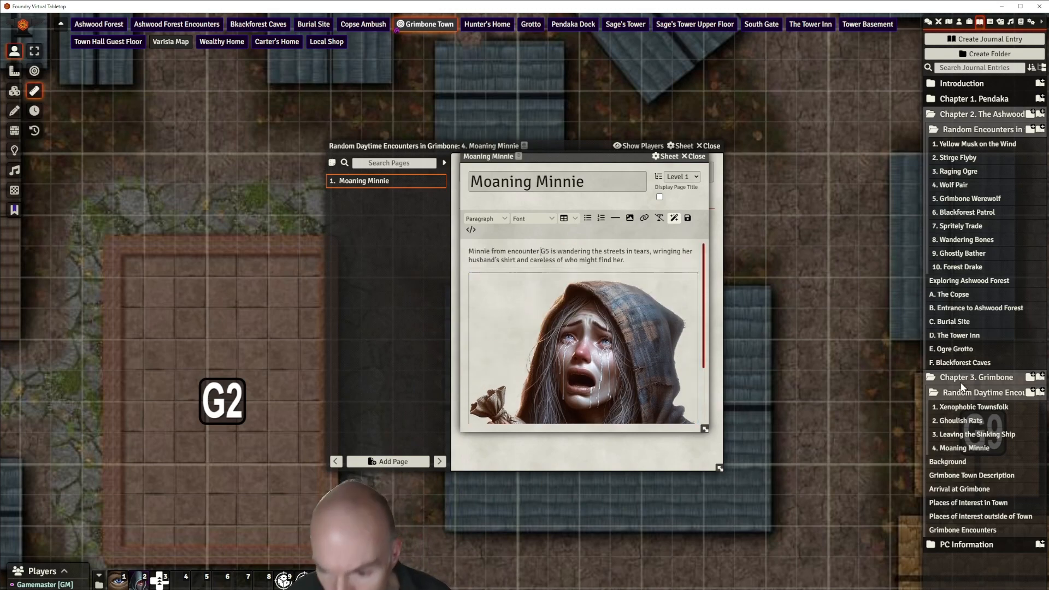
{"action": "left_click", "coordinate": [967, 530]}
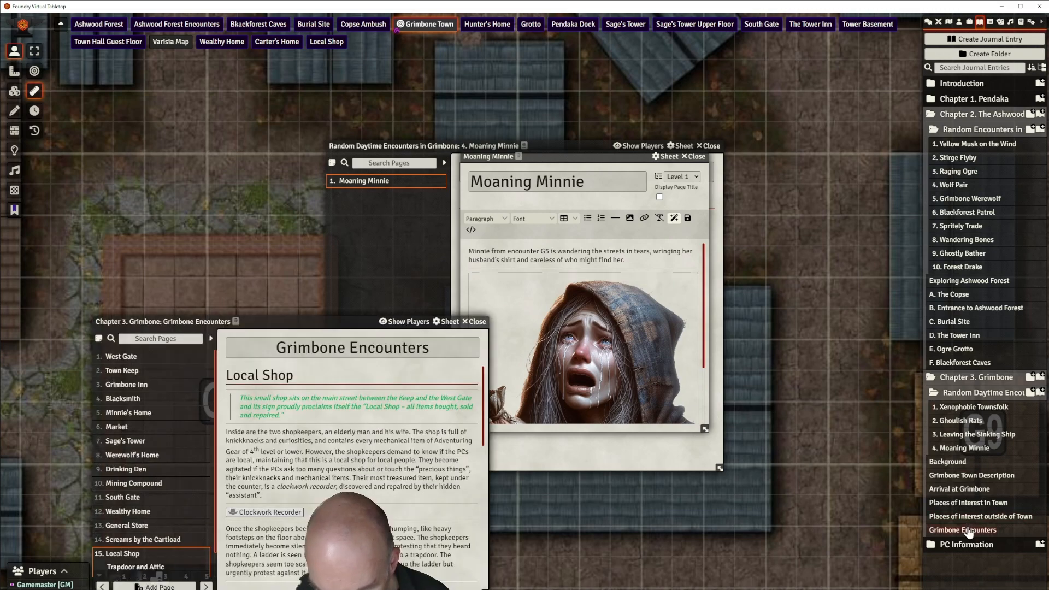
{"action": "left_click_drag", "start_coordinate": [295, 321], "coordinate": [231, 180]}
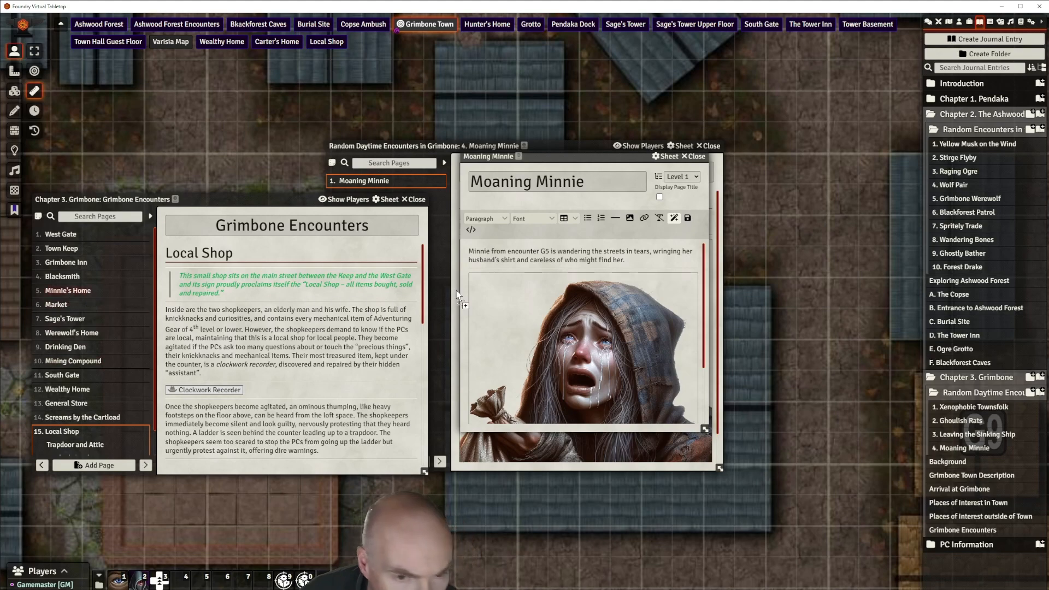
{"action": "left_click_drag", "start_coordinate": [553, 254], "coordinate": [549, 249]}
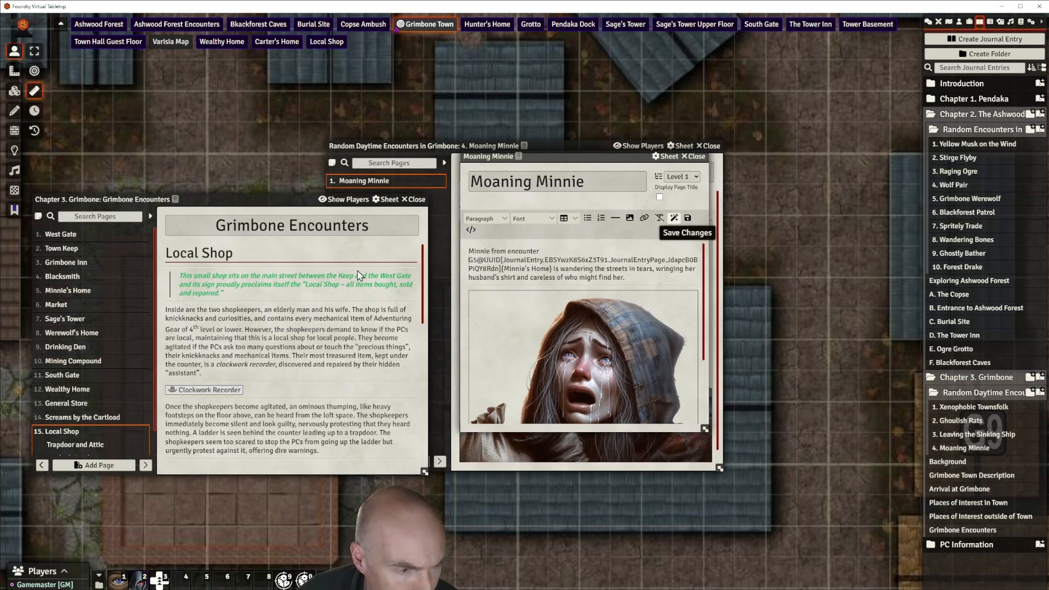
{"action": "left_click_drag", "start_coordinate": [245, 200], "coordinate": [235, 234]}
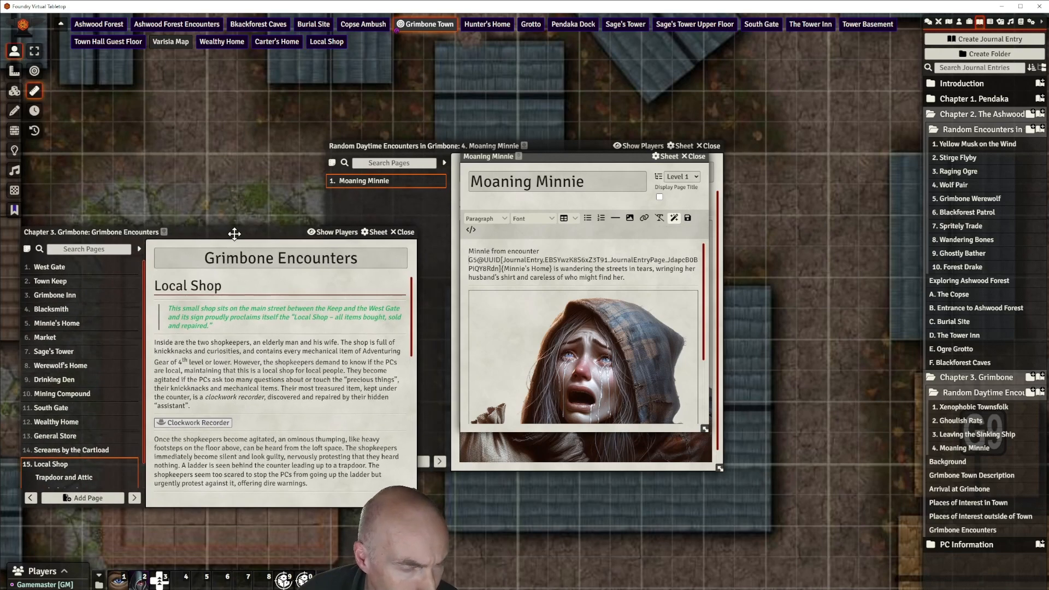
{"action": "left_click", "coordinate": [398, 234]}
Add a space between "G5" and the Minnie's Home link in the Moaning Minnie page and save the changes
{"action": "left_click_drag", "start_coordinate": [548, 160], "coordinate": [664, 188]}
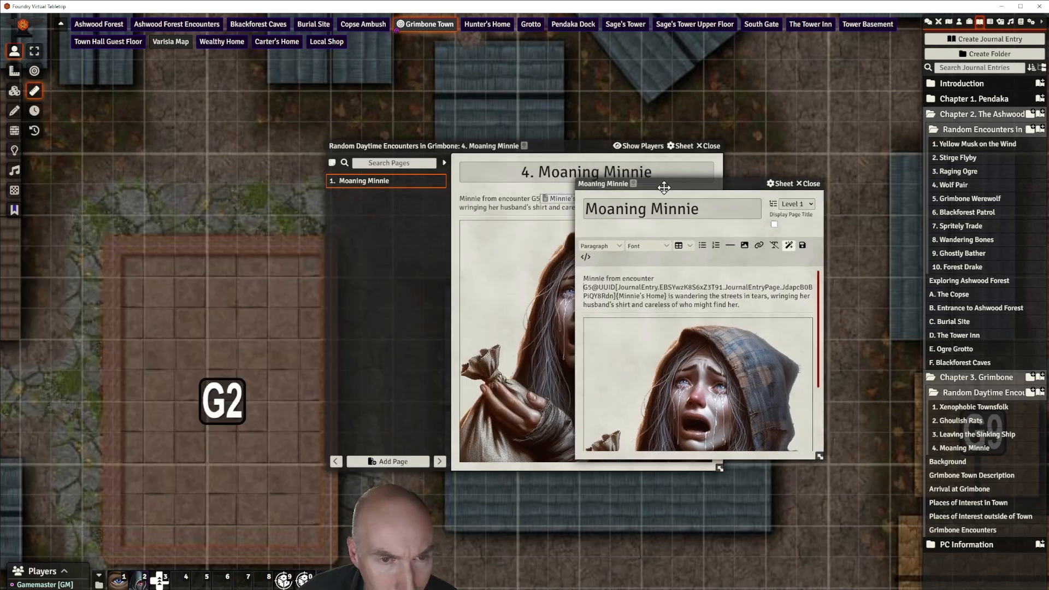
{"action": "left_click_drag", "start_coordinate": [585, 142], "coordinate": [794, 38]}
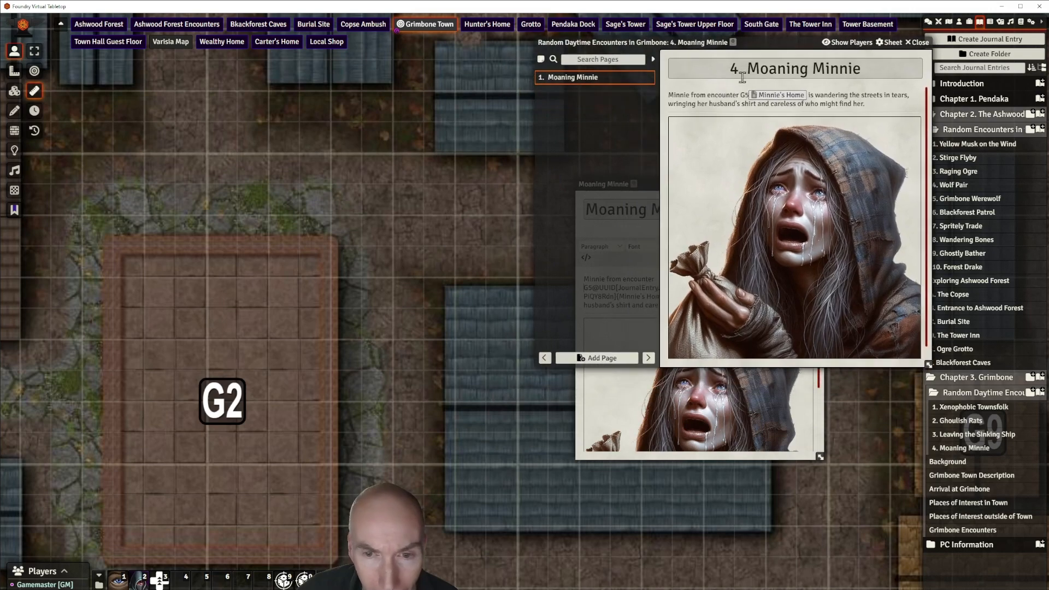
{"action": "left_click", "coordinate": [615, 391]}
{"action": "left_click_drag", "start_coordinate": [682, 187], "coordinate": [753, 447]}
{"action": "left_click_drag", "start_coordinate": [753, 322], "coordinate": [366, 323]}
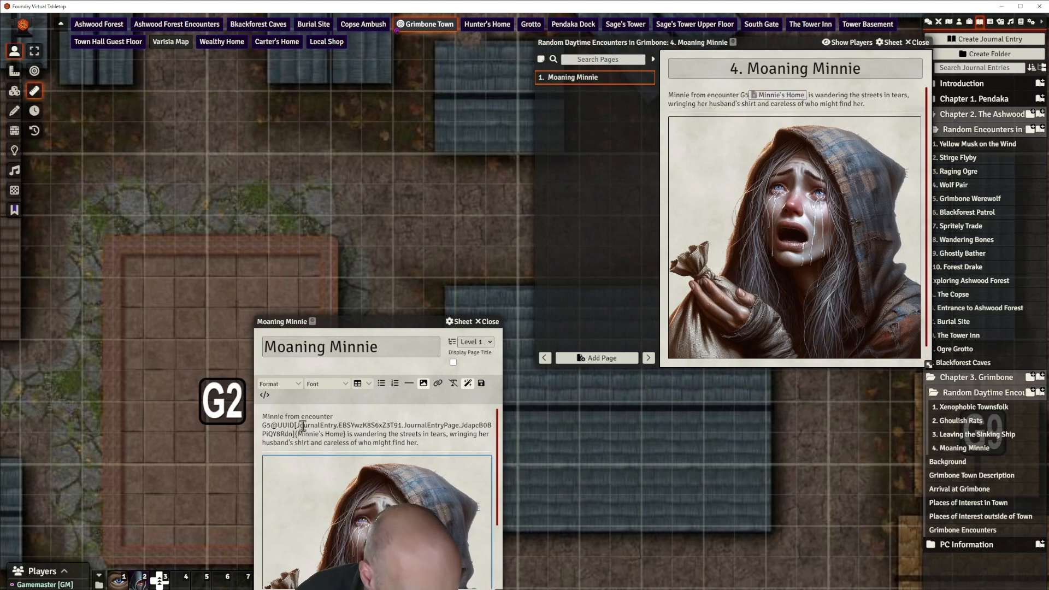
{"action": "left_click", "coordinate": [270, 424]}
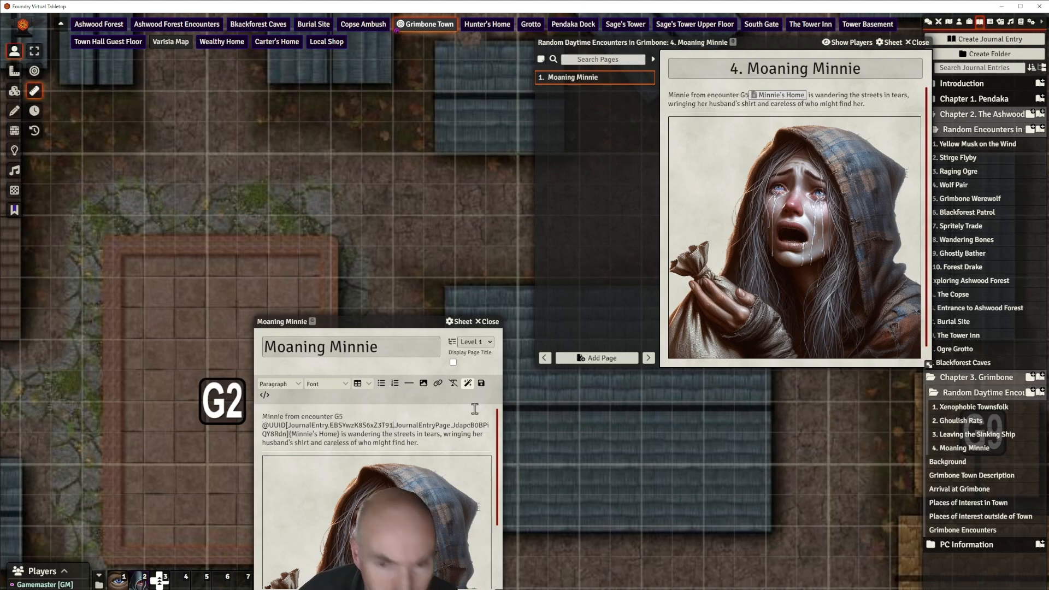
{"action": "left_click", "coordinate": [482, 383]}
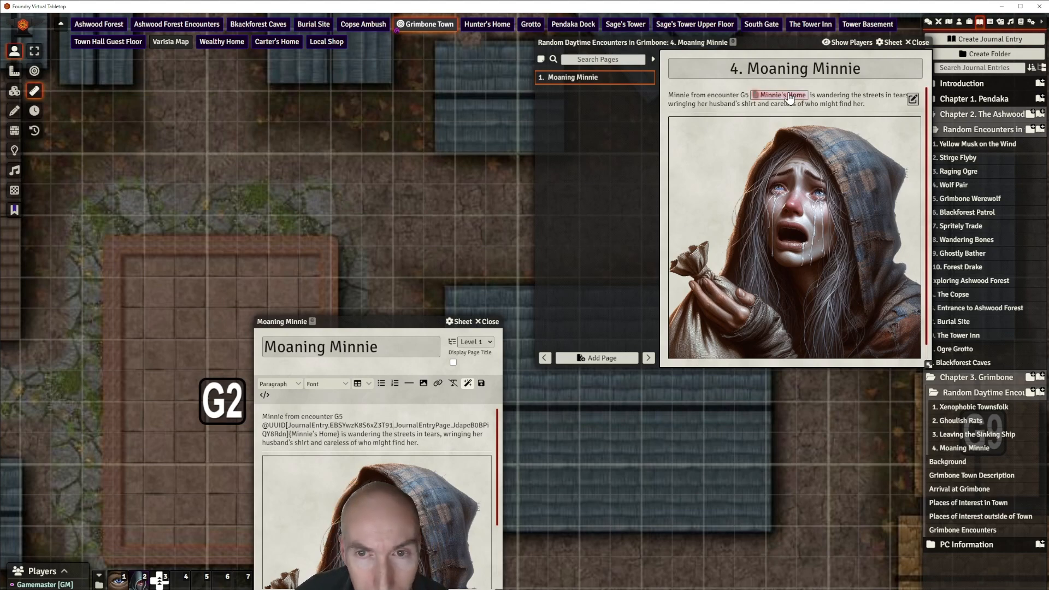
Open the linked Minnie's Home page for editing and add a horizontal rule after the paragraph ending "to hunt for game and never returned."
{"action": "left_click", "coordinate": [781, 95]}
{"action": "left_click_drag", "start_coordinate": [251, 234], "coordinate": [299, 87]}
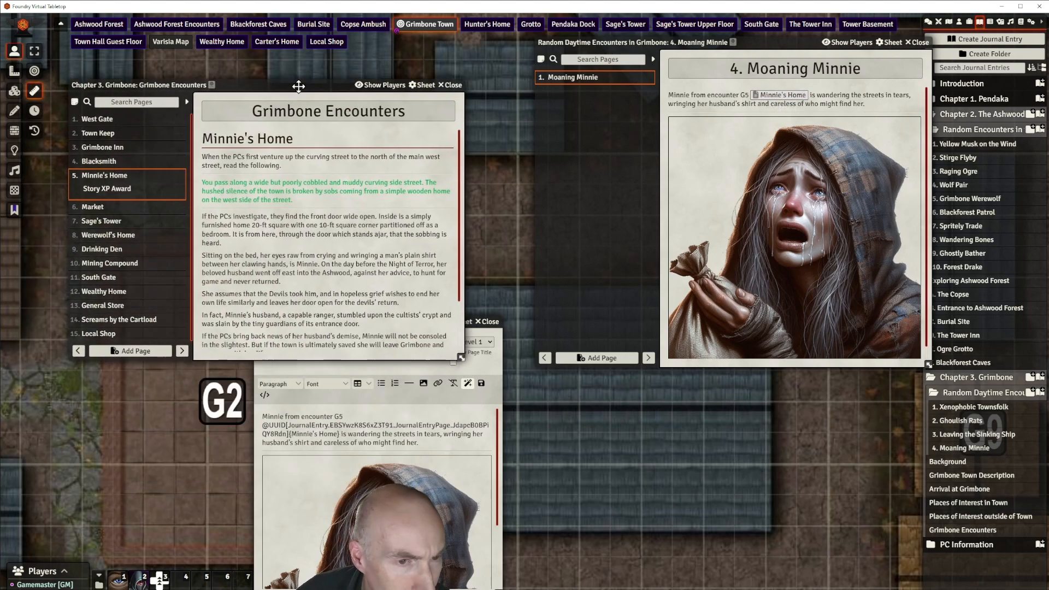
{"action": "left_click", "coordinate": [445, 140]}
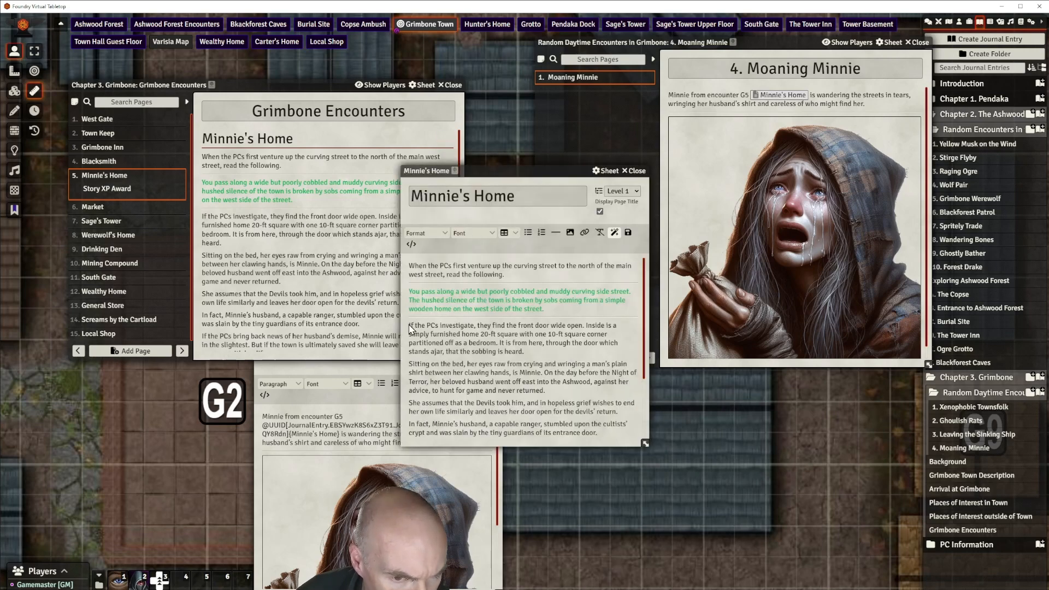
{"action": "scroll", "coordinate": [491, 343], "scroll_direction": "down", "scroll_amount": 1}
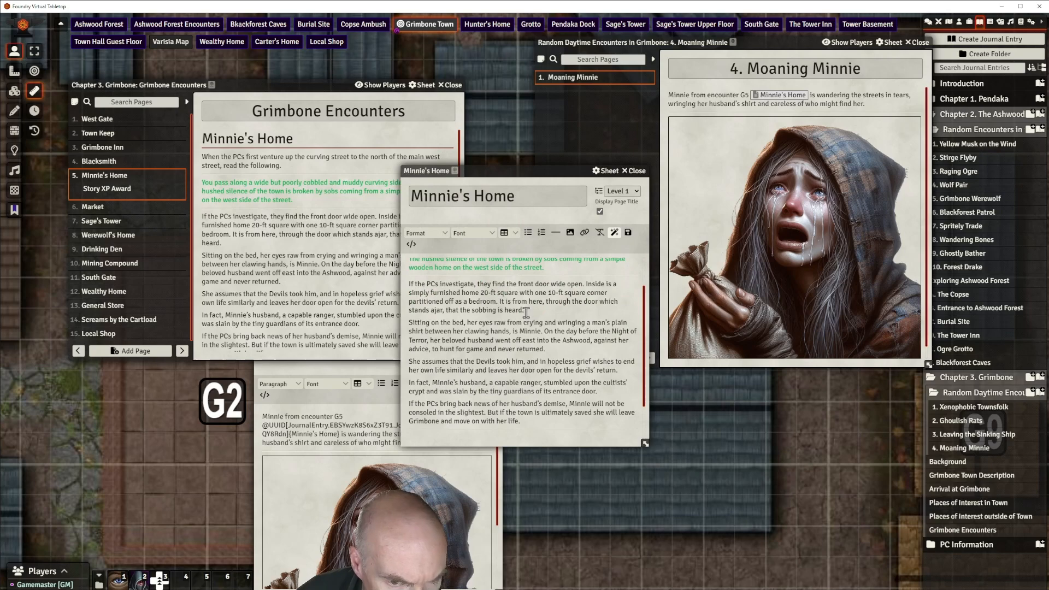
{"action": "left_click", "coordinate": [547, 351]}
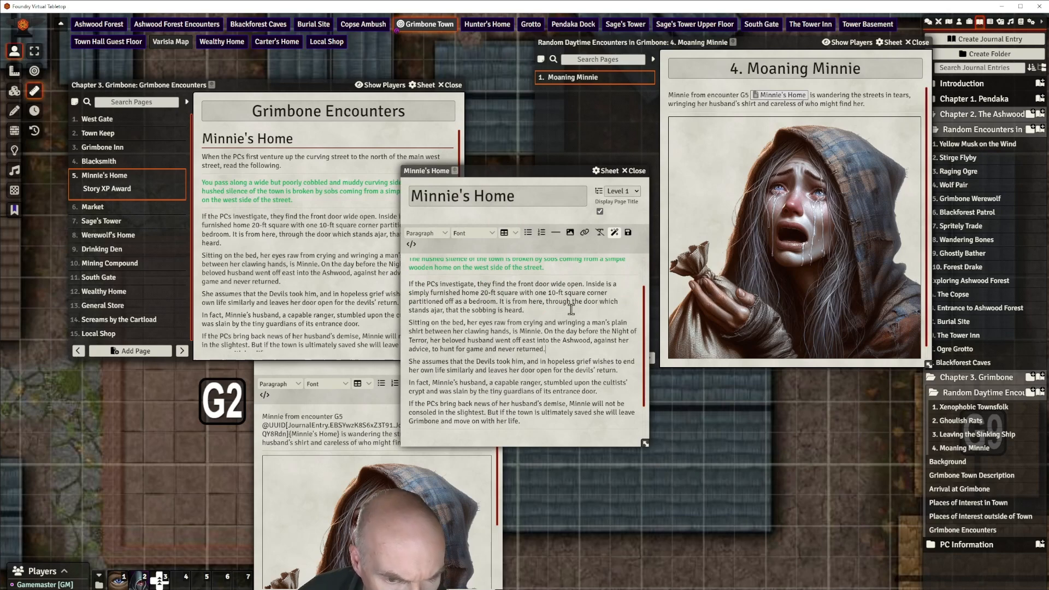
{"action": "key", "text": "Return"}
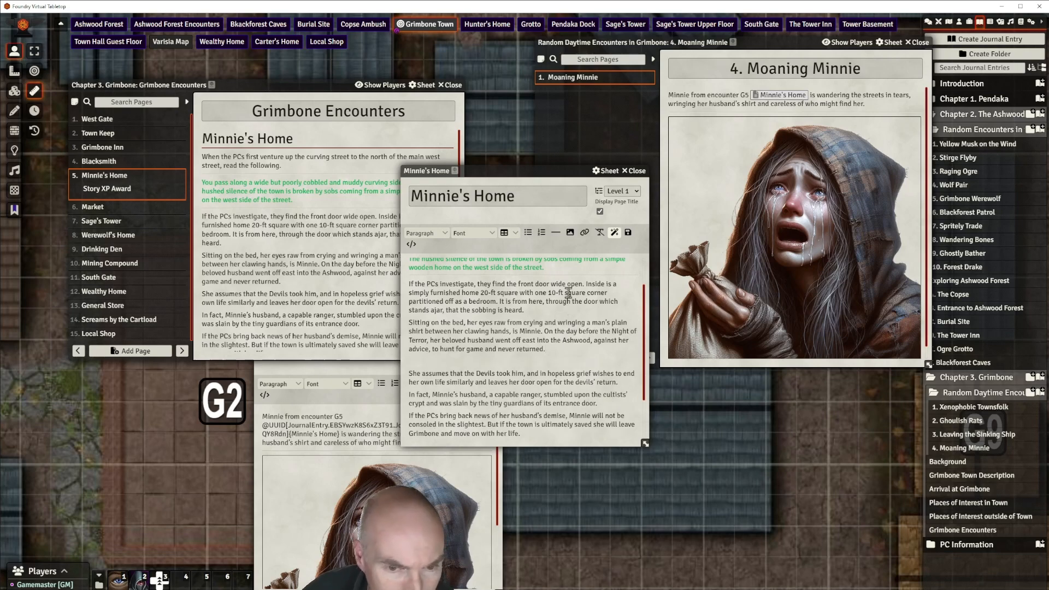
{"action": "key", "text": "Delete"}
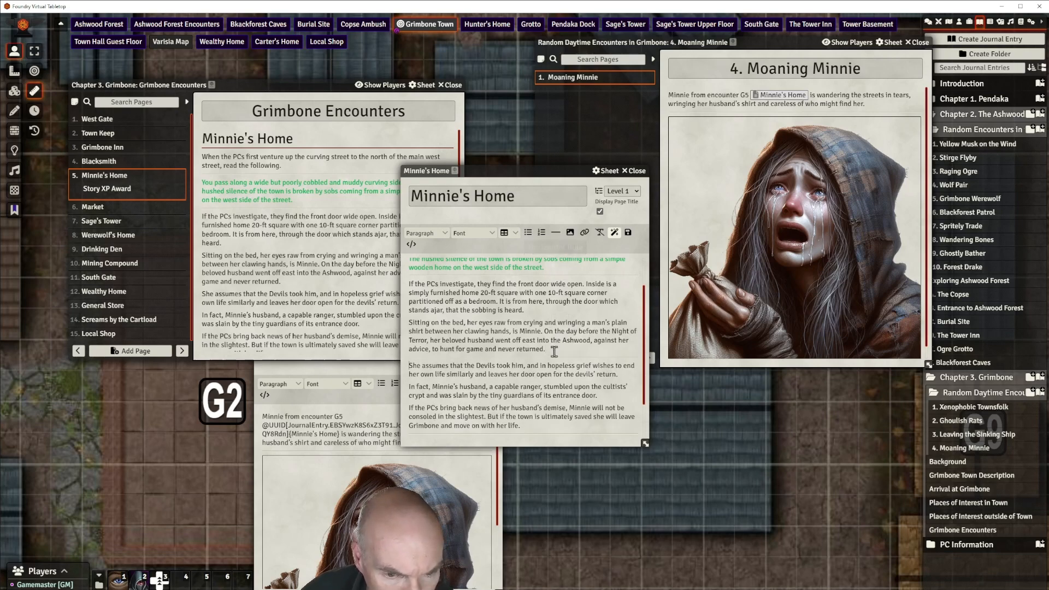
{"action": "left_click", "coordinate": [556, 232]}
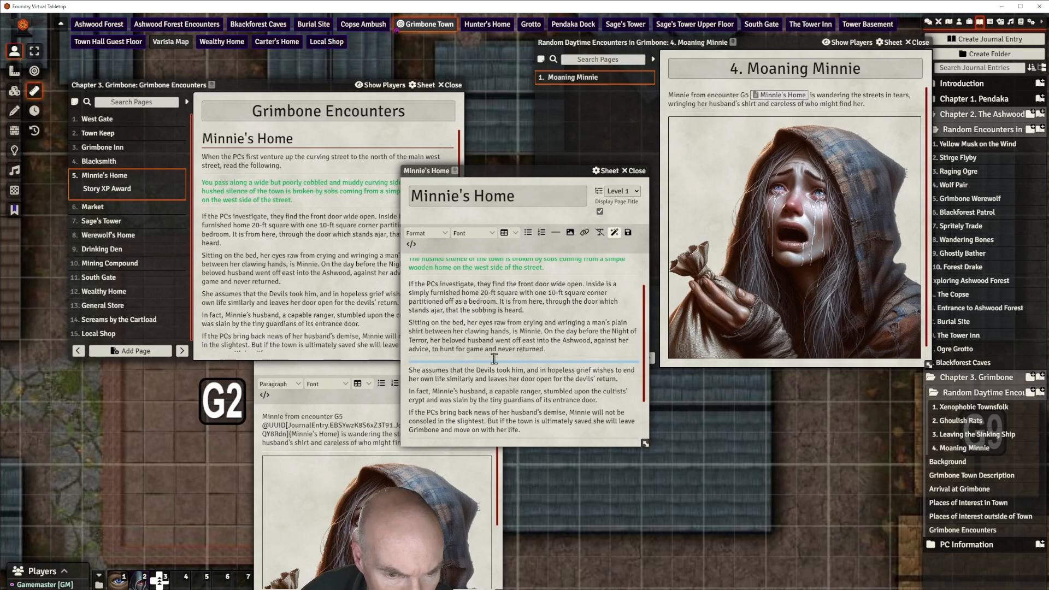
Insert the image moaning minnie.webp from the module's files at the new horizontal rule in the Minnie's Home page
{"action": "left_click", "coordinate": [570, 233]}
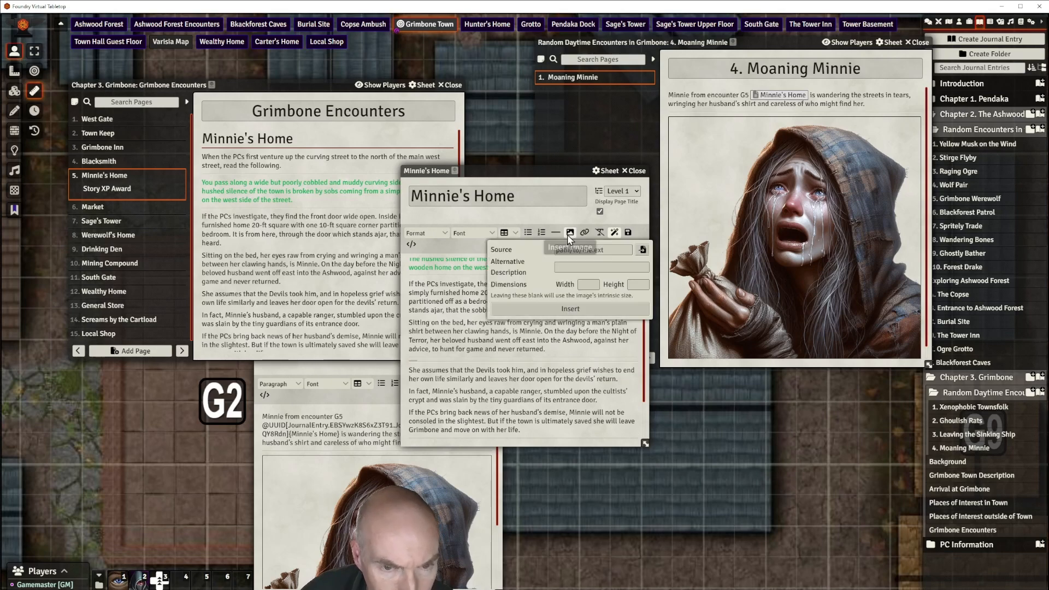
{"action": "left_click", "coordinate": [642, 250]}
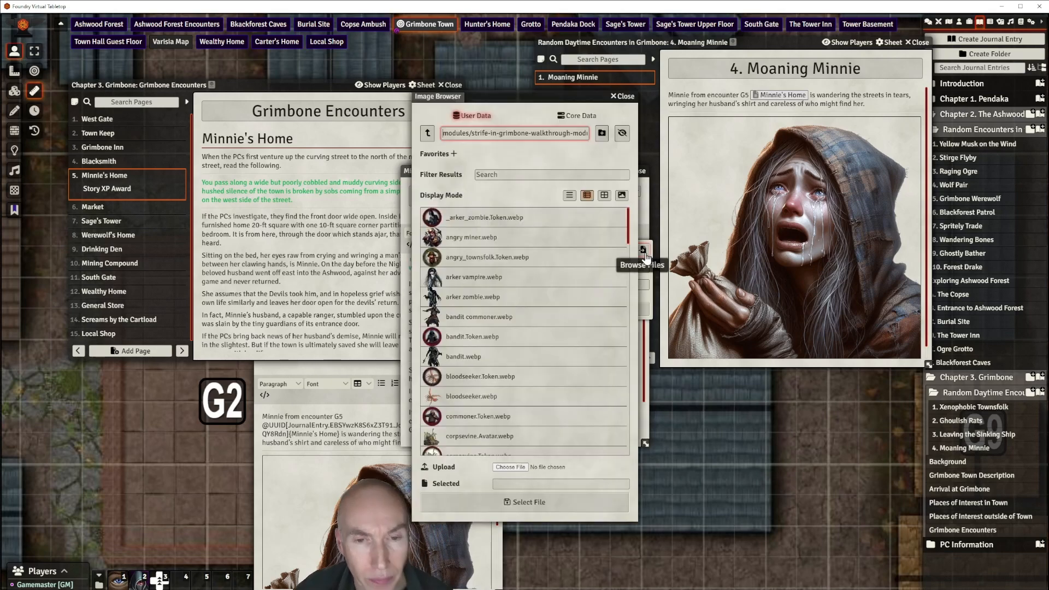
{"action": "scroll", "coordinate": [522, 377], "scroll_direction": "down", "scroll_amount": 2}
{"action": "scroll", "coordinate": [522, 376], "scroll_direction": "down", "scroll_amount": 10}
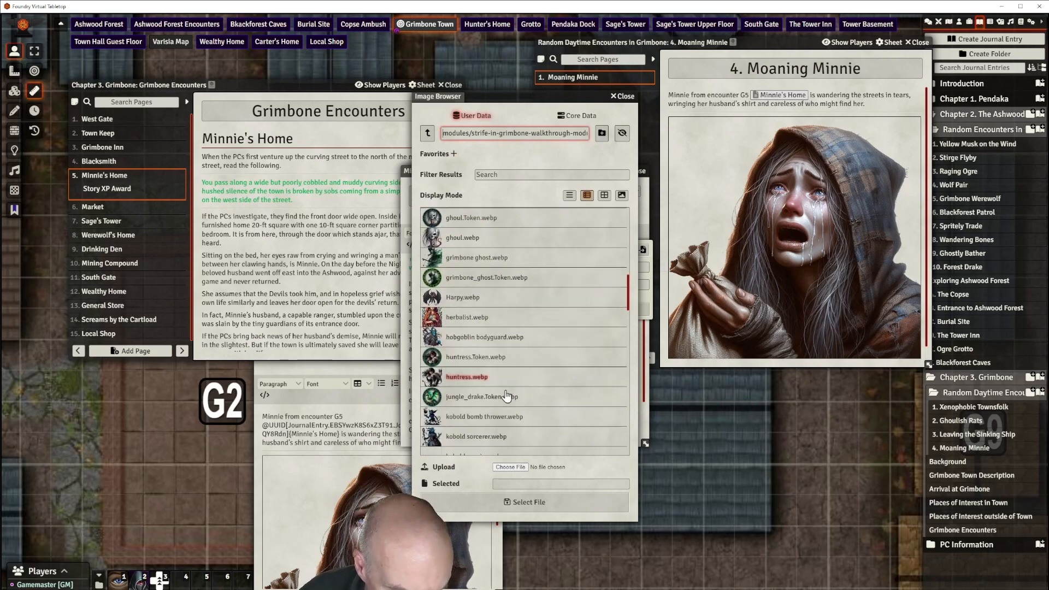
{"action": "scroll", "coordinate": [505, 398], "scroll_direction": "up", "scroll_amount": 3}
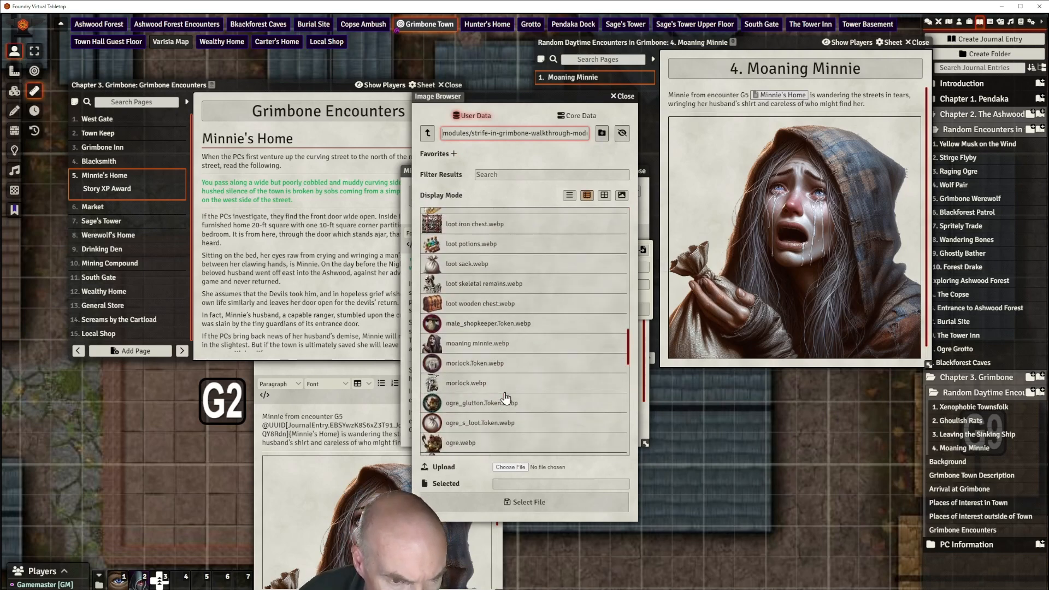
{"action": "left_click", "coordinate": [502, 345]}
{"action": "left_click", "coordinate": [520, 503]}
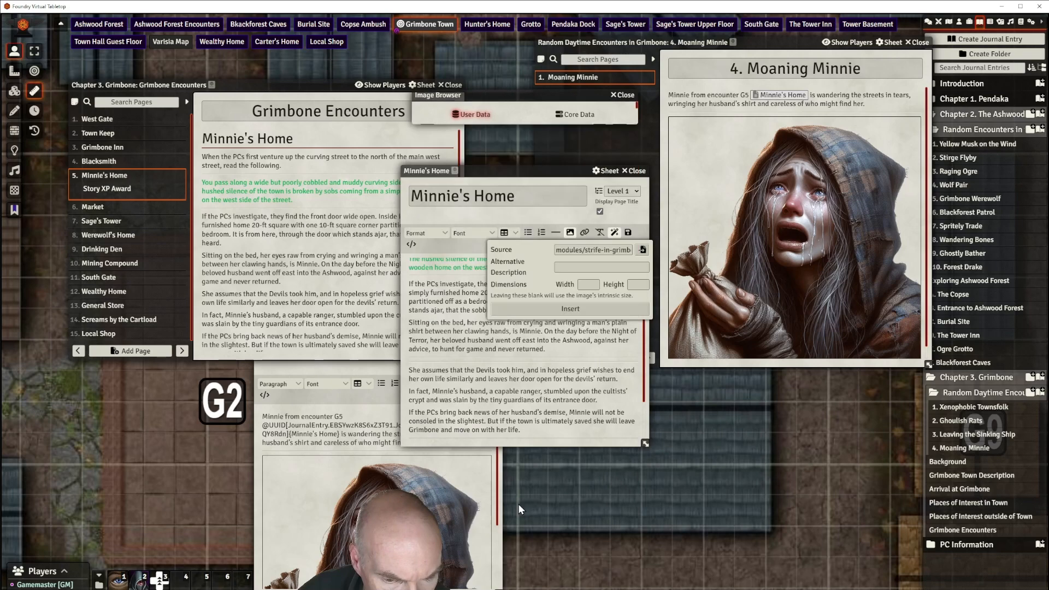
{"action": "left_click", "coordinate": [569, 310]}
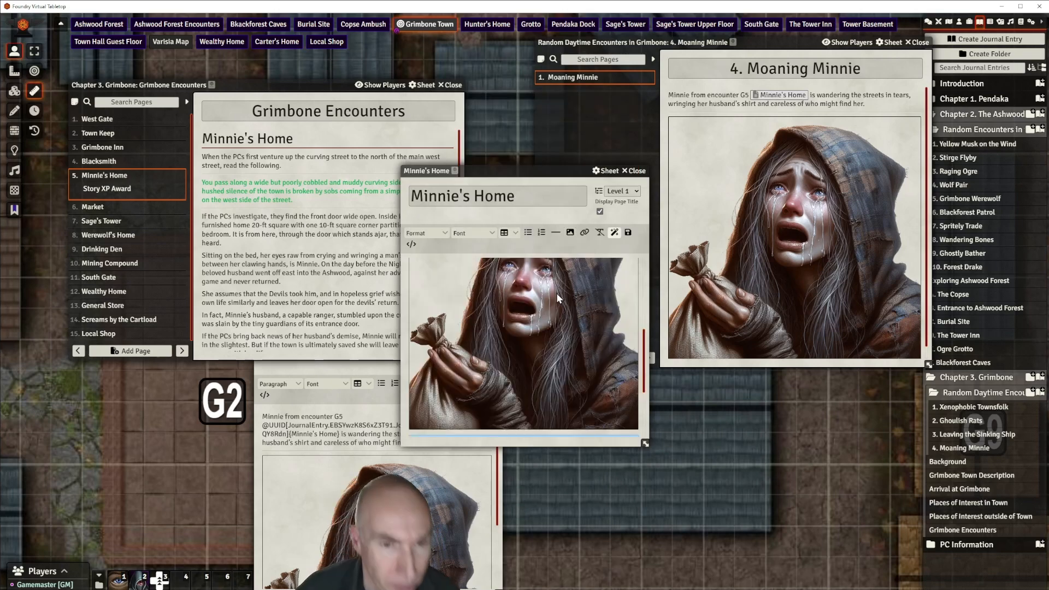
Save the Minnie's Home page and close its editor along with all the open journal and page windows
{"action": "left_click_drag", "start_coordinate": [541, 169], "coordinate": [514, 188]}
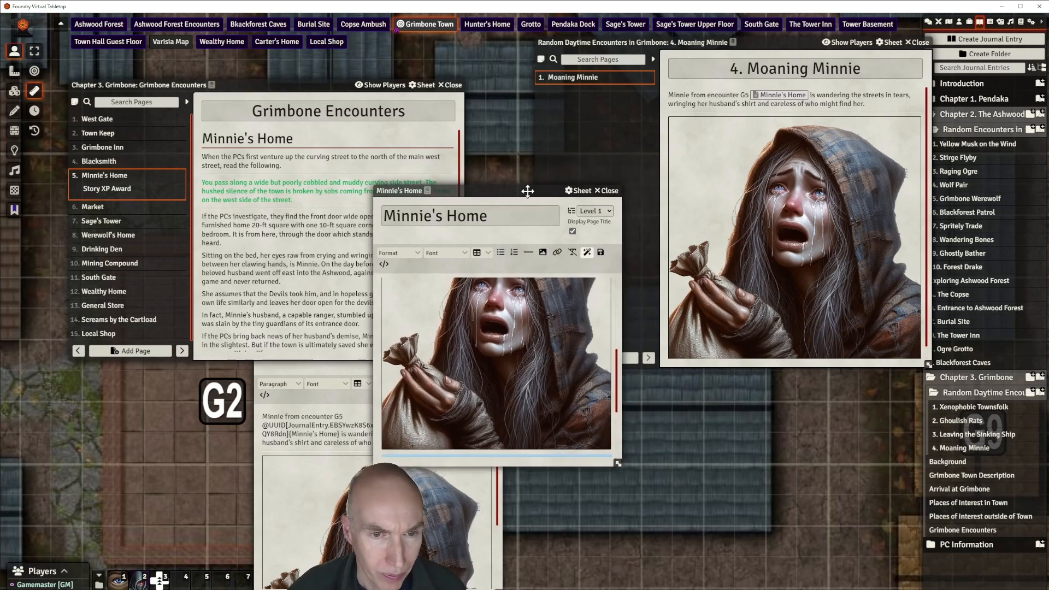
{"action": "left_click", "coordinate": [601, 252]}
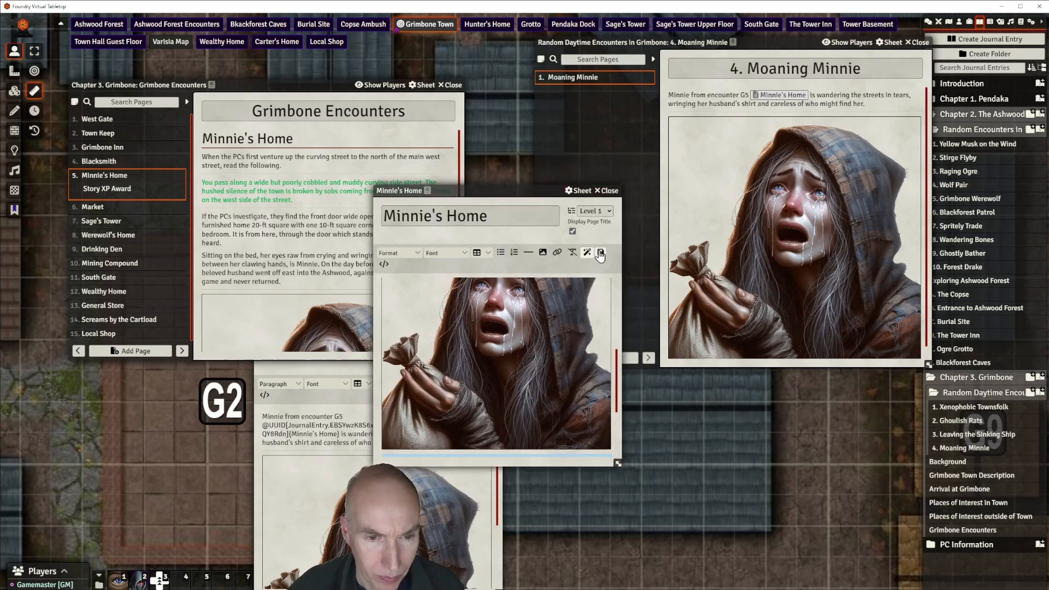
{"action": "left_click", "coordinate": [610, 191]}
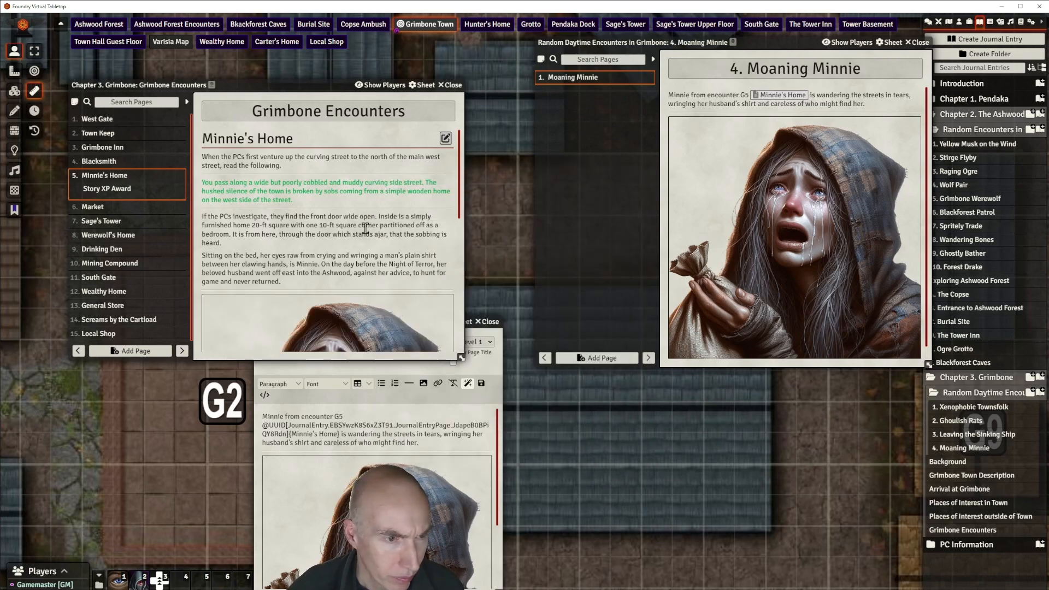
{"action": "scroll", "coordinate": [366, 228], "scroll_direction": "down", "scroll_amount": 5}
{"action": "scroll", "coordinate": [367, 228], "scroll_direction": "up", "scroll_amount": 5}
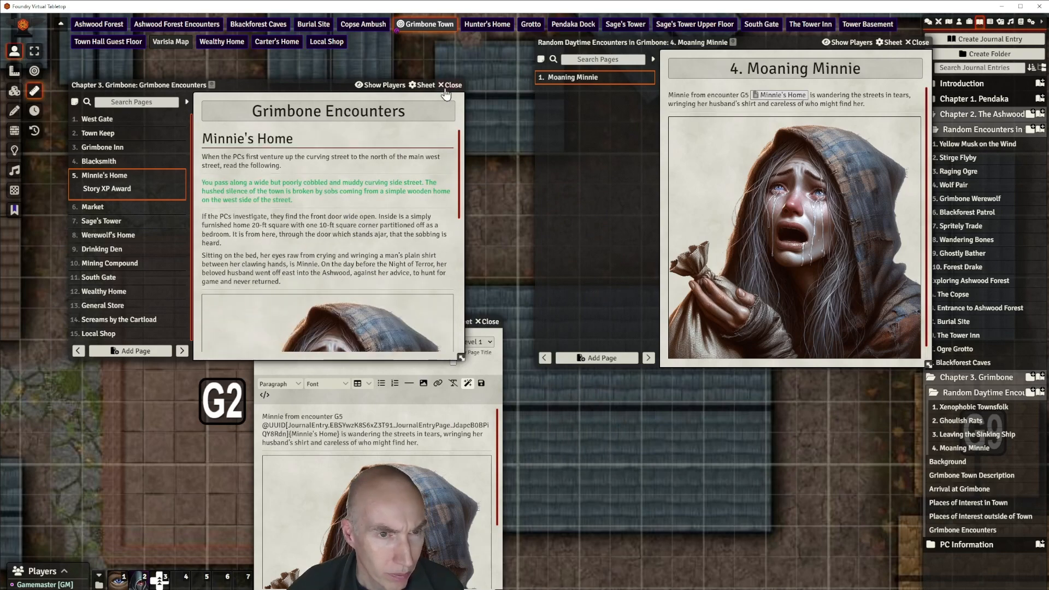
{"action": "left_click", "coordinate": [450, 85]}
{"action": "left_click", "coordinate": [487, 321]}
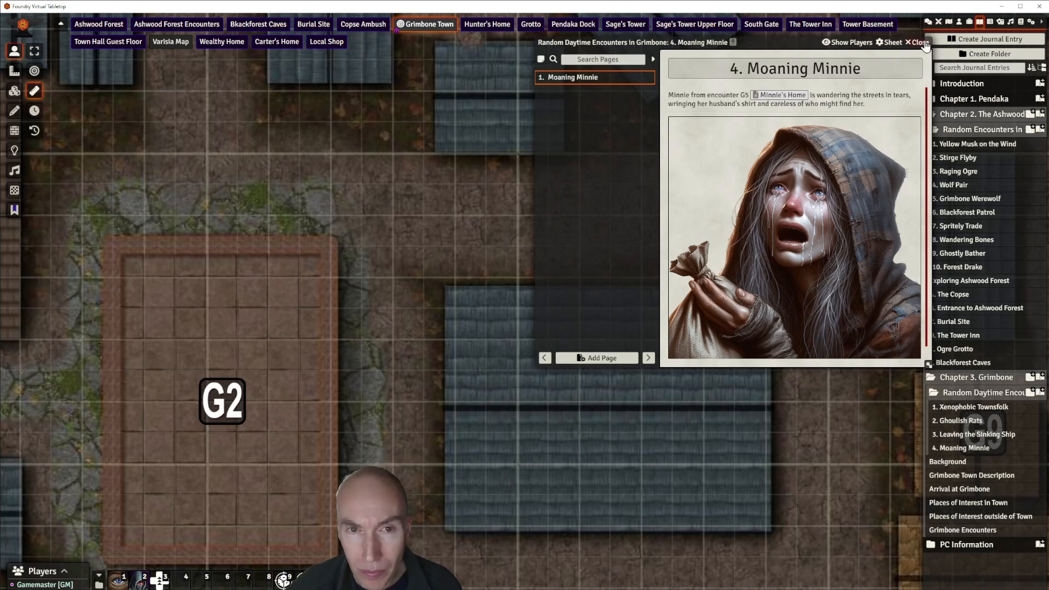
{"action": "left_click", "coordinate": [921, 43]}
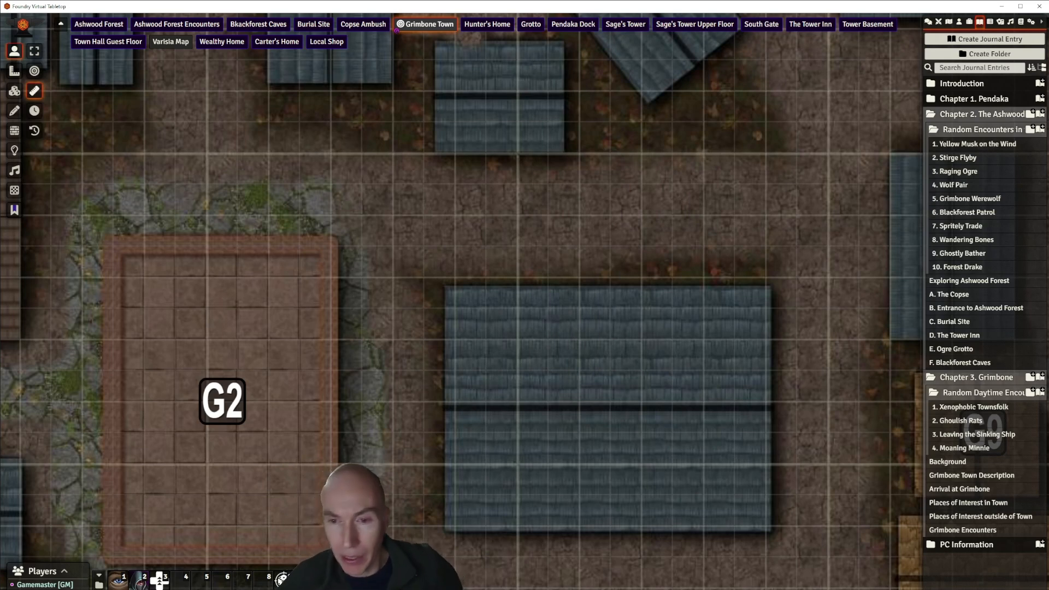
Open the rollable table Ashwood Random Encounters (Copy), rename it "Daytime Grimbone Random Encounters" and save it
{"action": "left_click", "coordinate": [991, 23]}
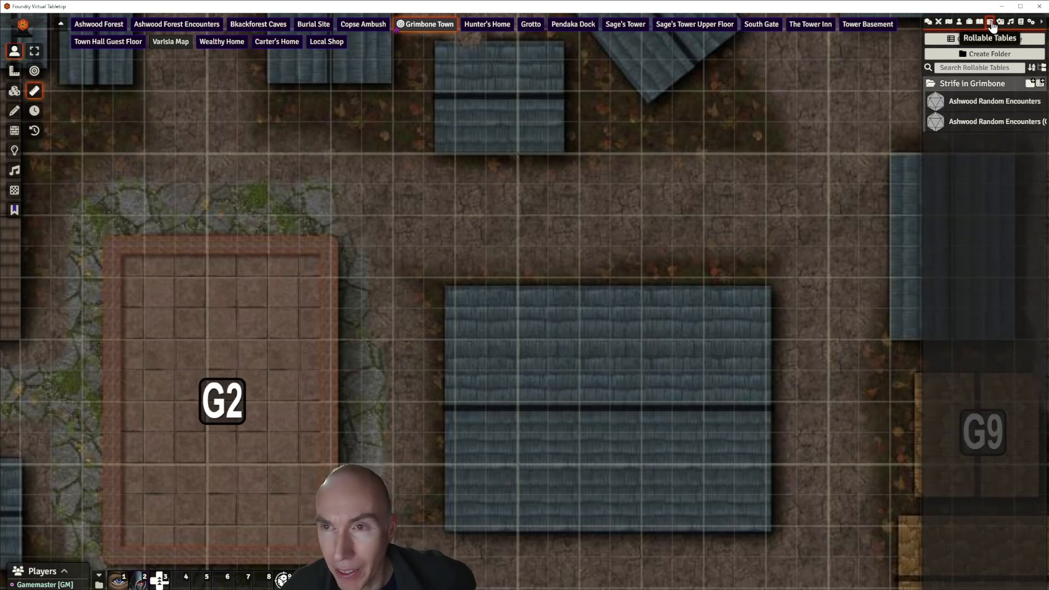
{"action": "left_click", "coordinate": [987, 123]}
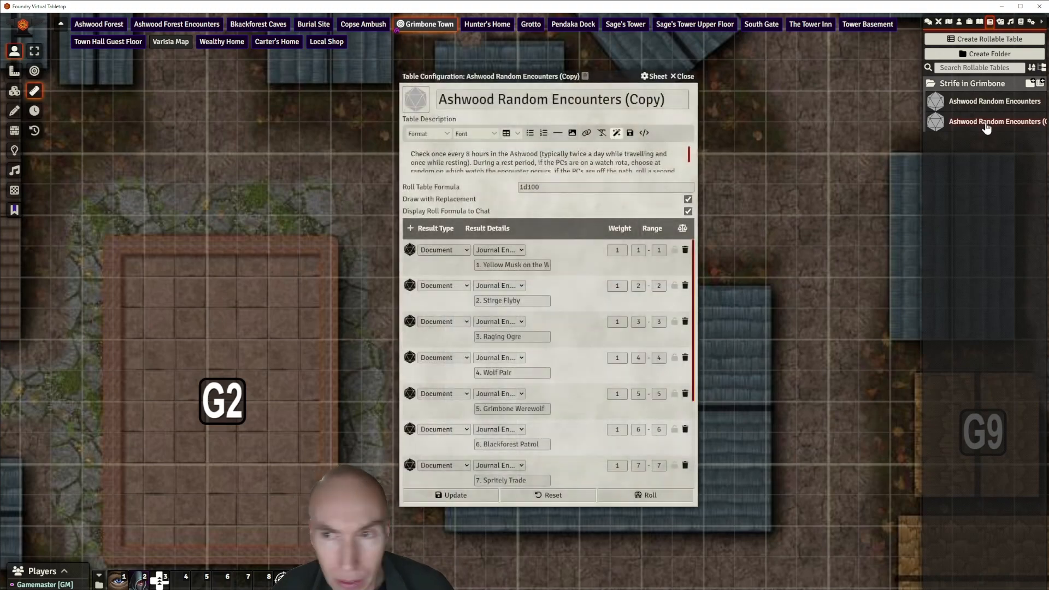
{"action": "scroll", "coordinate": [621, 249], "scroll_direction": "down", "scroll_amount": 3}
{"action": "scroll", "coordinate": [622, 250], "scroll_direction": "up", "scroll_amount": 3}
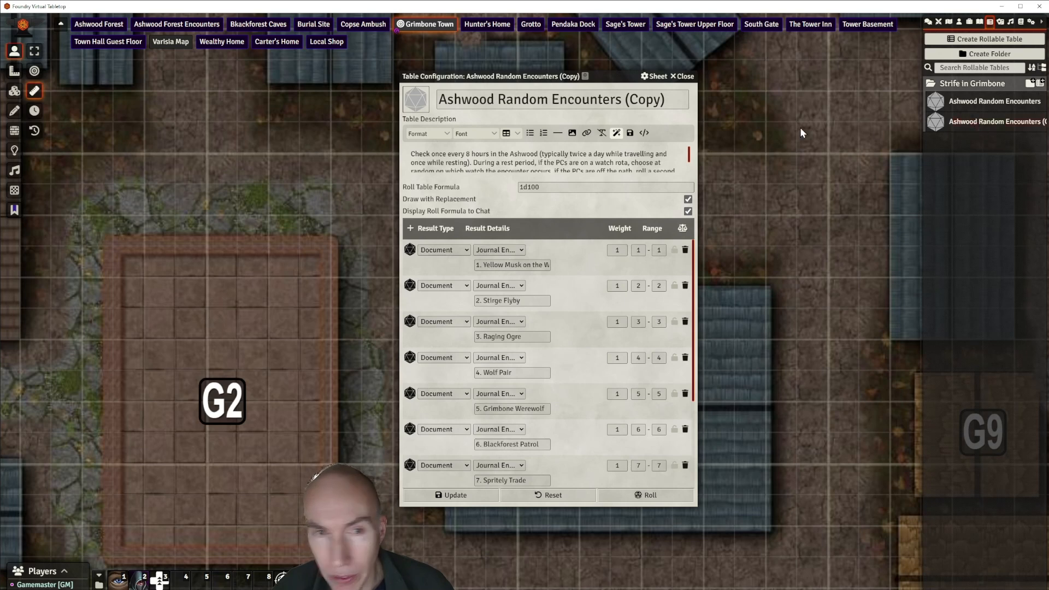
{"action": "left_click_drag", "start_coordinate": [442, 100], "coordinate": [493, 101]}
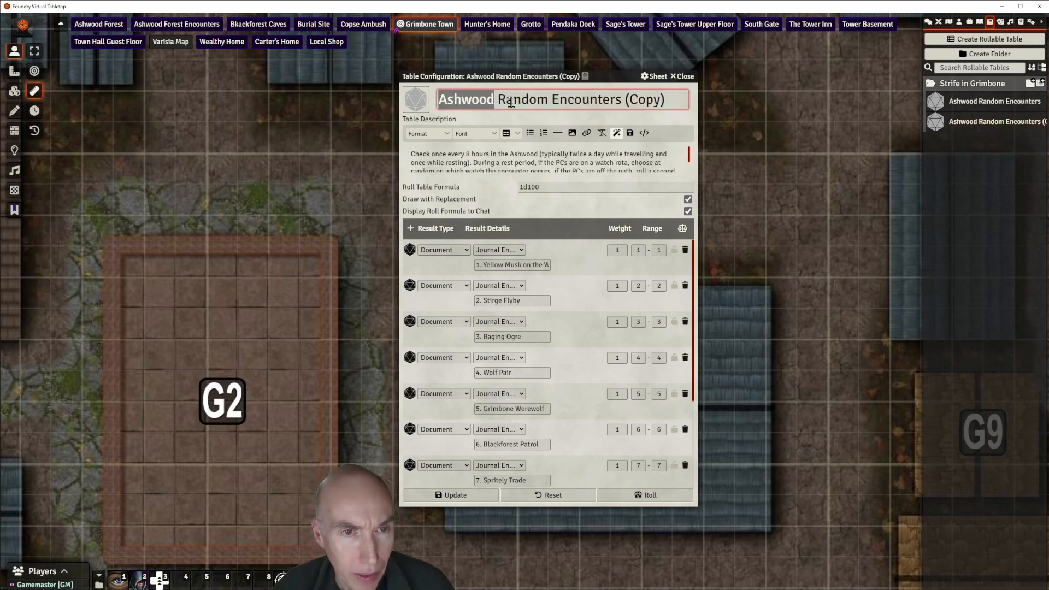
{"action": "key", "text": "BackSpace"}
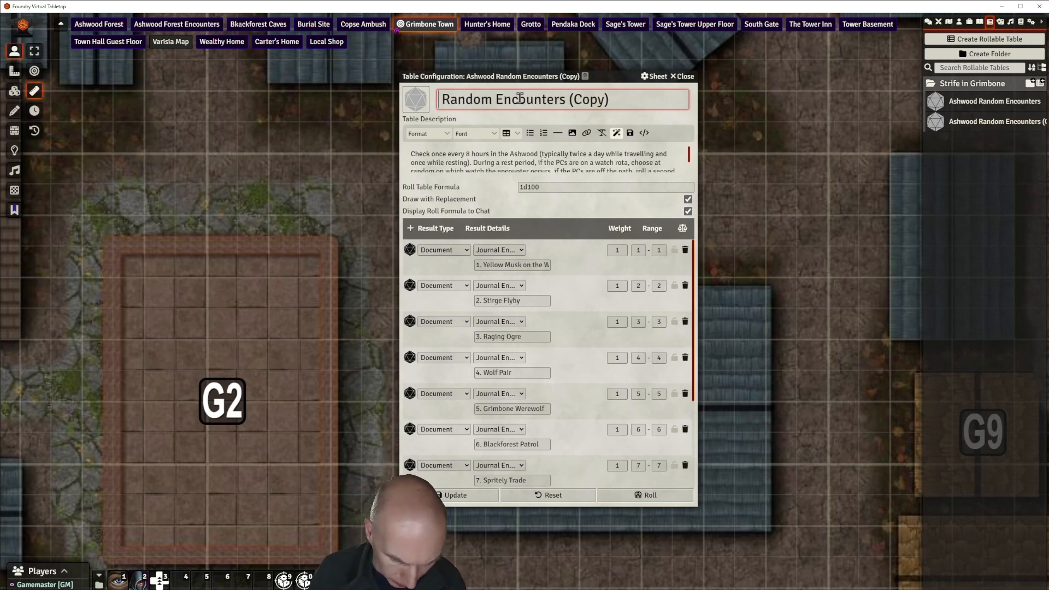
{"action": "type", "text": "Dat"}
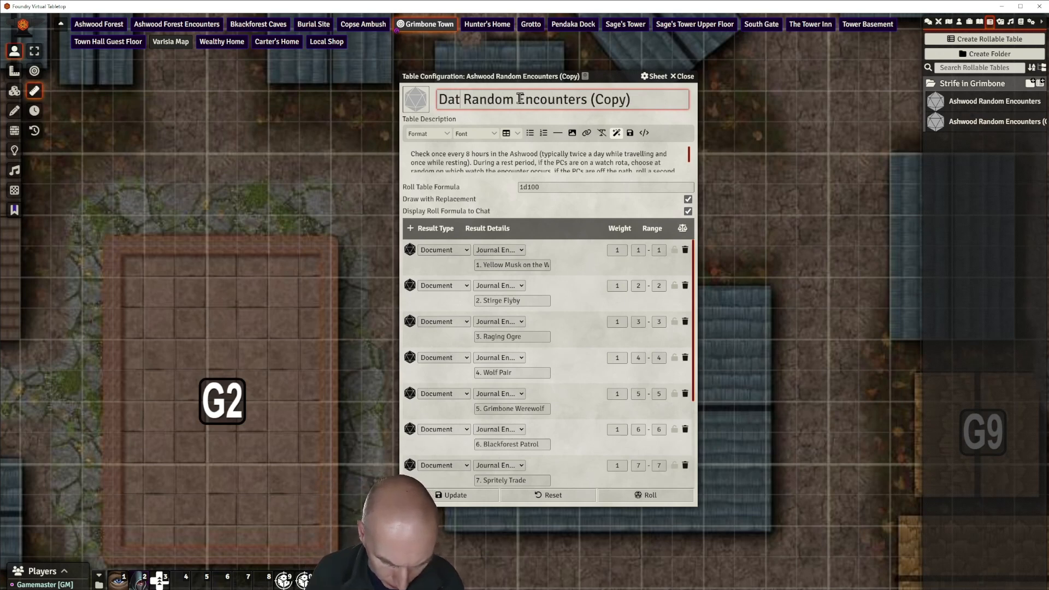
{"action": "key", "text": "BackSpace"}
{"action": "type", "text": "ytime"}
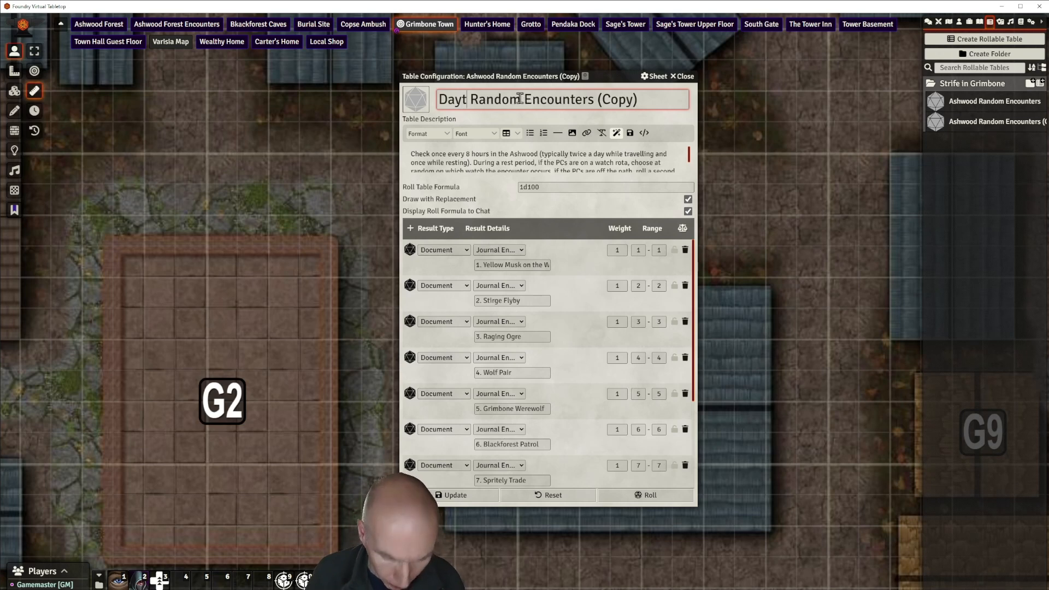
{"action": "type", "text": " Grimbone"}
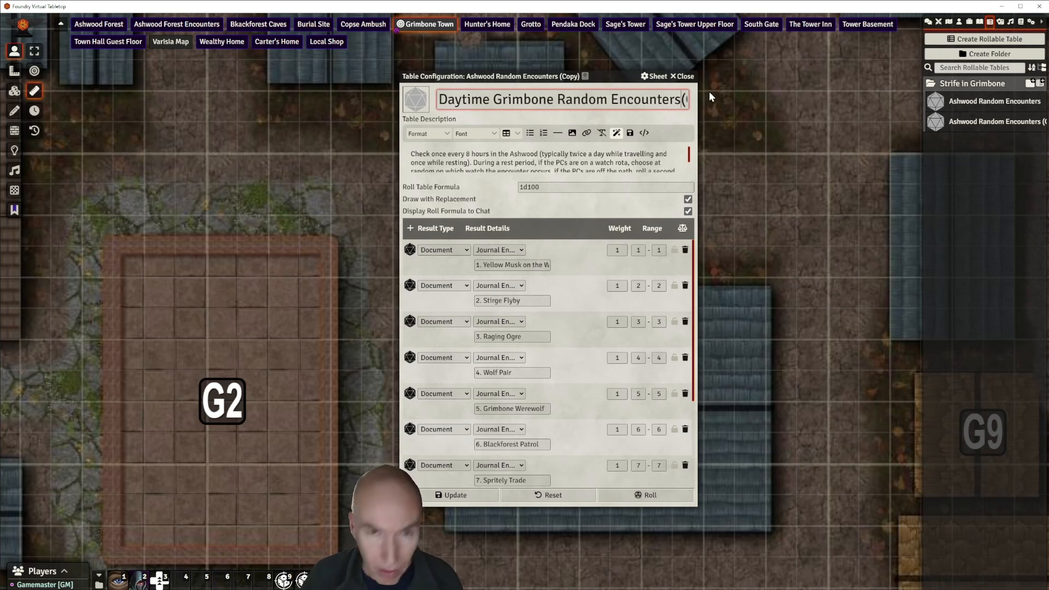
{"action": "key", "text": "Delete"}
{"action": "key", "text": "Delete"}
{"action": "key", "text": "Delete"}
{"action": "key", "text": "Delete"}
{"action": "key", "text": "Delete"}
{"action": "key", "text": "Delete"}
{"action": "key", "text": "Delete"}
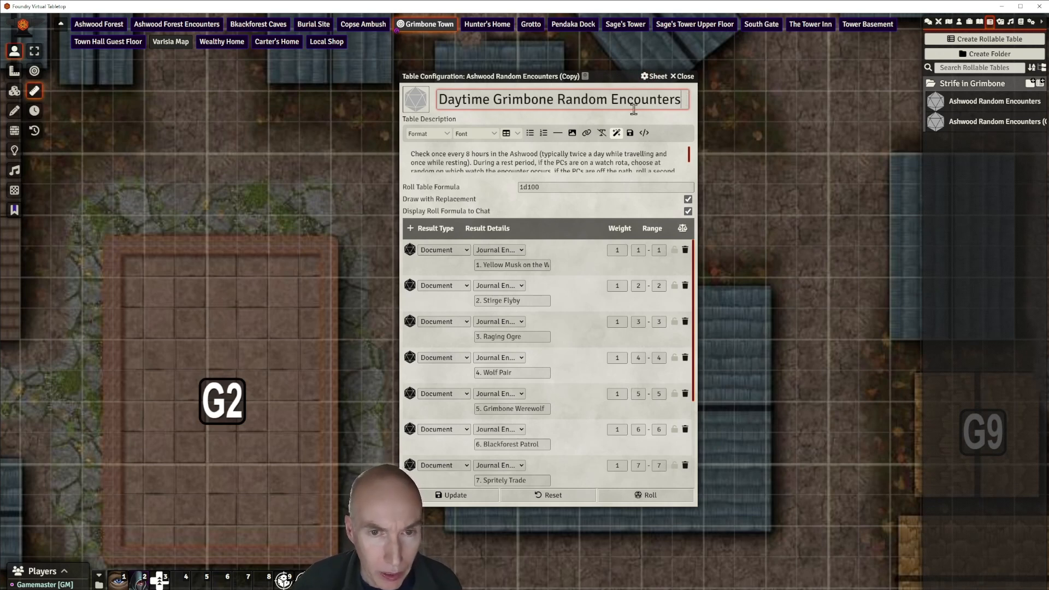
{"action": "left_click", "coordinate": [631, 134]}
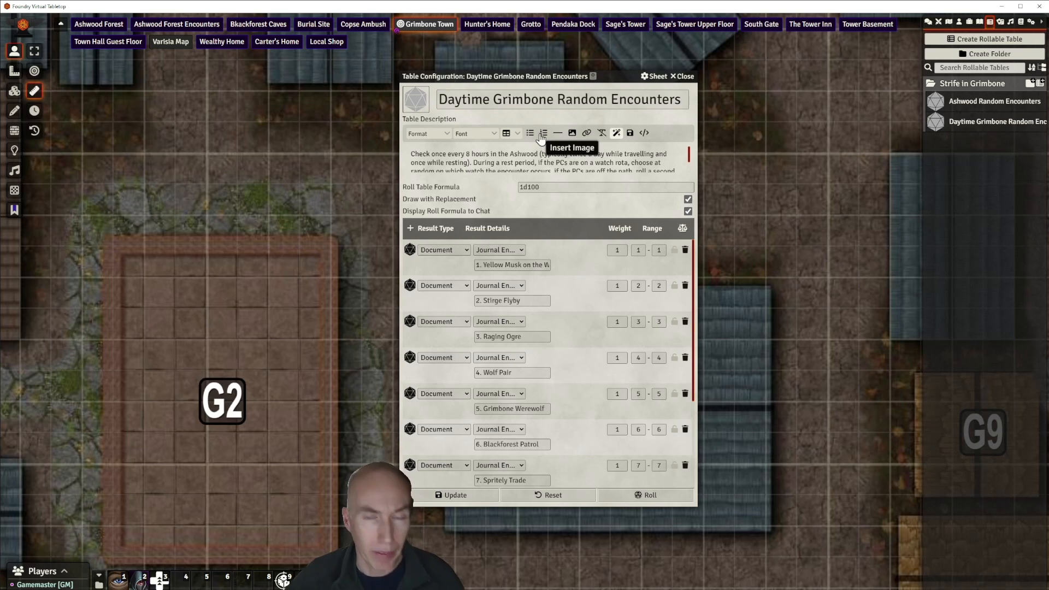
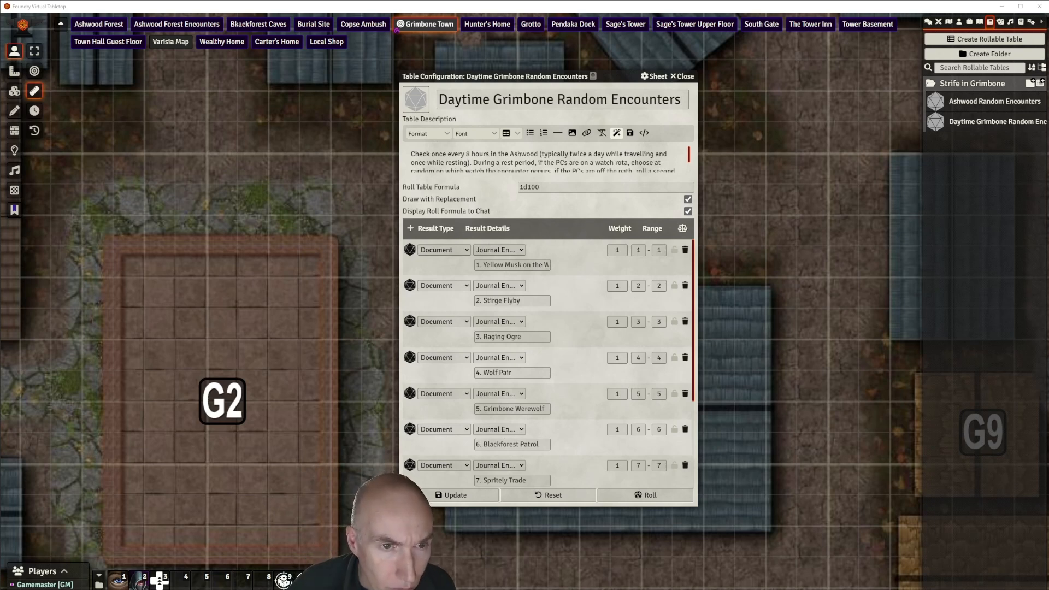
Replace the table description with "Check once per night and once per day if out on the streets of Grimbone." and clear its formatting
{"action": "left_click", "coordinate": [419, 154]}
{"action": "left_click_drag", "start_coordinate": [412, 154], "coordinate": [612, 178]}
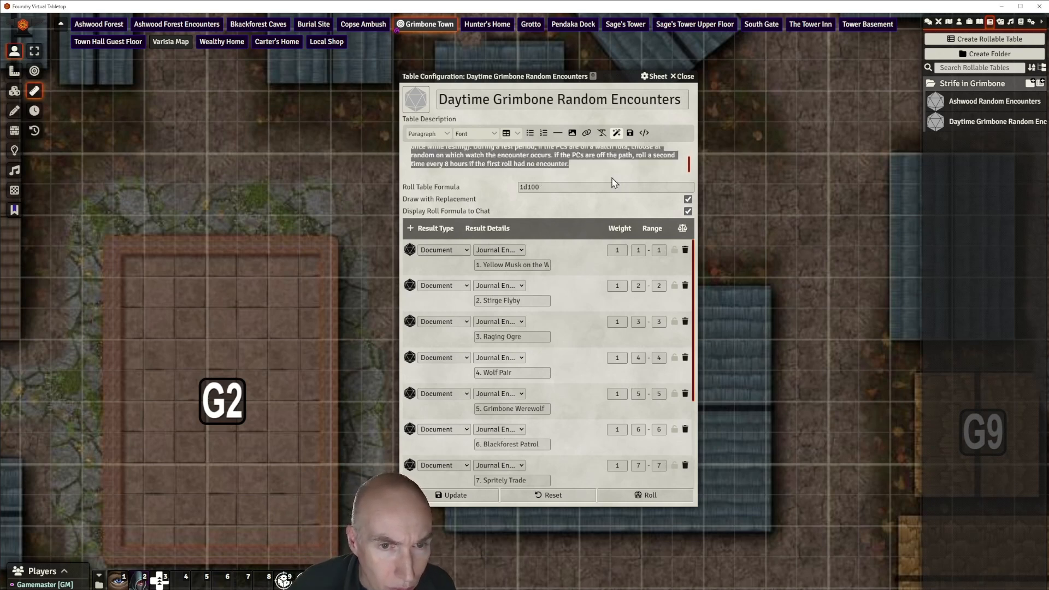
{"action": "type", "text": "Check once per night and once per day if out on the streets of Grimbone."}
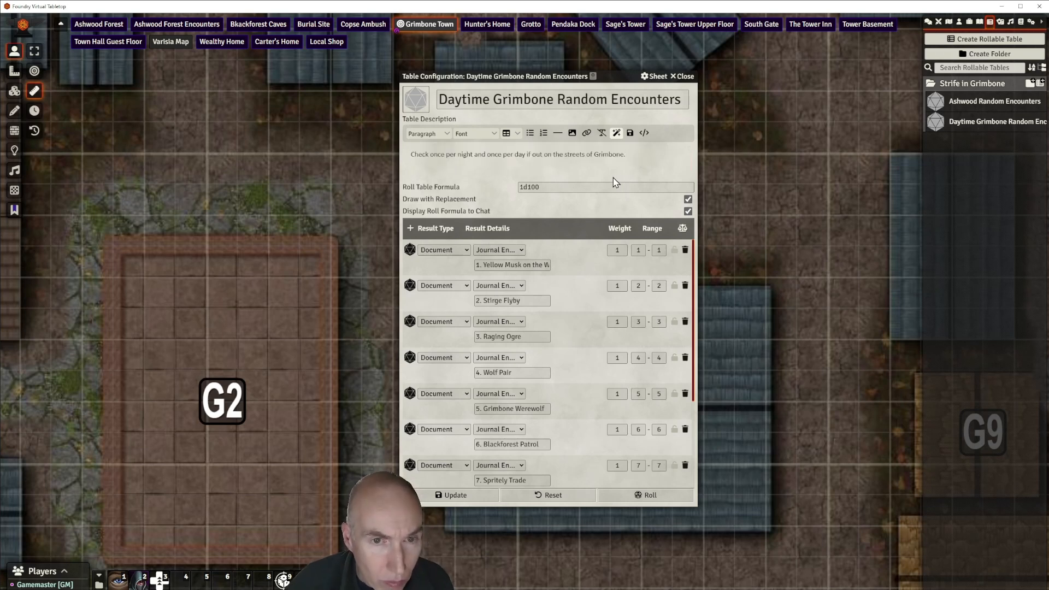
{"action": "left_click_drag", "start_coordinate": [626, 155], "coordinate": [413, 155]}
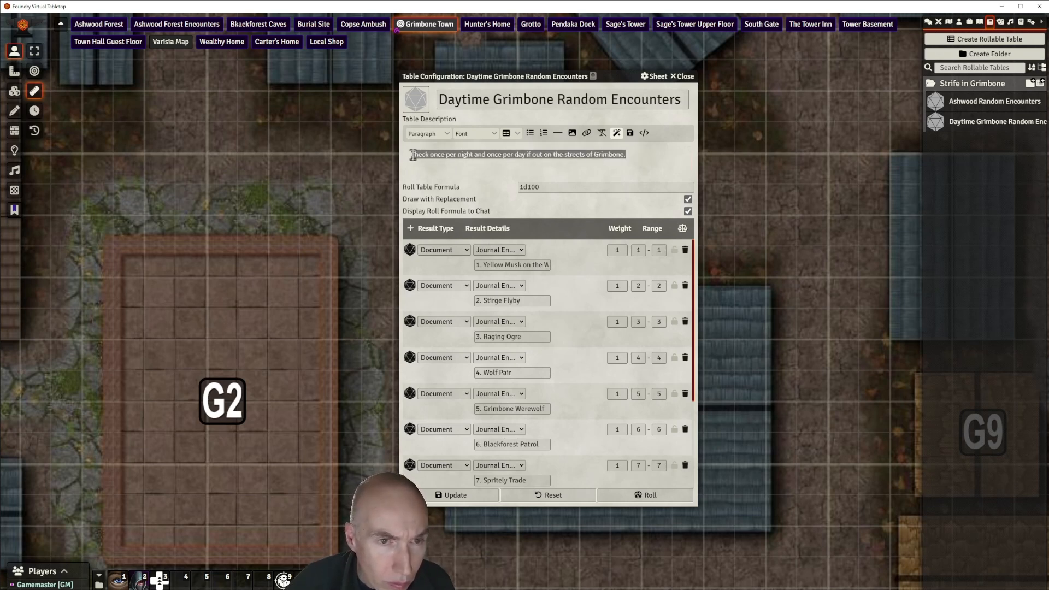
{"action": "left_click", "coordinate": [602, 133]}
{"action": "left_click", "coordinate": [666, 166]}
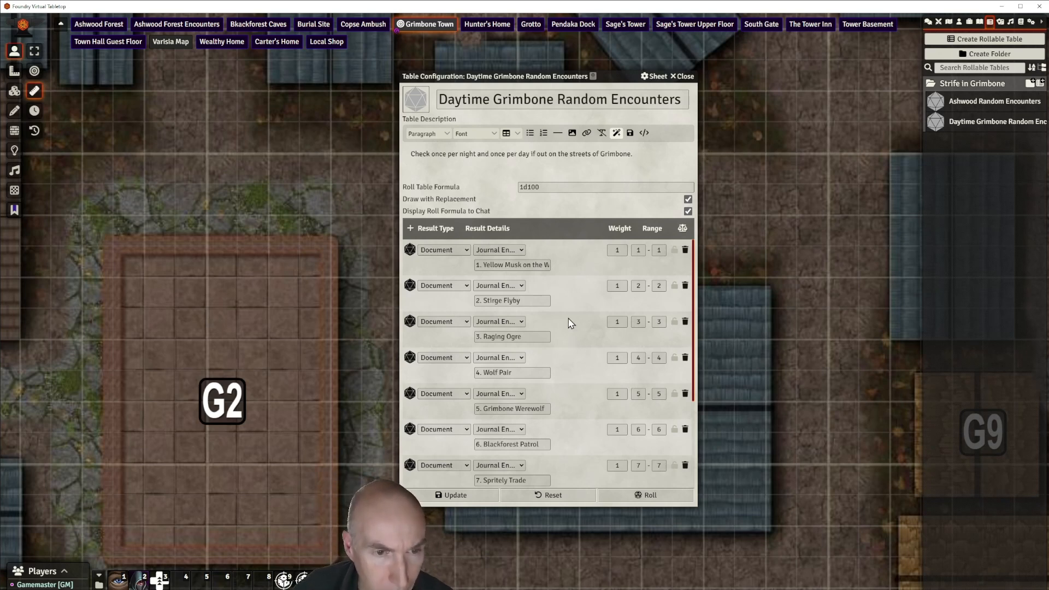
Delete the table results from "2. Stirge Flyby" through "10. Forest Drake" and the "No Encounter" text result
{"action": "scroll", "coordinate": [570, 324], "scroll_direction": "down", "scroll_amount": 1}
{"action": "scroll", "coordinate": [585, 315], "scroll_direction": "up", "scroll_amount": 1}
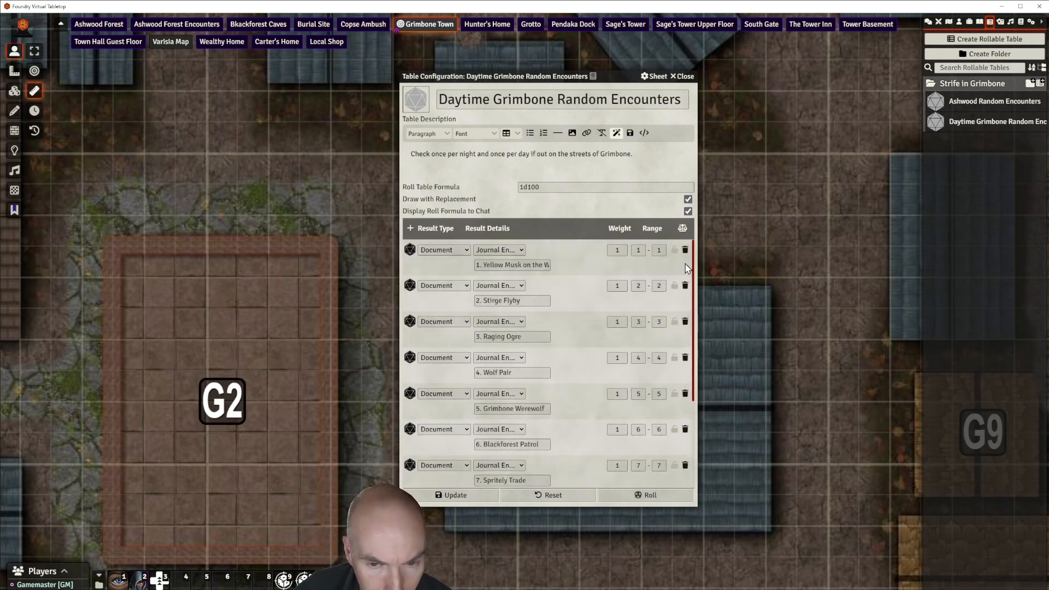
{"action": "left_click", "coordinate": [685, 286]}
{"action": "left_click", "coordinate": [685, 286]}
{"action": "left_click", "coordinate": [685, 286]}
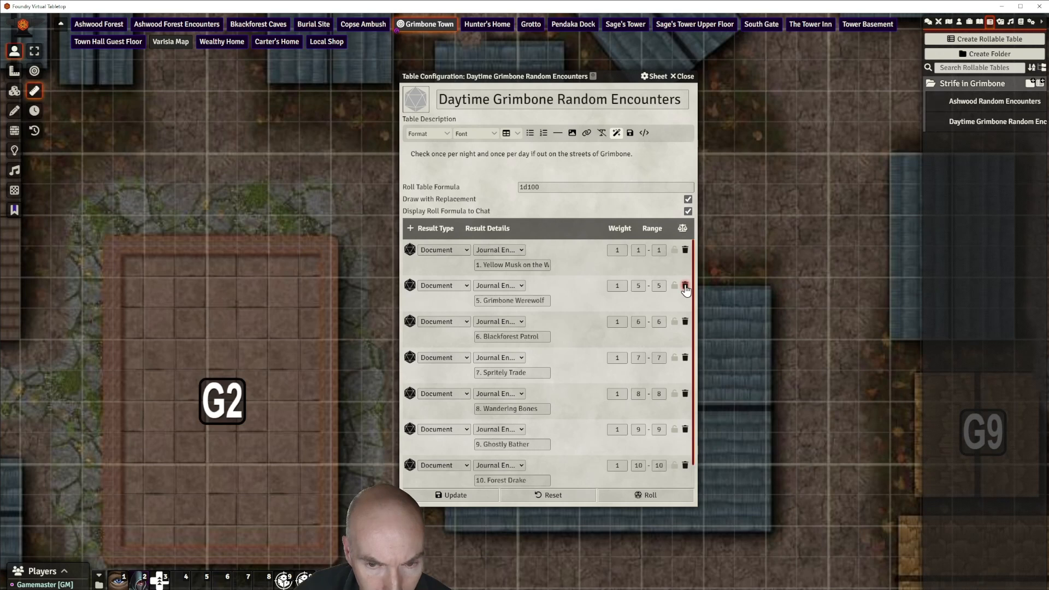
{"action": "left_click", "coordinate": [686, 286]}
{"action": "left_click", "coordinate": [685, 286]}
{"action": "left_click", "coordinate": [685, 286]}
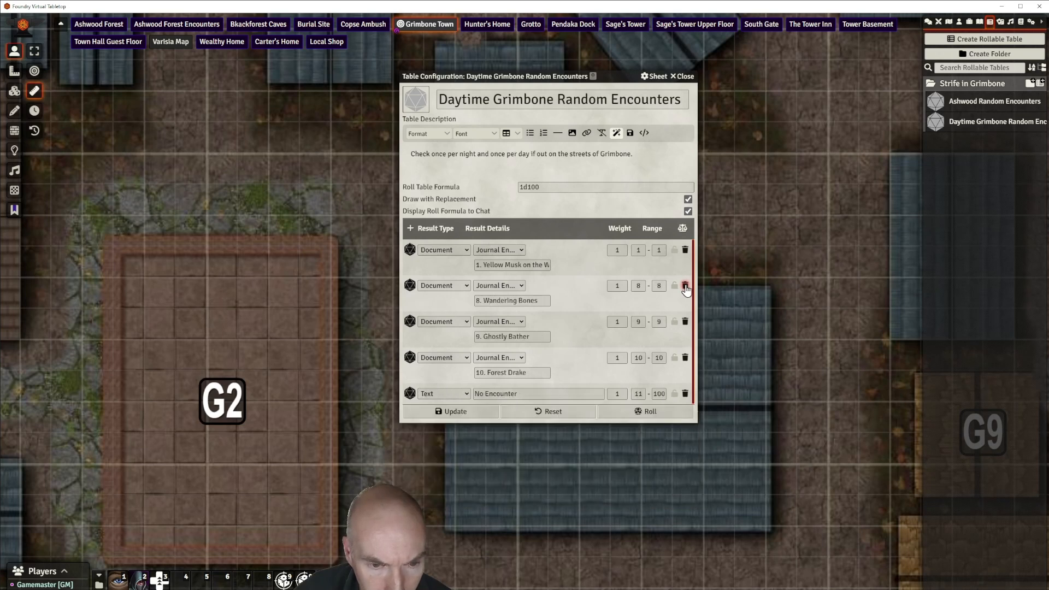
{"action": "left_click", "coordinate": [686, 286]}
{"action": "left_click", "coordinate": [686, 286]}
{"action": "left_click", "coordinate": [686, 286]}
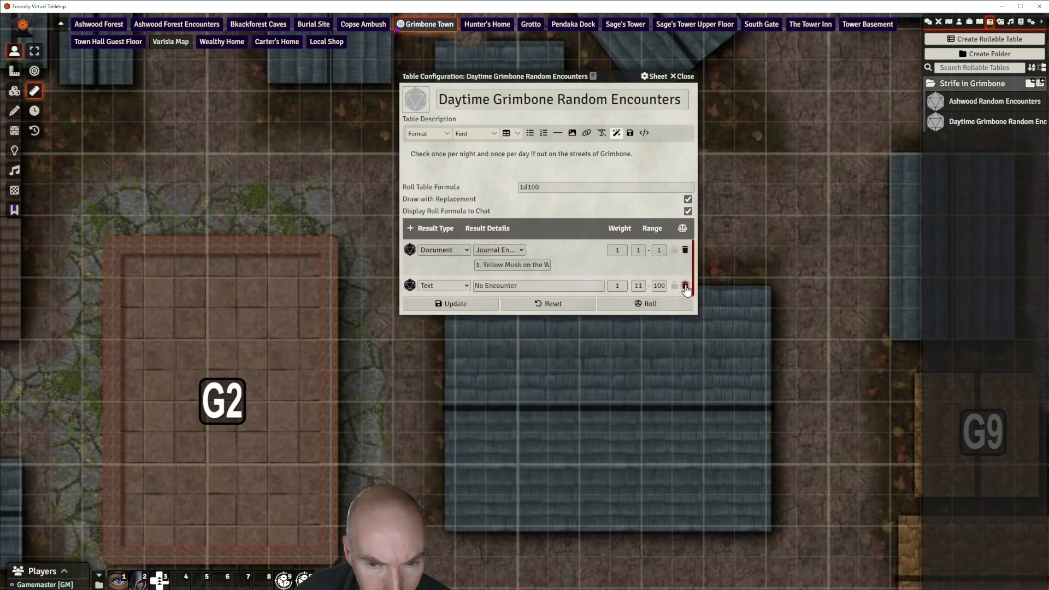
{"action": "left_click", "coordinate": [685, 285]}
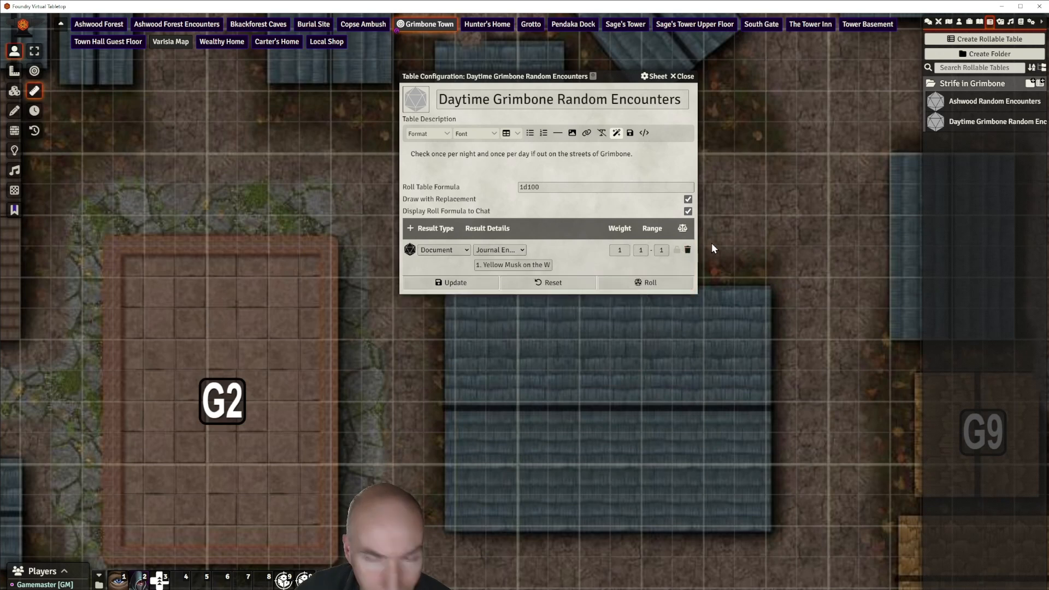
Add the journal entry "1. Xenophobic Townsfolk" to the table as a result and delete the "1. Yellow Musk on the Wind" result
{"action": "left_click", "coordinate": [978, 23]}
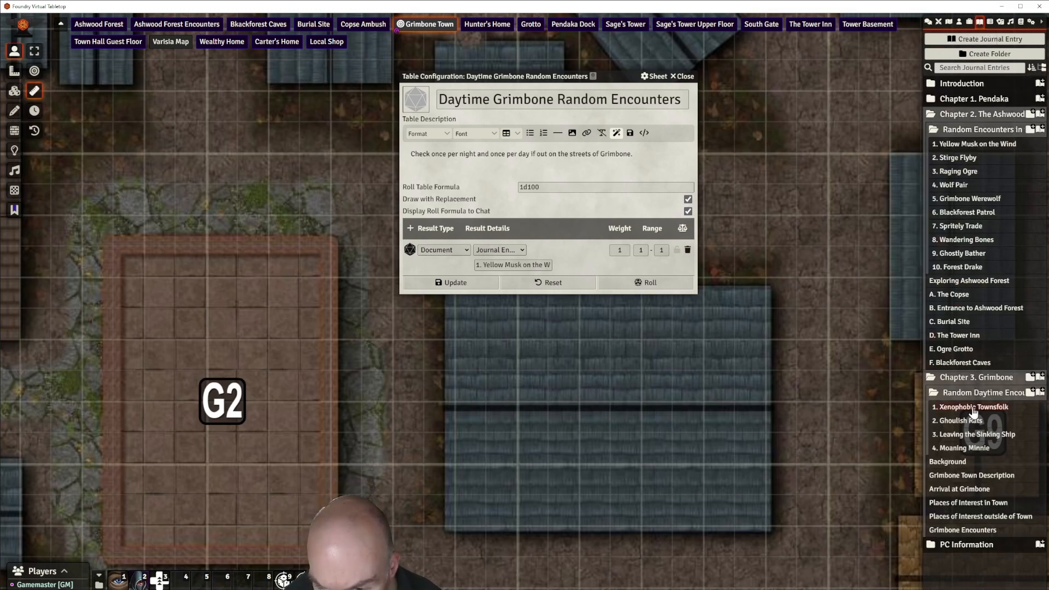
{"action": "left_click_drag", "start_coordinate": [975, 408], "coordinate": [559, 254]}
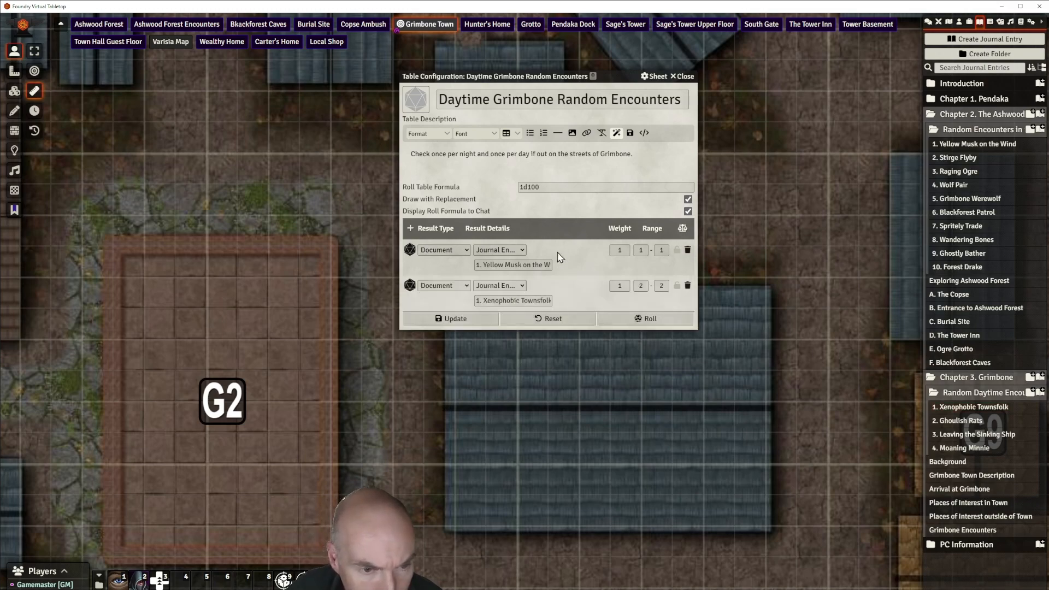
{"action": "left_click", "coordinate": [687, 250]}
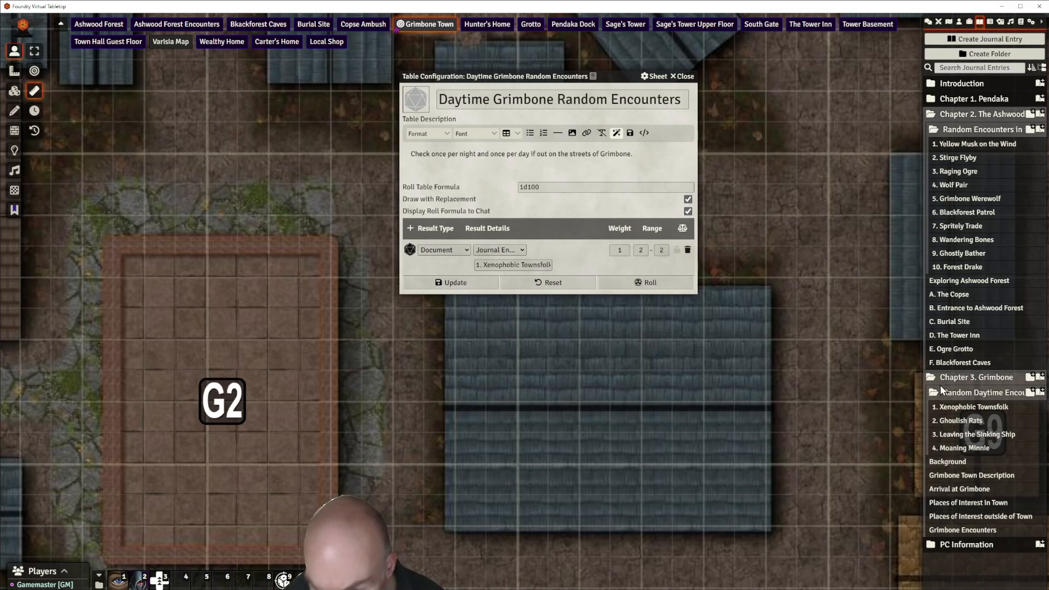
Add the journal entries "2. Ghoulish Rats", "3. Leaving the Sinking Ship" and "4. Moaning Minnie" to the table as results
{"action": "left_click_drag", "start_coordinate": [961, 421], "coordinate": [588, 263]}
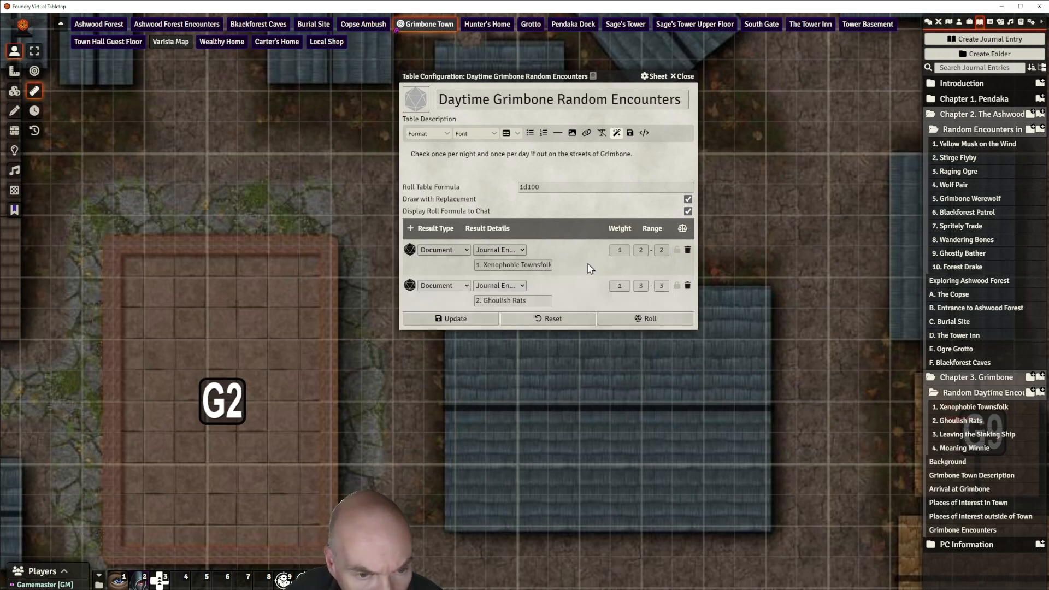
{"action": "left_click_drag", "start_coordinate": [984, 435], "coordinate": [571, 285]}
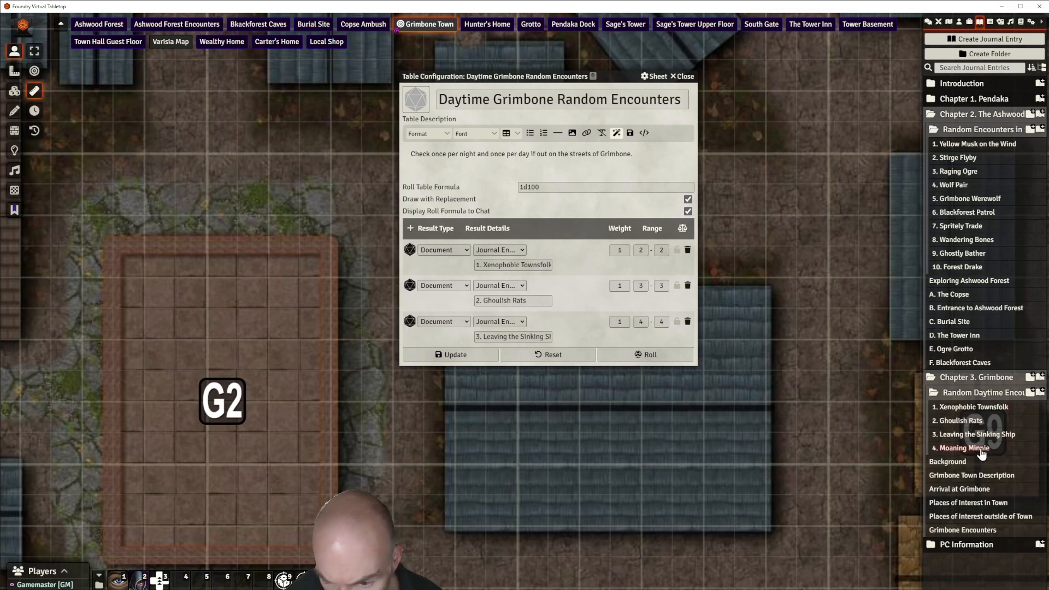
{"action": "left_click_drag", "start_coordinate": [981, 454], "coordinate": [573, 325]}
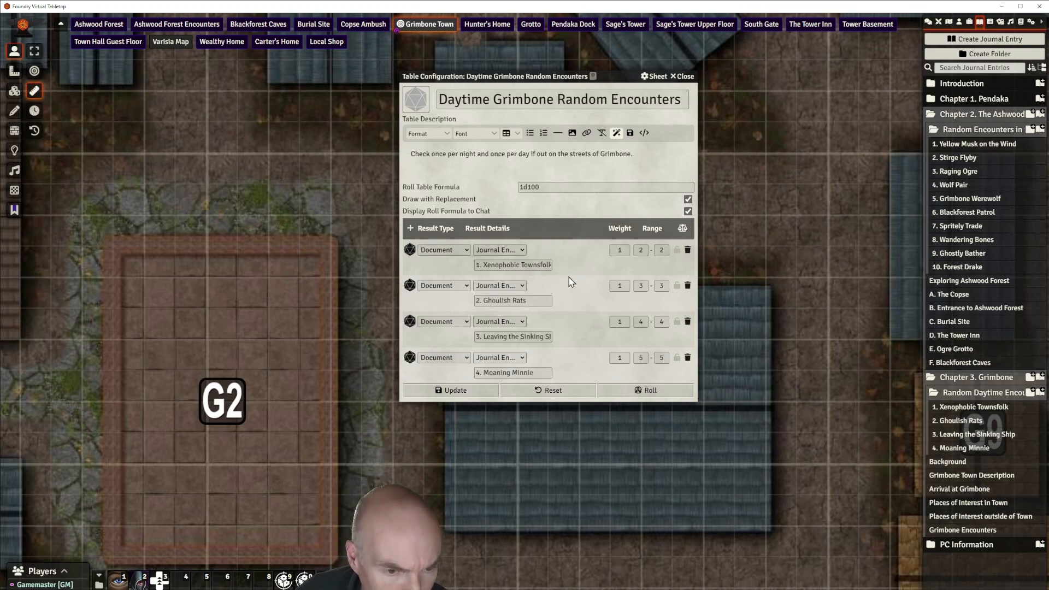
Add a text result "No encounter" to the table with a range of 5 to 40
{"action": "left_click", "coordinate": [410, 230]}
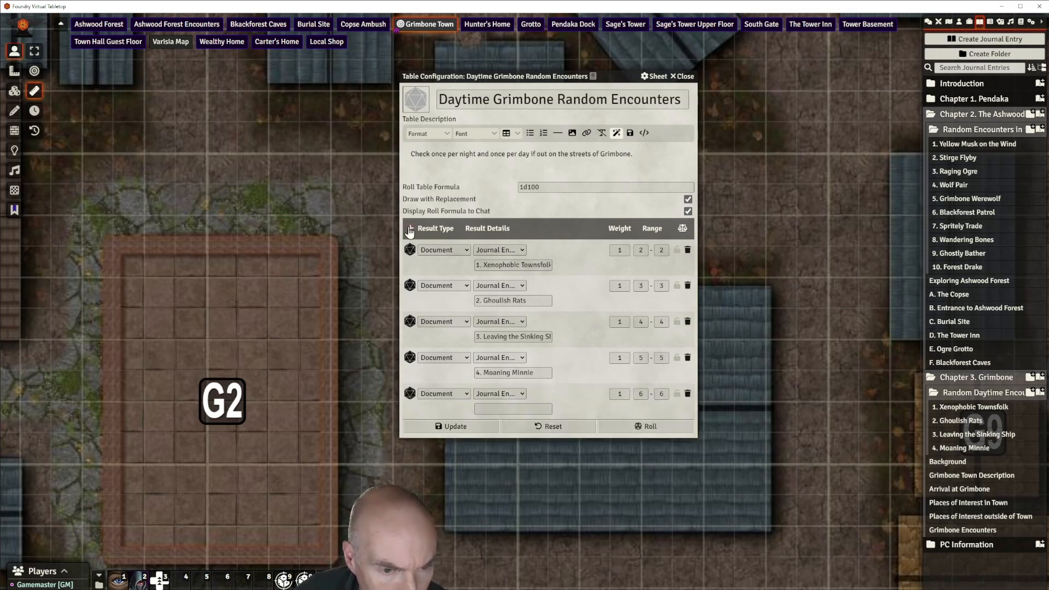
{"action": "left_click", "coordinate": [467, 394]}
{"action": "left_click", "coordinate": [447, 404]}
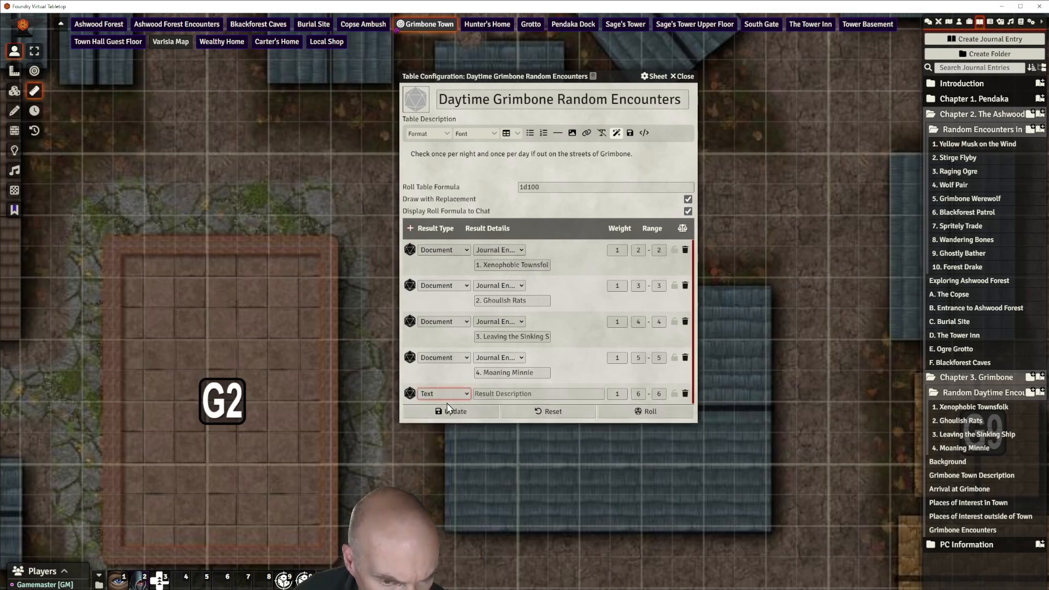
{"action": "left_click", "coordinate": [495, 394]}
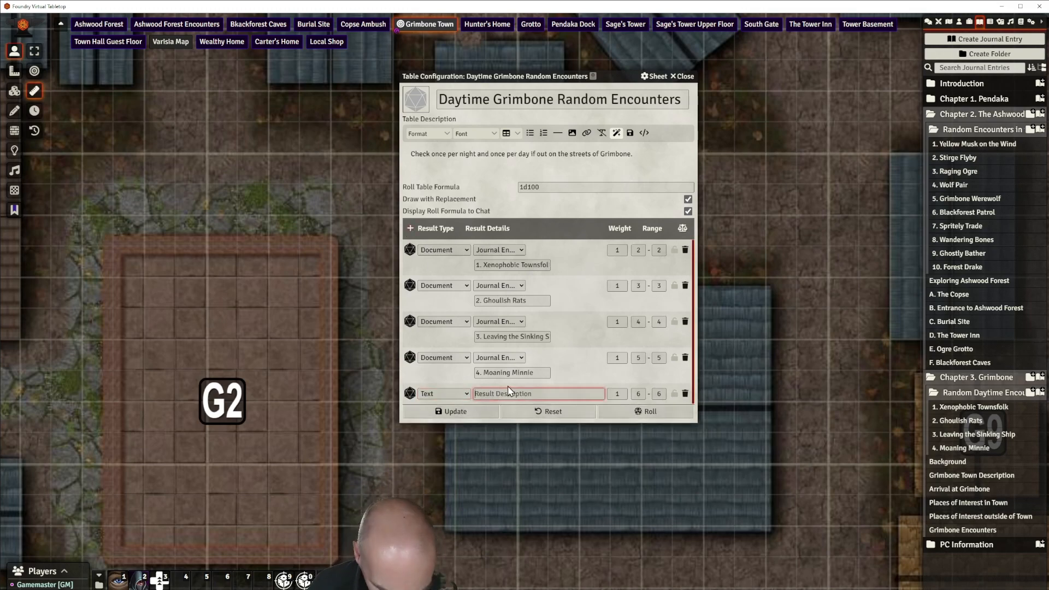
{"action": "type", "text": "No encounter"}
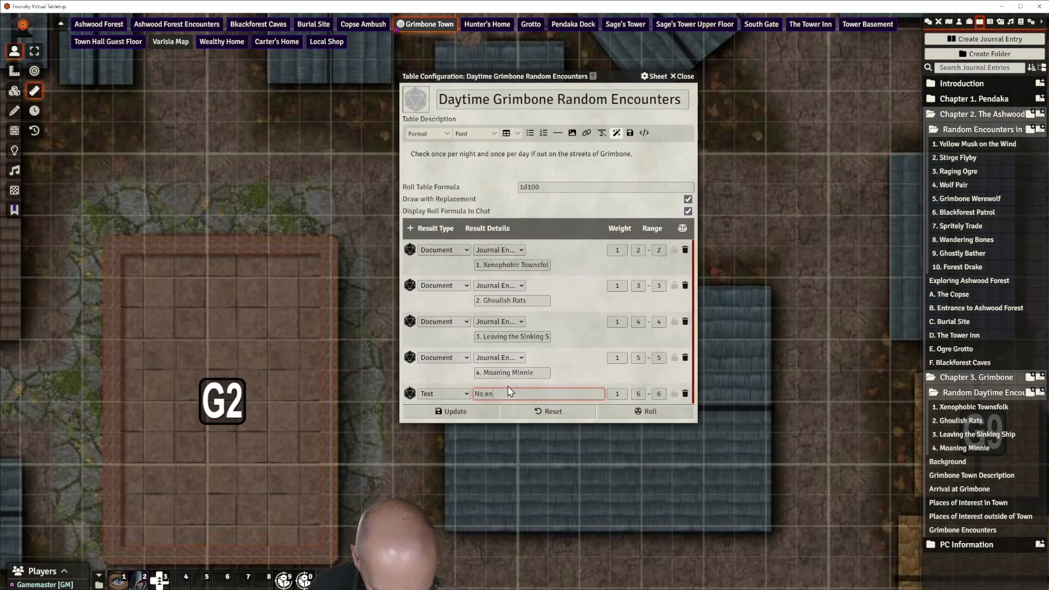
{"action": "left_click", "coordinate": [639, 394]}
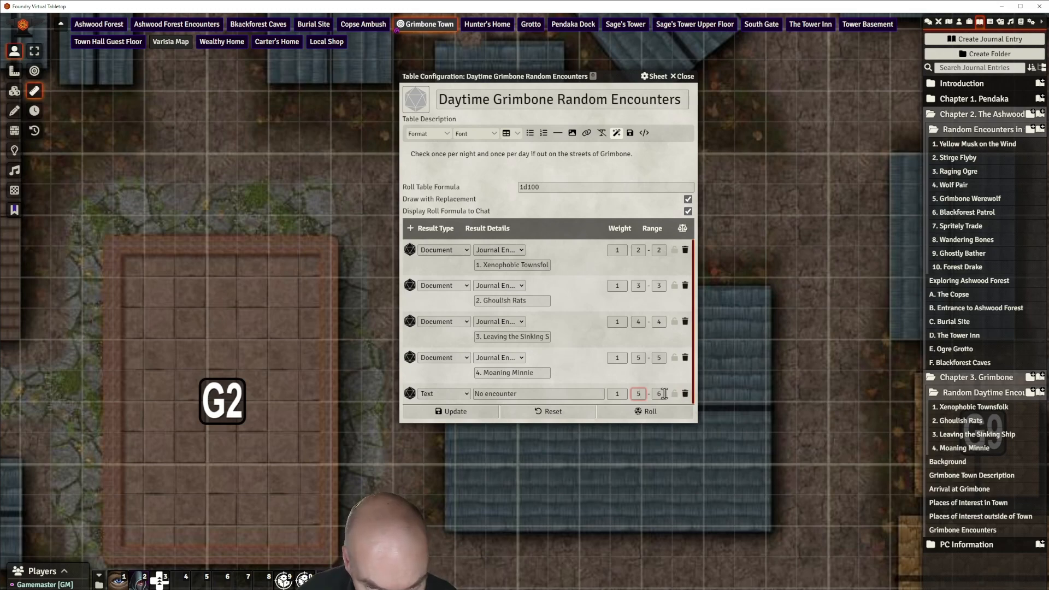
{"action": "key", "text": "Tab"}
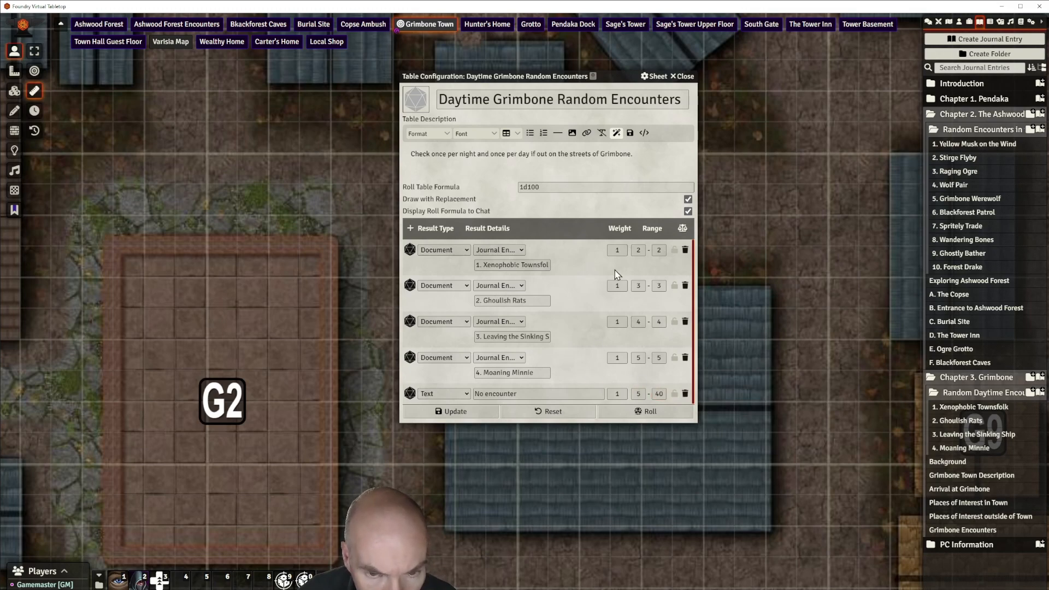
Set the ranges of the four journal entry results to 1-1, 2-2, 3-3 and 4-4, matching their encounter numbers
{"action": "left_click", "coordinate": [638, 250]}
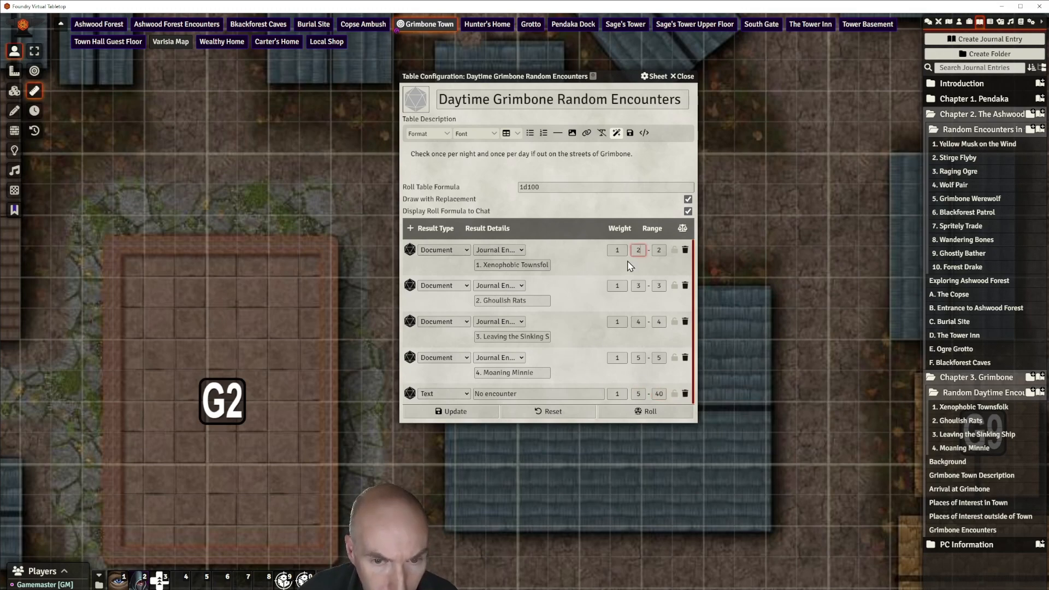
{"action": "type", "text": "1"}
{"action": "left_click", "coordinate": [662, 250]}
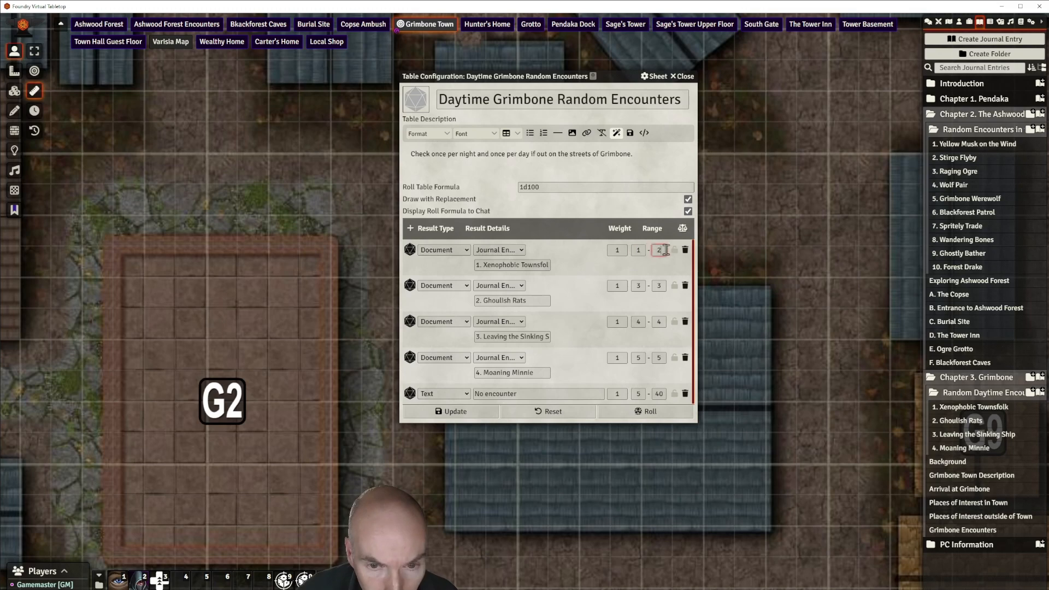
{"action": "left_click", "coordinate": [638, 285]}
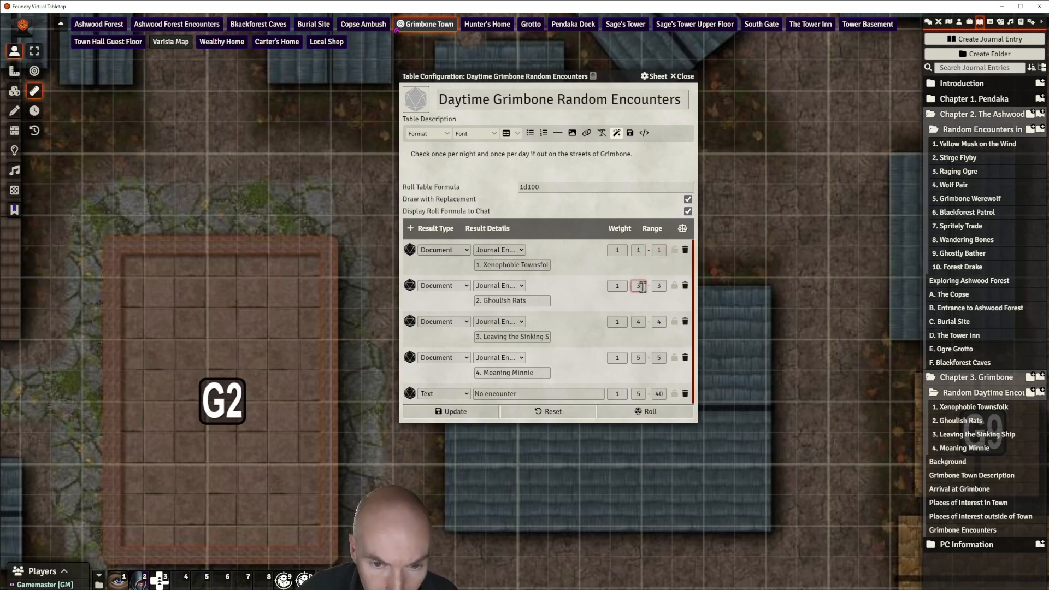
{"action": "type", "text": "2"}
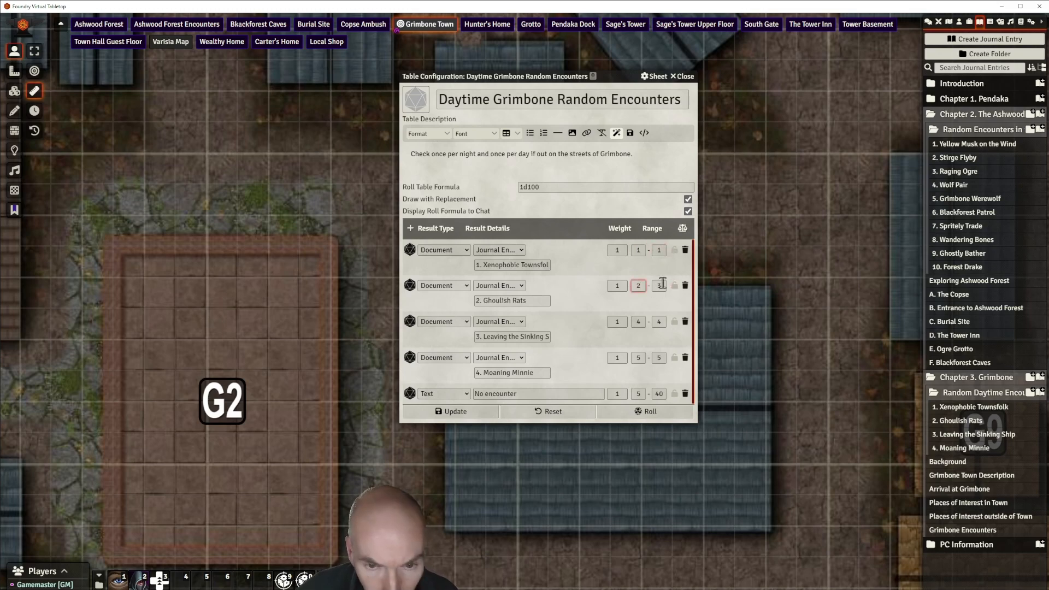
{"action": "left_click", "coordinate": [662, 285]}
{"action": "key", "text": "BackSpace"}
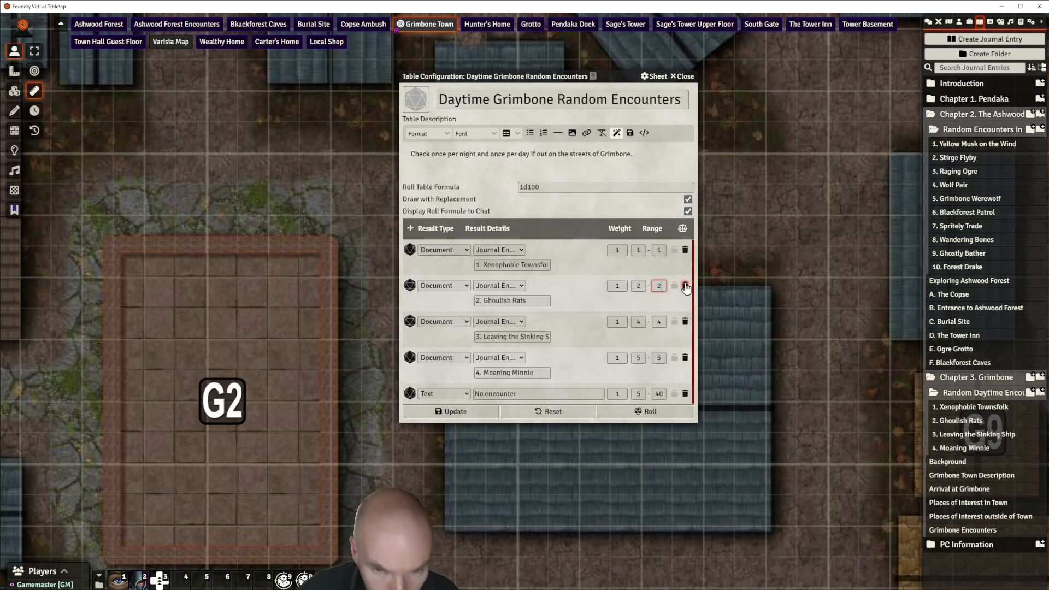
{"action": "left_click", "coordinate": [641, 321]}
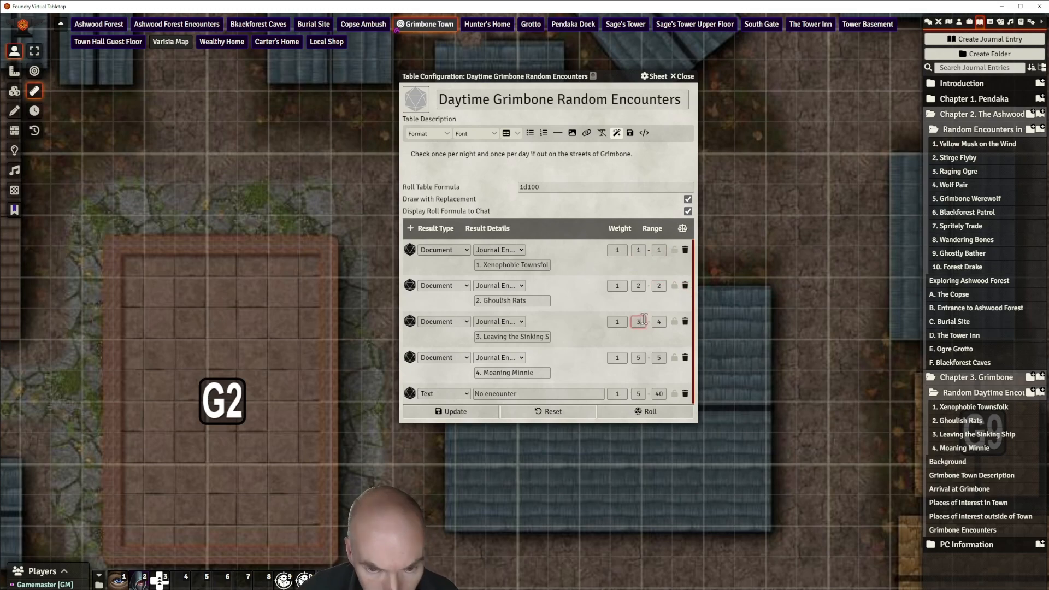
{"action": "left_click", "coordinate": [659, 321]}
{"action": "type", "text": "3"}
{"action": "left_click", "coordinate": [638, 358]}
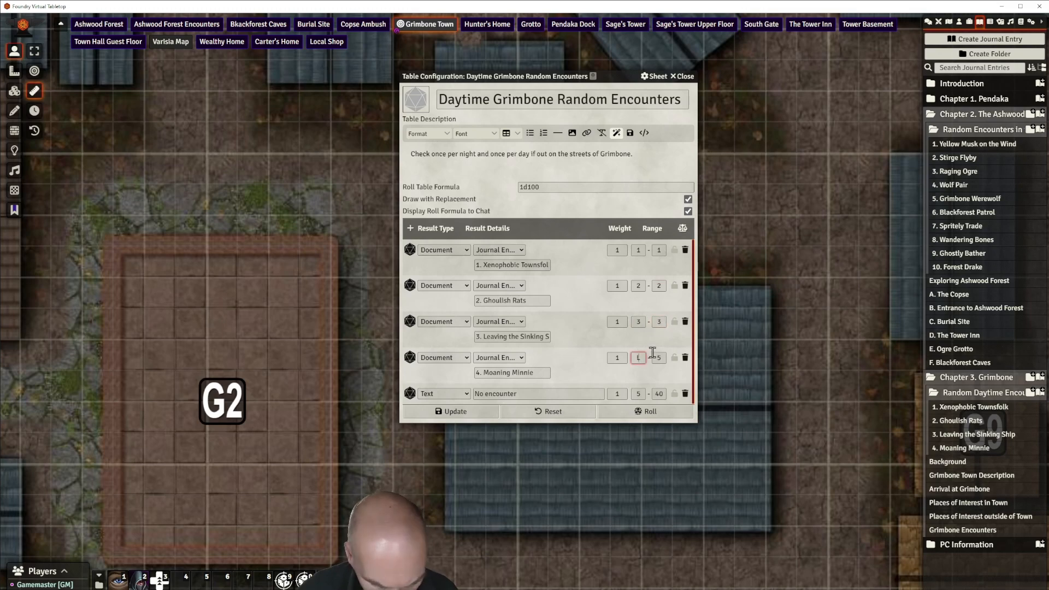
{"action": "left_click", "coordinate": [660, 358]}
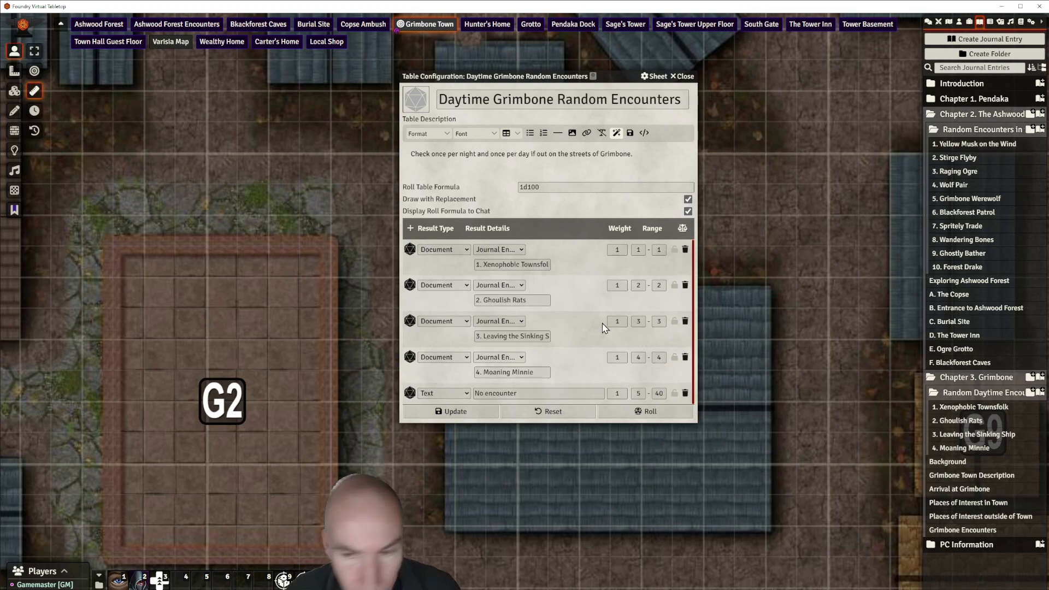
Test-roll the table with the chat log shown, and set its roll formula to 1d40
{"action": "left_click", "coordinate": [928, 22]}
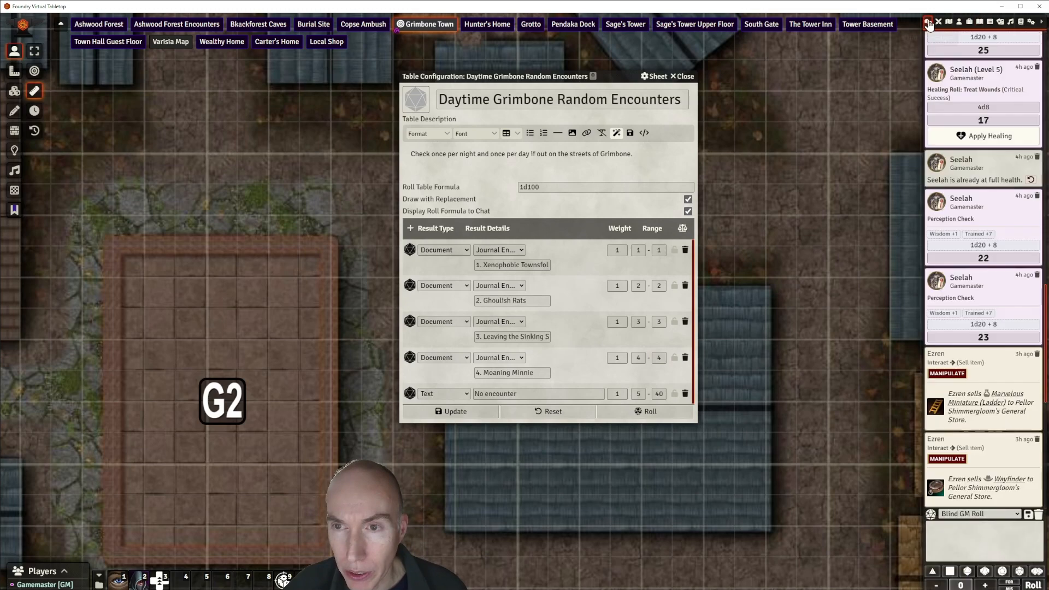
{"action": "left_click", "coordinate": [646, 413]}
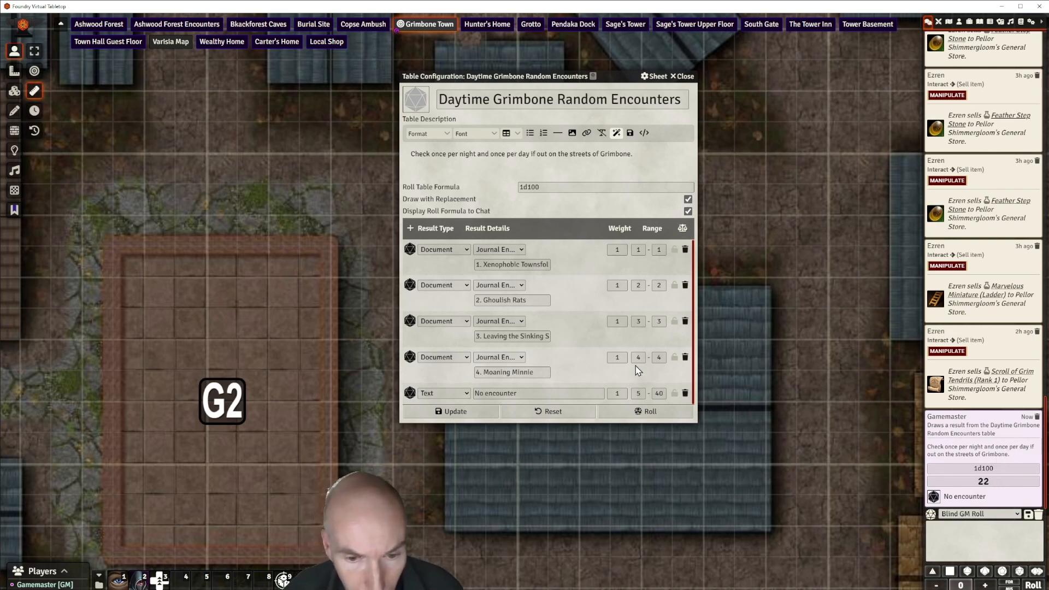
{"action": "left_click", "coordinate": [560, 186]}
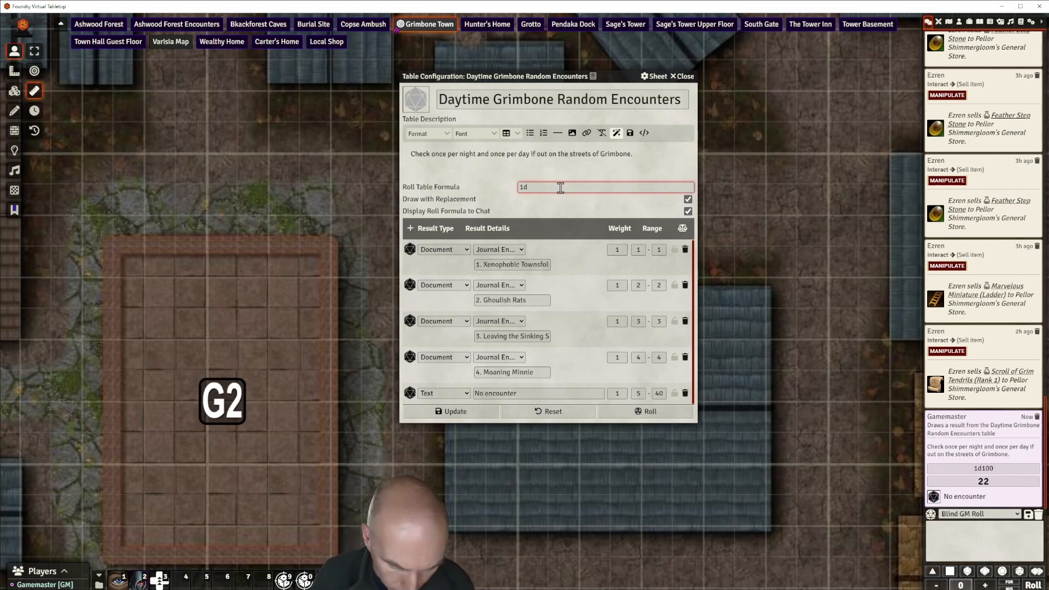
{"action": "type", "text": "40"}
{"action": "left_click", "coordinate": [530, 205]}
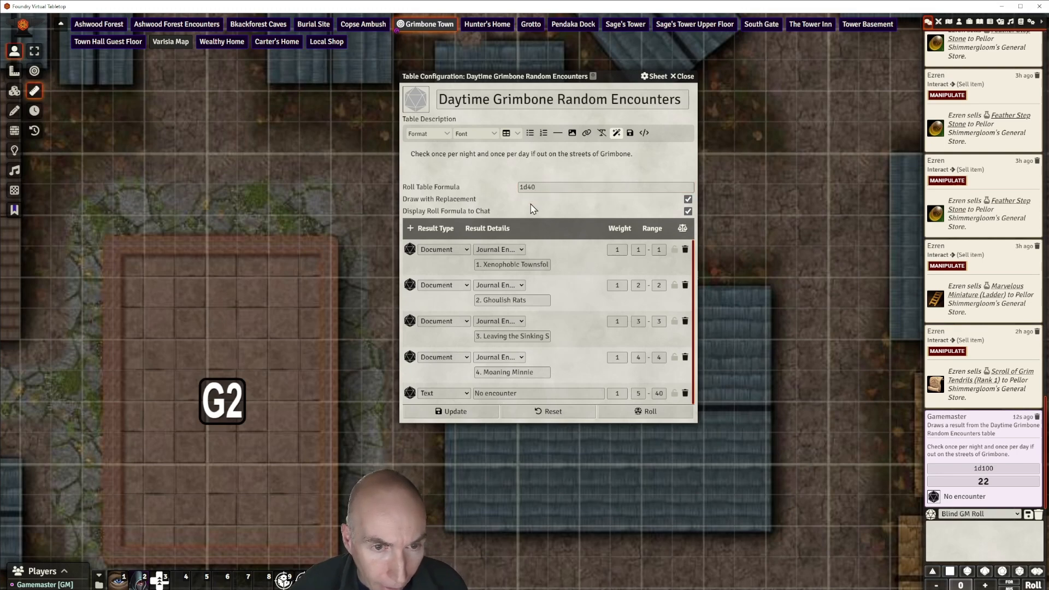
Roll on the Daytime Grimbone Random Encounters table three times to test the 1d40 formula
{"action": "left_click", "coordinate": [651, 417]}
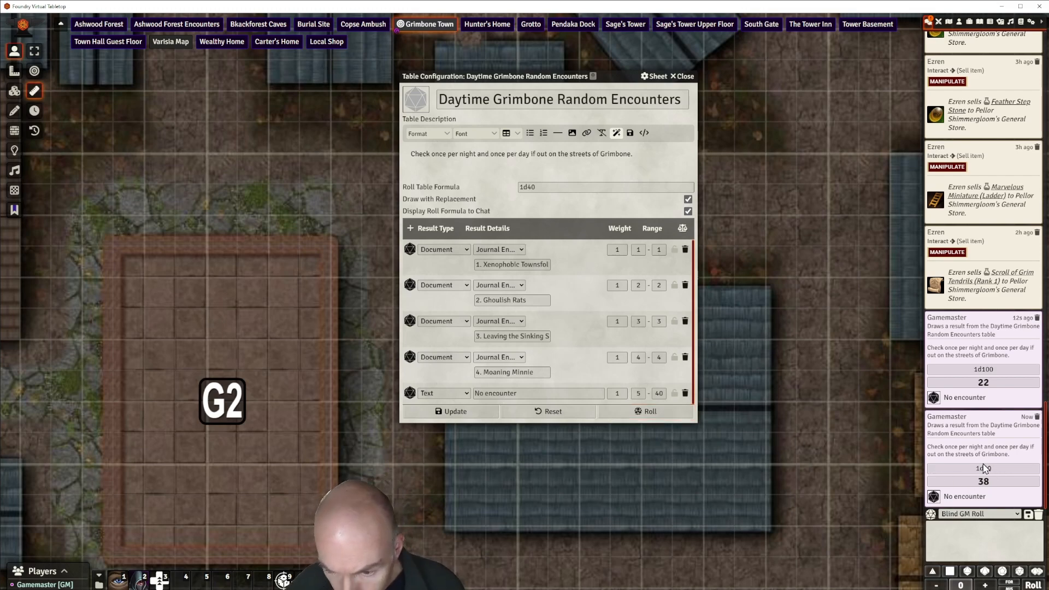
{"action": "left_click", "coordinate": [658, 414]}
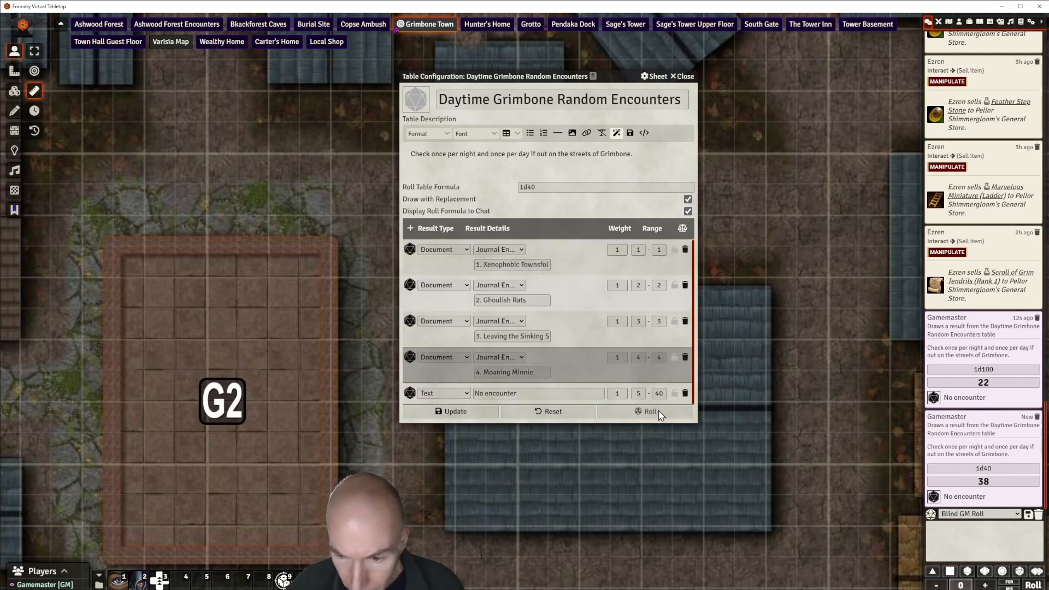
{"action": "left_click", "coordinate": [660, 414]}
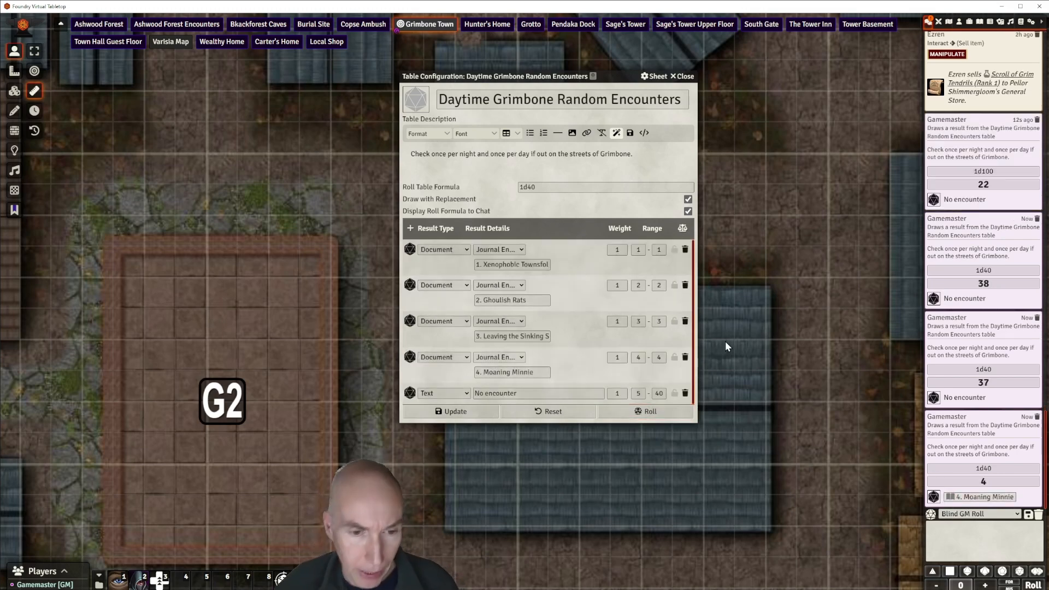
Open the drawn entry "4. Moaning Minnie" from the chat log to check it, and close it along with the table configuration
{"action": "scroll", "coordinate": [730, 348], "scroll_direction": "down", "scroll_amount": 1}
{"action": "left_click", "coordinate": [988, 498]}
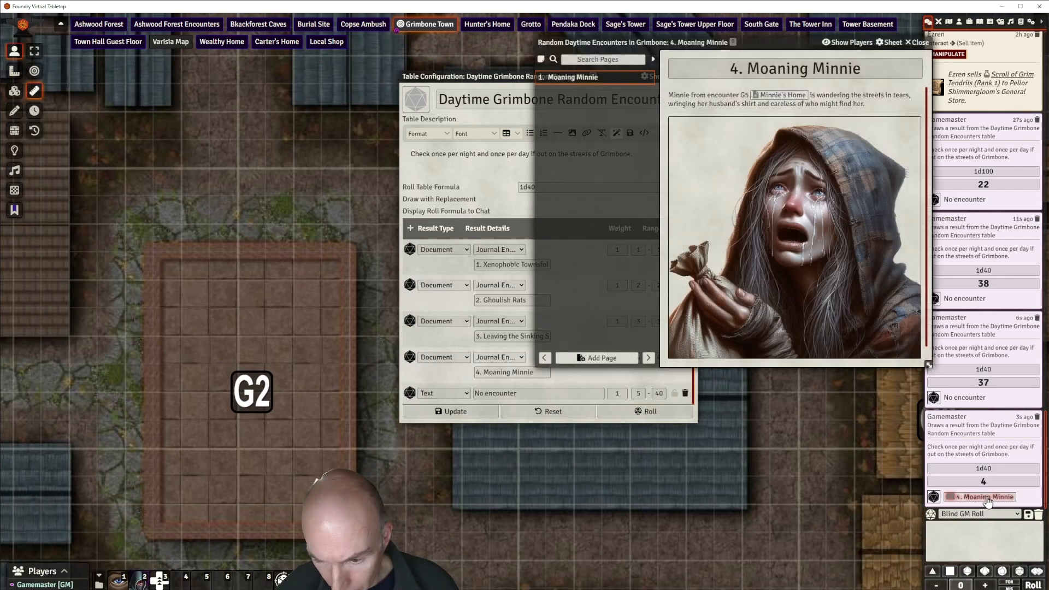
{"action": "scroll", "coordinate": [808, 229], "scroll_direction": "down", "scroll_amount": 1}
{"action": "scroll", "coordinate": [804, 210], "scroll_direction": "up", "scroll_amount": 1}
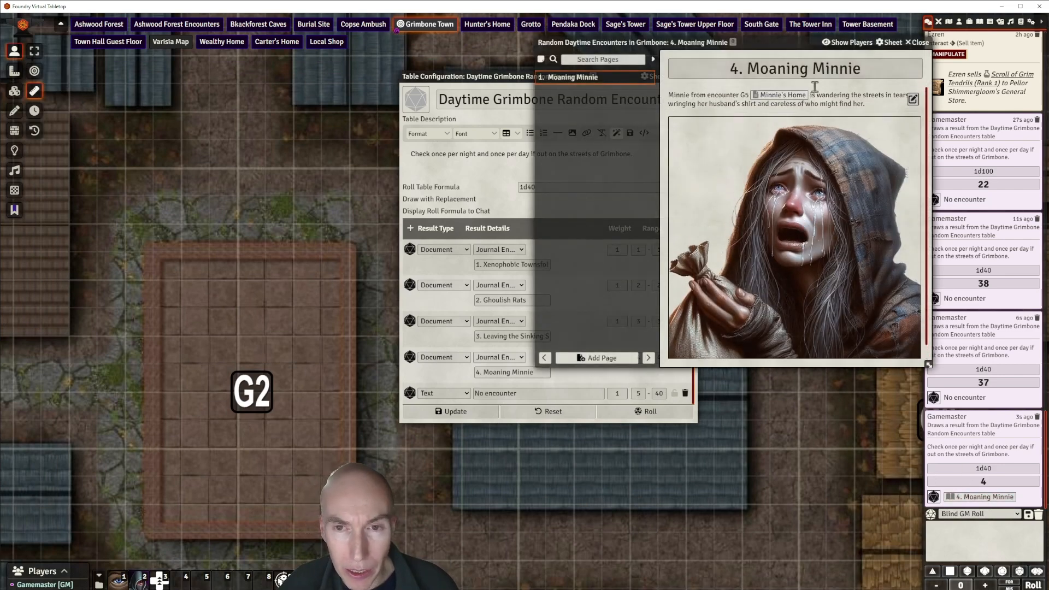
{"action": "left_click_drag", "start_coordinate": [787, 42], "coordinate": [464, 115]}
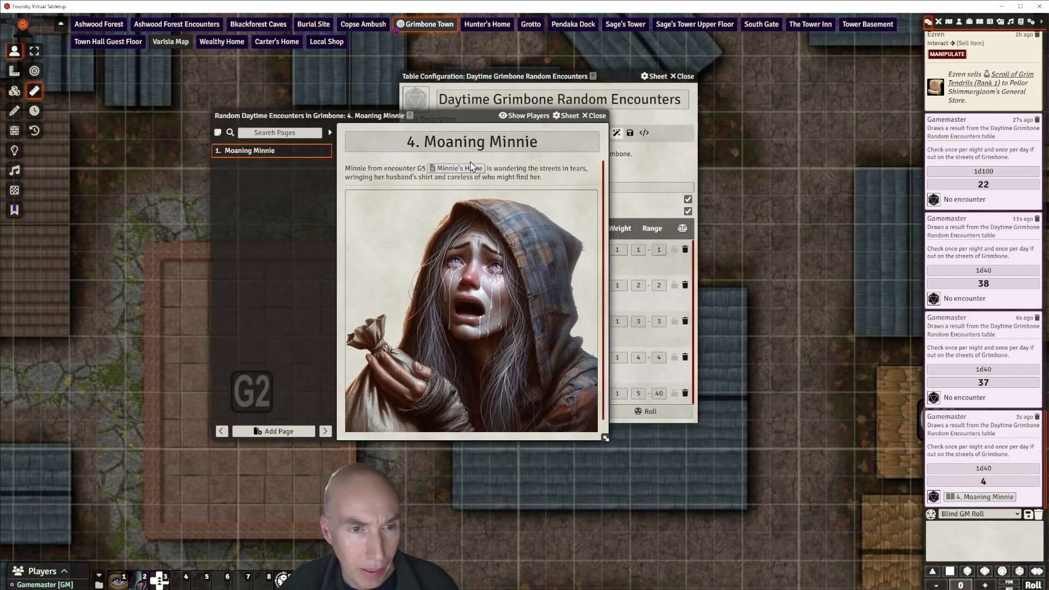
{"action": "left_click", "coordinate": [597, 116]}
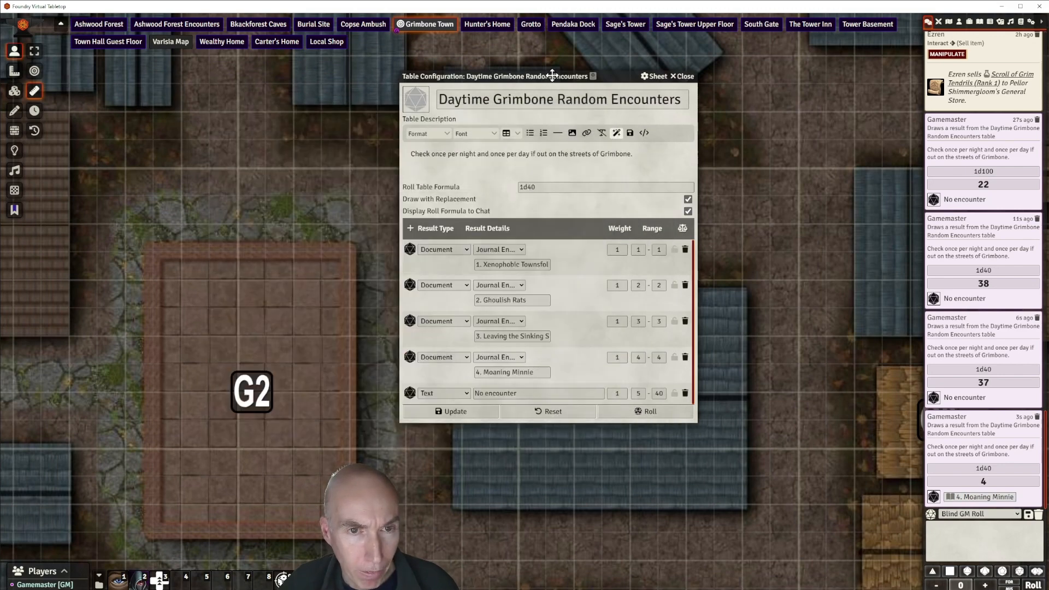
{"action": "left_click_drag", "start_coordinate": [553, 76], "coordinate": [665, 113]}
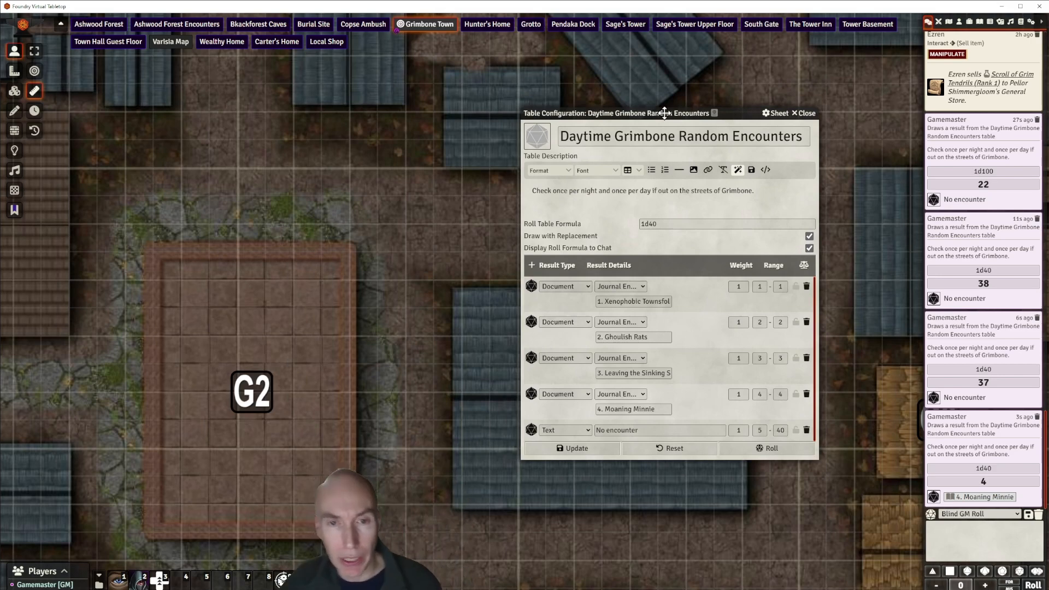
{"action": "left_click", "coordinate": [804, 113]}
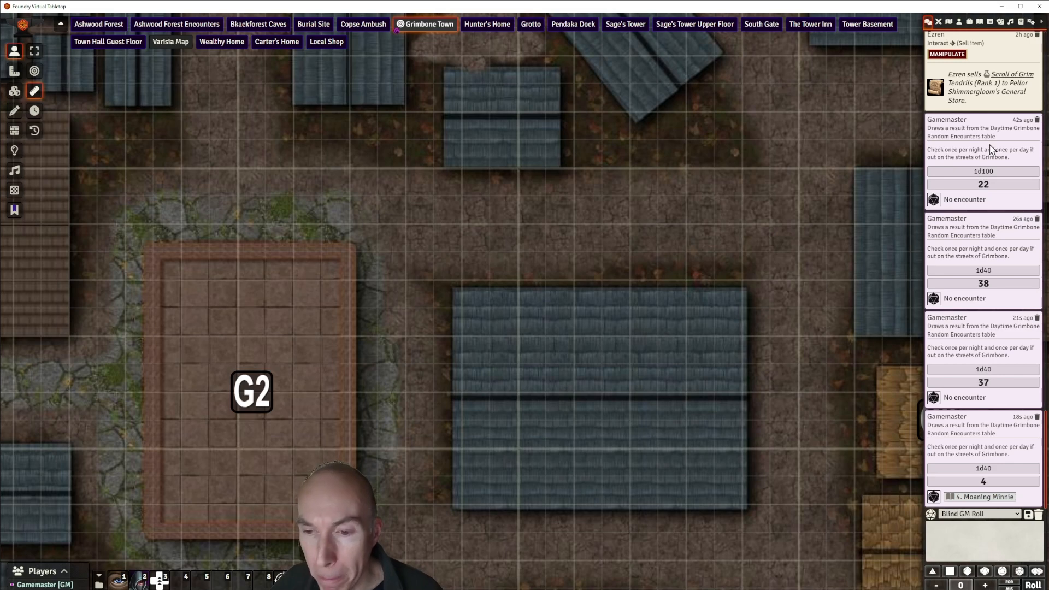
Show the journal entries and collapse the random daytime encounters folder under Chapter 3. Grimbone
{"action": "left_click", "coordinate": [980, 22]}
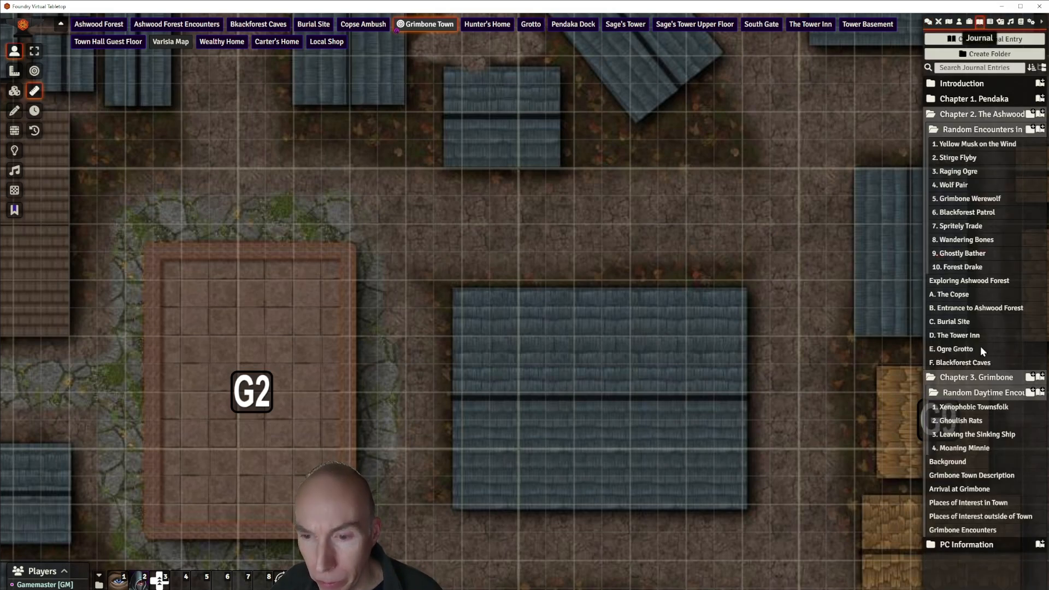
{"action": "left_click", "coordinate": [981, 393]}
{"action": "left_click", "coordinate": [981, 393]}
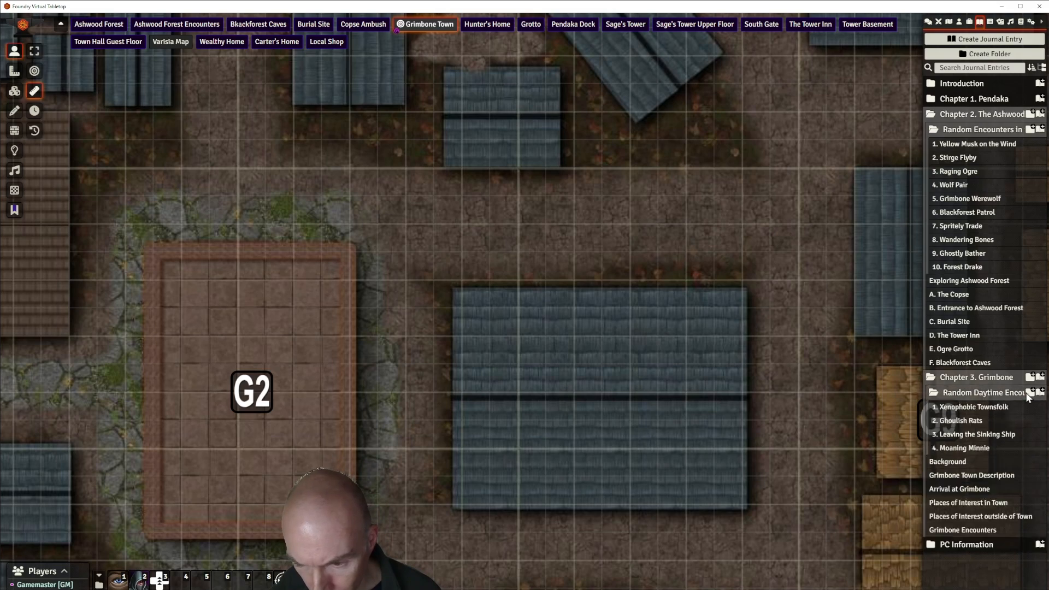
{"action": "right_click", "coordinate": [994, 394]}
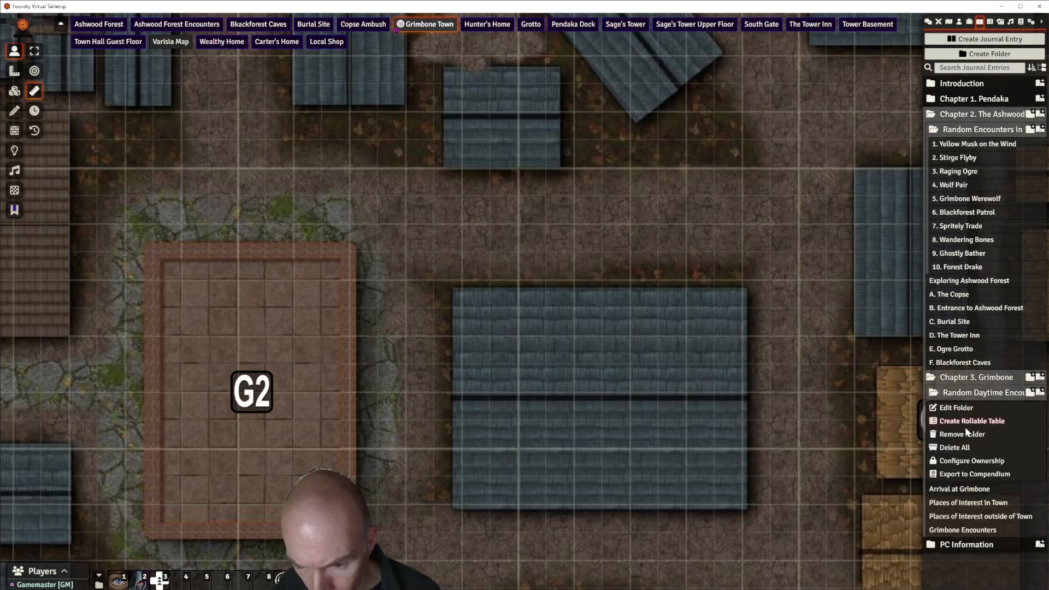
{"action": "left_click", "coordinate": [998, 394]}
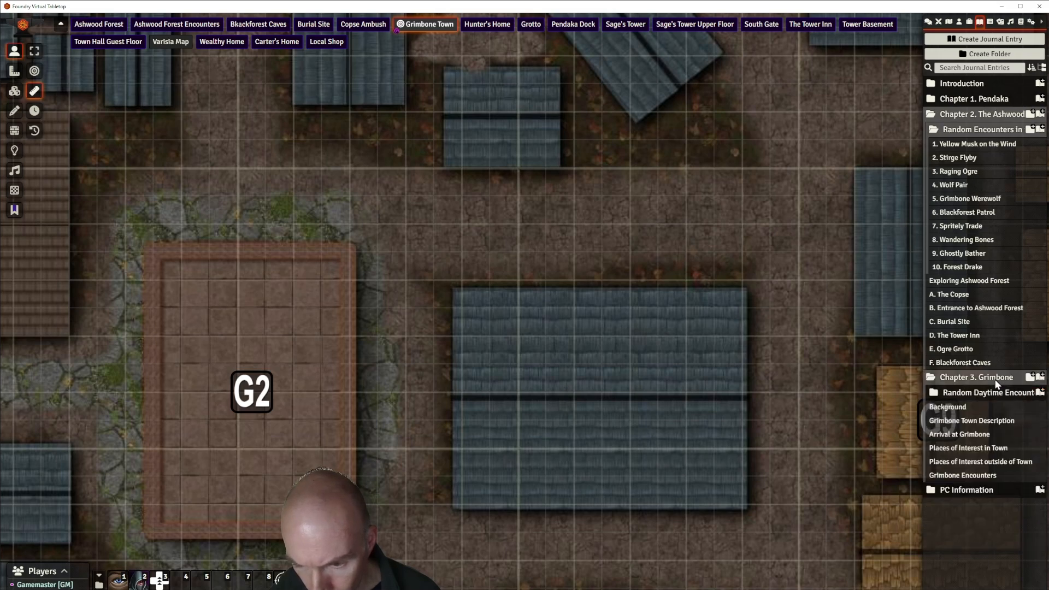
Create a folder named "Random Nighttime Grimbone Encounters" inside the Chapter 3. Grimbone journal folder
{"action": "left_click", "coordinate": [1030, 377]}
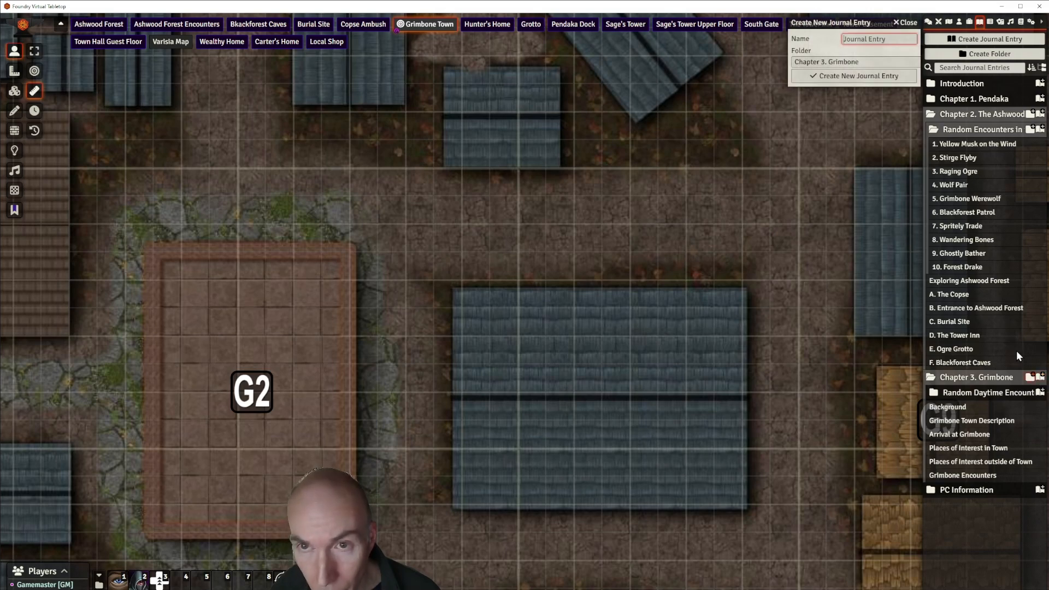
{"action": "key", "text": "Escape"}
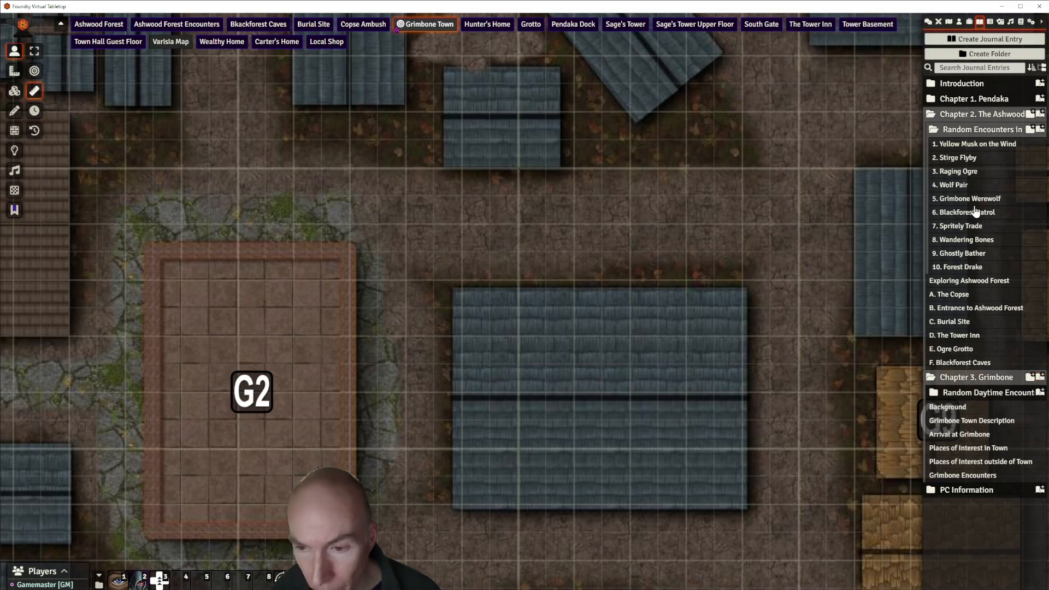
{"action": "left_click", "coordinate": [1031, 377]}
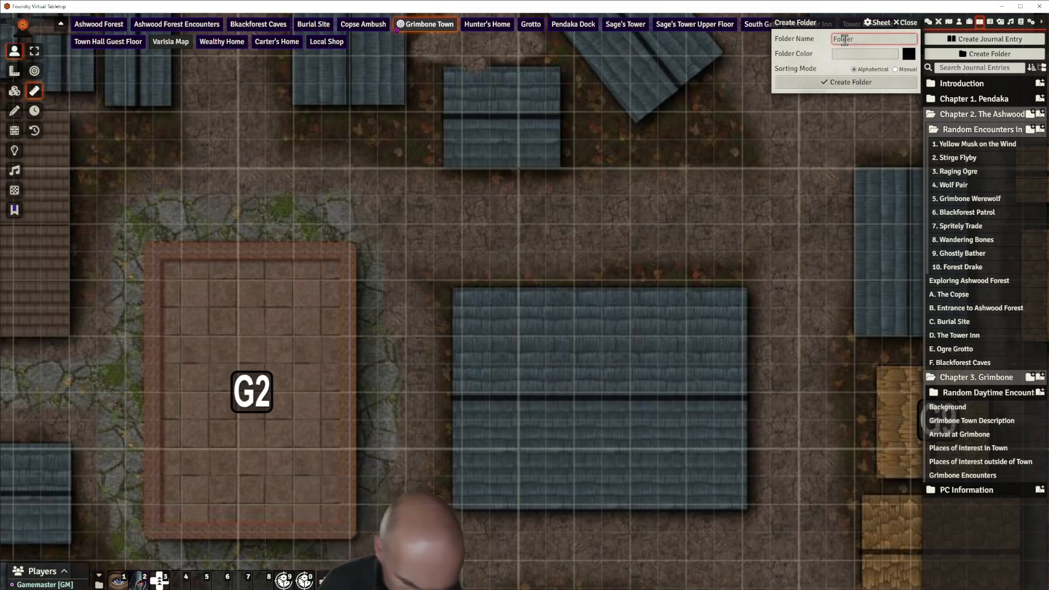
{"action": "type", "text": "Random N"}
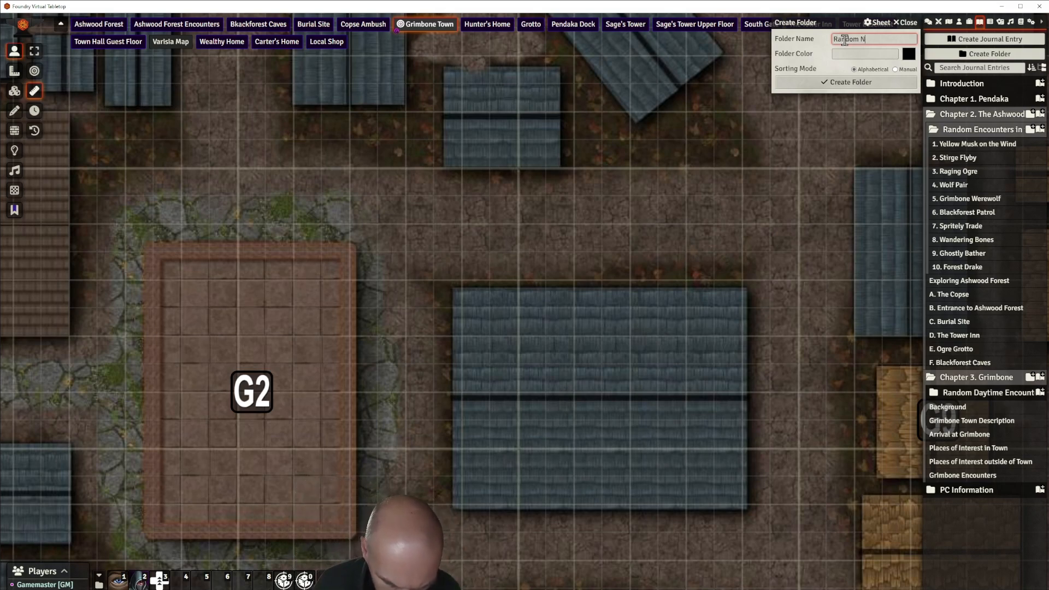
{"action": "type", "text": "ighttime G"}
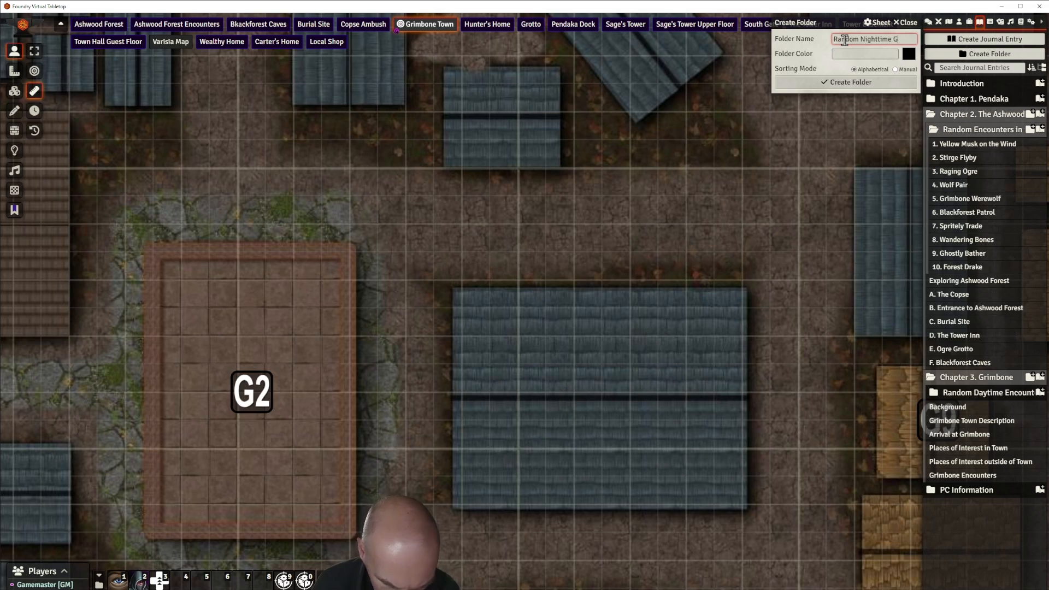
{"action": "type", "text": "rimbone Enc"}
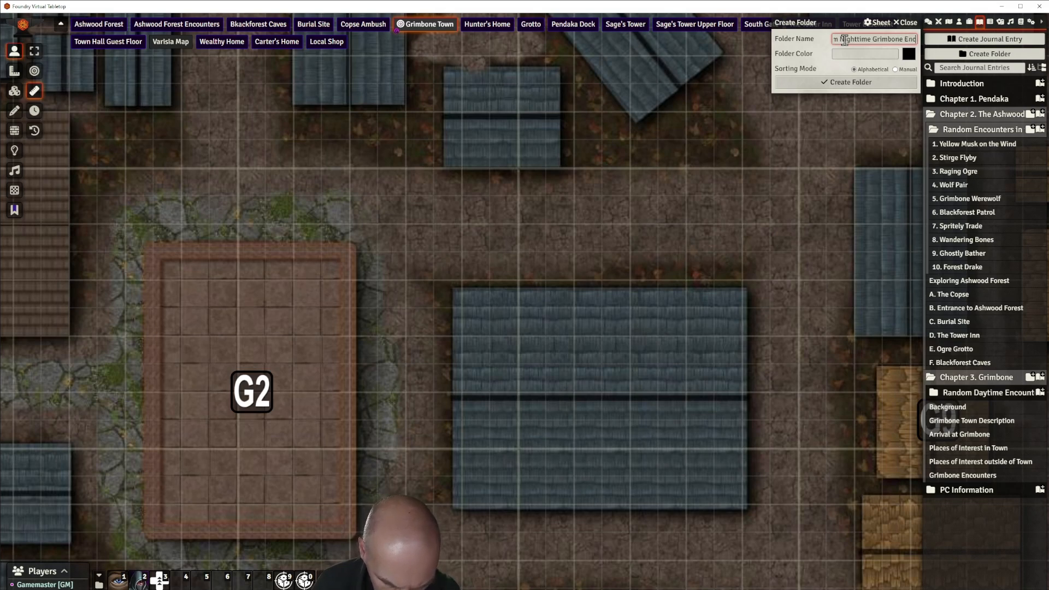
{"action": "type", "text": "ounters"}
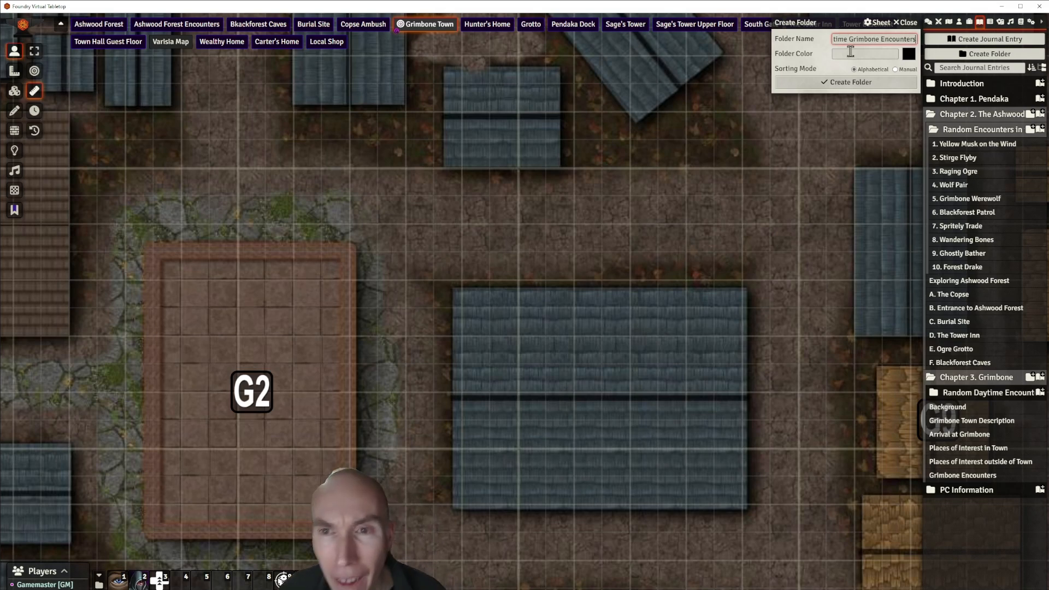
{"action": "left_click", "coordinate": [891, 83]}
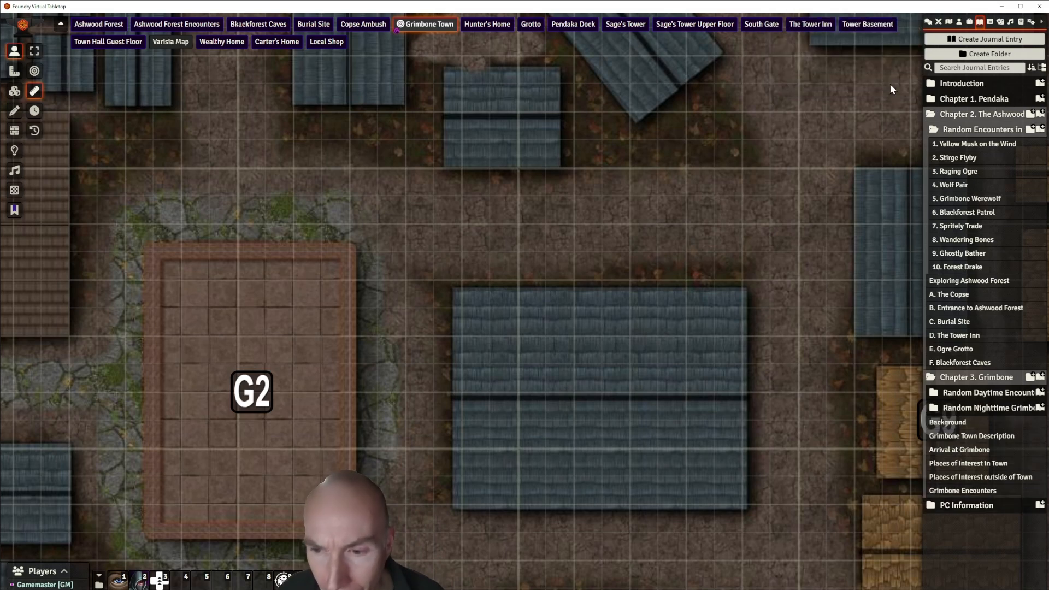
Create a journal entry named "1. Ghouls' Feast" in the Random Nighttime Grimbone Encounters folder
{"action": "left_click", "coordinate": [990, 409]}
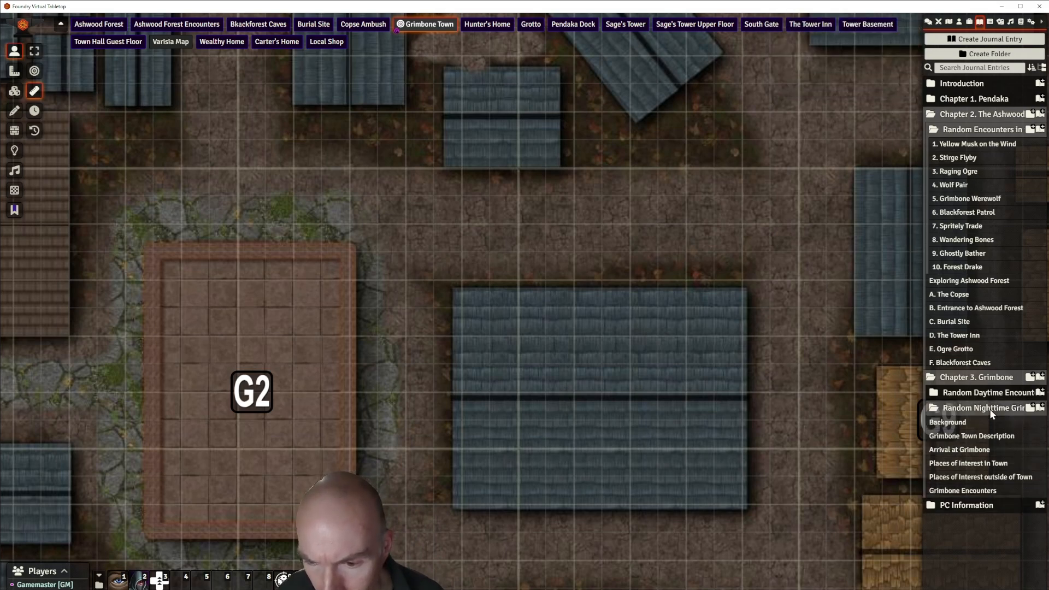
{"action": "left_click", "coordinate": [1031, 408]}
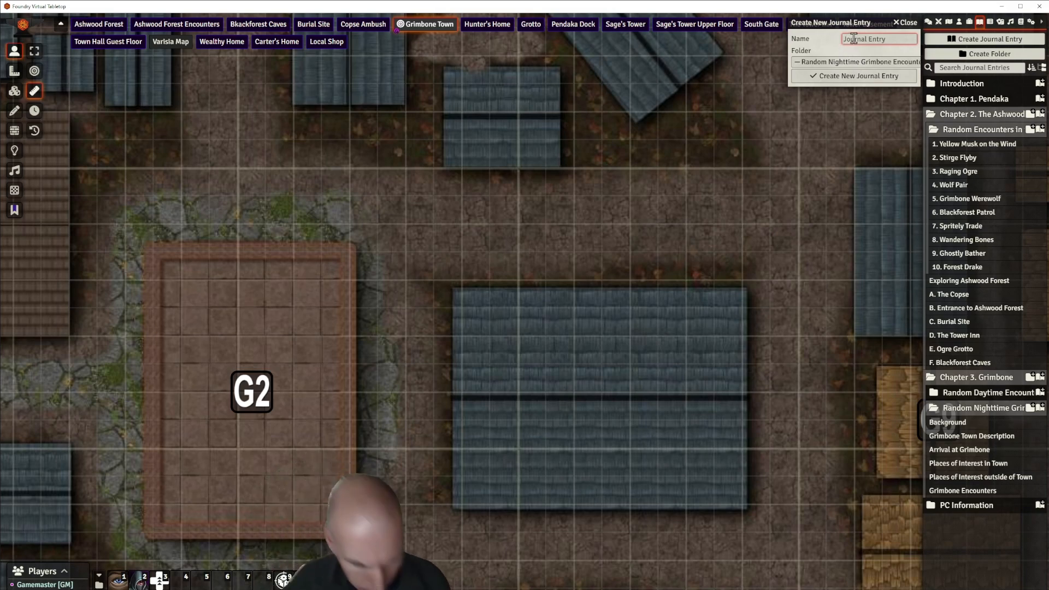
{"action": "type", "text": "1. Gh"}
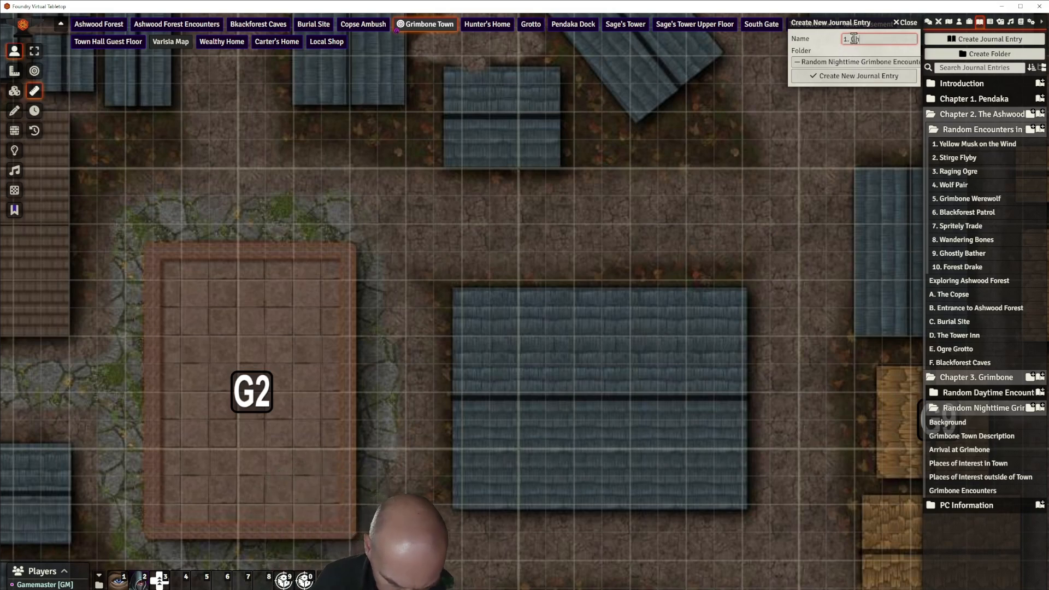
{"action": "type", "text": "ouls' Fe"}
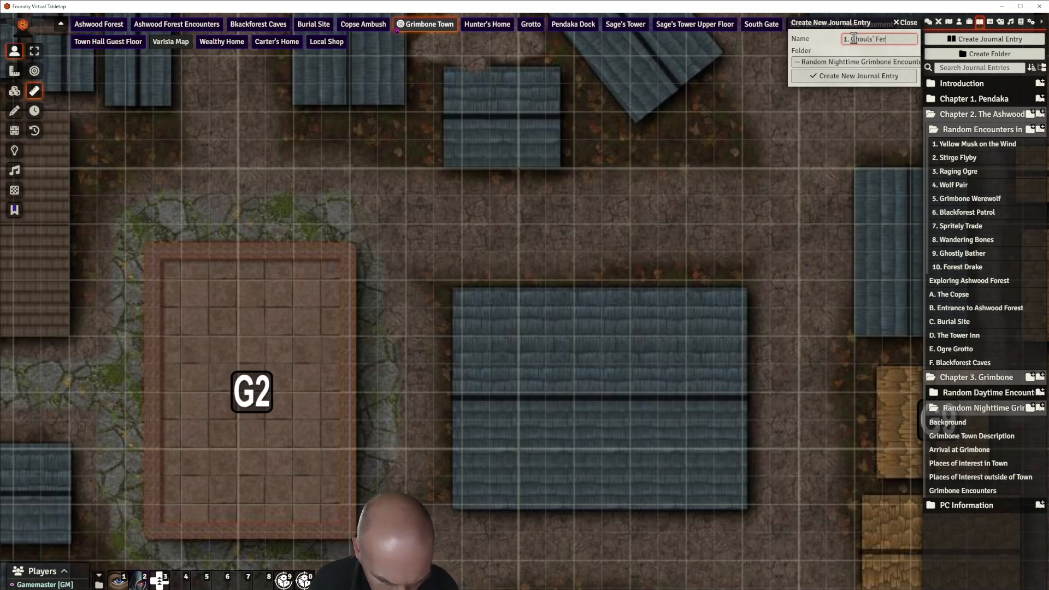
{"action": "type", "text": "ast"}
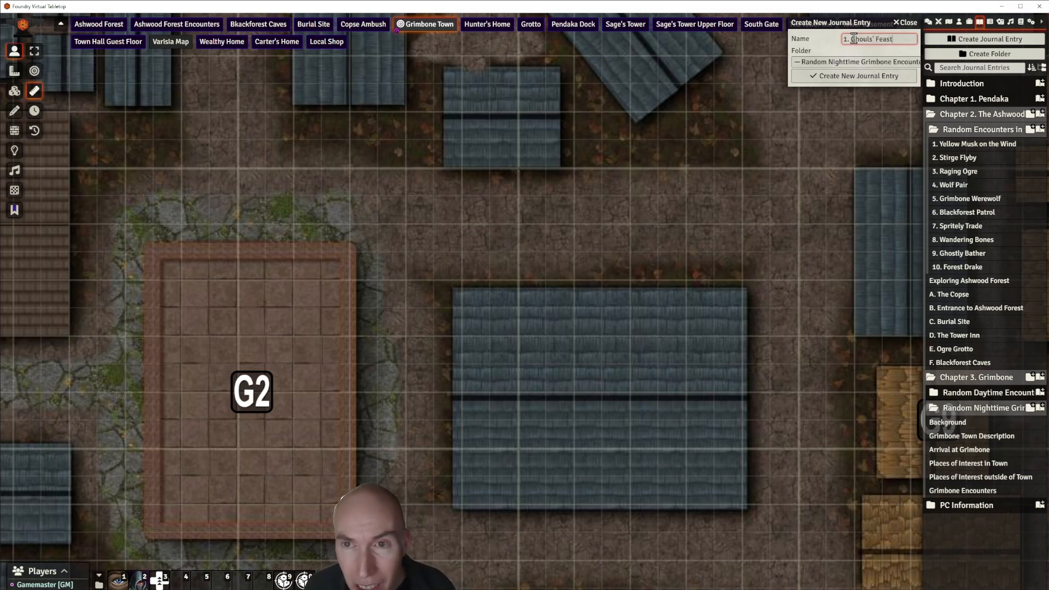
{"action": "left_click", "coordinate": [859, 76]}
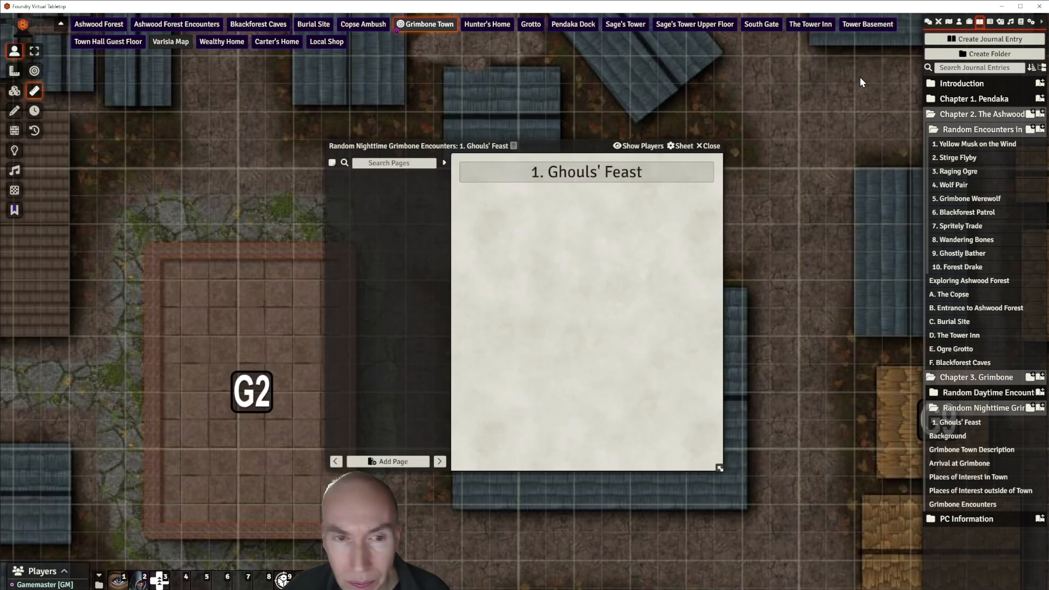
Add a text page named "Ghouls' Feast" to the entry and turn off its page title display
{"action": "left_click", "coordinate": [398, 464]}
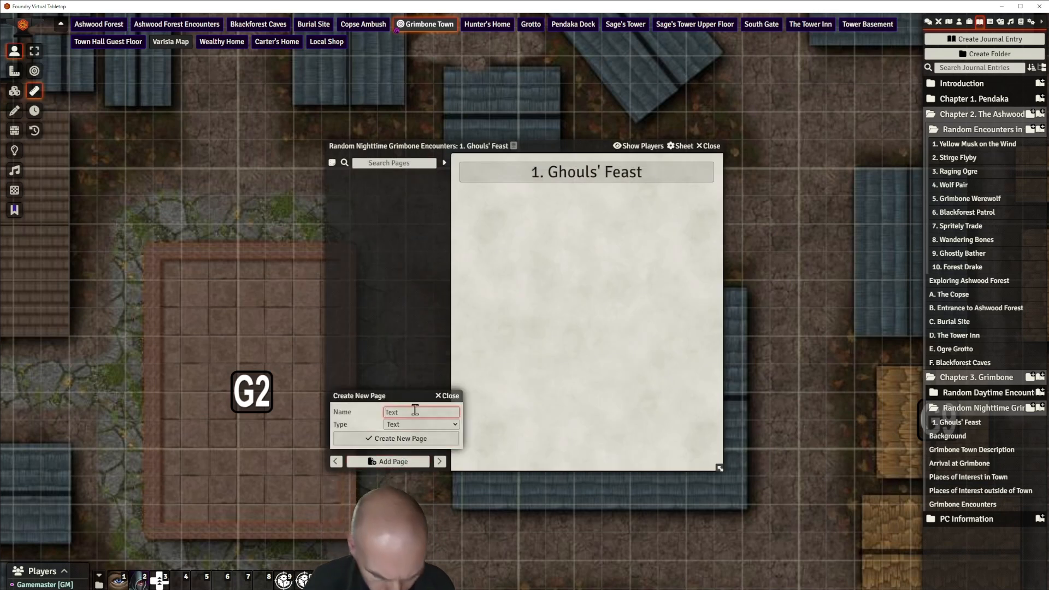
{"action": "type", "text": "Ghouls' F"}
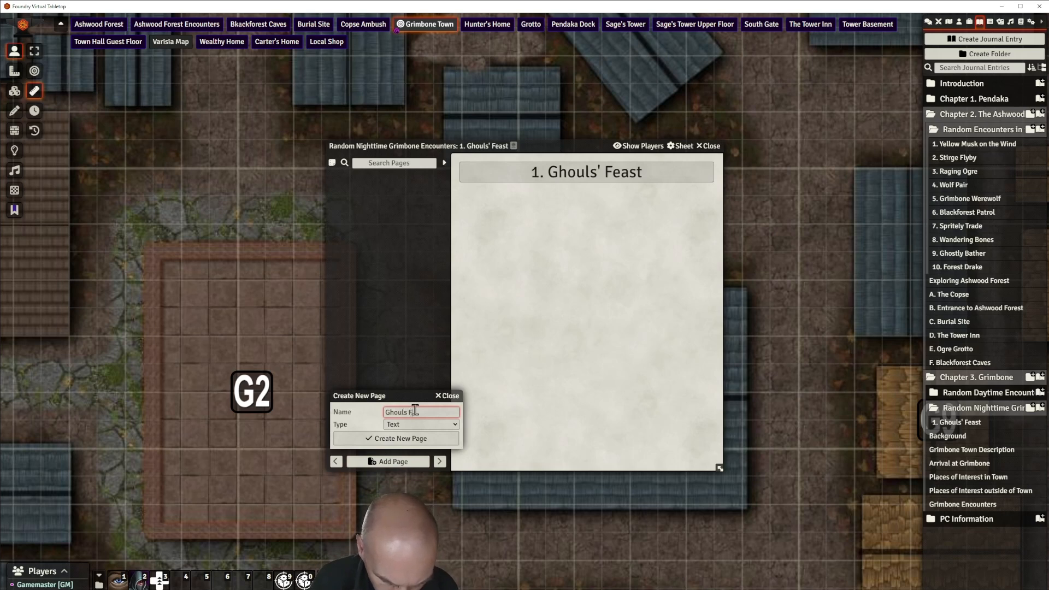
{"action": "type", "text": "east"}
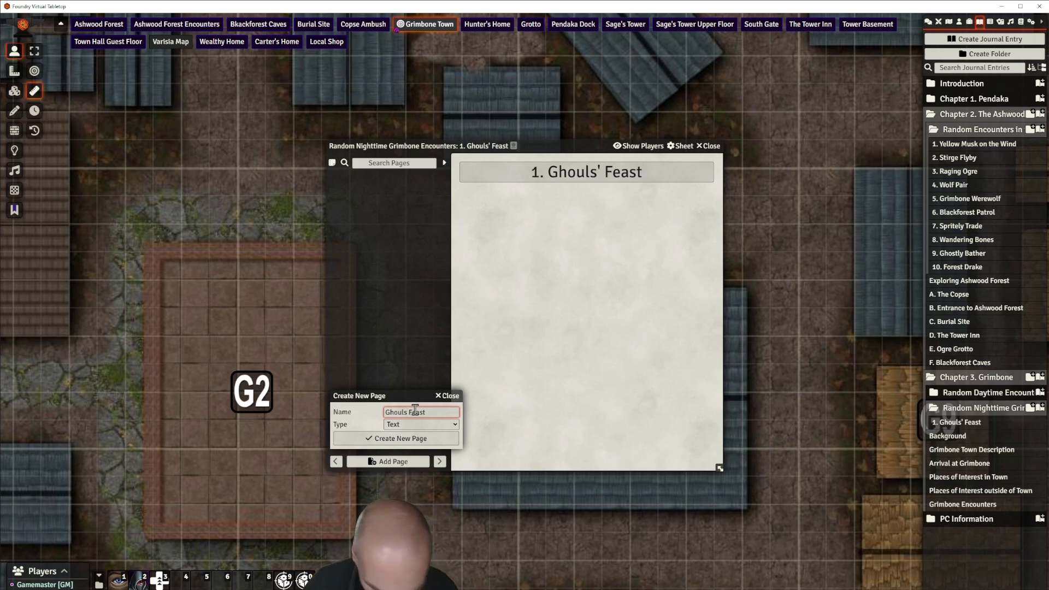
{"action": "left_click", "coordinate": [405, 412]}
{"action": "type", "text": "'"}
{"action": "left_click", "coordinate": [397, 439]}
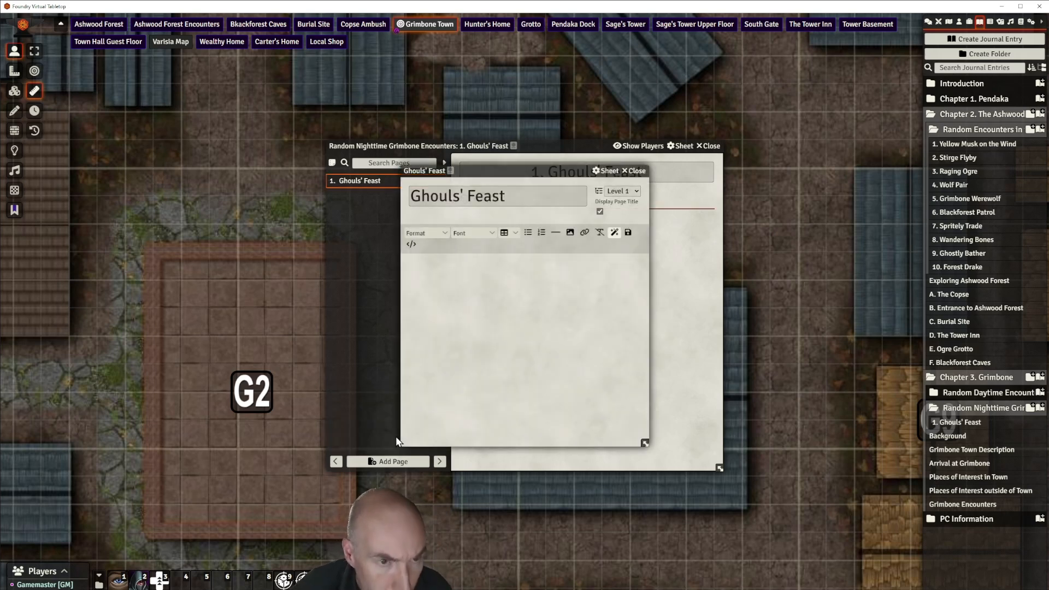
{"action": "left_click", "coordinate": [600, 212]}
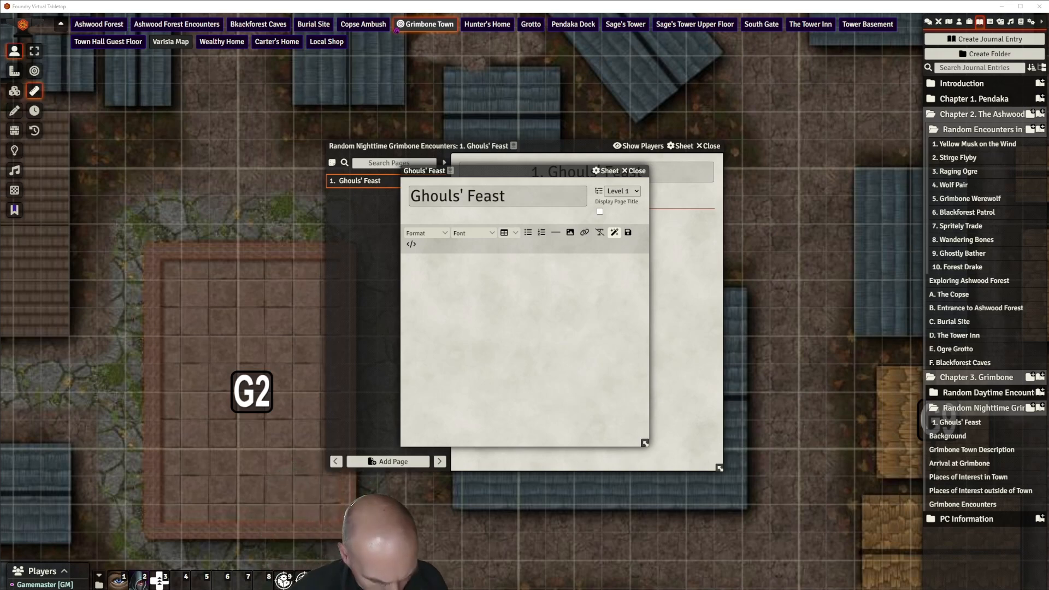
Paste the Ghouls' Feast encounter text from the source document and remove the blank gap and indentation of the second paragraph
{"action": "key", "text": "alt+Tab"}
{"action": "type", "text": "You round the corner to be greeted by a horrific sight. Three emaciated not-quite human creatures with rotting flesh, long claws and longer snake-like tongues are hunched over an unmoving form, about to feed ravenously. Spying you, they make ready to defend their meal. These are three ghouls, former townsfolk and victims of the plague of ghoul fever started by the Master. They carry no treasure. When wounded, they may take an action to Consume Flesh on the corpse at their feet (each ghoul can do so once). The corpse is too far gone even to be identified, let alone saved."}
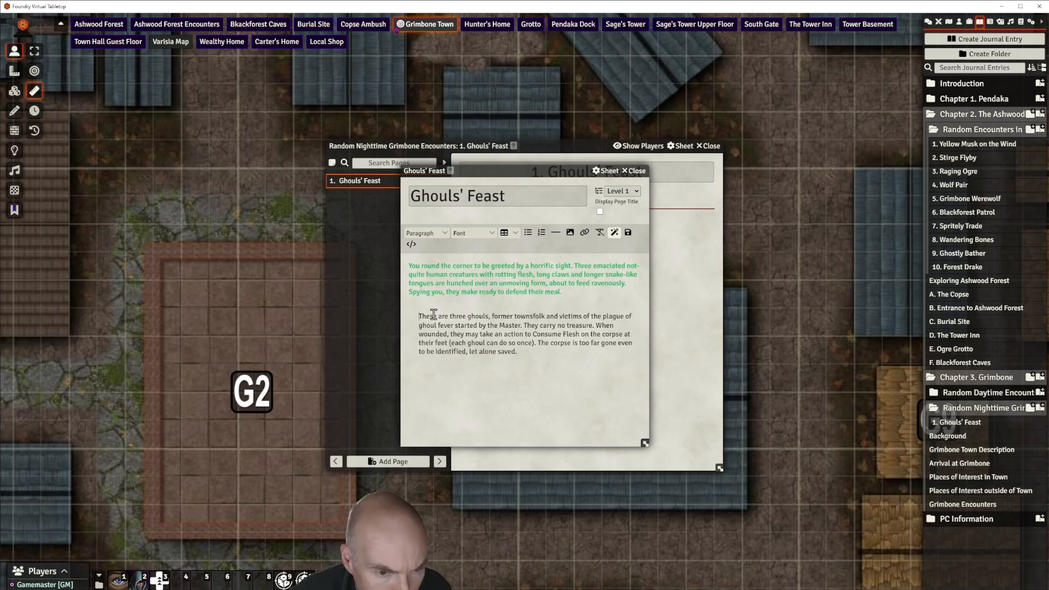
{"action": "key", "text": "BackSpace"}
{"action": "key", "text": "BackSpace"}
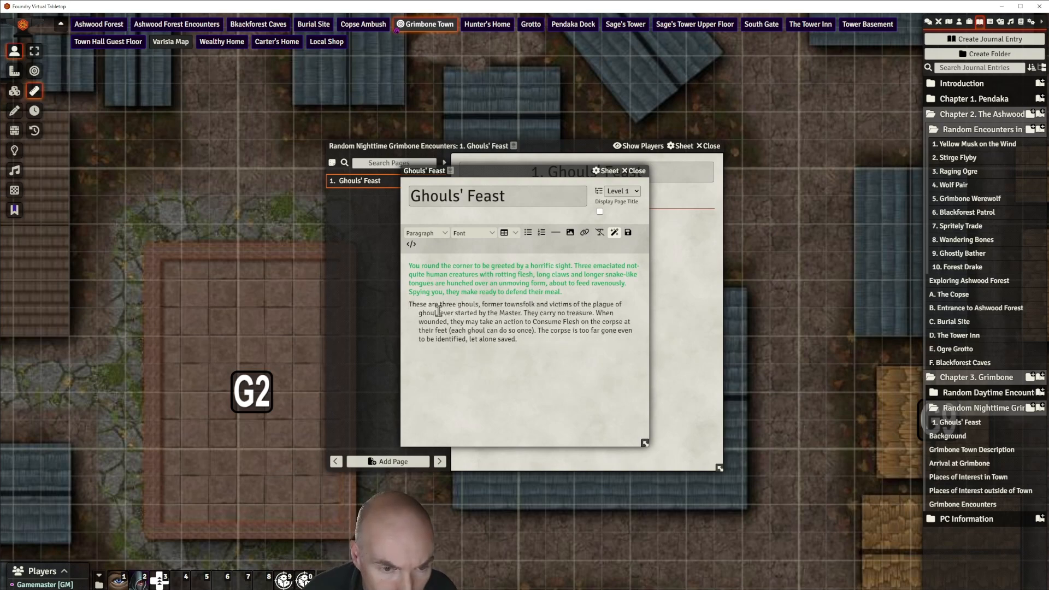
{"action": "key", "text": "BackSpace"}
{"action": "key", "text": "Return"}
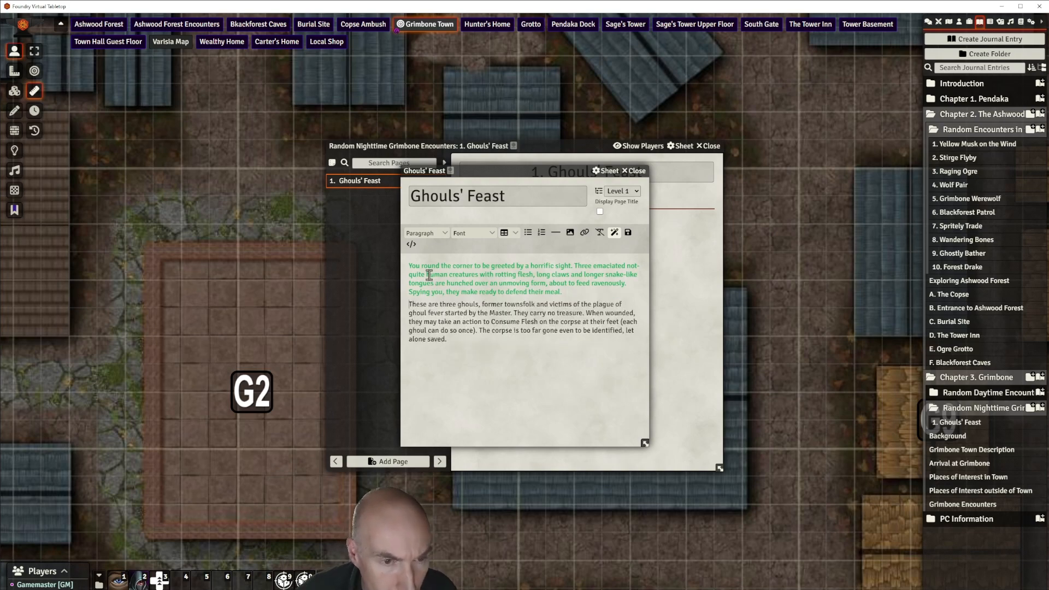
Insert horizontal lines above and below the green read-aloud paragraph about the feeding creatures
{"action": "left_click", "coordinate": [411, 266]}
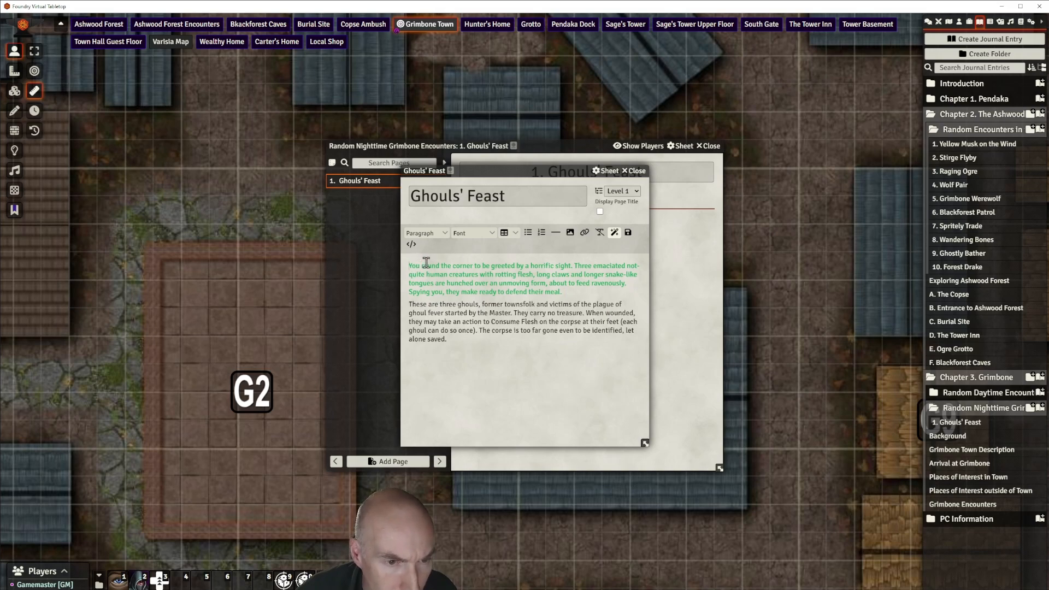
{"action": "left_click", "coordinate": [556, 233]}
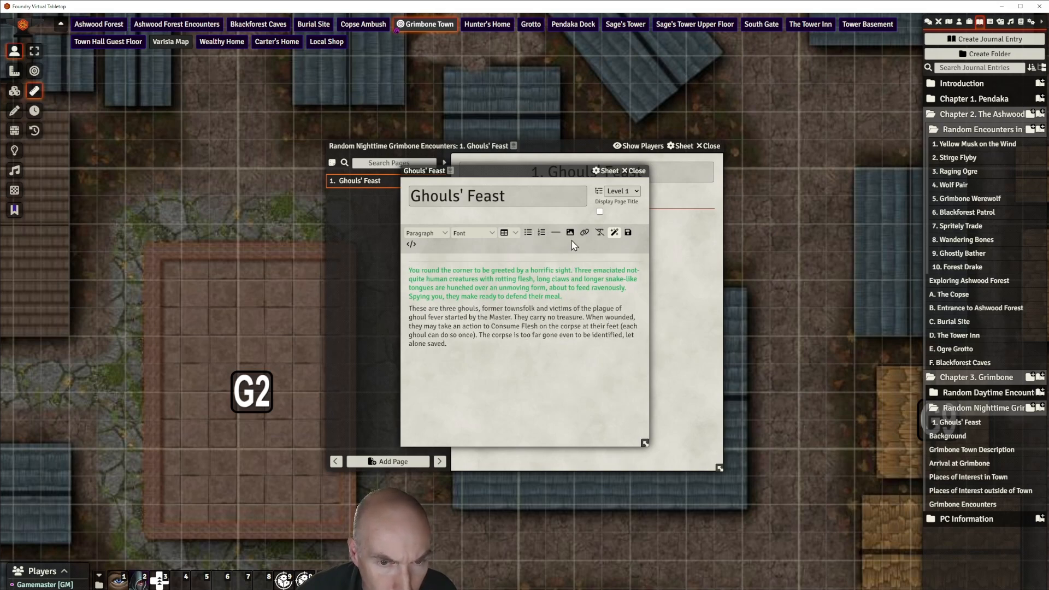
{"action": "left_click", "coordinate": [555, 232]}
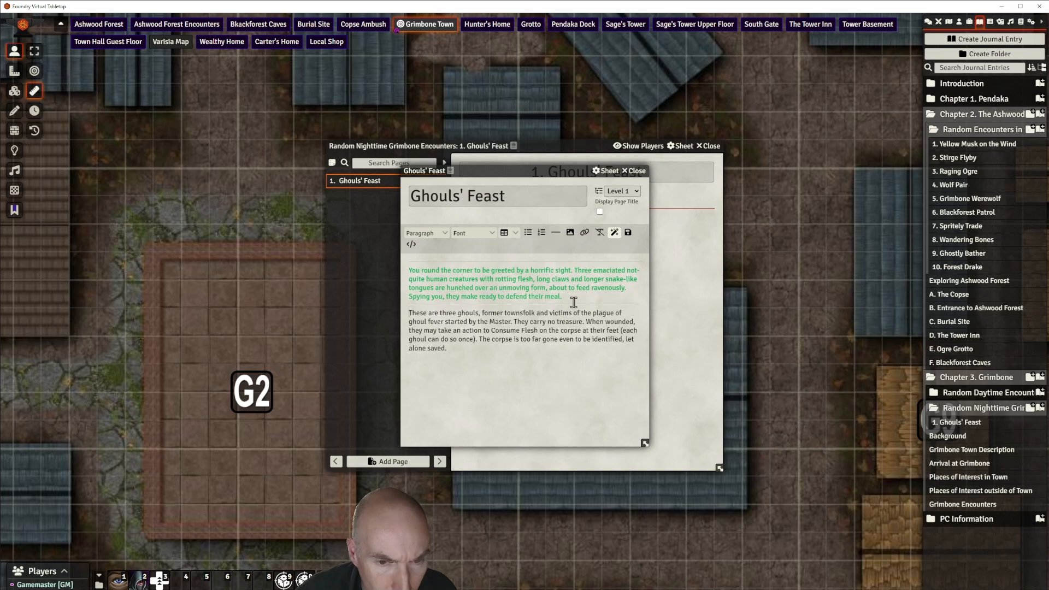
Format the green read-aloud paragraph as a blockquote
{"action": "left_click_drag", "start_coordinate": [568, 298], "coordinate": [405, 267]}
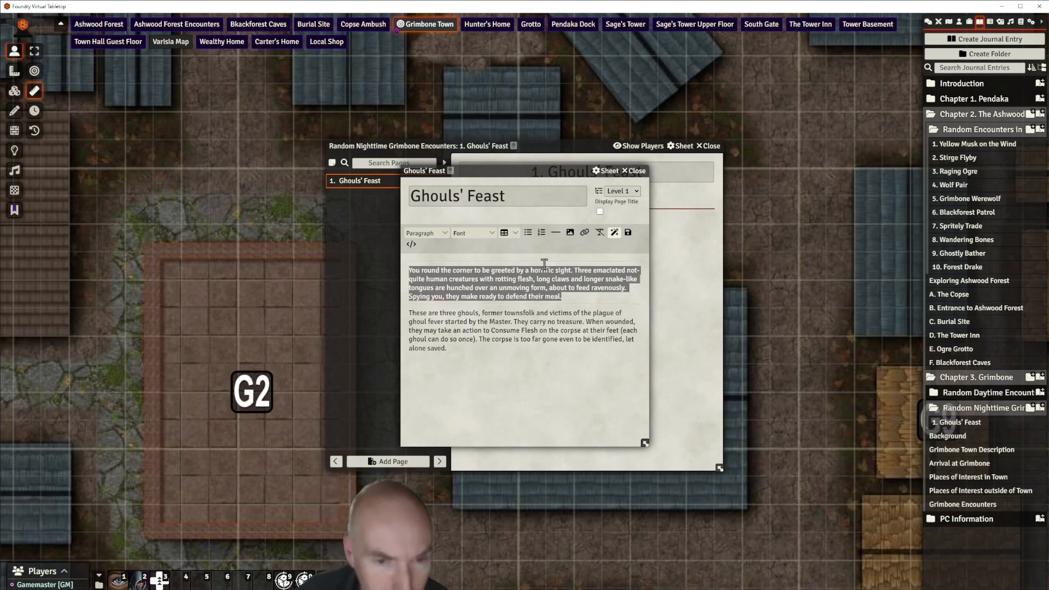
{"action": "left_click", "coordinate": [427, 233]}
{"action": "mouse_move", "coordinate": [422, 263]}
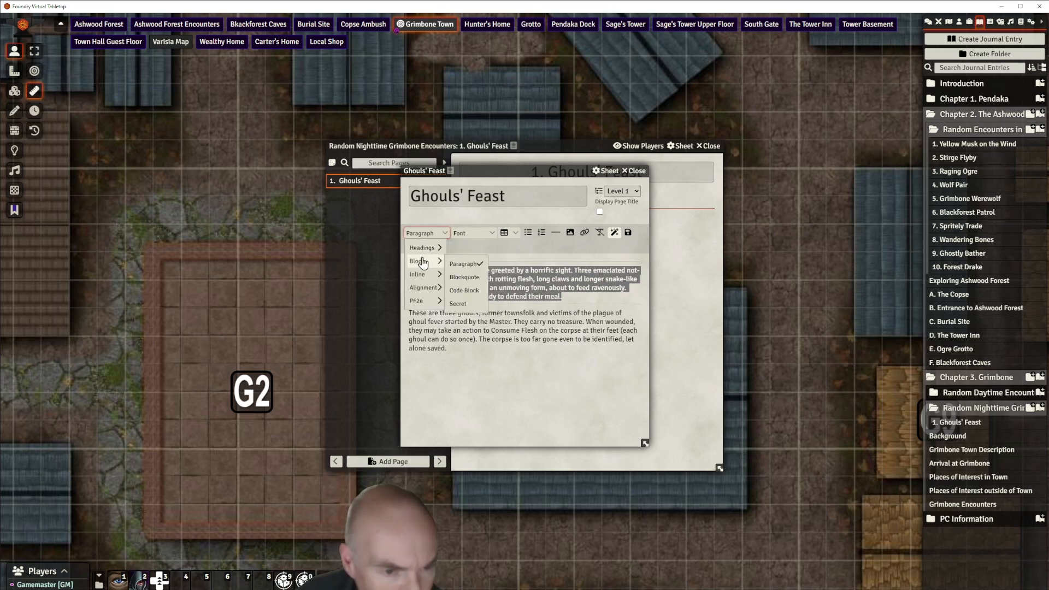
{"action": "left_click", "coordinate": [464, 277]}
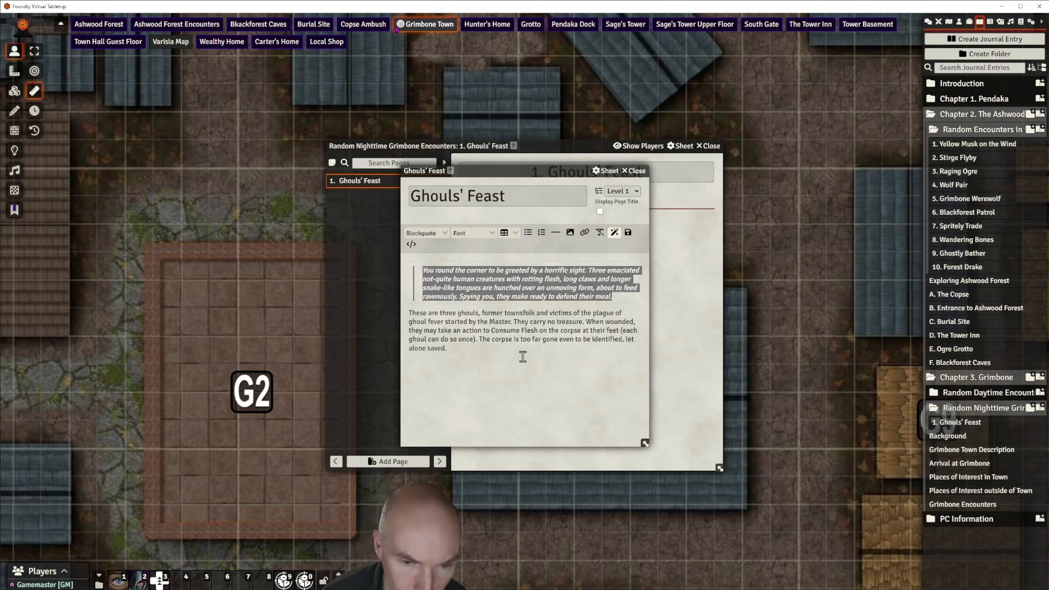
Insert a horizontal line after the closing paragraph that describes the three ghouls
{"action": "left_click", "coordinate": [451, 350]}
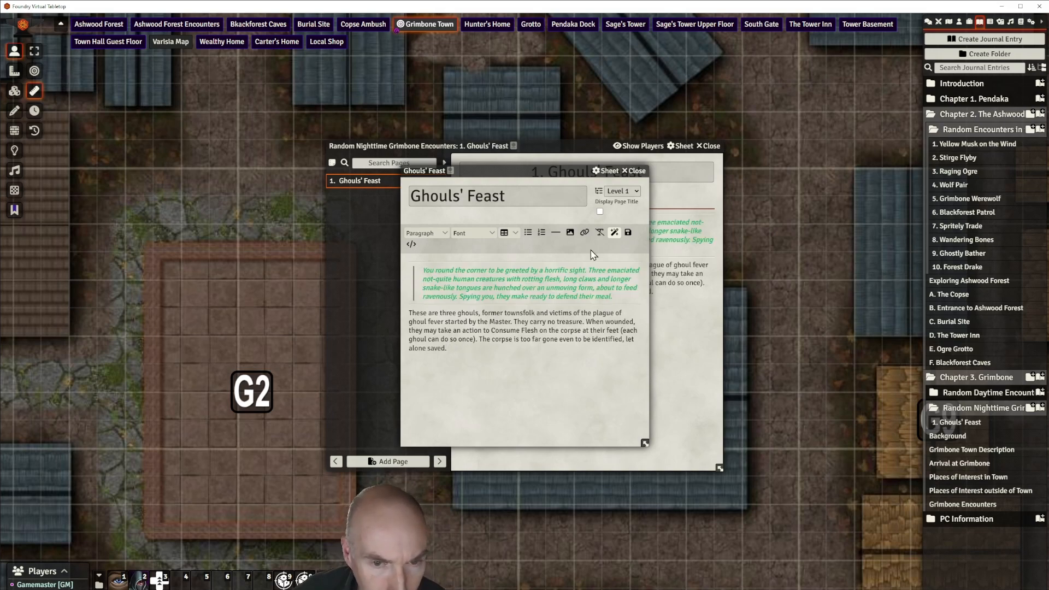
{"action": "left_click", "coordinate": [555, 233]}
{"action": "left_click", "coordinate": [458, 353]}
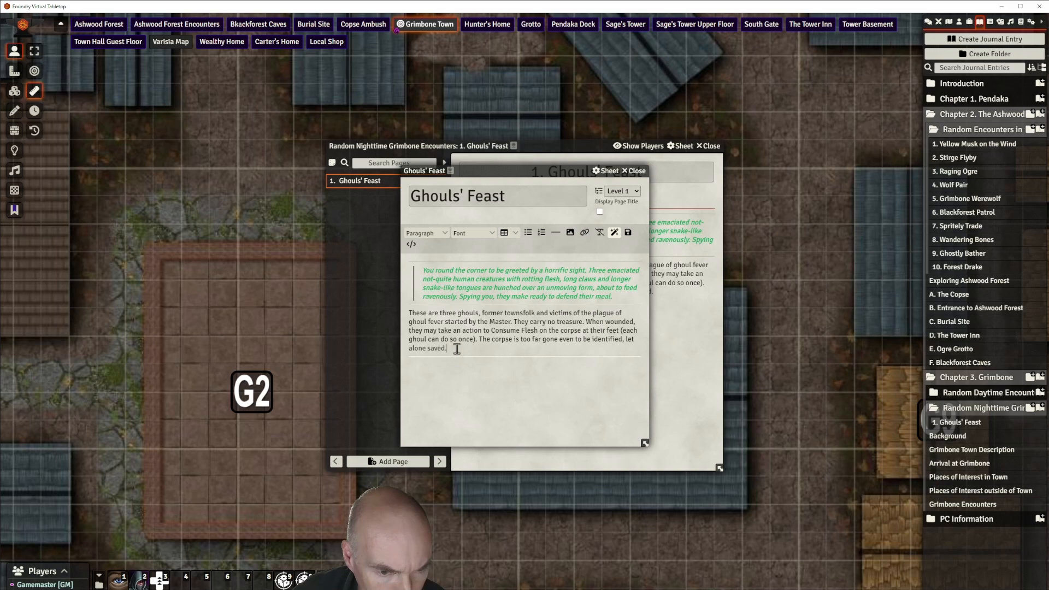
{"action": "left_click", "coordinate": [555, 235]}
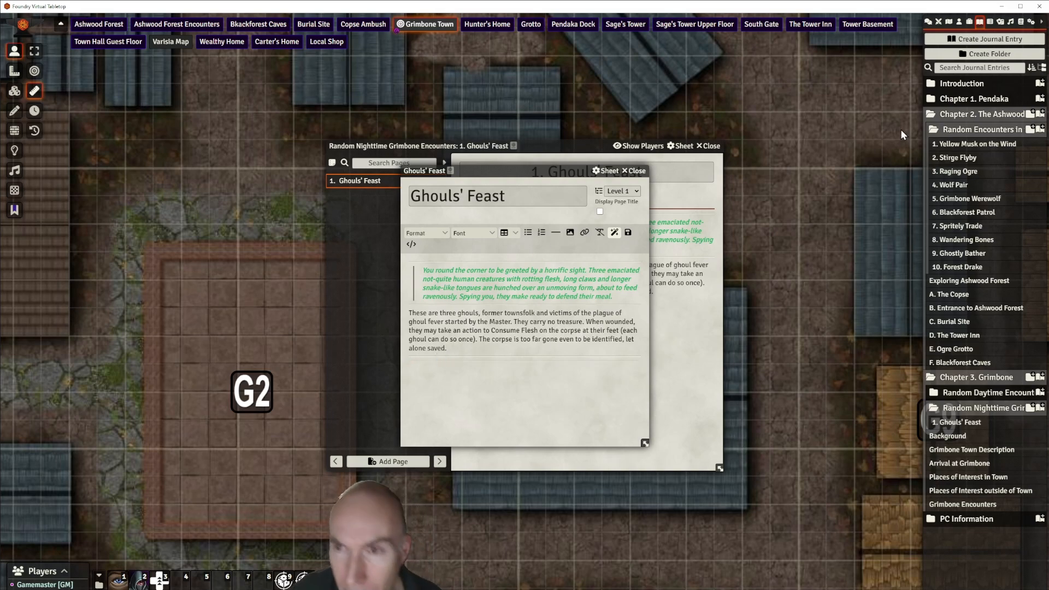
Add a link to the Ghoul actor below the closing paragraph of the Ghouls' Feast page and append "x3" to it
{"action": "left_click", "coordinate": [960, 22]}
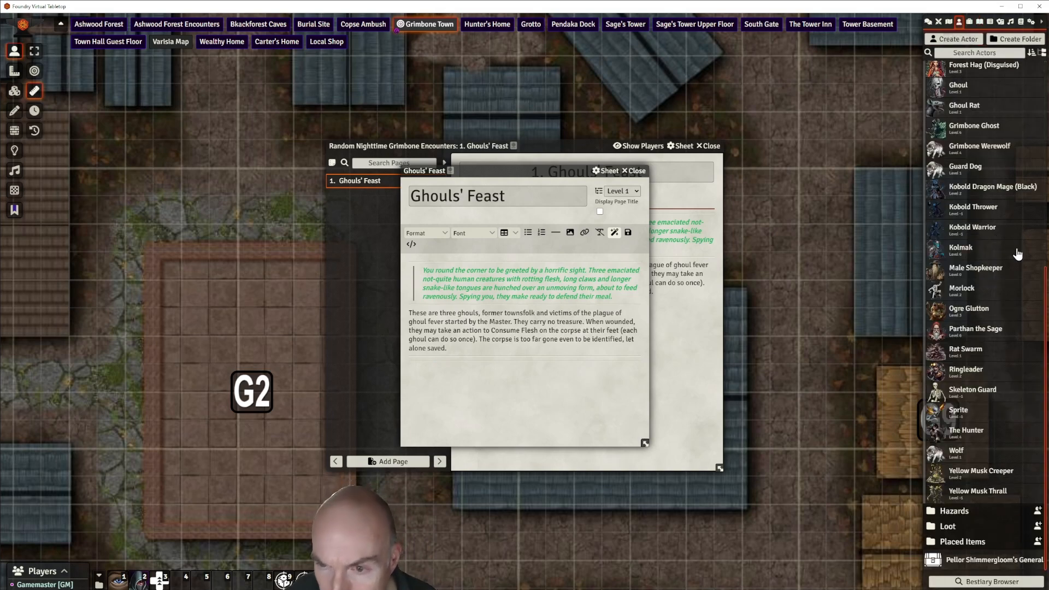
{"action": "scroll", "coordinate": [1005, 241], "scroll_direction": "up", "scroll_amount": 3}
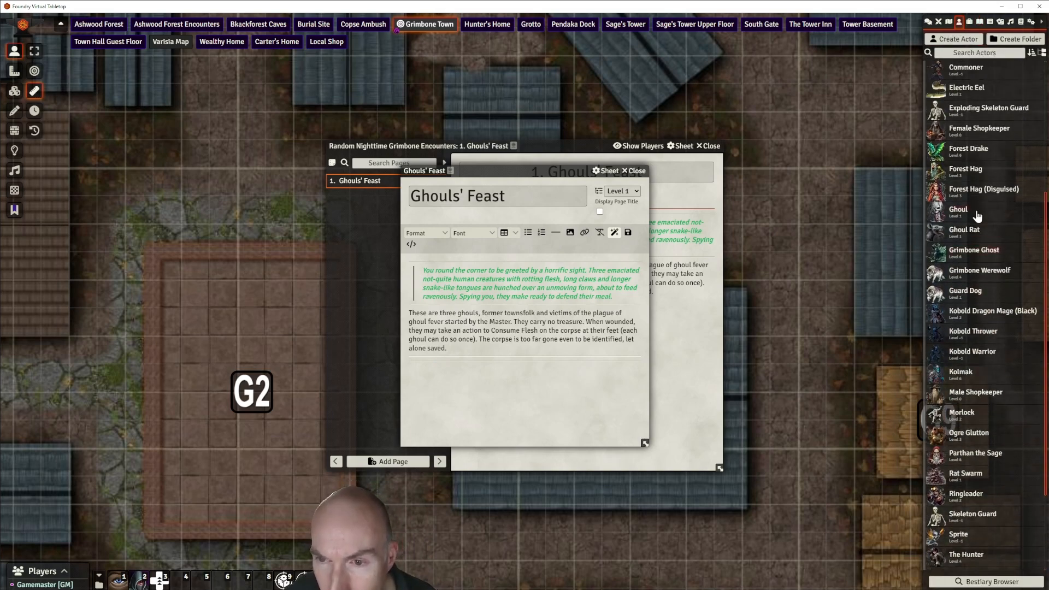
{"action": "left_click_drag", "start_coordinate": [978, 216], "coordinate": [435, 360]}
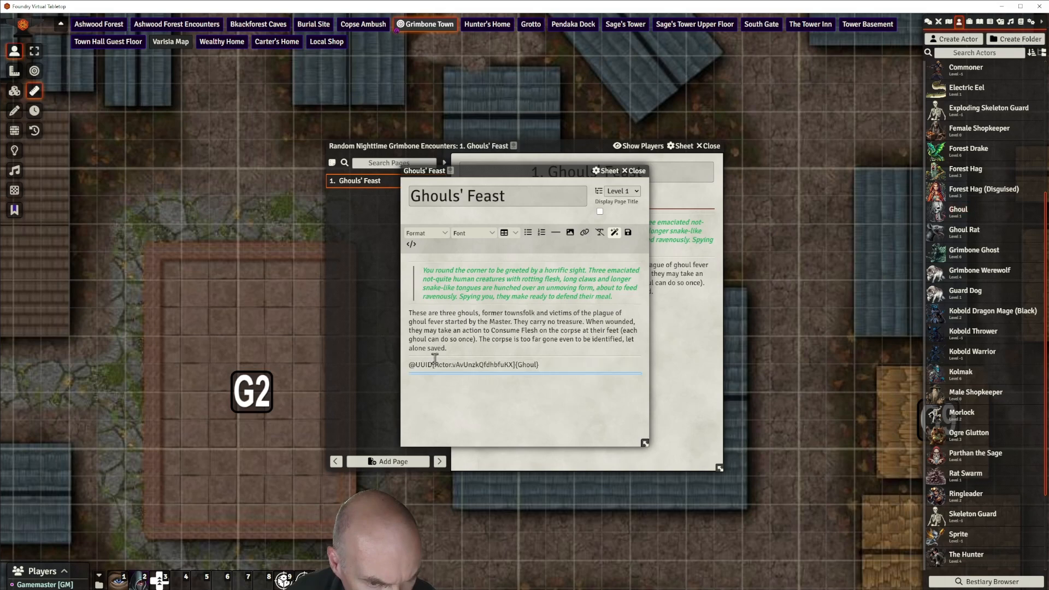
{"action": "left_click", "coordinate": [552, 364]}
{"action": "type", "text": "x3"}
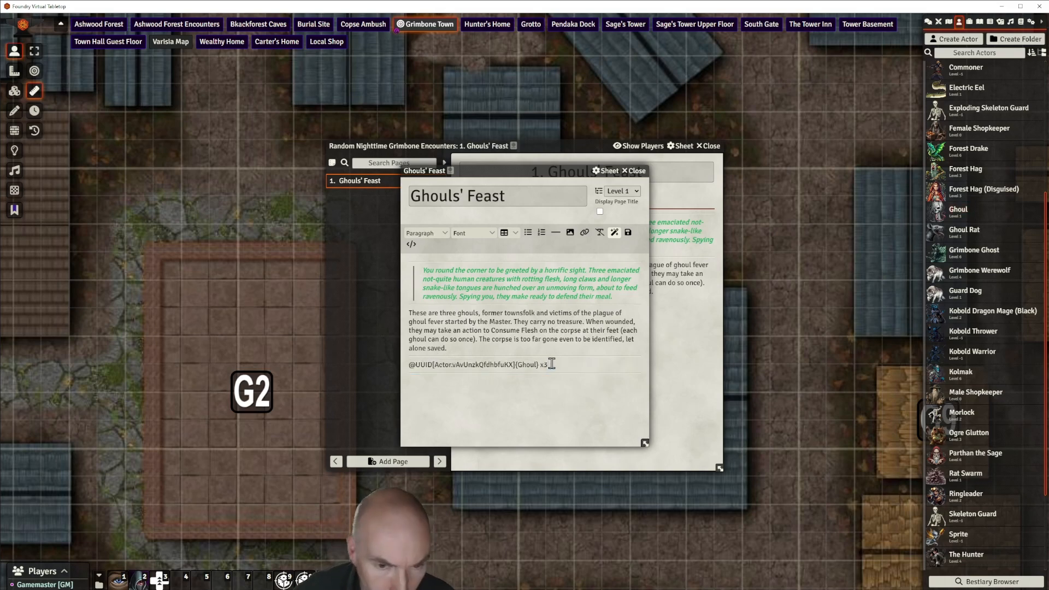
{"action": "left_click", "coordinate": [584, 389]}
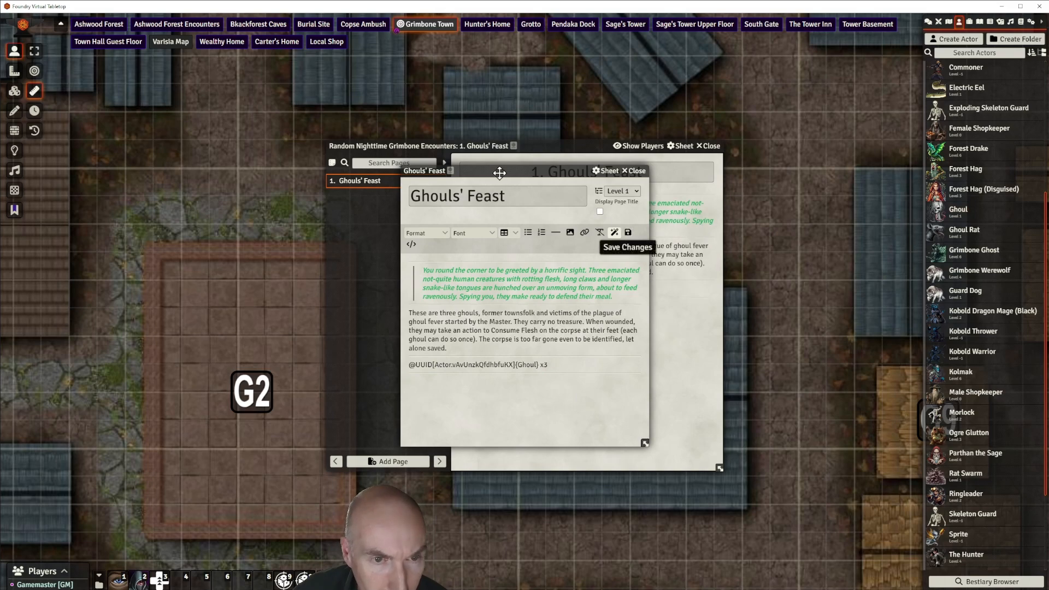
Save the Ghouls' Feast page and close its journal entry
{"action": "left_click_drag", "start_coordinate": [501, 168], "coordinate": [538, 155]}
{"action": "left_click", "coordinate": [672, 159]}
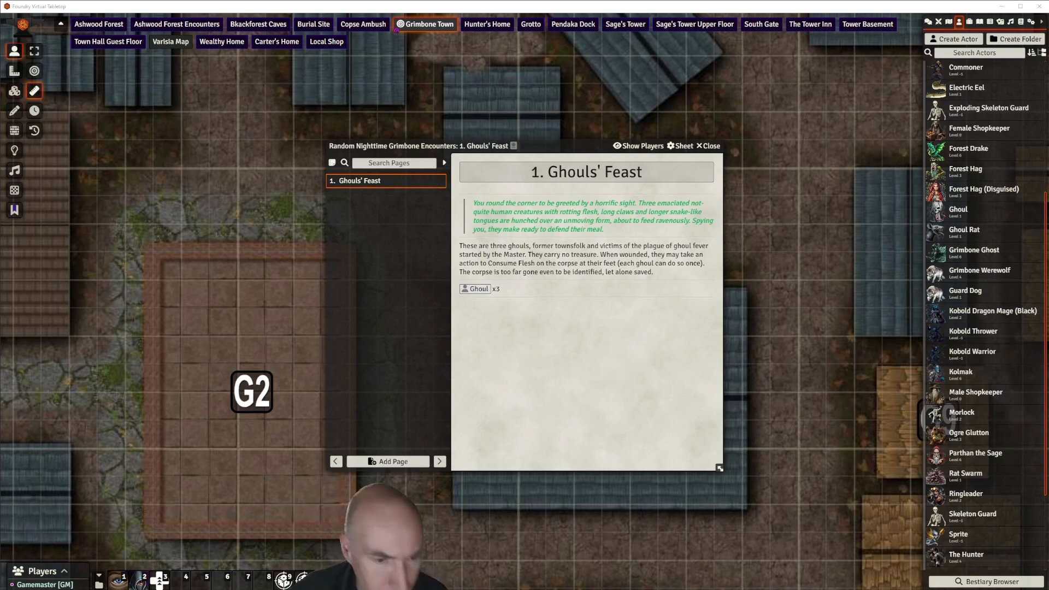
{"action": "left_click", "coordinate": [710, 147]}
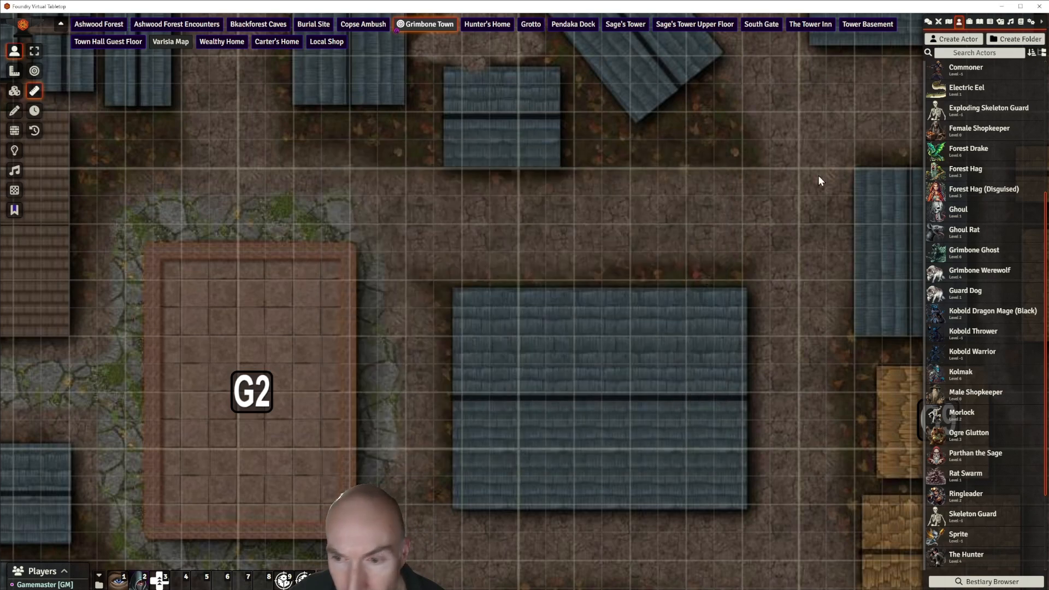
Create a journal entry named "2. The Werewolf" in the Random Nighttime Grimbone Encounters folder
{"action": "left_click", "coordinate": [979, 22]}
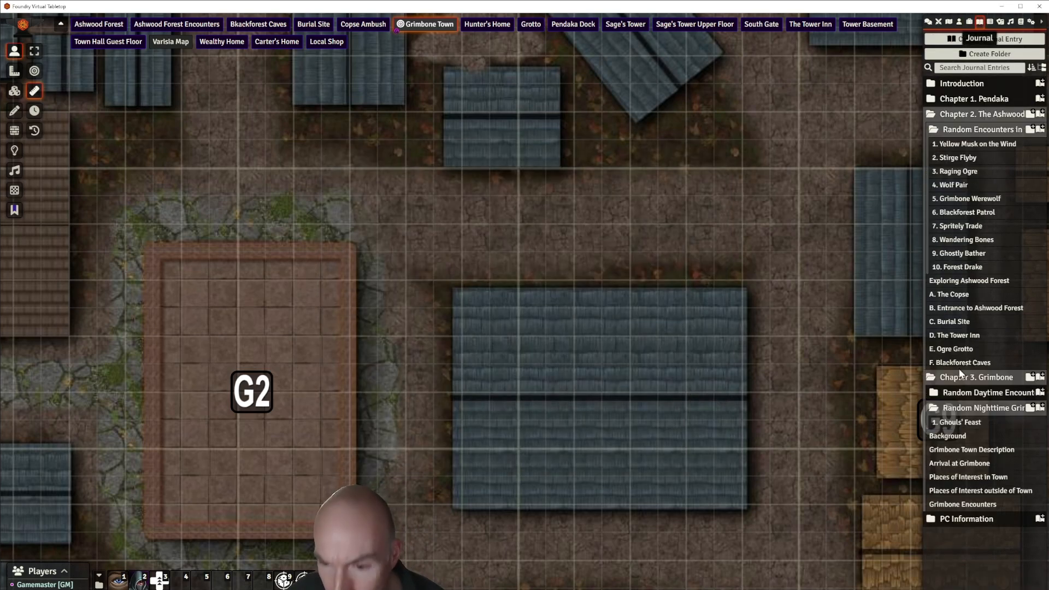
{"action": "left_click", "coordinate": [984, 408]}
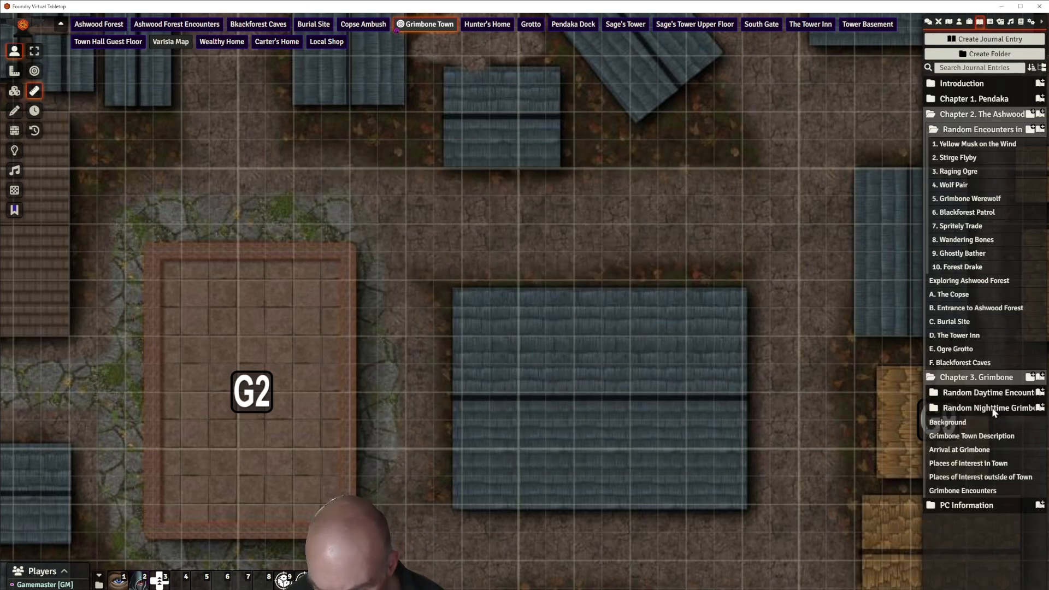
{"action": "left_click", "coordinate": [993, 412]}
{"action": "left_click", "coordinate": [1030, 408]}
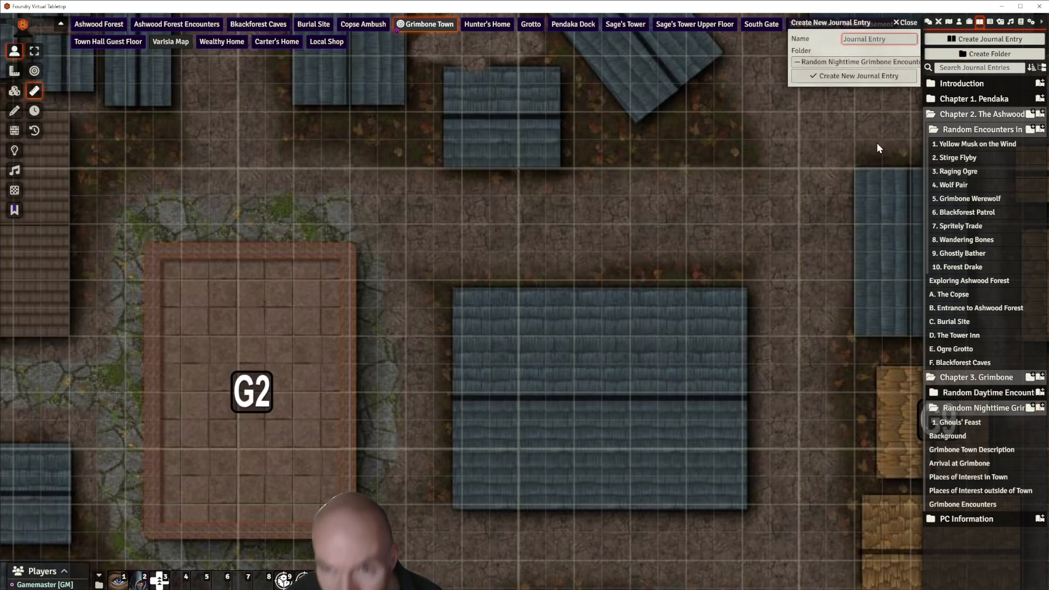
{"action": "type", "text": "2"}
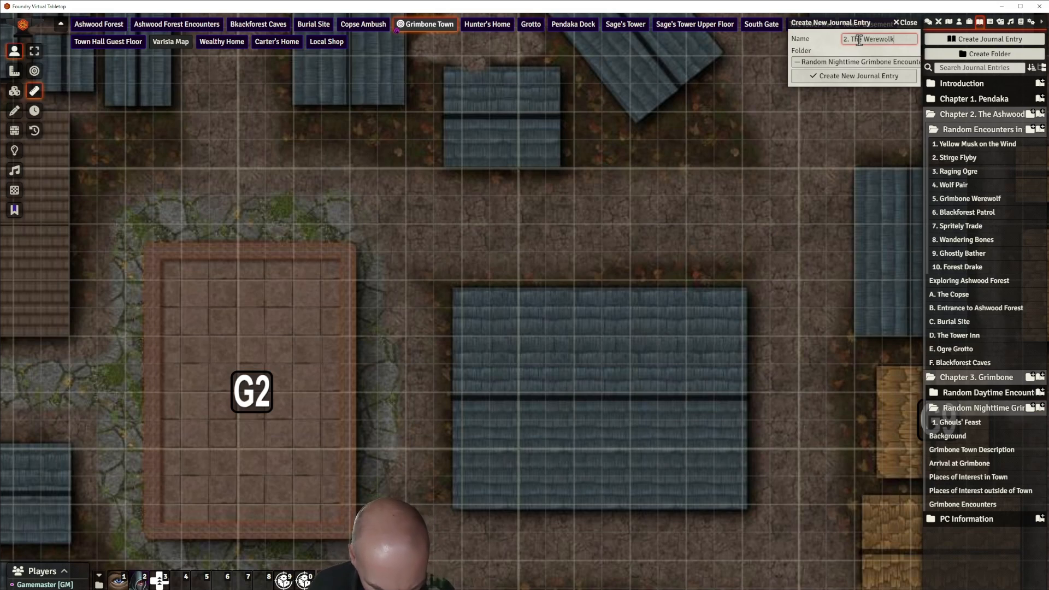
{"action": "type", "text": ". The Werewolf"}
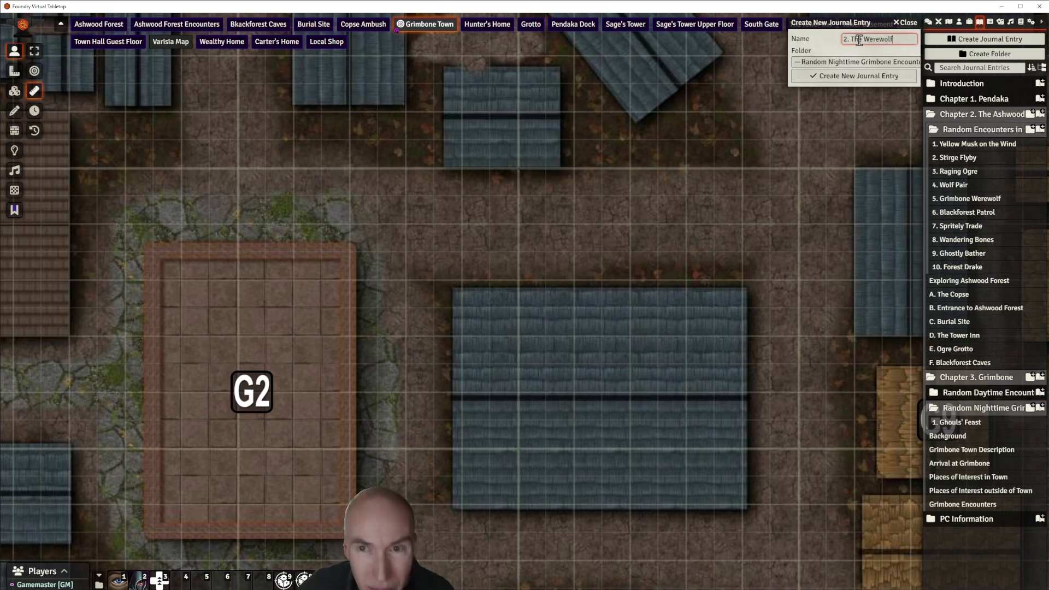
{"action": "left_click", "coordinate": [849, 76]}
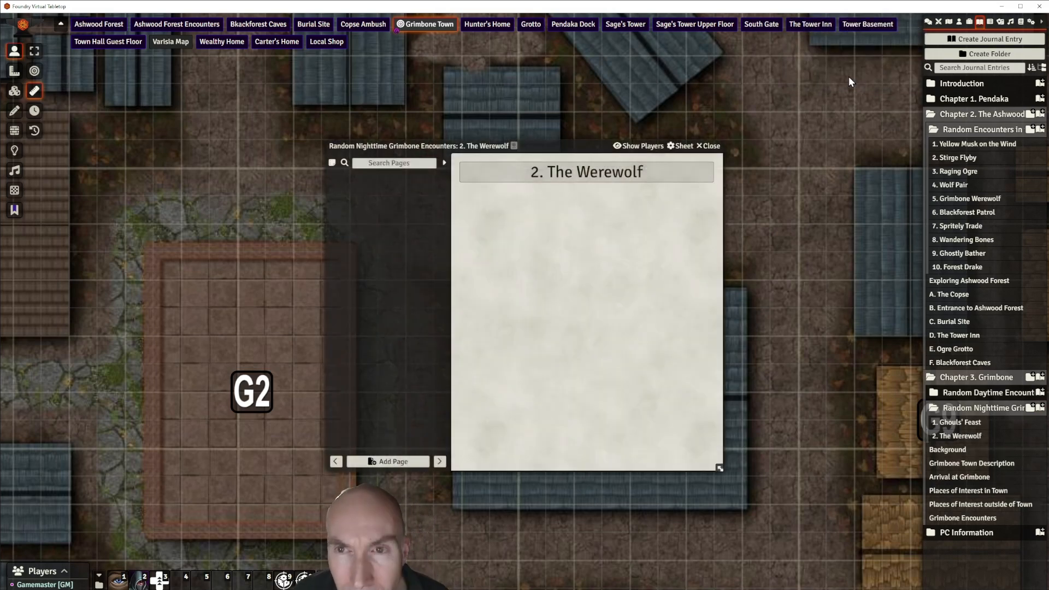
Add a text page named "2. The Werewolf" to the entry and turn off its page title display
{"action": "left_click", "coordinate": [390, 461]}
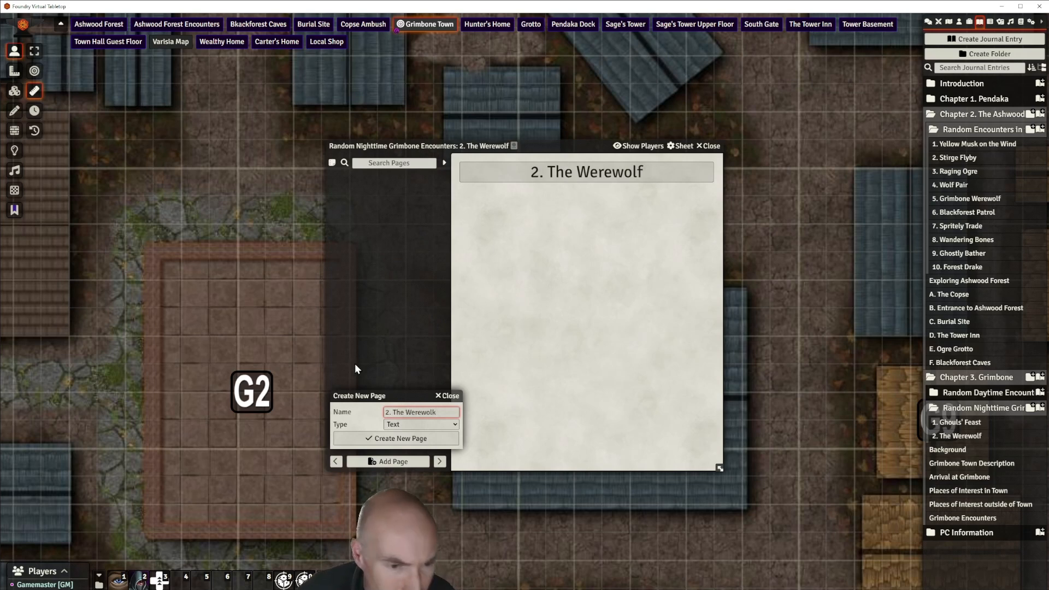
{"action": "left_click", "coordinate": [373, 441]}
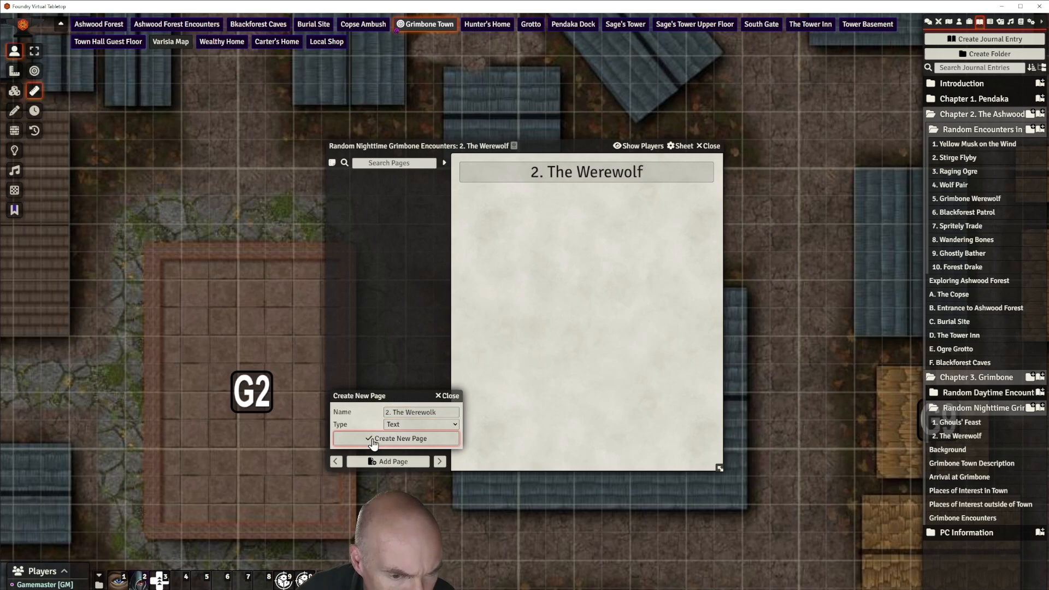
{"action": "left_click", "coordinate": [437, 413]}
{"action": "type", "text": "f"}
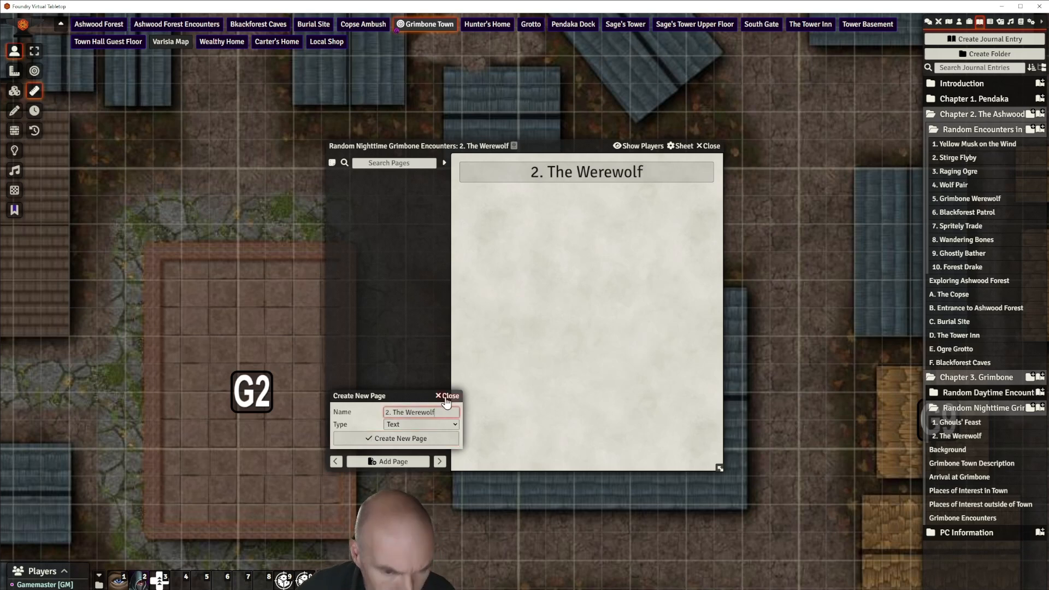
{"action": "key", "text": "Return"}
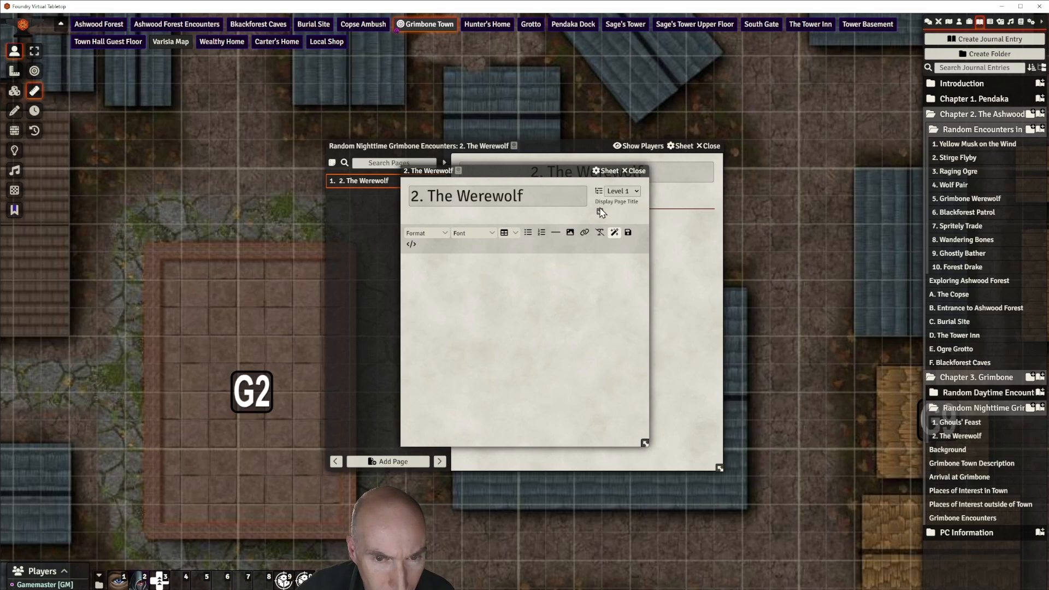
{"action": "left_click", "coordinate": [600, 211]}
Paste the werewolf encounter text into the page and remove the blank gap and indentation before the paragraph beginning "This is the same werewolf"
{"action": "left_click", "coordinate": [518, 279]}
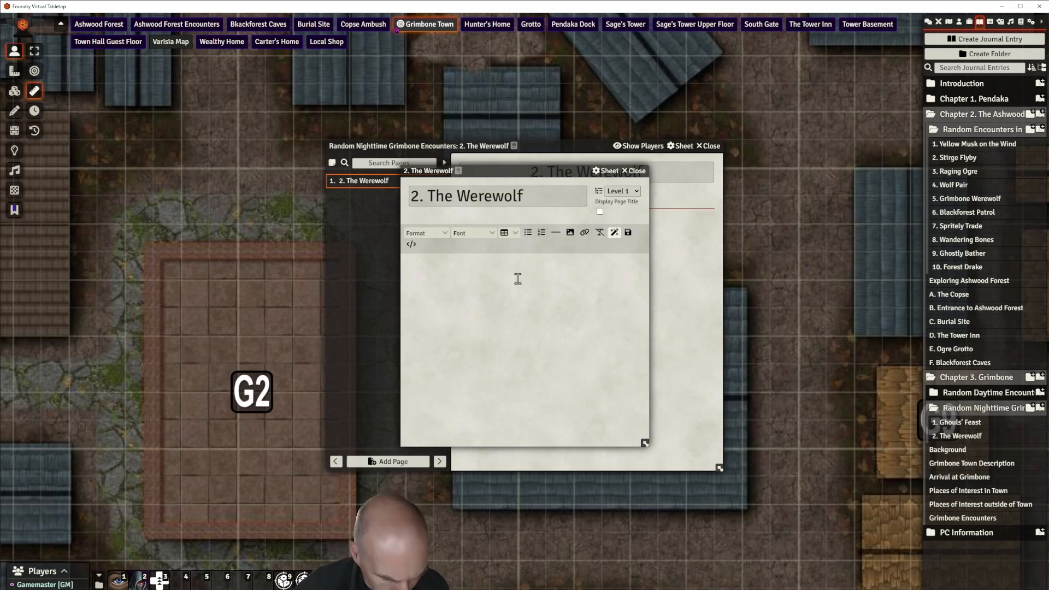
{"action": "key", "text": "ctrl+v"}
{"action": "scroll", "coordinate": [541, 295], "scroll_direction": "up", "scroll_amount": 5}
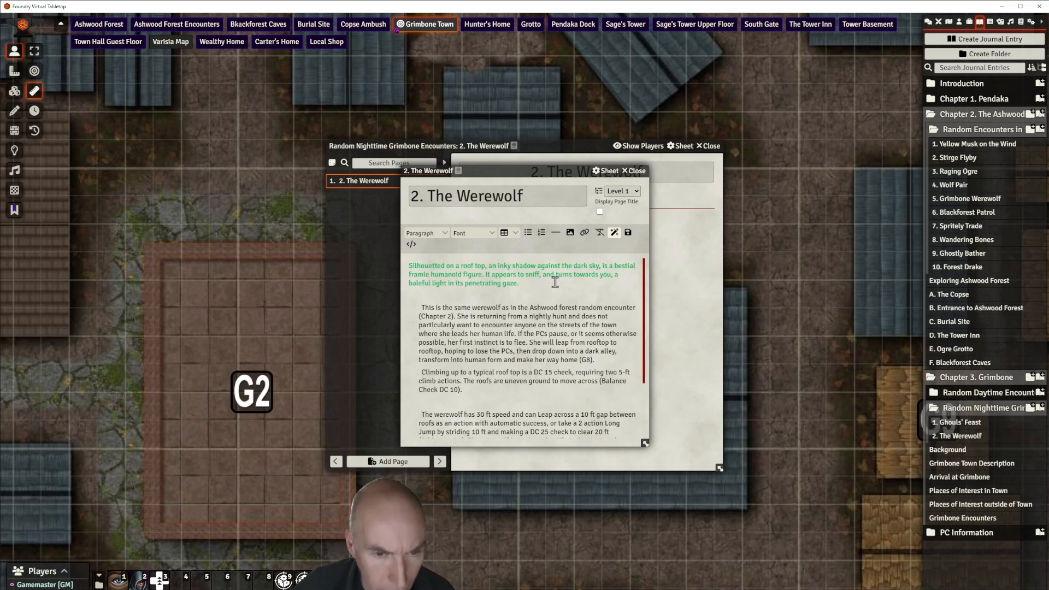
{"action": "key", "text": "BackSpace"}
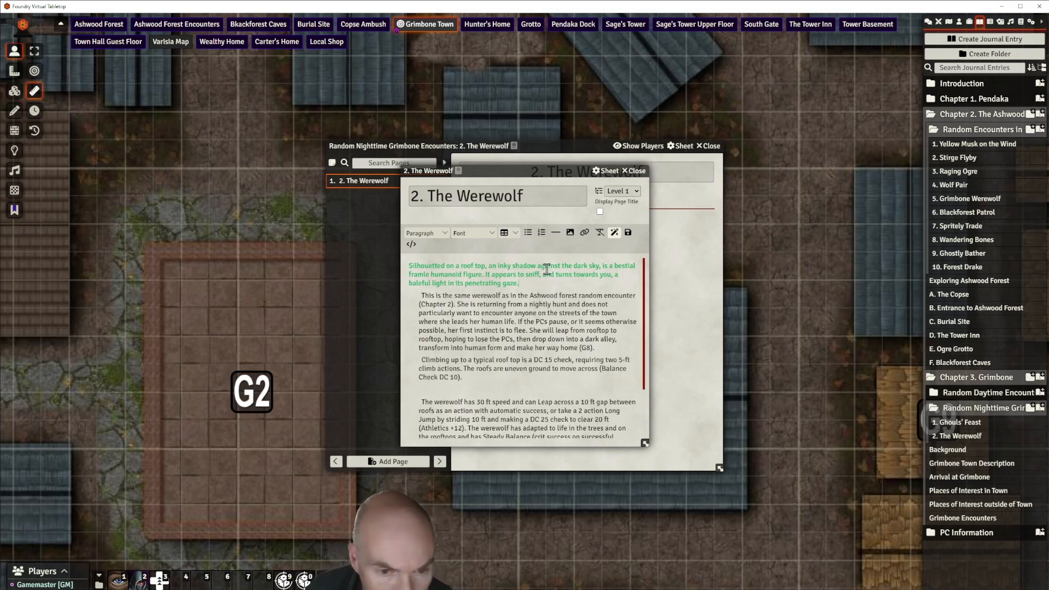
{"action": "key", "text": "BackSpace"}
{"action": "key", "text": "BackSpace"}
{"action": "key", "text": "BackSpace"}
{"action": "key", "text": "BackSpace"}
{"action": "key", "text": "BackSpace"}
{"action": "key", "text": "BackSpace"}
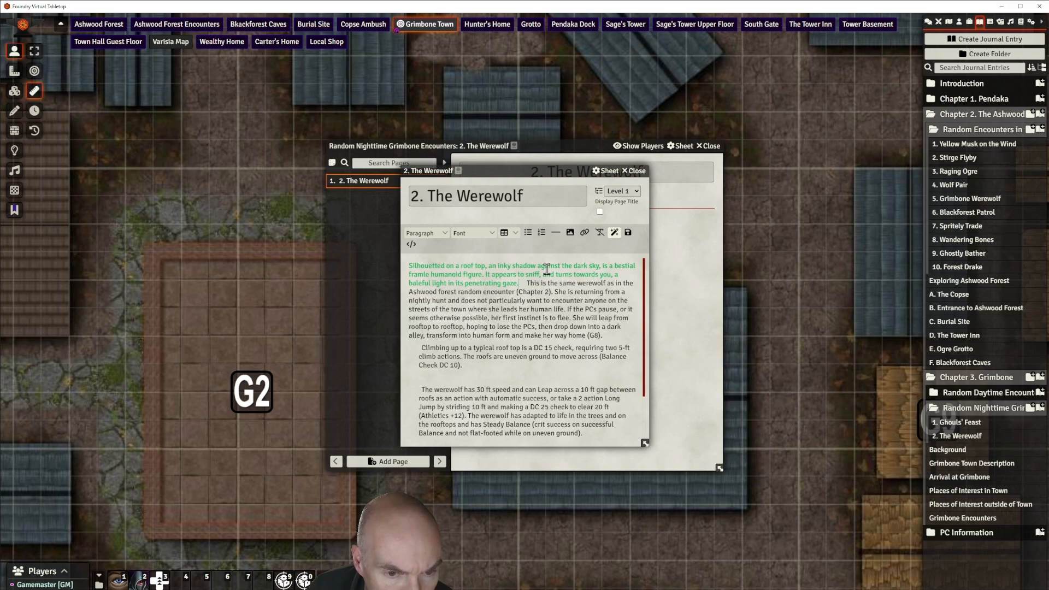
{"action": "key", "text": "BackSpace"}
{"action": "key", "text": "BackSpace"}
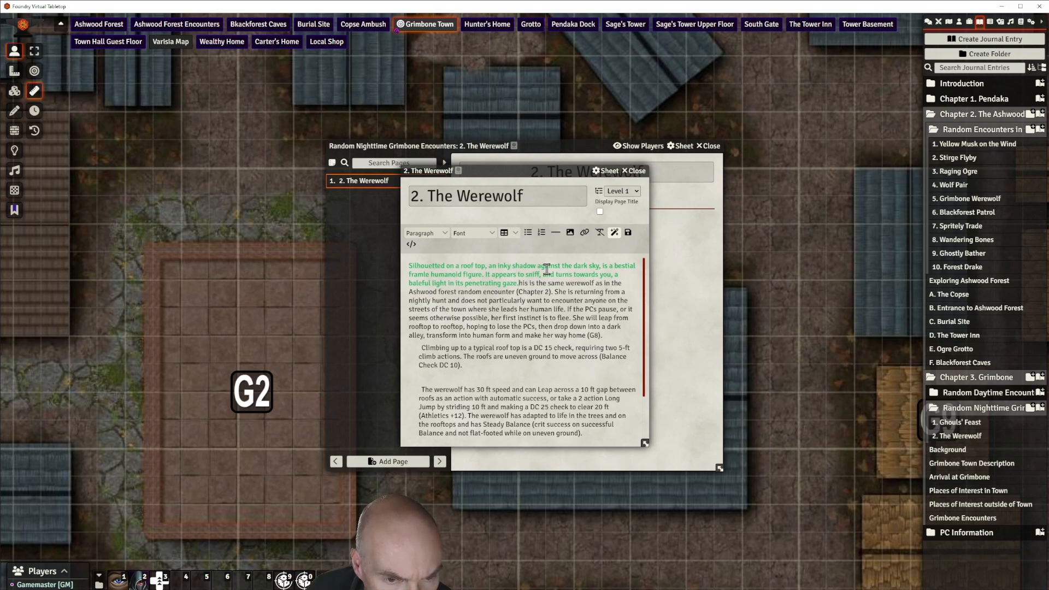
{"action": "key", "text": "Return"}
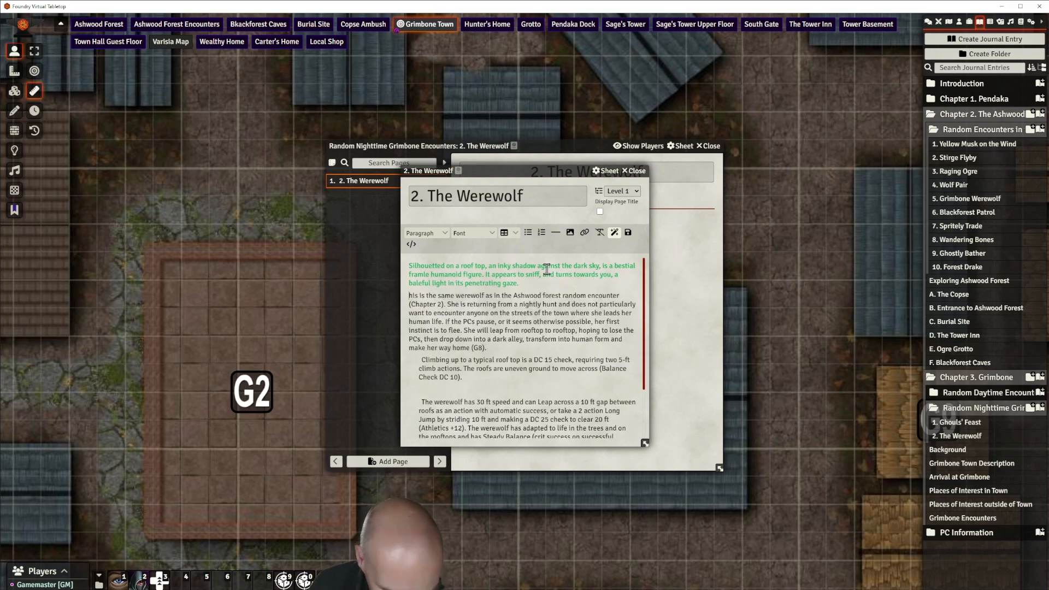
{"action": "type", "text": "T"}
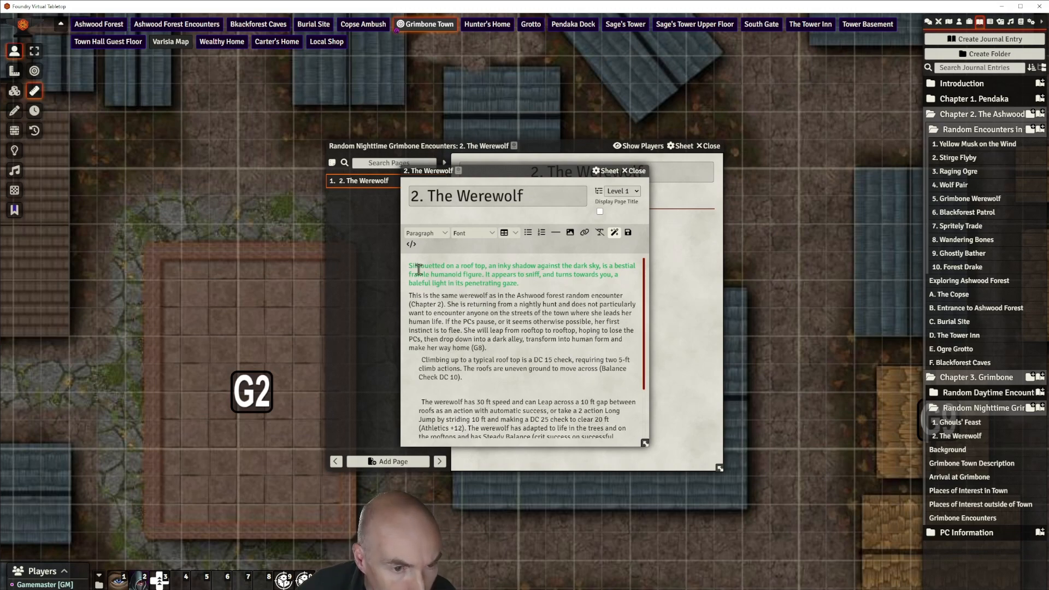
Insert horizontal lines above and below the green read-aloud paragraph about the silhouetted figure
{"action": "left_click", "coordinate": [555, 234]}
{"action": "left_click", "coordinate": [531, 286]}
{"action": "left_click", "coordinate": [554, 234]}
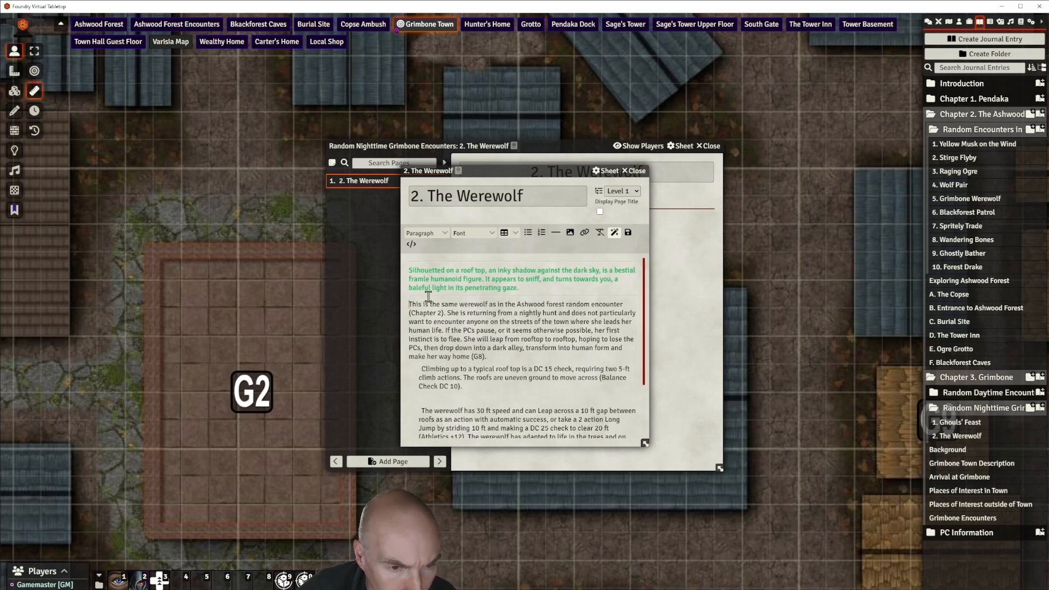
{"action": "key", "text": "Return"}
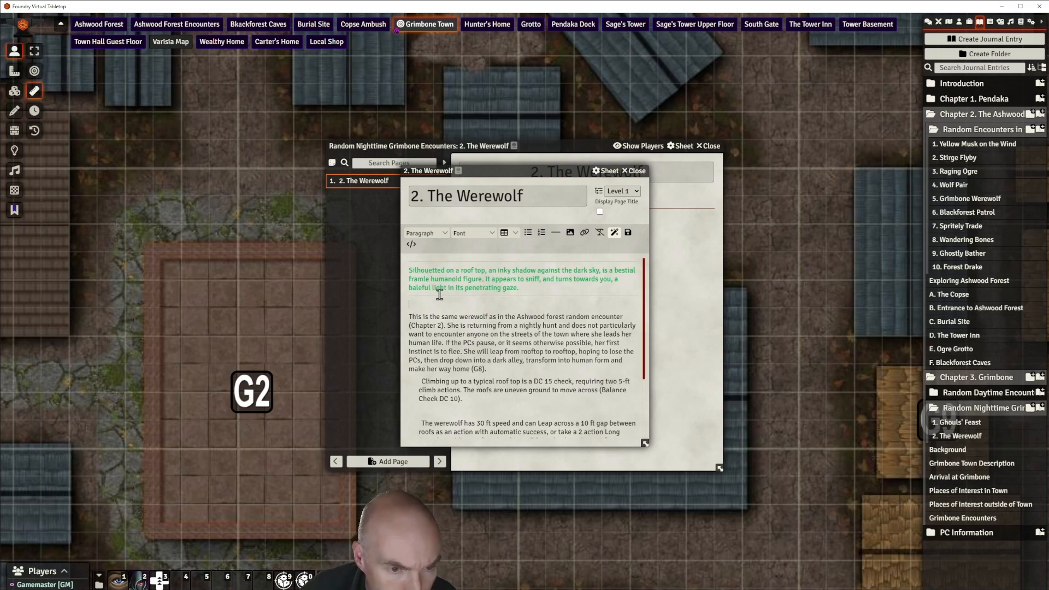
{"action": "key", "text": "BackSpace"}
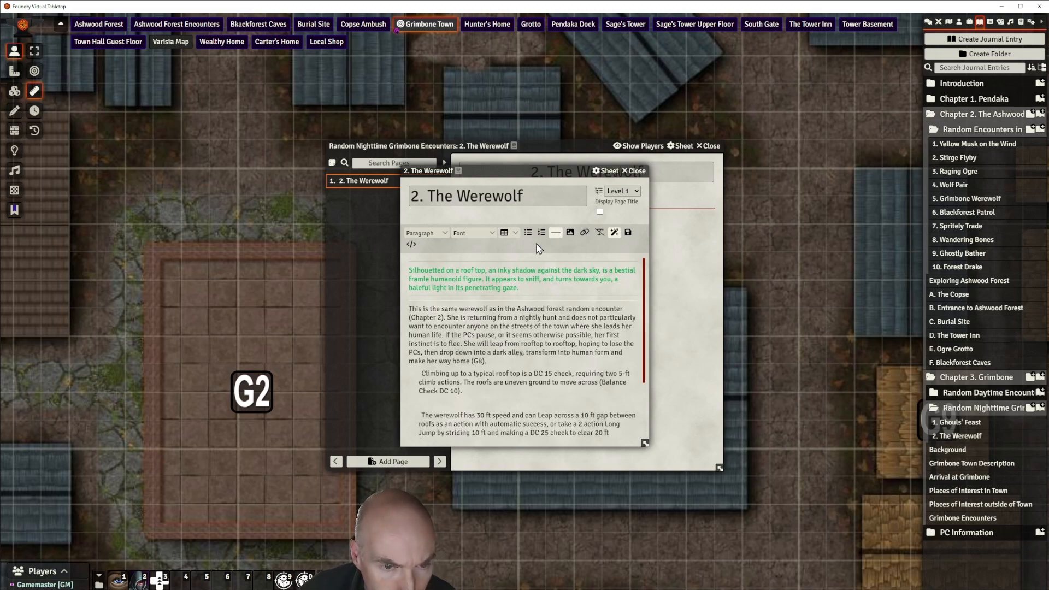
{"action": "left_click", "coordinate": [444, 298]}
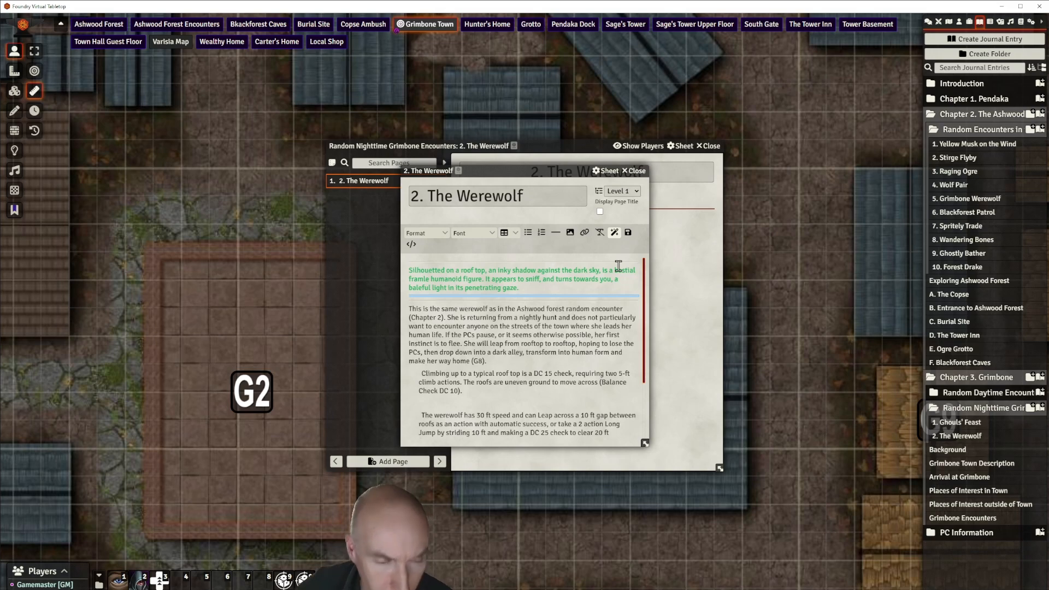
Correct the misspelled word before "humanoid figure" in the green paragraph to "female"
{"action": "left_click", "coordinate": [418, 276]}
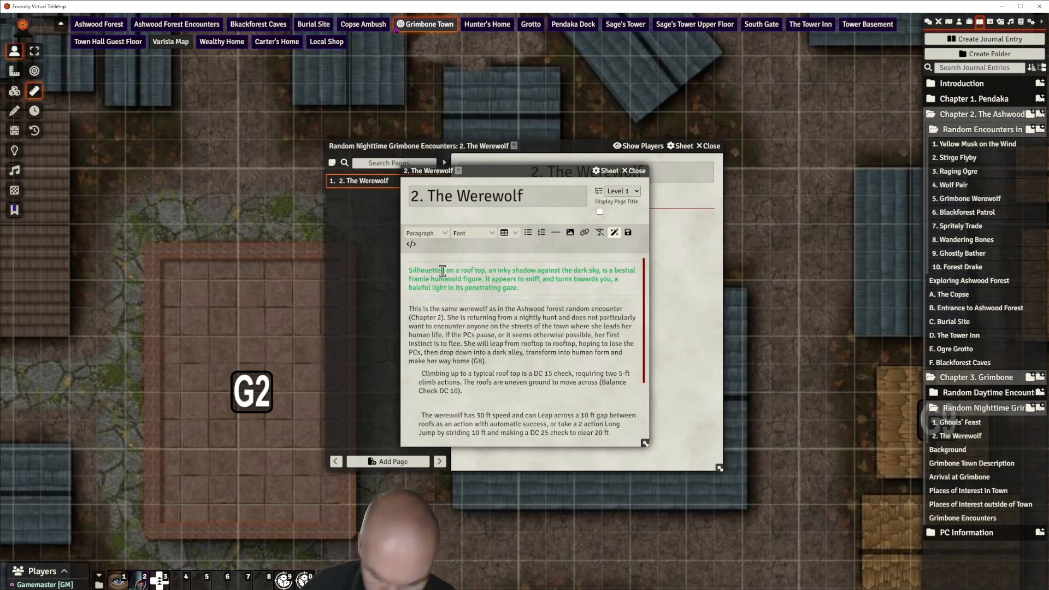
{"action": "key", "text": "BackSpace"}
{"action": "key", "text": "BackSpace"}
{"action": "type", "text": "e"}
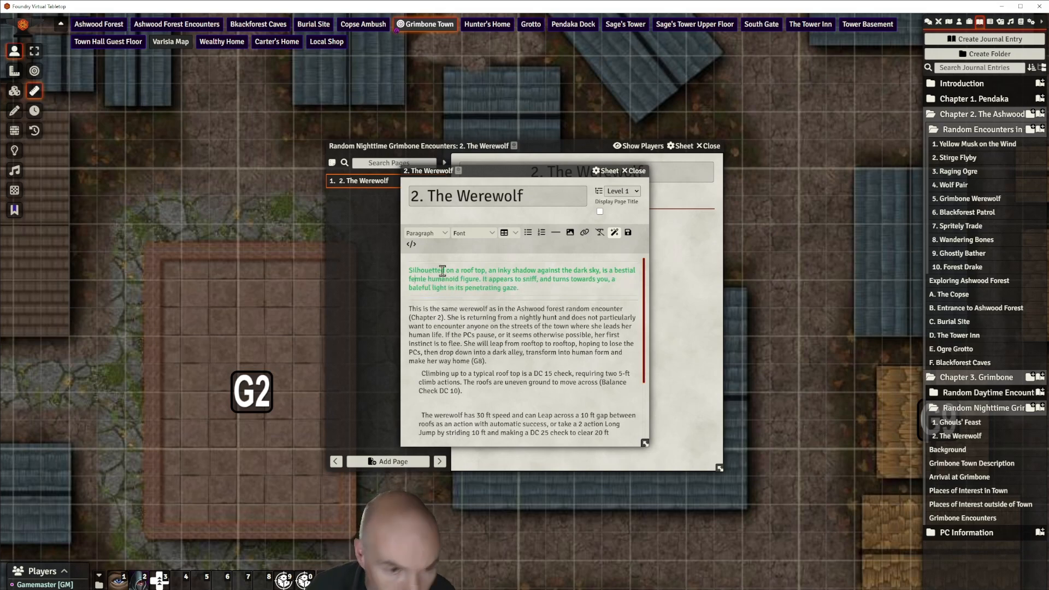
{"action": "type", "text": "a"}
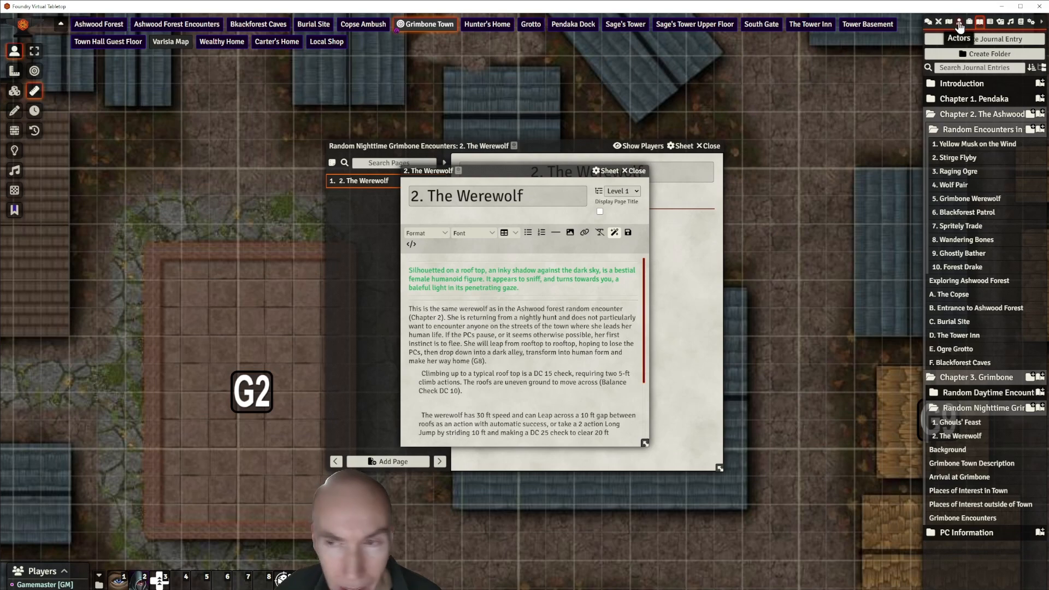
Insert the image werewolf.webp from the module's files below the green read-aloud paragraph, leaving its dimensions blank
{"action": "left_click", "coordinate": [570, 232]}
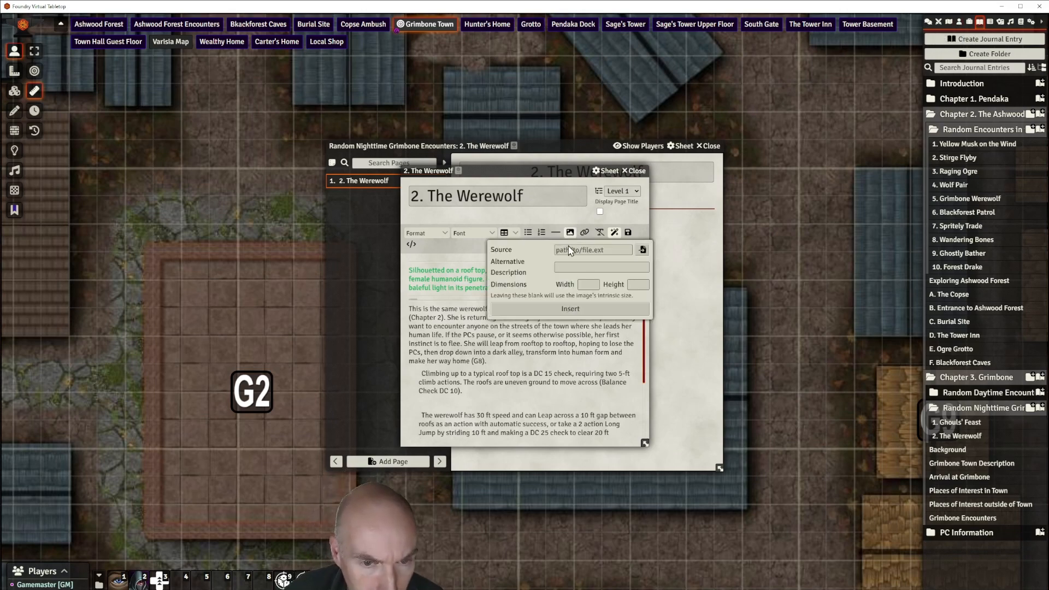
{"action": "left_click", "coordinate": [643, 249]}
{"action": "scroll", "coordinate": [563, 346], "scroll_direction": "down", "scroll_amount": 6}
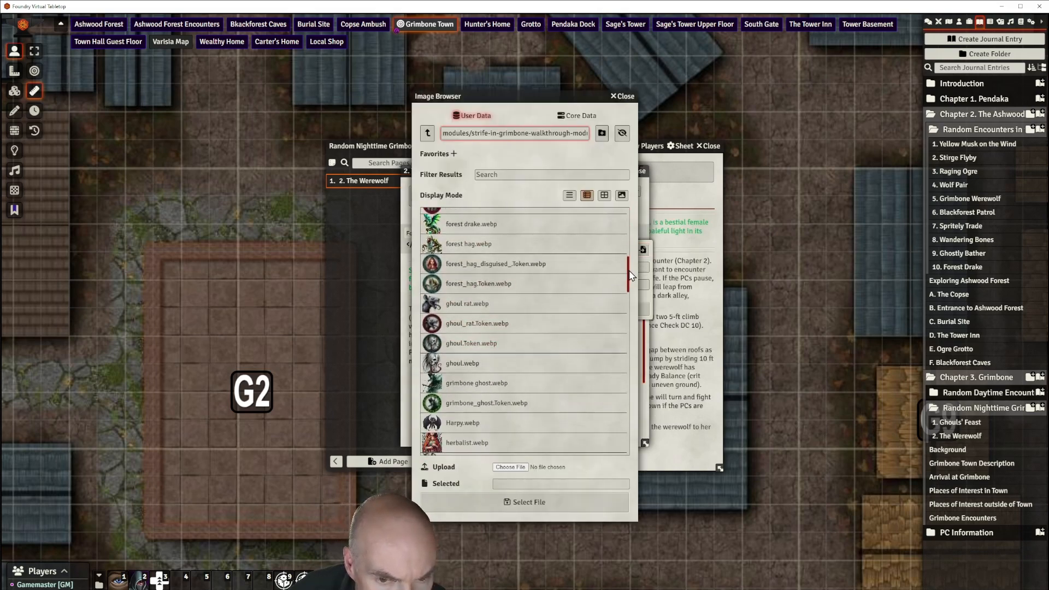
{"action": "left_click_drag", "start_coordinate": [631, 277], "coordinate": [629, 444]}
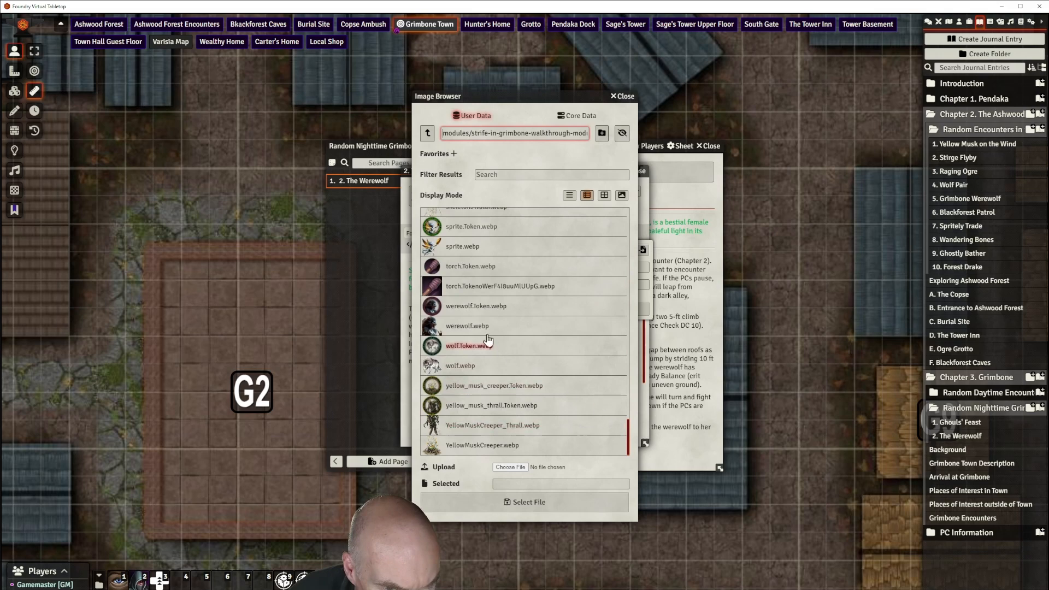
{"action": "left_click", "coordinate": [469, 327]}
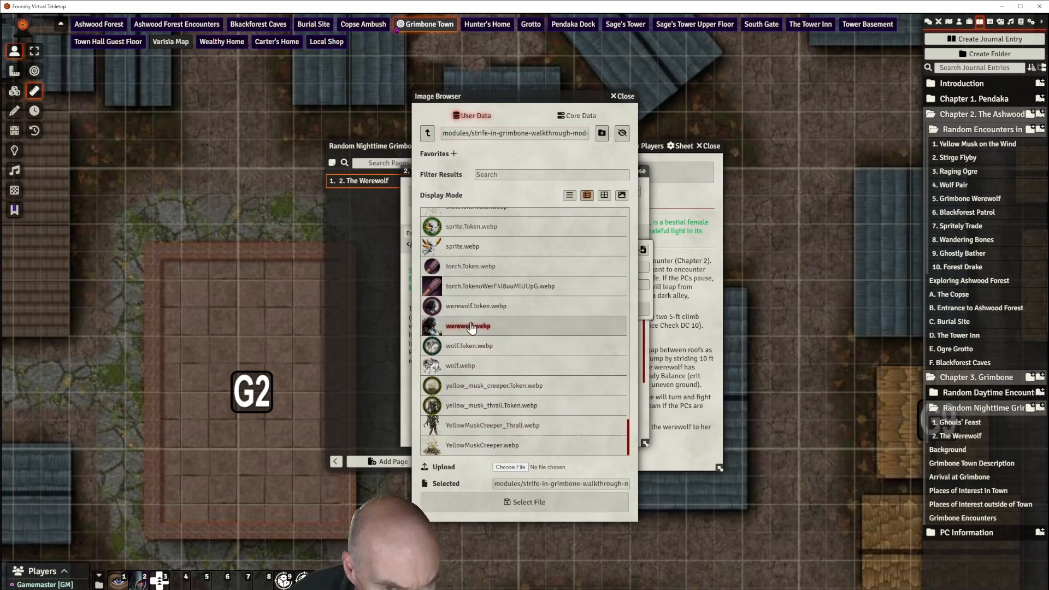
{"action": "left_click", "coordinate": [535, 499]}
{"action": "left_click", "coordinate": [585, 310]}
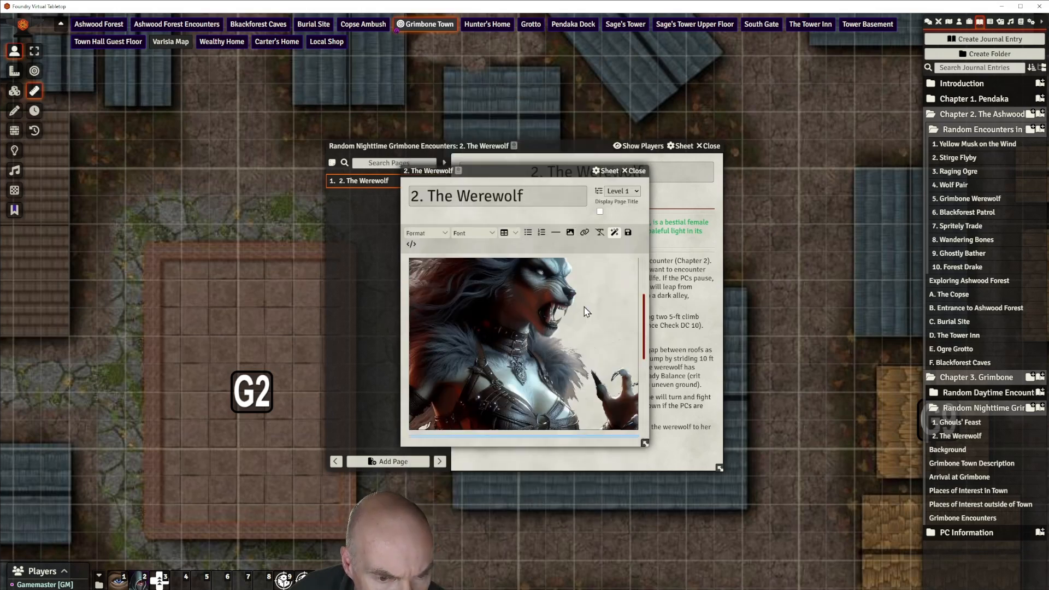
Replace the bracketed text "Chapter 2" with a link to the "5. Grimbone Werewolf" journal entry and save the page
{"action": "scroll", "coordinate": [583, 315], "scroll_direction": "down", "scroll_amount": 3}
{"action": "scroll", "coordinate": [581, 317], "scroll_direction": "up", "scroll_amount": 3}
{"action": "scroll", "coordinate": [547, 339], "scroll_direction": "down", "scroll_amount": 4}
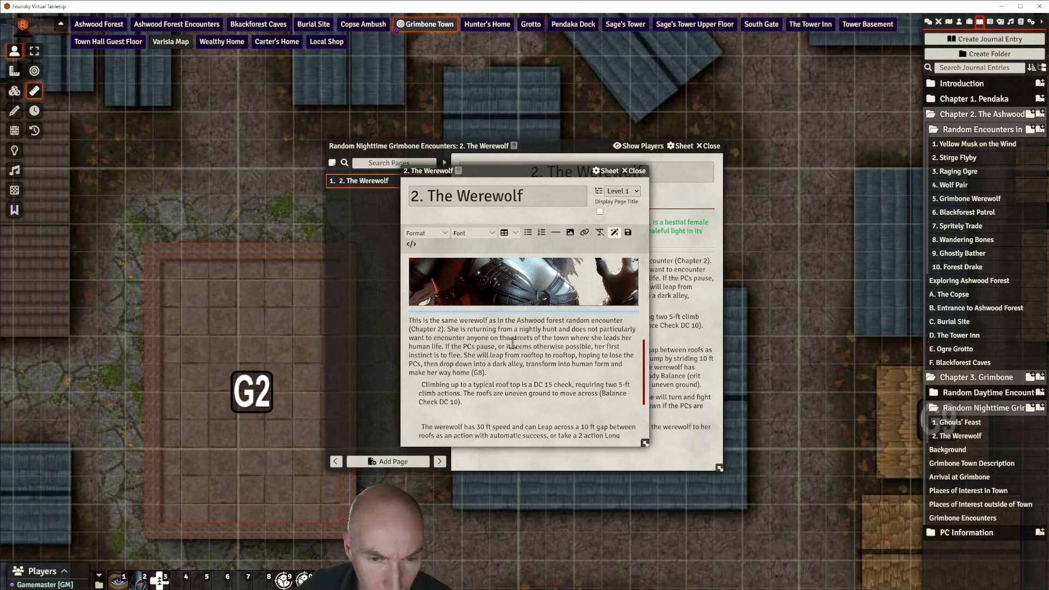
{"action": "left_click", "coordinate": [480, 341]}
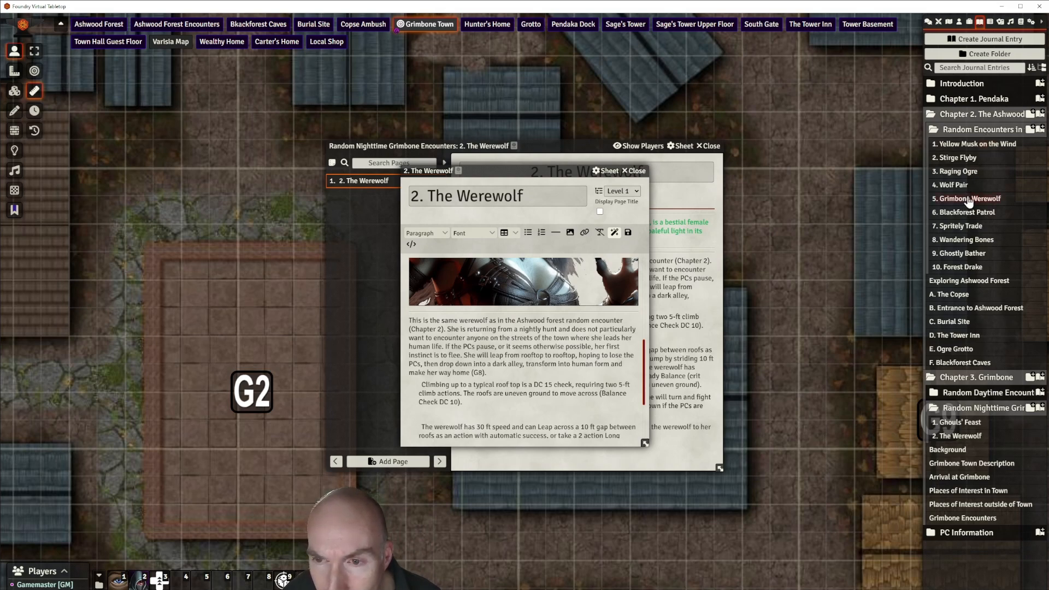
{"action": "left_click_drag", "start_coordinate": [969, 202], "coordinate": [412, 329]}
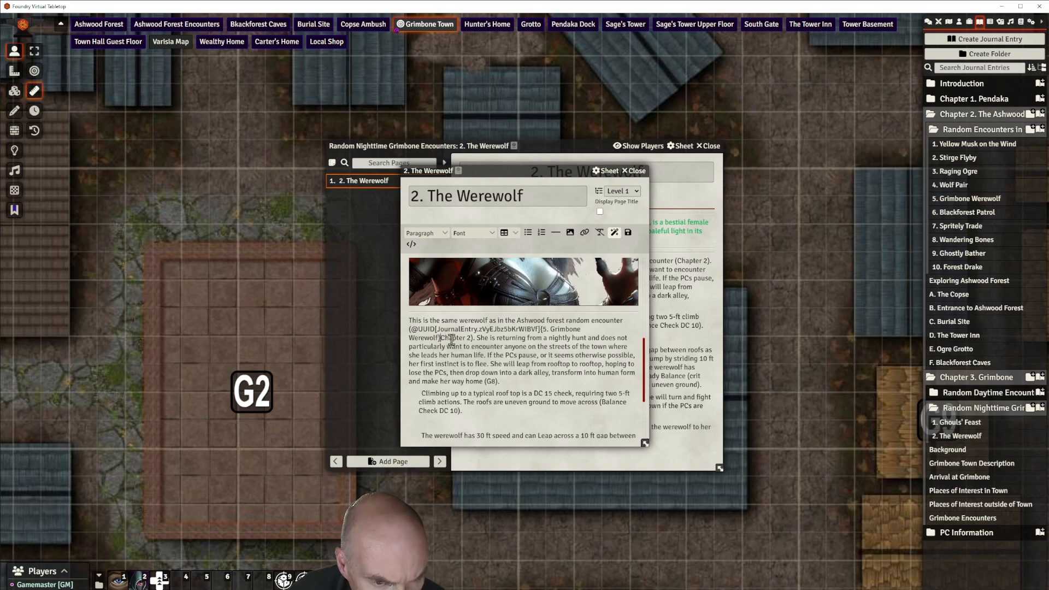
{"action": "key", "text": "Delete"}
{"action": "key", "text": "Delete"}
{"action": "key", "text": "Delete"}
{"action": "key", "text": "Delete"}
{"action": "key", "text": "Delete"}
{"action": "key", "text": "Delete"}
{"action": "key", "text": "Delete"}
{"action": "key", "text": "Delete"}
{"action": "key", "text": "Delete"}
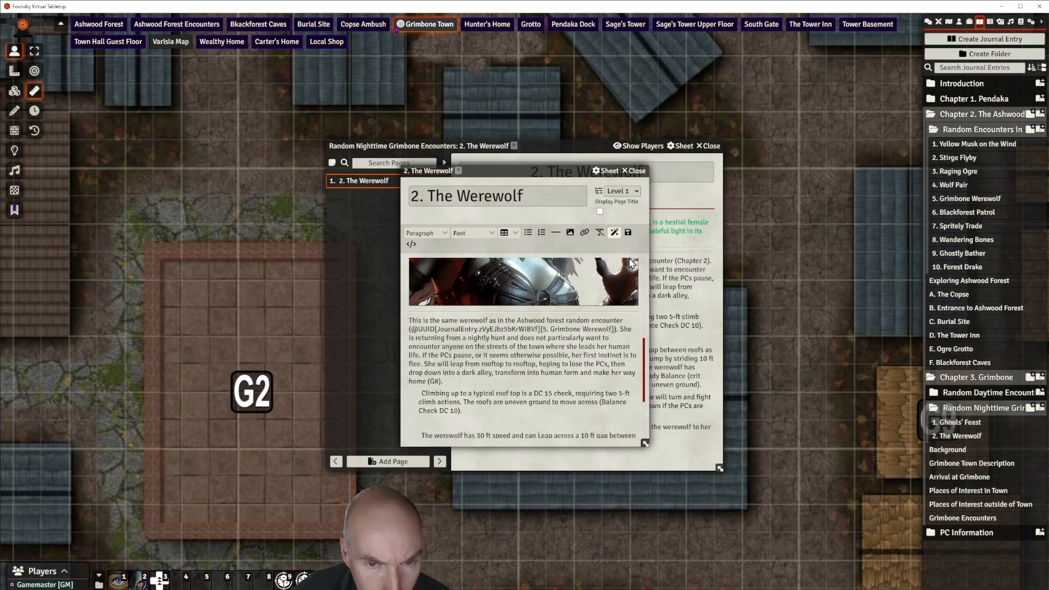
{"action": "left_click", "coordinate": [629, 236]}
Arrange the page editor and a smaller journal window so they do not overlap, showing the werewolf text in the journal preview
{"action": "left_click_drag", "start_coordinate": [529, 176], "coordinate": [795, 330]}
{"action": "left_click_drag", "start_coordinate": [563, 150], "coordinate": [486, 74]}
{"action": "left_click_drag", "start_coordinate": [644, 393], "coordinate": [662, 342]}
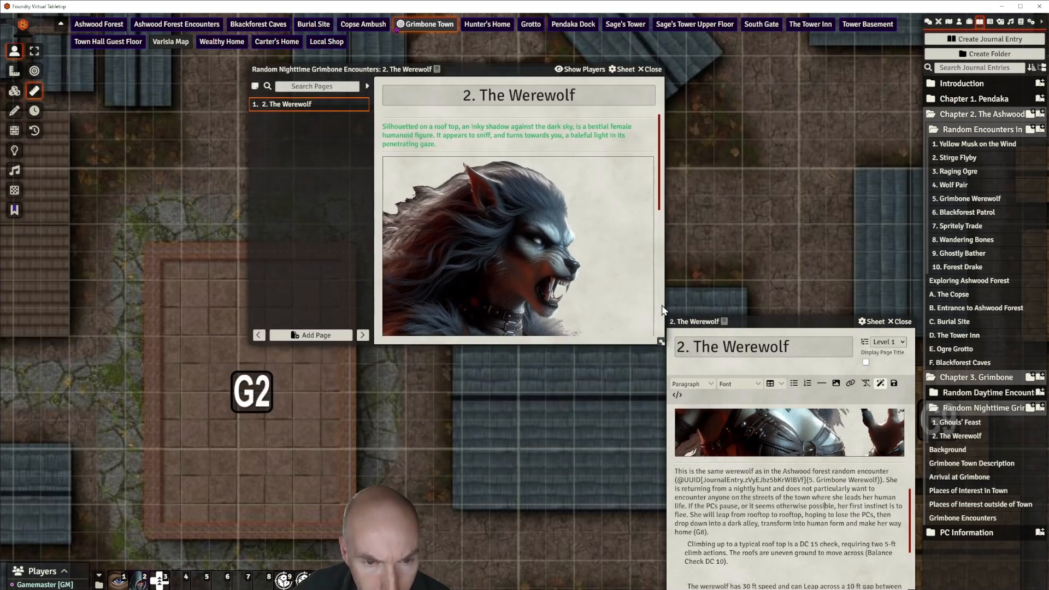
{"action": "left_click_drag", "start_coordinate": [509, 69], "coordinate": [760, 41]}
{"action": "scroll", "coordinate": [810, 242], "scroll_direction": "down", "scroll_amount": 5}
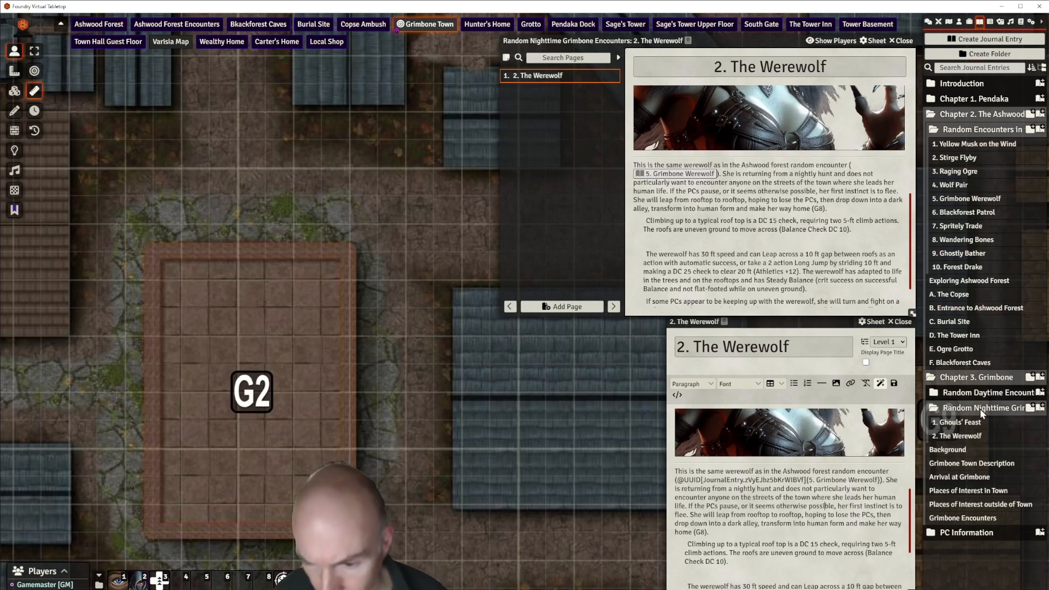
Add a link to the "Werewolf's Home" page of Grimbone Encounters after "G8", separated by a space, and save the page
{"action": "left_click", "coordinate": [982, 378]}
{"action": "left_click", "coordinate": [986, 378]}
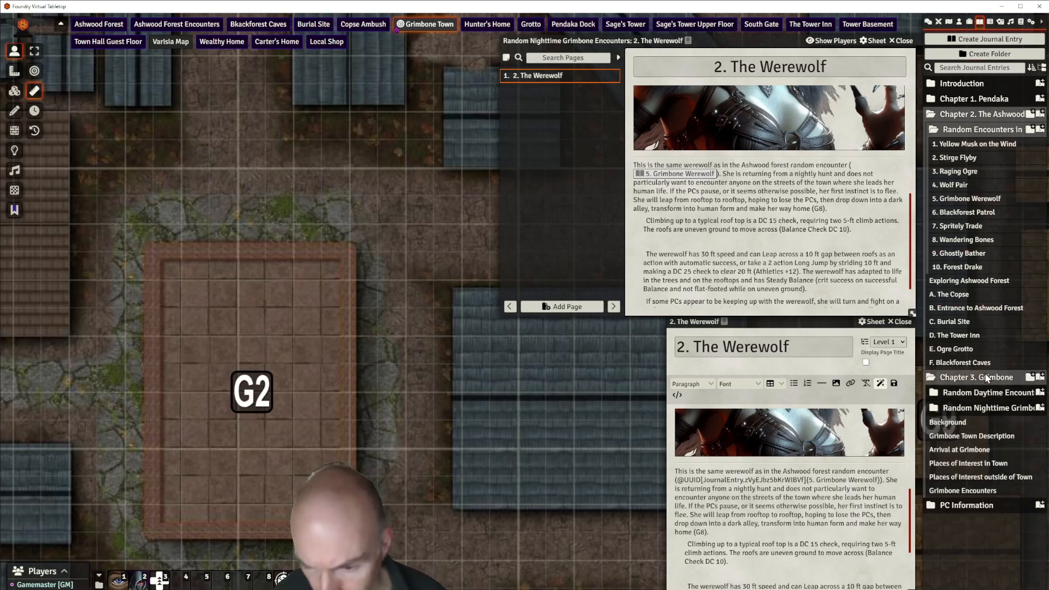
{"action": "left_click", "coordinate": [947, 491]}
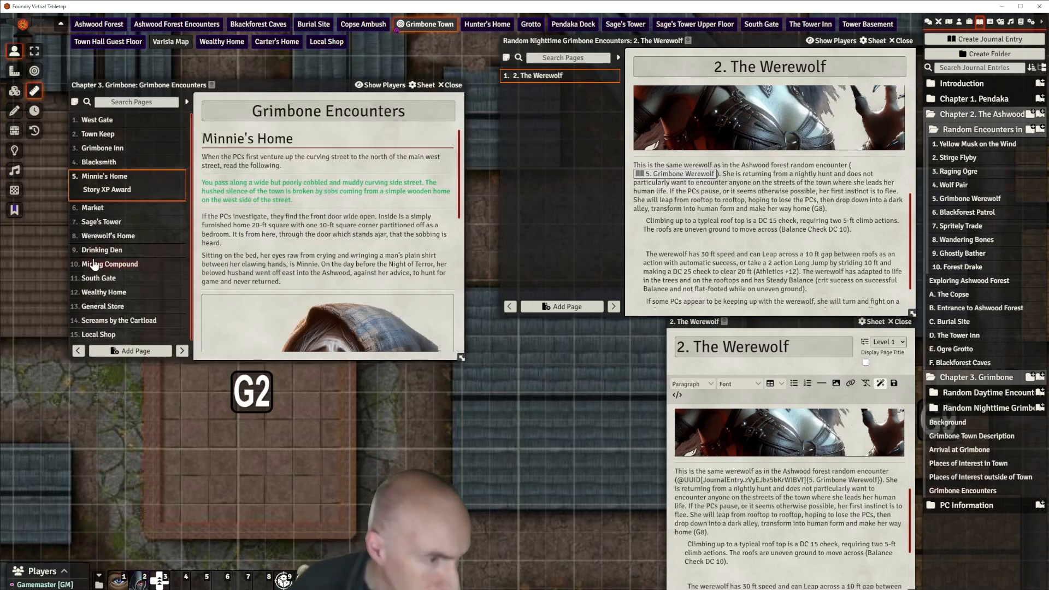
{"action": "left_click_drag", "start_coordinate": [112, 236], "coordinate": [663, 243]}
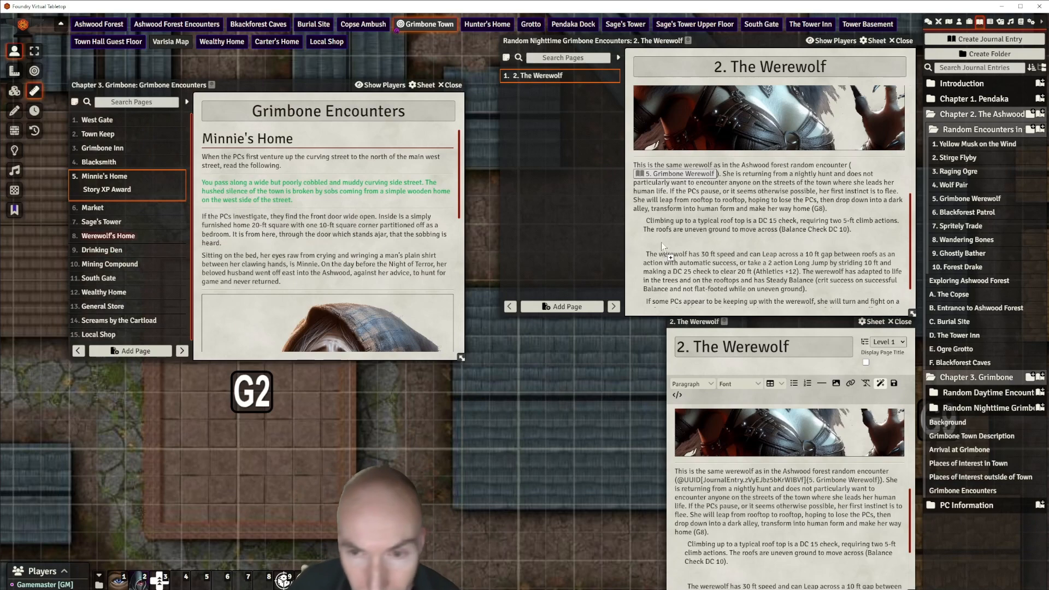
{"action": "left_click_drag", "start_coordinate": [730, 245], "coordinate": [821, 505]}
{"action": "left_click_drag", "start_coordinate": [813, 555], "coordinate": [705, 530]}
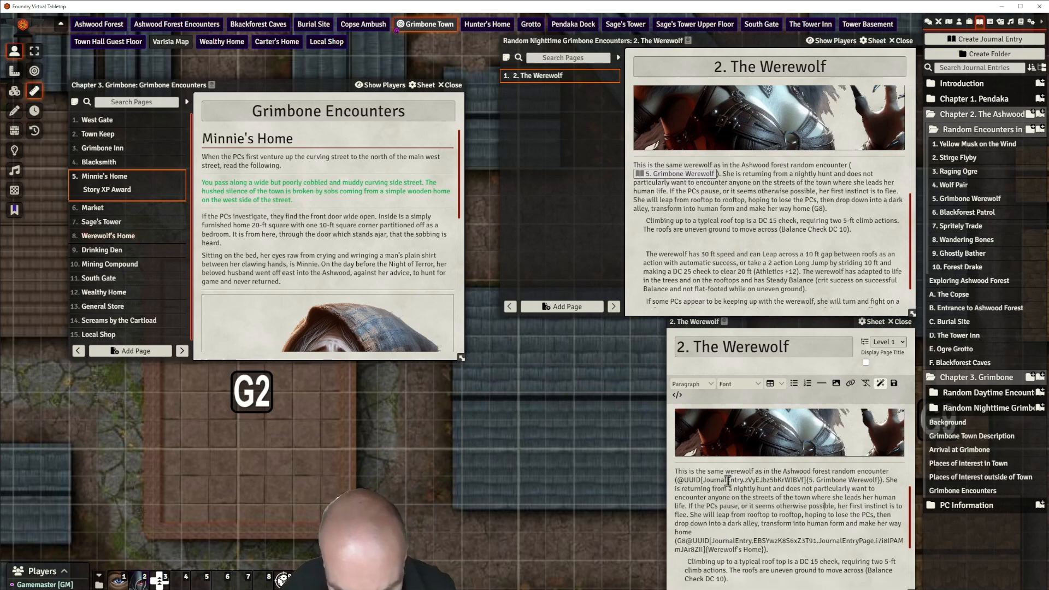
{"action": "left_click", "coordinate": [691, 541]}
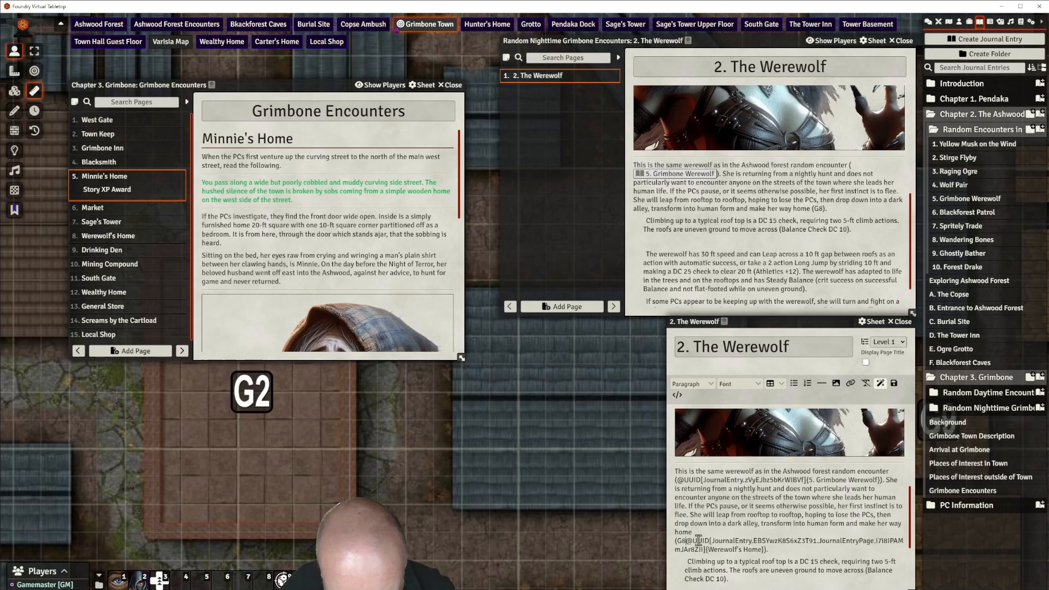
{"action": "left_click", "coordinate": [894, 383]}
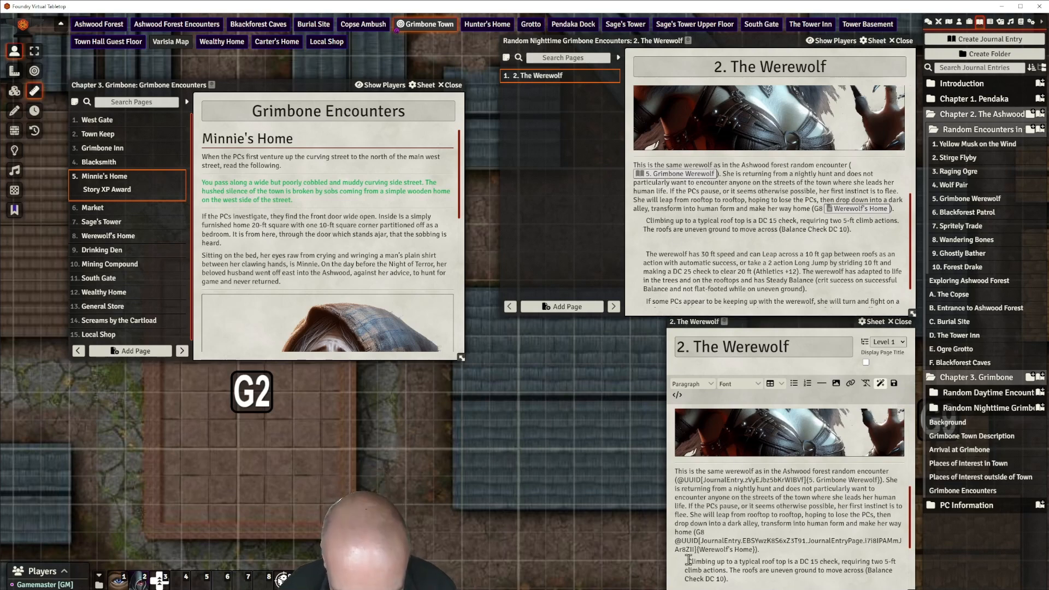
Remove the indentation from the paragraph beginning "Climbing up to a typical roof top", keeping it as a separate paragraph
{"action": "key", "text": "BackSpace"}
{"action": "key", "text": "BackSpace"}
{"action": "key", "text": "BackSpace"}
{"action": "key", "text": "BackSpace"}
{"action": "key", "text": "BackSpace"}
{"action": "key", "text": "BackSpace"}
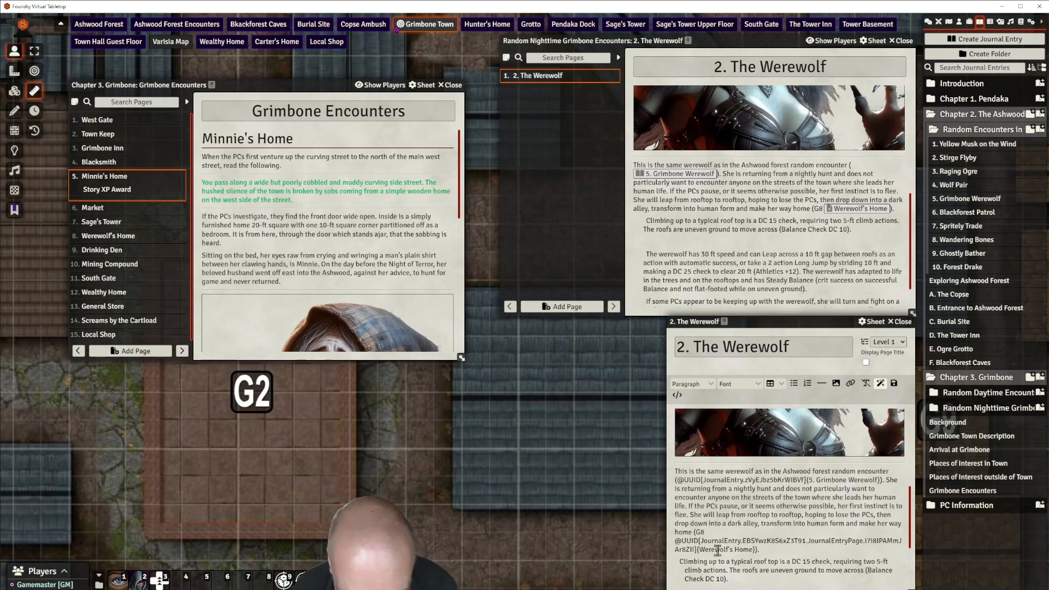
{"action": "key", "text": "BackSpace"}
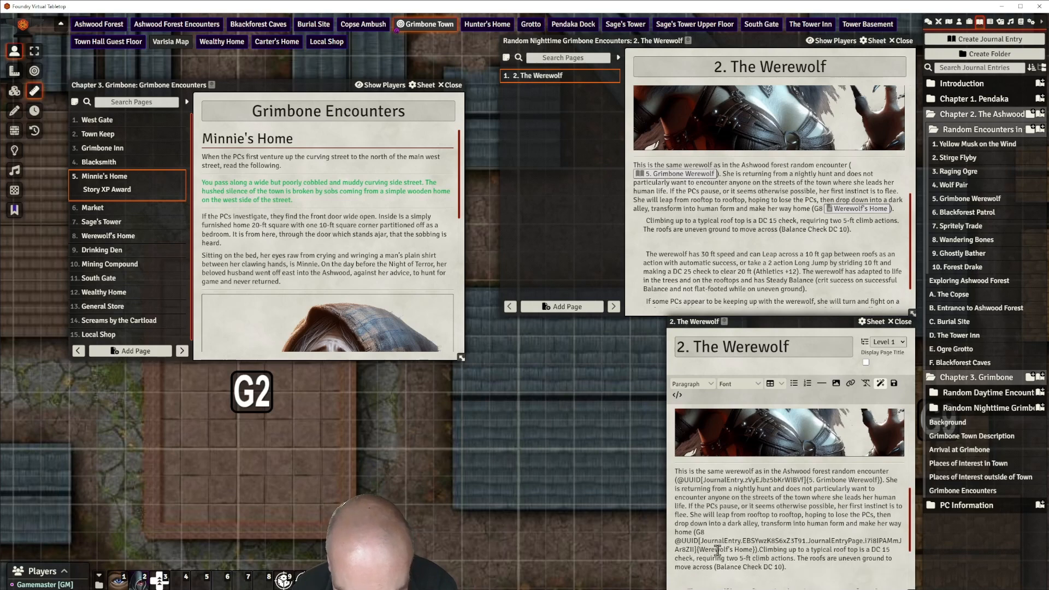
{"action": "key", "text": "Return"}
{"action": "scroll", "coordinate": [753, 516], "scroll_direction": "down", "scroll_amount": 3}
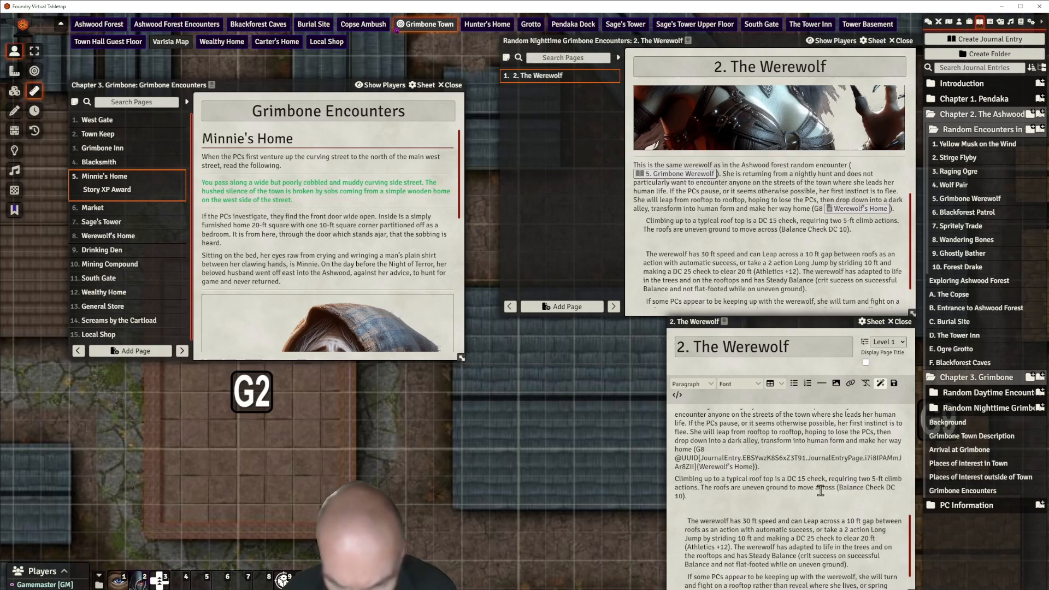
Remove the blank gap and indentation before the paragraph beginning "The werewolf has 30 ft speed", keeping it as a separate paragraph
{"action": "left_click", "coordinate": [691, 498]}
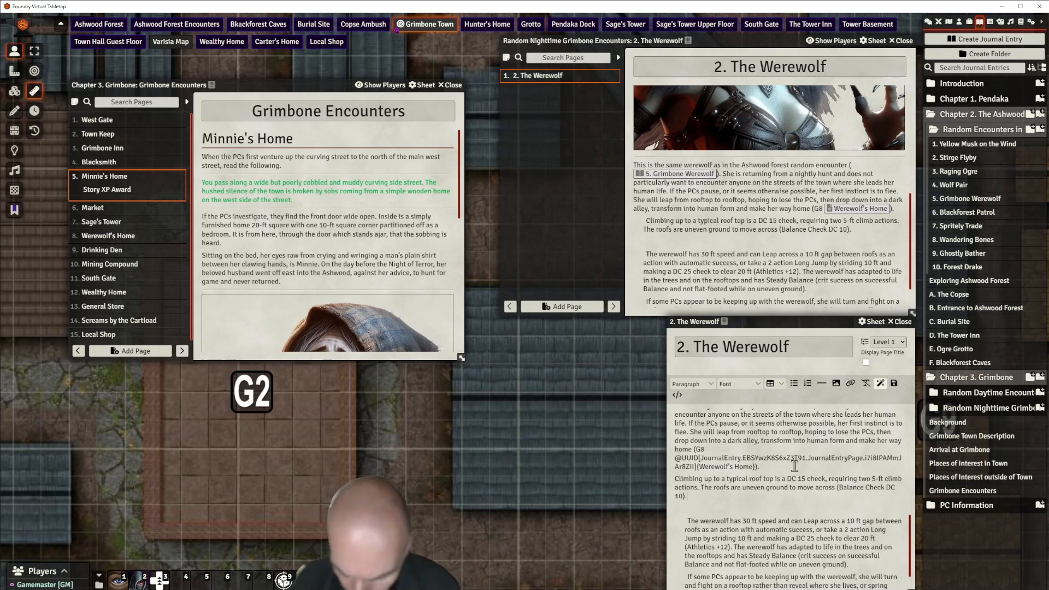
{"action": "key", "text": "Delete"}
{"action": "key", "text": "Delete"}
{"action": "key", "text": "Delete"}
{"action": "key", "text": "Delete"}
{"action": "key", "text": "Delete"}
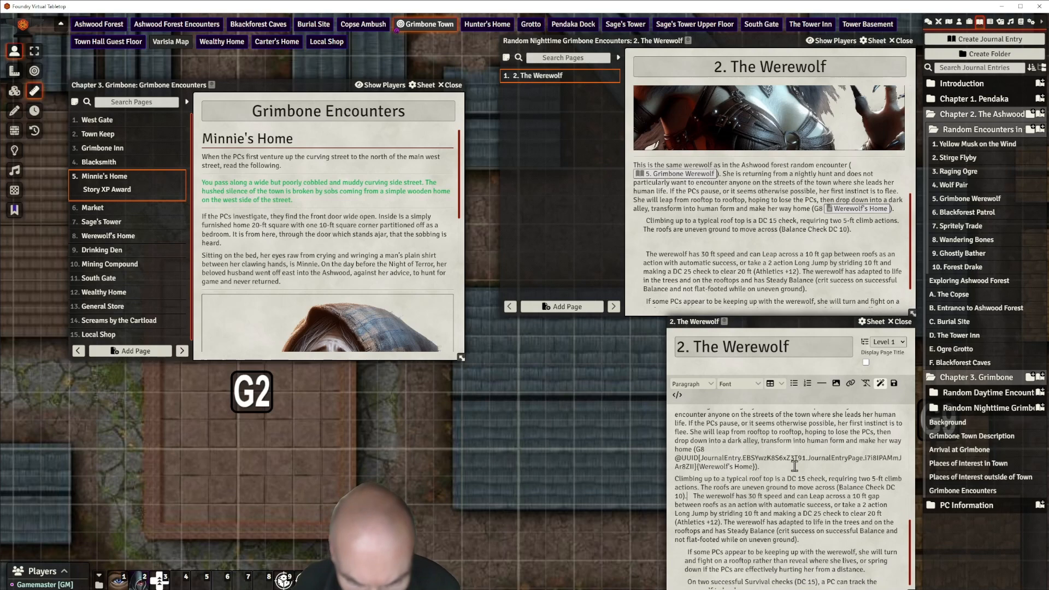
{"action": "key", "text": "Delete"}
{"action": "key", "text": "Delete"}
{"action": "key", "text": "Delete"}
{"action": "key", "text": "Delete"}
{"action": "key", "text": "Return"}
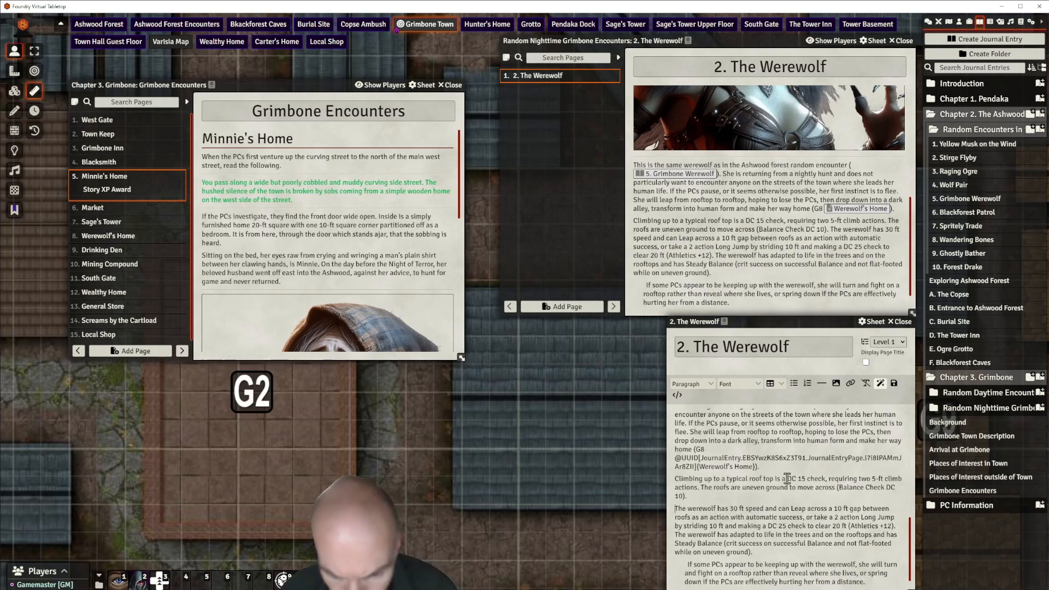
{"action": "left_click", "coordinate": [788, 479]}
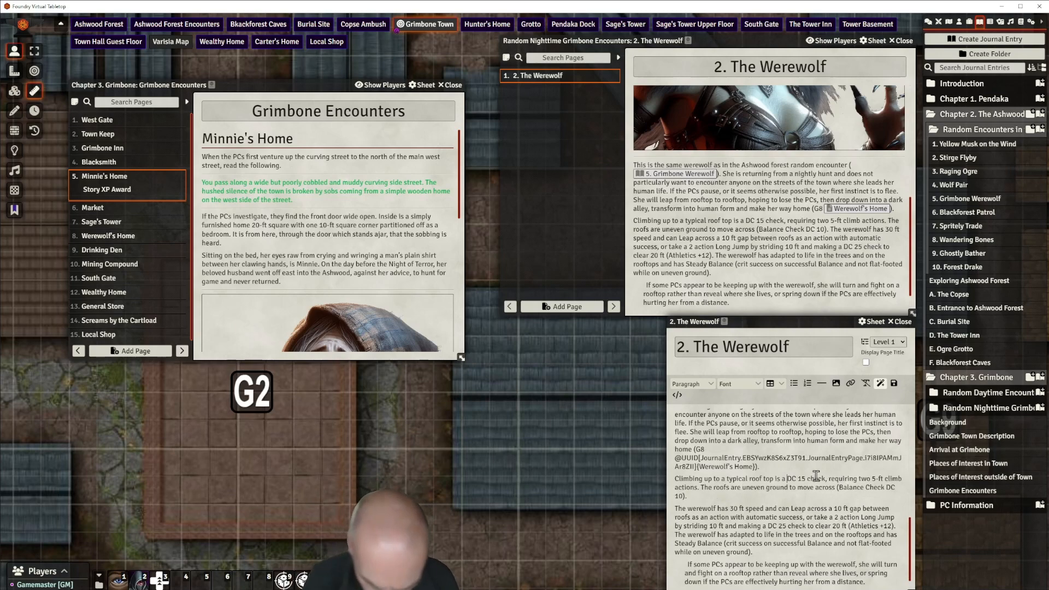
{"action": "type", "text": "@Check["}
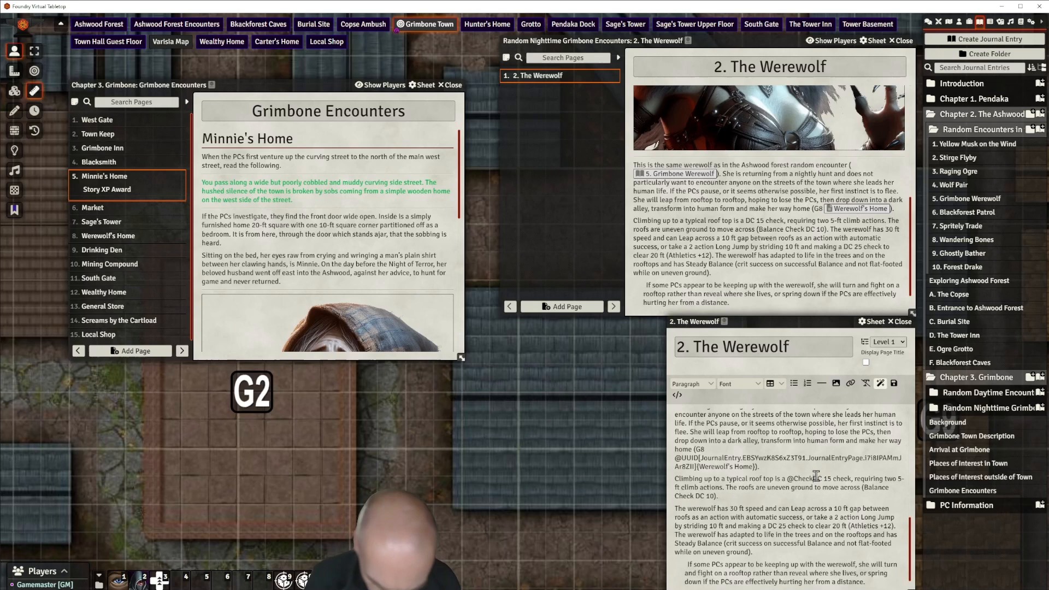
{"action": "type", "text": "athletic"}
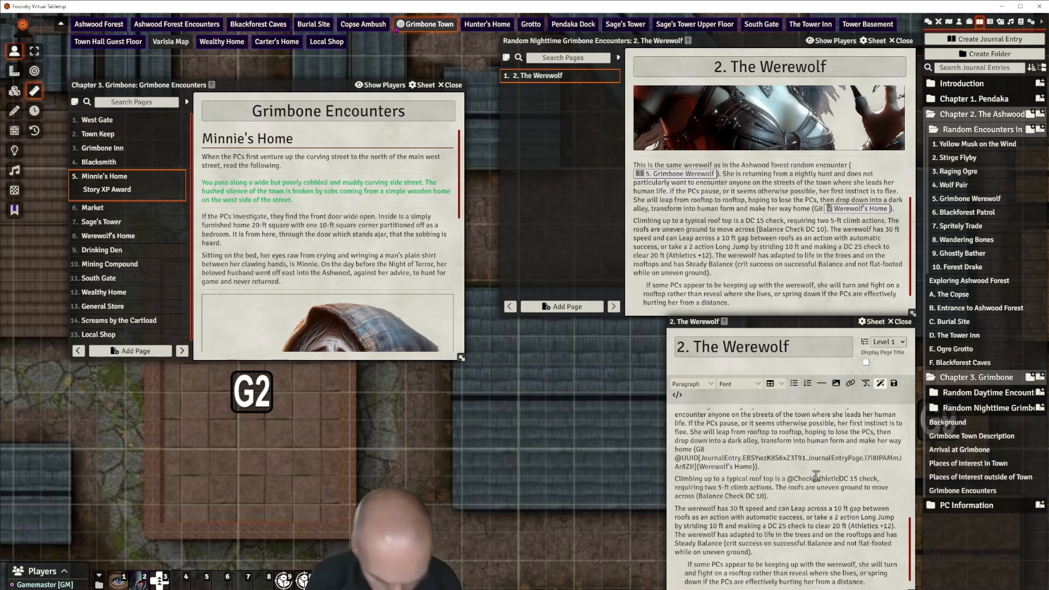
{"action": "type", "text": "s|dc"}
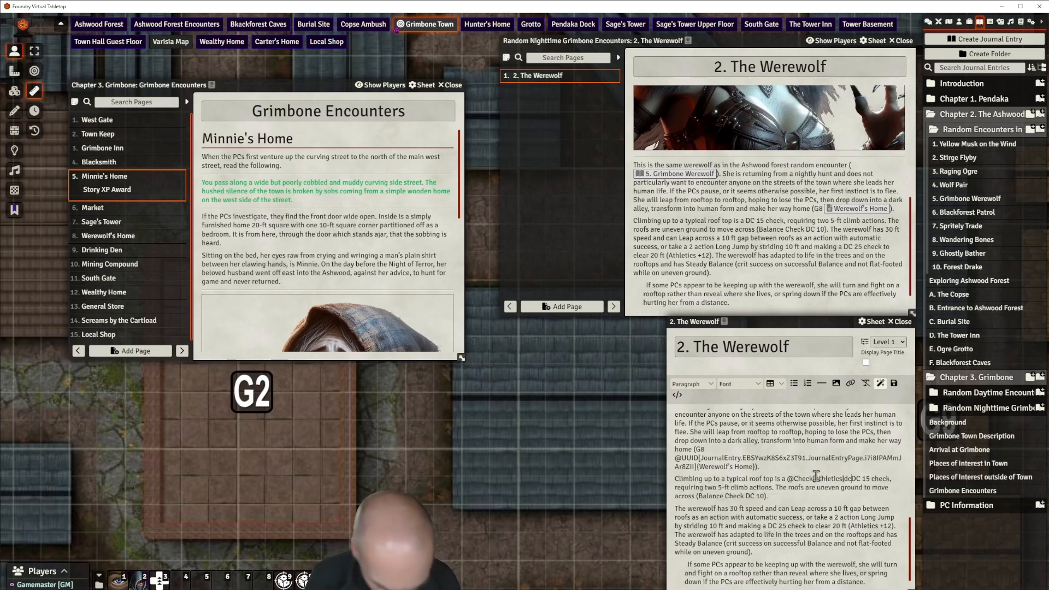
{"action": "type", "text": ":1"}
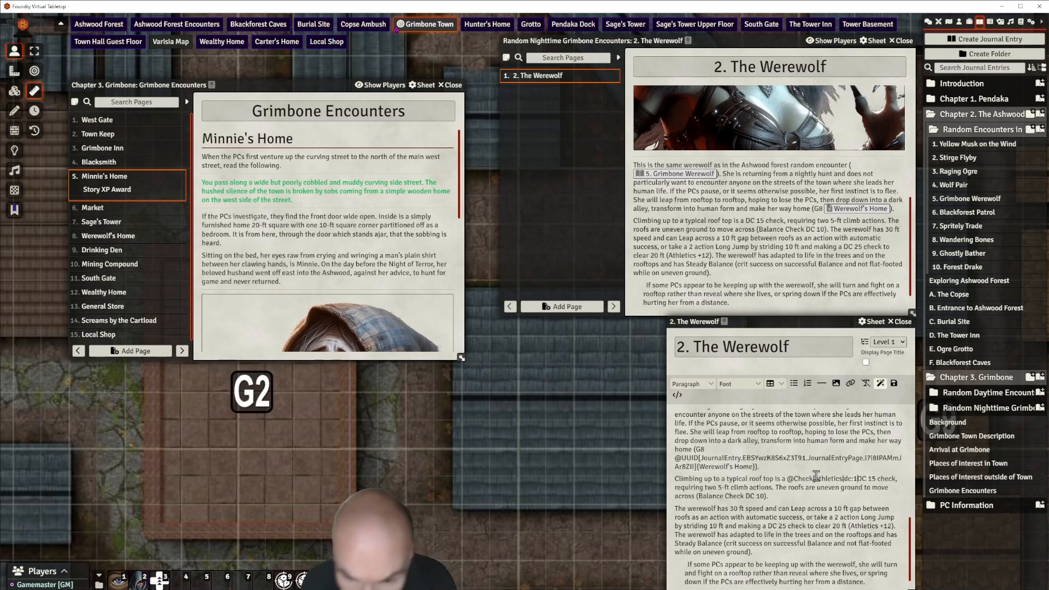
{"action": "type", "text": "5"}
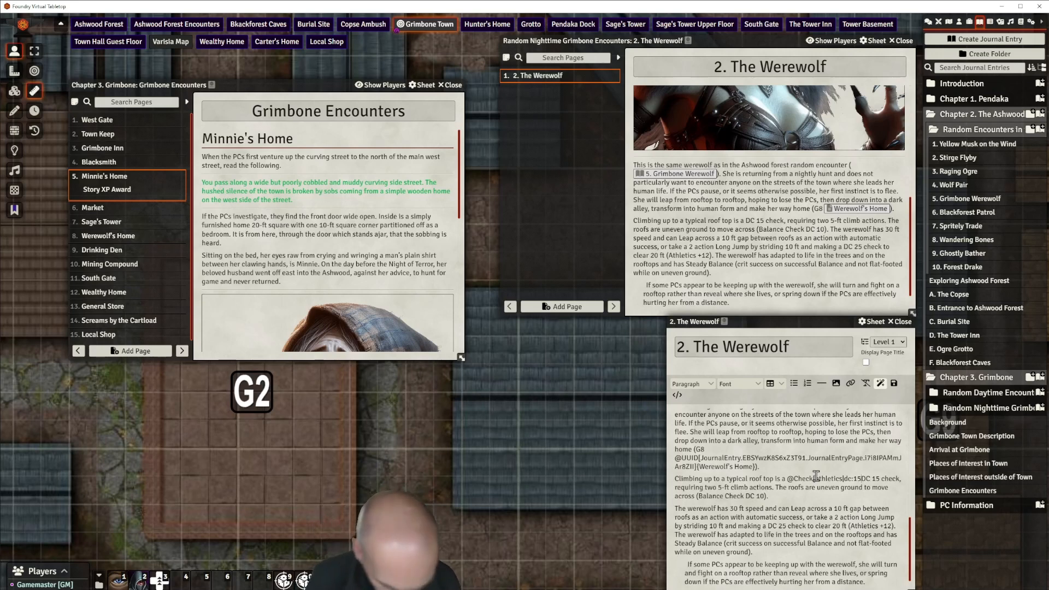
{"action": "type", "text": "]"}
{"action": "type", "text": "name:"}
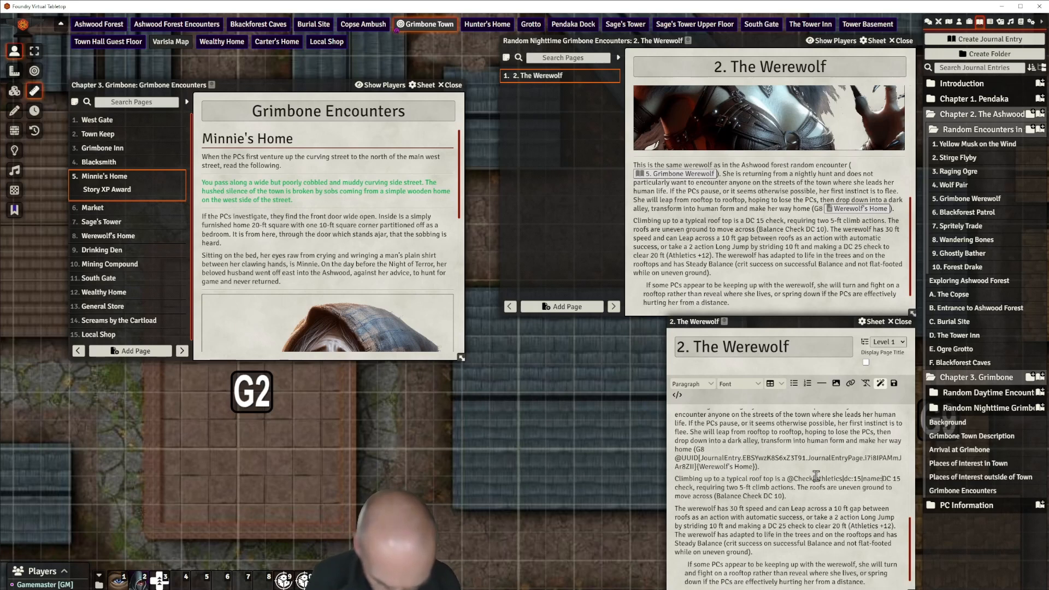
{"action": "type", "text": "Climb"}
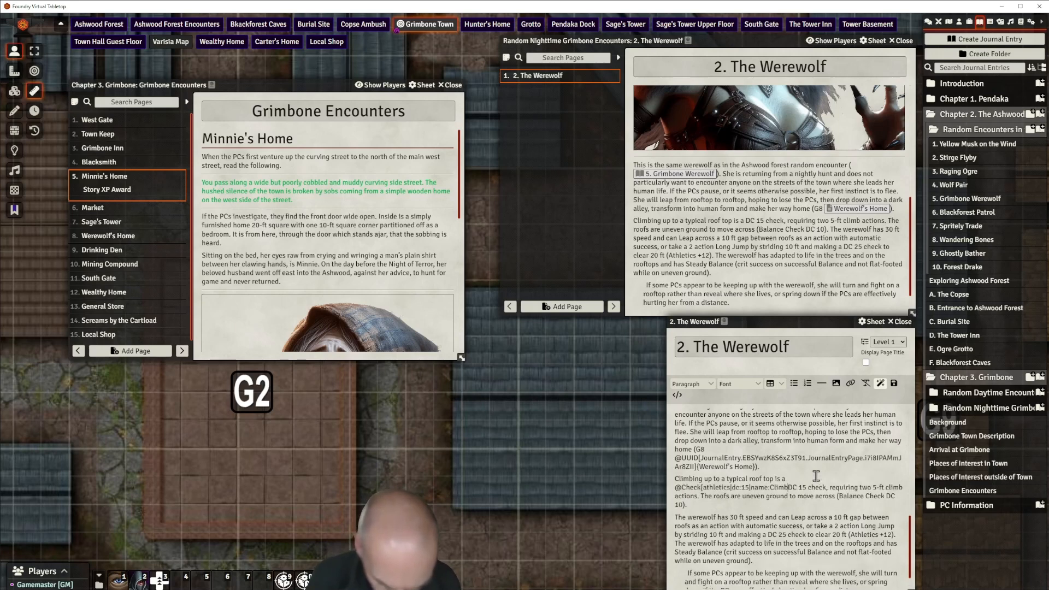
{"action": "type", "text": "]"}
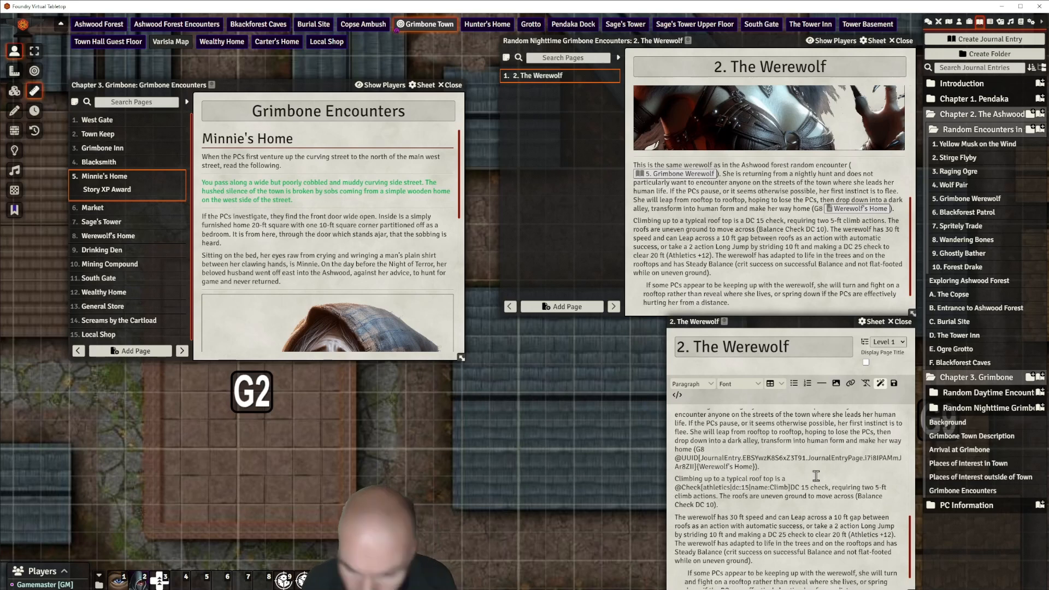
Delete the redundant plain text "DC 15" following the inline climb check and save the page
{"action": "key", "text": "Delete"}
{"action": "key", "text": "Delete"}
{"action": "key", "text": "Delete"}
{"action": "key", "text": "Delete"}
{"action": "key", "text": "Delete"}
{"action": "key", "text": "Delete"}
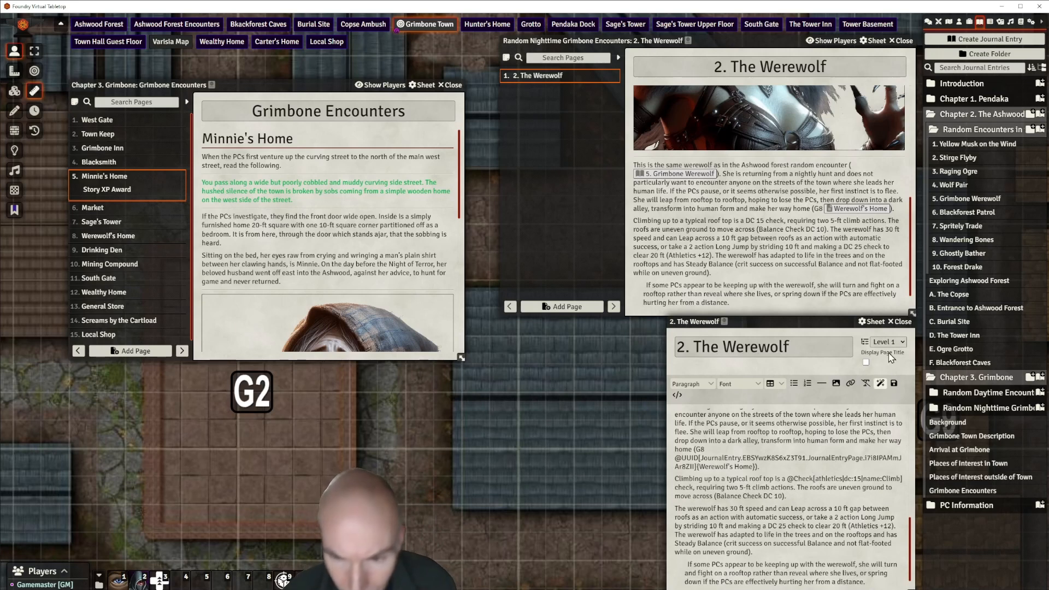
{"action": "left_click", "coordinate": [894, 383]}
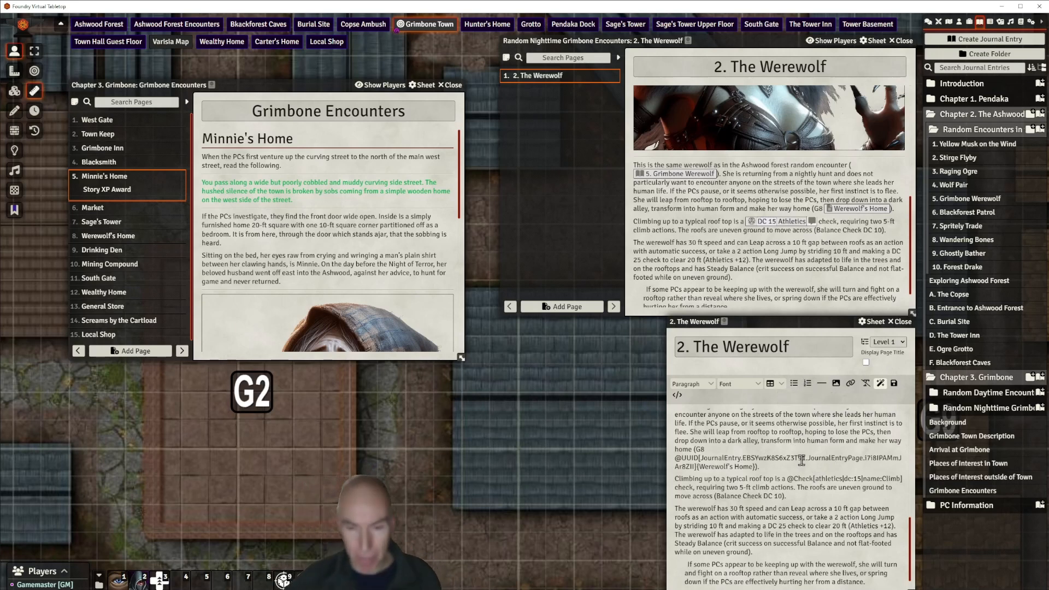
{"action": "scroll", "coordinate": [799, 470], "scroll_direction": "down", "scroll_amount": 1}
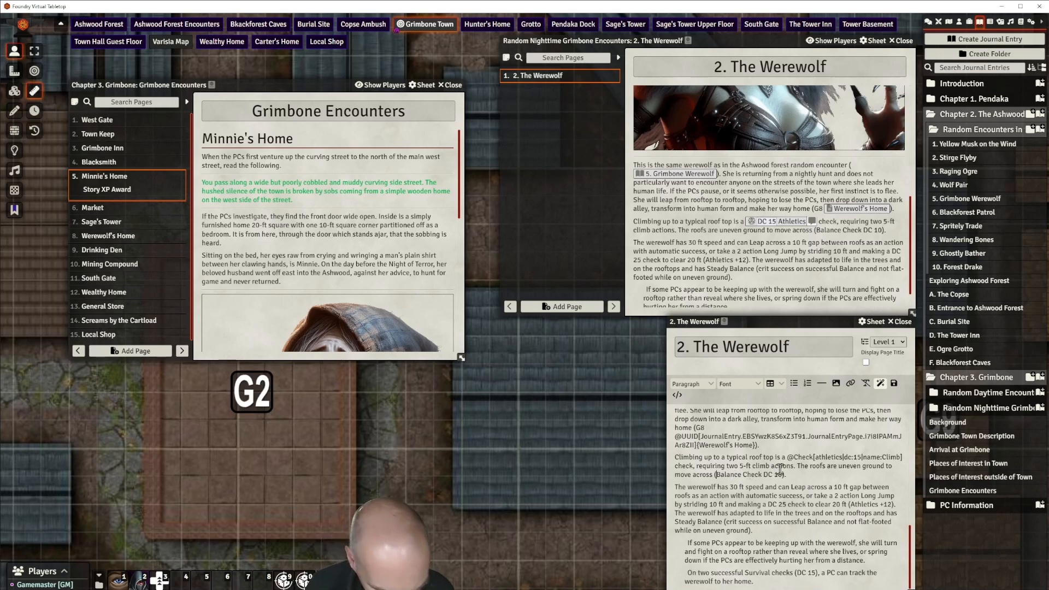
{"action": "type", "text": "@Check"}
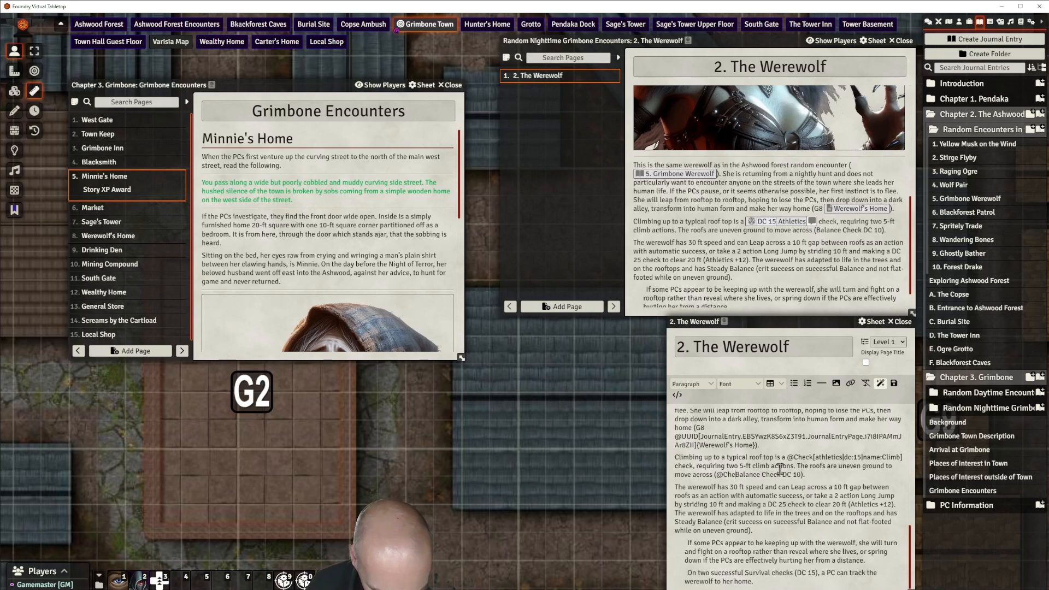
{"action": "type", "text": "[acrob"}
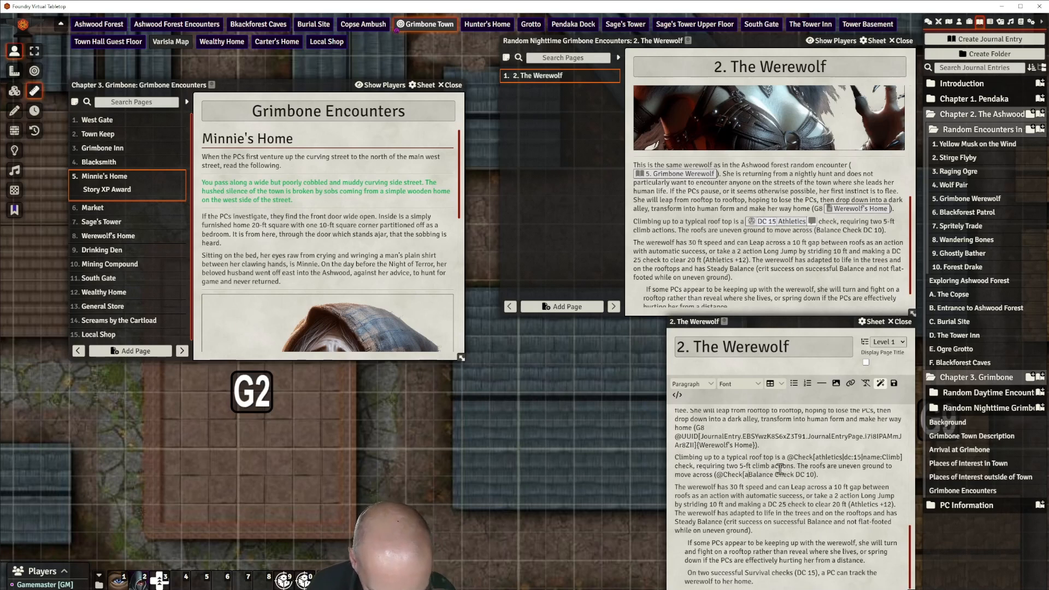
{"action": "type", "text": "atics|"}
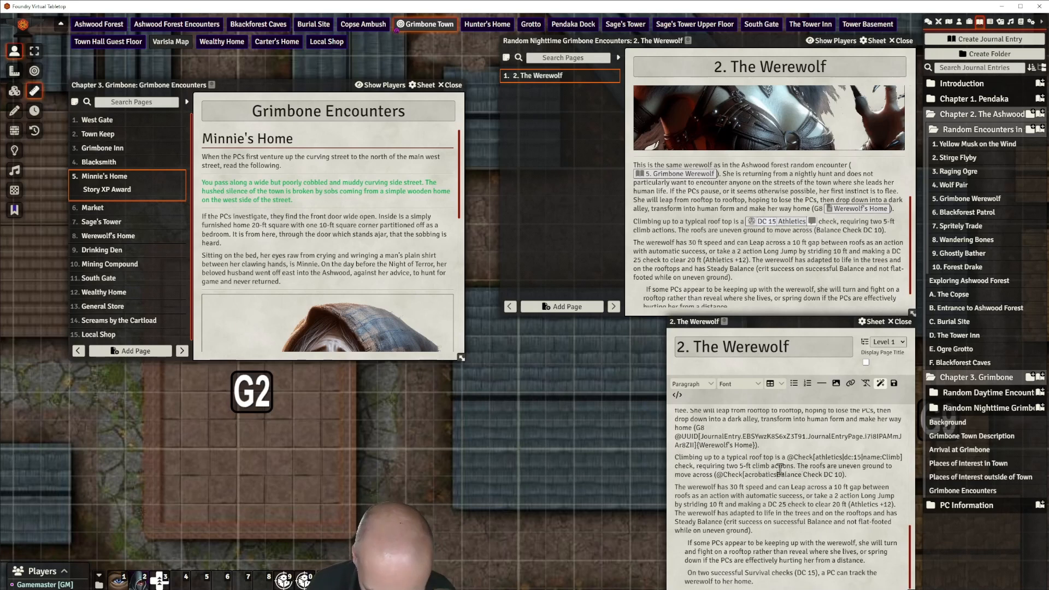
{"action": "type", "text": "dc:10|"}
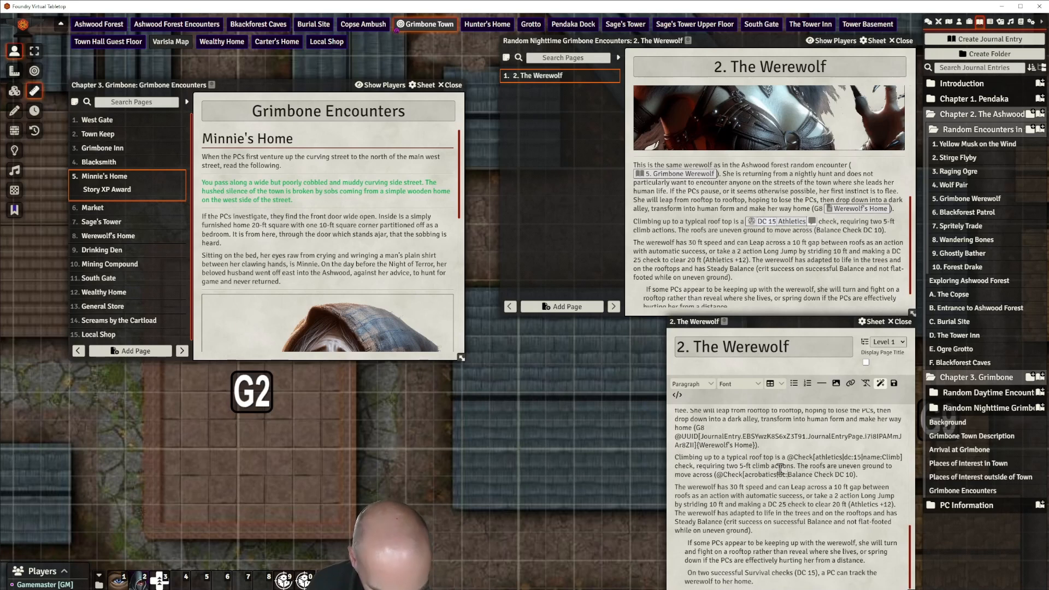
{"action": "type", "text": "|"}
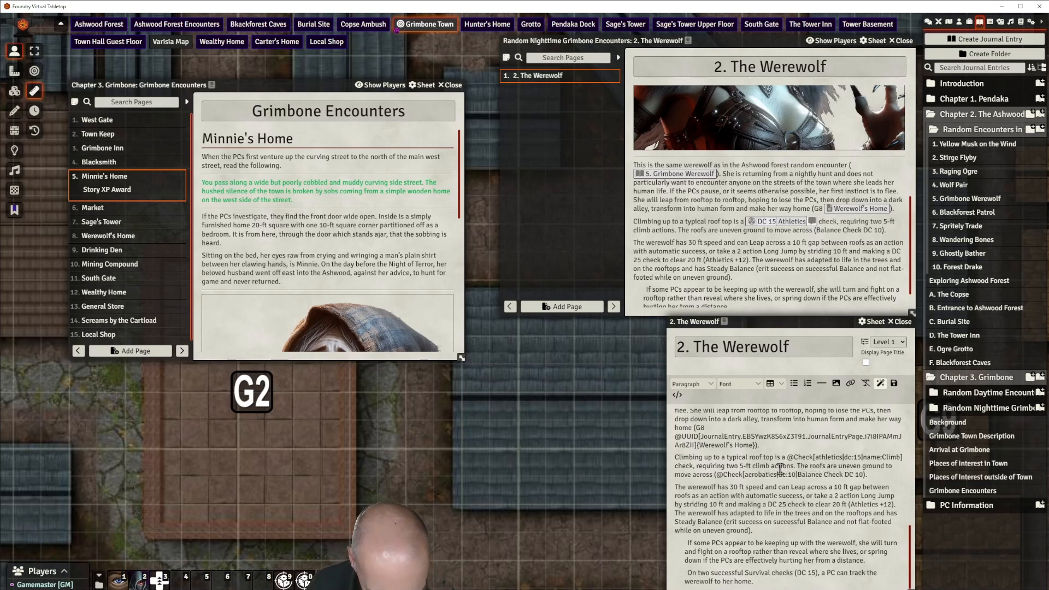
{"action": "type", "text": "name:"}
{"action": "type", "text": "Balance"}
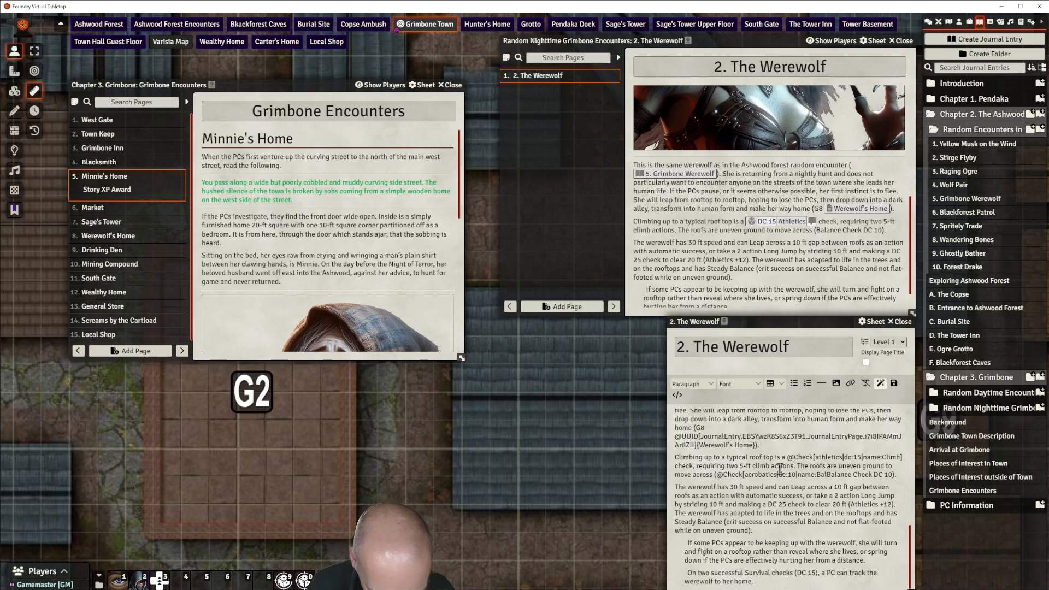
{"action": "type", "text": "]"}
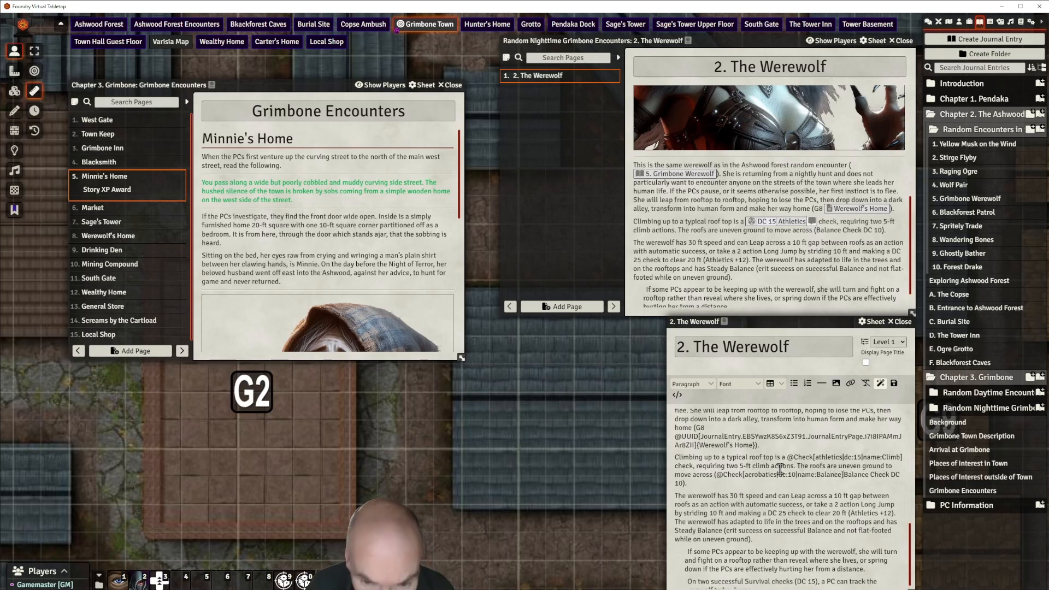
Reduce the plain text "Balance Check DC 10" following the inline acrobatics check to the lowercase word "check" and save the page
{"action": "key", "text": "Delete"}
{"action": "key", "text": "Delete"}
{"action": "key", "text": "Delete"}
{"action": "key", "text": "Delete"}
{"action": "key", "text": "Delete"}
{"action": "key", "text": "Delete"}
{"action": "key", "text": "Delete"}
{"action": "key", "text": "Delete"}
{"action": "key", "text": "Delete"}
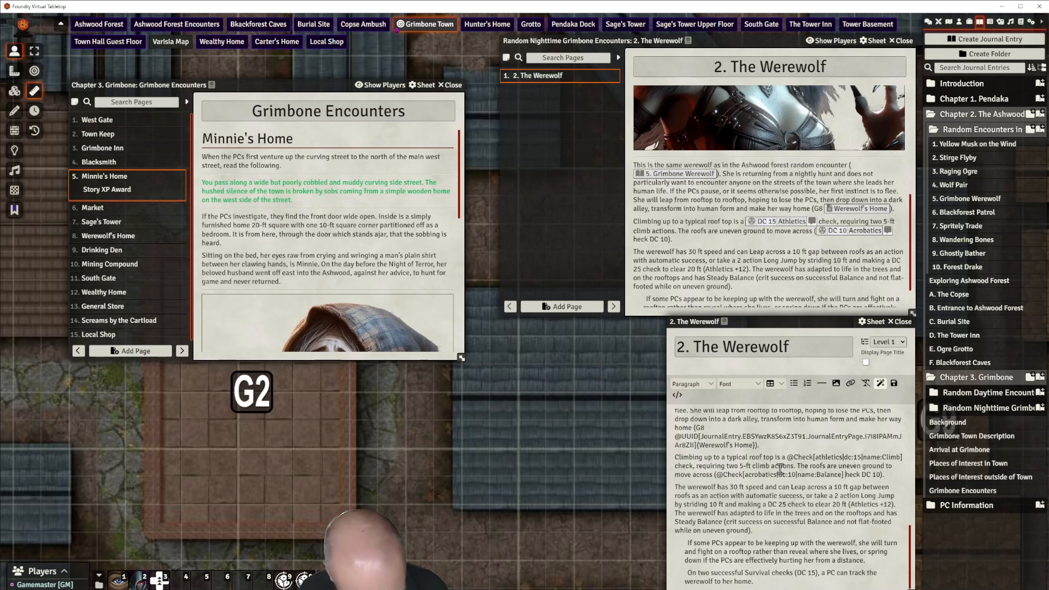
{"action": "type", "text": "c"}
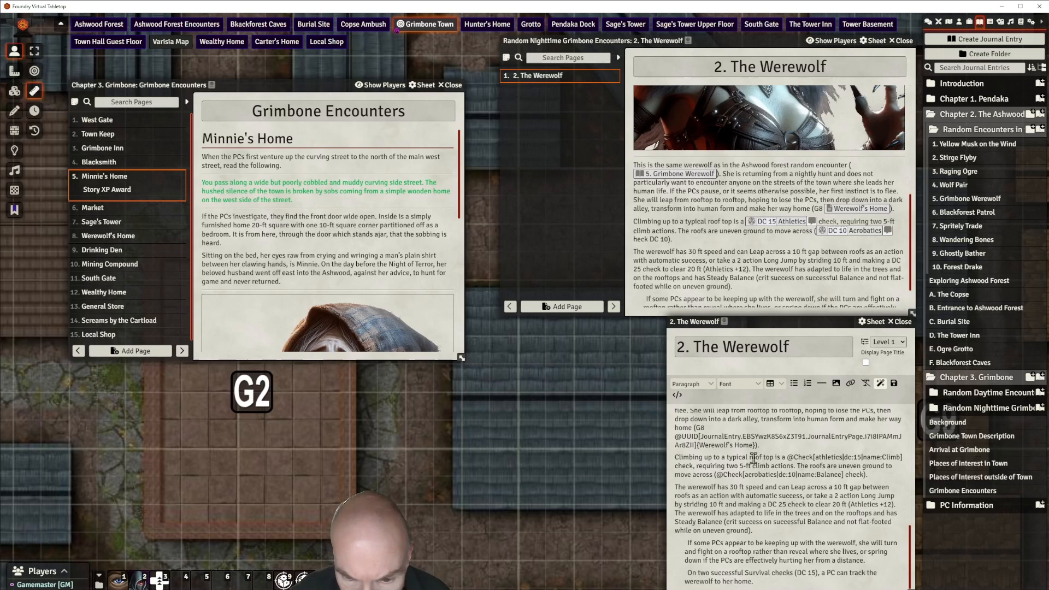
{"action": "left_click", "coordinate": [895, 384]}
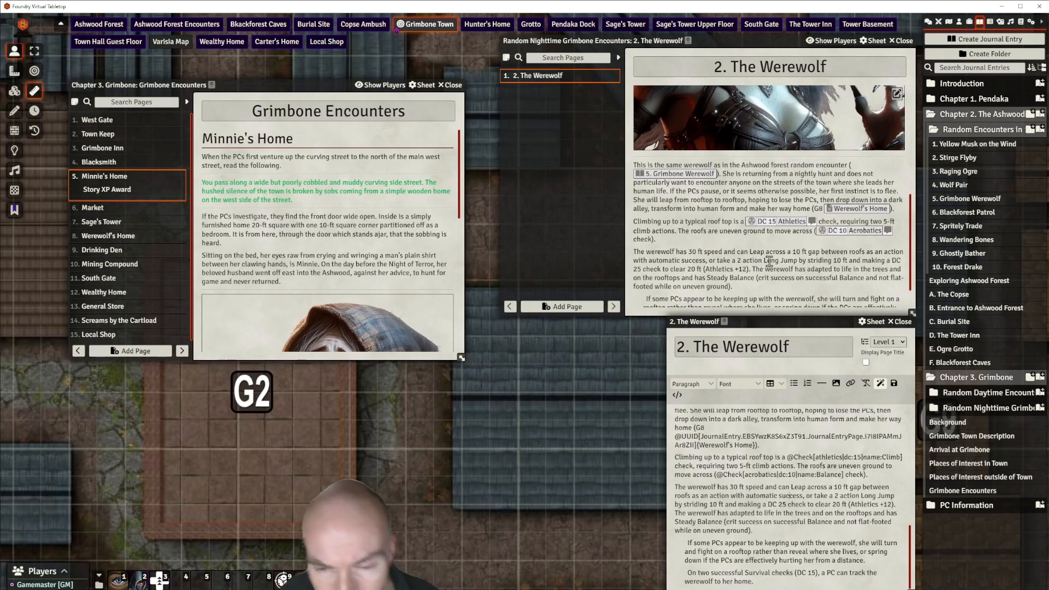
Remove the indentation from the paragraph beginning "If some PCs appear to be keeping up", keeping it as a separate paragraph
{"action": "scroll", "coordinate": [768, 262], "scroll_direction": "down", "scroll_amount": 1}
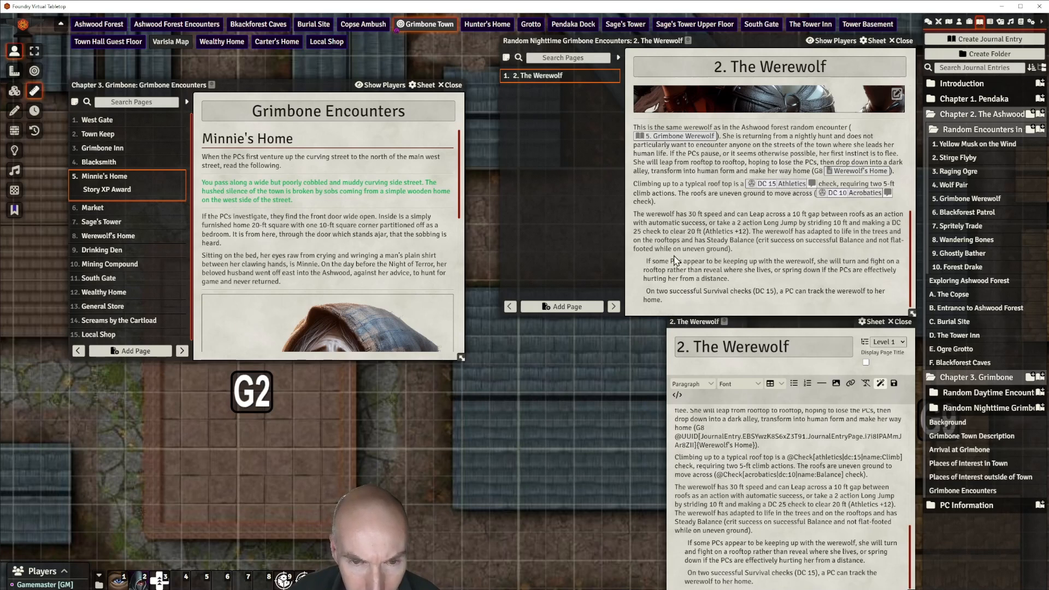
{"action": "left_click", "coordinate": [687, 542]}
{"action": "key", "text": "BackSpace"}
{"action": "key", "text": "BackSpace"}
{"action": "key", "text": "BackSpace"}
{"action": "key", "text": "BackSpace"}
{"action": "key", "text": "BackSpace"}
{"action": "key", "text": "BackSpace"}
{"action": "key", "text": "BackSpace"}
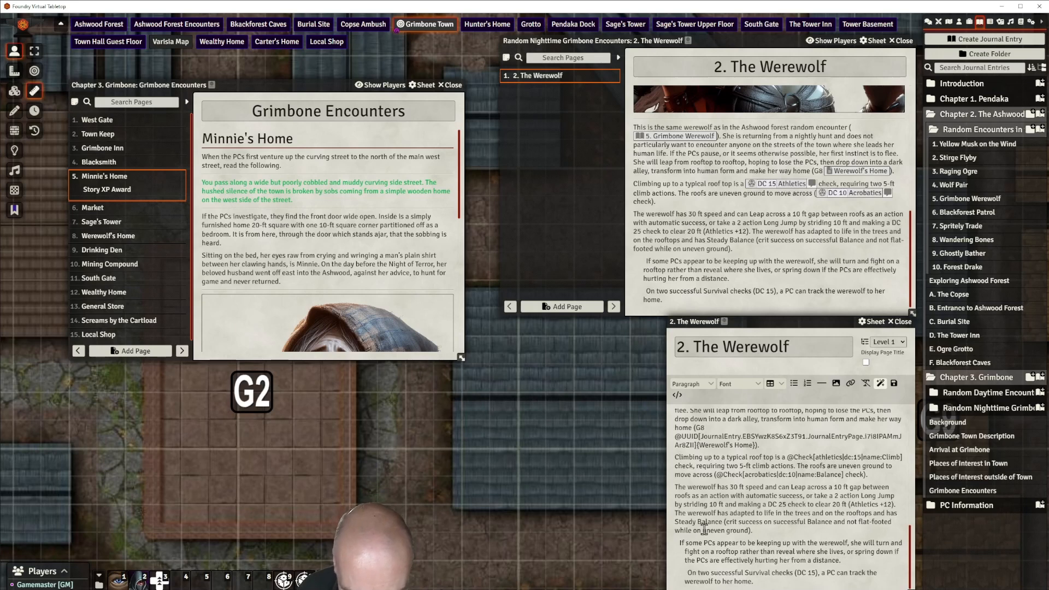
{"action": "key", "text": "BackSpace"}
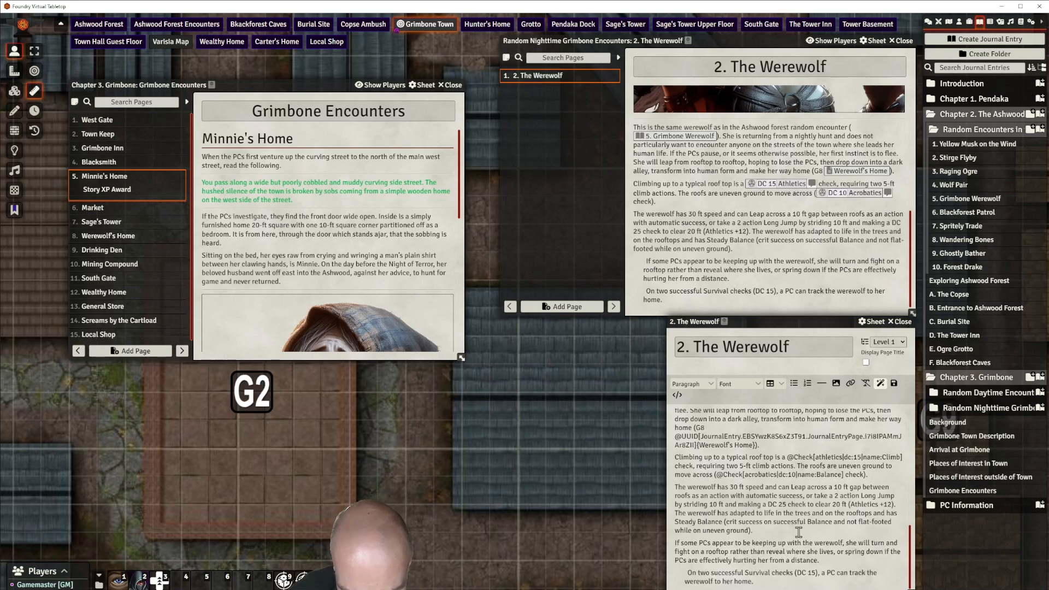
Remove the blank gap and indentation before the paragraph beginning "On two successful Survival checks", keeping it as a separate paragraph
{"action": "left_click", "coordinate": [821, 562]}
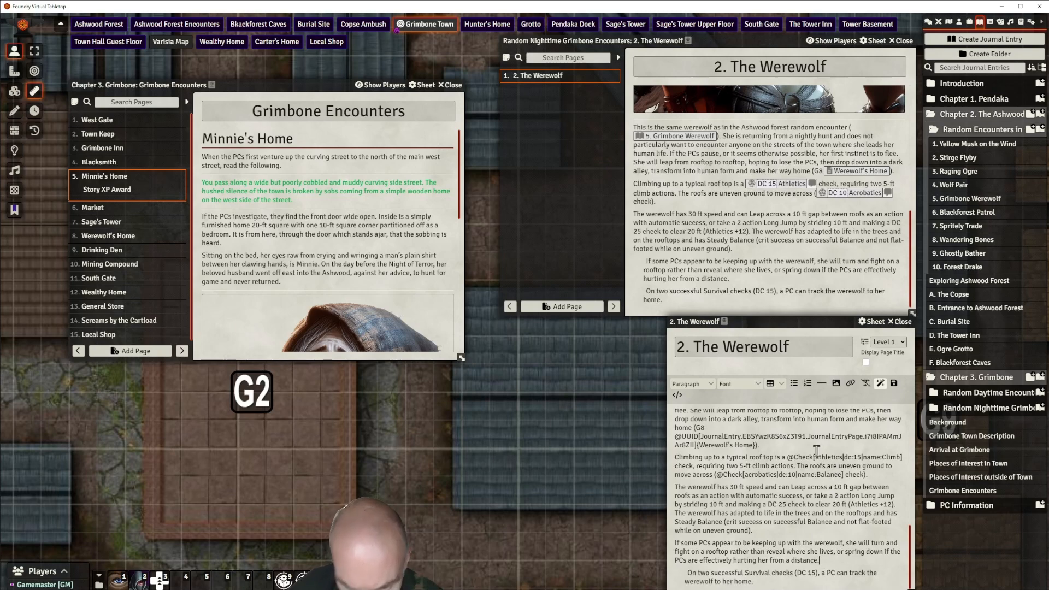
{"action": "key", "text": "Delete"}
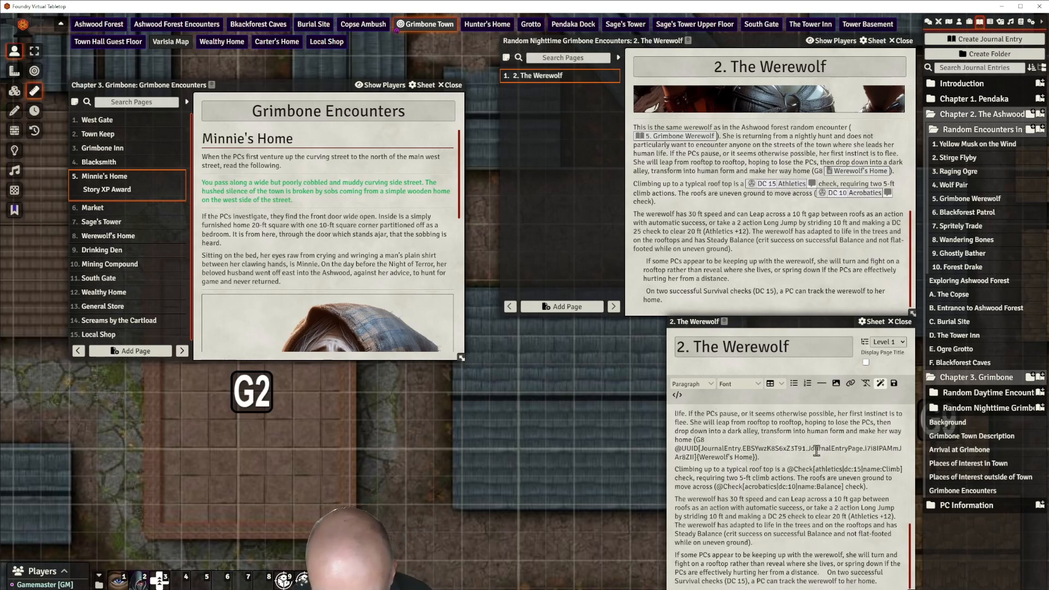
{"action": "key", "text": "Delete"}
{"action": "key", "text": "Return"}
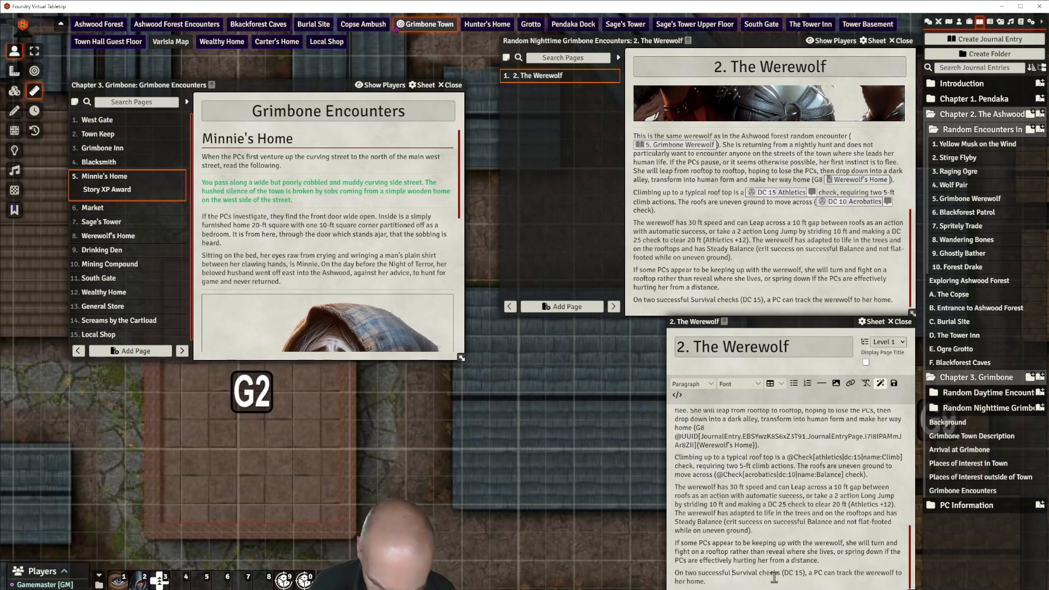
{"action": "type", "text": "@Check"}
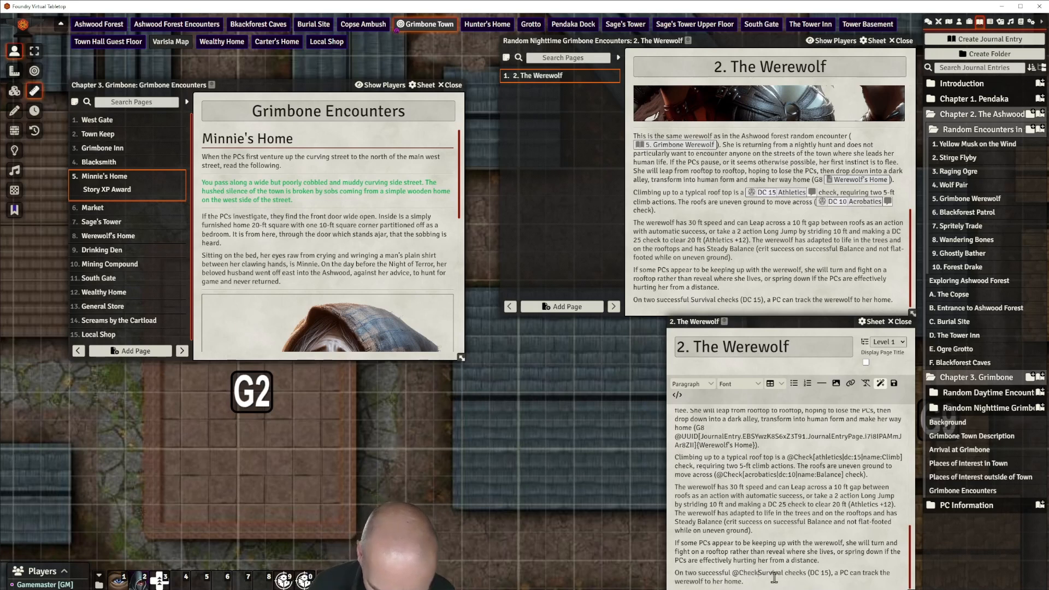
{"action": "type", "text": "[surviva"}
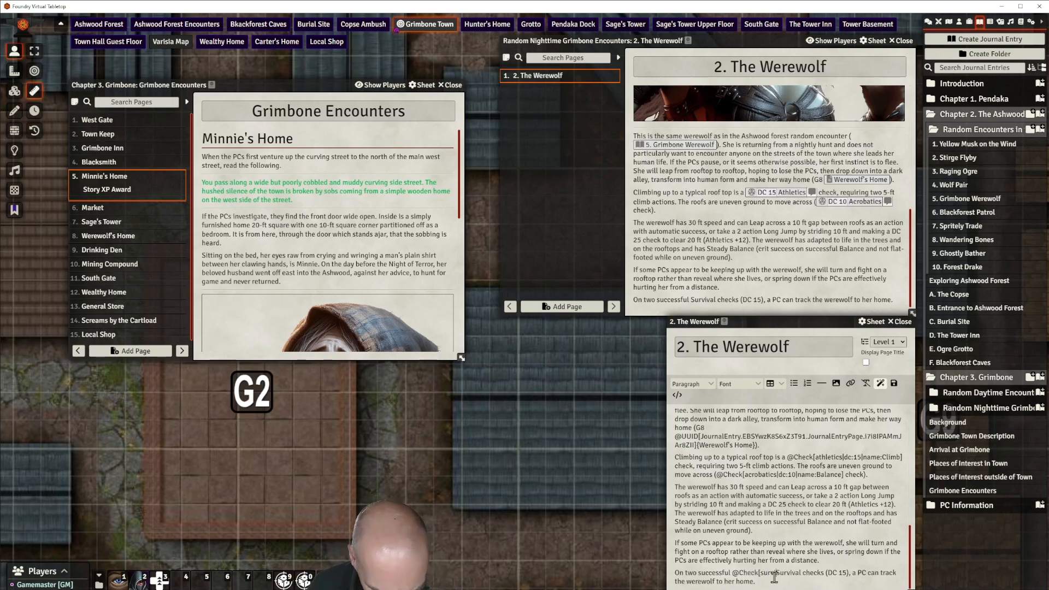
{"action": "type", "text": "l|"}
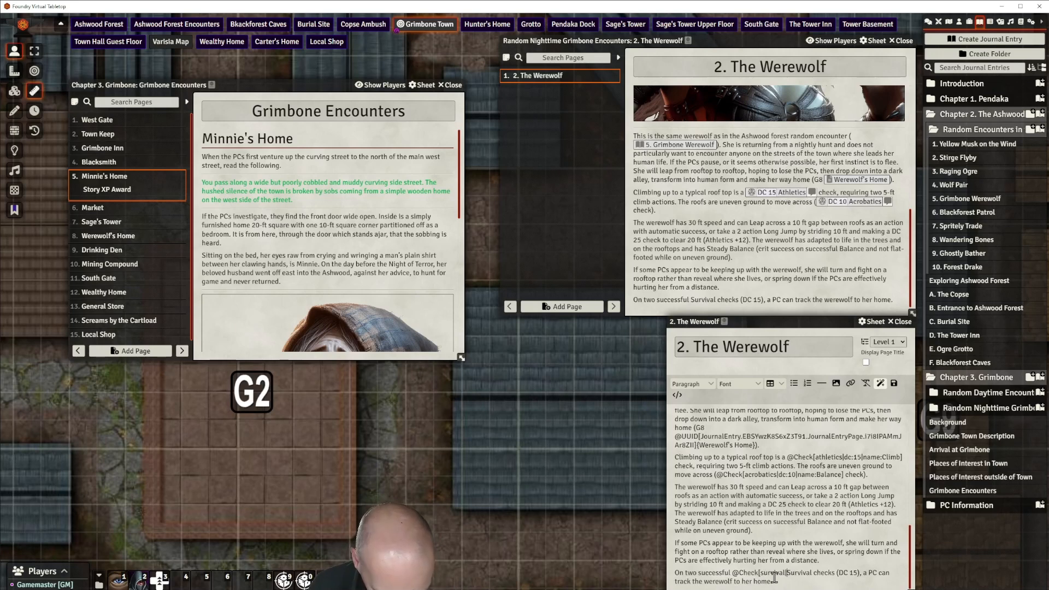
{"action": "type", "text": "dc:"}
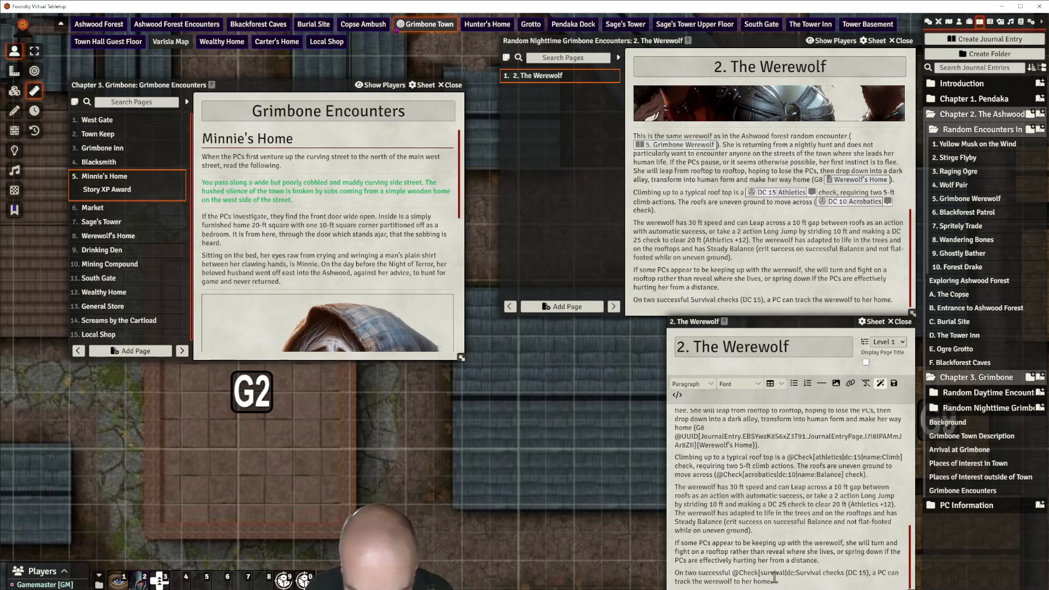
{"action": "type", "text": "15"}
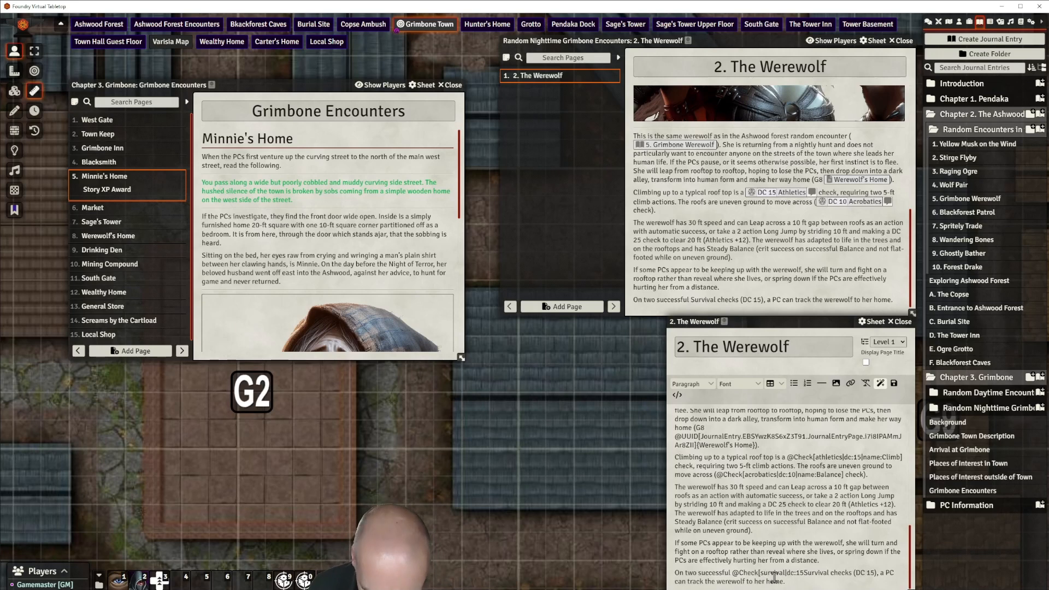
{"action": "type", "text": "]"}
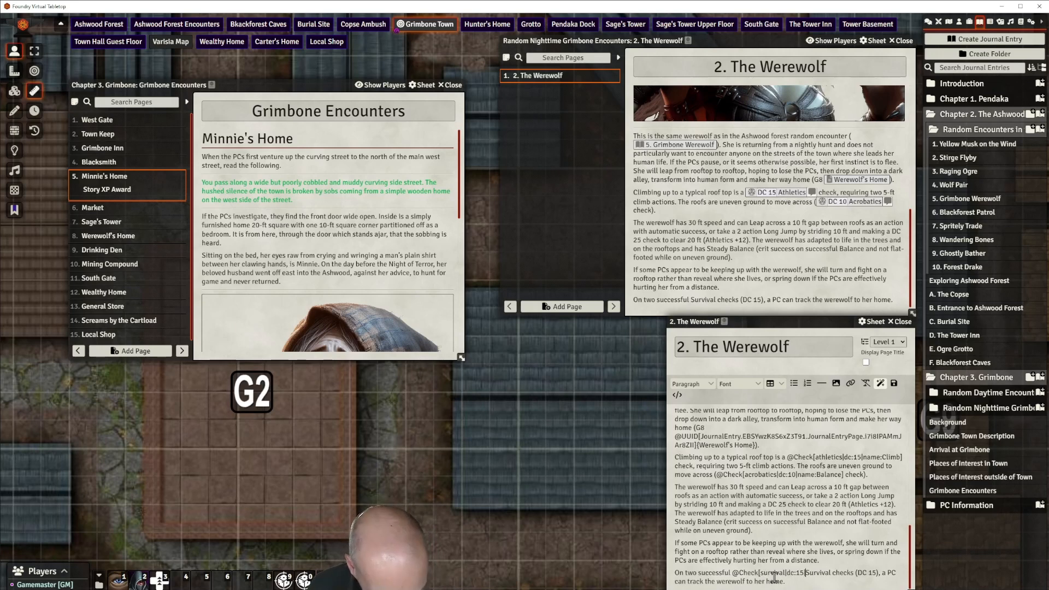
{"action": "type", "text": "name:"}
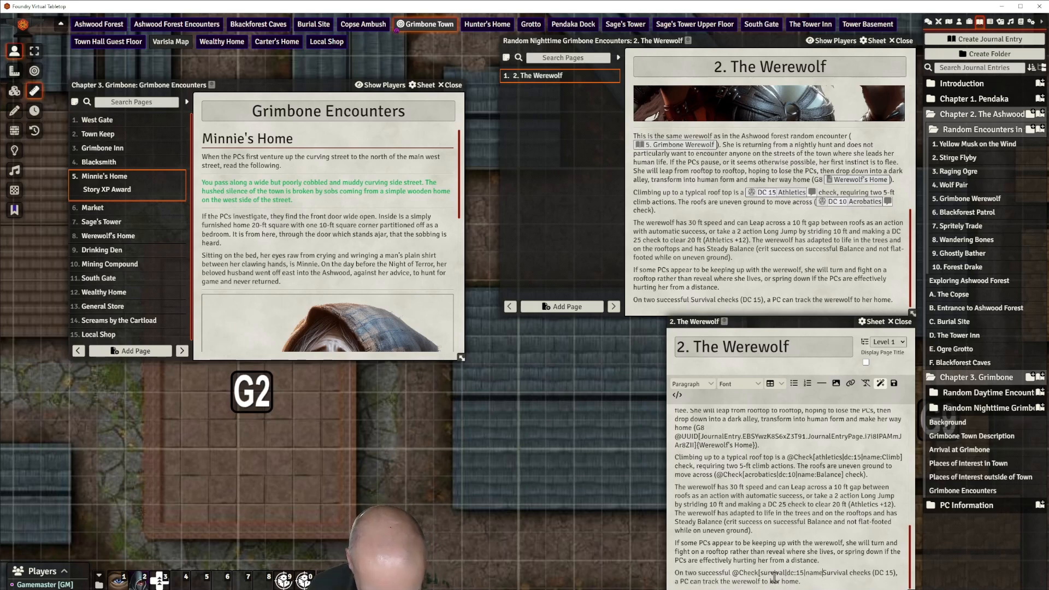
{"action": "type", "text": "Tracking"}
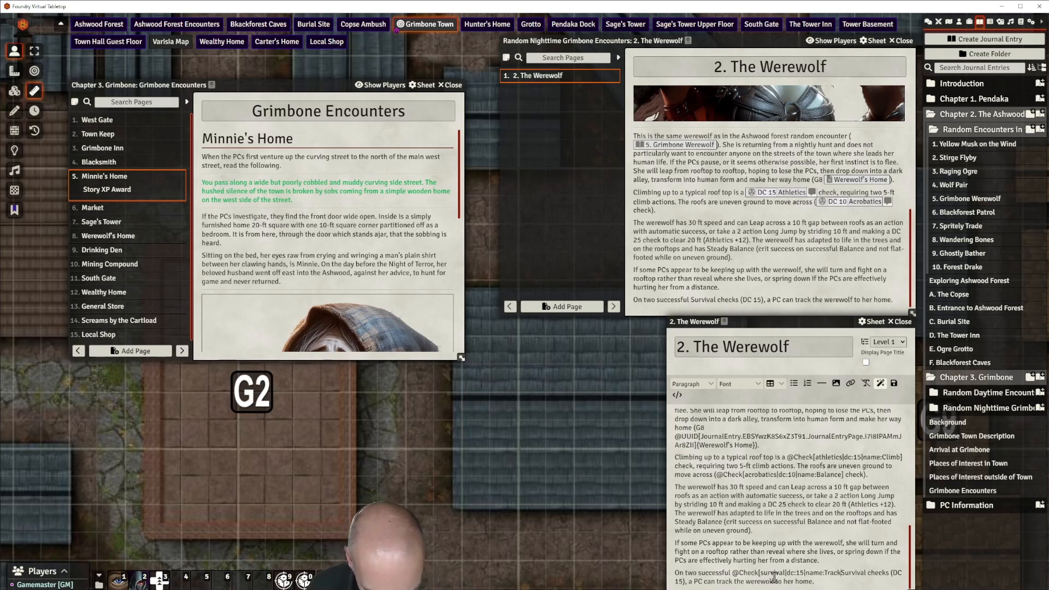
{"action": "type", "text": "]"}
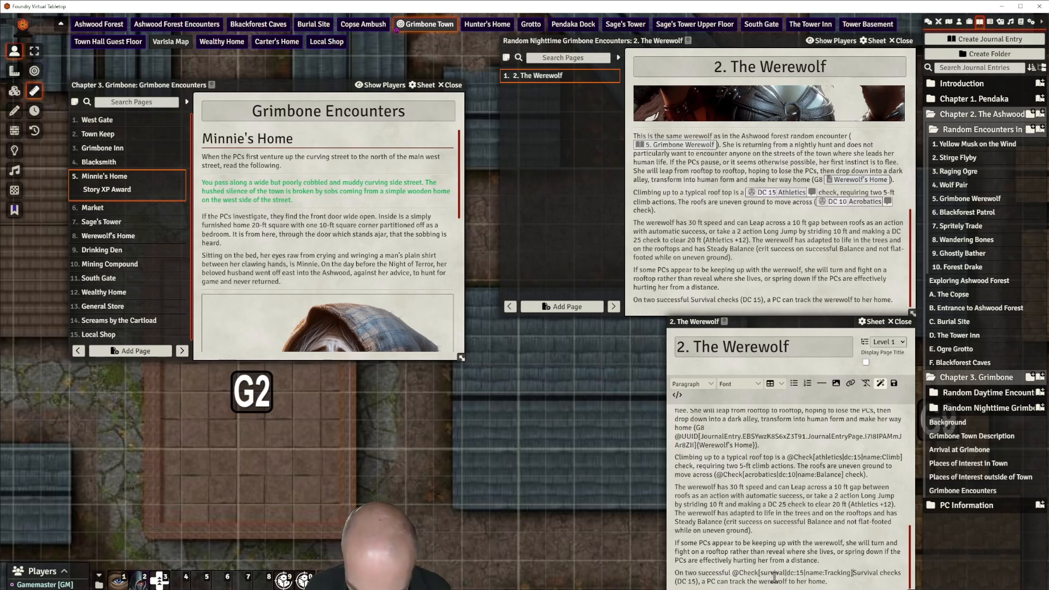
Delete the redundant plain word "Survival" following the inline tracking check
{"action": "key", "text": "Delete"}
{"action": "key", "text": "Delete"}
{"action": "key", "text": "Delete"}
{"action": "key", "text": "Delete"}
{"action": "key", "text": "Delete"}
{"action": "key", "text": "Delete"}
{"action": "key", "text": "Delete"}
{"action": "key", "text": "Delete"}
{"action": "key", "text": "Delete"}
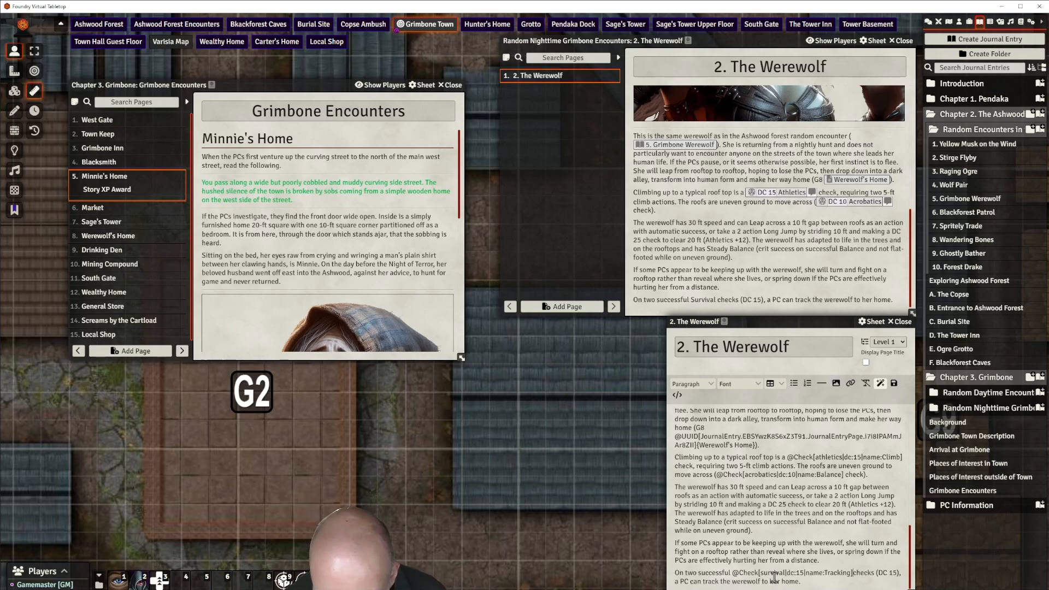
Delete the redundant "(DC 15)" after "checks" in the tracking sentence and save the page
{"action": "left_click", "coordinate": [881, 573]}
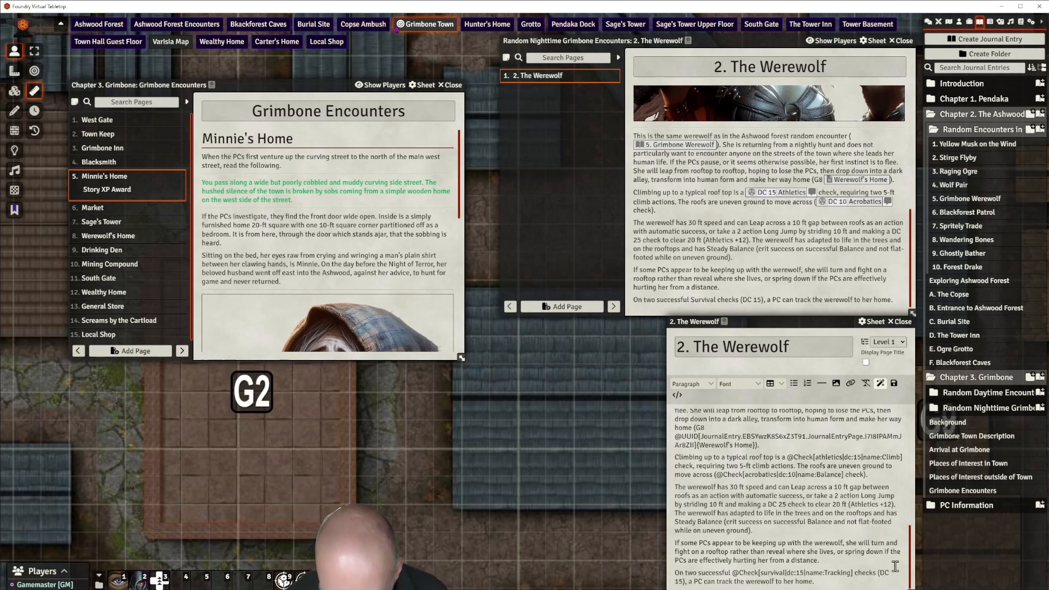
{"action": "key", "text": "Delete"}
{"action": "key", "text": "Delete"}
{"action": "key", "text": "Delete"}
{"action": "key", "text": "Delete"}
{"action": "key", "text": "Delete"}
{"action": "key", "text": "Delete"}
{"action": "key", "text": "Delete"}
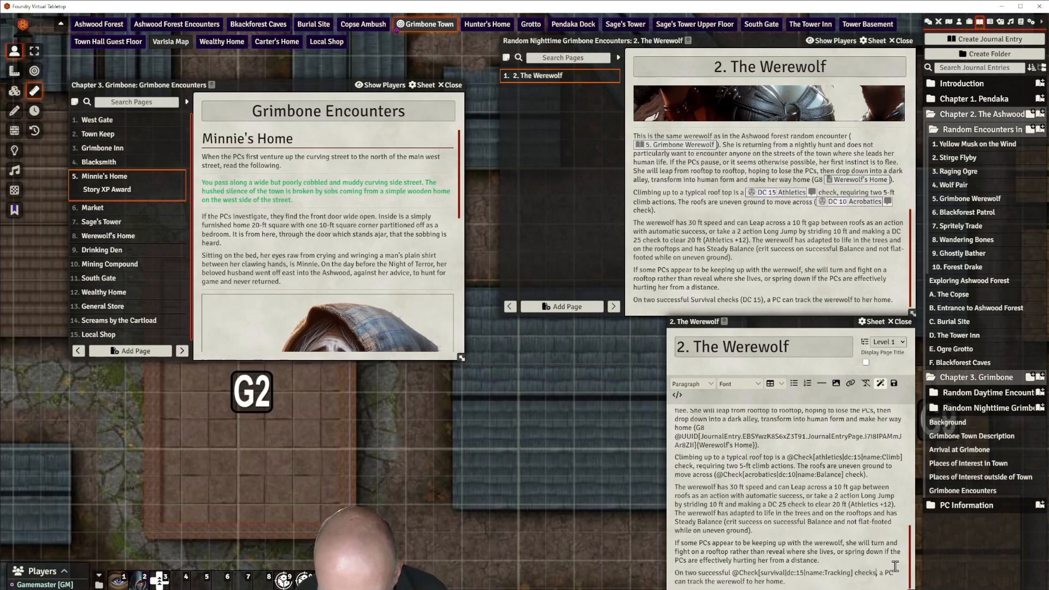
{"action": "left_click", "coordinate": [843, 533]}
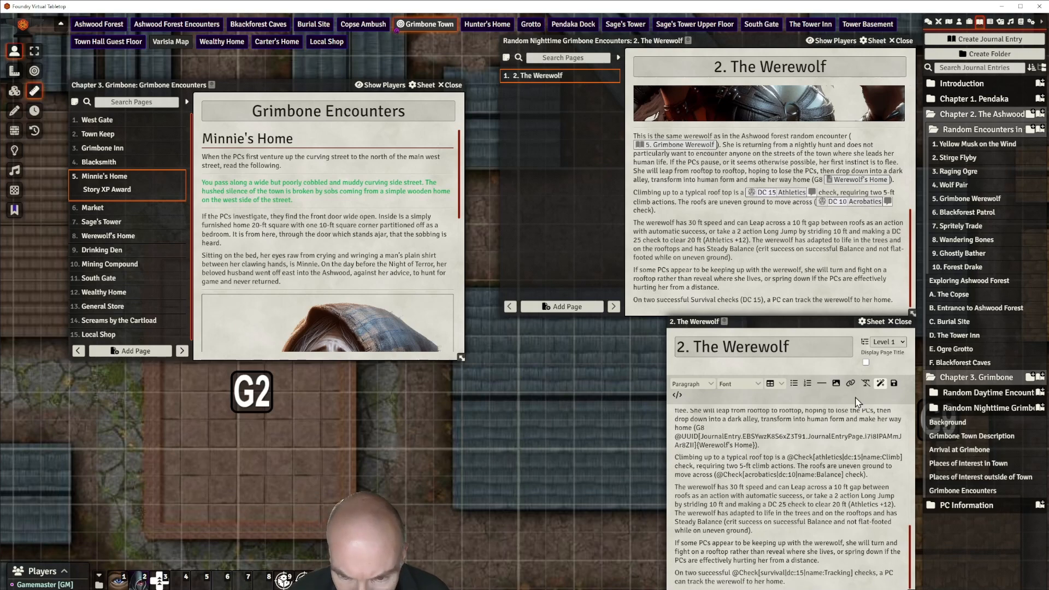
{"action": "left_click", "coordinate": [894, 383]}
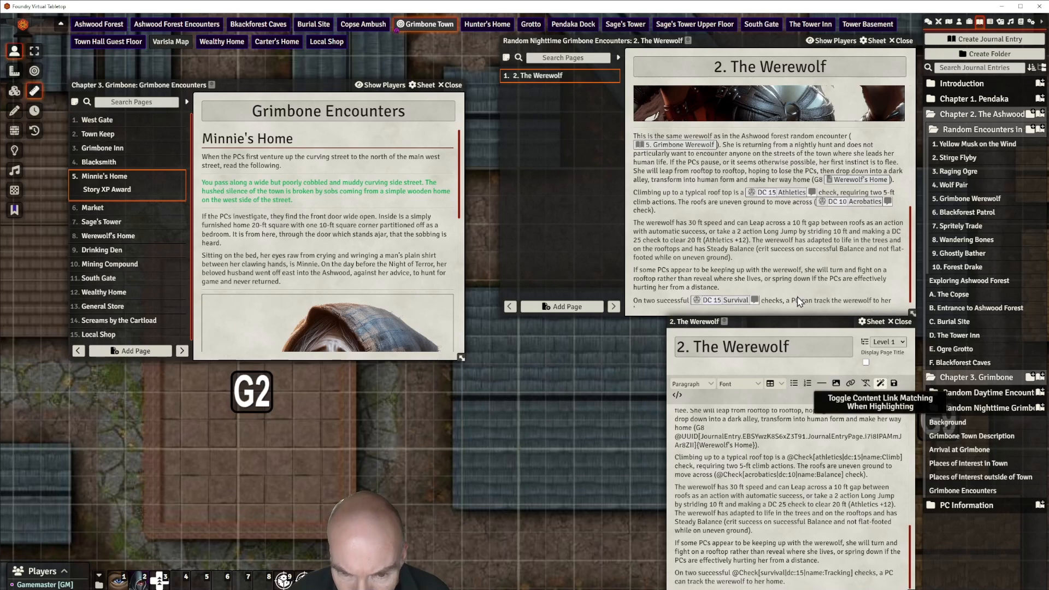
{"action": "scroll", "coordinate": [800, 302], "scroll_direction": "down", "scroll_amount": 1}
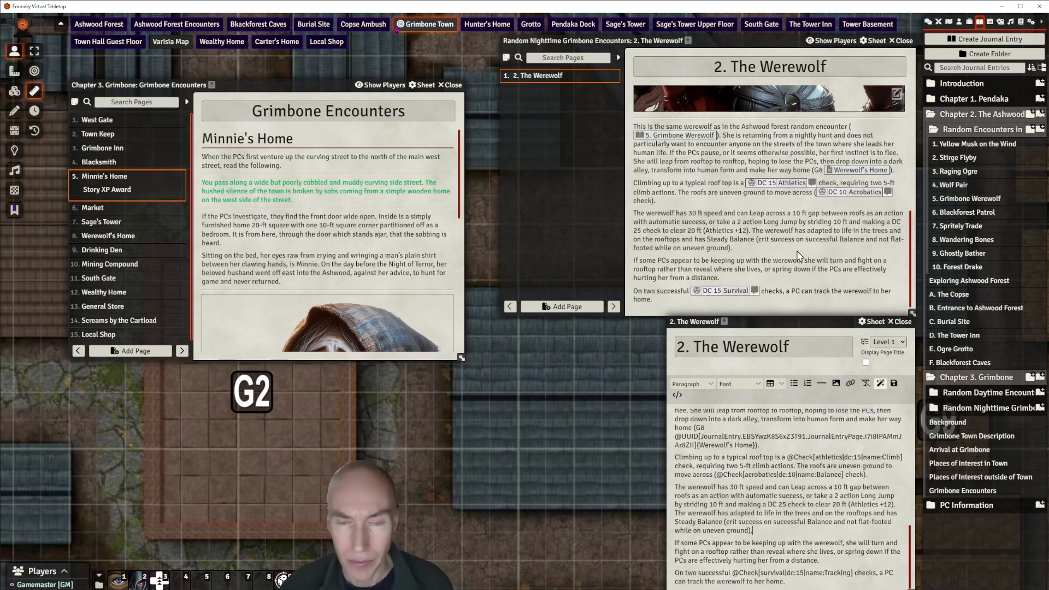
Close the werewolf page editor and move the Random Nighttime Grimbone Encounters journal window slightly lower over the map
{"action": "left_click", "coordinate": [900, 324]}
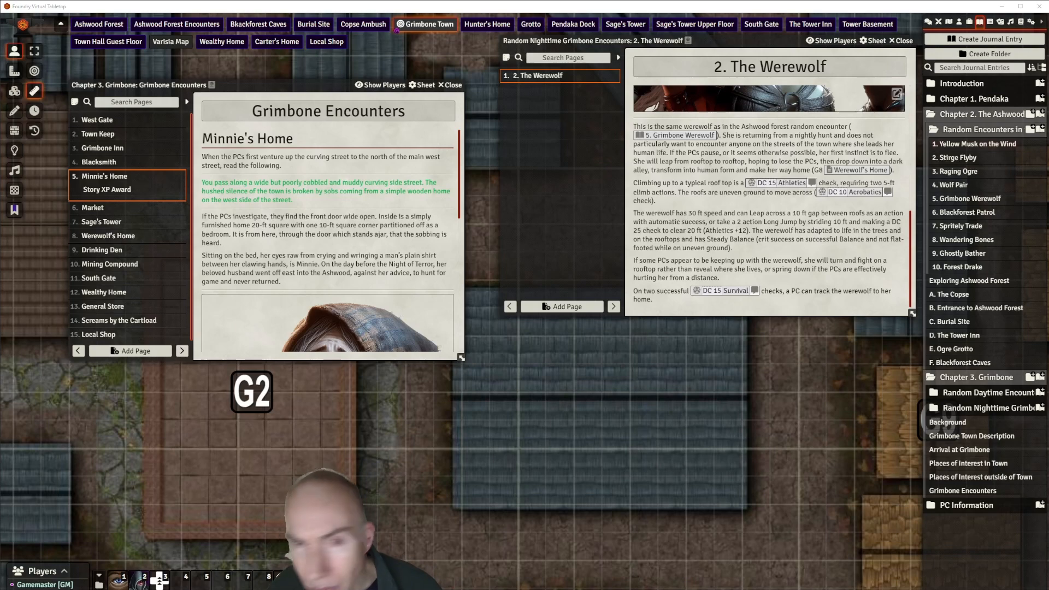
{"action": "left_click_drag", "start_coordinate": [747, 43], "coordinate": [741, 67]}
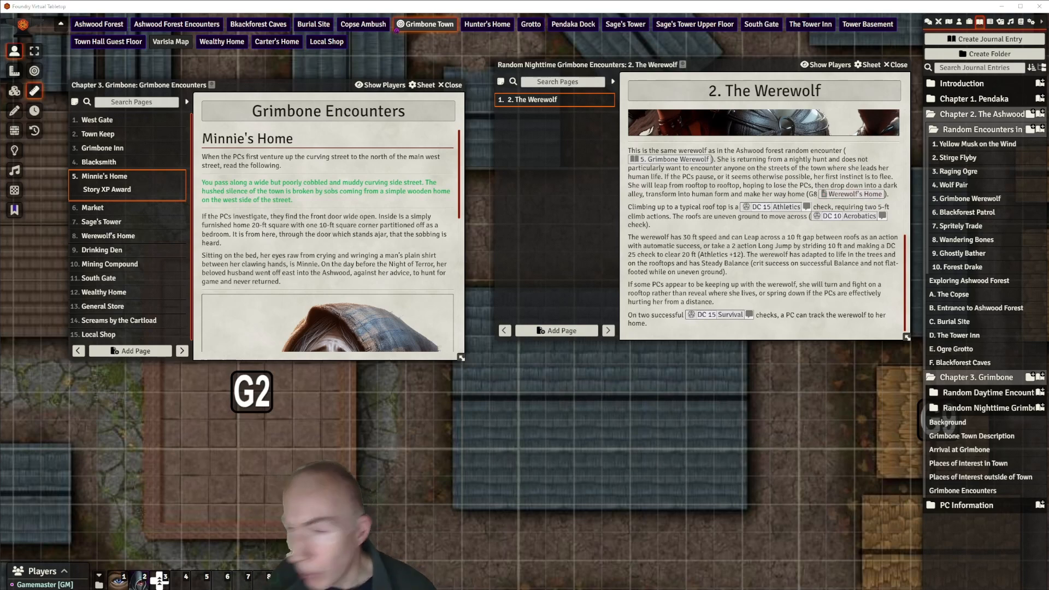
{"action": "mouse_move", "coordinate": [750, 64]}
{"action": "left_mouse_down"}
{"action": "mouse_move", "coordinate": [764, 64]}
{"action": "mouse_move", "coordinate": [746, 61]}
{"action": "left_mouse_up"}
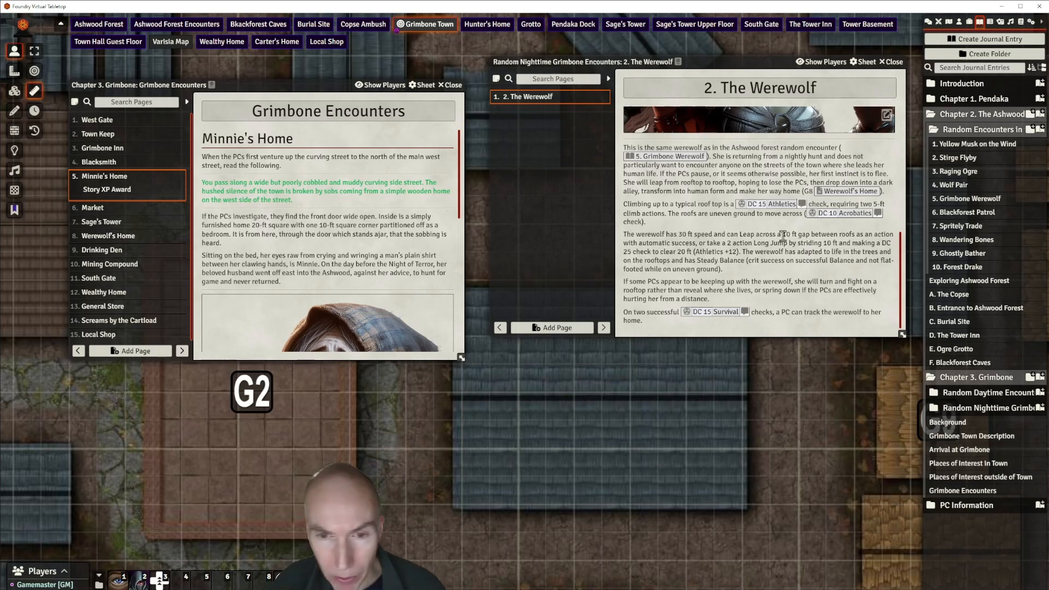
{"action": "left_click_drag", "start_coordinate": [726, 61], "coordinate": [728, 55]}
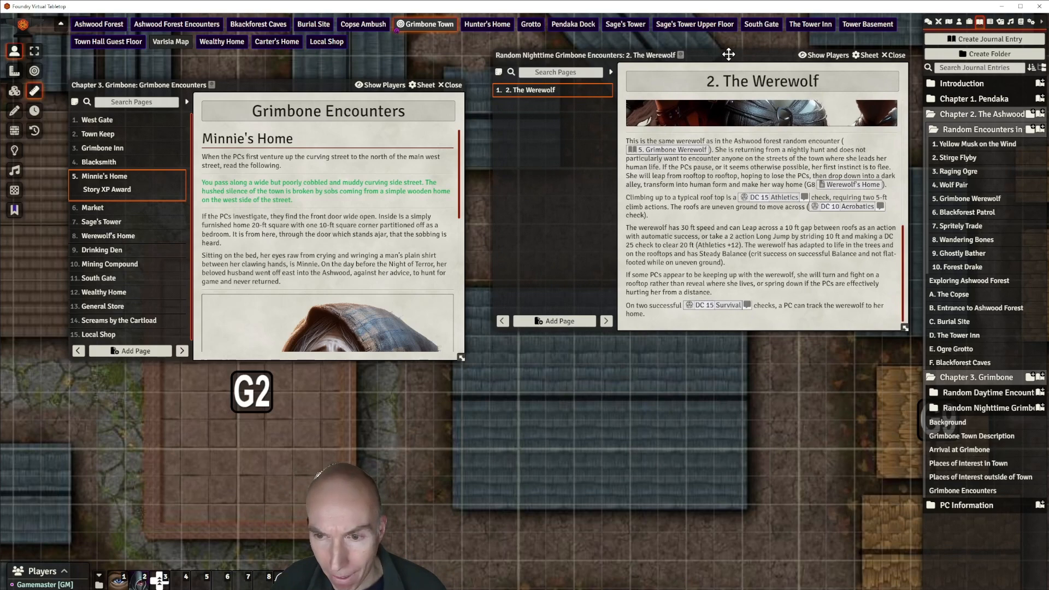
{"action": "left_click", "coordinate": [982, 409]}
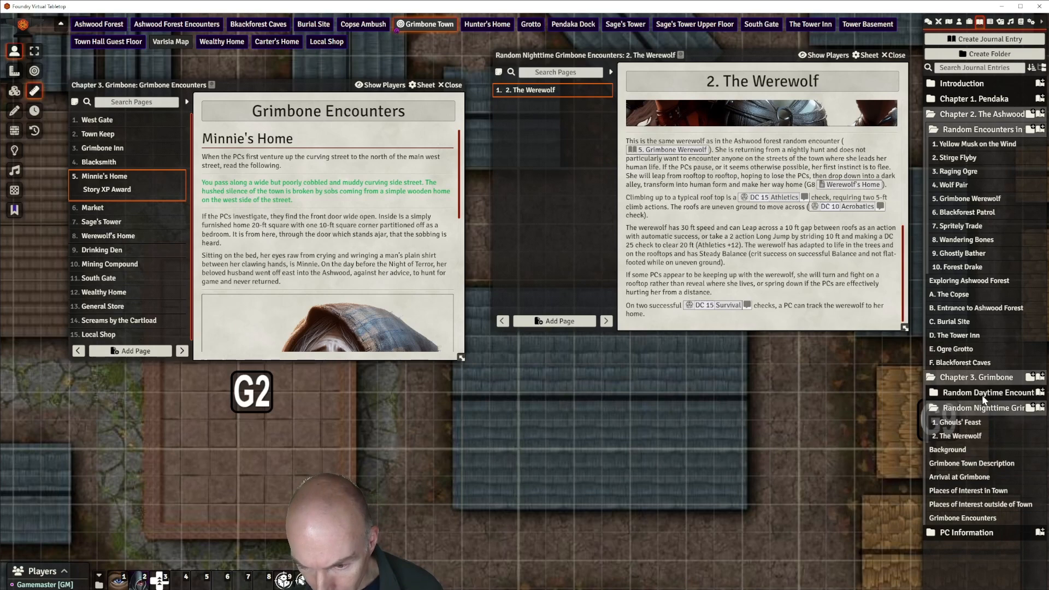
{"action": "left_click", "coordinate": [984, 392]}
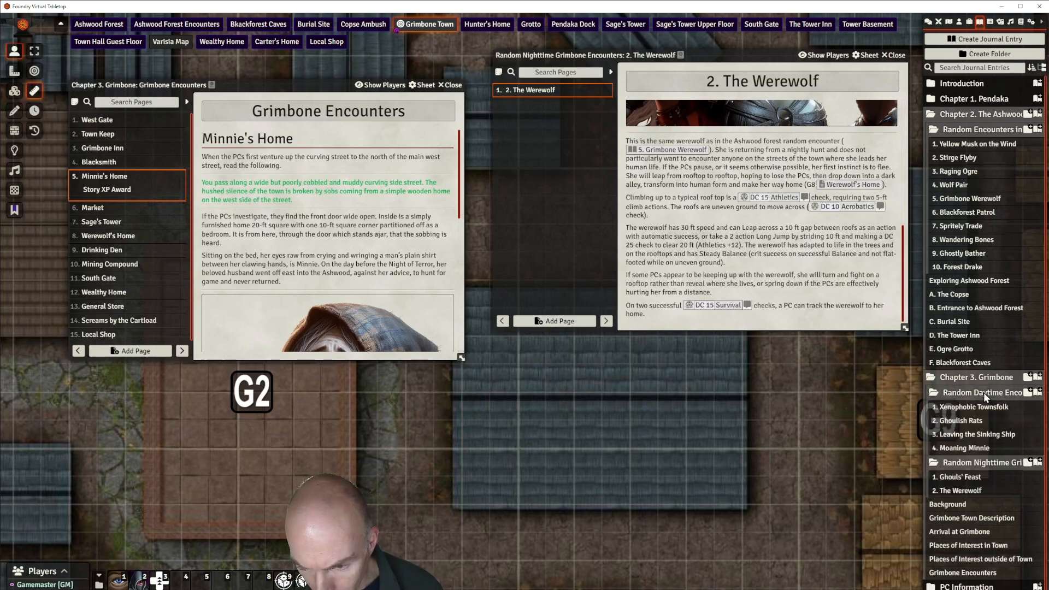
{"action": "left_click", "coordinate": [984, 393]}
{"action": "left_click", "coordinate": [988, 410]}
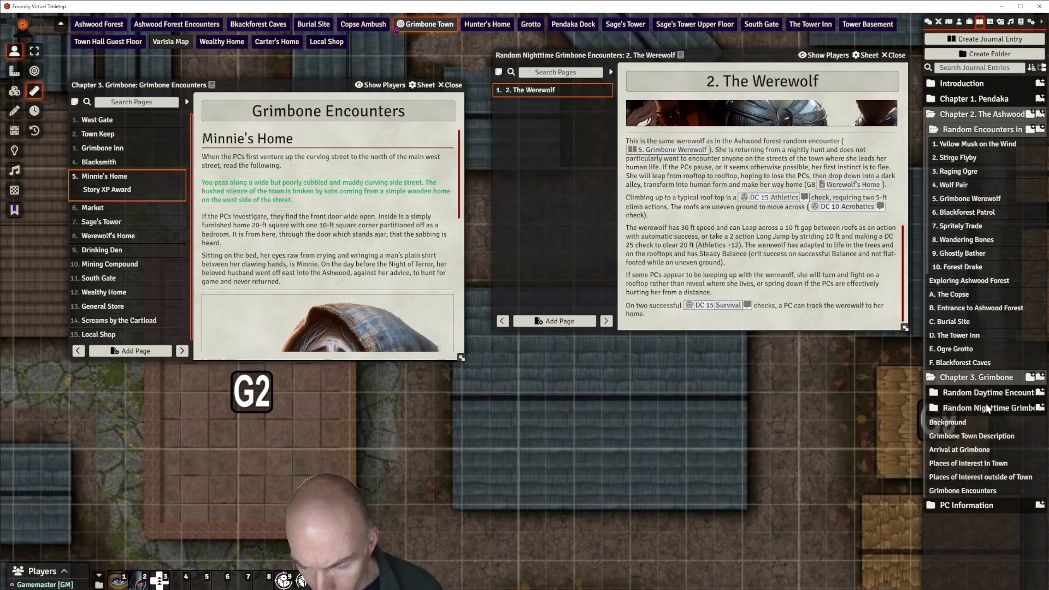
{"action": "left_click", "coordinate": [989, 395]}
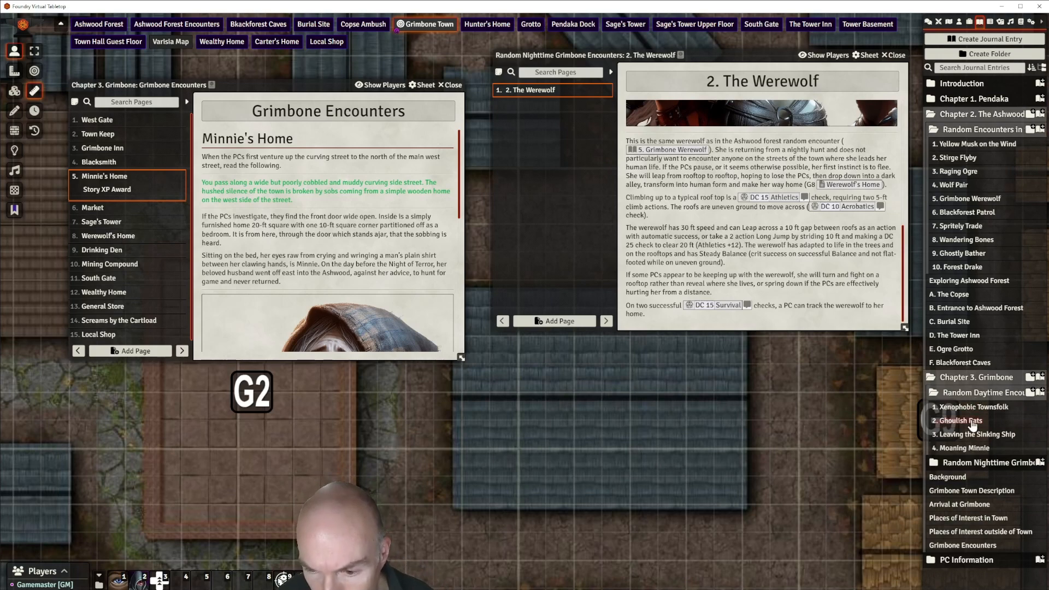
{"action": "left_click", "coordinate": [966, 394]}
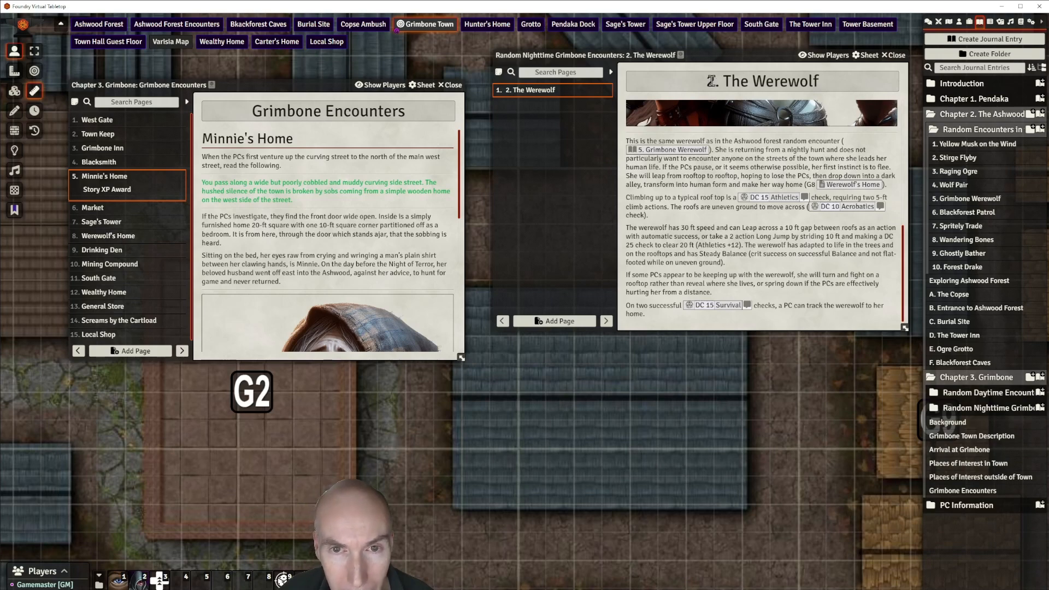
Renumber the werewolf journal entry's title to "3. The Werewolf" and close its window
{"action": "left_click", "coordinate": [711, 81]}
{"action": "key", "text": "BackSpace"}
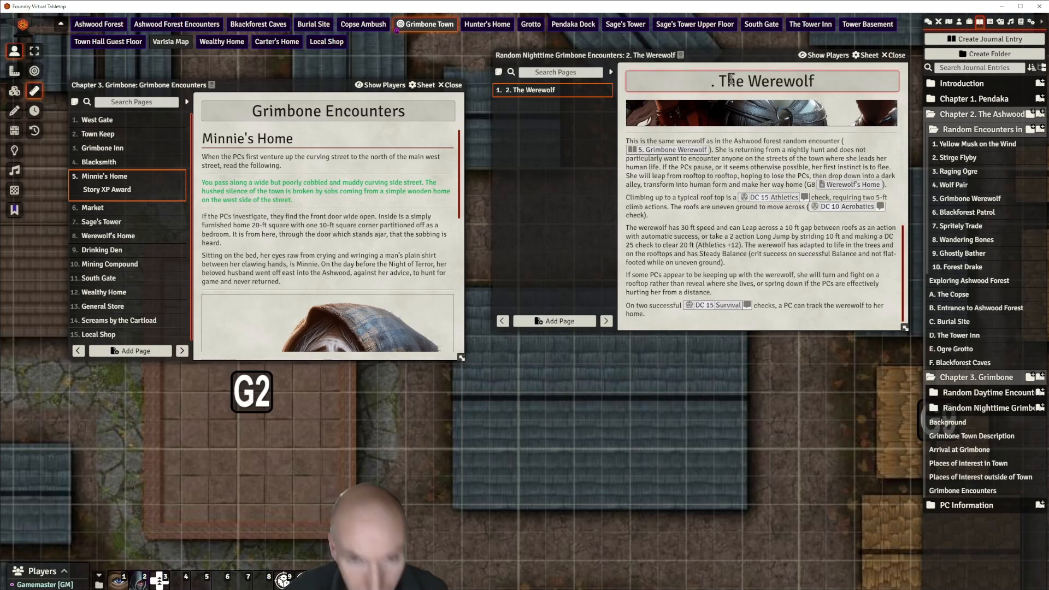
{"action": "type", "text": "3"}
{"action": "left_click", "coordinate": [580, 202]}
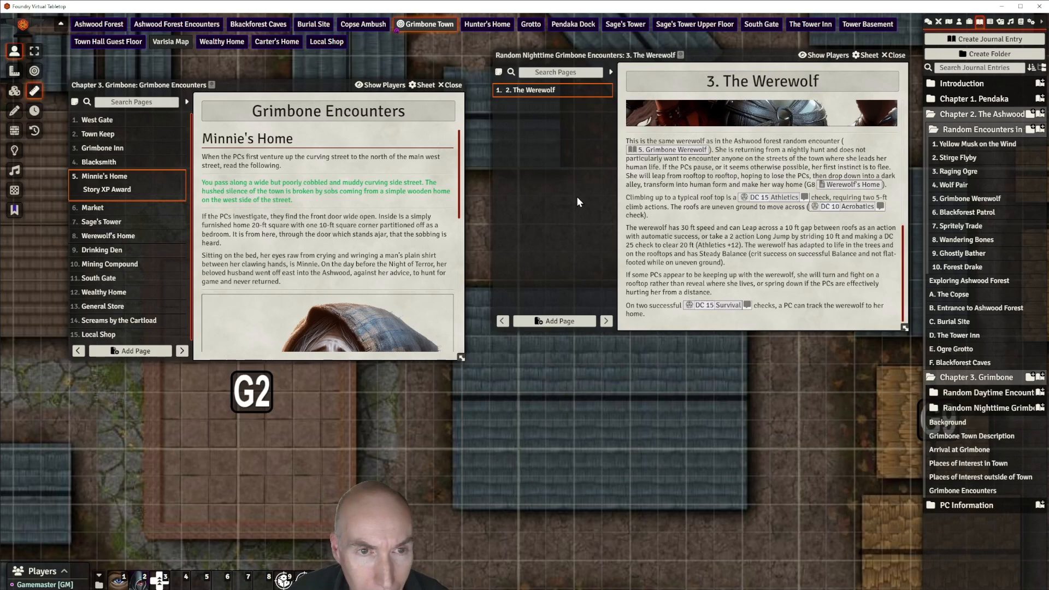
{"action": "left_click_drag", "start_coordinate": [702, 57], "coordinate": [671, 69]}
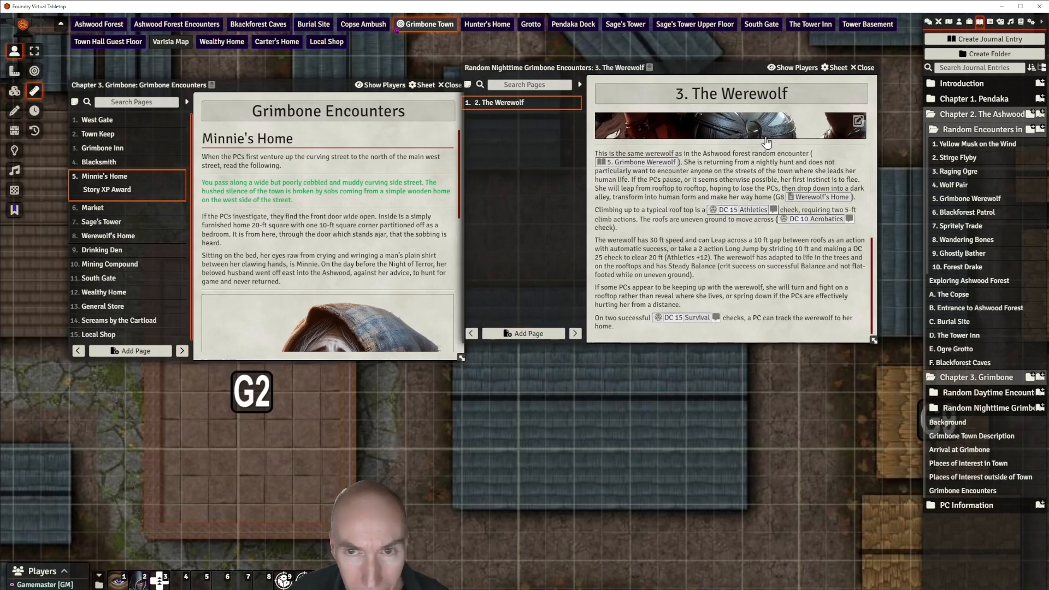
{"action": "left_click", "coordinate": [862, 68]}
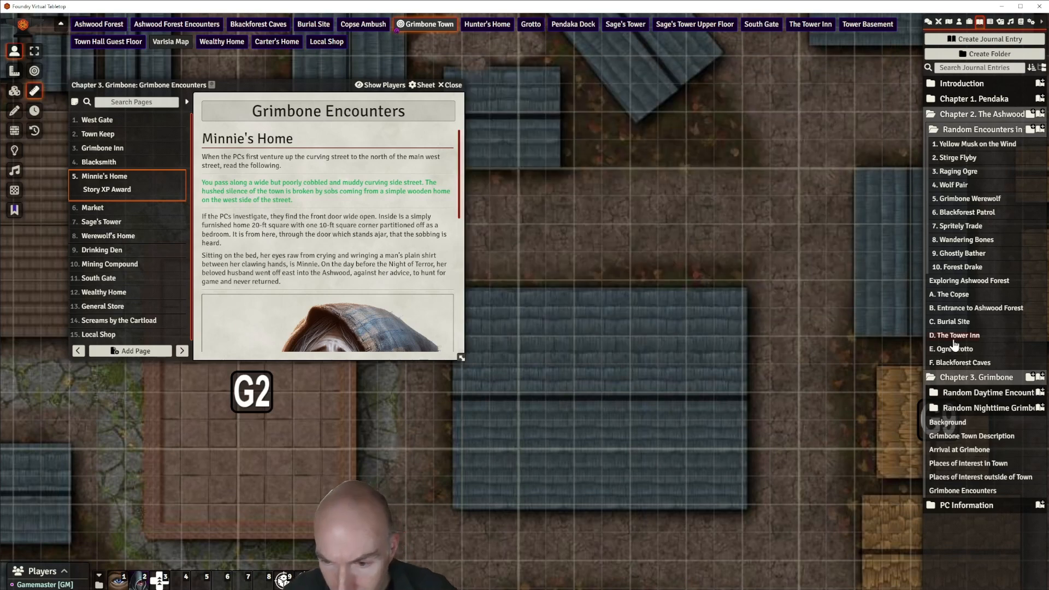
Create a journal entry named "4. Grimbone Ghost" in the Random Nighttime Grimbone Encounters folder
{"action": "left_click", "coordinate": [974, 389]}
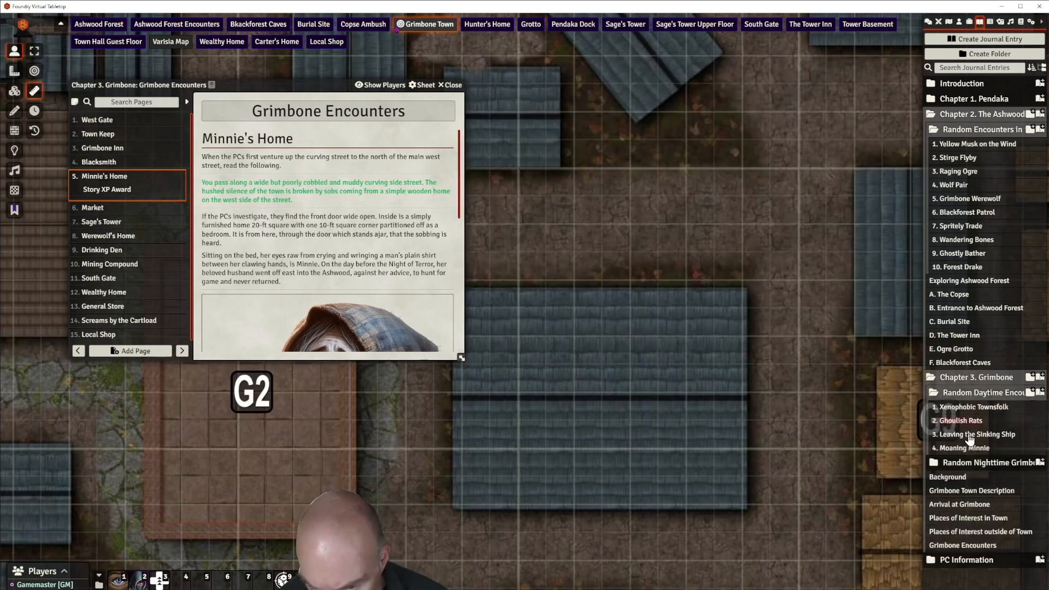
{"action": "left_click", "coordinate": [966, 460]}
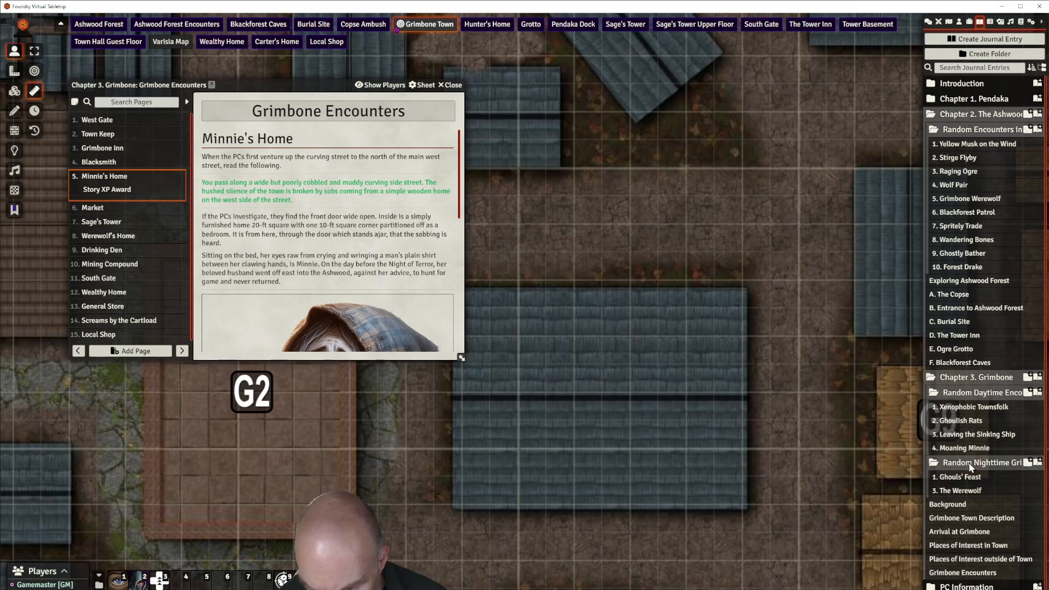
{"action": "left_click", "coordinate": [969, 463]}
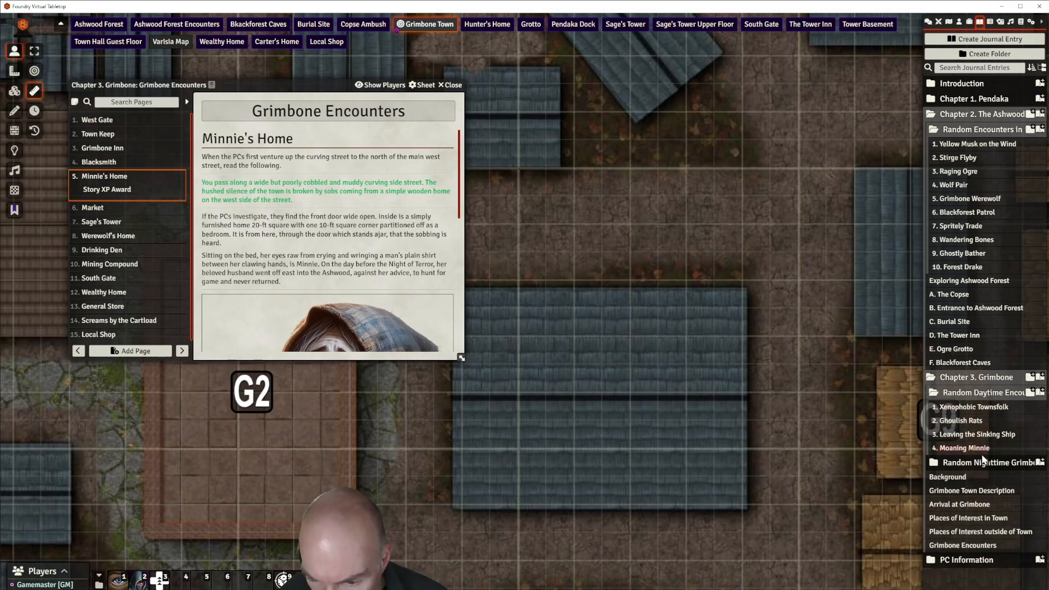
{"action": "left_click", "coordinate": [1029, 466]}
{"action": "left_click", "coordinate": [1029, 463]}
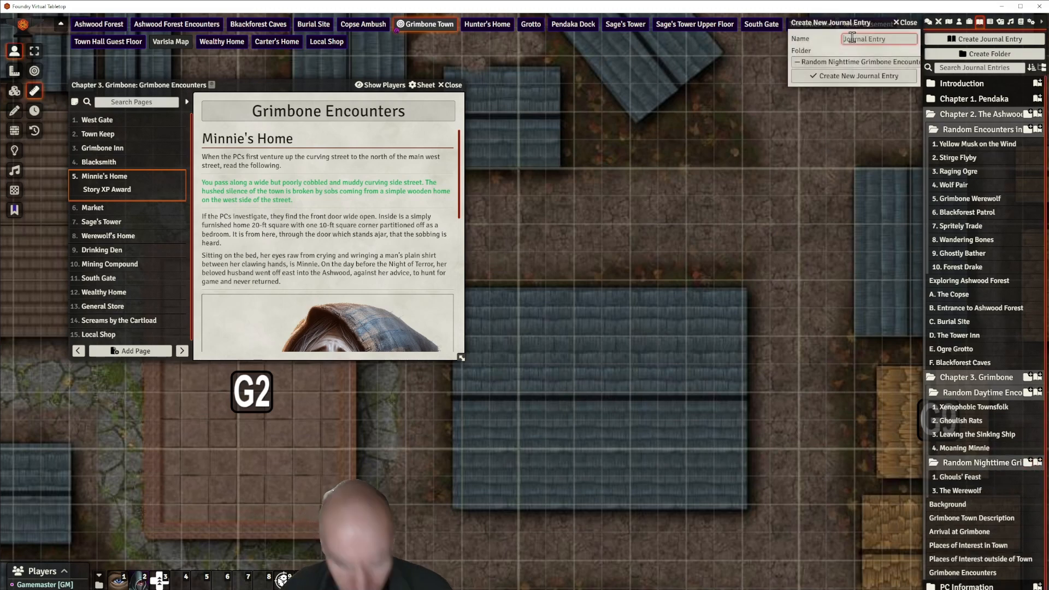
{"action": "type", "text": "4. Gr"}
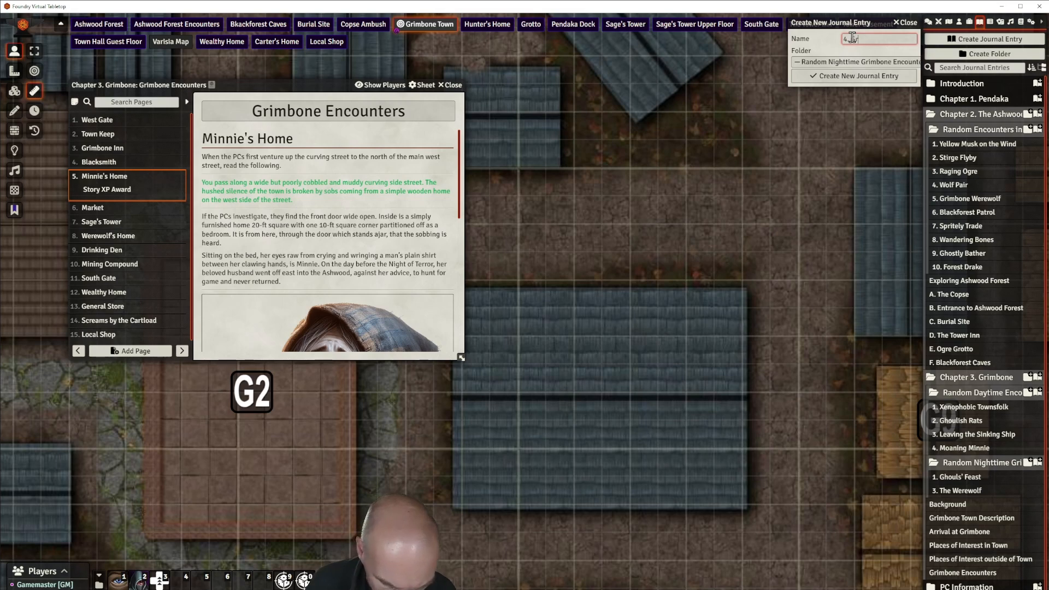
{"action": "type", "text": "imbone Ghost"}
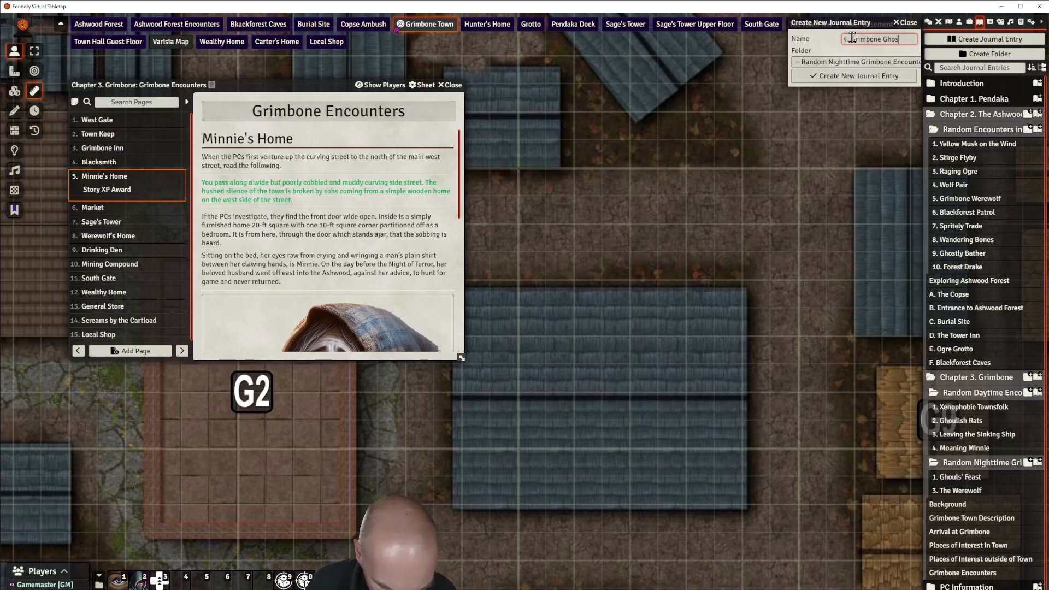
{"action": "left_click", "coordinate": [842, 75]}
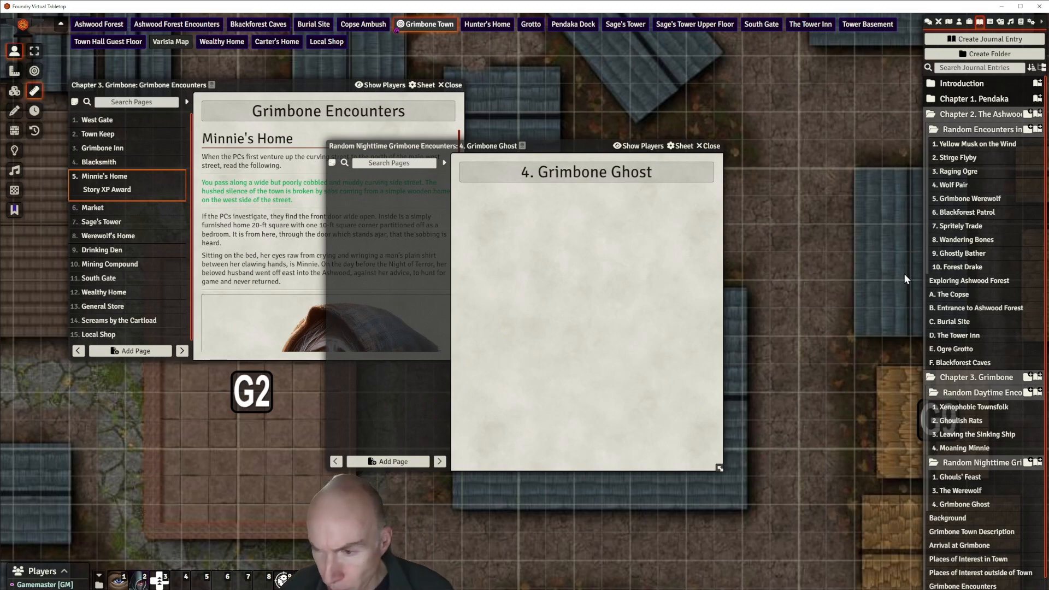
Add a text page named "Grimbone Ghost" to the new entry and fill it with the spectre encounter text
{"action": "left_click", "coordinate": [407, 462]}
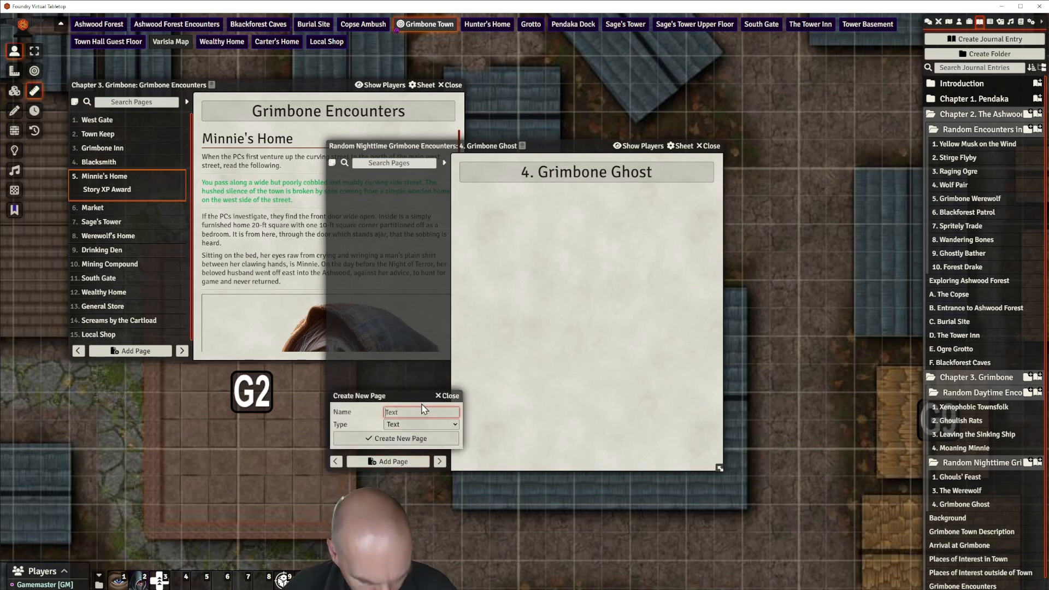
{"action": "type", "text": "Grimbone Ghost"}
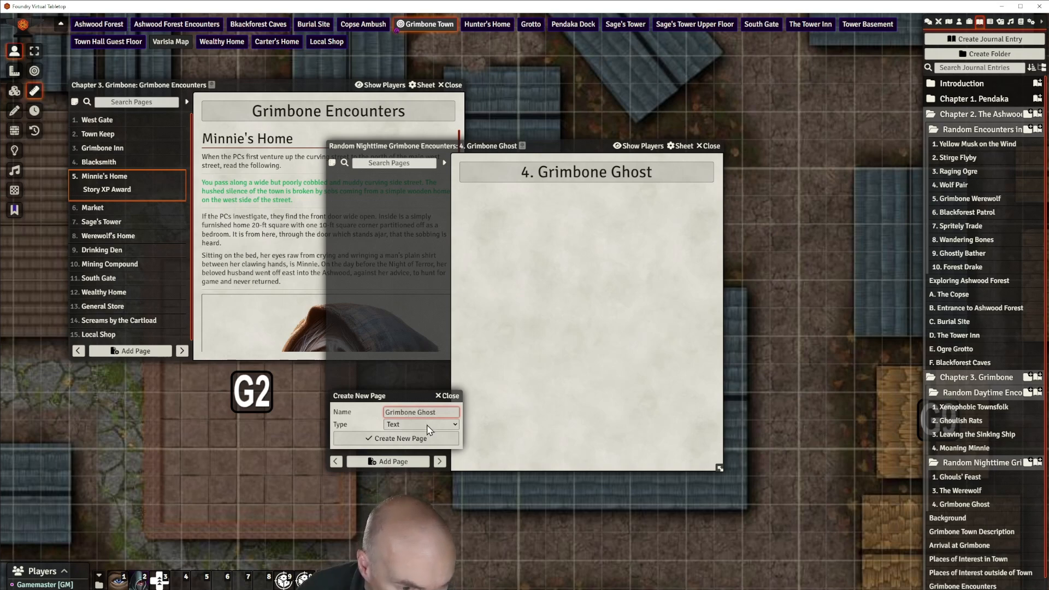
{"action": "left_click", "coordinate": [417, 439]}
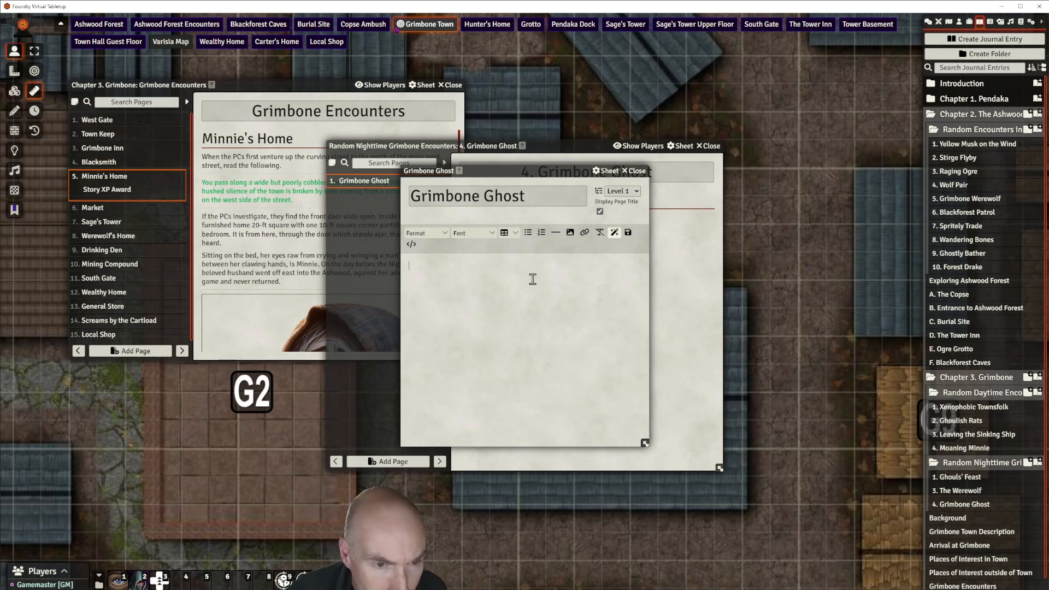
{"action": "left_click", "coordinate": [533, 279]}
{"action": "type", "text": "This spectre (encounter G11) is reliably found by the South Gate after dark, but sometimes it wanders the streets of the town it was supposed to help defend. There is a hush in the air and your skin tingles as you see facing you a ghostly figure in a uniformed cowl and cloak cast in an unearthly greenish light. A bow is slung across his back. The lower part of the figure trails into a greenish mist as it floats above the ground. It looks about with malevolence... and uncertainty. If the PCs try to identify his uniform, a DC 20 Society check will reveal it is that of the Black Arrows Rangers of the Ashwood. If encountered in this way, the ghost will flee south to the ruined gate tower if it suffers more than 10 damage, using stealth when more than 30 ft out of range."}
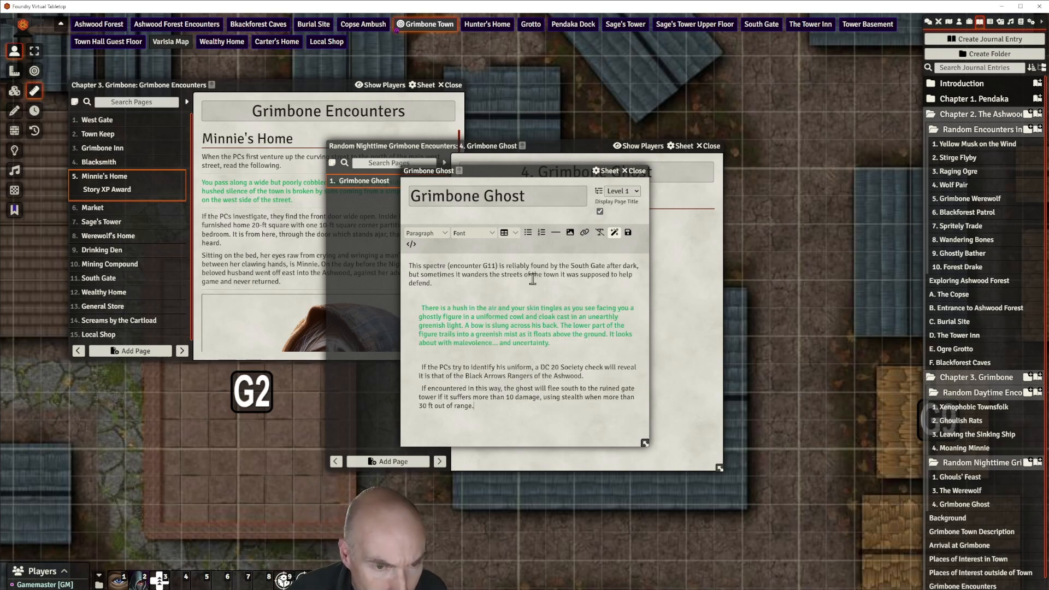
Remove the blank line and indent before the green read-aloud text, keeping it as its own paragraph after "defend."
{"action": "left_click", "coordinate": [433, 284]}
{"action": "key", "text": "Delete"}
{"action": "key", "text": "Delete"}
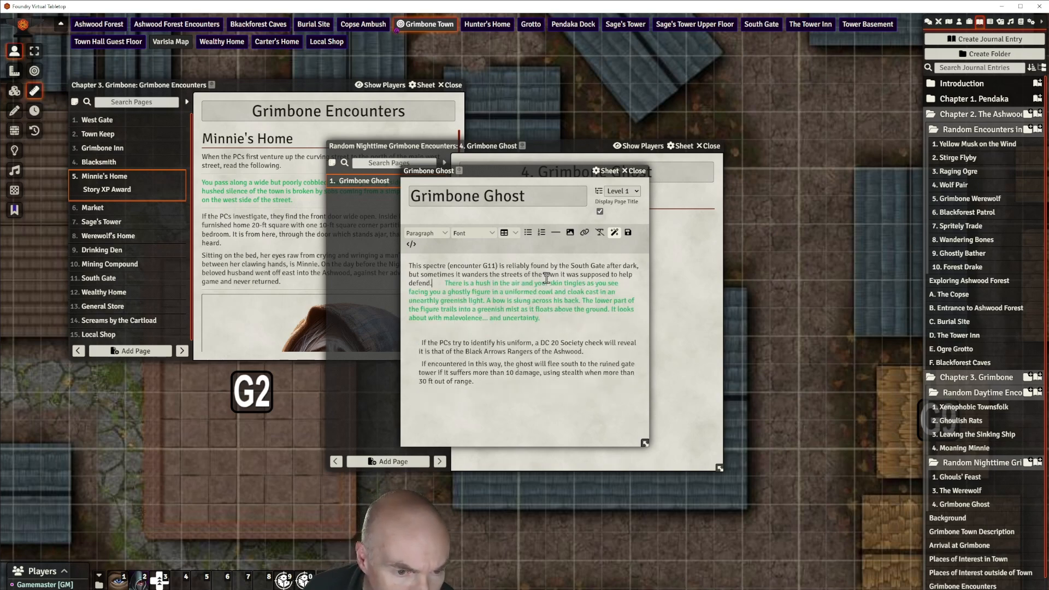
{"action": "key", "text": "Delete"}
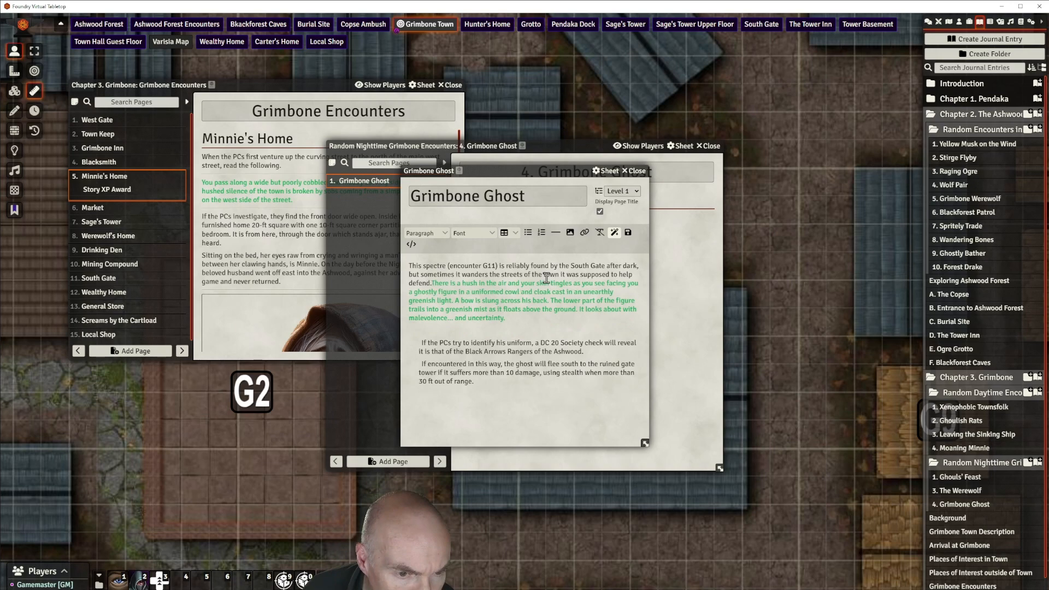
{"action": "key", "text": "Return"}
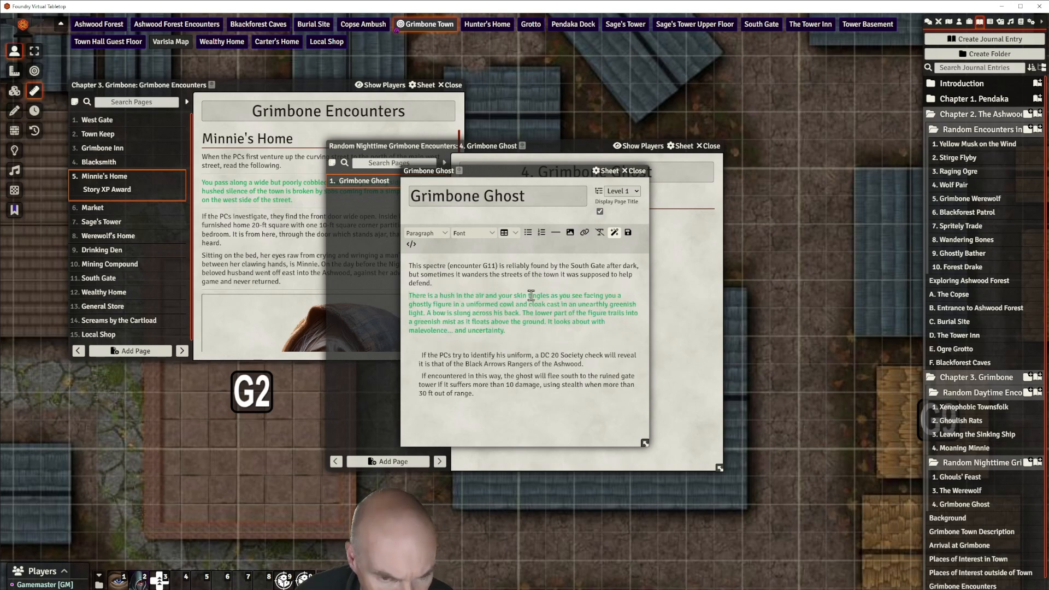
Remove the extra gap and indent before "If the PCs try to identify his uniform", keeping it a separate paragraph
{"action": "key", "text": "Delete"}
{"action": "key", "text": "Delete"}
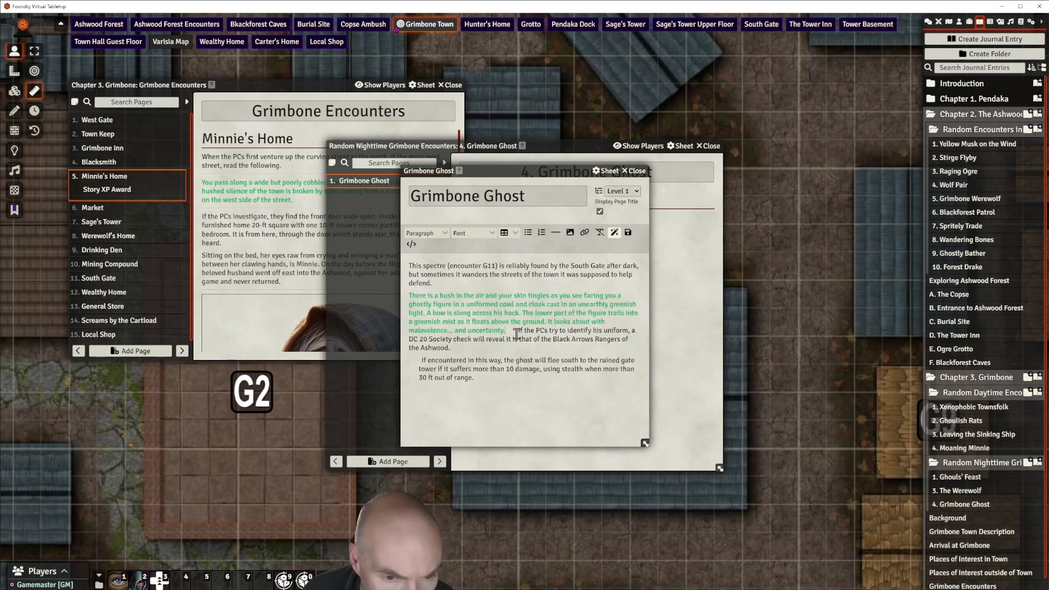
{"action": "key", "text": "Delete"}
{"action": "key", "text": "Delete"}
{"action": "key", "text": "Delete"}
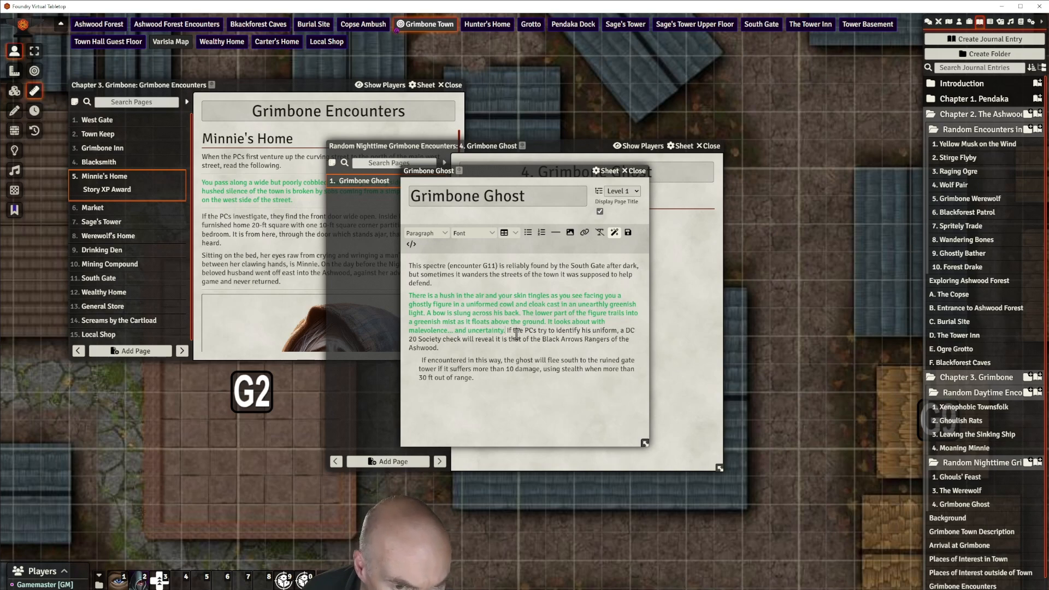
{"action": "key", "text": "Return"}
Remove the indent before "If encountered in this way", keeping it as a separate paragraph
{"action": "left_click", "coordinate": [566, 352]}
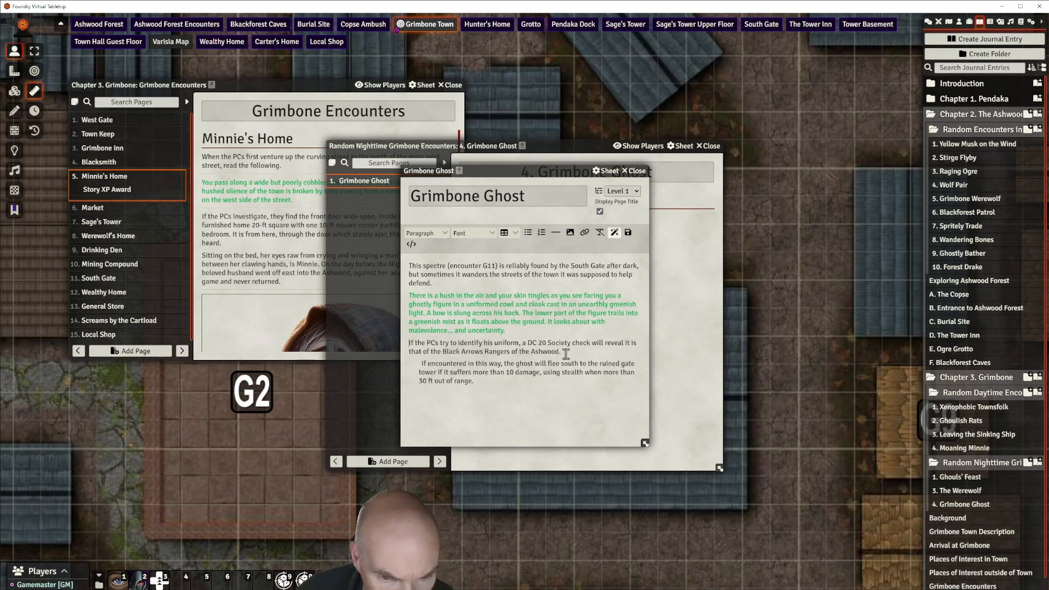
{"action": "key", "text": "Delete"}
{"action": "key", "text": "Delete"}
{"action": "key", "text": "Delete"}
{"action": "key", "text": "Delete"}
{"action": "key", "text": "Delete"}
{"action": "key", "text": "Delete"}
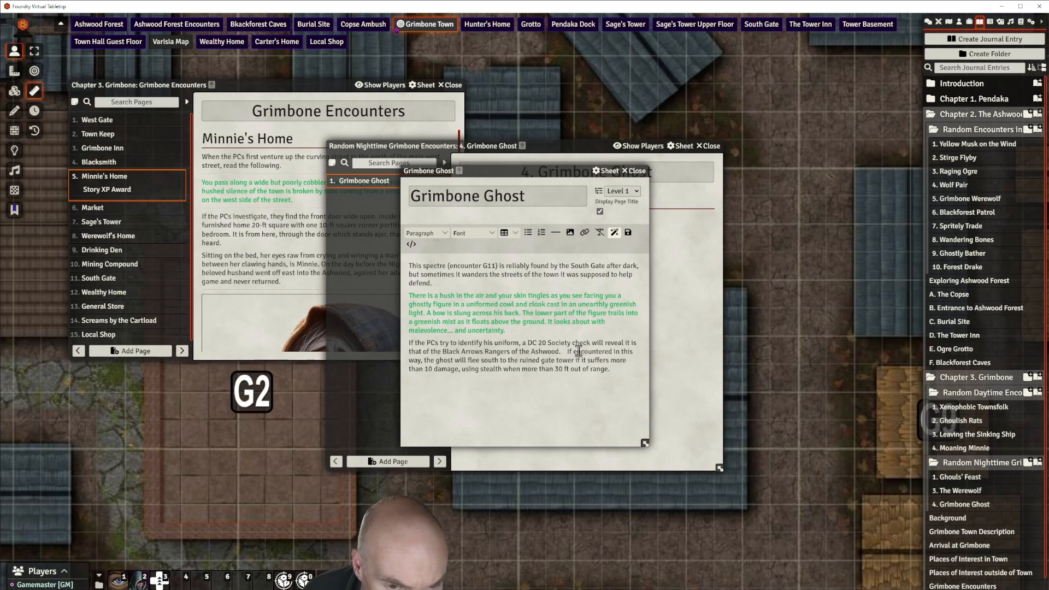
{"action": "key", "text": "Return"}
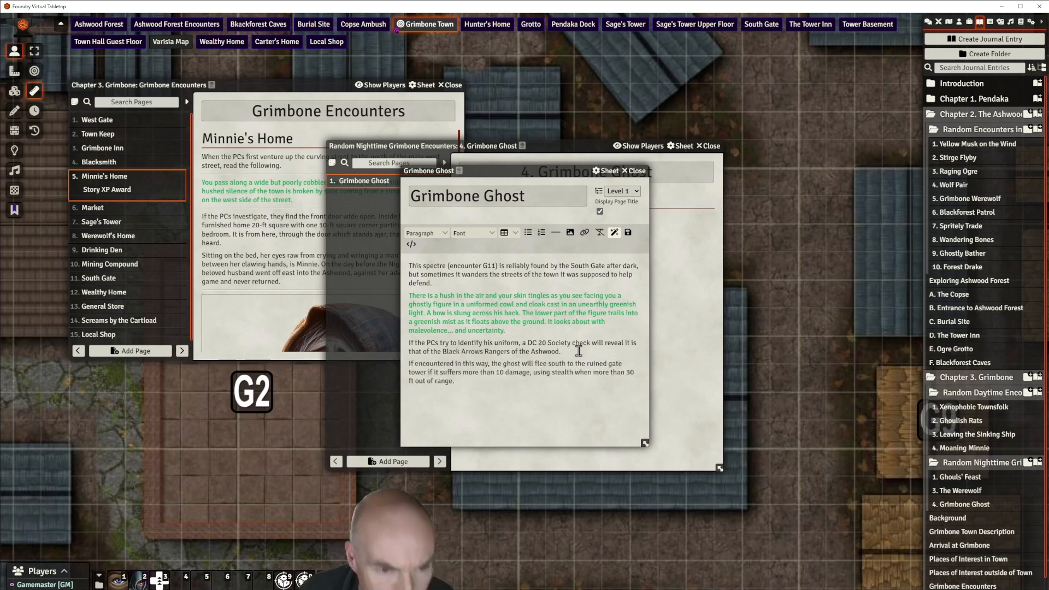
Add horizontal rules above and below the green read-aloud paragraph and format it as a block quote
{"action": "left_click", "coordinate": [556, 232]}
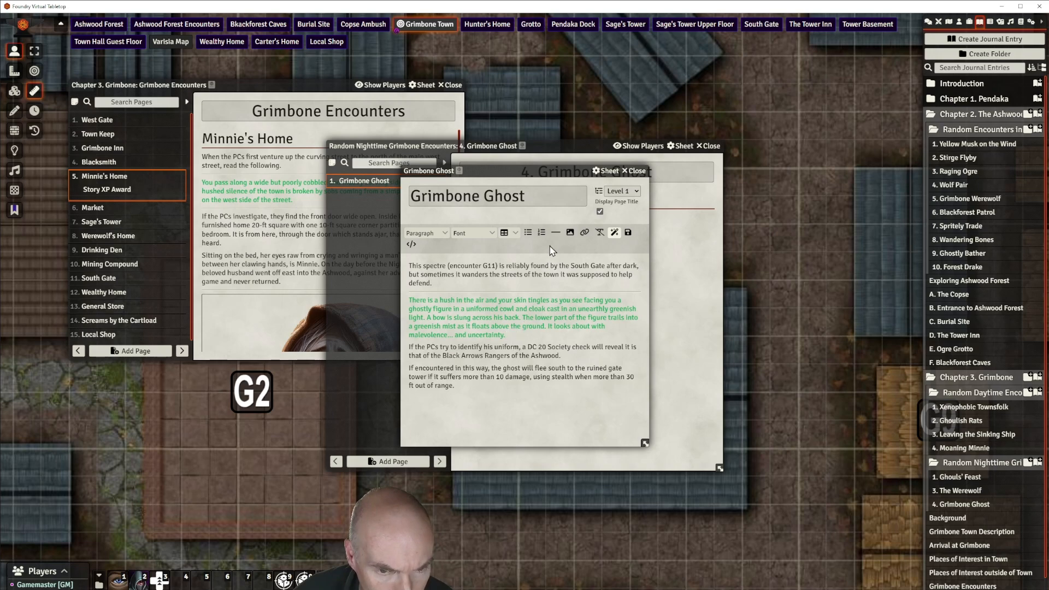
{"action": "left_click", "coordinate": [556, 232]}
{"action": "left_click_drag", "start_coordinate": [509, 336], "coordinate": [403, 303]}
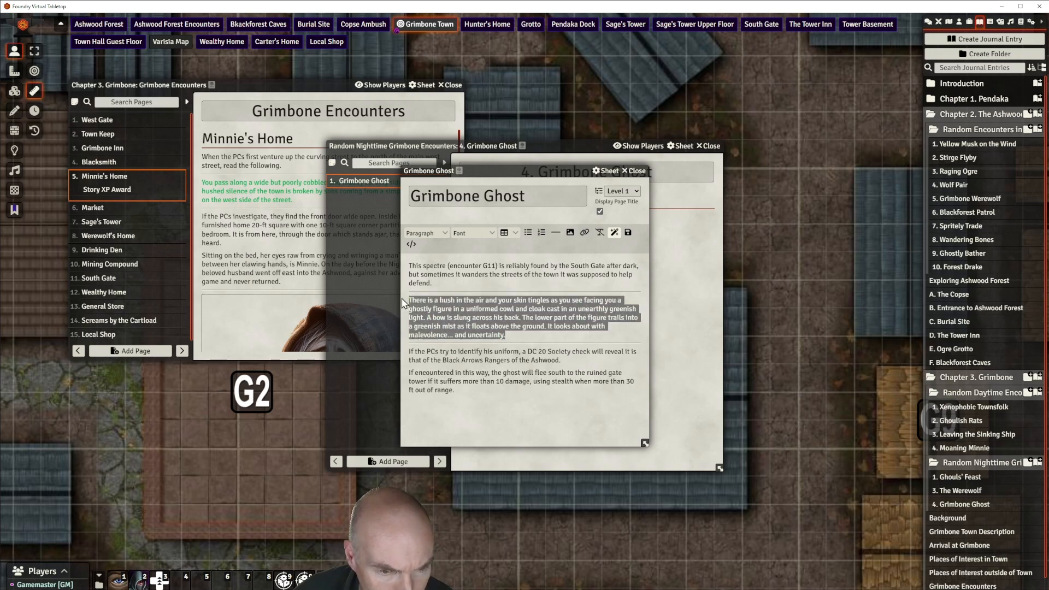
{"action": "left_click", "coordinate": [427, 233]}
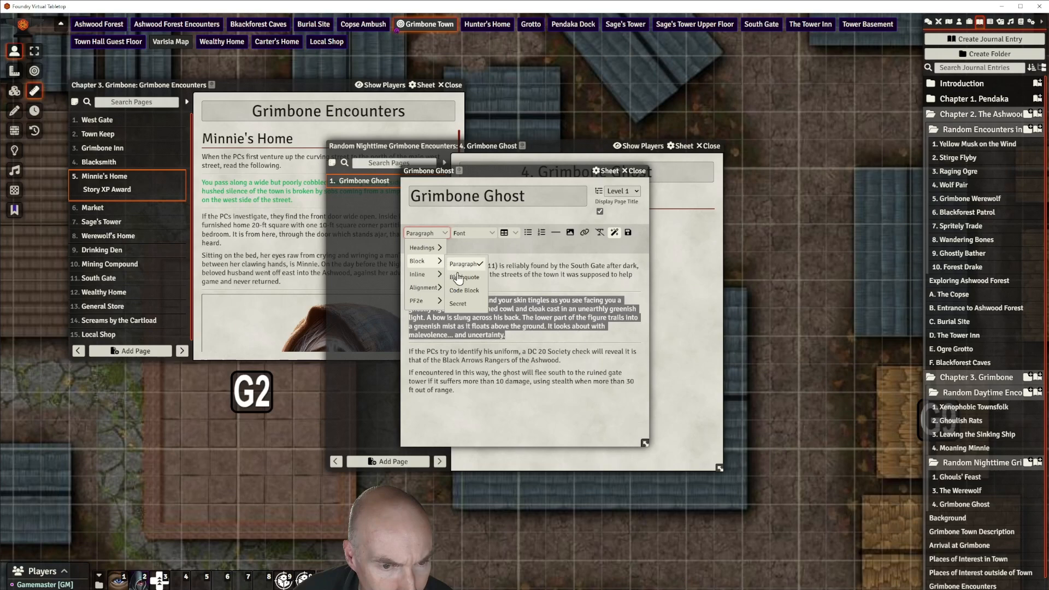
{"action": "left_click", "coordinate": [465, 264]}
{"action": "left_click", "coordinate": [557, 363]}
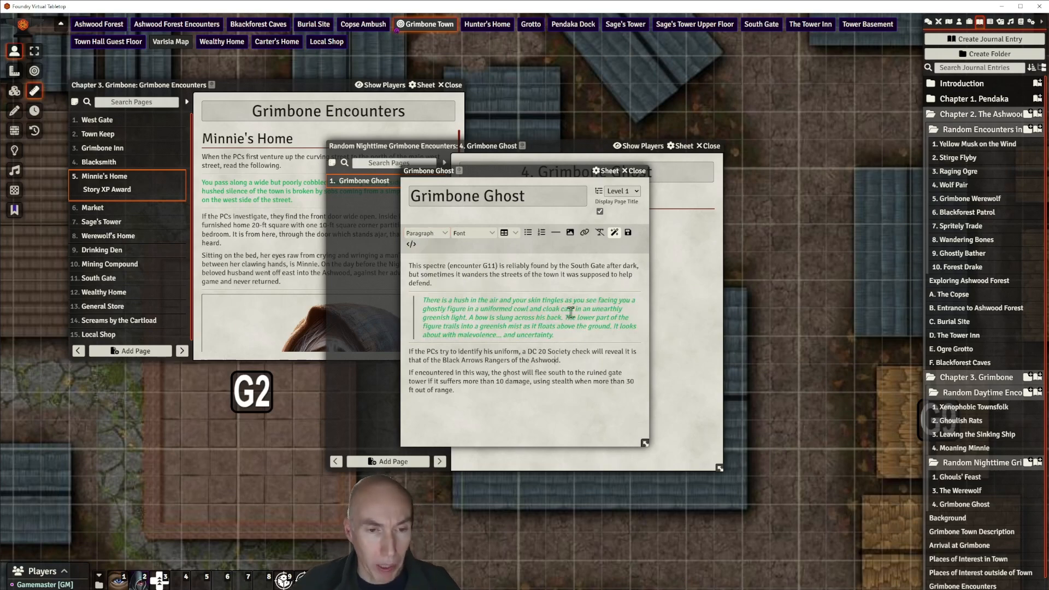
Insert a link to the South Gate page of Grimbone Encounters after "G11" inside the parentheses
{"action": "left_click", "coordinate": [496, 266]}
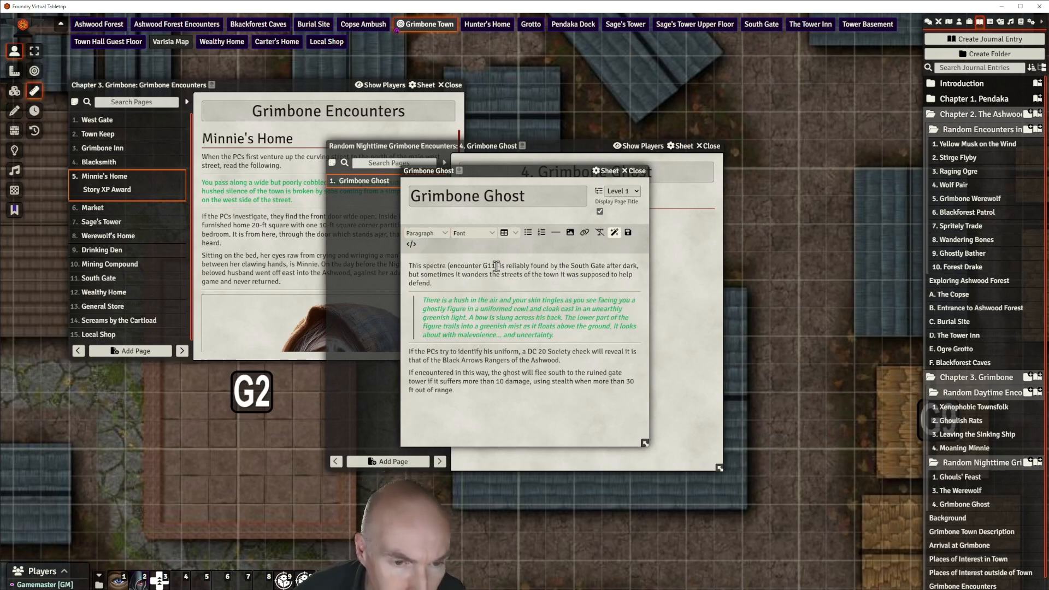
{"action": "type", "text": ")"}
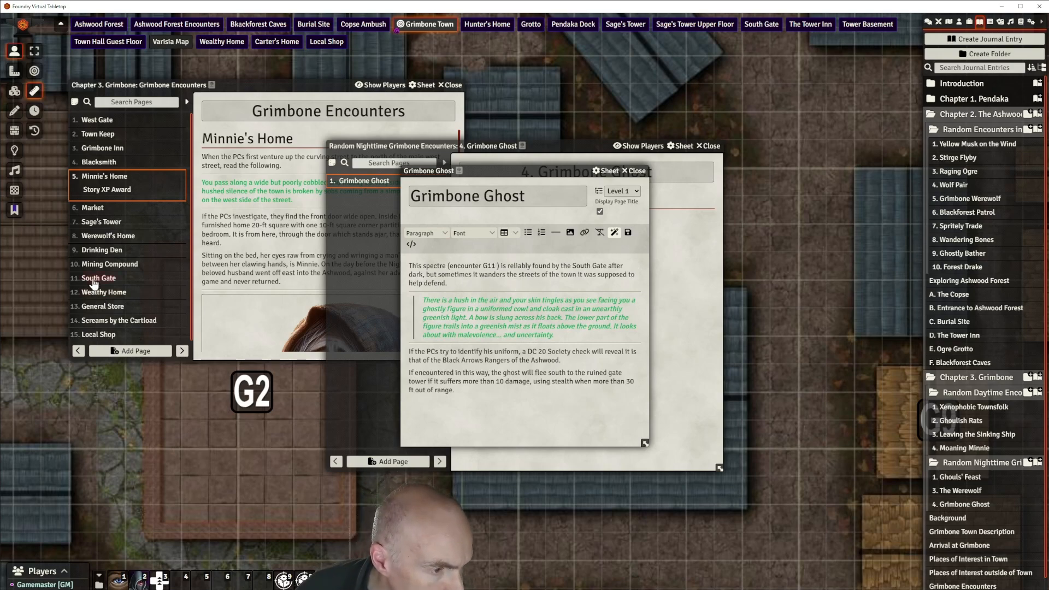
{"action": "left_click", "coordinate": [94, 282]}
{"action": "left_click_drag", "start_coordinate": [490, 271], "coordinate": [509, 285]}
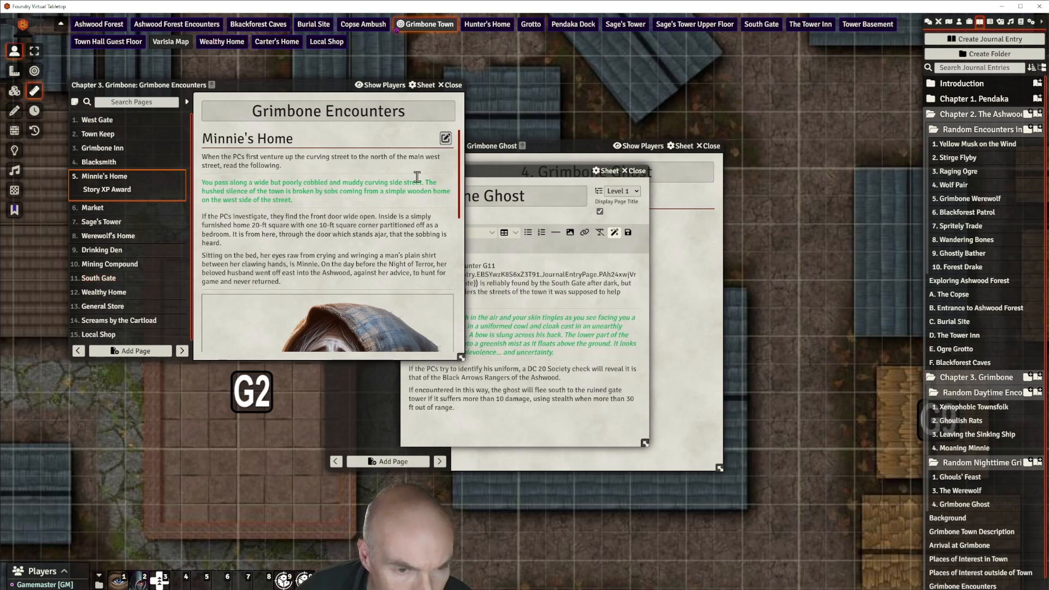
Save the Grimbone Ghost page and arrange the windows so its editor sits below the journal entry, clear of Grimbone Encounters
{"action": "left_click_drag", "start_coordinate": [301, 92], "coordinate": [233, 91]}
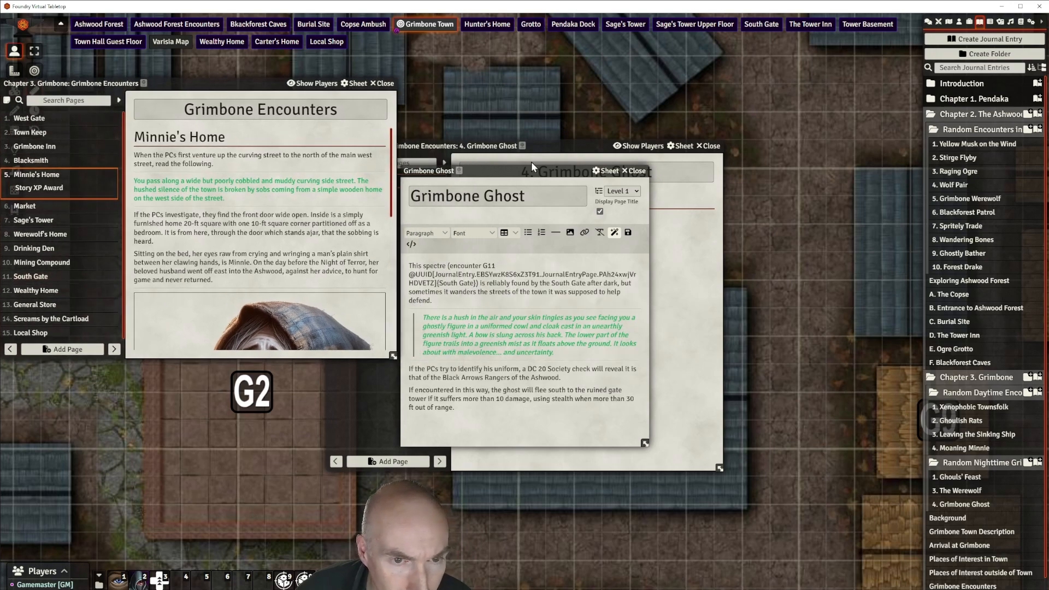
{"action": "left_click_drag", "start_coordinate": [533, 169], "coordinate": [583, 163]}
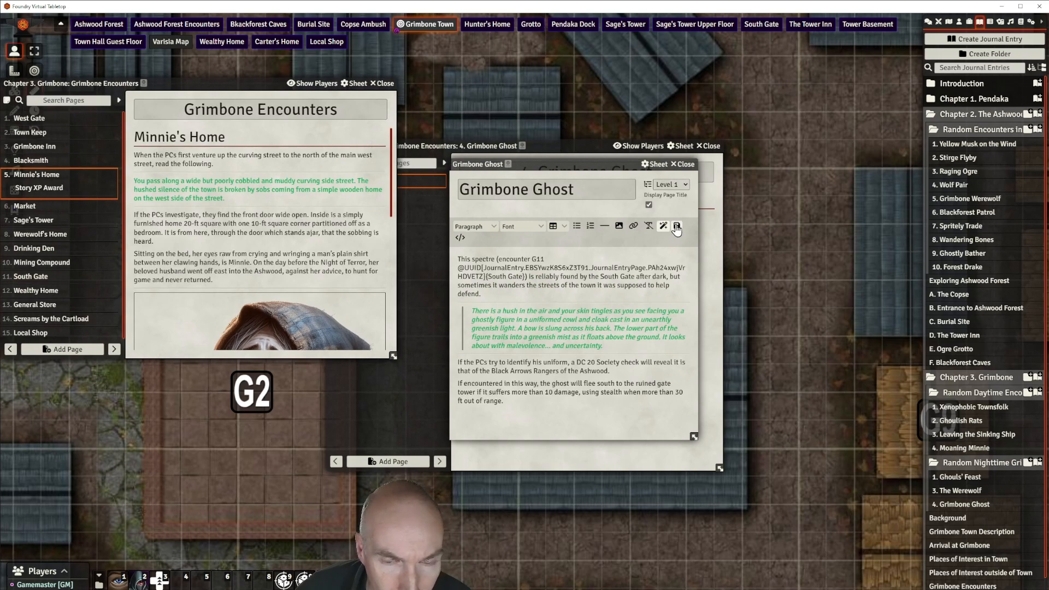
{"action": "left_click", "coordinate": [677, 226]}
{"action": "left_click_drag", "start_coordinate": [575, 146], "coordinate": [764, 40]}
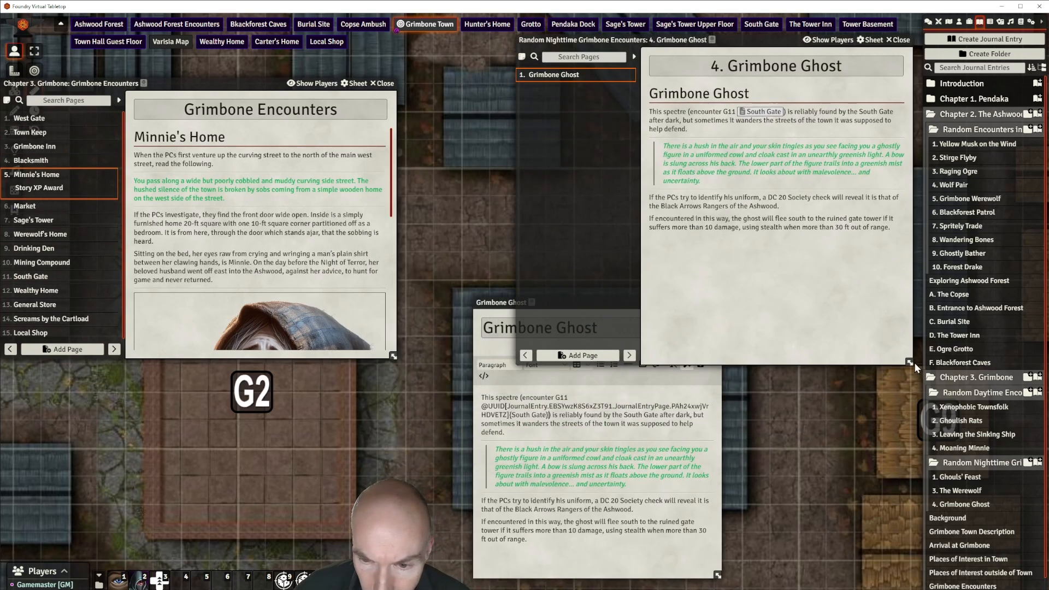
{"action": "left_click_drag", "start_coordinate": [911, 362], "coordinate": [915, 312]}
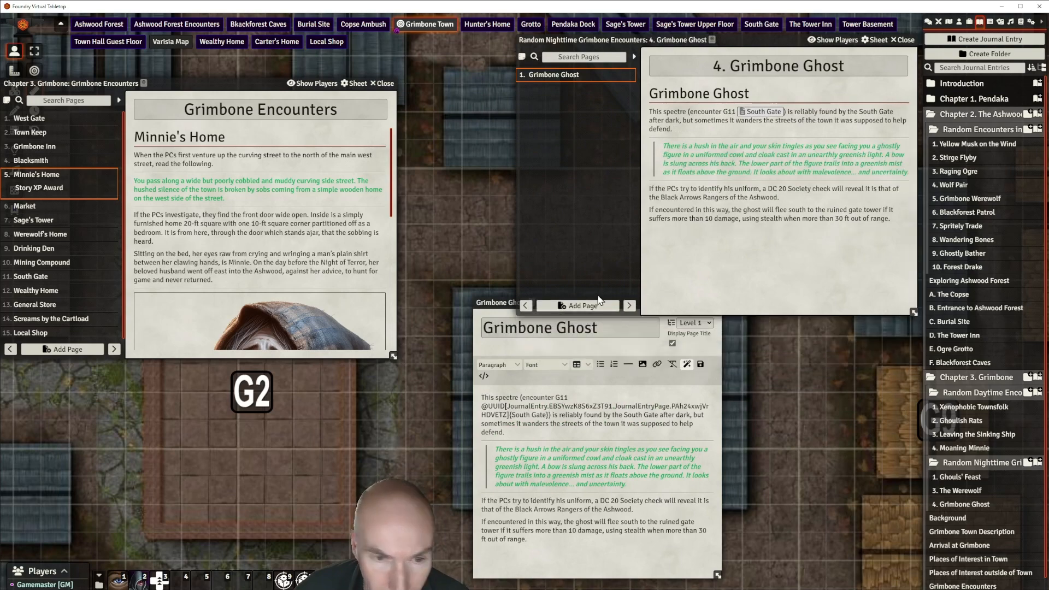
{"action": "left_click", "coordinate": [502, 316]}
{"action": "left_click_drag", "start_coordinate": [506, 302], "coordinate": [719, 331]}
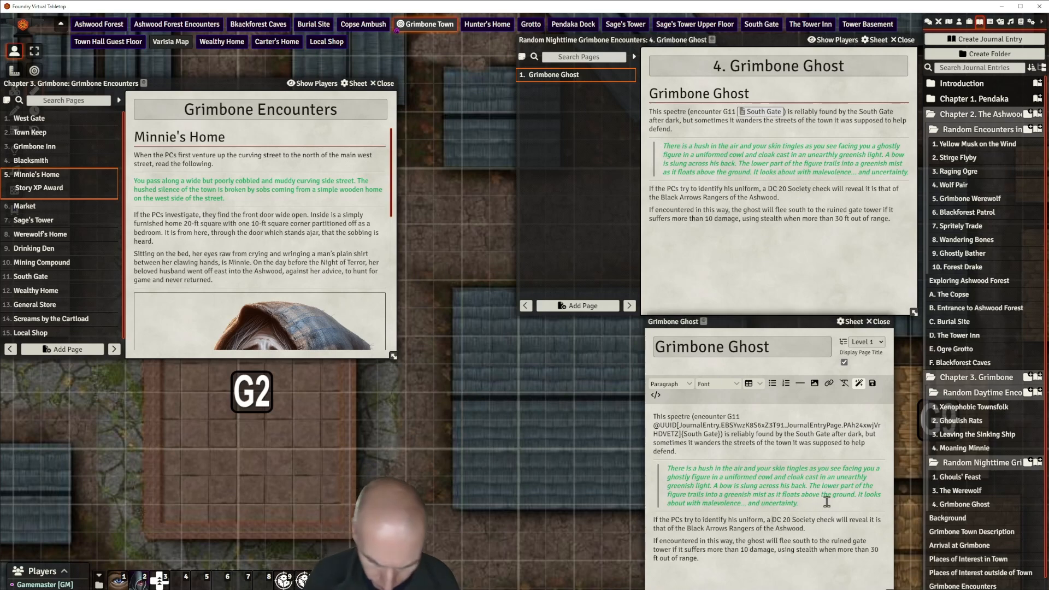
{"action": "type", "text": "@"}
{"action": "type", "text": "Check"}
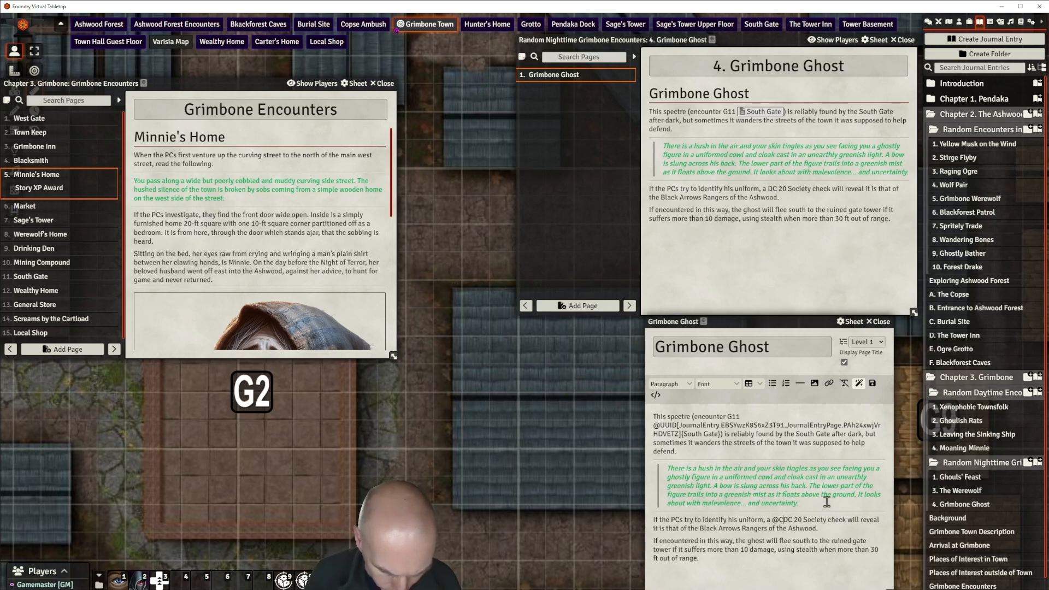
{"action": "type", "text": "["}
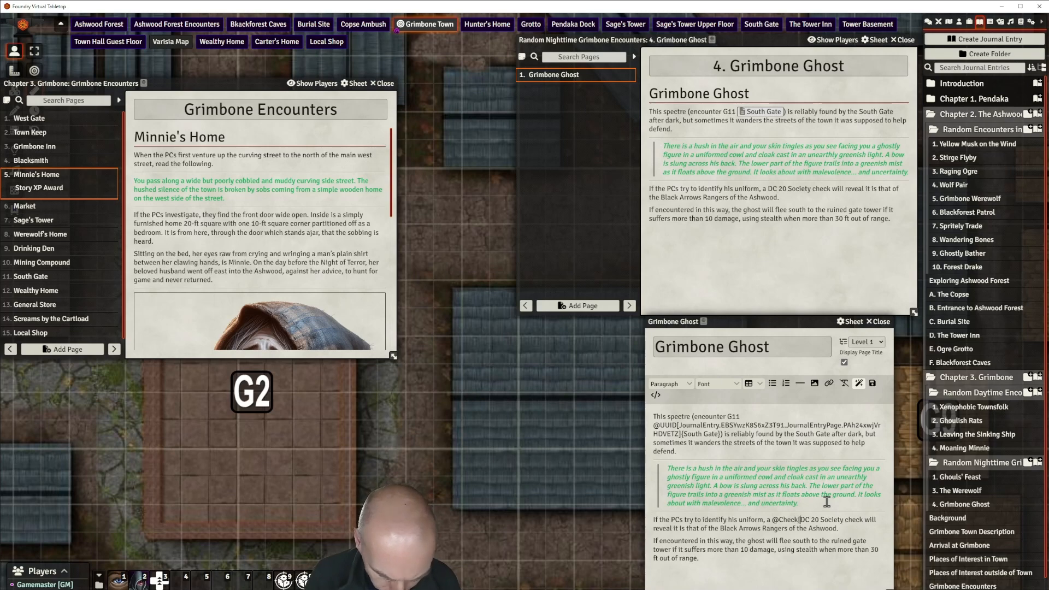
{"action": "type", "text": "society"}
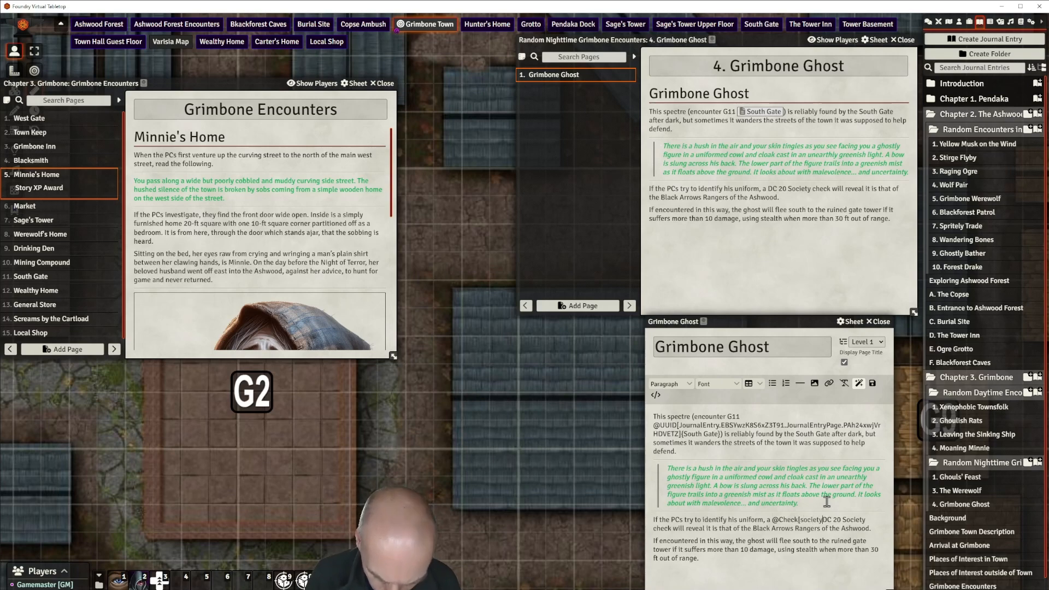
{"action": "type", "text": "|"}
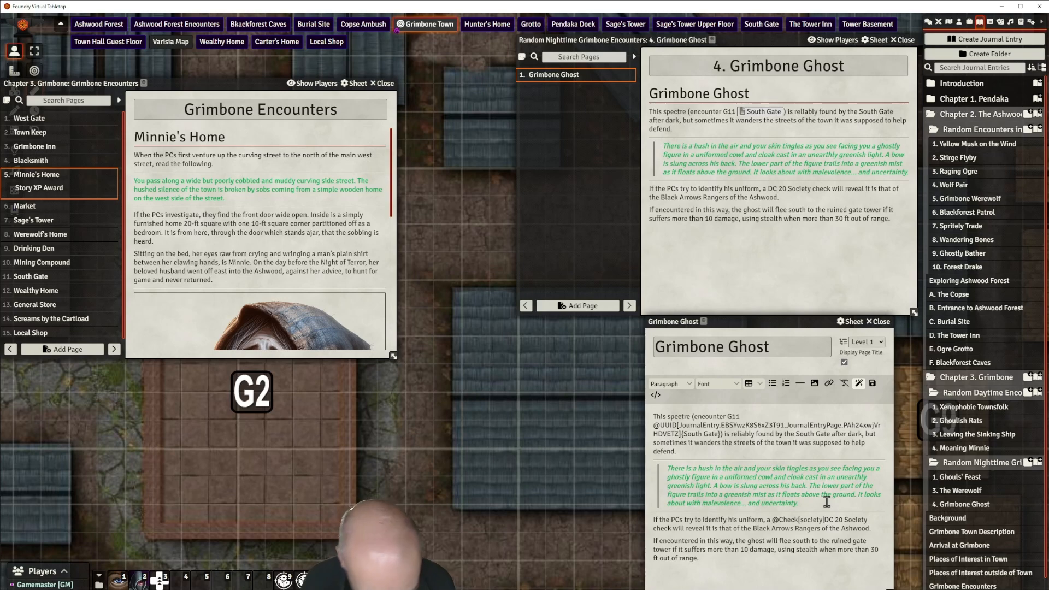
{"action": "type", "text": "dc:20|"}
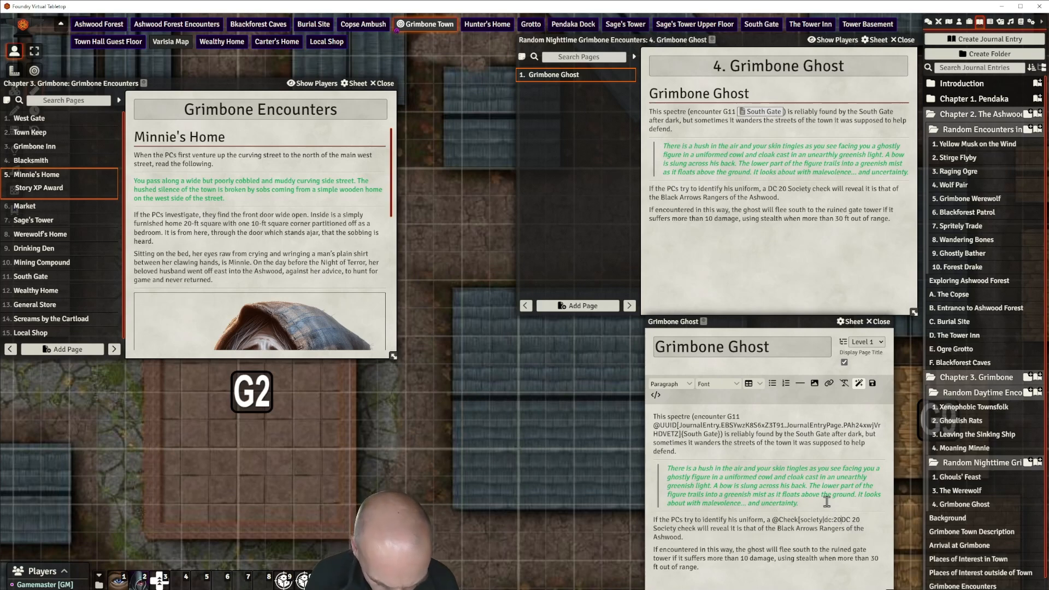
{"action": "type", "text": "n"}
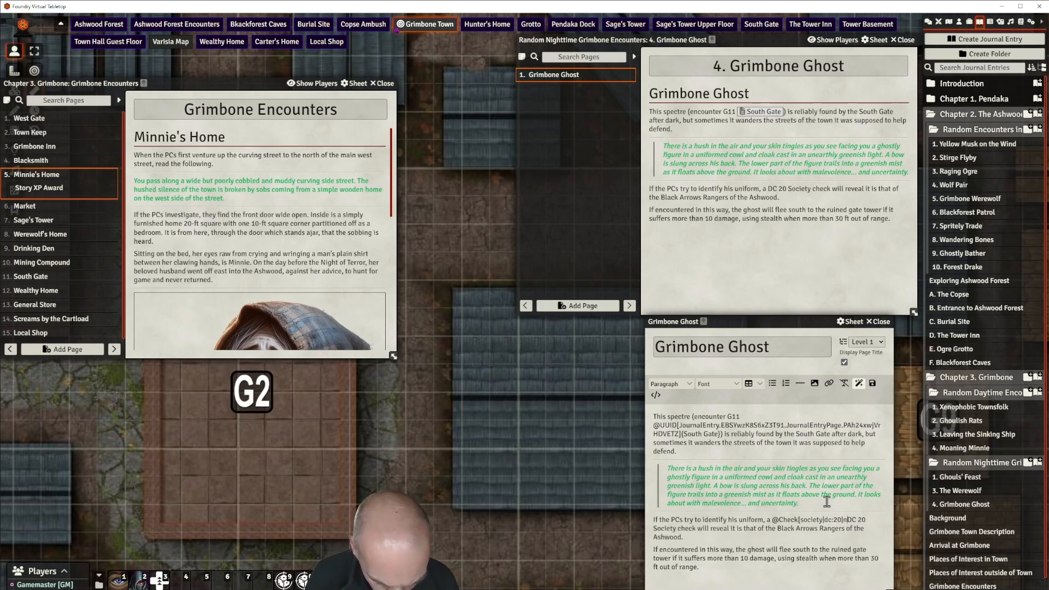
{"action": "type", "text": "ame"}
{"action": "type", "text": ":ide"}
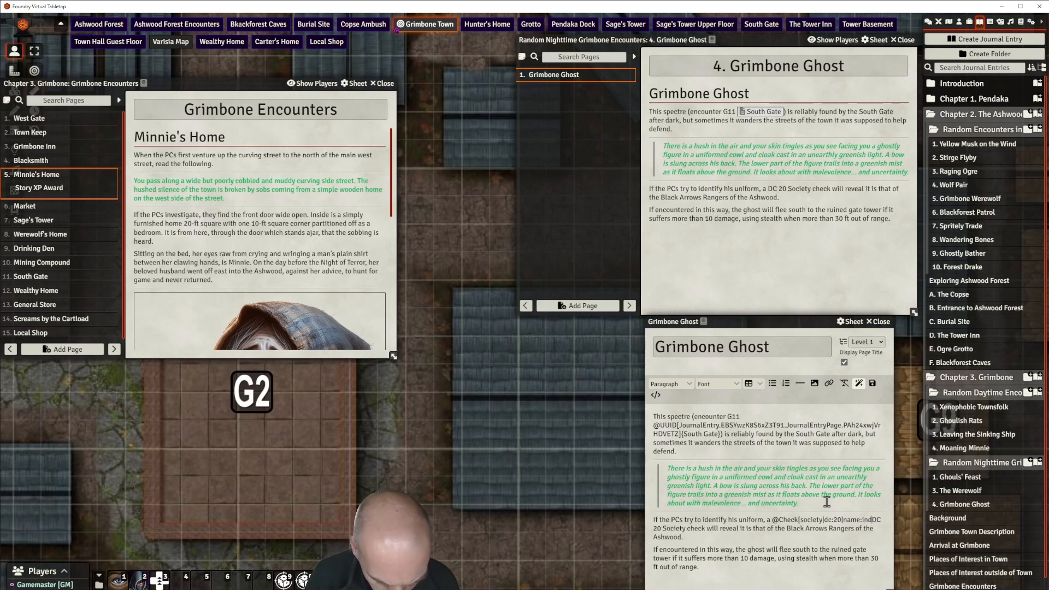
{"action": "key", "text": "BackSpace"}
{"action": "key", "text": "BackSpace"}
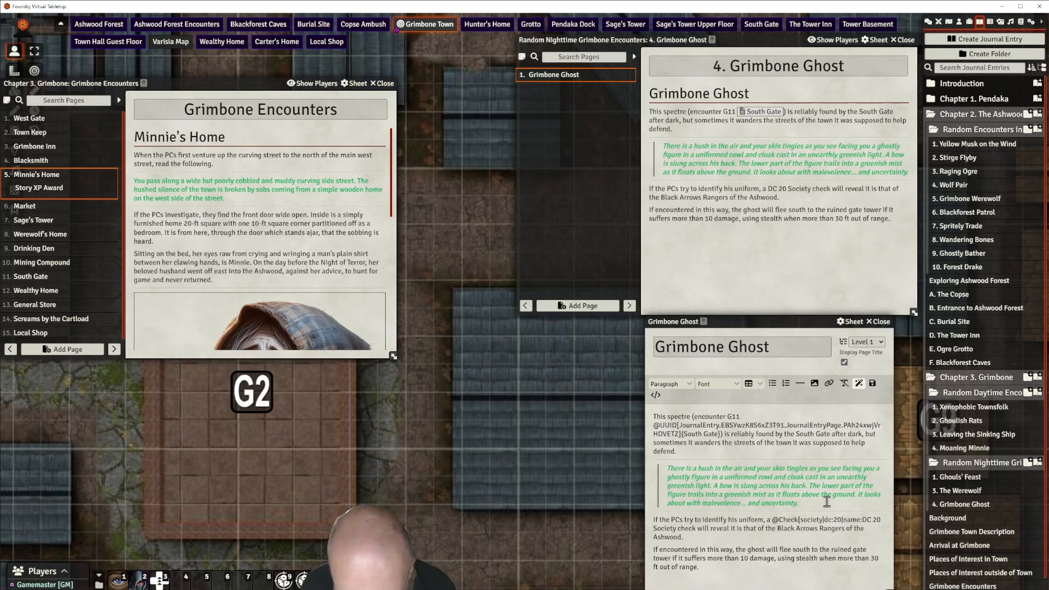
{"action": "type", "text": "Identify Un"}
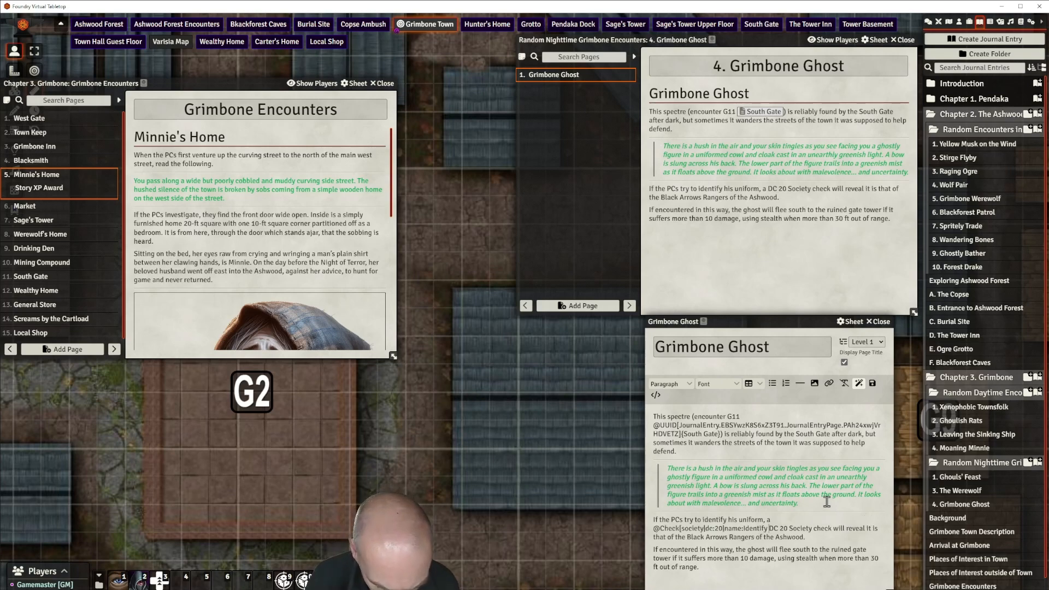
{"action": "type", "text": "iform"}
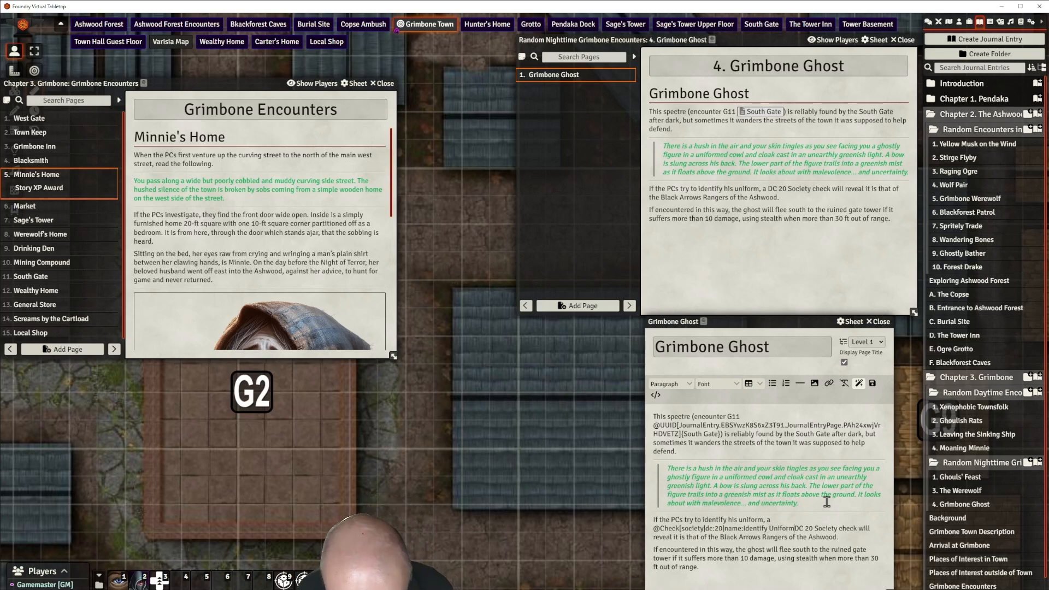
{"action": "type", "text": "]"}
{"action": "key", "text": "BackSpace"}
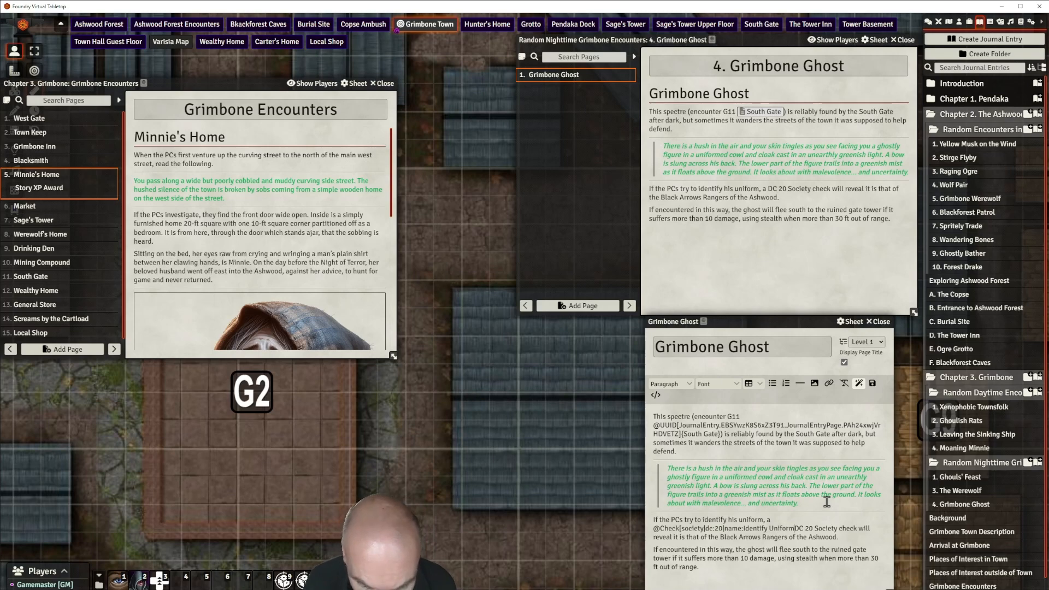
{"action": "type", "text": "|traits"}
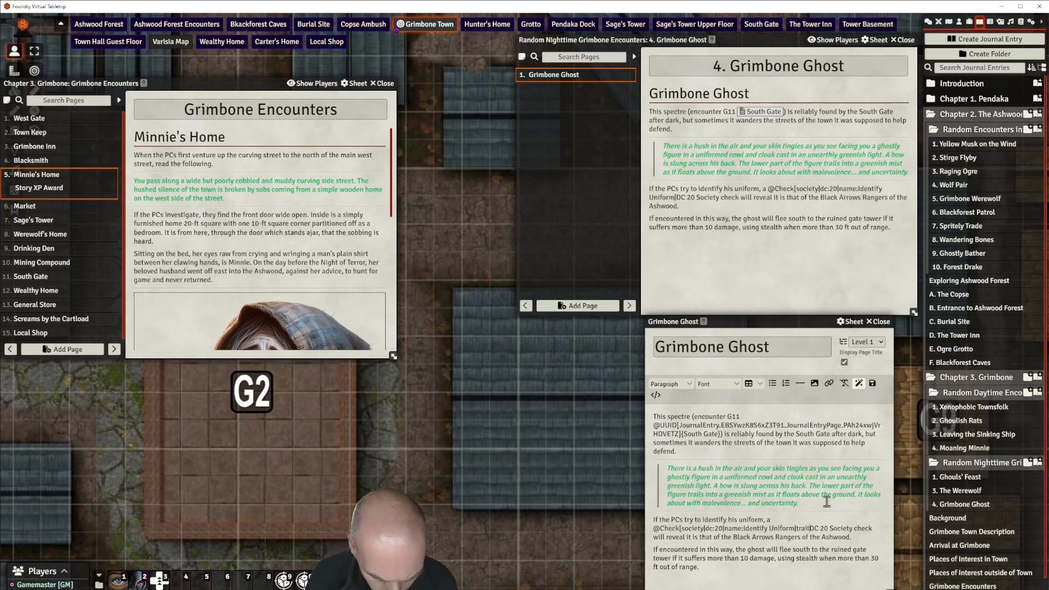
{"action": "type", "text": ":secret"}
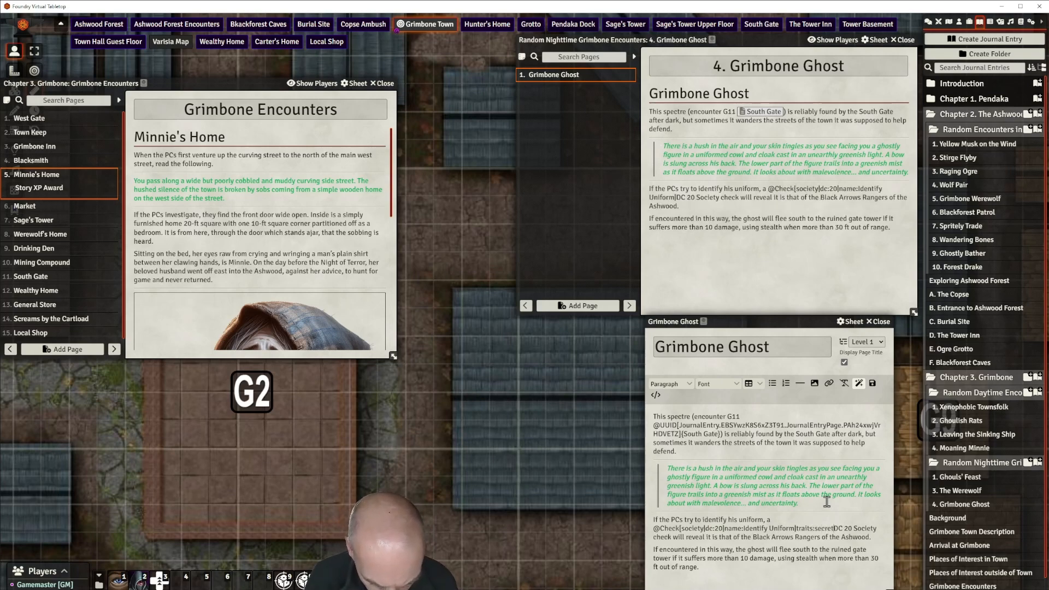
{"action": "type", "text": "]"}
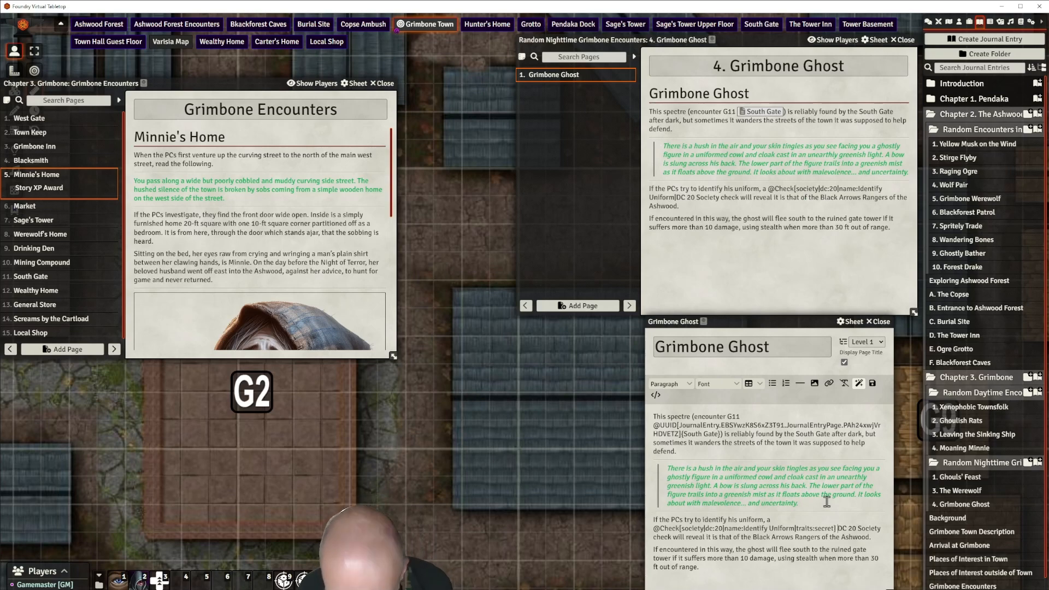
Delete the plain text "DC 20 Society" after the inline check, keeping the word "check"
{"action": "key", "text": "Delete"}
{"action": "key", "text": "Delete"}
{"action": "key", "text": "Delete"}
{"action": "key", "text": "Delete"}
{"action": "key", "text": "Delete"}
{"action": "key", "text": "Delete"}
{"action": "key", "text": "Delete"}
{"action": "key", "text": "Delete"}
{"action": "key", "text": "Delete"}
{"action": "key", "text": "Delete"}
{"action": "key", "text": "Delete"}
{"action": "key", "text": "Delete"}
{"action": "key", "text": "Delete"}
{"action": "key", "text": "Delete"}
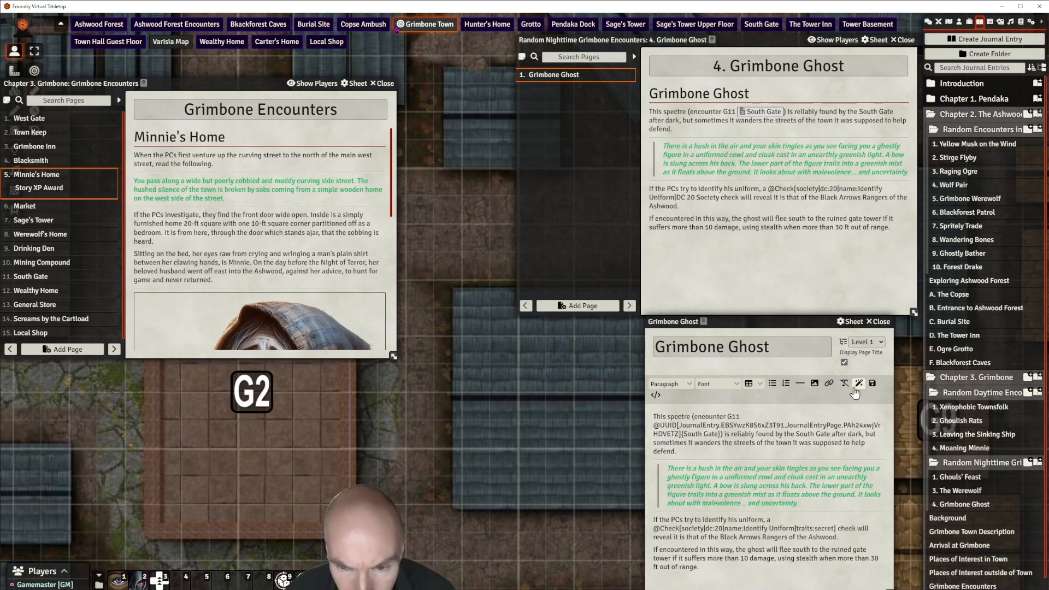
Save the Grimbone Ghost page and close its editor, leaving the journal entry open
{"action": "left_click_drag", "start_coordinate": [790, 321], "coordinate": [810, 302]}
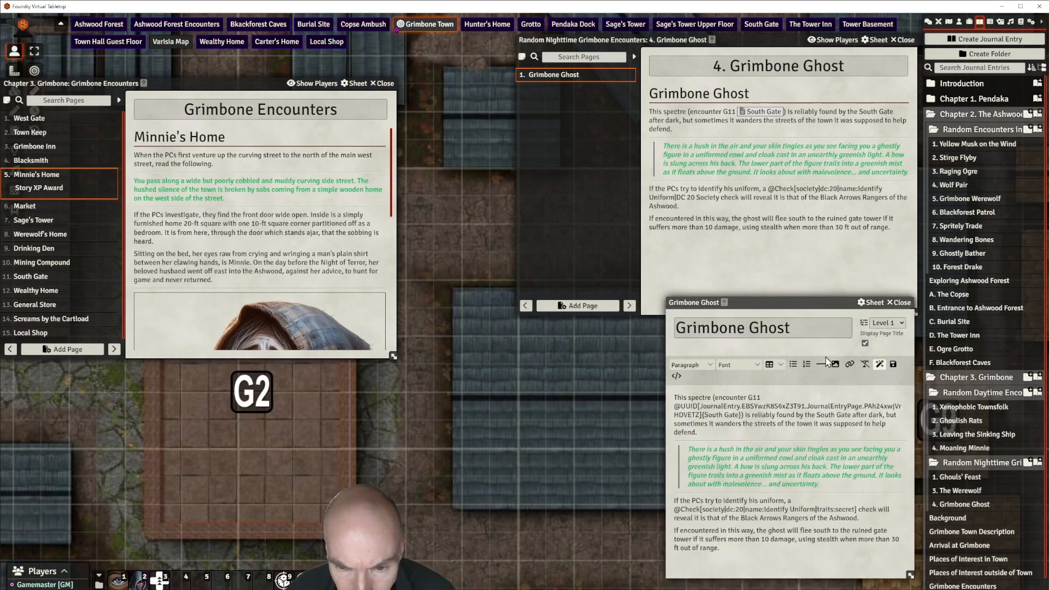
{"action": "left_click", "coordinate": [894, 366]}
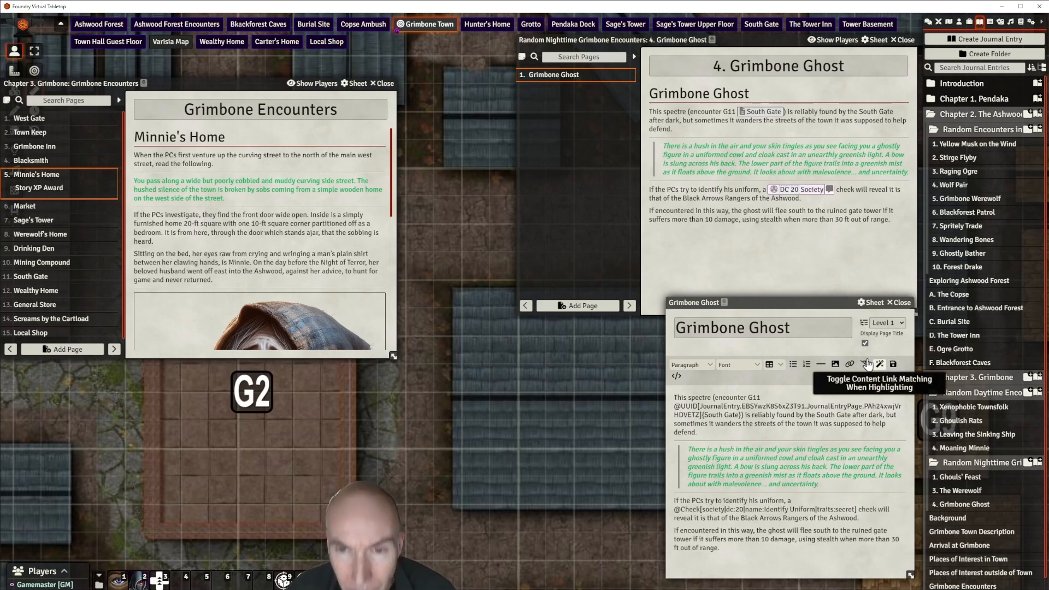
{"action": "left_click_drag", "start_coordinate": [799, 306], "coordinate": [801, 304]}
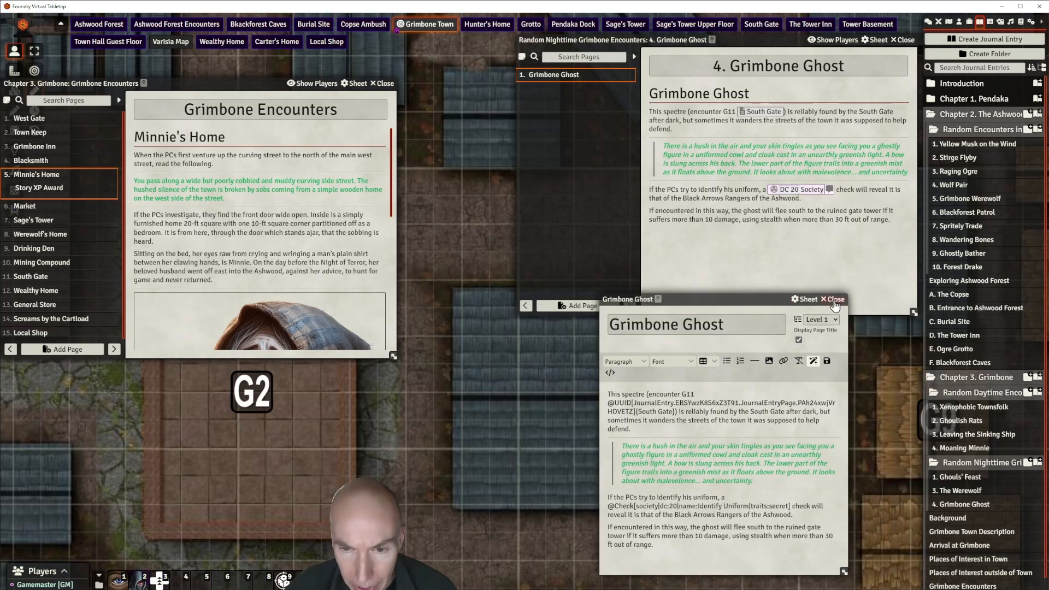
{"action": "left_click", "coordinate": [899, 302]}
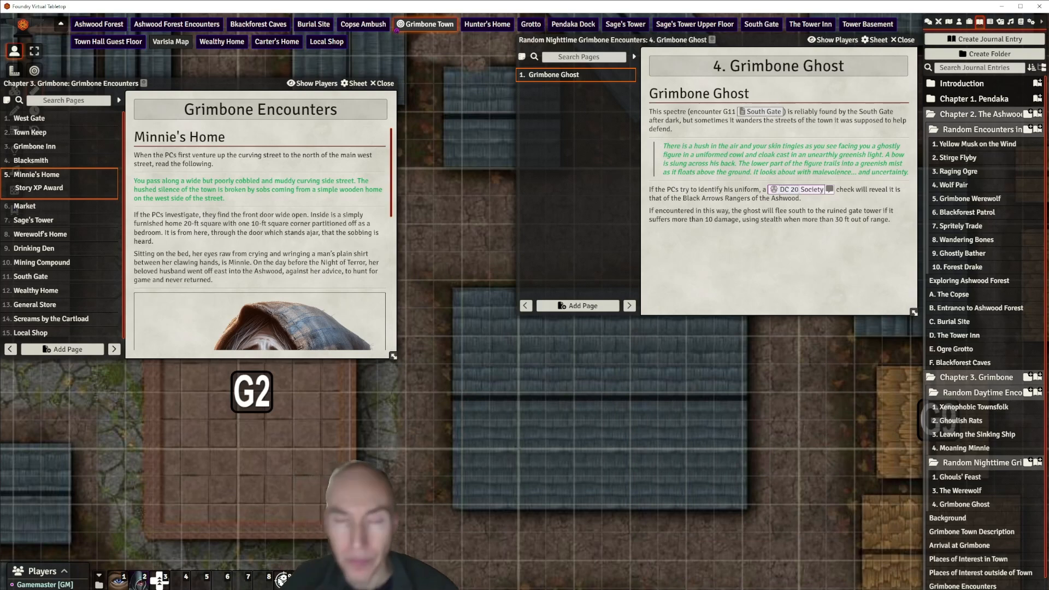
{"action": "left_click_drag", "start_coordinate": [761, 38], "coordinate": [689, 42]}
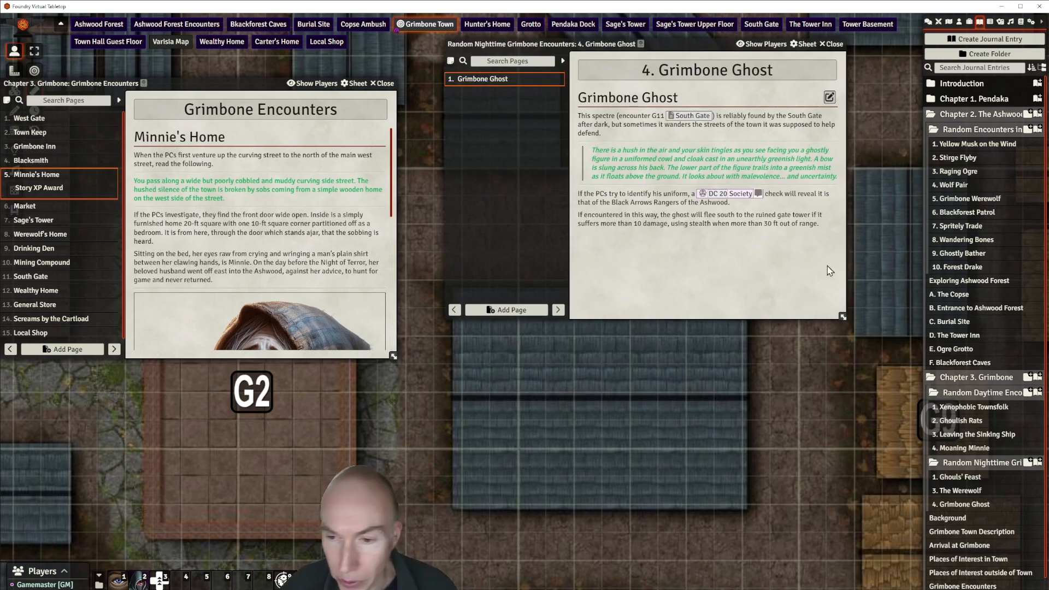
Duplicate the Daytime Grimbone Random Encounters rollable table
{"action": "left_click", "coordinate": [991, 23]}
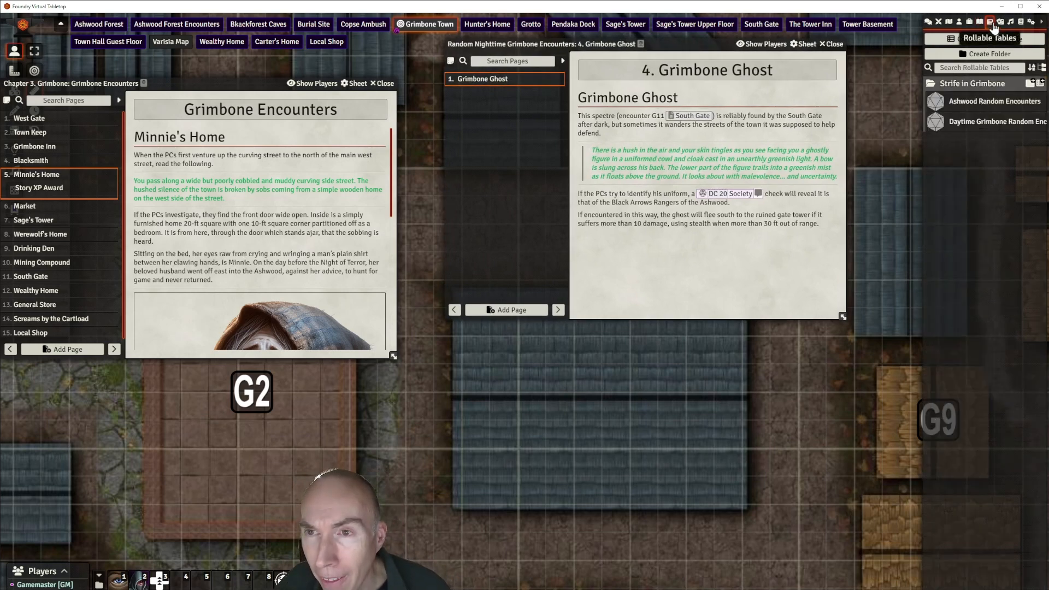
{"action": "left_click", "coordinate": [993, 124]}
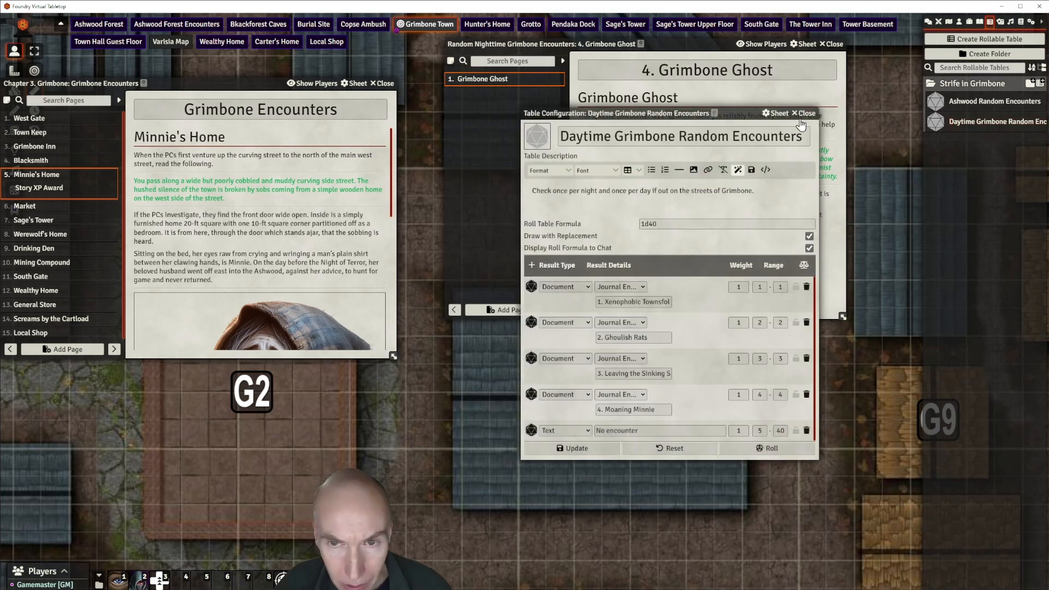
{"action": "left_click", "coordinate": [807, 113]}
{"action": "right_click", "coordinate": [987, 123]}
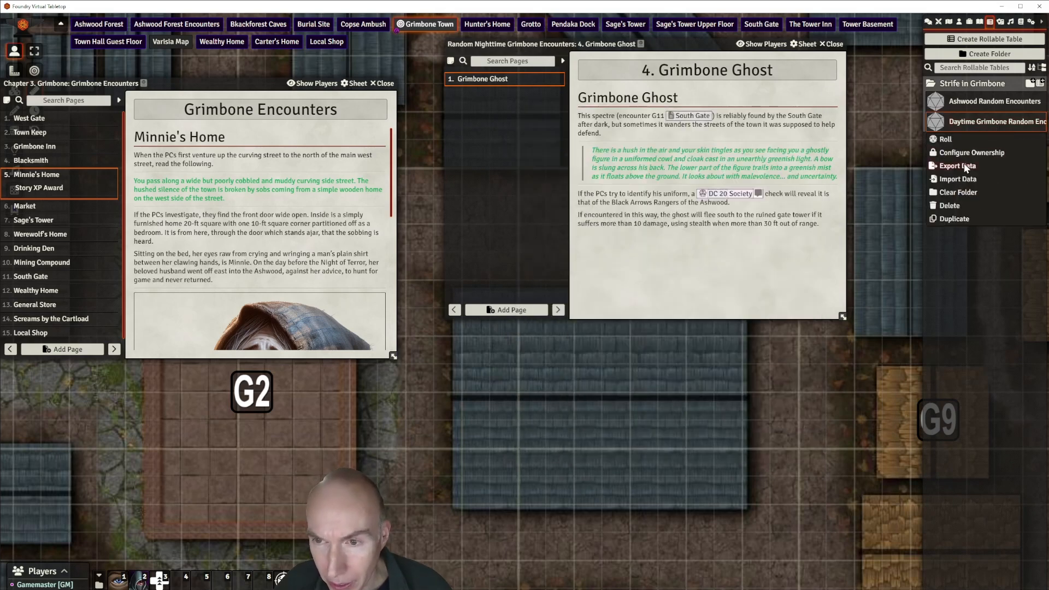
{"action": "left_click", "coordinate": [959, 219]}
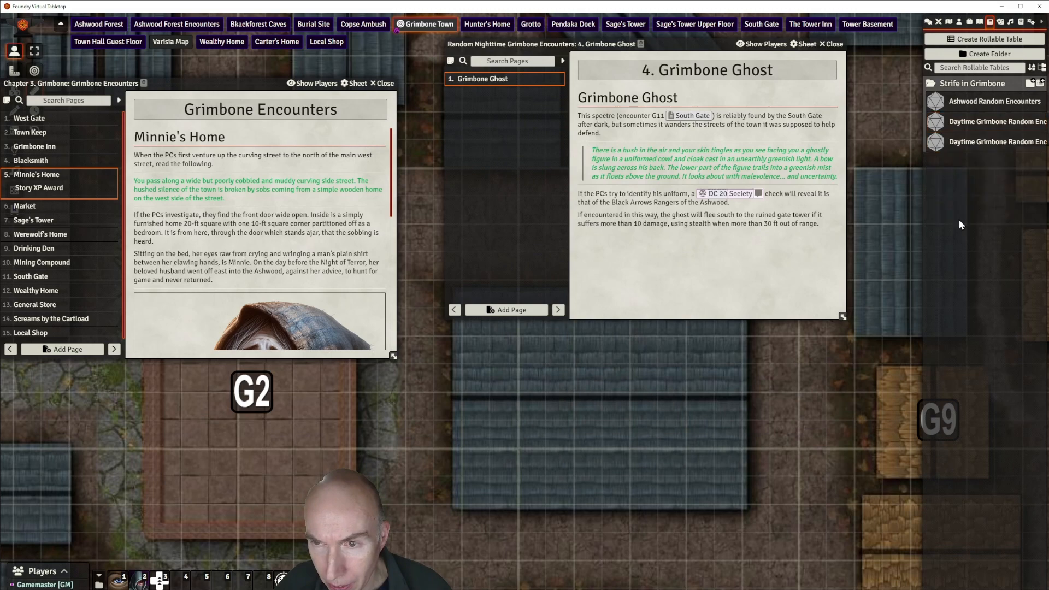
Rename the duplicated table as Nighttime Grimbone Random Encounters and save it
{"action": "left_click", "coordinate": [970, 143]}
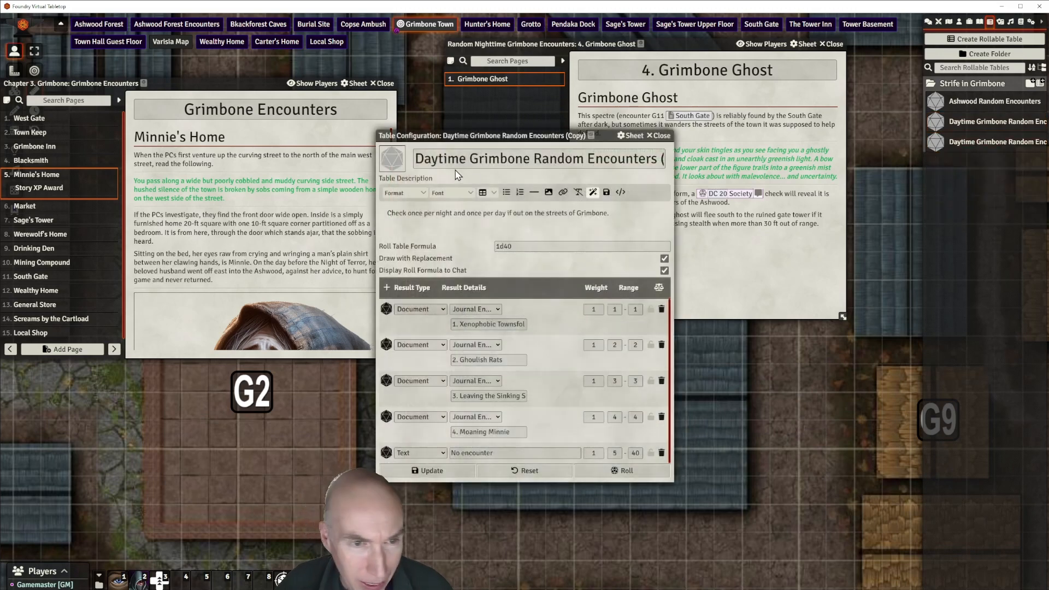
{"action": "left_click_drag", "start_coordinate": [470, 158], "coordinate": [417, 157]}
{"action": "key", "text": "BackSpace"}
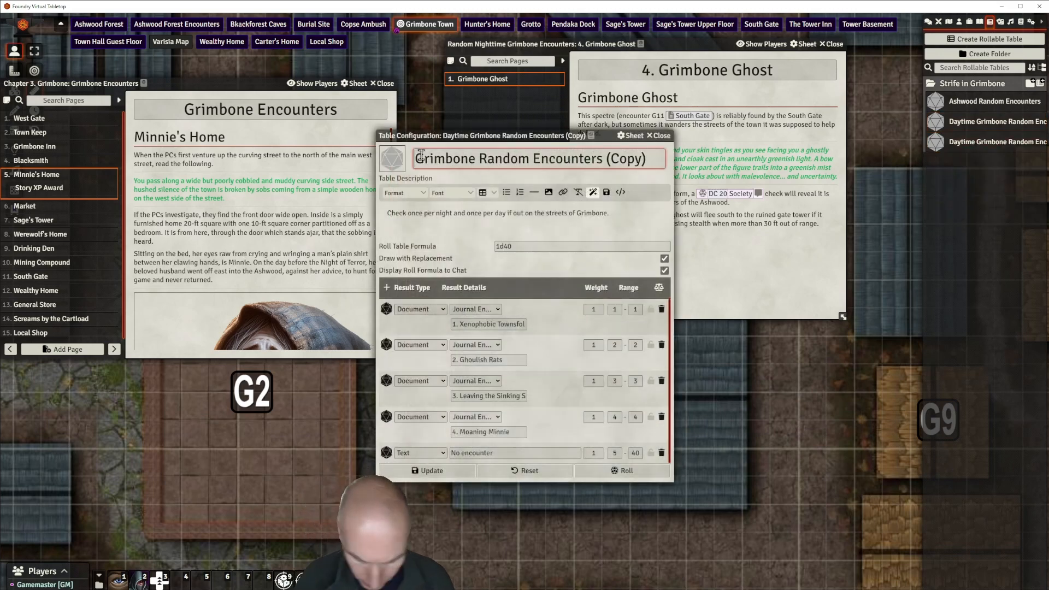
{"action": "type", "text": "Nighttime"}
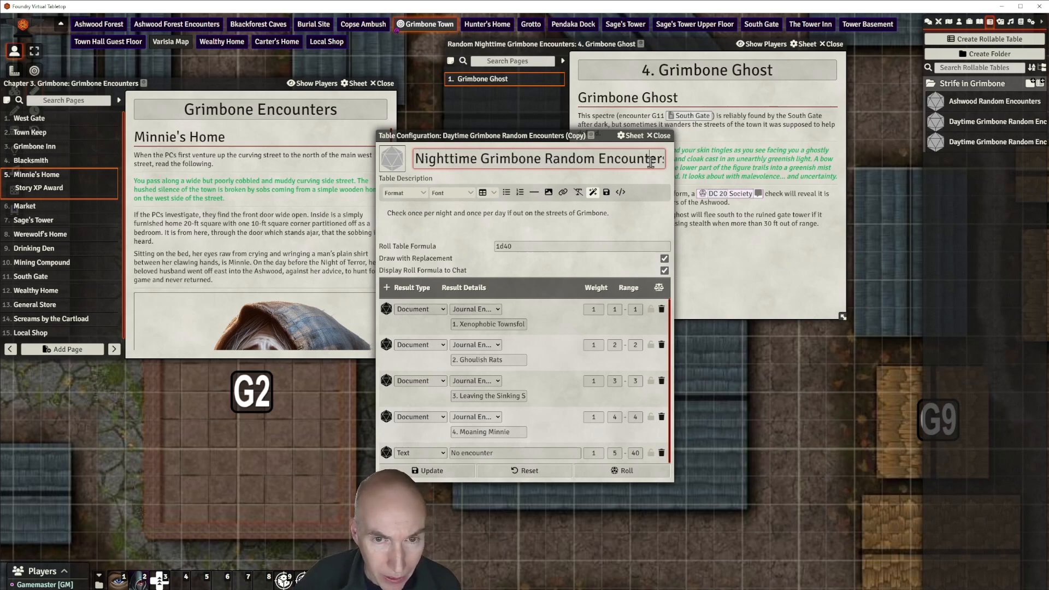
{"action": "key", "text": "End"}
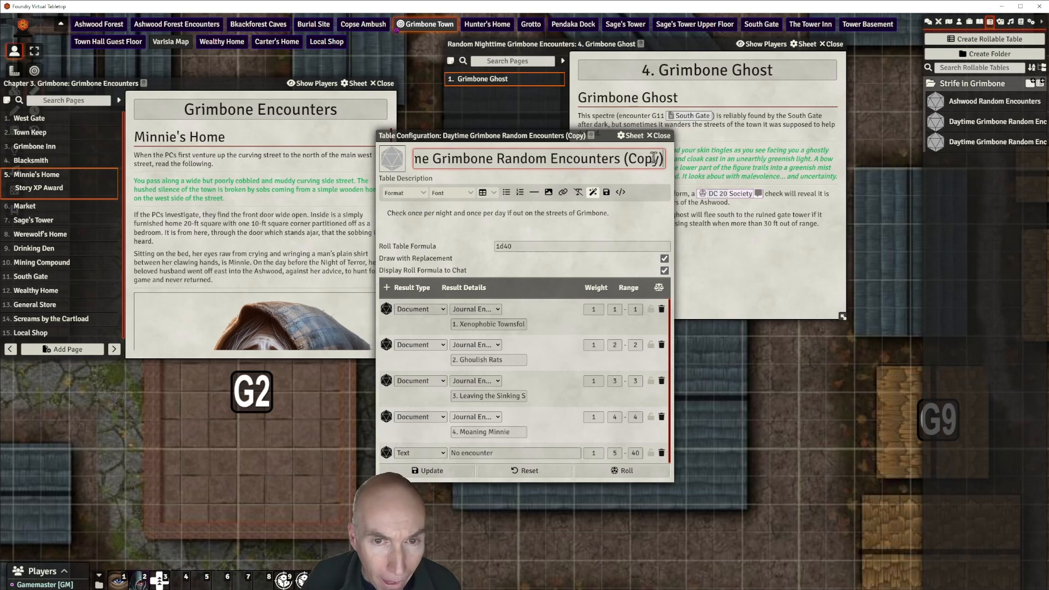
{"action": "key", "text": "BackSpace"}
{"action": "key", "text": "BackSpace"}
{"action": "key", "text": "BackSpace"}
{"action": "key", "text": "BackSpace"}
{"action": "key", "text": "BackSpace"}
{"action": "key", "text": "BackSpace"}
{"action": "key", "text": "BackSpace"}
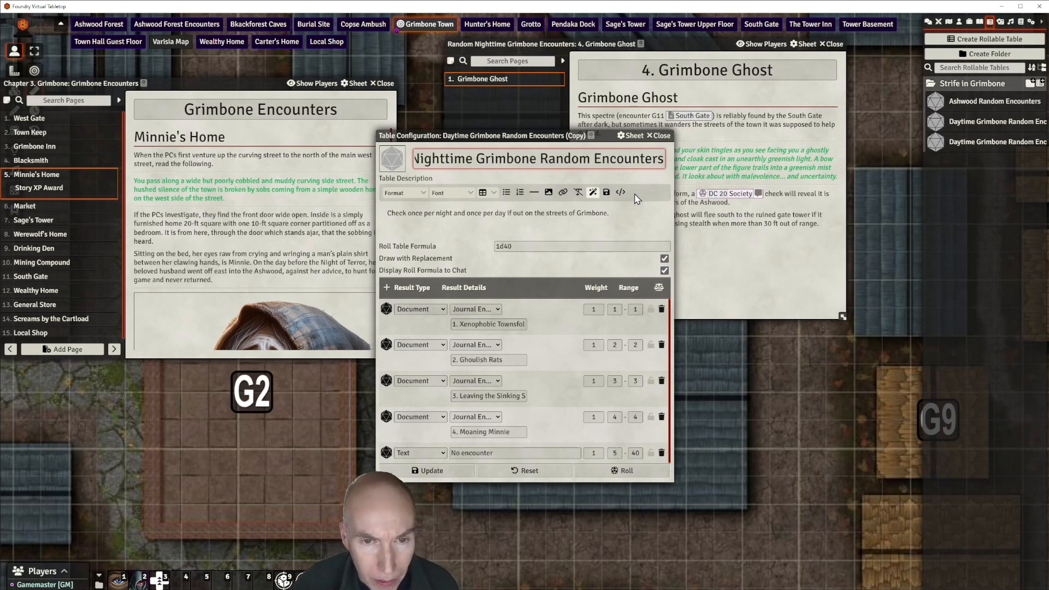
{"action": "left_click", "coordinate": [607, 193]}
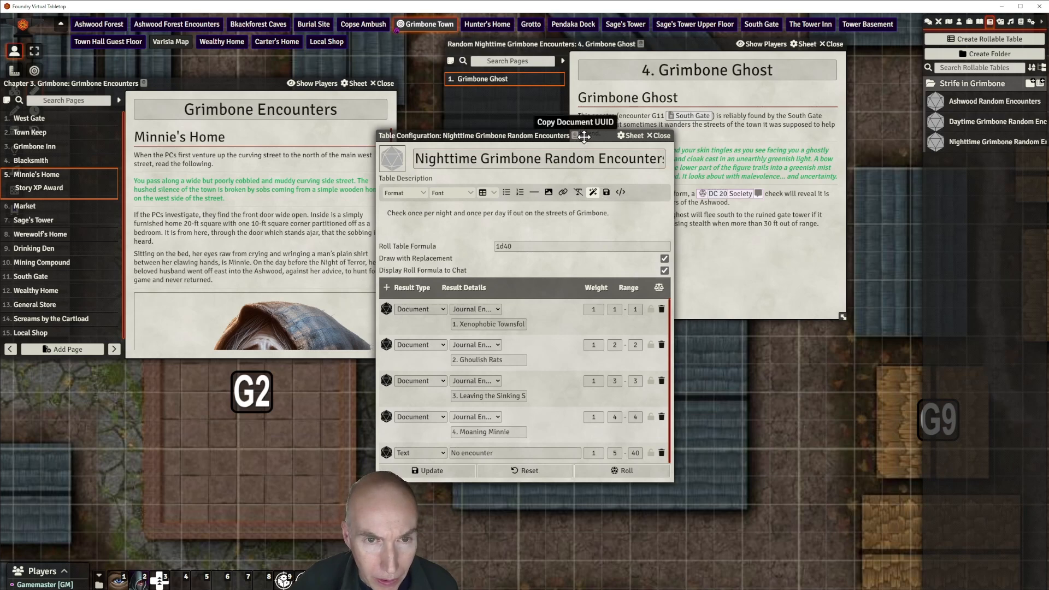
Remove the Xenophobic Townsfolk, Leaving the Sinking Ship and Moaning Minnie results from the nighttime table, keeping Ghoulish Rats
{"action": "left_click_drag", "start_coordinate": [584, 137], "coordinate": [693, 94]}
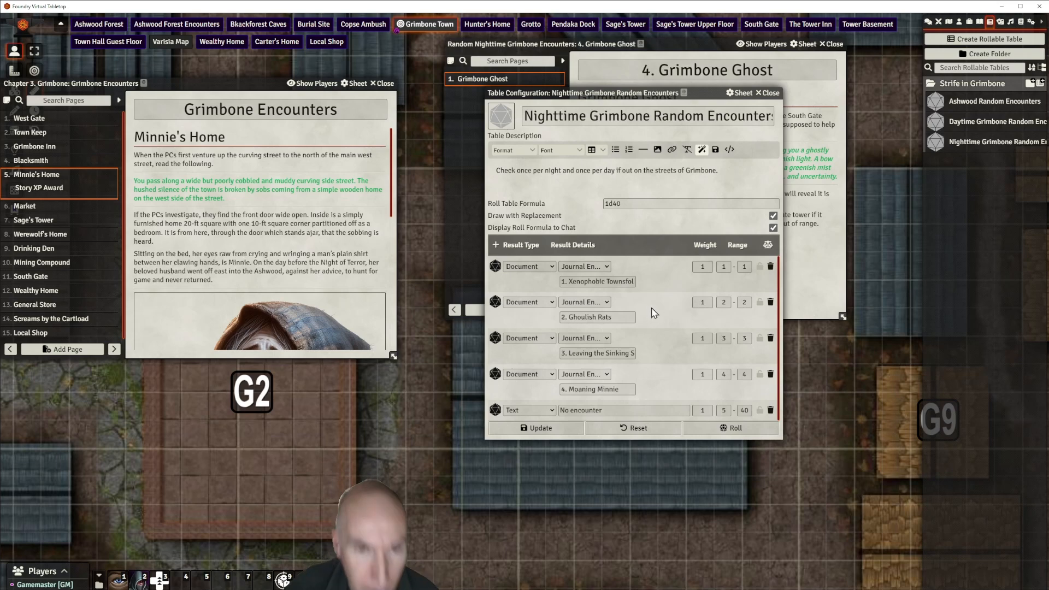
{"action": "left_click", "coordinate": [770, 267]}
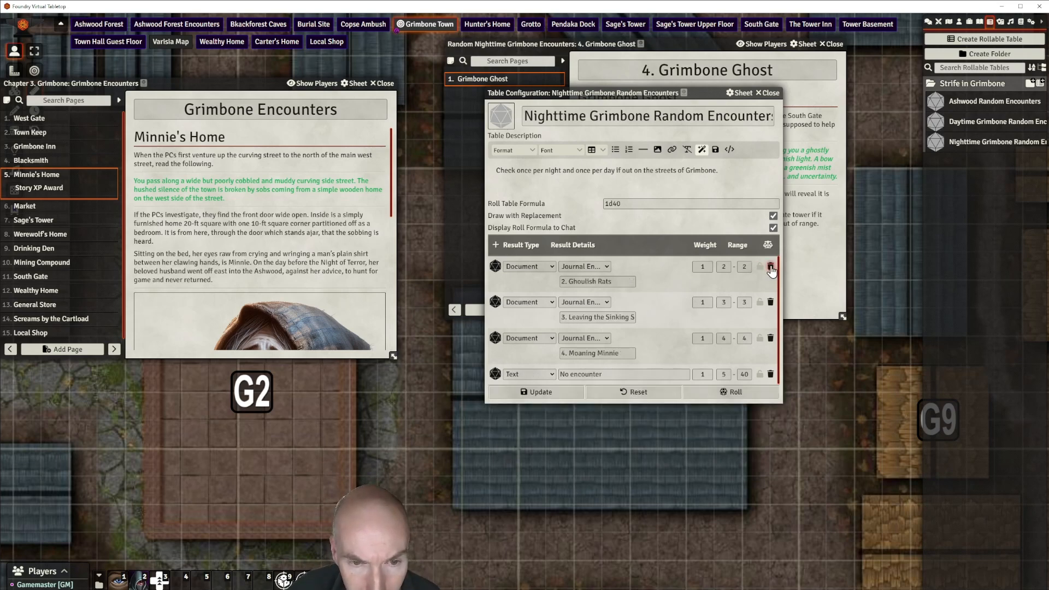
{"action": "left_click", "coordinate": [770, 302]}
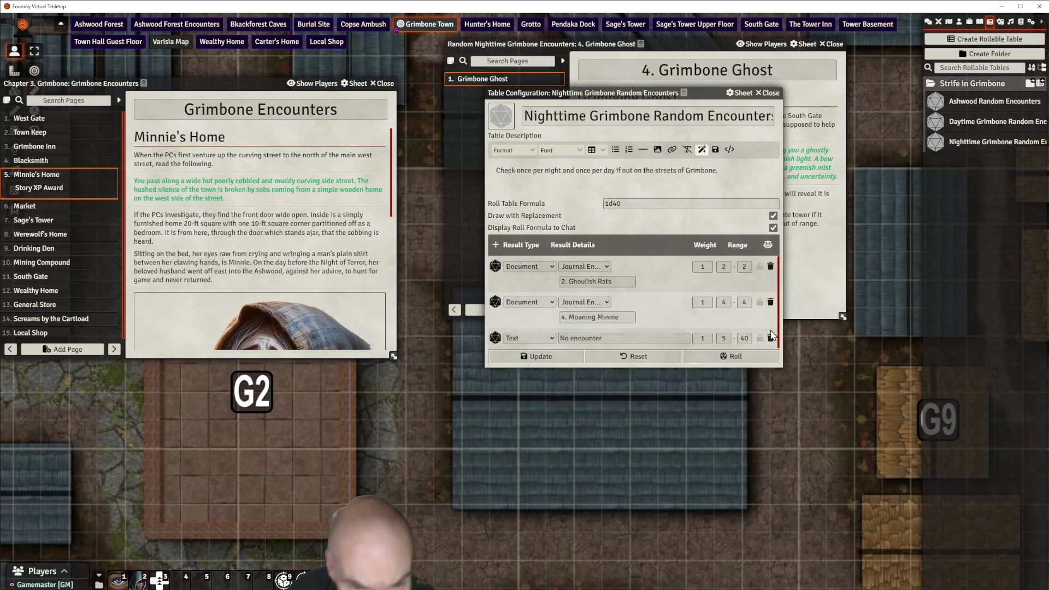
{"action": "left_click", "coordinate": [771, 303]}
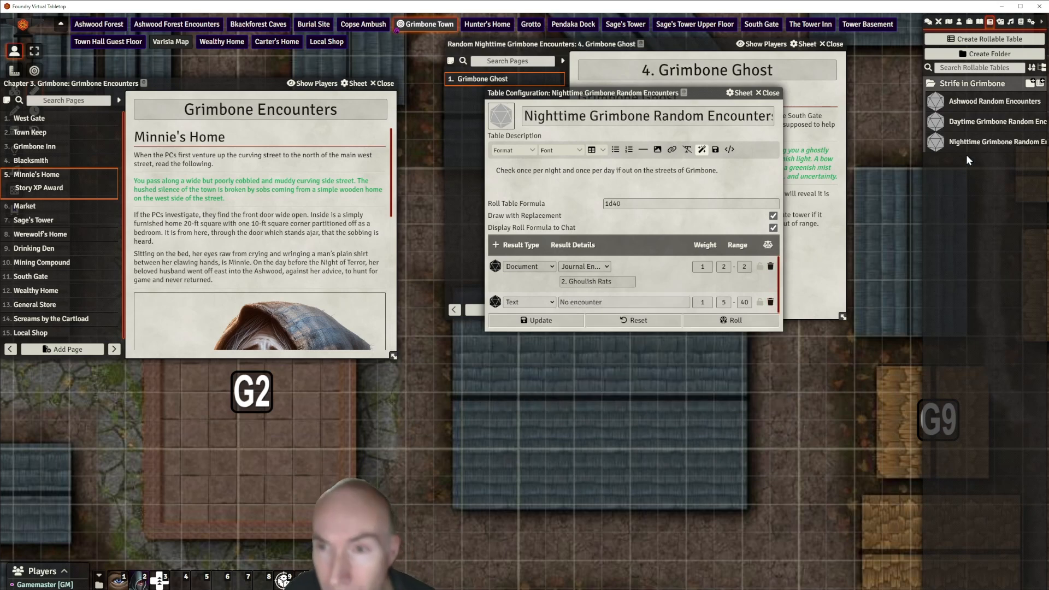
Add the nighttime journal entries Ghouls' Feast, The Werewolf and Grimbone Ghost as results of the Nighttime Grimbone Random Encounters table
{"action": "left_click", "coordinate": [981, 21]}
{"action": "scroll", "coordinate": [967, 407], "scroll_direction": "down", "scroll_amount": 1}
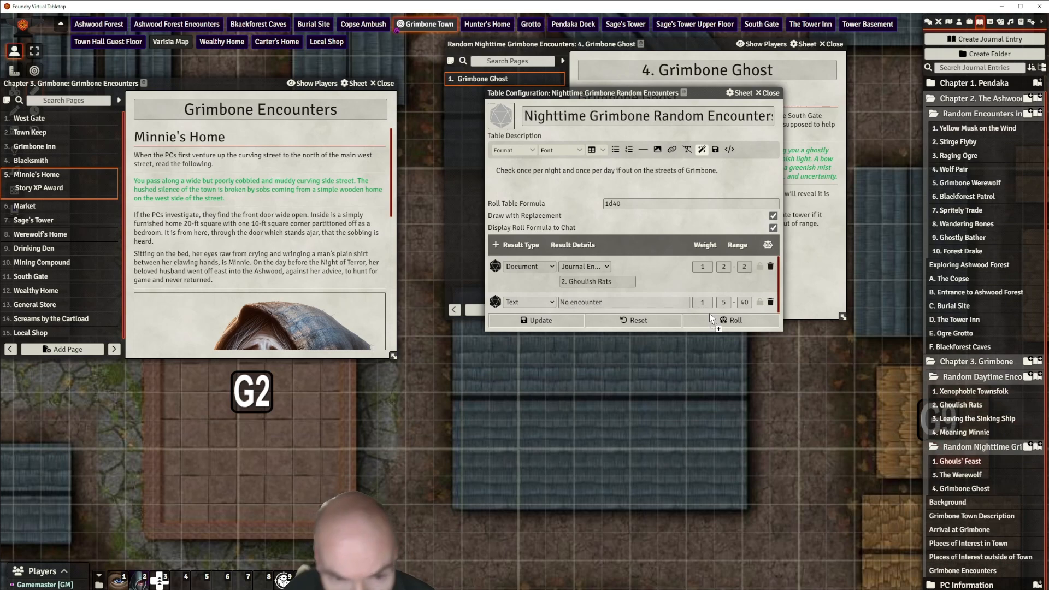
{"action": "left_click_drag", "start_coordinate": [648, 265], "coordinate": [649, 265]}
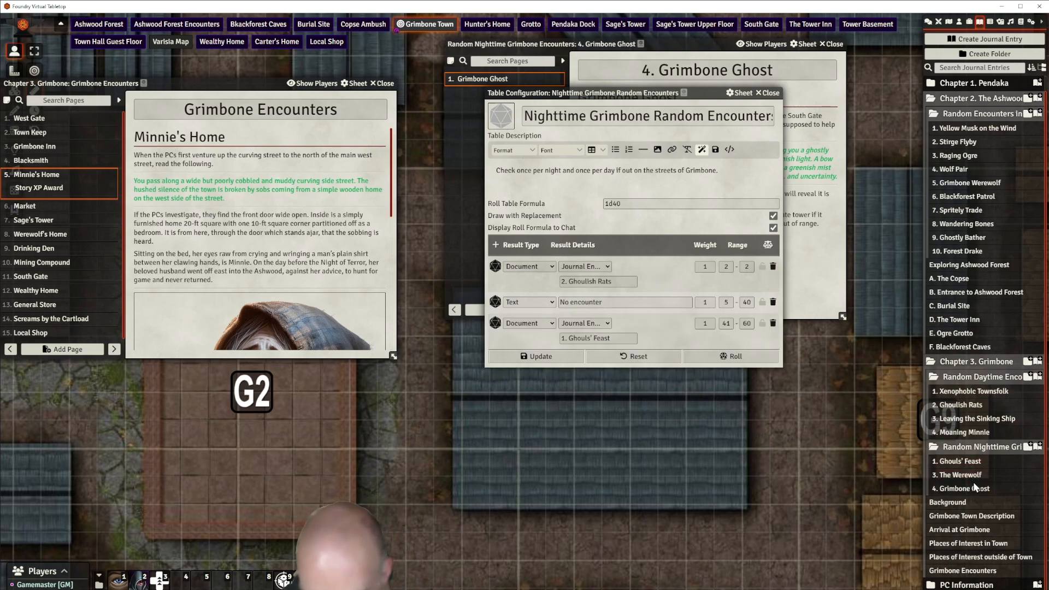
{"action": "left_click_drag", "start_coordinate": [972, 480], "coordinate": [673, 324]}
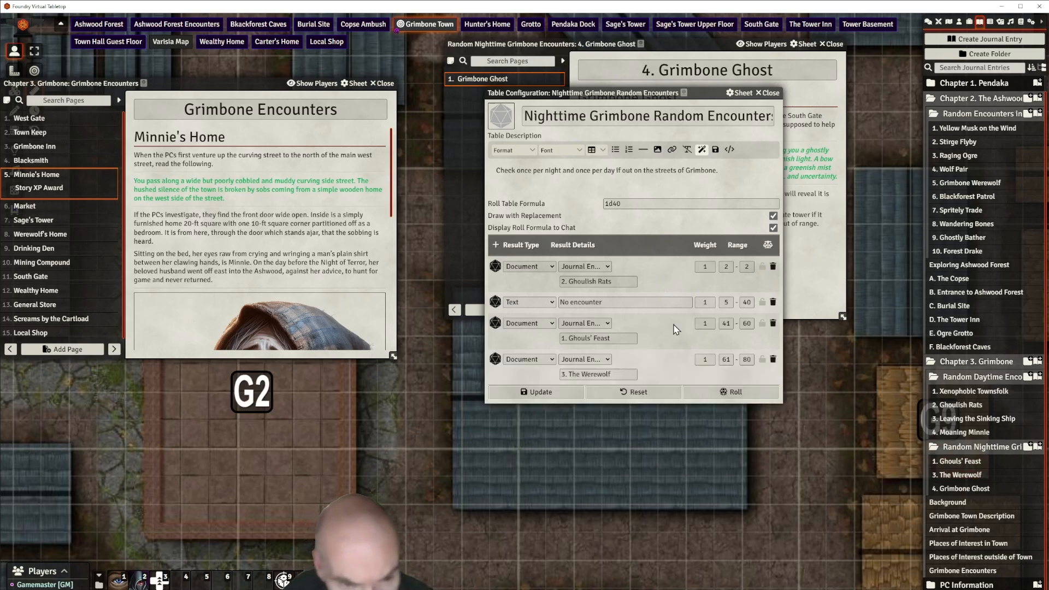
{"action": "left_click_drag", "start_coordinate": [976, 489], "coordinate": [672, 359]}
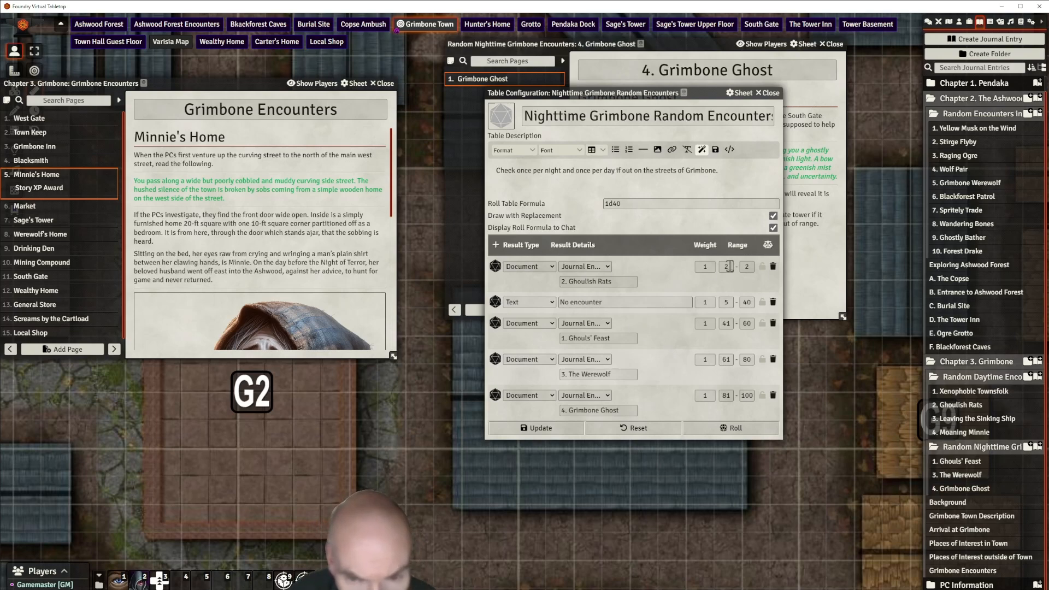
Set the result ranges to 1-1 for Ghouls' Feast, 3-3 for The Werewolf and 4-4 for Grimbone Ghost
{"action": "double_click", "coordinate": [722, 323]}
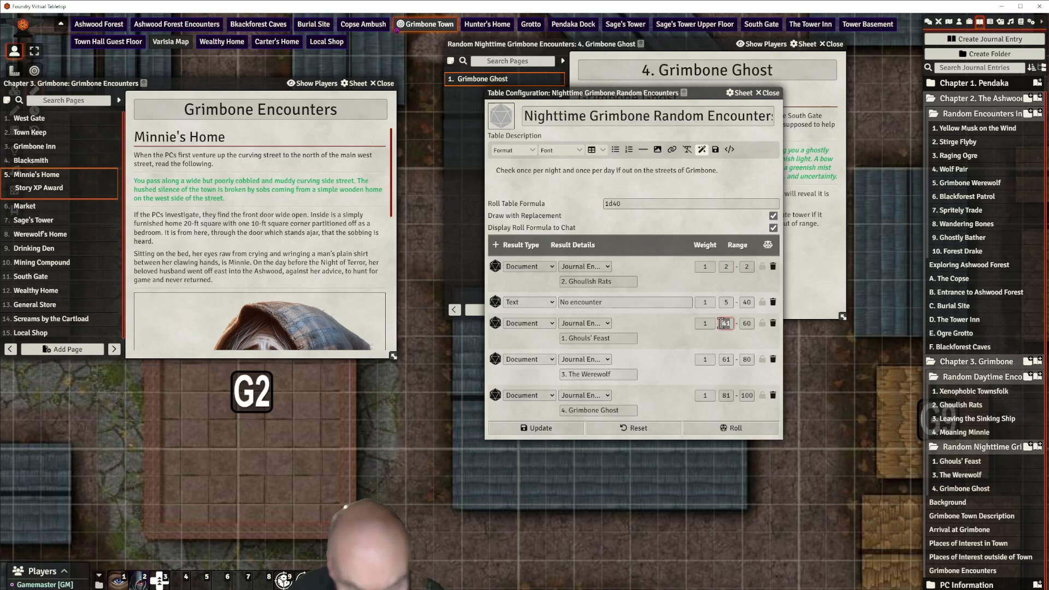
{"action": "type", "text": "1"}
{"action": "key", "text": "Tab"}
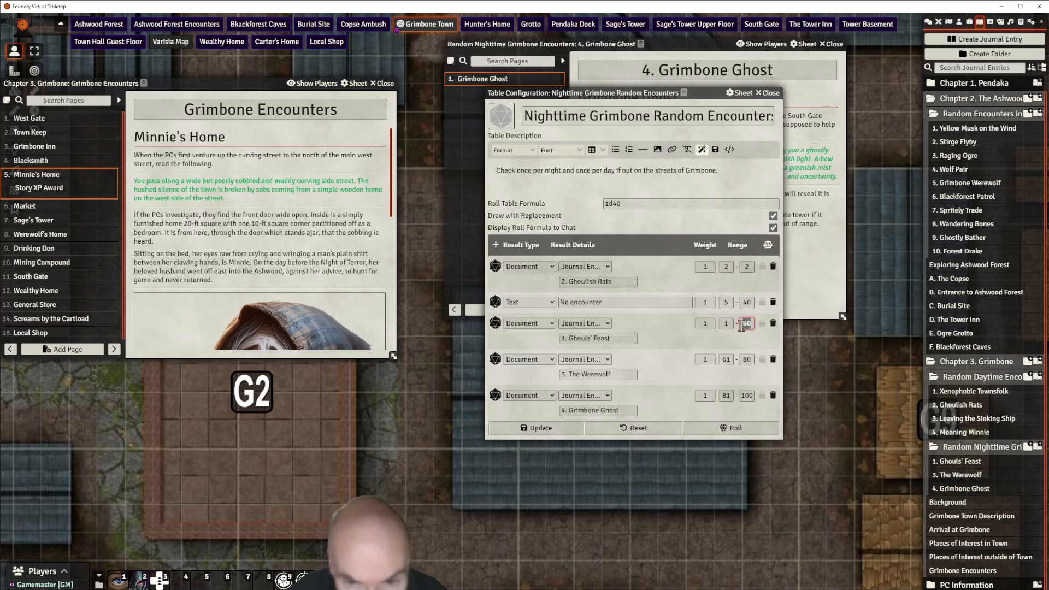
{"action": "type", "text": "1"}
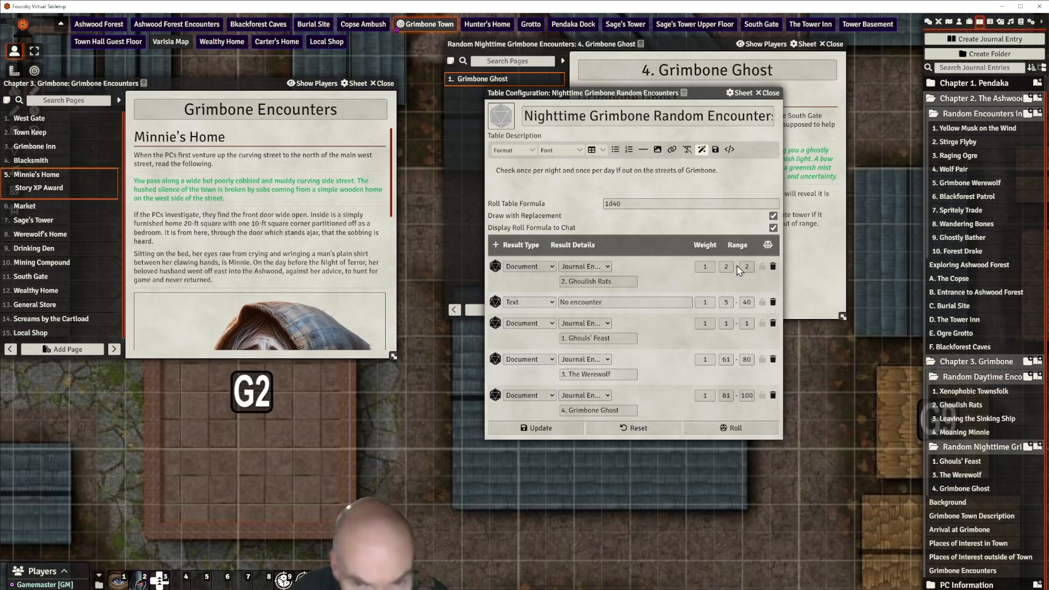
{"action": "double_click", "coordinate": [725, 359]}
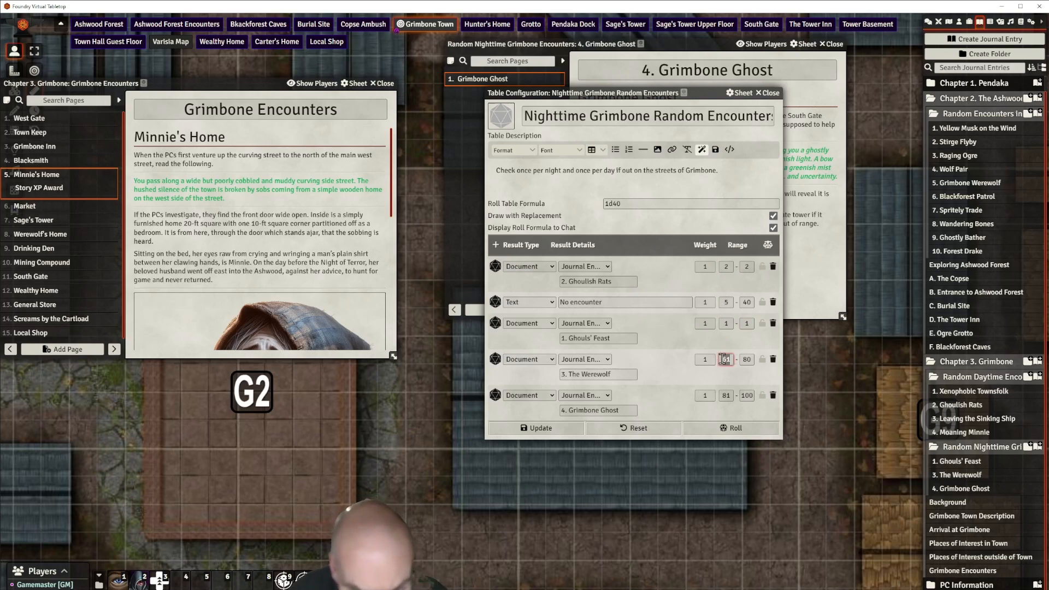
{"action": "type", "text": "3"}
{"action": "key", "text": "Tab"}
{"action": "type", "text": "3"}
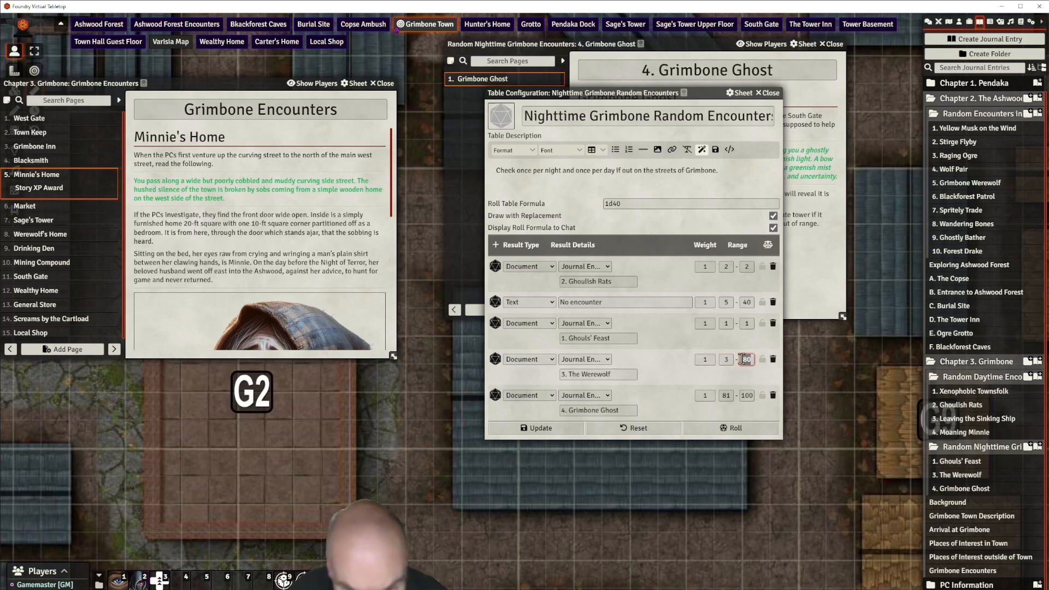
{"action": "double_click", "coordinate": [724, 395]}
{"action": "type", "text": "4"}
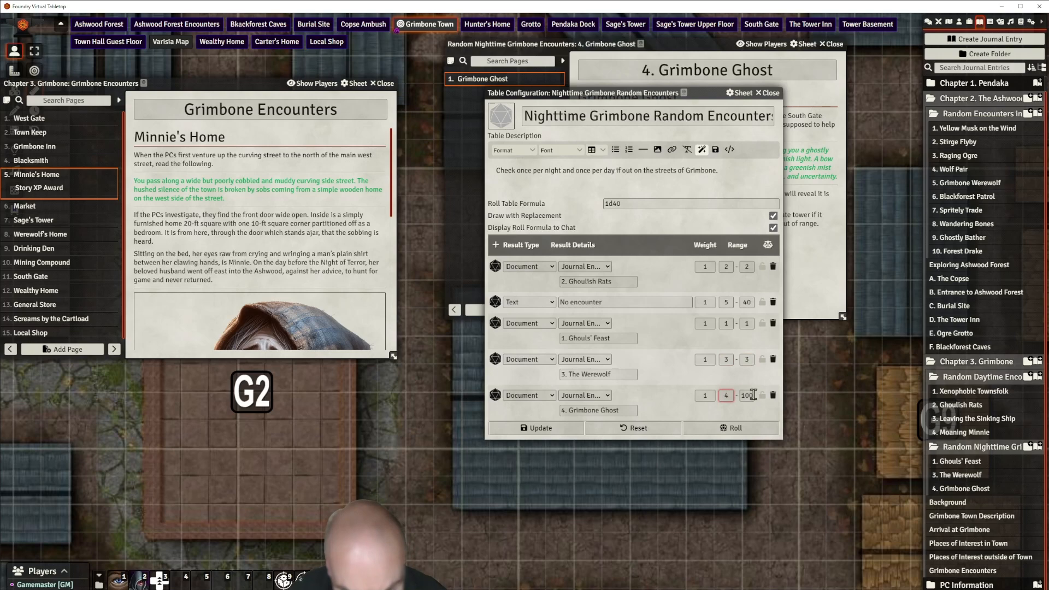
{"action": "key", "text": "Tab"}
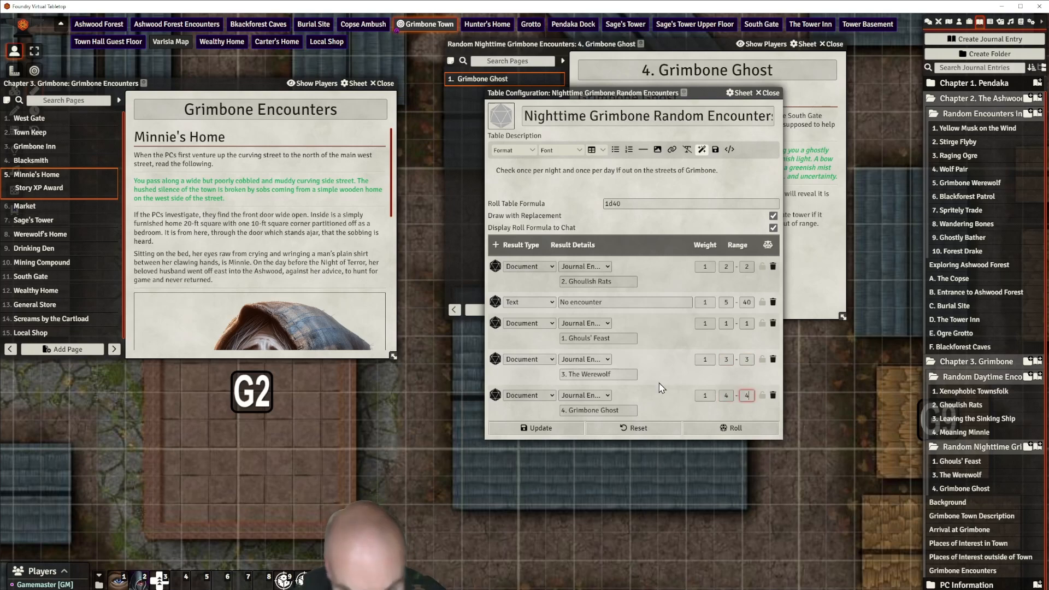
{"action": "type", "text": "4"}
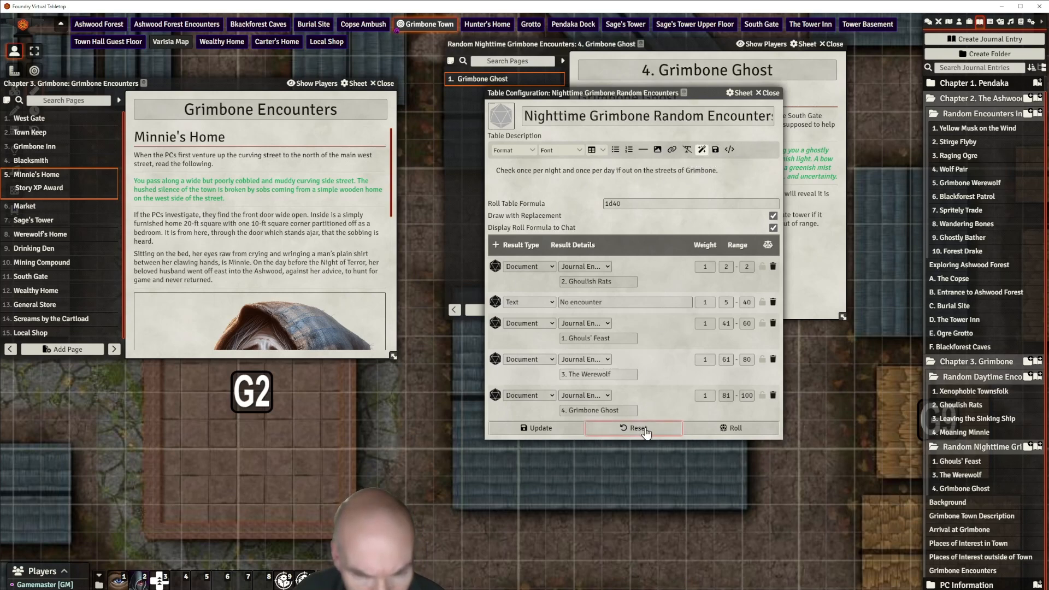
Make a test roll on the nighttime table, check it in the chat log and close the table's configuration
{"action": "left_click", "coordinate": [729, 434]}
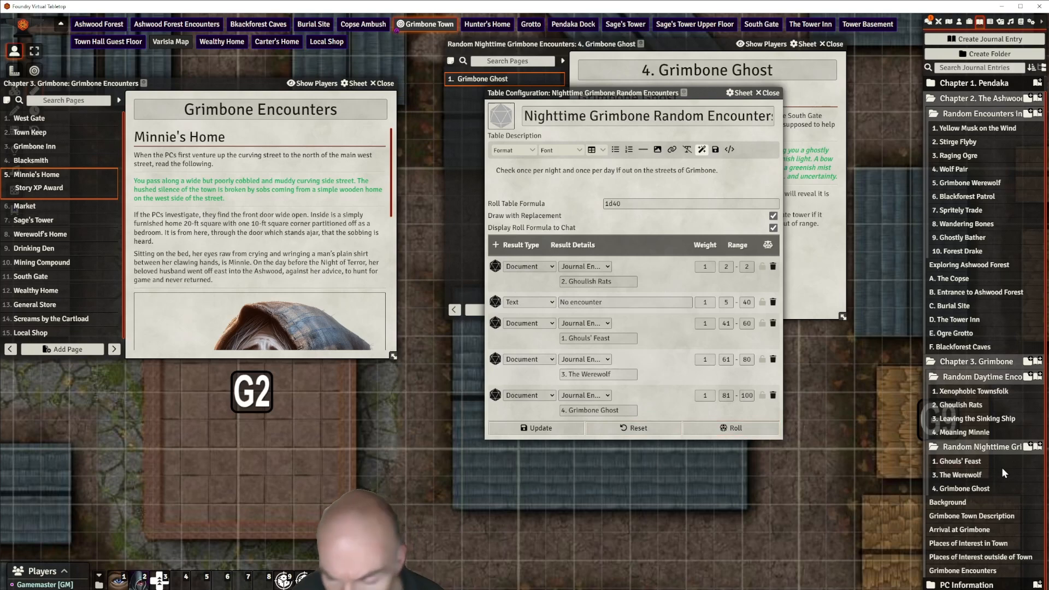
{"action": "left_click", "coordinate": [929, 22]}
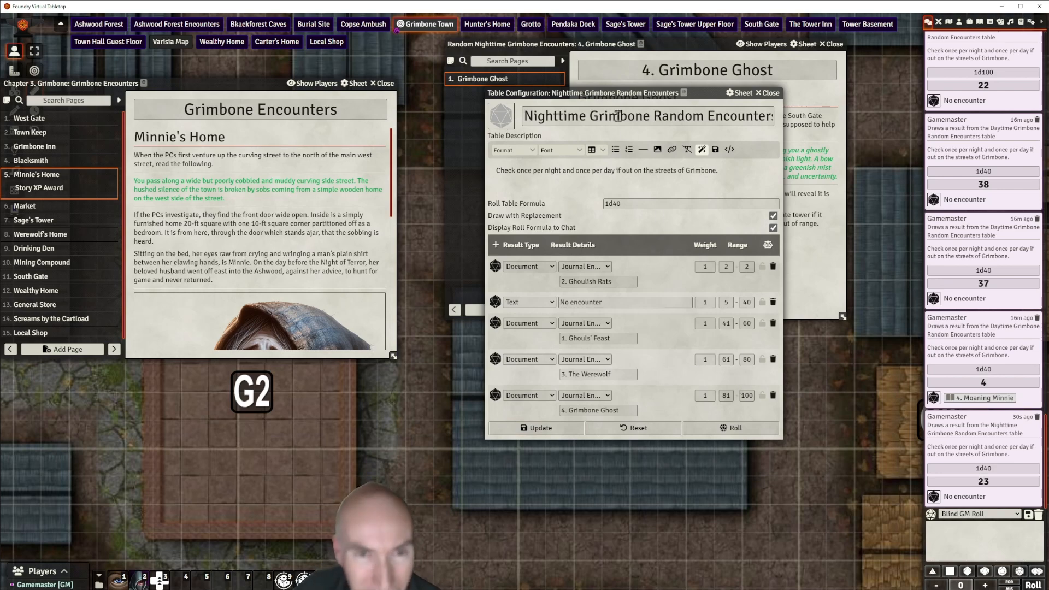
{"action": "left_click_drag", "start_coordinate": [612, 92], "coordinate": [639, 96]}
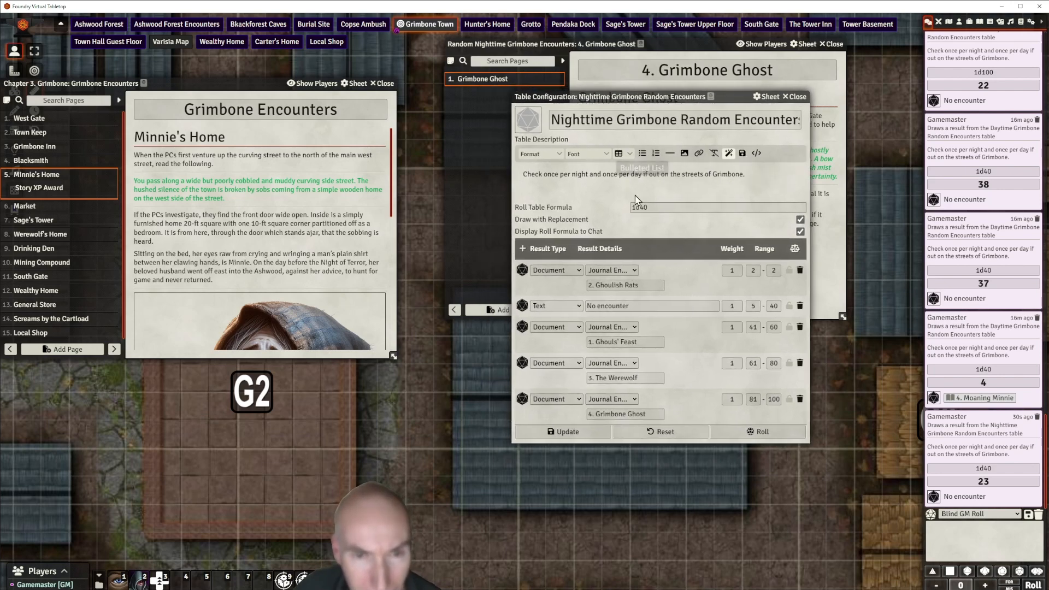
{"action": "left_click", "coordinate": [796, 97]}
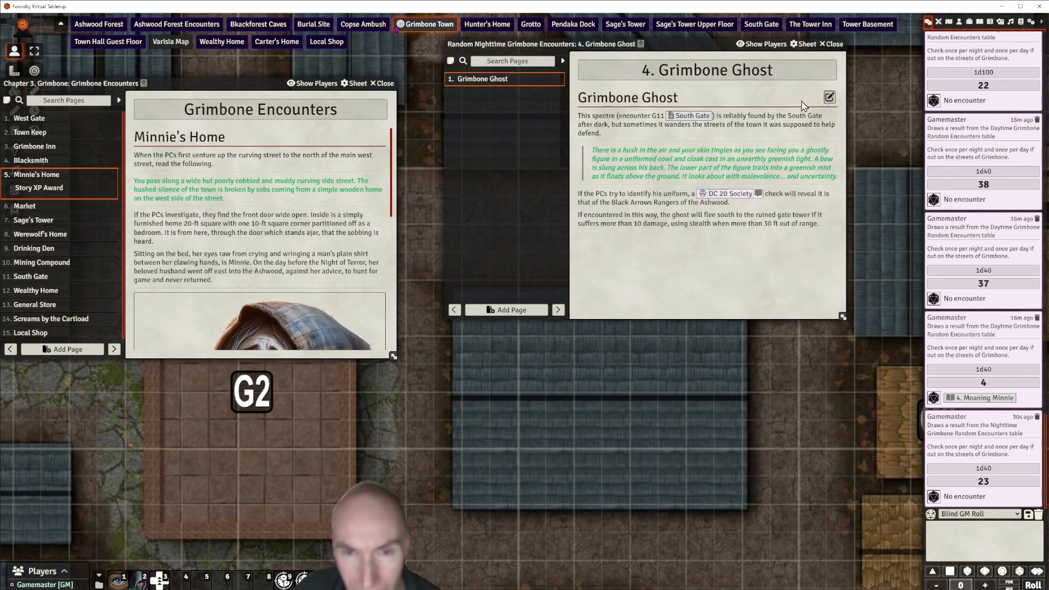
{"action": "left_click_drag", "start_coordinate": [703, 45], "coordinate": [690, 78]}
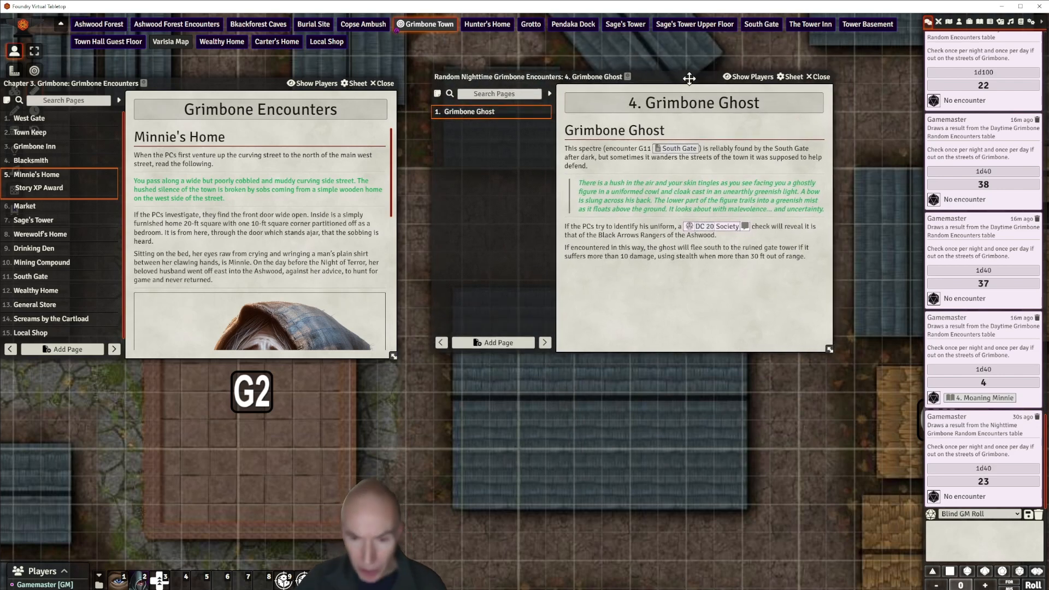